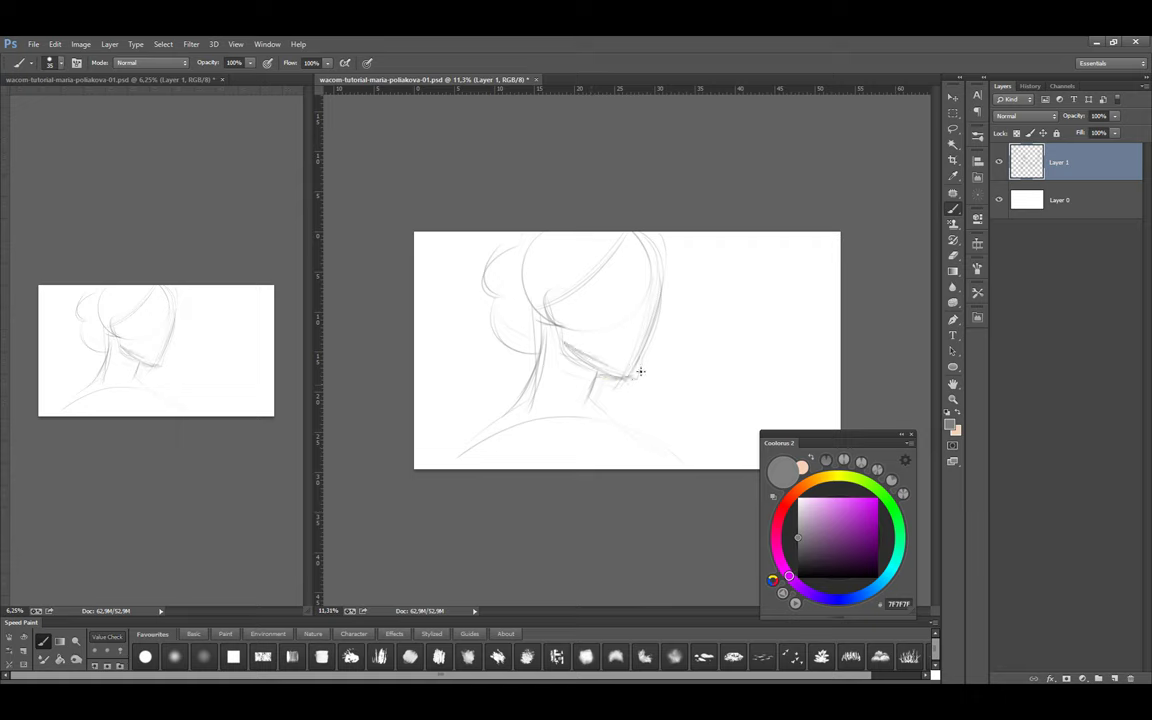
Clean up the jaw and ear sketch lines, and narrow the lassoed hair bun by skewing it with Free Transform
key(e)
key(b)
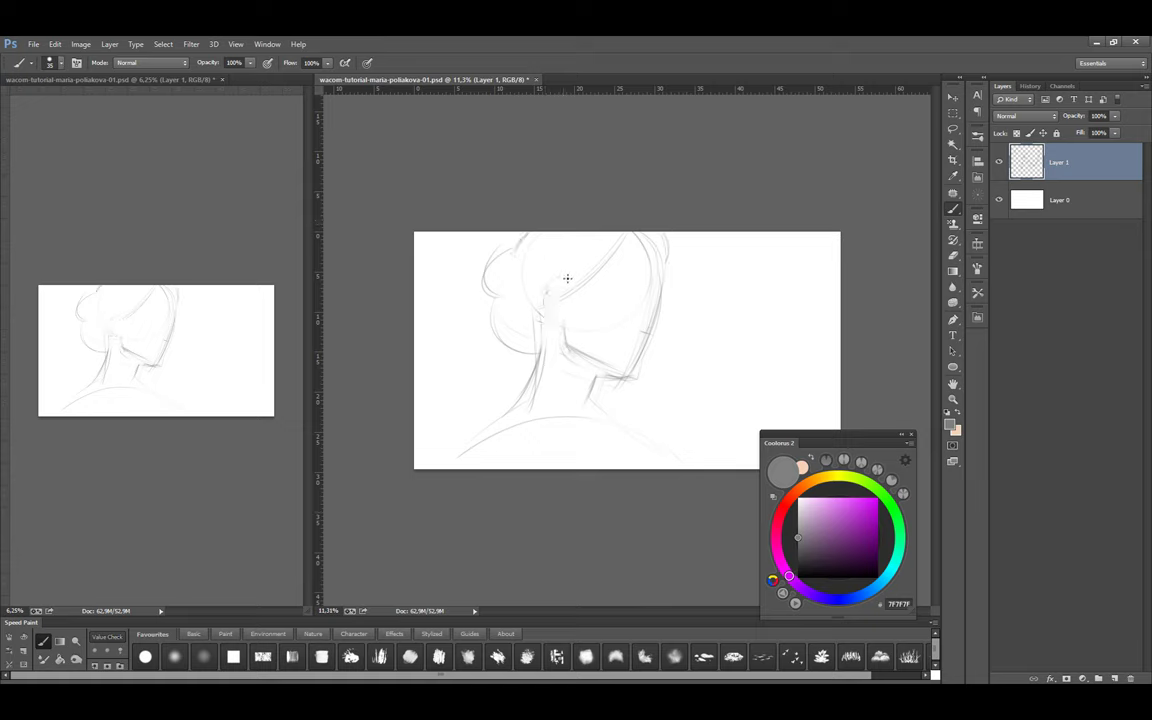
key(l)
mouse_move(522, 329)
mouse_down()
mouse_move(522, 247)
mouse_move(527, 334)
mouse_up()
key(ctrl+t)
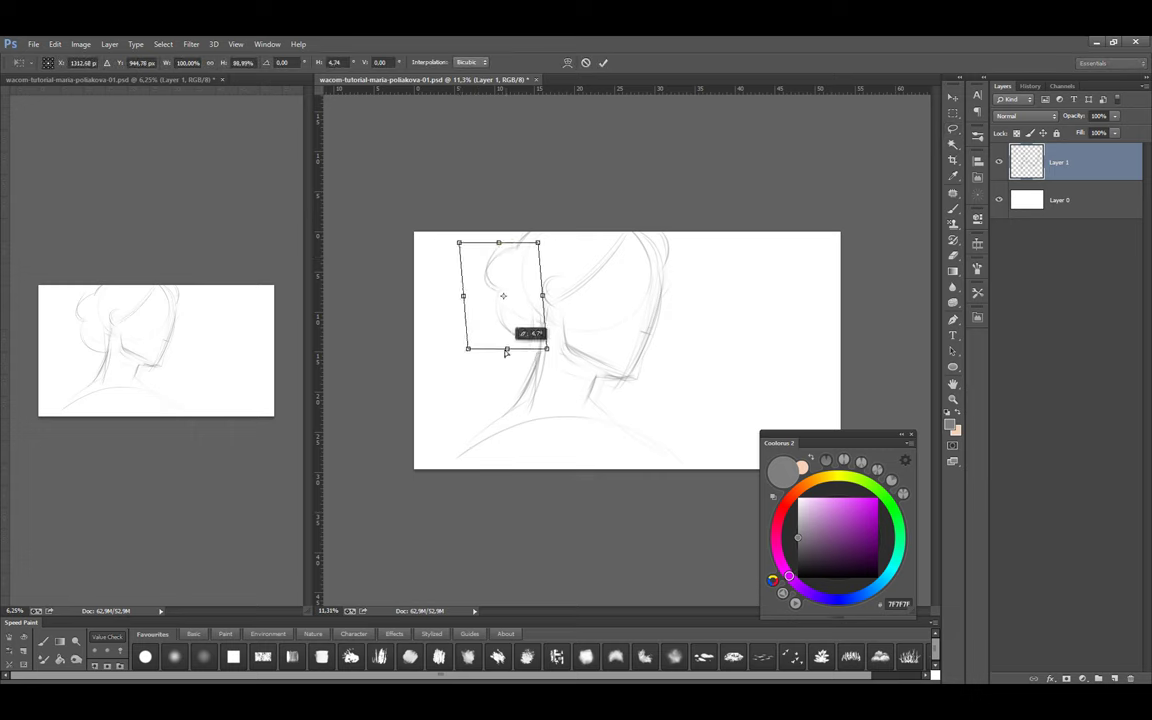
ctrl+drag(458, 237, 478, 244)
click(603, 62)
key(ctrl+d)
key(b)
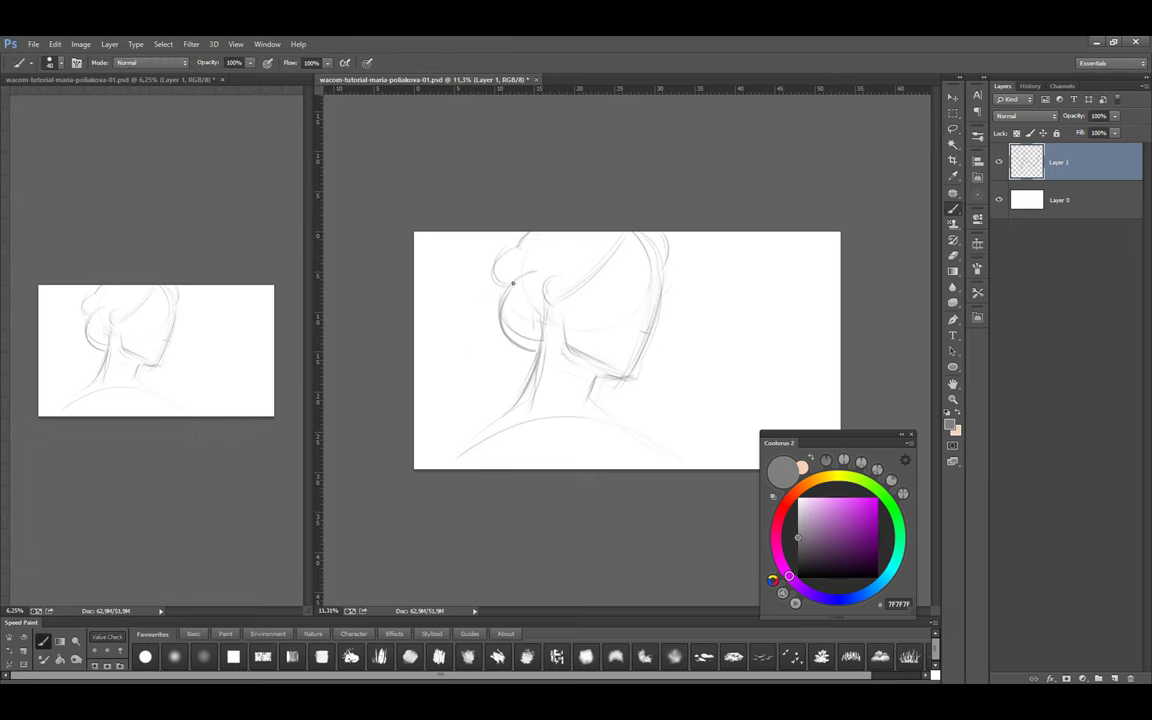
Adjust the height of the whole head sketch slightly with Free Transform
key(ctrl+t)
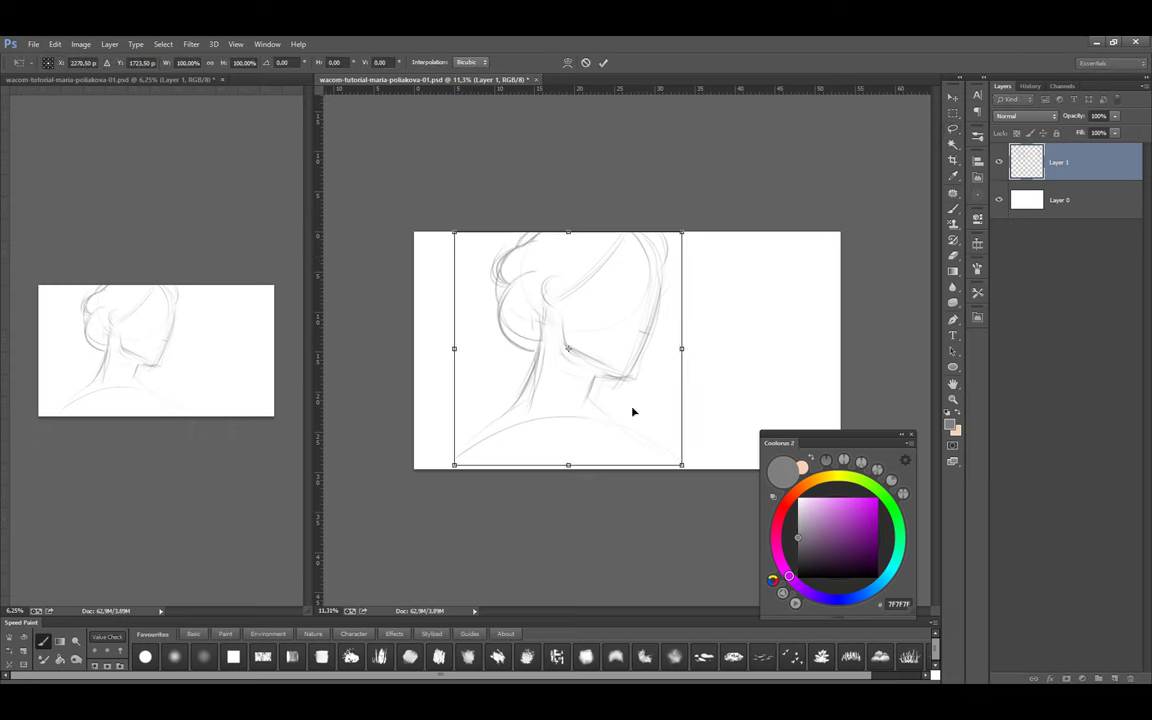
drag(568, 462, 568, 465)
key(Return)
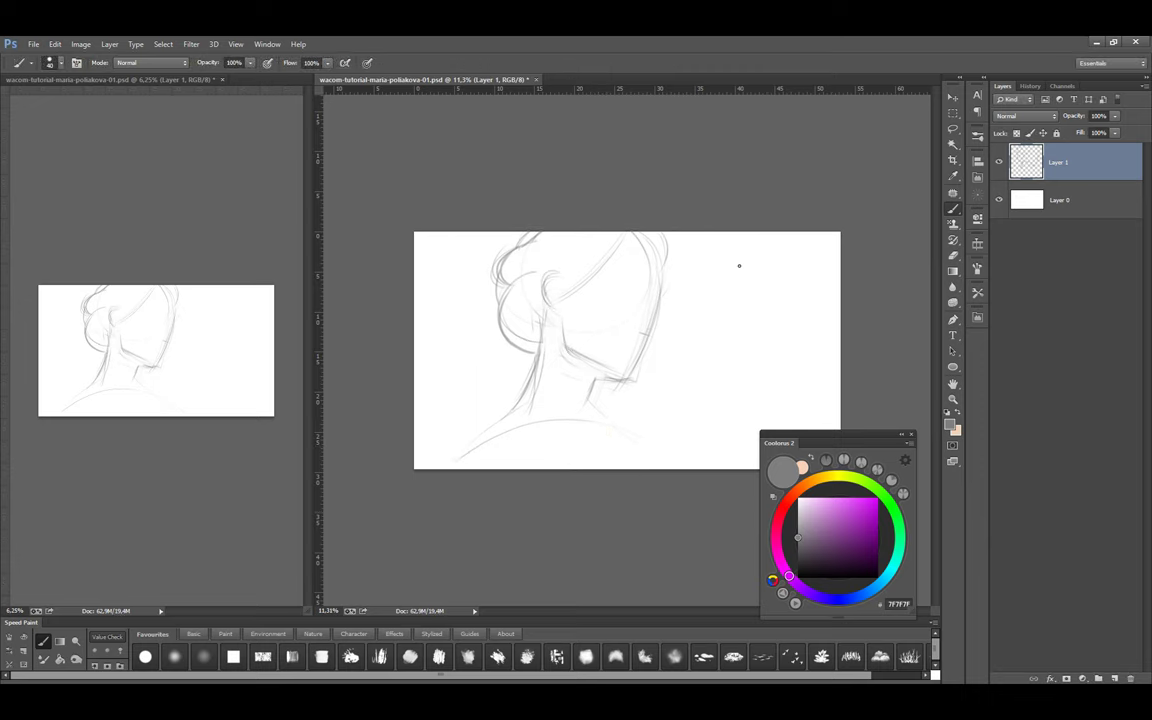
Flip the canvas horizontally and rotate the head sketch clockwise by about 7°
key(ctrl+shift+h)
key(ctrl+t)
drag(822, 228, 816, 210)
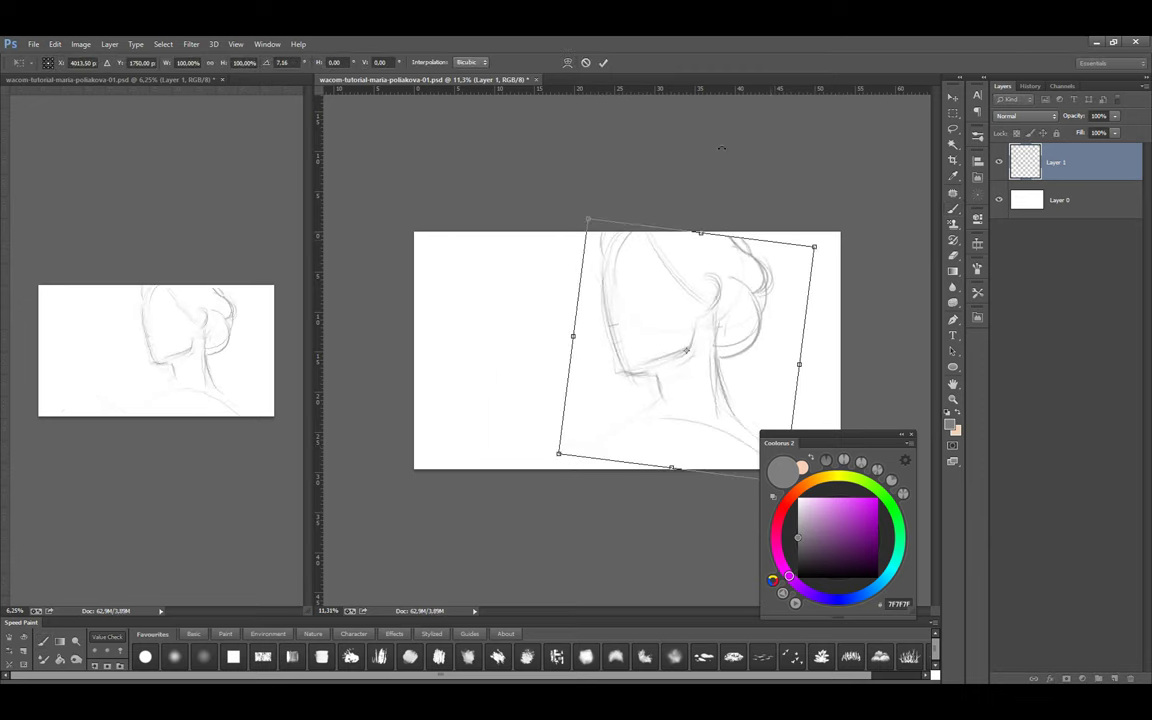
key(Return)
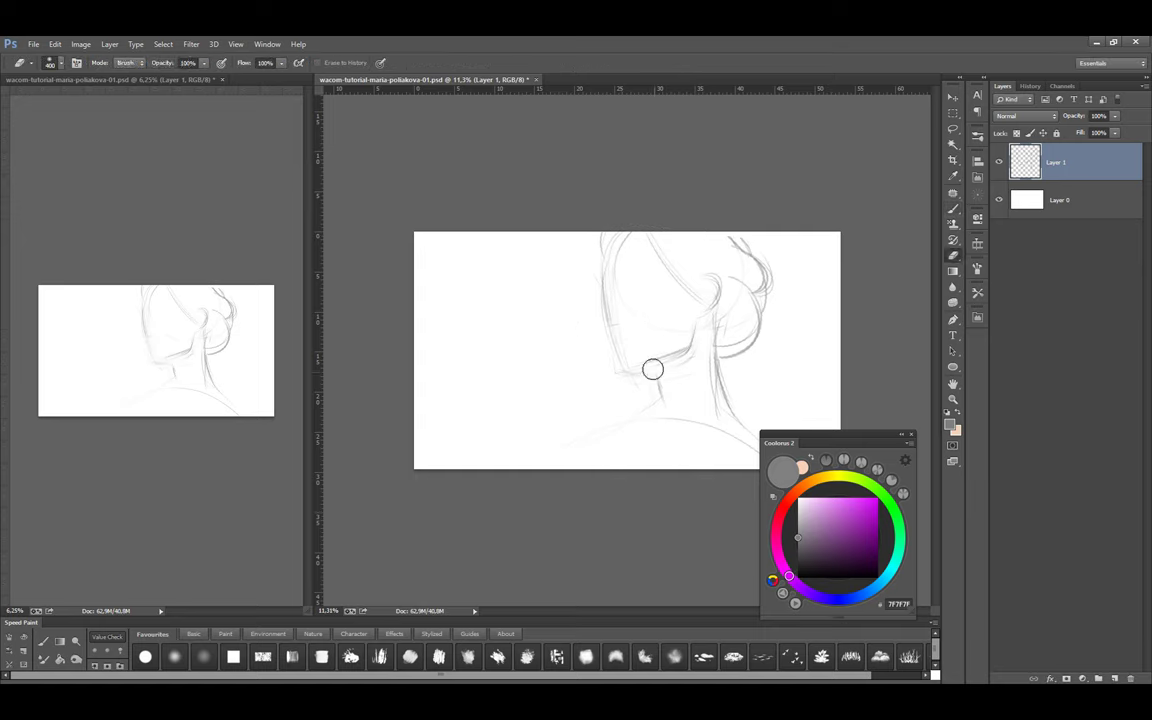
Sketch the facial profile with brow, eye, nose, lips and chin, erasing the guide lines that are no longer needed
key(b)
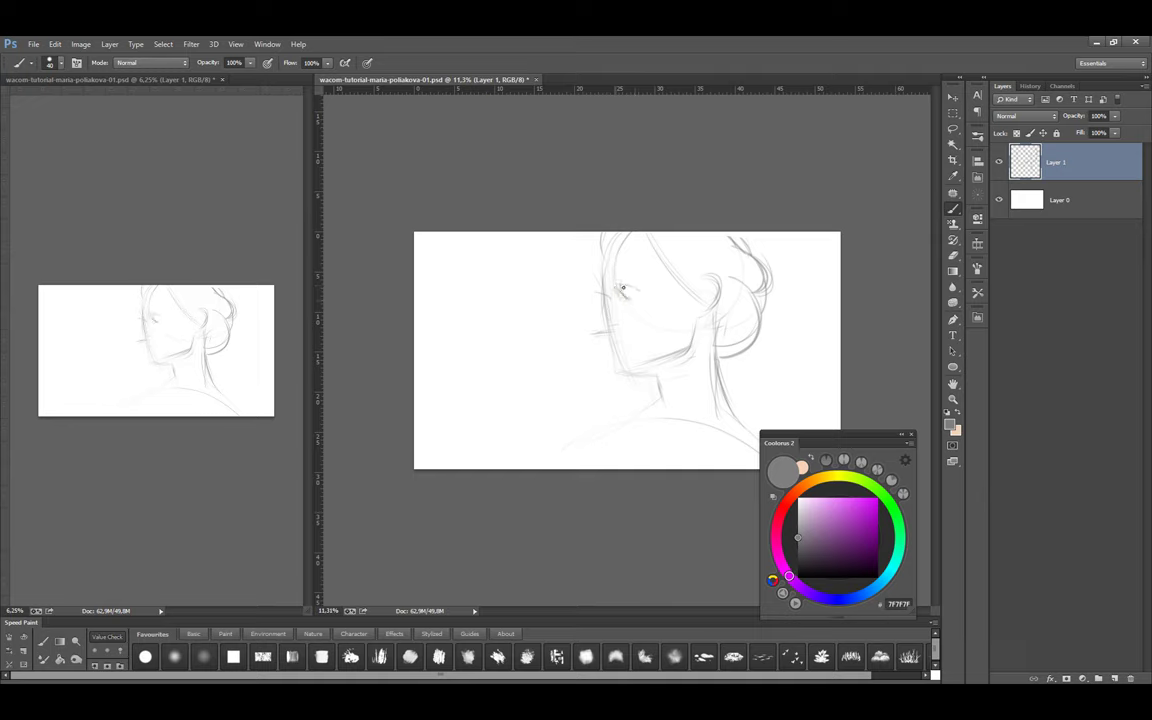
drag(601, 257, 606, 296)
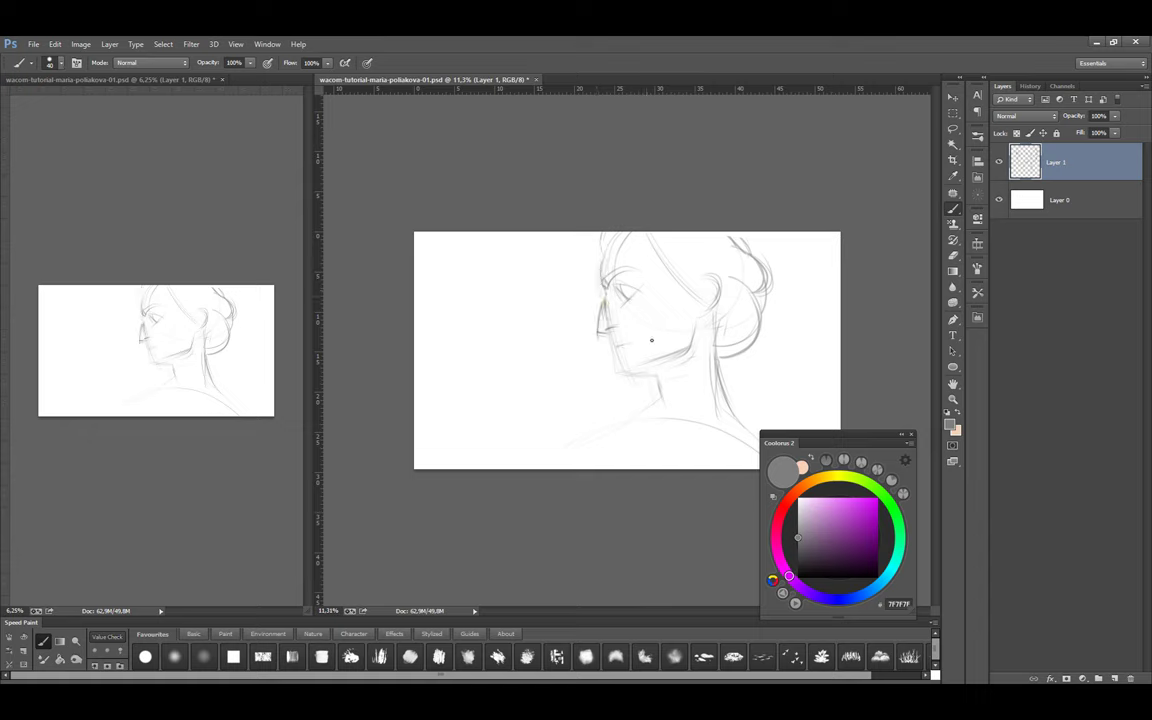
key(e)
key(b)
key(e)
key(b)
key(b)
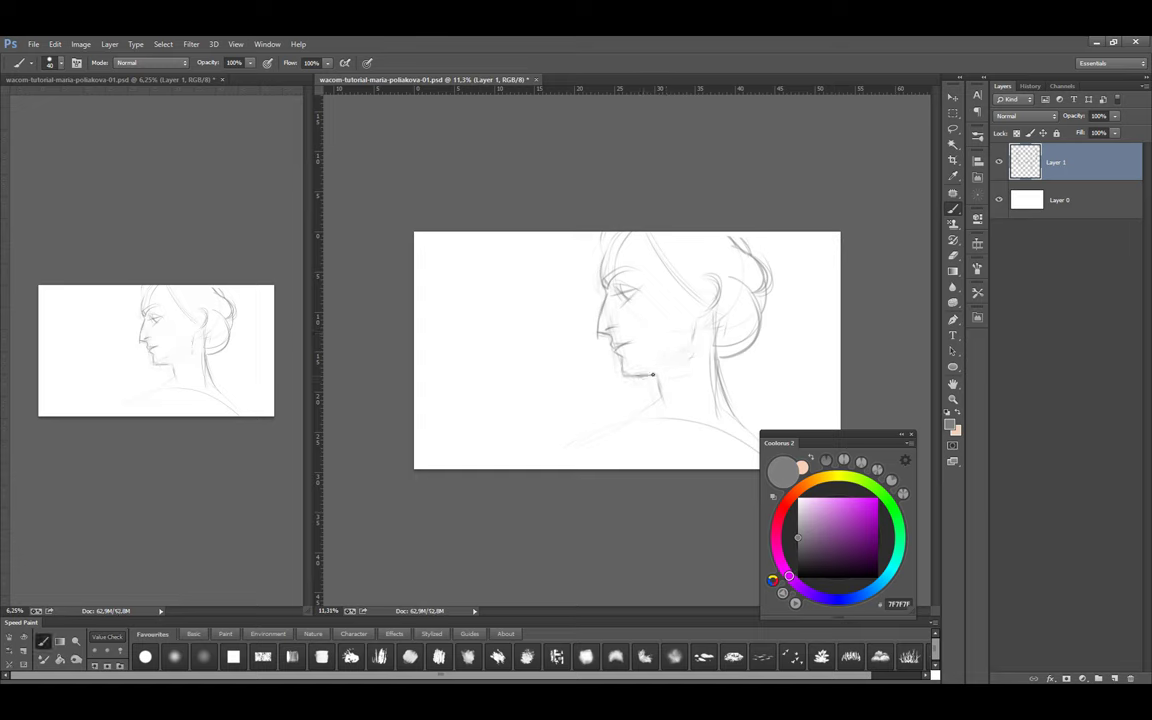
Sketch the front and back contours of the neck and the adjoining shoulder and jaw lines
drag(661, 378, 683, 404)
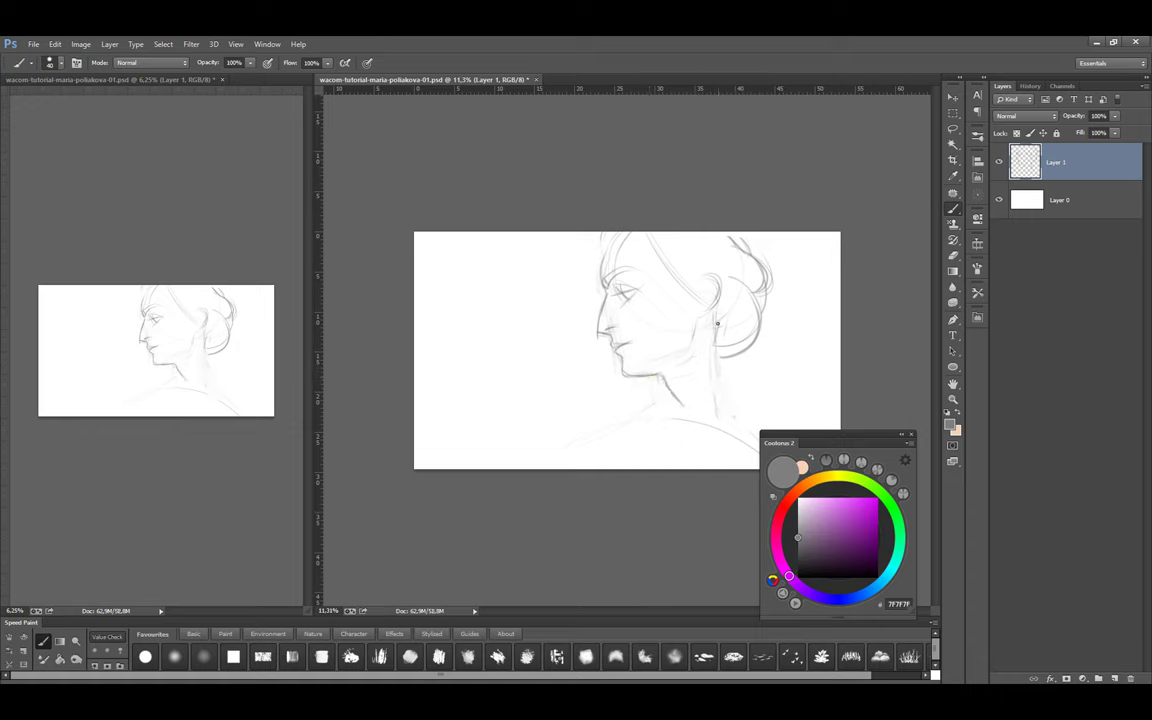
mouse_move(722, 362)
mouse_down()
mouse_move(675, 396)
mouse_move(691, 429)
mouse_move(643, 427)
mouse_move(700, 434)
mouse_move(715, 358)
mouse_move(714, 454)
mouse_move(714, 318)
mouse_up()
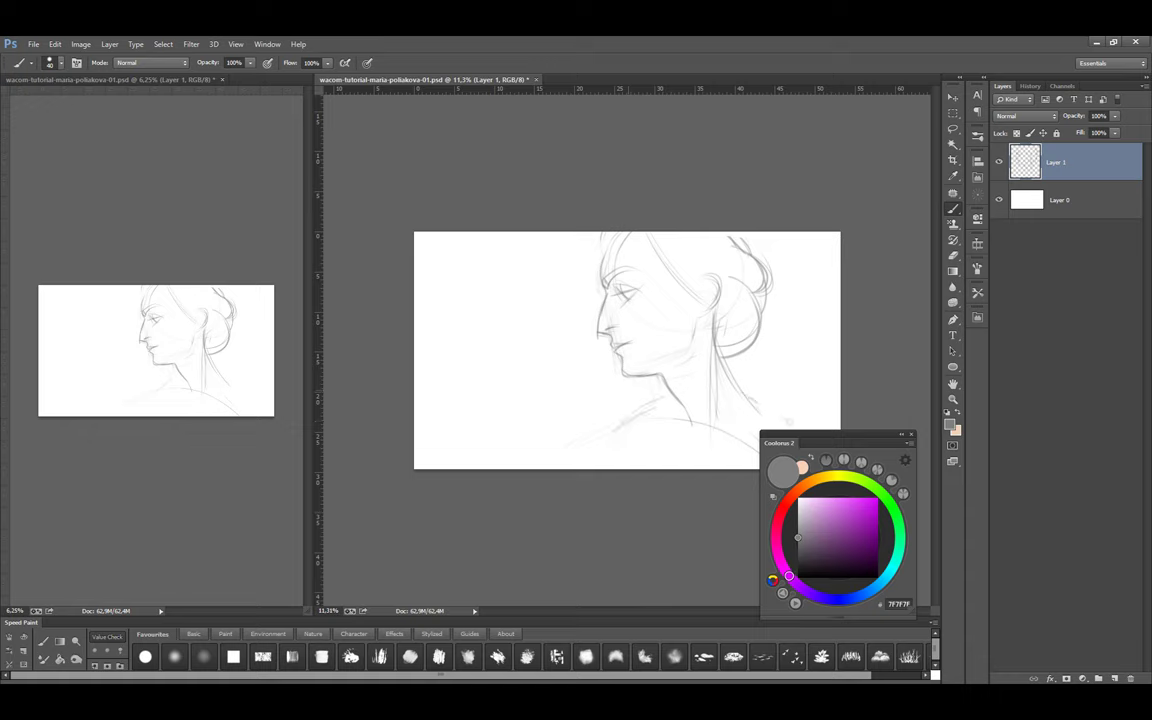
drag(707, 362, 683, 376)
Sketch the ear and the hair contours, continuing the back of the hair with the canvas flipped horizontally
drag(711, 317, 704, 294)
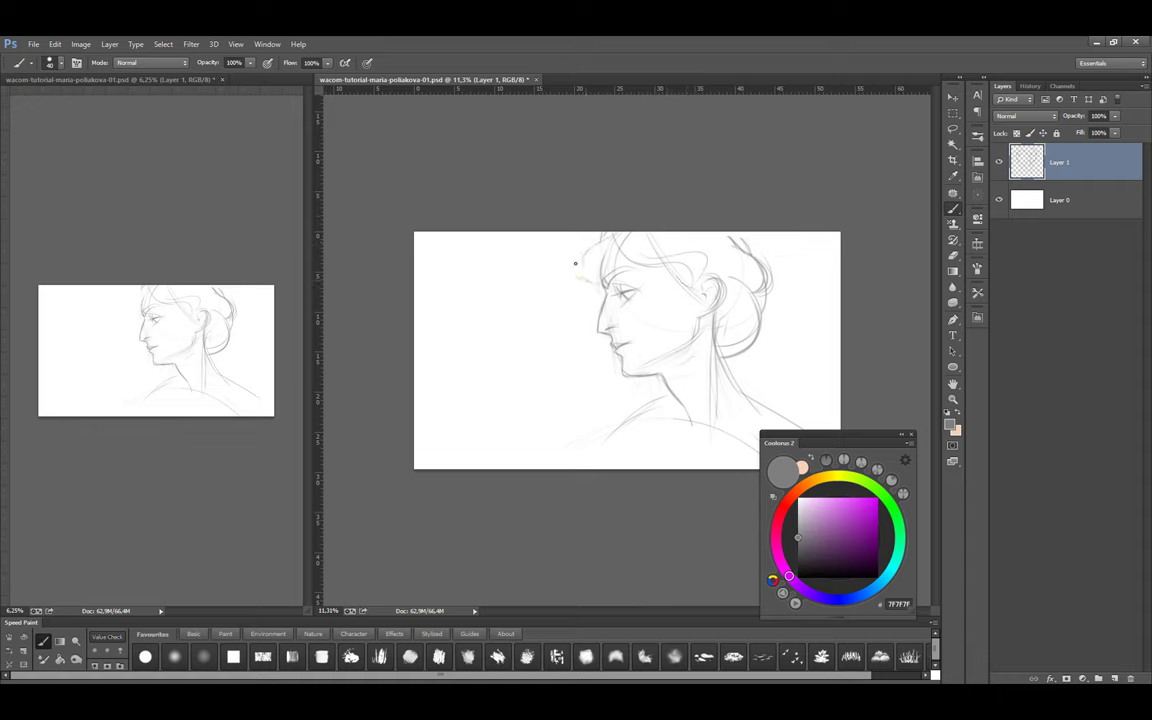
mouse_move(748, 252)
mouse_down()
mouse_move(730, 244)
mouse_move(758, 324)
mouse_move(735, 307)
mouse_up()
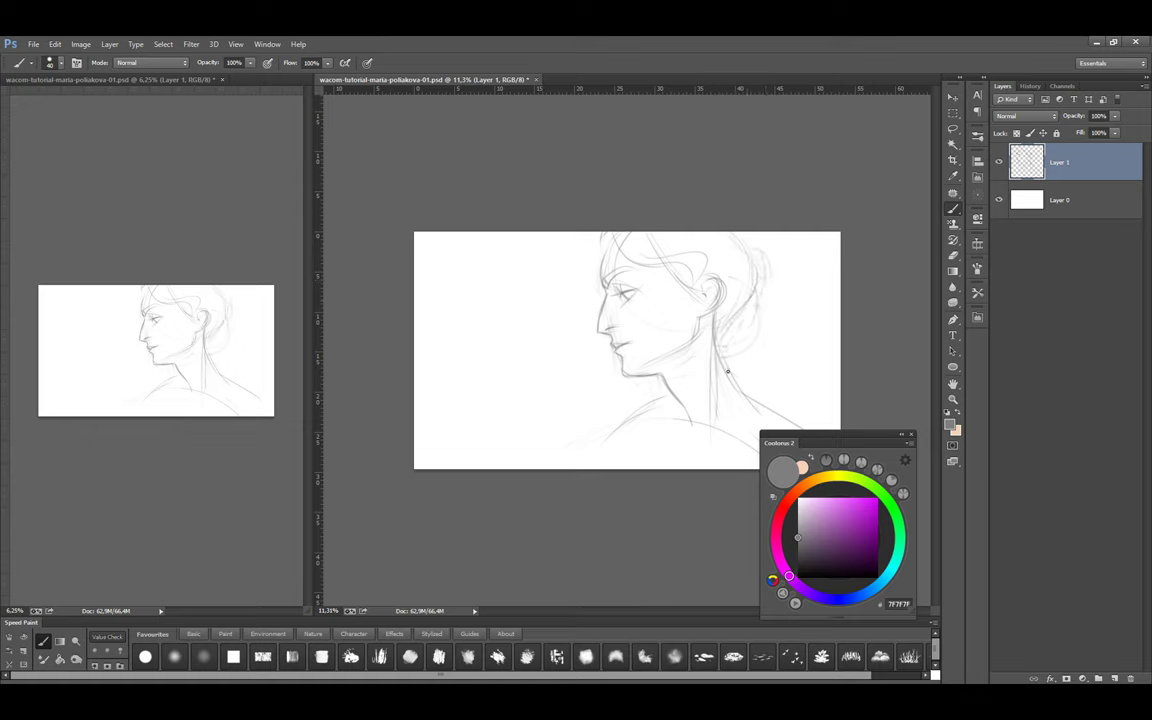
key(ctrl+shift+h)
mouse_move(482, 312)
mouse_down()
mouse_move(437, 368)
mouse_move(506, 383)
mouse_up()
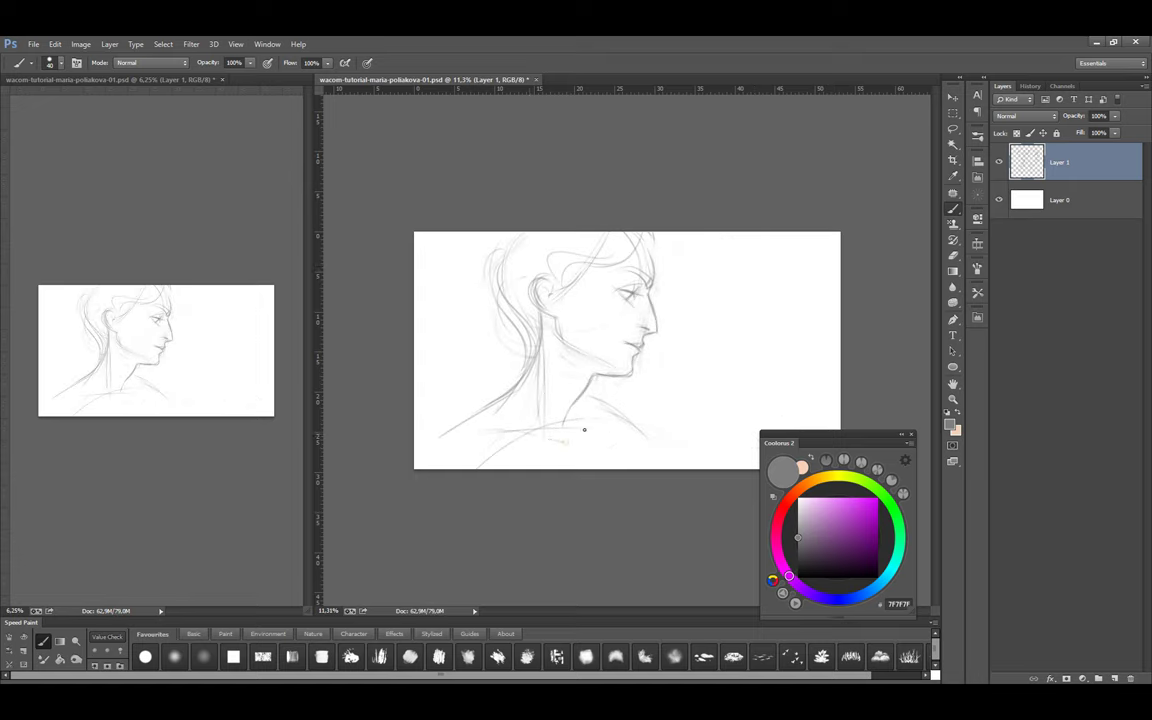
Lasso the ear and jaw area and reshape it with Free Transform
key(l)
mouse_move(525, 295)
mouse_down()
mouse_move(556, 300)
mouse_move(525, 300)
mouse_up()
key(ctrl+t)
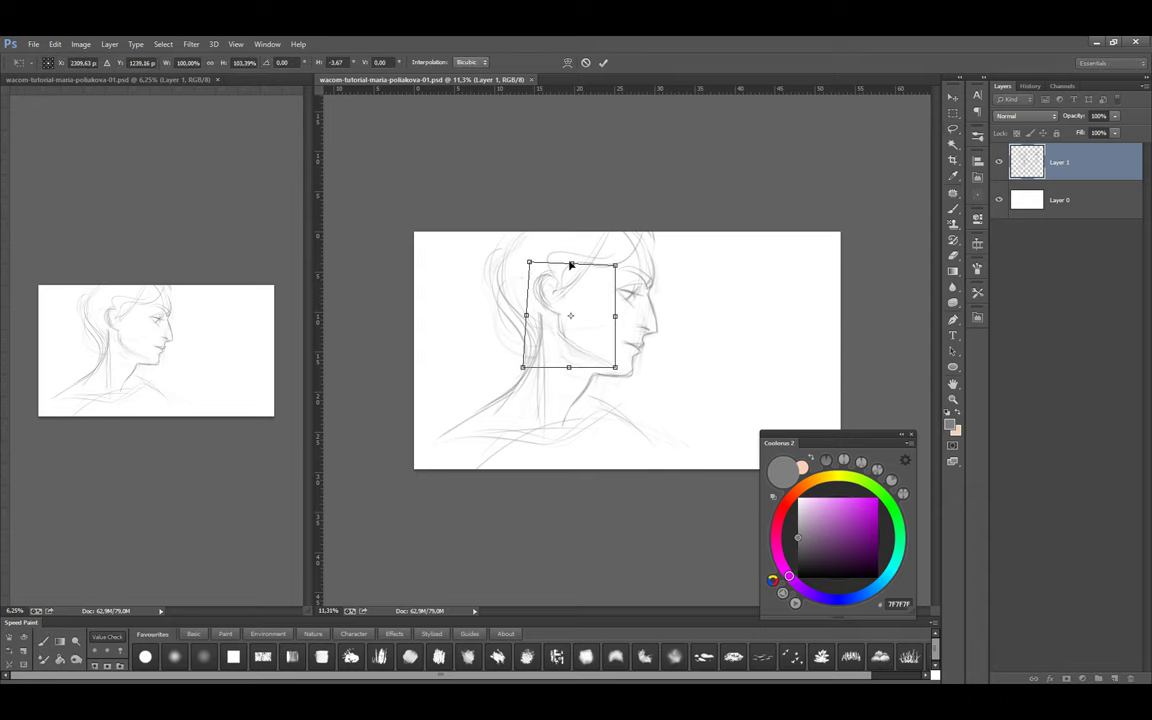
click(567, 62)
click(603, 62)
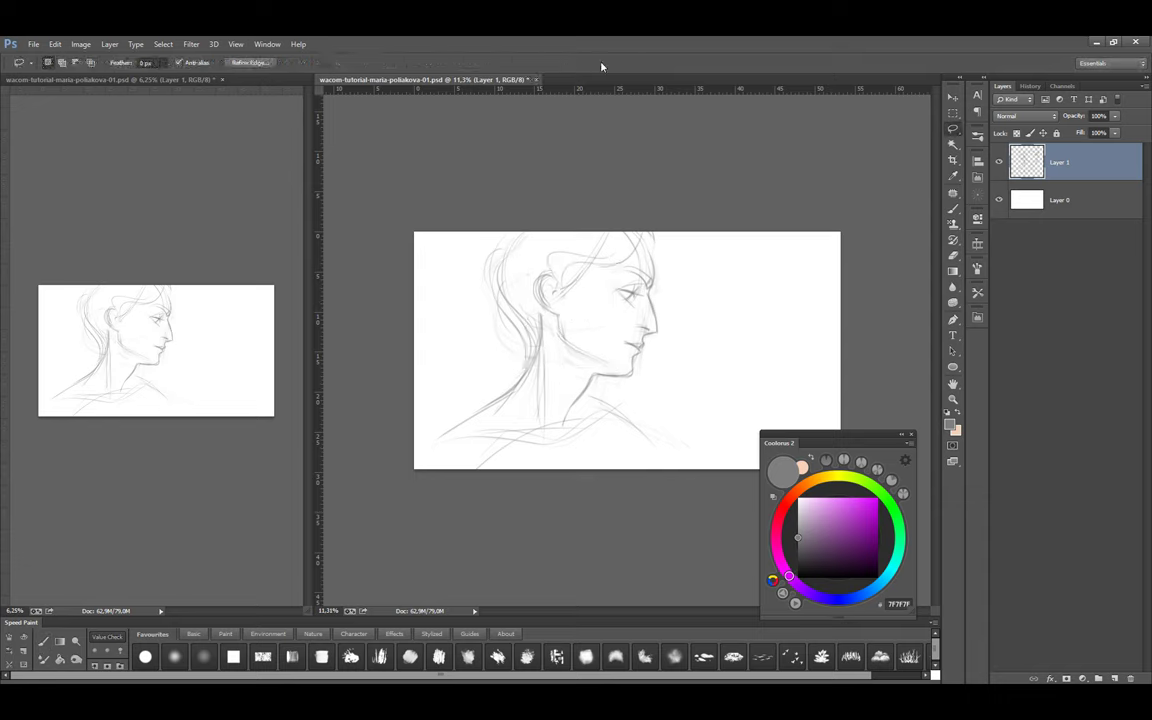
key(ctrl+t)
click(601, 64)
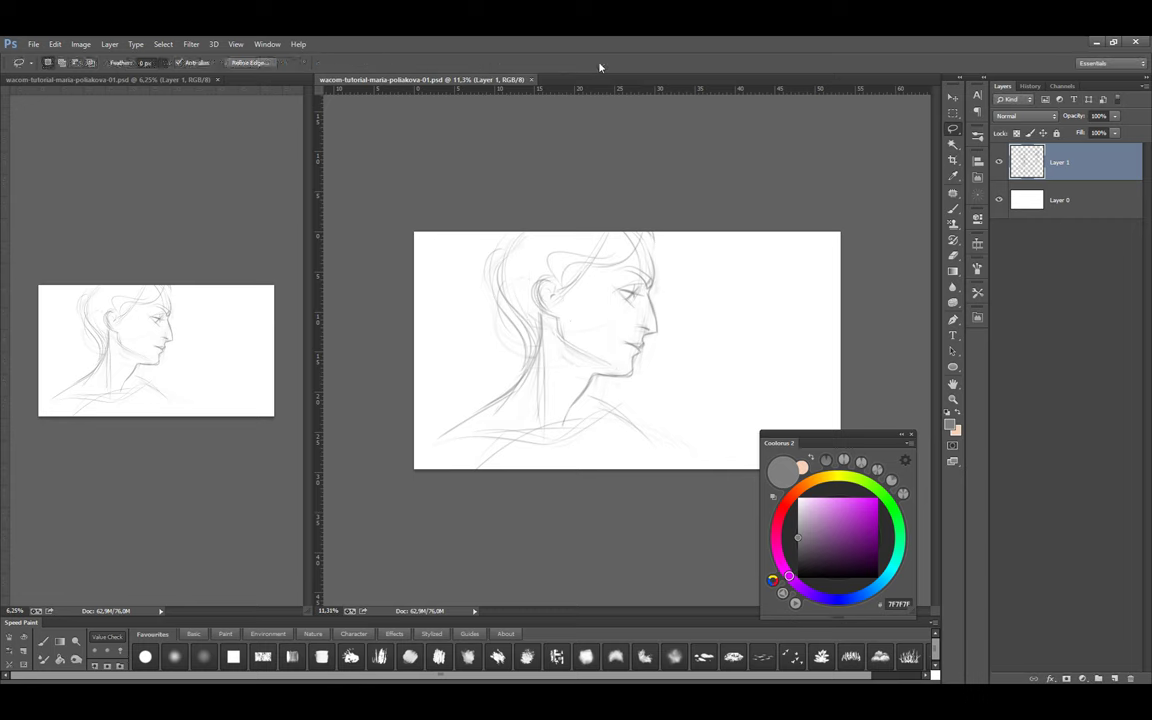
Undo the trial curve in front of the face and sketch long crossing curves behind the figure's back
key(b)
key(ctrl+z)
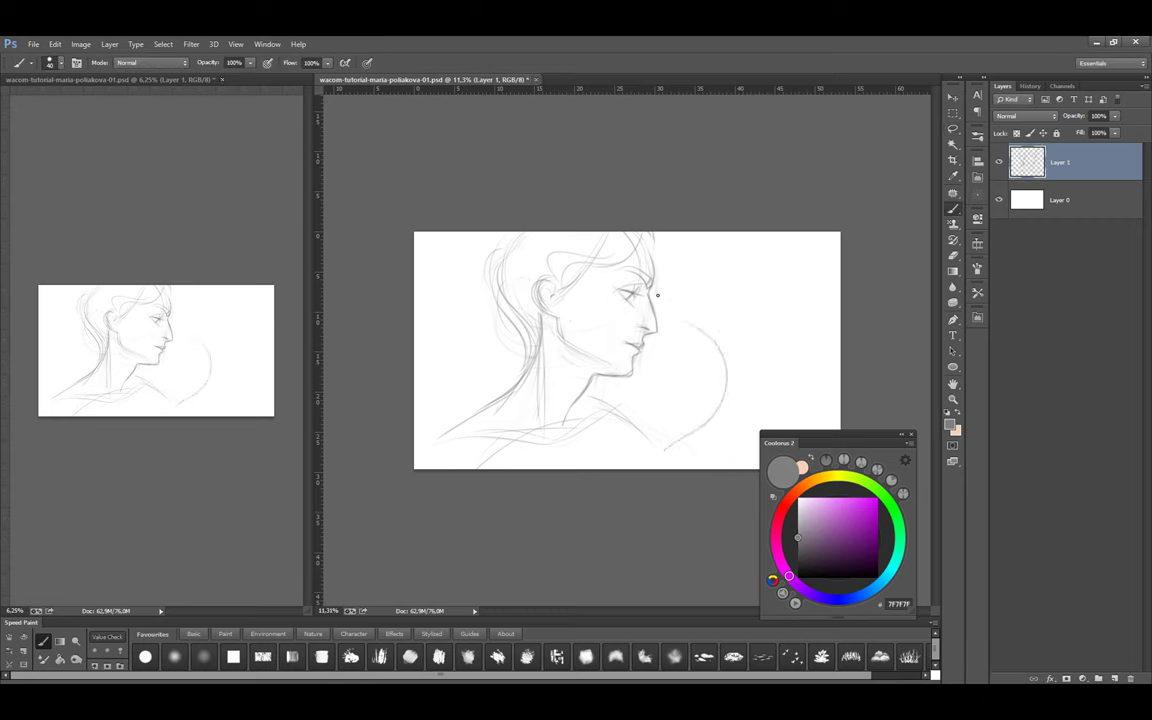
key(ctrl+z)
drag(420, 300, 505, 466)
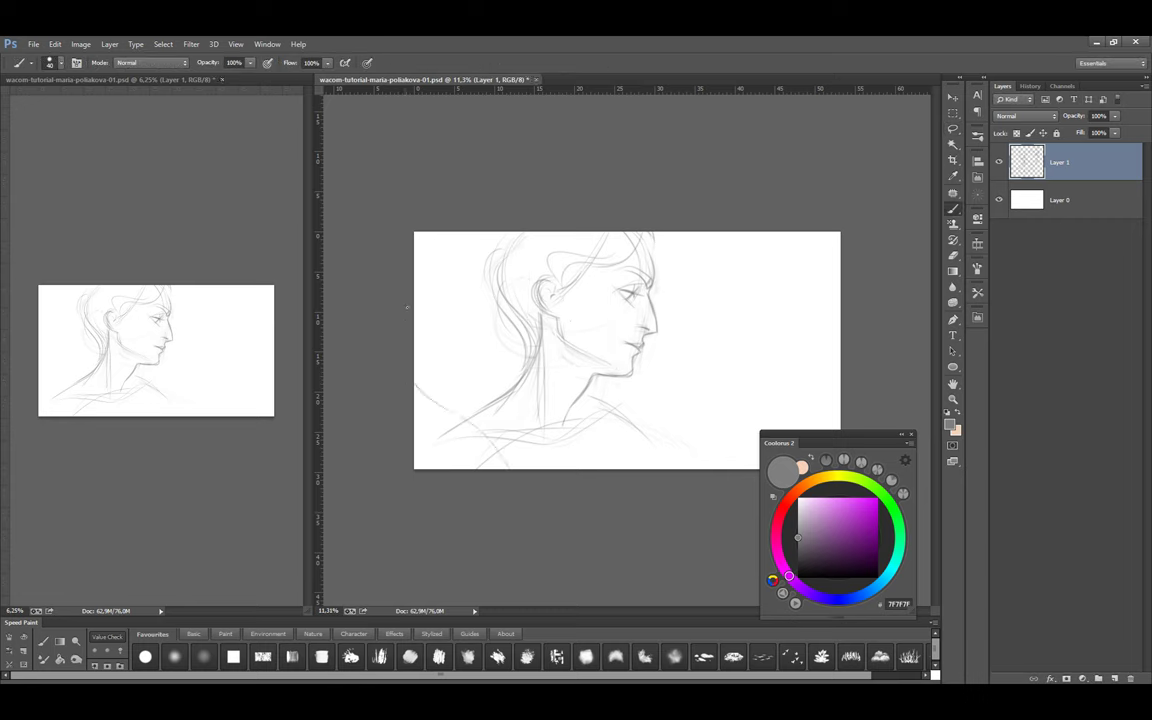
drag(416, 340, 498, 462)
Flip the canvas horizontally and compare the drawing with earlier history states
key(ctrl+plus)
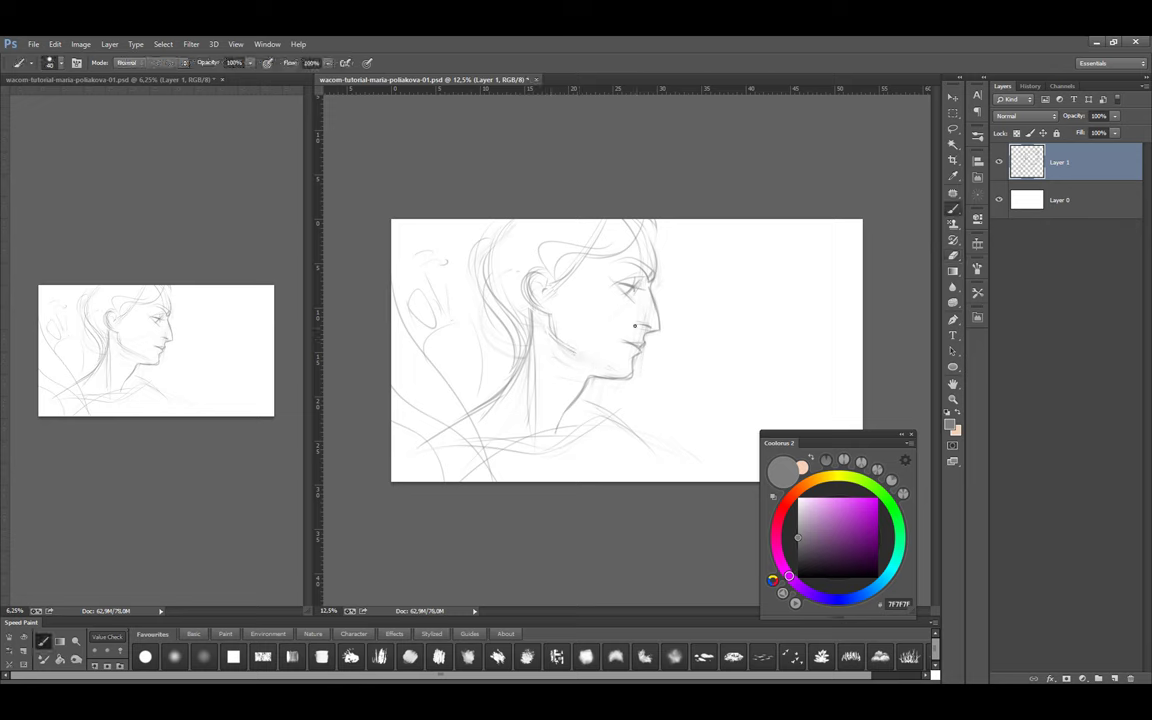
key(v)
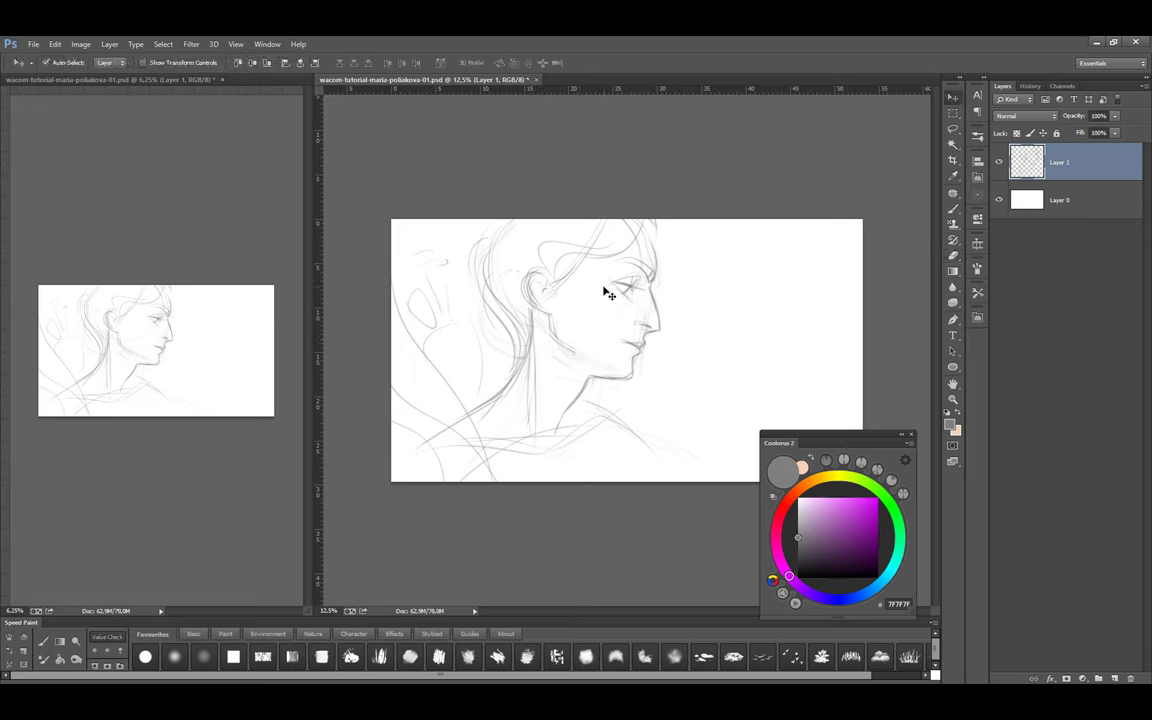
click(1030, 86)
scroll(1040, 400, up, 10)
click(1045, 112)
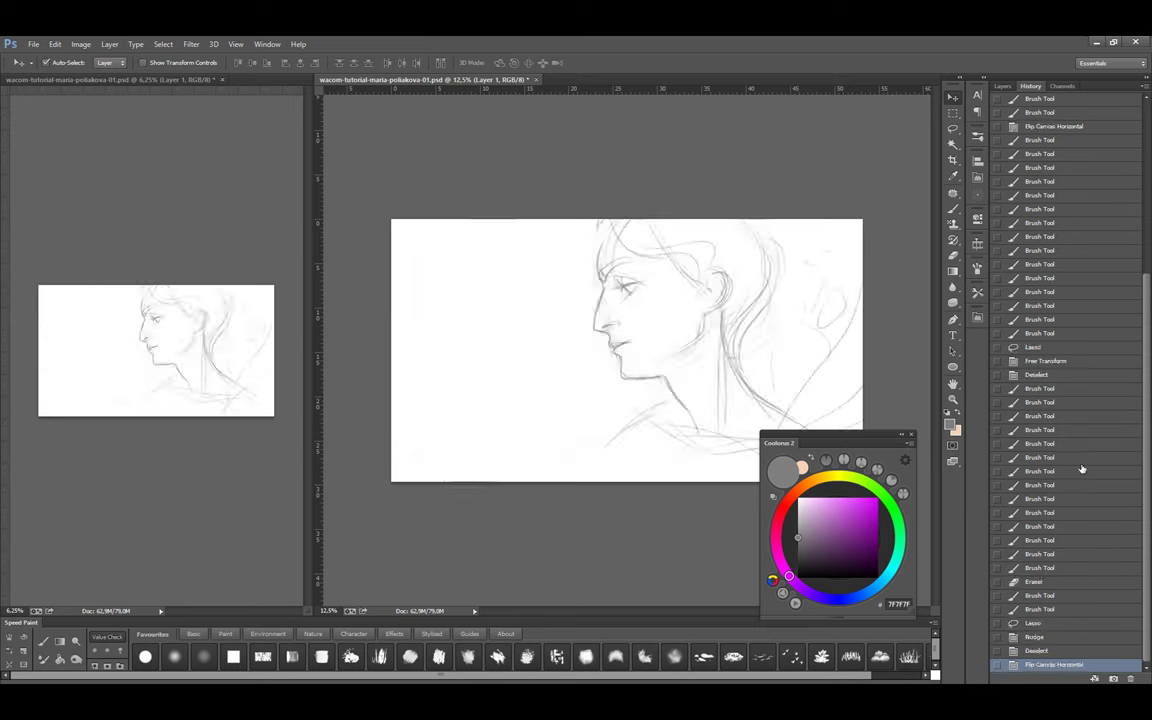
click(1050, 121)
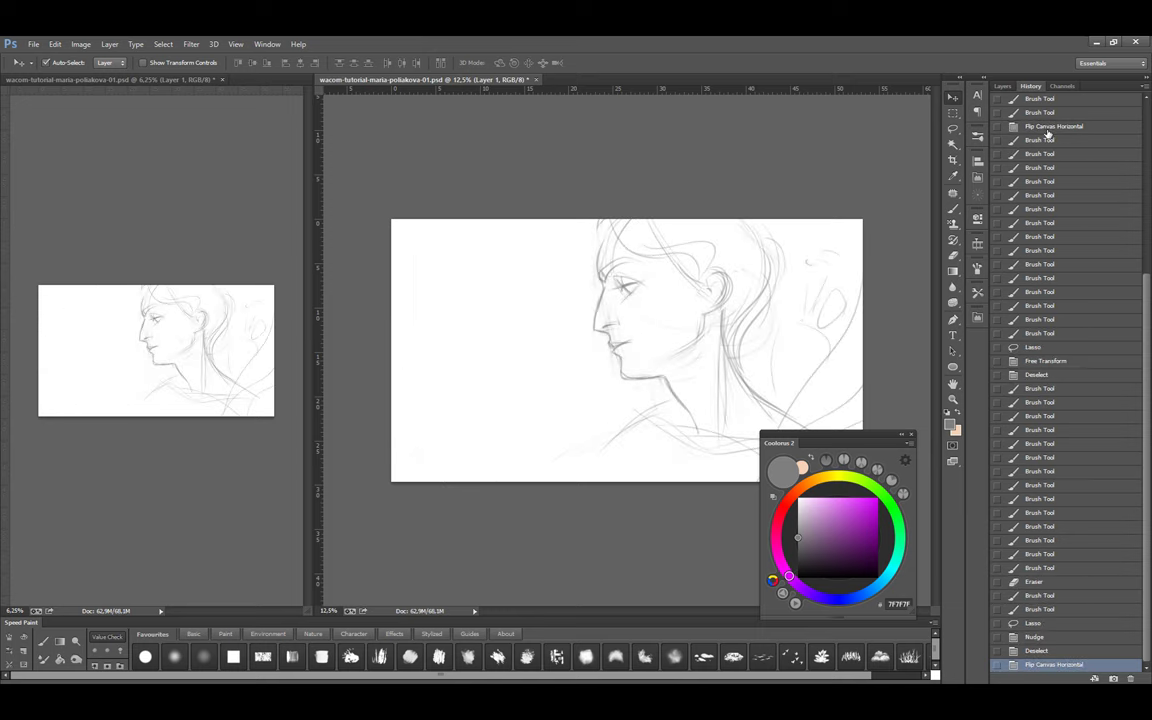
click(1002, 86)
key(l)
drag(566, 241, 560, 274)
key(ctrl+t)
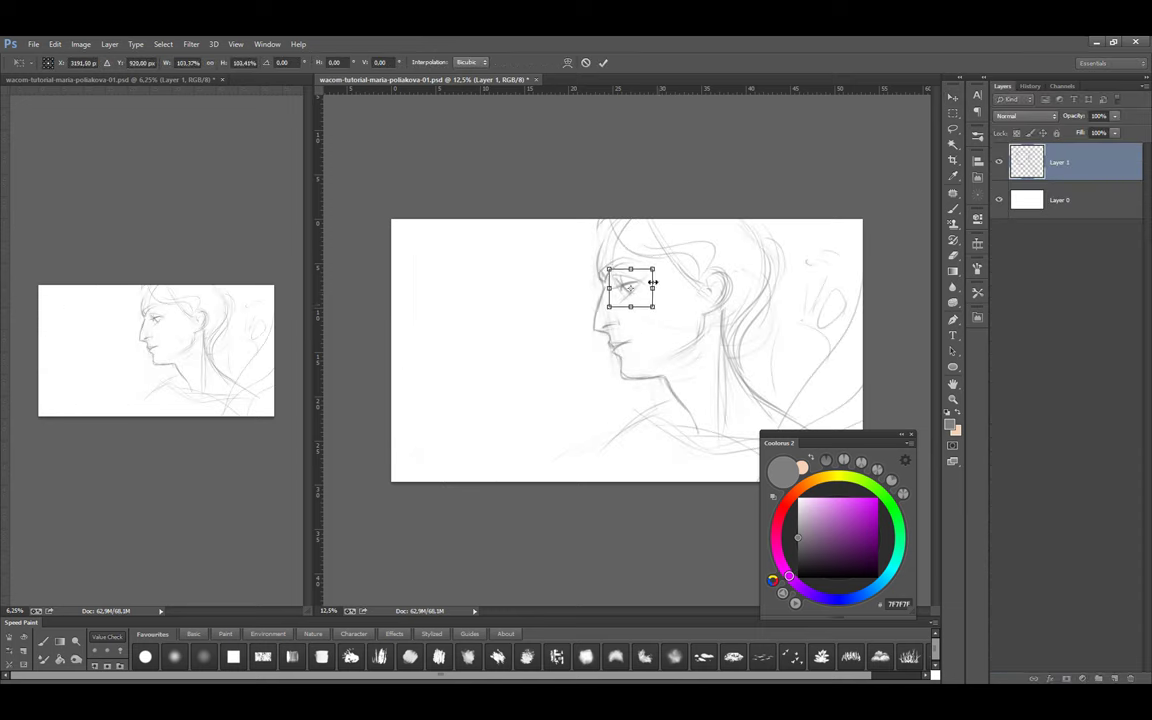
key(Escape)
Sketch a raised hand in front of the figure and, with the canvas flipped horizontally, flame-like curves above it
key(b)
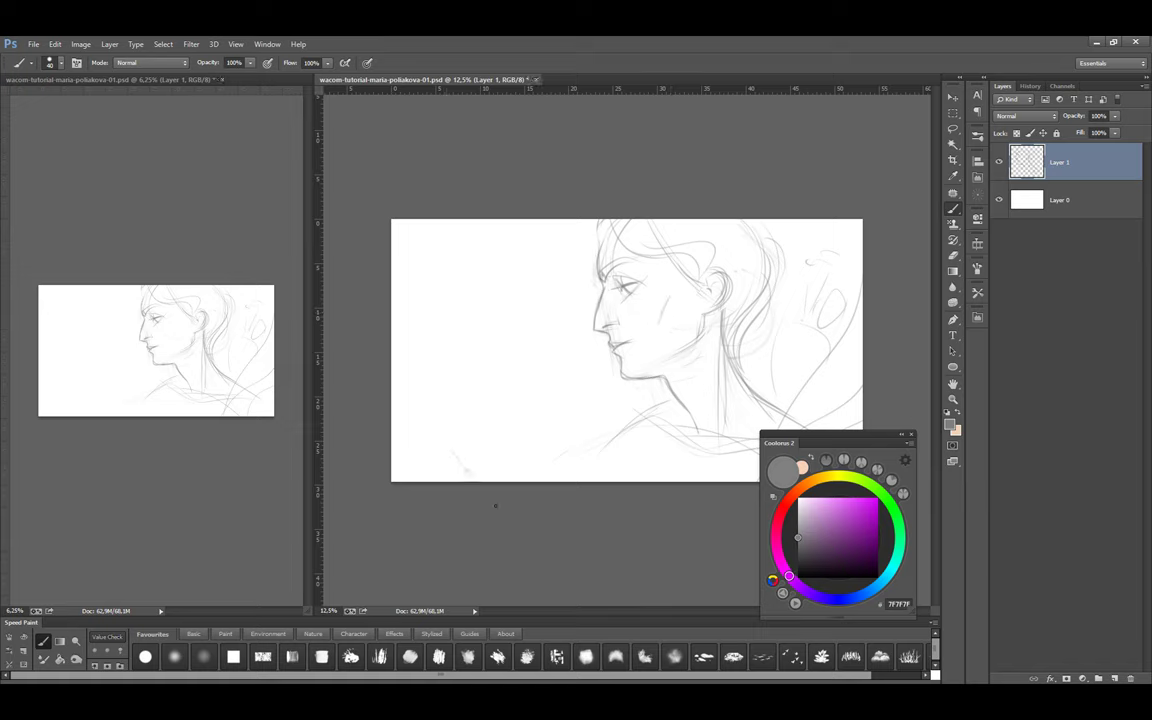
mouse_move(480, 412)
mouse_down()
mouse_move(517, 457)
mouse_move(491, 405)
mouse_move(508, 418)
mouse_move(538, 409)
mouse_move(561, 472)
mouse_up()
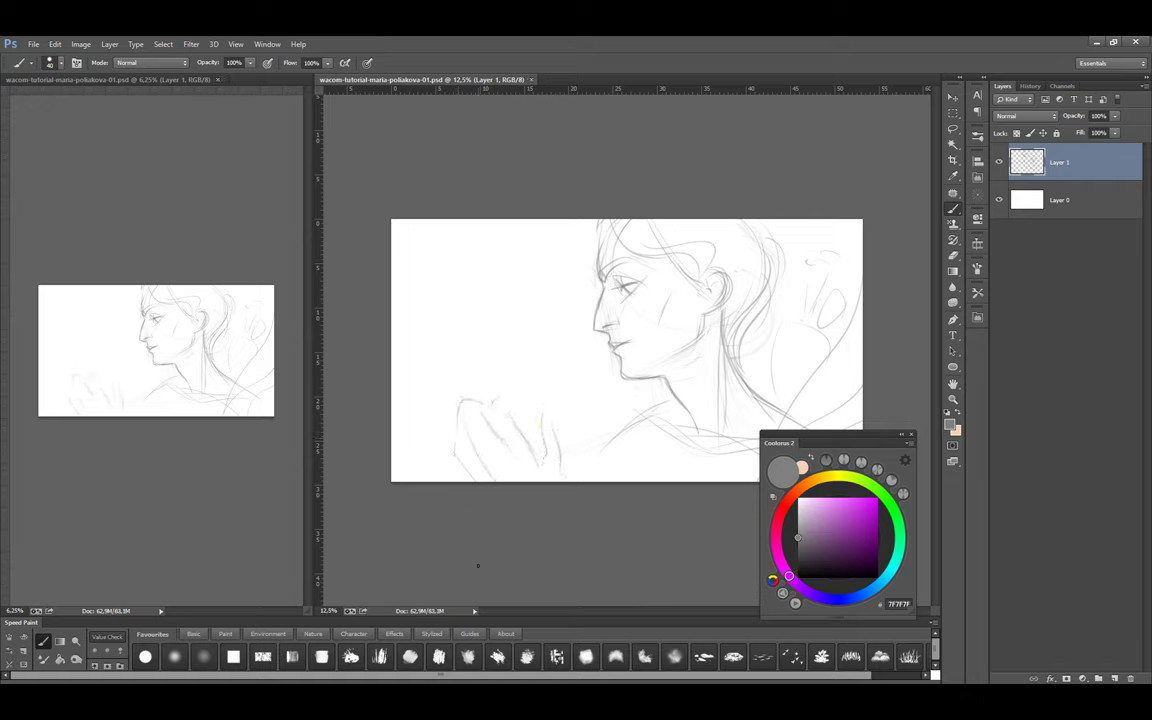
drag(543, 414, 571, 476)
drag(518, 432, 527, 413)
key(h)
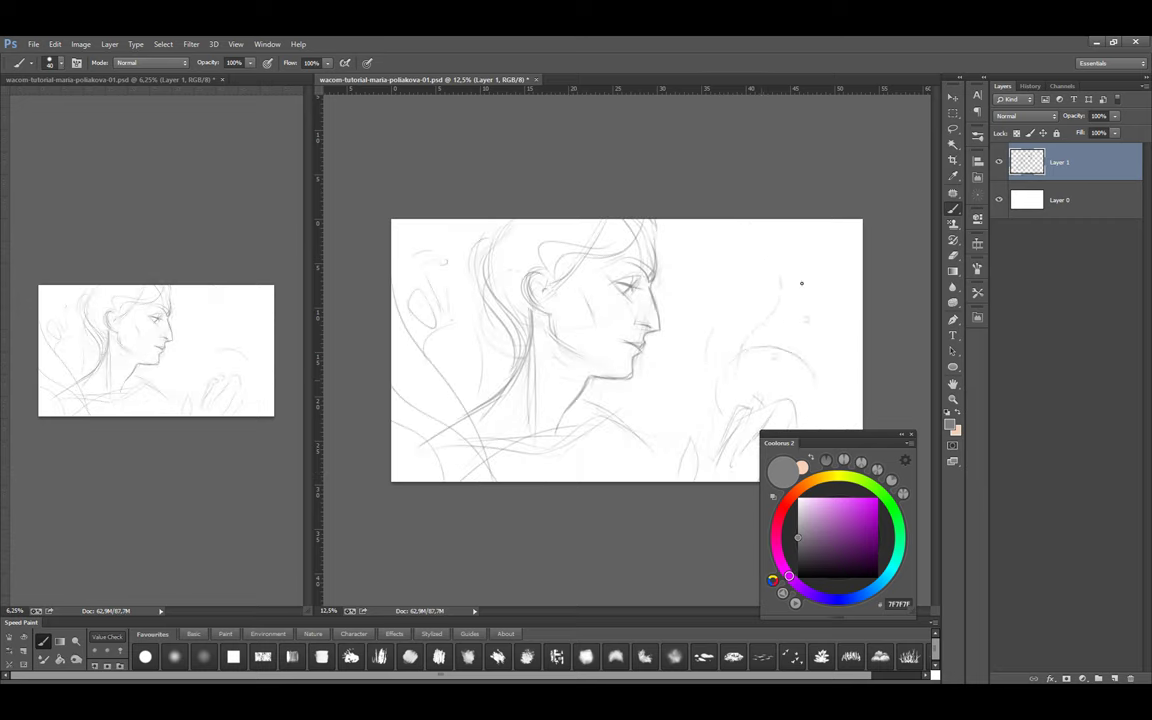
drag(801, 283, 832, 360)
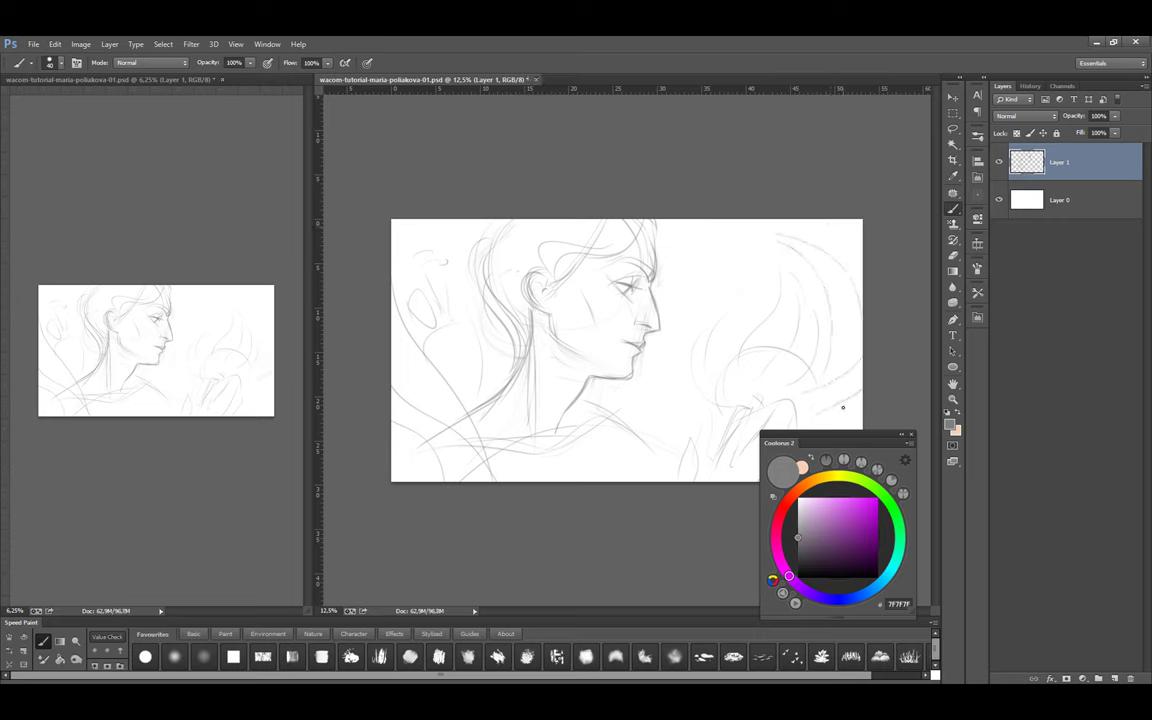
Add a new layer and sketch a rounded loop behind the neck and a curved sleeve shape at the front shoulder
key(ctrl+shift+alt+n)
drag(449, 272, 405, 338)
drag(596, 356, 543, 364)
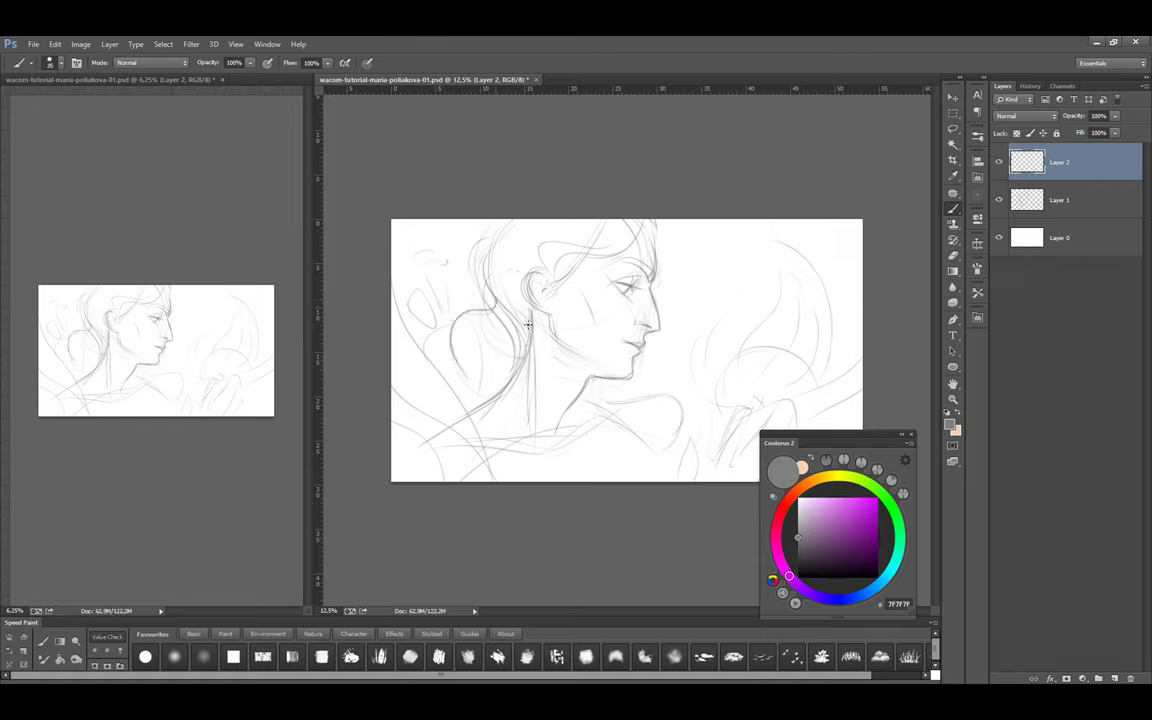
Erase overlapping strokes on the new layer, redraw the neck and neckline curves, and undo the last stroke
key(e)
mouse_move(489, 319)
mouse_down()
mouse_move(519, 404)
mouse_move(481, 301)
mouse_up()
key(b)
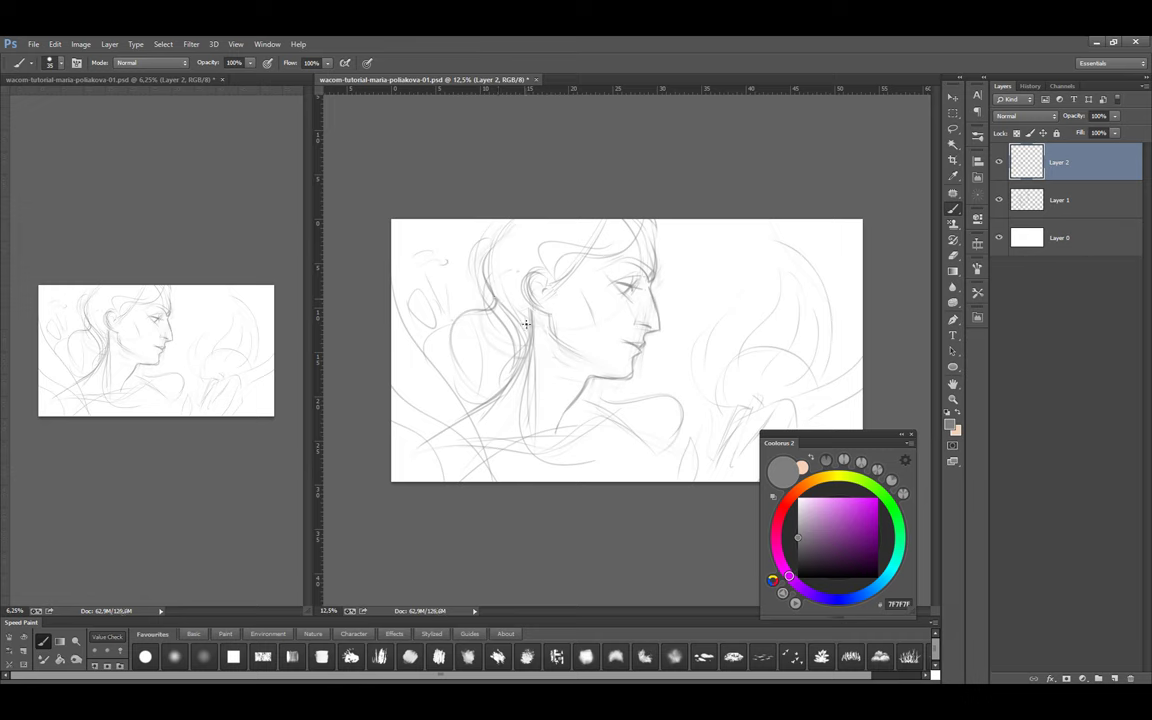
drag(517, 428, 452, 340)
key(ctrl+z)
Erase the old neck, hair and shoulder lines on Layer 1
click(1017, 205)
key(e)
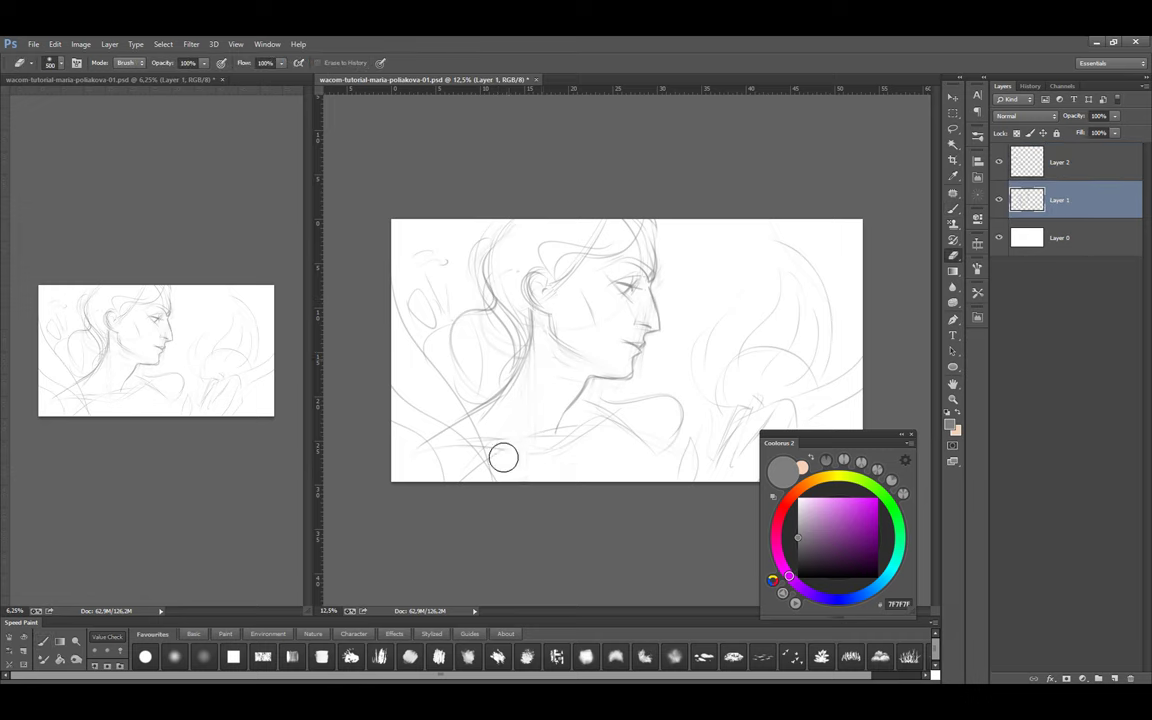
drag(452, 292, 491, 432)
Compare the drawing with earlier history states, restore a recent one and select Layer 2
click(1030, 86)
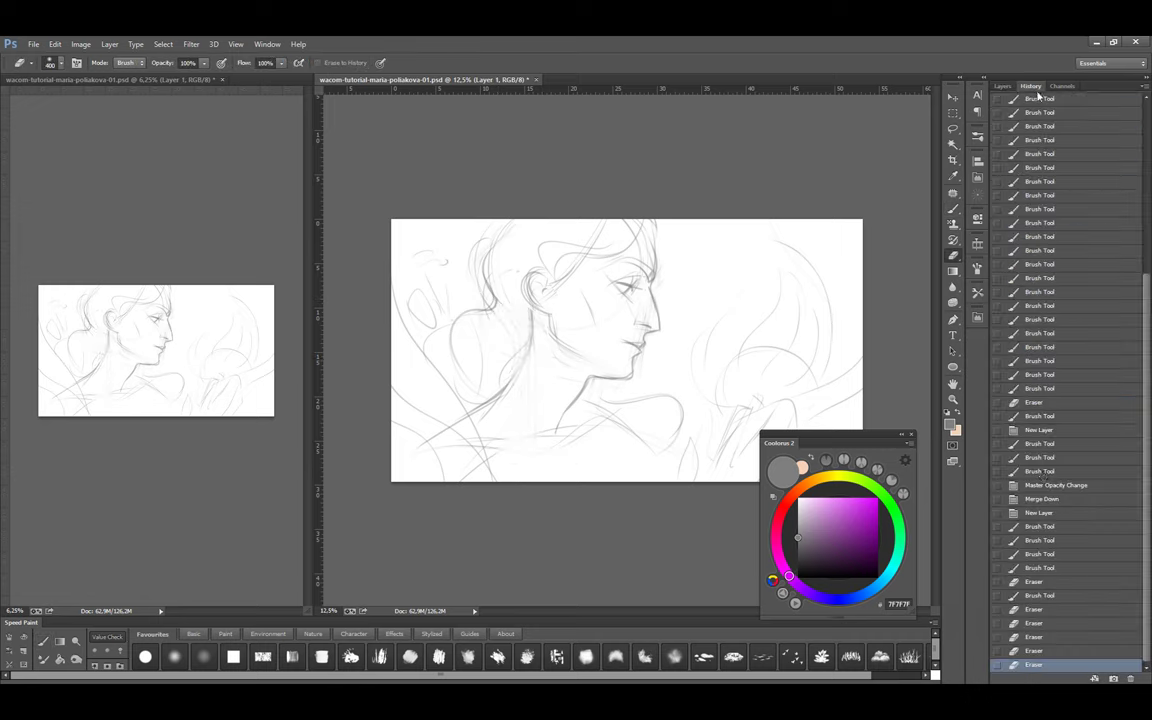
click(1040, 470)
click(1040, 333)
click(1035, 430)
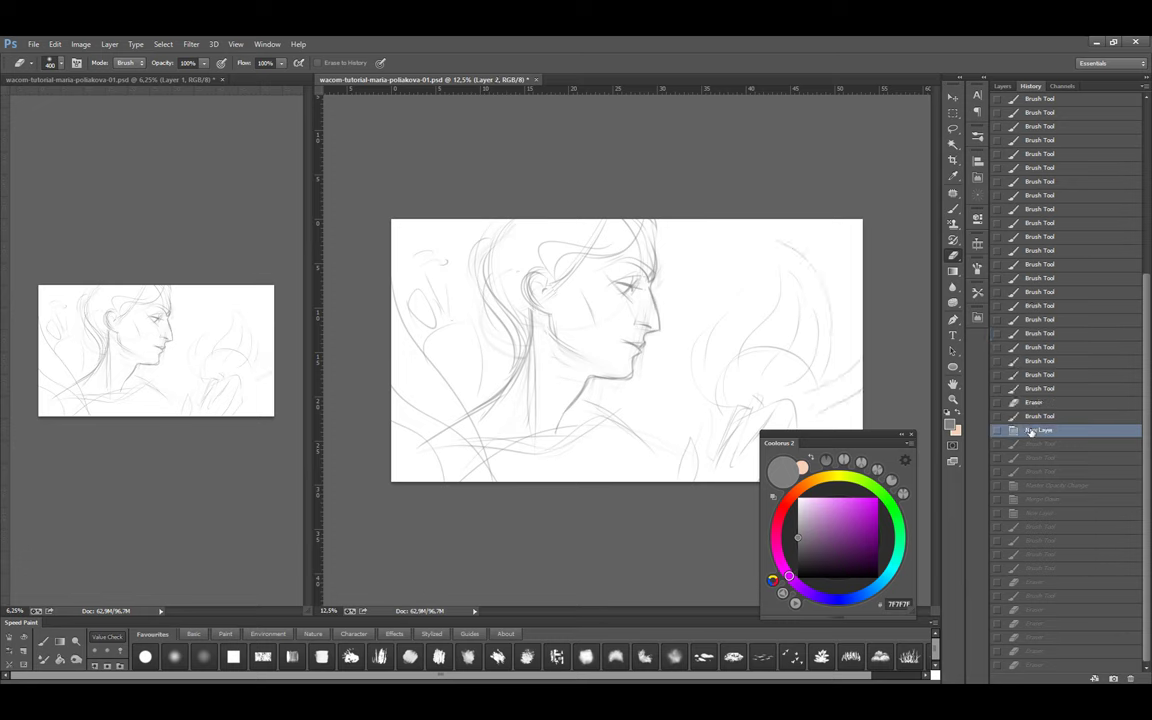
click(1030, 597)
click(1002, 86)
click(1027, 162)
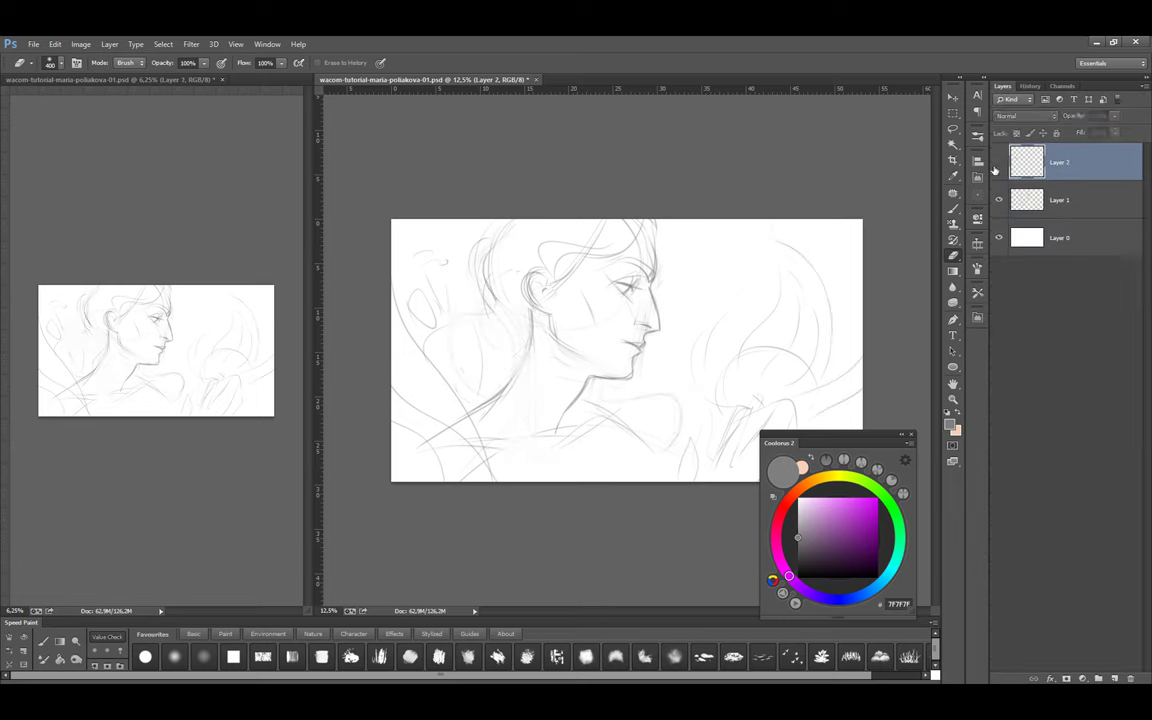
Merge Layer 2 into Layer 1, shift the sketch slightly sideways and flip it horizontally
key(b)
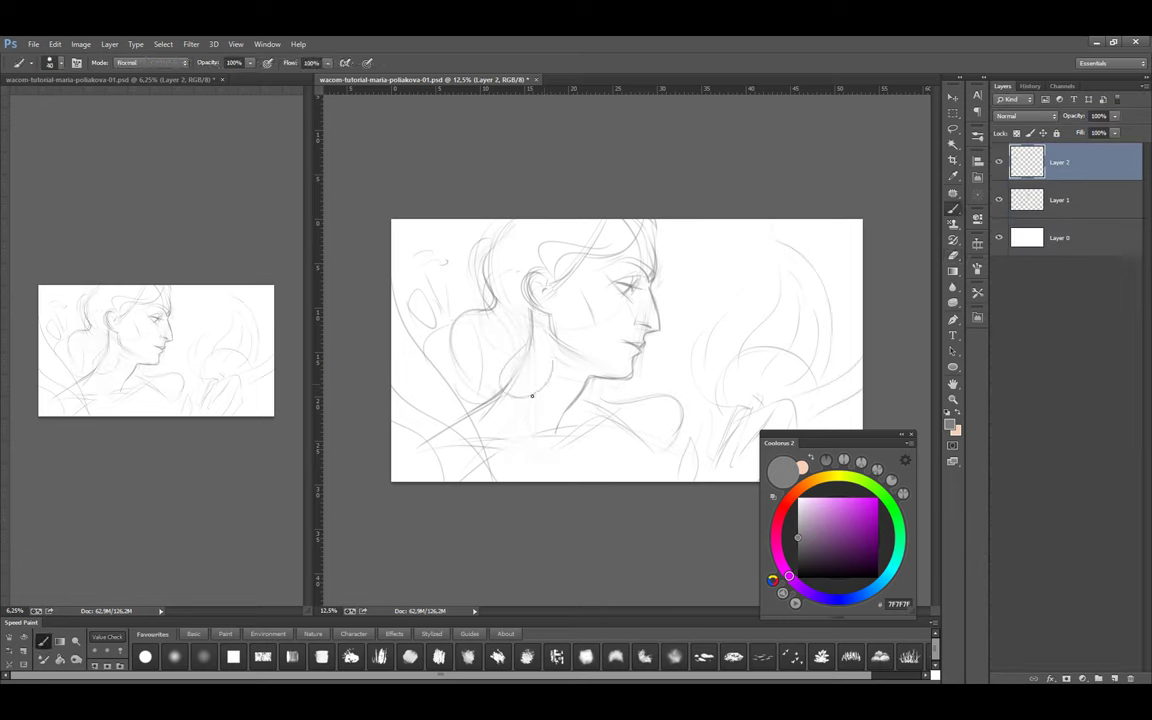
key(ctrl+e)
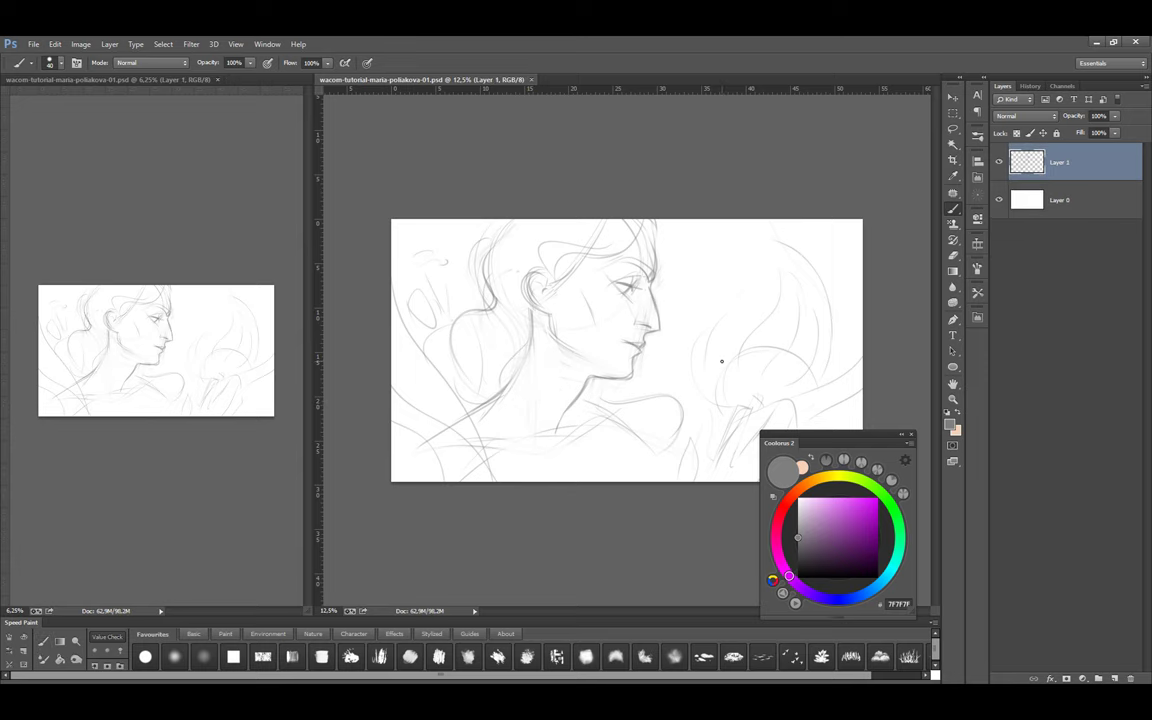
key(ctrl+t)
key(Escape)
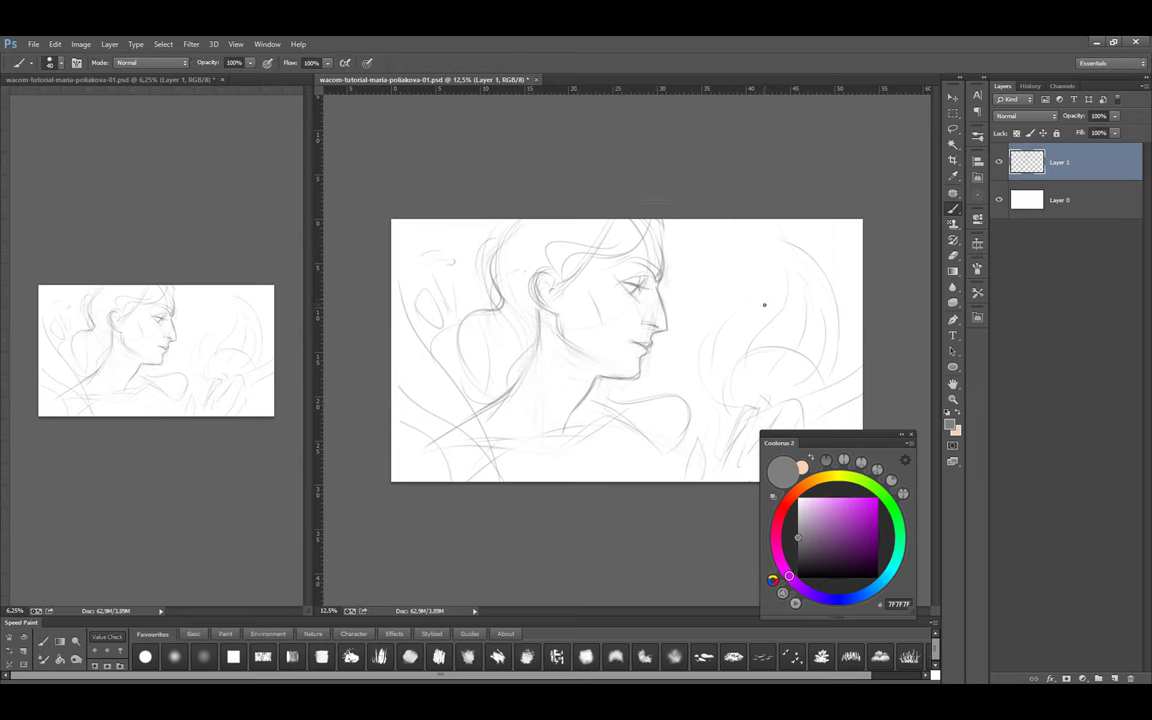
key(ctrl+shift+h)
Add a layer beneath the sketch and paint a pale violet glow in front of the face with a soft brush of about 2500 px
key(ctrl+shift+alt+n)
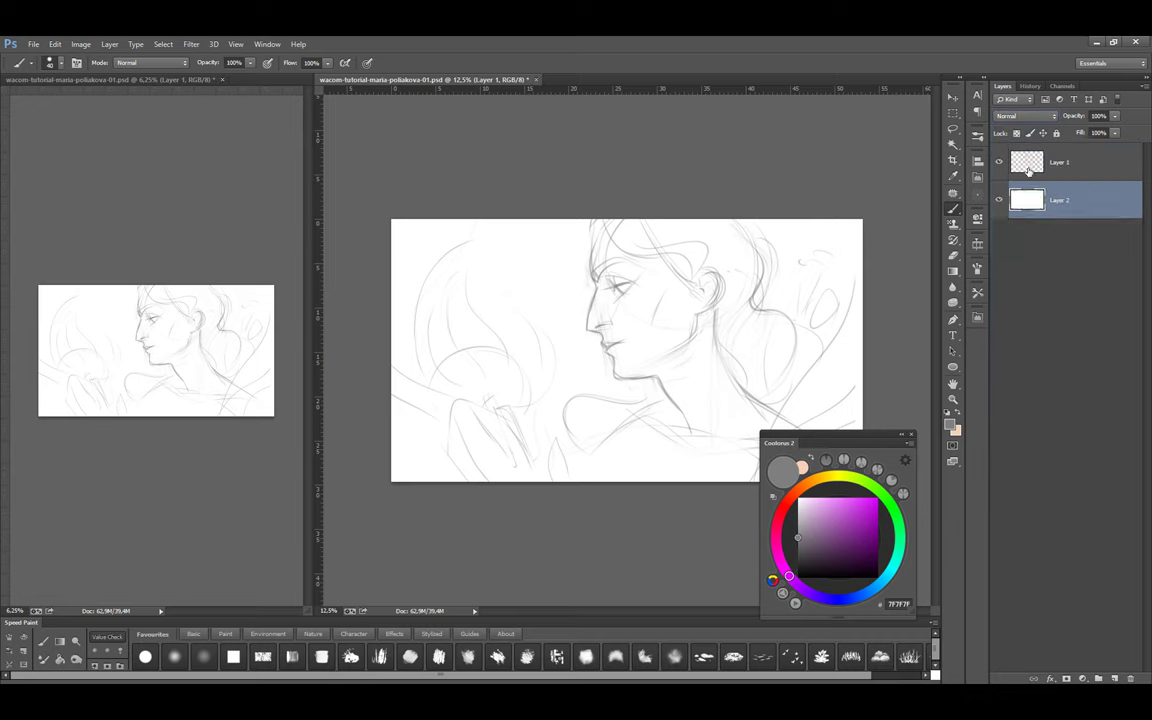
click(193, 634)
click(811, 502)
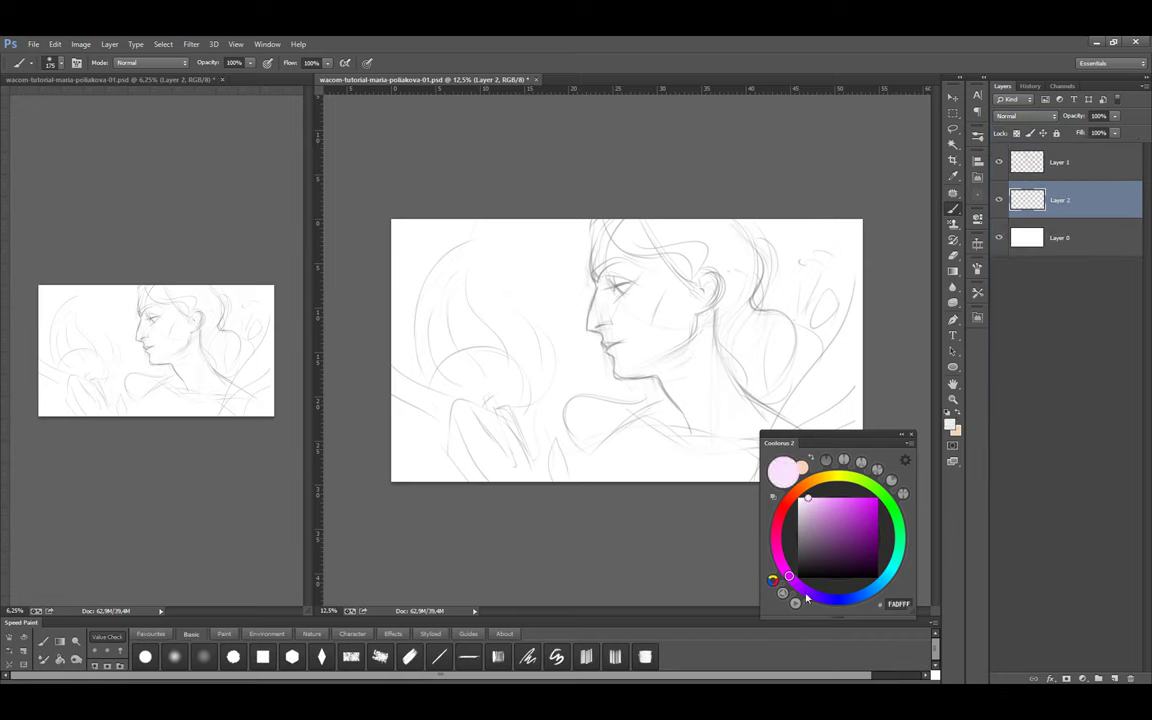
key(bracketright)
key(bracketright)
key(bracketright)
key(bracketright)
key(bracketright)
key(bracketright)
key(bracketright)
key(bracketright)
key(bracketright)
key(bracketright)
key(bracketright)
key(bracketright)
key(bracketright)
key(bracketright)
key(bracketright)
key(bracketright)
key(bracketright)
mouse_move(480, 230)
mouse_down()
mouse_move(571, 411)
mouse_move(753, 380)
mouse_up()
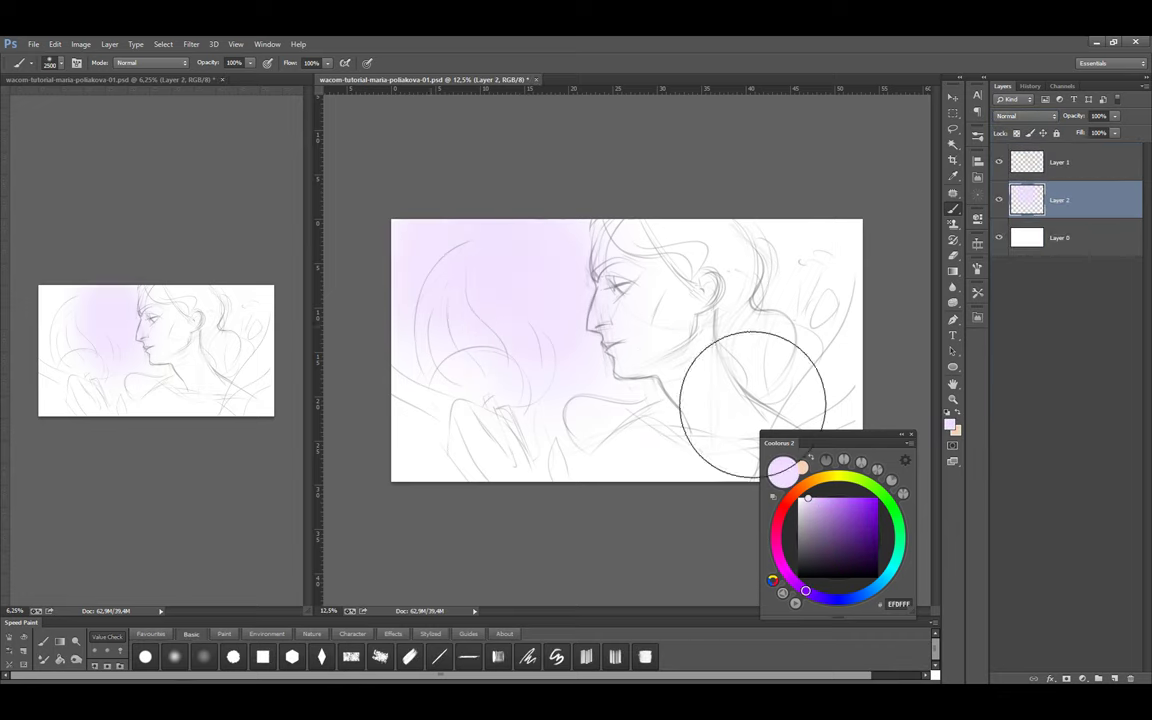
Blend soft pale blue and lilac tints over the background around the raised hand and in front of the face
click(802, 497)
click(862, 596)
drag(620, 220, 428, 392)
mouse_move(506, 500)
mouse_down()
mouse_move(612, 506)
mouse_move(398, 231)
mouse_up()
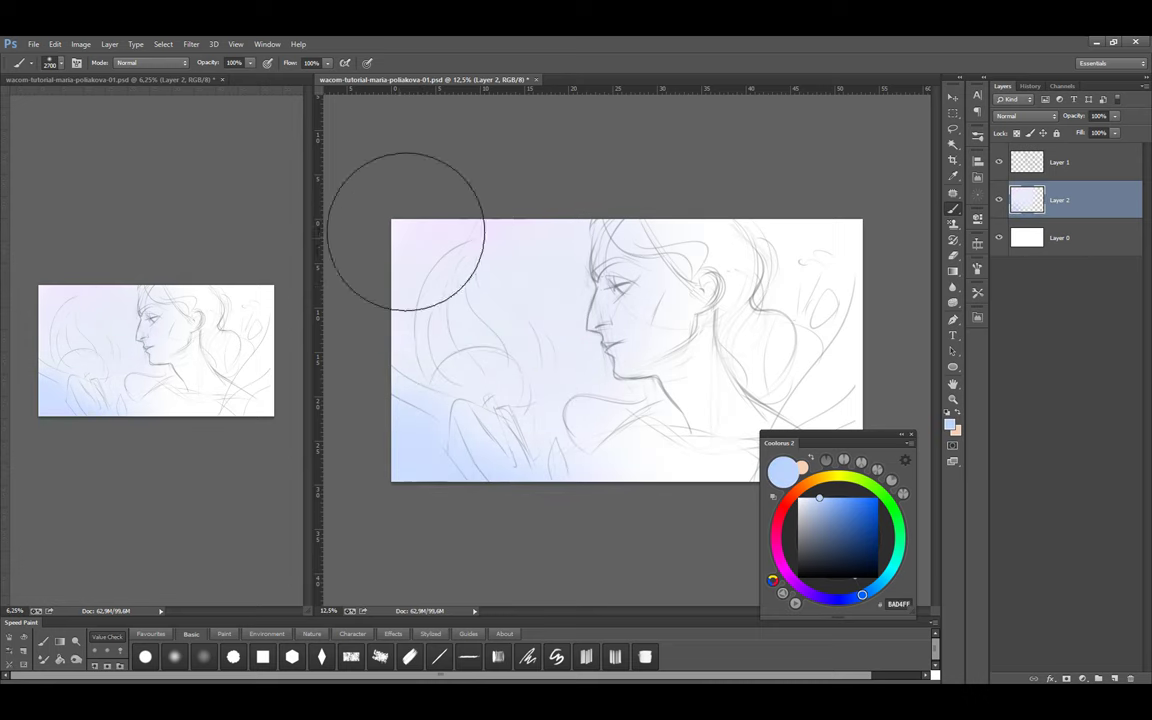
click(819, 497)
alt+click(501, 296)
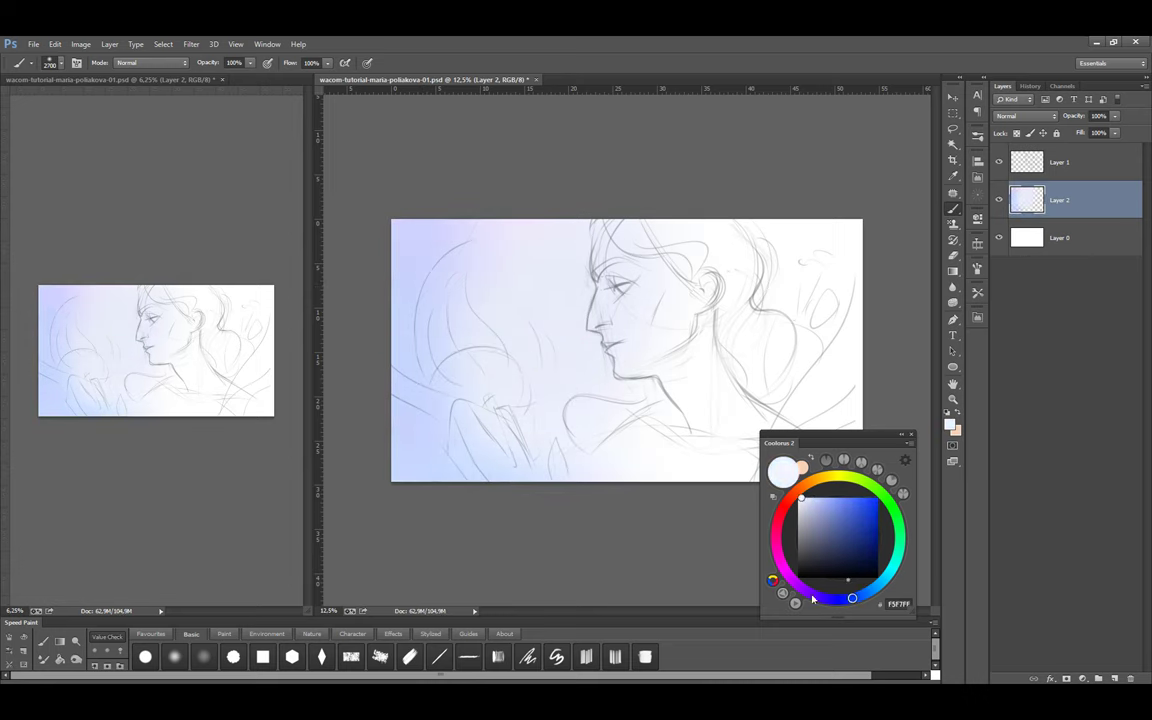
click(799, 586)
click(836, 497)
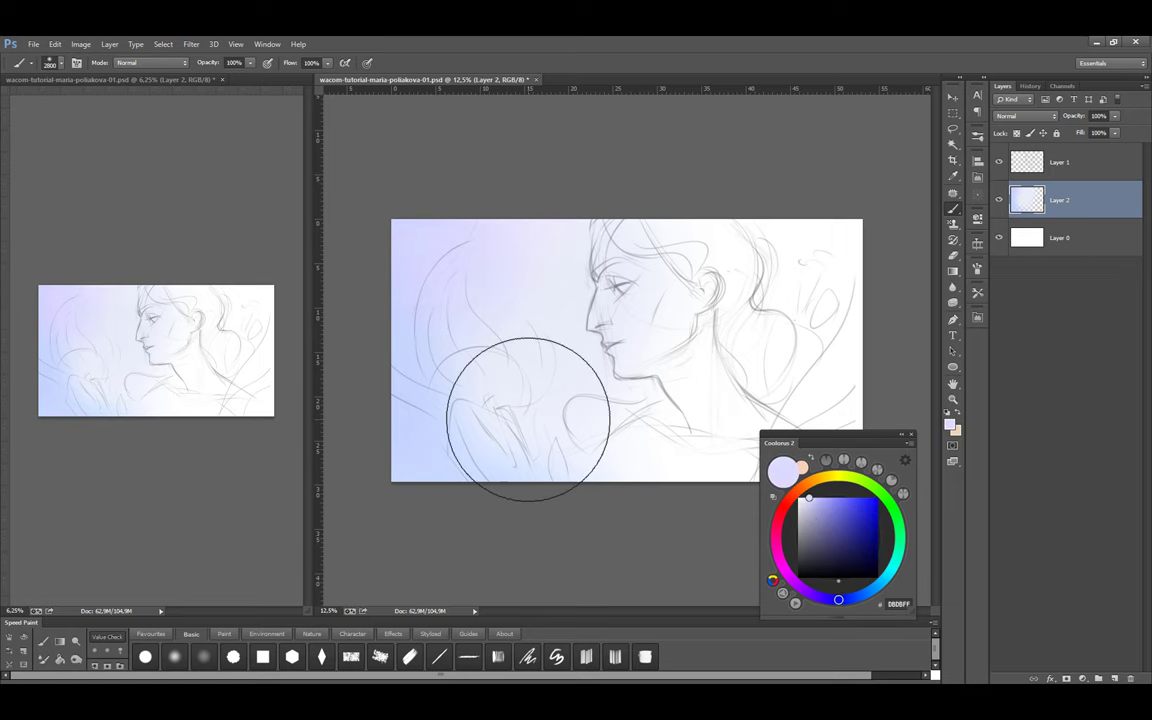
Undo the first stroke behind the hair and paint a soft cream glow behind the head and neck
drag(805, 322, 797, 309)
key(ctrl+z)
alt+click(728, 462)
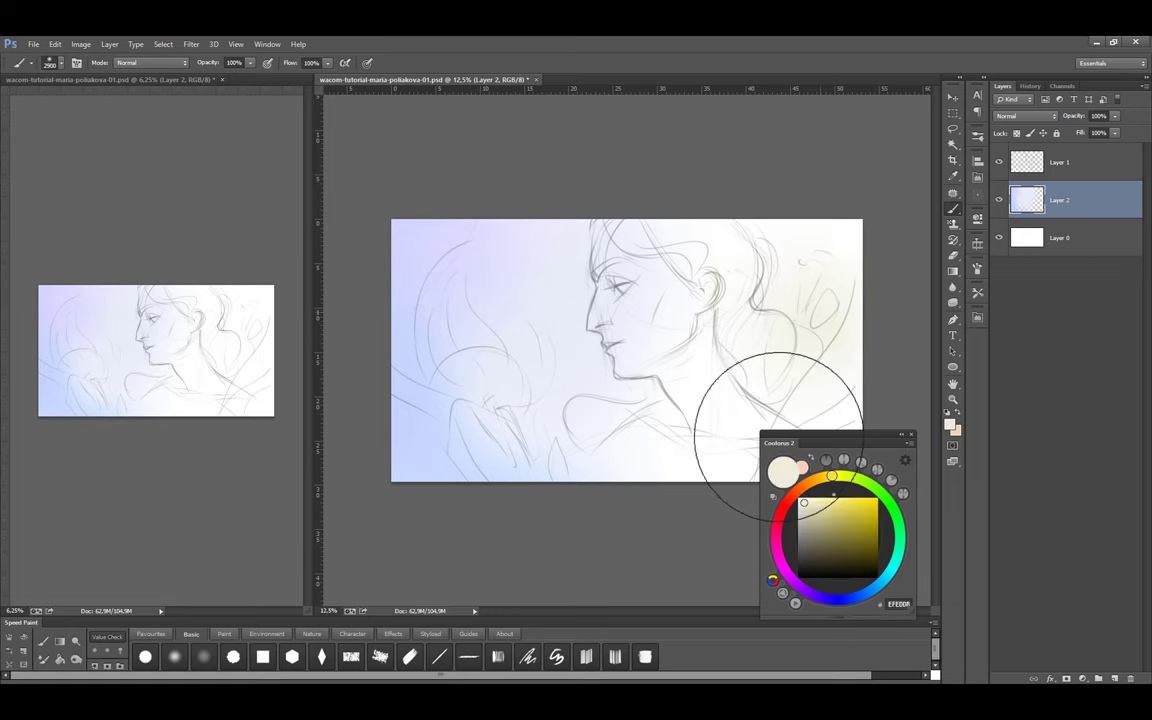
drag(770, 450, 674, 424)
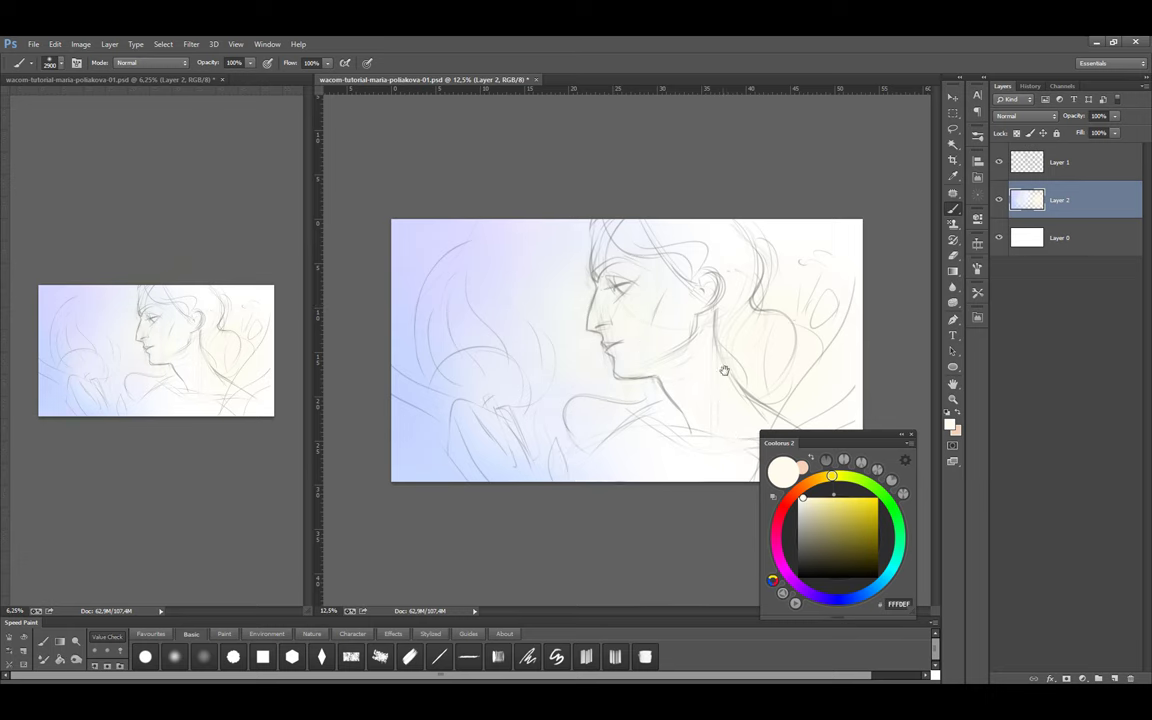
Tint the face area pale blue and paint soft pink glows in the upper background on both sides of the head
click(853, 596)
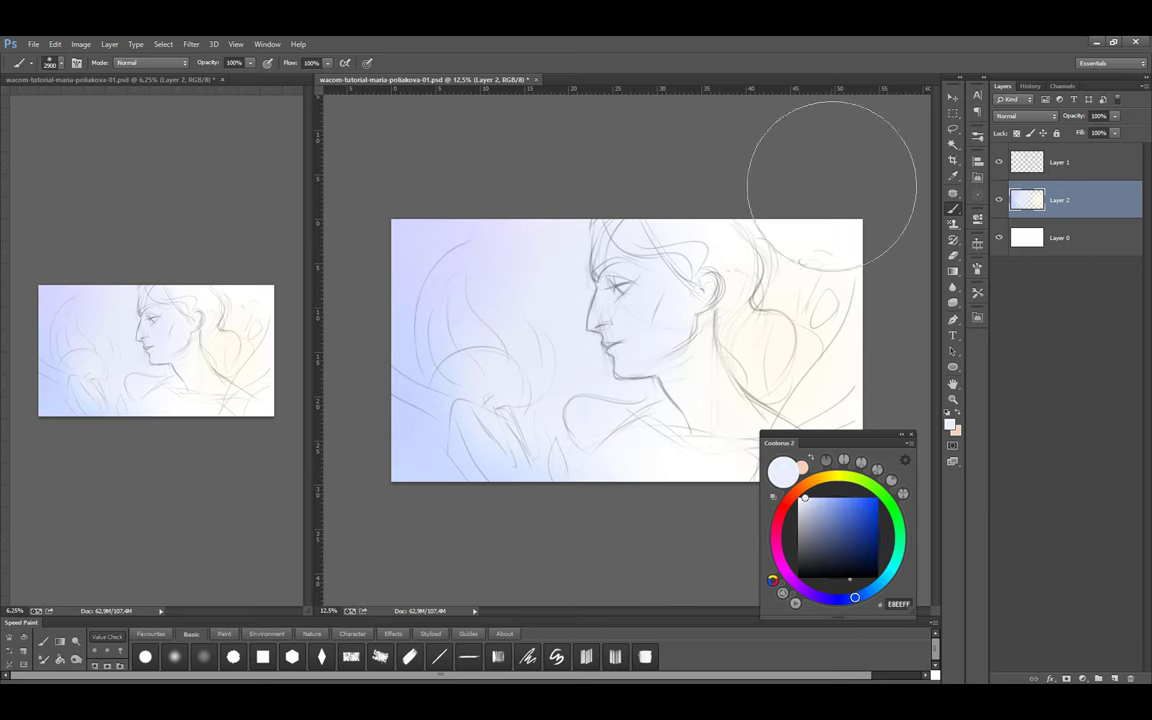
click(788, 576)
mouse_move(771, 193)
mouse_down()
mouse_move(797, 328)
mouse_move(850, 370)
mouse_move(767, 288)
mouse_move(543, 293)
mouse_move(605, 435)
mouse_move(900, 315)
mouse_up()
Choose a salmon color (E09E91), select the woman's figure and raised hand with the Lasso, and hide the selection edges
click(790, 497)
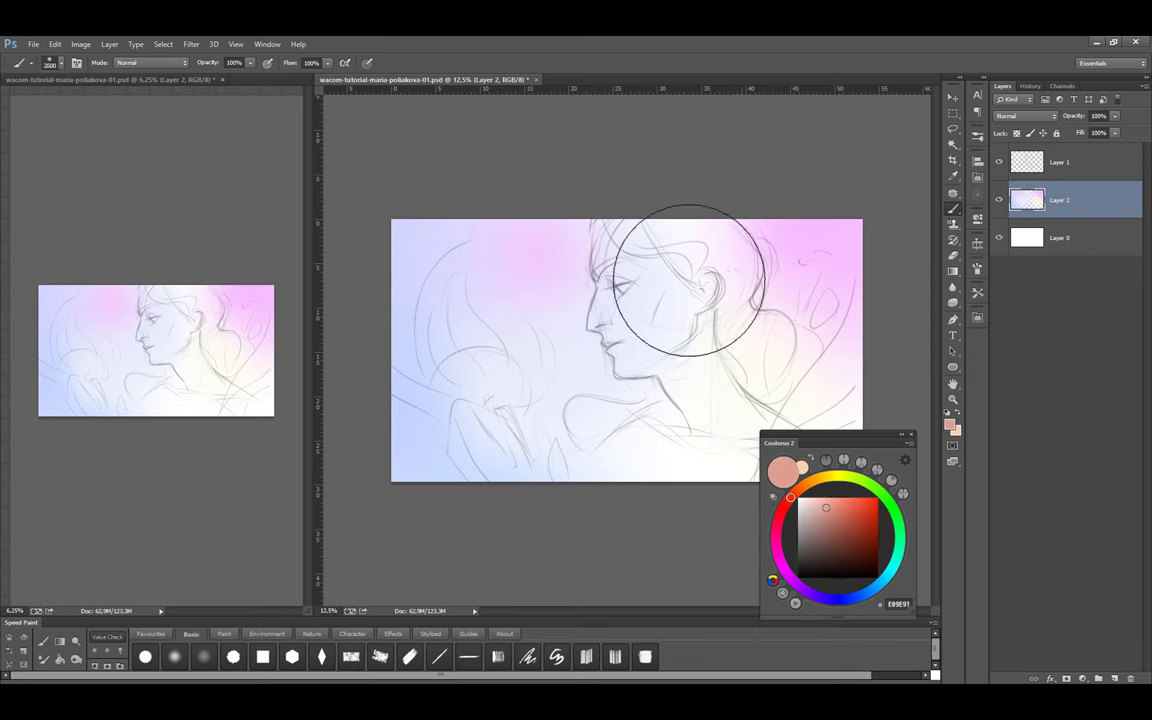
key(l)
mouse_move(608, 259)
mouse_down()
mouse_move(600, 310)
mouse_move(612, 377)
mouse_move(658, 404)
mouse_move(568, 480)
mouse_move(501, 404)
mouse_move(455, 427)
mouse_move(568, 527)
mouse_move(752, 405)
mouse_move(663, 198)
mouse_move(761, 380)
mouse_move(746, 224)
mouse_move(715, 322)
mouse_up()
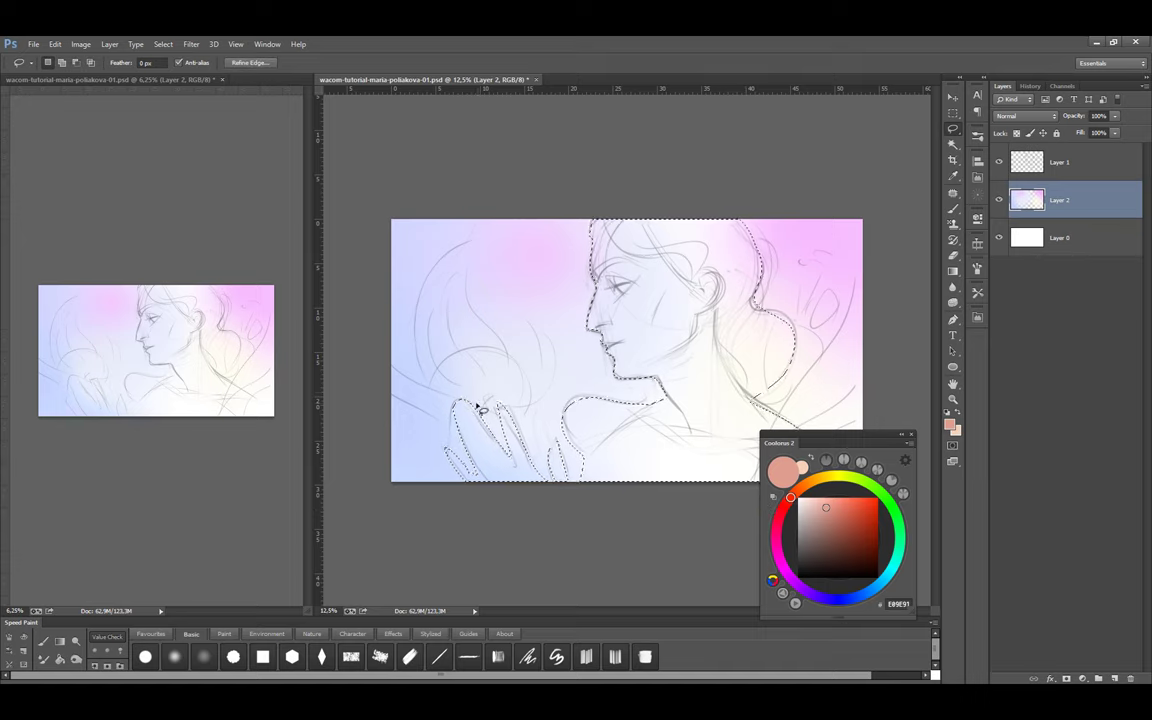
key(b)
key(ctrl+h)
Paint the face and raised hand in soft salmon tones within the selection
drag(622, 257, 630, 370)
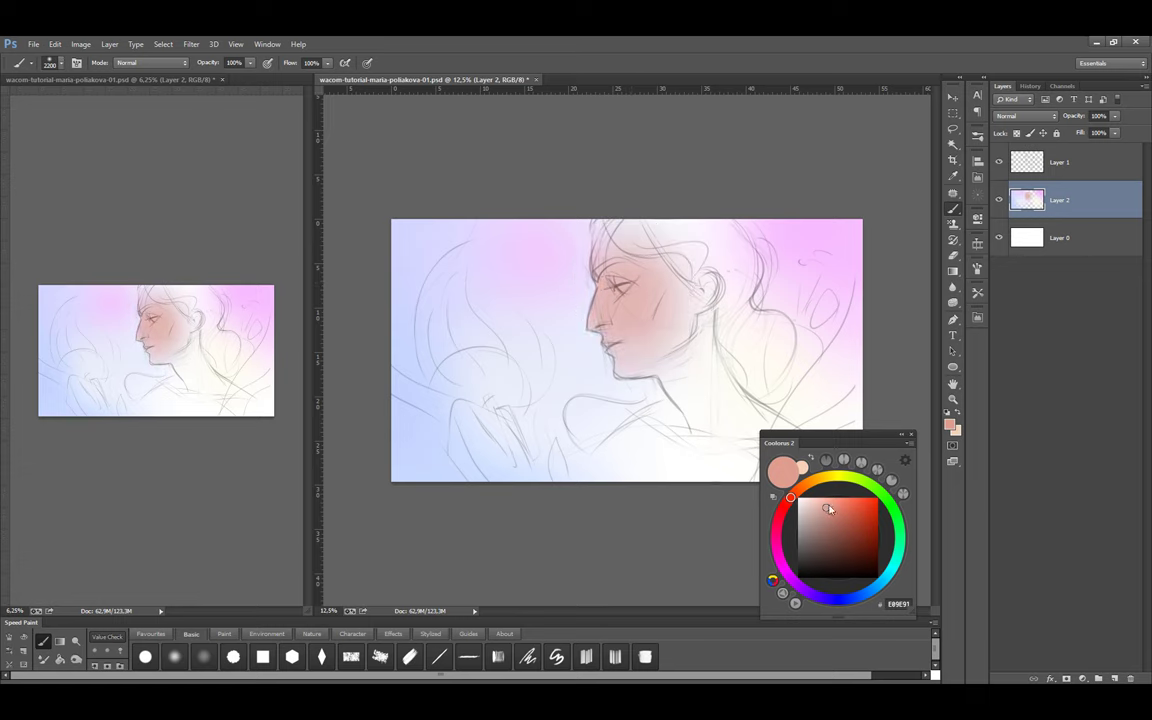
click(825, 507)
drag(600, 245, 643, 489)
drag(430, 375, 520, 440)
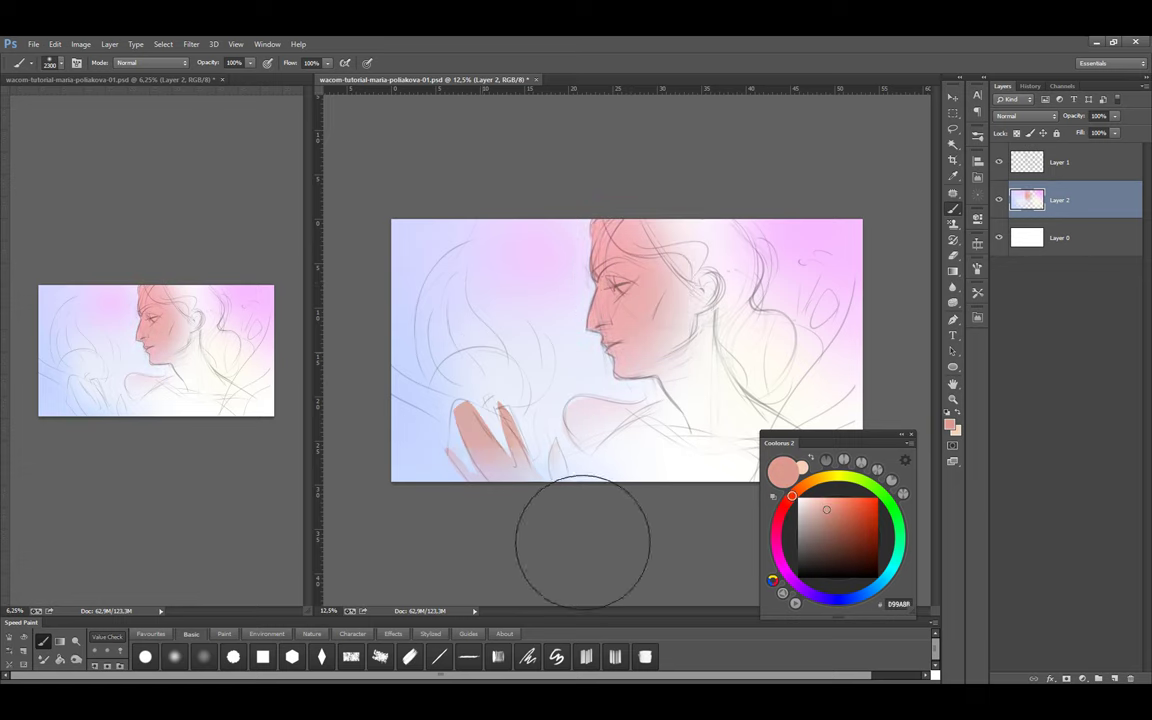
drag(440, 410, 480, 470)
Paint the hair blue (697EFF) and blend violet (A545FF) over the front hairline
click(847, 598)
drag(680, 225, 733, 347)
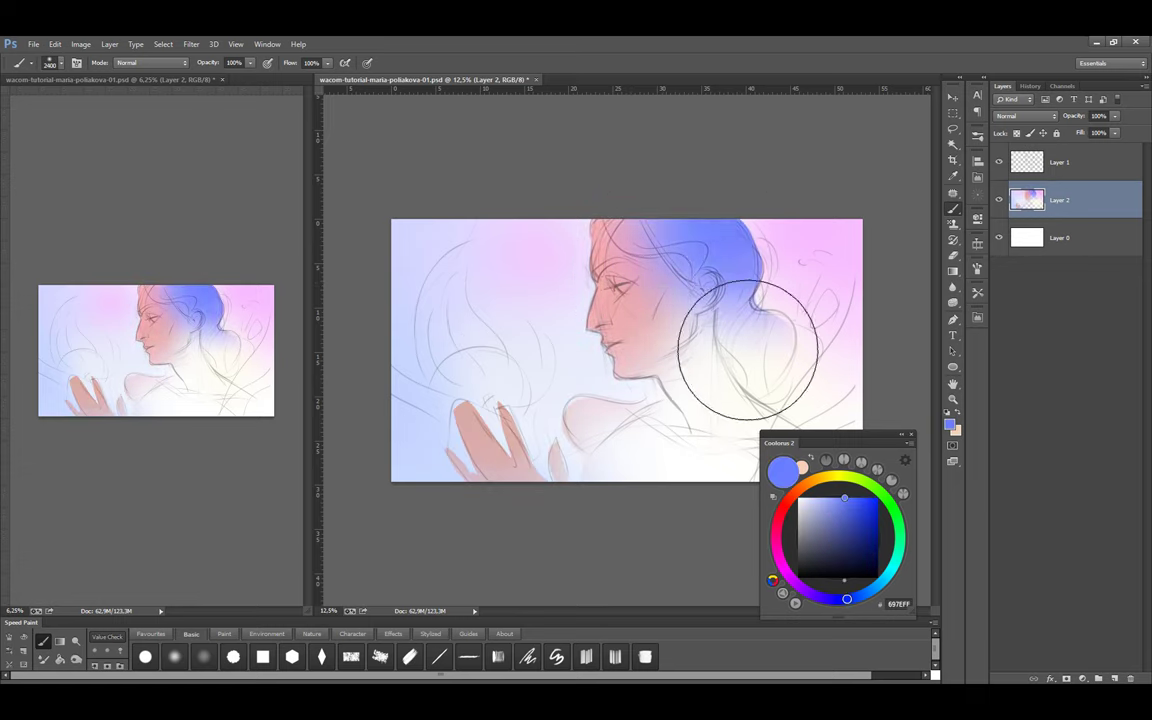
click(786, 573)
drag(658, 239, 663, 167)
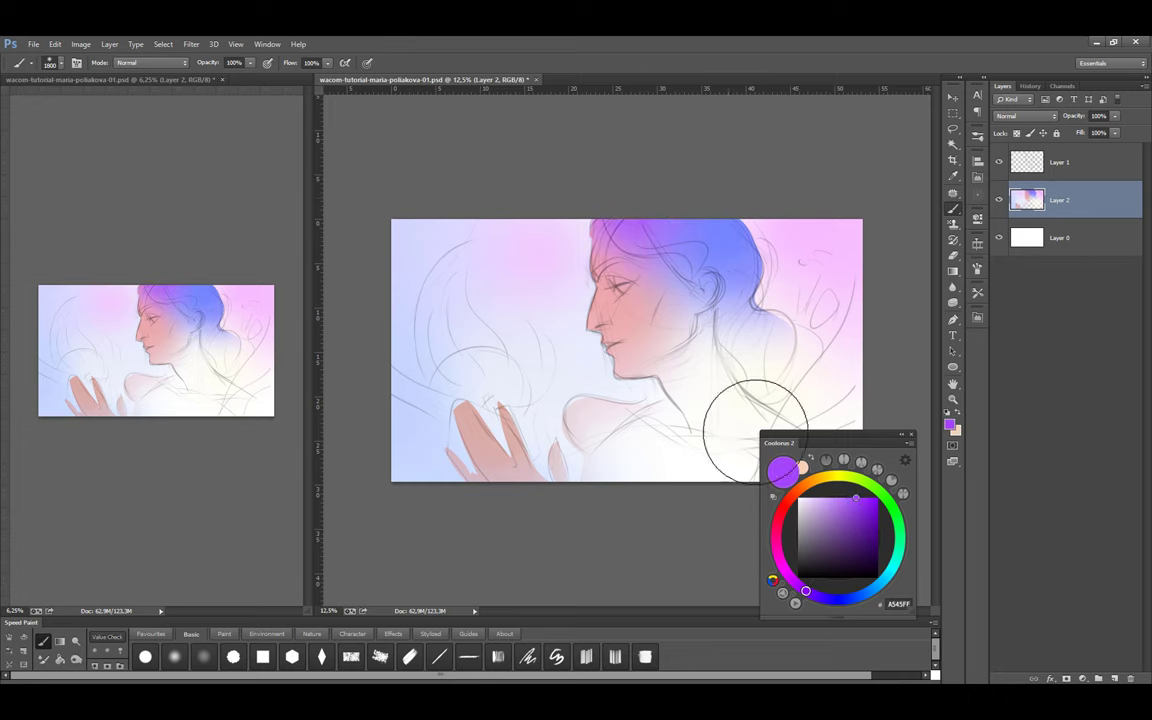
Warm the crown with magenta and the face with orange, and paint the hair bun and front sleeve deep blue (3735FF)
drag(640, 235, 627, 296)
mouse_move(694, 334)
mouse_down()
mouse_move(643, 419)
mouse_move(762, 332)
mouse_up()
drag(630, 437, 595, 418)
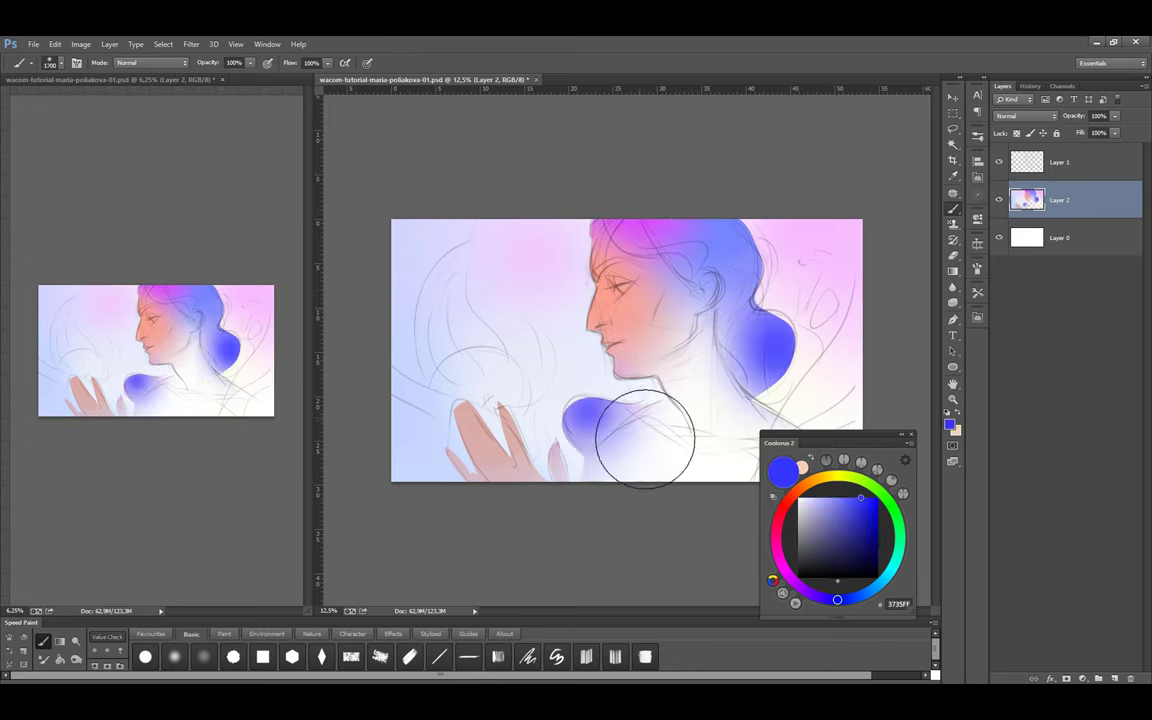
Fill the neck, shoulders and chest with the sampled skin tone and glaze them with warm orange
alt+click(640, 290)
mouse_move(640, 290)
mouse_down()
mouse_move(674, 321)
mouse_move(694, 365)
mouse_move(645, 430)
mouse_up()
key(ctrl+minus)
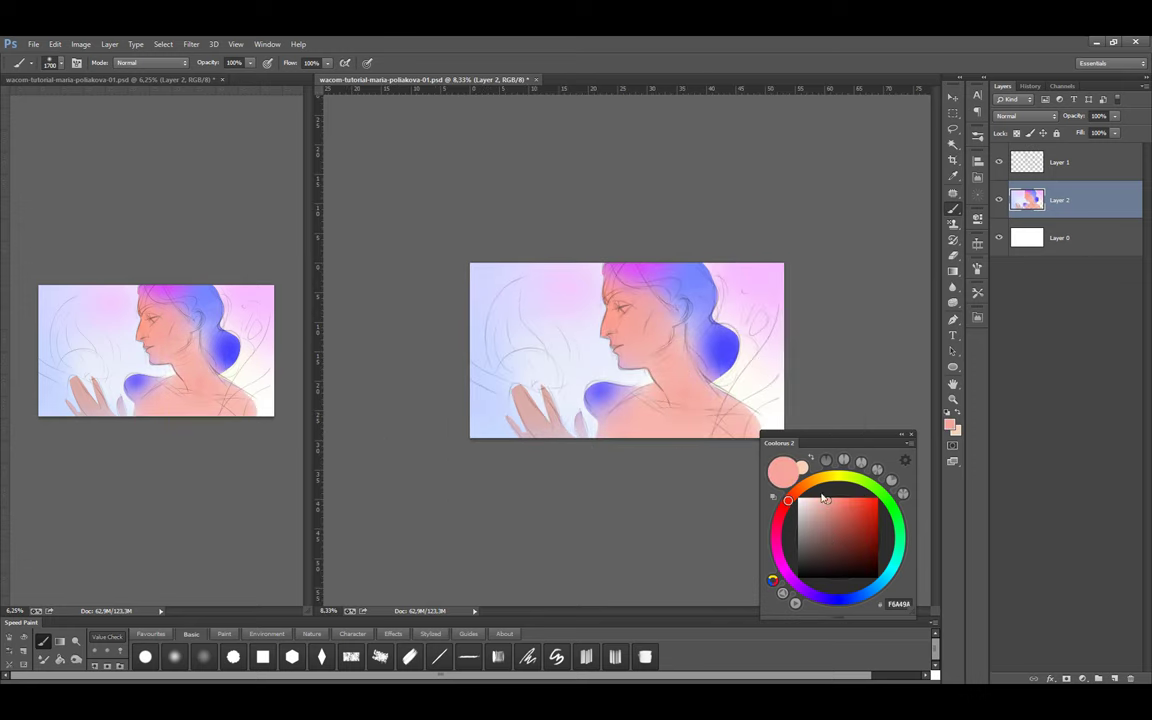
click(852, 497)
drag(788, 500, 809, 482)
drag(720, 430, 669, 419)
Paint deep blue (302EFF) hair falling behind the ear and neck, and blend muted violet into the front sleeve
mouse_move(809, 482)
mouse_down()
mouse_move(776, 520)
mouse_move(720, 501)
mouse_move(805, 590)
mouse_move(837, 599)
mouse_up()
key(bracketleft)
click(863, 497)
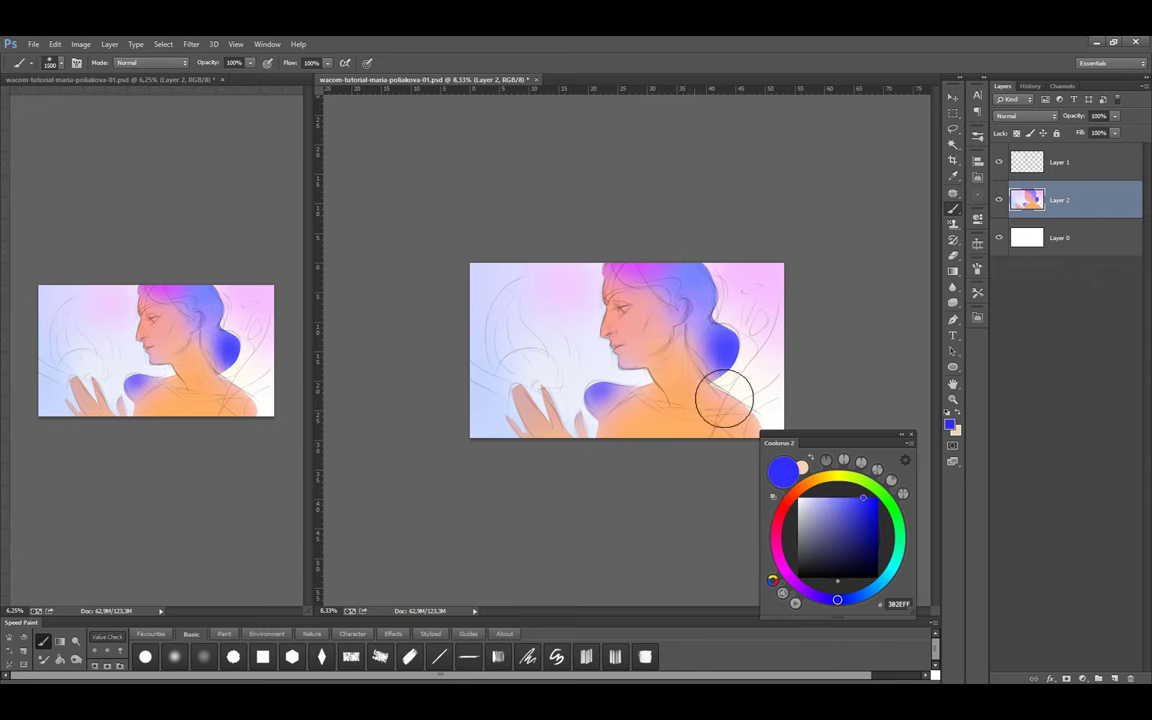
key(bracketleft)
key(bracketleft)
key(bracketleft)
key(bracketleft)
mouse_move(692, 319)
mouse_down()
mouse_move(699, 354)
mouse_move(729, 381)
mouse_up()
key(bracketright)
key(bracketright)
key(bracketright)
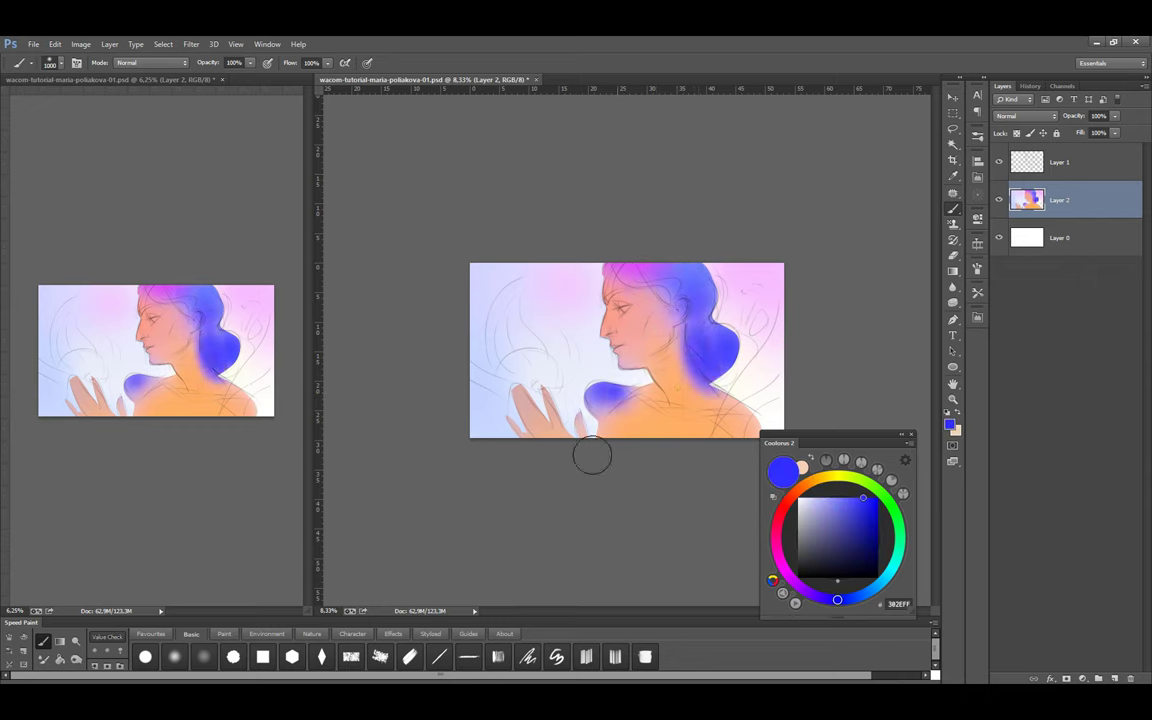
alt+click(585, 403)
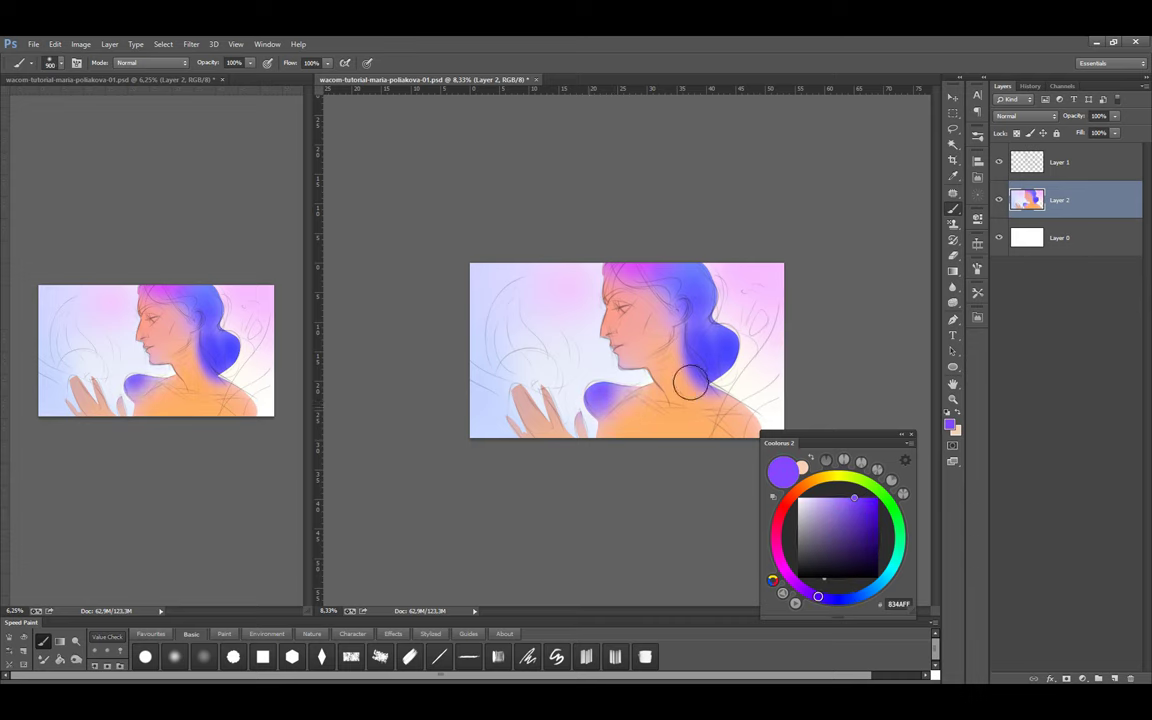
alt+click(730, 406)
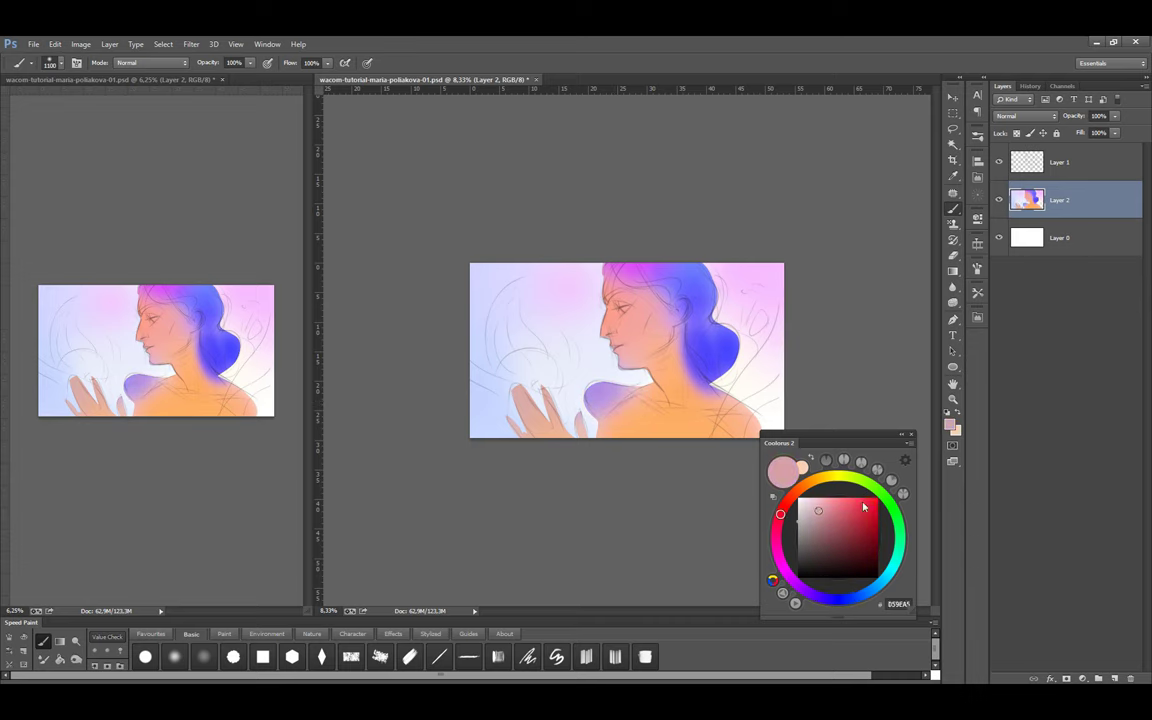
Paint red accents around the eye and on the lips with a smaller soft brush
click(864, 497)
key(bracketleft)
key(bracketleft)
key(bracketleft)
key(bracketleft)
key(bracketleft)
key(bracketleft)
key(bracketleft)
drag(618, 302, 628, 304)
key(ctrl+equal)
key(bracketleft)
key(bracketleft)
key(bracketleft)
key(bracketleft)
Paint the eyebrow in sampled blue-violet (857AFD) and the white of the eye in pale cream (F5EBCA)
alt+click(597, 275)
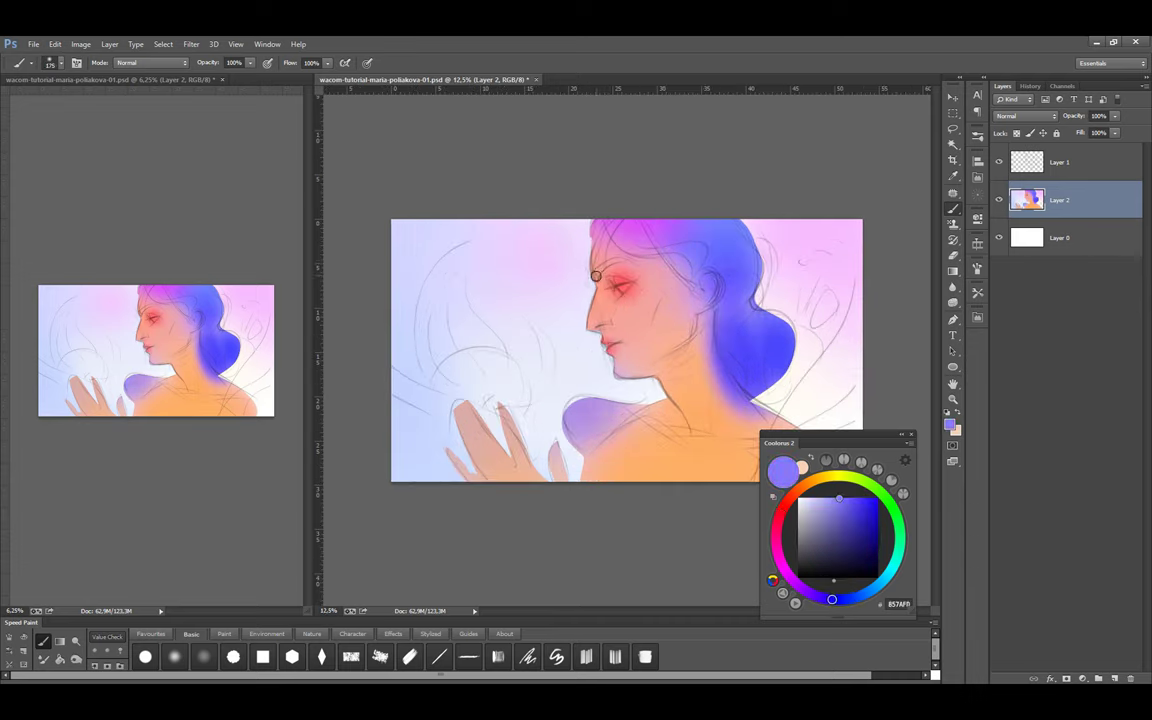
click(823, 477)
key(bracketleft)
key(bracketleft)
key(bracketleft)
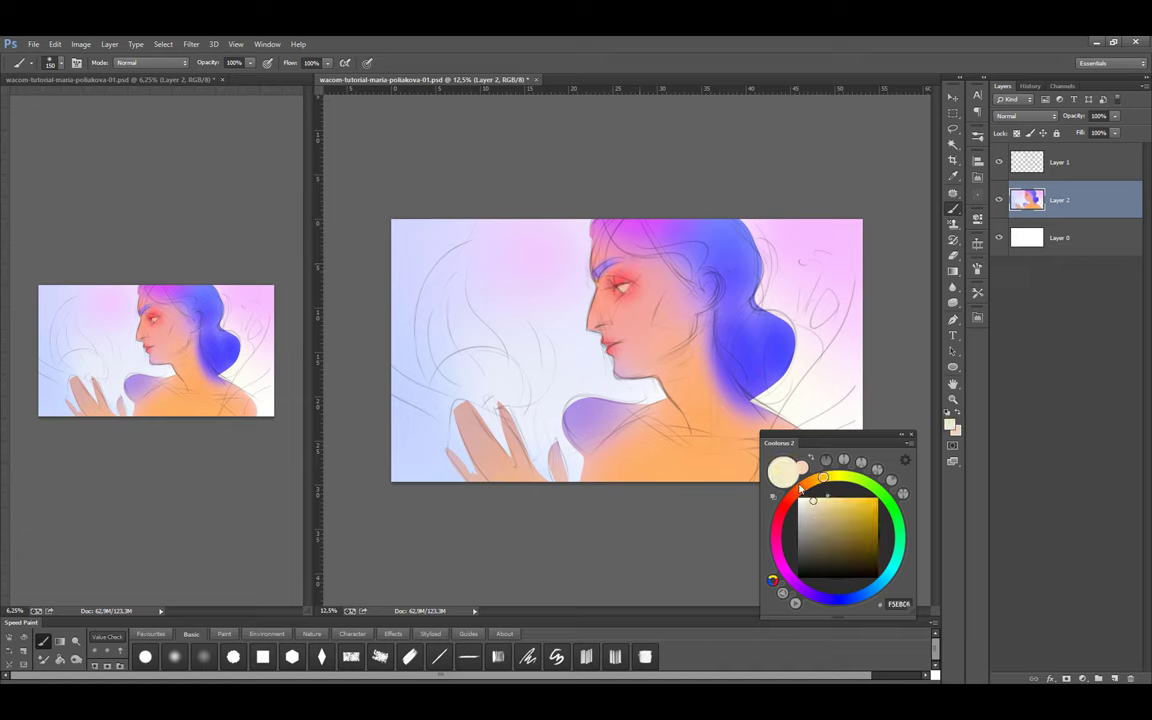
Shade the lips with a sampled tone using a very small brush
key(bracketleft)
alt+click(604, 342)
key(bracketleft)
key(bracketleft)
key(bracketleft)
key(bracketleft)
key(bracketleft)
key(bracketleft)
key(bracketleft)
key(bracketleft)
key(bracketleft)
key(bracketleft)
Shade violet under the eye and deep red on the eyelid, and repaint the front hair and crown in blue-violet
alt+click(627, 338)
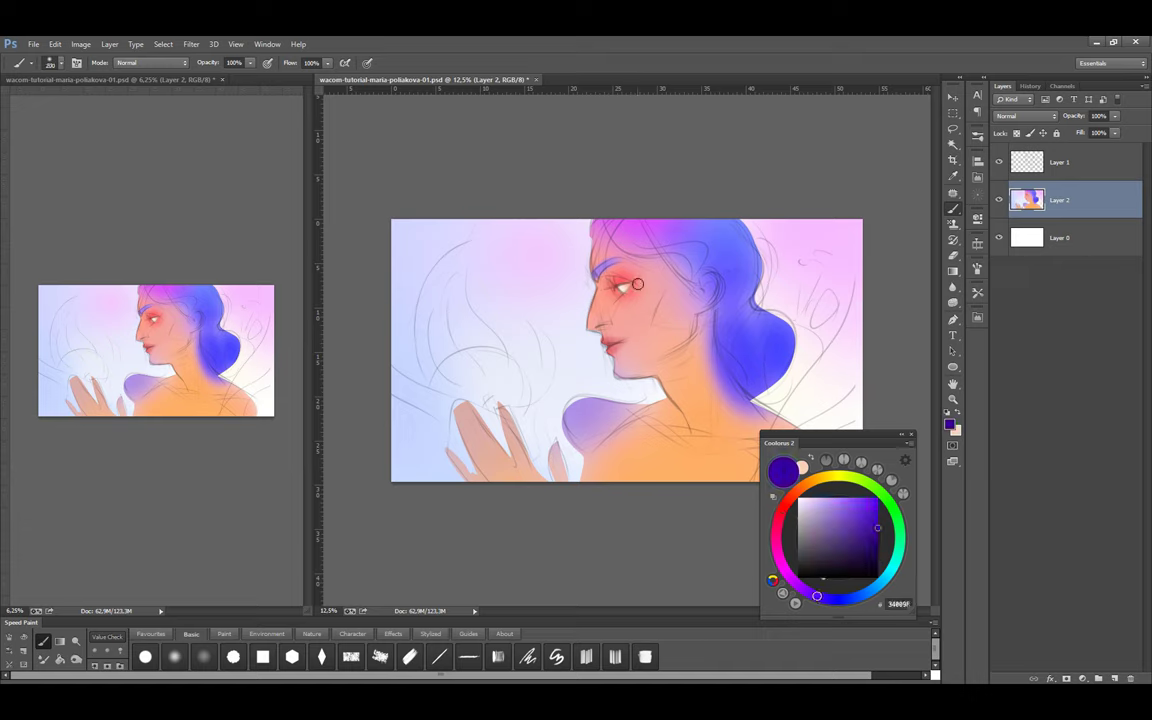
alt+click(608, 283)
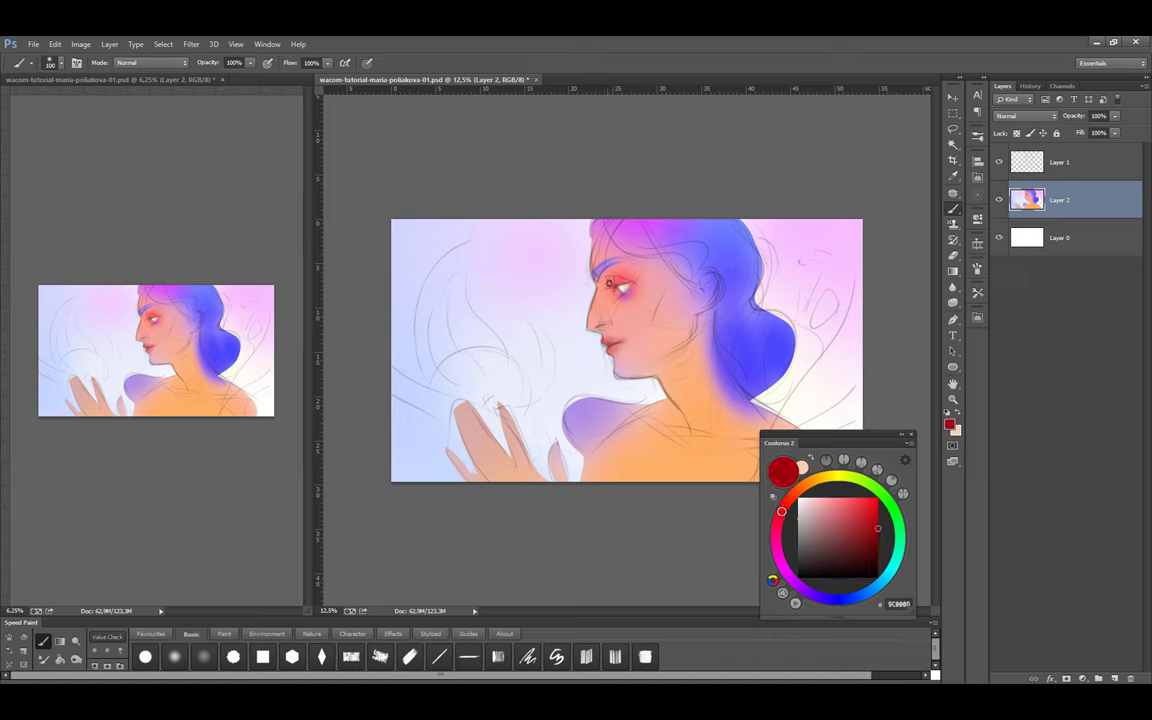
click(873, 513)
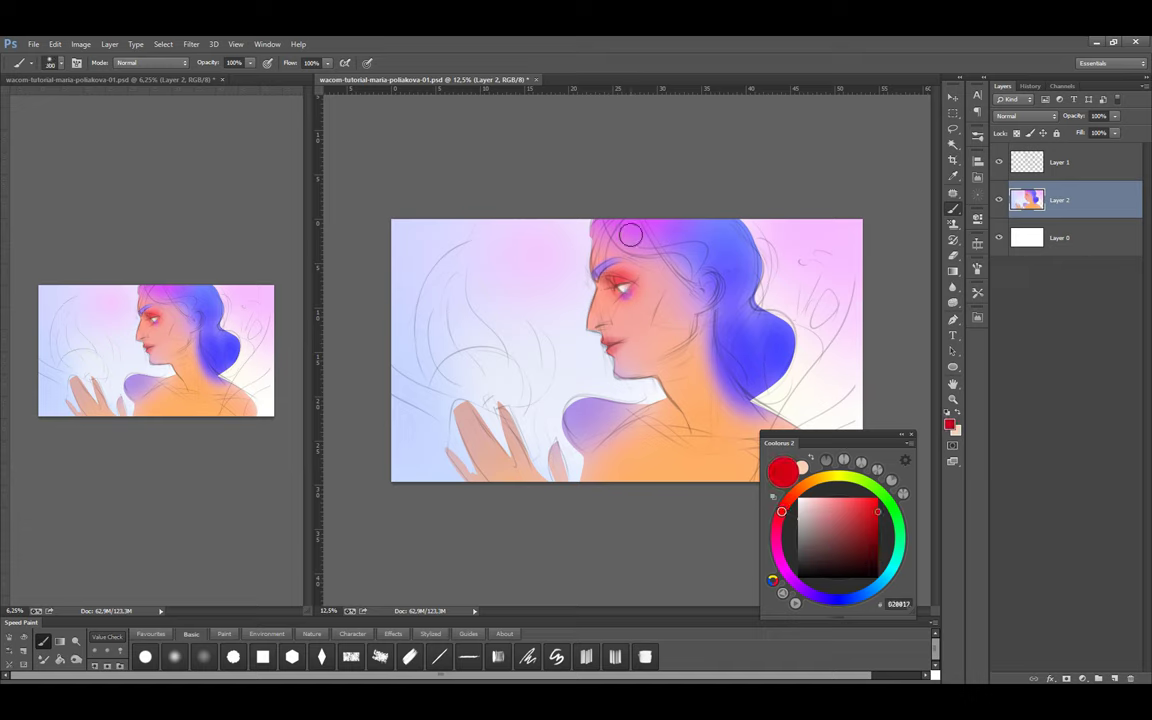
alt+click(600, 240)
mouse_move(625, 222)
mouse_down()
mouse_move(693, 212)
mouse_move(754, 285)
mouse_up()
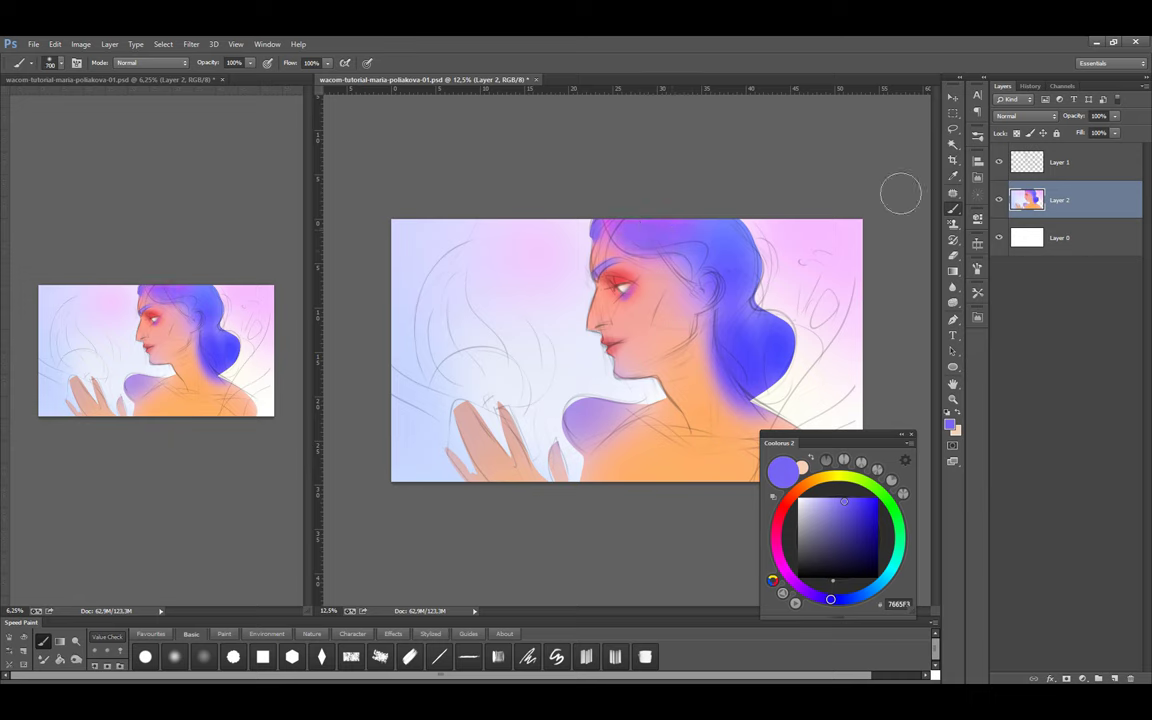
Duplicate Layer 2 and refine the face around the eye and cheek with sampled lilac, pink and orange tones
alt+click(570, 228)
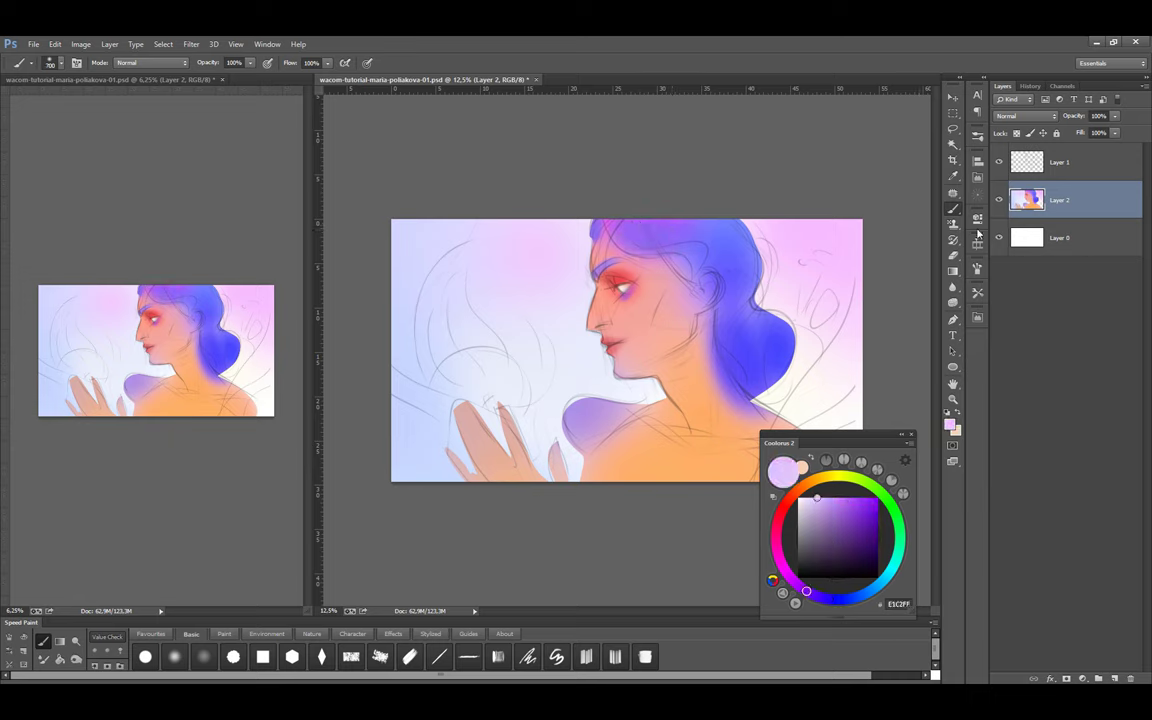
key(ctrl+j)
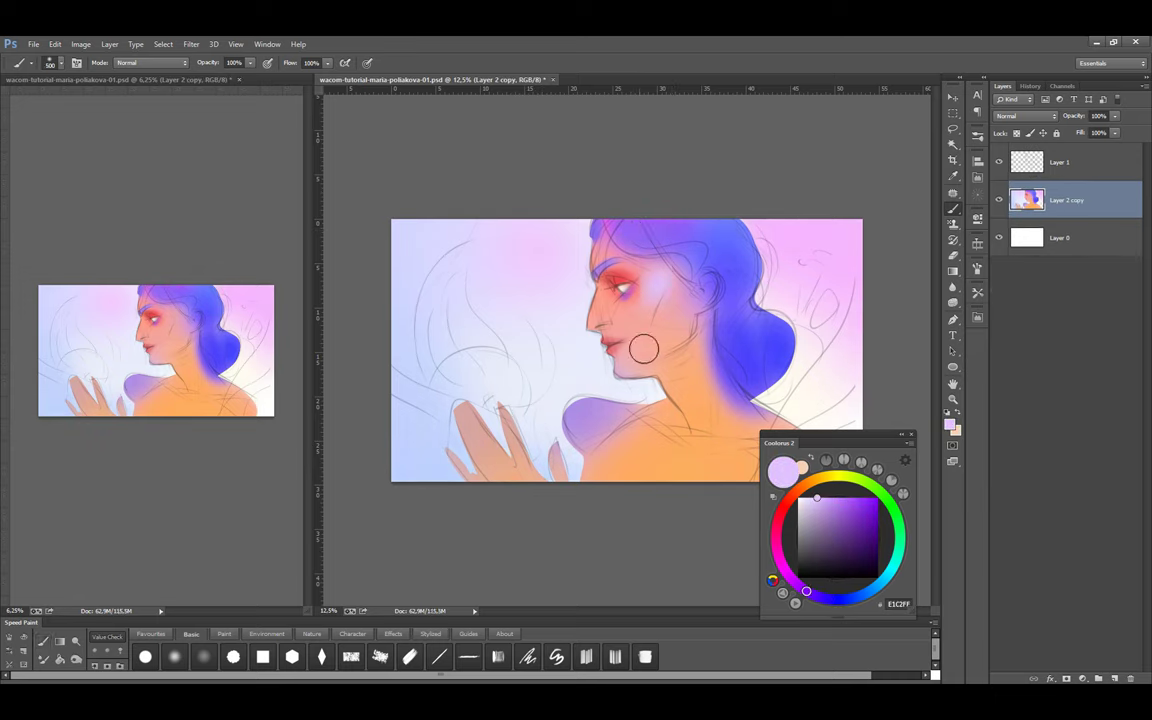
alt+click(625, 262)
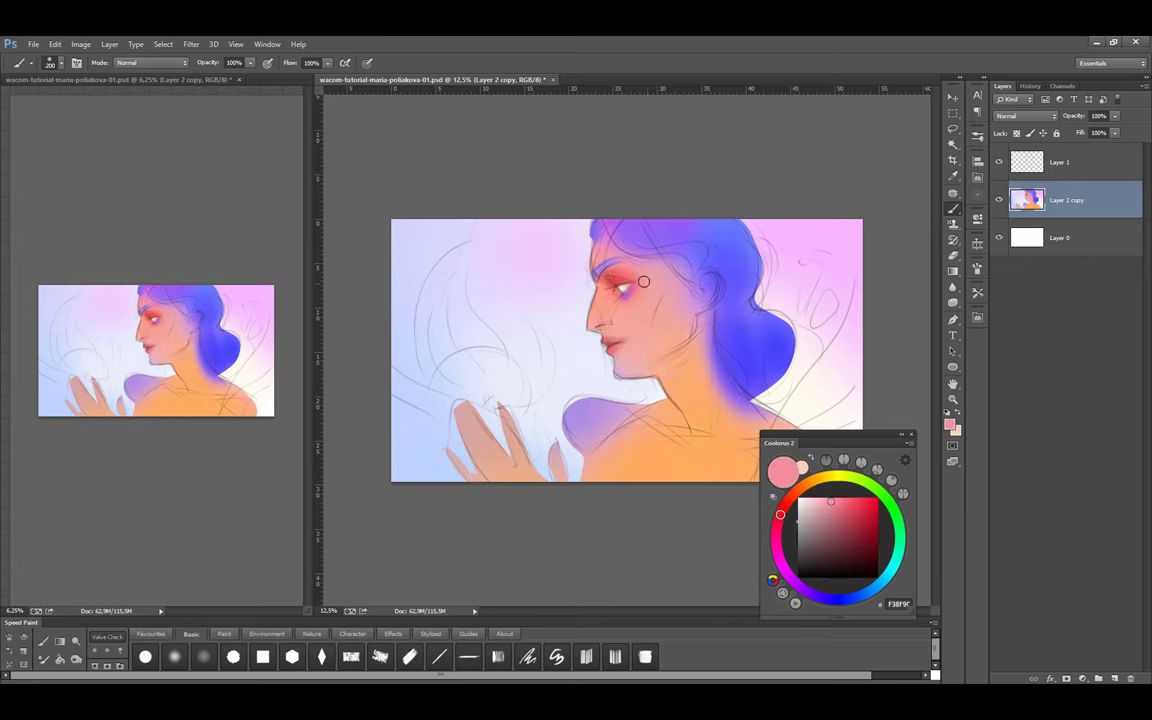
alt+click(720, 450)
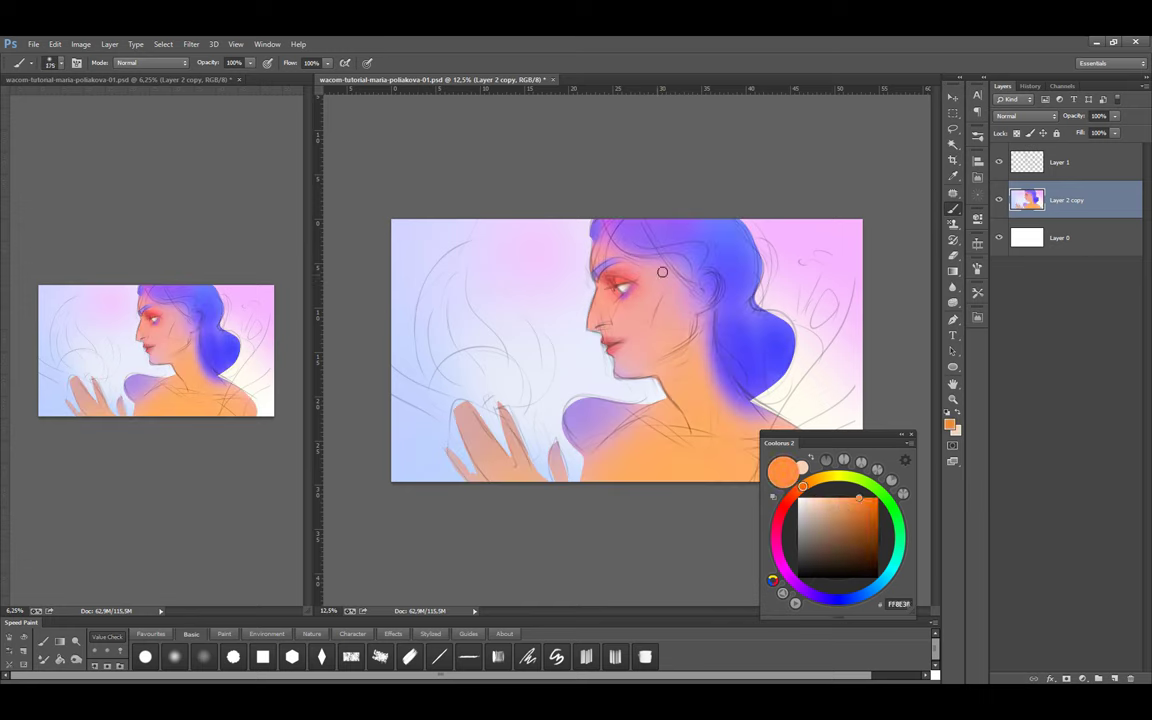
Lasso the eye's sketch lines on Layer 1 and enlarge them to about 117%
key(alt+bracketright)
key(e)
key(l)
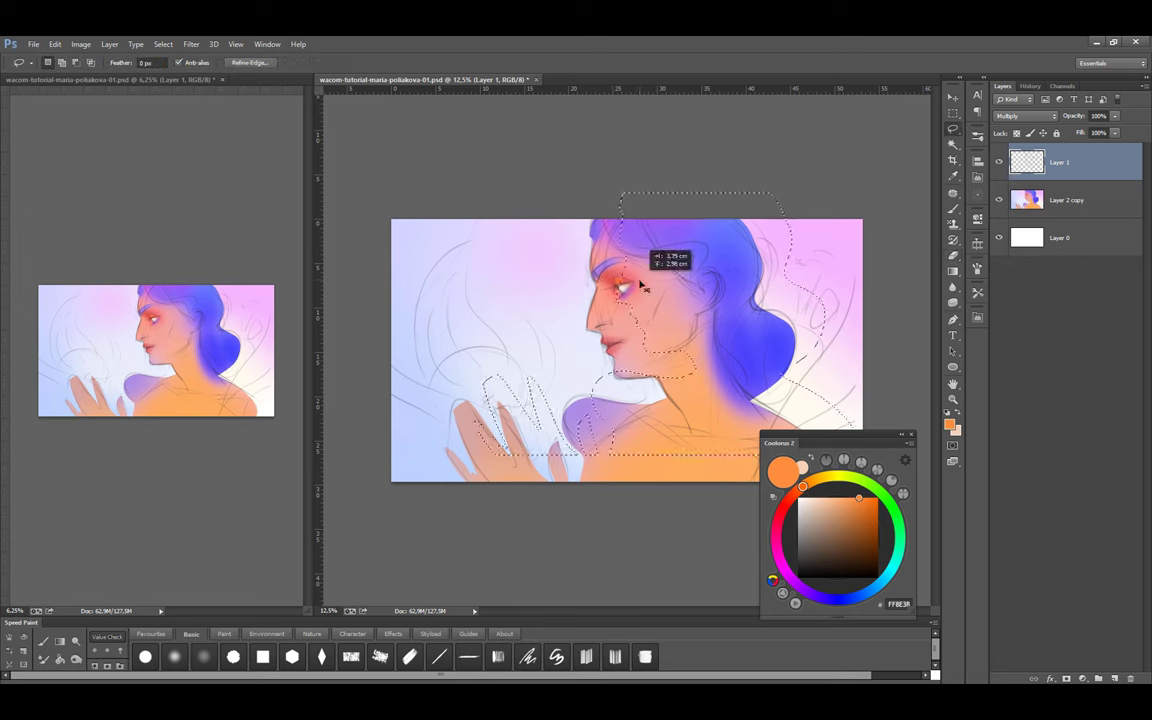
drag(641, 311, 646, 312)
key(ctrl+t)
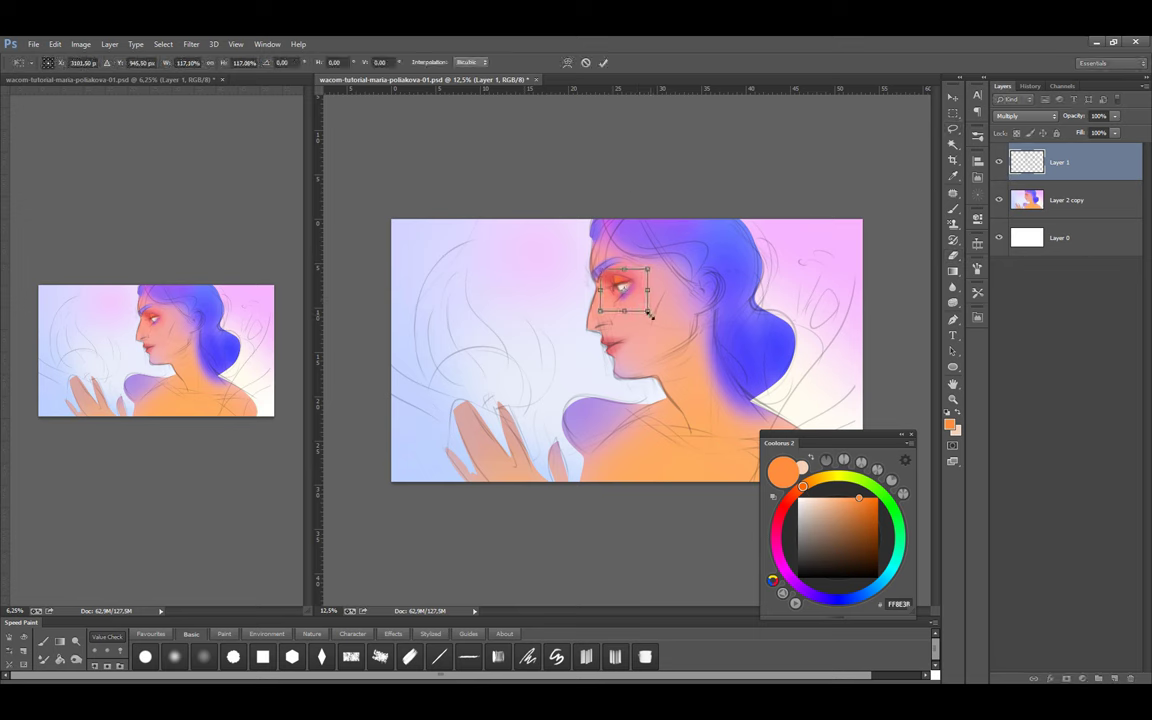
key(Return)
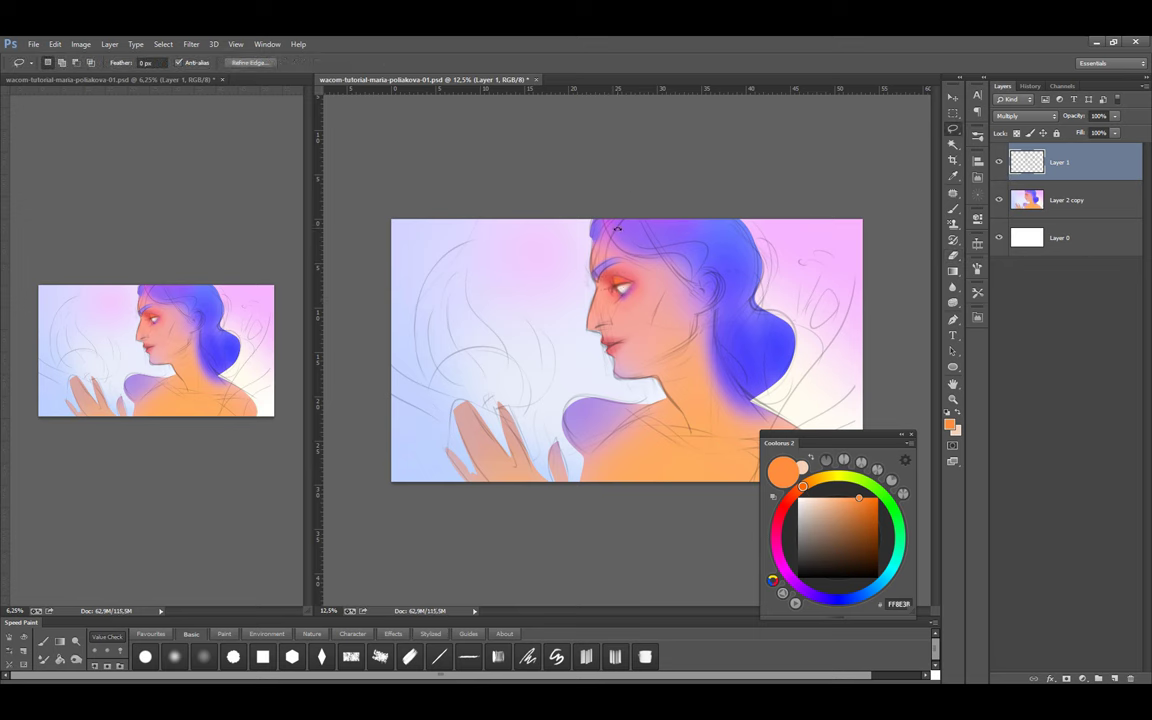
Erase stray sketch lines around the face on Layer 1 and touch up the face on Layer 2 copy with sampled pinks (F5A69F, F19095)
key(e)
key(bracketright)
key(bracketright)
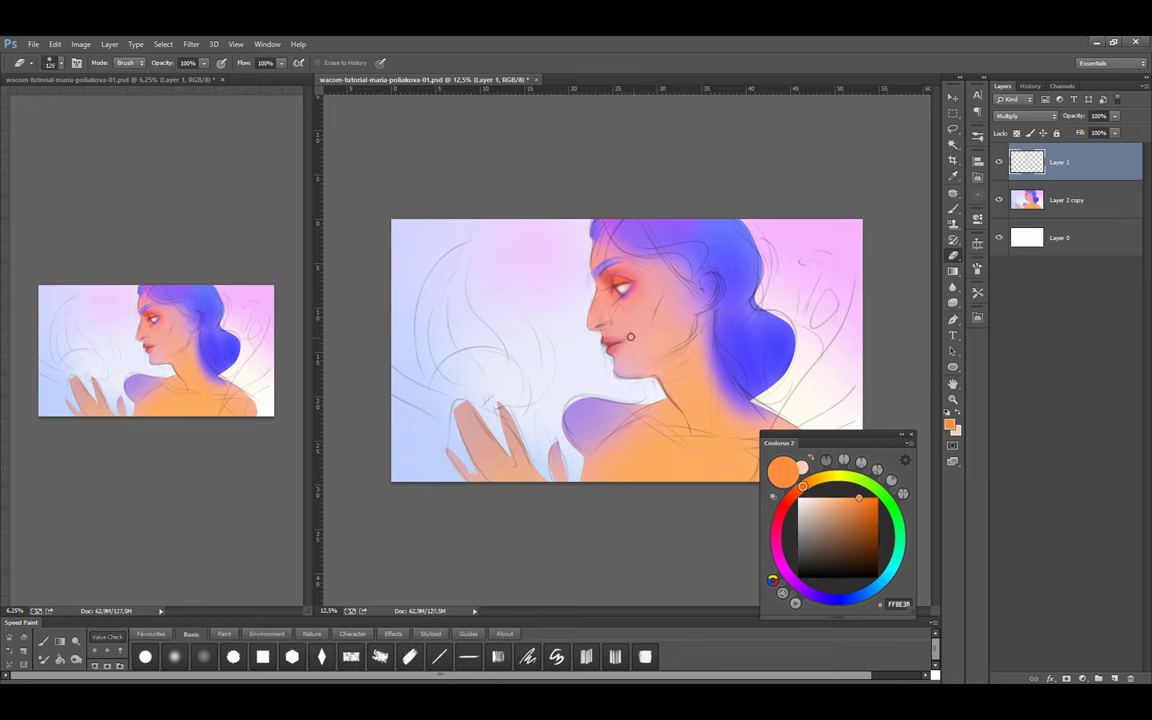
key(b)
alt+click(605, 336)
key(alt+bracketleft)
click(1005, 175)
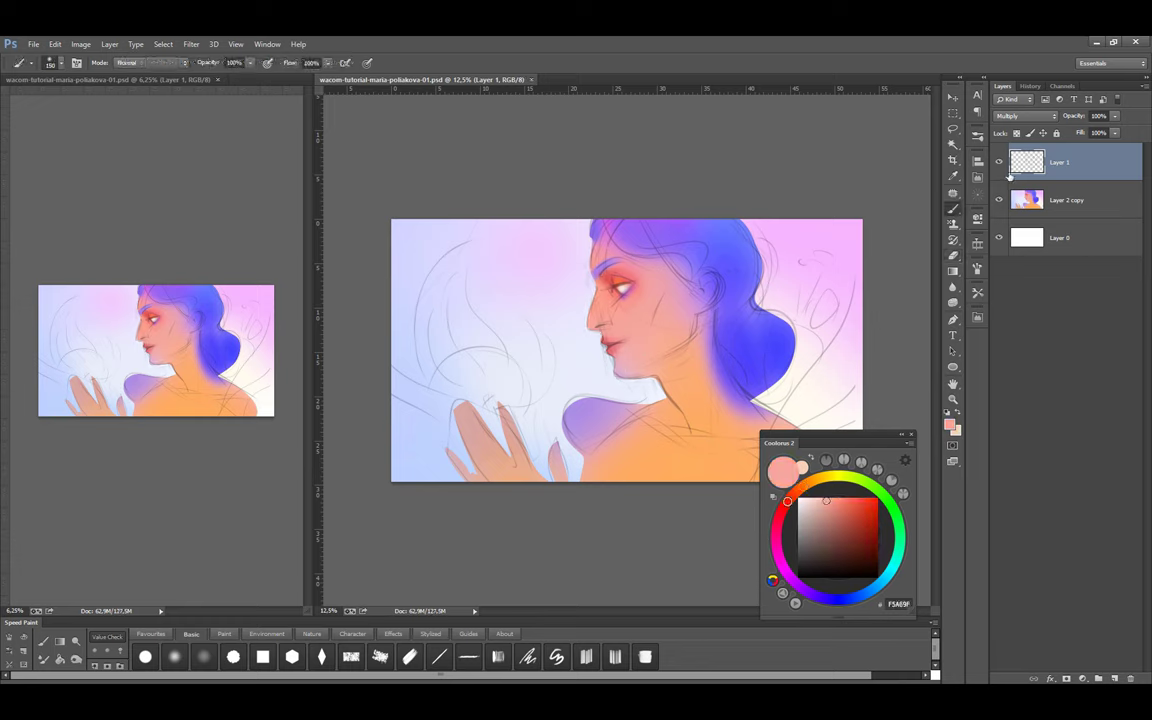
click(1026, 197)
alt+click(594, 250)
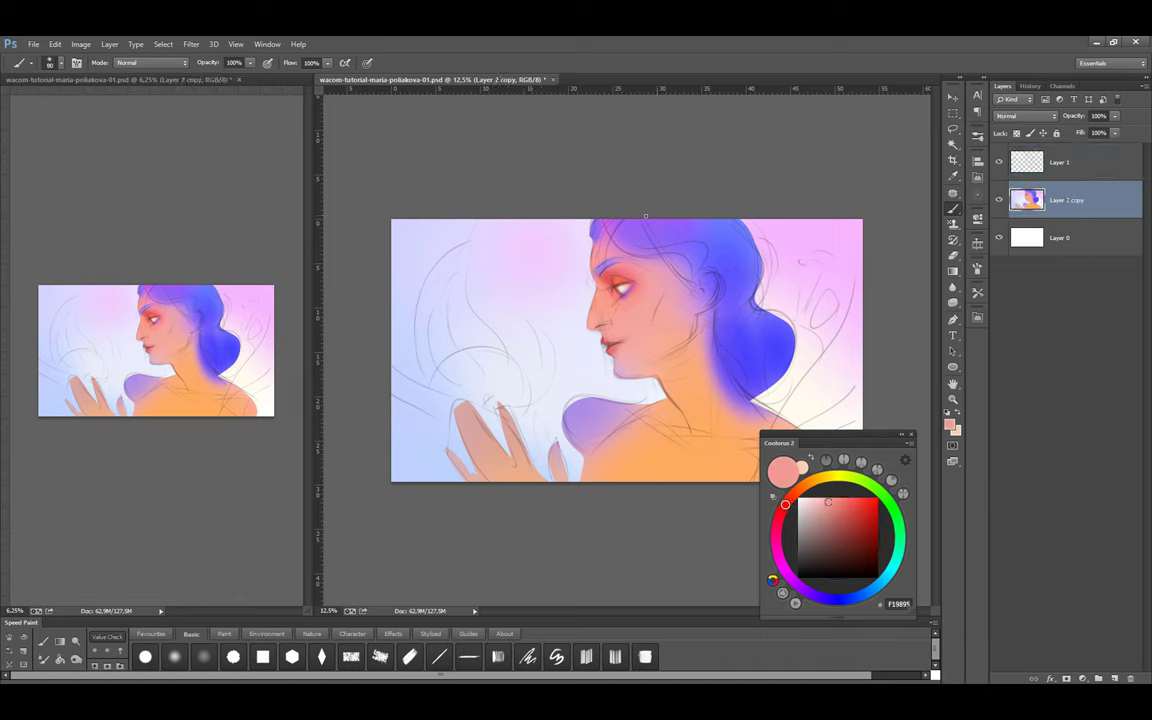
Sketch loose hair strands by the ear and a lock falling onto the shoulder on Layer 1 in dark blue (070051)
alt+click(733, 312)
key(alt+bracketright)
click(861, 539)
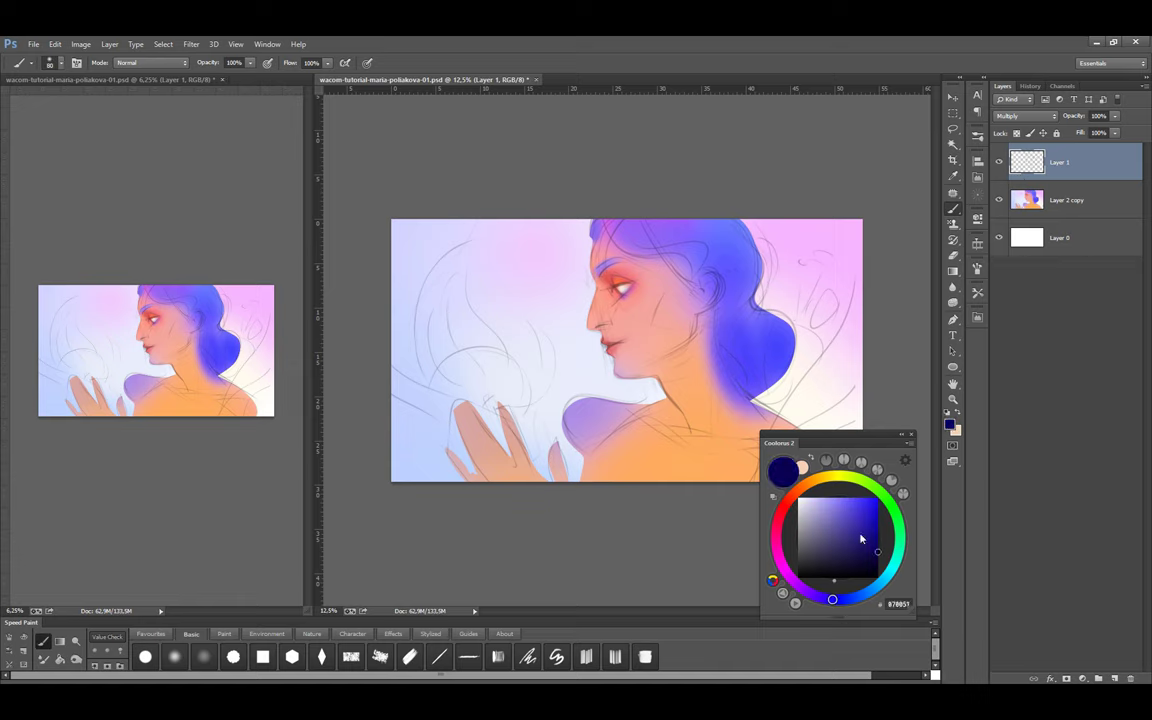
mouse_move(709, 320)
mouse_down()
mouse_move(738, 417)
mouse_move(815, 433)
mouse_up()
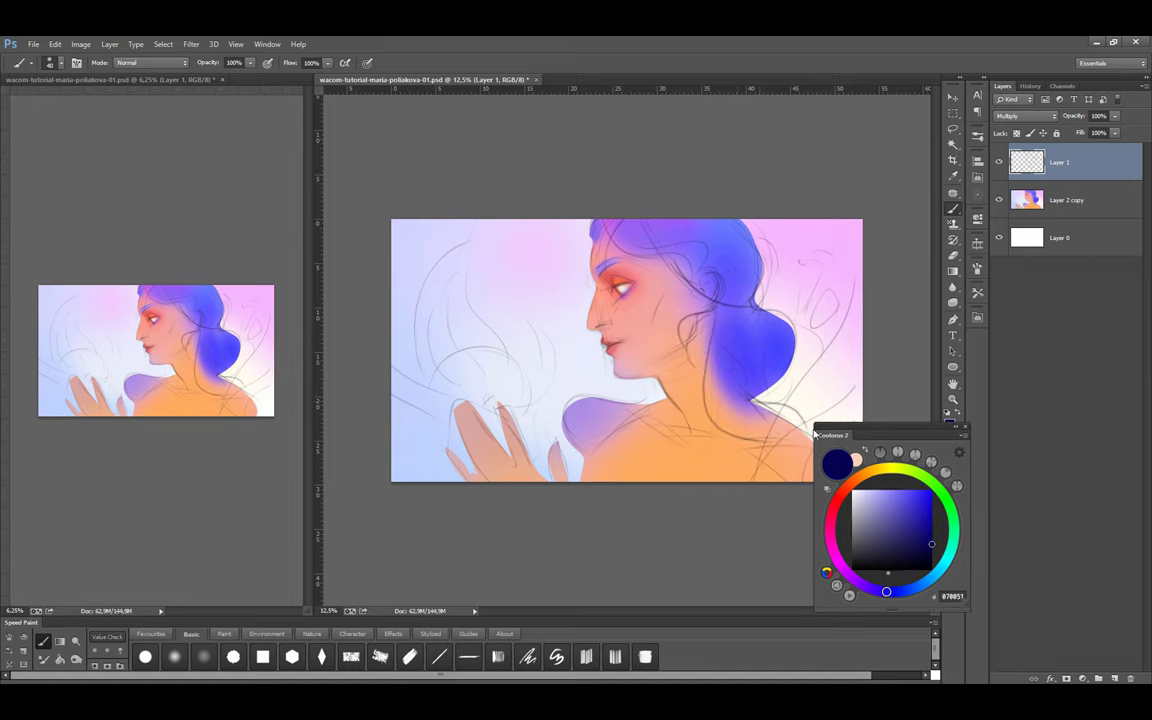
Fill the hair lock over the neck and shoulder on Layer 2 copy with sampled blue-violet (5D4FFD), enlarging the brush
key(alt+bracketleft)
alt+click(718, 330)
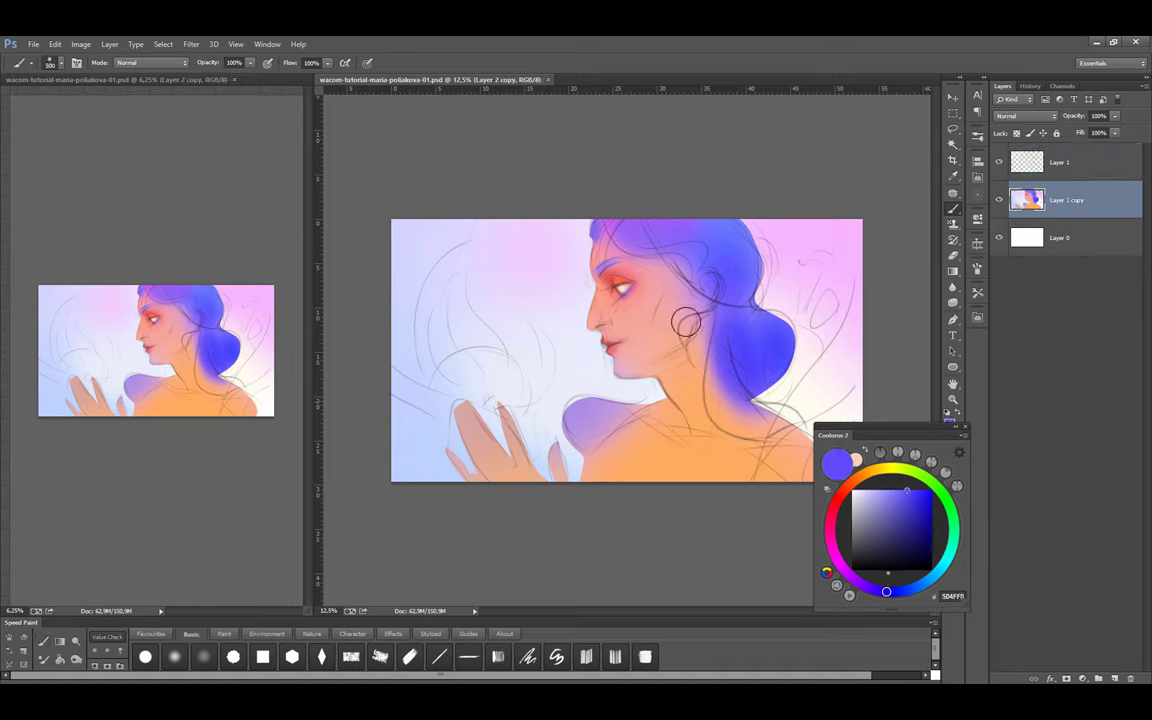
drag(740, 352, 690, 385)
key(bracketright)
key(bracketright)
key(bracketright)
key(bracketright)
key(bracketright)
key(bracketright)
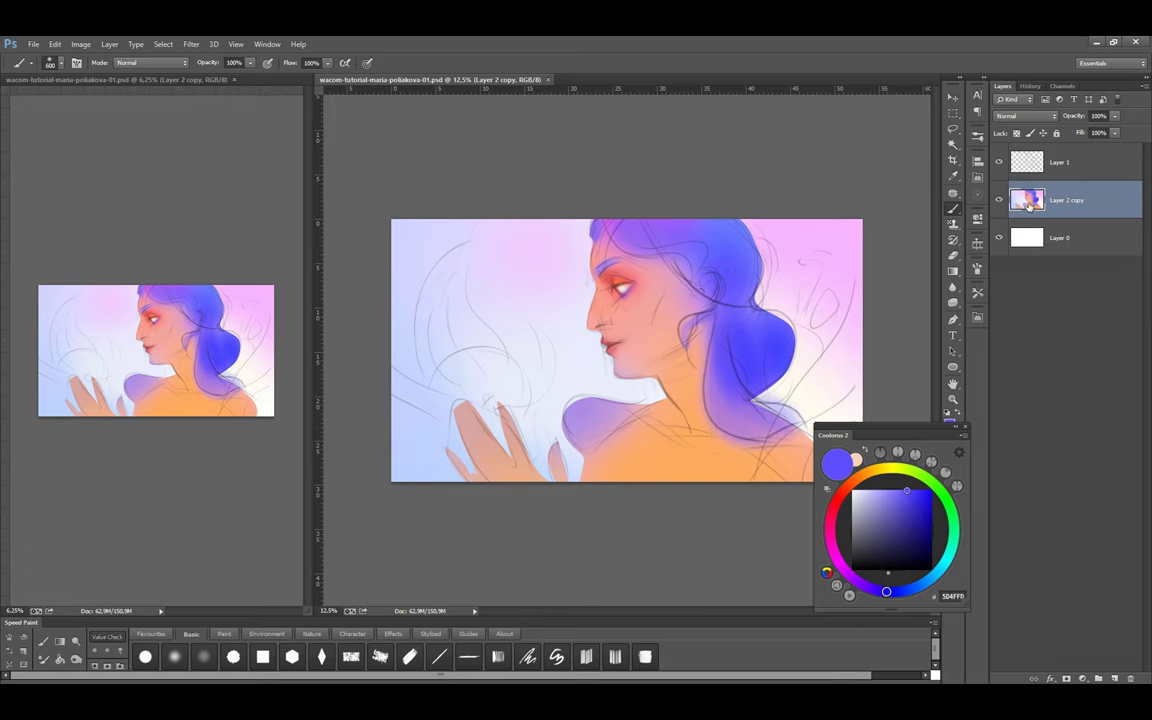
Lasso and transform the sketch lines around the ear on Layer 1
key(alt+bracketright)
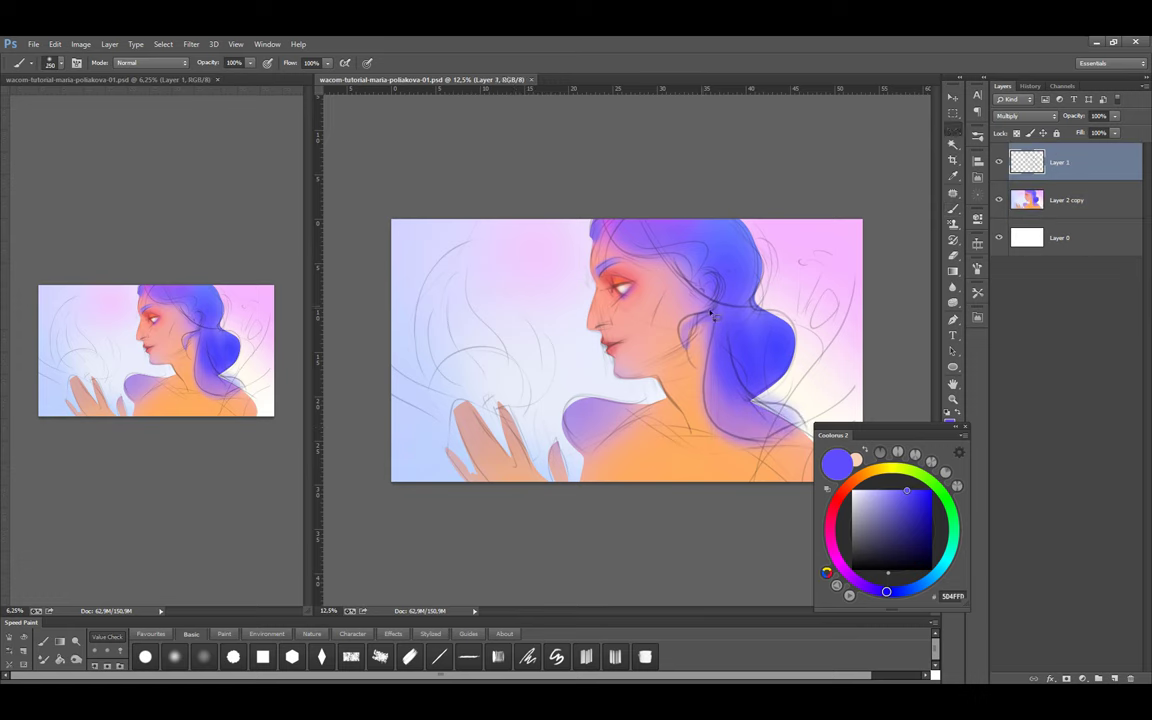
key(ctrl+t)
drag(736, 297, 735, 294)
click(603, 62)
Paint hair over the ear with sampled blue (686AFF) on Layer 2 copy and deepen the crown and bun in saturated blue (0005FF)
key(b)
key(alt+bracketleft)
alt+click(722, 288)
key(bracketright)
key(bracketright)
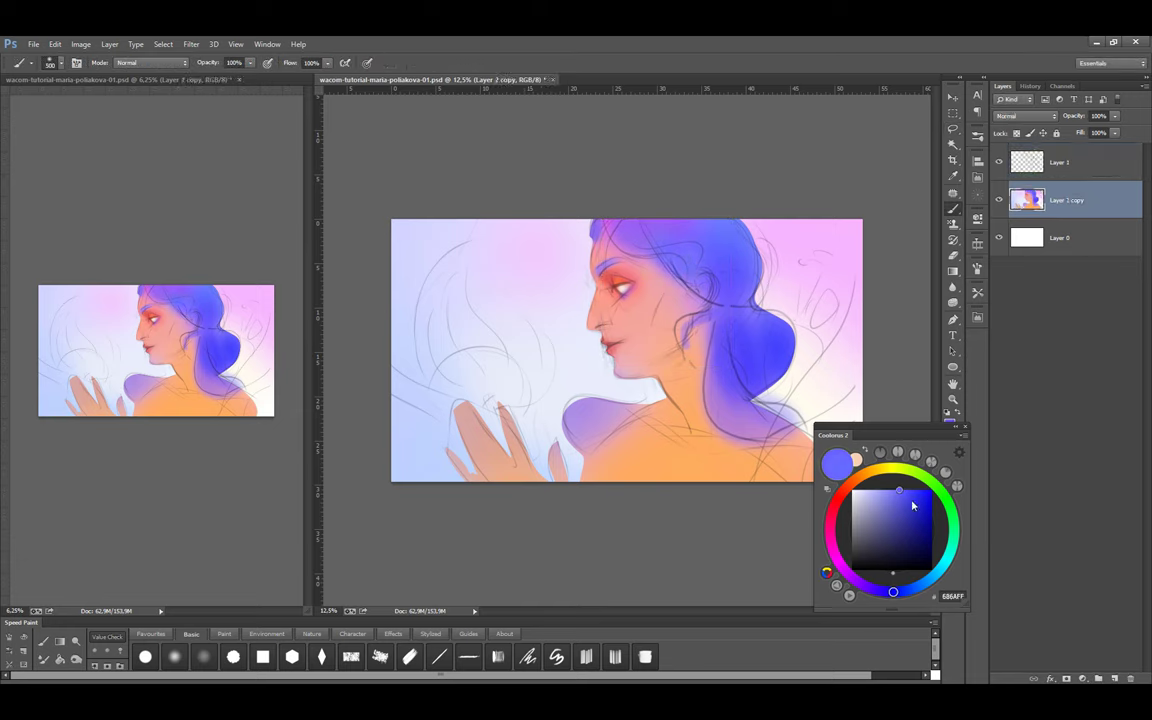
mouse_move(690, 235)
mouse_down()
mouse_move(700, 320)
mouse_move(777, 390)
mouse_up()
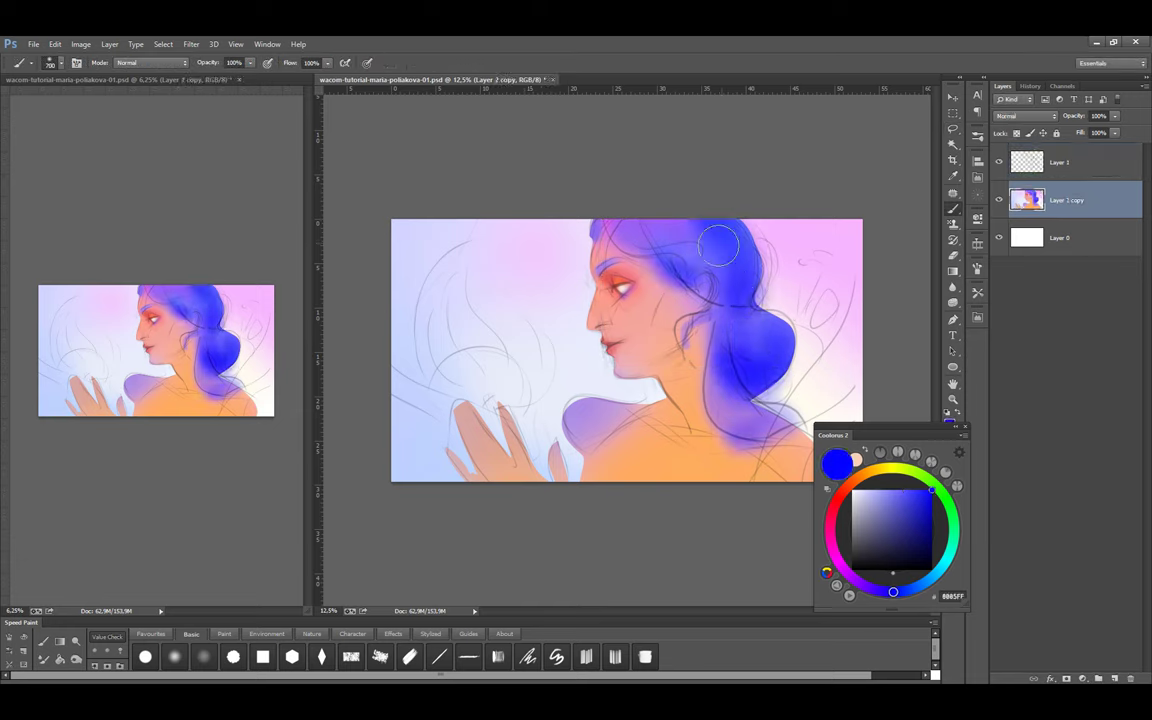
Clean up the sketch lines on Layer 1, touch up the jaw and neck with sampled peach (FBAC79) on Layer 2 copy, and save
key(alt+bracketright)
key(e)
key(b)
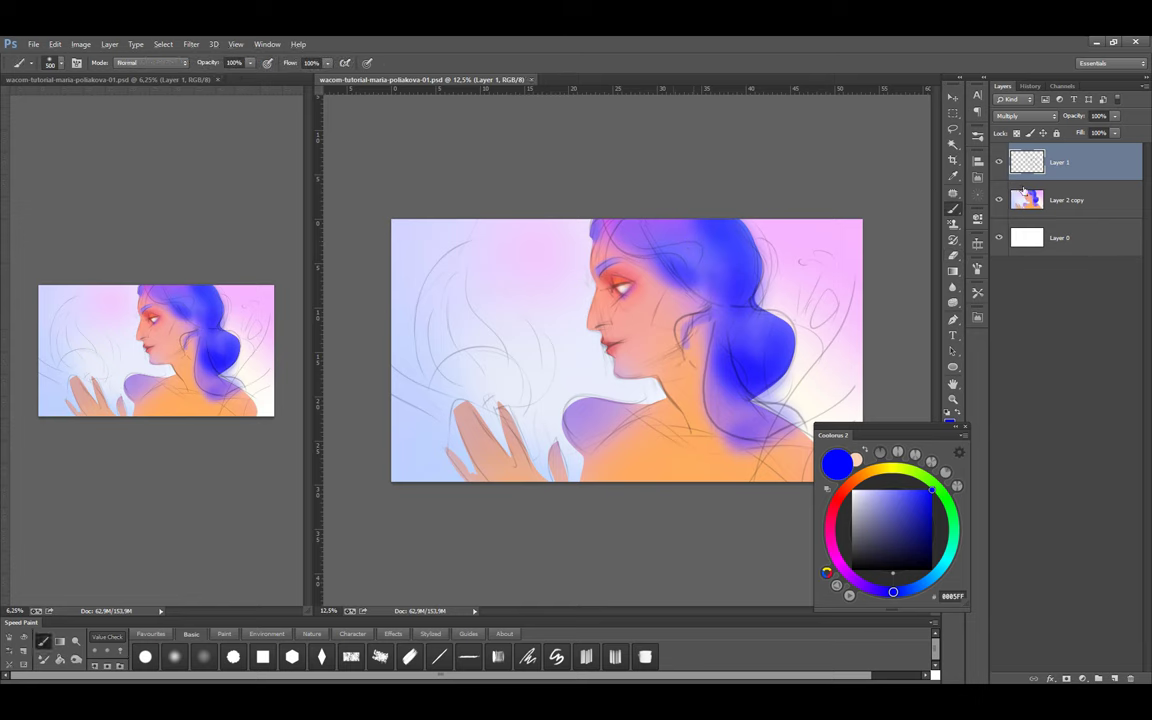
key(alt+bracketleft)
alt+click(662, 370)
key(ctrl+s)
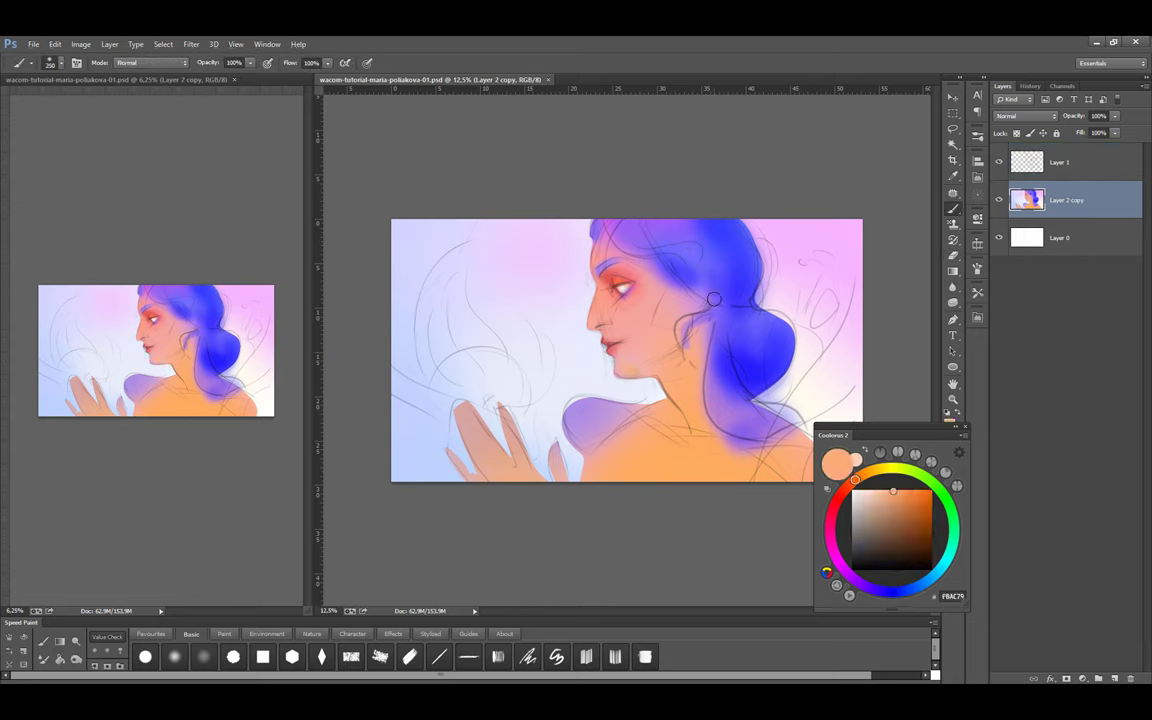
Add Layer 2 above the painting in Hard Light mode and paint a cream glow (FFFDE5) above the raised hand with a 1200 px soft brush
key(l)
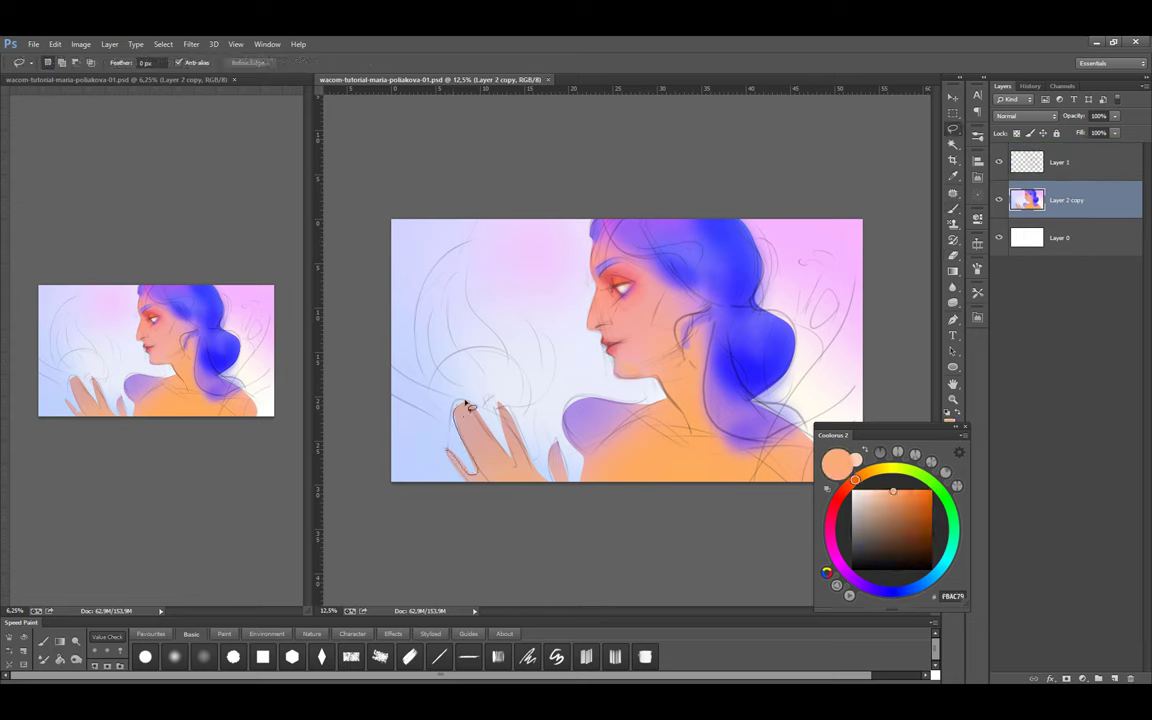
key(ctrl+j)
key(b)
click(1025, 116)
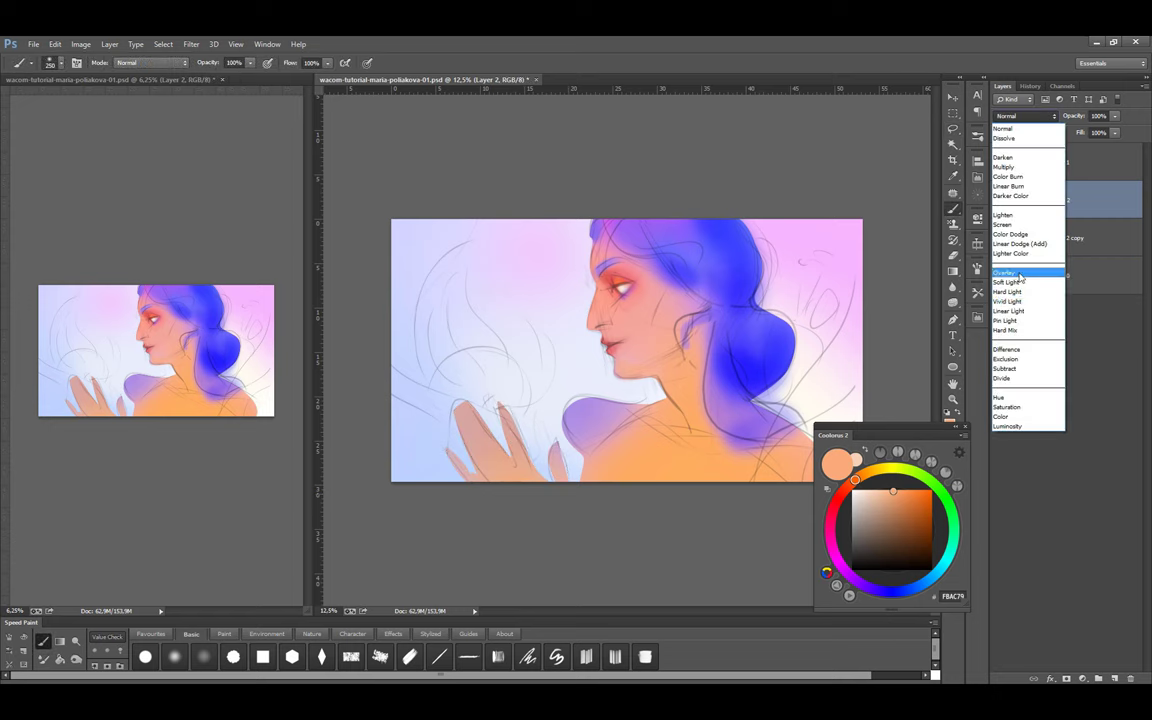
click(1022, 280)
click(871, 505)
click(859, 489)
key(])
key(])
key(])
key(])
mouse_move(496, 380)
mouse_down()
mouse_move(518, 442)
mouse_move(470, 400)
mouse_up()
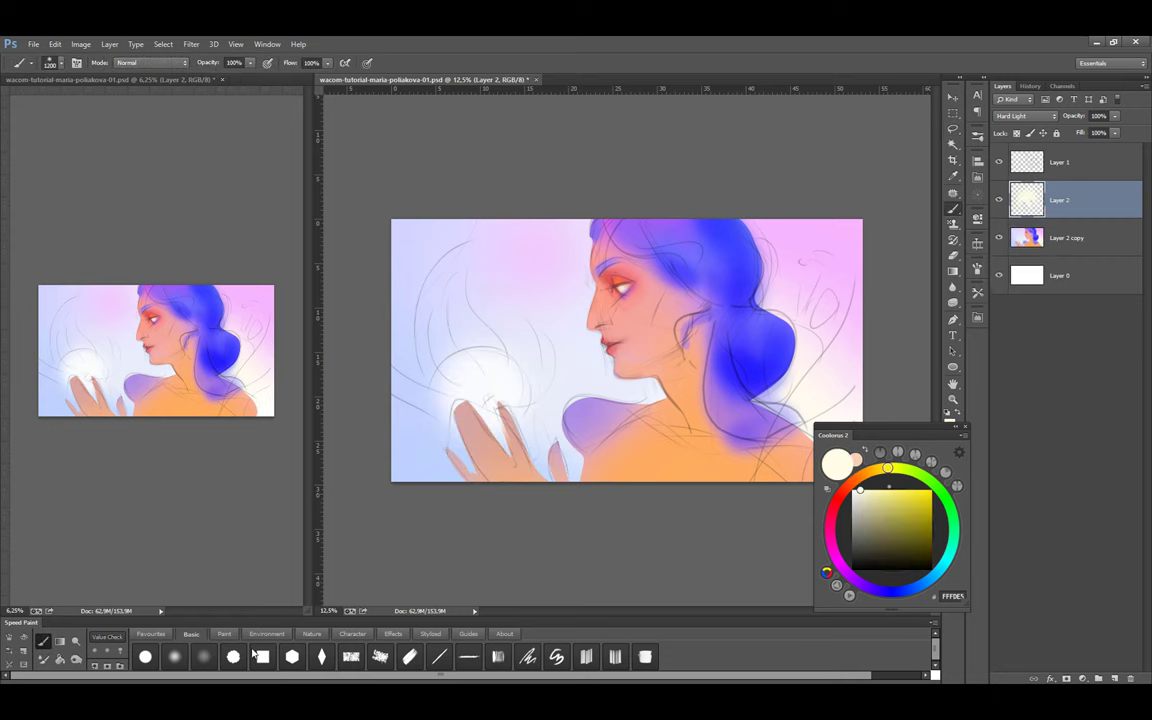
Look through the textured paint brushes and compare the painting with the Layer 1 sketch hidden and shown
click(224, 634)
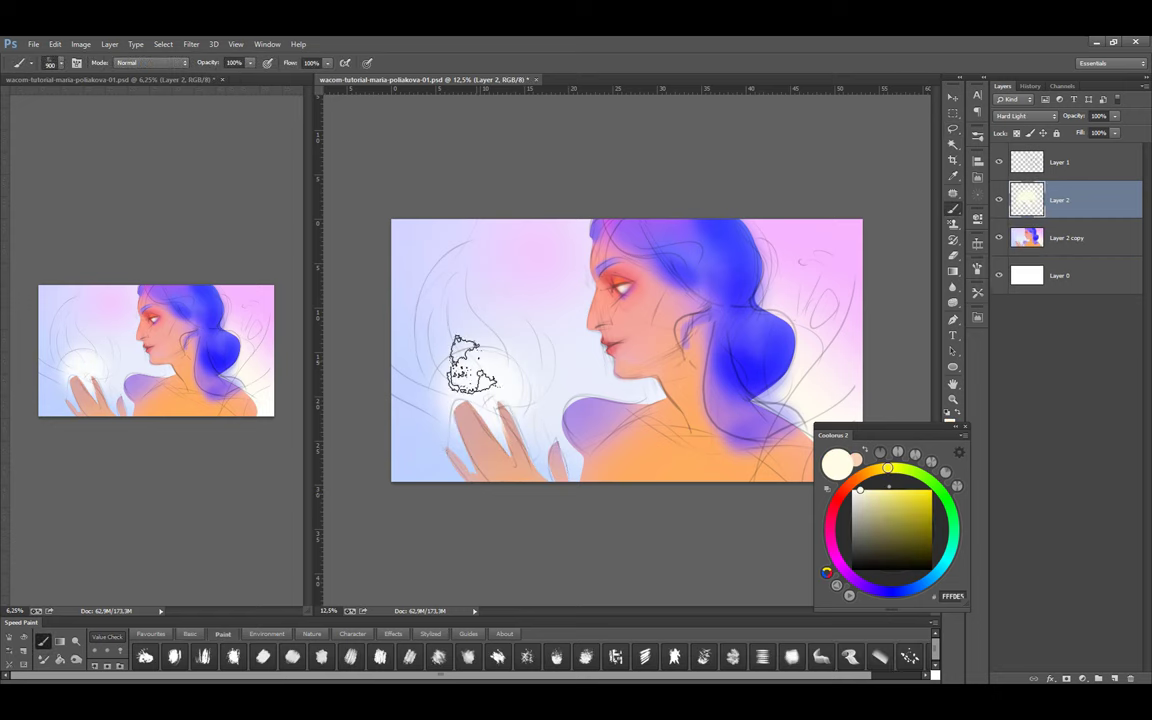
click(998, 163)
click(998, 163)
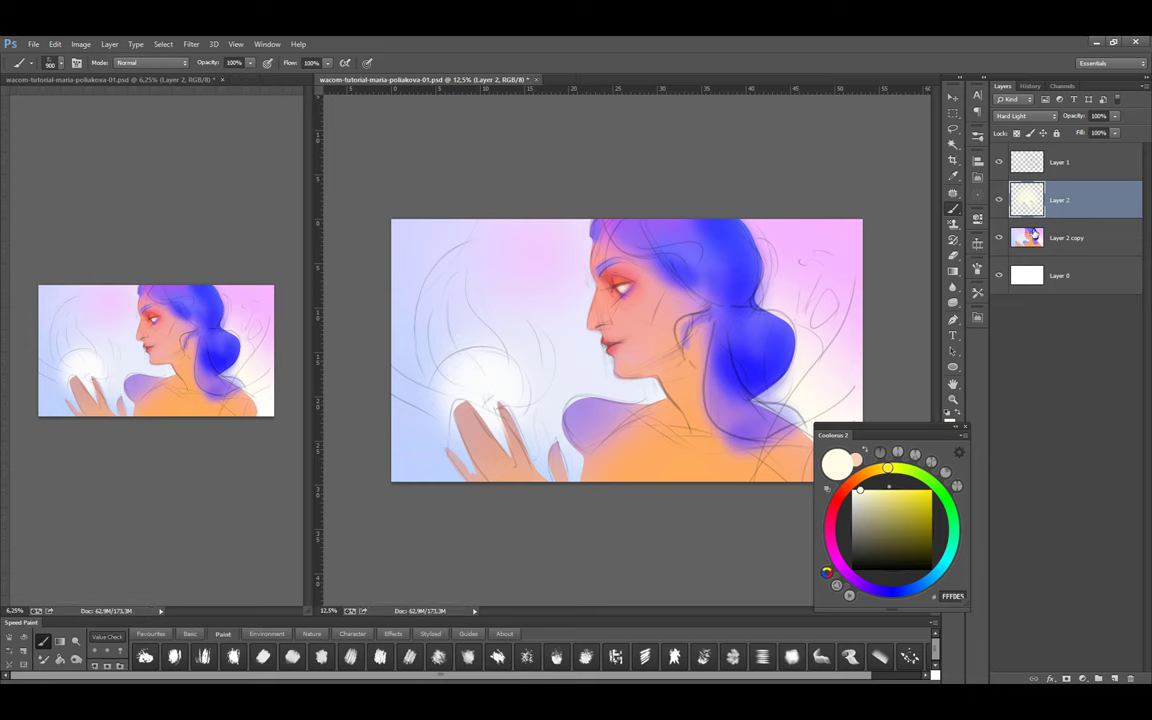
Glaze the back and shoulders with yellow (FFDB37) and orange (FF8309), and the jawline with amber (FFB915)
key(F2)
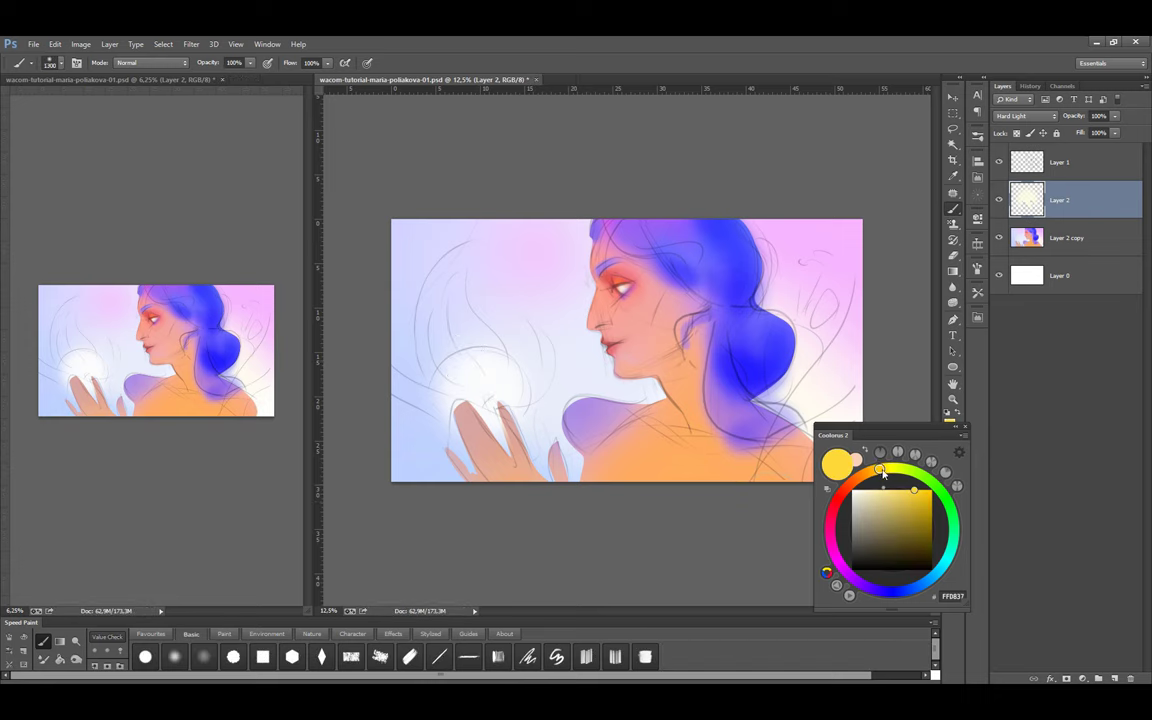
drag(640, 450, 710, 514)
key(F3)
drag(645, 450, 760, 420)
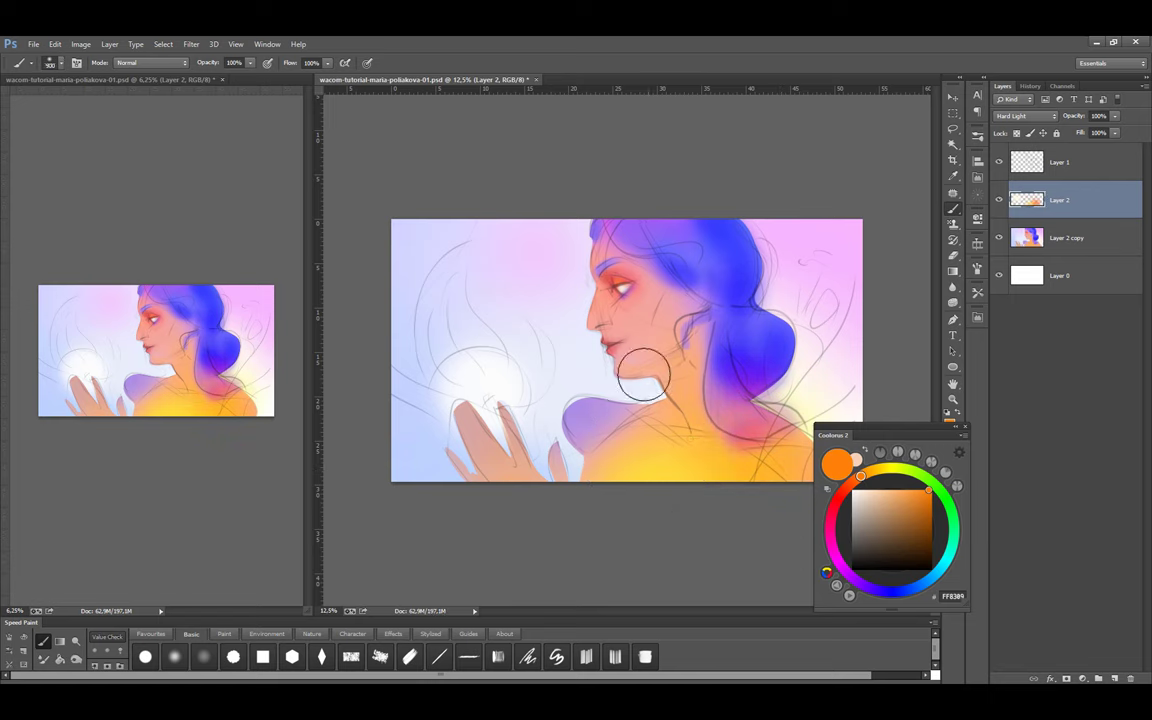
key(F4)
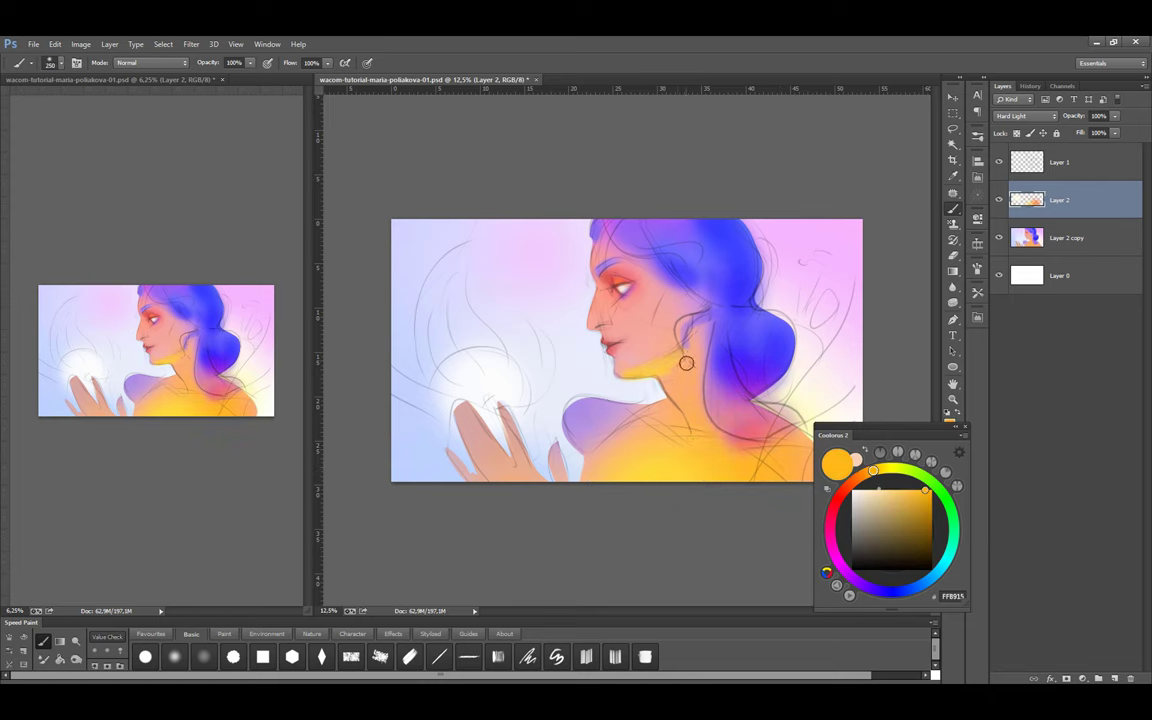
Glaze pale yellow (FFD36A) between the shoulder and the raised hand with a very large soft brush
key(bracketright)
key(bracketright)
key(bracketright)
key(bracketright)
key(bracketright)
key(bracketright)
key(bracketright)
key(bracketright)
key(bracketright)
key(F4)
drag(579, 458, 510, 400)
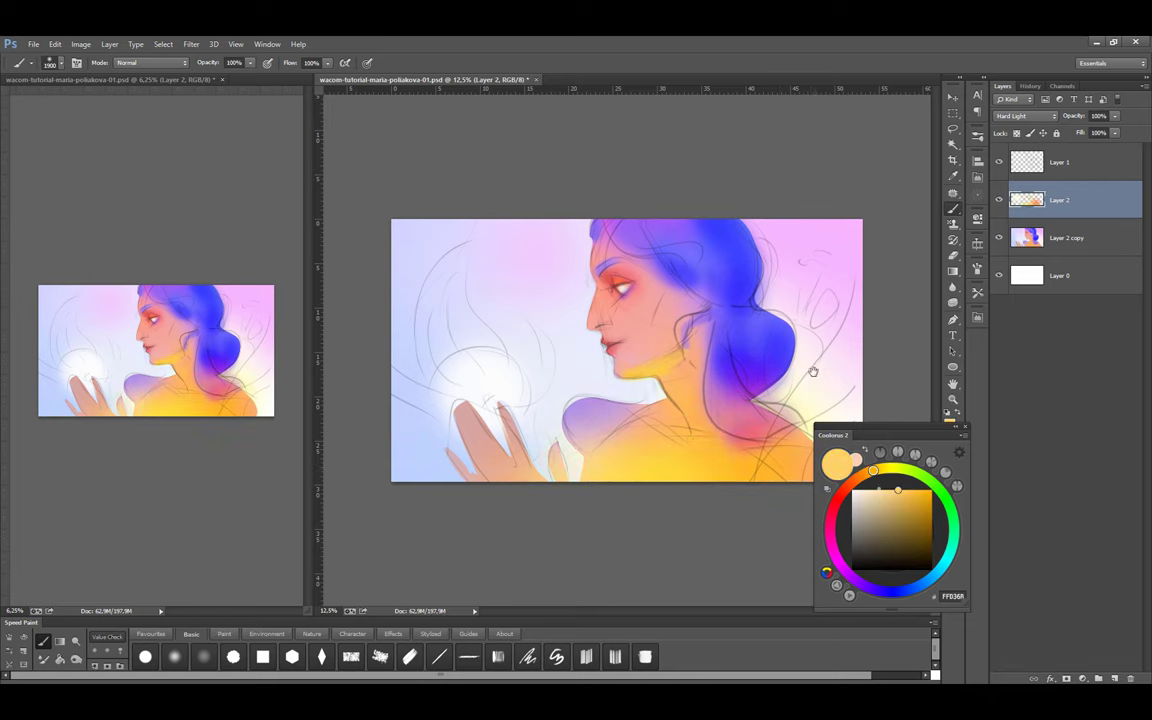
Glaze violet over the lower hair lock and shoulder, and warm the face with a sampled deep red
key(ctrl+minus)
alt+click(651, 345)
alt+click(622, 332)
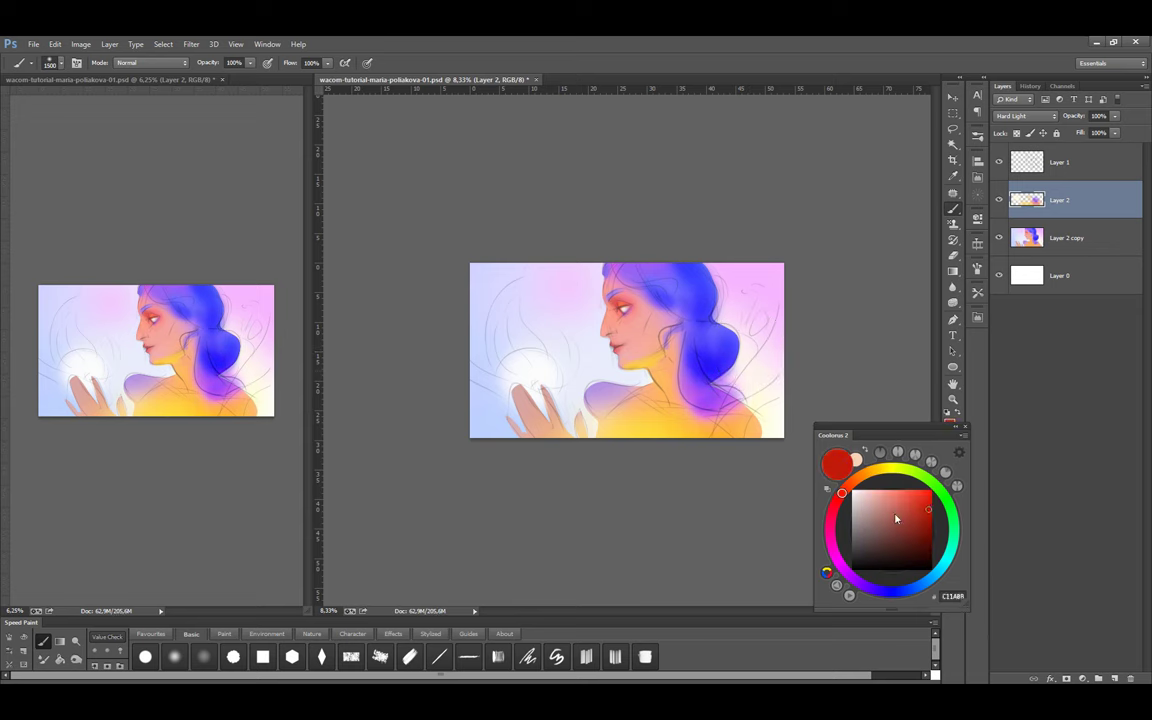
key(ctrl+plus)
alt+click(755, 418)
alt+click(606, 280)
Shade the face with sampled tones using a smaller brush and merge Layer 2 down into Layer 2 copy
key(bracketleft)
key(bracketleft)
key(bracketleft)
key(bracketleft)
key(bracketleft)
key(bracketleft)
key(bracketleft)
alt+click(646, 332)
key(ctrl+e)
On a new normal layer, highlight the cheekbone softly in pale lilac (DEC6FF) and pale blue (BADBFF)
key(bracketleft)
key(bracketleft)
key(ctrl+shift+alt+n)
key(bracketleft)
alt+click(755, 418)
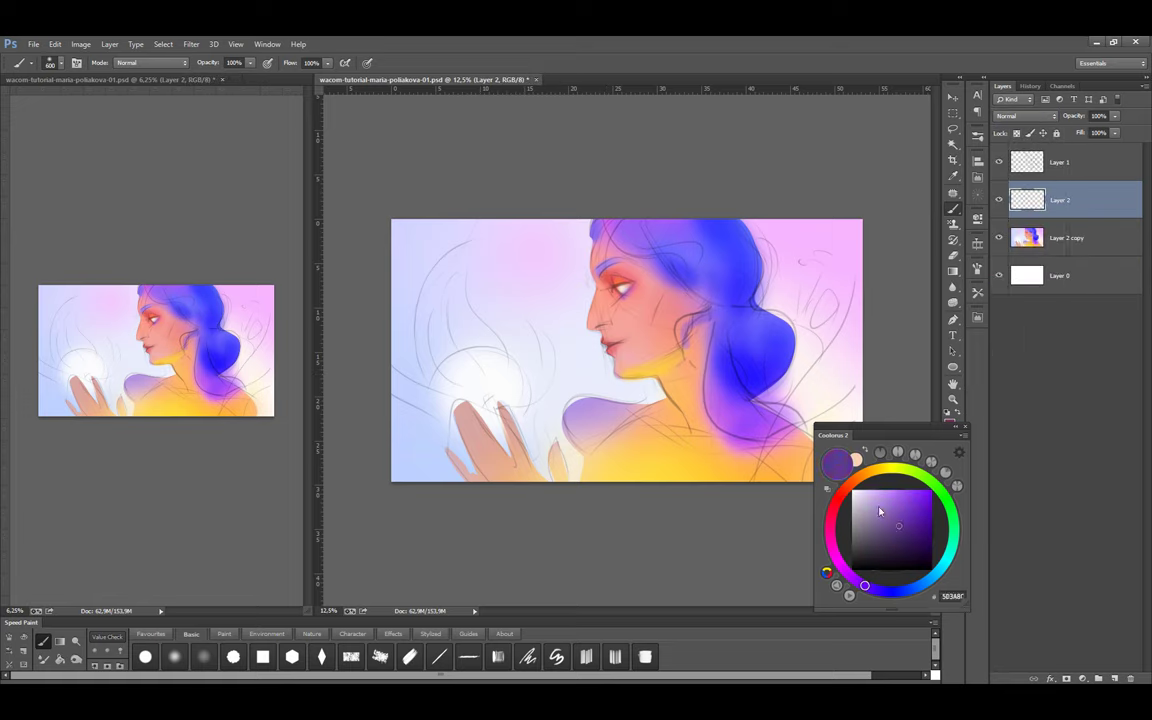
drag(883, 502, 874, 499)
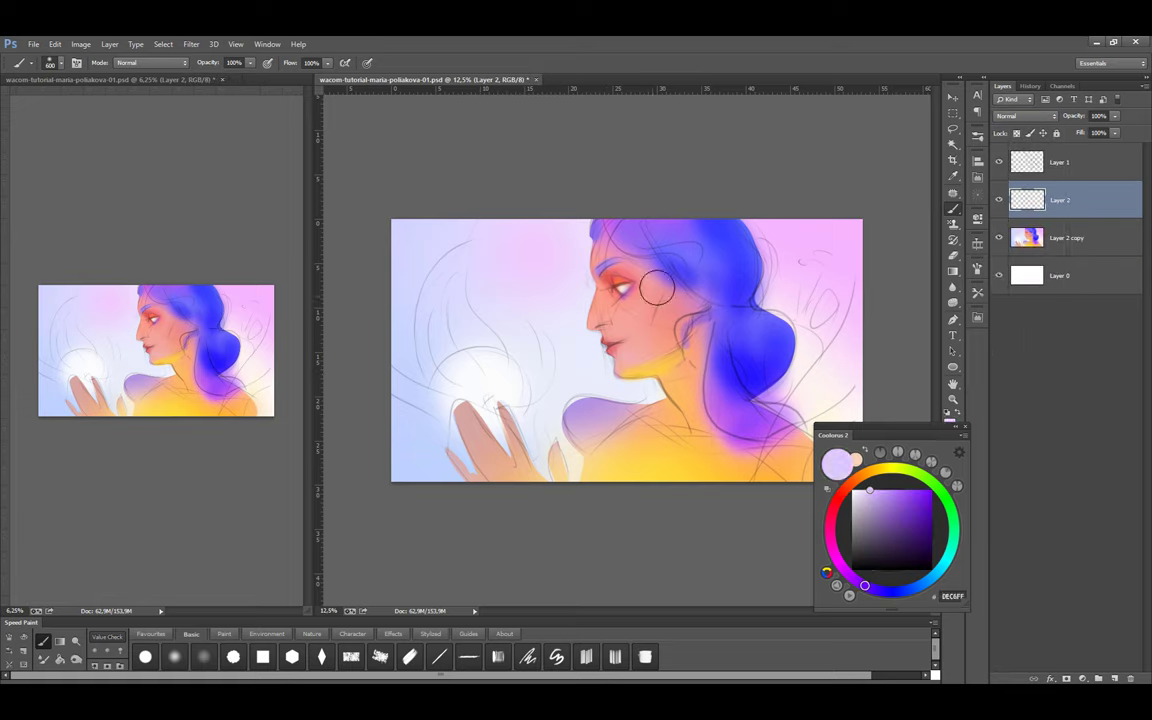
drag(864, 585, 919, 585)
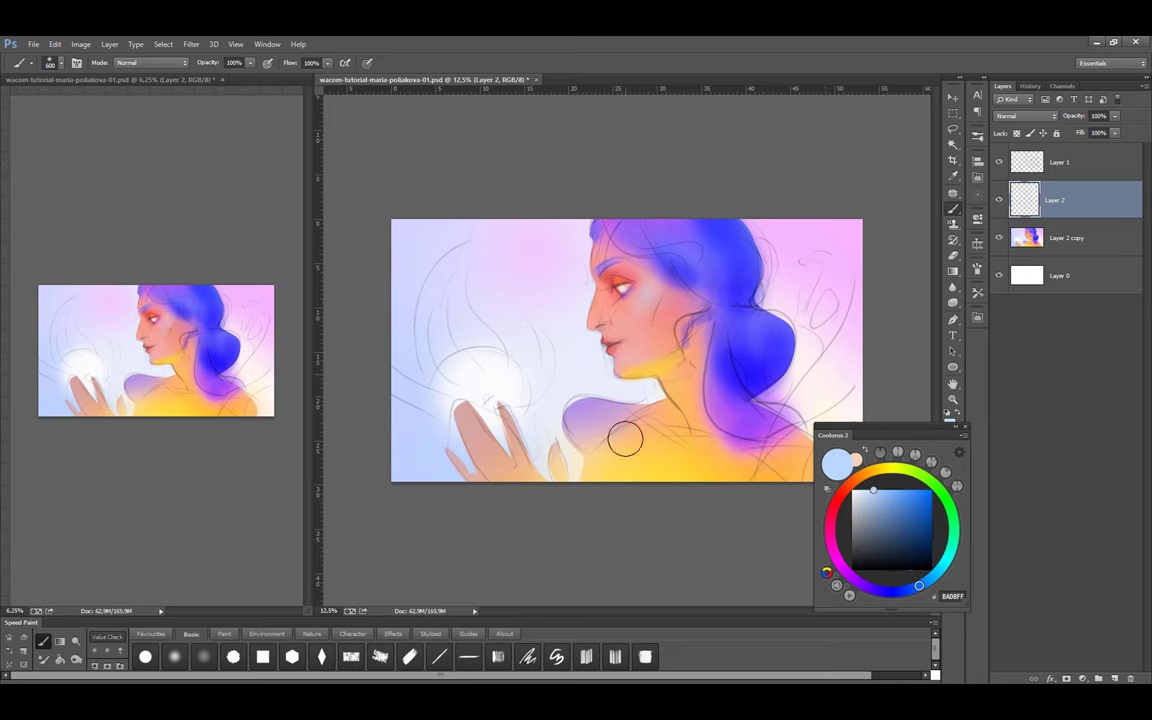
Add sampled lilac (D3B1FF) highlights to the lower face and soften the area by the ear with violet (A86FC9)
alt+click(755, 416)
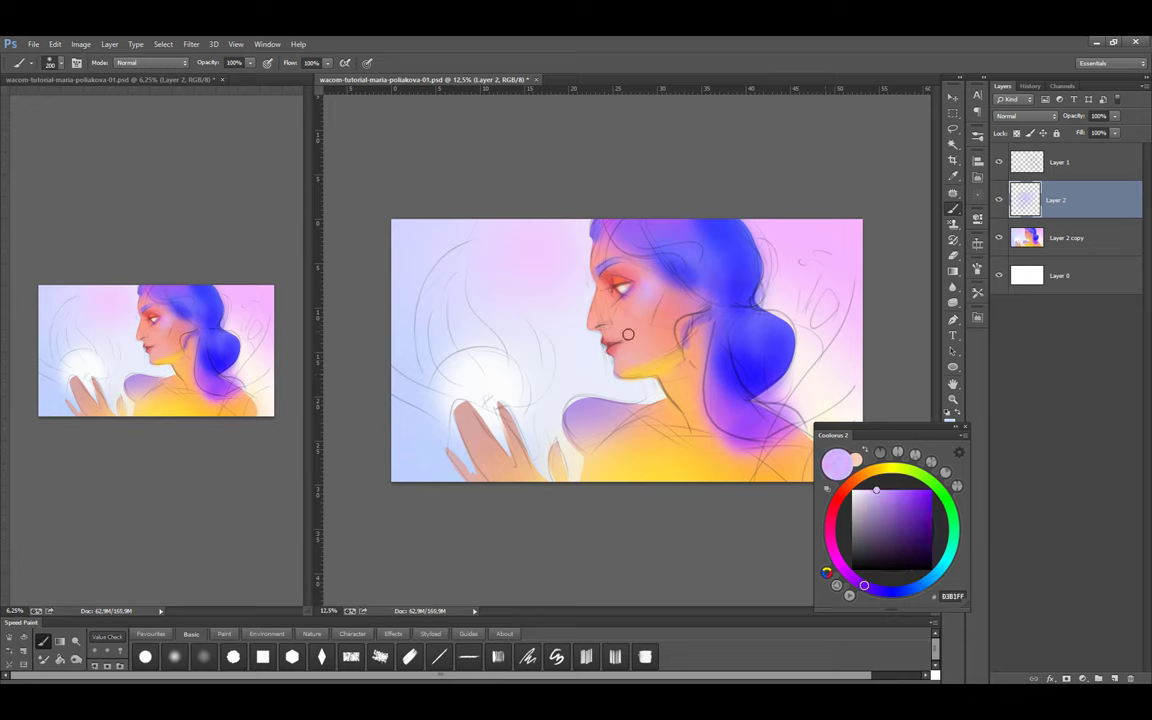
key(bracketright)
key(bracketright)
alt+click(700, 323)
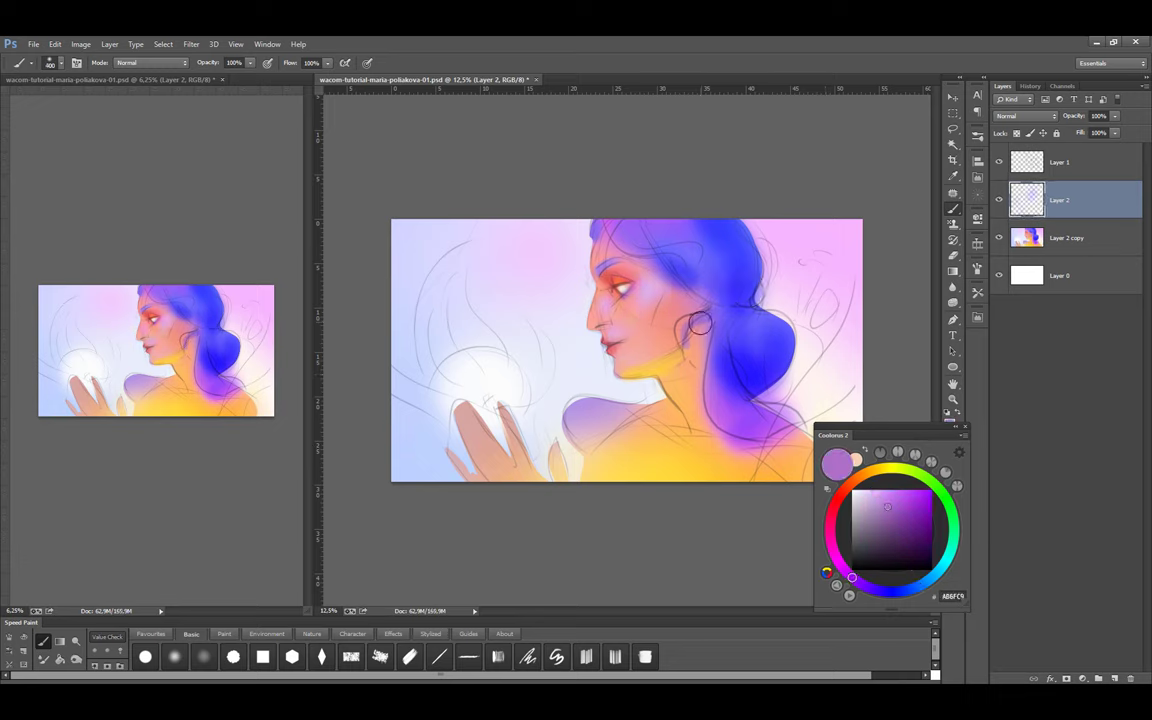
Shade the cheek, jaw and temple with sampled reddish tones (D1797A, E8757F), varying the brush size
alt+click(615, 300)
drag(643, 347, 634, 385)
alt+click(601, 290)
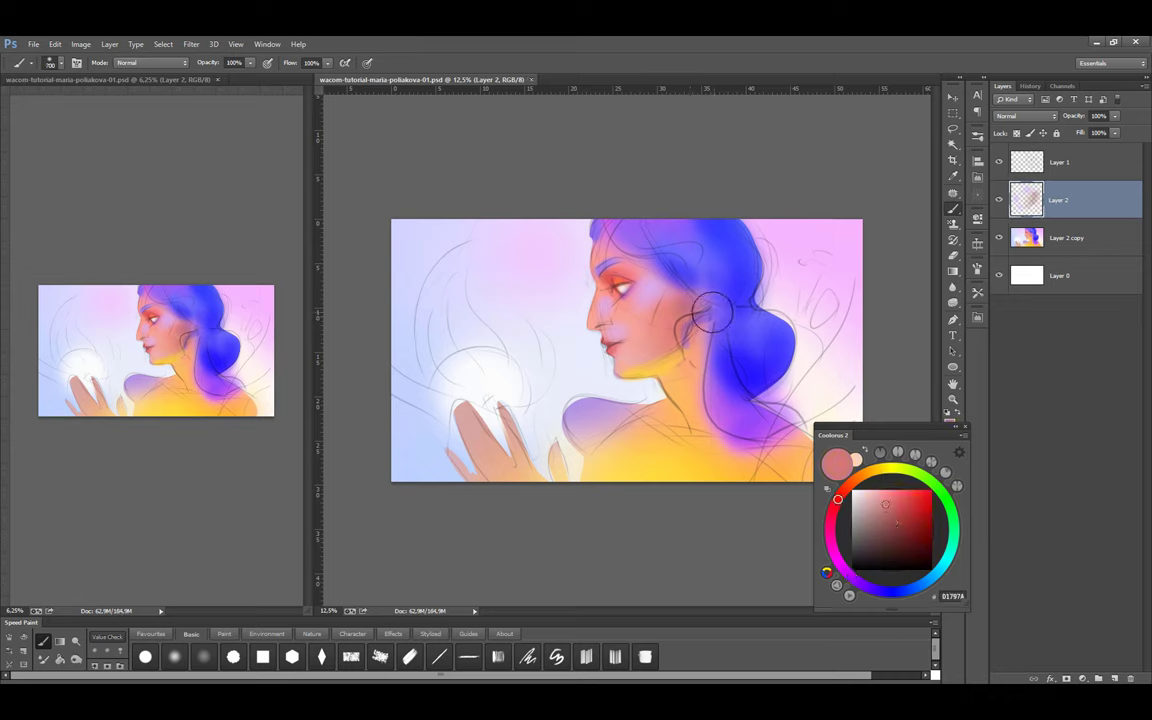
drag(694, 321, 645, 292)
key(bracketleft)
key(bracketleft)
alt+click(704, 386)
key(bracketright)
key(bracketright)
Flip the canvas horizontally and merge Layer 2 down into Layer 2 copy
key(ctrl+shift+h)
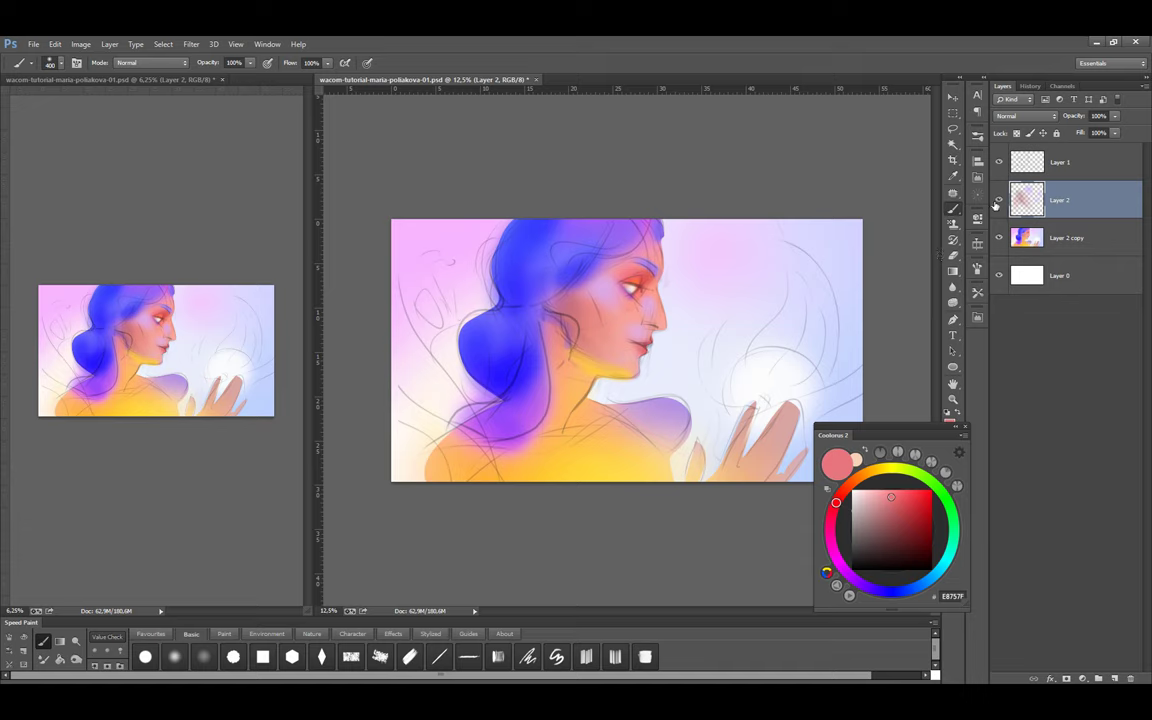
key(ctrl+e)
Add a new Layer 2 and lasso the wing shapes behind the woman's back along the sketch lines
key(ctrl+shift+alt+n)
key(l)
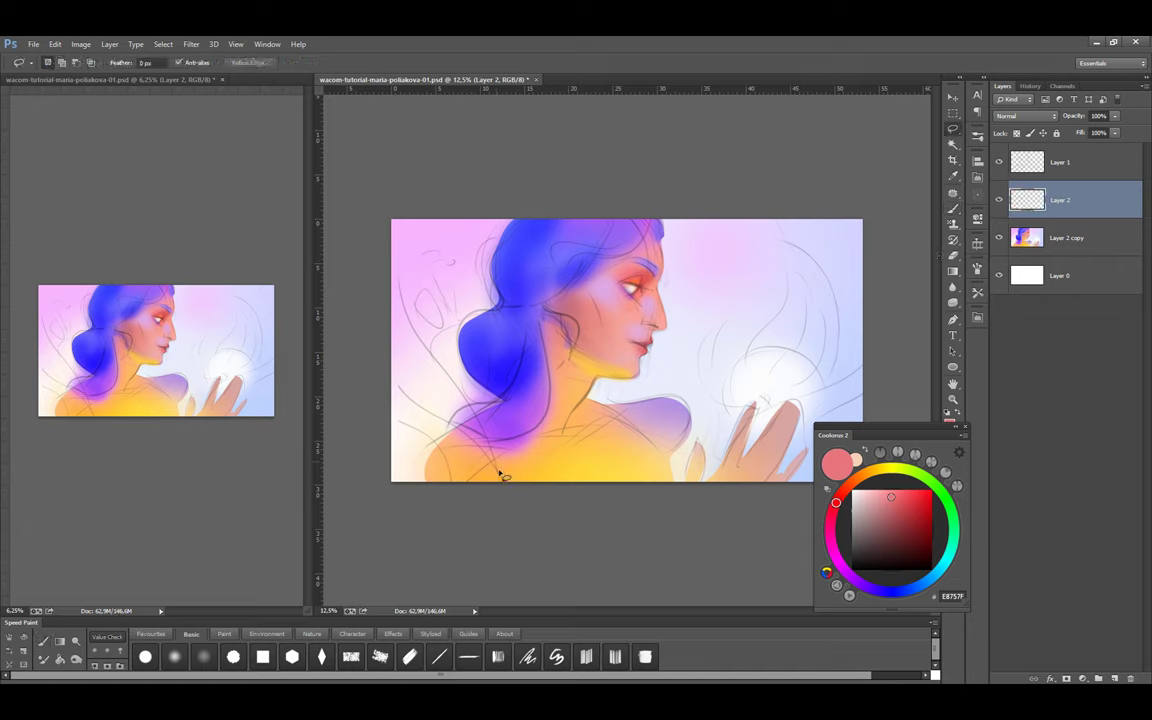
drag(379, 303, 427, 442)
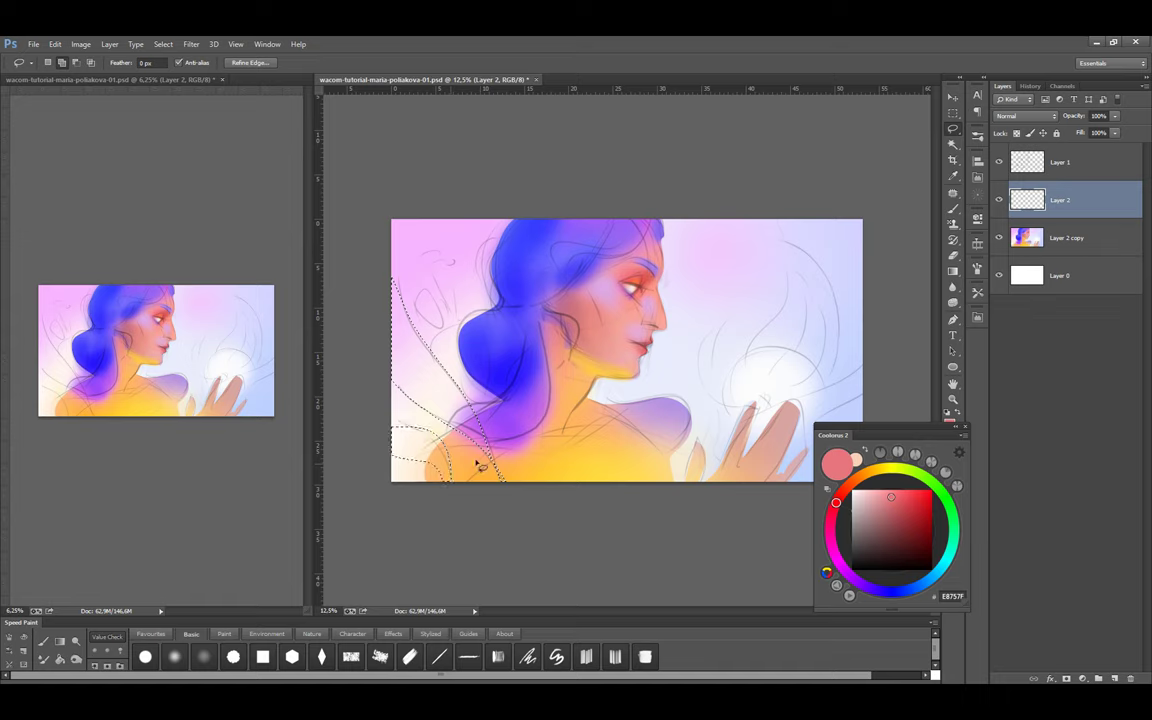
drag(769, 506, 805, 418)
Paint the wing shapes behind the back in soft teal (6CC3C7) with a 2500 px brush
key(ctrl+d)
key(b)
click(953, 538)
click(902, 521)
click(888, 507)
drag(430, 250, 470, 440)
drag(400, 300, 500, 440)
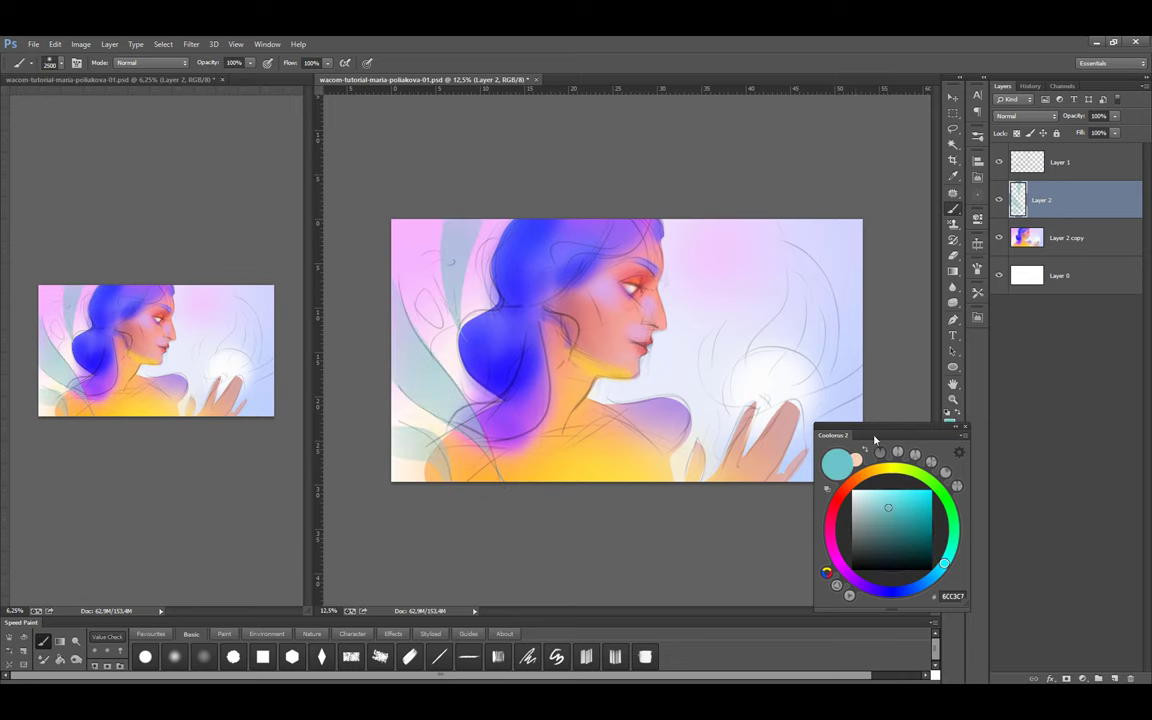
Recolor the wing shapes on Layer 2 with violet (655AA7), light blue (88A5F7) and turquoise using a very large soft brush
alt+click(560, 334)
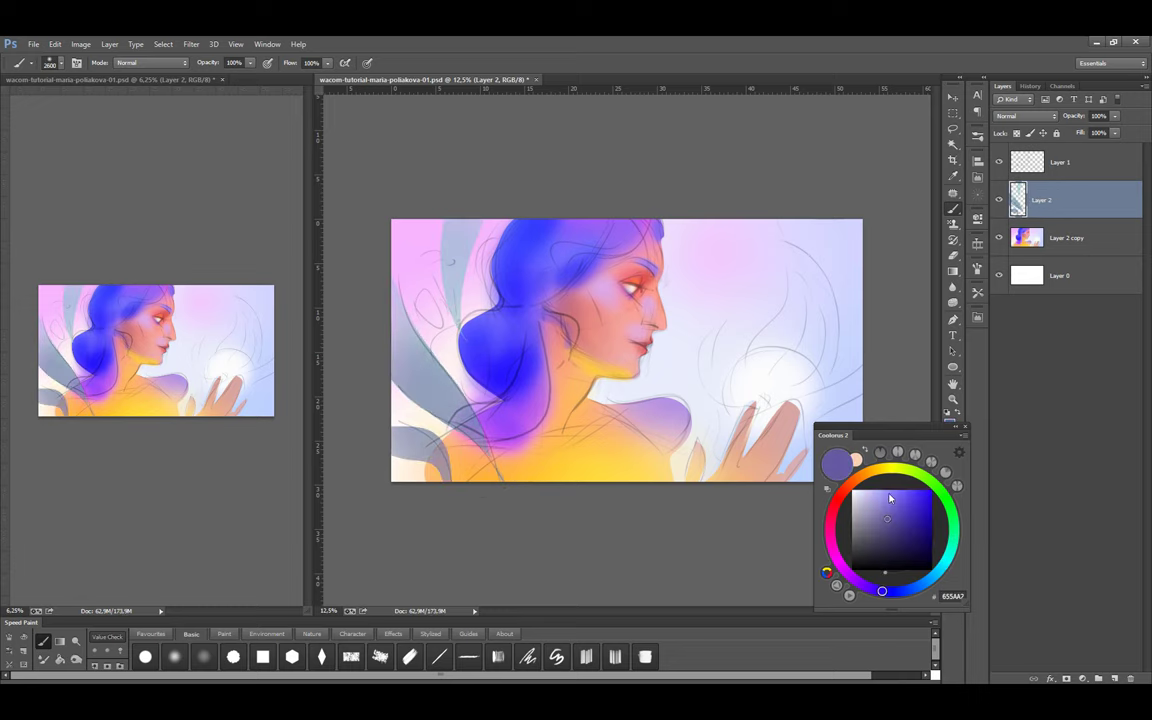
alt+click(795, 450)
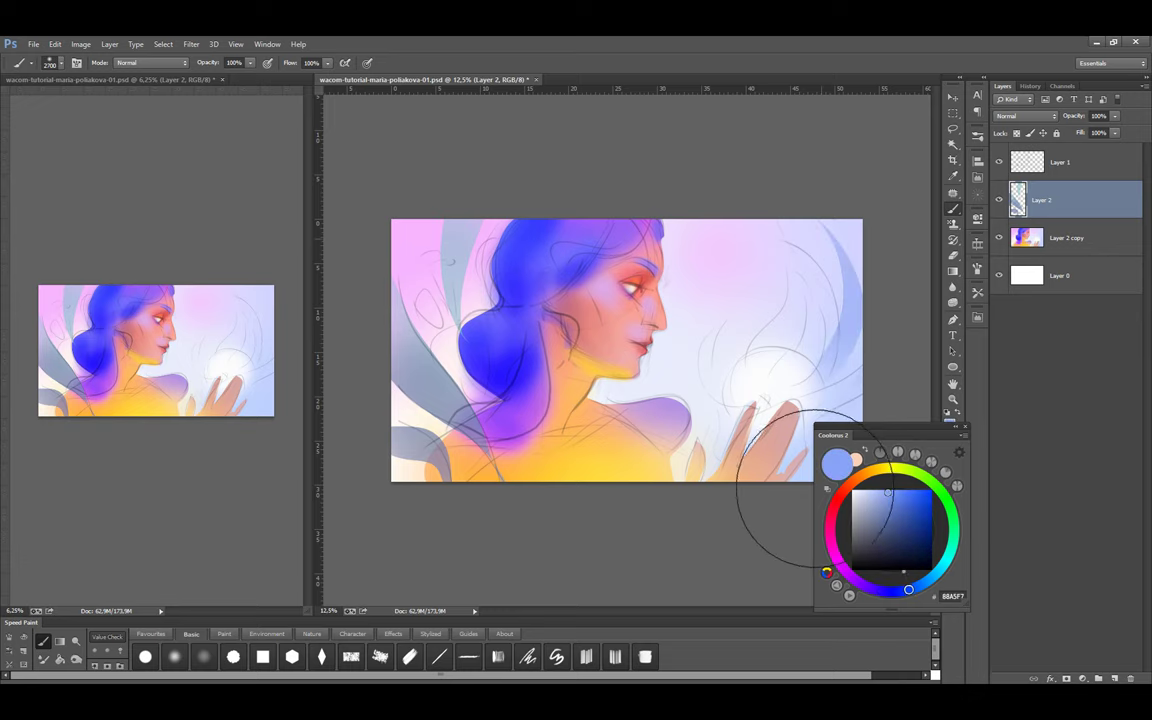
click(951, 541)
click(903, 515)
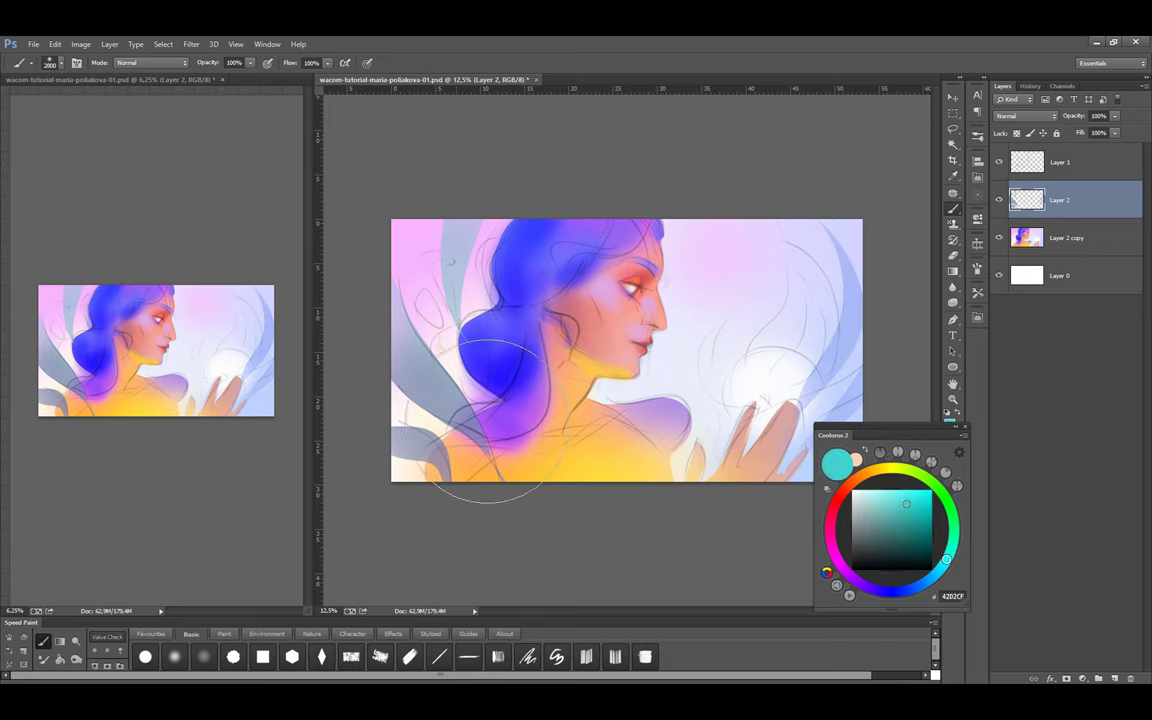
Lower Layer 2's opacity to about 80% and flip the canvas horizontally
click(998, 200)
click(998, 200)
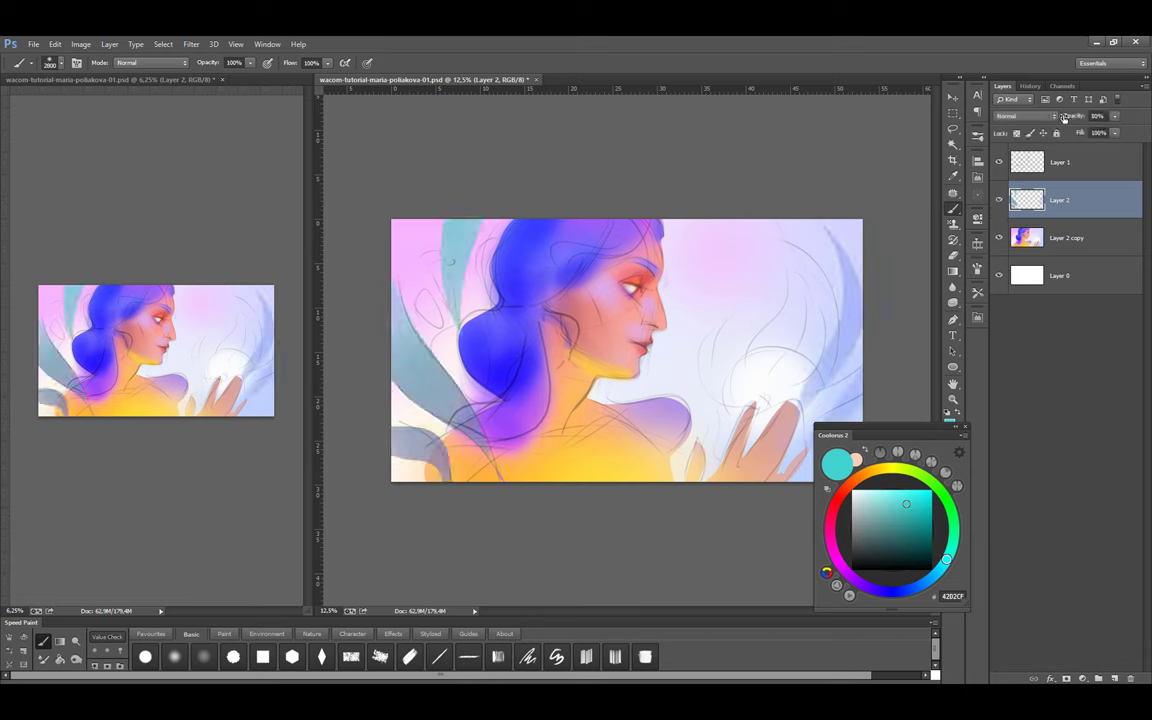
key(ctrl+shift+h)
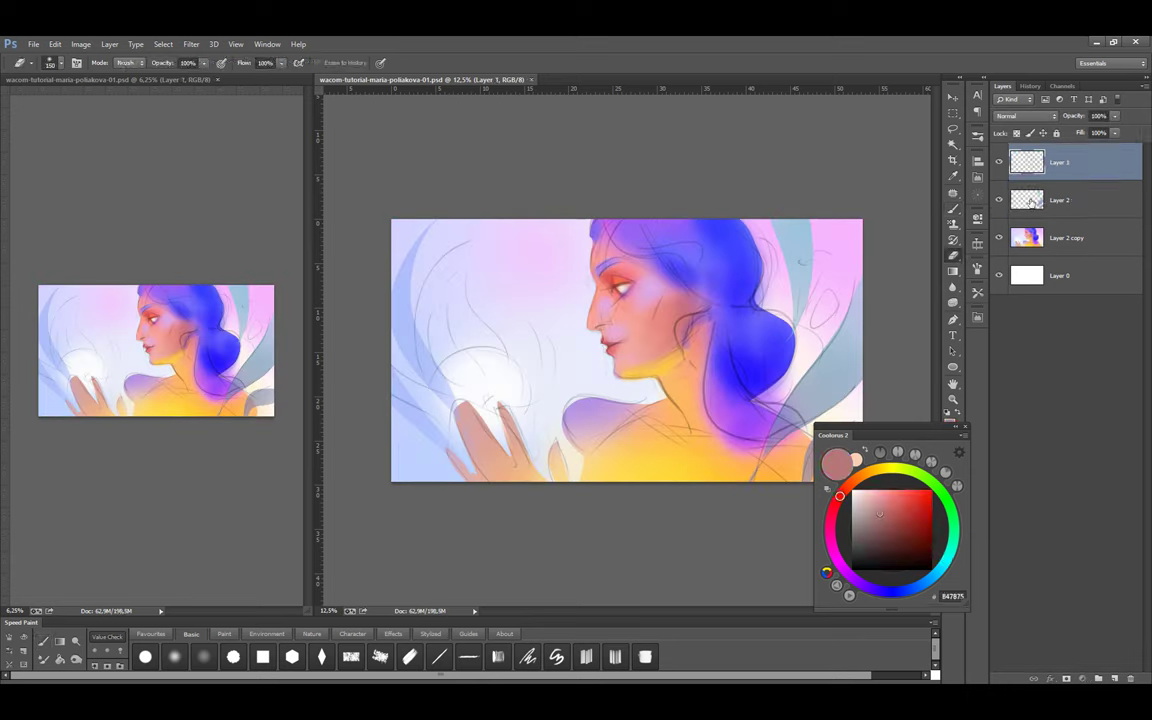
Place the sketch layer (Layer 1) below Layer 2 and lock its transparent pixels
click(1037, 190)
key(b)
key(slash)
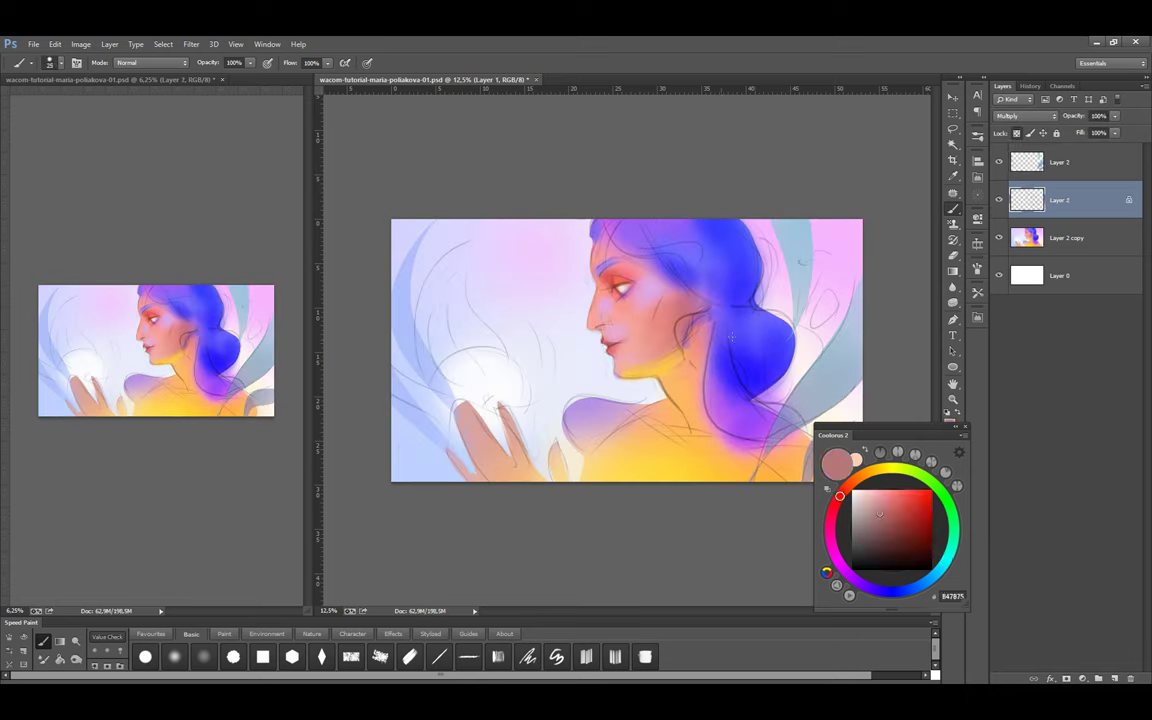
Tint the sketch lines over hair, shoulder, face and wings with sampled blue (5245F3), orange and pale blue (A2C5DD) tones
alt+click(752, 415)
key(bracketleft)
key(bracketleft)
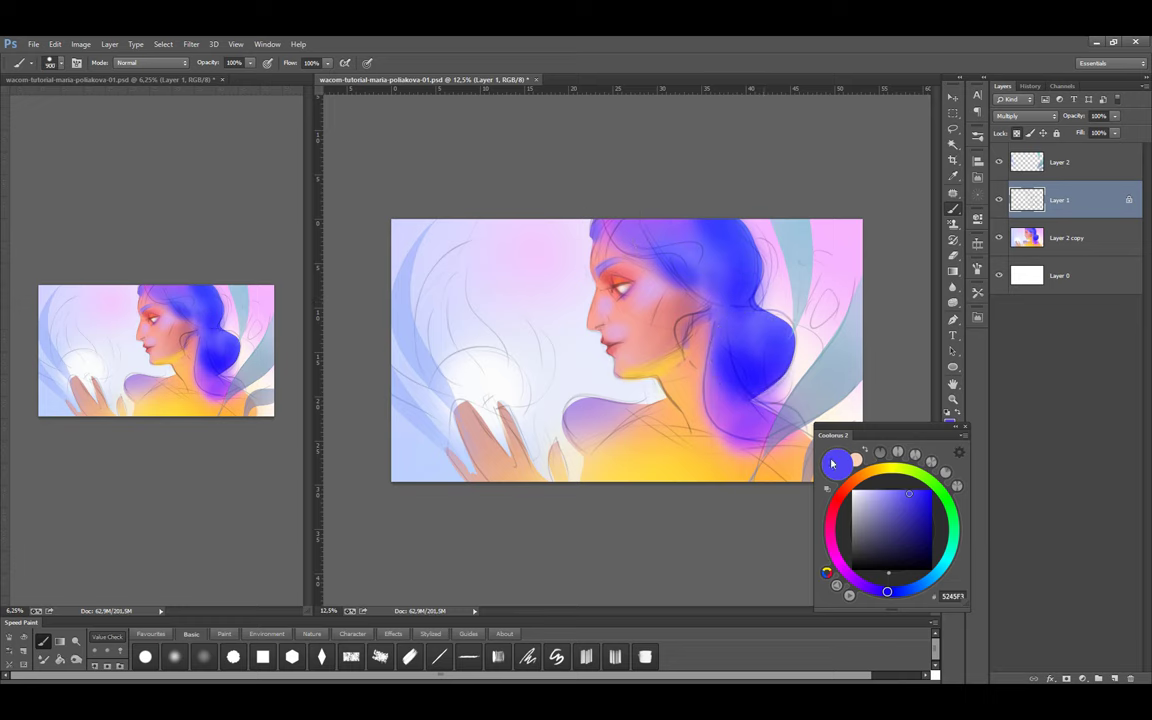
alt+click(665, 455)
mouse_move(665, 455)
mouse_down()
mouse_move(635, 368)
mouse_move(609, 429)
mouse_move(622, 292)
mouse_move(698, 321)
mouse_up()
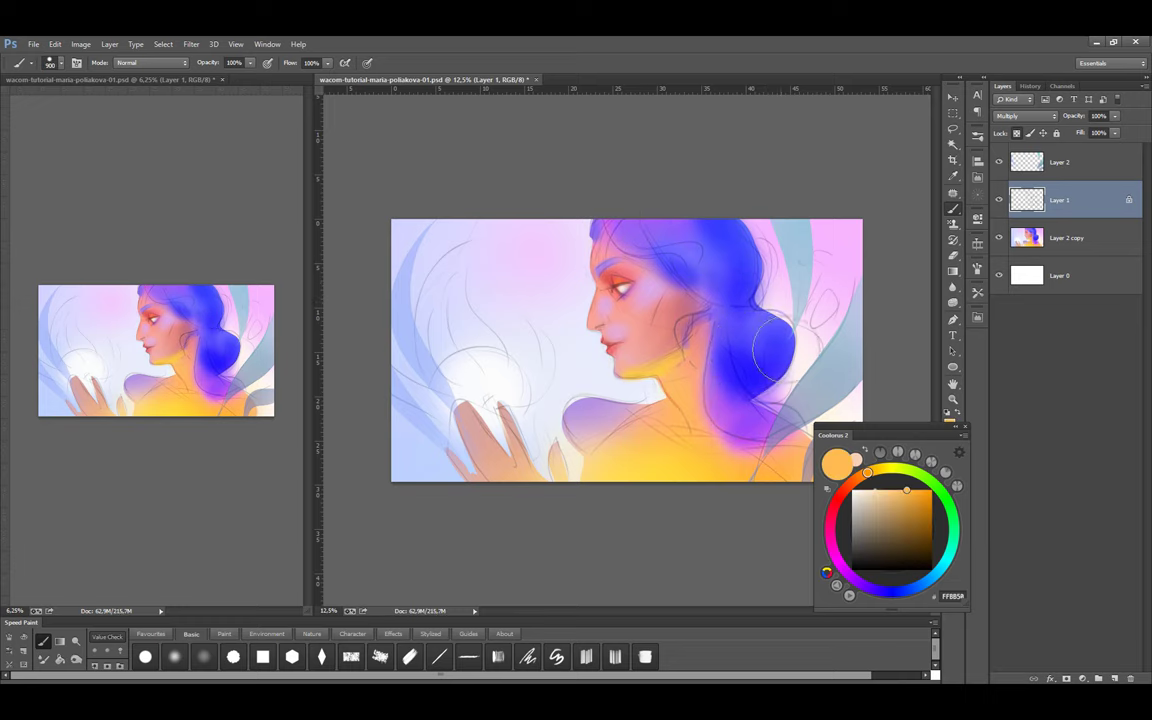
alt+click(785, 265)
Try clearing the sketch lines around the wings, glowing hand and shoulder with lasso selections
key(l)
mouse_move(757, 224)
mouse_down()
mouse_move(788, 268)
mouse_move(818, 222)
mouse_up()
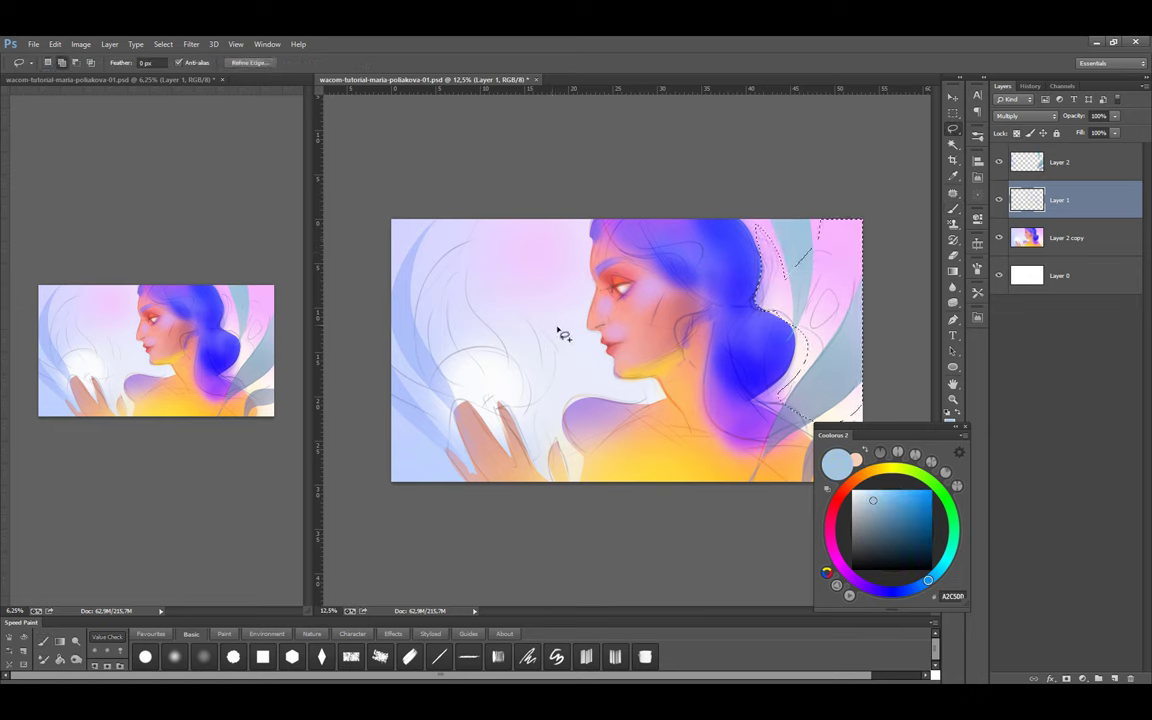
key(ctrl+d)
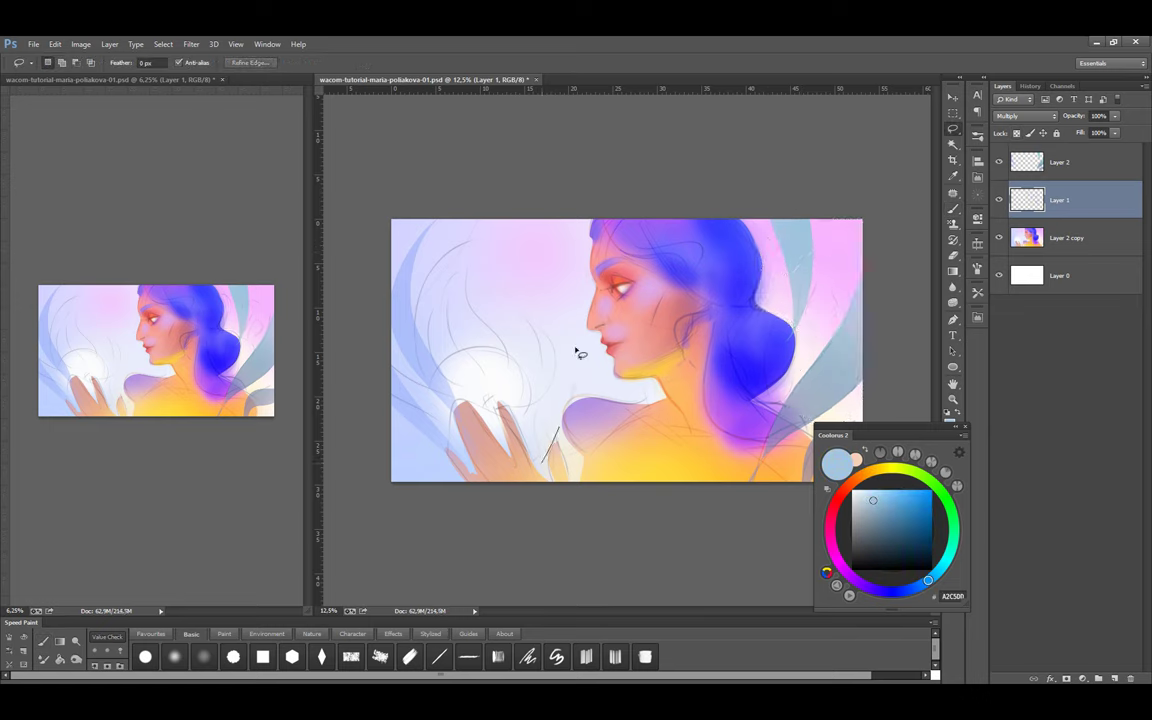
drag(553, 329, 510, 345)
key(Delete)
key(ctrl+d)
drag(558, 403, 557, 430)
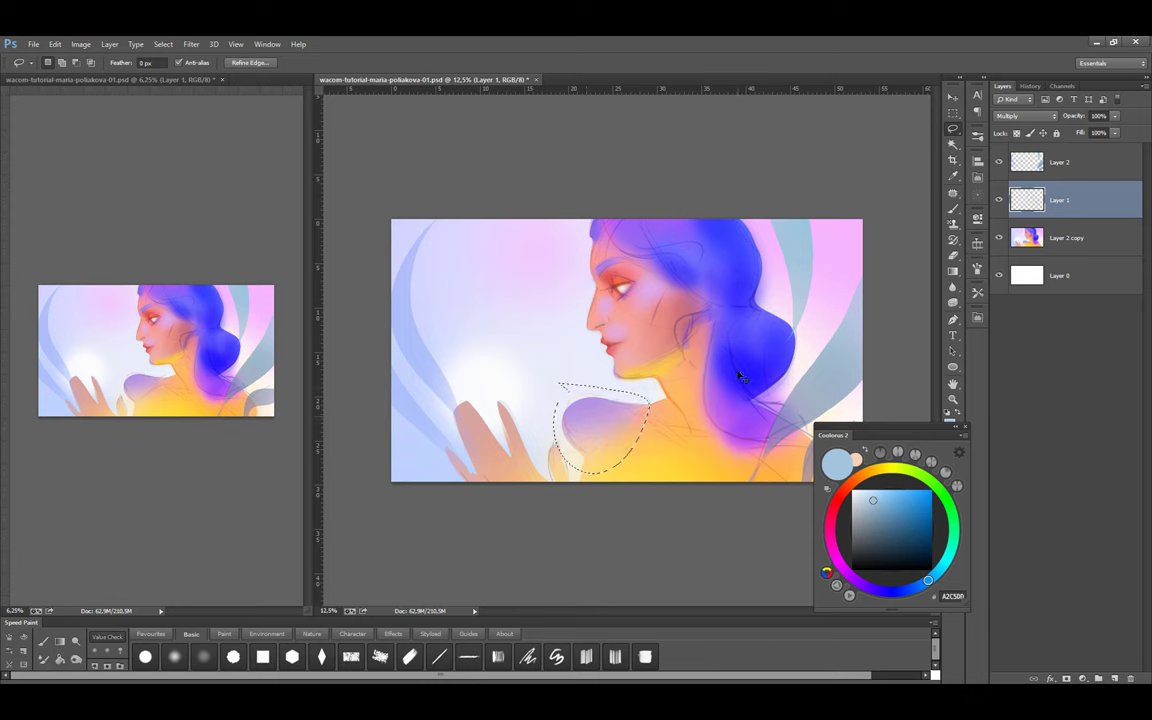
key(Delete)
key(ctrl+d)
Try merging the sketch layer down into the painting and lowering the merged layer in the stack
key(b)
key(ctrl+e)
key(ctrl+bracketleft)
Revert the document to the last brush stroke made before the lasso selections
click(1030, 86)
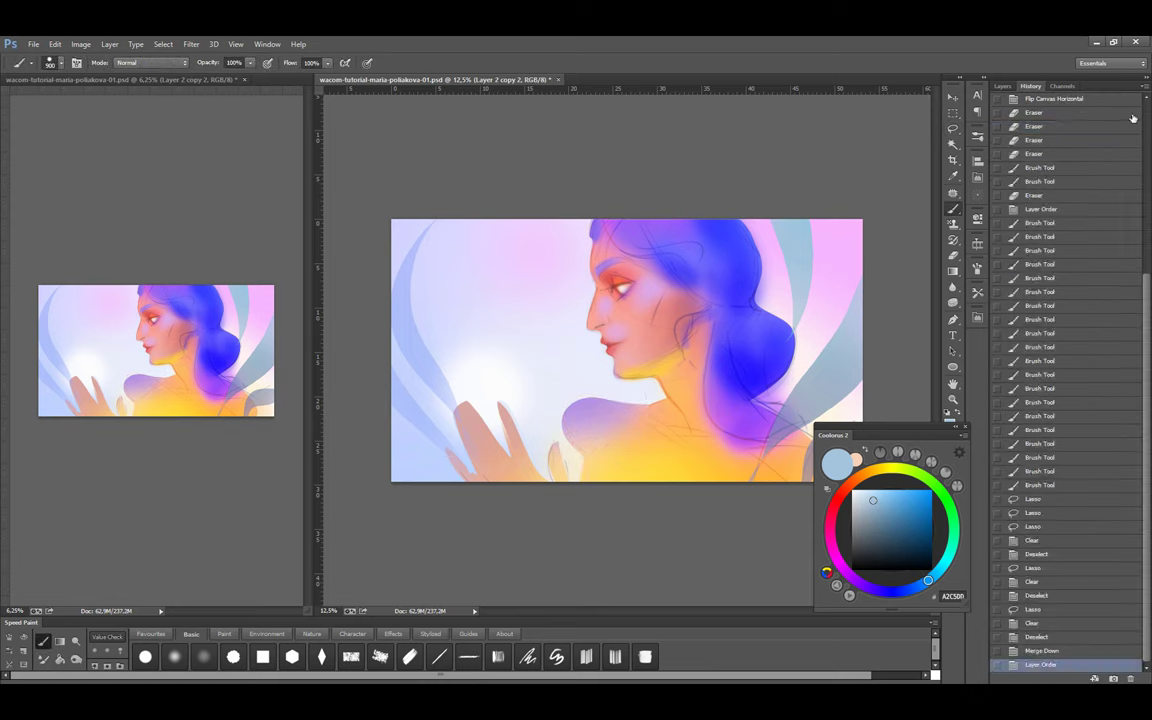
click(1002, 86)
click(1030, 86)
click(1040, 485)
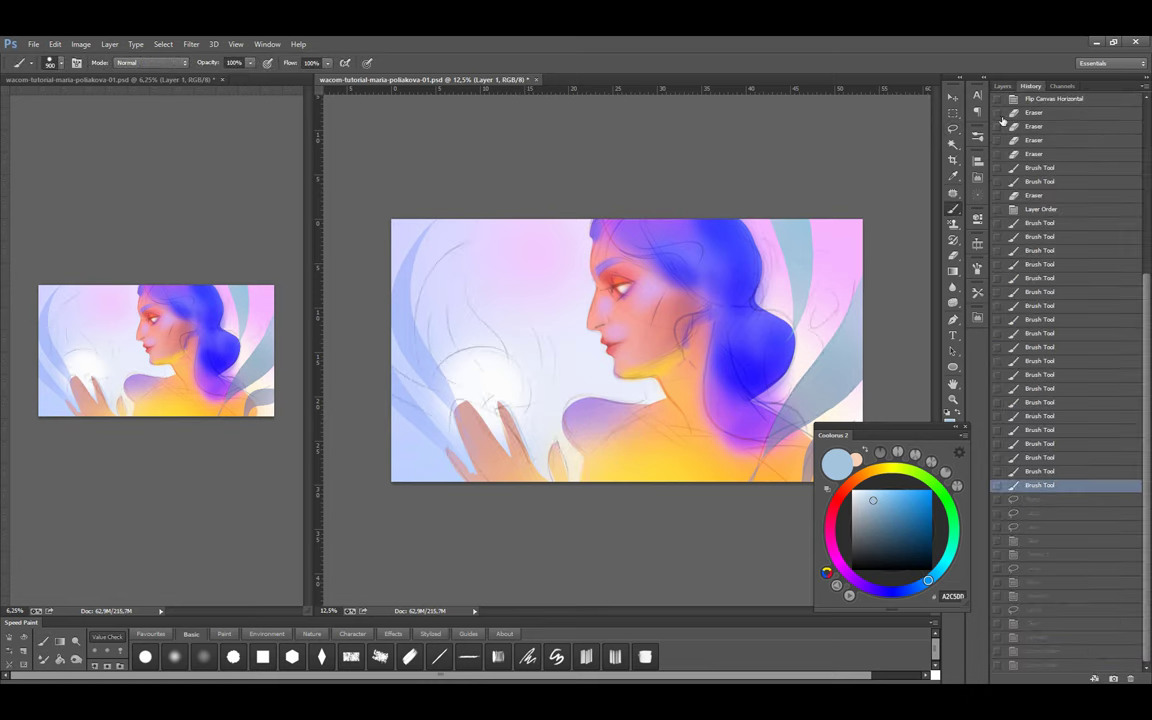
Keep a hidden copy of the sketch layer beneath Layer 0 and make Layer 1 active again
click(1002, 86)
click(1060, 313)
click(1060, 200)
Lasso the area around the glowing hand and the wings and delete the sketch lines there from Layer 1
key(l)
drag(388, 262, 578, 482)
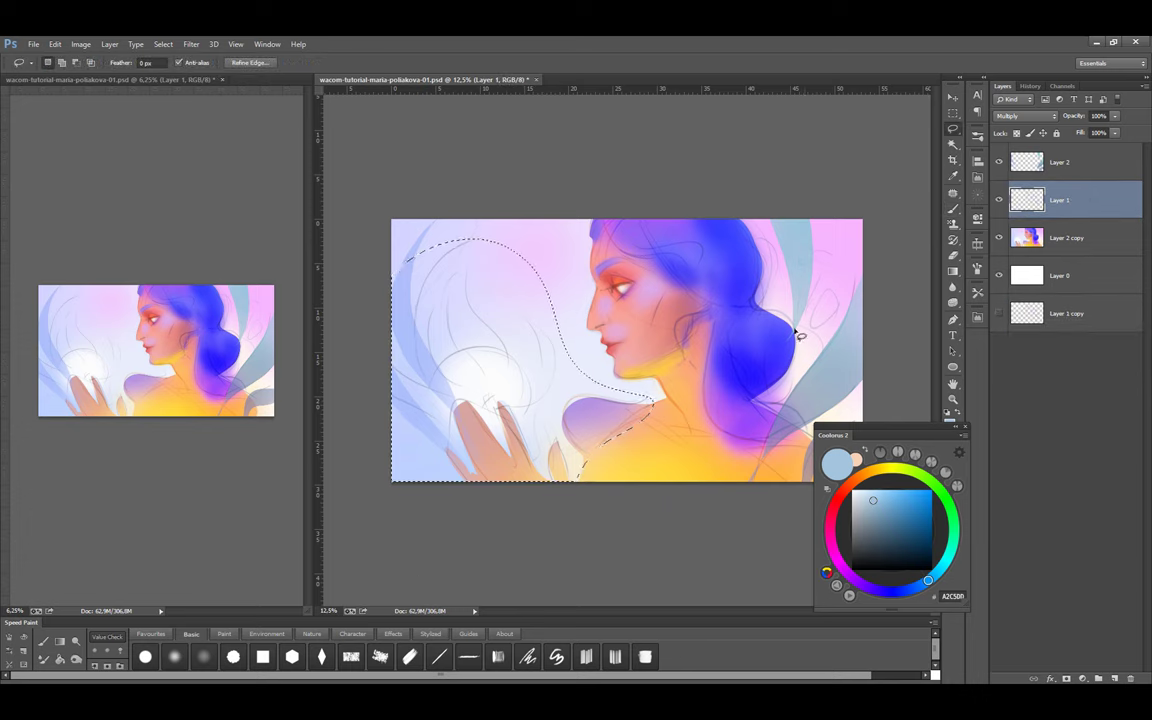
key(Delete)
key(ctrl+d)
key(e)
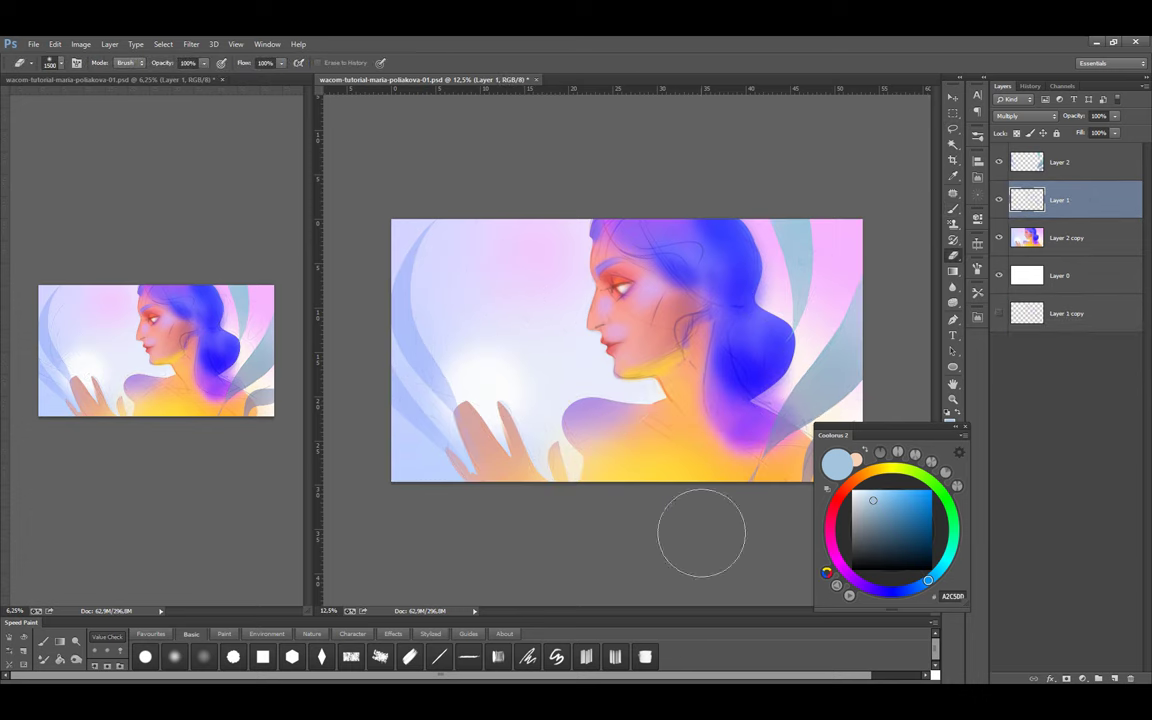
Add a new Layer 3 above Layer 2 copy and choose a textured brush from the Paint set
key(ctrl+shift+alt+n)
key(b)
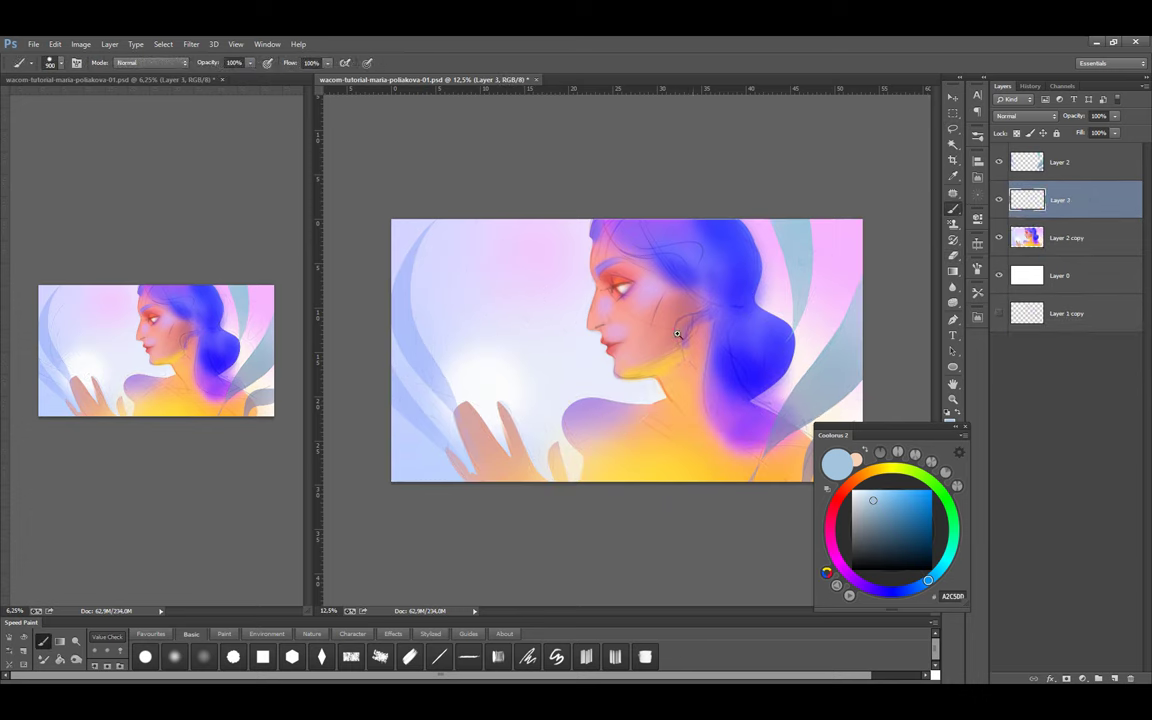
scroll(694, 337, up, 1)
scroll(694, 337, up, 1)
click(223, 633)
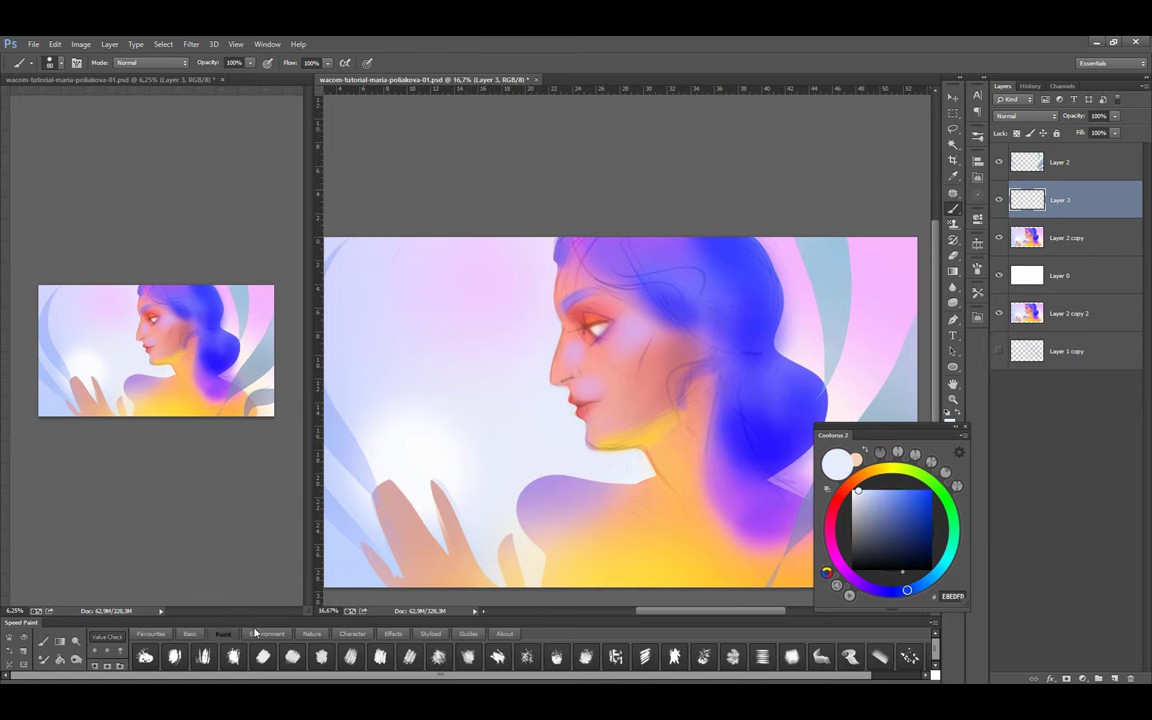
Clean up the contour below the lips with pale blue (E6ECFB) and sampled skin pink, adjusting the brush size
key(bracketright)
key(bracketright)
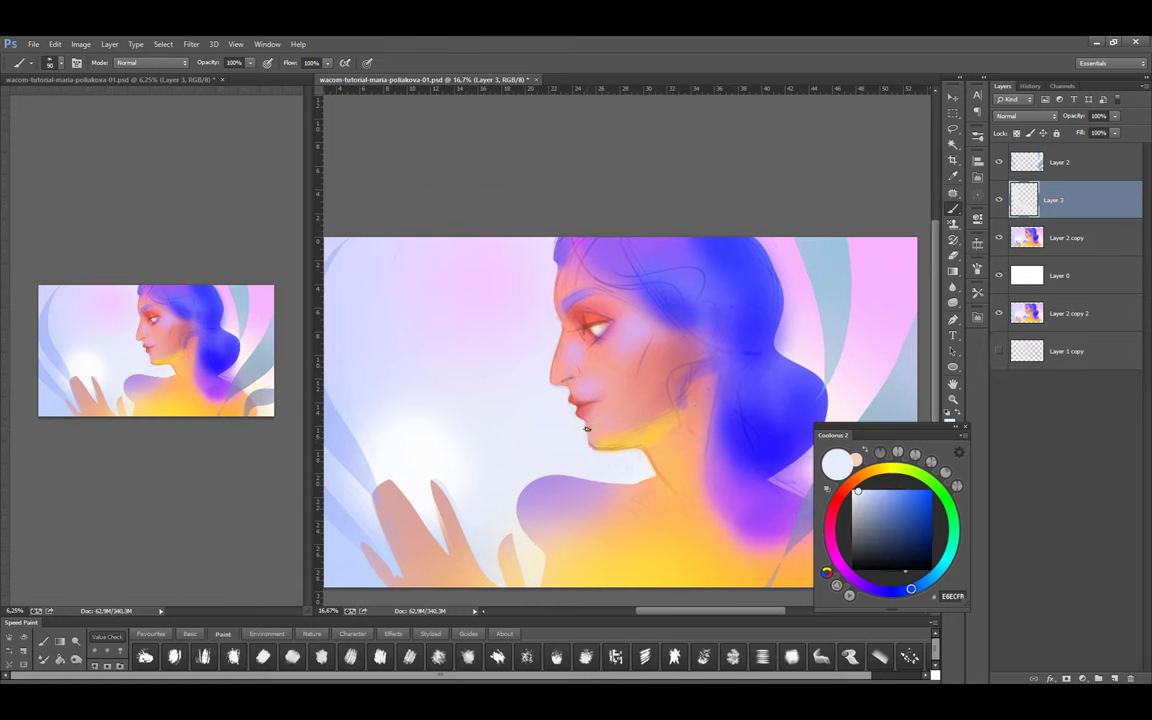
alt+click(589, 424)
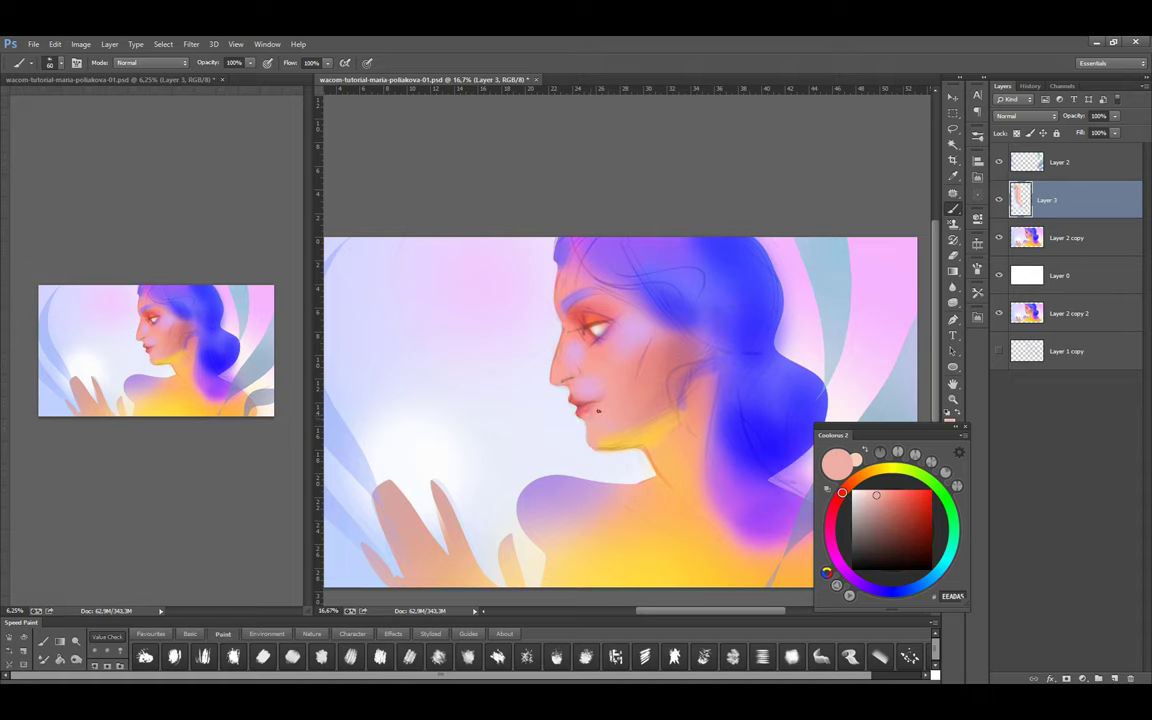
alt+click(629, 447)
key(bracketright)
key(bracketright)
Reshape the chin edge with sampled peach and pale background blue, using a smaller brush
alt+click(595, 437)
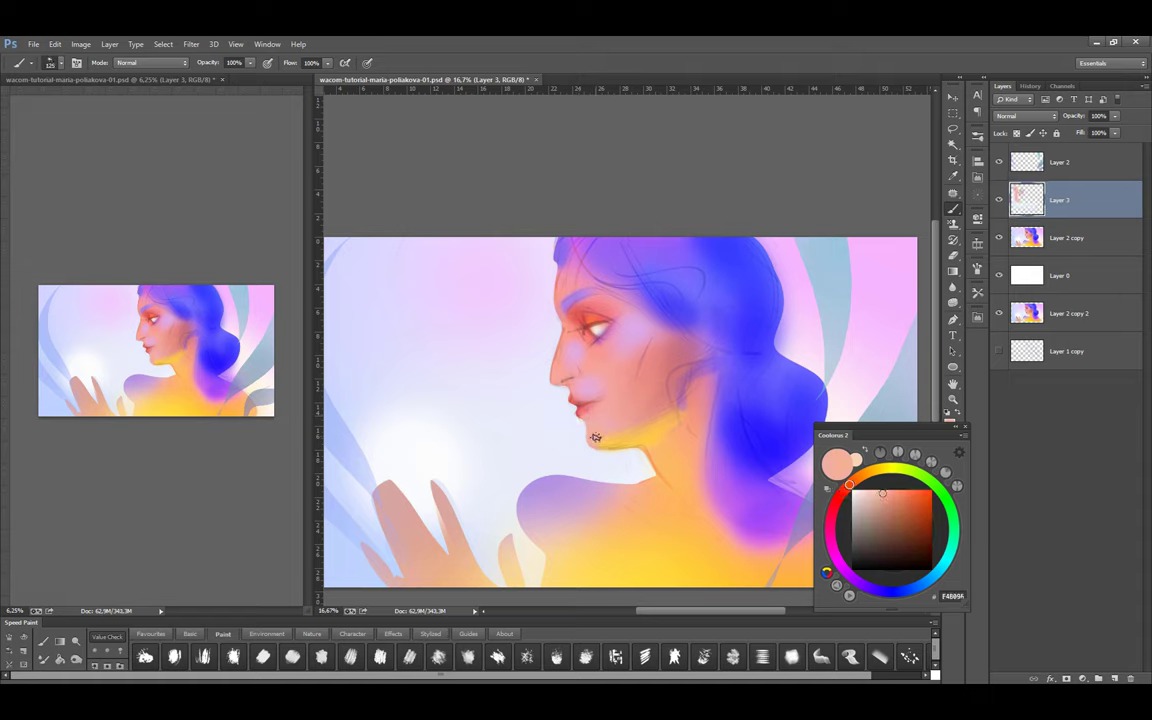
key(bracketleft)
key(bracketleft)
alt+click(582, 428)
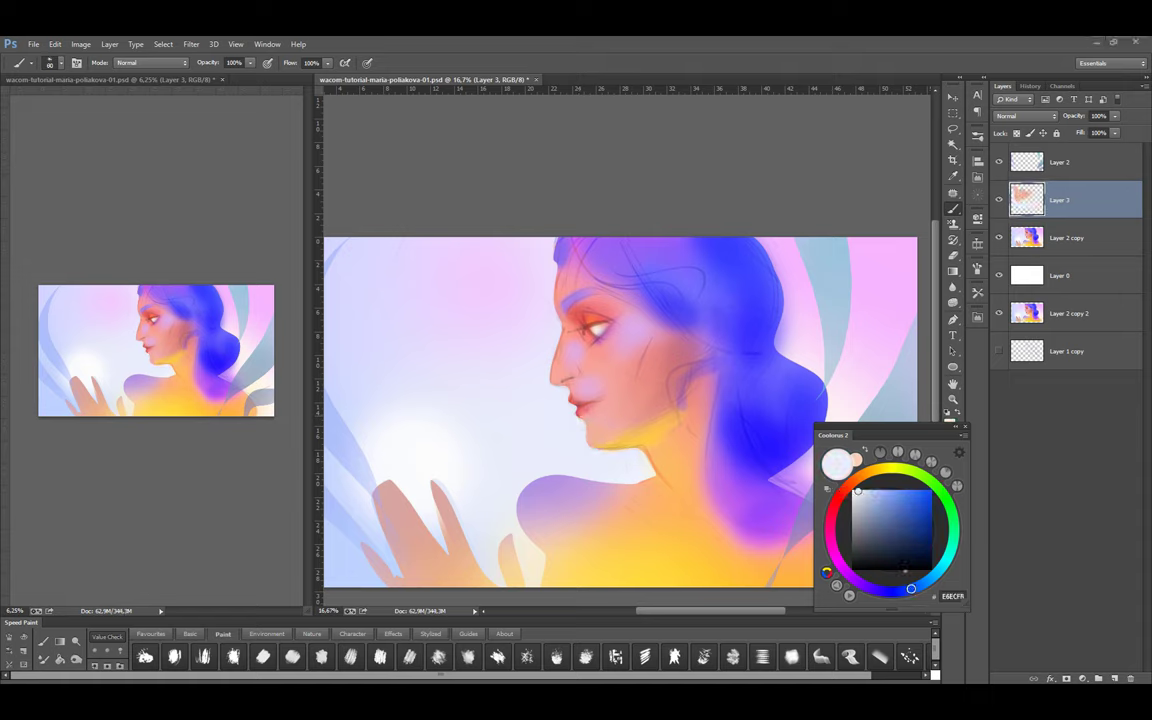
key(bracketleft)
alt+click(389, 531)
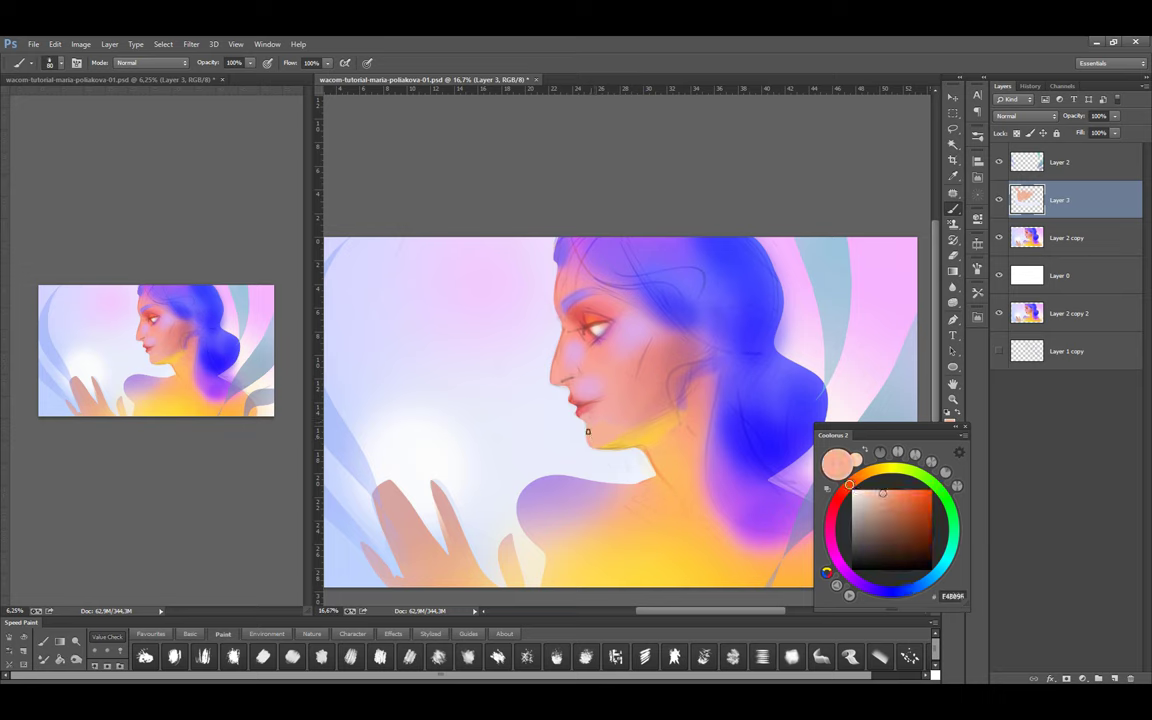
Smooth the jawline and its transition into the neck with sampled pale lavender (E7E6FA) and orange skin tones
alt+click(578, 410)
key(bracketleft)
alt+click(675, 418)
key(bracketright)
alt+click(643, 458)
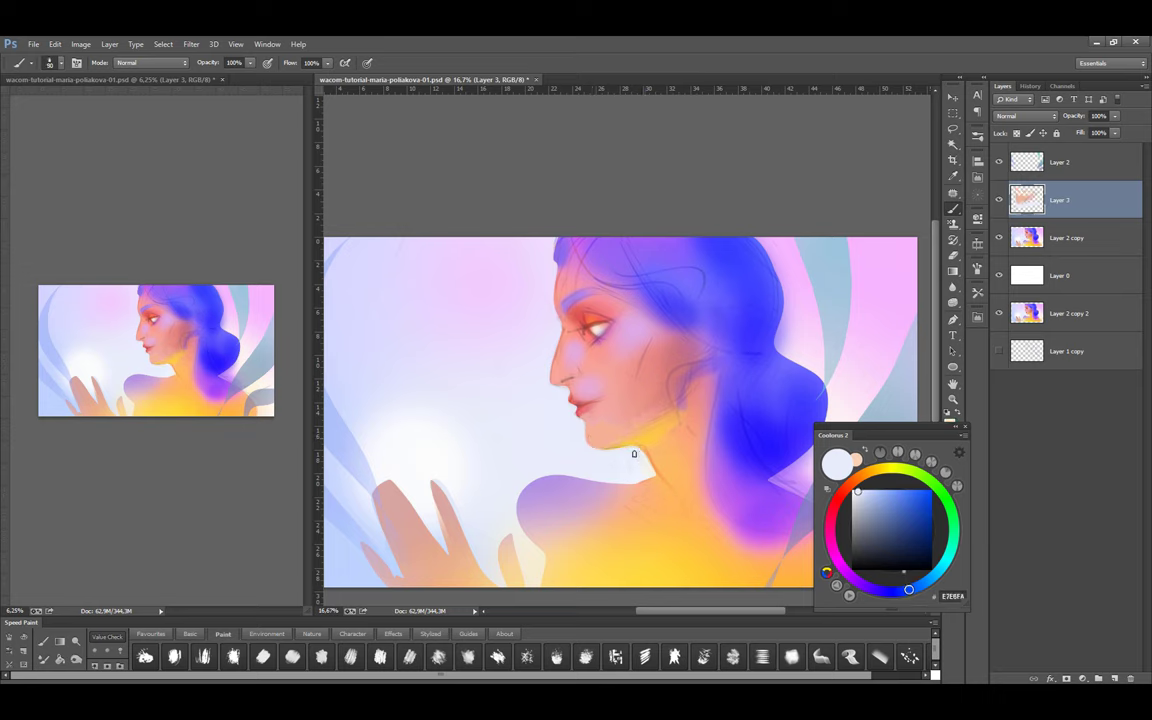
alt+click(687, 440)
key(bracketright)
key(bracketright)
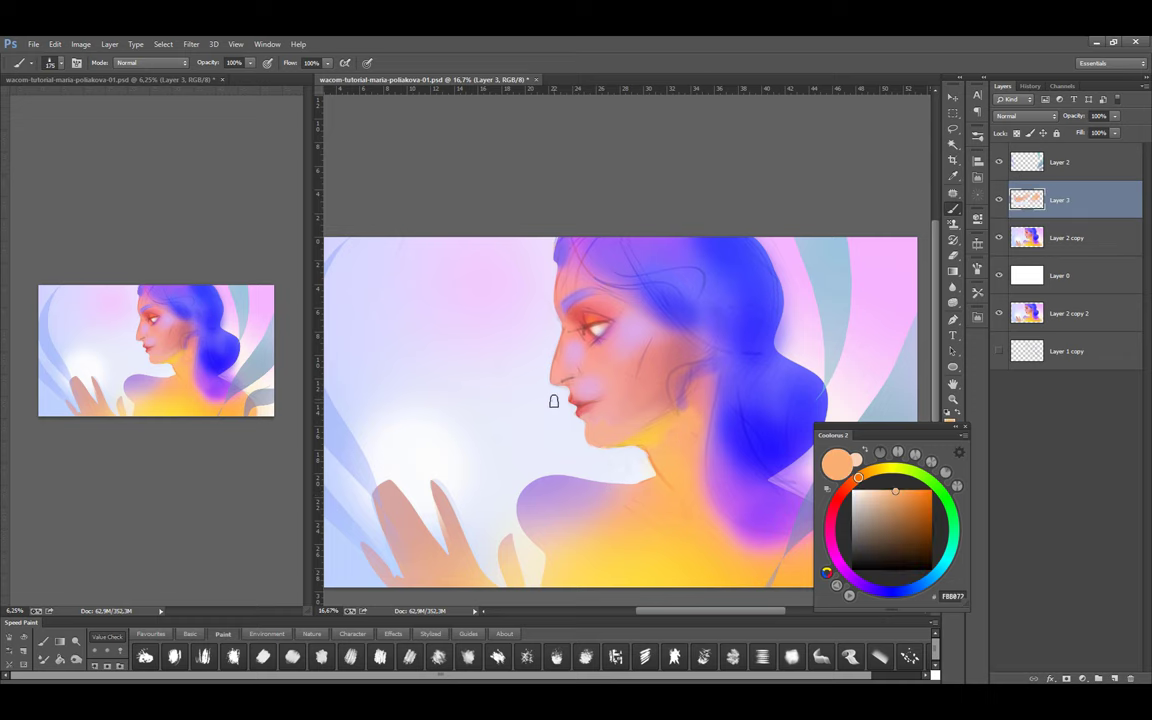
Define the parted lips with sampled dark red and rosy pink at a brush size of about 40 px
alt+click(577, 406)
scroll(577, 406, up, 1)
scroll(595, 368, down, 1)
alt+click(595, 368)
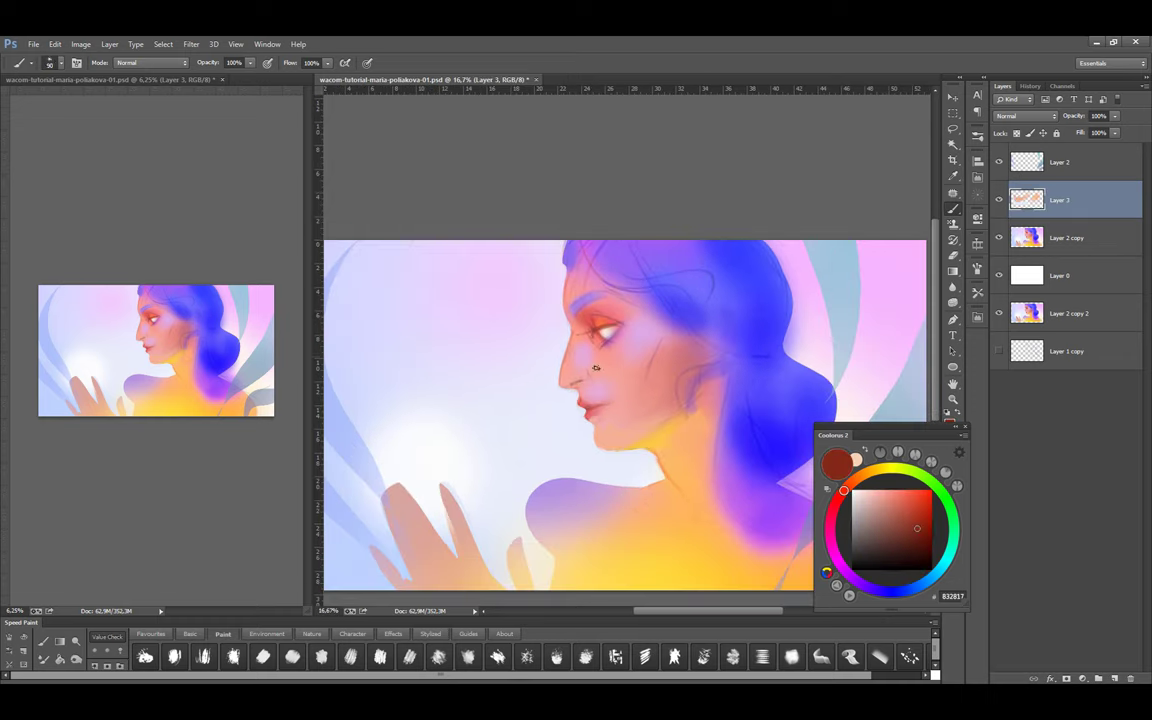
alt+click(589, 402)
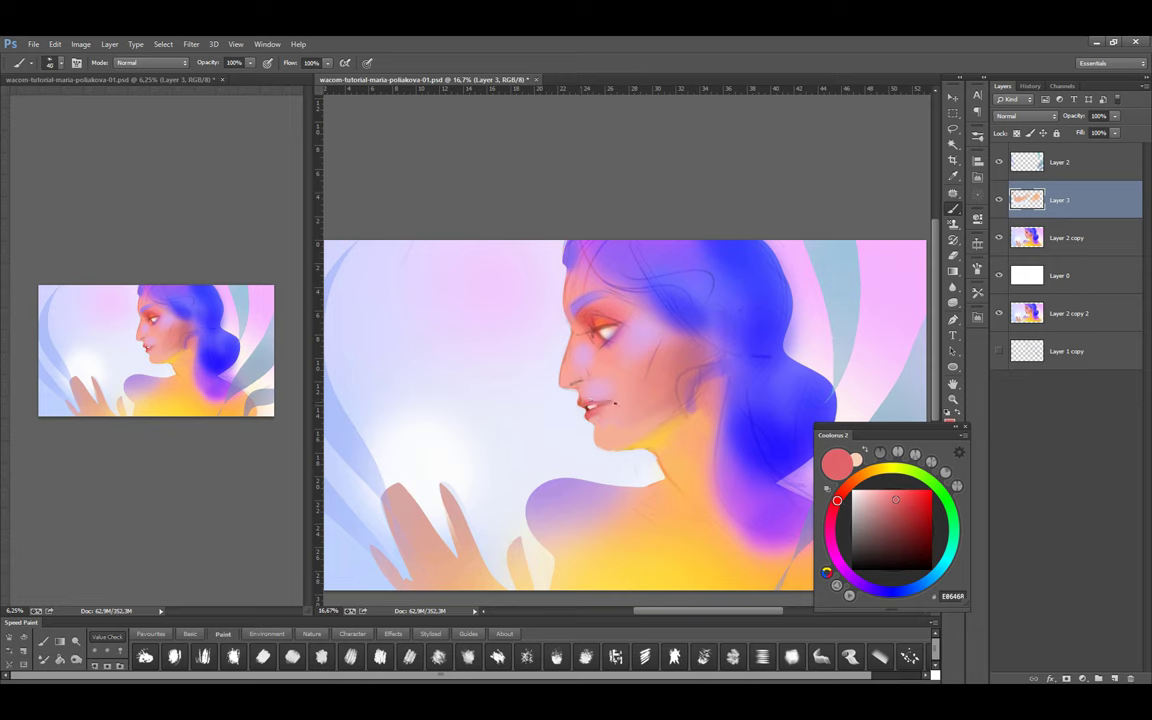
Refine the nose contour and nostril with sampled light pink and brick red at a 25 px brush size
alt+click(588, 370)
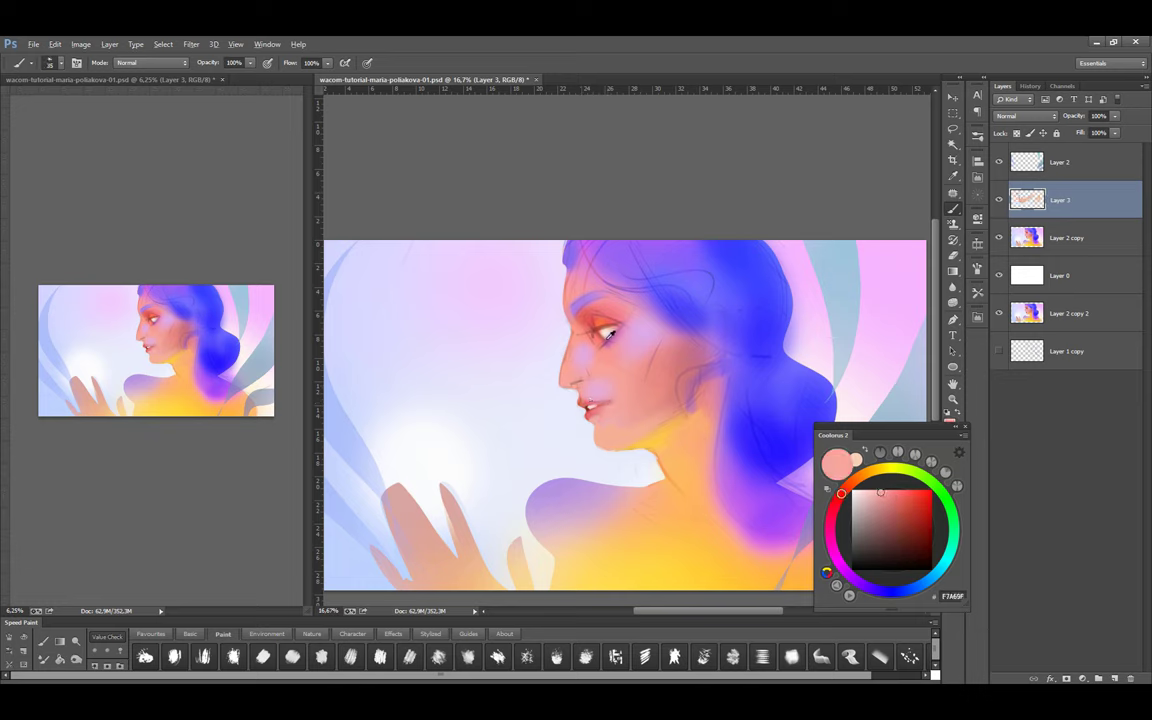
alt+click(576, 379)
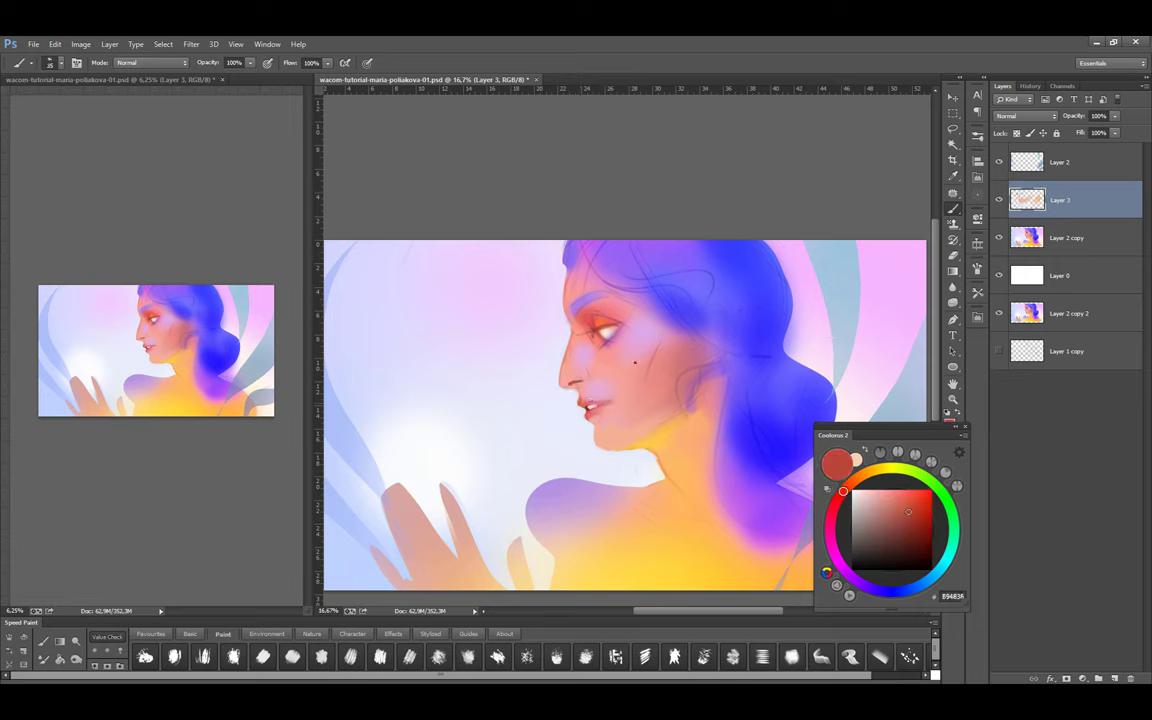
alt+click(558, 367)
alt+click(579, 378)
alt+click(568, 330)
Save the document and touch up the area around nose and upper lip with sampled pinks, brush 35 to 40 px
key(x)
key(x)
key(bracketleft)
key(ctrl+s)
key(x)
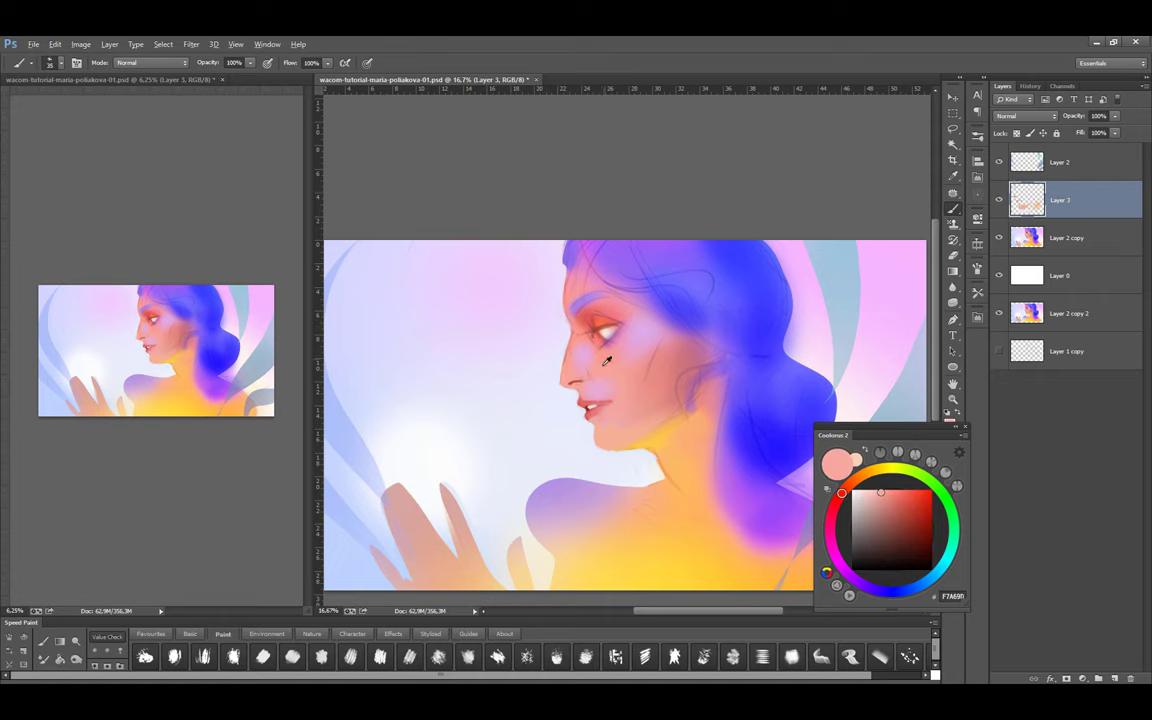
alt+click(579, 386)
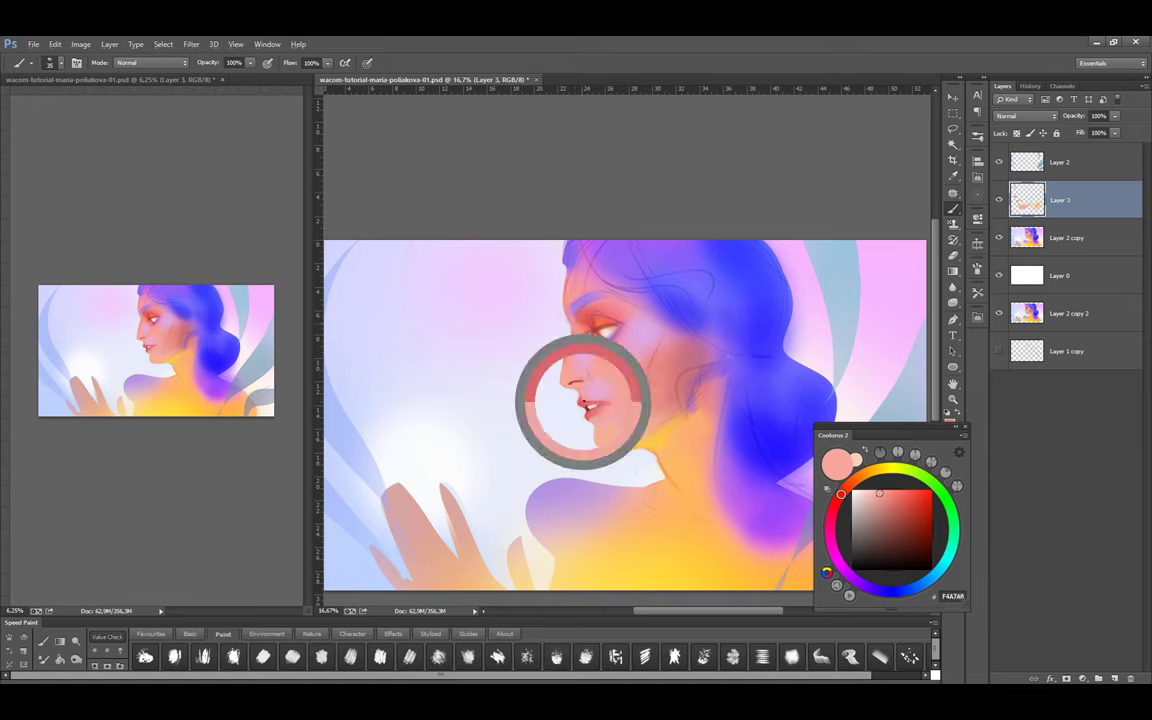
key(bracketright)
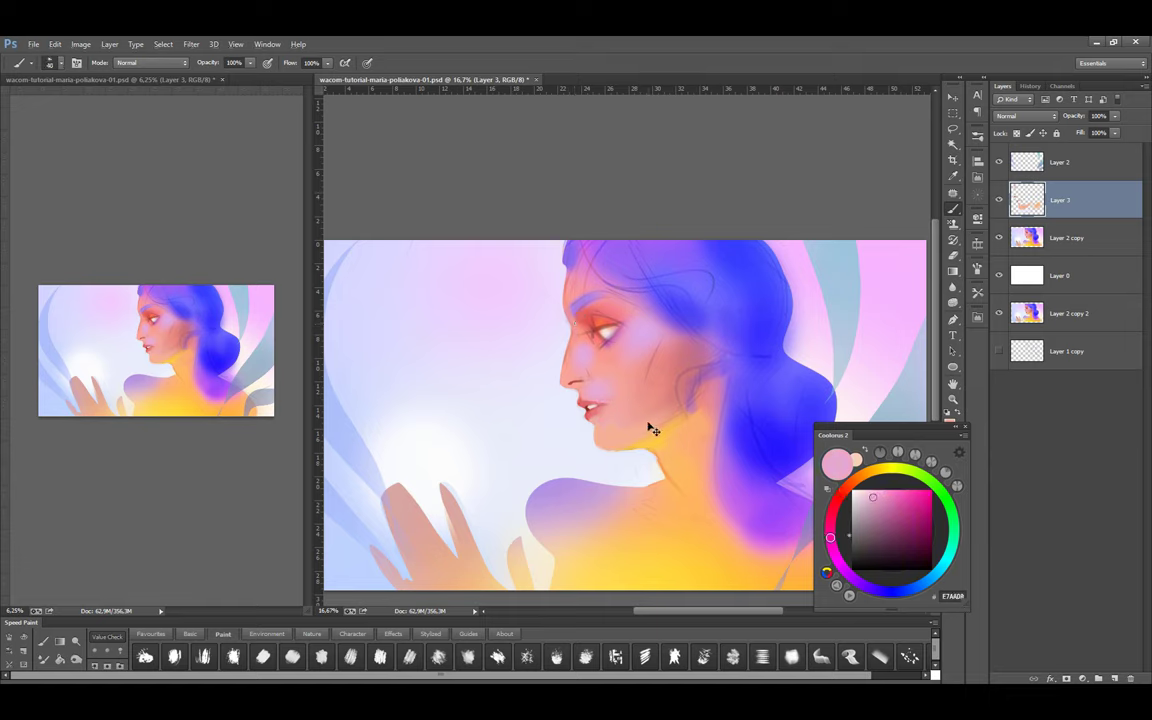
Paint the eyelid and eye shadow with bright orange and deep crimson, blending with colors sampled around the eye
drag(647, 333, 664, 358)
alt+click(630, 355)
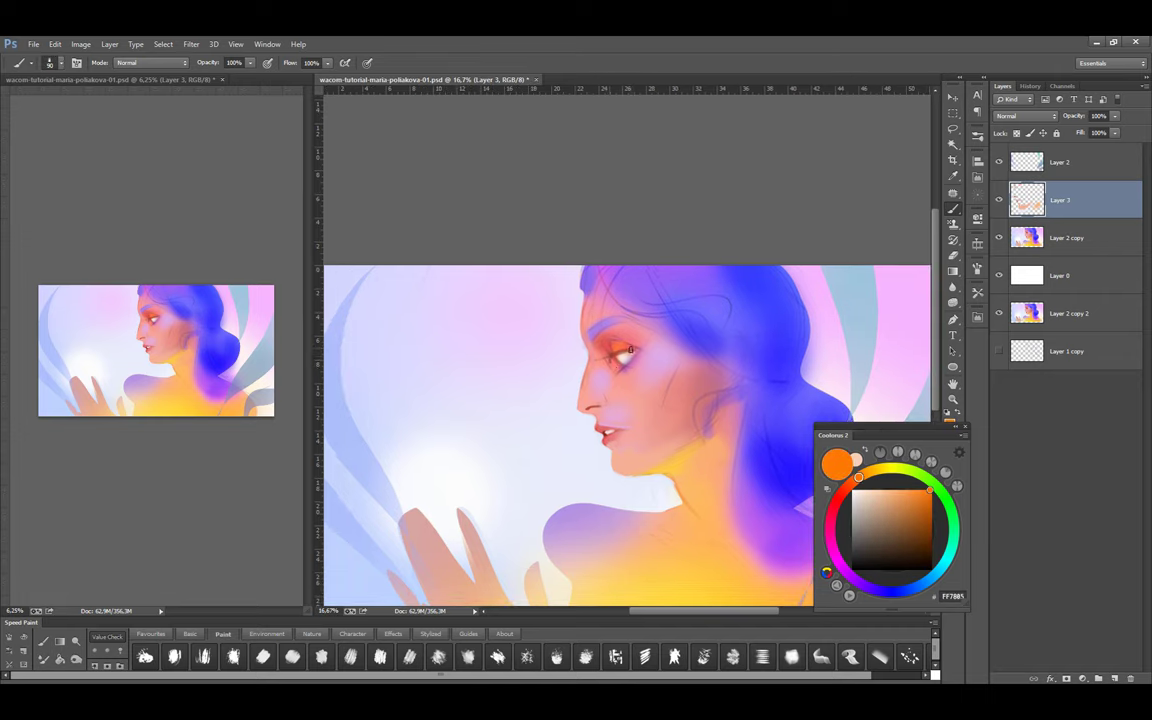
alt+click(604, 432)
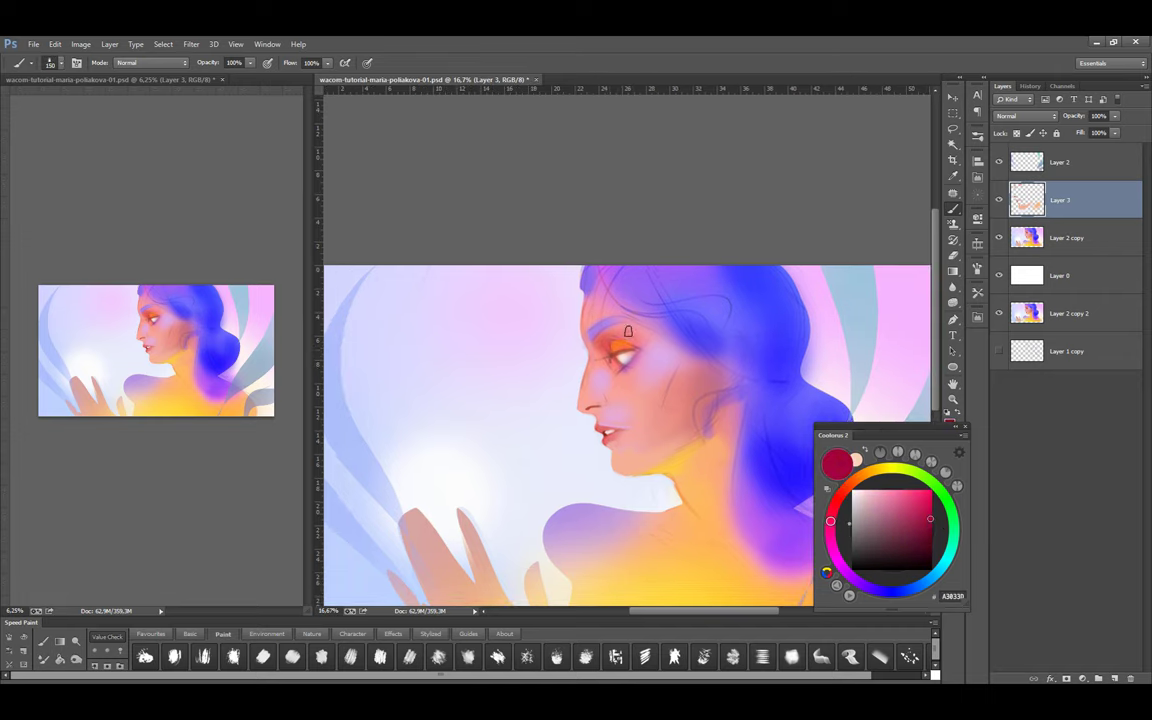
drag(628, 331, 639, 333)
alt+click(628, 344)
alt+click(595, 351)
Reinforce the eyebrow with sampled blue-violet (6C63FC) and darker purple strokes
alt+click(598, 322)
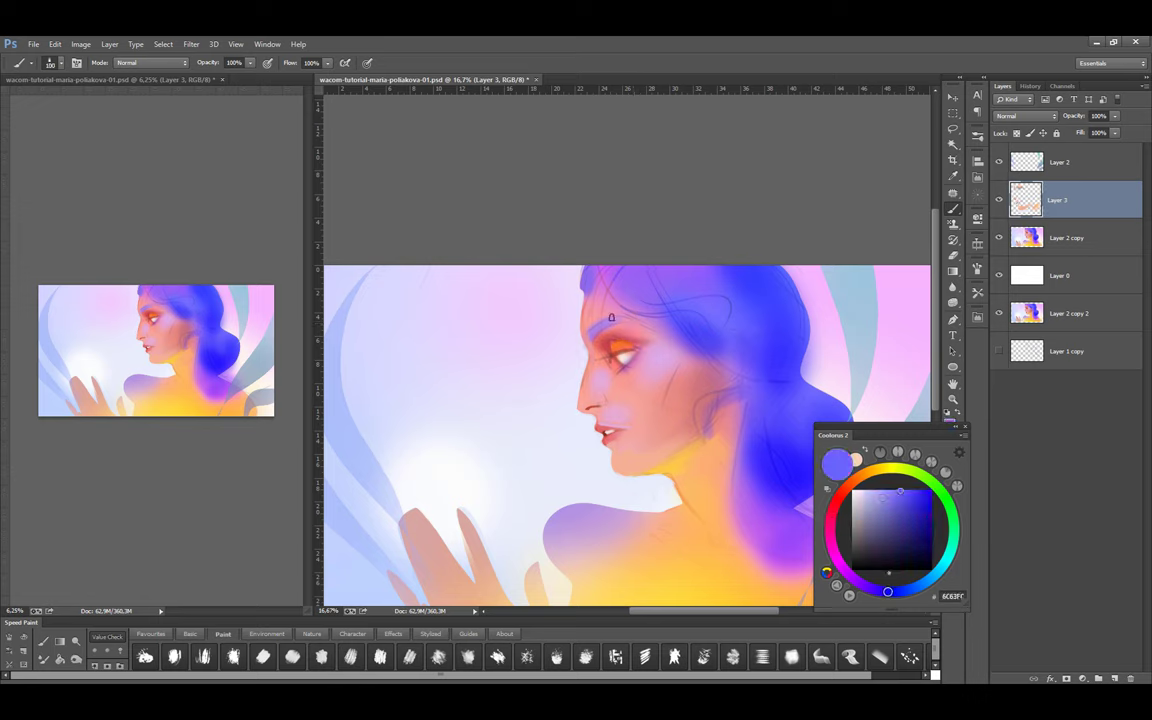
key(bracketright)
alt+click(592, 338)
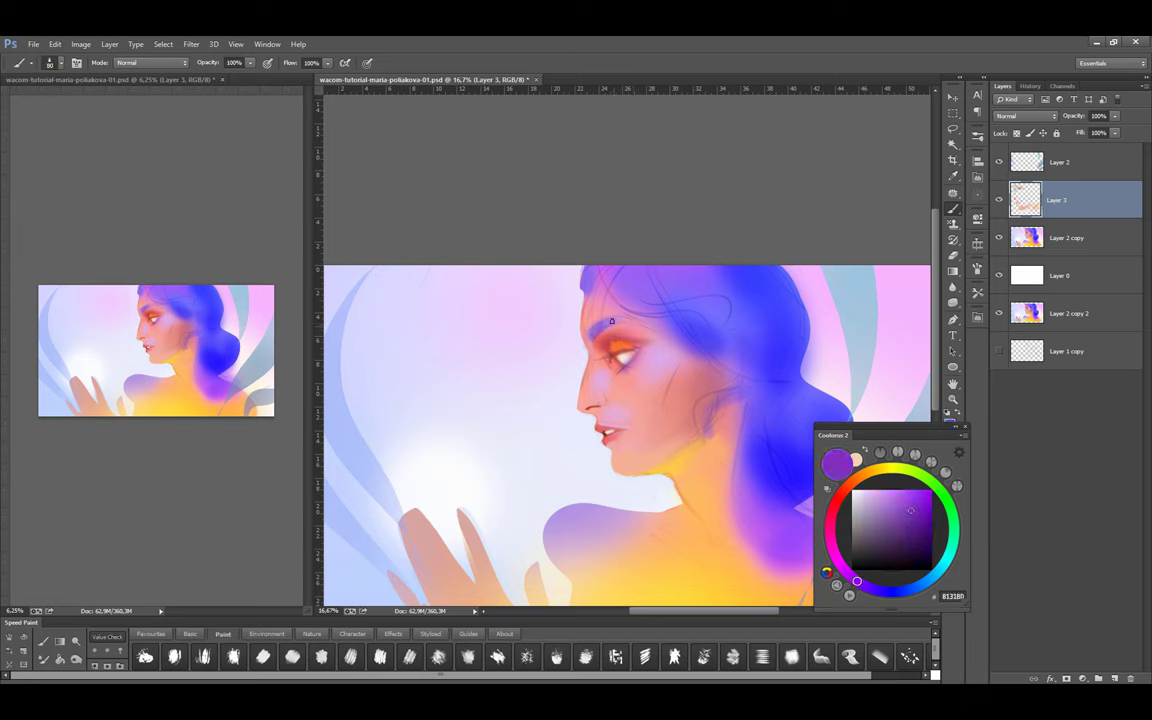
Touch up the eyelid and under-eye area with light violet (CDA9FF), crimson and a sampled pale pink
click(871, 498)
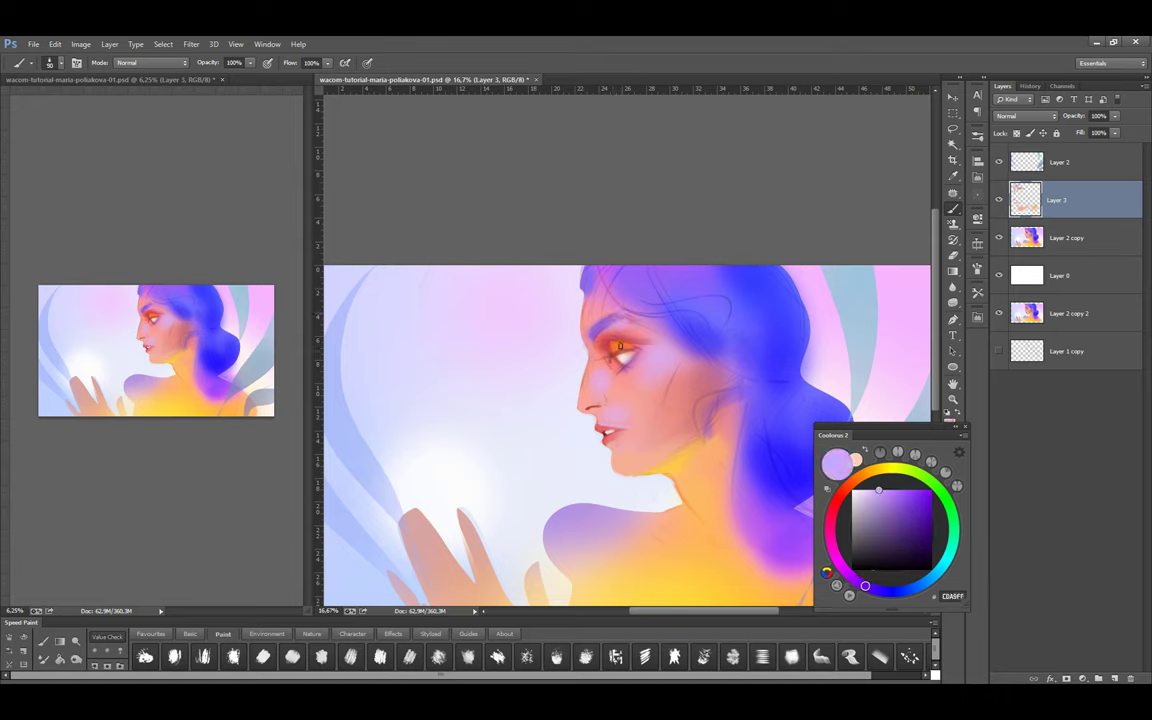
click(830, 524)
click(932, 511)
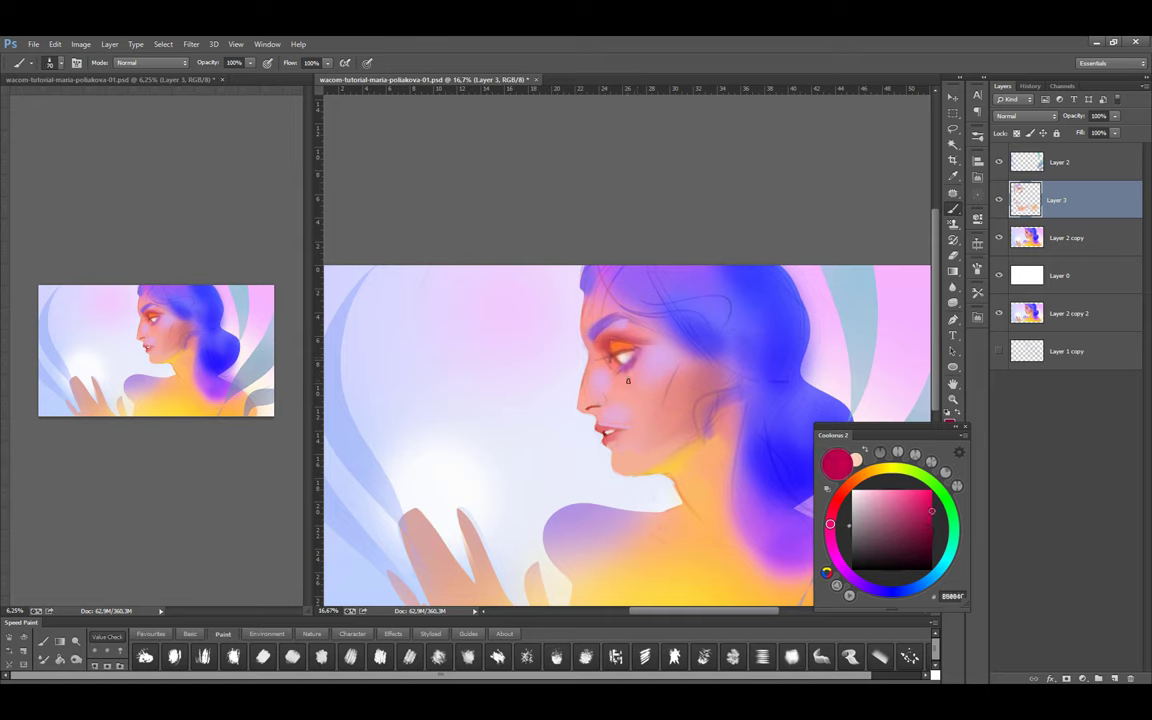
alt+click(617, 358)
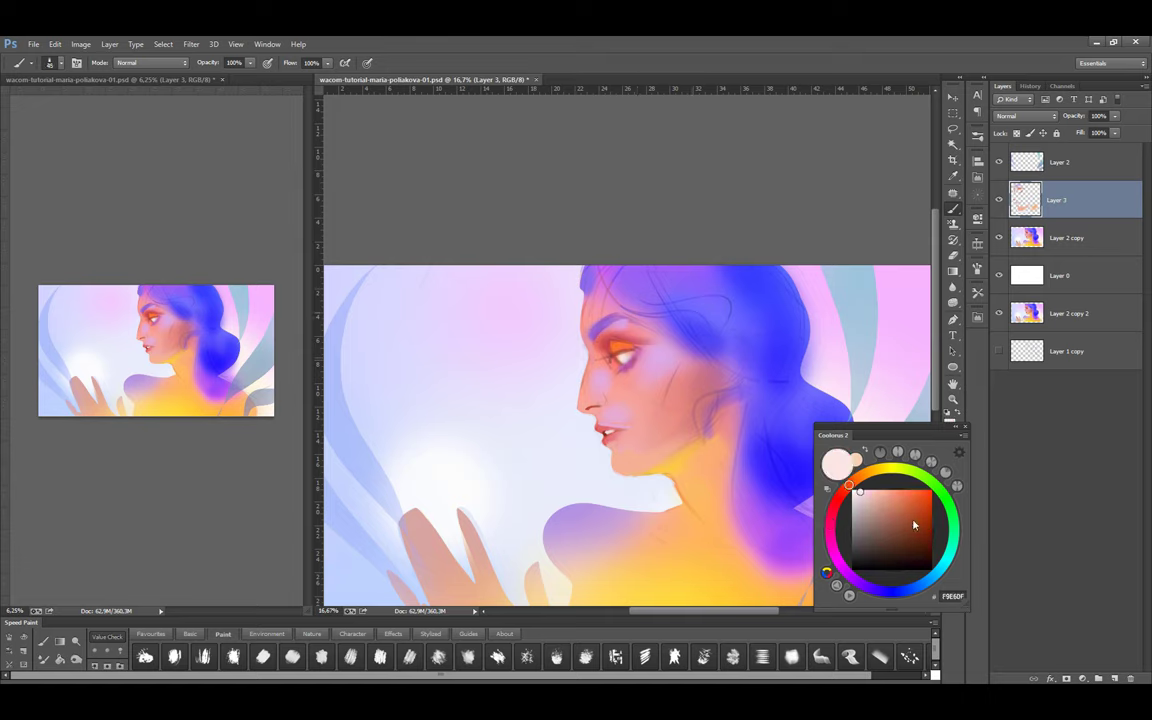
Define the eye with a small hard round brush of 25 to 35 px, using dark red-brown, sampled violet and sampled dark browns
click(919, 507)
click(151, 634)
click(145, 656)
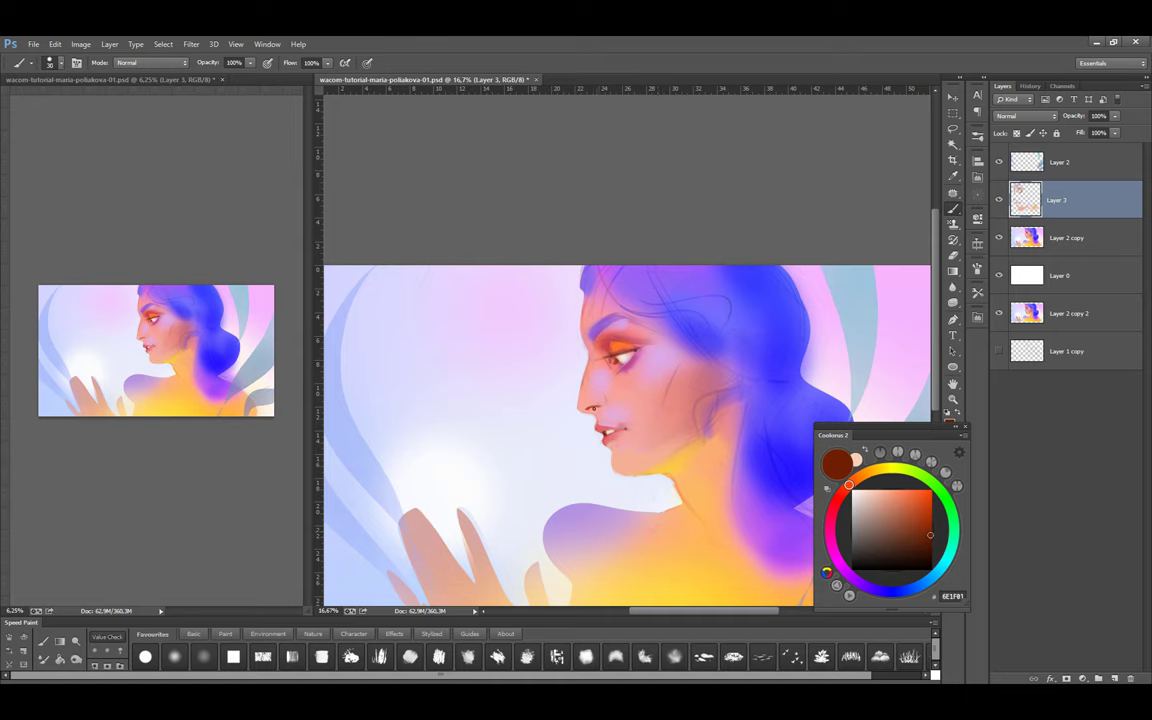
alt+click(639, 316)
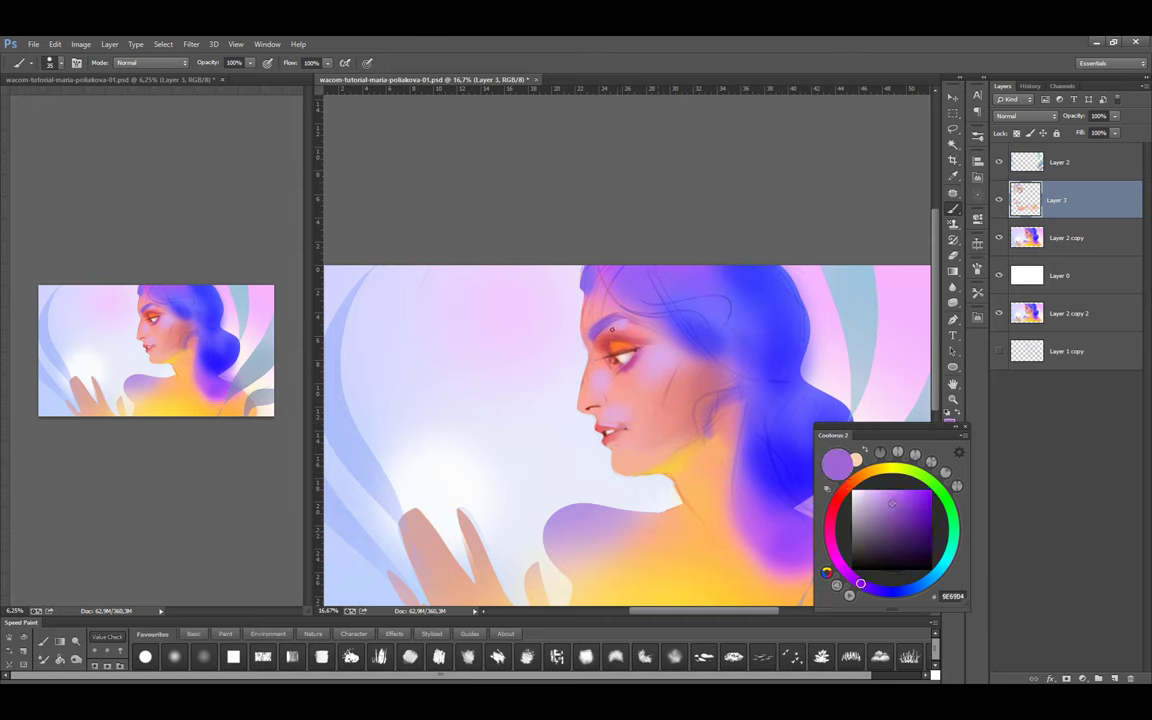
alt+click(620, 367)
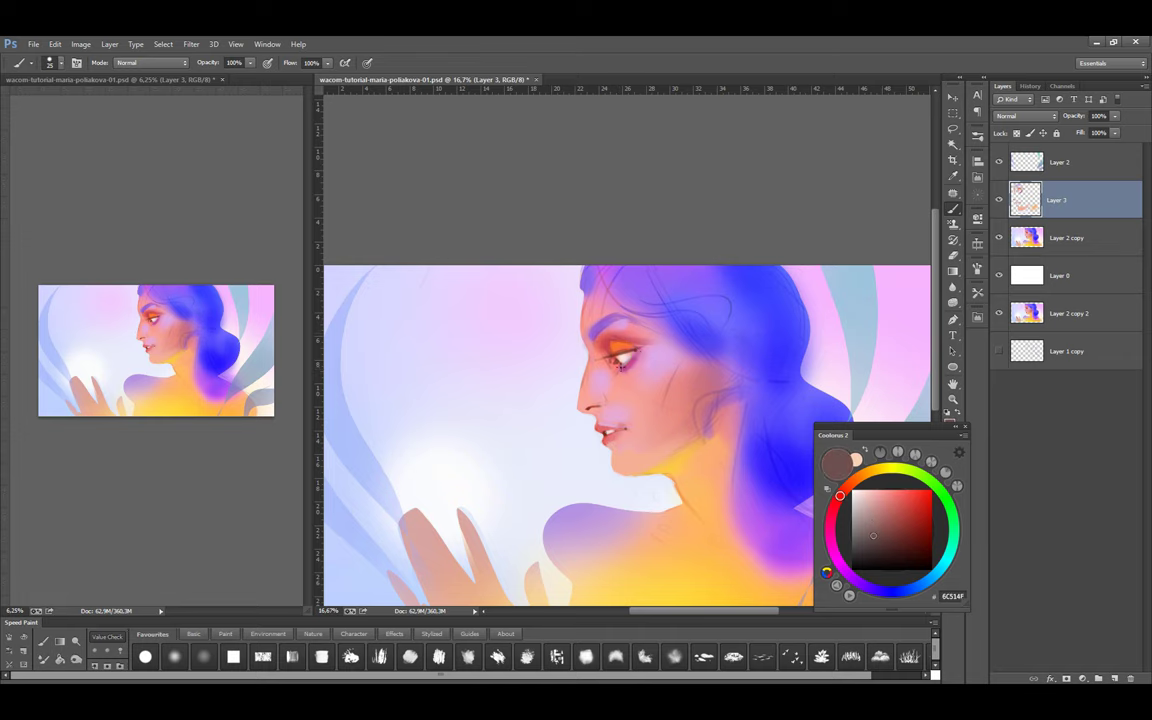
alt+click(624, 355)
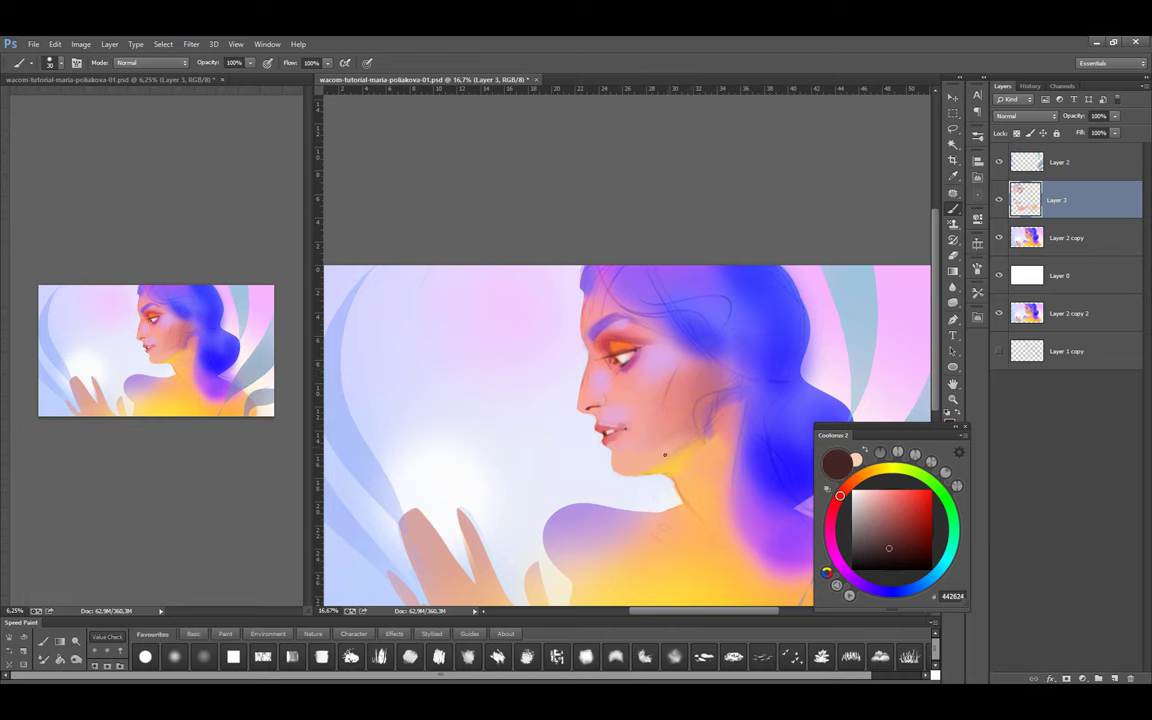
Paint deep red (8D070A) into the ear and shade the area around it with a soft 1100 px brush
drag(664, 455, 633, 445)
click(931, 525)
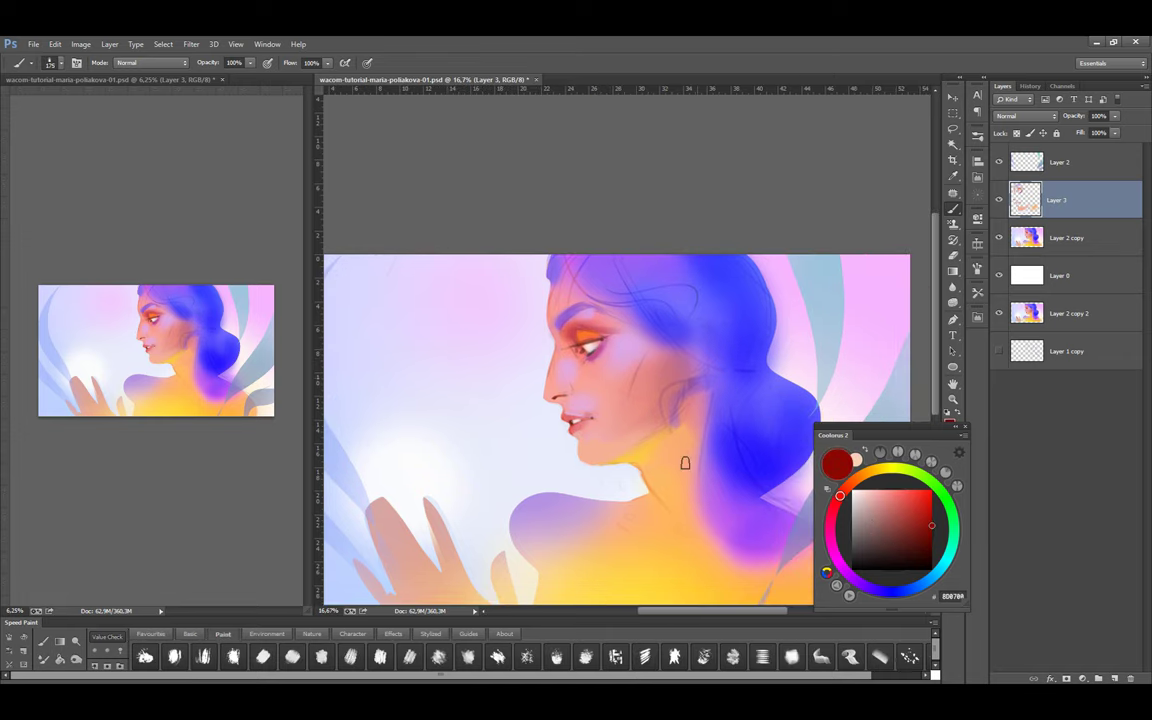
key(bracketright)
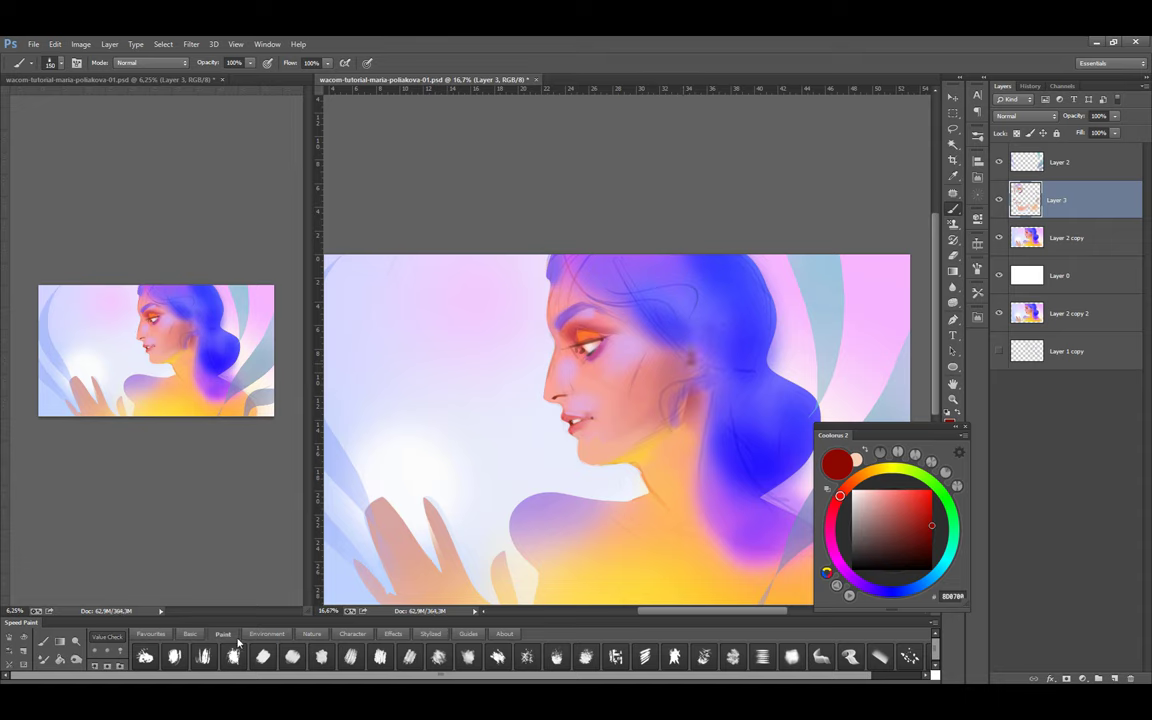
key(b)
key(bracketright)
key(bracketright)
key(bracketright)
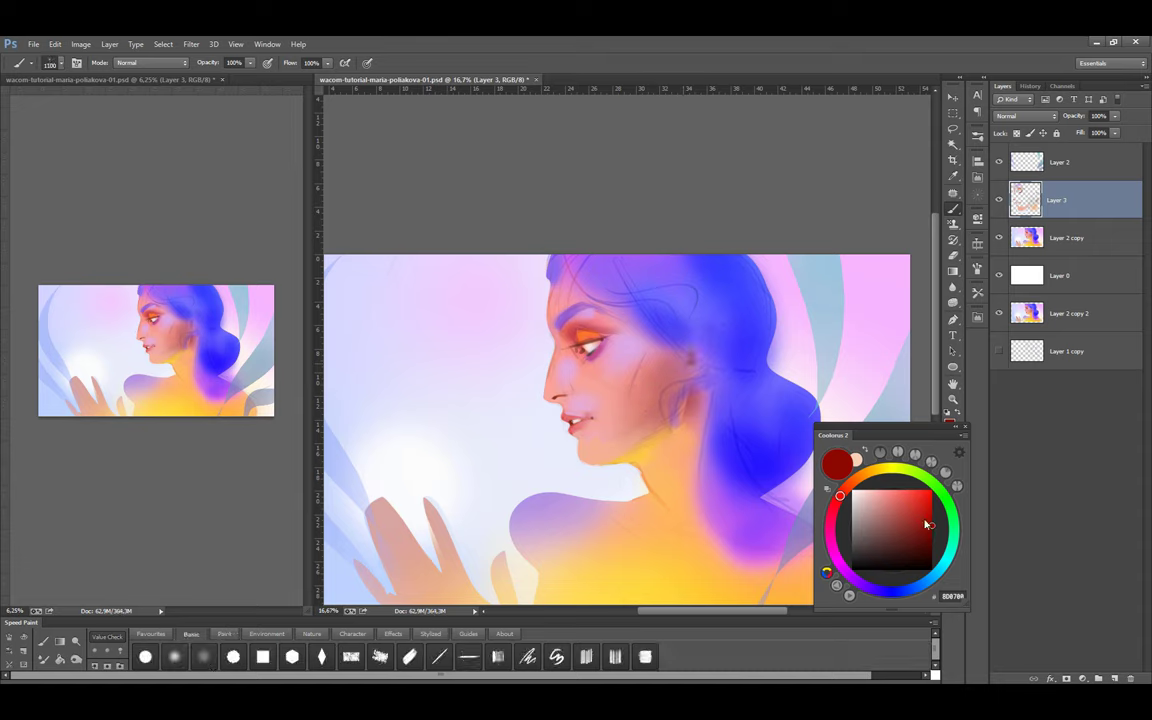
key(b)
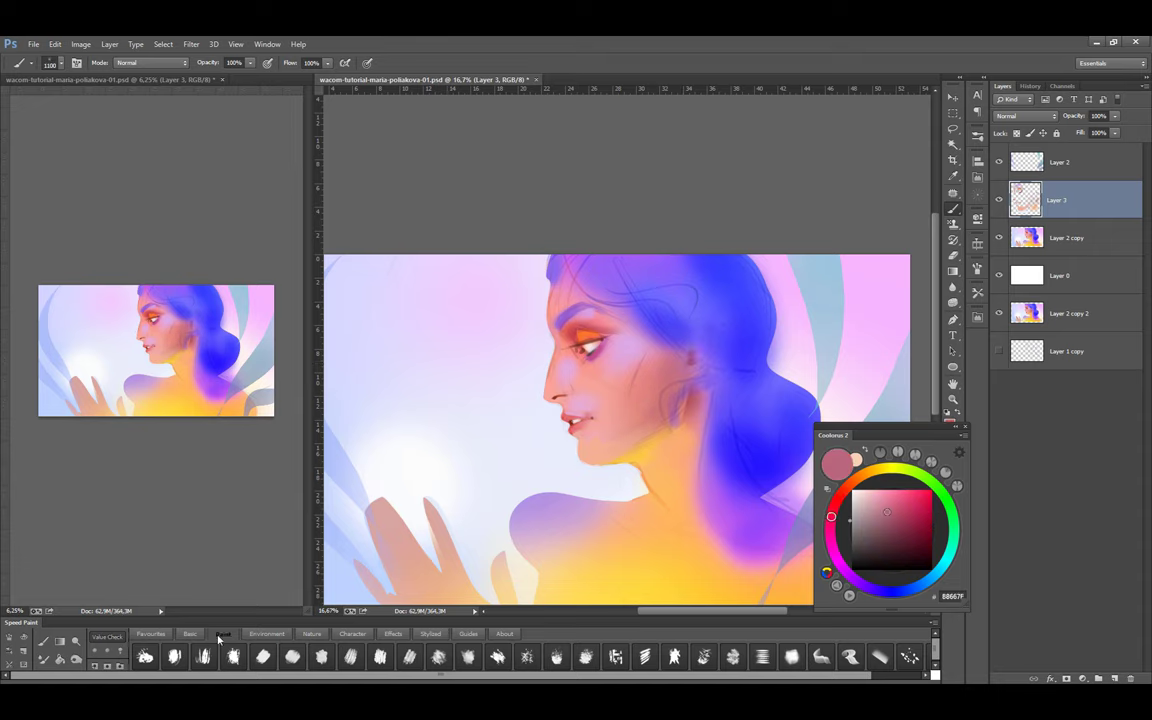
Shade the neck below the jaw with sampled bright orange, reducing the textured paint brush to 250 px
key(bracketleft)
key(bracketleft)
key(bracketleft)
key(bracketleft)
key(bracketleft)
key(bracketleft)
key(bracketleft)
key(bracketleft)
alt+click(681, 437)
alt+click(666, 487)
key(bracketleft)
key(bracketleft)
key(bracketleft)
key(bracketleft)
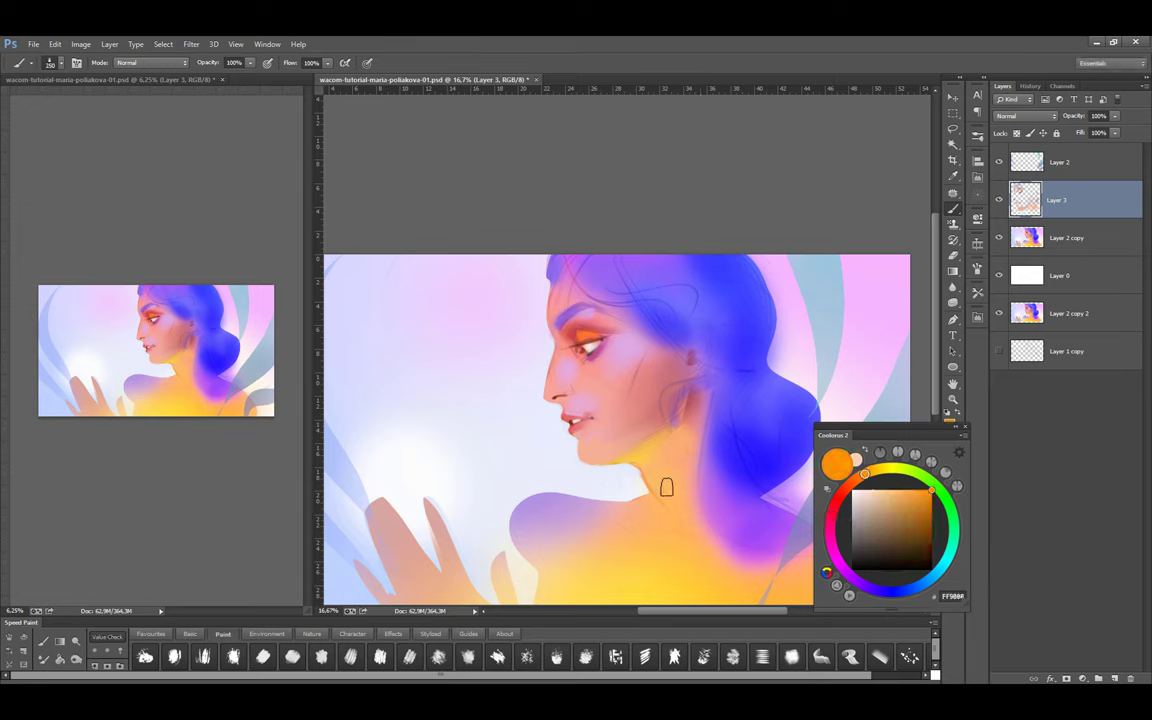
Refine the jaw and neck edge with a sampled light yellow-orange at a 50 px brush size
alt+click(617, 461)
key(bracketleft)
key(bracketleft)
key(bracketleft)
key(bracketleft)
key(bracketleft)
key(bracketleft)
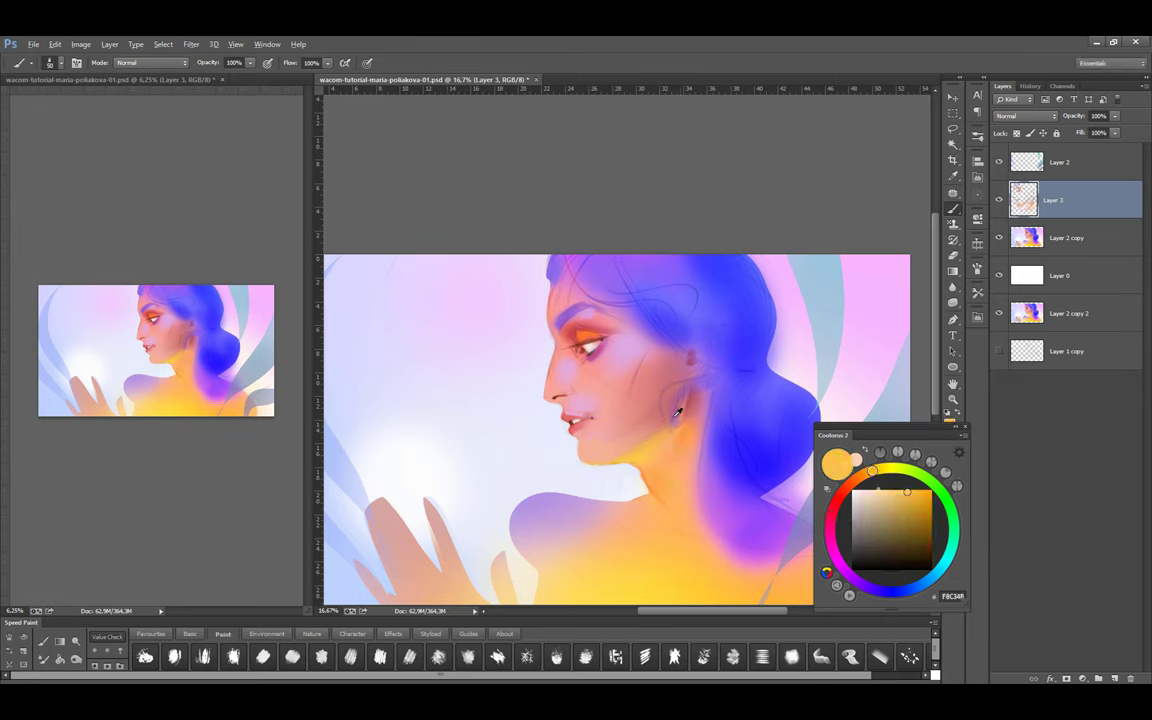
Tint the cheek and jaw with a red sampled from the lips, using a soft basic brush at 400 px
key(bracketright)
key(bracketright)
key(bracketright)
key(bracketright)
key(bracketright)
key(bracketright)
key(bracketright)
key(bracketright)
key(bracketright)
key(bracketright)
key(bracketright)
key(bracketright)
alt+click(572, 421)
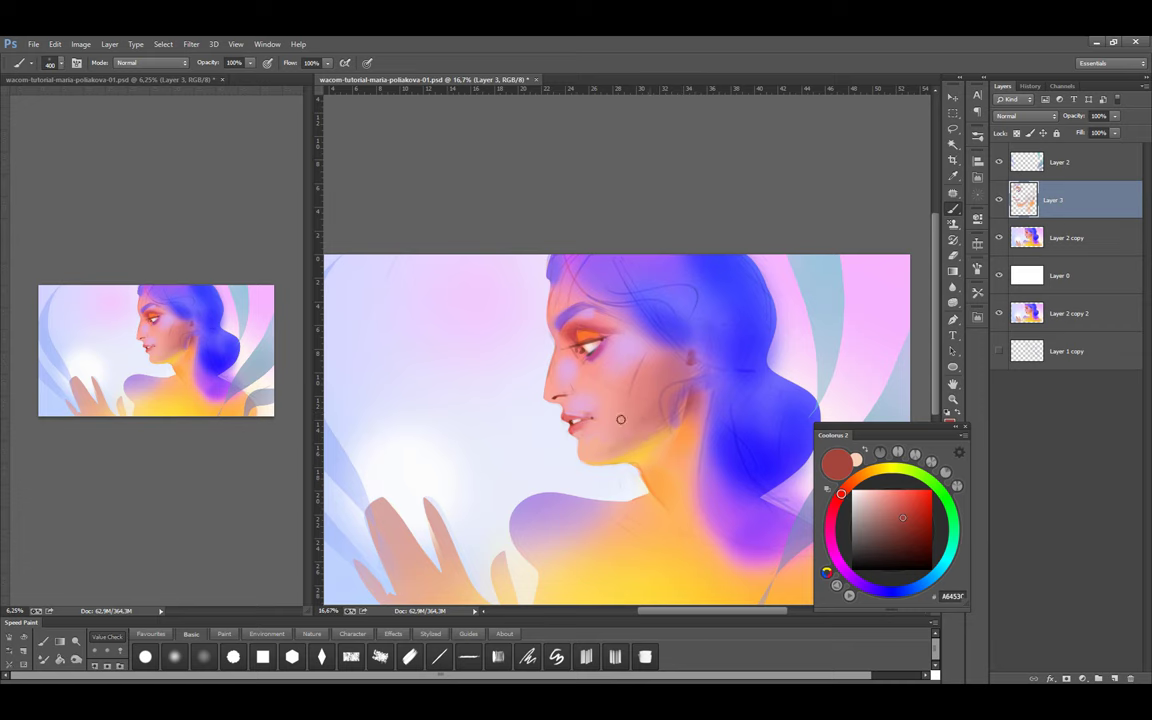
Compare the painting with and without Layer 3, checking it with the canvas flipped horizontally
click(998, 200)
click(998, 200)
key(ctrl+shift+h)
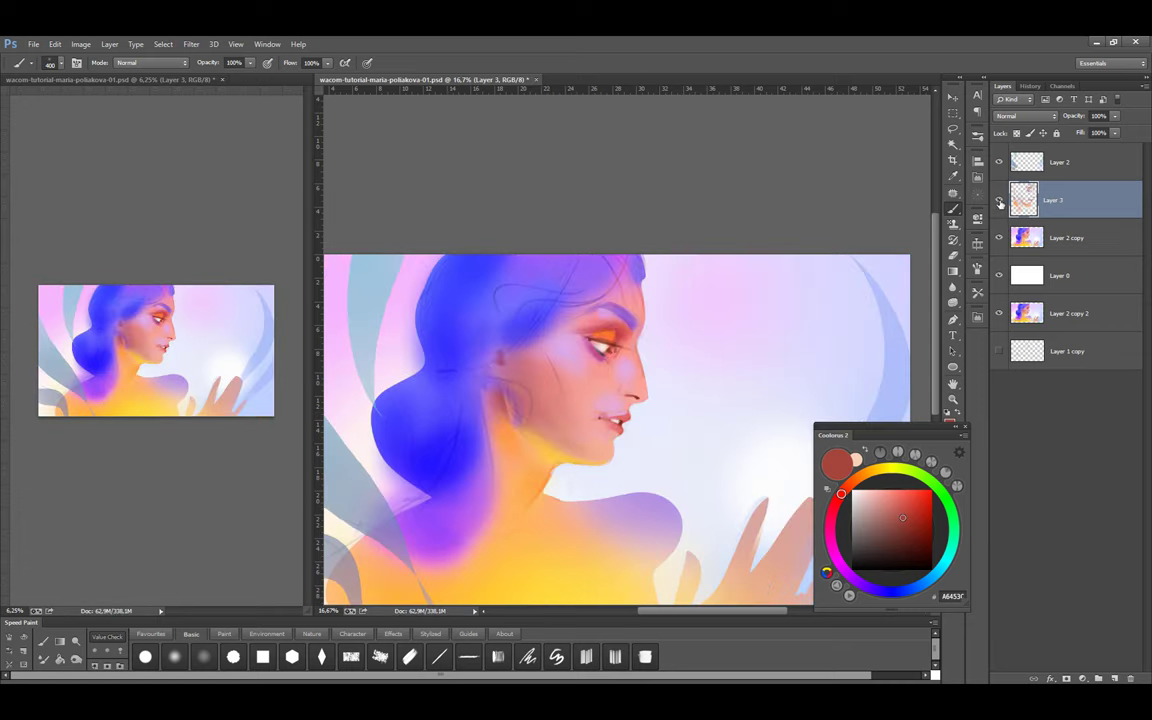
click(999, 201)
click(999, 201)
click(999, 201)
click(999, 201)
Paint over the ear, cheek and chin with sampled reds and pinks, using a textured brush of 150 to 300 px
click(232, 656)
alt+click(506, 378)
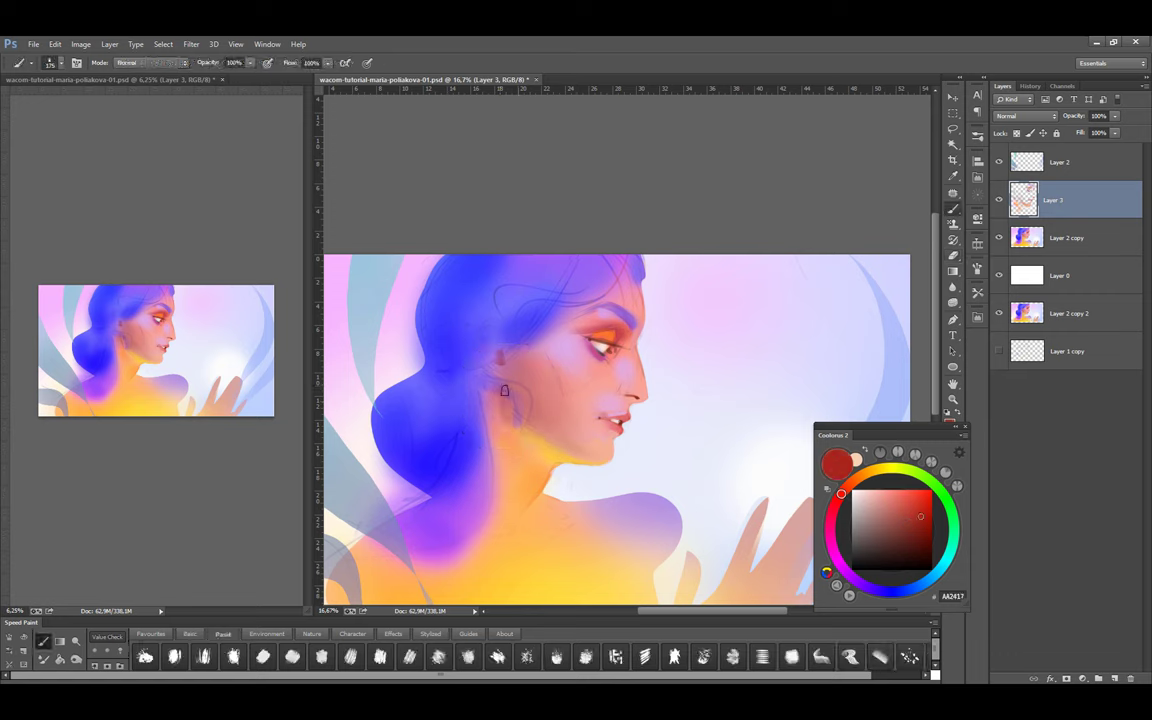
alt+click(566, 389)
key(bracketright)
key(bracketright)
key(bracketright)
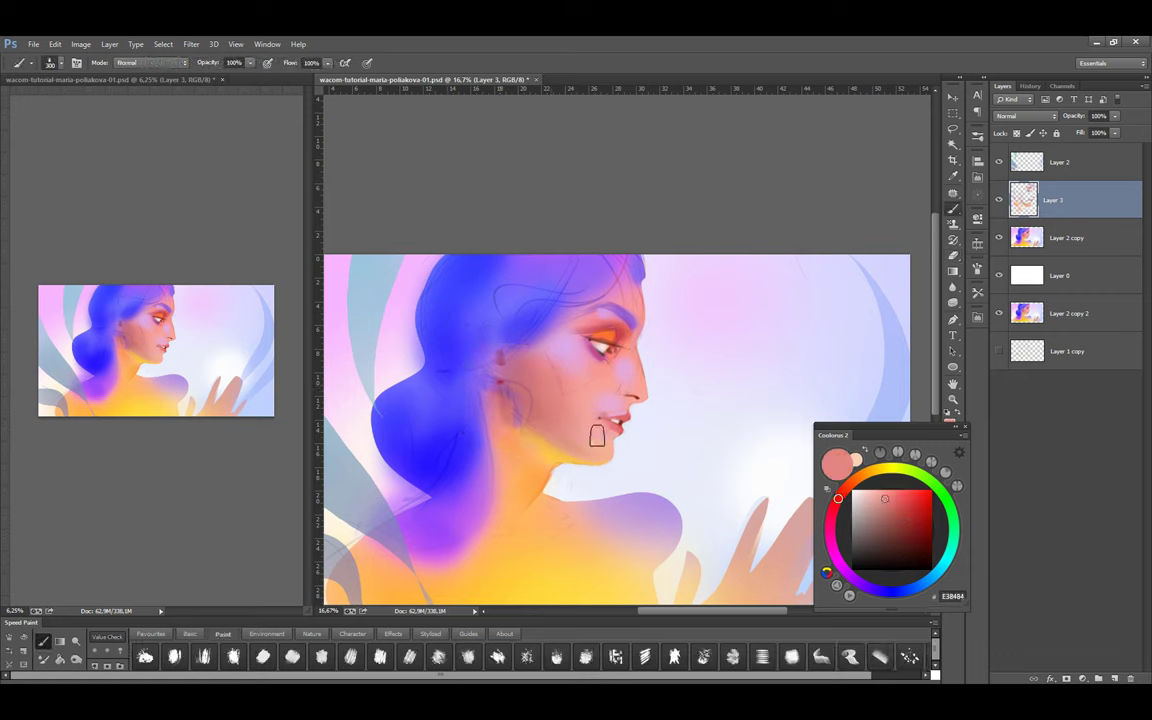
key(bracketright)
alt+click(514, 378)
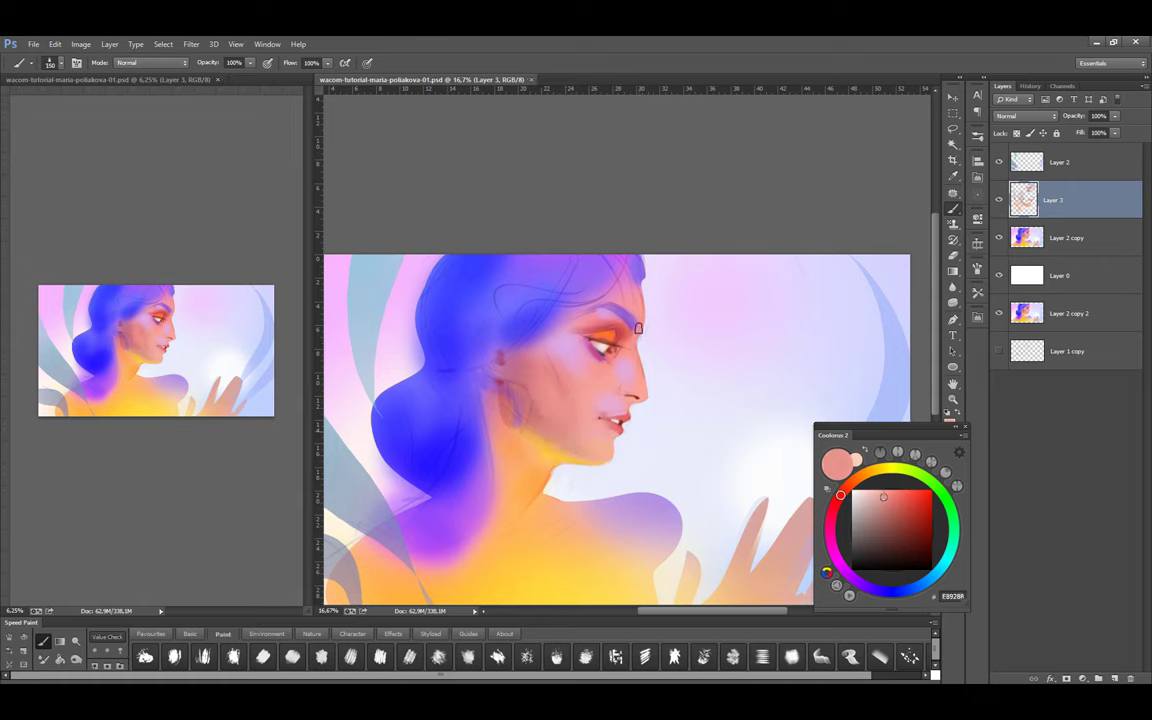
Lasso the nose and mouth area and copy it onto a new layer
key(l)
drag(668, 383, 606, 398)
key(ctrl+j)
key(v)
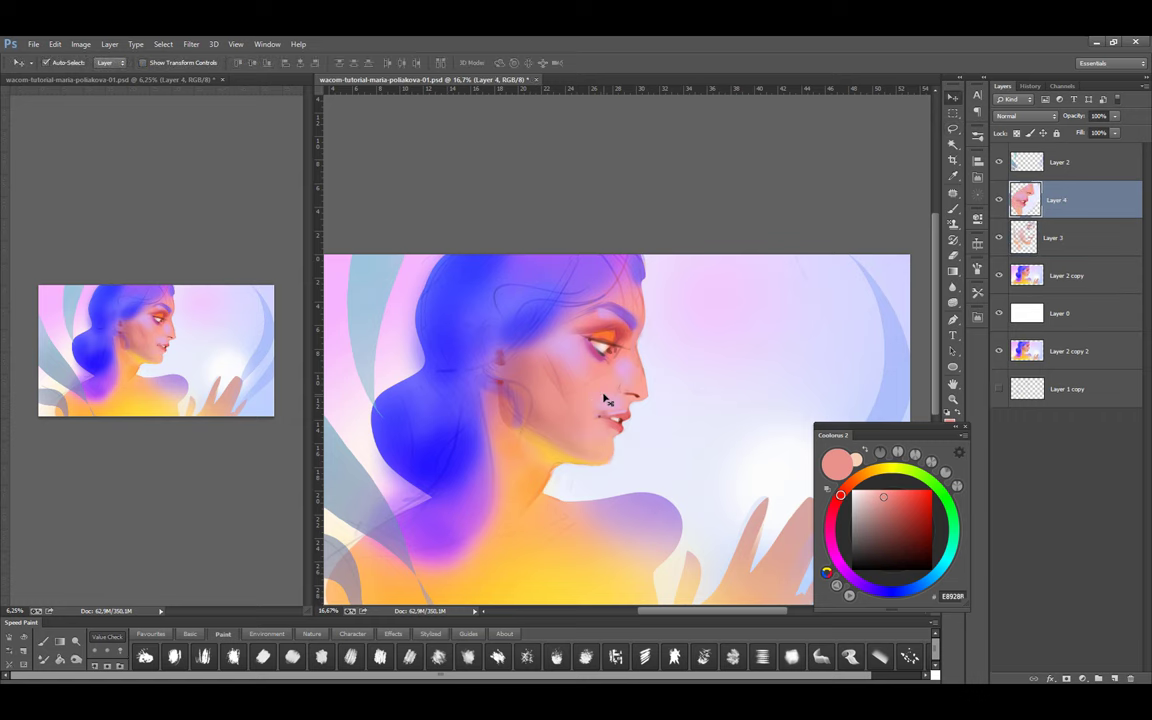
Warp the copied nose and mouth piece to reshape the profile, and flip the canvas back horizontally
scroll(652, 284, up, 1)
key(ctrl+t)
drag(674, 373, 675, 413)
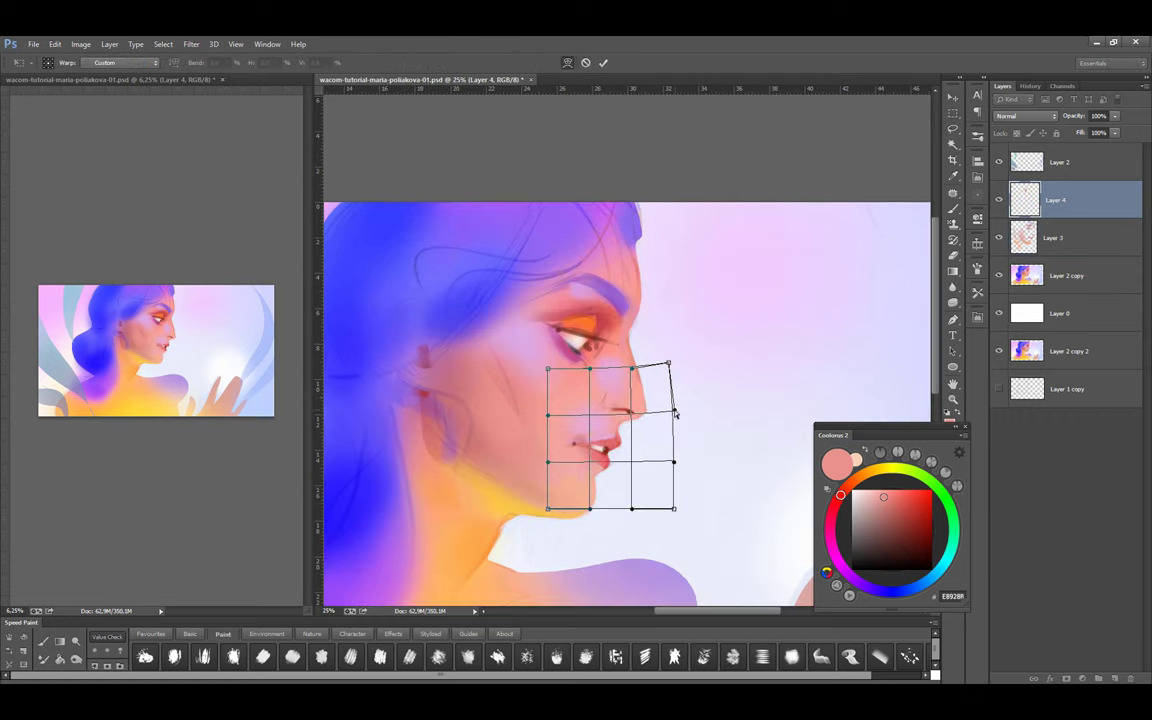
click(603, 62)
key(ctrl+minus)
key(h)
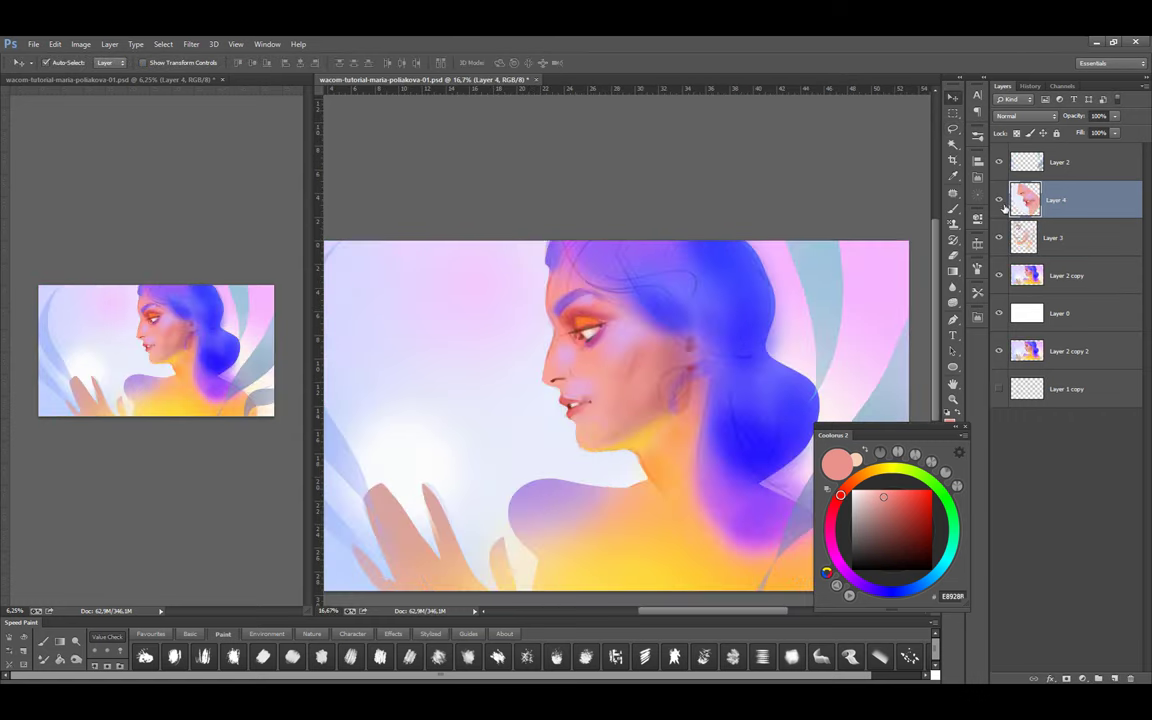
Merge the reshaped piece into Layer 3 and blend the nose and cheek with sampled pinks at a 150 to 175 px brush size
key(ctrl+e)
key(b)
scroll(543, 333, up, 1)
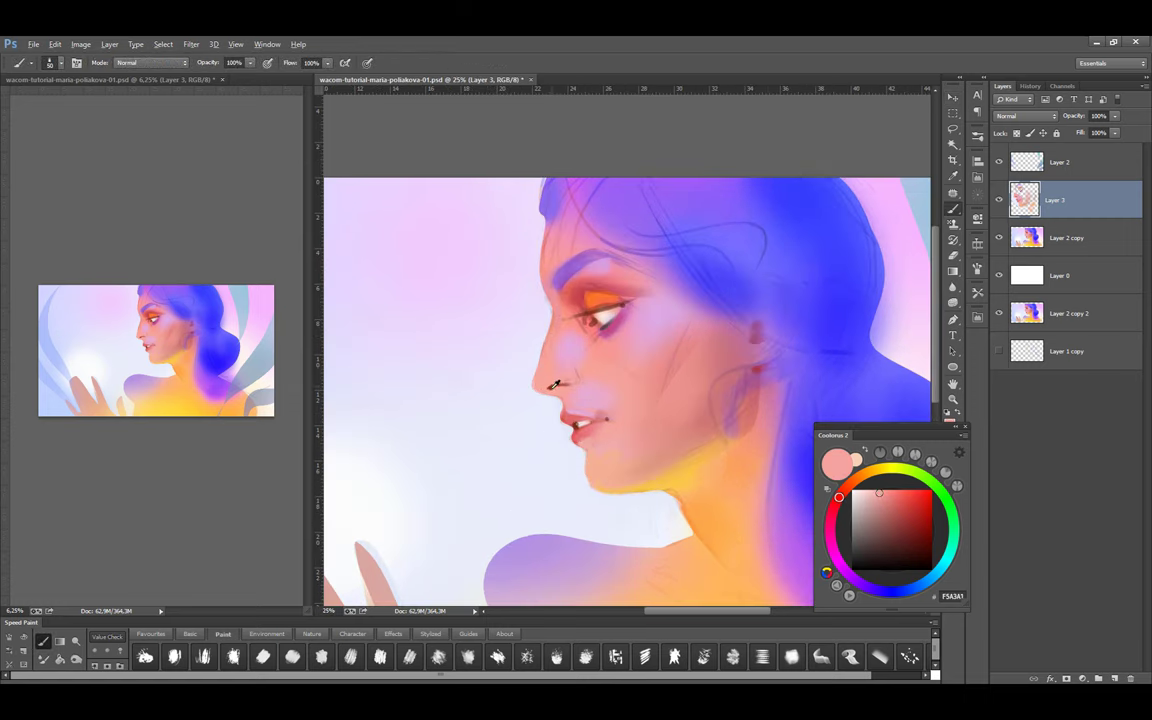
alt+click(580, 364)
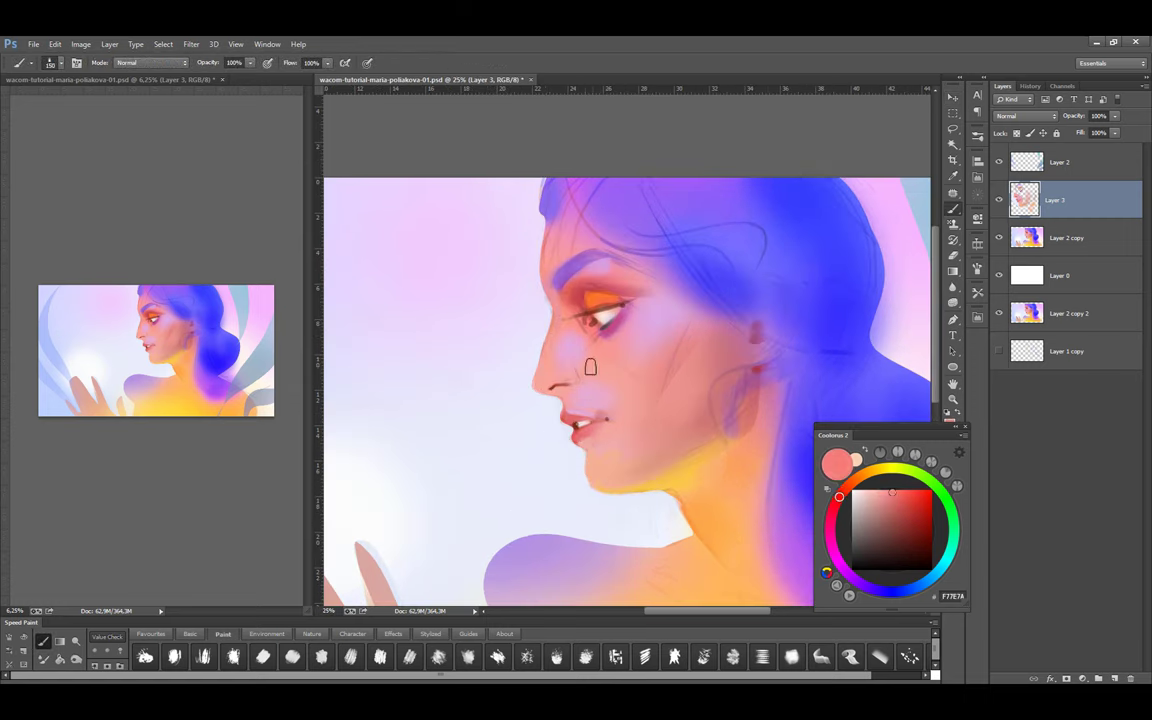
alt+click(525, 330)
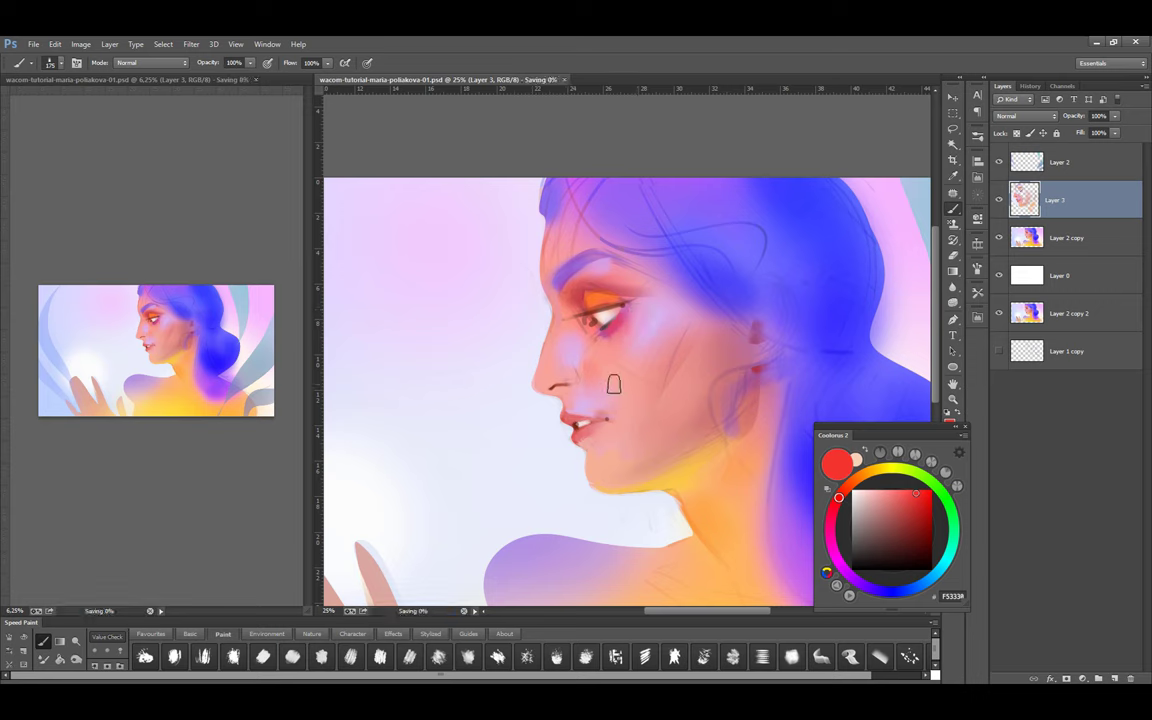
Add a new layer in Multiply mode above Layer 3 and shade the nose with bright red, reducing the brush to 70 px
key(ctrl+shift+alt+n)
click(1025, 115)
click(1020, 150)
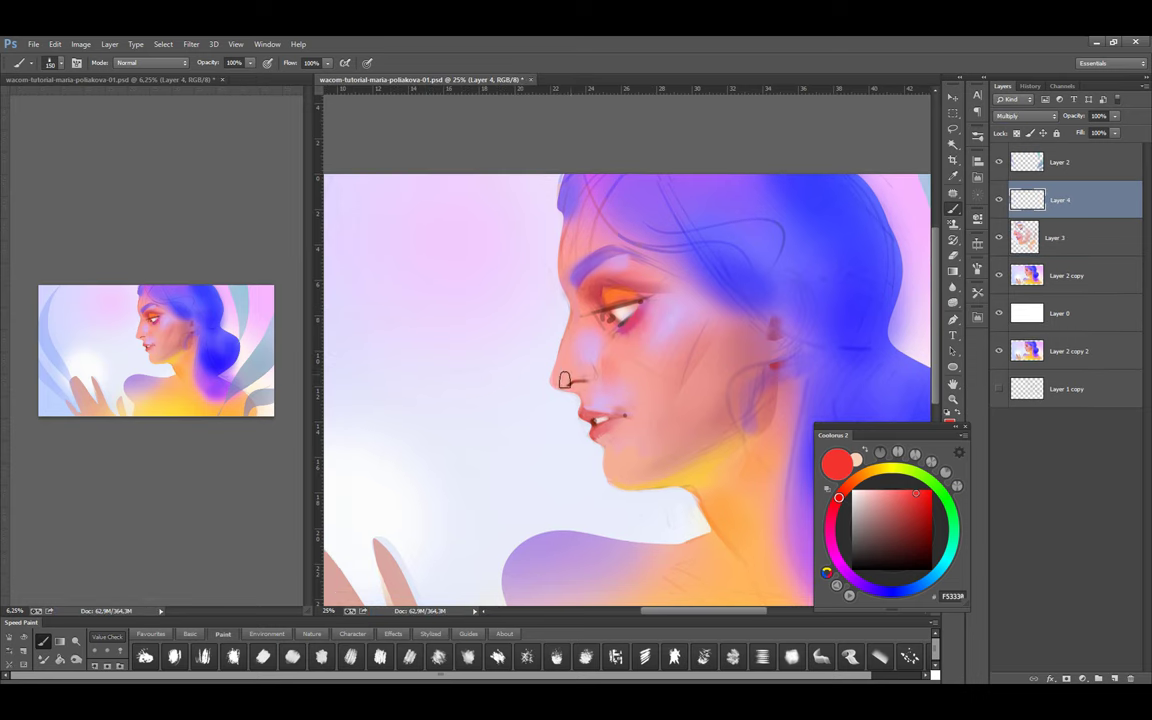
key(bracketleft)
key(bracketleft)
key(bracketleft)
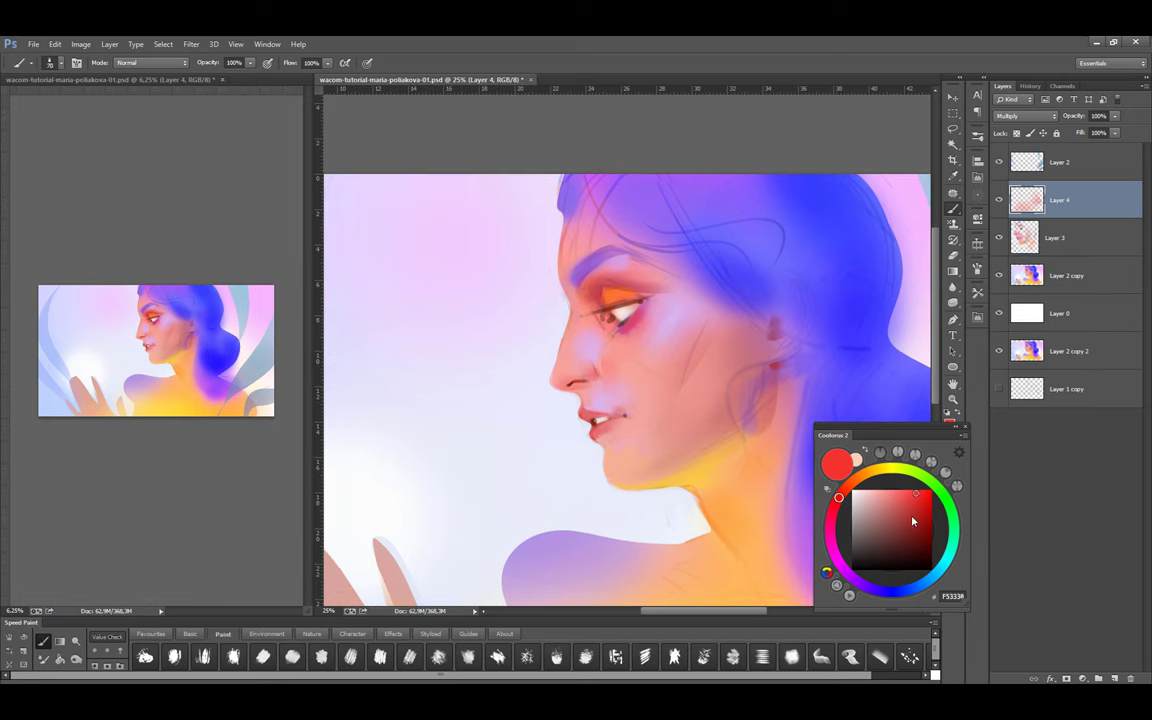
Shade the eye socket with muted red (DA7671) on Layer 4 and touch up the eyelid with sampled orange on Layer 3
click(912, 521)
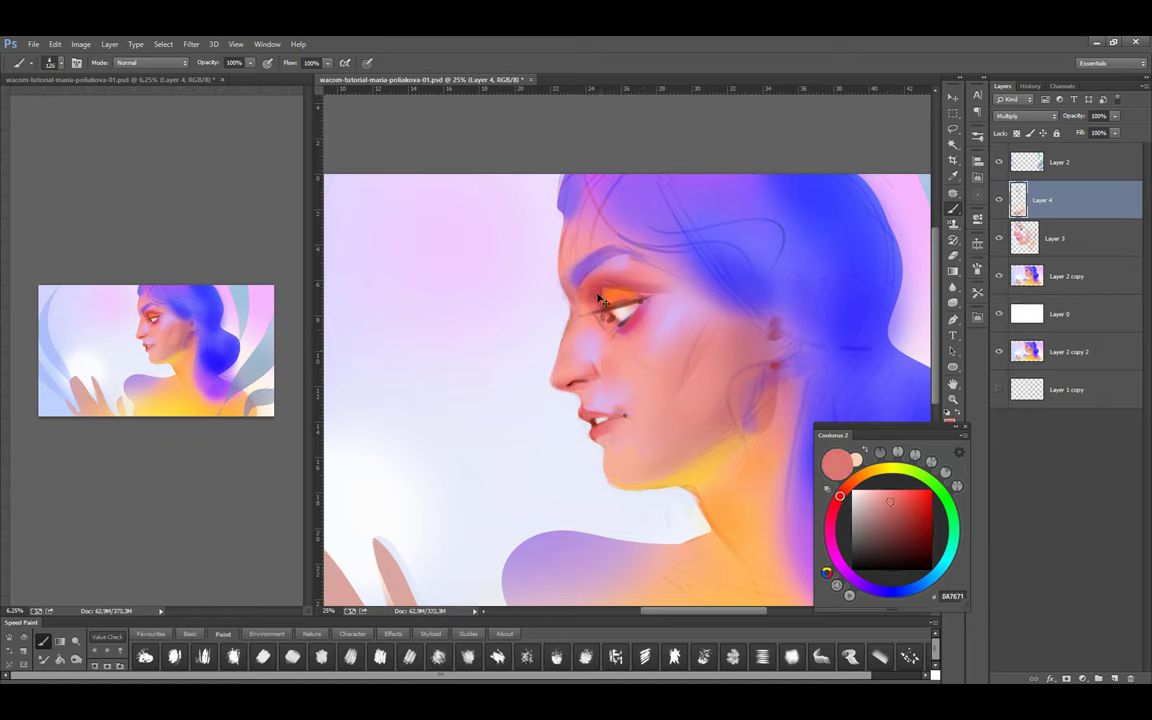
key(])
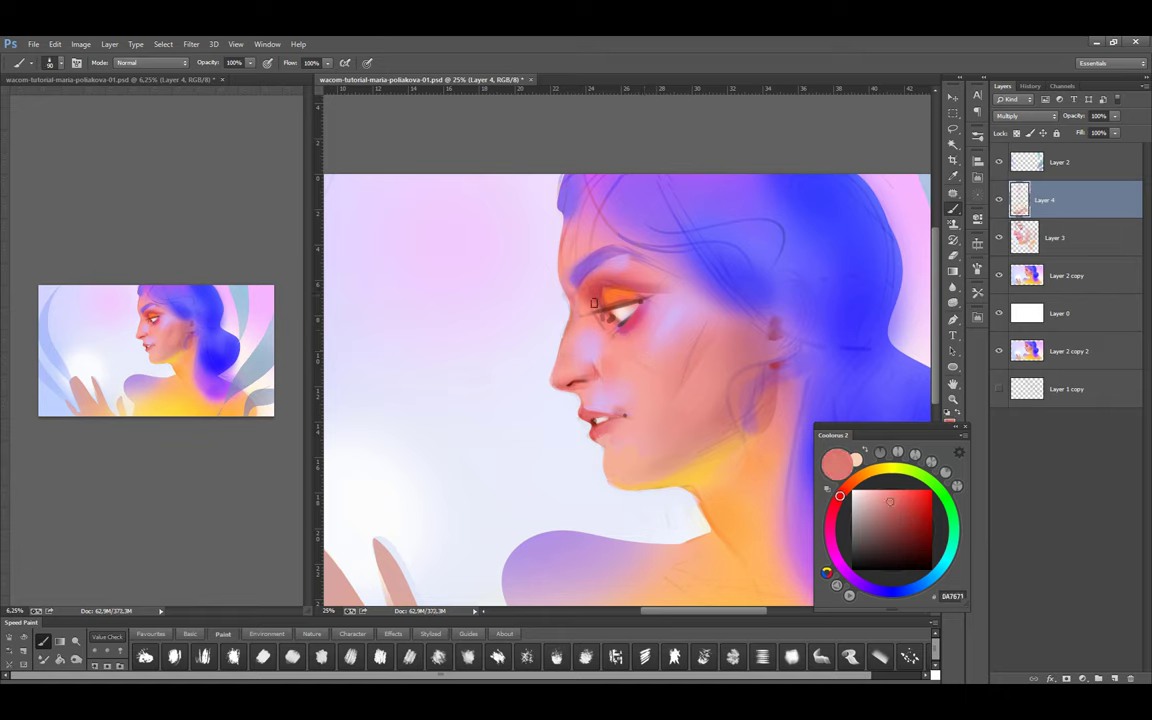
key(alt+bracketleft)
alt+click(618, 306)
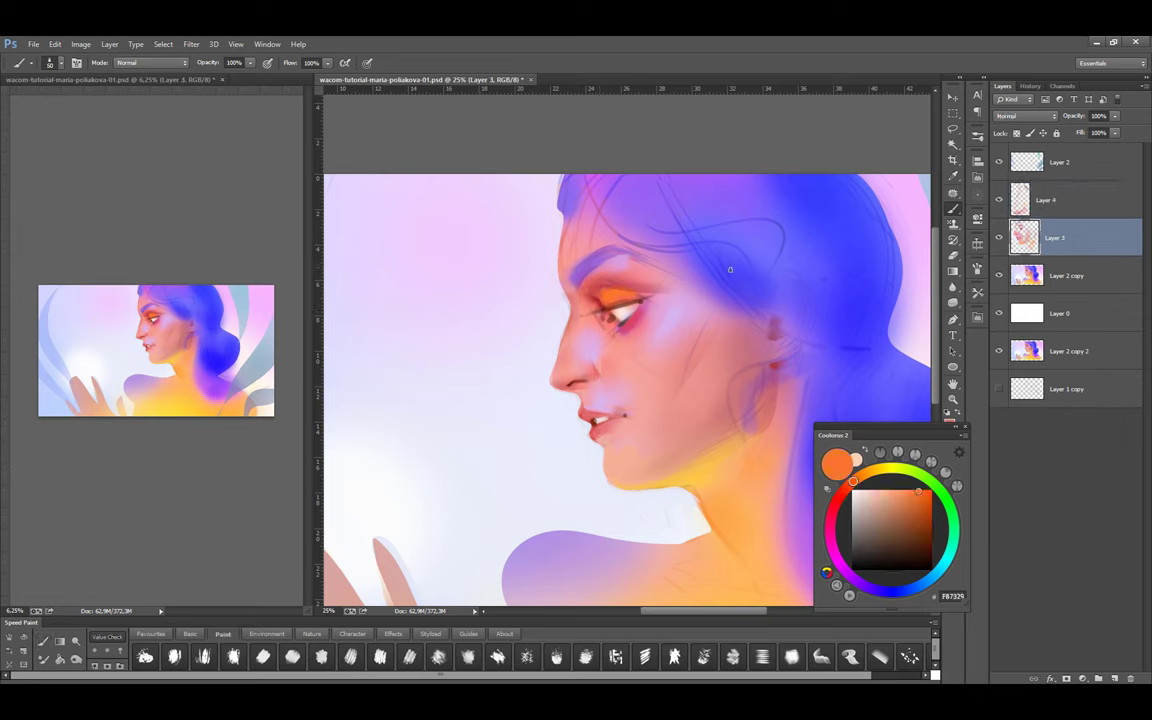
Darken the inner eye corner and brow area on Layer 4 with sampled red (B93031) and pink, enlarging the brush to 150 px
click(1016, 203)
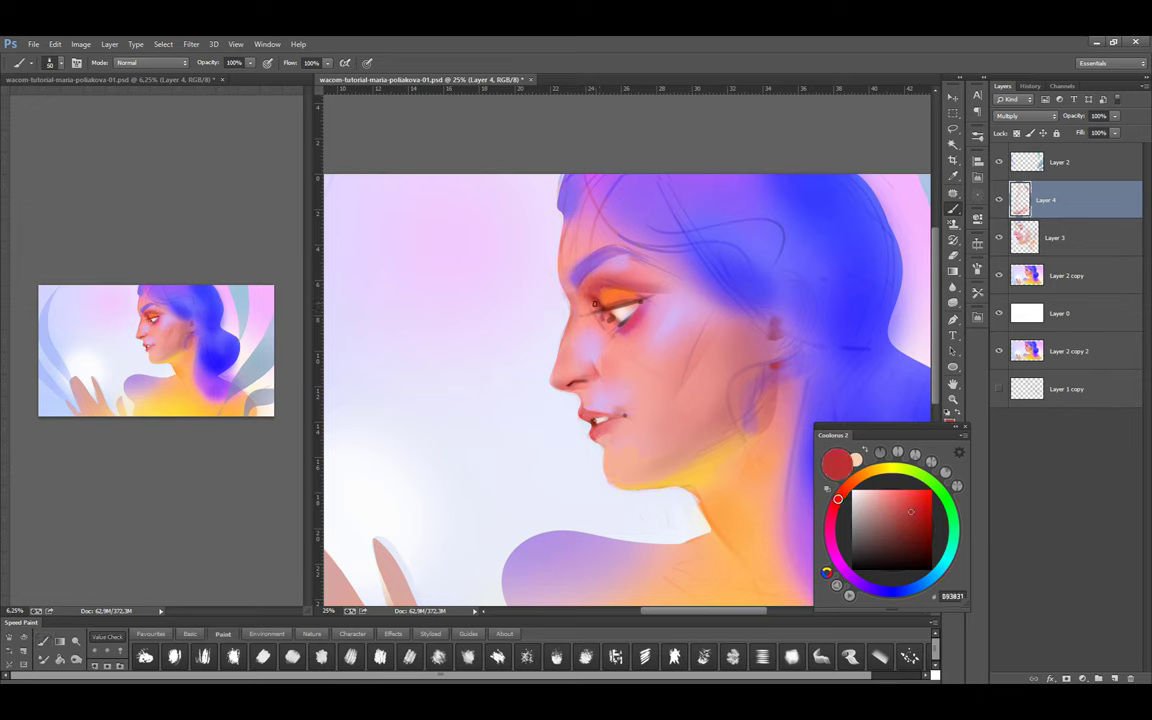
alt+click(590, 297)
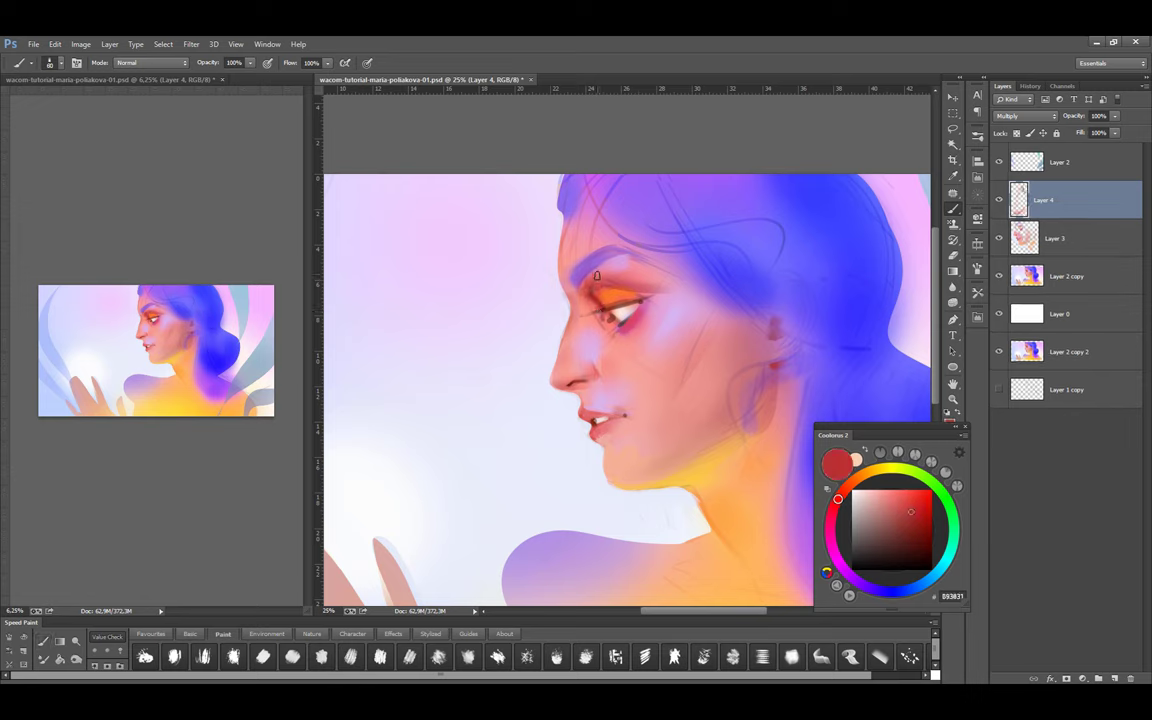
key(bracketright)
key(bracketright)
key(bracketright)
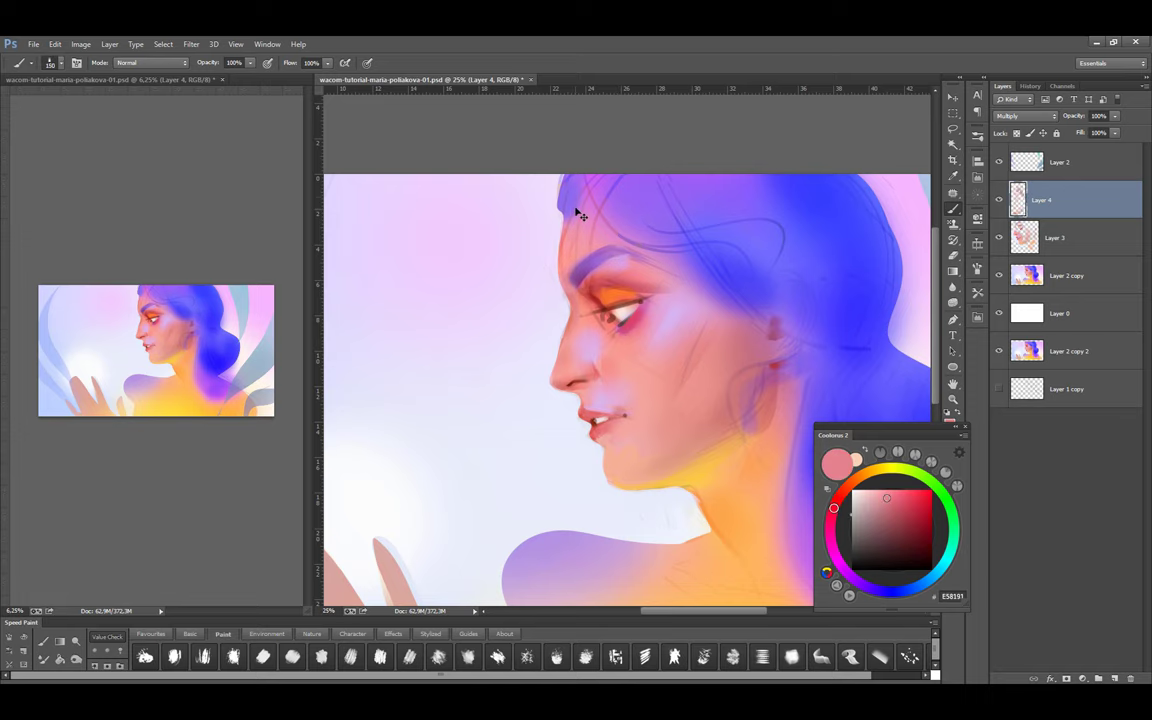
Paint sampled violet (9663F3) over the hair above the forehead with a brush of 300 px or larger
key(bracketright)
key(bracketright)
alt+click(612, 184)
drag(624, 168, 562, 171)
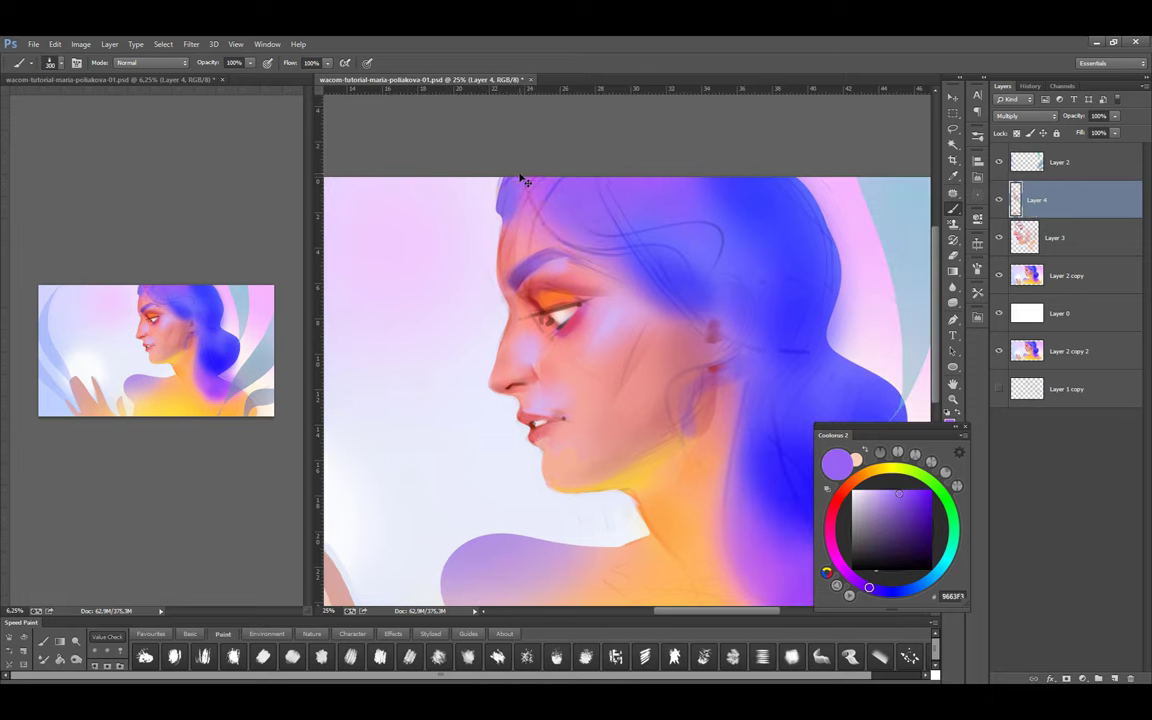
key(bracketright)
key(bracketright)
key(bracketright)
drag(492, 226, 522, 172)
Clean up the violet shading that spills past the front hairline and reduce the brush to 80 px
key(bracketleft)
key(bracketleft)
key(bracketleft)
key(bracketleft)
key(bracketleft)
key(bracketleft)
key(bracketleft)
key(bracketleft)
key(bracketleft)
key(bracketleft)
key(bracketleft)
key(bracketleft)
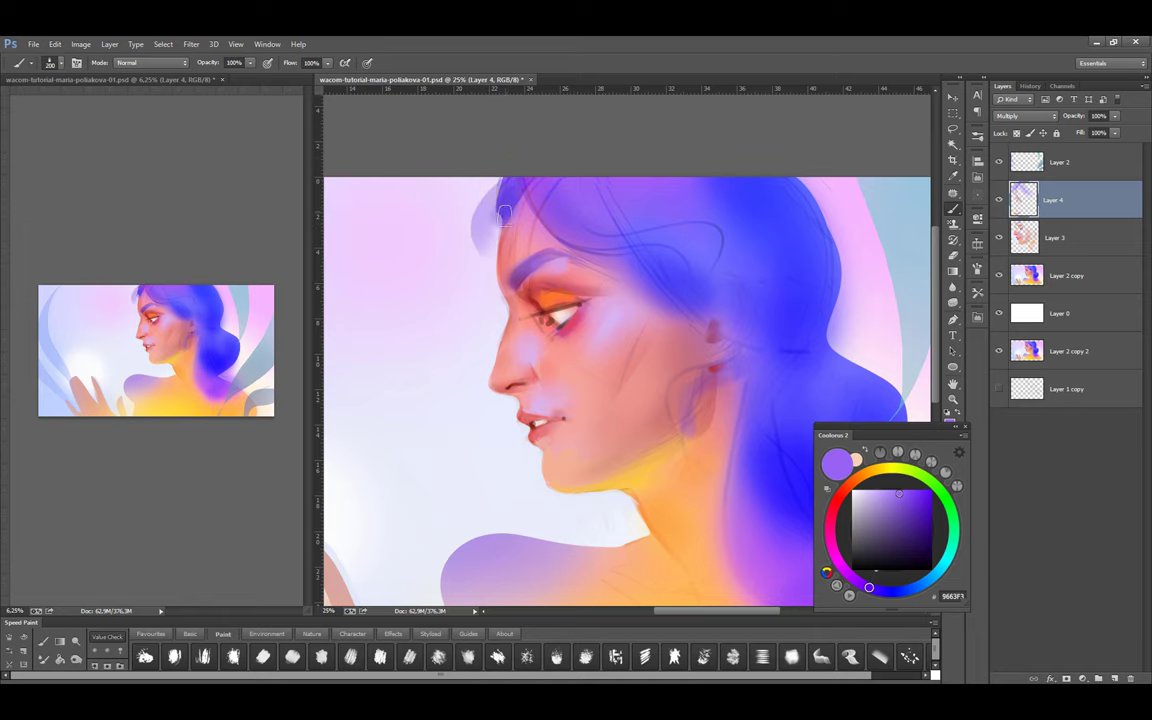
drag(541, 345, 517, 353)
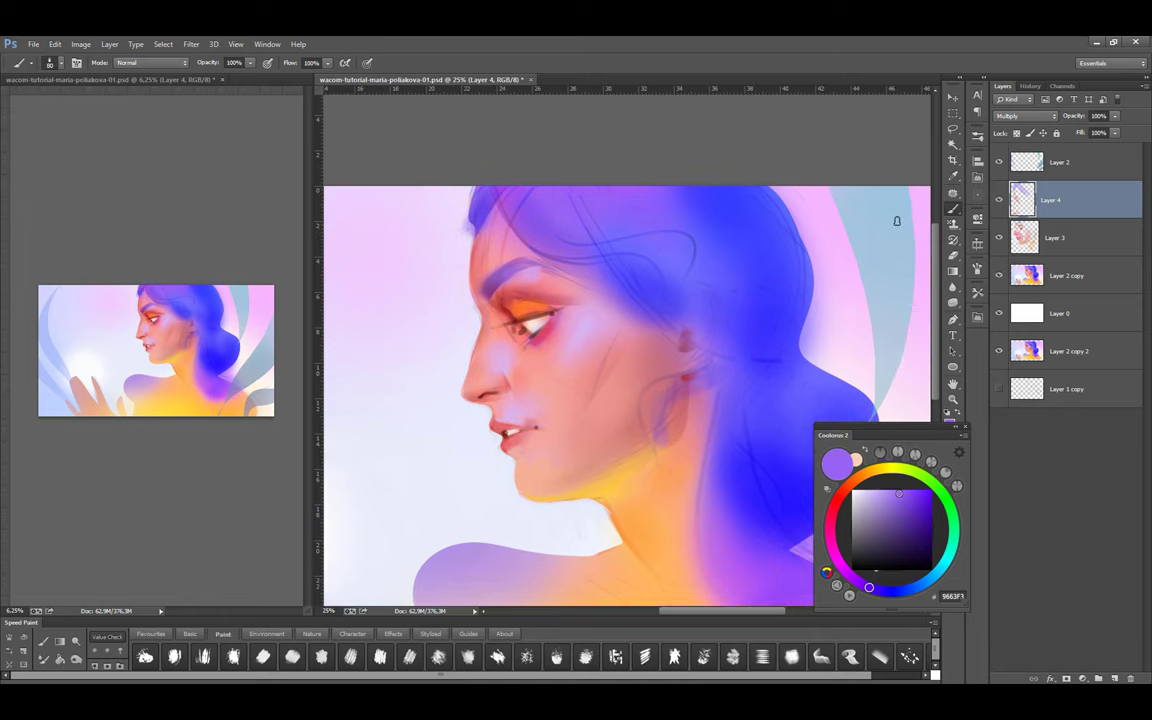
Shade around the eye on Layer 4 with sampled red (DC6367) and touch up beside the nose with the Eraser
alt+click(628, 390)
key(ctrl+minus)
drag(555, 343, 564, 350)
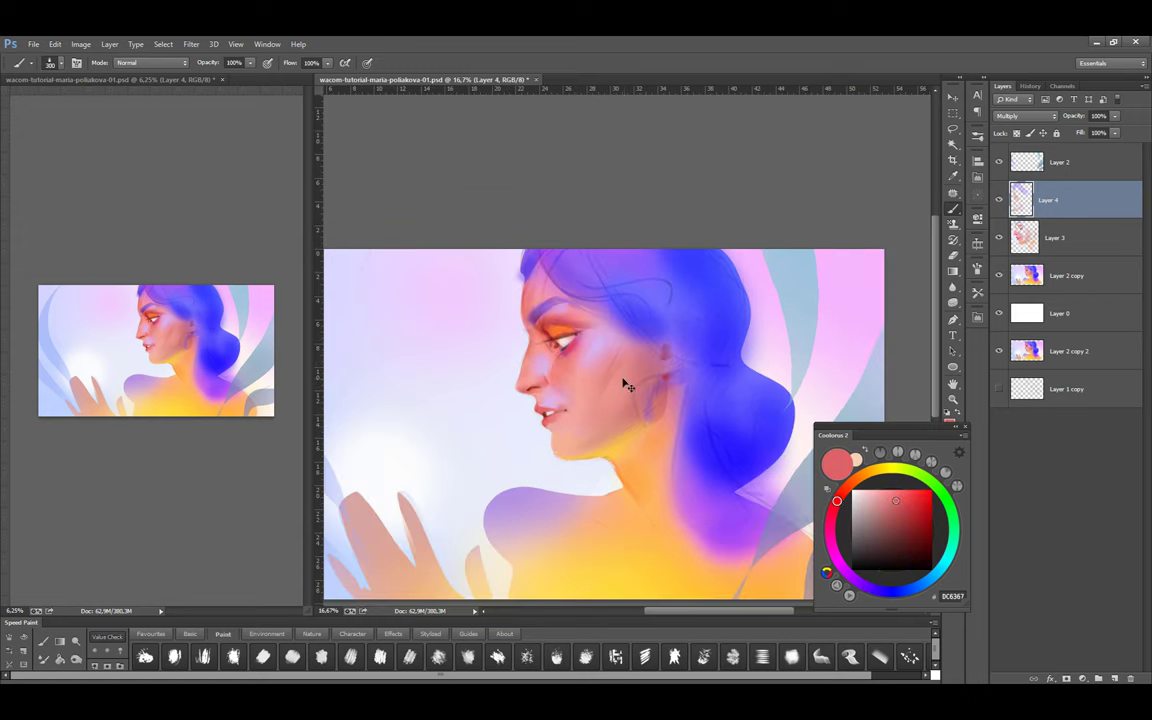
key(h)
key(h)
alt+click(770, 300)
key(e)
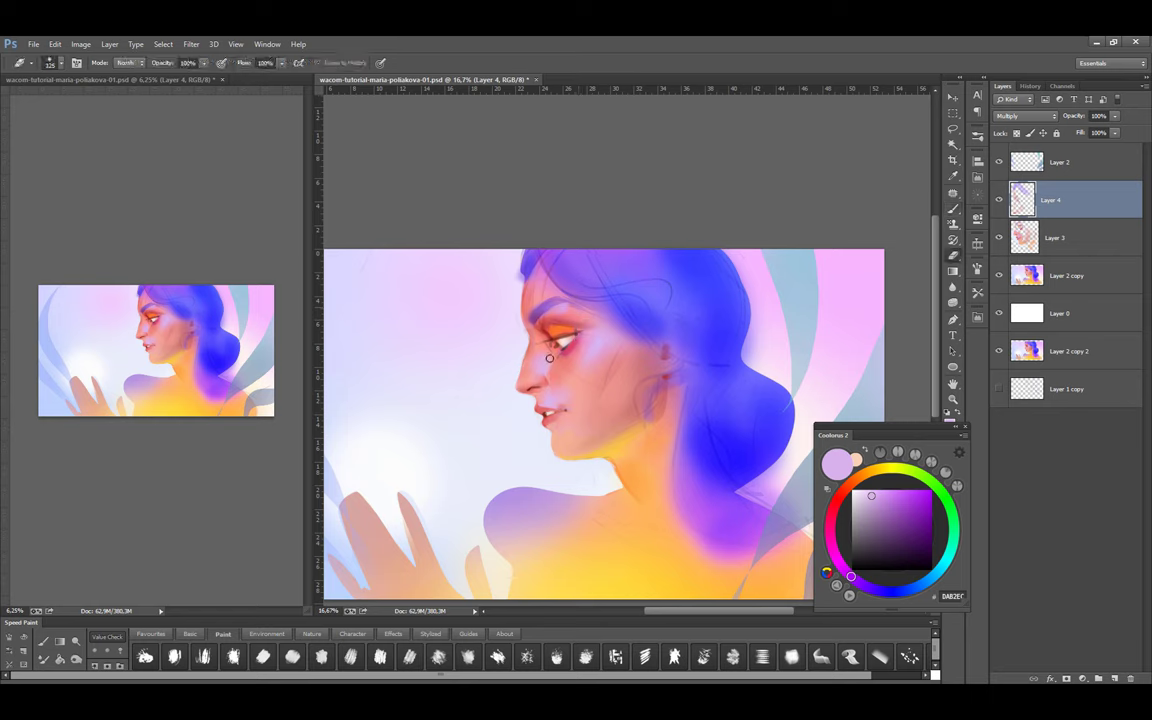
Darken the hair along the temple hairline and the back of the head with sampled deep blue on Layer 4
key(b)
key(h)
alt+click(625, 257)
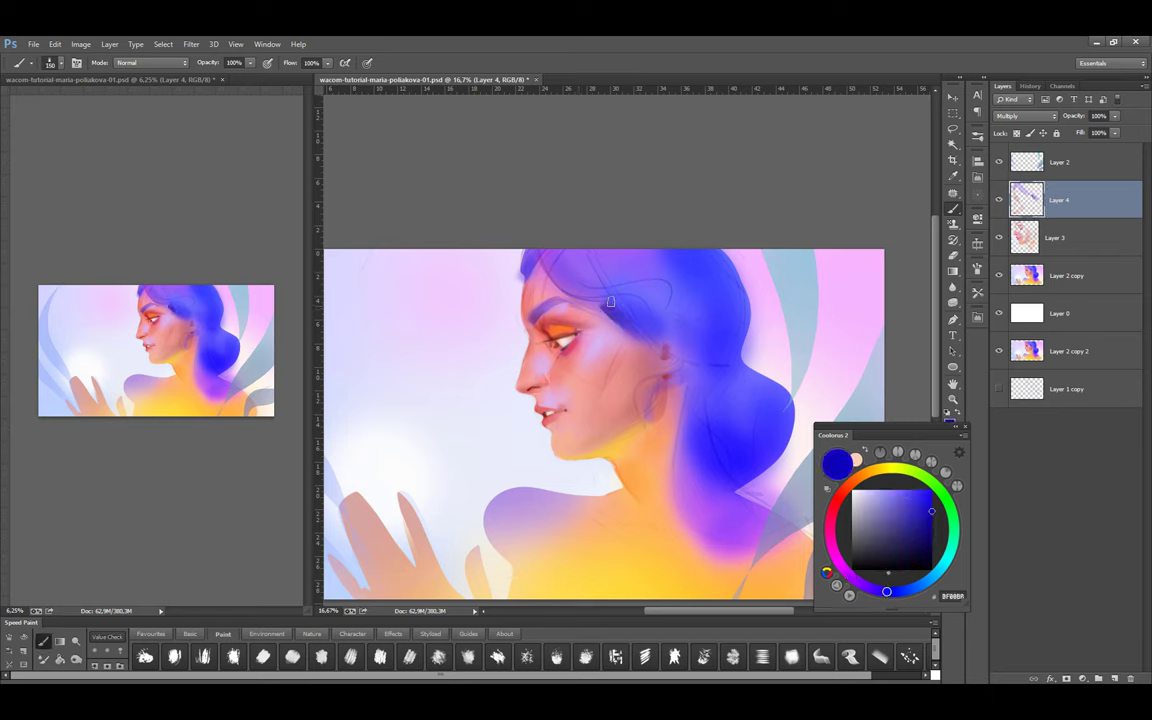
key(h)
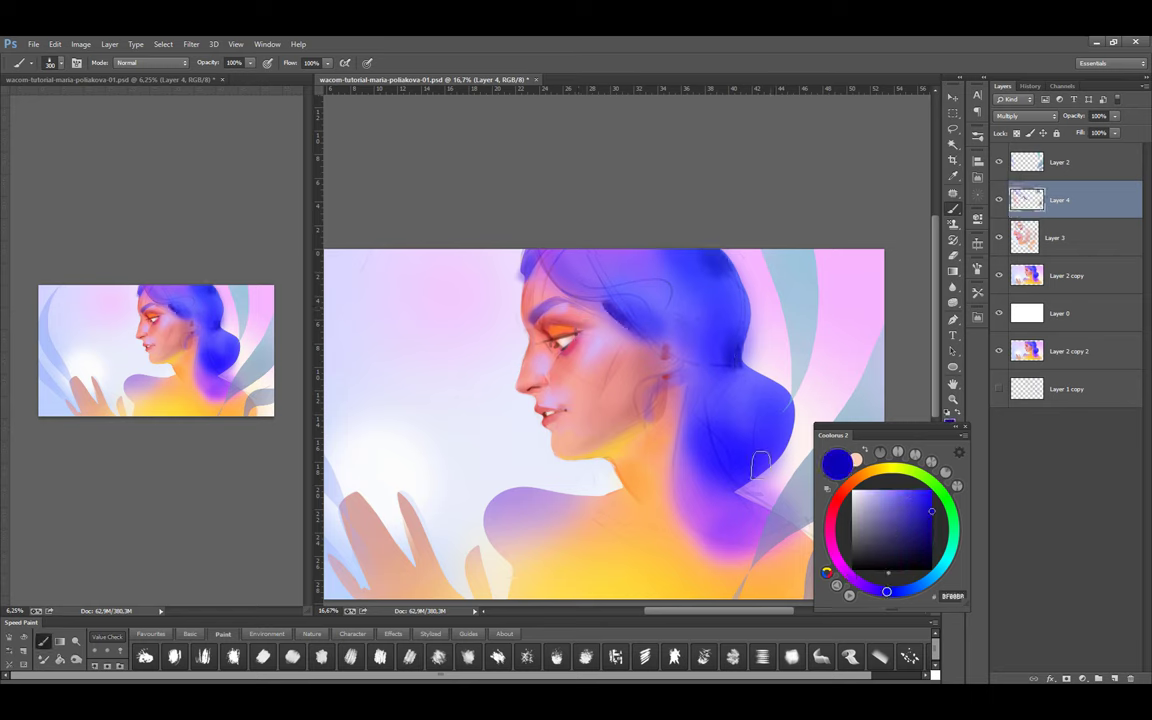
key(bracketright)
key(h)
key(h)
drag(612, 305, 540, 268)
Blend sampled blue (3525BD) across the hair above and behind the ear, varying the brush size
alt+click(673, 325)
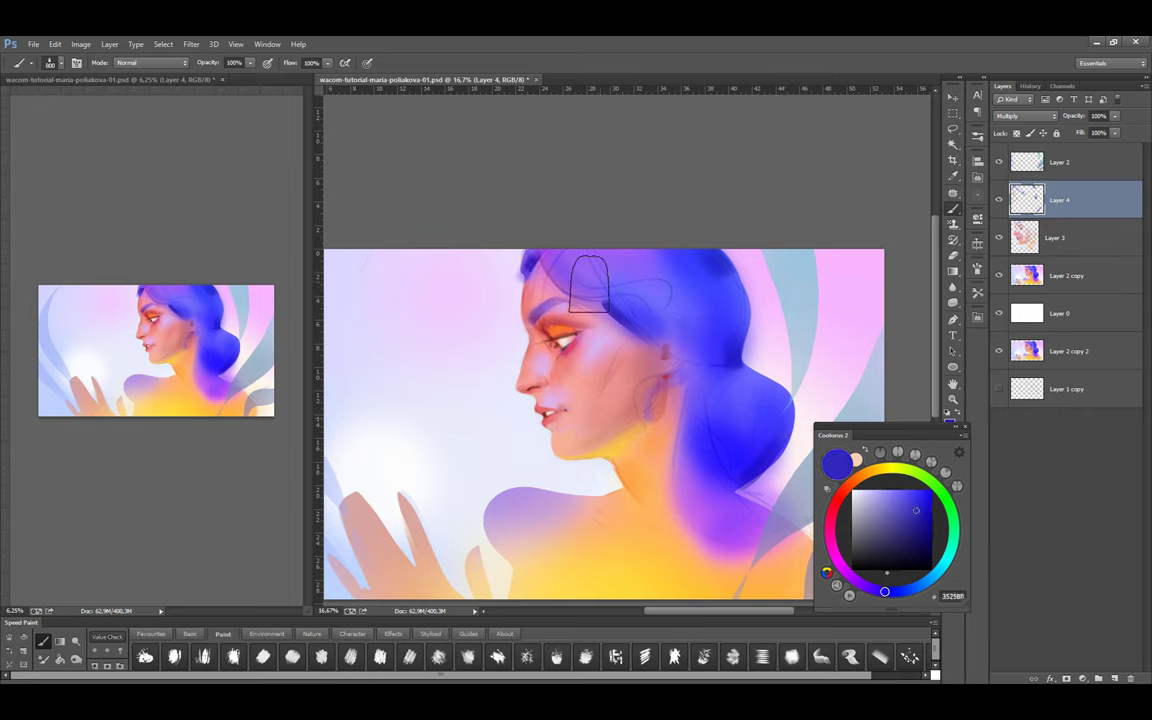
mouse_move(650, 340)
mouse_down()
mouse_move(655, 271)
mouse_move(695, 276)
mouse_move(675, 281)
mouse_move(700, 397)
mouse_move(727, 380)
mouse_up()
key(bracketright)
key(bracketright)
key(bracketright)
key(bracketleft)
key(bracketleft)
key(bracketleft)
key(bracketleft)
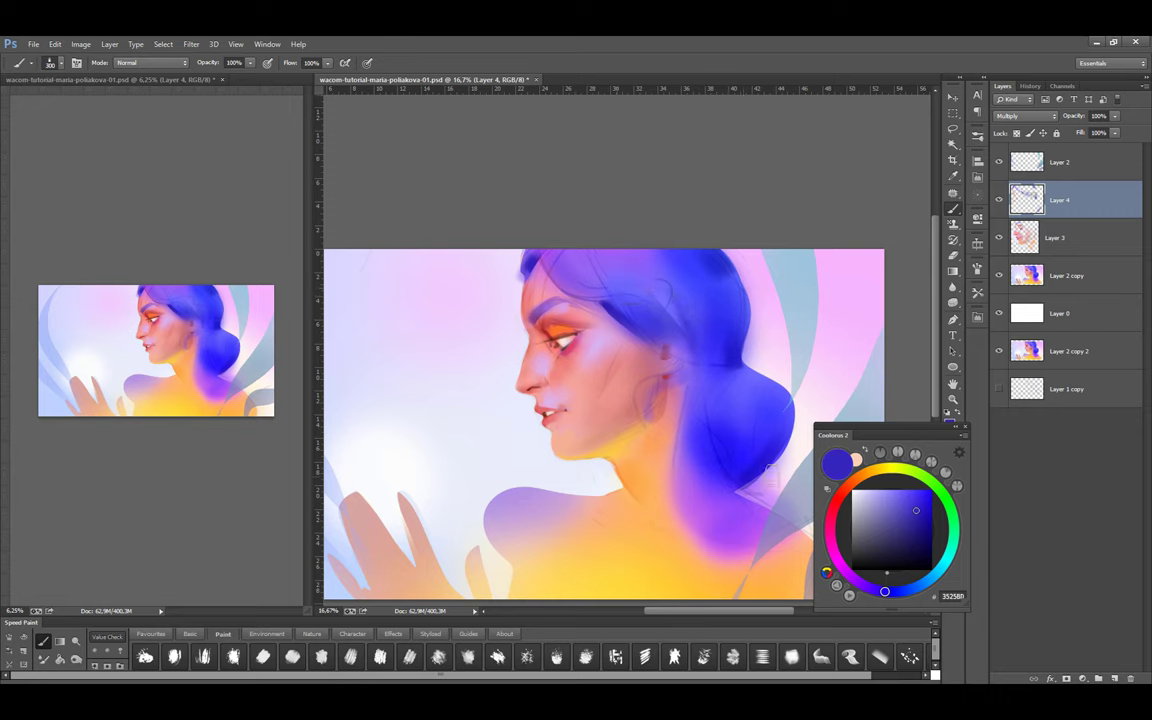
Paint sampled violet-blue (5847FF) down the lower hair behind the neck and over the shoulder
alt+click(804, 397)
key(bracketleft)
key(bracketleft)
key(bracketleft)
key(bracketleft)
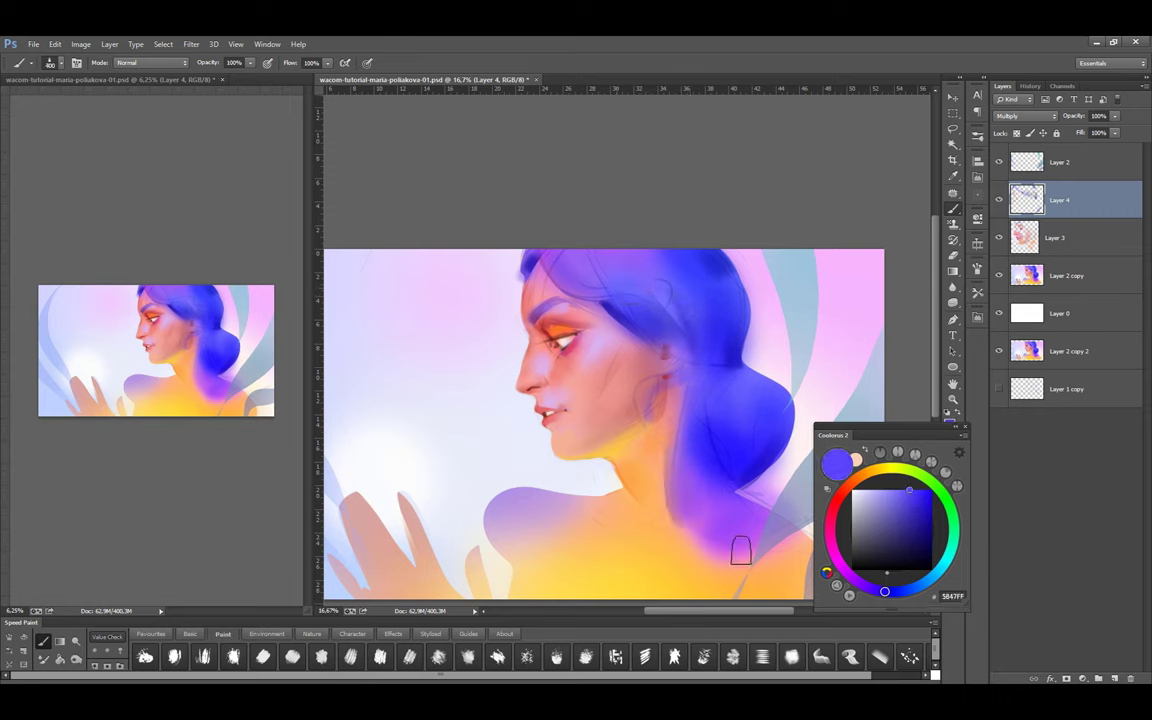
drag(655, 470, 735, 580)
drag(699, 530, 755, 574)
Sketch the strand looping beneath the hair with a smaller brush, try pale violet (ADA3FF) and undo the last stroke
key(bracketleft)
key(bracketleft)
key(bracketleft)
key(bracketleft)
key(bracketleft)
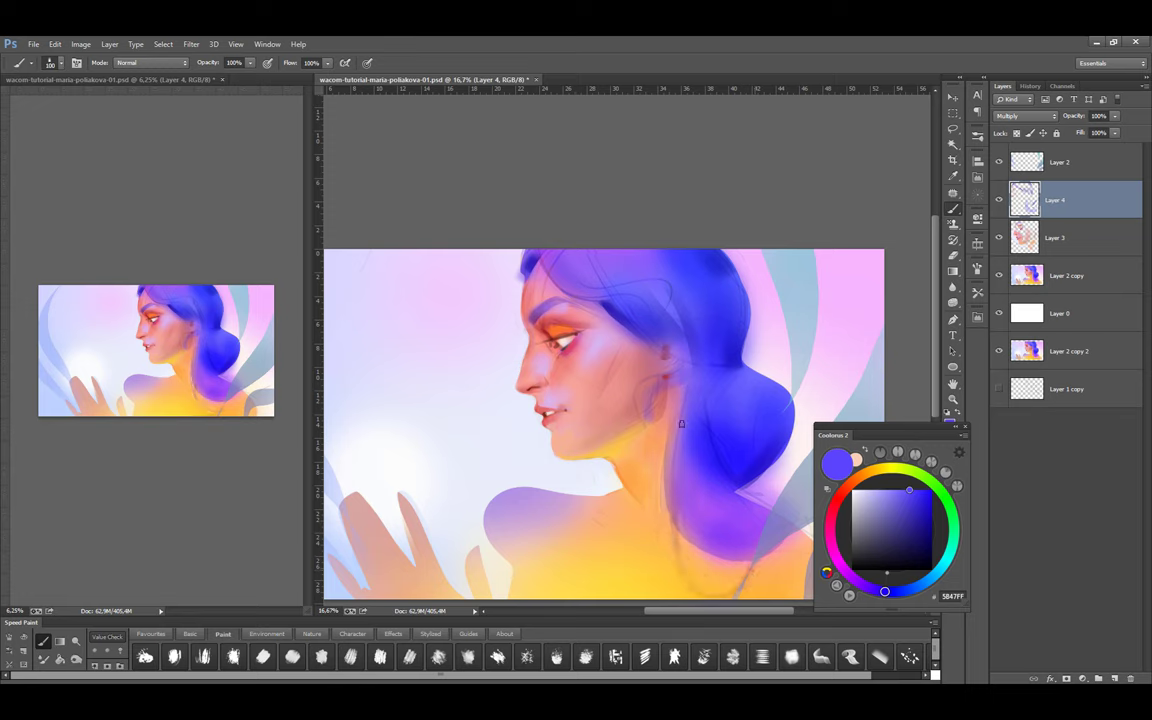
click(880, 489)
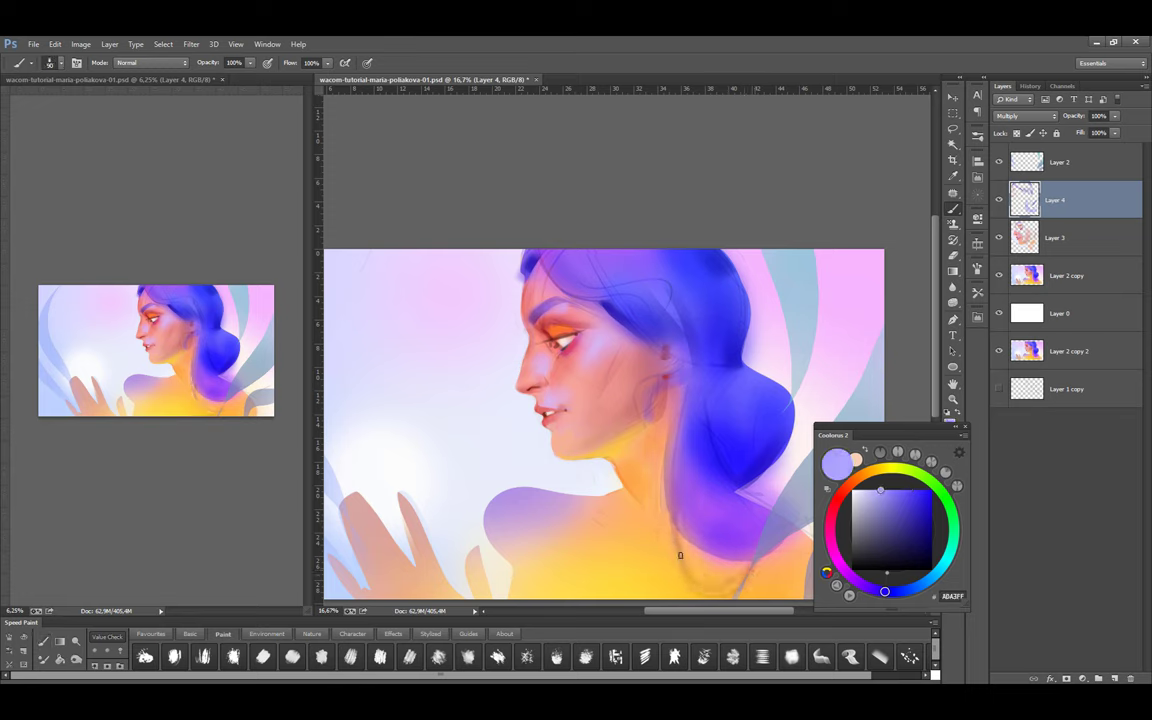
drag(724, 569, 690, 483)
key(ctrl+z)
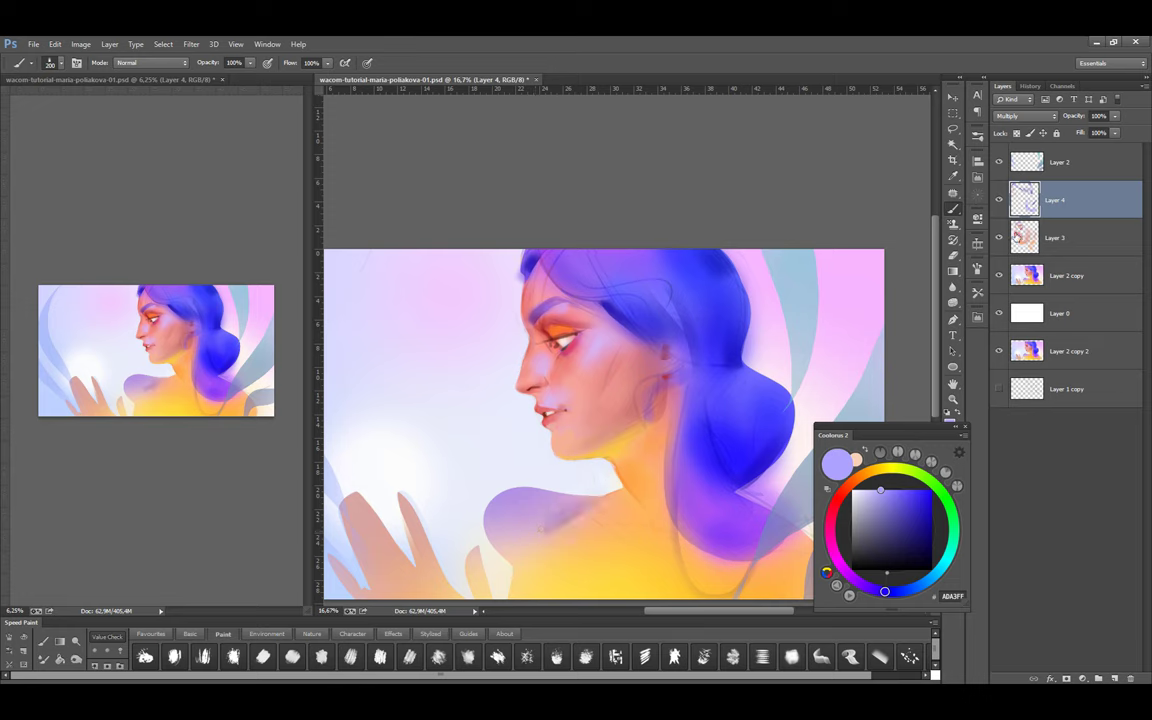
Merge Layers 4 and 3 into Layer 2 copy, and merge Layer 2 copy 2 with a duplicate of the white Layer 0
key(ctrl+e)
key(ctrl+e)
drag(1030, 205, 1030, 318)
click(1030, 314)
key(ctrl+e)
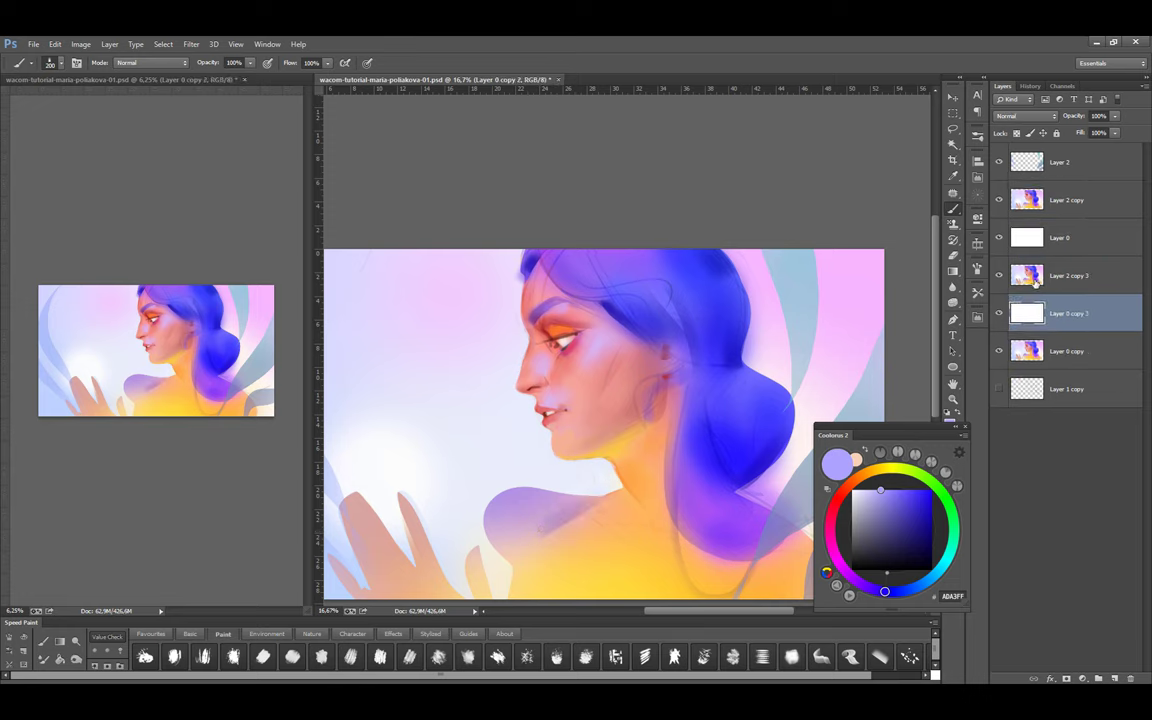
Merge Layer 2 copy 3 and Layer 2 copy with the white layers beneath them and save the document
click(1030, 275)
key(ctrl+e)
click(1030, 200)
key(ctrl+e)
key(ctrl+s)
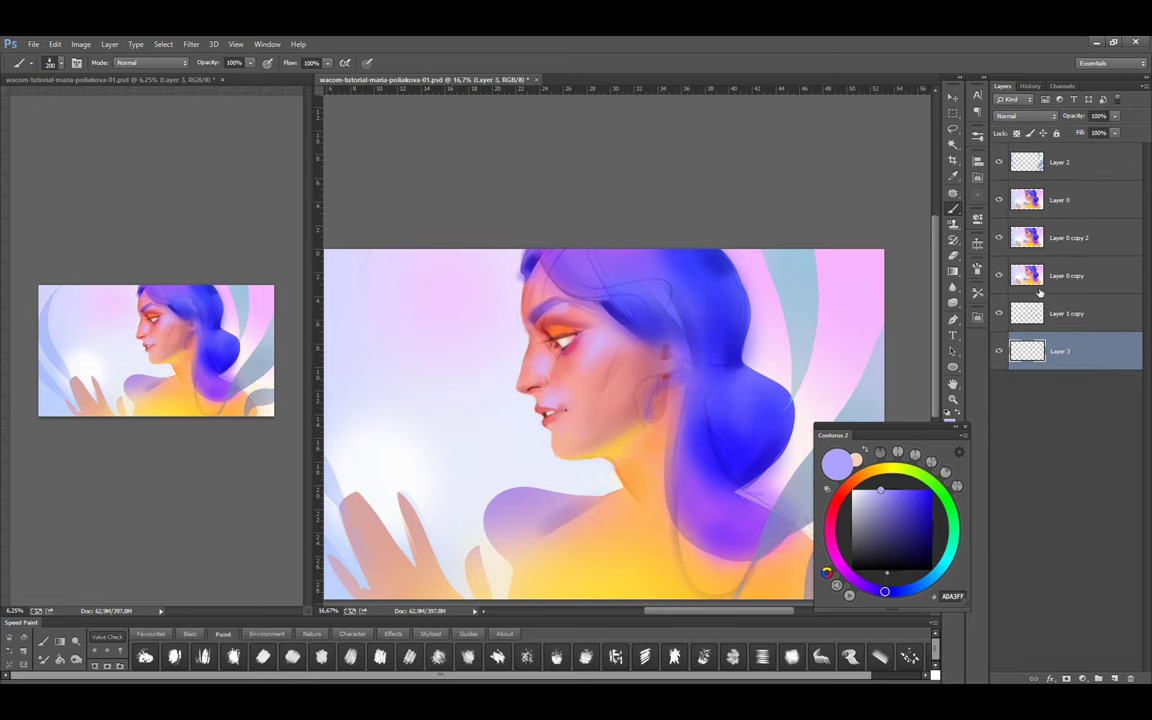
Fill the bottom Layer 3 with white and return to Layer 0 with the Brush
key(g)
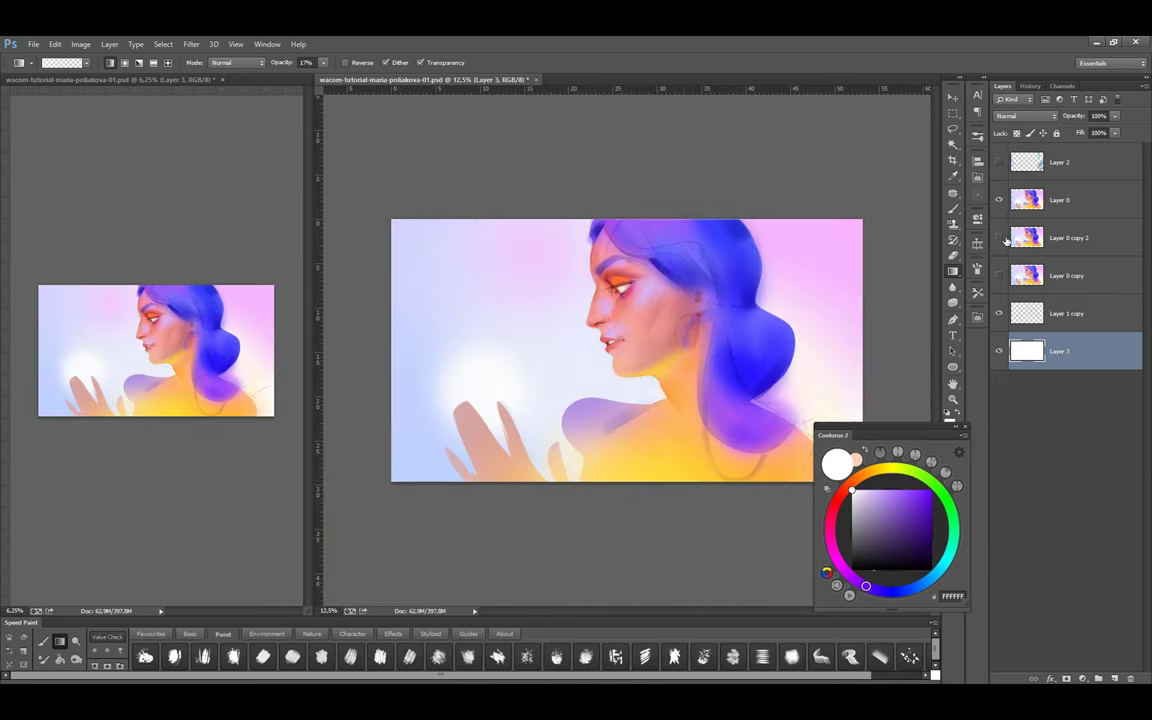
click(1022, 203)
key(b)
key(ctrl+plus)
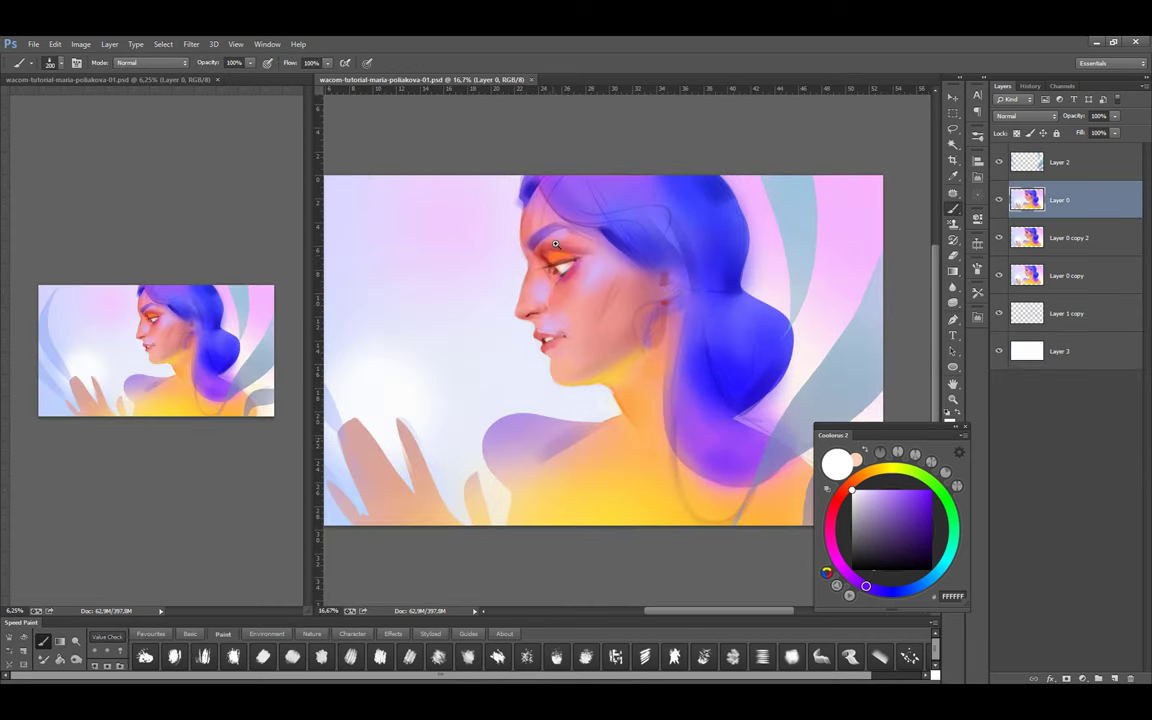
Reshape the eye on Layer 0 with the Liquify filter, using a brush size of about 150, and apply it
scroll(555, 243, up, 1)
alt+click(521, 249)
click(191, 44)
click(215, 136)
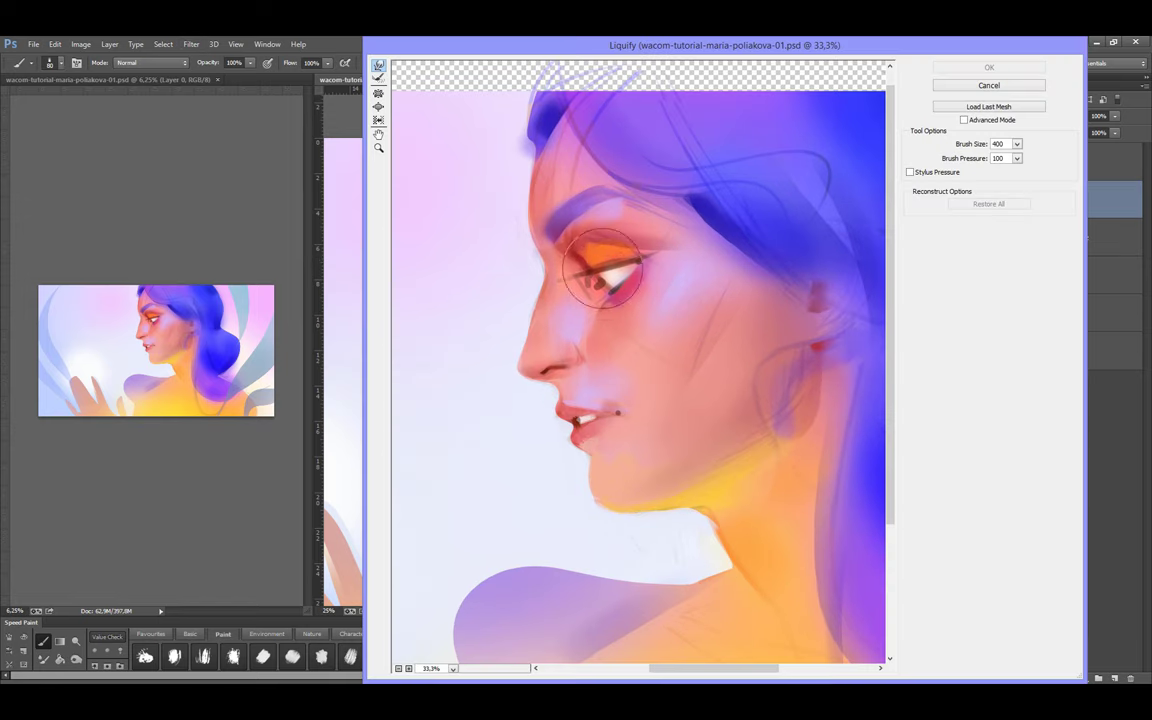
key(bracketleft)
key(bracketleft)
mouse_move(600, 275)
mouse_down()
mouse_move(578, 253)
mouse_move(673, 226)
mouse_move(607, 310)
mouse_up()
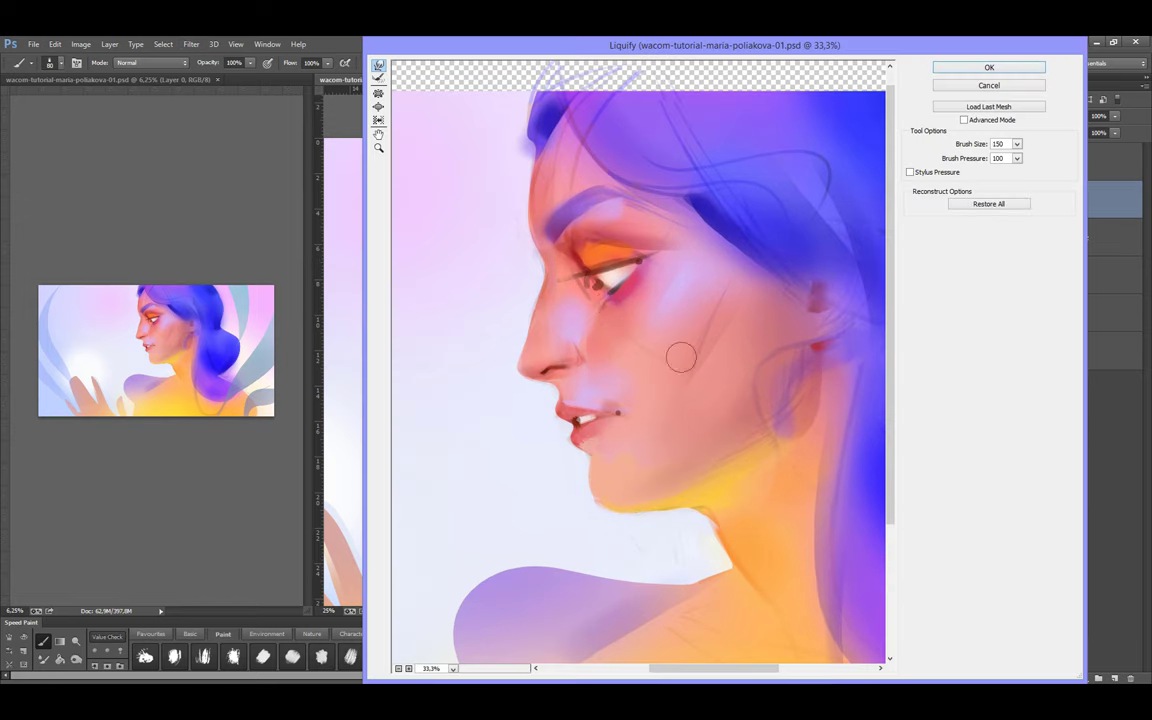
key(bracketleft)
key(bracketright)
key(Return)
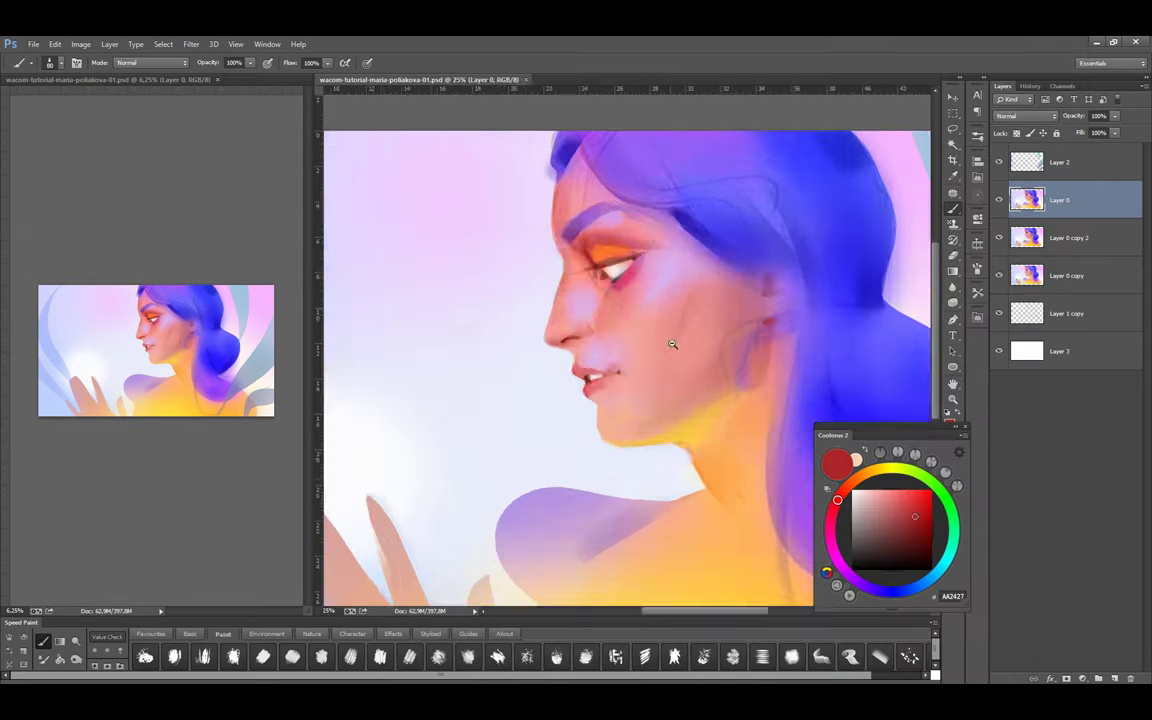
Flip the canvas horizontally and add a new Layer 4 above Layer 0 for painting with the basic brushes
alt+click(672, 344)
alt+click(672, 344)
alt+click(672, 344)
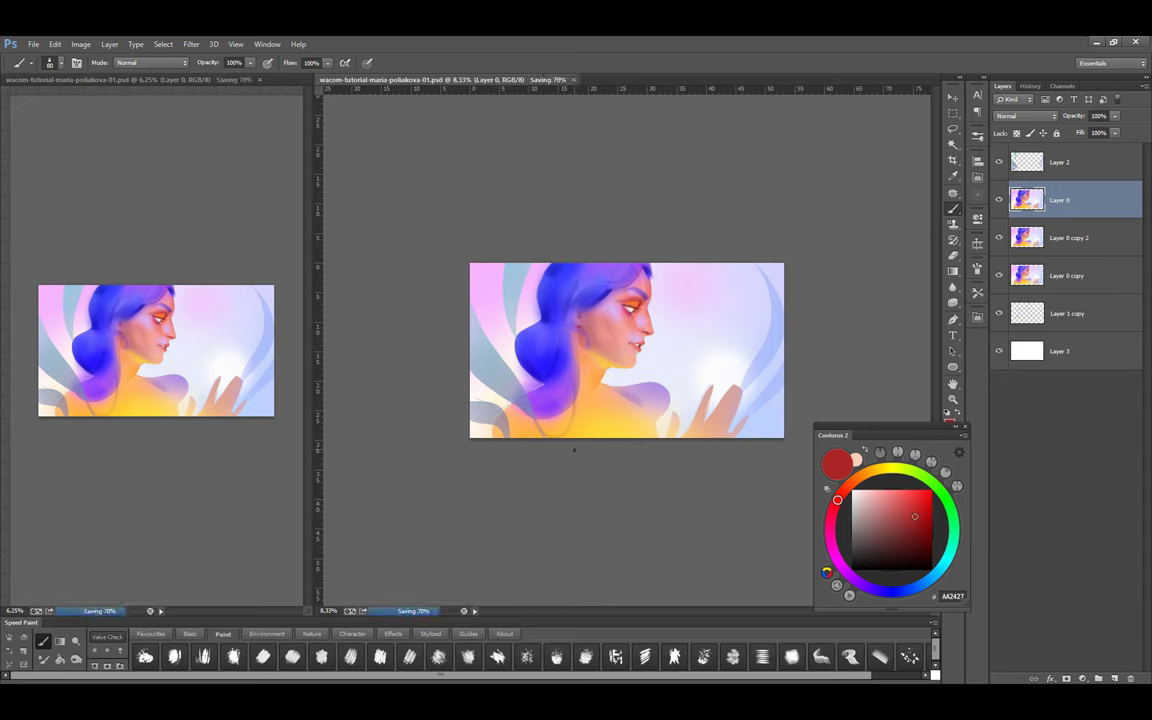
click(190, 634)
key(ctrl+shift+alt+n)
key(ctrl+plus)
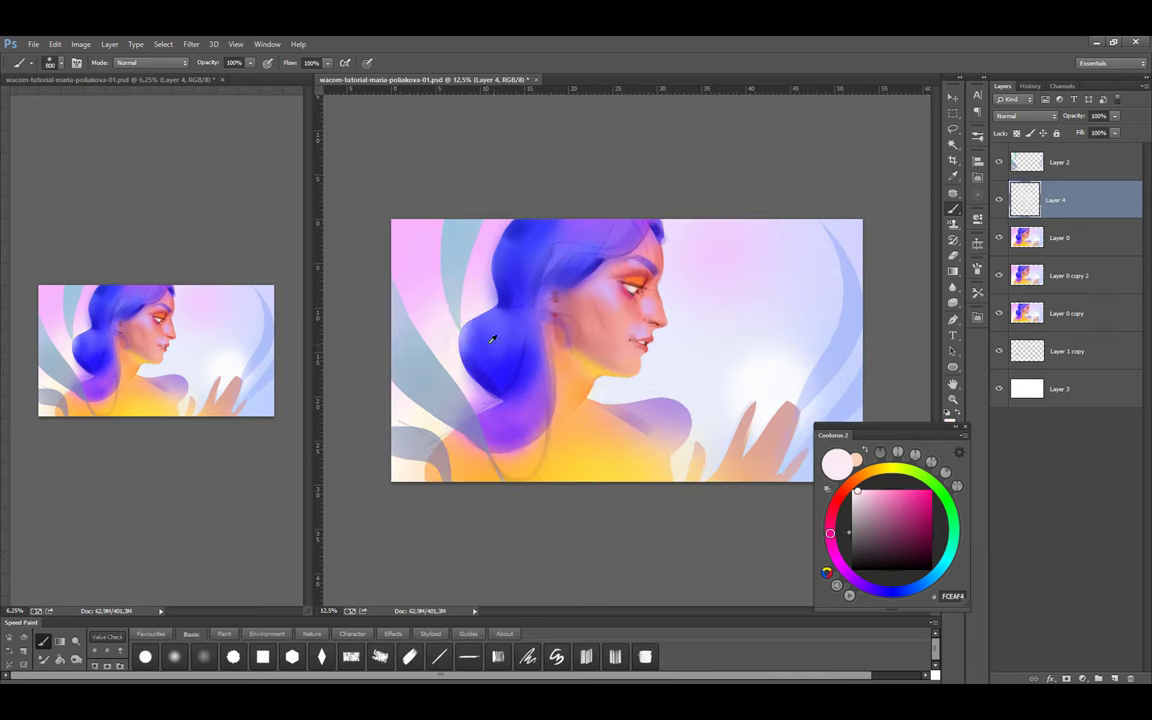
Soften the outer edges of the hair bun and crown on Layer 4 with sampled blue and background colors
alt+click(474, 330)
alt+click(476, 372)
alt+click(483, 334)
click(483, 334)
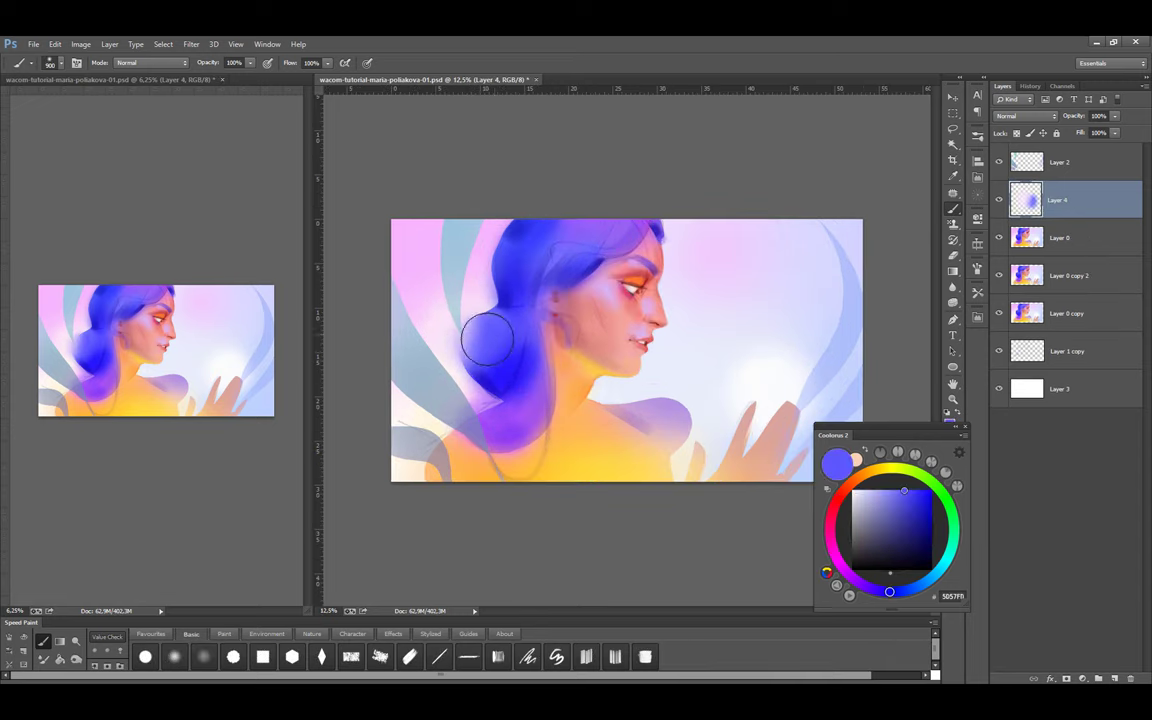
alt+click(478, 244)
mouse_move(478, 244)
mouse_down()
mouse_move(501, 275)
mouse_move(470, 265)
mouse_up()
key(e)
key(b)
Soften the far shoulder's edge with sampled pale lavender and lilac (C290DA), and merge Layer 4 into Layer 0
alt+click(745, 415)
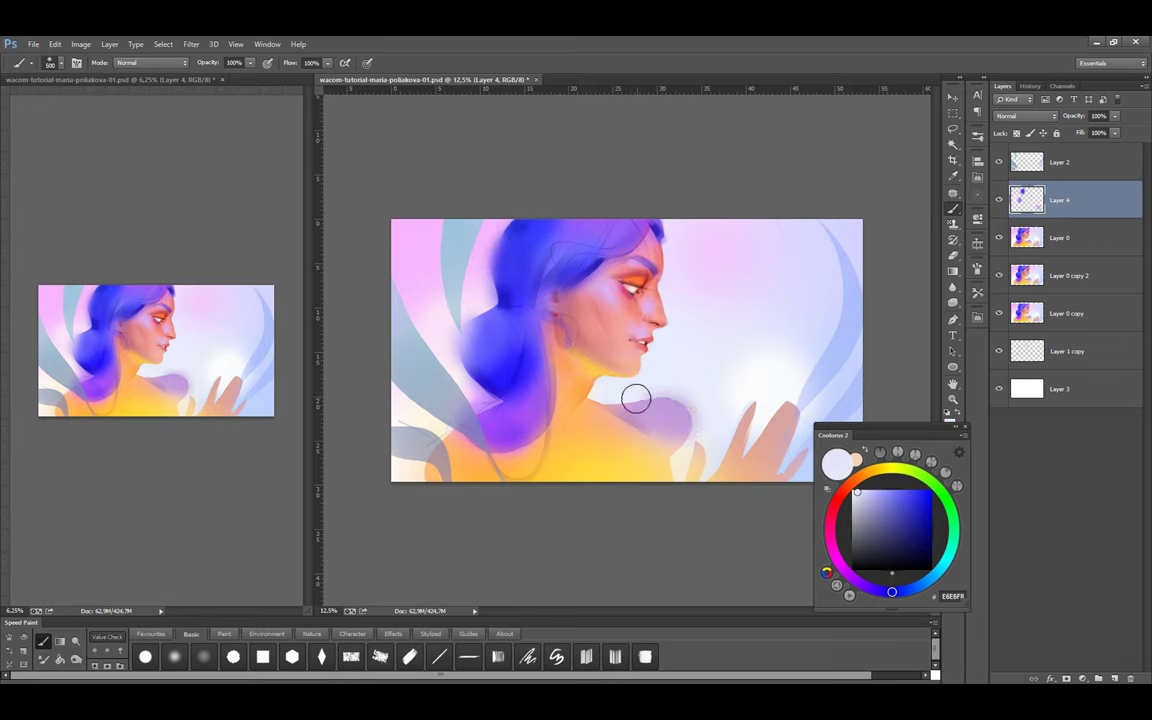
alt+click(696, 415)
key(bracketright)
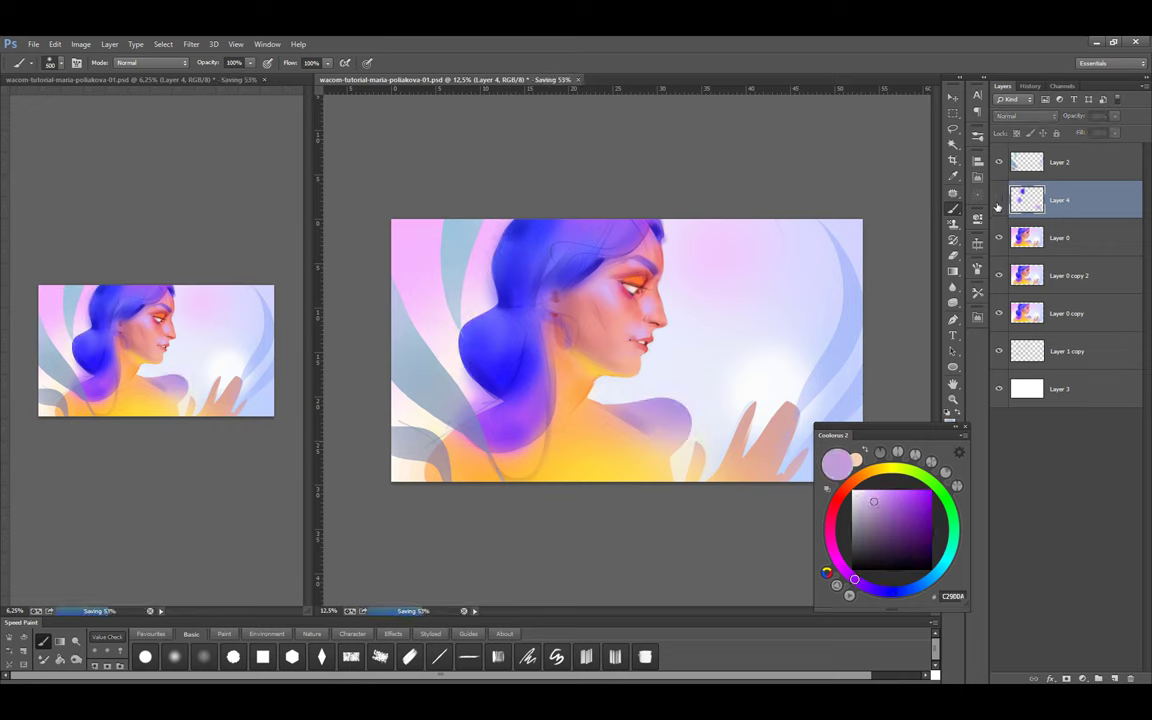
key(ctrl+e)
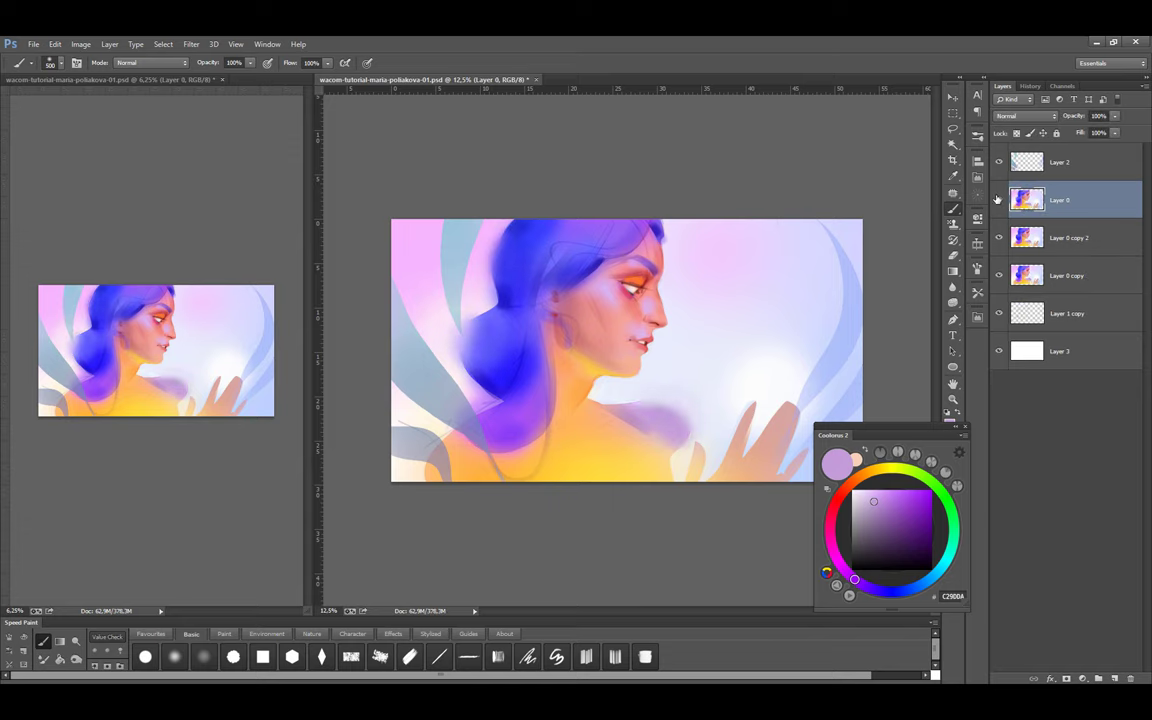
Scale Layer 0 up to about 104.77% with Free Transform and flip the canvas horizontally
key(ctrl+minus)
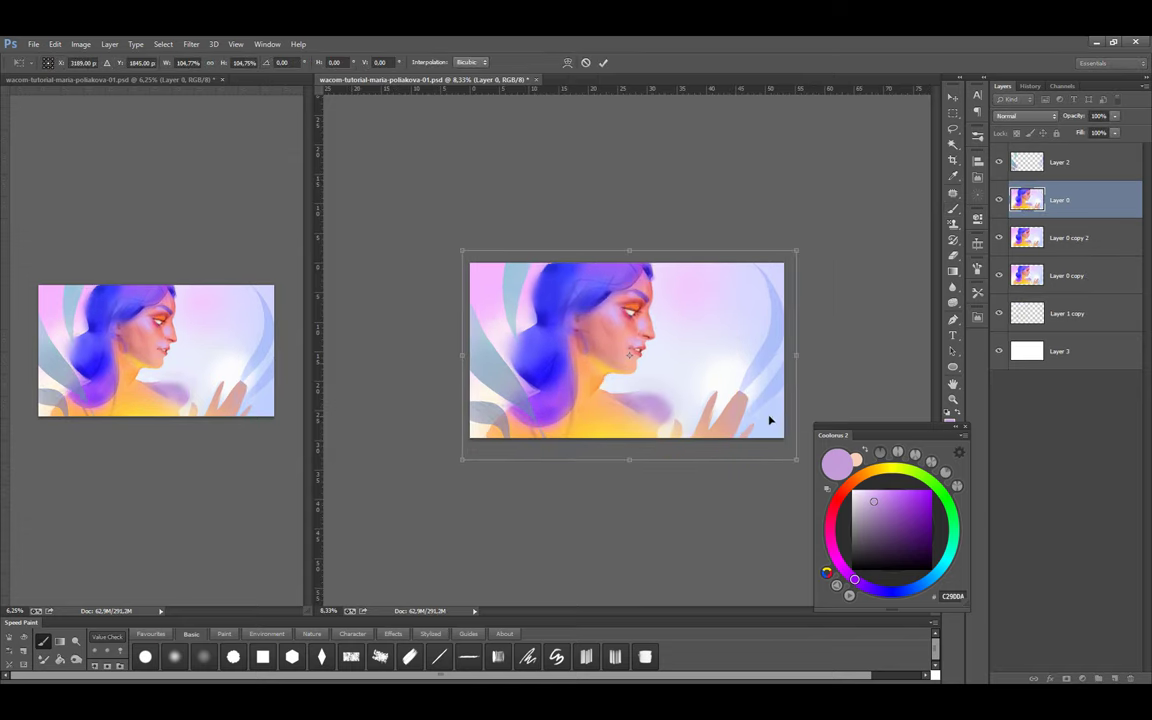
key(ctrl+plus)
drag(309, 381, 170, 400)
key(ctrl+minus)
key(h)
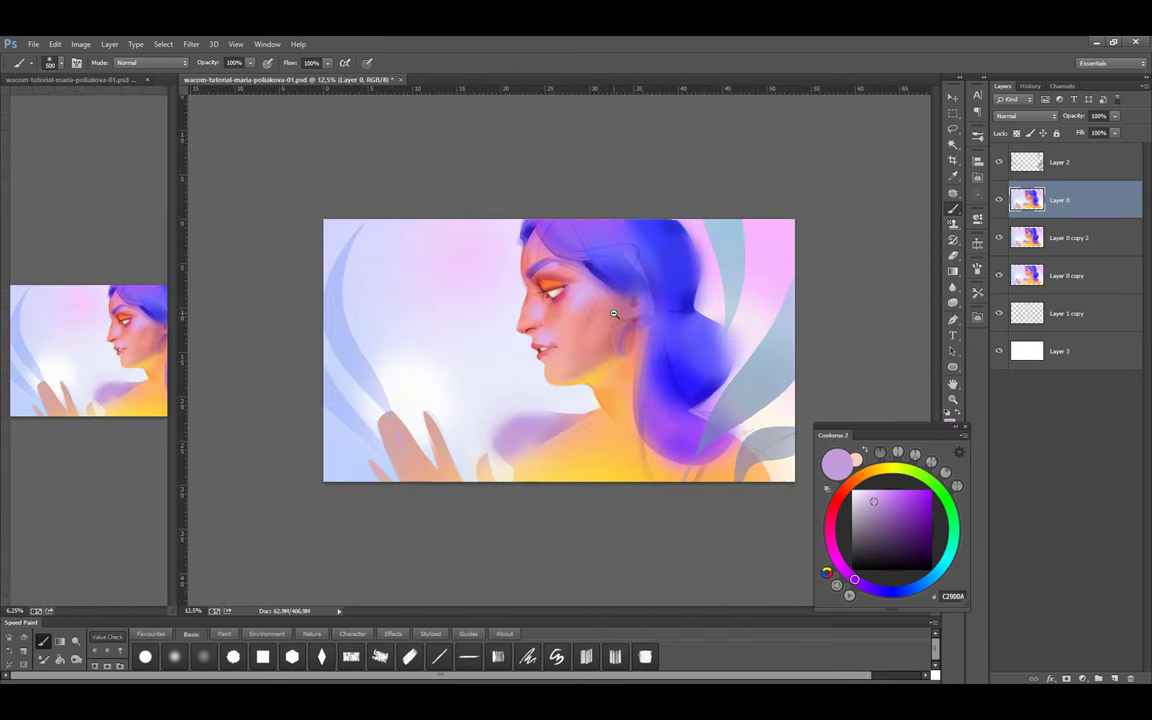
Refine the facial features on Layer 0 with the Liquify filter, adjusting the brush size as needed, and apply it
click(191, 44)
click(244, 136)
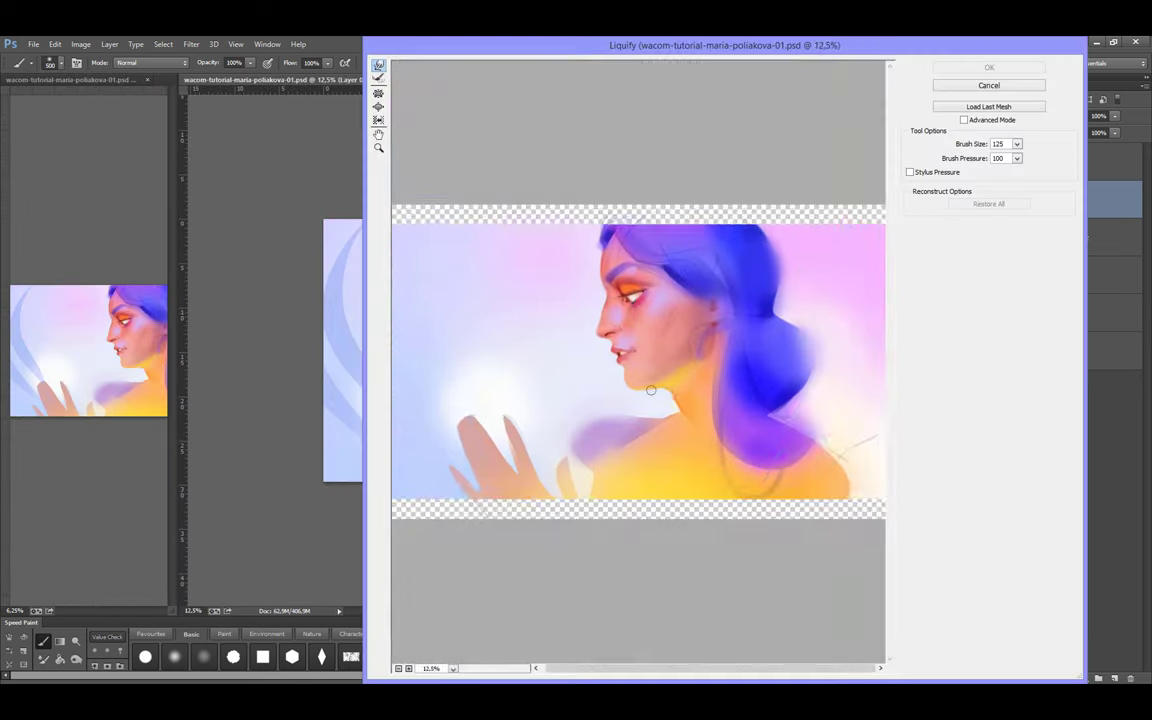
key(ctrl+plus)
key(bracketleft)
key(bracketleft)
key(bracketleft)
key(bracketleft)
key(bracketleft)
key(bracketleft)
key(bracketleft)
key(bracketleft)
key(bracketleft)
key(bracketleft)
key(bracketright)
key(bracketright)
key(bracketright)
key(bracketright)
key(bracketright)
mouse_move(652, 409)
mouse_down()
mouse_move(568, 383)
mouse_move(582, 360)
mouse_move(571, 377)
mouse_move(584, 403)
mouse_move(682, 420)
mouse_move(609, 405)
mouse_move(678, 410)
mouse_up()
click(965, 70)
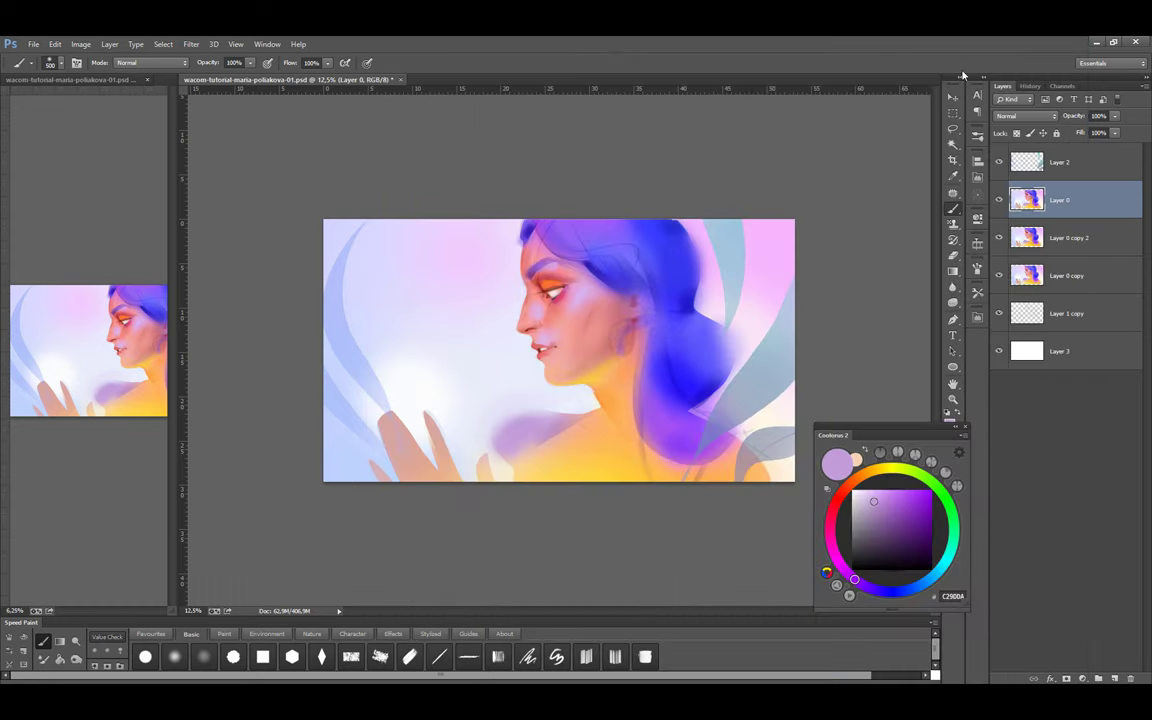
Review the composition in a mirrored view, look through the edit history and flip the canvas back
key(h)
key(ctrl+minus)
click(1030, 86)
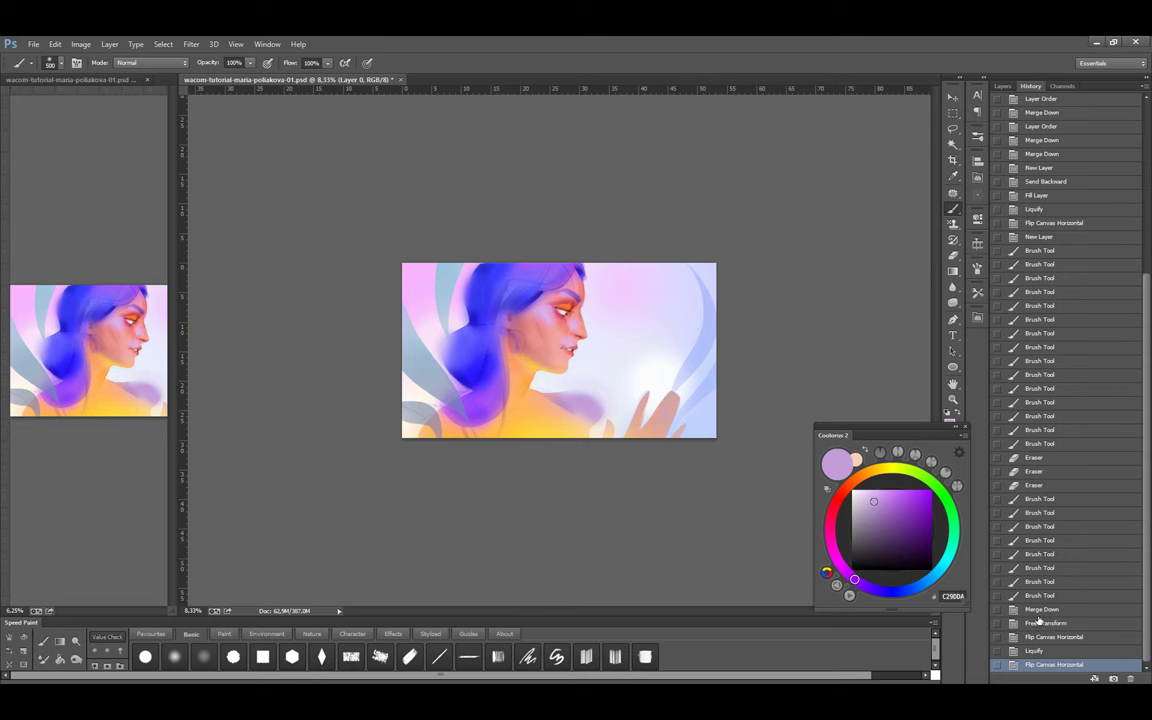
key(h)
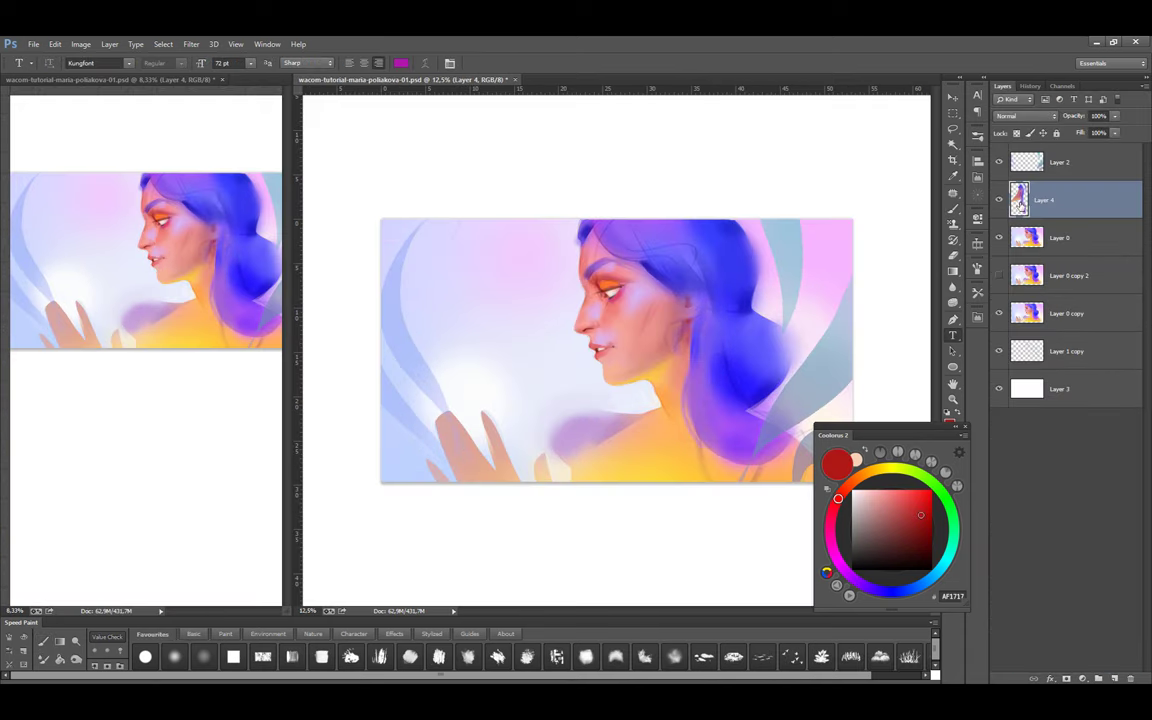
Merge Layer 4 into Layer 0, add a fresh empty Layer 4 and hide Layer 2
key(ctrl+e)
key(ctrl+plus)
drag(681, 347, 843, 287)
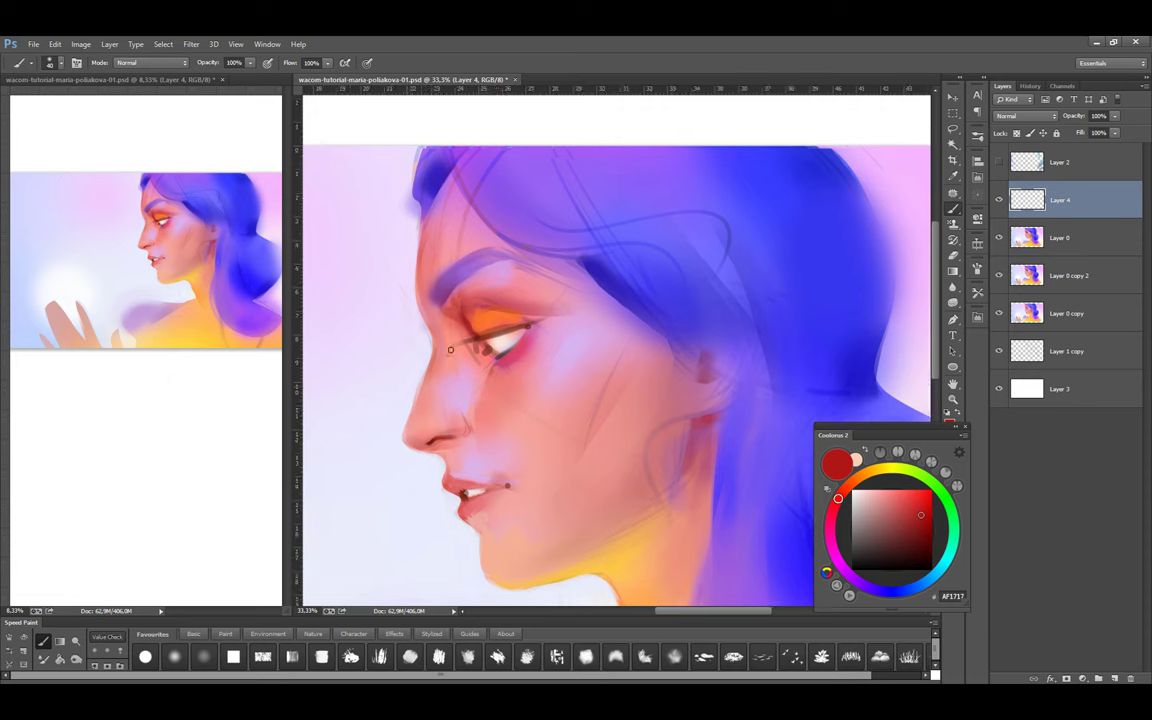
Clean up the outer contour of the face on Layer 4 with sampled pale lavender (EBE6FD) and a textured paint brush
alt+click(419, 357)
click(230, 636)
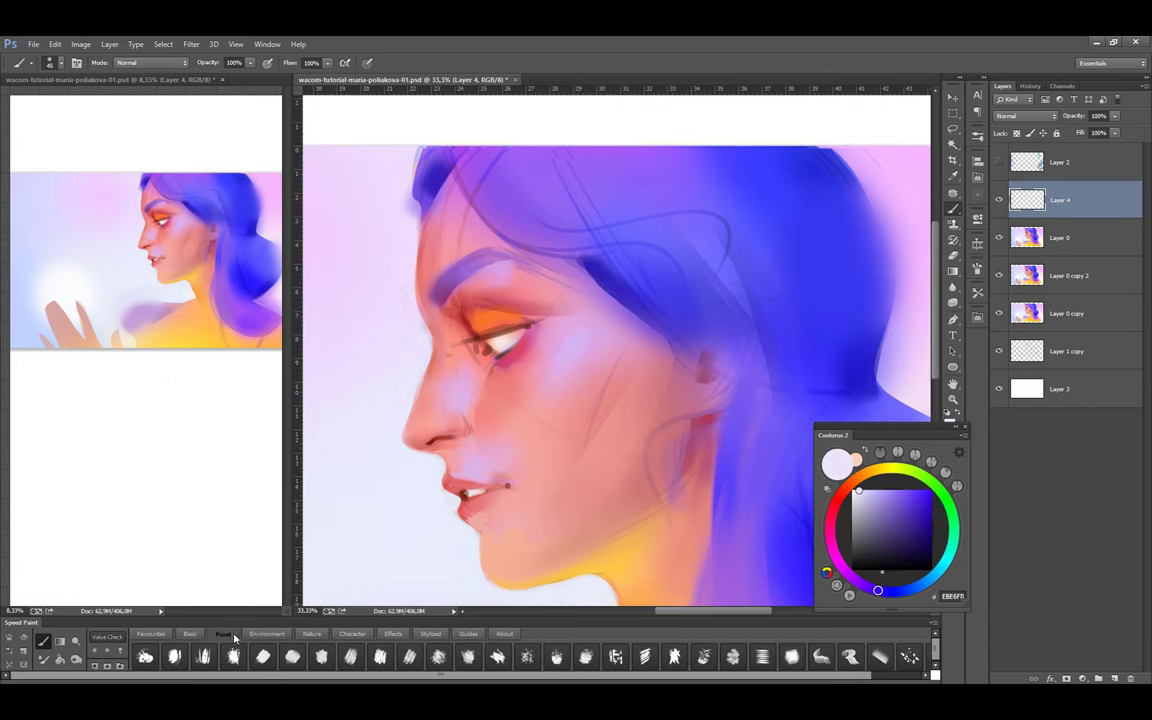
scroll(402, 410, up, 1)
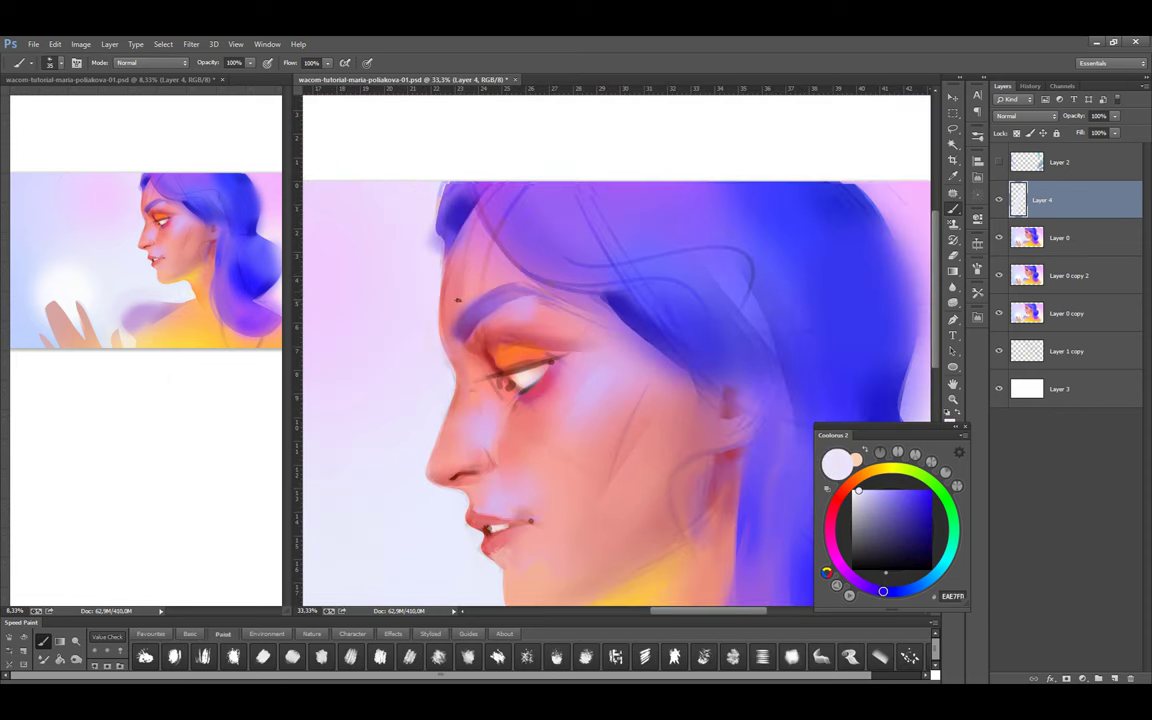
key(l)
scroll(505, 388, up, 1)
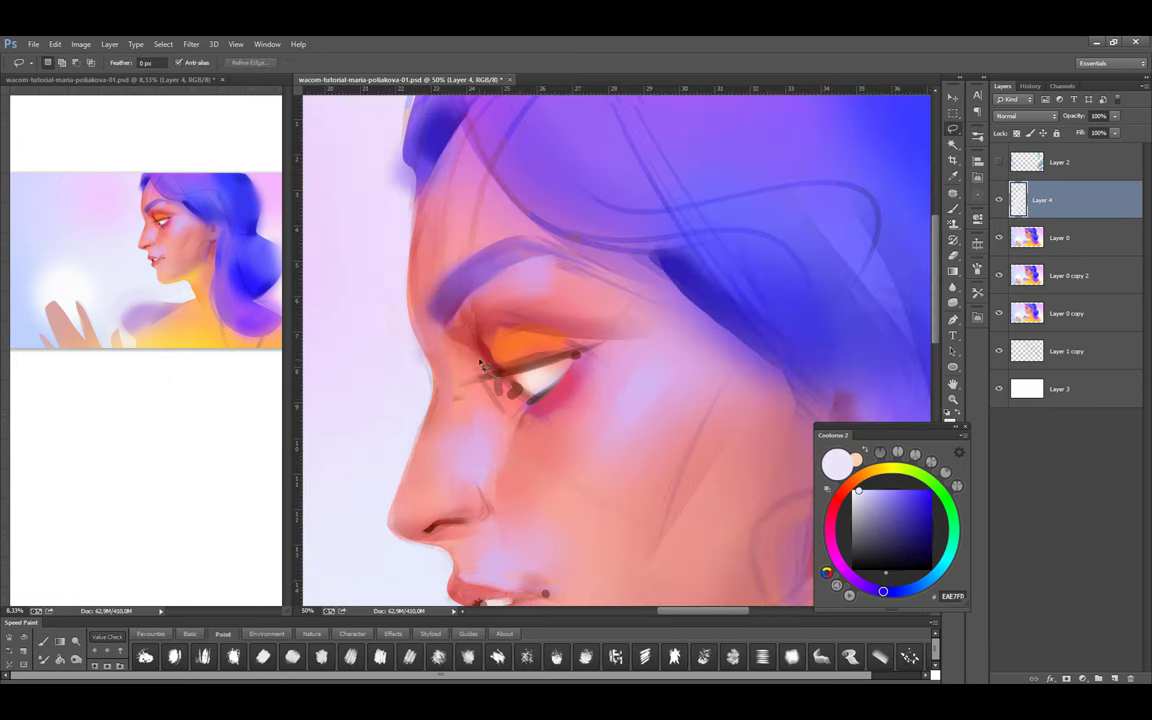
Add Layer 5 in Multiply mode and shade the inner corner of the eye in dark red with a soft round brush
key(ctrl+shift+alt+n)
click(1026, 115)
click(1015, 160)
click(190, 634)
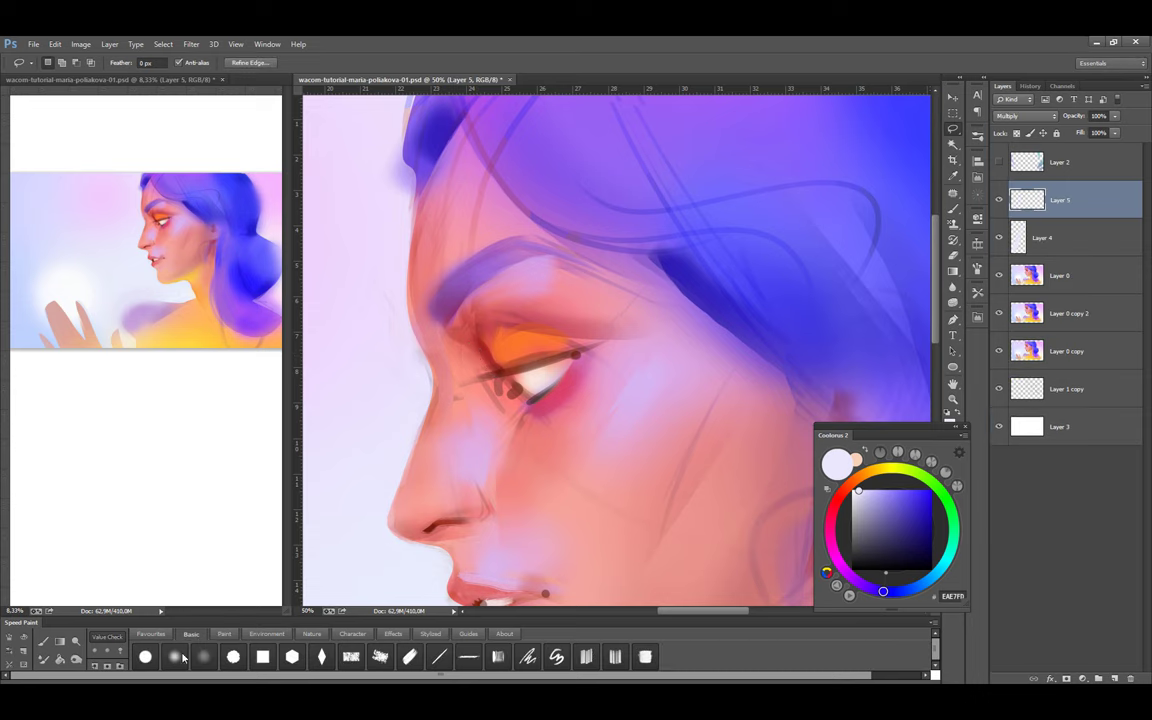
click(175, 657)
drag(493, 381, 478, 388)
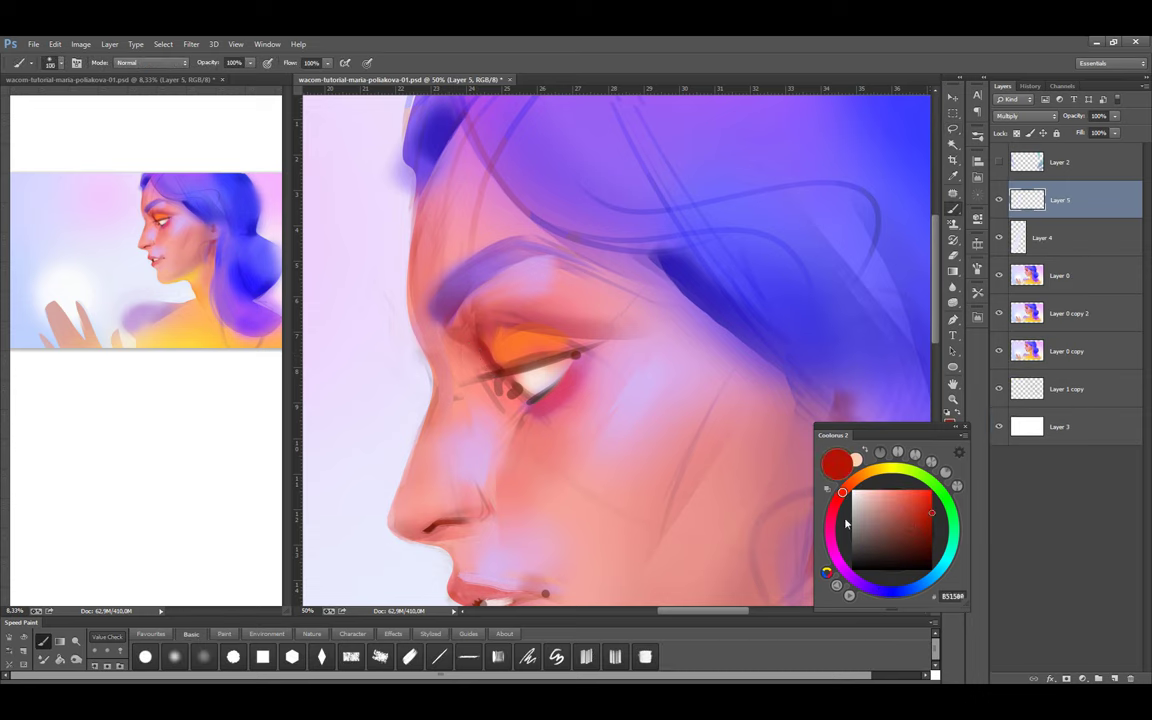
alt+click(475, 387)
key(bracketleft)
Add Layer 6 above Layer 4 in Overlay mode and try sampled pale lavender (ECDEFF) beside the eye with a Character brush
click(1020, 238)
key(ctrl+shift+alt+n)
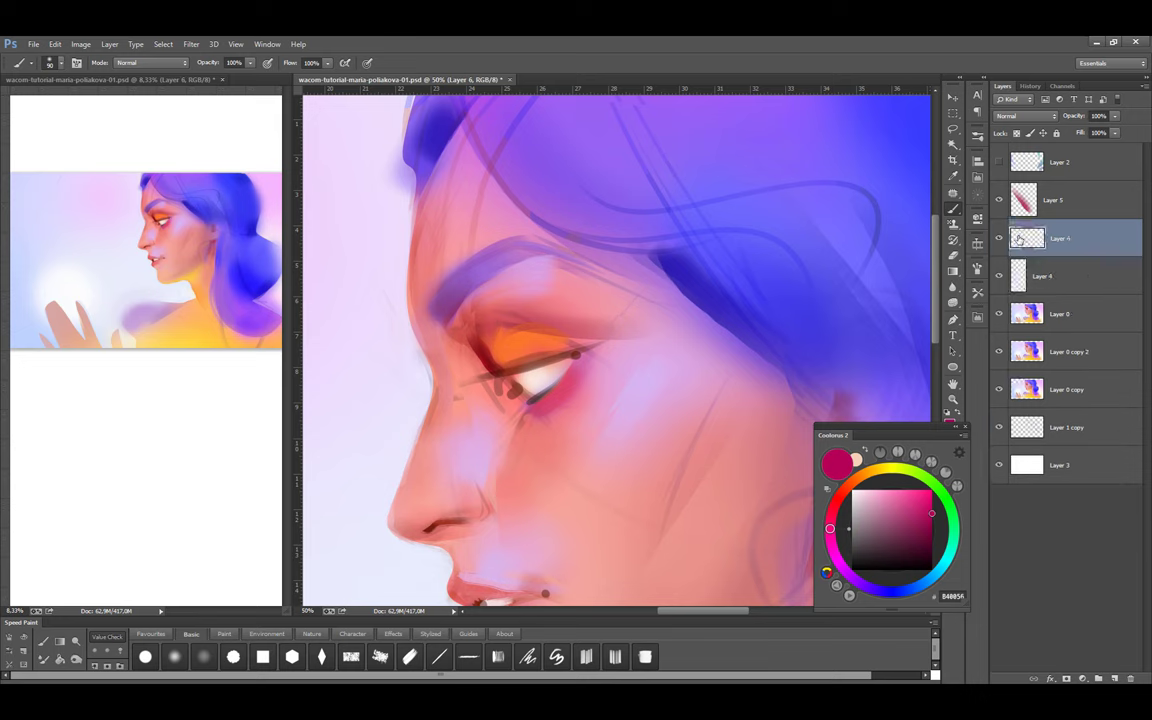
click(223, 634)
click(374, 635)
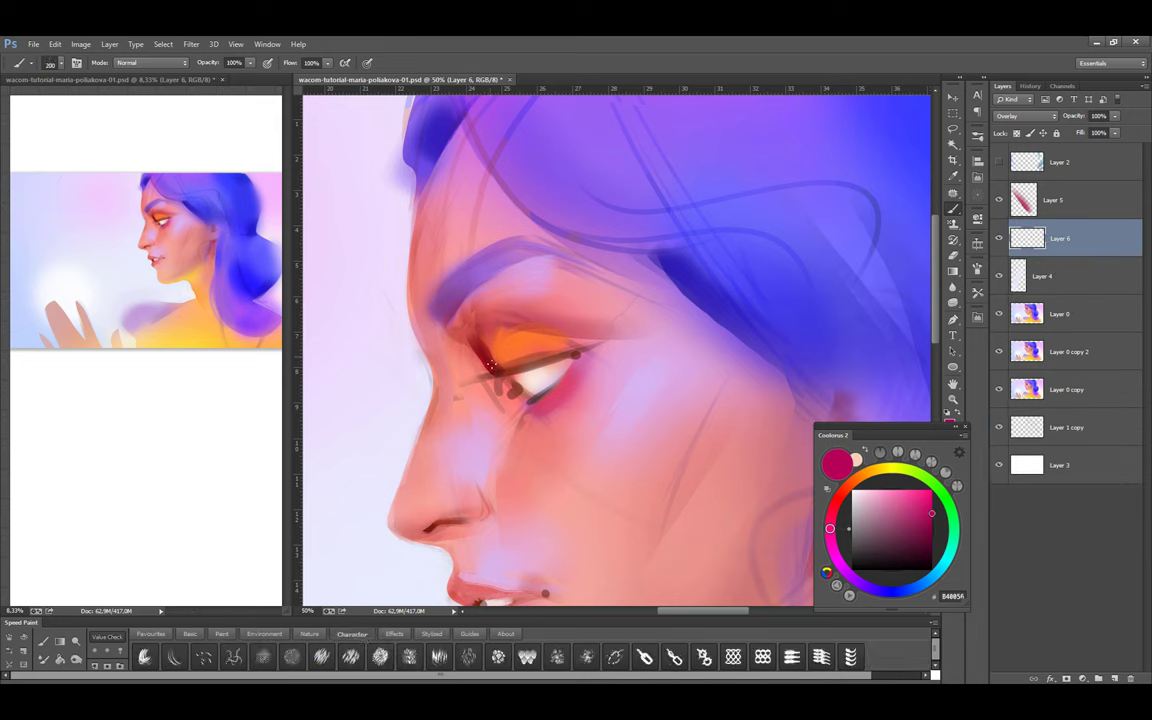
alt+click(430, 404)
key(bracketright)
key(bracketright)
key(bracketright)
key(bracketright)
key(bracketright)
key(bracketleft)
key(bracketleft)
key(bracketleft)
key(bracketleft)
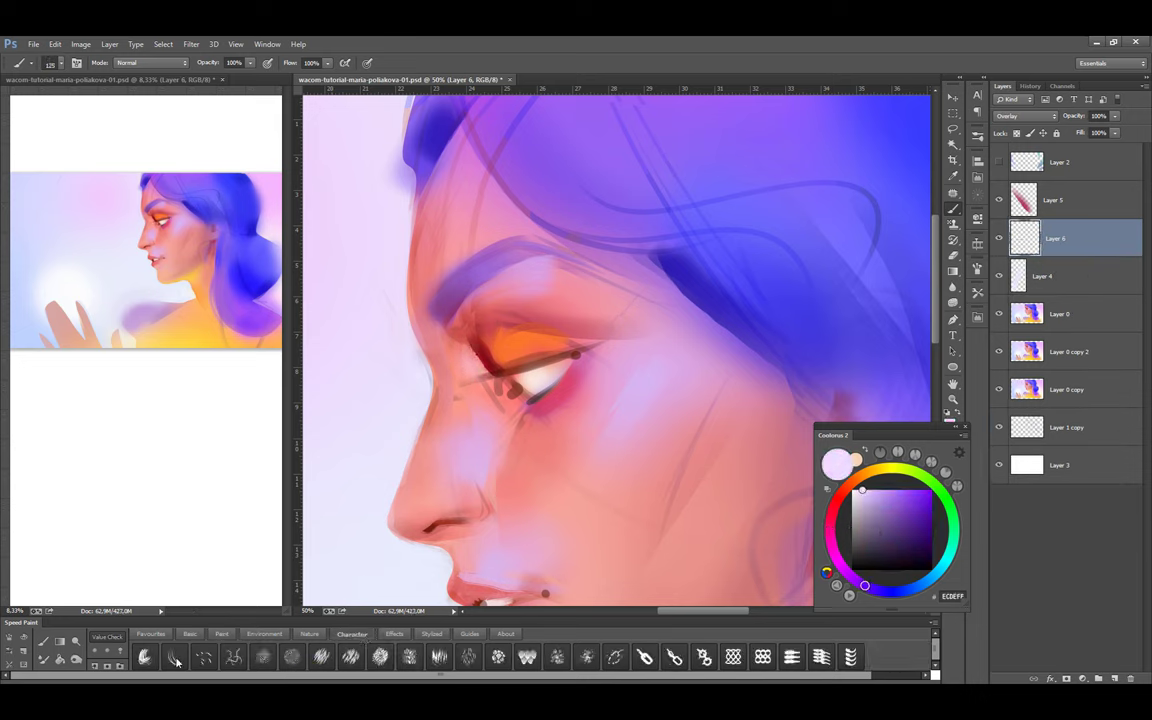
Warm the skin around the nose bridge and inner eye on Layer 6 with orange-red (FF4F2A) and a soft Basic brush
click(191, 634)
alt+click(463, 355)
key(bracketright)
key(bracketright)
key(bracketright)
key(bracketright)
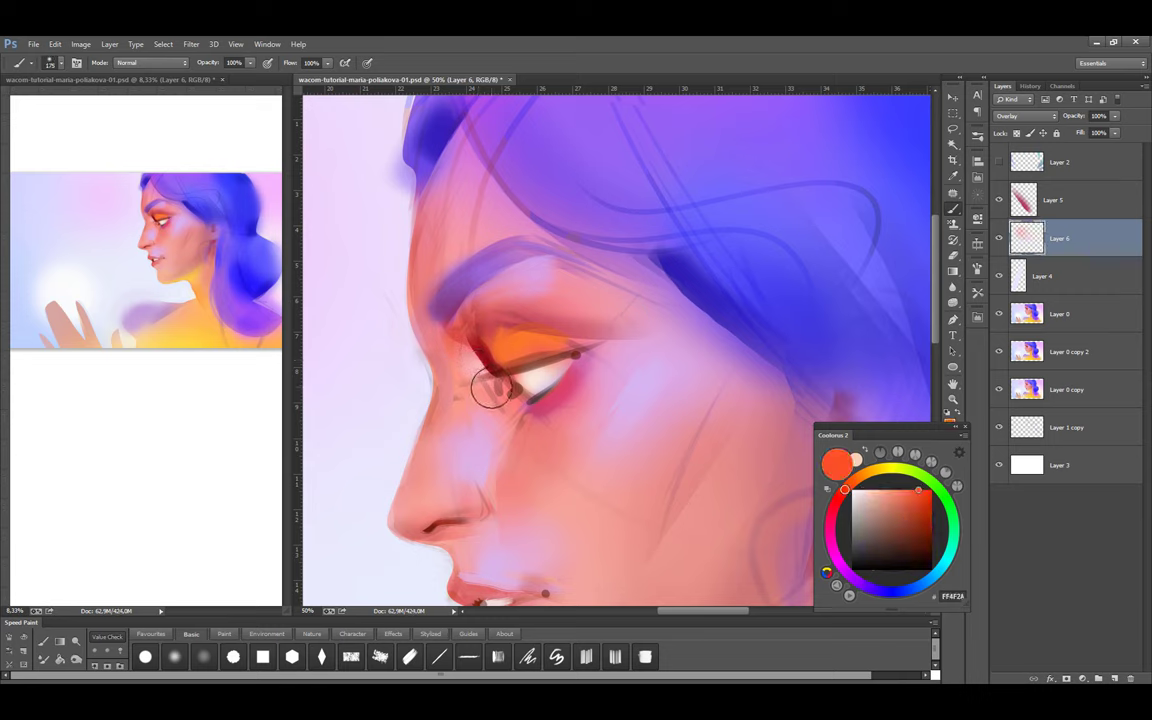
Deepen the inner eye corner and lash line on Layer 5 with dark red (8F131A), using a small brush
alt+click(485, 350)
key(alt+bracketright)
key(bracketright)
key(bracketright)
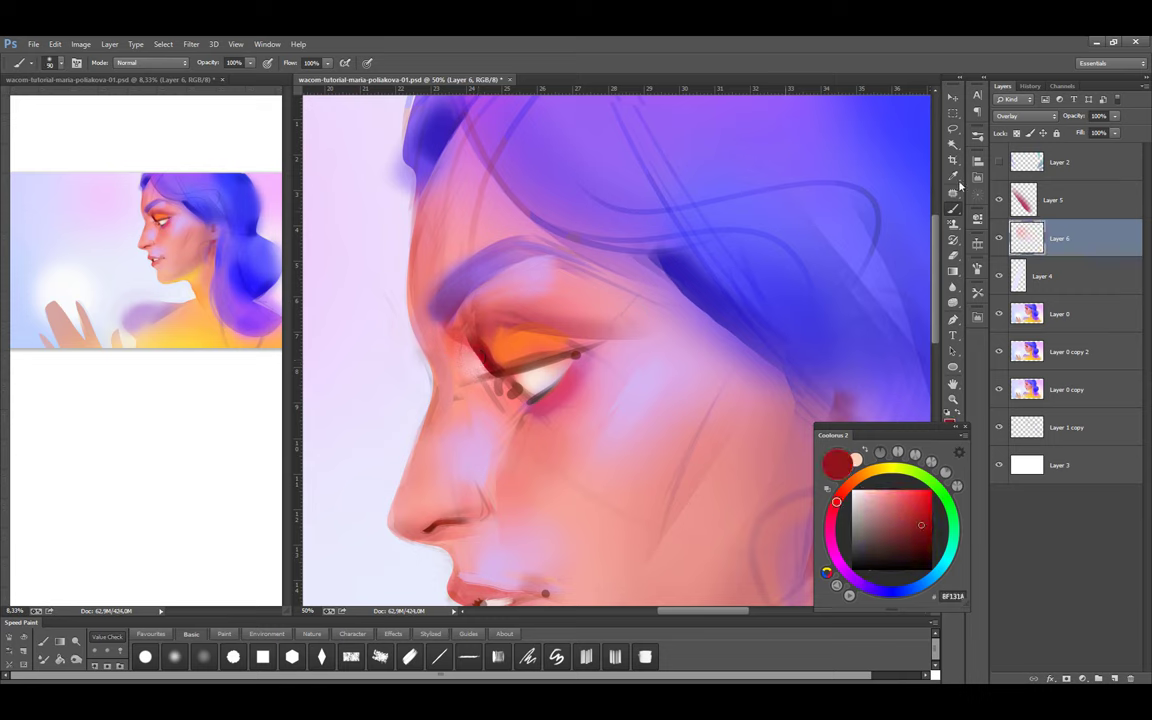
key(bracketleft)
key(bracketleft)
key(bracketleft)
key(bracketleft)
scroll(560, 360, down, 3)
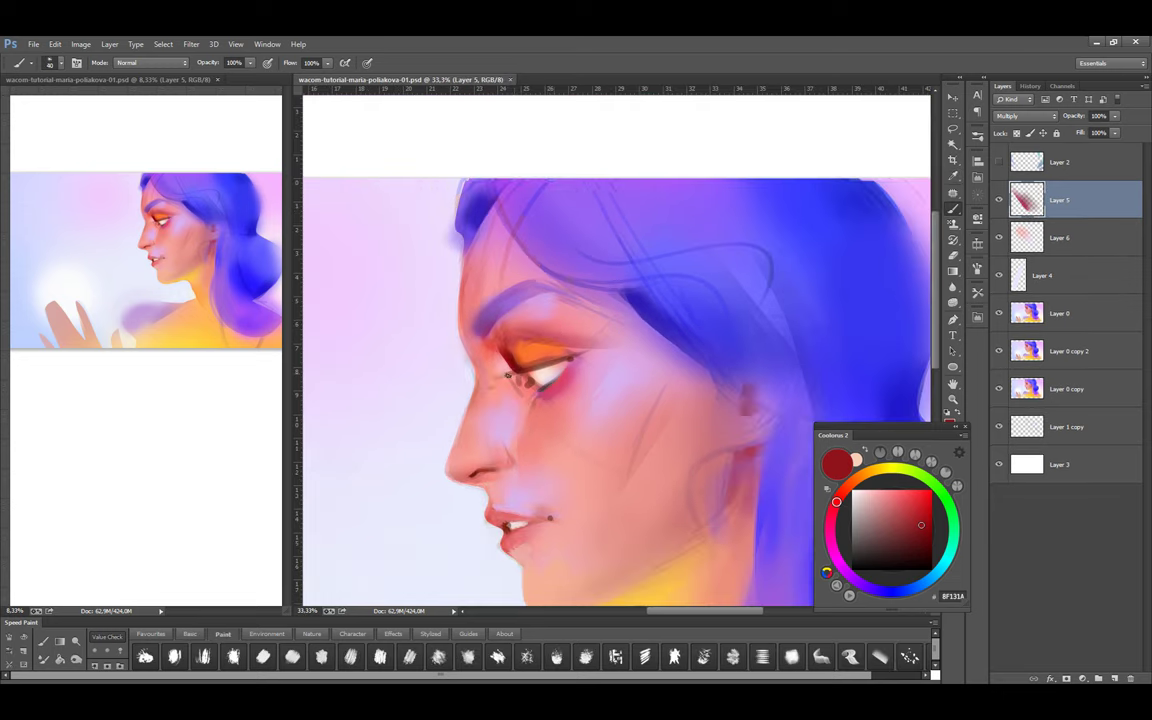
drag(500, 360, 520, 374)
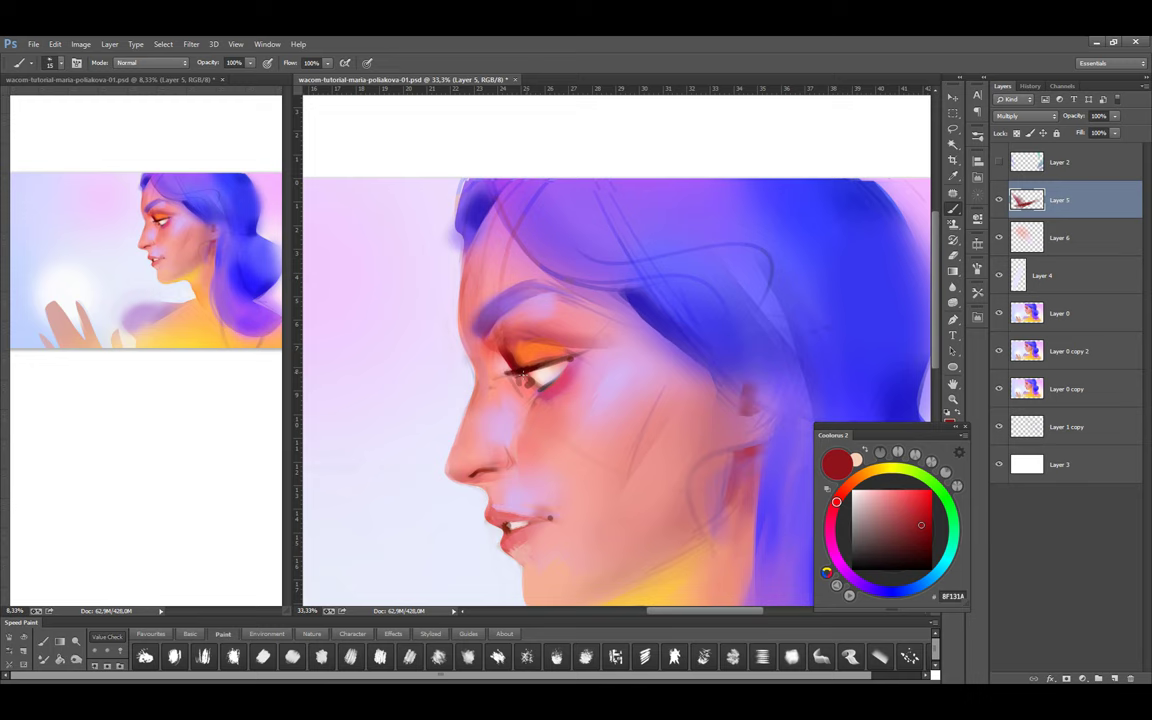
Move Layer 4 above Layer 5 and blend the upper eyelid on it with sampled orange (F97234) and dark red (850D17)
drag(1040, 275, 1040, 195)
alt+click(530, 337)
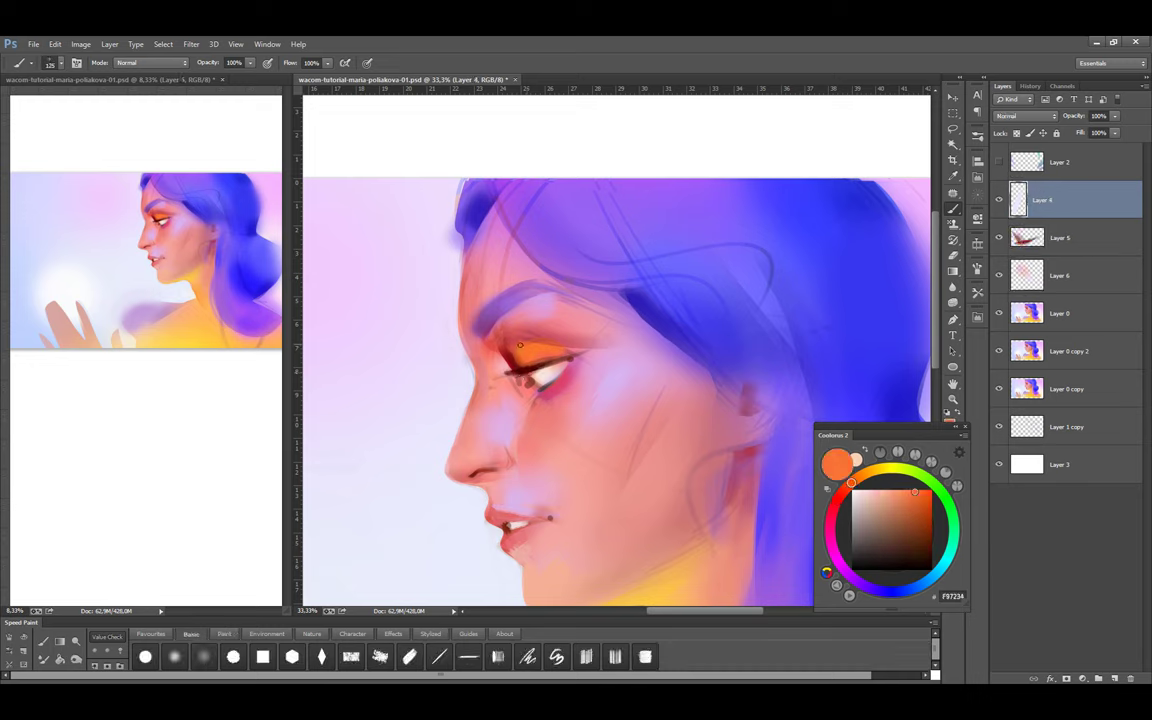
alt+click(512, 346)
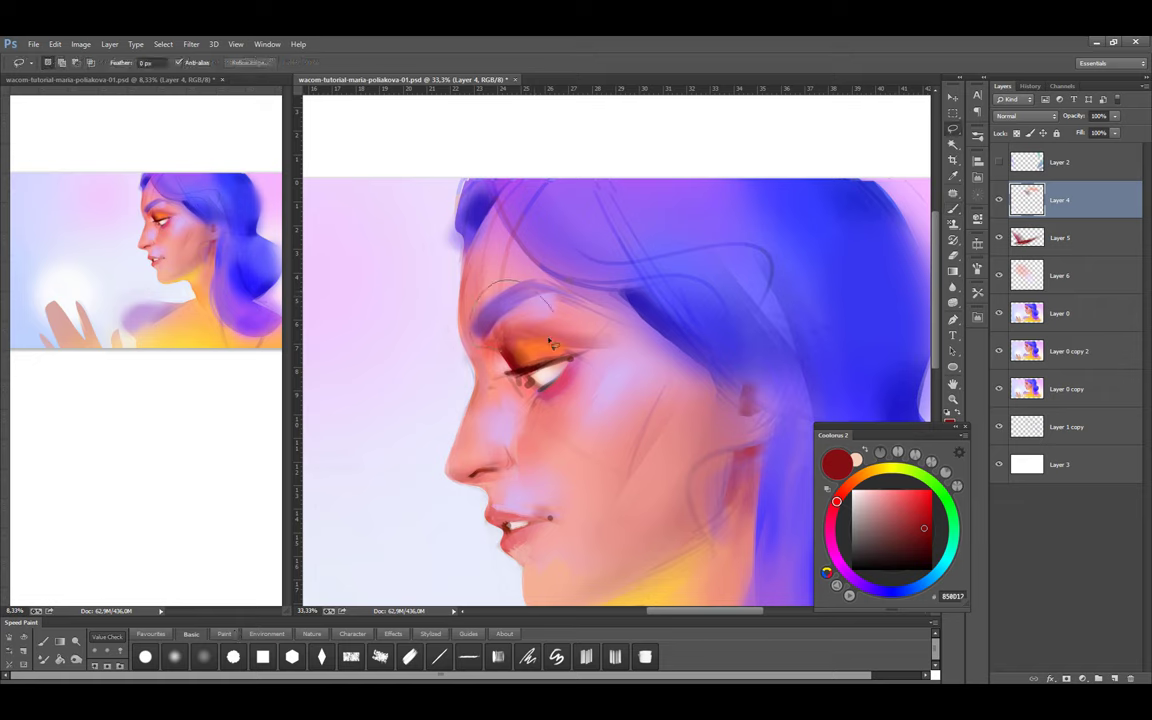
key(bracketright)
key(bracketright)
key(bracketright)
Shade the area around the eye on Layer 5 with a saturated dark red, reducing the soft brush size
key(alt+bracketleft)
alt+click(515, 368)
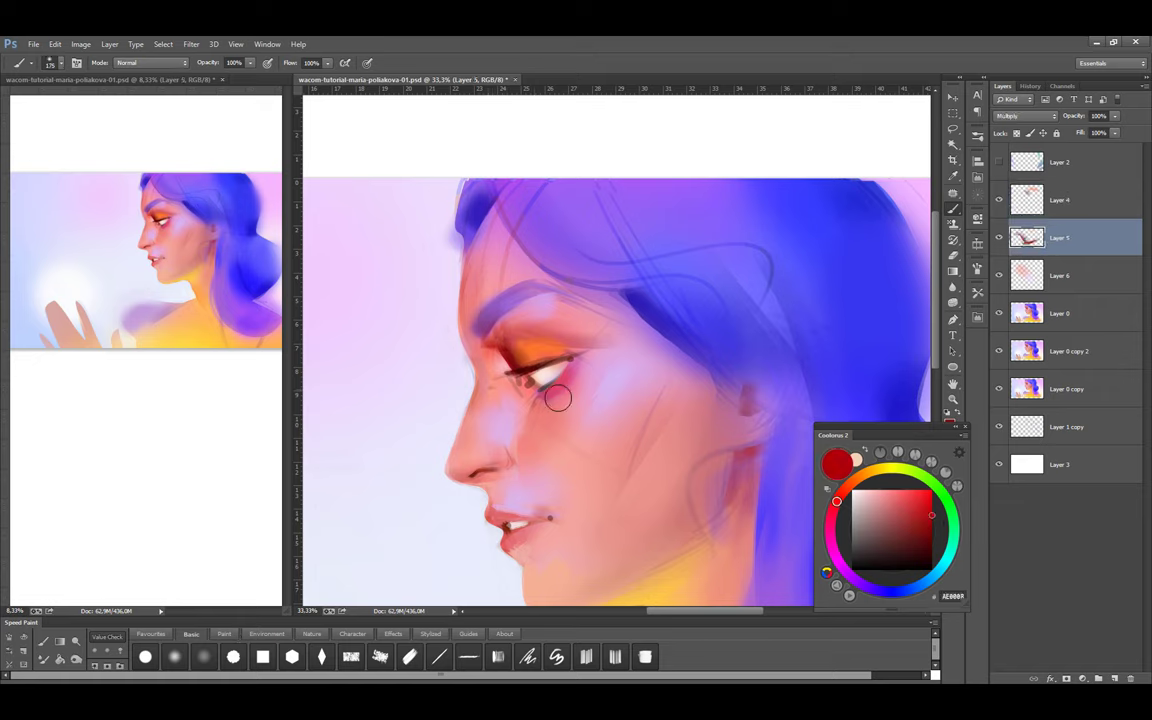
key(bracketleft)
key(bracketleft)
key(bracketleft)
key(bracketleft)
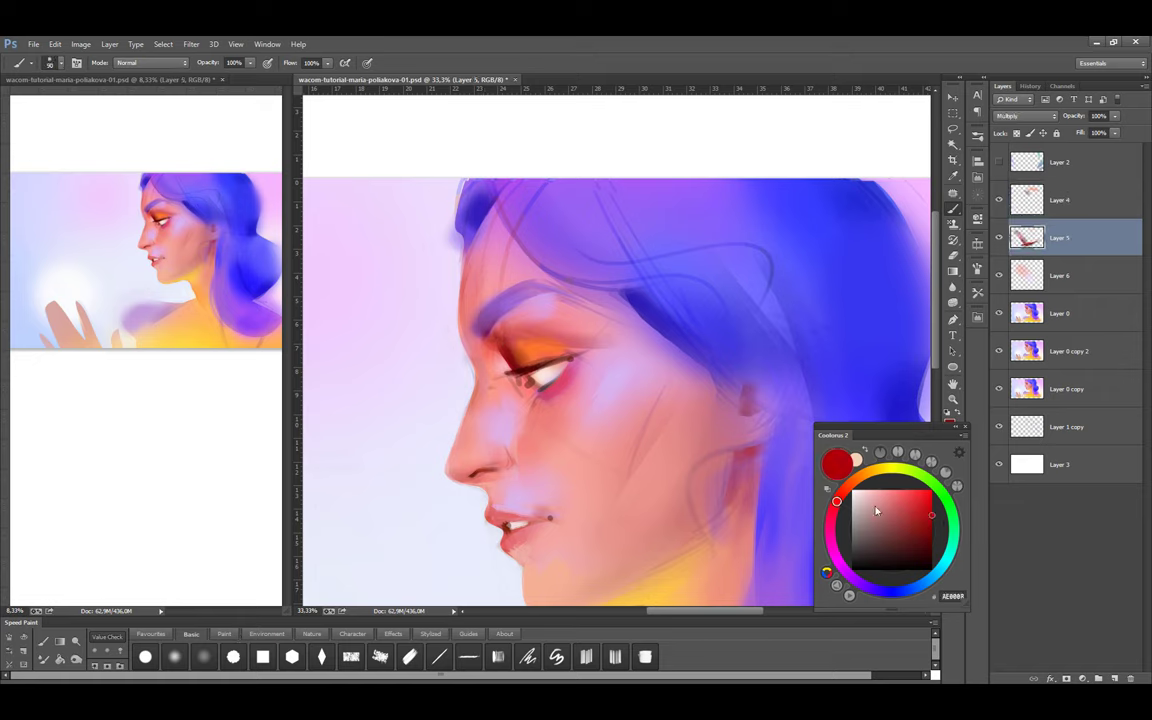
Darken and define the eyebrow on Layer 5 with a sampled color and a textured Paint brush
alt+click(755, 418)
click(224, 634)
mouse_move(522, 290)
mouse_down()
mouse_move(535, 257)
mouse_move(571, 298)
mouse_move(527, 339)
mouse_up()
key(F5)
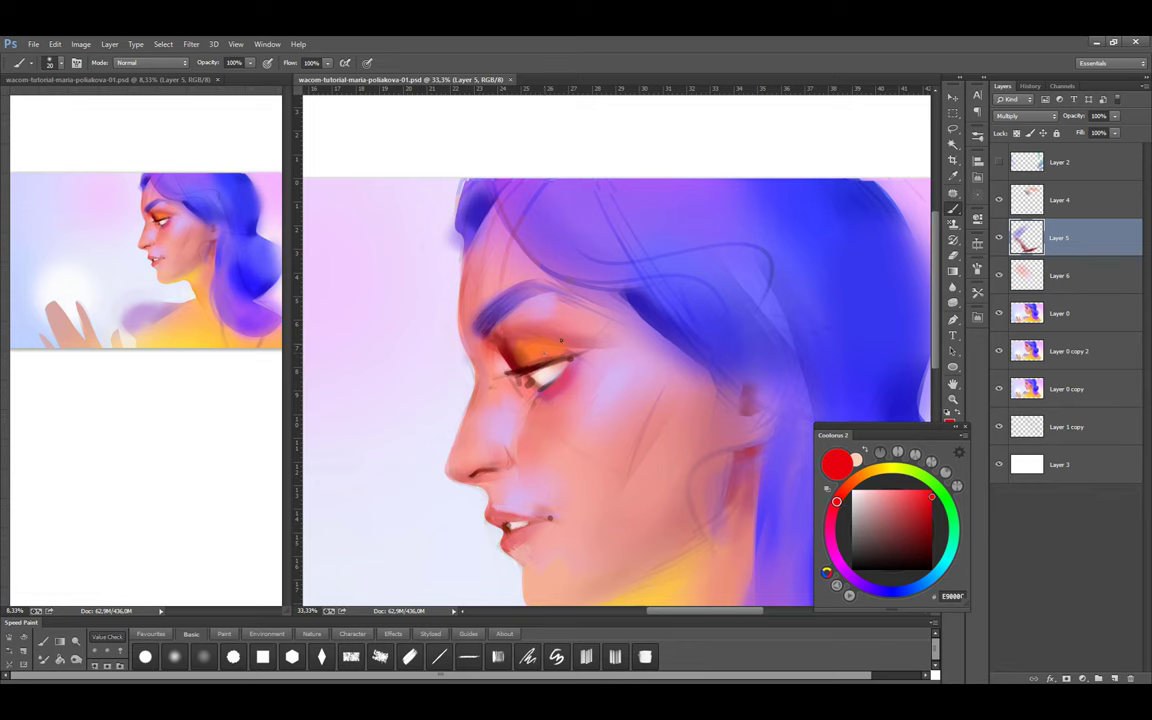
Clean up the outer end of the upper lash line on Layer 4 with sampled eye makeup tones and a textured brush
key(F6)
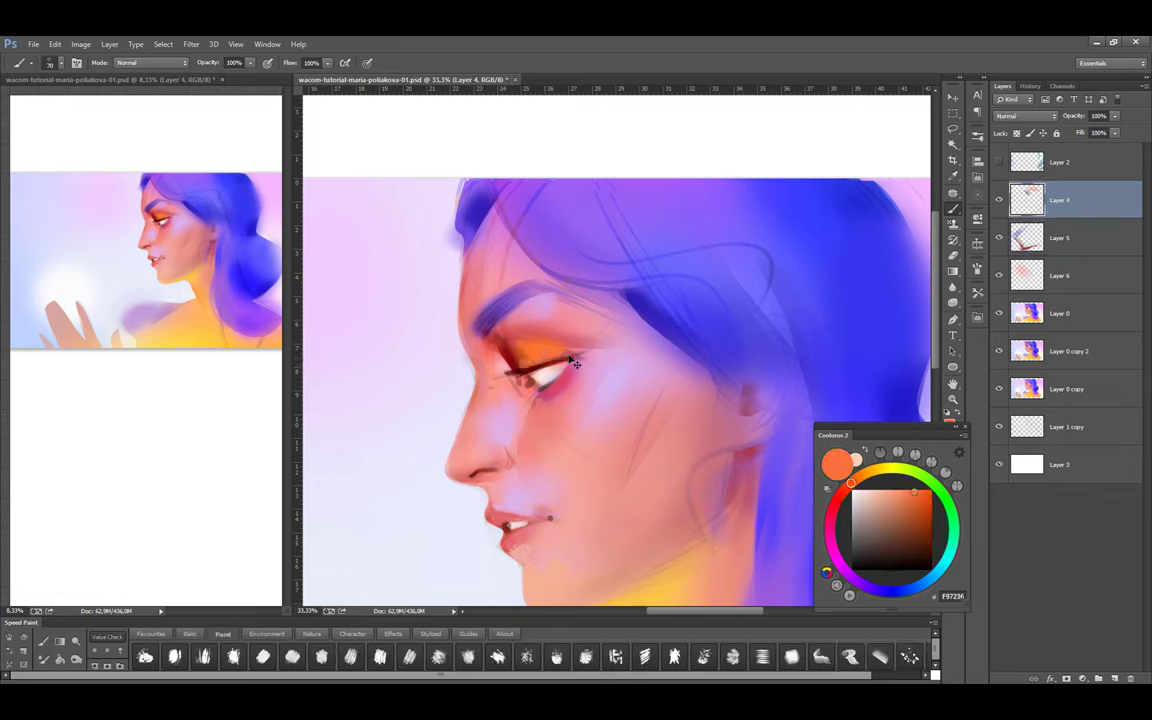
key(bracketleft)
key(bracketleft)
drag(576, 358, 500, 330)
alt+click(492, 326)
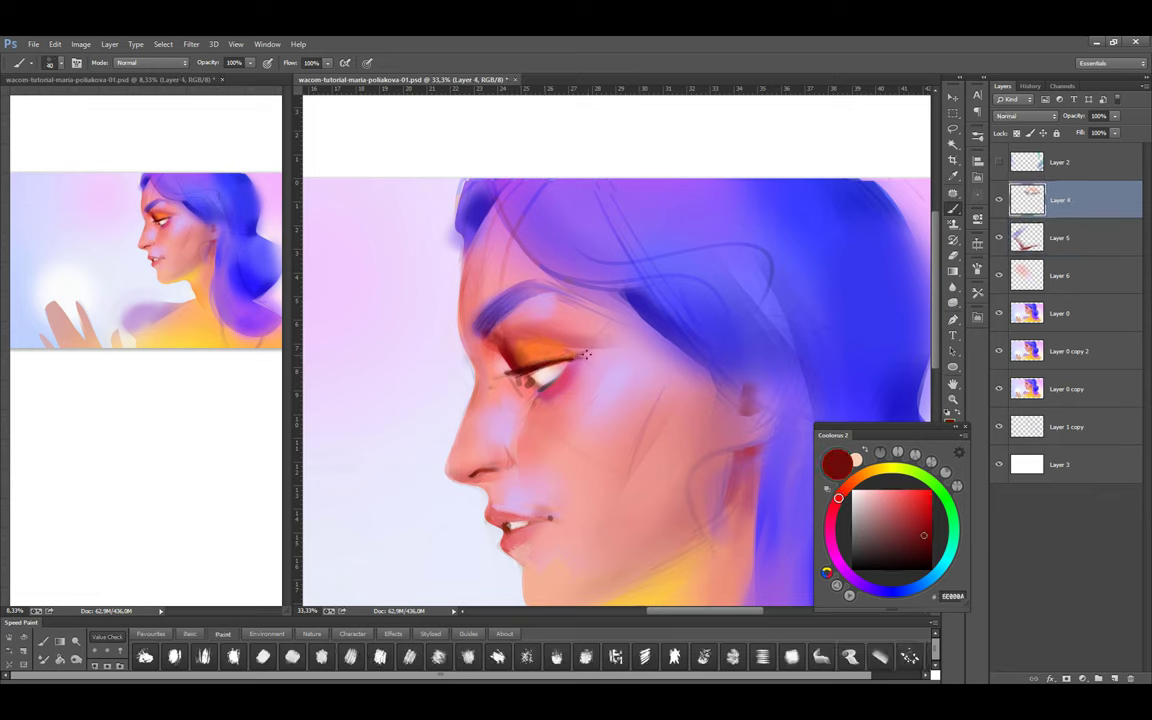
Blend the upper eyelid and its crease on Layer 4 with sampled orange and dark red tones and a soft brush
key(F5)
alt+click(509, 333)
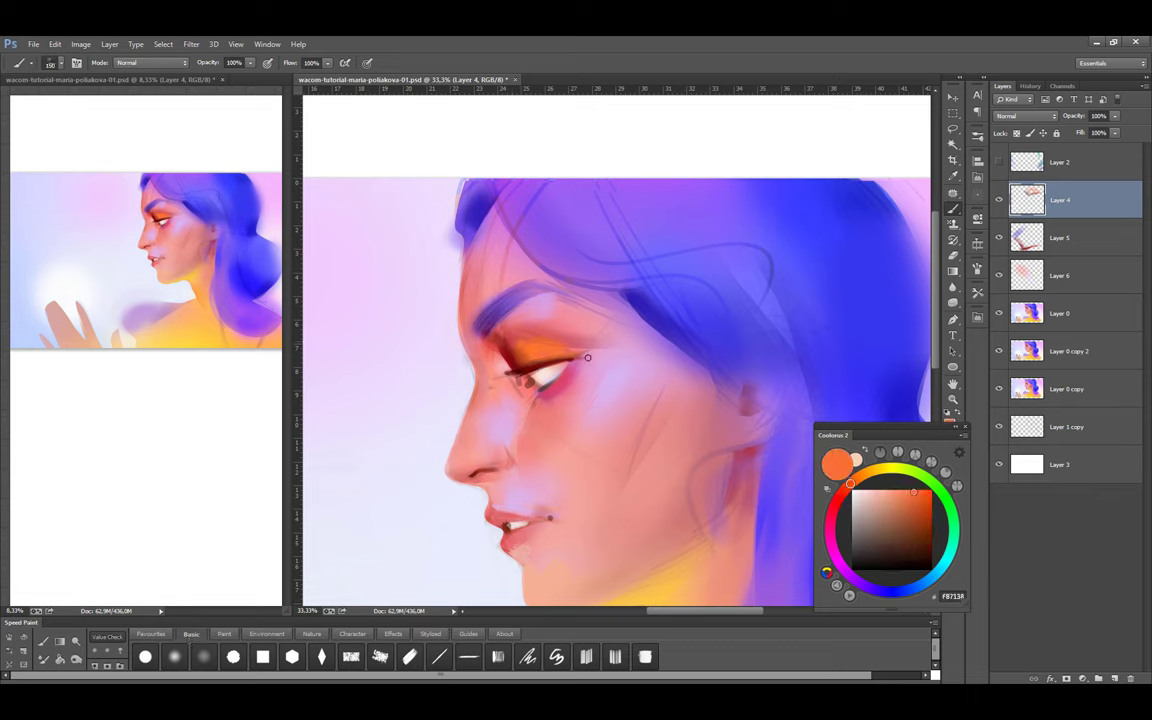
alt+click(547, 331)
key(bracketleft)
key(bracketleft)
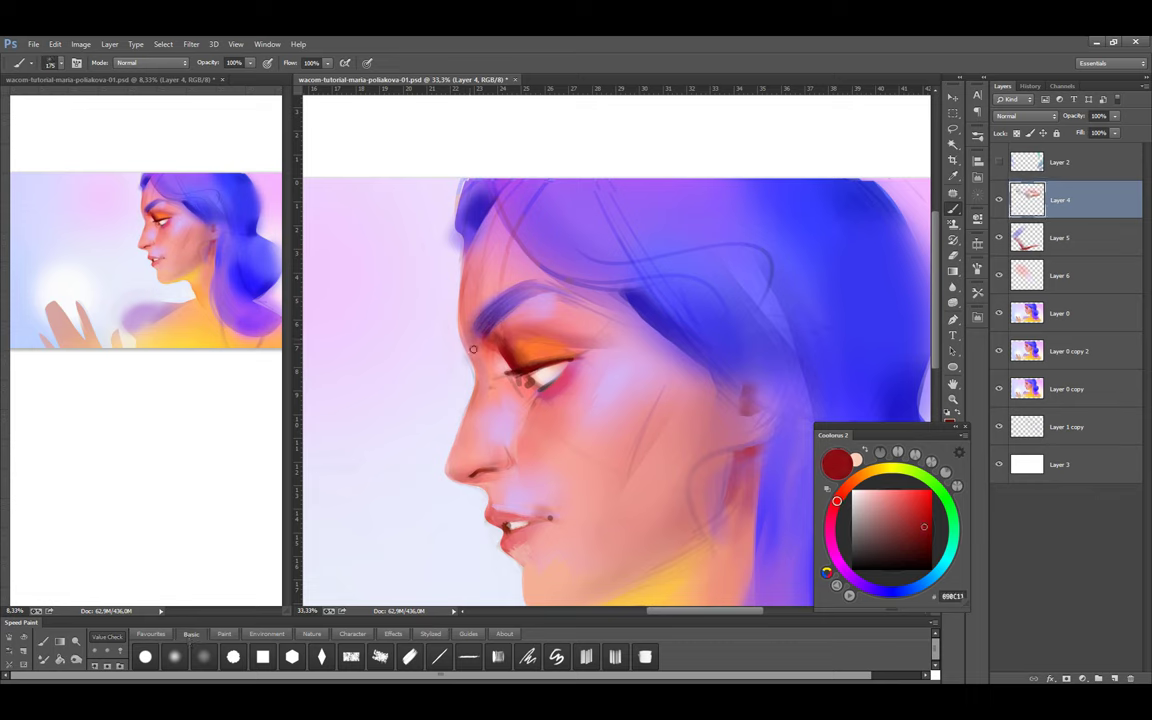
alt+click(571, 329)
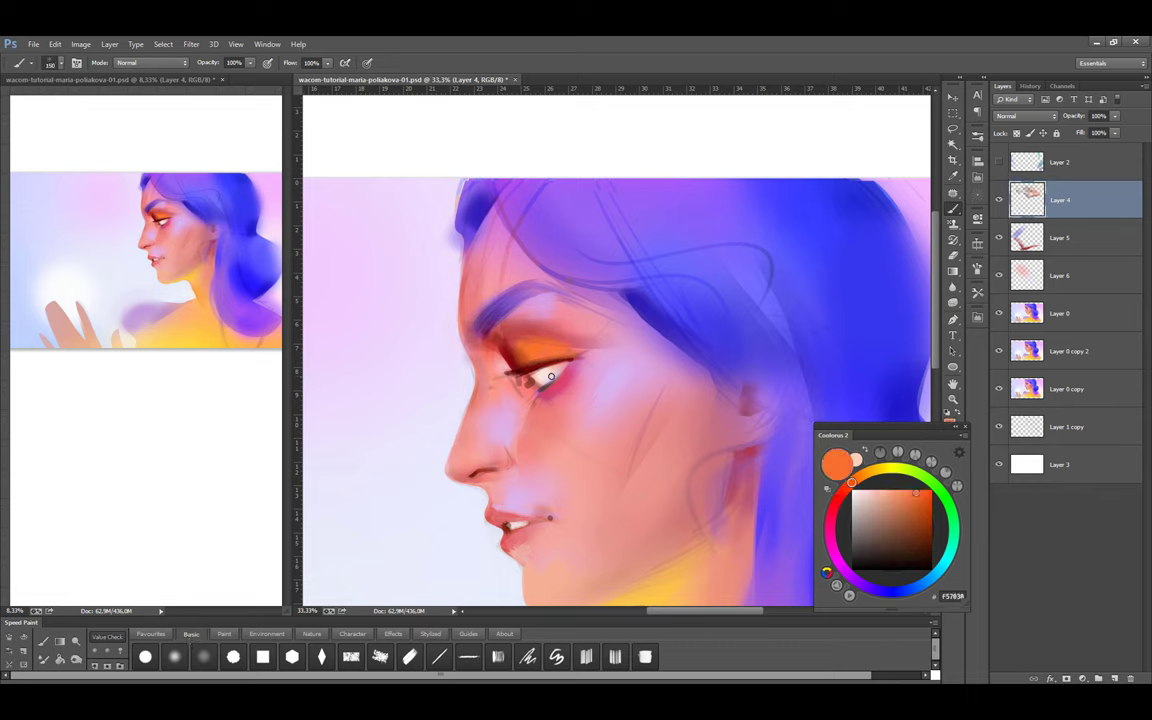
Add bright pink (FF49BF) and light violet (C394FF) accents to the upper eyelid on Layer 4
drag(843, 500, 830, 539)
key(bracketleft)
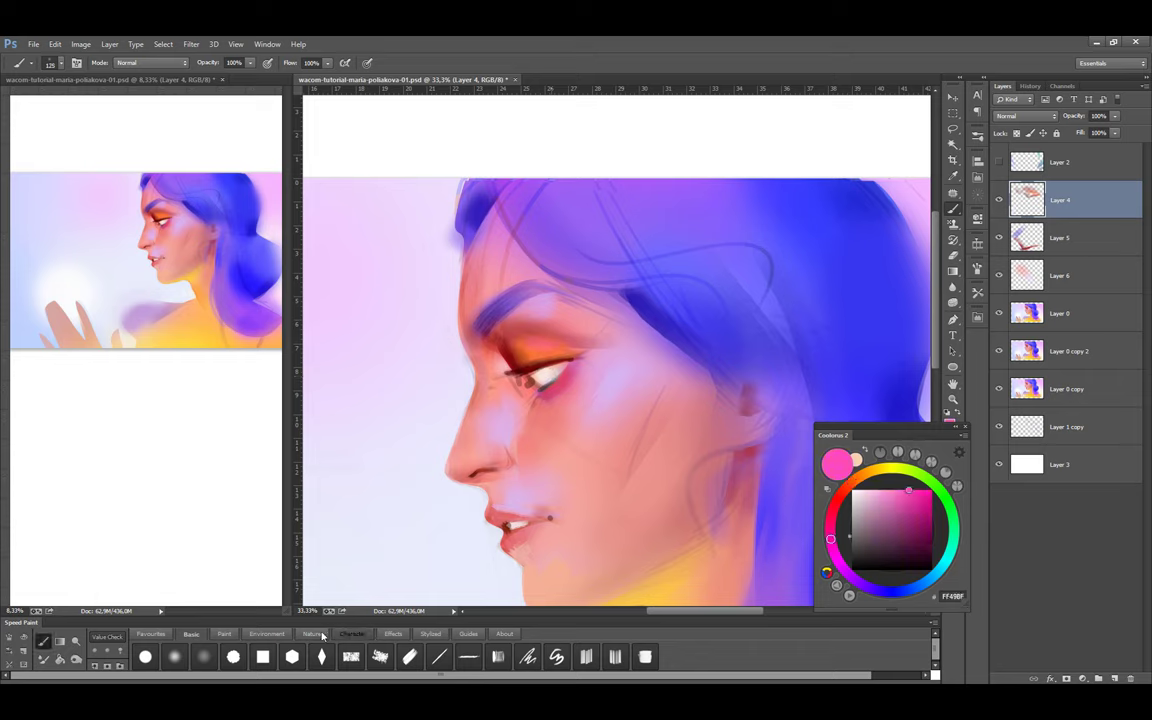
click(224, 634)
click(864, 585)
key(bracketright)
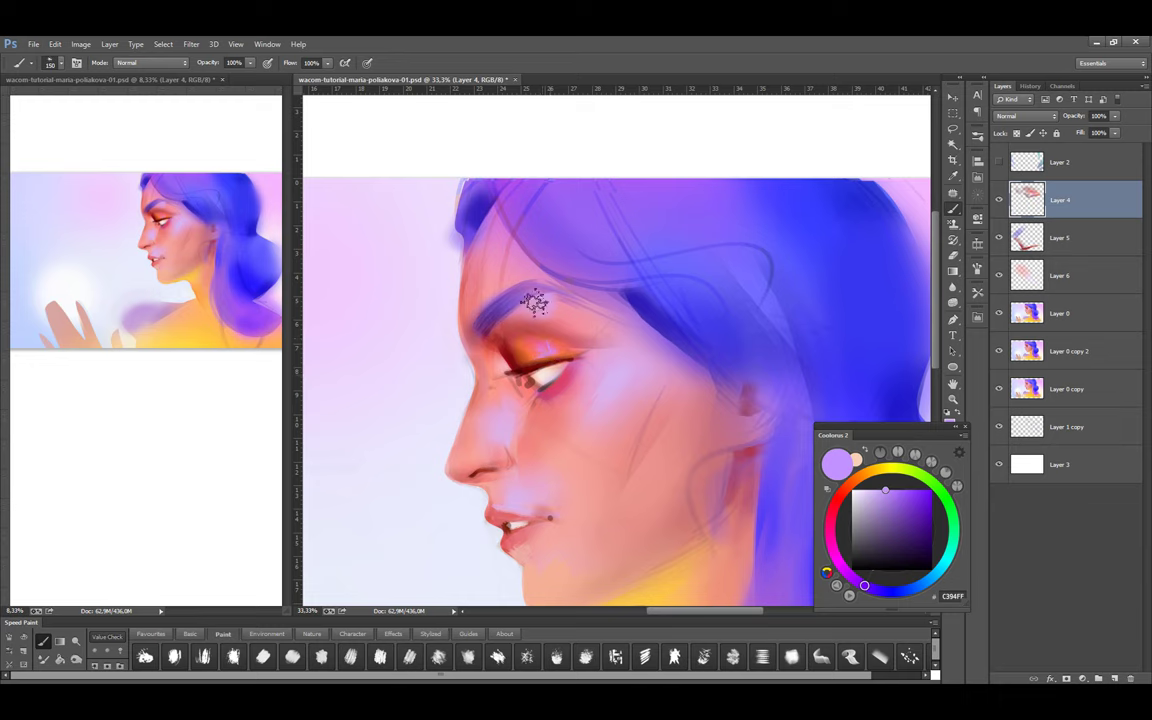
Save the document and group Layer 4, Layer 5 and Layer 6
key(ctrl+s)
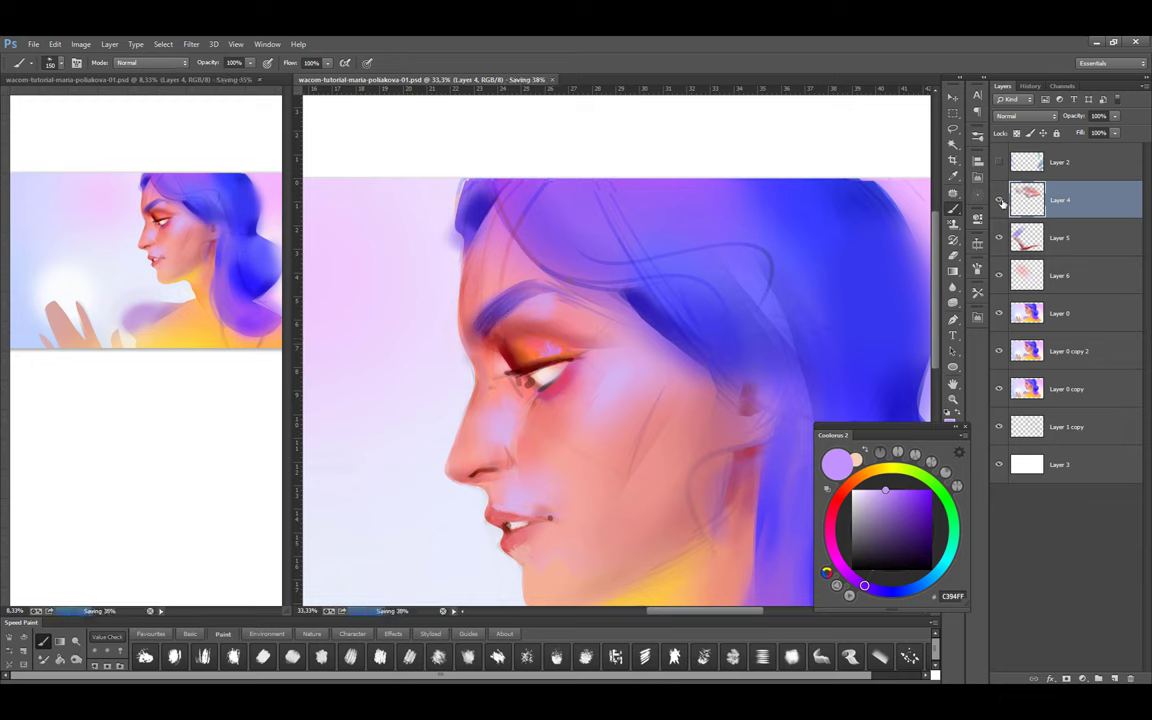
shift+click(1030, 275)
key(ctrl+g)
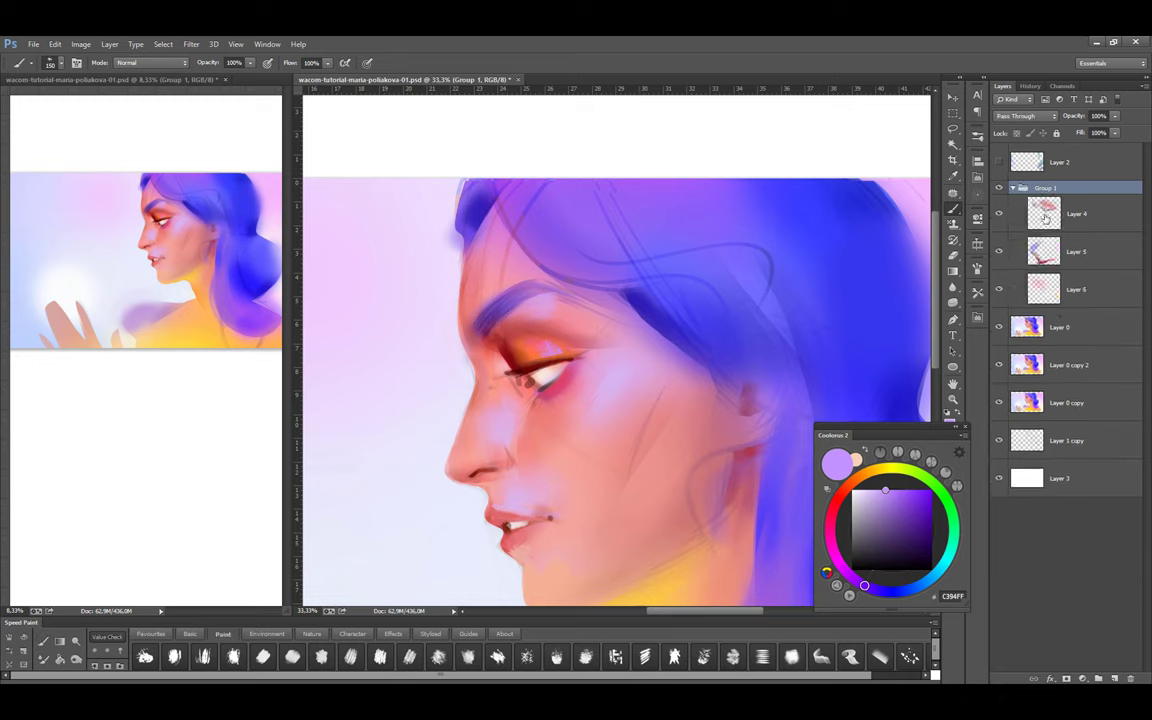
Blend the skin between the eyebrow and eyelid on Layer 4 with sampled pink and orange tones and a textured Paint brush
click(1046, 215)
alt+click(519, 318)
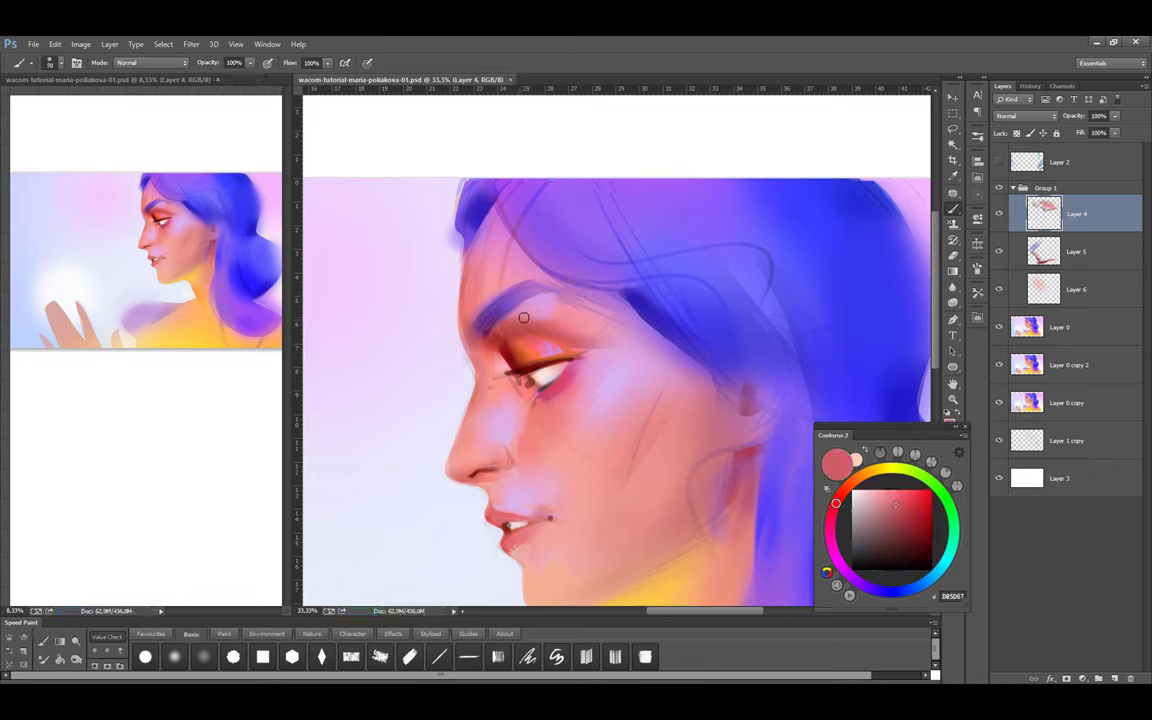
click(224, 633)
click(145, 656)
alt+click(561, 316)
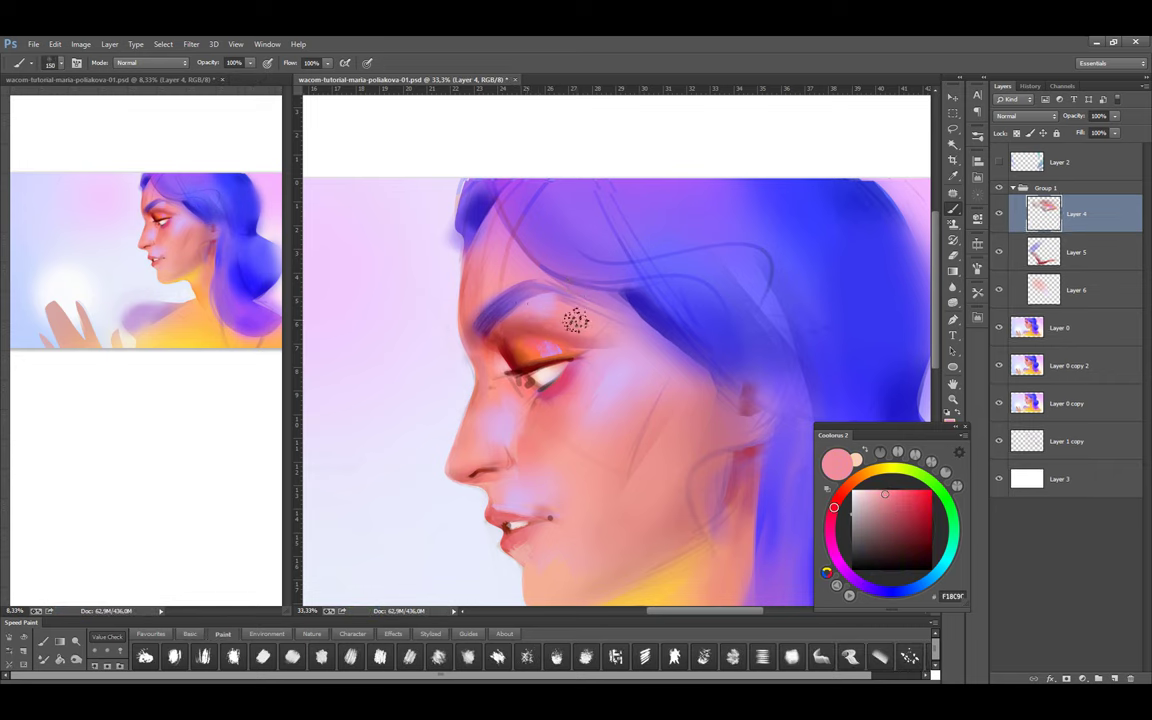
alt+click(527, 296)
alt+click(533, 308)
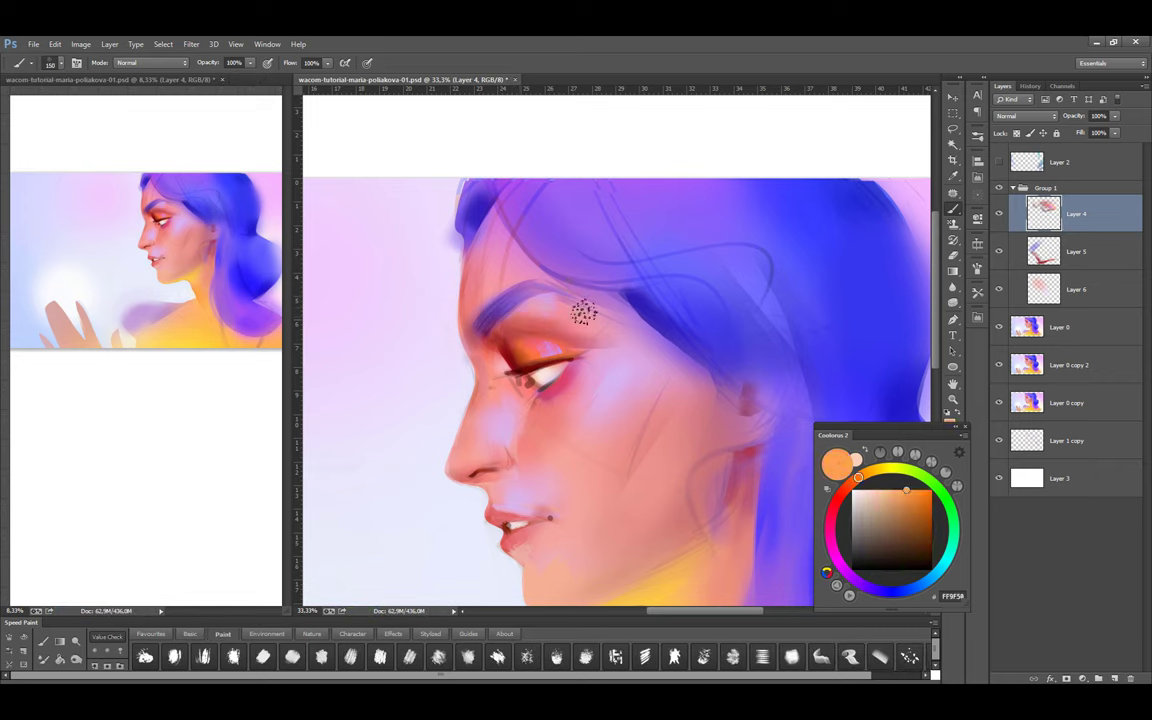
key(bracketleft)
Refine the eyebrow's shape and edges on Layer 4 with sampled plum, dark blue (160874) and surrounding skin tones
alt+click(497, 325)
alt+click(469, 342)
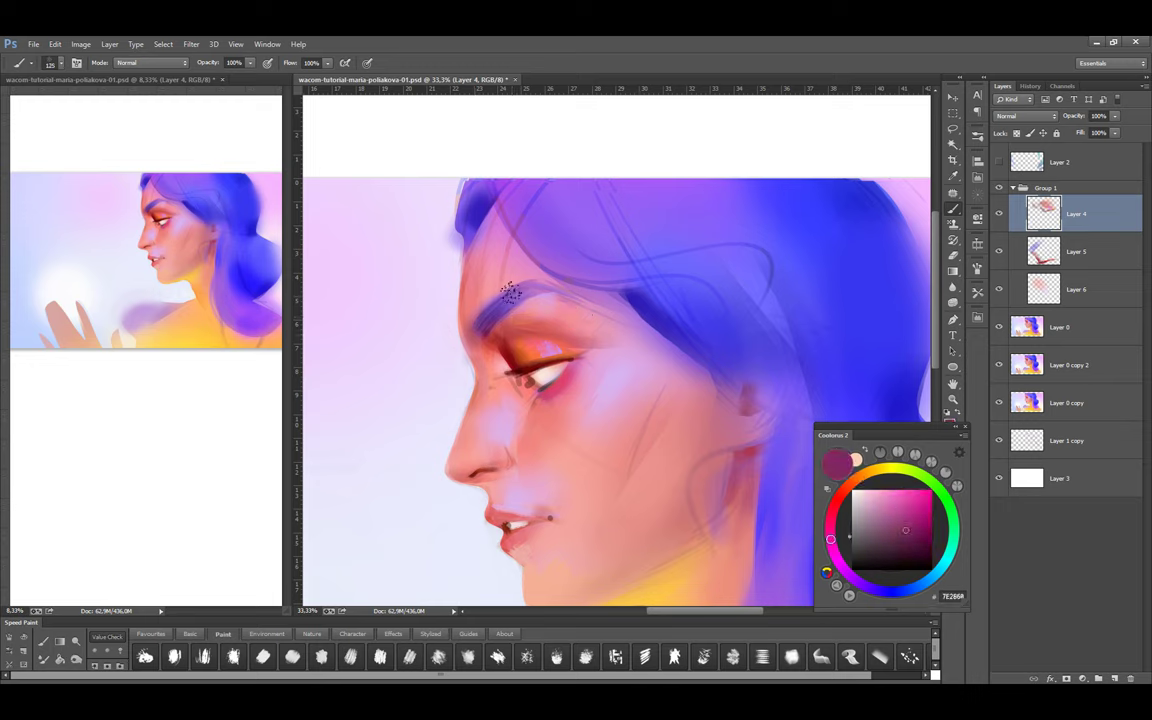
alt+click(497, 305)
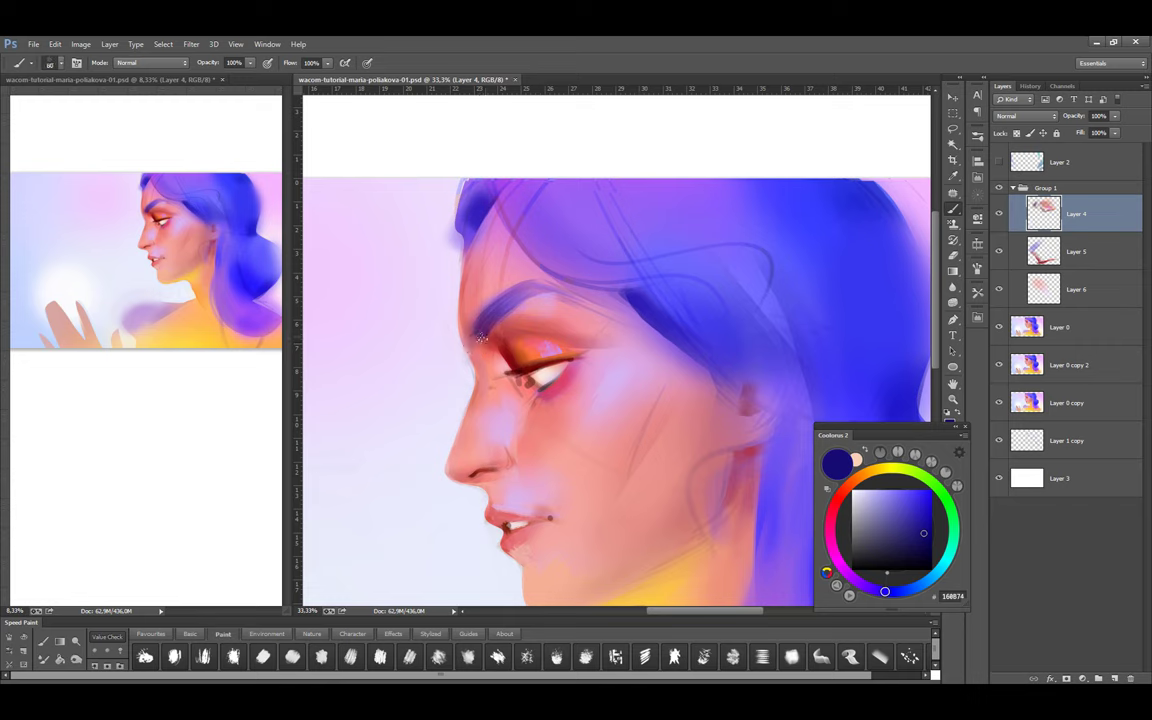
alt+click(506, 322)
alt+click(539, 291)
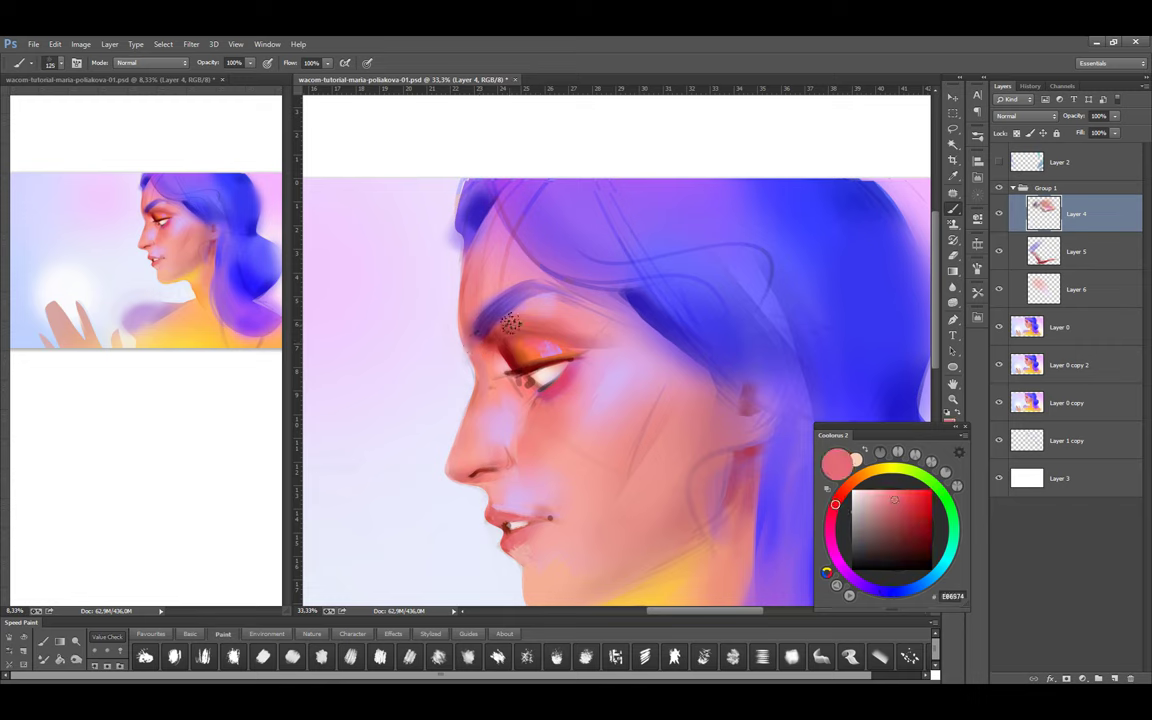
Lighten the temple beside the eye on Layer 4 with sampled pale lavender and a Character texture brush
alt+click(656, 380)
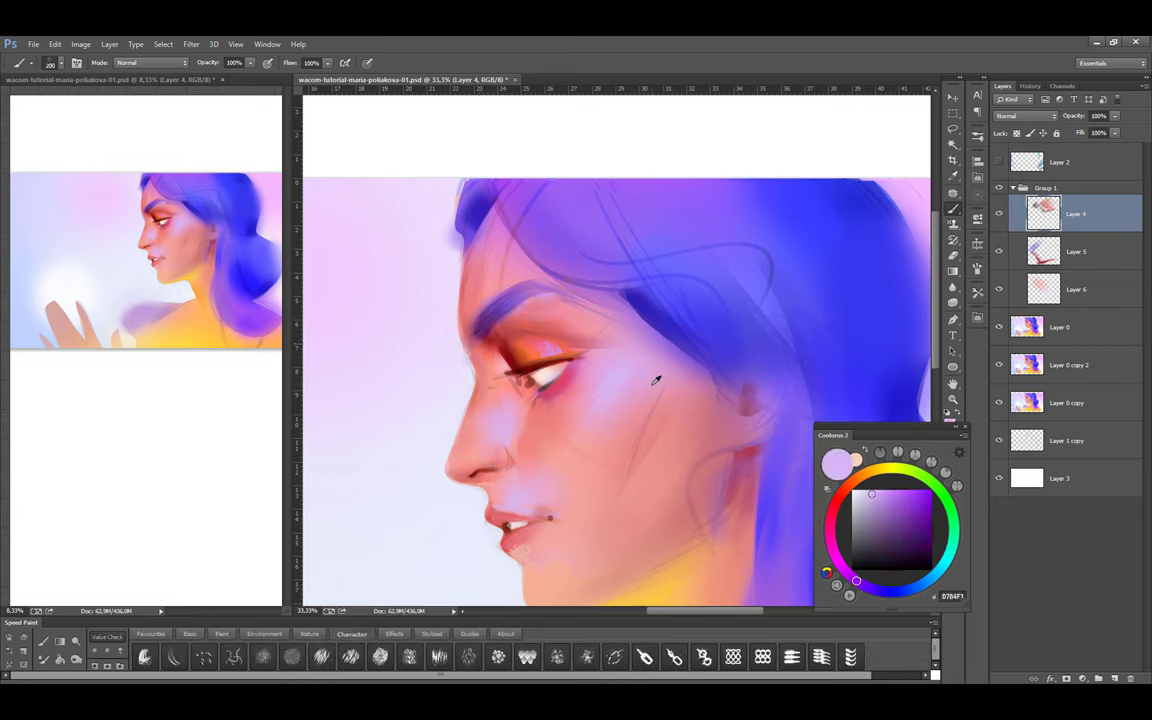
alt+click(590, 342)
key(bracketleft)
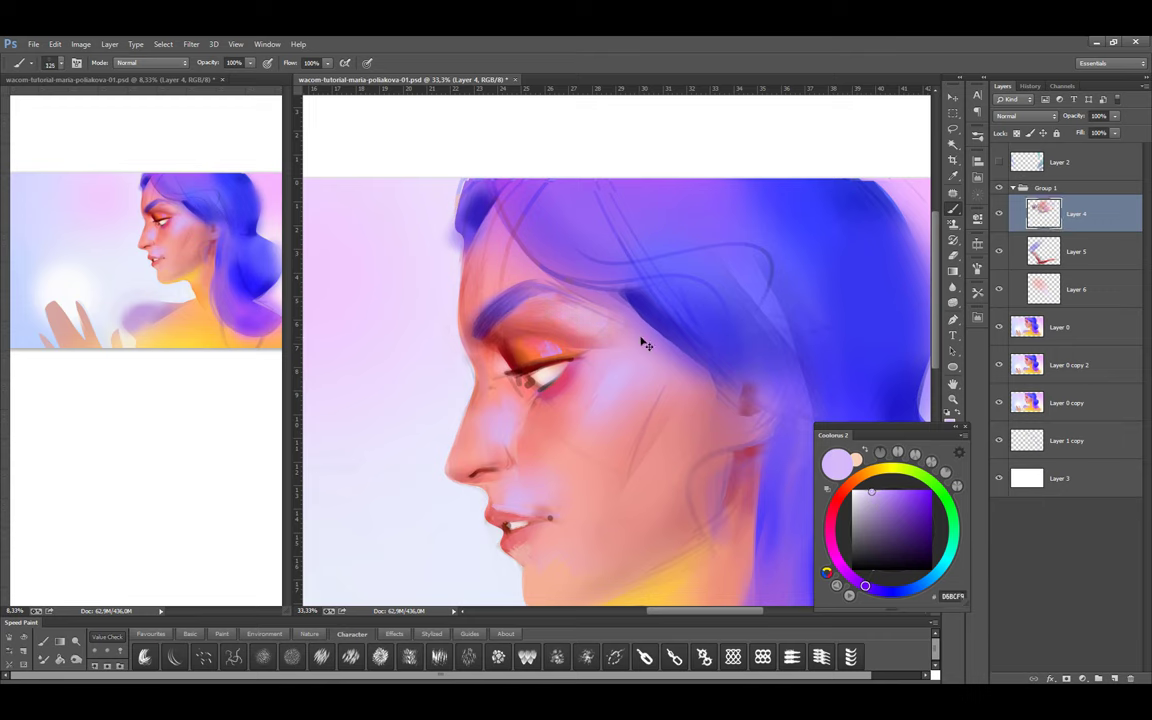
Select the brow and temple area along the hairline with the Lasso and paint sampled tones inside it to sharpen the hair edge
key(l)
key(b)
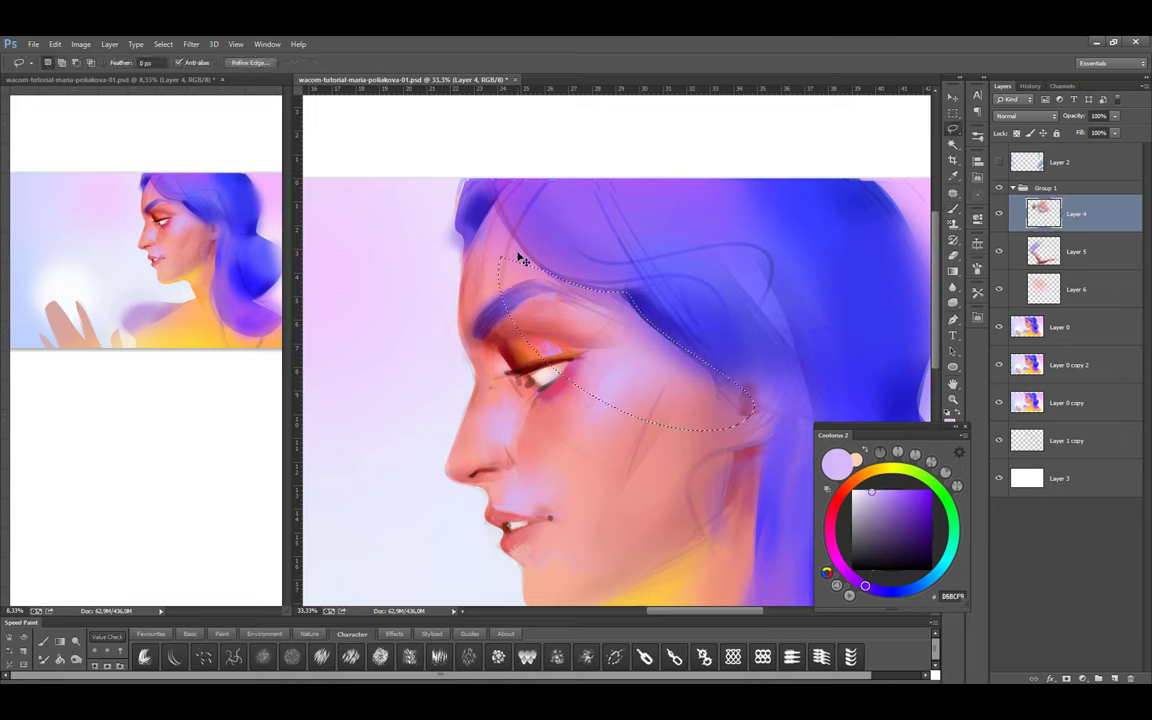
alt+click(753, 418)
alt+click(607, 316)
mouse_move(520, 265)
mouse_down()
mouse_move(571, 293)
mouse_move(620, 300)
mouse_up()
Soften the hair above the hairline on Layer 4 with sampled violet (9B61DF) and a soft brush, and save the document
alt+click(609, 265)
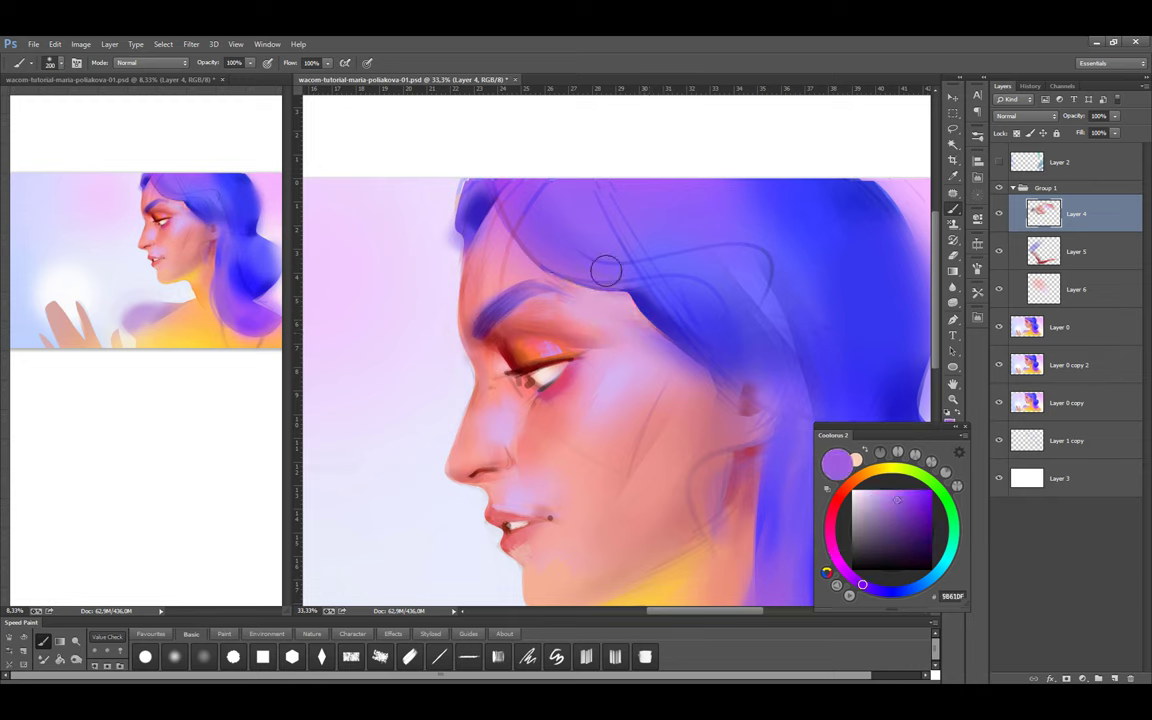
key(ctrl+s)
key(l)
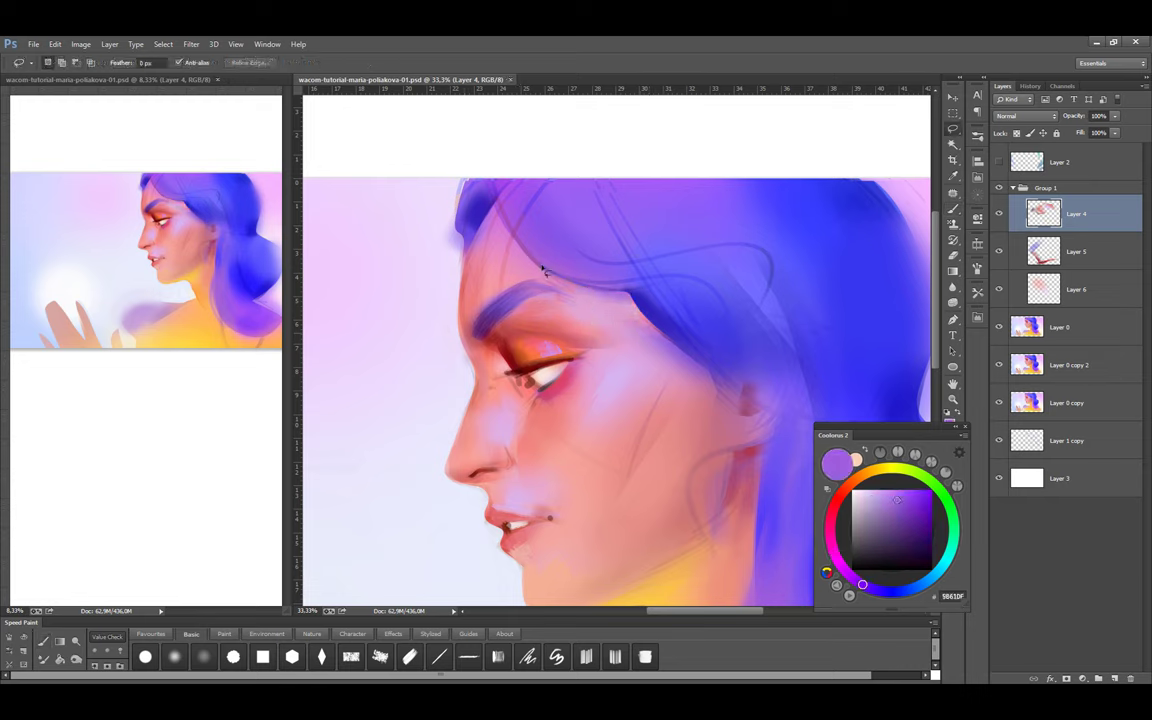
key(b)
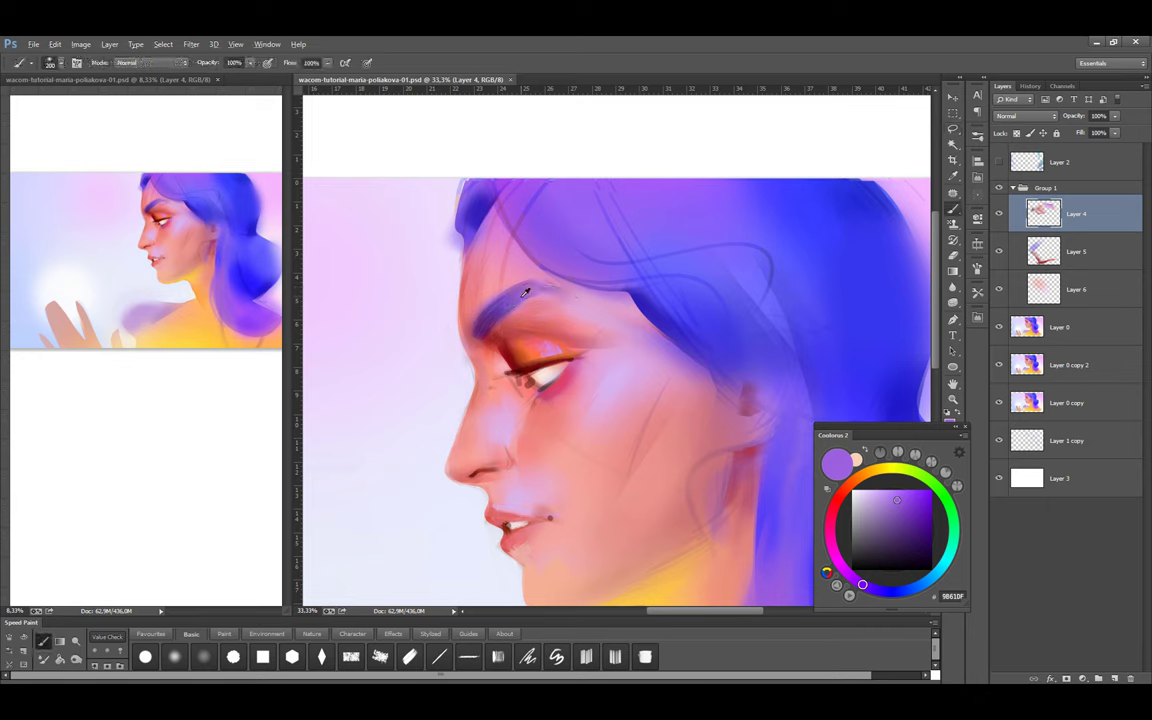
Select the eyebrow with the Lasso, copy it to a new layer and warp its outer end into a better arch
alt+click(755, 418)
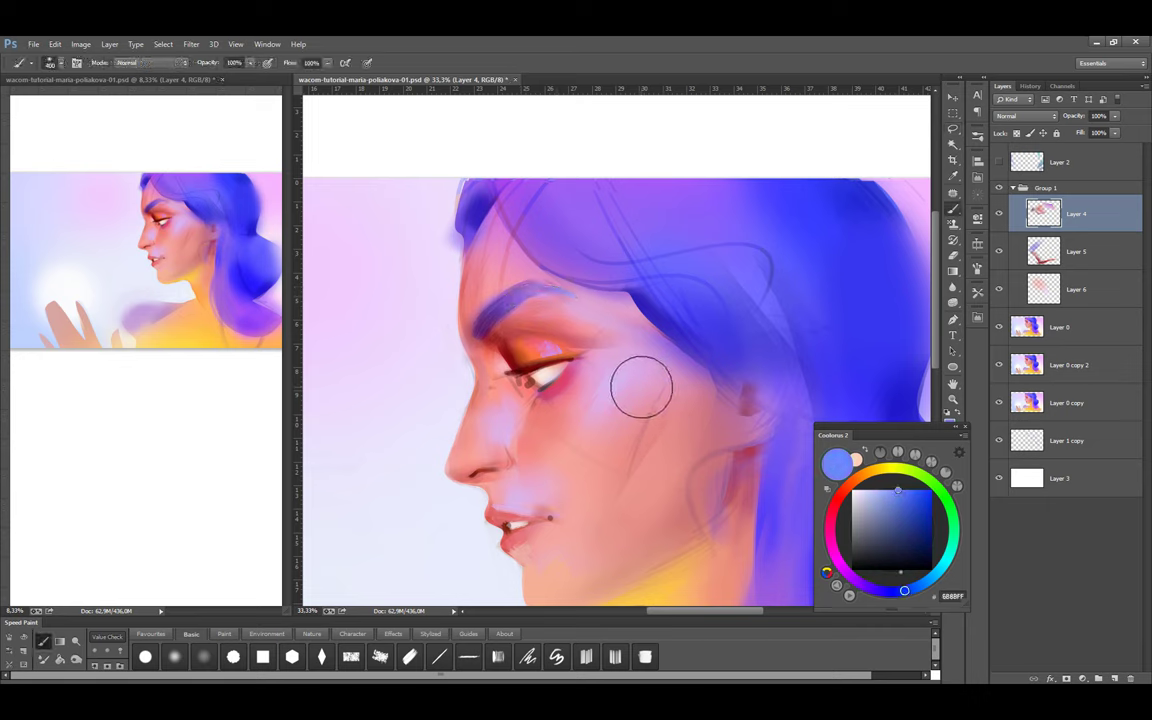
key(l)
drag(468, 305, 505, 307)
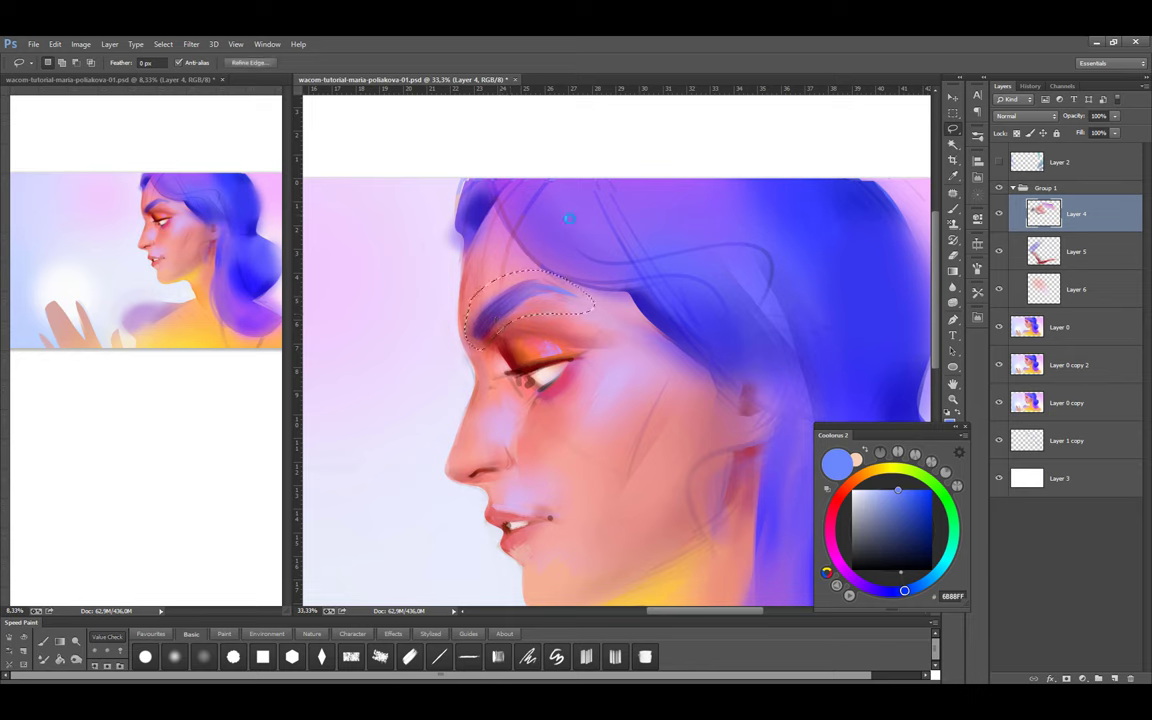
key(ctrl+j)
key(ctrl+t)
click(567, 62)
drag(556, 278, 569, 290)
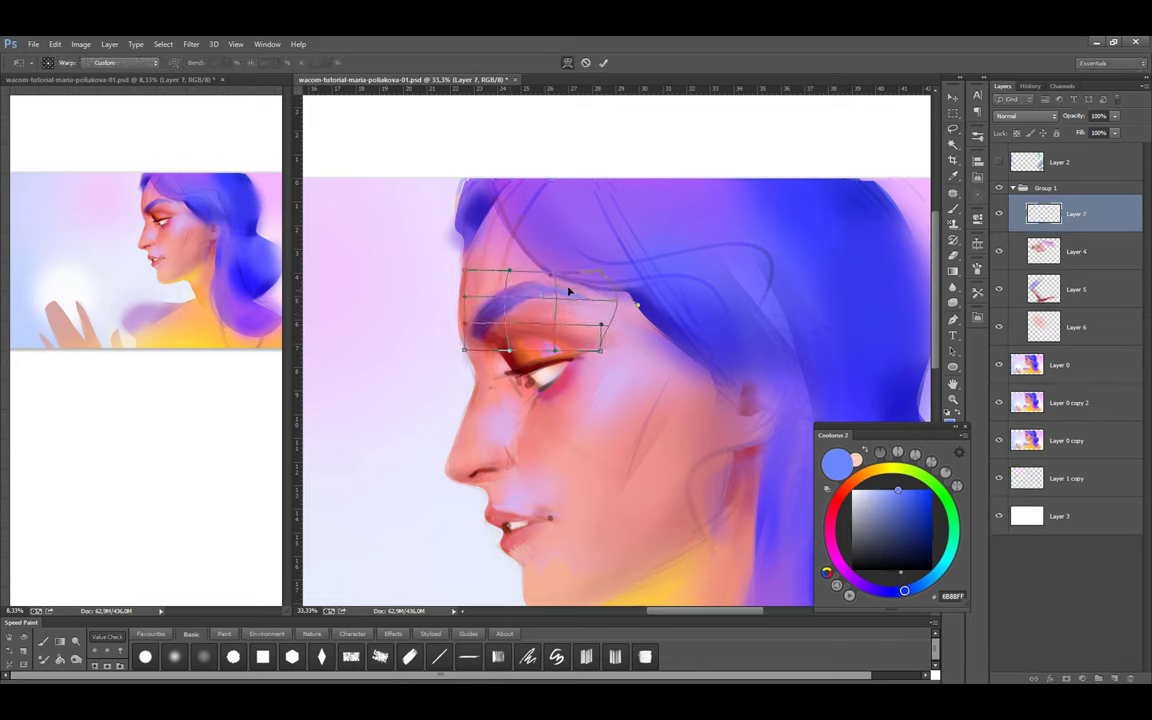
click(603, 62)
Compare the reshaped eyebrow on Layer 7 in a mirrored view and warp it once more
key(h)
click(999, 214)
click(999, 214)
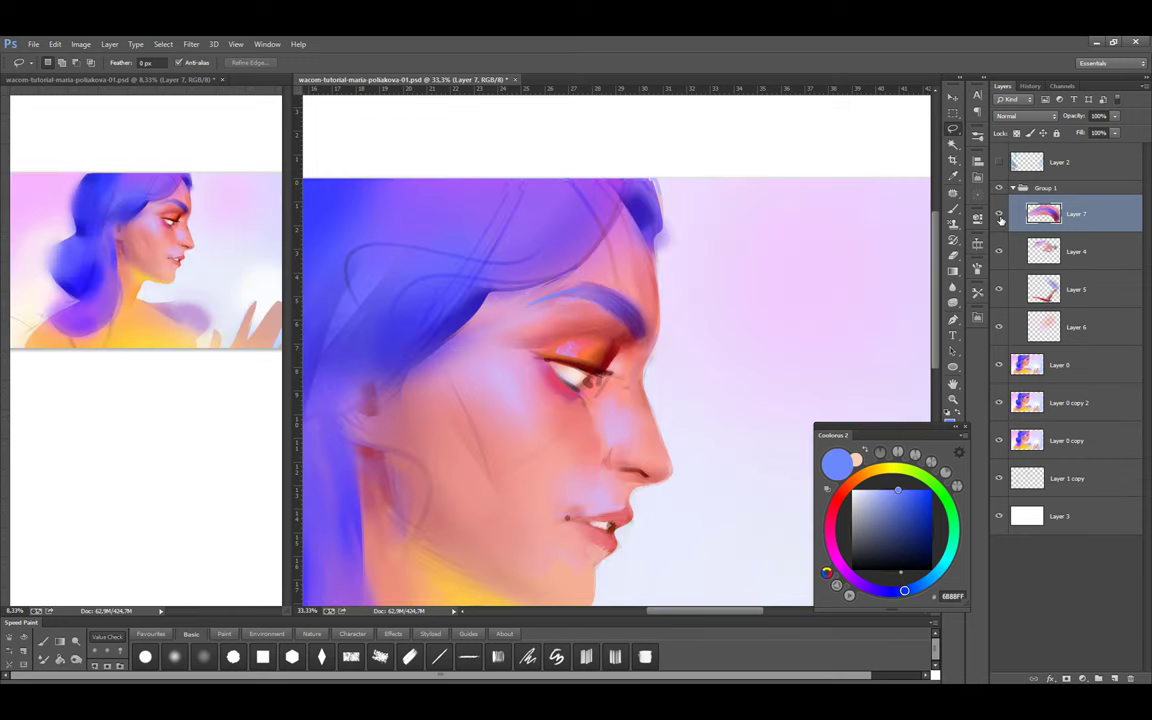
key(ctrl+t)
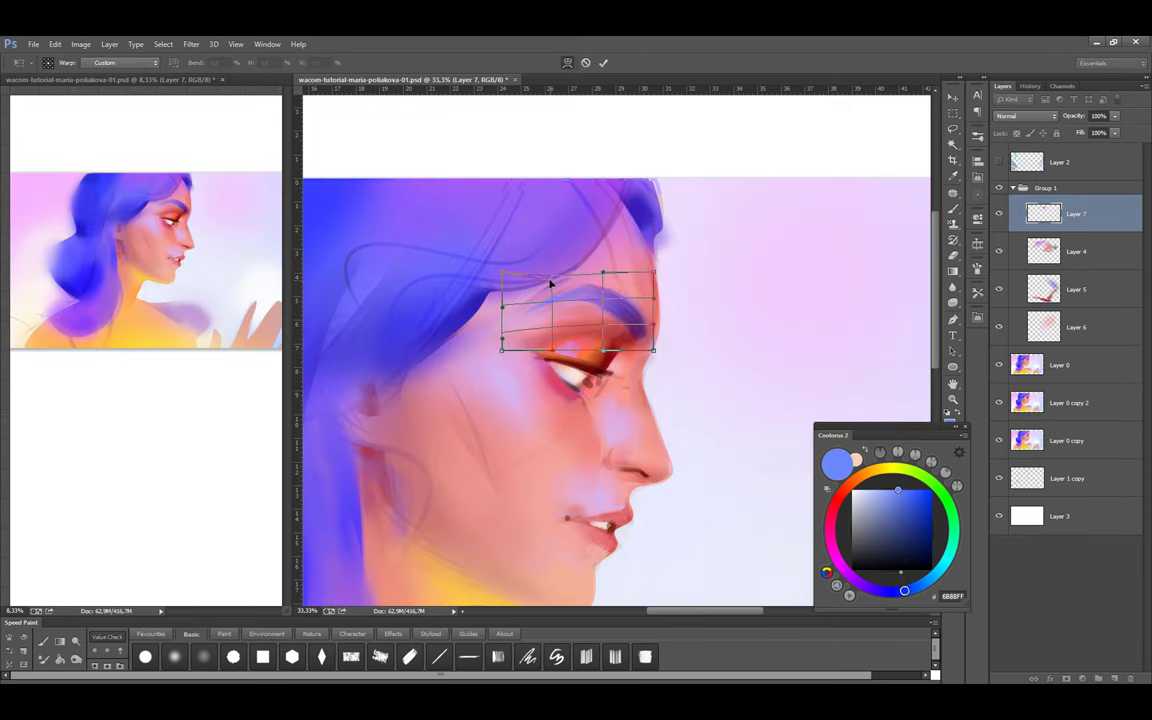
click(603, 62)
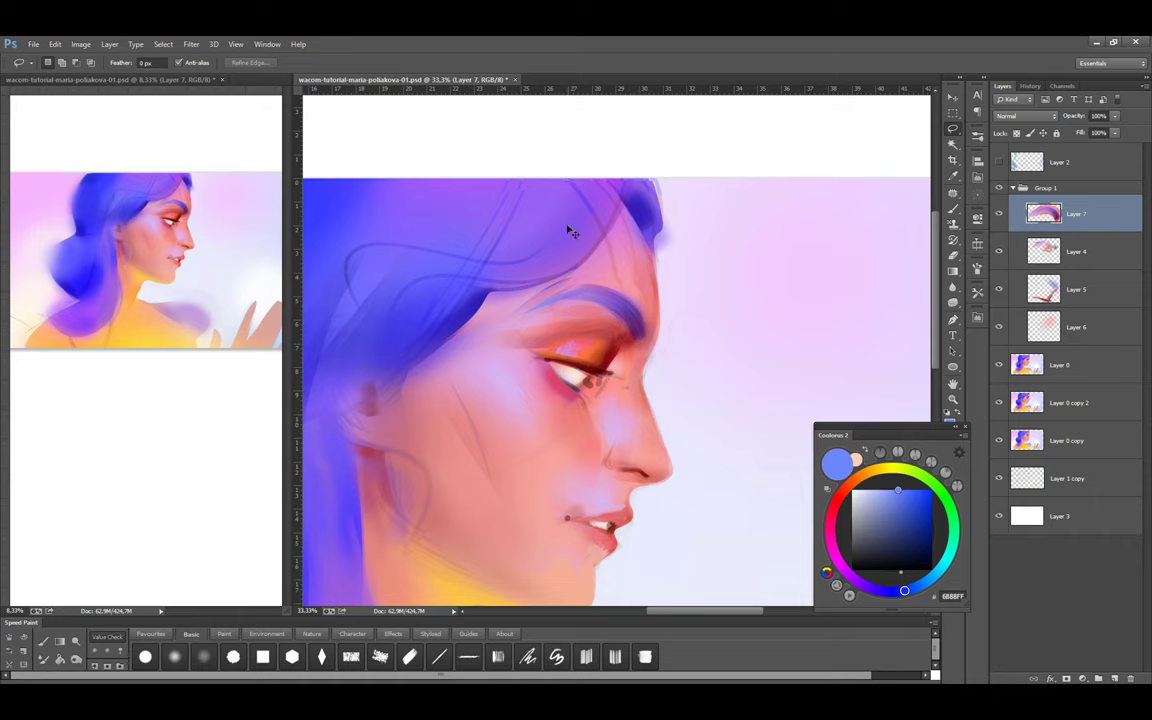
key(e)
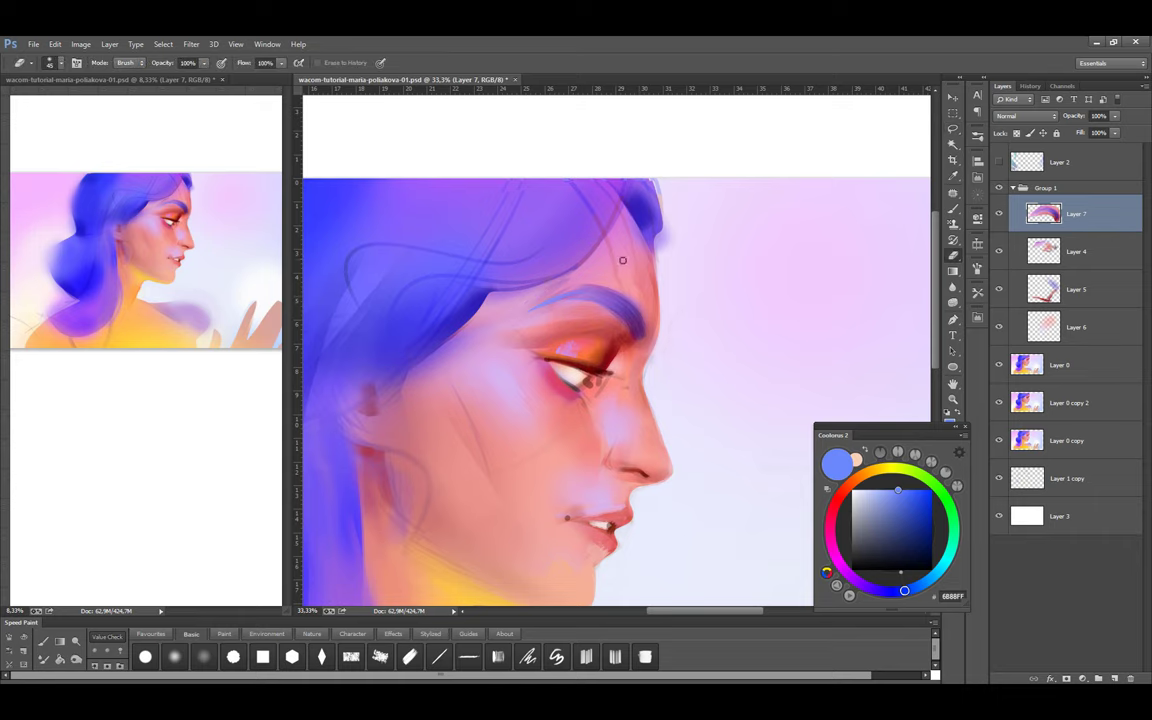
key(b)
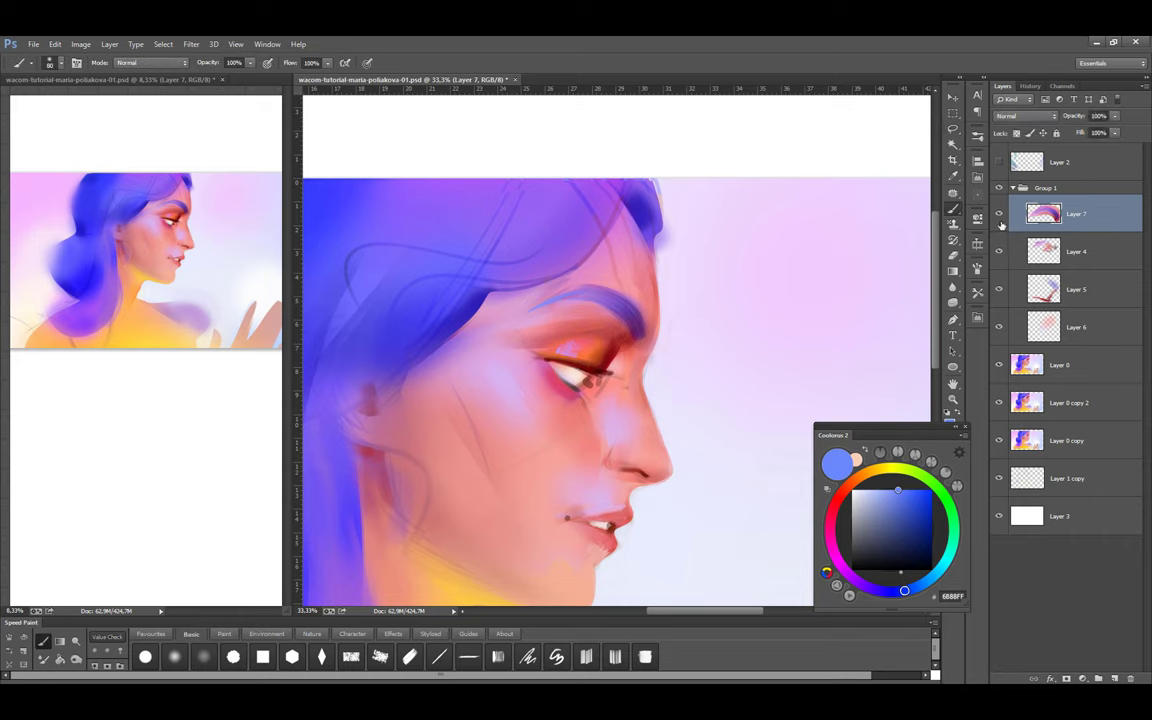
key(h)
Merge Layer 4, Layer 5, Layer 6 and Layer 0 into a single layer
click(1040, 255)
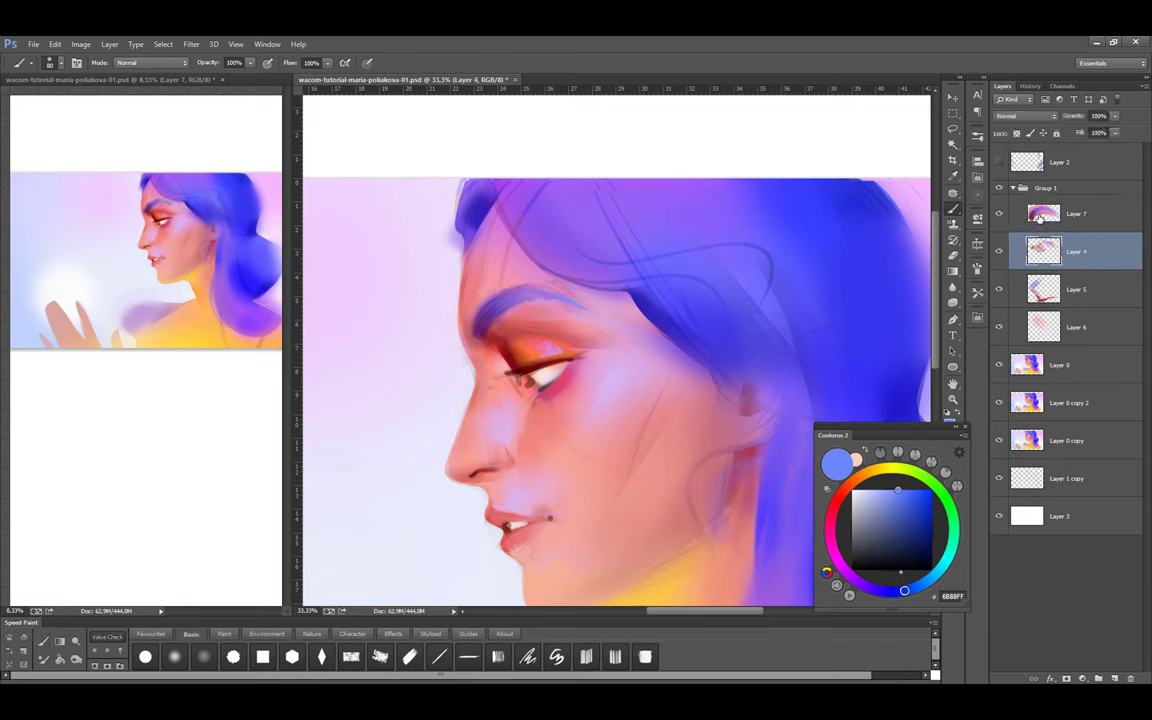
shift+click(1045, 365)
key(ctrl+e)
Add an empty layer above Layer 7 and save the document
click(1041, 216)
key(ctrl+shift+alt+n)
key(ctrl+s)
Paint the upper eyelid and eye socket on Layer 8 with a Paint texture brush in sampled coral (E57575) and dark maroon
click(223, 634)
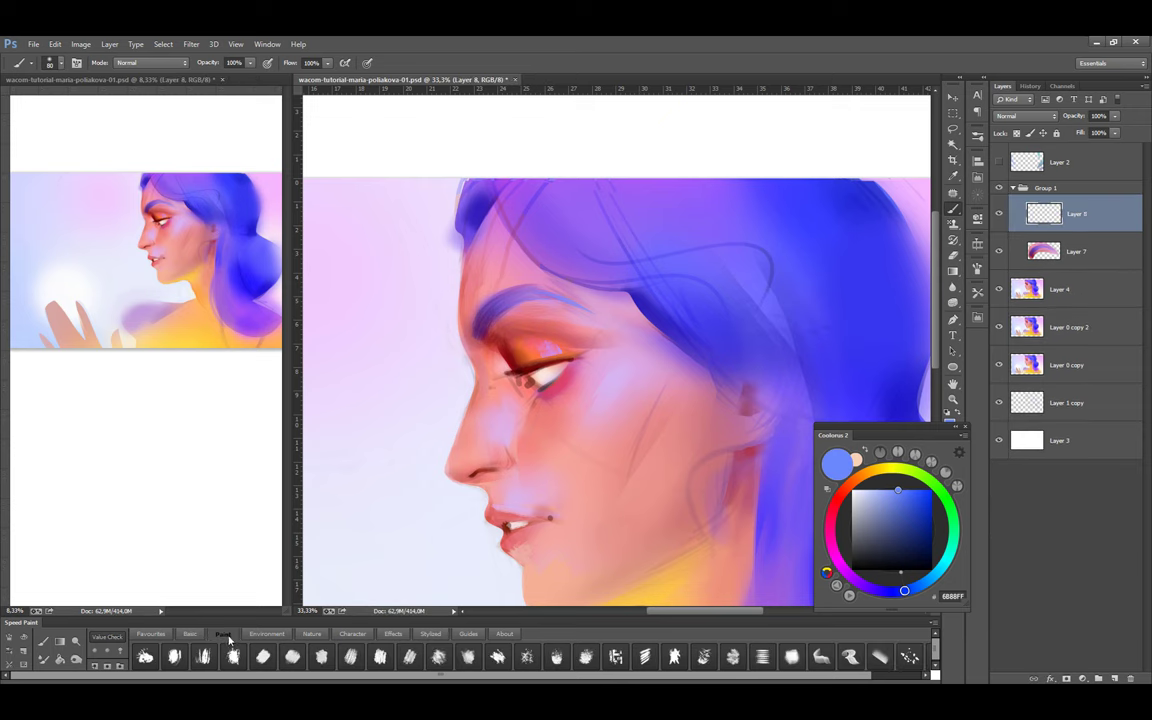
scroll(560, 334, up, 1)
alt+click(534, 316)
mouse_move(534, 316)
mouse_down()
mouse_move(548, 311)
mouse_move(540, 380)
mouse_up()
alt+click(553, 355)
alt+click(580, 355)
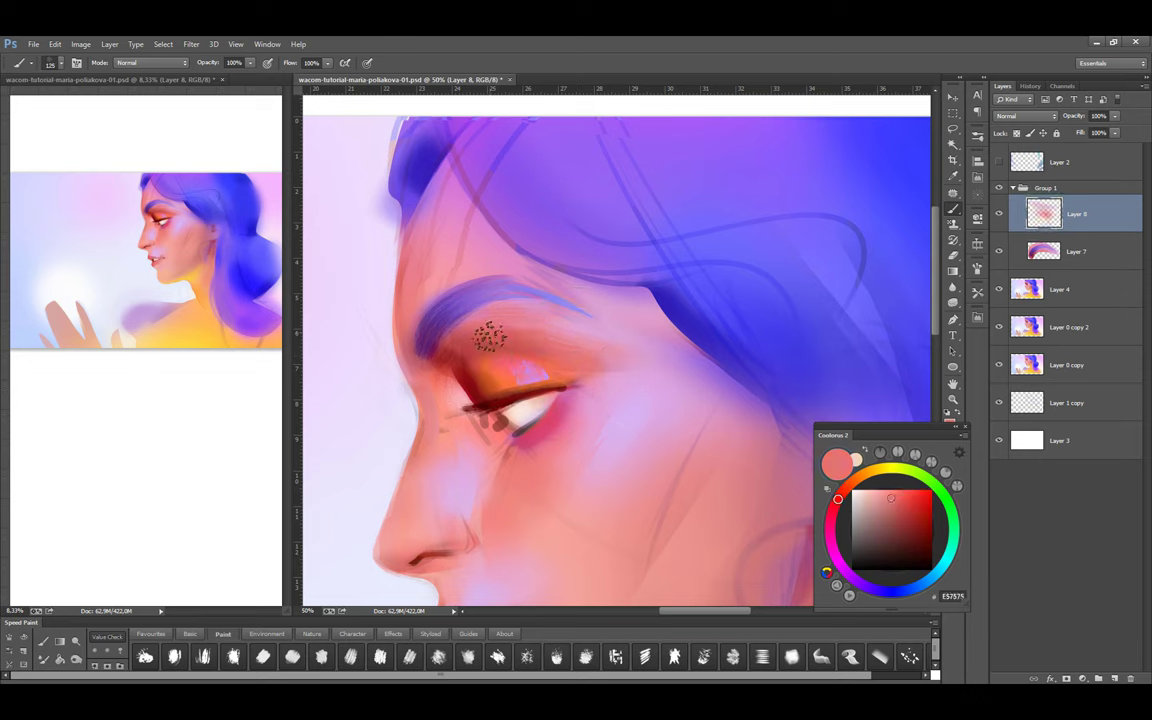
alt+click(496, 390)
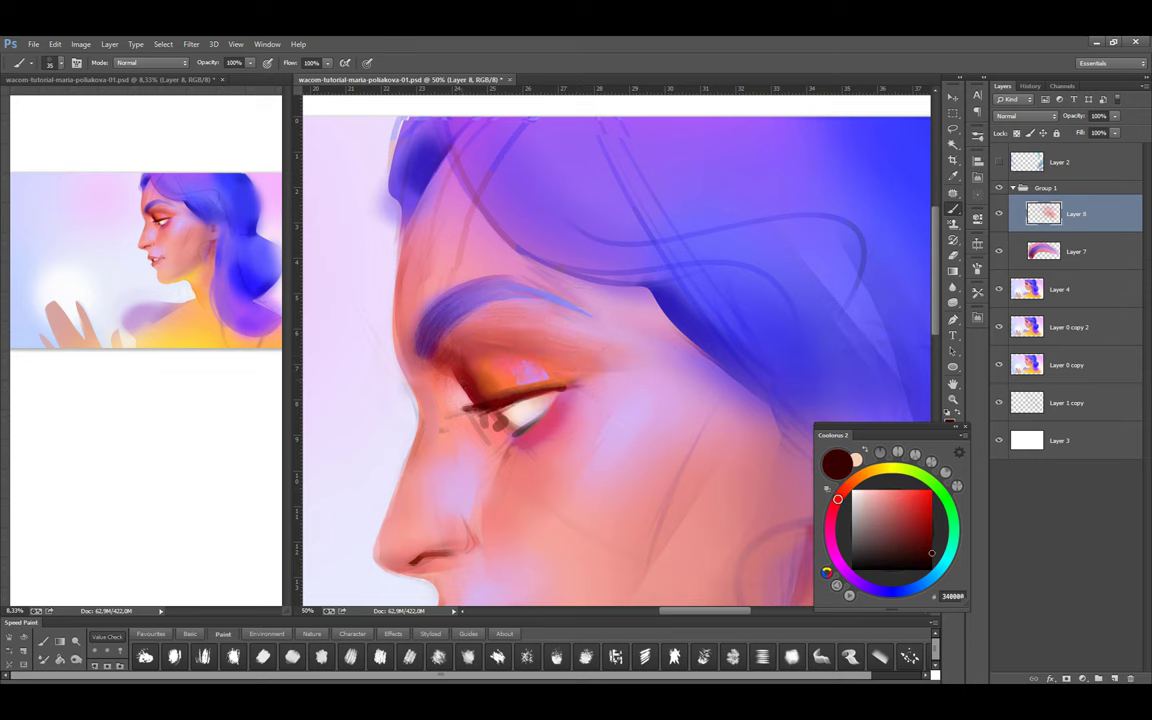
Shade around the eye and lower lid on Layer 8 with sampled burnt orange (C75026) and crimson (CF3F6A), varying the brush size
scroll(520, 328, down, 1)
alt+click(521, 413)
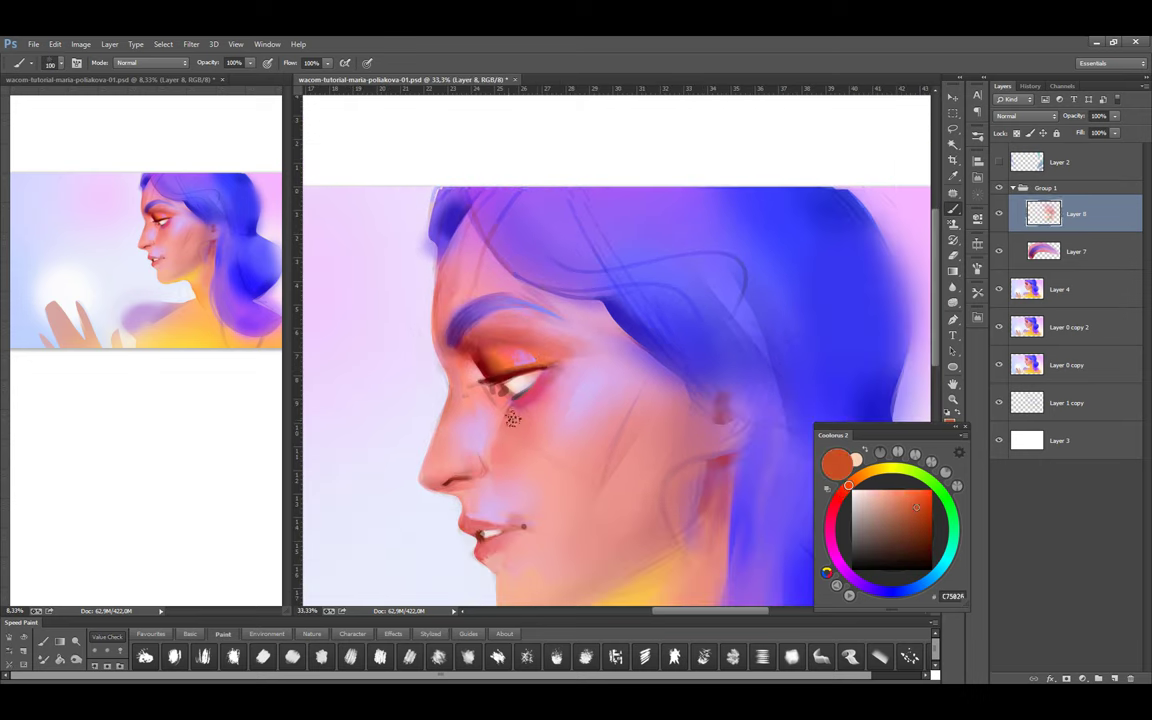
alt+click(547, 350)
key(bracketright)
key(bracketright)
alt+click(530, 397)
key(bracketleft)
key(bracketleft)
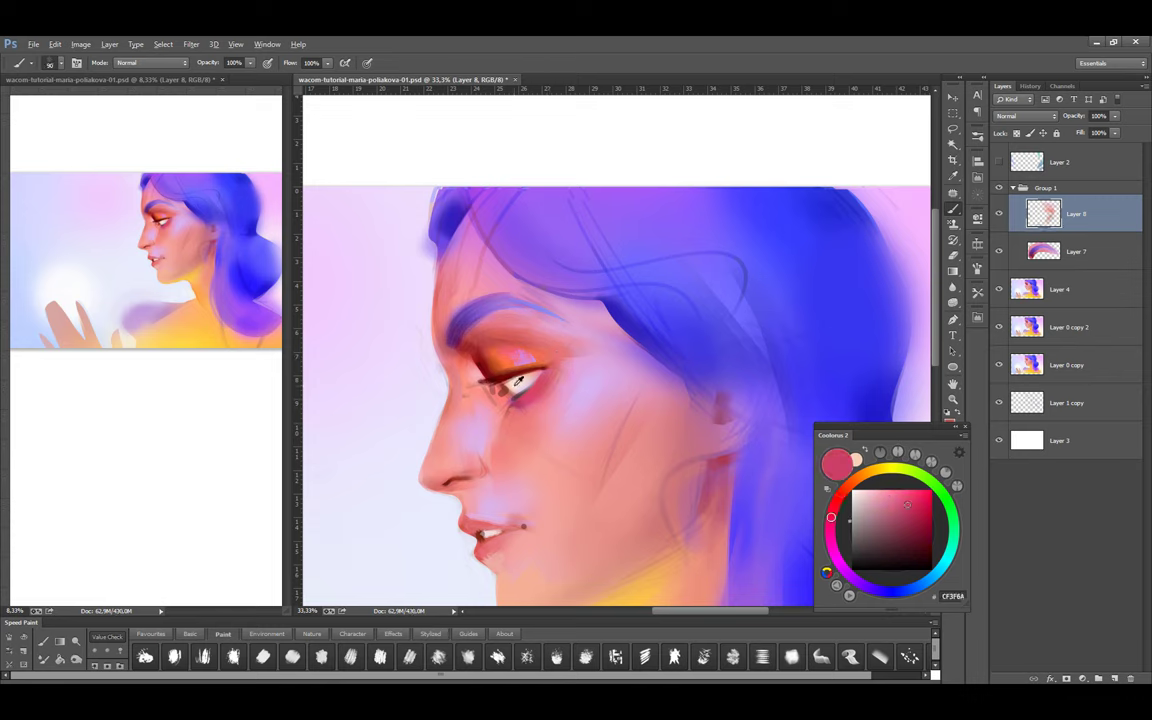
Brighten the white of the eye on Layer 8 with pale pink (F8DFD9), and refine its lower edge with a Paint brush
alt+click(530, 385)
alt+click(518, 382)
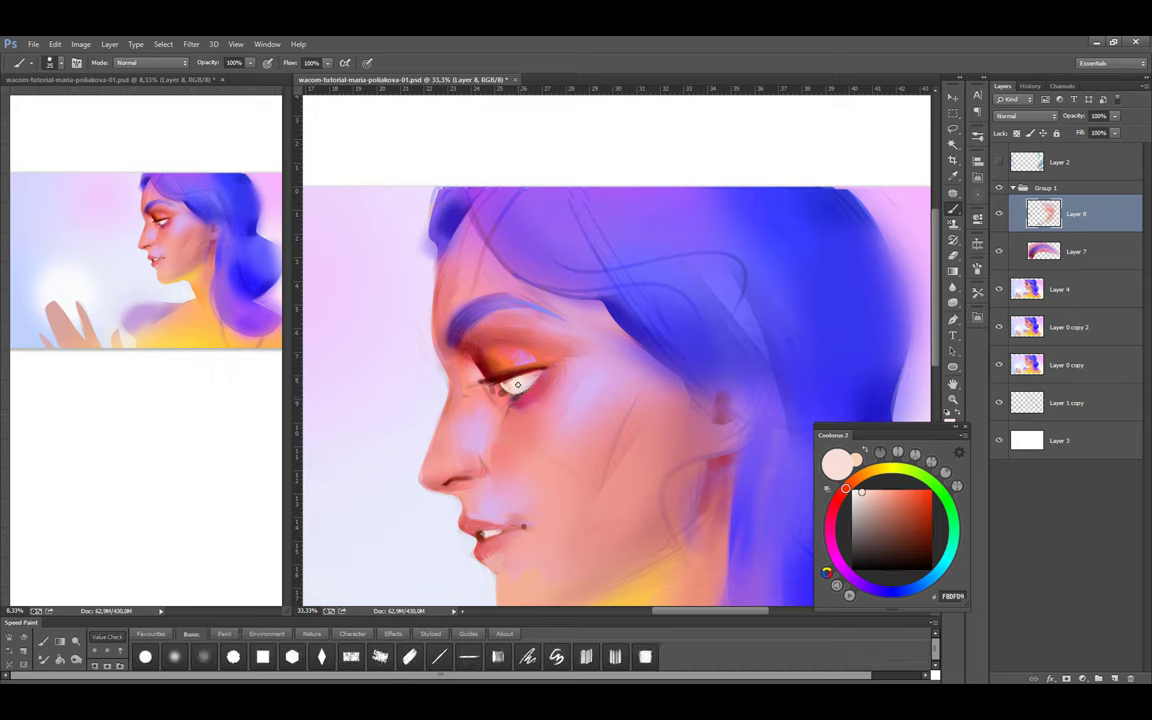
drag(517, 384, 538, 376)
click(223, 634)
click(145, 656)
alt+click(530, 394)
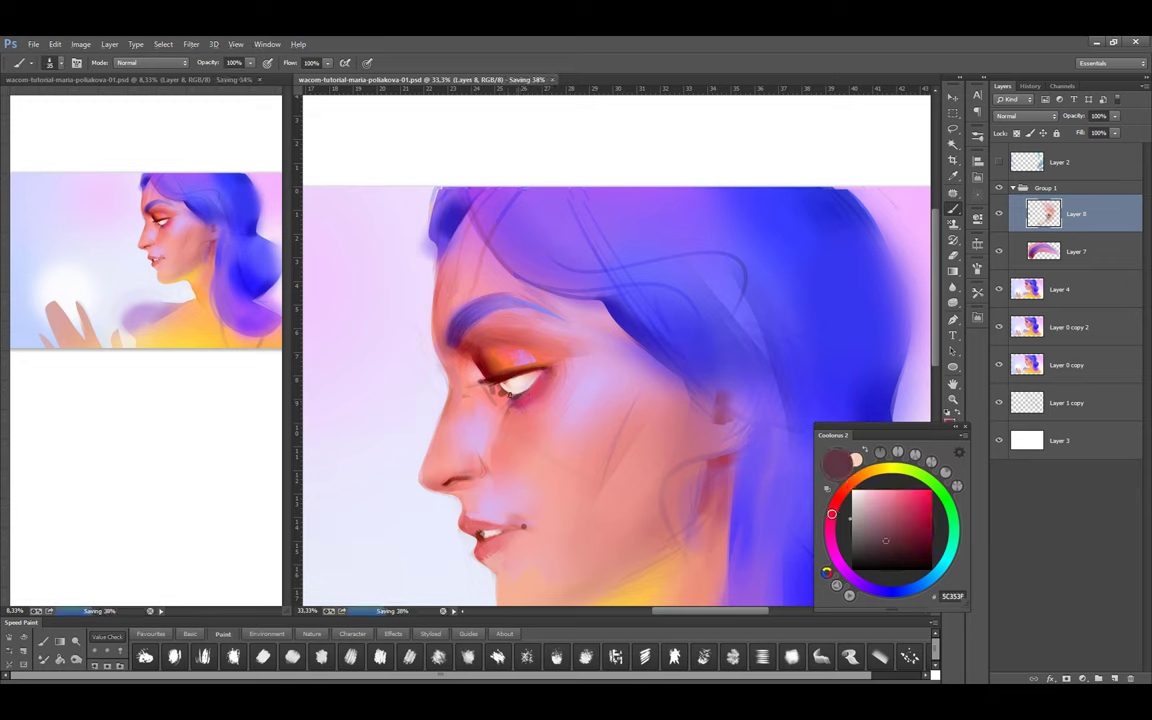
Refine the eye's inner corner, eyeball shading and lower lid on Layer 8 with sampled skin, pale pink and lavender (CCB2FF) tones
alt+click(455, 363)
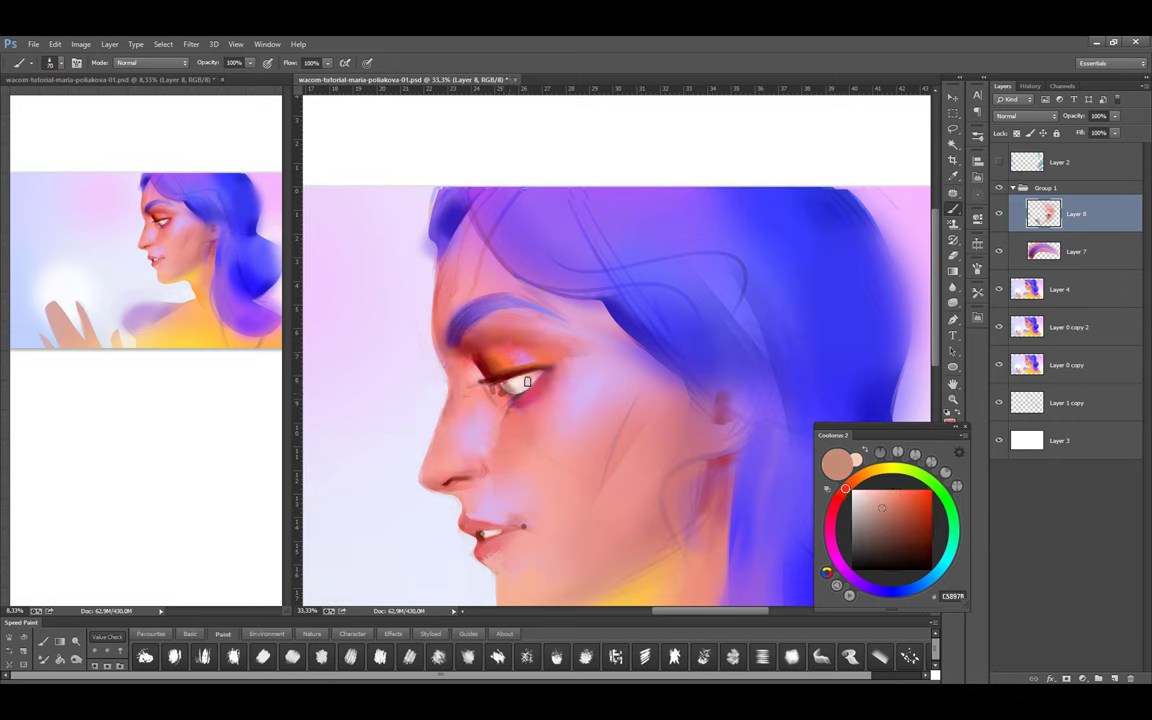
alt+click(503, 389)
alt+click(505, 378)
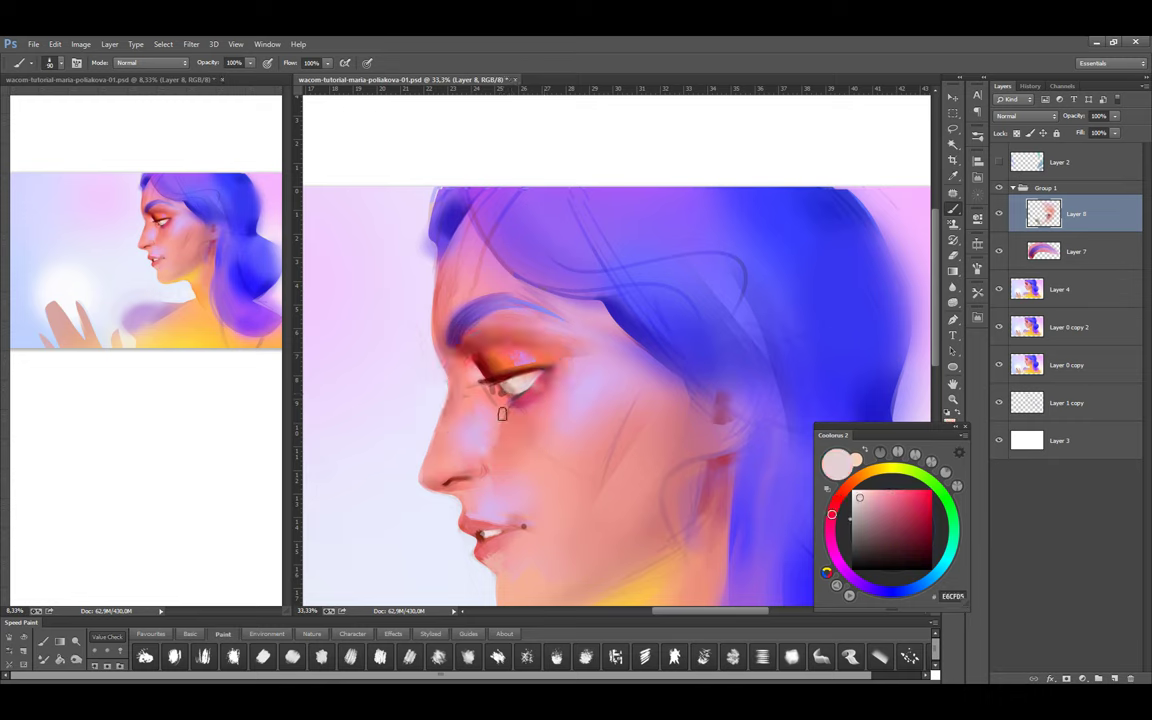
alt+click(753, 418)
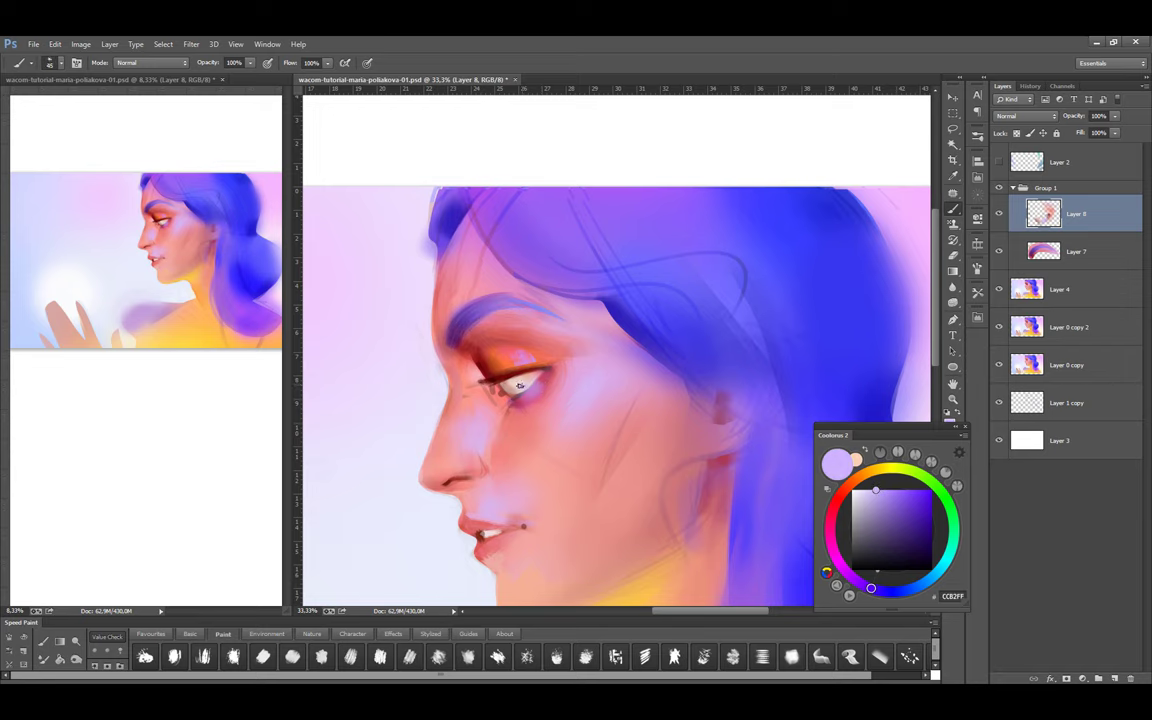
scroll(558, 468, down, 2)
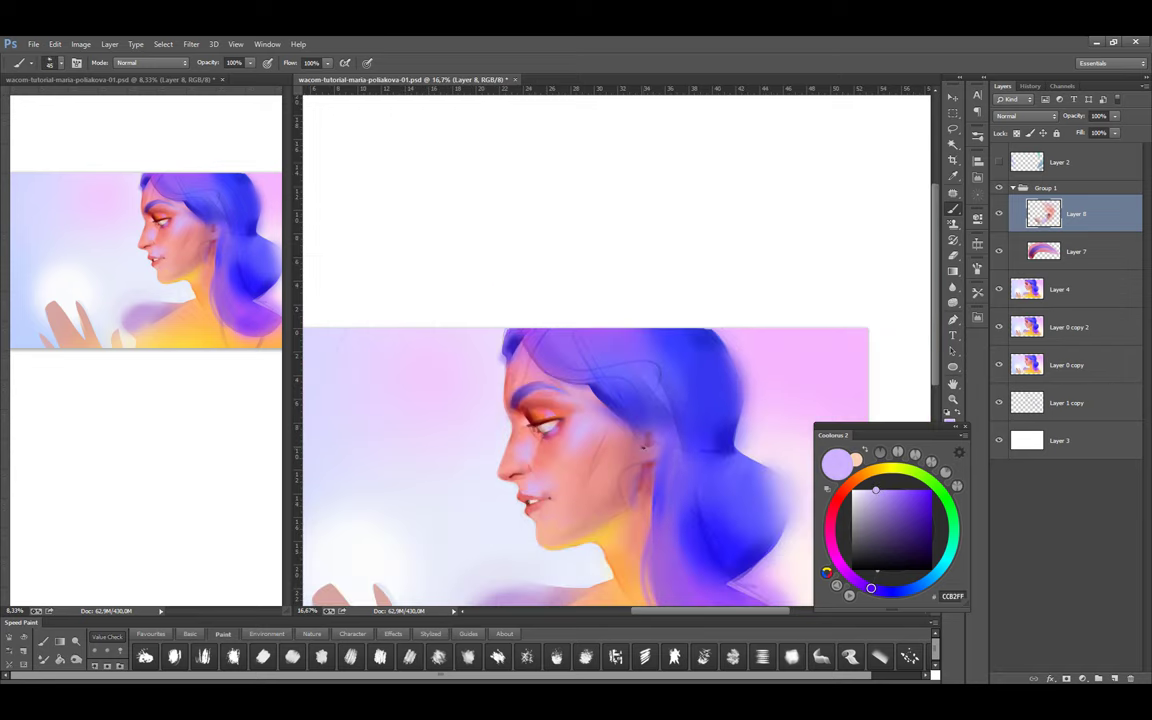
scroll(556, 467, up, 2)
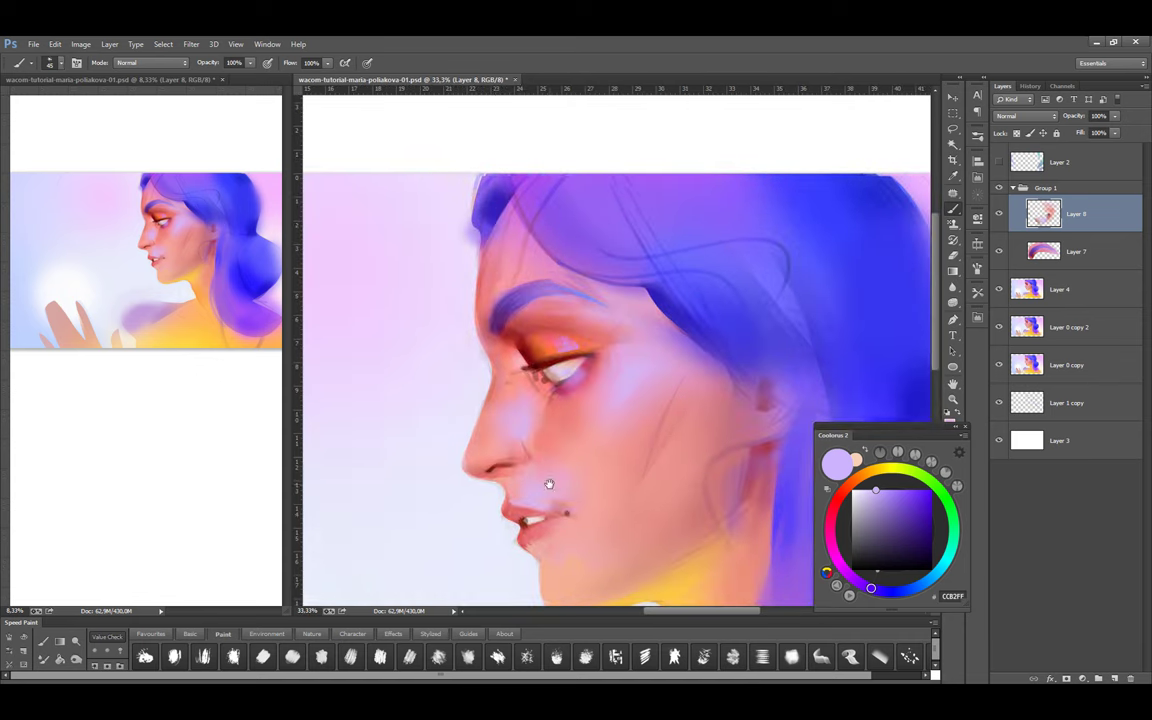
Paint highlights on the nostril and nose tip on Layer 8 with sampled lilac (DFB1E4), pale cream and light lavender
alt+click(489, 463)
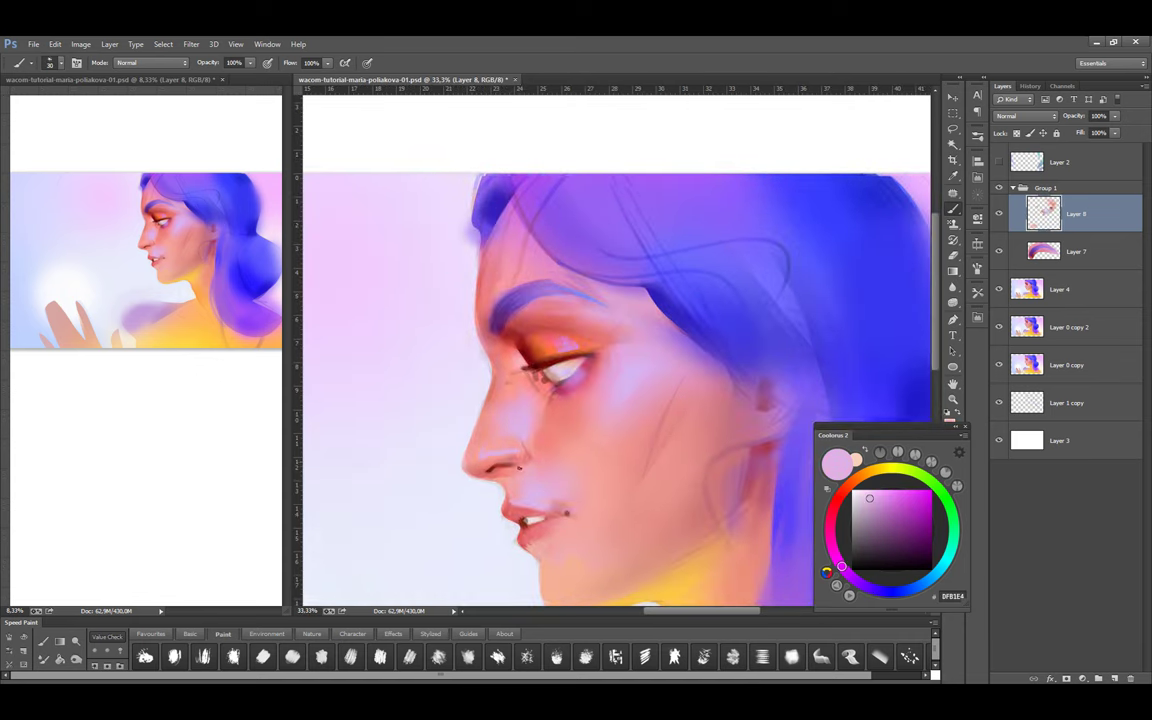
click(190, 634)
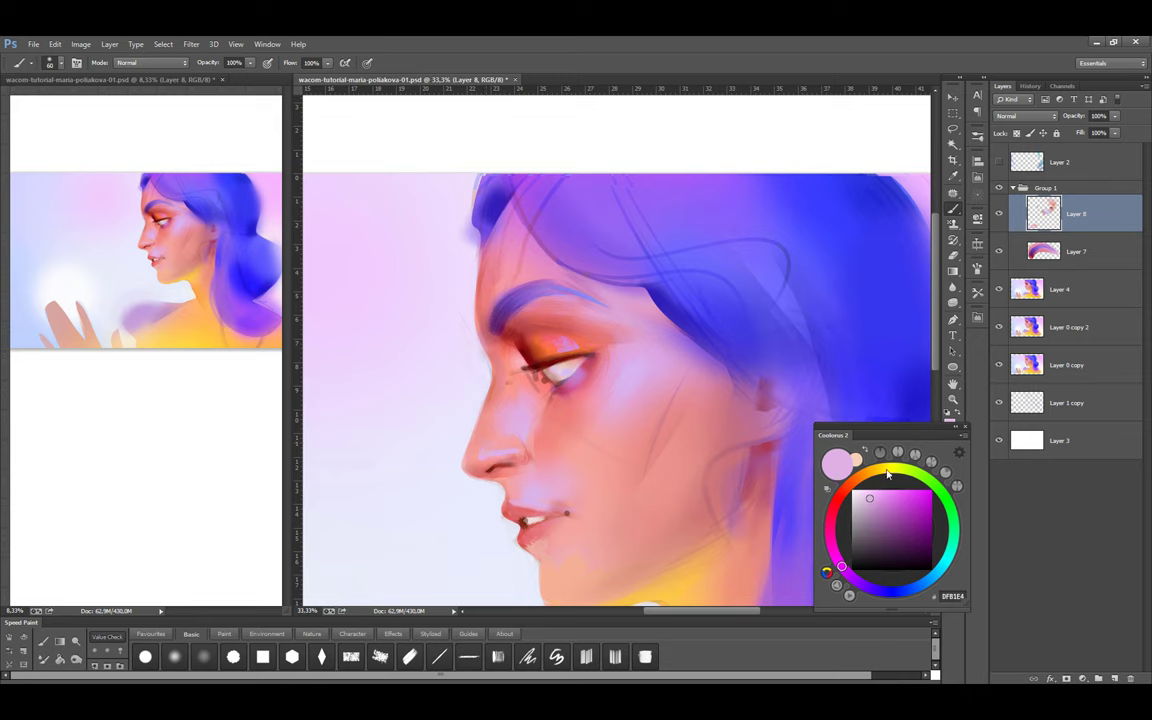
click(884, 470)
click(866, 489)
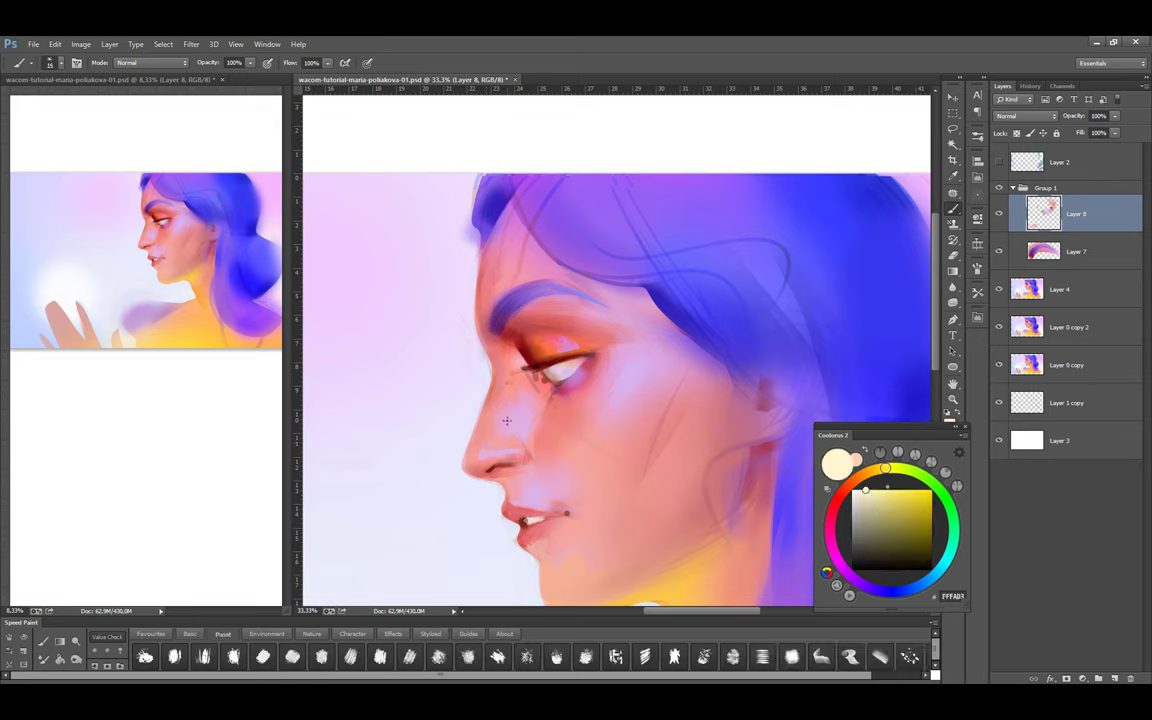
key(l)
key(b)
alt+click(681, 360)
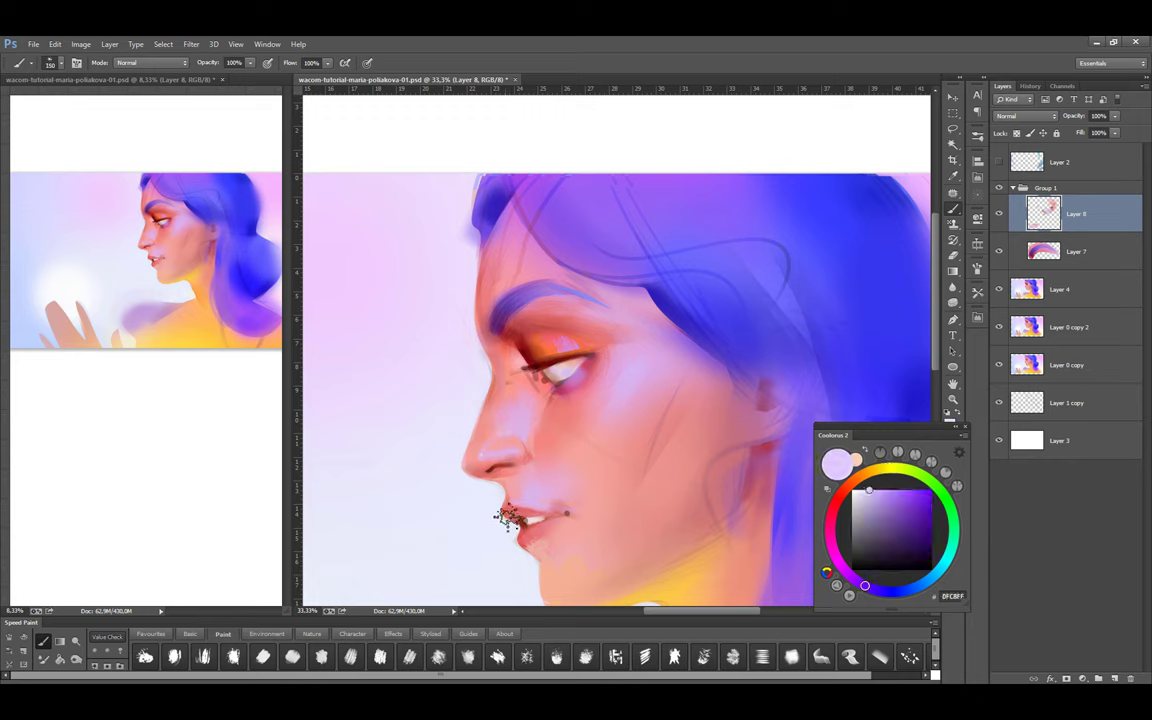
Blend the skin around the brow, inner eye and side of the nose on Layer 8 with sampled coral and pink tones
alt+click(548, 437)
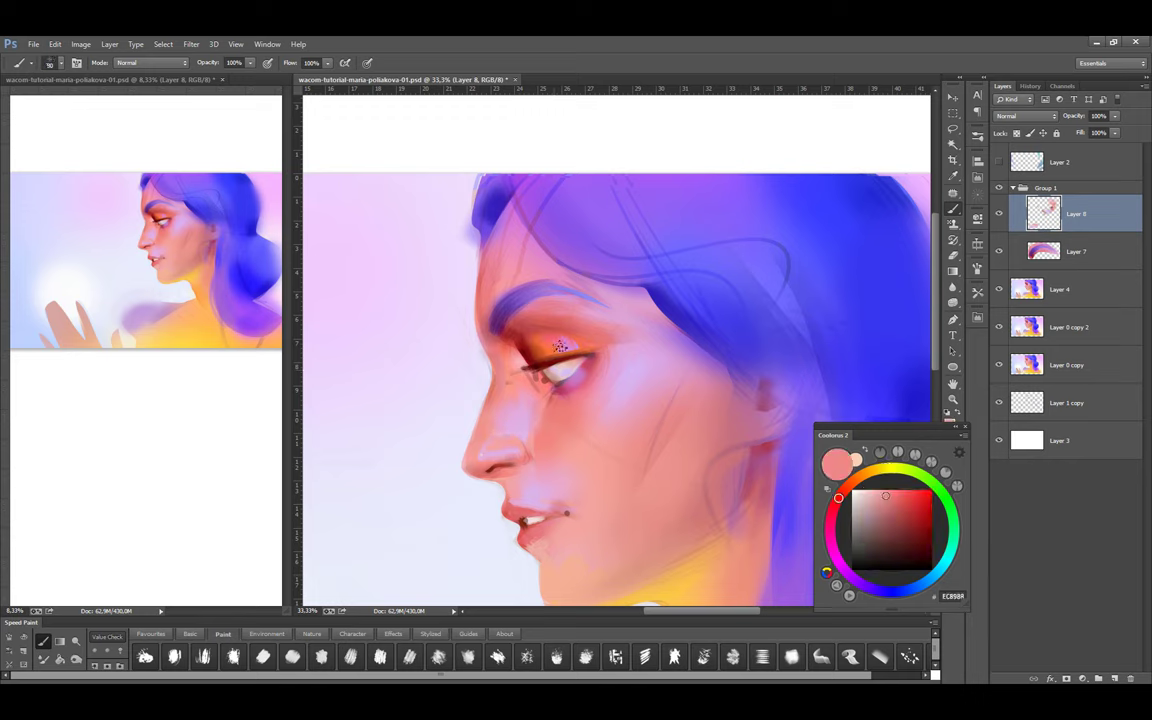
alt+click(497, 338)
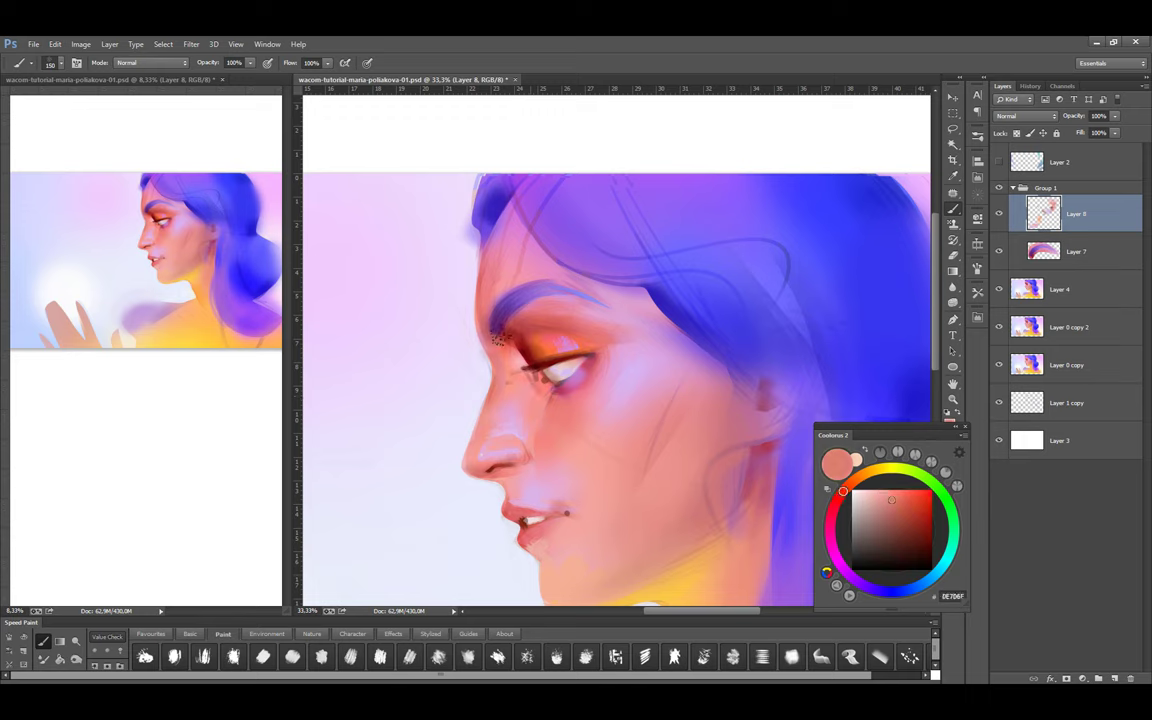
alt+click(536, 420)
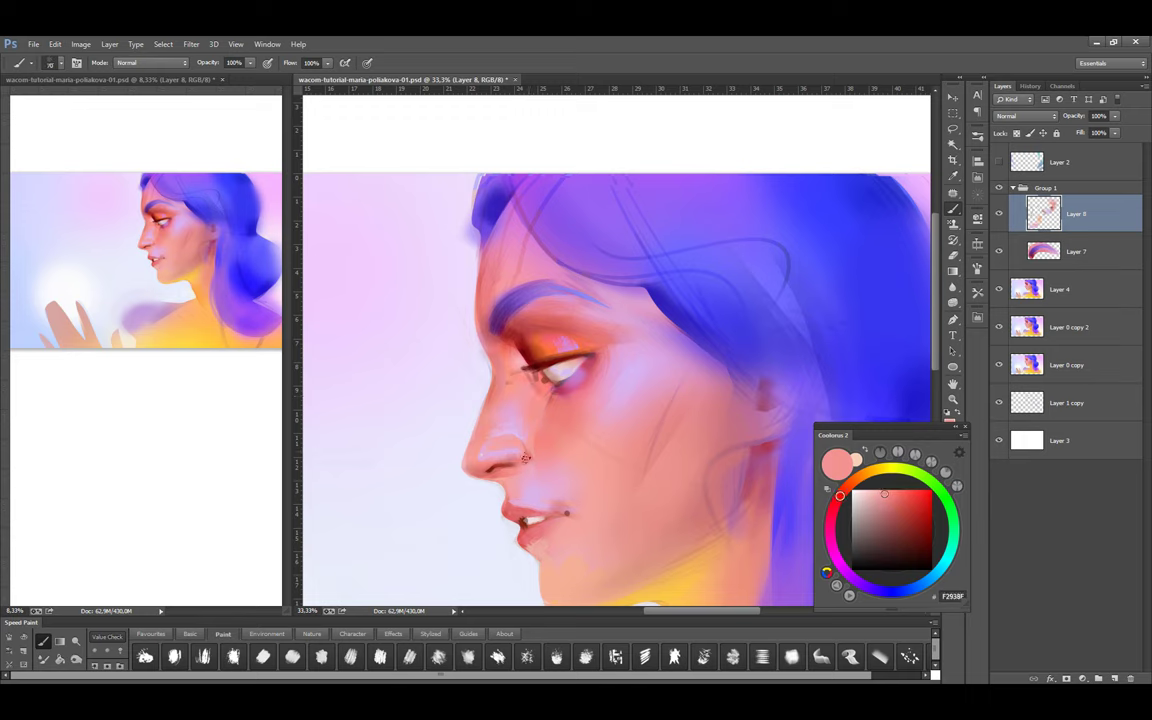
alt+click(543, 418)
click(190, 634)
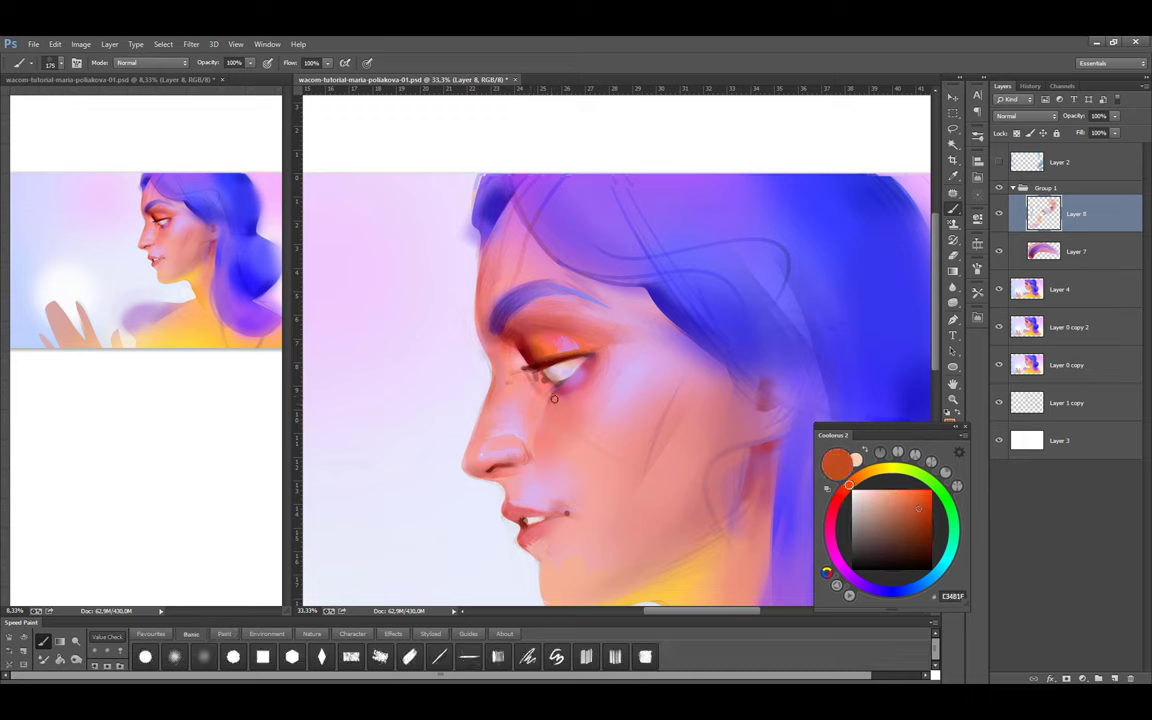
Deepen the shadow from beneath the eye toward the side of the nose on Layer 8 with sampled brick red and saturated red
alt+click(553, 390)
key(bracketright)
alt+click(549, 460)
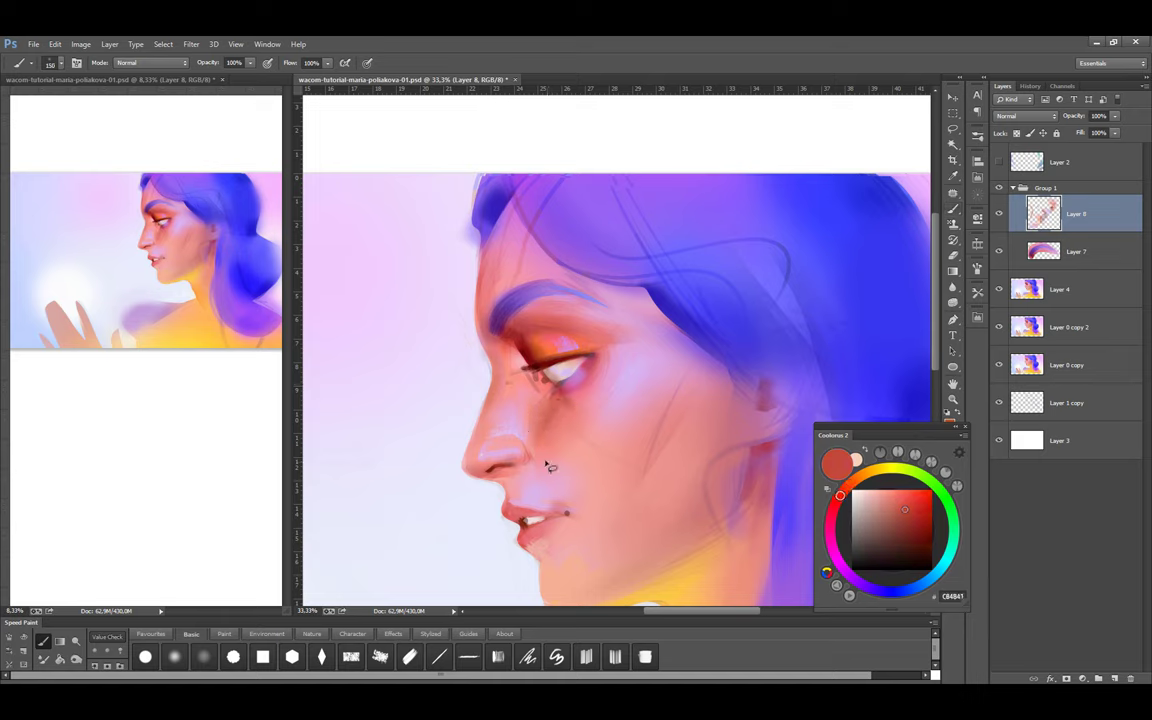
key(l)
key(b)
click(931, 503)
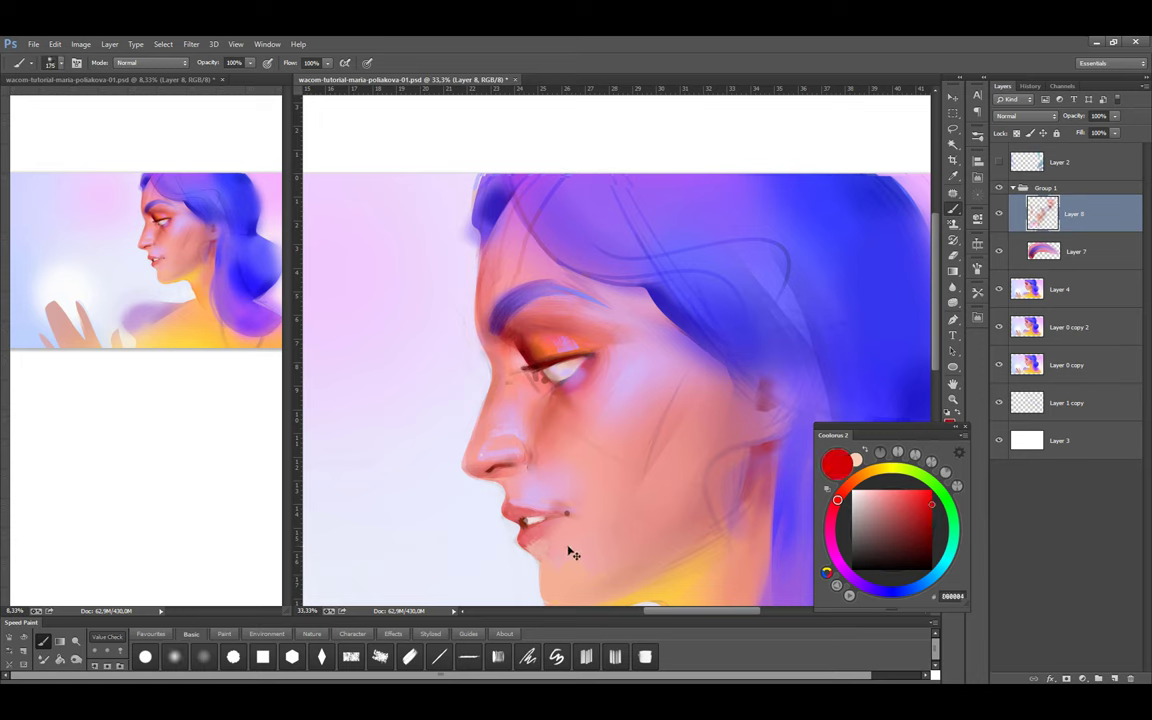
Refine the lower lid, inner eye corner and nose bridge on Layer 8 with sampled dark reds and light coral skin tones
alt+click(554, 403)
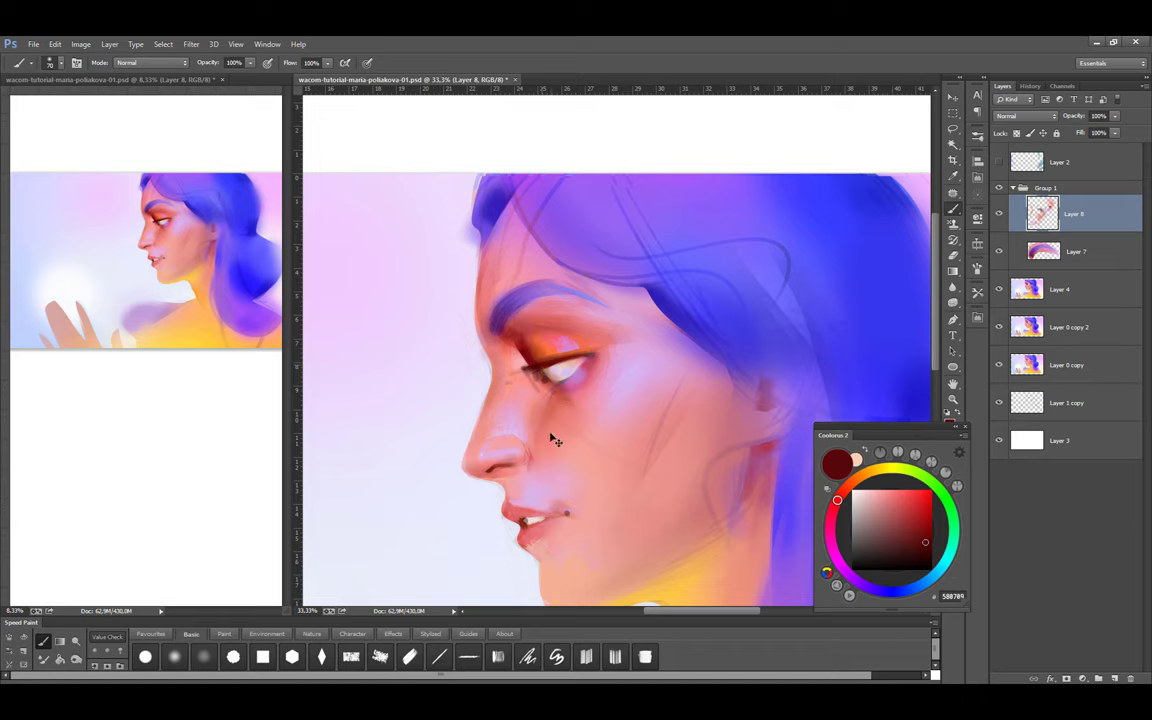
alt+click(569, 346)
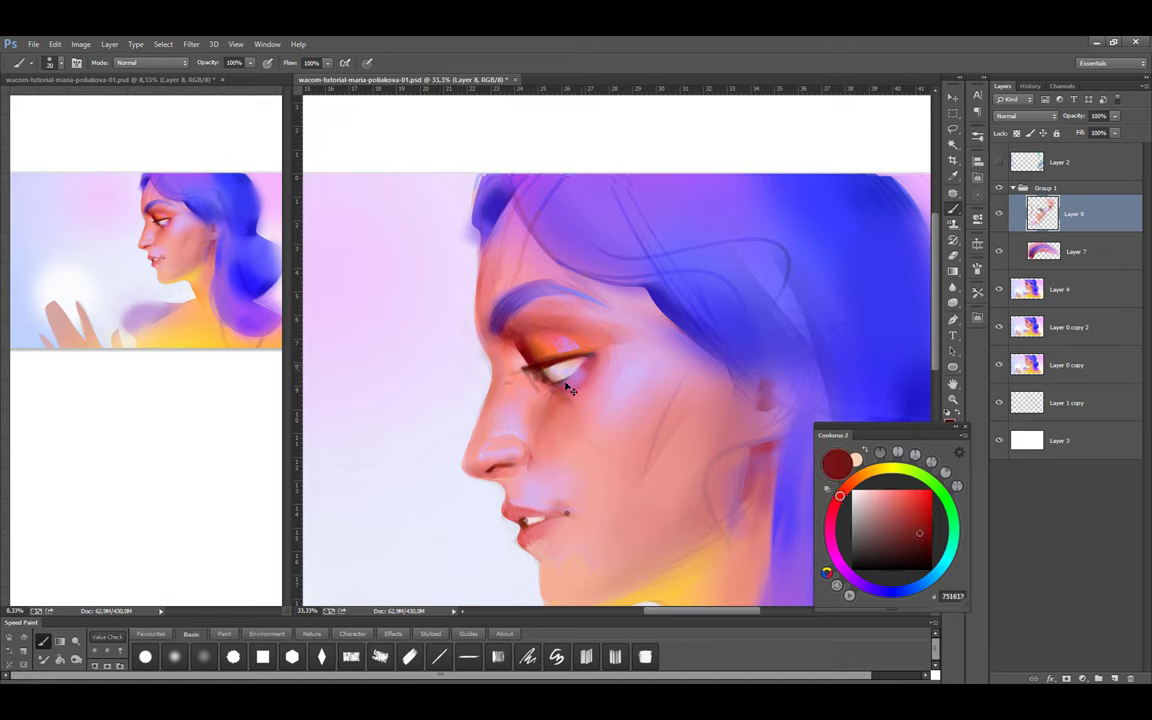
alt+click(569, 390)
alt+click(532, 384)
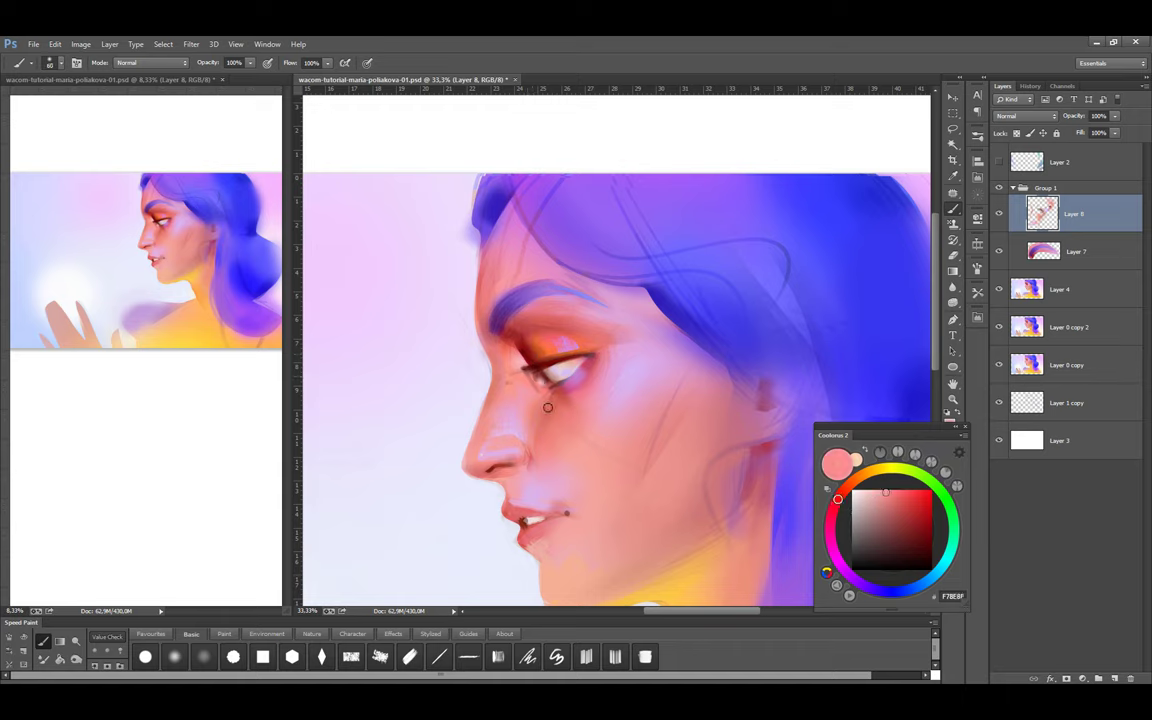
alt+click(509, 342)
alt+click(484, 337)
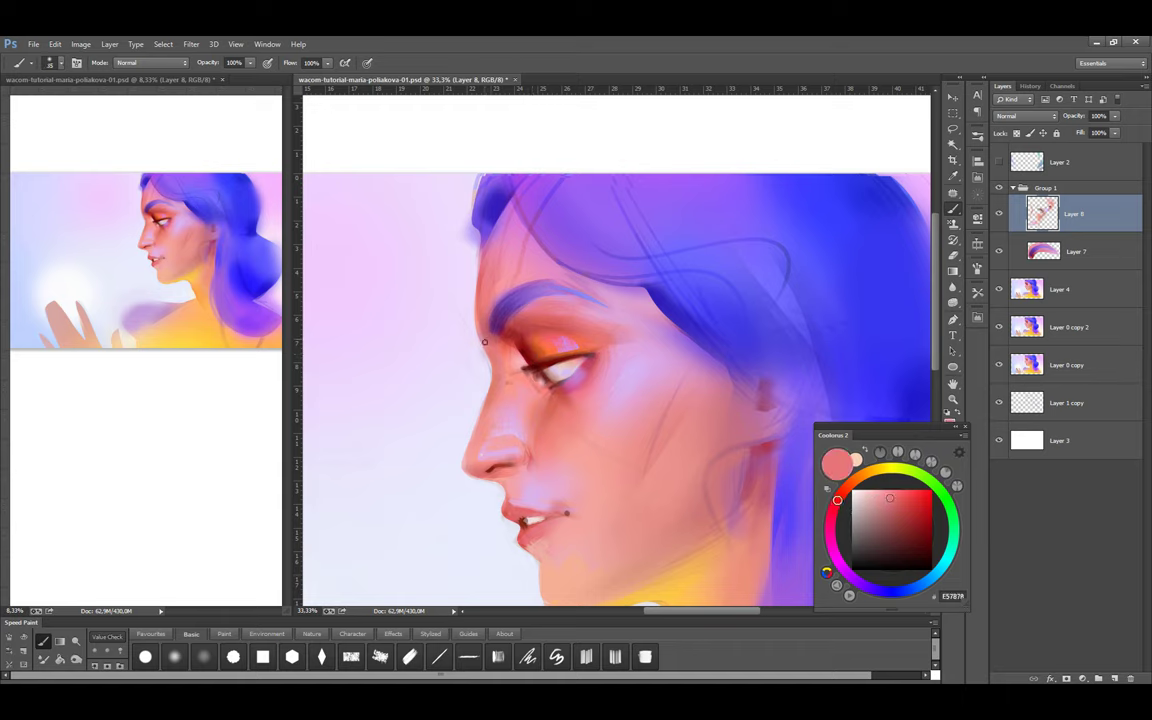
Refine the forehead contour, front hairline and nose bridge on Layer 8 with sampled coral pink and violet
drag(480, 320, 489, 250)
alt+click(509, 203)
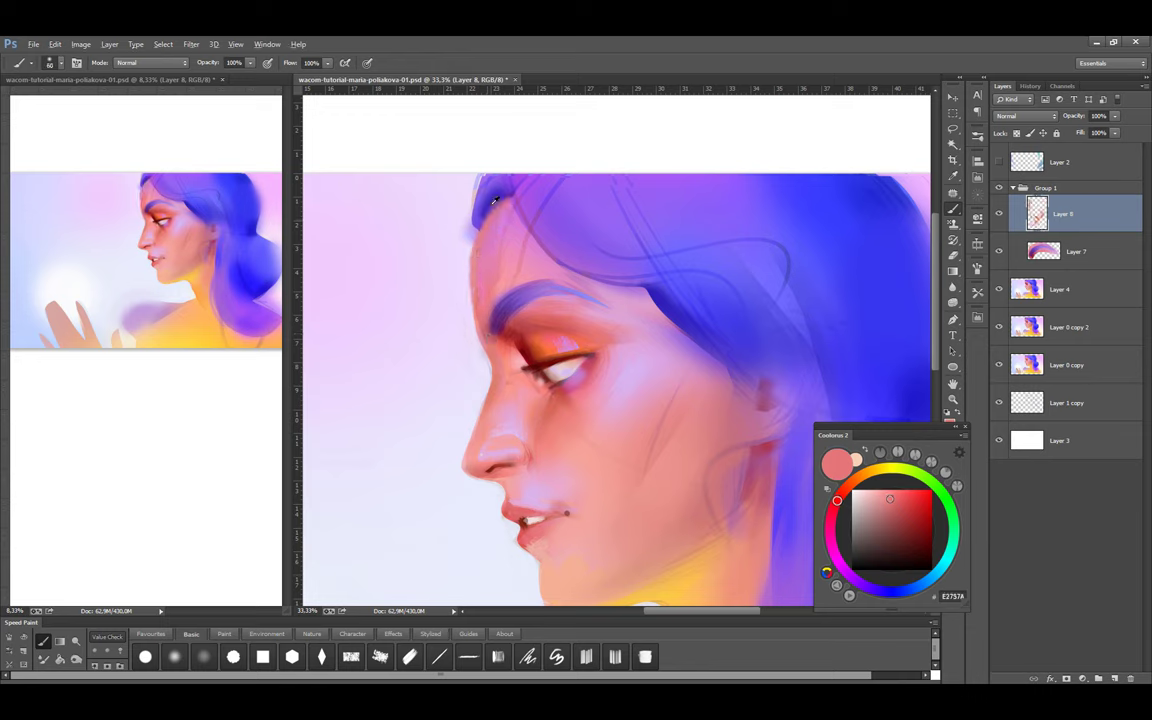
alt+click(484, 198)
alt+click(452, 177)
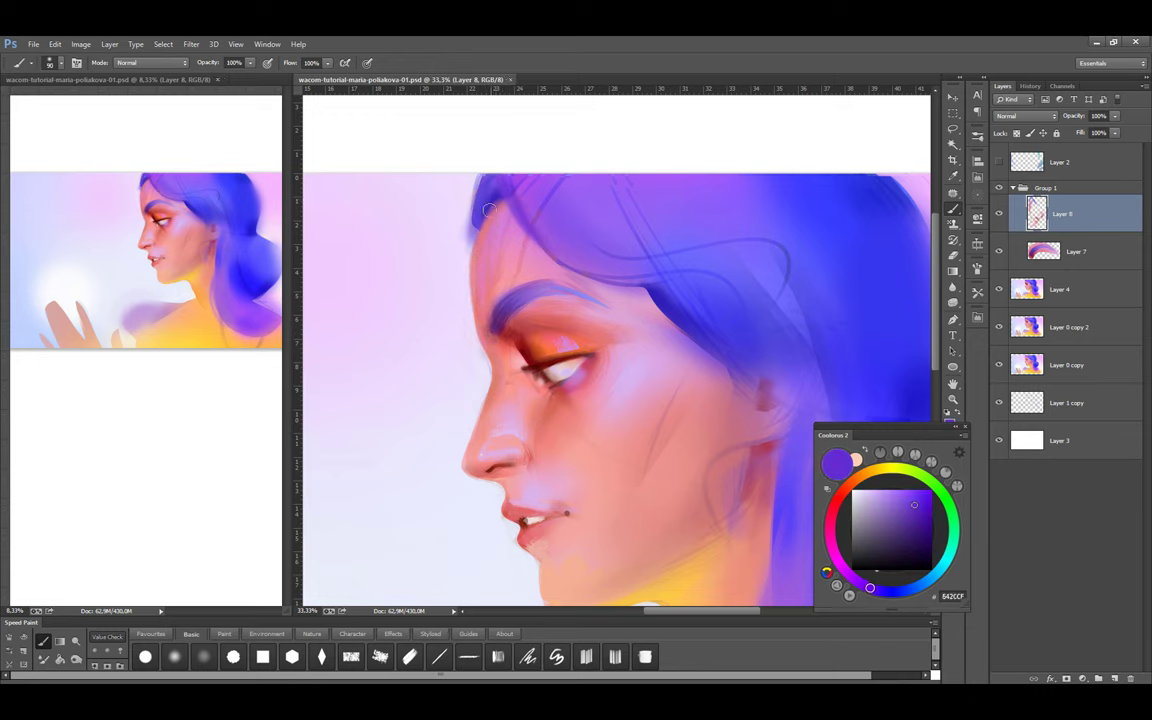
alt+click(497, 348)
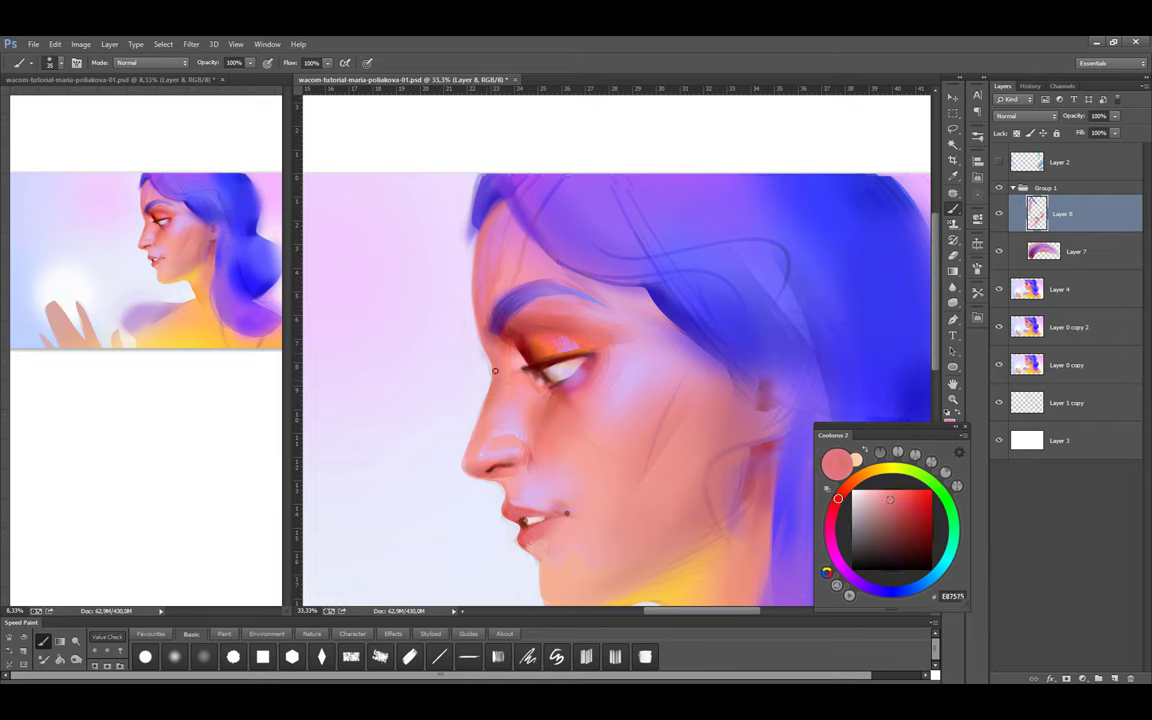
key(ctrl+s)
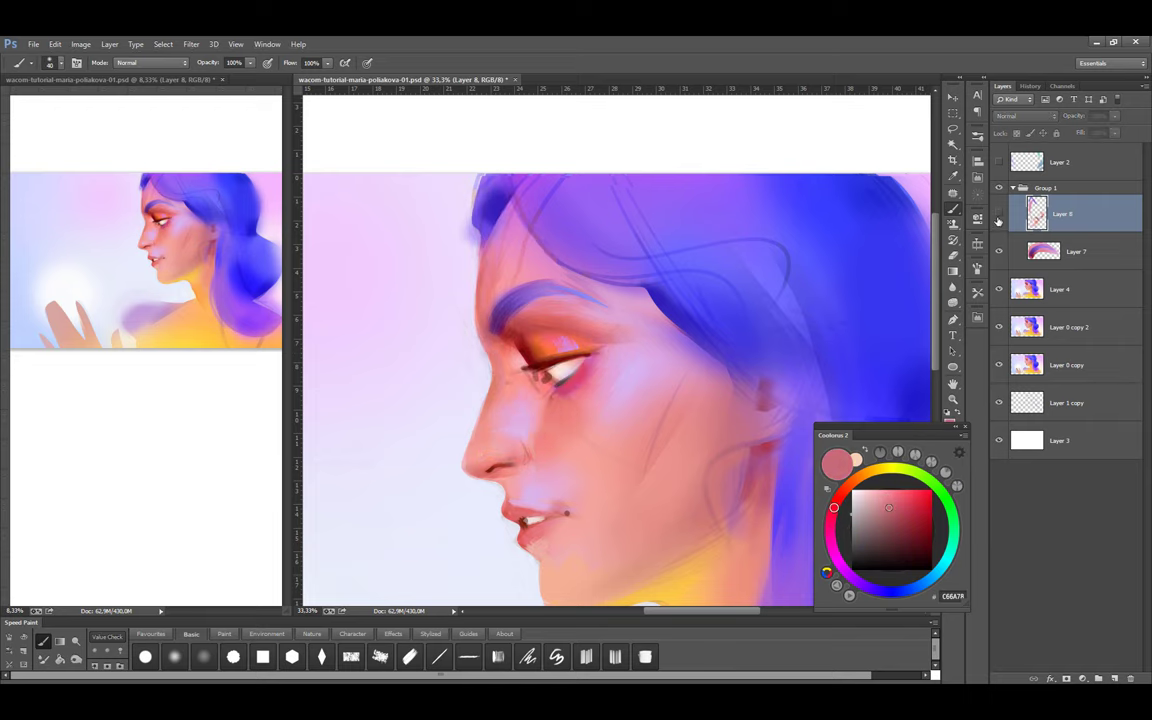
Lasso the nostril and lower nose and copy the area onto a new layer above Layer 8
key(l)
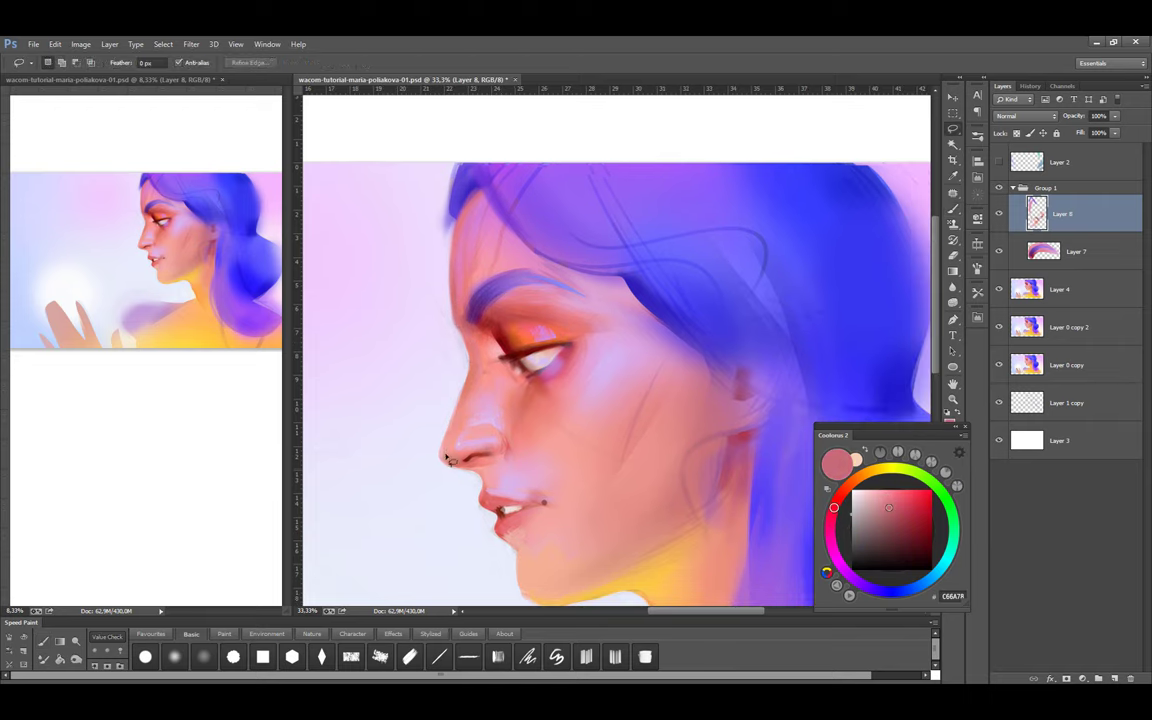
drag(458, 463, 452, 442)
key(ctrl+j)
Free-transform the copied nose piece, nudging it right and up and rotating it slightly, and apply the transformation
key(ctrl+t)
key(Right)
key(Right)
key(Right)
key(Right)
key(Right)
key(Right)
key(Right)
key(Right)
key(Up)
key(Up)
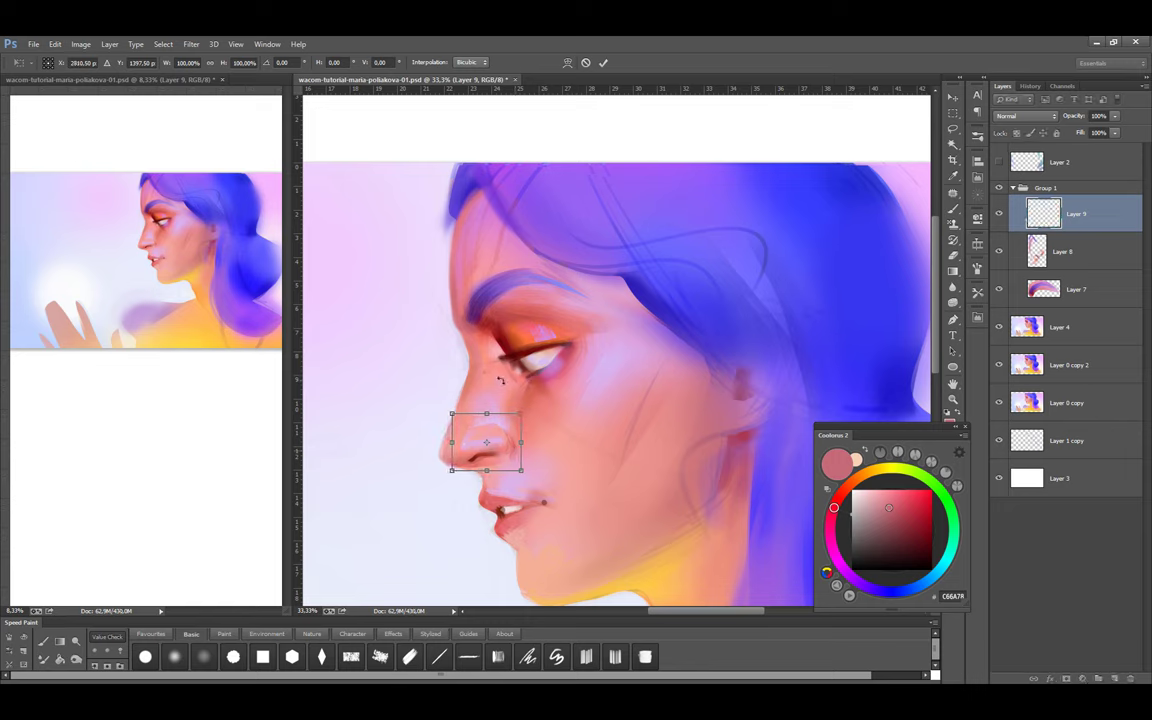
drag(500, 379, 537, 407)
key(Return)
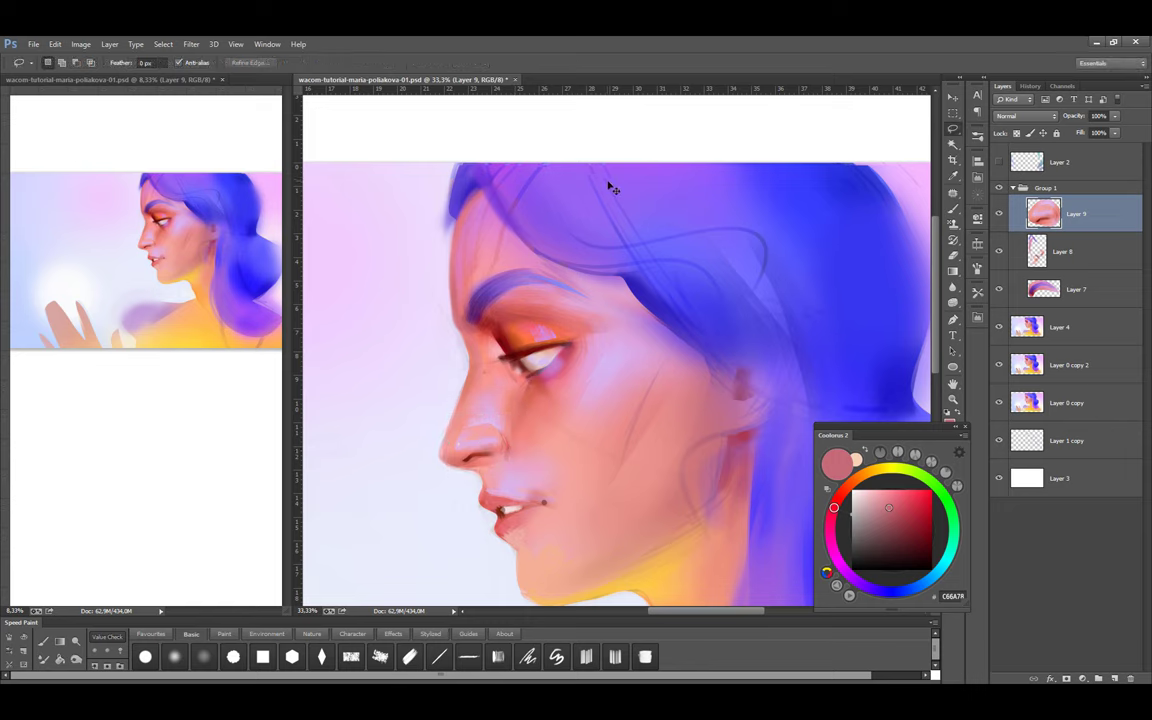
Flip the canvas horizontally and erase the hard edges of the copied nose piece on Layer 9
key(ctrl+shift+h)
key(e)
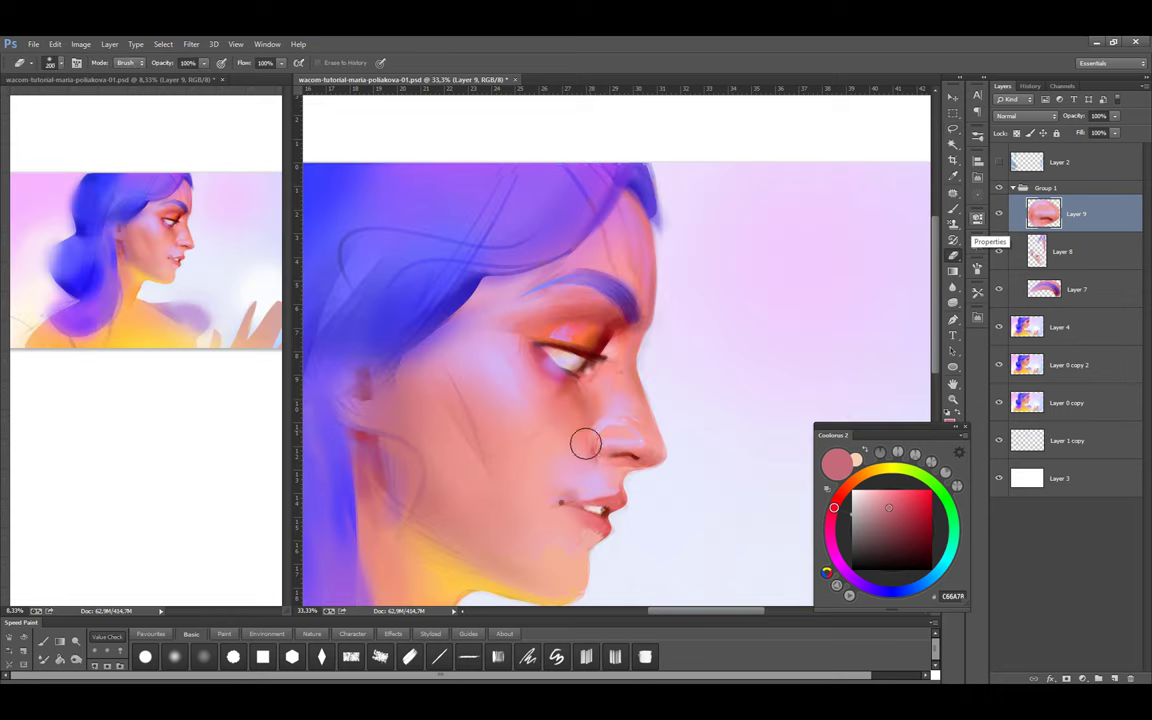
key(v)
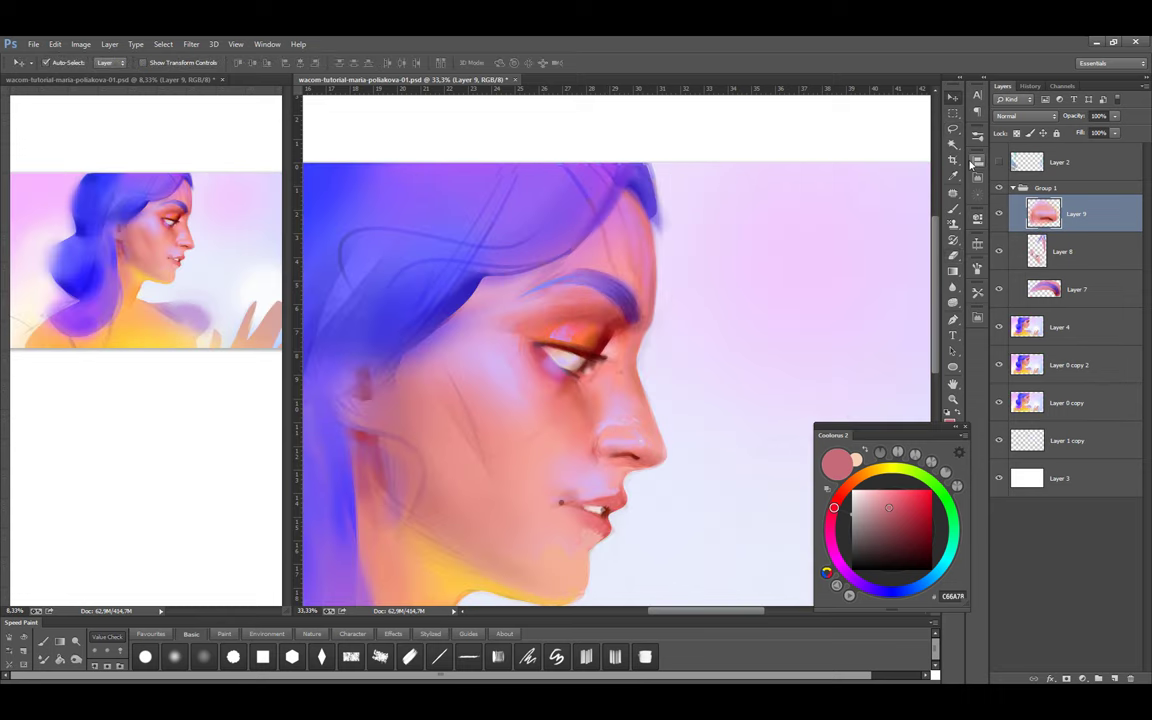
Touch up the nostril and the underside of the nose on Layer 9 with sampled brick red
key(b)
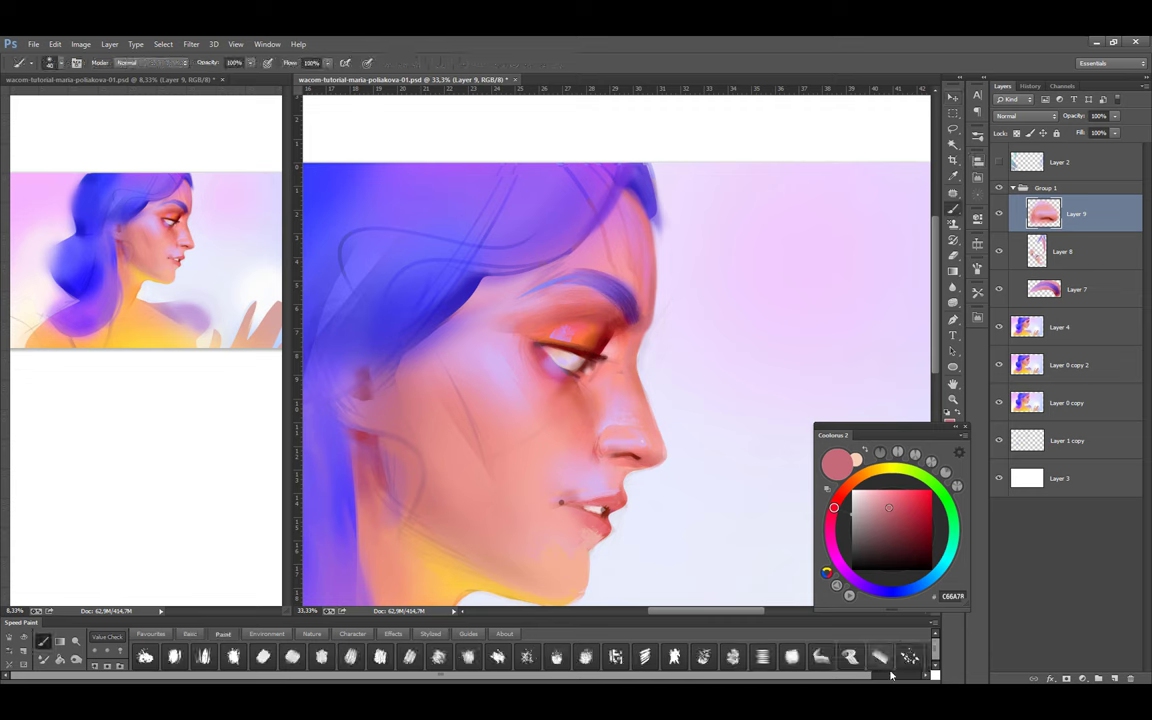
alt+click(604, 455)
alt+click(632, 458)
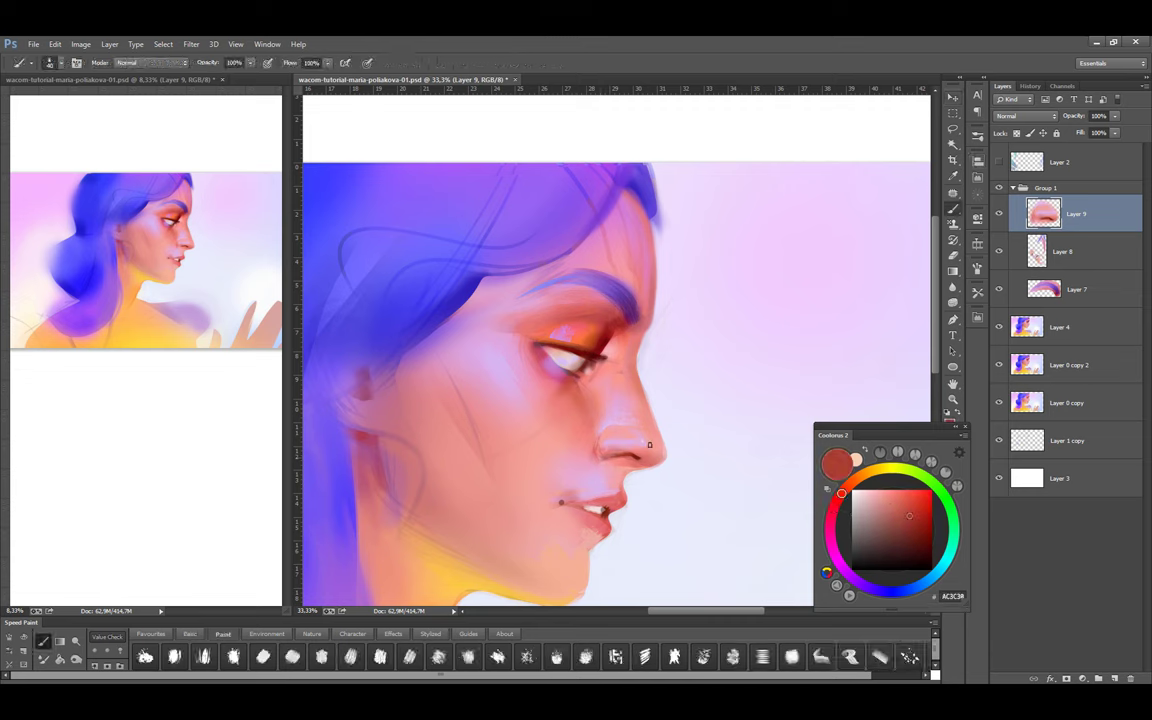
Merge the nose and face detail layers down into Layer 4 and flip the canvas back horizontally
key(ctrl+e)
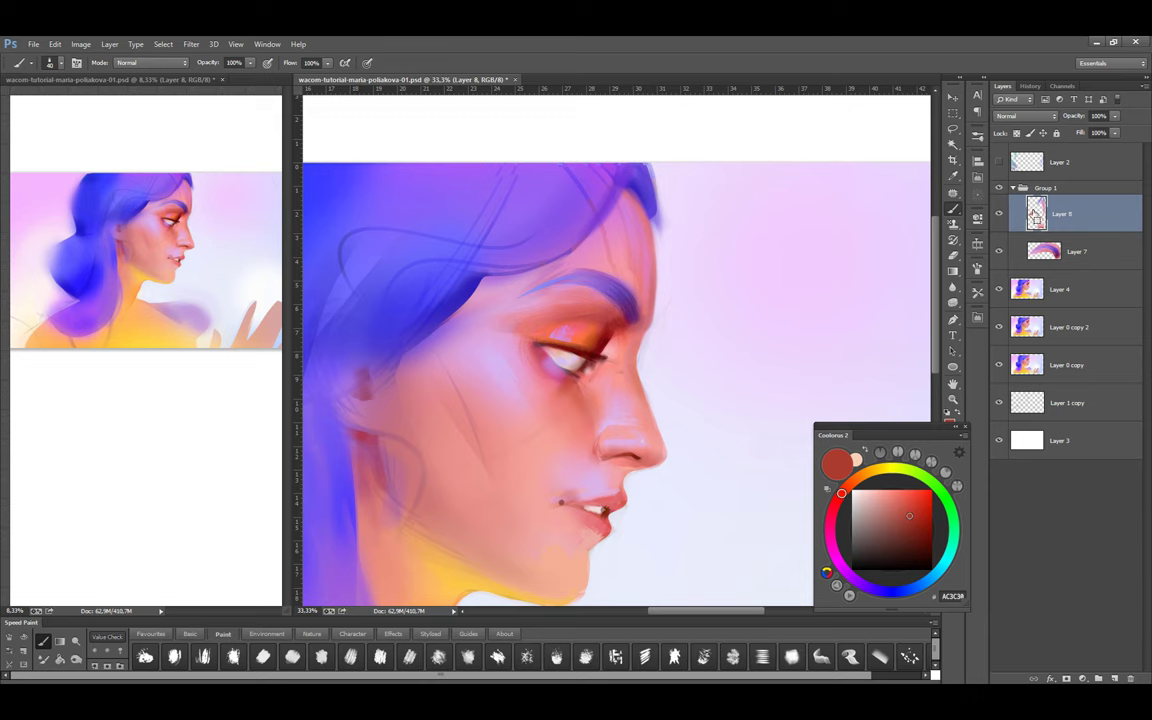
key(ctrl+e)
key(ctrl+e)
key(h)
Compare the painting with its opening history snapshot and return to the latest history state
click(977, 161)
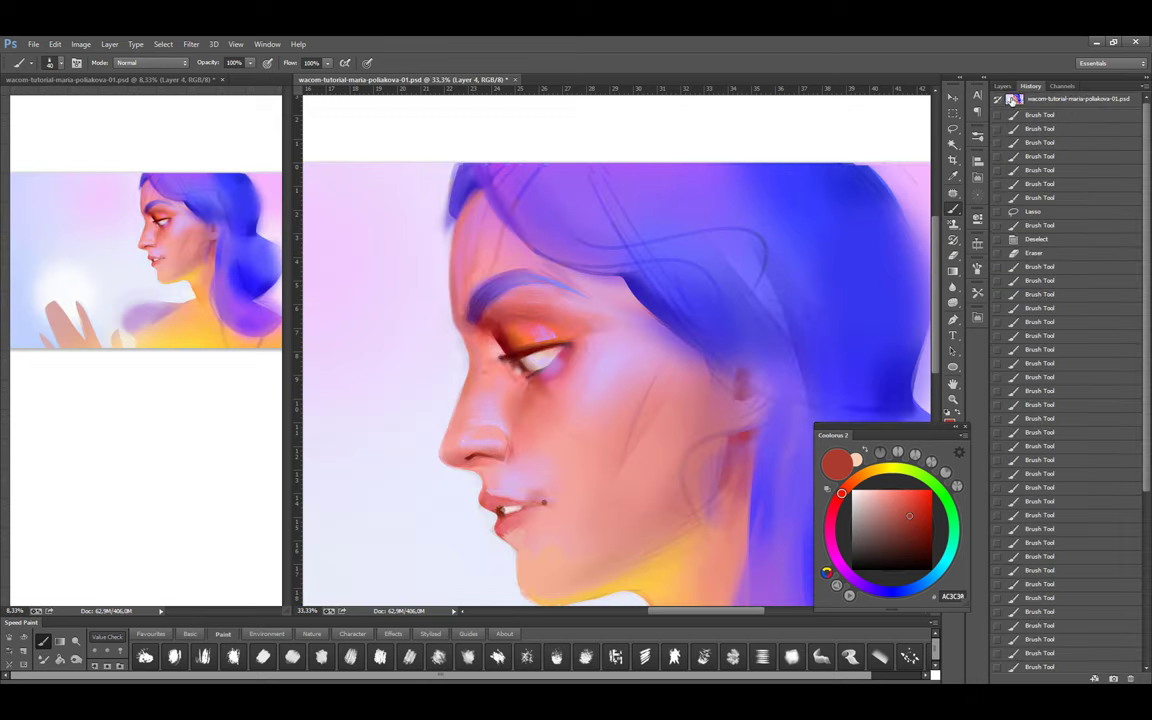
click(1040, 99)
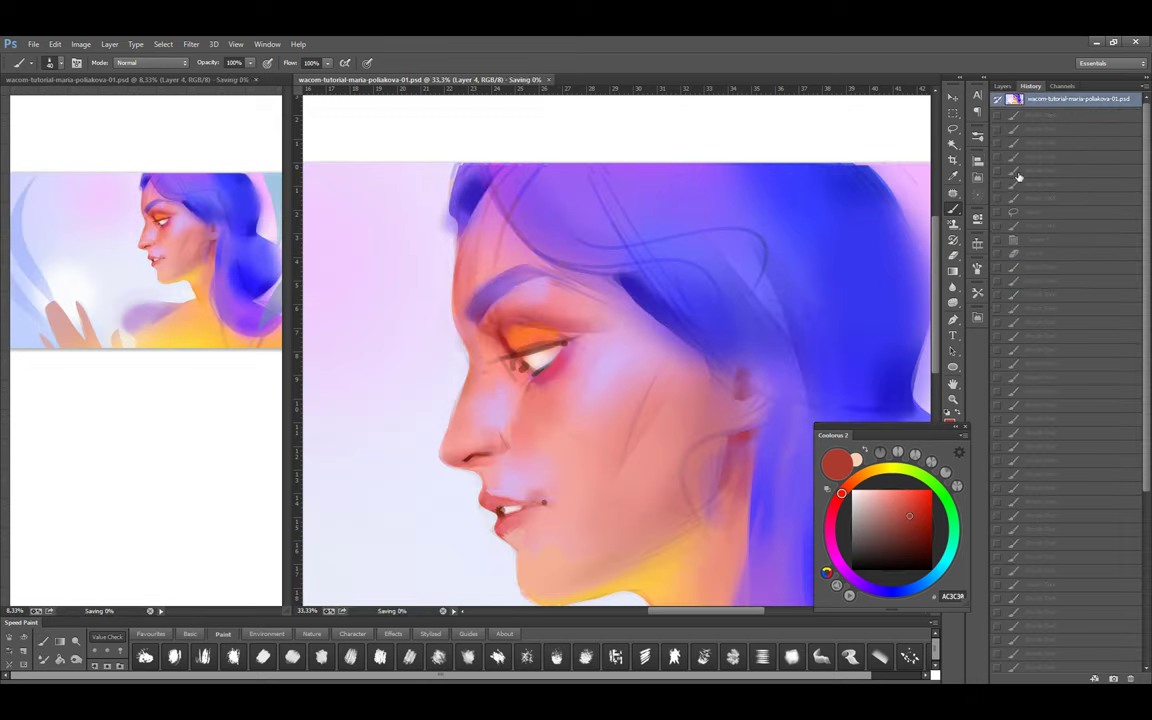
click(1047, 661)
Save the painting as a new layered PSD version numbered 02
key(ctrl+shift+s)
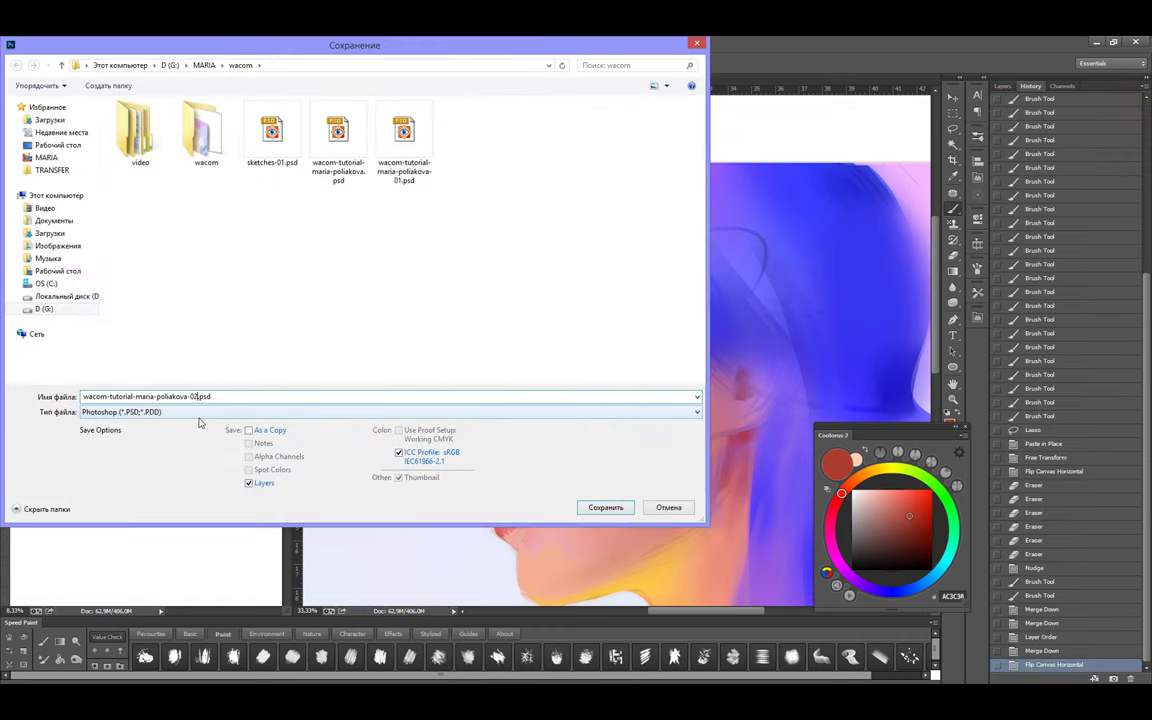
key(Return)
key(F7)
scroll(597, 458, down, 1)
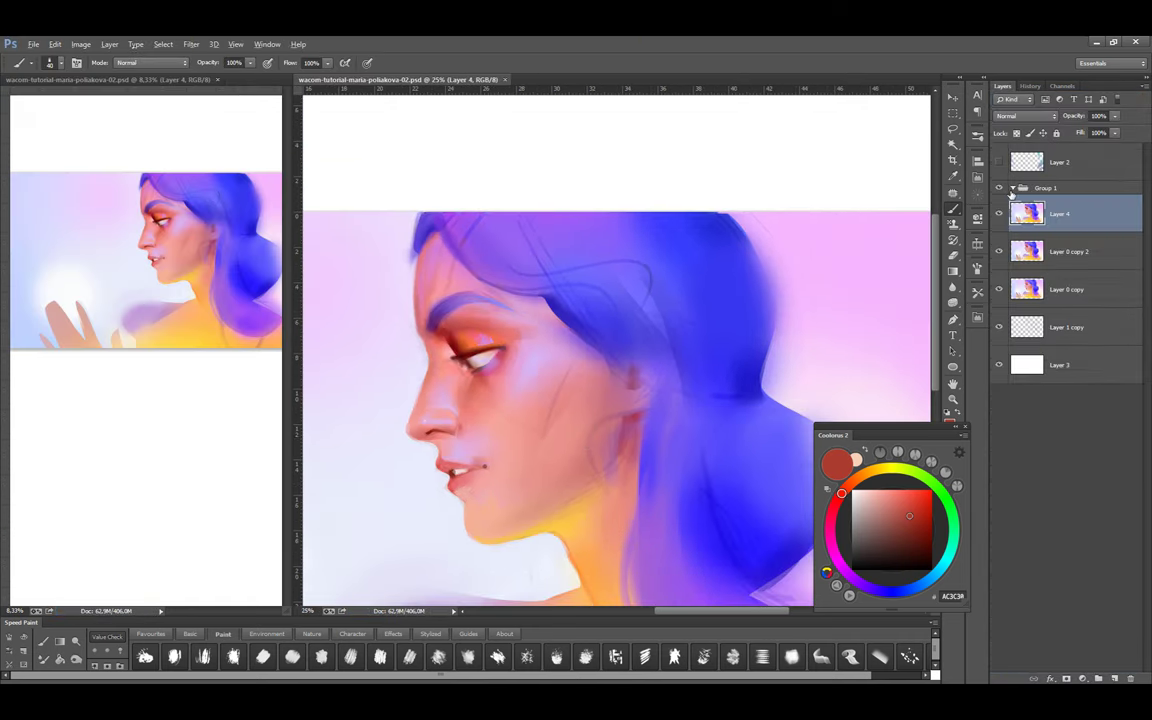
Add a new Overlay layer above Layer 4 and glaze the face with light blue (6D94EA) and dark red (701819)
key(ctrl+shift+alt+n)
click(1025, 115)
click(1020, 252)
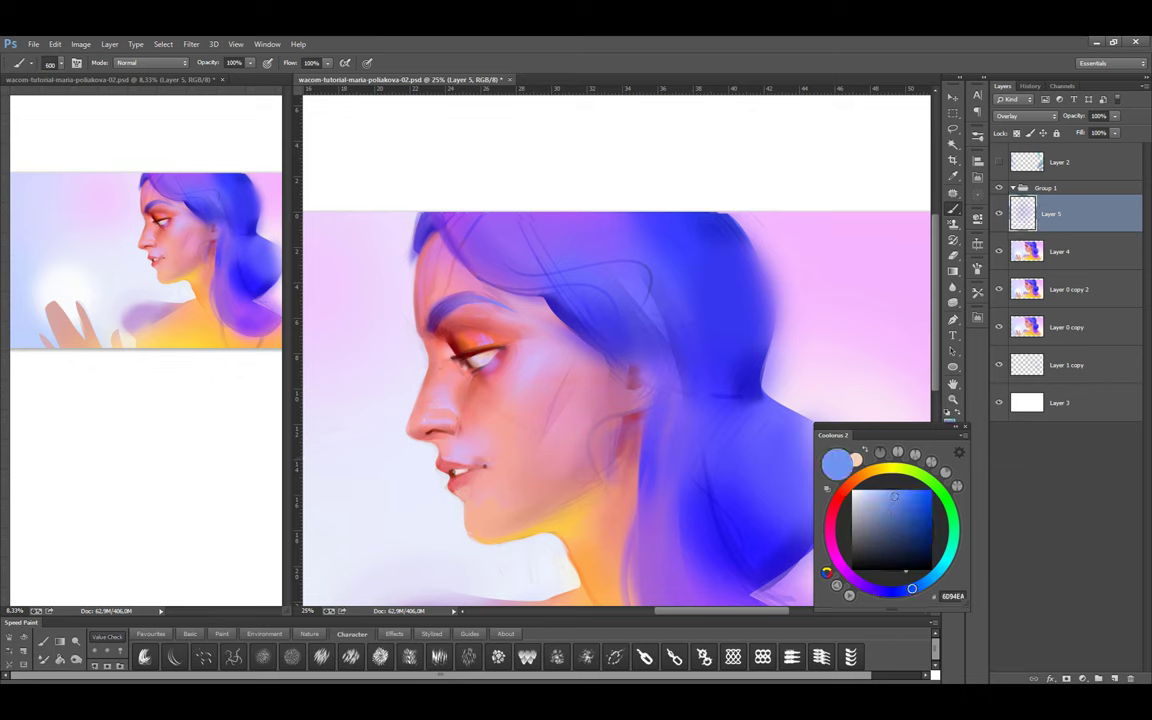
click(838, 498)
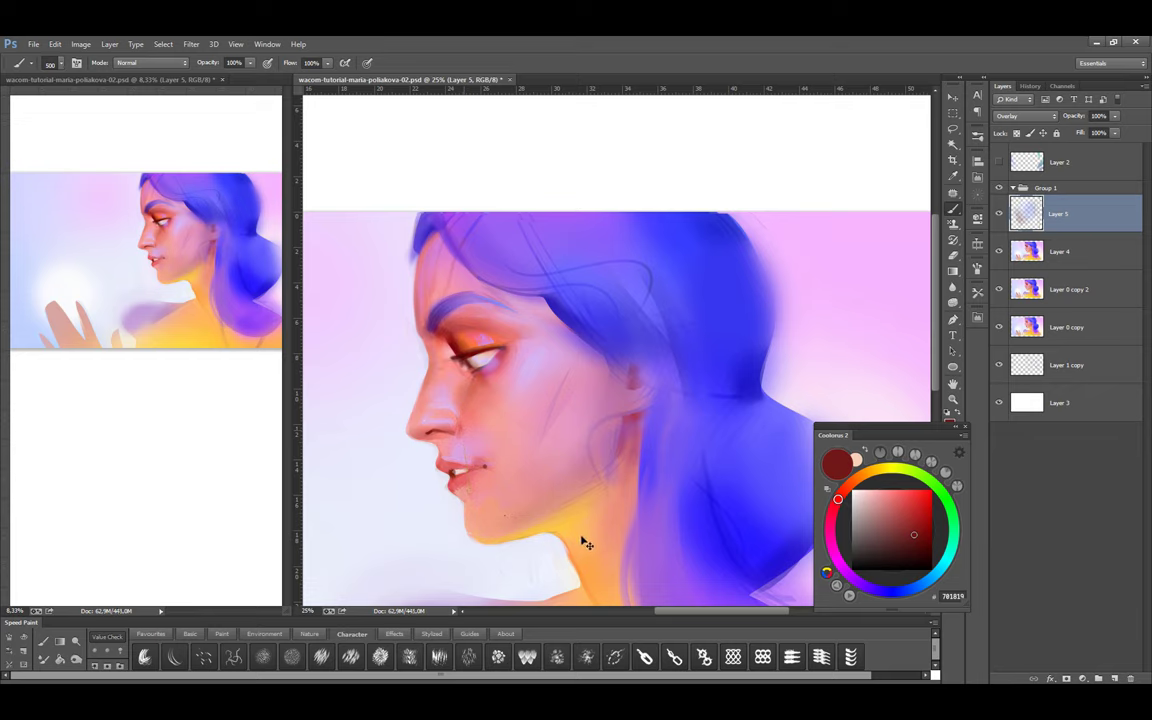
Erase excess glaze from the cheek and jaw on Layer 5 and tone the mouth area with a soft olive brush (5F5414)
key(e)
drag(489, 424, 589, 509)
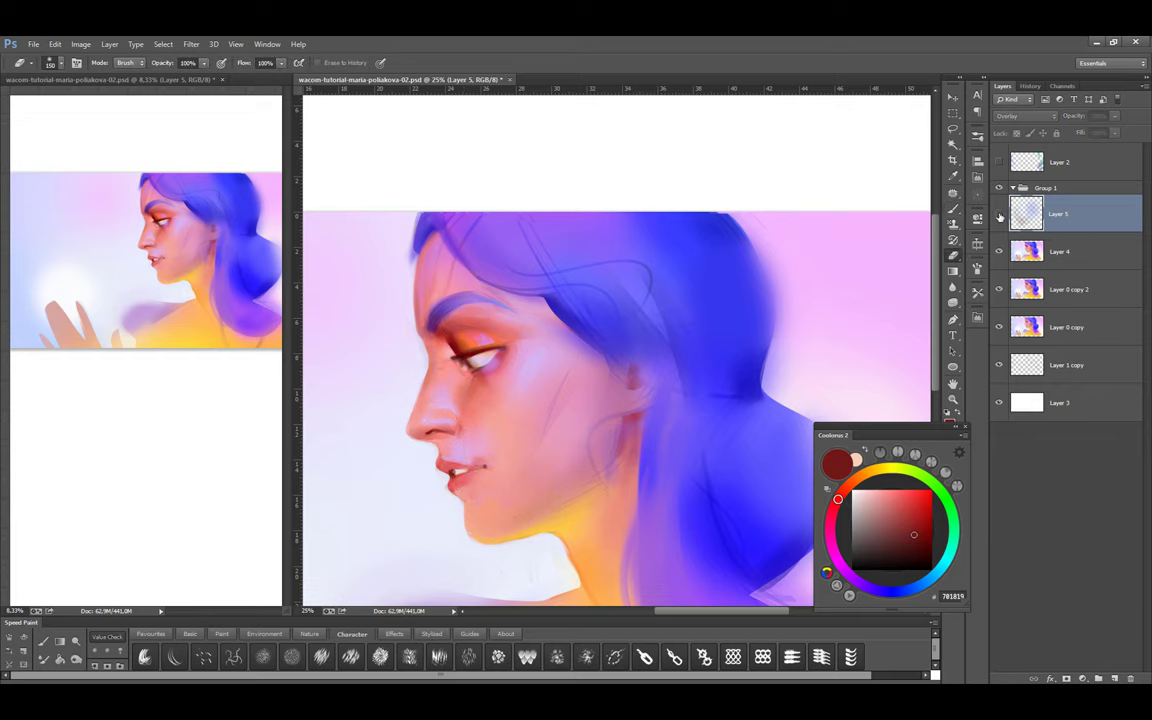
click(189, 636)
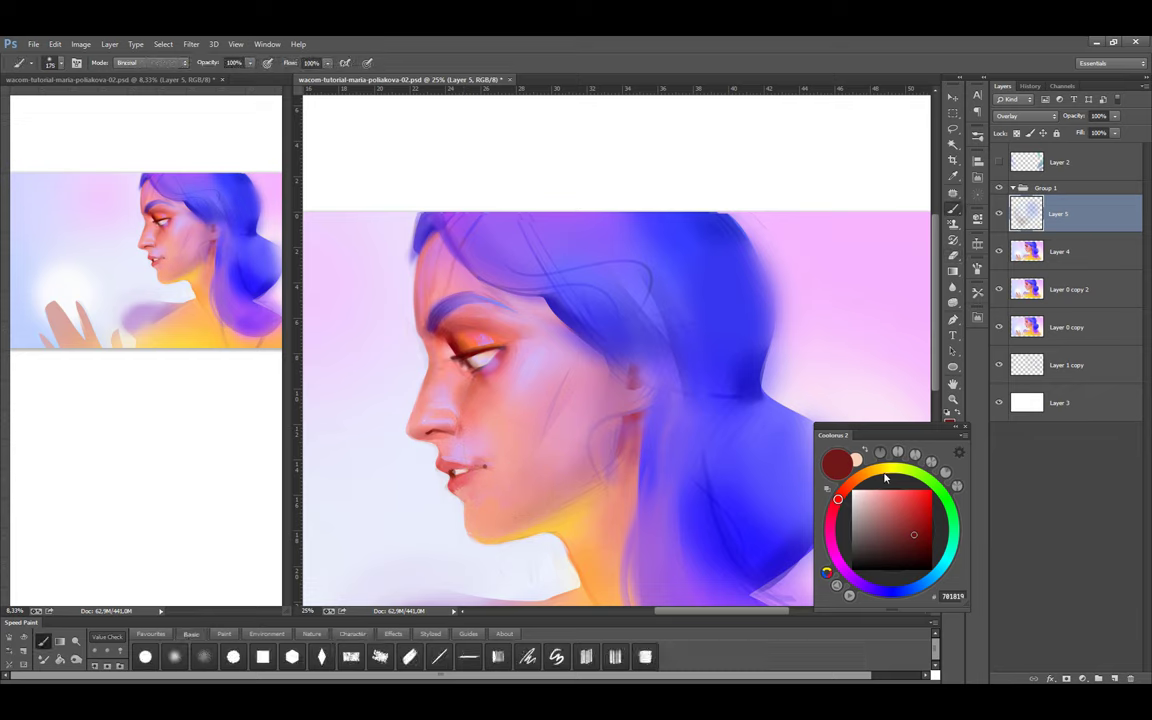
click(882, 472)
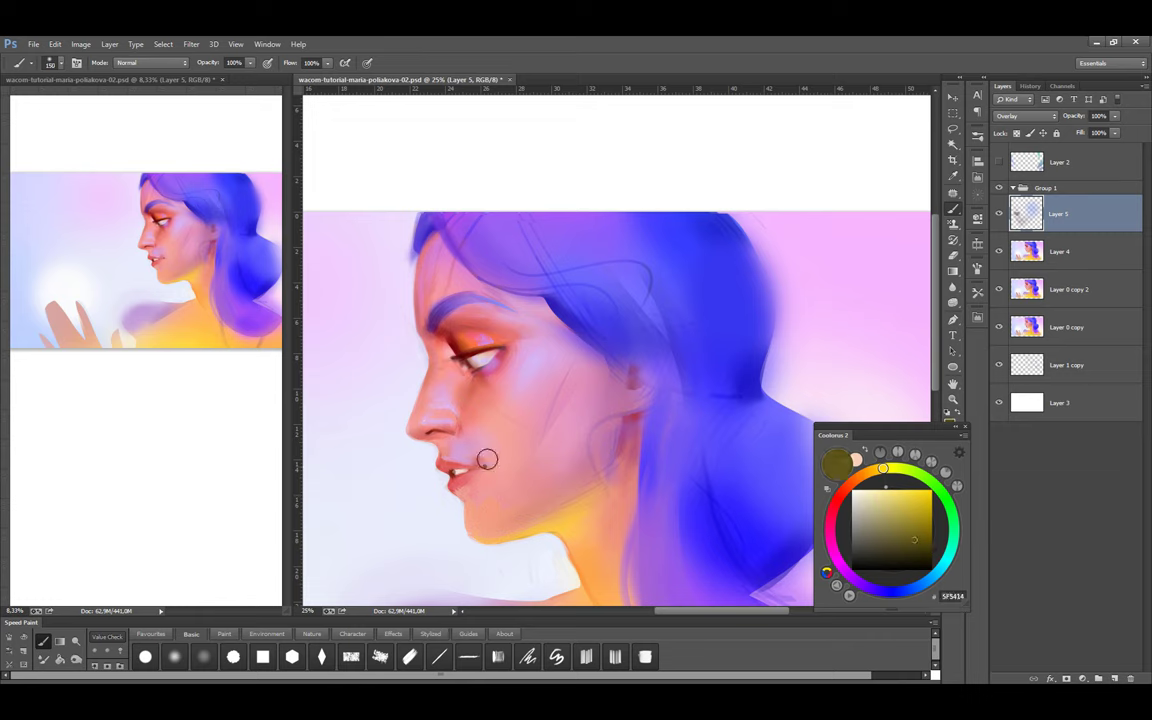
key(bracketright)
key(bracketright)
key(bracketright)
key(bracketright)
key(bracketright)
Add a new layer in Darken mode and paint sampled coral pink (ED8A84) between the nose and upper lip
key(ctrl+shift+alt+n)
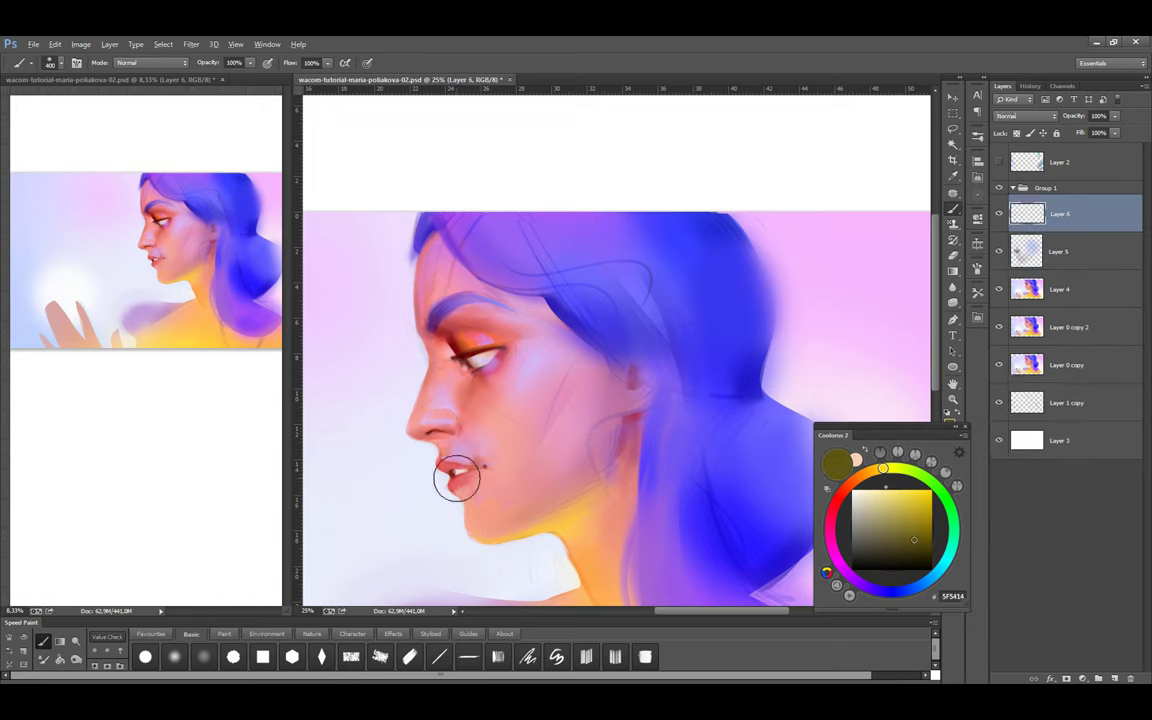
alt+click(463, 463)
key(bracketleft)
key(bracketleft)
key(bracketleft)
key(bracketleft)
key(bracketleft)
key(shift+alt+k)
drag(476, 442, 447, 437)
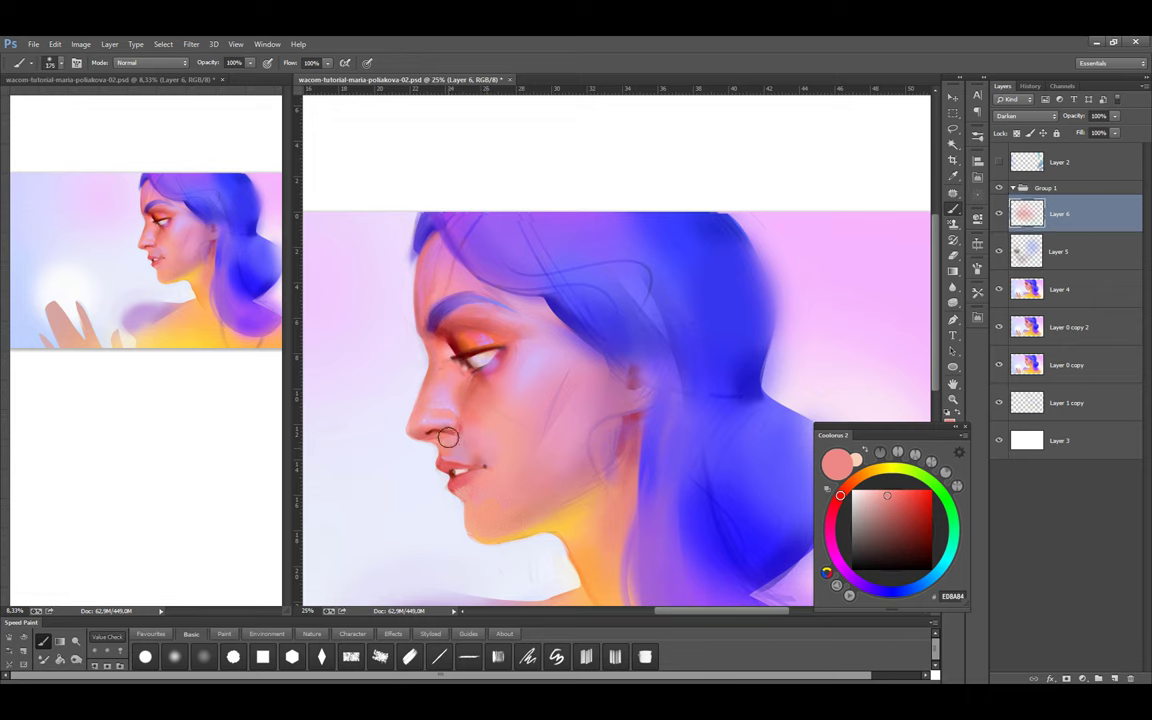
Deepen the area around the lips and chin on Layer 6 with sampled brick red (9E393F) and a larger soft brush
alt+click(457, 476)
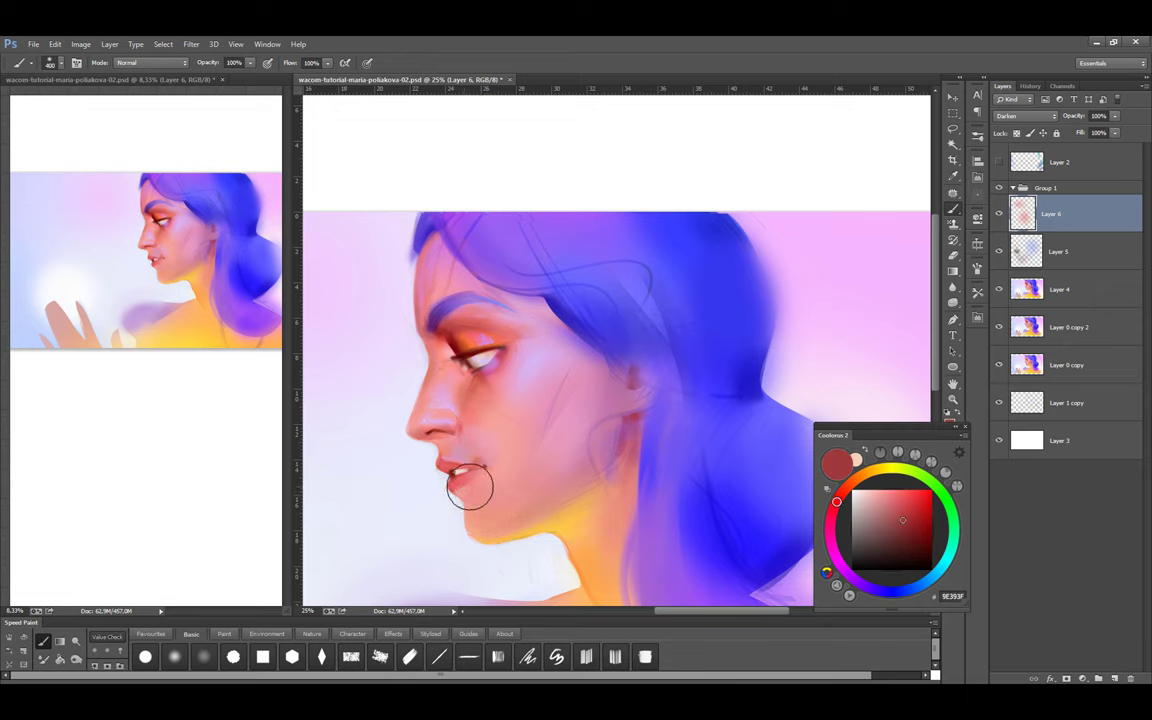
key(bracketright)
key(bracketright)
Move Layers 5 and 6 into Group 1 and flip the canvas horizontally
shift+click(1027, 251)
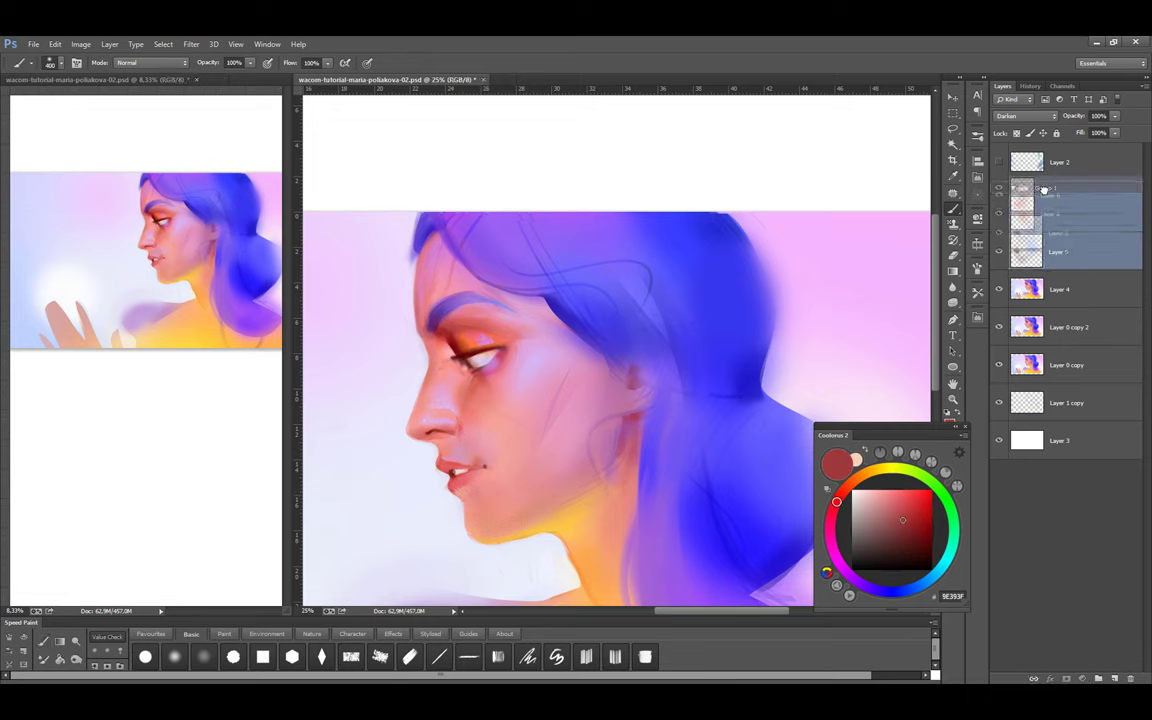
drag(1027, 251, 1005, 190)
key(ctrl+shift+h)
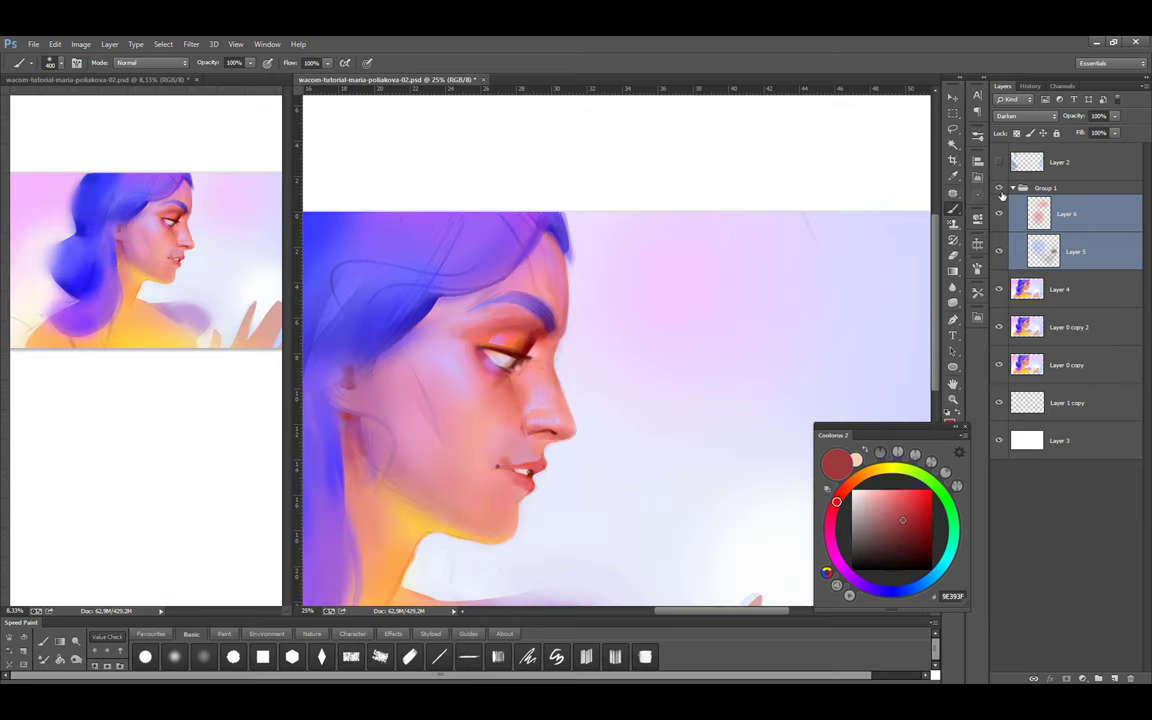
Add a layer mask to Group 1 and paint out part of the colour glaze around the face with a large soft brush
click(1045, 188)
click(1066, 678)
key(bracketright)
key(bracketleft)
click(532, 522)
key(bracketright)
key(bracketright)
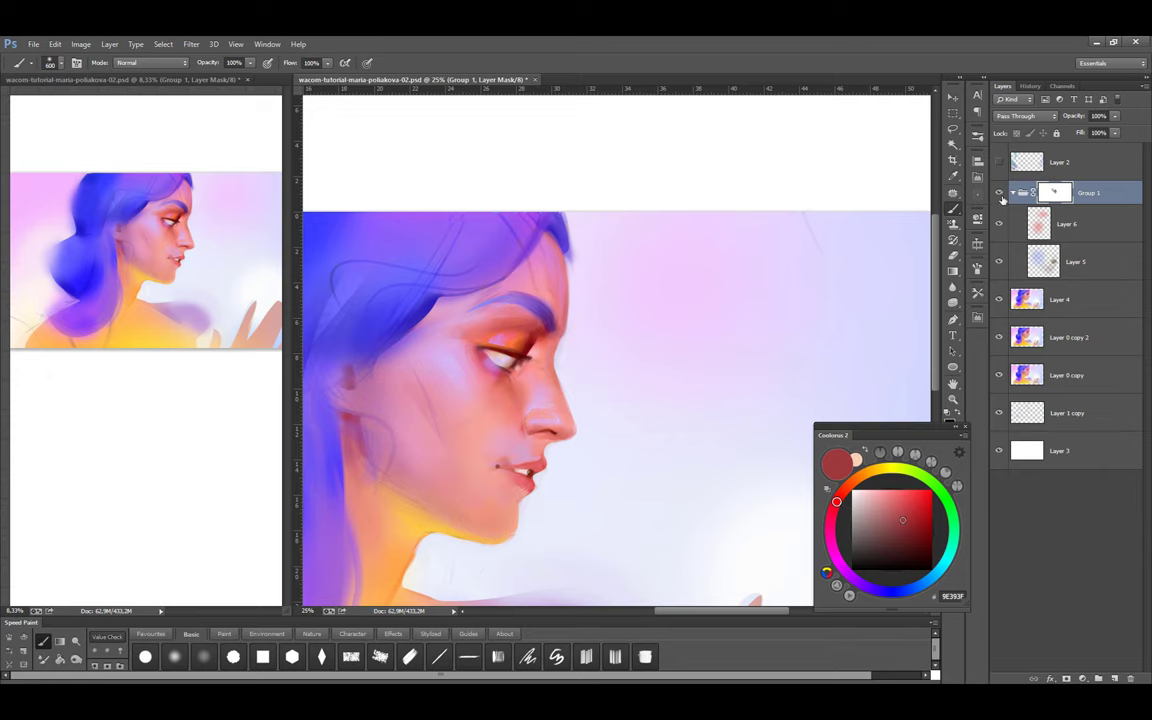
Merge Group 1 and clean up the jaw and chin edge on the clipped Layer 4 with sampled background white and orange
key(ctrl+e)
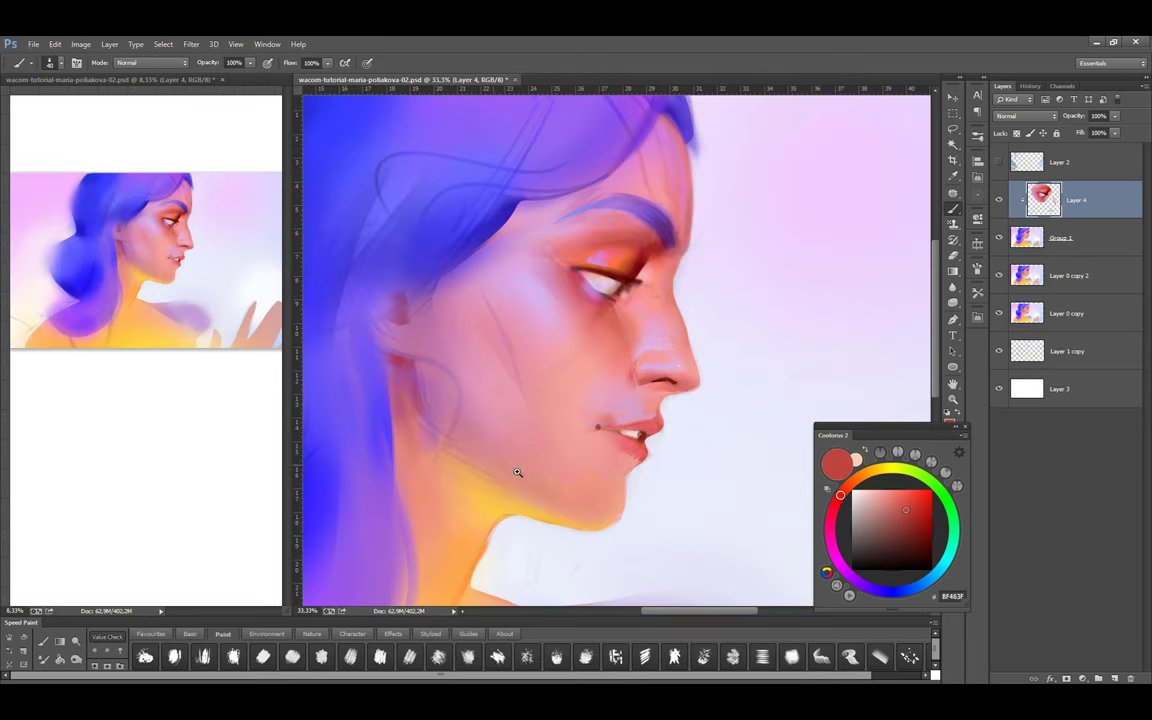
alt+click(543, 530)
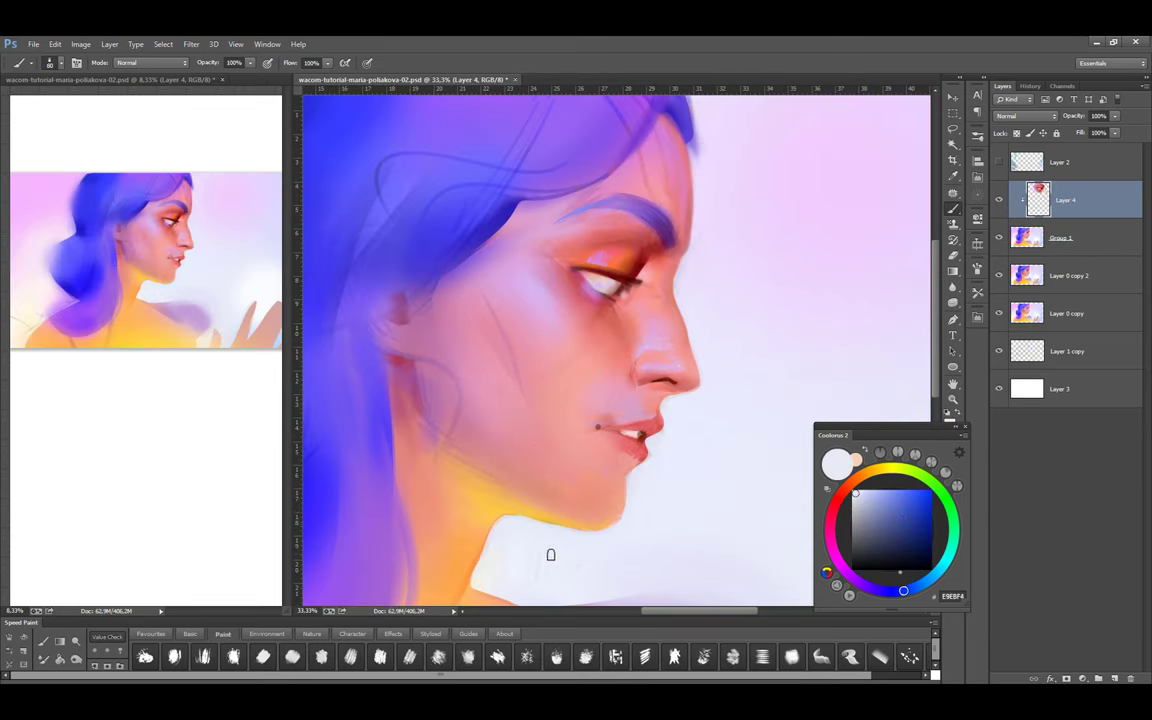
alt+click(596, 527)
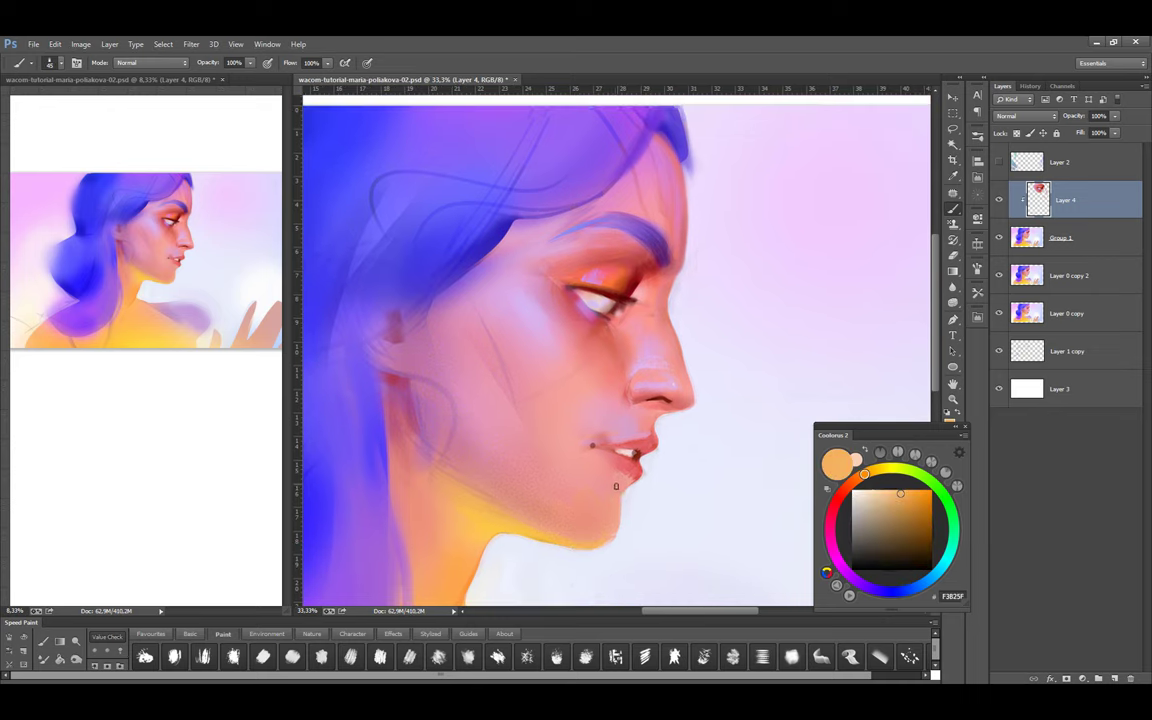
Model the shadow beneath the lower lip and the surrounding chin on Layer 4 with sampled dark red (9F2221) and coral
alt+click(614, 446)
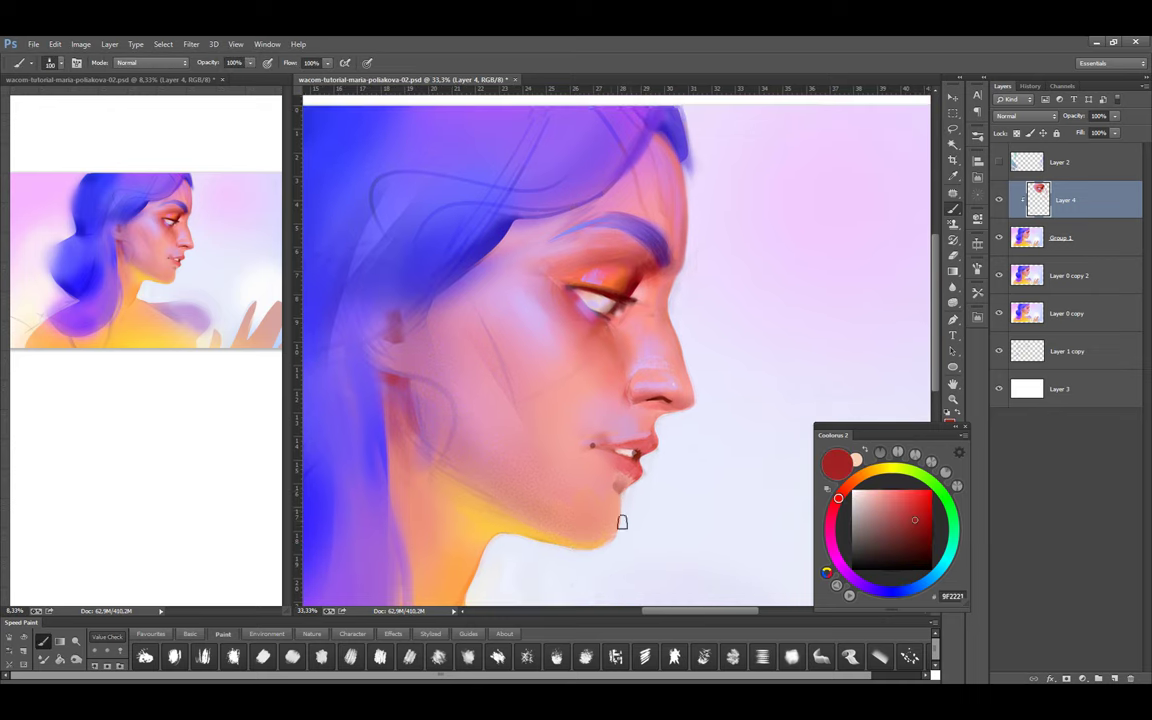
alt+click(622, 456)
alt+click(593, 477)
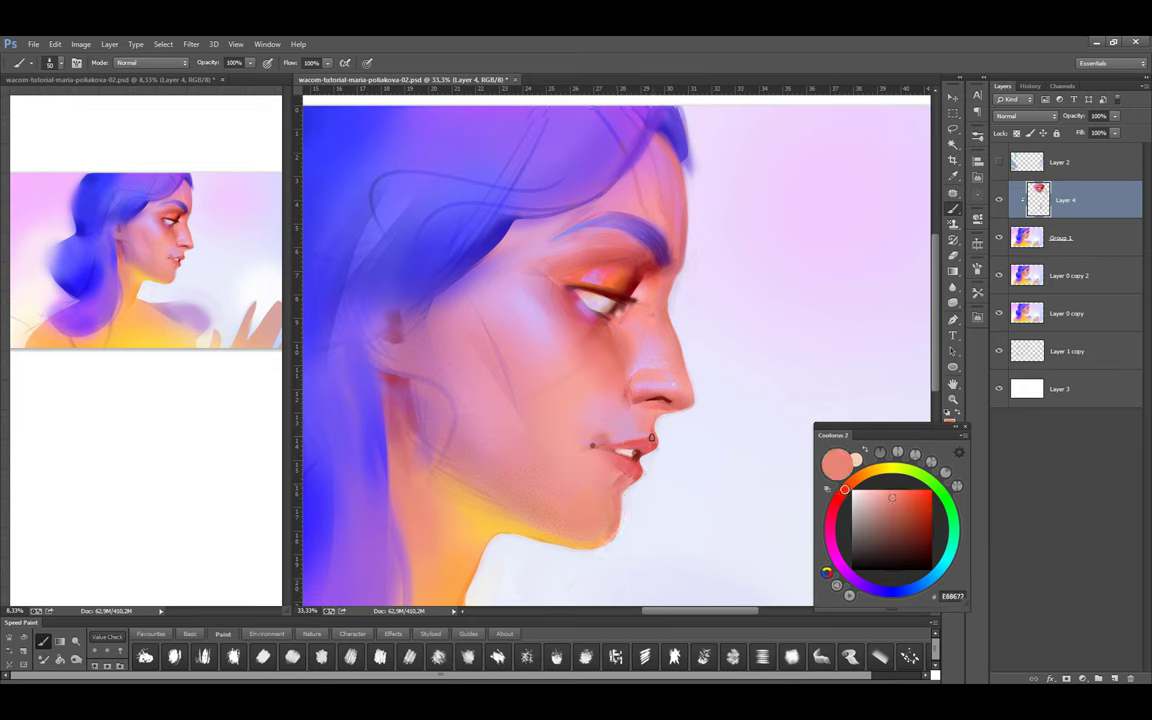
Refine the lips, teeth and nose tip edge on Layer 4 with sampled deep red, dusty pink and pale lavender
alt+click(655, 451)
alt+click(626, 451)
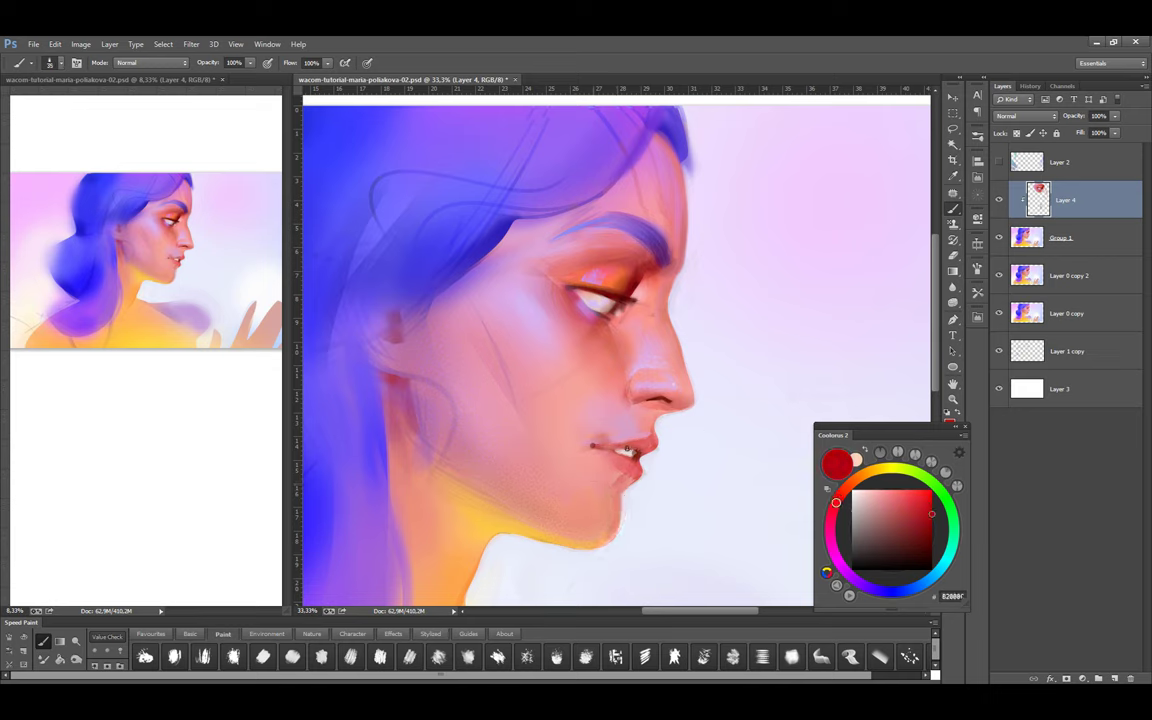
alt+click(617, 454)
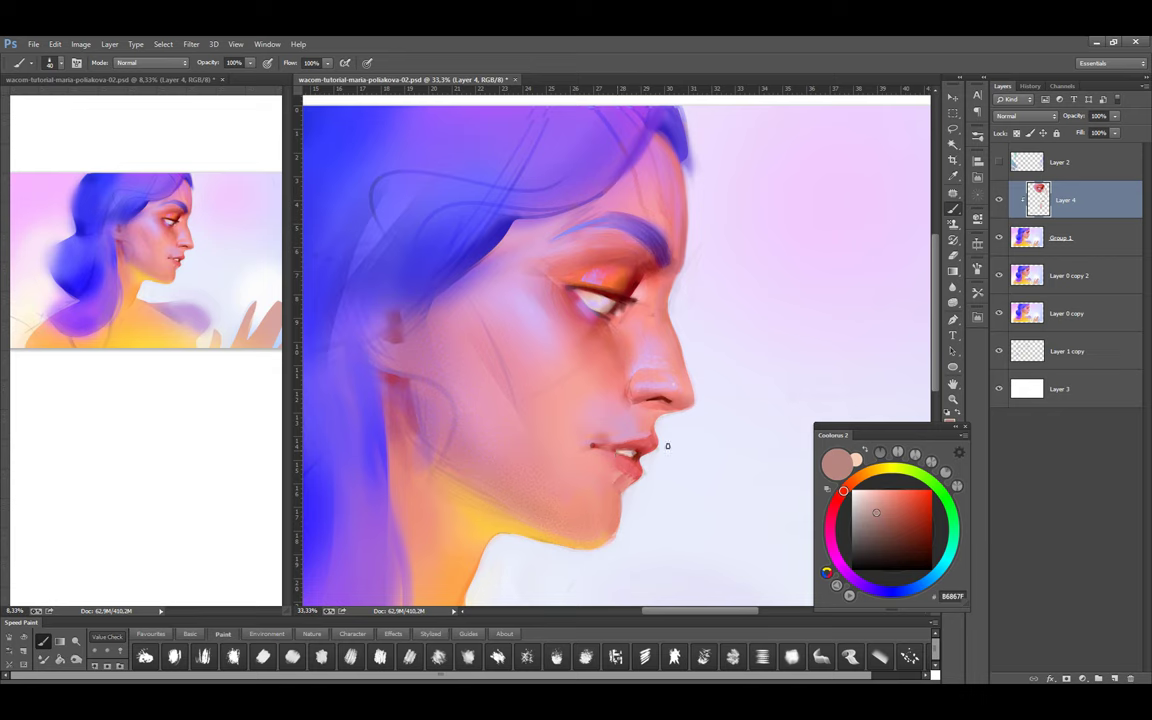
alt+click(695, 407)
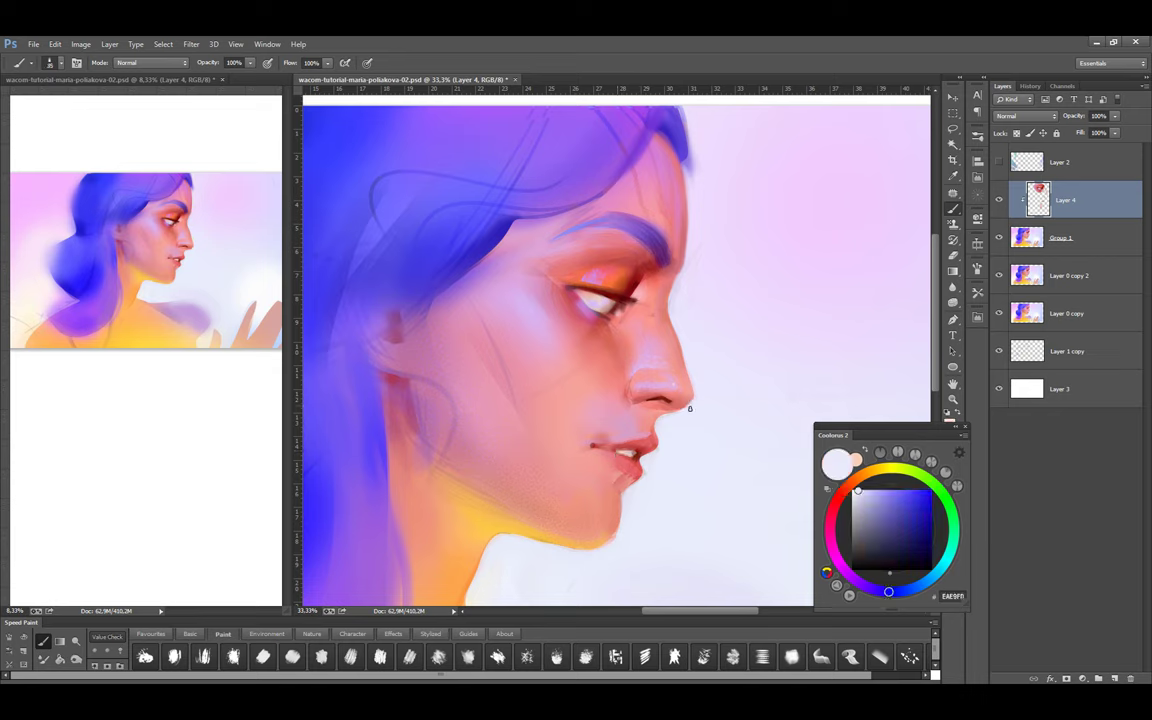
Clean up the edges of the lips and chin on Layer 4 with sampled coral red and pale background colour
alt+click(598, 450)
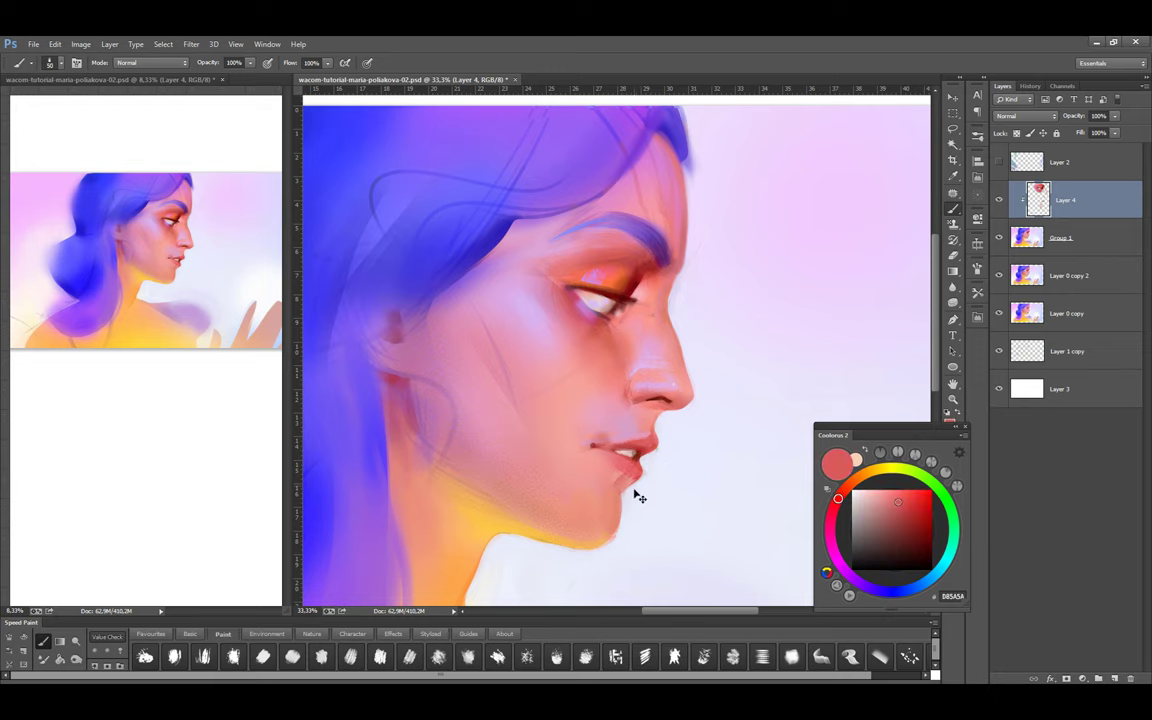
alt+click(645, 437)
scroll(668, 435, up, 1)
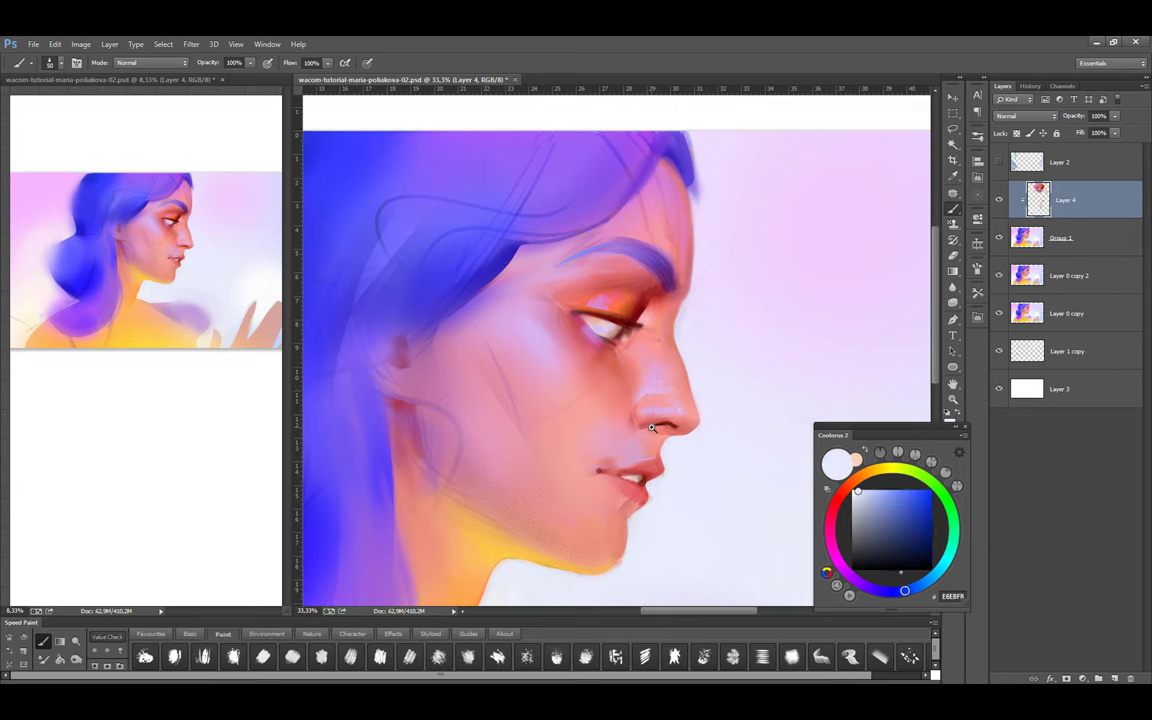
Refine the nostril and underside of the nose on Layer 4 with sampled dark red (B70A0A), bright red (CC100A) and soft pink
scroll(651, 428, up, 1)
key(l)
key(b)
alt+click(683, 440)
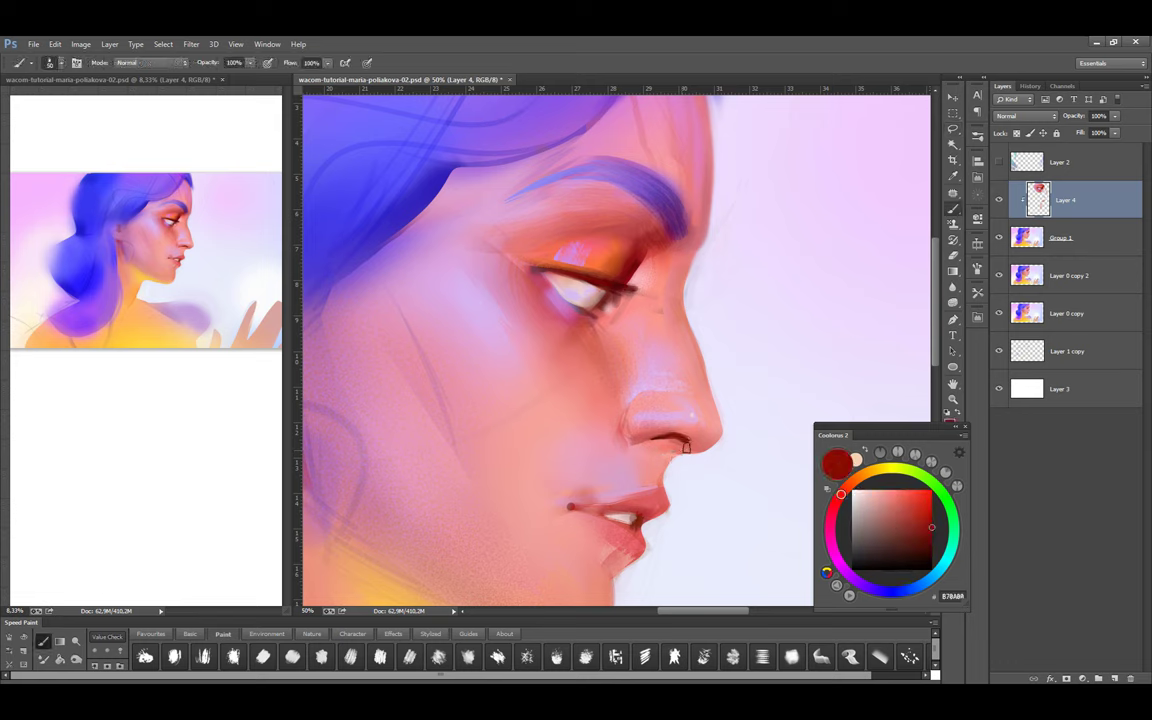
alt+click(676, 445)
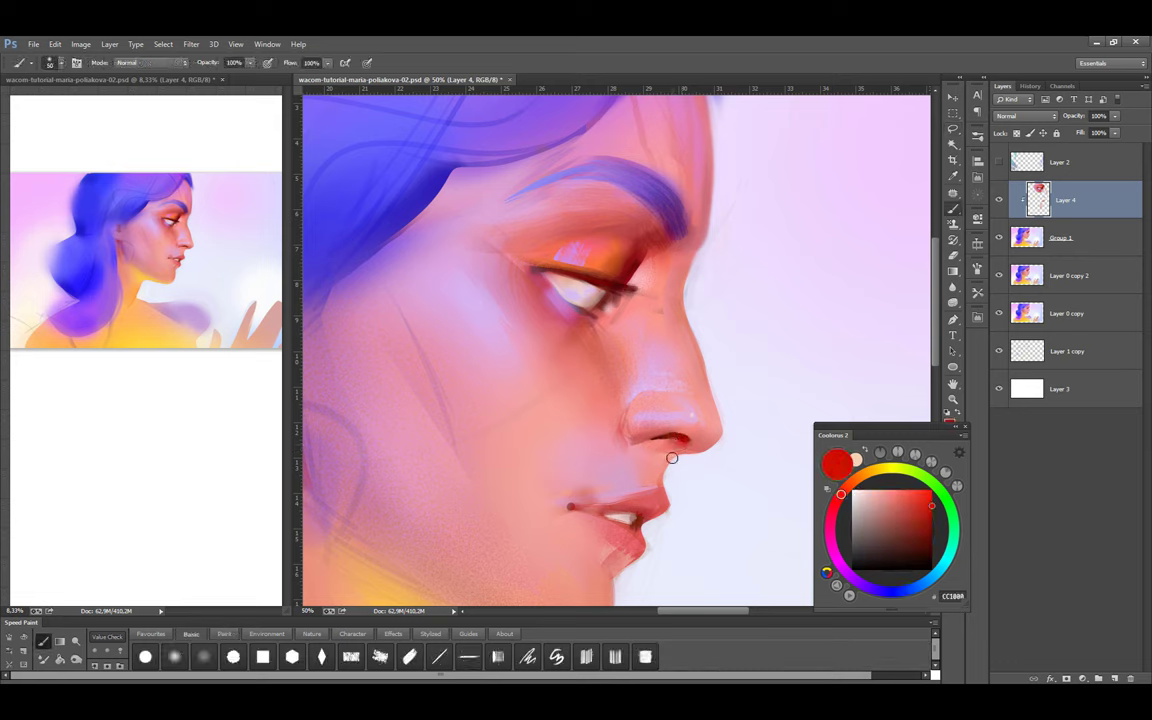
alt+click(651, 446)
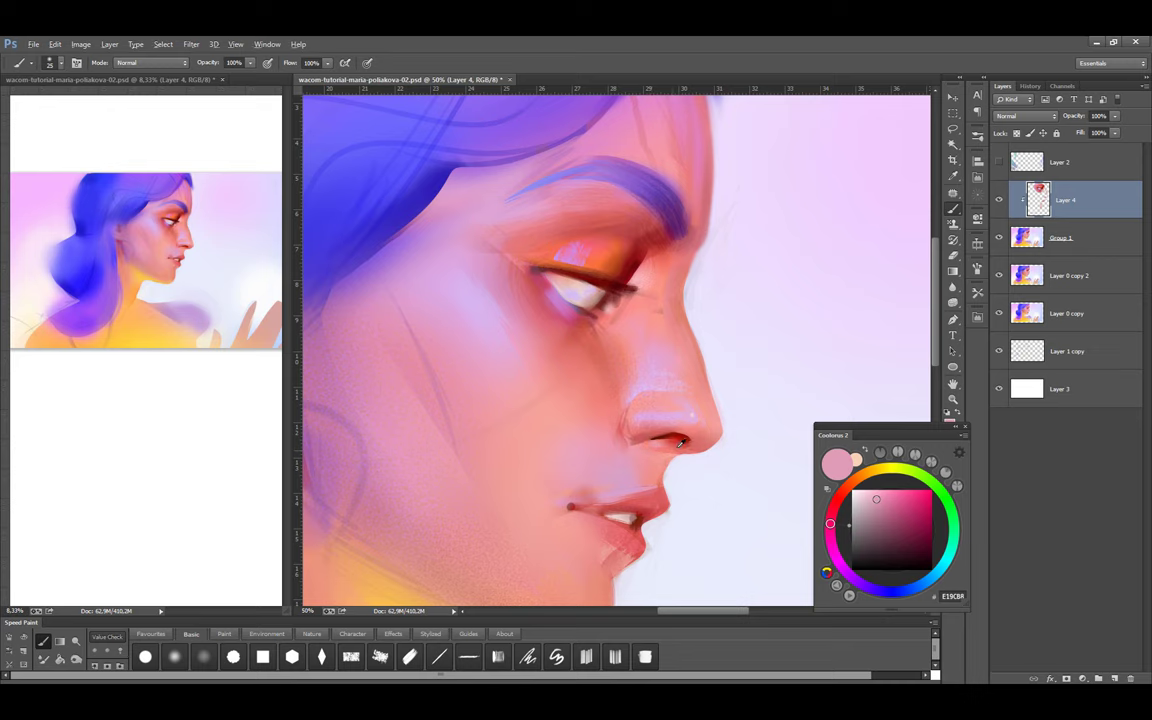
alt+click(673, 454)
Merge Layer 4 into Group 1 and save the document
scroll(673, 486, down, 1)
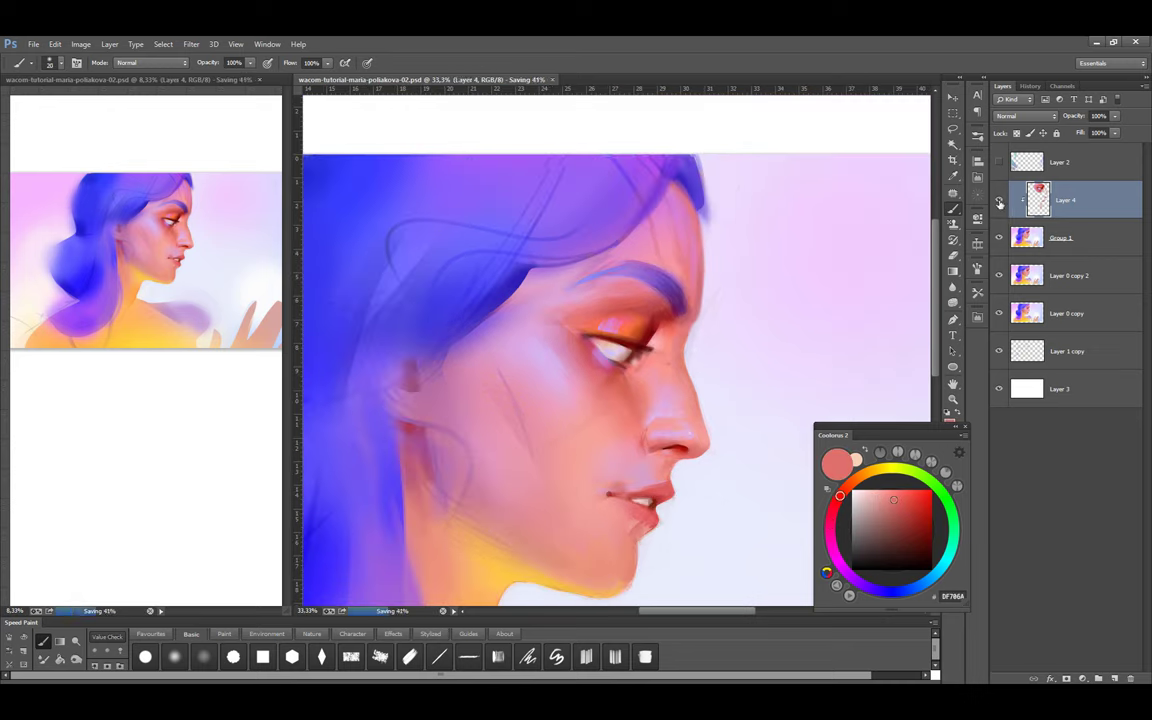
key(Delete)
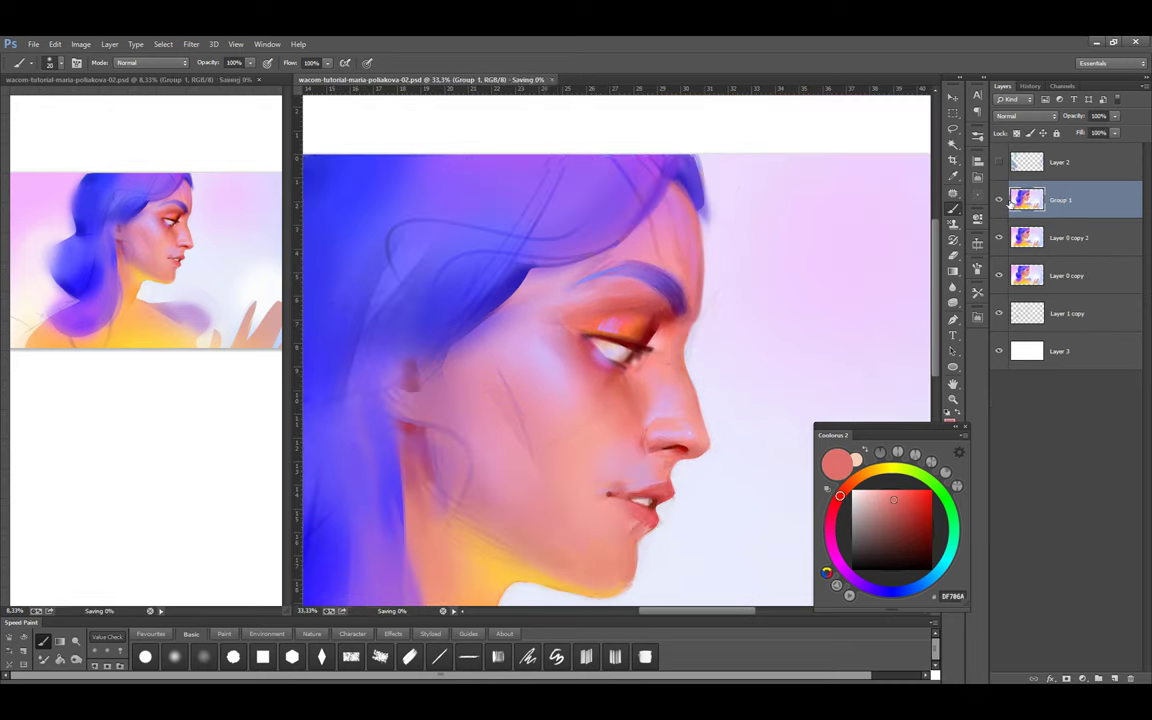
key(ctrl+s)
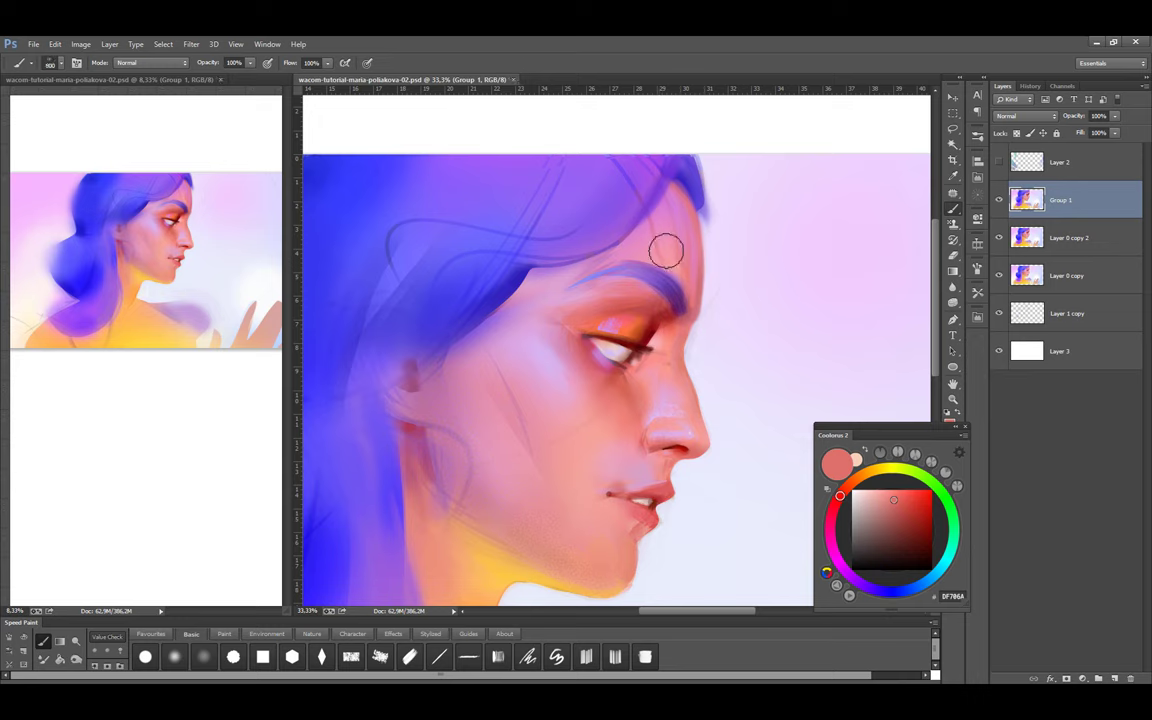
Create a new layer above Group 1 and paint over the sketch lines on the forehead with sampled pink tones
alt+click(604, 188)
key(ctrl+shift+alt+n)
drag(649, 225, 684, 275)
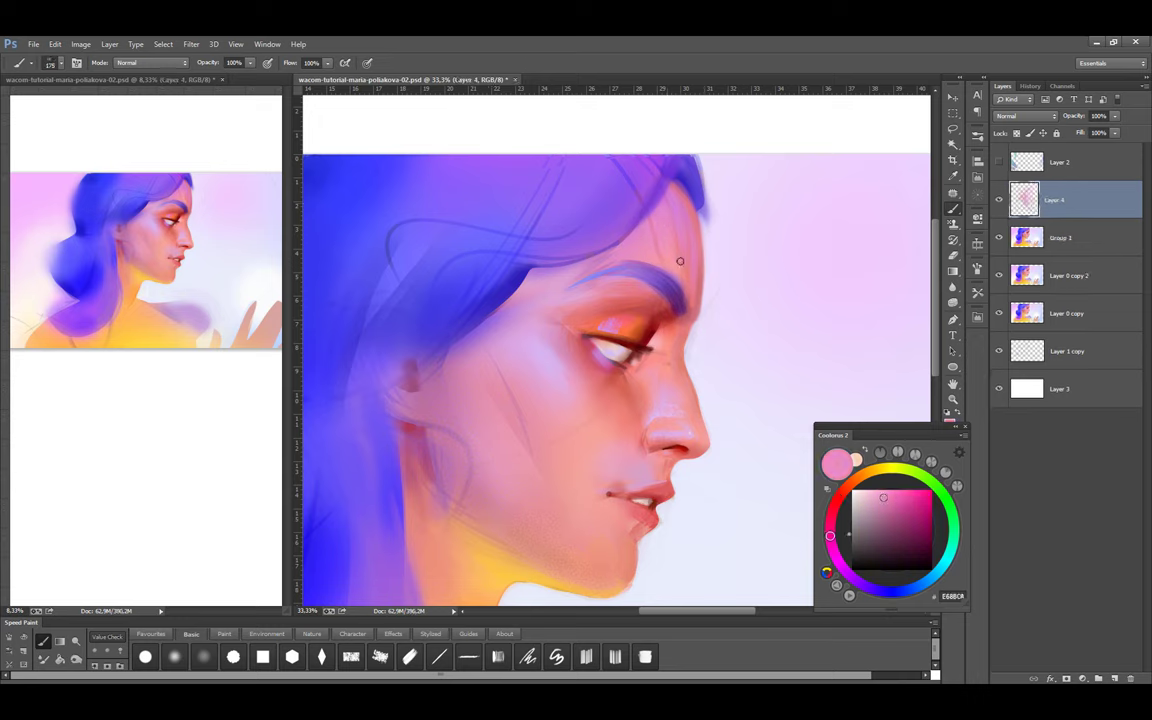
key(bracketleft)
key(bracketleft)
alt+click(660, 267)
alt+click(698, 263)
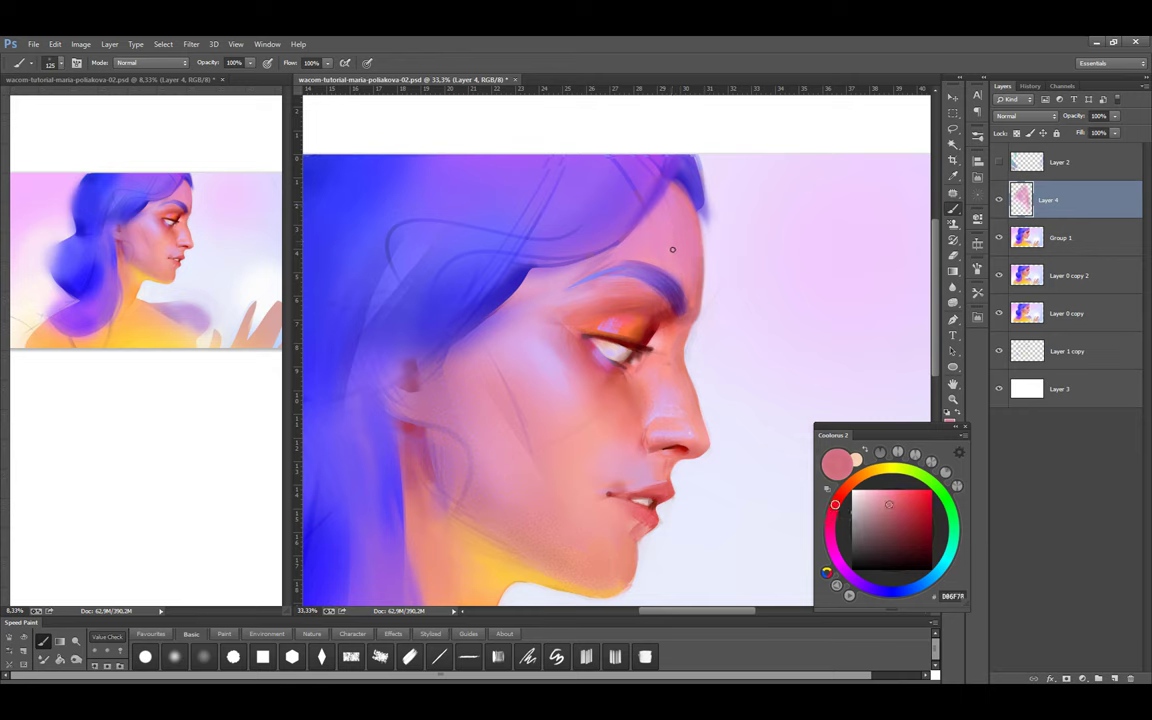
Shade the forehead above the eyebrow on Layer 4 with reds and muted pinks, varying the brush size
key(bracketright)
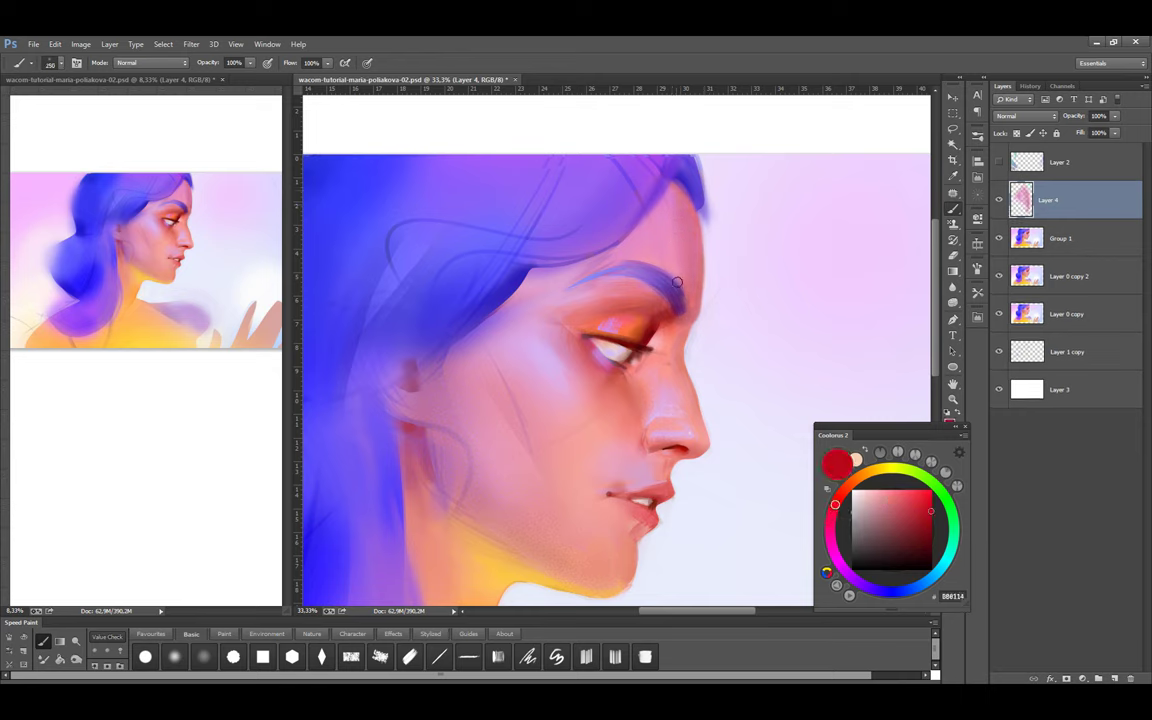
key(bracketright)
alt+click(665, 203)
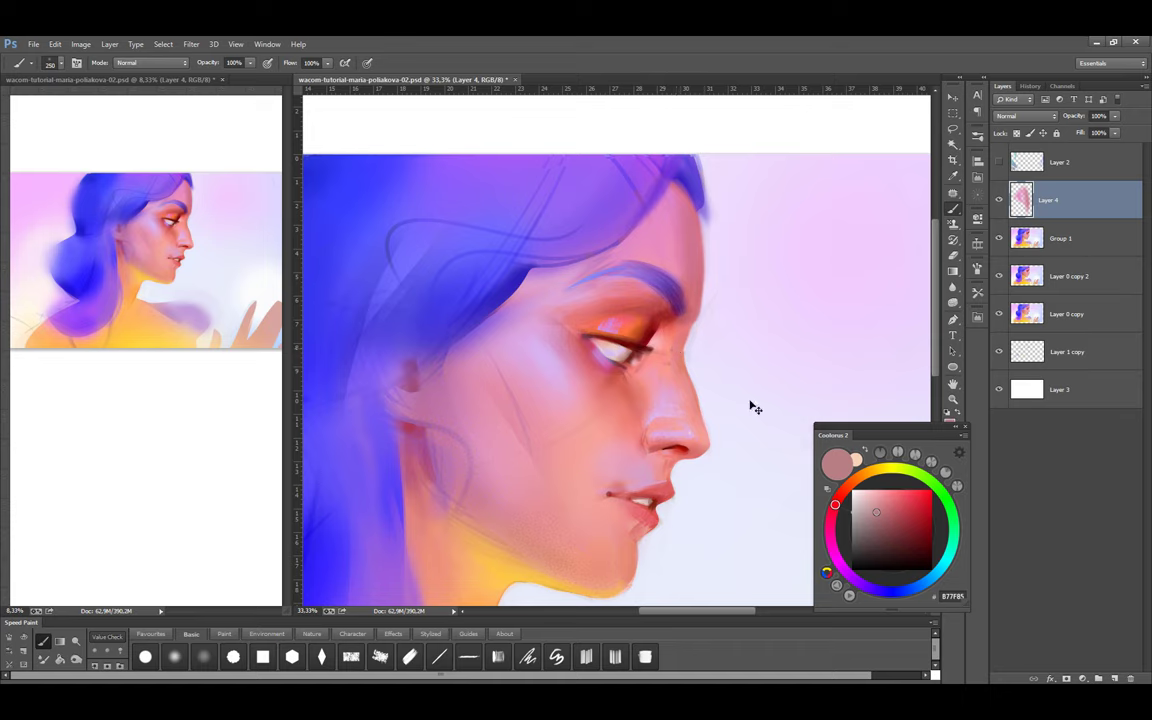
key(bracketright)
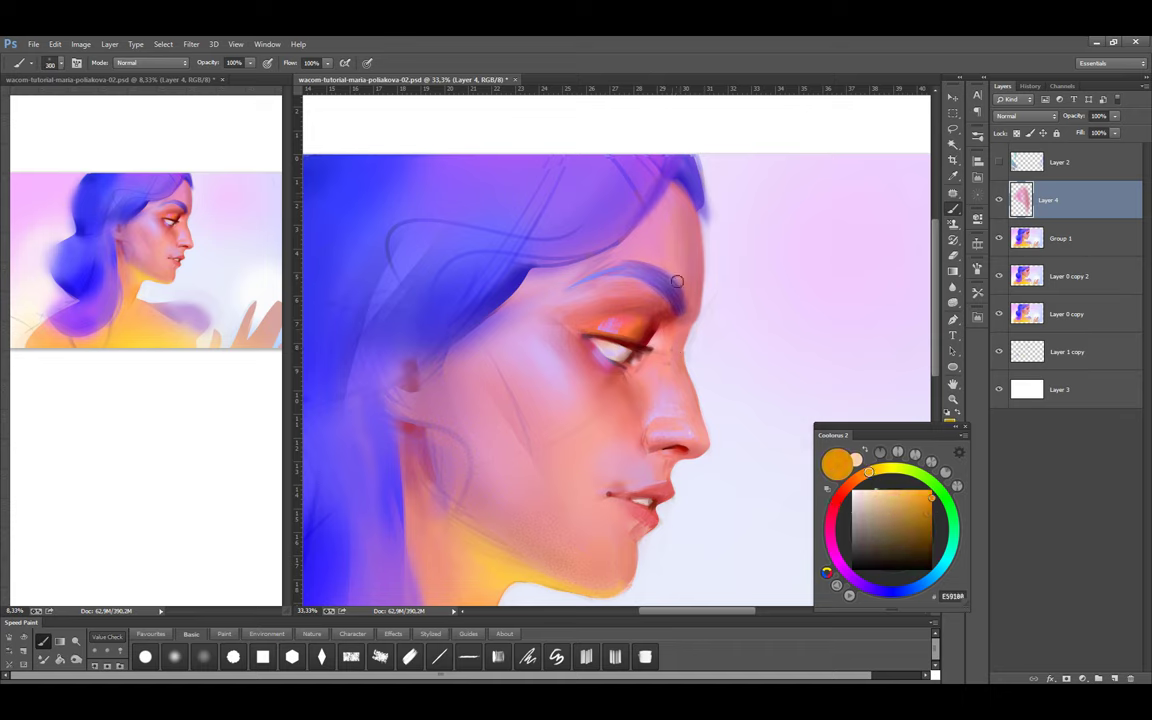
click(838, 497)
key(bracketleft)
key(bracketleft)
key(bracketleft)
key(bracketleft)
alt+click(694, 297)
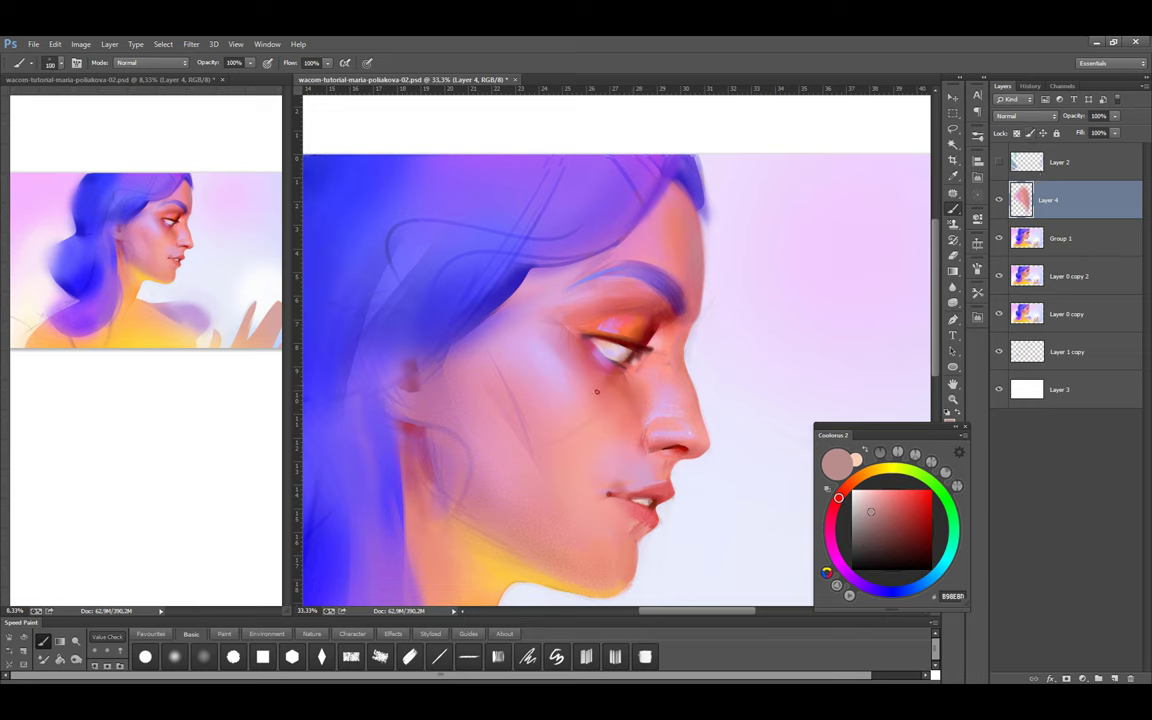
Refine the profile edge between brow and nose bridge on Layer 4 with sampled pale lavender and coral
key(bracketleft)
alt+click(683, 342)
alt+click(706, 325)
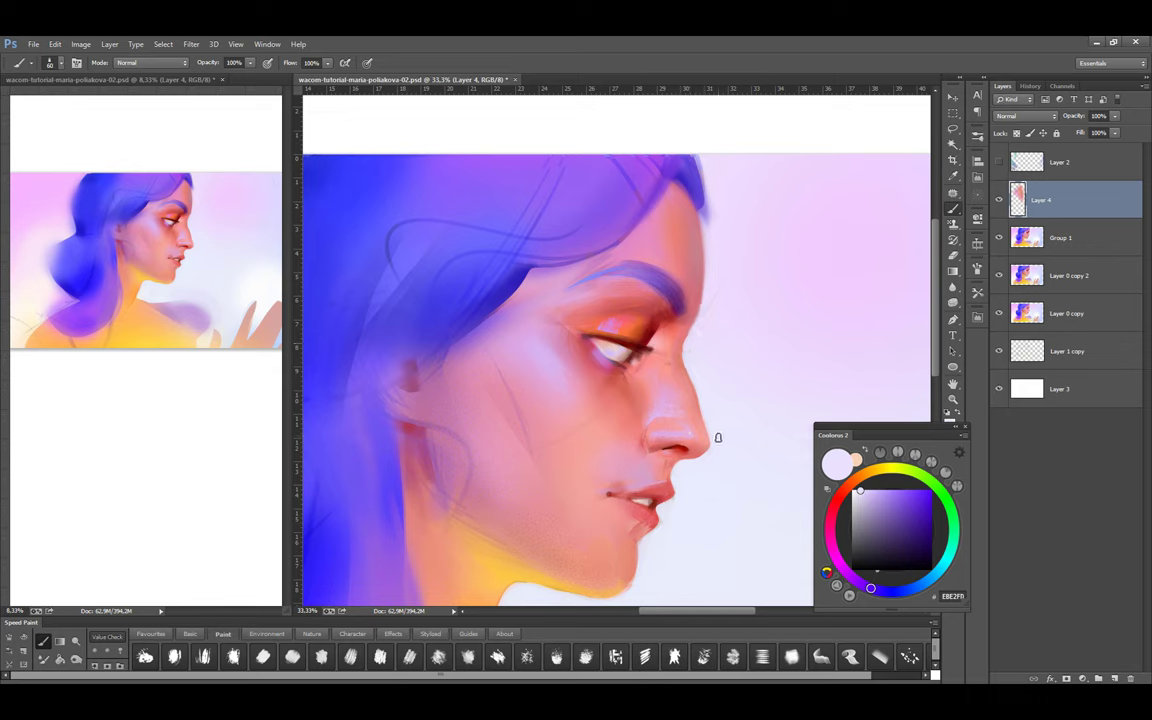
alt+click(684, 338)
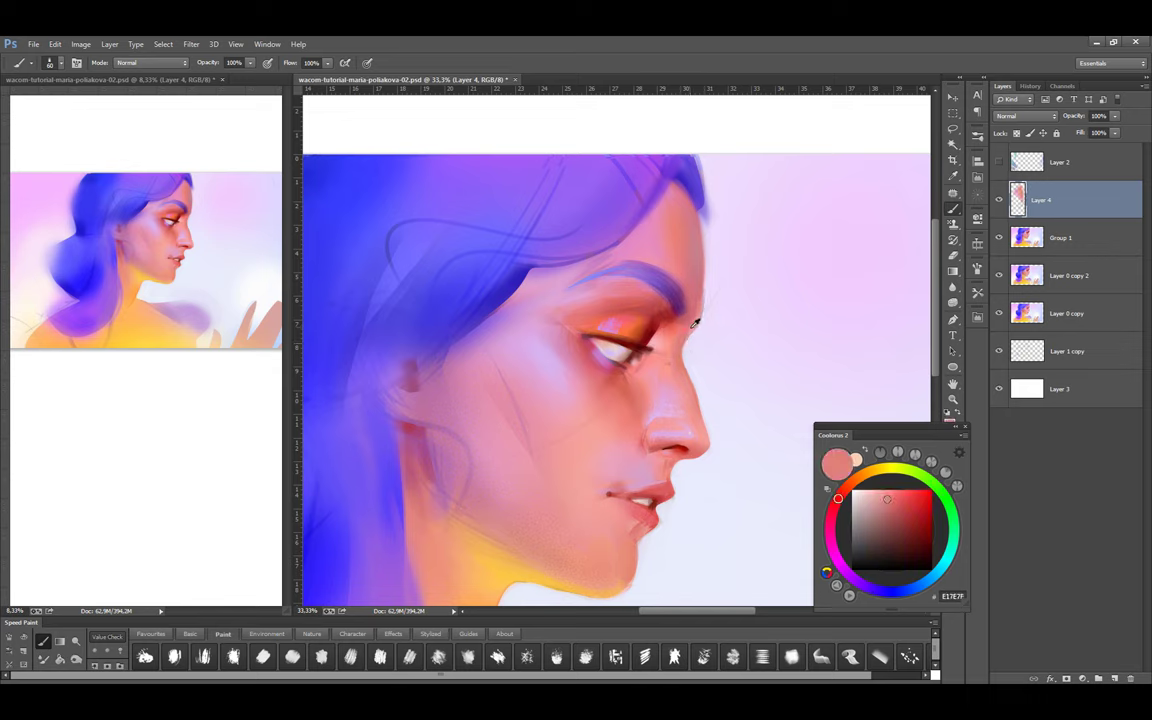
Merge Layer 4 into Group 1 and flip the whole painting horizontally
key(ctrl+e)
key(ctrl+shift+h)
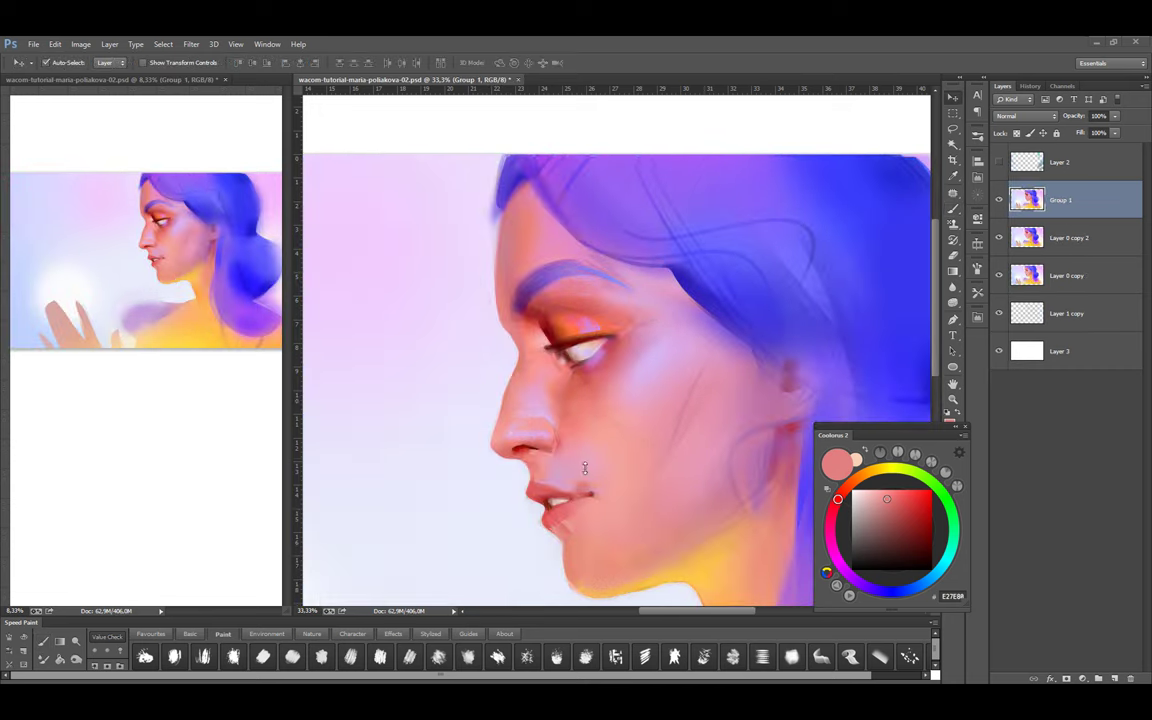
Create a new Soft Light layer and paint dark red (3E0E11) over the inner brow and nose bridge
alt+click(586, 463)
key(ctrl+plus)
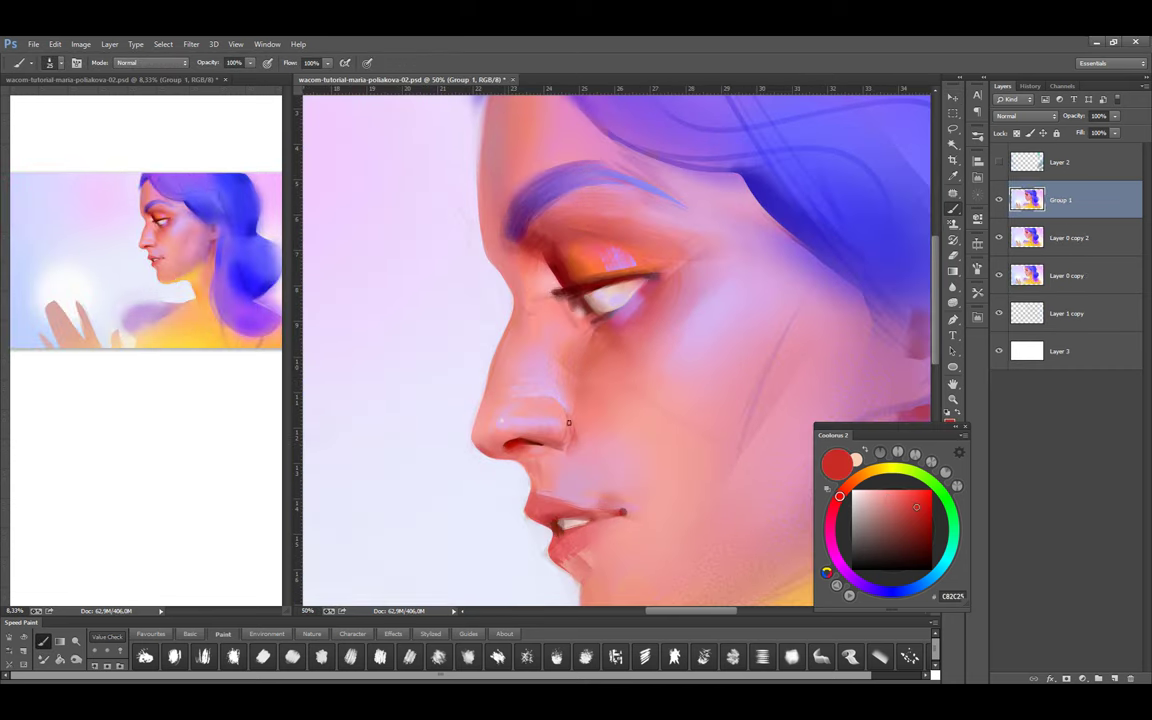
key(ctrl+shift+alt+n)
key(shift+alt+f)
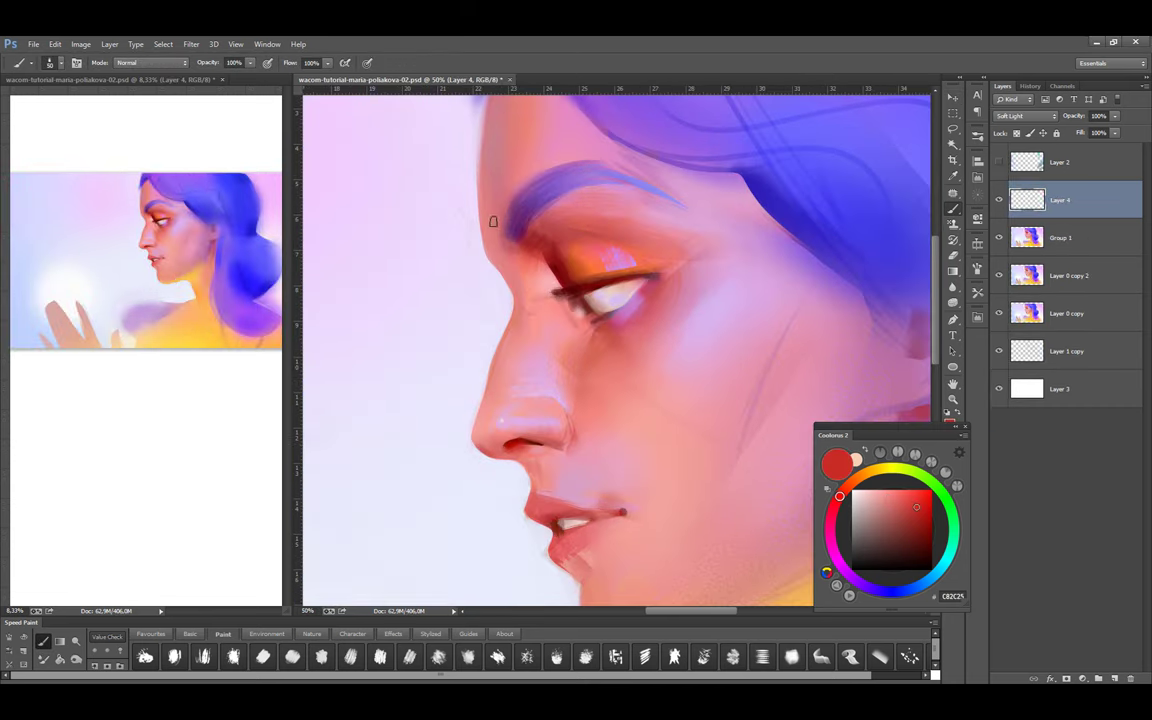
click(906, 545)
click(906, 550)
drag(510, 222, 532, 275)
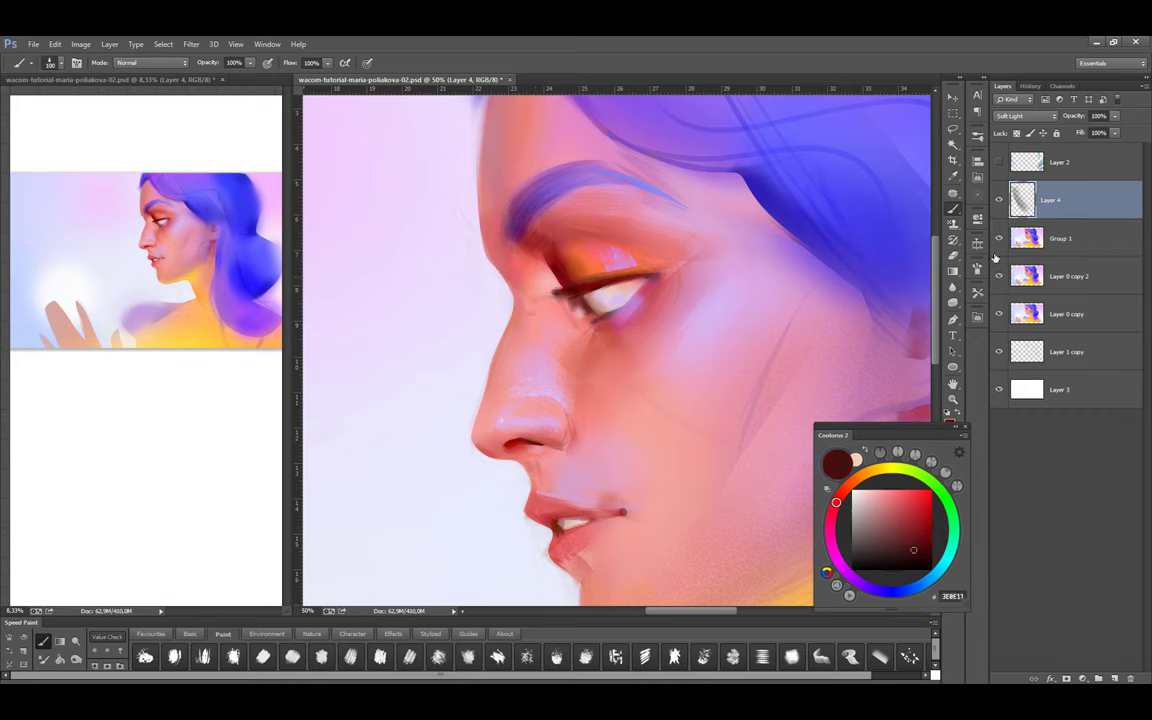
Tint the front edge of the forehead in Color blend mode with a muted violet (756994), then restore Normal mode
key(shift+alt+c)
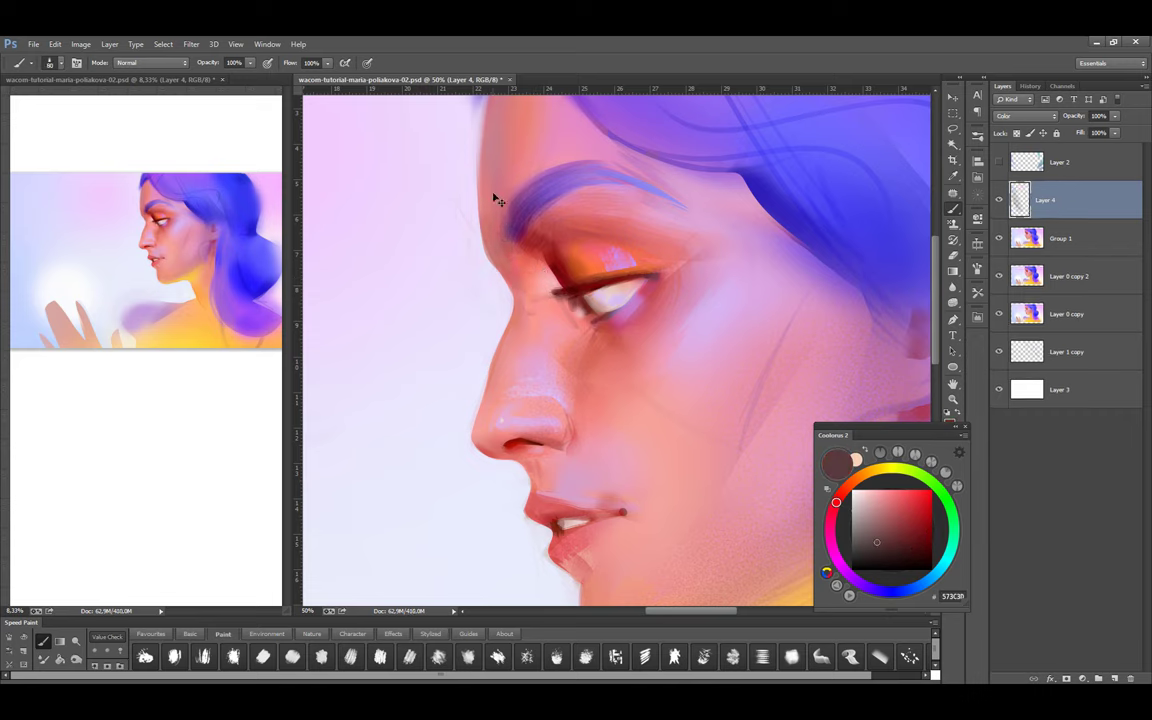
alt+click(490, 193)
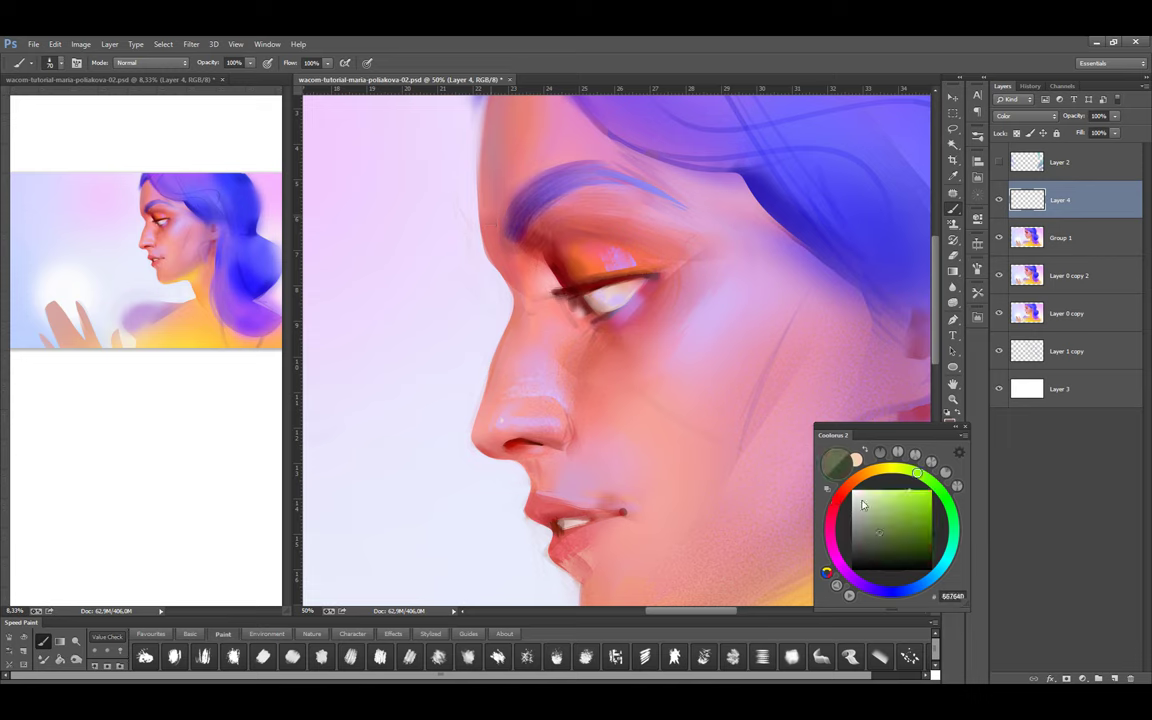
click(874, 590)
key(shift+alt+n)
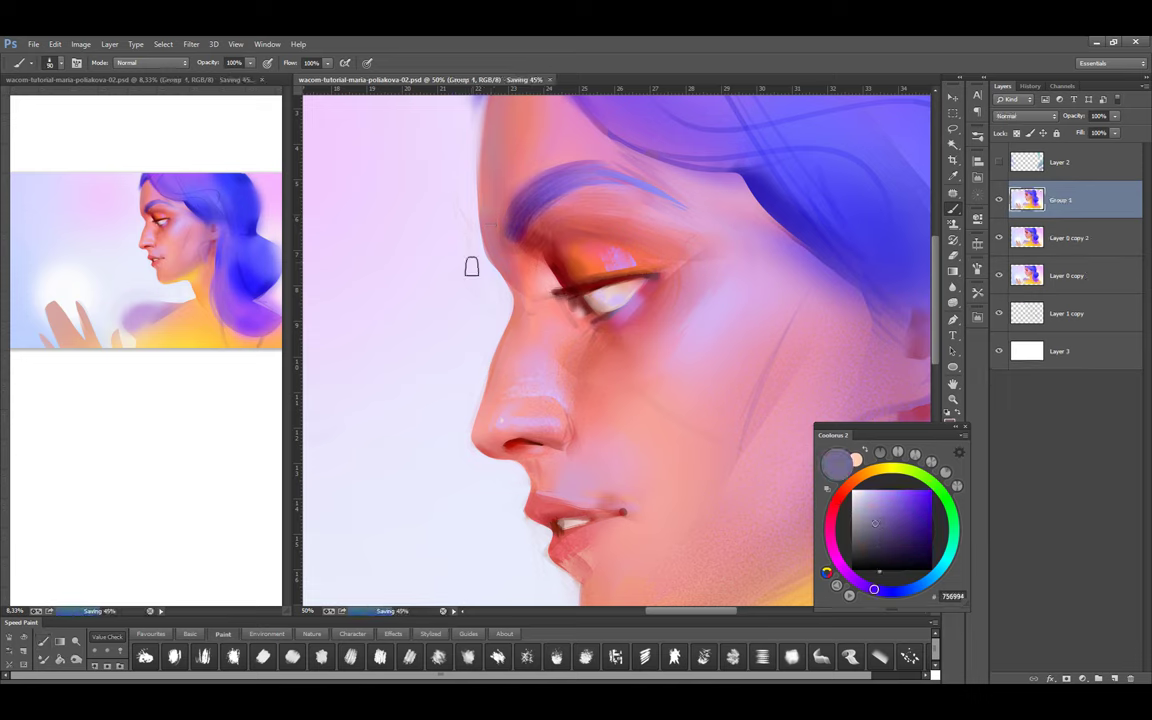
Clean up the contour from forehead to nose bridge on a new Layer 4 with sampled pale lavender and coral
alt+click(497, 280)
drag(497, 280, 481, 237)
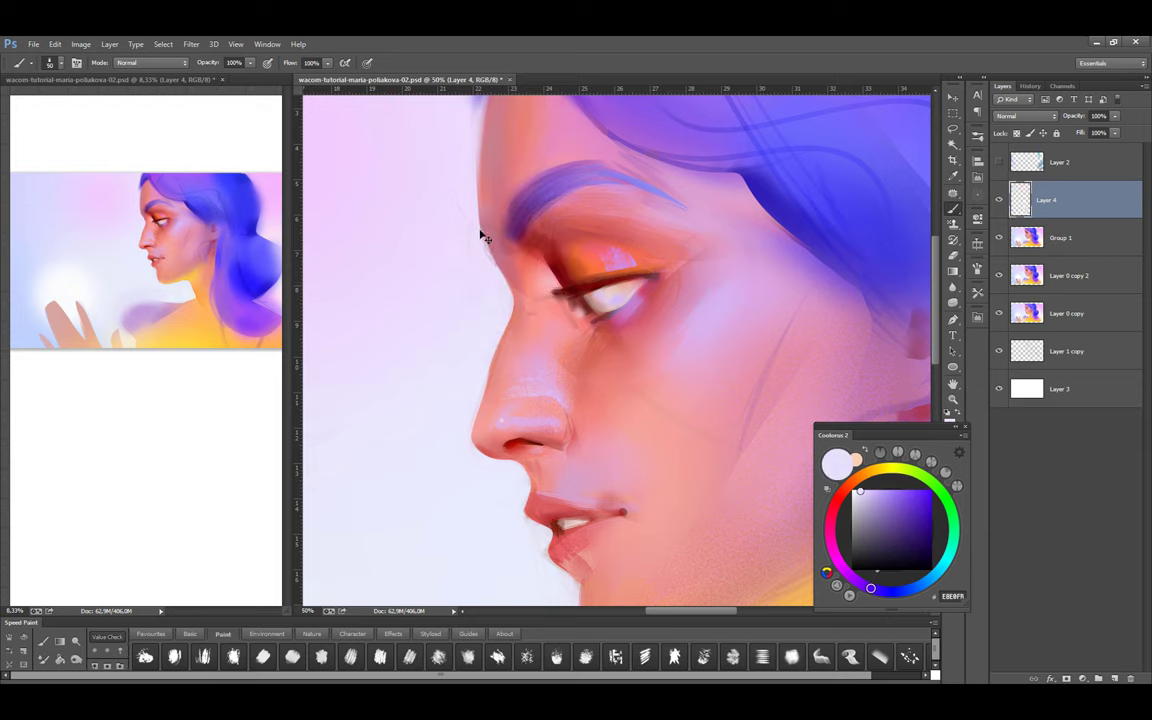
scroll(485, 250, up, 1)
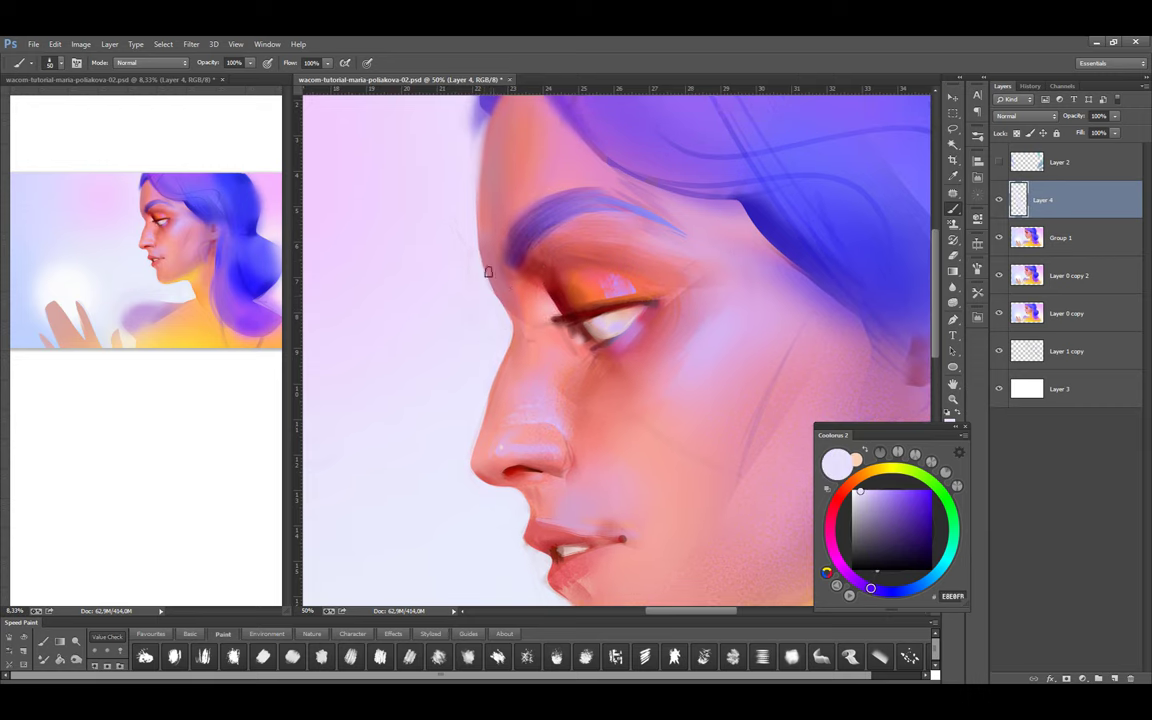
alt+click(496, 354)
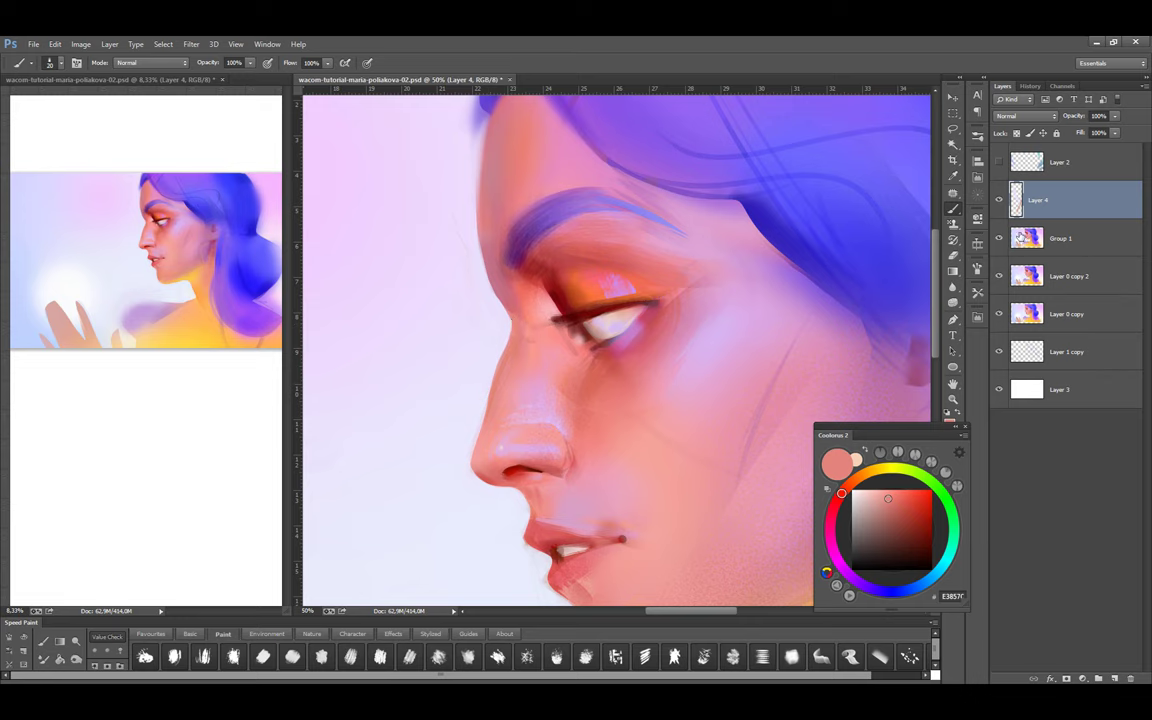
key(ctrl+minus)
key(ctrl+minus)
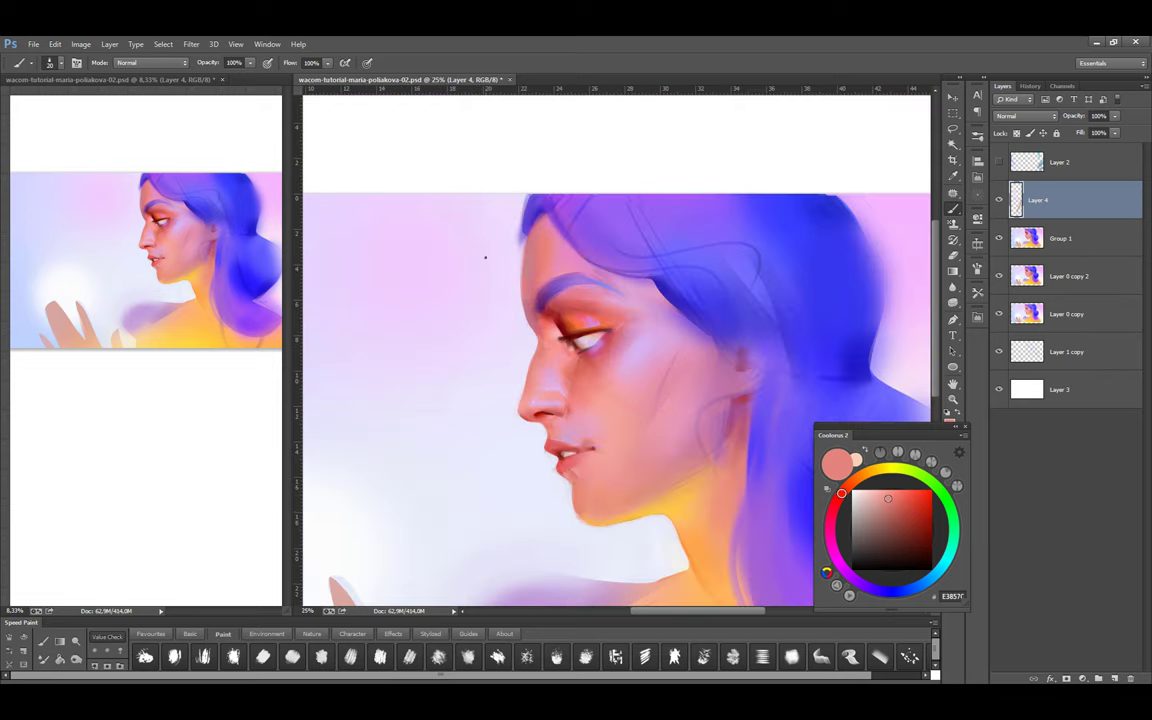
Refine the forehead contour and inner eyebrow on Layer 4 with sampled dark red (AA2A2A), background lavender, dusty pink and purple (6C2674)
key(e)
key(b)
key(ctrl+plus)
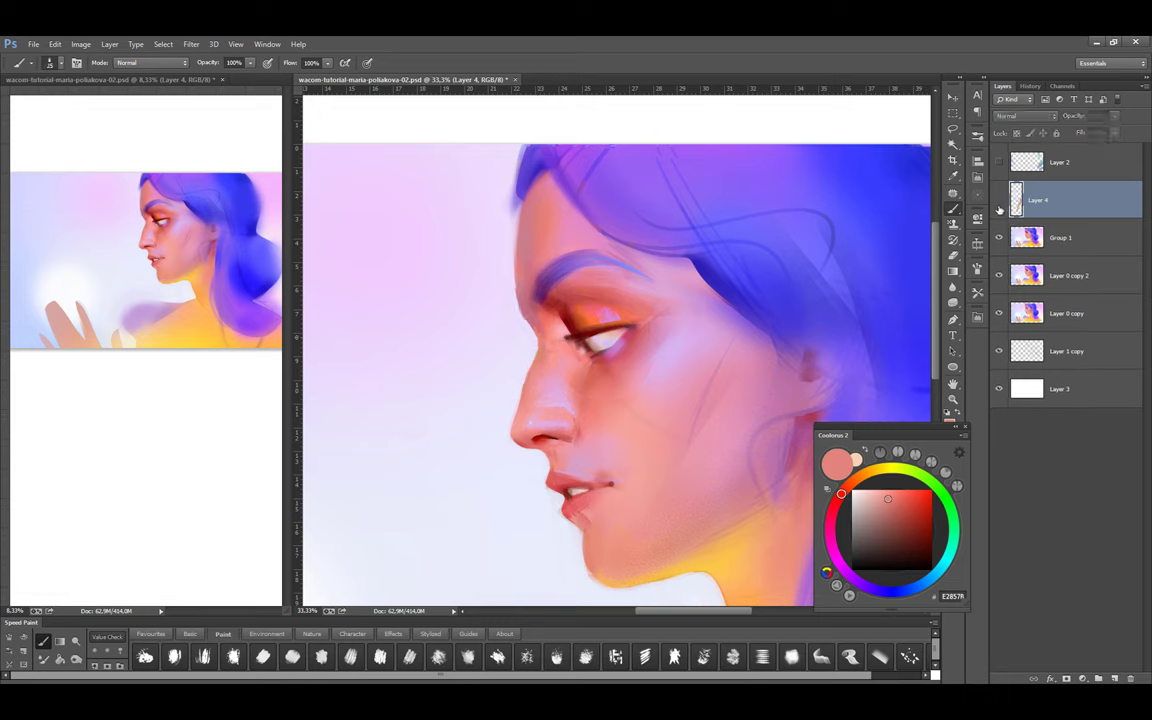
alt+click(539, 298)
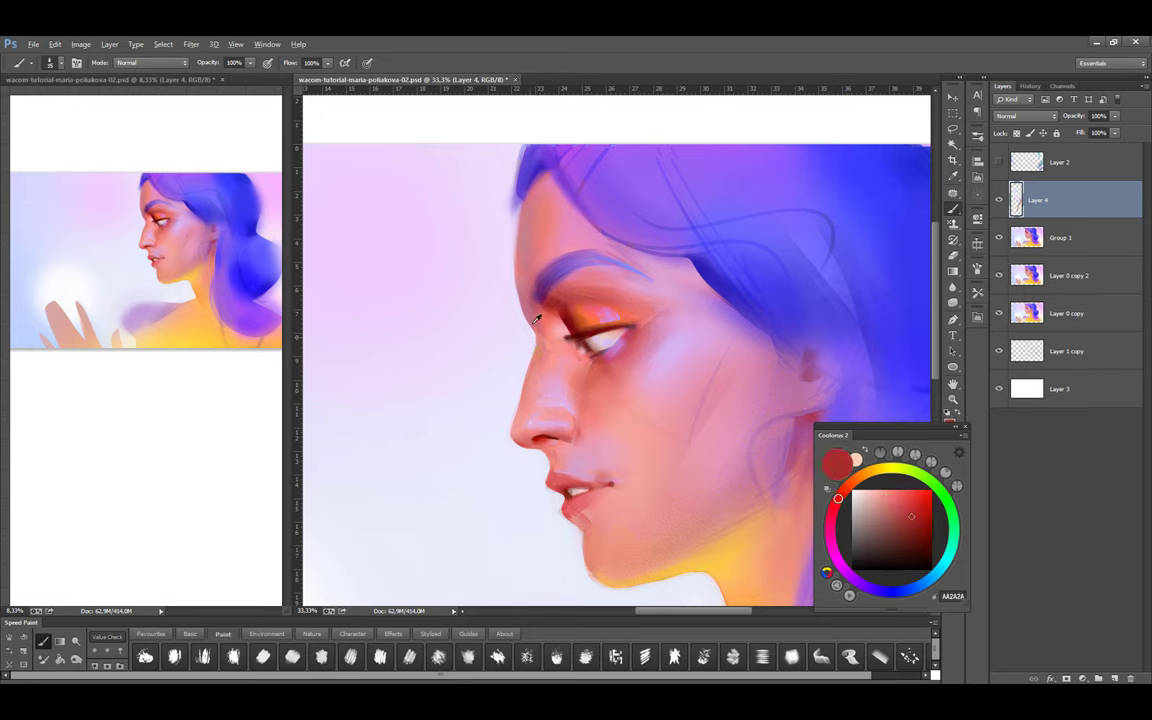
alt+click(481, 292)
alt+click(517, 180)
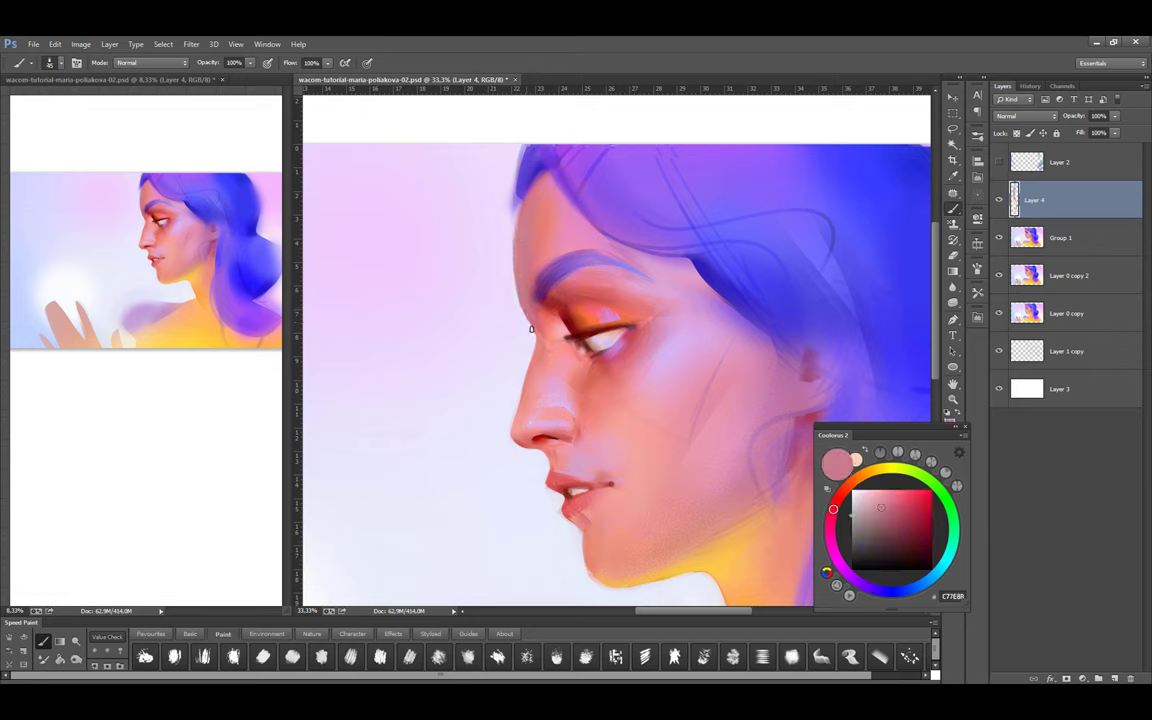
alt+click(480, 297)
alt+click(535, 300)
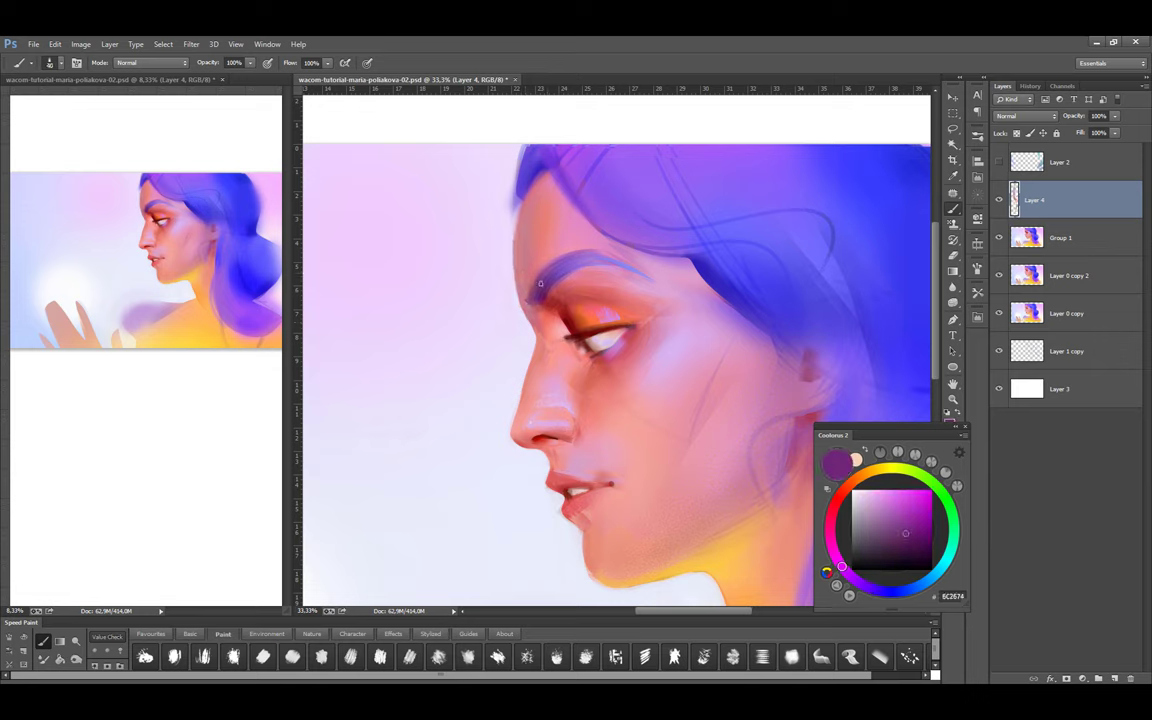
Deepen the shadow beneath the lower lip with muted red (A44547) and touch up the inner eyebrow with purple (6E2B71)
drag(699, 416, 650, 385)
alt+click(515, 448)
alt+click(538, 481)
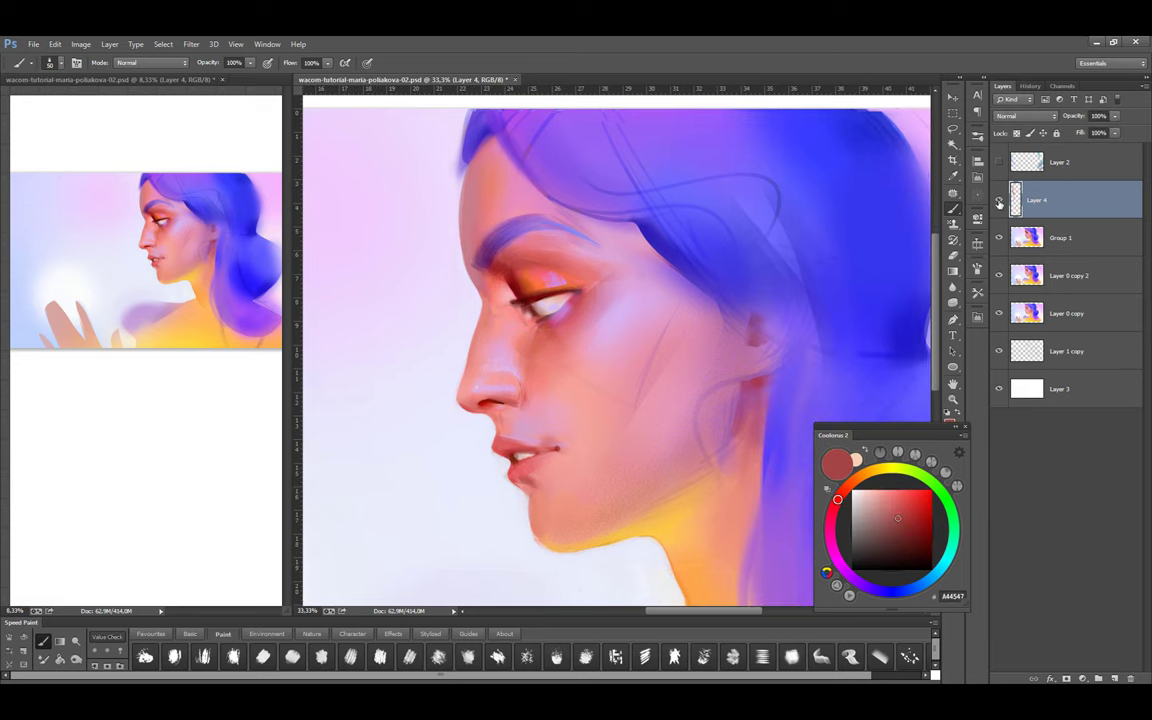
alt+click(471, 286)
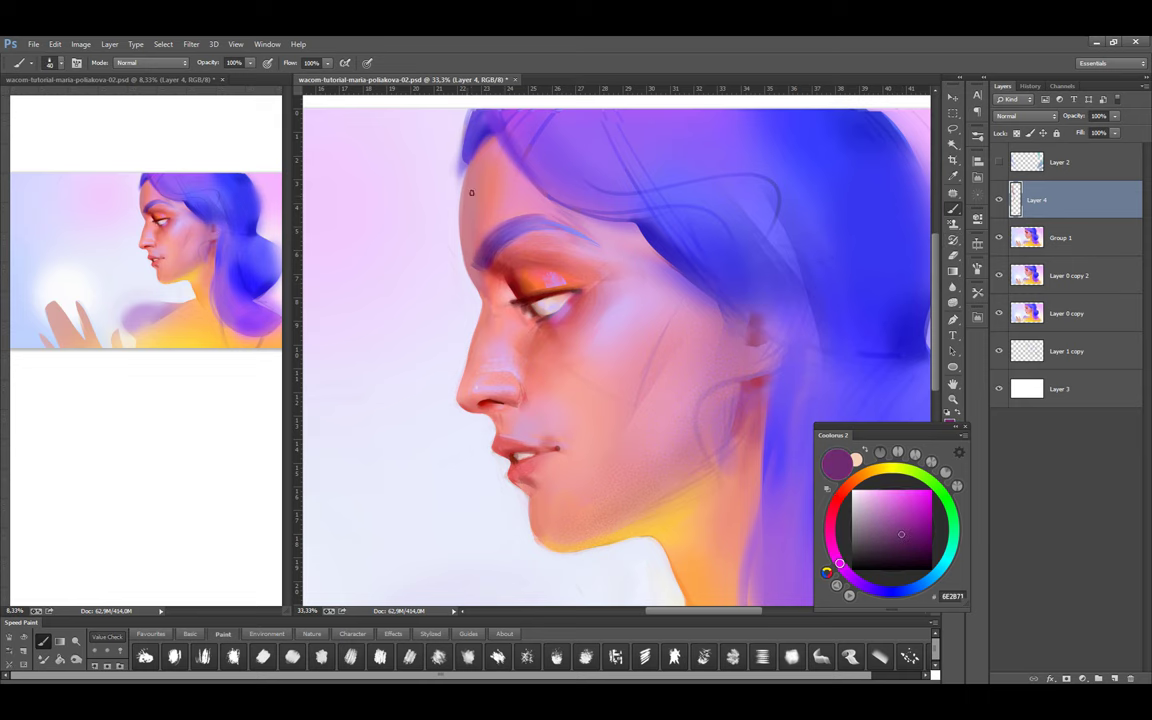
Deepen the nostril shadow and refine the underside of the nose with sampled dark red (9B0C0A) and pink (EF9394)
alt+click(491, 398)
scroll(491, 398, up, 1)
alt+click(488, 378)
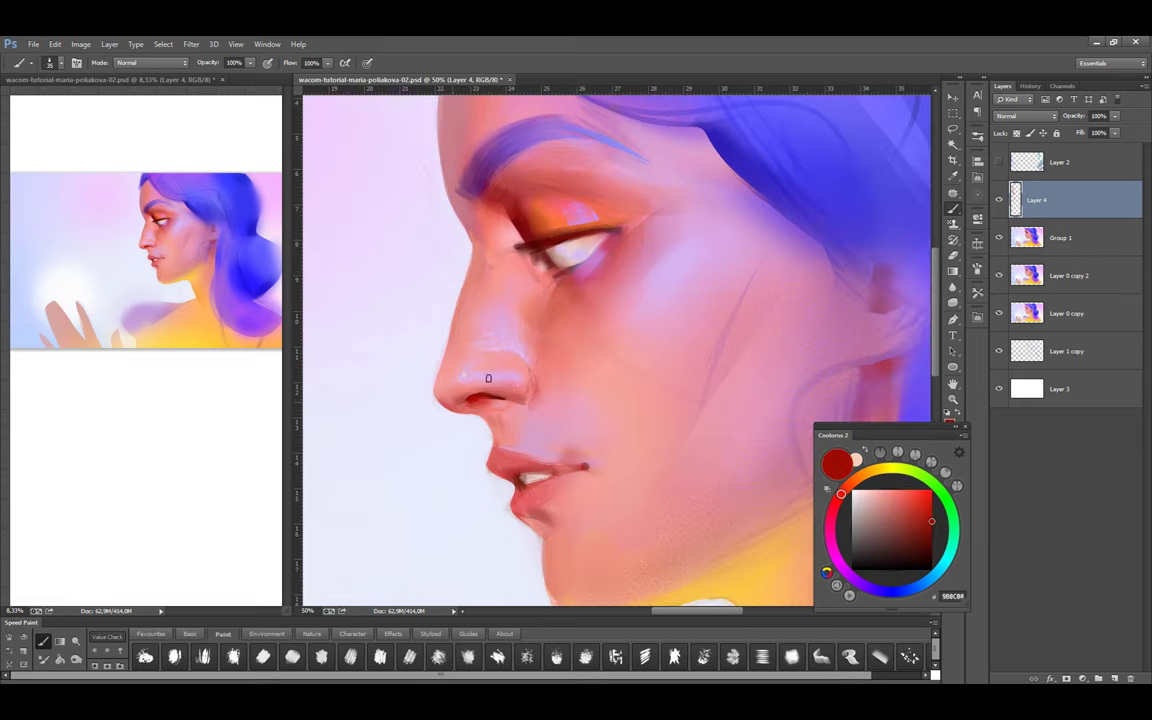
alt+click(444, 402)
alt+click(439, 350)
alt+click(485, 408)
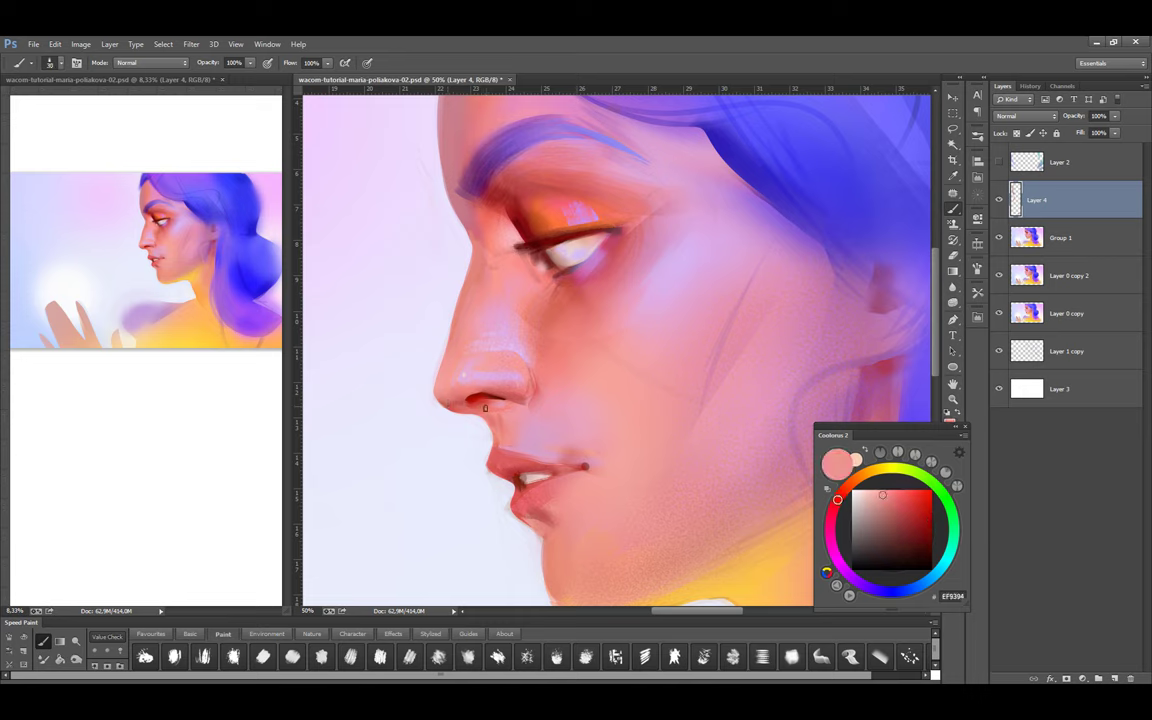
Clean up the contour beneath the nose and along the philtrum with sampled coral (EB8370) and neighbouring skin tones
alt+click(463, 423)
key(bracketright)
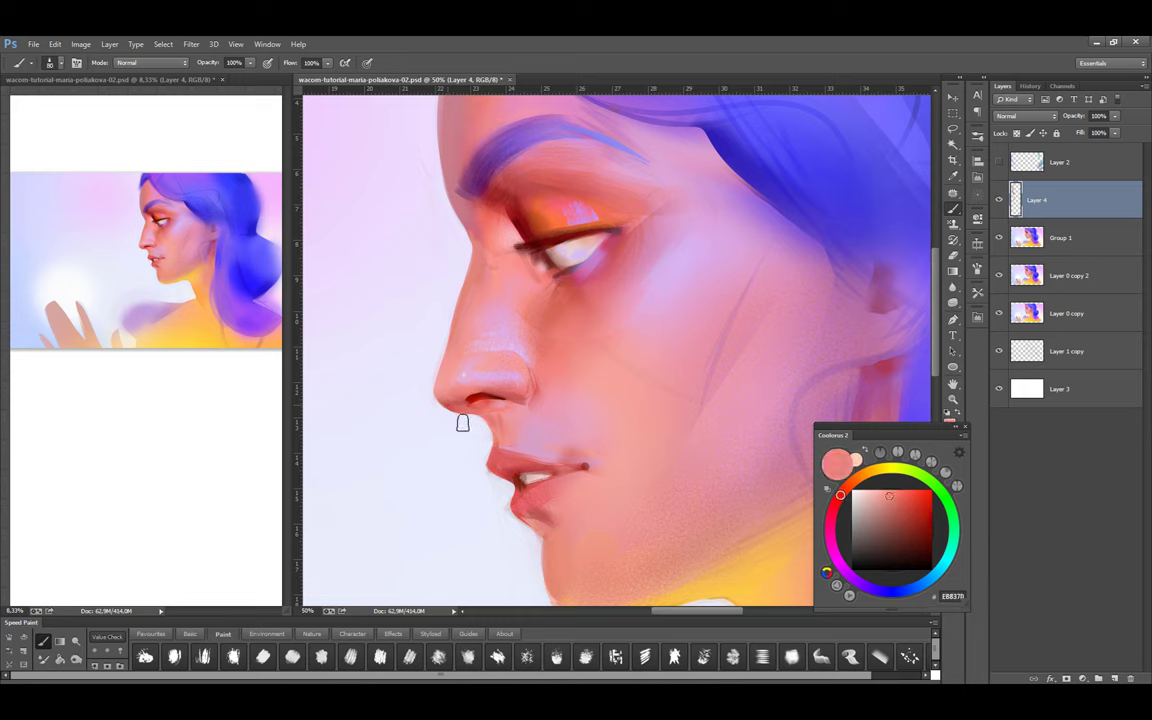
alt+click(504, 438)
key(bracketleft)
key(bracketleft)
alt+click(476, 432)
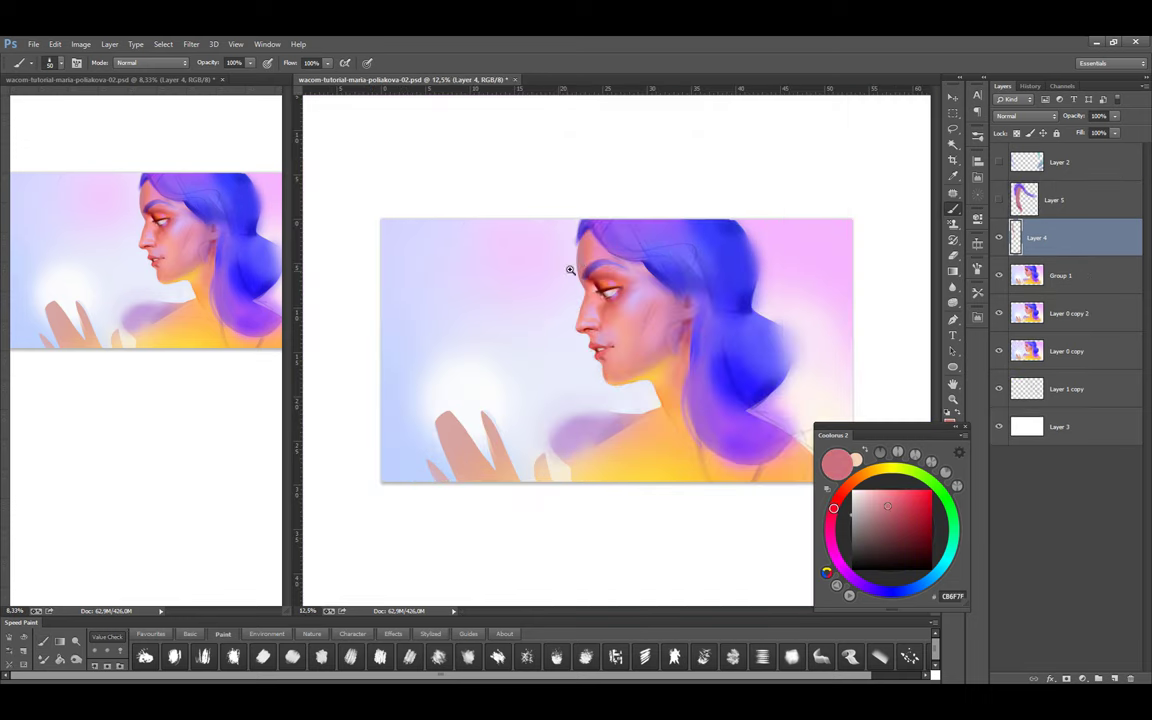
Reshape the contour from forehead to brow ridge on Layer 4 with sampled dusty pink (C77F8A) and mauve (B3719A)
click(570, 270)
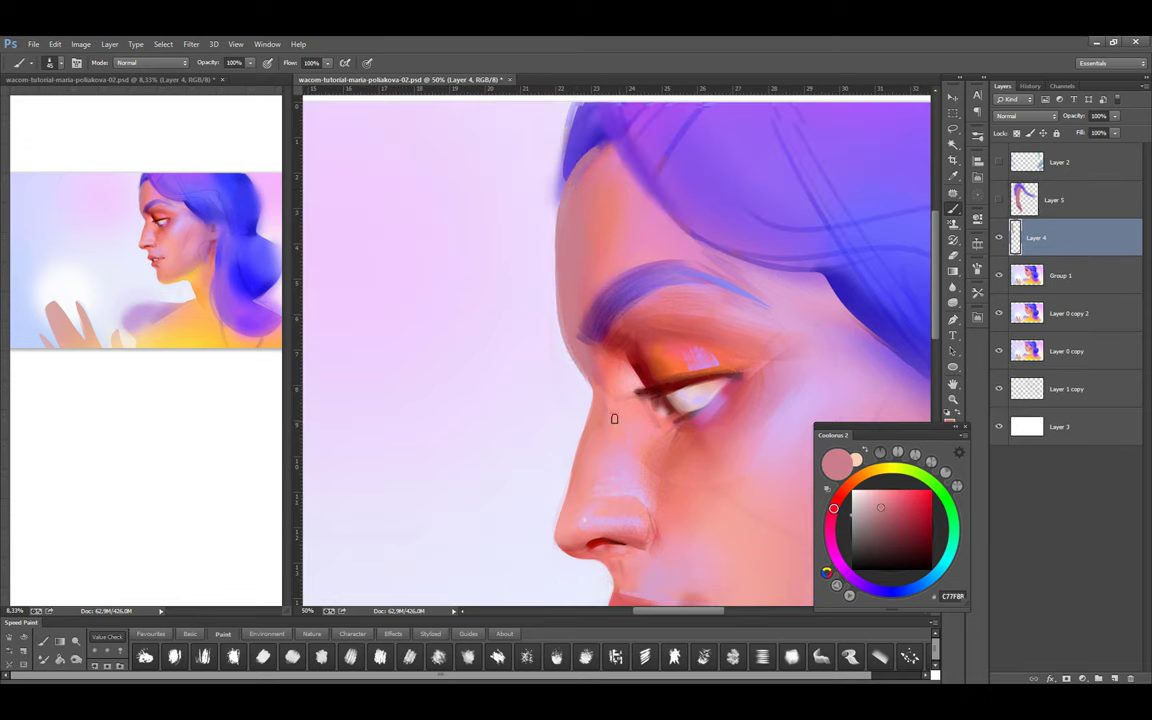
alt+click(558, 324)
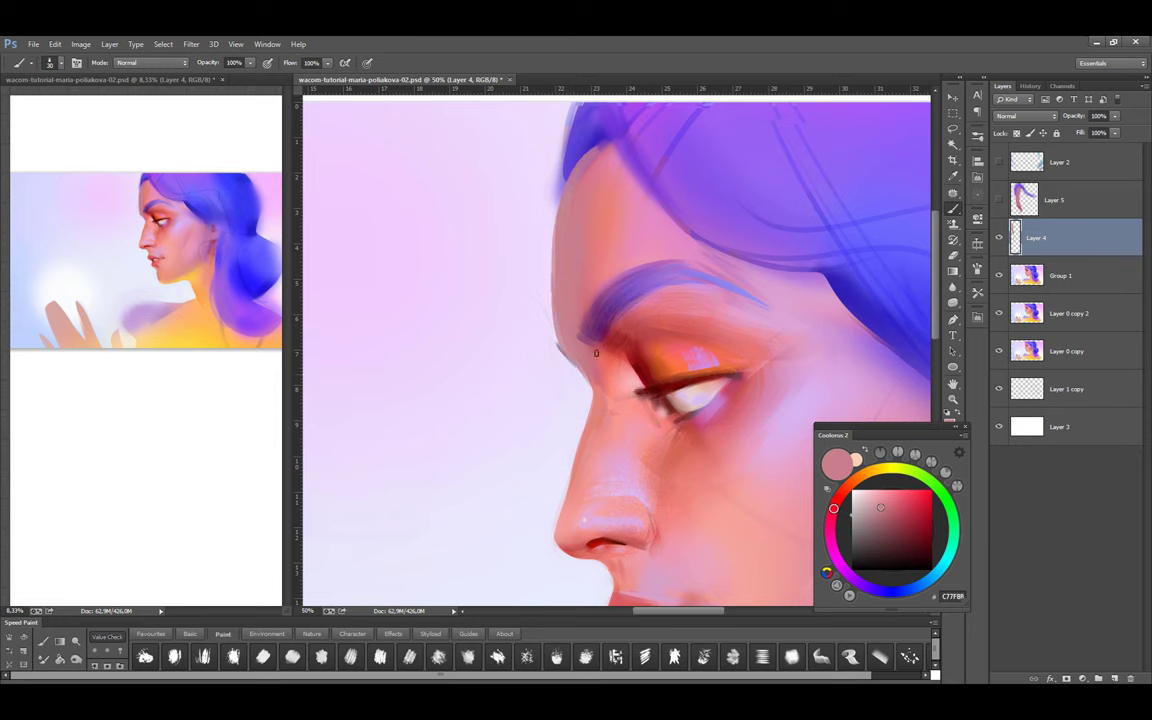
alt+click(586, 234)
click(1030, 86)
click(1045, 522)
key(ctrl+z)
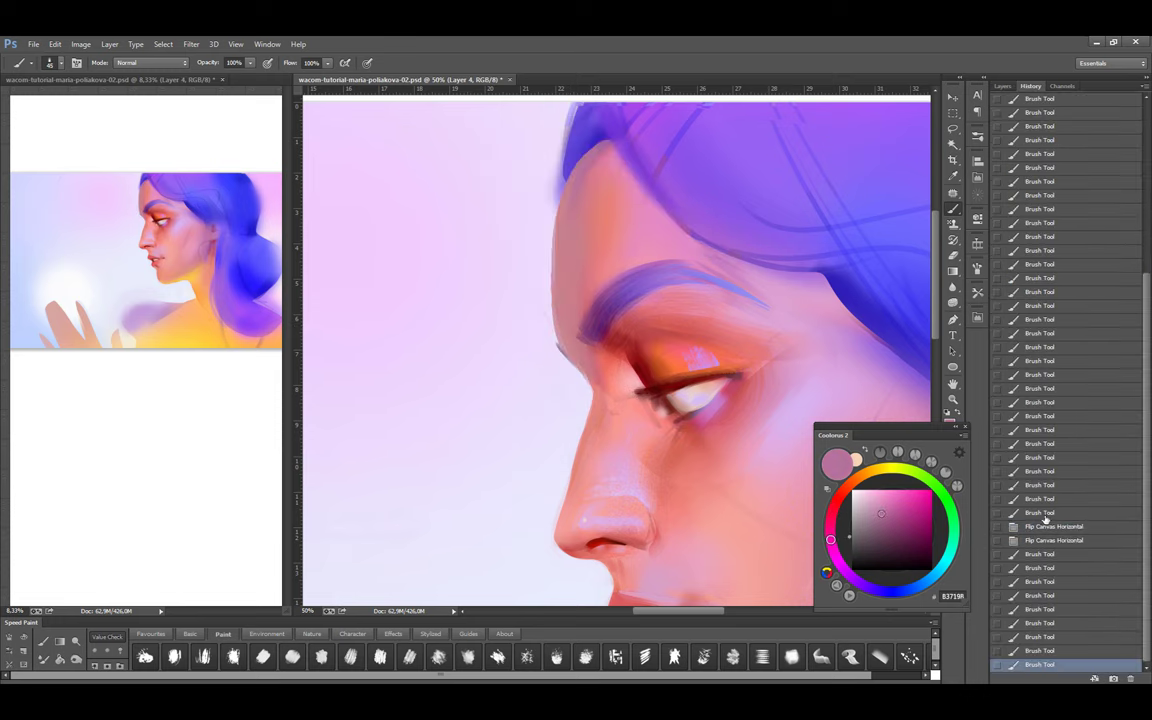
click(1002, 86)
alt+click(566, 339)
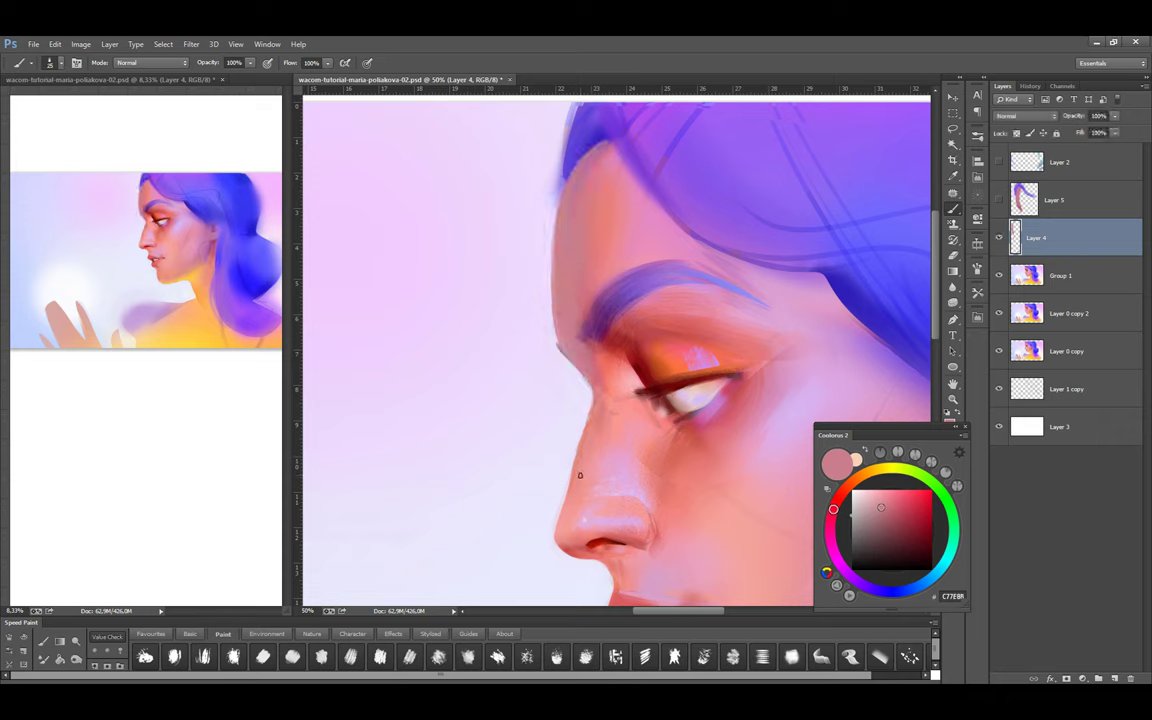
Brighten the brow bone and the side of the nose with sampled lavender (D7B7FF) and pink (E5A9D7)
alt+click(690, 394)
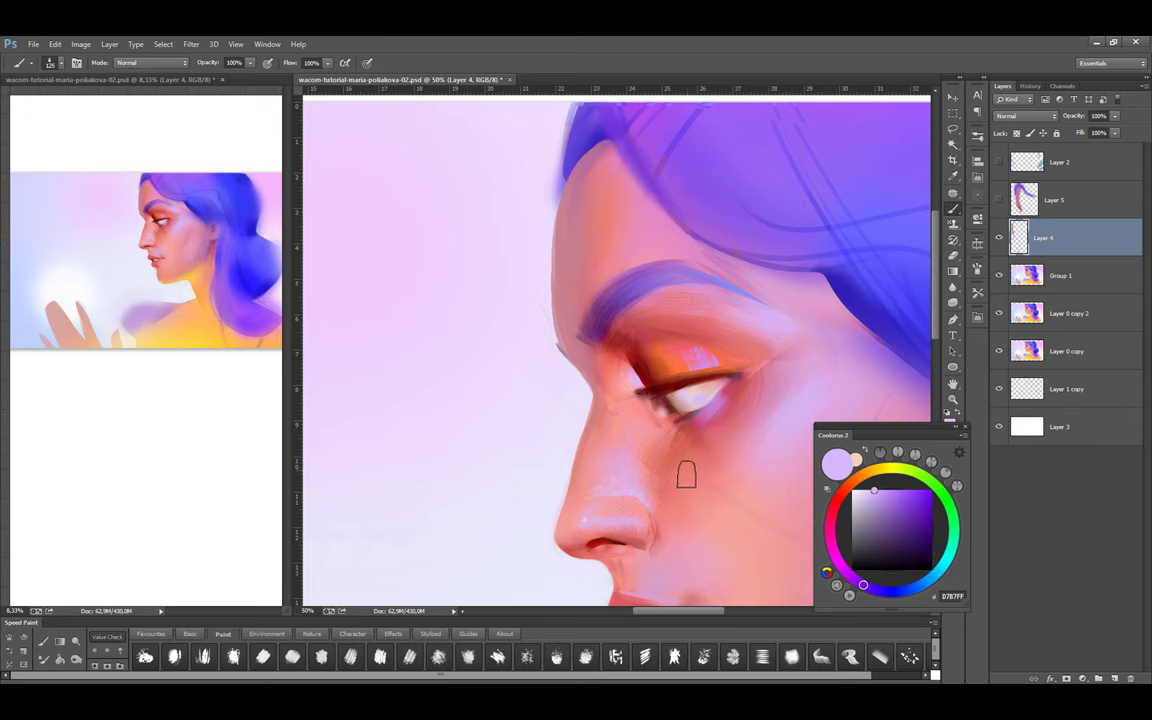
key(bracketright)
key(bracketright)
key(bracketright)
key(bracketright)
key(bracketright)
key(bracketright)
key(ctrl+minus)
drag(468, 382, 486, 424)
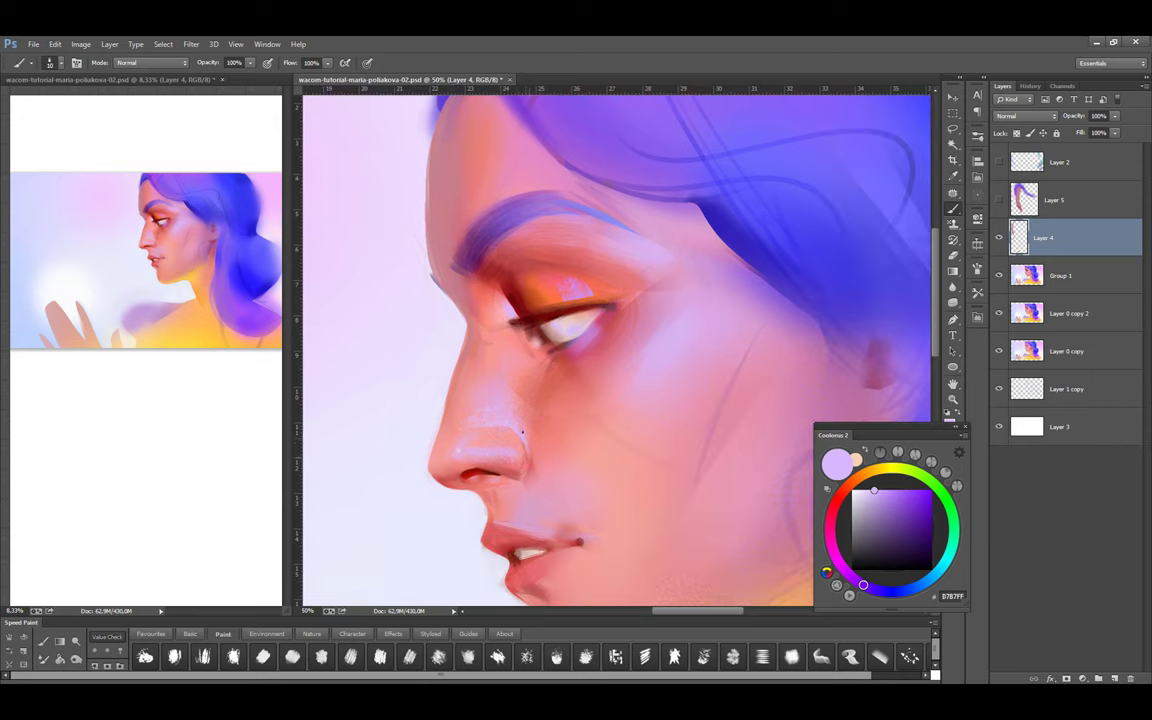
alt+click(514, 404)
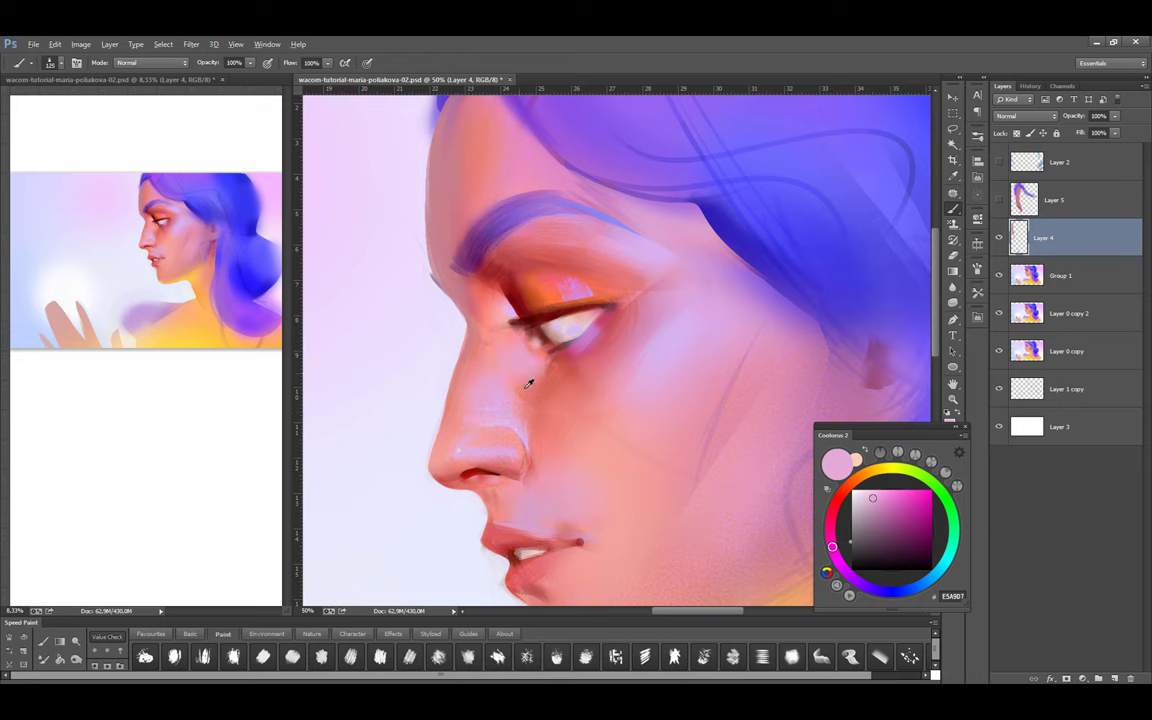
Refine the brow ridge contour with sampled reds, pink and background lavender (EADFFA), and compare it with an earlier history state
alt+click(439, 245)
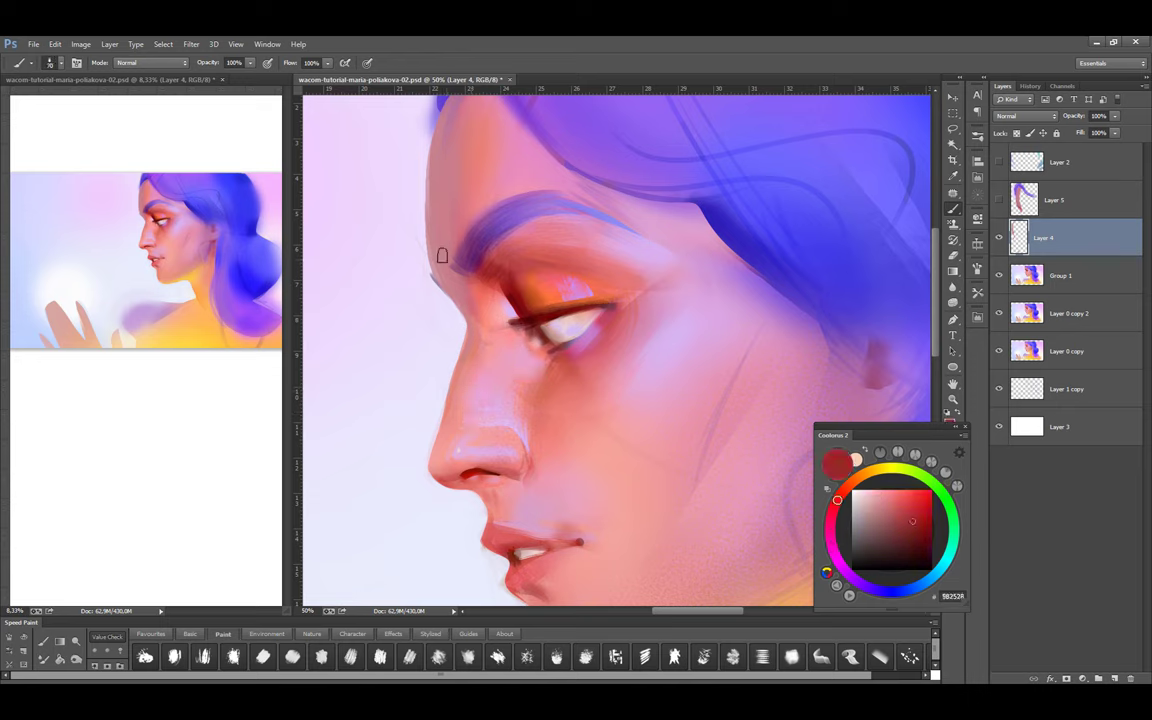
alt+click(478, 288)
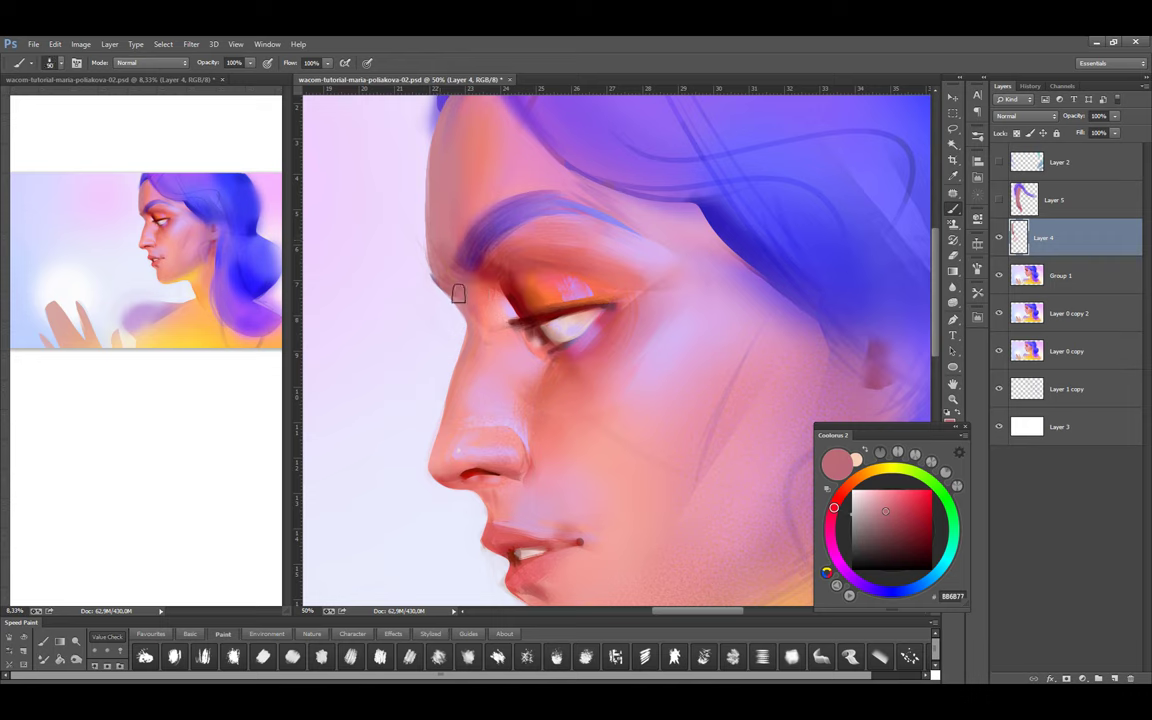
alt+click(435, 253)
alt+click(472, 331)
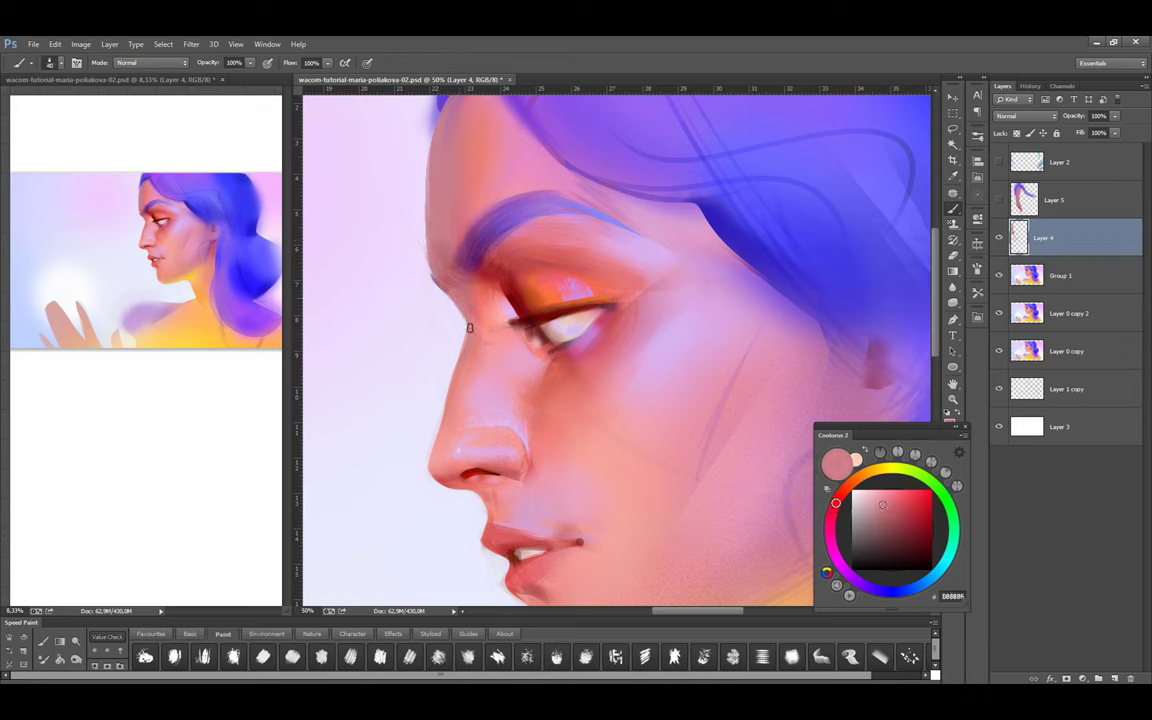
alt+click(409, 262)
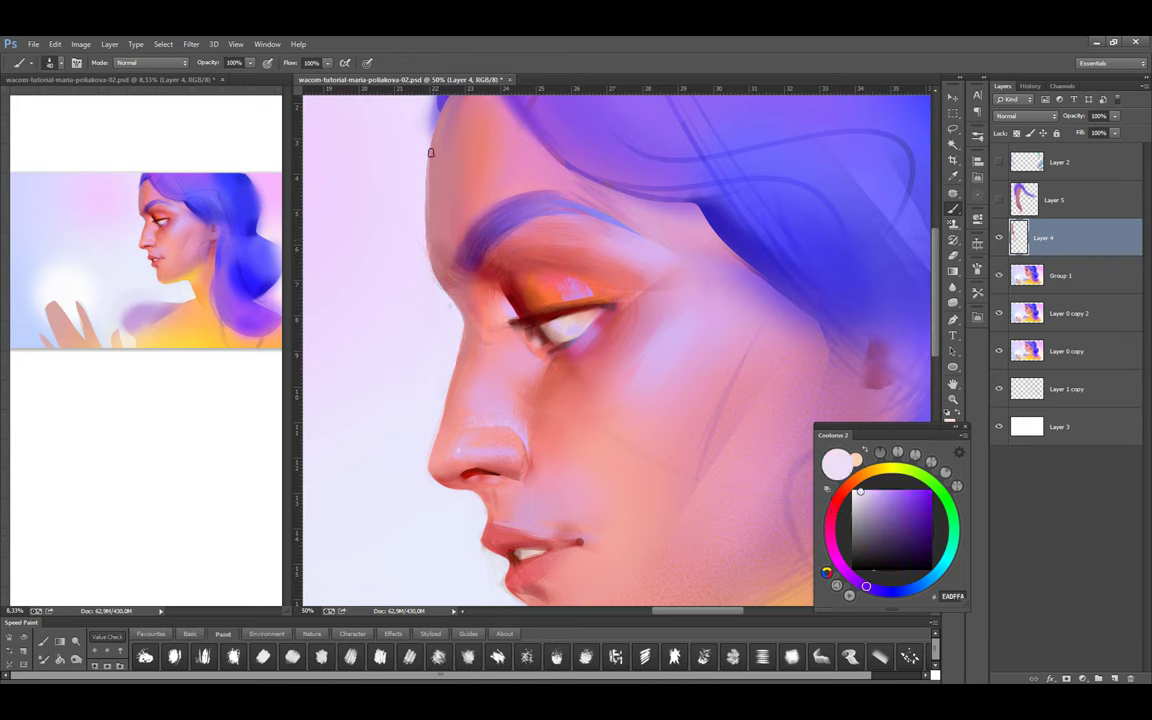
click(1030, 86)
key(ctrl+s)
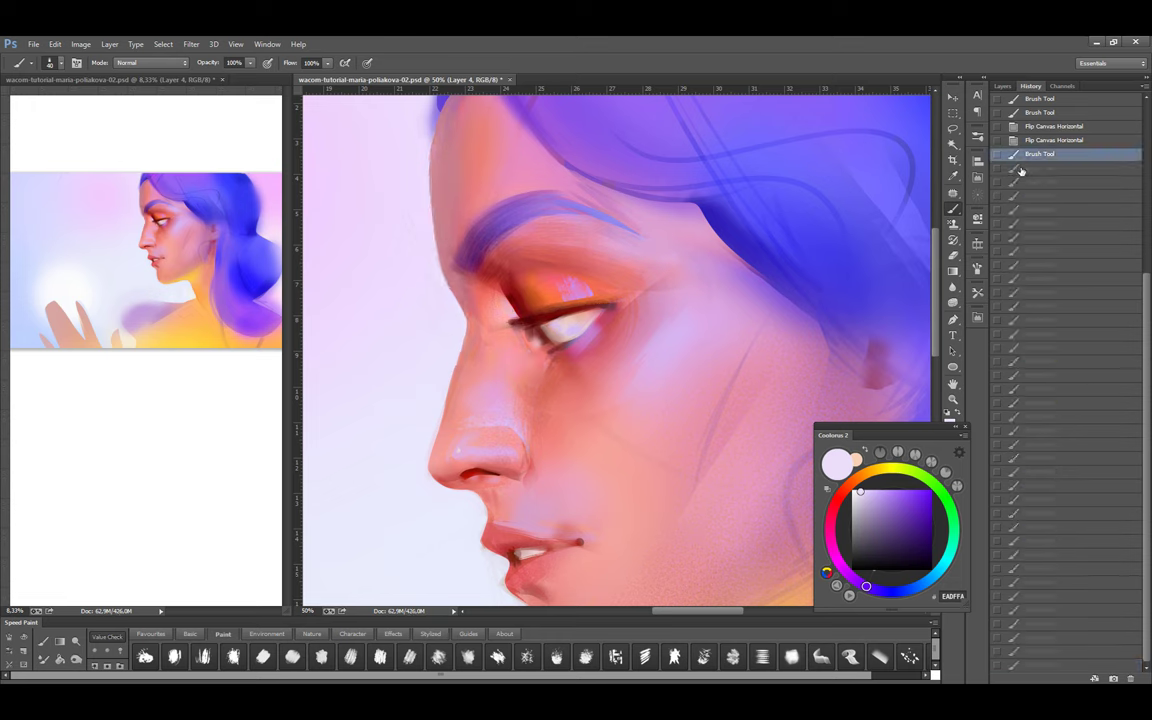
click(1004, 87)
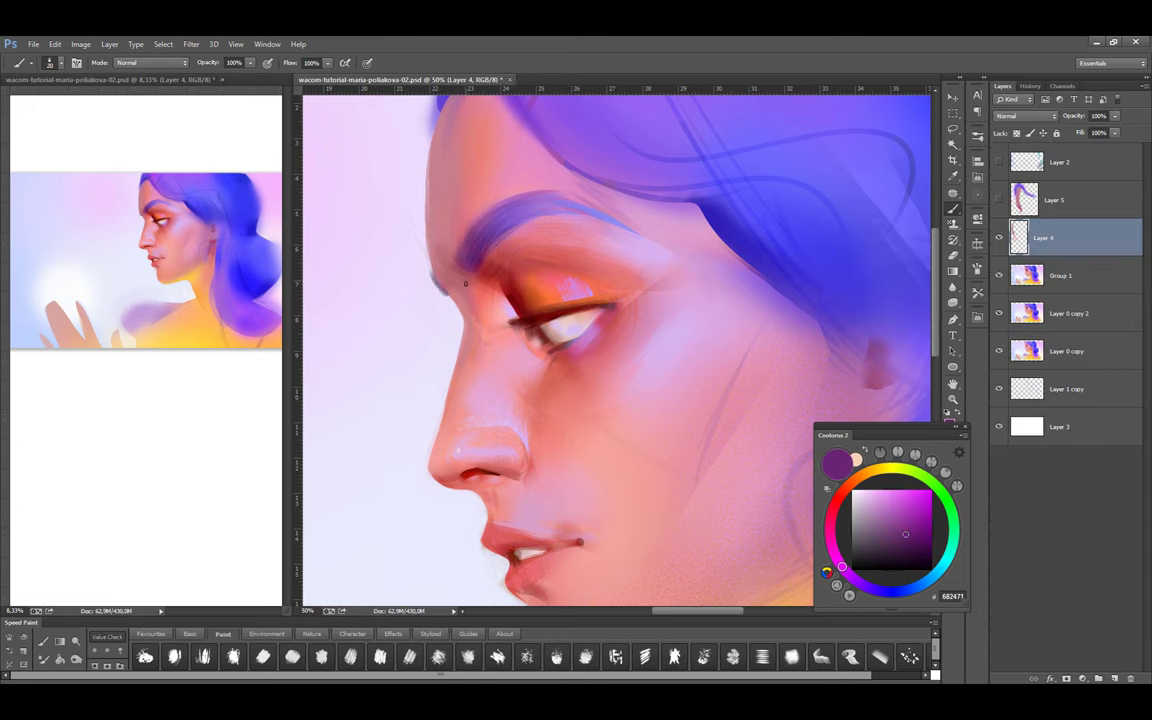
Touch up the shadows around the eye and mouth corner with sampled red (C64F49) and dark red (802414)
alt+click(491, 470)
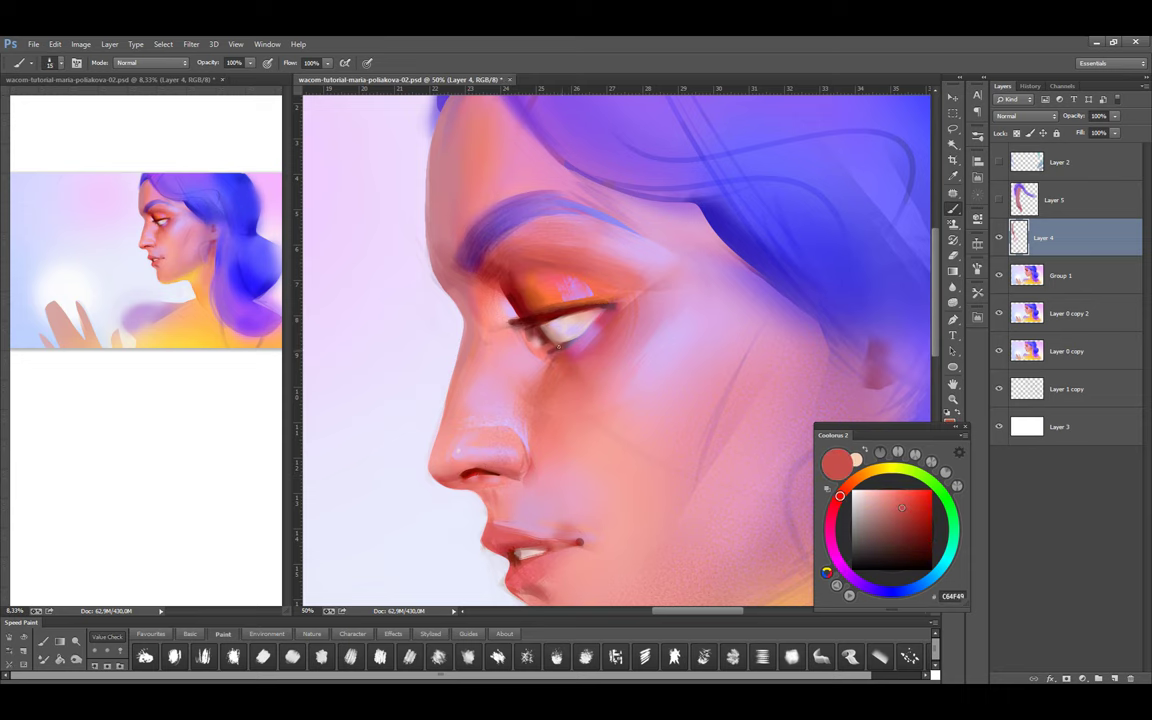
scroll(560, 440, down, 1)
alt+click(765, 430)
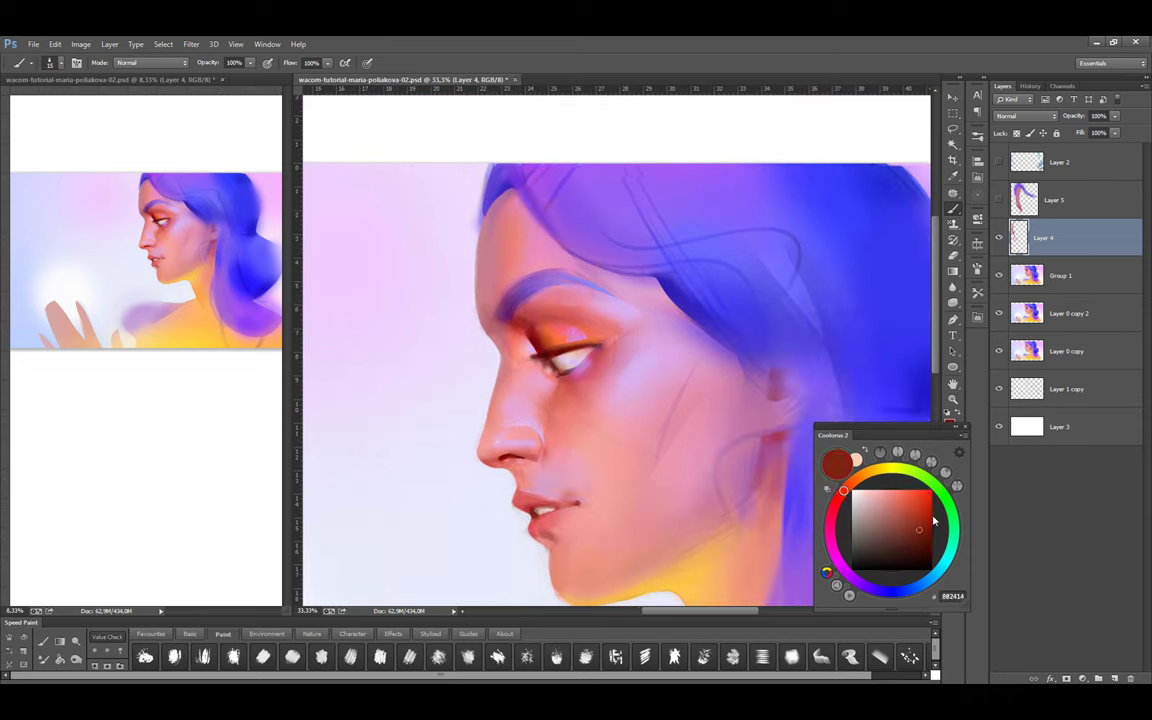
alt+click(590, 504)
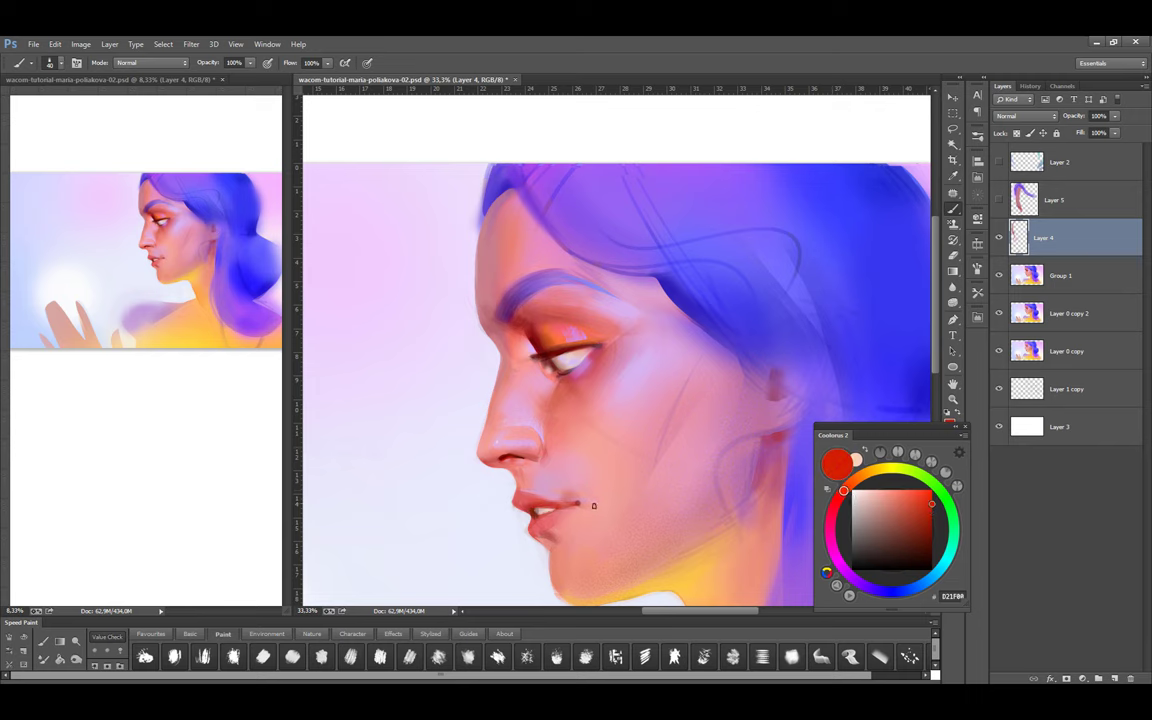
alt+click(755, 420)
Lasso the upper lip down to the mouth opening and darken the line between the lips with deep crimson (650009)
scroll(560, 510, up, 2)
key(l)
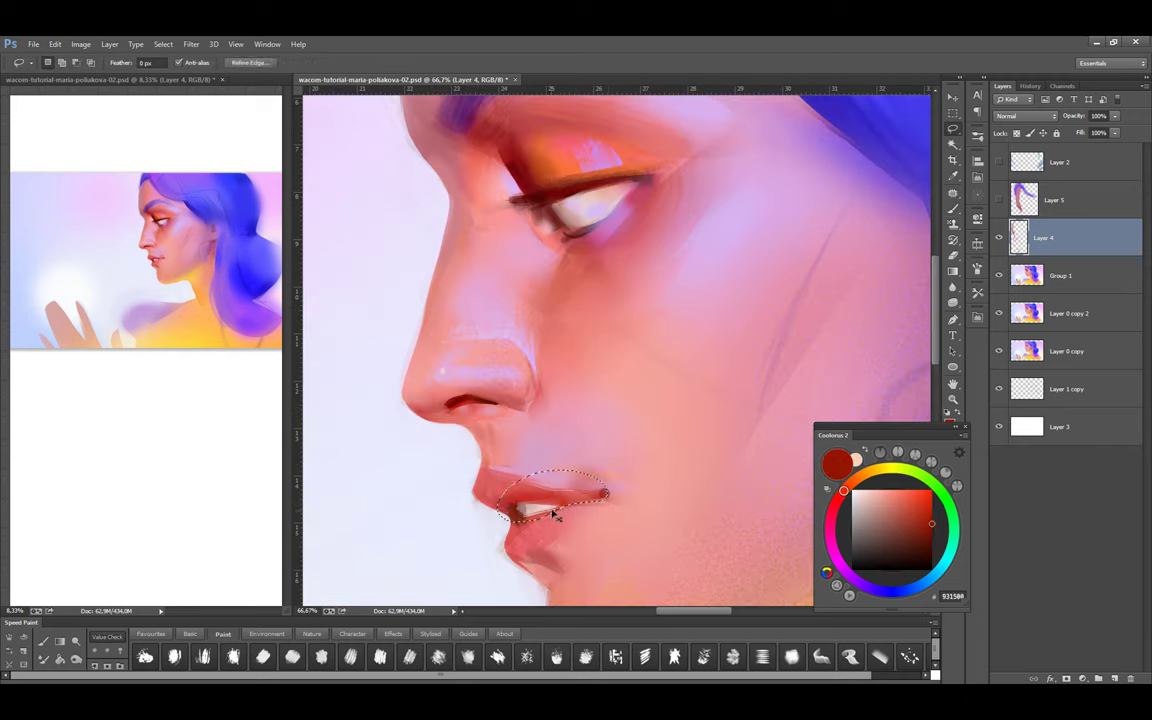
key(b)
click(830, 537)
alt+click(560, 512)
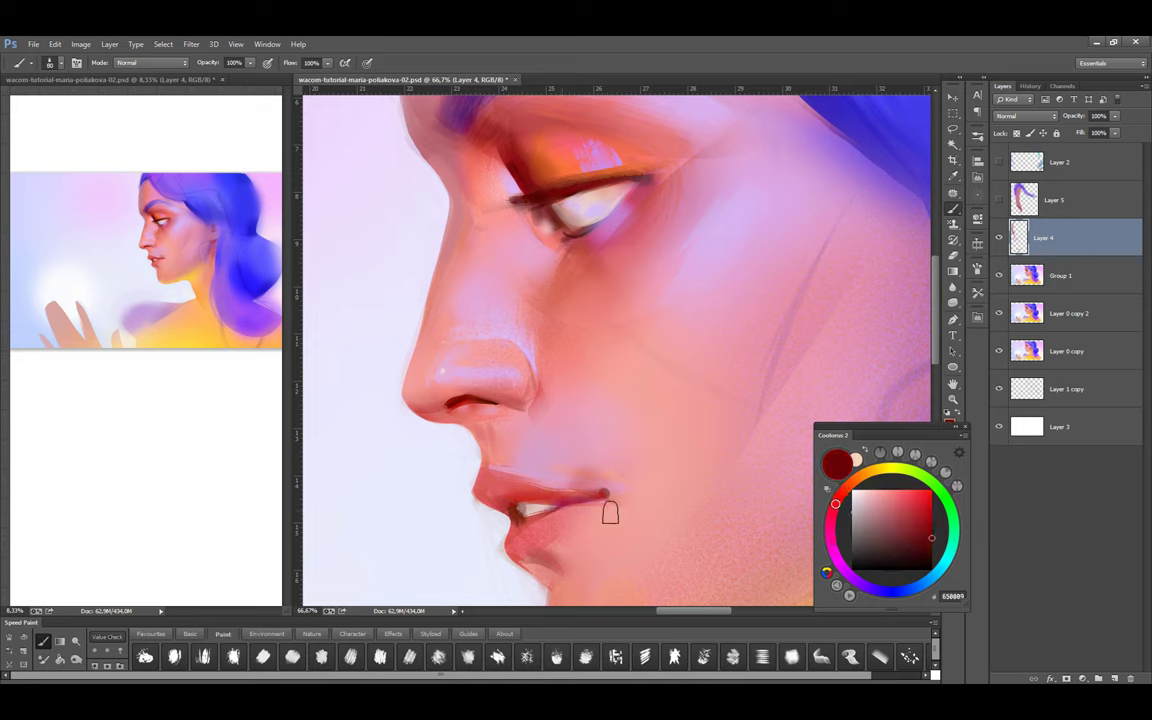
Warm the mouth line and corner with saturated red, orange and orange-red strokes, and save the document
click(932, 508)
key(bracketleft)
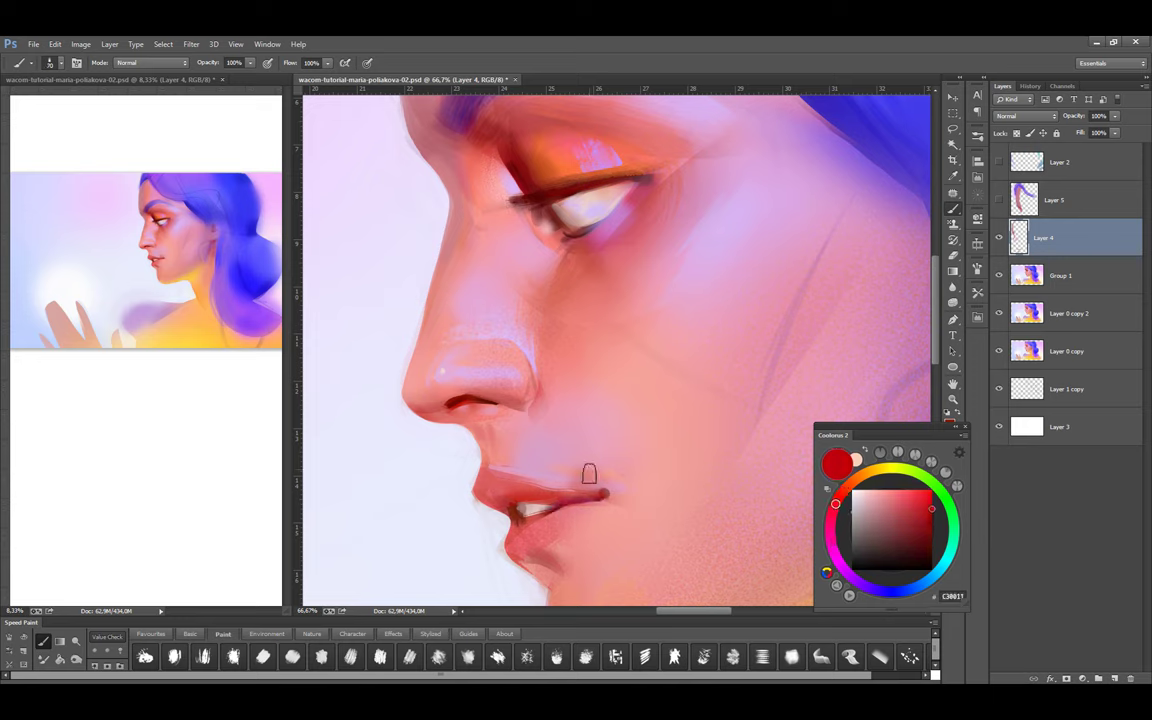
click(860, 485)
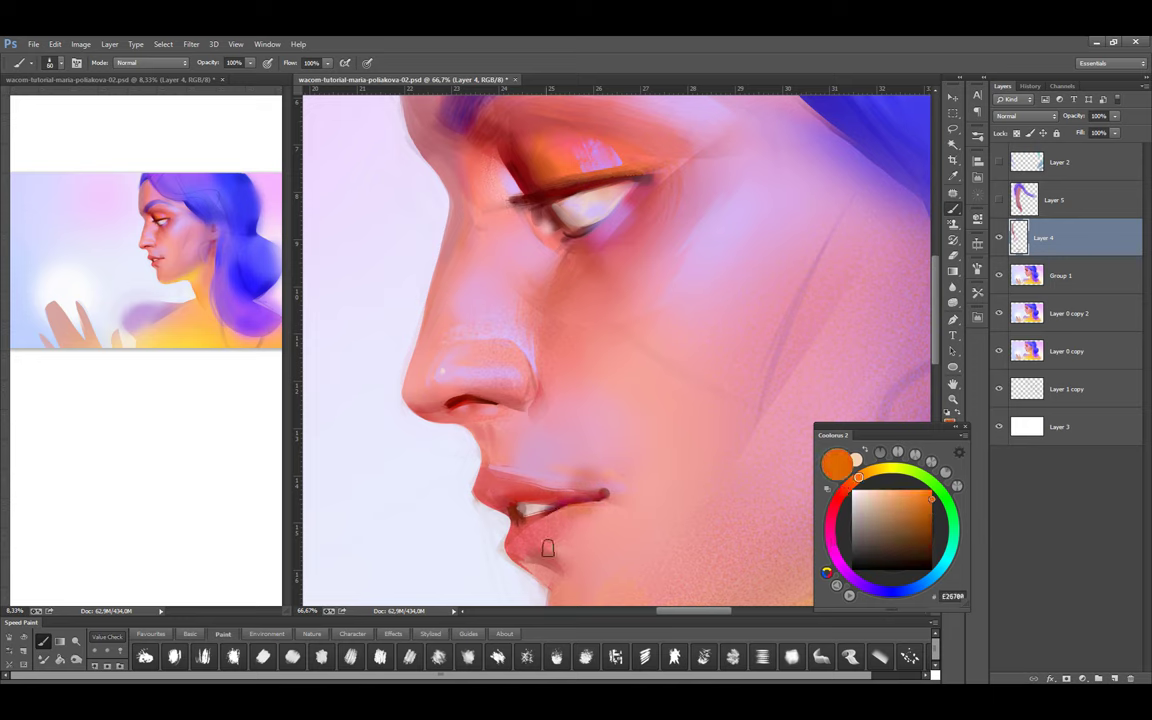
click(847, 487)
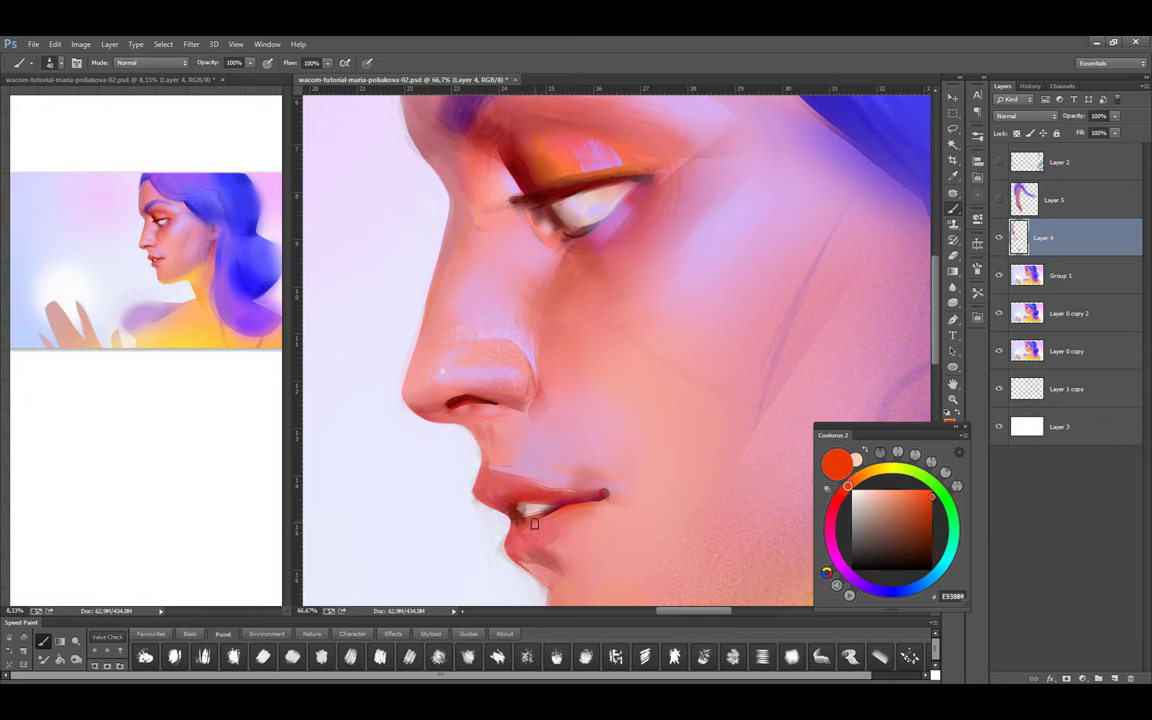
key(bracketright)
key(bracketright)
key(bracketright)
key(bracketright)
key(bracketright)
key(ctrl+s)
key(ctrl+minus)
Switch to a soft round brush from the Basic set and rework the mouth corner with sampled reds (983236, 8F1027)
alt+click(573, 493)
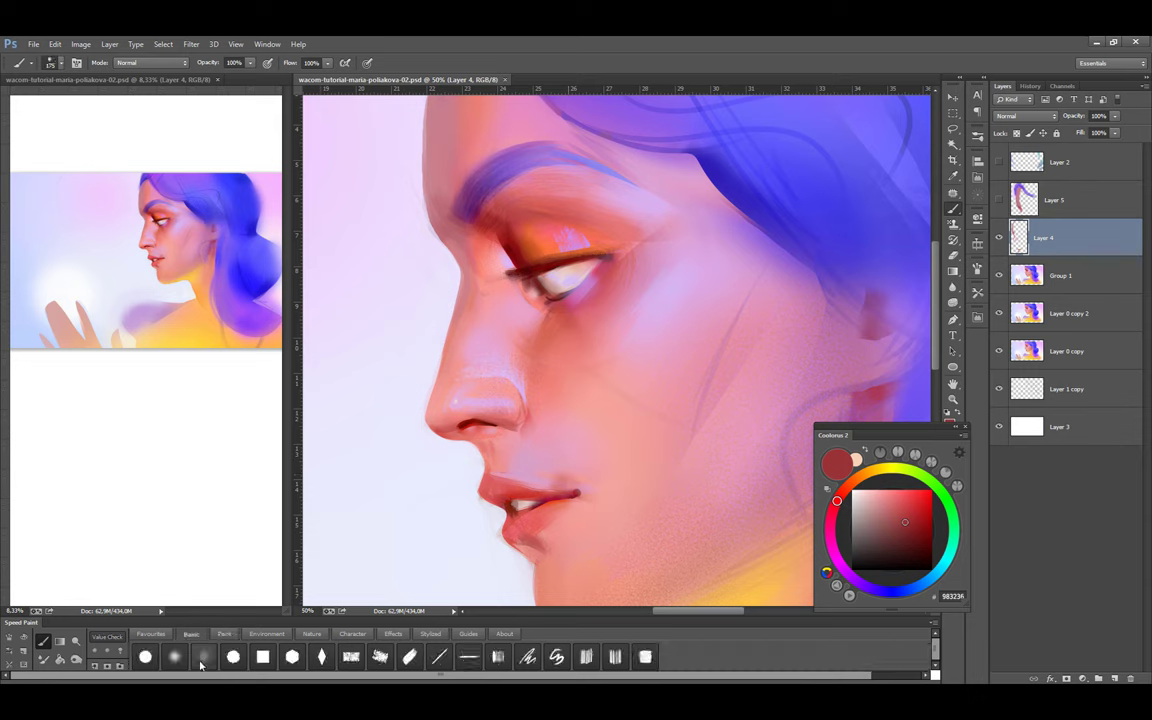
alt+click(508, 484)
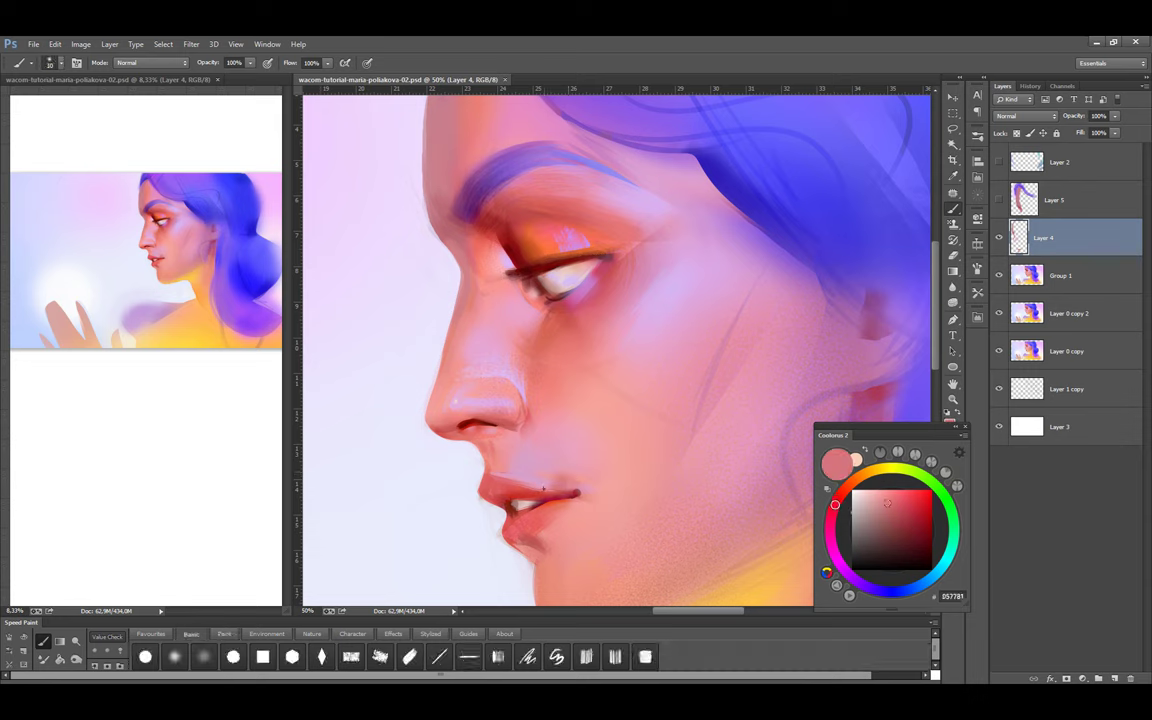
alt+click(573, 492)
alt+click(577, 492)
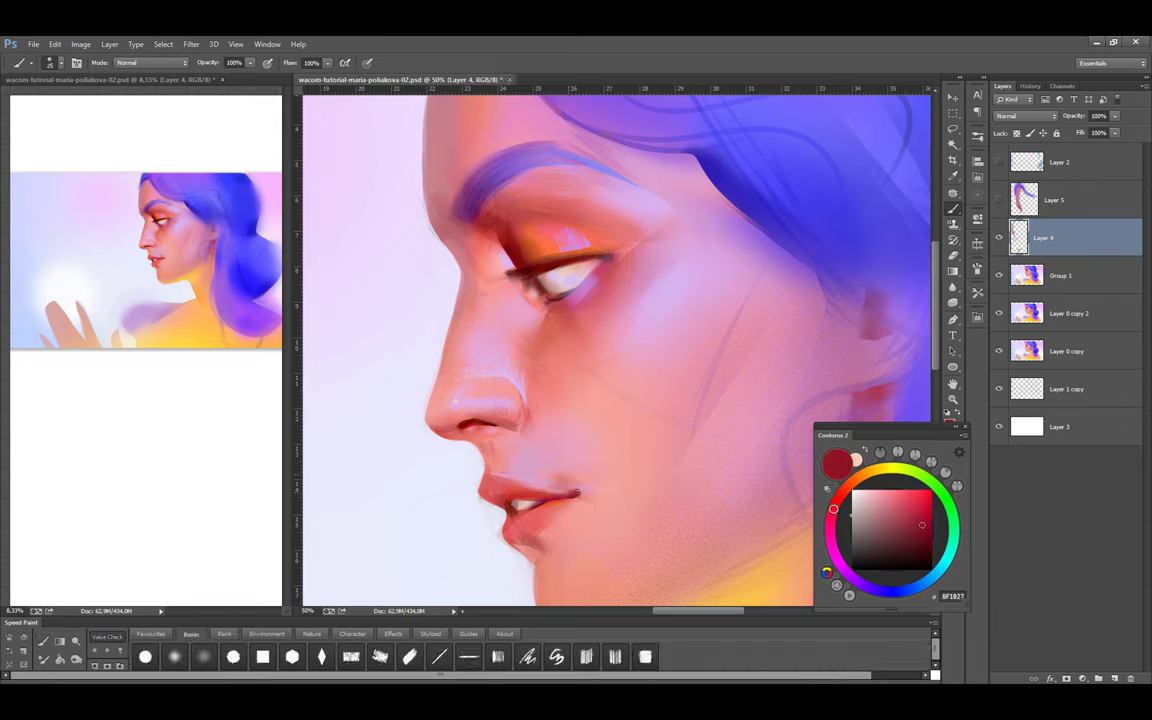
alt+click(575, 494)
alt+click(580, 491)
alt+click(579, 480)
alt+click(582, 485)
Soften the mouth corner into the cheek with sampled skin and lip tones and a warm orange-red (F13F27)
alt+click(627, 465)
key(bracketleft)
key(bracketleft)
key(bracketleft)
key(bracketleft)
alt+click(520, 482)
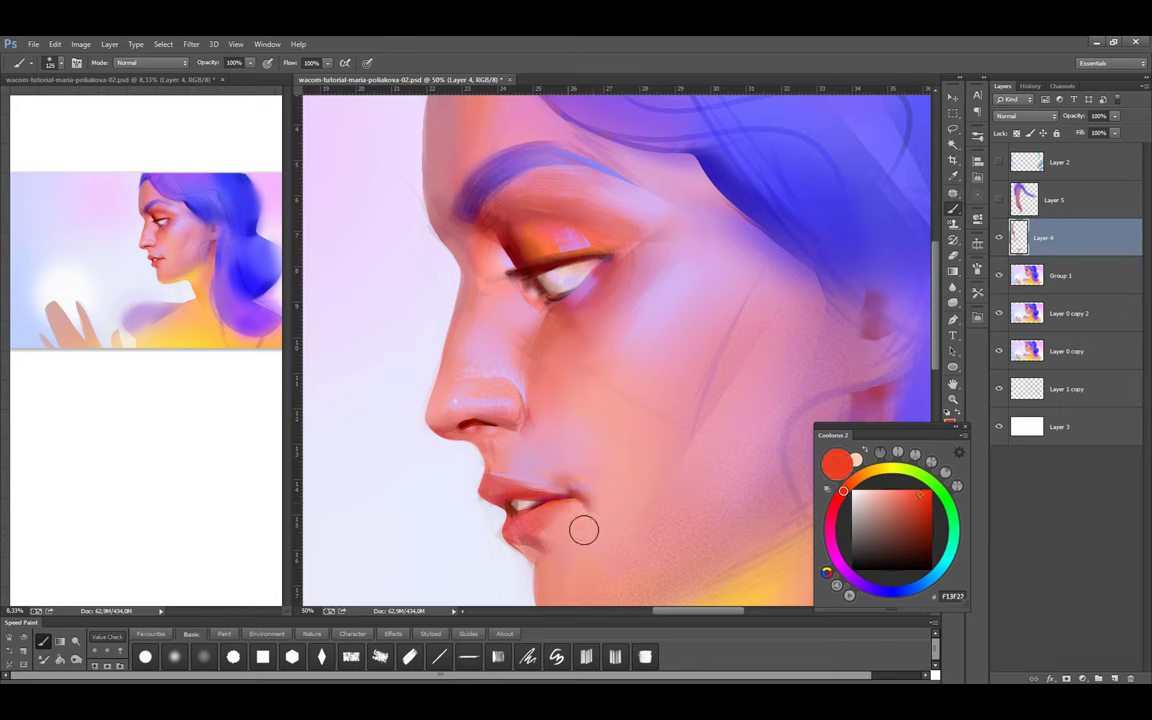
Blend the skin below the mouth corner using a larger brush with sampled pale pink (F29E9A) and coral
alt+click(553, 525)
key(bracketright)
key(bracketright)
key(bracketright)
key(bracketright)
key(bracketright)
key(bracketright)
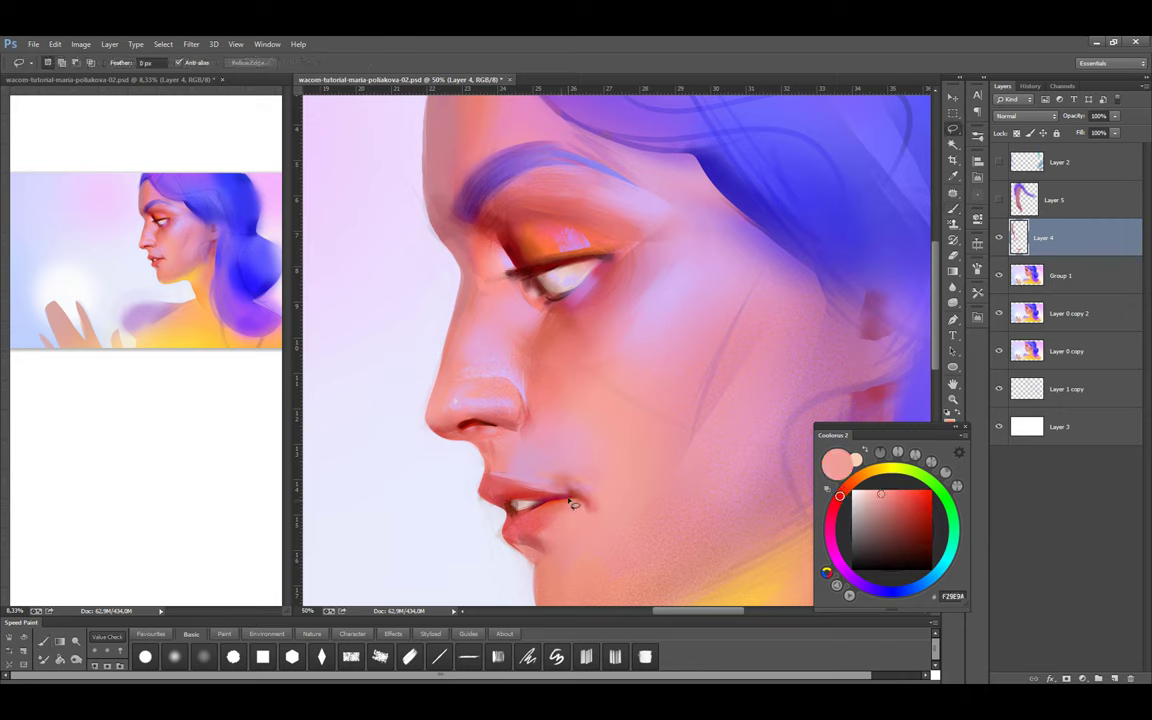
alt+click(500, 565)
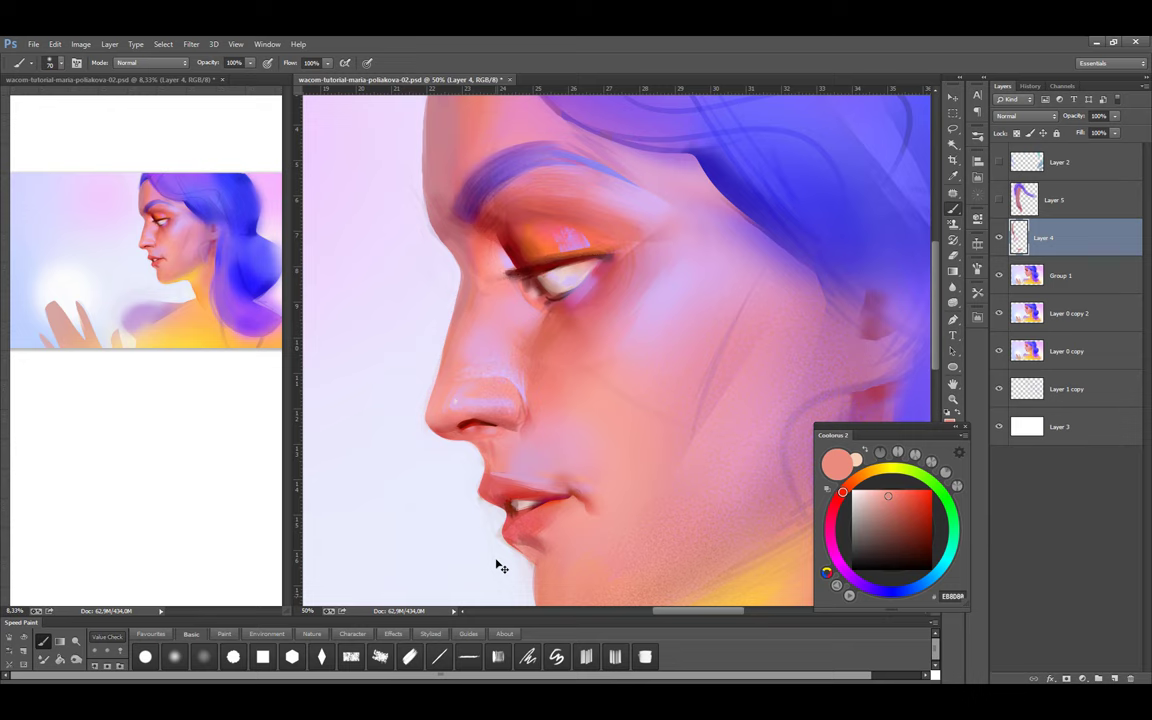
Redefine the mouth corner with a small brush in dark red sampled from the mouth line
alt+click(568, 496)
key(bracketleft)
key(bracketleft)
key(bracketleft)
key(bracketleft)
key(bracketleft)
key(bracketleft)
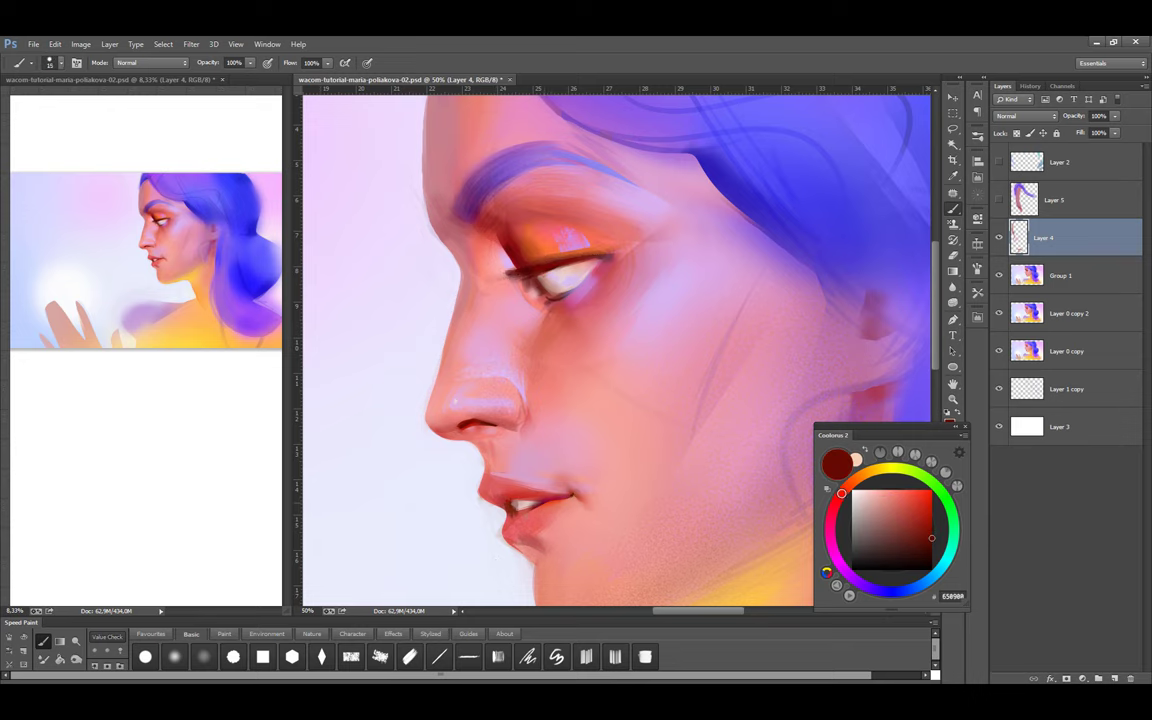
drag(599, 465, 590, 470)
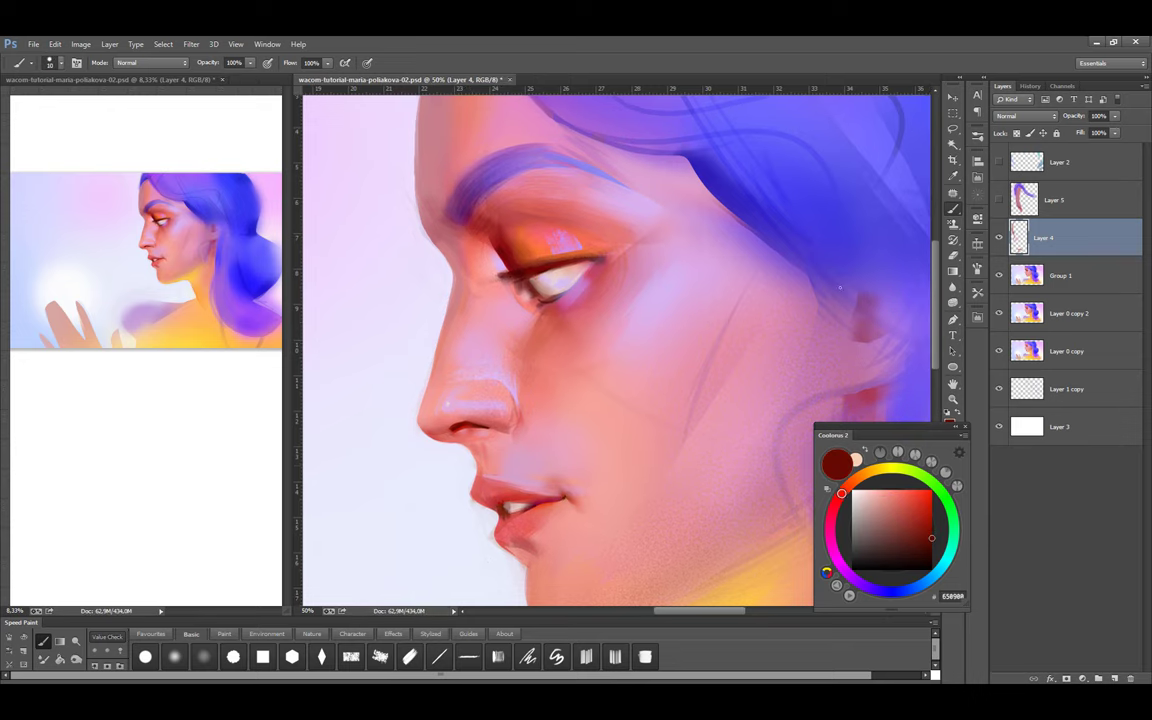
Reshape the front of the lower lip using a Paint set brush with sampled reds (C1565A, E26167) and the pale background color
click(222, 634)
alt+click(497, 498)
drag(497, 541, 527, 511)
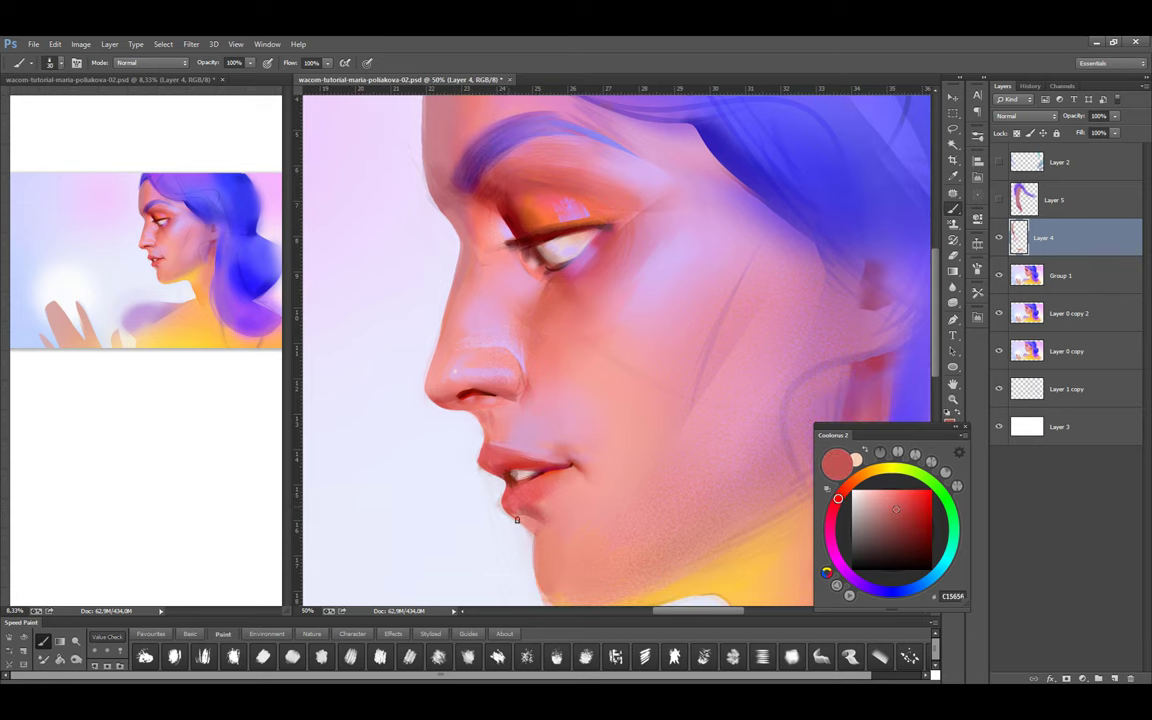
alt+click(534, 515)
alt+click(524, 500)
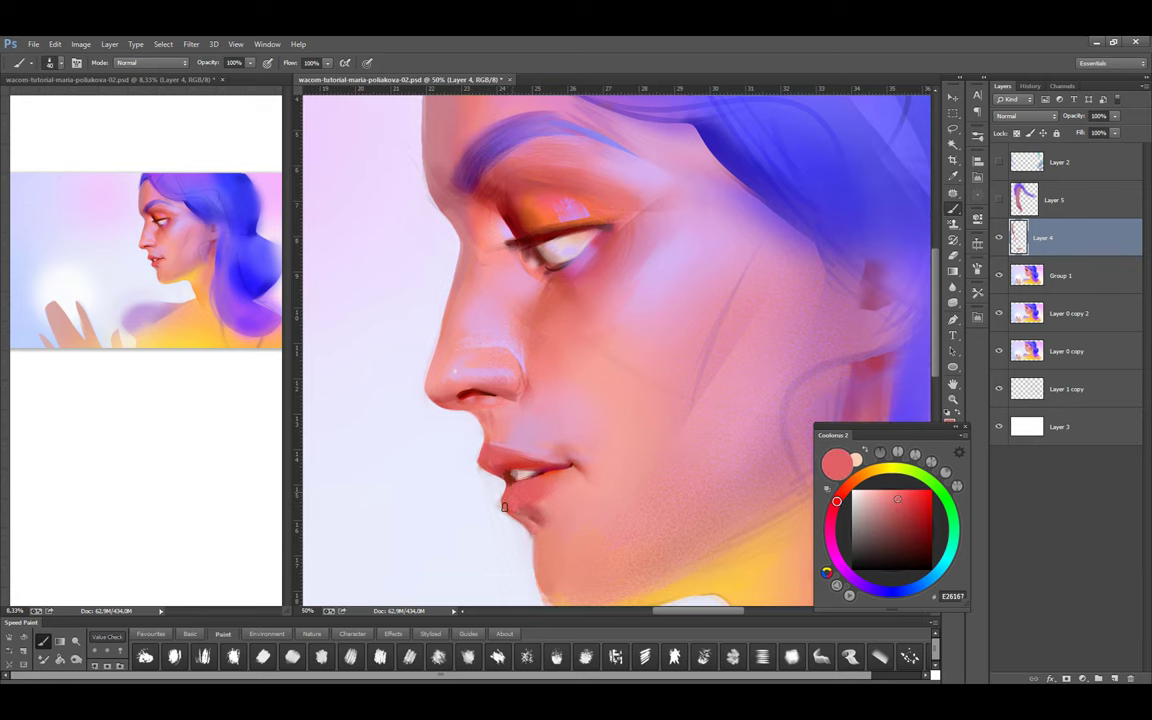
alt+click(518, 534)
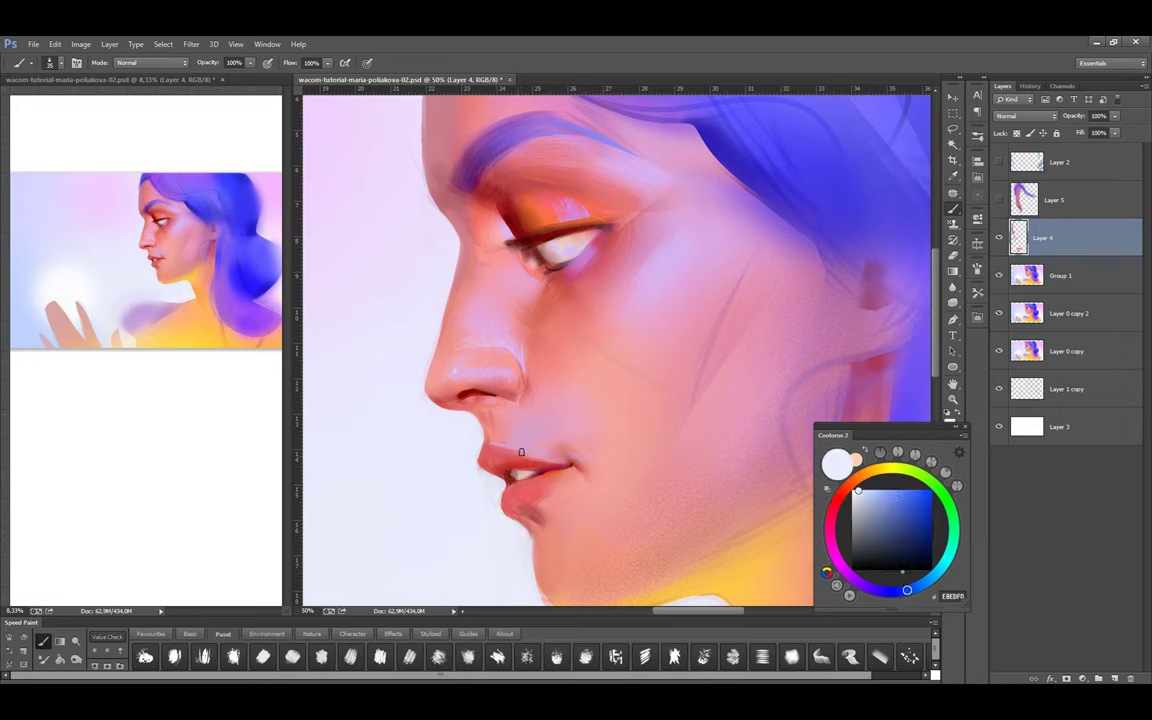
Blend the lower lip and the shadow beneath it with sampled tan, coral (DF7764), light red (E75161) and muted red (BE5B5A)
alt+click(531, 547)
alt+click(512, 488)
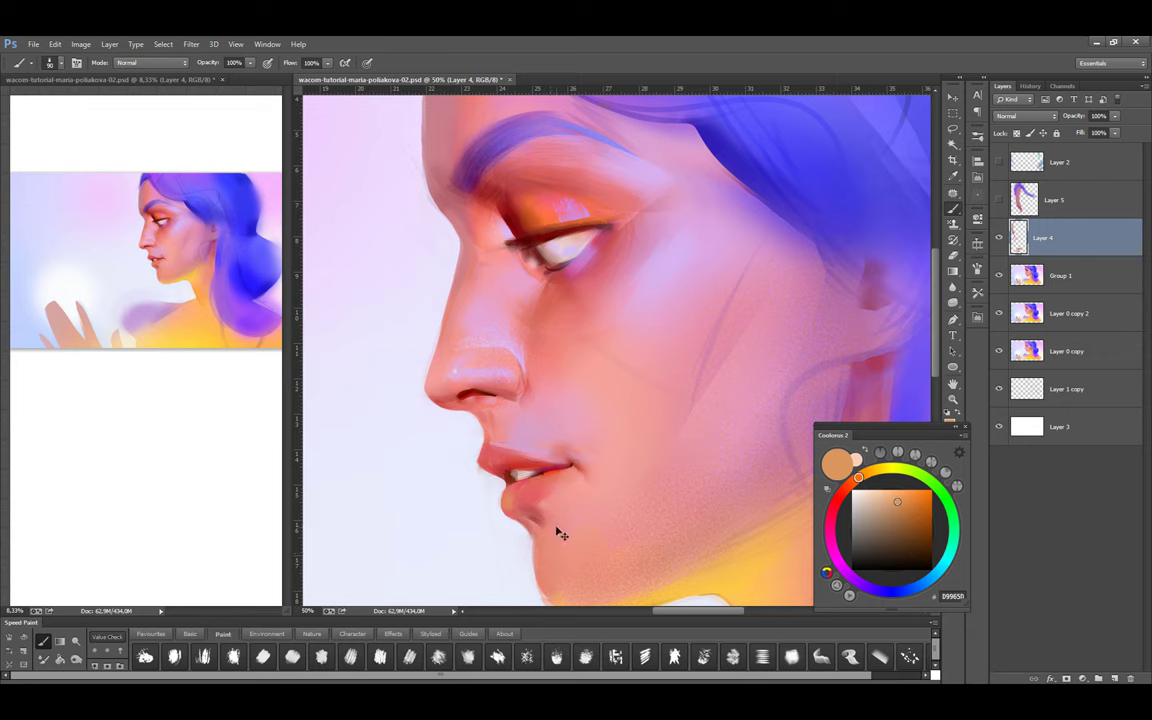
alt+click(549, 470)
alt+click(504, 512)
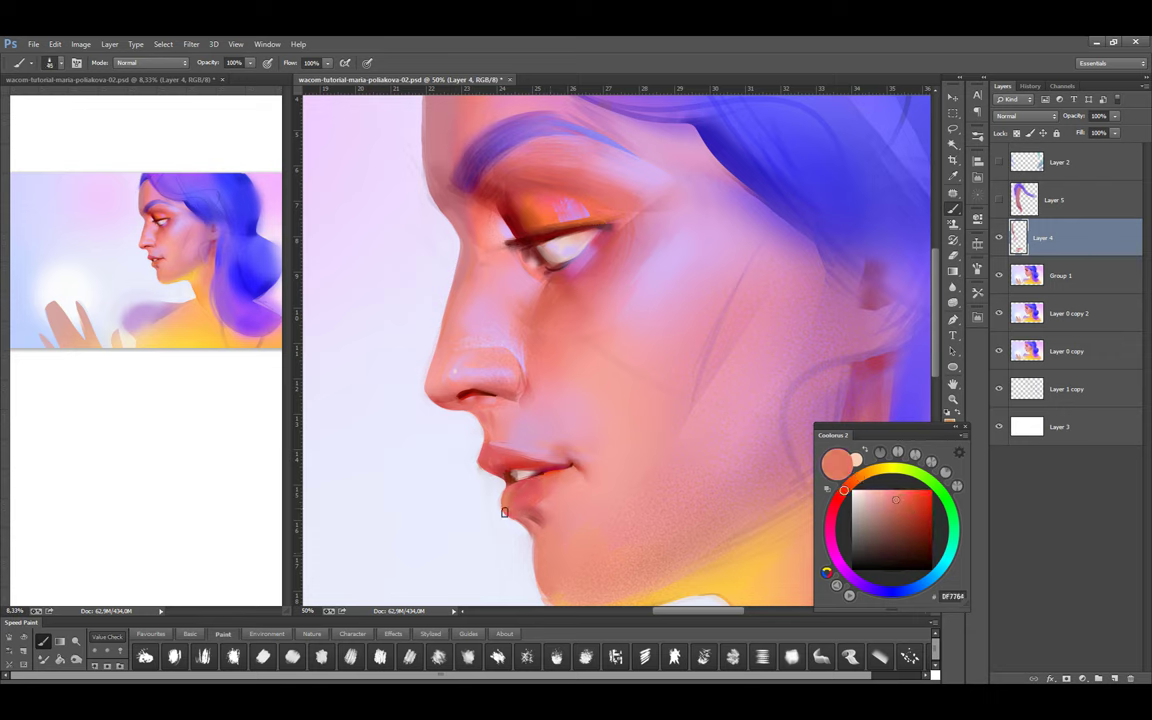
alt+click(518, 502)
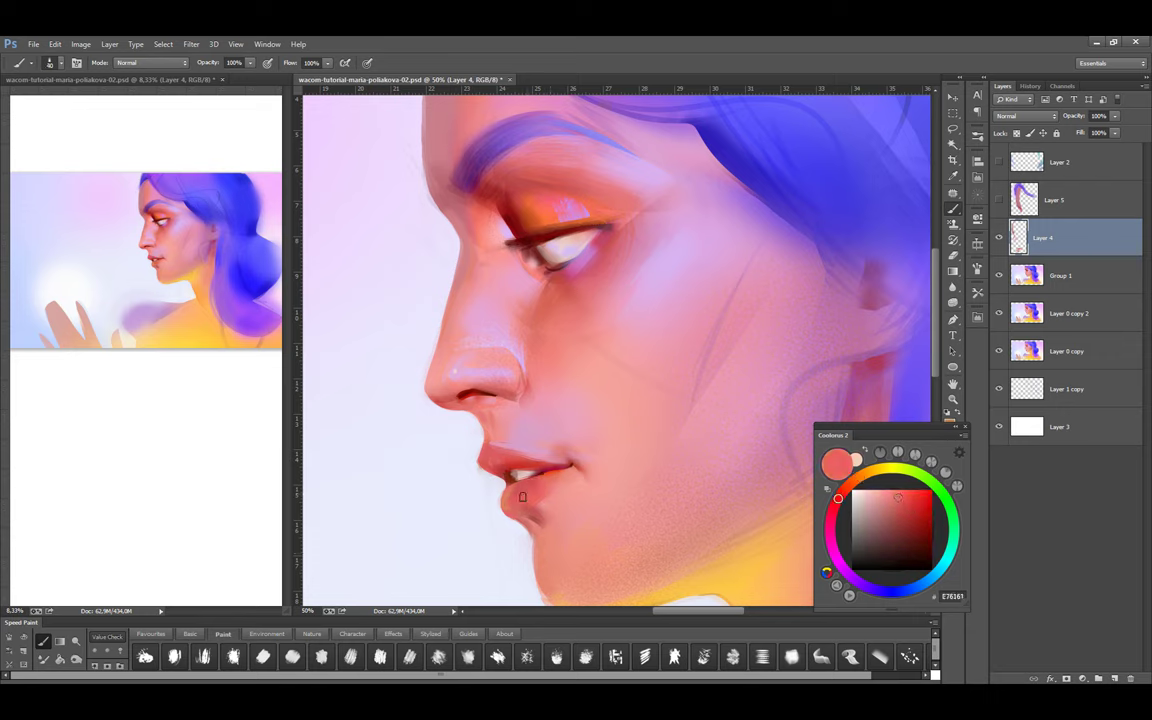
alt+click(519, 514)
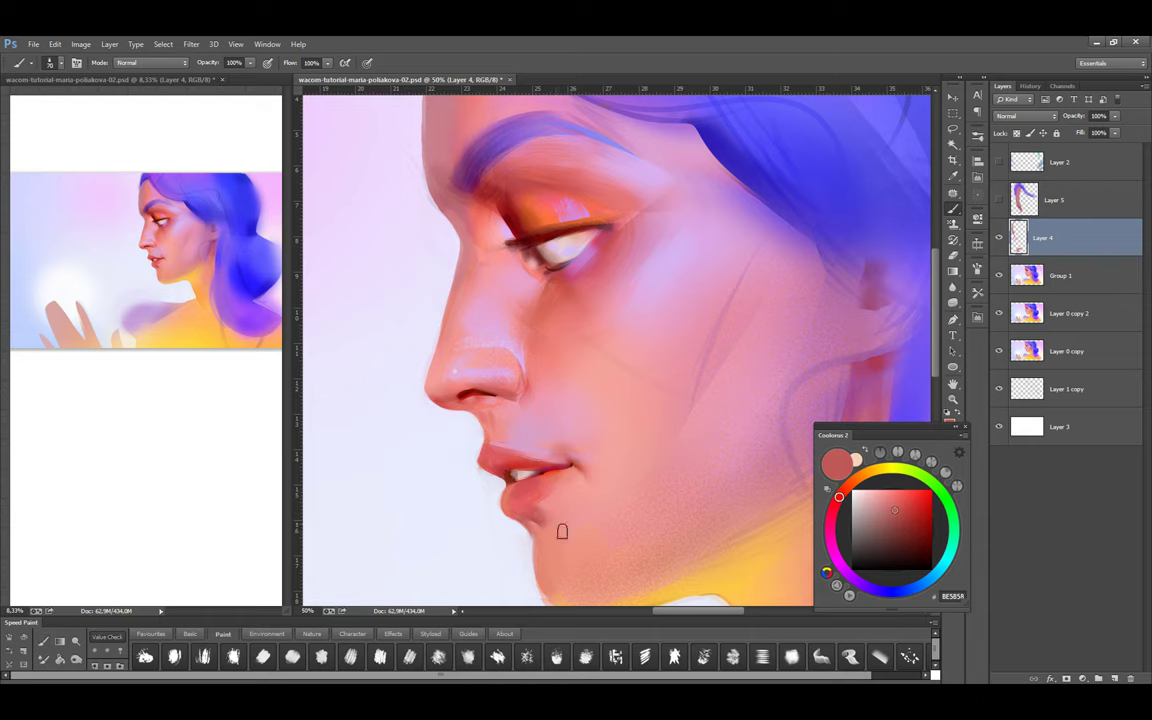
Blend sampled skin reds into the area beneath the lower lip and down the front of the chin
drag(548, 524, 527, 501)
alt+click(519, 490)
alt+click(540, 496)
key(bracketleft)
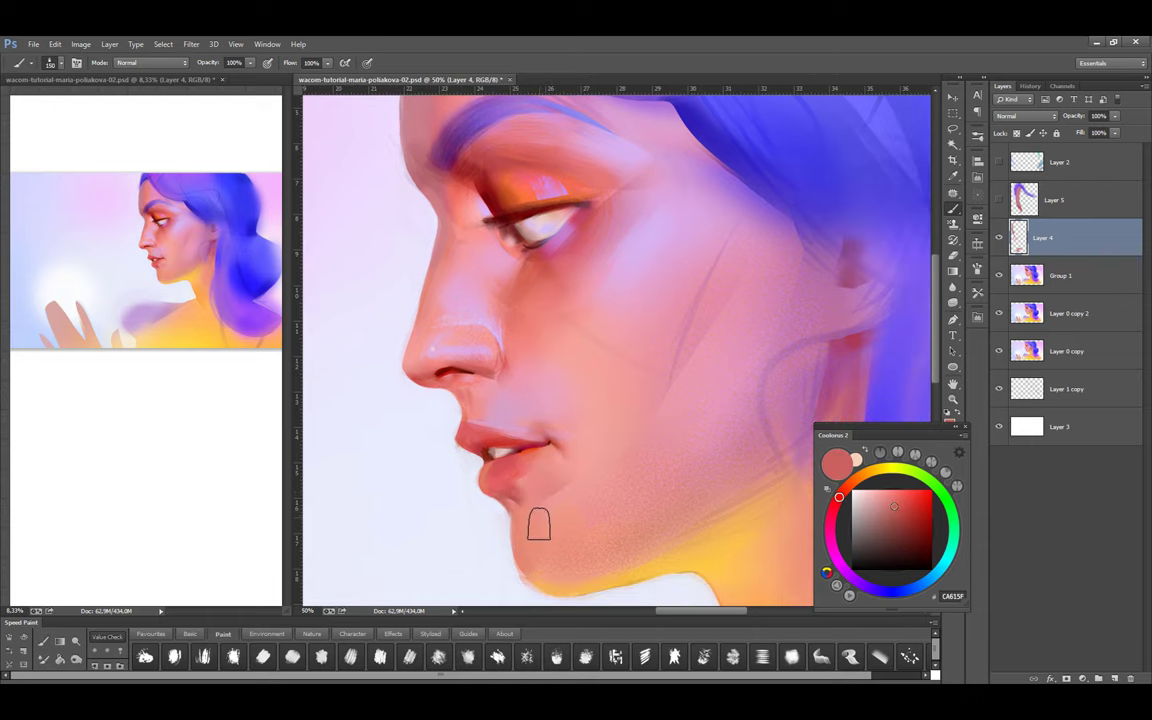
drag(517, 515, 512, 496)
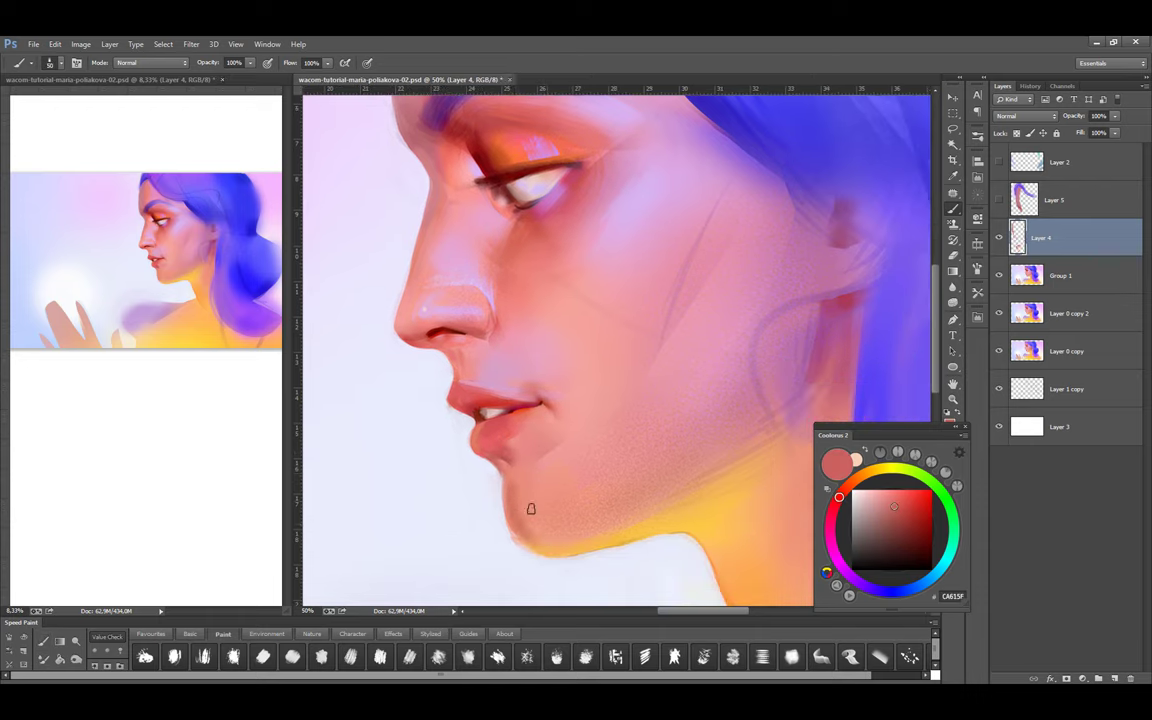
Refine the chin's front contour with a smaller brush and sampled pink skin tones
alt+click(497, 474)
alt+click(548, 537)
key(bracketleft)
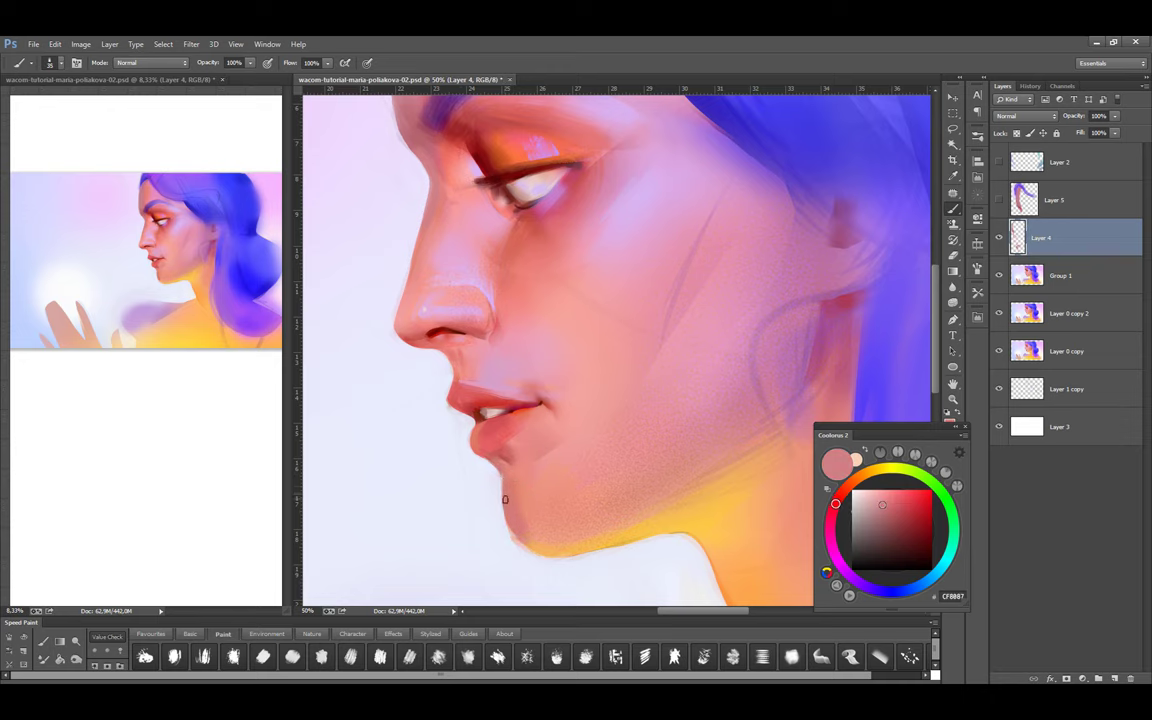
alt+click(495, 459)
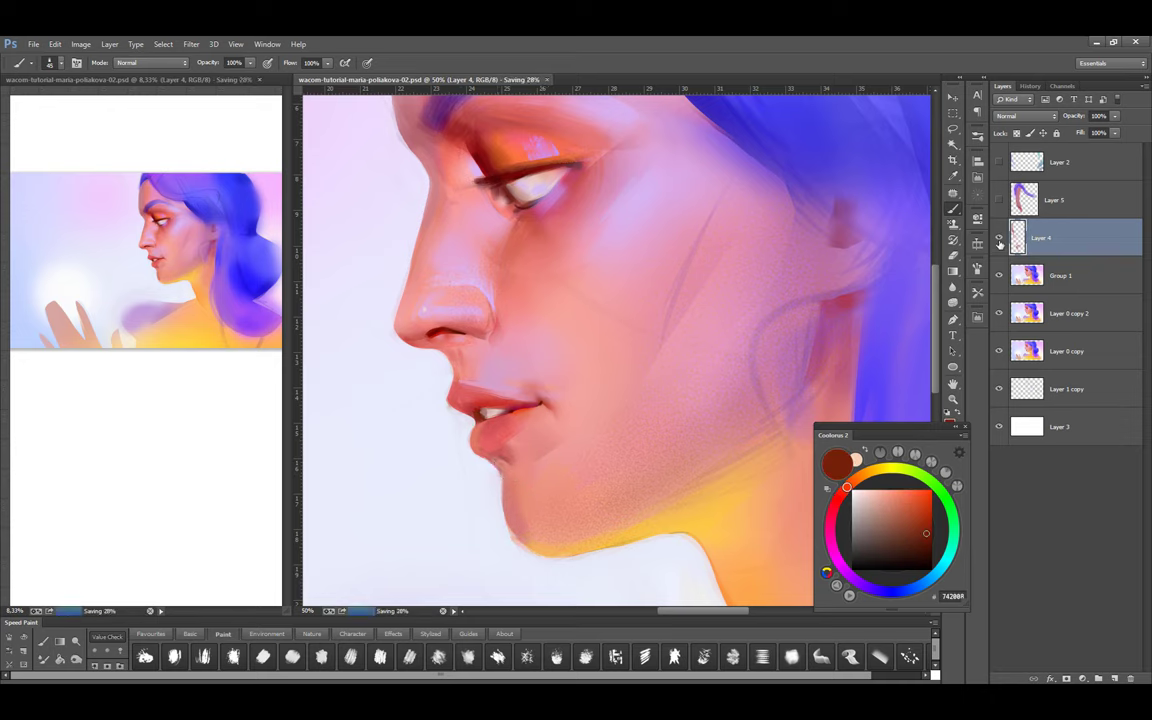
Touch up the mouth corner with a sampled skin pink and set the foreground colour to light violet
alt+click(465, 425)
key(ctrl+minus)
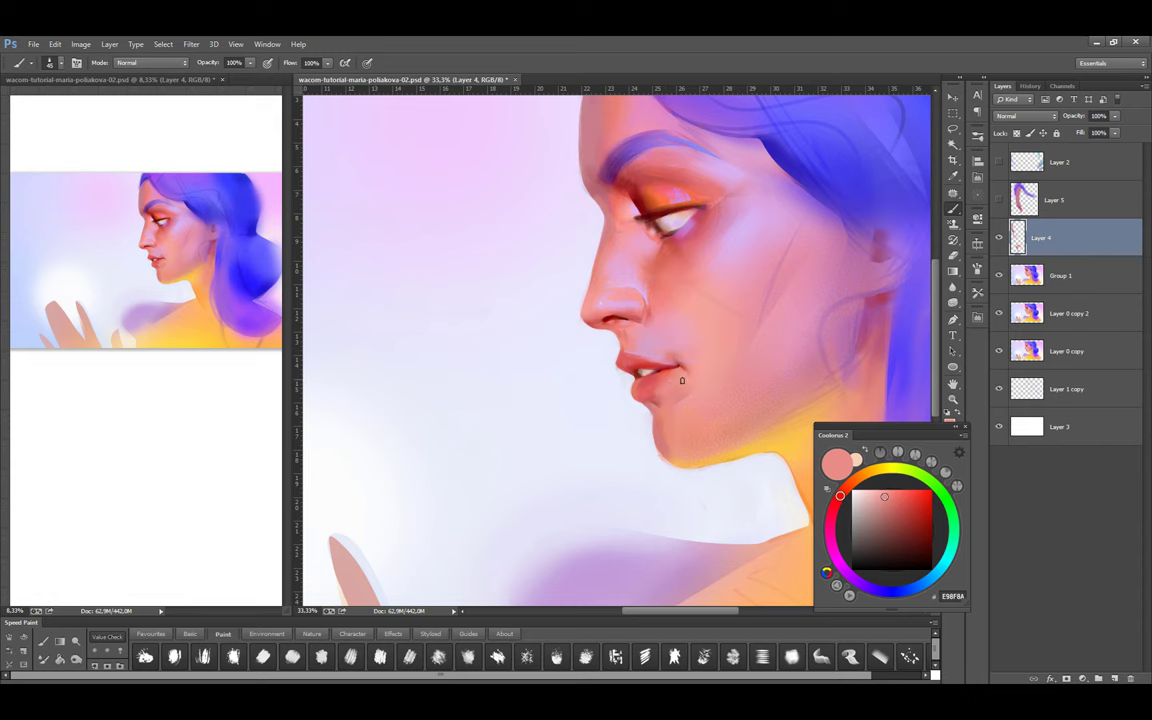
click(856, 579)
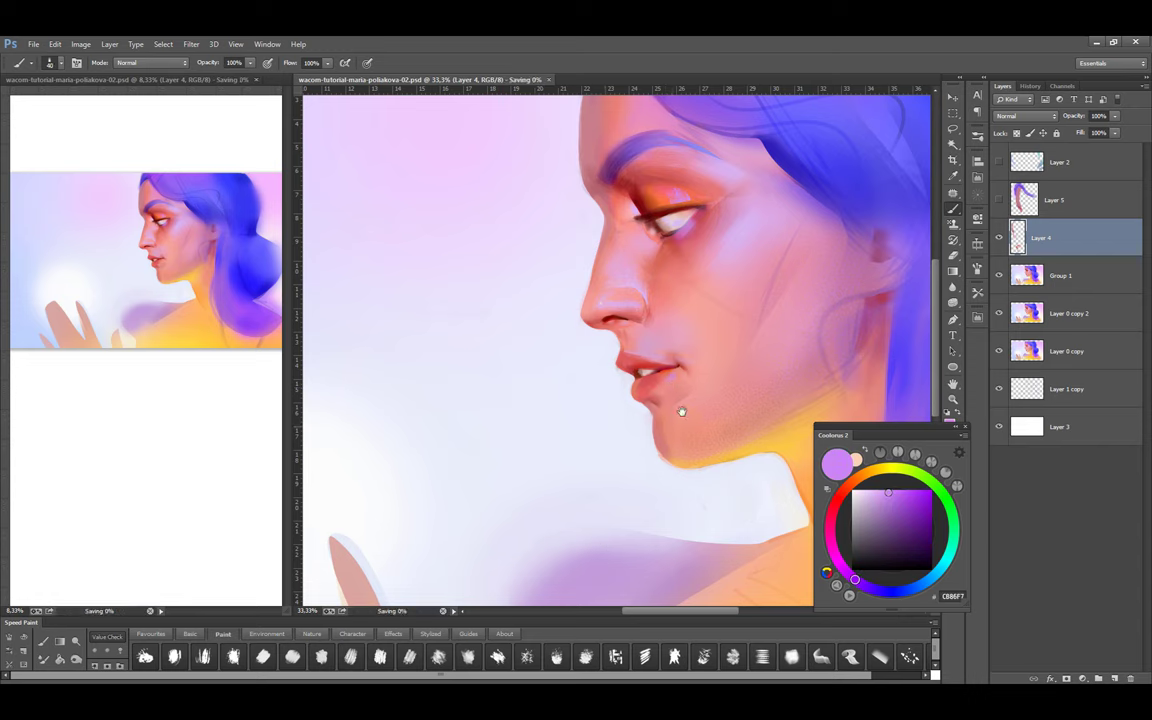
Flip the canvas horizontally and compare the face with Layer 4 hidden and shown
key(ctrl+minus)
key(ctrl+shift+h)
click(1000, 240)
click(1000, 241)
click(1001, 244)
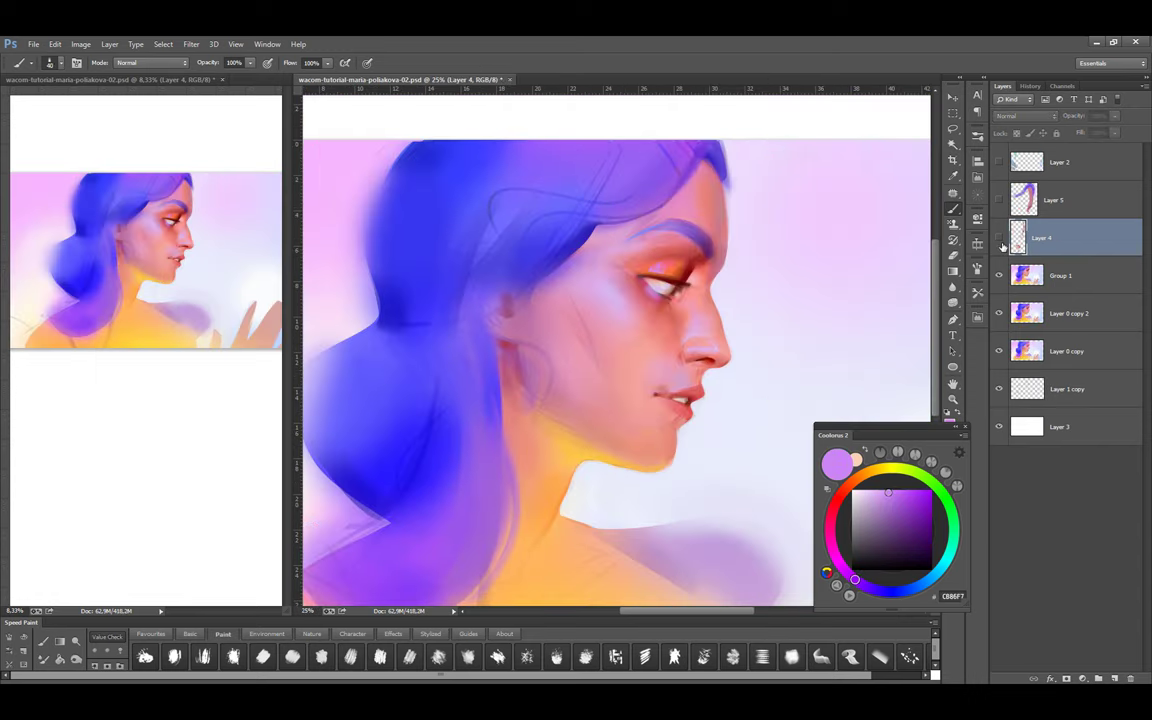
click(1002, 247)
Paint over the sketch lines on the jaw below the ear with a larger brush and sampled warm skin tones
key(bracketright)
key(bracketright)
key(bracketright)
key(bracketright)
key(bracketright)
key(bracketright)
key(bracketright)
key(bracketright)
key(bracketright)
alt+click(537, 380)
click(853, 485)
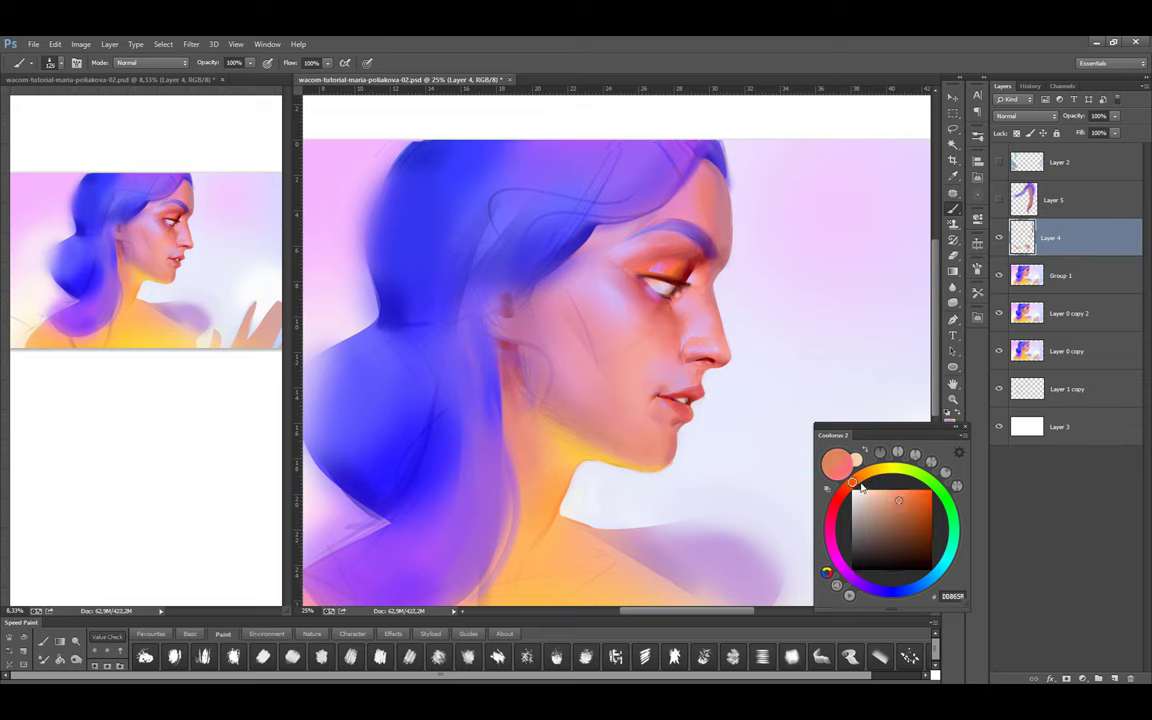
alt+click(558, 406)
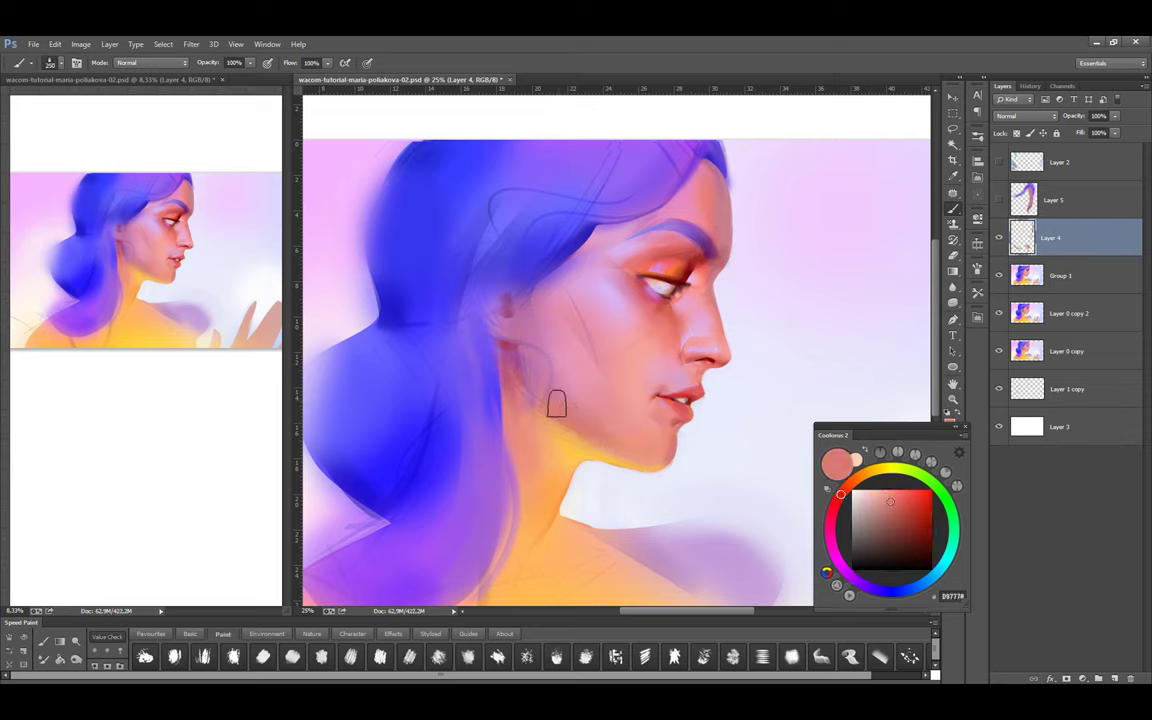
Blend the skin between the ear and the jawline with sampled pink, varying the brush size
key(bracketright)
key(bracketright)
key(bracketright)
key(bracketright)
key(bracketright)
key(bracketright)
key(bracketright)
key(bracketleft)
key(bracketleft)
key(bracketleft)
key(bracketleft)
key(bracketleft)
key(bracketleft)
key(bracketleft)
Smooth the skin around the earlobe and upper neck using magenta and salmon tones sampled nearby
alt+click(527, 339)
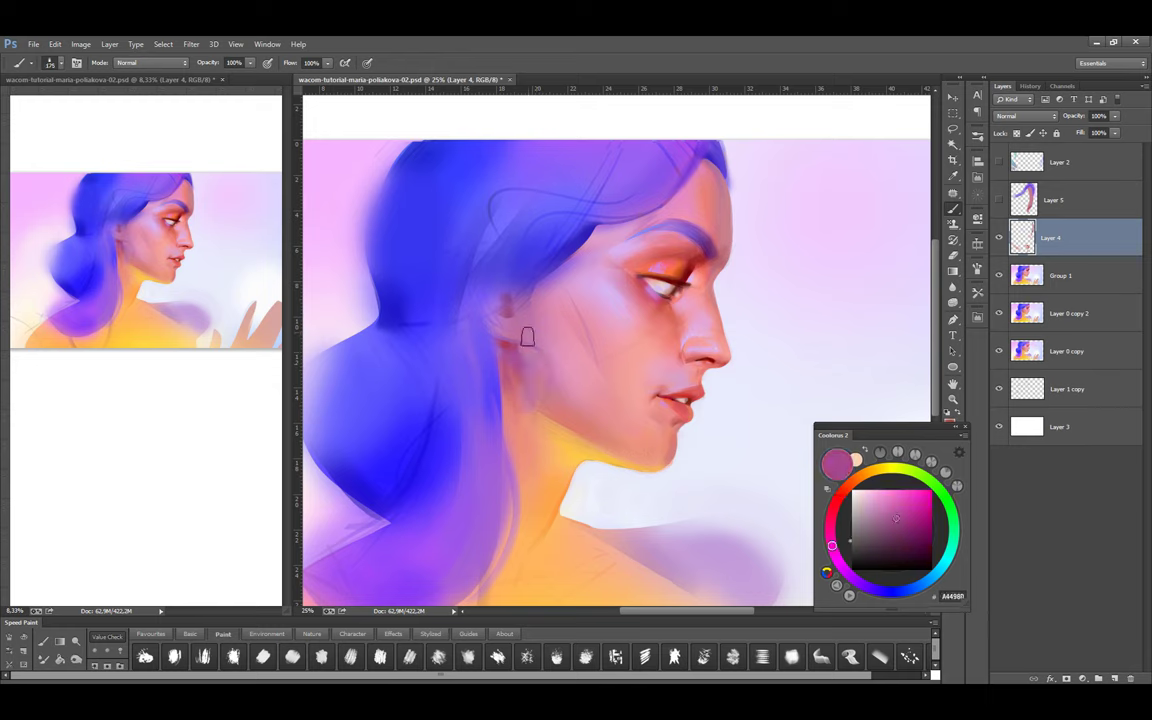
alt+click(547, 334)
key(bracketright)
key(bracketright)
key(bracketright)
key(bracketleft)
key(bracketleft)
key(bracketleft)
key(bracketleft)
key(bracketleft)
key(bracketleft)
key(bracketleft)
key(bracketleft)
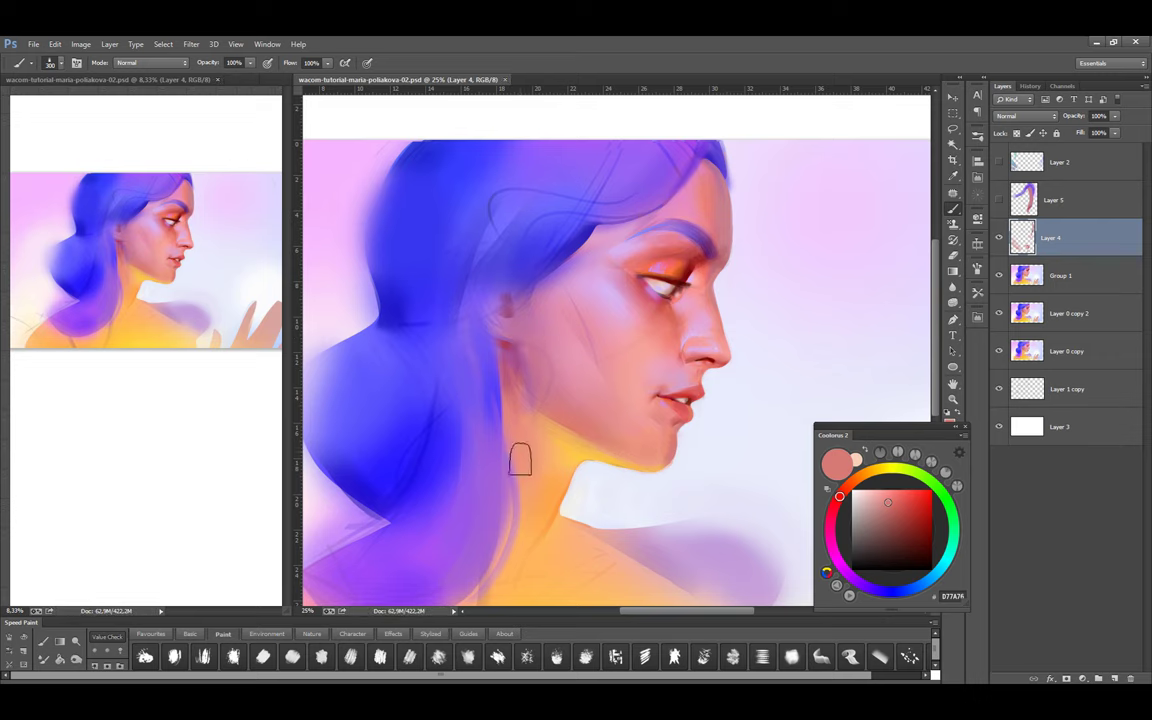
Paint bright yellow sampled from the jaw's underside over the neck and chest with a large splatter brush
alt+click(589, 422)
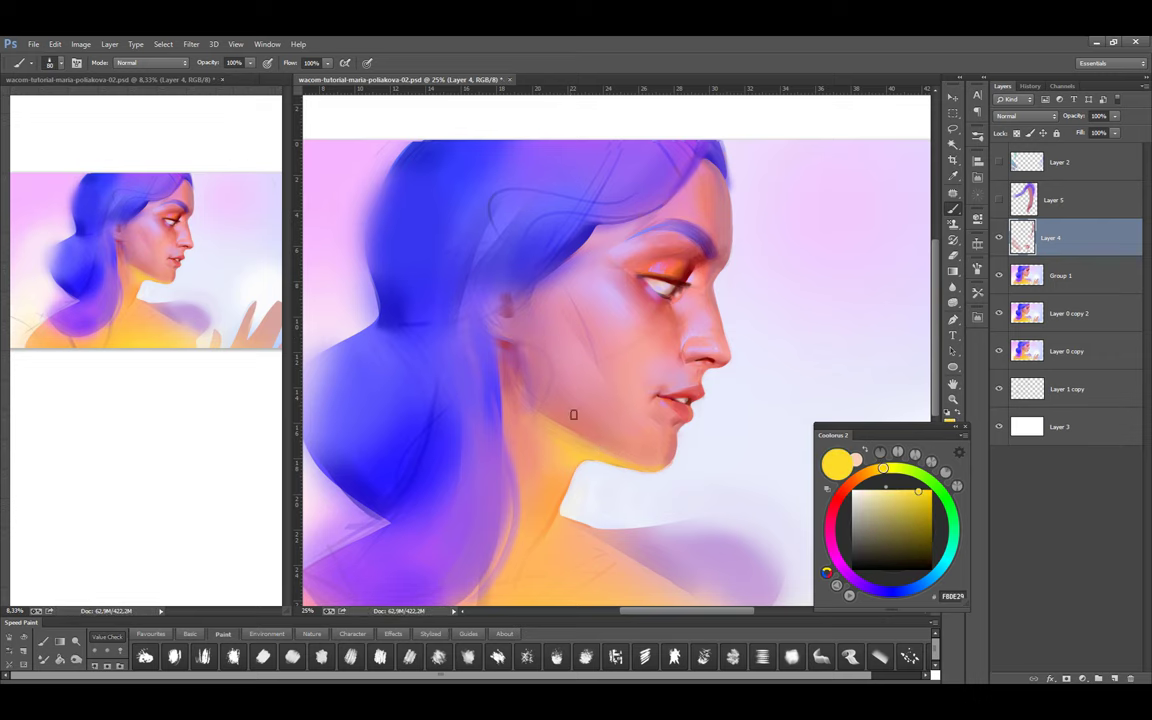
scroll(455, 574, down, 1)
key(bracketright)
key(bracketright)
key(bracketright)
key(bracketright)
key(bracketright)
key(bracketright)
key(bracketright)
key(bracketright)
key(bracketright)
key(bracketright)
key(bracketright)
key(bracketright)
key(ctrl+minus)
key(bracketleft)
key(bracketleft)
key(bracketleft)
key(bracketleft)
key(bracketleft)
key(bracketleft)
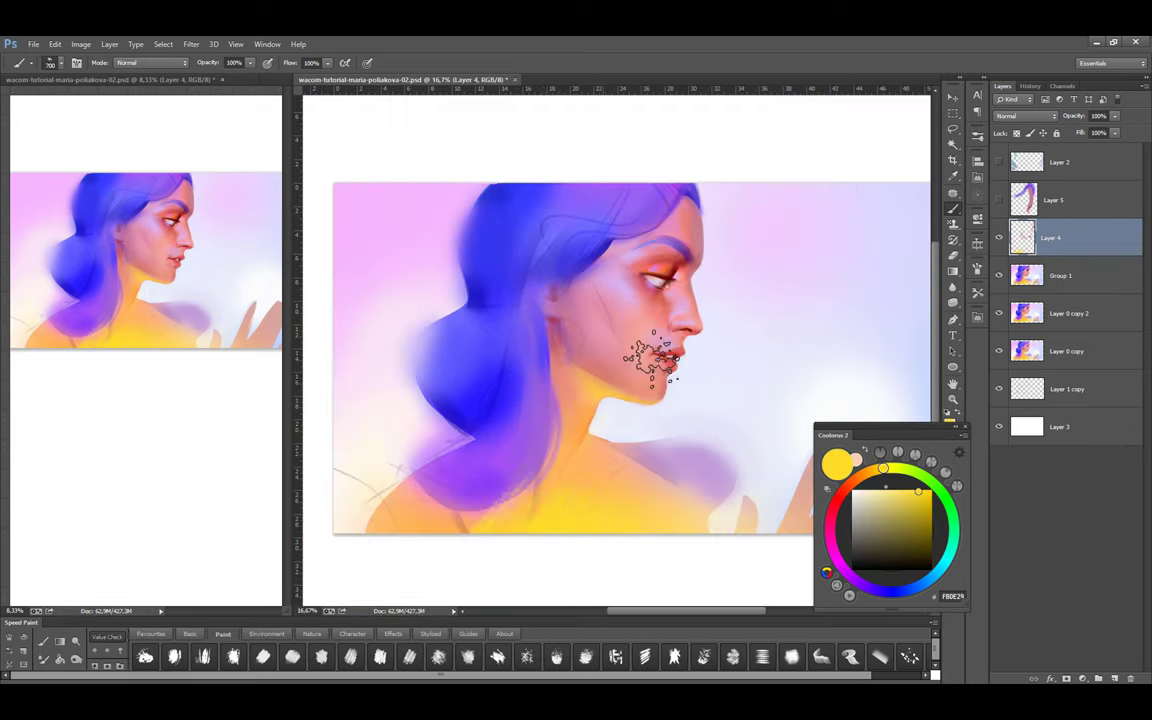
drag(548, 476, 589, 447)
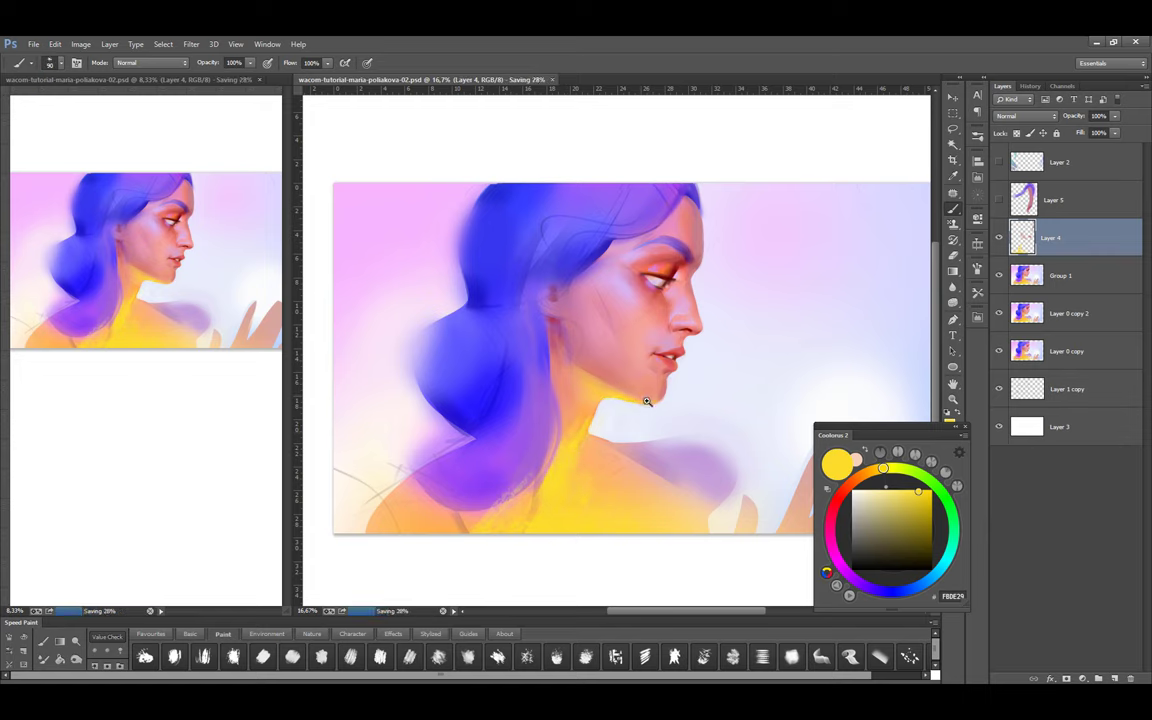
Paint a soft orange glow over the face on a new layer with a changed blending mode, using a basic brush
drag(604, 372, 588, 385)
click(190, 634)
key(ctrl+shift+alt+n)
click(1025, 116)
click(1020, 284)
mouse_move(490, 330)
mouse_down()
mouse_move(612, 398)
mouse_move(555, 340)
mouse_move(478, 514)
mouse_move(512, 337)
mouse_move(548, 399)
mouse_move(638, 401)
mouse_move(625, 342)
mouse_move(571, 411)
mouse_up()
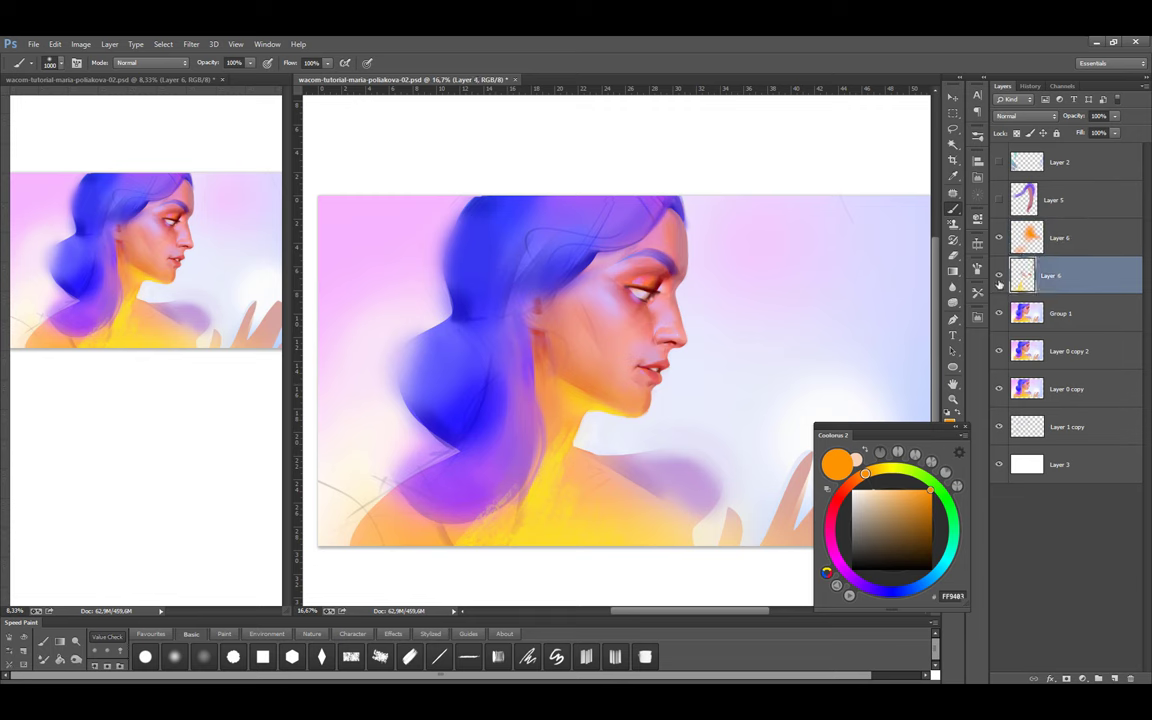
Merge the orange glow layer down and compare the painting with its opening history state
key(ctrl+e)
key(ctrl+e)
click(1030, 86)
key(h)
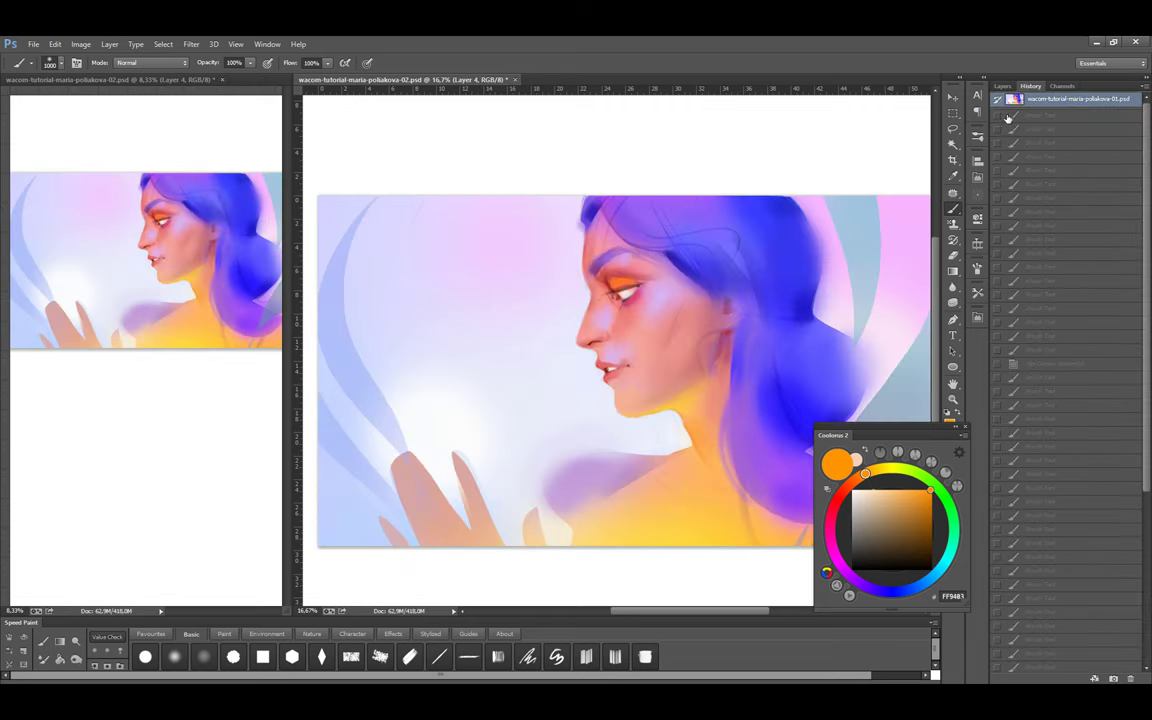
key(ctrl+minus)
key(F7)
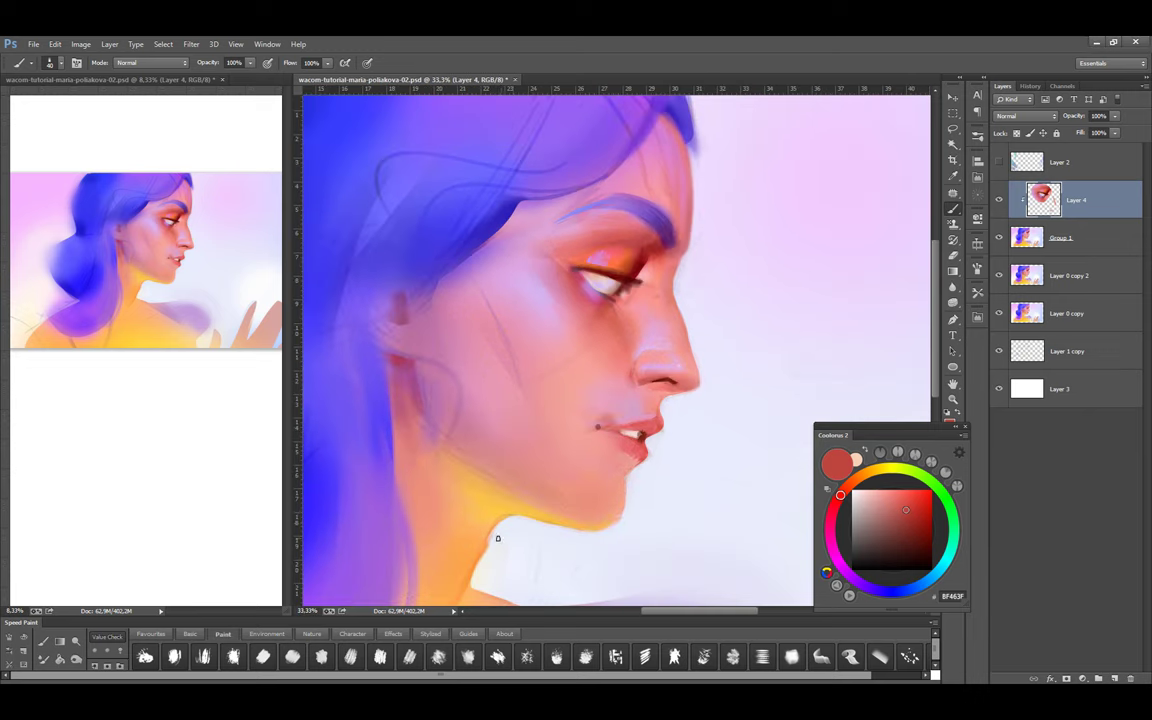
Lasso the small area beneath the lower lip and retouch it with sampled colours
alt+click(617, 522)
scroll(620, 510, up, 1)
key(l)
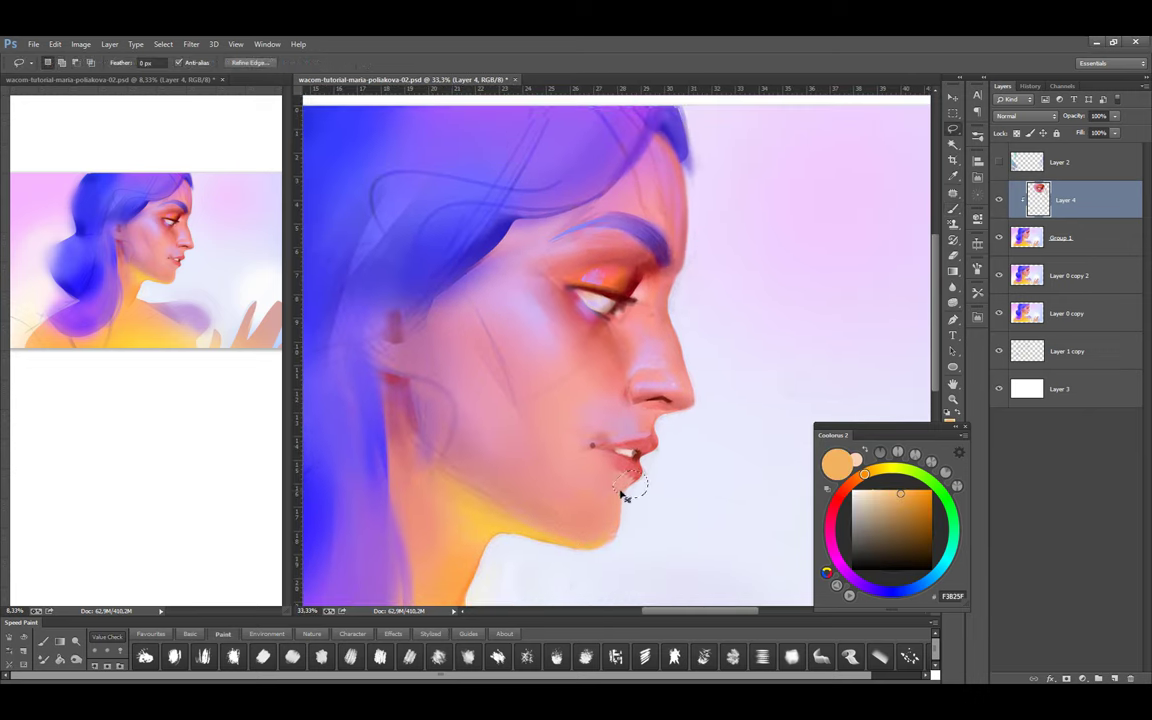
key(b)
alt+click(614, 487)
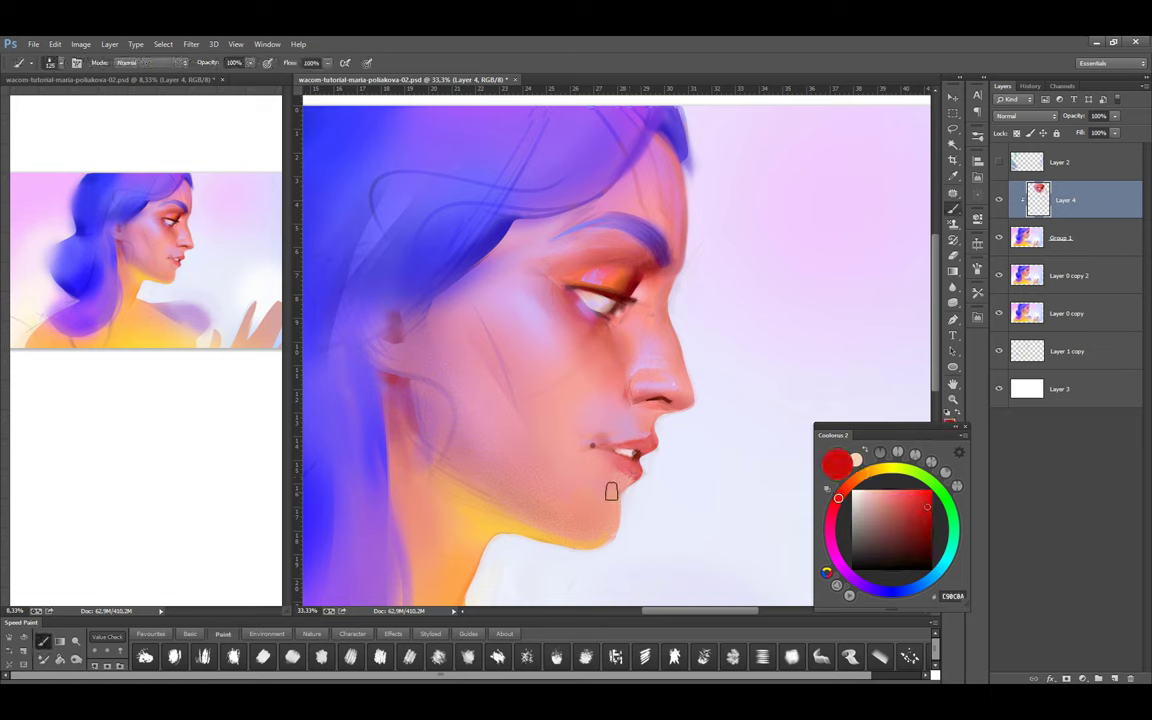
Blend the skin from the lower lip to the chin with sampled tones, varying the brush size
key(bracketleft)
key(bracketleft)
key(bracketleft)
key(bracketleft)
key(bracketleft)
alt+click(606, 522)
key(bracketright)
key(bracketright)
key(bracketright)
key(bracketright)
Retouch the mouth opening and clean the nose and upper lip contour with sampled lip and background colours
alt+click(633, 450)
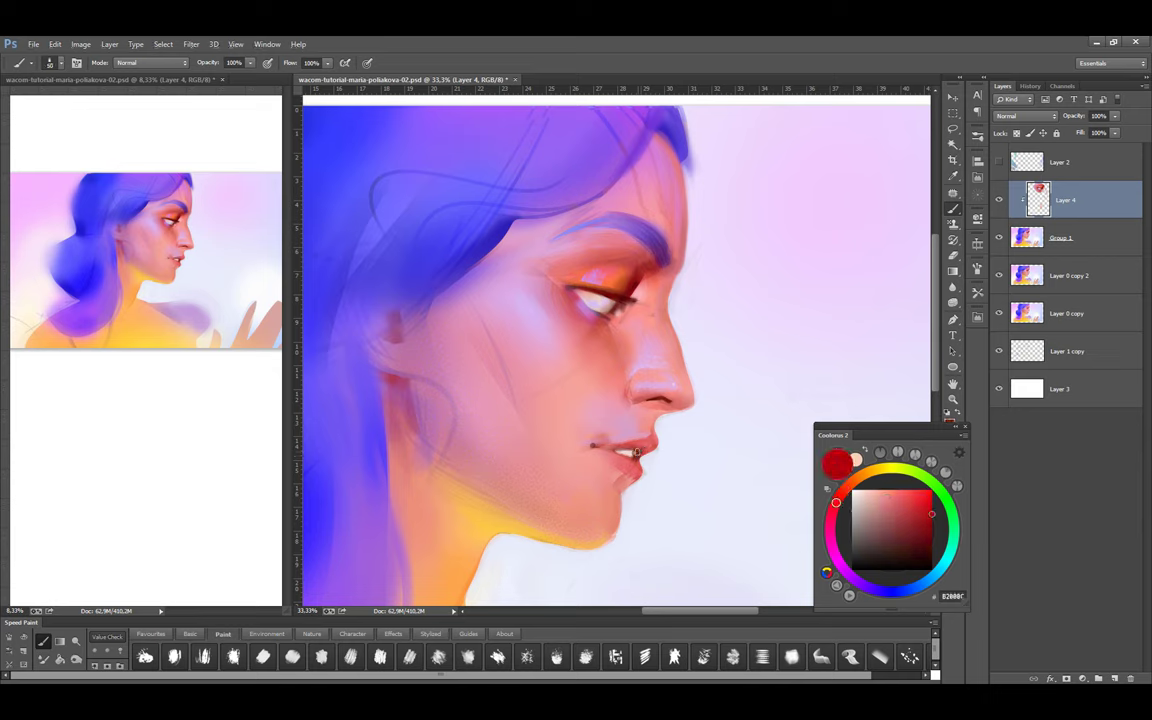
alt+click(635, 459)
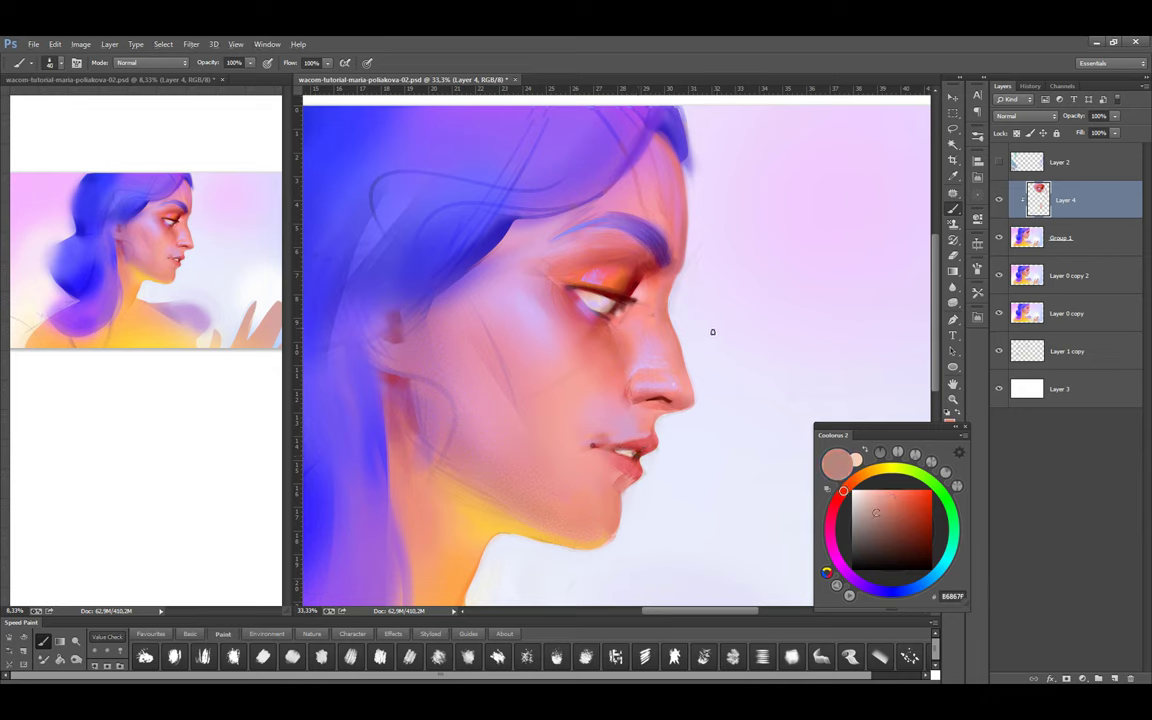
alt+click(688, 410)
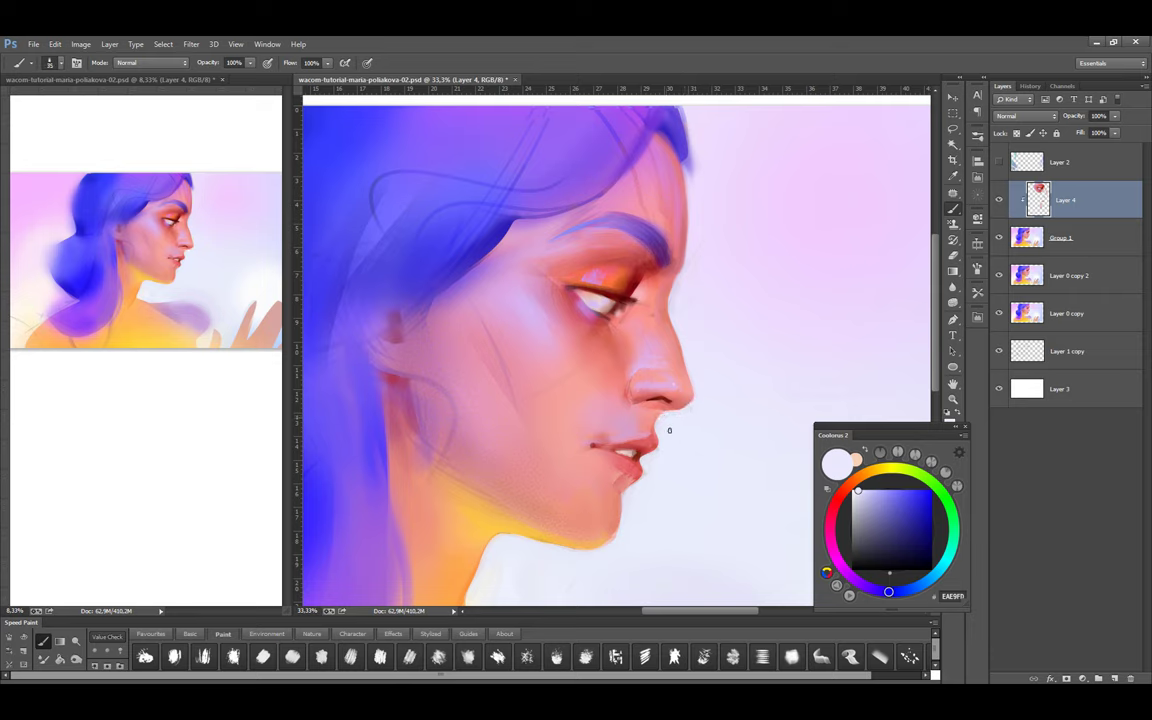
alt+click(656, 446)
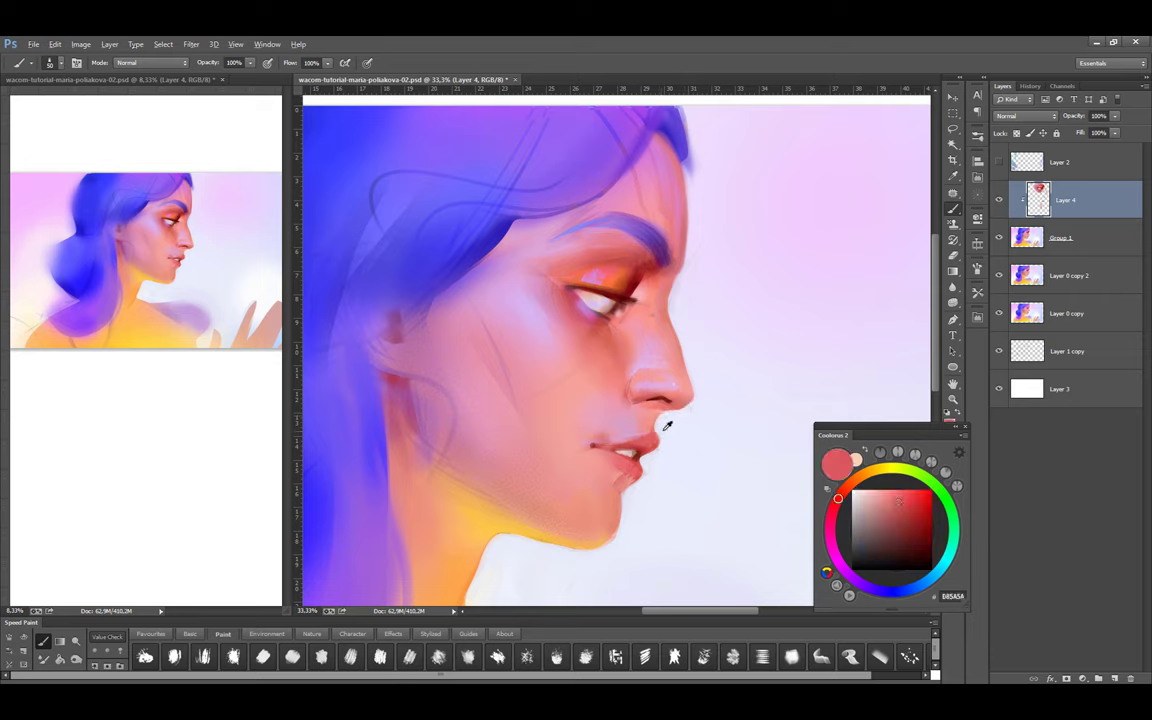
alt+click(679, 458)
Sharpen the nostril with sampled deep reds and clean up the skin between the nose and upper lip
drag(639, 409, 643, 431)
scroll(643, 431, up, 1)
key(l)
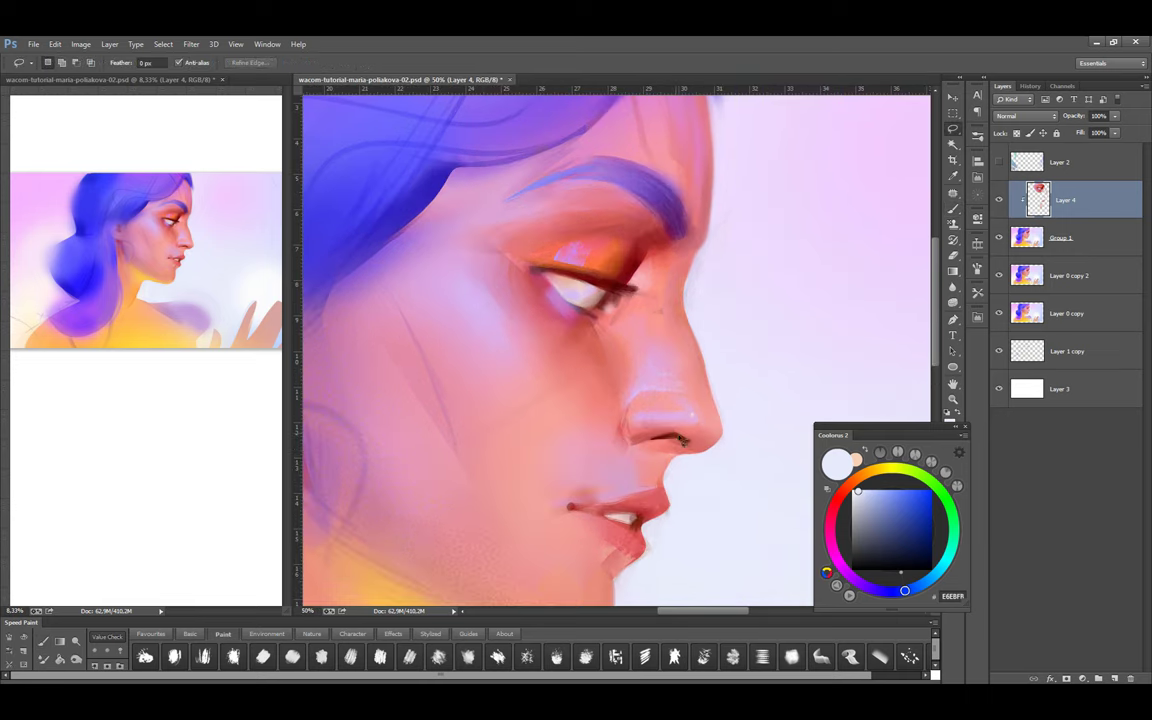
key(b)
alt+click(684, 444)
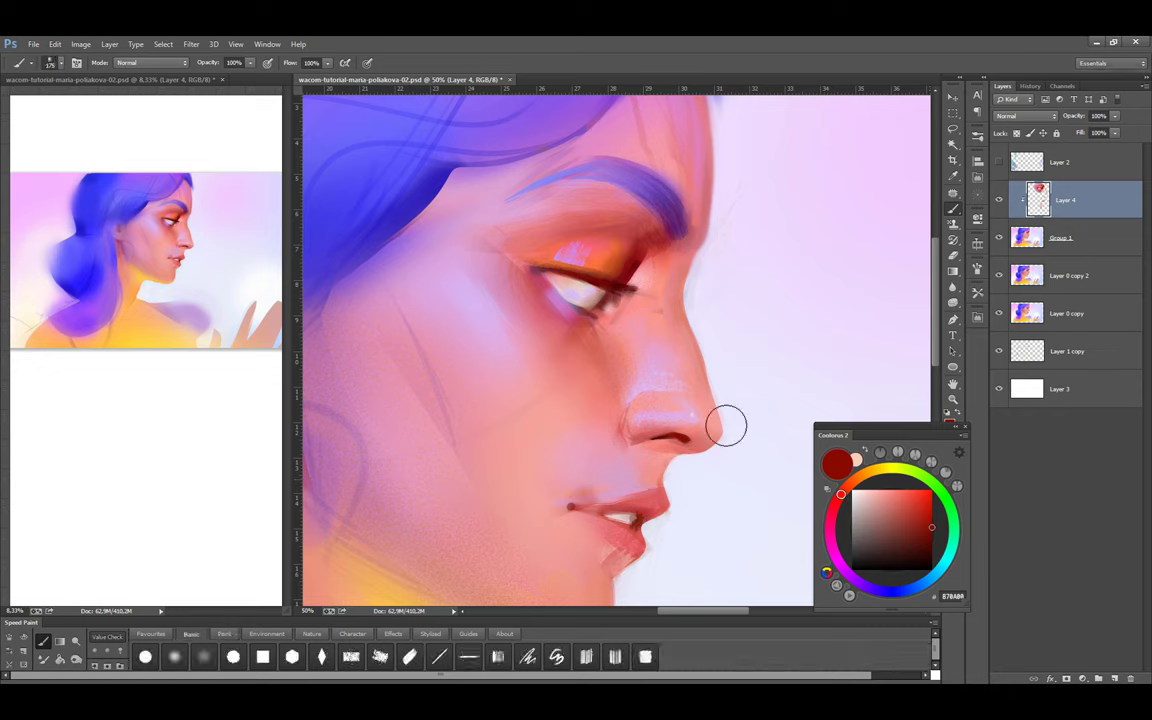
alt+click(685, 441)
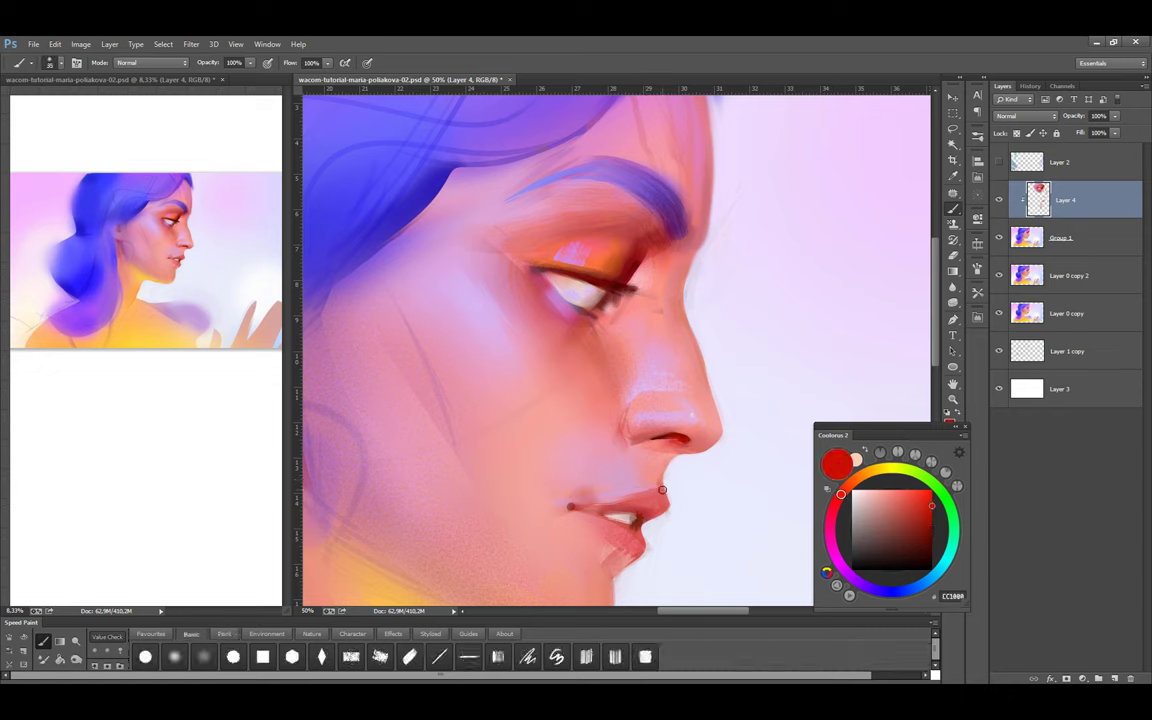
alt+click(661, 469)
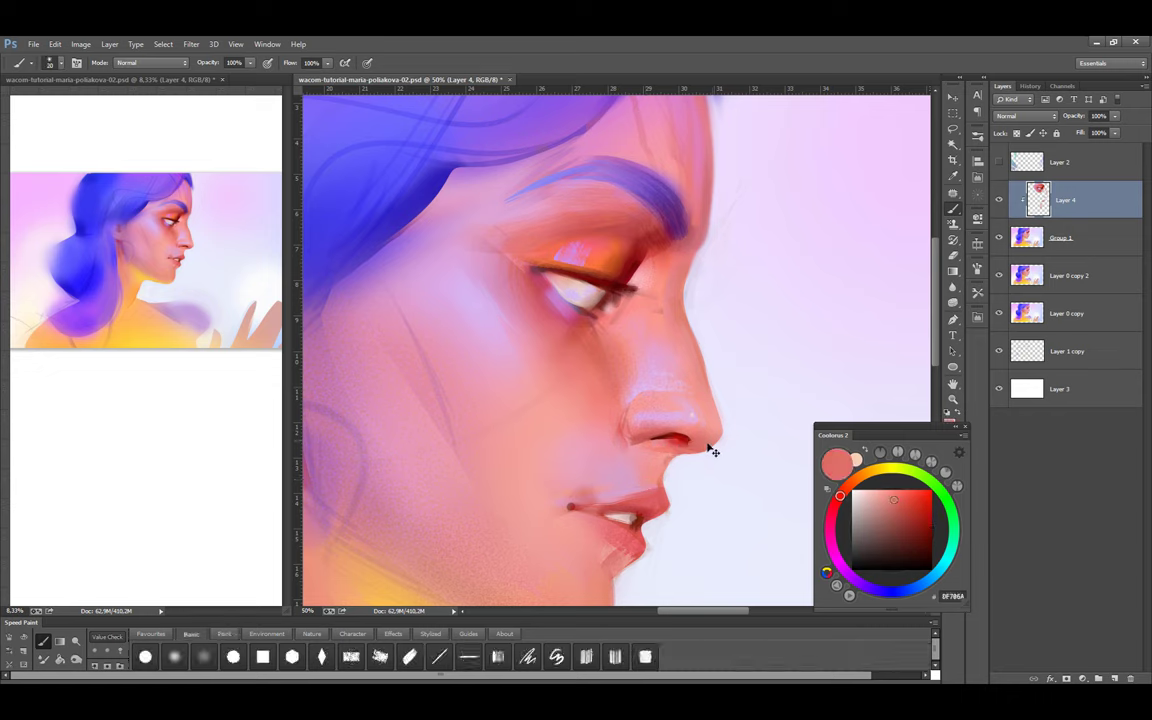
Merge Layer 4 down into Group 1 and save the document
scroll(661, 472, down, 1)
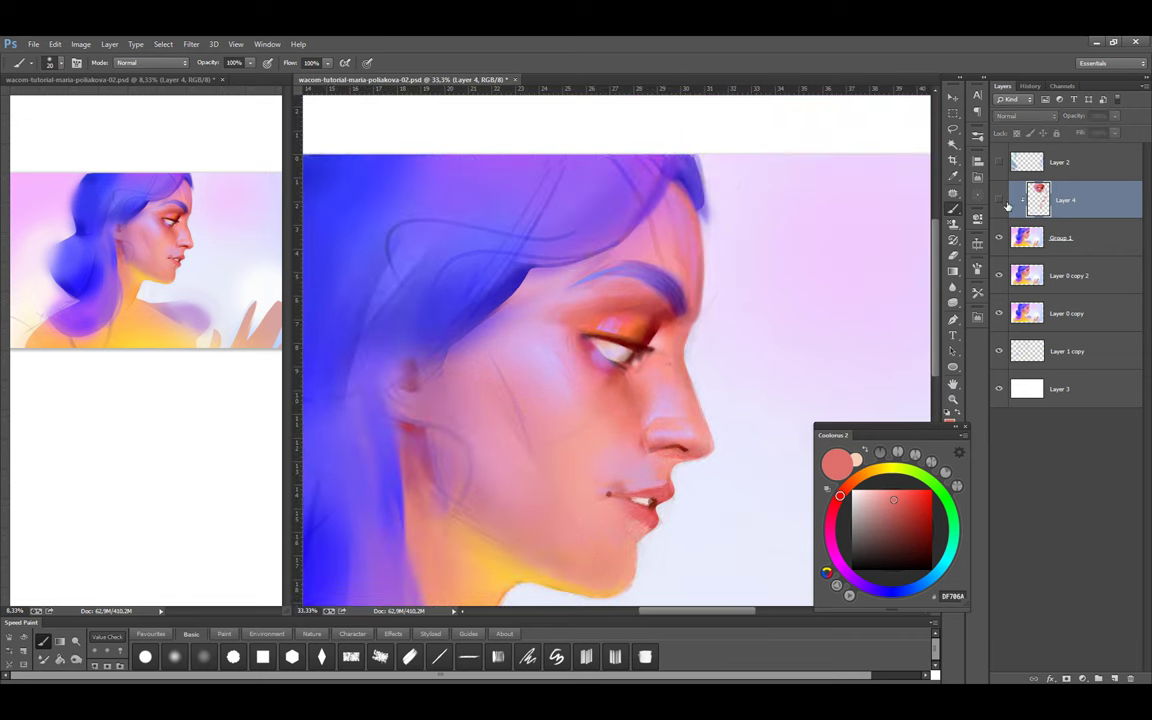
key(ctrl+e)
key(ctrl+s)
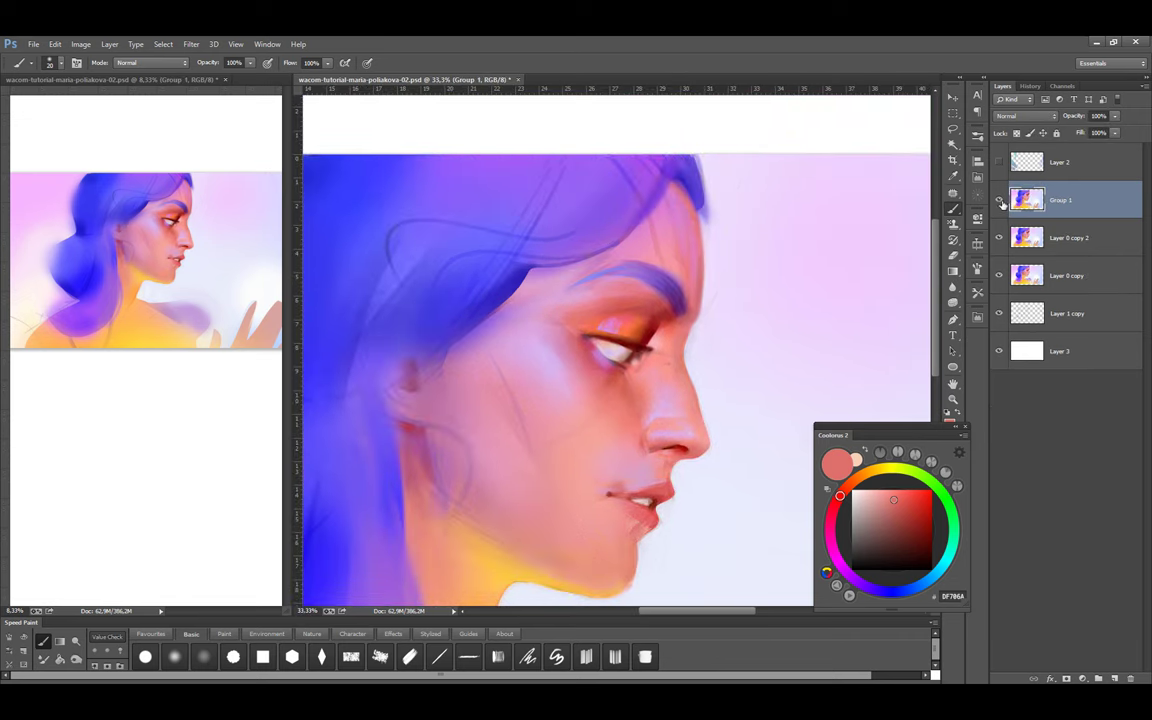
Paint sampled pink over the forehead's sketch lines on a new layer
alt+click(690, 250)
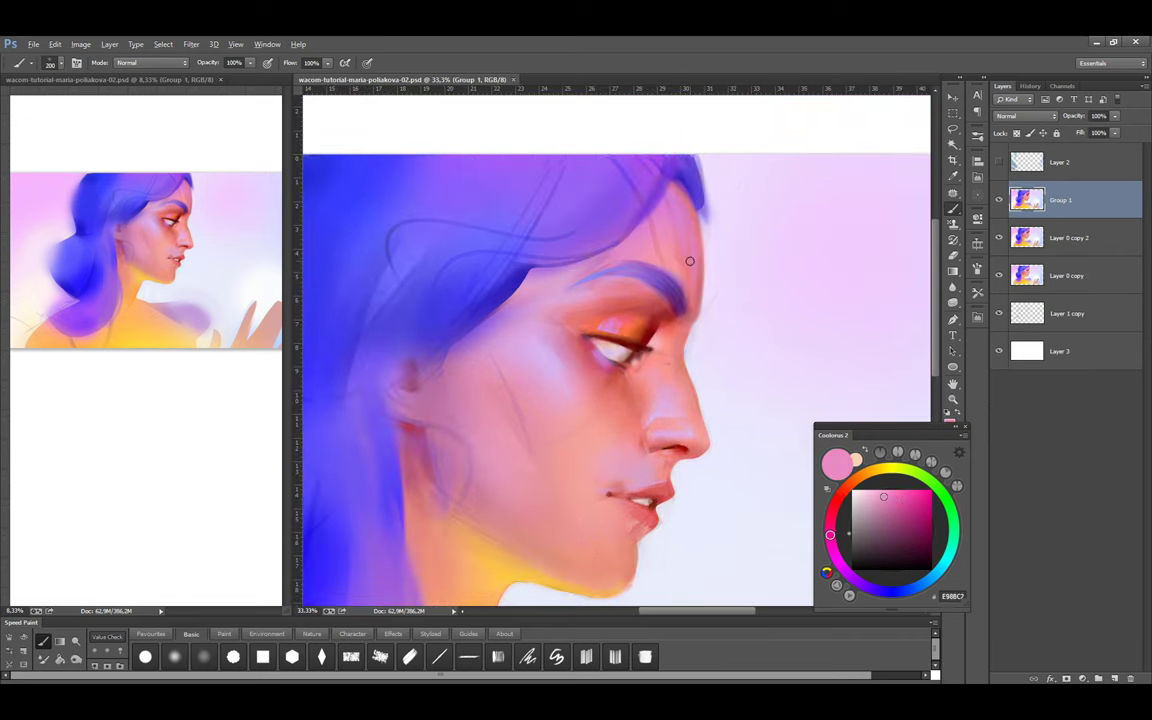
key(ctrl+shift+alt+n)
key(bracketright)
drag(665, 263, 688, 229)
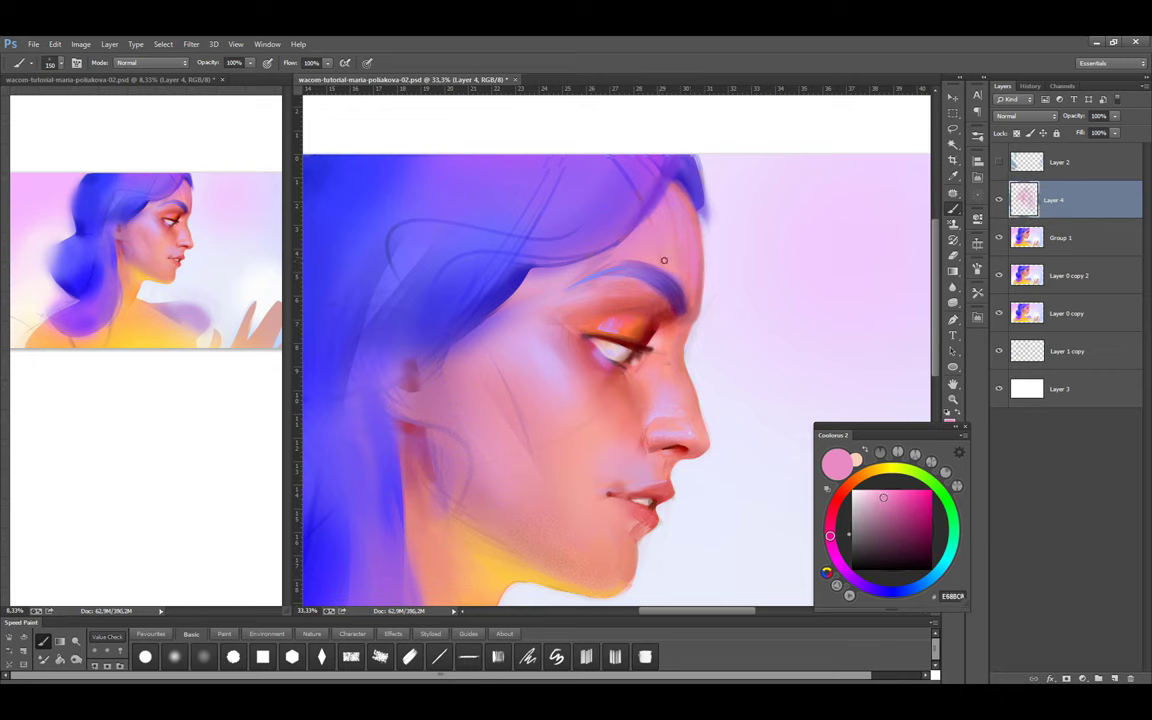
key(bracketleft)
alt+click(672, 190)
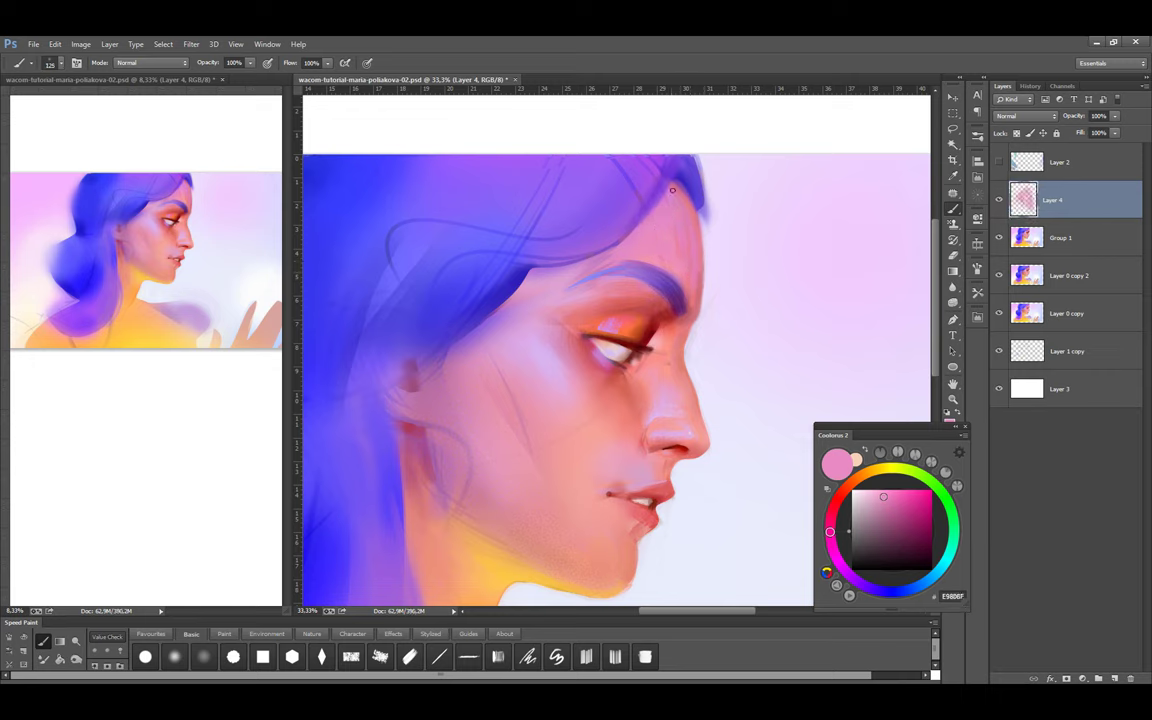
Shade the forehead along its front edge with sampled reddish pink and a darker red, using a larger brush
alt+click(689, 266)
key(bracketright)
key(bracketright)
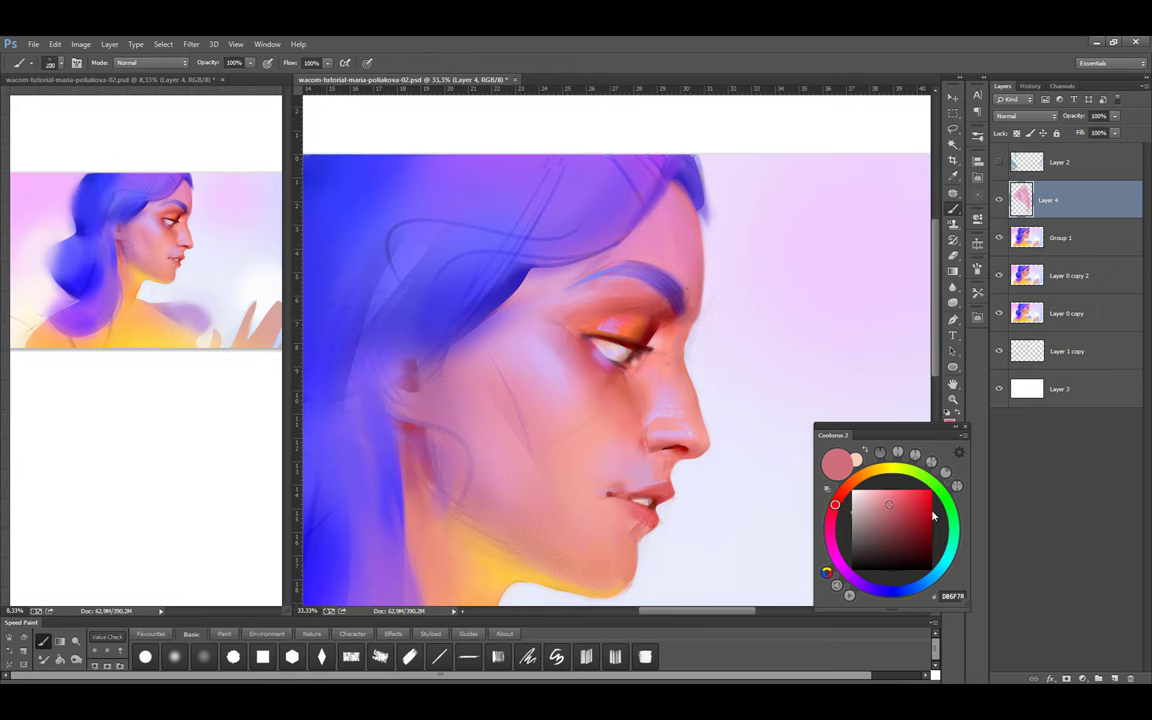
click(930, 511)
key(bracketright)
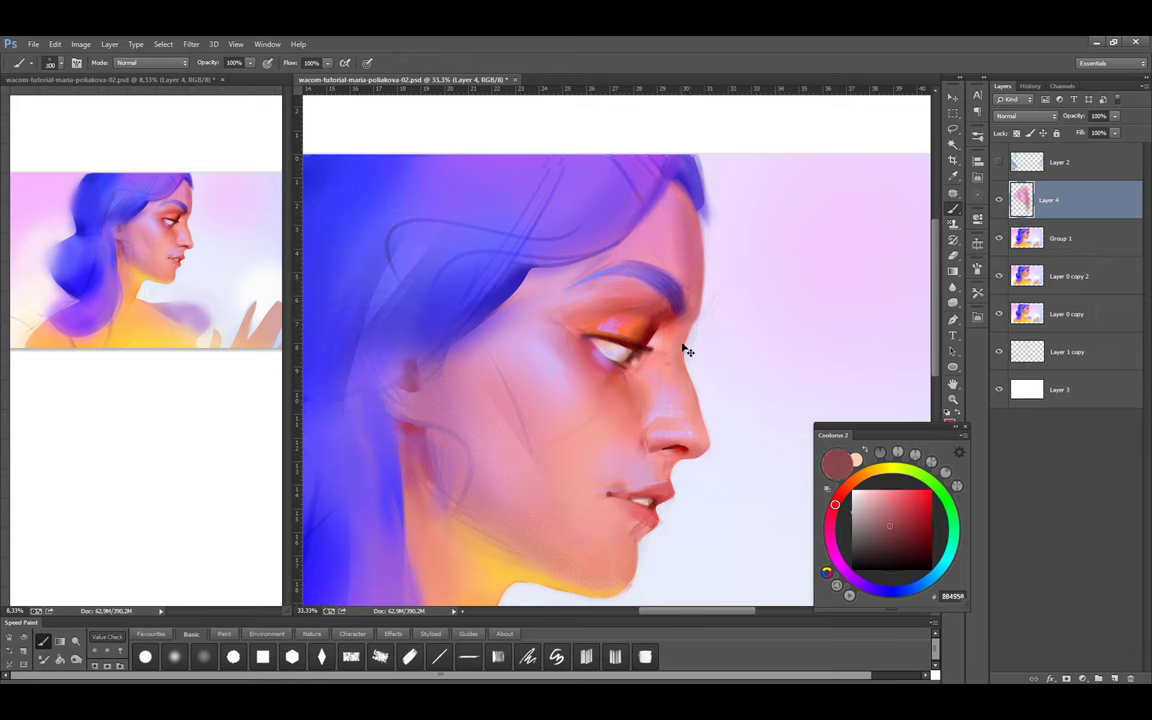
Warm the forehead and brow ridge with a brownish orange and sampled skin tones, using a smaller brush
alt+click(686, 326)
click(868, 471)
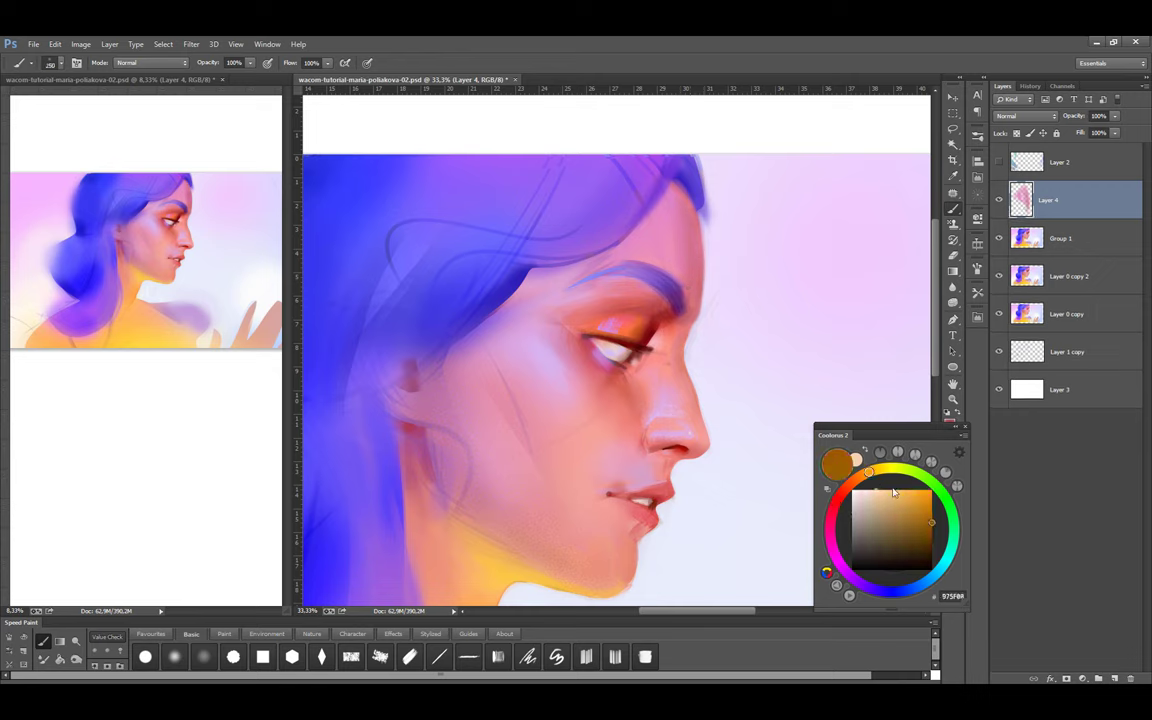
key(bracketleft)
key(bracketleft)
key(bracketleft)
key(bracketleft)
alt+click(691, 217)
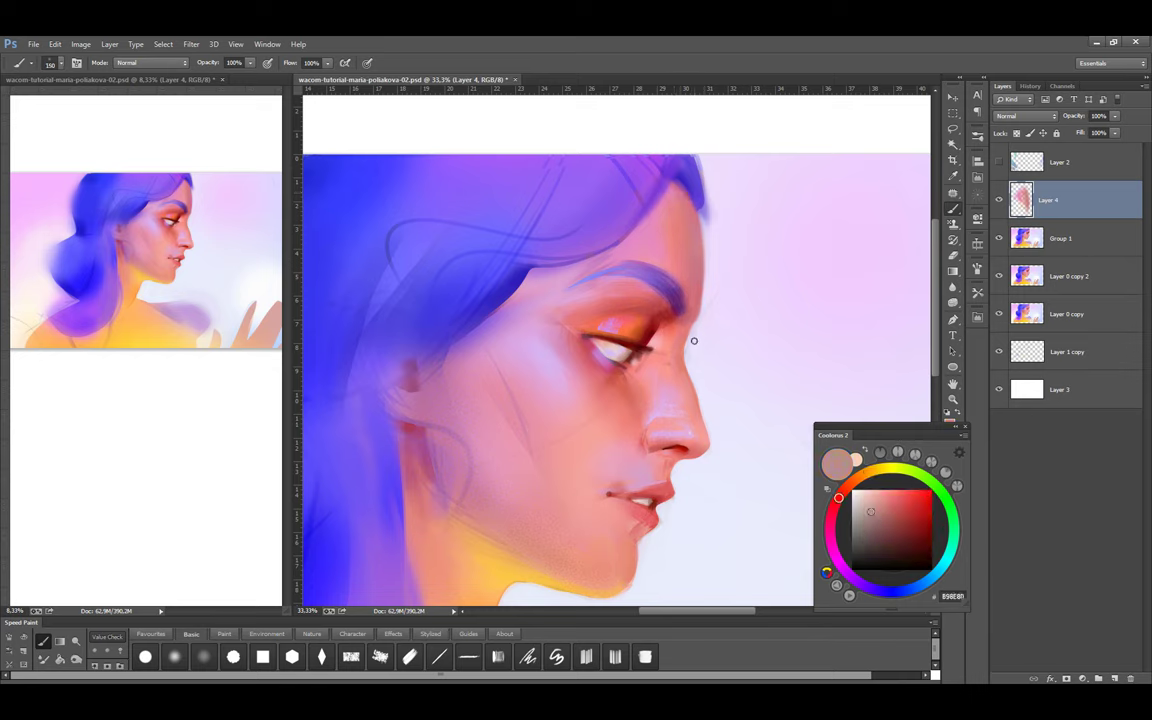
Refine the nose bridge contour with a brush from the Paint set and sampled skin and background colours
click(223, 633)
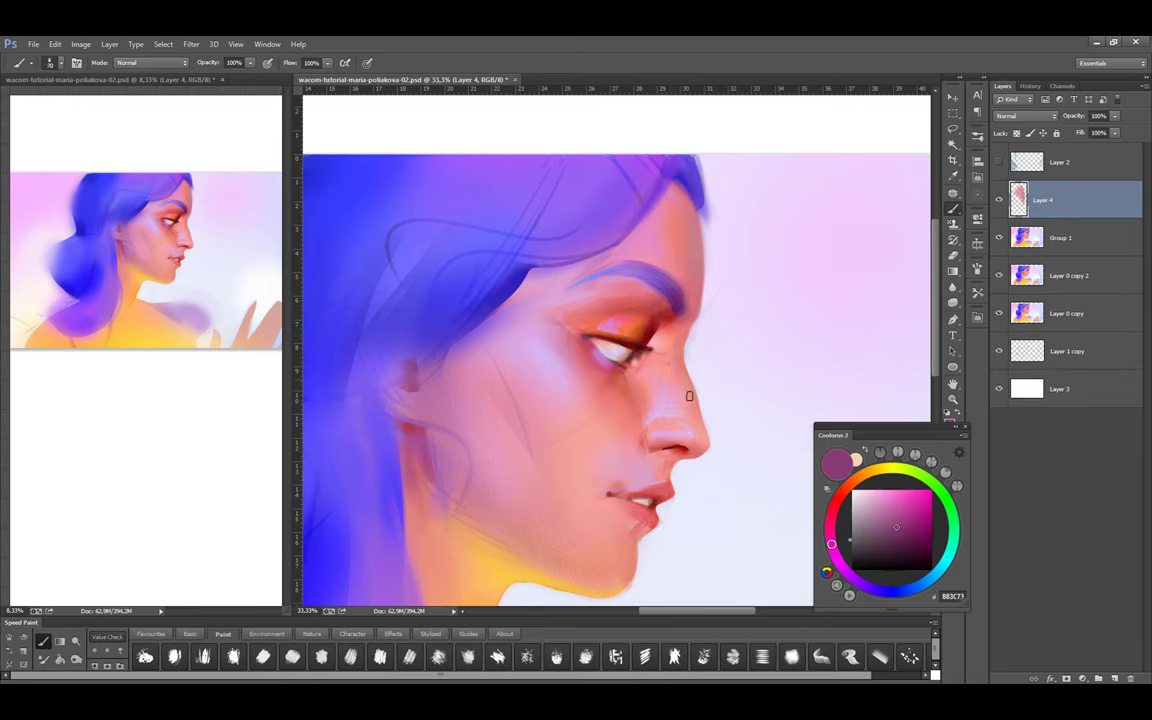
alt+click(619, 300)
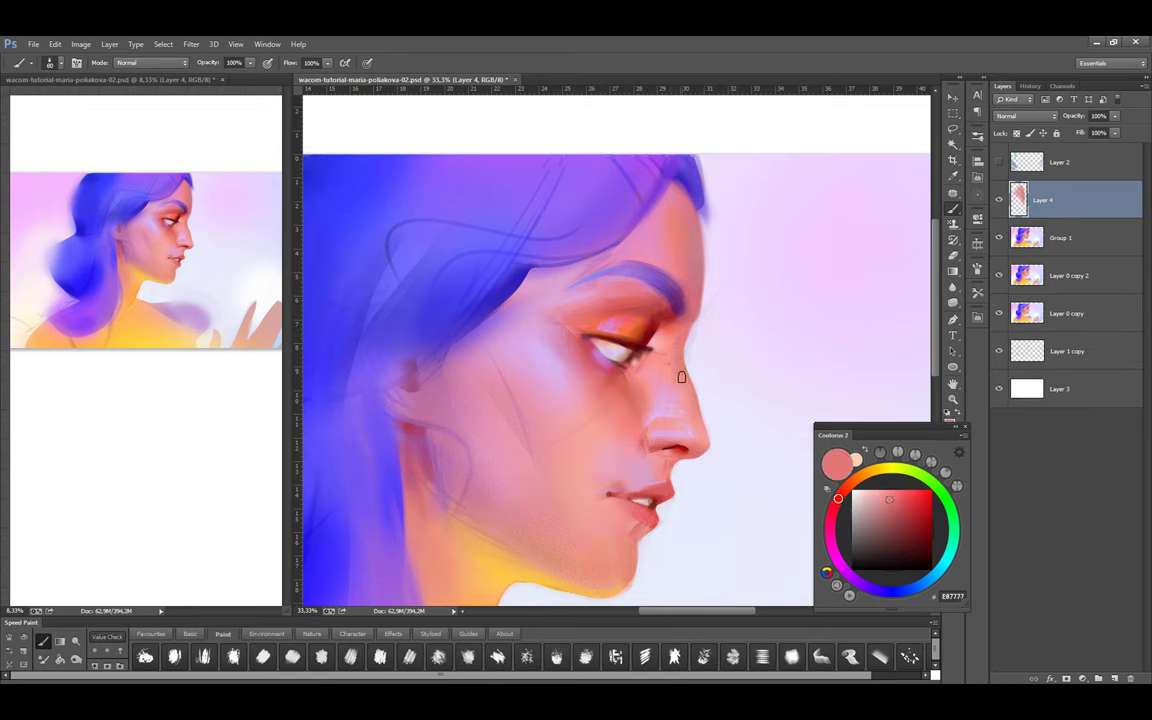
alt+click(705, 387)
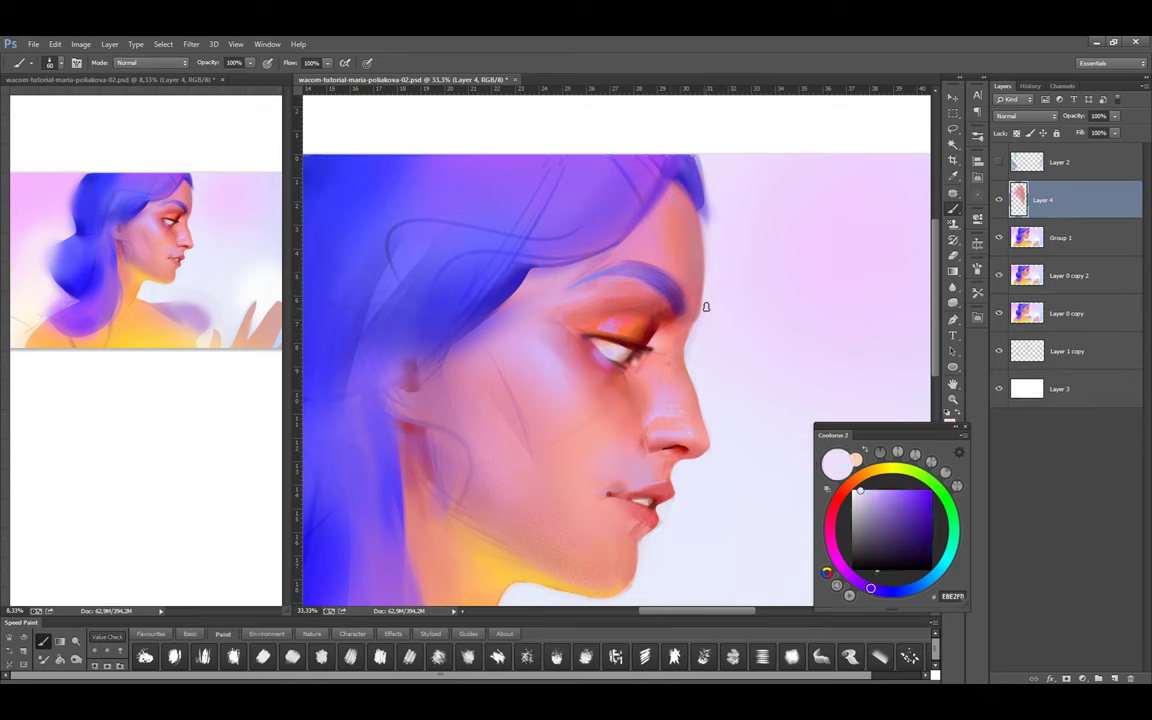
alt+click(683, 340)
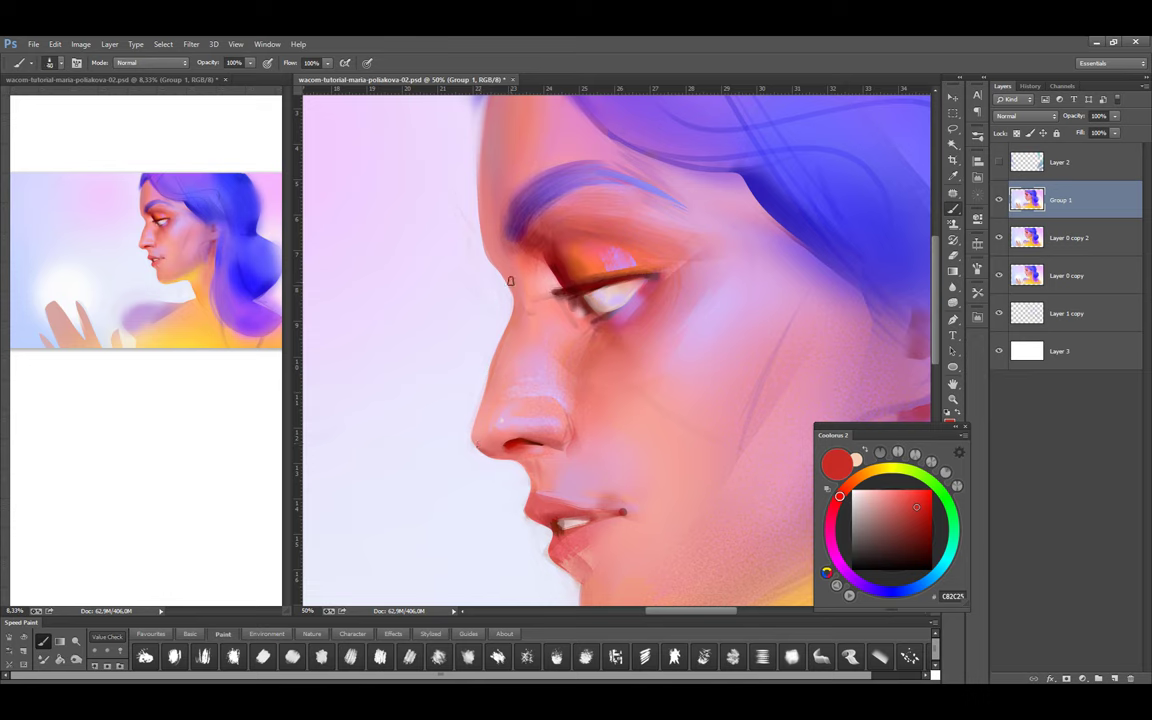
Add a new Soft Light layer above Group 1, try a dark red stroke along the brow contour and undo it
key(ctrl+shift+alt+n)
key(shift+alt+f)
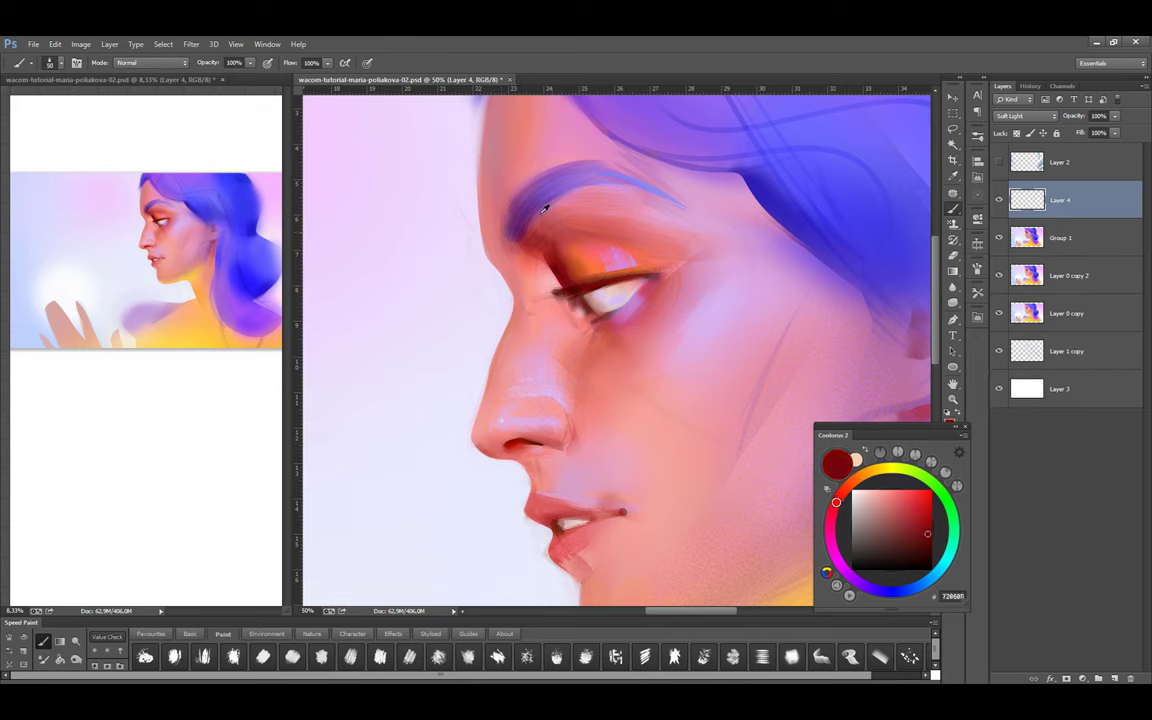
drag(491, 208, 522, 260)
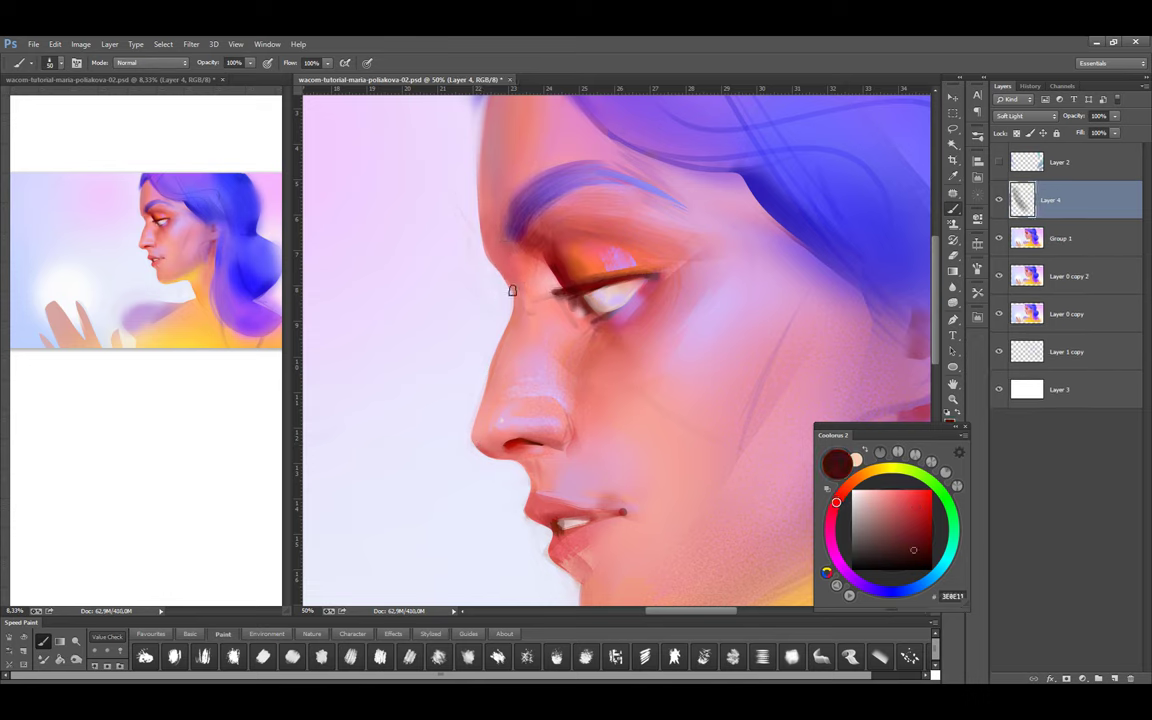
key(ctrl+z)
Set the new layer's blending mode to Color, enlarge the brush and save the document
key(bracketright)
click(1025, 115)
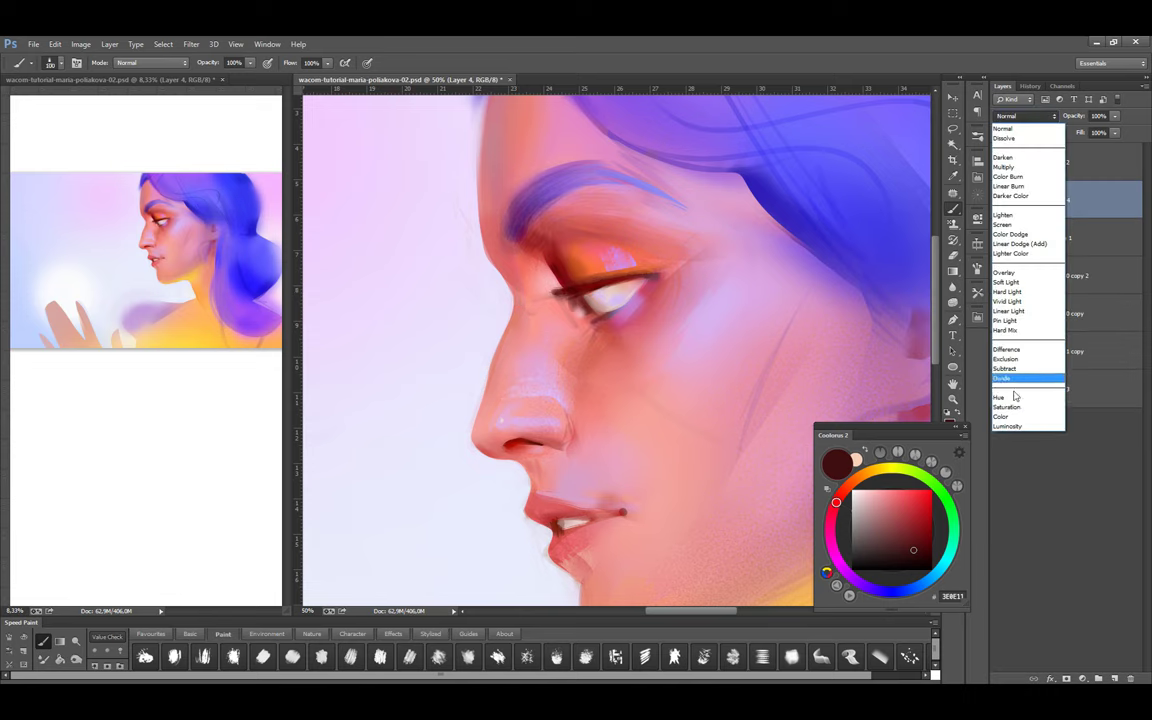
click(1025, 388)
key(bracketright)
key(bracketright)
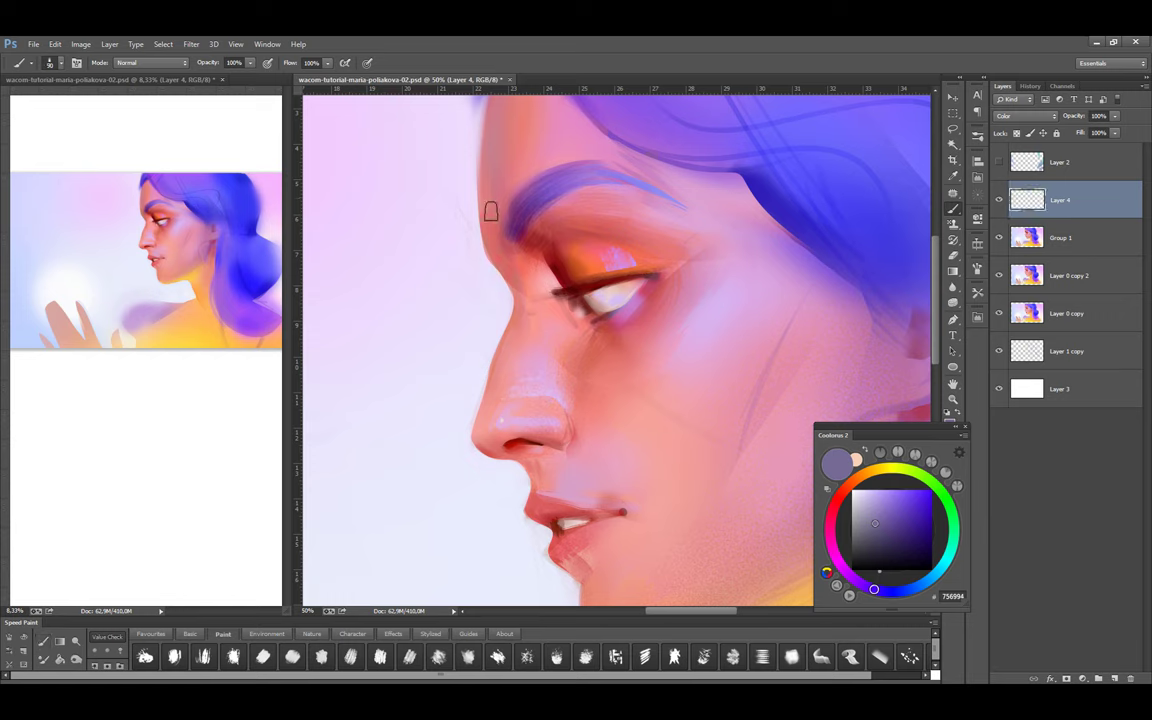
key(ctrl+s)
Refine the forehead and nose bridge contour with sampled lavender and salmon, touching up the edge with the Eraser
alt+click(486, 262)
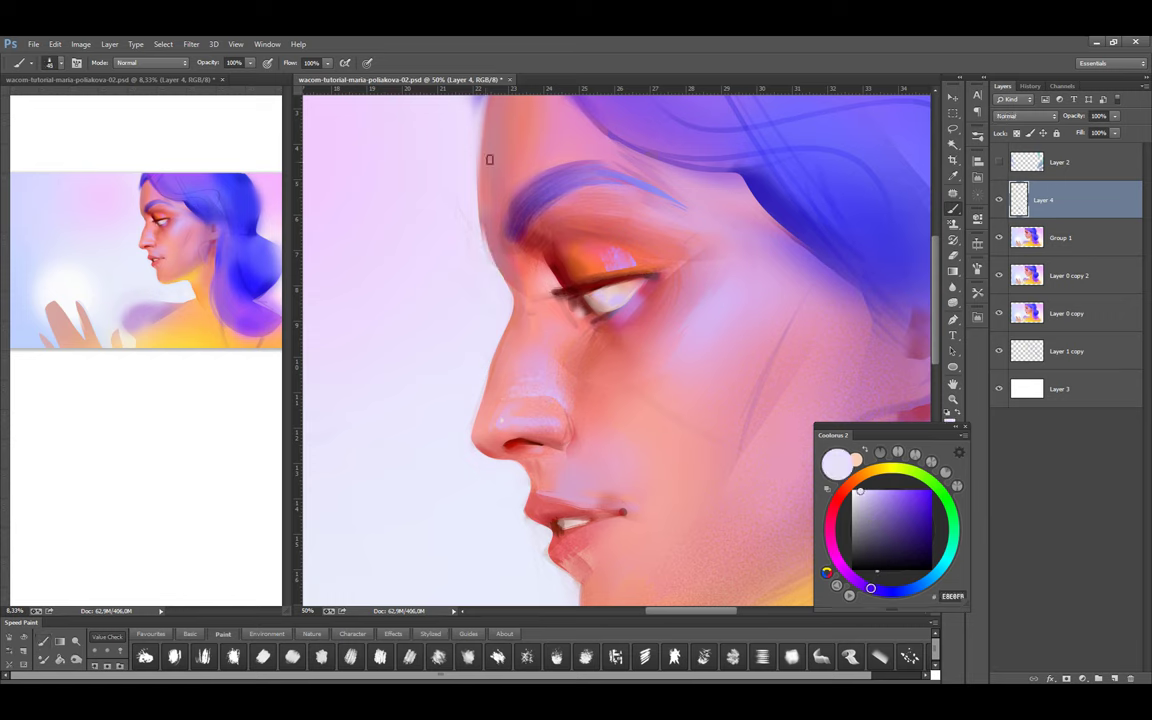
scroll(464, 194, up, 1)
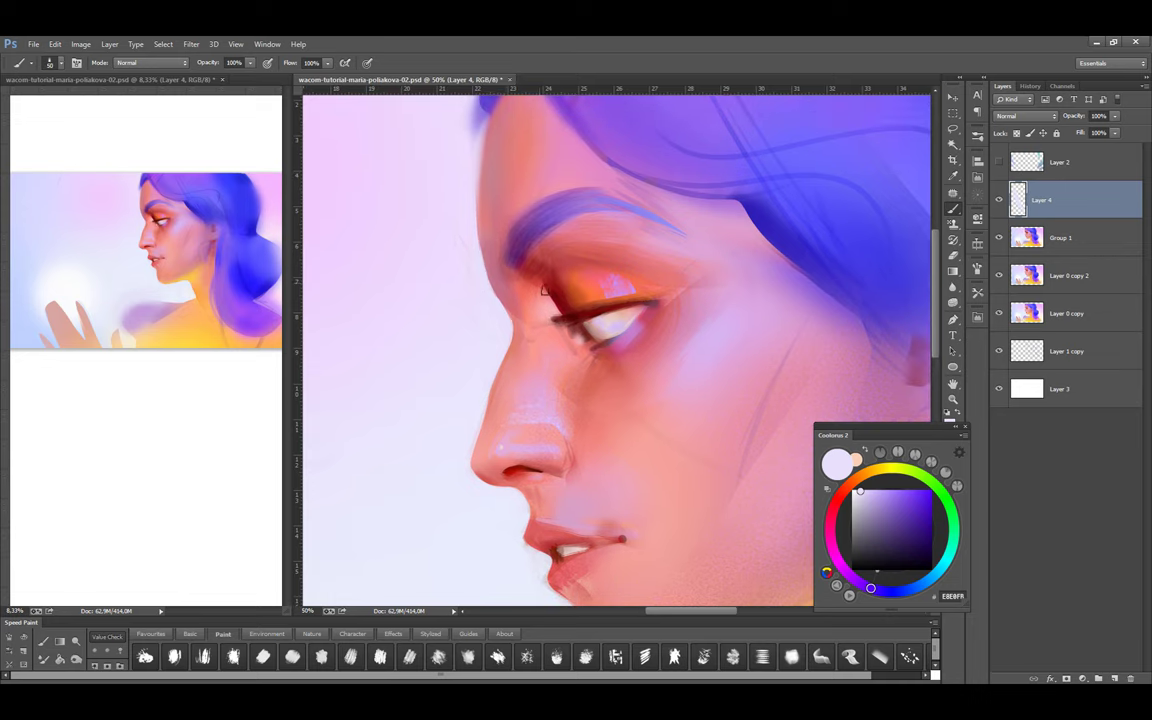
alt+click(506, 404)
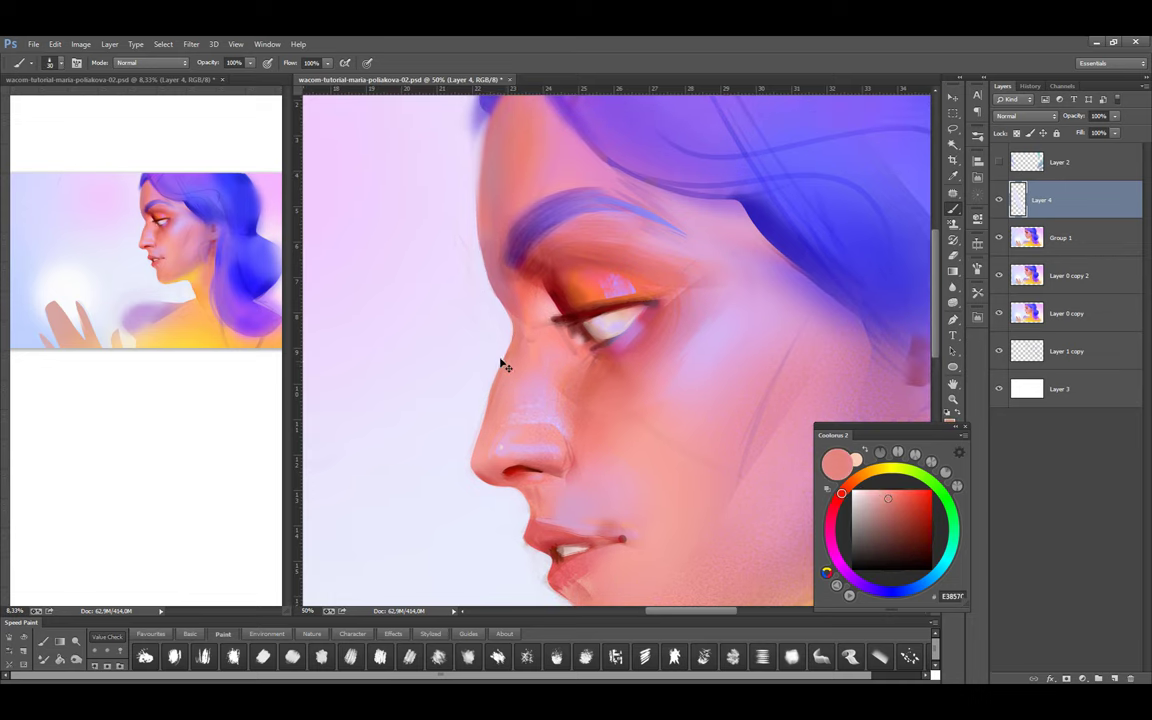
alt+click(613, 373)
key(e)
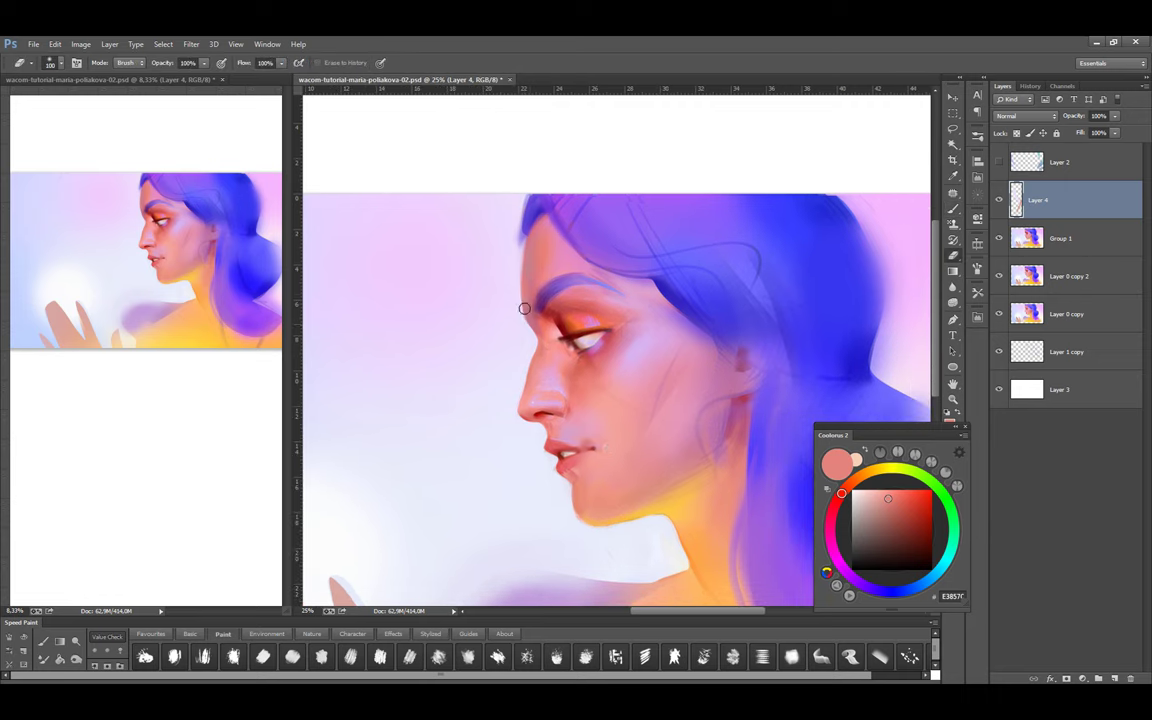
key(b)
Reshape the dip between forehead and nose with alternating sampled background lavender and skin pinks
scroll(540, 360, up, 1)
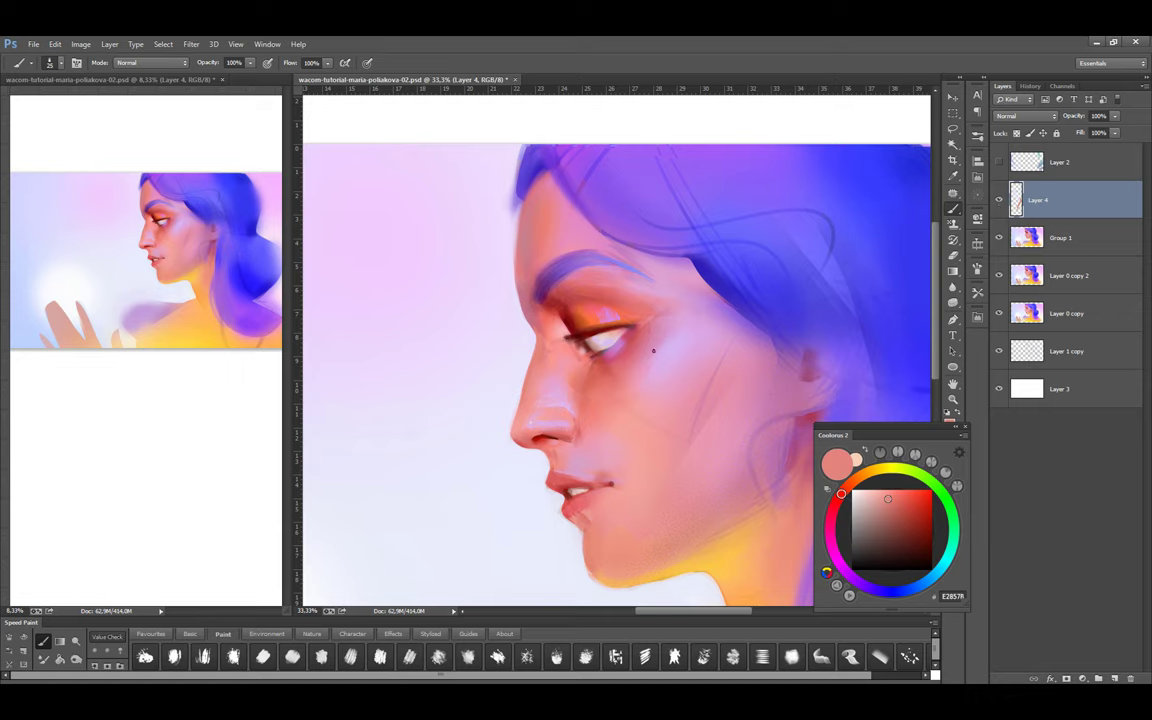
alt+click(521, 279)
alt+click(529, 336)
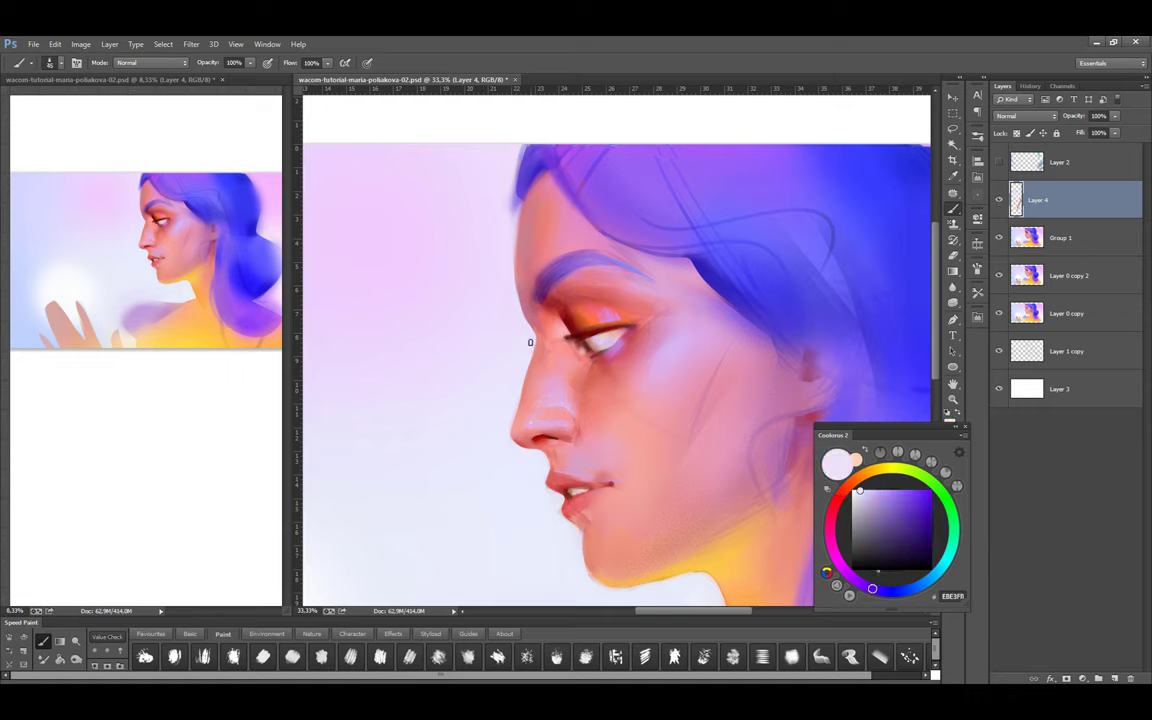
alt+click(529, 267)
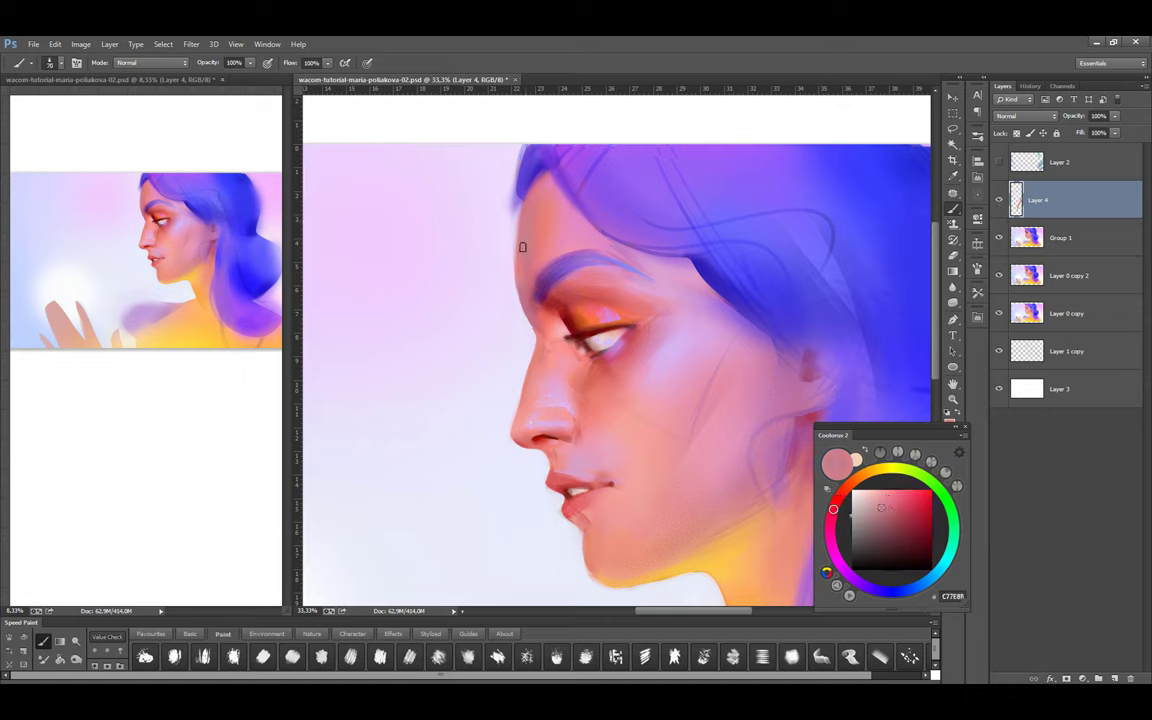
alt+click(499, 247)
alt+click(544, 341)
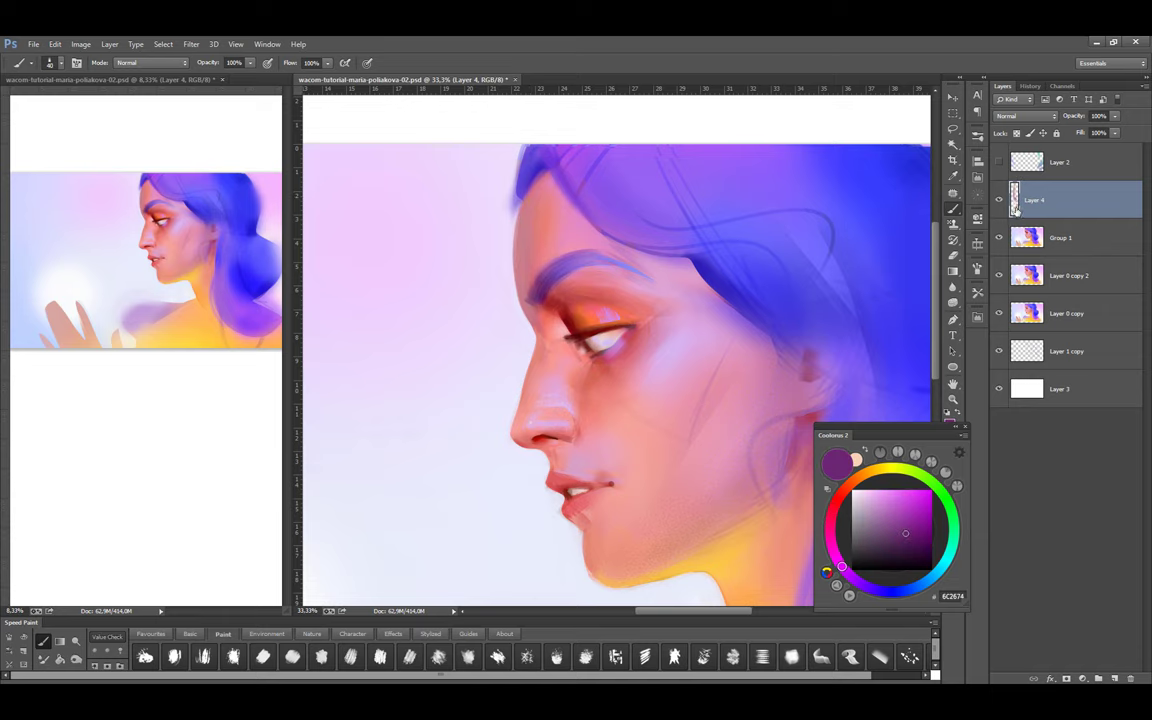
Clean up the lower lip and the contour beneath it with sampled brownish red and lip colours
drag(615, 355, 561, 318)
alt+click(477, 434)
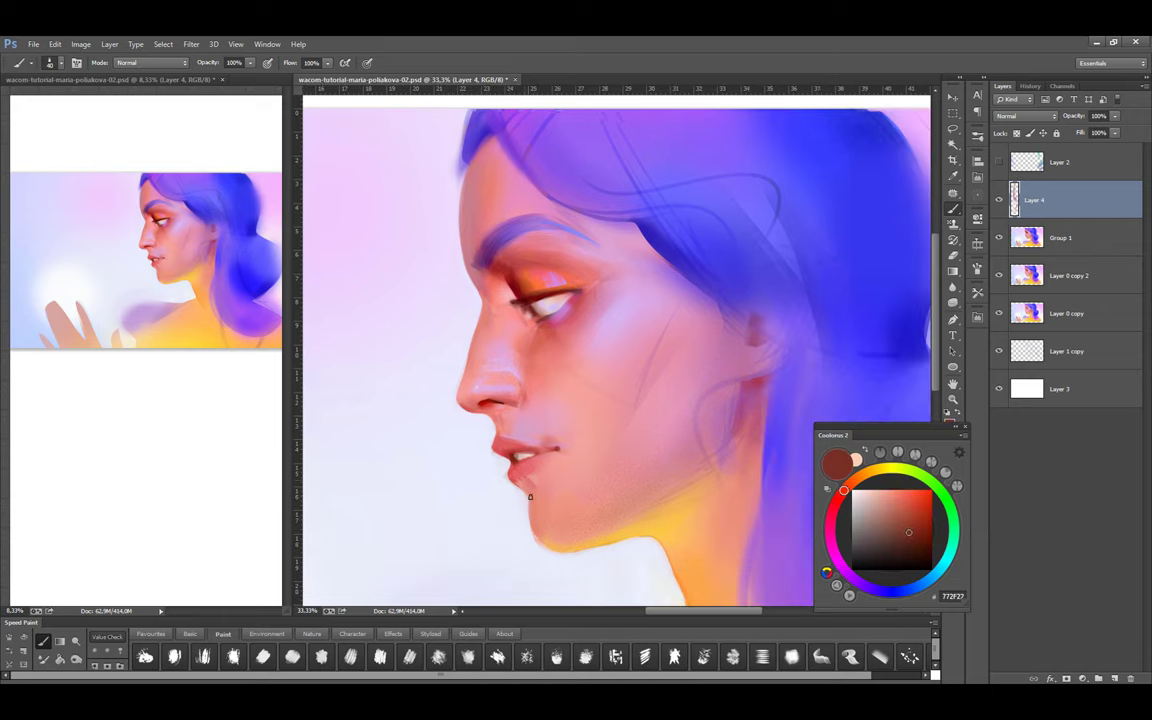
alt+click(515, 472)
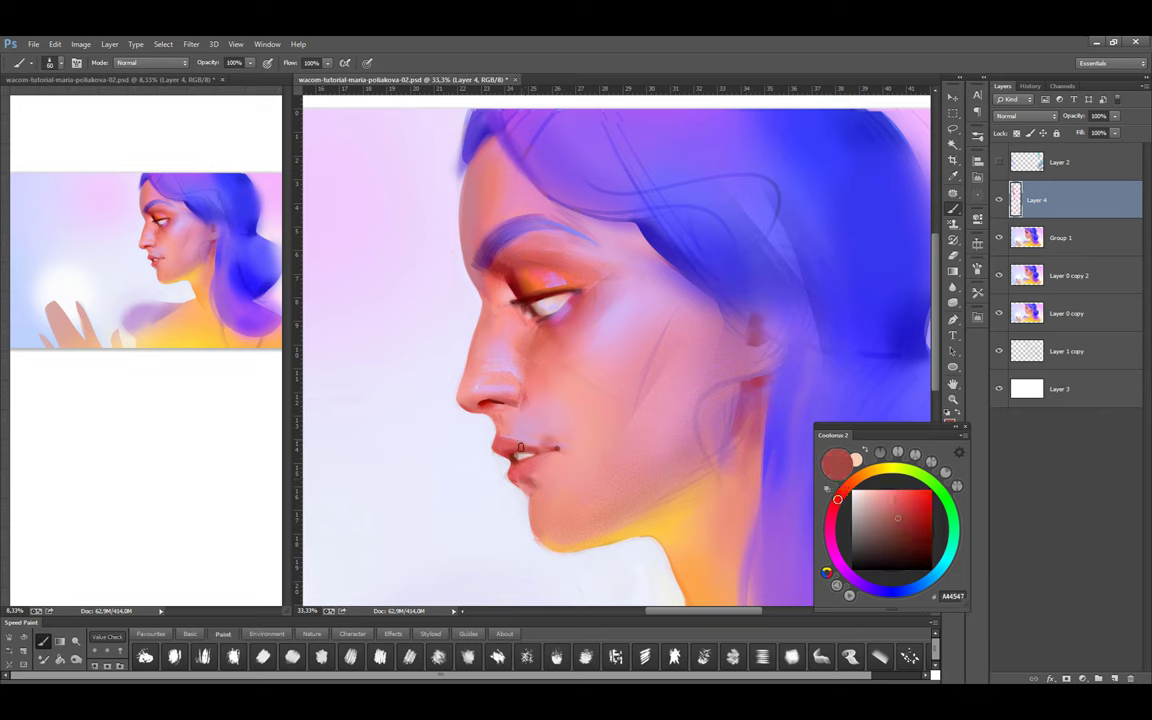
alt+click(471, 278)
Deepen the nostril with sampled saturated red and soften its surroundings with light skin pink
alt+click(486, 401)
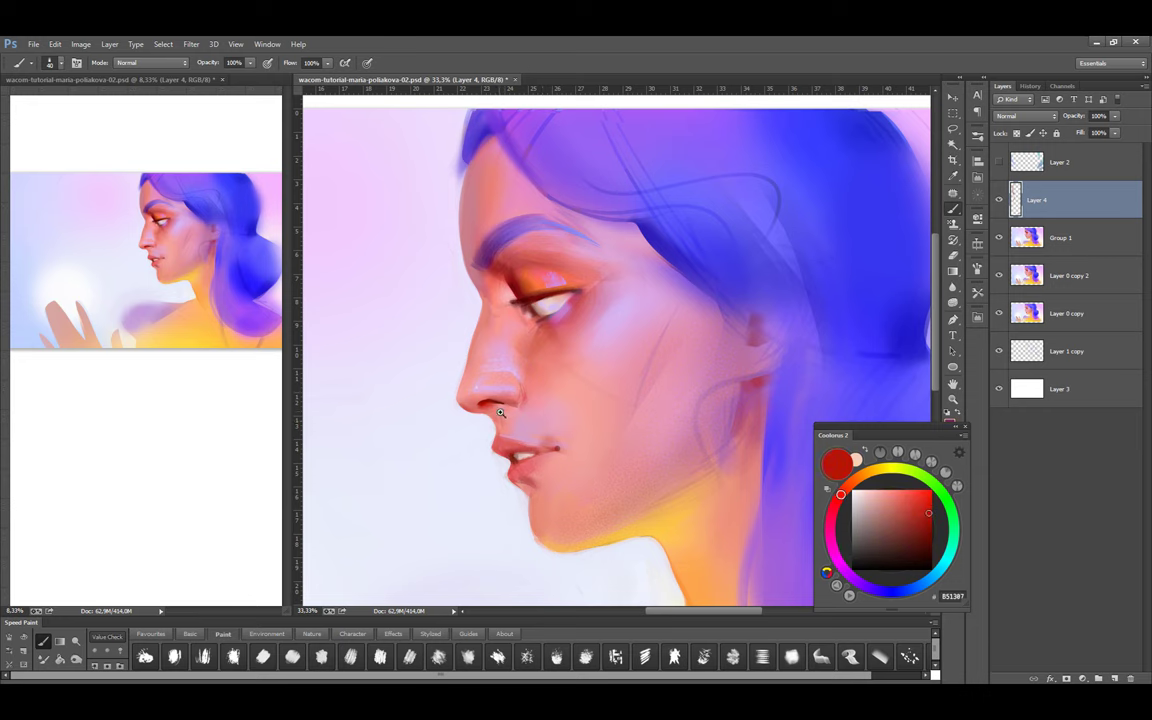
scroll(500, 410, up, 1)
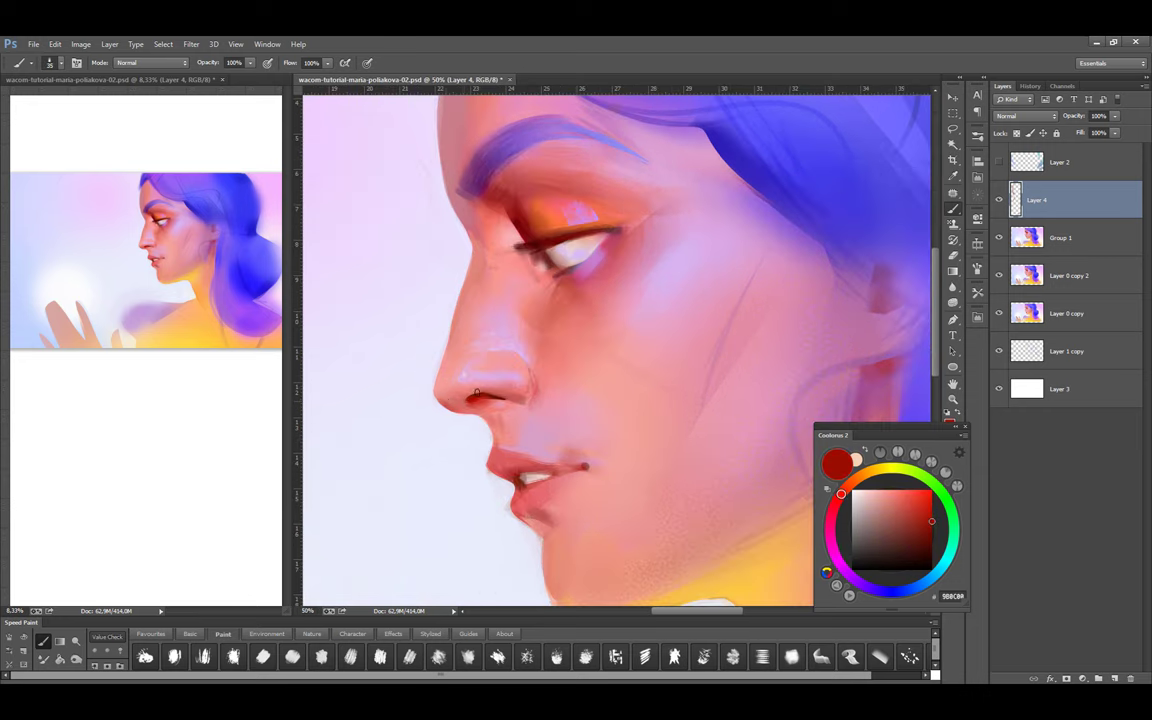
alt+click(511, 405)
alt+click(482, 378)
Lasso the area beneath the nostril, deselect it and retouch the nose base with sampled red, lilac and pink
key(l)
drag(468, 404, 476, 412)
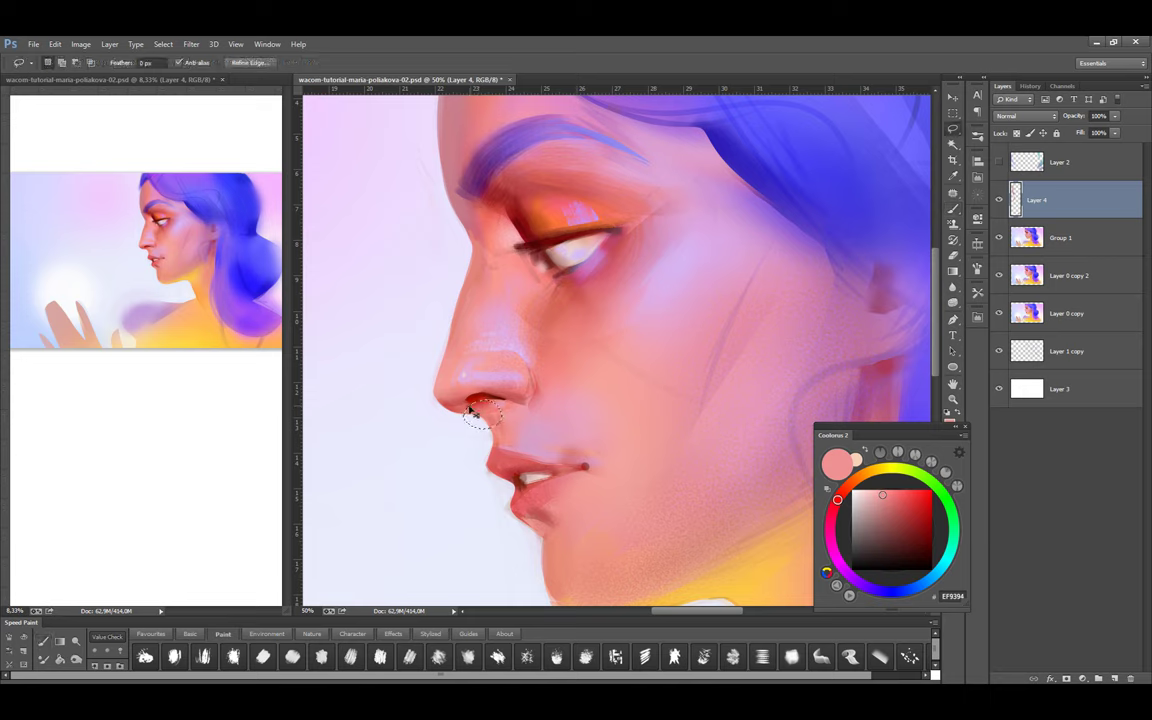
key(b)
key(ctrl+d)
alt+click(484, 404)
alt+click(463, 428)
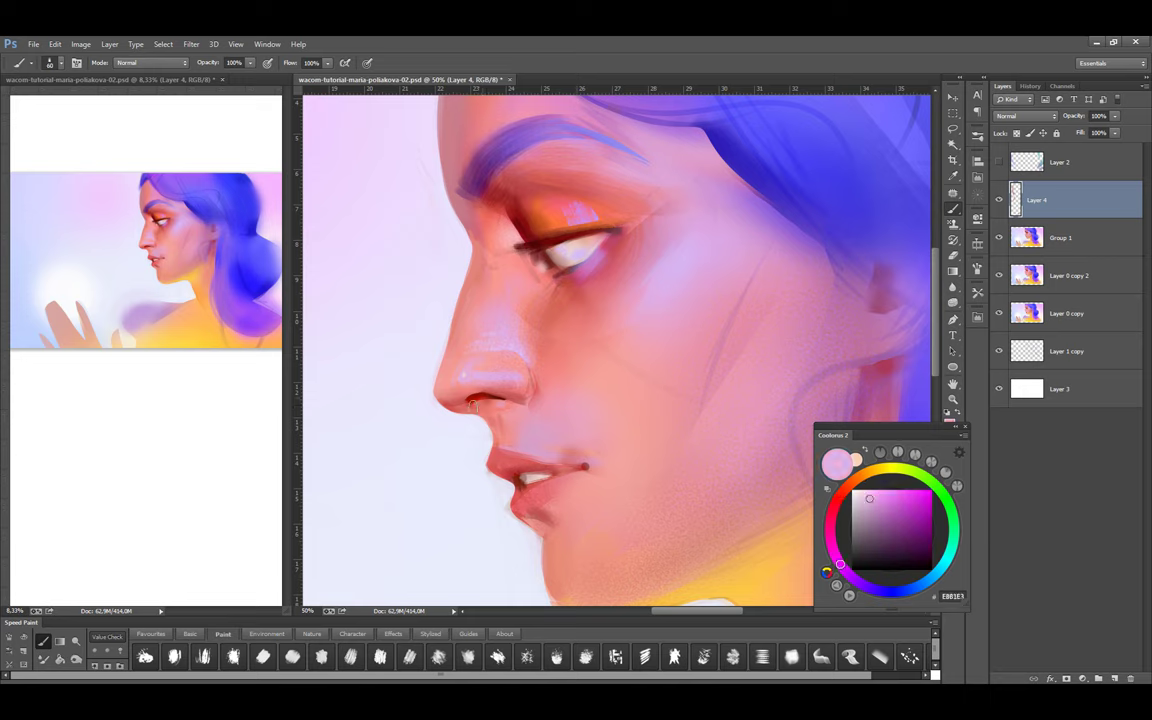
alt+click(432, 392)
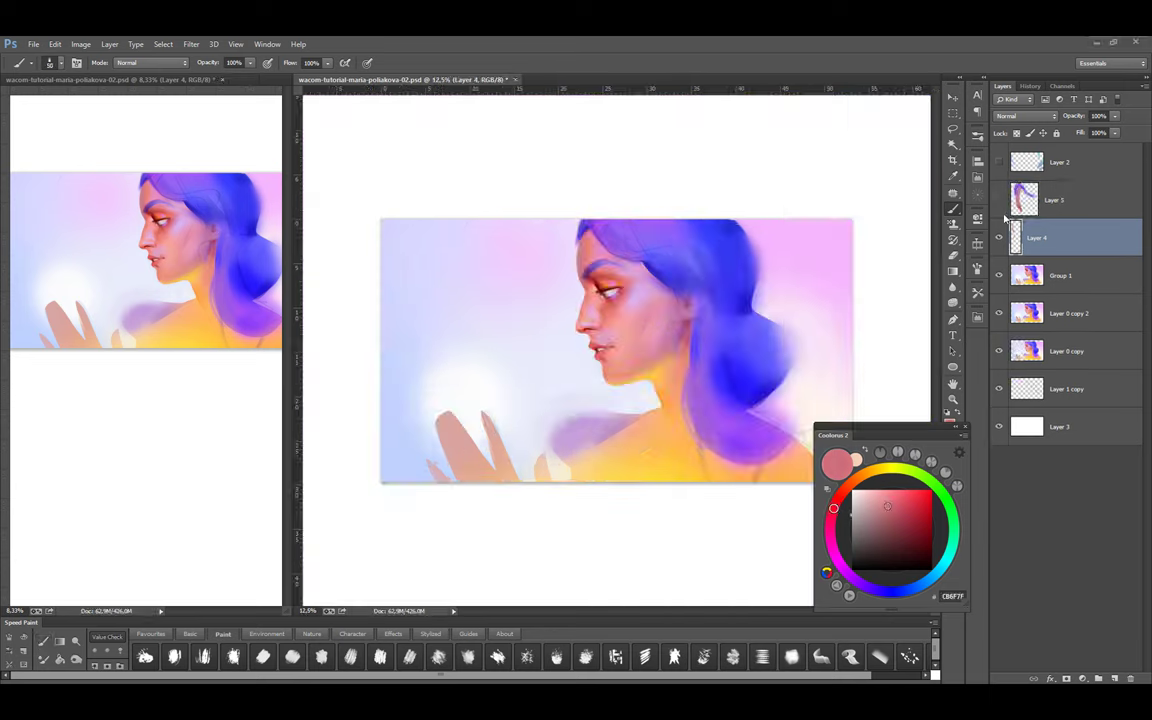
Round out the forehead contour down to the brow dip with sampled muted pink on Layer 4
scroll(590, 260, up, 4)
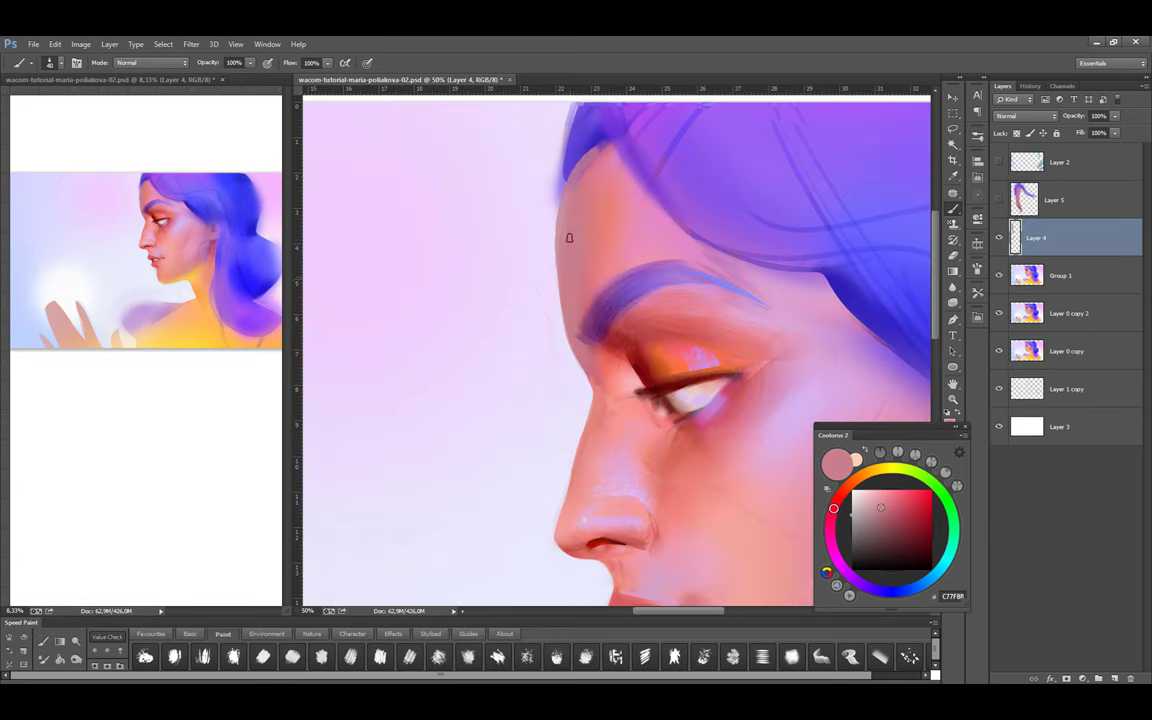
drag(557, 342, 566, 358)
alt+click(572, 333)
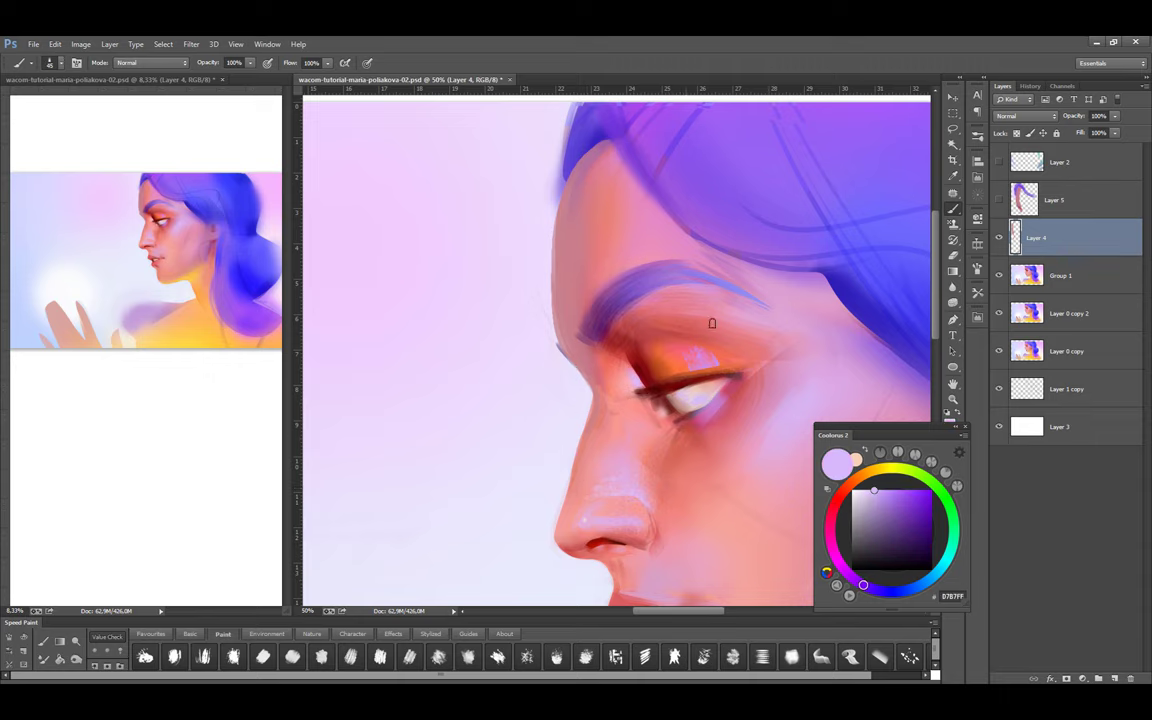
Blend sampled lilac and light pink highlights into the side of the nose below the inner eye corner
key(ctrl+minus)
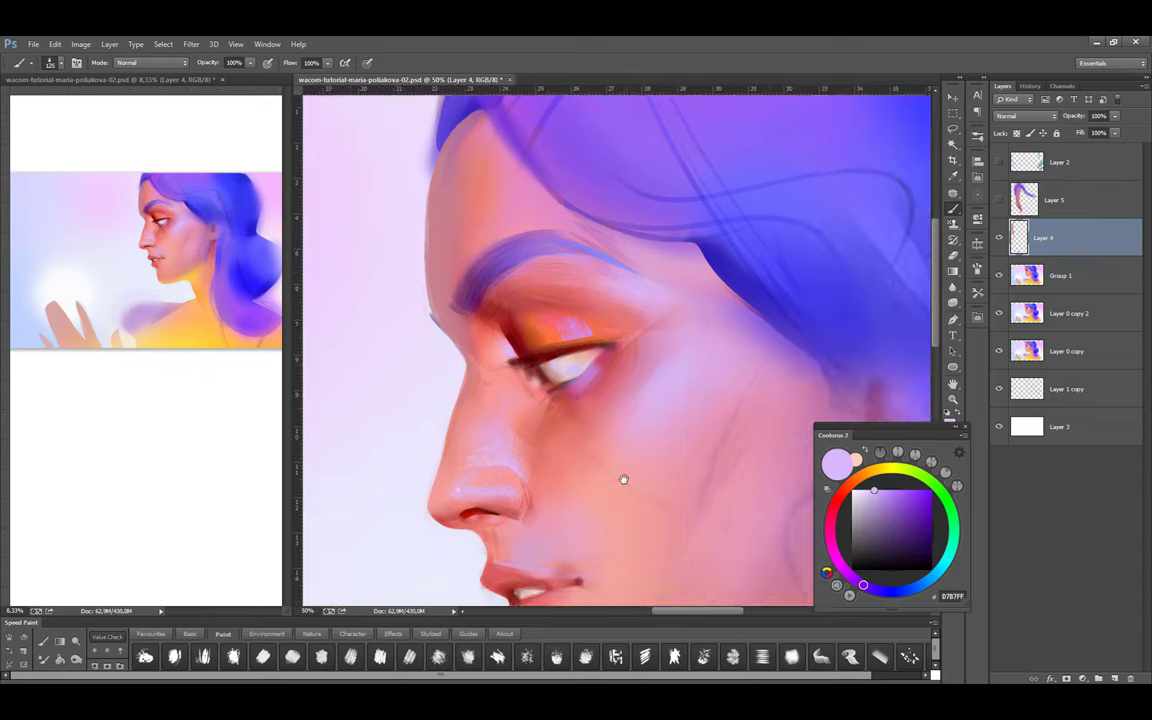
ctrl+click(512, 479)
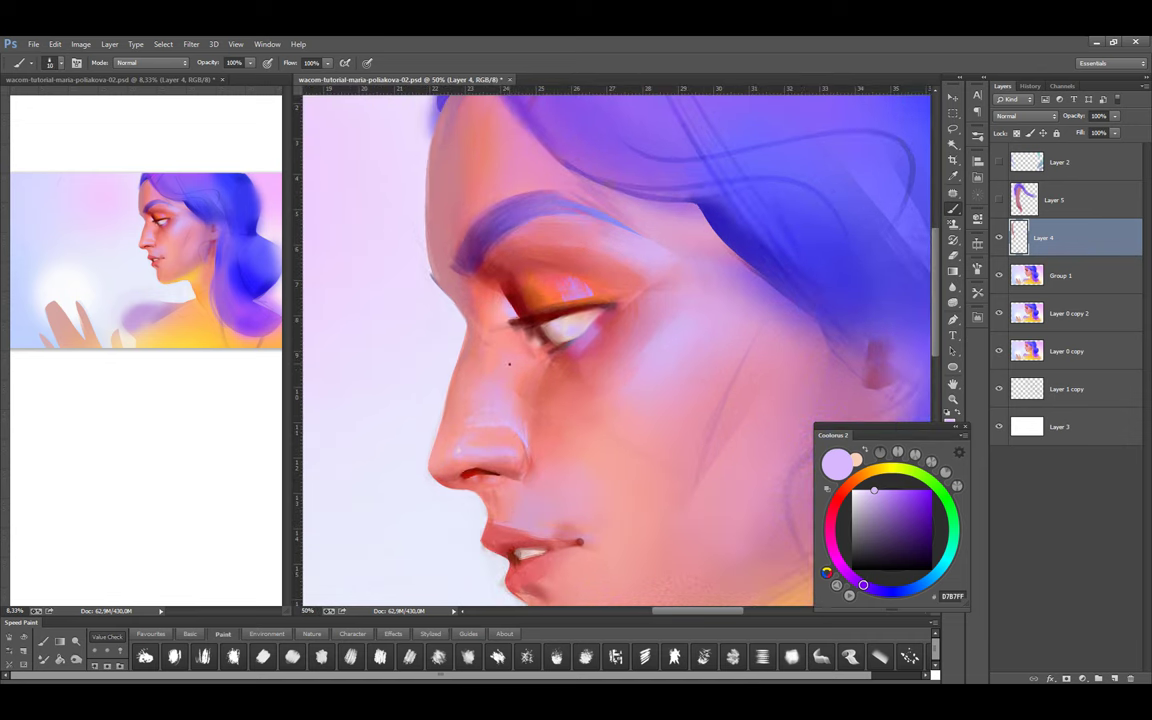
alt+click(504, 388)
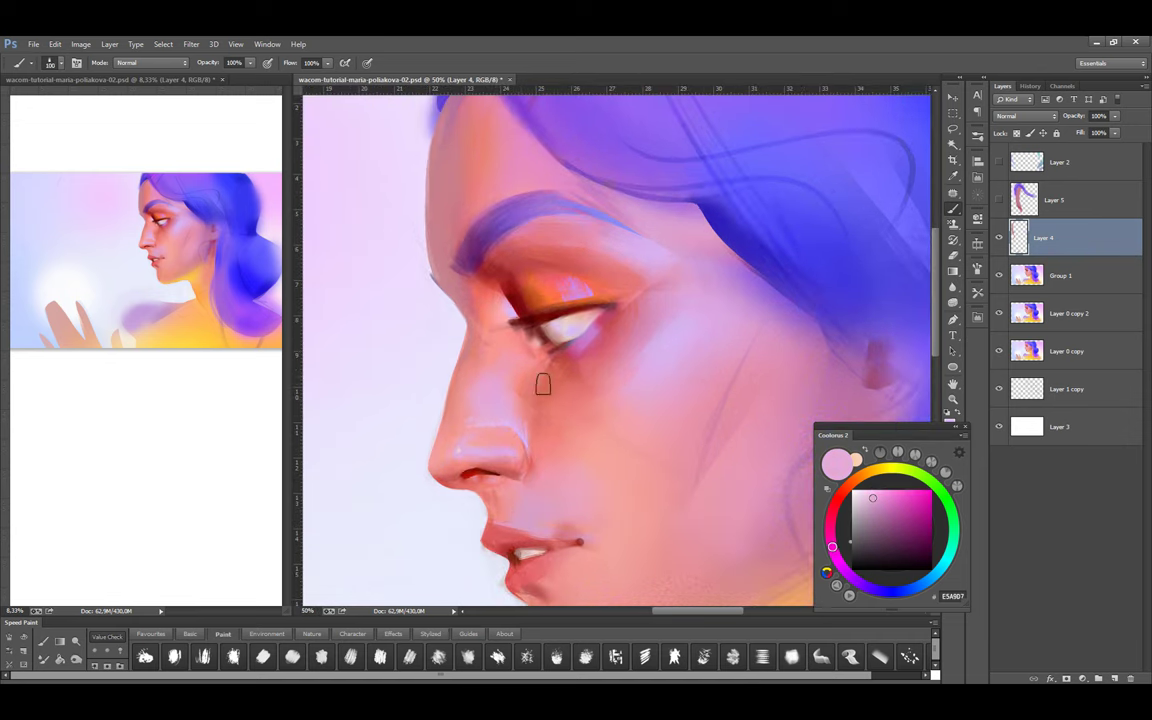
alt+click(522, 398)
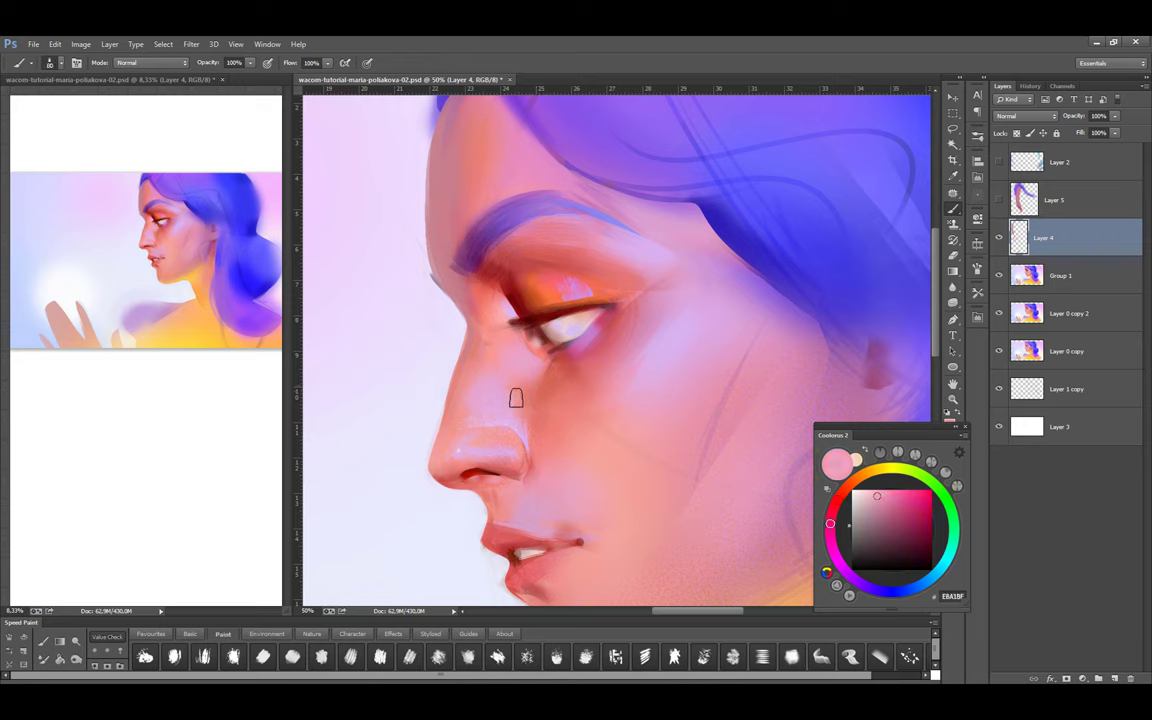
Clean up the forehead contour down to the brow dip with sampled muted pinks and the pale lilac of the background
alt+click(432, 258)
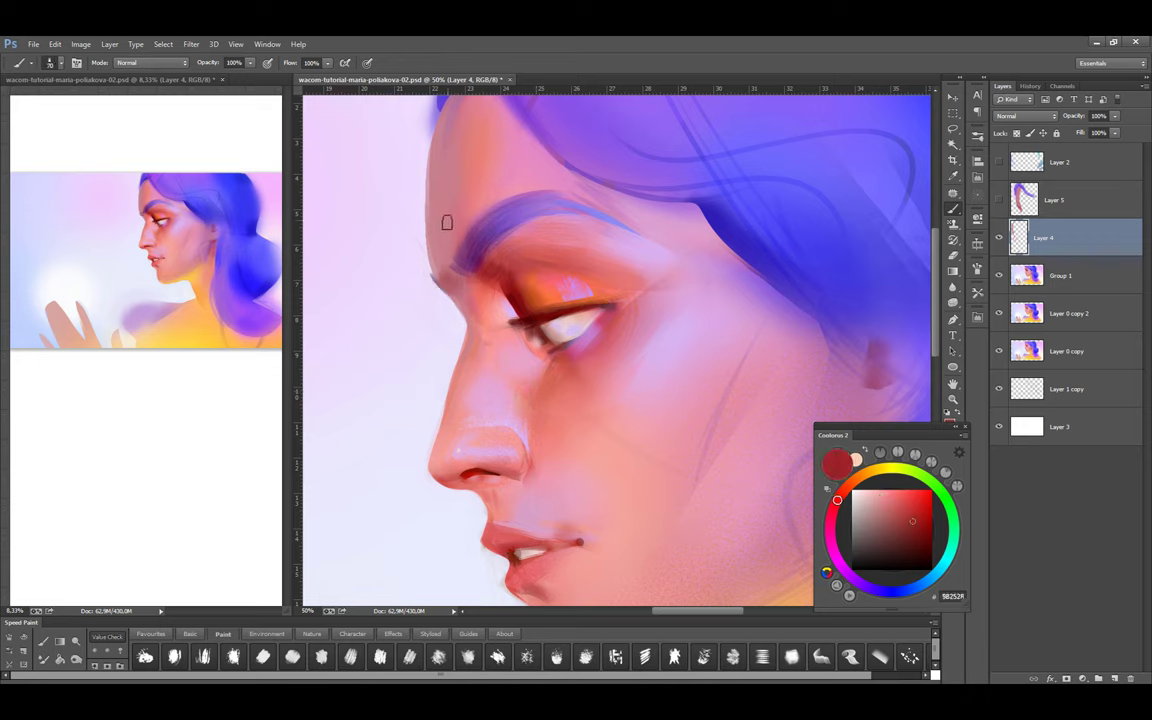
alt+click(521, 340)
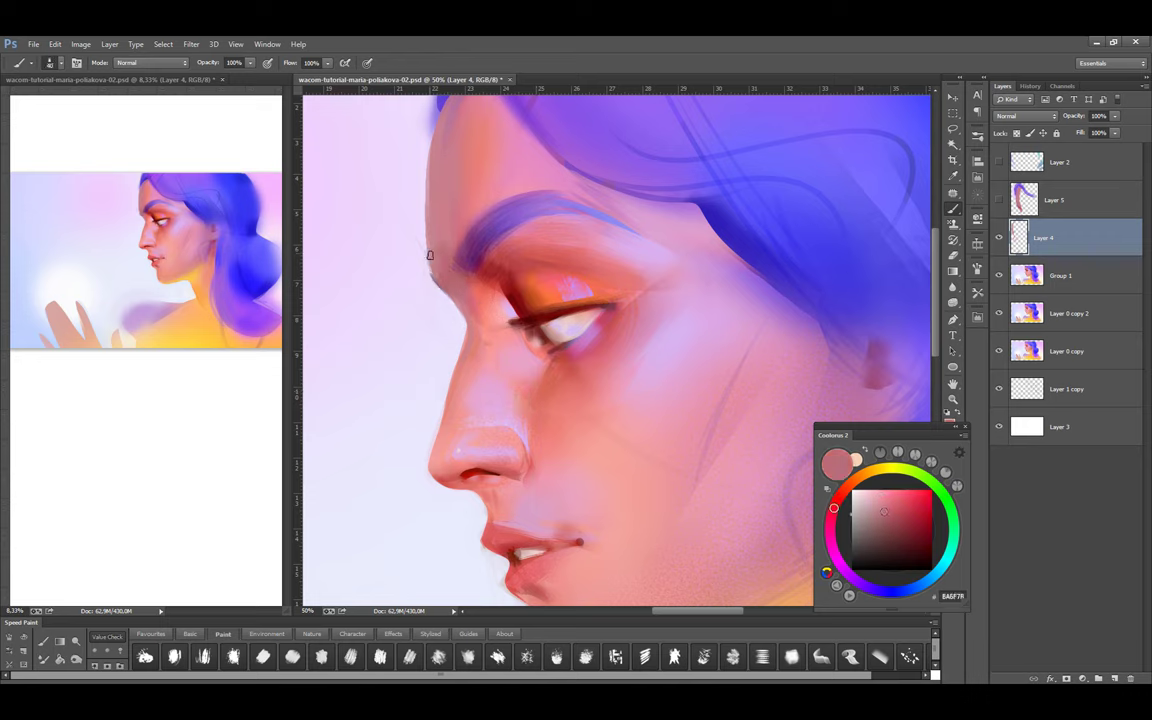
alt+click(459, 416)
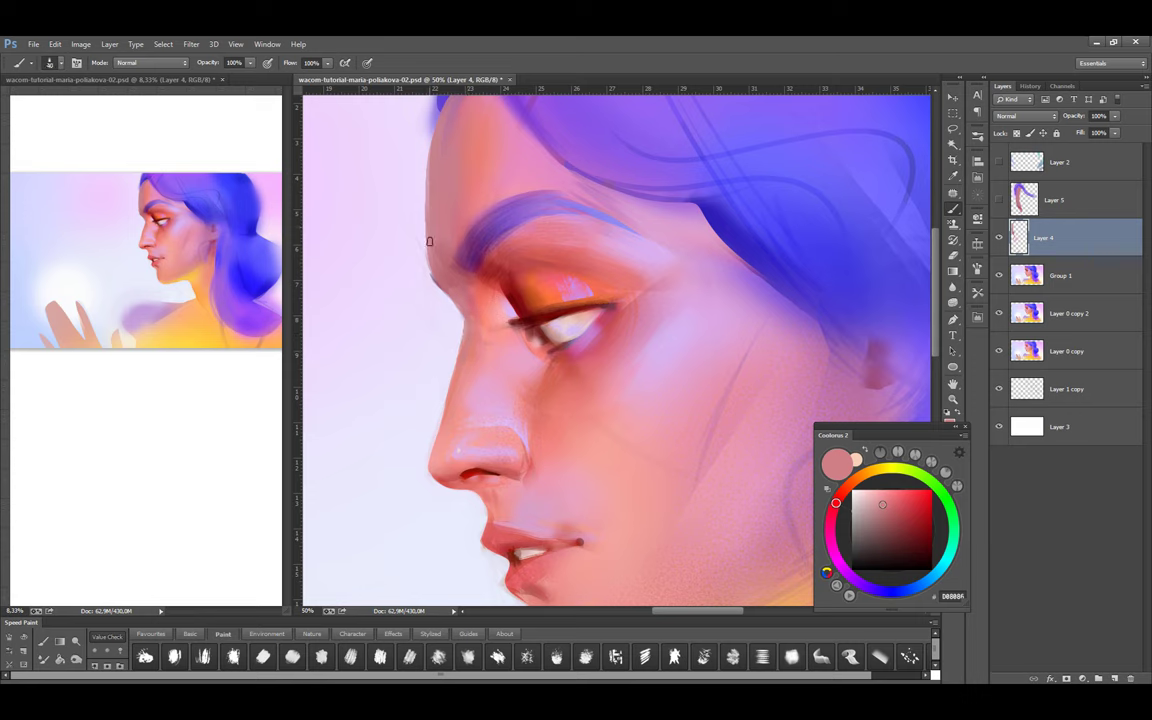
alt+click(429, 279)
click(1033, 87)
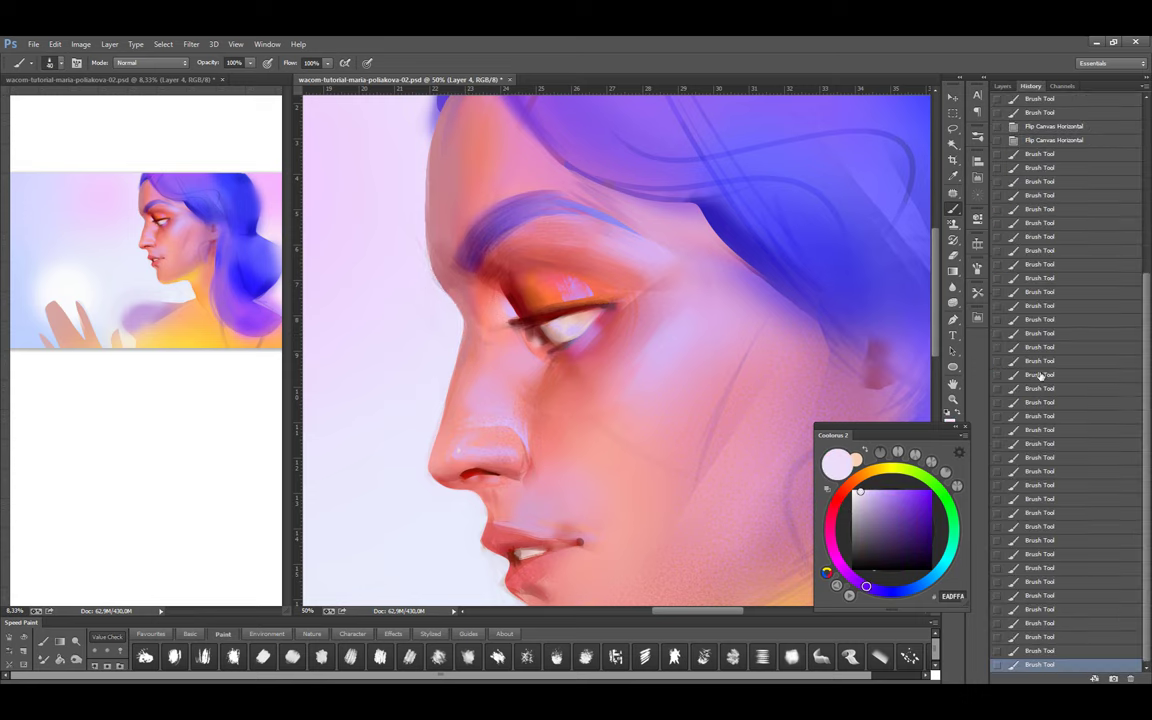
click(1002, 86)
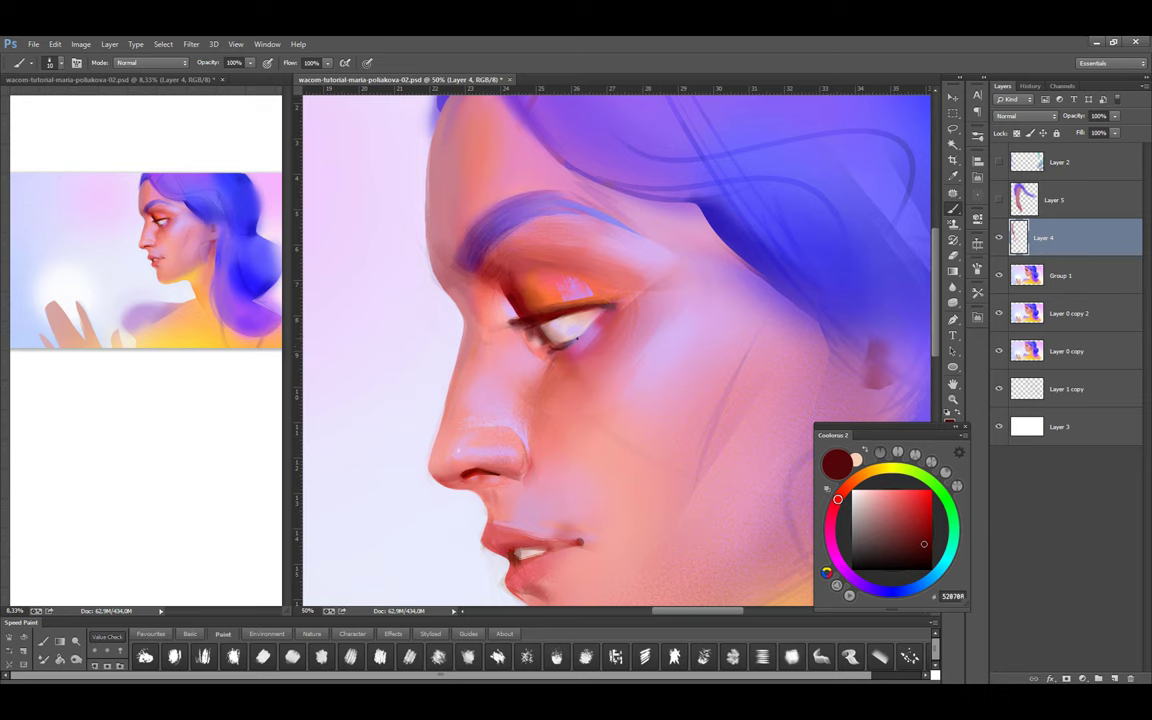
Darken the parting line between the lips up to the mouth corner with sampled deep reds
key(ctrl+minus)
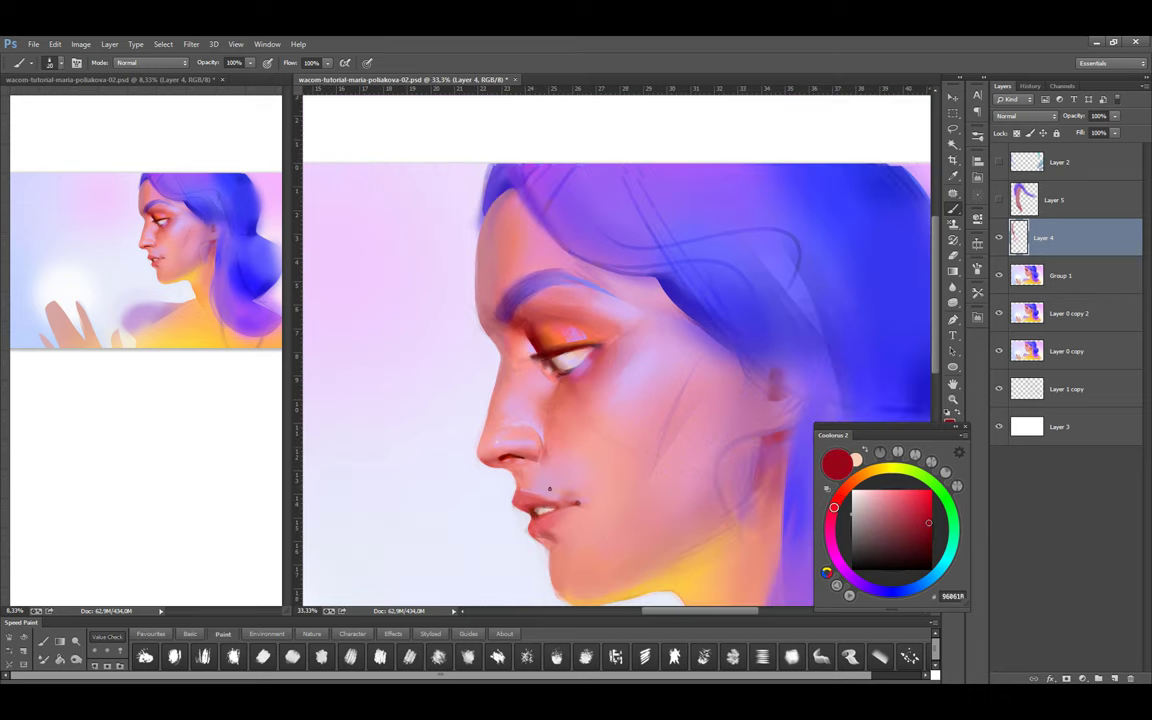
click(937, 499)
alt+click(548, 503)
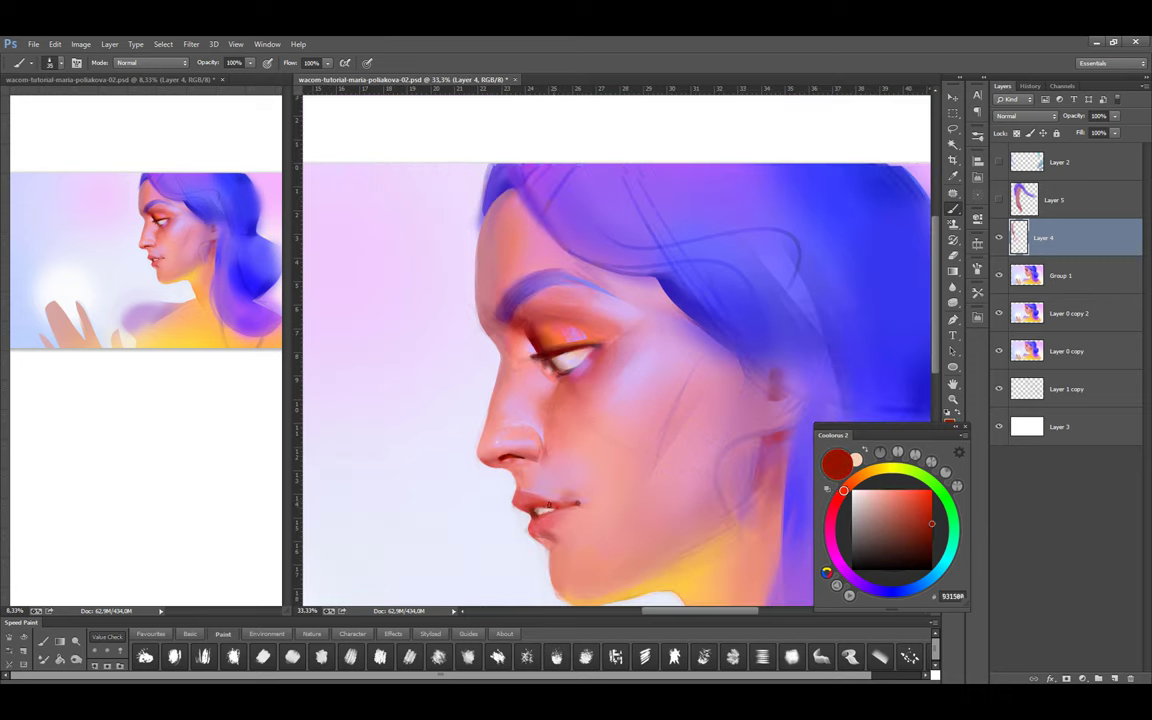
key(l)
scroll(554, 516, up, 1)
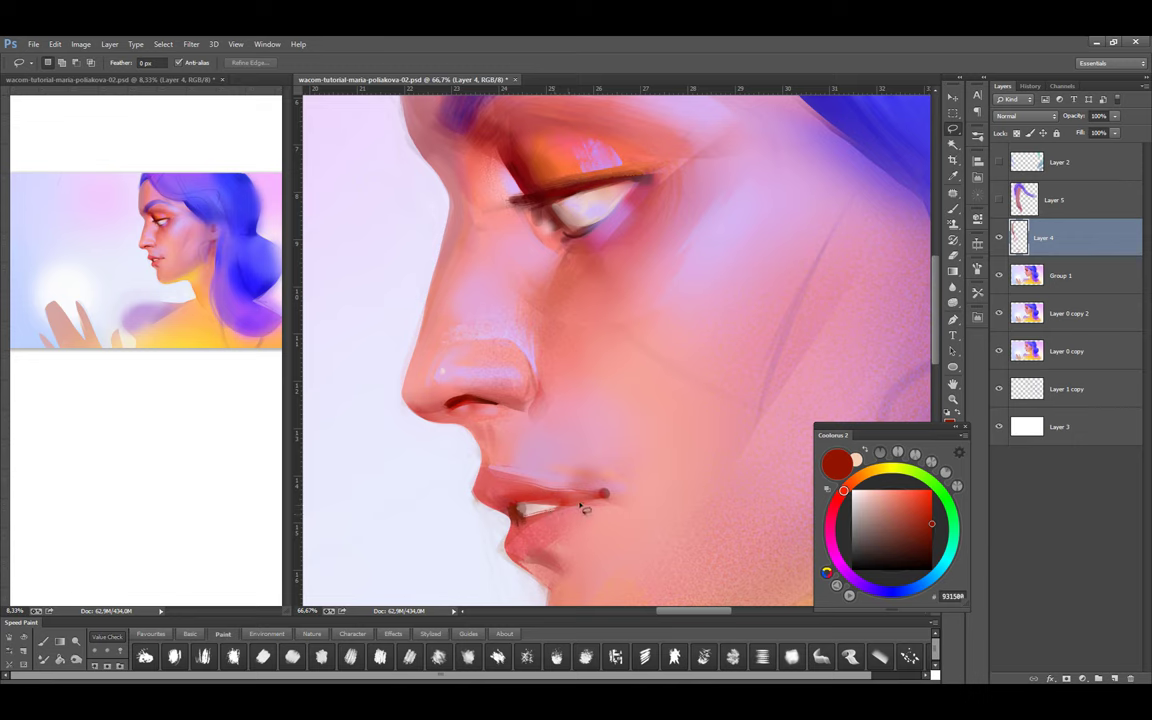
key(b)
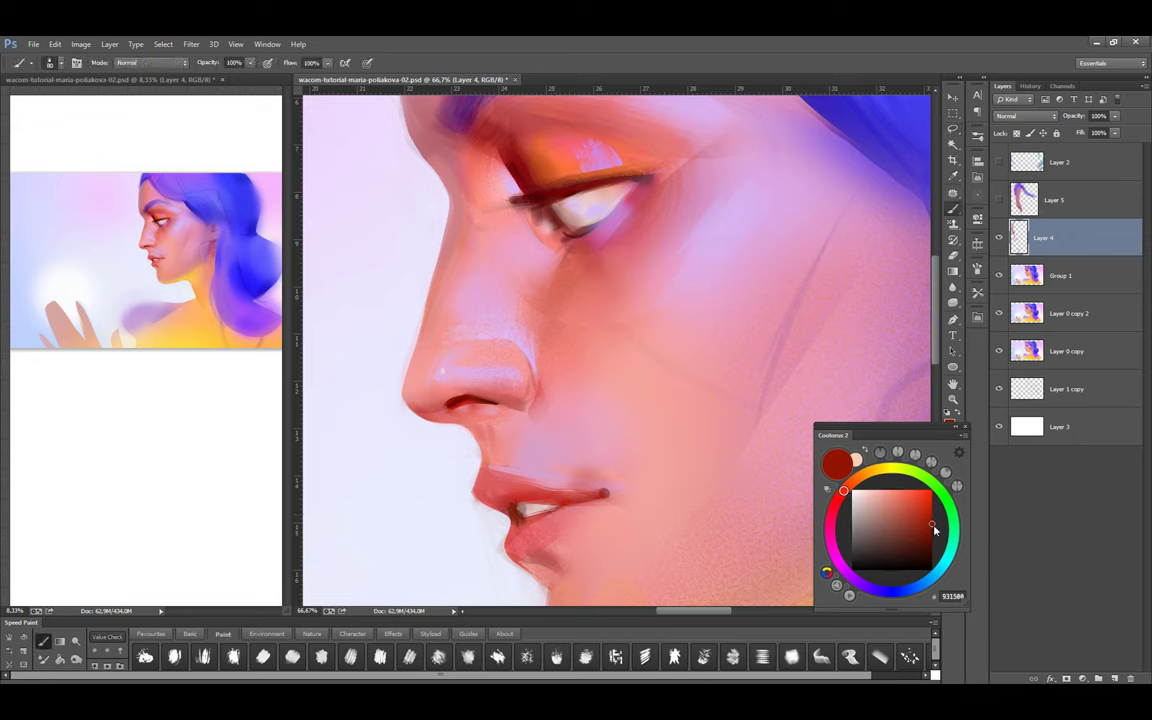
alt+click(558, 510)
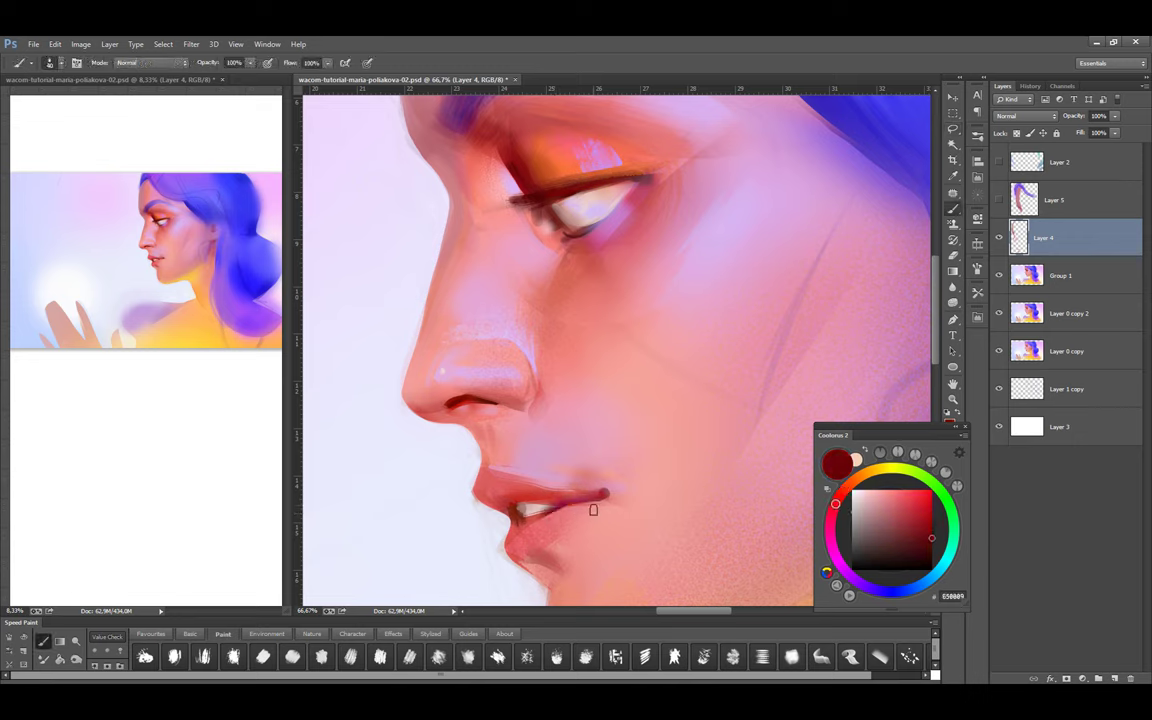
alt+click(566, 507)
alt+click(589, 476)
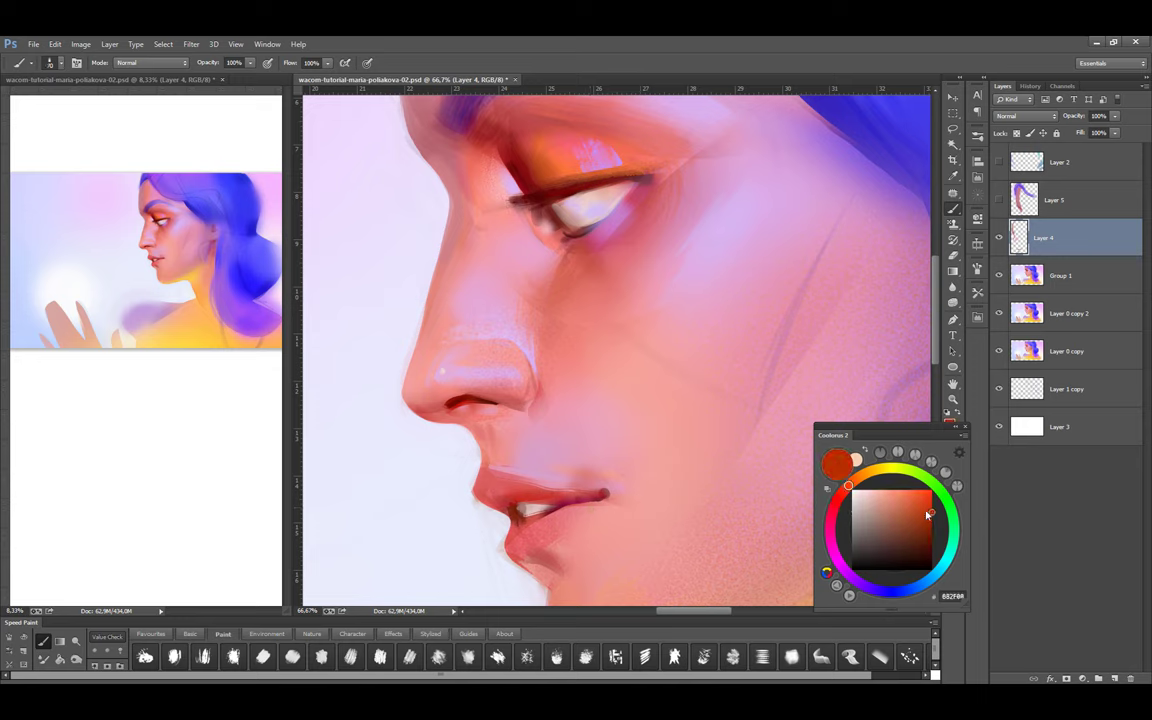
Add a vivid orange-red accent along the upper edge of the lower lip near the mouth corner
key(bracketleft)
key(bracketleft)
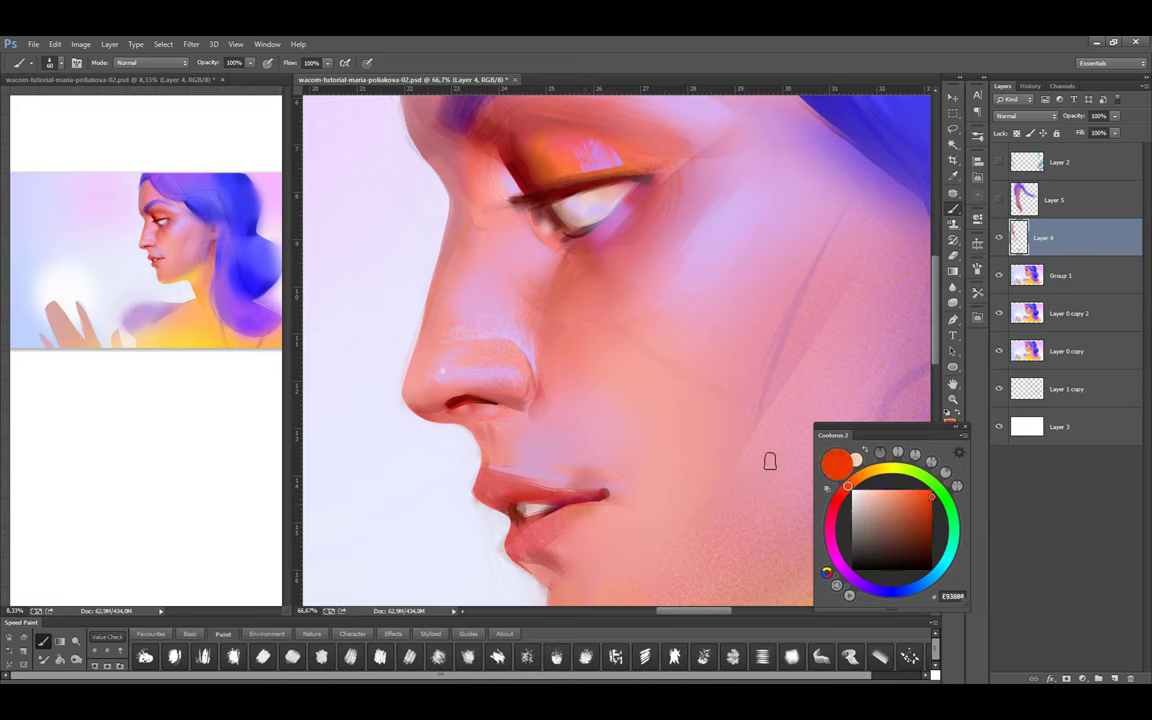
alt+click(588, 502)
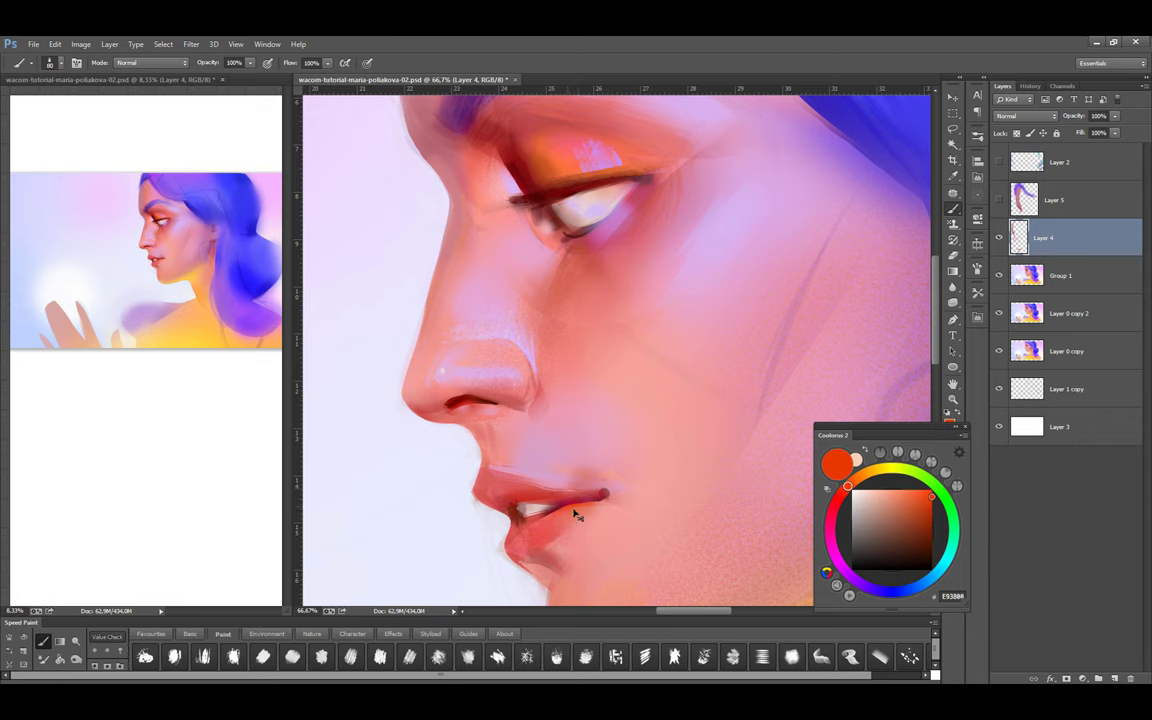
key(bracketright)
key(bracketright)
key(bracketright)
key(bracketright)
key(bracketright)
key(bracketright)
scroll(520, 520, down, 1)
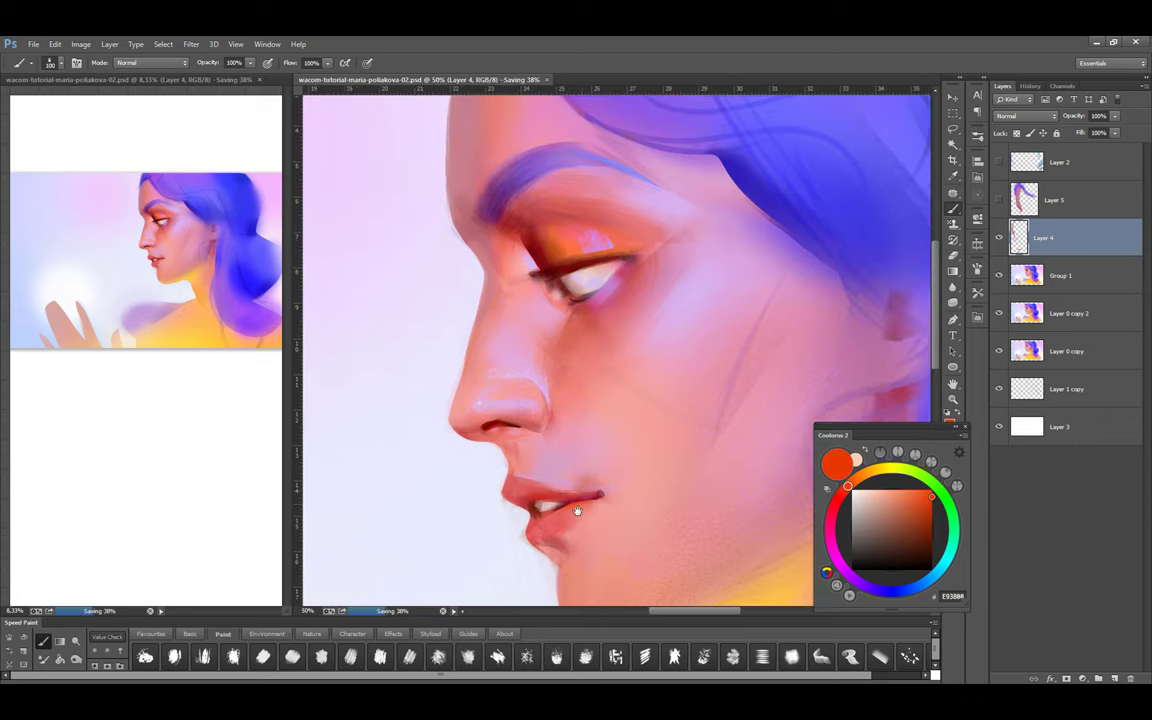
Switch to the Basic brush set and refine the upper lip's edge with a small brush in sampled soft pink
key(bracketleft)
key(bracketleft)
key(bracketleft)
key(bracketleft)
key(bracketleft)
alt+click(569, 487)
click(190, 634)
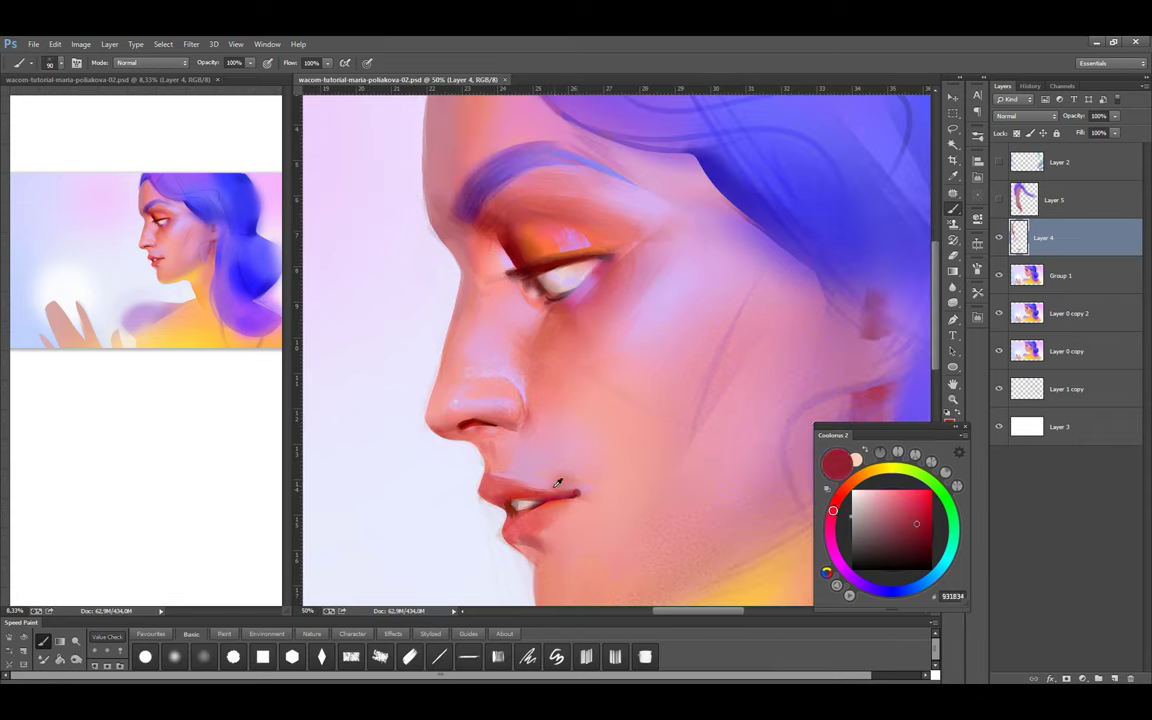
alt+click(620, 475)
key(bracketleft)
key(bracketleft)
key(bracketleft)
key(bracketleft)
key(bracketleft)
key(bracketleft)
key(bracketleft)
key(bracketleft)
alt+click(559, 487)
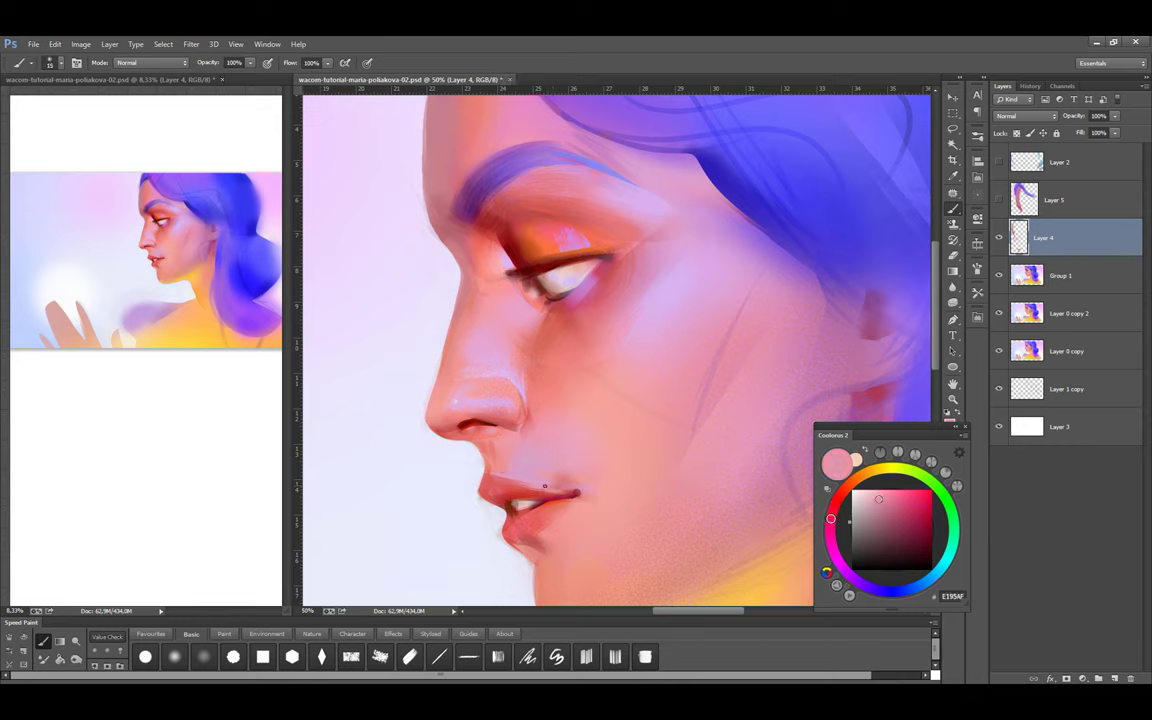
Soften the dark mouth corner into the surrounding cheek with sampled salmon using a larger brush
alt+click(580, 497)
key(bracketright)
key(bracketright)
key(bracketright)
key(bracketright)
key(bracketright)
alt+click(590, 495)
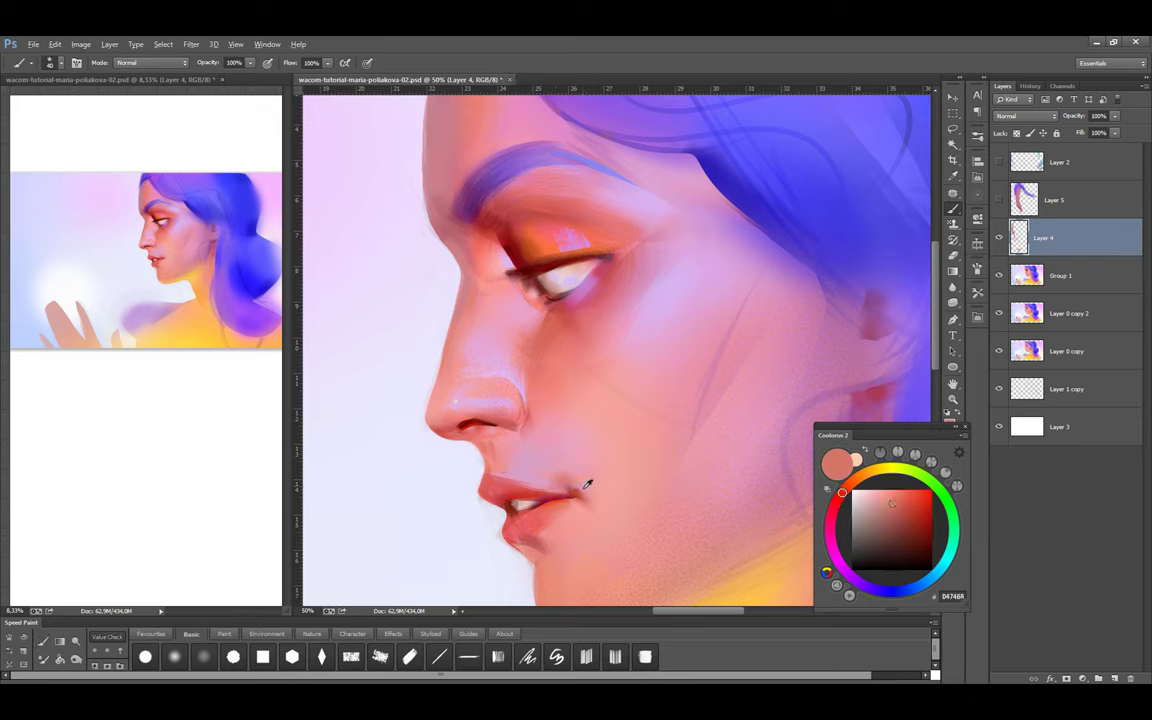
Lasso a small area below the mouth corner and tint the corner with bright red F13F27
alt+click(578, 494)
key(l)
mouse_move(571, 500)
mouse_down()
mouse_move(566, 492)
mouse_move(577, 510)
mouse_up()
key(b)
alt+click(576, 506)
click(920, 494)
key(bracketright)
key(bracketright)
key(bracketright)
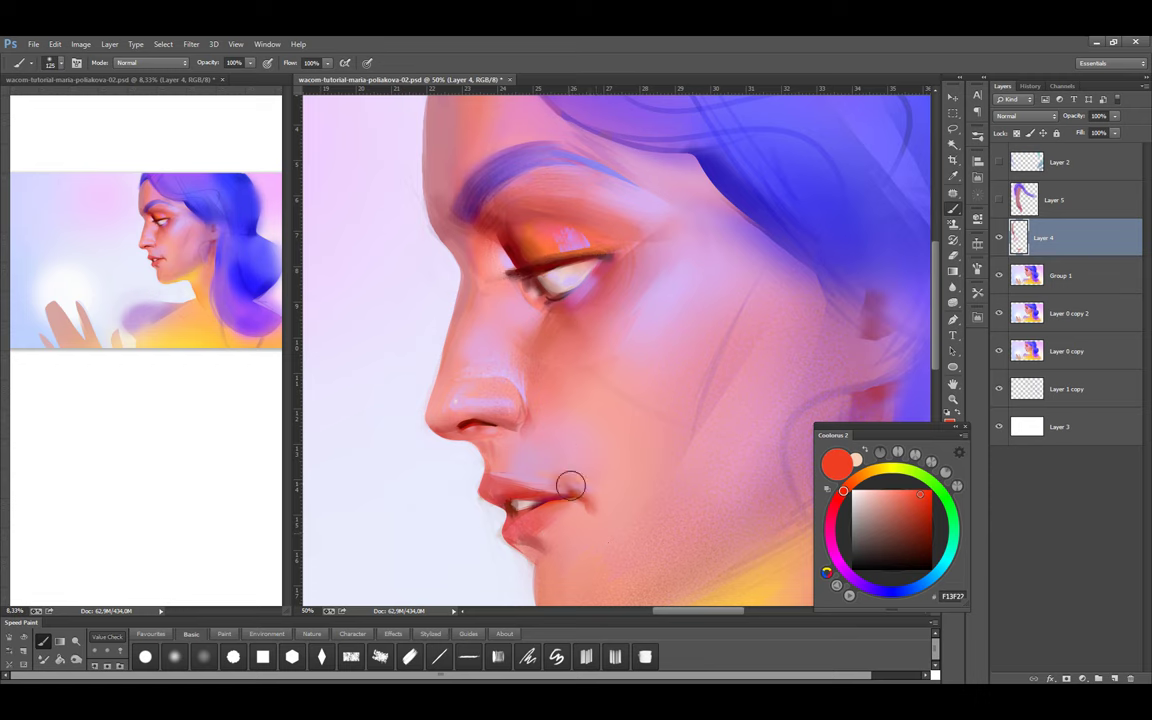
Shape the small fold at the mouth corner and blend it into the cheek with sampled salmon and skin pink
key(bracketleft)
key(bracketleft)
key(bracketleft)
key(bracketleft)
key(bracketleft)
key(bracketleft)
key(bracketleft)
key(bracketleft)
key(bracketleft)
alt+click(556, 530)
key(bracketright)
alt+click(575, 503)
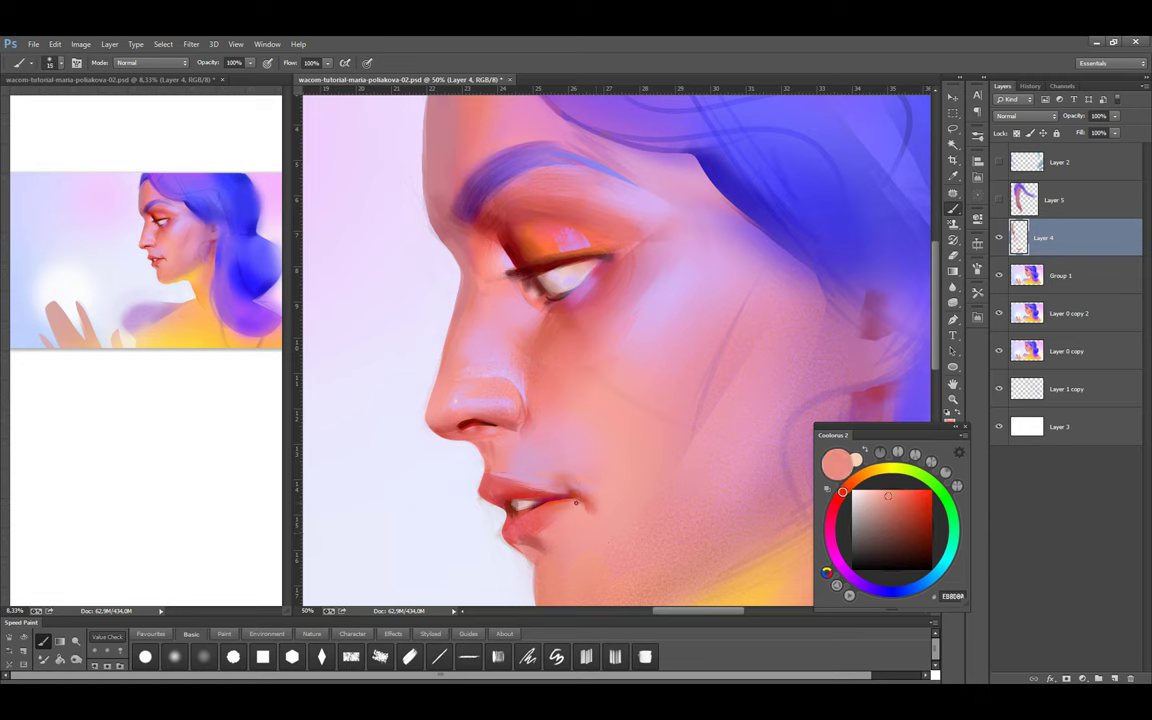
key(bracketleft)
key(bracketleft)
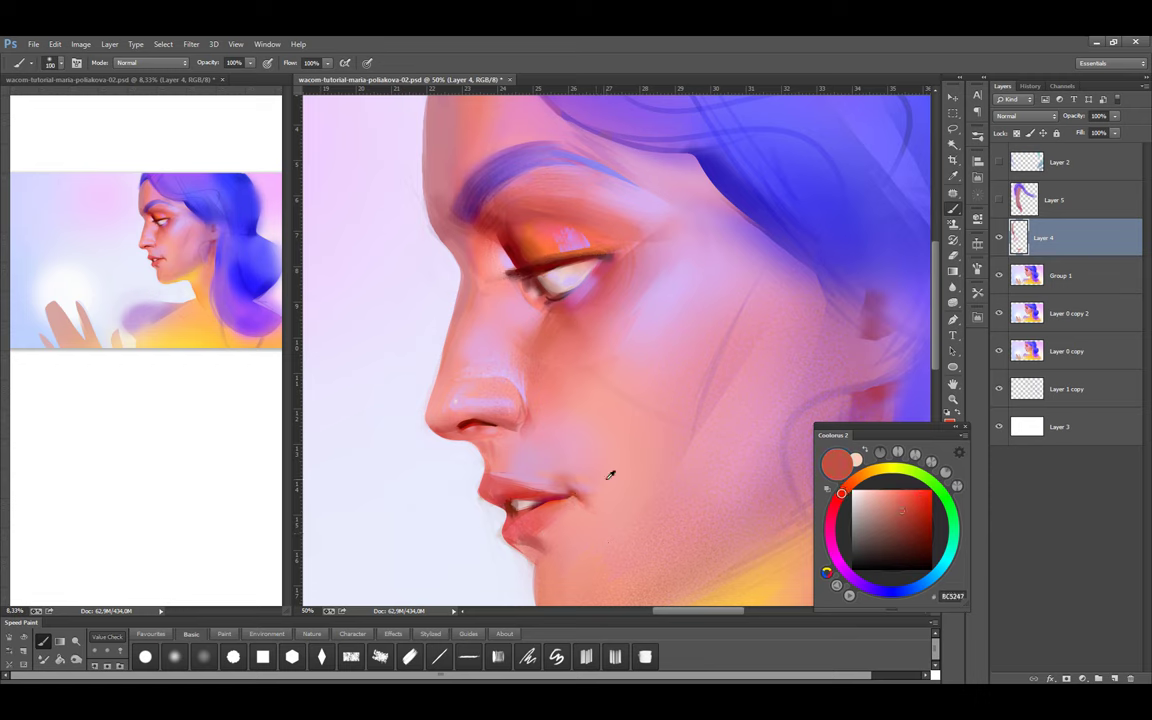
alt+click(609, 473)
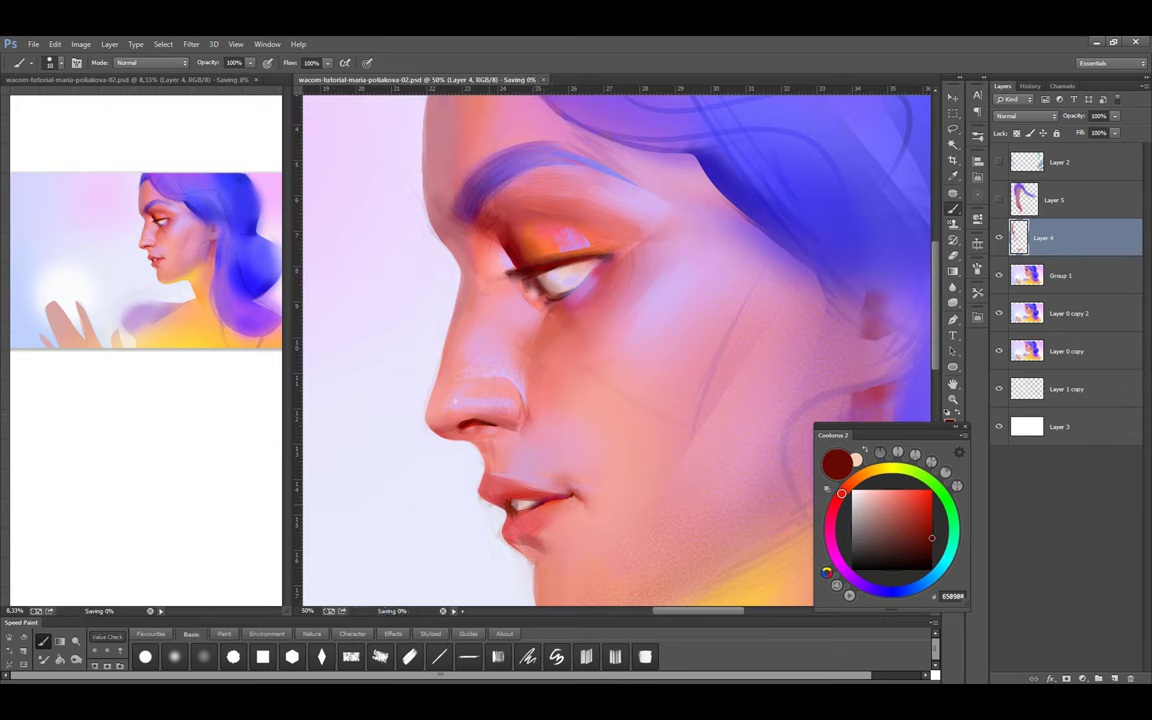
Switch to a Paint set brush and define the lower lip's outer contour with sampled reds and pale background lilac
click(223, 634)
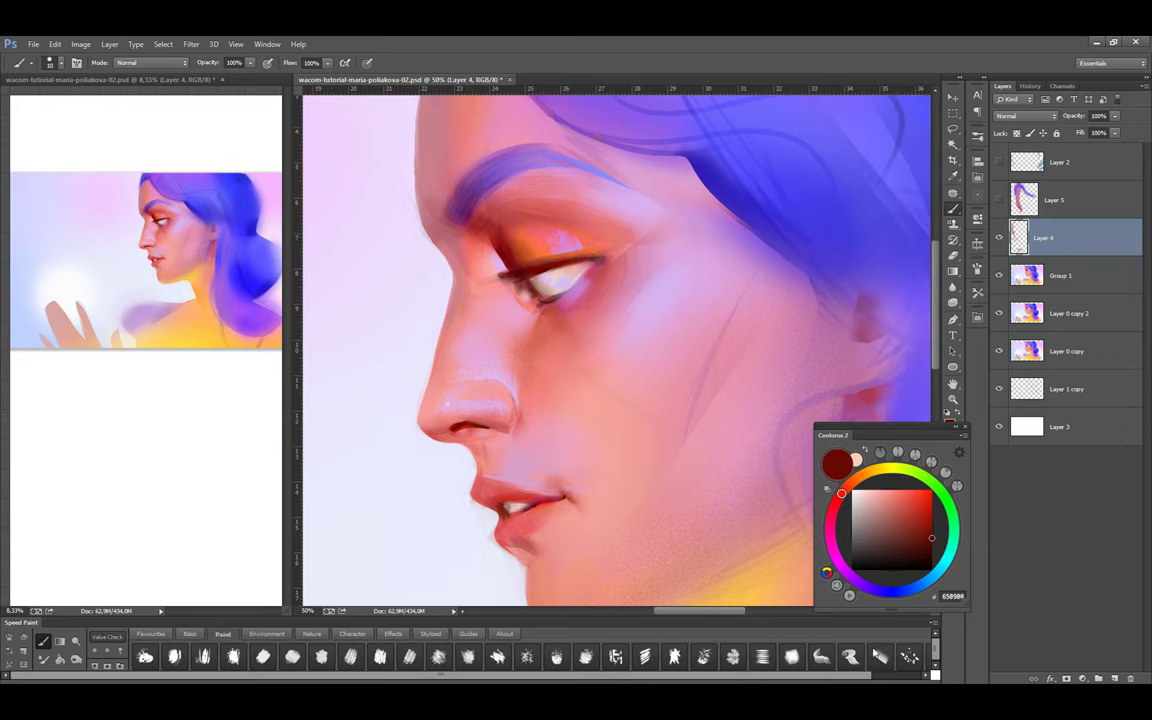
click(233, 656)
alt+click(753, 418)
drag(511, 543, 517, 514)
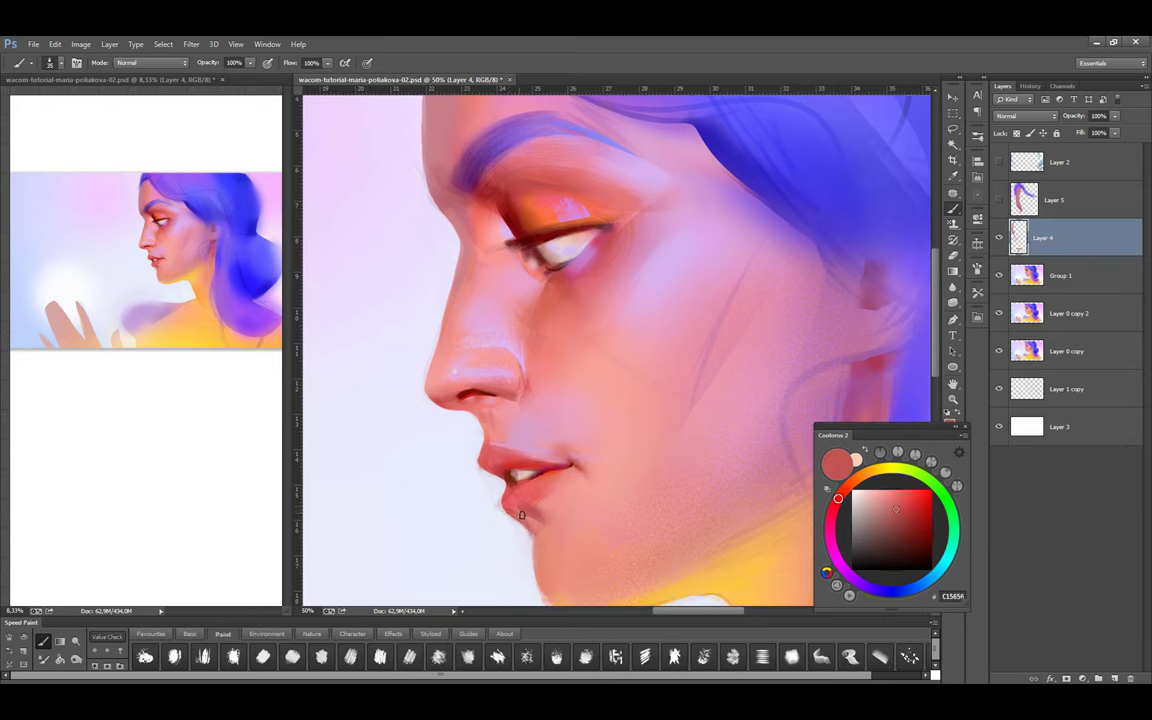
alt+click(497, 500)
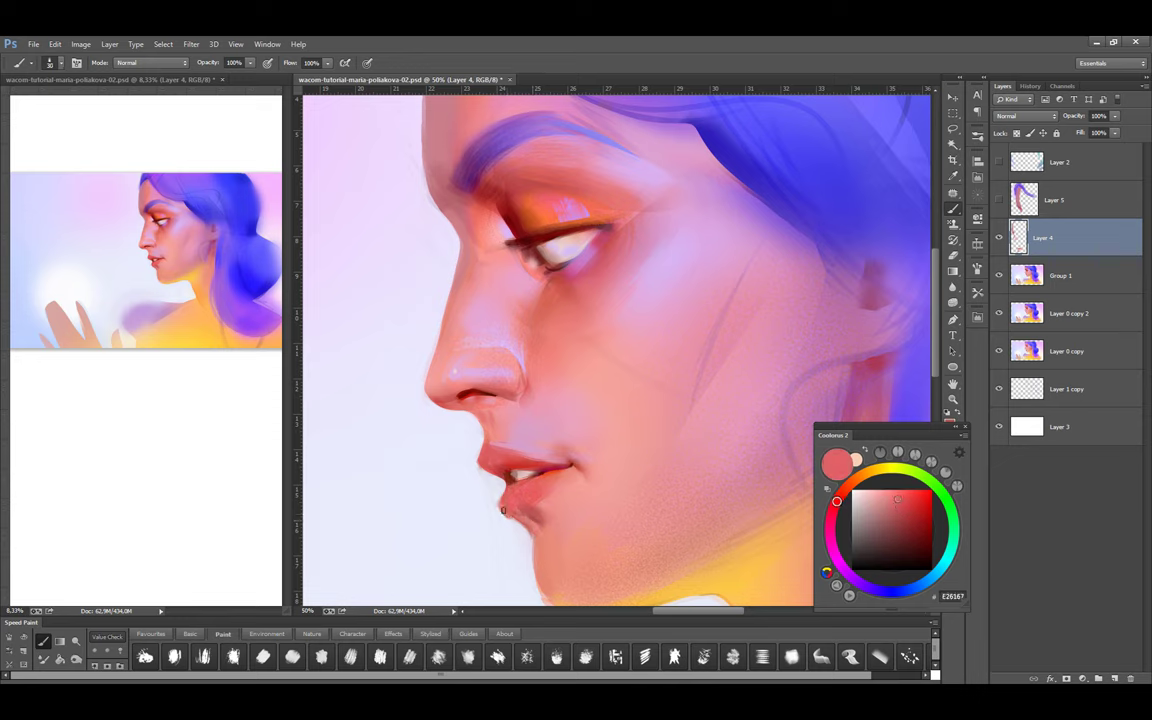
alt+click(520, 532)
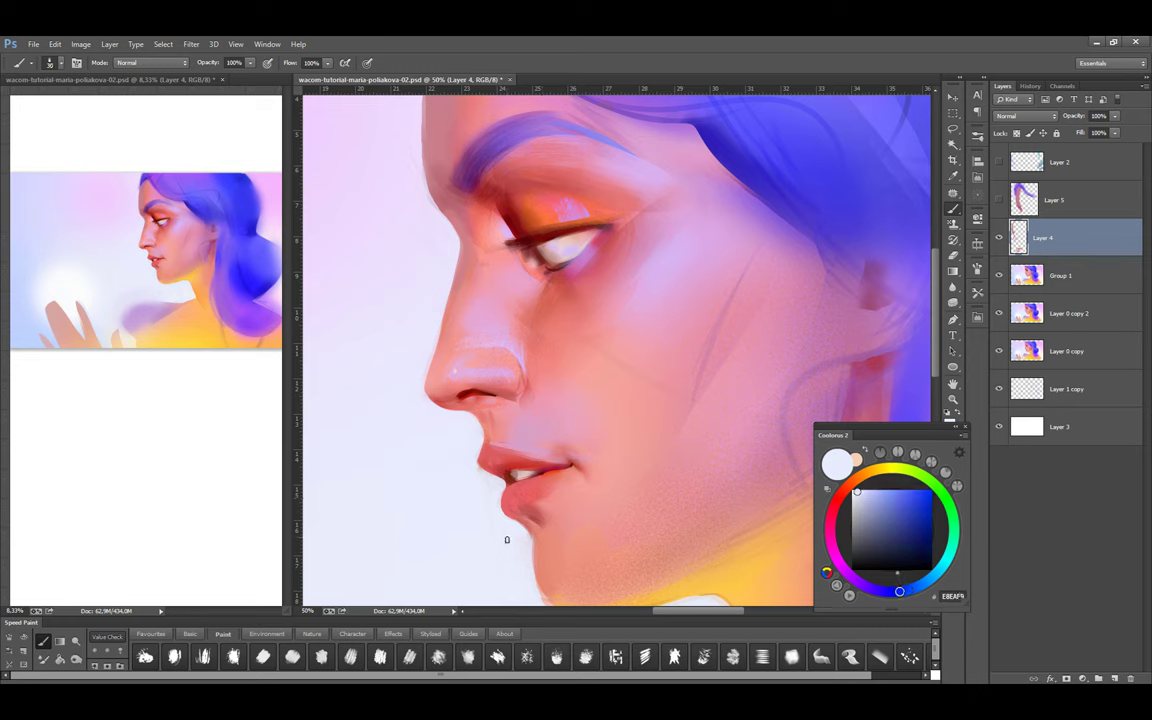
Warm up the lower lip and the shadow beneath it with orange and sampled coral reds
alt+click(755, 418)
click(860, 480)
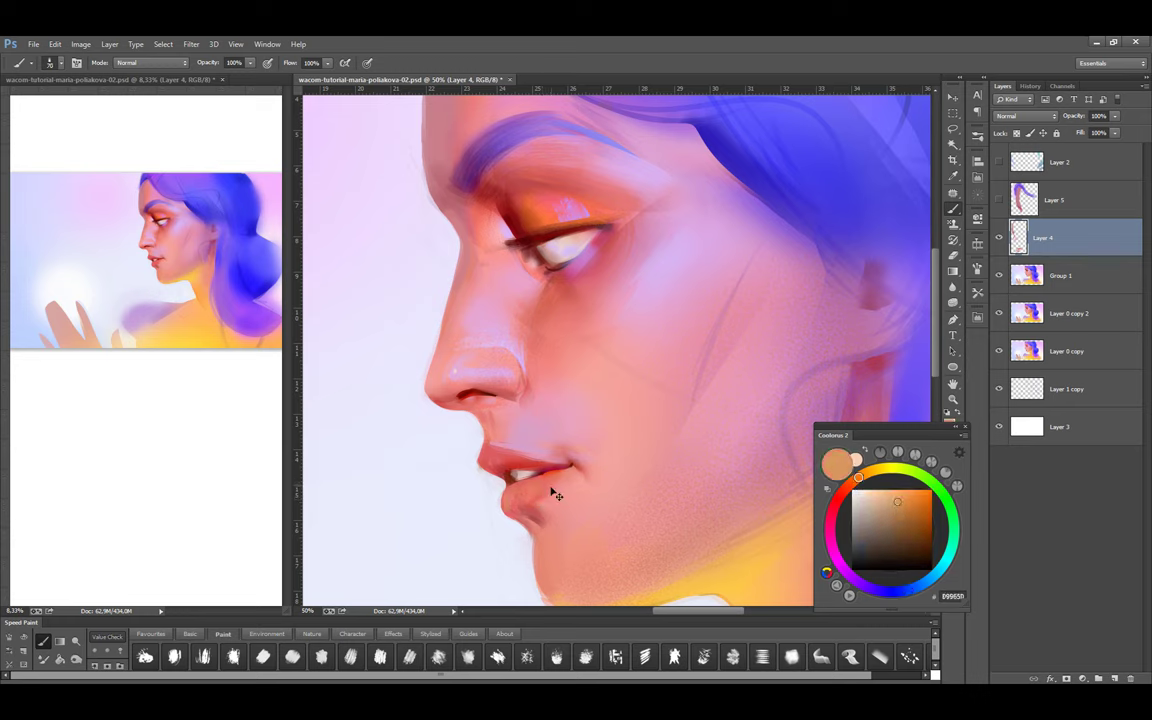
alt+click(513, 499)
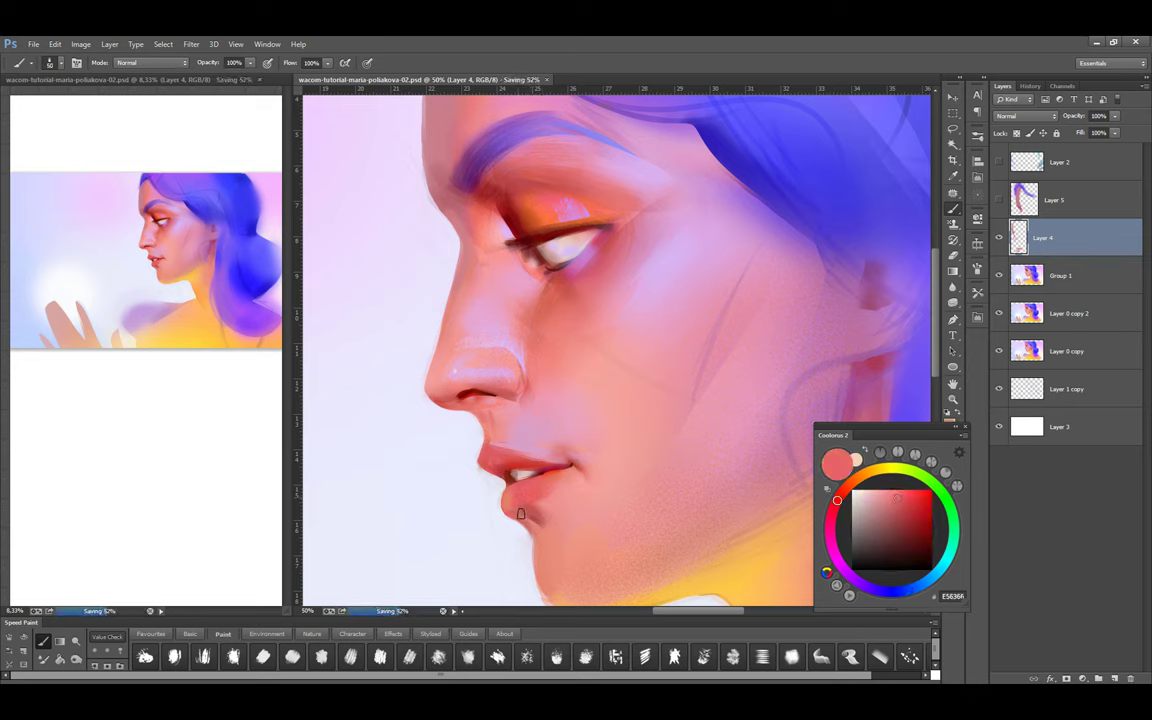
alt+click(500, 508)
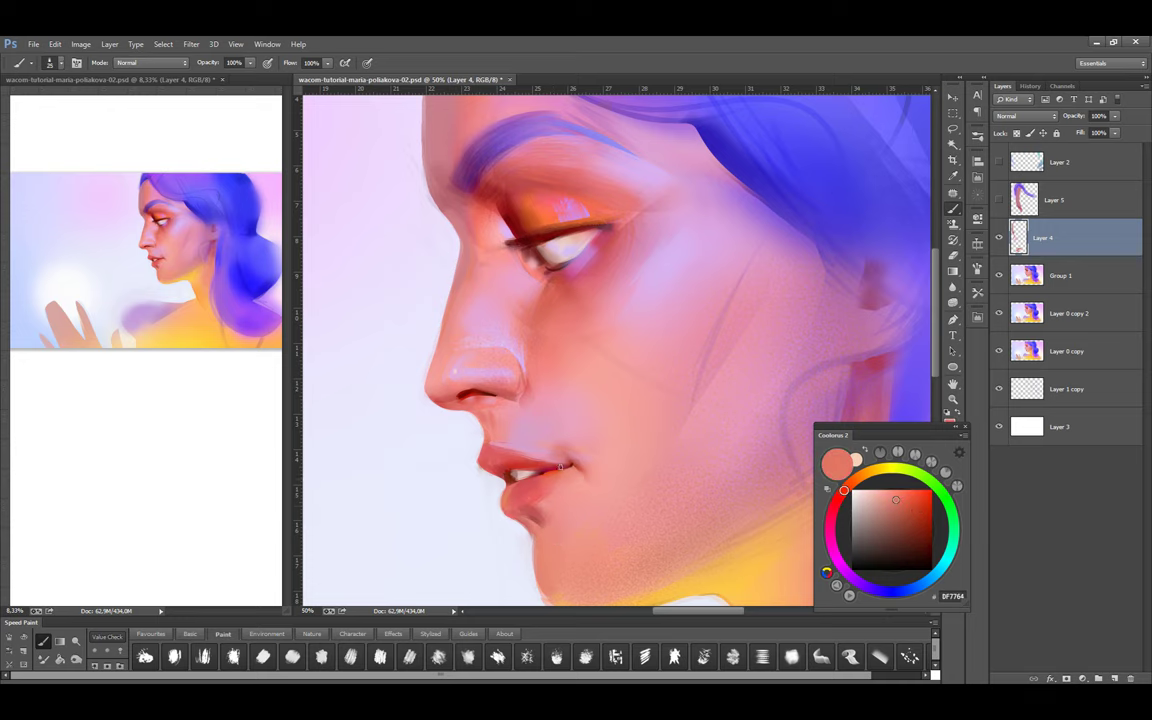
alt+click(520, 505)
alt+click(535, 509)
drag(570, 542, 550, 522)
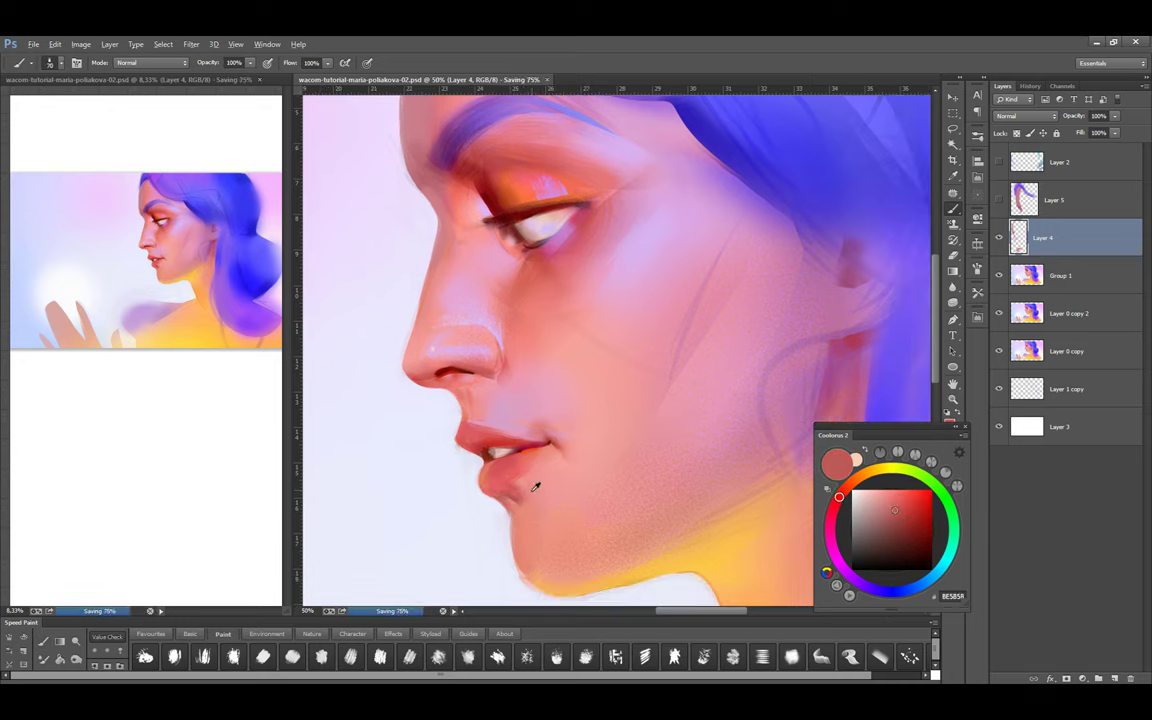
Blend the hollow between the lower lip and chin with sampled muted red, and save the document
alt+click(517, 502)
key(ctrl+s)
key(bracketleft)
key(bracketleft)
key(bracketleft)
key(bracketleft)
key(bracketleft)
key(bracketleft)
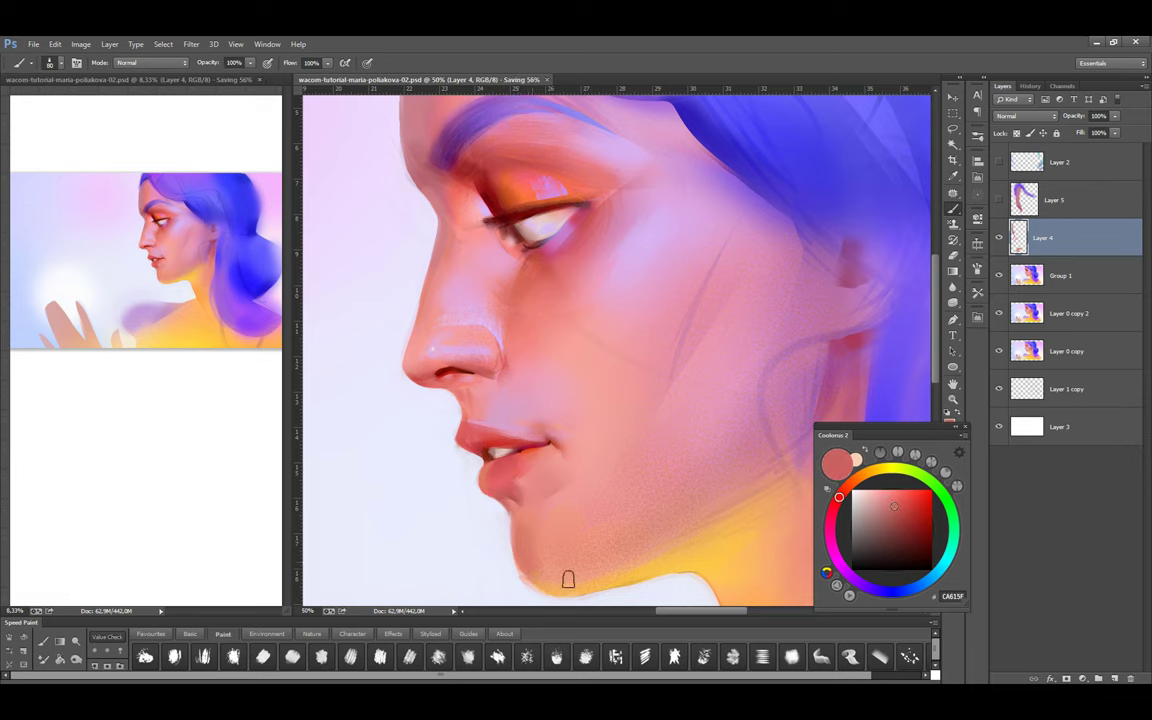
drag(535, 522, 522, 483)
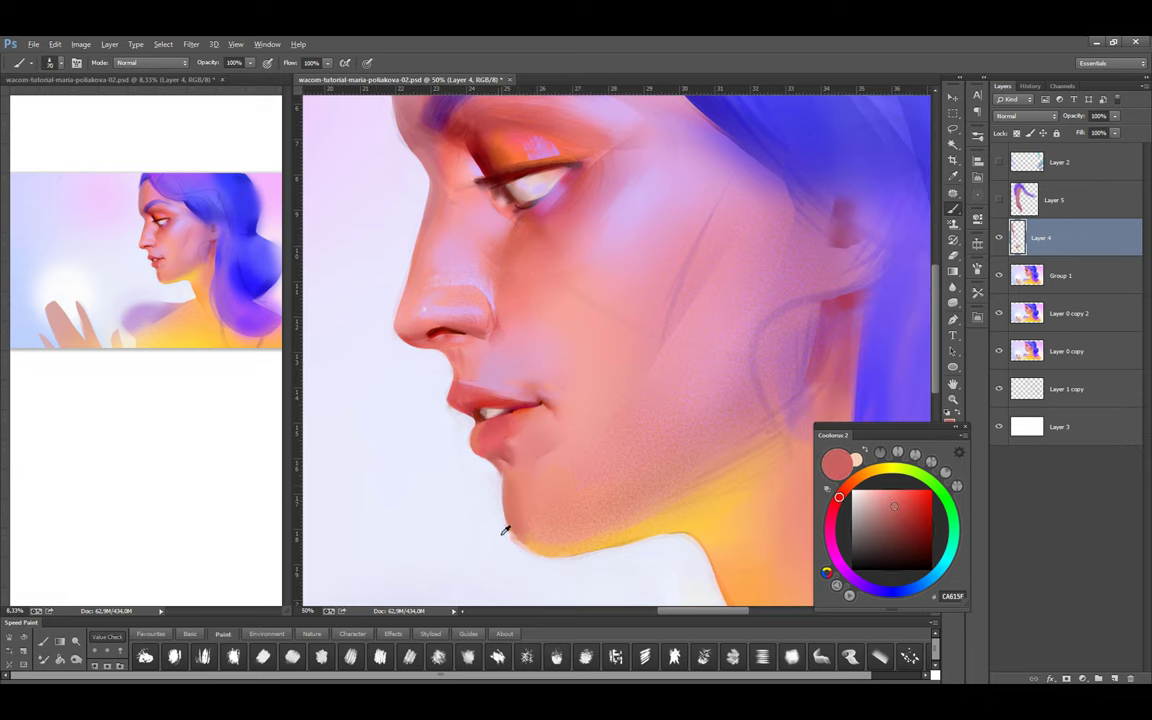
Retouch the chin contour and lips with sampled salmon and dark red tones, and save the document
alt+click(517, 478)
alt+click(455, 404)
drag(528, 398, 549, 402)
key(ctrl+s)
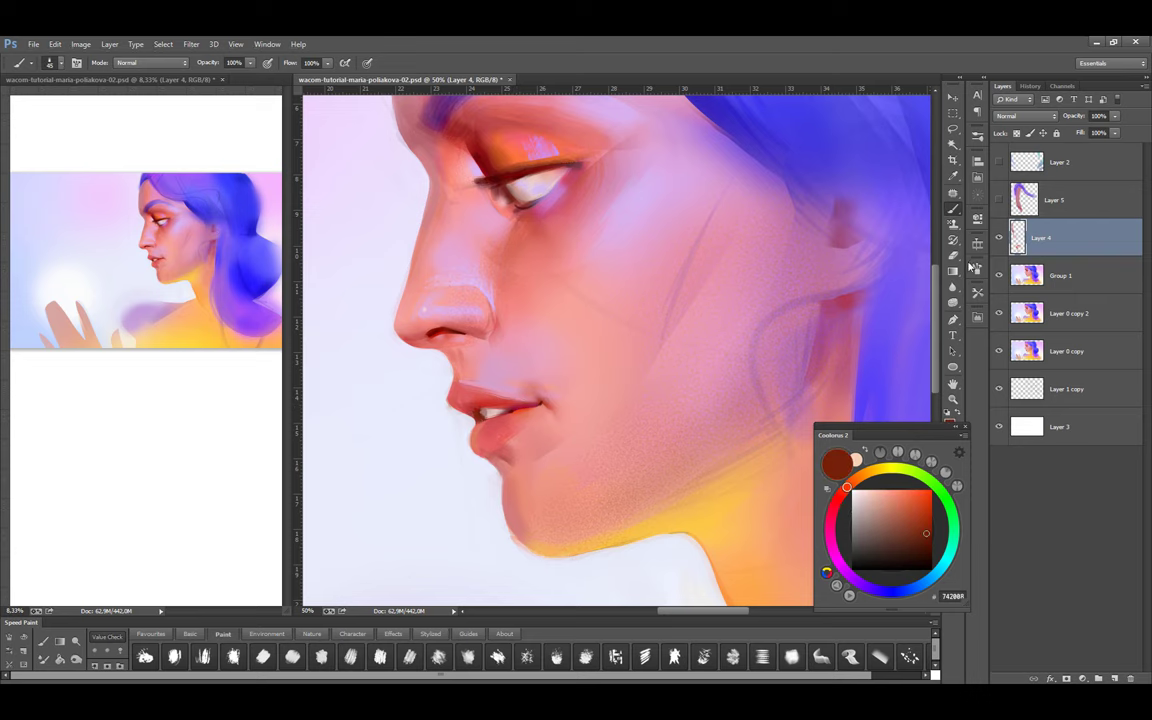
key(ctrl+minus)
alt+click(680, 396)
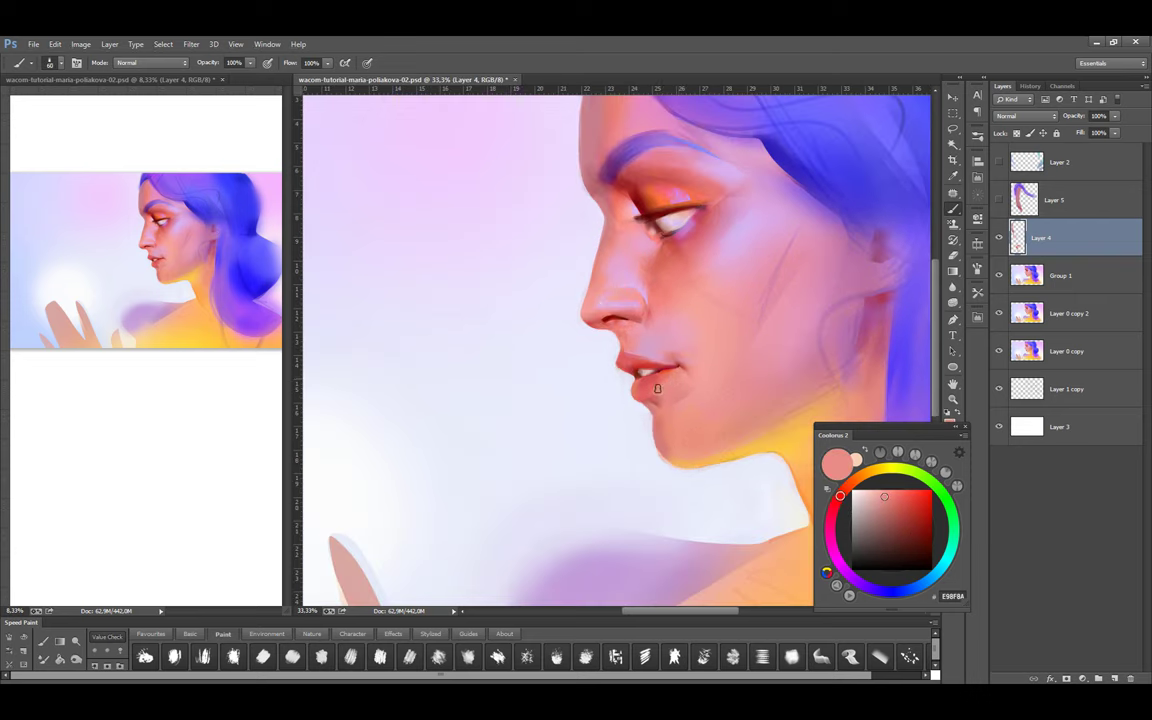
Flip the canvas horizontally and toggle Layer 4 off and on to compare the portrait with and without the retouching
key(ctrl+minus)
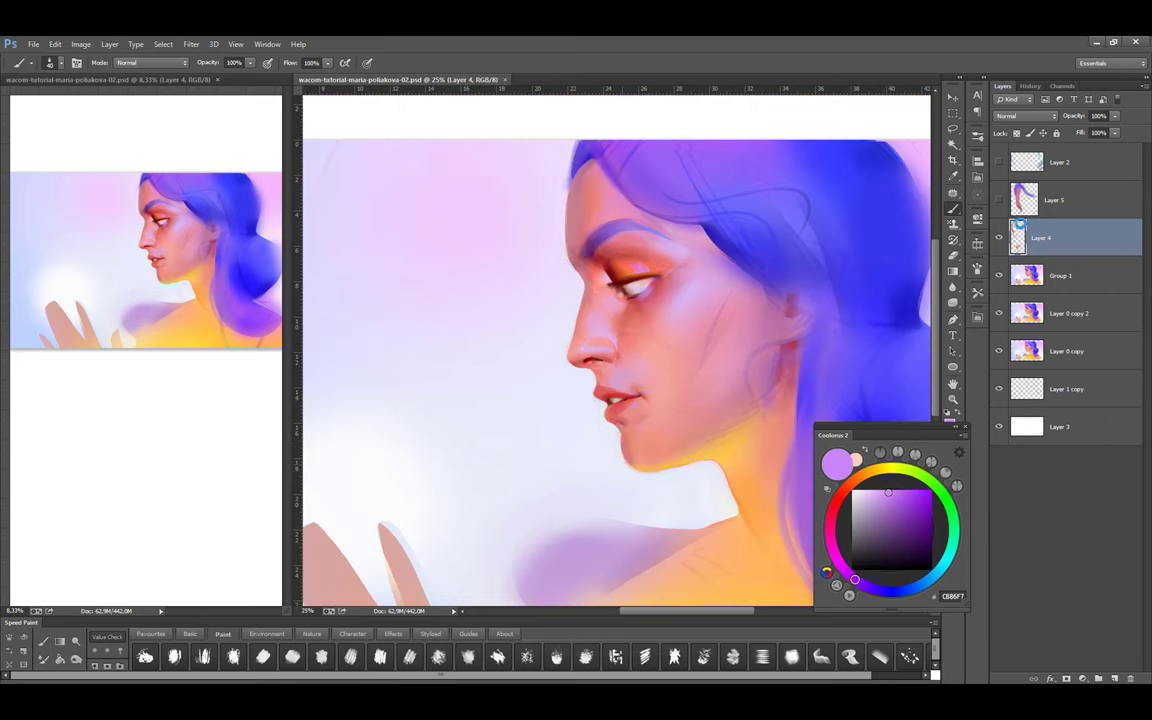
key(h)
click(999, 239)
click(999, 239)
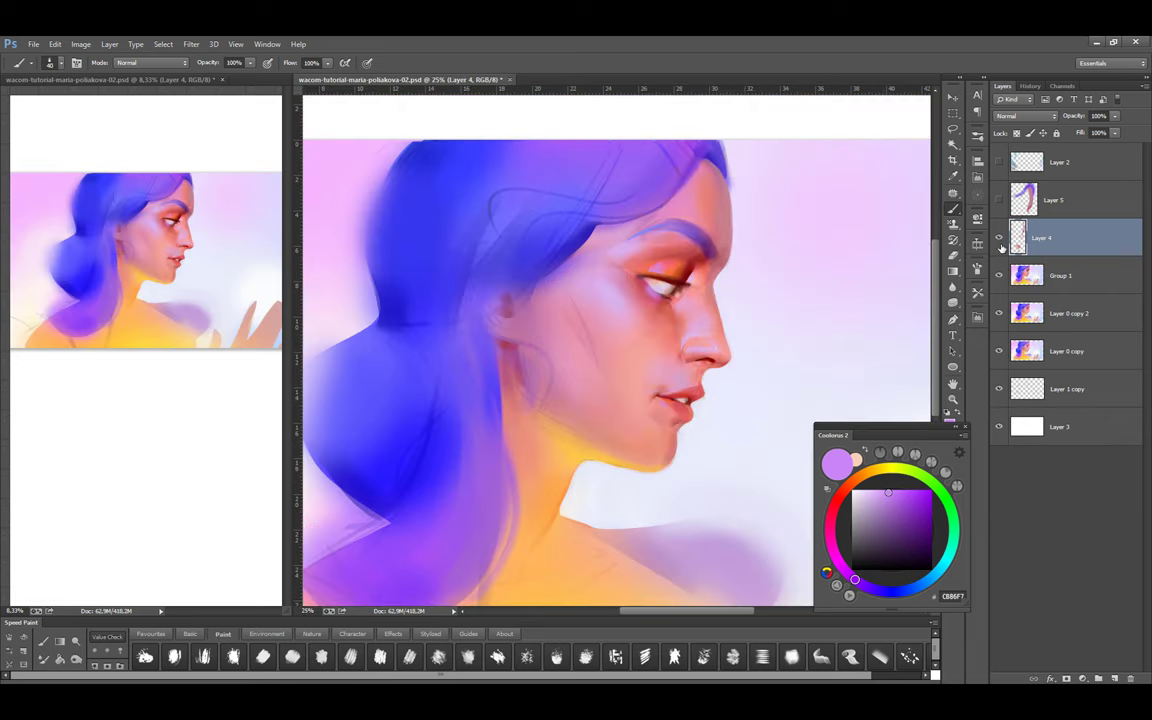
Blend the jawline and the cheek below the ear with sampled dusty rose and orange tones
alt+click(525, 360)
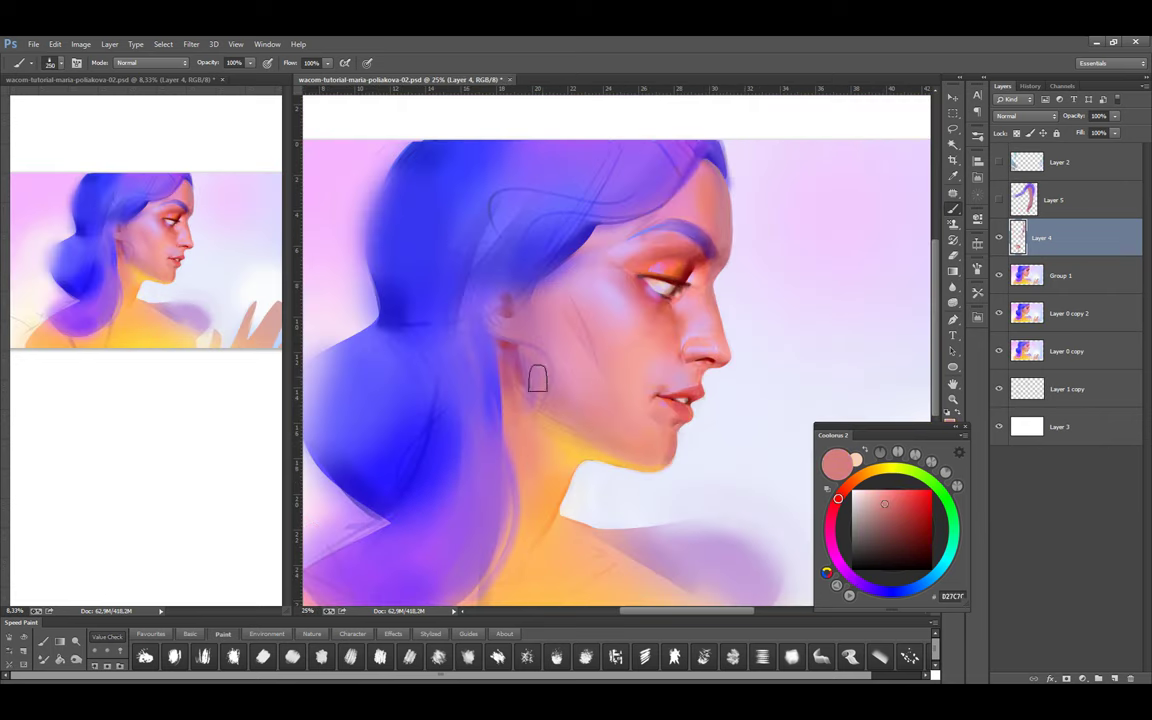
alt+click(660, 475)
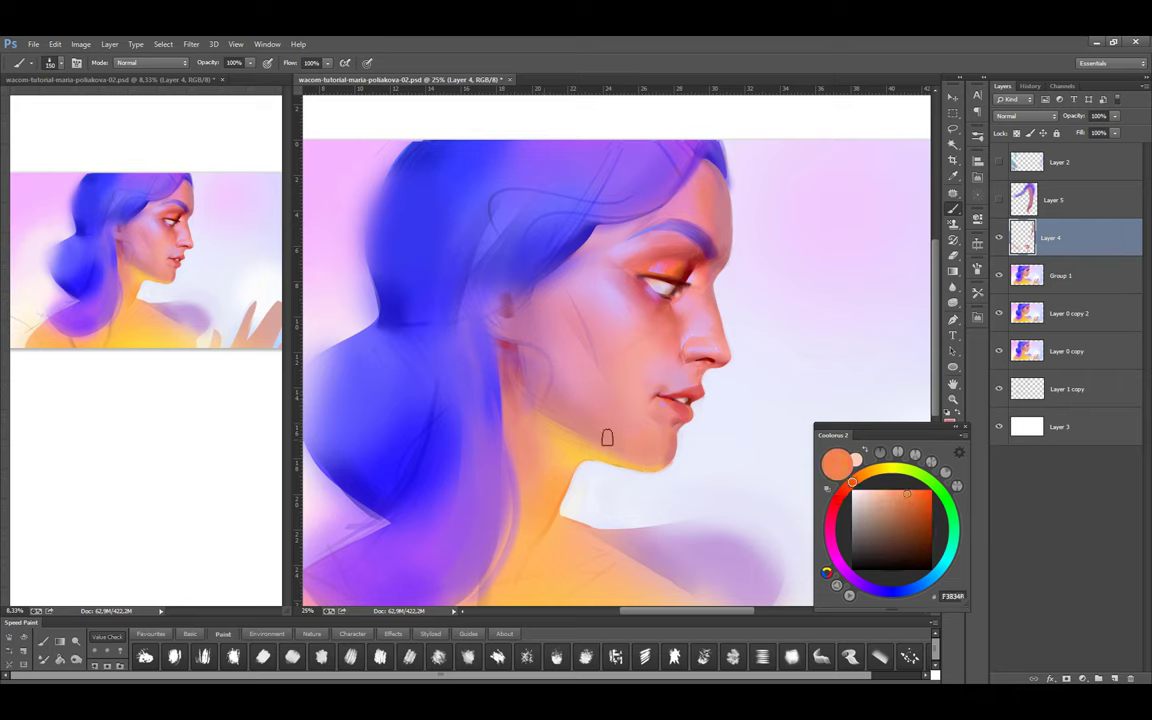
alt+click(570, 416)
key(bracketright)
alt+click(535, 378)
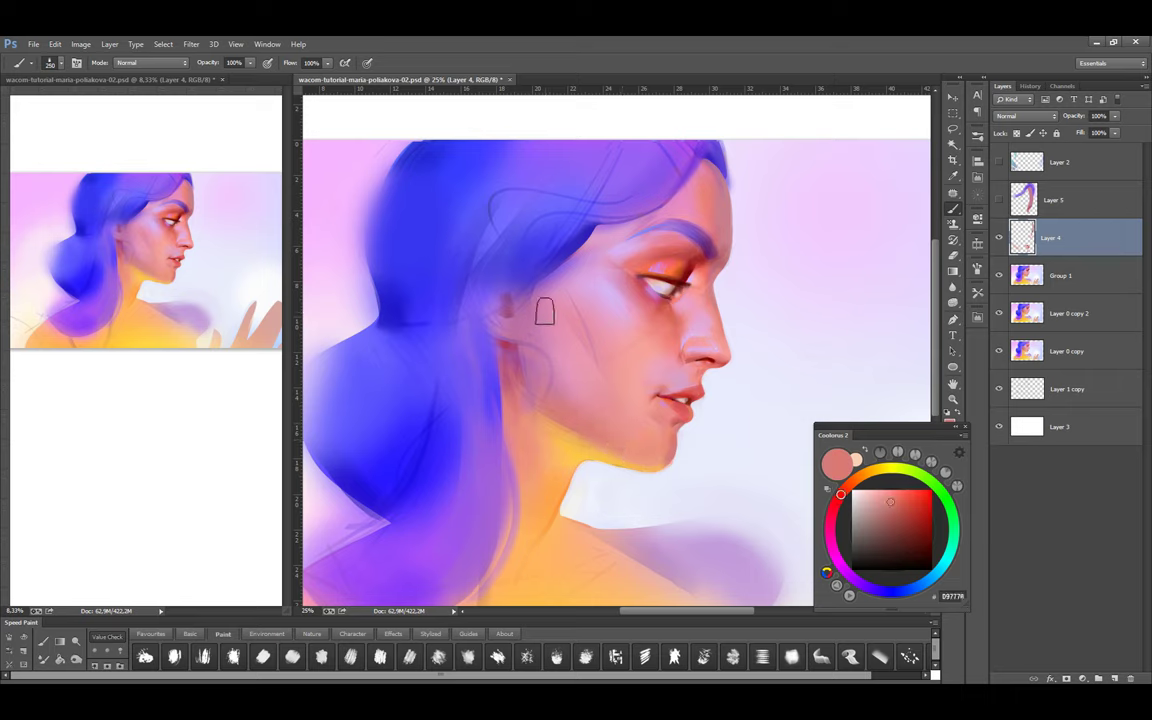
Smooth the cheek in front of the ear with sampled skin tones and a larger brush, and save the document
key(bracketright)
key(bracketright)
key(bracketright)
key(bracketright)
key(bracketright)
key(bracketleft)
key(bracketleft)
key(bracketleft)
key(bracketleft)
alt+click(519, 349)
alt+click(560, 404)
key(bracketright)
key(bracketright)
key(bracketright)
key(ctrl+s)
Paint bright yellow light under the jaw and across the neck and chest, varying the brush size
key(bracketleft)
key(bracketleft)
key(bracketleft)
key(bracketleft)
key(bracketleft)
key(bracketleft)
key(bracketleft)
key(bracketleft)
alt+click(599, 448)
click(918, 490)
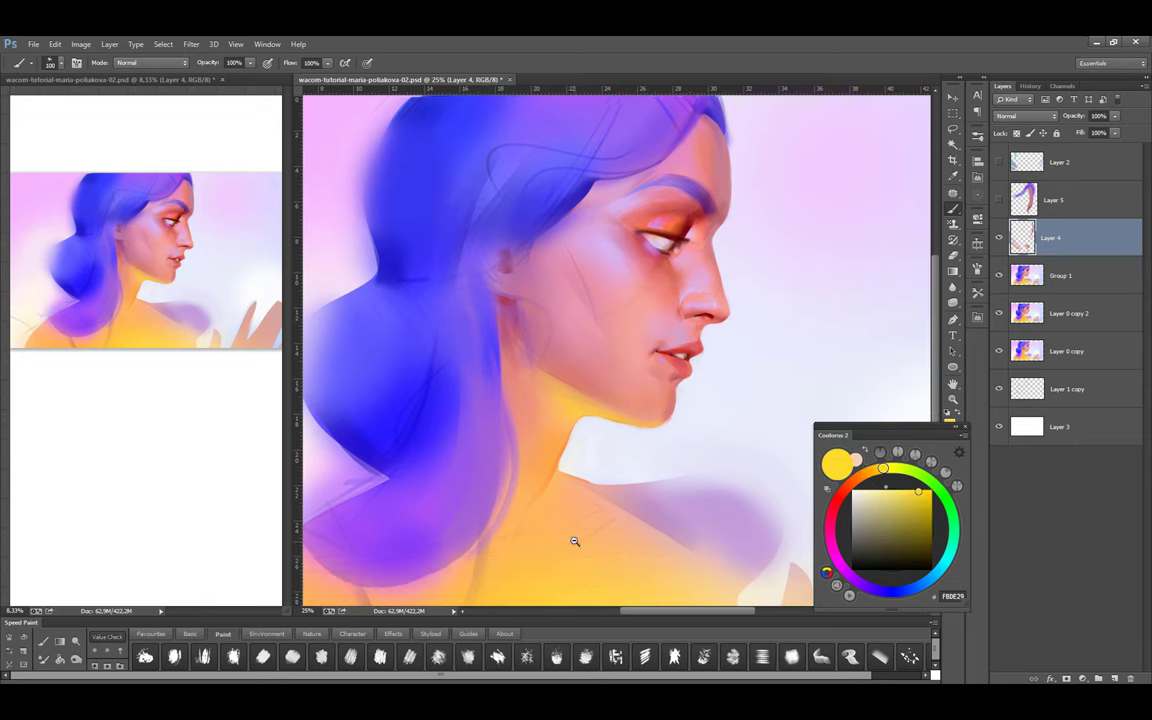
key(ctrl+minus)
key(bracketright)
key(bracketright)
key(bracketright)
key(bracketright)
key(bracketright)
key(bracketright)
key(bracketright)
key(bracketright)
key(bracketright)
key(bracketright)
key(bracketright)
key(bracketright)
key(bracketleft)
key(bracketleft)
key(bracketleft)
key(bracketleft)
key(bracketleft)
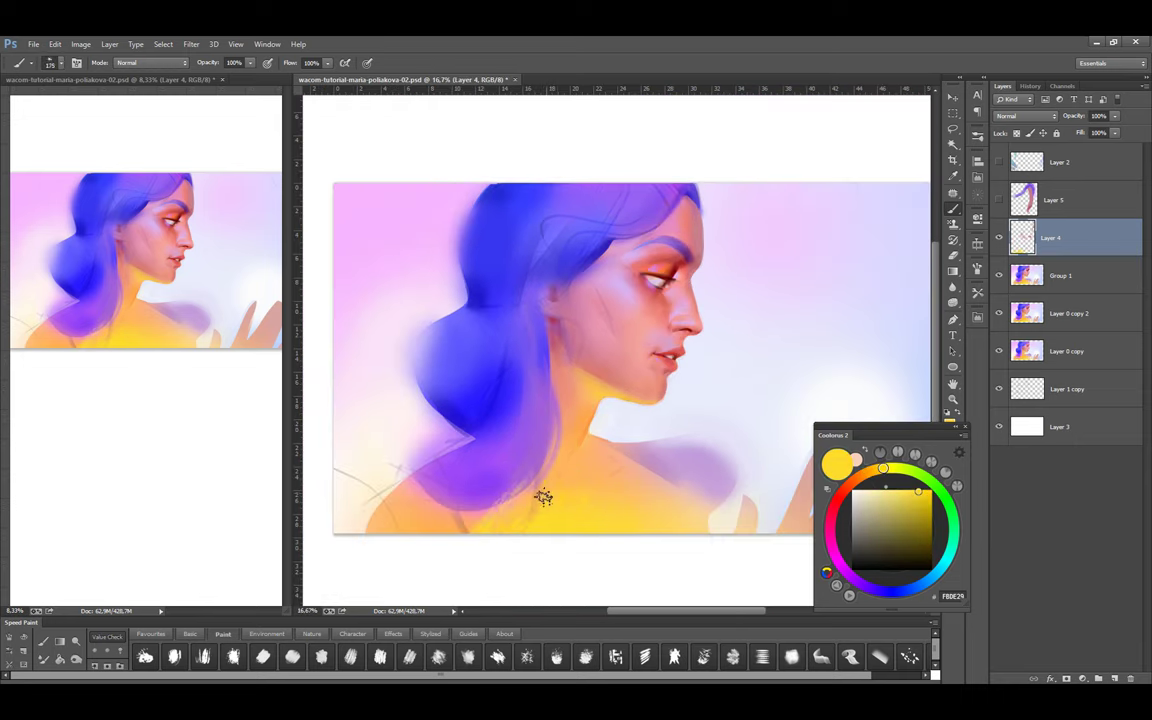
key(bracketleft)
key(bracketleft)
drag(515, 452, 492, 400)
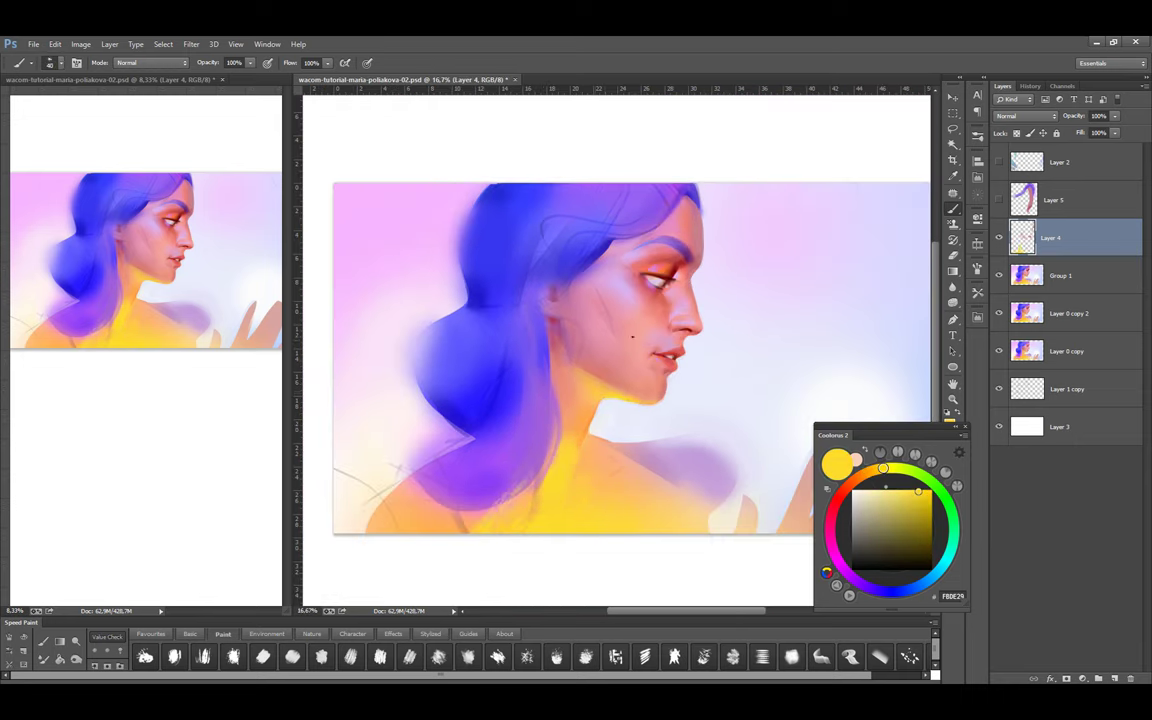
Add a Soft Light layer above Layer 4 and brush a soft orange glow over the cheek and jaw with a basic brush
click(190, 634)
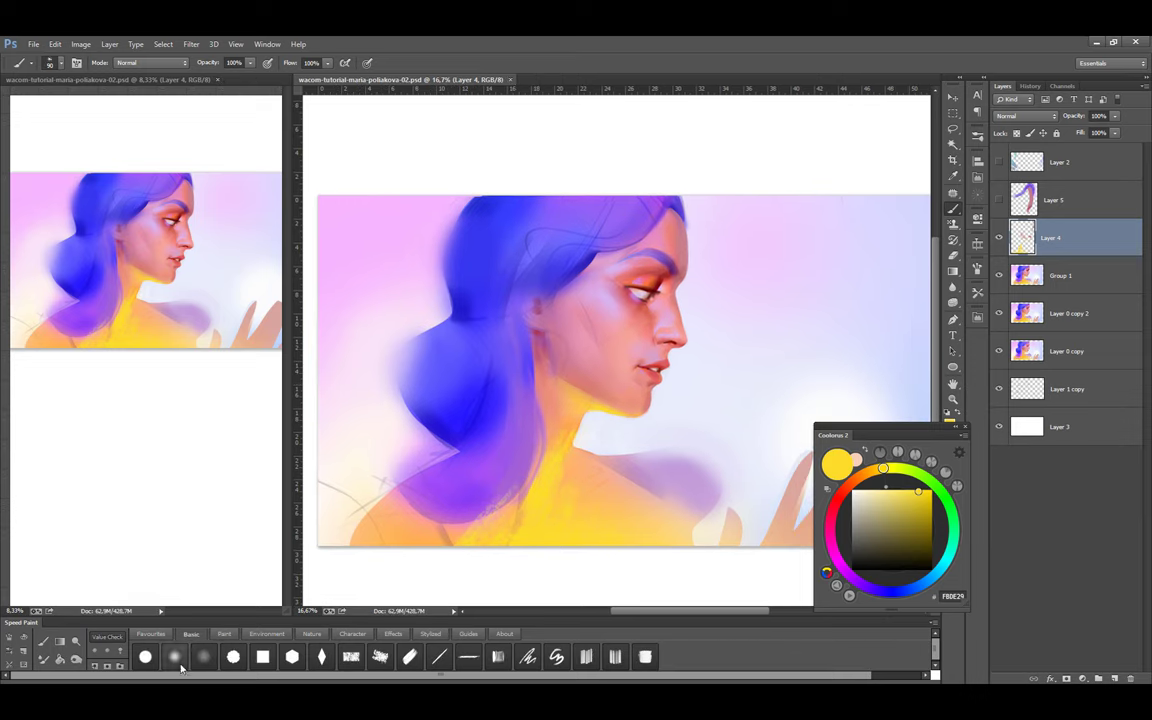
key(ctrl+shift+alt+n)
click(1025, 116)
click(1025, 233)
click(904, 487)
drag(904, 487, 930, 489)
key(bracketright)
key(bracketright)
key(bracketright)
drag(560, 391, 591, 404)
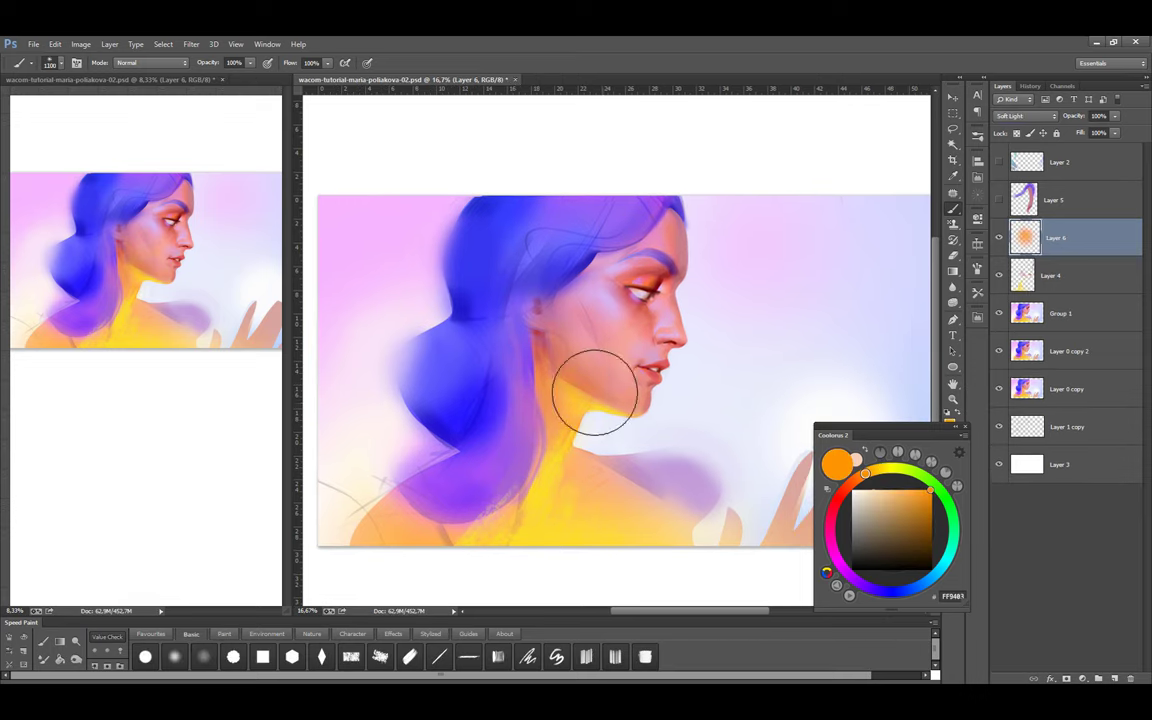
Extend the soft orange glow over the shoulders and the lower hair with a larger brush
key(bracketright)
key(bracketright)
key(bracketright)
mouse_move(442, 514)
mouse_down()
mouse_move(513, 351)
mouse_move(500, 371)
mouse_move(517, 352)
mouse_move(570, 407)
mouse_move(619, 530)
mouse_up()
key(bracketright)
key(bracketright)
key(bracketright)
key(bracketright)
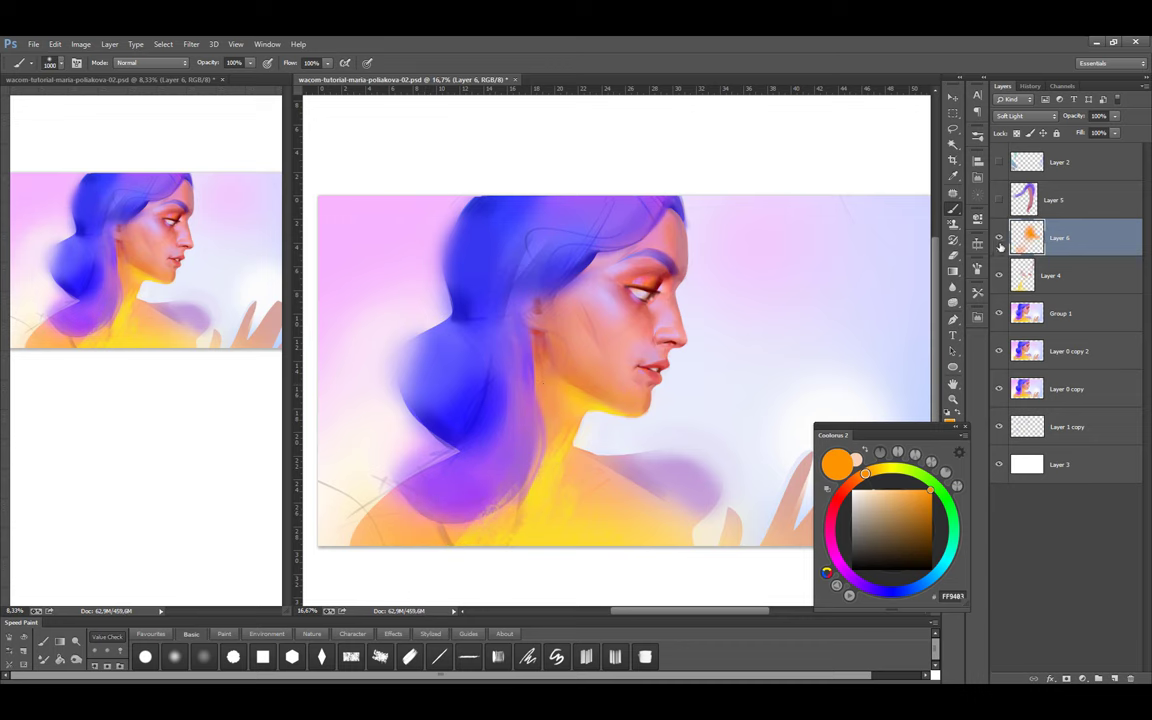
Merge the orange glow layer and Layer 4 down into Group 1
click(1003, 278)
key(ctrl+e)
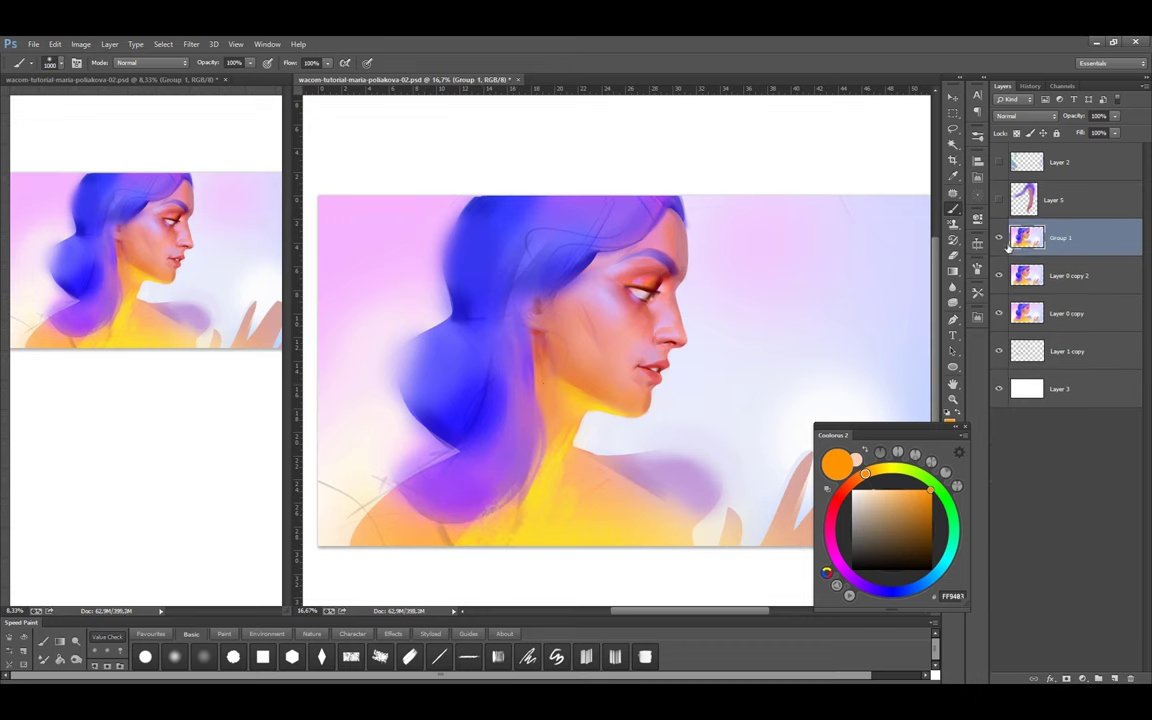
Flip the canvas horizontally to check the portrait and save the document
key(ctrl+shift+h)
click(1030, 86)
key(ctrl+minus)
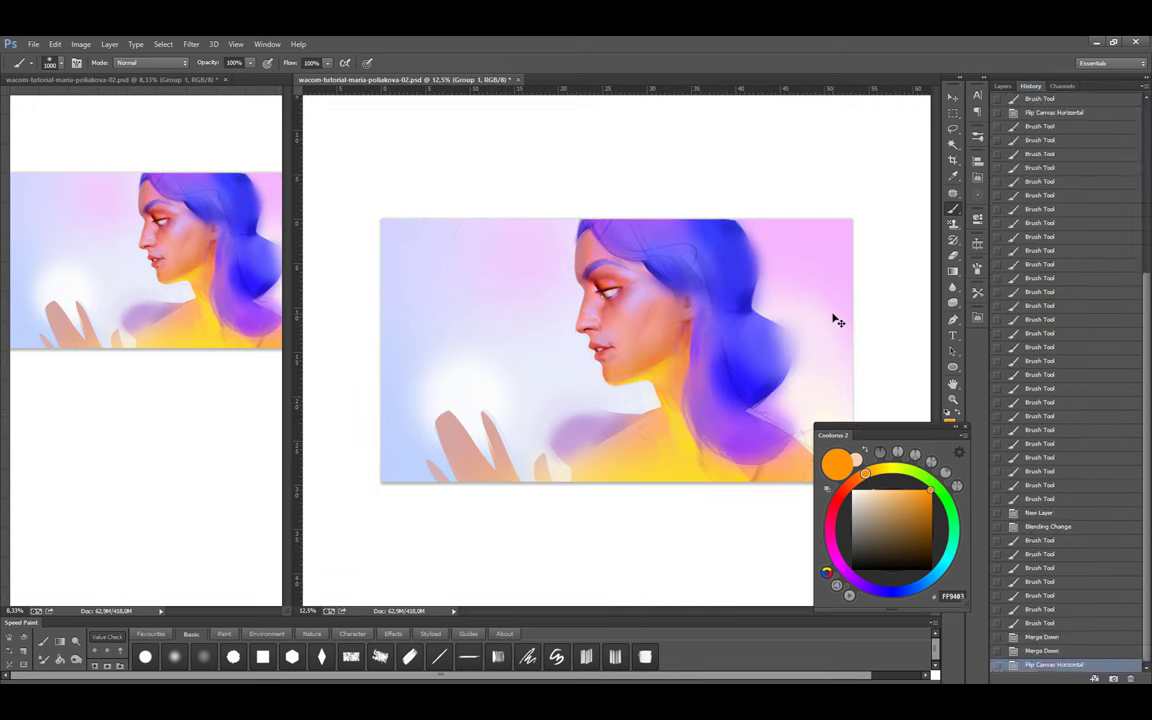
key(F7)
key(ctrl+s)
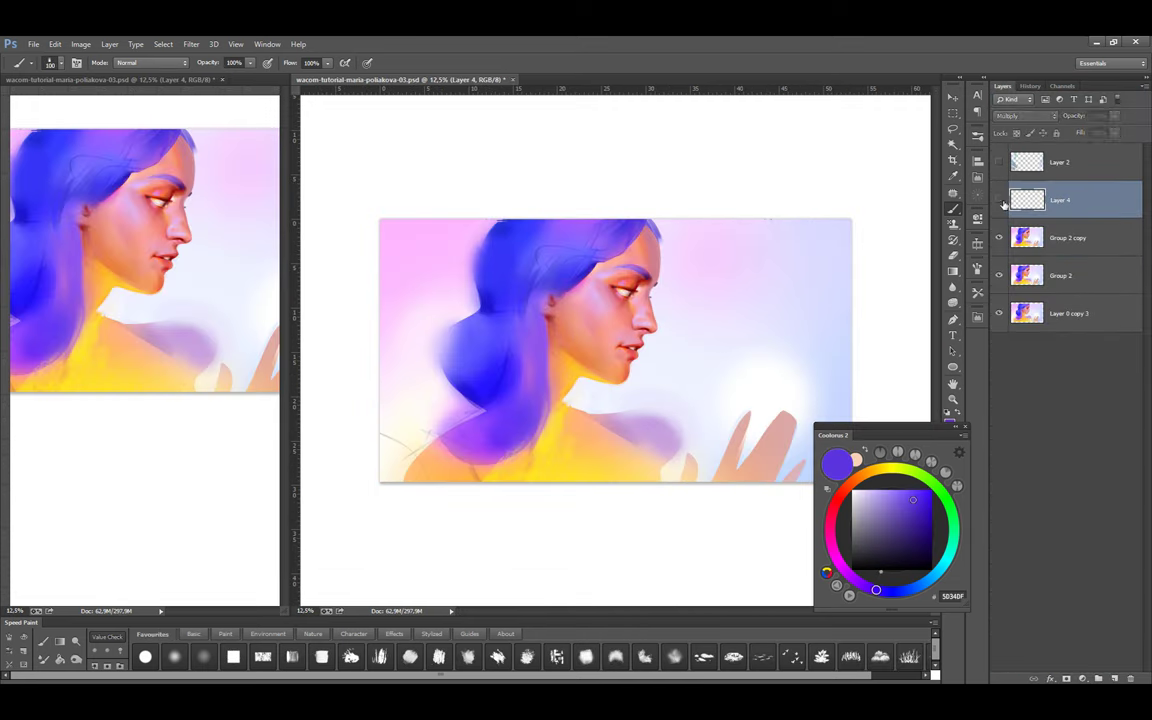
Duplicate the Group 2 copy layer
key(ctrl+plus)
key(l)
key(alt+bracketleft)
key(ctrl+j)
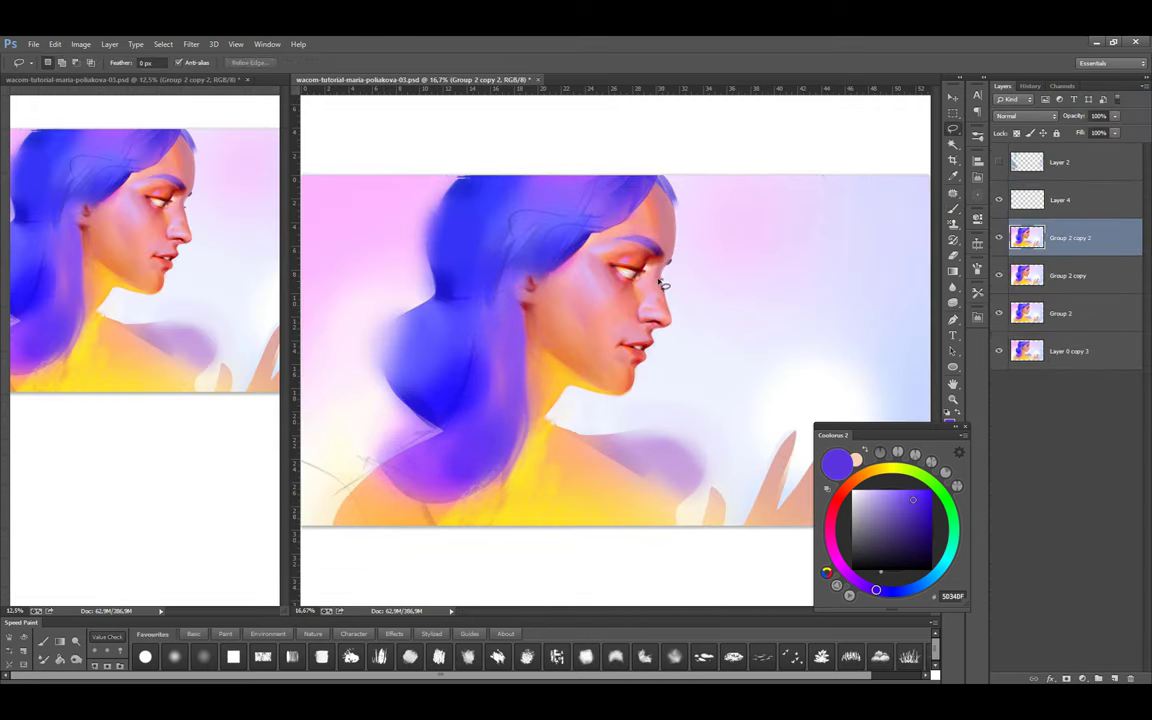
Lasso the forehead and front hair, copy them to a new layer and warp the copy to reshape the forehead
mouse_move(660, 285)
mouse_down()
mouse_move(590, 168)
mouse_move(595, 255)
mouse_move(660, 285)
mouse_up()
key(ctrl+j)
key(ctrl+t)
mouse_move(647, 175)
mouse_down()
mouse_move(627, 172)
mouse_move(645, 205)
mouse_up()
click(569, 63)
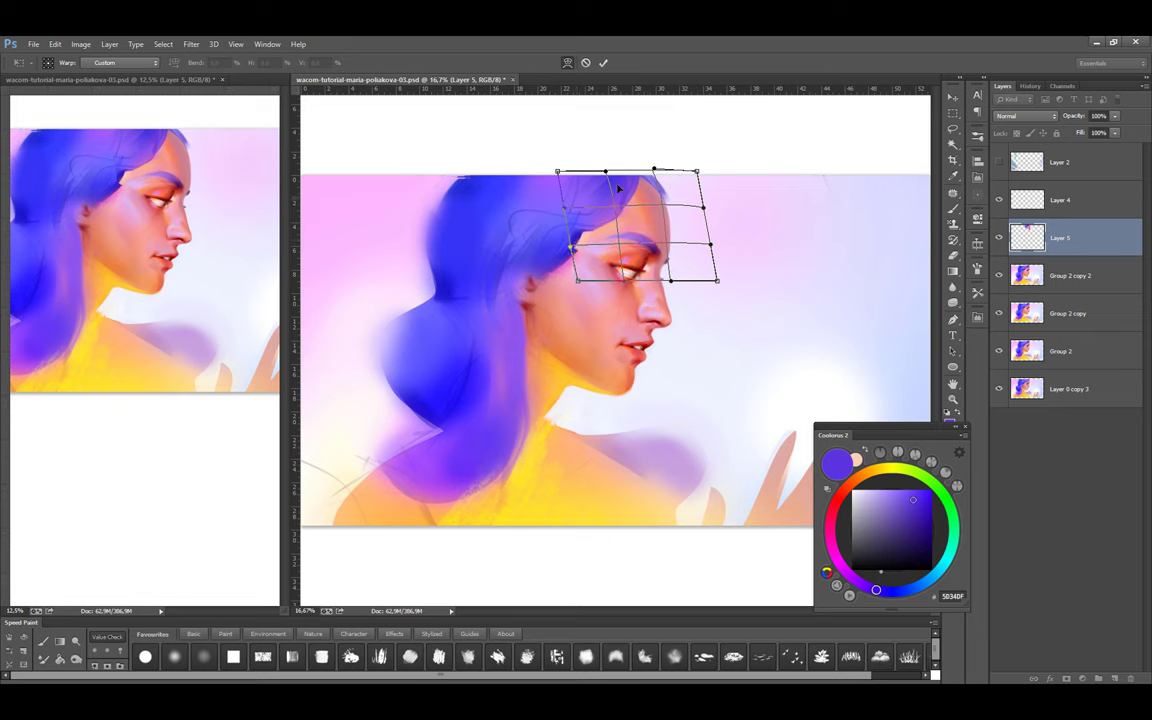
click(603, 62)
Scale Layer 5 and Group 2 copy 2 together to about 103.65% of their size
key(b)
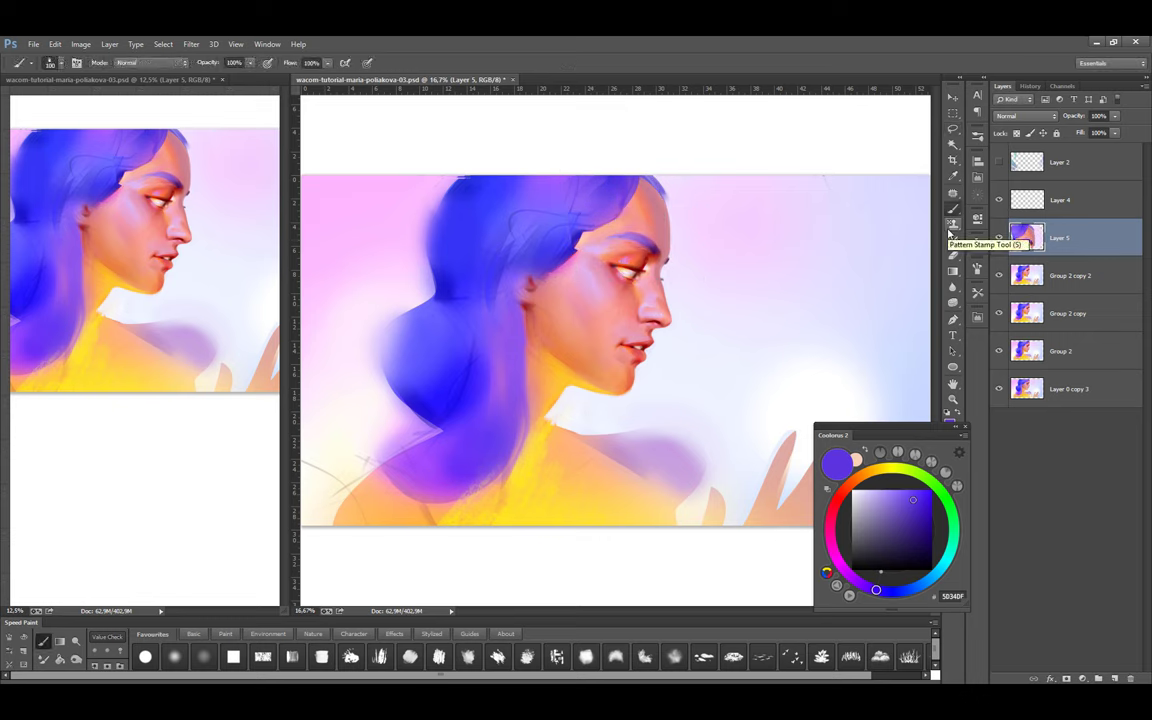
alt+click(537, 419)
click(1070, 275)
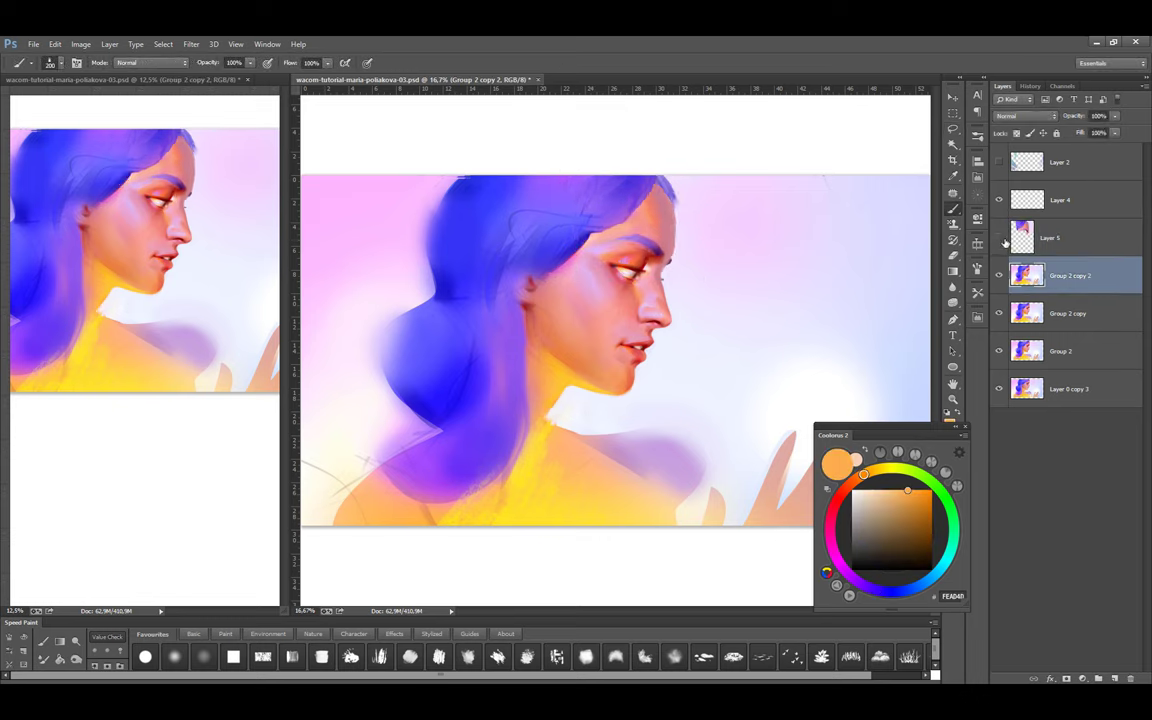
ctrl+click(1060, 237)
key(ctrl+t)
key(ctrl+minus)
drag(785, 457, 793, 467)
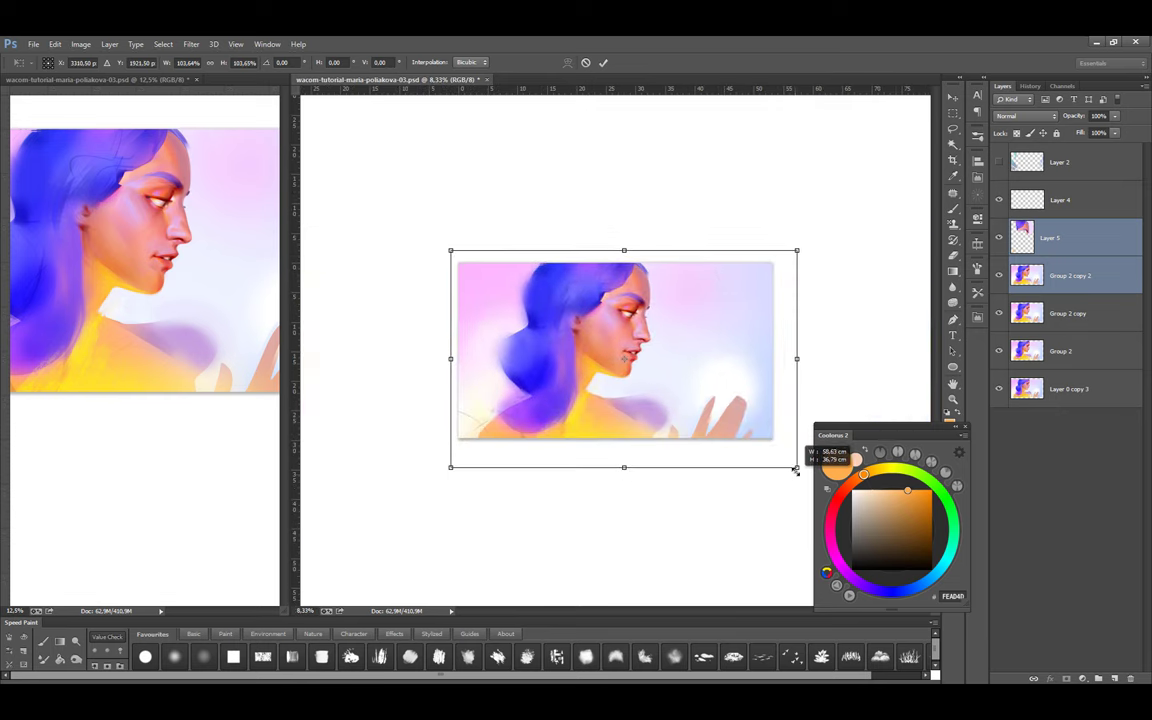
key(Return)
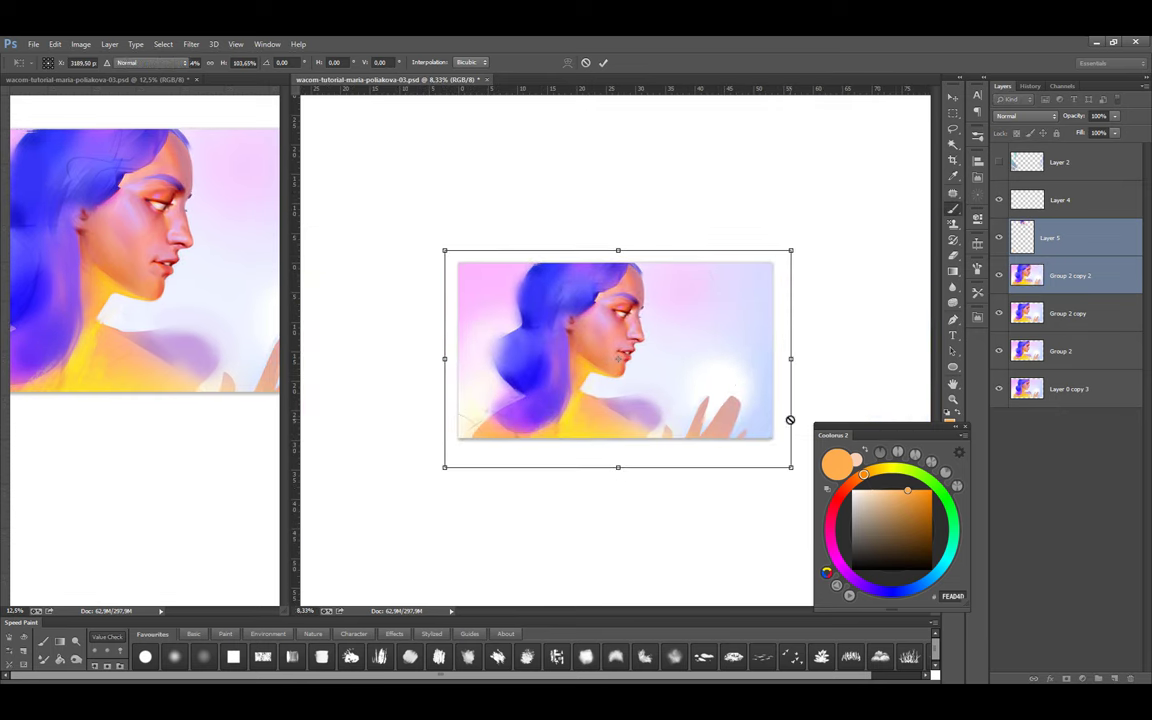
Paint over the hair above the temple with sampled deep blue
key(b)
key(ctrl+plus)
alt+click(564, 283)
drag(564, 283, 520, 245)
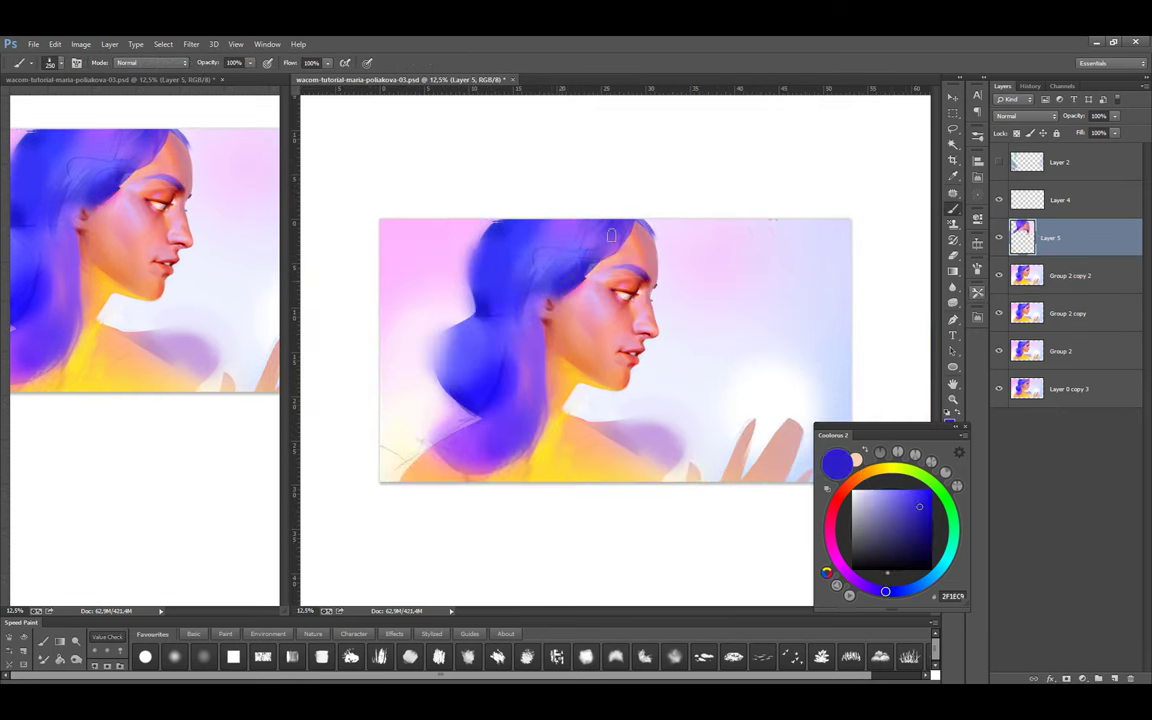
Cover the loose hair over the neck and shoulder with sampled orange and yellow, and touch up the back hair in blue
alt+click(548, 388)
mouse_move(509, 478)
mouse_down()
mouse_move(541, 386)
mouse_move(481, 450)
mouse_move(503, 480)
mouse_move(585, 487)
mouse_move(508, 410)
mouse_move(521, 422)
mouse_move(432, 457)
mouse_move(426, 474)
mouse_move(512, 414)
mouse_move(492, 450)
mouse_move(554, 432)
mouse_move(500, 484)
mouse_move(530, 476)
mouse_up()
alt+click(548, 437)
alt+click(506, 301)
mouse_move(506, 301)
mouse_down()
mouse_move(530, 298)
mouse_move(486, 262)
mouse_up()
alt+click(569, 393)
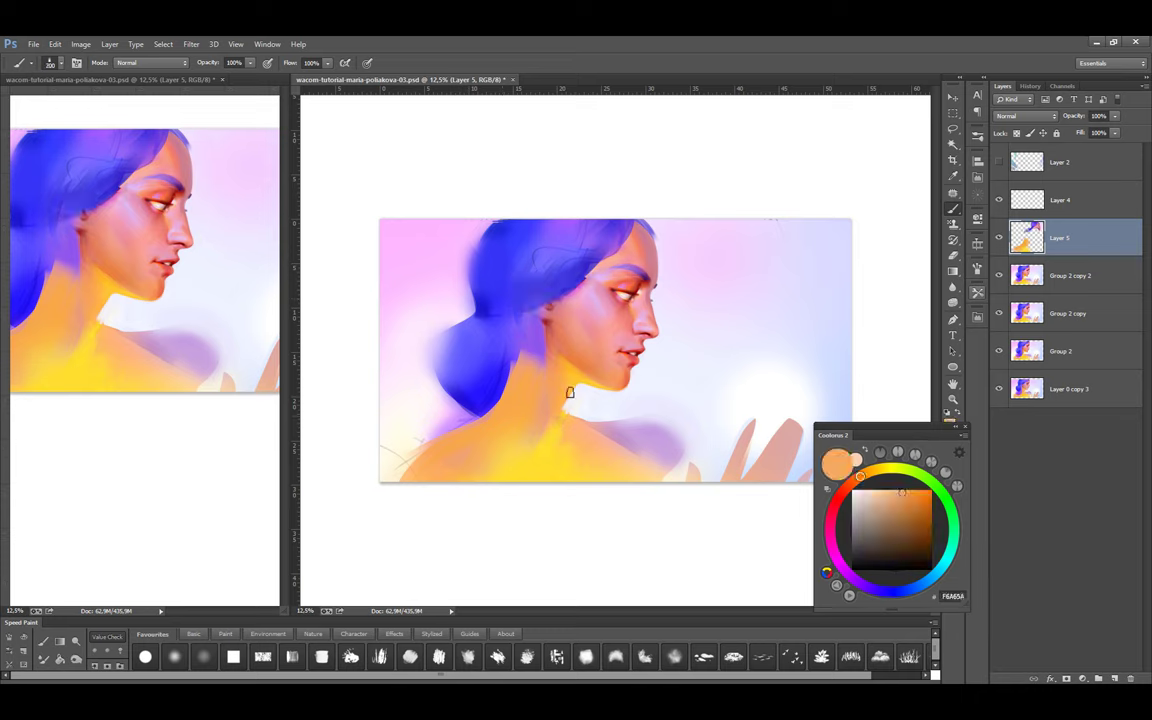
Paint pale background colour over the purple far shoulder with a larger brush
key(x)
mouse_move(571, 411)
mouse_down()
mouse_move(617, 415)
mouse_move(604, 420)
mouse_move(688, 458)
mouse_up()
key(bracketright)
key(bracketright)
key(bracketright)
key(bracketright)
key(bracketright)
key(bracketright)
Reshape the back of the hair with sampled blue and pale pink background tones
alt+click(605, 265)
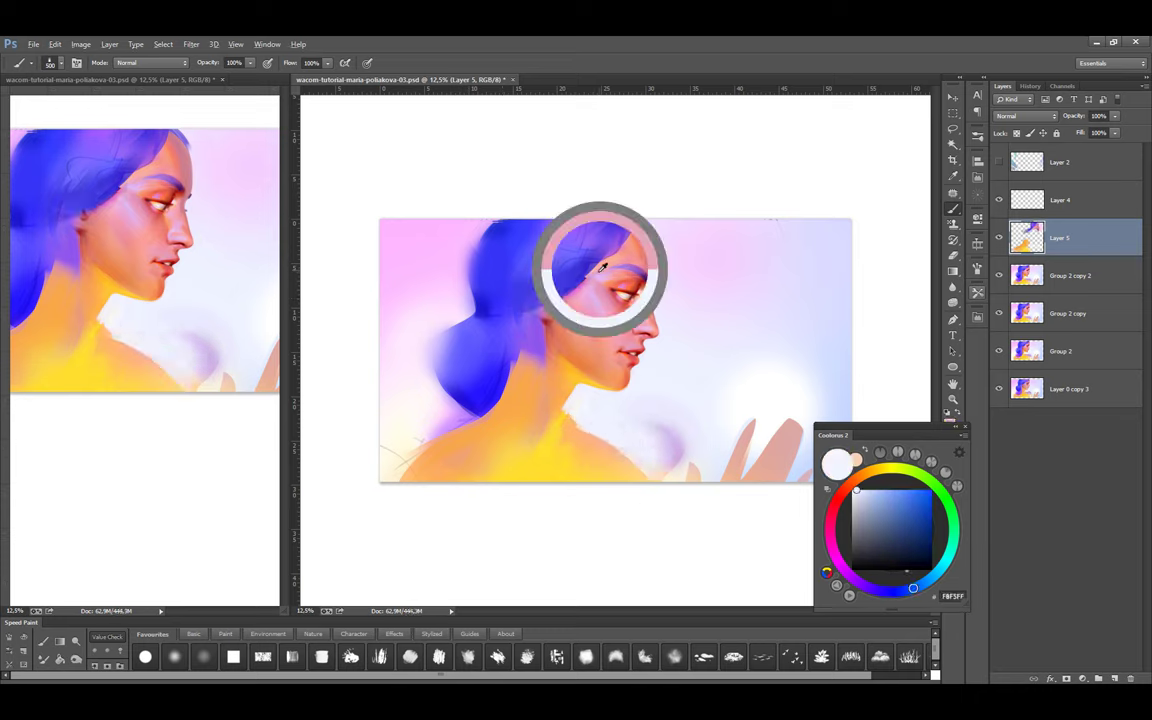
alt+click(518, 260)
mouse_move(525, 237)
mouse_down()
mouse_move(451, 338)
mouse_move(508, 302)
mouse_move(629, 307)
mouse_move(424, 352)
mouse_up()
alt+click(424, 352)
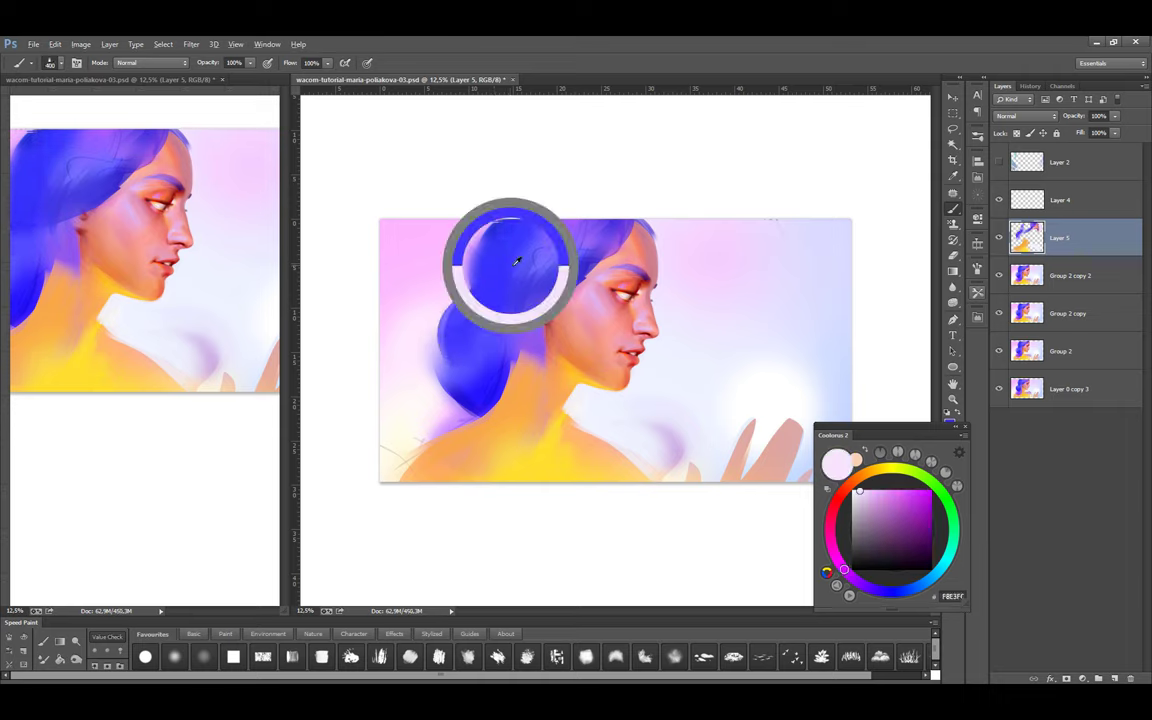
Build up the bun behind the head with sampled blue, adjusting the brush size
alt+click(548, 337)
key(bracketleft)
key(bracketleft)
alt+click(455, 327)
click(207, 294)
alt+click(207, 294)
key(bracketright)
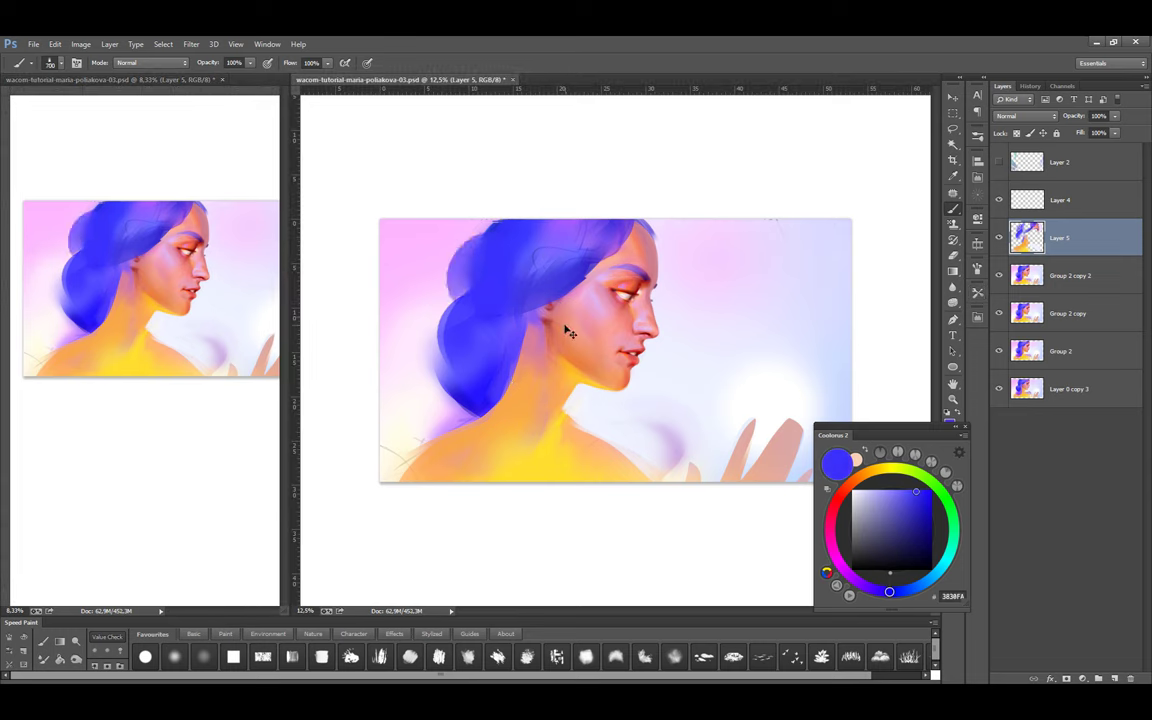
Shorten and round off the bottom of the blue bun with sampled tones, undoing the unwanted strokes
alt+click(481, 401)
mouse_move(493, 390)
mouse_down()
mouse_move(400, 300)
mouse_move(450, 390)
mouse_up()
key(ctrl+z)
key(ctrl+z)
key(bracketleft)
alt+click(514, 340)
alt+click(506, 375)
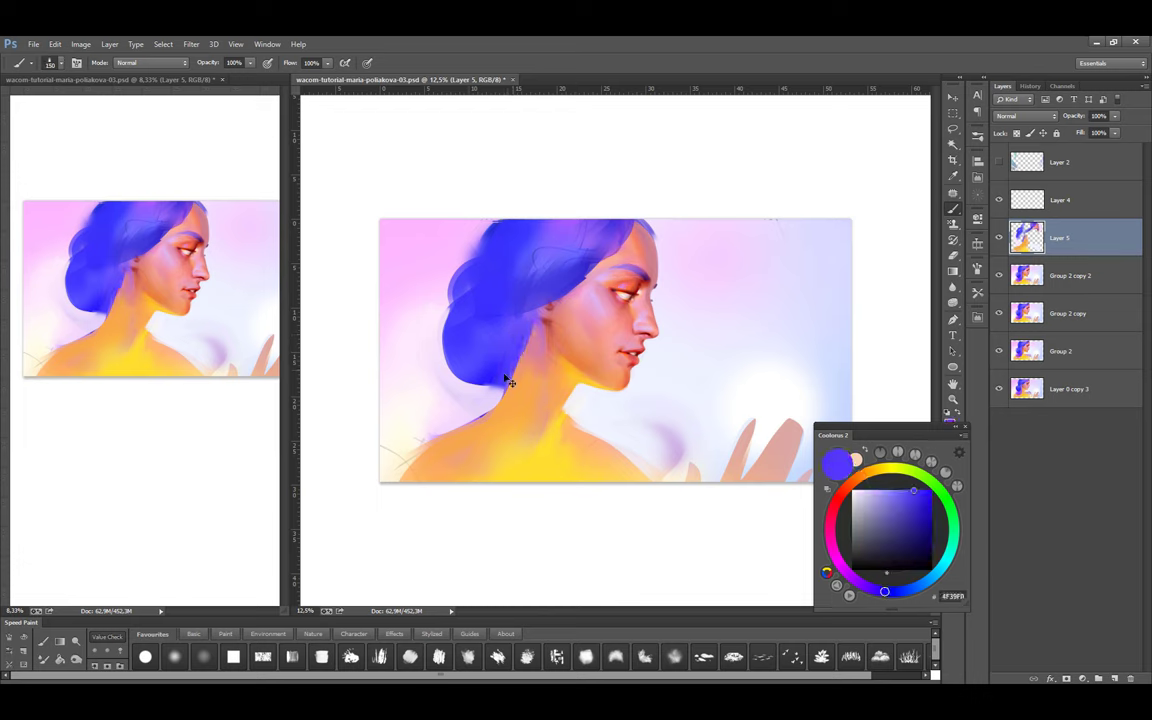
Raise and widen the near shoulder with sampled orange
alt+click(535, 411)
key(bracketright)
drag(470, 330, 400, 385)
drag(450, 350, 390, 395)
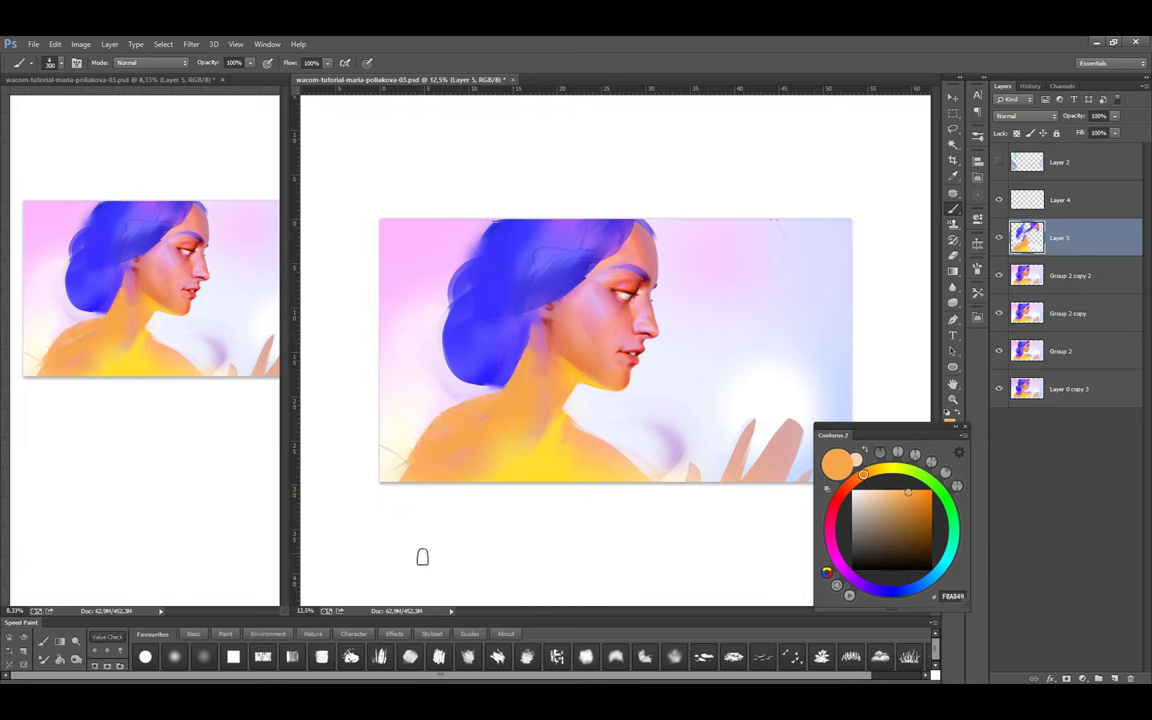
Rework the near shoulder's edge with sampled background, orange and muted pink tones, undoing an unwanted stroke
alt+click(733, 255)
key(bracketleft)
alt+click(591, 412)
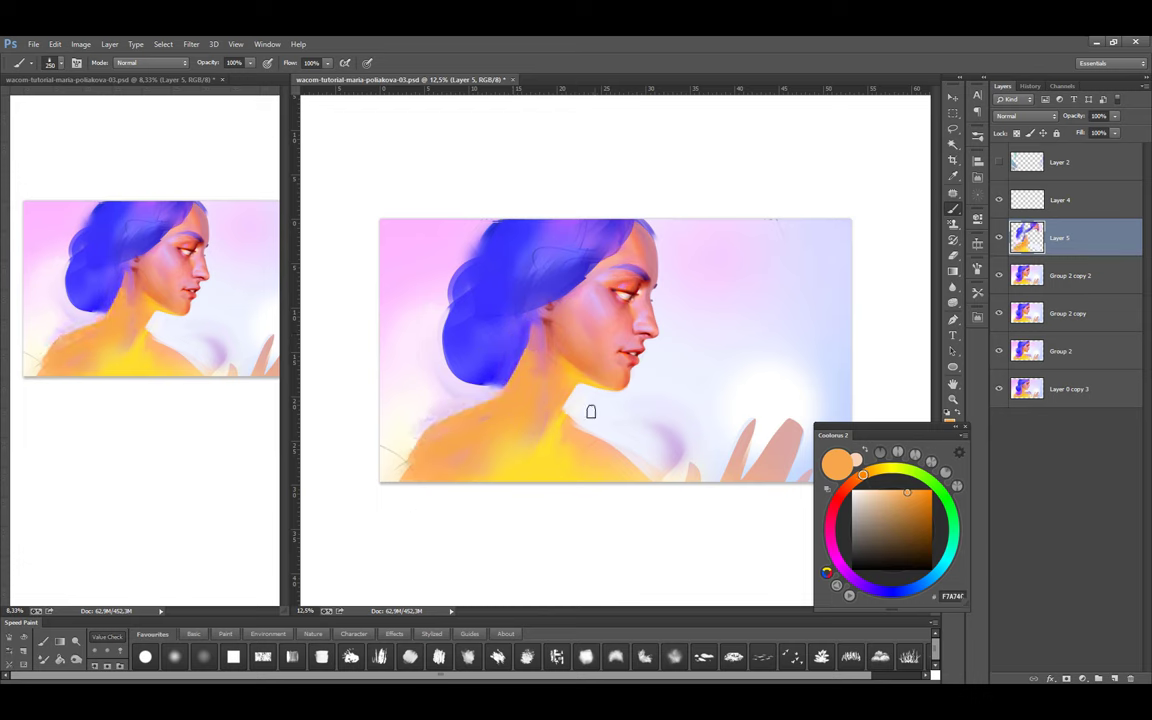
key(ctrl+z)
alt+click(499, 401)
key(bracketright)
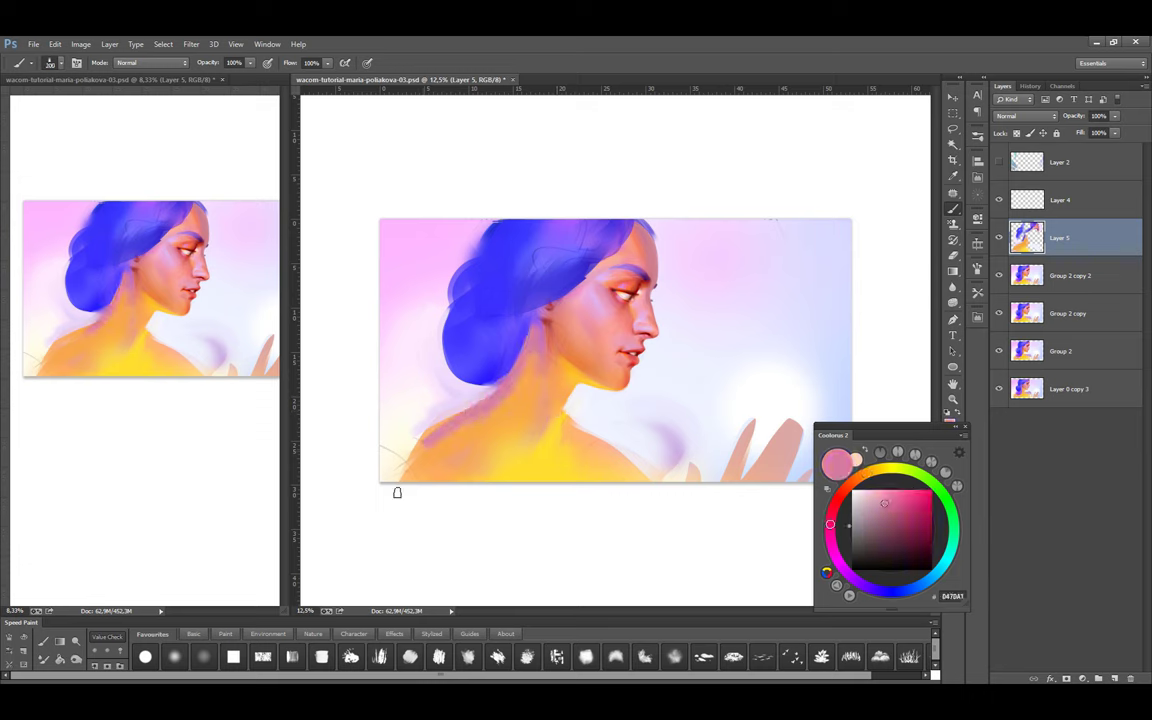
Step back to an earlier brush stroke in the history and shade the near shoulder's edge with muted pink
click(1030, 86)
click(1040, 471)
click(1020, 509)
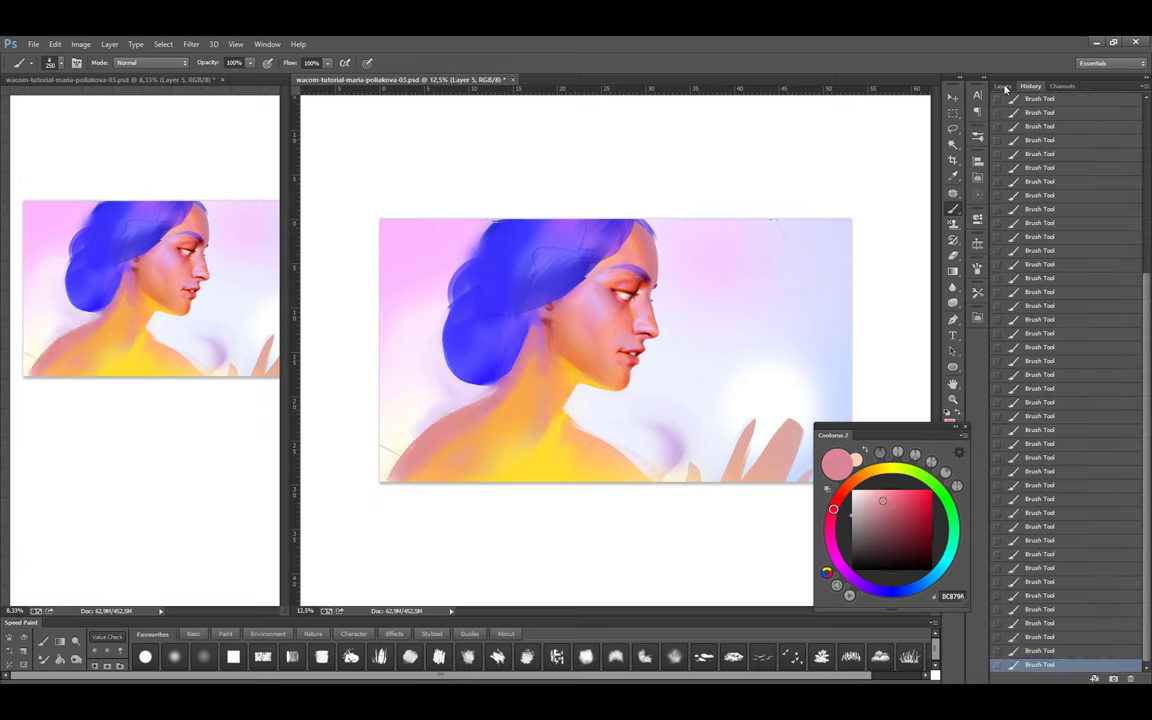
key(F7)
Trim the lower edge of the bun to a tapered shape with a smaller brush and a sampled background tone
key(bracketleft)
alt+click(478, 393)
key(bracketleft)
key(bracketleft)
key(bracketleft)
mouse_move(442, 358)
mouse_down()
mouse_move(440, 300)
mouse_move(530, 315)
mouse_move(468, 378)
mouse_up()
Draw thin loose strands falling from the bun over the nape with sampled blue, undoing the unwanted strokes
alt+click(501, 309)
key(ctrl+z)
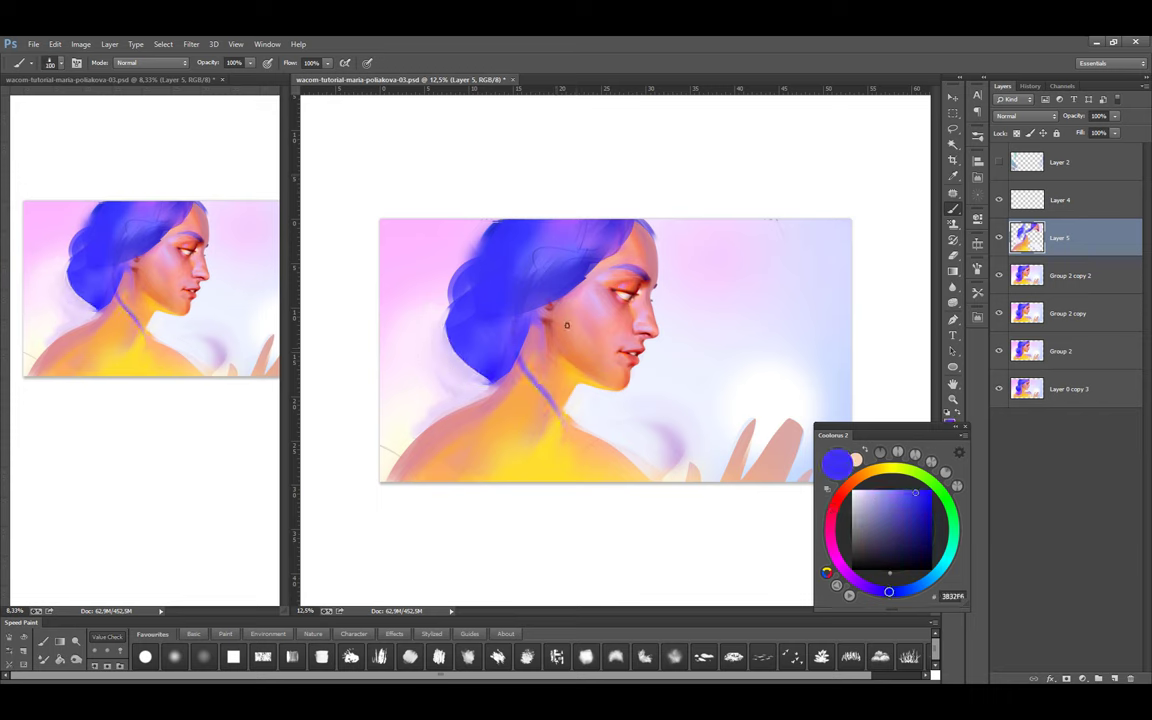
key(ctrl+z)
drag(492, 335, 460, 372)
drag(530, 290, 548, 400)
key(ctrl+z)
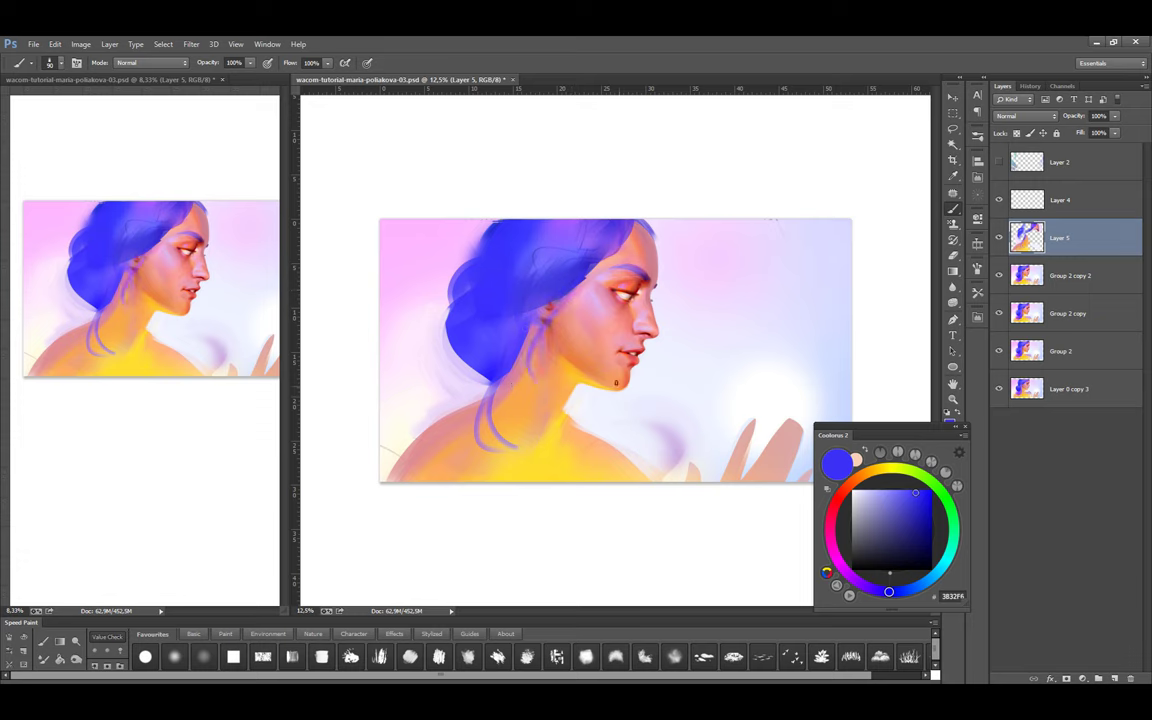
alt+click(647, 299)
key(ctrl+z)
key(ctrl+z)
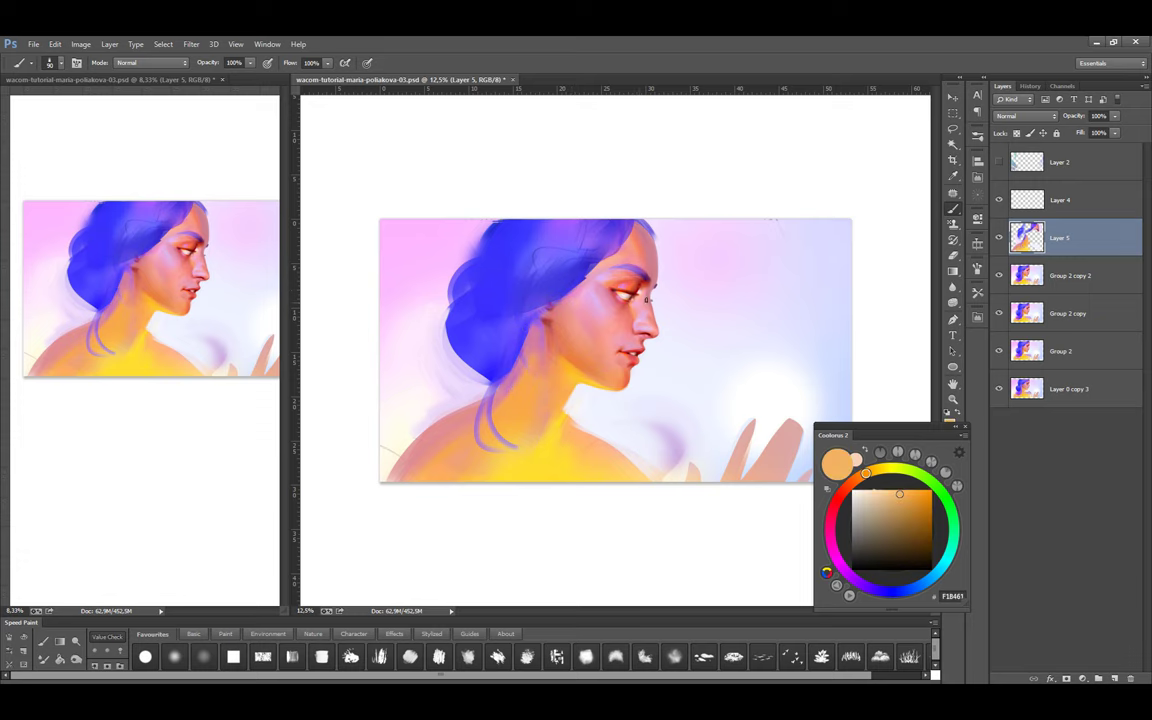
key(ctrl+plus)
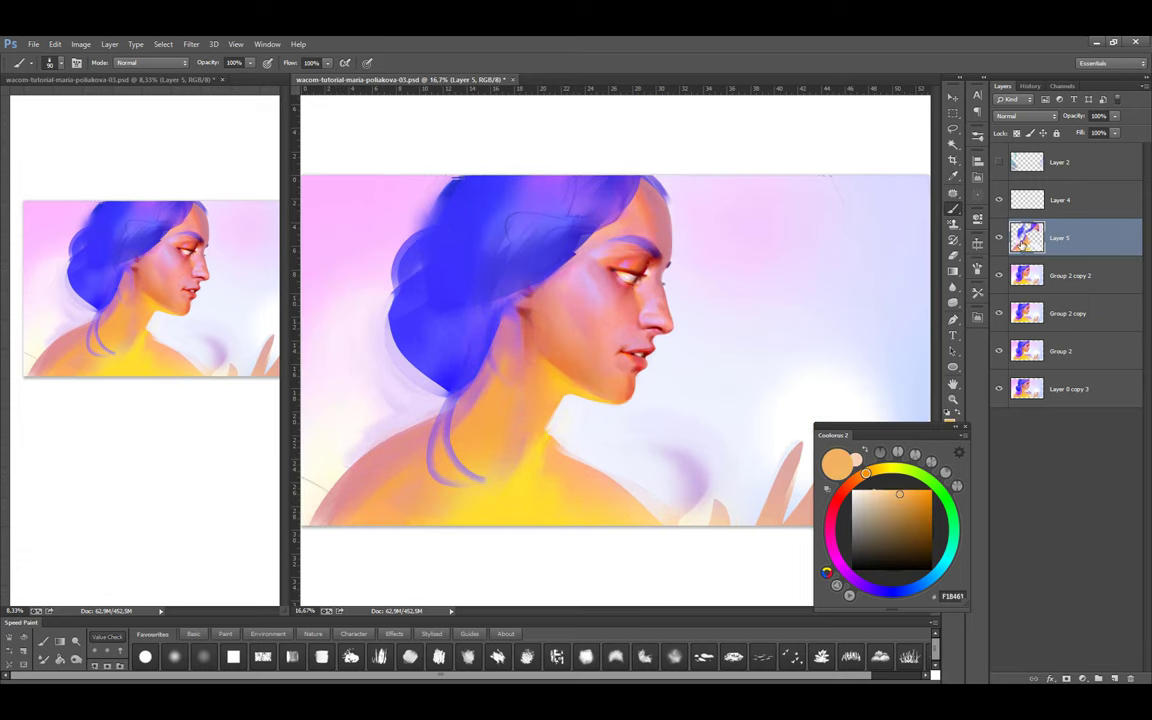
Merge the paint layer into the portrait layer below, enlarge the result slightly with Free Transform and shift it toward the canvas's right side
key(ctrl+e)
key(ctrl+minus)
key(ctrl+t)
key(ctrl+minus)
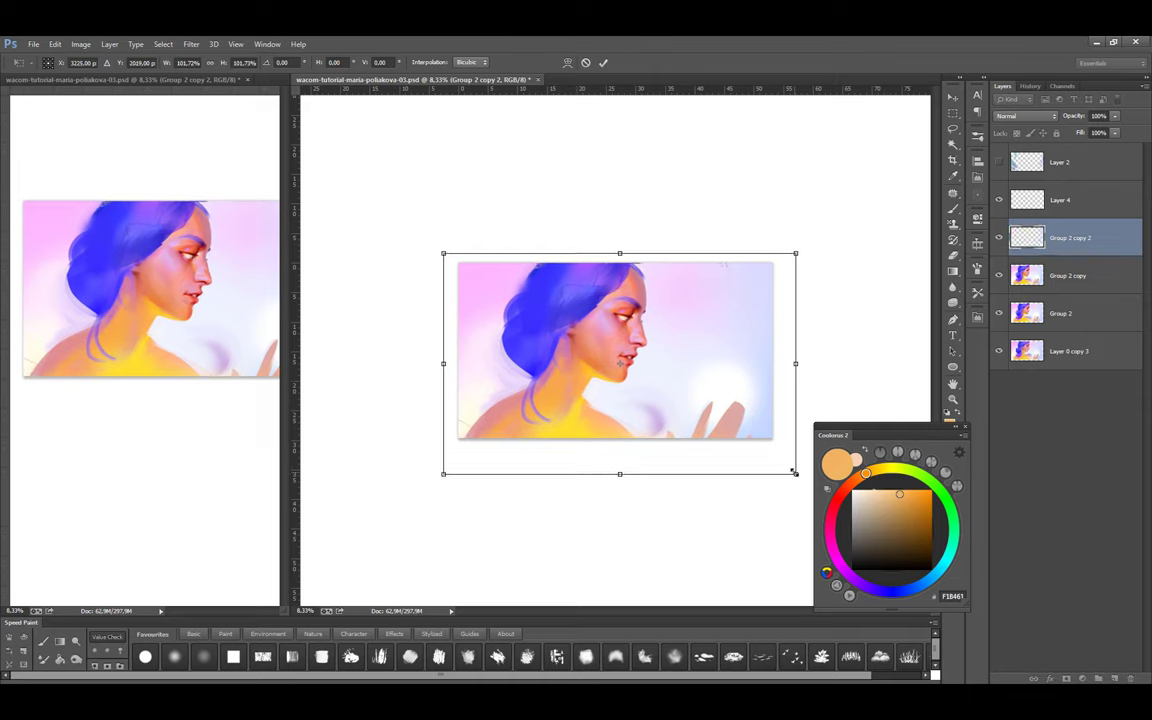
drag(798, 475, 801, 476)
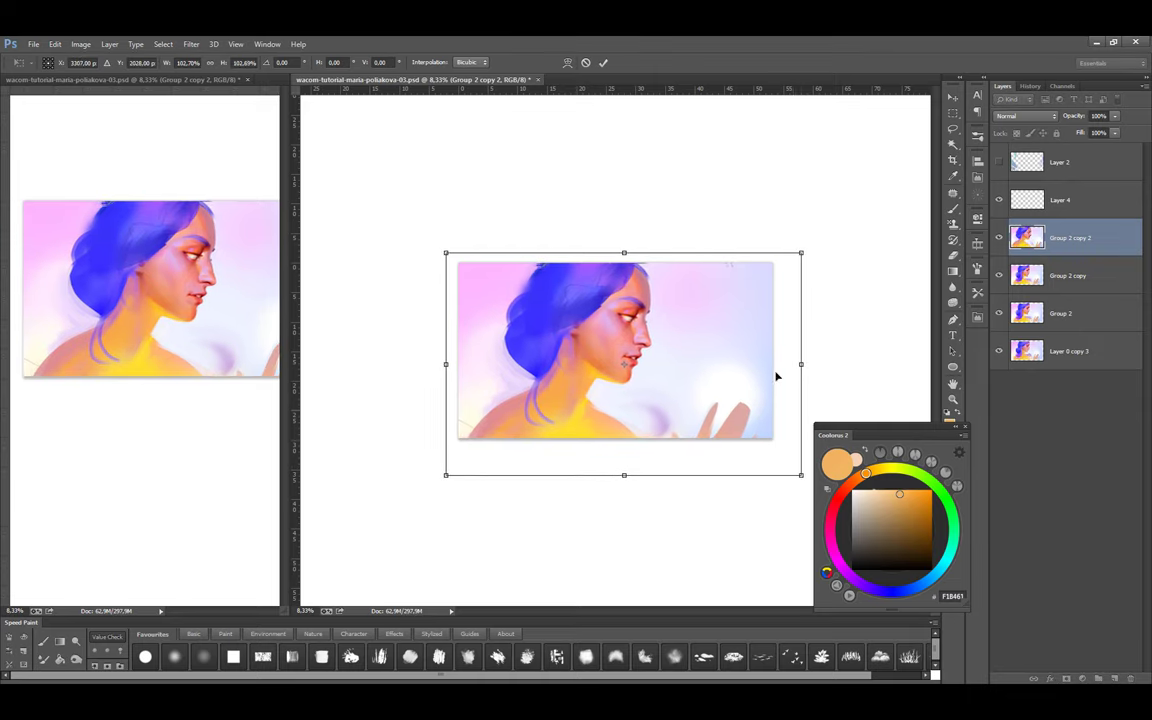
drag(827, 232, 823, 224)
key(Escape)
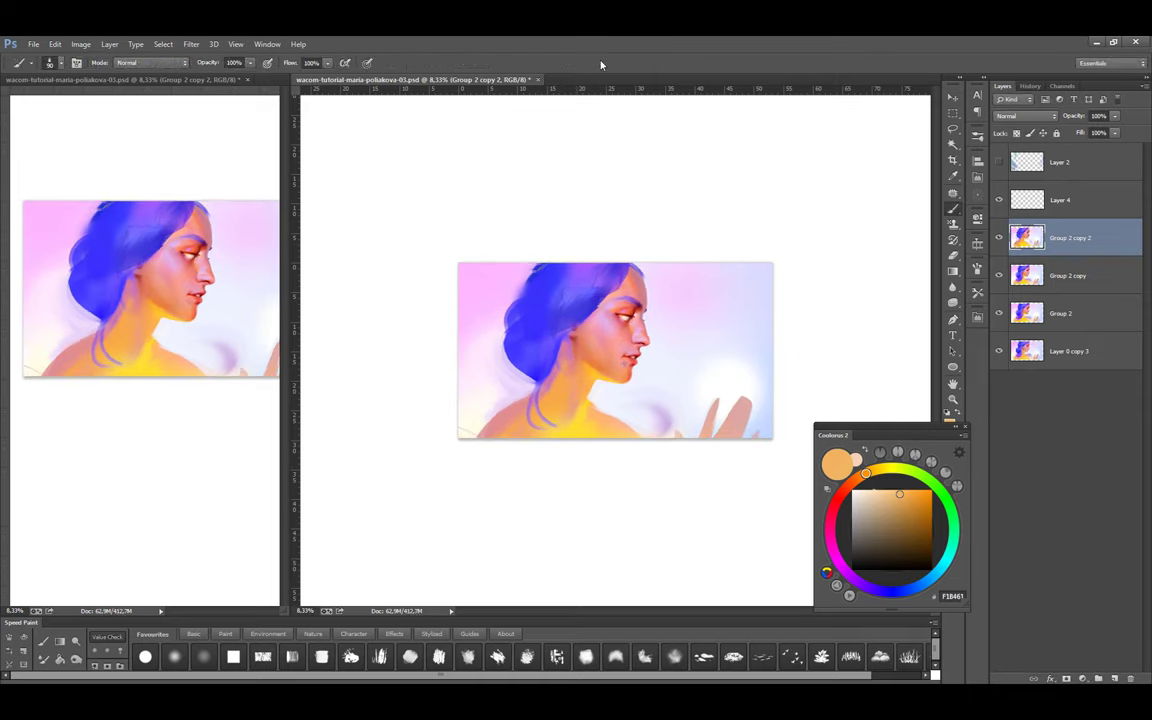
Mirror the canvas horizontally to check the portrait's proportions, and flip it back to its original orientation
key(ctrl+minus)
key(ctrl+minus)
key(ctrl+shift+h)
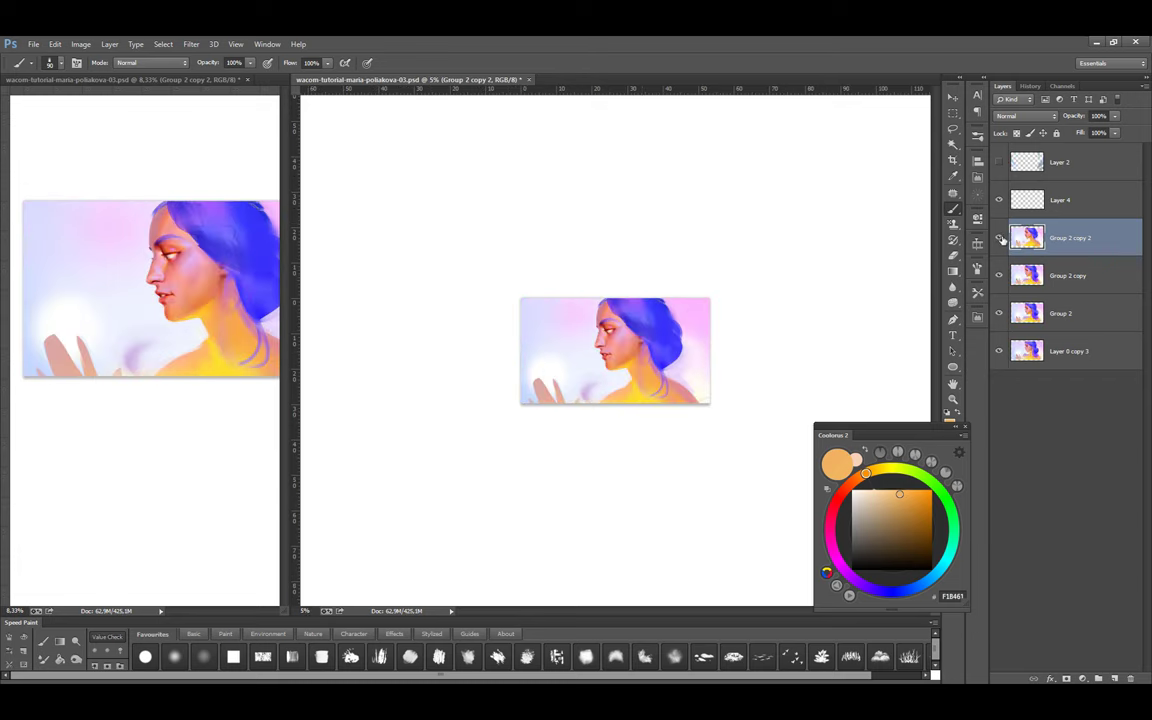
key(ctrl+shift+h)
key(ctrl+plus)
key(ctrl+plus)
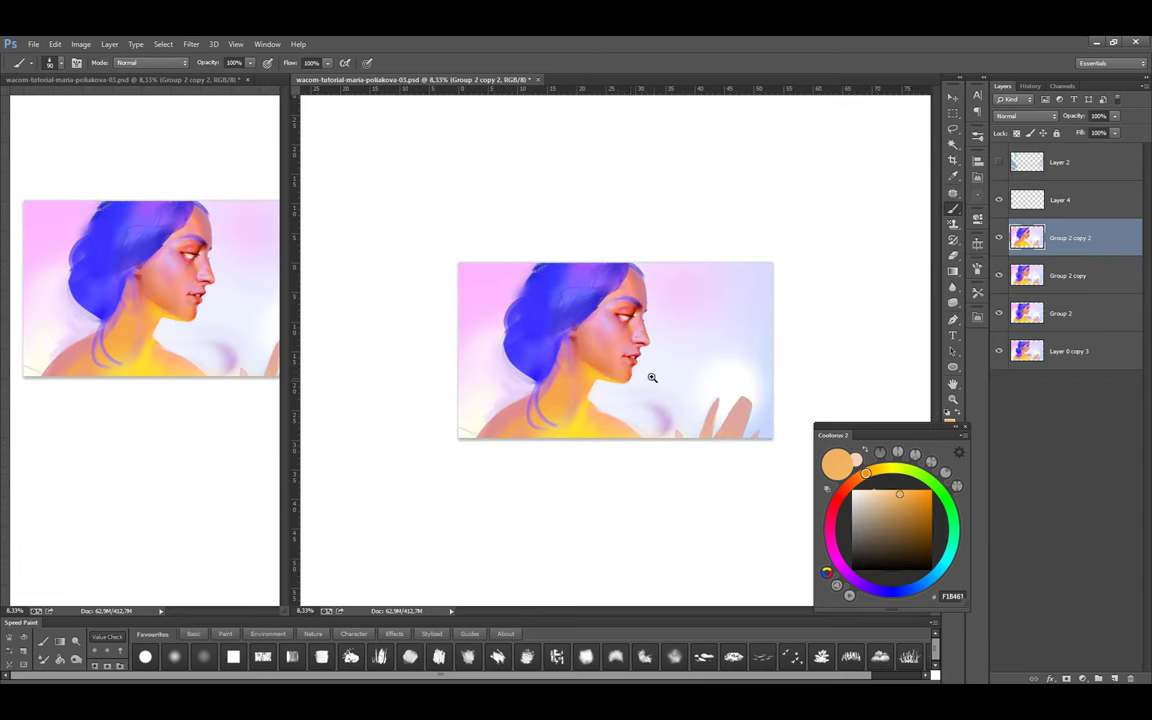
Touch up the contour under the chin with sampled orange and pale background tones, and save the file
key(ctrl+plus)
alt+click(565, 372)
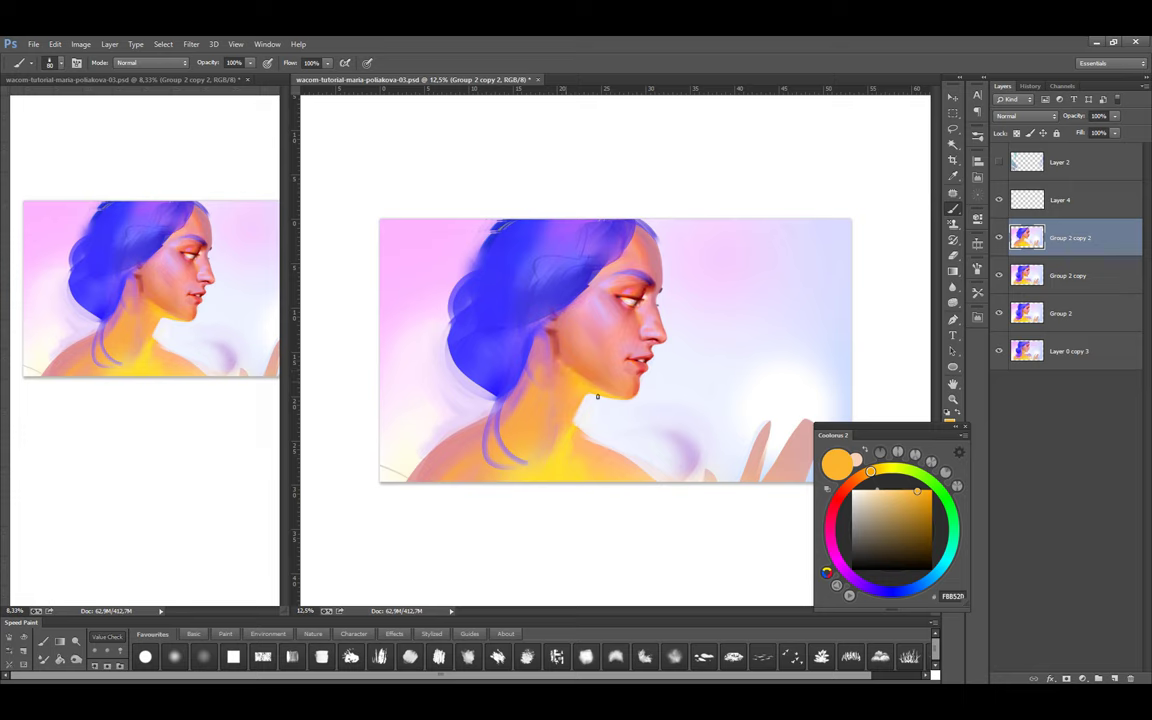
alt+click(648, 417)
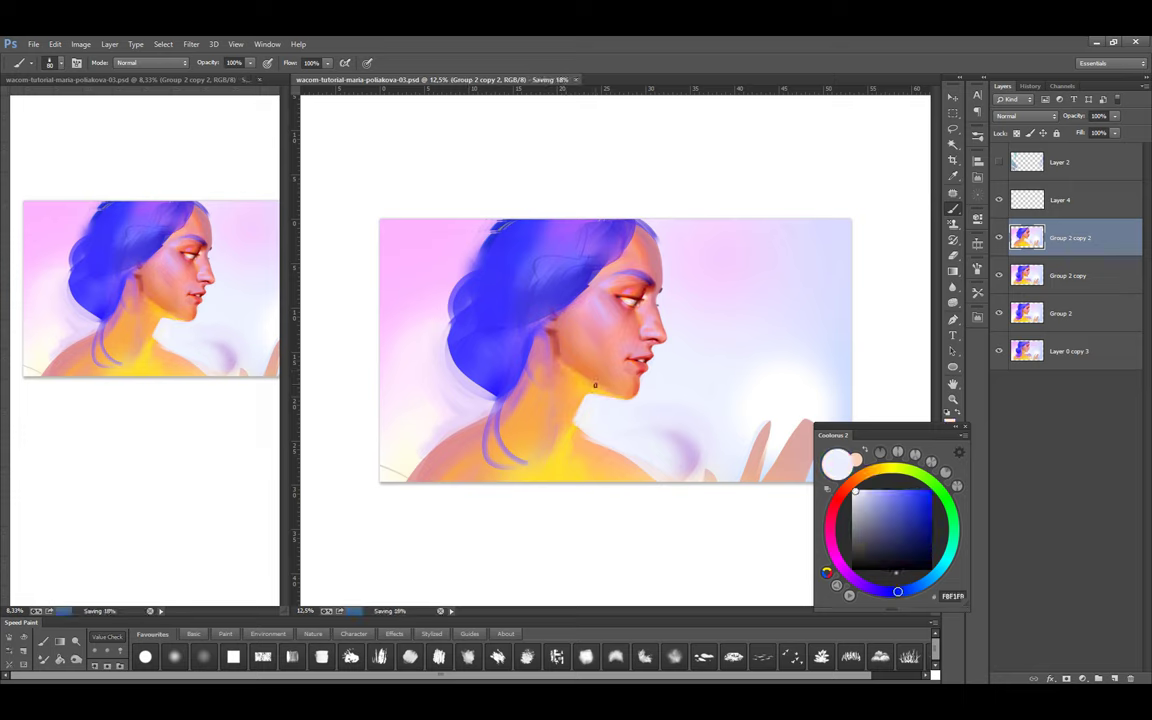
Add a Multiply layer above the portrait and shade the face from forehead to cheek with a muted brown
key(ctrl+shift+alt+n)
key(shift+alt+m)
alt+click(635, 272)
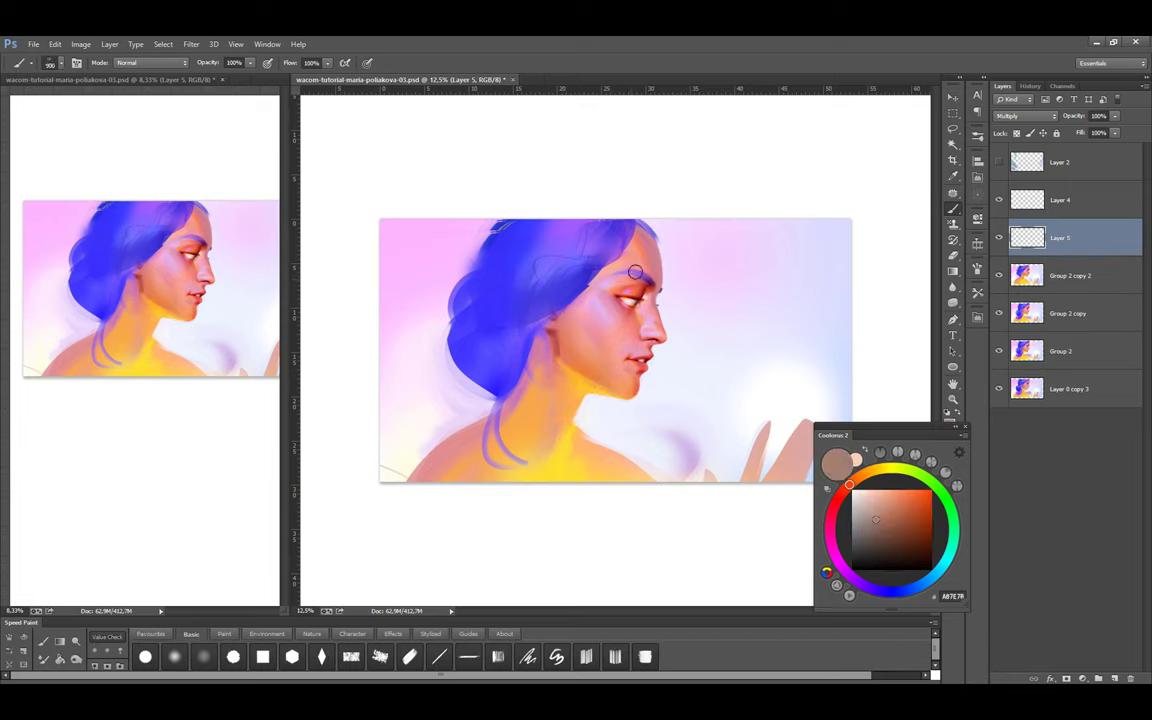
mouse_move(638, 248)
mouse_down()
mouse_move(594, 364)
mouse_move(638, 253)
mouse_move(606, 354)
mouse_move(558, 290)
mouse_up()
Tint the background beside the face on the Multiply layer with sampled light blue, using a brush enlarged to about 2000 px
alt+click(836, 383)
key(bracketright)
key(bracketright)
key(bracketright)
key(bracketright)
key(bracketright)
key(bracketright)
key(bracketright)
key(bracketright)
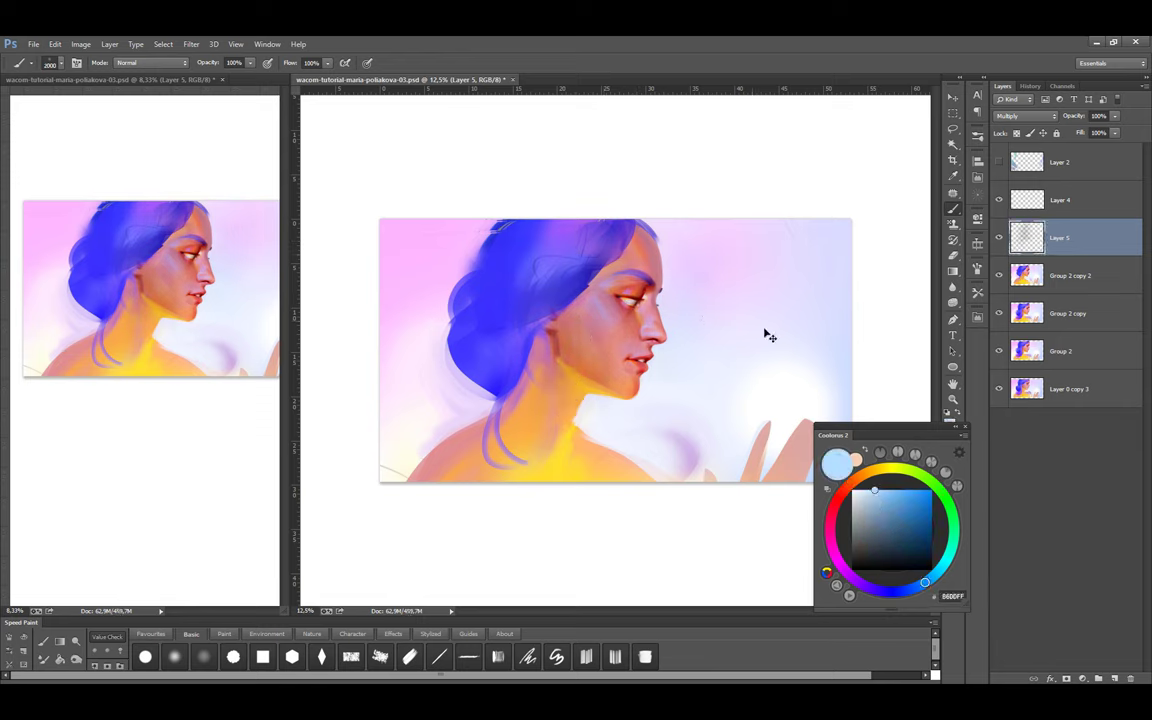
click(831, 545)
key(bracketright)
key(bracketright)
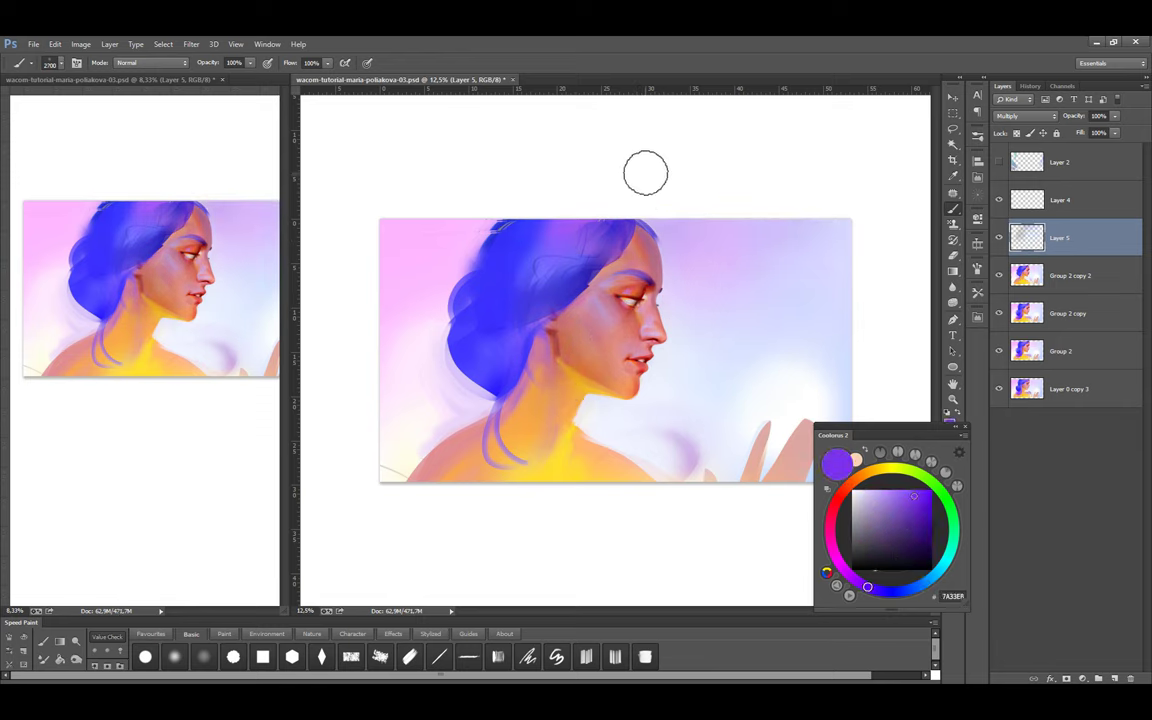
Glaze pale mint around the figure and deepen the background's far right edge with blue on the Multiply layer
click(953, 527)
click(872, 490)
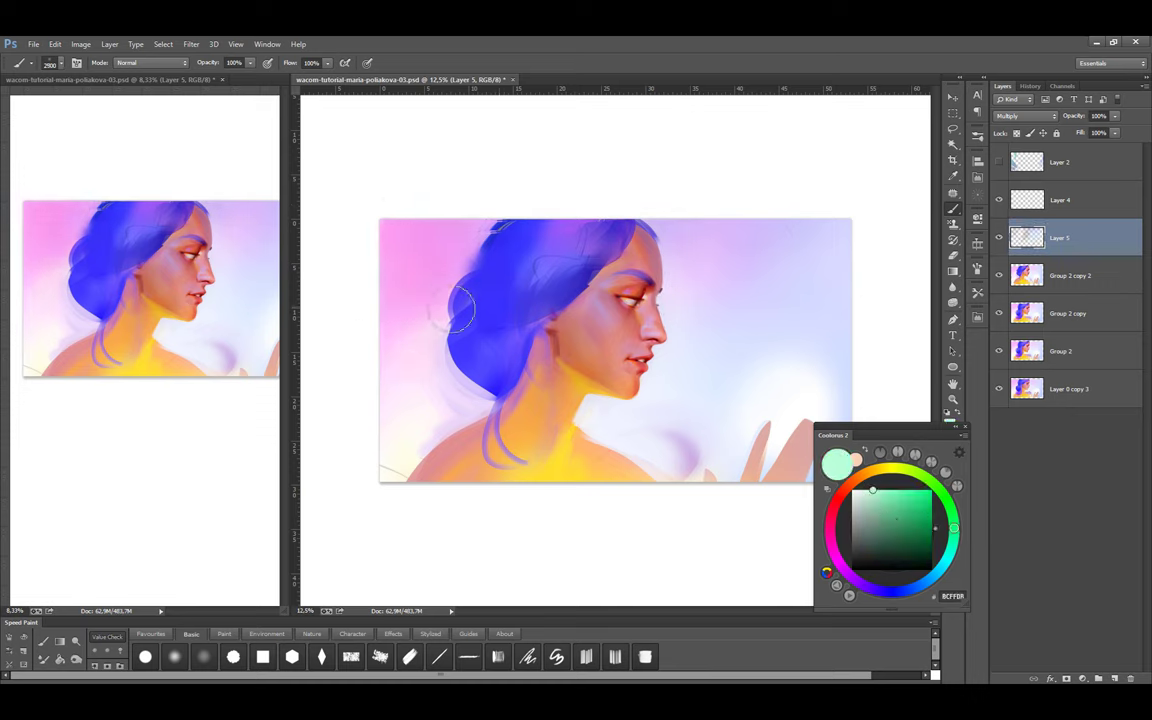
key(bracketright)
key(bracketright)
click(911, 588)
click(911, 490)
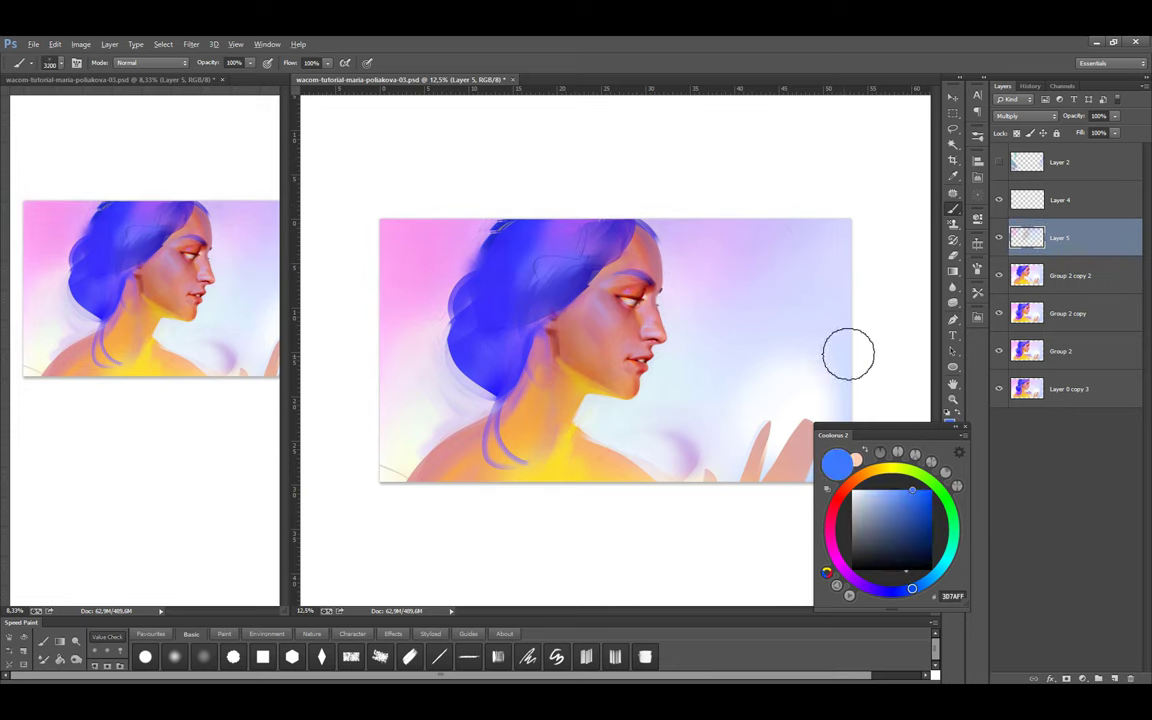
key(bracketright)
key(bracketright)
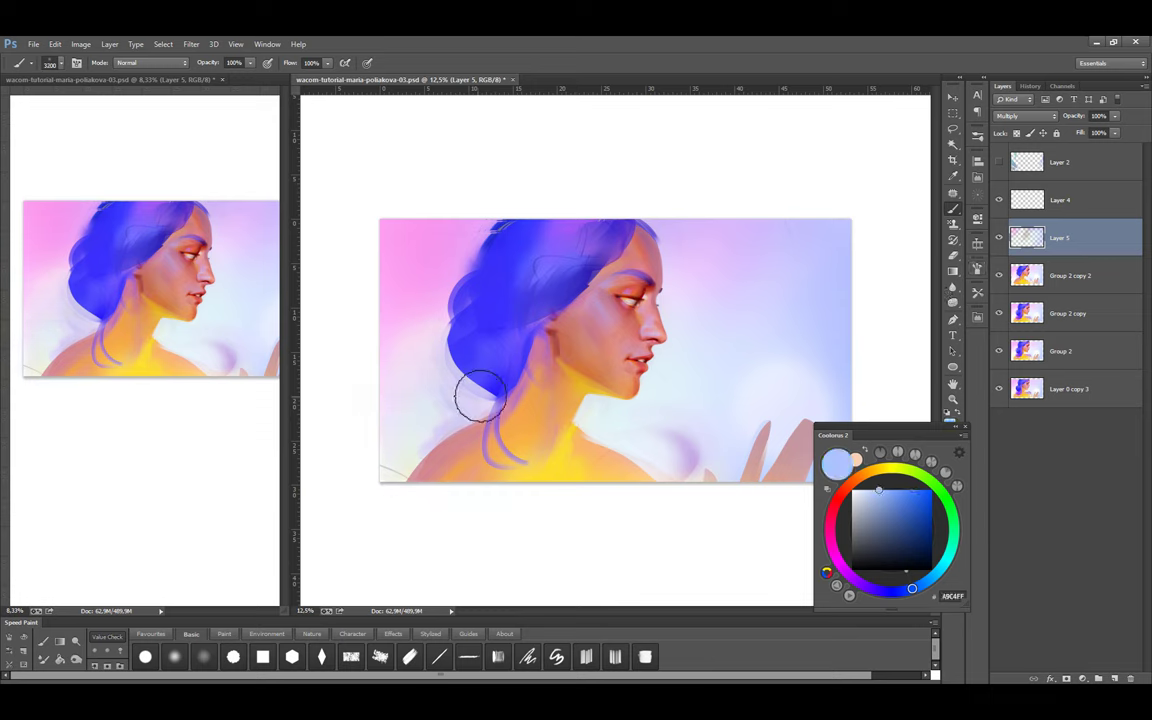
Add an Overlay layer and brush a golden yellow glow over the neck and shoulders
click(895, 468)
click(932, 490)
key(bracketleft)
key(bracketleft)
key(ctrl+shift+alt+n)
key(shift+alt+o)
click(879, 469)
click(925, 490)
key(bracketleft)
key(bracketleft)
key(bracketleft)
key(bracketleft)
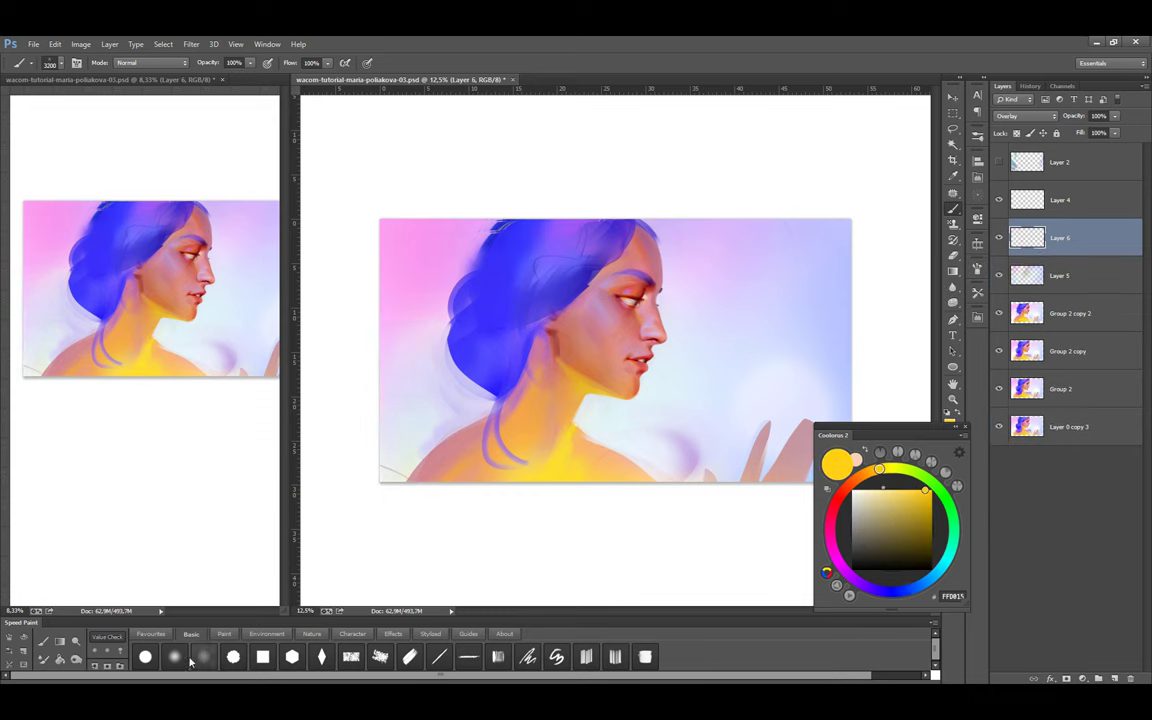
drag(470, 430, 393, 561)
Warm the neck and shoulders with saturated orange on the Overlay layer, using a soft brush of about 2000 px
click(859, 477)
click(932, 490)
key(bracketright)
key(bracketright)
key(bracketright)
key(bracketright)
key(bracketright)
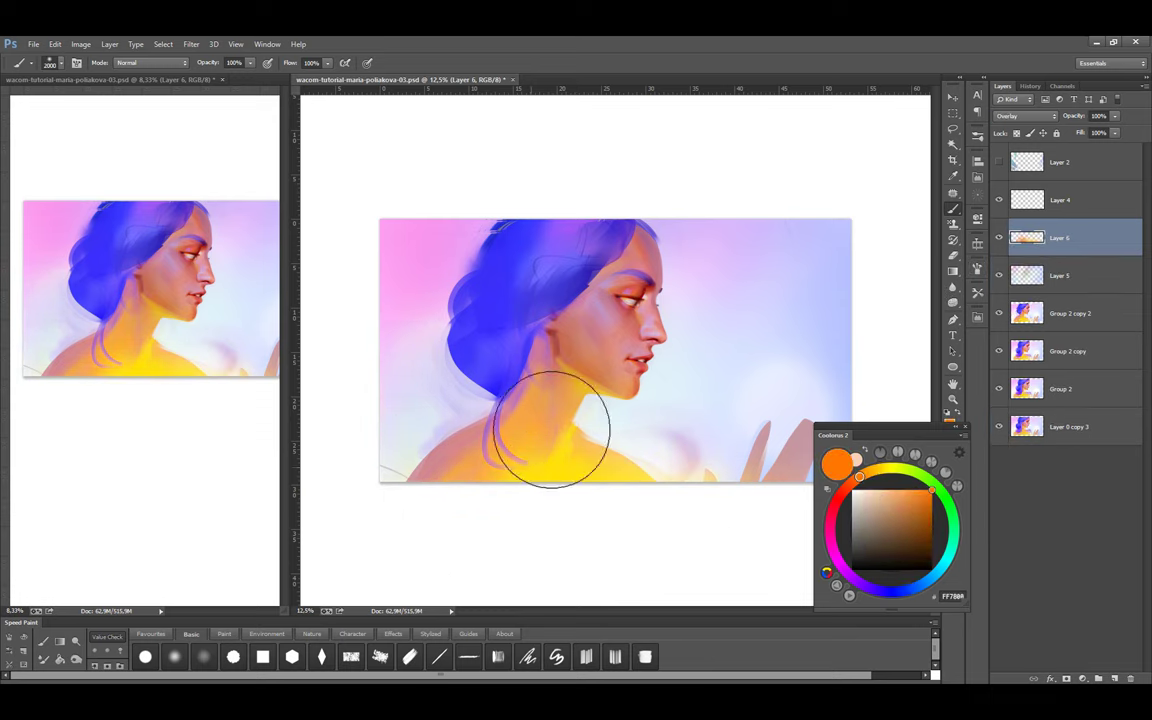
Brush soft lilac and blue light onto the temple and cheek on the Overlay layer with a brush of about 500 px
key(bracketleft)
key(bracketleft)
key(bracketleft)
key(bracketleft)
key(bracketleft)
key(bracketleft)
key(bracketleft)
key(bracketleft)
key(bracketleft)
key(bracketleft)
click(897, 490)
click(931, 578)
click(888, 591)
key(bracketright)
key(bracketright)
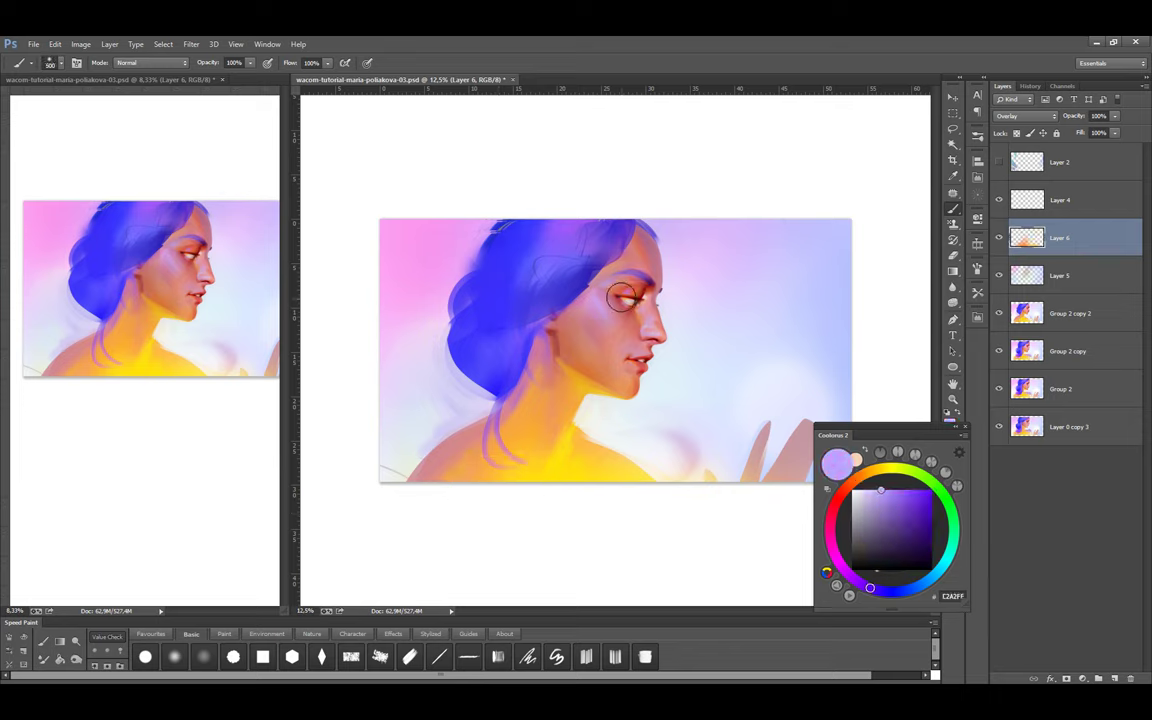
click(878, 490)
alt+click(562, 259)
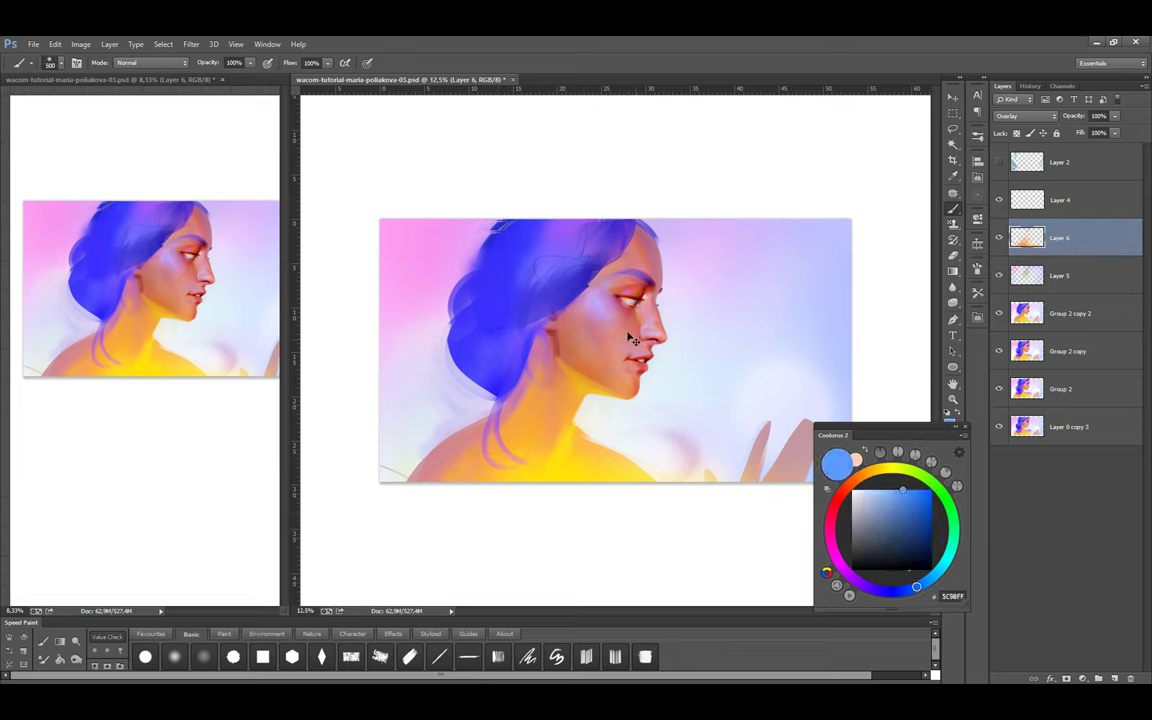
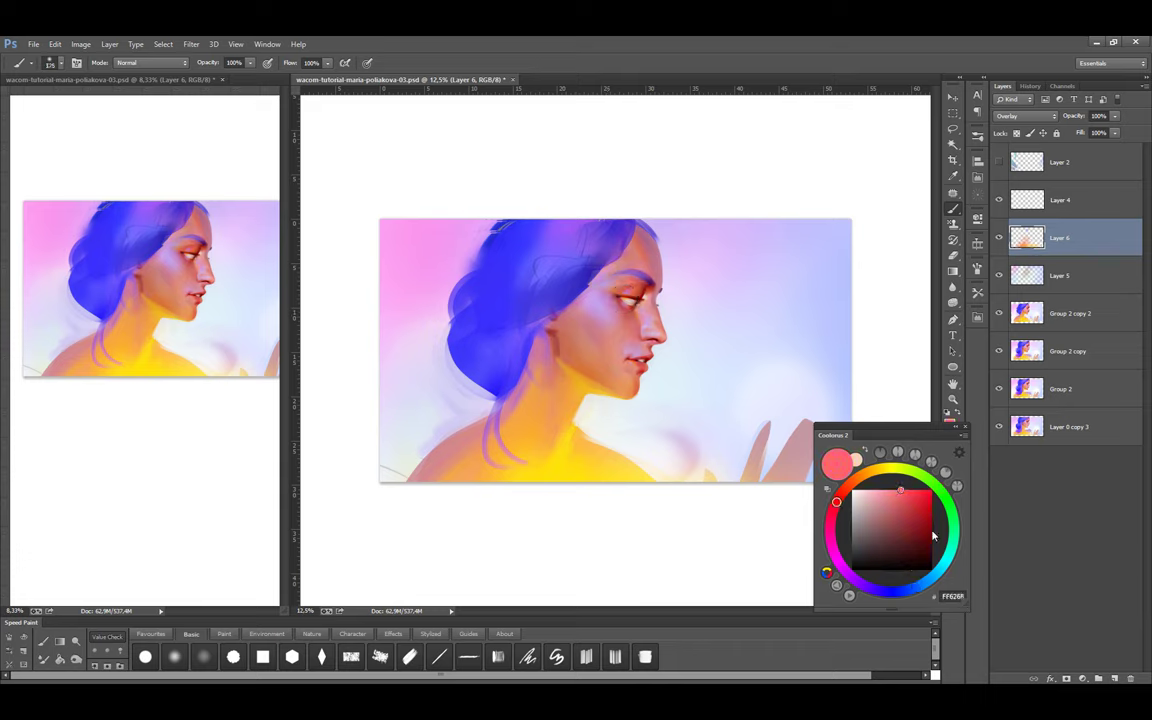
Deepen the eye socket with saturated red on the Multiply layer and sample violet from the hair
drag(933, 537, 931, 497)
key(alt+bracketleft)
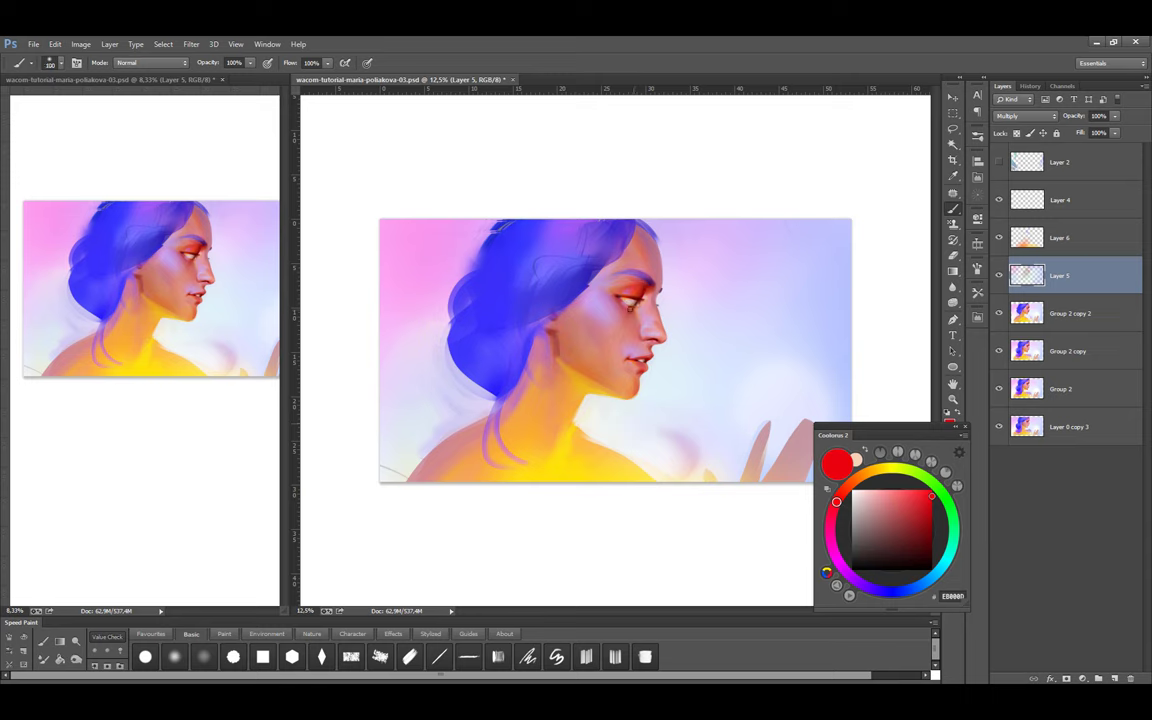
alt+click(566, 278)
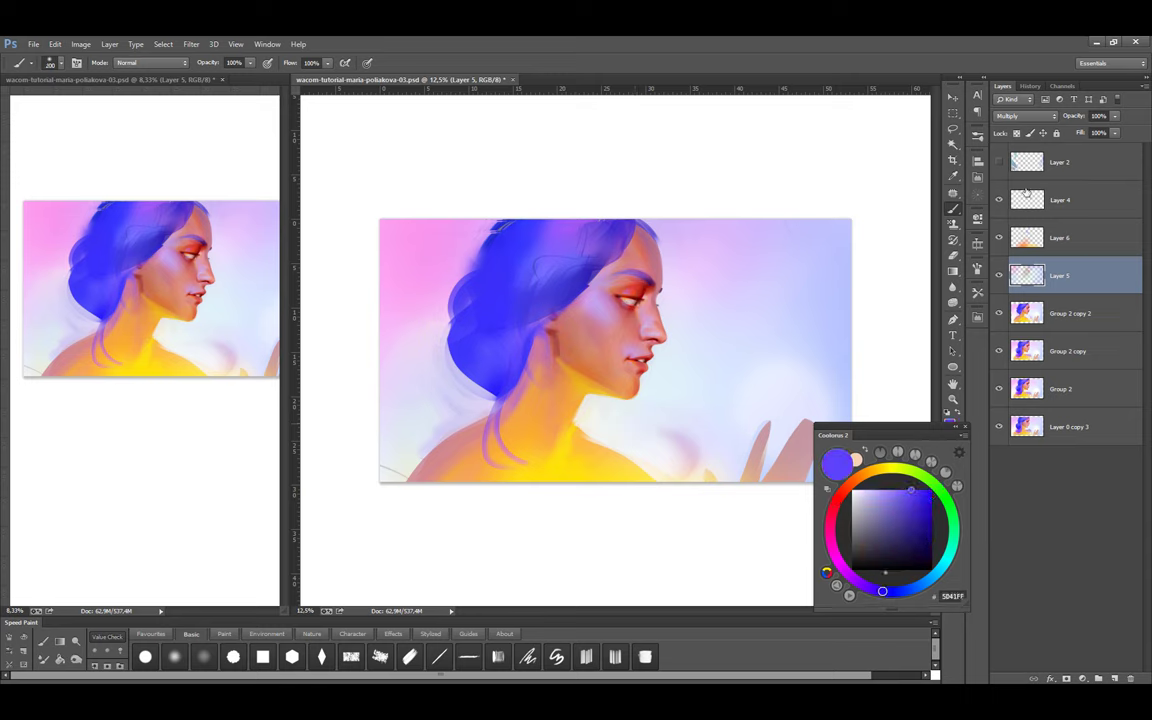
Group the Overlay, Multiply and merged portrait layers, and show the layer with the leaf shapes
shift+click(1060, 313)
shift+click(1040, 237)
key(ctrl+g)
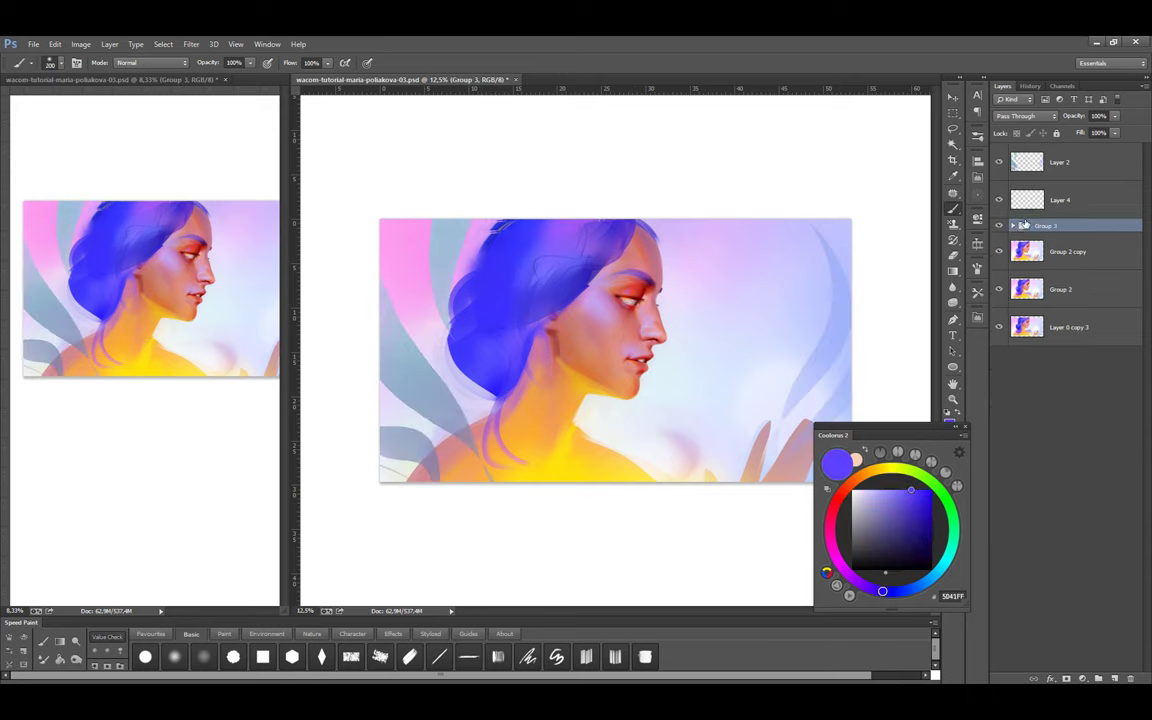
Compare the painting with and without the new group by toggling its visibility, and save the file
click(999, 226)
click(999, 226)
click(999, 226)
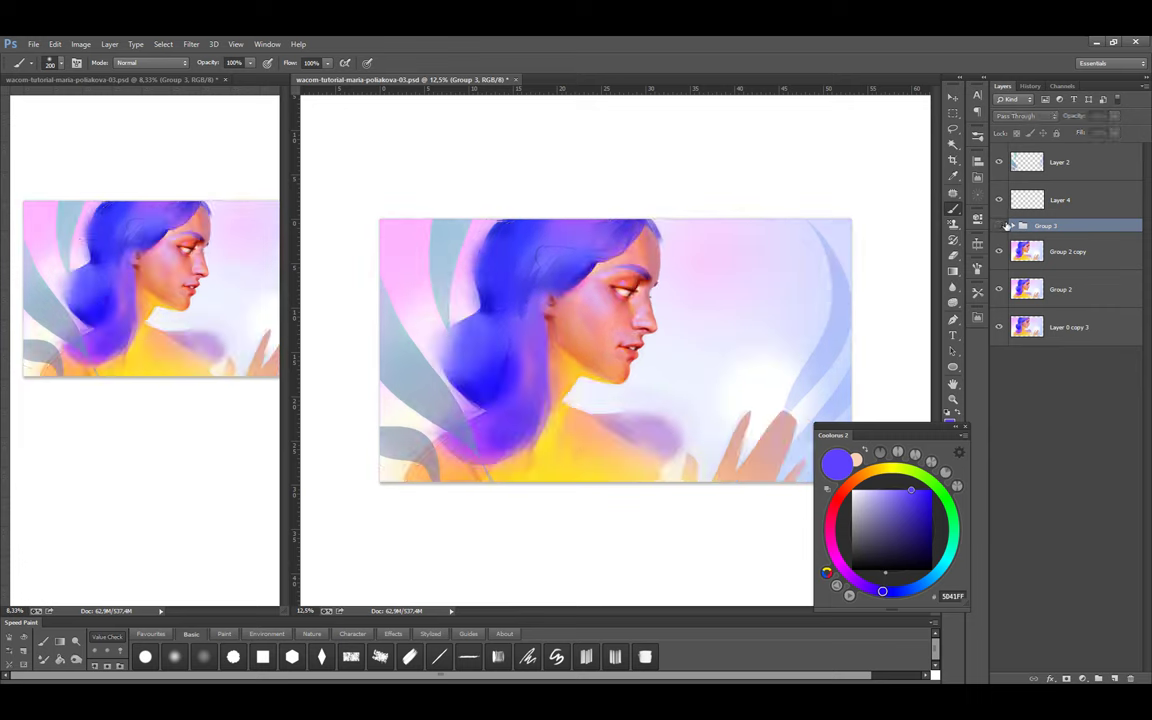
click(999, 226)
key(ctrl+s)
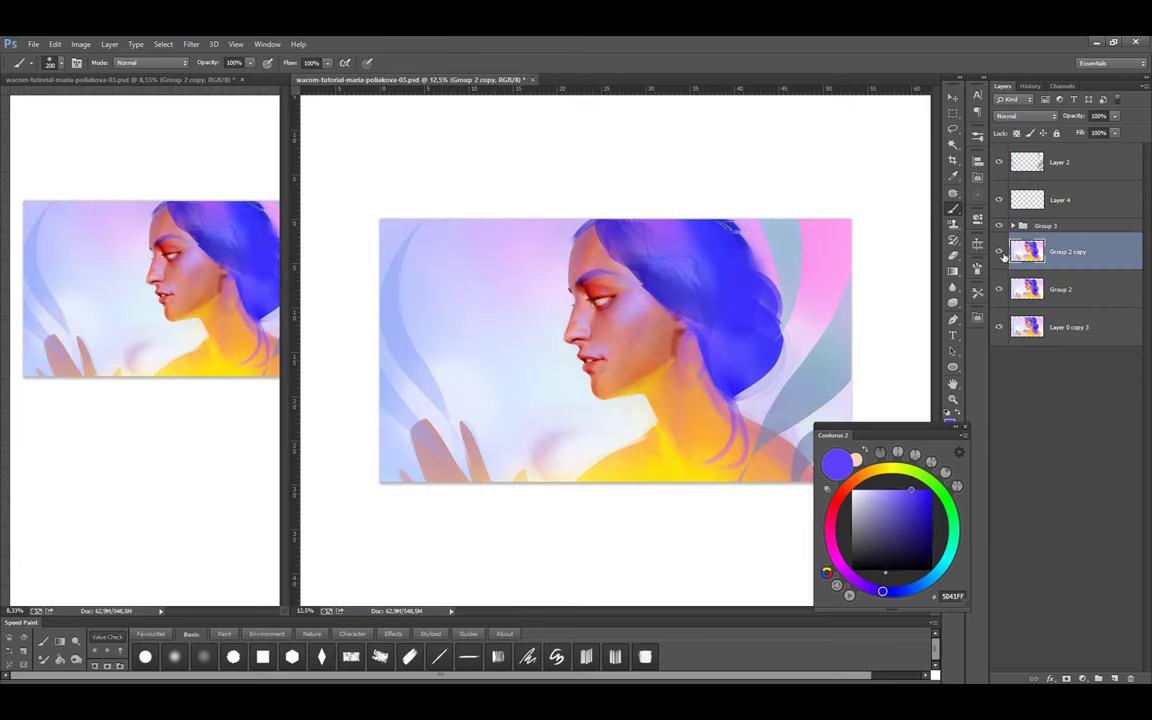
Brush bright yellow light on the Overlay layer over the front shoulder and nearby background in the mirrored view, reducing the brush to 900 px
click(889, 470)
key(bracketright)
key(bracketright)
key(bracketright)
key(bracketright)
key(bracketright)
key(bracketright)
key(bracketright)
key(bracketright)
key(bracketright)
key(bracketright)
key(bracketright)
key(bracketright)
key(bracketright)
key(bracketright)
key(bracketright)
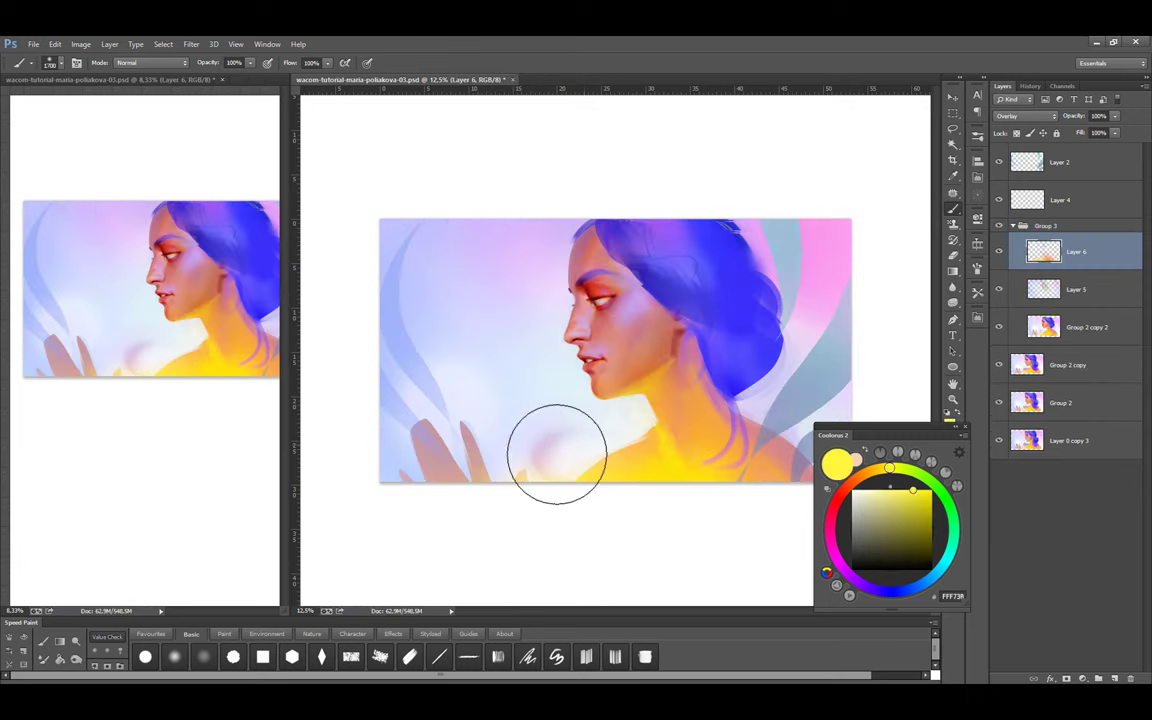
key(bracketleft)
key(bracketleft)
key(bracketleft)
key(bracketleft)
key(bracketleft)
key(bracketleft)
key(bracketleft)
key(bracketleft)
Erase some of the Multiply shading over the forehead with a soft 500 px eraser, and save the file
key(ctrl+shift+h)
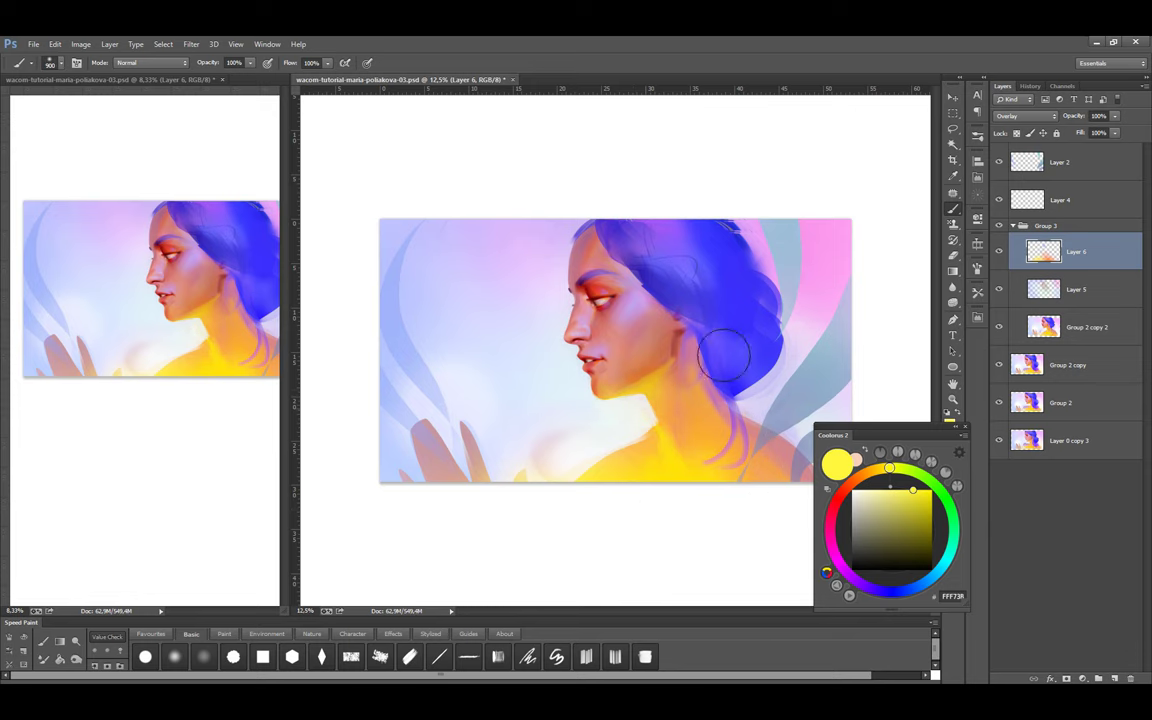
key(ctrl+shift+h)
click(1044, 287)
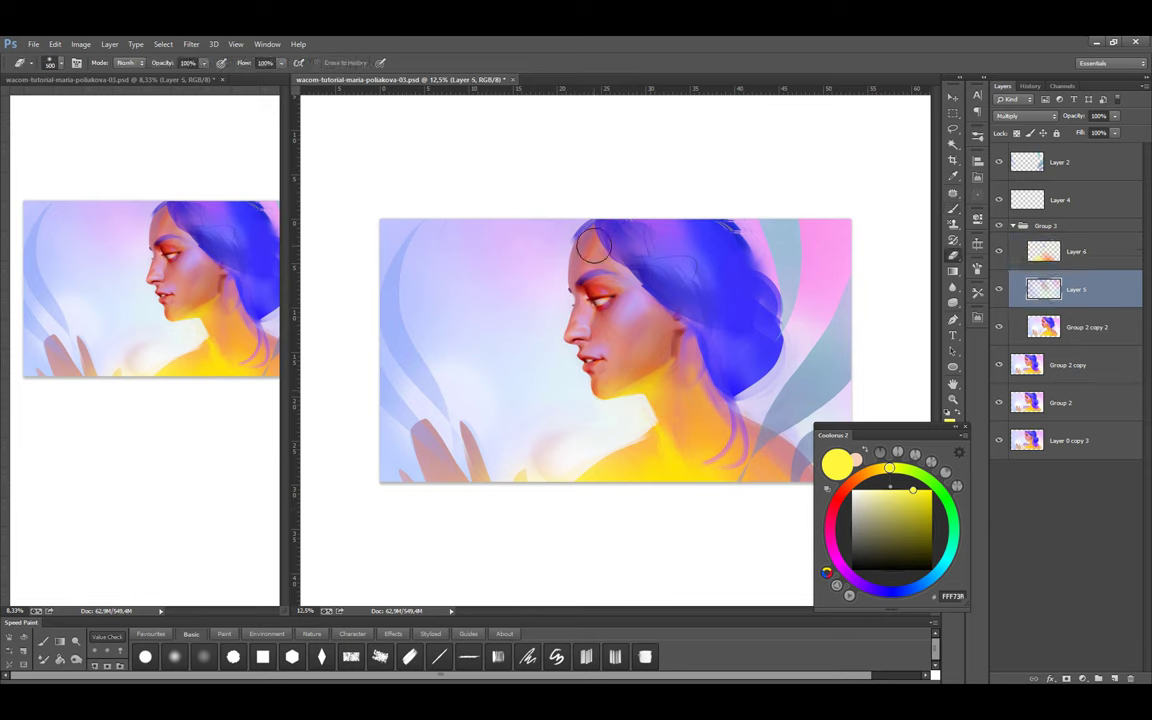
key(ctrl+s)
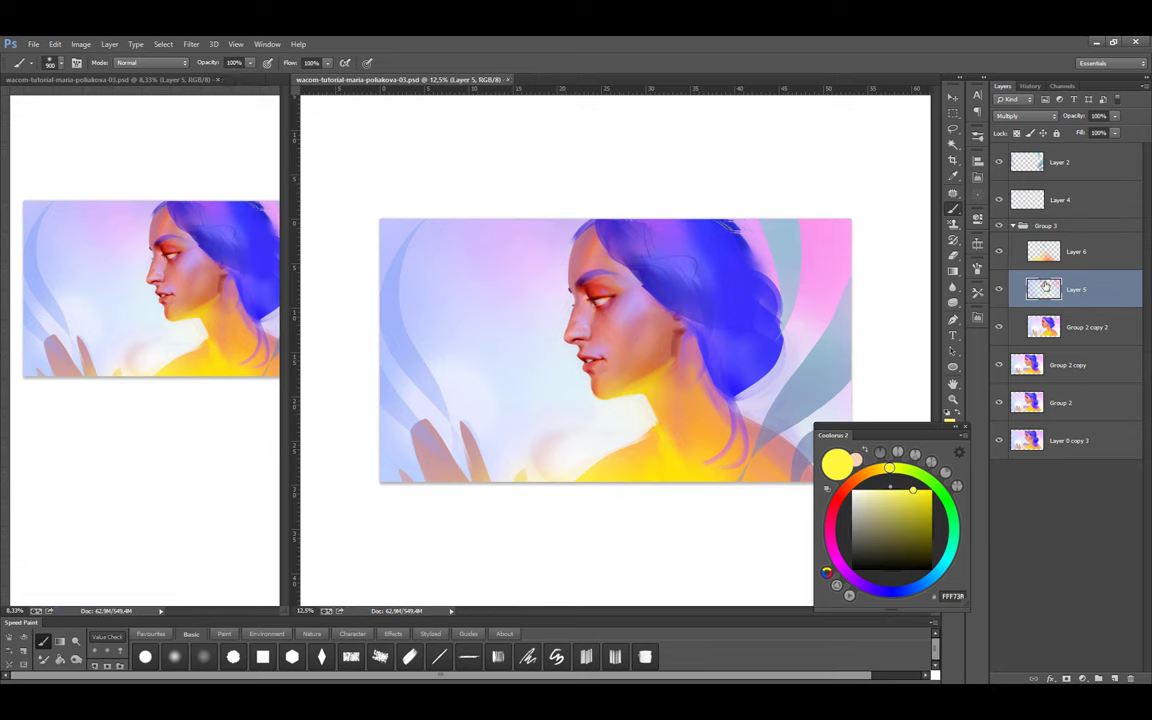
Group the Overlay and Multiply layers, merge them with the portrait layer and inspect the face up close
shift+click(1030, 250)
key(ctrl+g)
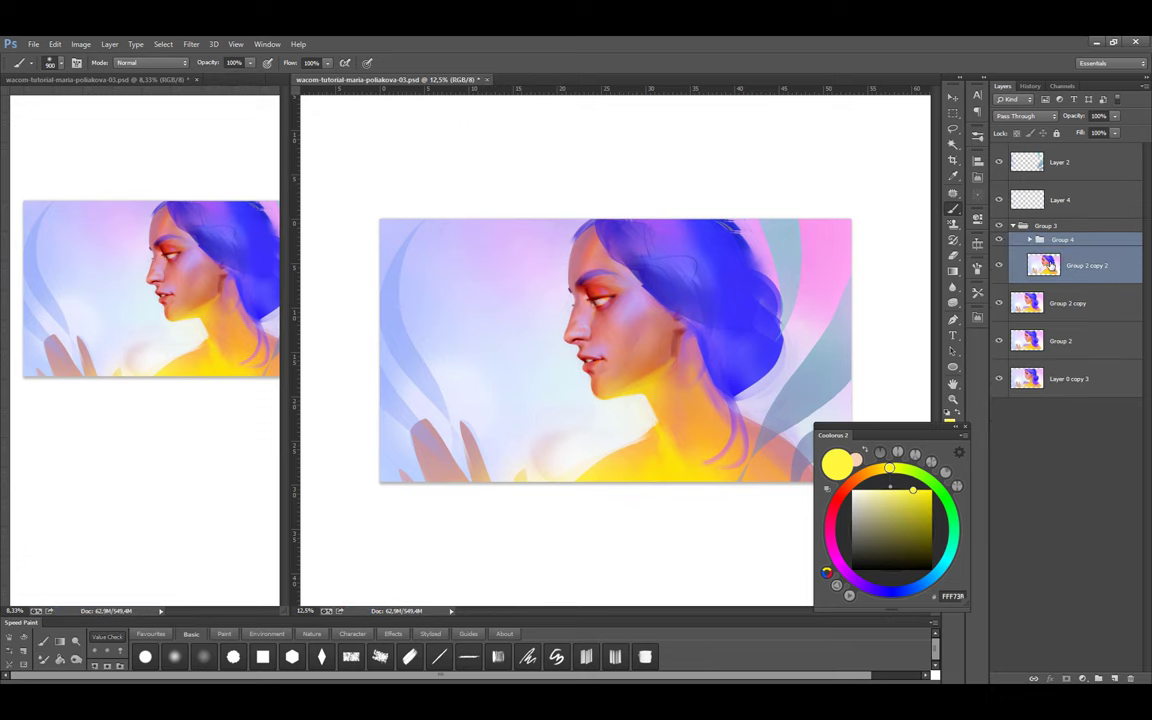
key(ctrl+e)
key(v)
scroll(836, 239, up, 3)
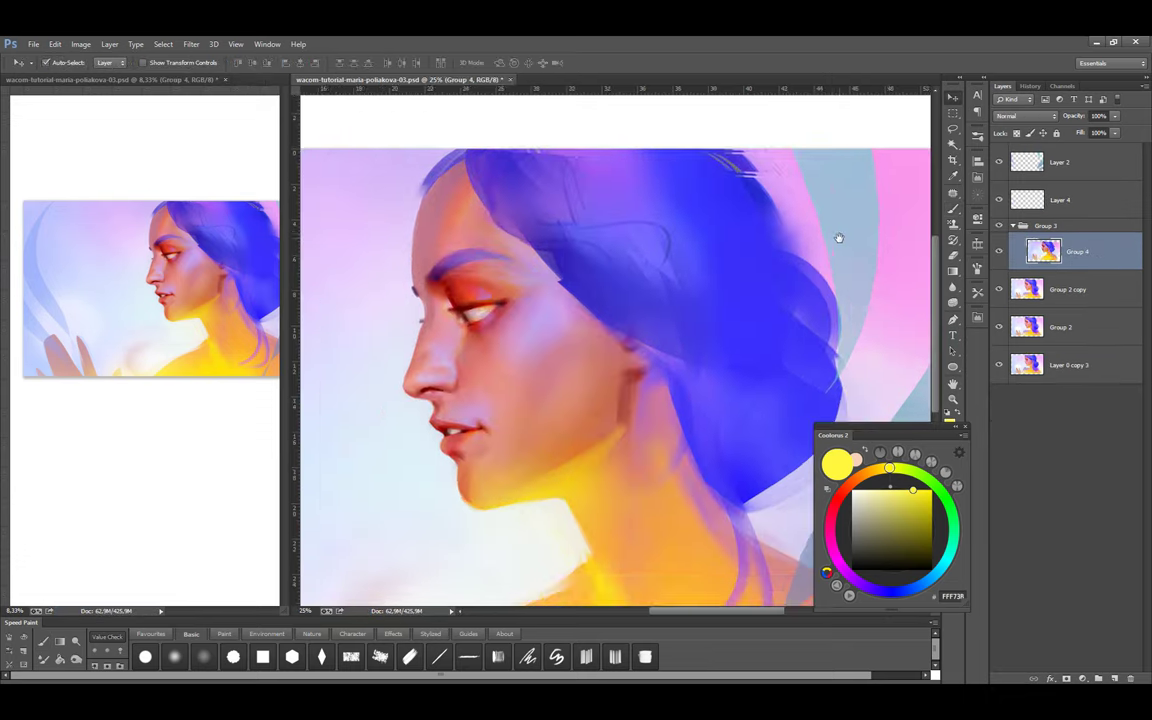
scroll(836, 239, down, 4)
scroll(748, 312, up, 1)
key(i)
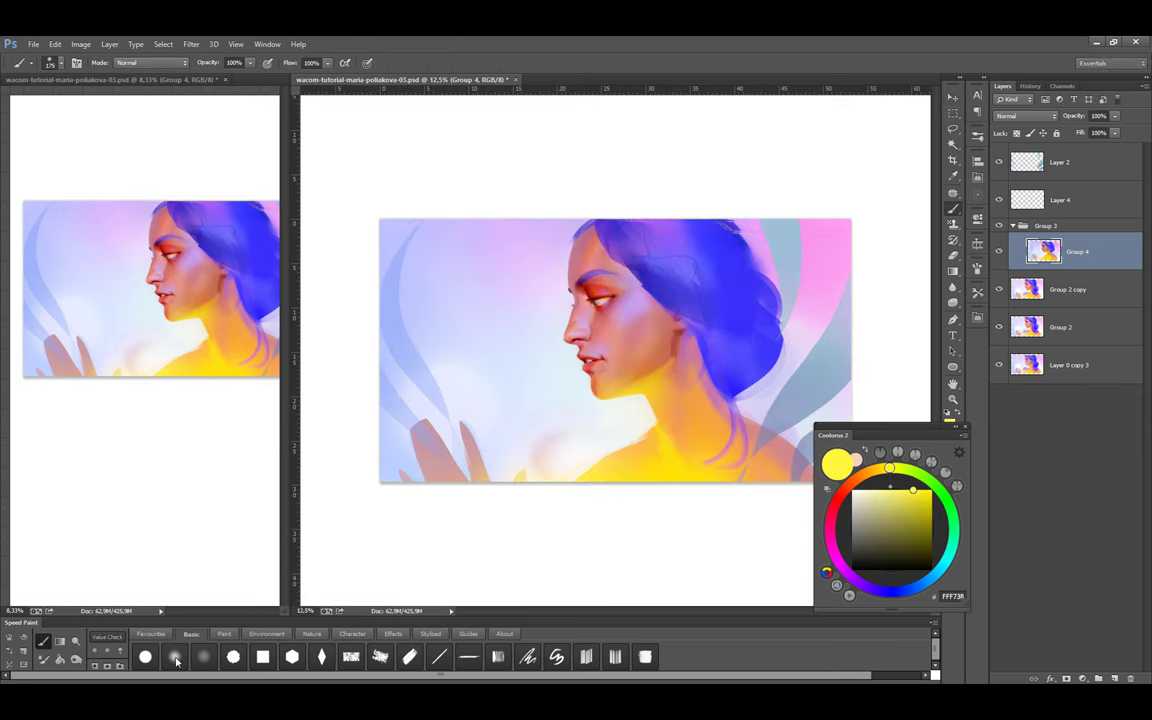
Lasso the face, copy it to a new layer and skew it horizontally by about -1.49° at 100.20% height
click(755, 418)
key(l)
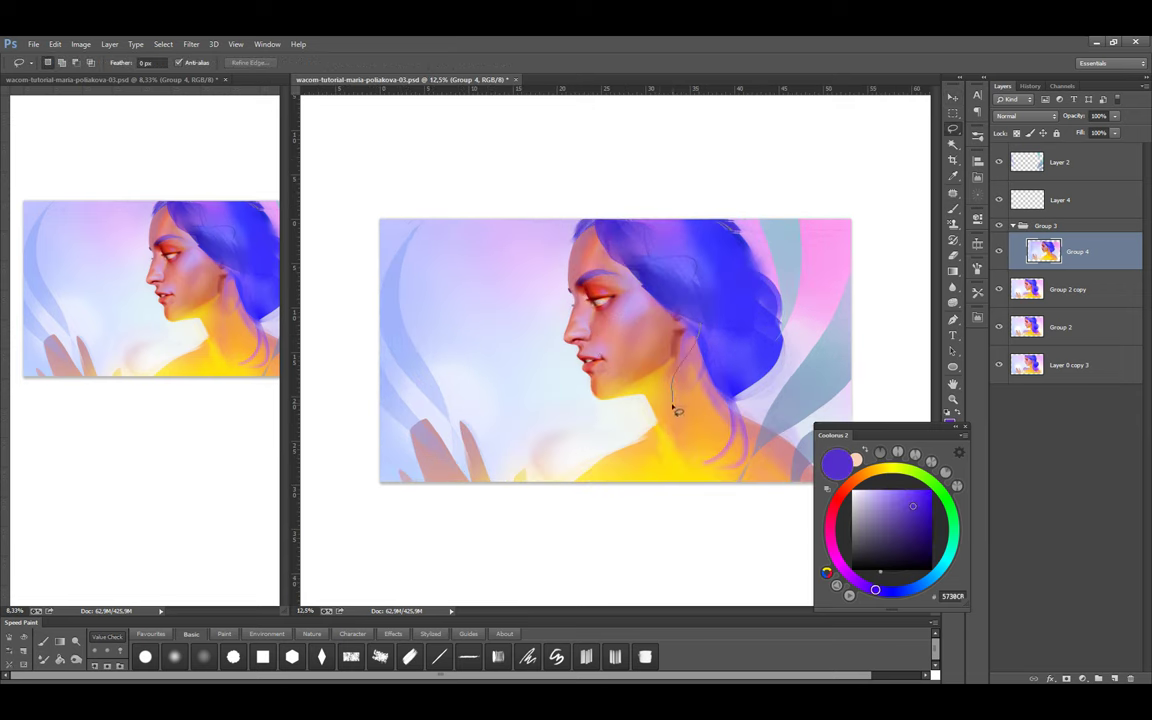
drag(695, 322, 580, 300)
key(ctrl+j)
key(ctrl+t)
drag(634, 443, 630, 451)
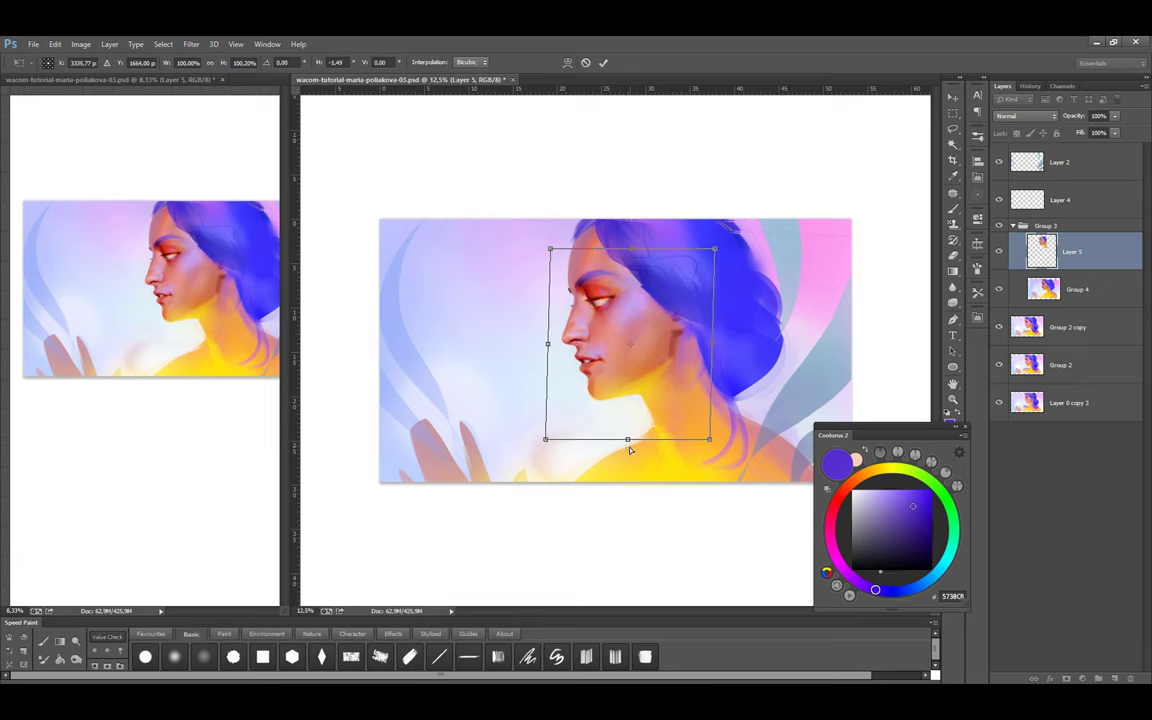
click(604, 63)
Flip the canvas back, adjust the portrait again with Free Transform and duplicate the portrait layer inside the group
key(ctrl+shift+h)
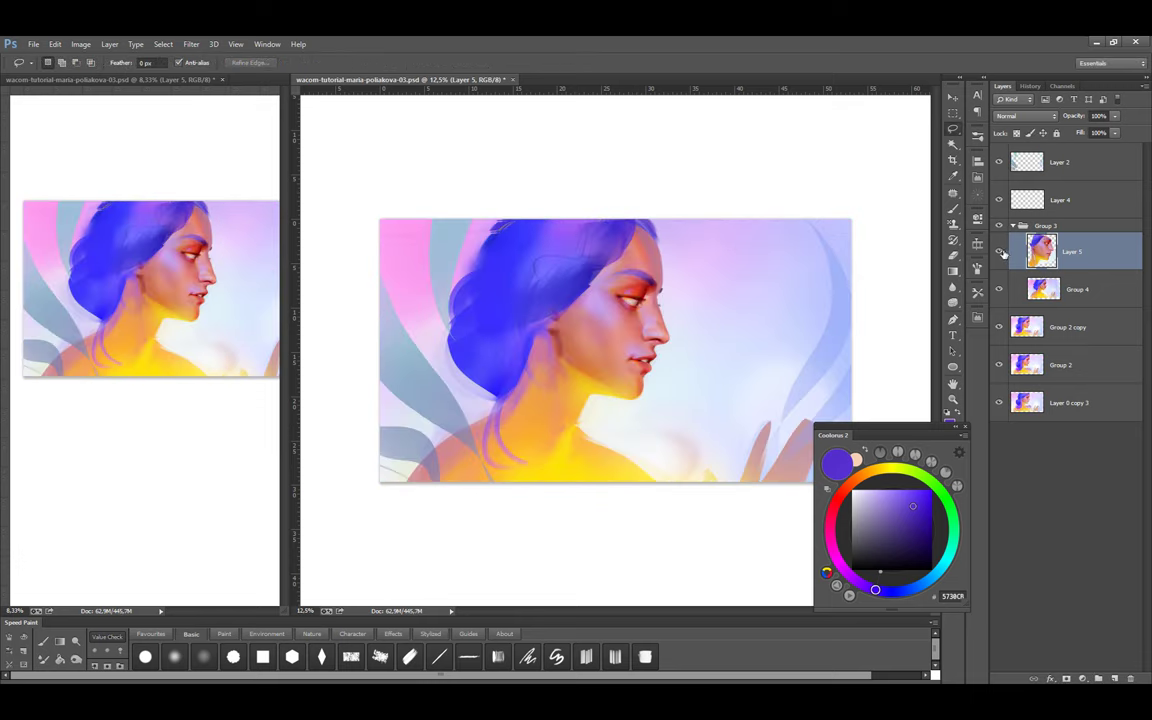
key(ctrl+t)
drag(576, 378, 573, 391)
click(603, 66)
key(Delete)
key(ctrl+j)
Paint over the seam along the canvas's upper edge with sampled lilac tones, using a brush enlarged to 400 px
key(b)
alt+click(592, 283)
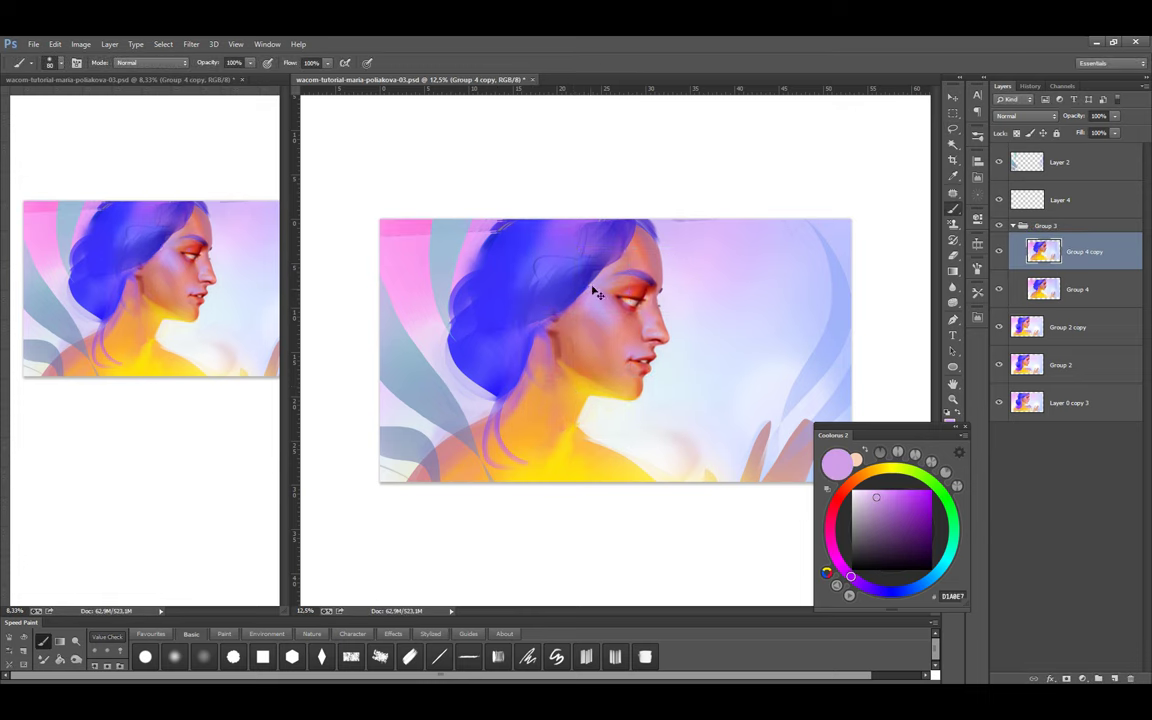
key(bracketright)
key(bracketright)
key(bracketright)
key(bracketright)
alt+click(755, 418)
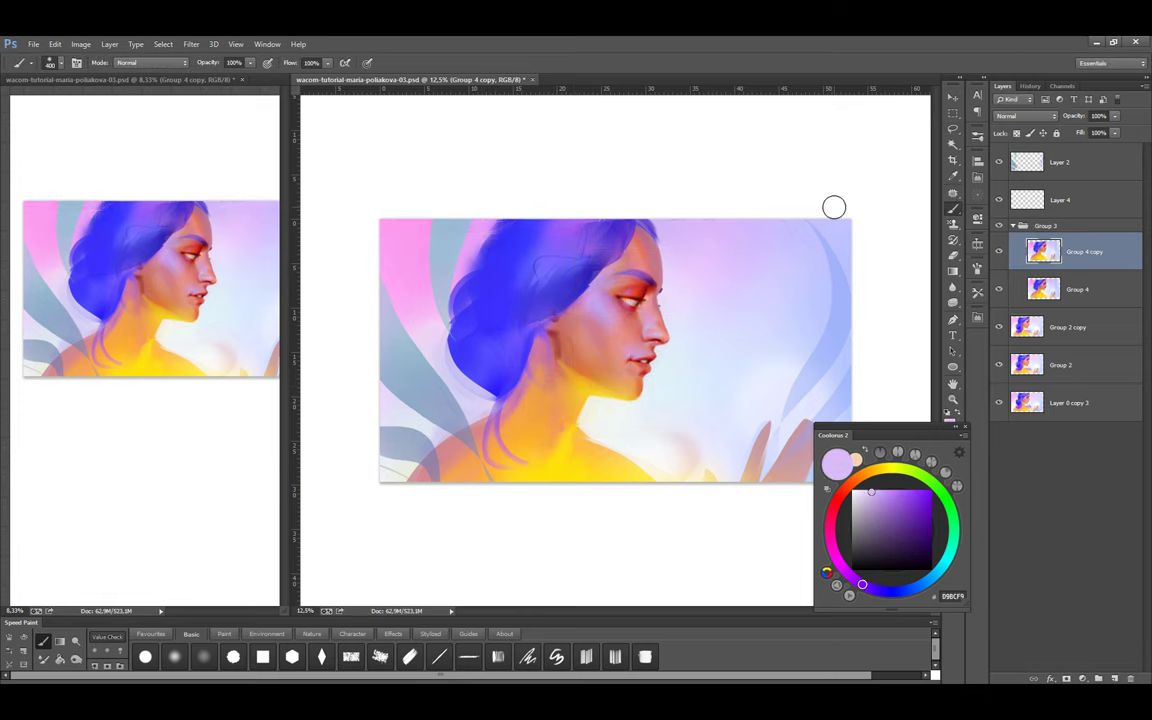
Touch up the skin around the jaw and neck with sampled light tones, using a brush reduced to 90 px
key(bracketleft)
key(bracketleft)
key(bracketleft)
key(bracketleft)
alt+click(574, 417)
alt+click(606, 400)
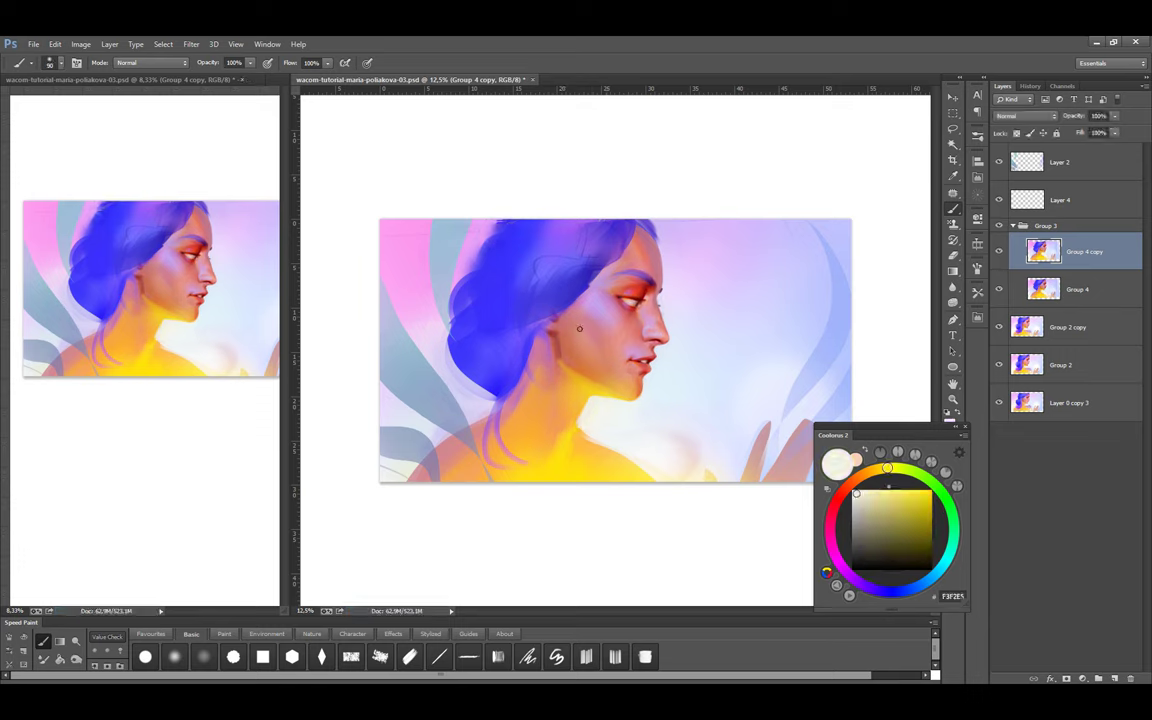
Retouch the hair and skin around the ear and nape with sampled blue and mauve tones
alt+click(520, 342)
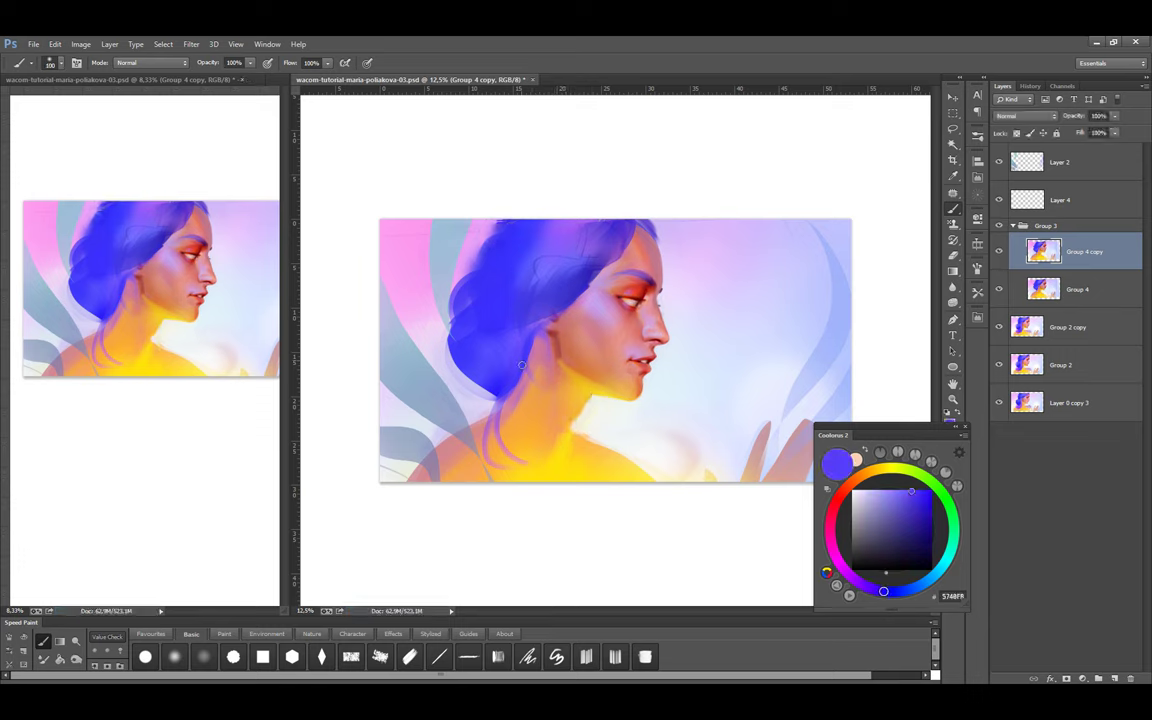
key(h)
alt+click(635, 388)
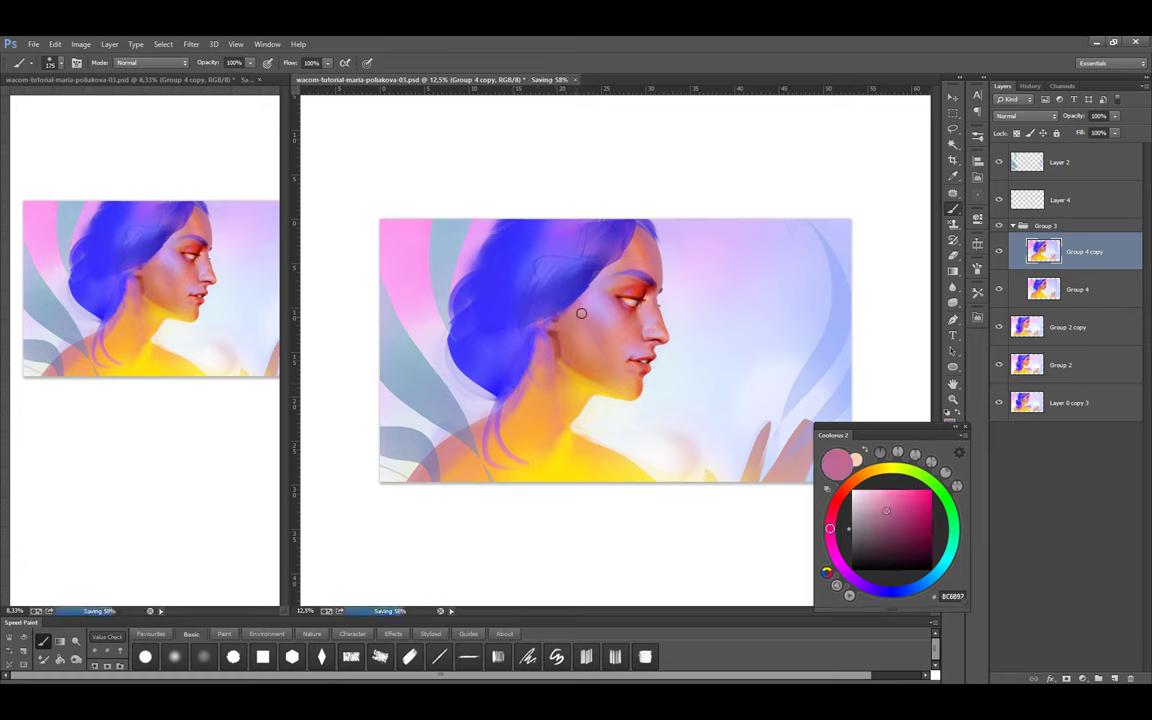
key(h)
alt+click(531, 362)
alt+click(537, 348)
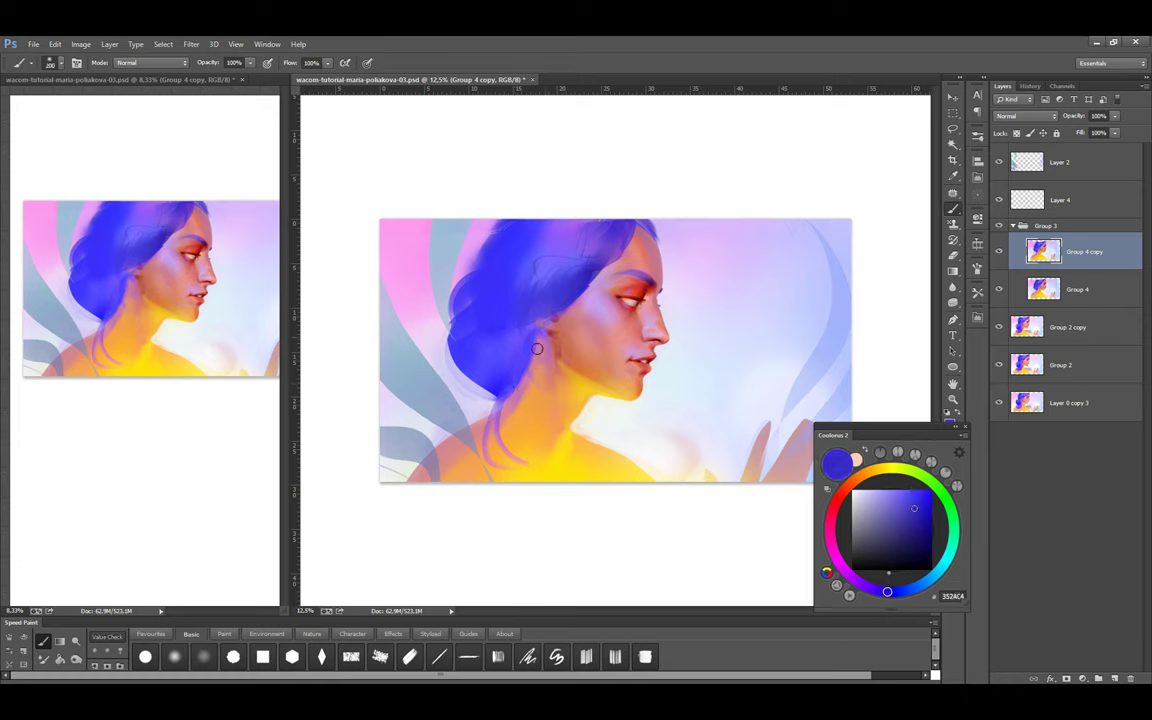
Repaint the bun's back contour with sampled background and blue tones, enlarging the brush to 500 px, and save the file
alt+click(430, 350)
key(])
mouse_move(430, 350)
mouse_down()
mouse_move(415, 300)
mouse_move(475, 317)
mouse_up()
mouse_move(478, 381)
mouse_down()
mouse_move(468, 273)
mouse_move(446, 329)
mouse_move(471, 273)
mouse_up()
alt+click(471, 273)
key(])
key(])
key(ctrl+s)
drag(494, 374, 445, 320)
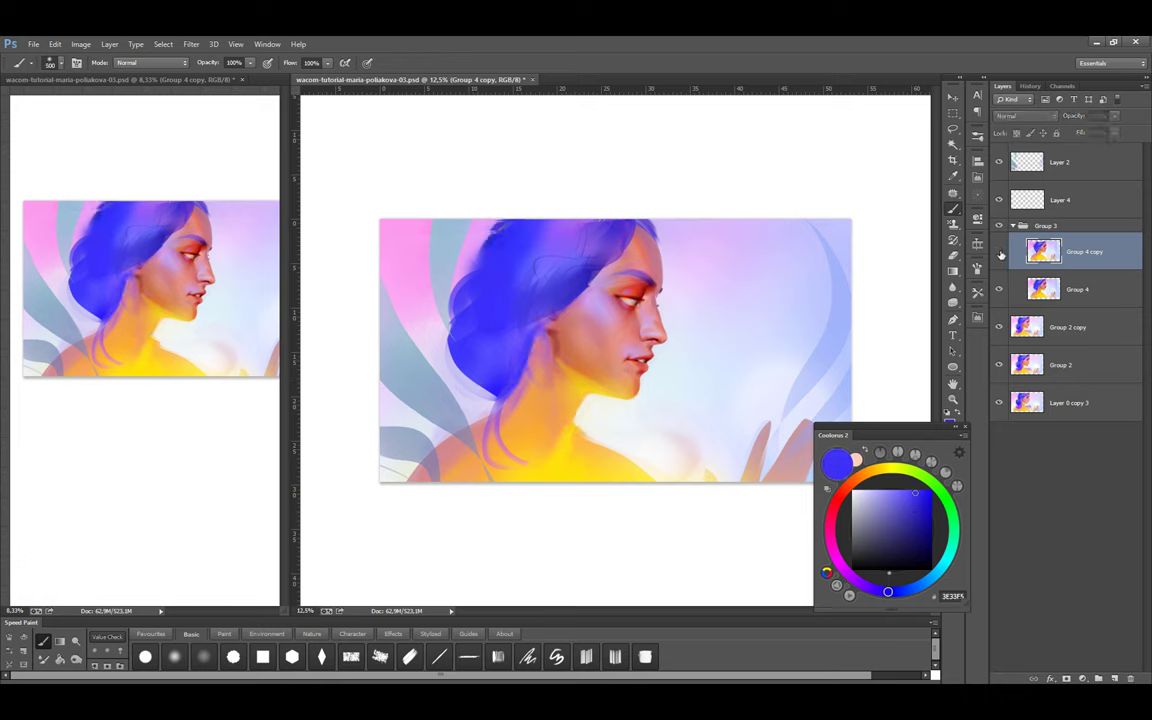
Compare the repainted bun with the earlier version by toggling the visibility of the Group 4 copy layer
click(998, 251)
click(998, 251)
click(998, 251)
click(998, 251)
click(998, 251)
click(998, 251)
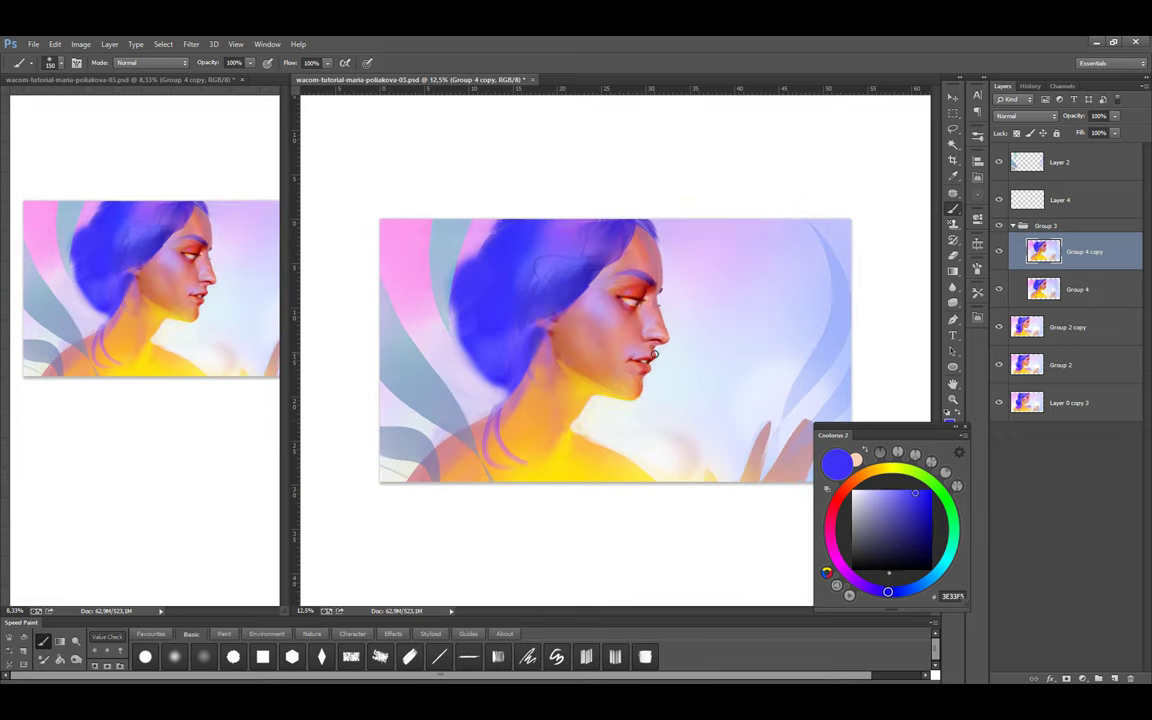
Reshape the nose bridge and eye area with the Liquify filter, using a brush size of 300
click(191, 44)
click(215, 134)
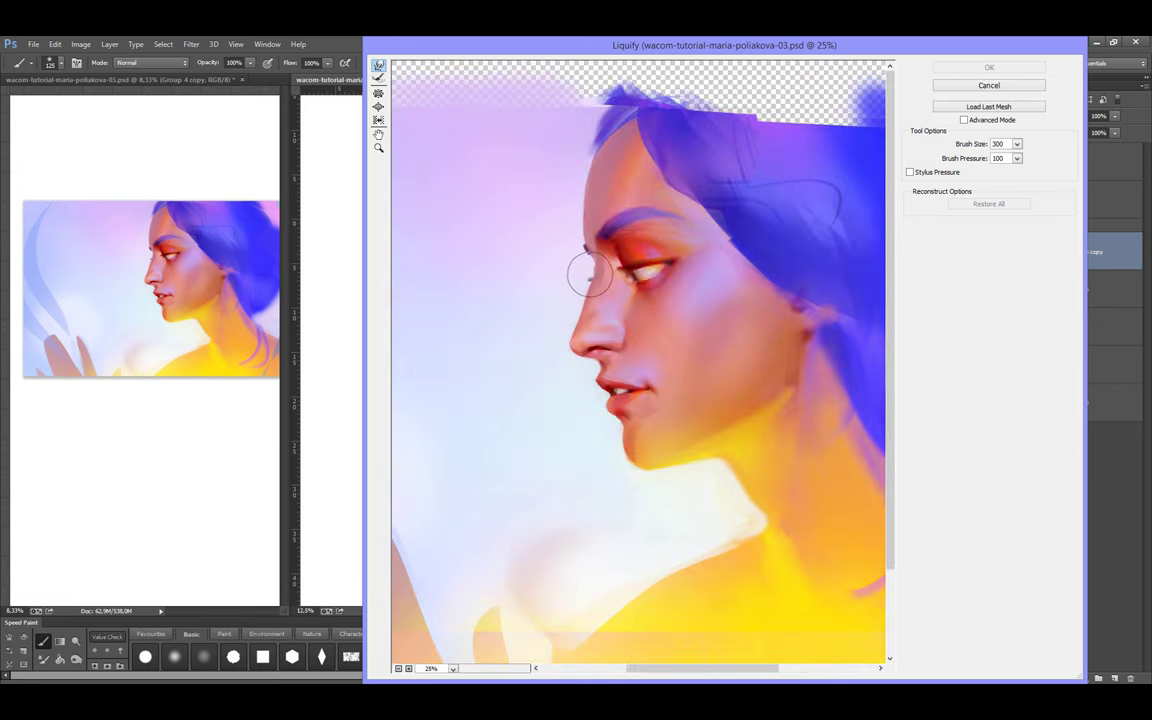
drag(590, 275, 581, 283)
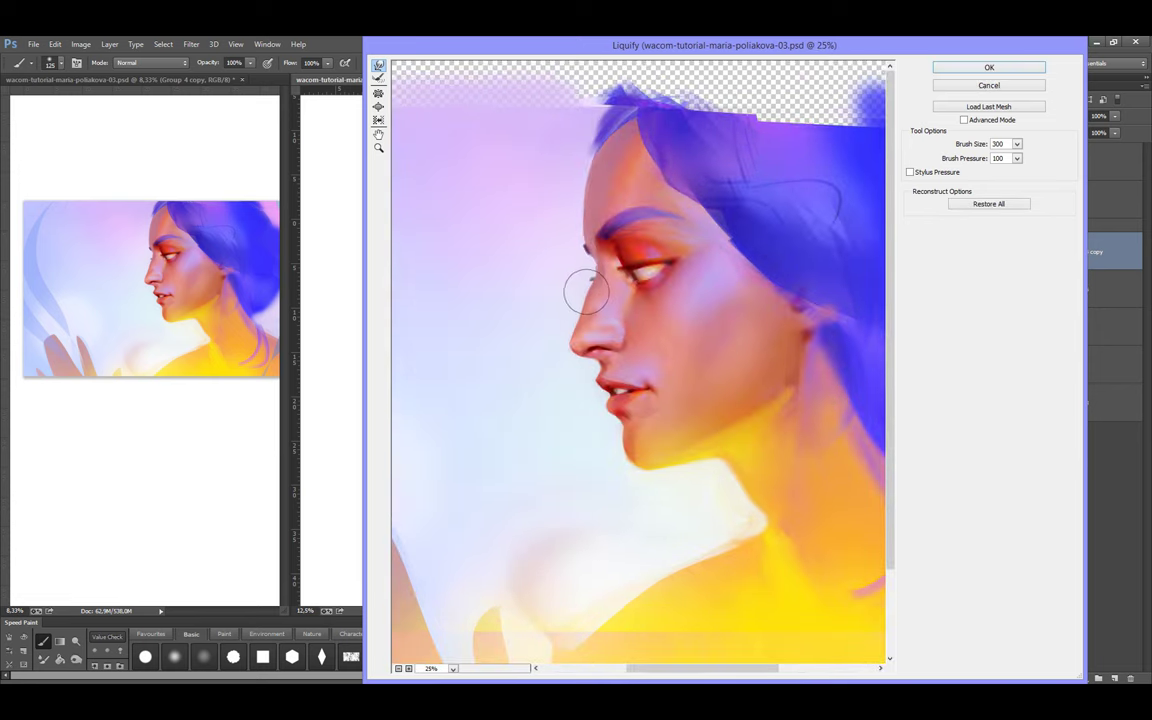
key(bracketright)
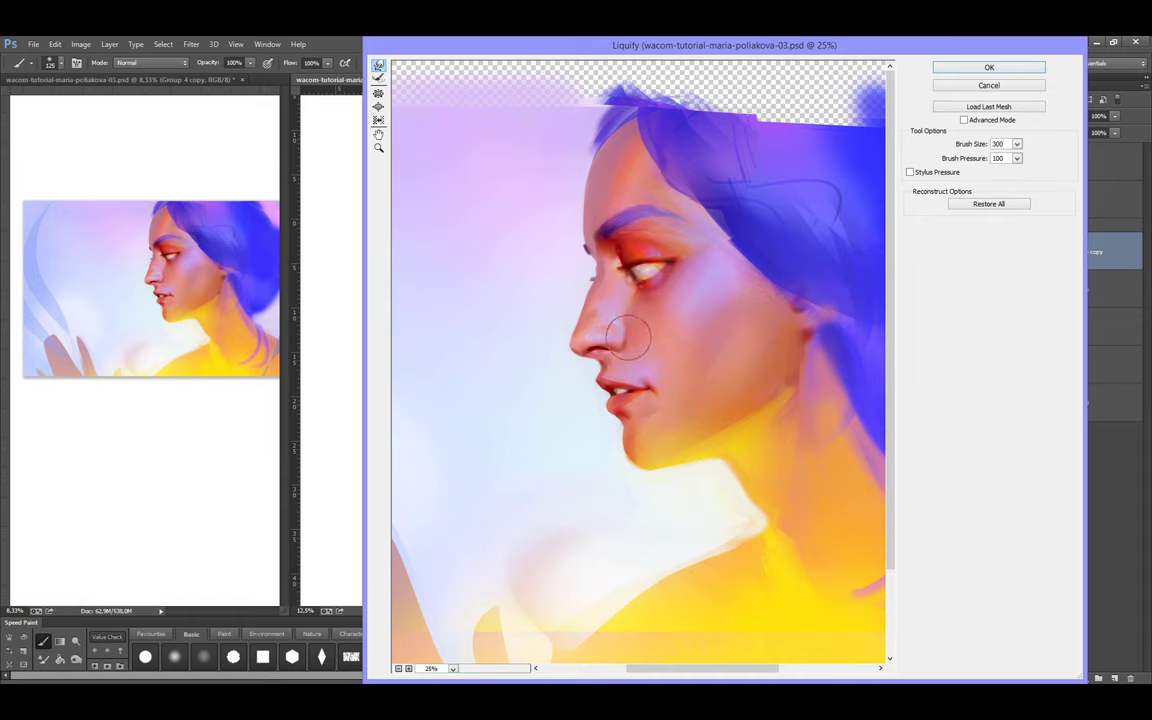
click(996, 67)
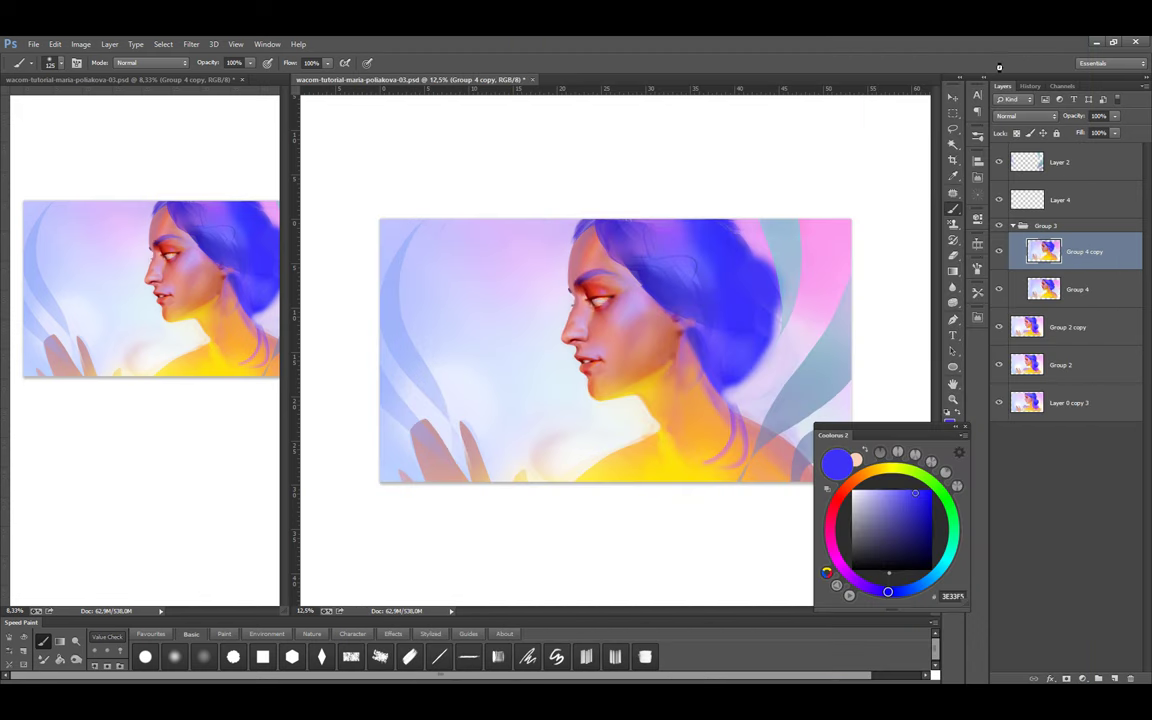
Paint blue strokes along the bun's lower edge and a curl below the ear on a new layer, and save
key(shift+alt+o)
click(884, 490)
shift+right_click(554, 240)
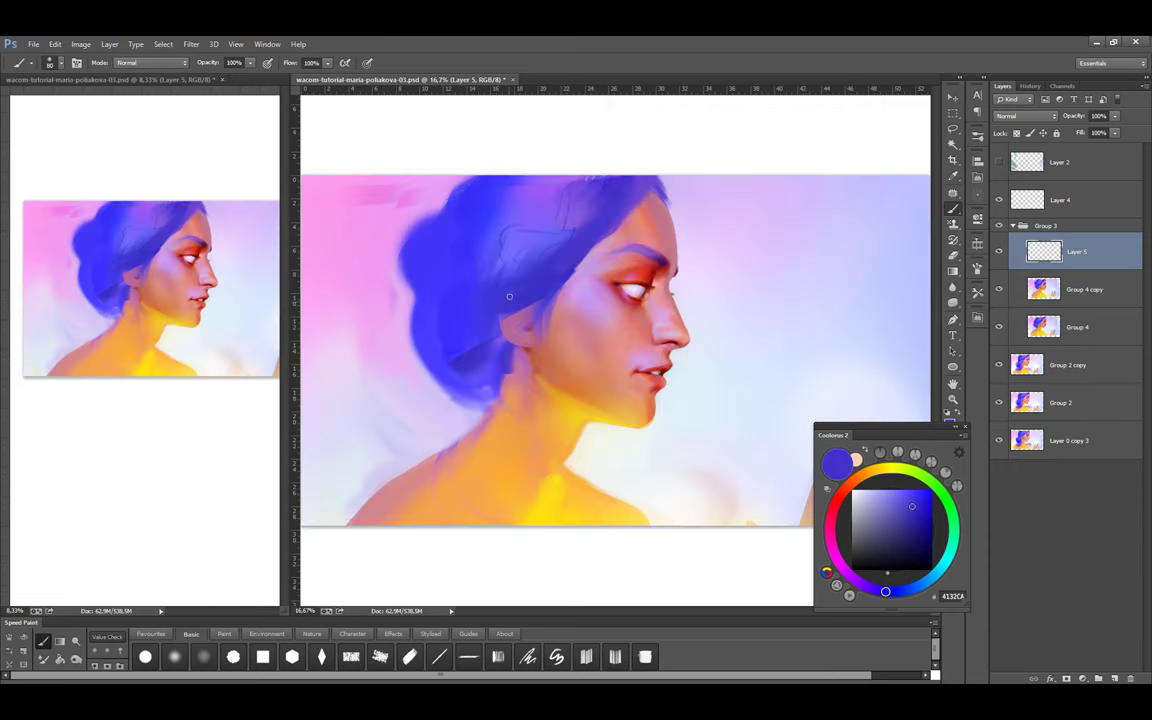
mouse_move(504, 320)
mouse_down()
mouse_move(447, 362)
mouse_move(390, 372)
mouse_up()
mouse_move(476, 338)
mouse_down()
mouse_move(450, 366)
mouse_move(415, 370)
mouse_up()
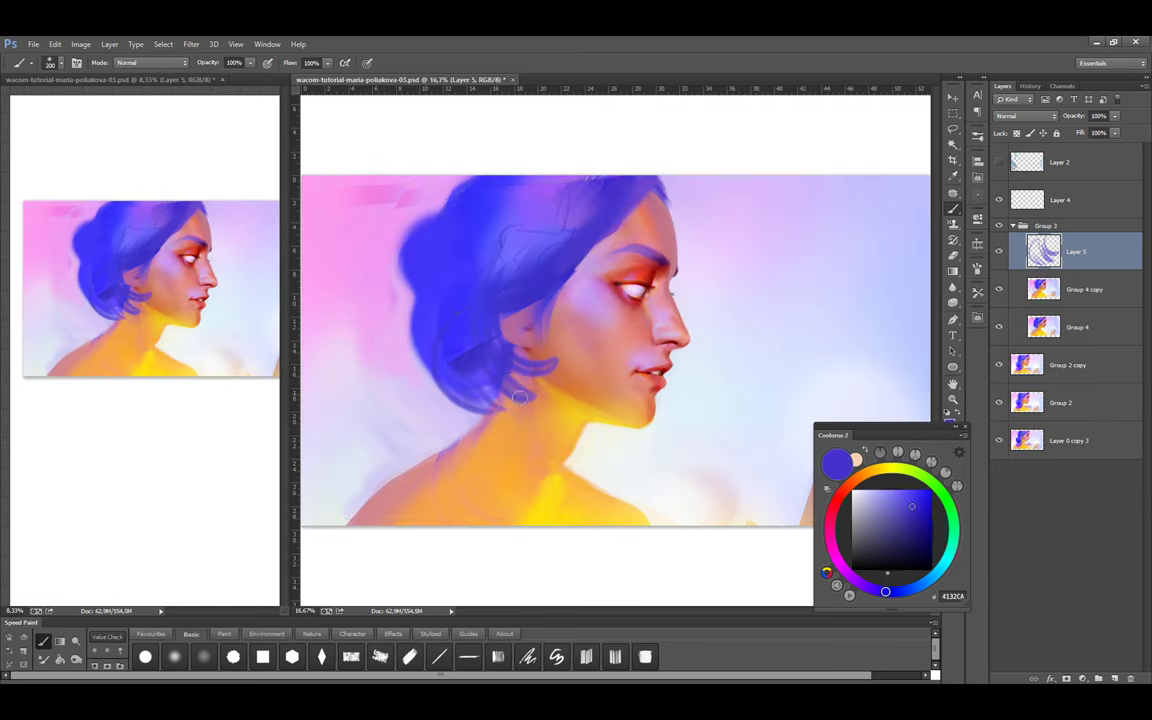
key(ctrl+s)
click(239, 321)
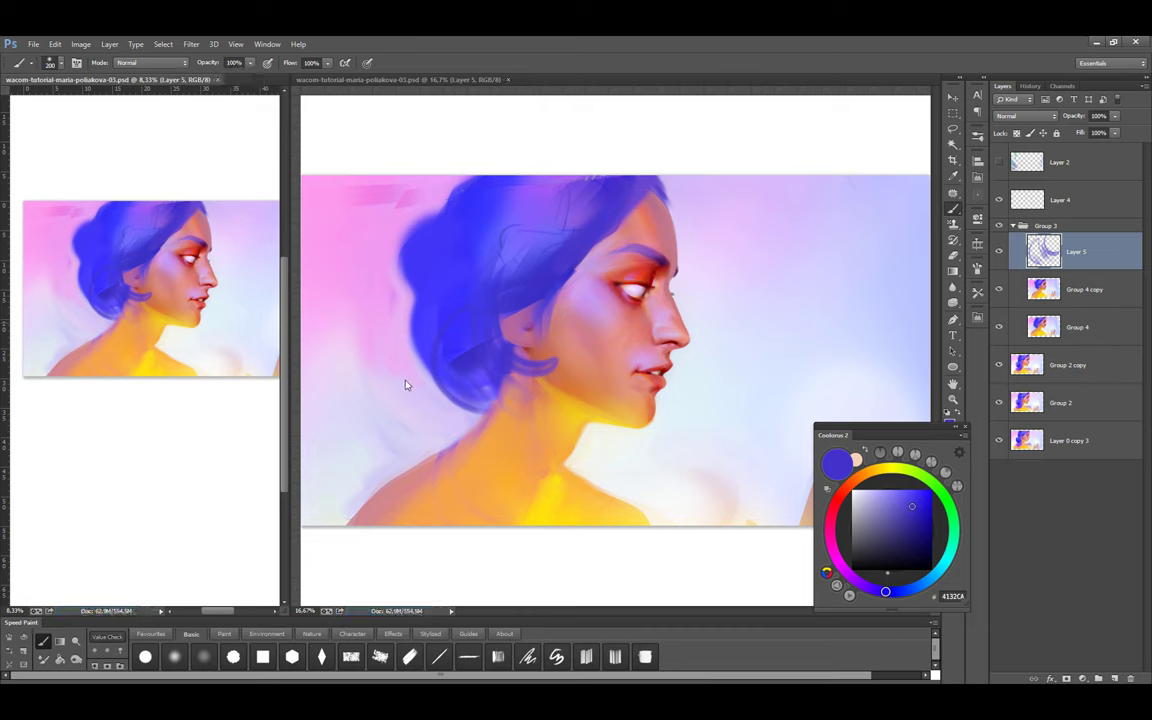
Touch up the temple hairline with sampled skin and hair tones and merge the strokes into Group 4 copy
alt+click(600, 300)
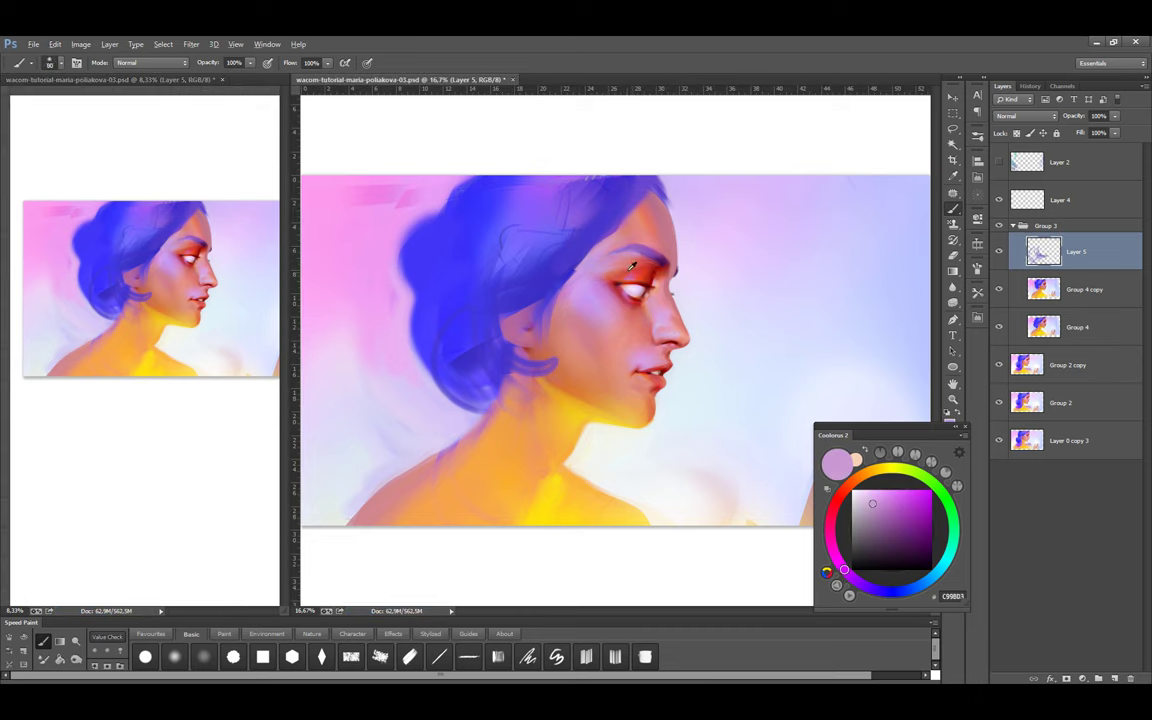
alt+click(645, 266)
alt+click(576, 231)
alt+click(535, 243)
alt+click(576, 231)
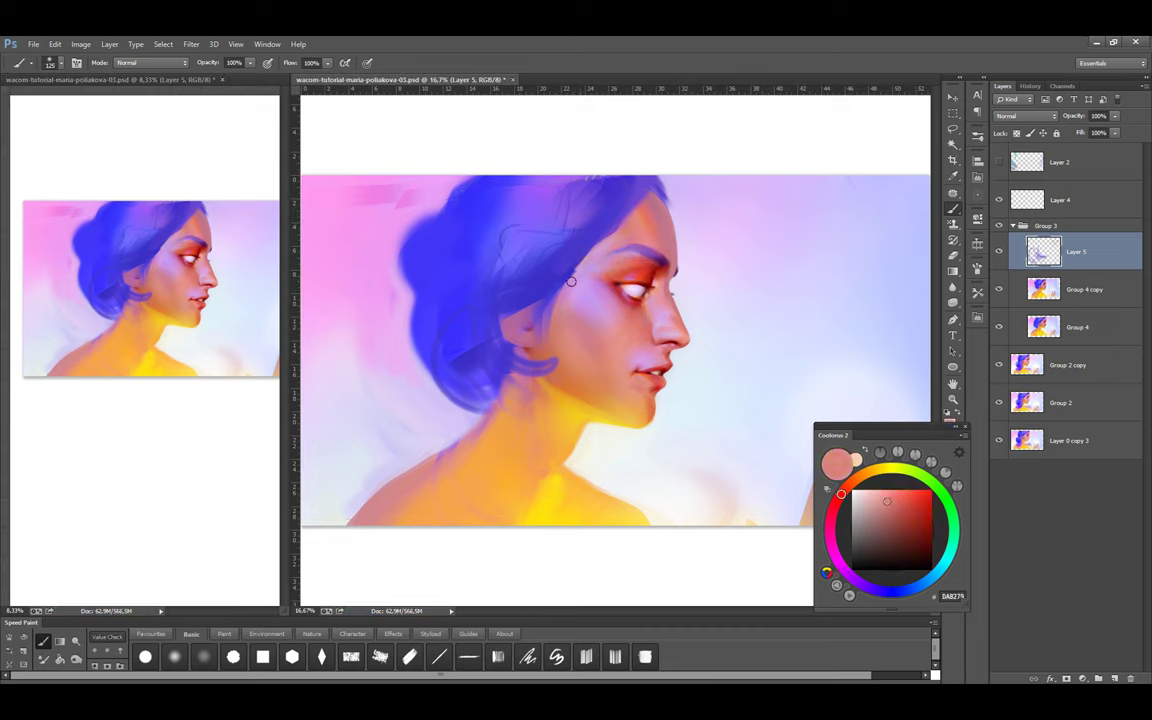
key(Delete)
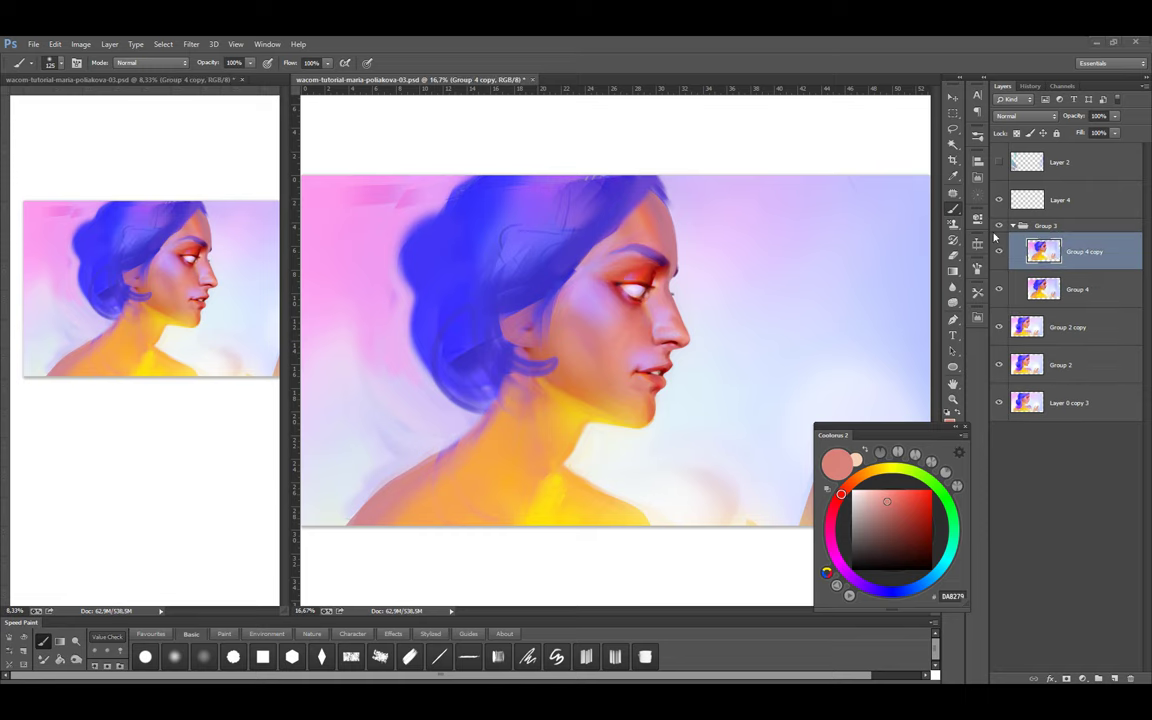
Draw thin dark blue strands along the forehead hairline on a new layer with a 30 px brush
key(ctrl+z)
key(ctrl+plus)
alt+click(558, 283)
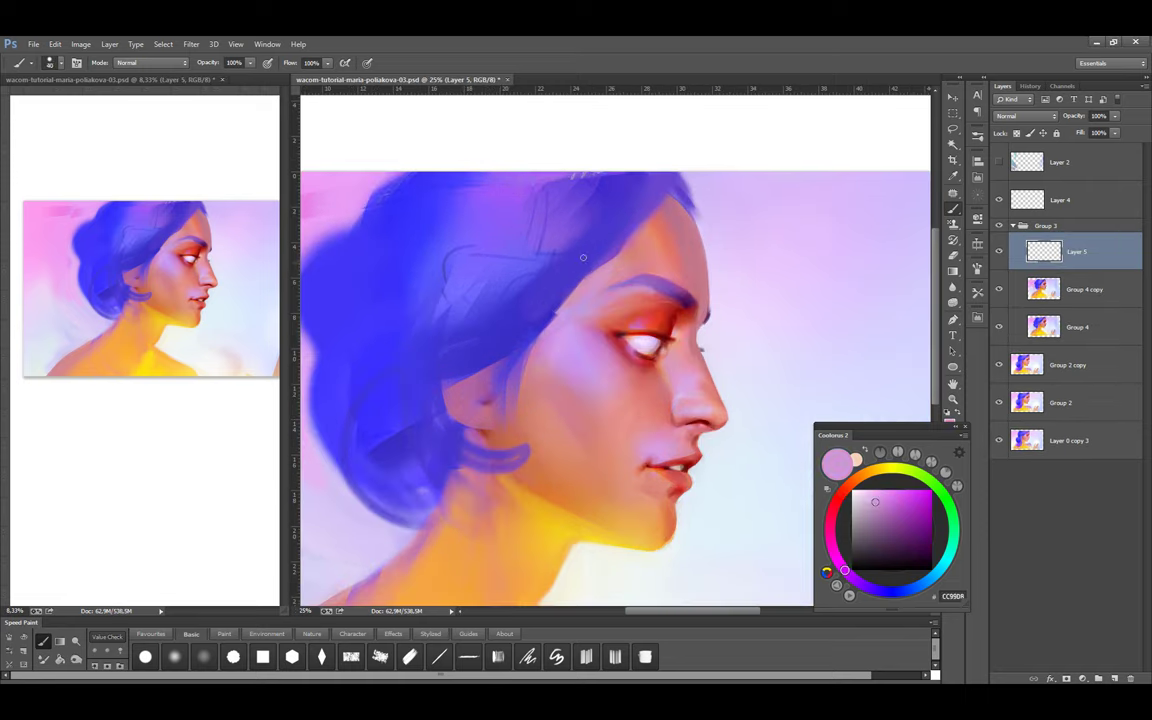
alt+click(560, 234)
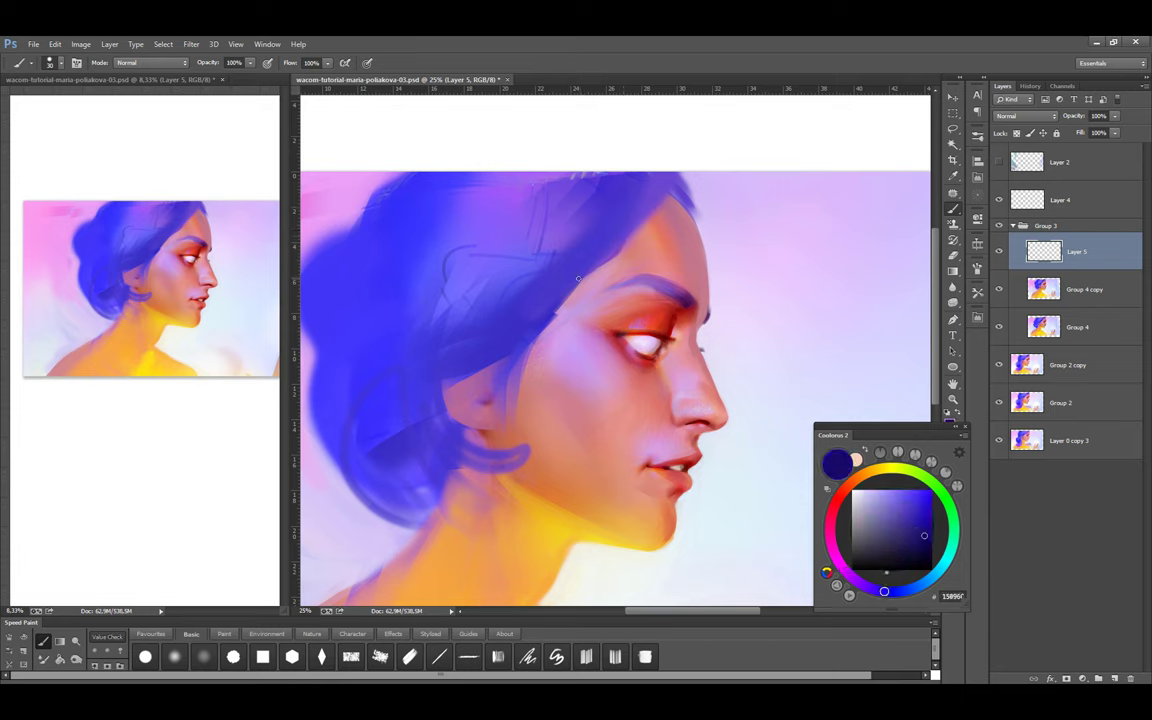
drag(535, 248, 650, 201)
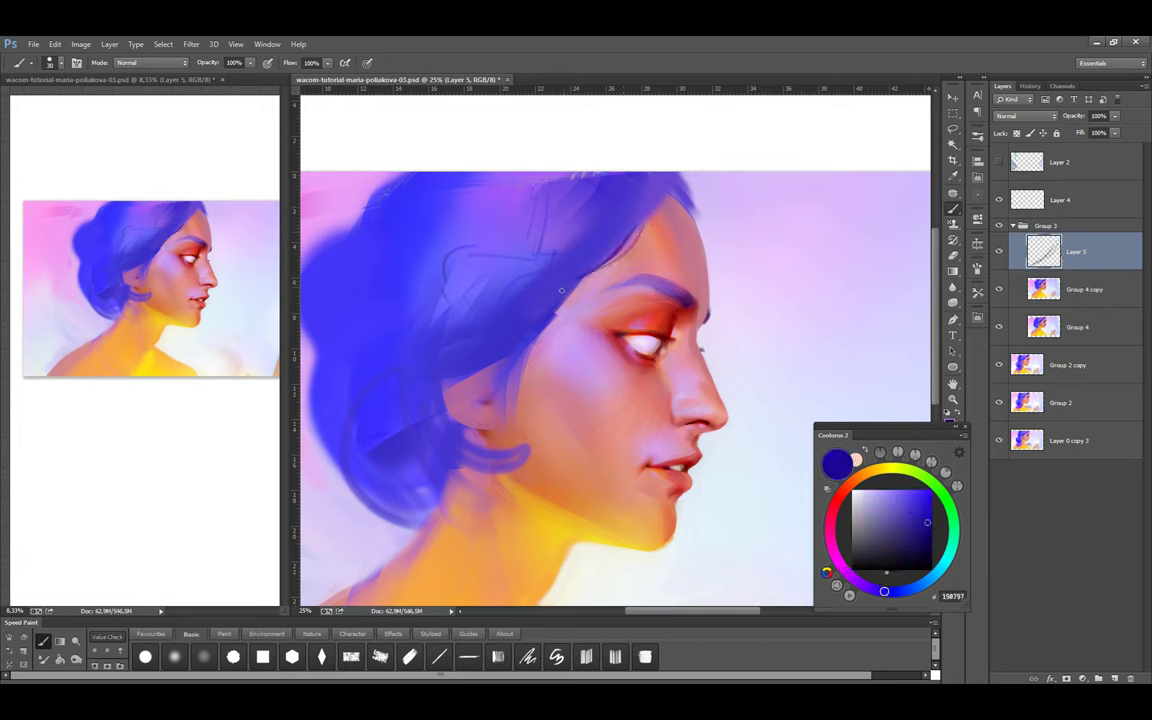
key(ctrl+z)
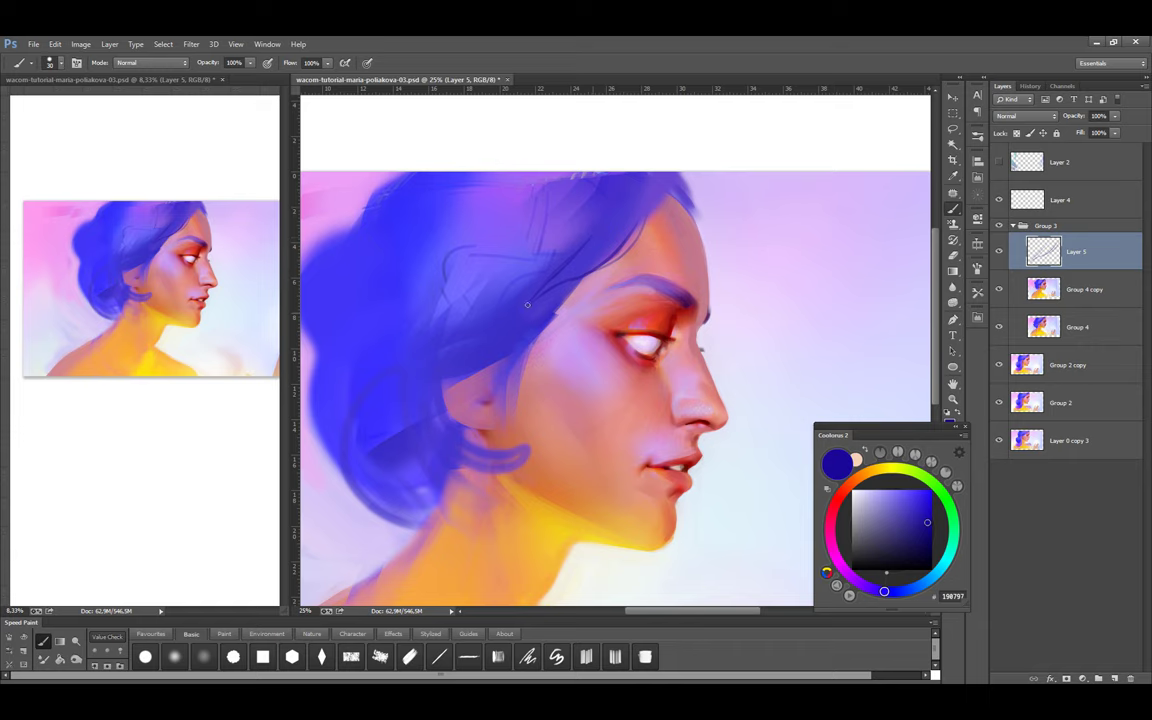
alt+click(625, 250)
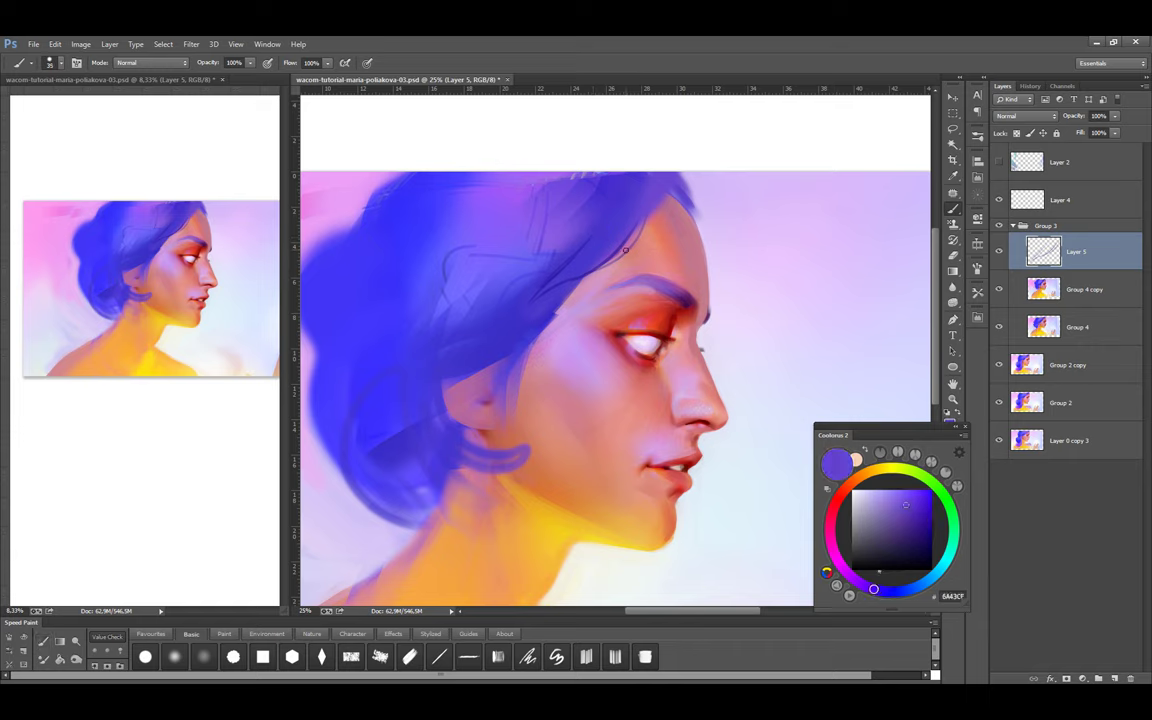
Review the brush tip settings and paint sampled blue and violet strokes through the hair above the temple
key(x)
key(F5)
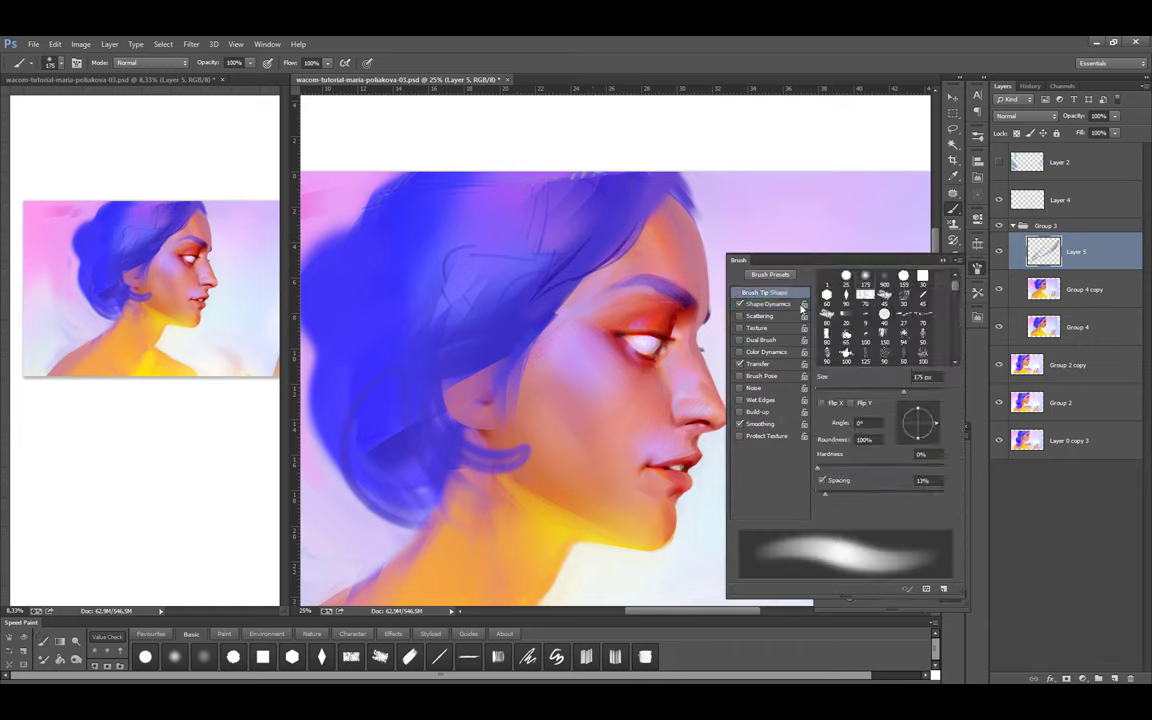
key(F5)
key(x)
key(x)
key(x)
alt+click(551, 273)
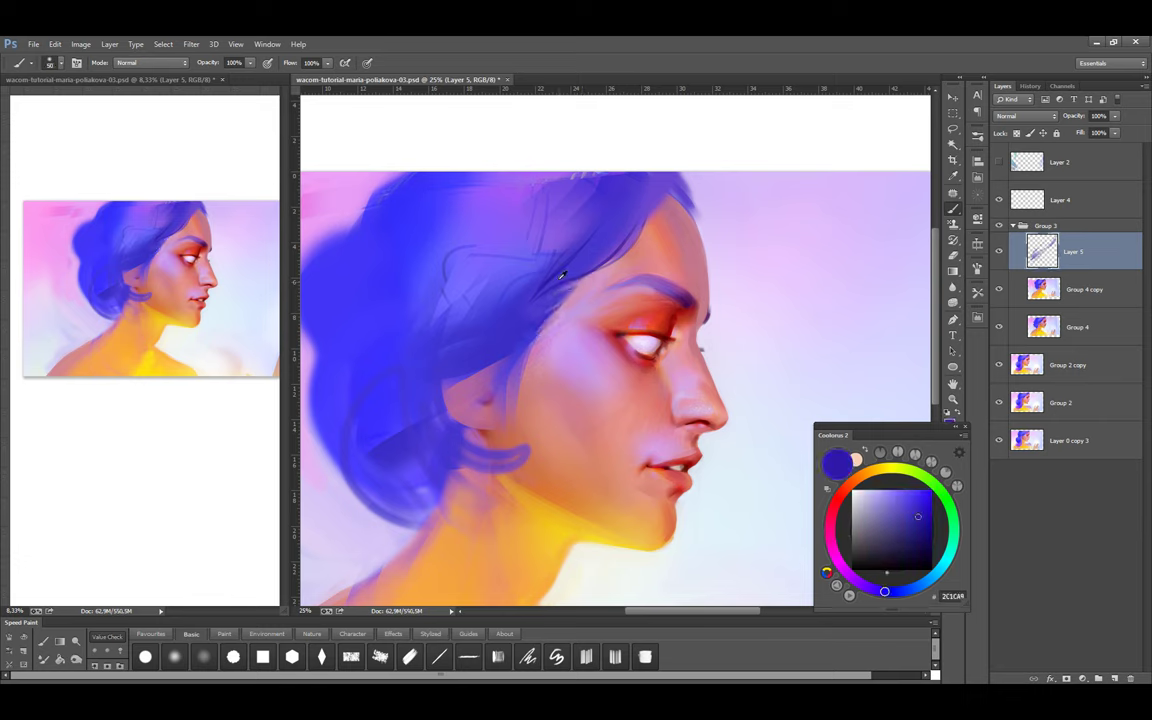
drag(546, 290, 500, 258)
alt+click(545, 238)
drag(573, 202, 628, 240)
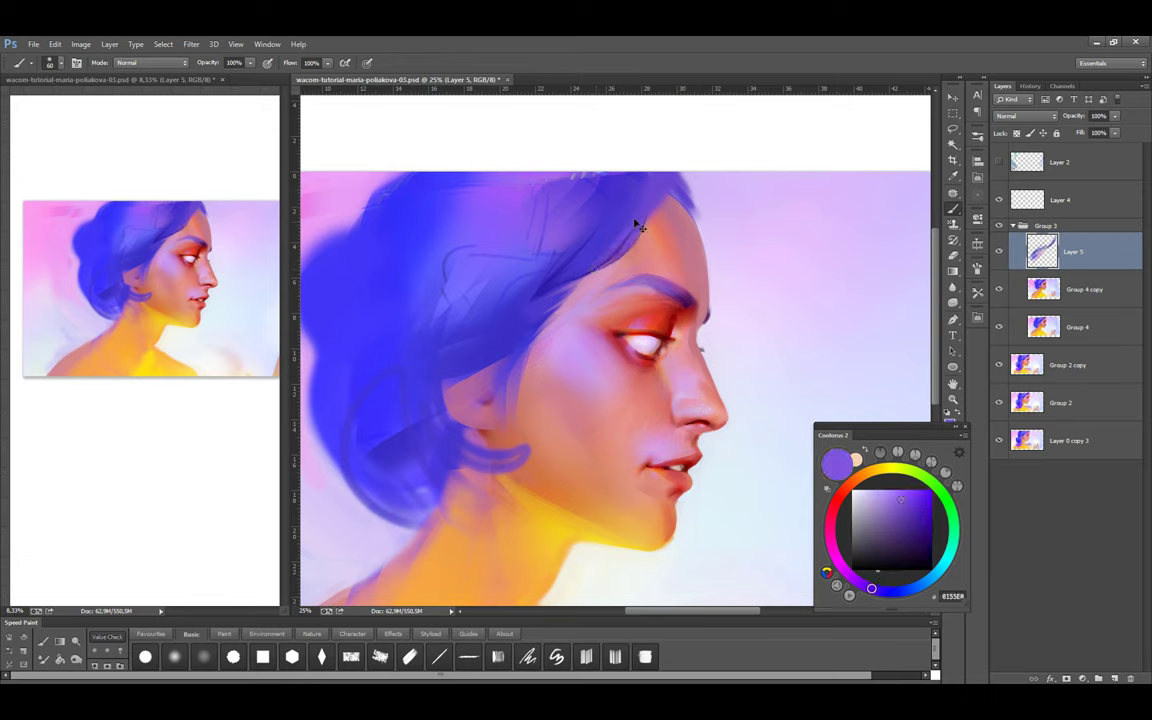
Refine the strands above the forehead in sampled dark blue with a 35 px brush and save the file
alt+click(581, 229)
key(bracketleft)
key(bracketleft)
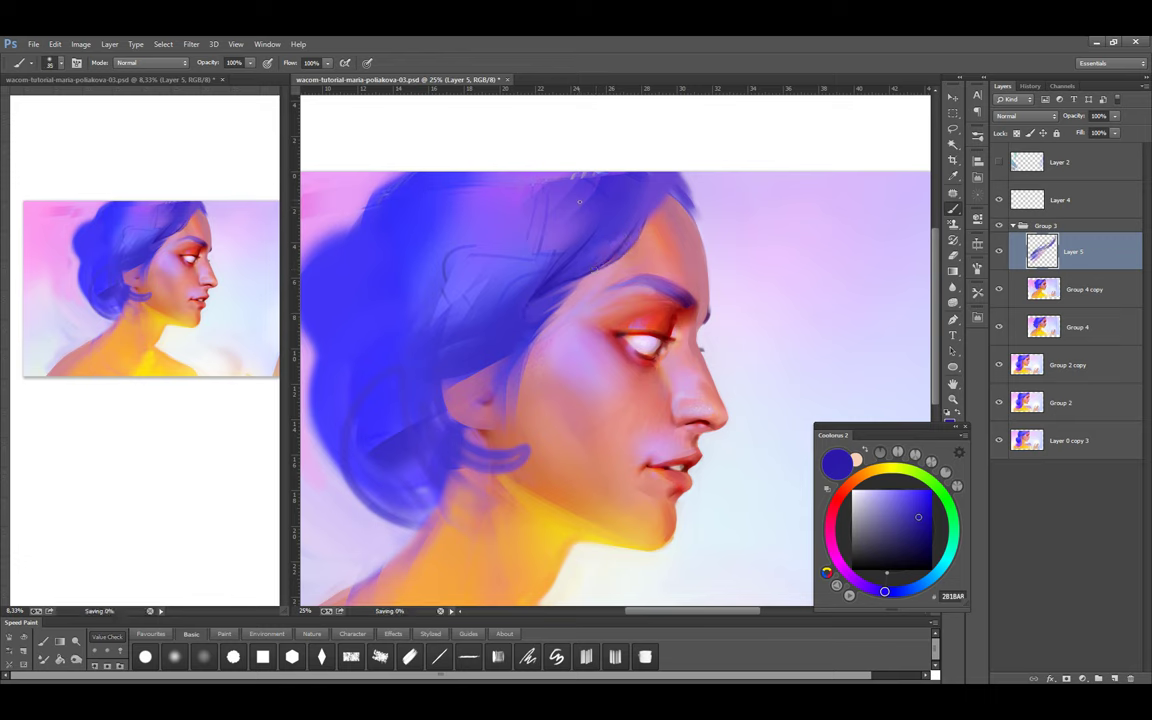
key(ctrl+s)
key(bracketright)
key(bracketright)
key(bracketright)
Paint a small blue-violet lock over the top of the forehead hairline with sampled hair tones
alt+click(660, 194)
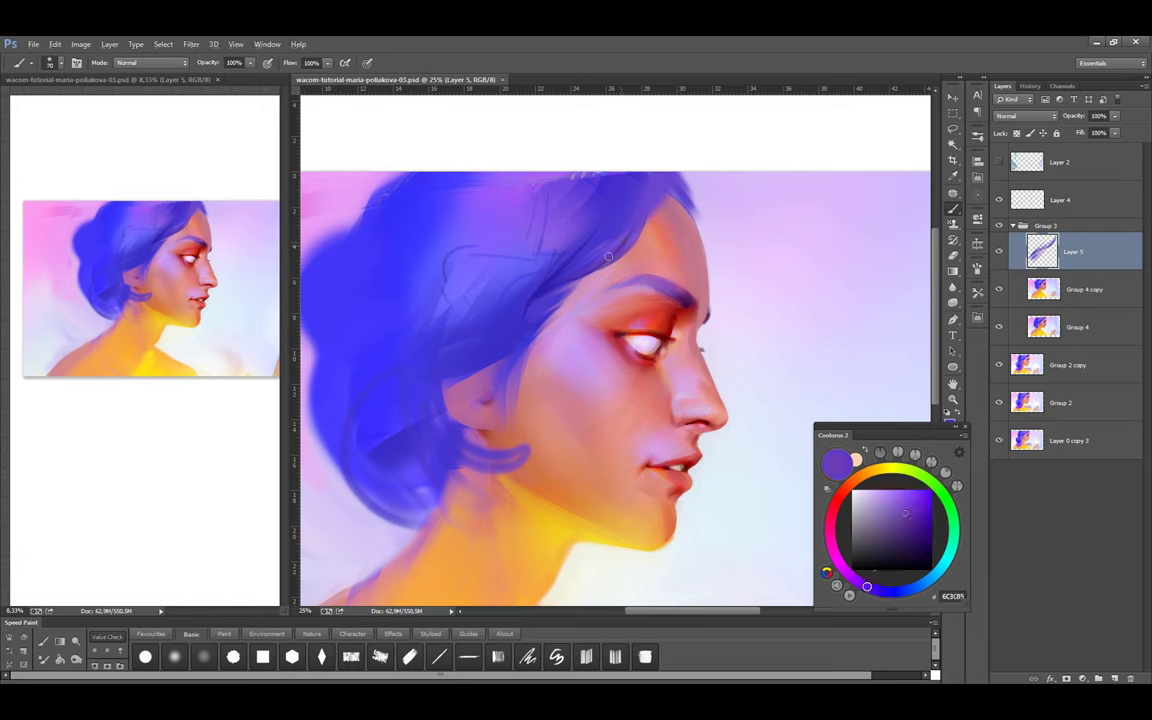
alt+click(548, 231)
drag(602, 172, 660, 213)
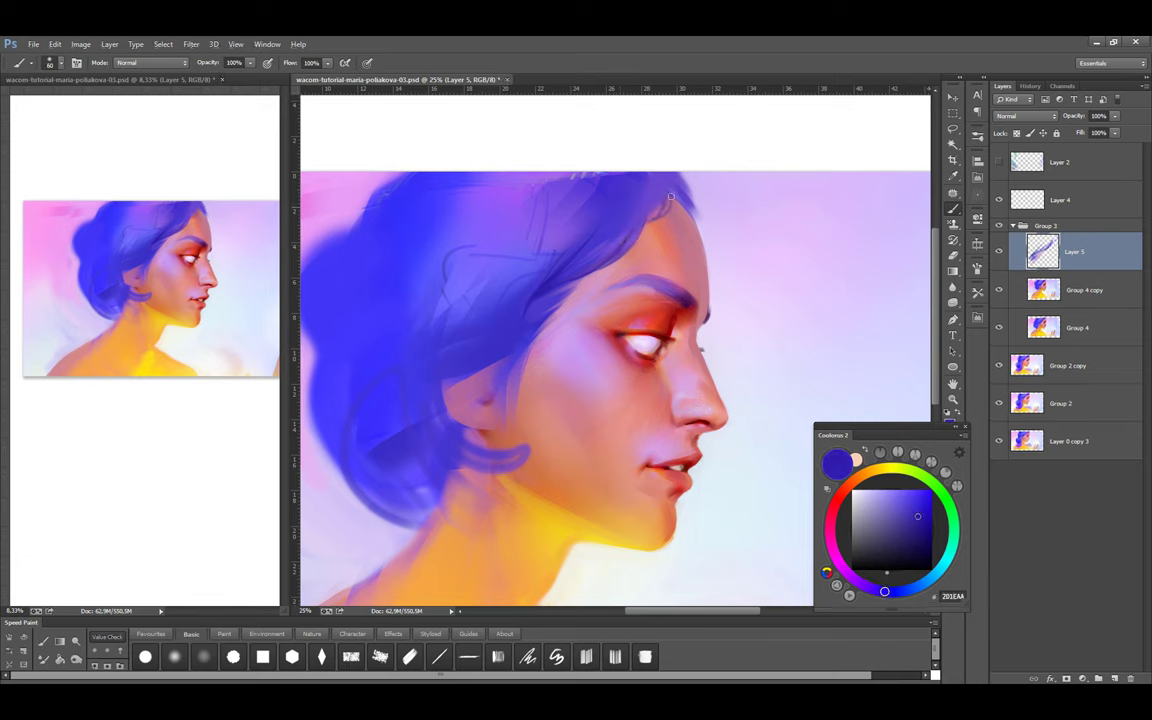
key(bracketright)
key(bracketright)
alt+click(666, 201)
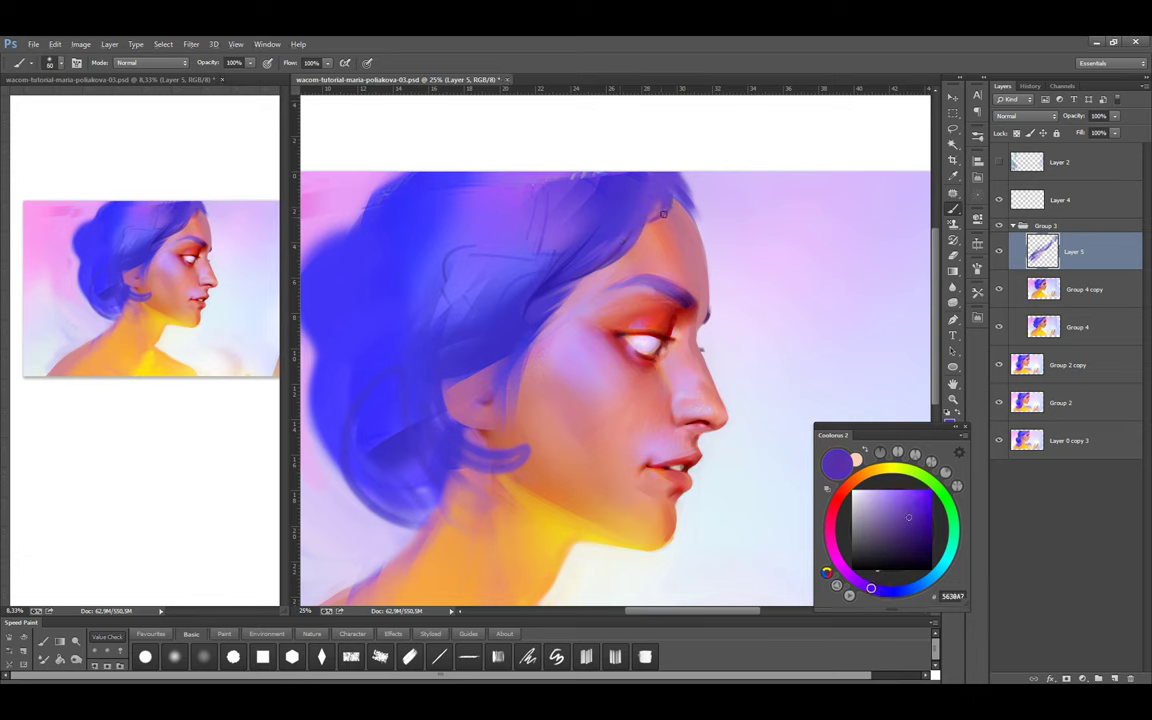
Blend over the sketch lines in the hair with sampled blues, enlarging the brush to 400 px
alt+click(505, 286)
key(bracketright)
key(bracketright)
key(bracketright)
key(bracketright)
key(bracketright)
key(bracketright)
alt+click(599, 206)
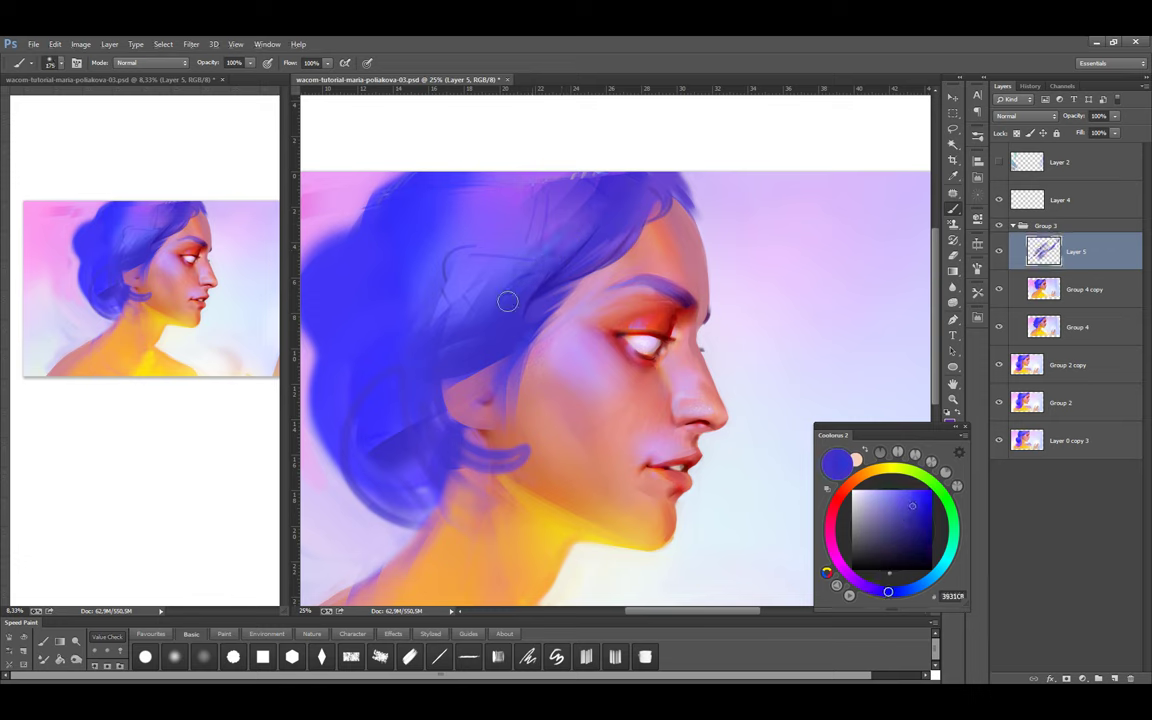
key(bracketright)
key(bracketright)
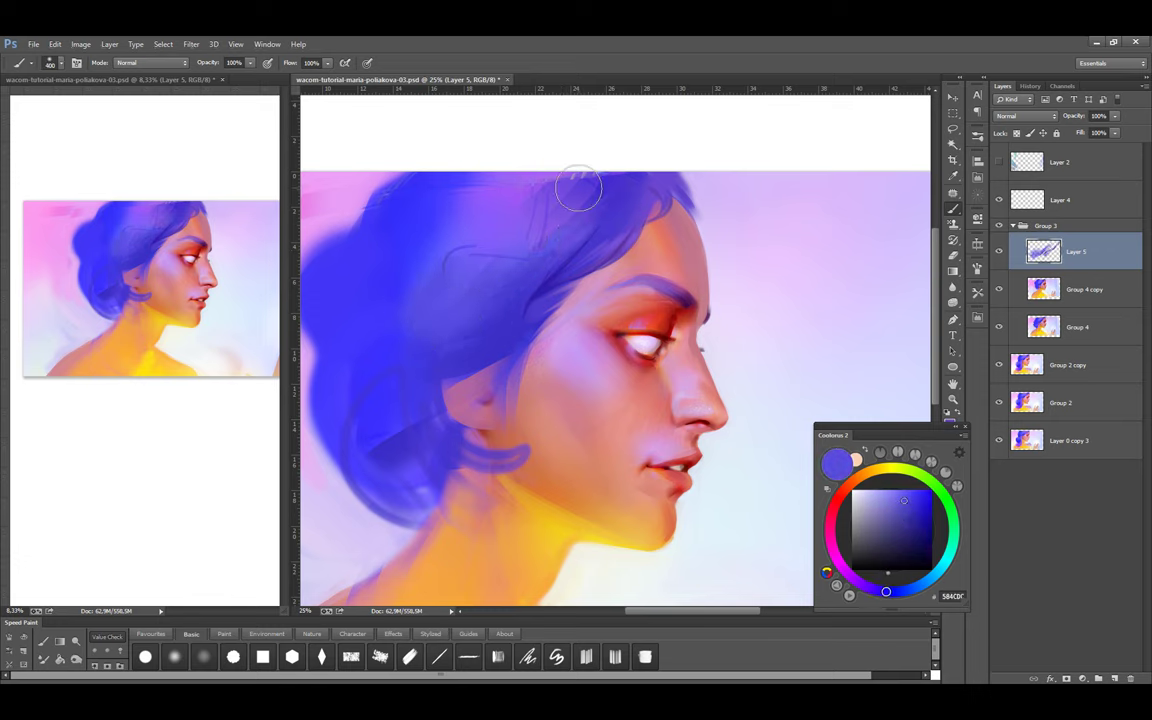
Clean up the upper back edge of the hair with sampled lilac and pink background tones, using a smaller brush
drag(349, 222, 434, 252)
alt+click(434, 252)
key(bracketleft)
key(bracketleft)
key(bracketleft)
key(bracketleft)
key(bracketleft)
key(bracketleft)
alt+click(470, 205)
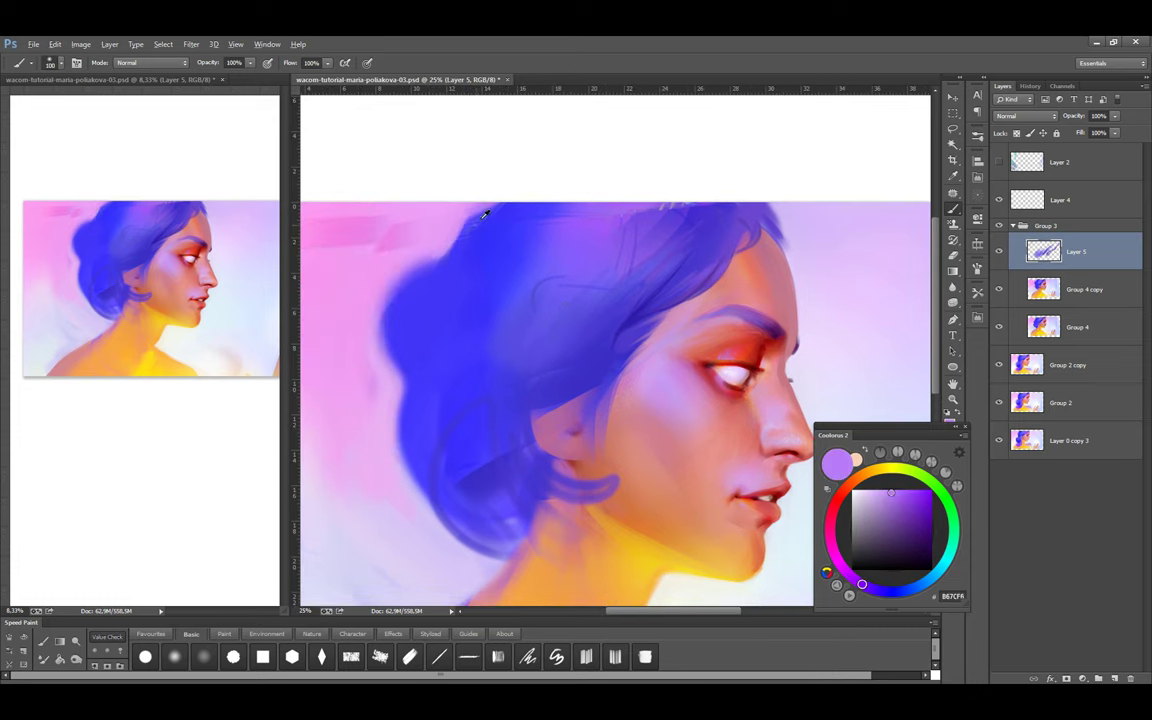
key(bracketleft)
key(bracketleft)
key(bracketleft)
alt+click(457, 237)
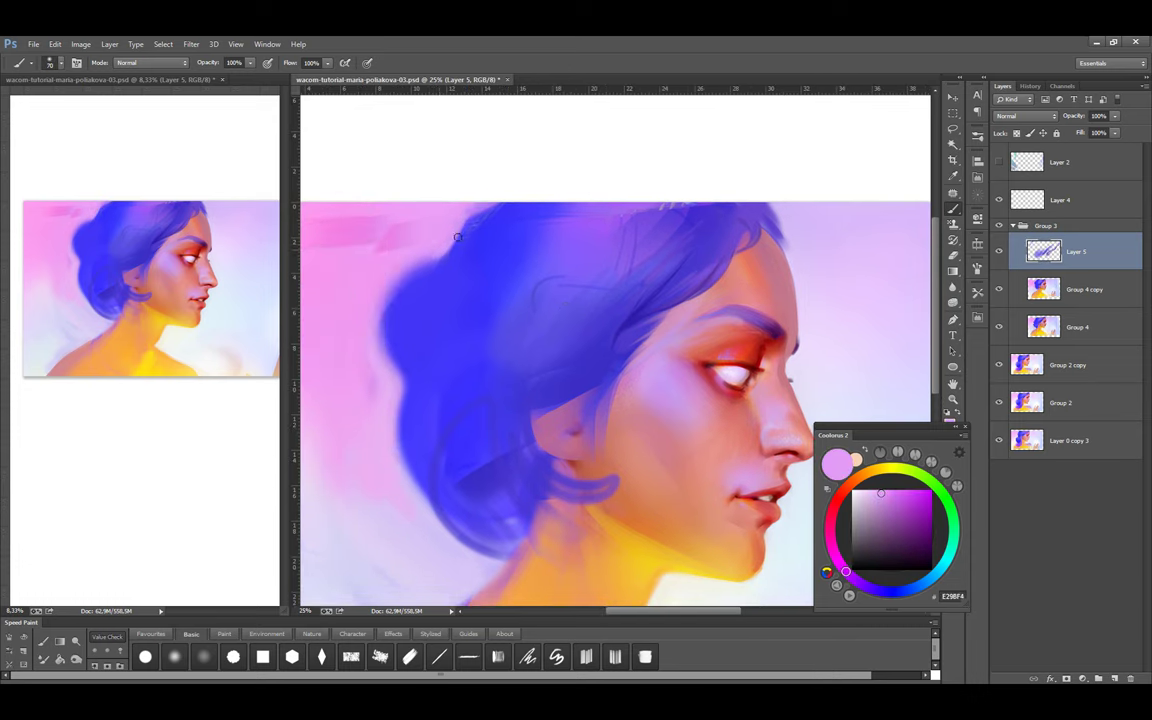
key(bracketright)
key(bracketright)
key(bracketright)
Paint blue strands along the upper back edge of the hair where it meets the pink background
alt+click(512, 204)
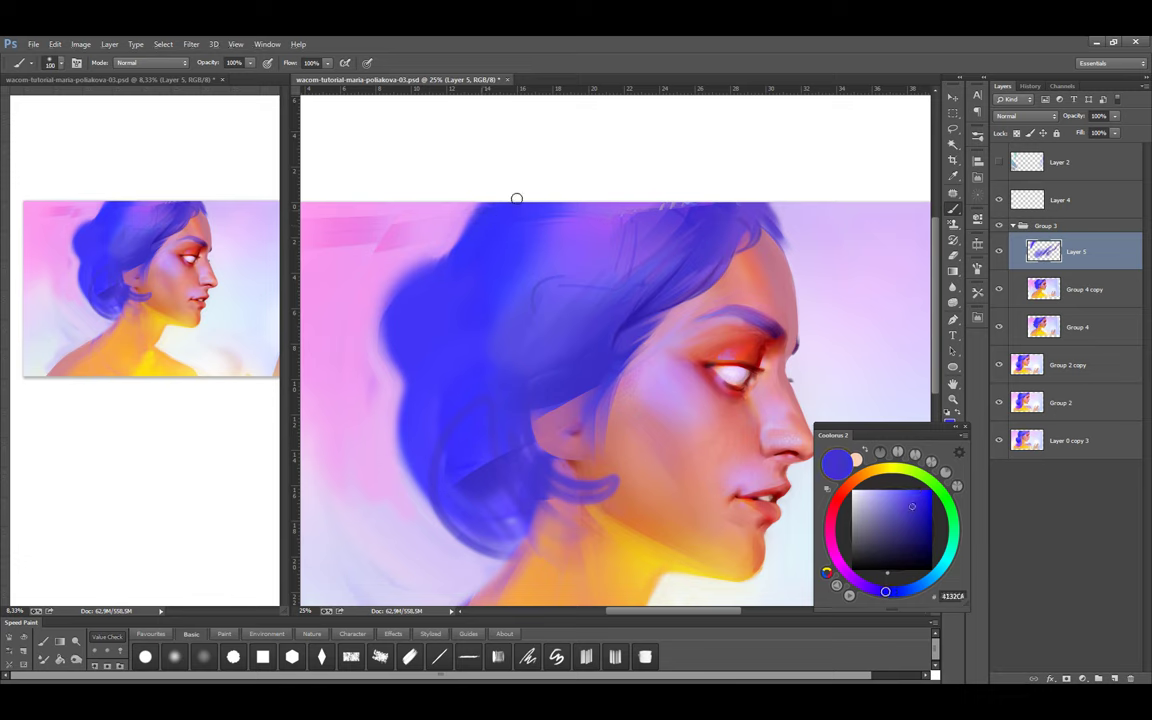
key(bracketleft)
key(bracketleft)
key(bracketleft)
key(bracketleft)
drag(496, 200, 458, 232)
alt+click(504, 250)
alt+click(484, 203)
key(bracketright)
key(bracketright)
alt+click(477, 220)
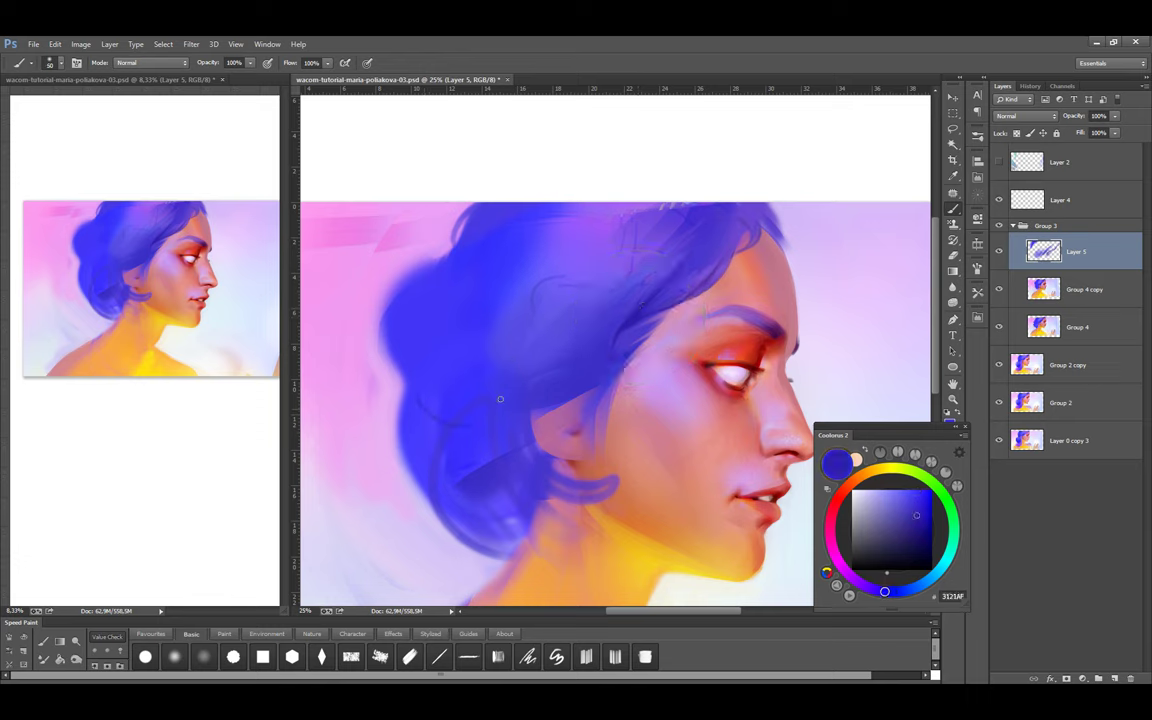
Smooth the sketch lines through the back of the hair with sampled blues, enlarging the brush to 175 px
mouse_move(459, 424)
mouse_down()
mouse_move(433, 409)
mouse_move(427, 375)
mouse_up()
alt+click(535, 311)
key(bracketright)
key(bracketright)
key(bracketright)
key(bracketright)
key(bracketright)
key(bracketright)
key(bracketright)
key(bracketright)
alt+click(443, 387)
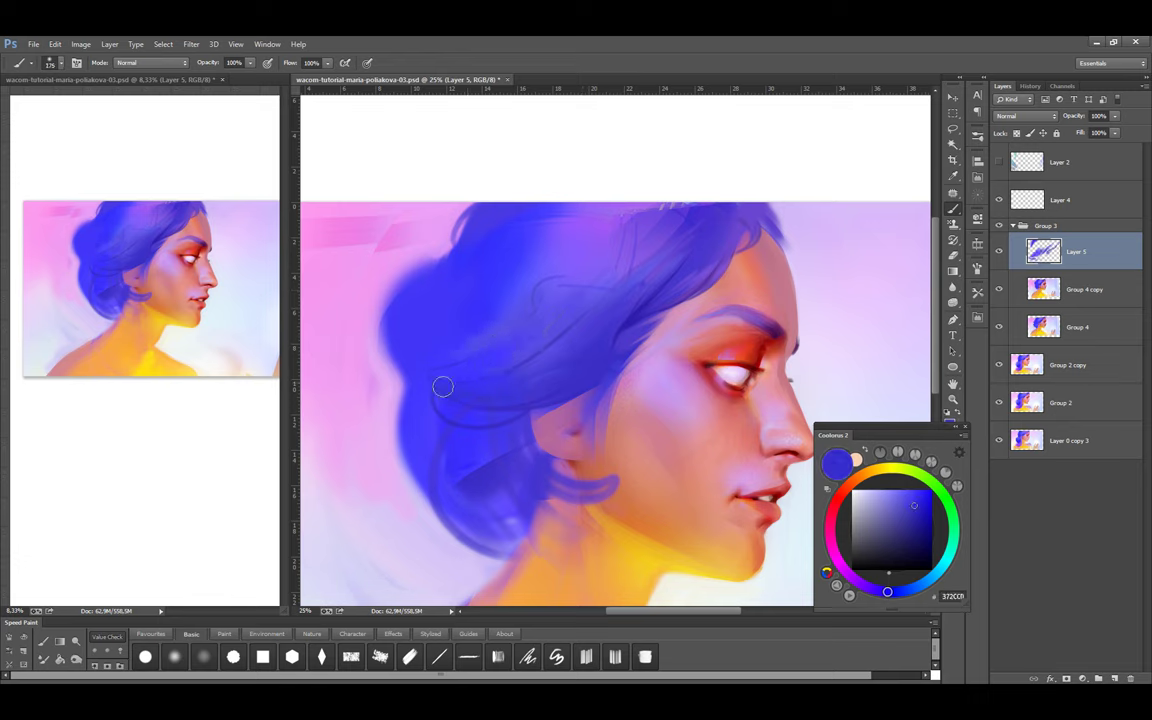
Paint fine blue strands along the lower back edge of the hair with sampled blues, using a smaller brush
key(bracketleft)
key(bracketleft)
key(bracketleft)
key(bracketleft)
key(bracketleft)
key(bracketleft)
key(bracketleft)
key(bracketleft)
alt+click(421, 381)
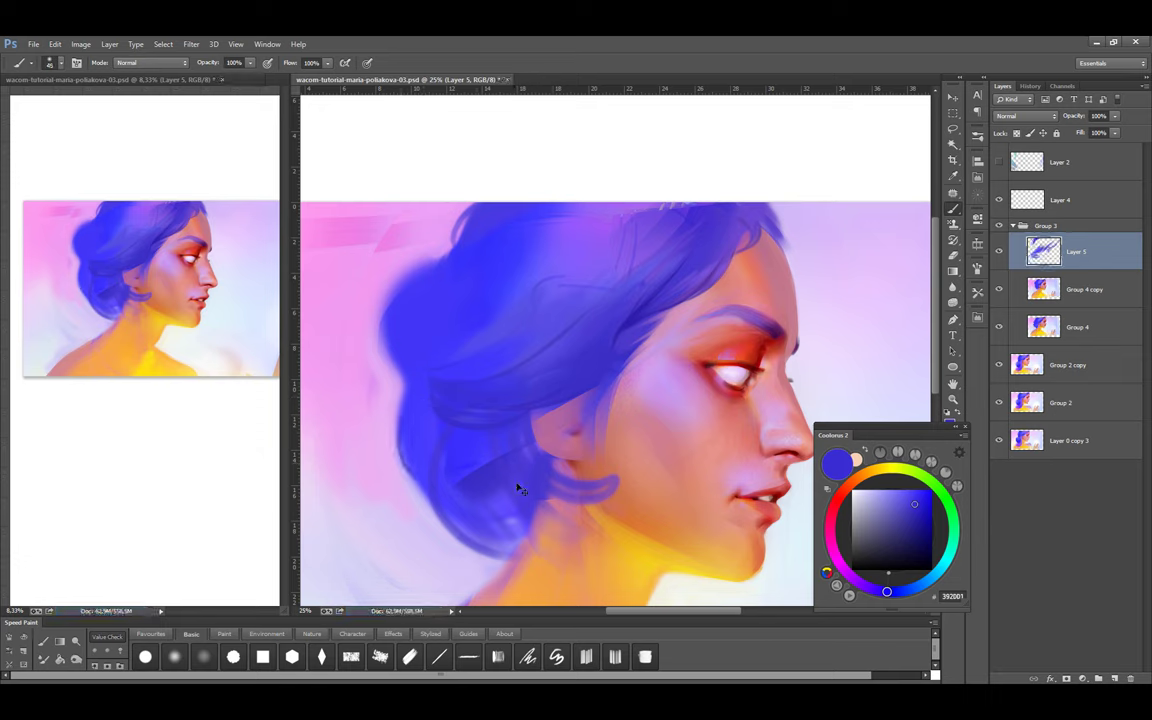
alt+click(420, 375)
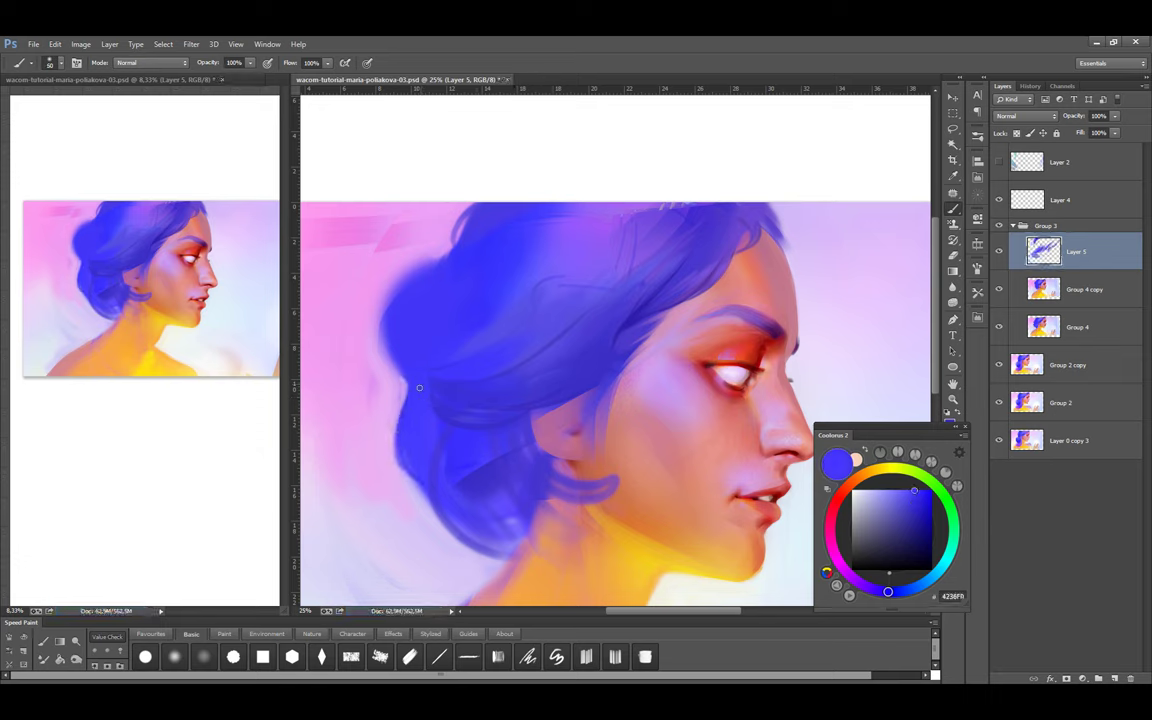
mouse_move(420, 375)
mouse_down()
mouse_move(421, 485)
mouse_move(395, 412)
mouse_up()
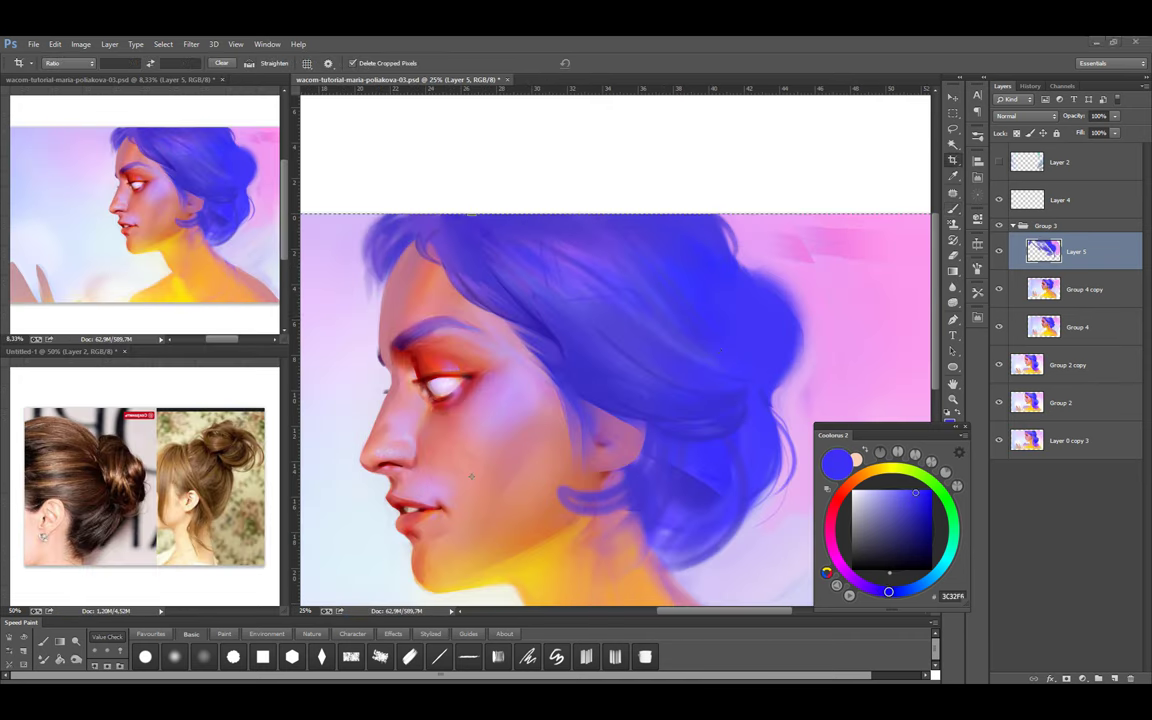
Refine the hairline at the temple with sampled dark blue, violet and skin tones
drag(727, 368, 689, 368)
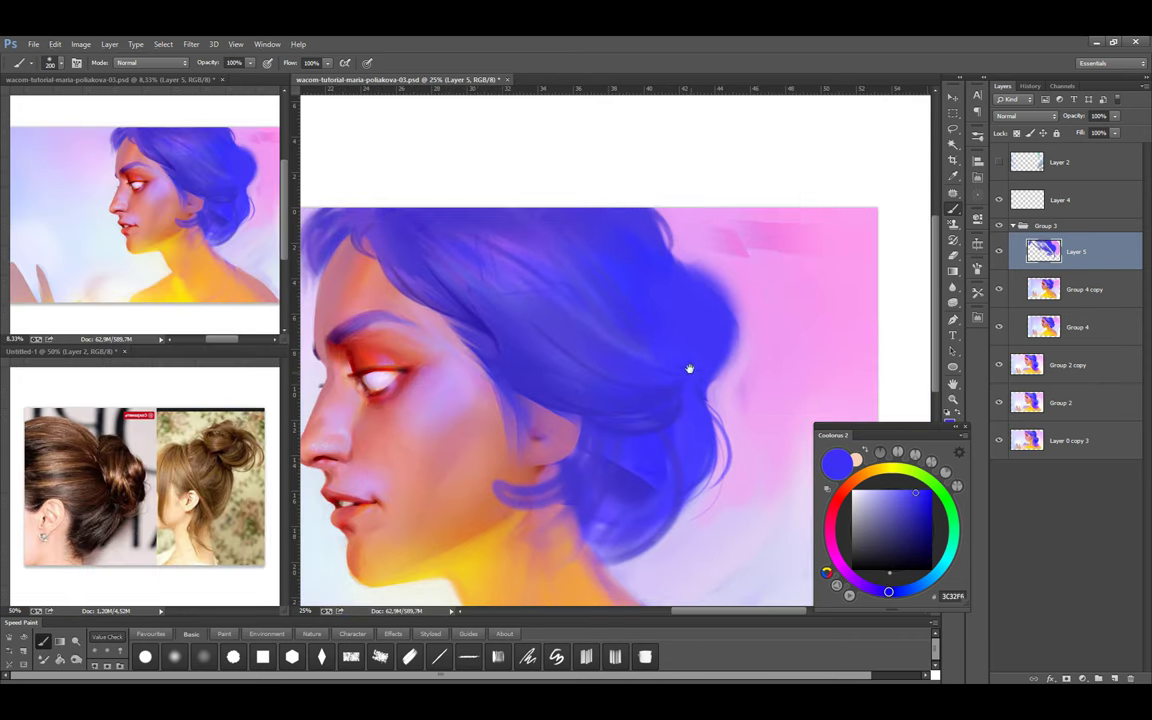
alt+click(455, 341)
alt+click(448, 325)
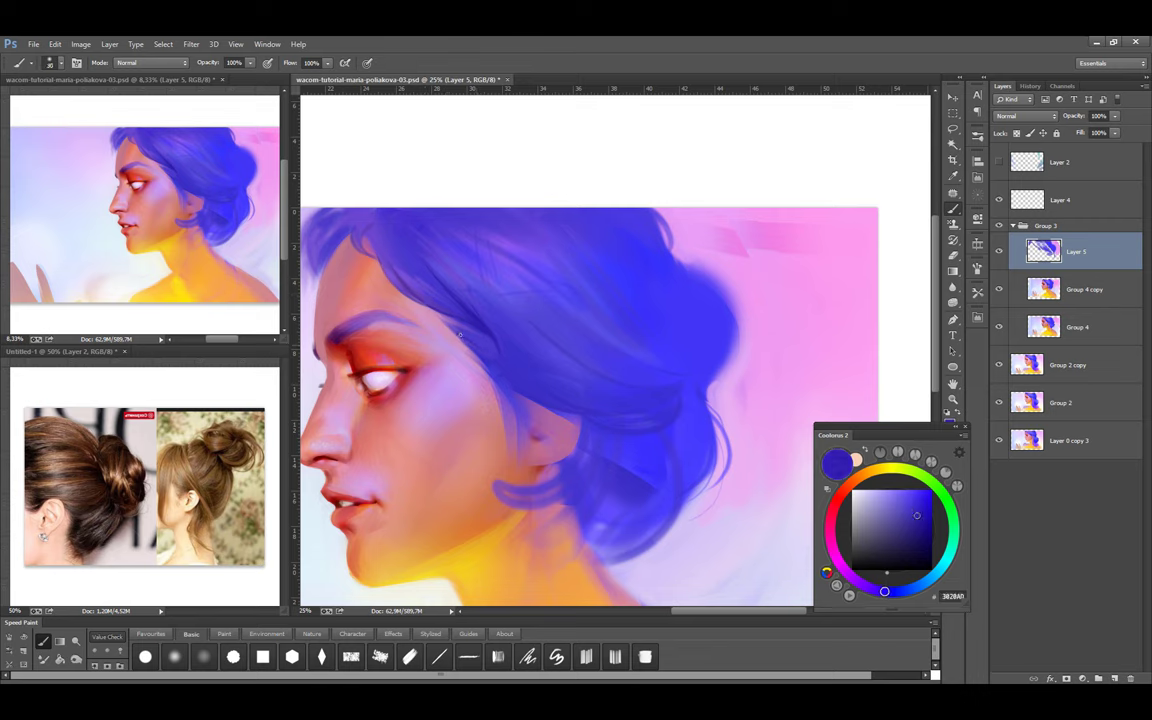
alt+click(477, 336)
alt+click(481, 336)
alt+click(476, 346)
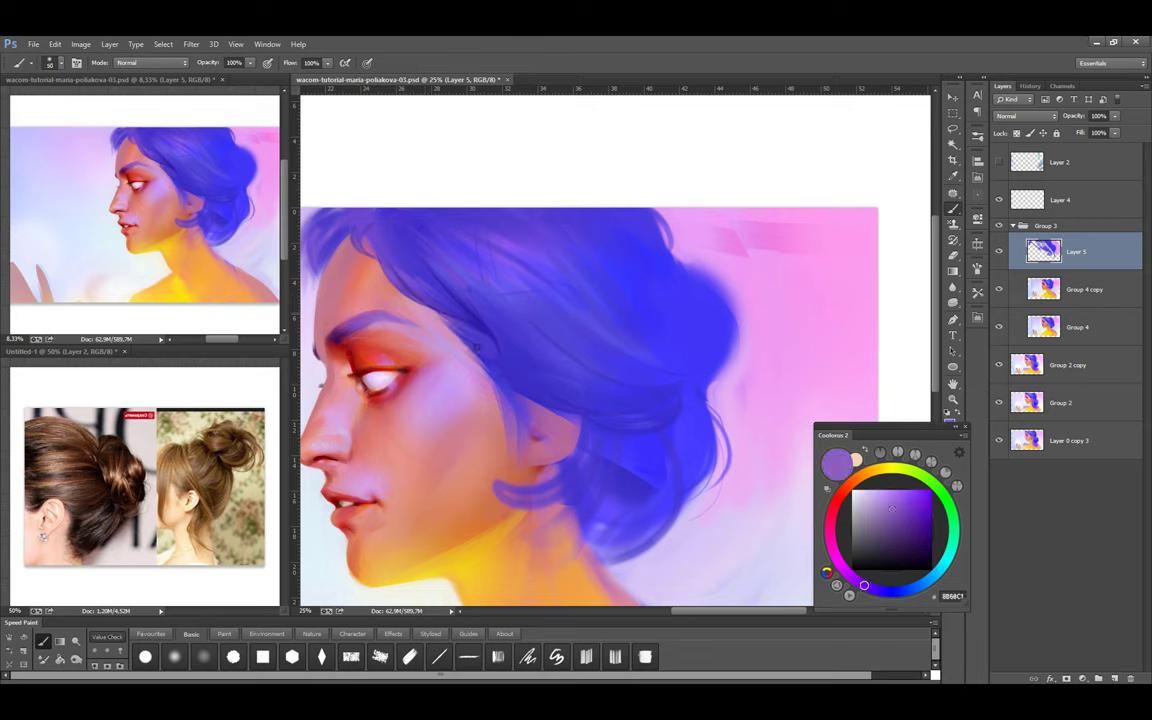
alt+click(489, 402)
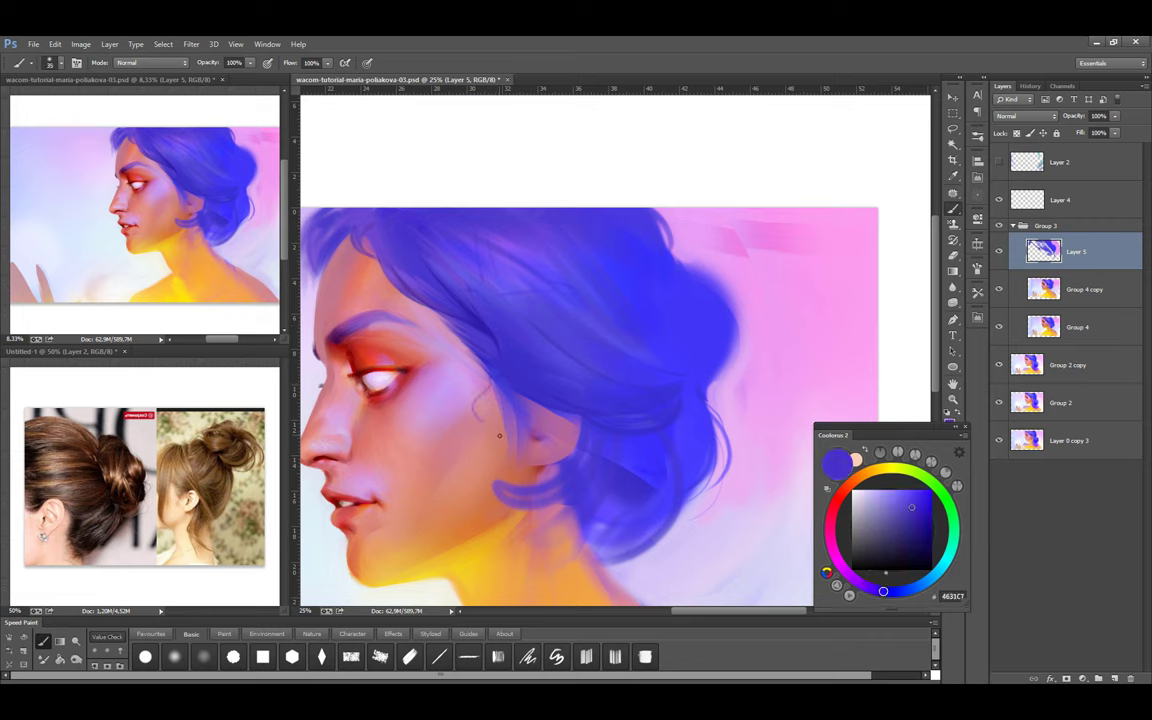
Clean up the hair in front of the ear and the area under the earlobe with sampled reddish skin tones
mouse_move(495, 370)
mouse_down()
mouse_move(492, 433)
mouse_move(480, 369)
mouse_up()
key(bracketleft)
alt+click(530, 469)
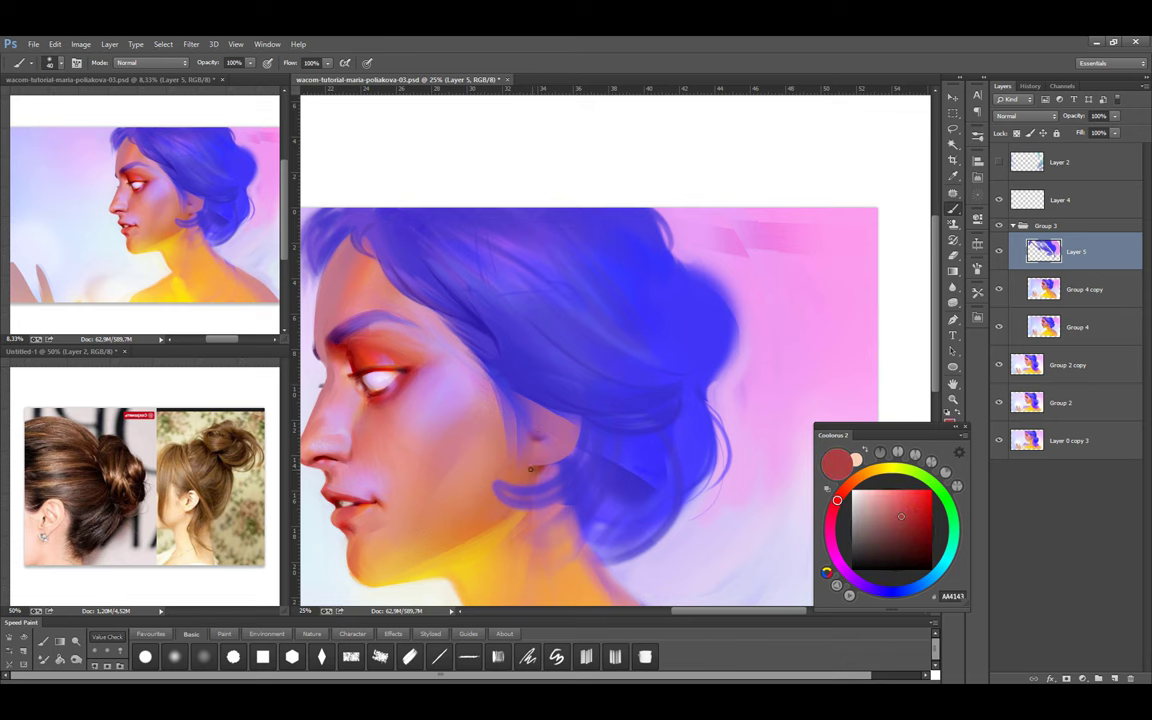
alt+click(548, 478)
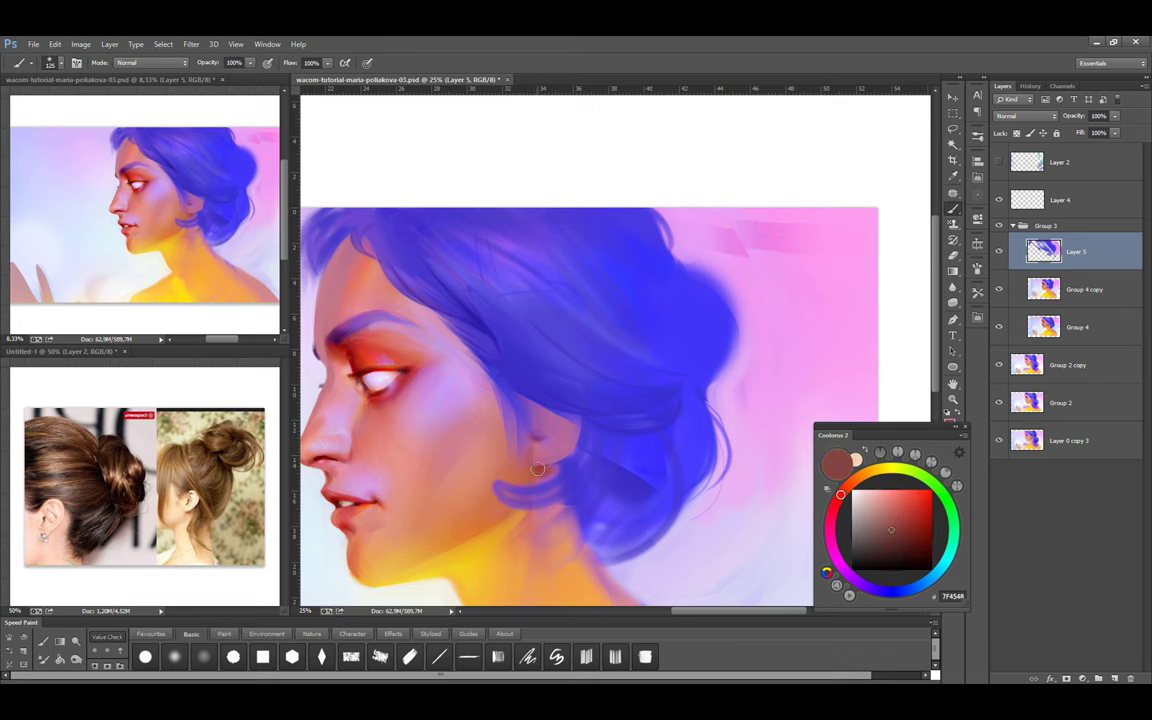
Flip the canvas back horizontally and paint thin blue strands along the lower back edge of the hair
key(ctrl+shift+h)
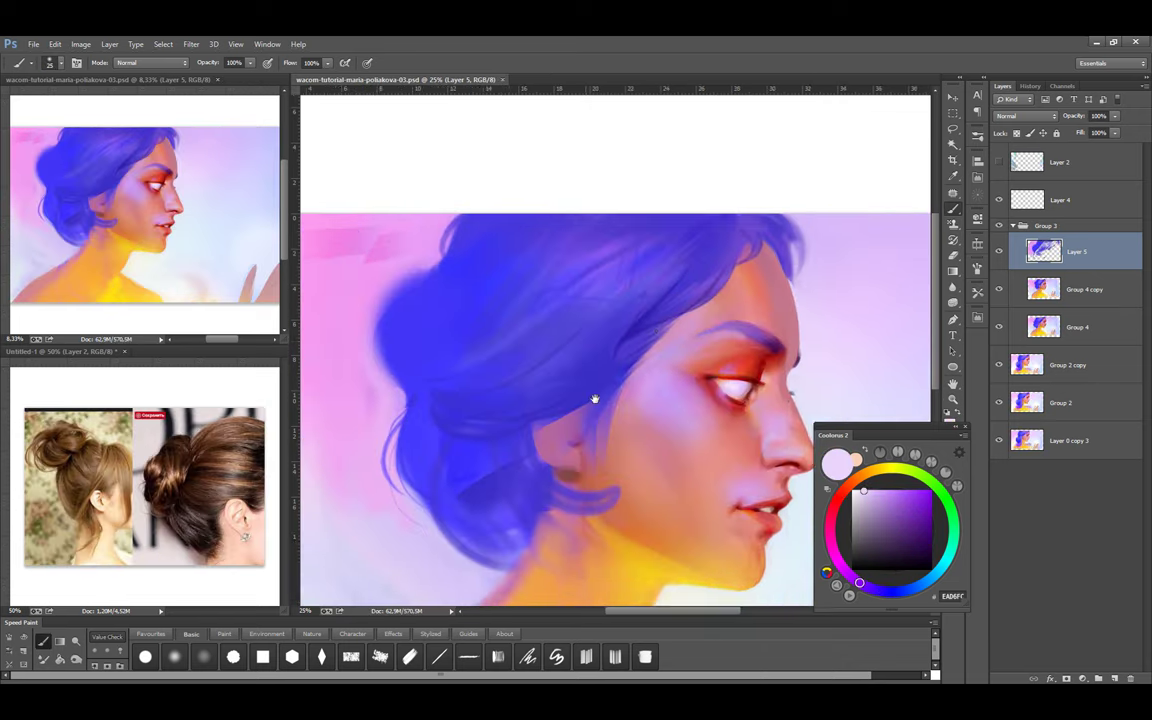
alt+click(454, 440)
drag(435, 417, 417, 456)
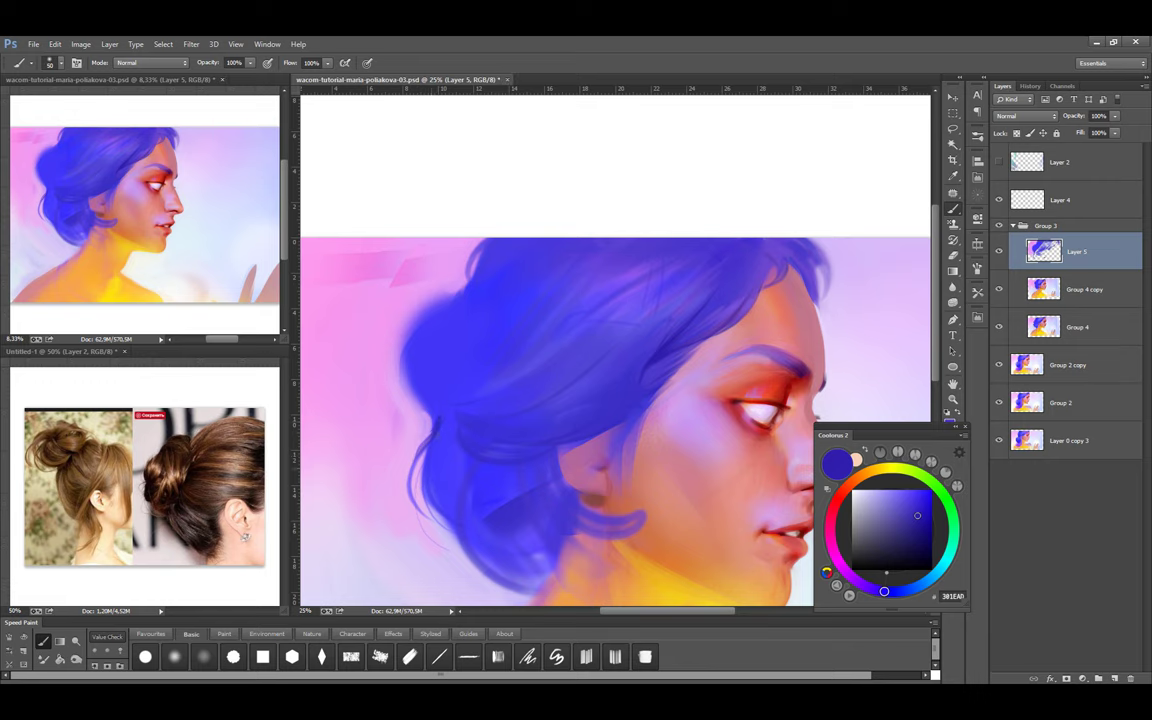
alt+click(445, 421)
drag(643, 463, 590, 469)
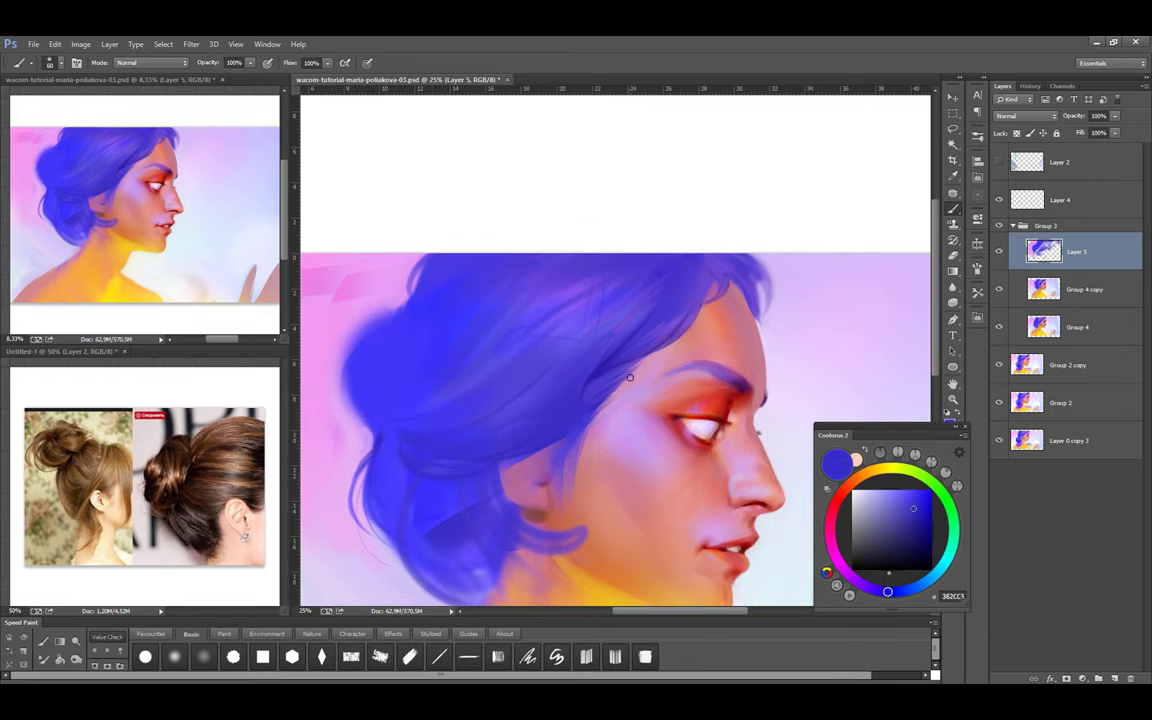
Paint loose blue strands falling from the temple onto the cheek in front of the ear
drag(585, 420, 600, 478)
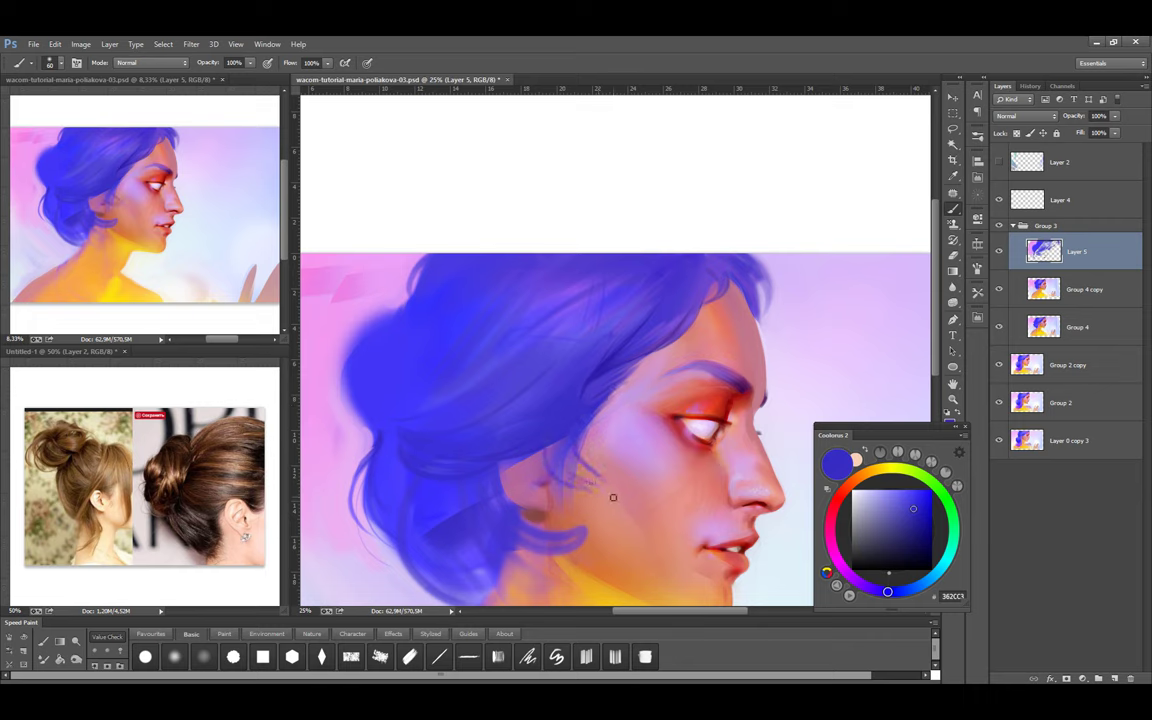
key(bracketleft)
key(bracketleft)
mouse_move(535, 405)
mouse_down()
mouse_move(512, 430)
mouse_move(558, 492)
mouse_up()
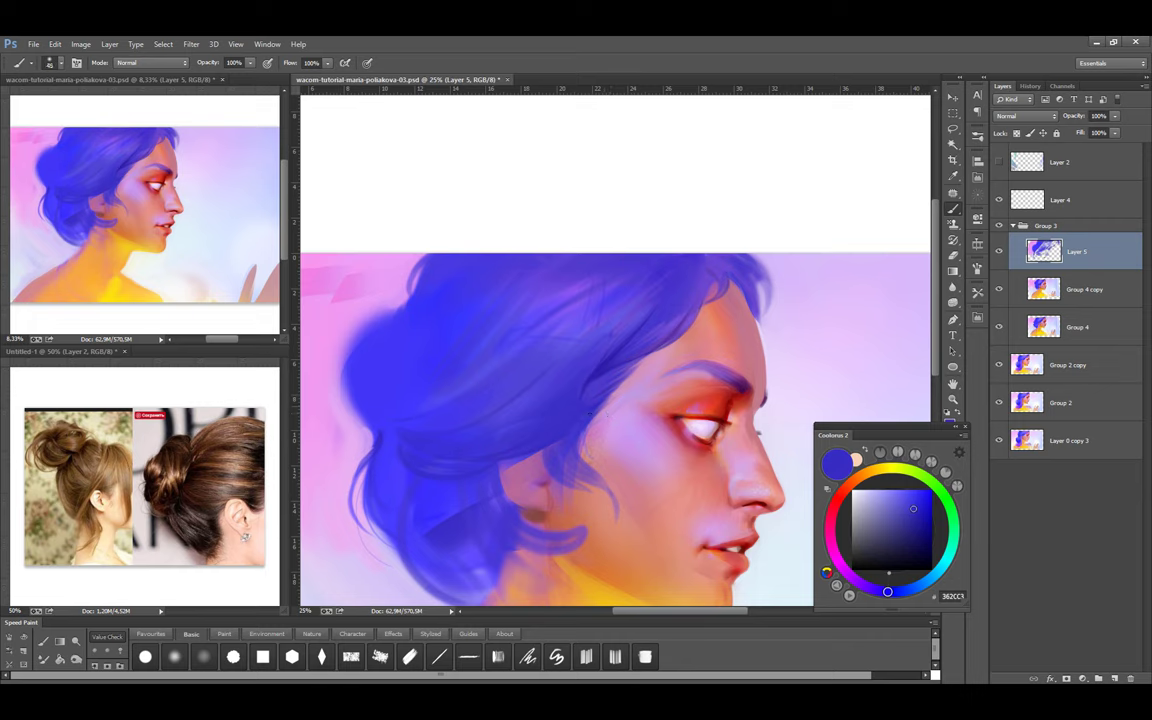
Refine the temple hairline and the loose lock by the ear with sampled pink skin and blue hair tones
alt+click(596, 428)
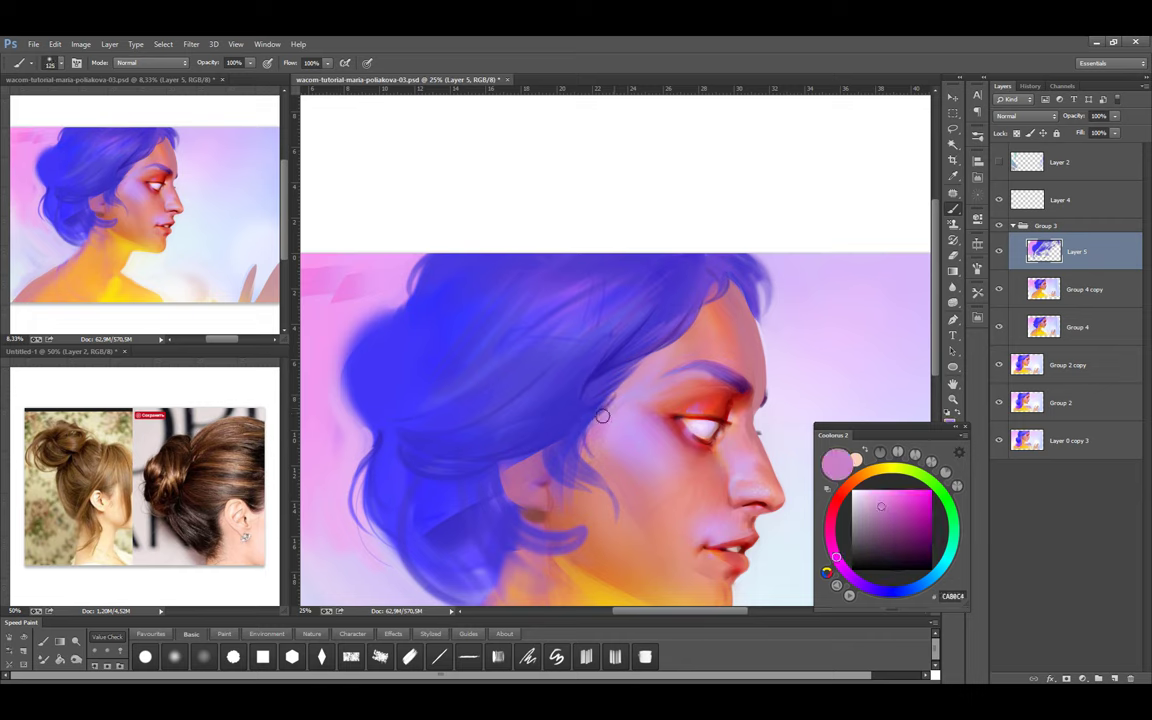
alt+click(523, 352)
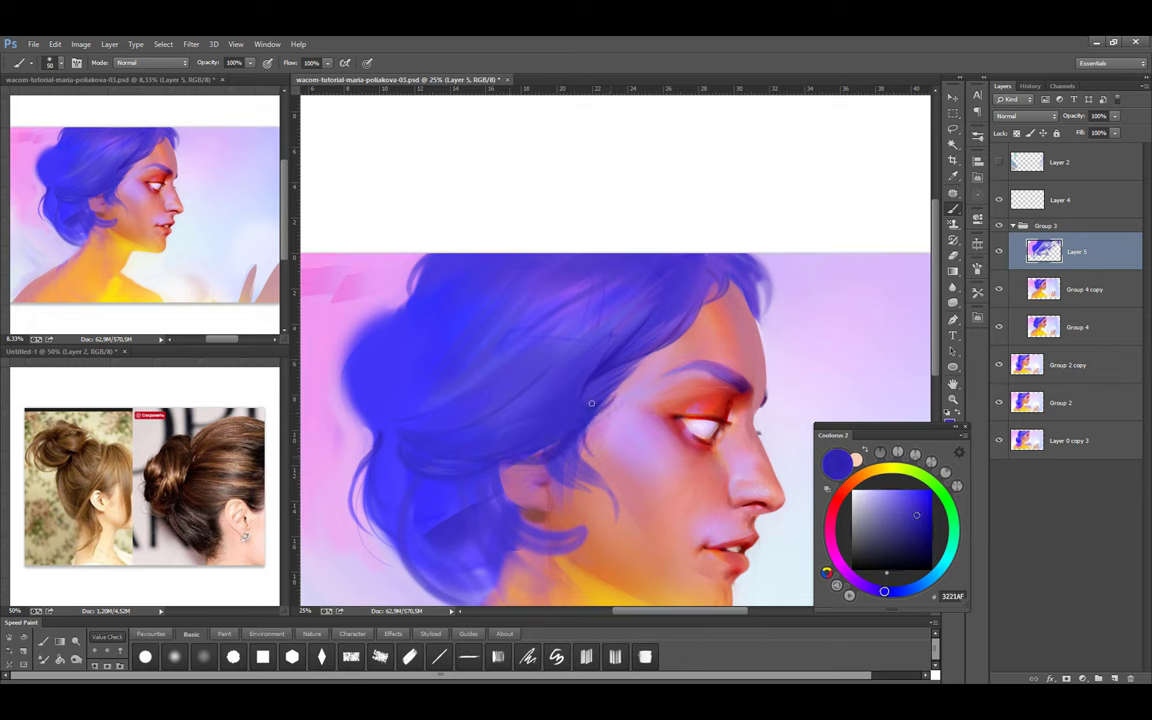
key(bracketright)
alt+click(620, 391)
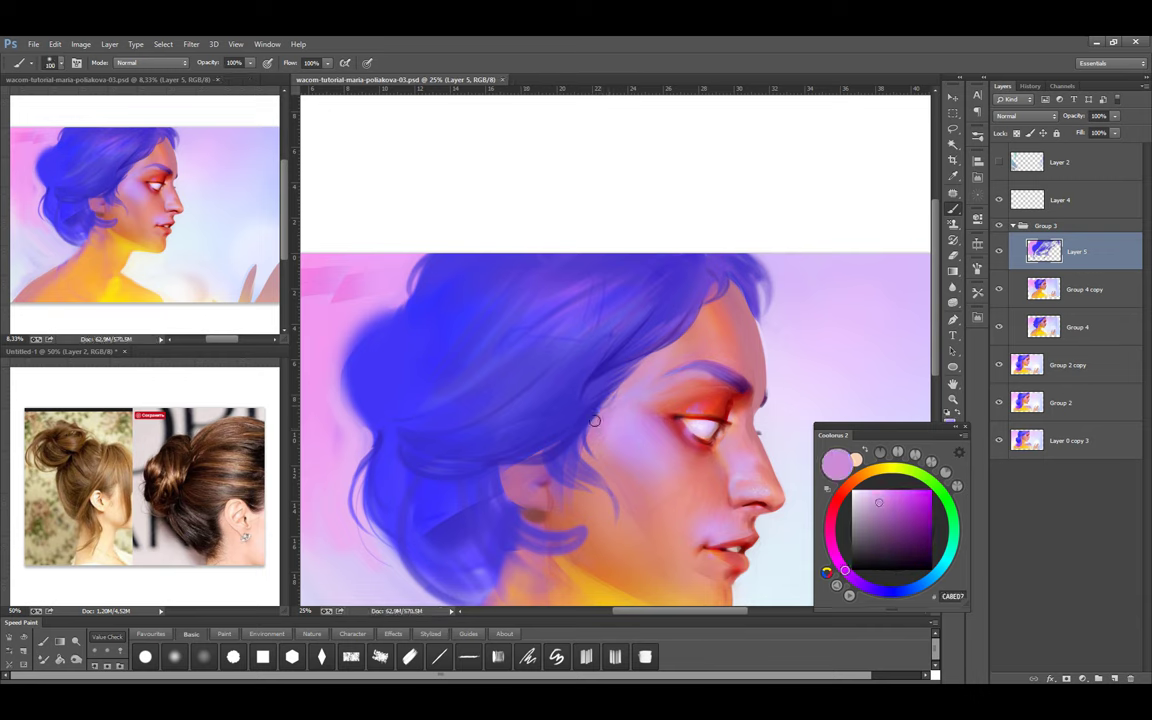
alt+click(617, 458)
alt+click(553, 454)
alt+click(558, 464)
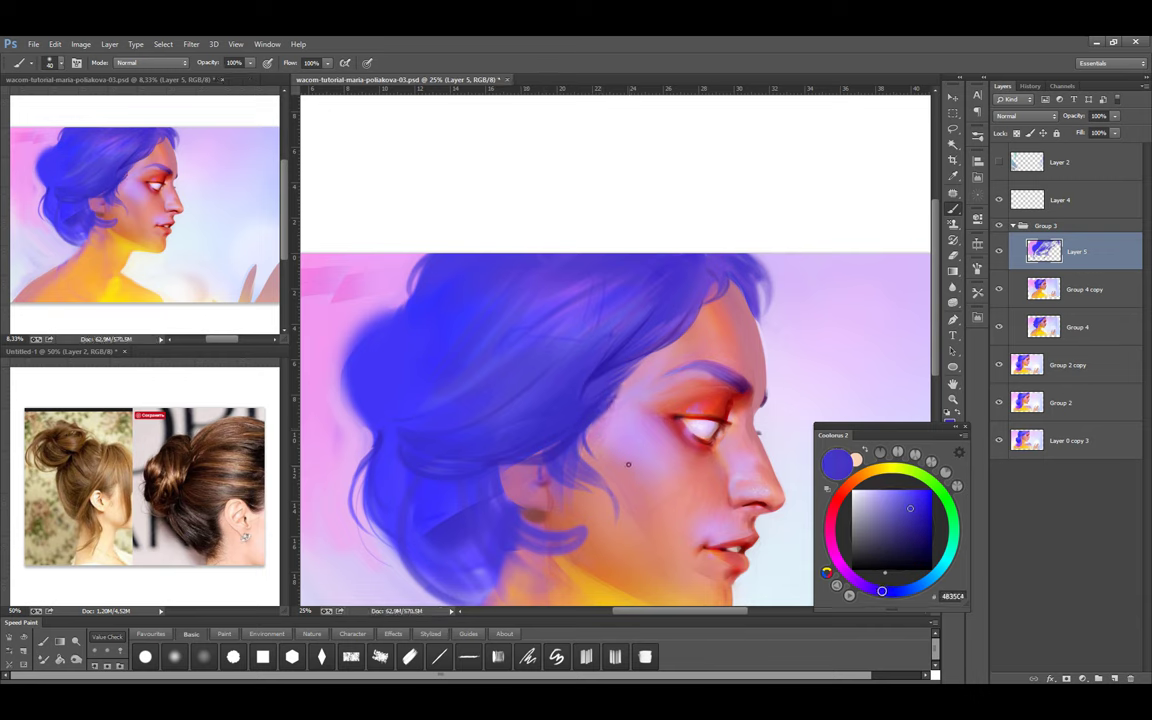
alt+click(576, 432)
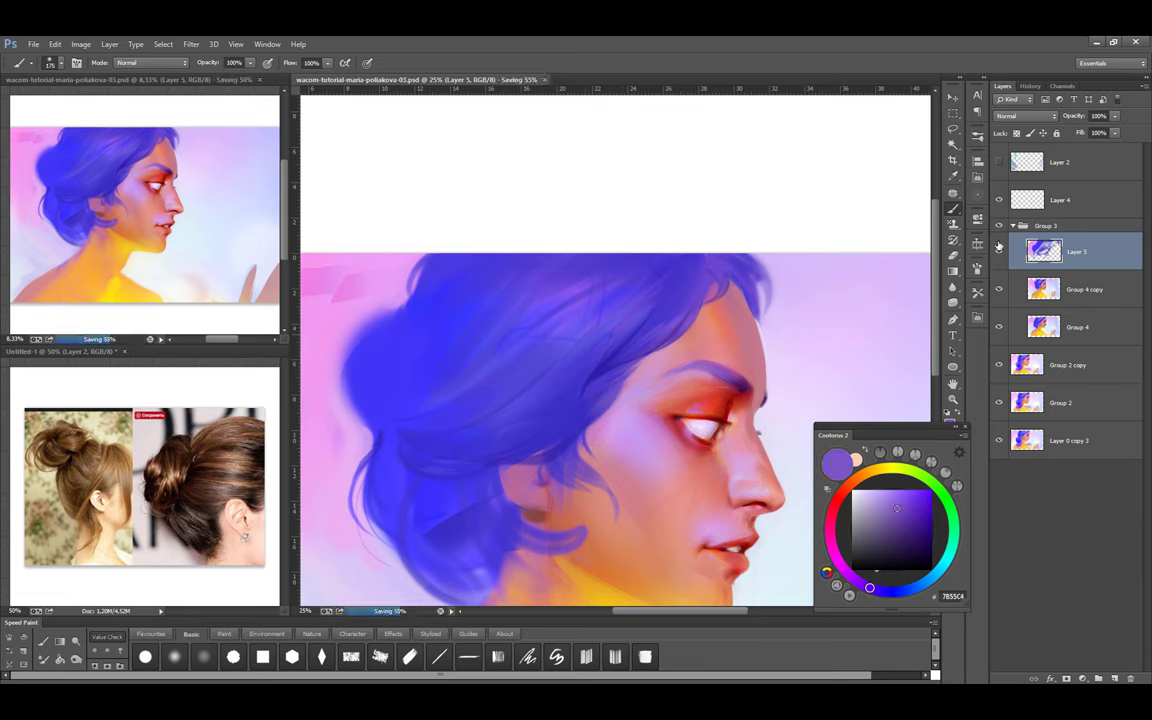
Blend the hair above the forehead and crown with sampled dark blues
alt+click(745, 258)
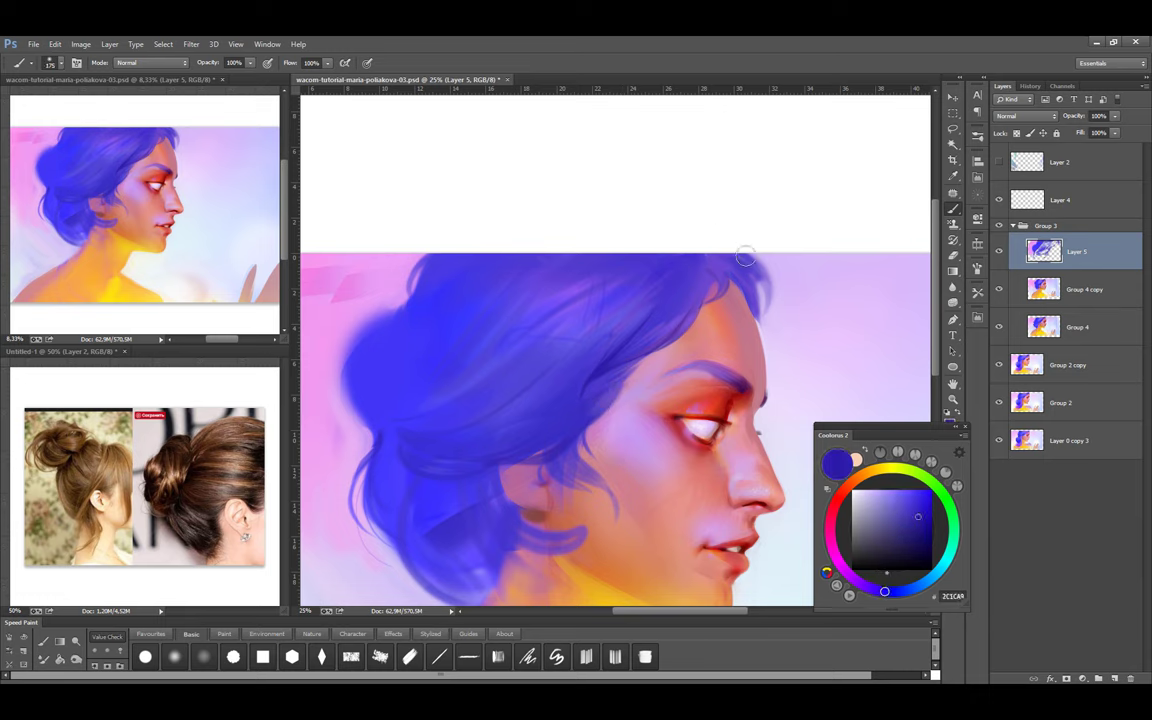
alt+click(754, 306)
alt+click(670, 268)
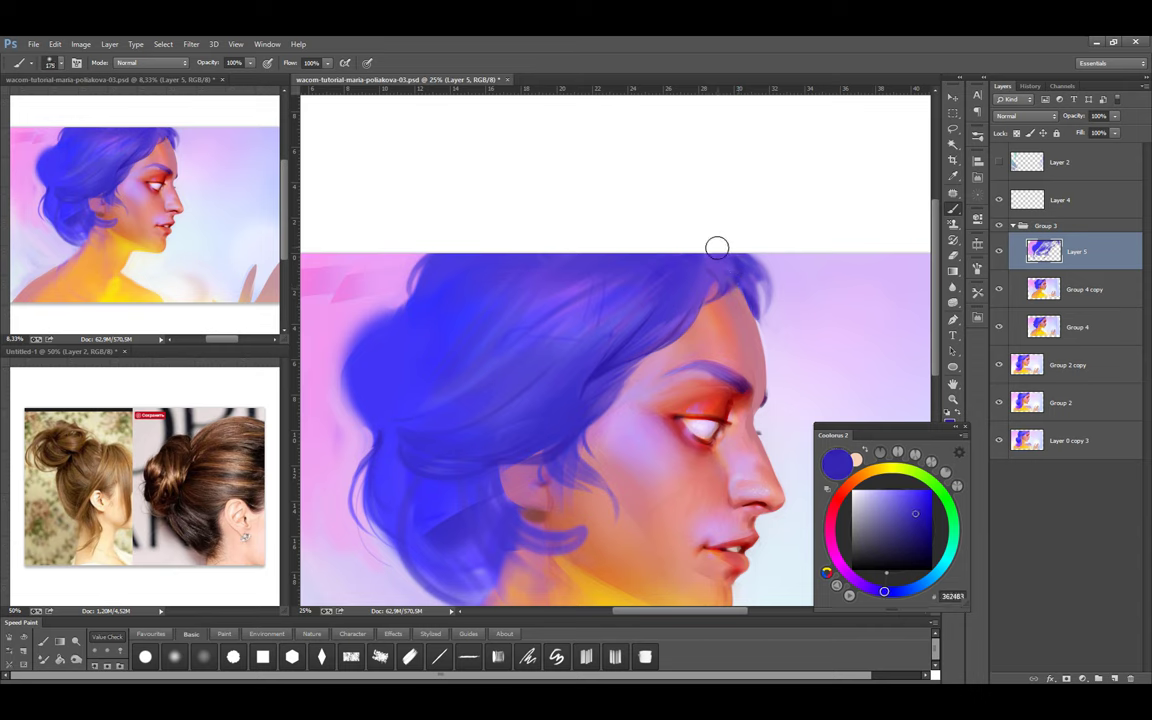
drag(717, 248, 649, 267)
alt+click(593, 338)
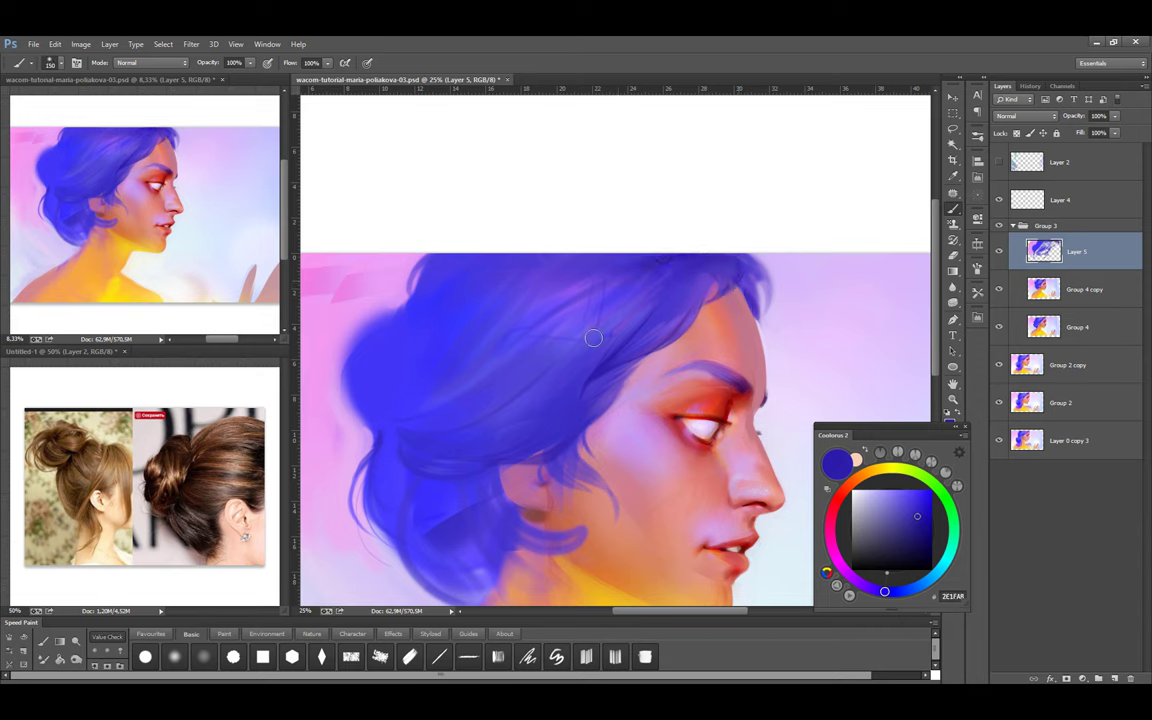
Repaint the lower hair roll behind the ear with broad strokes of sampled blues, covering the patchy shapes
drag(497, 443, 545, 411)
key(bracketright)
key(bracketright)
key(bracketright)
key(bracketright)
mouse_move(435, 410)
mouse_down()
mouse_move(390, 440)
mouse_move(485, 500)
mouse_move(470, 515)
mouse_up()
alt+click(499, 560)
mouse_move(499, 560)
mouse_down()
mouse_move(432, 426)
mouse_move(421, 463)
mouse_move(425, 418)
mouse_move(539, 565)
mouse_move(542, 553)
mouse_move(452, 516)
mouse_move(519, 417)
mouse_up()
alt+click(425, 450)
key([)
alt+click(564, 496)
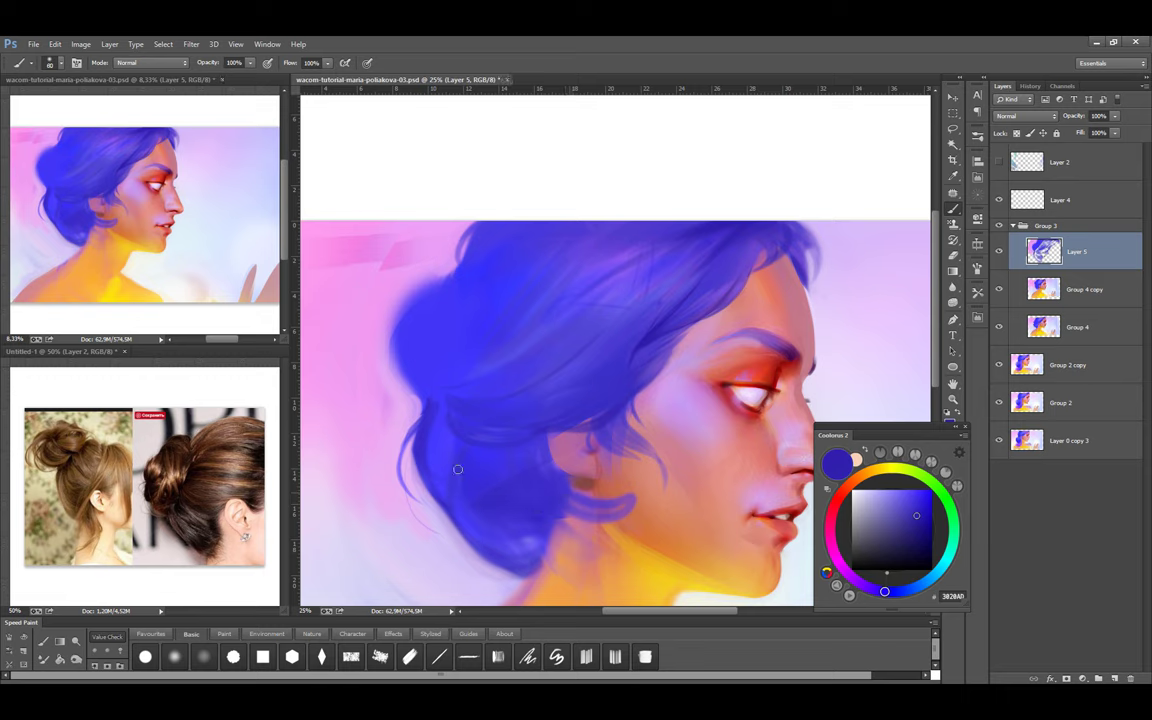
Select the lower hair roll freehand below the swept section, shade its edge with a large dark blue brush, and save the document
key(])
key(])
key(])
key(])
key(l)
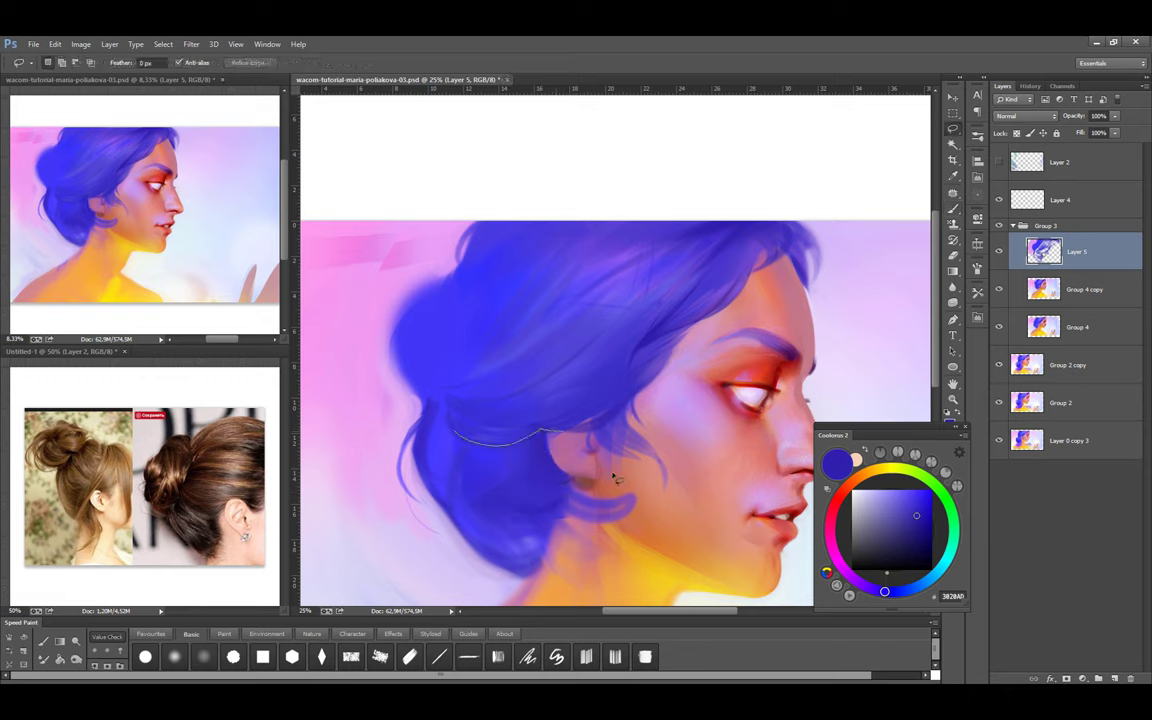
drag(615, 478, 560, 440)
key(b)
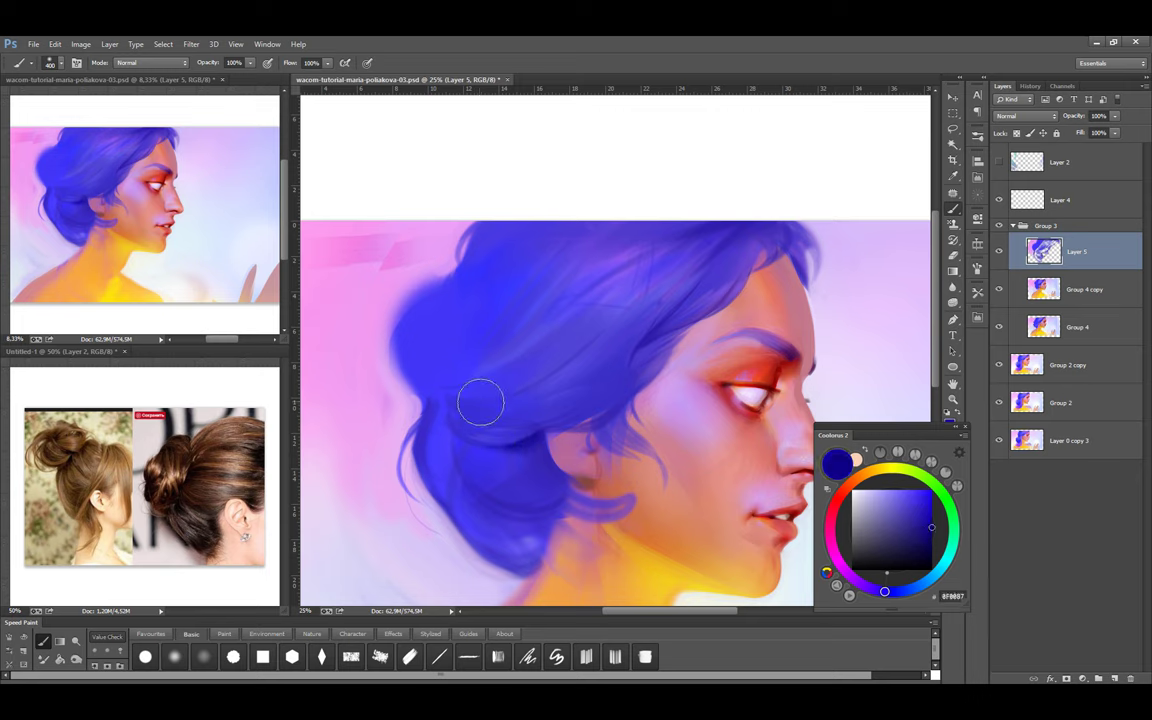
alt+click(434, 383)
key(ctrl+s)
Paint dark strands where the lower roll meets the head and lighten the roll with sampled violet blues
key(bracketright)
key(bracketright)
key(bracketright)
key(bracketright)
key(bracketright)
key(bracketright)
key(bracketright)
key(bracketright)
alt+click(620, 296)
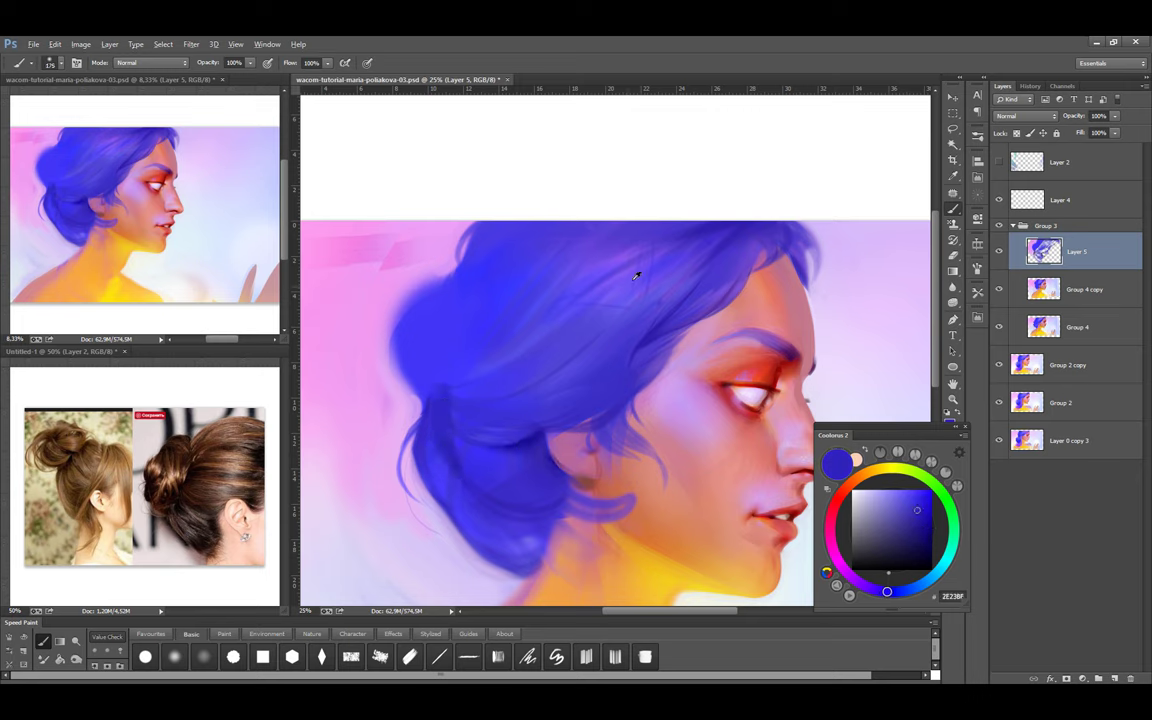
alt+click(437, 468)
drag(425, 395, 433, 446)
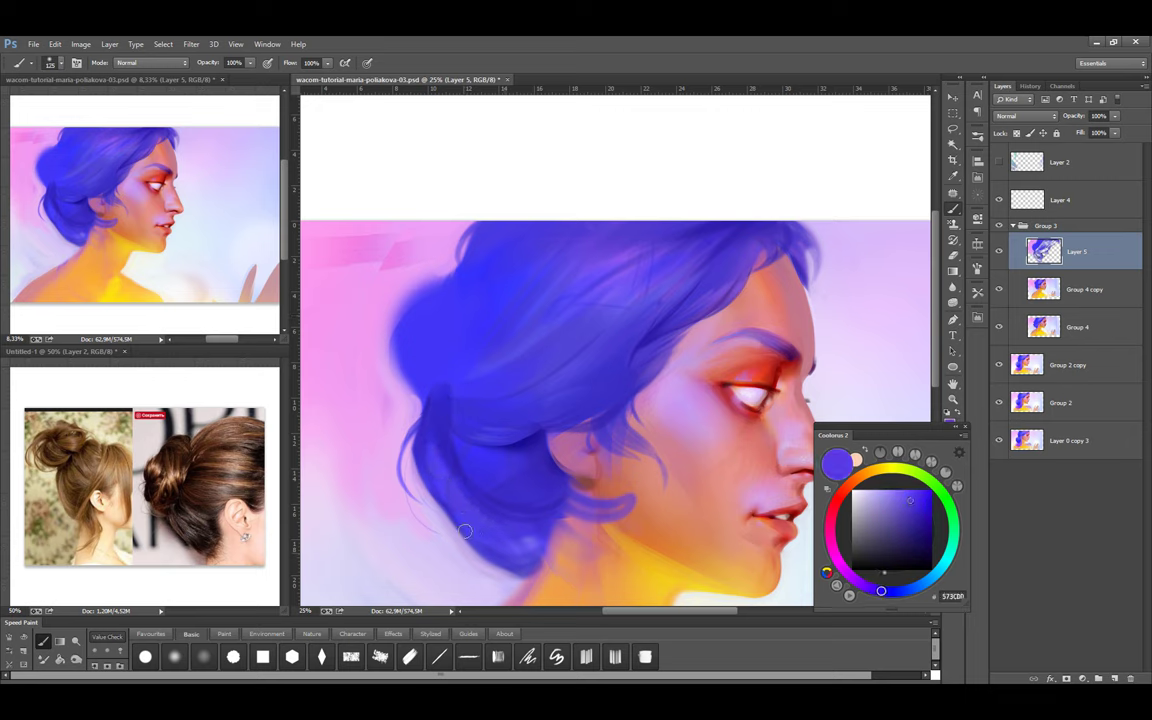
alt+click(549, 539)
key(bracketleft)
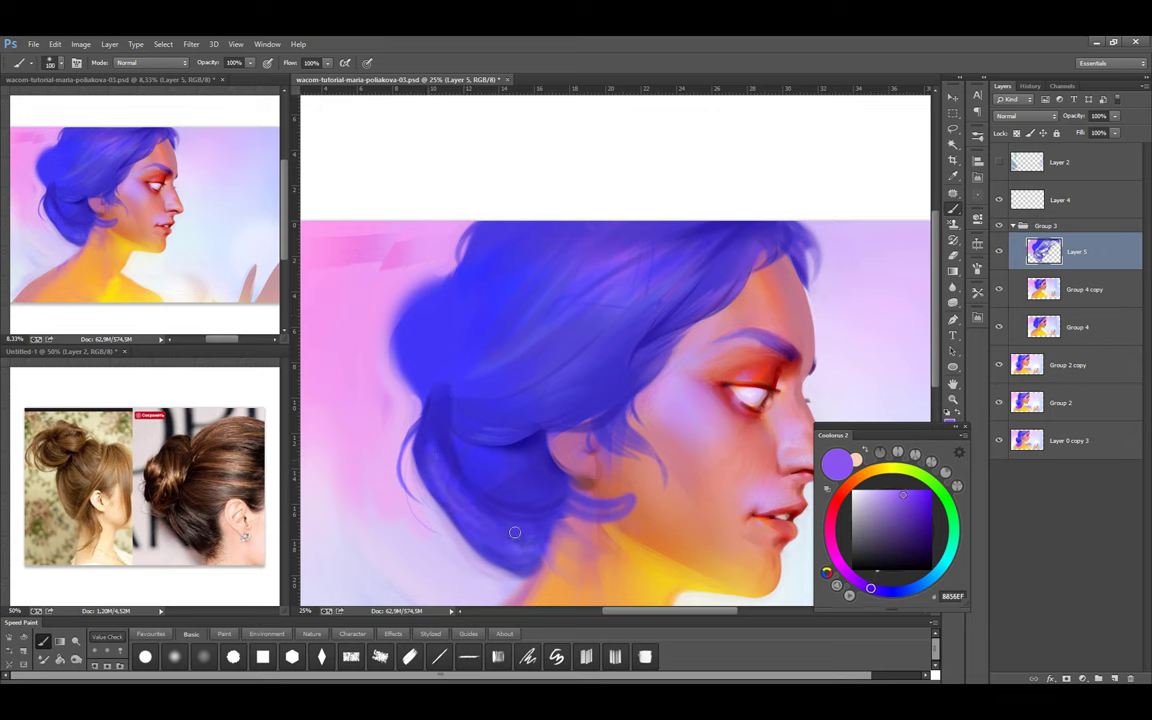
Sketch thin curved blue strands around the back of the bun with a smaller brush
alt+click(446, 368)
key(bracketleft)
key(bracketleft)
key(bracketleft)
key(bracketleft)
key(bracketleft)
key(bracketleft)
key(bracketleft)
key(bracketleft)
key(bracketleft)
key(bracketleft)
key(bracketleft)
key(bracketleft)
key(bracketleft)
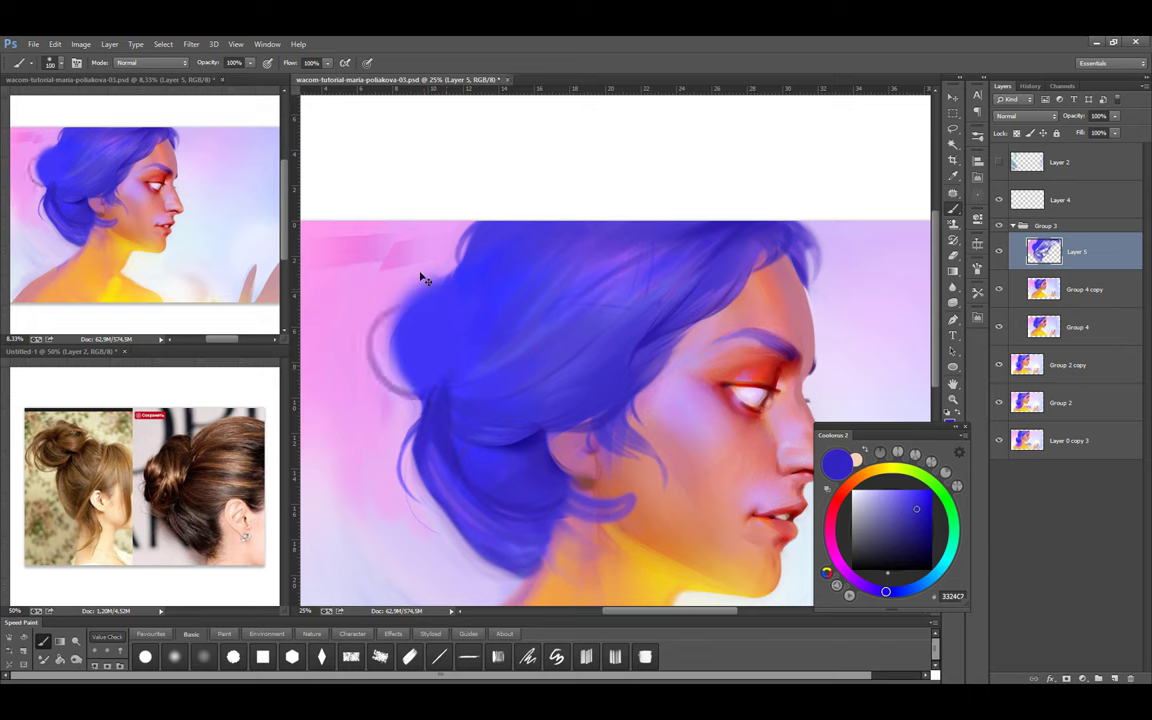
alt+click(422, 275)
drag(373, 288, 350, 348)
drag(410, 290, 360, 318)
drag(372, 272, 330, 360)
Add thicker loose strands arching over the top and back of the bun, using a larger brush
key(bracketright)
key(bracketright)
key(bracketright)
key(bracketright)
key(bracketright)
key(bracketright)
key(bracketright)
key(bracketright)
key(bracketright)
mouse_move(398, 262)
mouse_down()
mouse_move(350, 276)
mouse_move(355, 340)
mouse_up()
drag(396, 277, 338, 360)
alt+click(390, 283)
key(bracketright)
drag(410, 280, 338, 345)
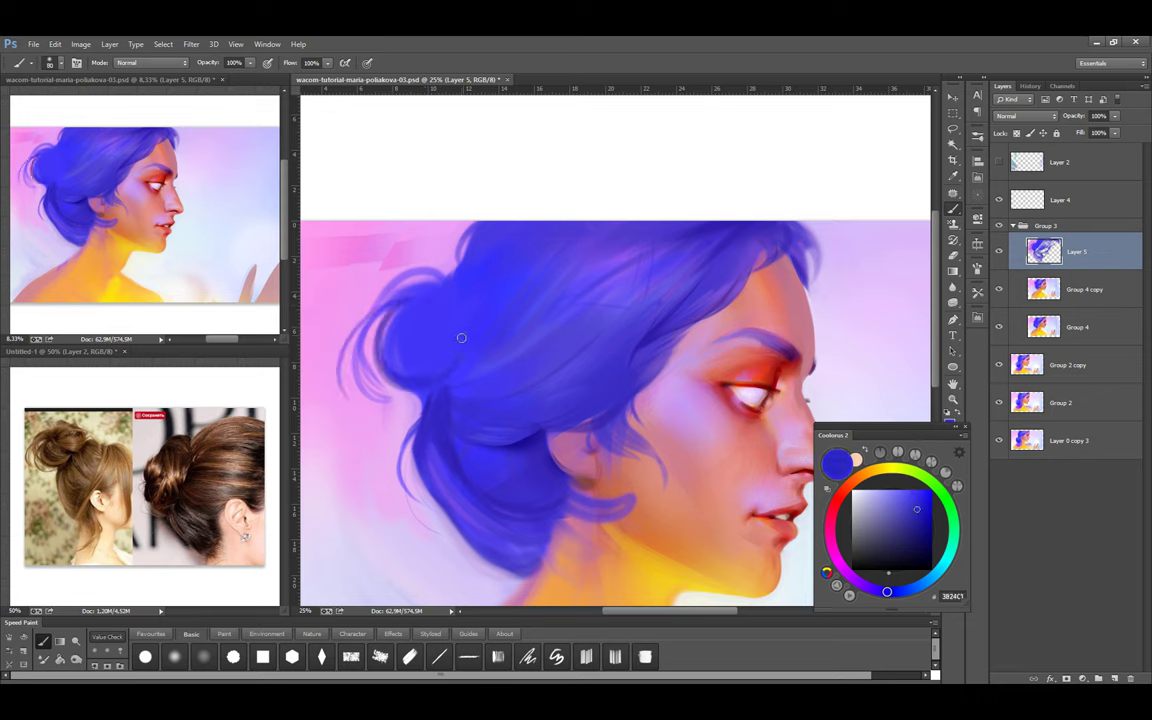
Shade the inside of the bun with sampled blues to form its rounded volume
mouse_move(418, 367)
mouse_down()
mouse_move(398, 301)
mouse_move(385, 360)
mouse_up()
alt+click(415, 318)
key(bracketright)
key(bracketright)
key(bracketright)
Define the bun's outer edge with sampled lilac and paint a dark blue fold in its centre
alt+click(372, 355)
key(bracketleft)
key(bracketleft)
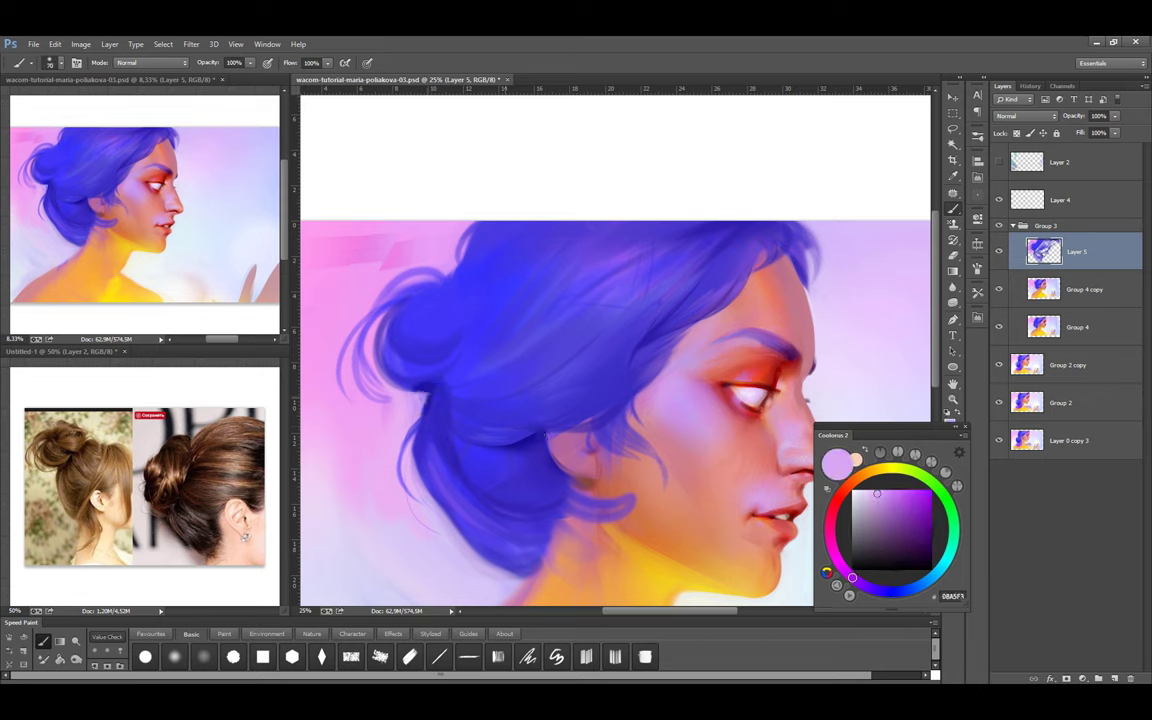
alt+click(385, 358)
alt+click(439, 373)
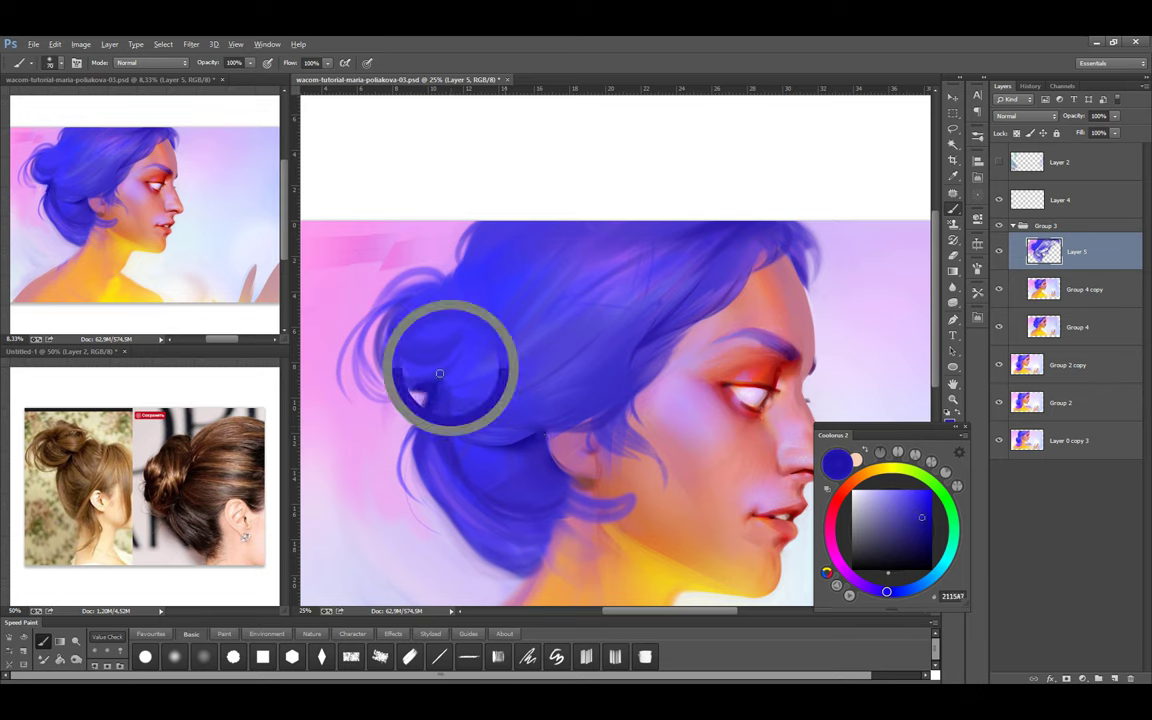
alt+click(445, 323)
alt+click(371, 284)
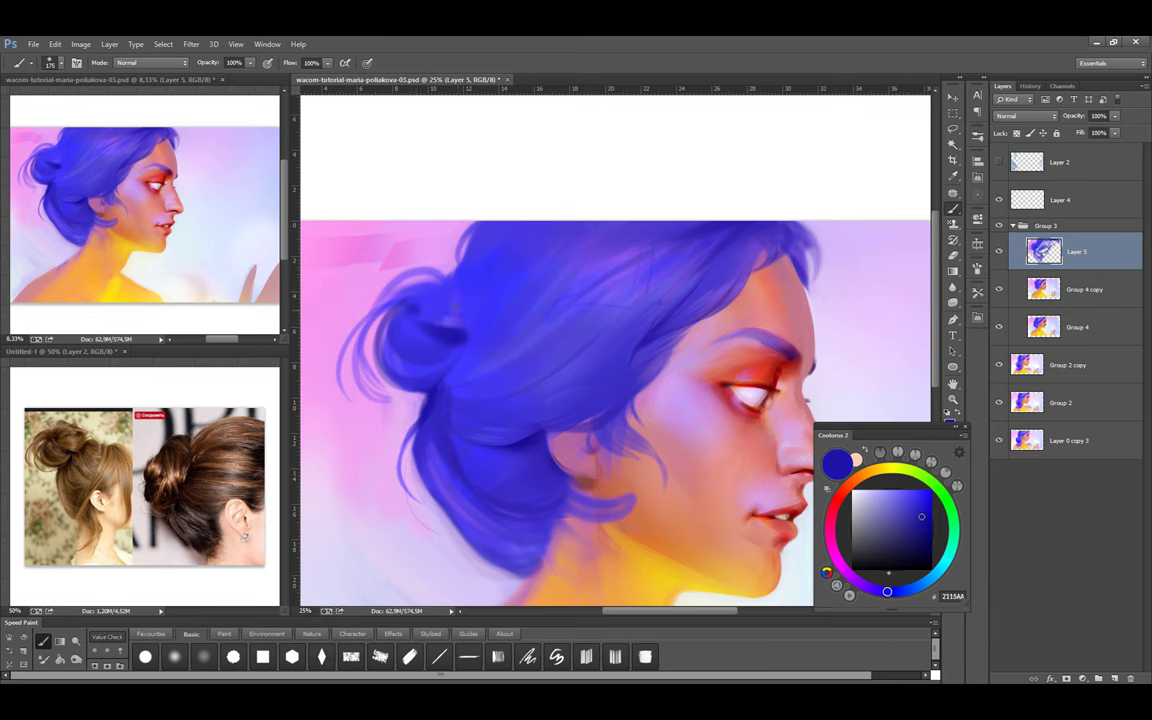
Paint sampled lighter blue strands across the top of the bun where it joins the head
mouse_move(420, 262)
mouse_down()
mouse_move(380, 248)
mouse_move(438, 264)
mouse_move(423, 297)
mouse_up()
alt+click(347, 282)
mouse_move(365, 240)
mouse_down()
mouse_move(395, 255)
mouse_move(458, 337)
mouse_up()
Copy the lassoed bun onto its own layer and tilt it slightly counterclockwise with Free Transform
key(ctrl+s)
key(l)
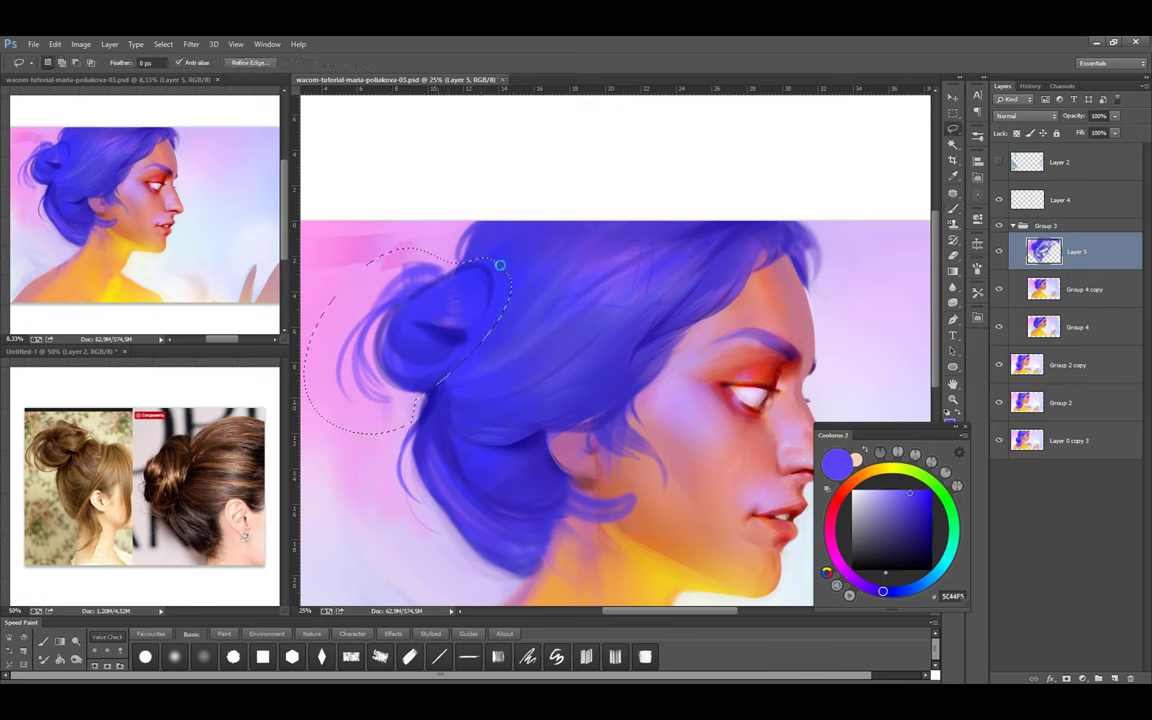
key(ctrl+j)
key(ctrl+t)
drag(490, 291, 470, 310)
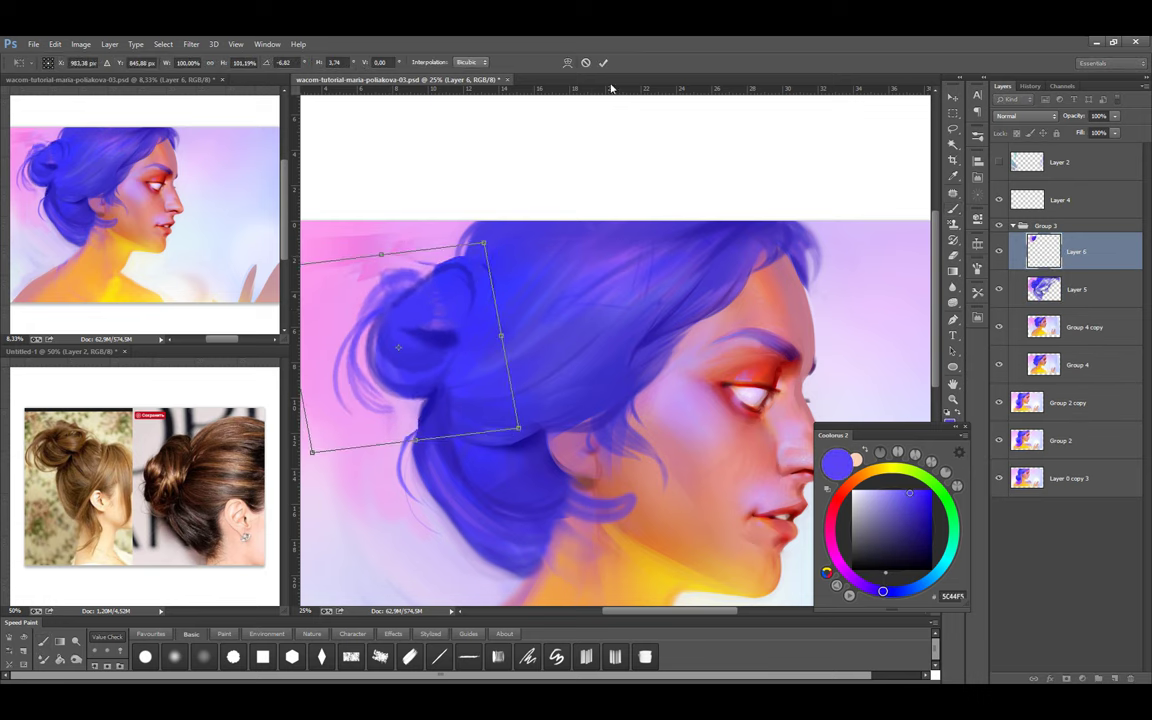
key(Return)
Blend the edges of the tilted bun copy, merge it into Layer 5 and save the file
key(b)
alt+click(368, 305)
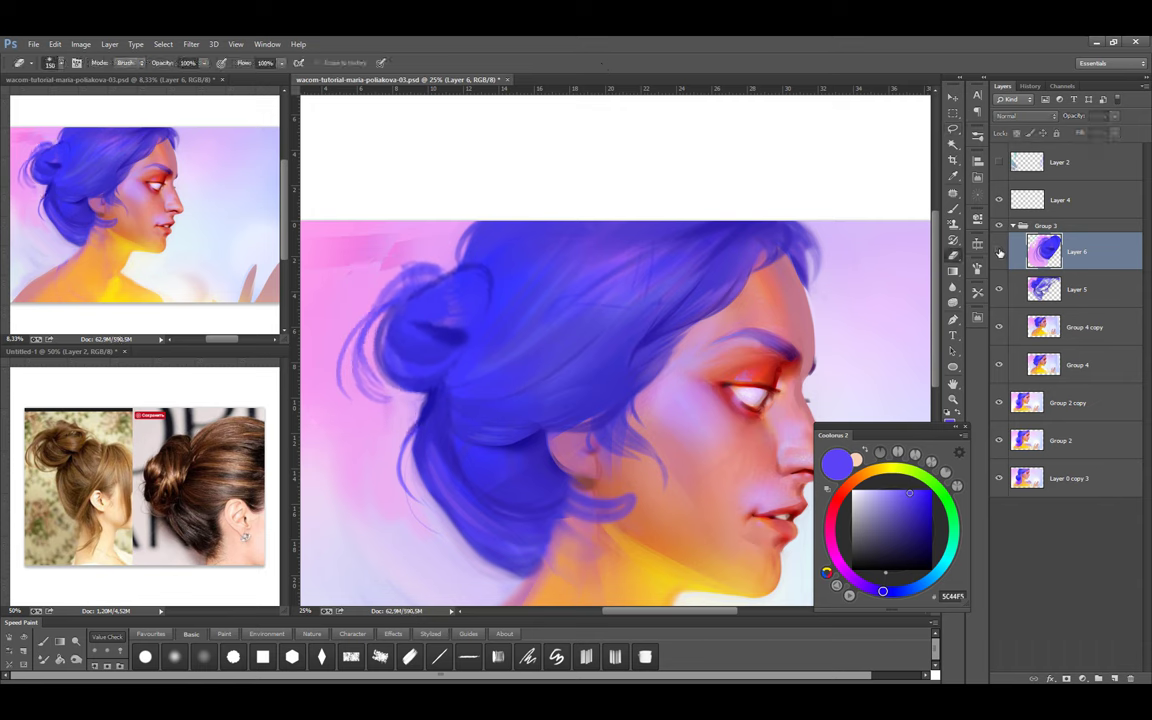
key(ctrl+e)
key(ctrl+s)
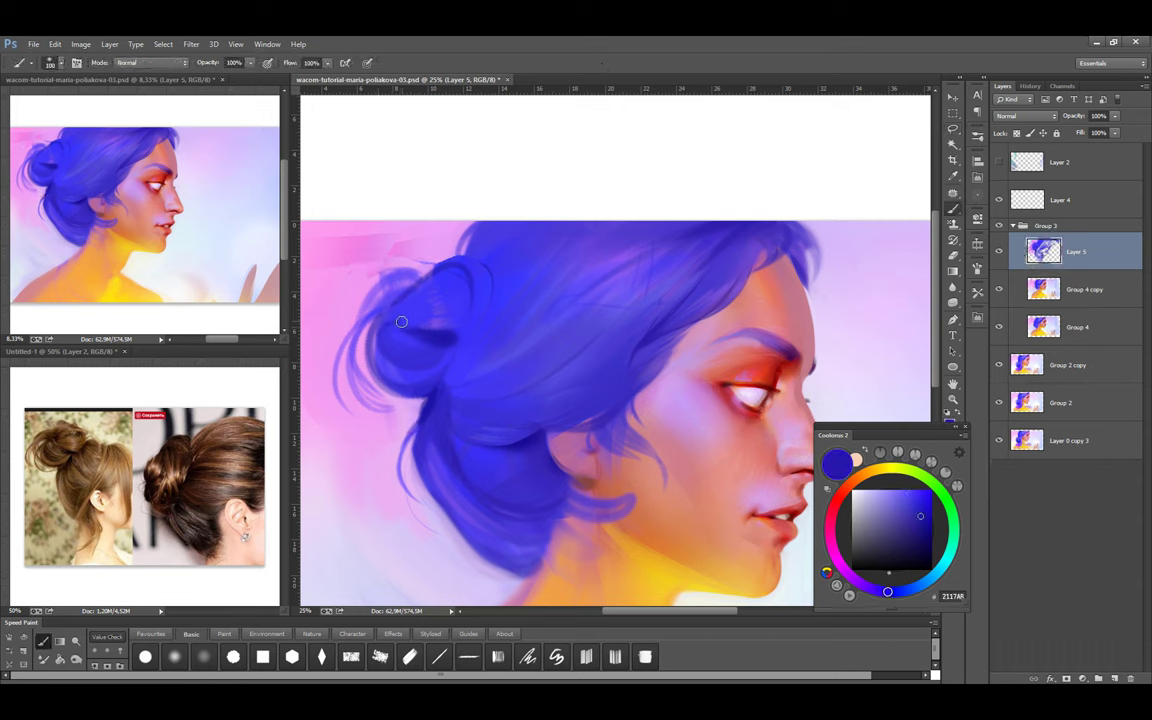
Repaint the inside and upper edge of the bun with sampled blues to blend the copy, and save the file
mouse_move(374, 296)
mouse_down()
mouse_move(356, 258)
mouse_move(328, 282)
mouse_move(338, 312)
mouse_move(340, 268)
mouse_move(312, 260)
mouse_move(336, 250)
mouse_up()
alt+click(383, 311)
alt+click(383, 311)
alt+click(320, 262)
alt+click(412, 283)
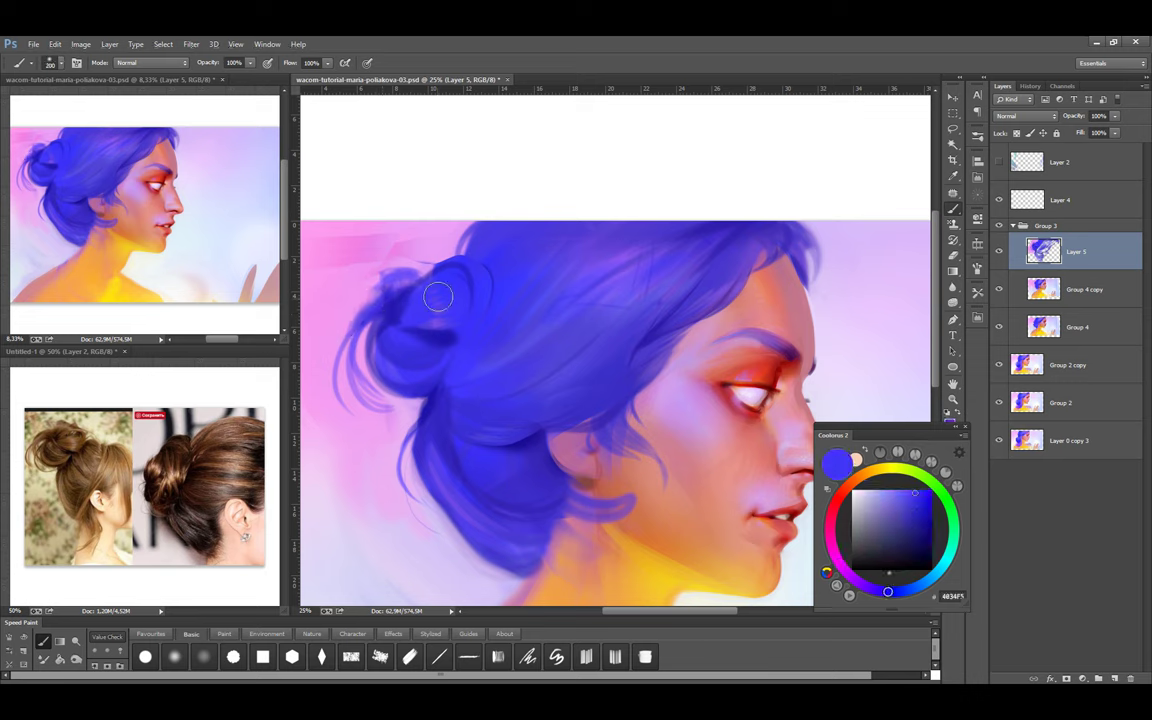
alt+click(349, 277)
key(ctrl+s)
alt+click(415, 327)
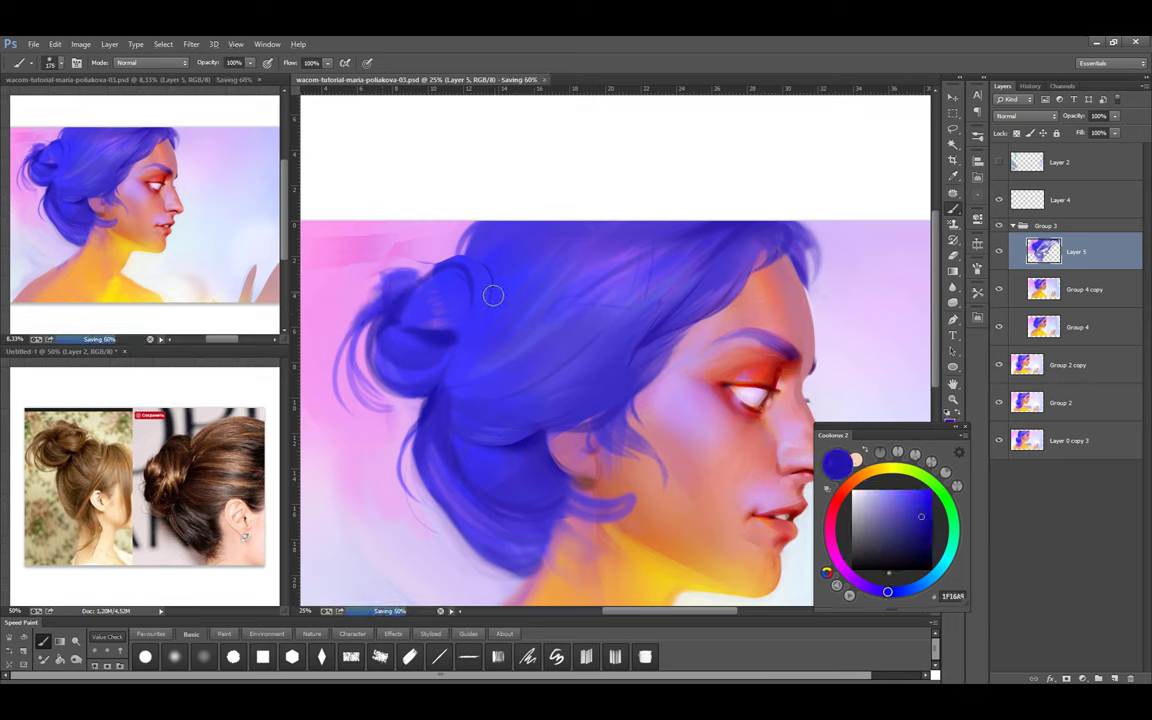
Paint over the arched strands overlapping the head behind the bun with sampled dark blue
key(l)
drag(463, 335, 478, 268)
key(b)
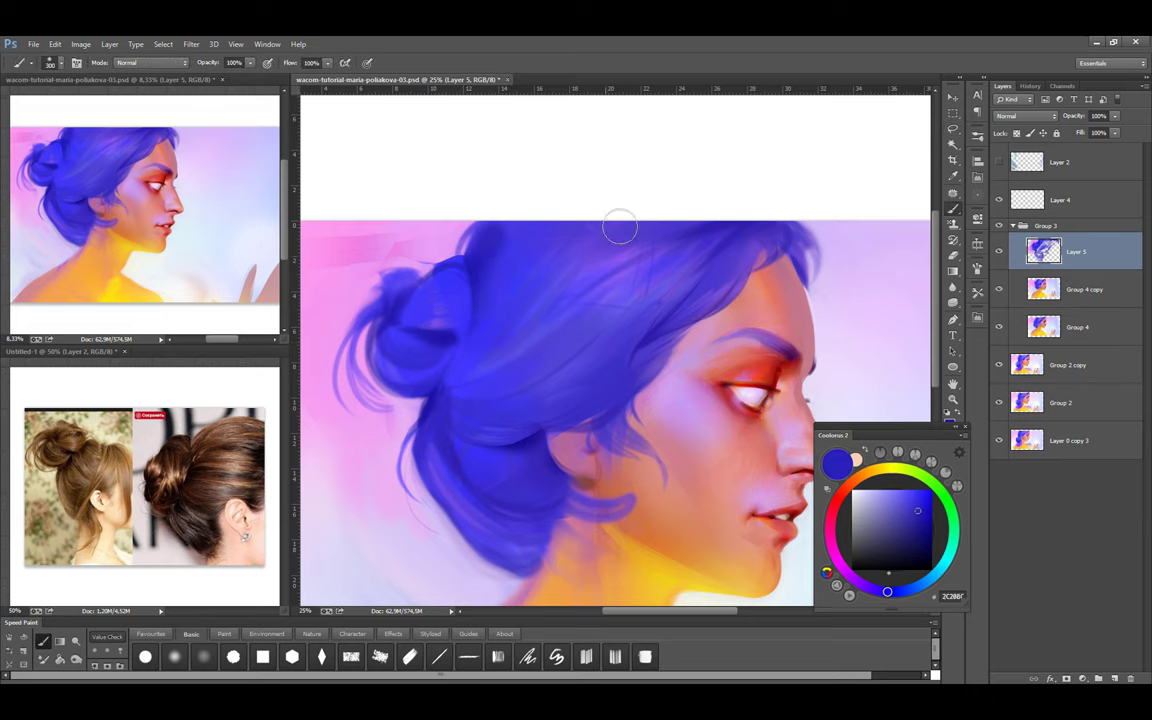
alt+click(489, 227)
Add thin strands at the bun's outer edge, on its top and at the back of the crown, using sampled blues
alt+click(383, 311)
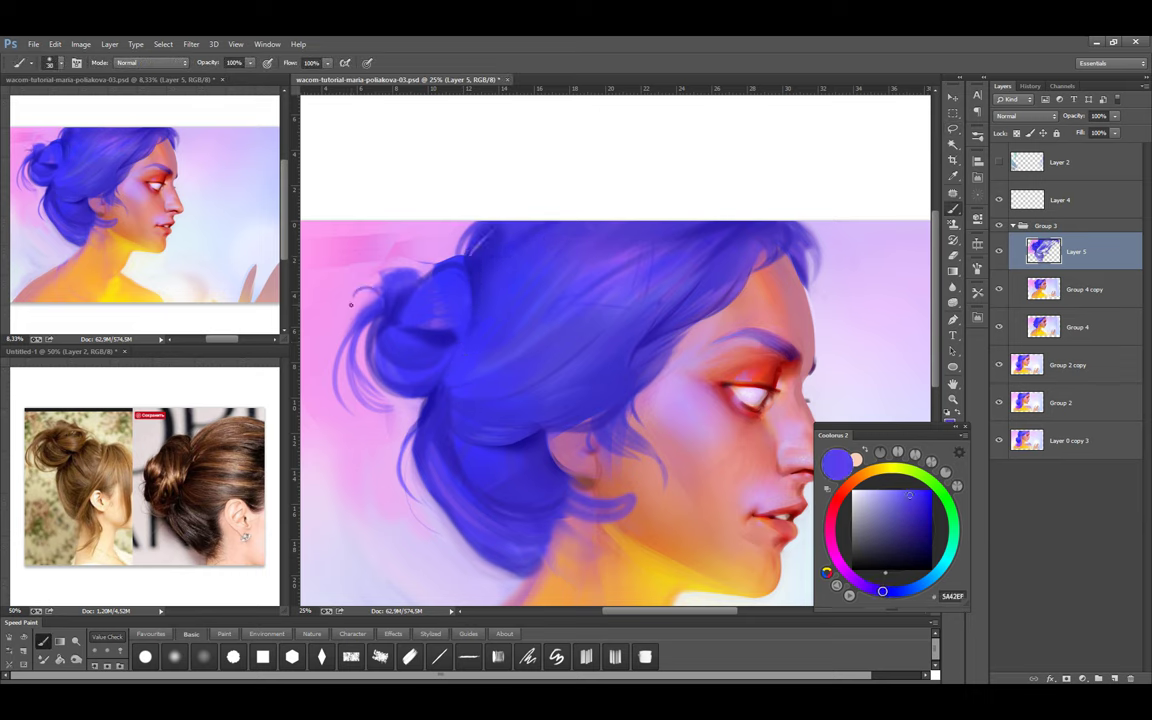
alt+click(393, 318)
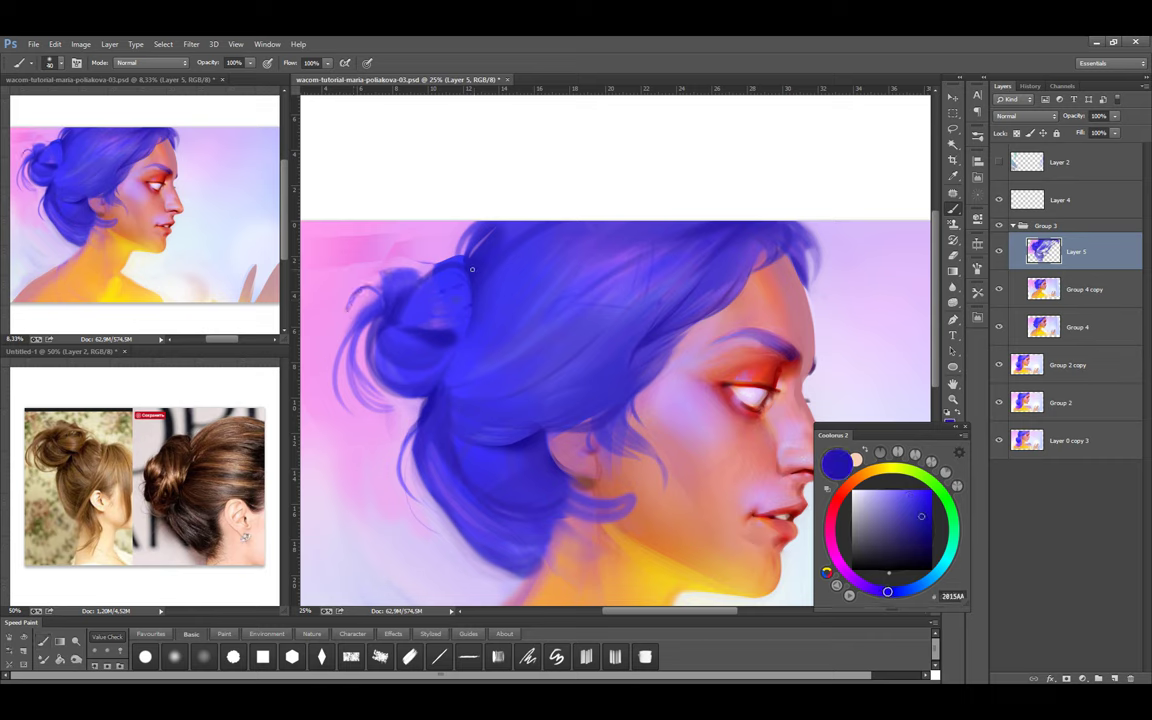
alt+click(404, 300)
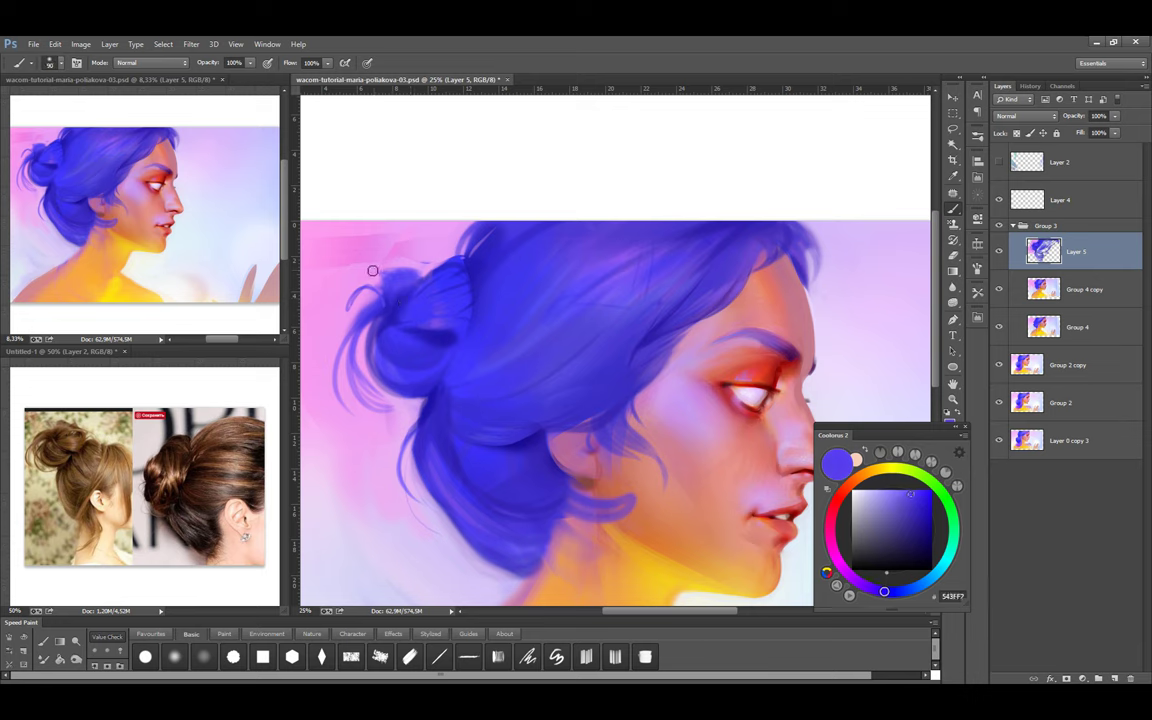
alt+click(385, 294)
Fill out the upper back of the bun with sampled blue and refine its contour with a smaller brush
drag(385, 294, 428, 292)
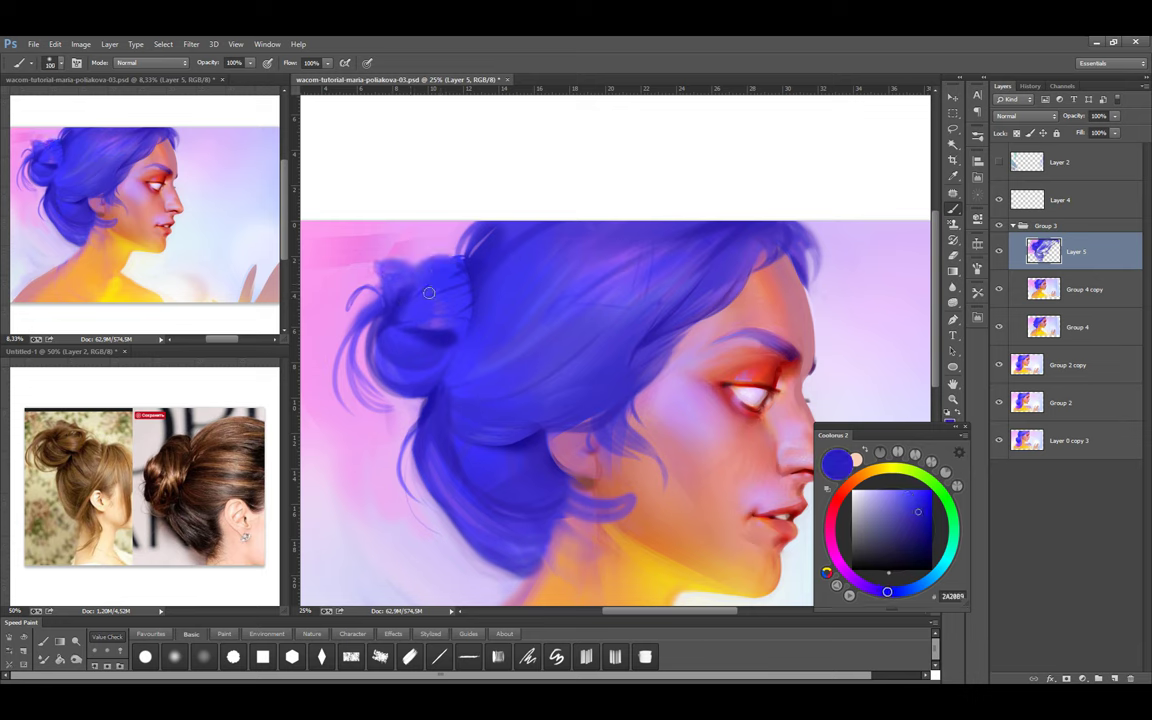
key(bracketleft)
key(bracketleft)
key(bracketleft)
mouse_move(362, 268)
mouse_down()
mouse_move(322, 292)
mouse_move(328, 305)
mouse_move(347, 257)
mouse_up()
drag(425, 266, 430, 300)
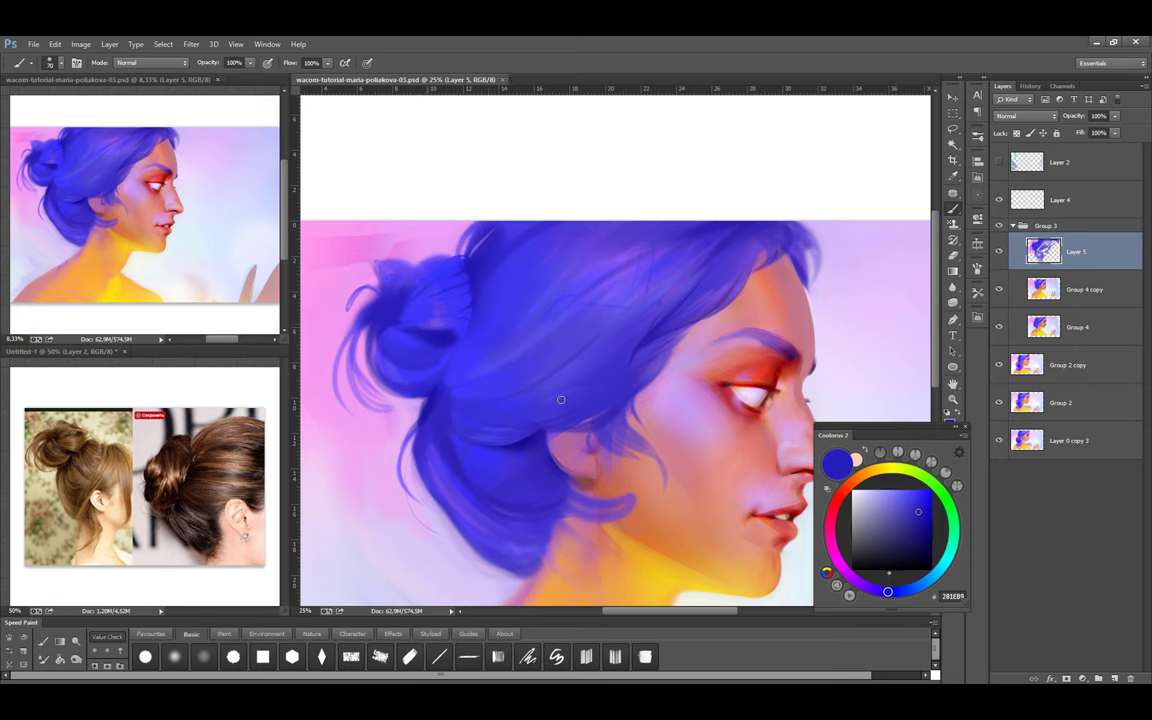
Deepen the bun's central fold, raise its top lobe and add spiky strands with sampled dark and light blues
alt+click(431, 354)
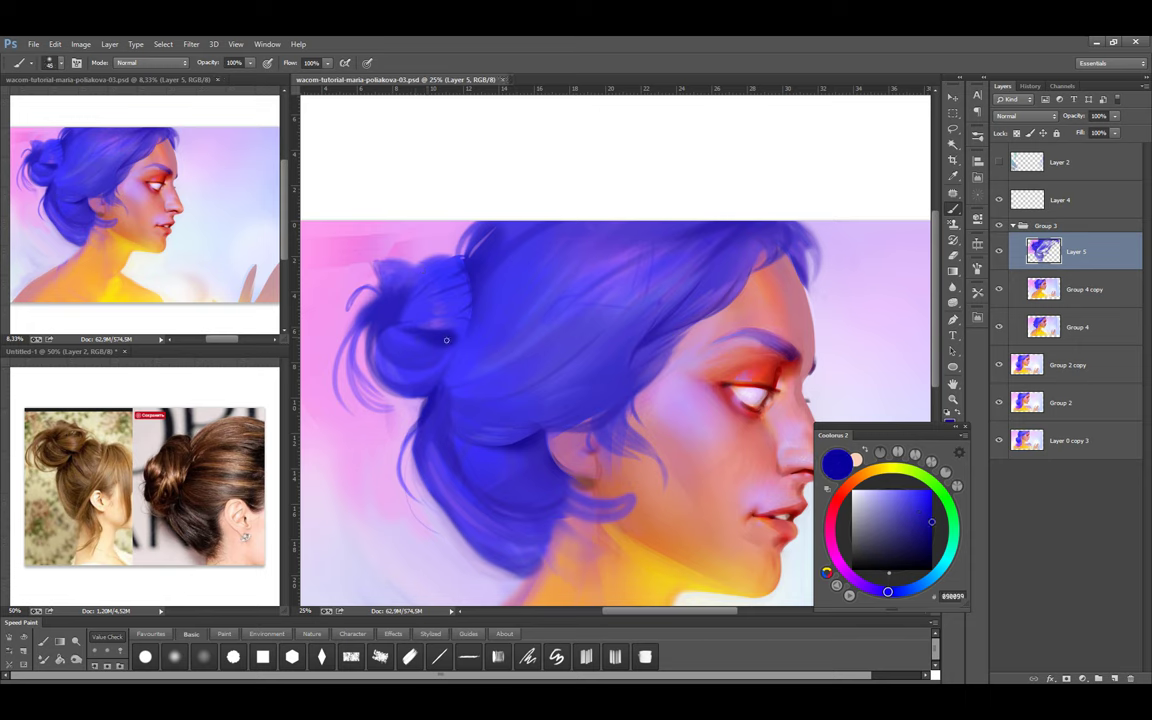
alt+click(441, 375)
alt+click(440, 285)
drag(418, 232, 407, 291)
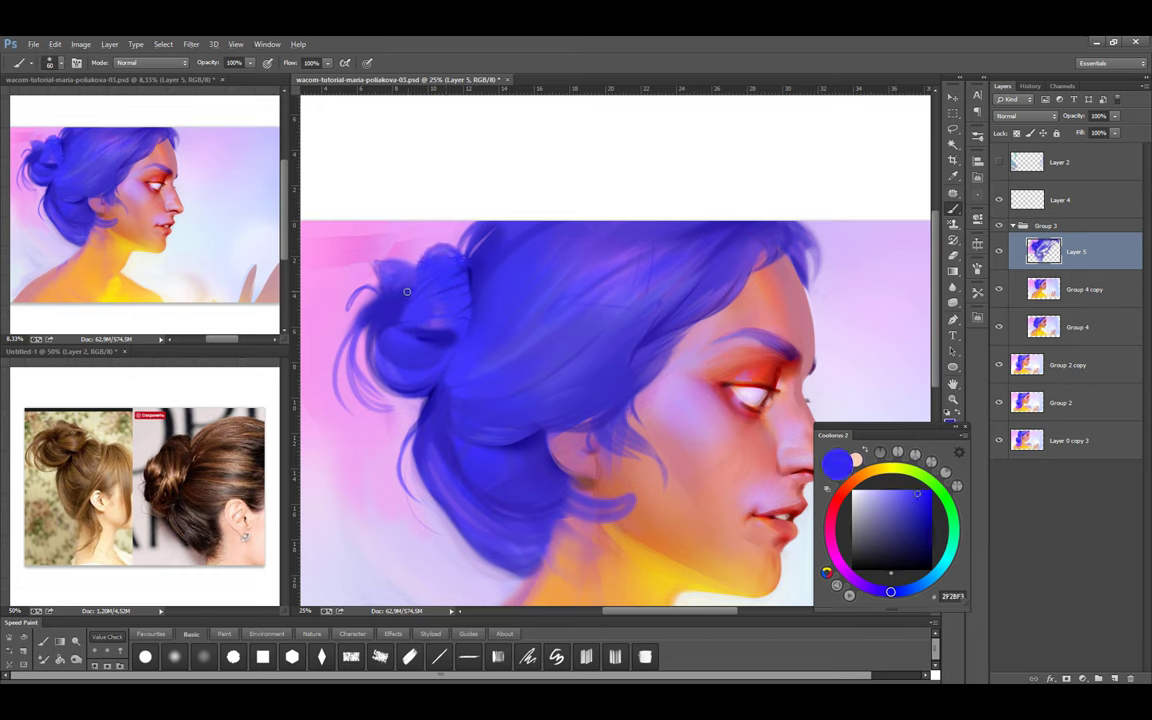
alt+click(380, 259)
alt+click(422, 280)
alt+click(400, 320)
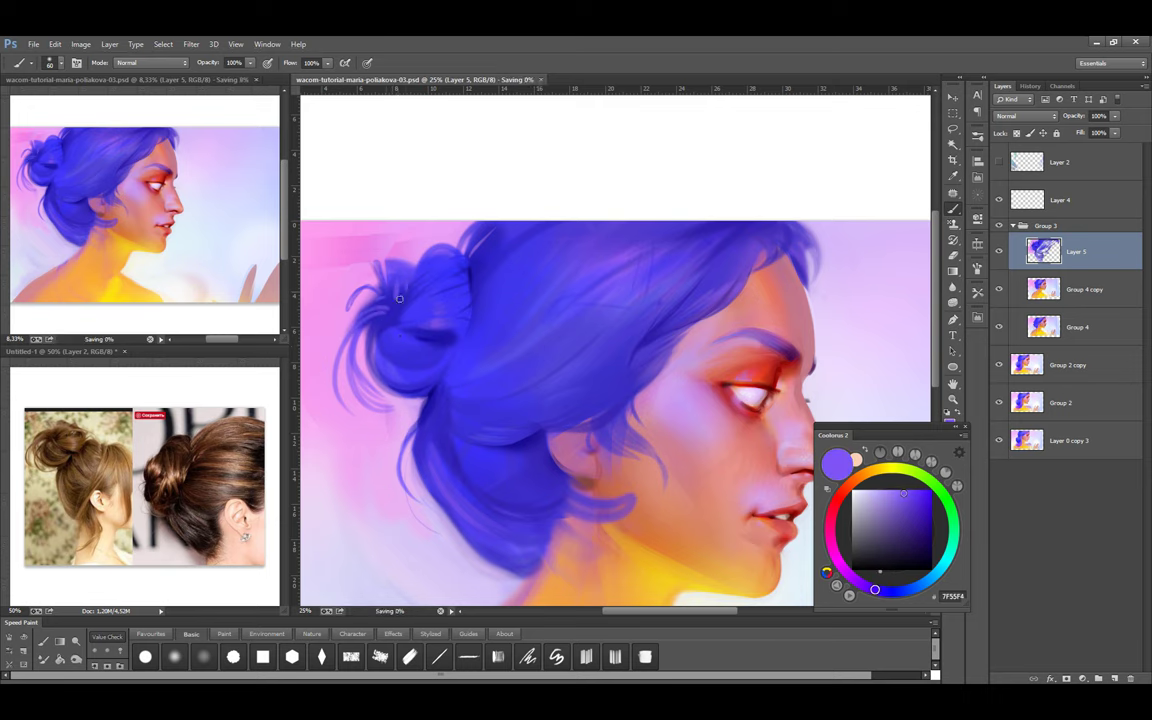
Check the whole portrait against Layer 5's visibility and glaze the hair around the crown with sampled dark blues, using a large brush
key(ctrl+minus)
key(ctrl+minus)
click(999, 252)
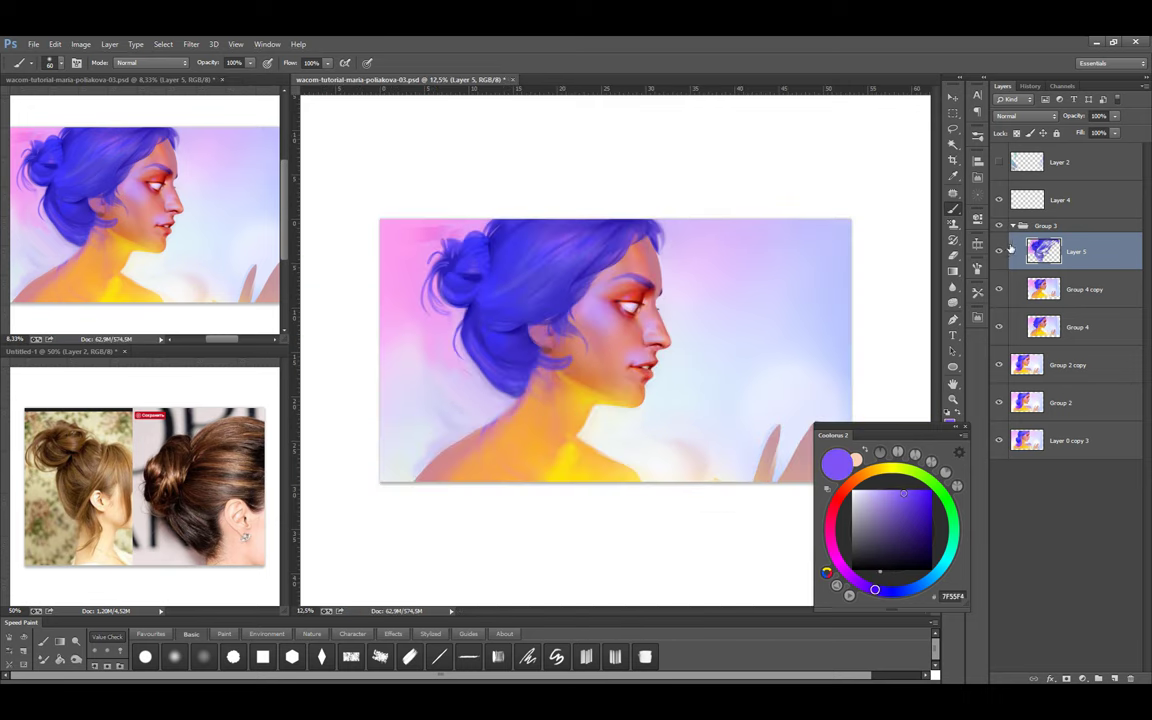
alt+click(576, 241)
key(ctrl+plus)
key(bracketright)
key(bracketright)
key(bracketright)
key(bracketright)
key(bracketright)
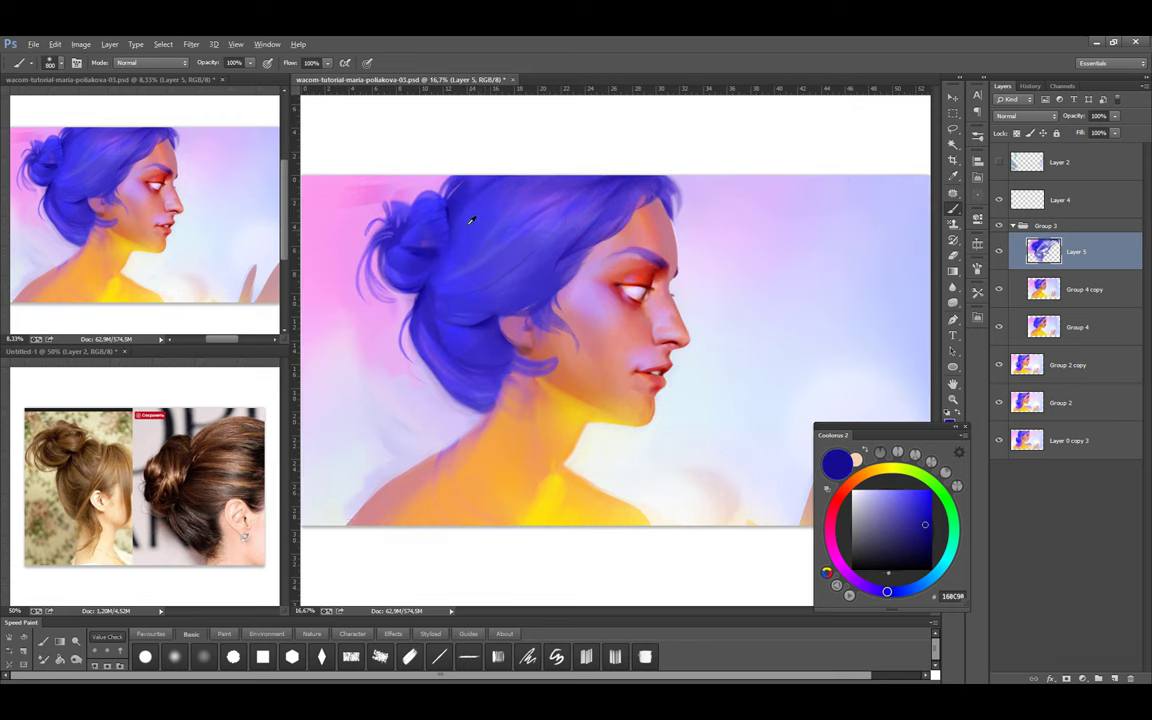
alt+click(461, 267)
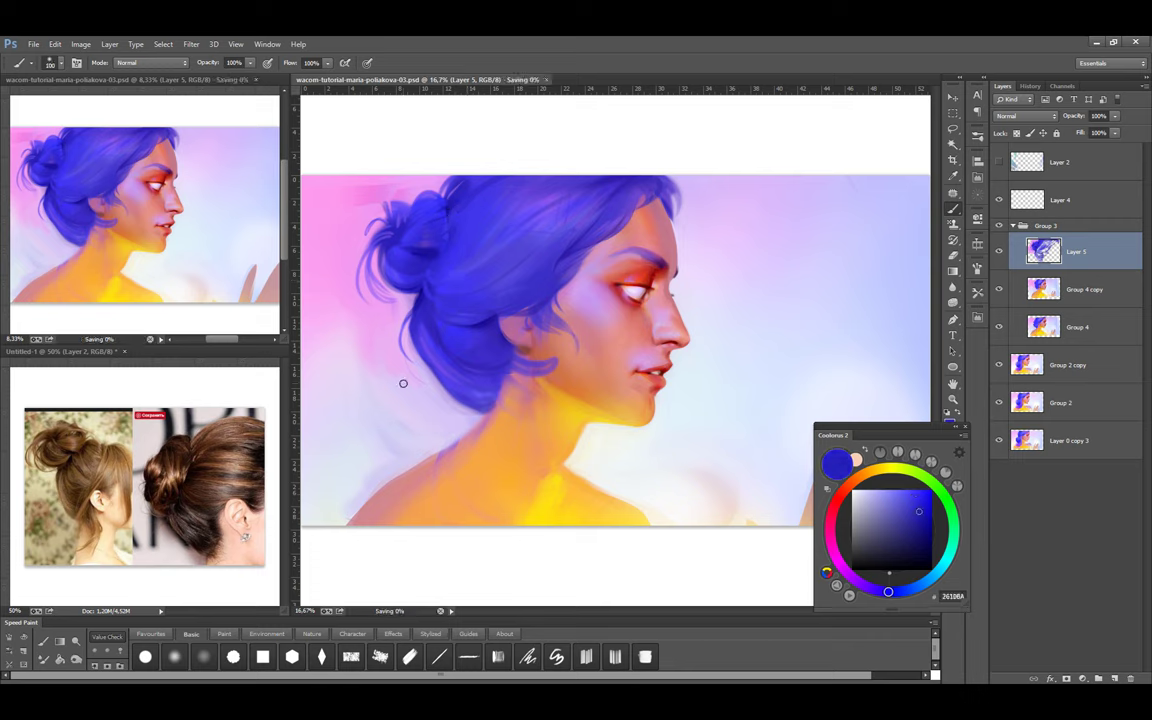
Try to paint a long, thin blue strand curling from the ear down over the neck
alt+click(521, 368)
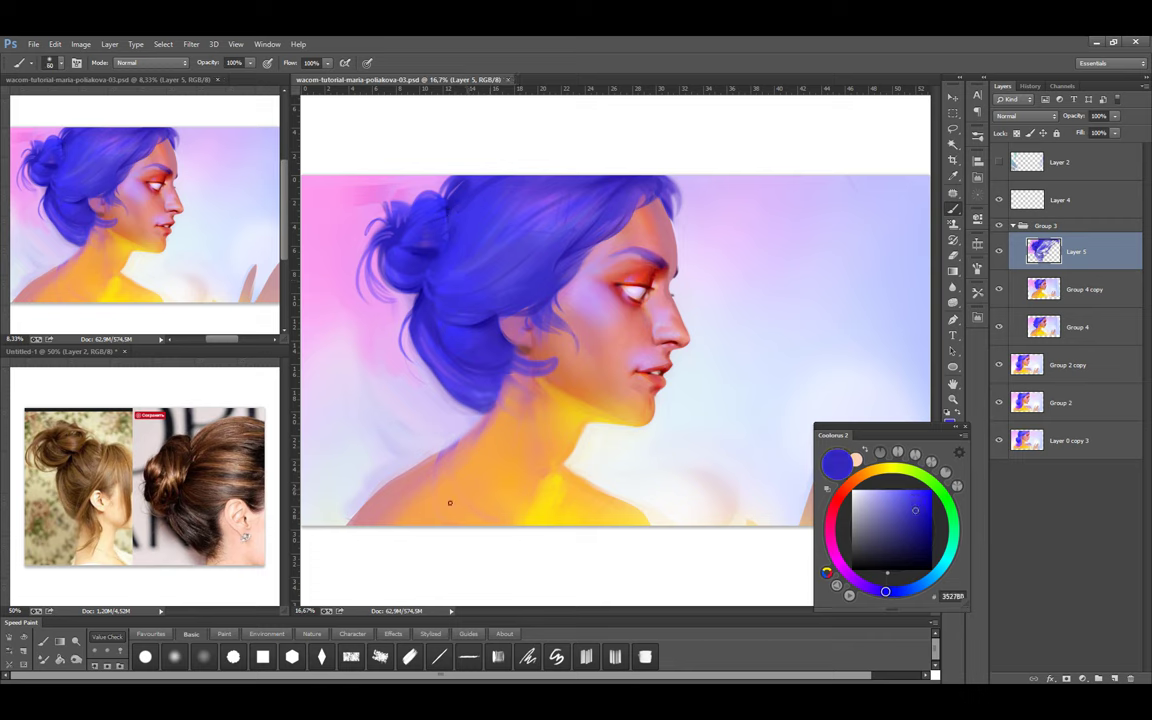
drag(435, 458, 522, 352)
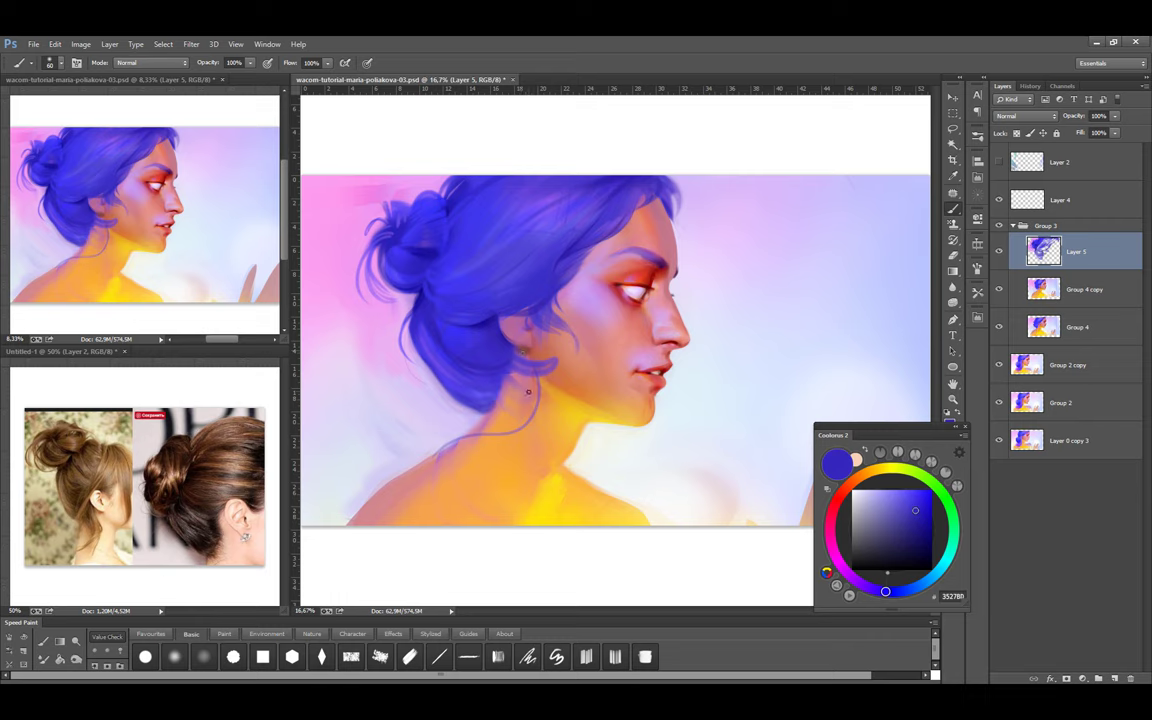
key(ctrl+z)
Break the thick curl below the ear into short wispy tips using sampled skin tones and blue
alt+click(535, 360)
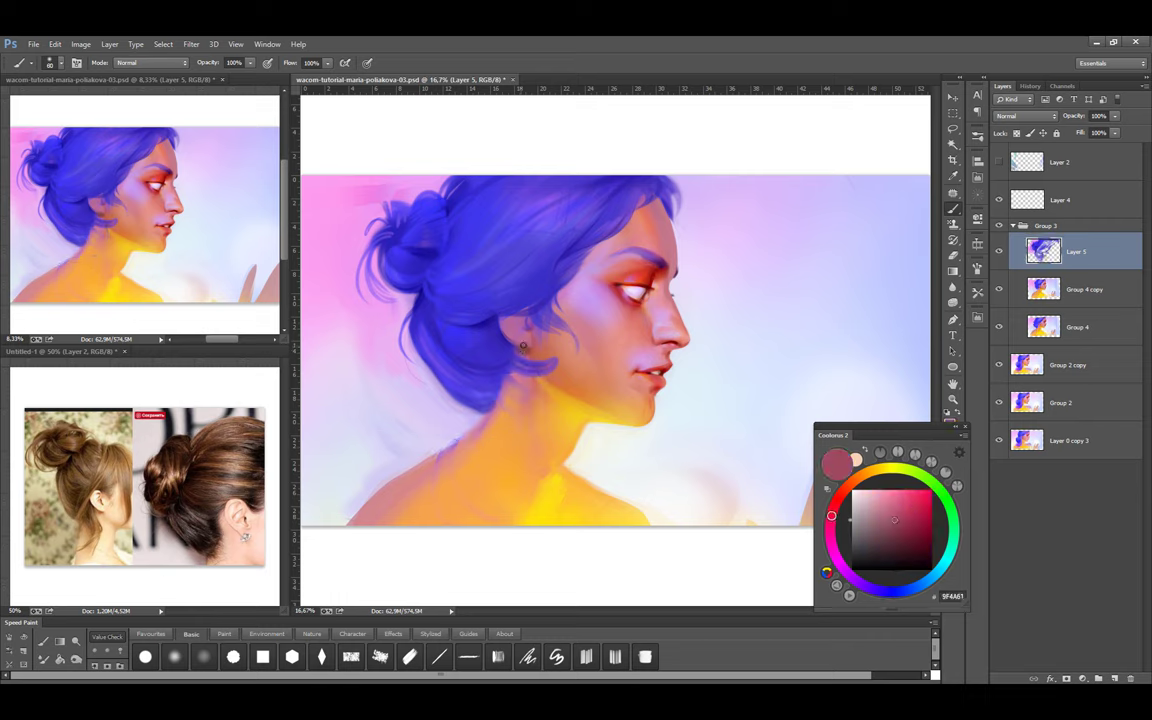
alt+click(490, 333)
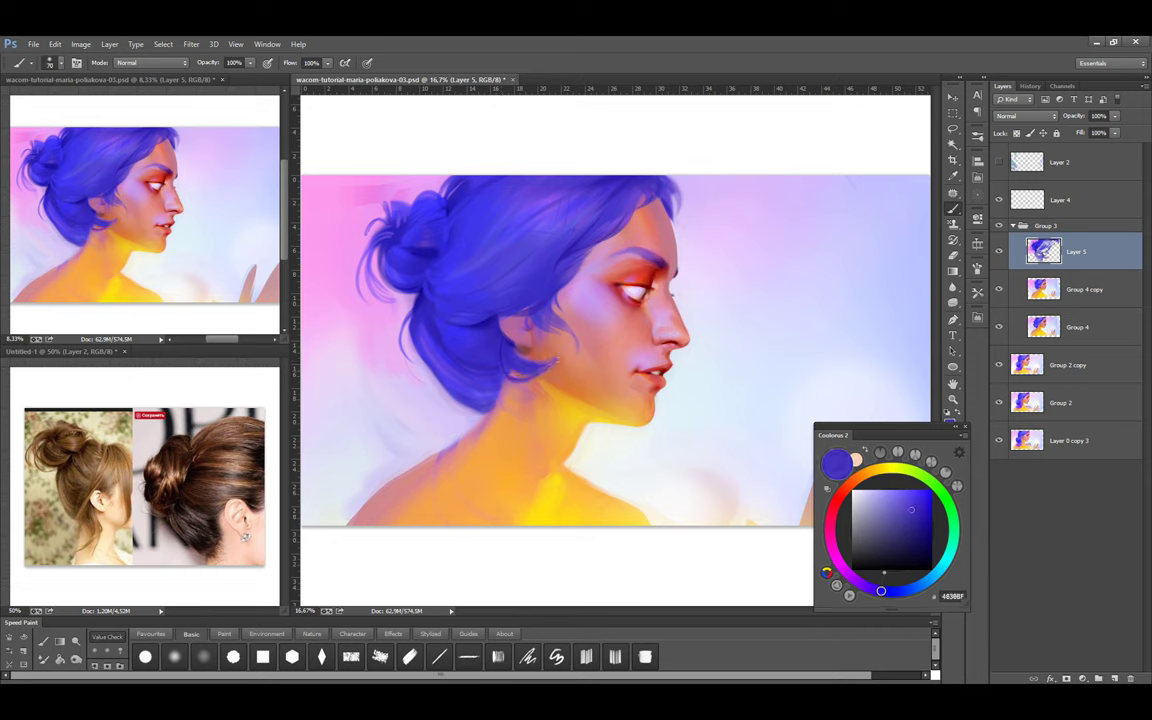
alt+click(555, 360)
key(bracketright)
key(bracketright)
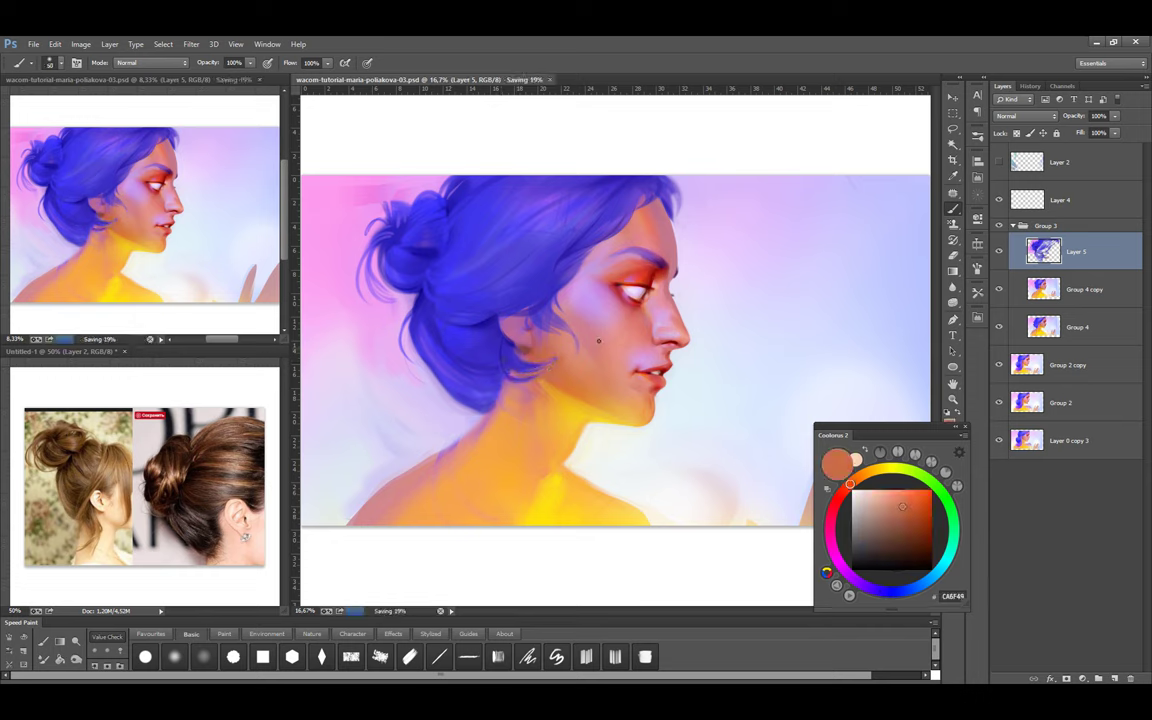
Trim the loose strand in front of the ear with sampled skin tone, save the file and undo the last stroke
alt+click(571, 345)
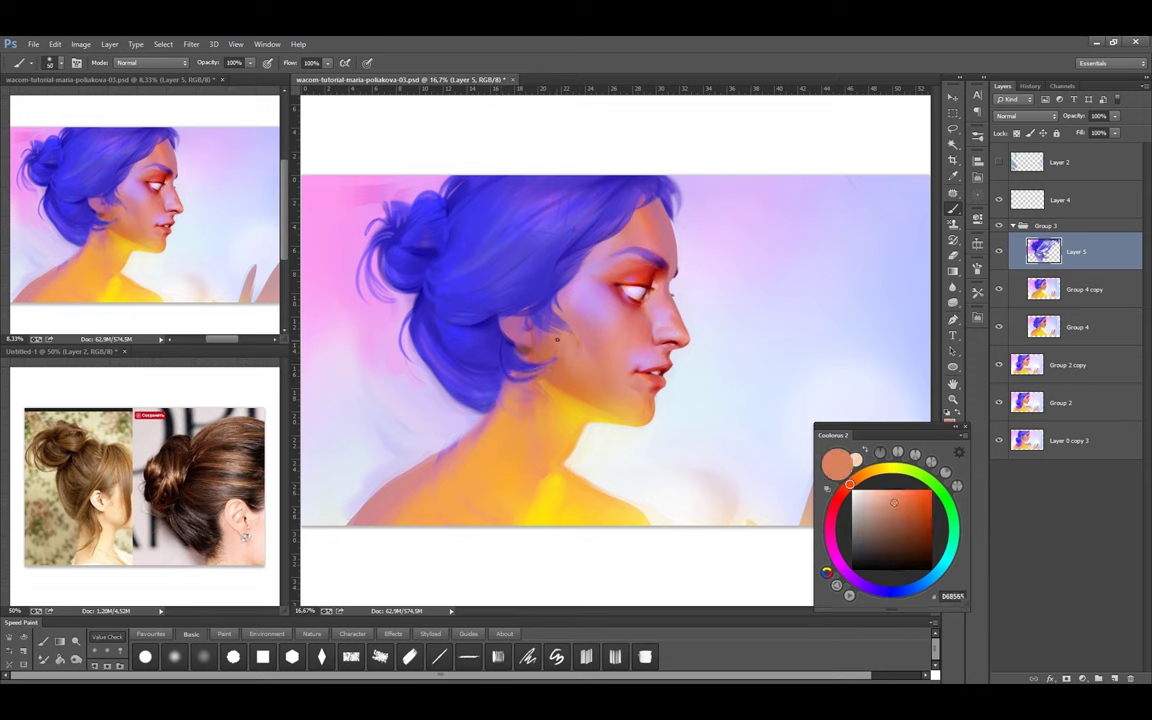
key(ctrl+s)
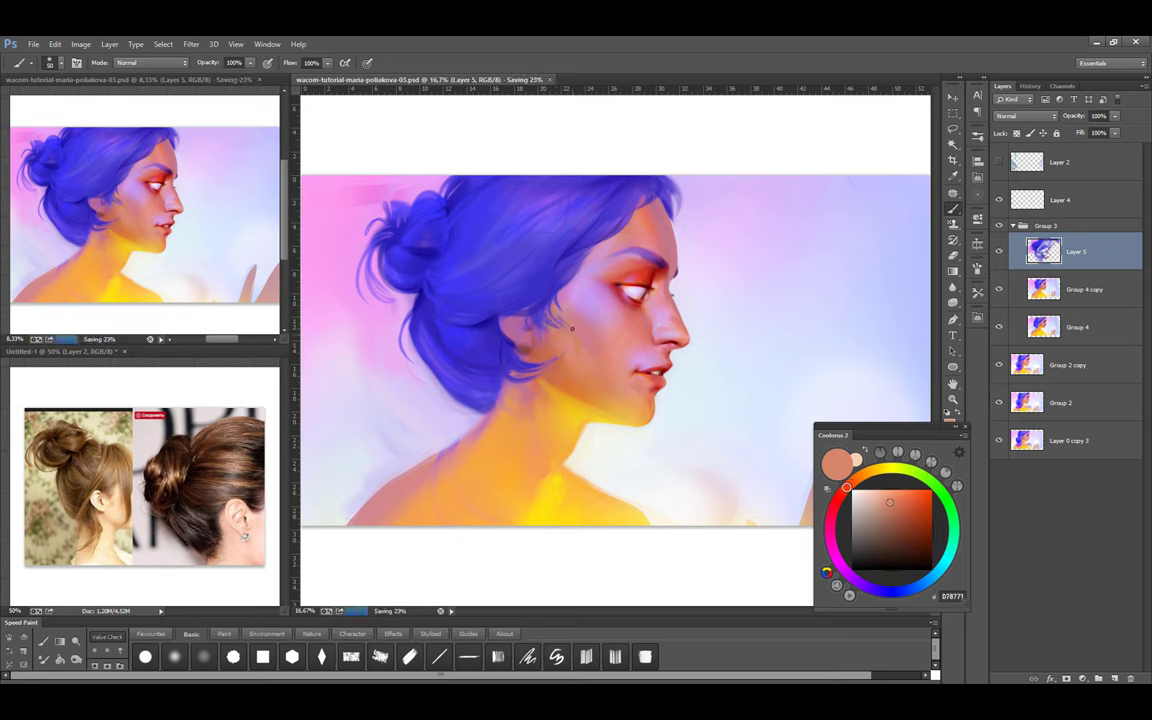
key(ctrl+z)
Paint fine loose strands along the lower back hair and nape with sampled blues
alt+click(458, 398)
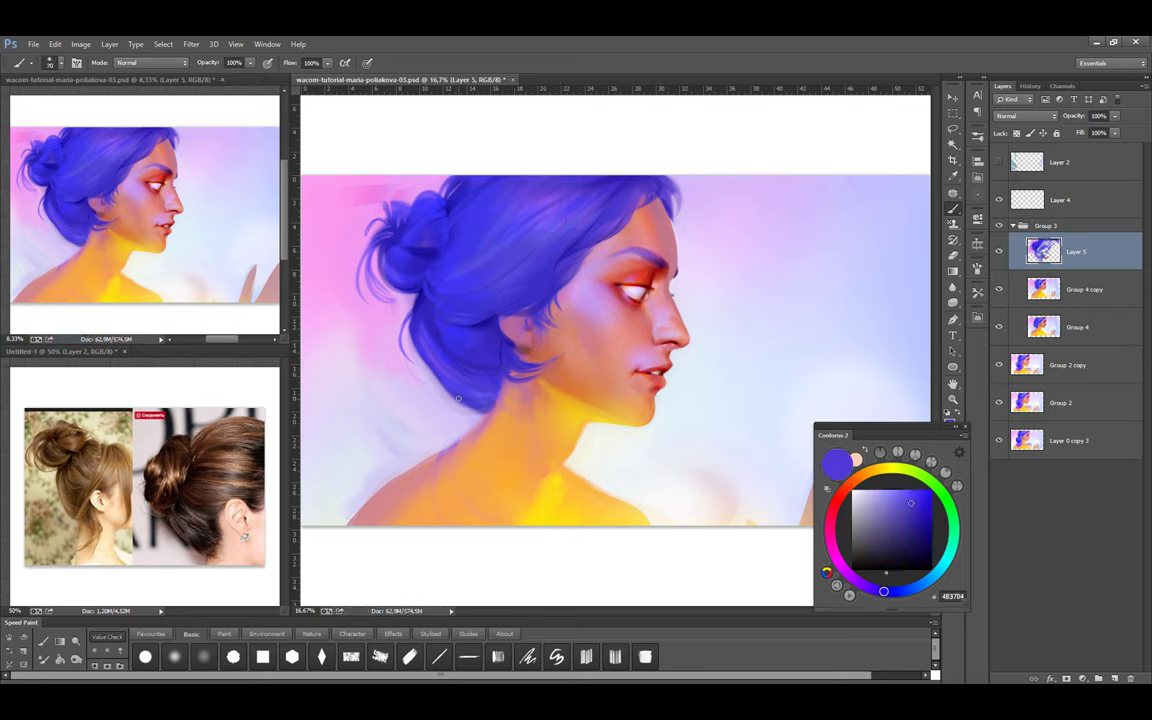
mouse_move(408, 332)
mouse_down()
mouse_move(390, 372)
mouse_move(432, 378)
mouse_up()
alt+click(410, 366)
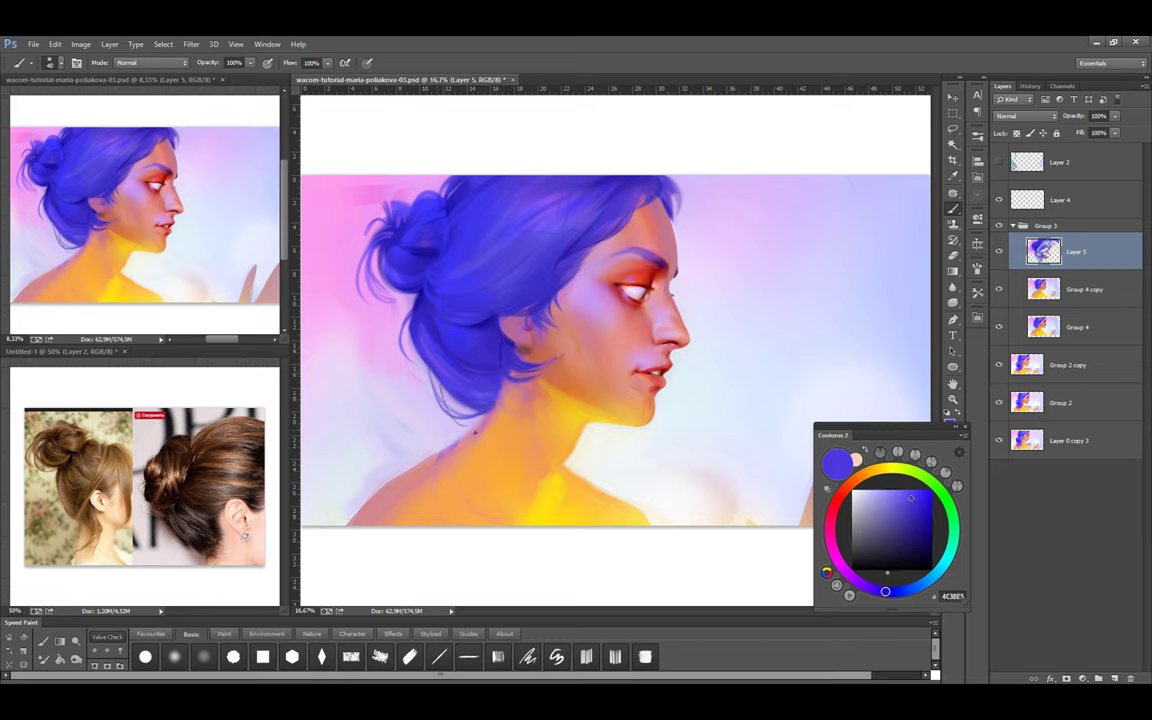
drag(405, 370, 418, 390)
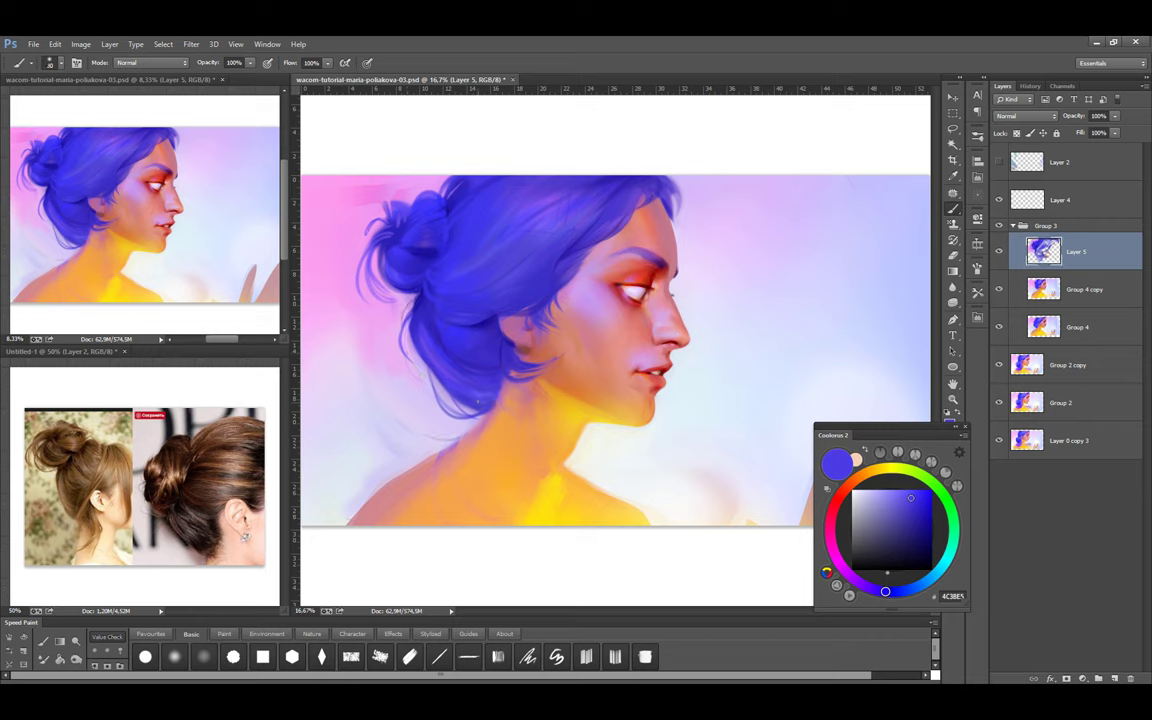
drag(527, 393, 516, 386)
Create a new layer above Layer 5 in Overlay mode and pick a bright purple with a soft round brush
click(1115, 678)
click(1082, 678)
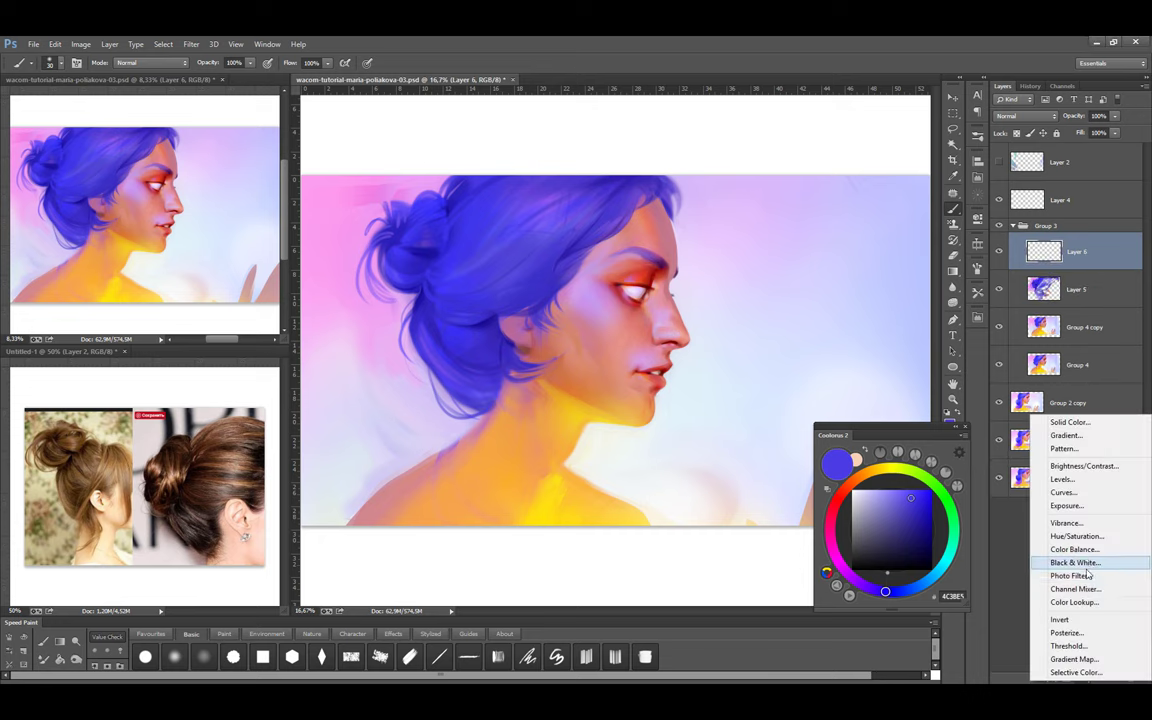
click(1026, 116)
click(1026, 243)
click(852, 577)
click(176, 657)
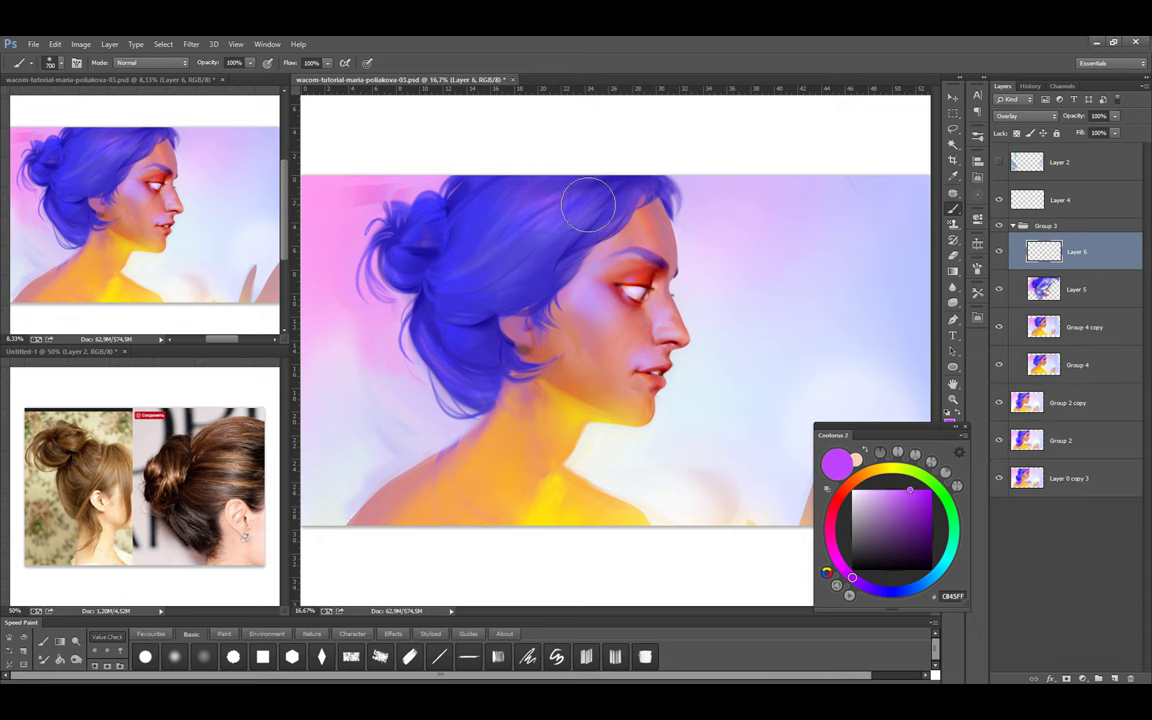
Brush light cyan highlights over the top of the hair on the Overlay layer with an enlarged soft brush
click(940, 568)
key(bracketright)
key(bracketright)
key(bracketright)
key(bracketright)
key(bracketright)
key(bracketright)
key(bracketright)
key(bracketright)
key(bracketright)
key(bracketright)
key(bracketright)
key(bracketright)
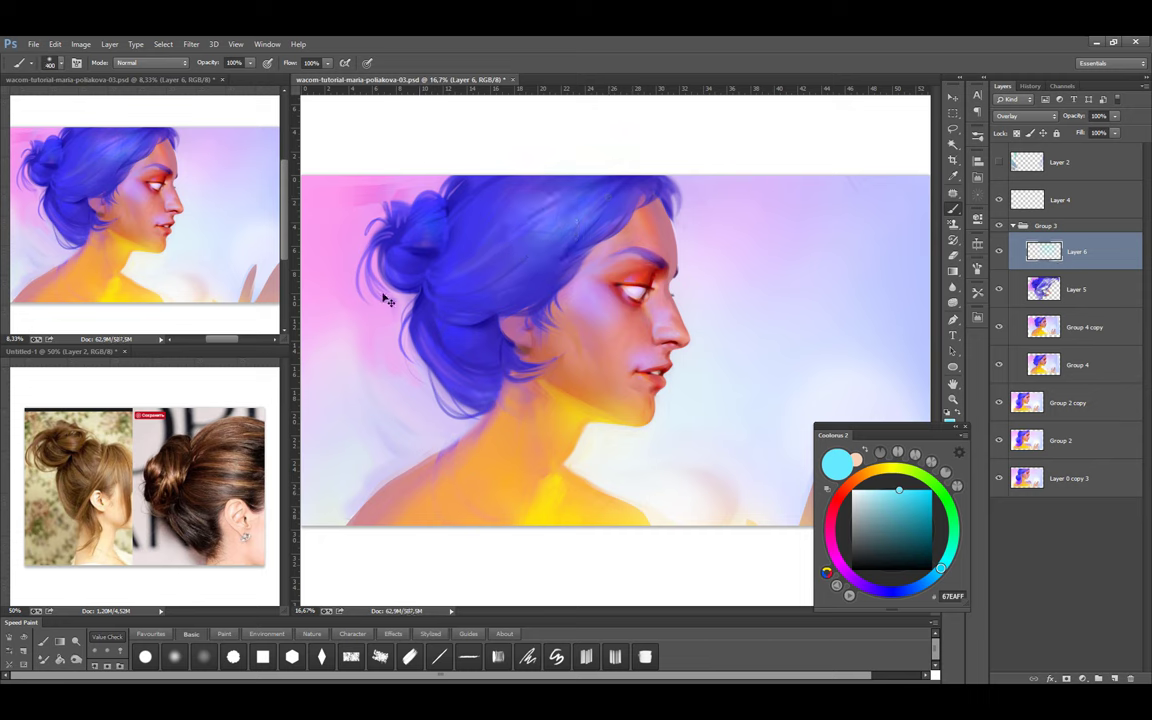
Brighten the hair on the Overlay layer with sampled pink and violet-blue tints
alt+click(440, 215)
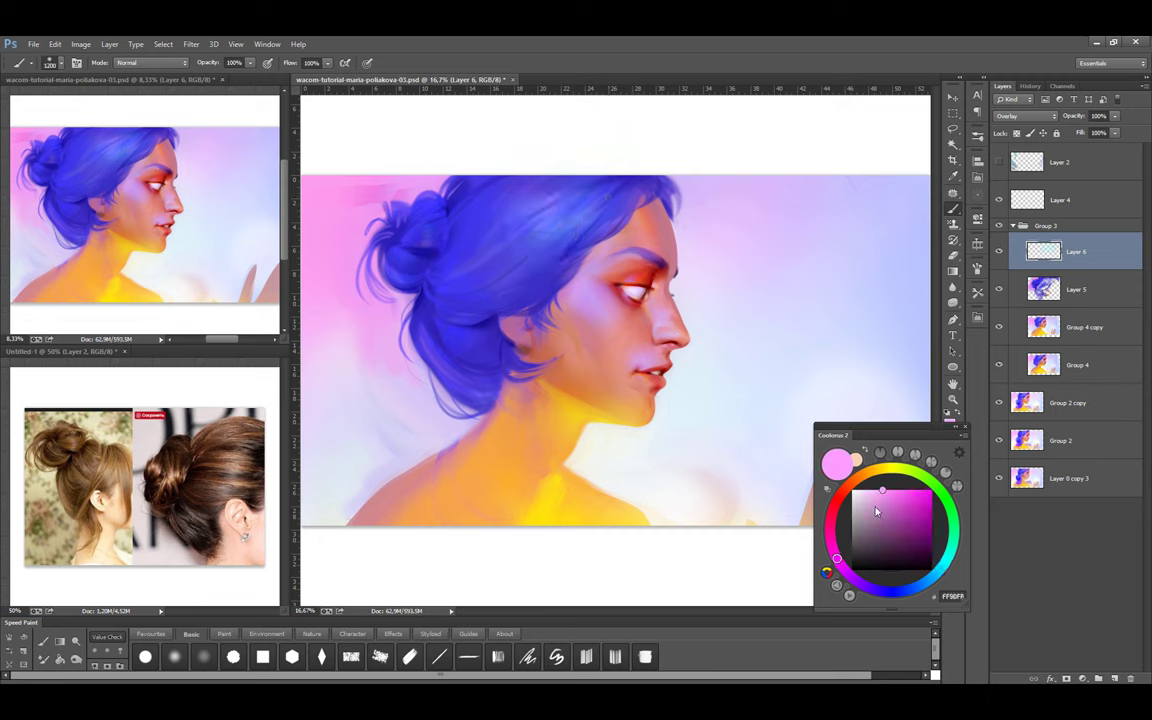
alt+click(684, 265)
alt+click(533, 258)
key(bracketleft)
key(bracketleft)
key(bracketleft)
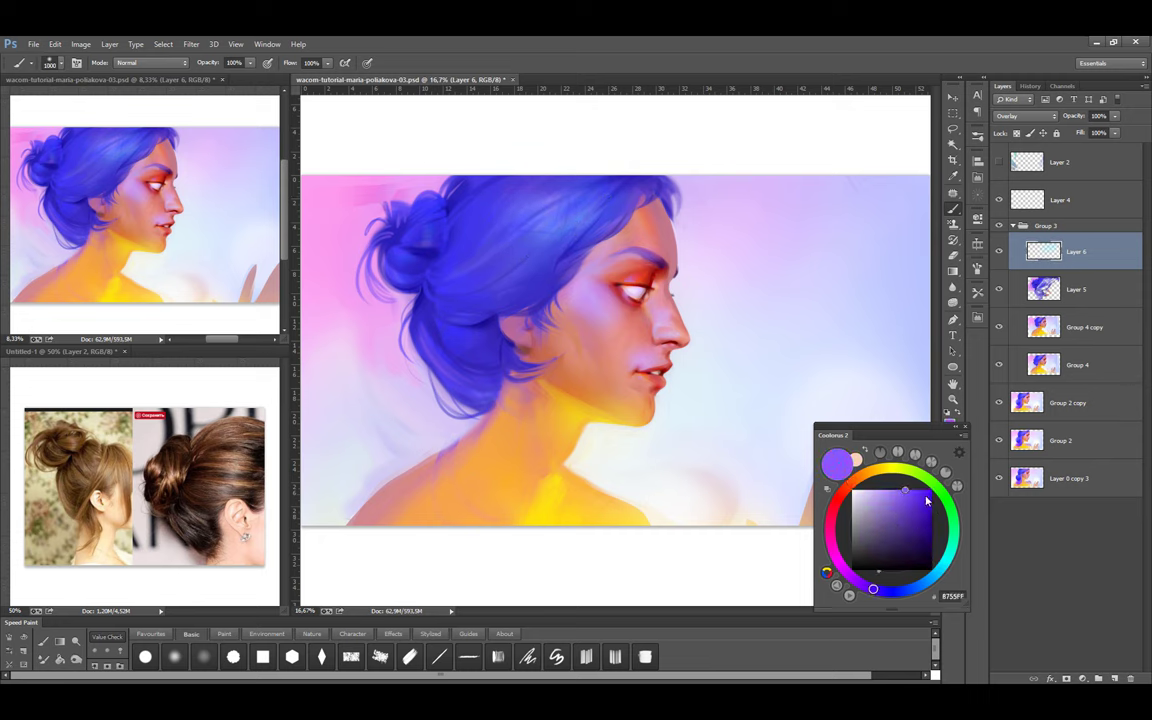
Tint the bun's shadows, lower hair and forehead hairline with saturated purple, and compare with the Overlay layer hidden
alt+click(402, 262)
alt+click(418, 301)
drag(418, 301, 473, 270)
key(bracketright)
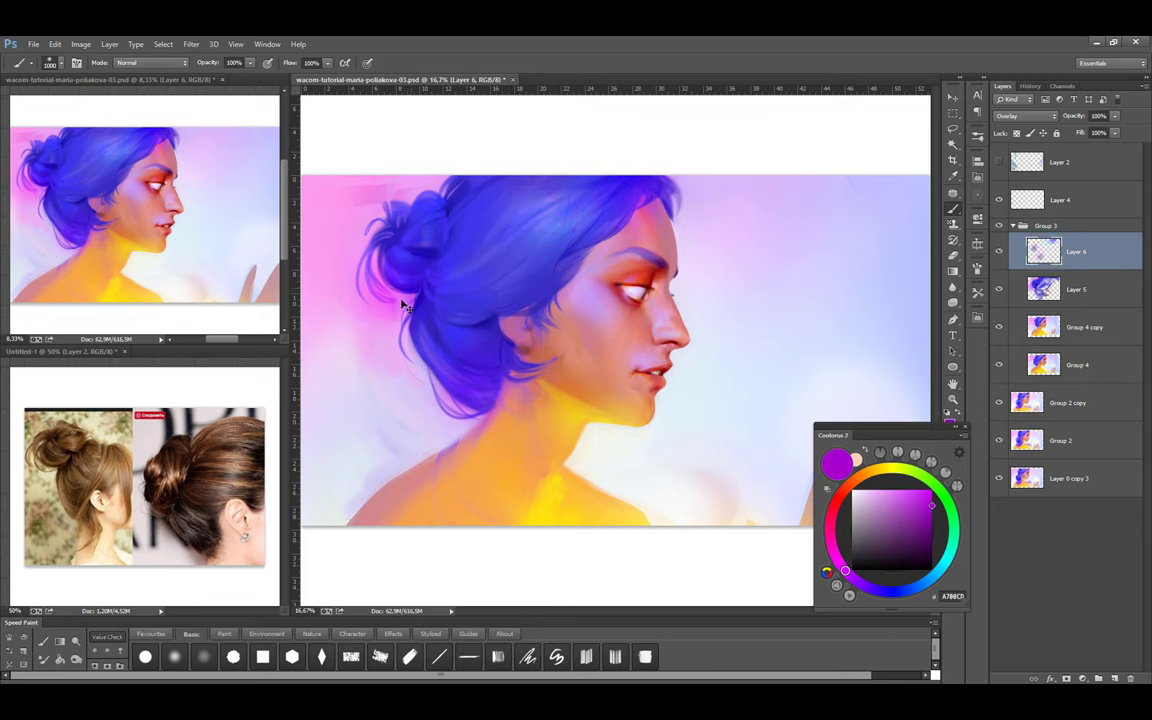
click(999, 252)
click(999, 252)
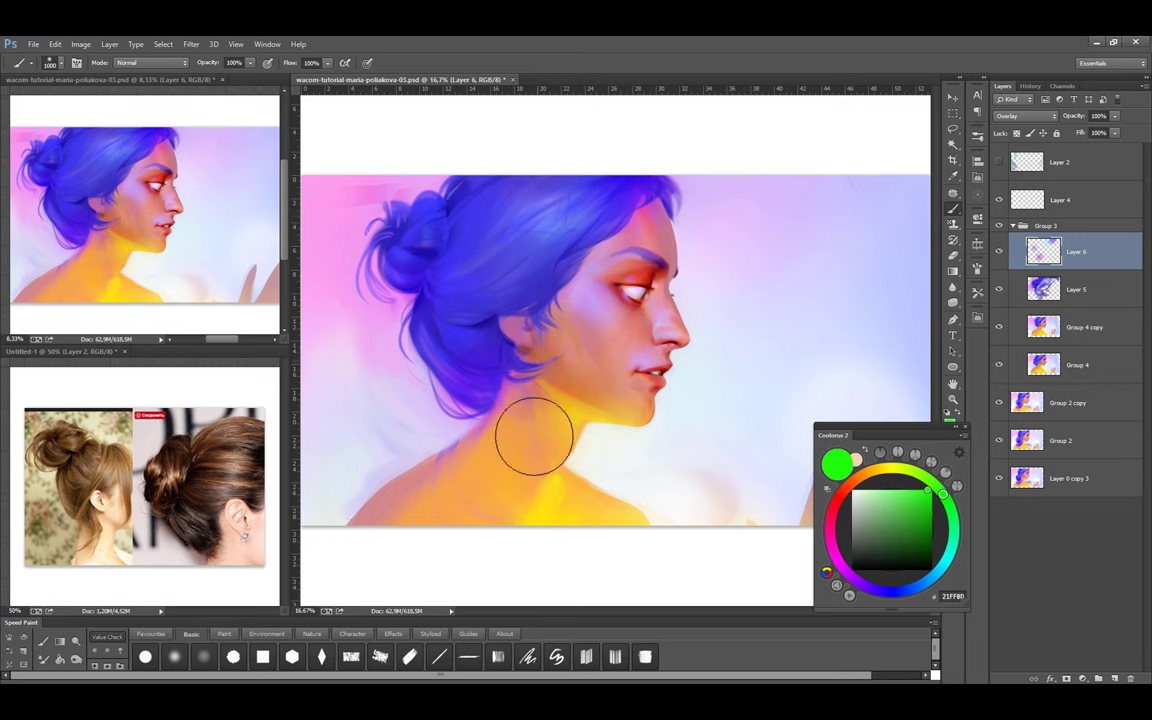
Add bright green accents to the lower hair on the Overlay layer with a smaller soft brush and compare the result
key(bracketleft)
key(bracketleft)
key(bracketleft)
key(bracketleft)
key(bracketleft)
key(bracketleft)
key(bracketleft)
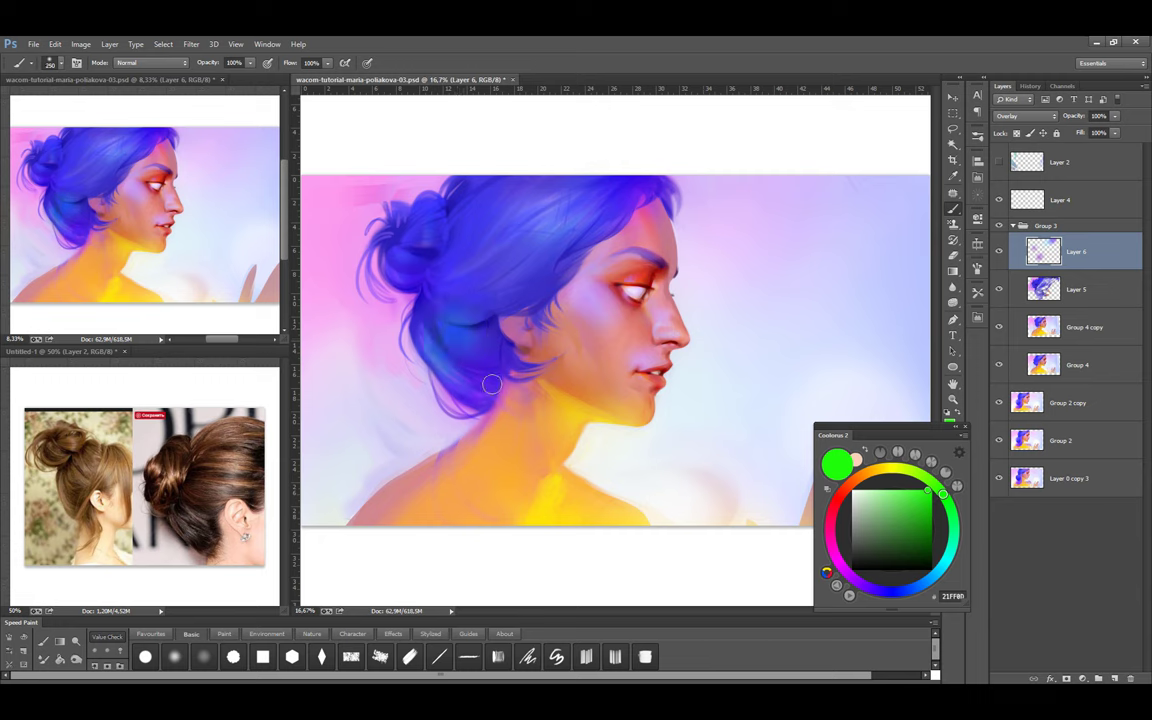
mouse_move(425, 345)
mouse_down()
mouse_move(410, 266)
mouse_move(394, 272)
mouse_up()
click(999, 251)
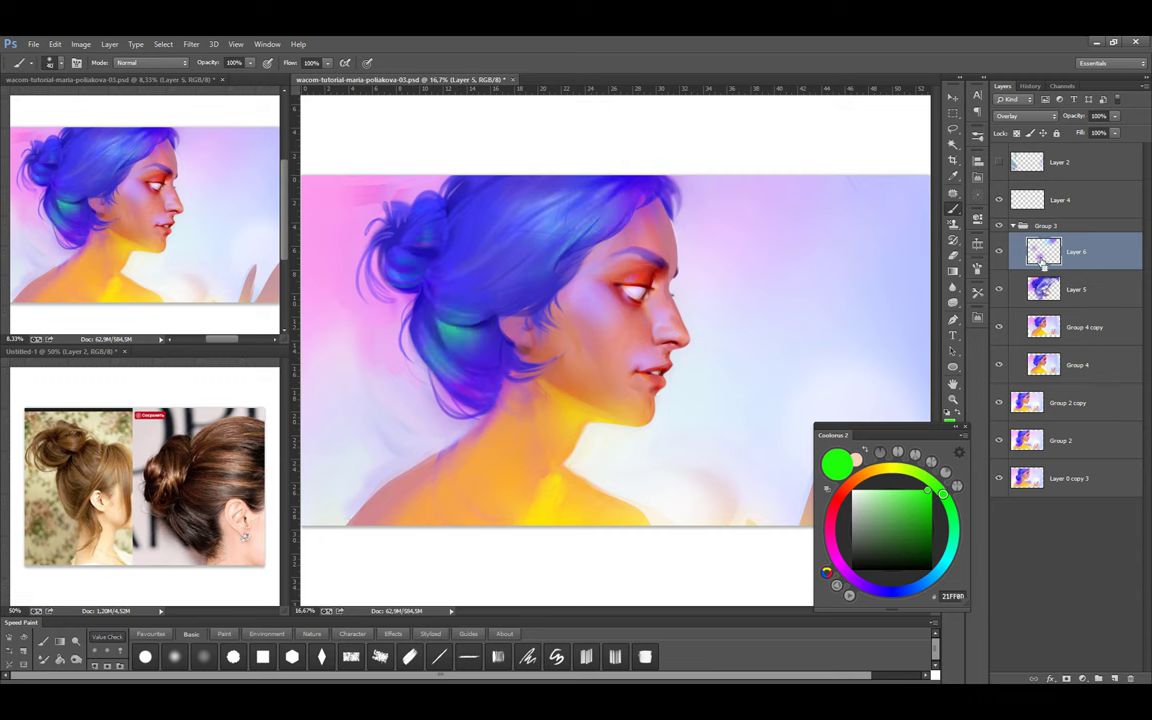
Touch up the strands along the forehead hairline and merge the hair layers down into Group 4 copy
key(ctrl+e)
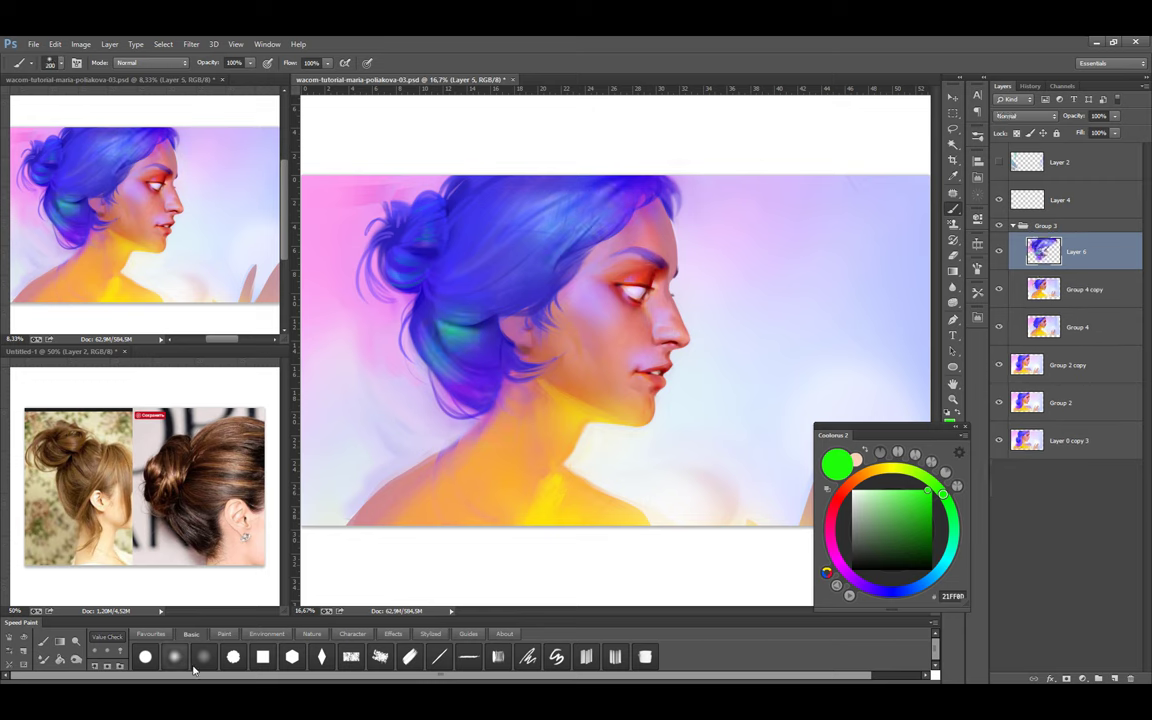
key(bracketleft)
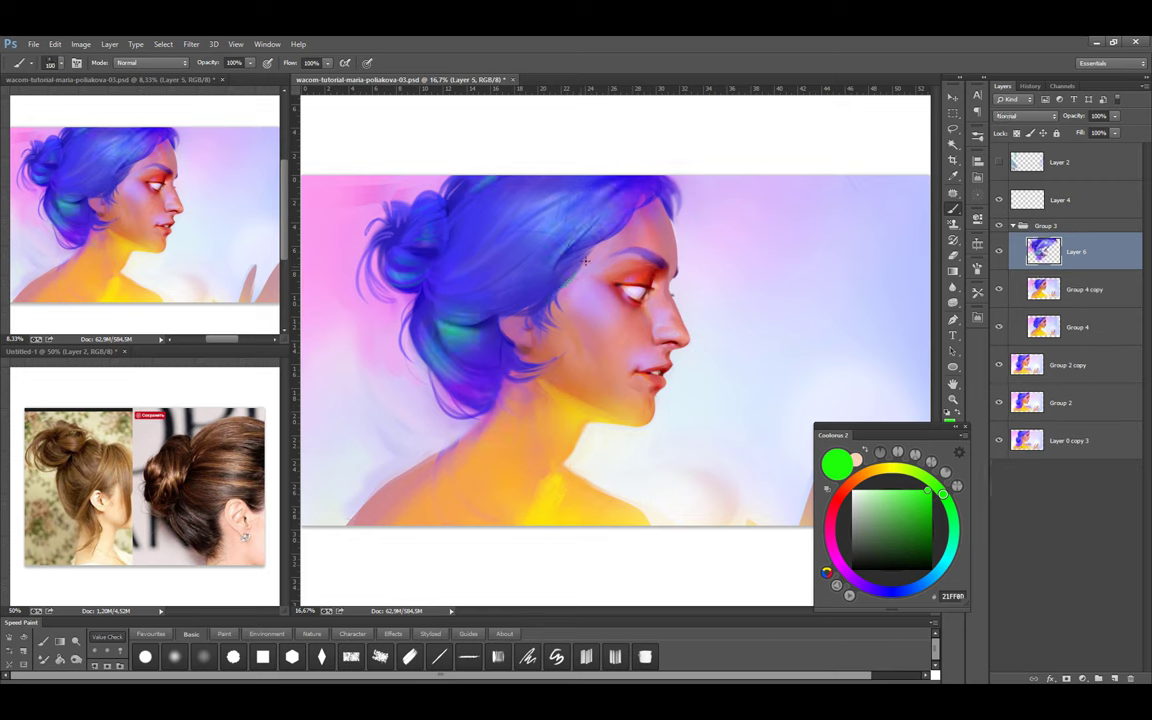
drag(668, 182, 660, 212)
key(ctrl+e)
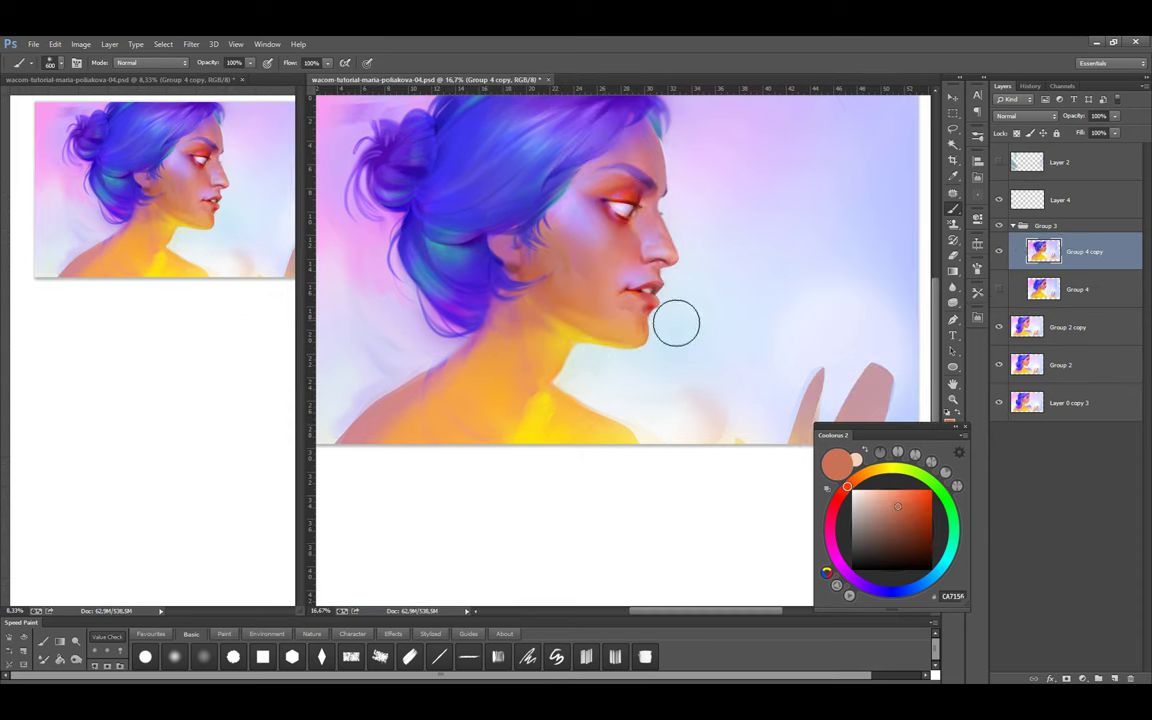
Repaint the neck and jaw contour on a new layer with a textured Paint brush in sampled orange and pale background tones
scroll(612, 340, up, 2)
scroll(585, 430, down, 1)
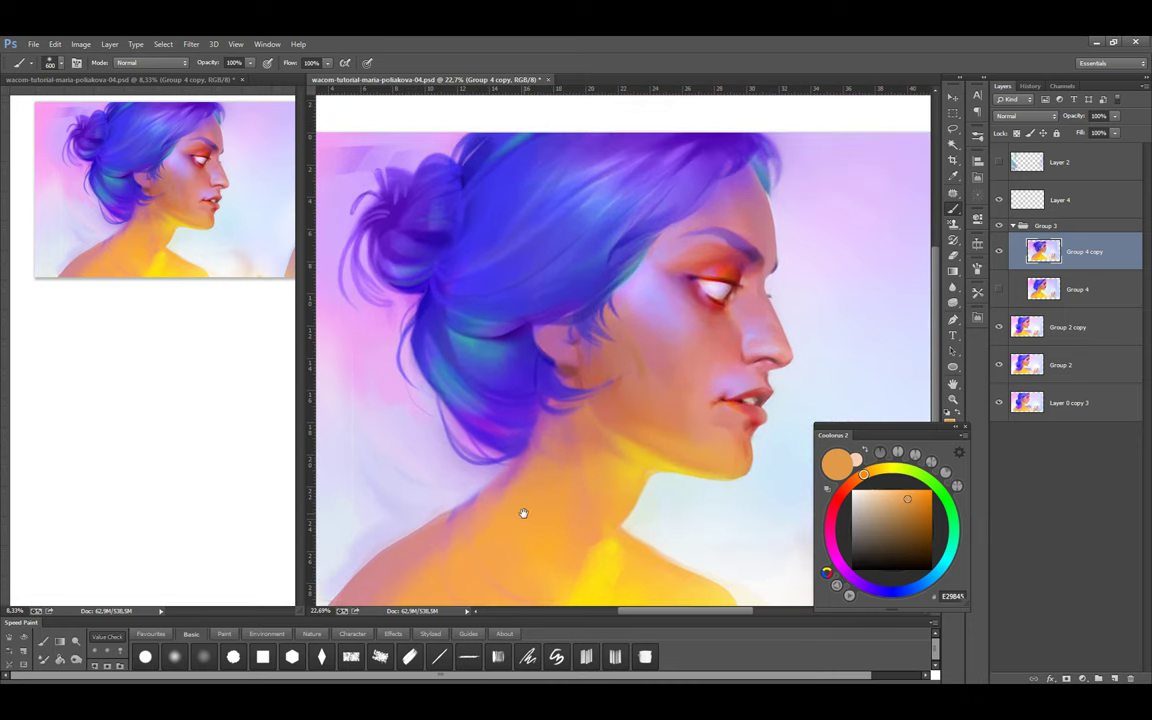
key(ctrl+shift+alt+n)
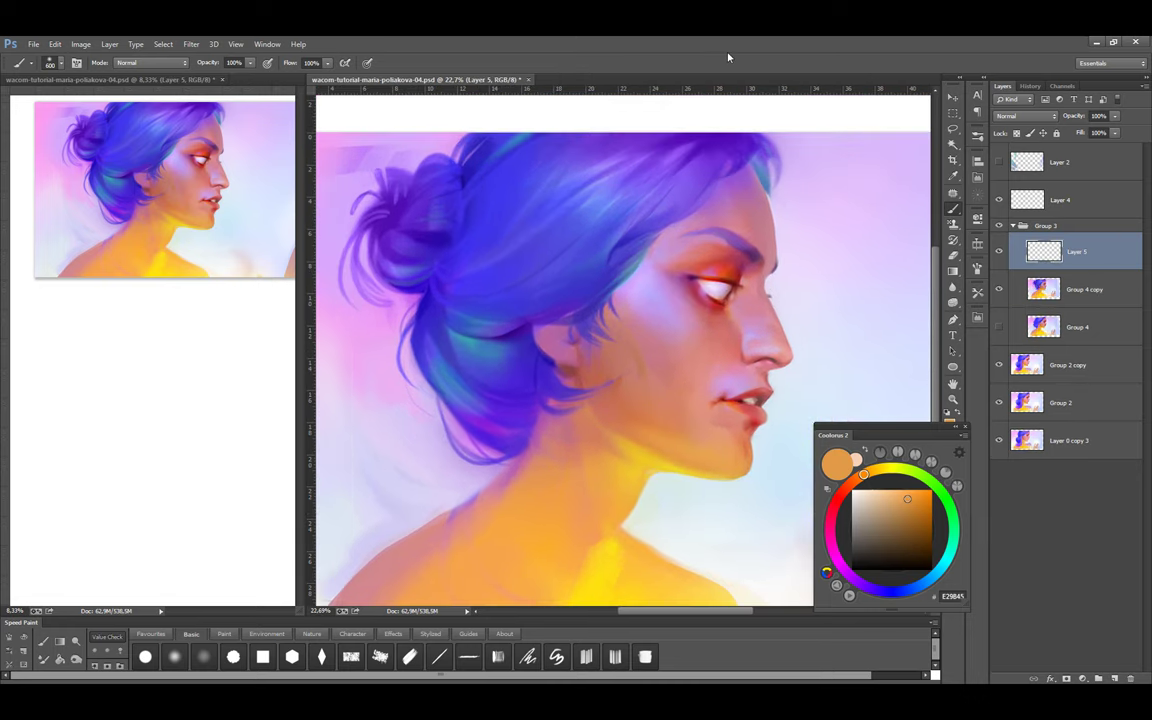
scroll(525, 283, down, 3)
click(223, 634)
key(bracketleft)
key(bracketleft)
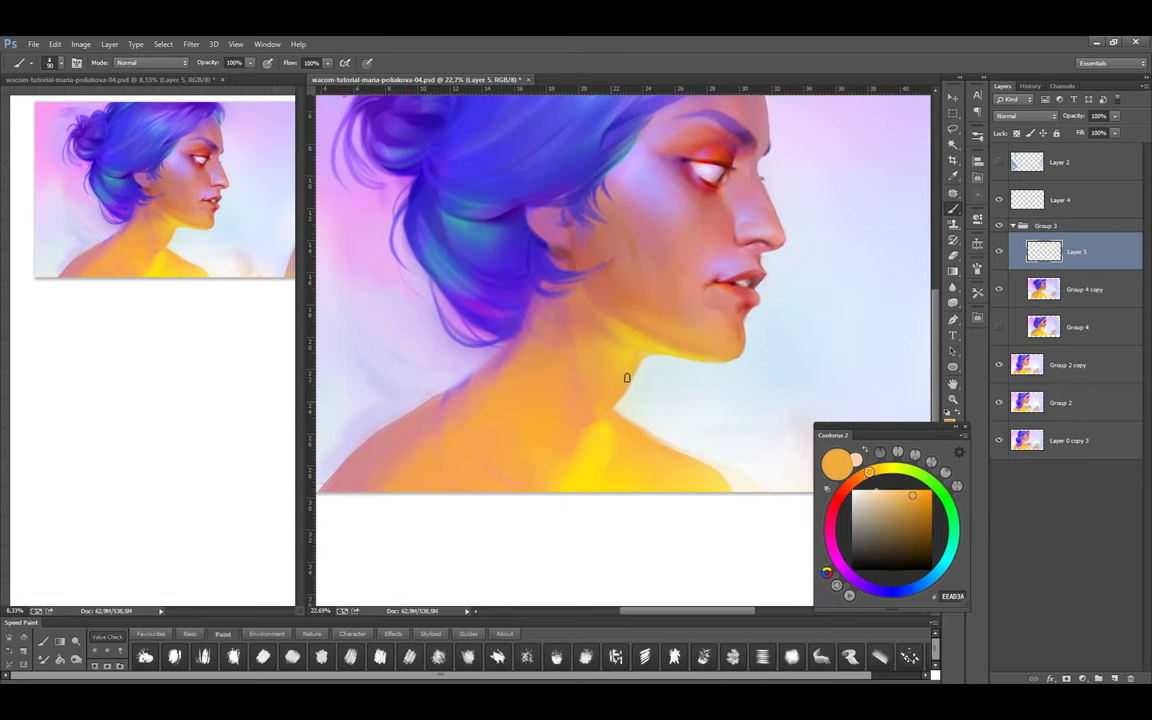
drag(612, 399, 648, 360)
alt+click(650, 365)
alt+click(655, 375)
key(bracketright)
scroll(665, 425, up, 1)
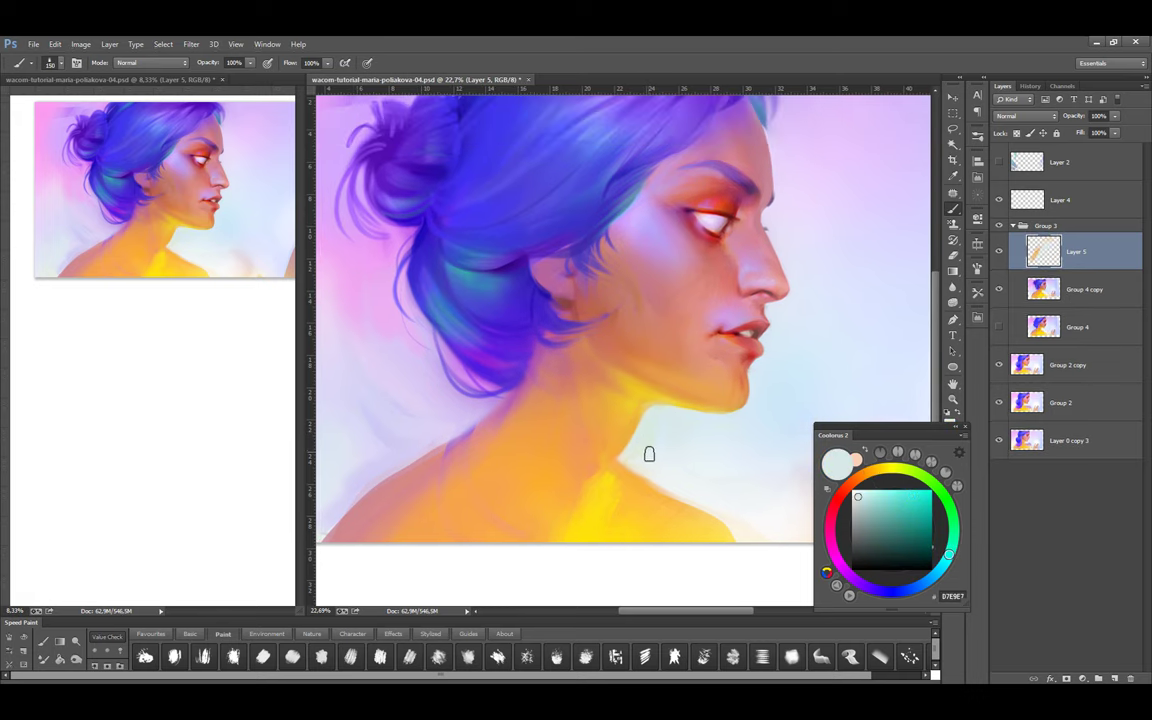
Refine the lower lip and chin contour with a finer brush in sampled red and warm orange
alt+click(755, 337)
key(bracketleft)
key(bracketleft)
key(bracketleft)
key(bracketleft)
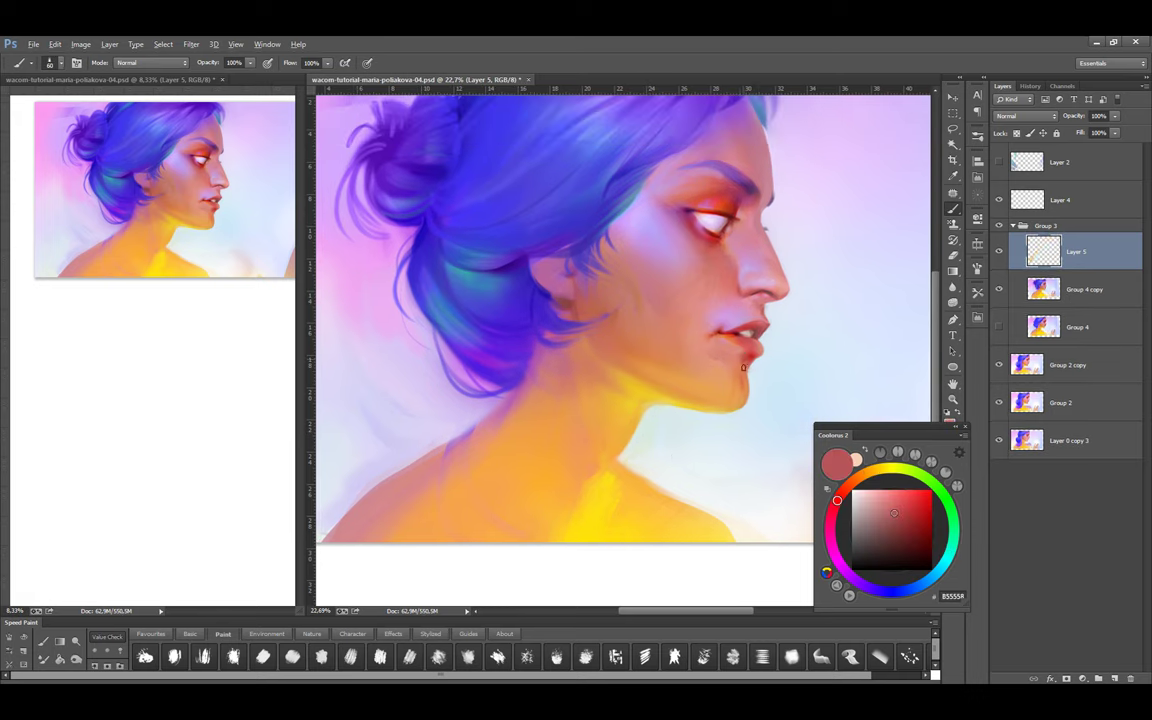
alt+click(735, 408)
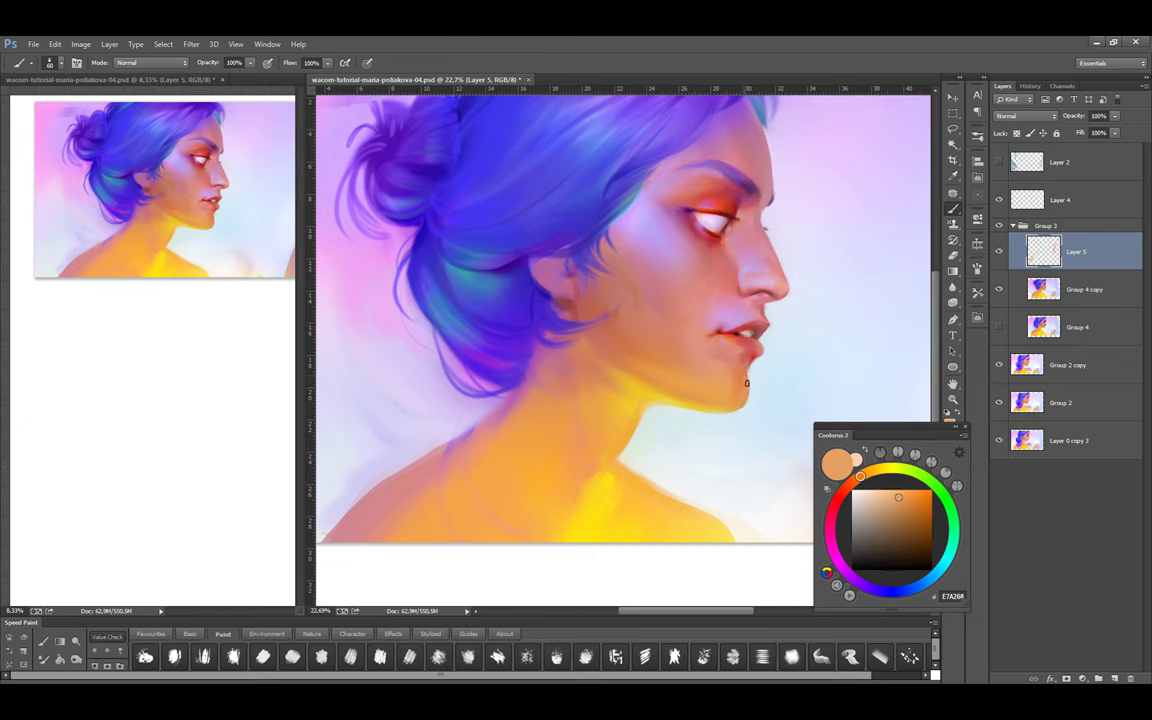
Paint a soft light violet reflection on the cheek beside the nose using a freehand selection and a Basic round brush
scroll(710, 406, up, 1)
alt+click(750, 345)
key(l)
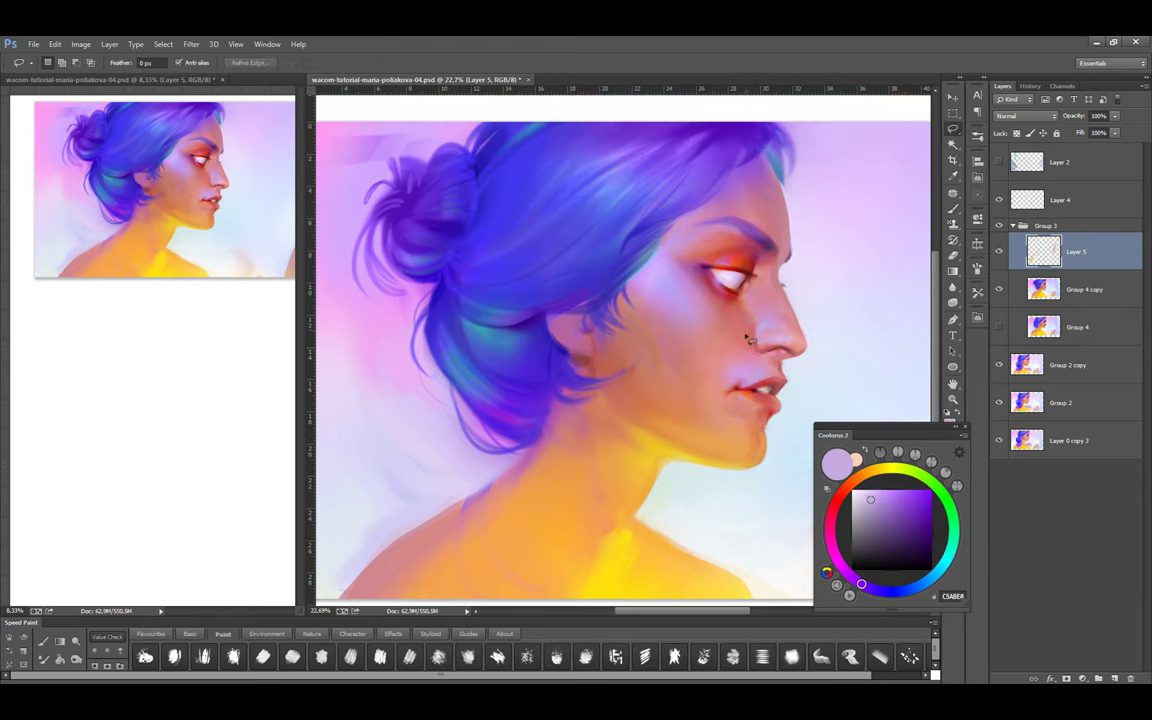
key(b)
drag(850, 586, 881, 591)
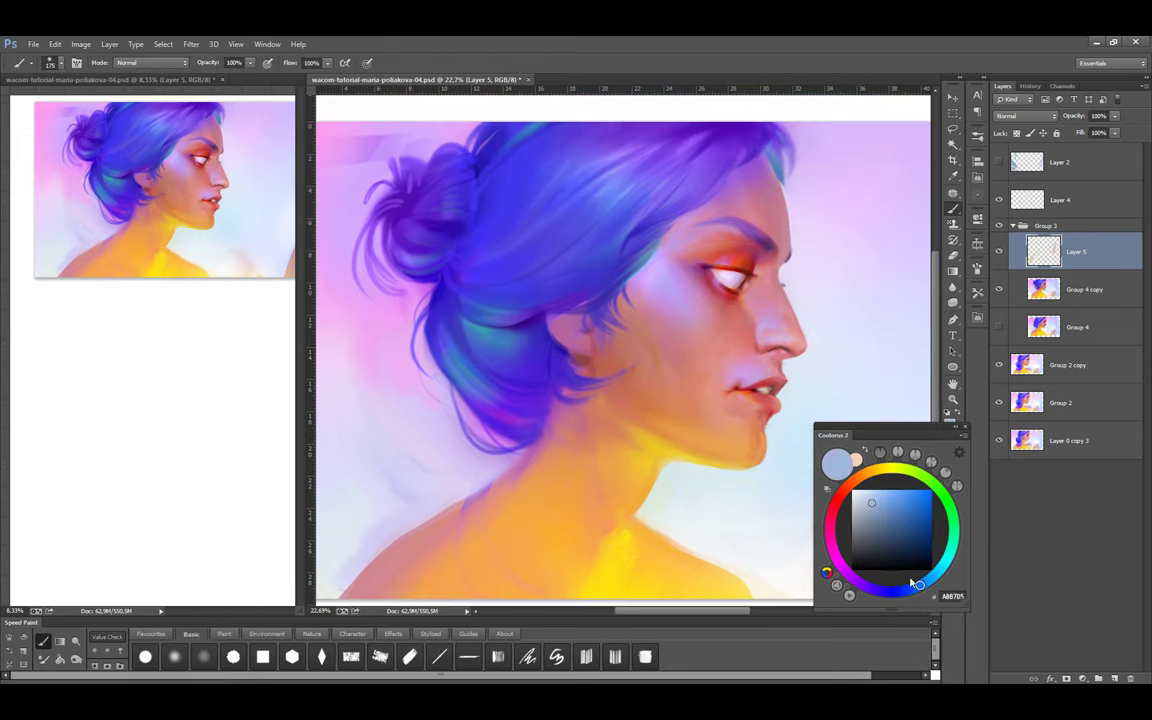
alt+click(746, 314)
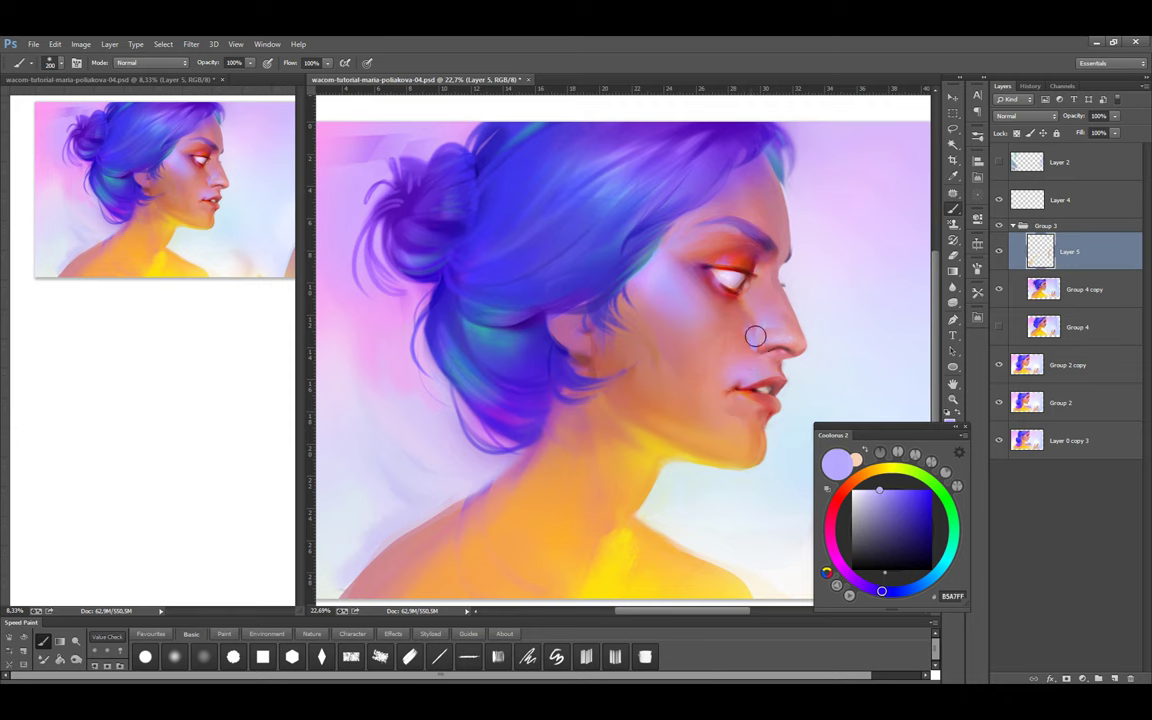
scroll(757, 377, up, 1)
key(ctrl+d)
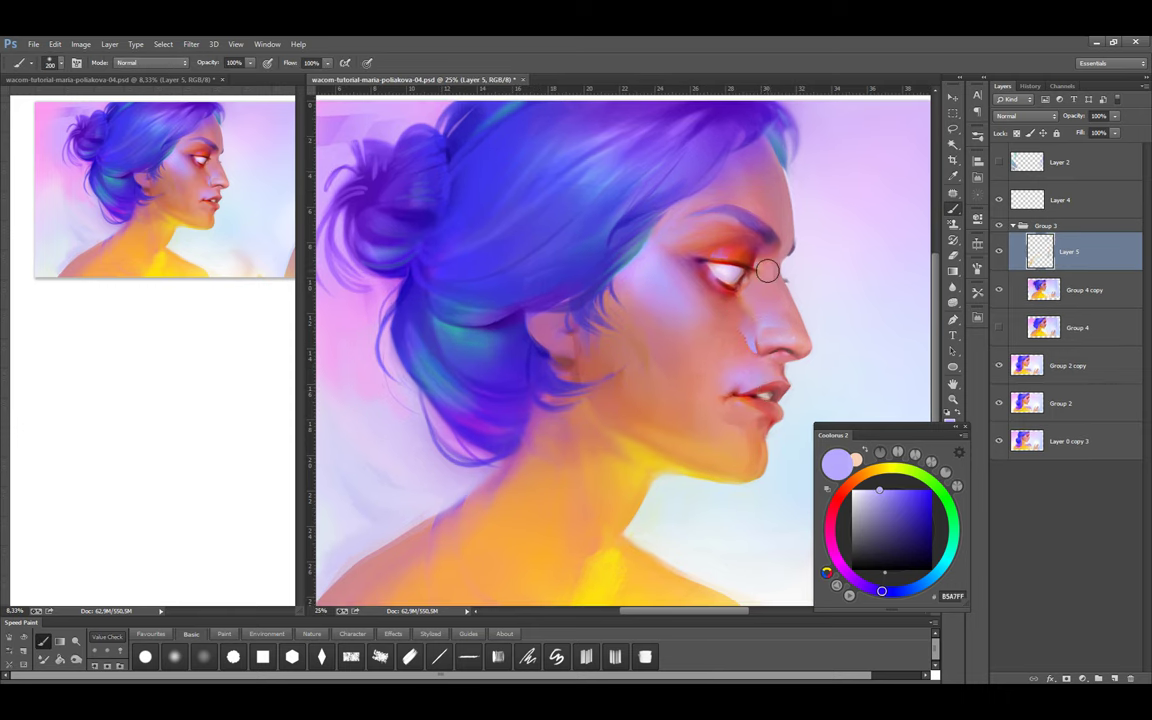
Warm the nose's underside and the cheek with saturated orange
alt+click(692, 245)
key(ctrl+d)
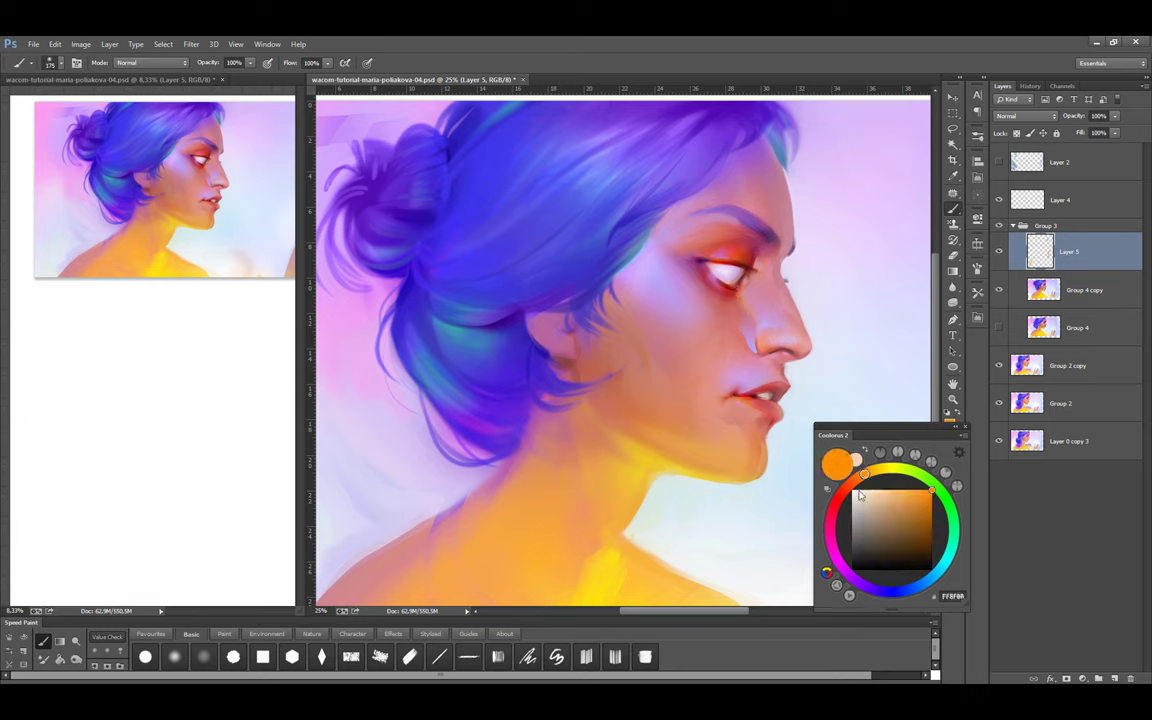
click(855, 480)
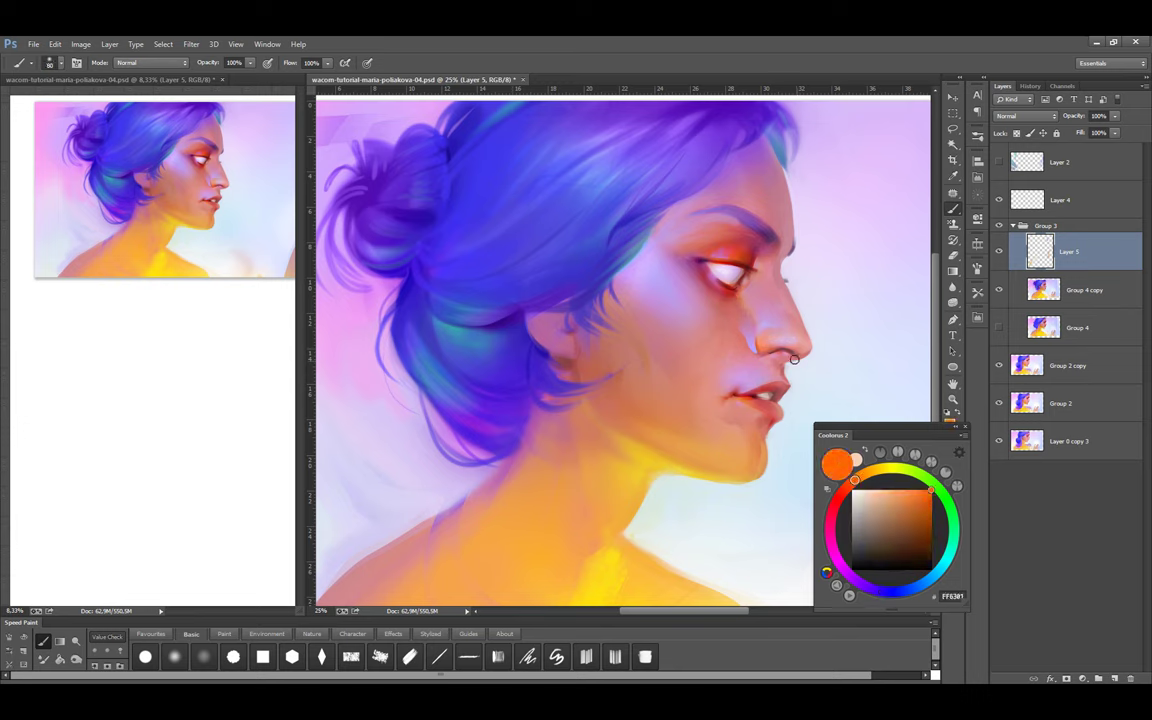
drag(665, 295, 743, 348)
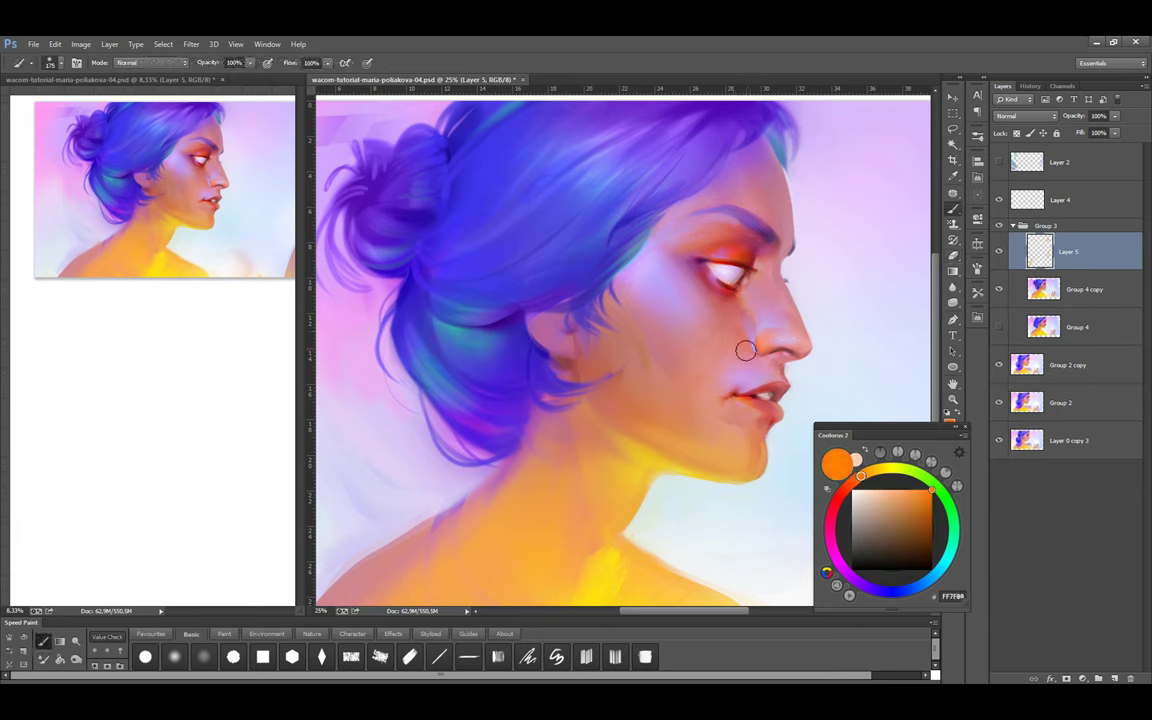
Blend the nose wing, upper lip area and under-eye skin with sampled lilac and pinkish skin tones
alt+click(746, 350)
alt+click(763, 359)
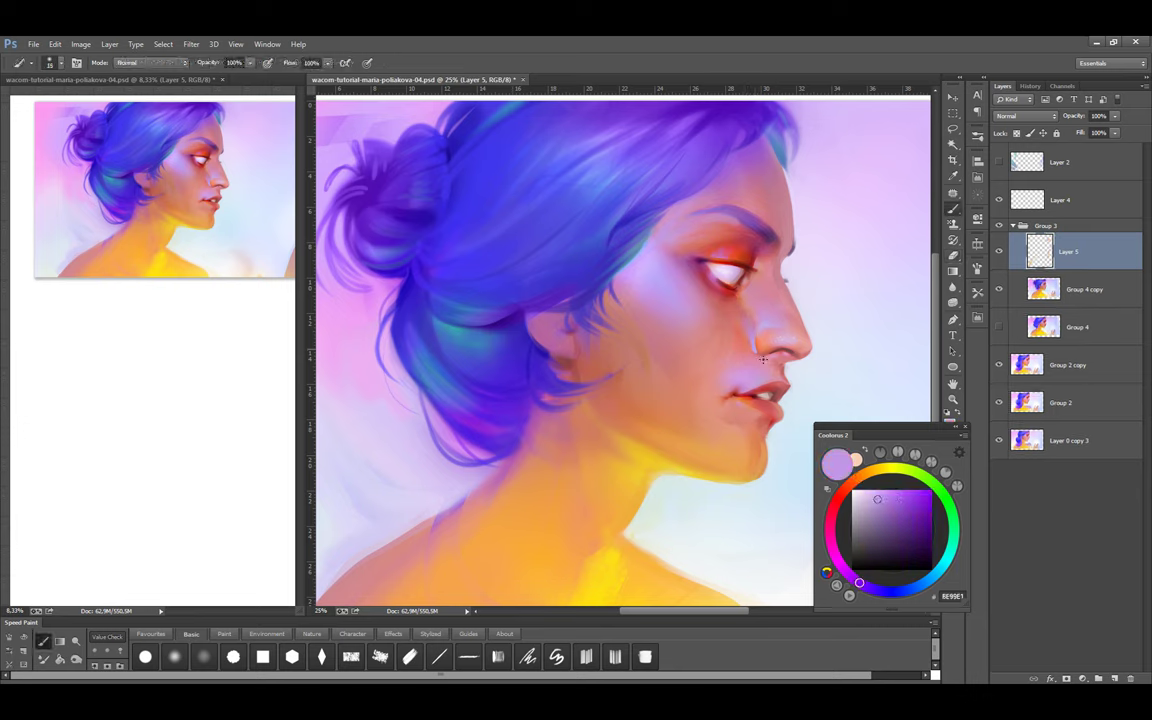
alt+click(767, 367)
alt+click(740, 338)
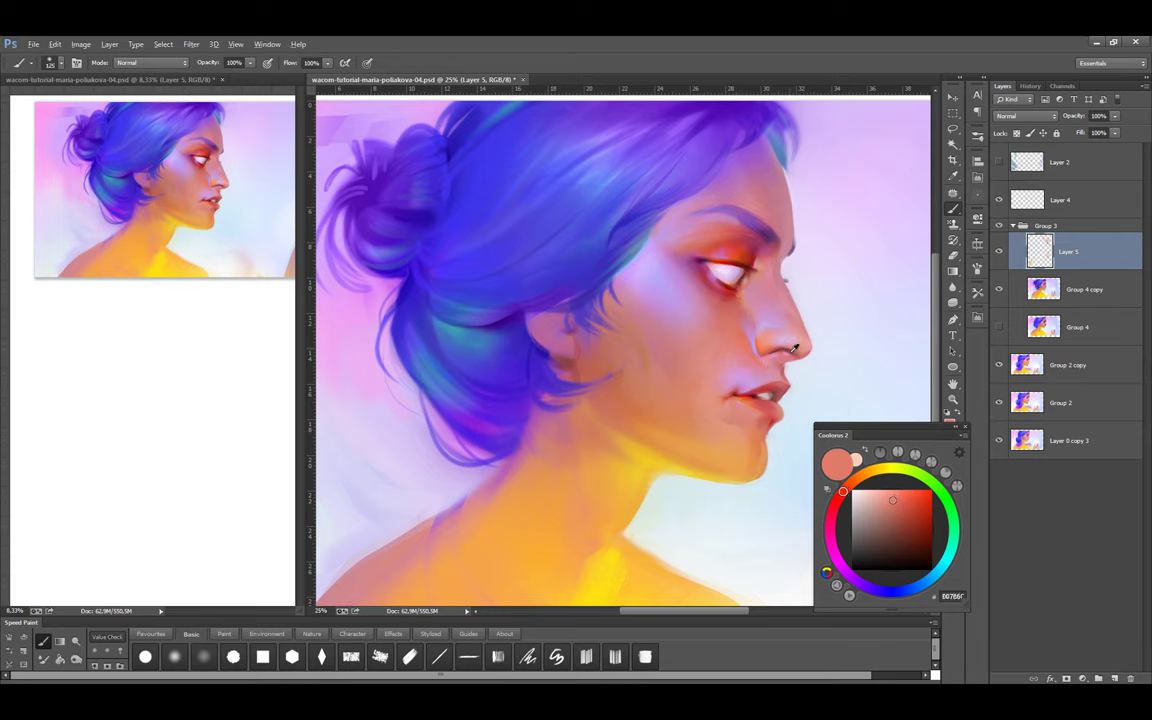
alt+click(725, 304)
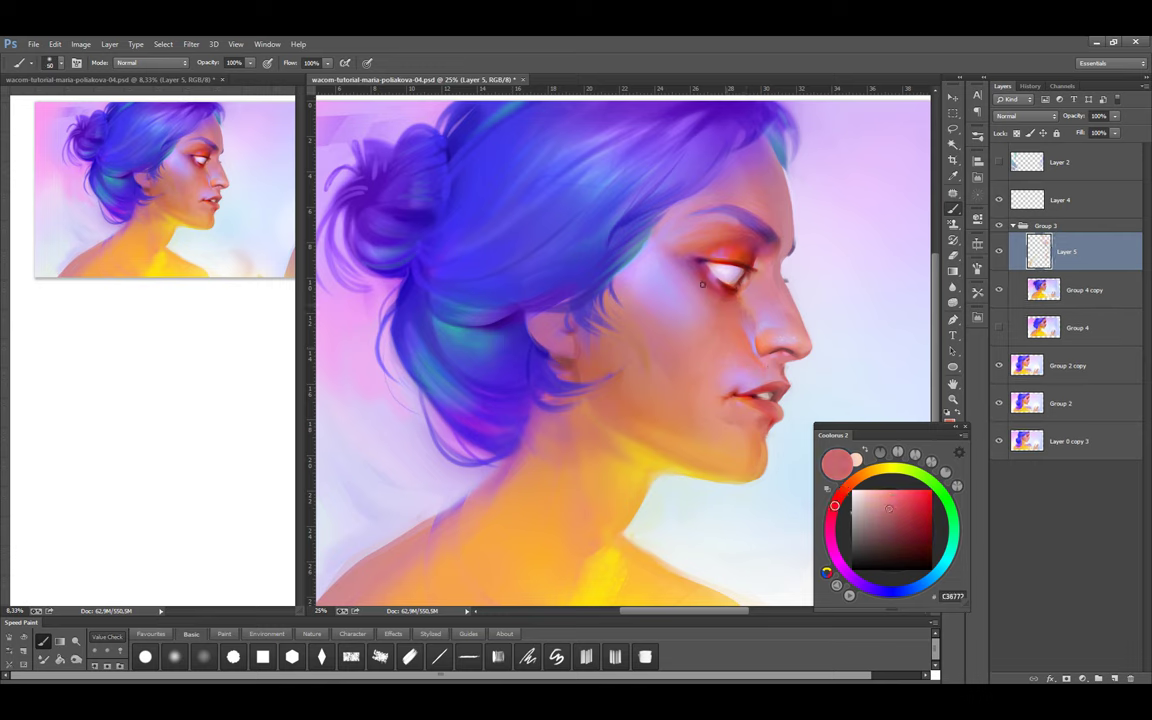
alt+click(755, 418)
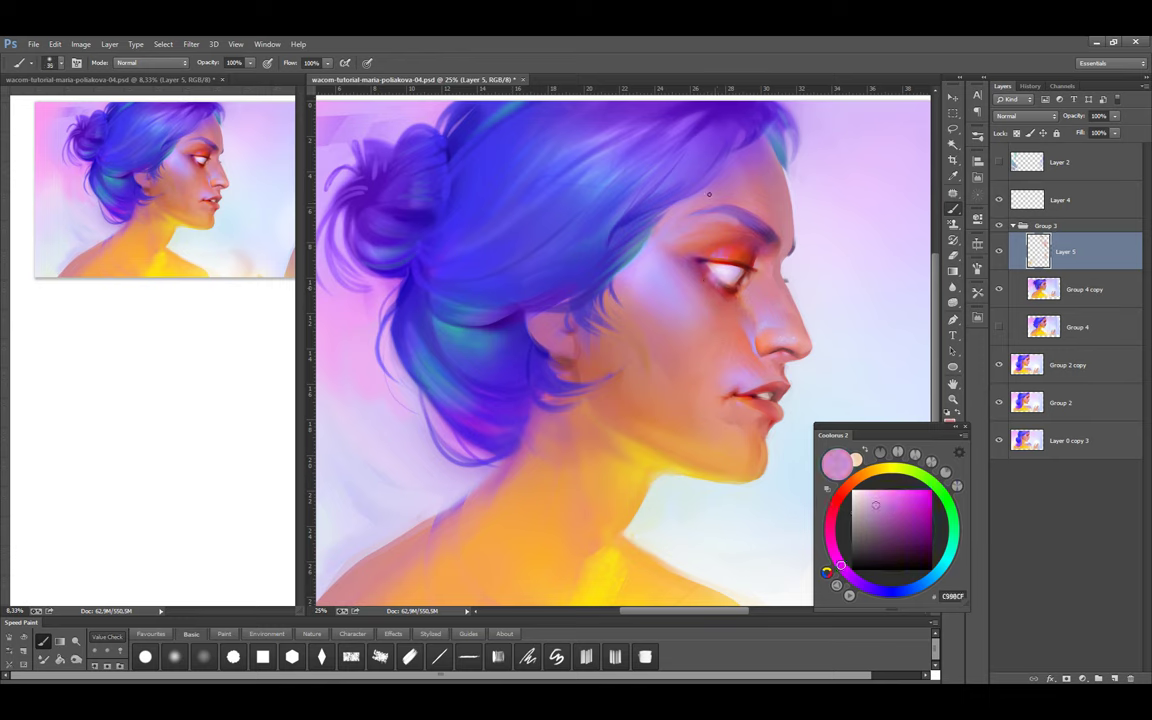
Define the eyelid and inner corner of the eye with dark red strokes
click(836, 502)
click(930, 521)
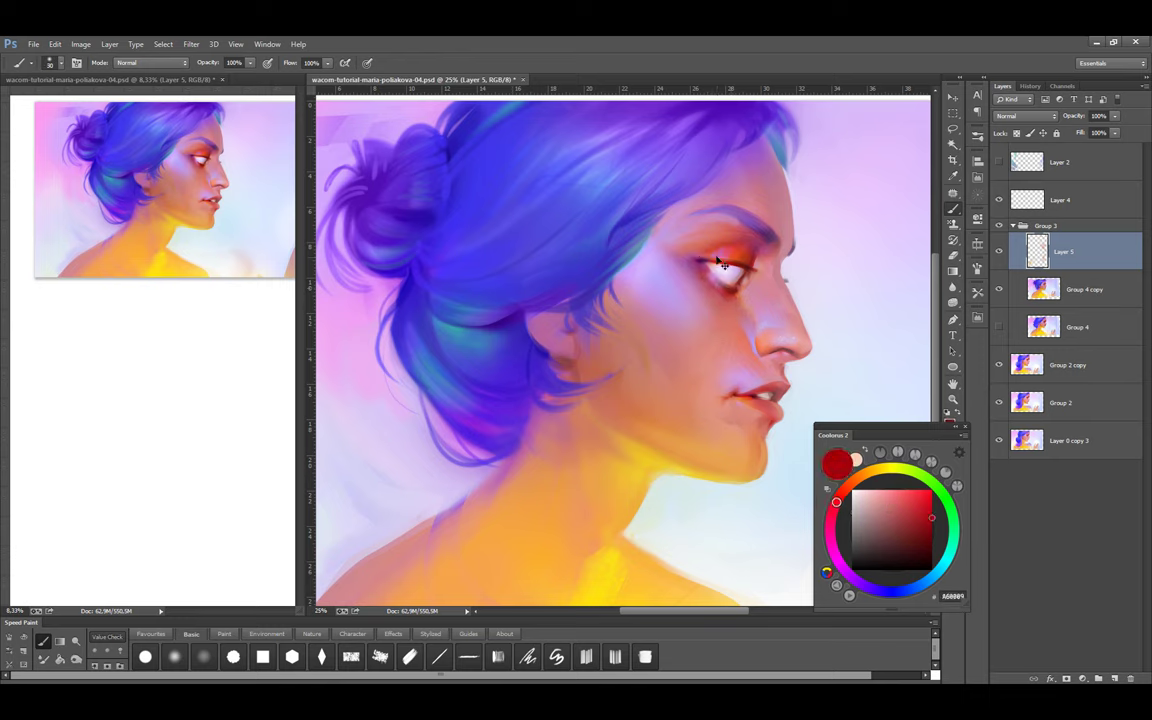
drag(728, 258, 753, 262)
key(bracketright)
key(bracketright)
key(bracketright)
key(bracketright)
key(bracketright)
key(bracketright)
key(bracketright)
key(bracketright)
key(bracketright)
alt+click(746, 268)
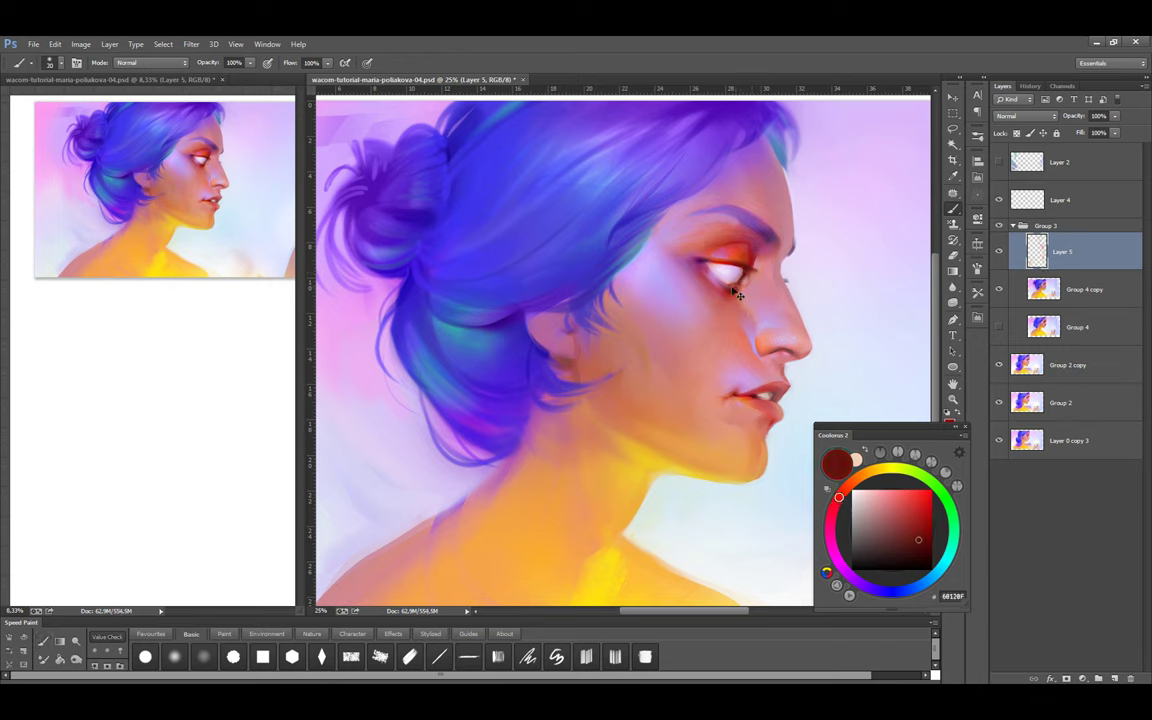
Shade the side of the nose below the inner eye with magenta and violet tones inside a freehand selection
alt+click(753, 418)
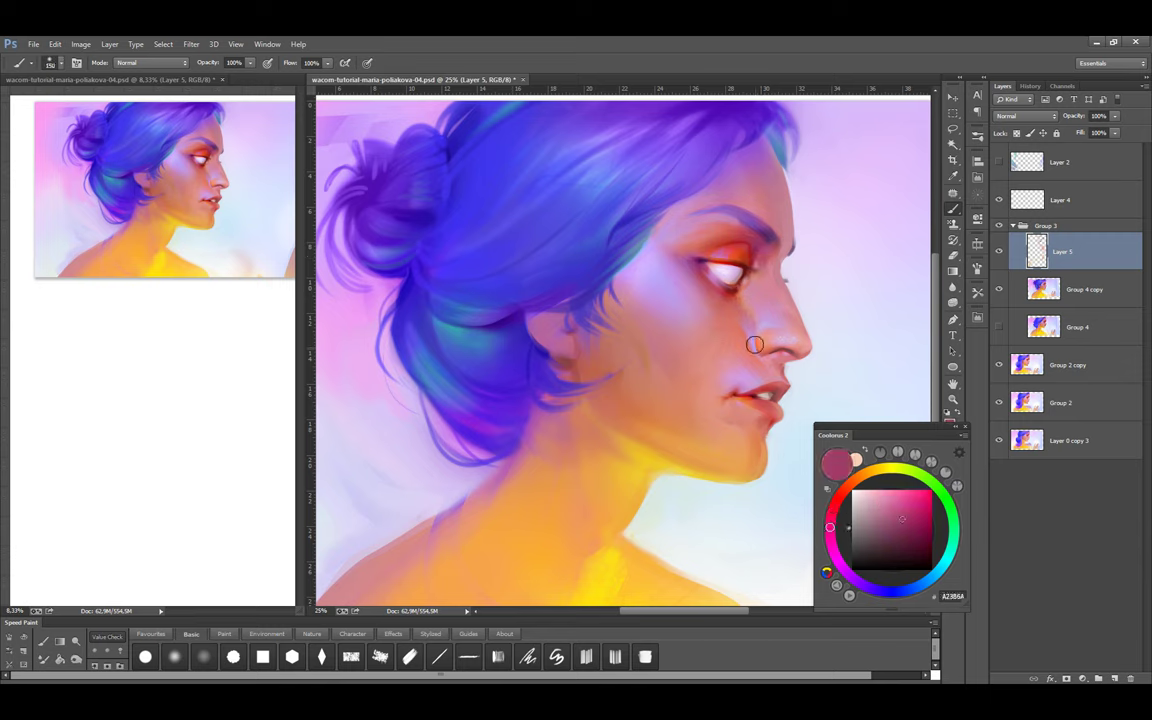
key(l)
drag(744, 293, 750, 279)
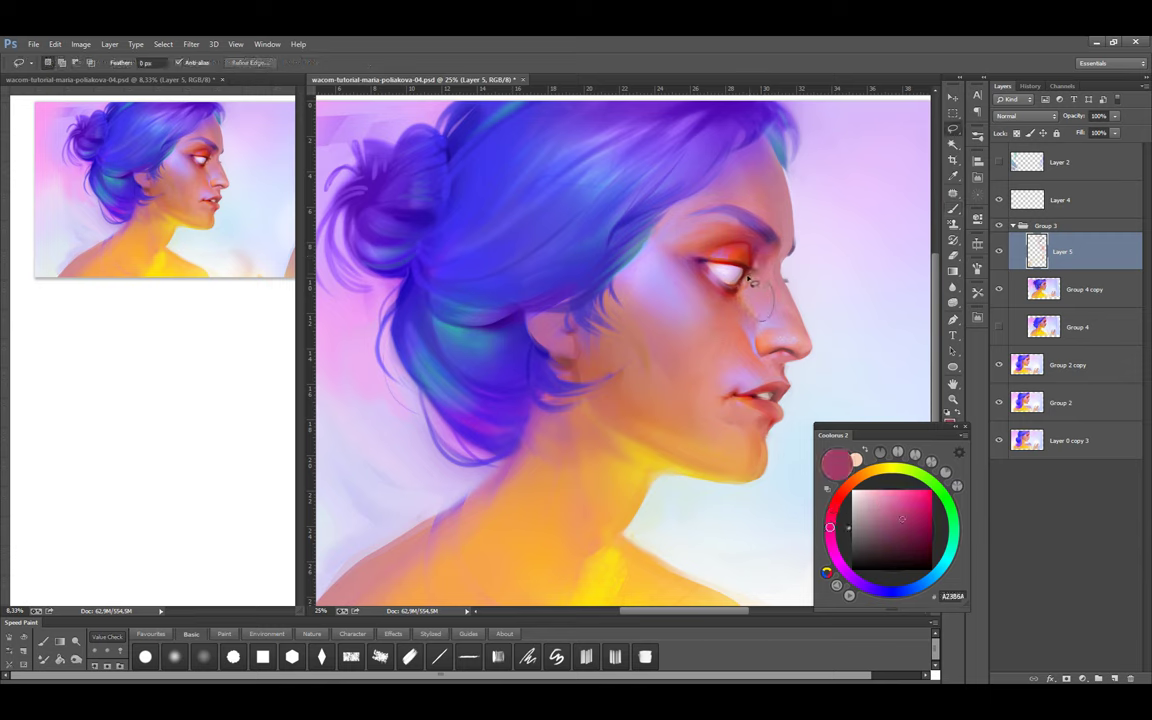
key(b)
alt+click(760, 425)
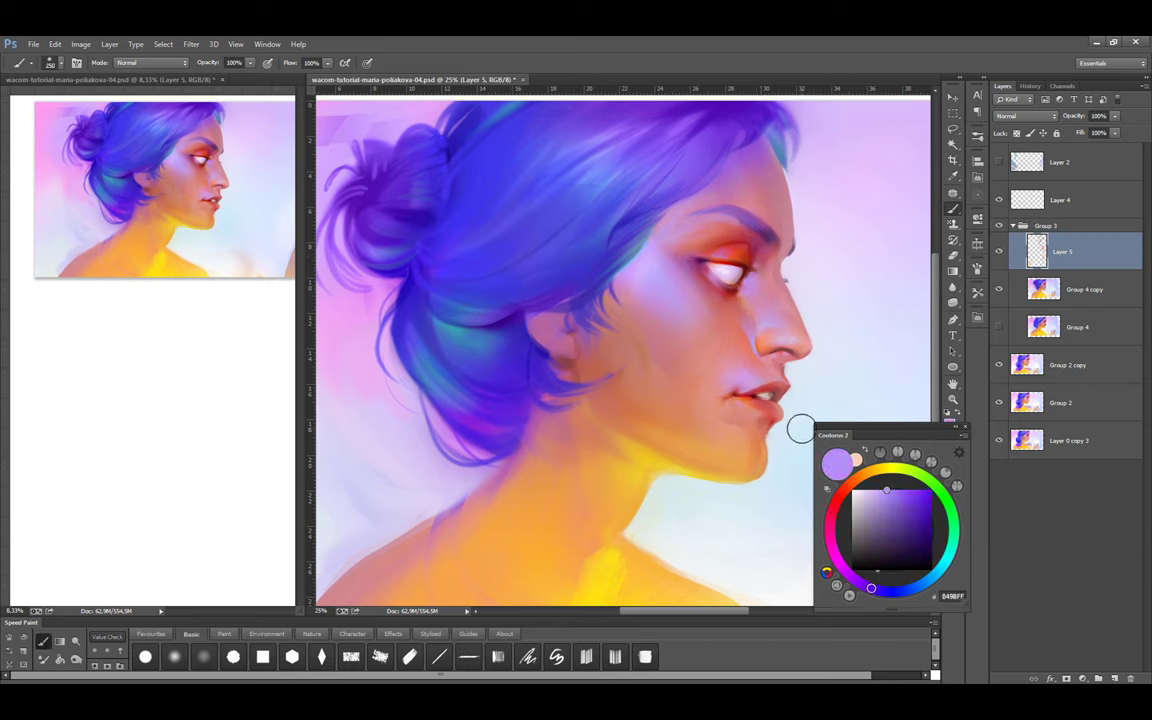
Flip the canvas horizontally to check the face in mirror view
key(ctrl+shift+h)
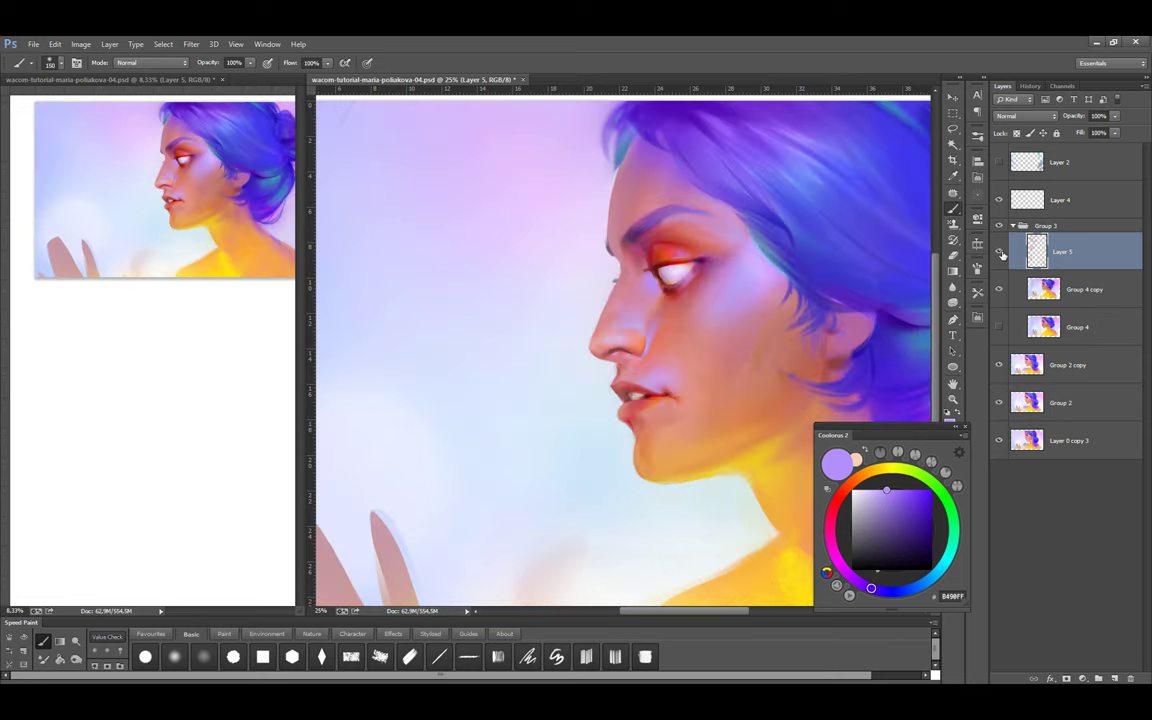
space+drag(738, 347, 583, 440)
key(ctrl+shift+h)
Shade the facial profile with dusty pink on a new Multiply layer and merge it into Layer 5
key(ctrl+shift+alt+n)
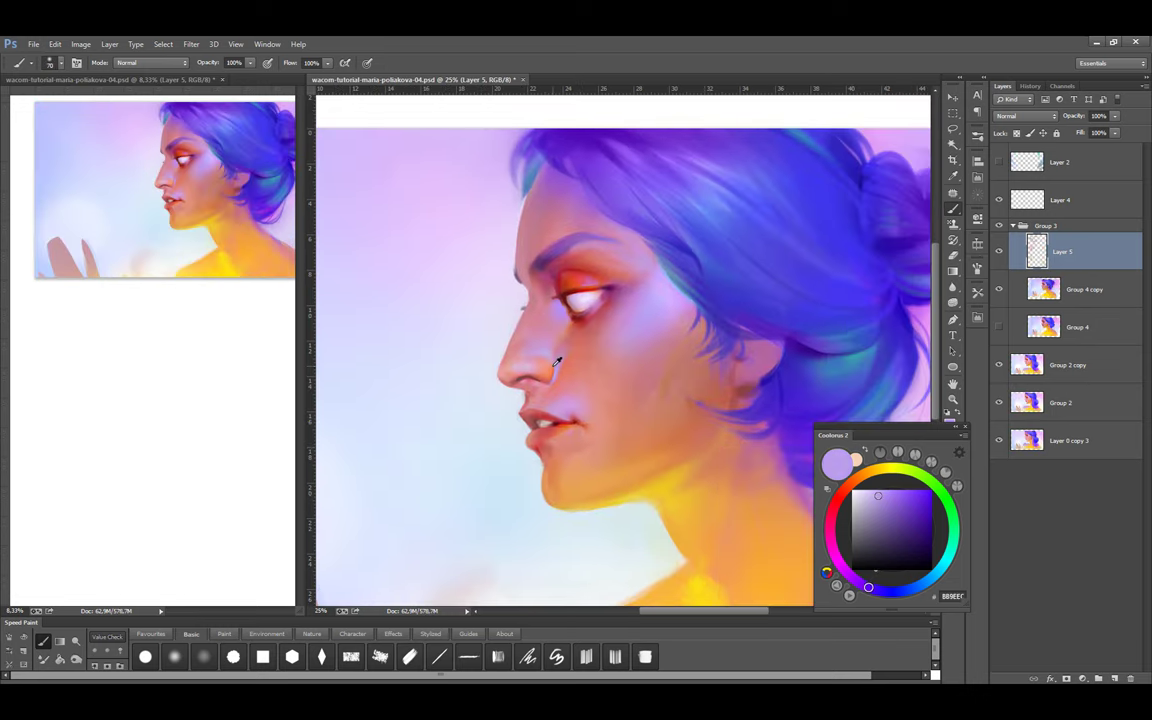
click(1025, 116)
click(1020, 150)
alt+click(755, 417)
key(ctrl+shift+h)
key(ctrl+shift+h)
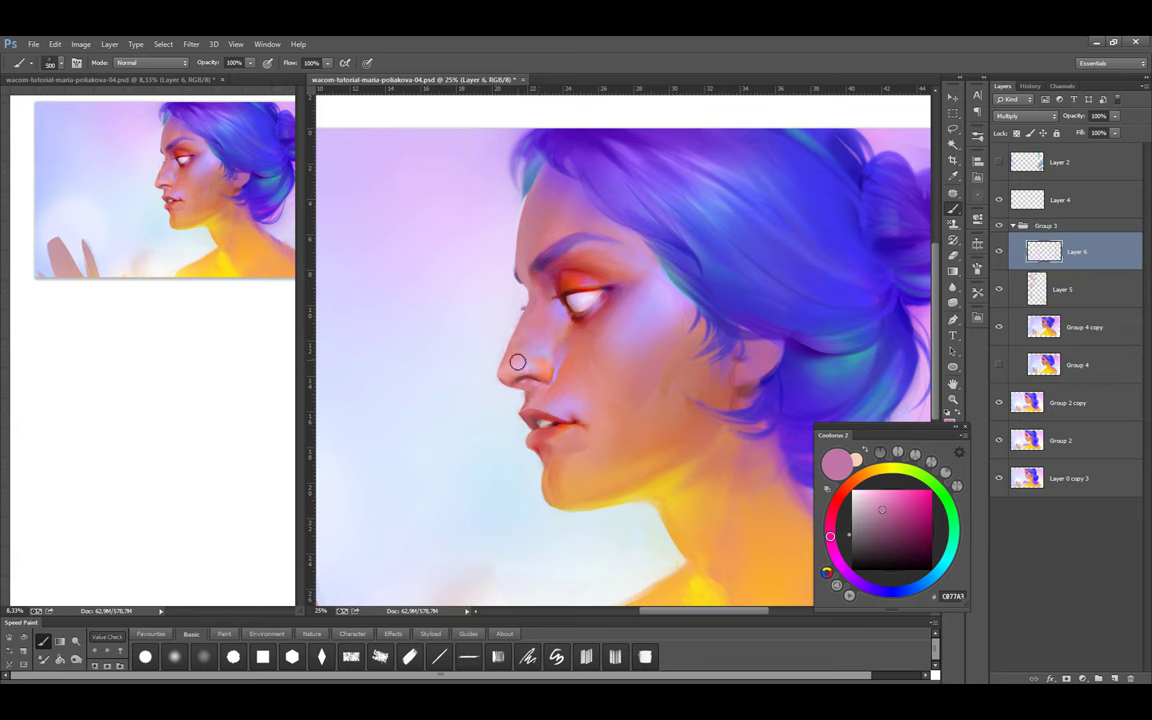
key(ctrl+e)
key(ctrl+shift+h)
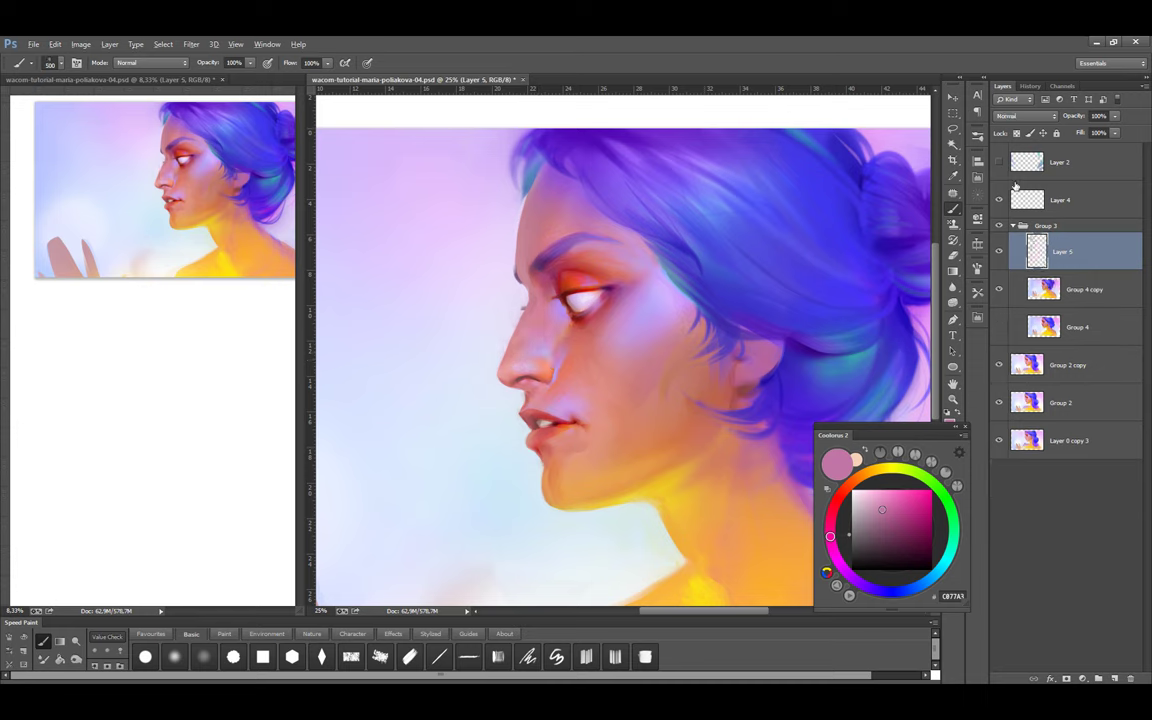
Deepen the nose wing and the area beside the nose with sampled orange tones on a new layer
key(ctrl+shift+h)
key(ctrl+shift+alt+n)
alt+click(536, 374)
key(ctrl+shift+h)
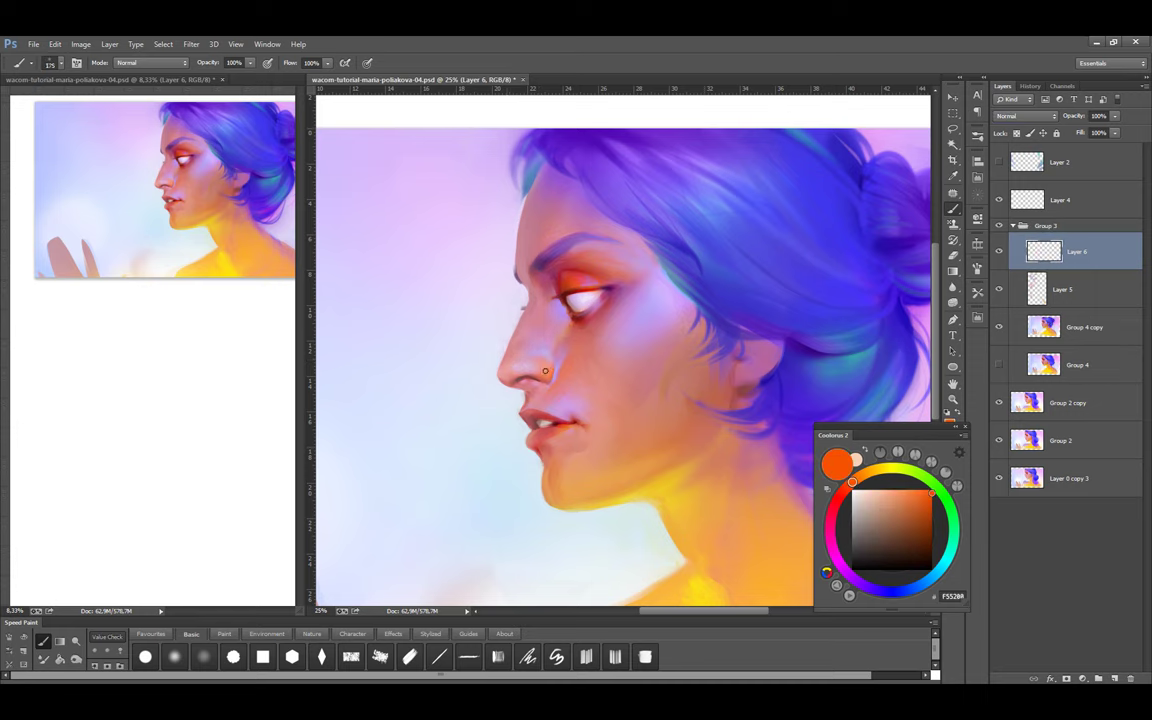
alt+click(574, 323)
drag(516, 377, 541, 333)
key(ctrl+shift+h)
key(ctrl+shift+h)
key(bracketright)
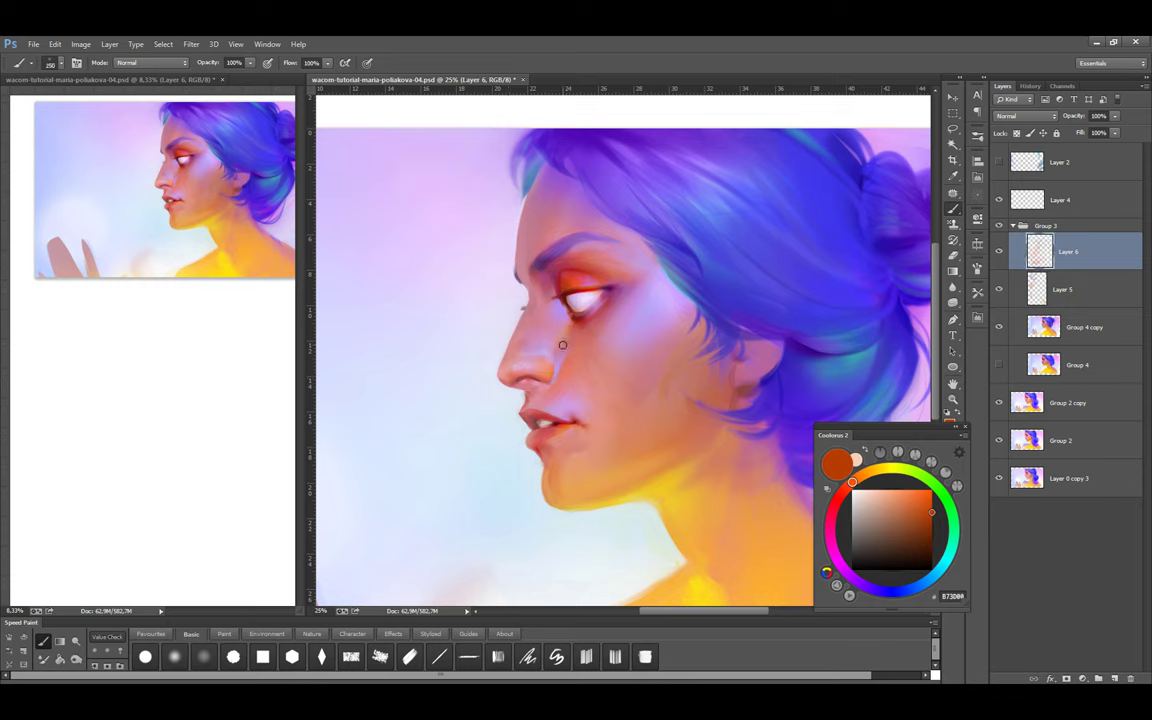
Blend the cheek between the eye and the ear with sampled muted red and dusty pink tones on Layer 6
alt+click(628, 370)
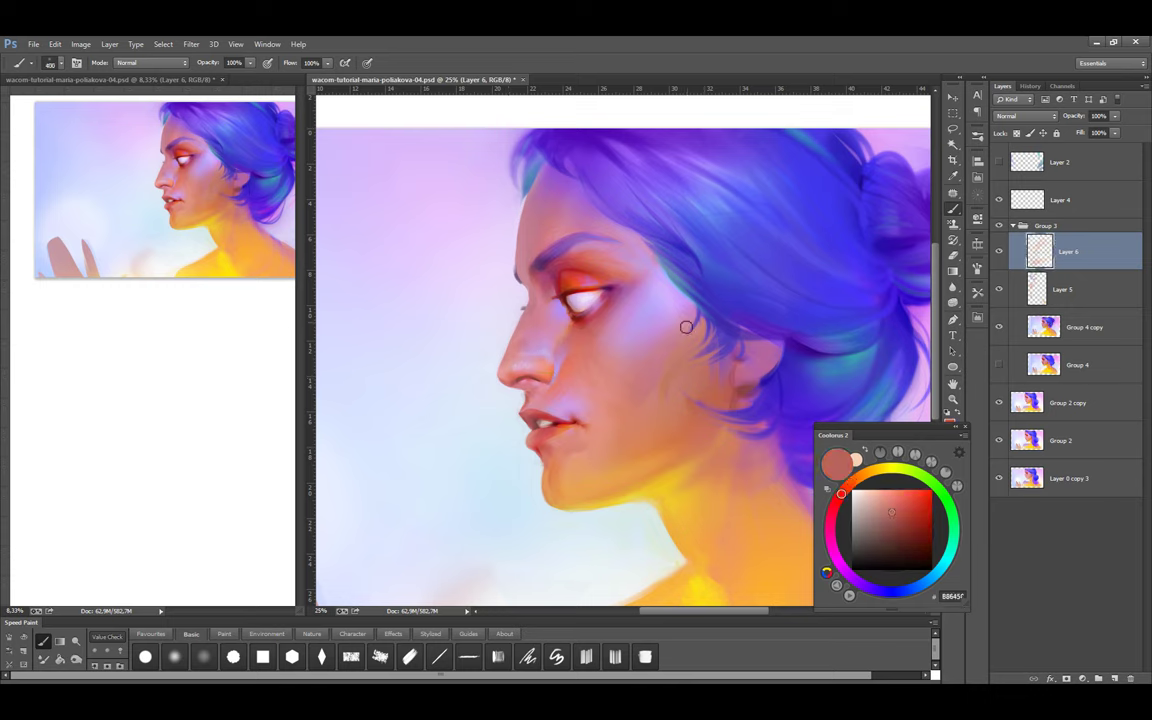
key(bracketleft)
key(bracketleft)
key(bracketleft)
key(bracketleft)
key(ctrl+shift+h)
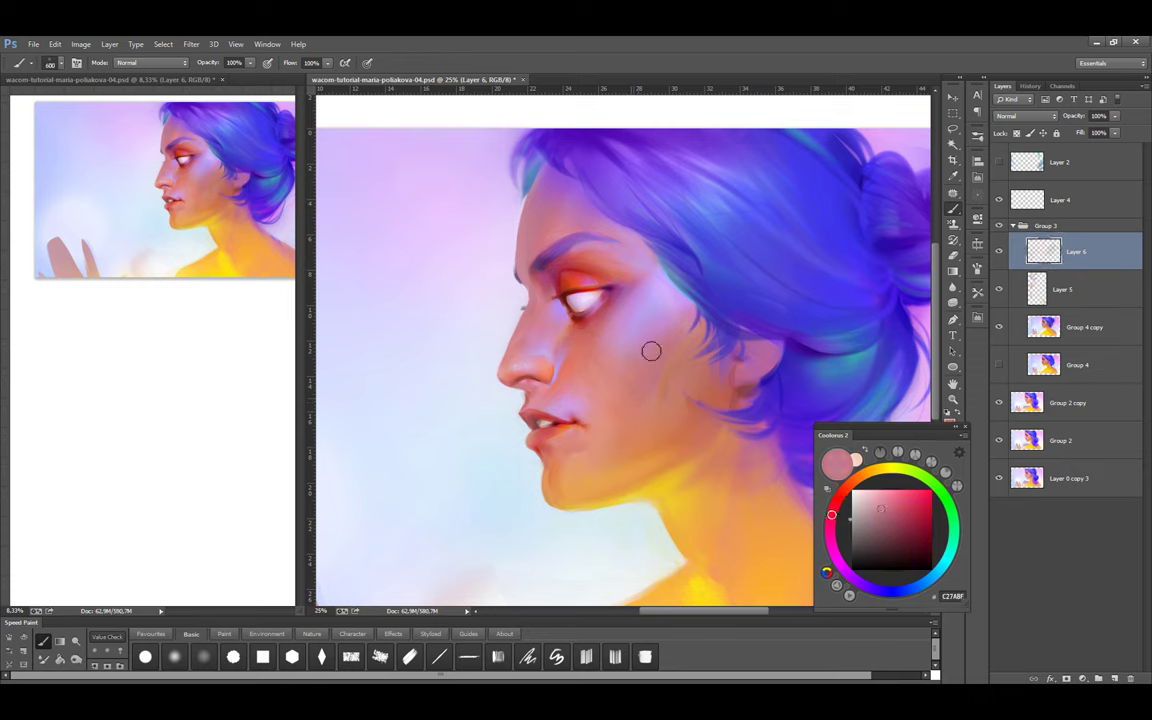
alt+click(651, 347)
Merge Layer 5 and Layer 6 into a duplicate of Group 4 copy and save the document
key(ctrl+shift+h)
key(ctrl+shift+h)
key(alt+bracketleft)
key(alt+bracketleft)
key(ctrl+j)
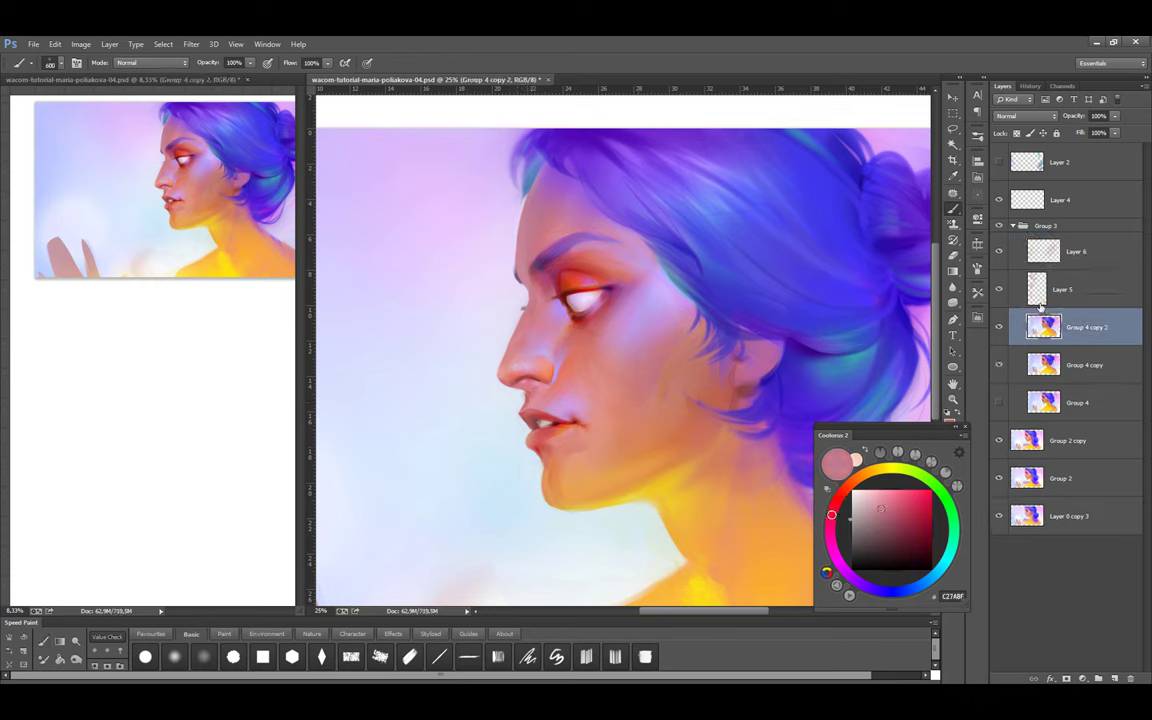
key(ctrl+shift+h)
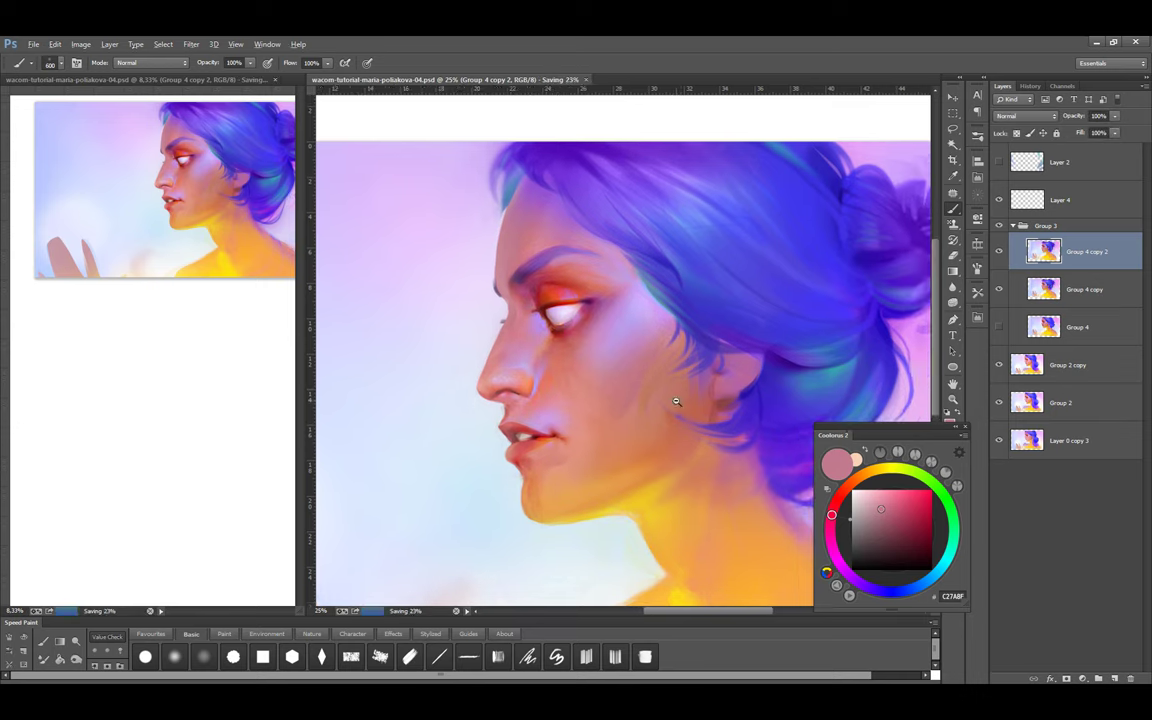
Flip the canvas horizontally and warp the freehand-selected lower hair at the nape on a new layer
key(ctrl+minus)
key(ctrl+shift+h)
key(ctrl+shift+alt+n)
mouse_move(545, 475)
mouse_down()
mouse_move(535, 419)
mouse_move(555, 386)
mouse_up()
key(l)
mouse_move(475, 343)
mouse_down()
mouse_move(475, 370)
mouse_move(445, 367)
mouse_up()
key(ctrl+t)
click(567, 62)
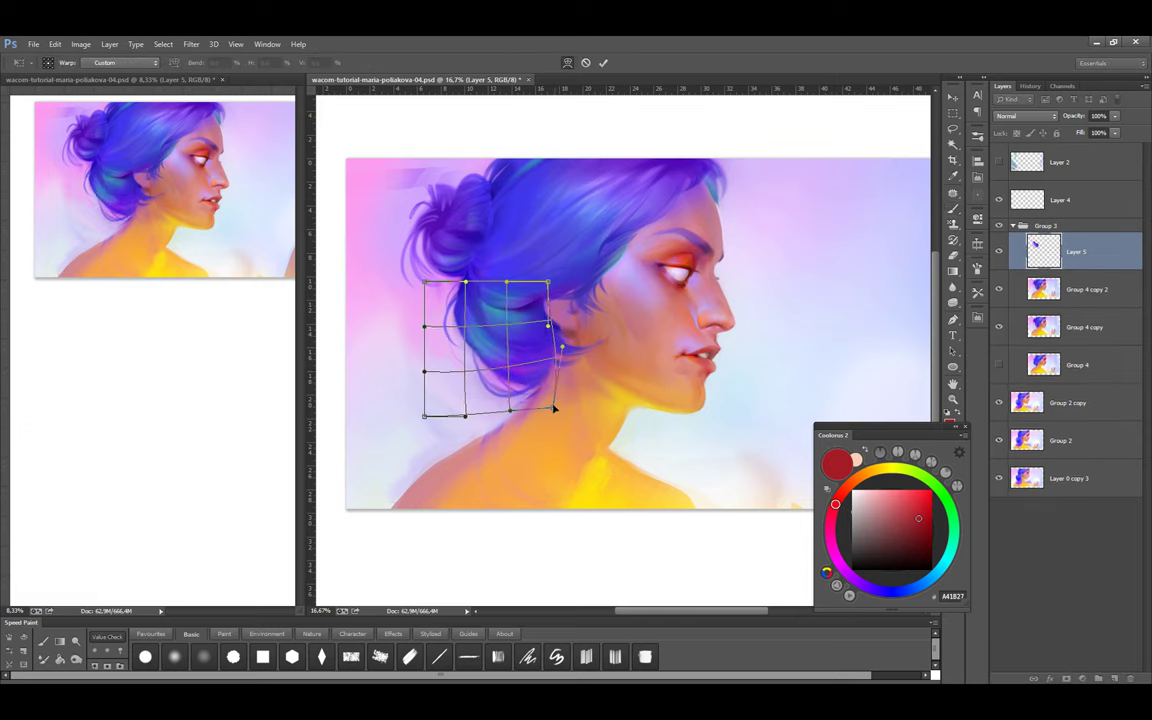
click(603, 62)
Refine the edge between the lower hair and the nape with a Paint brush, using sampled lavender and magenta tones
click(222, 634)
alt+click(755, 418)
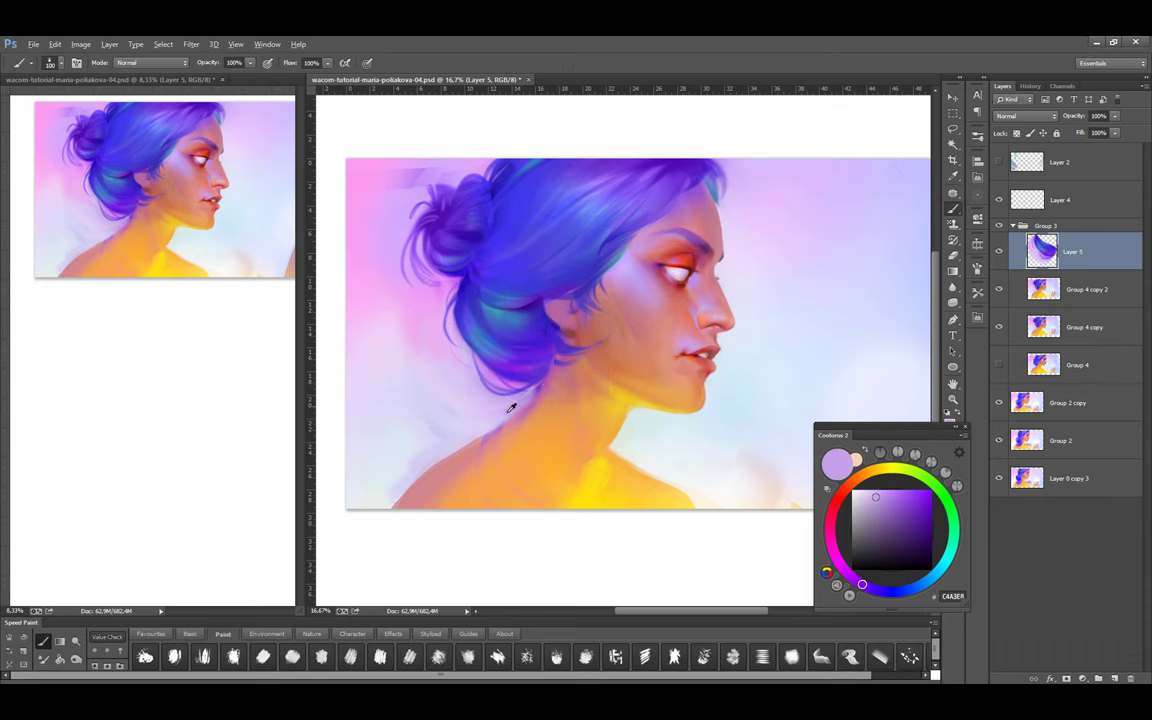
alt+click(543, 398)
alt+click(550, 373)
key(bracketright)
key(bracketright)
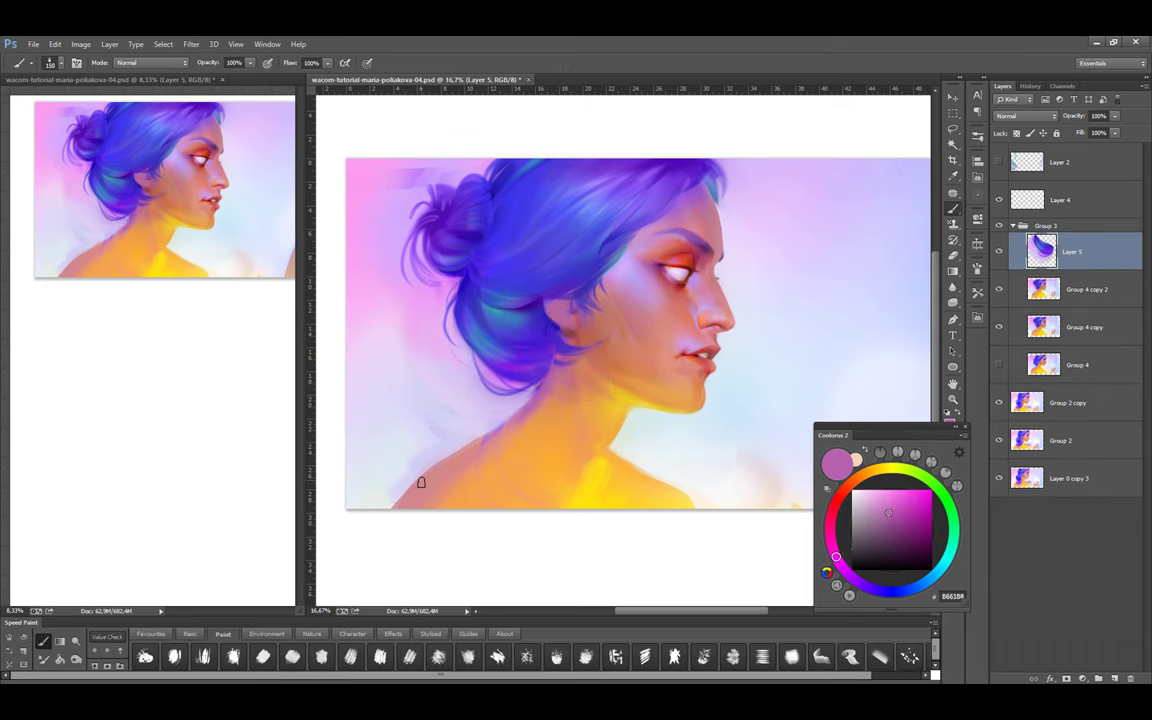
key(e)
key(b)
alt+click(537, 403)
alt+click(547, 361)
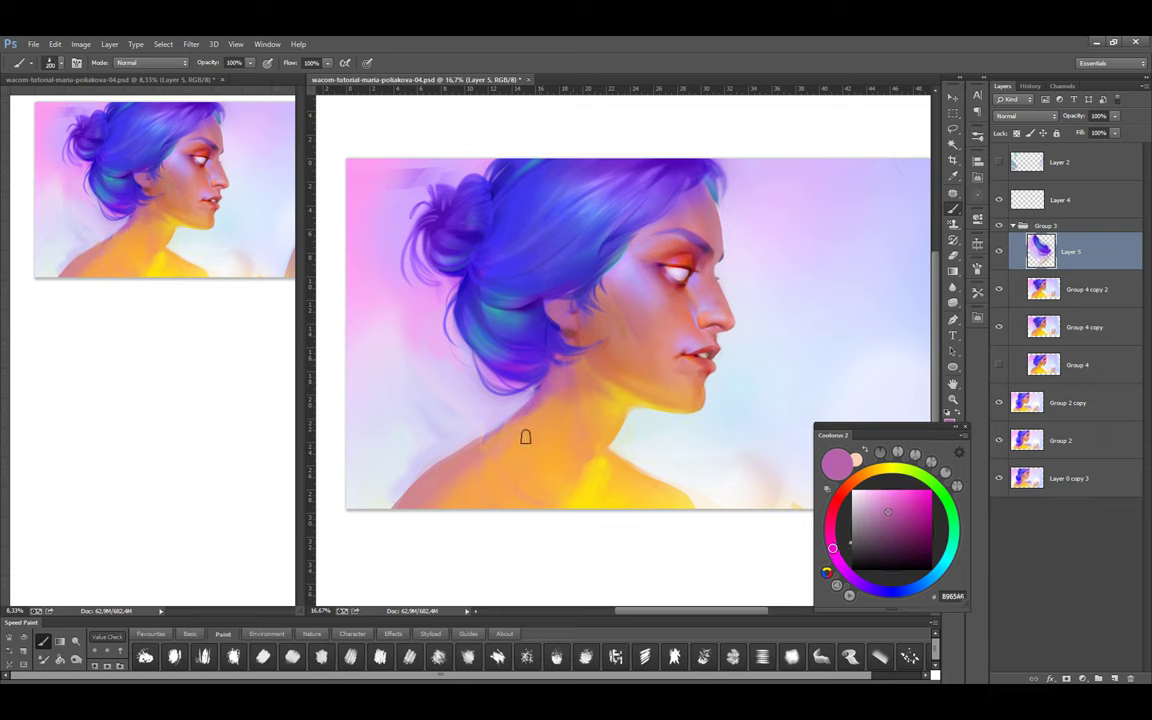
Touch up the neck below the ear and the hair edge beside it with sampled dusty pink and dark red tones
alt+click(718, 243)
key(bracketright)
key(bracketright)
key(bracketright)
key(bracketright)
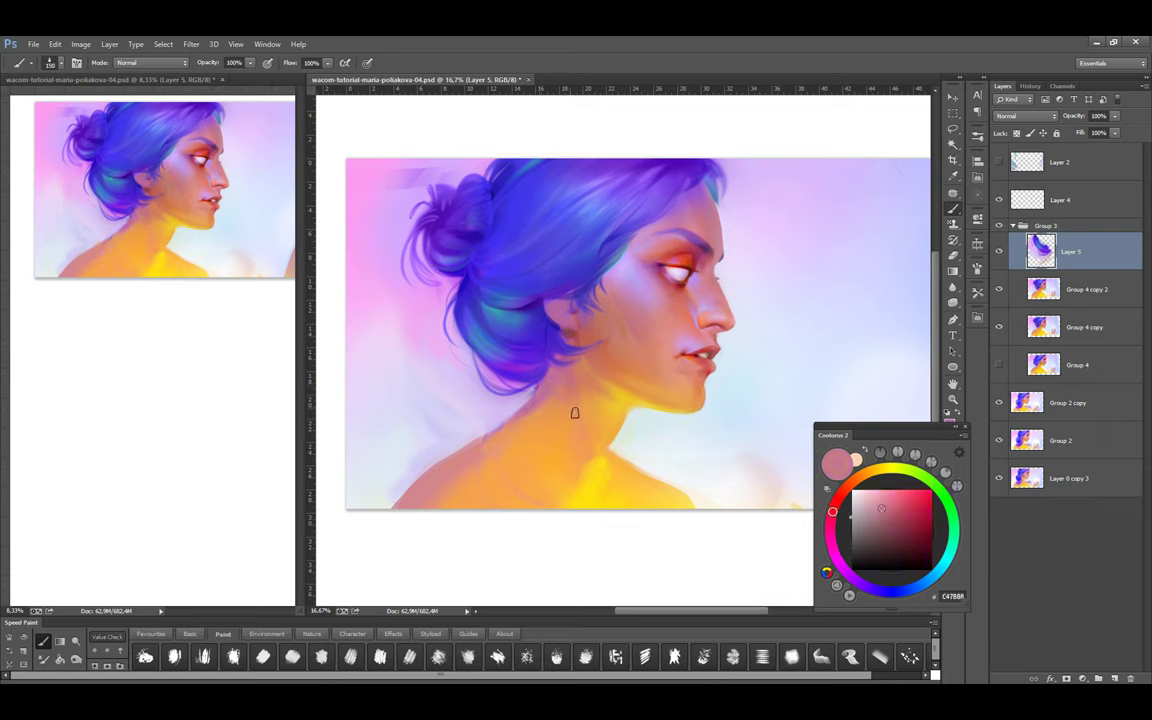
alt+click(565, 336)
alt+click(560, 331)
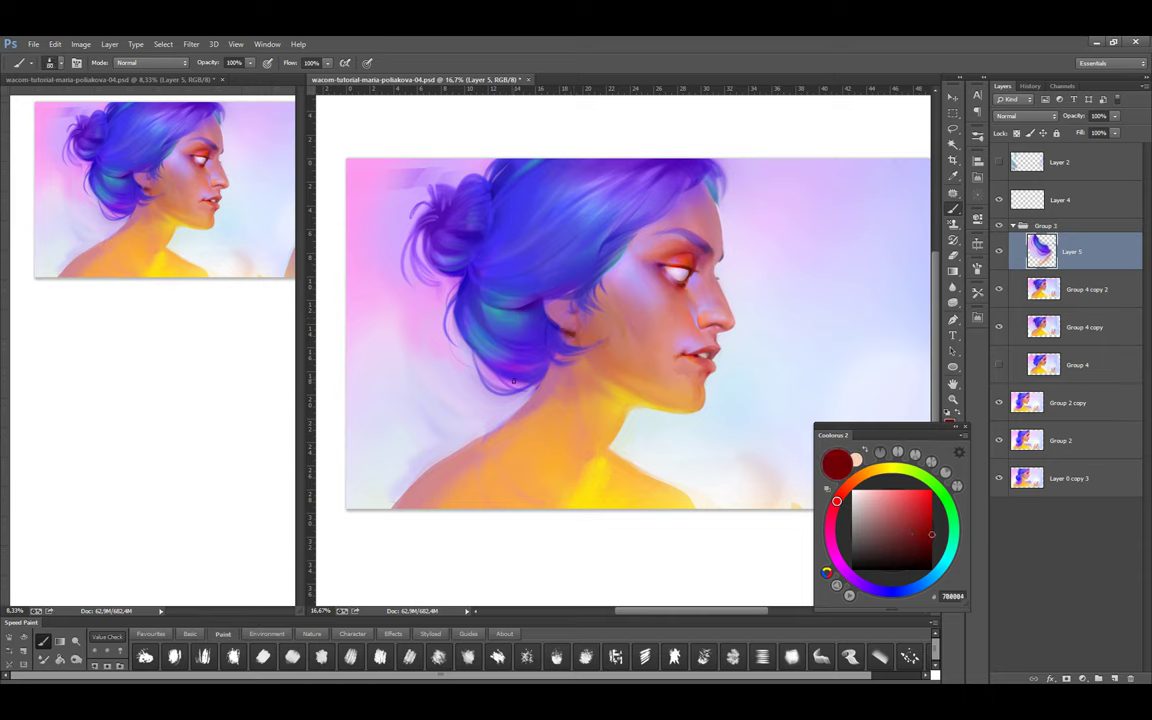
alt+click(539, 310)
alt+click(566, 352)
Rework the outline of the back shoulder with a resized brush and sampled salmon and background tones
key(bracketright)
key(bracketright)
key(bracketright)
key(bracketright)
key(bracketright)
key(bracketright)
key(bracketright)
key(bracketright)
key(bracketright)
key(bracketright)
key(bracketleft)
key(bracketleft)
key(bracketleft)
key(bracketleft)
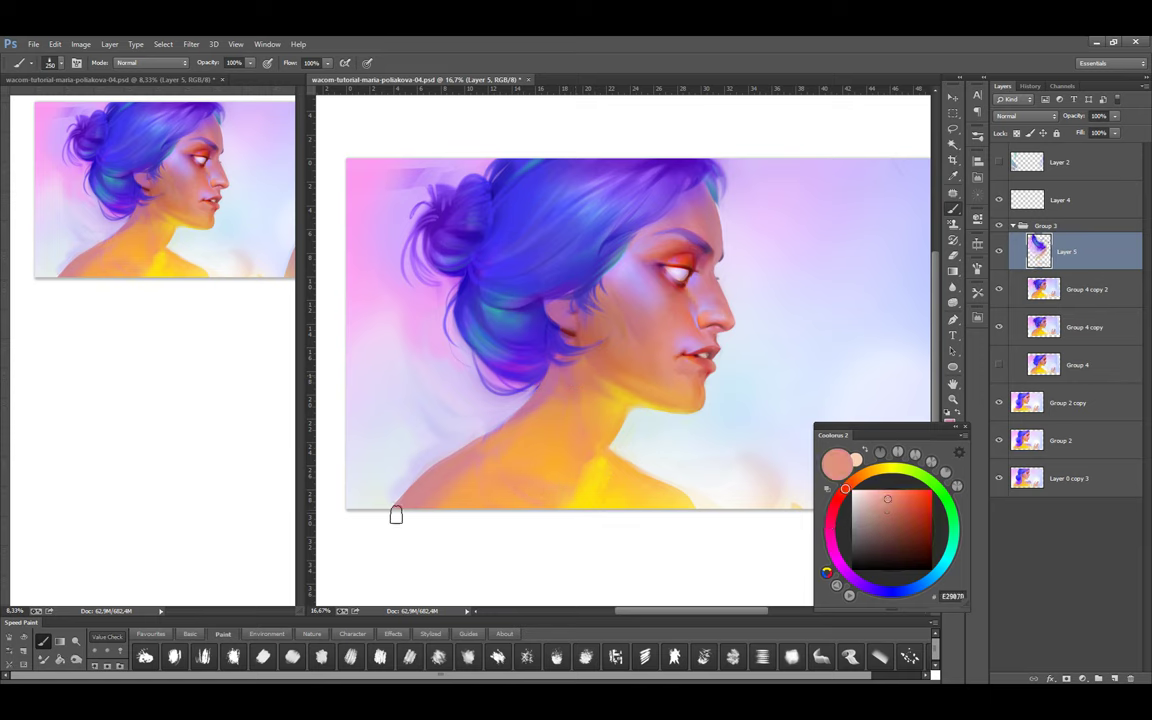
alt+click(392, 505)
alt+click(487, 443)
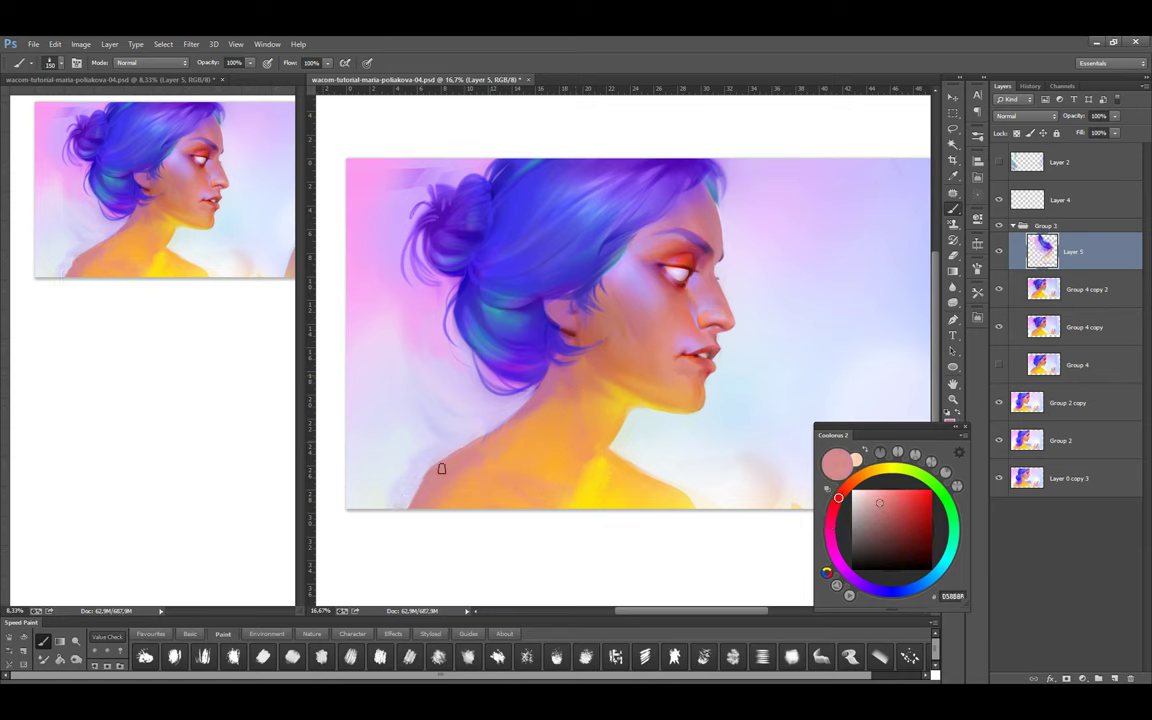
Repaint the back shoulder with dusty pink and sampled orange tones, and save the document
drag(441, 468, 397, 520)
key(bracketright)
key(bracketright)
key(bracketright)
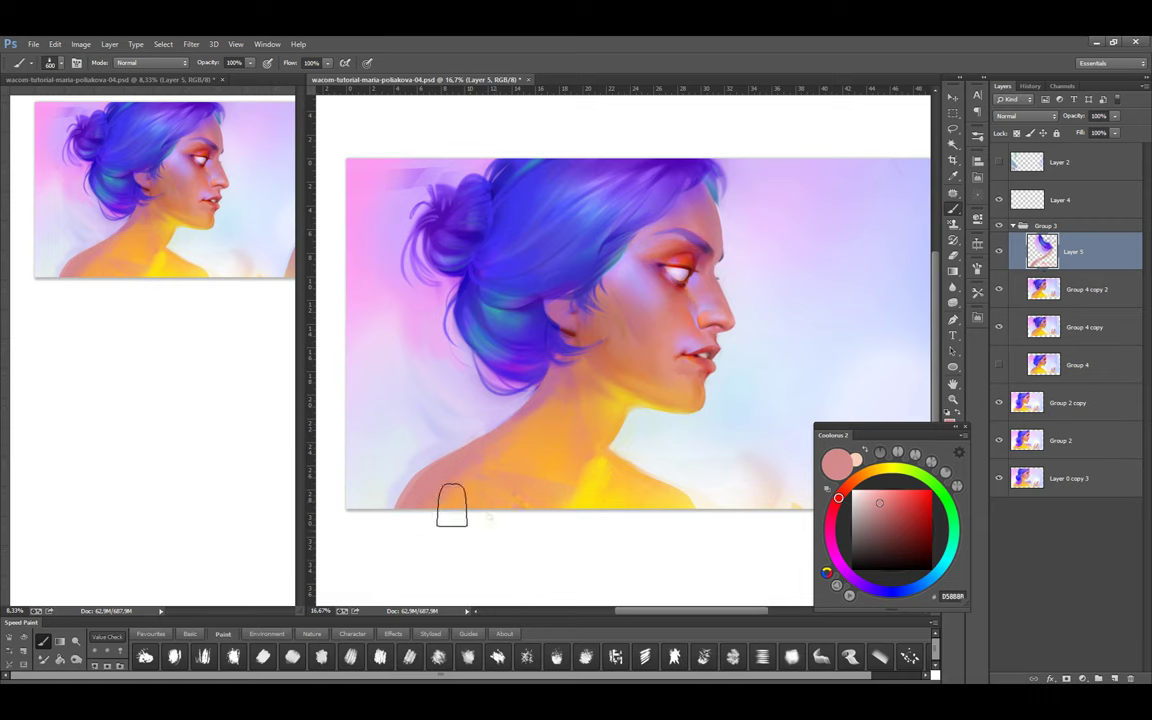
alt+click(436, 455)
key(bracketleft)
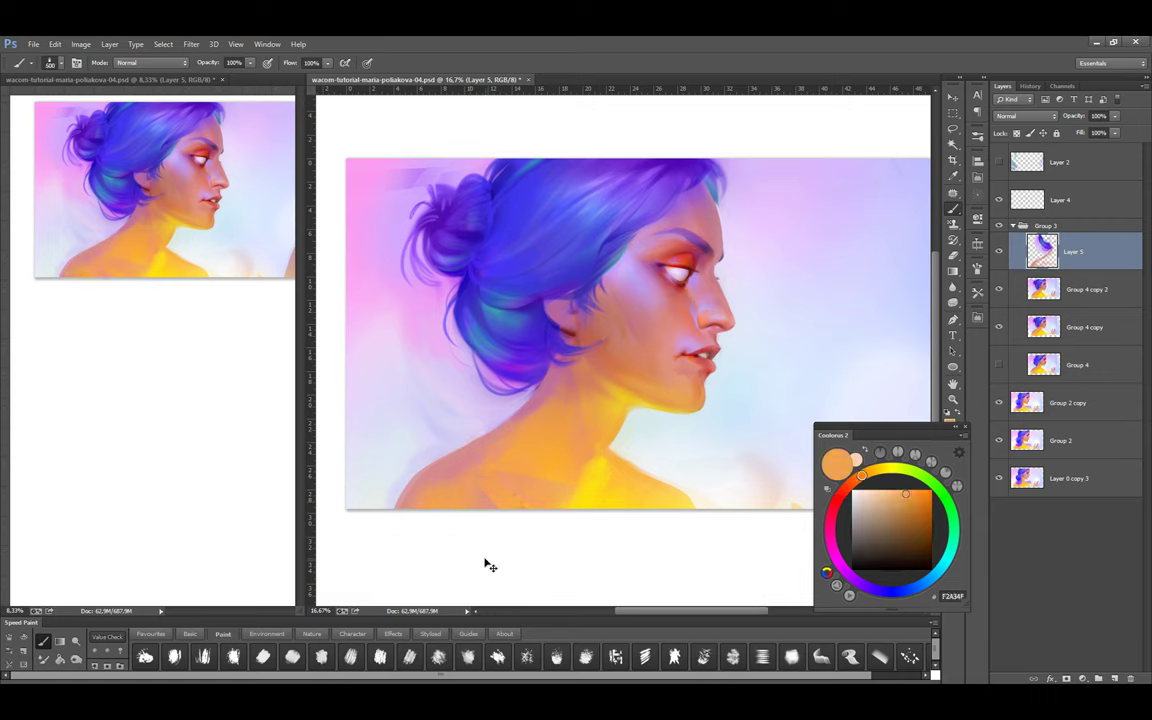
key(ctrl+s)
Brighten the chest and base of the neck with sampled yellow using a large soft brush
alt+click(600, 495)
mouse_move(630, 527)
mouse_down()
mouse_move(562, 530)
mouse_move(597, 450)
mouse_up()
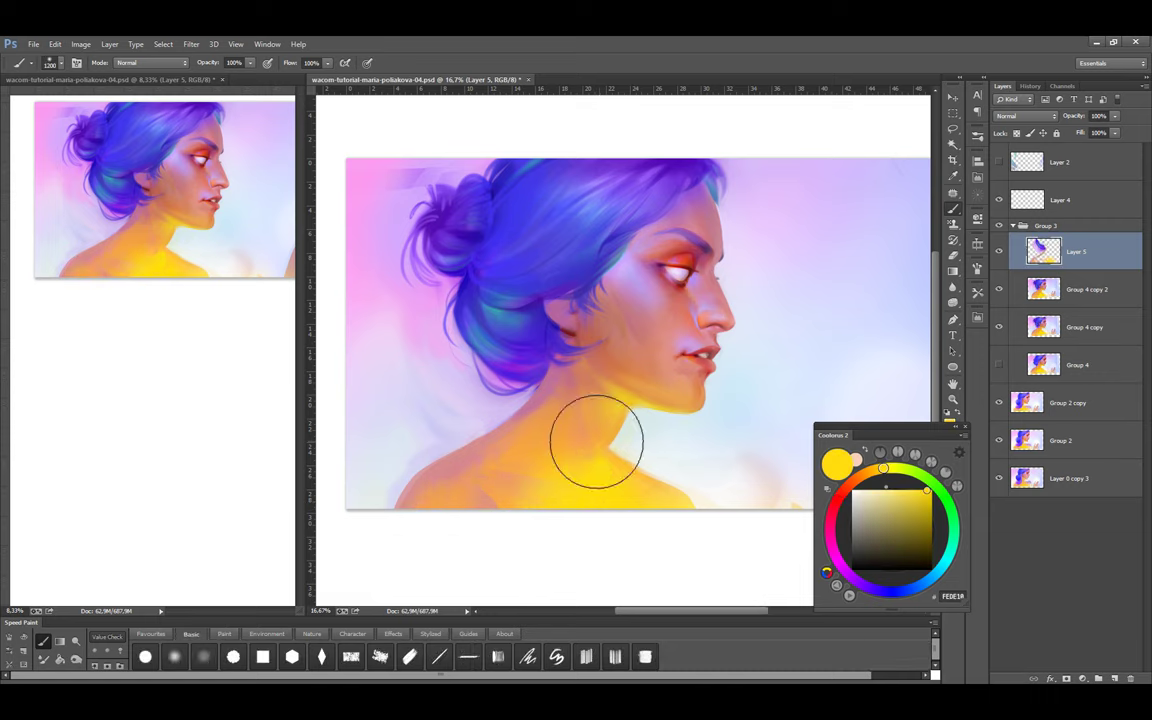
key(bracketleft)
key(bracketleft)
key(bracketleft)
key(bracketleft)
Blend the back shoulder into the yellow chest with sampled orange tones
alt+click(472, 490)
alt+click(474, 474)
alt+click(462, 471)
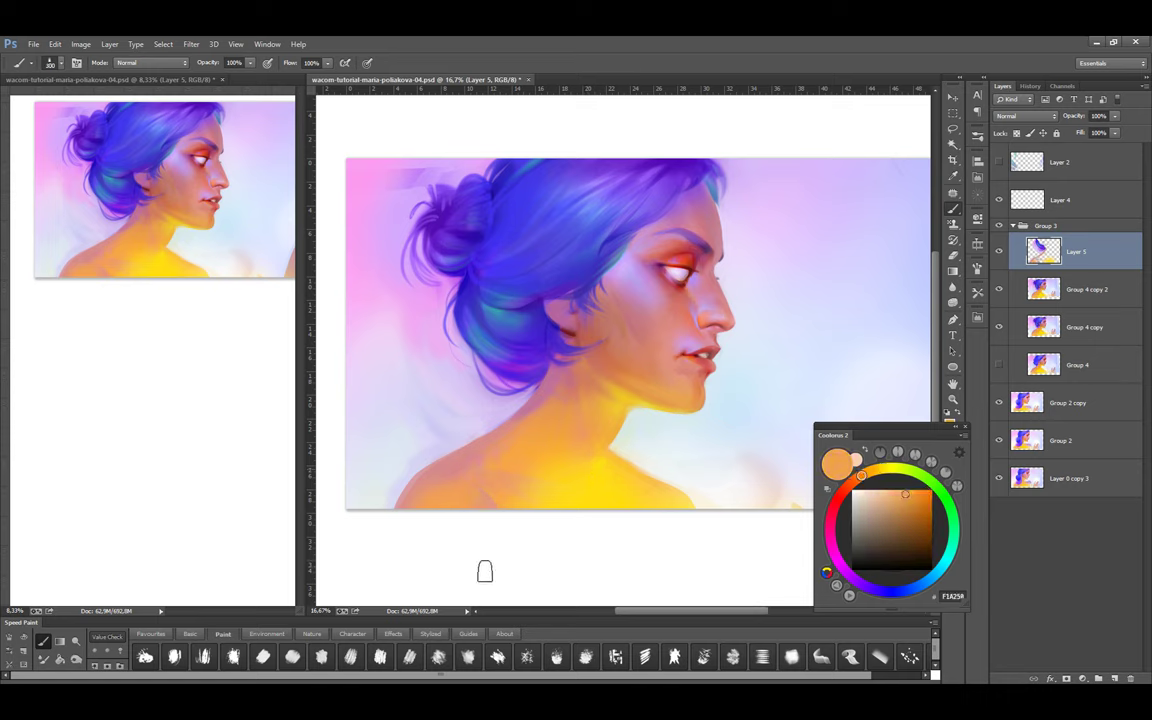
alt+click(463, 483)
alt+click(470, 478)
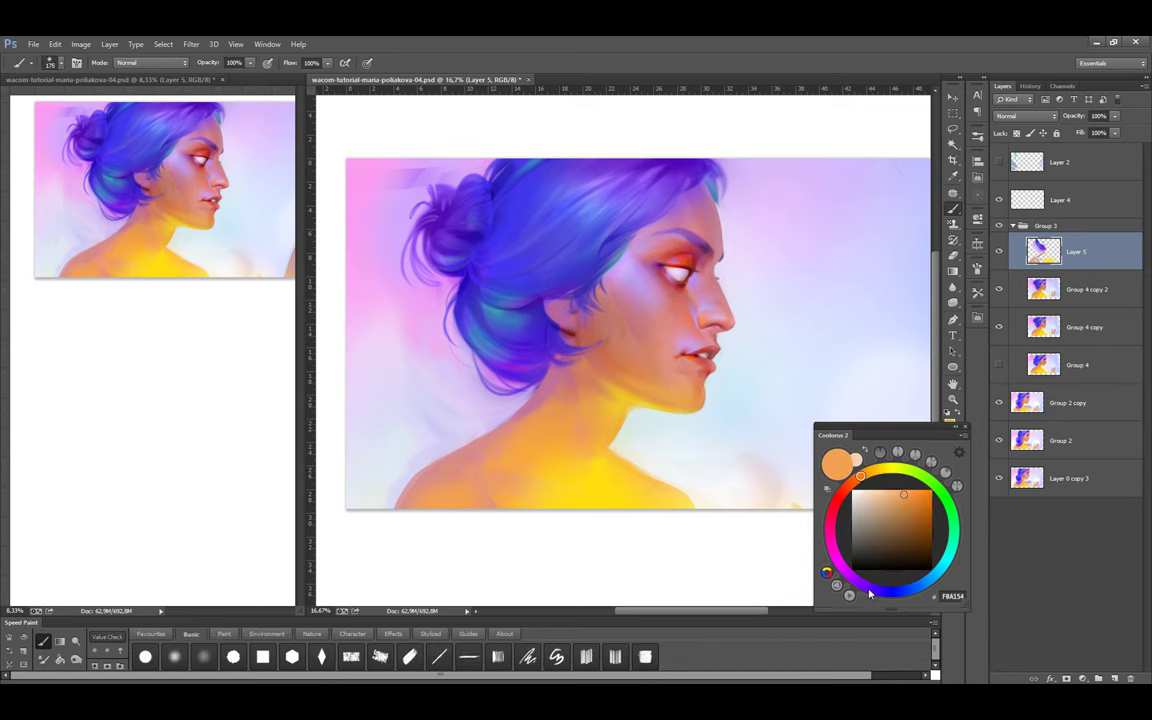
Add a pale lavender highlight to the back shoulder, soften it with sampled skin tones, and save the document
alt+click(428, 455)
click(873, 491)
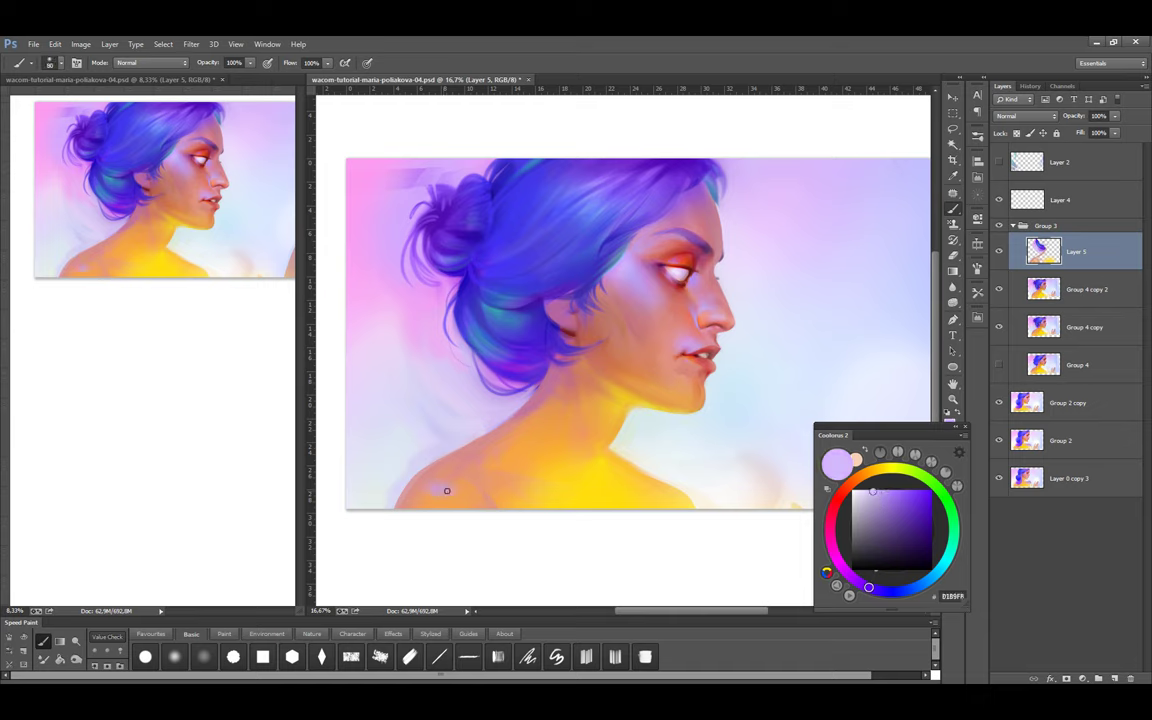
alt+click(445, 497)
alt+click(420, 430)
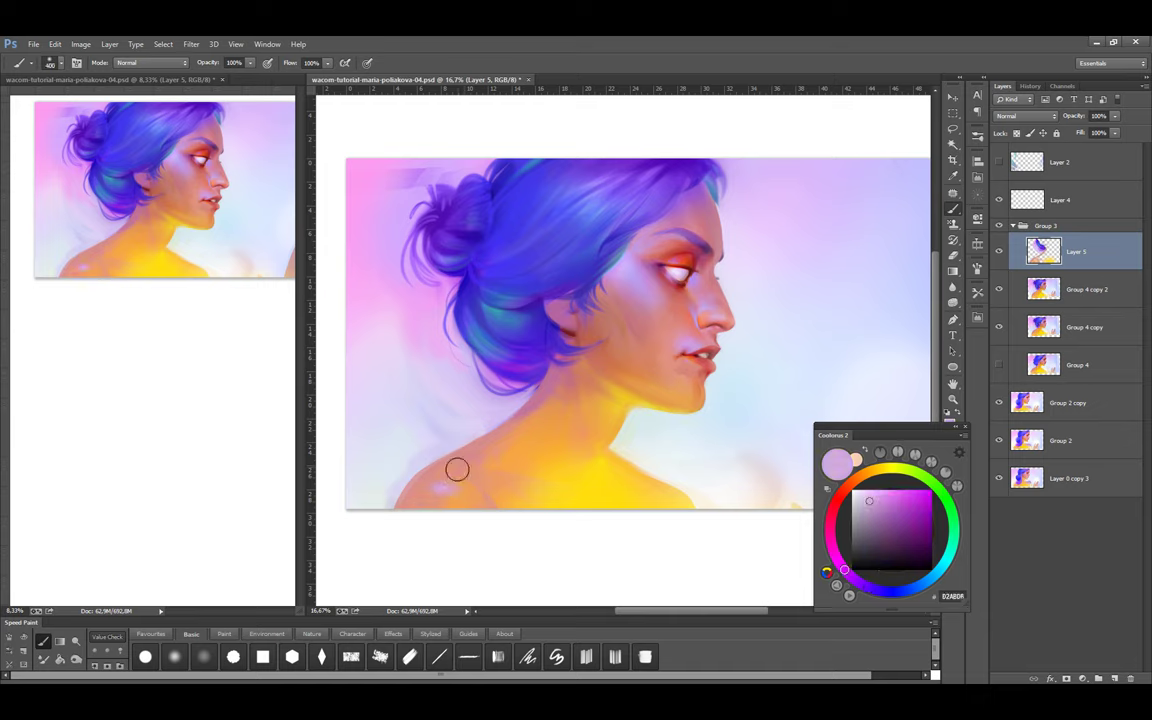
key(bracketright)
key(bracketright)
alt+click(463, 465)
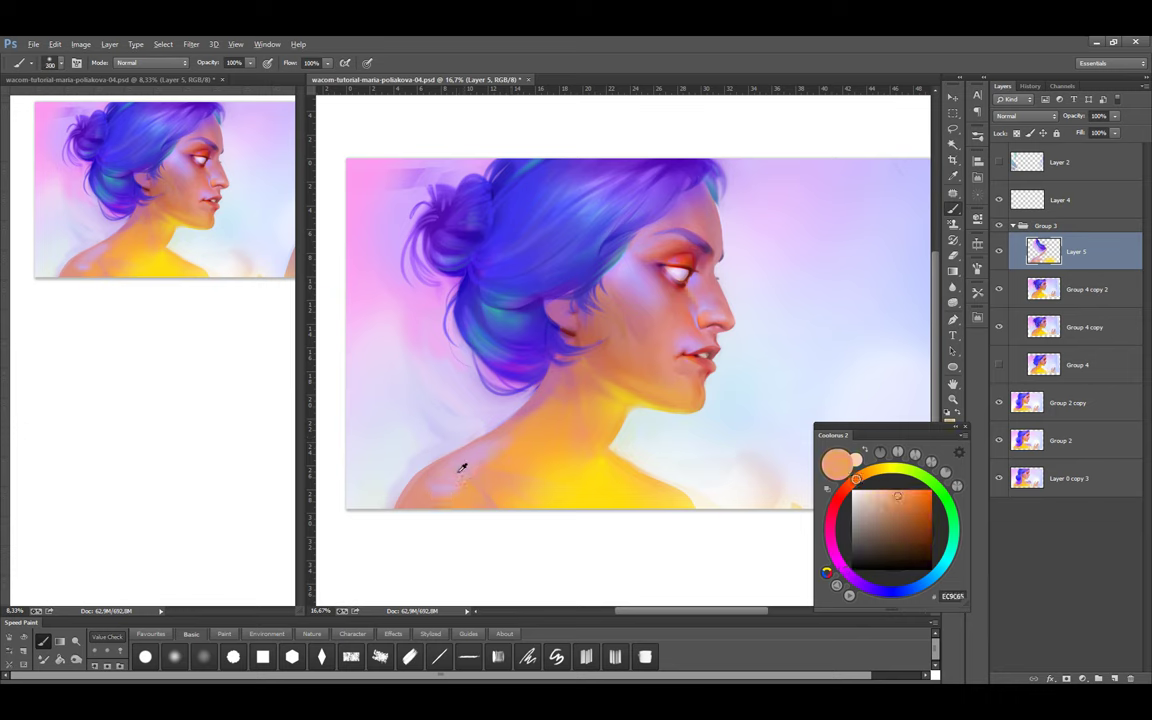
alt+click(476, 458)
key(ctrl+s)
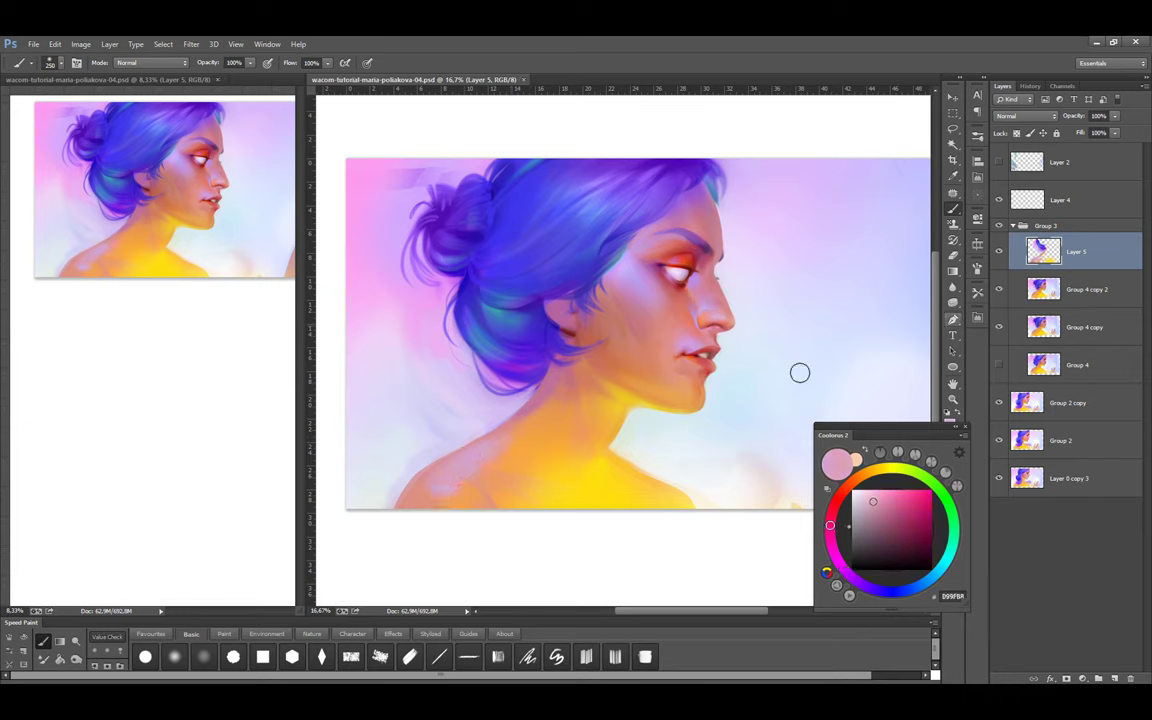
Shade the neck beneath the ear and hair with dark red on a new Multiply layer
alt+click(553, 396)
key(ctrl+shift+alt+n)
click(1025, 116)
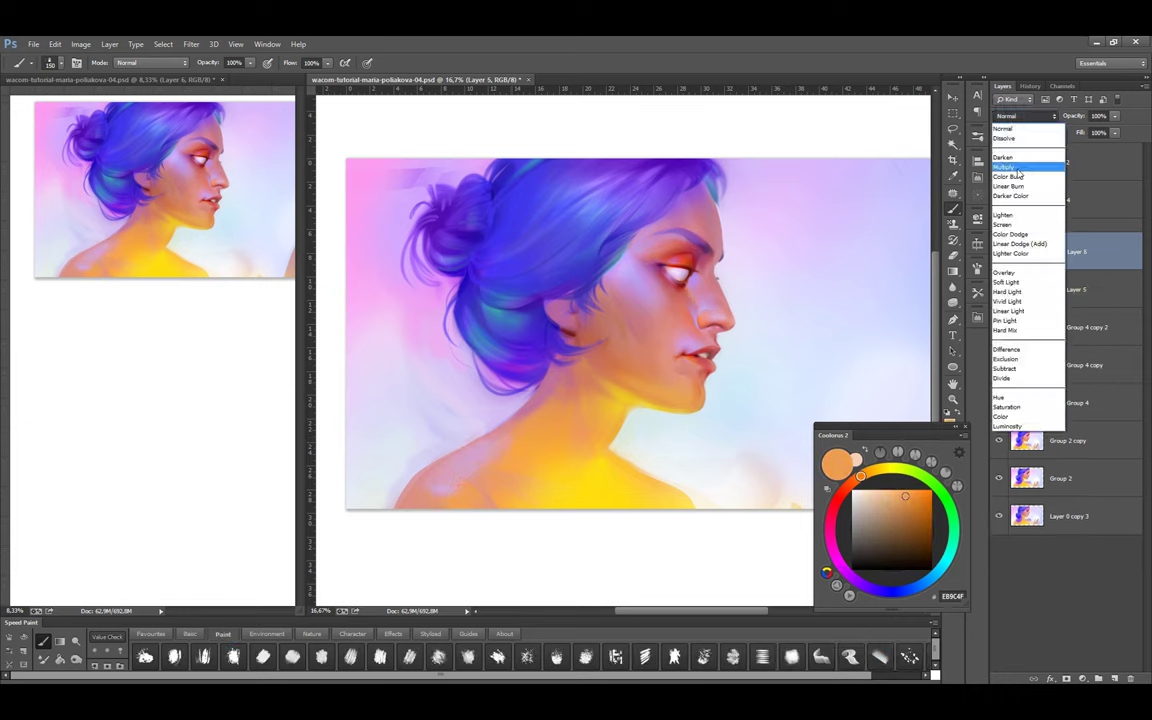
click(1030, 158)
click(190, 633)
click(839, 496)
click(911, 528)
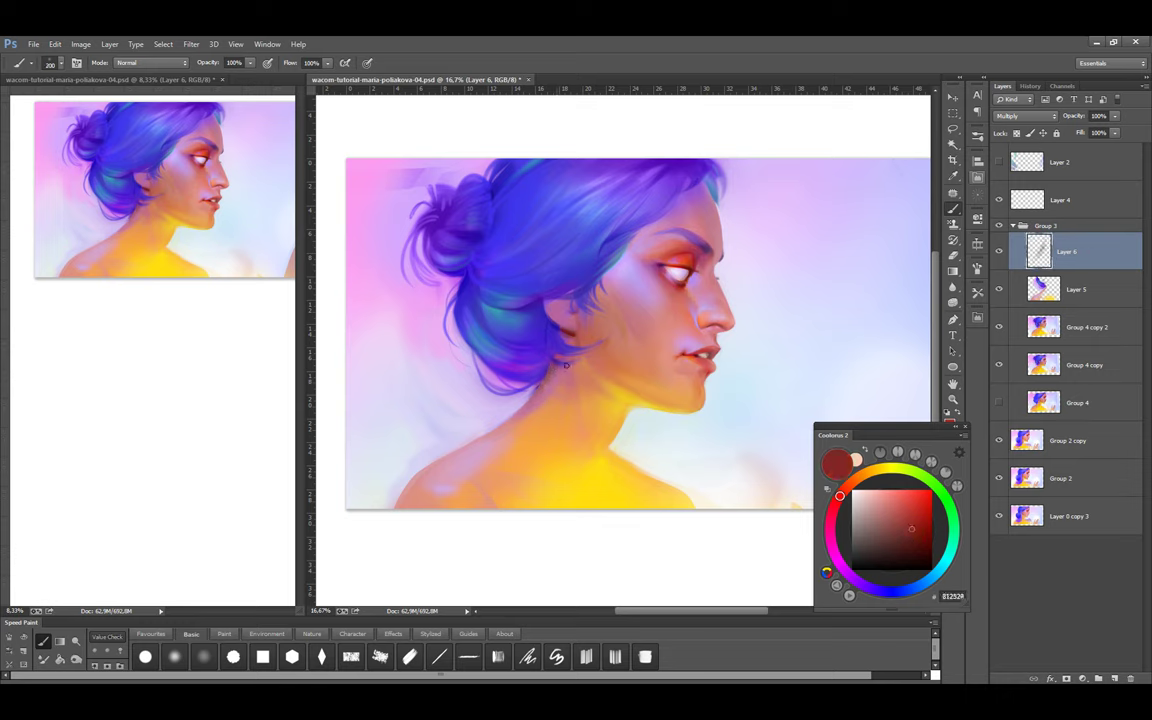
key(e)
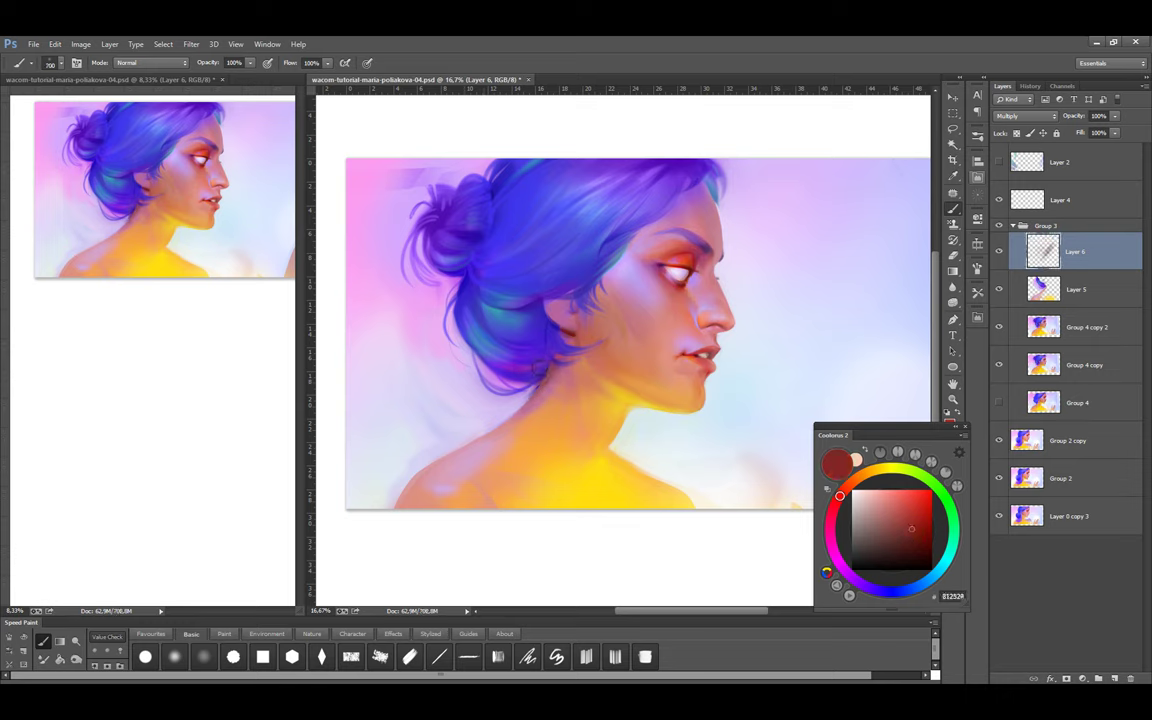
key(ctrl+u)
key(Escape)
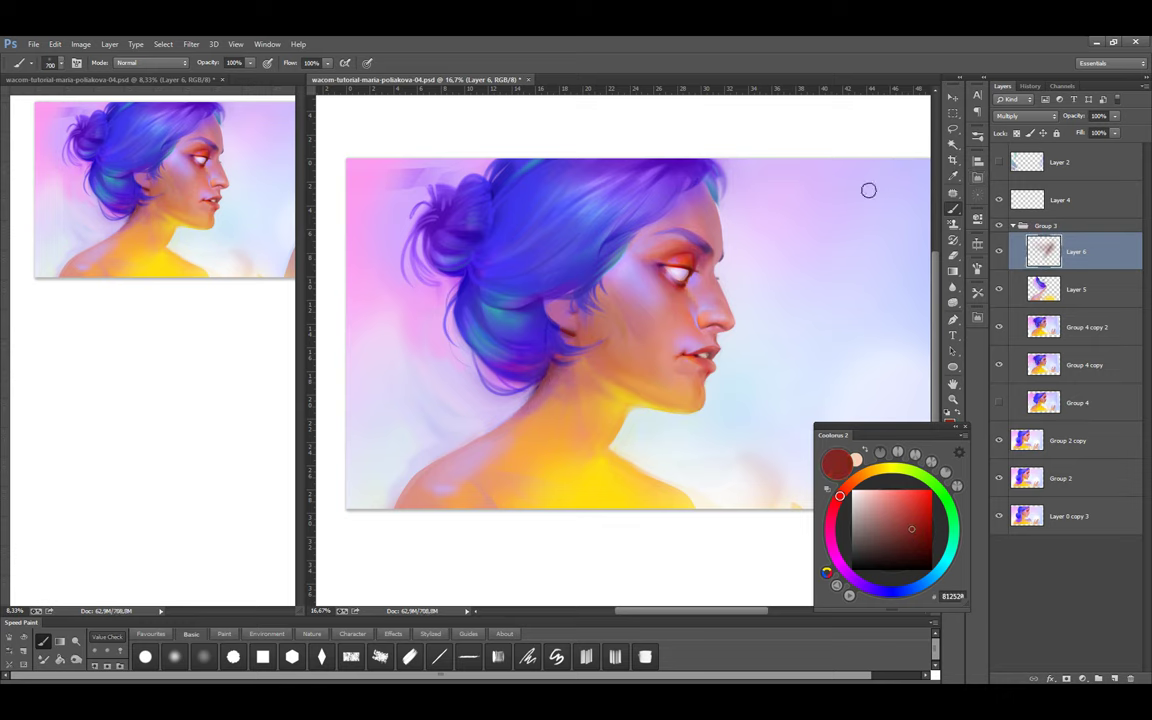
click(1067, 118)
Blend the neck and collarbone area on Layer 5 with sampled orange and yellow tones
key(alt+bracketleft)
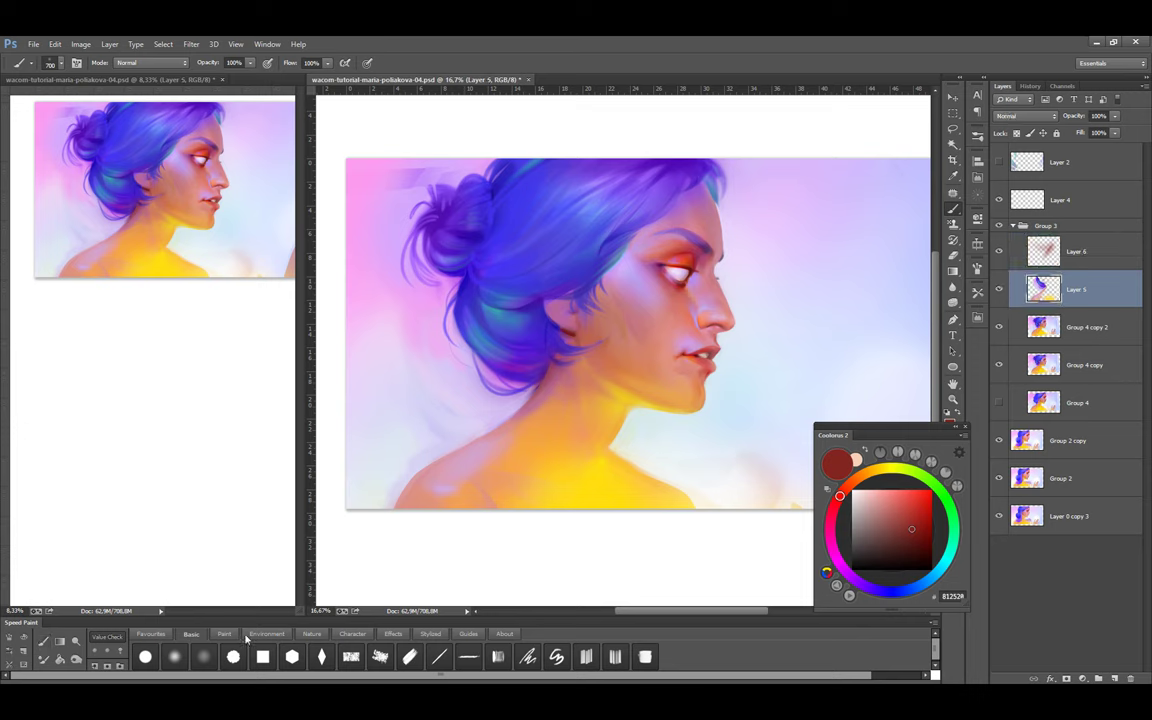
alt+click(552, 430)
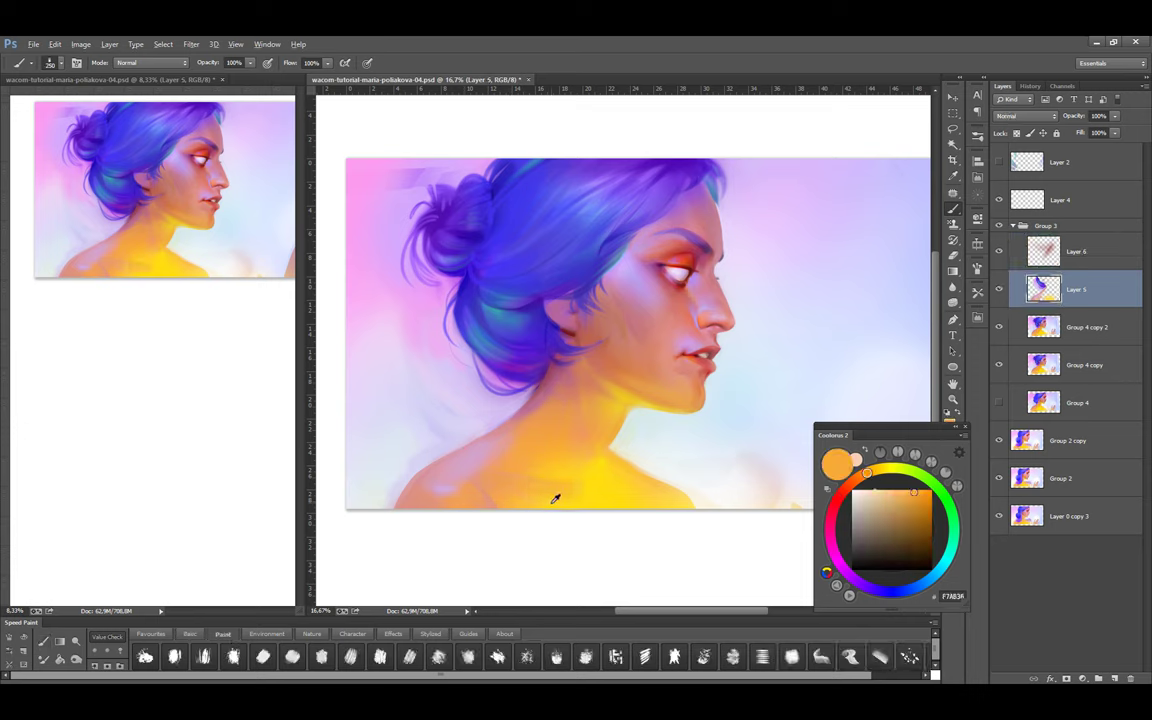
alt+click(555, 498)
key(bracketleft)
key(bracketleft)
key(bracketleft)
key(bracketleft)
key(bracketleft)
key(bracketright)
key(bracketright)
key(bracketright)
alt+click(571, 481)
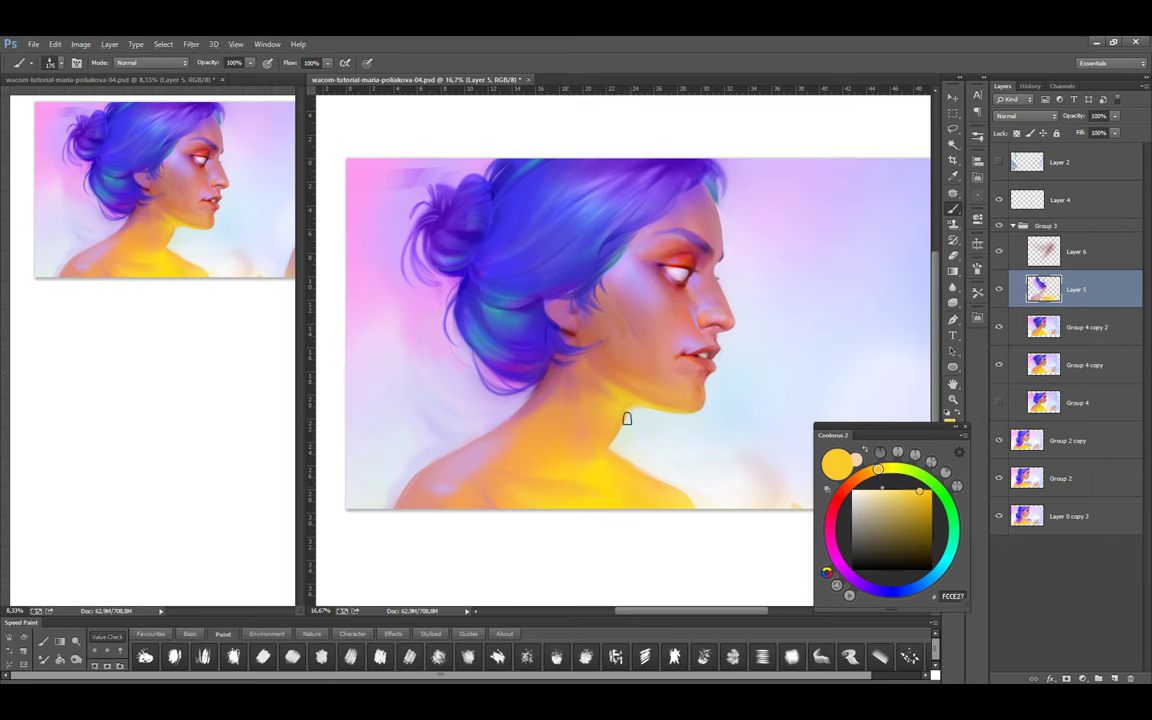
Paint a deep orange shadow at the base of the throat using freehand selections and Free Transform
alt+click(612, 456)
key(l)
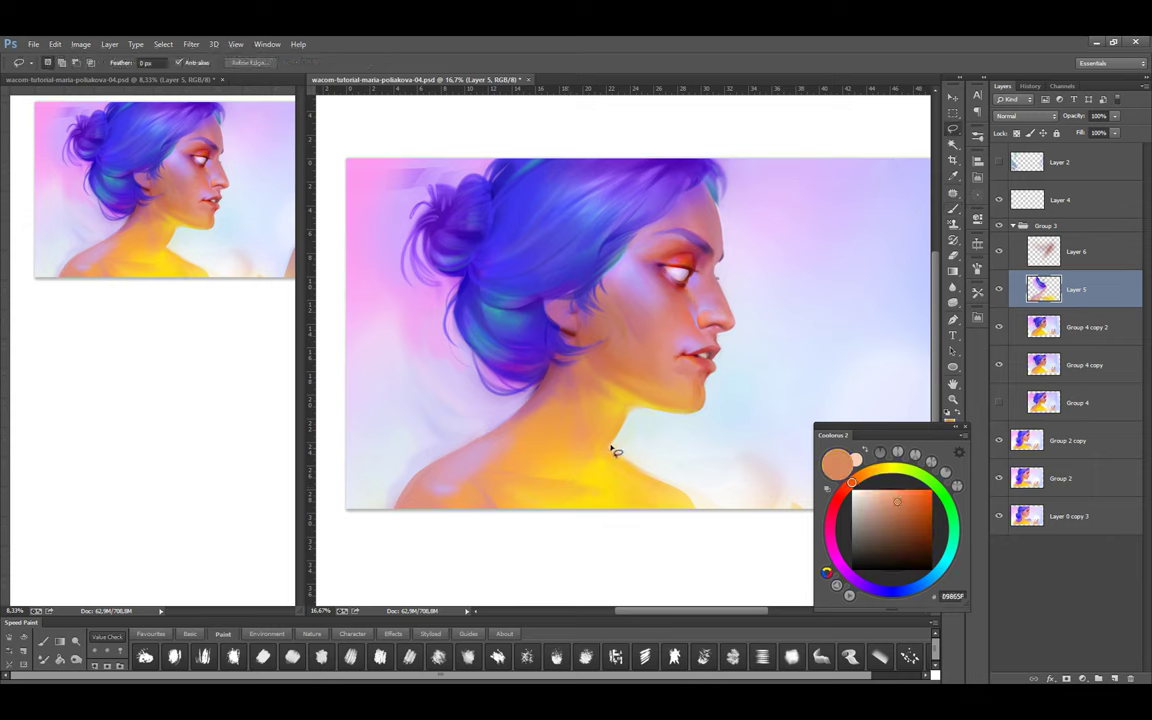
drag(604, 486, 607, 458)
key(b)
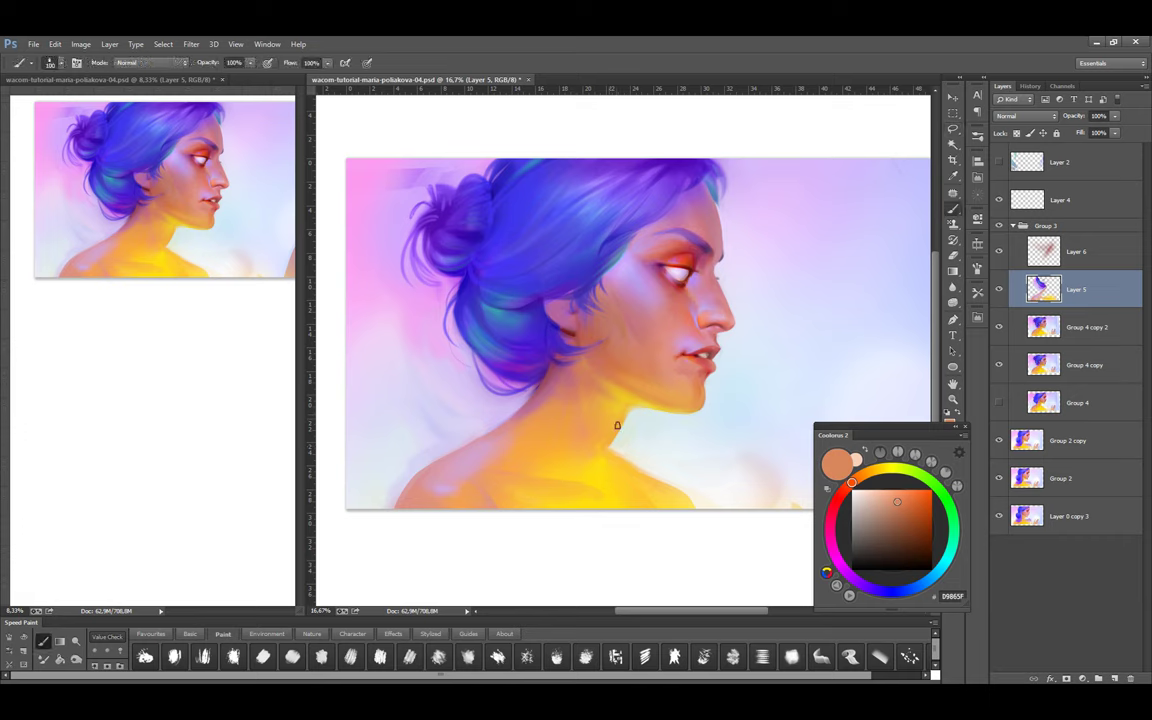
click(931, 500)
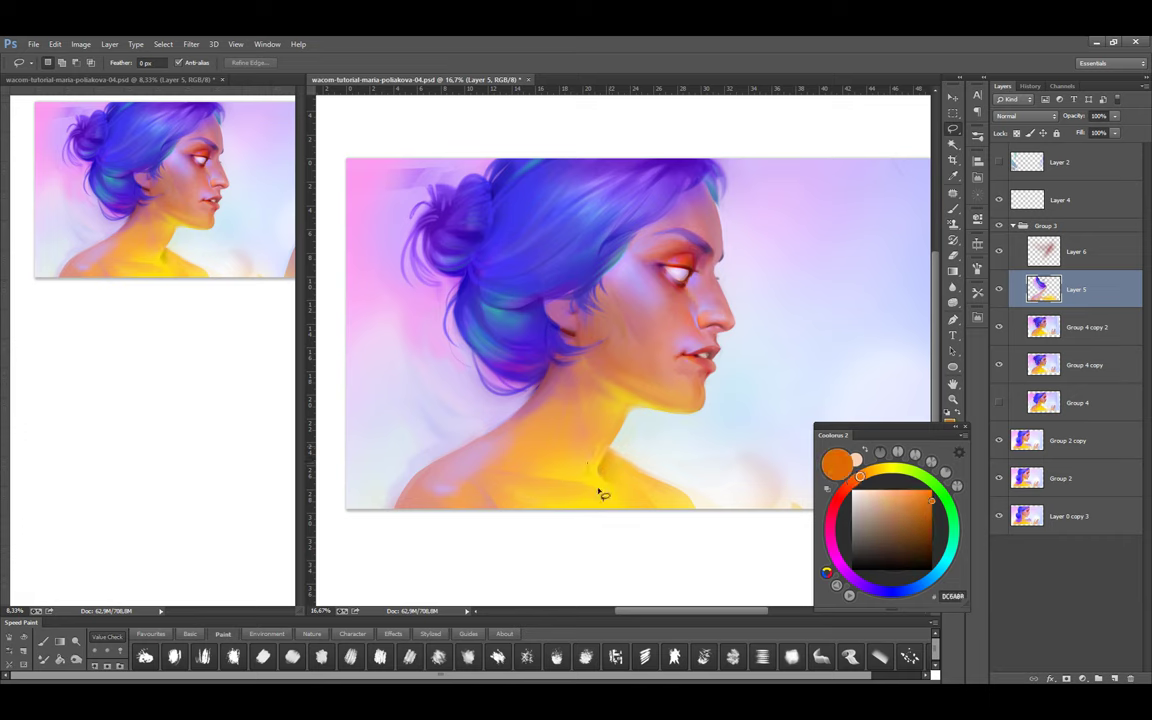
key(ctrl+t)
key(Return)
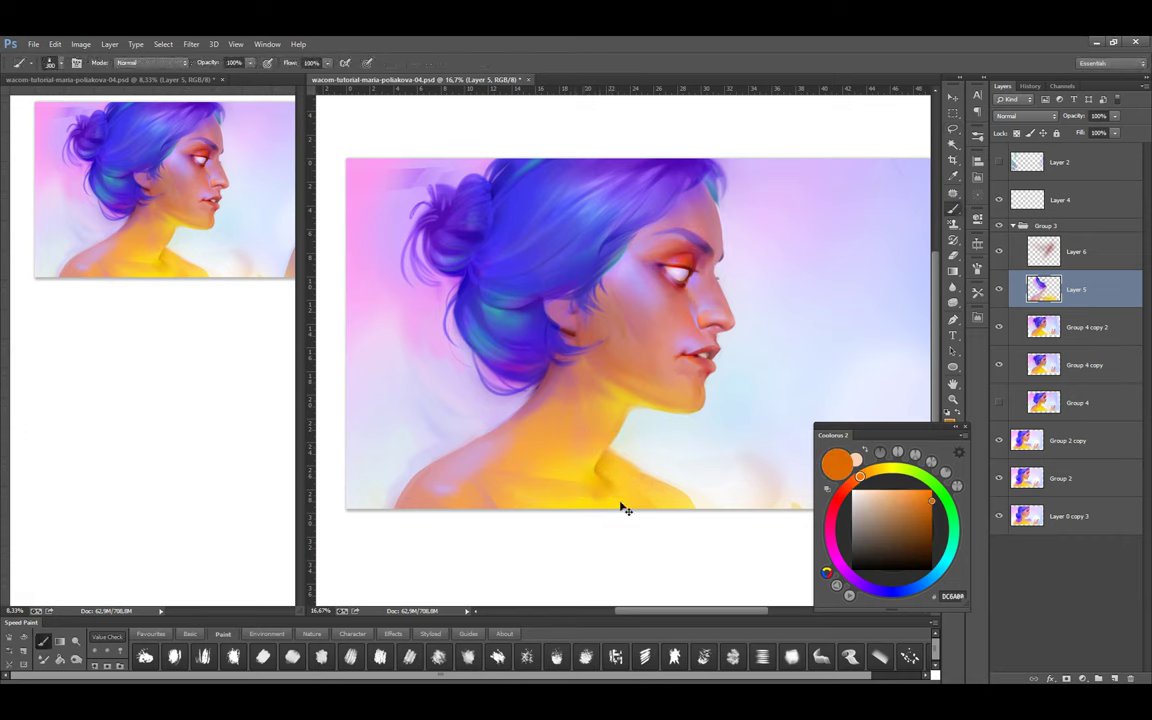
Soften the throat shadow and collarbone with sampled bright orange
alt+click(605, 470)
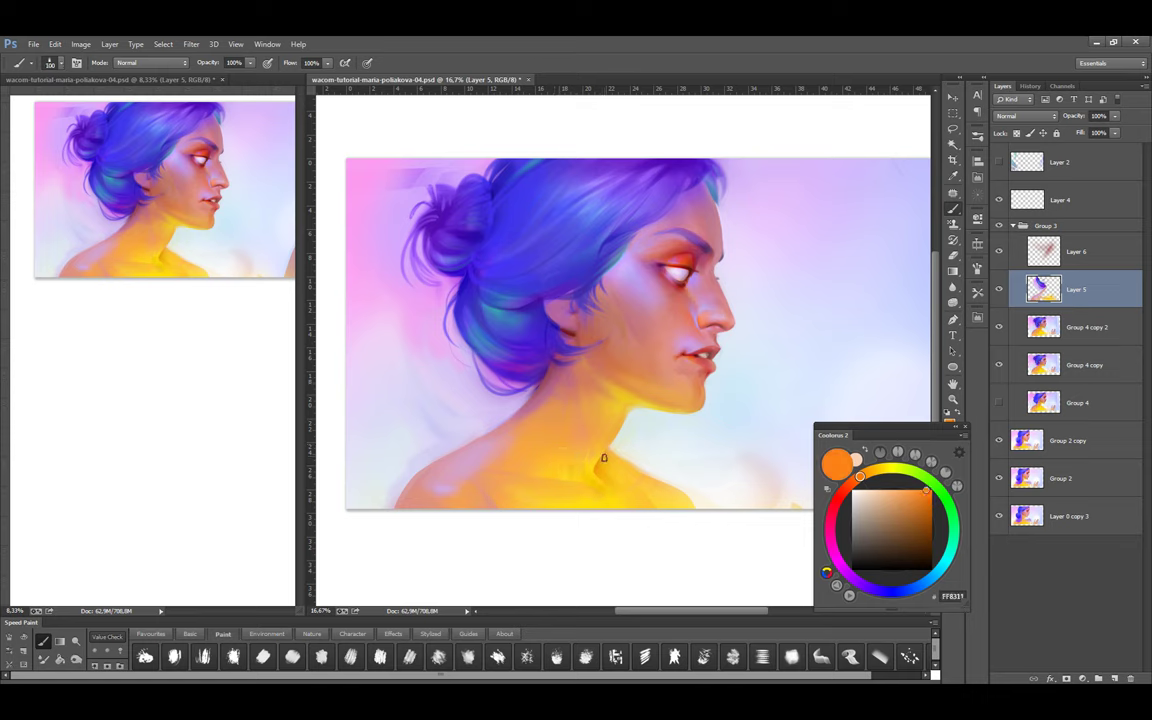
key(bracketright)
key(bracketright)
key(bracketright)
key(bracketright)
key(bracketright)
key(bracketright)
Trim the front contour of the chest on Layer 5 with the sampled near-white background colour
alt+click(600, 480)
alt+click(665, 505)
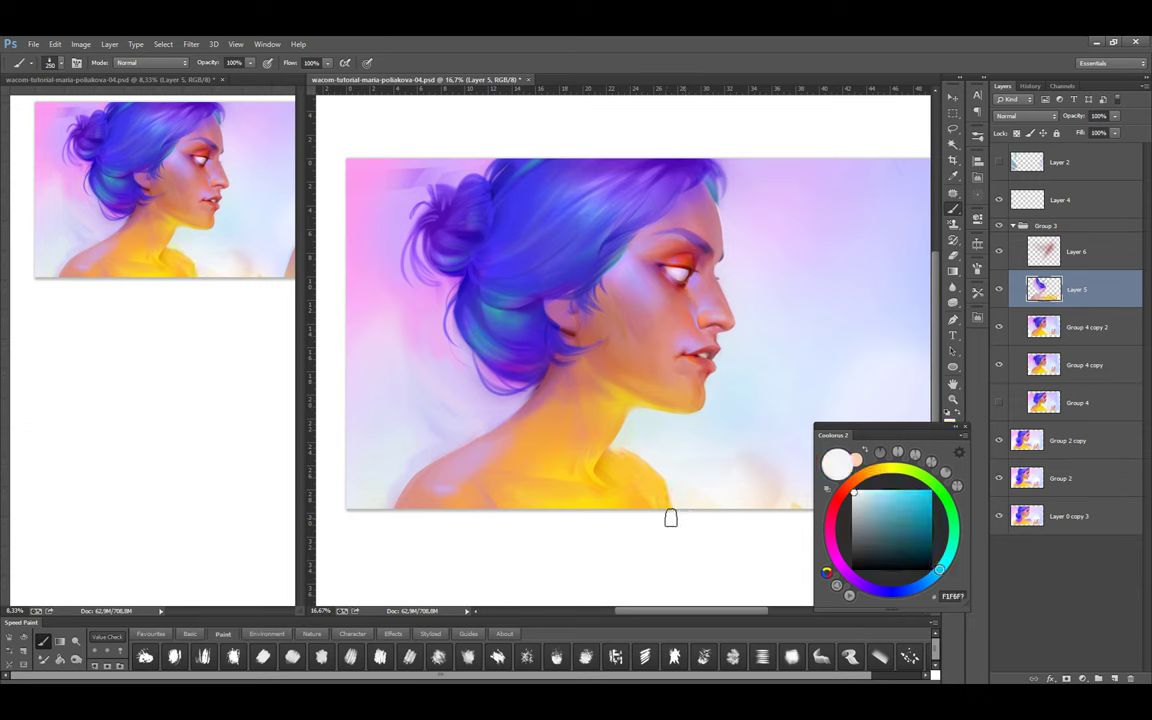
alt+click(668, 505)
key(bracketleft)
key(bracketleft)
Refine the base of the throat and the collarbone with sampled yellow-orange tones at varying brush sizes
alt+click(621, 440)
key(bracketleft)
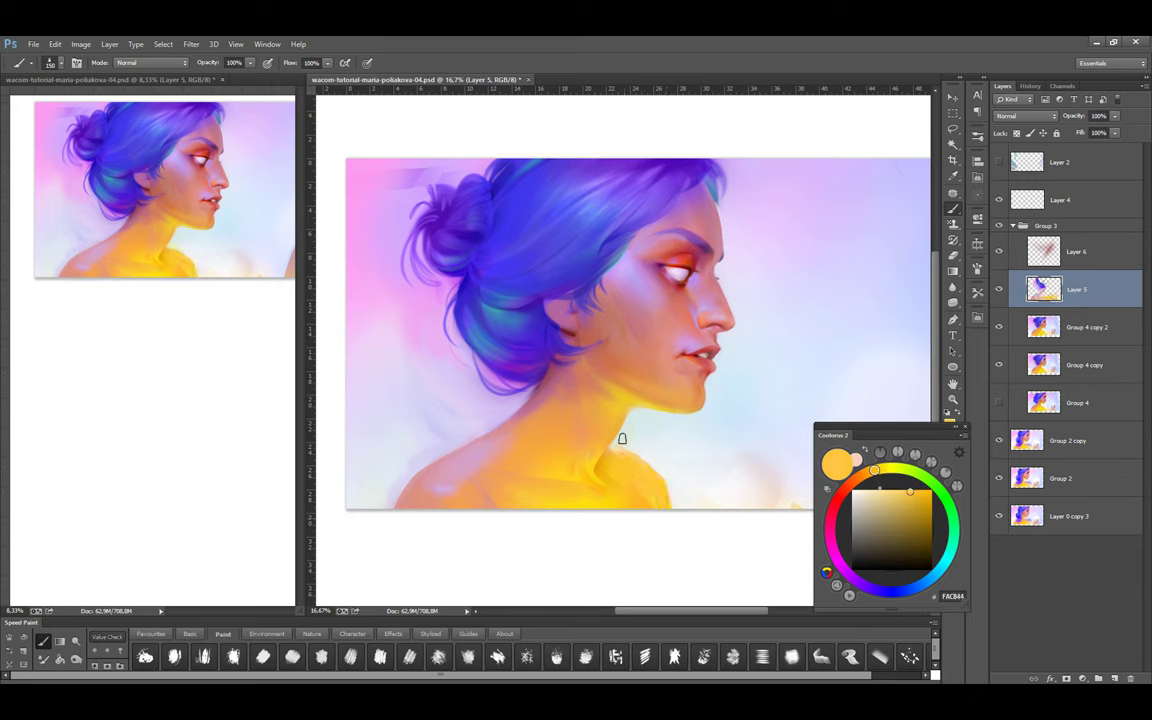
alt+click(600, 476)
key(bracketright)
key(bracketright)
key(bracketright)
key(bracketright)
key(bracketright)
key(bracketright)
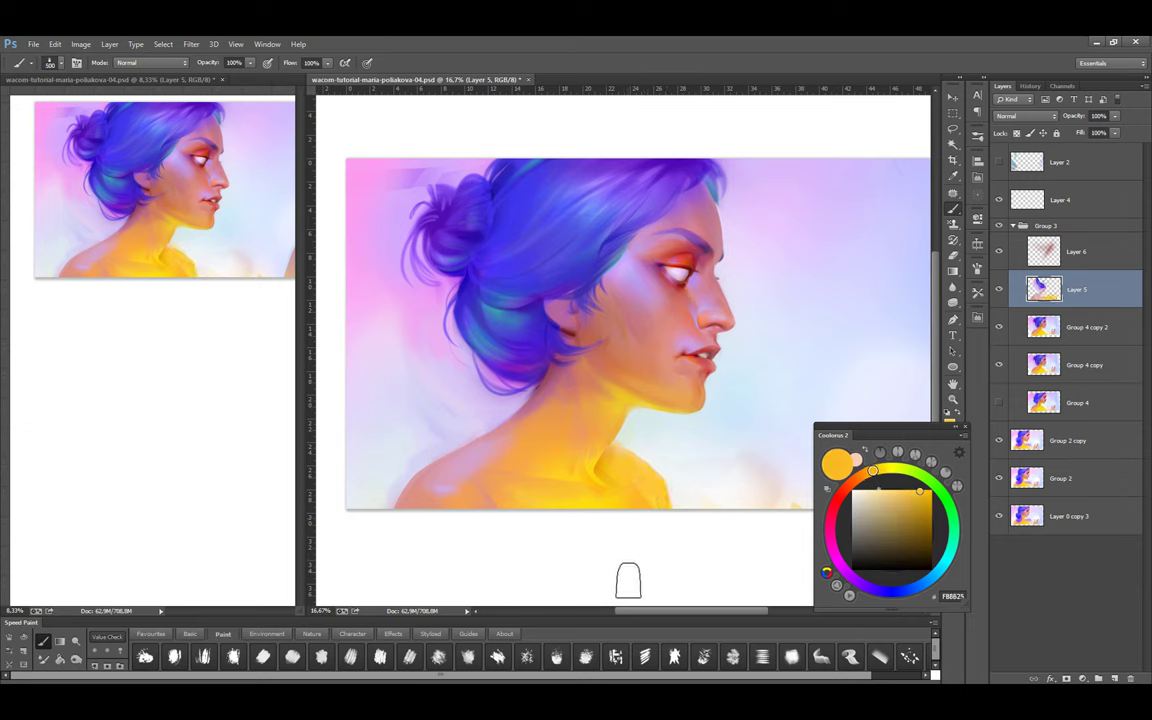
key(bracketleft)
key(bracketleft)
key(bracketleft)
key(bracketleft)
key(bracketleft)
key(bracketleft)
Clean the neck and chest contour with sampled background tones, and merge Layer 5 and Layer 6 into Group 4 copy 2
alt+click(753, 418)
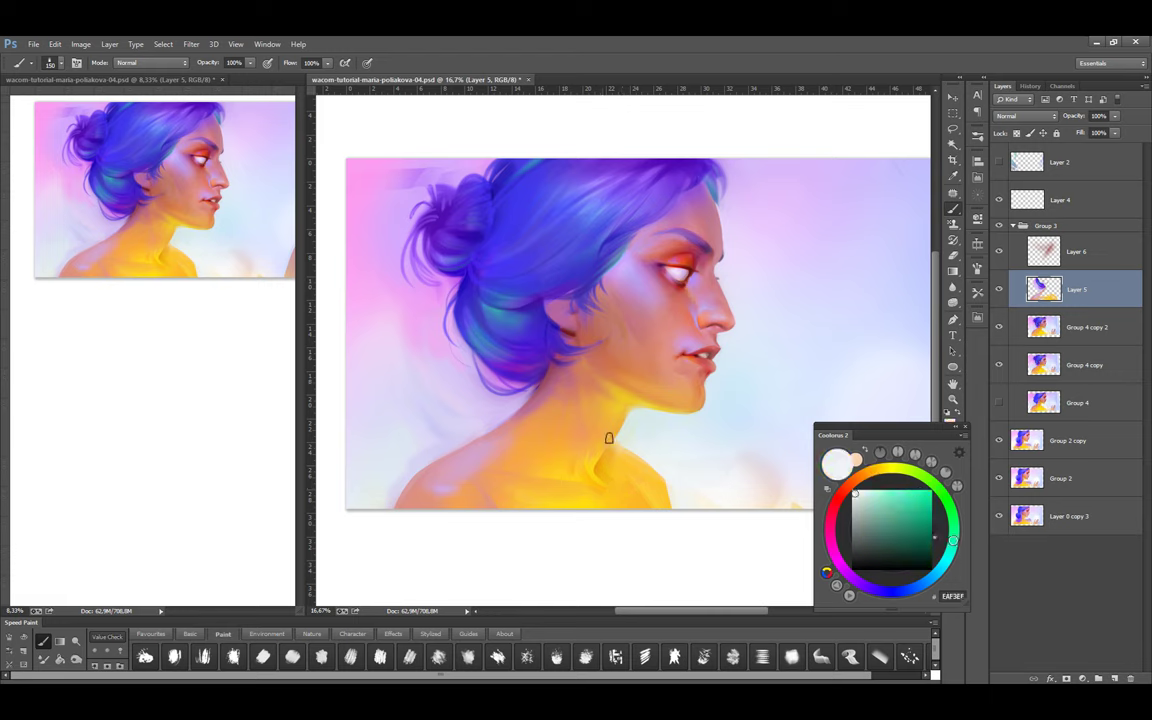
alt+click(660, 494)
alt+click(753, 418)
key(Delete)
key(Delete)
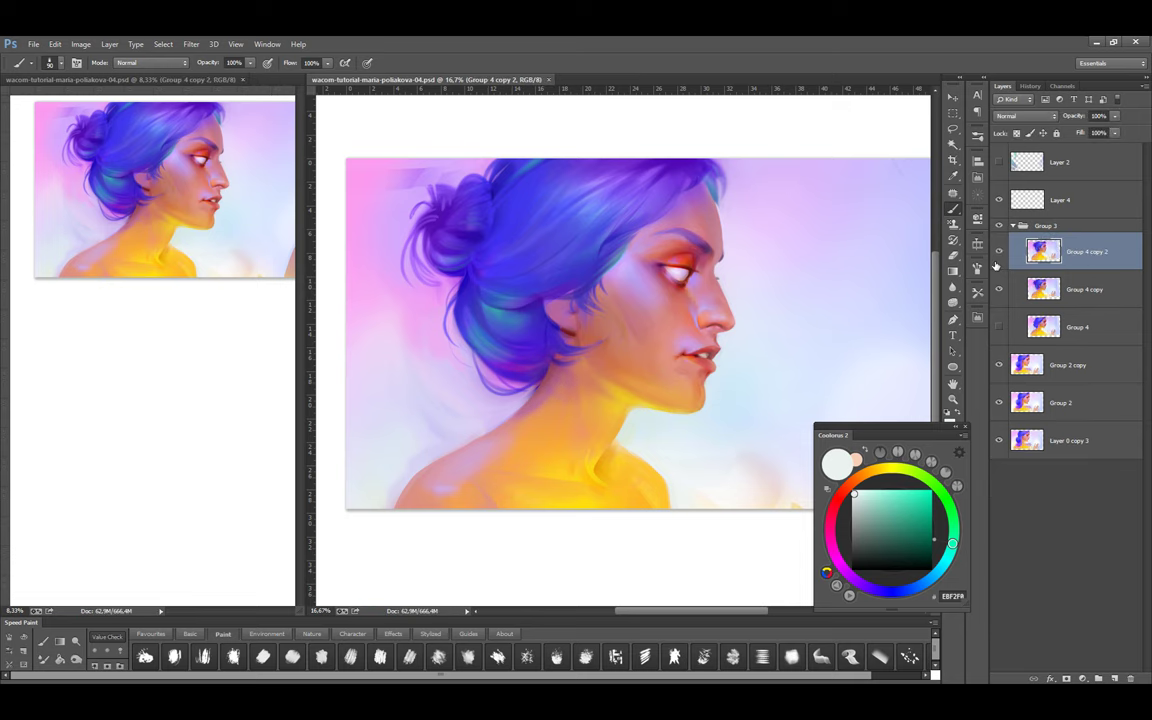
Flip the canvas horizontally and add a new empty layer above Group 4 copy 2
key(ctrl+shift+h)
key(ctrl+plus)
key(ctrl+plus)
key(ctrl+plus)
key(e)
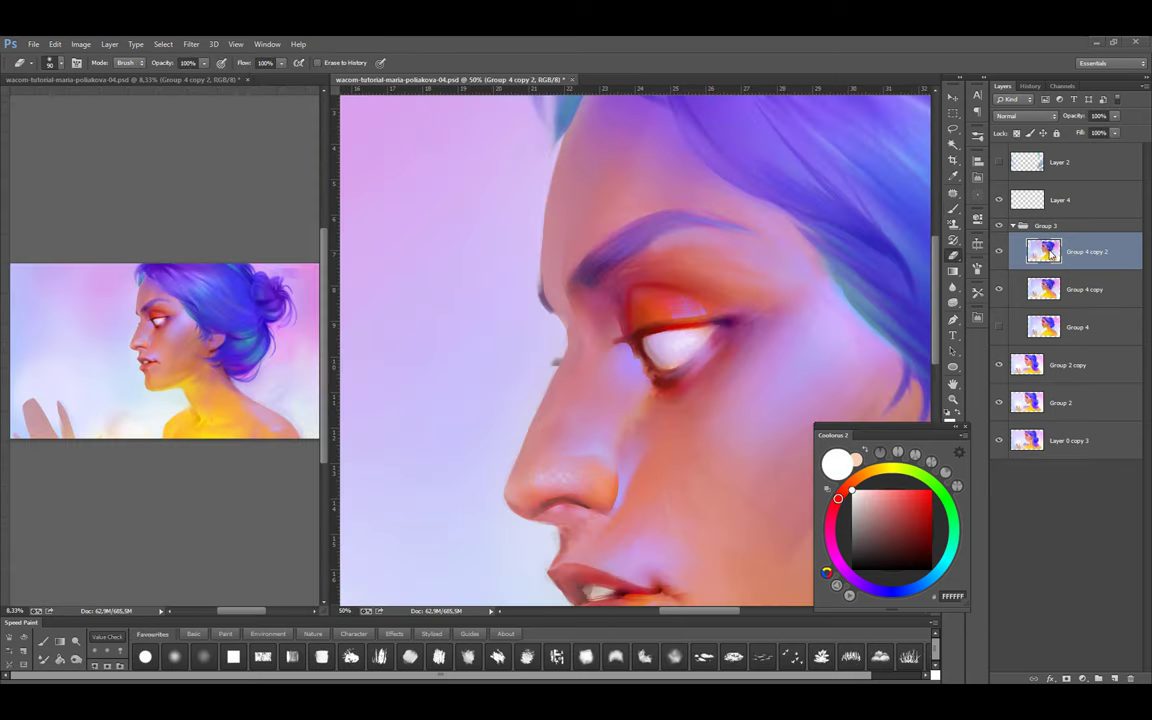
key(ctrl+shift+alt+n)
Copy a freehand selection of the lower background with the fingers onto its own layer and shift it toward the woman with Free Transform
key(ctrl+minus)
key(ctrl+minus)
key(ctrl+minus)
key(ctrl+minus)
key(l)
mouse_move(403, 432)
mouse_down()
mouse_move(514, 476)
mouse_move(398, 495)
mouse_up()
key(ctrl+j)
key(ctrl+t)
drag(494, 442, 544, 442)
key(Return)
key(b)
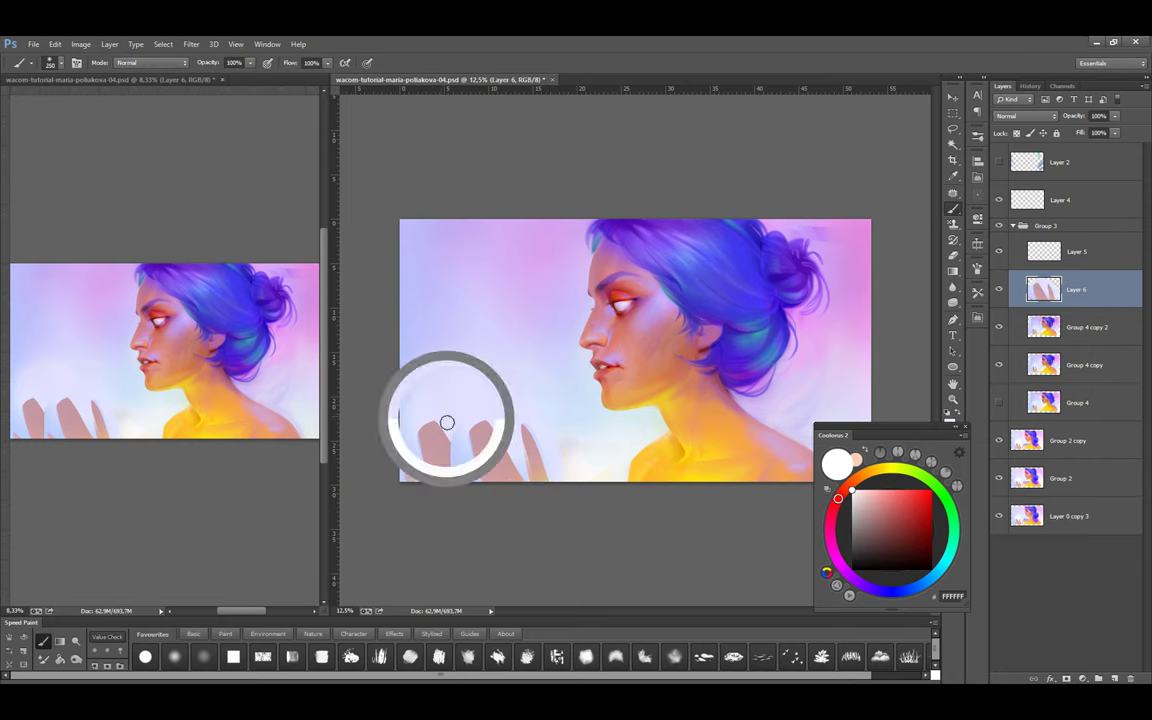
Paint over the old finger shapes on Layer 6 with pale tones and lavender blue A8A7FF, using a large soft brush
alt+click(450, 424)
drag(450, 424, 411, 458)
click(876, 493)
key(bracketright)
key(bracketright)
key(bracketright)
key(bracketright)
key(bracketright)
key(bracketright)
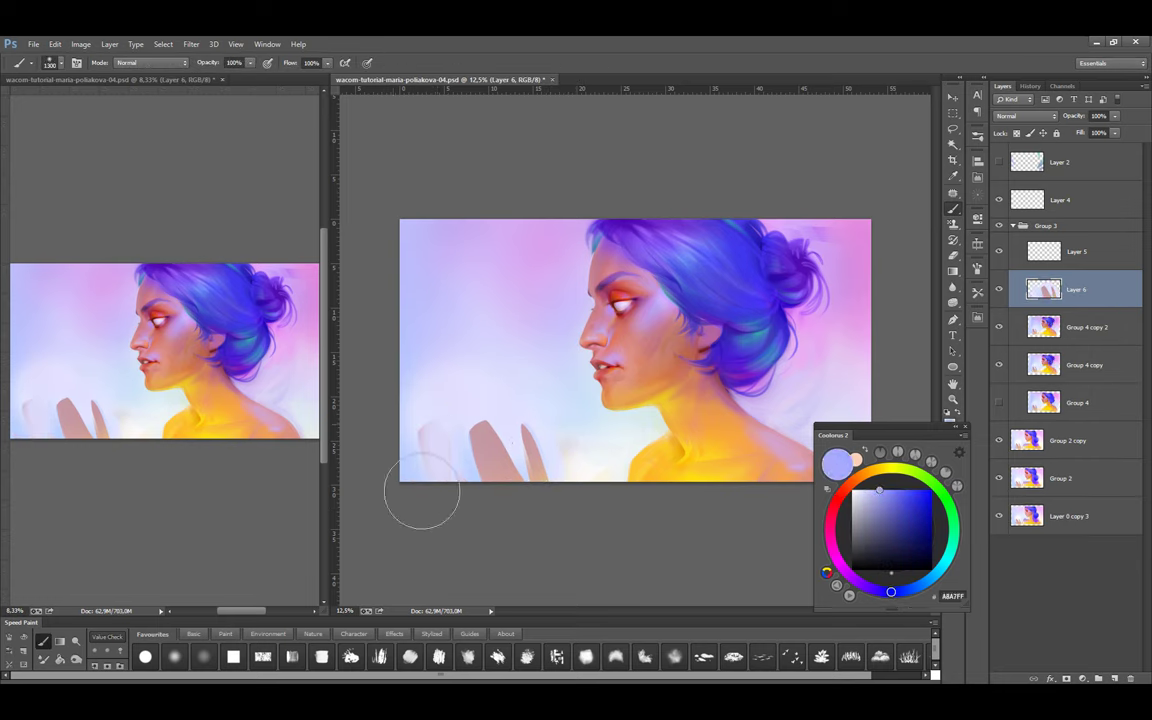
key(bracketleft)
mouse_move(413, 438)
mouse_down()
mouse_move(470, 451)
mouse_move(481, 483)
mouse_move(489, 405)
mouse_move(574, 447)
mouse_up()
Cover the remaining fingers with sampled pale tones, add a yellow glow beside the chest, and compare with Layer 6 hidden
alt+click(553, 422)
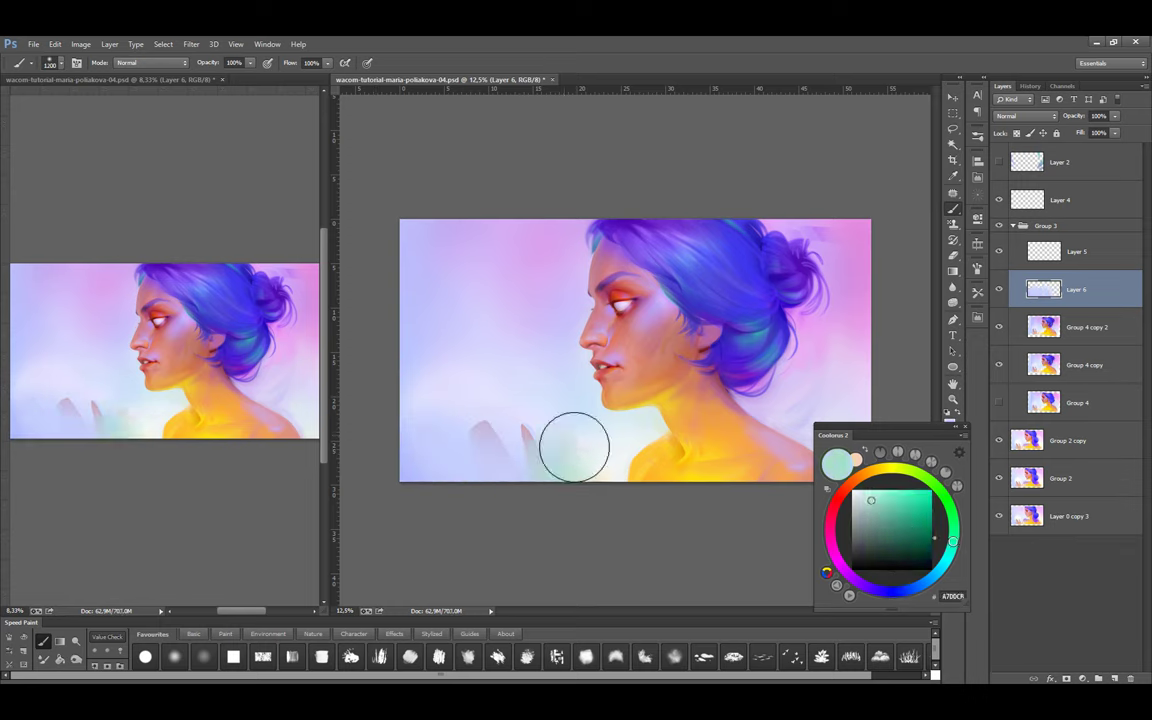
alt+click(548, 378)
key(bracketright)
key(bracketright)
key(bracketright)
key(bracketright)
mouse_move(571, 522)
mouse_down()
mouse_move(473, 339)
mouse_move(546, 411)
mouse_move(508, 494)
mouse_move(569, 460)
mouse_move(564, 441)
mouse_move(647, 388)
mouse_move(715, 470)
mouse_up()
alt+click(790, 466)
key(bracketleft)
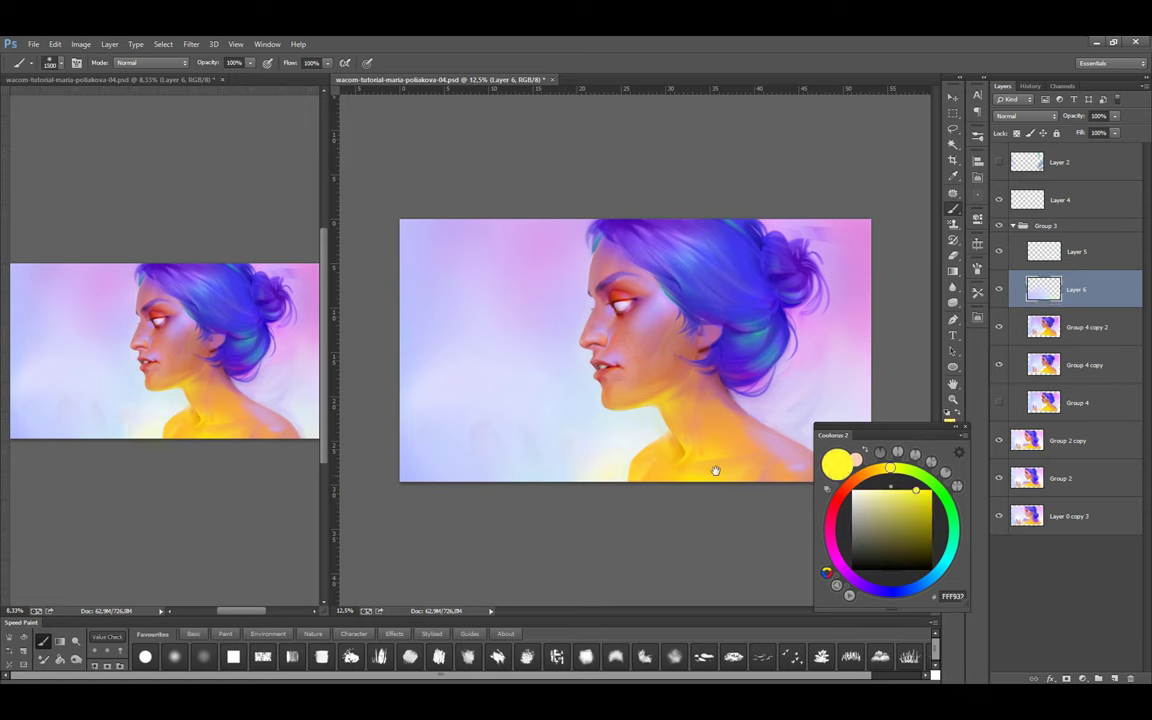
click(998, 290)
click(998, 290)
Smooth the background in front of the face with sampled lavender-blue tones and a very large soft brush
alt+click(807, 454)
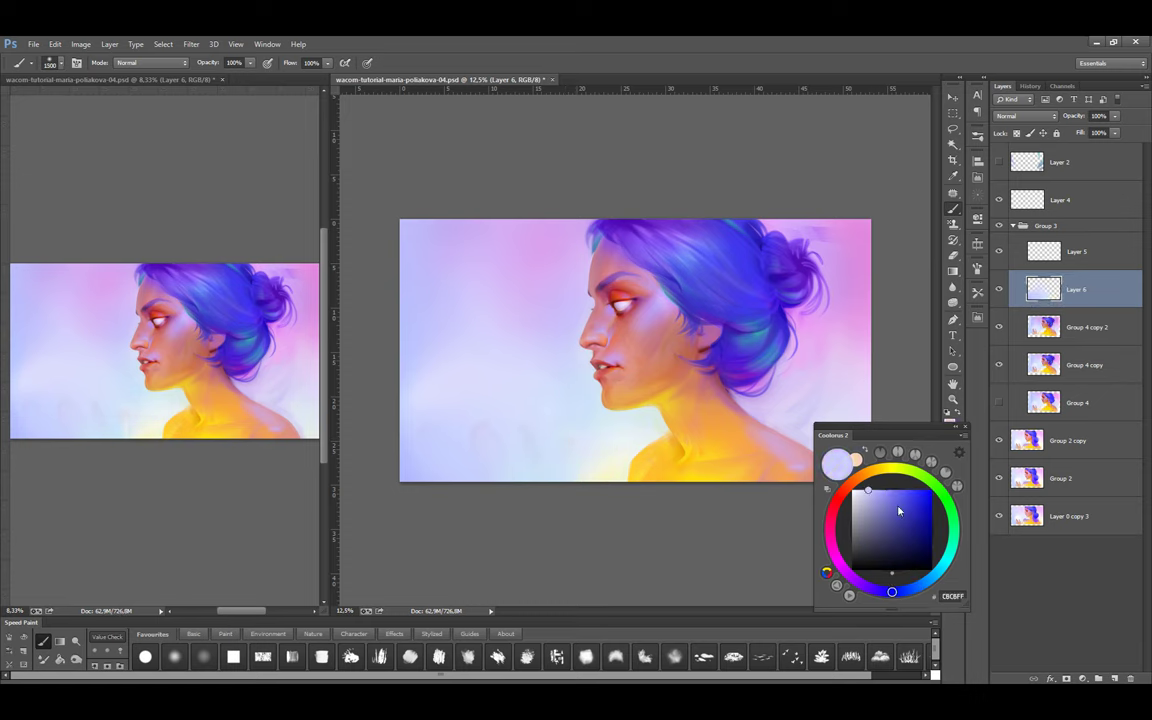
key(bracketright)
key(bracketright)
key(bracketright)
key(bracketright)
key(bracketright)
key(bracketright)
key(bracketright)
key(bracketright)
alt+click(486, 368)
key(bracketleft)
key(bracketleft)
key(bracketleft)
key(bracketleft)
key(bracketleft)
key(bracketleft)
key(bracketleft)
key(bracketleft)
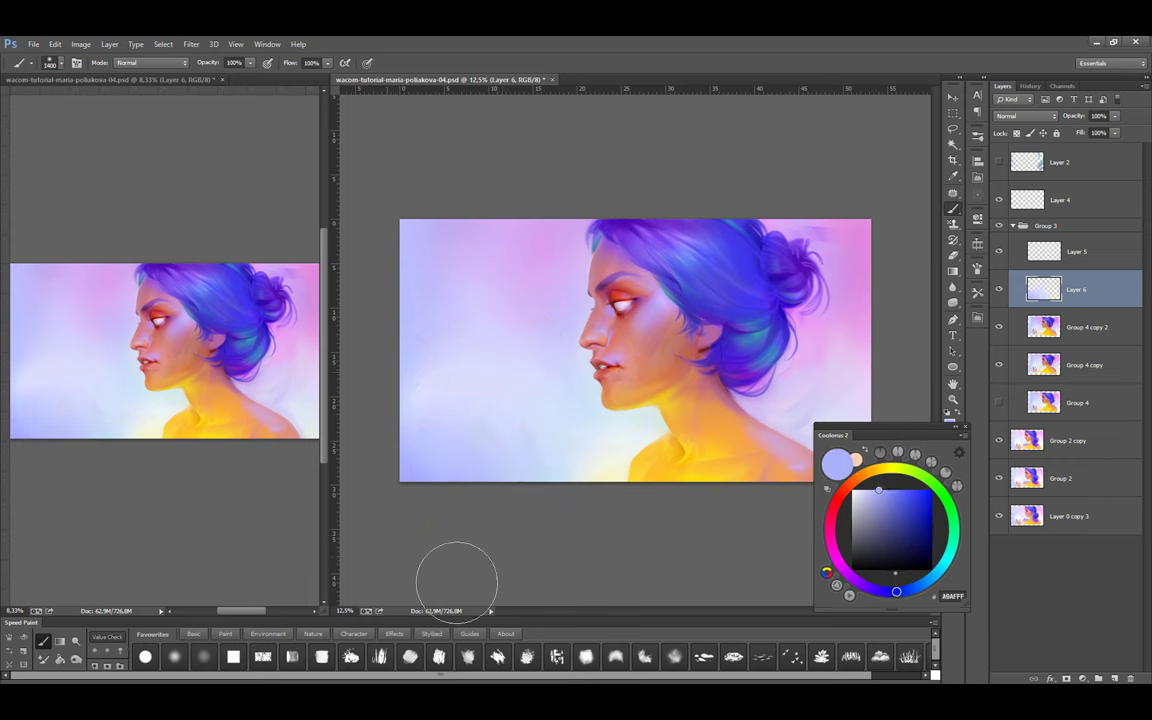
Blend the lower background with a sampled pale blue and compare the result with Layer 6 hidden
alt+click(481, 404)
key(bracketleft)
key(bracketleft)
key(bracketleft)
key(bracketleft)
click(998, 290)
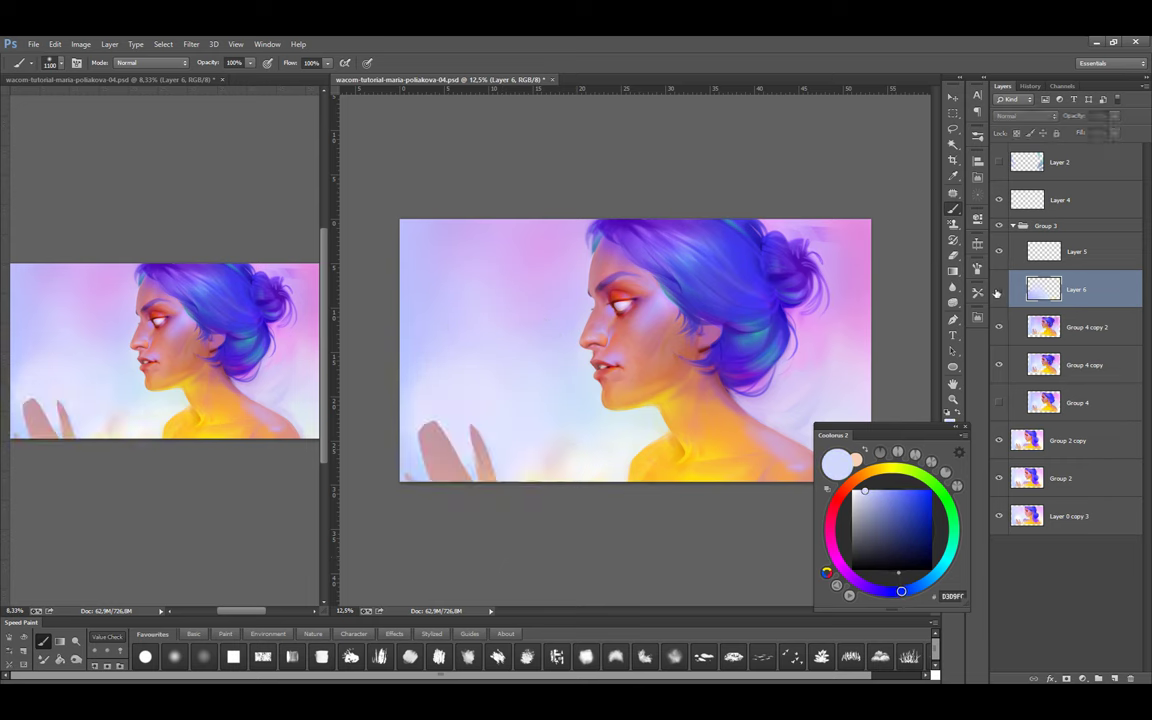
click(998, 290)
Merge the background cover-up from Layer 6 into a copy of Group 4 copy 2, and make Layer 5 active
click(1040, 328)
key(alt+bracketright)
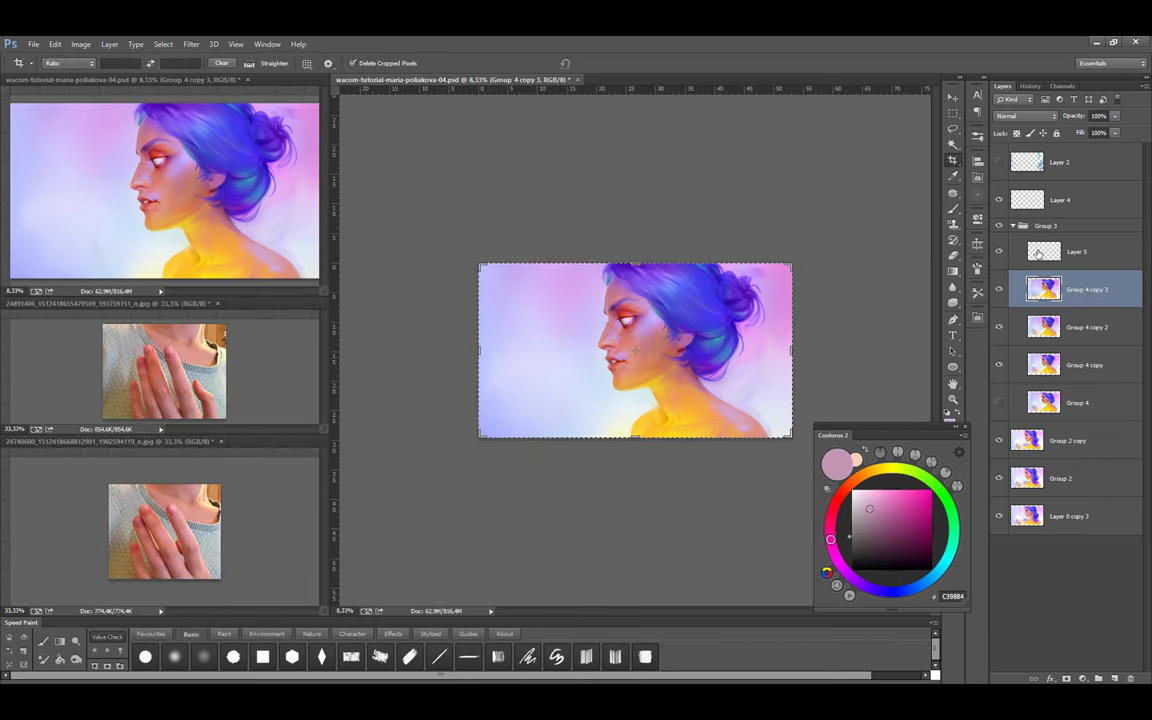
key(alt+bracketright)
Paint the first fingers of a raised hand in dusty pink on Layer 5 in the canvas's lower-left corner
key(bracketleft)
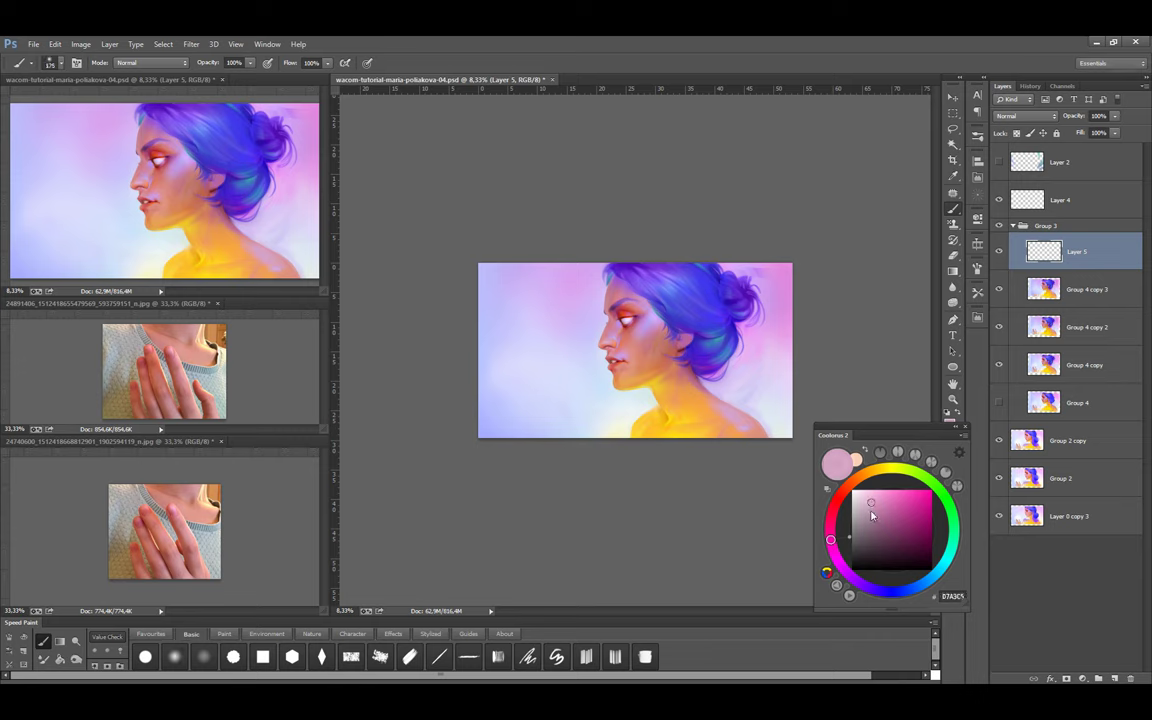
key(bracketright)
key(bracketright)
drag(512, 400, 522, 430)
key(bracketleft)
key(bracketleft)
key(bracketleft)
key(bracketleft)
key(bracketleft)
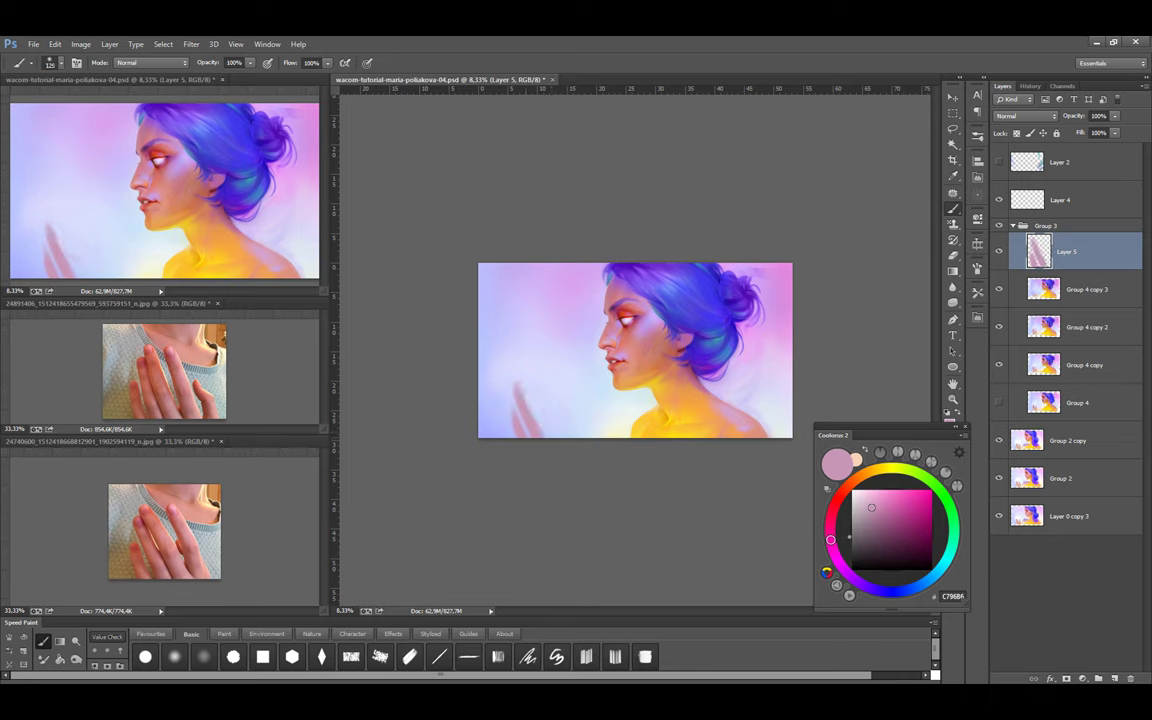
Add more dusty pink fingers beside the first ones, shaping their edges with the Brush and Eraser
key(e)
key(b)
drag(526, 387, 544, 419)
key(bracketright)
key(e)
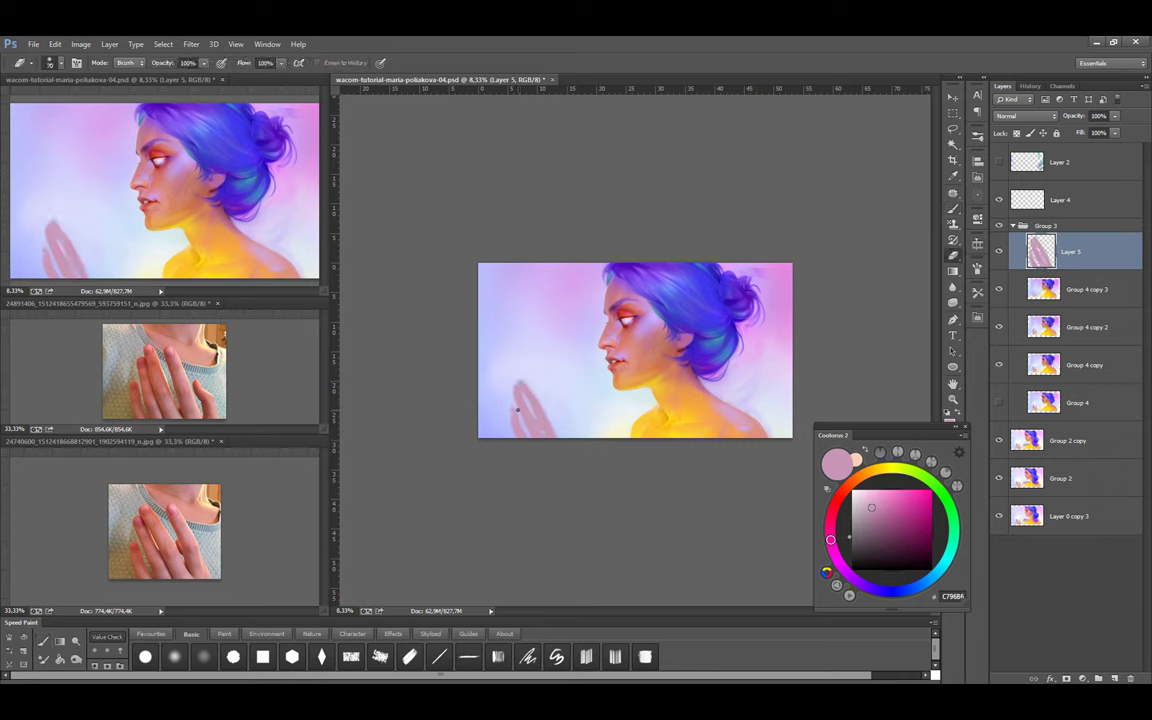
key(b)
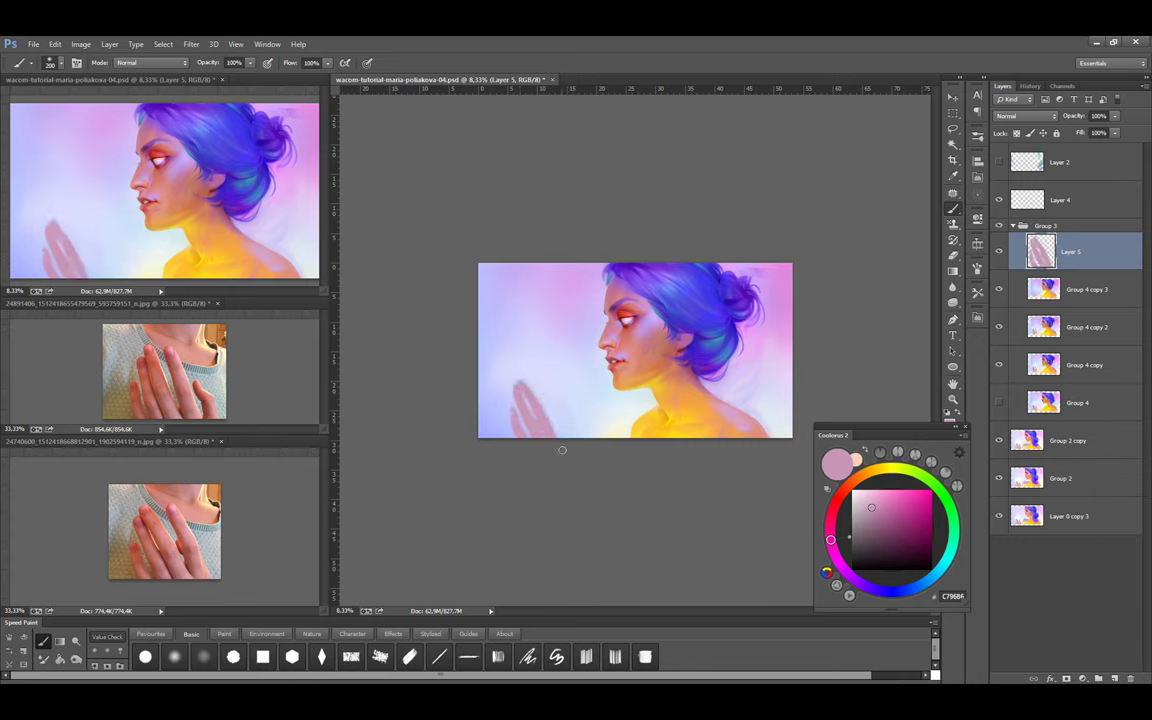
key(bracketleft)
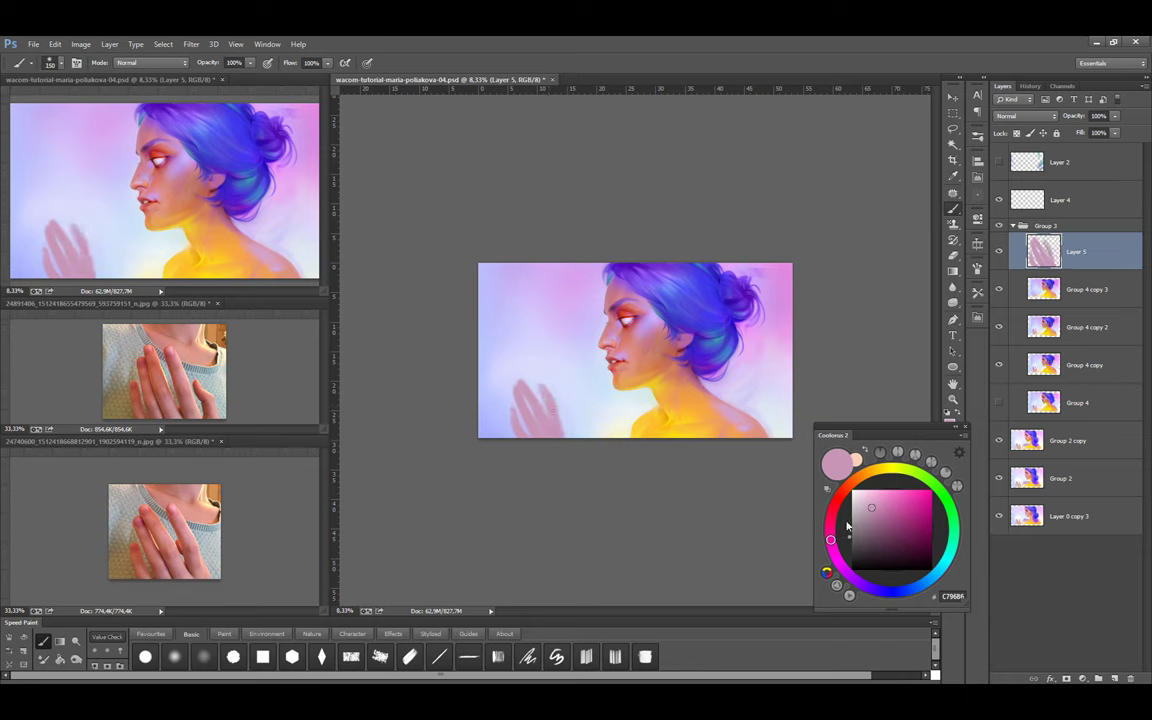
Adjust the hand's proportions with Free Transform and fill in the palm and outer edges in dusty pink
key(ctrl+t)
drag(577, 377, 580, 375)
key(Return)
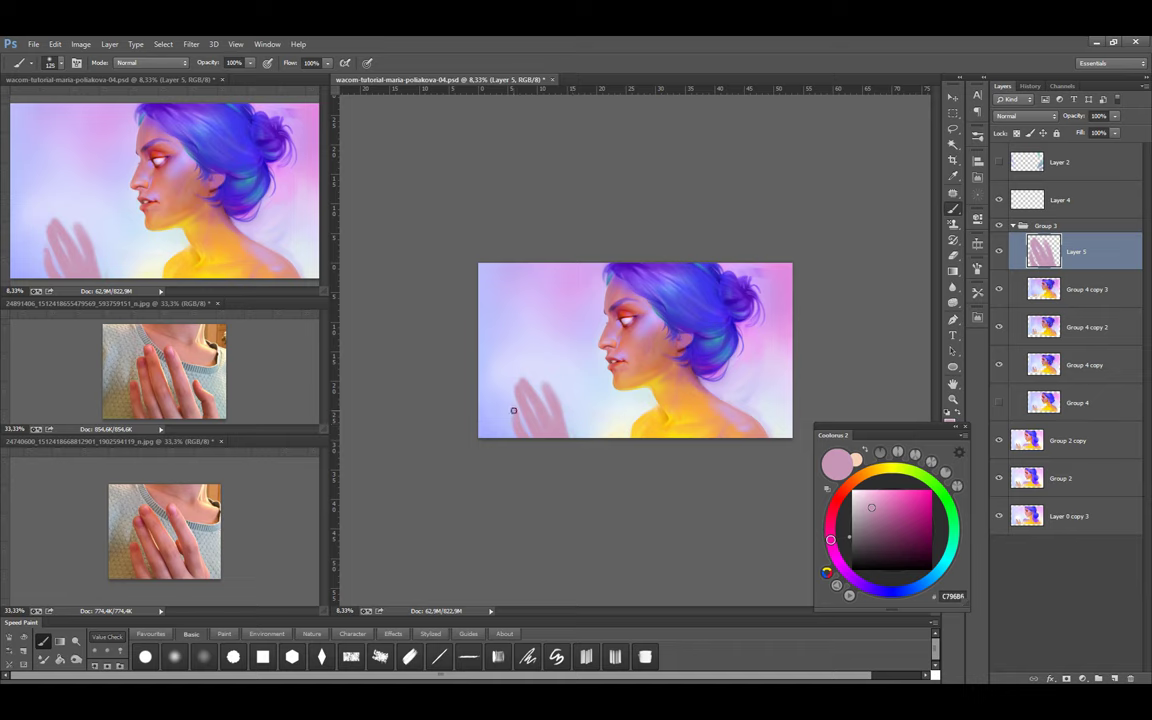
drag(513, 410, 566, 458)
key(ctrl+t)
drag(540, 386, 560, 372)
key(Return)
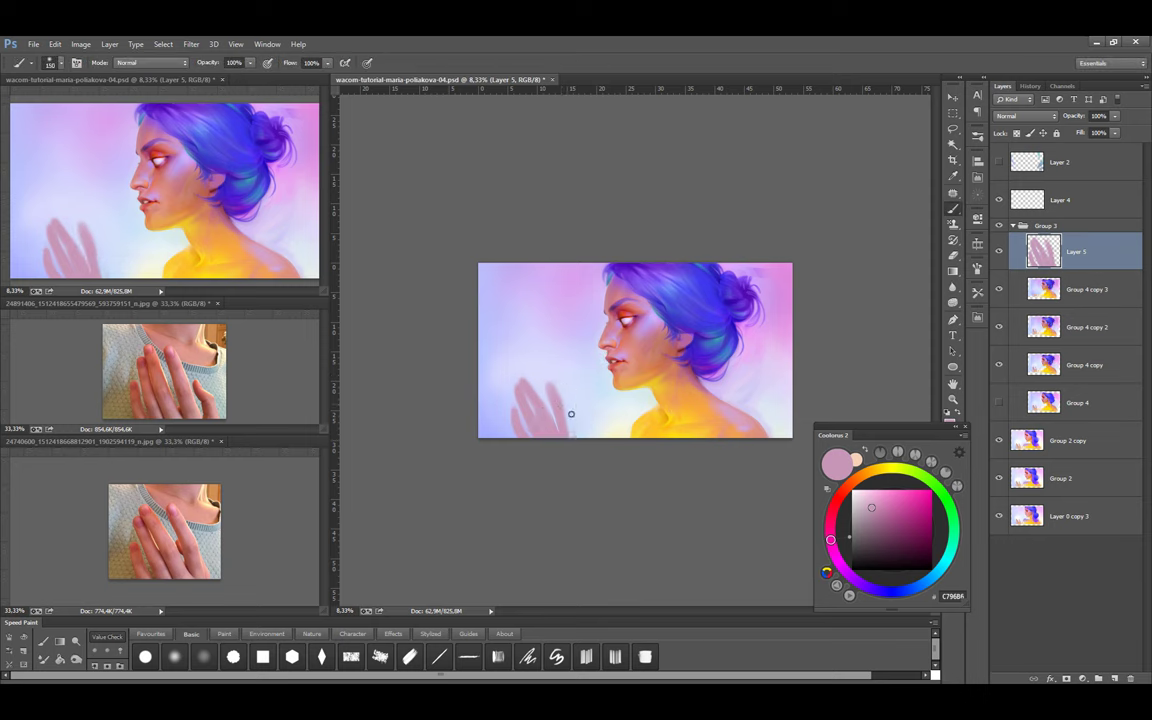
Clean up the edges of the hand with the Eraser and save the document
key(e)
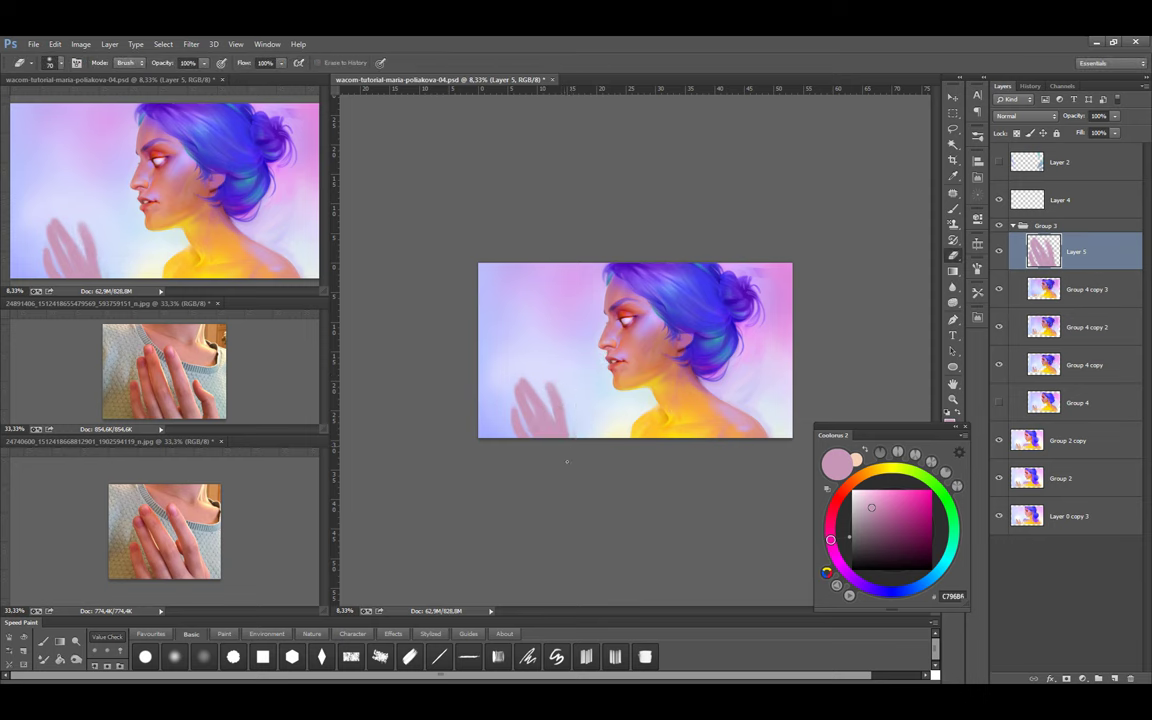
key(b)
key(ctrl+s)
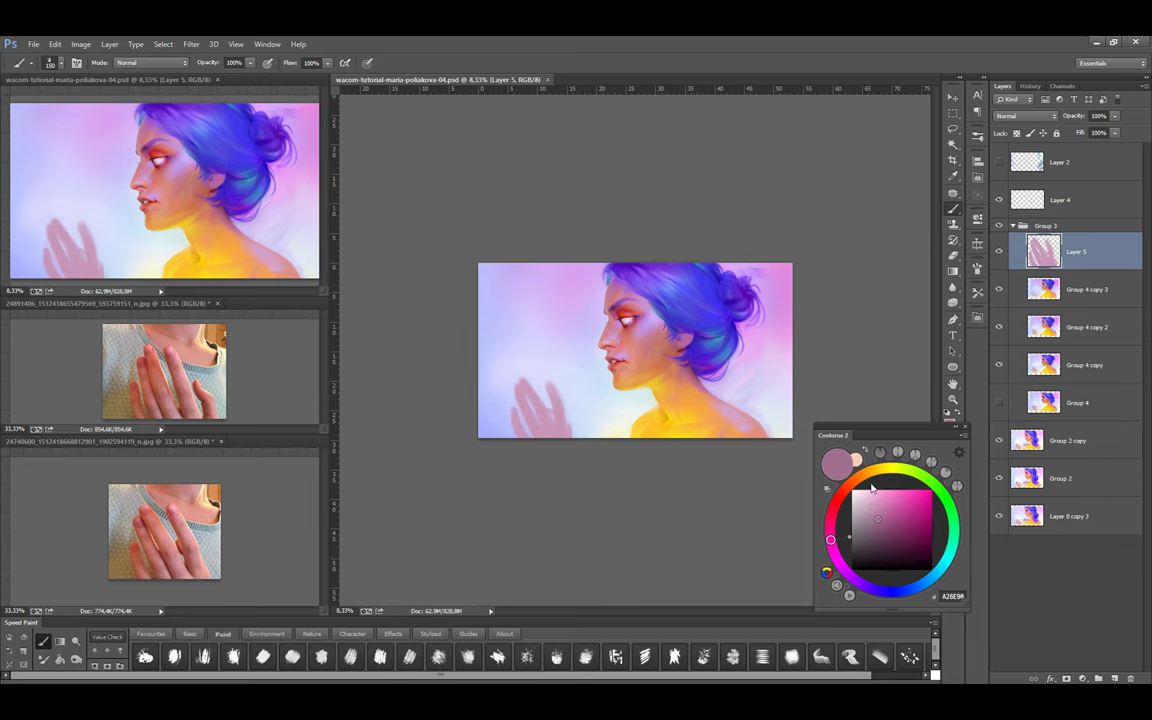
Paint orange-brown accents along the edges and gaps of the fingers with a small brush
key(ctrl+plus)
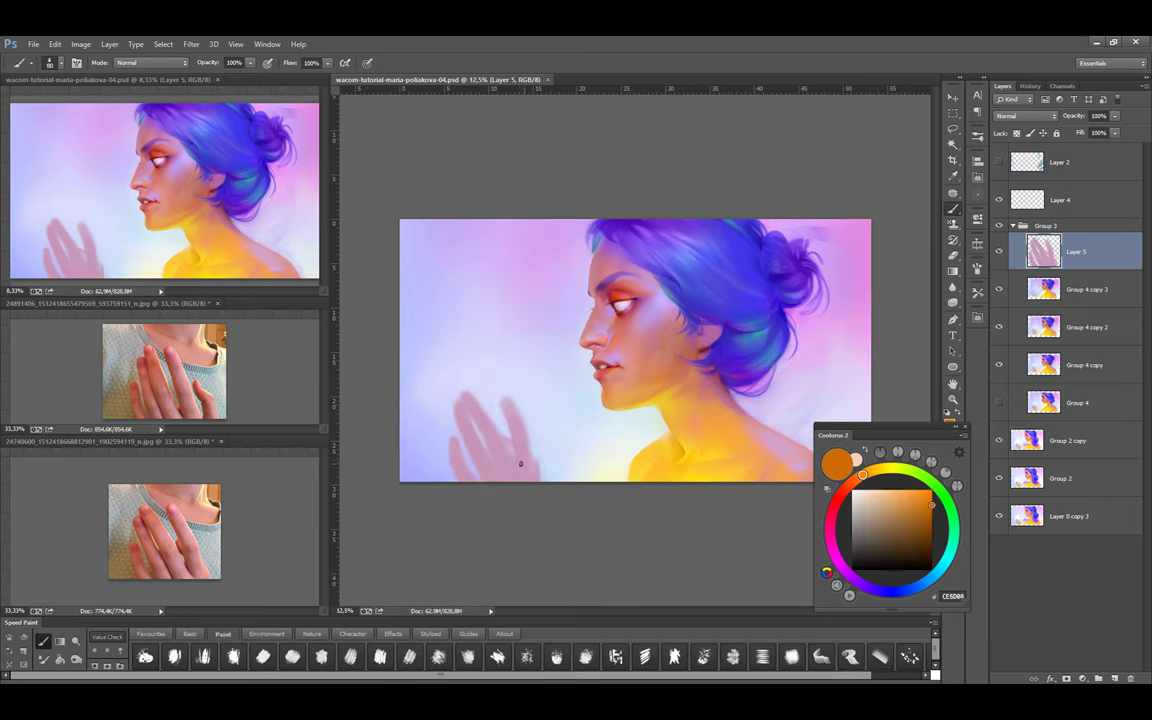
key(bracketleft)
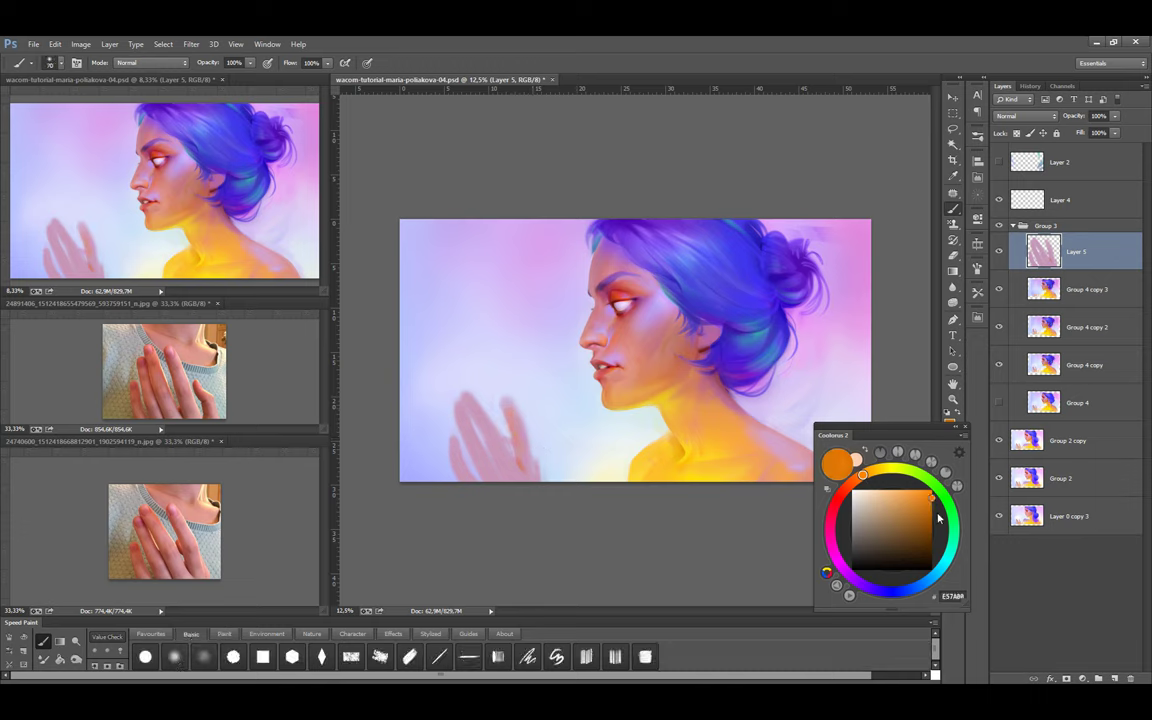
click(935, 513)
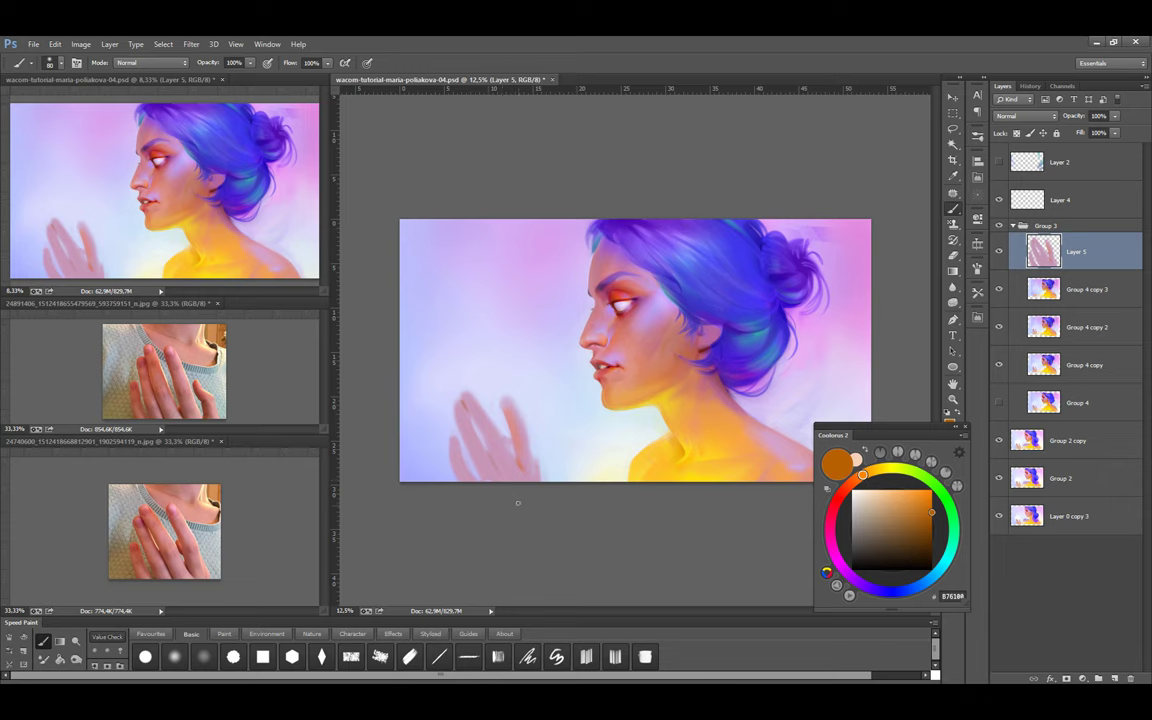
key(bracketright)
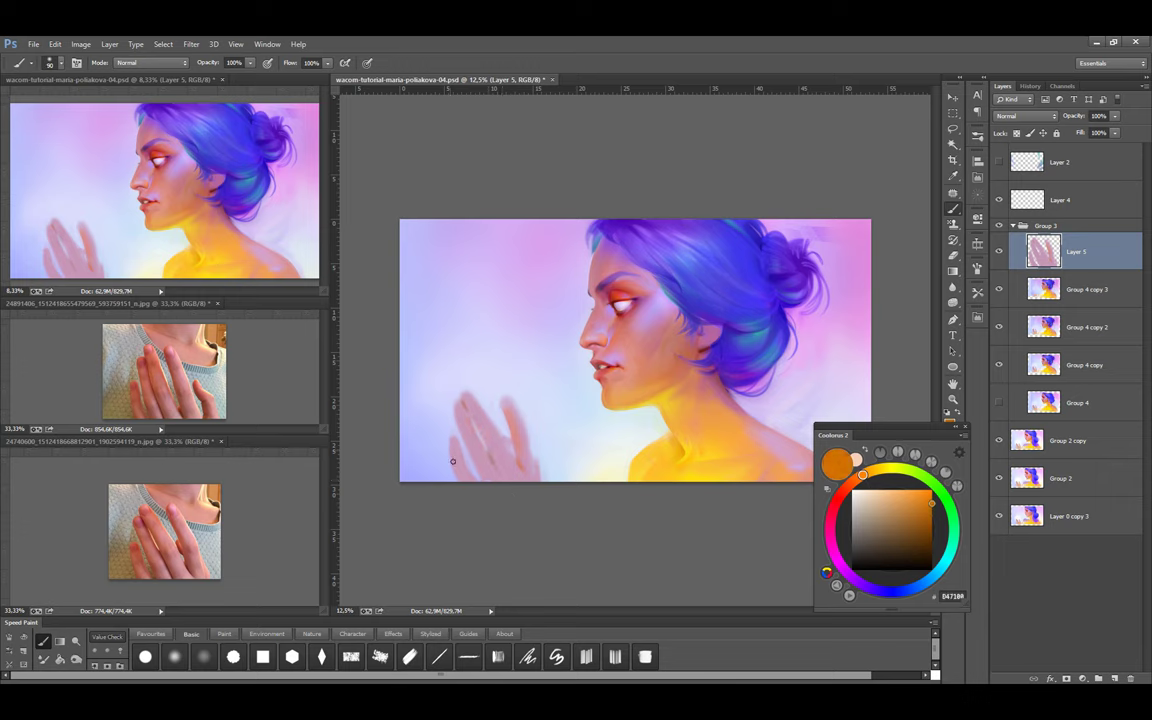
Erase stray finger edges and repaint the fingers and palm with sampled dusty pink
key(e)
alt+click(448, 456)
key(bracketright)
key(b)
drag(450, 429, 486, 456)
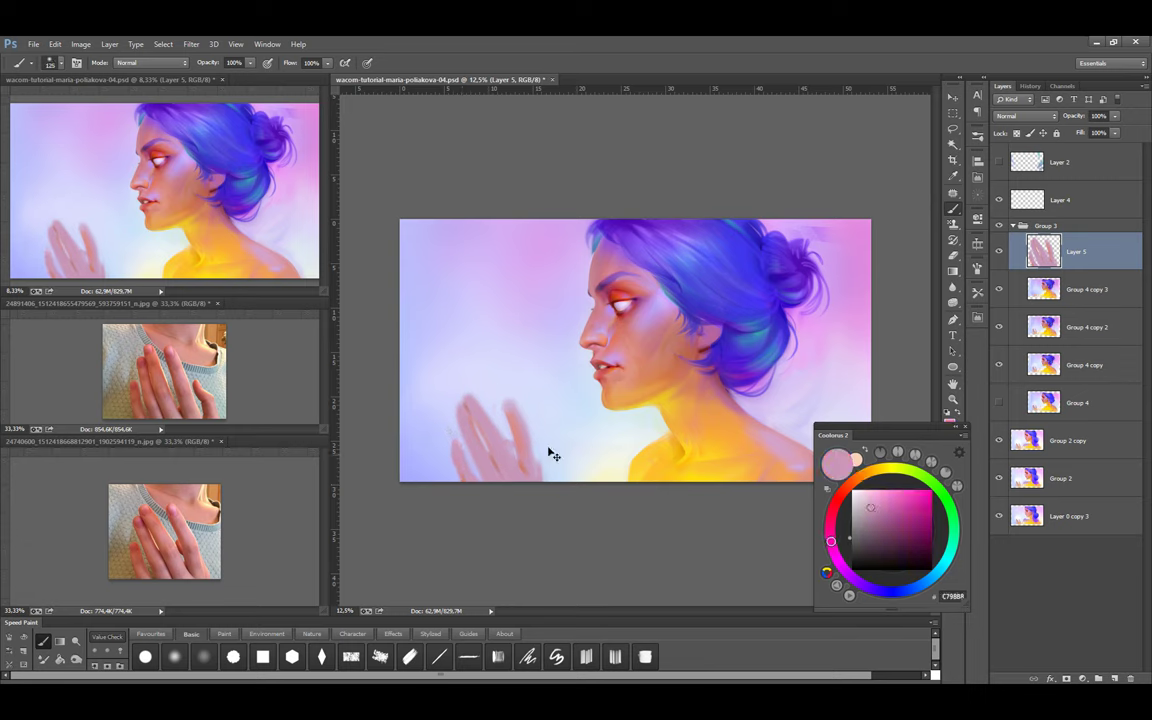
Enlarge the hand to about 107.5% width and 113% height with Free Transform, and save the document
key(ctrl+t)
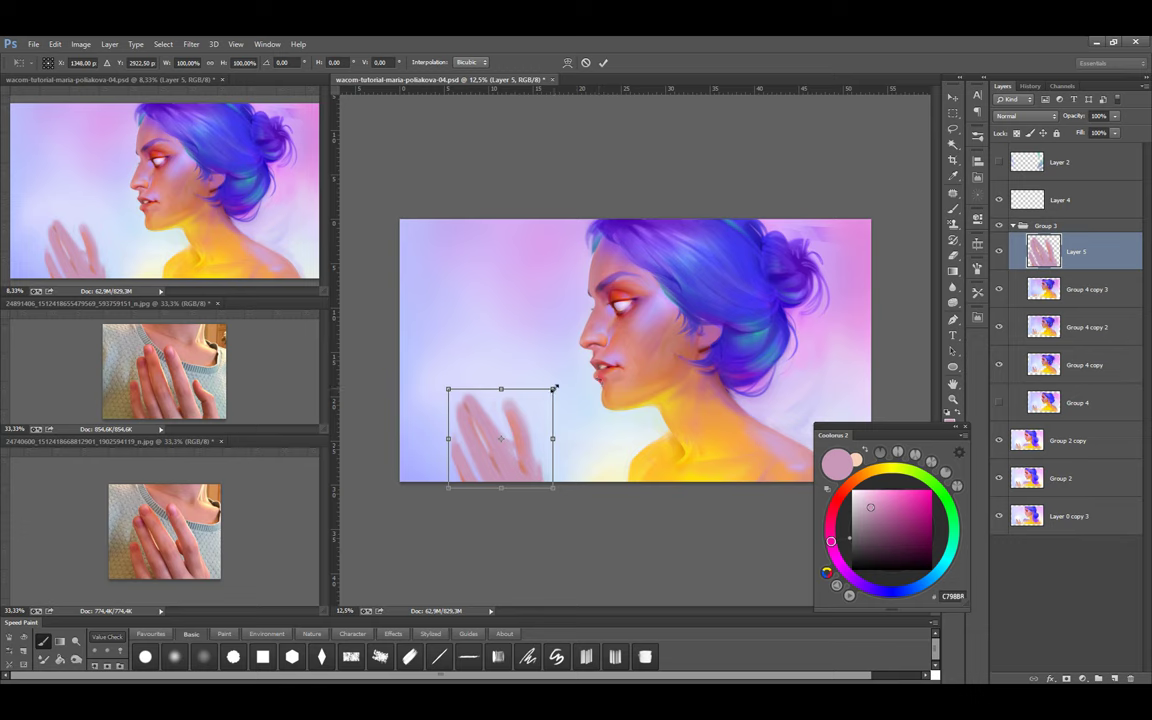
mouse_move(554, 387)
mouse_down()
mouse_move(557, 369)
mouse_move(535, 386)
mouse_up()
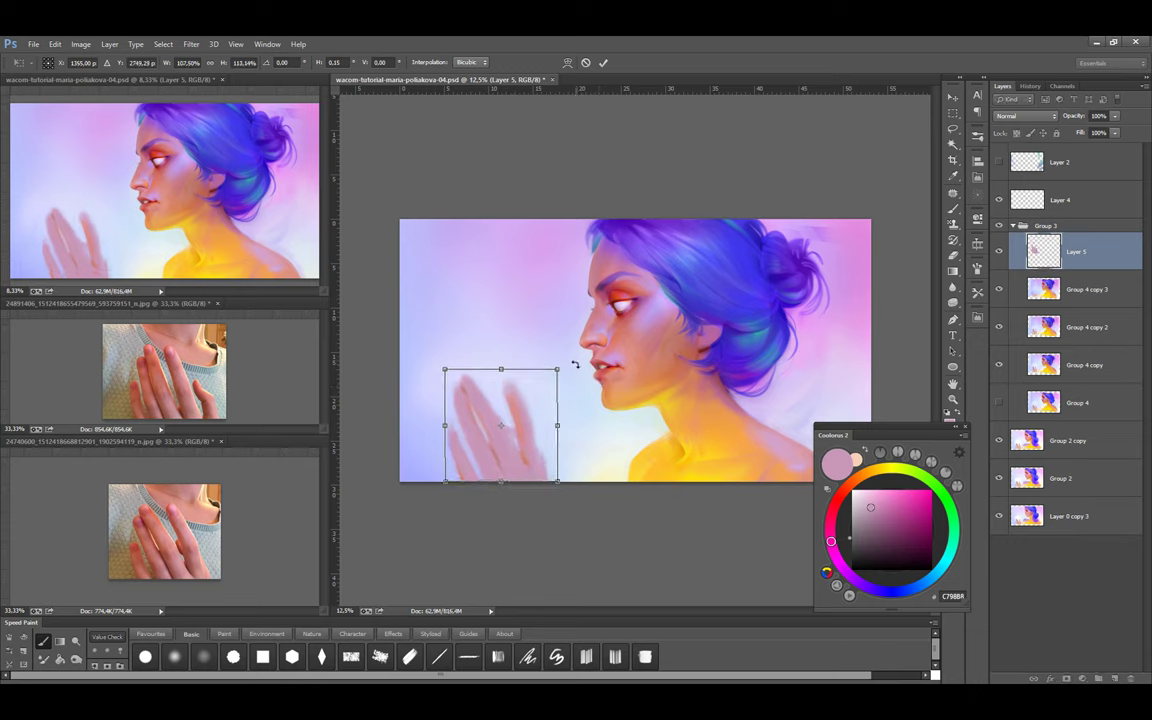
click(603, 62)
key(ctrl+s)
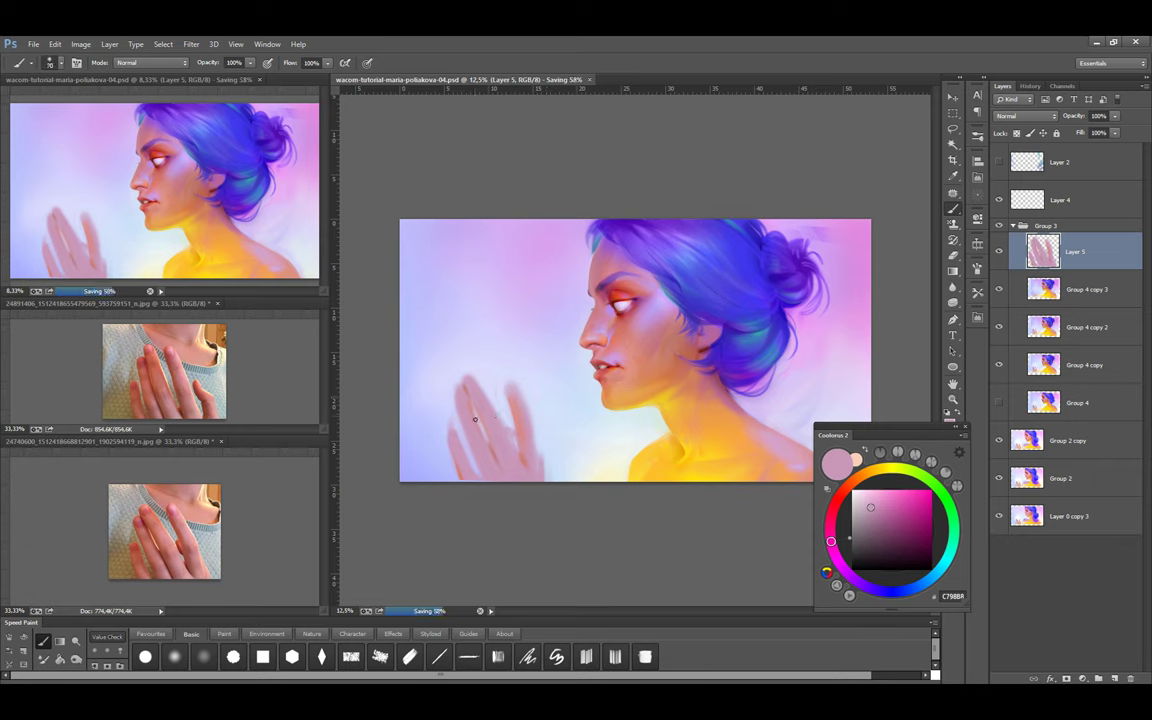
Try tinting the palm with soft orange and red-orange using a larger brush
alt+click(785, 455)
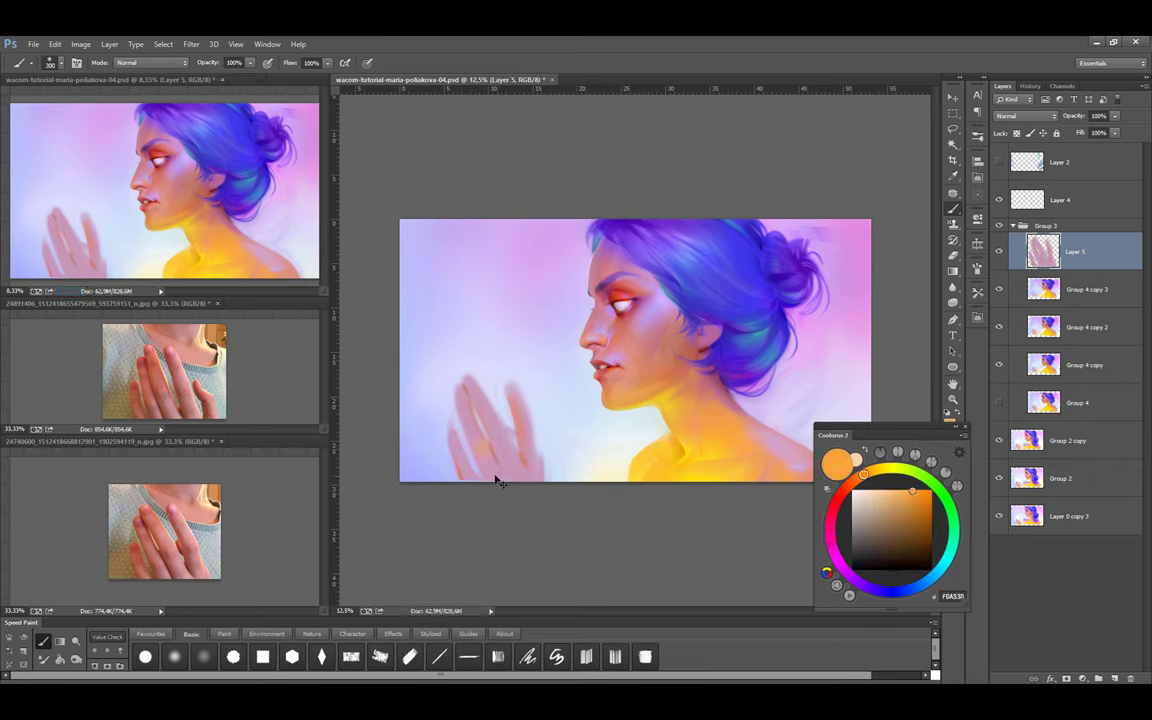
alt+click(485, 453)
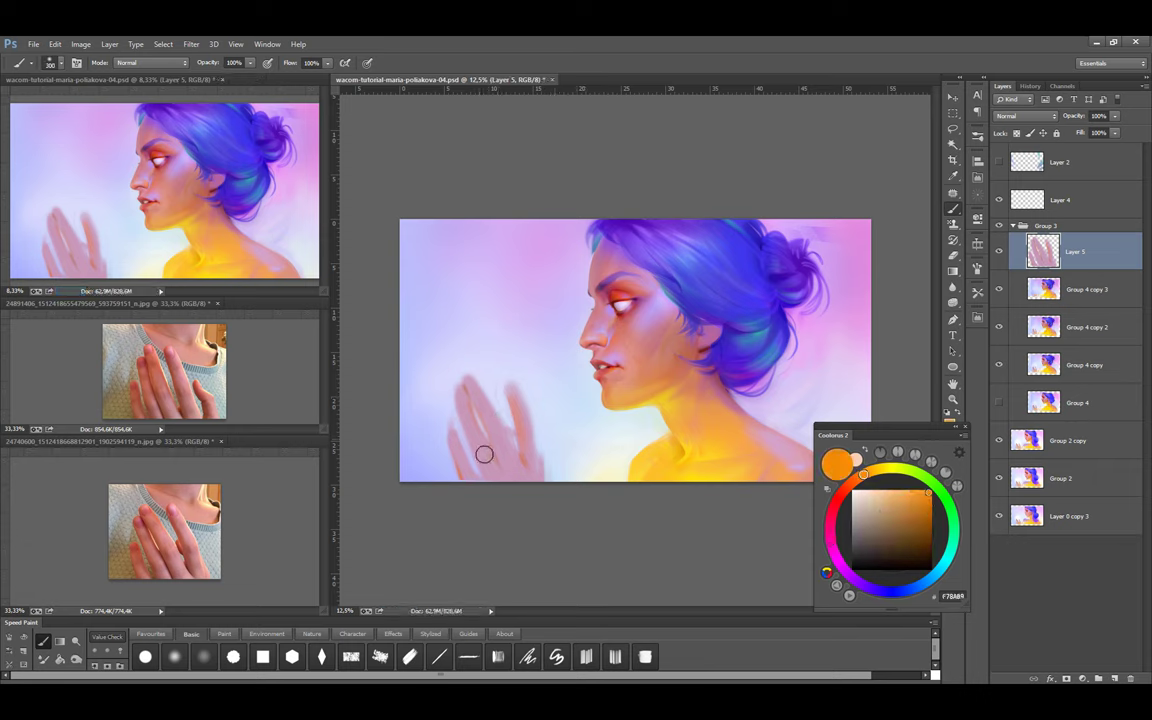
alt+click(754, 417)
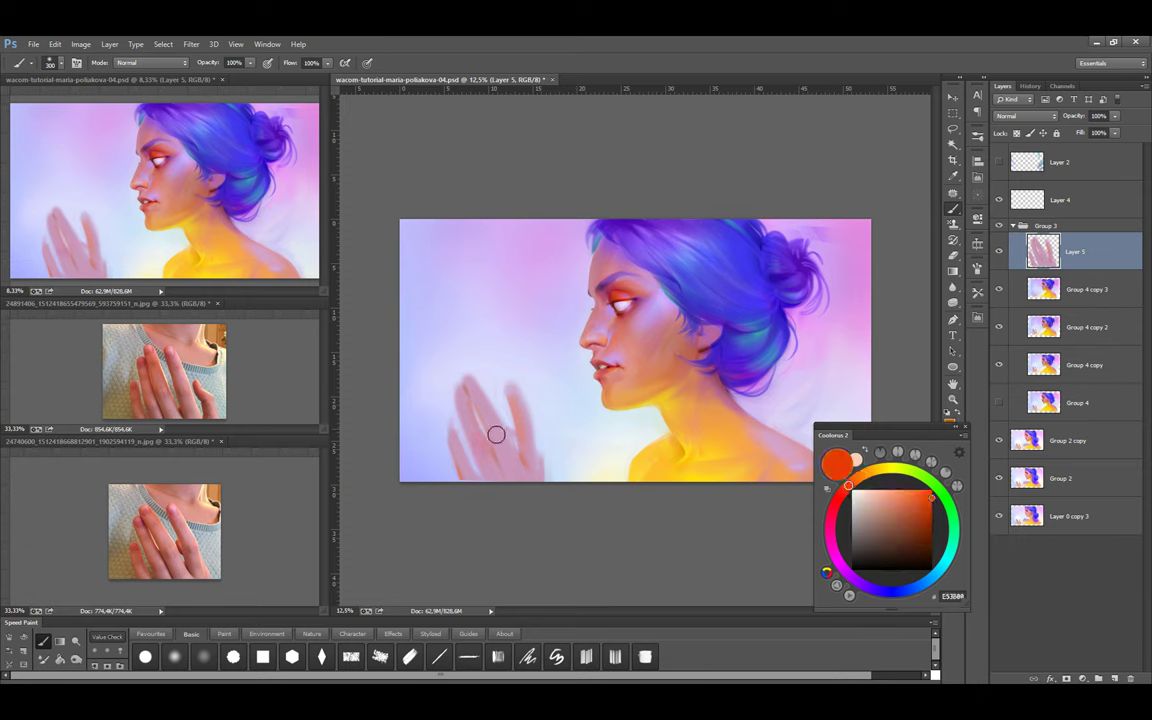
key(bracketright)
key(bracketright)
Tint the palm and fingers with vivid violet #D246FF, and add finer red touches with a smaller brush
click(847, 573)
click(910, 496)
click(908, 491)
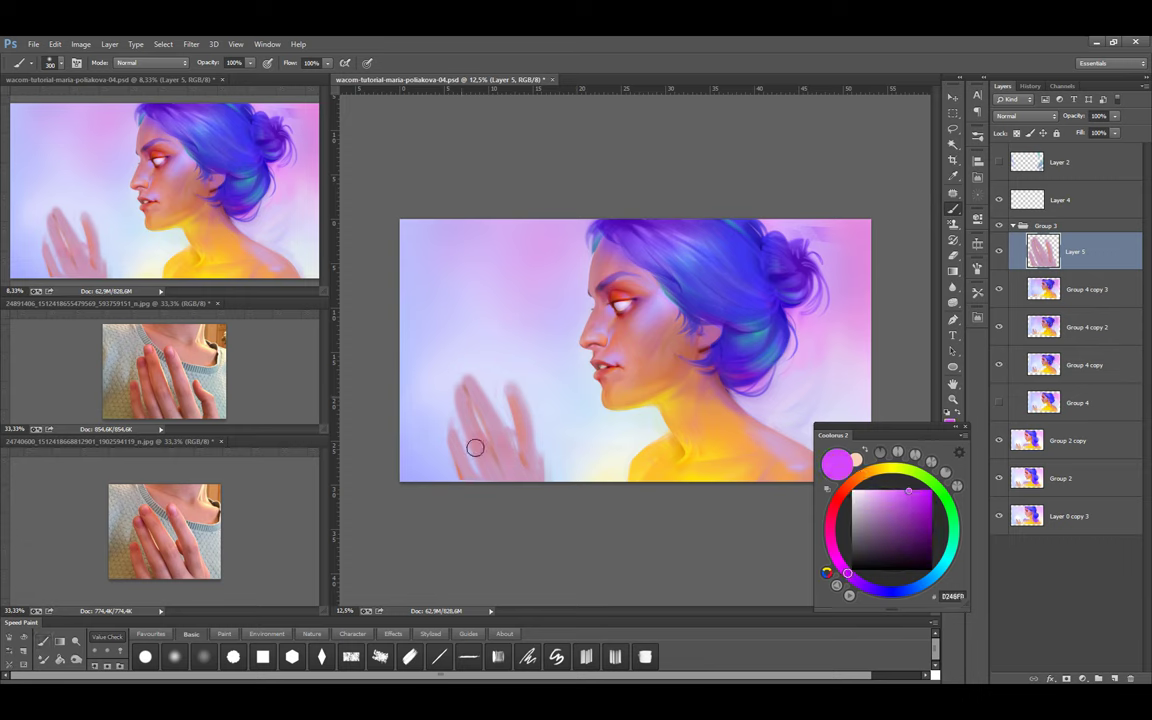
key(bracketleft)
key(bracketleft)
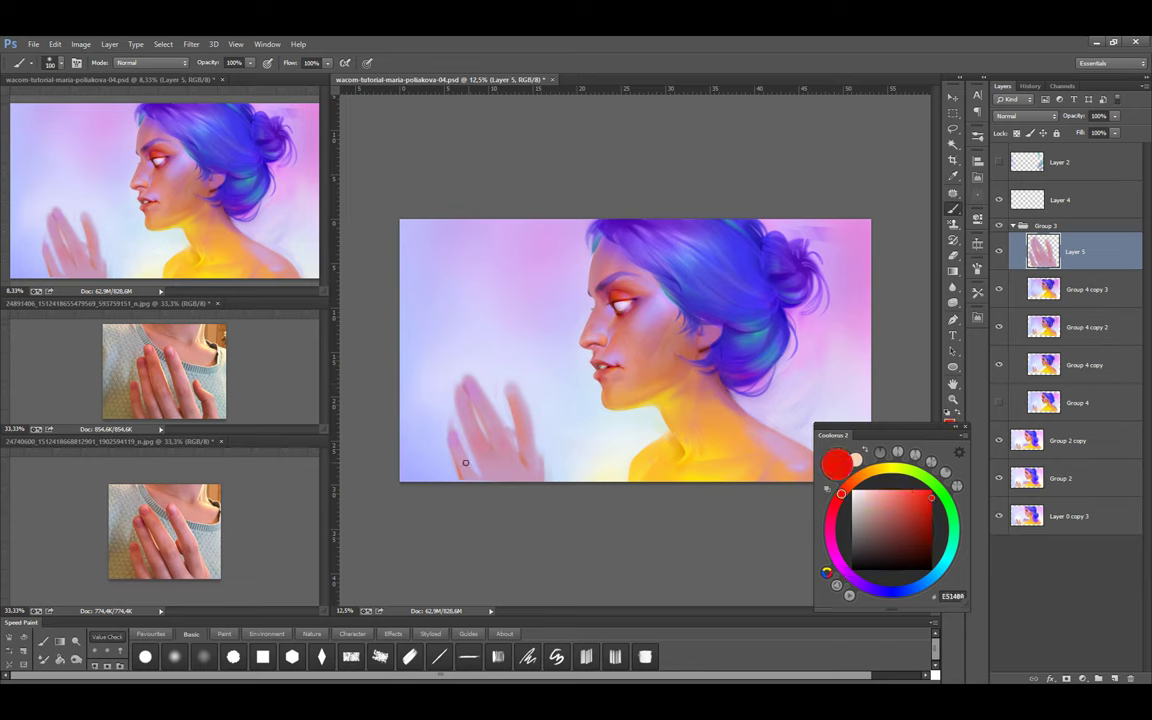
Repaint the palm and middle fingers with sampled dusty pink and lavender, using a larger brush
alt+click(452, 467)
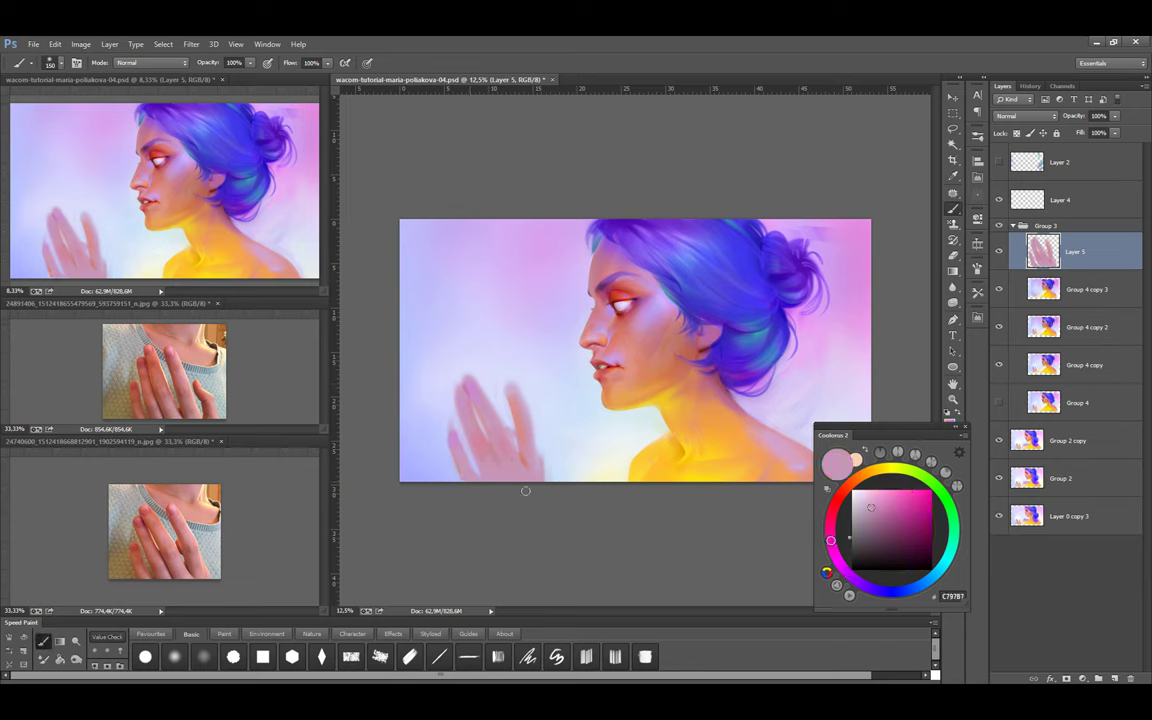
key(bracketright)
key(bracketright)
key(bracketright)
key(bracketright)
alt+click(483, 410)
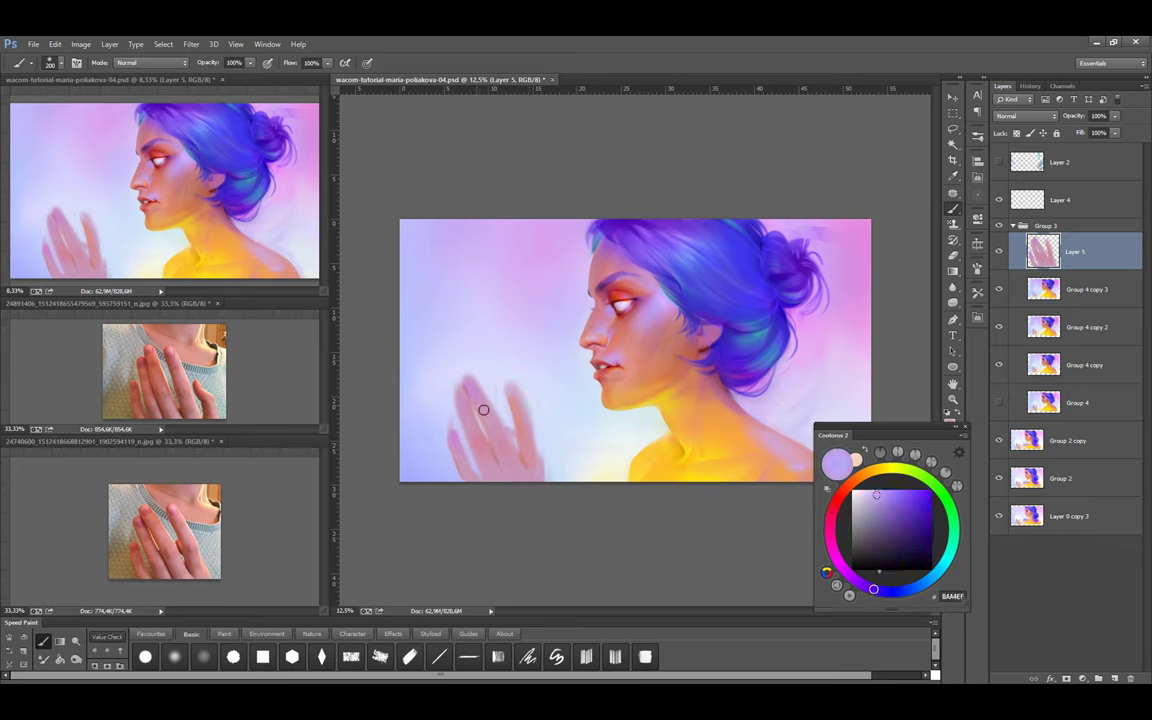
key(bracketright)
Refine the fingertips by erasing stray edges and repainting with sampled lavender and pink, and save the document
key(e)
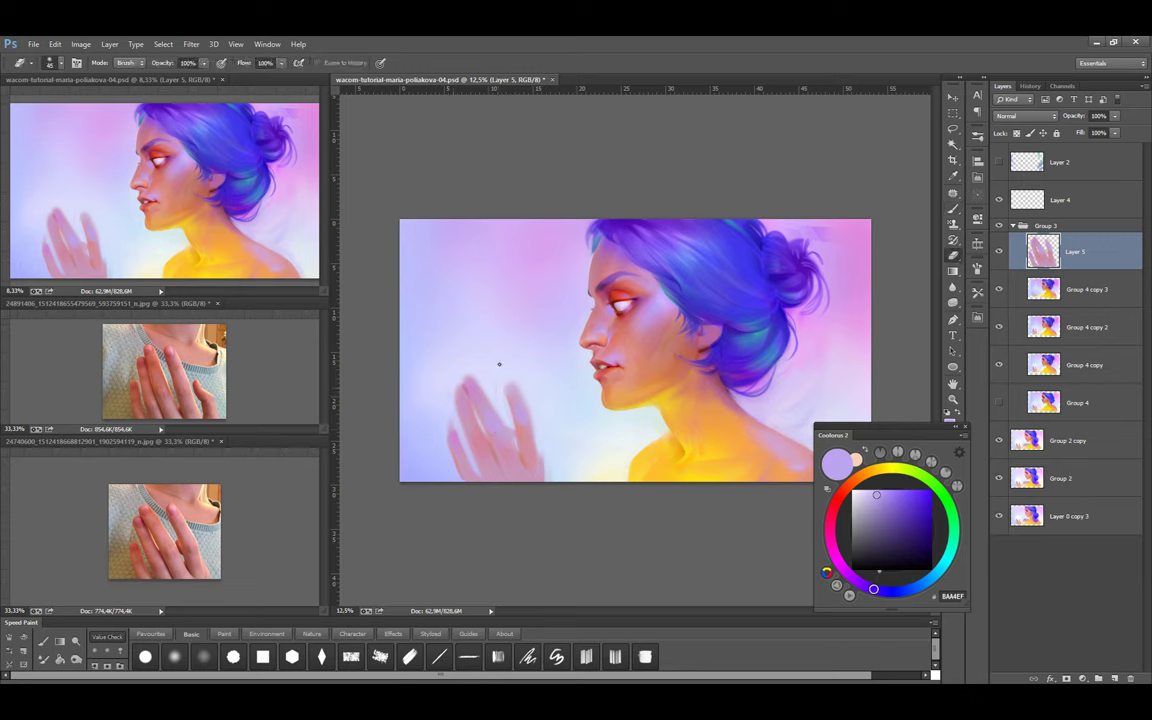
key(b)
alt+click(483, 400)
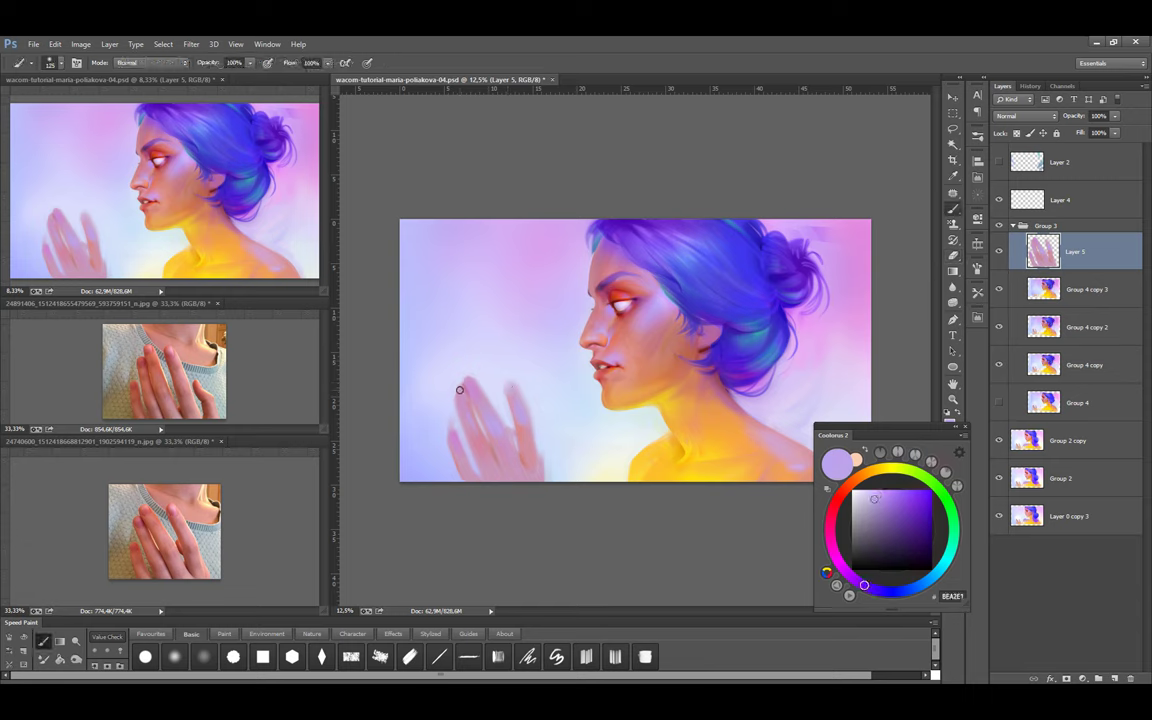
key(e)
key(b)
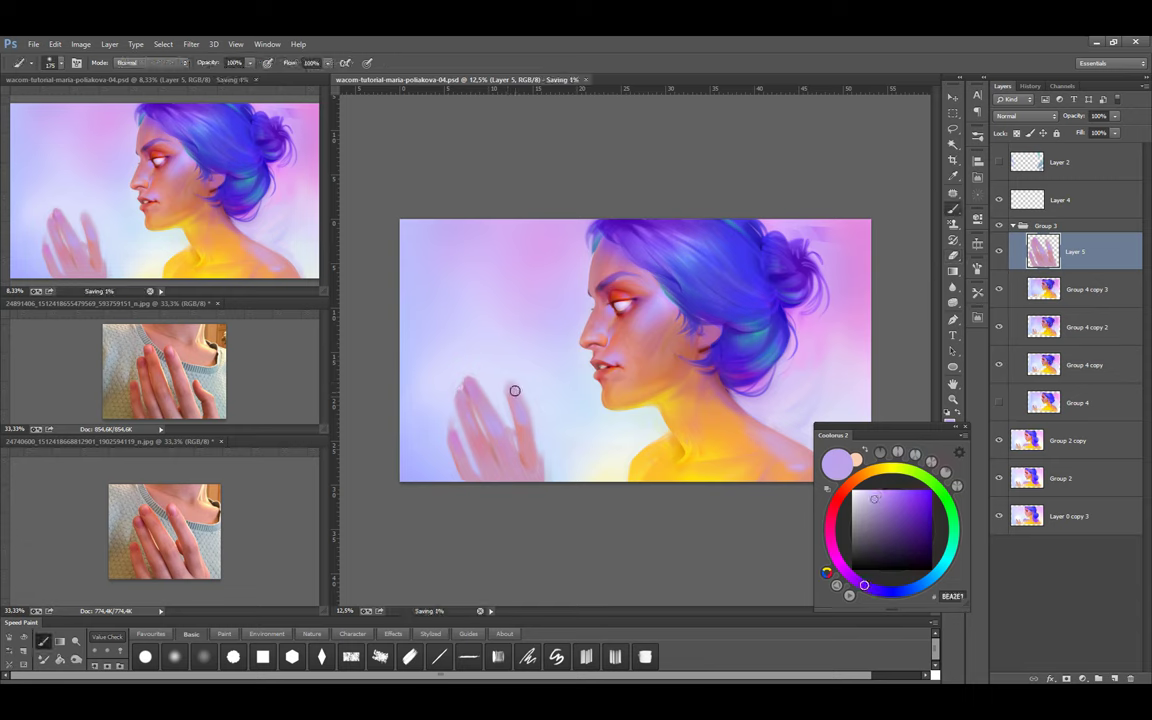
key(e)
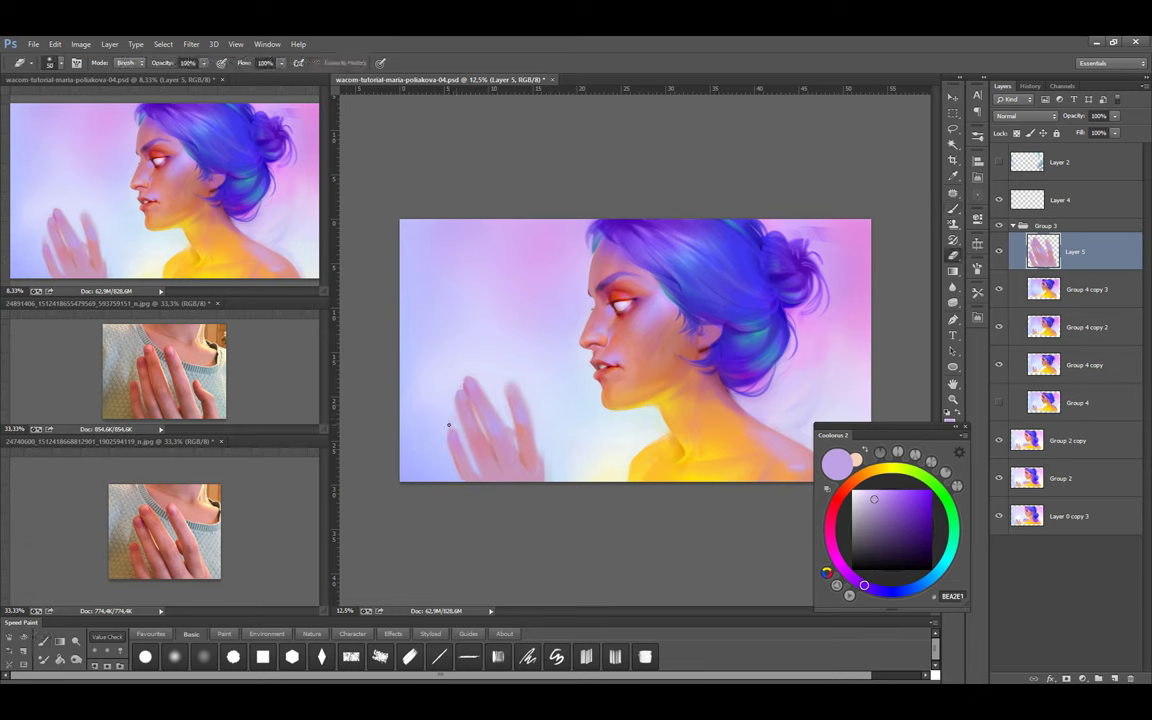
key(b)
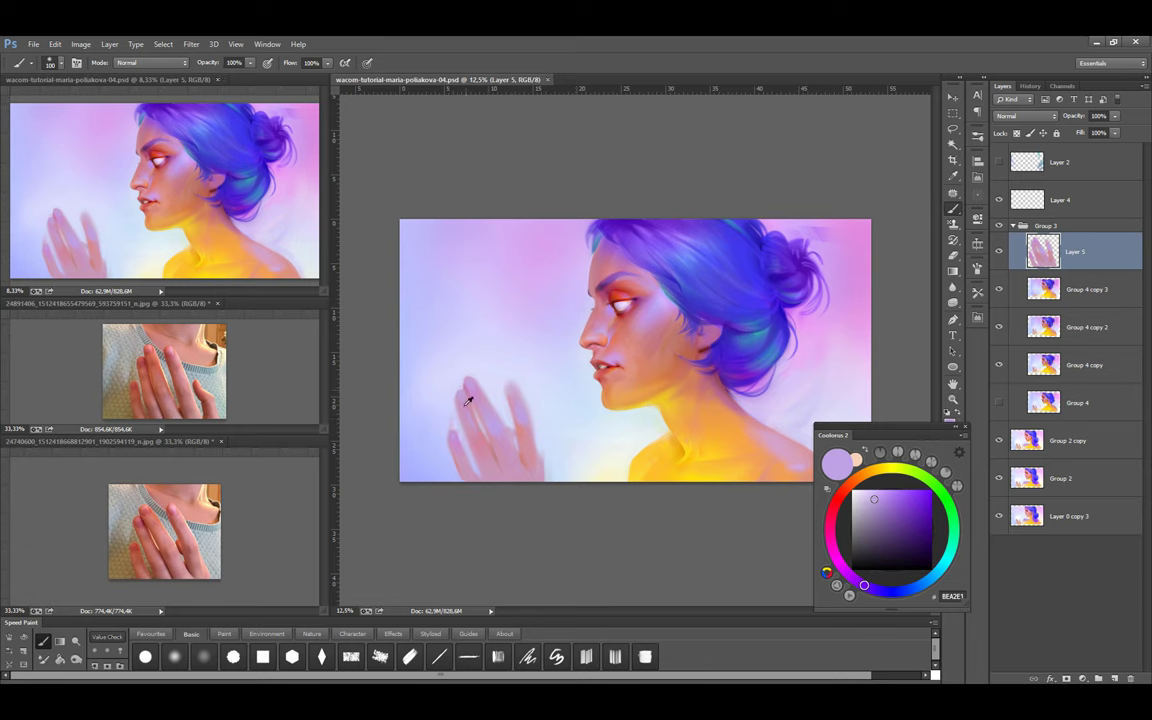
alt+click(466, 400)
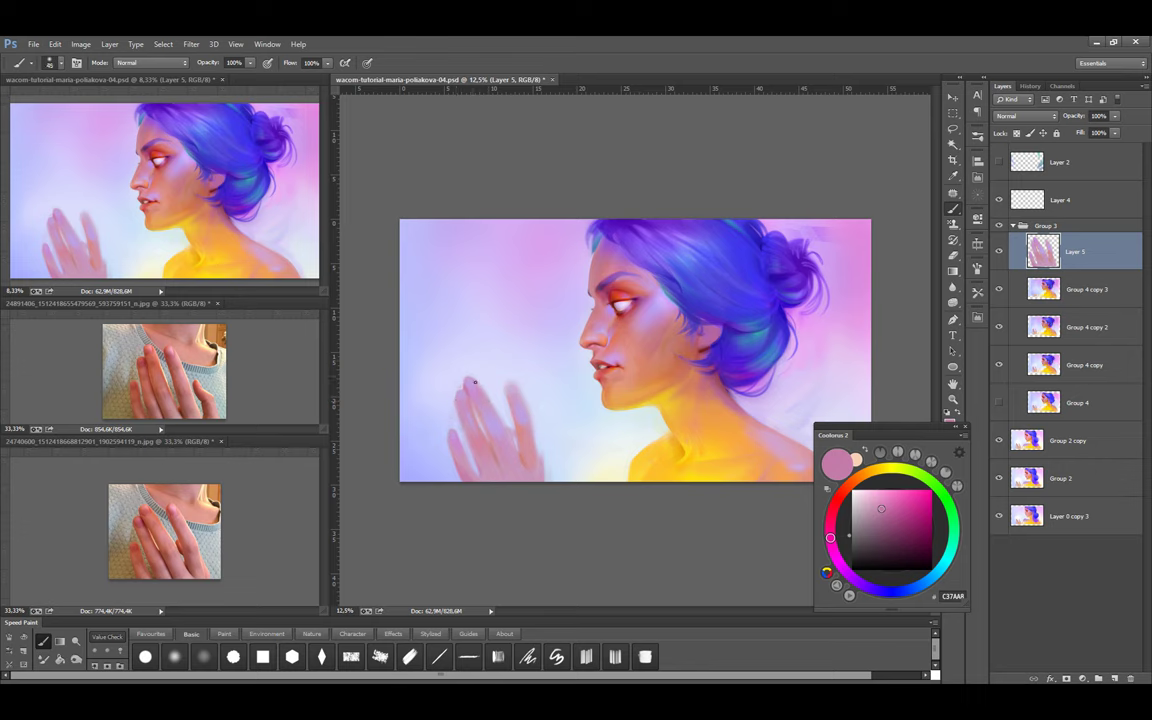
alt+click(472, 374)
Outline small areas between the fingers with the Lasso and shade inside them with crimson #D61E3A using a large brush
key(l)
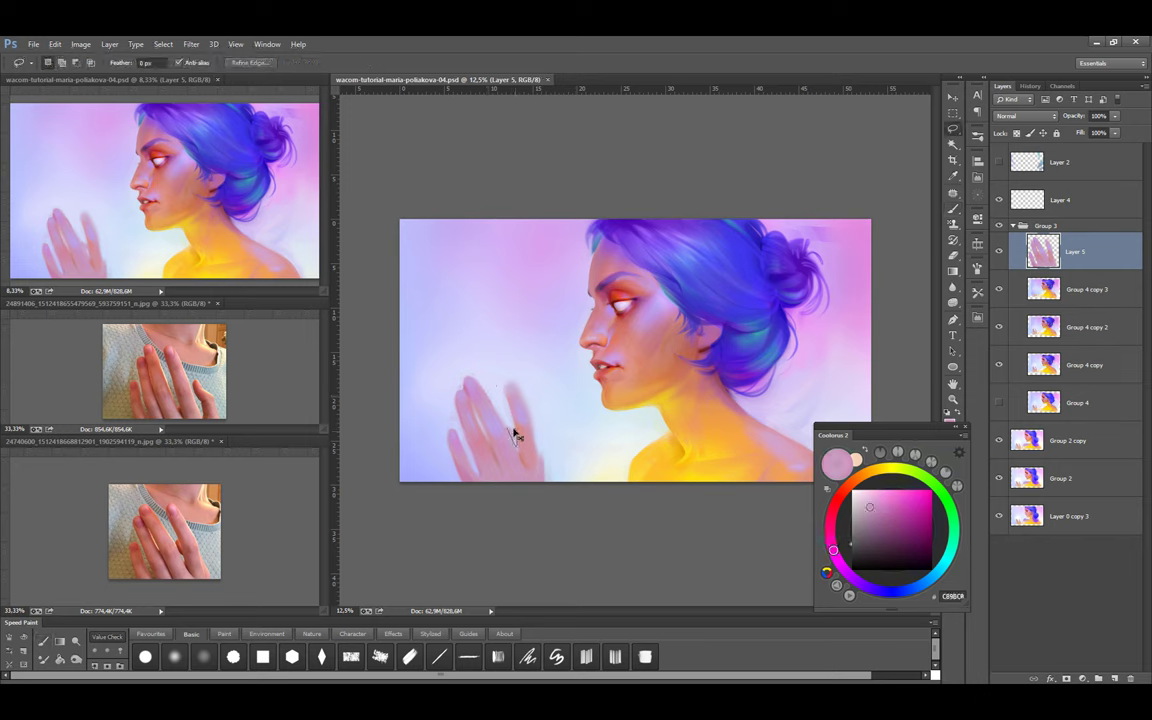
key(b)
key(x)
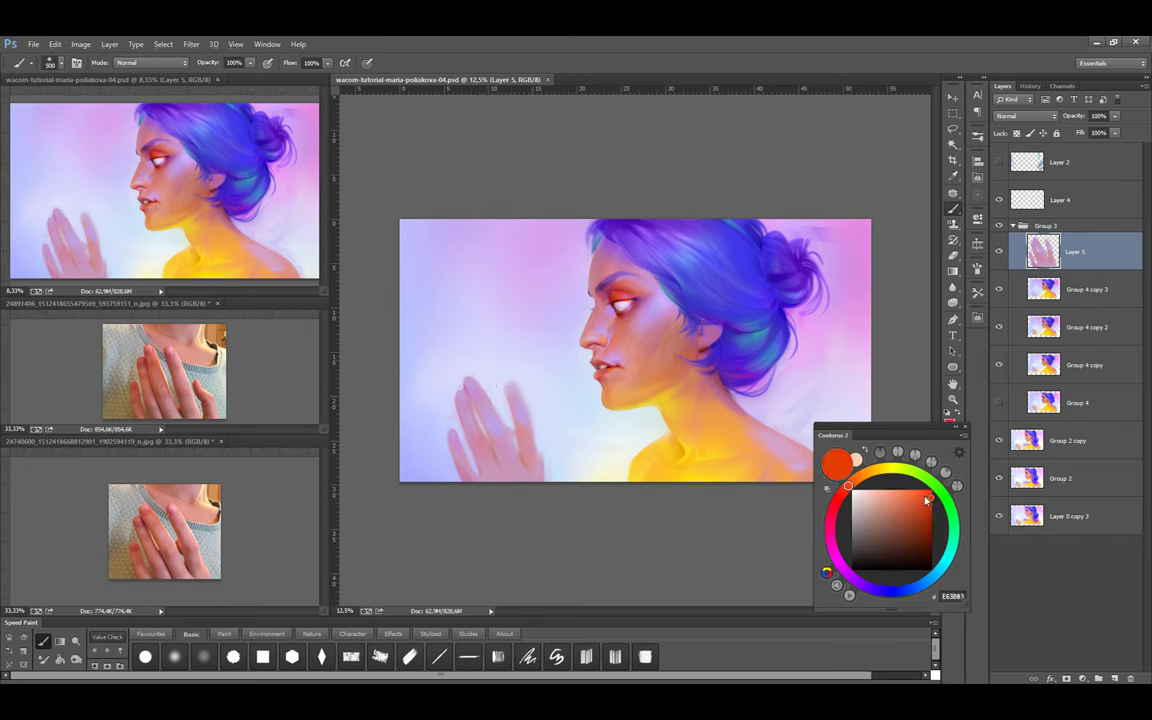
click(834, 505)
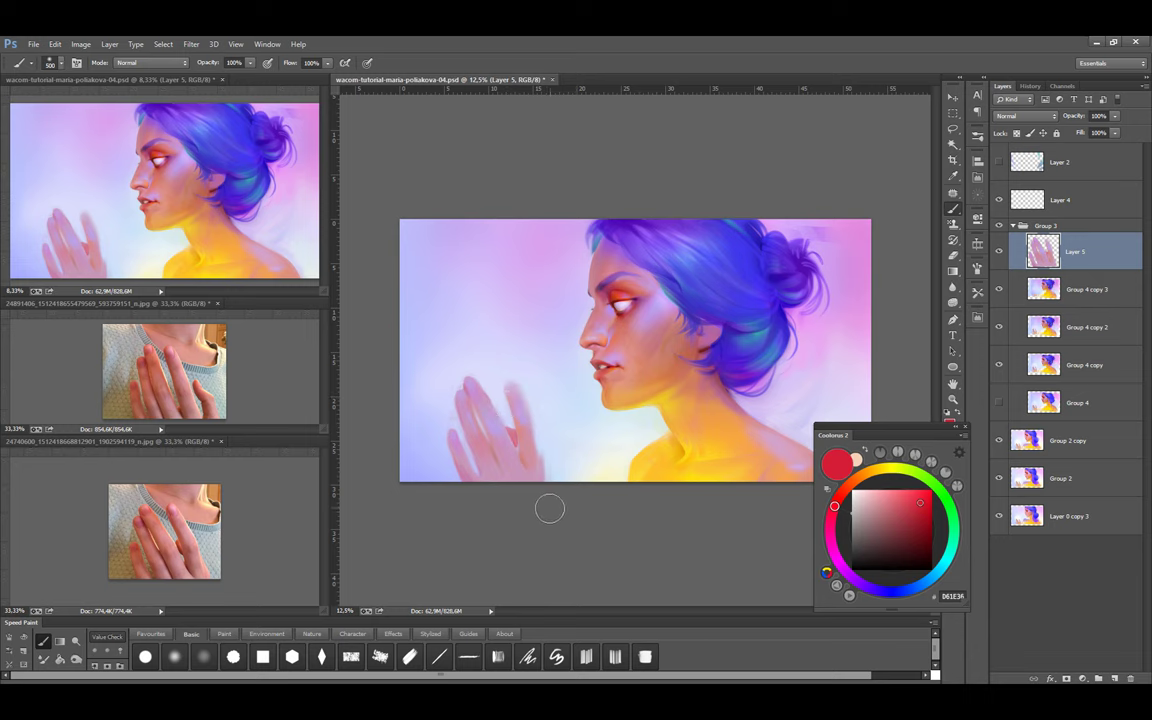
key(l)
scroll(519, 437, up, 2)
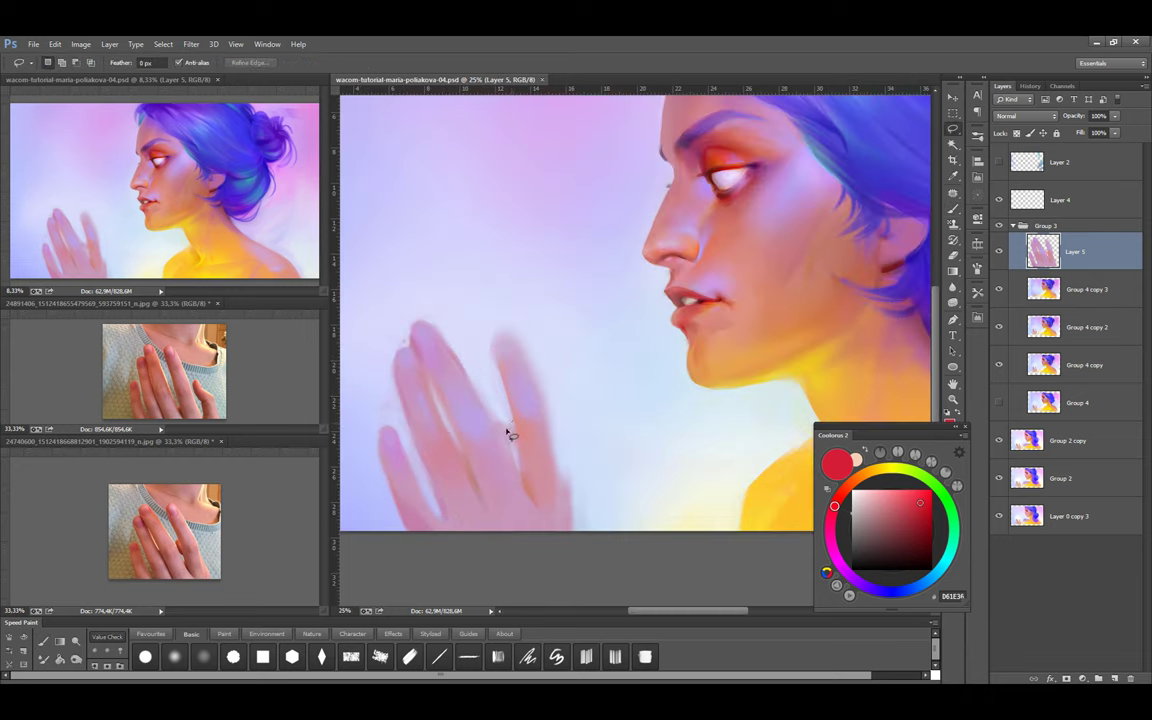
key(b)
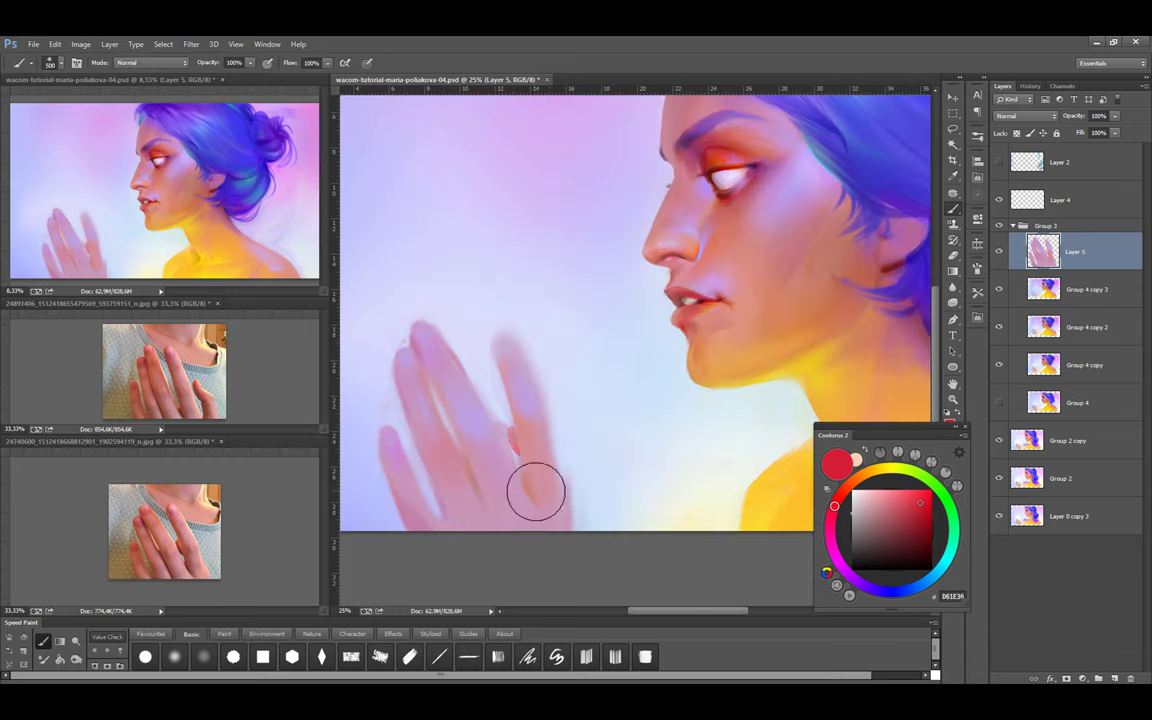
Repaint the outer edge of the hand below the separated finger with sampled soft pink
alt+click(563, 470)
key(bracketright)
alt+click(560, 510)
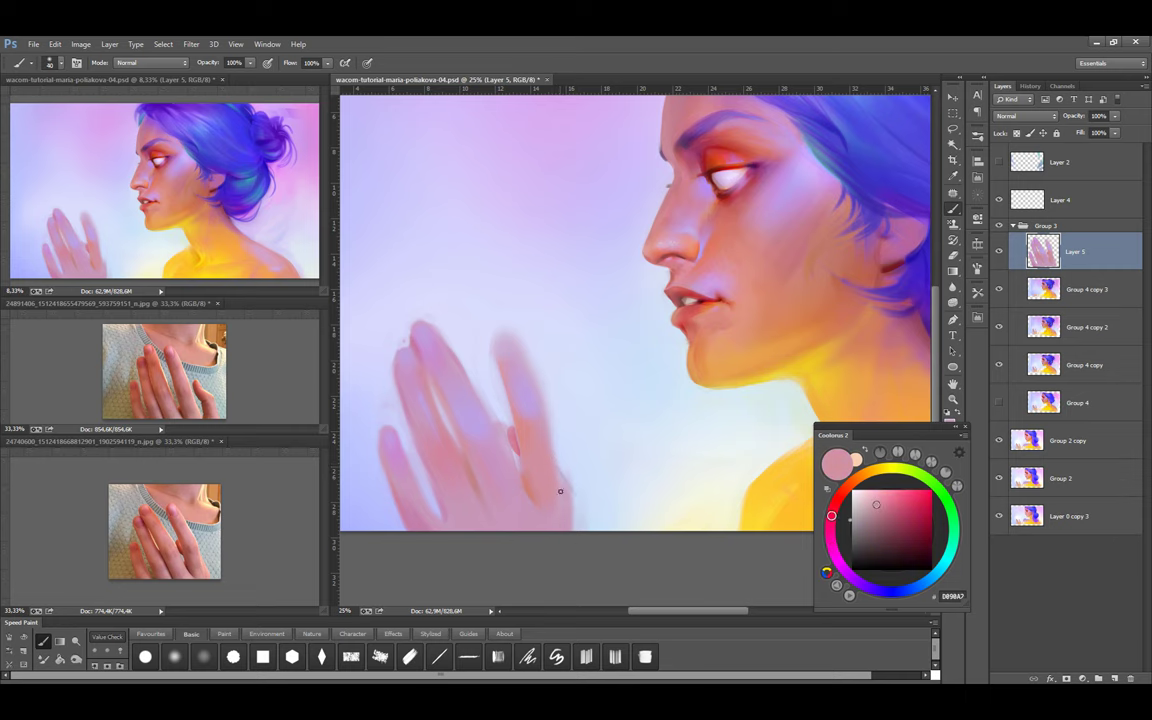
Sample a skin tone from the hand, flip the canvas horizontally and enlarge the hand layer to about 103%
key(bracketright)
alt+click(561, 525)
key(ctrl+minus)
key(ctrl+minus)
key(ctrl+minus)
key(ctrl+plus)
key(ctrl+t)
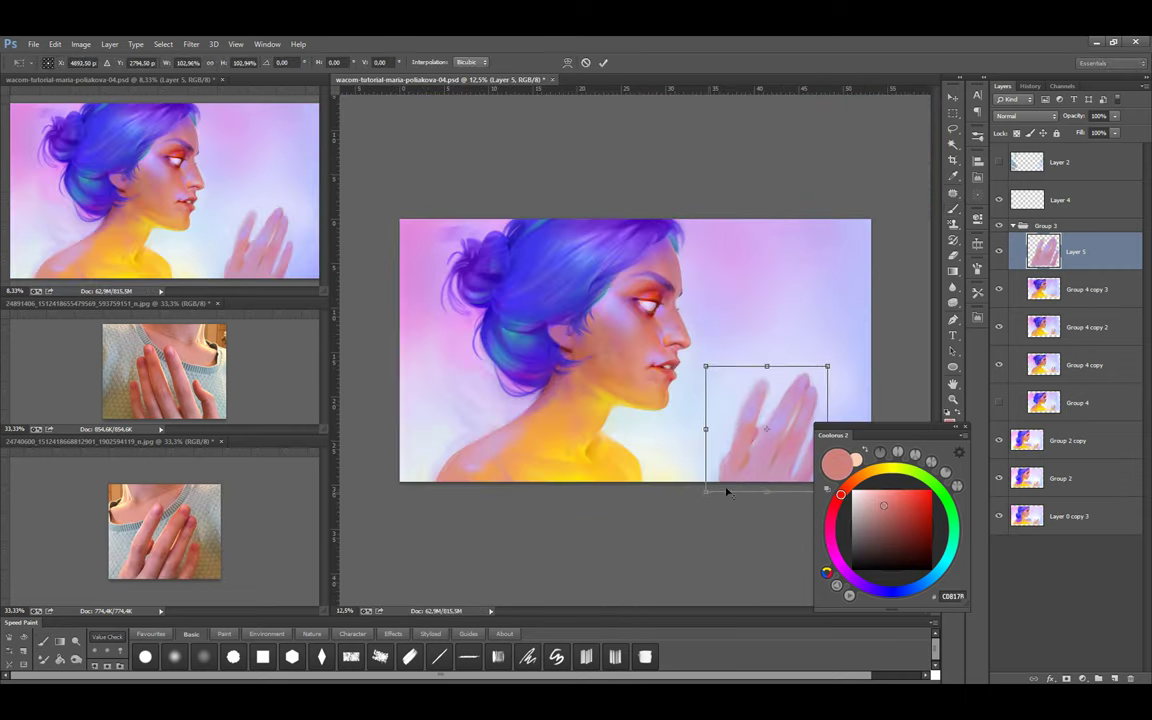
key(Return)
Touch up the hand on Layer 5 with a sampled pink
key(ctrl+minus)
key(l)
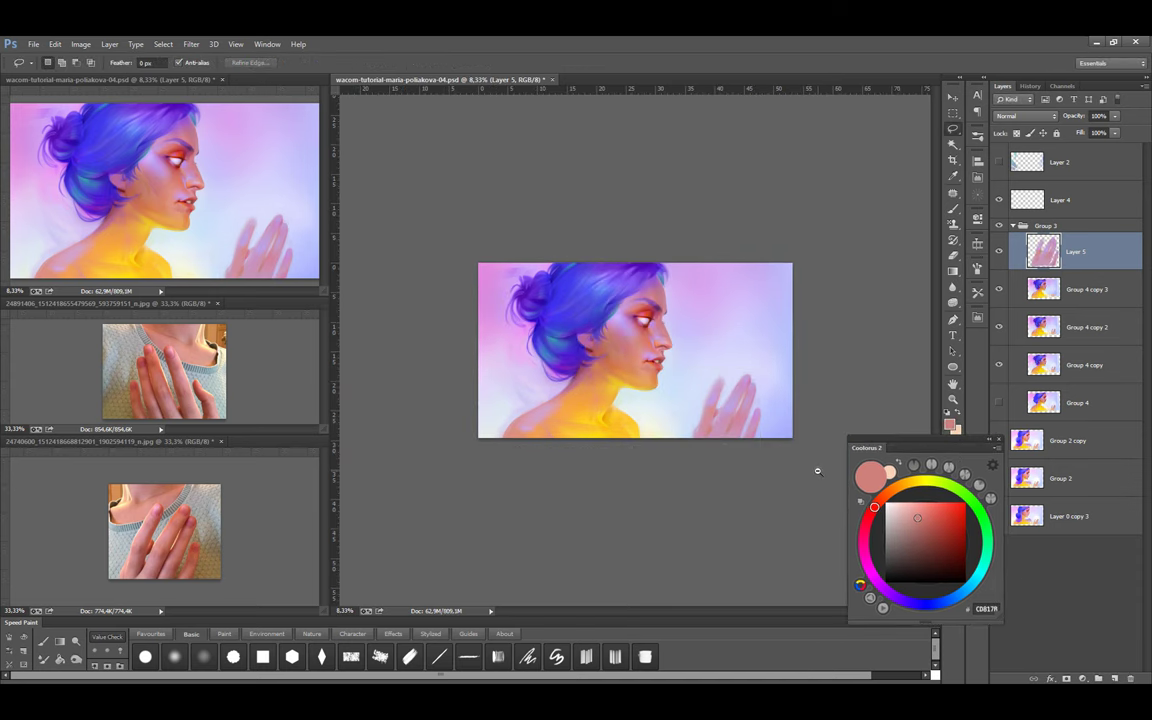
key(h)
key(h)
key(ctrl+plus)
key(ctrl+plus)
key(b)
key(l)
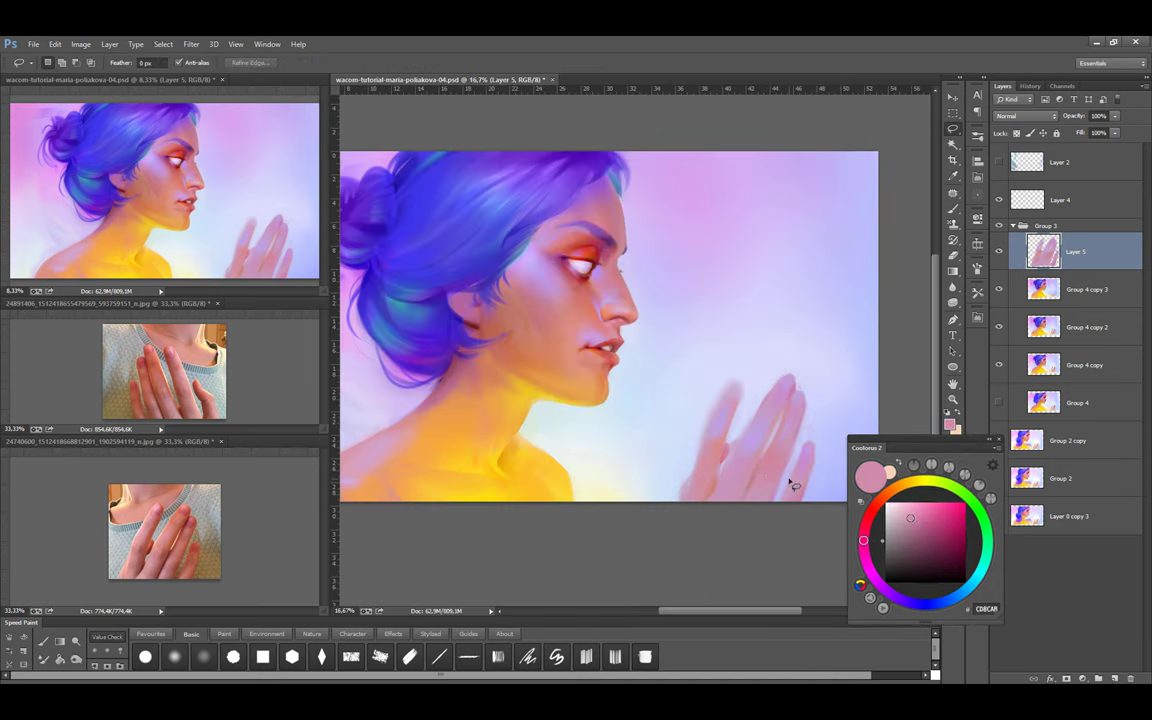
Add a new Soft Light layer above the hand layer and choose a warm orange painting colour
key(ctrl+shift+alt+n)
click(1026, 115)
click(1020, 220)
click(891, 502)
click(893, 488)
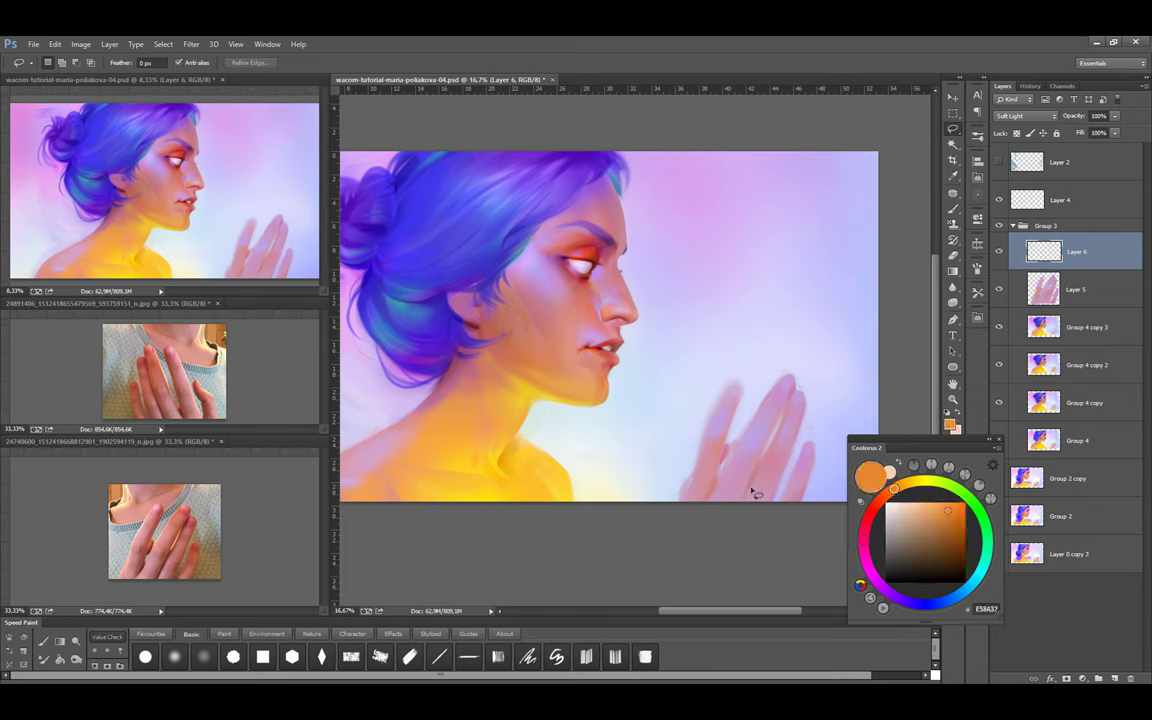
Brush reddish and dark brown shading over the fingers and palm on the Soft Light layer
key(b)
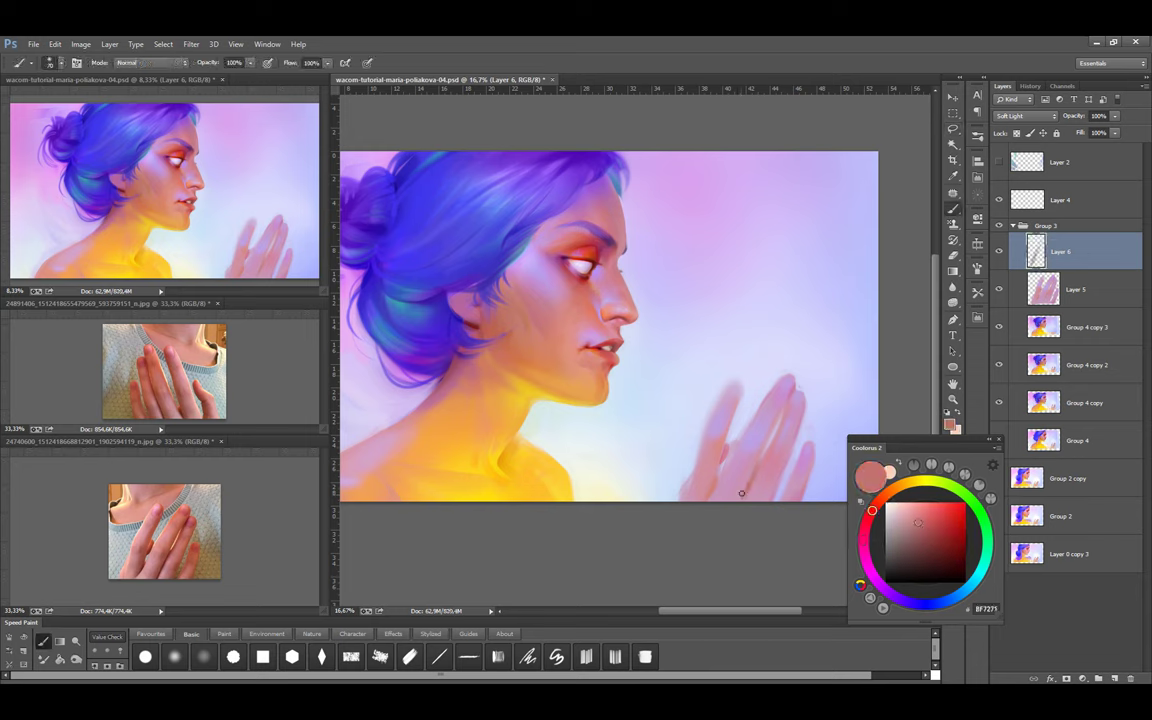
key(bracketright)
drag(743, 488, 761, 424)
drag(668, 440, 766, 430)
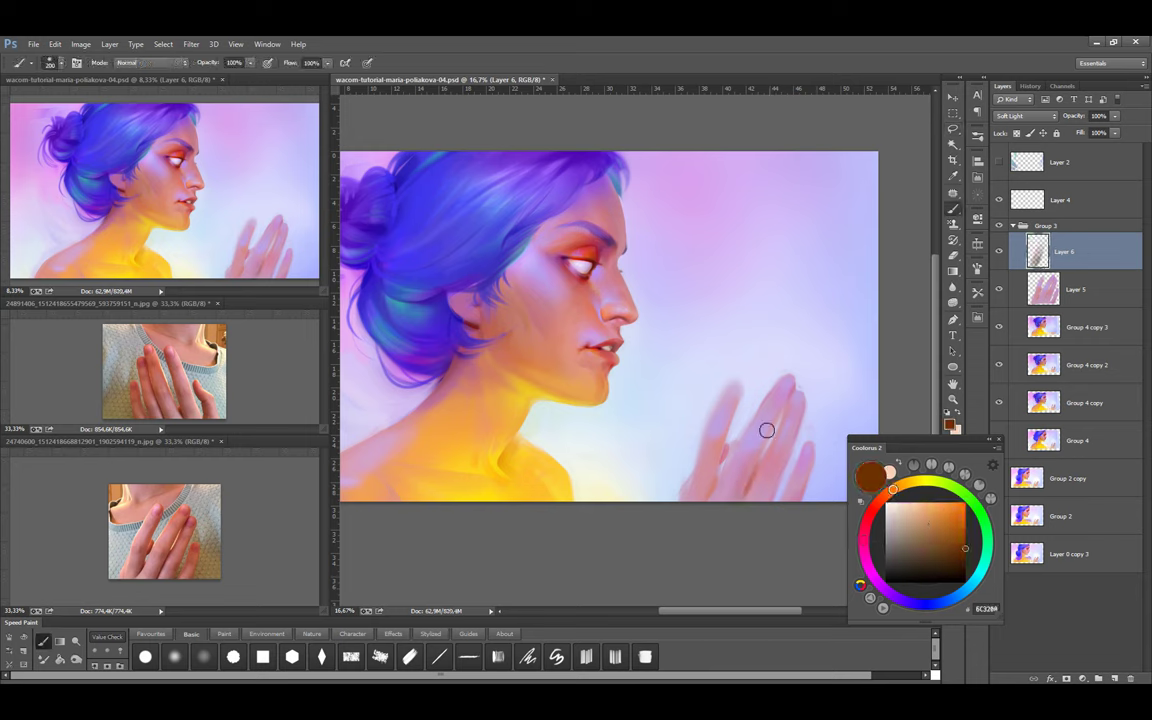
drag(740, 501, 765, 421)
drag(726, 318, 707, 500)
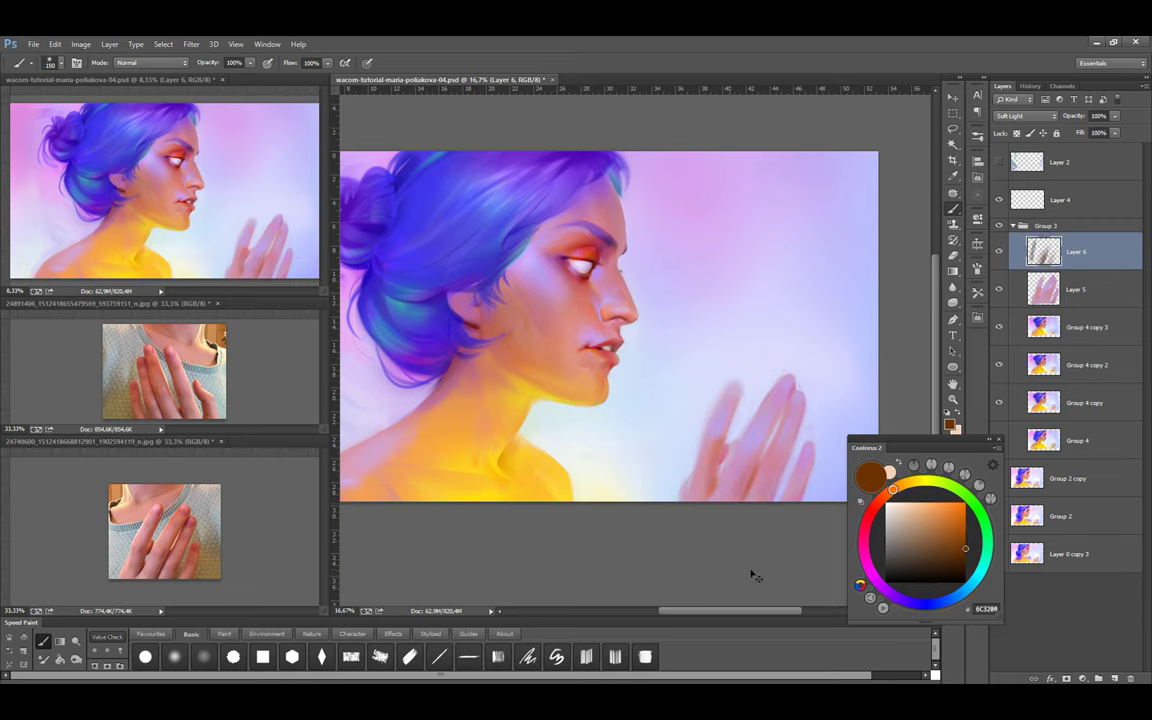
Lasso an oval area on the palm below the middle fingers and darken it with small dark brown strokes
key(l)
key(b)
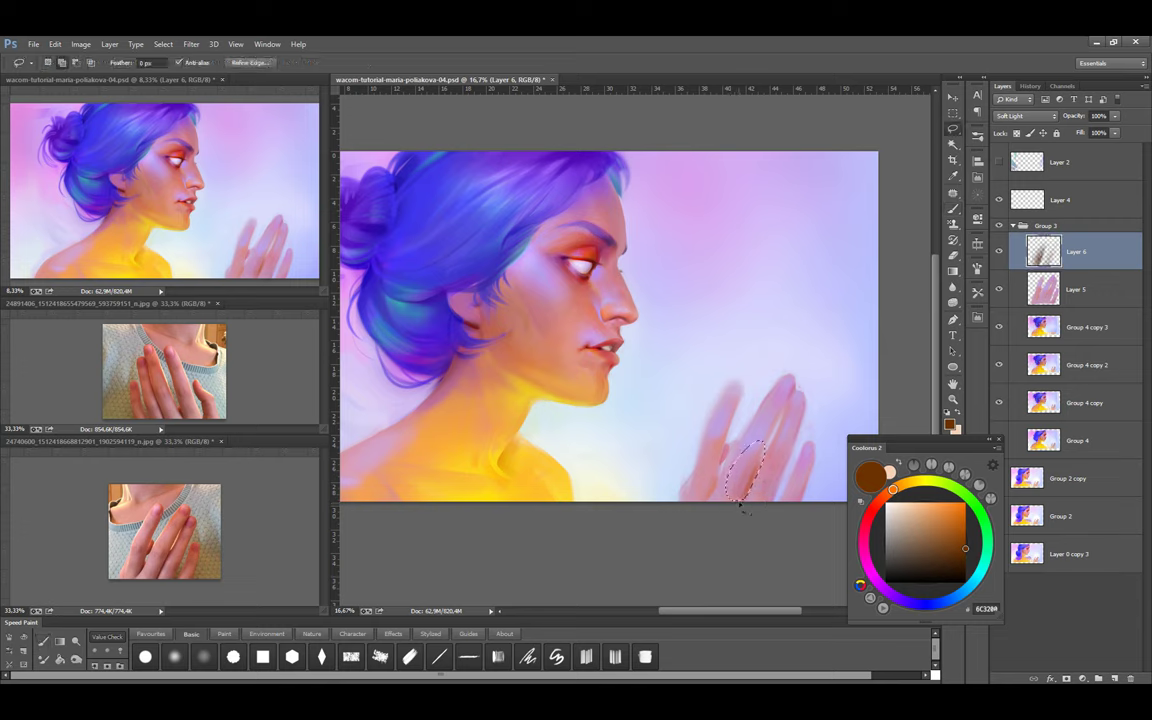
key(bracketleft)
key(bracketleft)
key(bracketleft)
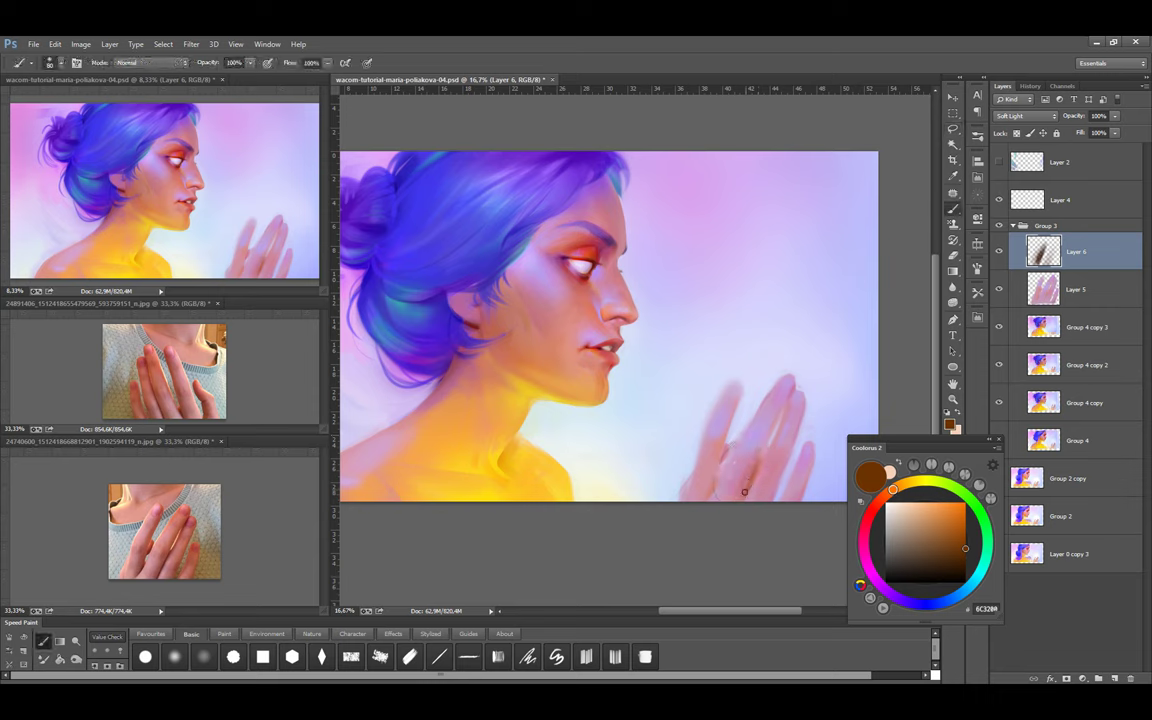
Glaze the hand with light violet and blue strokes on the Soft Light layer
alt+click(784, 428)
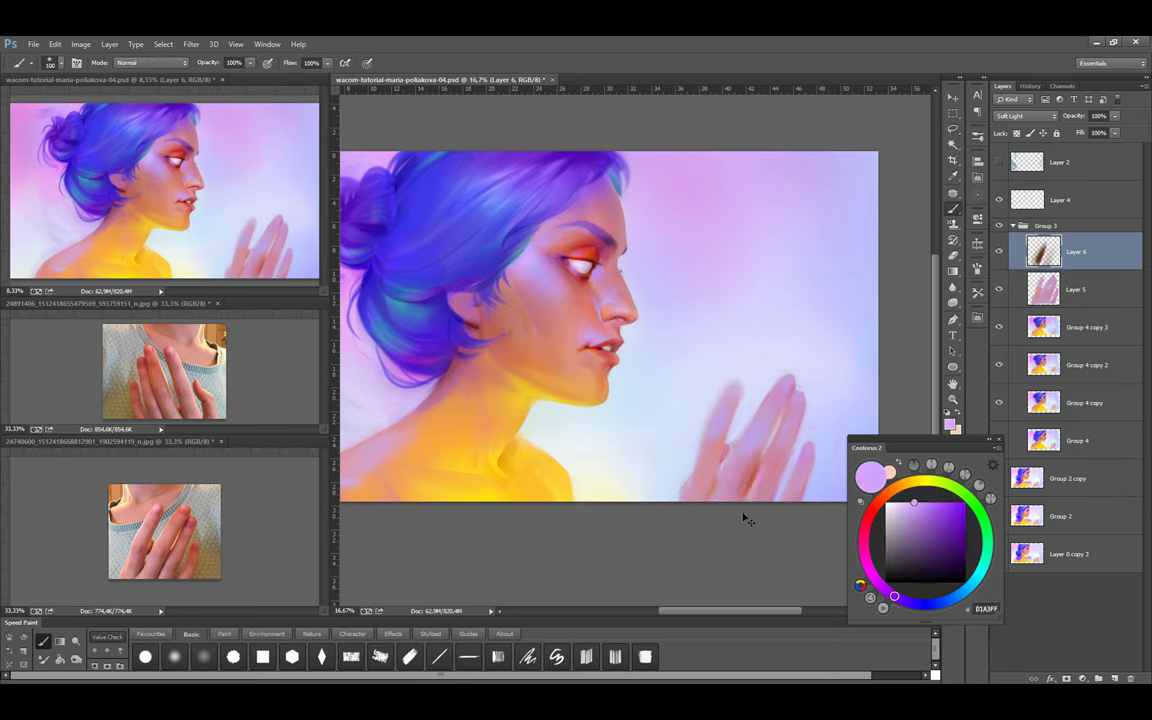
key(bracketright)
key(bracketright)
key(bracketright)
key(bracketright)
key(bracketright)
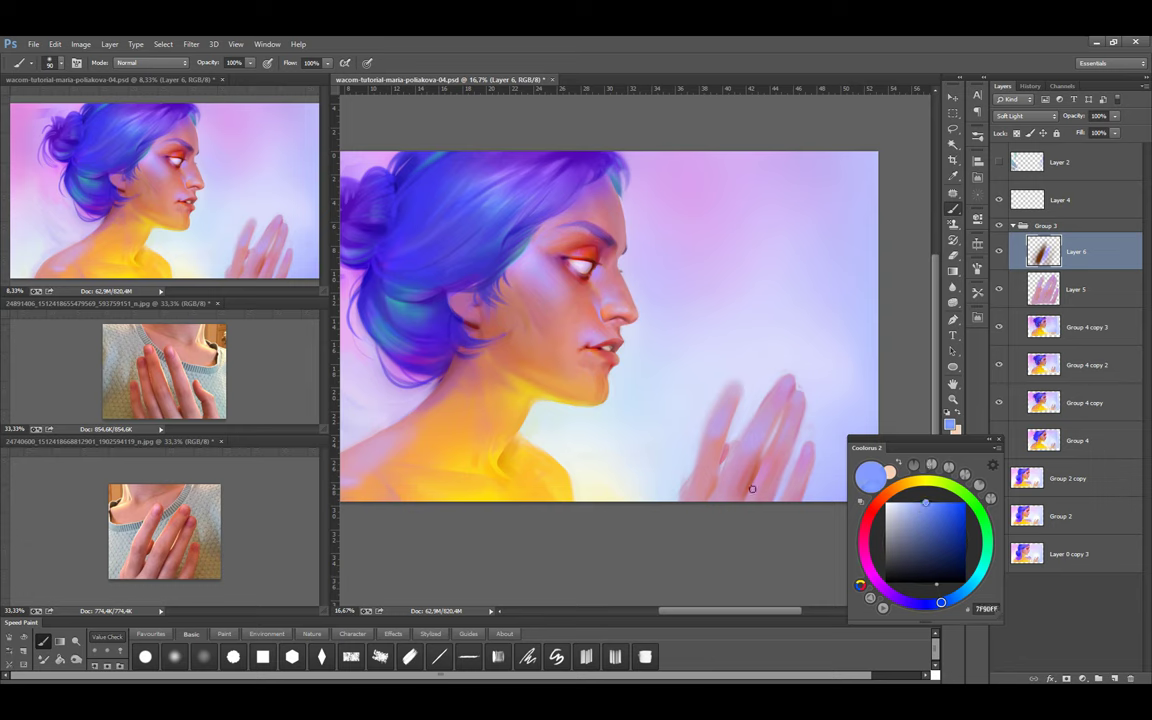
Switch to Layer 5 and refine the edge beside the longest finger with a lasso selection and sampled mauve
key(l)
key(alt+bracketleft)
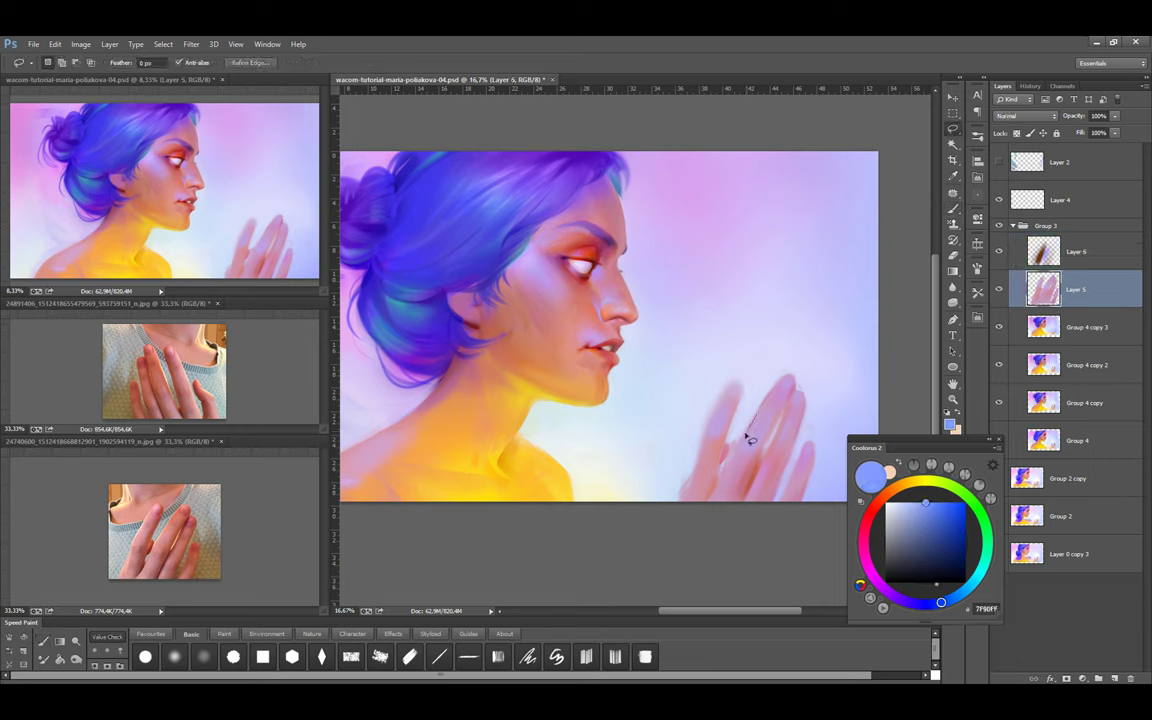
drag(747, 435, 753, 419)
key(ctrl+d)
key(b)
alt+click(768, 399)
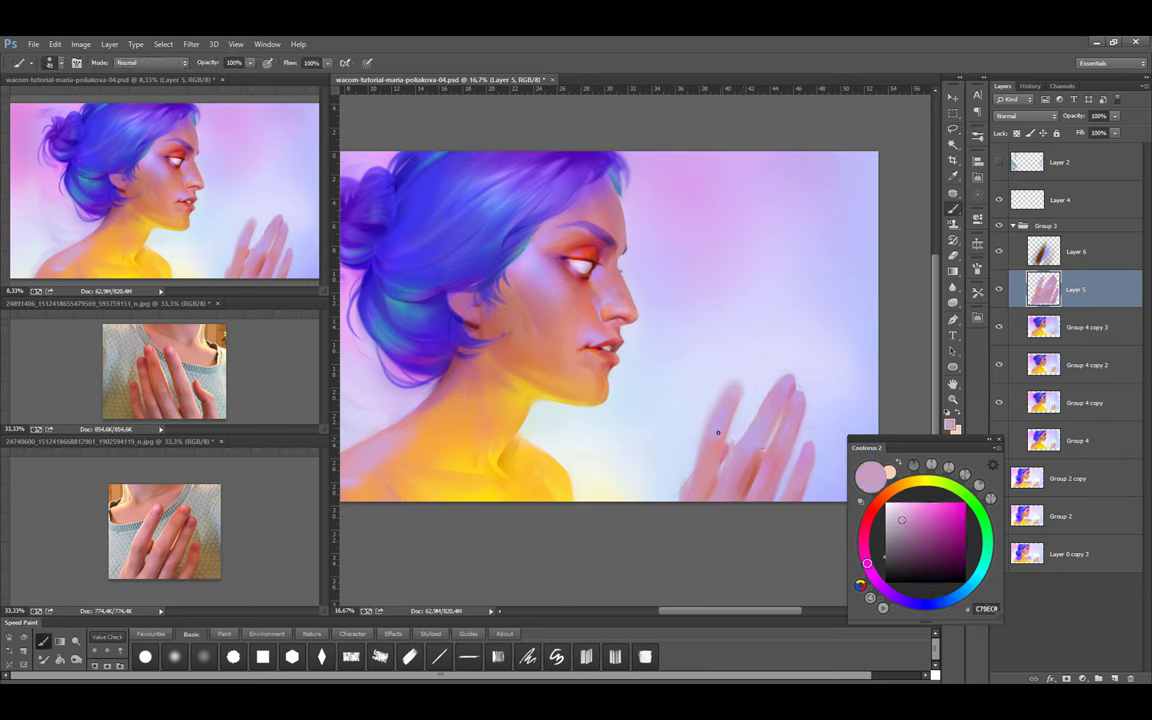
Clean up the leftmost finger and the adjoining palm on Layer 5 using the Eraser and sampled lilac and pink
key(e)
key(b)
alt+click(732, 466)
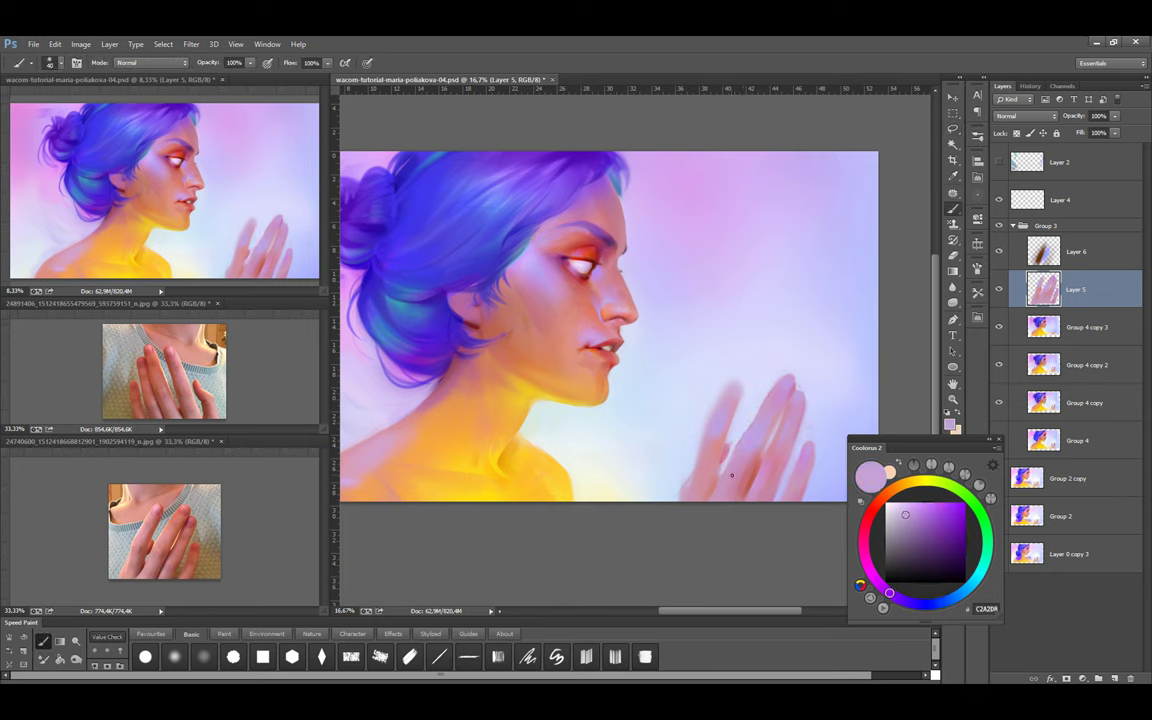
alt+click(719, 467)
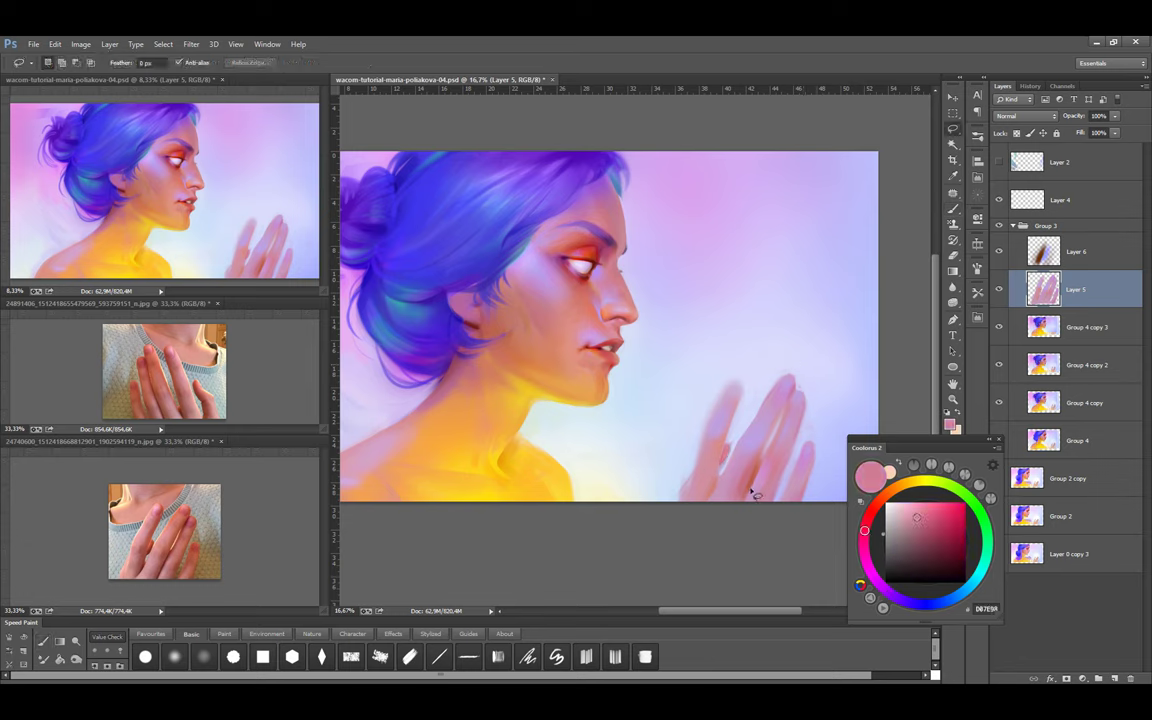
Return to the Soft Light layer and paint near-black red shadows on the lower palm
key(alt+bracketright)
key(bracketright)
key(bracketright)
alt+click(769, 476)
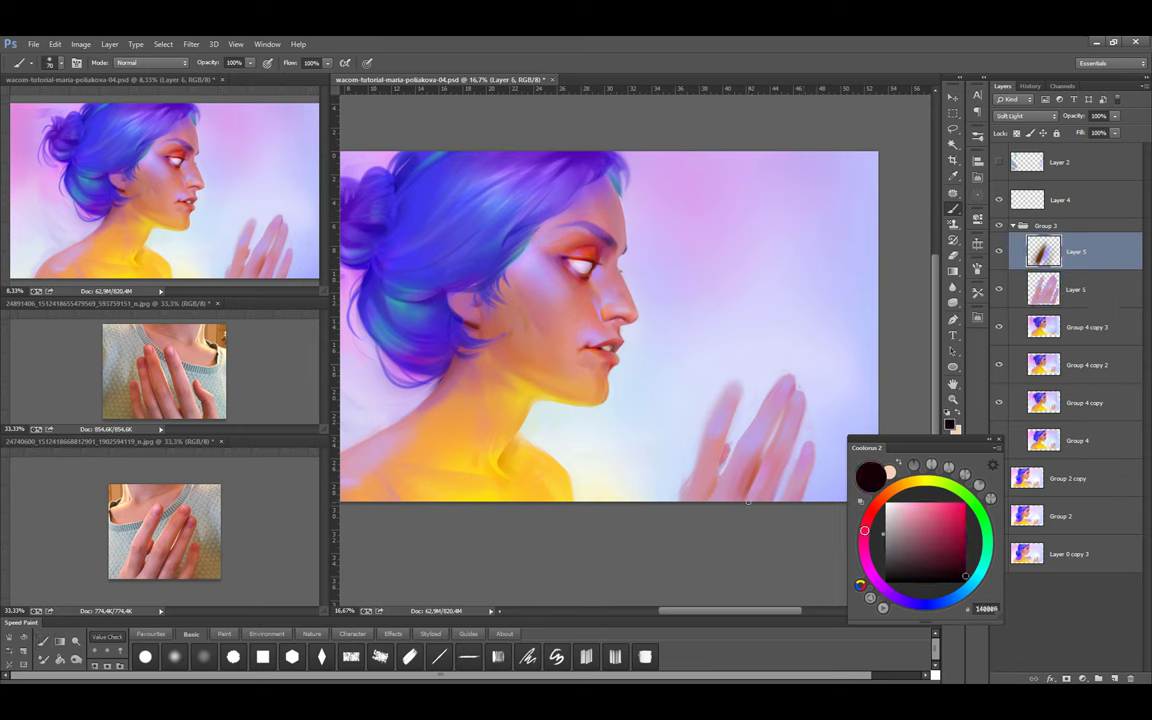
key(l)
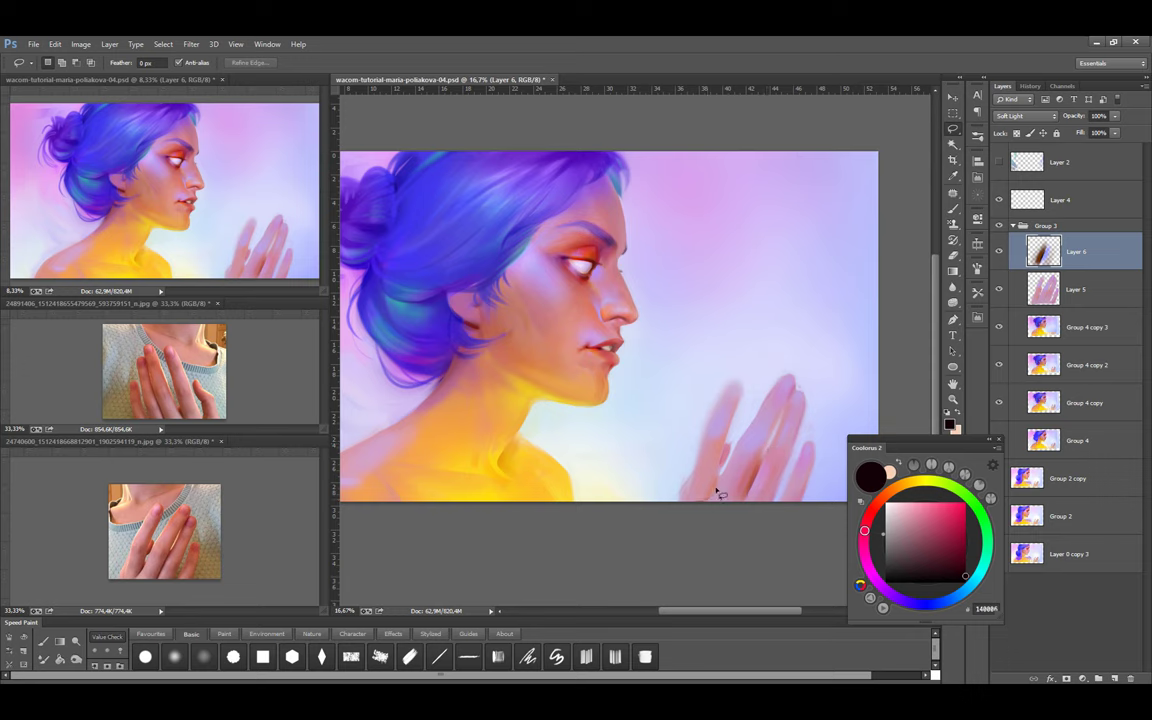
Deepen the shading between the middle fingers with dark red-brown, reducing the brush to 70 for finer strokes
key(b)
alt+click(784, 430)
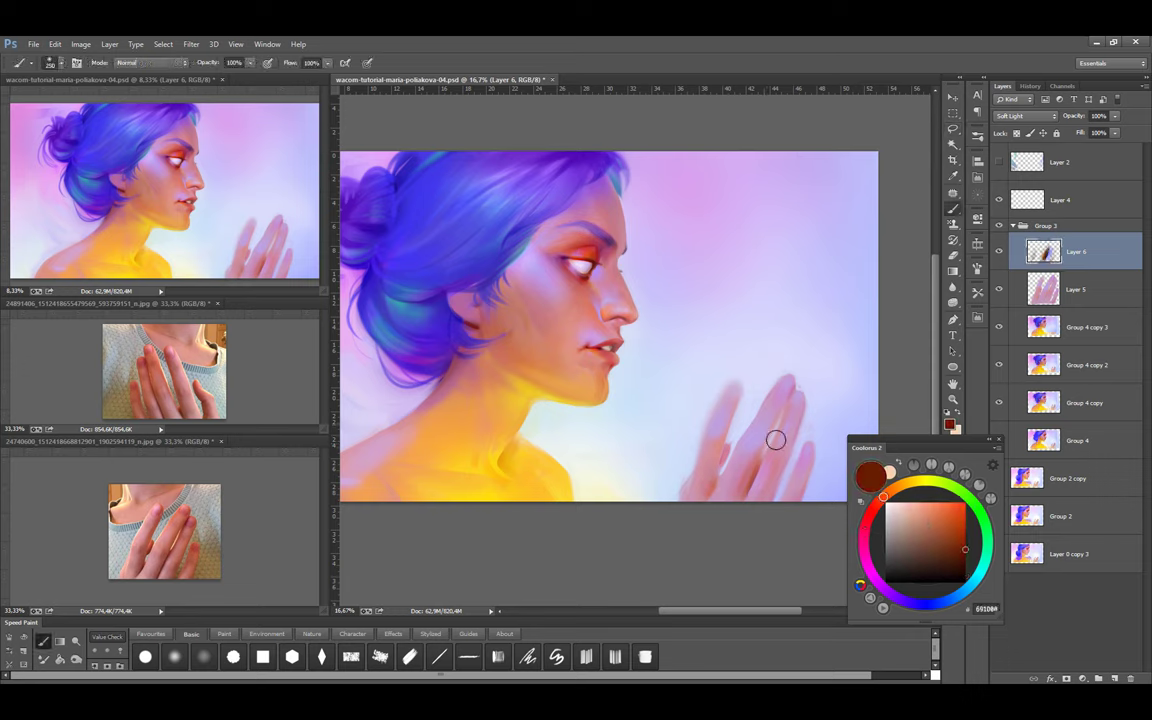
alt+click(774, 440)
key(bracketleft)
key(bracketleft)
key(bracketleft)
key(bracketleft)
key(bracketleft)
key(bracketleft)
key(bracketleft)
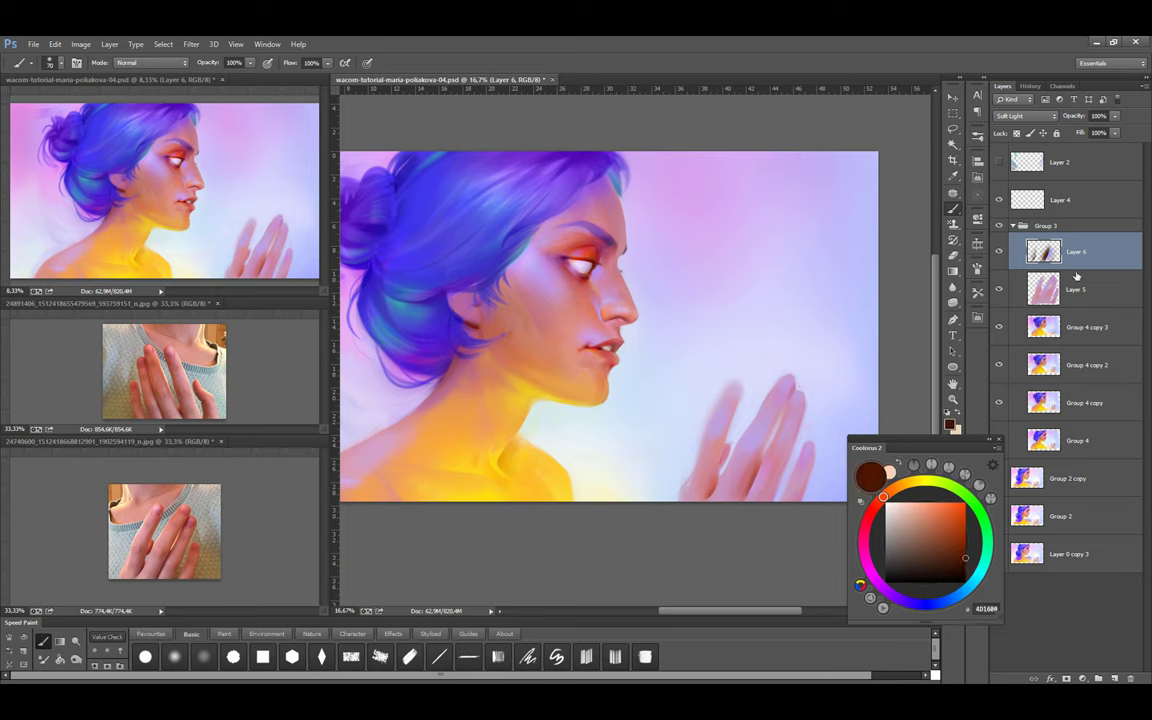
Clip the Soft Light layer to the hand layer and warm the fingers with a larger orange-red brush
key(ctrl+alt+g)
alt+click(777, 417)
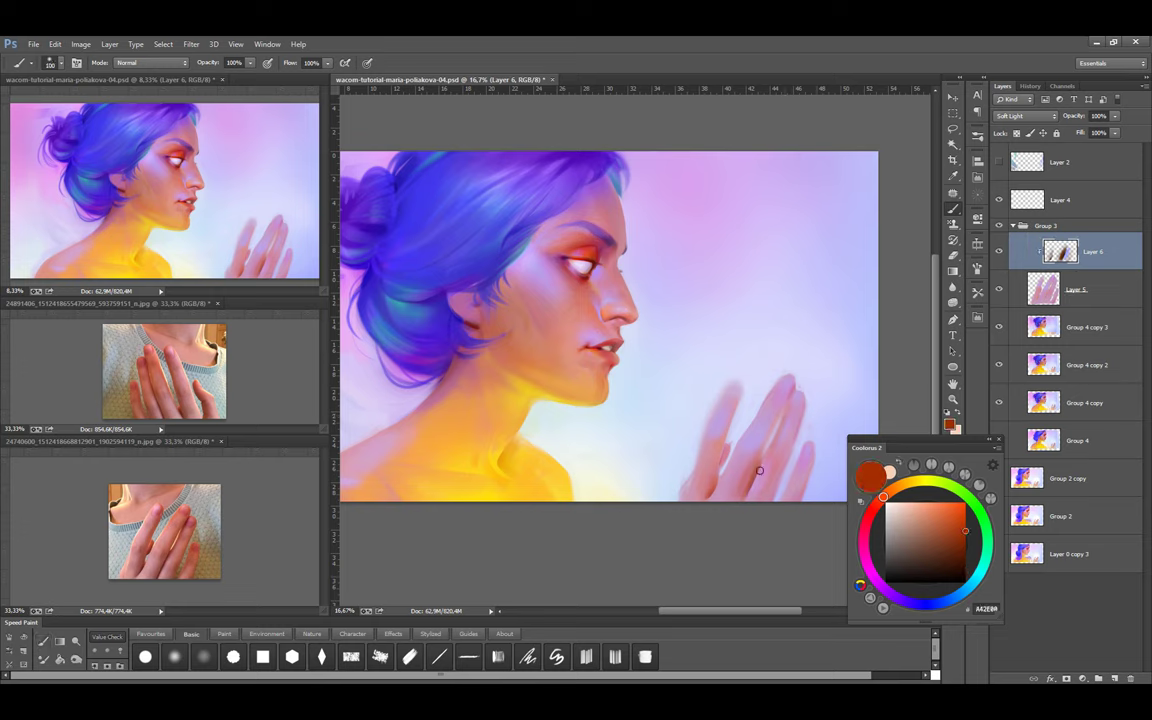
key(bracketright)
key(bracketright)
key(bracketright)
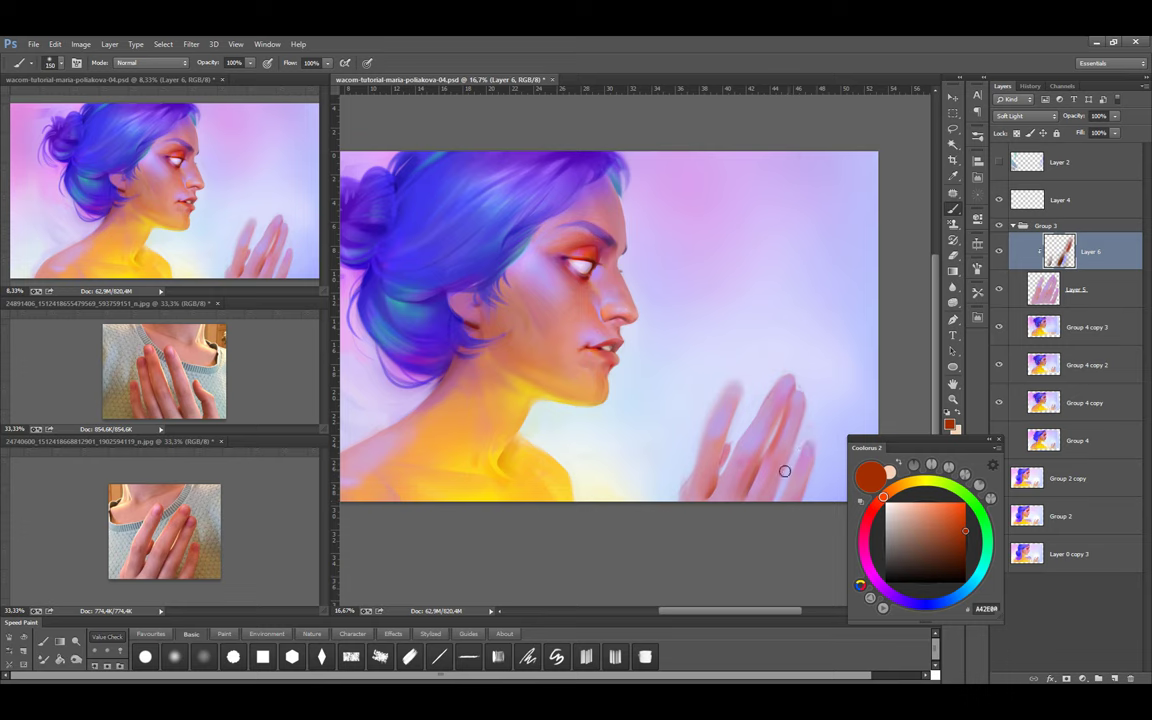
key(bracketright)
Brush light blue cool tones over the leftmost finger and the palm on the clipped layer
alt+click(719, 438)
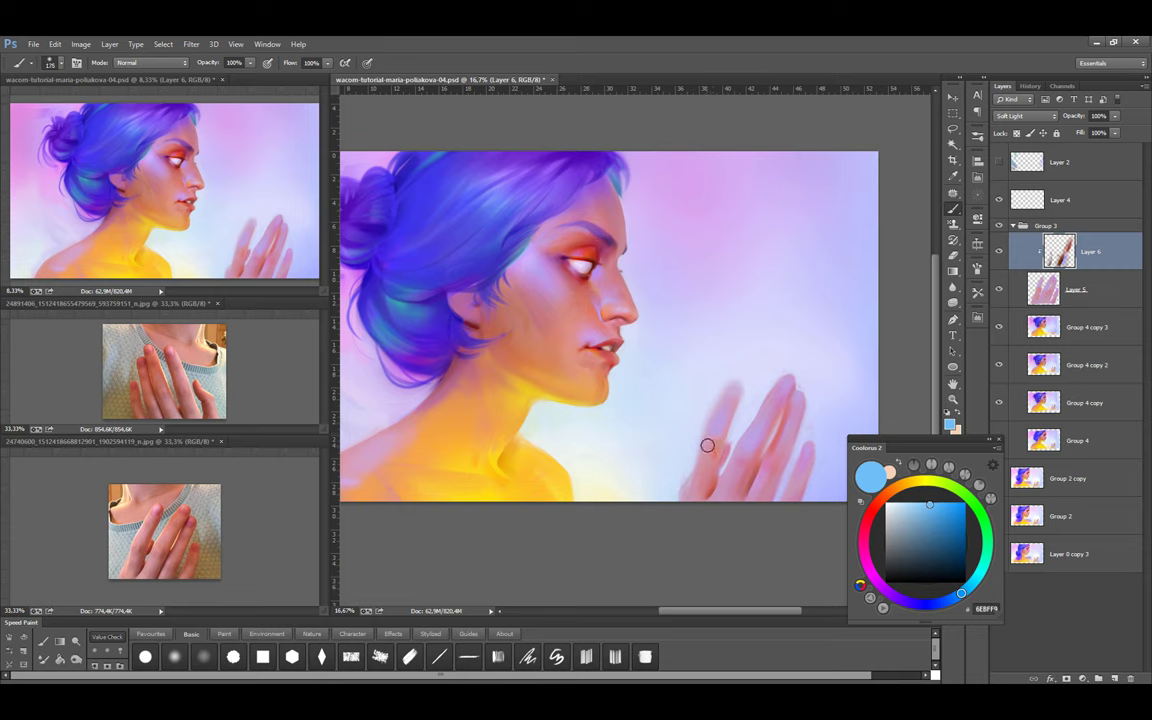
key(bracketleft)
key(bracketleft)
key(bracketleft)
key(bracketleft)
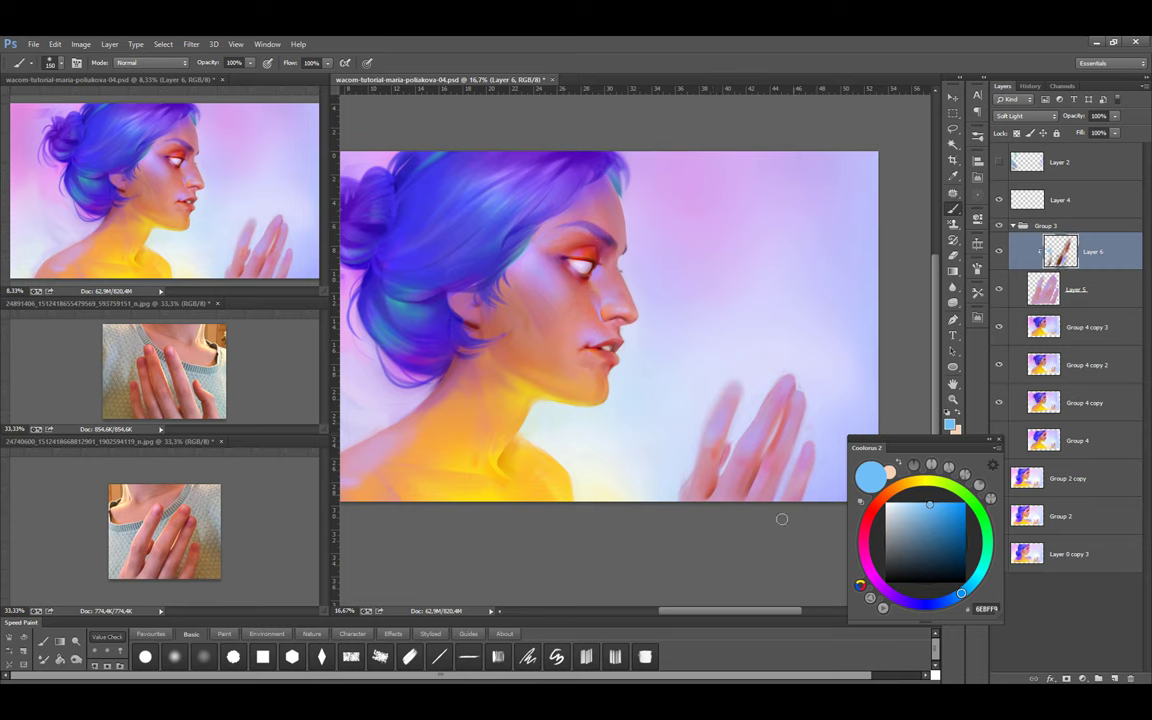
Shade the fingers with dark red on the clipped Soft Light layer
alt+click(805, 437)
key(bracketright)
key(bracketright)
key(bracketright)
key(bracketright)
key(bracketright)
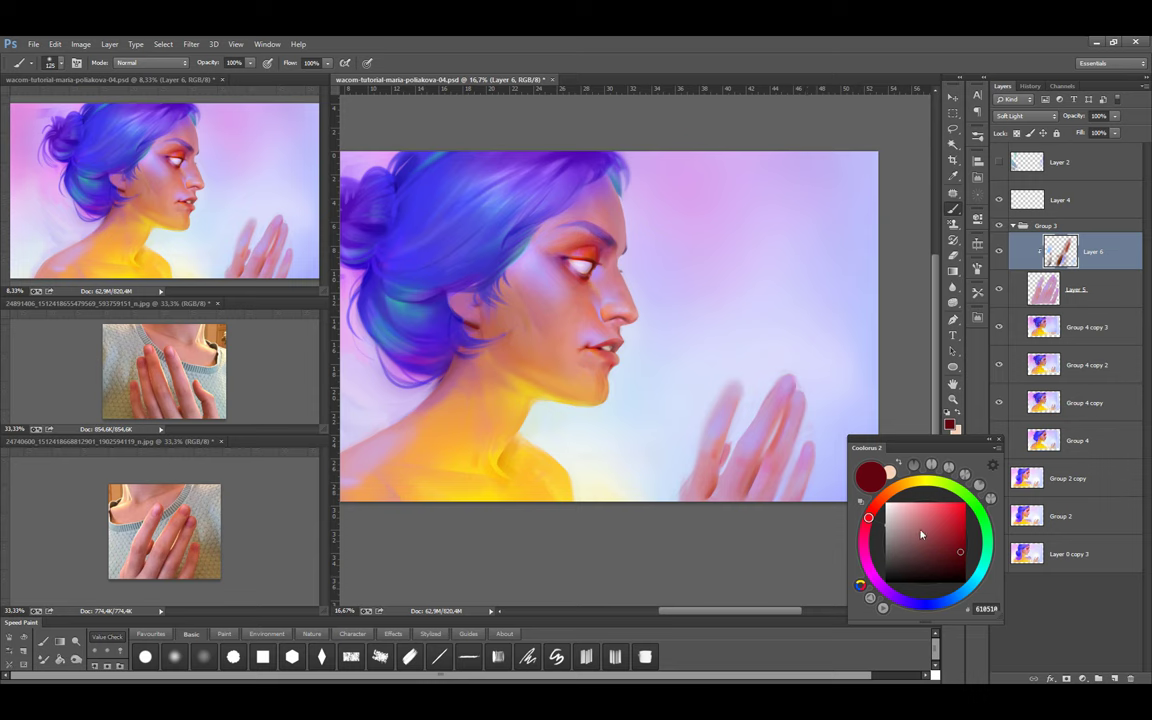
Merge the Soft Light layer down into the hand layer and save the document
key(ctrl+e)
key(ctrl+s)
key(l)
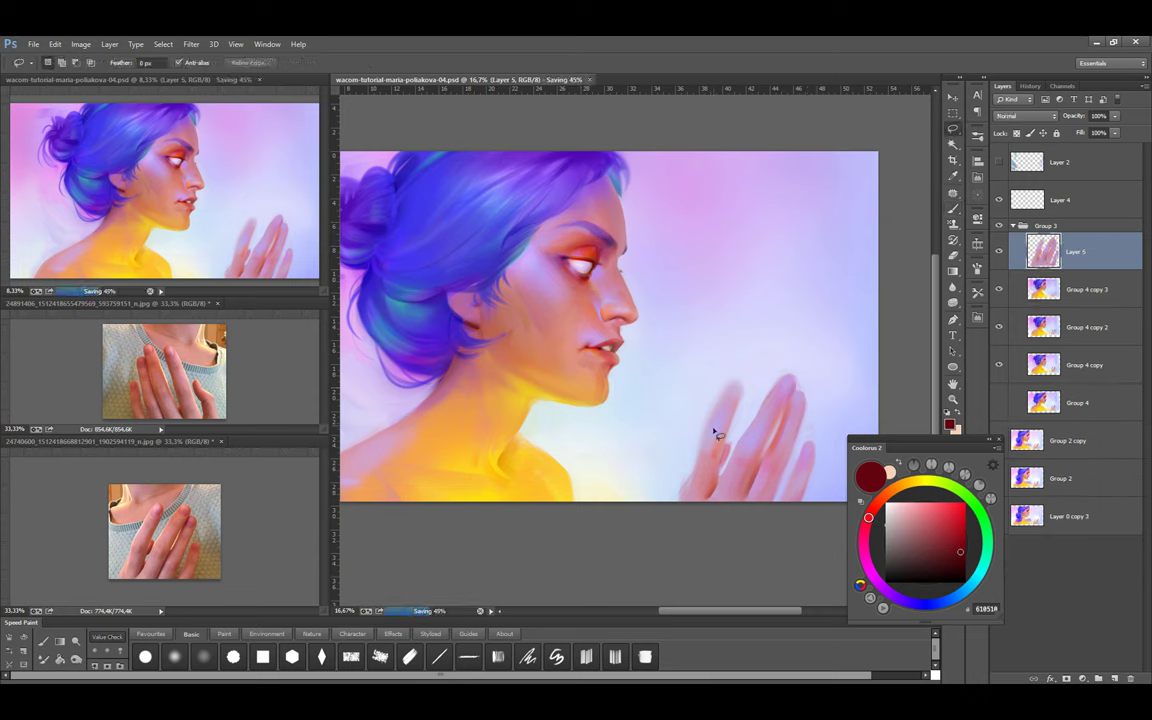
Close the upper hand reference photo and clean up the leftmost finger's outer edge with a lasso selection and the Eraser
click(588, 290)
mouse_move(701, 425)
mouse_down()
mouse_move(707, 437)
mouse_move(740, 378)
mouse_move(700, 440)
mouse_up()
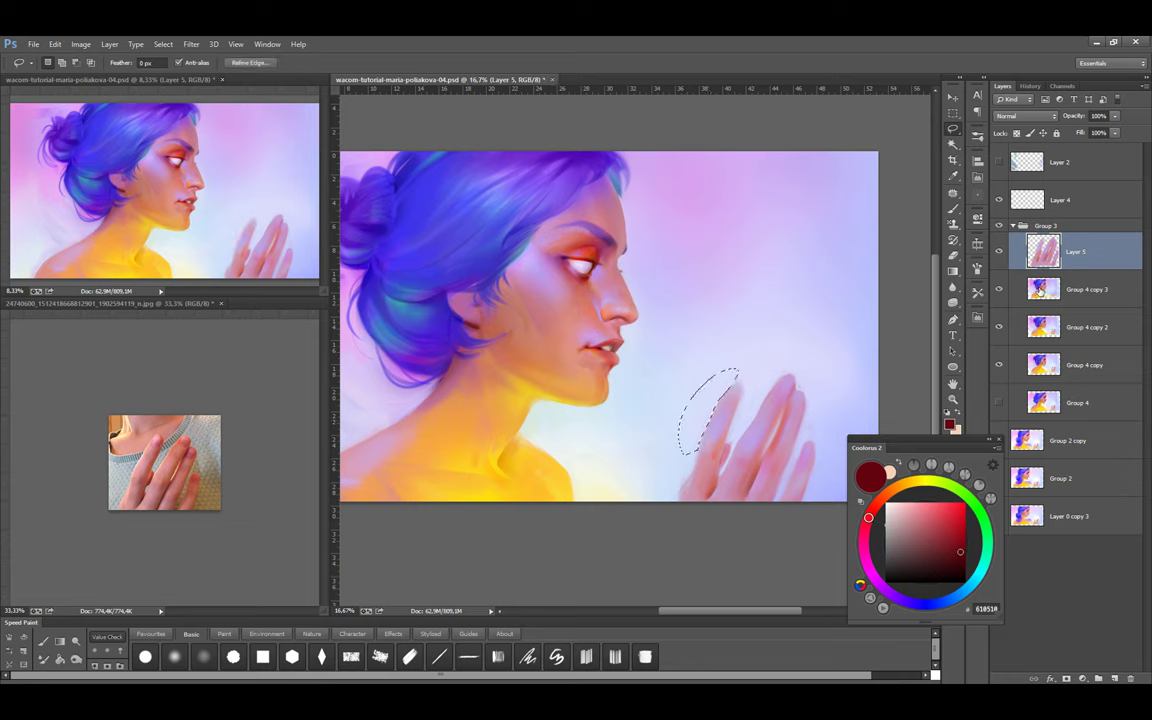
key(ctrl+d)
key(e)
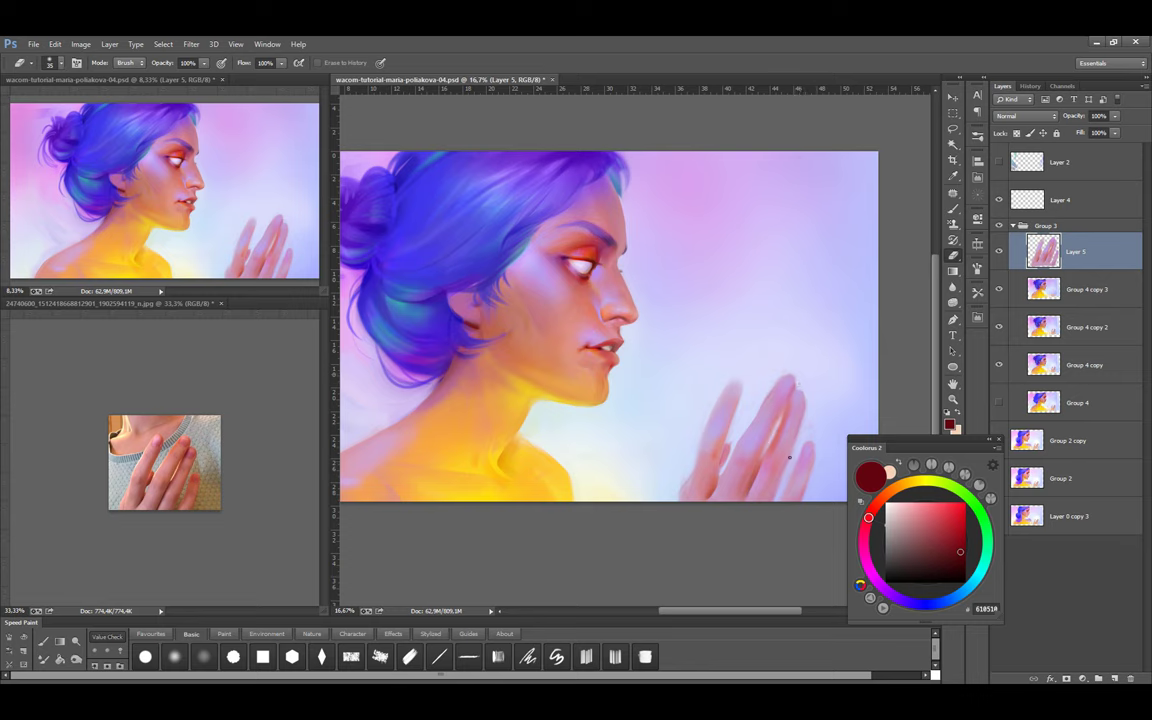
Refine the lower fingers on Layer 5 with sampled rose and lilac tones
key(b)
alt+click(779, 478)
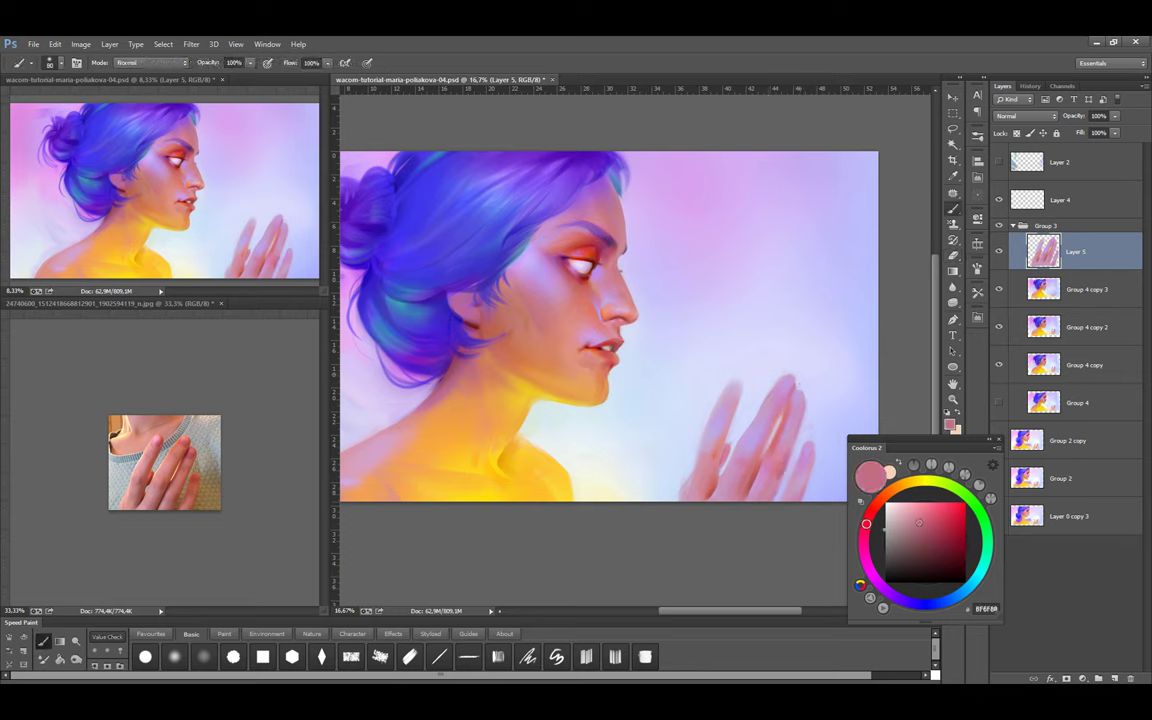
key(bracketright)
alt+click(778, 473)
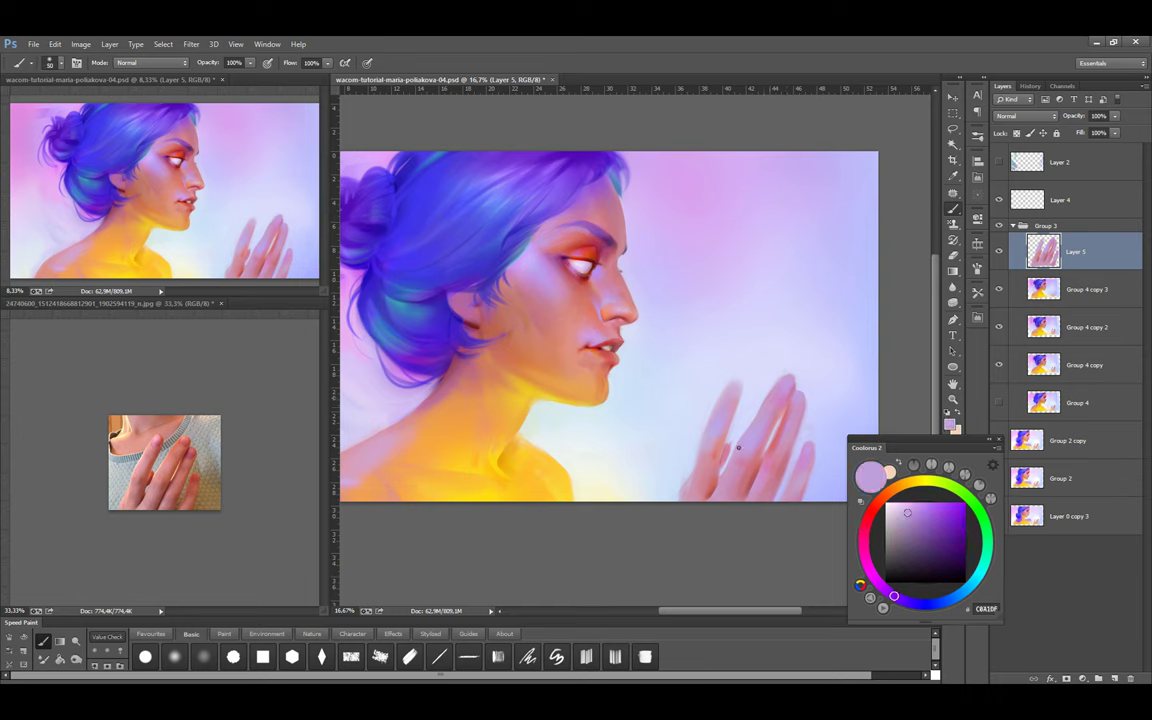
Repaint the gap between the two middle fingers with sampled pink and darken it with deep red and orange
alt+click(743, 455)
alt+click(784, 420)
key(bracketright)
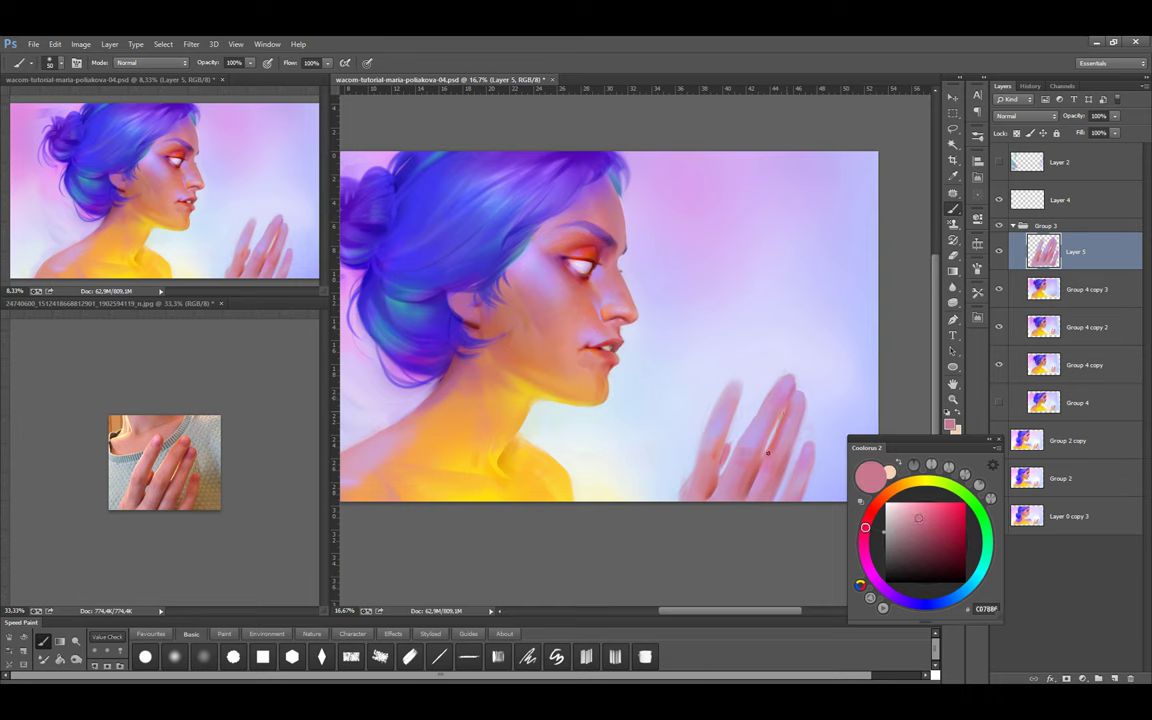
key(l)
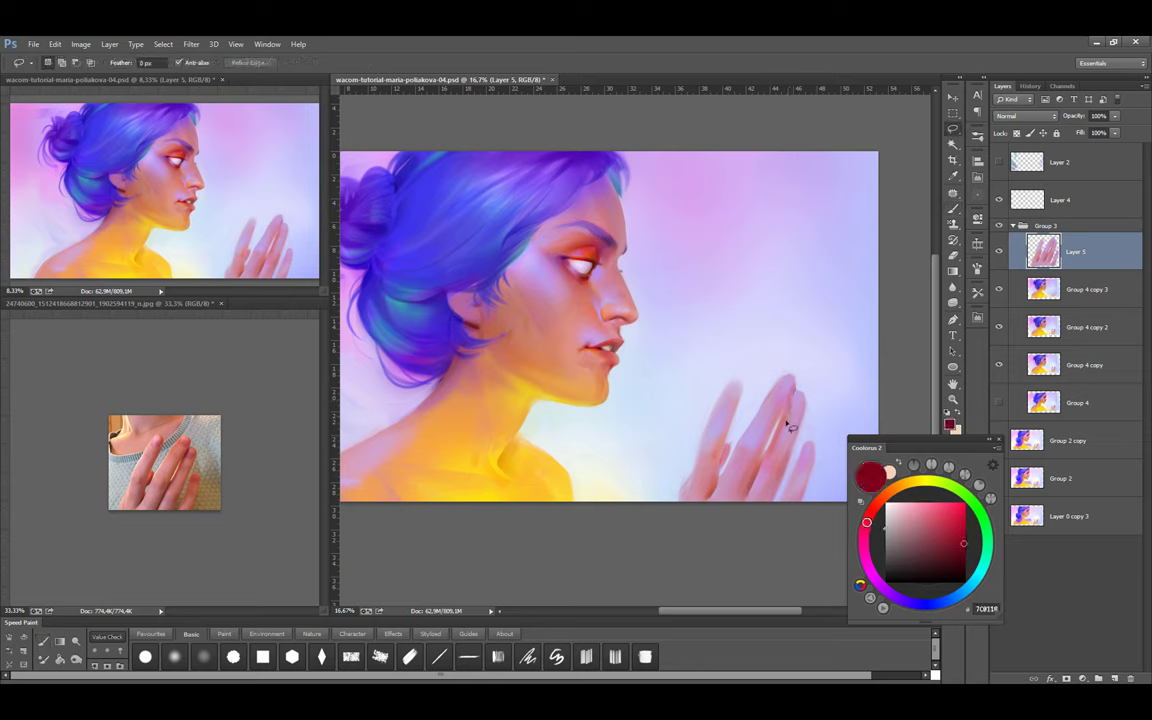
key(b)
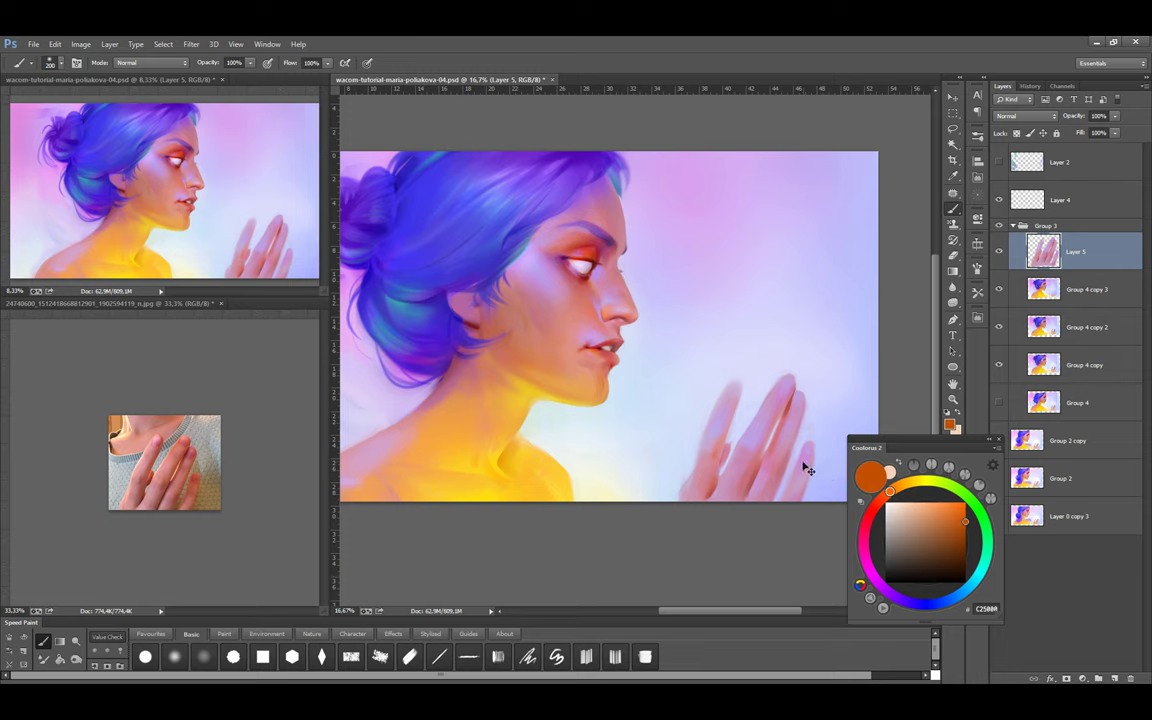
Add a Soft Light layer clipped to the hand layer and glaze the fingers with orange using a large brush
key(ctrl+shift+alt+n)
click(1025, 116)
click(1006, 282)
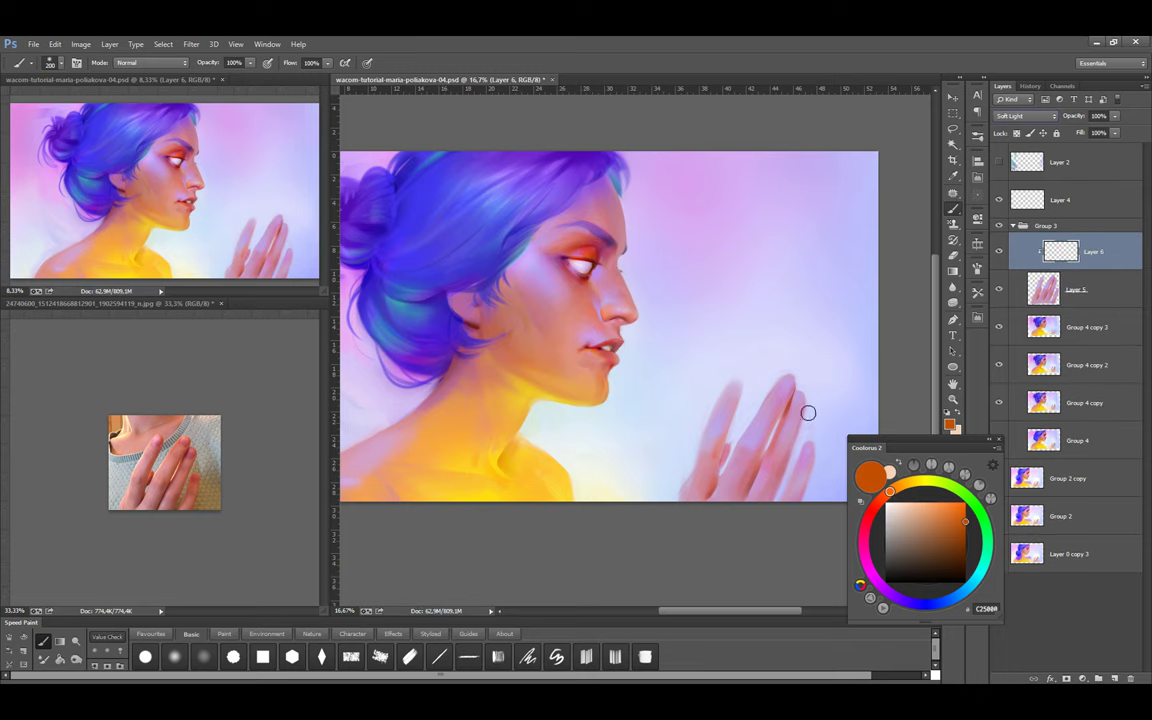
drag(805, 411, 771, 489)
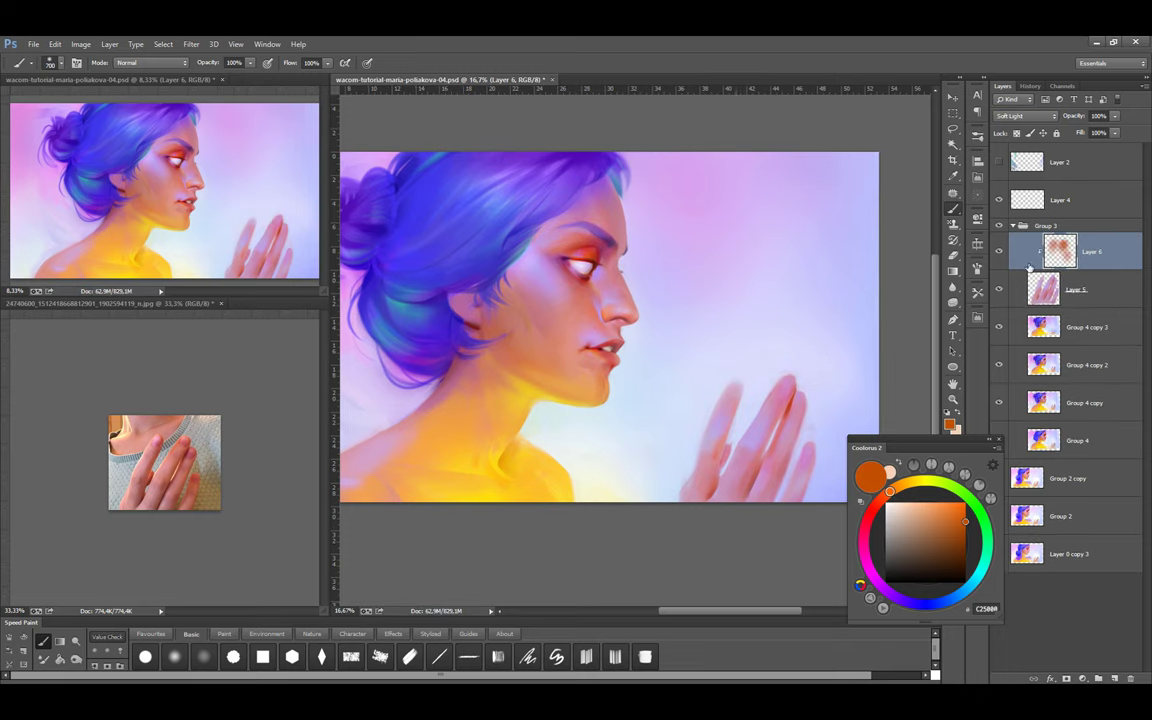
key(e)
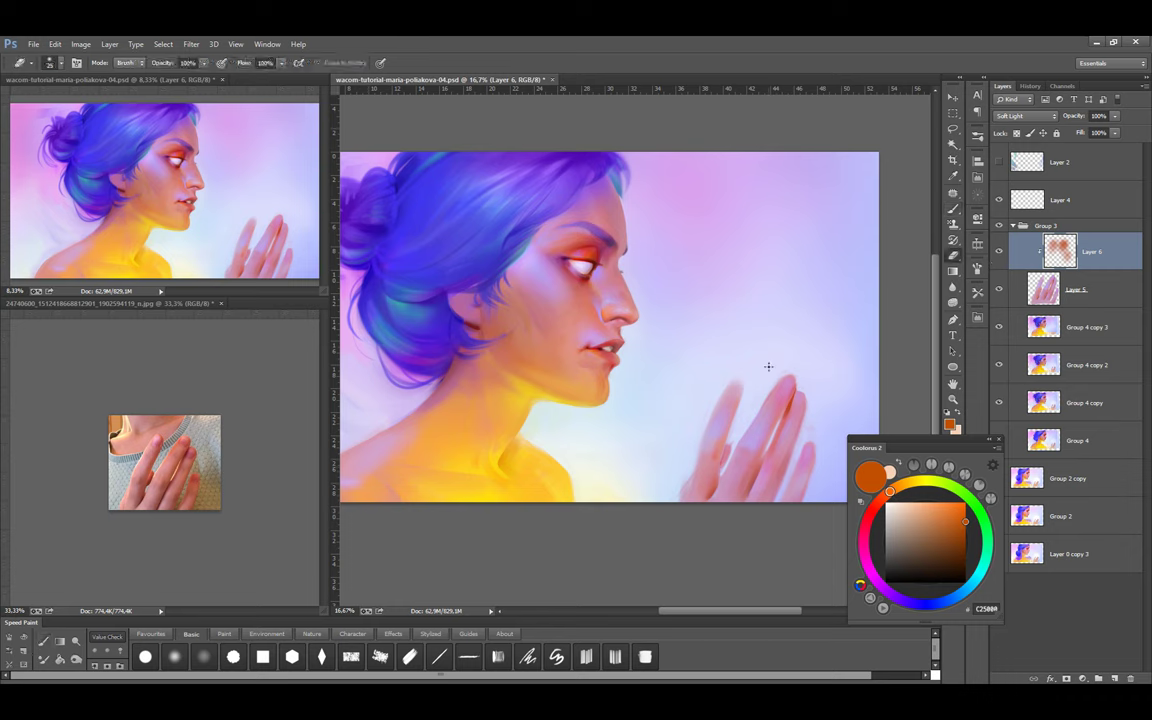
Merge the Soft Light glaze into the hand layer, sample lilac and orange tones, and lock the layer's transparent pixels
key(b)
alt+click(789, 381)
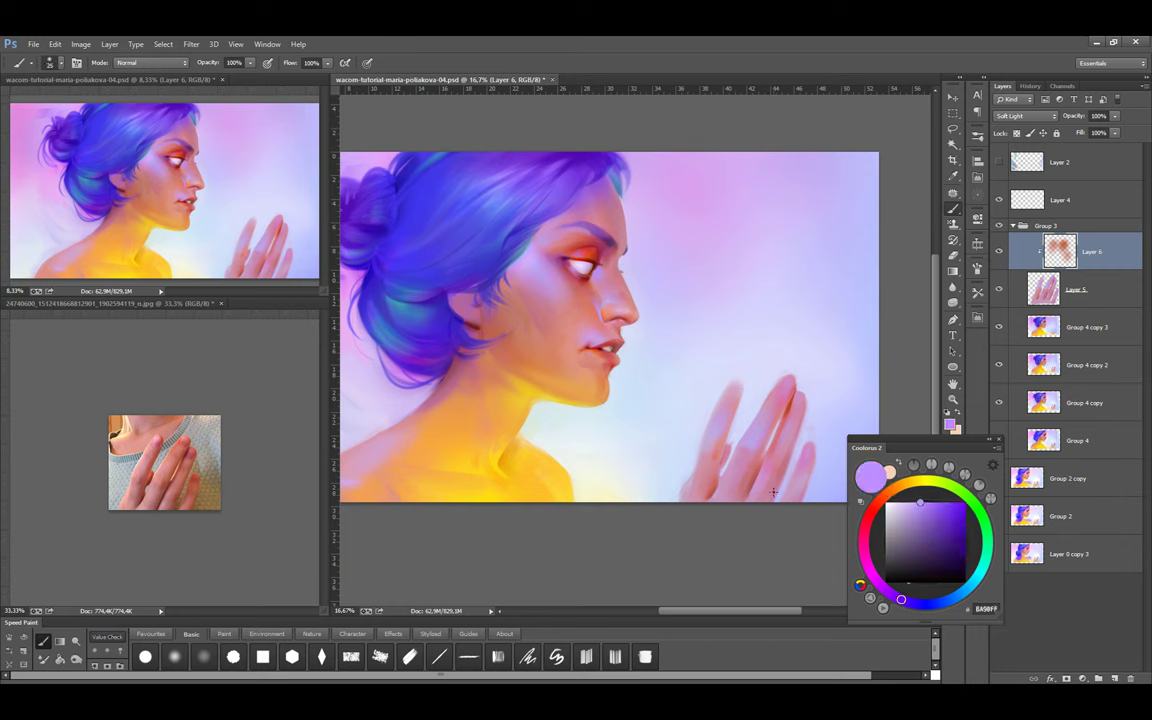
key(ctrl+alt+z)
key(ctrl+alt+z)
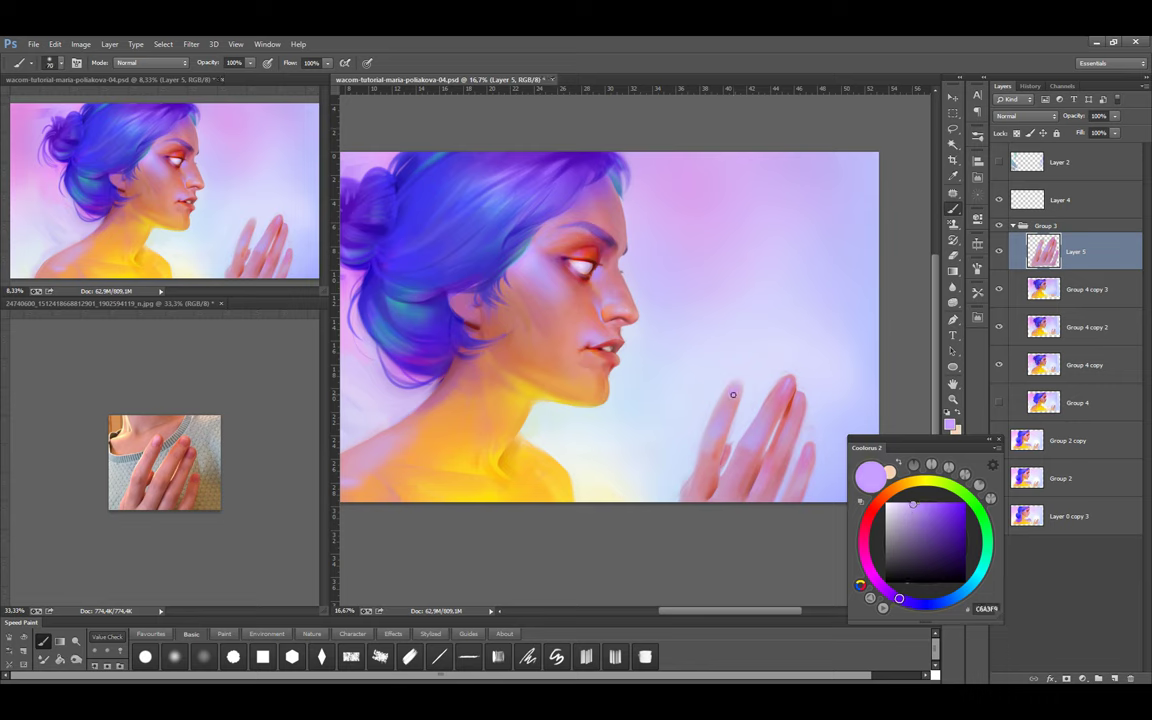
alt+click(740, 399)
key(/)
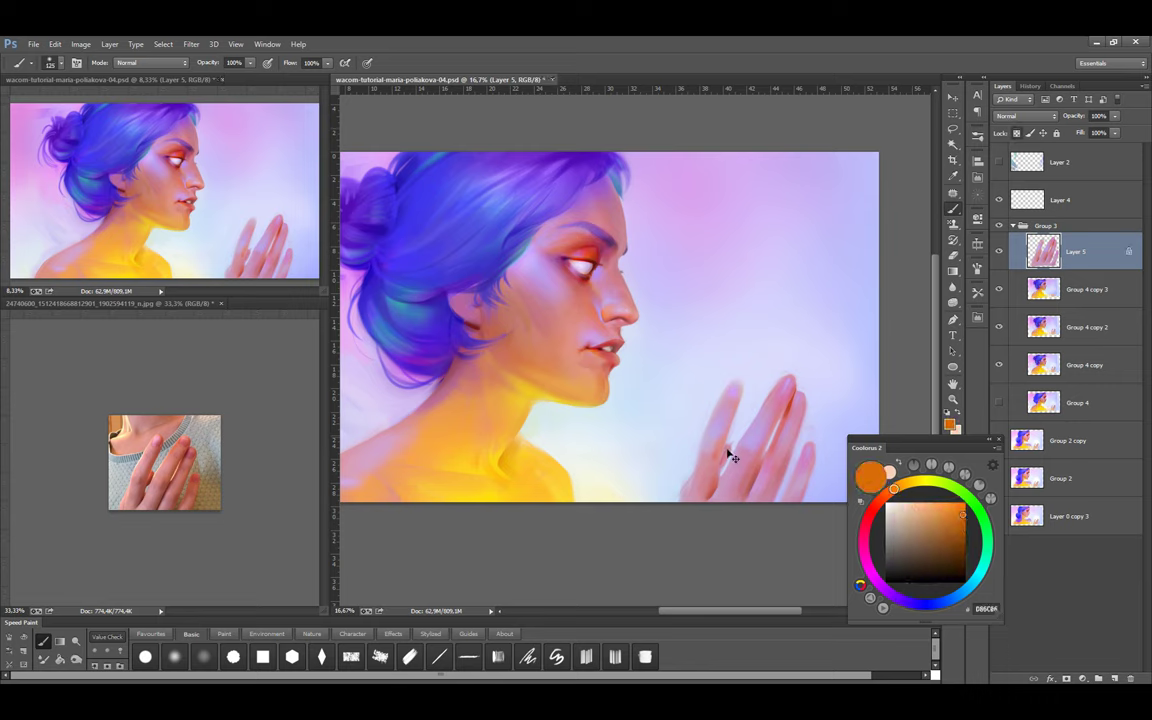
Add a new layer clipped to the hand layer and set its blend mode to Hard Light
key(ctrl+shift+alt+n)
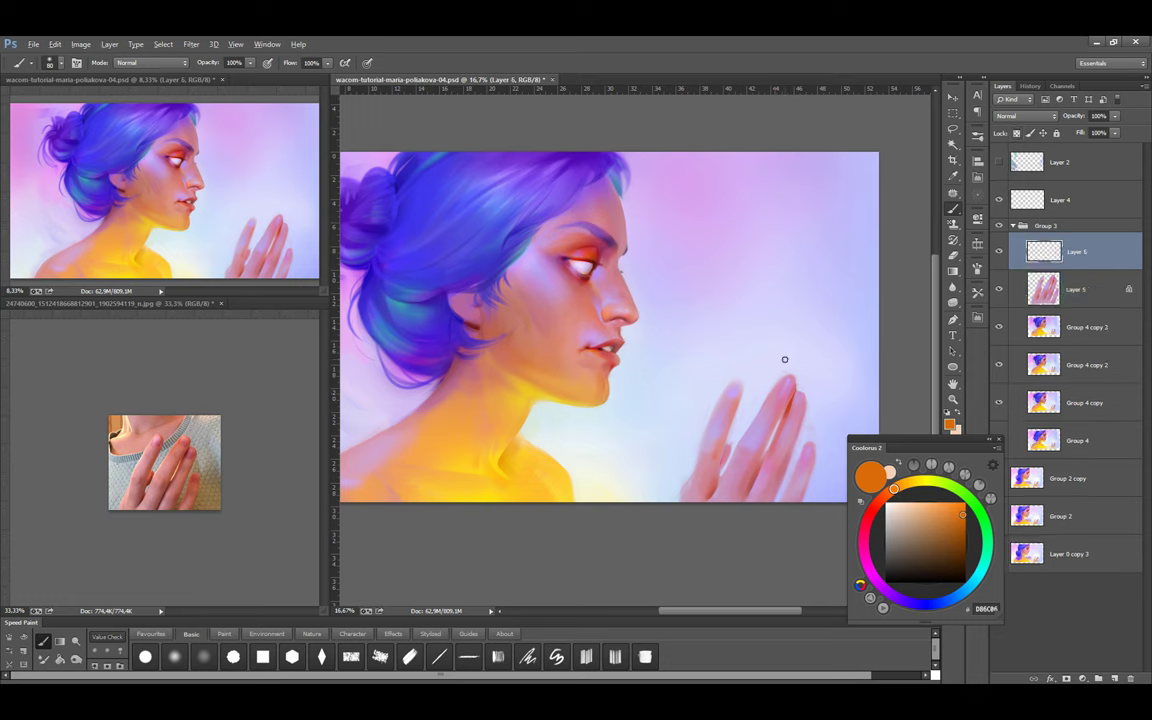
click(1024, 116)
Adjust Layer 5 with Levels, lowering the RGB white point to about 242 and raising the green channel's black point to about 8
click(1048, 288)
key(ctrl+l)
drag(900, 260, 922, 259)
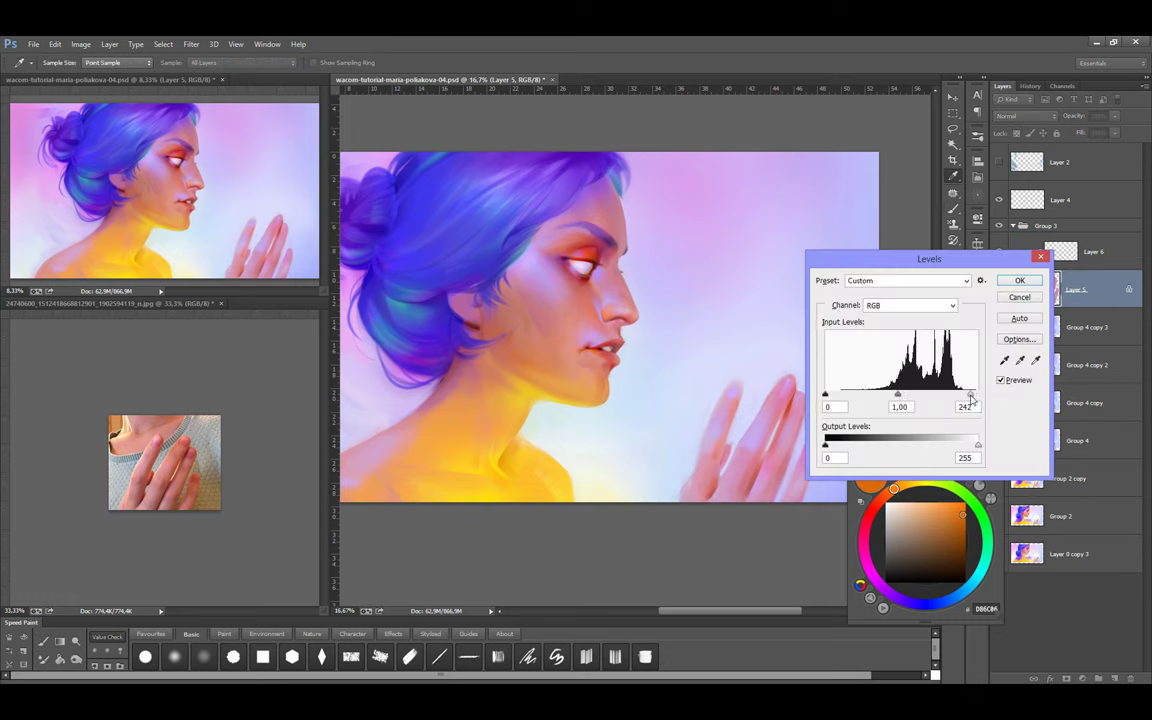
key(alt+3)
drag(977, 395, 977, 397)
key(alt+4)
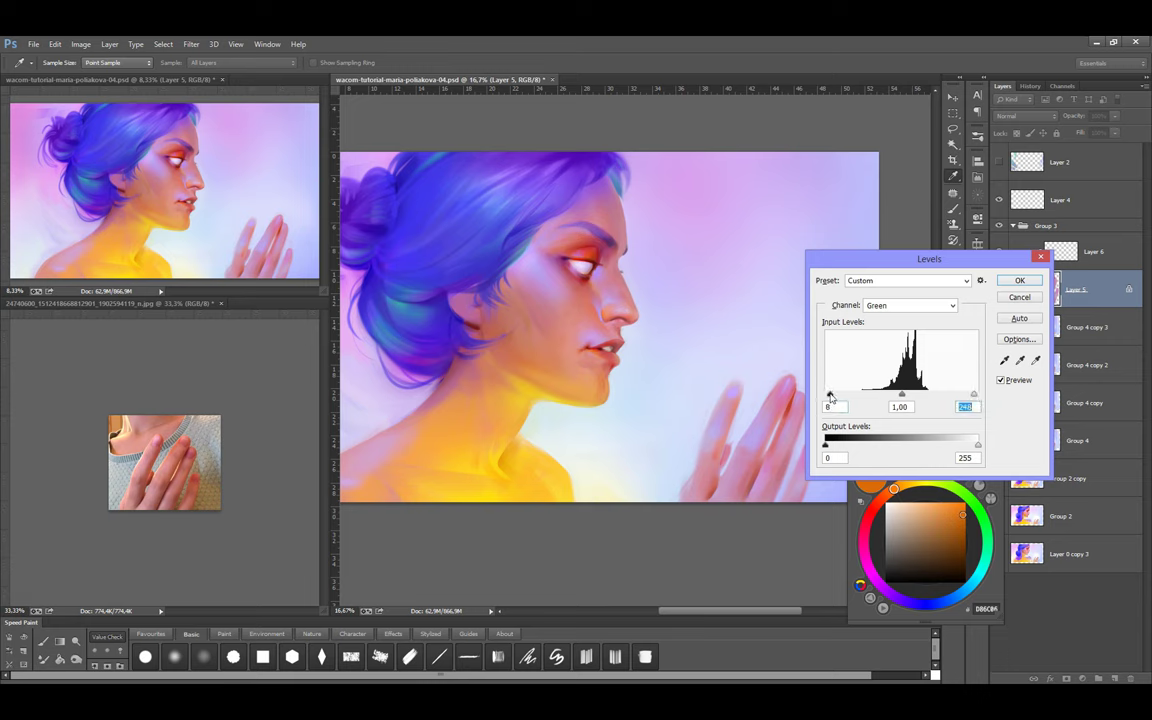
key(alt+5)
click(1012, 282)
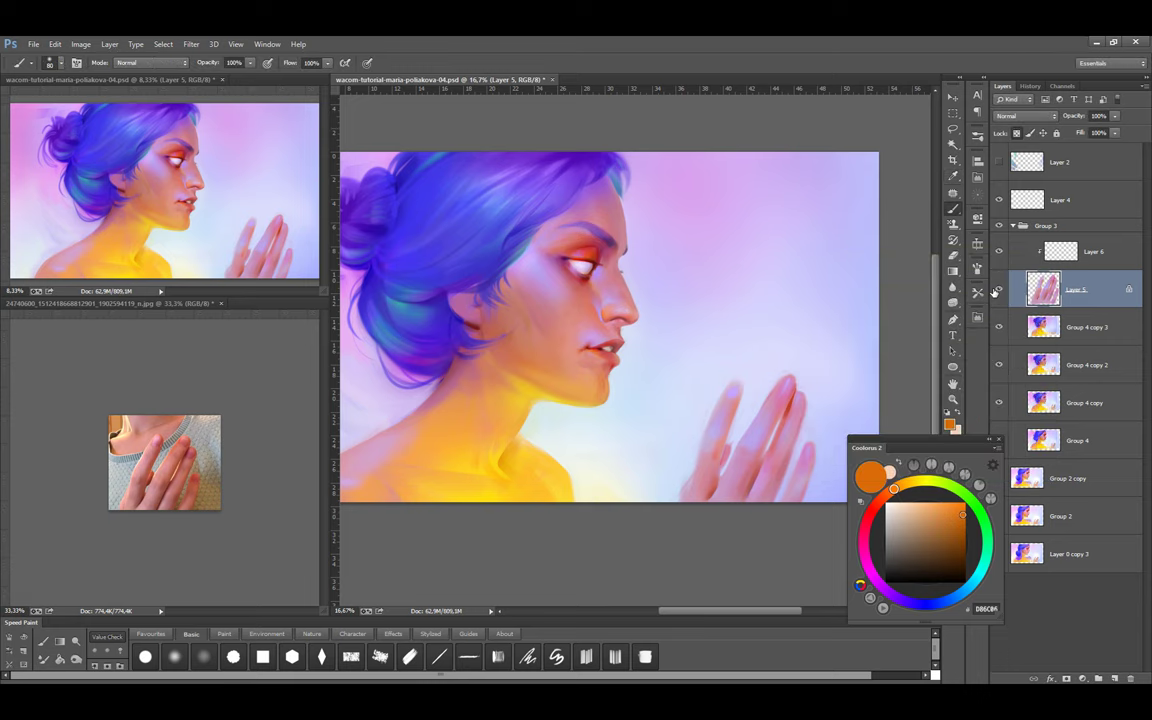
Paint a bright yellow rim light along the leftmost finger's outer edge on the clipped Hard Light layer
key(alt+bracketright)
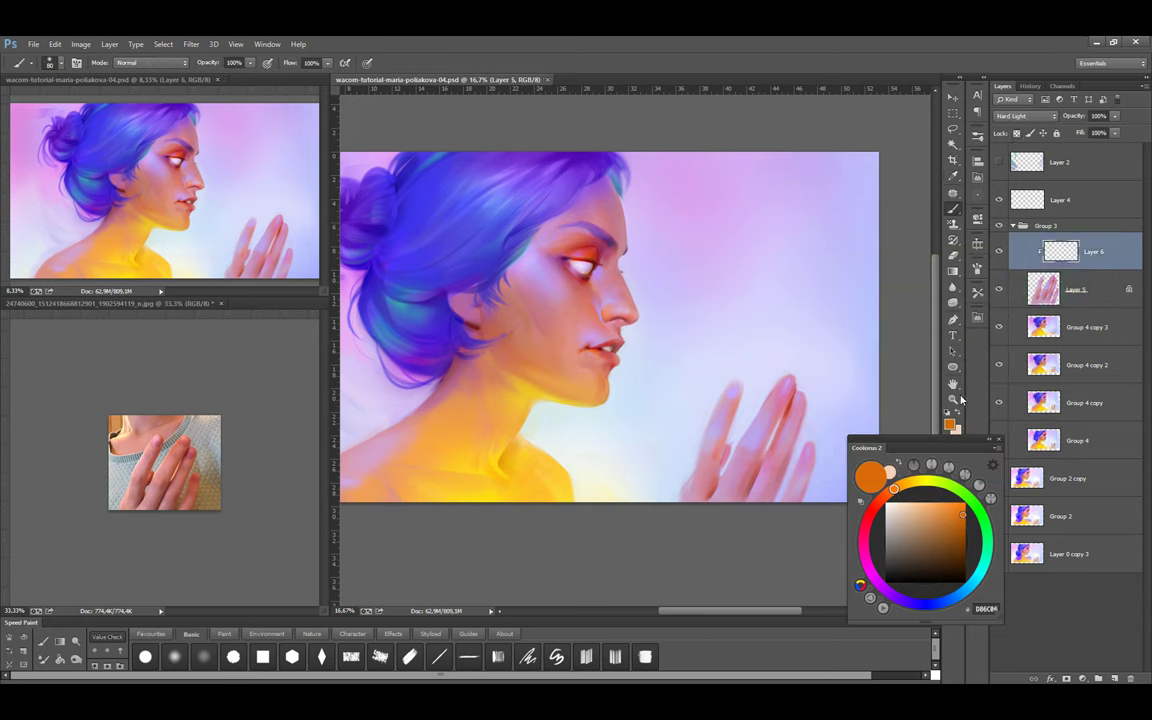
click(904, 489)
drag(715, 404, 724, 386)
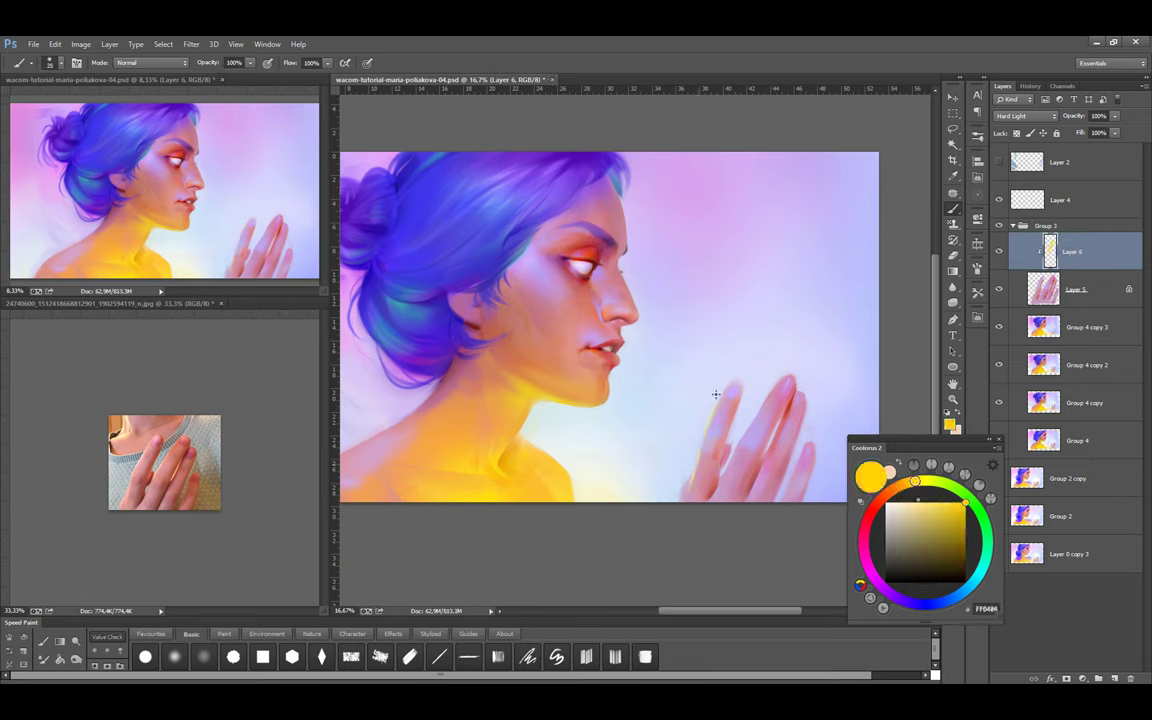
key(e)
key(b)
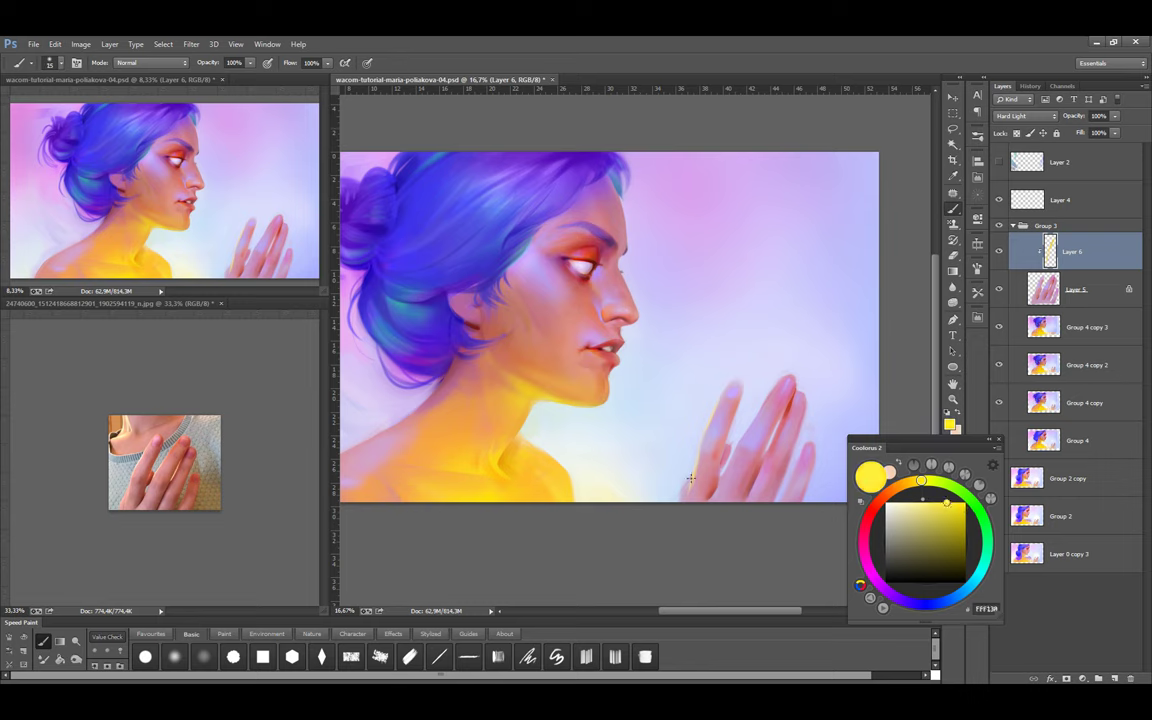
Paint an orange (FFA609) rim along the second finger's outer edge and clean it up with the Eraser
key(bracketright)
key(bracketright)
key(bracketright)
alt+click(784, 430)
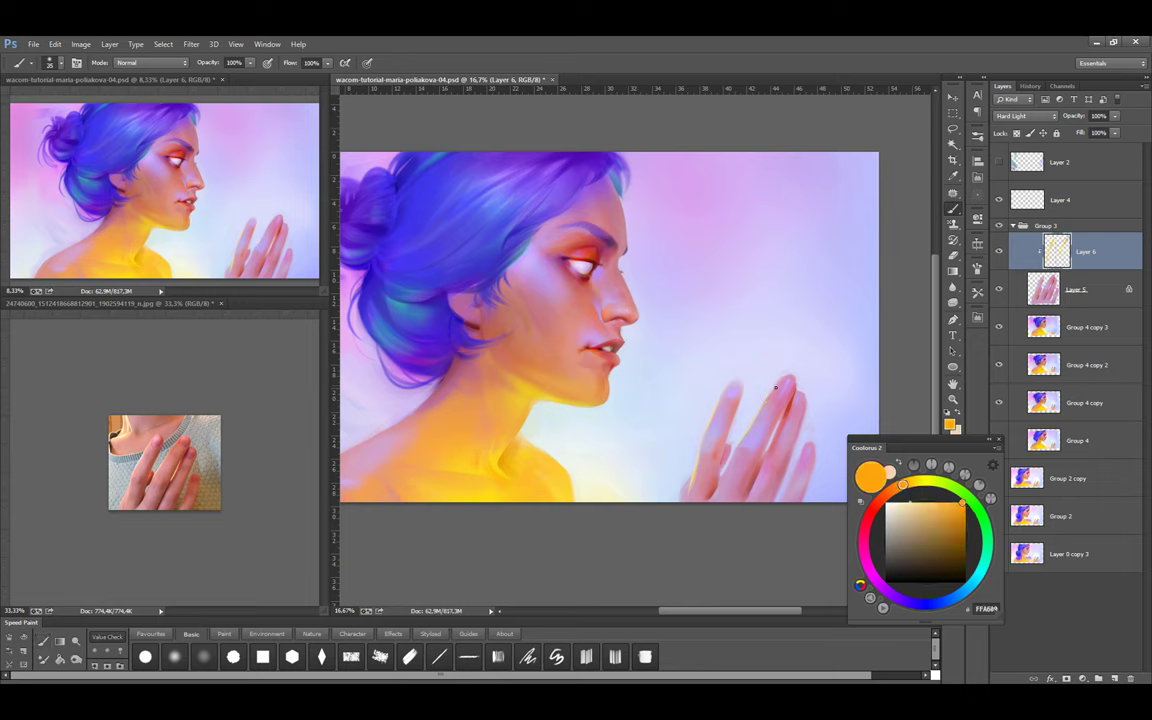
drag(776, 387, 746, 455)
scroll(782, 381, up, 2)
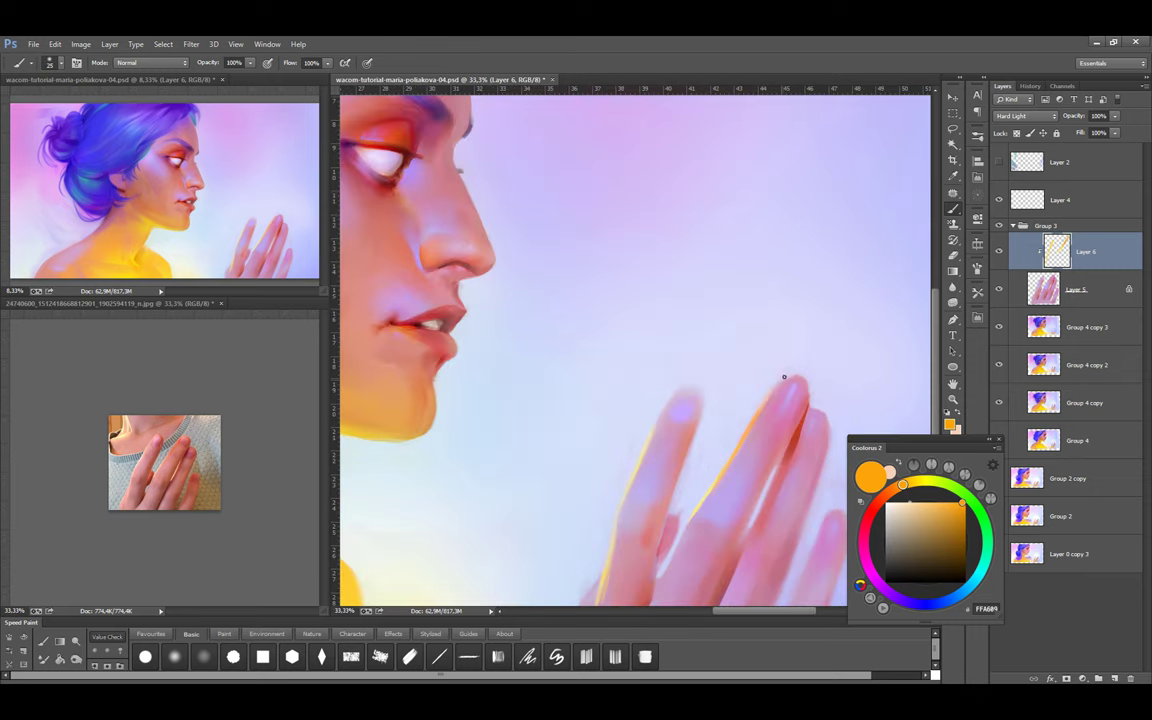
key(e)
key(b)
alt+click(732, 448)
scroll(740, 440, down, 2)
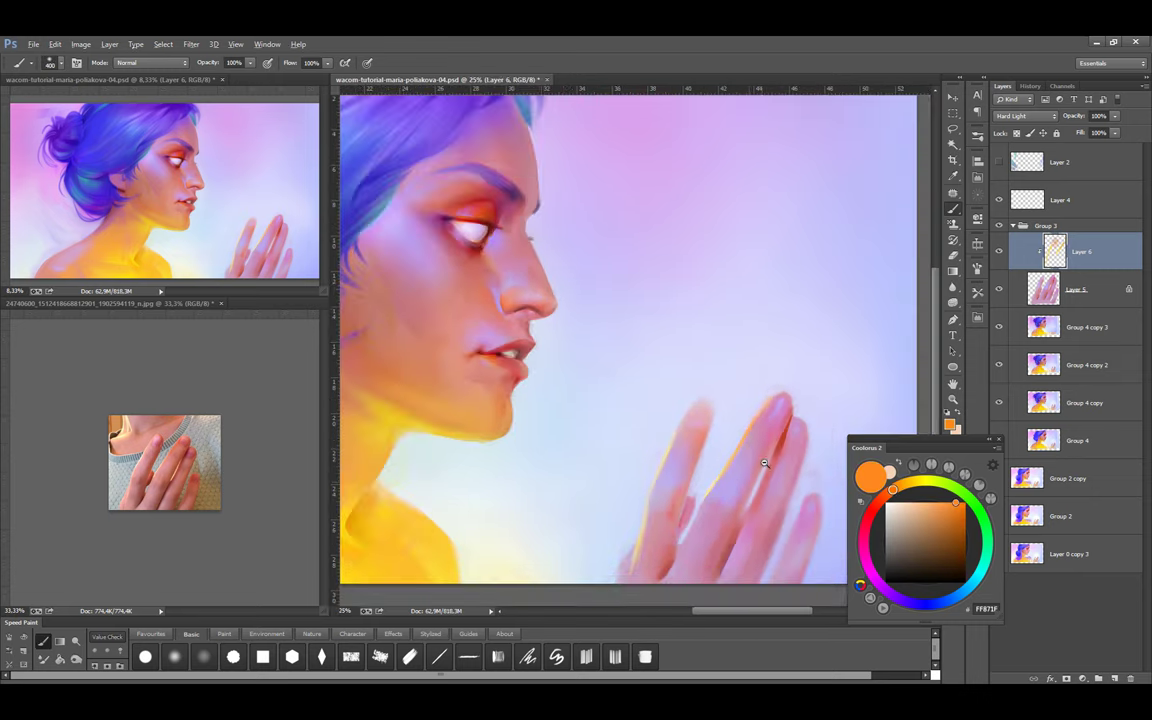
Glaze the fingertips with orange (FF871F) using a large brush of about 400 px, then reduce the brush for detail
key(bracketright)
key(bracketright)
key(bracketright)
key(bracketright)
key(bracketright)
key(bracketright)
key(bracketright)
key(bracketright)
key(bracketright)
key(bracketright)
key(bracketright)
key(bracketright)
key(bracketright)
key(bracketright)
key(bracketleft)
key(bracketleft)
key(bracketleft)
key(bracketleft)
key(bracketleft)
key(bracketleft)
key(bracketleft)
key(bracketleft)
key(bracketleft)
key(bracketleft)
key(bracketleft)
key(bracketleft)
key(bracketleft)
key(bracketleft)
scroll(769, 461, up, 1)
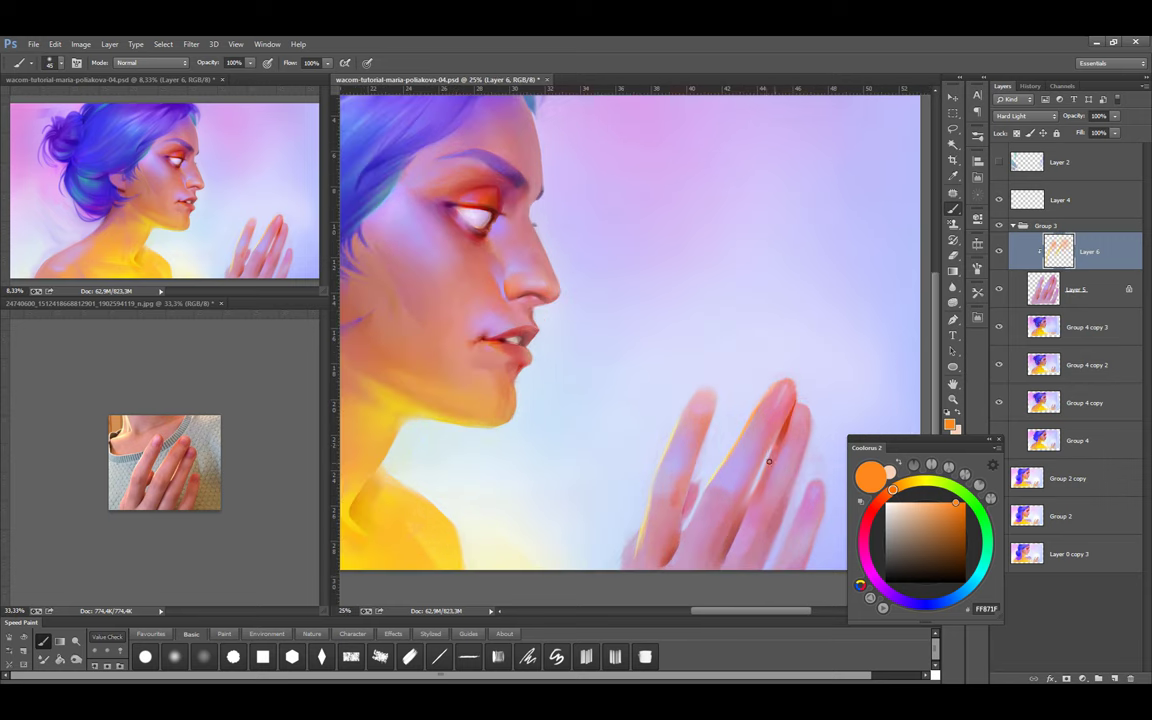
Paint a thin yellow (FFE92F) highlight in the gap between the two middle fingers and select pale cream (FFFBDF)
click(919, 481)
key(bracketleft)
key(bracketleft)
key(bracketleft)
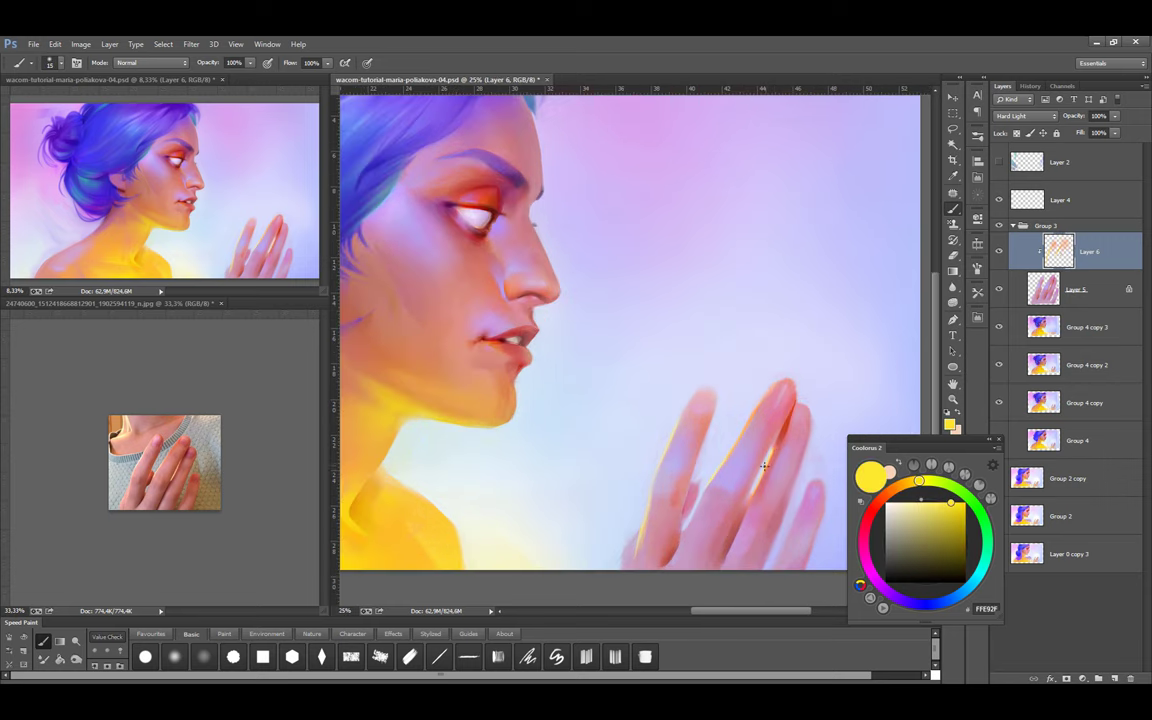
click(896, 502)
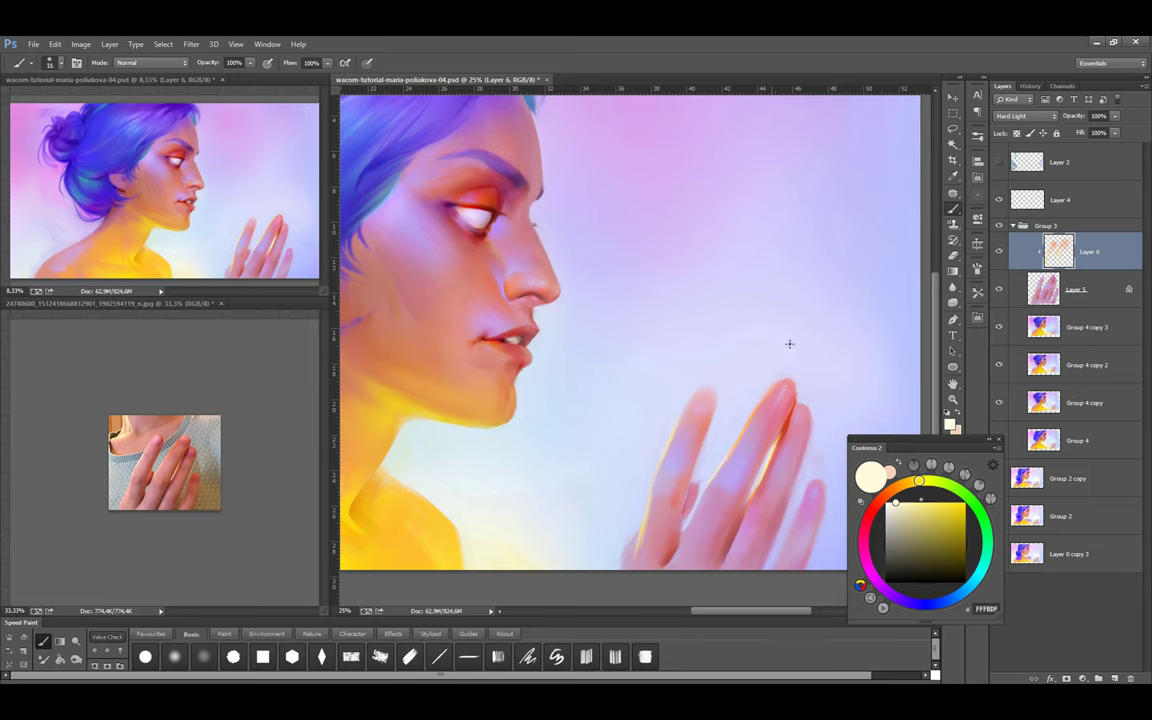
Glaze the hand with orange and a muted brownish rose (7A5055), enlarging the brush to about 300 px
click(894, 489)
key(bracketright)
key(bracketright)
key(bracketright)
key(bracketright)
key(bracketright)
key(bracketright)
key(bracketright)
key(bracketright)
key(bracketright)
key(bracketright)
key(bracketright)
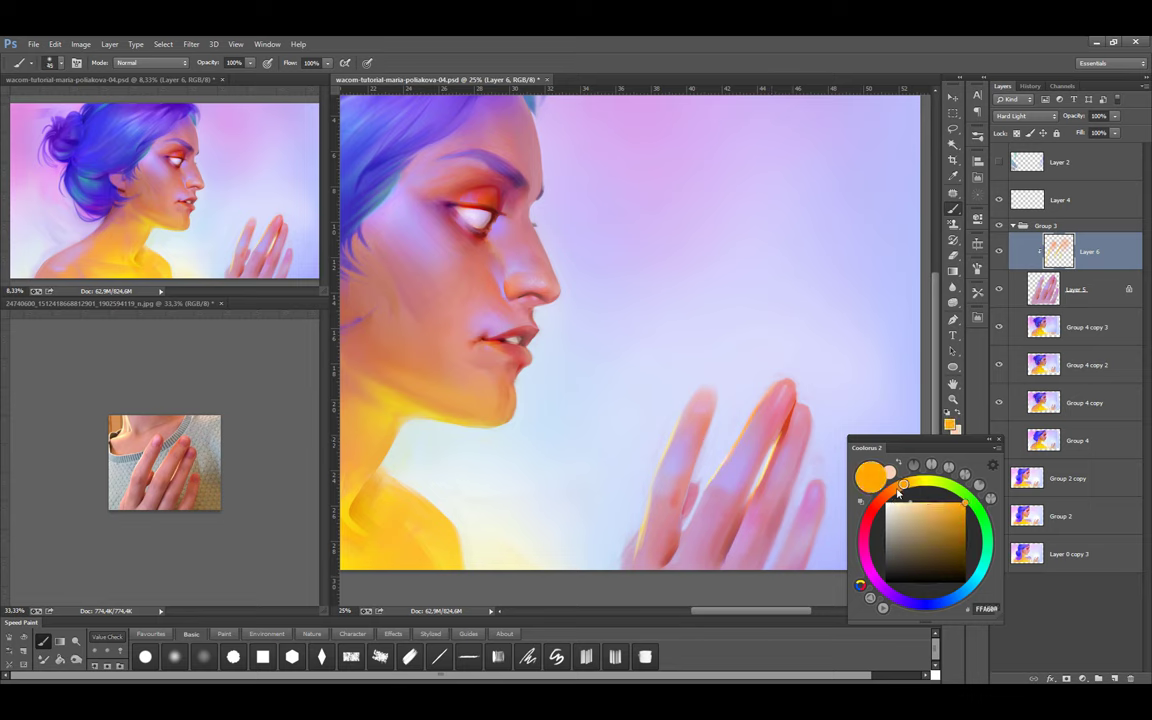
key(bracketright)
key(bracketright)
key(bracketright)
key(bracketright)
key(bracketright)
key(bracketright)
key(bracketright)
key(bracketright)
key(bracketright)
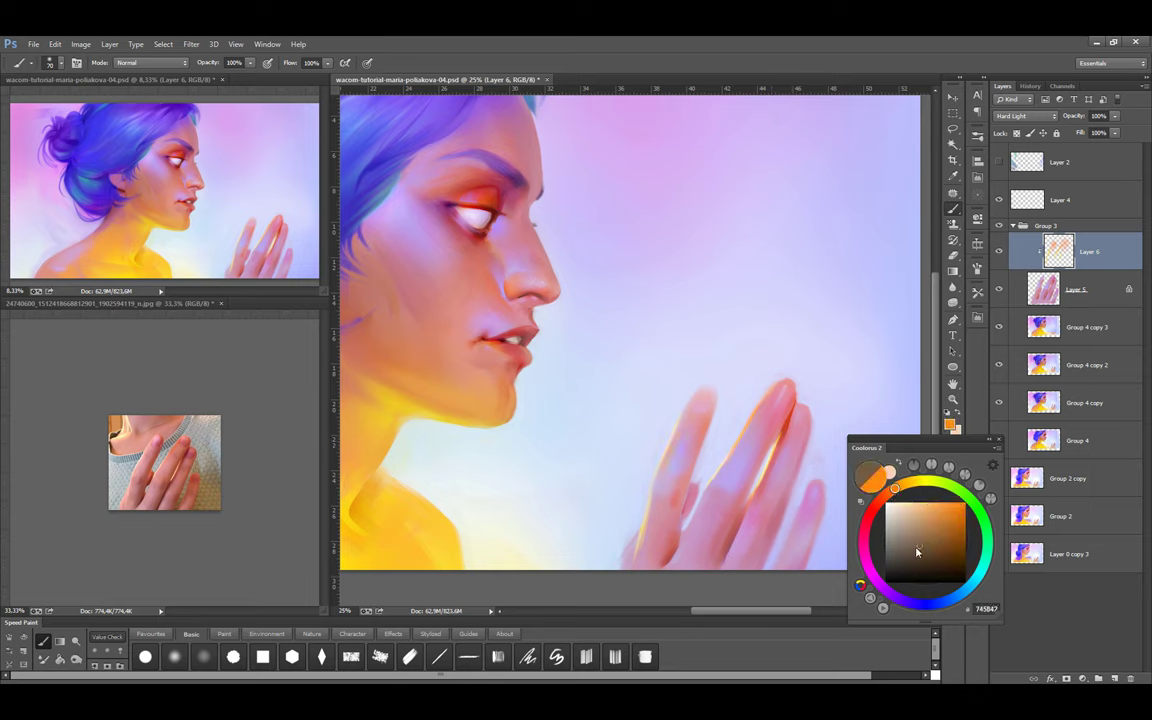
click(868, 518)
key(ctrl+minus)
click(912, 544)
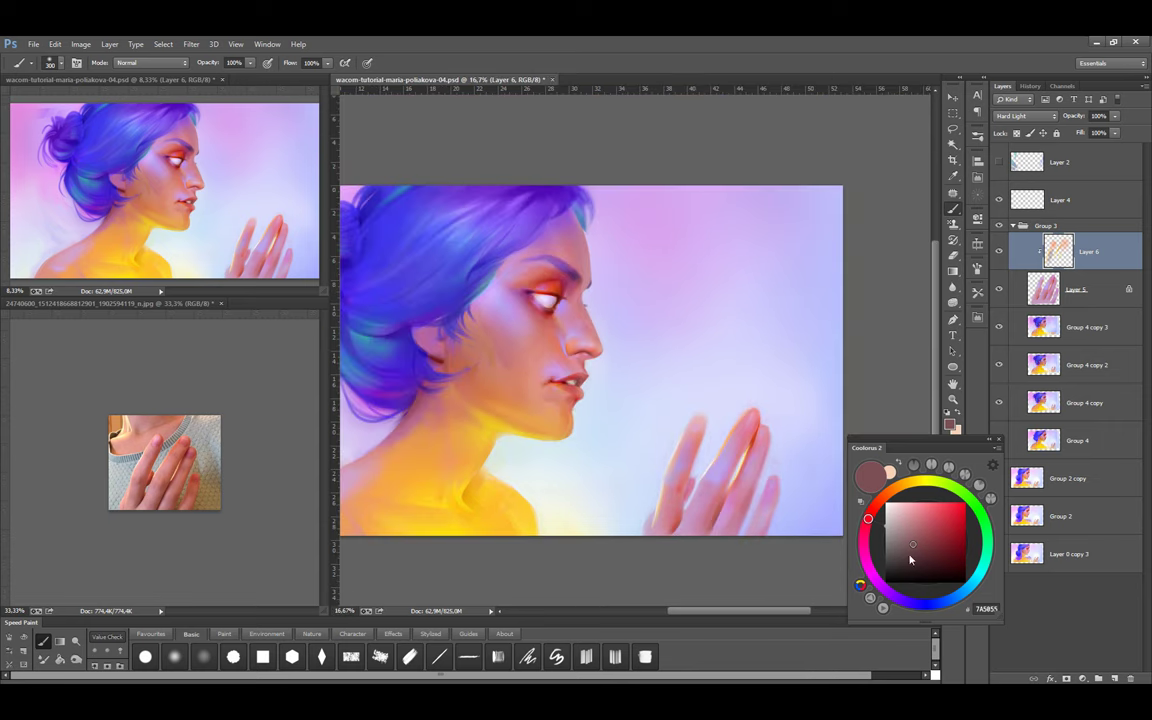
Refine the finger edges with golden yellow (FFBF2A) using a small 20 px brush
click(898, 487)
key(bracketleft)
key(bracketleft)
key(bracketleft)
key(bracketleft)
key(bracketleft)
key(bracketleft)
key(bracketleft)
key(bracketleft)
key(bracketleft)
key(bracketleft)
key(bracketleft)
click(906, 484)
click(952, 502)
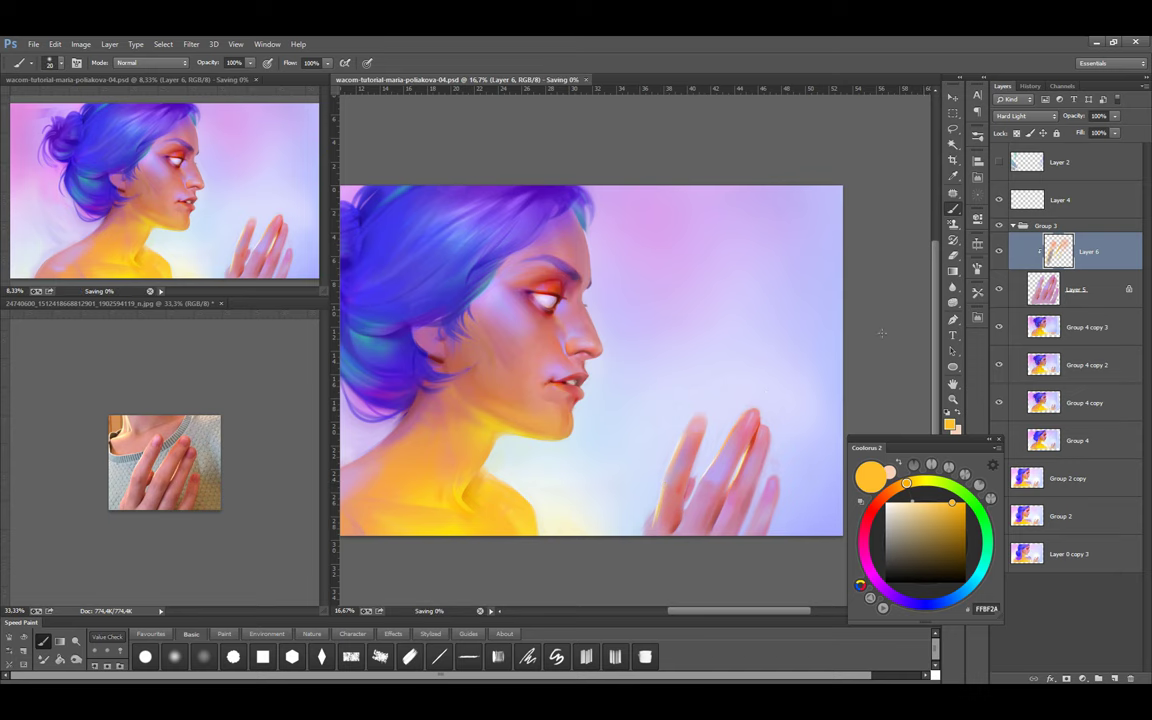
Brighten the leftmost finger's lower outer edge with pale yellow (FFE3A1) and save the painting
key(ctrl+plus)
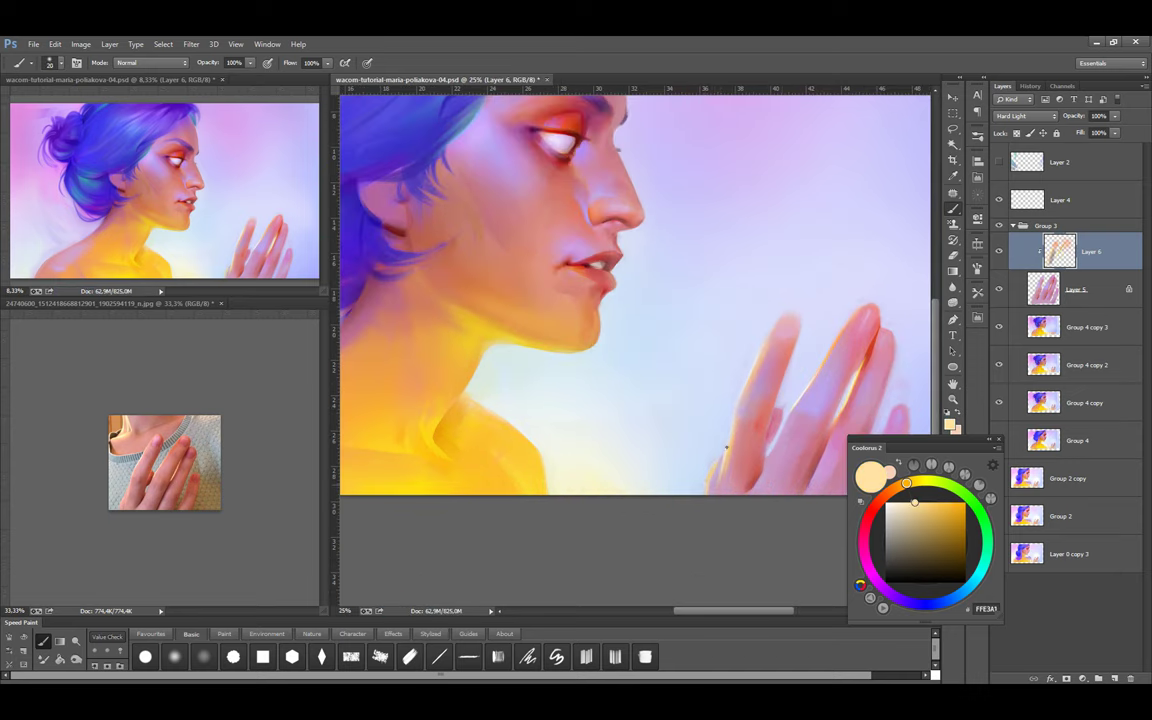
key(ctrl+minus)
key(ctrl+s)
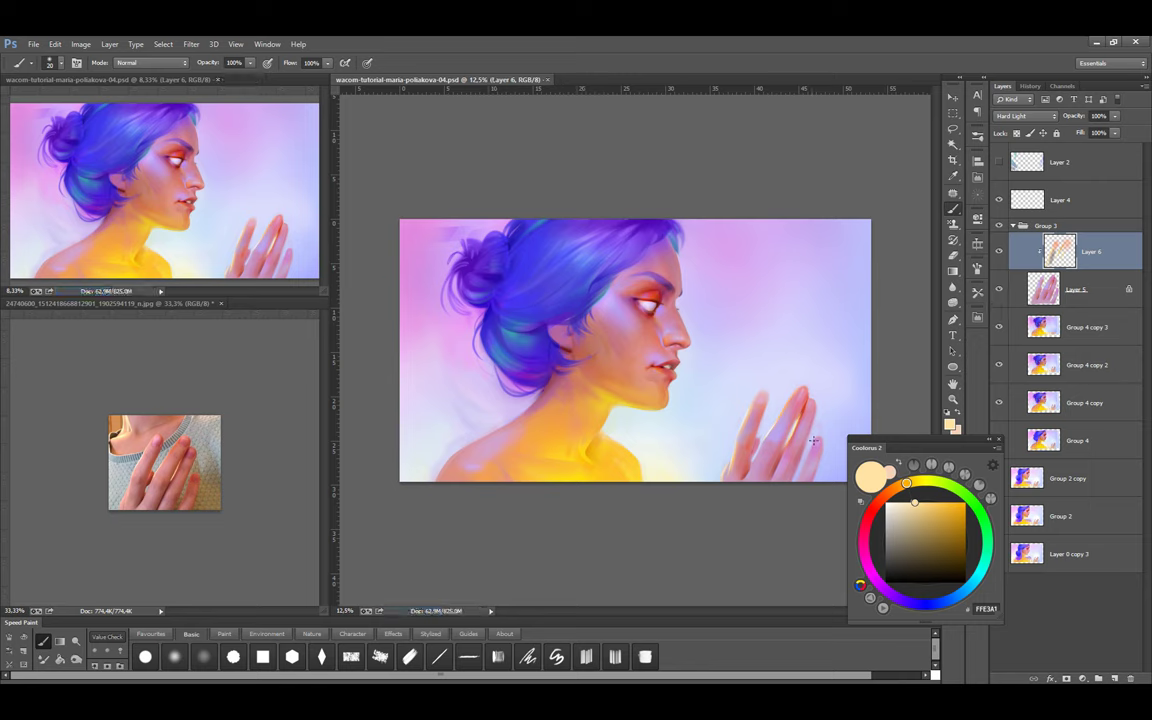
key(bracketright)
key(ctrl+s)
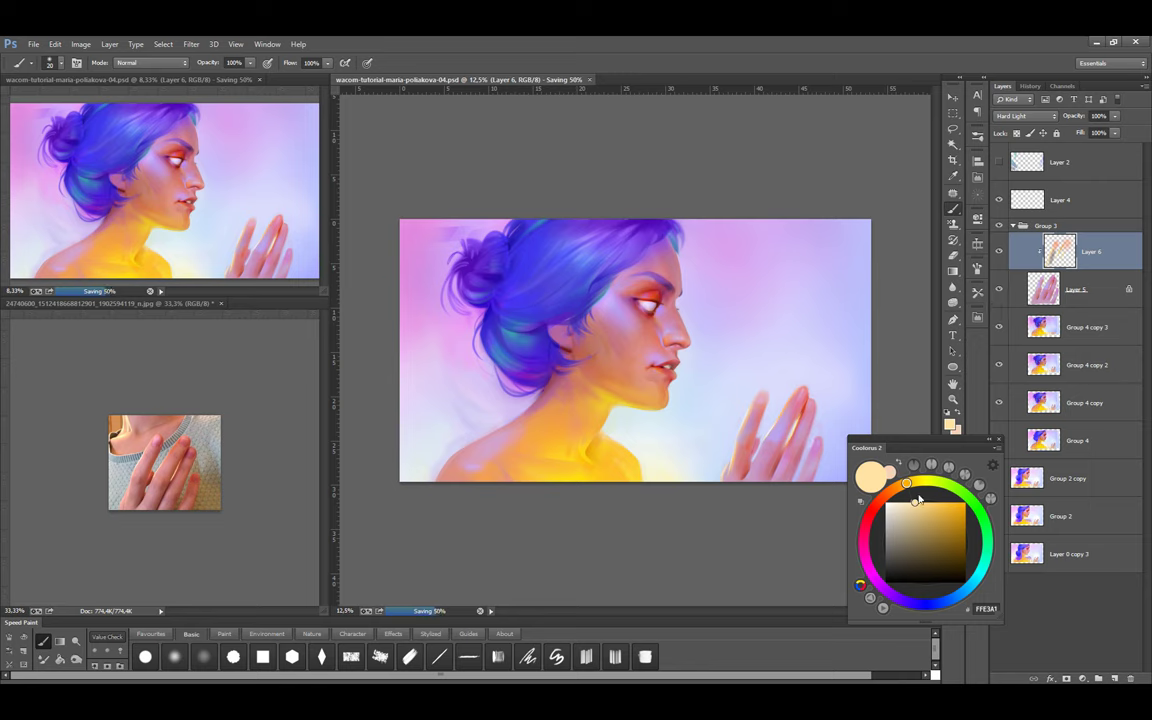
Add golden yellow (FFC737) touches to the fingers on Layer 6 and enlarge the brush to 1500 px
alt+click(790, 425)
key(bracketright)
key(bracketright)
key(bracketright)
key(bracketright)
key(bracketright)
key(bracketright)
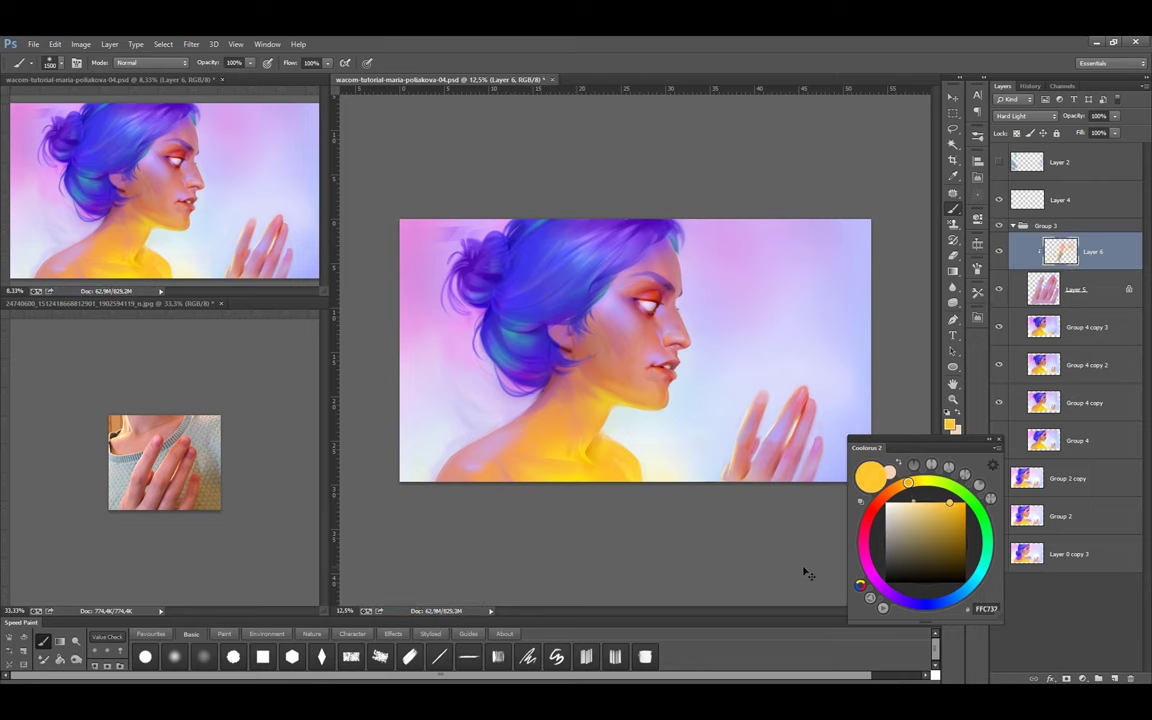
Change the workspace colour around the canvas to white and save the painting
right_click(682, 535)
click(730, 614)
key(ctrl+s)
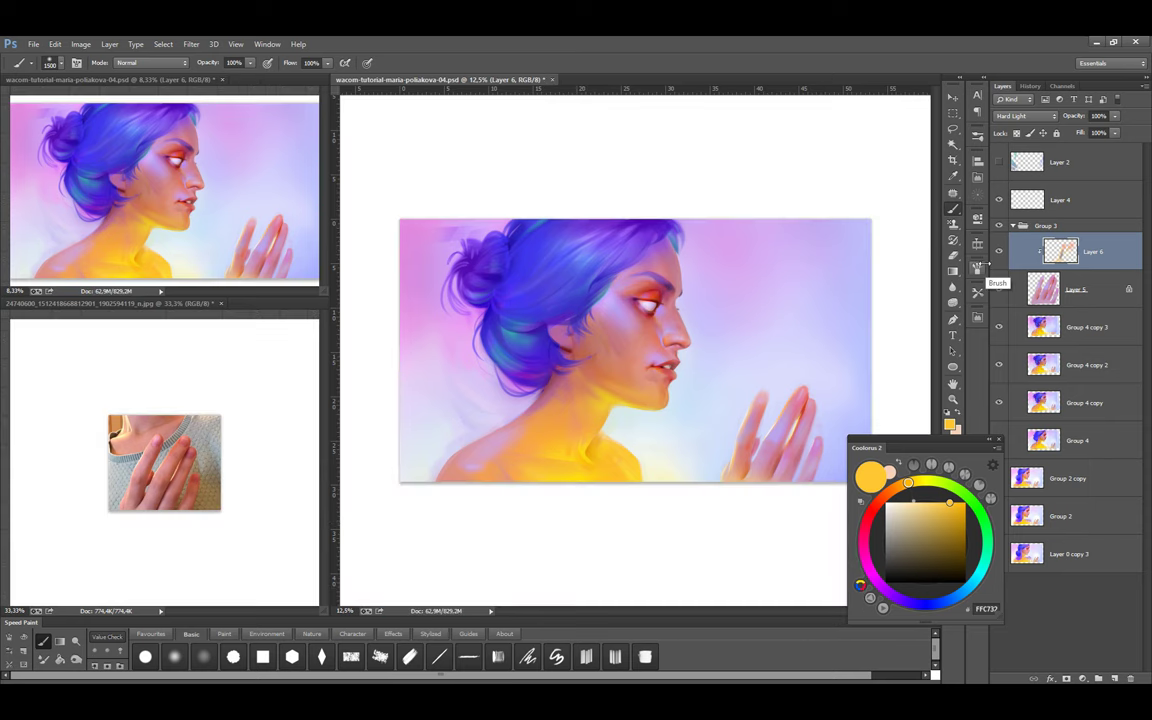
Warm the fingers with saturated red (FD2C00) and sampled coral on the Hard Light layer, and add a new empty layer
scroll(748, 364, up, 1)
key(bracketleft)
key(bracketleft)
key(bracketleft)
key(bracketleft)
key(bracketleft)
key(bracketleft)
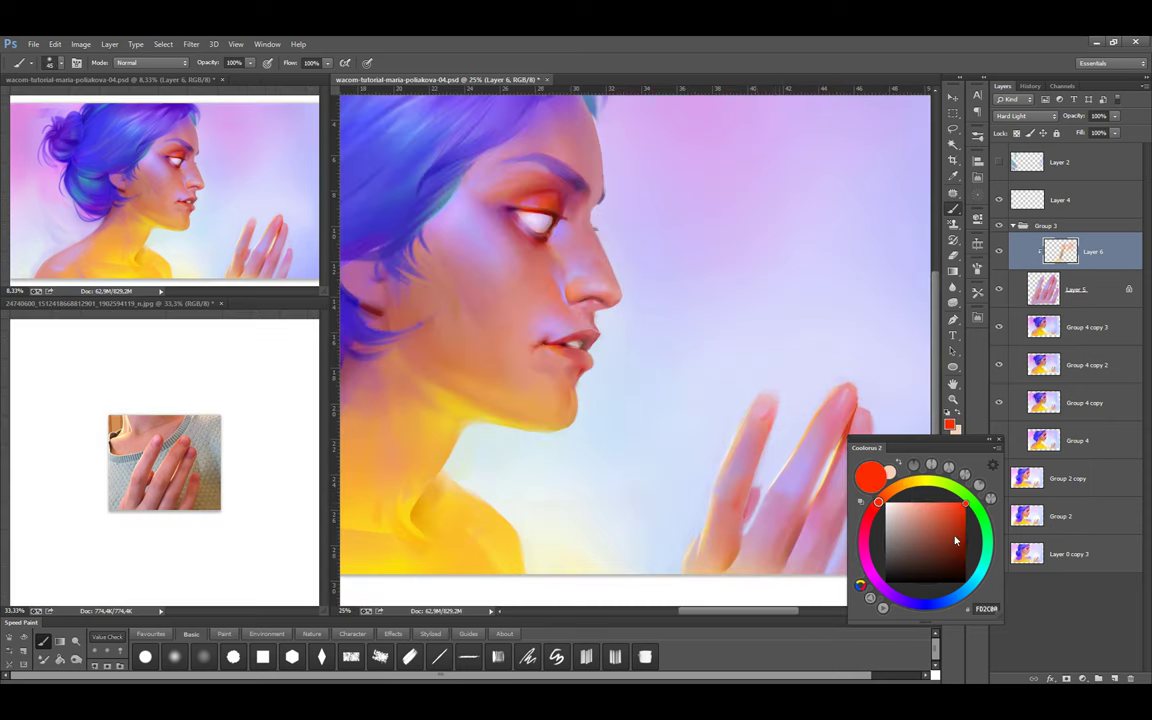
alt+click(784, 430)
scroll(772, 405, down, 1)
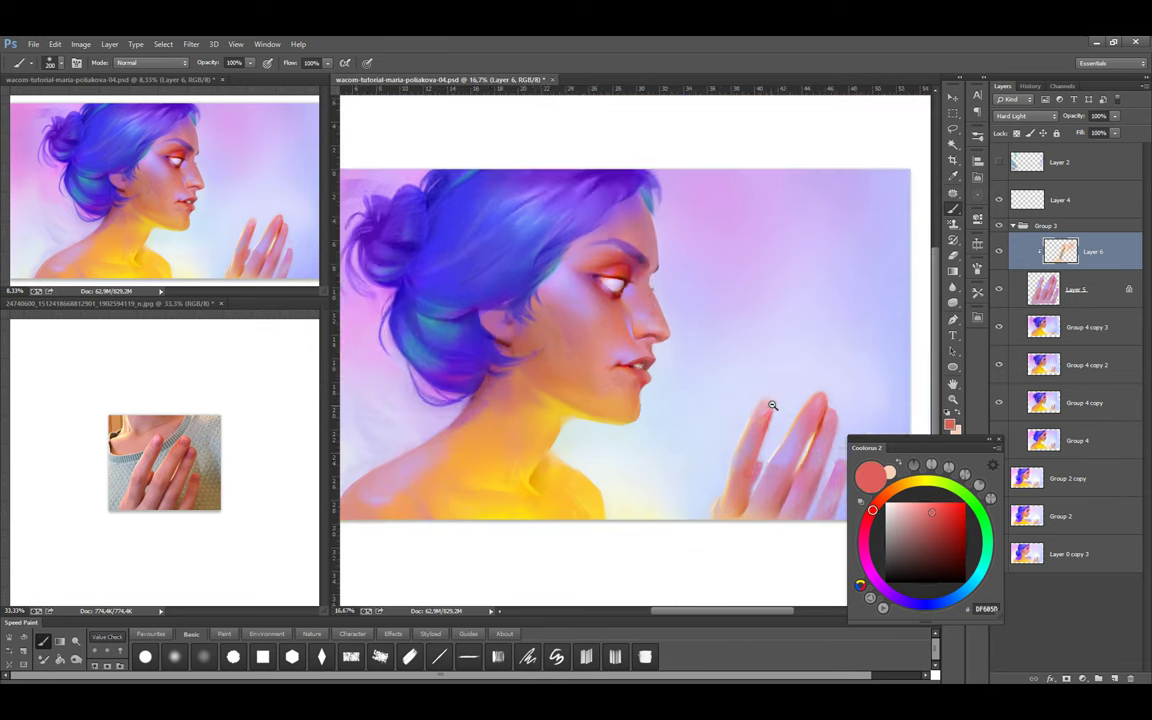
scroll(772, 405, down, 1)
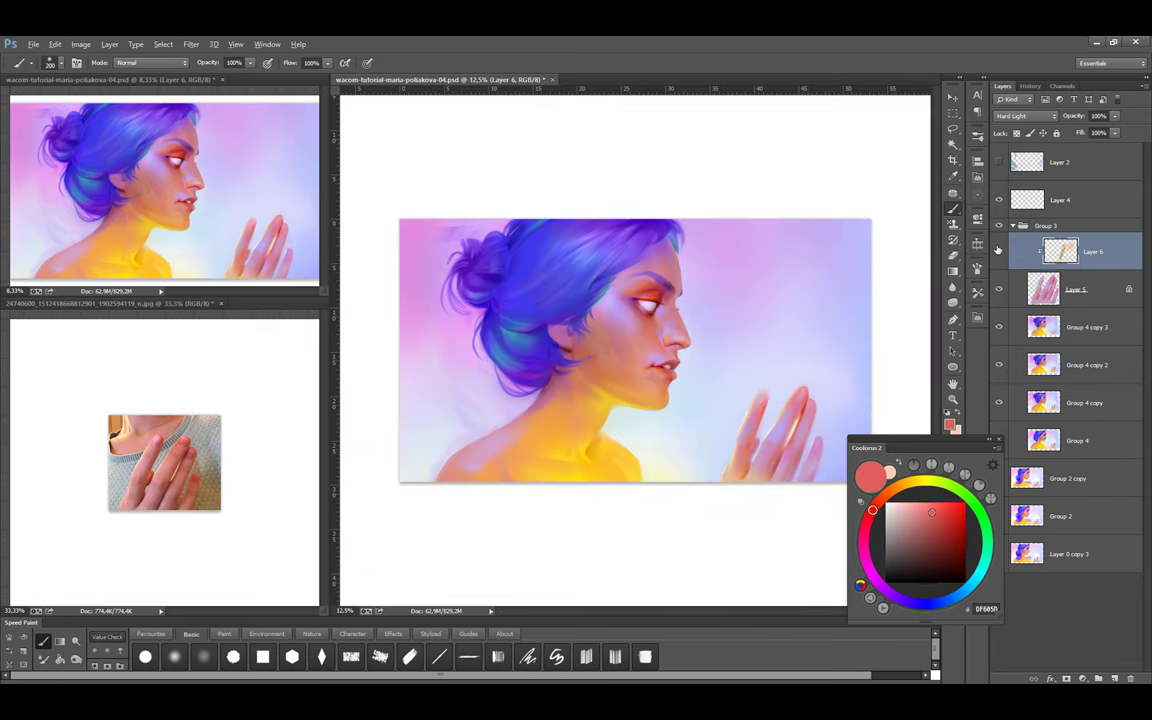
key(ctrl+shift+alt+n)
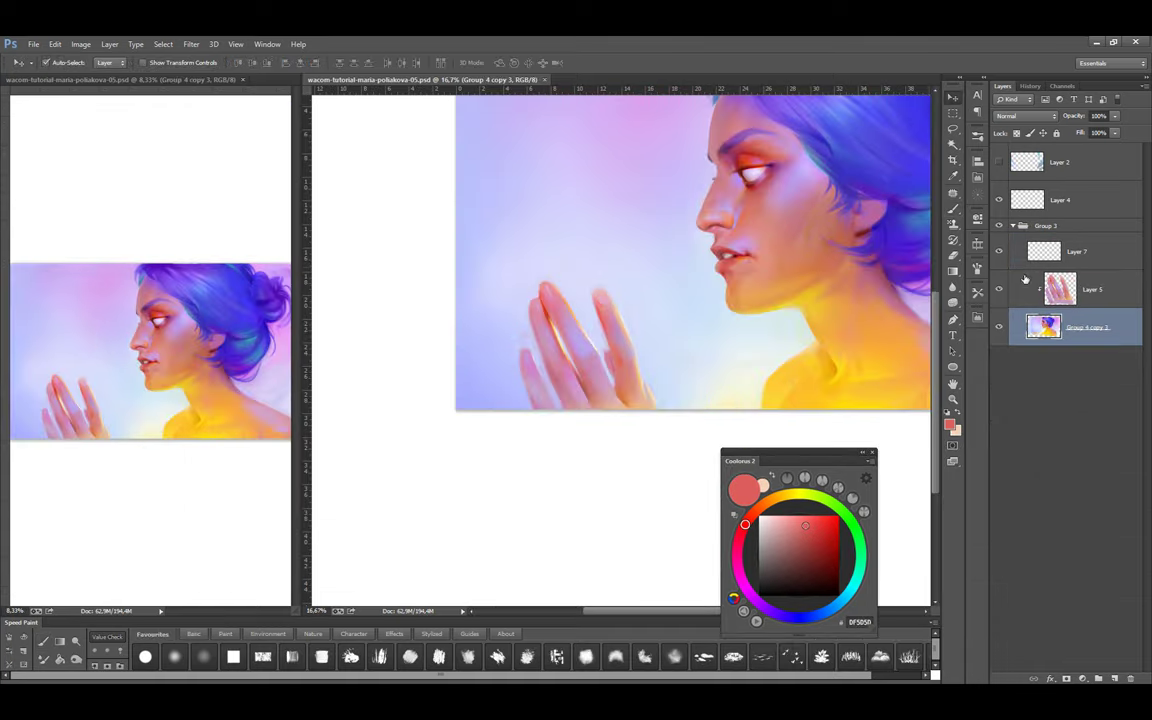
Lasso the face's front profile, neck edge and adjoining background, and copy the selection to a new layer
scroll(601, 279, up, 2)
mouse_move(613, 425)
mouse_down()
mouse_move(642, 521)
mouse_move(595, 226)
mouse_move(689, 481)
mouse_up()
key(ctrl+j)
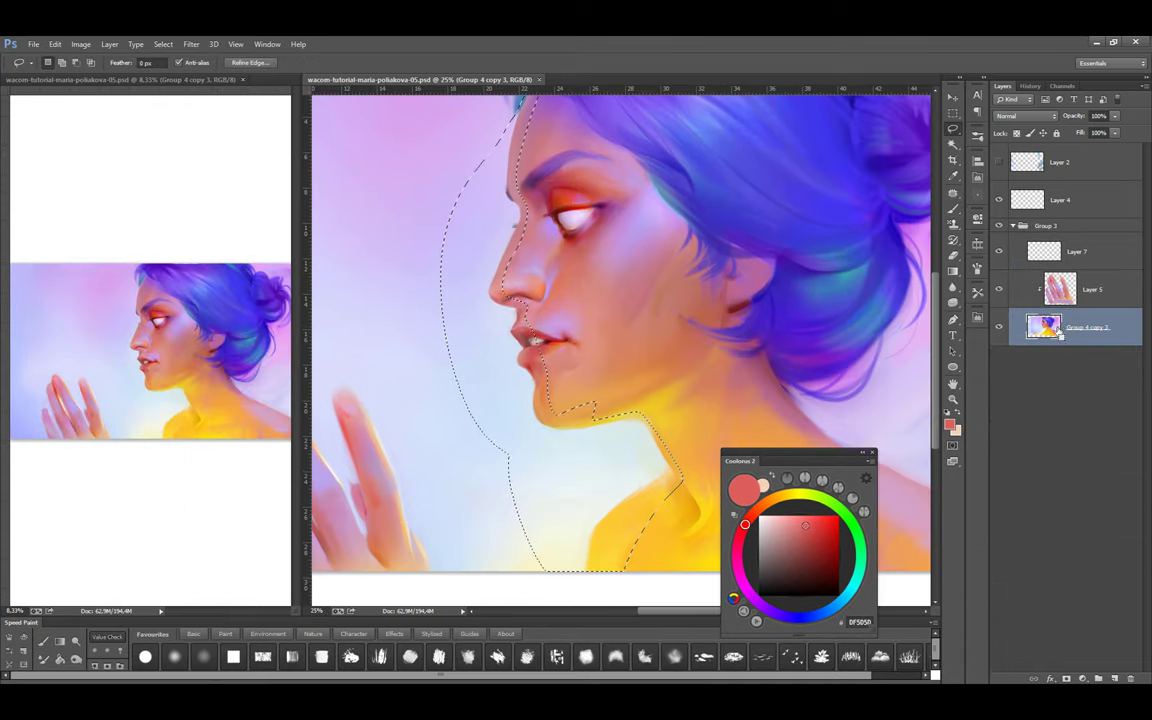
Apply a Gaussian Blur to the copied profile layer
click(191, 44)
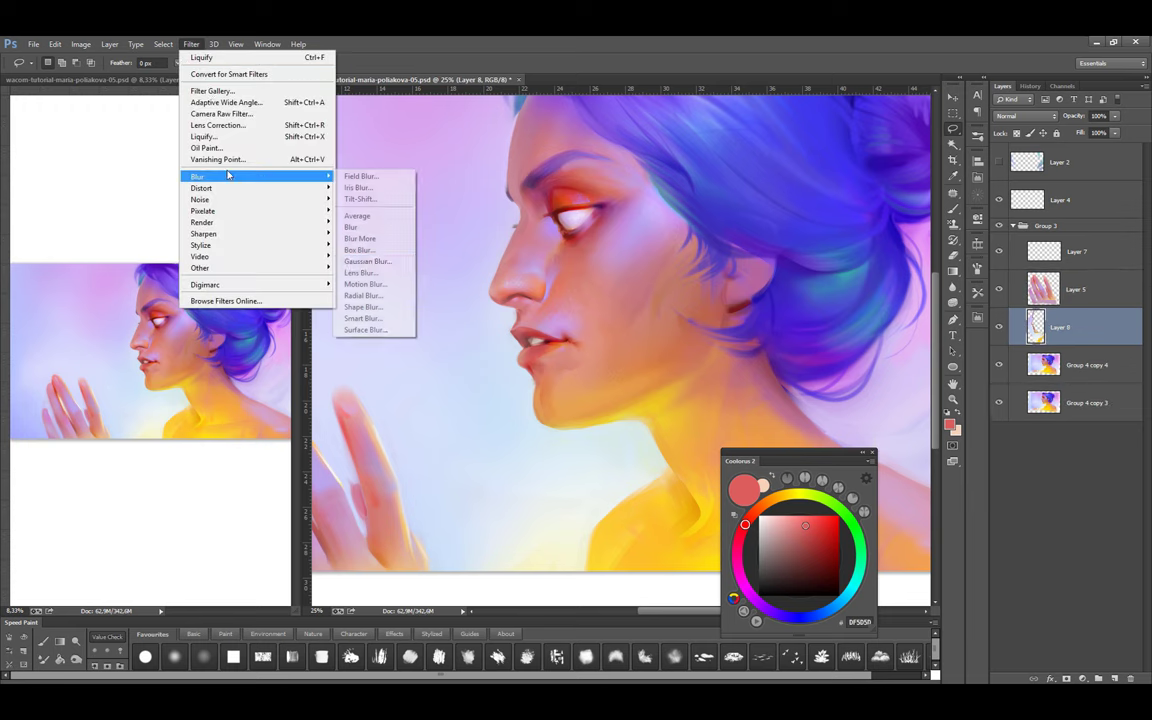
click(370, 260)
key(Return)
Erase the blurred layer over the nose, lips and chin with a brush of 90 to 175 px
key(b)
key(ctrl+plus)
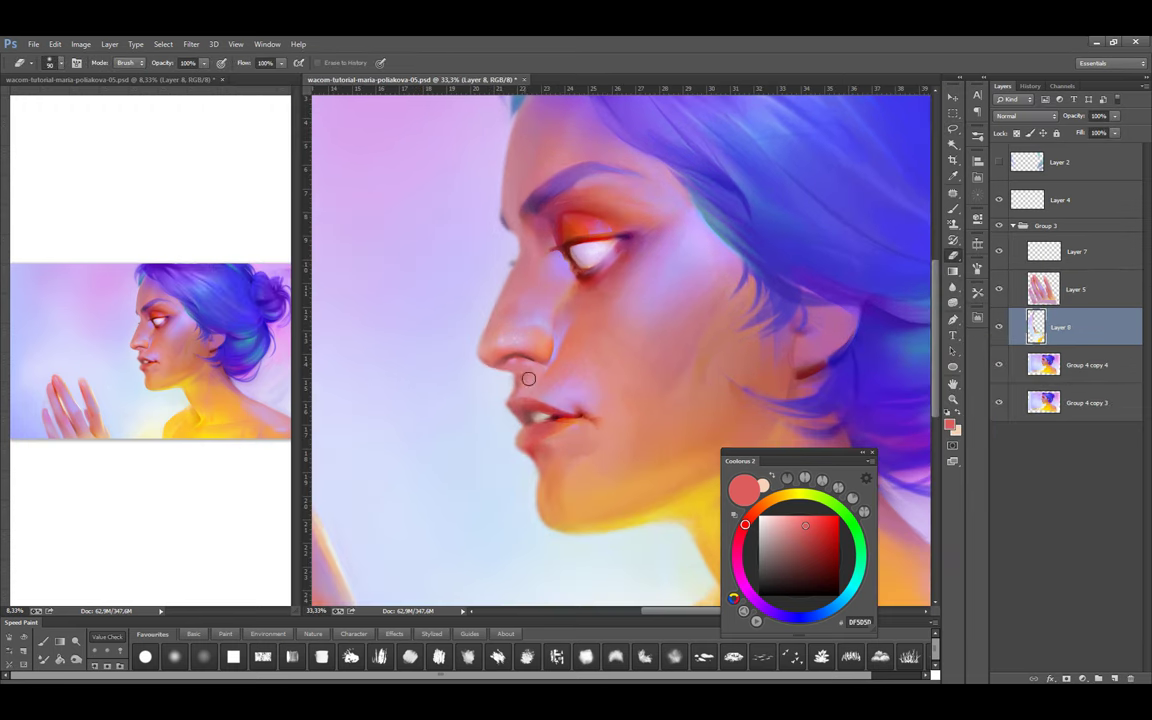
scroll(521, 476, down, 2)
key(bracketright)
key(bracketright)
key(bracketright)
key(bracketright)
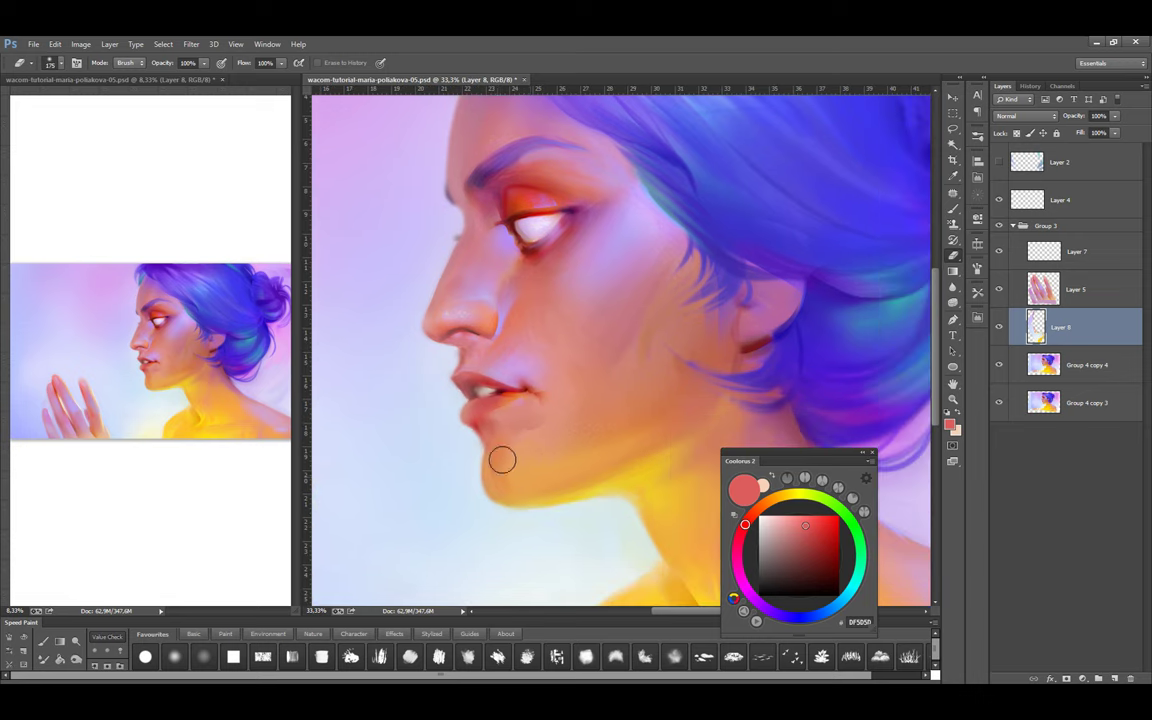
scroll(645, 409, down, 3)
scroll(468, 288, up, 6)
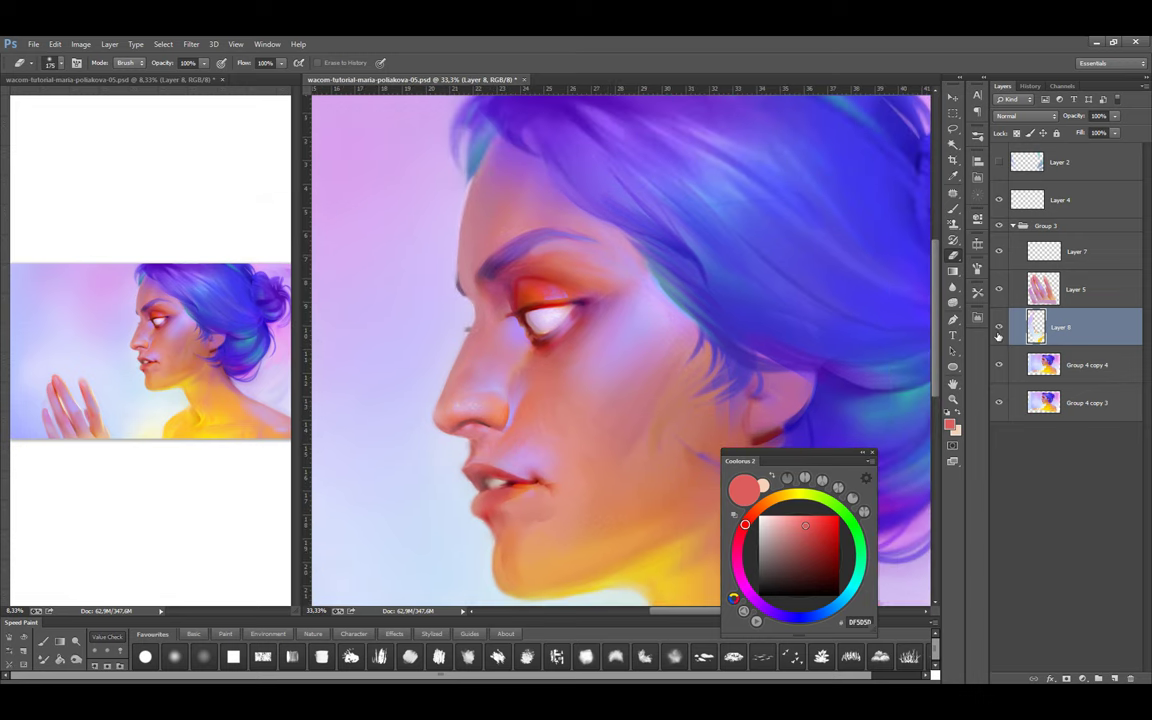
Set the working layer to Soft Light and paint sampled pale blue (D5DFF4) along the front edge of the face
key(b)
click(1025, 116)
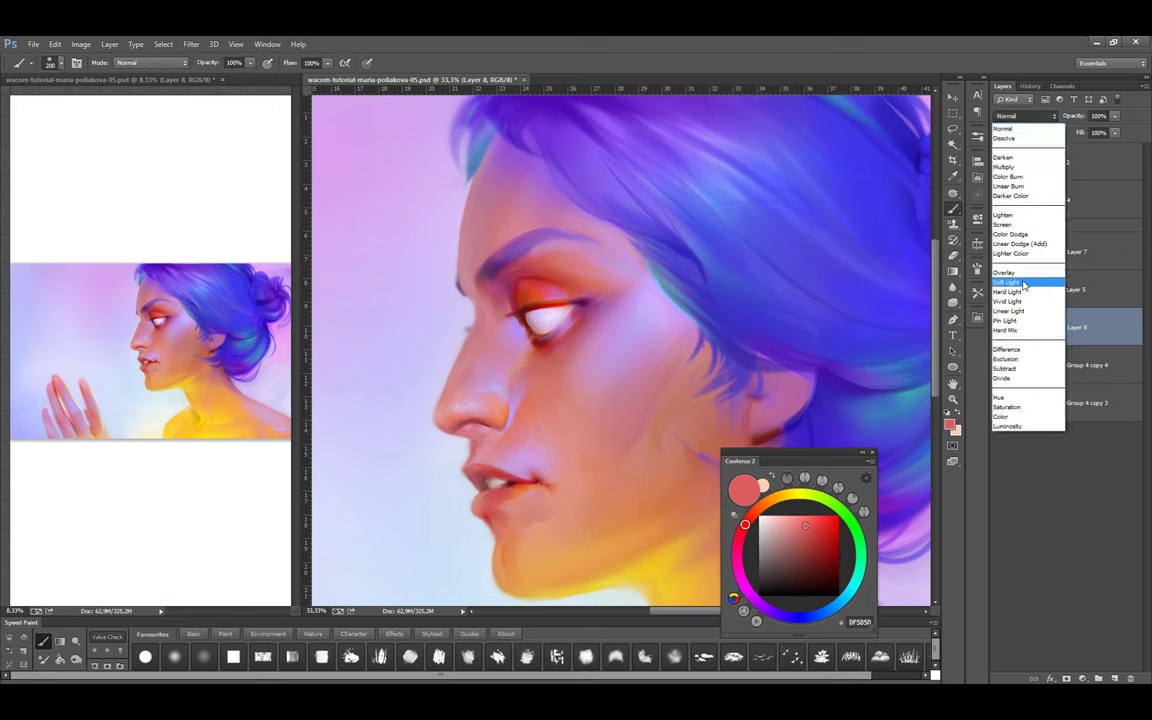
click(1025, 288)
alt+click(407, 336)
key(bracketleft)
key(bracketleft)
key(bracketleft)
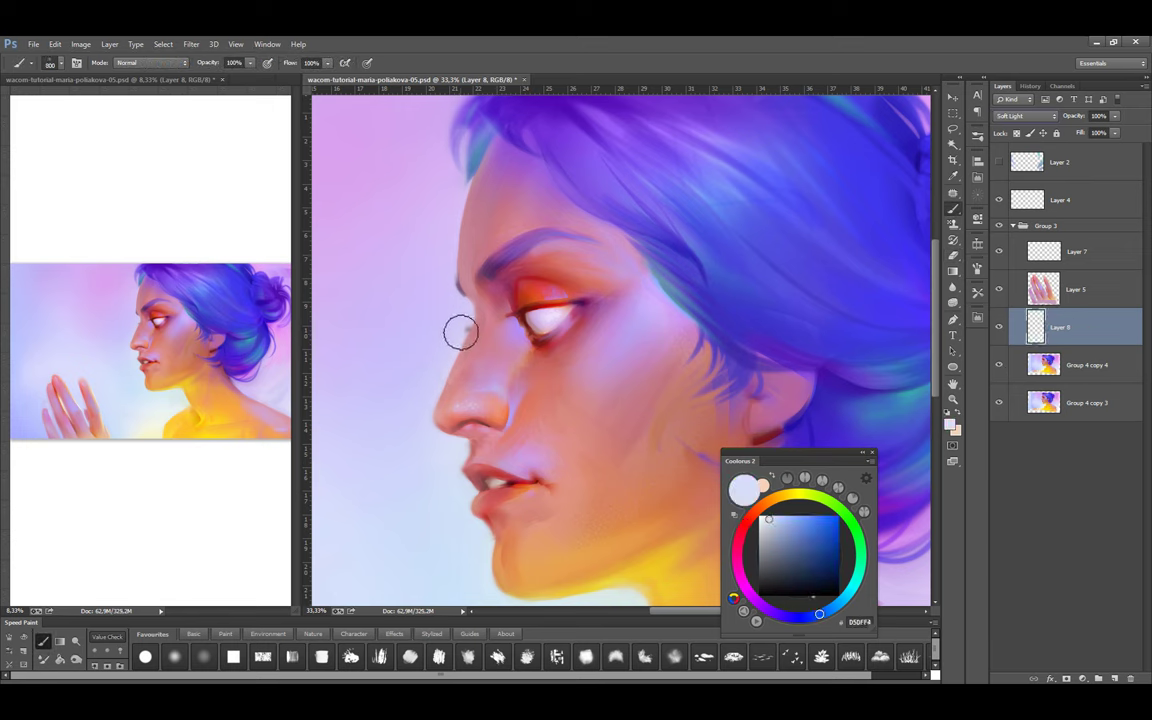
drag(415, 299, 461, 472)
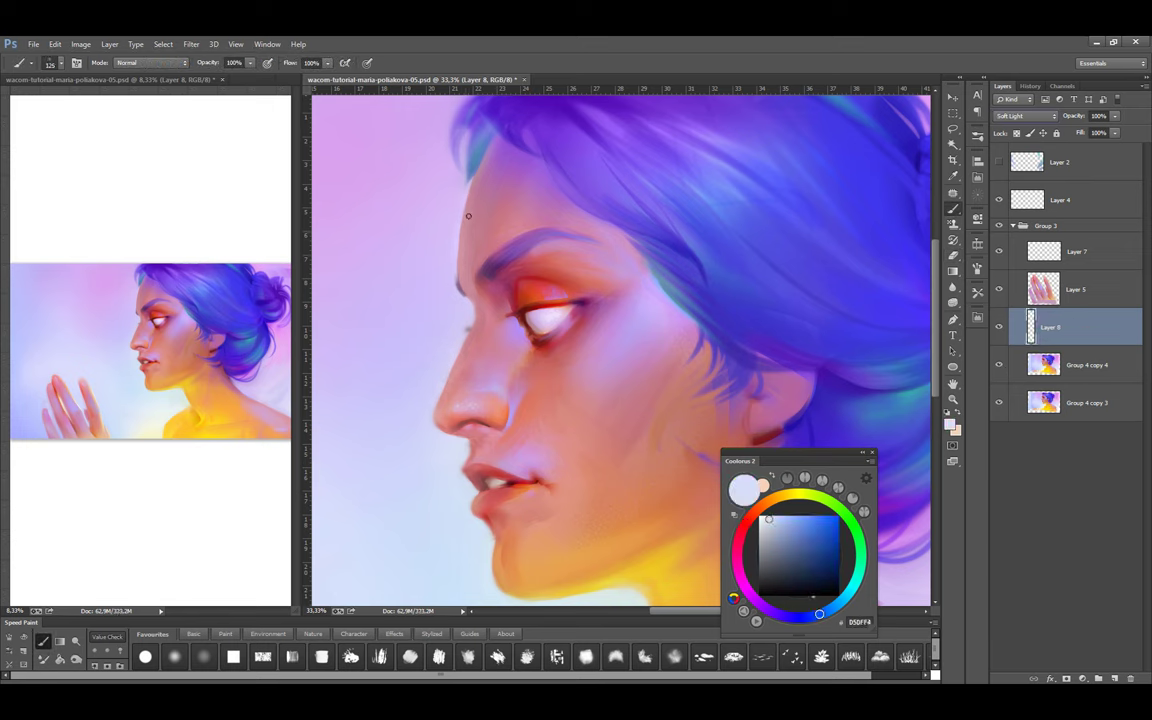
key(e)
key(b)
drag(432, 288, 436, 252)
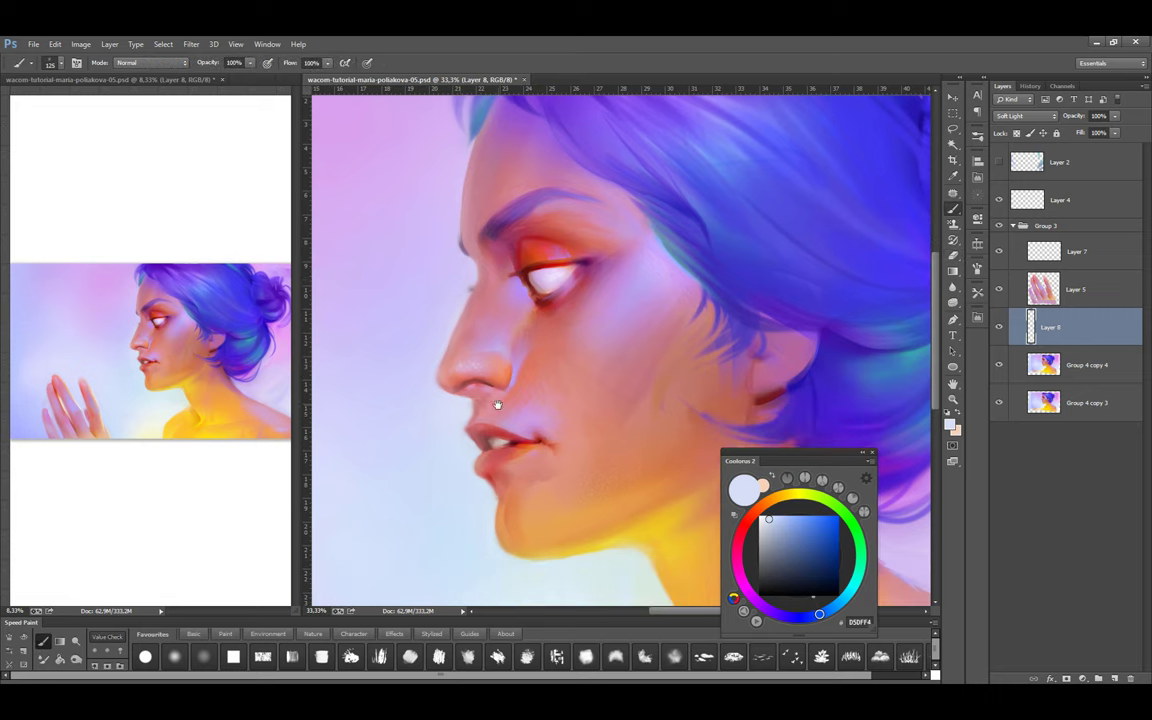
Add saturated orange to the forehead and profile edge on the Soft Light layer, and clean the edge with a small eraser
click(793, 479)
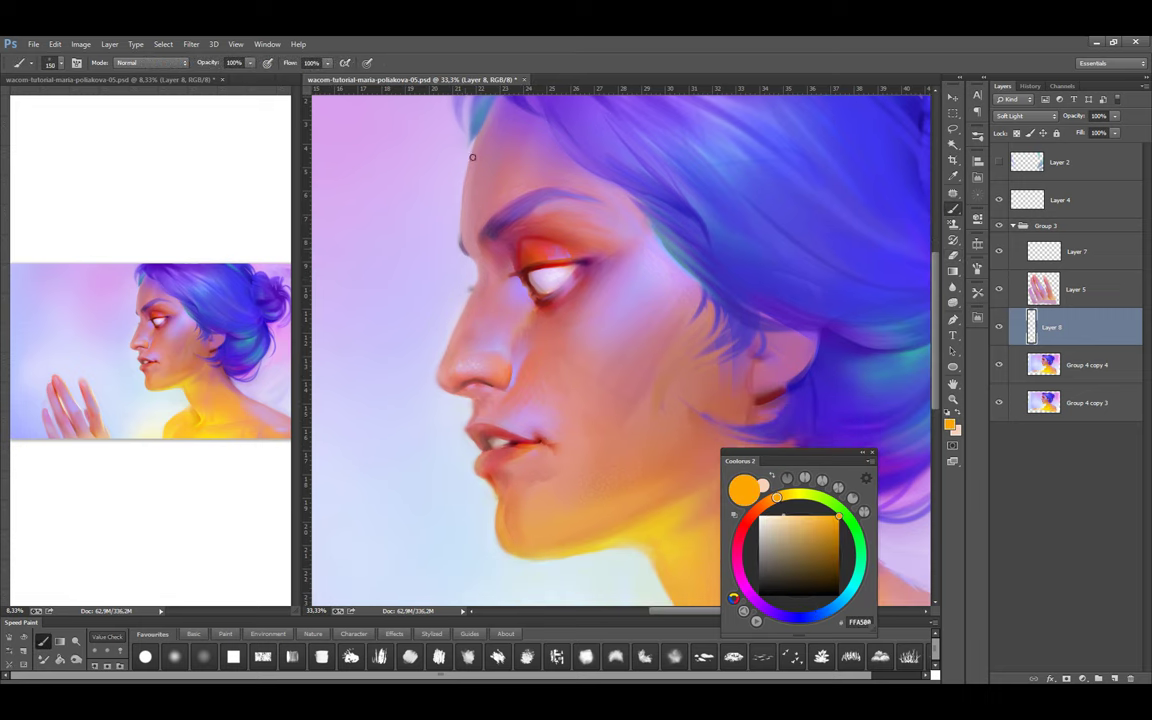
key(bracketleft)
key(bracketleft)
key(bracketleft)
key(bracketleft)
key(bracketleft)
key(bracketleft)
key(bracketleft)
key(e)
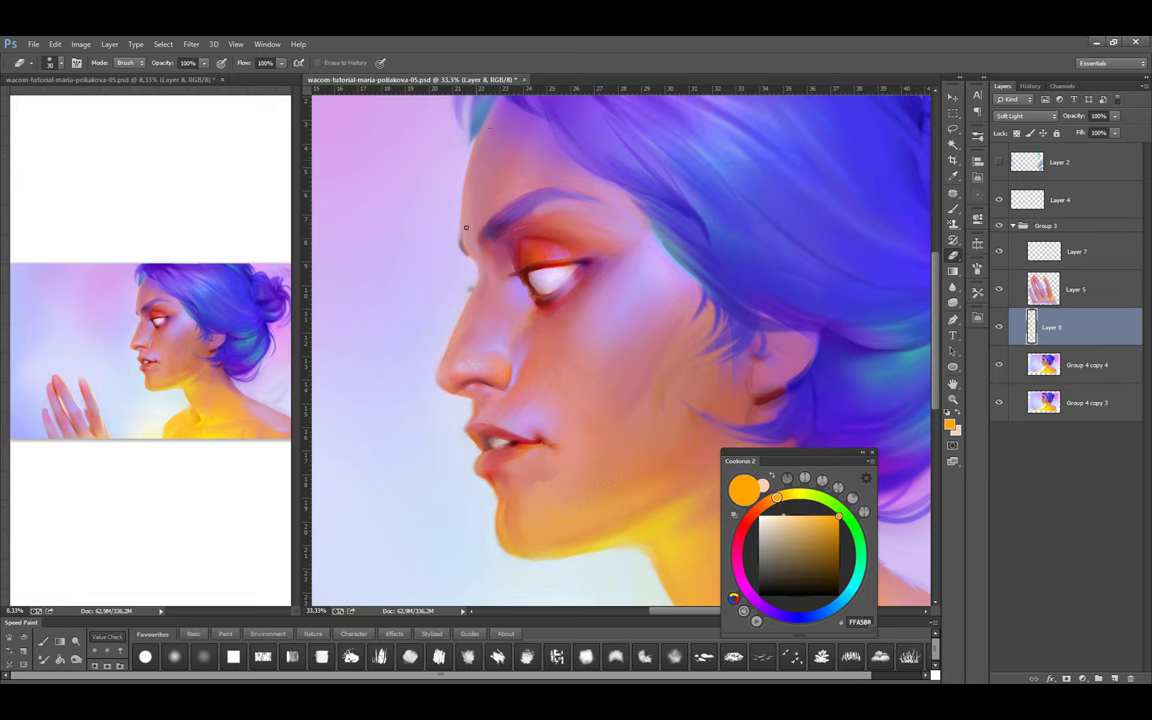
Brush a large warm yellow glow into the background between hand and shoulder, merge the Soft Light layer down and save
key(ctrl+minus)
key(b)
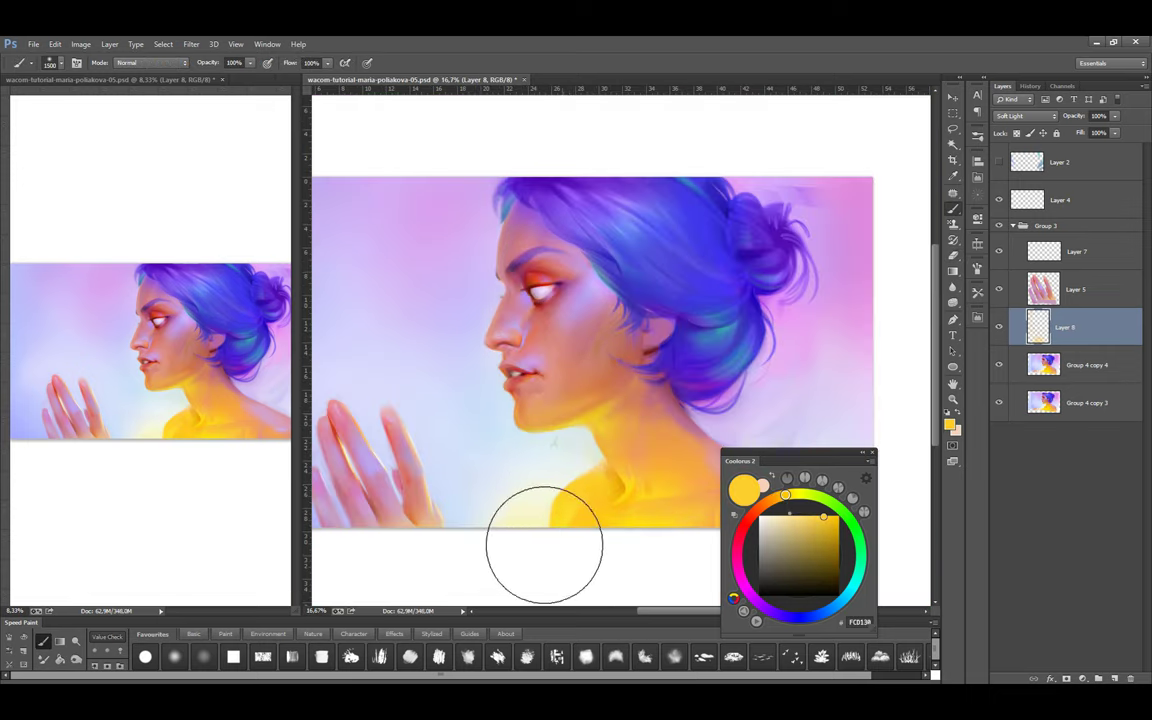
key(bracketleft)
key(bracketleft)
key(bracketleft)
drag(544, 520, 553, 419)
key(ctrl+plus)
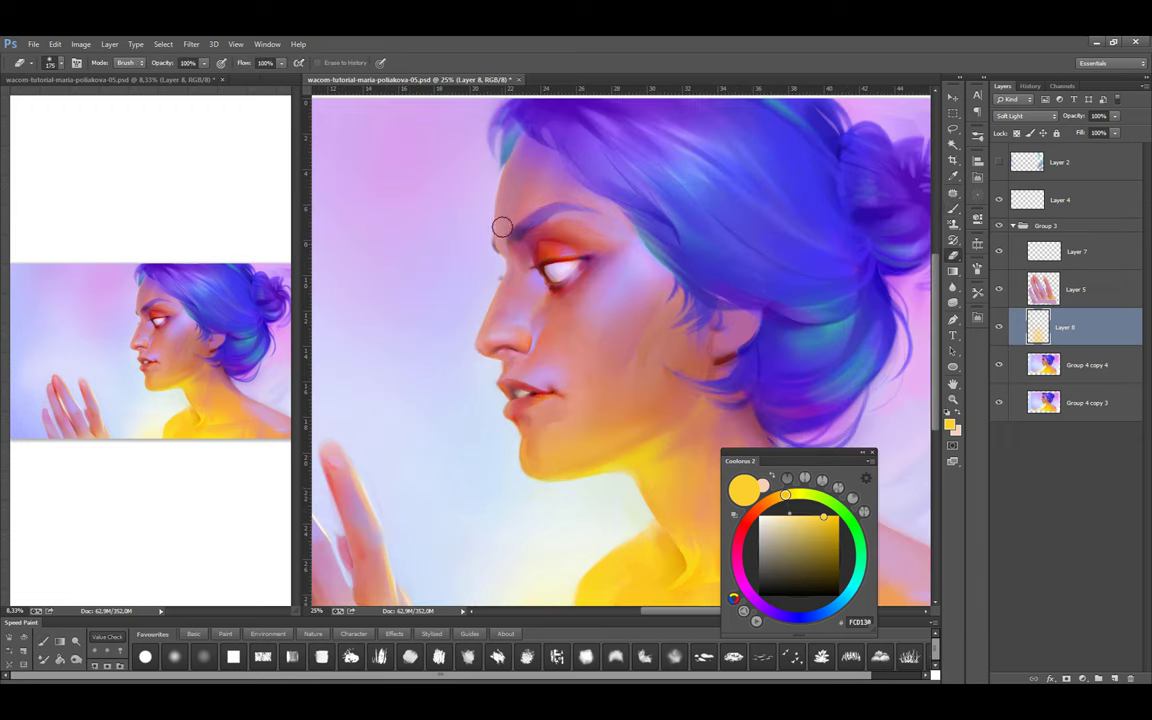
key(ctrl+e)
key(ctrl+s)
Smooth the cheek and jaw with sampled skin tones on a new layer, merge it down and save
key(ctrl+shift+alt+n)
key(bracketleft)
key(bracketleft)
key(bracketleft)
key(bracketleft)
key(bracketleft)
key(bracketleft)
key(bracketleft)
key(bracketleft)
key(bracketleft)
key(bracketleft)
key(bracketleft)
alt+click(622, 409)
mouse_move(622, 409)
mouse_down()
mouse_move(577, 426)
mouse_move(541, 460)
mouse_move(573, 422)
mouse_move(656, 379)
mouse_move(612, 408)
mouse_up()
alt+click(612, 409)
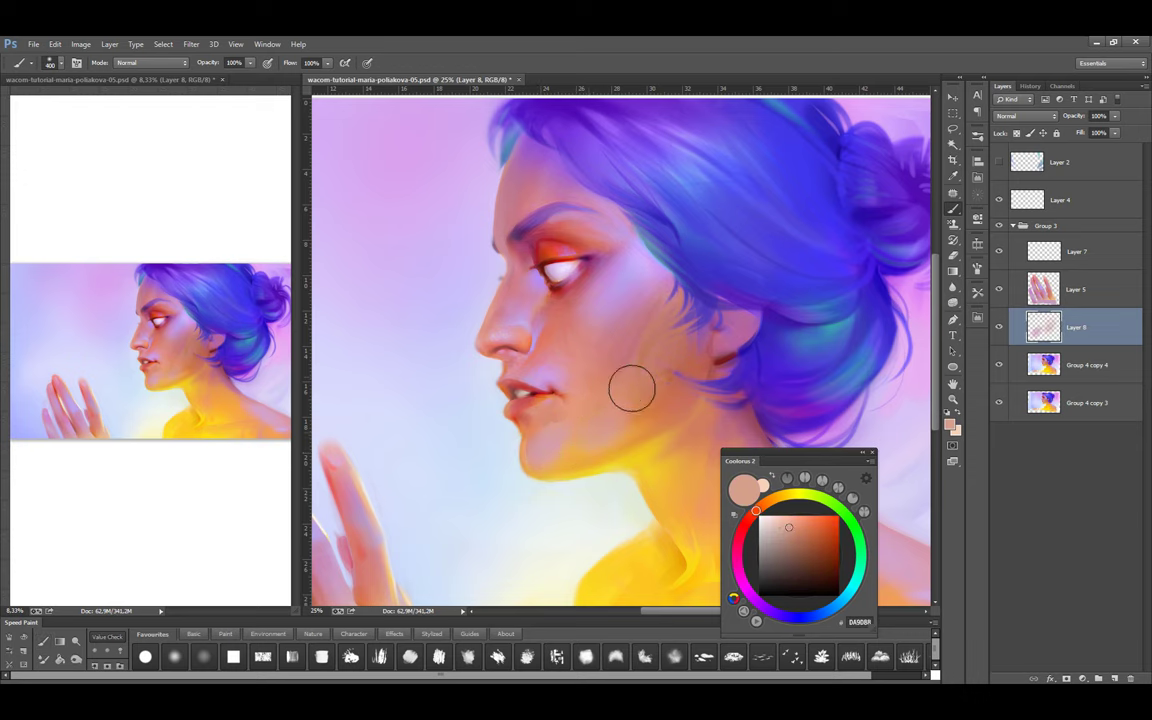
key(bracketright)
key(ctrl+e)
key(ctrl+minus)
key(ctrl+s)
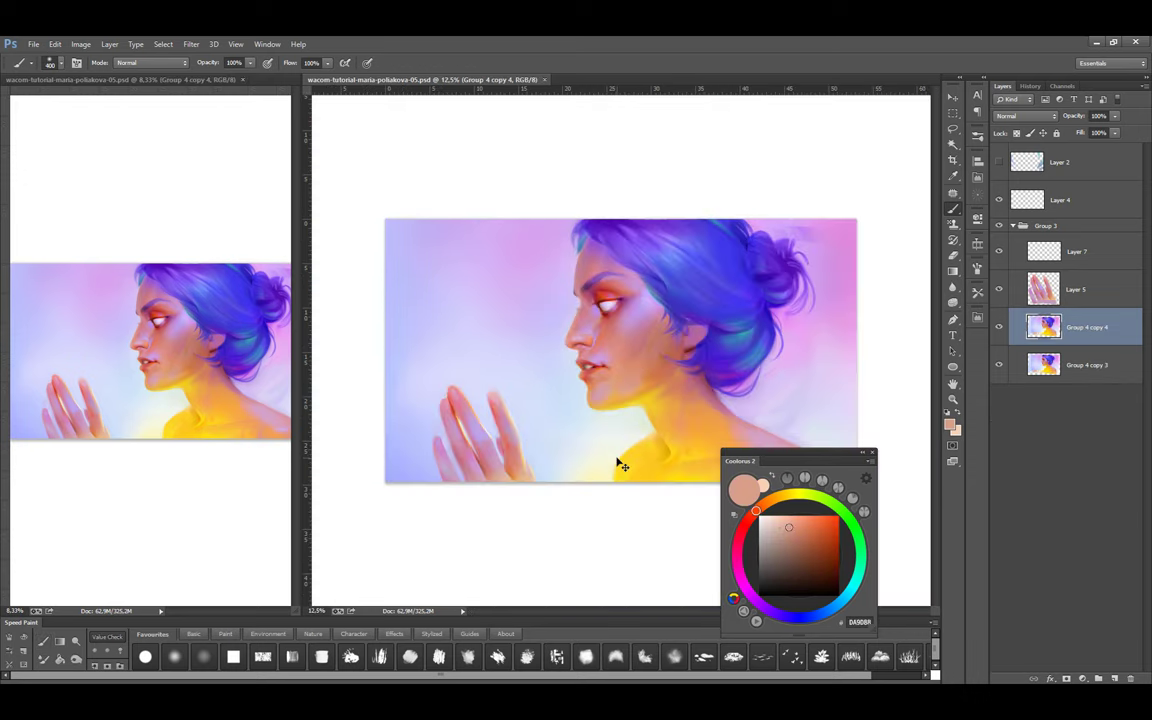
Add a Color-mode layer and tint the background beside the hair at the nape with sampled lilac
key(ctrl+shift+alt+n)
click(1028, 117)
alt+click(811, 330)
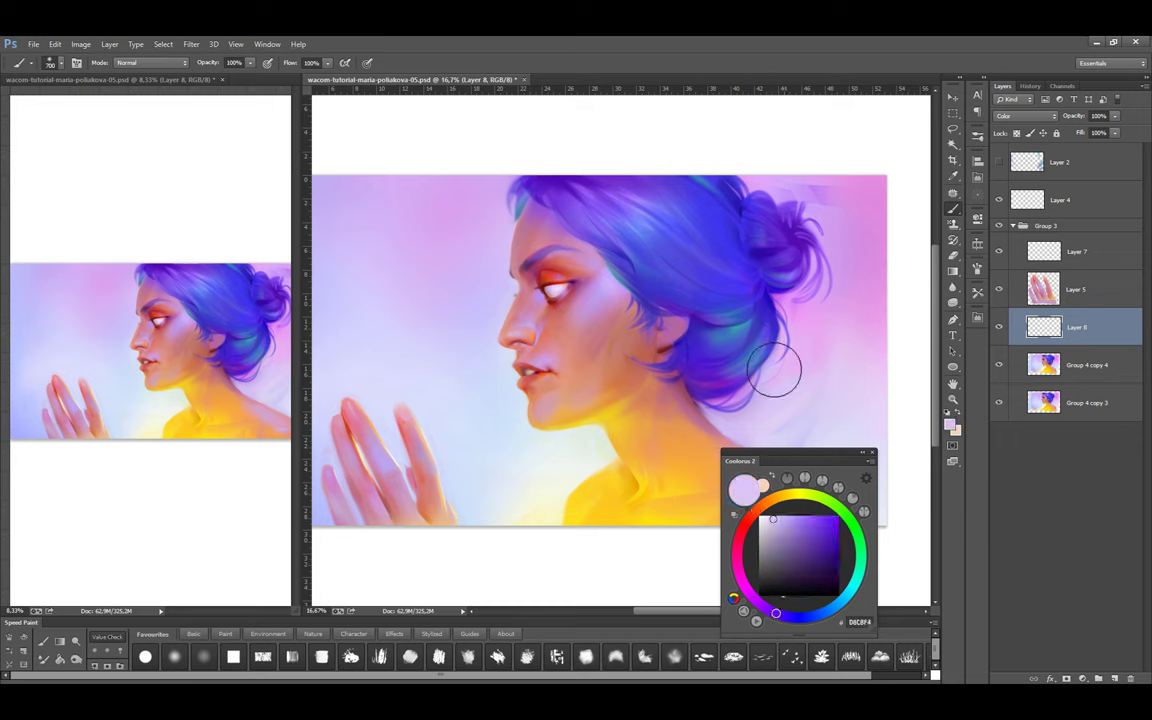
drag(776, 373, 800, 334)
key(bracketleft)
key(bracketleft)
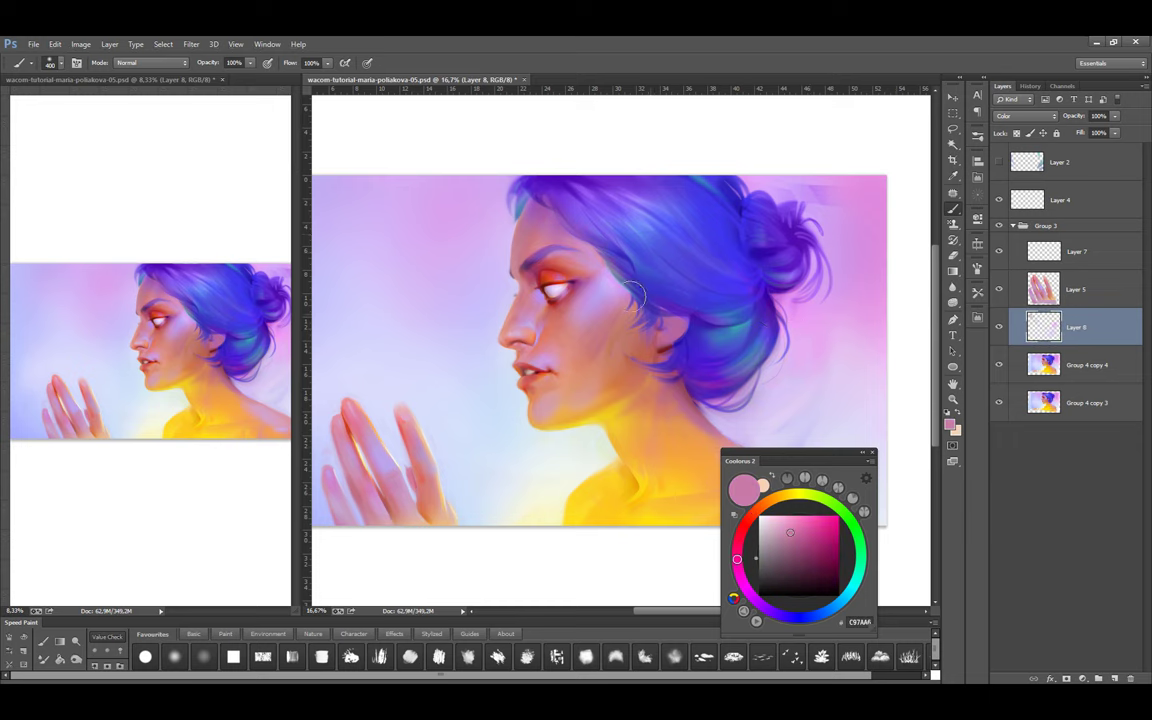
Tint the temple, neck and hair with sampled warm orange and violet on the Color layer
alt+click(643, 342)
alt+click(700, 380)
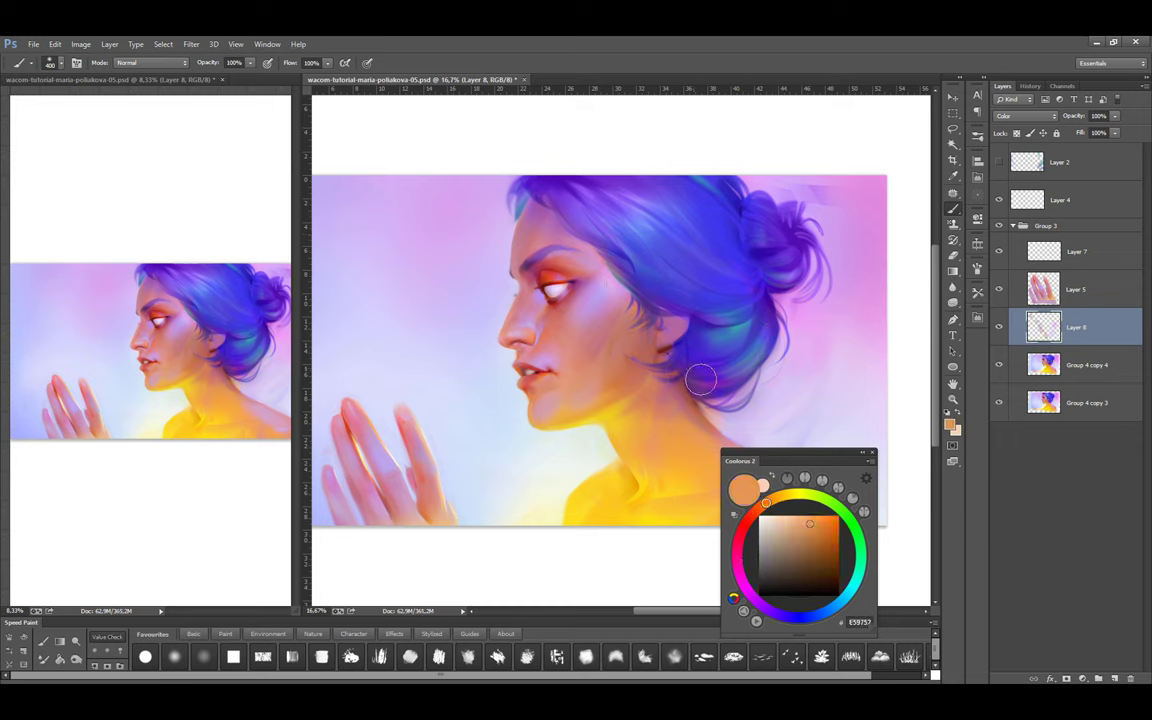
key(bracketright)
key(bracketright)
alt+click(710, 200)
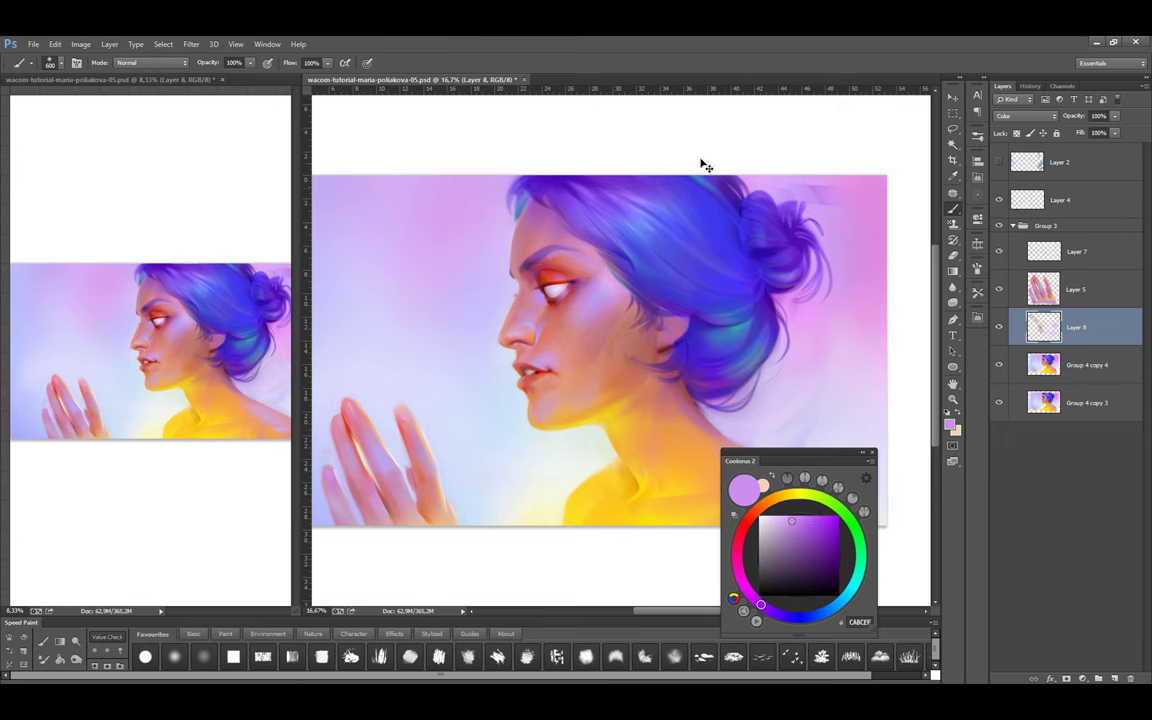
Paint turquoise strands through the hair with a textured brush from the Paint set, and merge the Color layer down
click(225, 633)
click(380, 656)
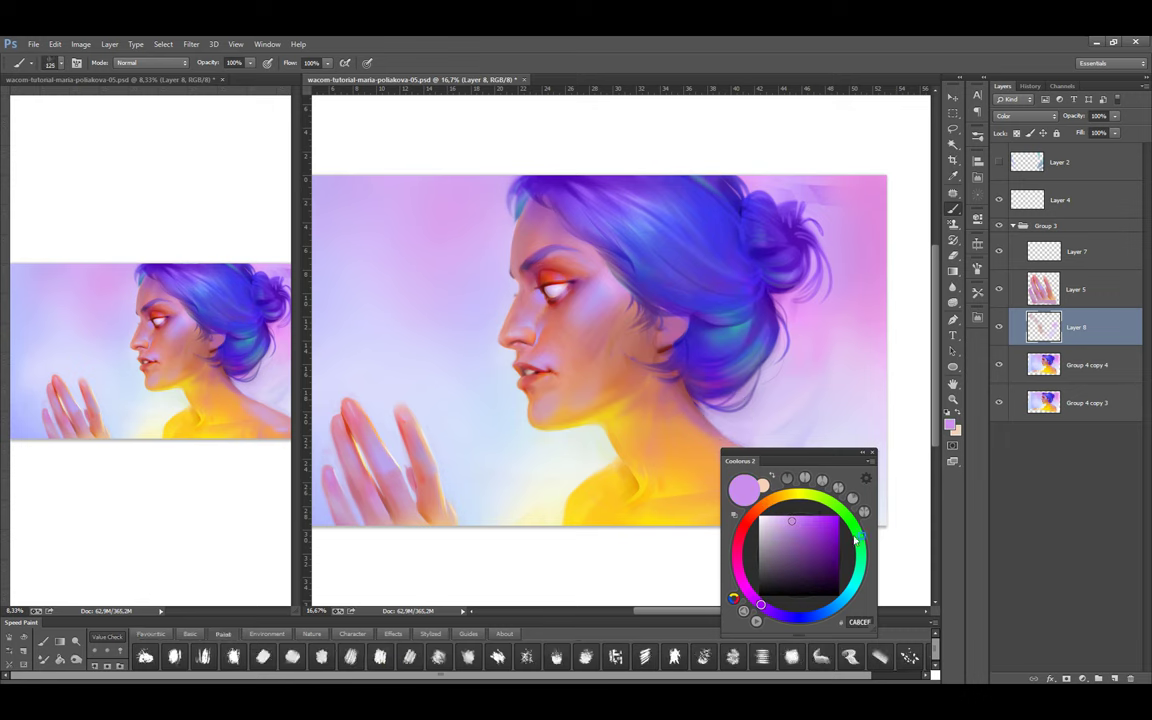
alt+click(750, 328)
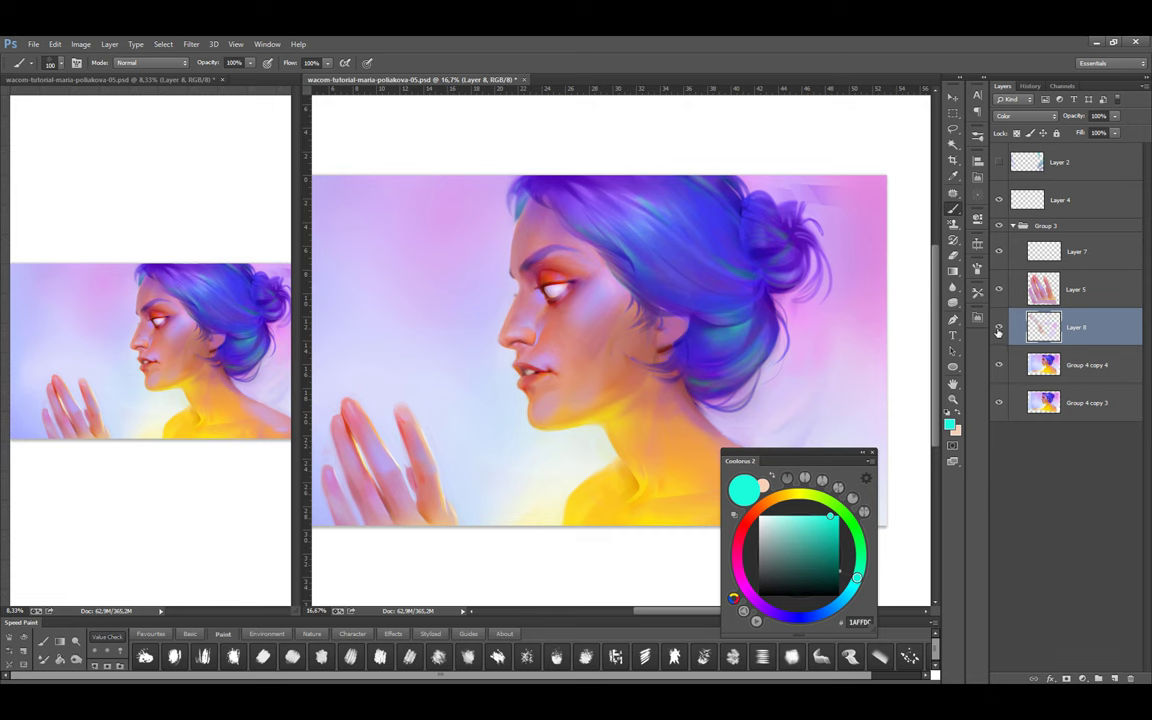
key(ctrl+e)
ctrl+alt+click(645, 384)
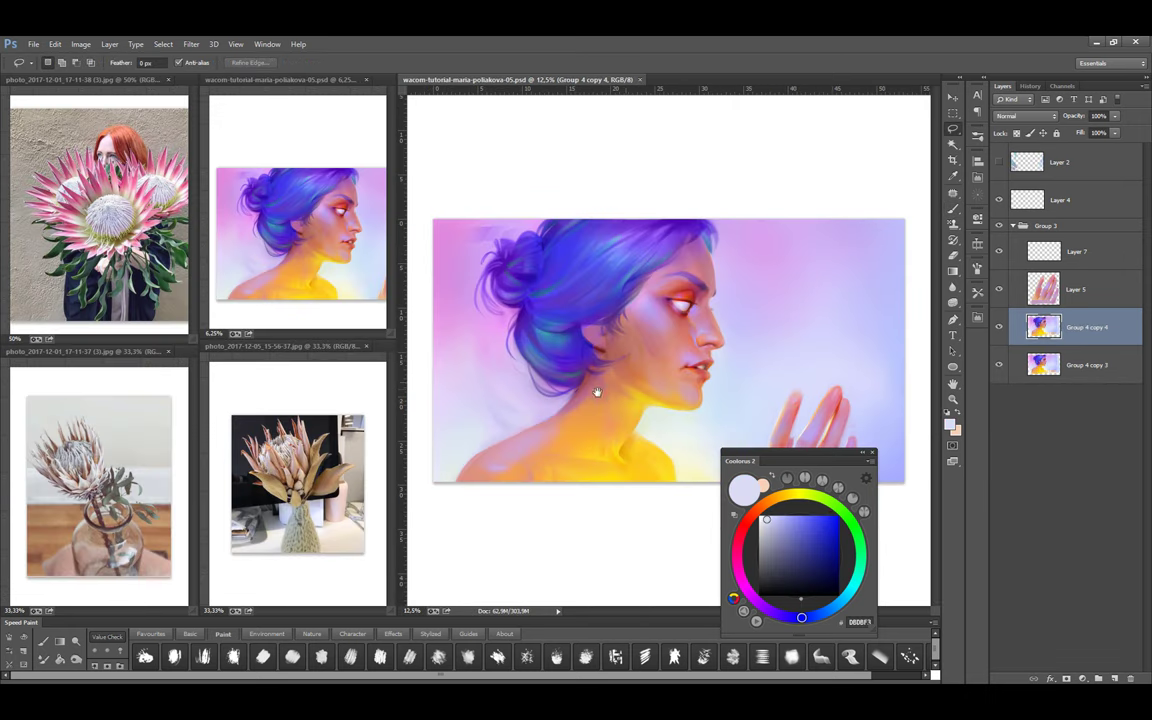
Add an empty layer below the hand layer and choose a round brush from the Basic set
key(ctrl+plus)
drag(856, 466, 1046, 503)
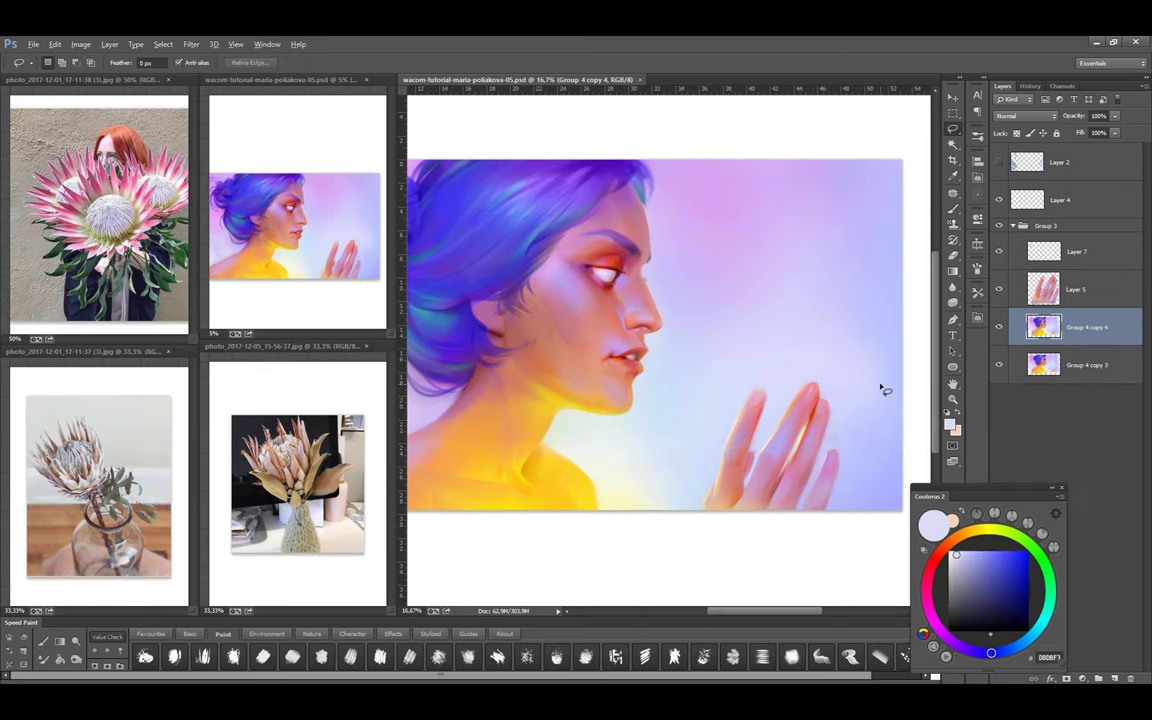
key(ctrl+shift+alt+n)
key(b)
click(190, 634)
key(F5)
key(F5)
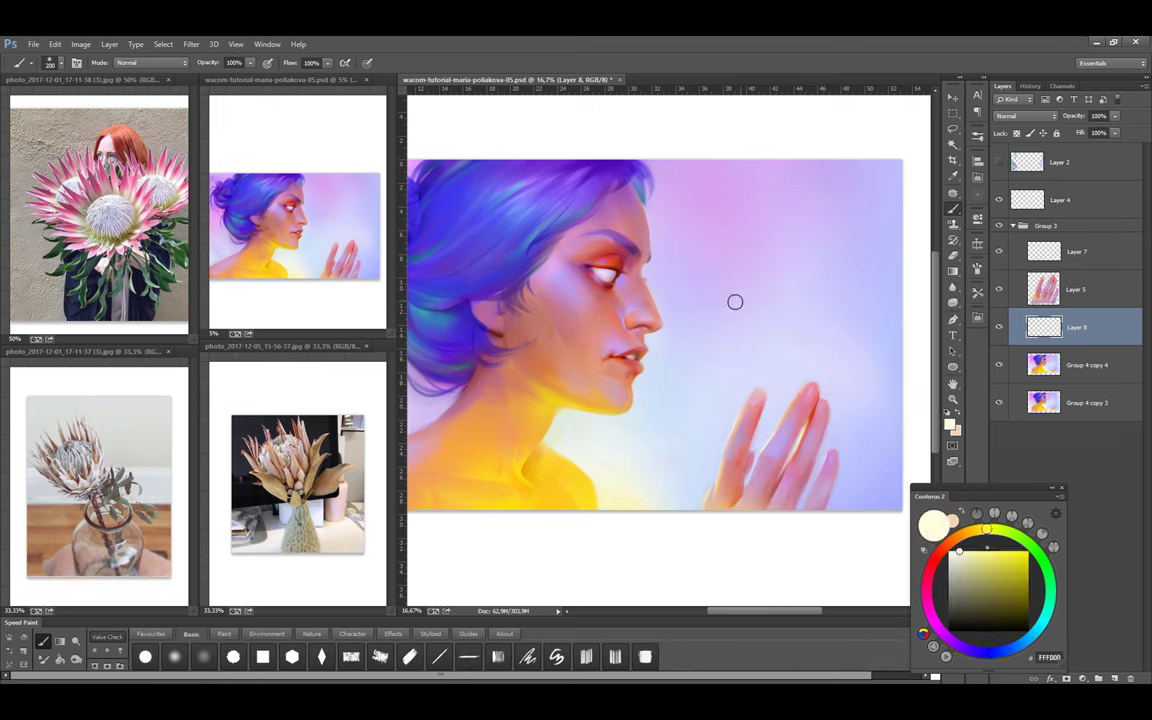
Sketch glowing pale cream petals rising from behind the fingertips with a brush of about 175 to 200 px
mouse_move(782, 388)
mouse_down()
mouse_move(805, 383)
mouse_move(789, 365)
mouse_move(812, 391)
mouse_move(800, 330)
mouse_up()
key(ctrl+z)
key(bracketleft)
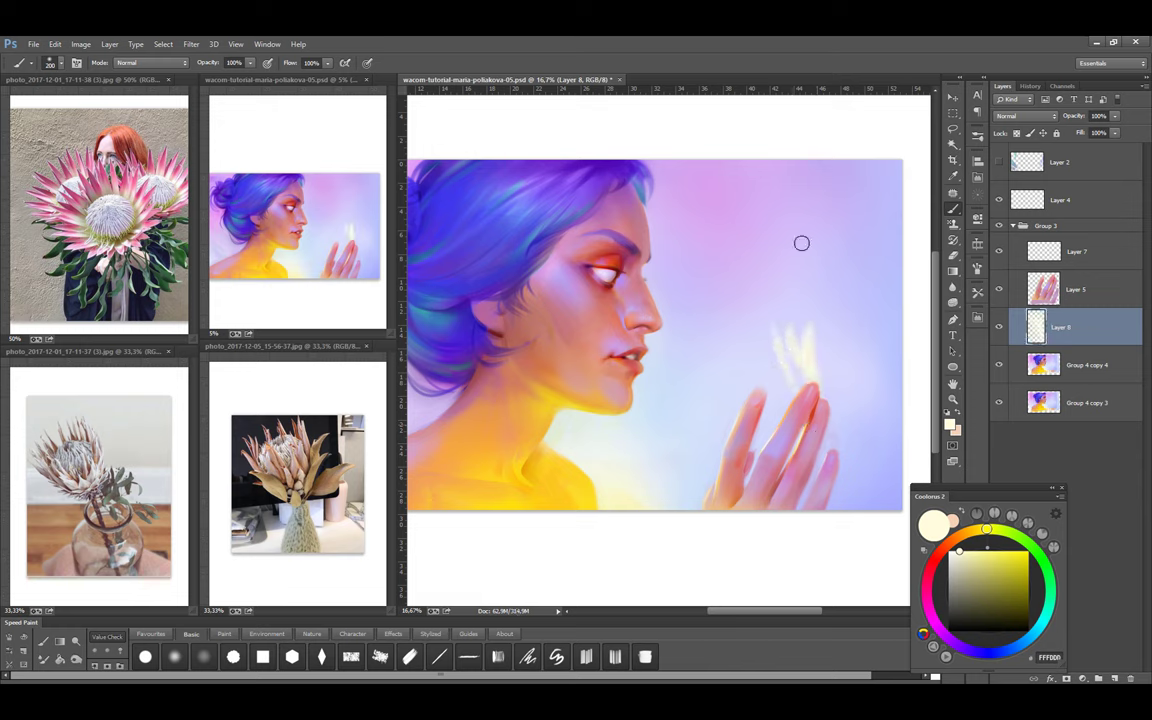
key(bracketleft)
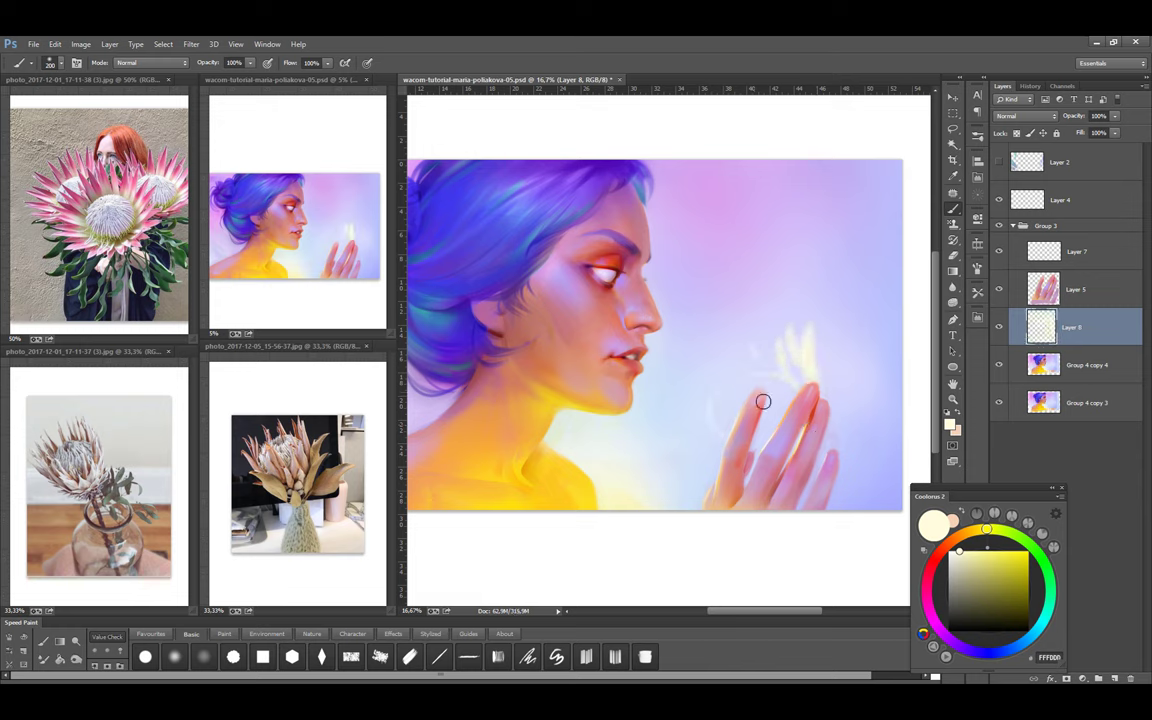
key(bracketleft)
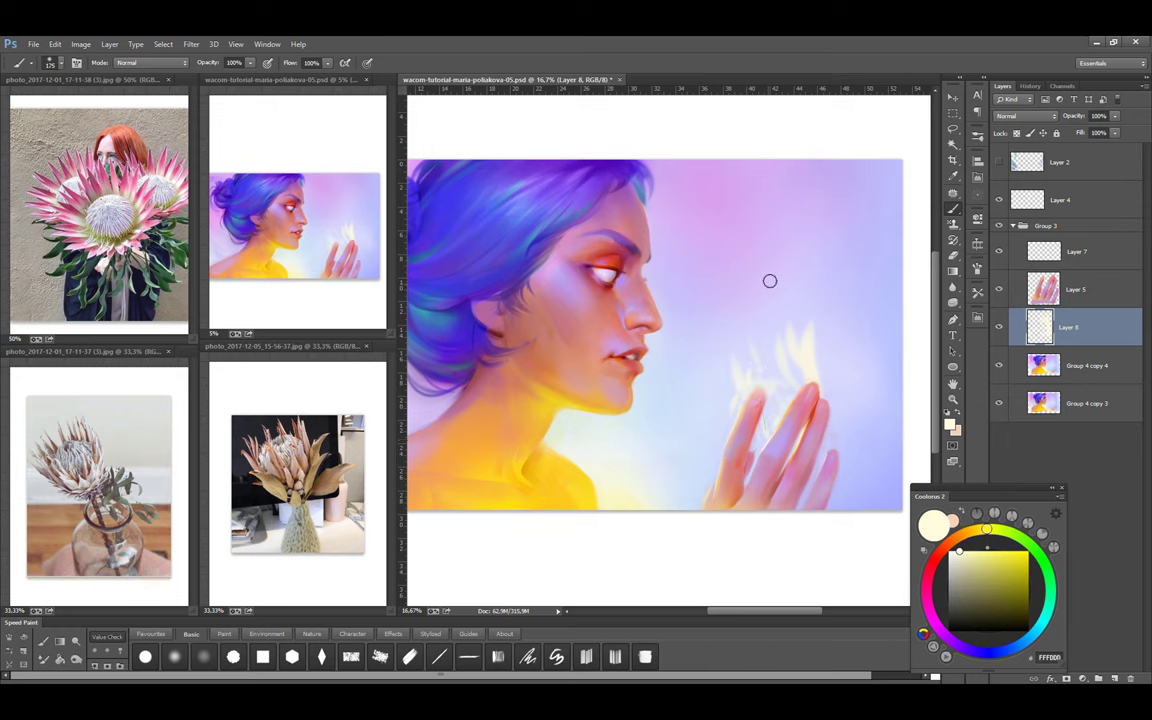
Paint the outer cream petals around both sides of the hand to build a full protea shape
mouse_move(710, 352)
mouse_down()
mouse_move(728, 419)
mouse_move(702, 463)
mouse_up()
key(bracketright)
key(bracketright)
key(bracketright)
key(ctrl+t)
key(Return)
key(bracketleft)
key(bracketleft)
key(bracketleft)
key(bracketright)
key(bracketright)
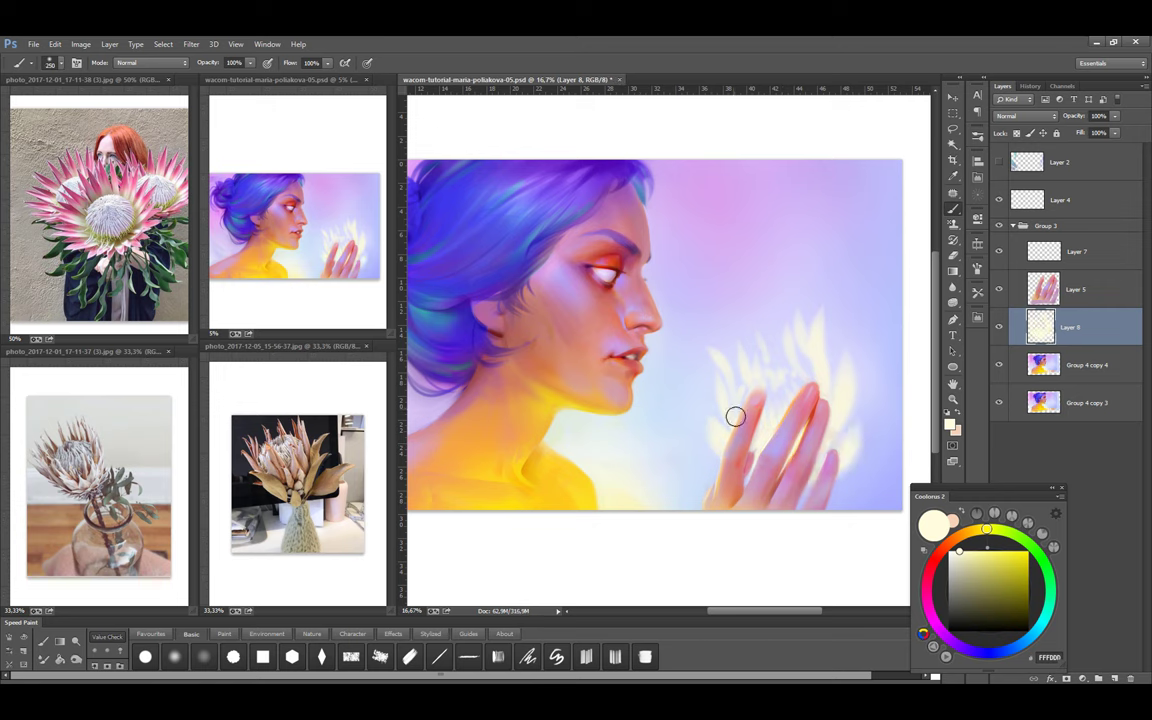
key(ctrl+t)
drag(856, 360, 854, 386)
key(ctrl+z)
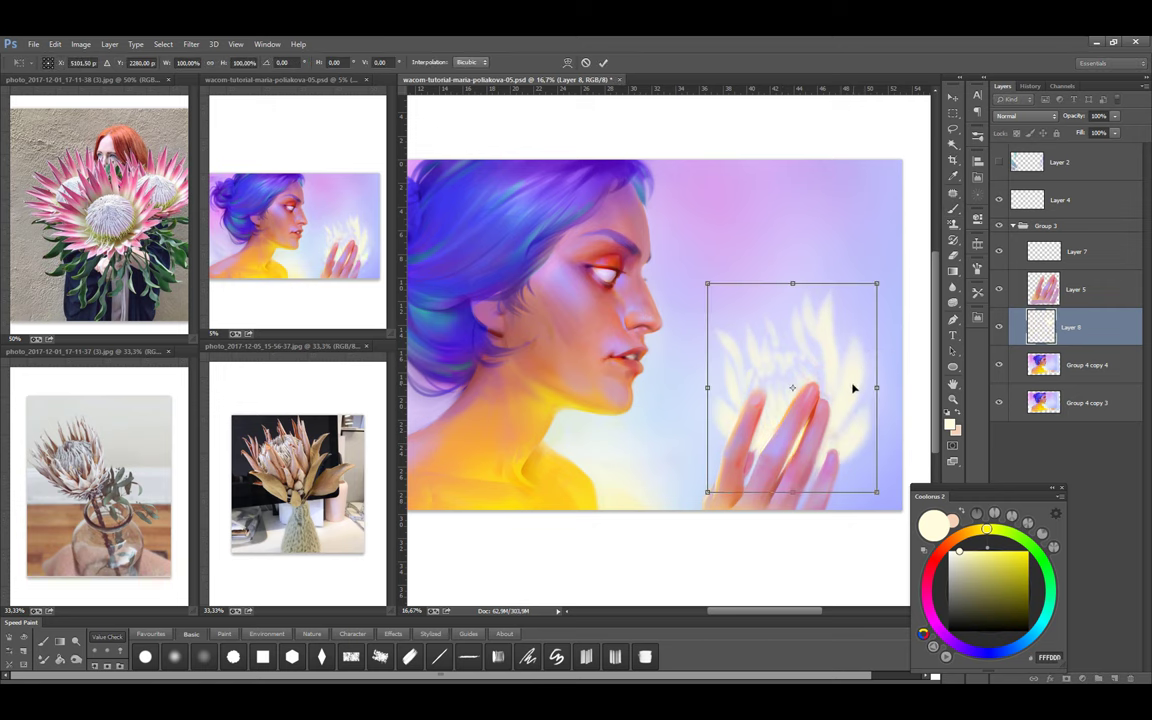
key(Escape)
key(ctrl+z)
key(ctrl+z)
Reposition the flower behind the raised hand with Free Transform, and save the file
key(ctrl+t)
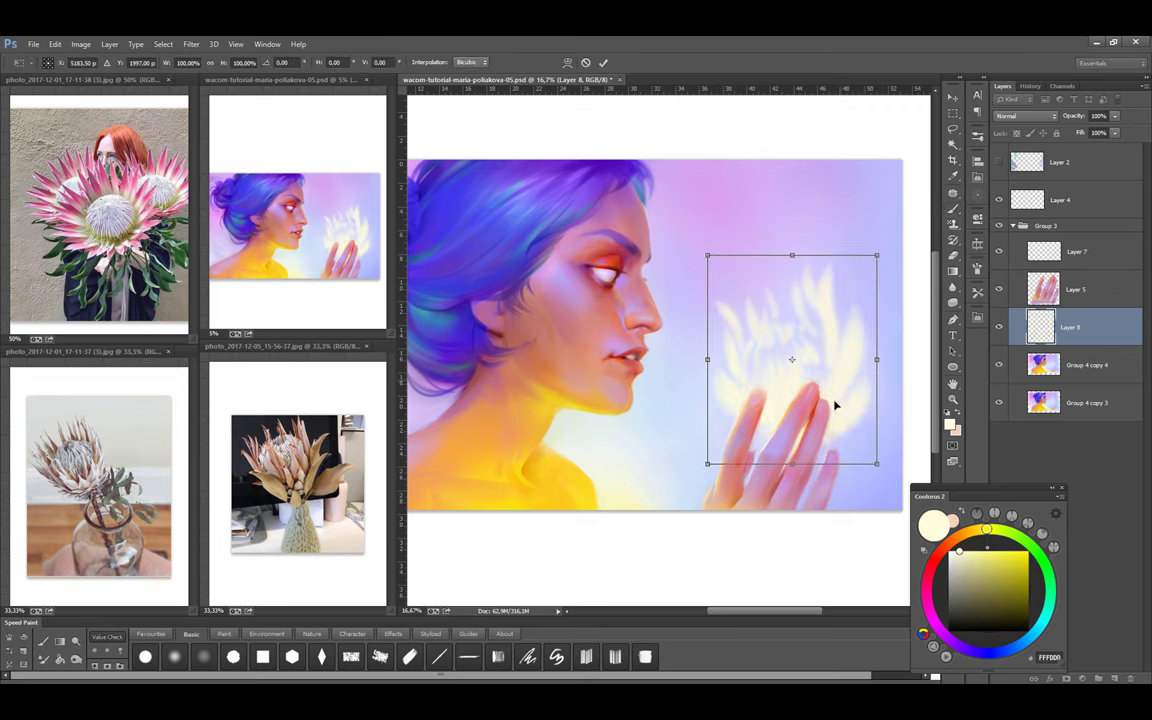
mouse_move(822, 428)
mouse_down()
mouse_move(856, 386)
mouse_move(882, 280)
mouse_up()
key(Return)
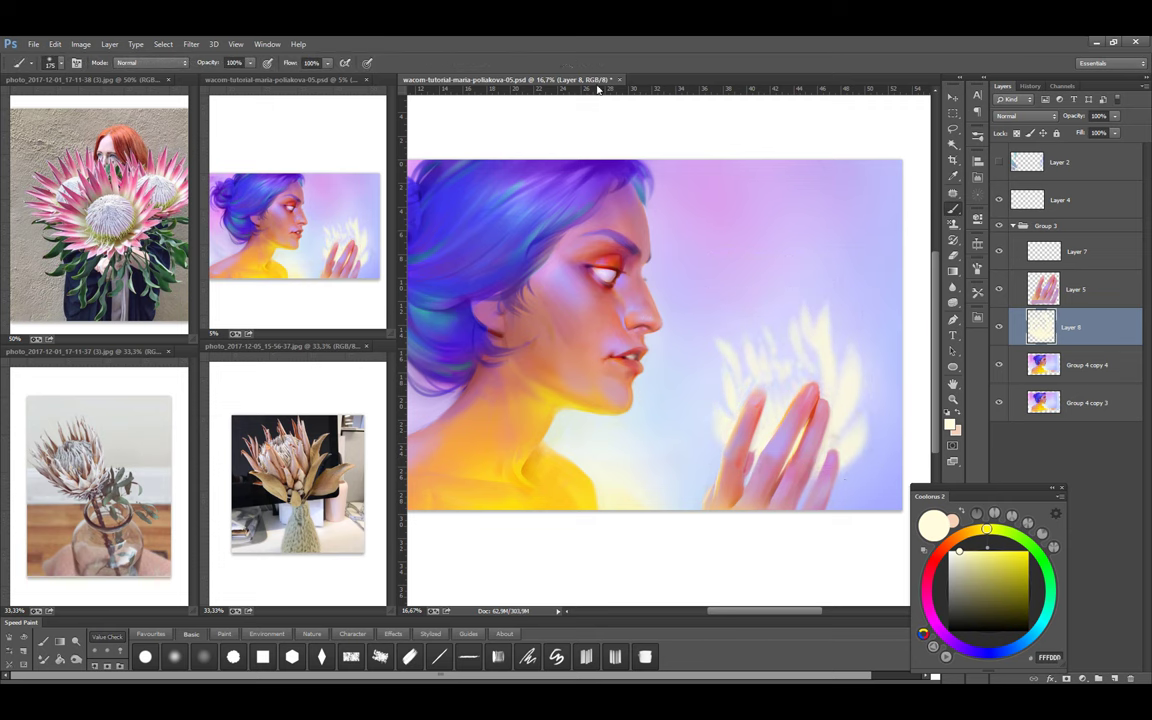
key(ctrl+s)
Paint long curved cream petals sweeping out from the flower's base on both sides of the hand
drag(900, 458, 853, 487)
key(bracketright)
key(bracketright)
key(bracketright)
drag(638, 432, 620, 392)
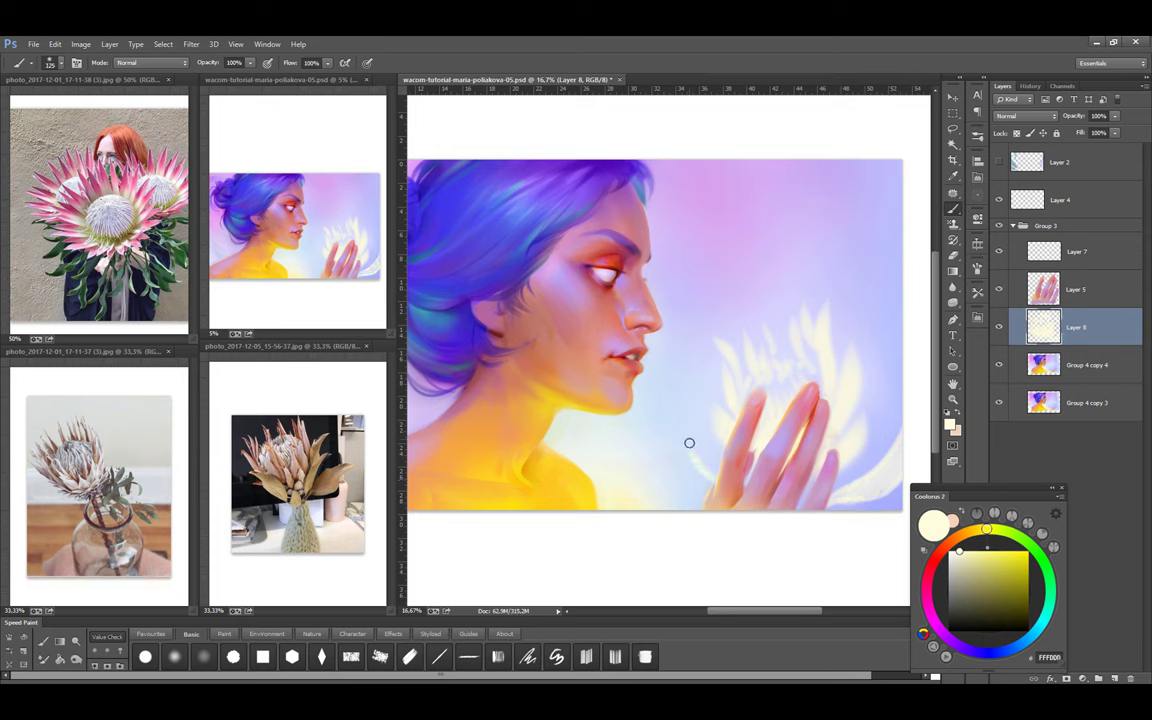
key(bracketright)
key(bracketright)
key(bracketright)
key(bracketright)
mouse_move(735, 482)
mouse_down()
mouse_move(770, 540)
mouse_move(831, 502)
mouse_up()
Lasso a jagged shape at the flower's centre between the fingertips and shade it periwinkle blue with a 1000 px brush
key(l)
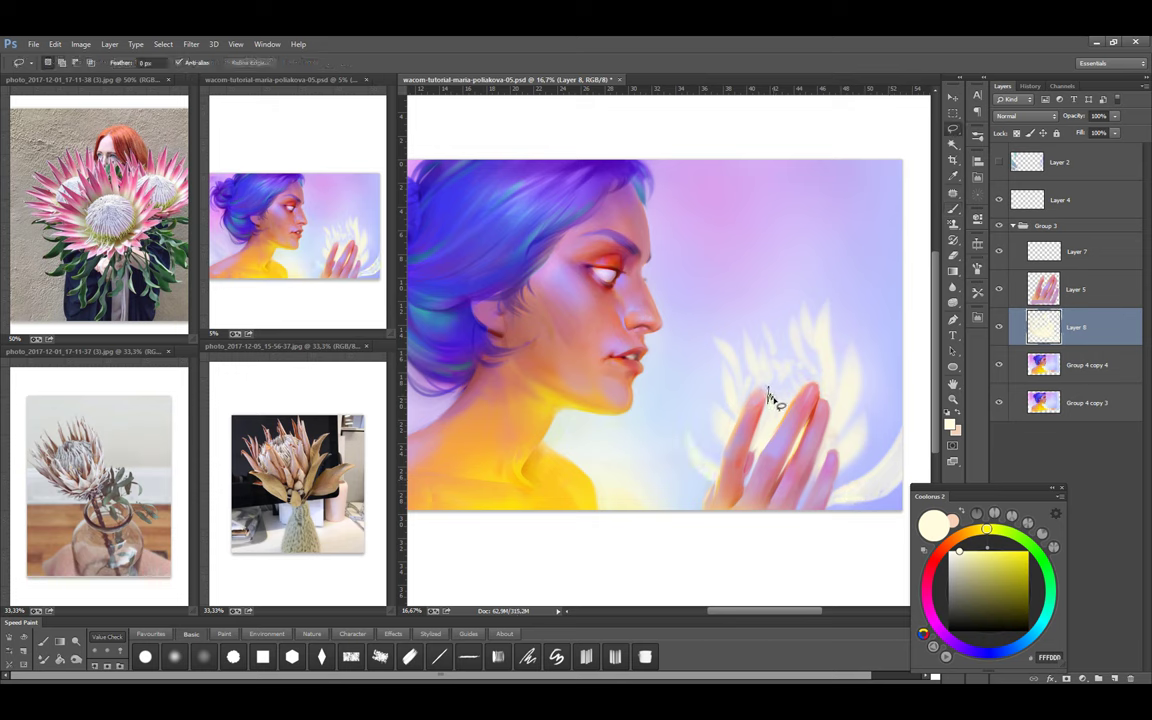
drag(810, 390, 775, 400)
key(b)
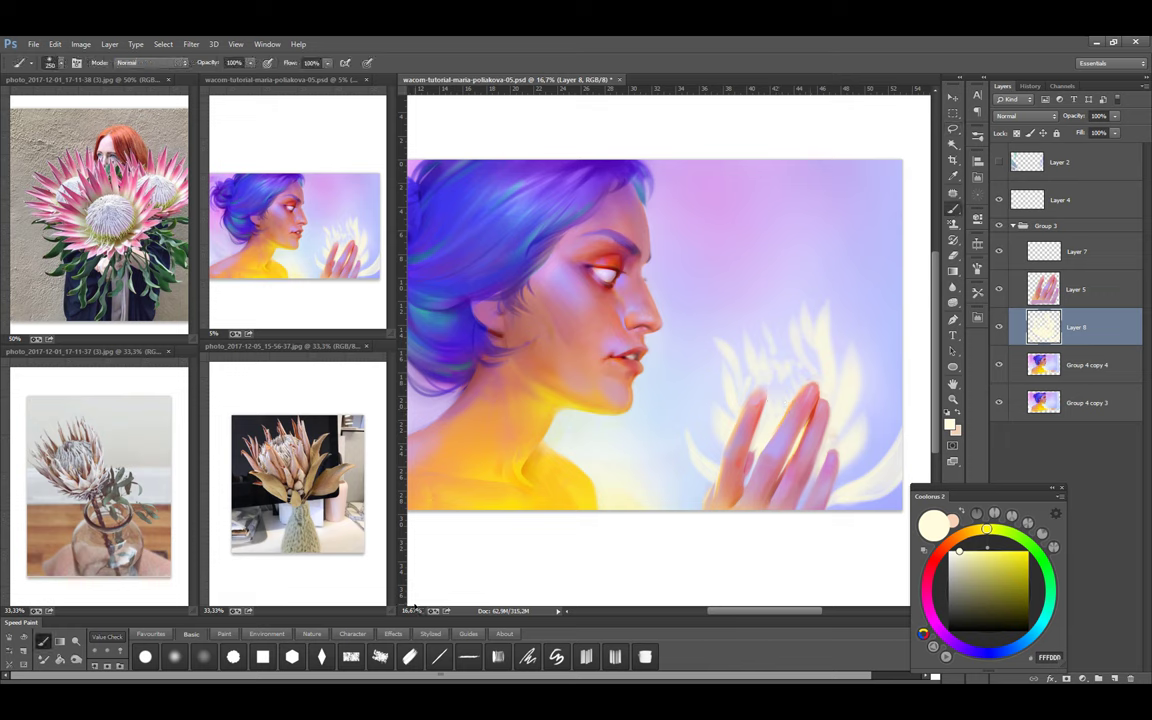
click(969, 654)
key(bracketright)
key(bracketright)
key(bracketright)
key(bracketright)
key(bracketright)
key(bracketright)
key(bracketright)
key(bracketright)
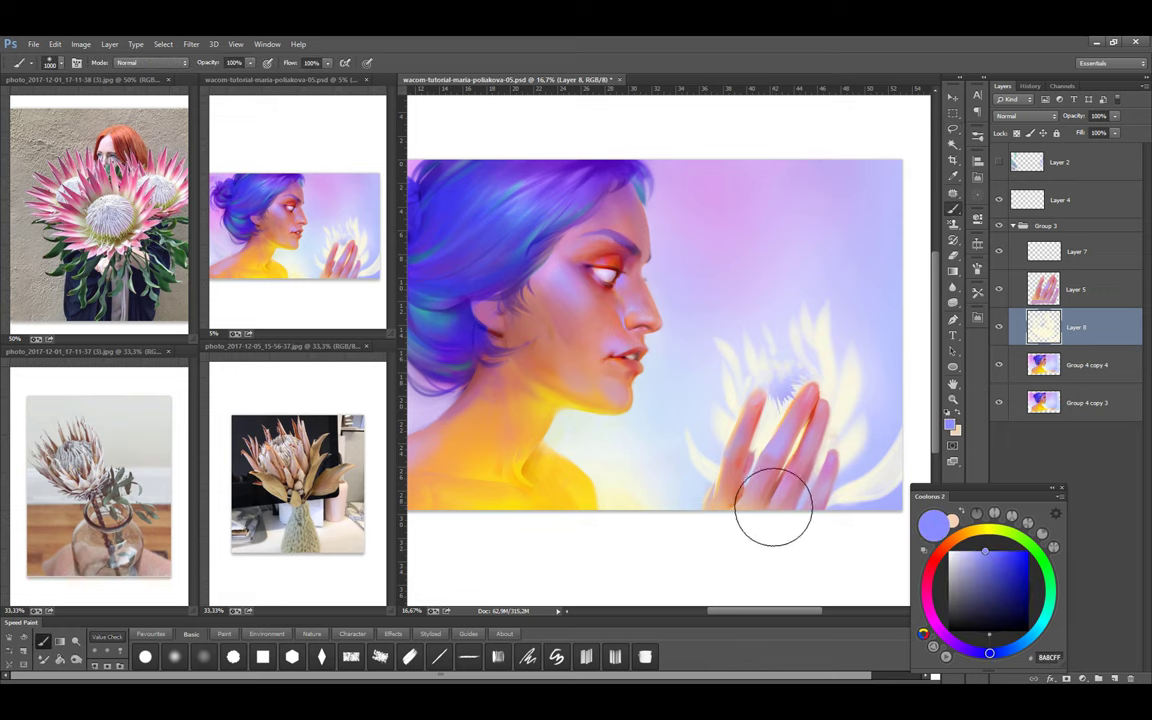
Recolour the jagged flower centre with light orange (FF8949) and deeper saturated orange
click(983, 529)
click(950, 543)
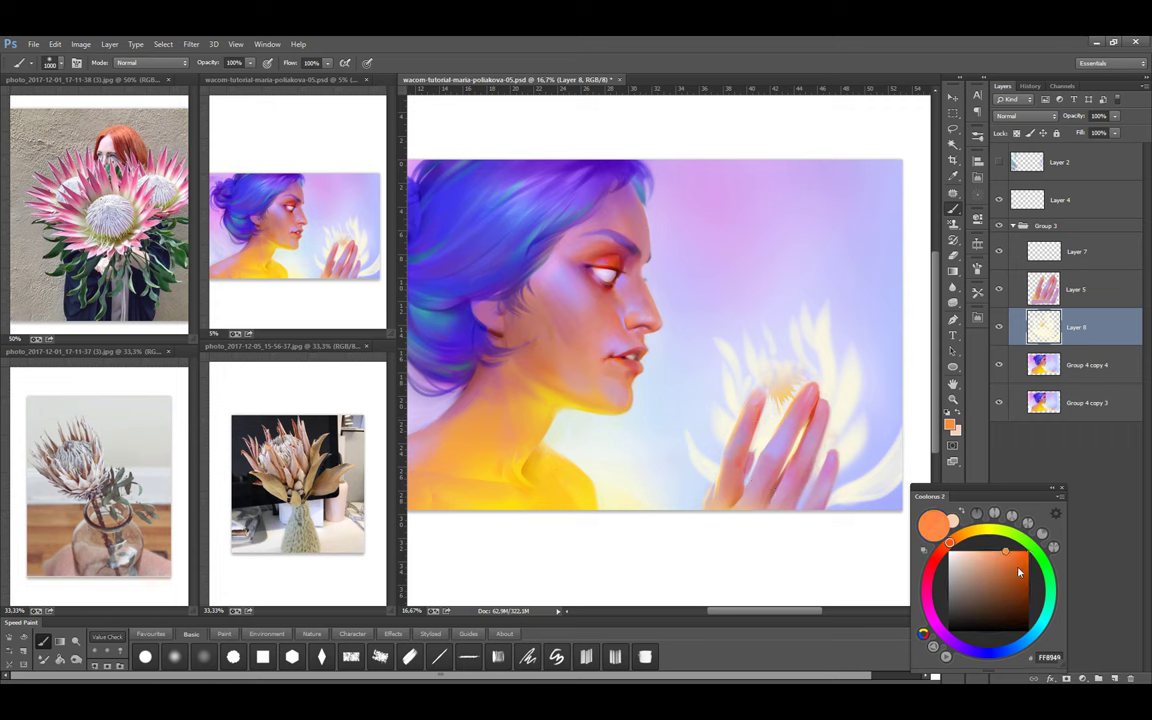
click(785, 385)
key(bracketleft)
key(bracketleft)
key(bracketleft)
key(bracketleft)
key(bracketleft)
key(bracketleft)
key(bracketleft)
key(bracketleft)
key(bracketleft)
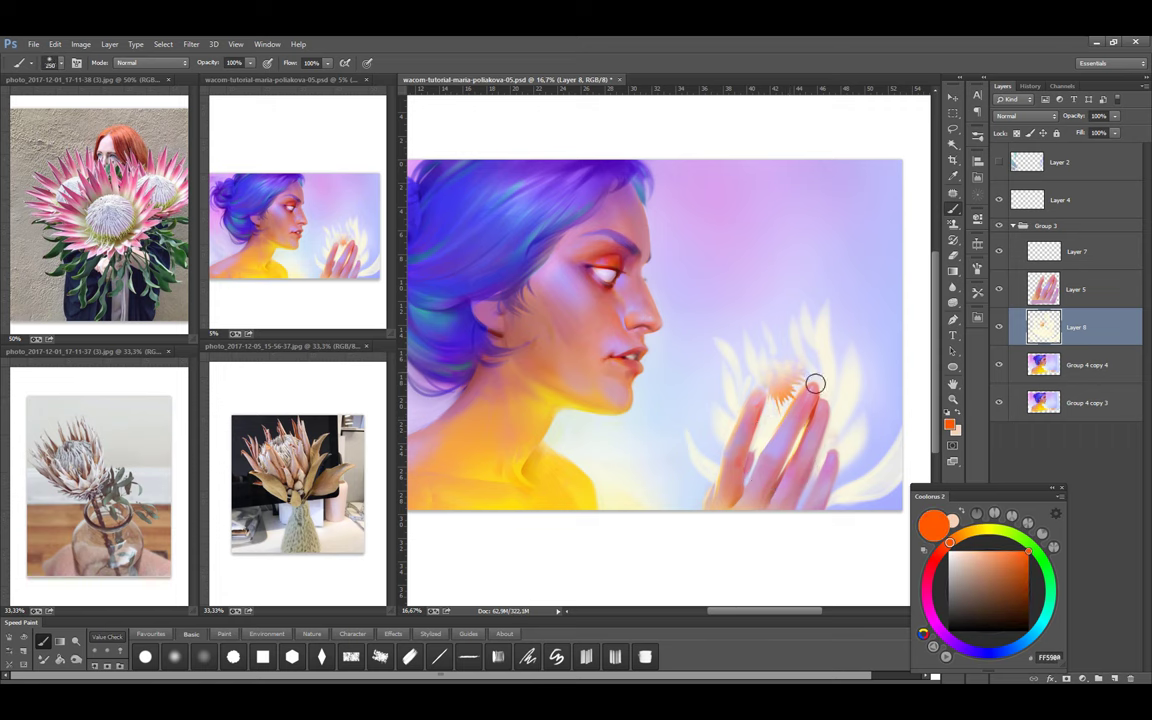
Tint the flower centre's lower spikes magenta and refine the centre with small strokes of sampled cream and pink
click(936, 621)
click(783, 395)
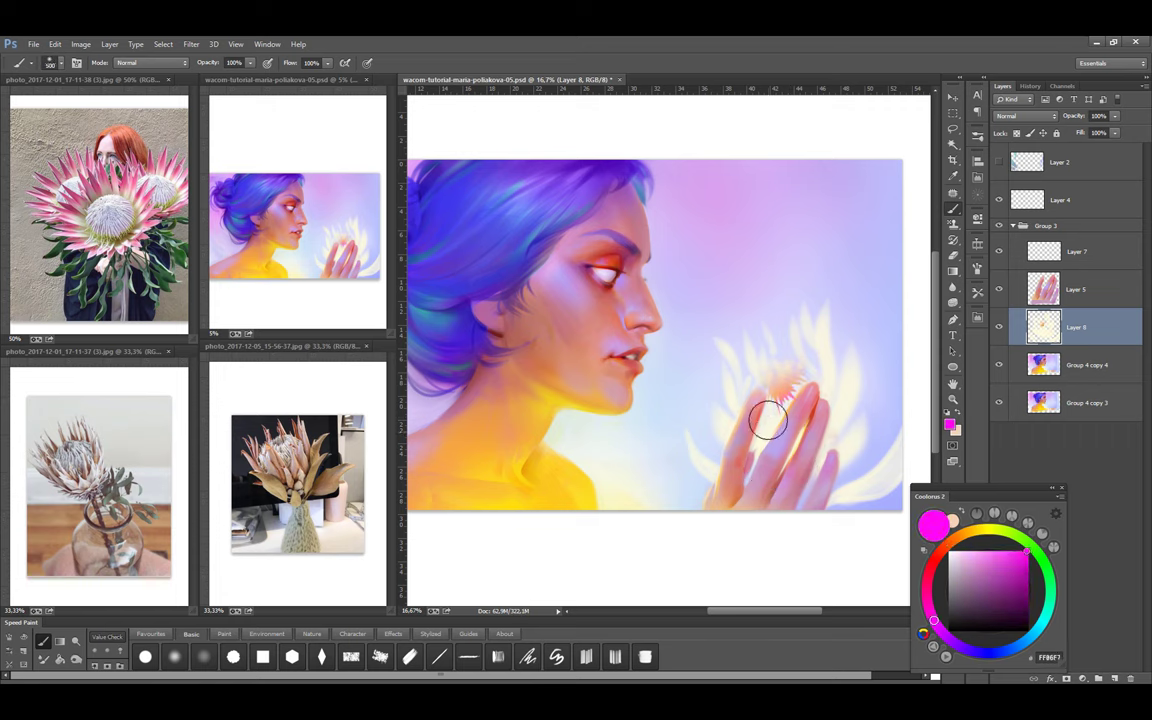
alt+click(771, 355)
key(bracketleft)
key(bracketleft)
key(bracketleft)
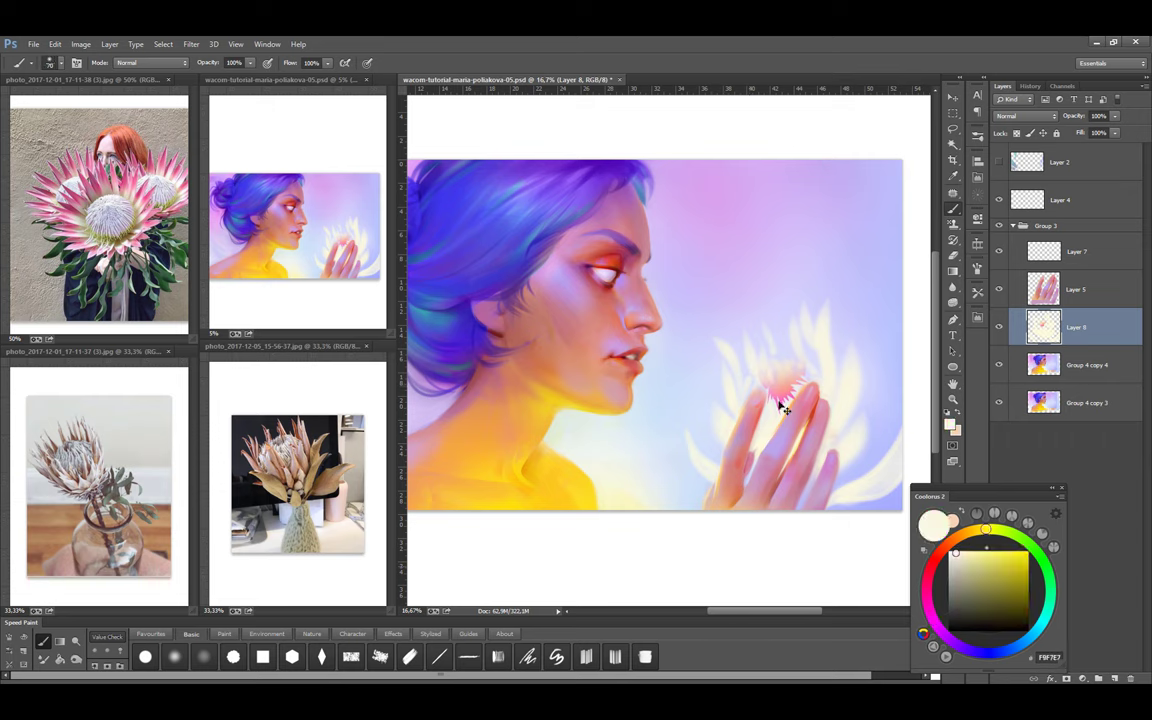
alt+click(781, 426)
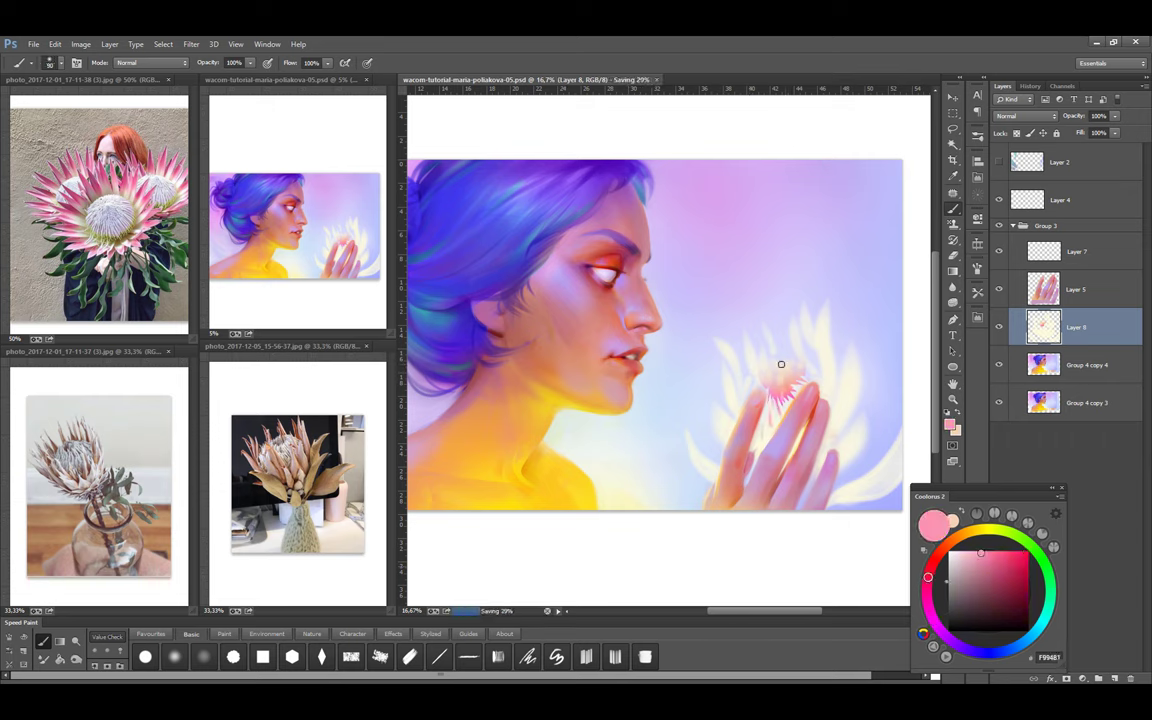
Move the flower layer upward by about 0.6 cm behind the raised hand
alt+click(766, 419)
key(ctrl+t)
drag(848, 397, 852, 378)
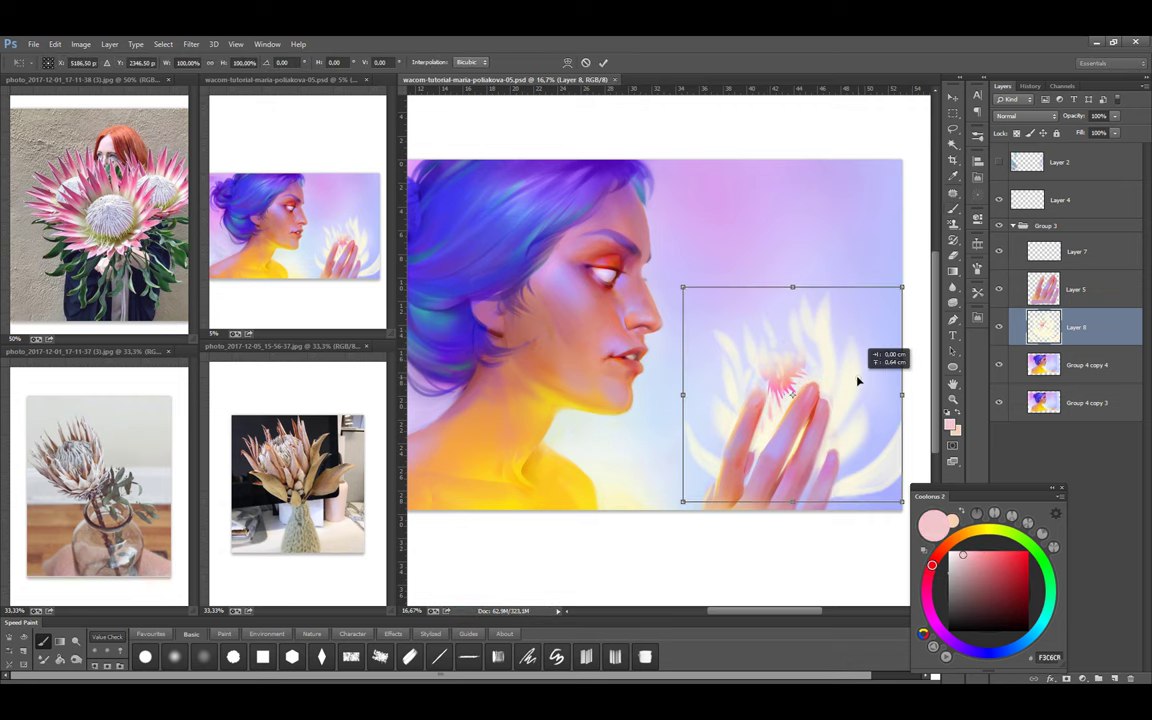
key(Return)
key(b)
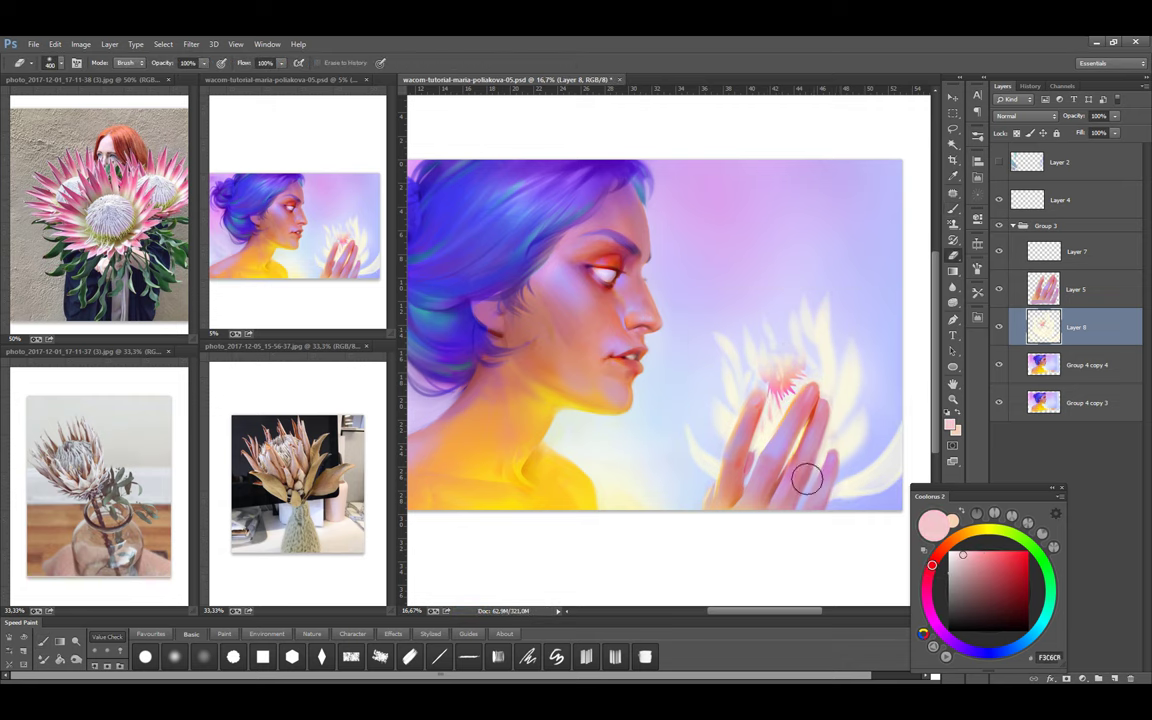
Paint small light strokes down through the flower centre's spikes between the fingertips
key(b)
scroll(805, 399, up, 1)
key(x)
key(bracketleft)
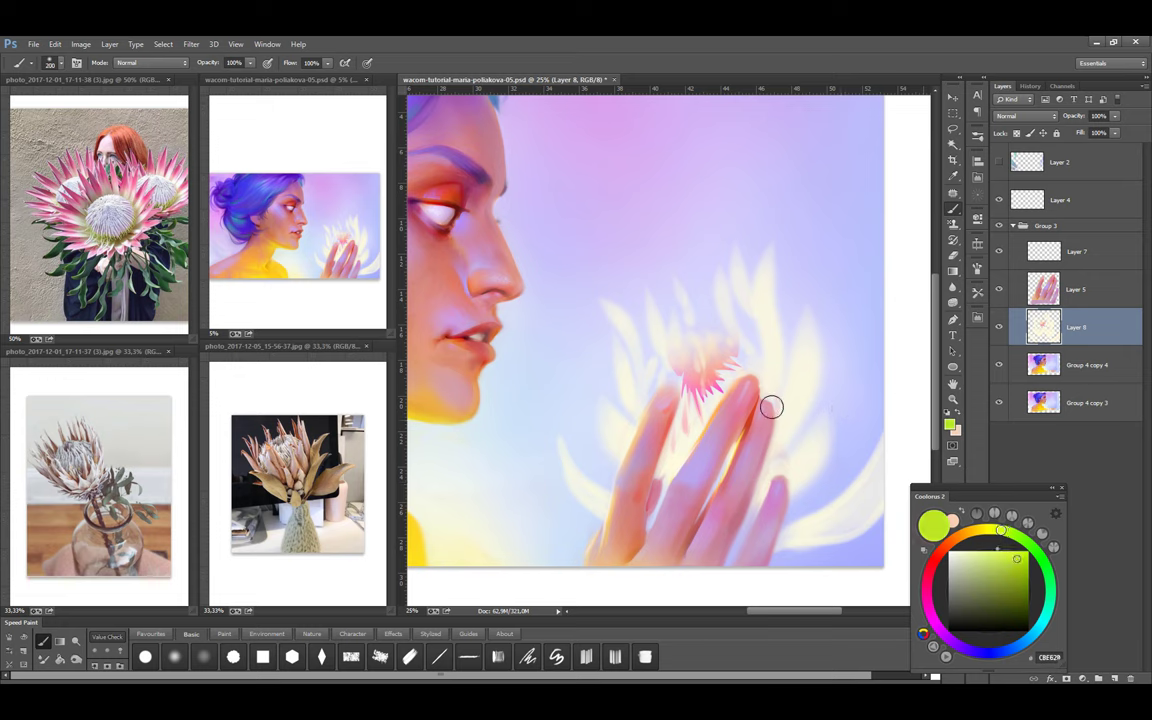
drag(773, 455, 810, 369)
key(ctrl+z)
key(bracketleft)
key(bracketleft)
mouse_move(728, 329)
mouse_down()
mouse_move(725, 296)
mouse_move(663, 334)
mouse_move(698, 420)
mouse_up()
key(x)
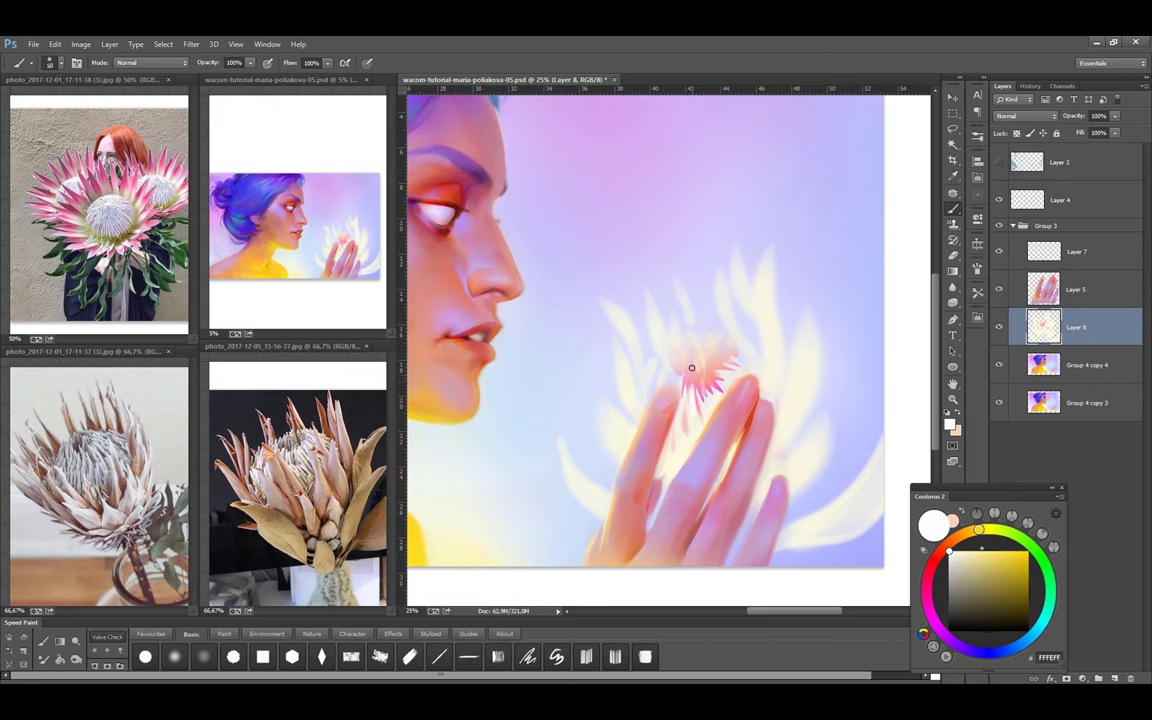
Soften the flower centre with sampled pale blue (D4E0FA) using a 700 px brush
alt+click(725, 429)
key(bracketright)
key(bracketright)
key(bracketright)
key(bracketright)
key(bracketright)
alt+click(685, 480)
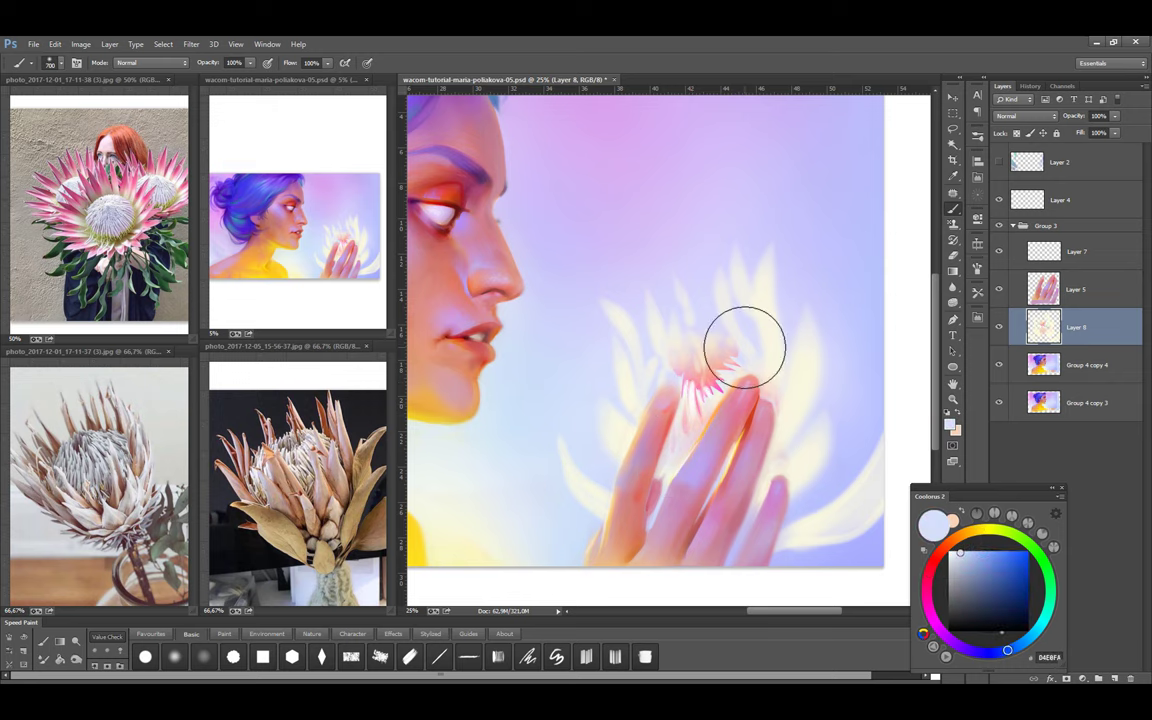
Paint thin off-white (FFFAFA) spikes below the flower centre with a 60 px brush
alt+click(694, 393)
key(bracketleft)
key(bracketleft)
key(bracketleft)
key(bracketleft)
key(bracketleft)
key(bracketleft)
key(bracketleft)
key(bracketleft)
key(bracketleft)
key(bracketleft)
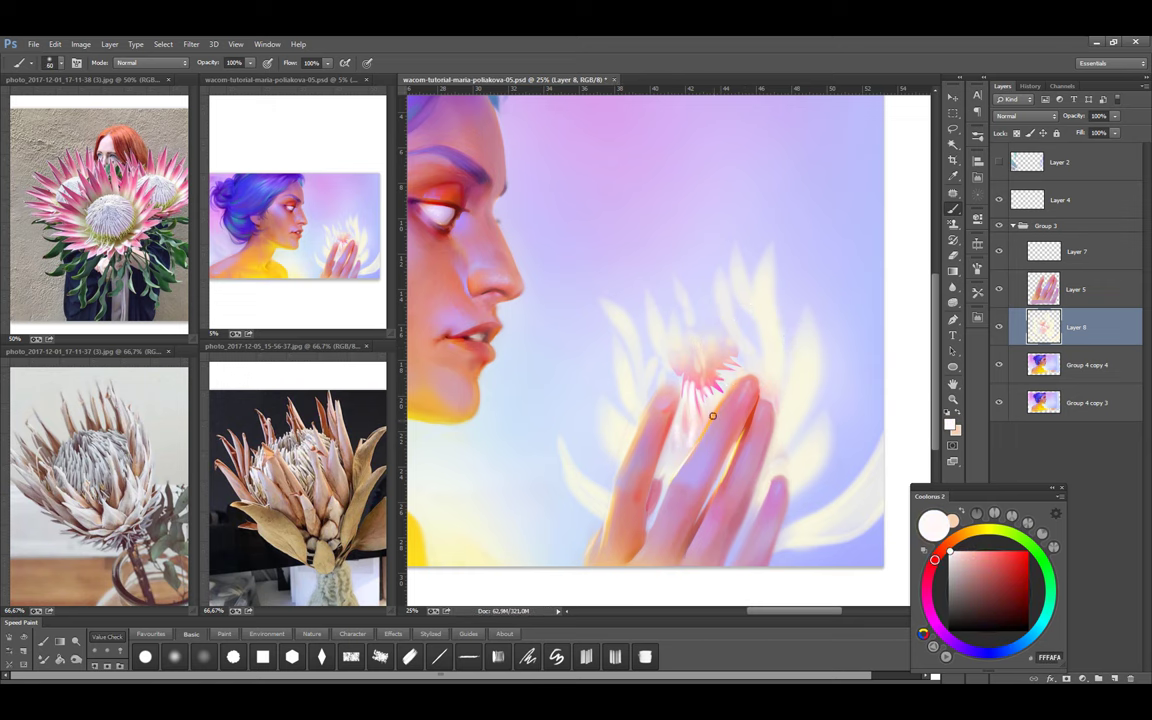
Brush a soft salmon-pink glow around the fingertips in front of the flower with a 700 px brush
alt+click(708, 450)
key(bracketright)
key(bracketright)
key(bracketright)
key(bracketright)
key(bracketright)
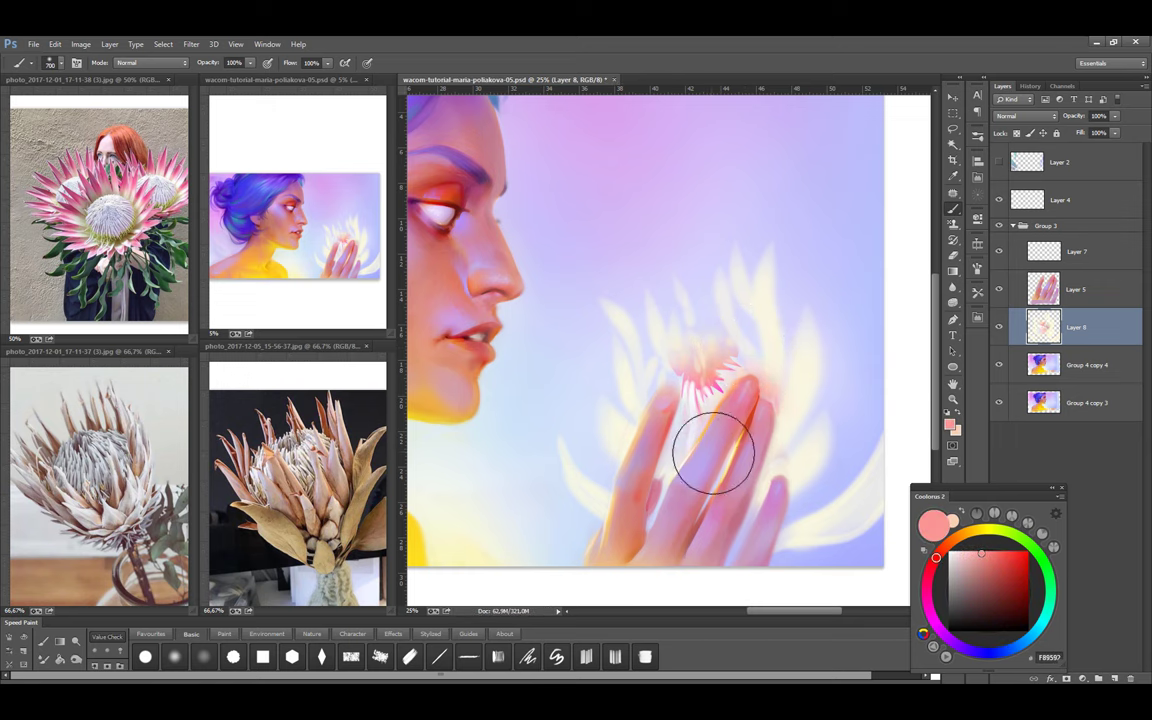
Refine the spikes between the fingers with small strokes of sampled cream, pink and pale lilac
alt+click(845, 490)
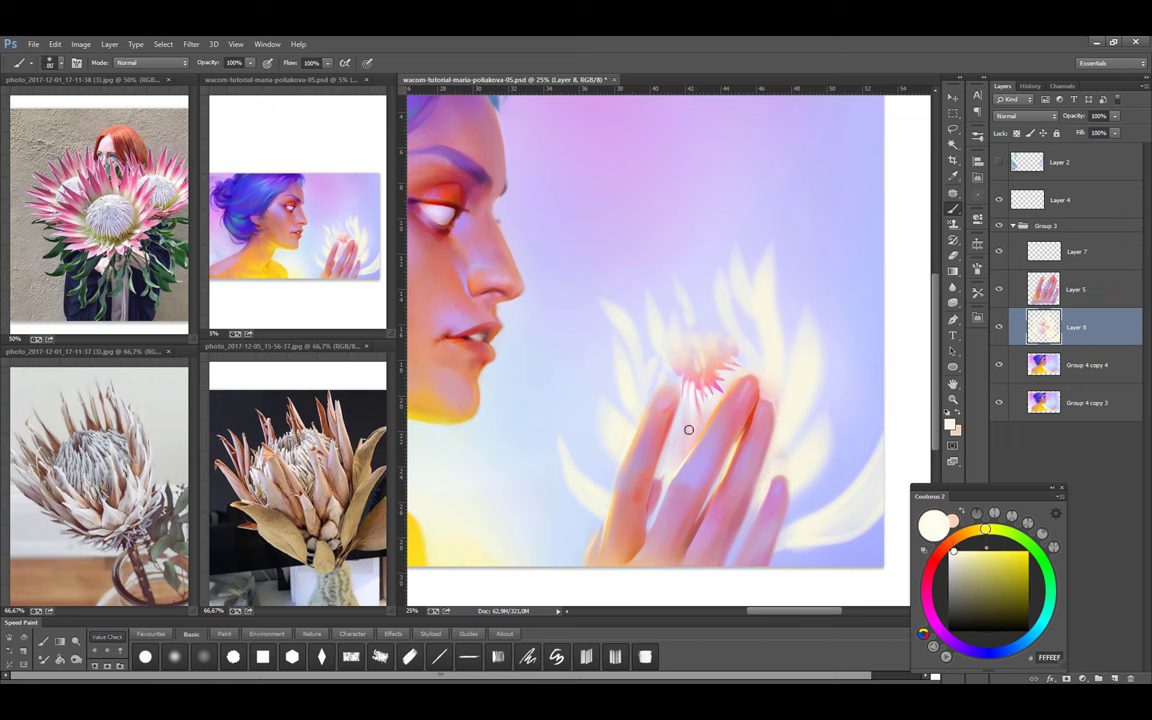
alt+click(698, 382)
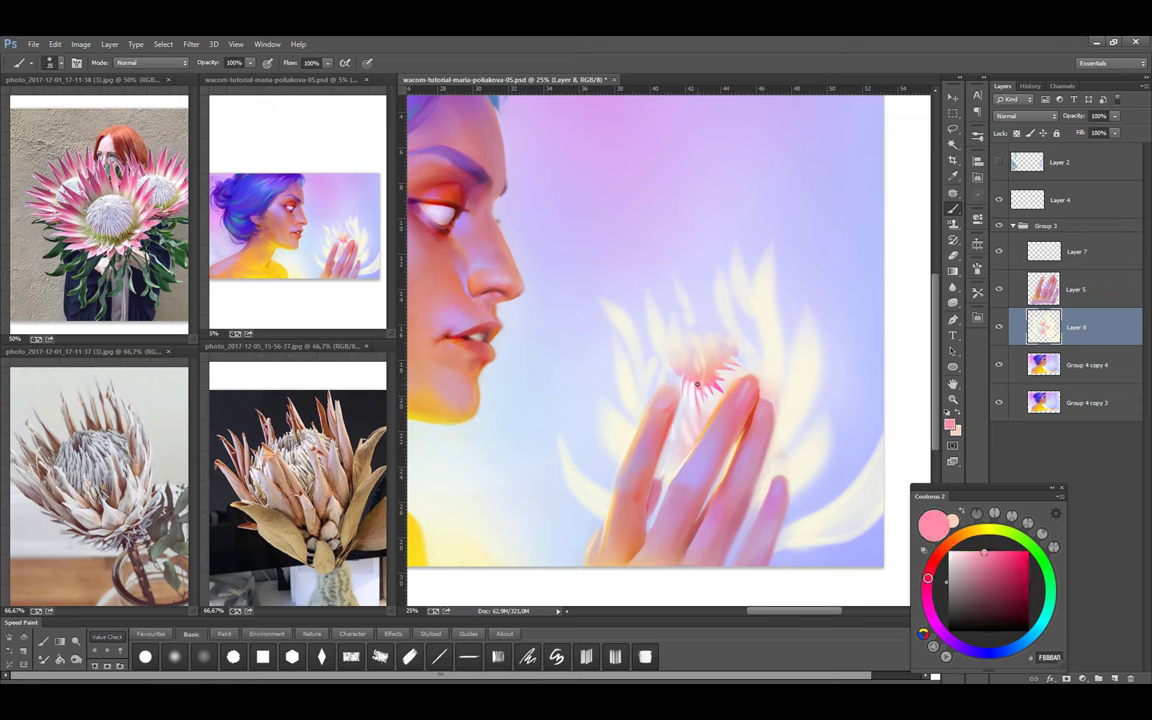
alt+click(697, 385)
alt+click(700, 383)
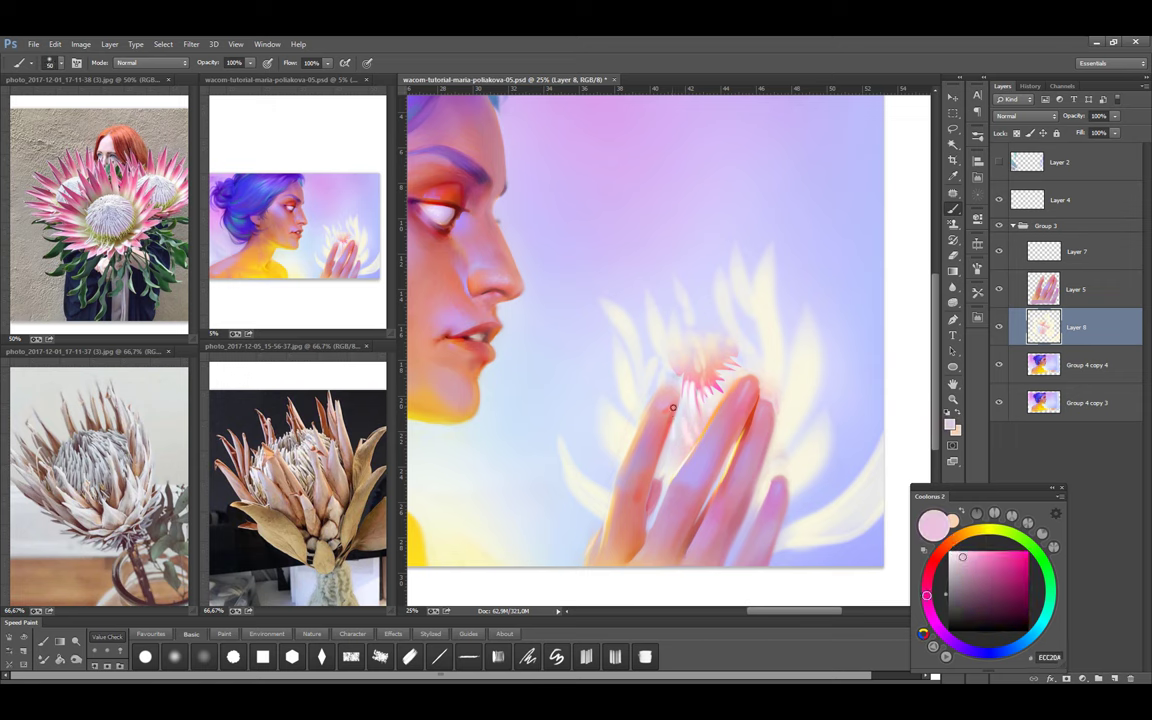
alt+click(704, 380)
alt+click(705, 384)
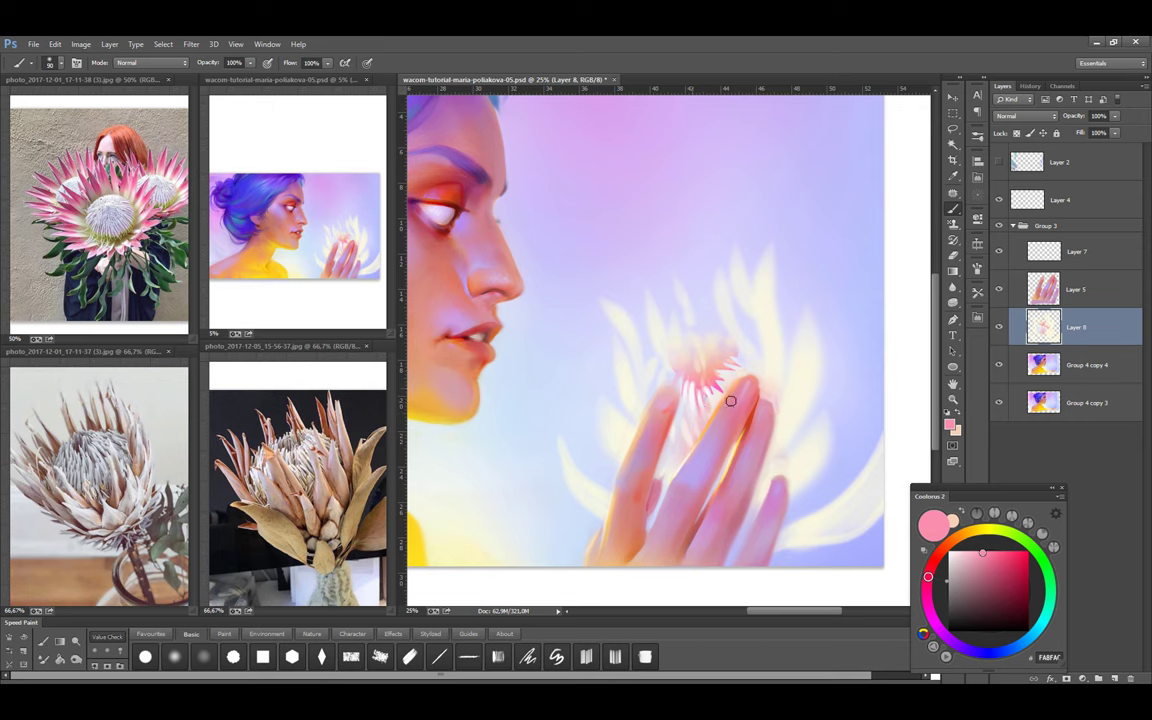
Break up the flower centre's pink spikes with fine dark crimson, salmon, near-white and dusty pink strokes
alt+click(700, 399)
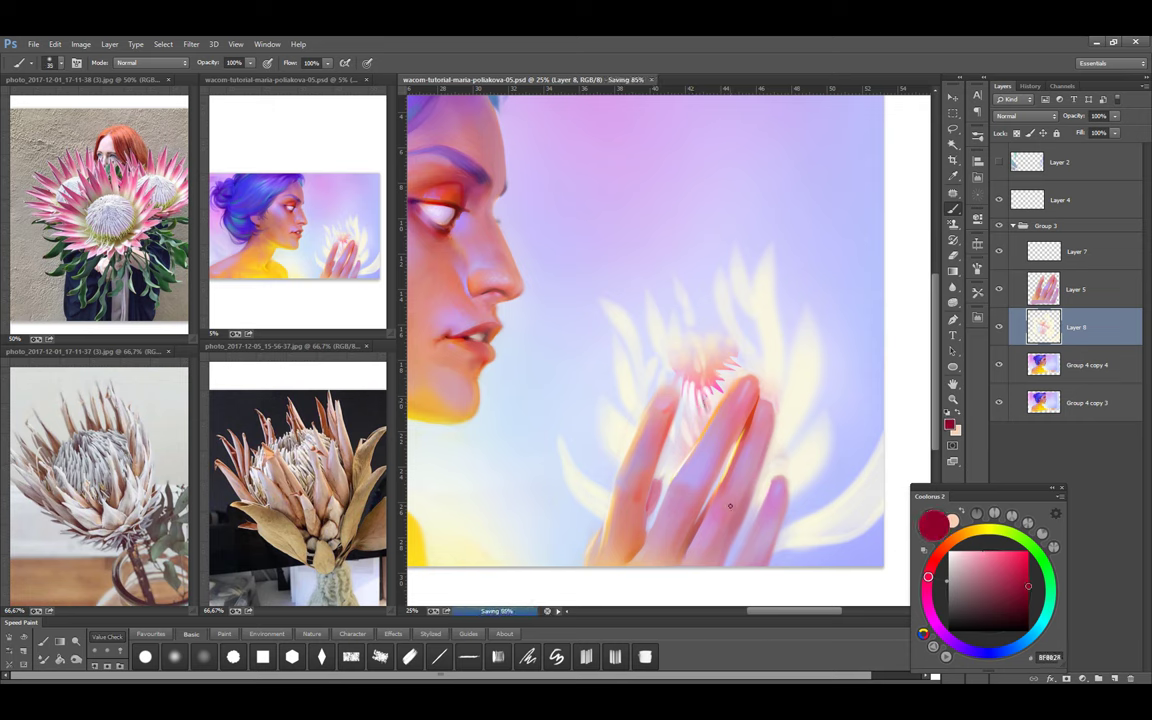
alt+click(738, 390)
alt+click(730, 388)
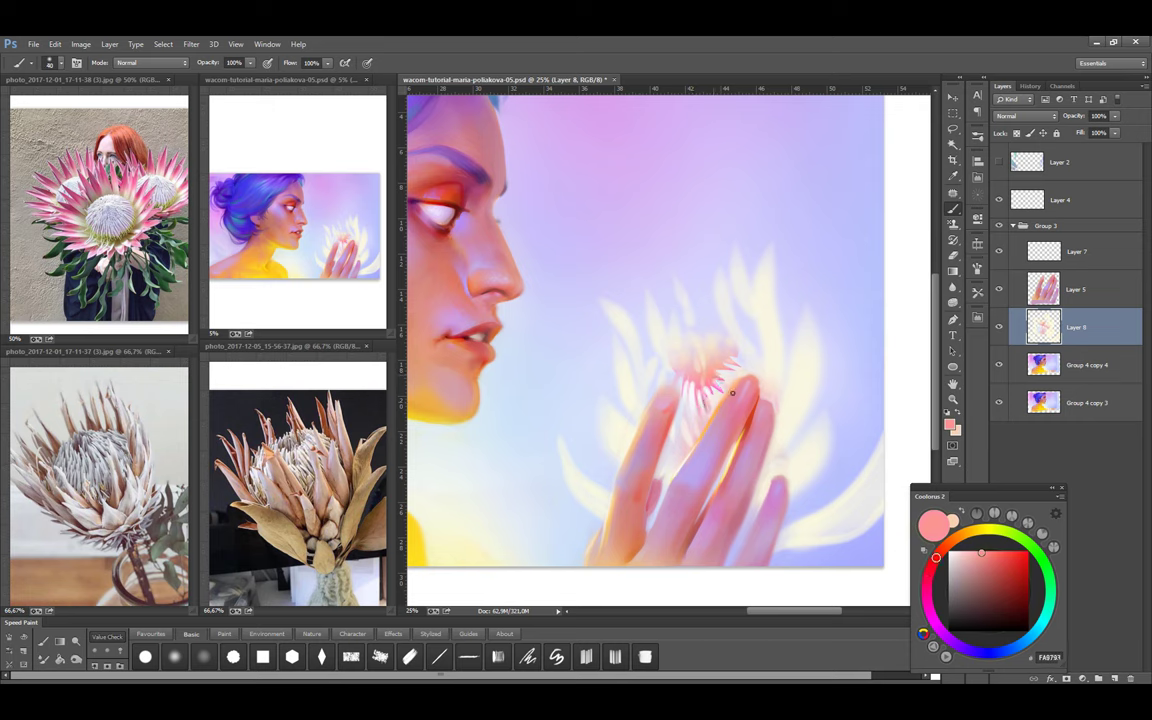
alt+click(732, 381)
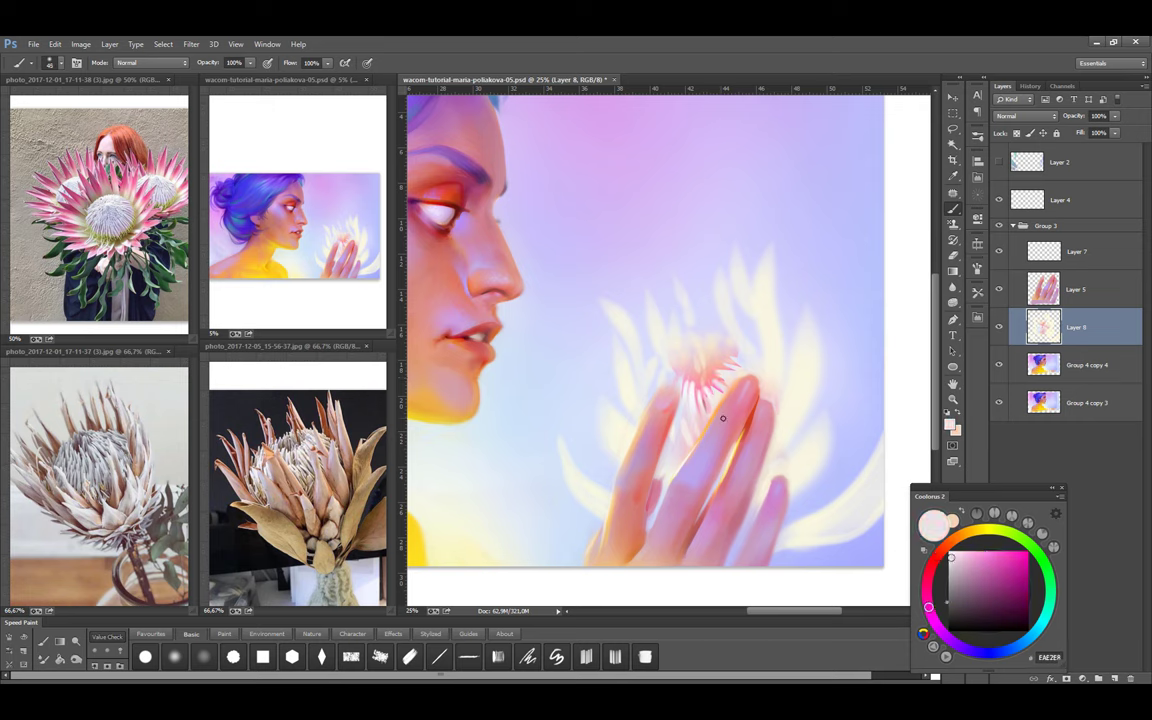
alt+click(696, 361)
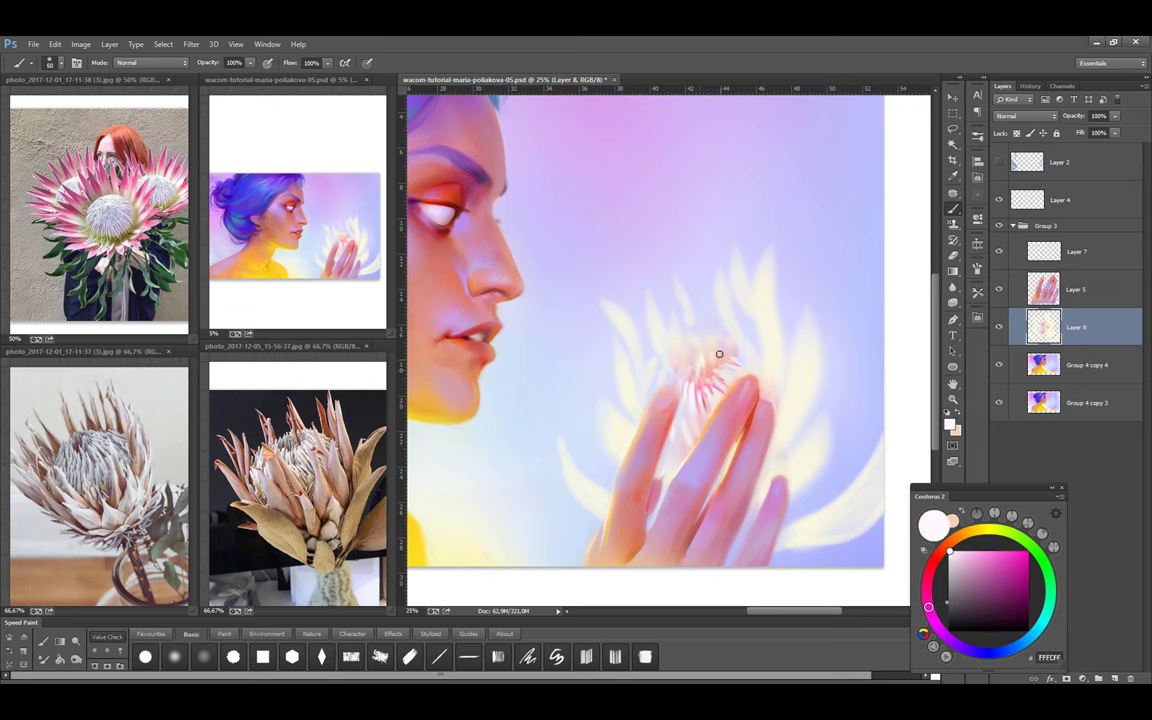
alt+click(708, 398)
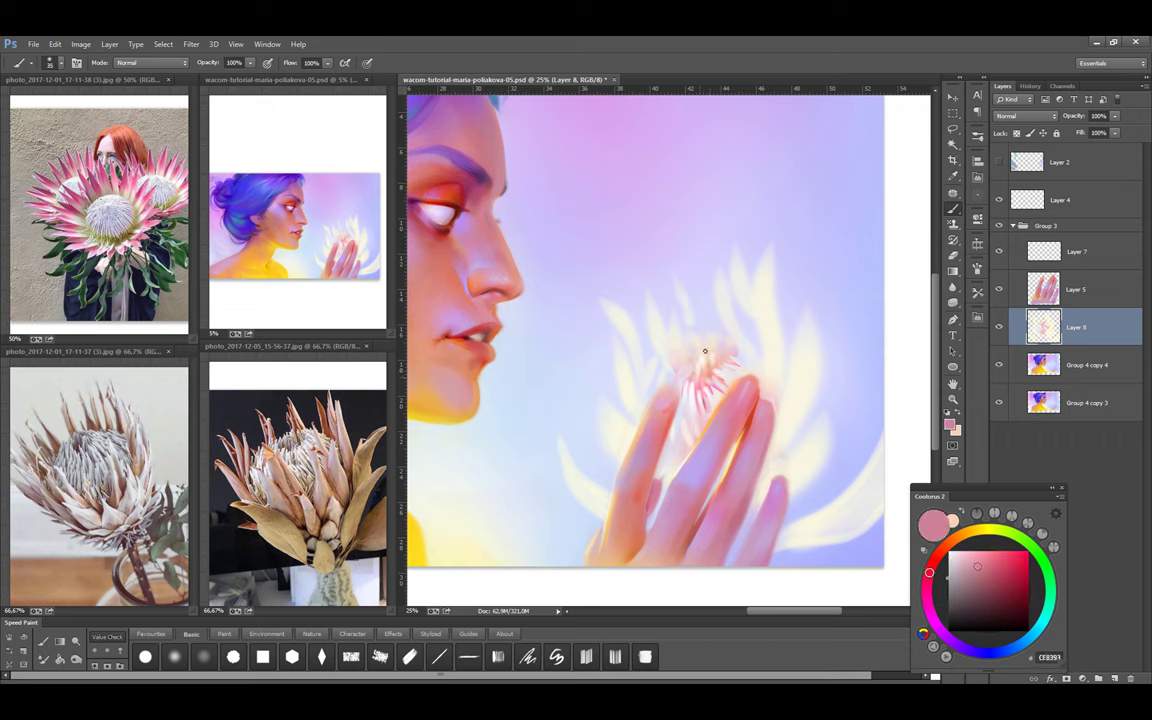
Add saturated orange accents to the flower centre and blend them with sampled pale peach using a larger brush
drag(979, 541, 960, 537)
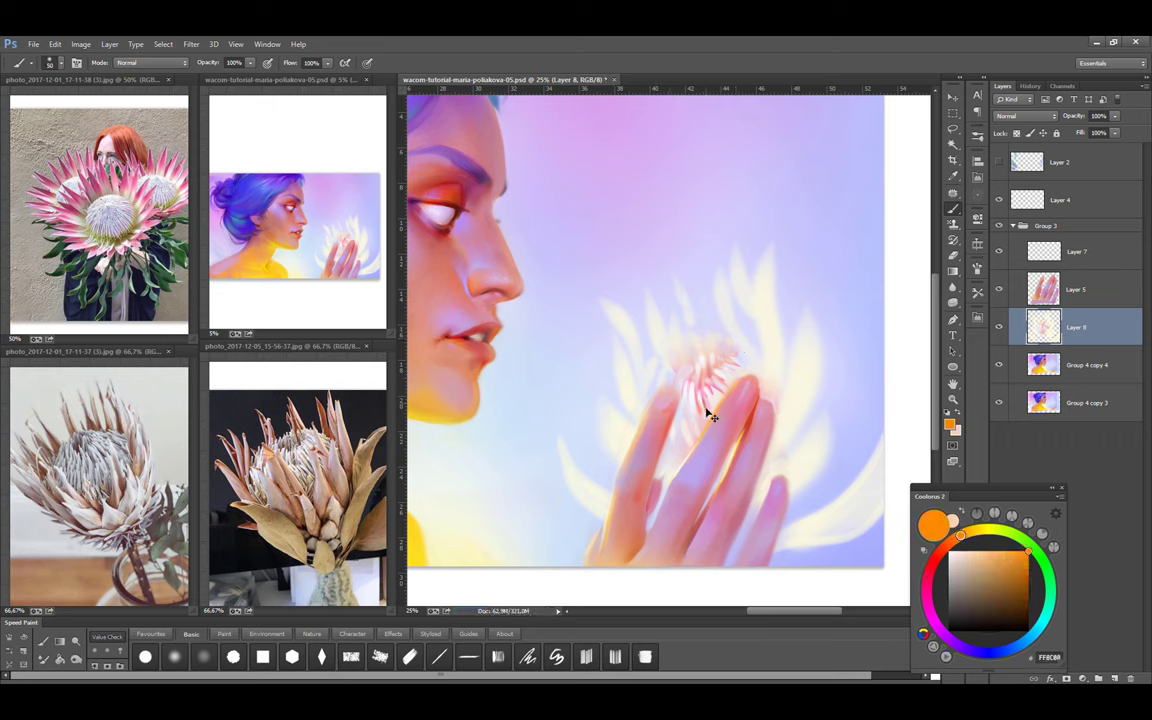
key(bracketright)
key(bracketright)
key(bracketright)
alt+click(689, 420)
key(bracketleft)
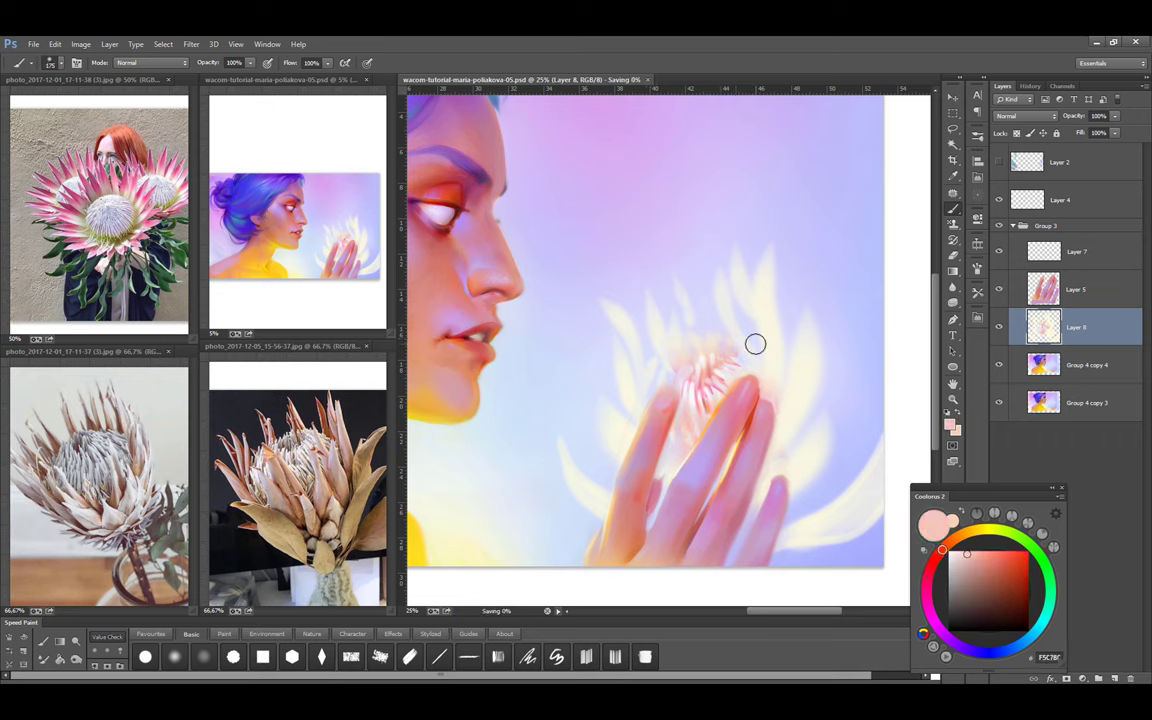
Add fine bright pink strokes and thin white and pale pink filaments across the flower centre's crown
alt+shift+right_click(701, 381)
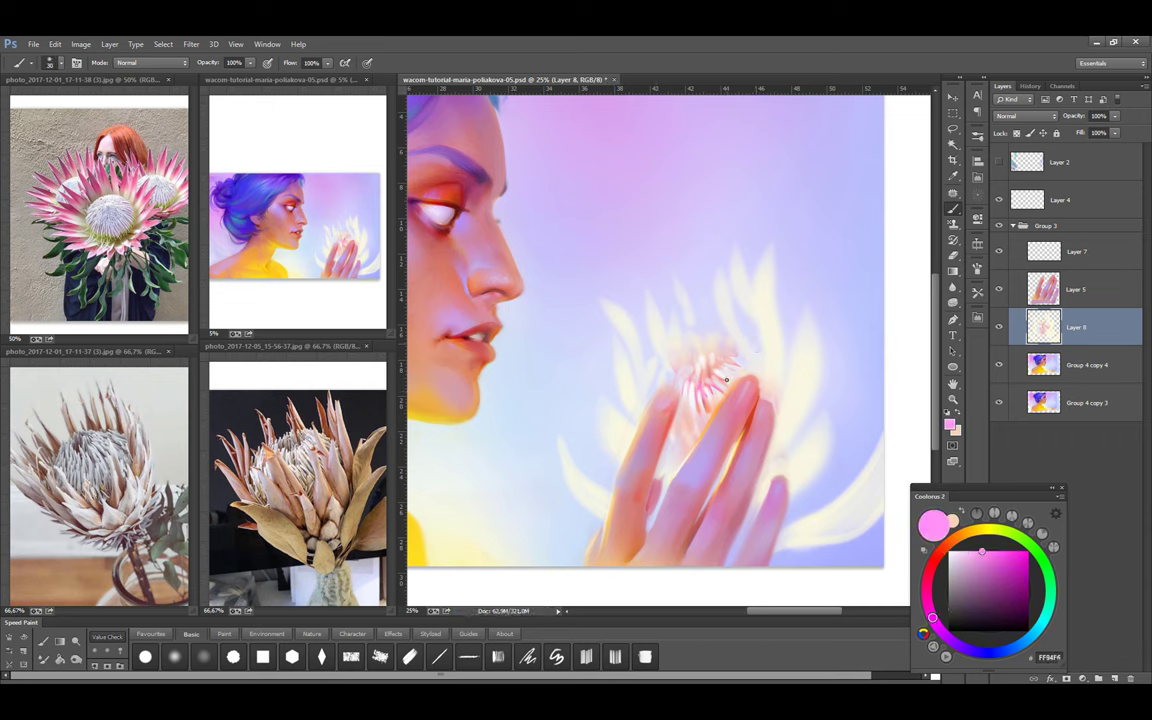
alt+click(673, 353)
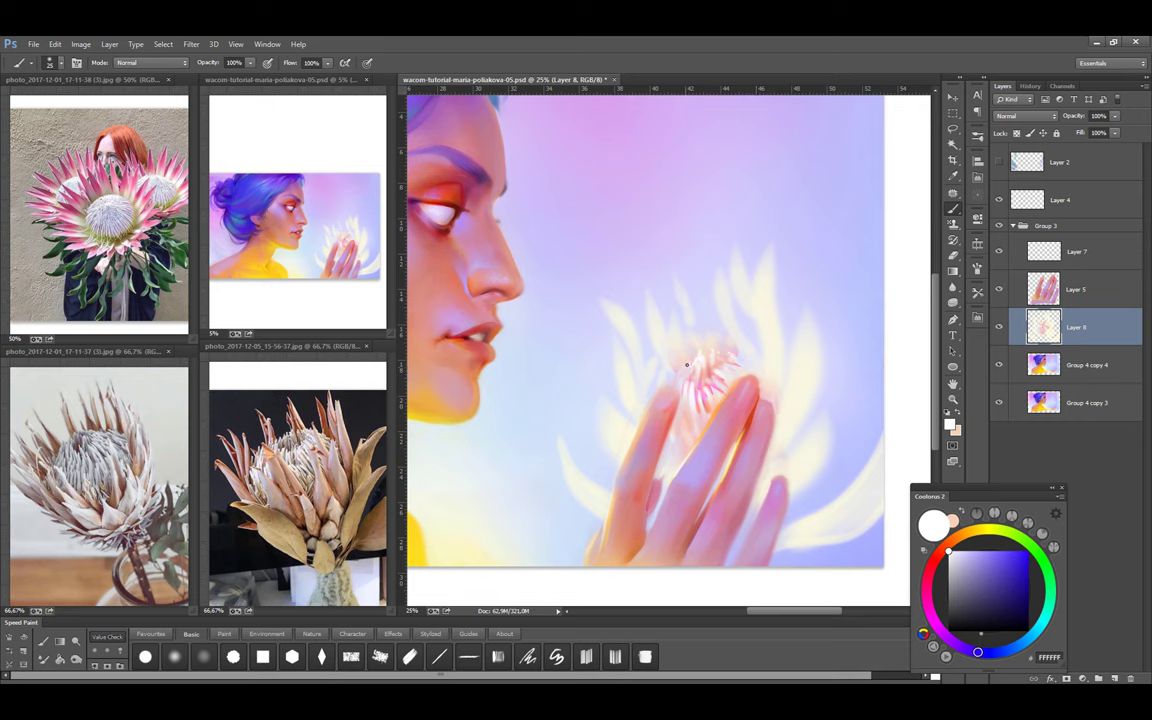
alt+click(690, 352)
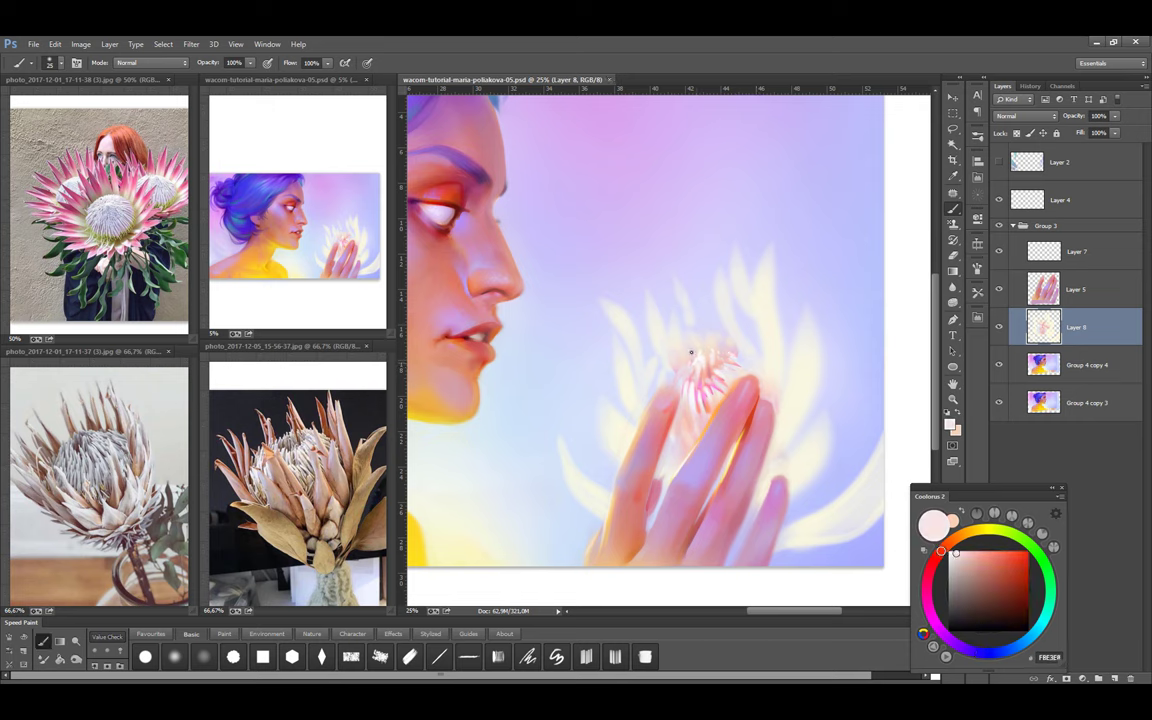
alt+click(697, 366)
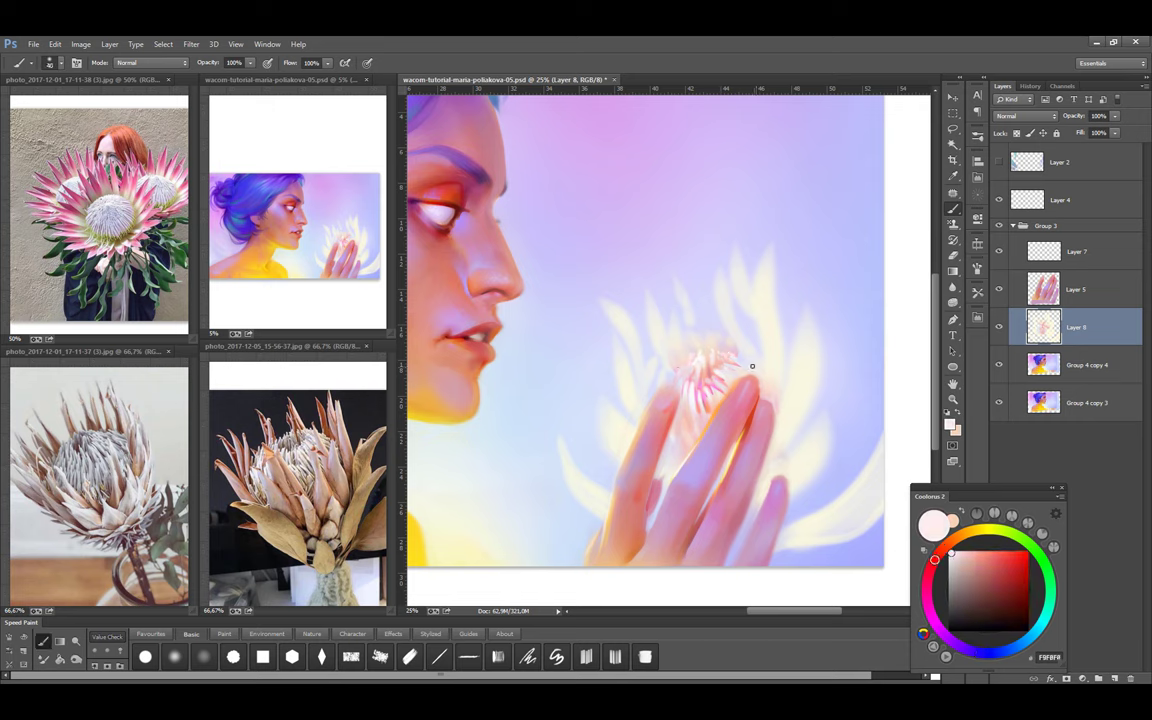
Lasso the thin petal above the flower centre and reposition it
key(l)
mouse_move(713, 356)
mouse_down()
mouse_move(640, 300)
mouse_move(668, 232)
mouse_up()
drag(746, 308, 722, 272)
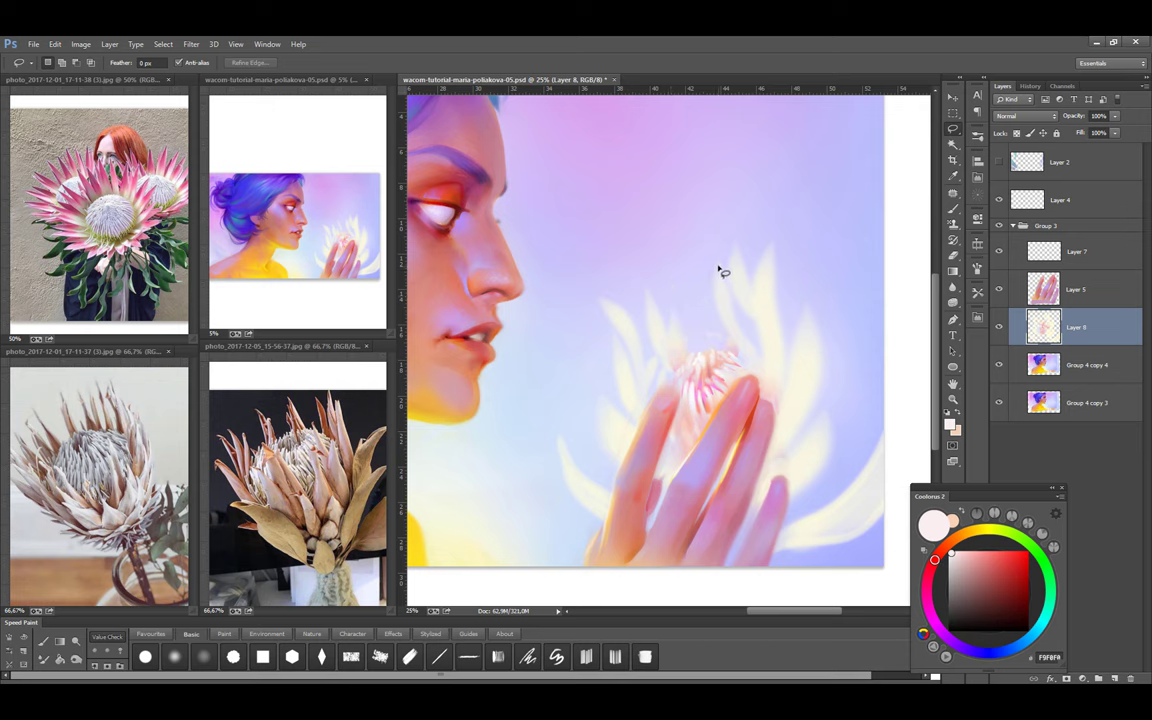
Warm the flower's base between the fingers with light orange at 300 px and add pinkish-white strokes at 100 px
key(b)
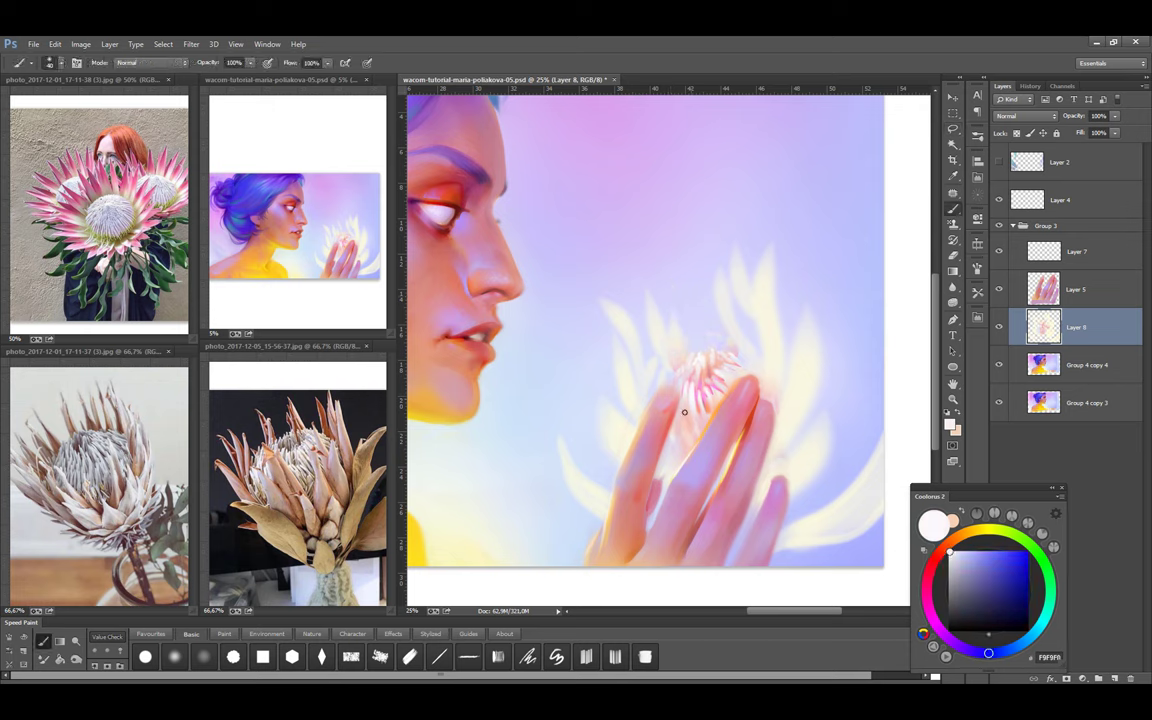
alt+click(679, 465)
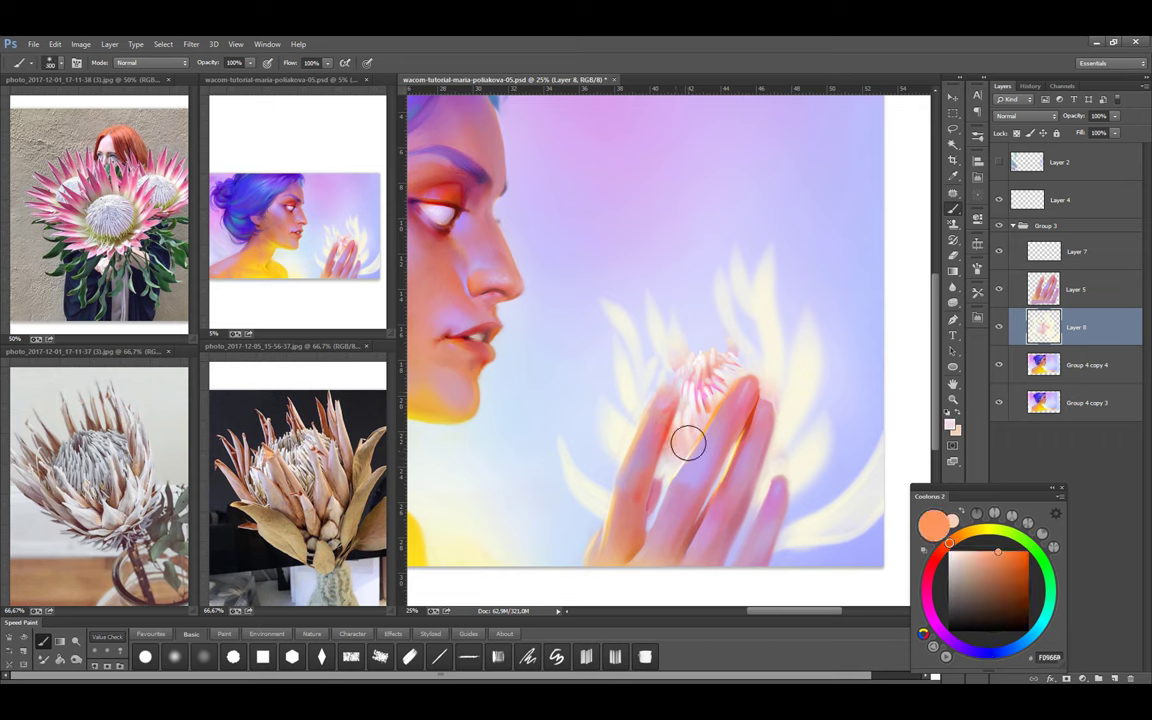
key(bracketleft)
key(bracketleft)
key(bracketleft)
alt+click(667, 423)
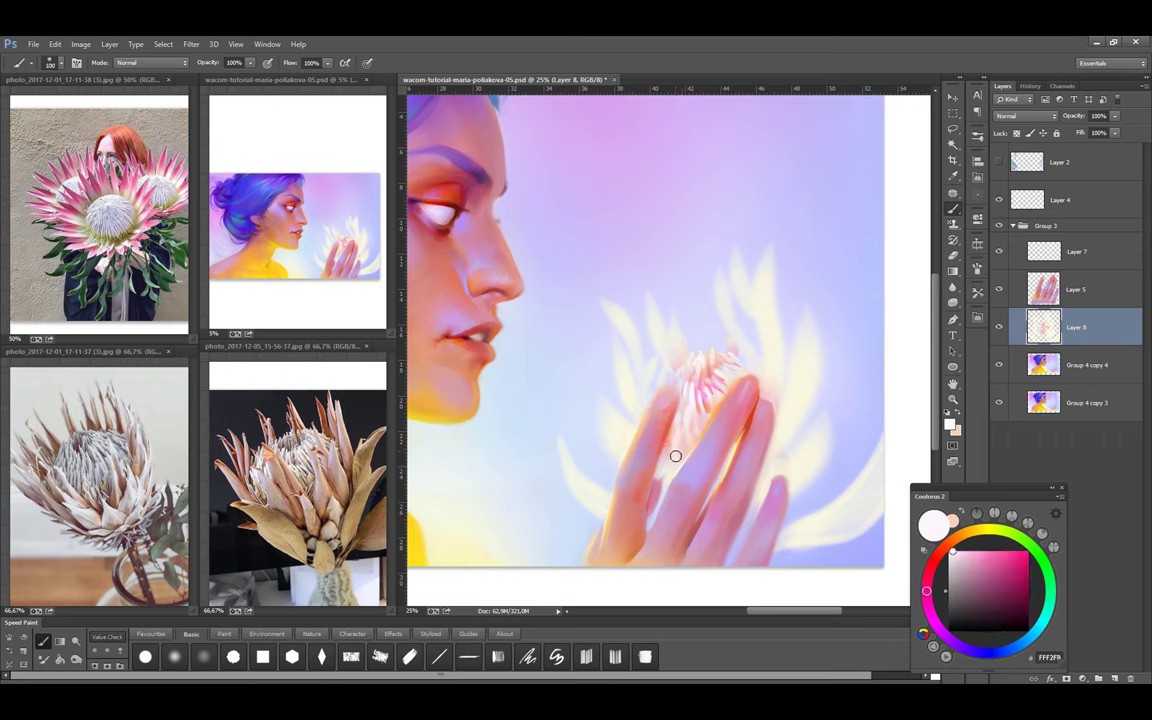
Brush a soft pink glow behind the fingertips on the flower's outer side with a 900 px brush
alt+click(707, 384)
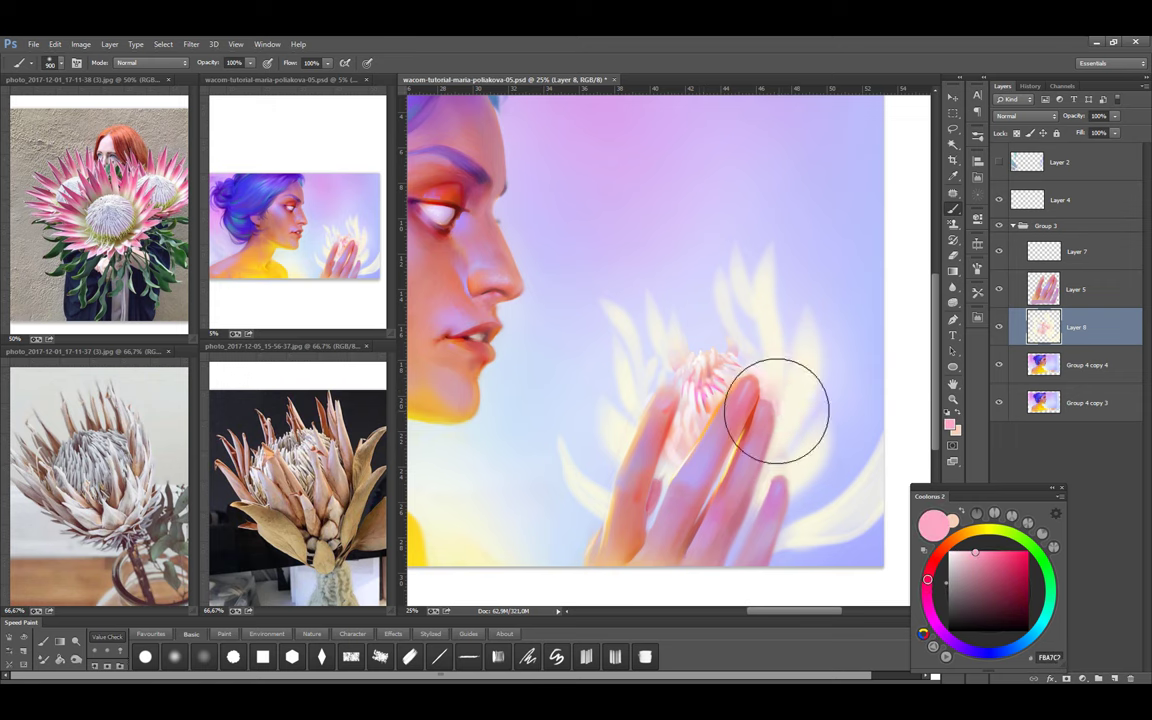
drag(774, 411, 760, 385)
key(bracketleft)
key(bracketleft)
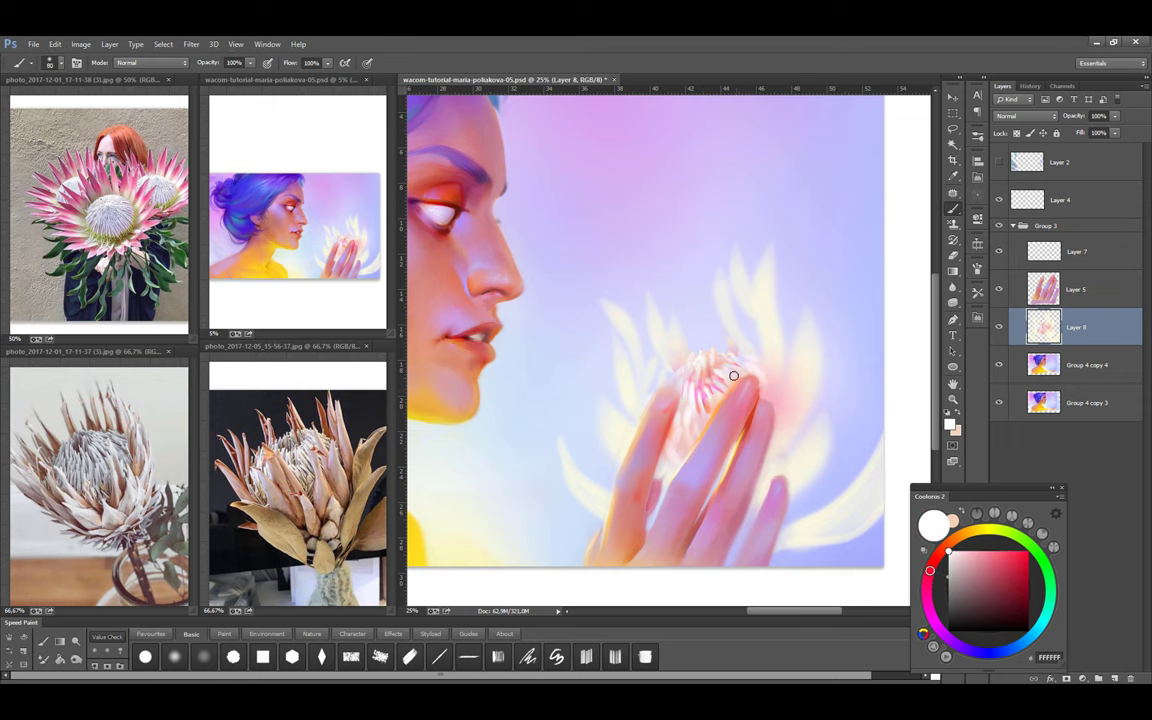
Detail the lower spikes and the petals by the fingertips with small strokes of sampled pale and dusty pink
alt+click(676, 456)
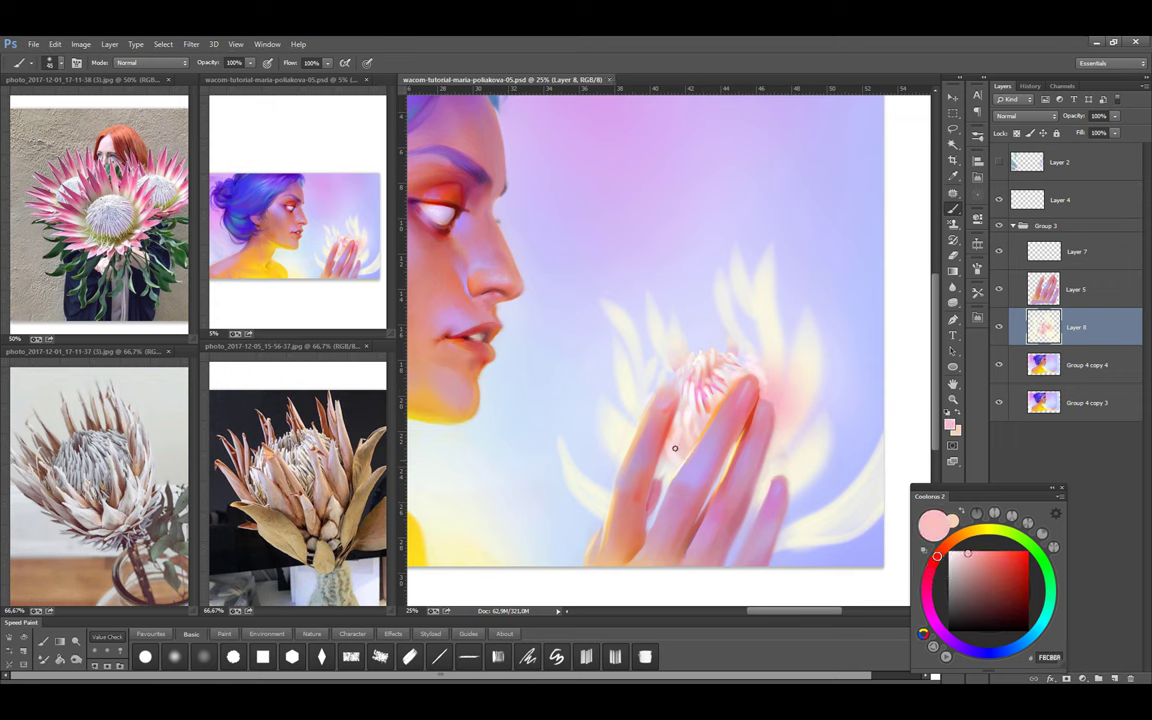
alt+click(681, 428)
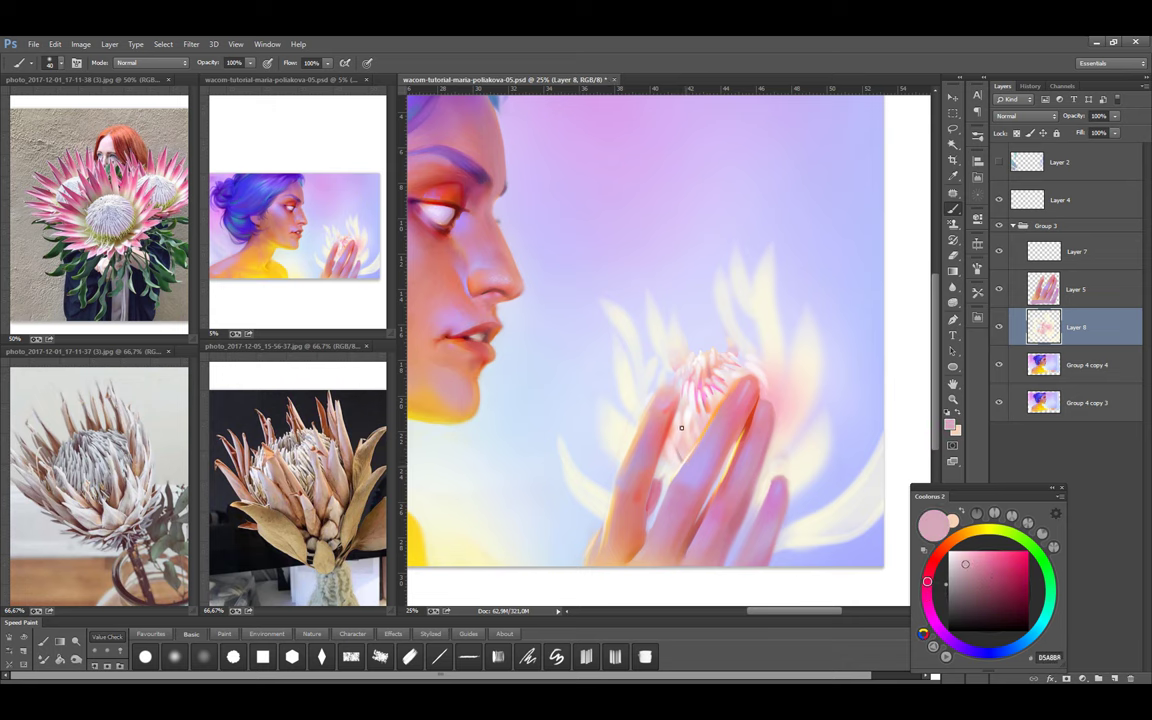
alt+click(766, 368)
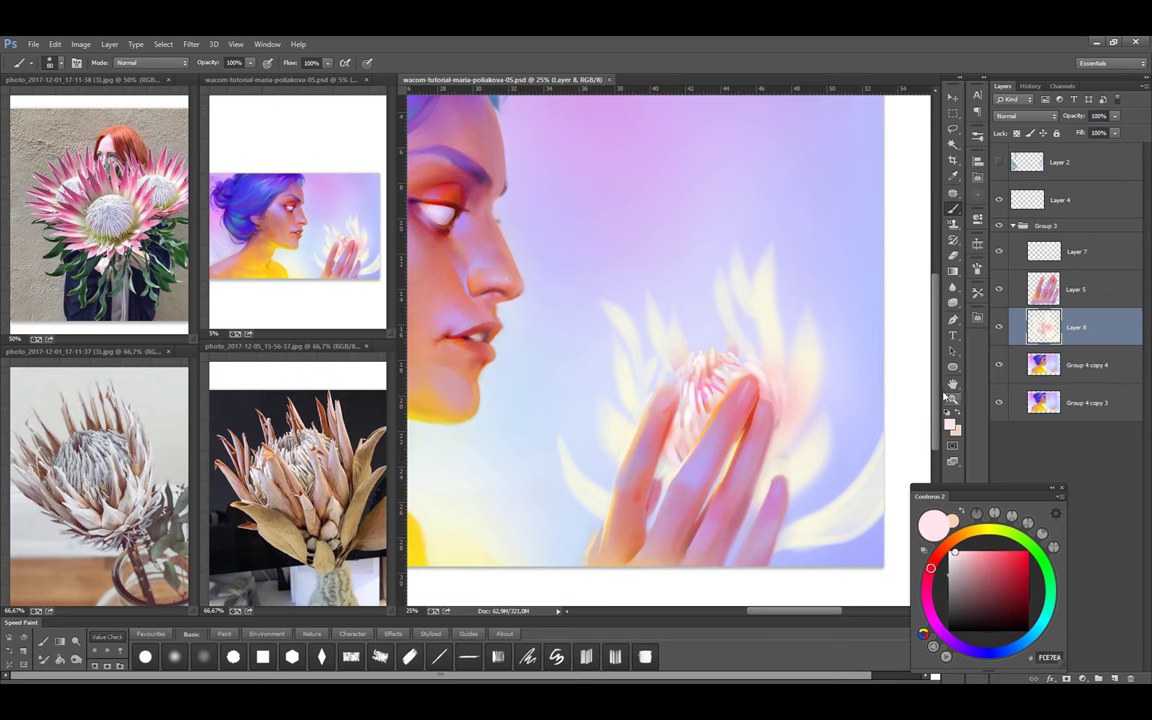
Transform the flower layer so its petals spread wider around the hand, and flip the canvas horizontally
key(ctrl+t)
click(603, 62)
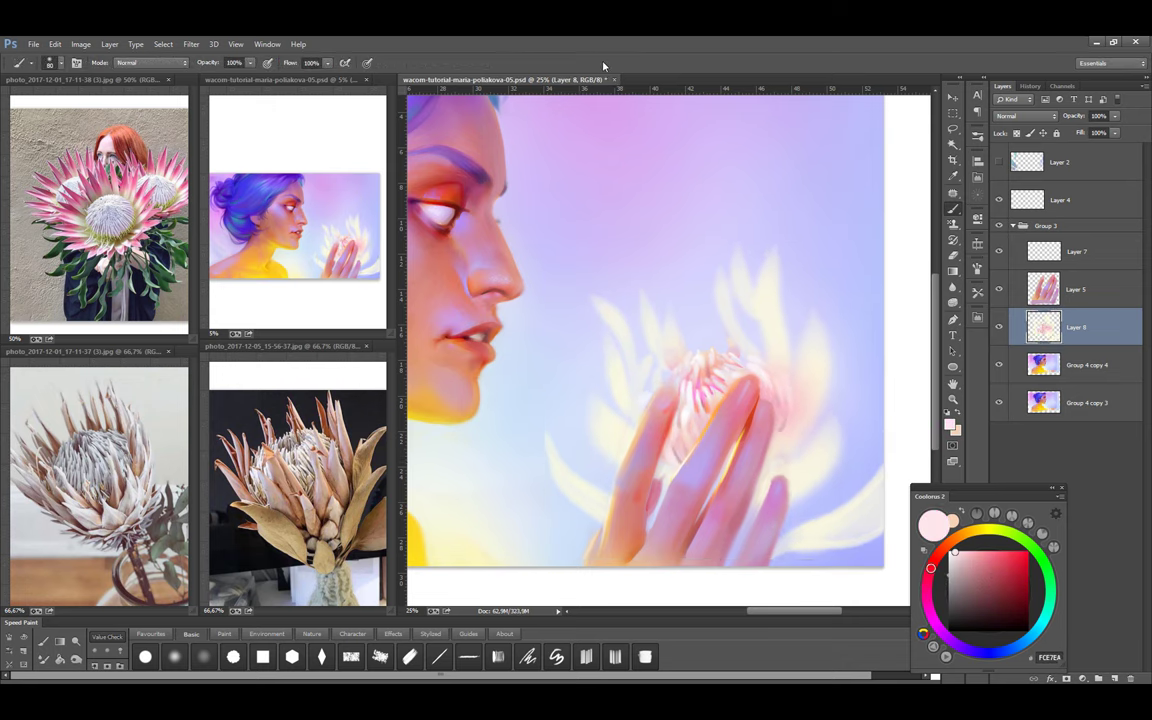
key(h)
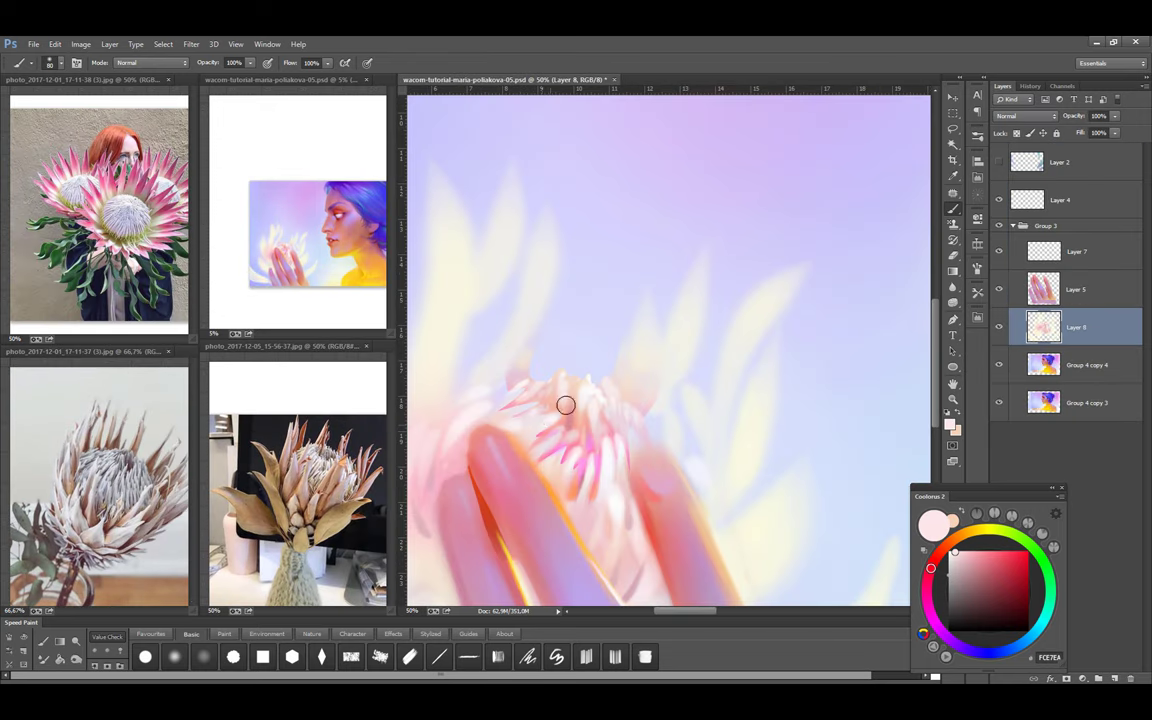
Set the brush mode to Overlay and paint pale cream highlights down the flower centre's spikes
shift+right_click(800, 262)
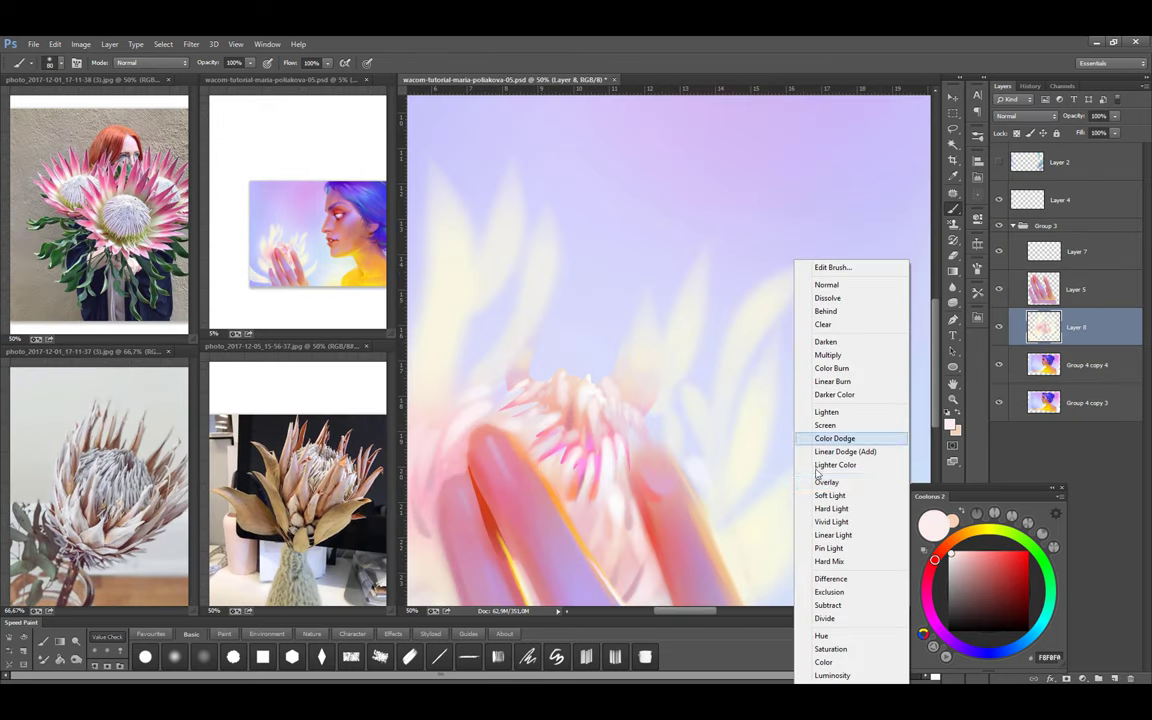
click(836, 489)
mouse_move(564, 364)
mouse_down()
mouse_move(559, 397)
mouse_move(500, 452)
mouse_move(604, 399)
mouse_move(596, 383)
mouse_move(603, 462)
mouse_move(577, 484)
mouse_up()
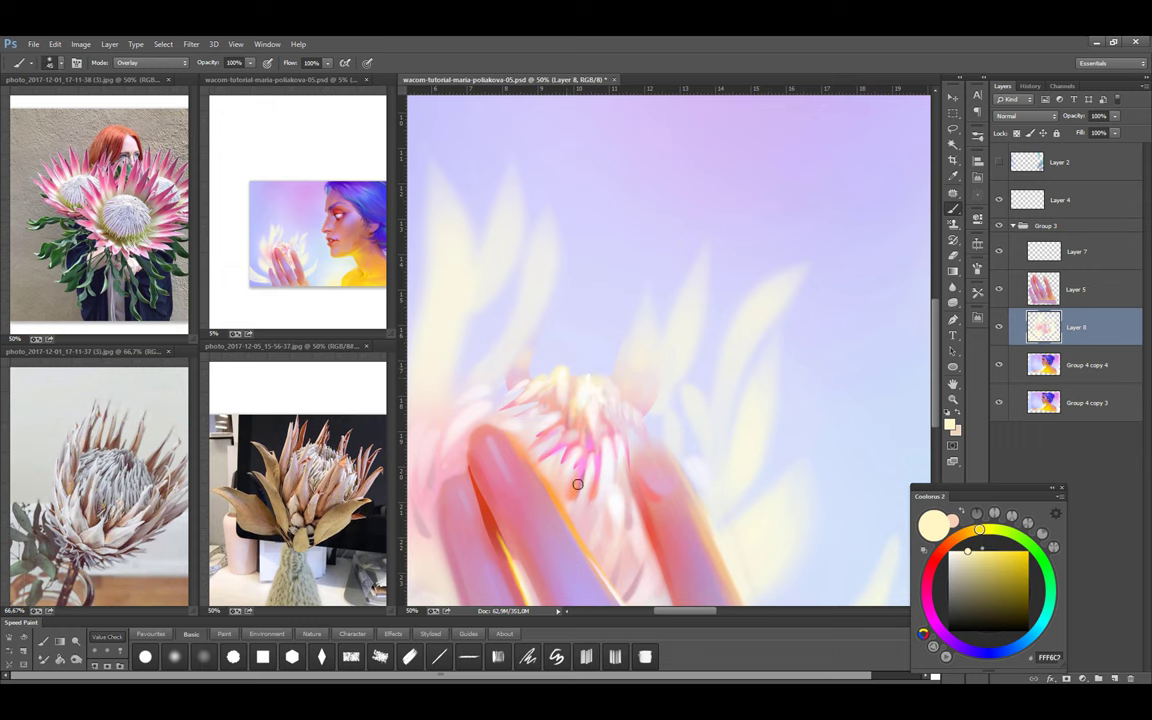
Paint bright yellow over the flower centre's spikes in Overlay mode, enlarging the brush to spread the warm glow
key(bracketleft)
drag(574, 438, 563, 472)
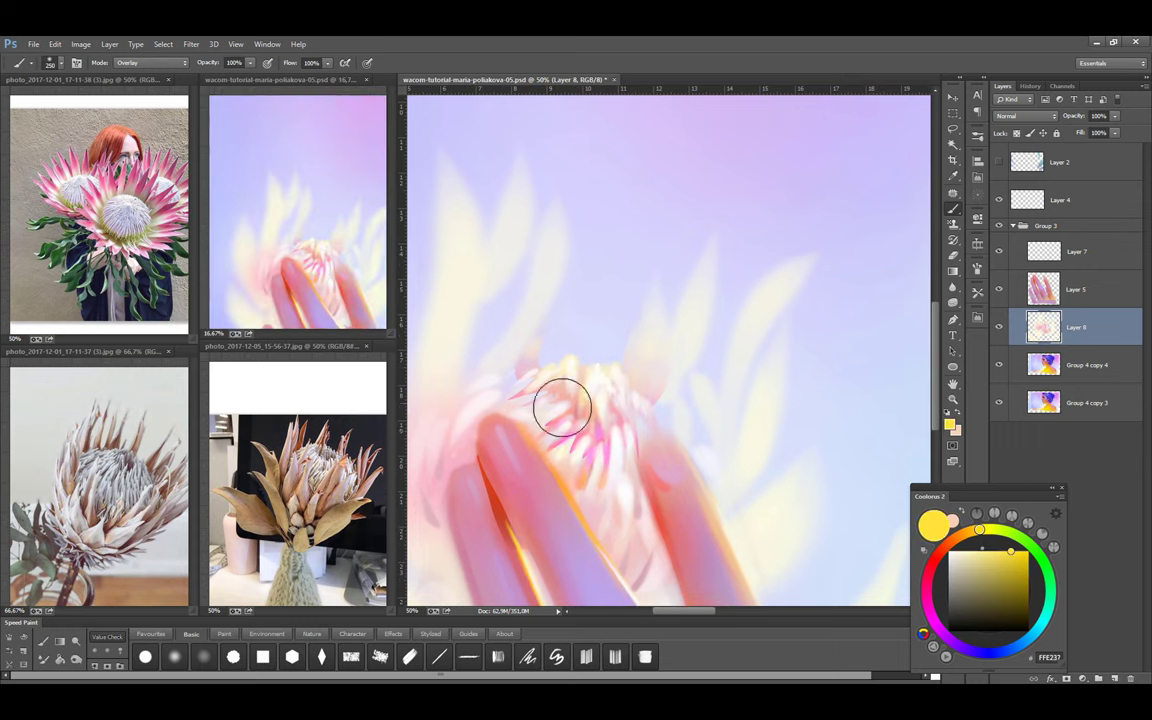
key(bracketright)
key(bracketright)
key(bracketright)
drag(612, 494, 627, 512)
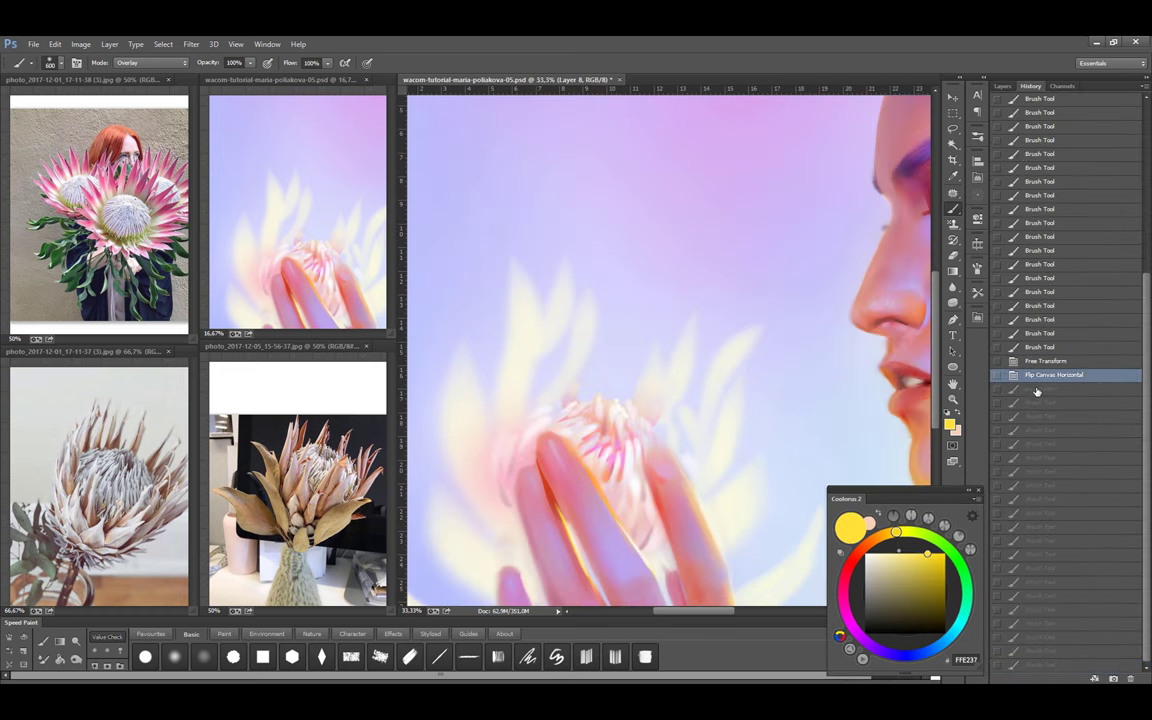
Add vivid violet over the central spikes in Overlay mode and compare the result with the earlier flipped-canvas history state
key(ctrl+z)
key(ctrl+z)
key(ctrl+z)
click(860, 636)
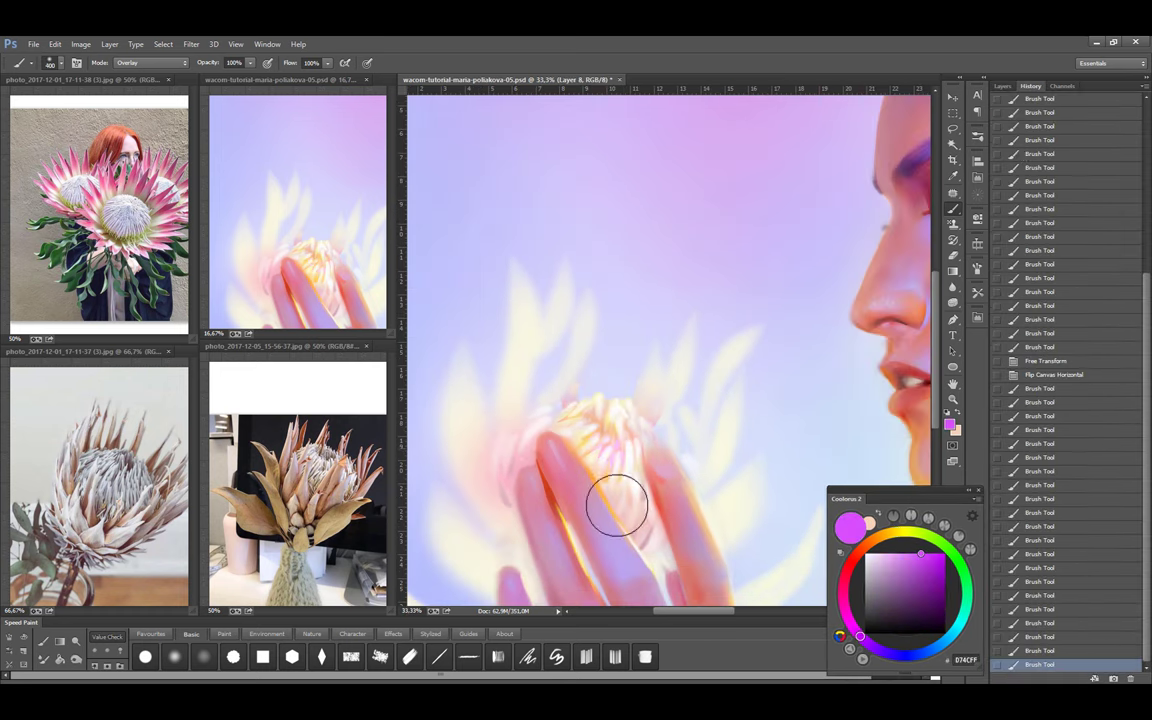
drag(617, 470, 575, 473)
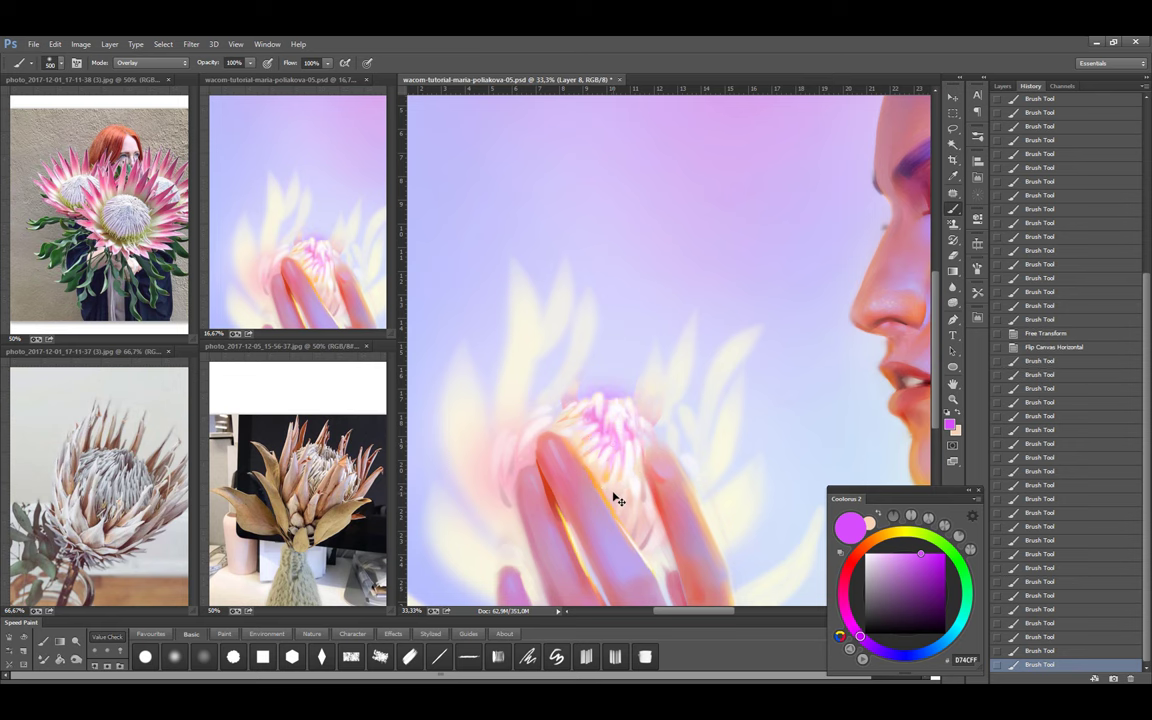
key(F7)
click(1030, 86)
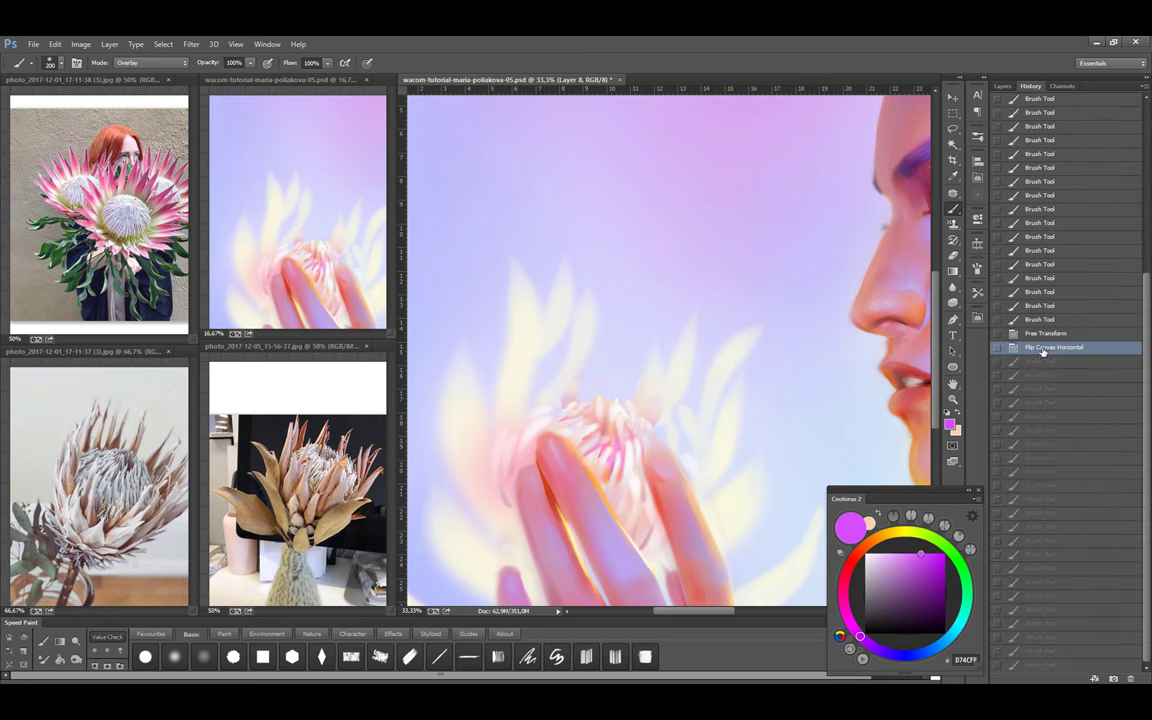
key(F7)
Return to a soft round brush in Normal mode and blend sampled light pink into the flower centre's spikes
click(174, 657)
alt+click(620, 455)
key(bracketright)
key(bracketright)
key(bracketright)
key(bracketright)
key(bracketright)
key(bracketright)
key(bracketright)
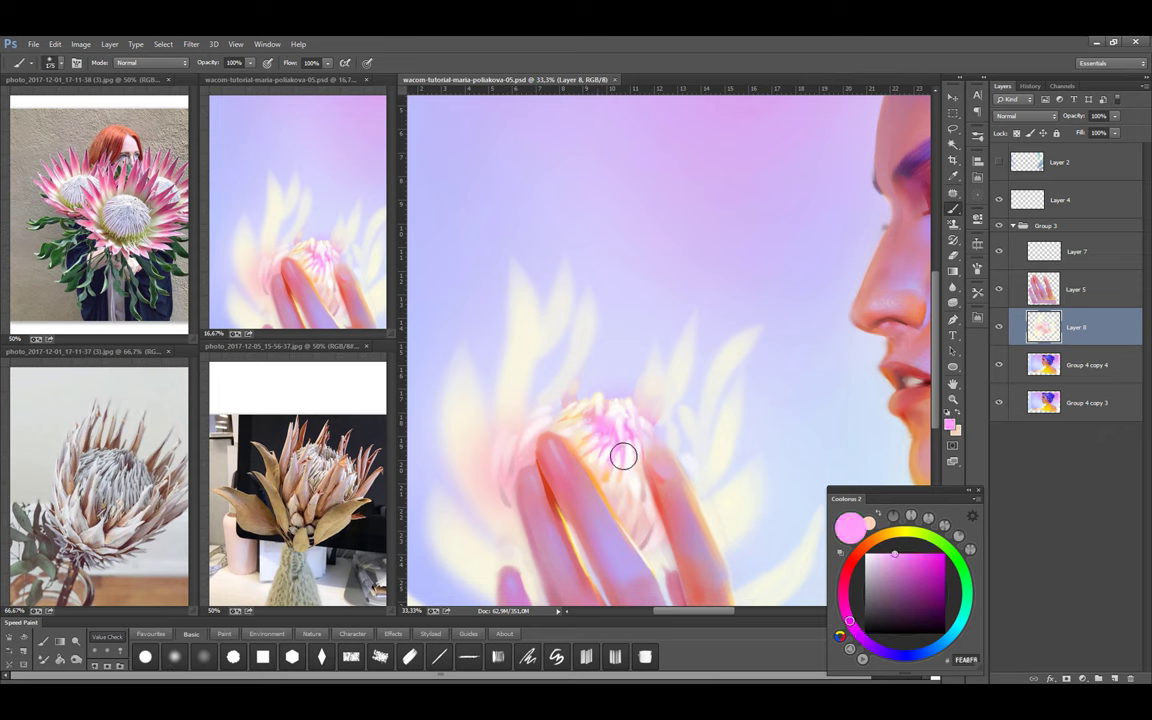
Refine the magenta spikes with small strokes of sampled pale pink and off-white
alt+click(602, 419)
alt+click(621, 434)
key(bracketleft)
key(bracketleft)
key(bracketleft)
key(bracketleft)
key(bracketleft)
key(bracketleft)
key(bracketleft)
key(bracketleft)
key(bracketleft)
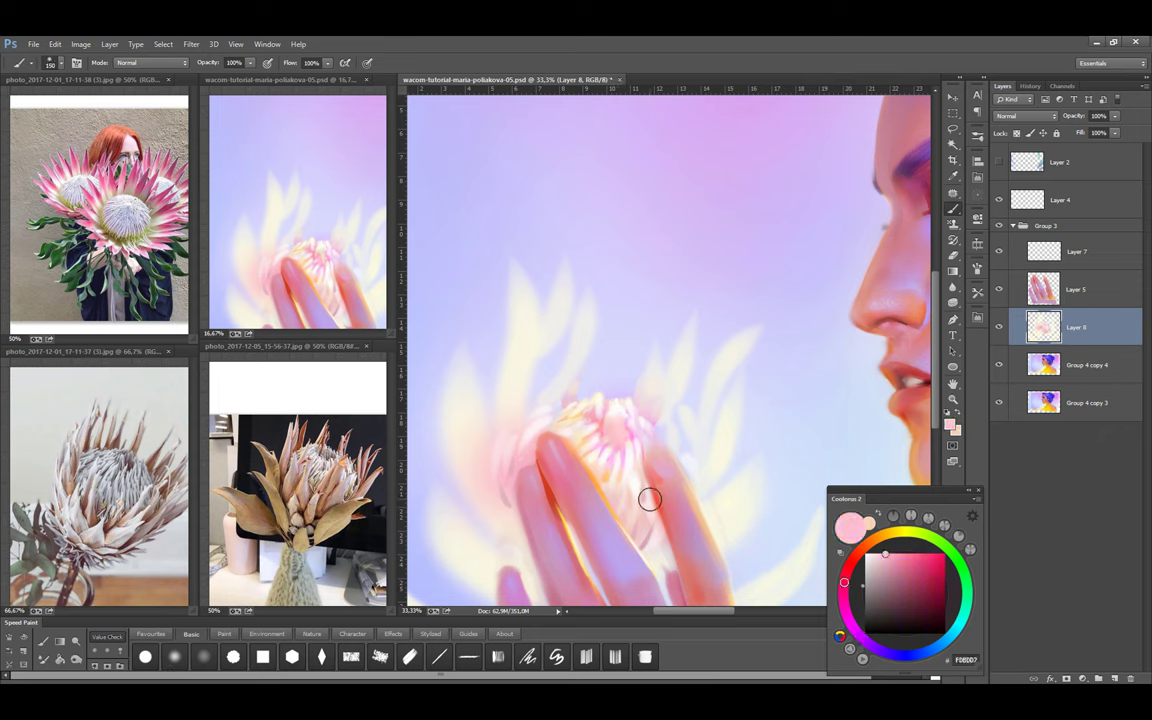
alt+click(605, 398)
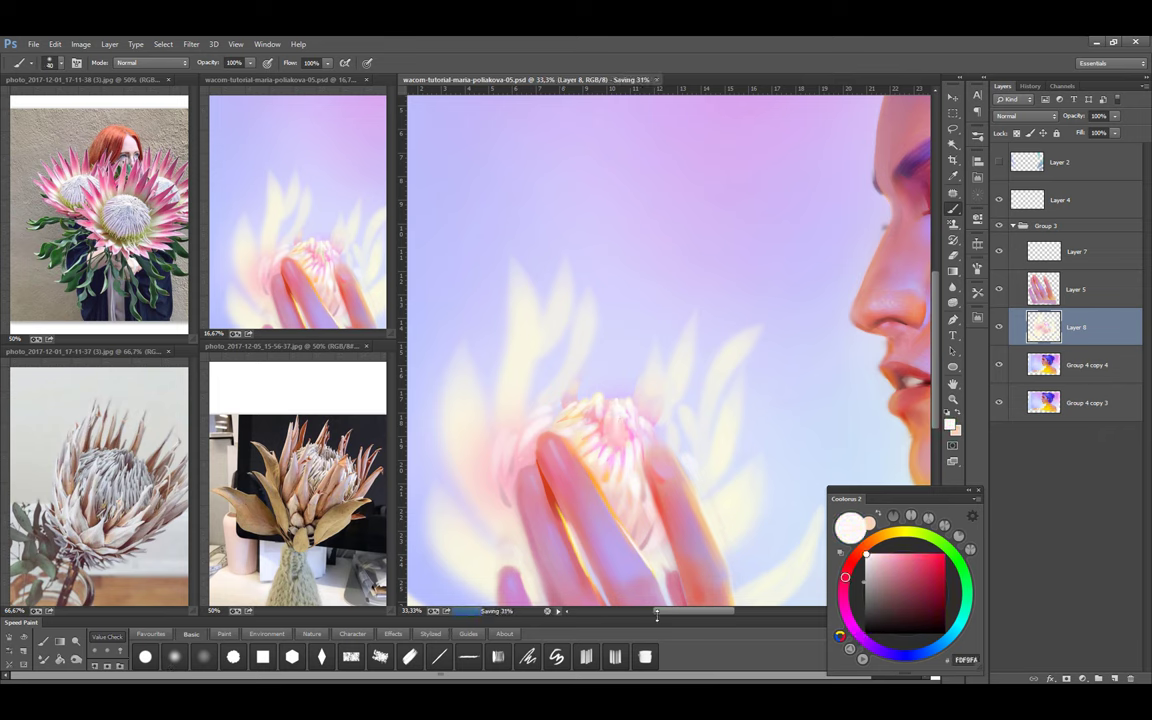
Outline one side of the flower's tall outer petal and shade it from pink at the tip to orange at the base
scroll(639, 600, left, 2)
key(l)
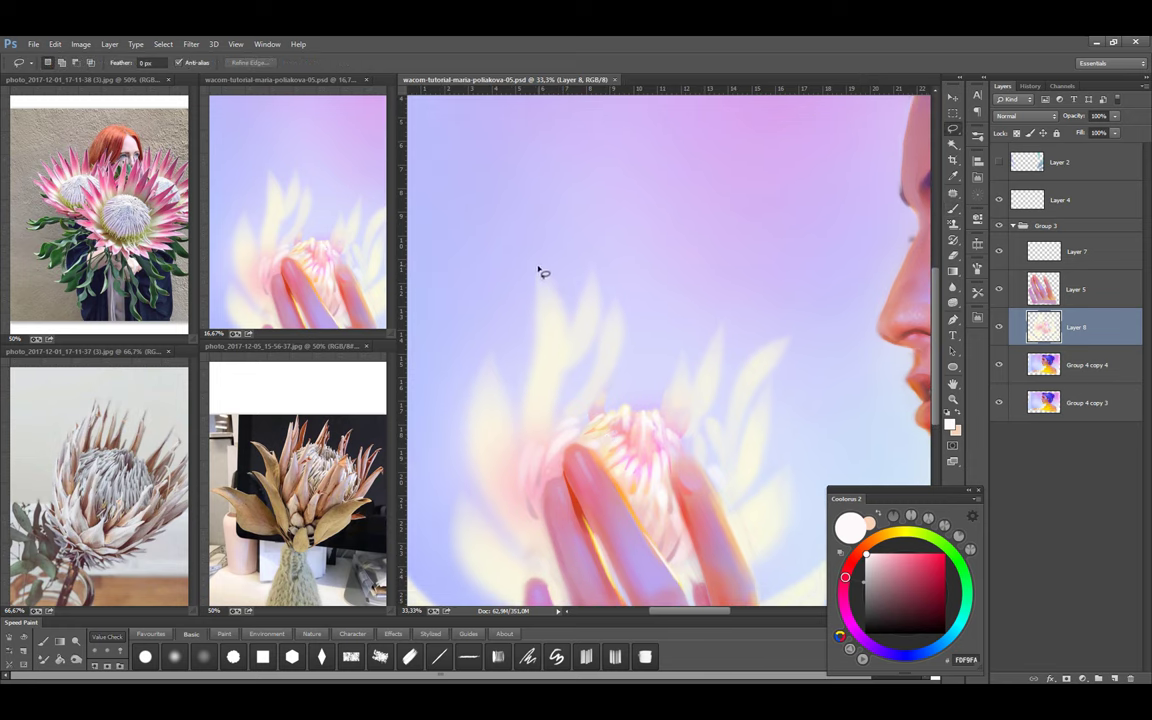
mouse_move(540, 266)
mouse_down()
mouse_move(548, 378)
mouse_move(555, 290)
mouse_move(542, 268)
mouse_up()
key(b)
alt+click(548, 404)
alt+click(558, 447)
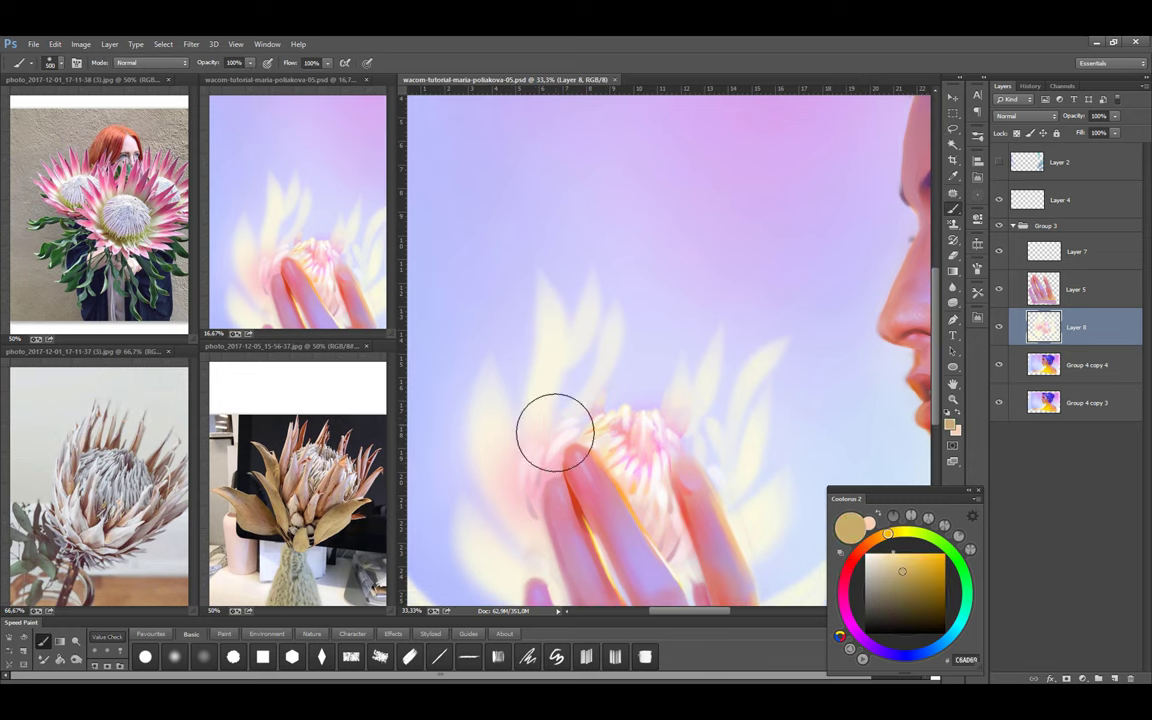
drag(547, 443, 552, 285)
alt+click(643, 437)
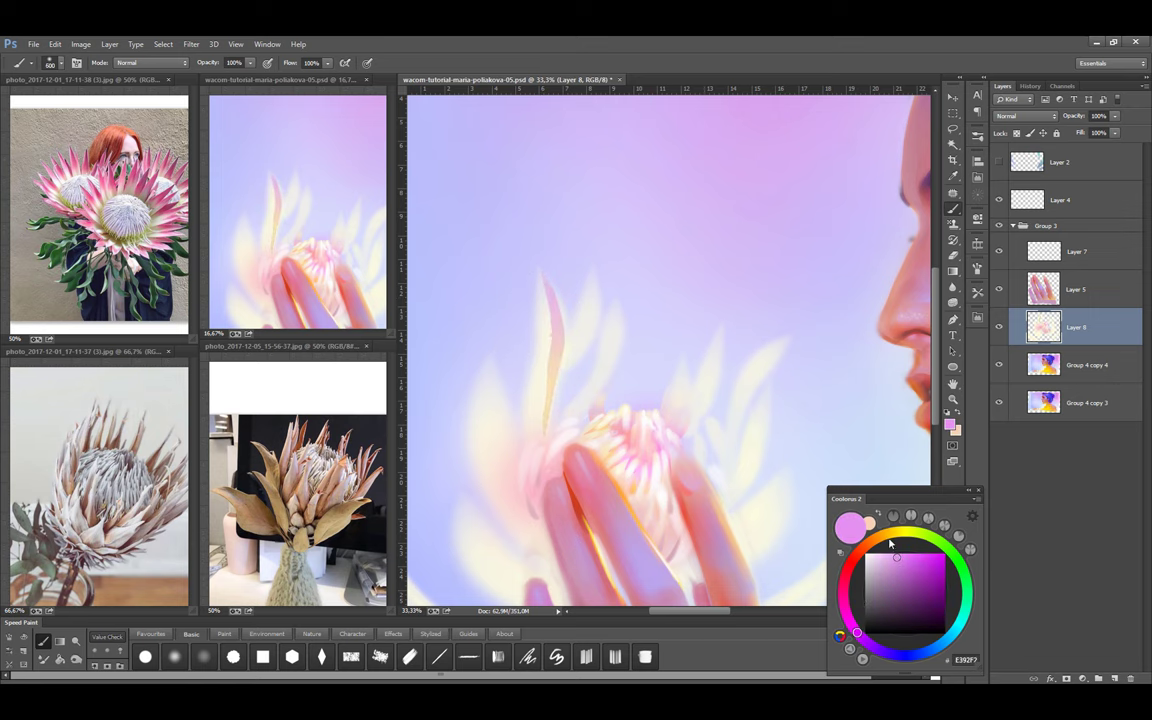
key(bracketright)
key(bracketright)
alt+click(496, 370)
Outline the tall petal's outer side, paint it pale cream, deselect it and clean its edge with the Eraser
key(l)
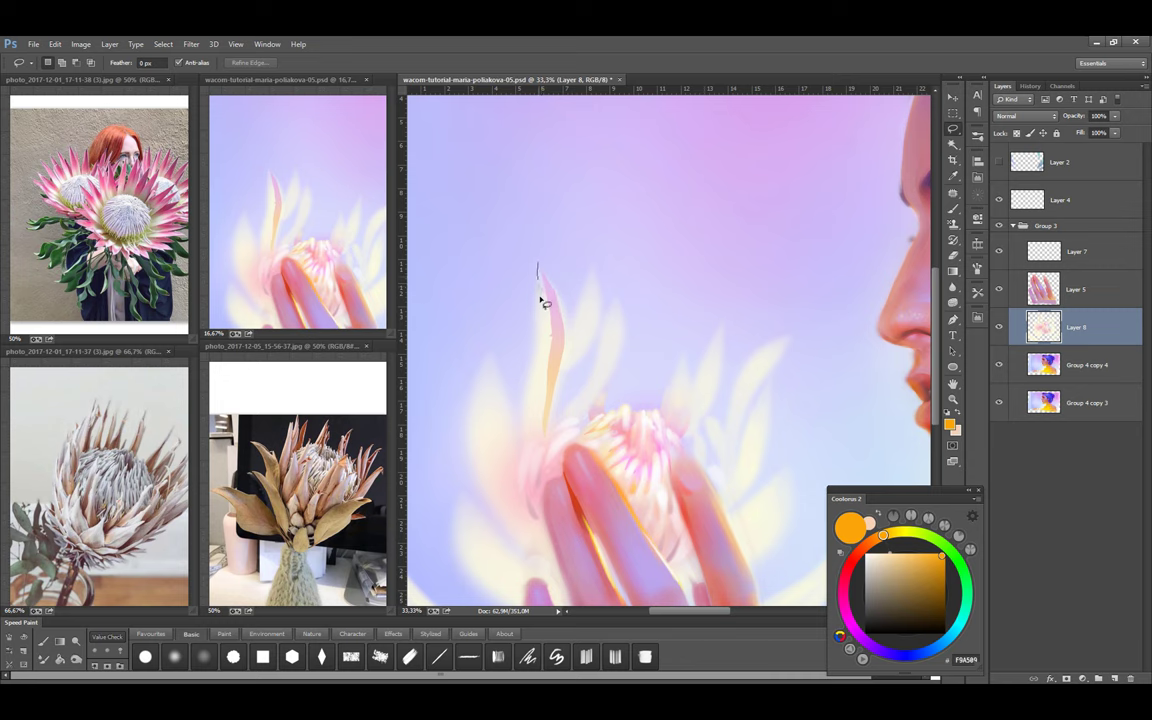
drag(540, 300, 540, 268)
key(ctrl+d)
key(e)
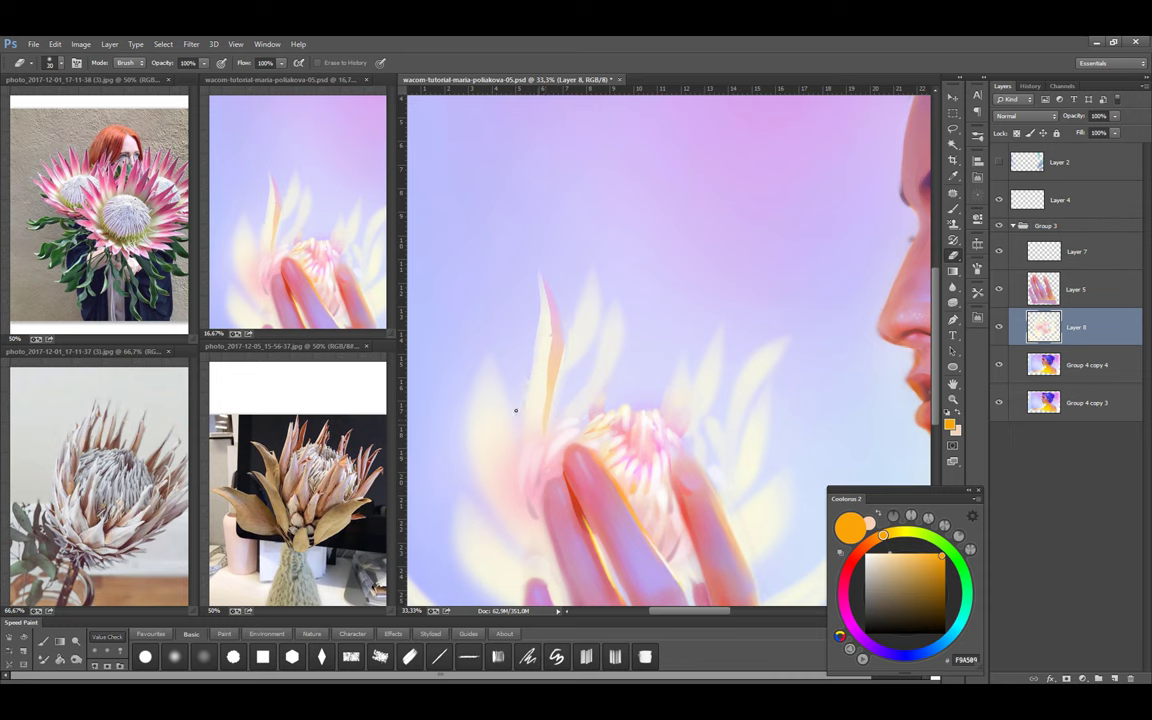
Outline the narrow petal behind the tall one, paint it with sampled peach and cream tones, and trim its edges
key(l)
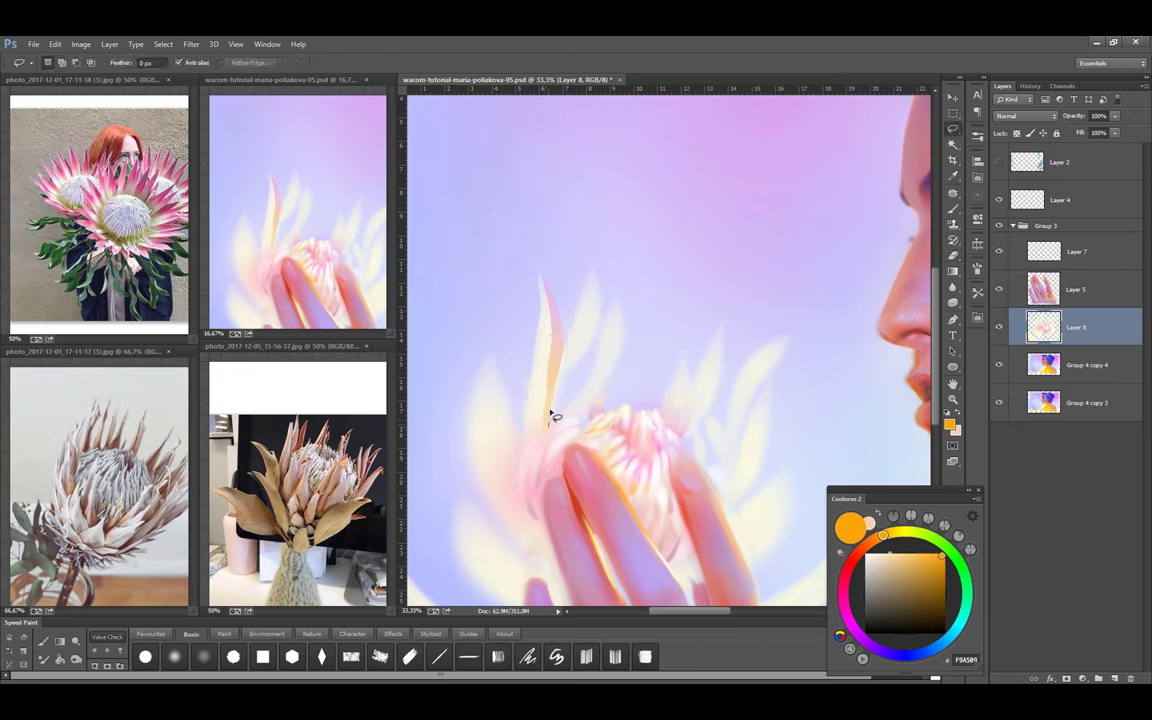
key(b)
alt+click(586, 303)
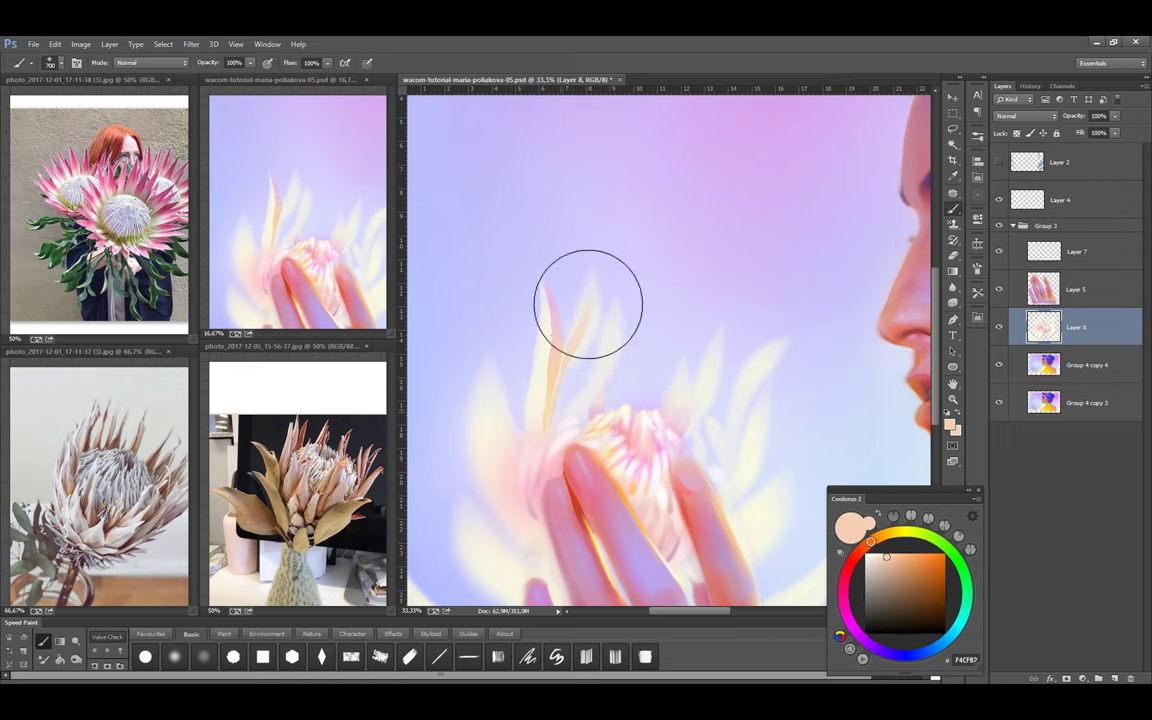
alt+click(571, 419)
key(bracketleft)
key(bracketleft)
key(bracketleft)
key(bracketleft)
key(bracketleft)
alt+click(591, 288)
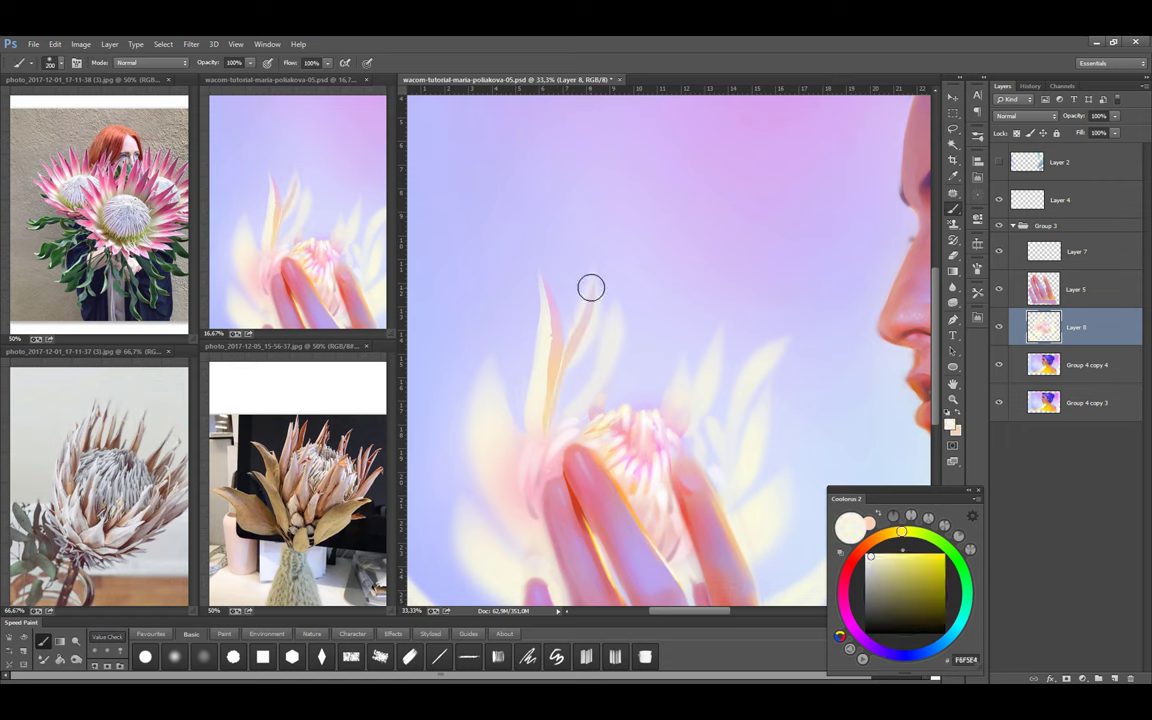
key(e)
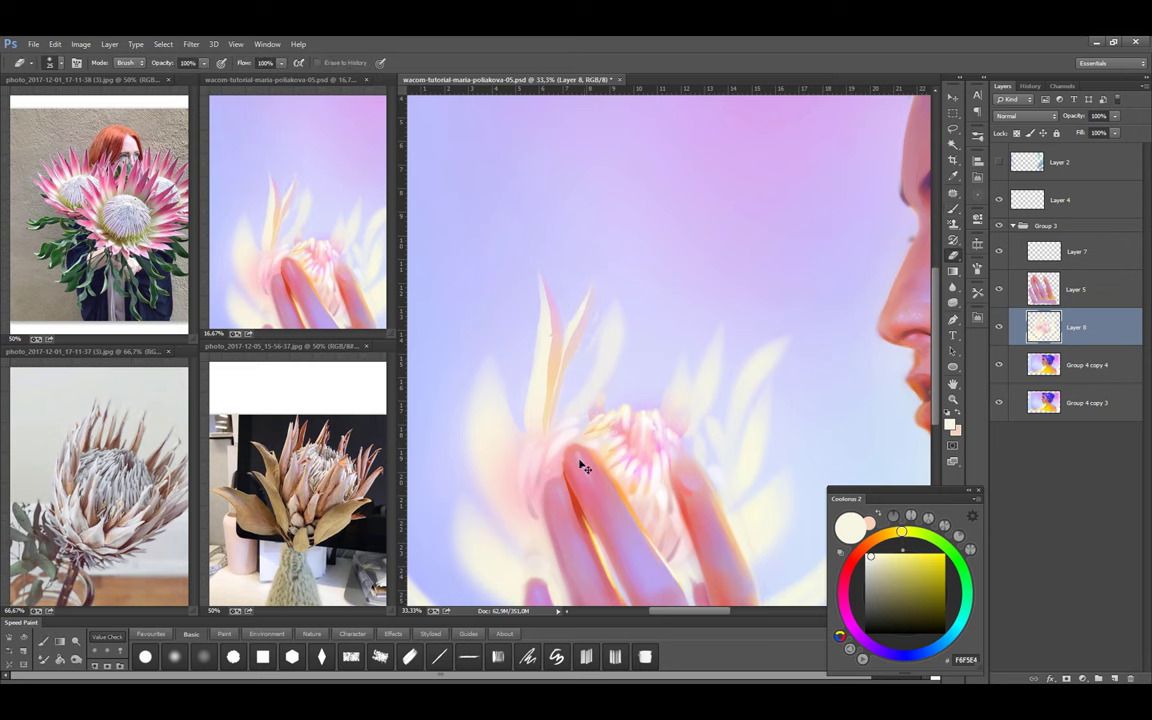
Outline the inner fold of the outermost side petal and shade it with soft orange and pale yellow
key(l)
scroll(538, 505, up, 2)
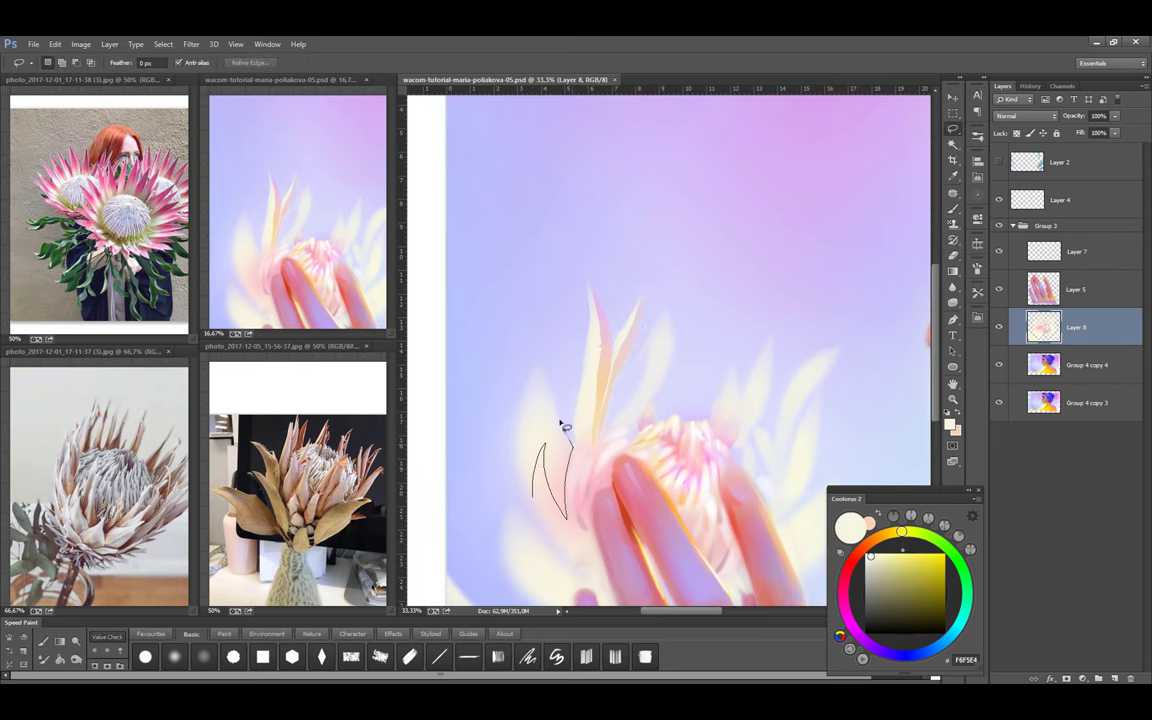
drag(541, 457, 545, 465)
key(b)
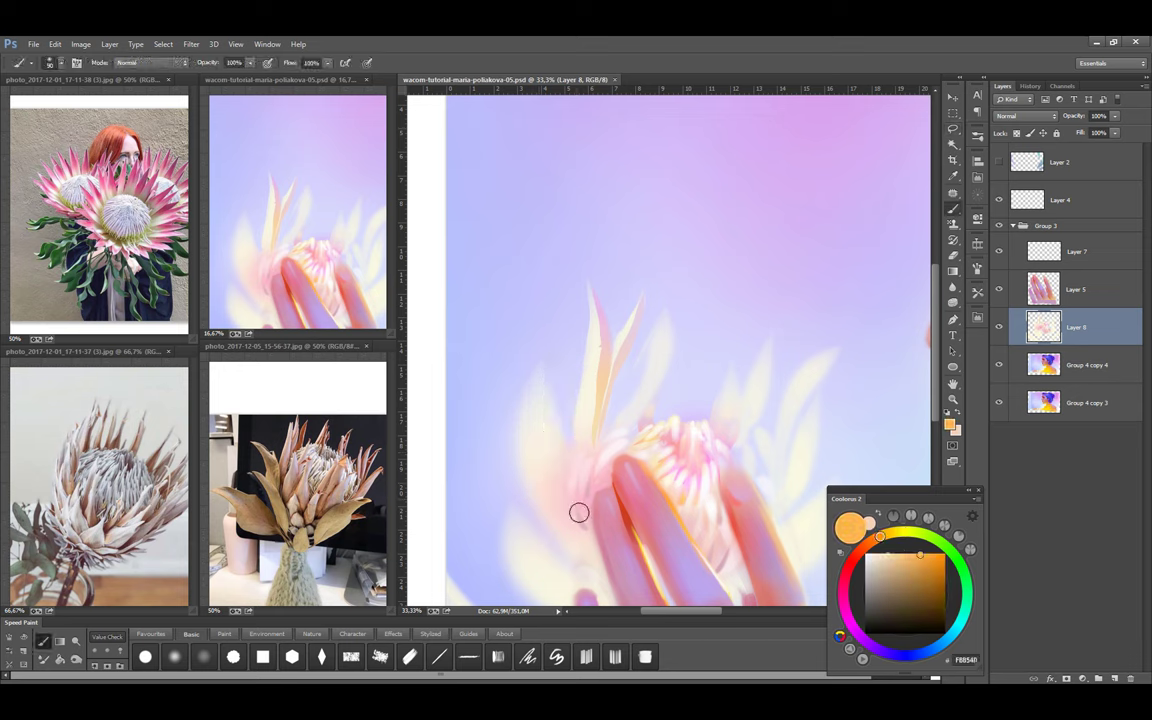
alt+click(545, 442)
alt+click(540, 405)
key(bracketright)
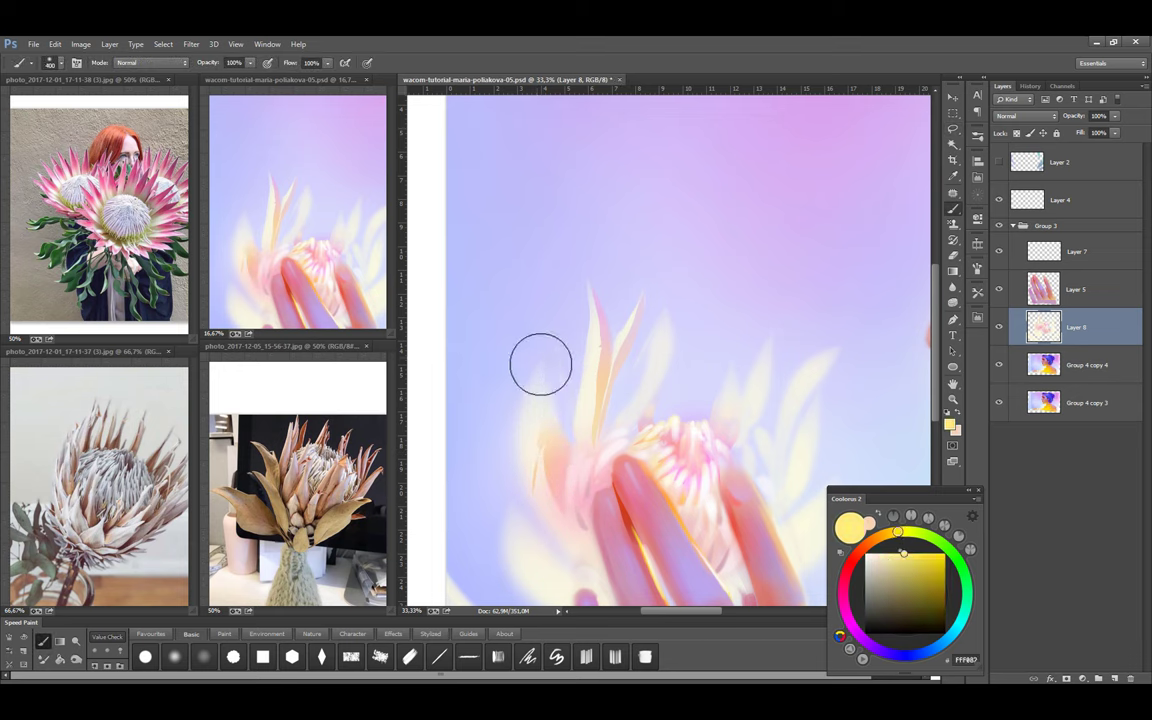
Sharpen the outermost petal's tip and edges with fine white strokes and erase the spill around it
alt+click(537, 437)
key(bracketleft)
key(bracketleft)
key(bracketleft)
key(bracketleft)
key(bracketleft)
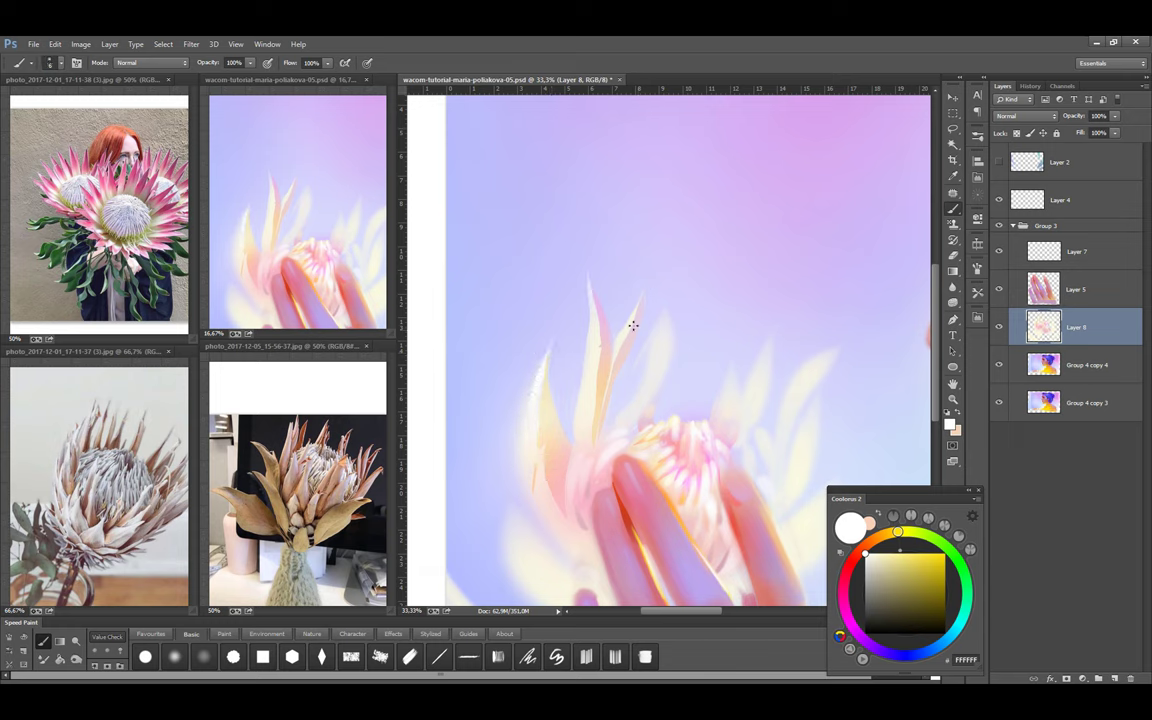
key(e)
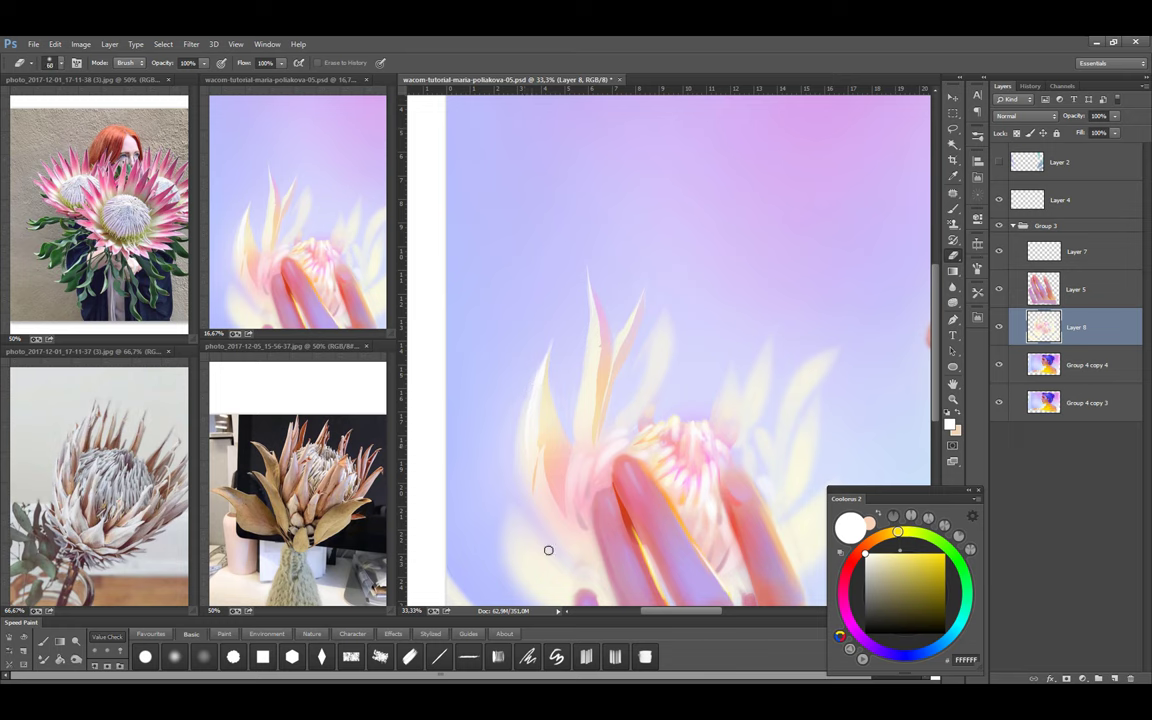
Touch up the outermost petal with sampled peach, then outline the curved petal below it and brush it with soft cream
key(b)
alt+click(542, 437)
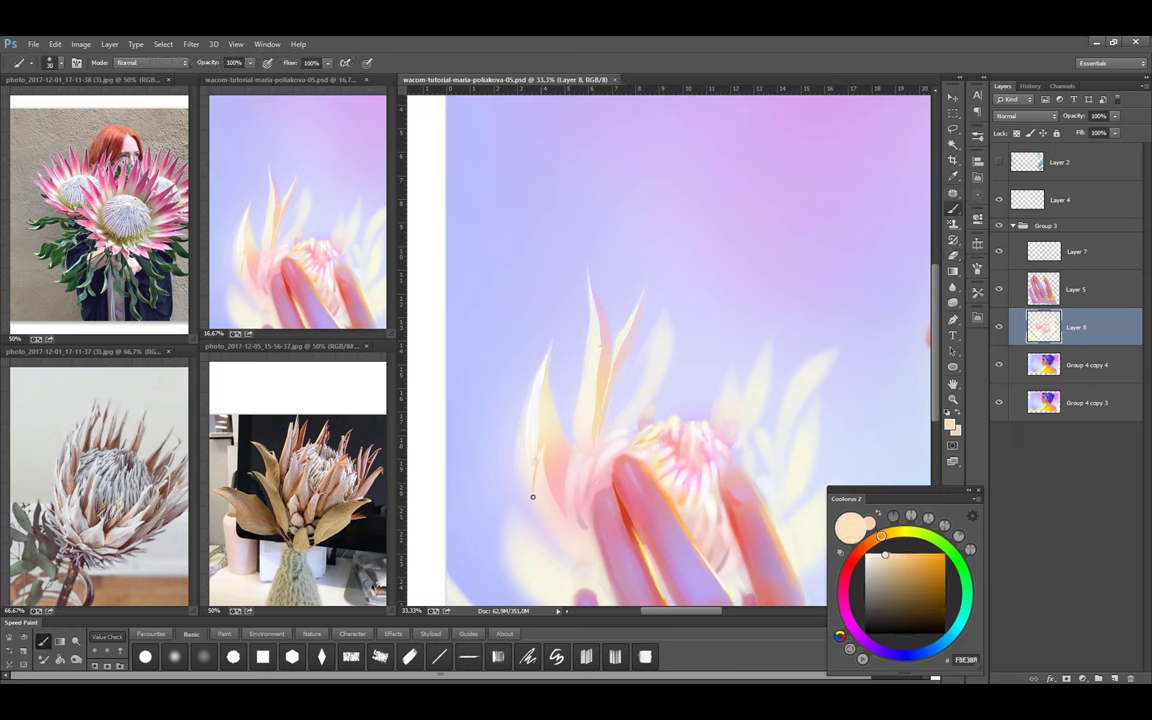
alt+click(559, 526)
key(l)
drag(580, 513, 520, 455)
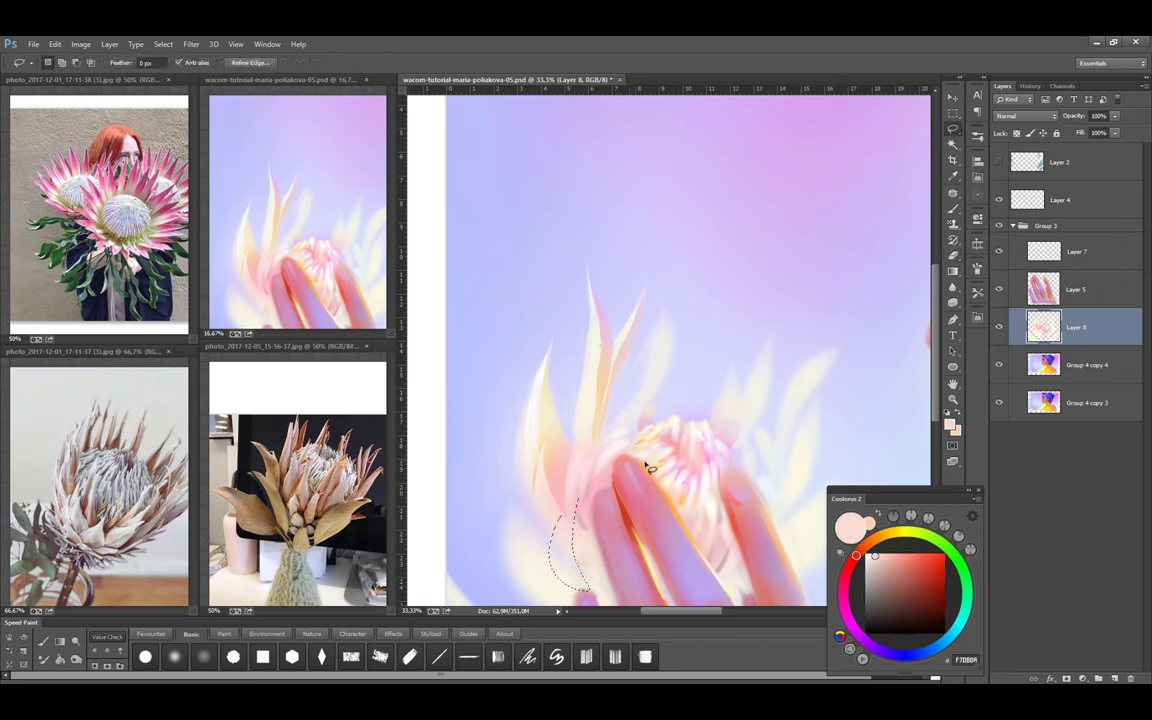
key(b)
alt+click(566, 566)
Outline a small pointed petal beside the index finger's lower edge and paint it cream with a 200 px brush
key(l)
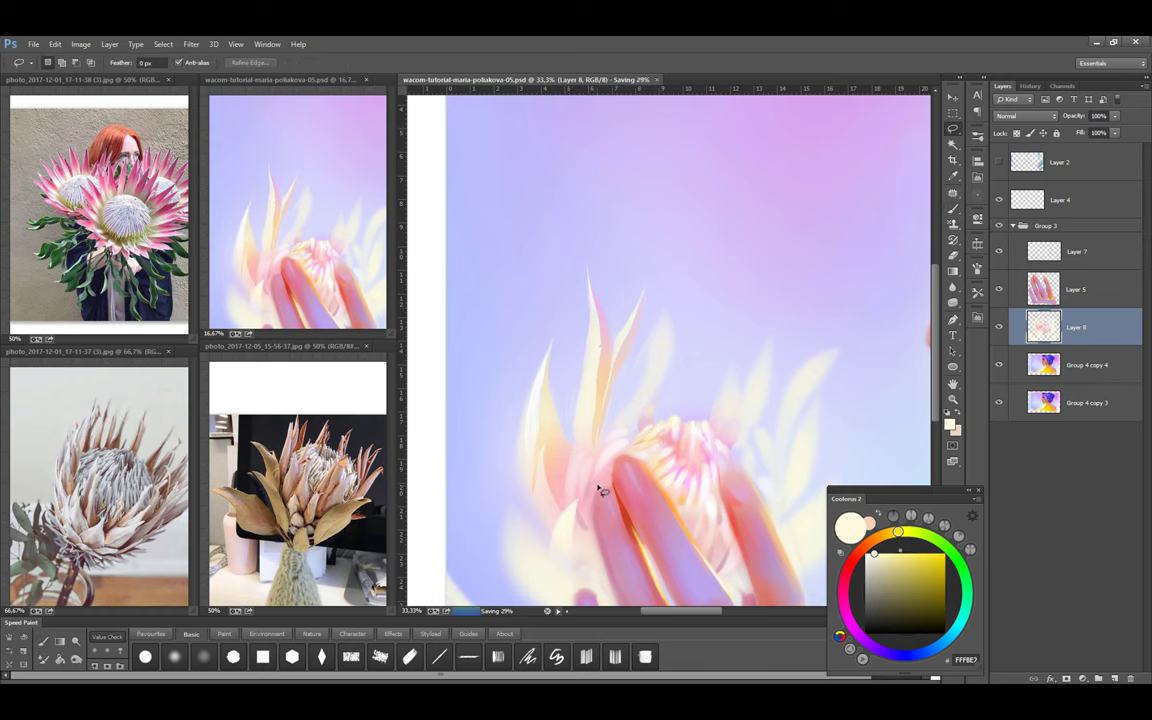
scroll(596, 488, down, 1)
drag(566, 488, 566, 402)
key(b)
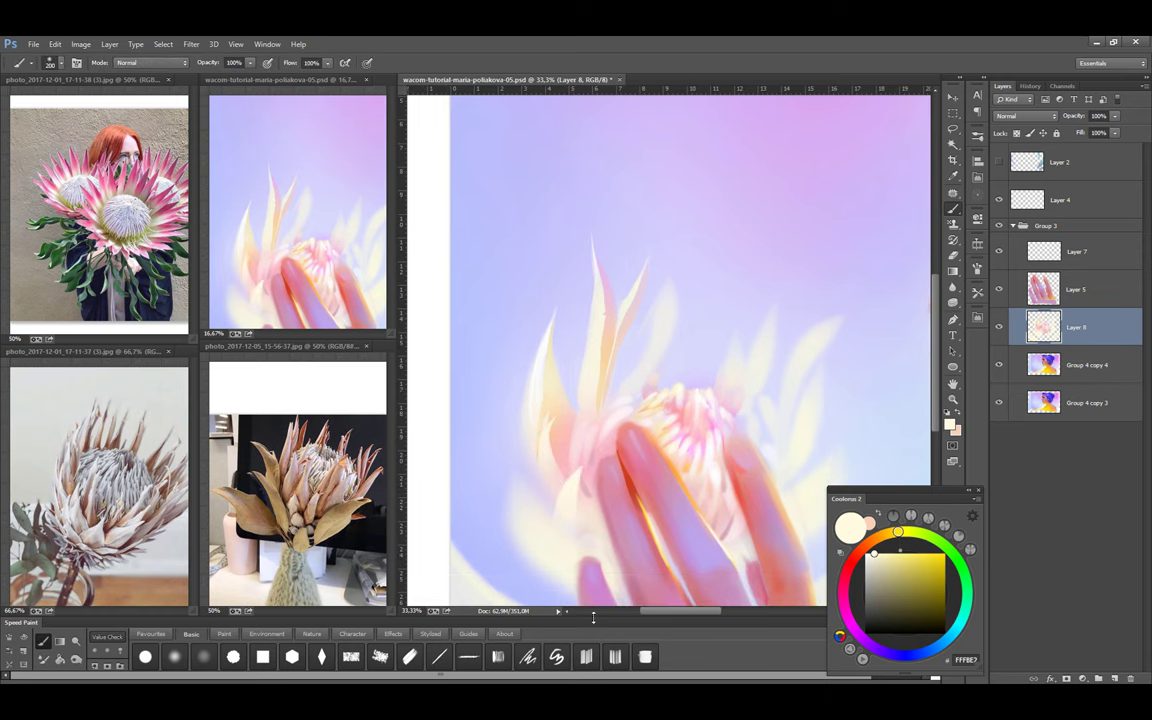
Detail the outermost petal's base and folds with thin strokes of sampled peach and pink
alt+click(535, 386)
alt+click(541, 394)
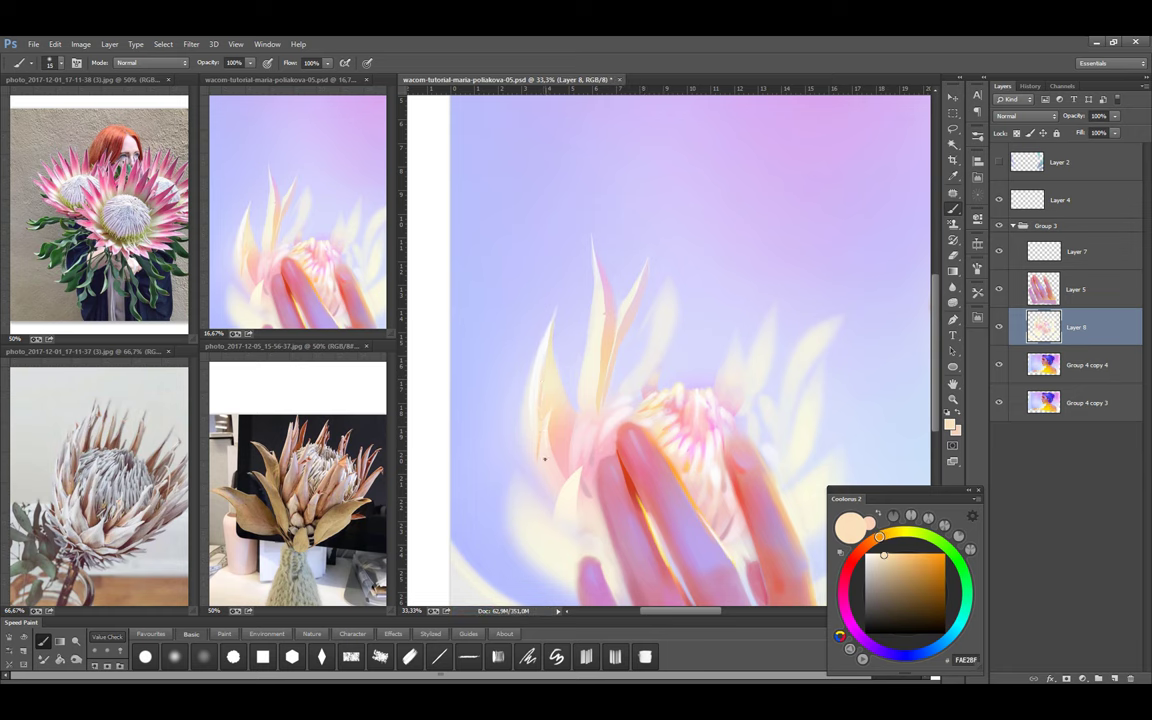
alt+click(543, 347)
alt+click(553, 455)
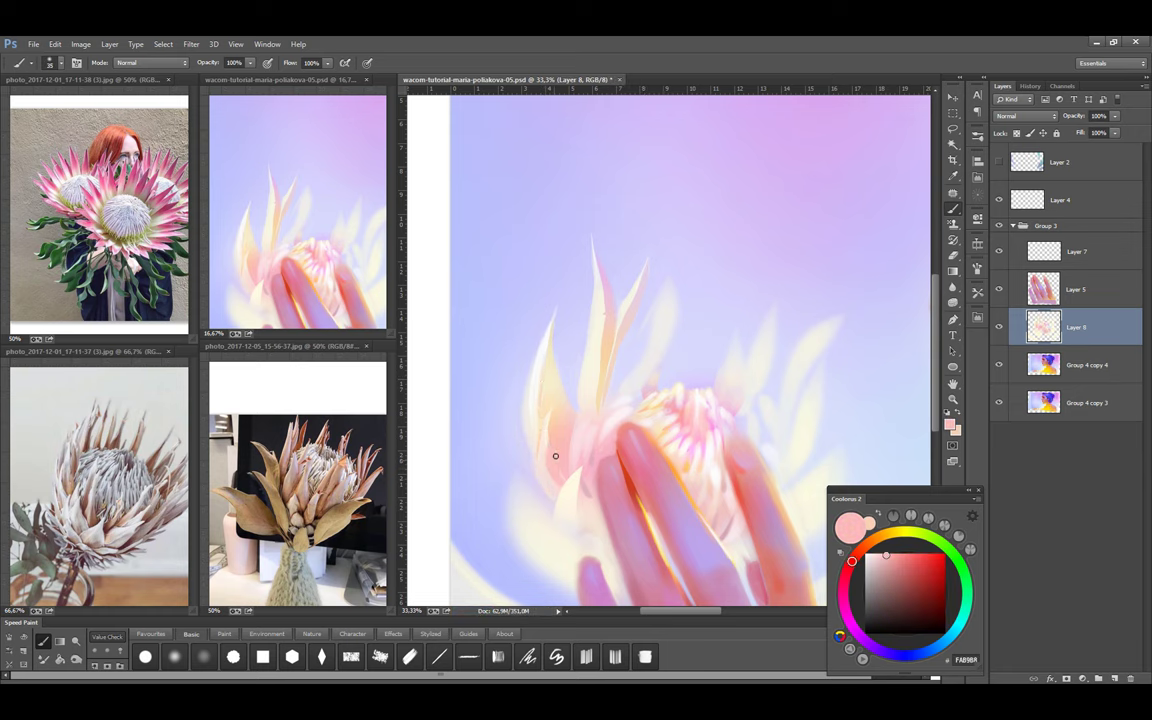
Outline the rounded petals beside the fingertips and brush them with pale cream using a 250 px brush
mouse_move(571, 417)
mouse_down()
mouse_move(545, 385)
mouse_move(545, 443)
mouse_up()
key(l)
key(b)
mouse_move(517, 373)
mouse_down()
mouse_move(535, 450)
mouse_move(538, 418)
mouse_move(571, 442)
mouse_up()
key(l)
key(b)
alt+click(578, 375)
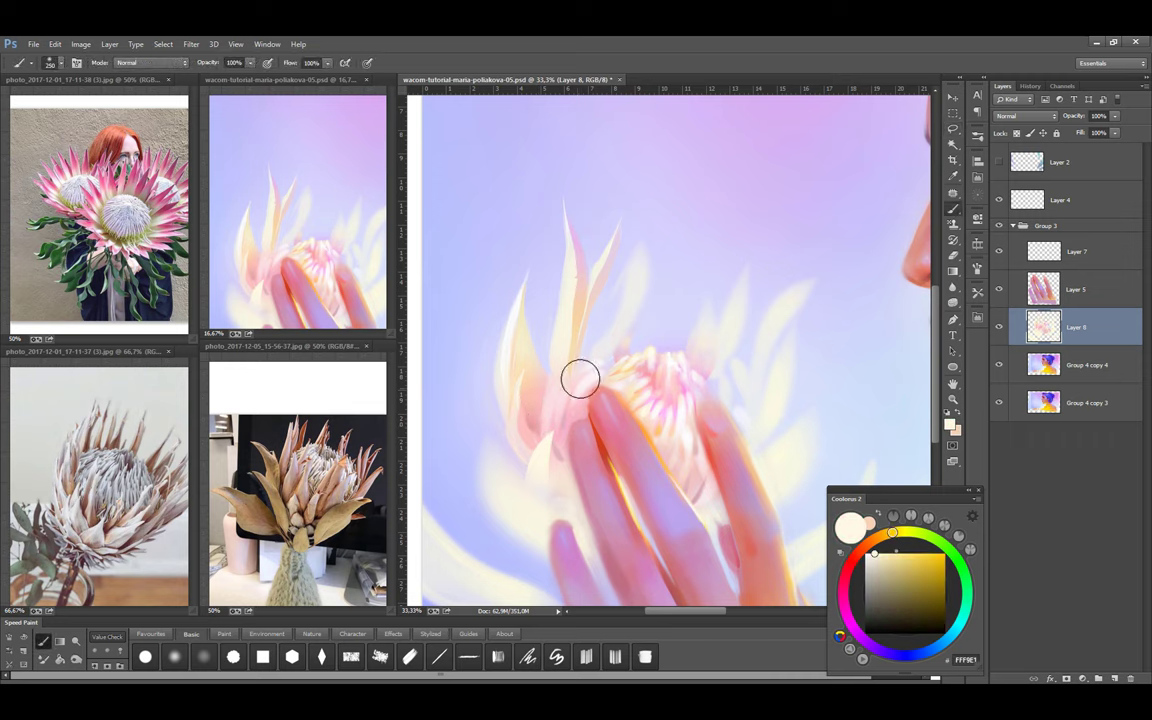
drag(578, 375, 545, 494)
Shade the rounded petals around the fingertips with sampled peach, warm orange and pale pink
key(bracketright)
alt+click(556, 361)
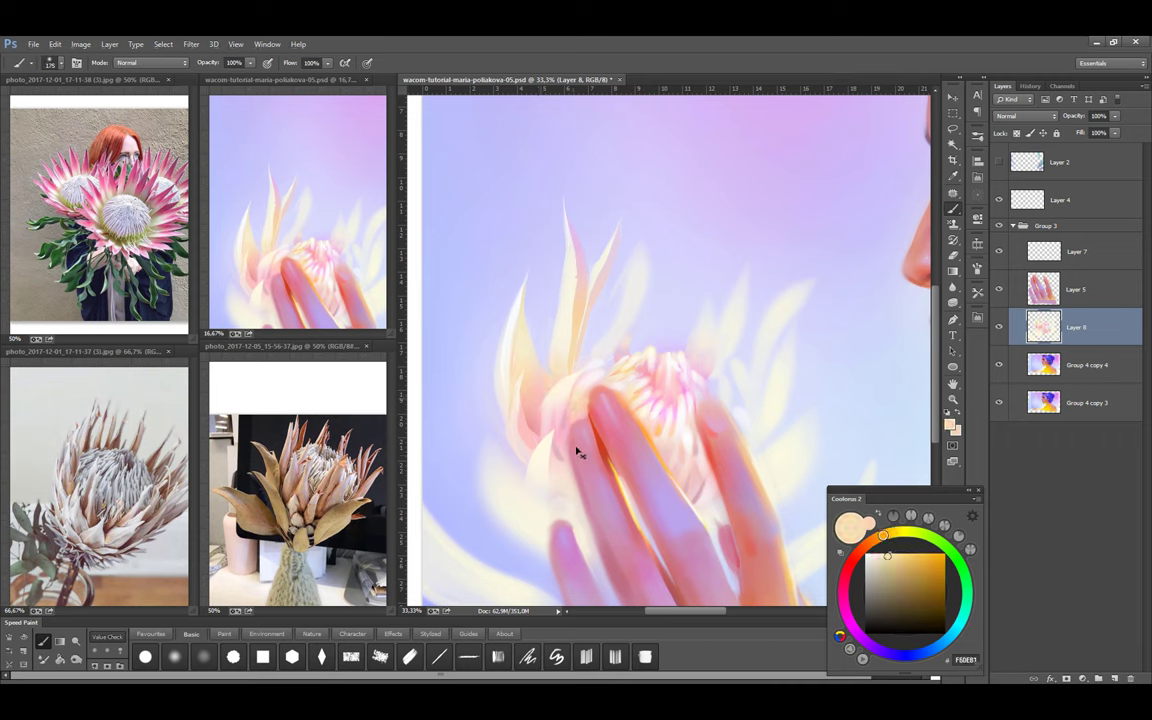
alt+click(558, 447)
key(bracketright)
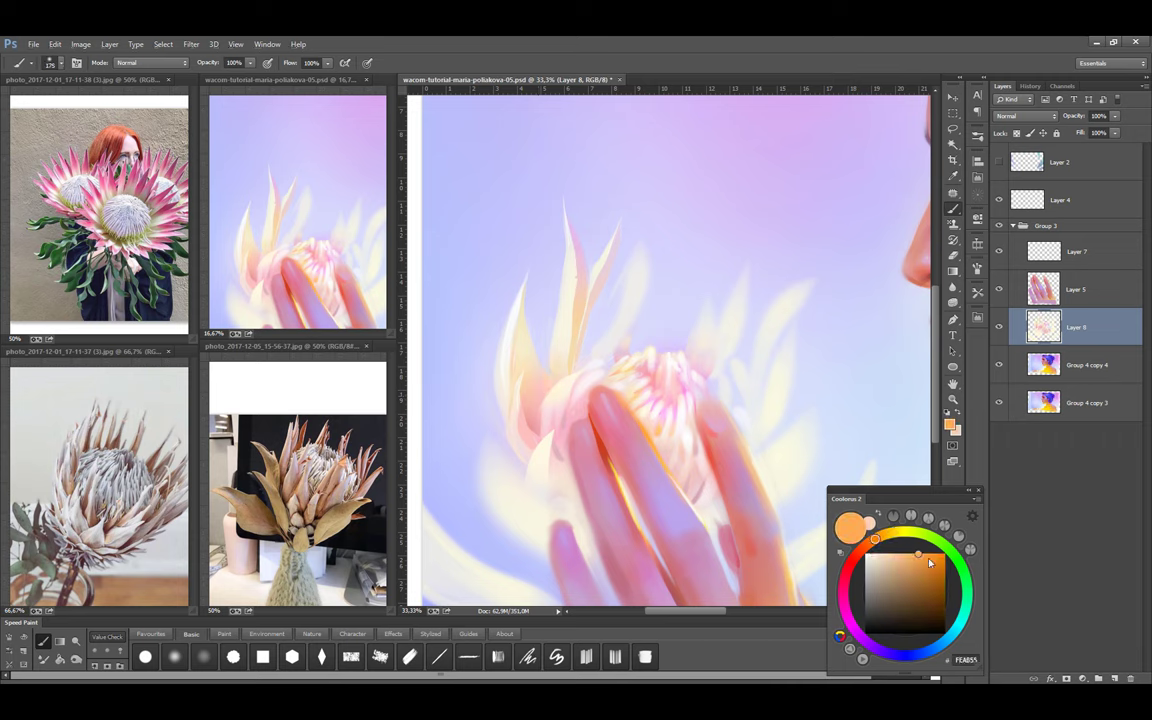
alt+click(579, 380)
alt+click(601, 378)
drag(590, 520, 622, 357)
Brush a saturated yellow glow into the flower centre and pick out its spikes with small near-white strokes
key(l)
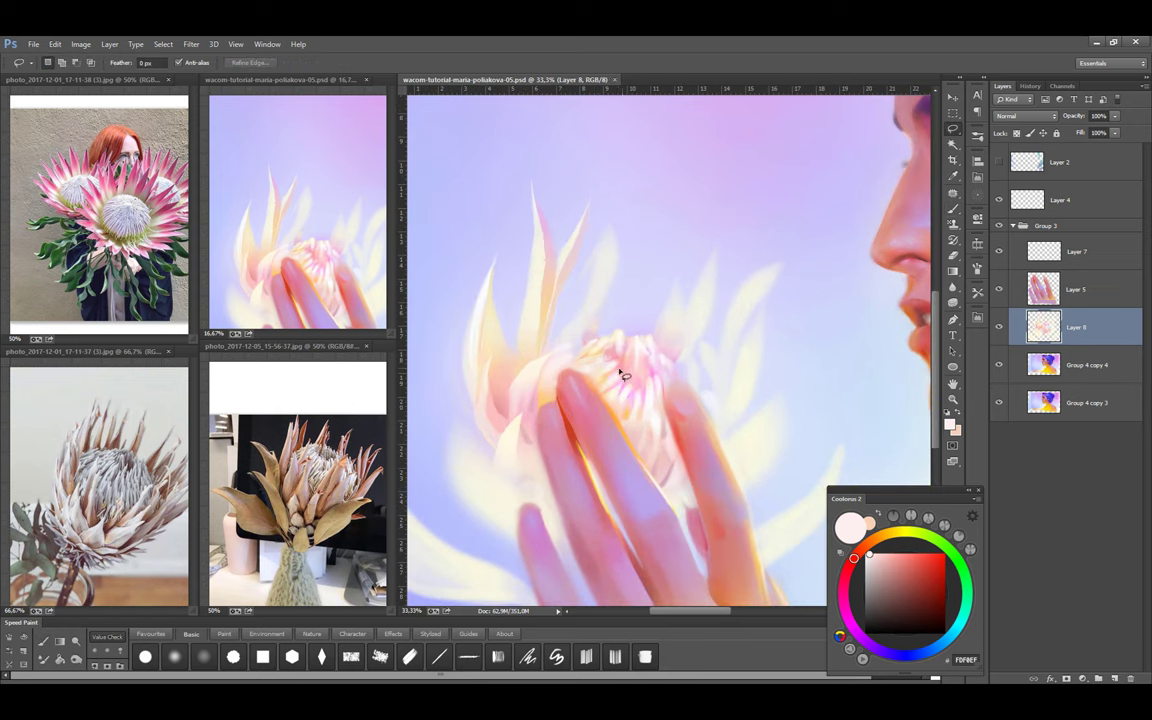
key(b)
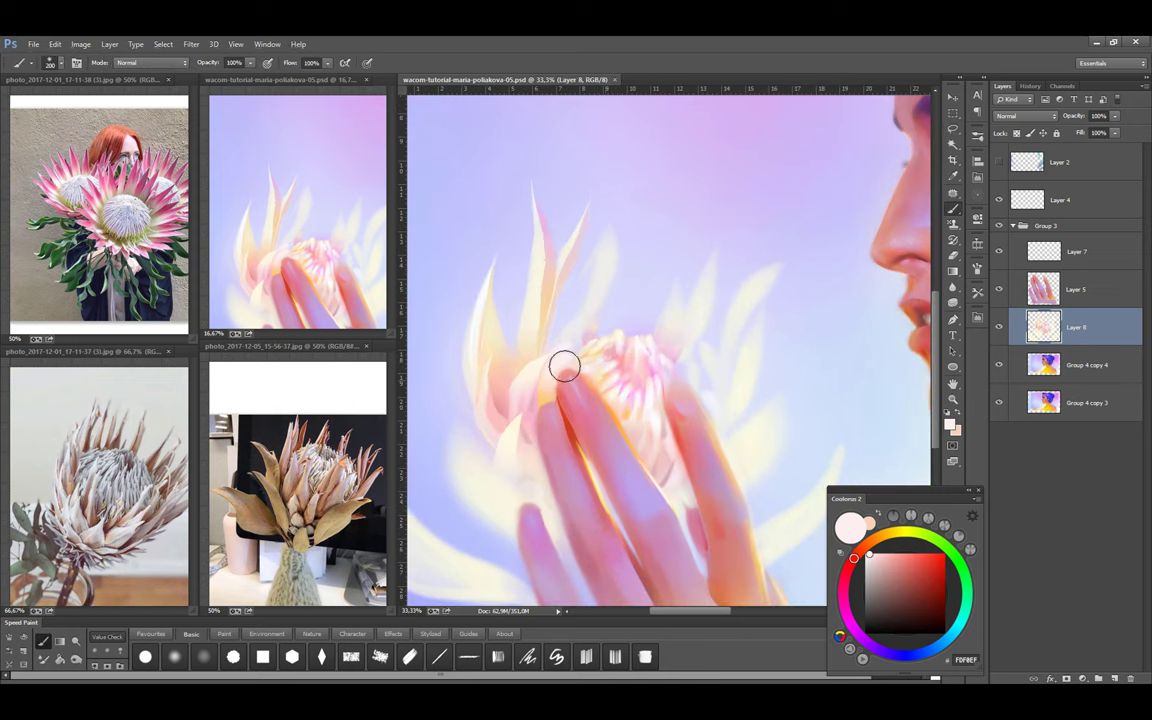
alt+click(610, 427)
click(917, 547)
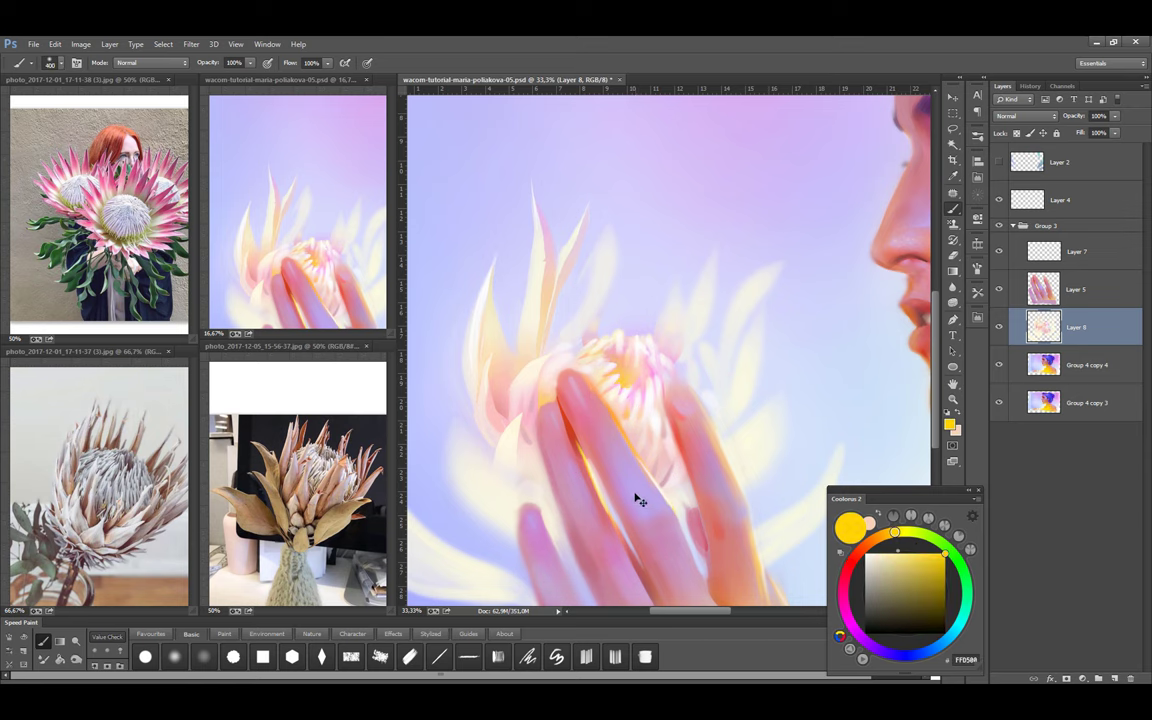
alt+click(629, 352)
mouse_move(640, 391)
mouse_down()
mouse_move(630, 398)
mouse_move(634, 370)
mouse_up()
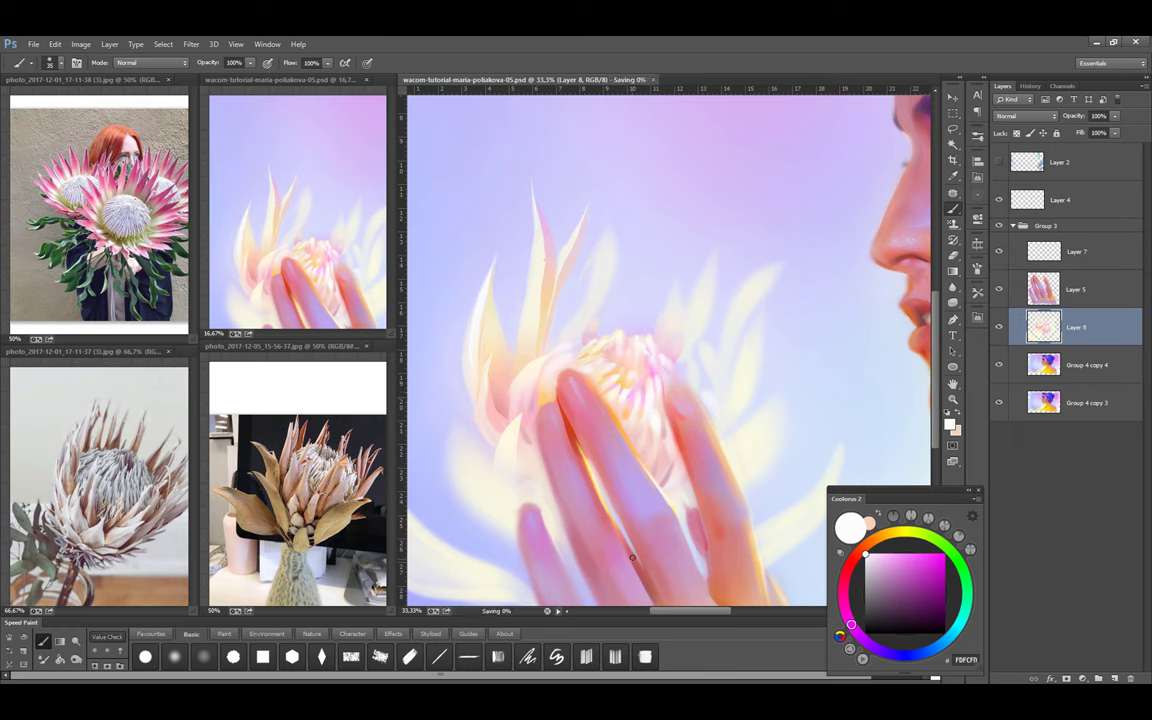
On Layer 5, brush sampled orange and coral into the fingertip beside the flower's spiky centre
alt+click(614, 380)
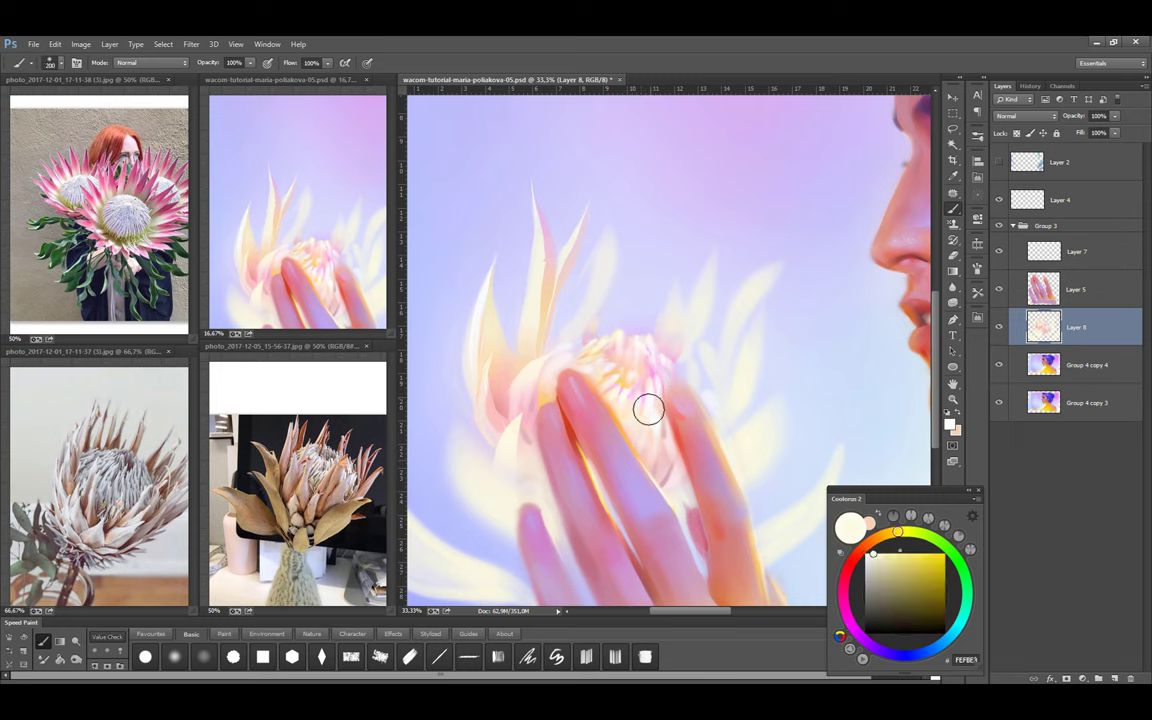
click(999, 327)
click(999, 327)
click(1075, 289)
alt+click(681, 386)
key(l)
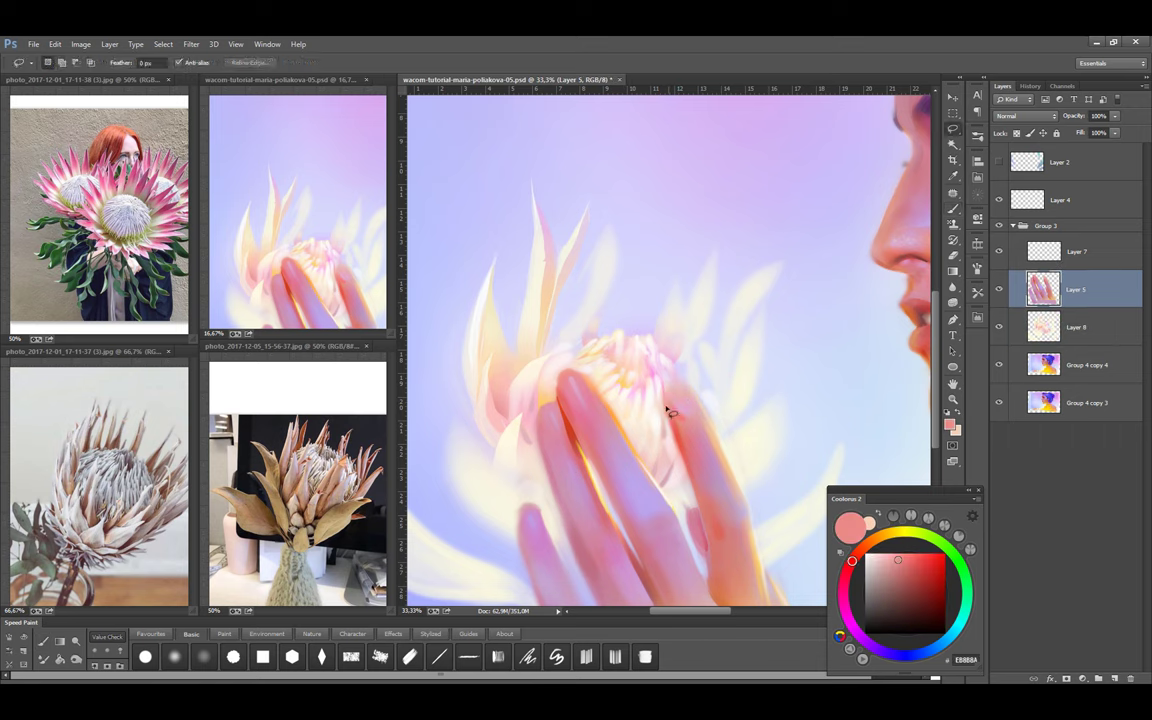
key(b)
alt+click(661, 380)
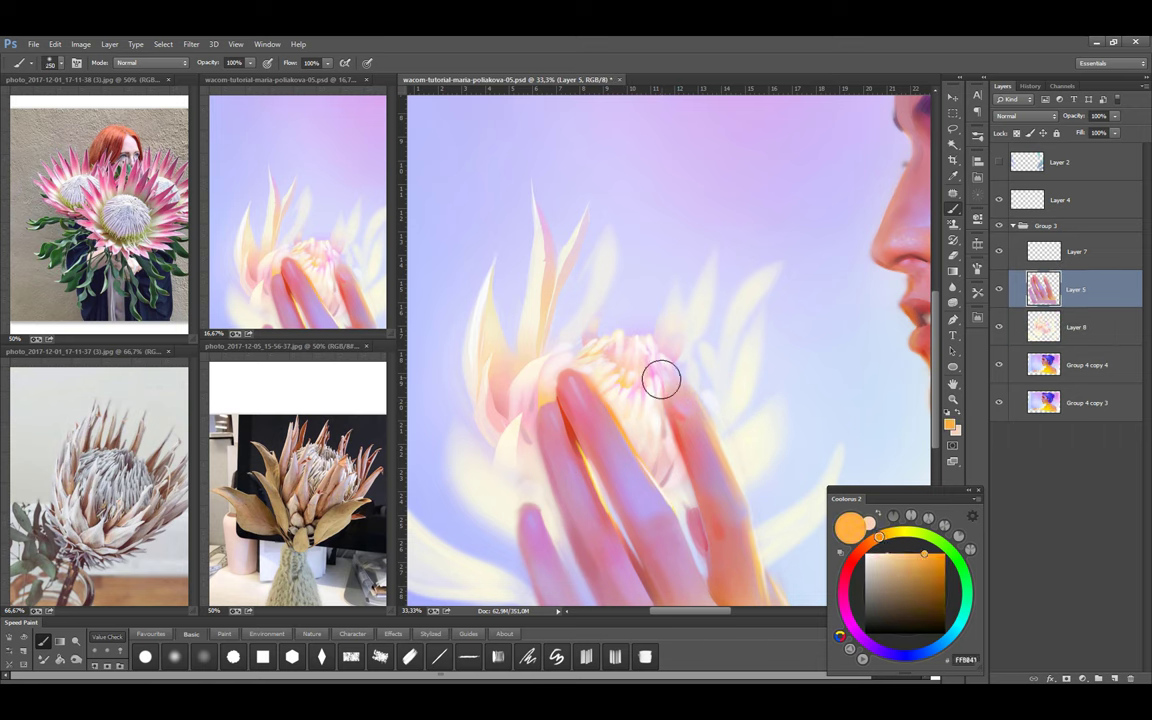
alt+click(658, 386)
key(bracketleft)
key(bracketleft)
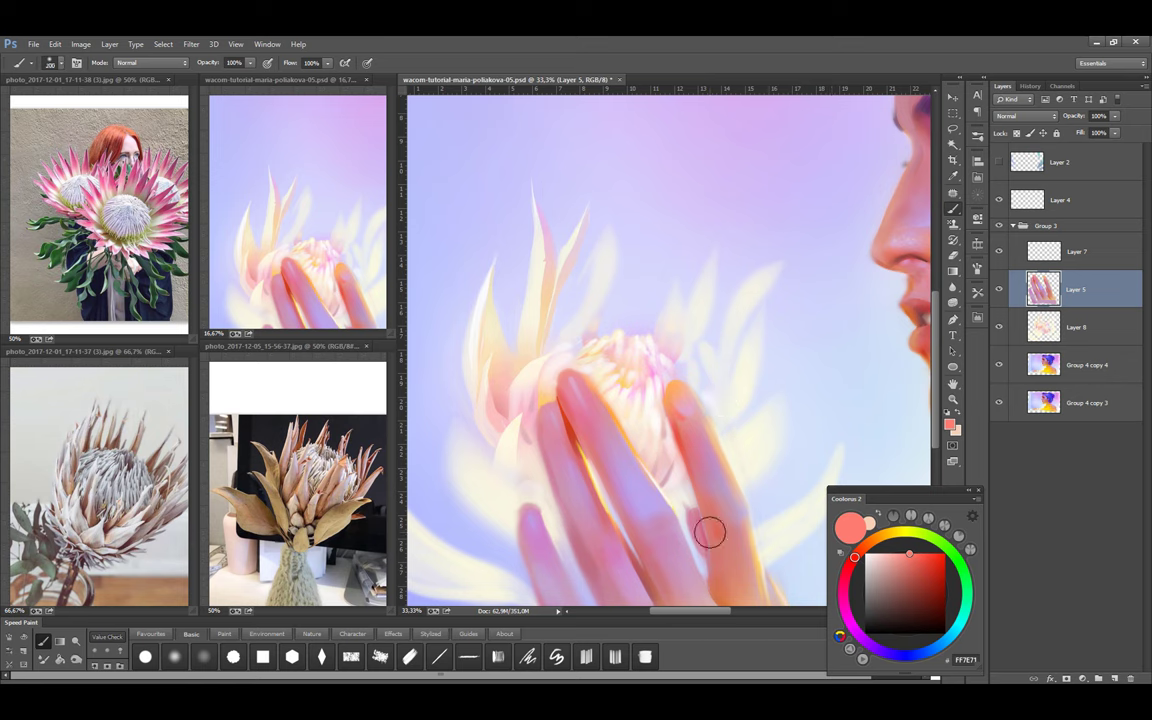
Brush a warm golden yellow glow onto the same finger with a 400 px brush and save the file
alt+click(668, 392)
key(bracketright)
key(bracketright)
key(bracketright)
key(ctrl+s)
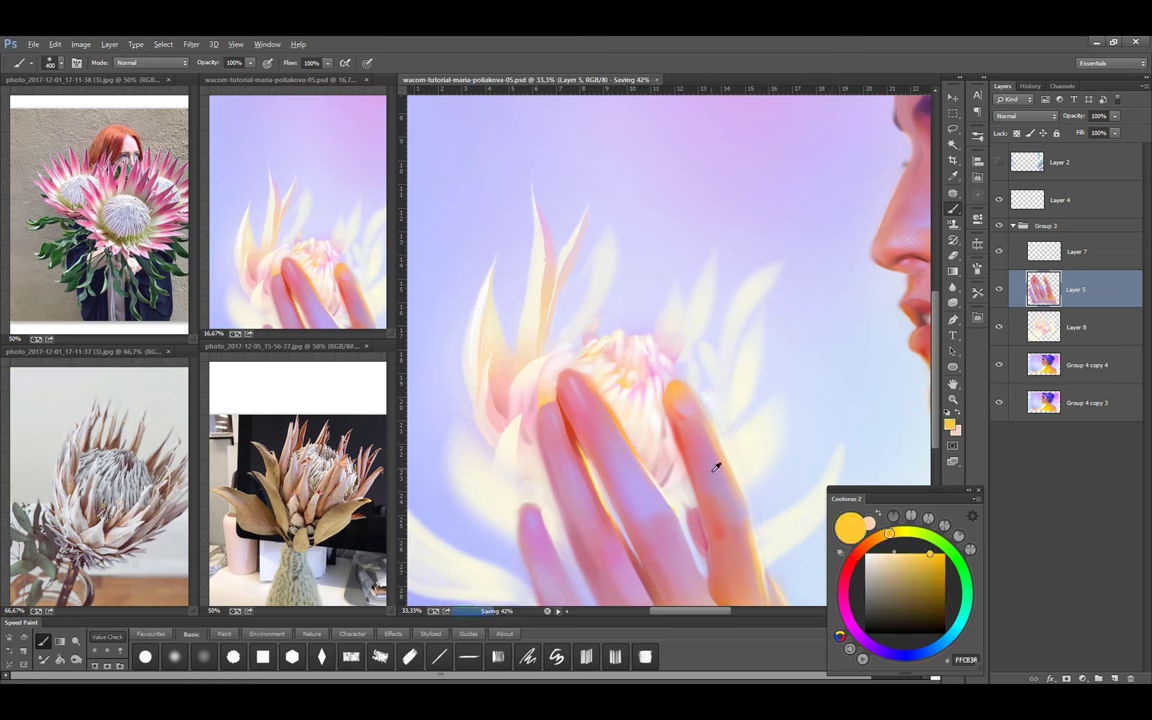
Refine the finger's shading and edges with a 125 px brush in sampled skin and pale pink tones
key(bracketleft)
key(bracketleft)
key(bracketleft)
key(bracketleft)
key(bracketleft)
key(bracketleft)
alt+click(689, 417)
alt+click(679, 387)
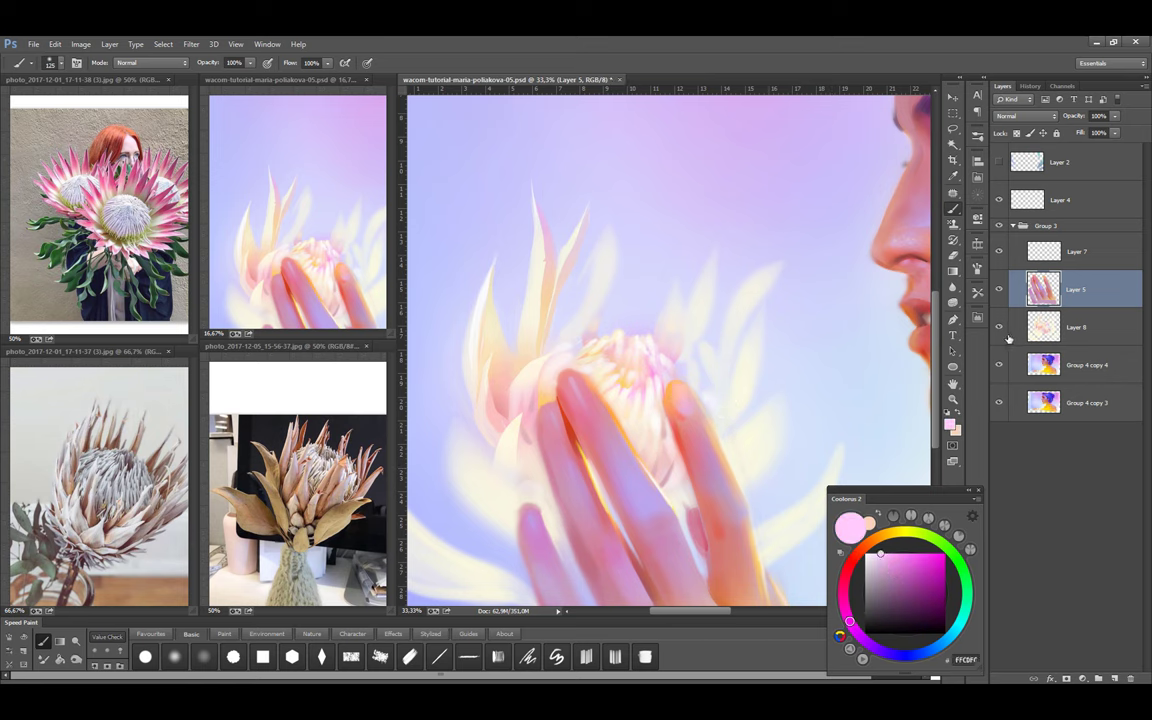
key(l)
mouse_move(594, 388)
mouse_down()
mouse_move(624, 435)
mouse_move(602, 391)
mouse_up()
click(600, 388)
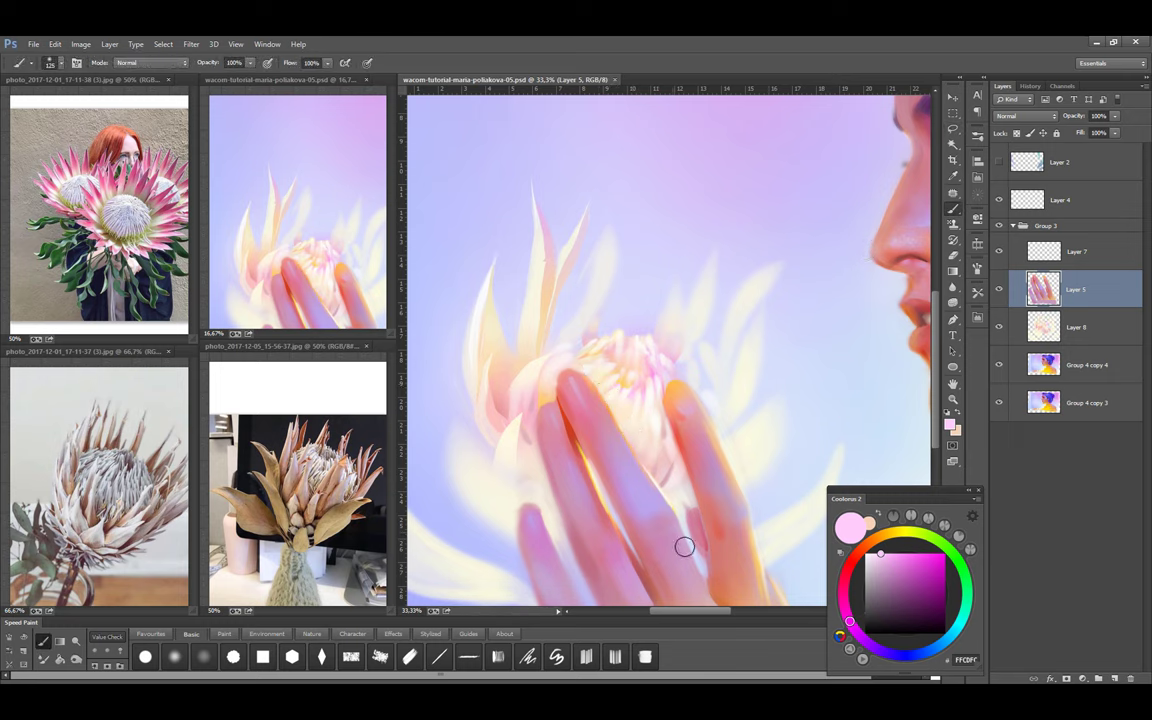
Outline the small petal below the rounded ones with the Lasso and shade its base golden yellow with a 400 px brush
drag(656, 504, 722, 524)
alt+click(597, 477)
drag(618, 503, 597, 488)
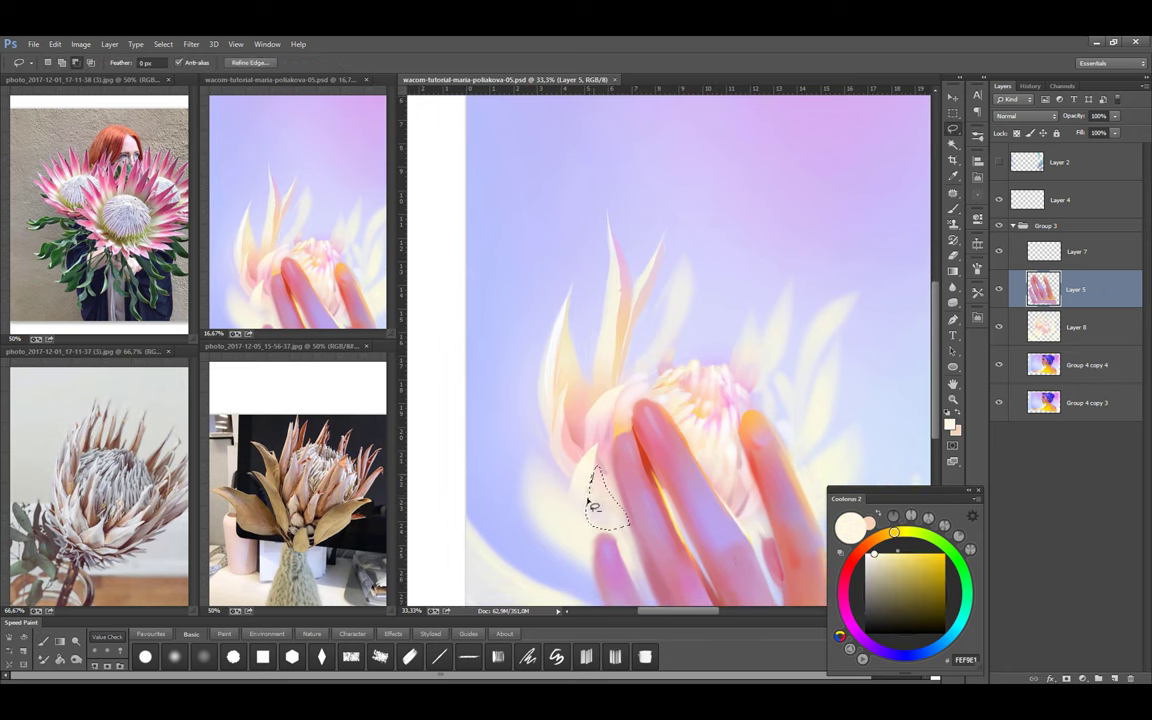
key(b)
alt+click(609, 535)
alt+click(591, 450)
key(bracketright)
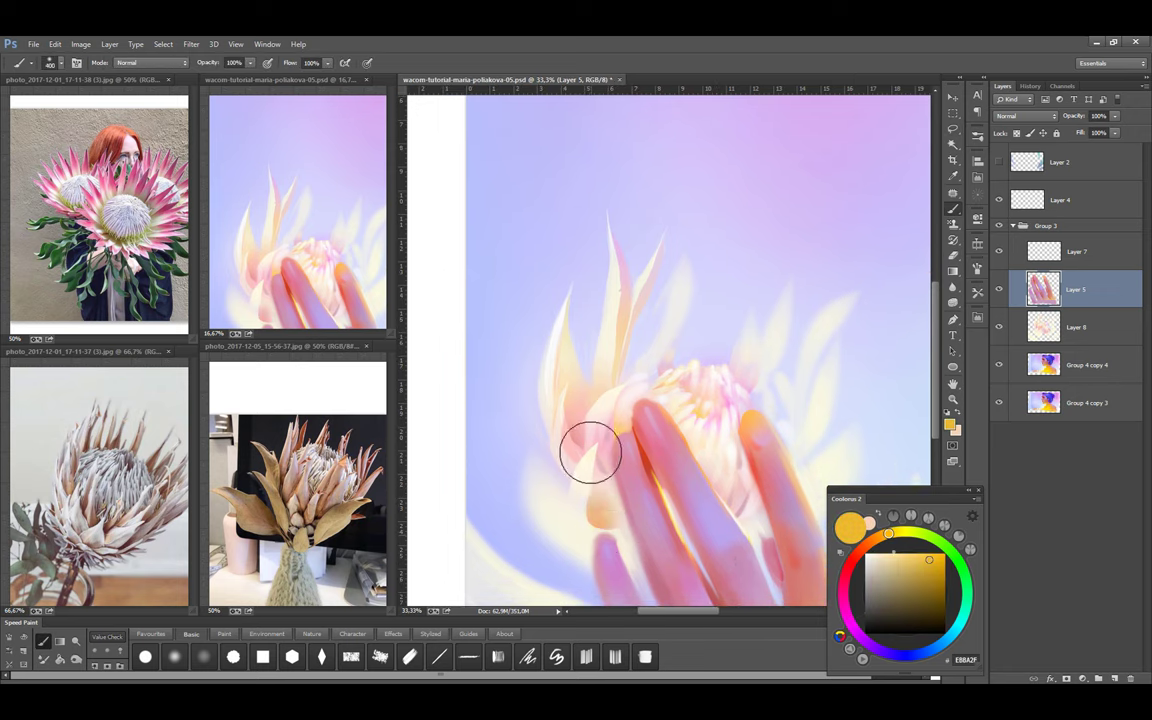
Soften the golden petal base with sampled pale cream using a 250 px brush
key(l)
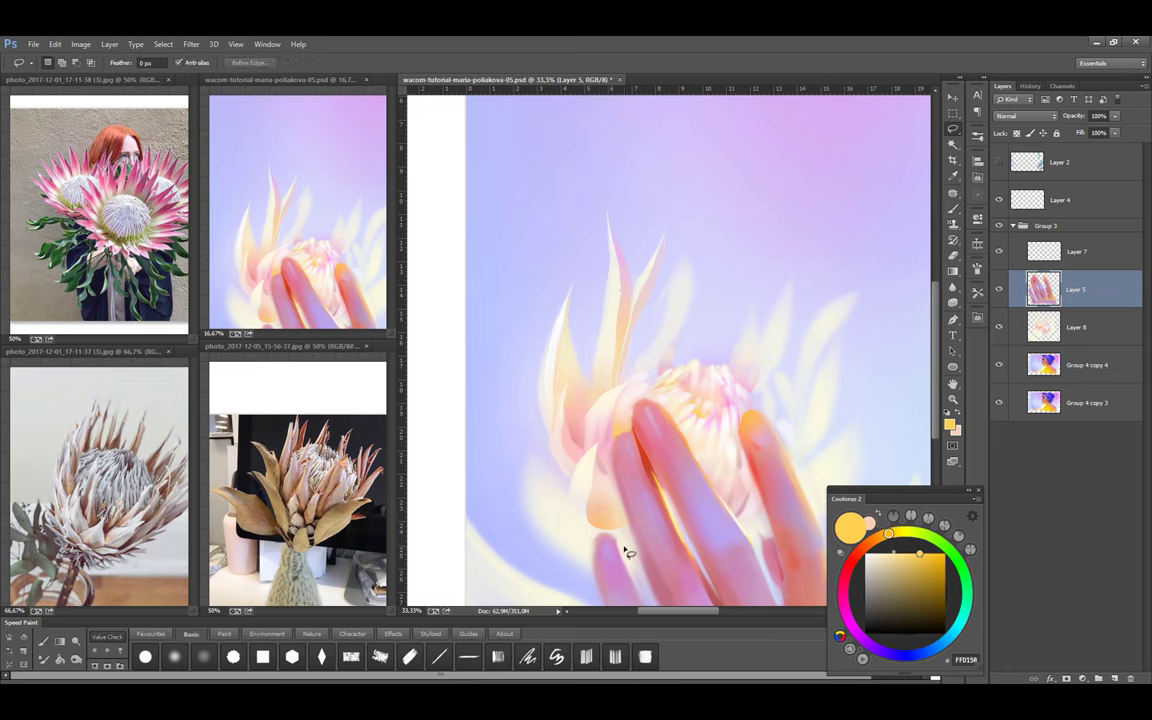
key(b)
alt+click(609, 504)
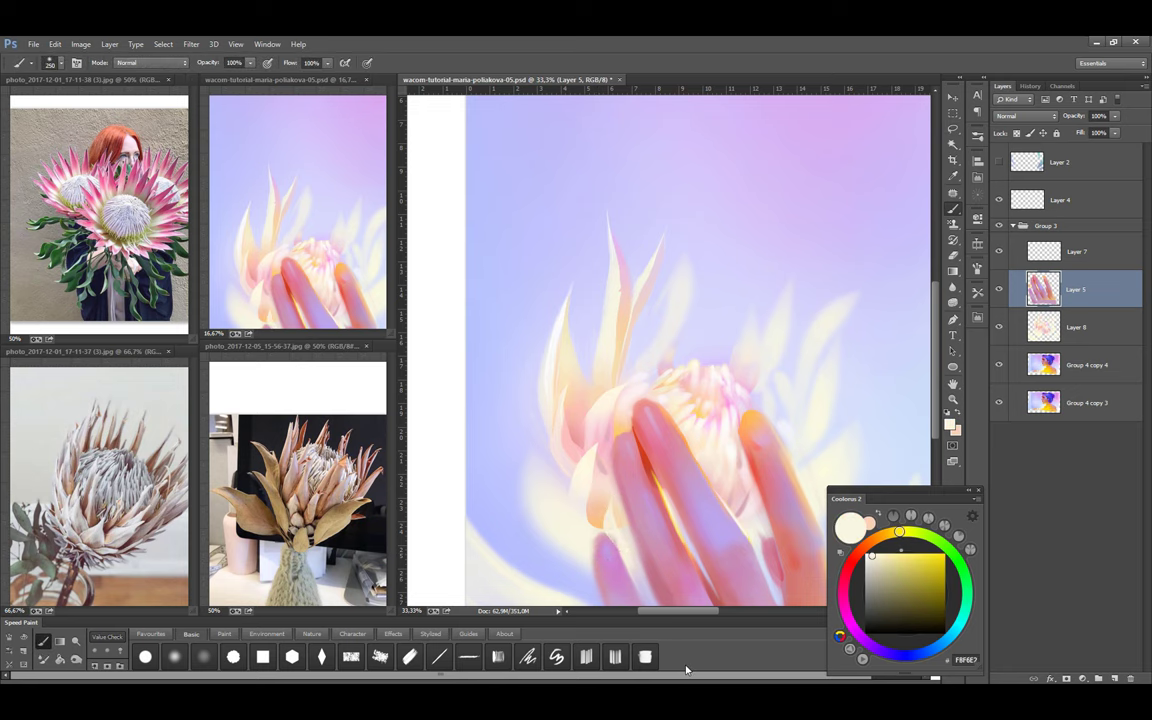
Outline the upper rounded petal beside the fingertips, brighten it with near-white cream, and save the file
scroll(604, 494, up, 3)
key(l)
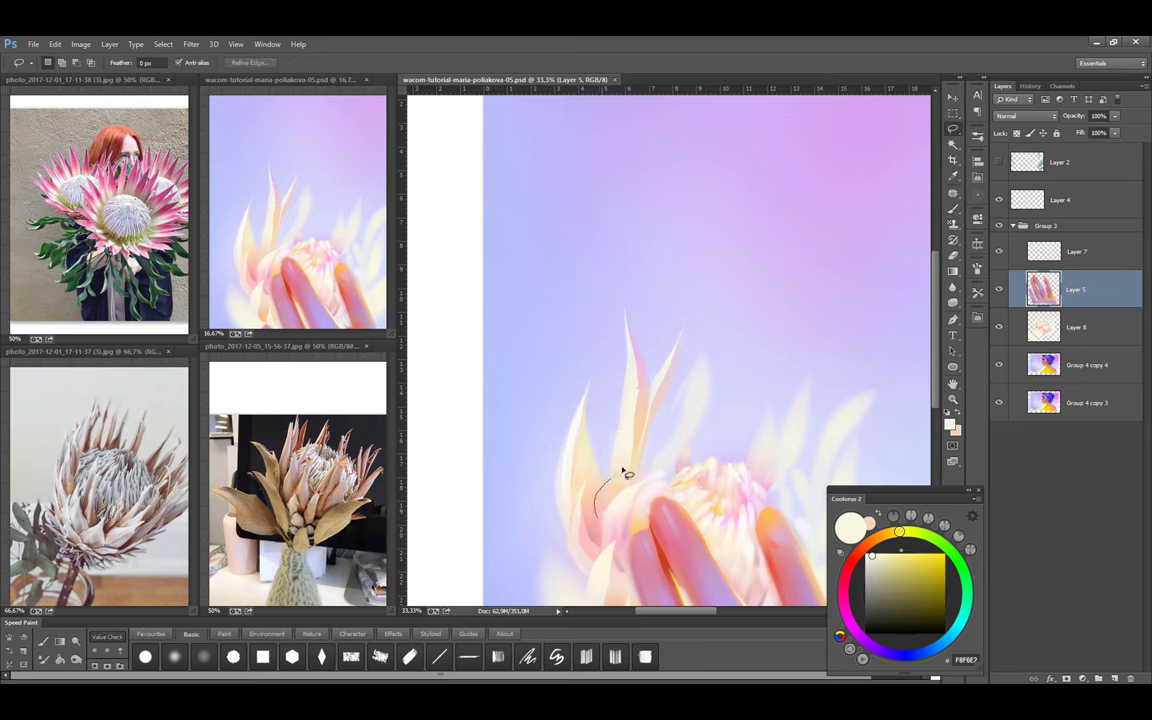
key(b)
alt+click(761, 458)
key(ctrl+s)
key(ctrl+minus)
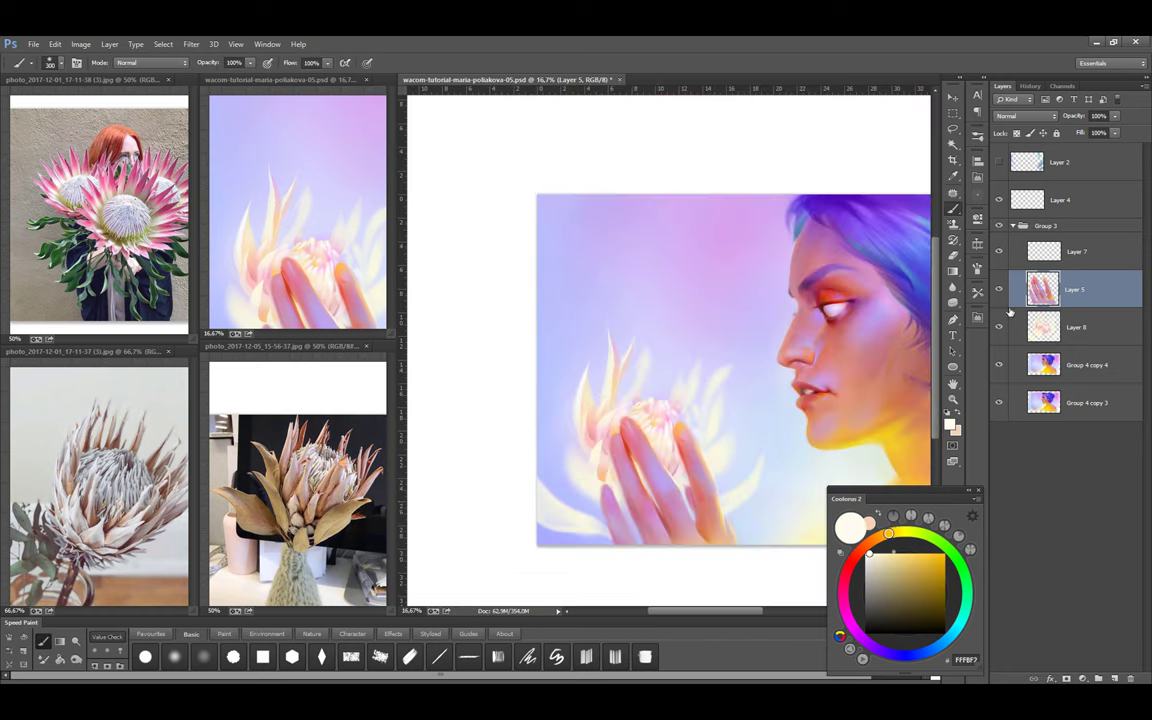
key(l)
scroll(607, 528, up, 1)
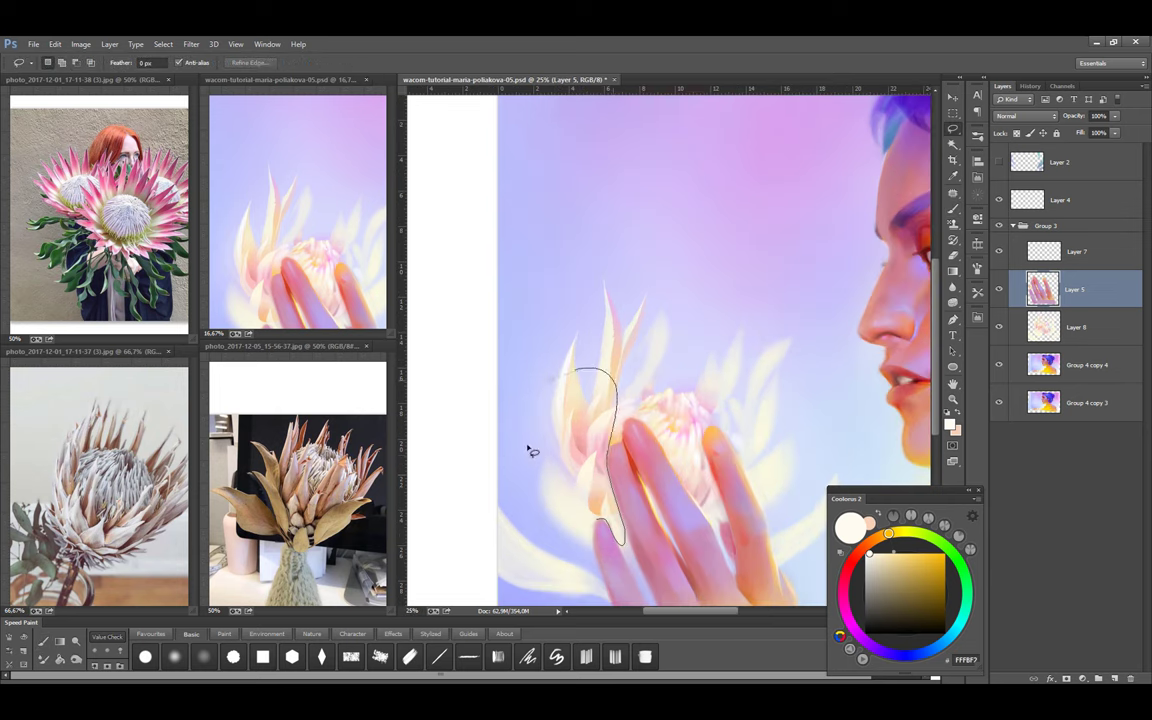
key(ctrl+d)
Add a new layer above Layer 8 and choose a soft green (99CC8F) for tinting the petals
click(1010, 327)
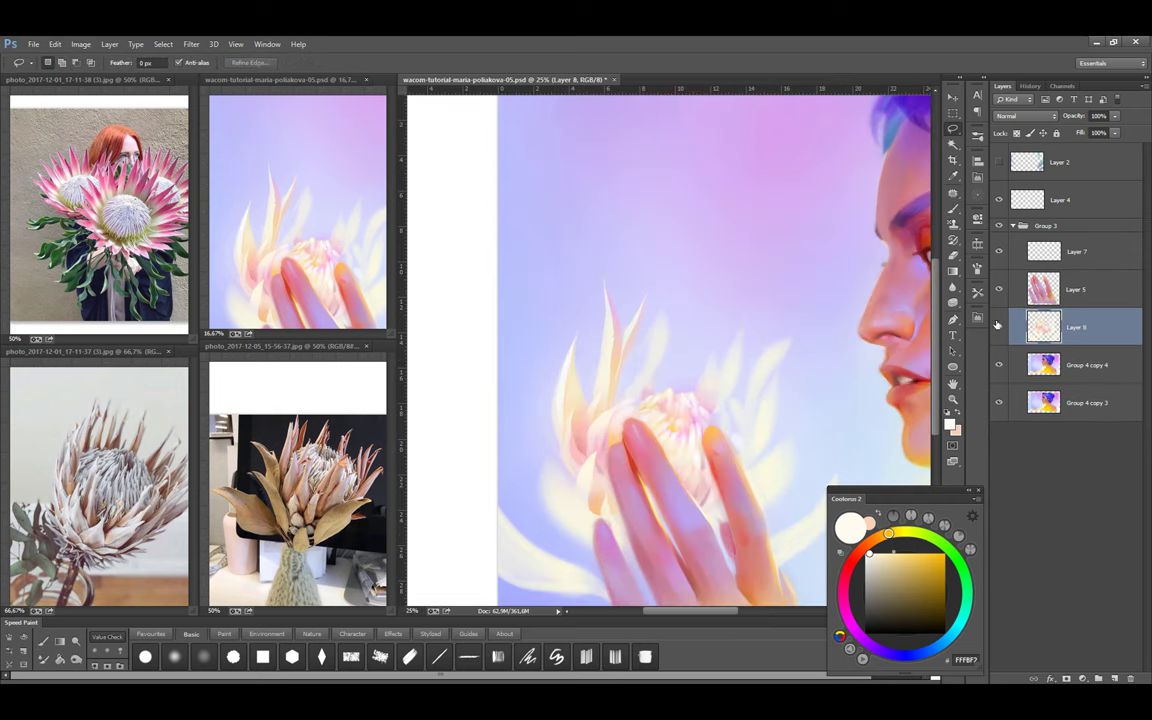
key(b)
drag(694, 573, 619, 533)
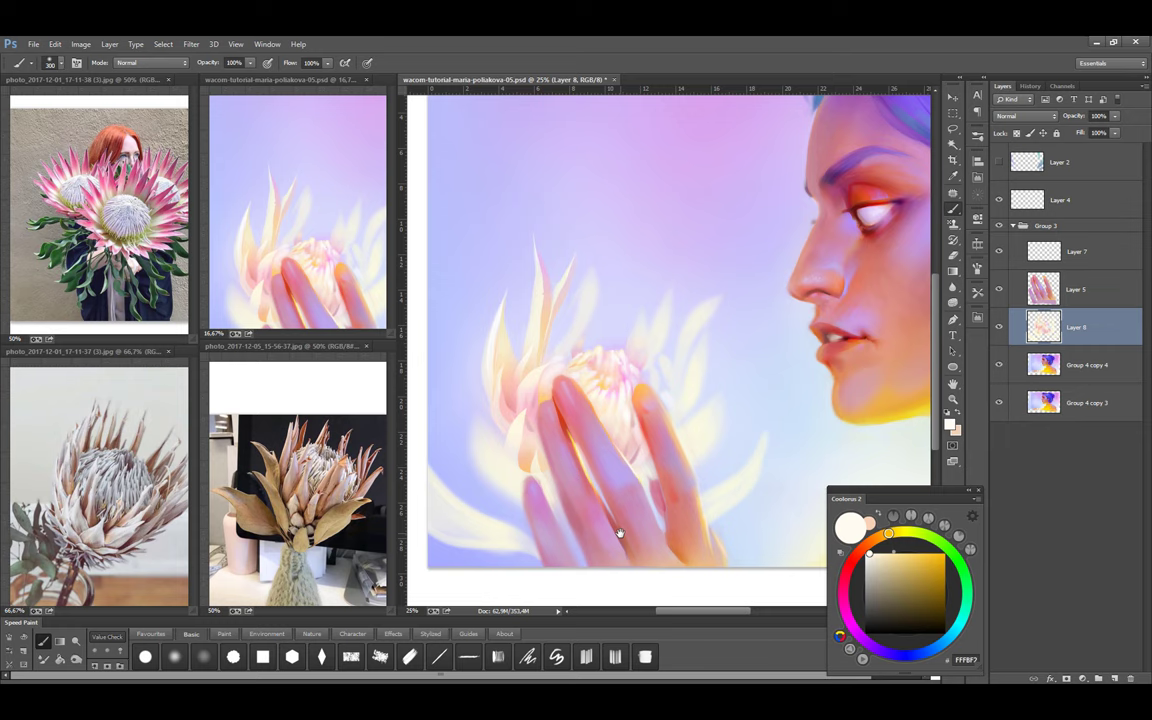
key(ctrl+shift+alt+n)
drag(451, 571, 496, 573)
click(953, 553)
click(888, 569)
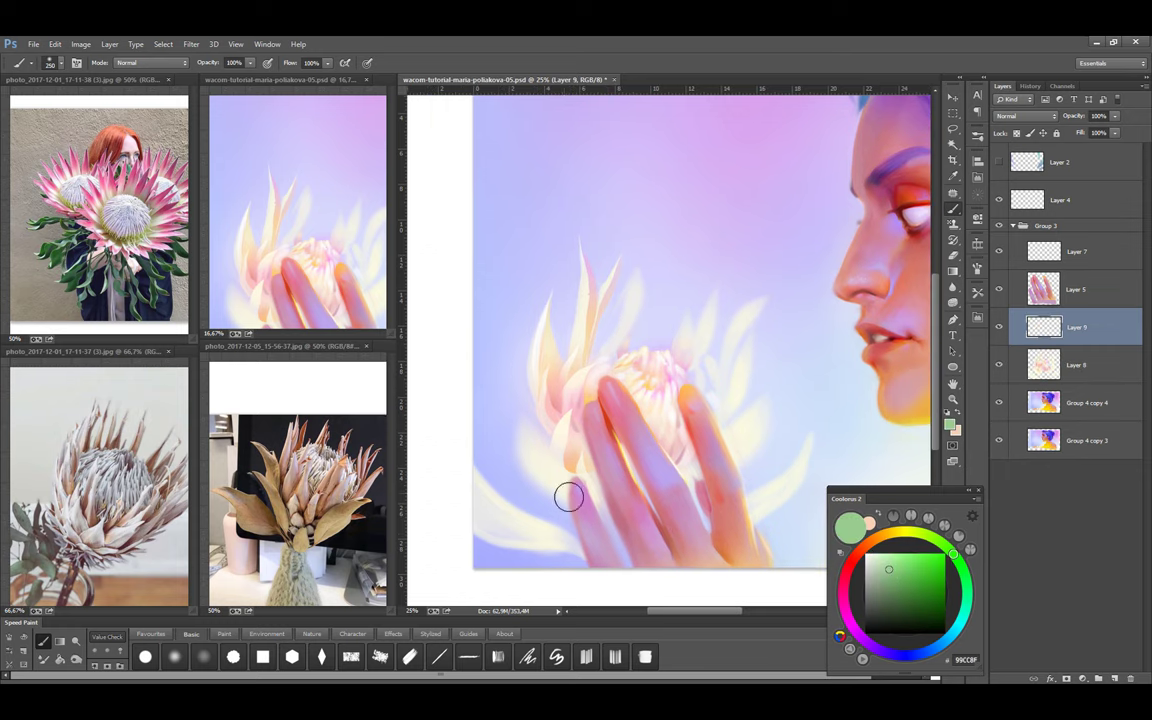
Try soft green, lime and mint tints on the lower outer petals, undoing the attempts
drag(568, 494, 530, 460)
click(929, 537)
click(914, 571)
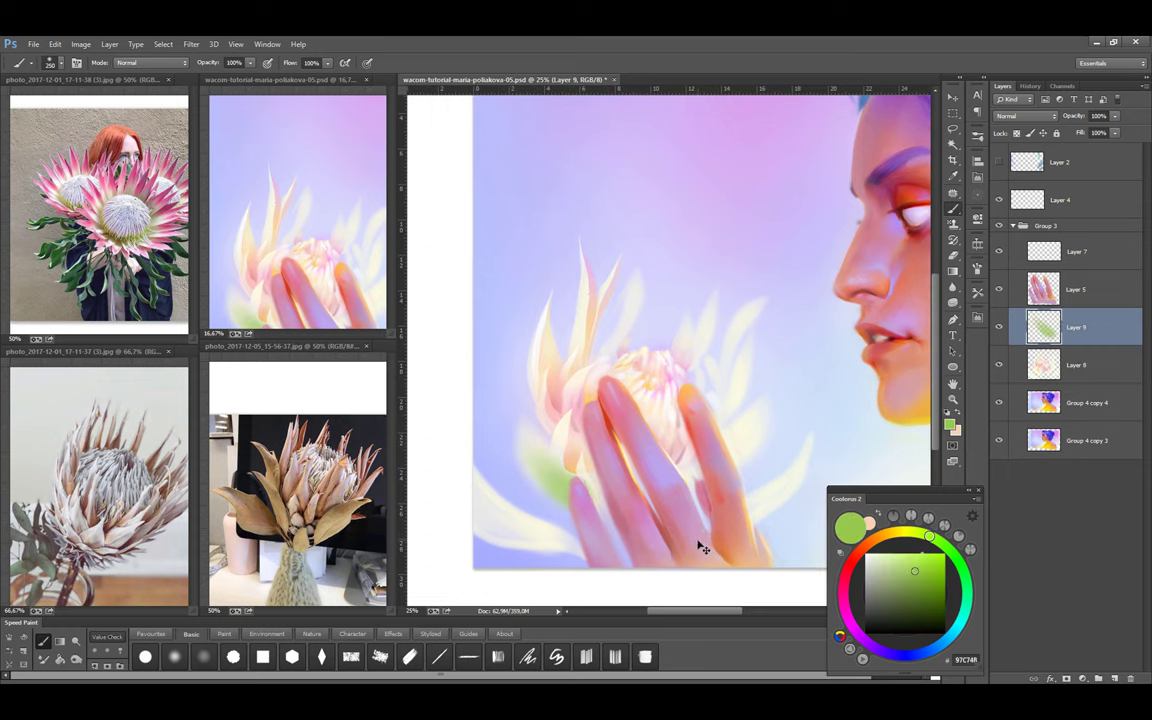
key(ctrl+z)
click(922, 560)
drag(450, 470, 592, 546)
key(ctrl+z)
click(966, 603)
click(920, 553)
key(ctrl+z)
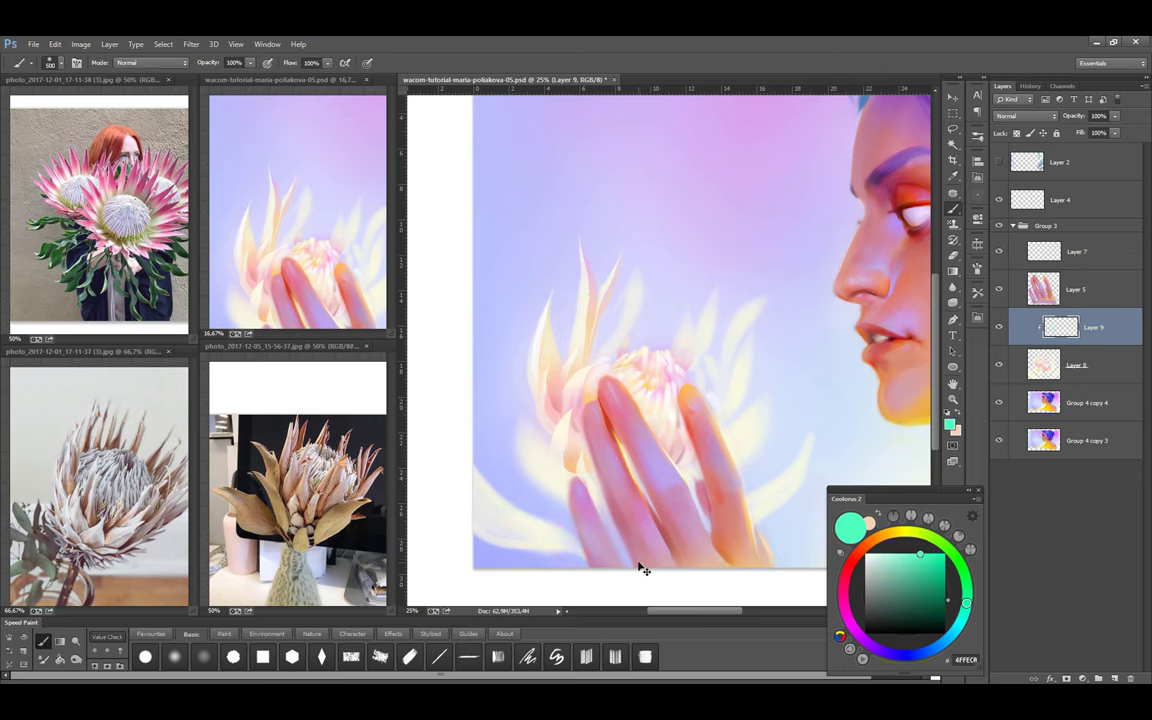
Tint the lower petals bright yellow-green on the layer clipped to Layer 8, using a very large brush up to 1200 px
click(916, 533)
mouse_move(591, 545)
mouse_down()
mouse_move(532, 545)
mouse_move(485, 580)
mouse_up()
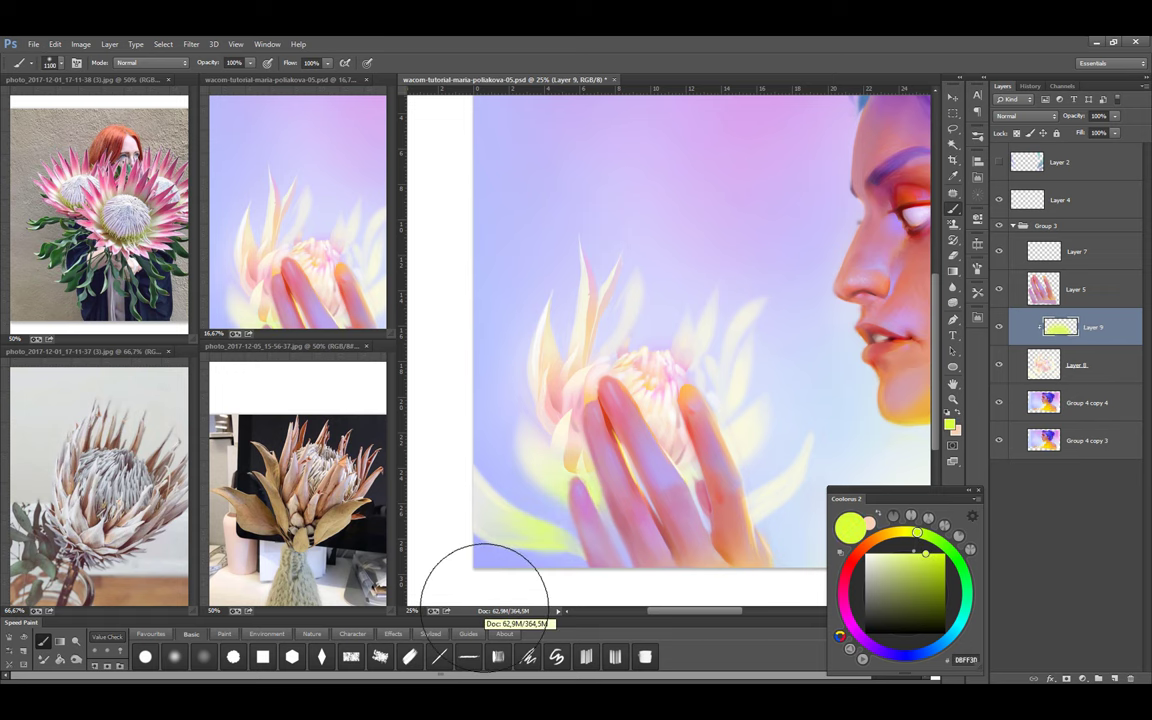
key(bracketright)
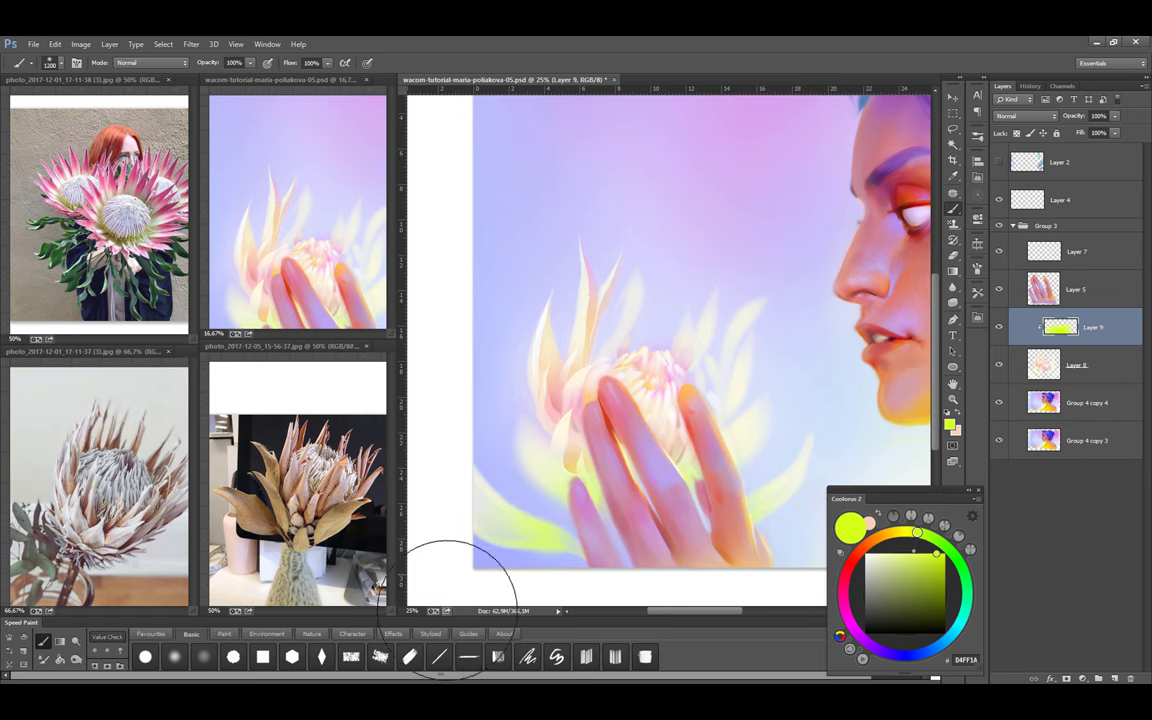
key(e)
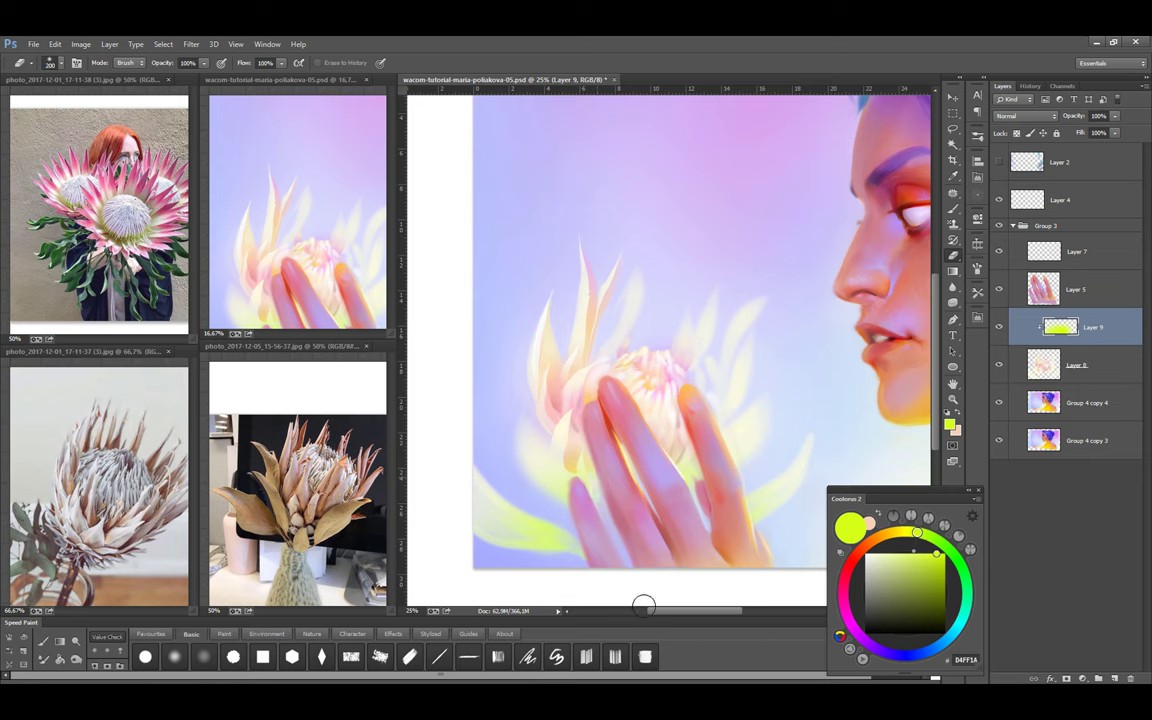
key(b)
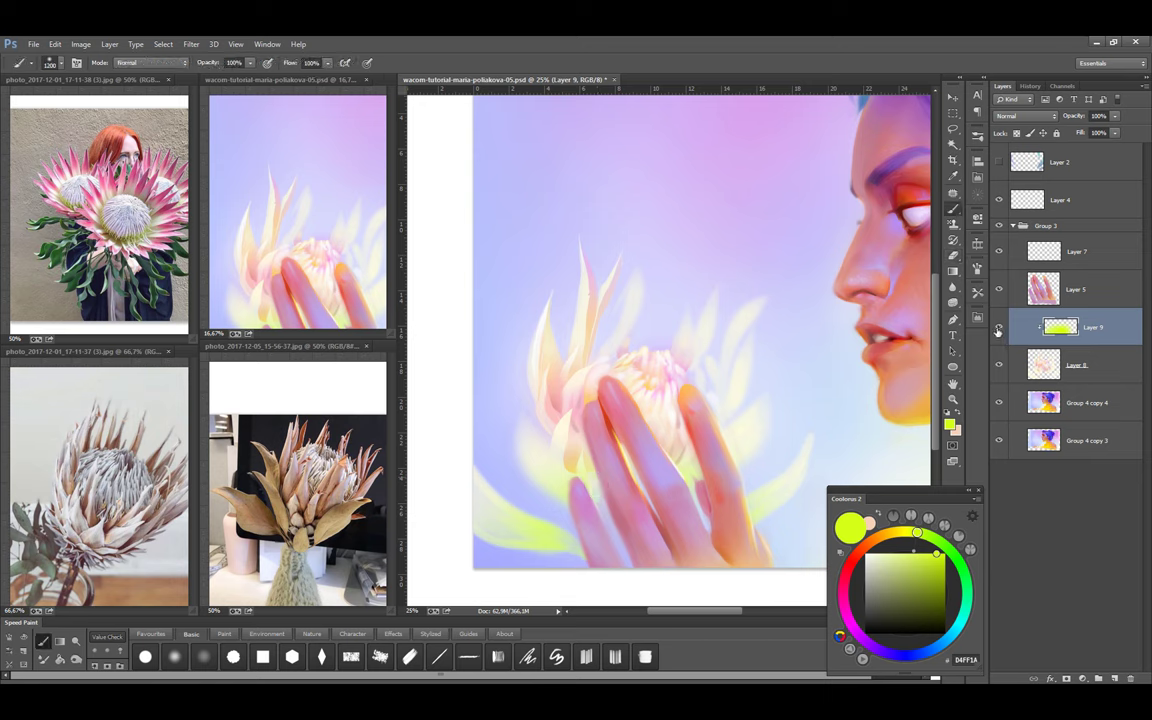
Shift the petal tint's hue from yellow-green to magenta-violet with Hue/Saturation
key(ctrl+u)
drag(869, 207, 835, 208)
click(1002, 149)
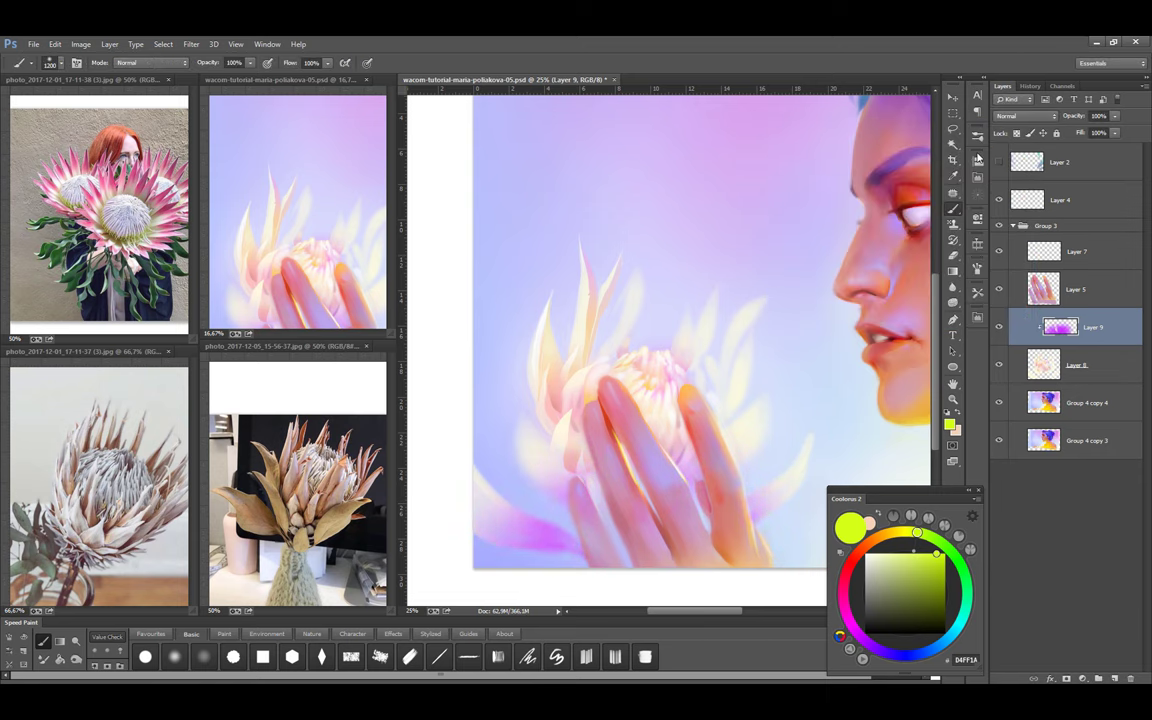
Compare the petal tint before and after the last change by repeatedly undoing and restoring it
key(ctrl+z)
key(ctrl+z)
key(ctrl+z)
key(ctrl+z)
key(ctrl+z)
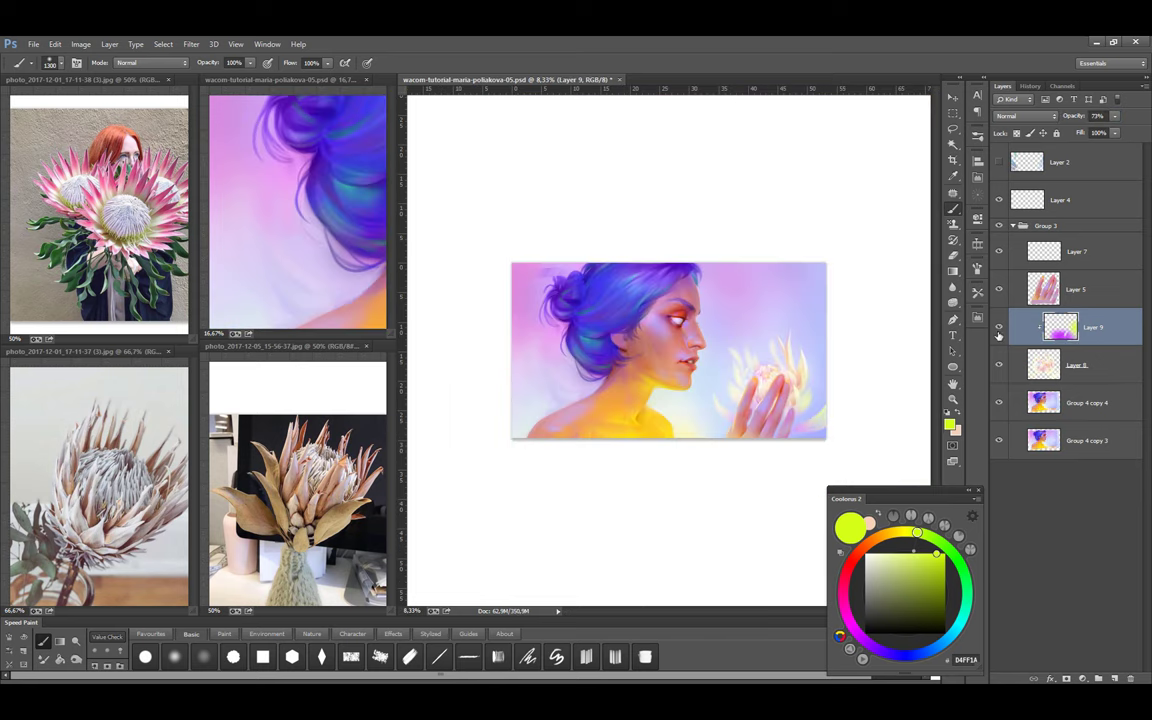
Soften the clipped petal tint with a greatly enlarged Eraser
key(e)
key(bracketright)
key(bracketright)
key(bracketright)
key(bracketright)
key(bracketright)
key(bracketright)
key(bracketright)
key(bracketright)
key(bracketright)
key(bracketright)
key(bracketright)
key(bracketright)
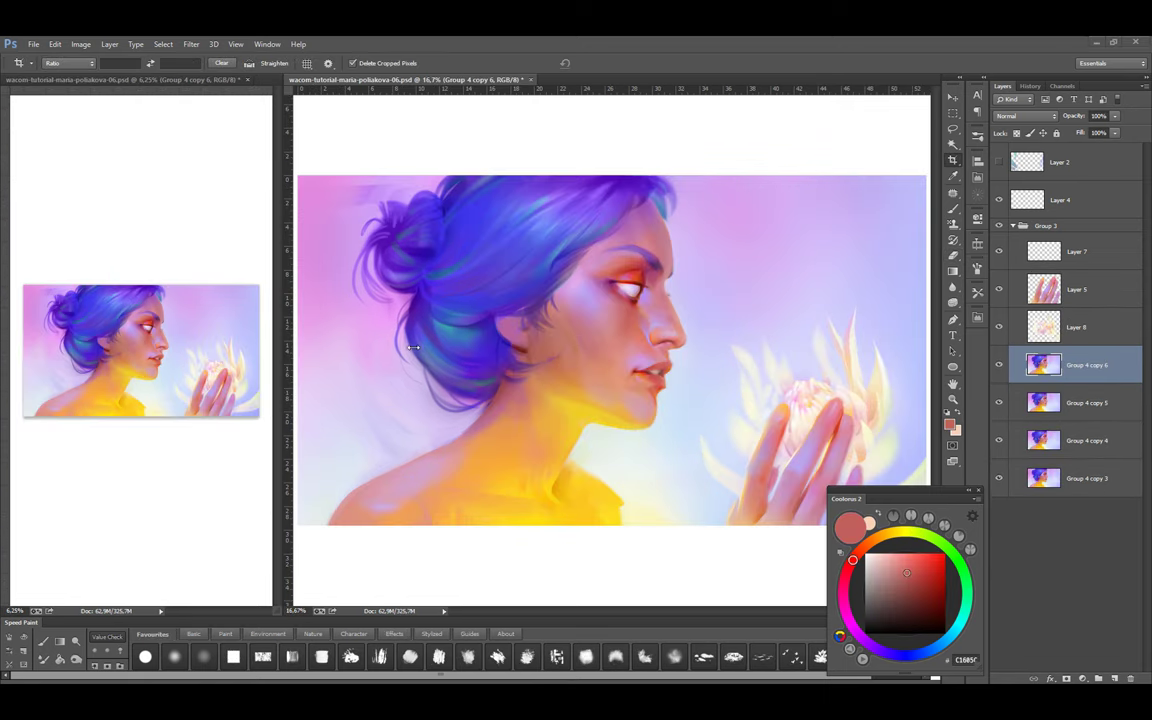
Recrop the canvas to add a narrow strip beyond the flower, and stretch a duplicate of the background layer to fill it
drag(609, 341, 589, 341)
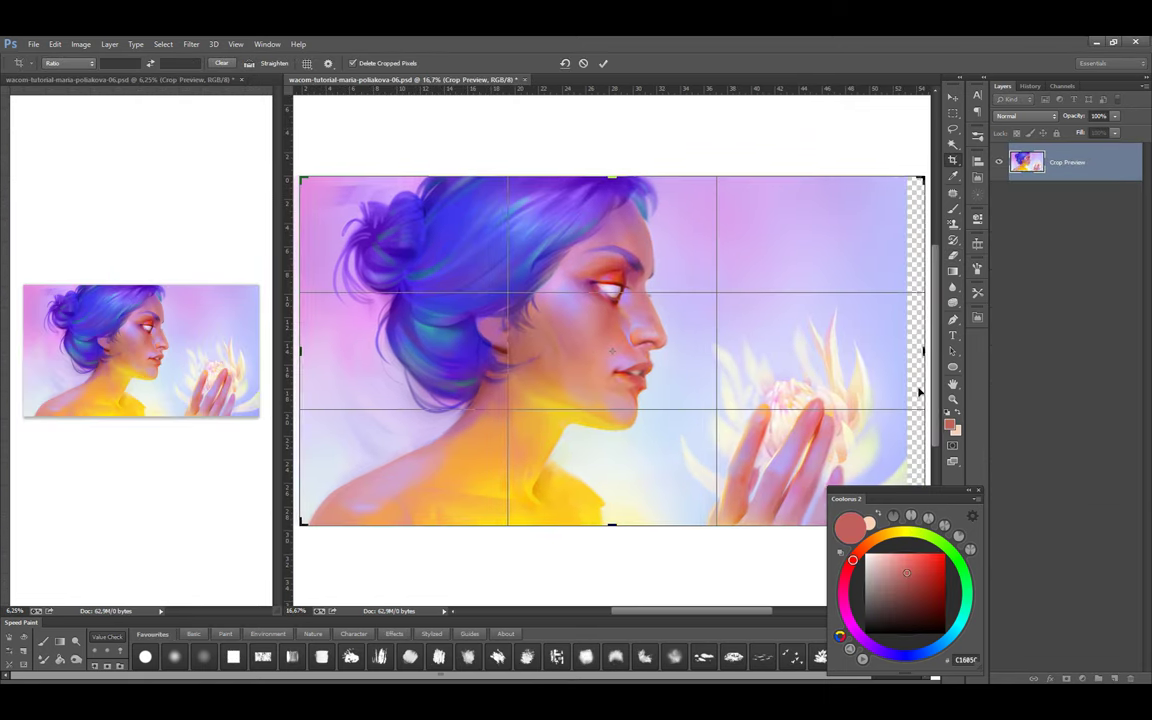
key(Return)
key(ctrl+j)
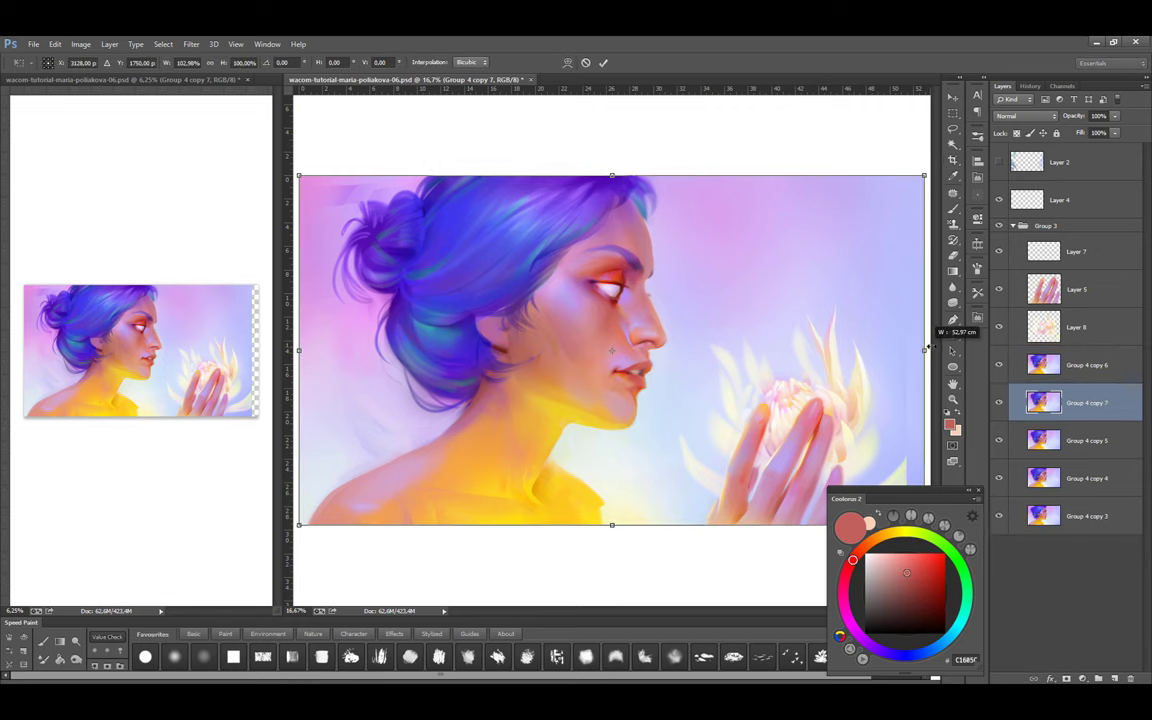
key(b)
key(alt+bracketright)
Flip the canvas horizontally and extend the cut-off outer petal to the new edge on Layer 8 with sampled pale tones
key(ctrl+alt+shift+h)
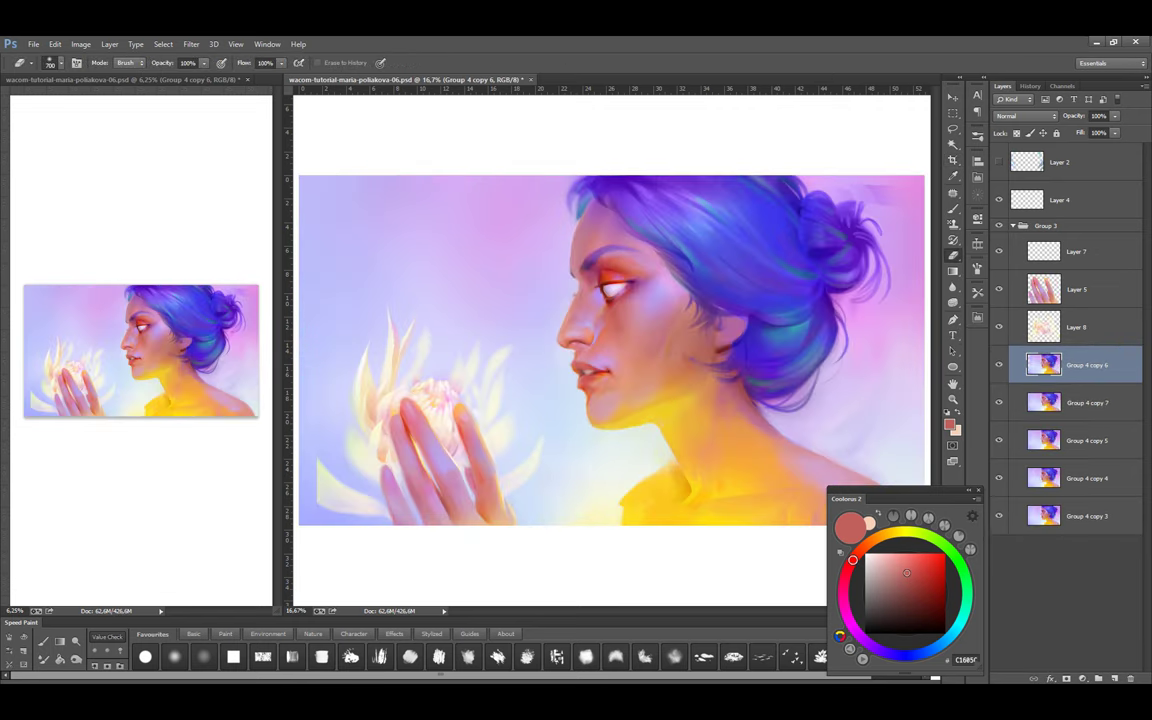
key(b)
key(alt+bracketright)
alt+click(323, 504)
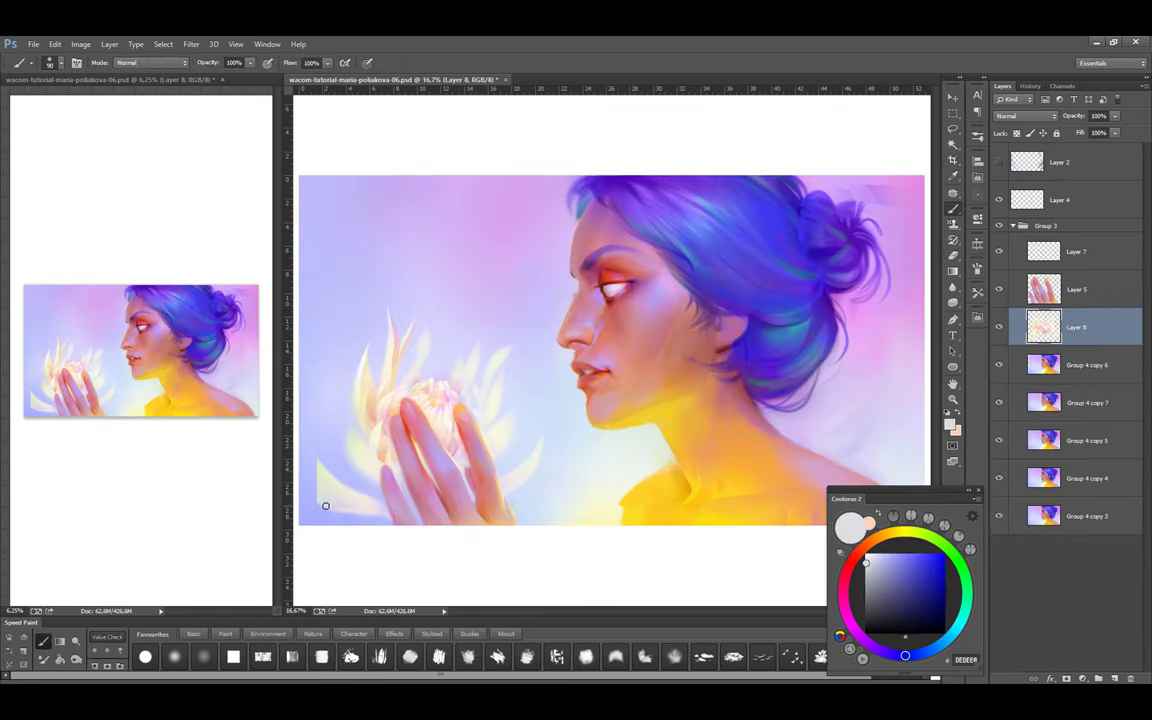
alt+click(355, 445)
key(alt+bracketleft)
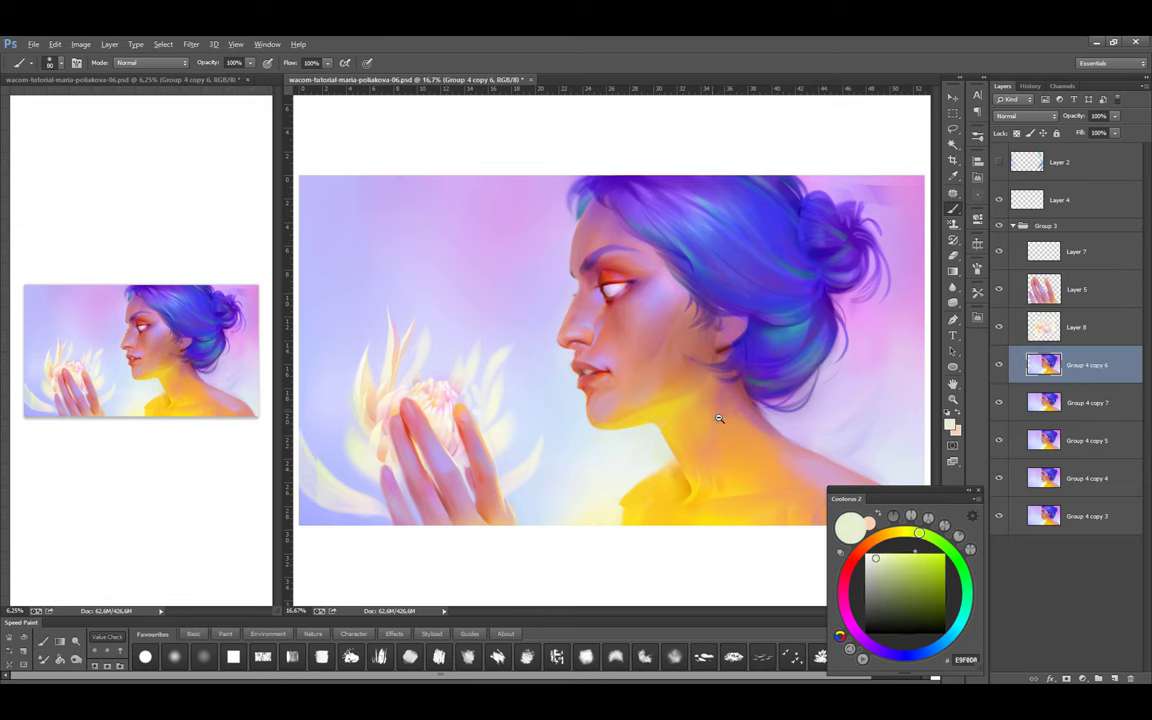
Check the top background copy by toggling its visibility and merge it into the stretched copy below
key(ctrl+minus)
click(999, 366)
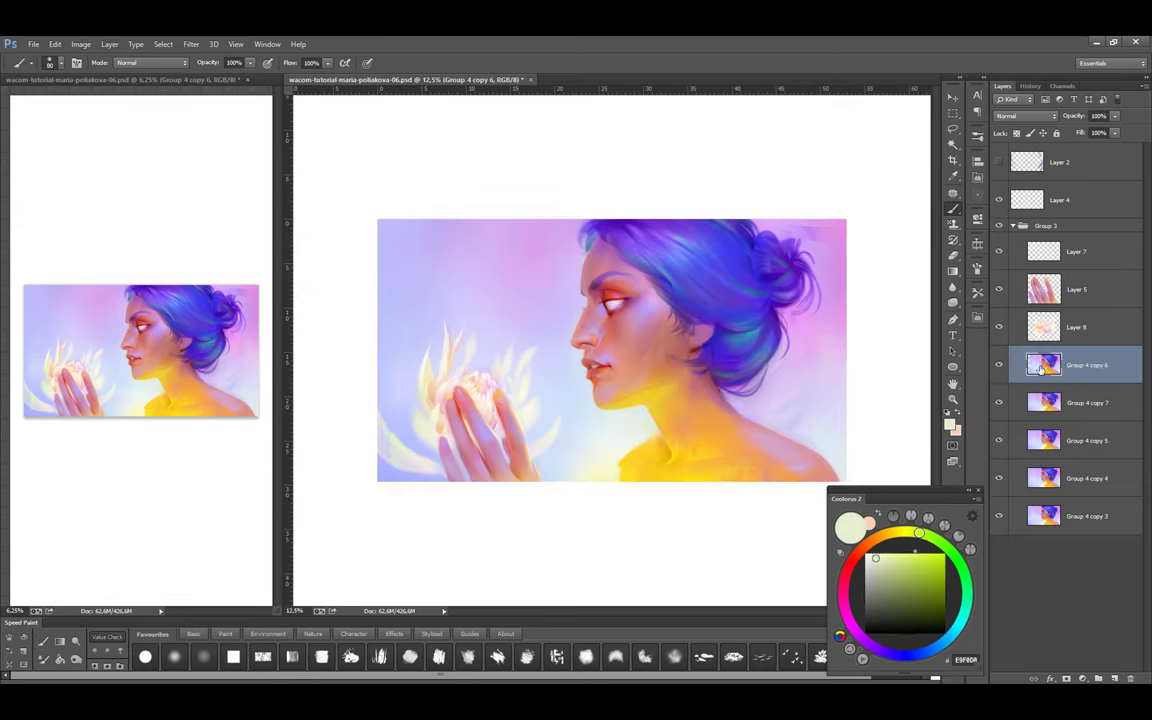
key(ctrl+e)
Add a Soft Light layer above Group 4 copy 7, darken the upper canvas with dark violet gradients, and soften them over the face
key(ctrl+shift+alt+n)
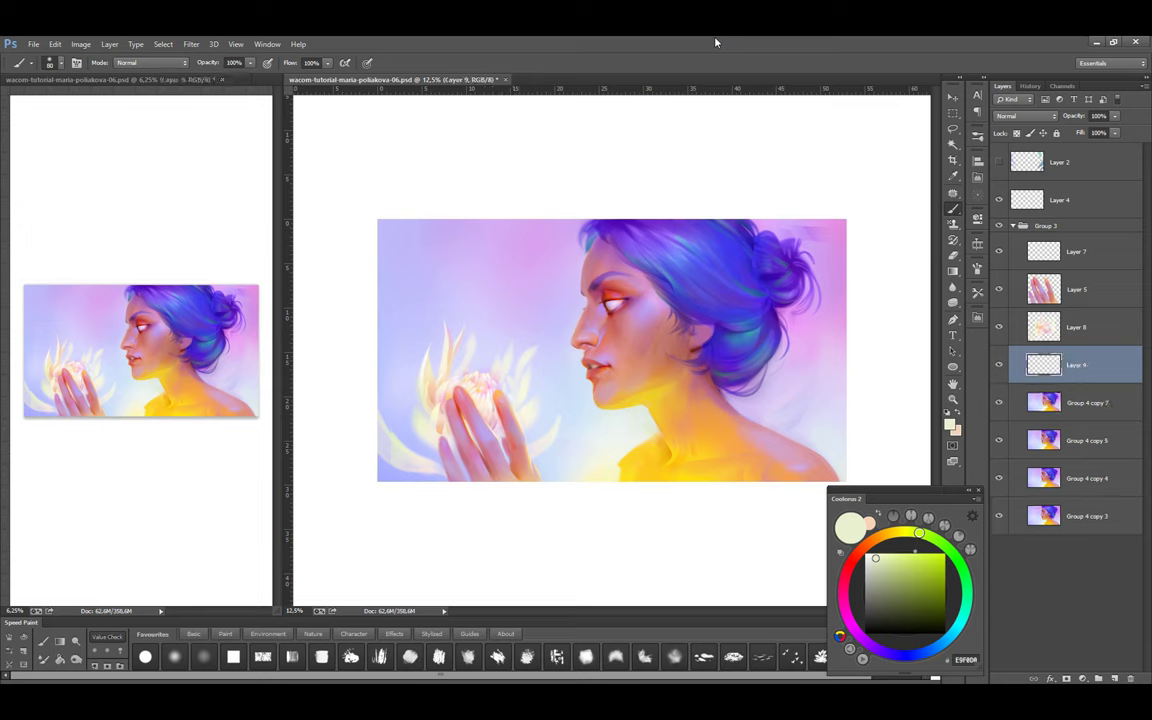
key(shift+alt+f)
key(g)
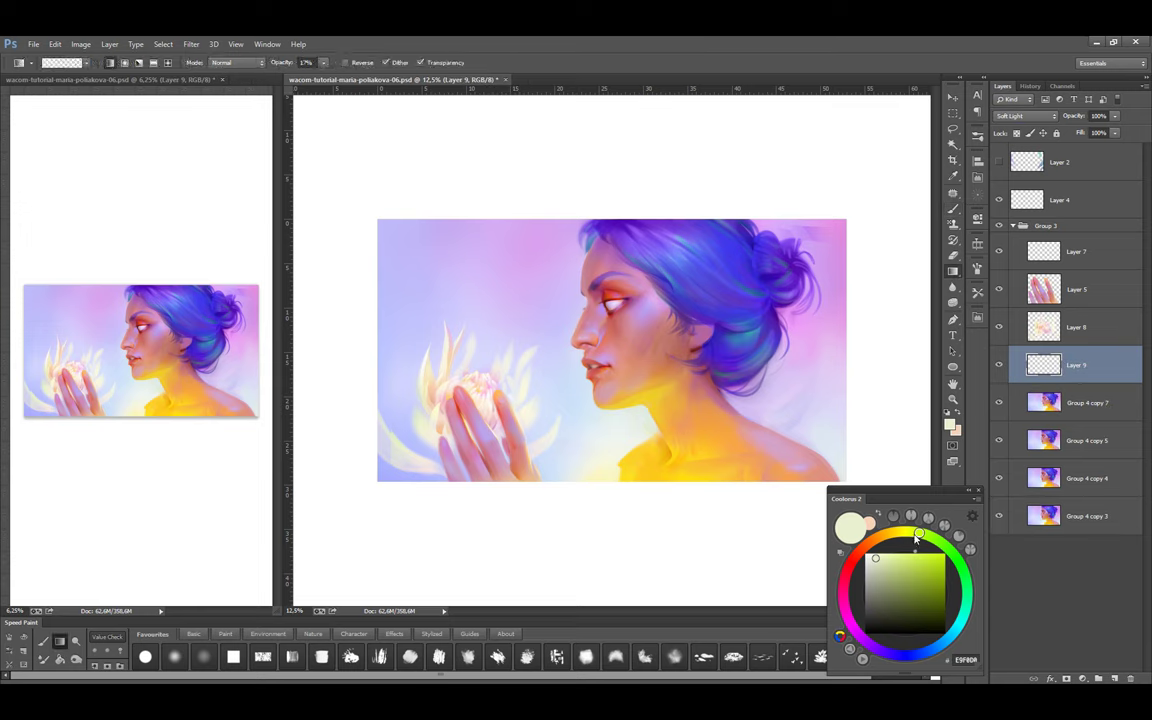
drag(918, 540, 872, 646)
click(891, 603)
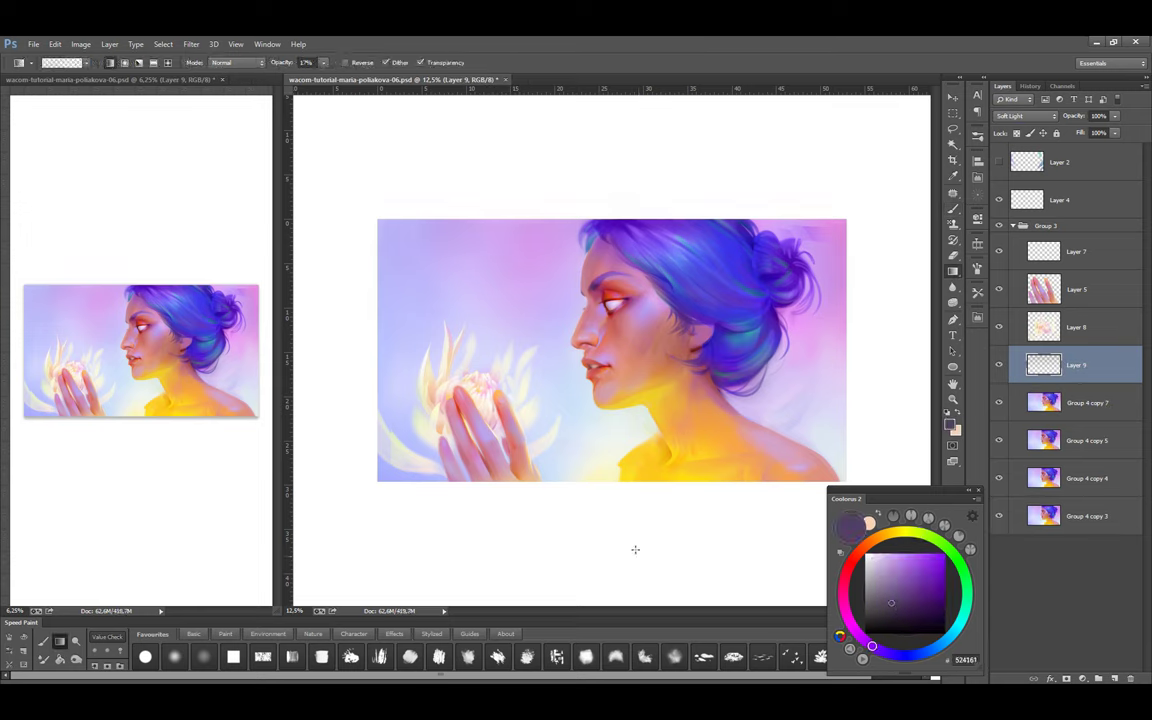
drag(840, 200, 797, 429)
drag(674, 180, 664, 442)
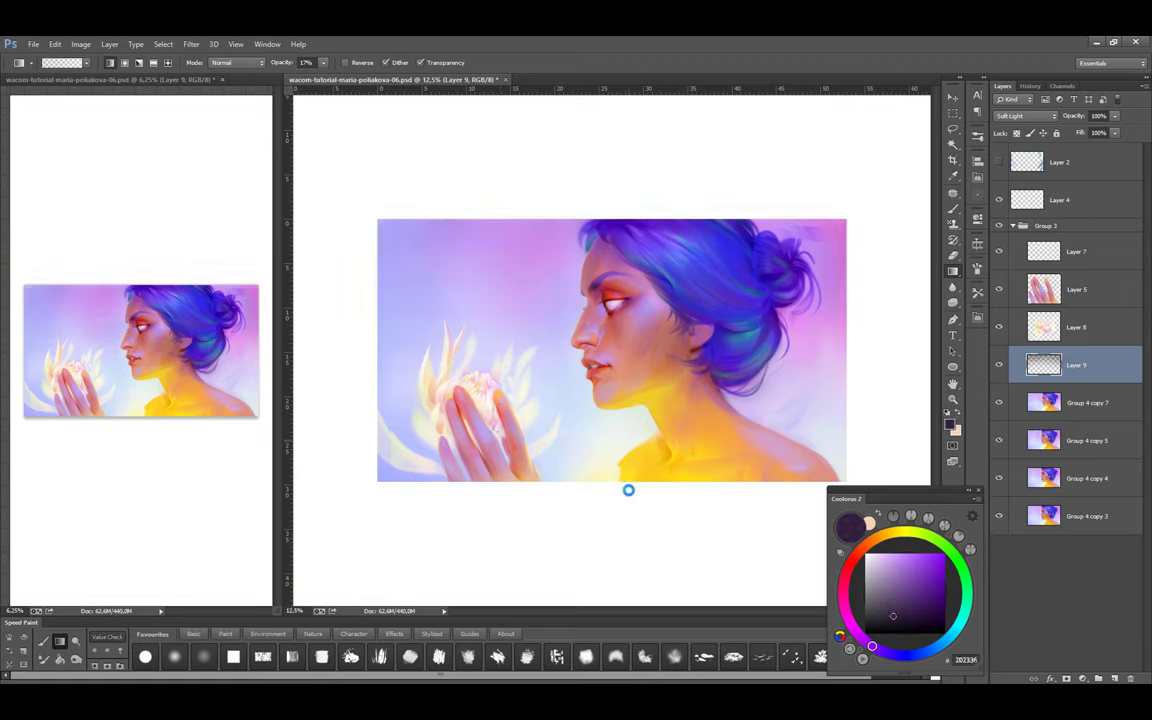
key(e)
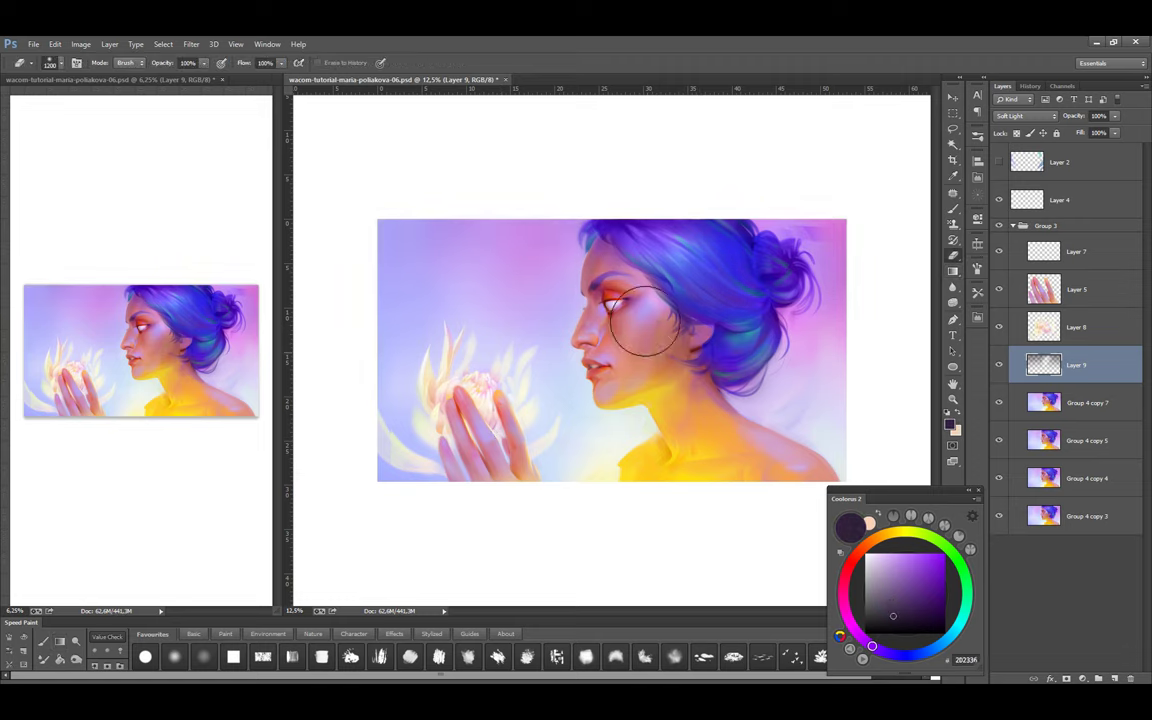
Add a Darken layer above Layer 9 and paint pale lavender over the background around the flower with a very large brush
key(b)
key(ctrl+shift+alt+n)
key(shift+alt+k)
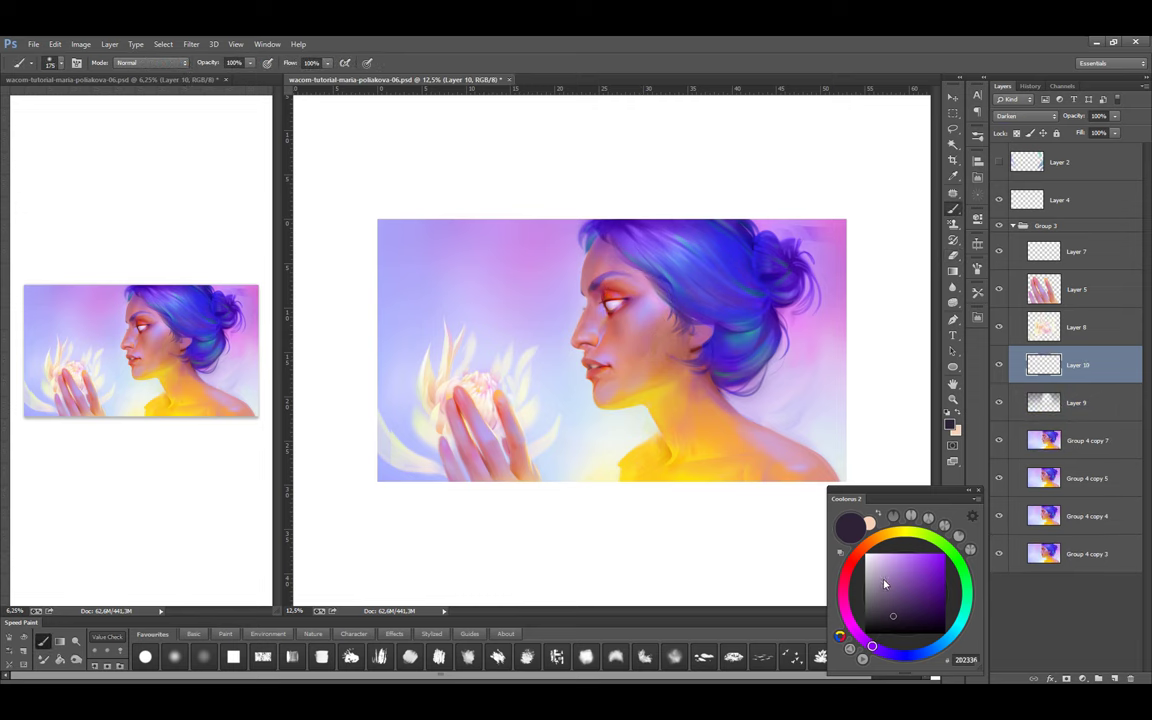
drag(884, 584, 881, 558)
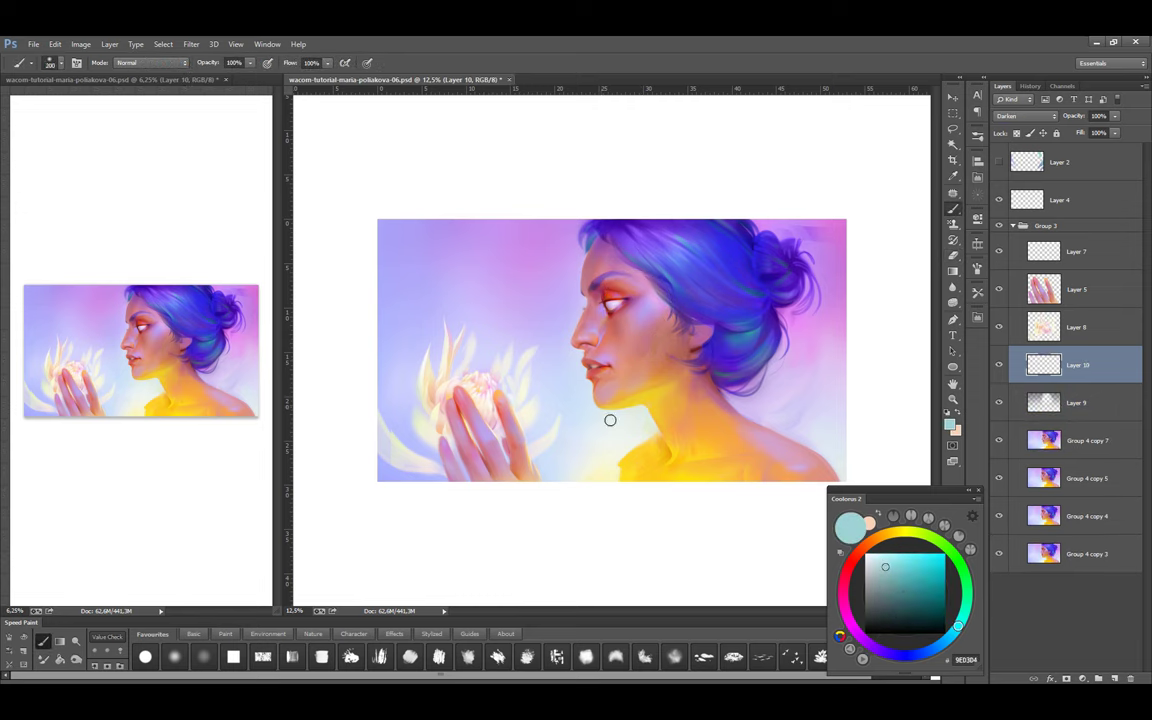
click(885, 560)
drag(530, 358, 531, 380)
click(882, 651)
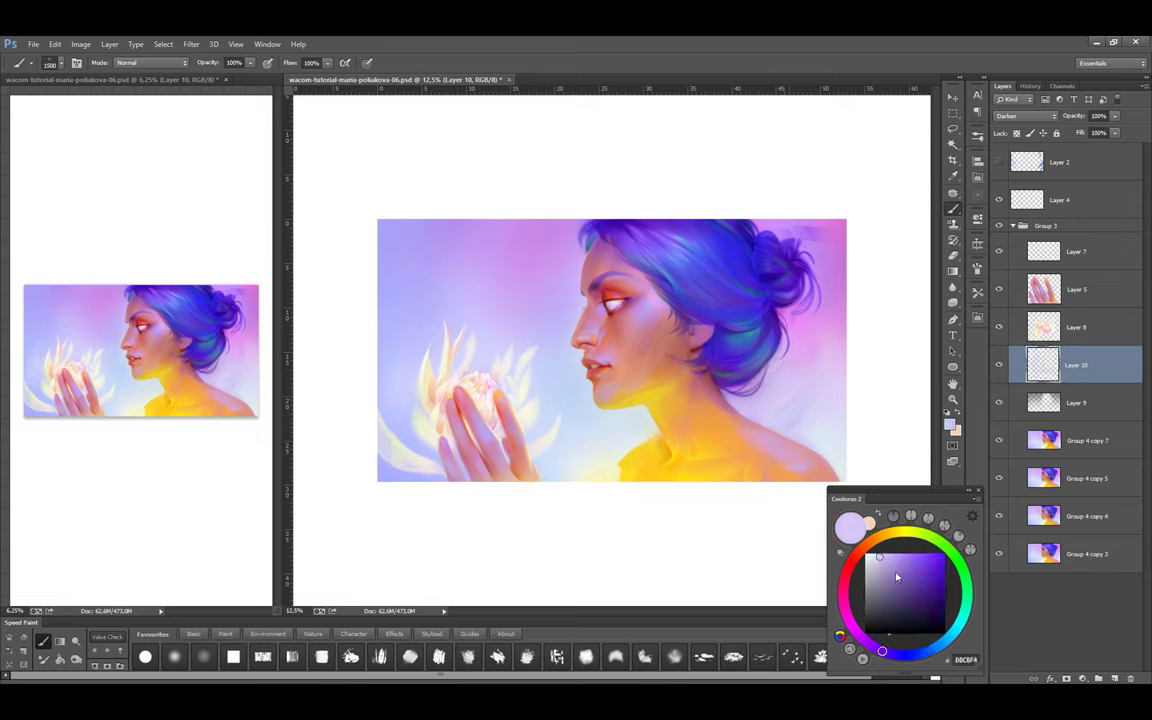
Paint soft blue-violet over the background behind the hair and shoulder on Layer 10, using a 2600 px or larger brush
alt+click(803, 256)
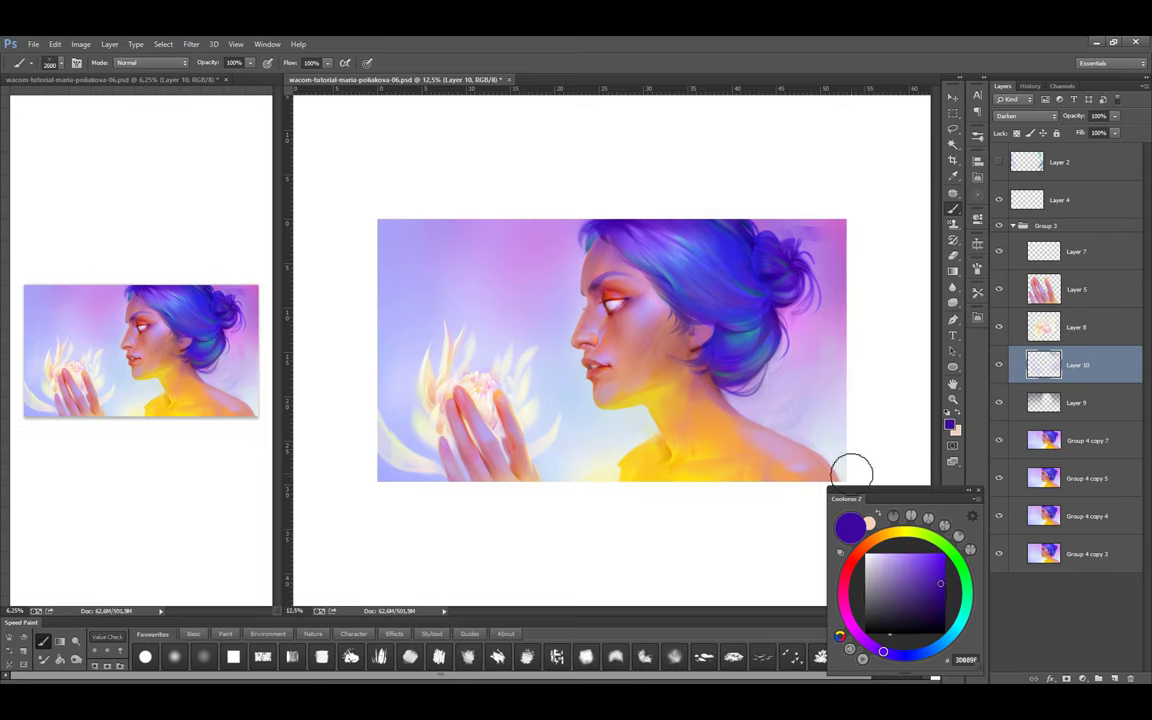
click(876, 559)
click(896, 563)
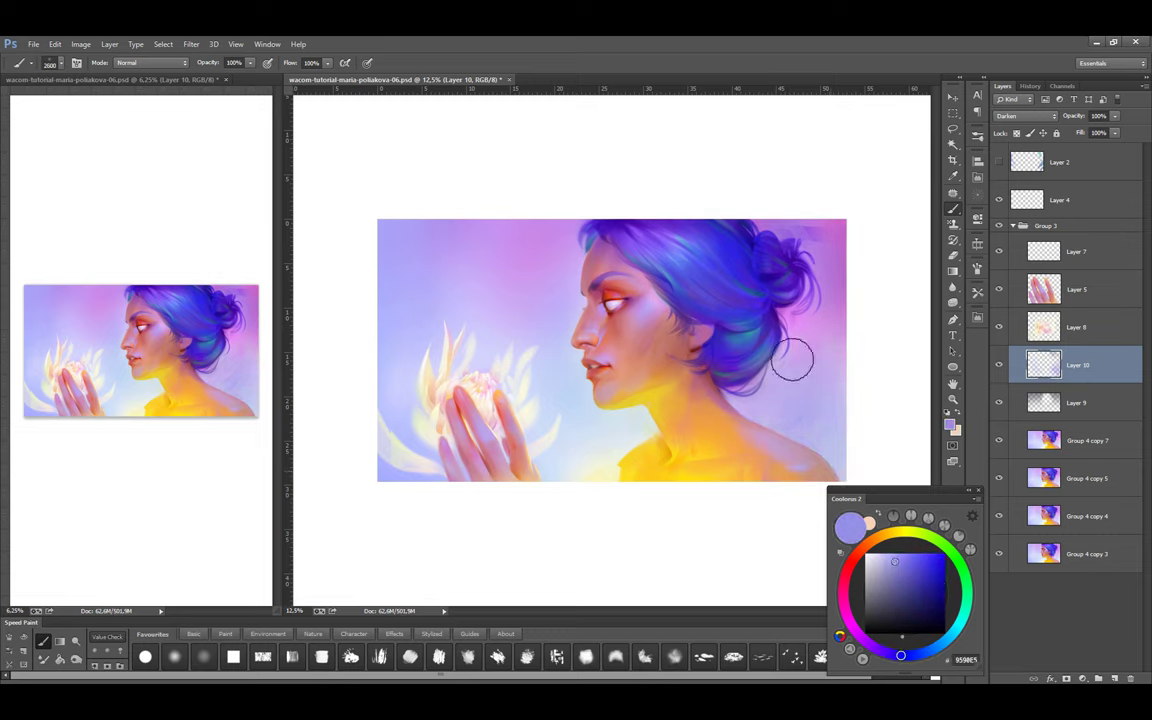
key(bracketright)
key(e)
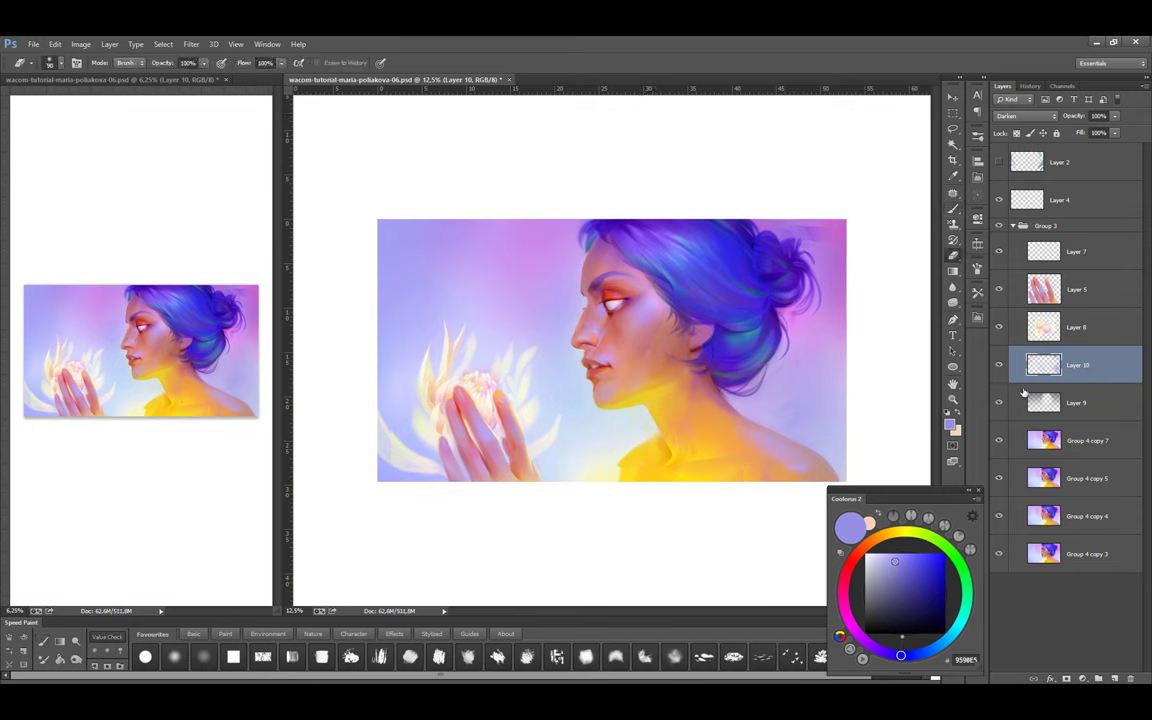
Group Layers 9 and 10, and merge Layer 7 into the hand's Layer 5
shift+click(1075, 401)
key(ctrl+g)
click(1043, 251)
key(ctrl+e)
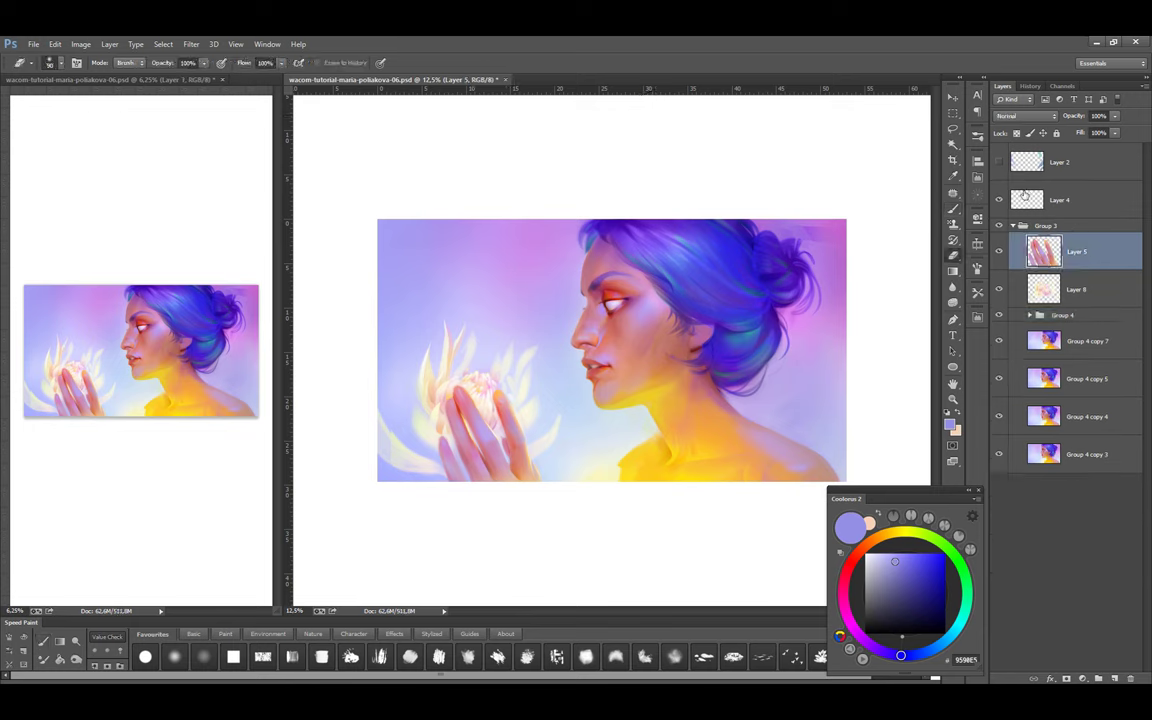
Lighten part of Layer 9's gradient inside Group 4 with an 800 px Eraser, and collapse the group
click(1062, 203)
click(1030, 315)
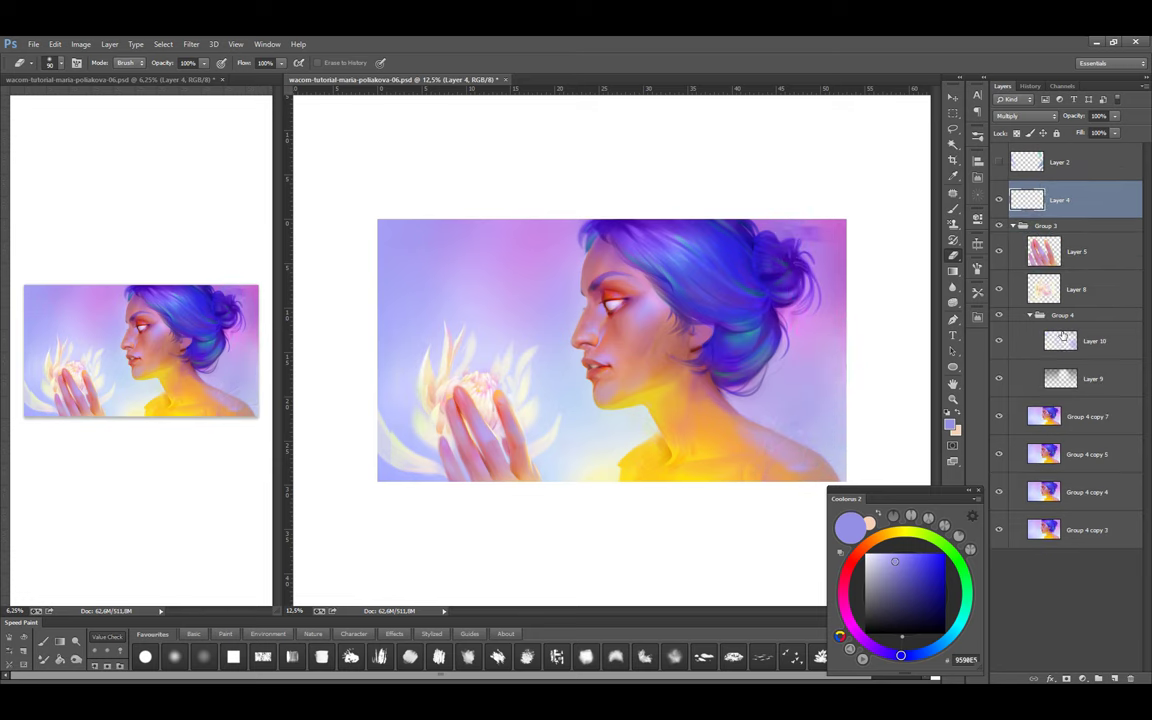
click(1062, 378)
click(1030, 315)
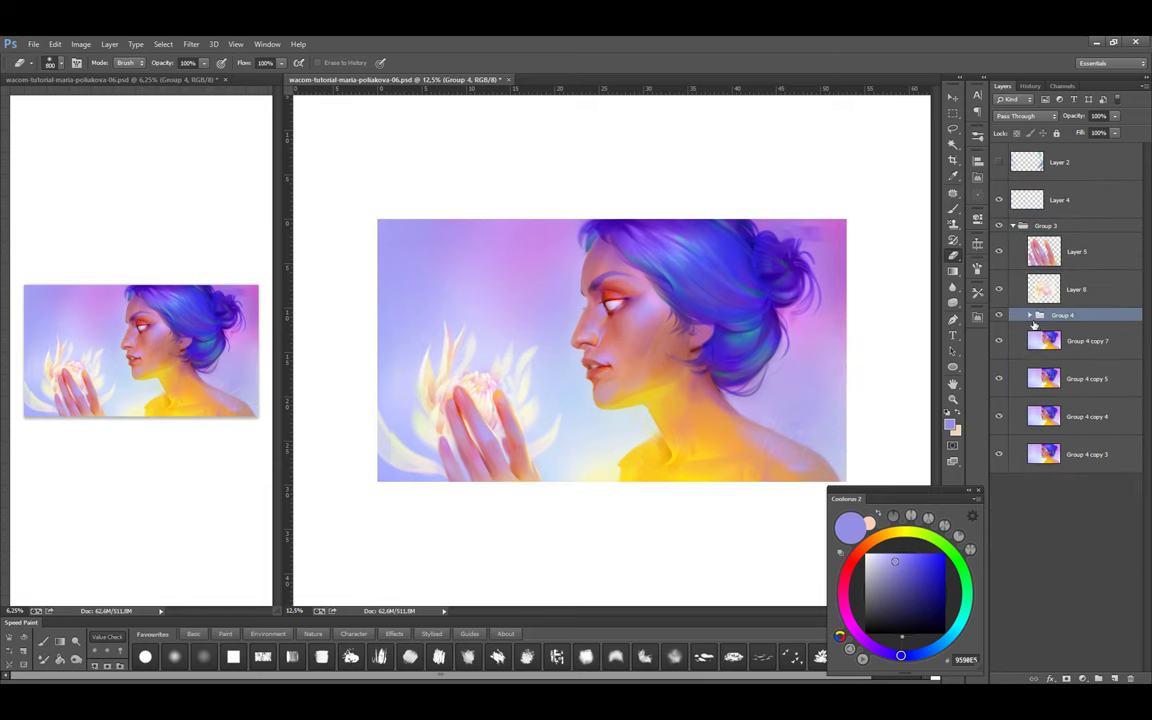
Flip the canvas horizontally and compare the painting with and without Group 4
key(ctrl+shift+h)
click(998, 315)
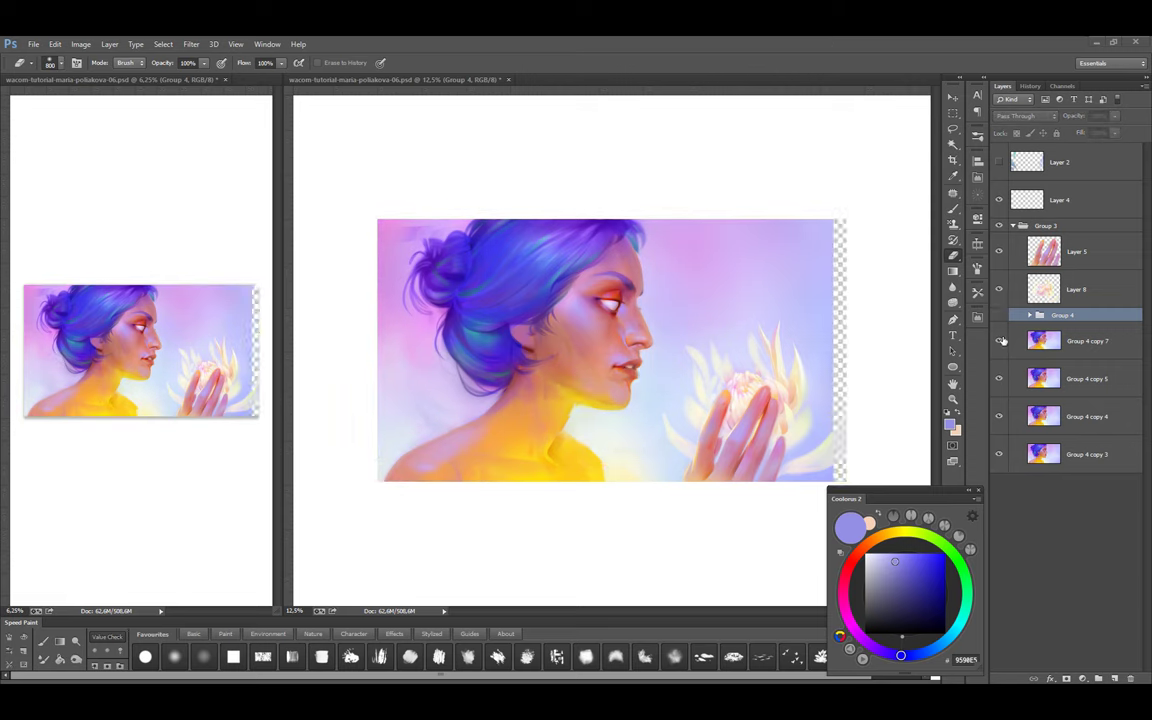
click(998, 315)
click(998, 315)
click(998, 315)
click(998, 315)
click(998, 315)
click(998, 315)
click(998, 315)
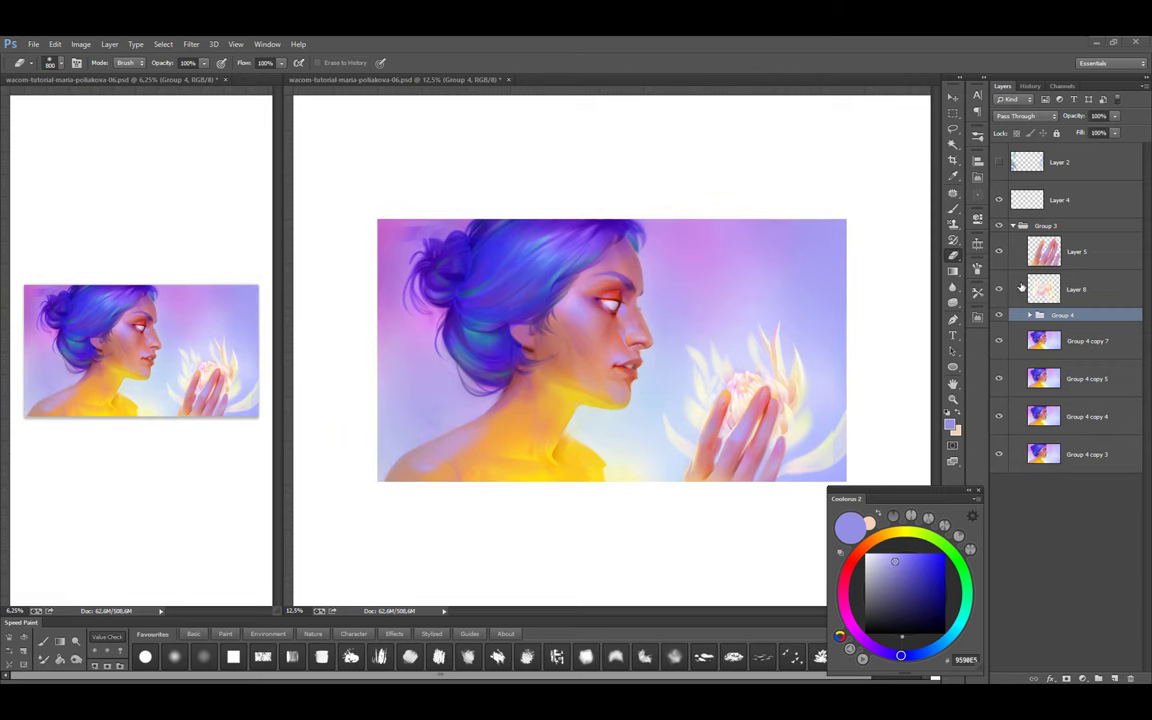
Add an Overlay layer at the top of Group 4 and paint a turquoise glow beside the chin with a large brush
click(1030, 315)
click(1090, 341)
key(b)
click(965, 616)
key(ctrl+r)
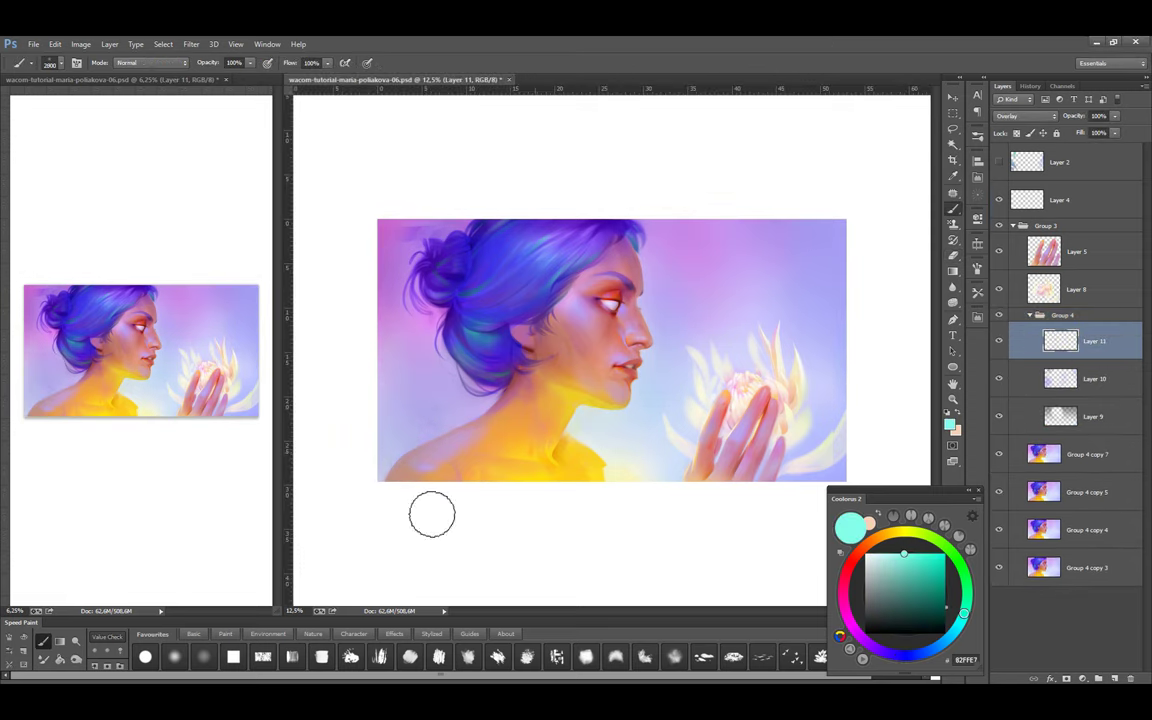
key(bracketright)
key(bracketright)
key(bracketright)
key(bracketright)
key(bracketright)
mouse_move(638, 419)
mouse_down()
mouse_move(631, 486)
mouse_move(640, 378)
mouse_up()
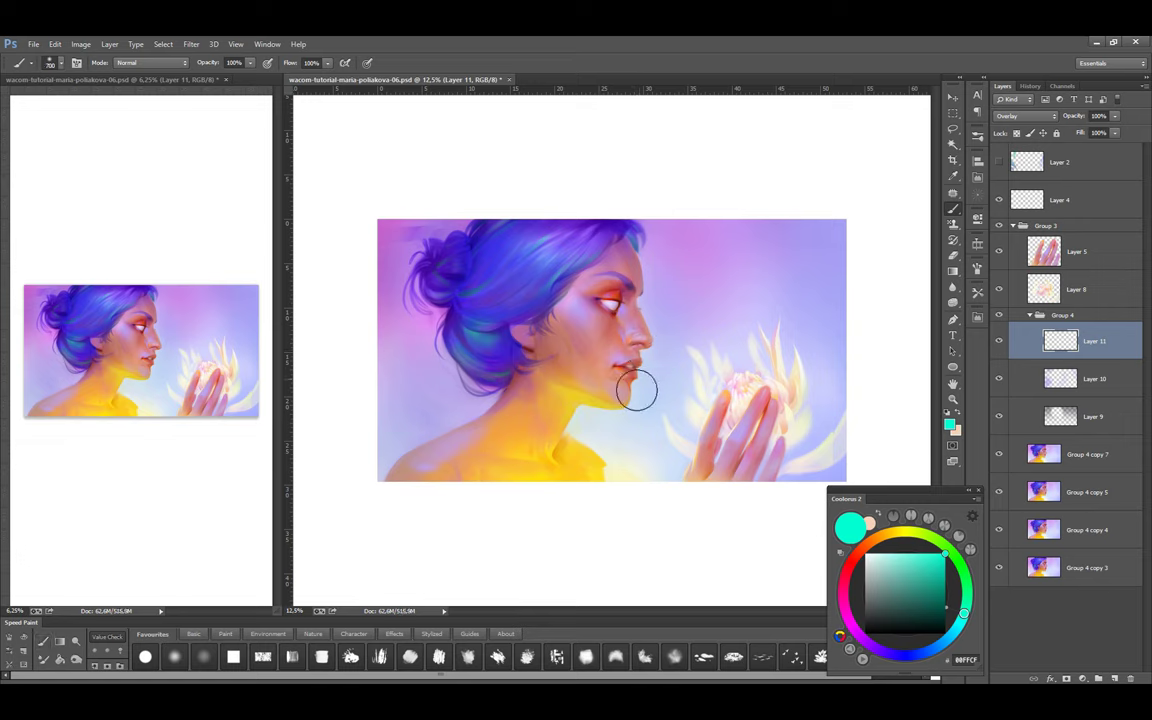
Extend the glow on Layer 11 with darker teal at 1000 px and erase the spill around the chin
alt+click(440, 335)
key(bracketright)
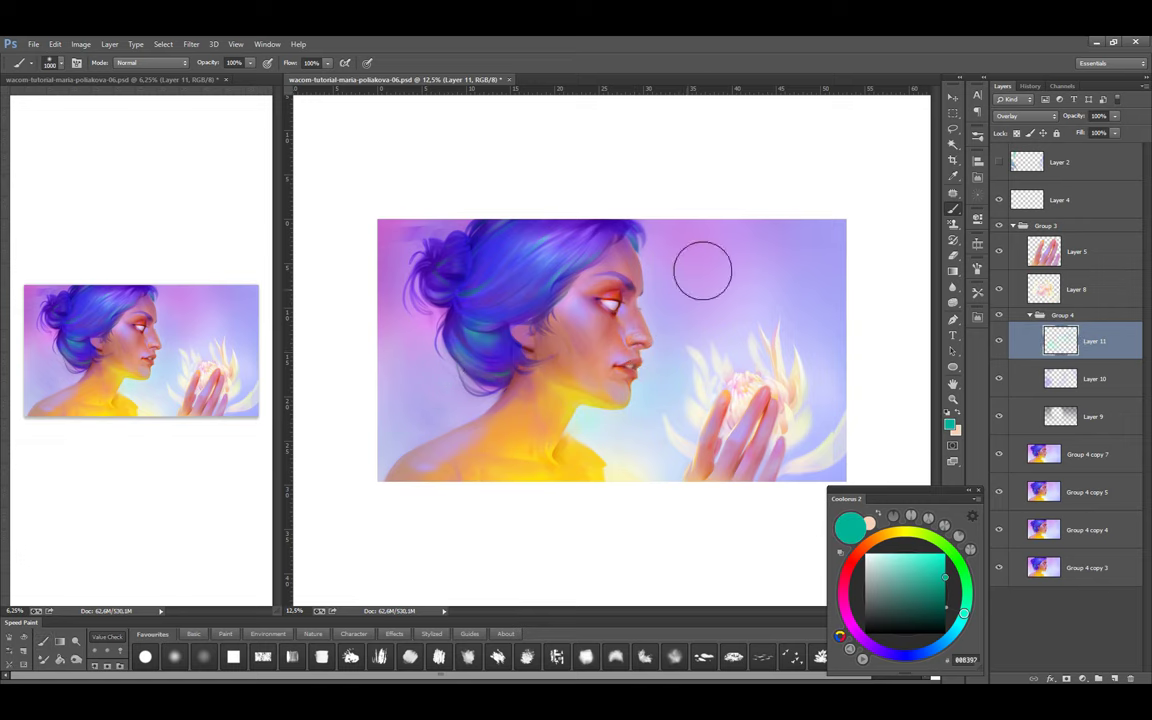
key(e)
drag(624, 405, 612, 380)
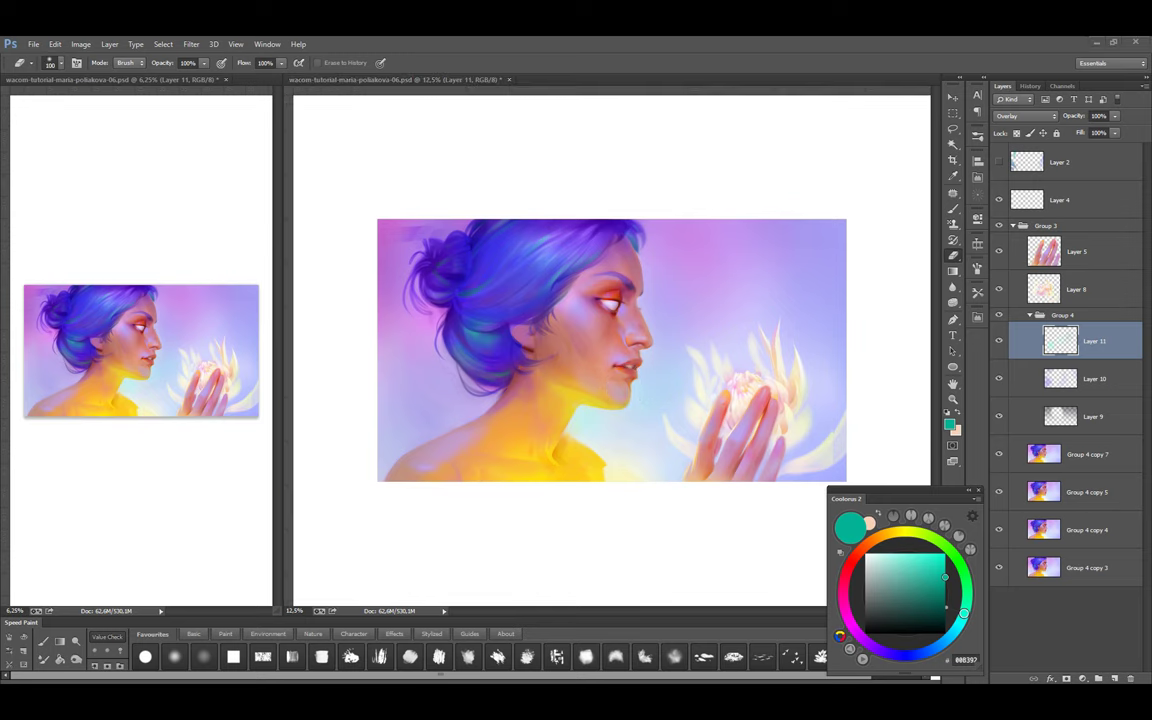
Toggle Group 4's visibility to judge the added background colours
click(997, 317)
click(997, 317)
click(997, 317)
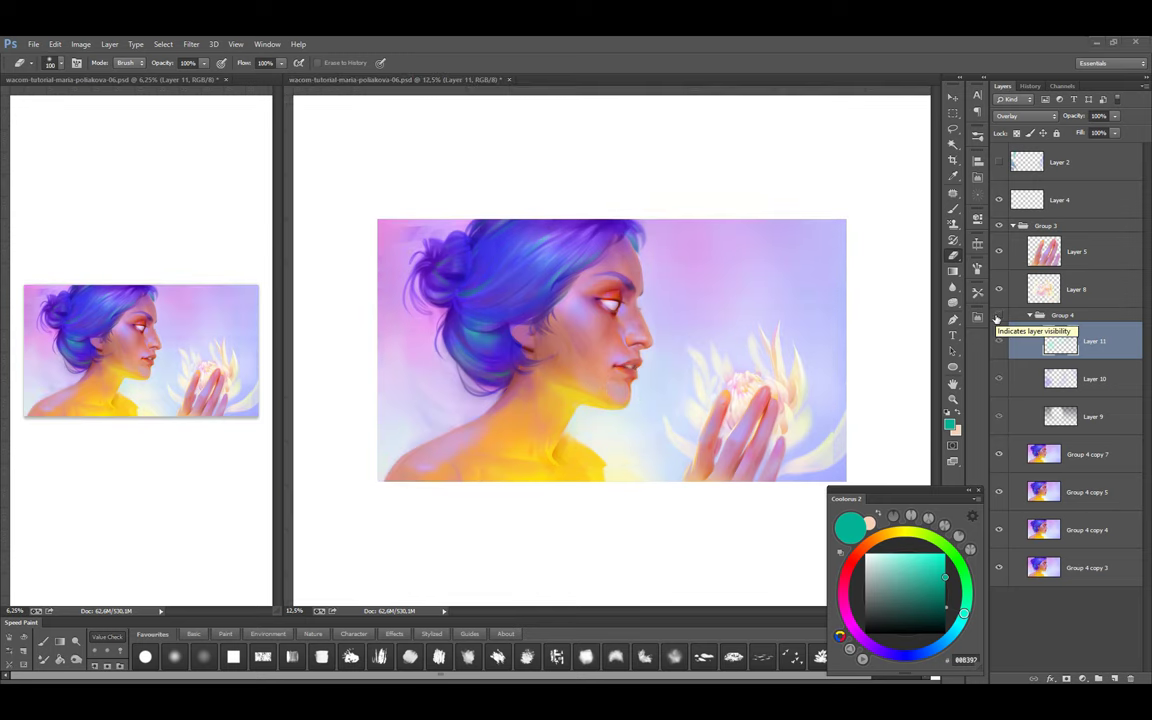
click(997, 317)
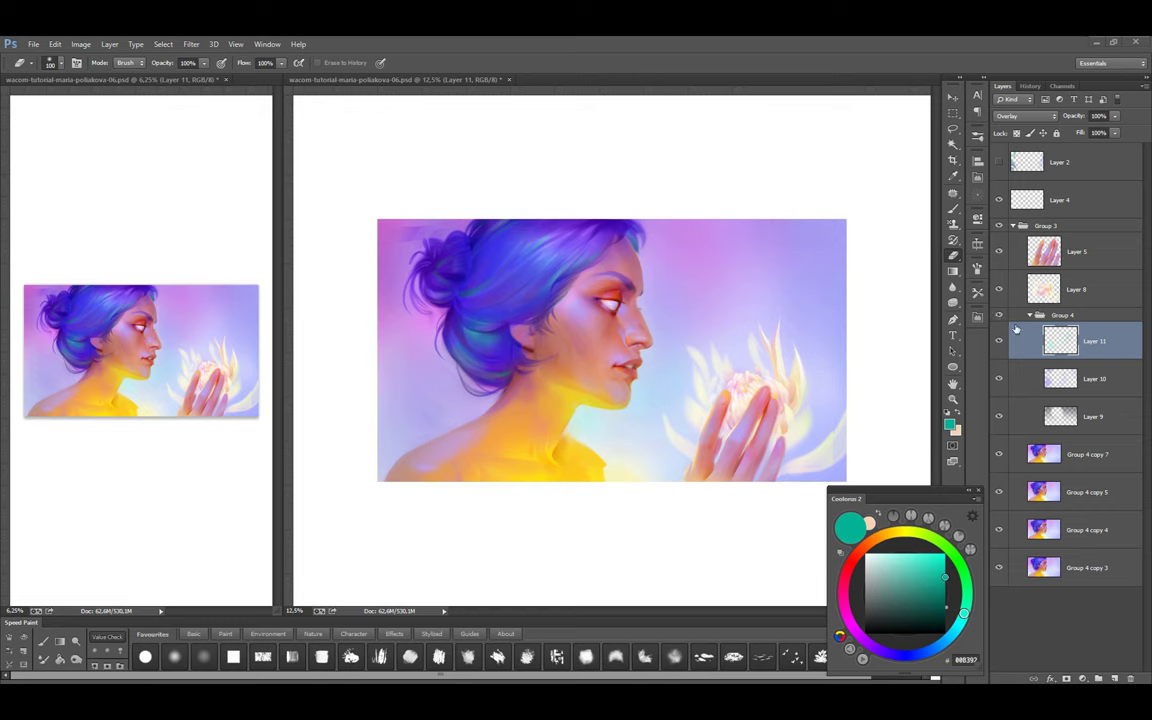
Deepen the area below the hair and around the shoulder on Layer 9 with violet and dark violet at 1000 to 1100 px
click(1060, 416)
key(b)
alt+click(494, 404)
key(ctrl+r)
alt+click(498, 400)
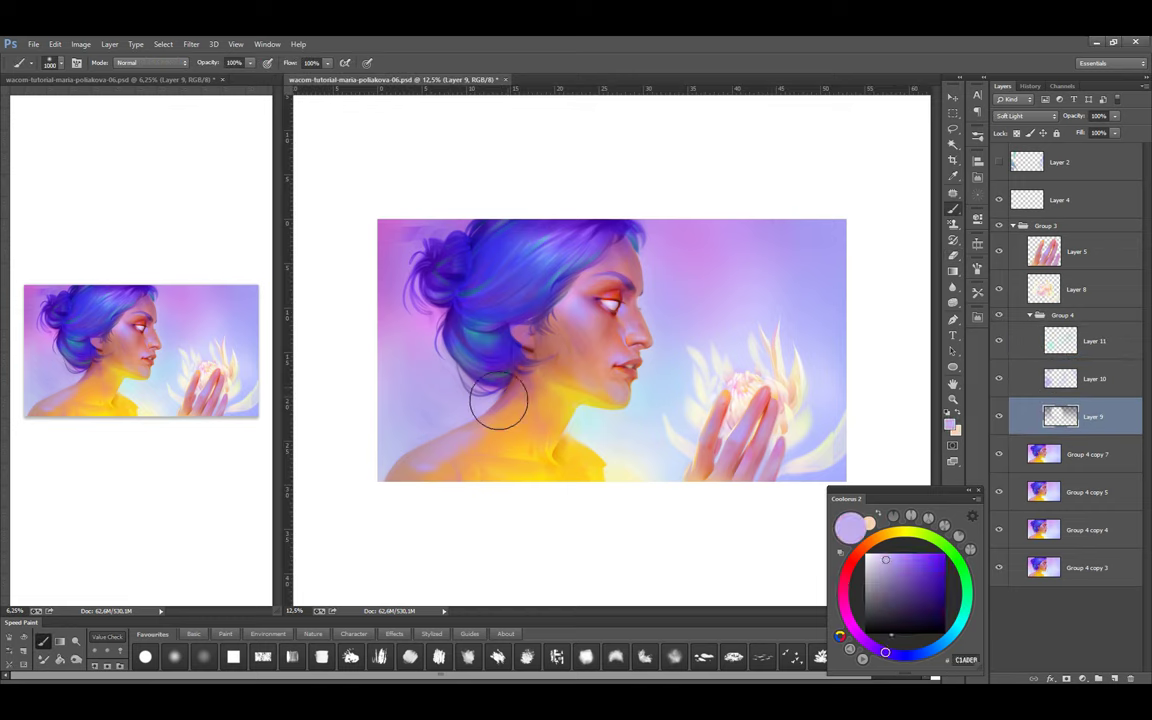
key(bracketright)
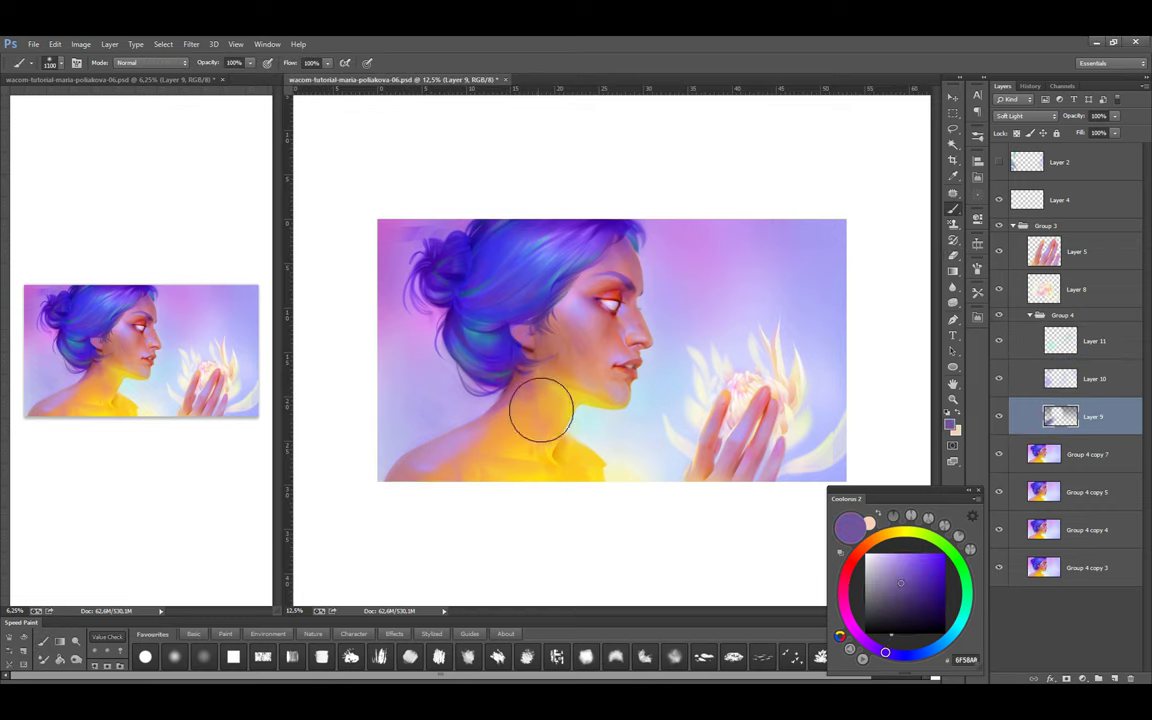
alt+click(487, 291)
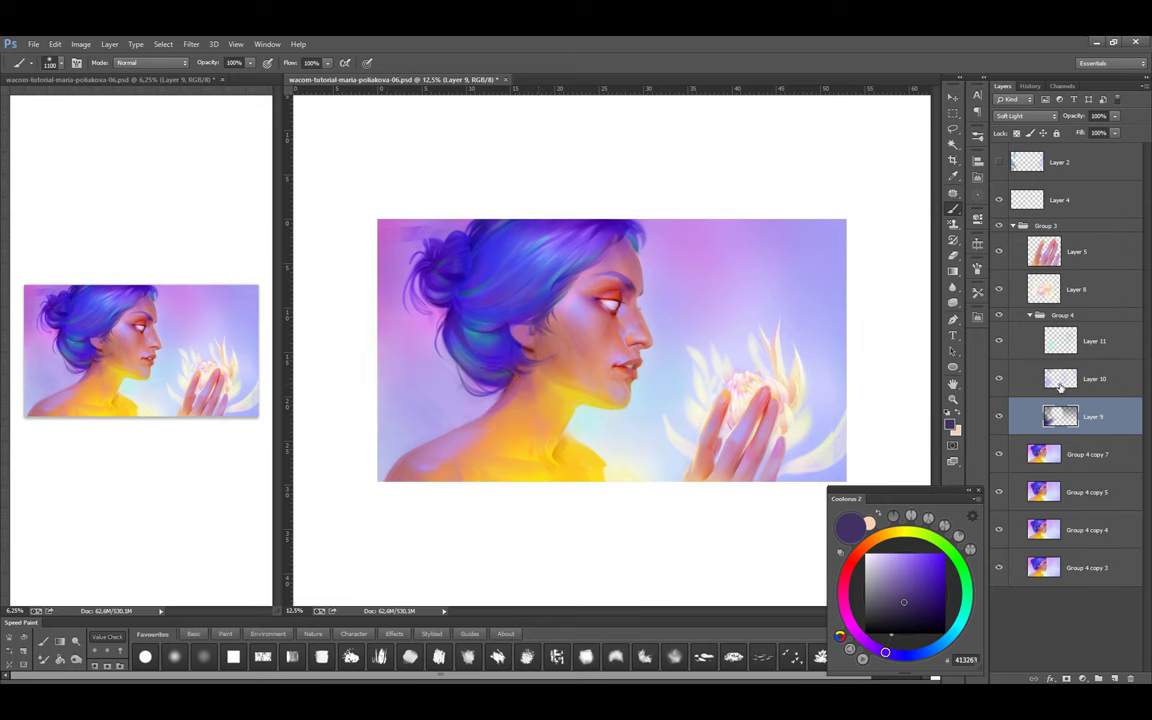
Tint the shoulder's lower edge with dark magenta on Layer 10, and pick a pale lavender for Layer 11 with a 1200 px brush
click(1060, 386)
alt+click(439, 373)
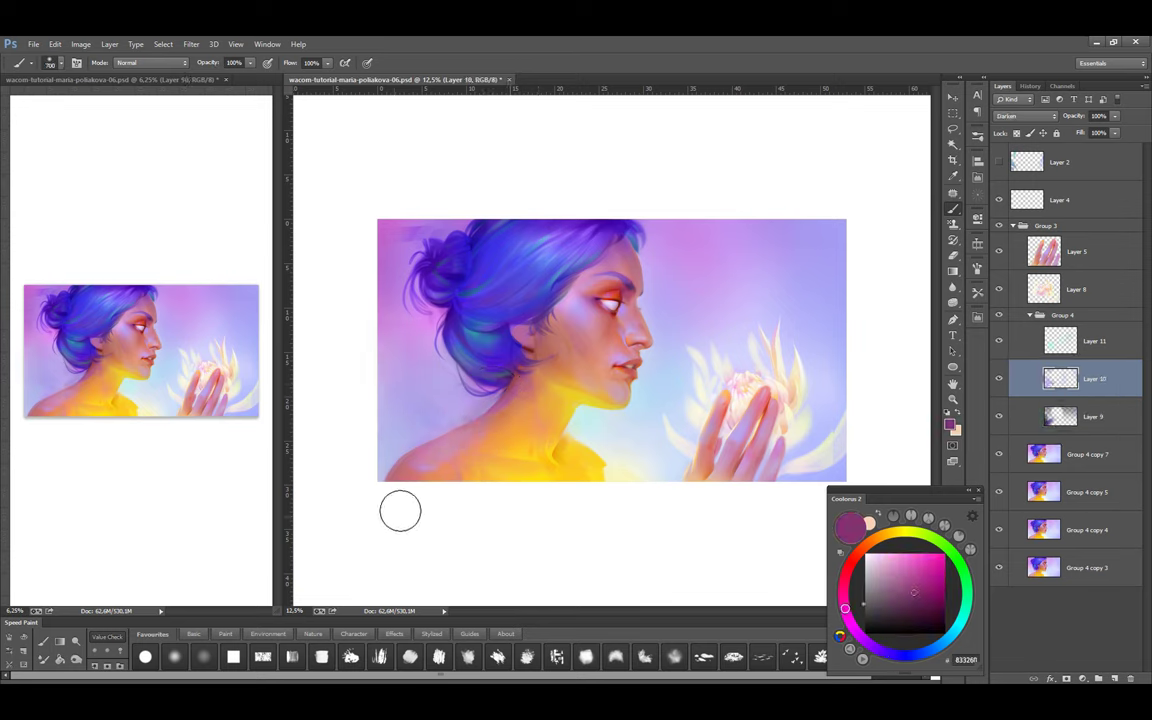
key(bracketright)
key(bracketright)
key(bracketright)
key(bracketright)
key(bracketright)
alt+click(689, 427)
ctrl+click(689, 427)
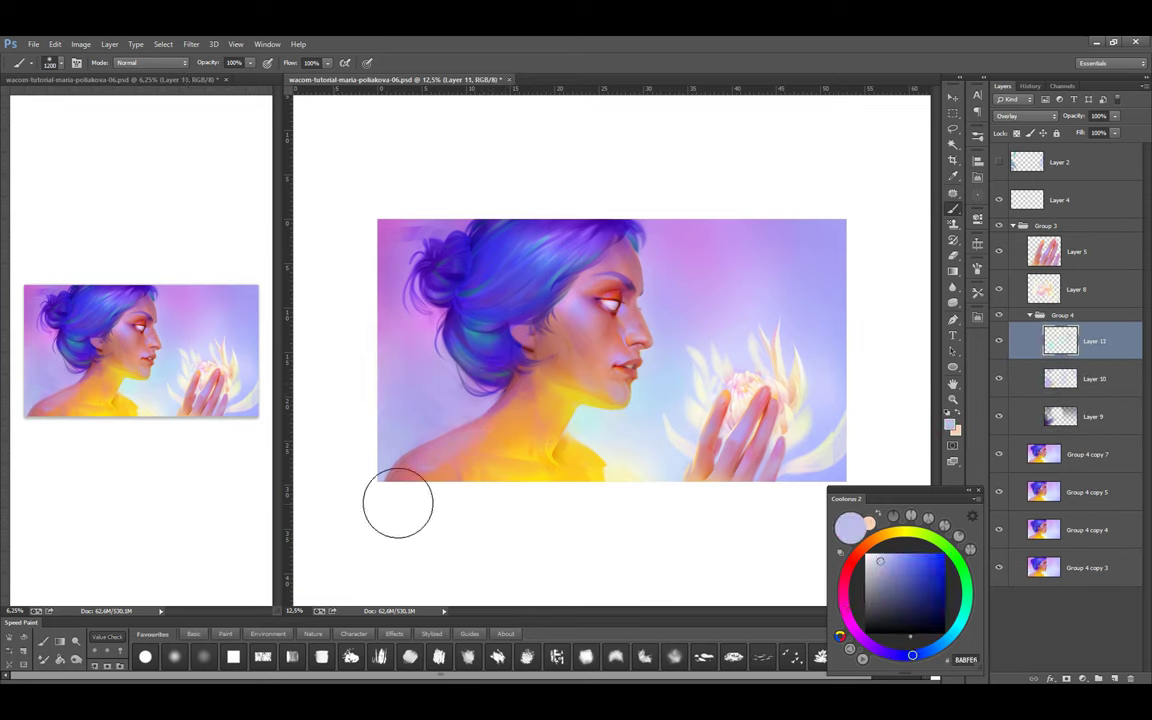
Select Group 4 copy 7 and compare the painting with Group 4 hidden and shown
click(1042, 447)
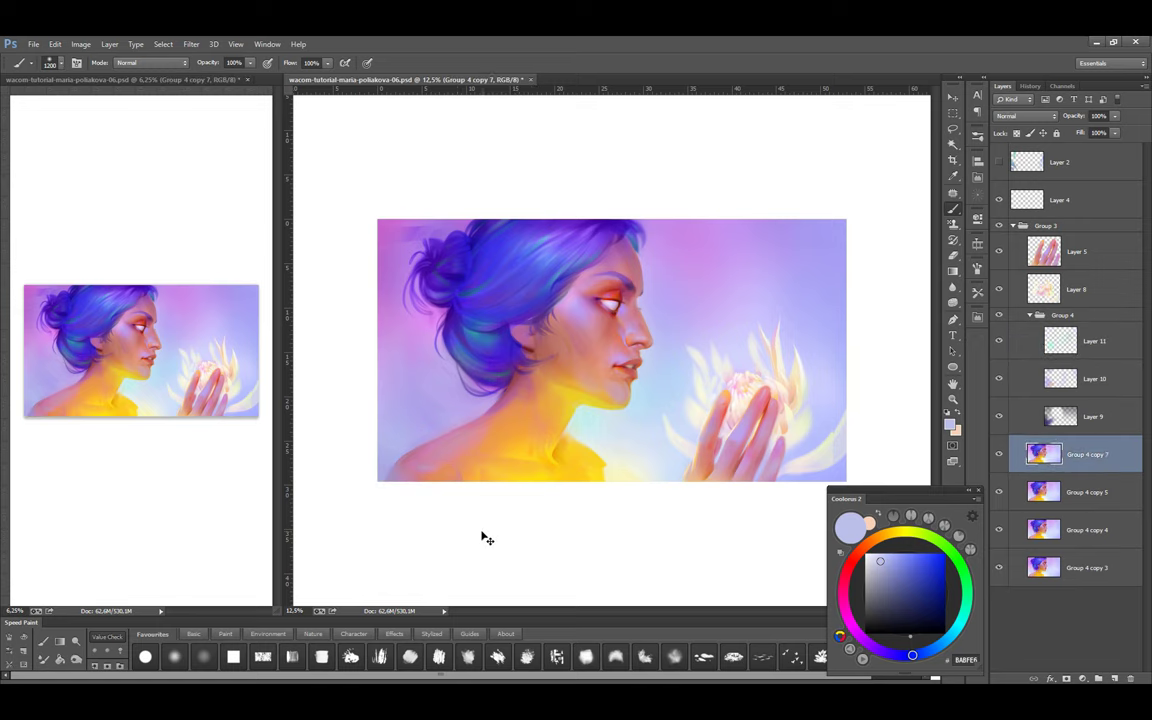
click(998, 316)
click(998, 316)
click(998, 316)
click(998, 316)
Repaint the shoulder and the background beside it on Group 4 copy 7 with sampled pinks and violets at about 300 px
key(bracketleft)
key(bracketleft)
key(bracketleft)
key(bracketleft)
key(bracketleft)
key(bracketleft)
alt+click(494, 429)
alt+click(417, 405)
alt+click(442, 371)
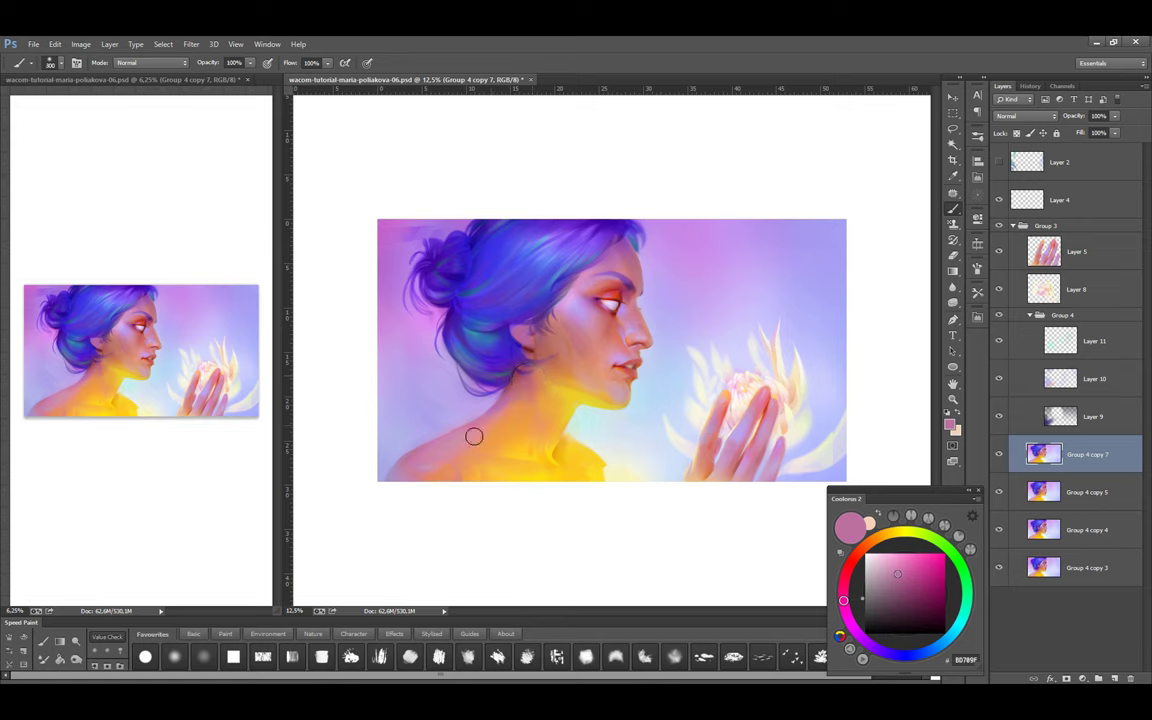
Refine the shoulder's edge and the background below the hair with smaller brushes in sampled skin and lavender tones, and save the file
key(bracketleft)
key(bracketleft)
key(bracketleft)
key(bracketleft)
key(bracketleft)
key(bracketleft)
key(bracketleft)
key(bracketleft)
key(bracketleft)
key(bracketleft)
key(bracketleft)
key(bracketleft)
key(bracketleft)
key(bracketleft)
key(bracketleft)
alt+click(456, 410)
alt+click(468, 437)
alt+click(422, 397)
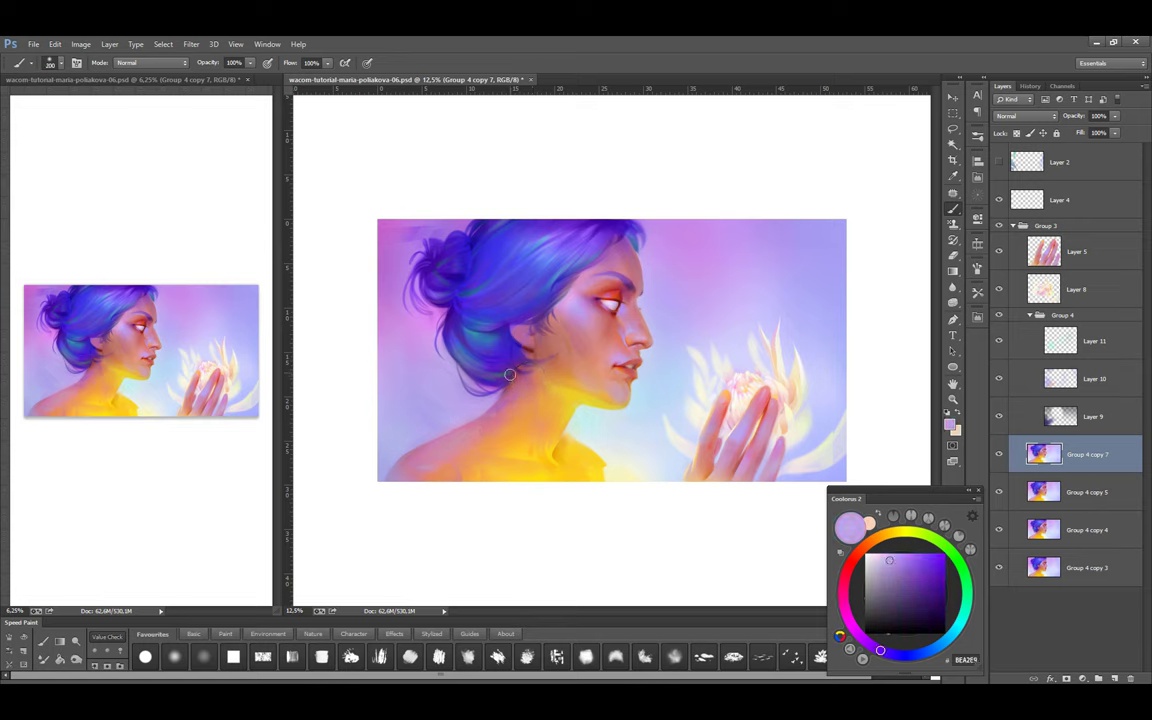
key(ctrl+s)
Add a Normal layer between Group 4 and Group 4 copy 7, and reselect Group 4 copy 7
click(1080, 378)
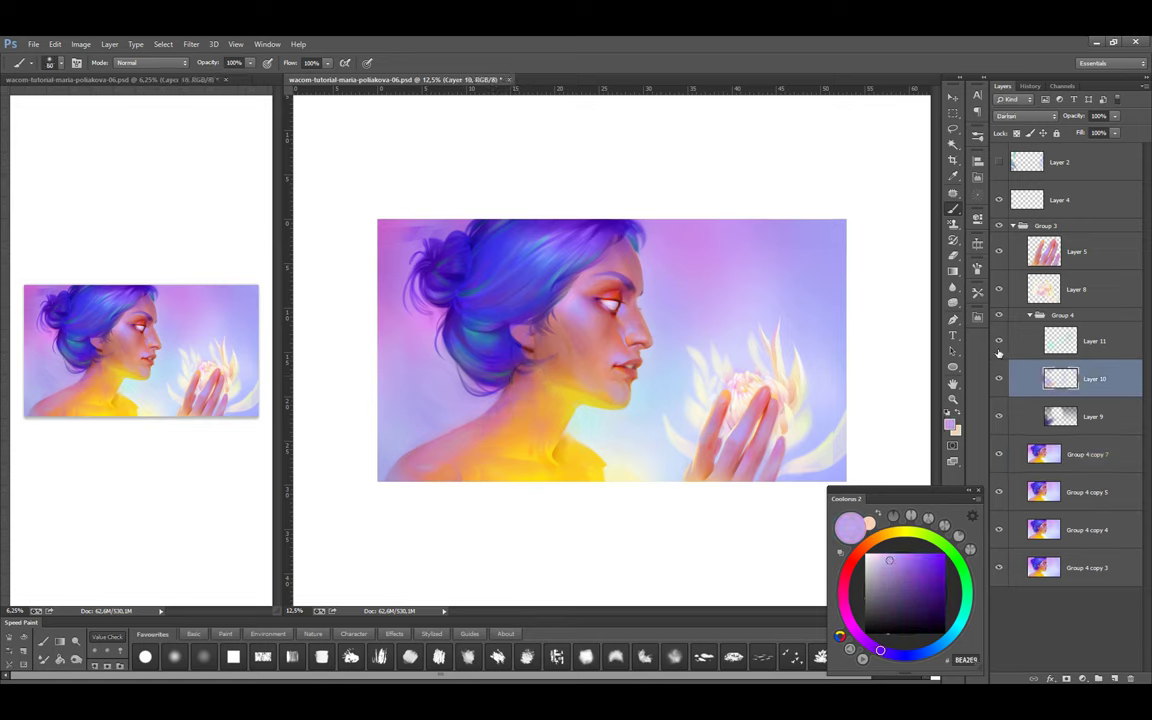
key(ctrl+shift+alt+n)
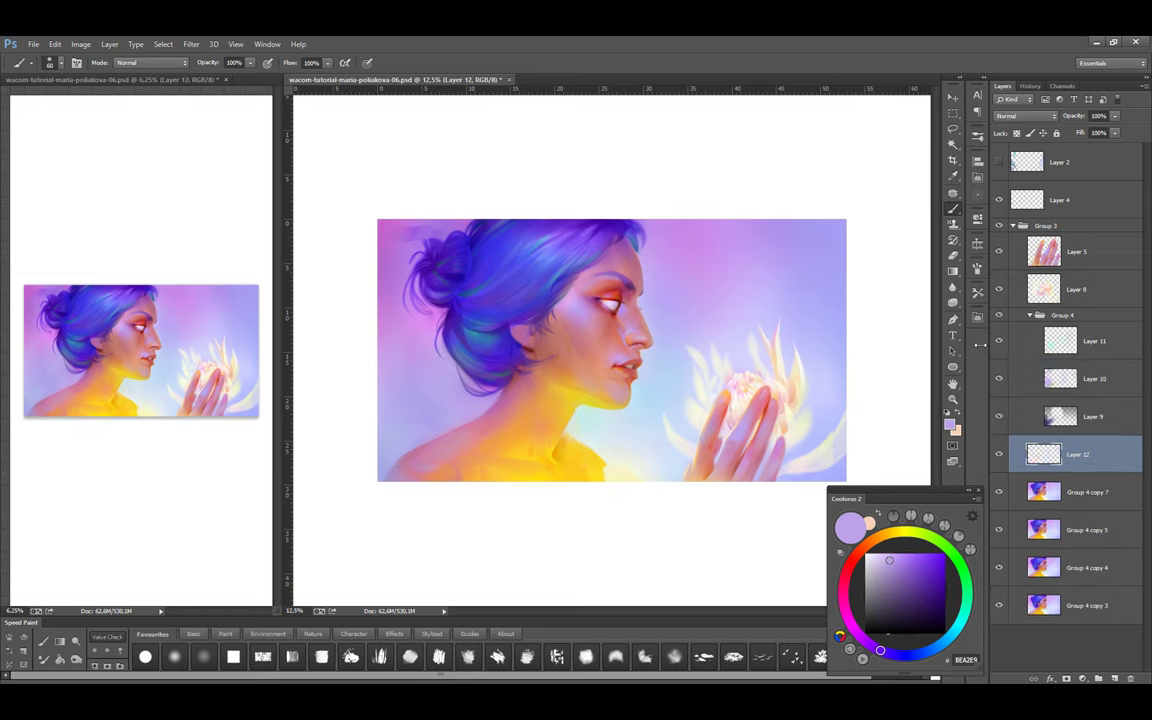
click(1043, 492)
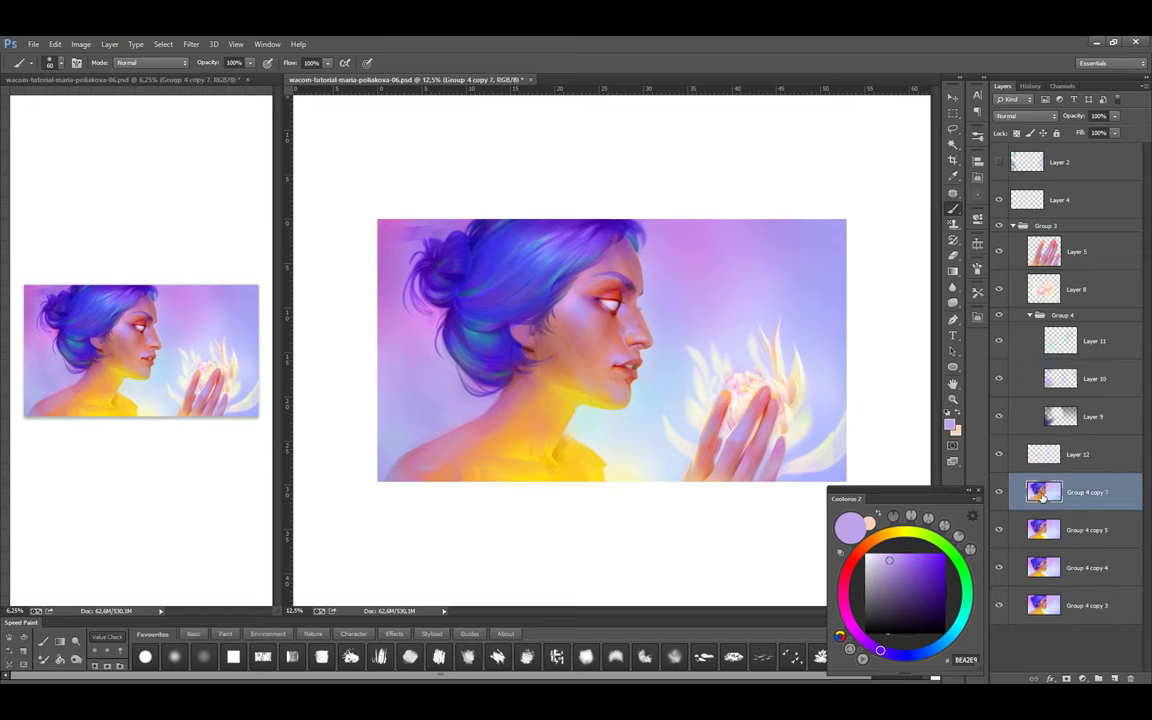
Copy a lassoed area around the woman's head and shoulder from Group 4 copy 7 onto its own layer
key(ctrl+l)
key(Return)
key(ctrl+j)
key(l)
mouse_move(440, 218)
mouse_down()
mouse_move(397, 543)
mouse_move(386, 193)
mouse_up()
Darken the copied head-and-shoulder layer with Levels, setting the midtones to 0,93 and the output white to 244
key(ctrl+l)
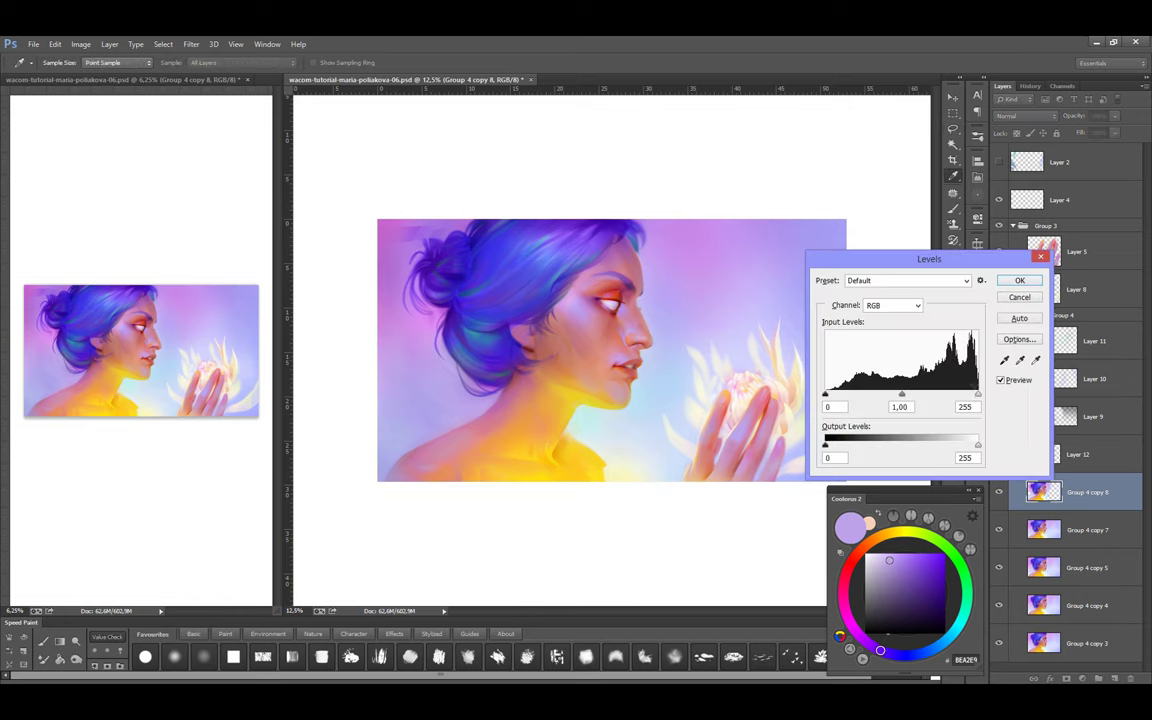
drag(902, 394, 905, 394)
drag(978, 445, 972, 447)
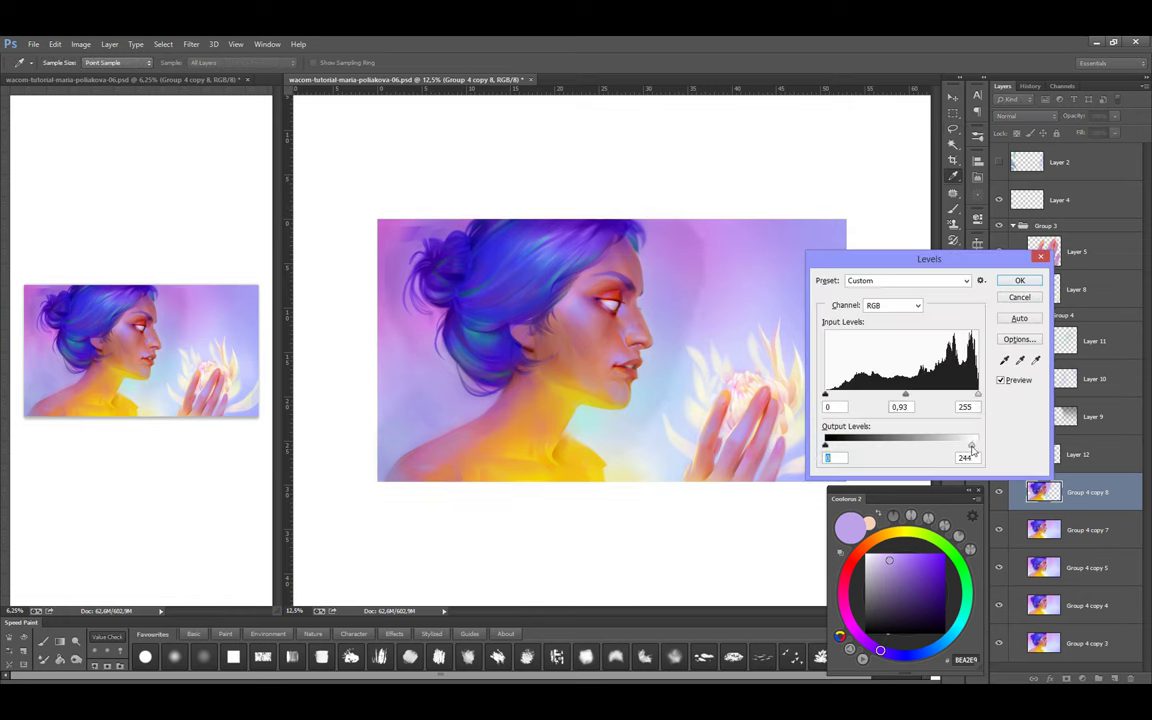
key(Return)
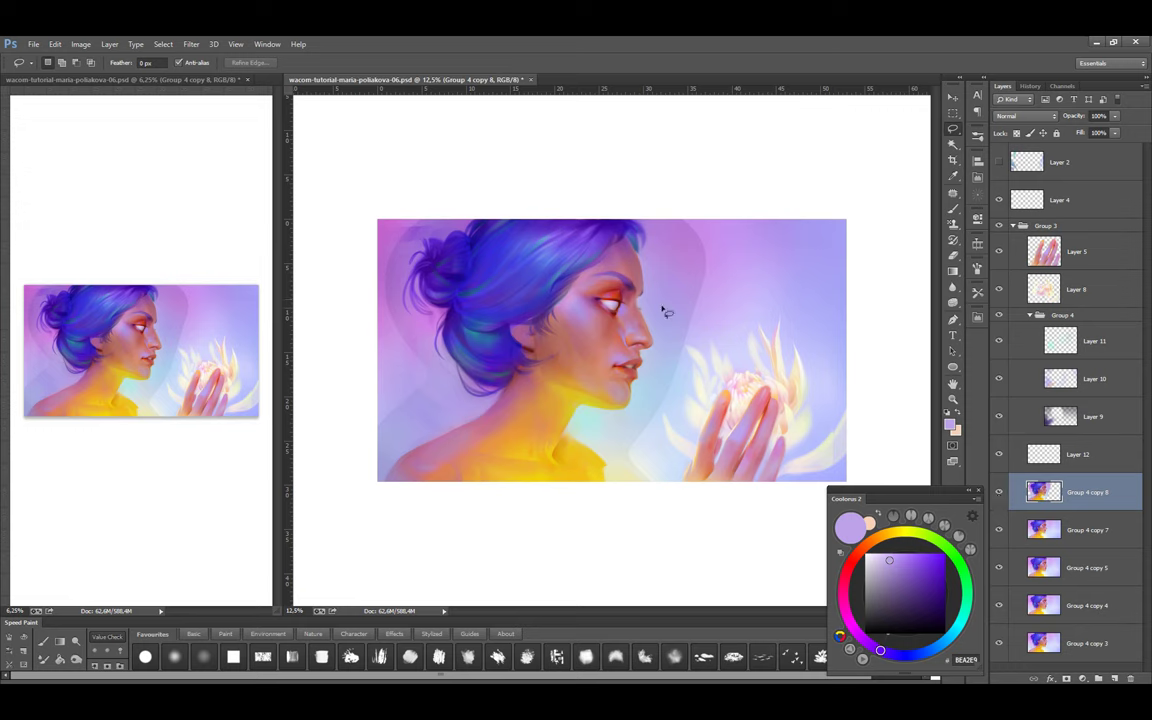
Erase the darkened copy's visible edges in the background, face and neck areas with a round eraser of about 700 to 1300 px
key(b)
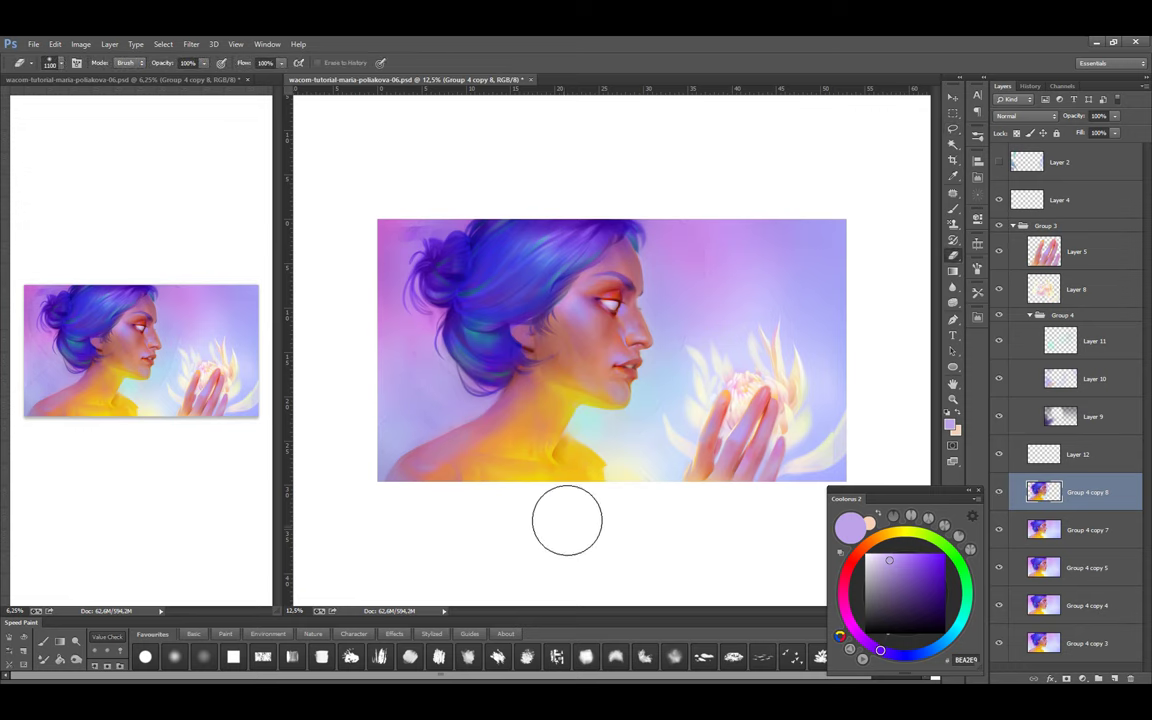
key(bracketright)
key(bracketright)
key(bracketleft)
key(bracketleft)
key(bracketleft)
key(bracketleft)
key(bracketleft)
key(bracketleft)
key(bracketleft)
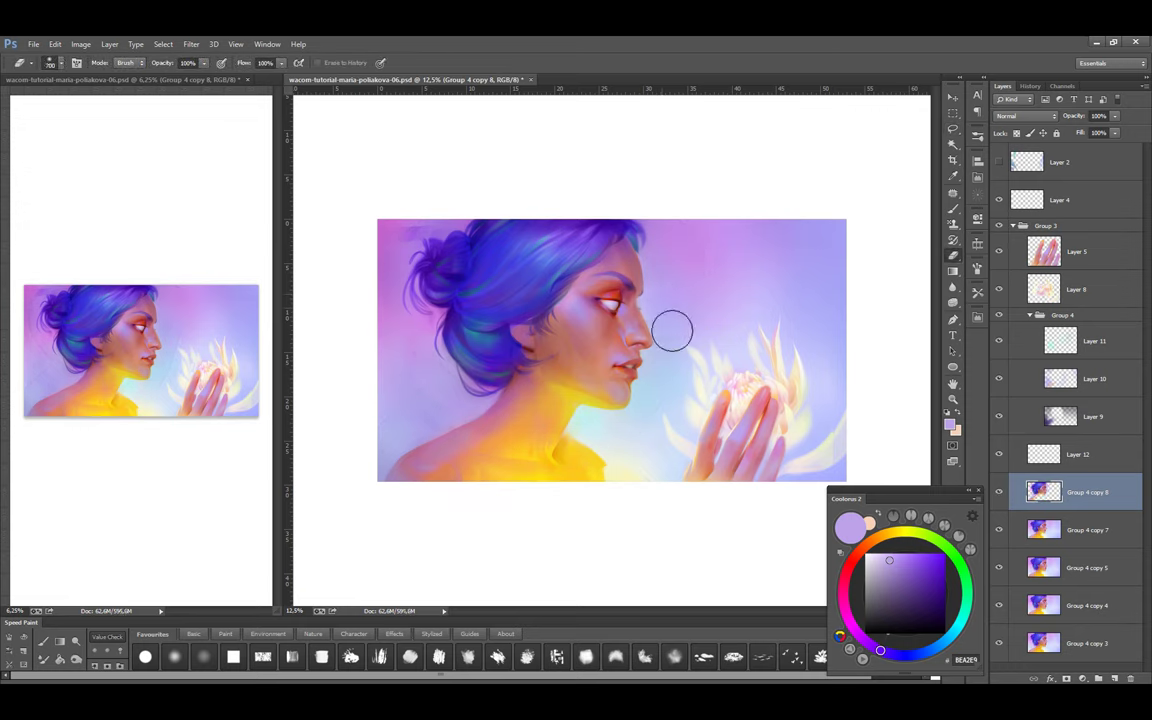
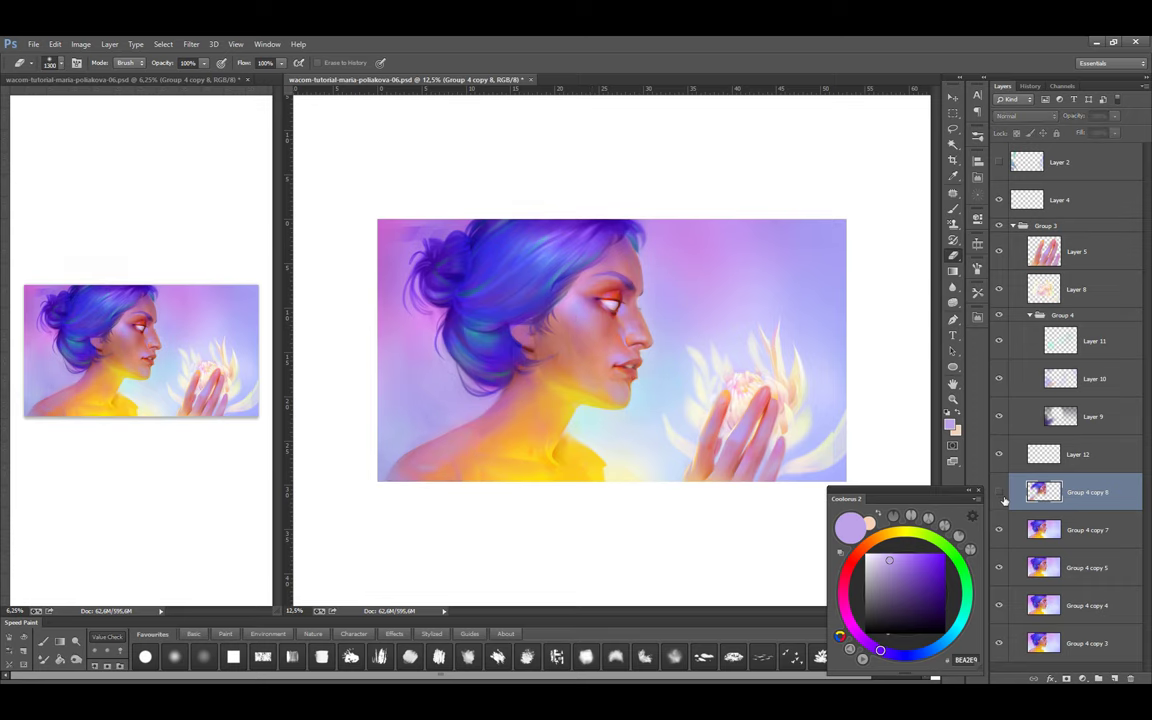
drag(605, 400, 571, 419)
Flip the canvas horizontally, and move Group 4 copy 8 into Group 4 beneath Layer 9
key(ctrl+shift+h)
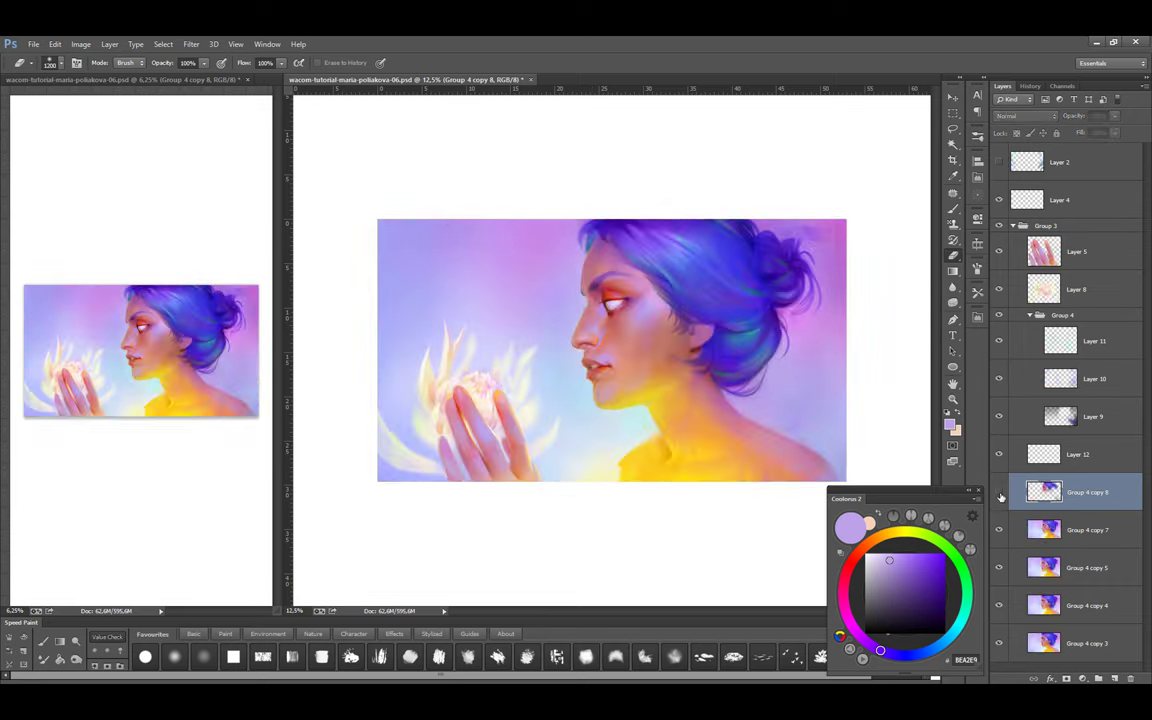
key(ctrl+shift+h)
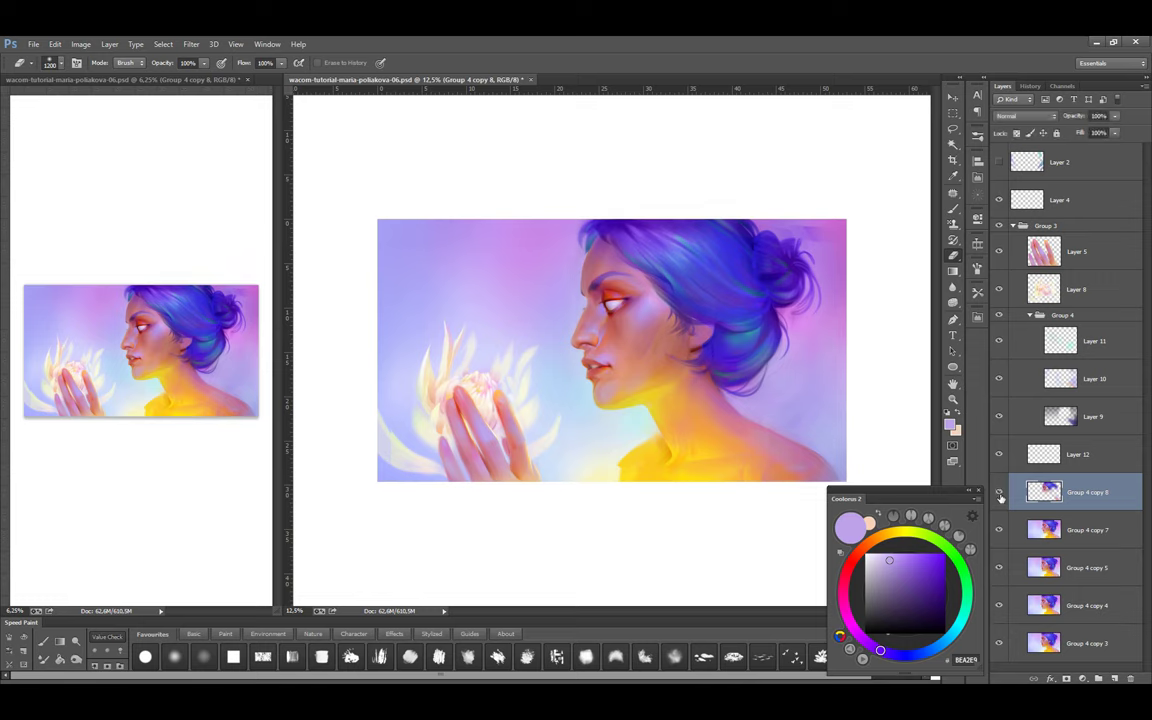
key(ctrl+shift+h)
drag(999, 463, 1000, 432)
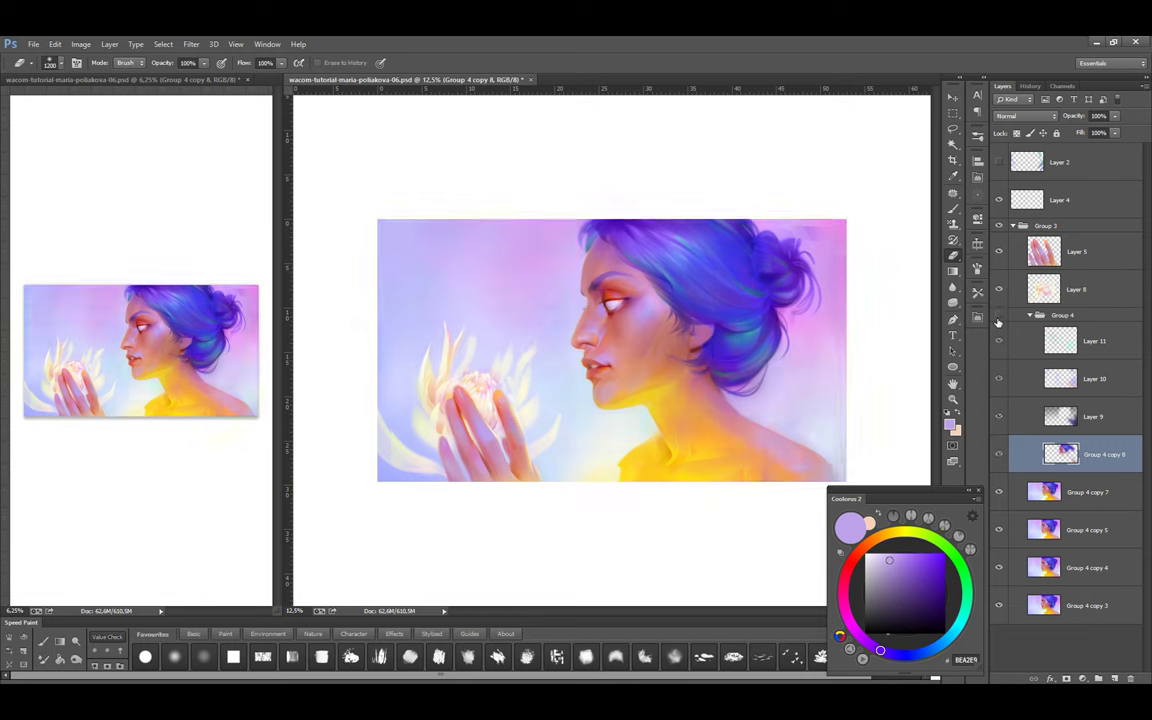
click(997, 318)
Glaze around the neck and chest with sampled light blue on Darken Layer 10 and sampled yellow on Overlay Layer 11 at about 1300–2000 px
click(1075, 379)
key(b)
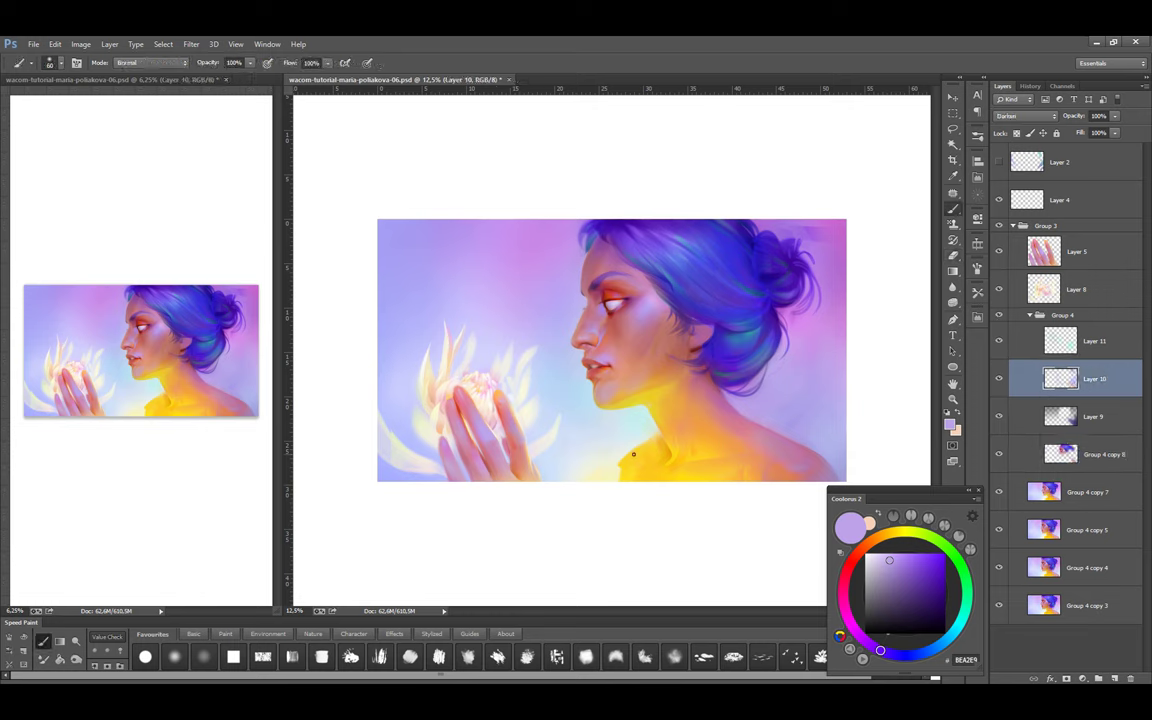
alt+click(640, 423)
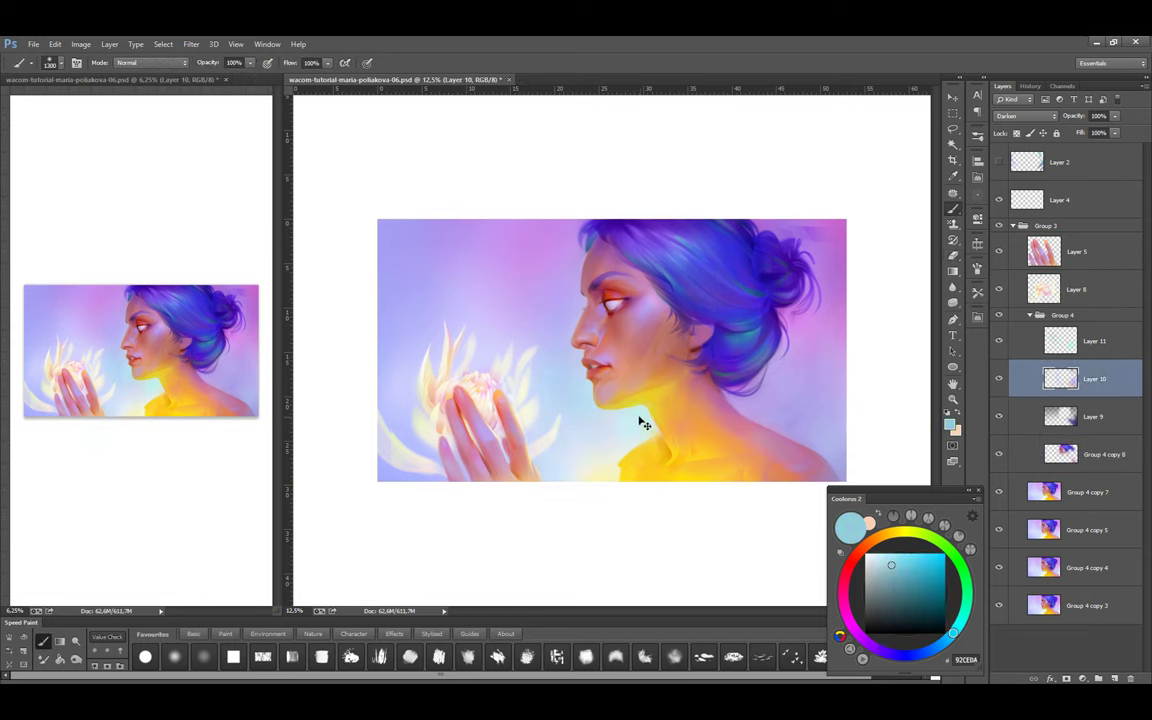
key(alt+bracketright)
alt+click(635, 450)
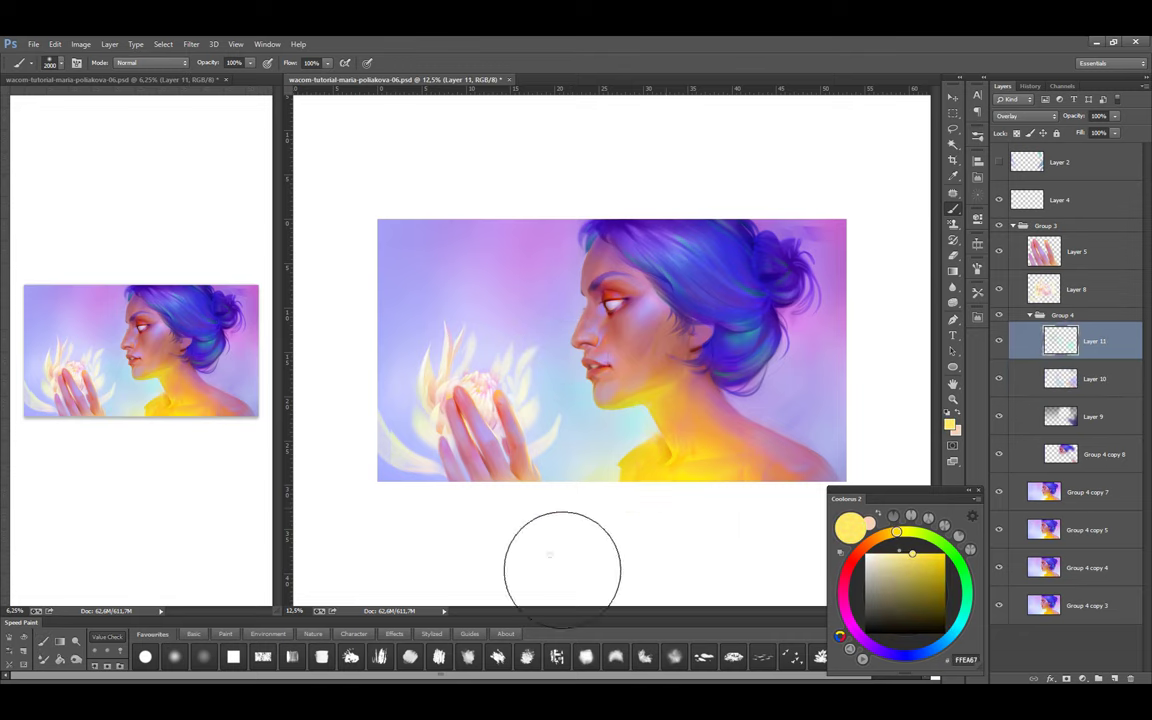
Glaze around the flower and neck with sampled pale pink on Layer 10 and pink on Overlay Layer 11 at about 1900–2200 px
key(alt+bracketleft)
alt+click(520, 415)
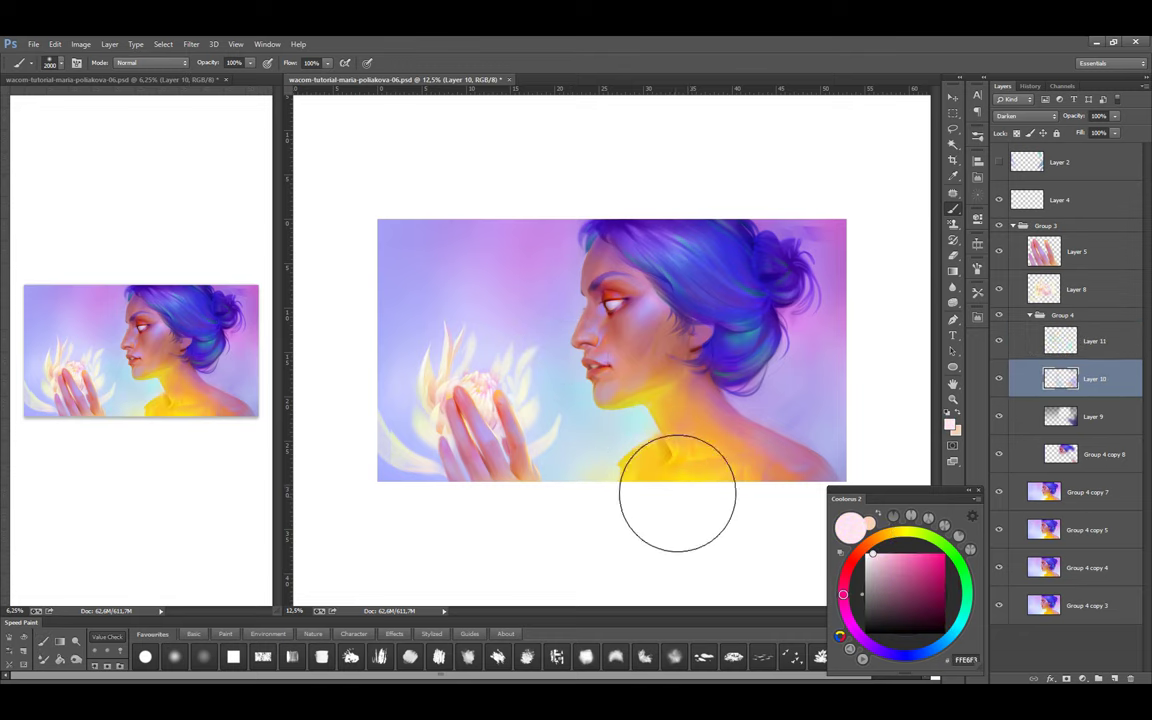
key(bracketright)
key(alt+bracketright)
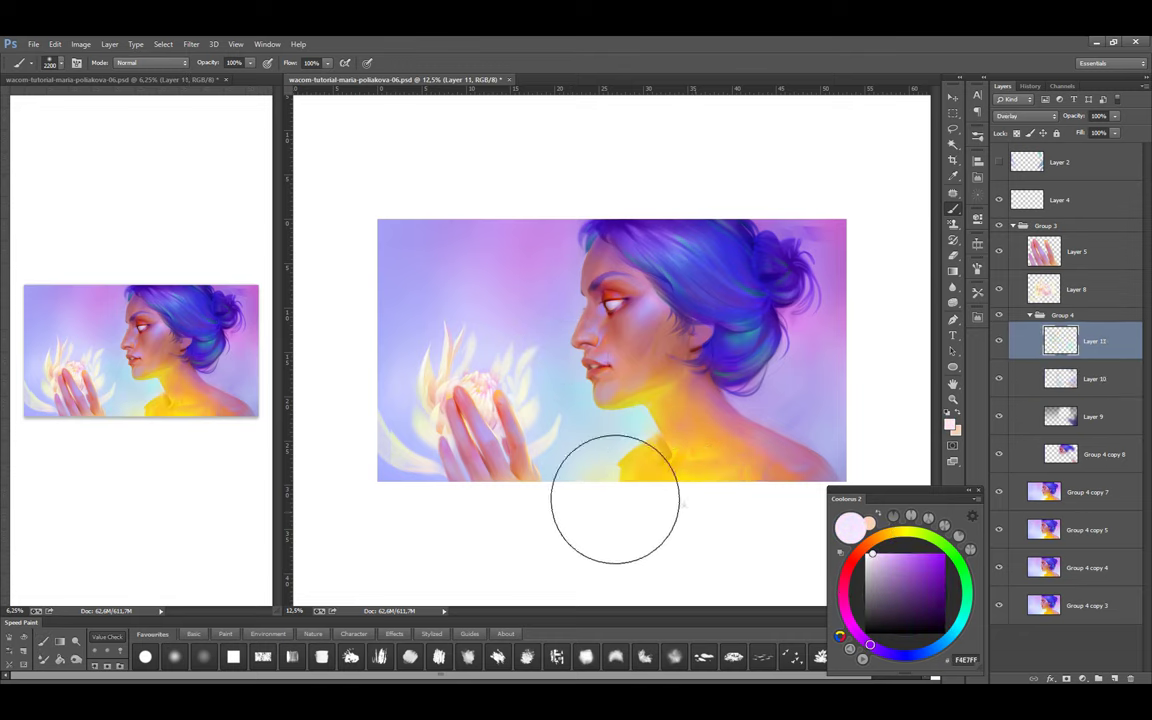
alt+click(580, 415)
key(bracketleft)
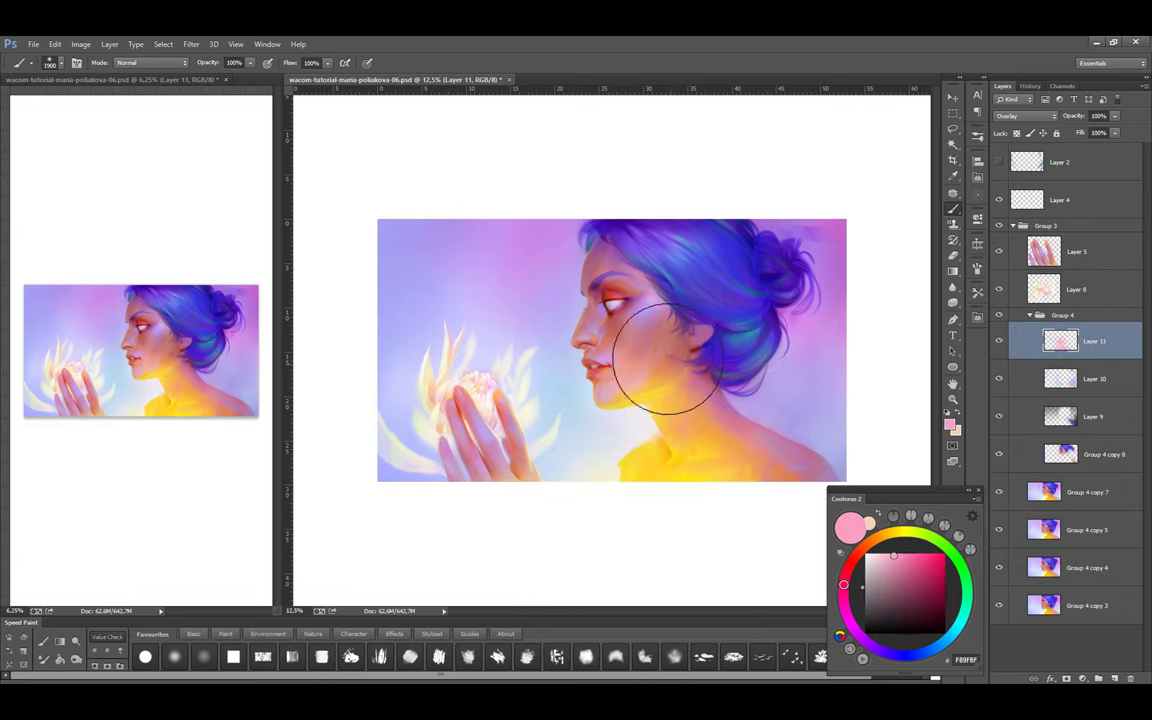
Erase the face area of Group 4 copy 8 at about 700 px, save the file, and compare the image without Group 4
key(e)
click(995, 456)
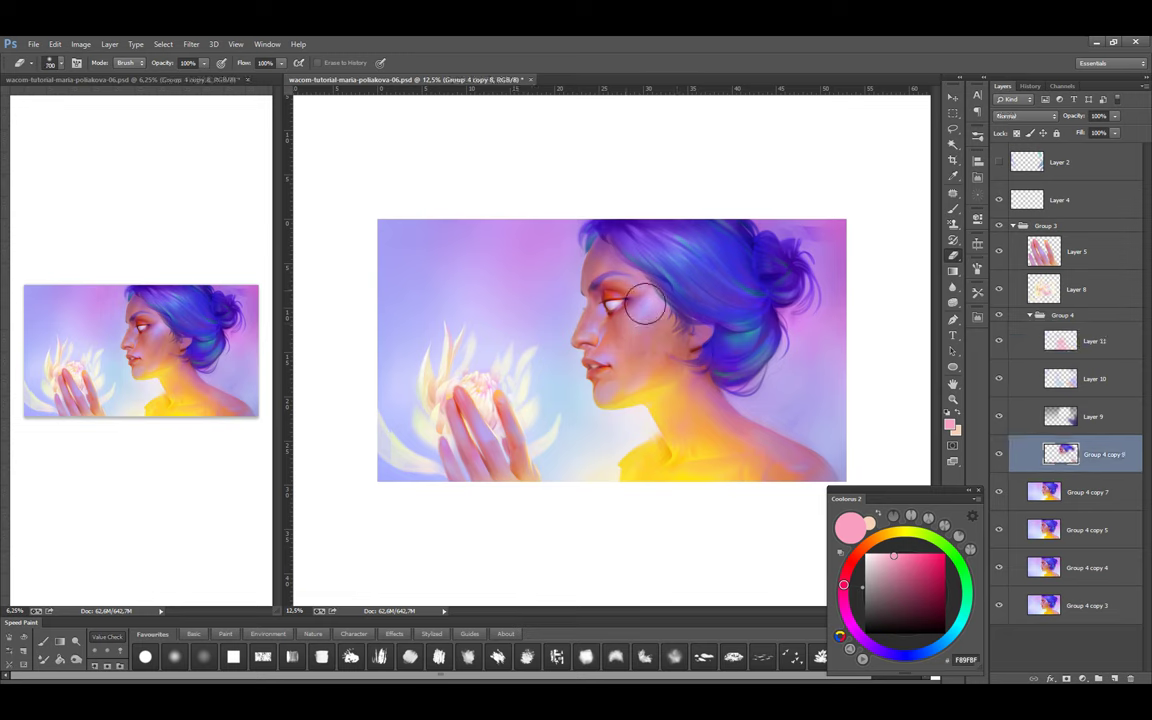
key(ctrl+s)
click(998, 315)
click(998, 315)
click(998, 315)
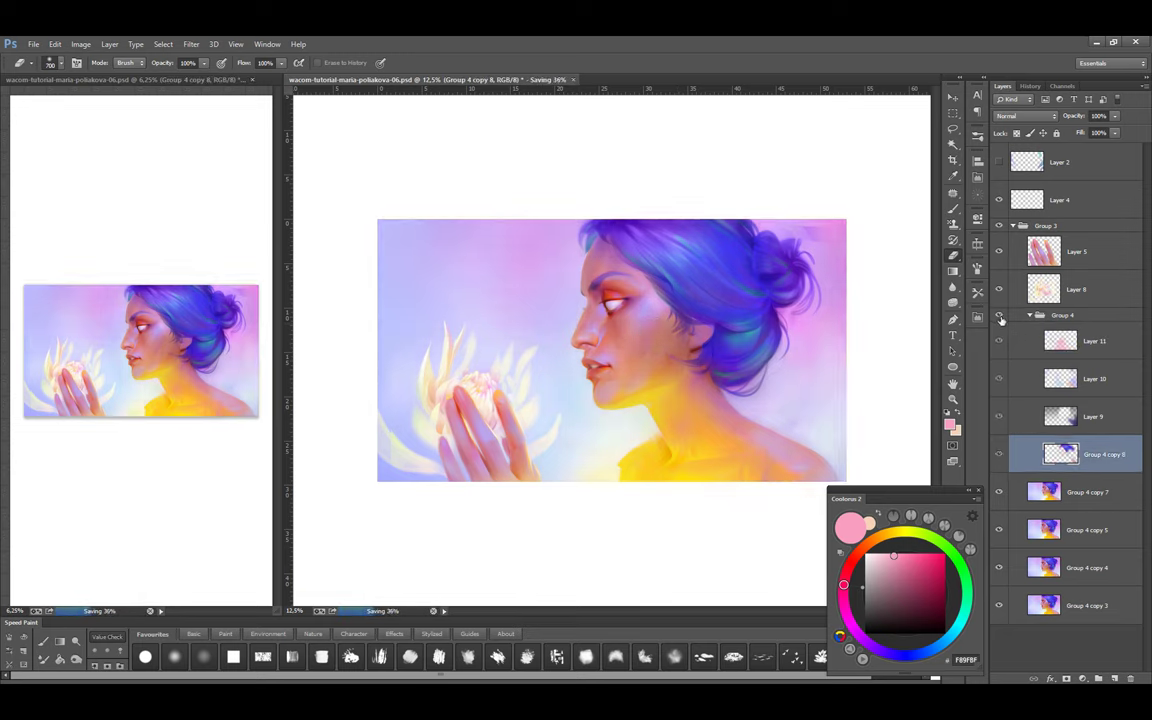
Duplicate Group 4 copy 7, merge the duplicate with Group 4 into one layer, and compare the result with the earlier version
drag(1060, 454, 1044, 490)
click(1030, 315)
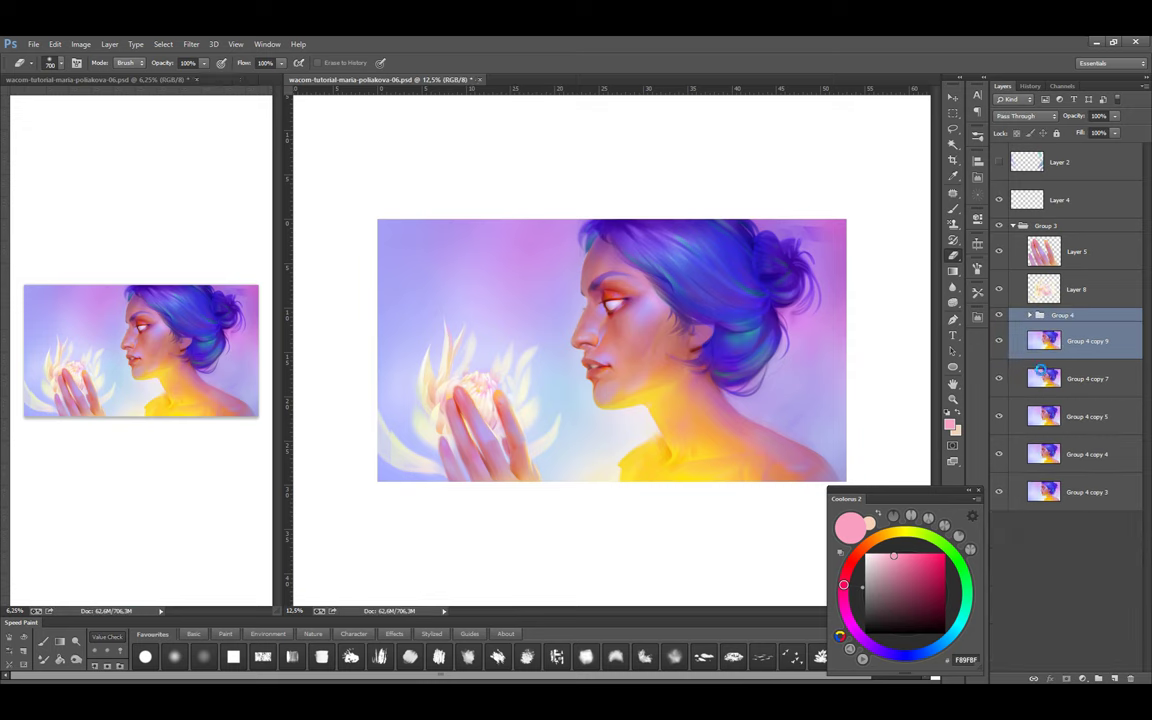
key(ctrl+e)
click(998, 328)
click(998, 328)
click(998, 328)
click(998, 328)
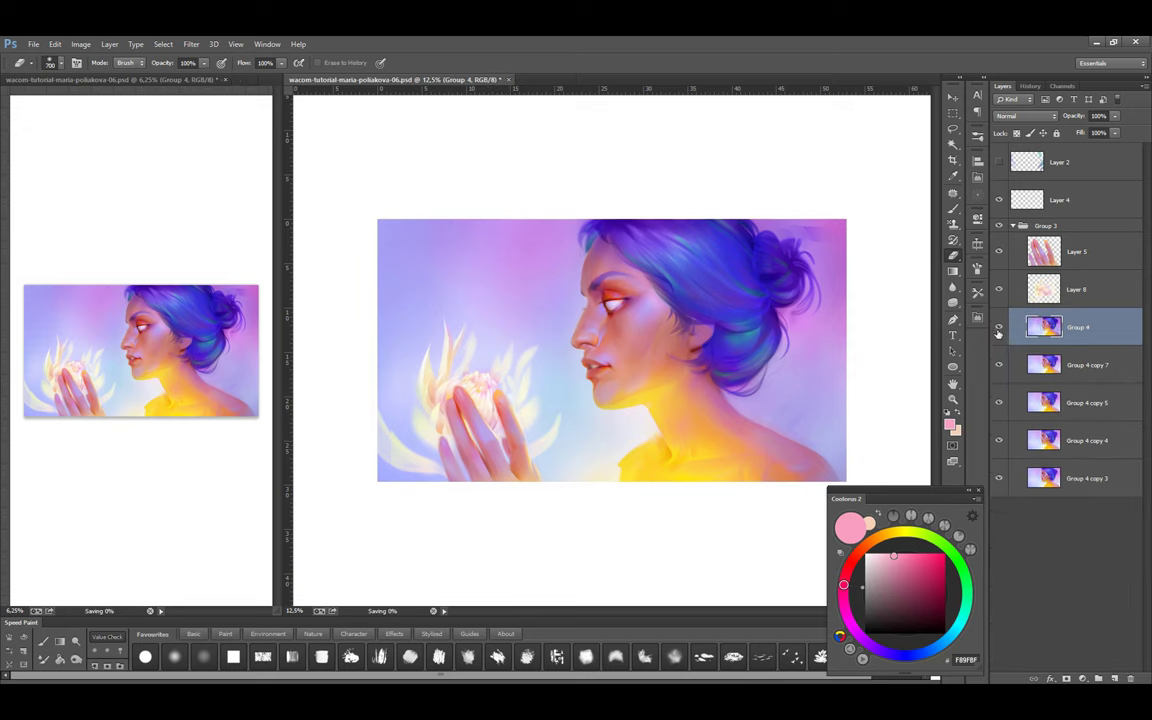
Repaint the lower chest and its front edge on the merged Group 4 layer with sampled yellows at about 200–400 px
key(b)
alt+click(648, 460)
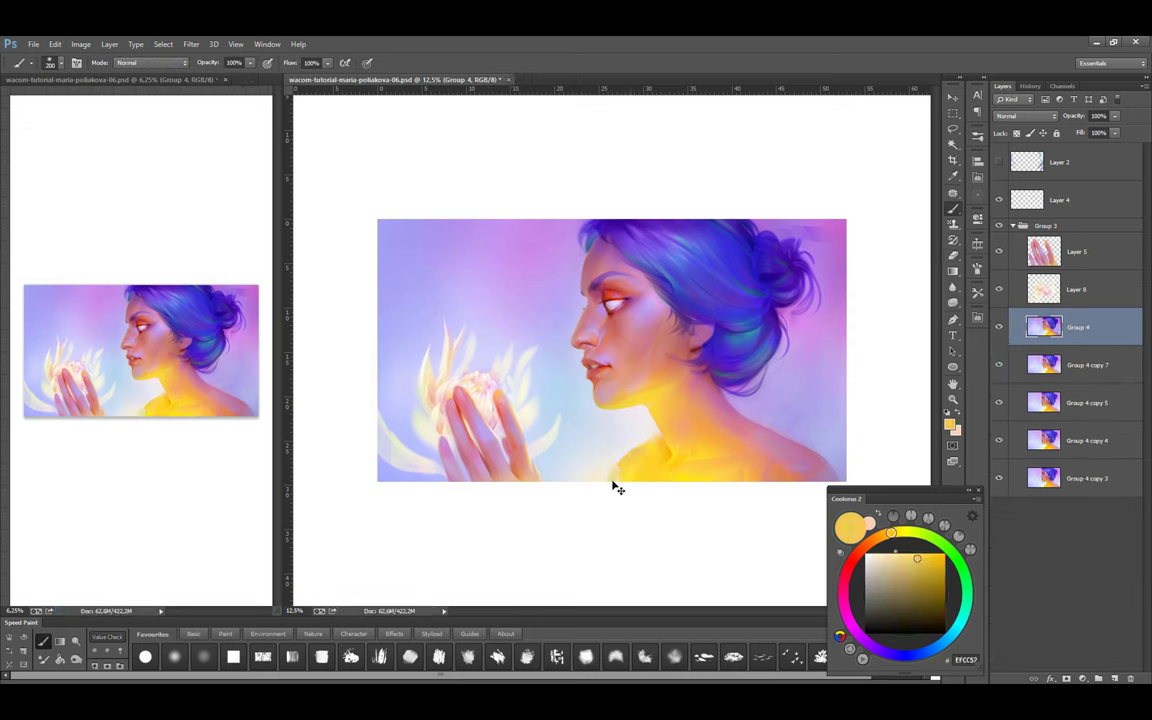
key(bracketright)
key(bracketright)
alt+click(687, 425)
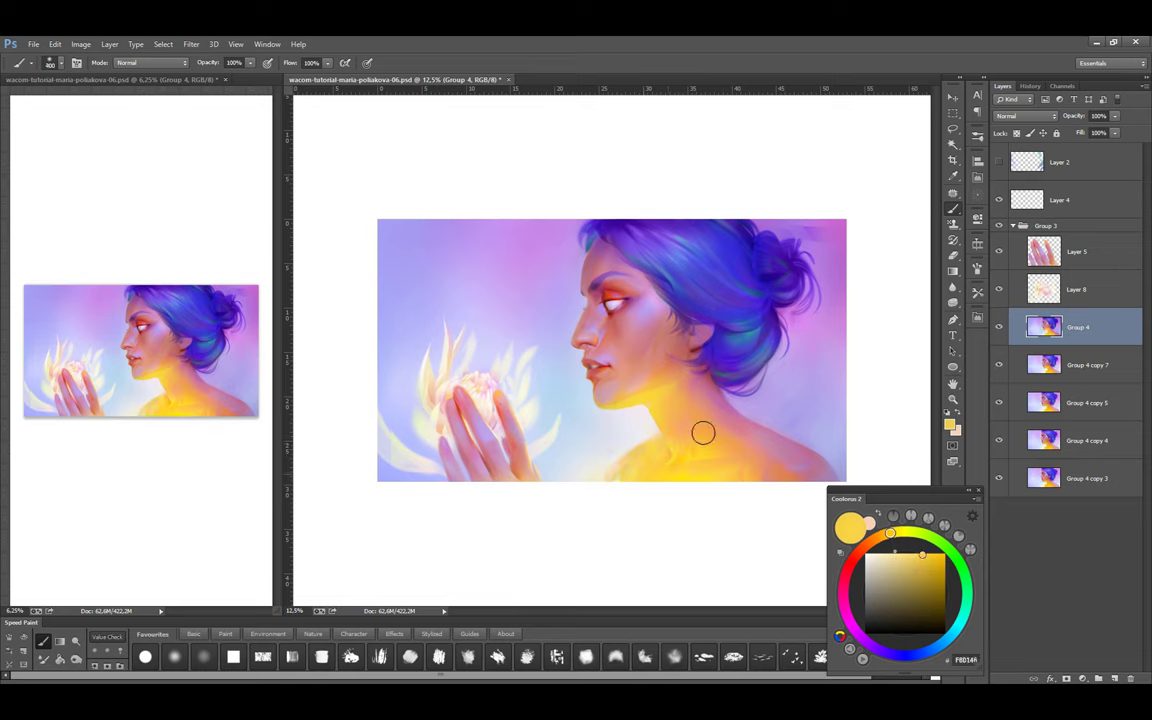
Soften the background between the hand and chest with sampled cream and pale pink at about 1300 down to 900 px
key(bracketright)
key(bracketright)
key(bracketright)
key(bracketright)
key(bracketright)
key(bracketright)
alt+click(536, 424)
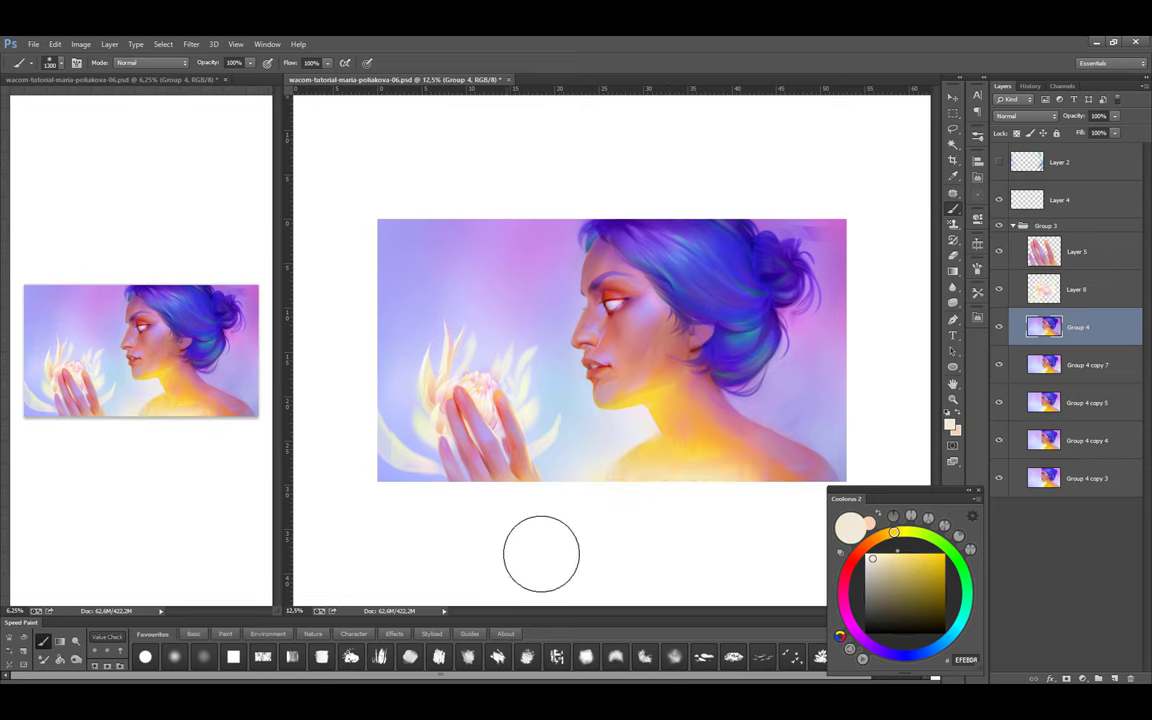
key(bracketleft)
key(bracketleft)
key(bracketleft)
alt+click(664, 516)
key(bracketleft)
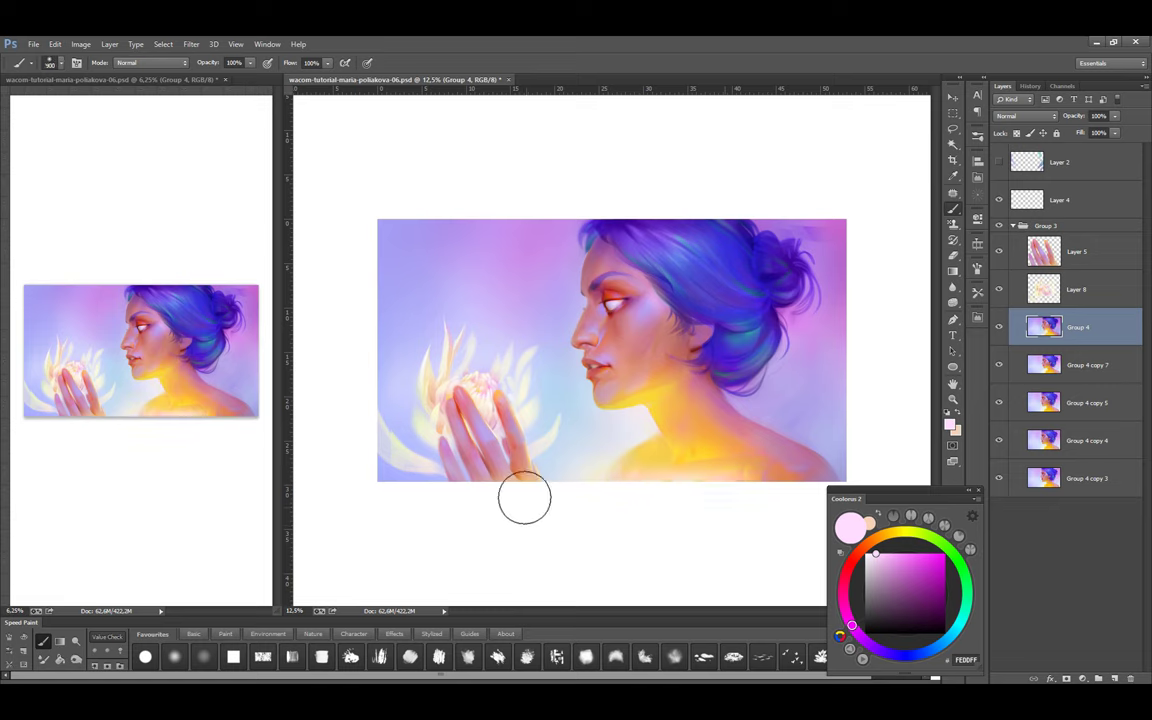
Brush light pinks around the chest on Group 4 at about 1000 px, and save the file
alt+click(765, 473)
key(bracketright)
key(x)
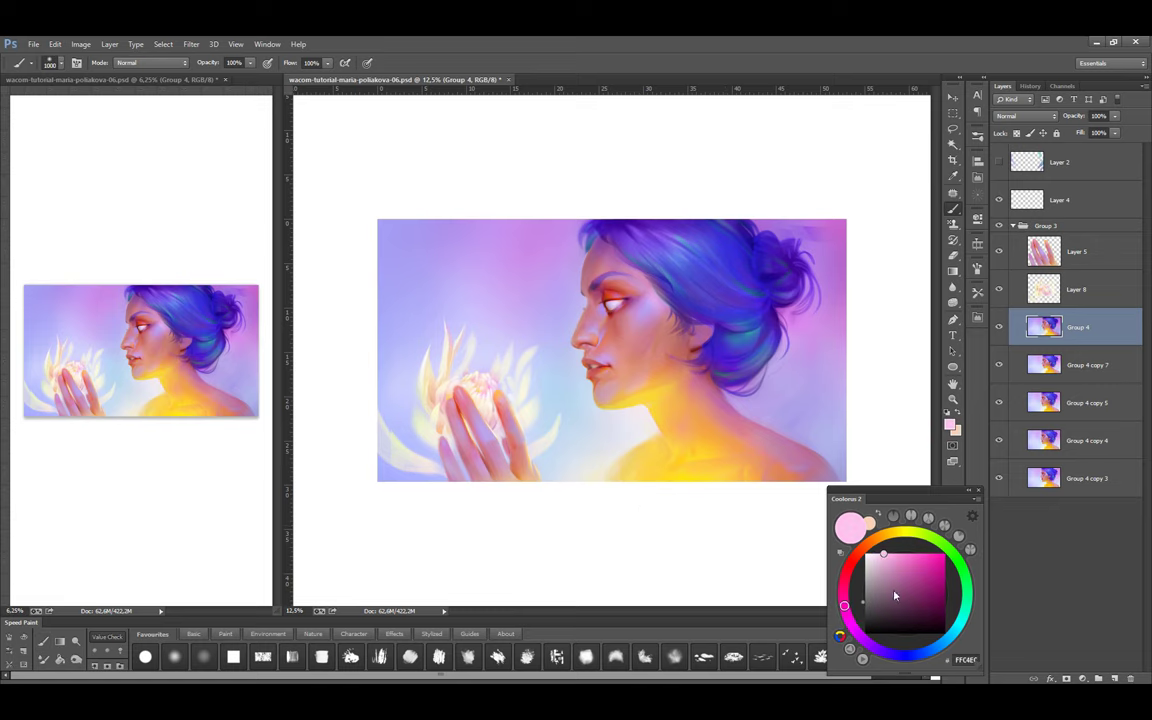
key(ctrl+s)
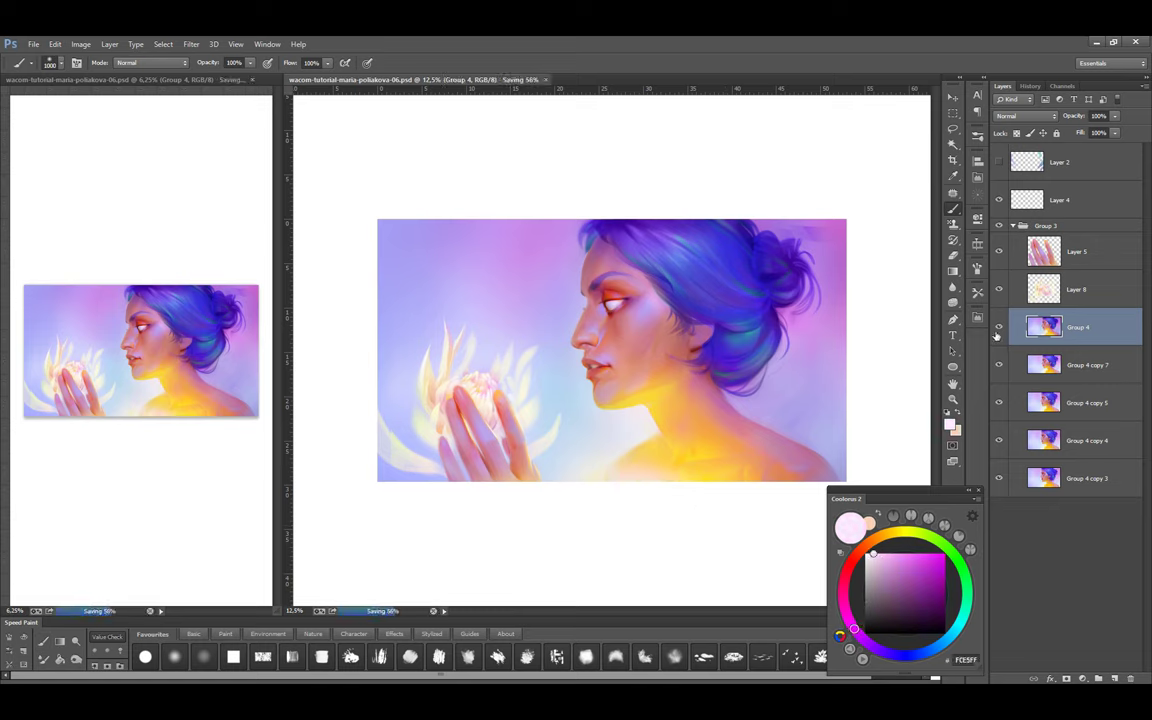
Paint the background at the shoulder's outer edge with sampled lavender and violet, reducing the brush to about 600 px
alt+click(827, 449)
key(bracketleft)
key(bracketleft)
key(bracketleft)
key(bracketleft)
key(bracketleft)
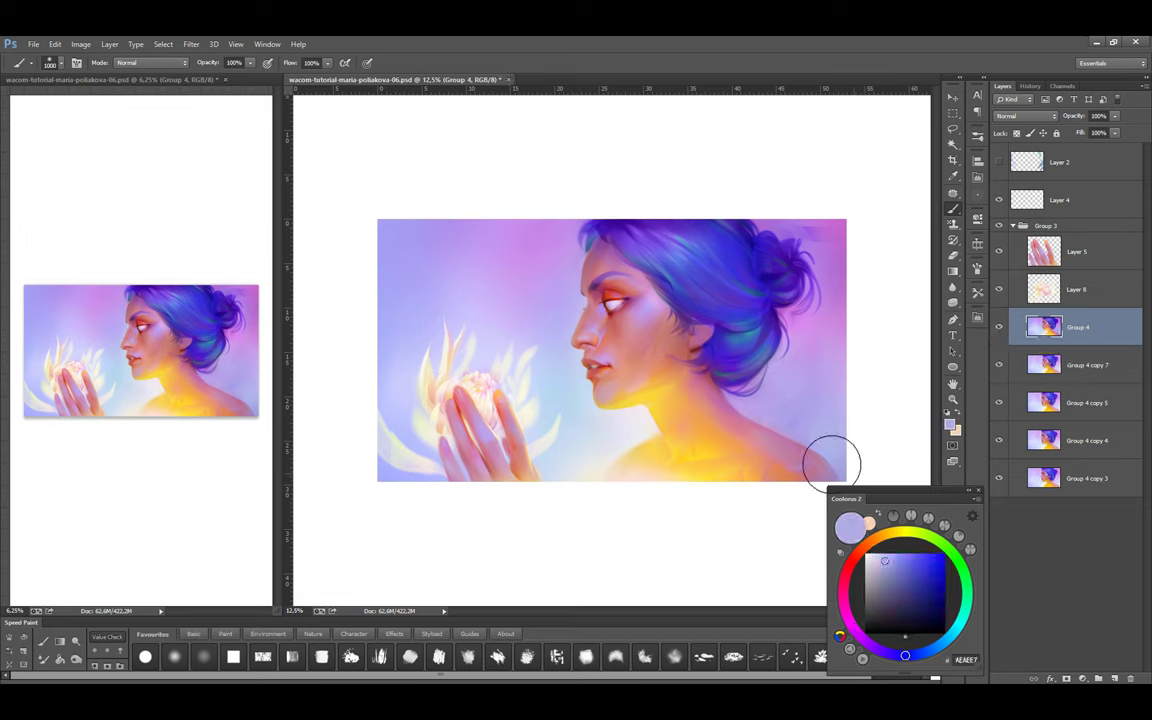
alt+click(833, 476)
key(bracketleft)
key(bracketleft)
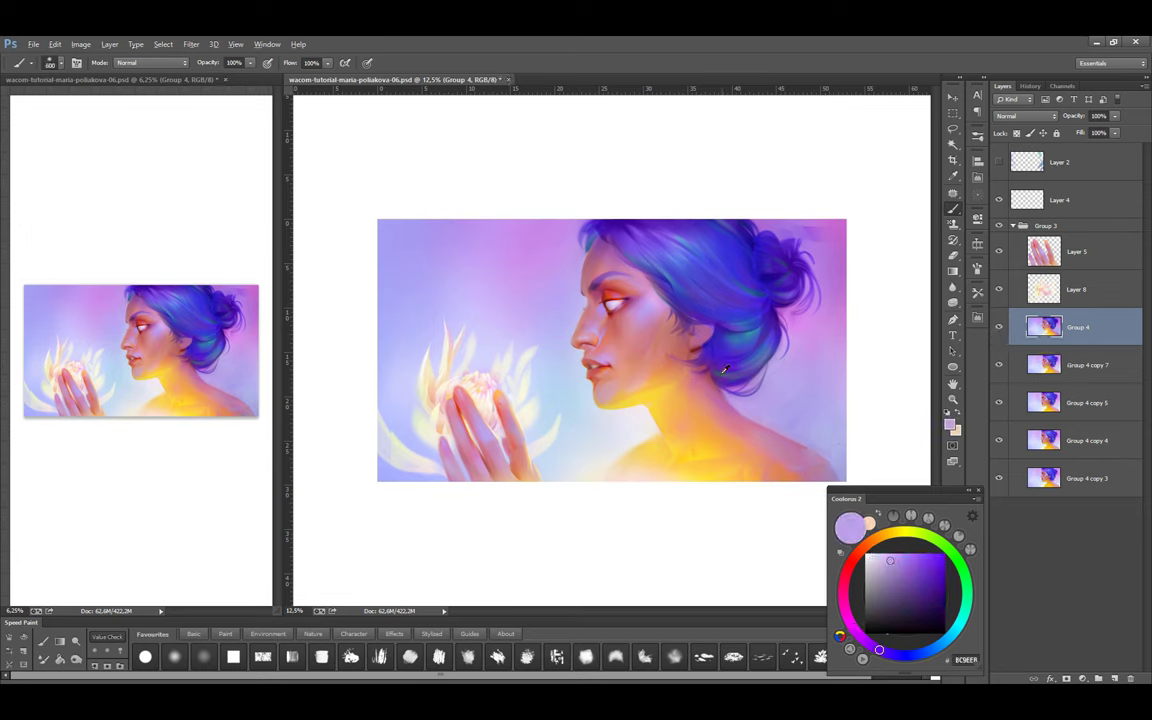
Refine the shoulder with sampled skin and pink tones using smaller brushes, compare Group 4 on and off, and save the file
alt+click(752, 430)
key(bracketleft)
key(bracketleft)
key(bracketleft)
click(998, 327)
click(998, 327)
click(998, 327)
click(998, 327)
key(ctrl+s)
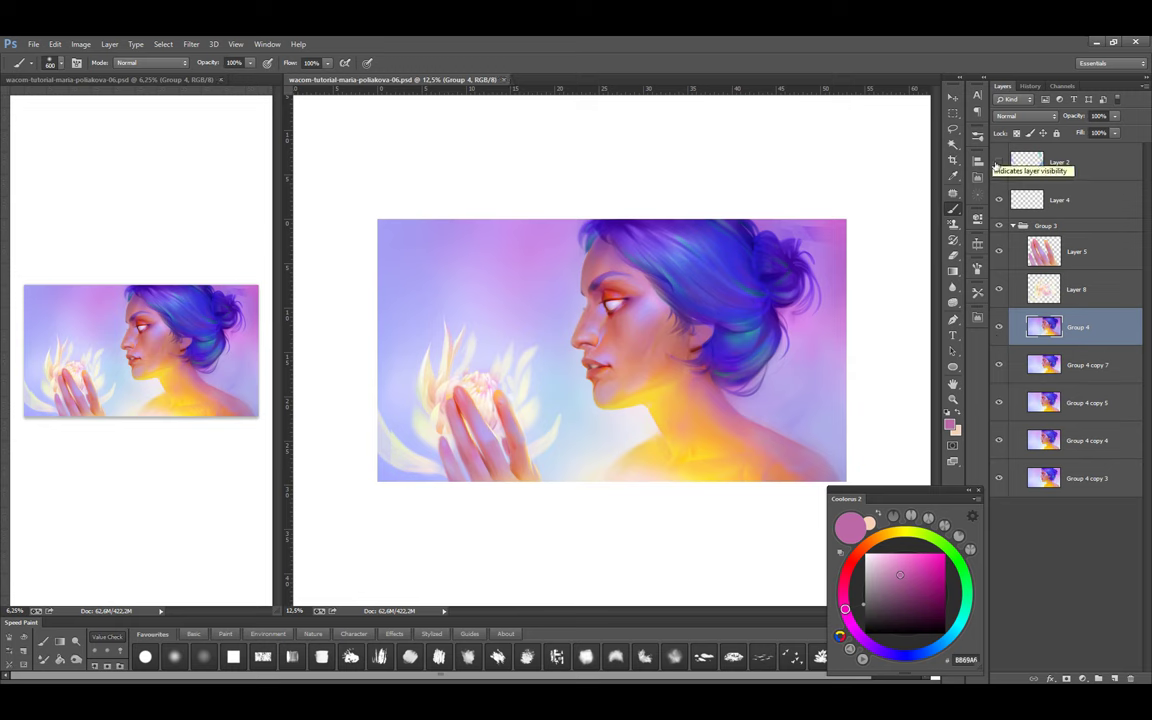
Add a Hard Light layer above Layer 8, and sample the chest's yellow for a brush of about 1500 px
click(998, 162)
click(1045, 289)
key(ctrl+shift+alt+n)
alt+click(764, 472)
key(bracketright)
key(bracketright)
key(bracketright)
key(bracketright)
key(bracketright)
key(bracketright)
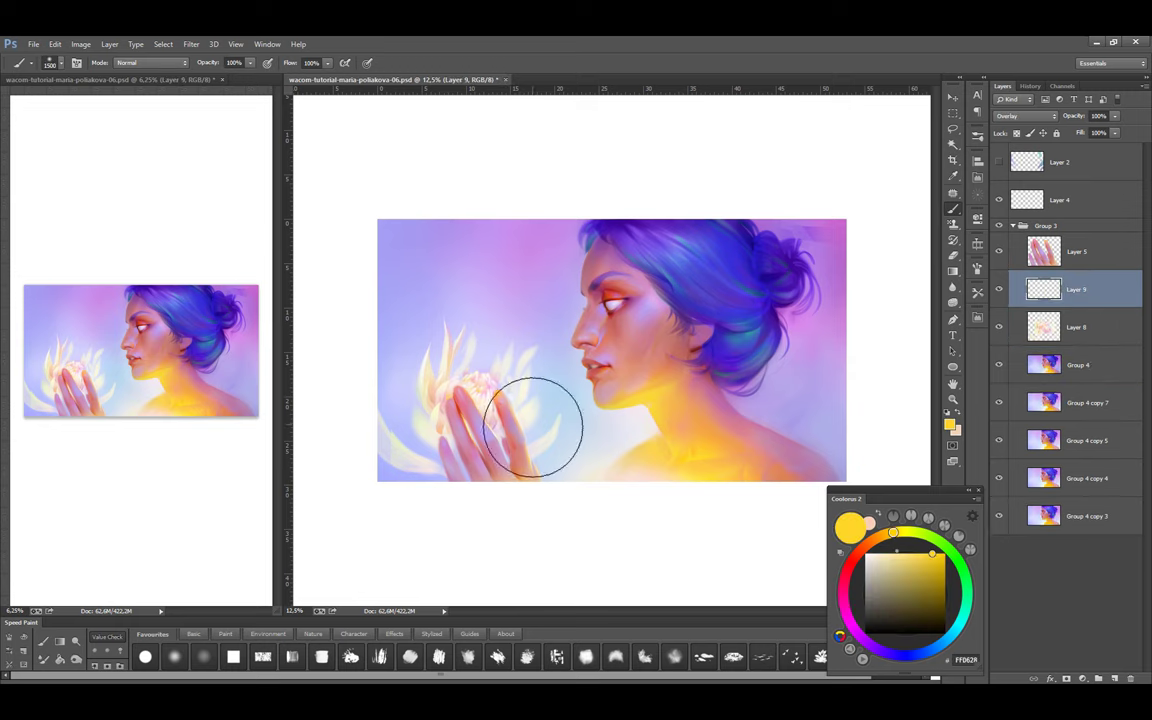
click(1025, 116)
click(1015, 288)
Paint a soft yellow glow around the flower and hand at about 2600 down to 1800 px, and move Layer 9 below Layer 8
drag(497, 430, 517, 463)
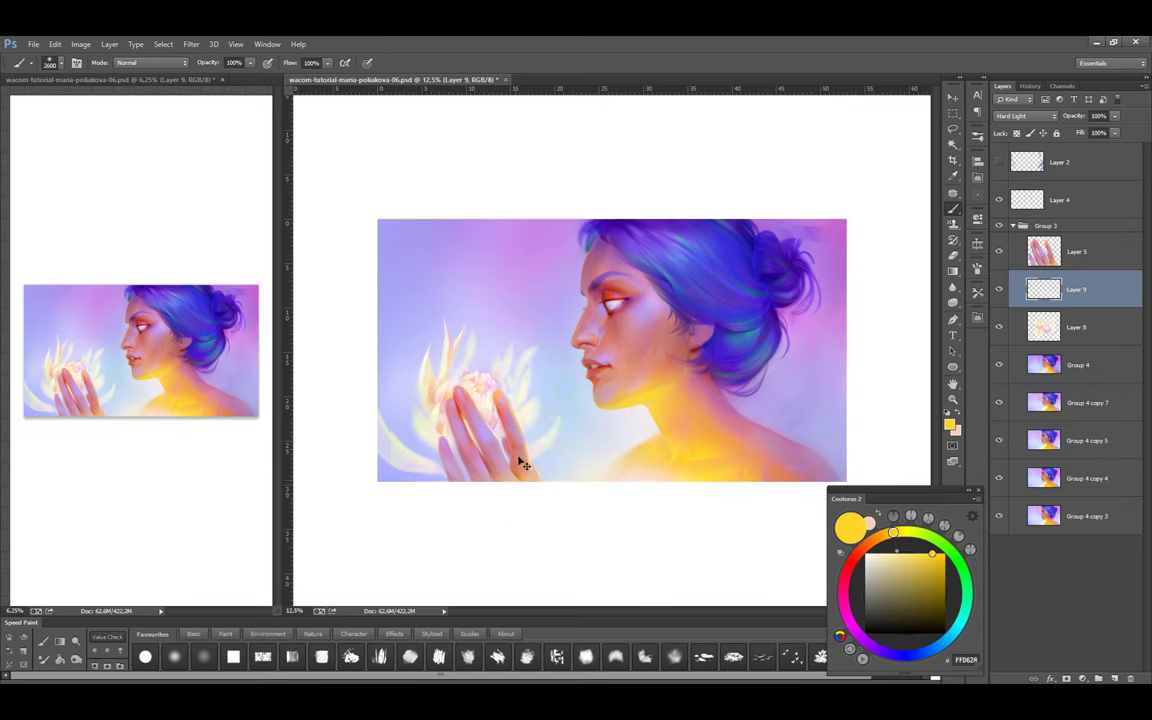
key(ctrl+bracketleft)
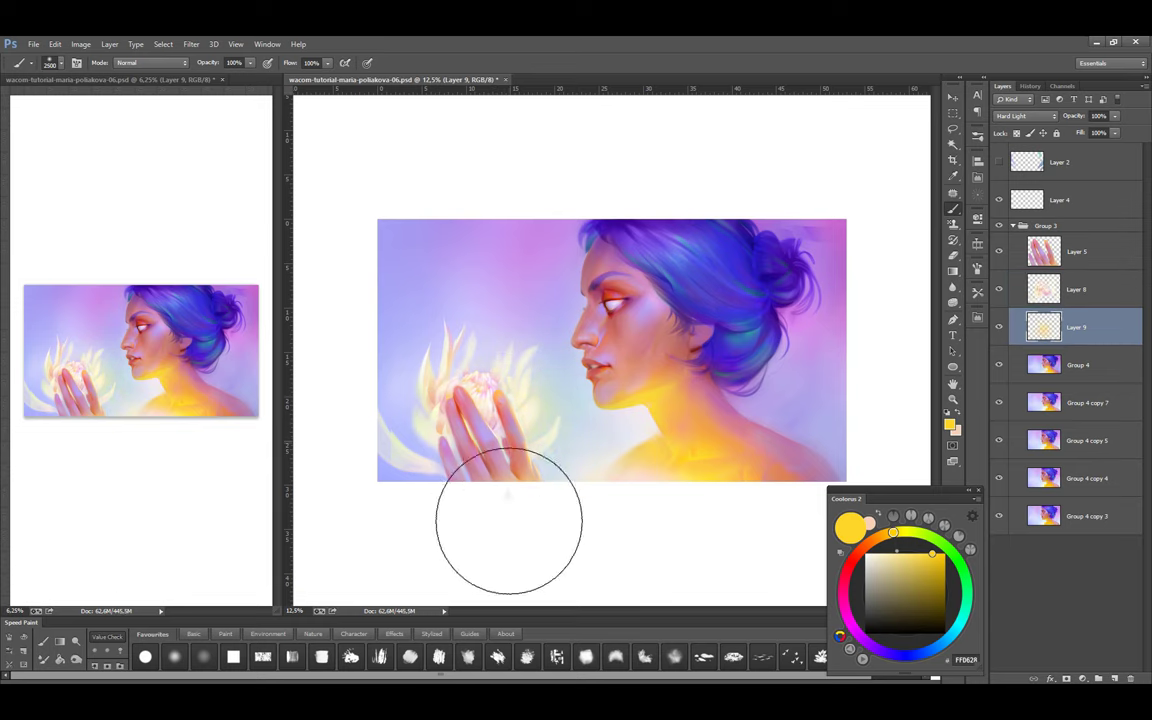
key(bracketleft)
key(bracketleft)
key(bracketleft)
key(bracketleft)
key(bracketleft)
key(bracketleft)
key(bracketleft)
key(bracketleft)
key(bracketleft)
key(bracketleft)
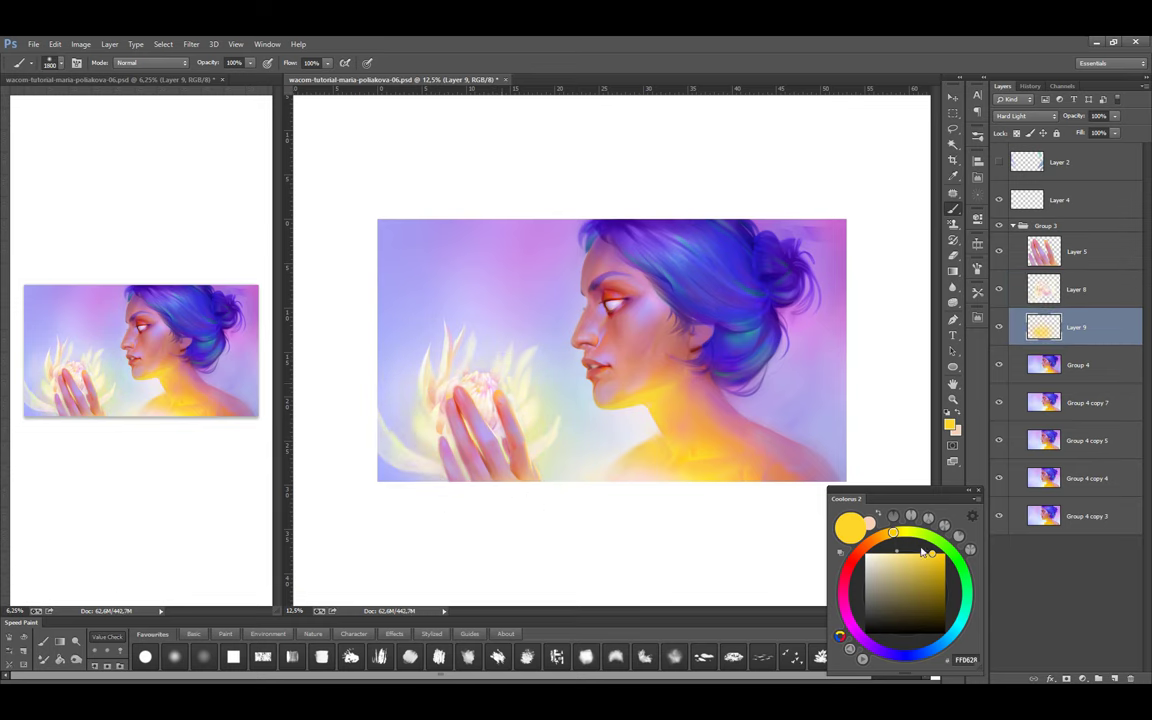
key(bracketleft)
key(bracketleft)
Compare the image with and without Layer 9, and touch up its yellow glow with the eraser and brush
click(998, 327)
click(998, 327)
click(998, 327)
click(998, 327)
key(e)
key(b)
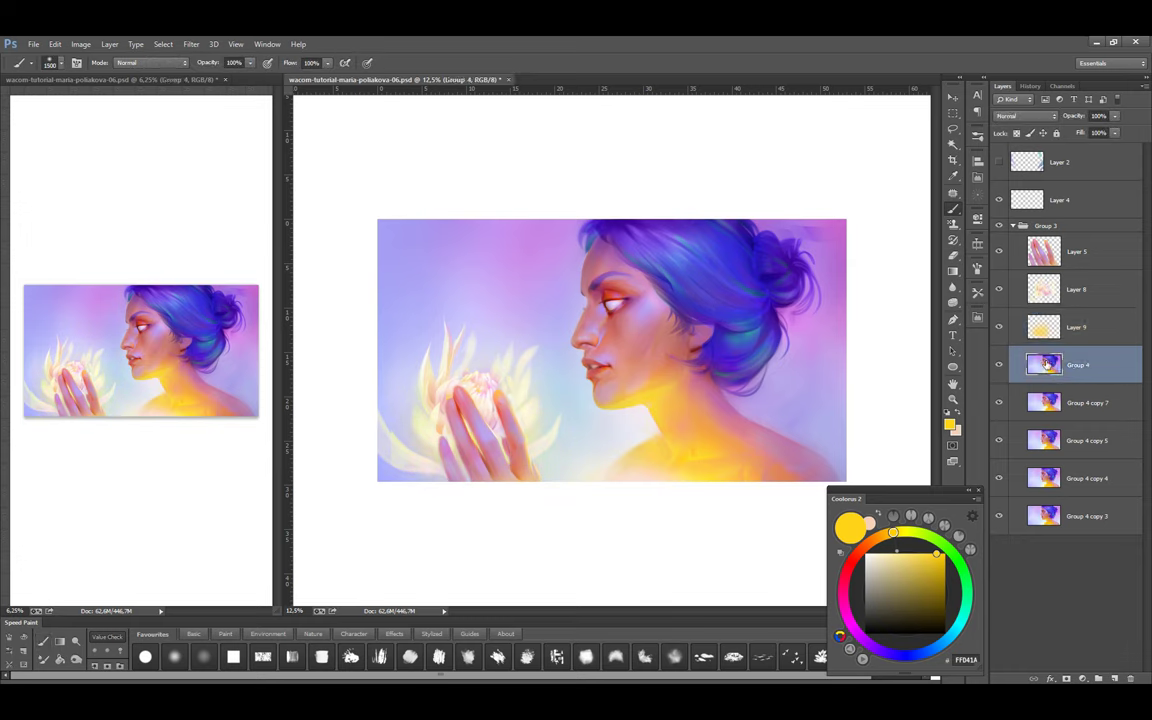
Brush light pink and salmon red over the lower background, chest and shoulder on Layer 9 at about 1600–1700 px
click(854, 557)
click(876, 554)
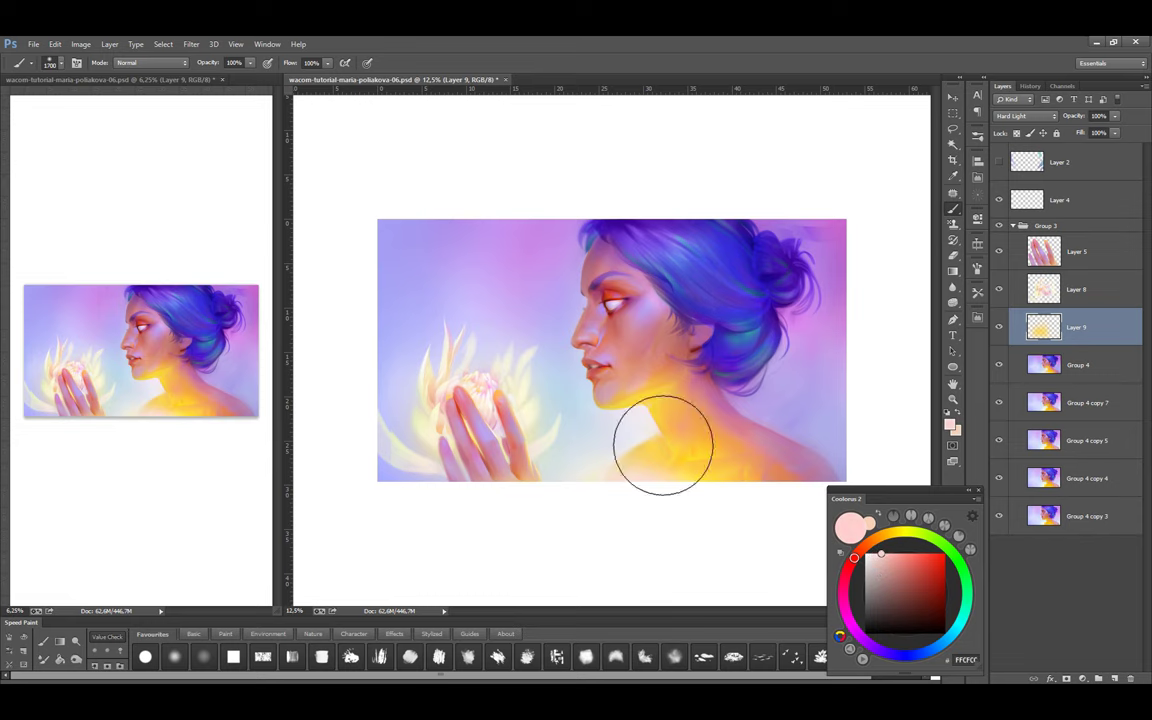
click(904, 554)
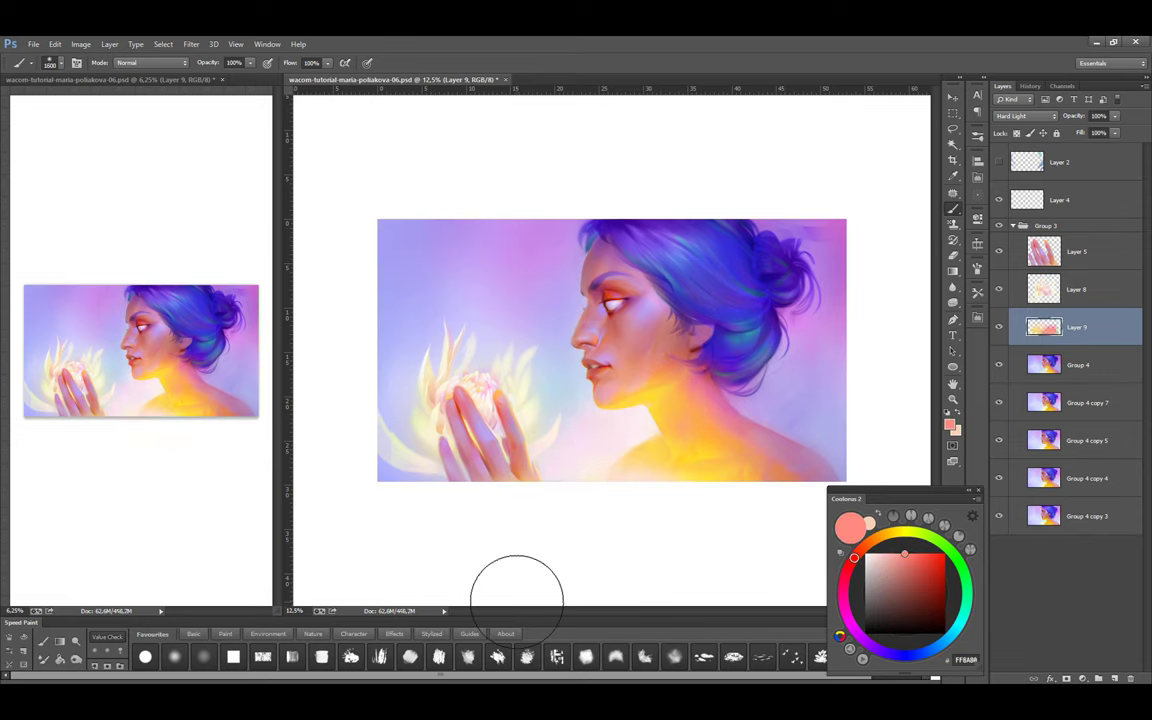
Compare Layer 9 with and without the last salmon strokes, and brush pale yellow FFFCD7 between hand and neck at about 1500–1600 px
key(ctrl+z)
key(ctrl+z)
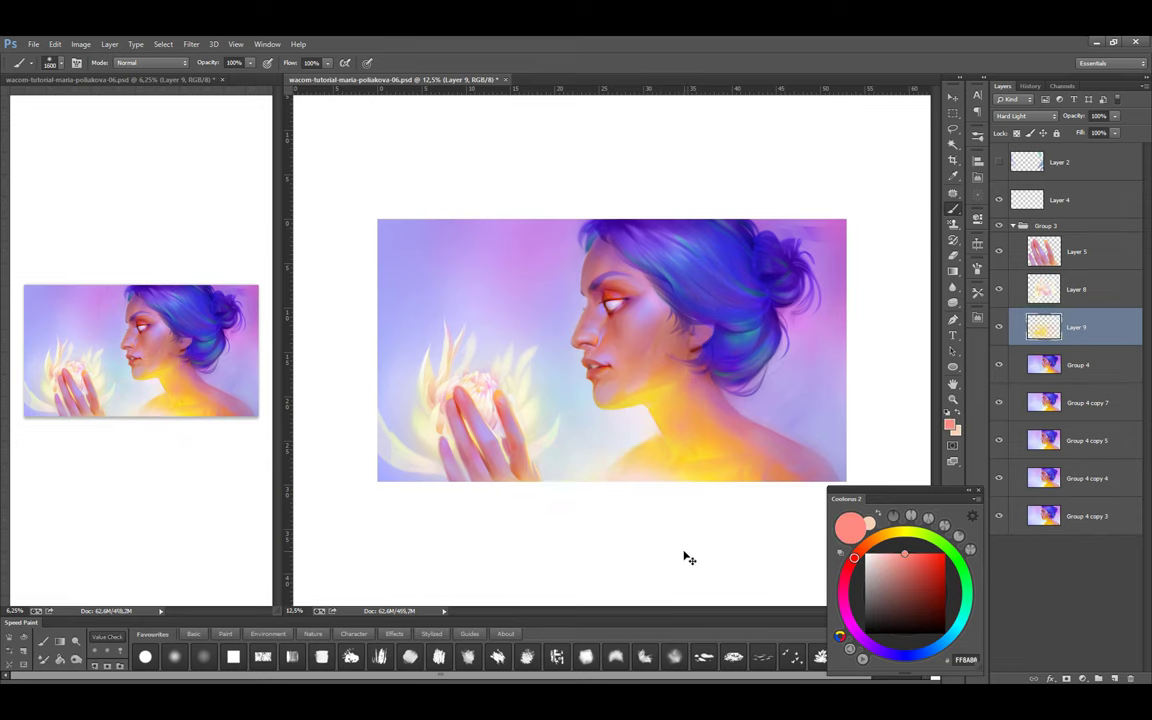
key(ctrl+z)
click(900, 532)
click(881, 553)
click(879, 553)
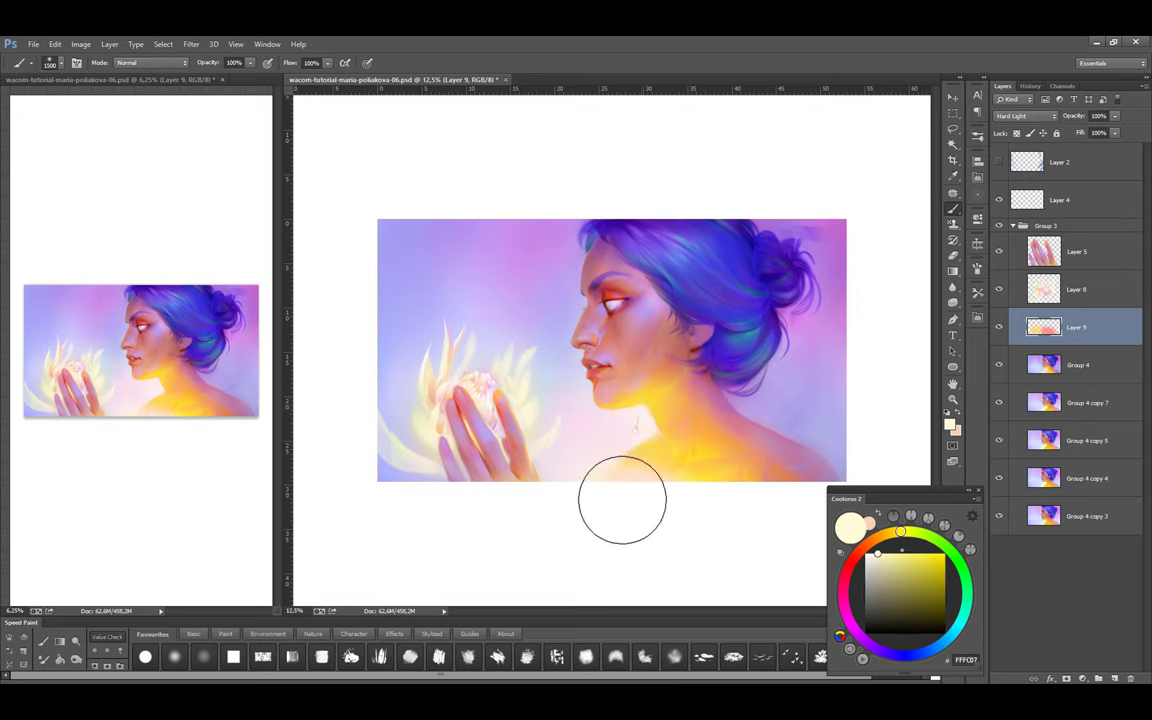
click(638, 419)
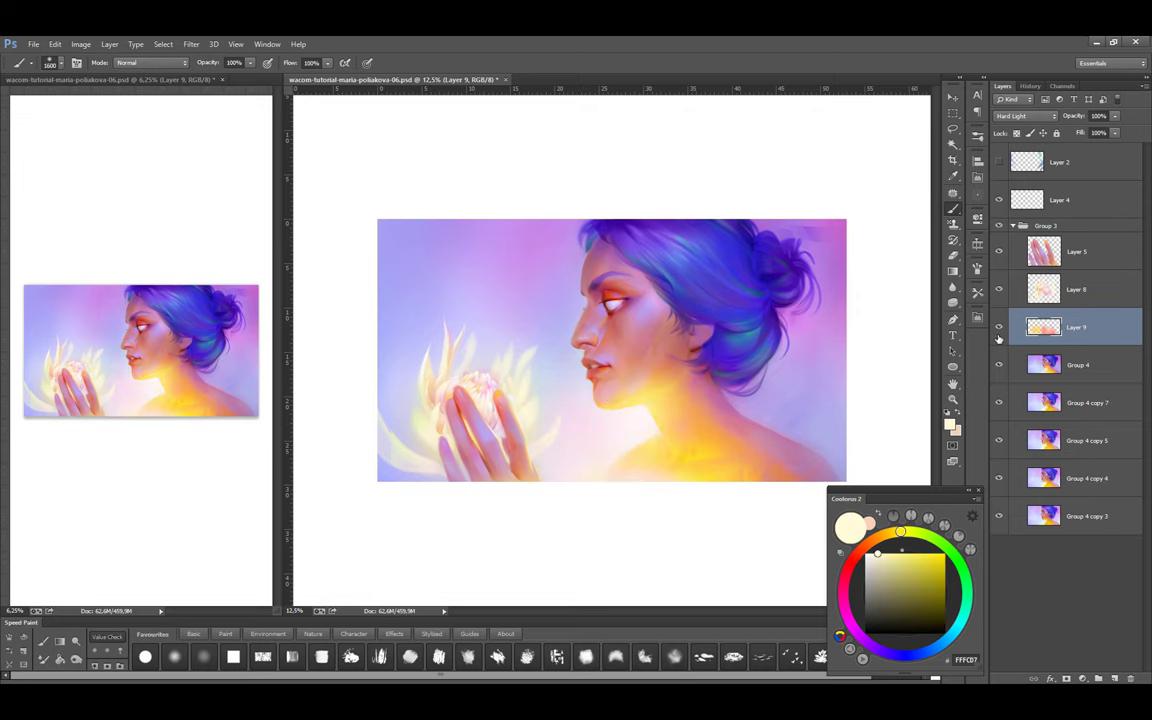
Mirror the image, check it with Layer 2 shown and hidden, and erase some Layer 9 glow around the hand at about 1700 px
key(h)
click(998, 162)
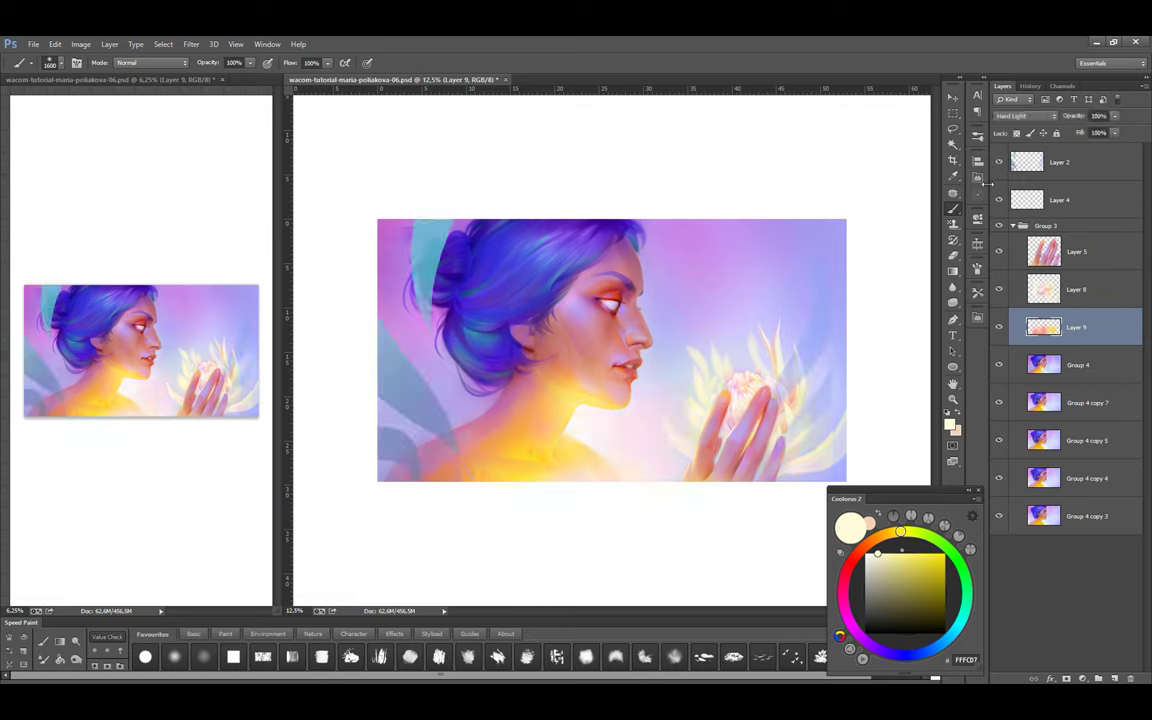
click(998, 162)
key(e)
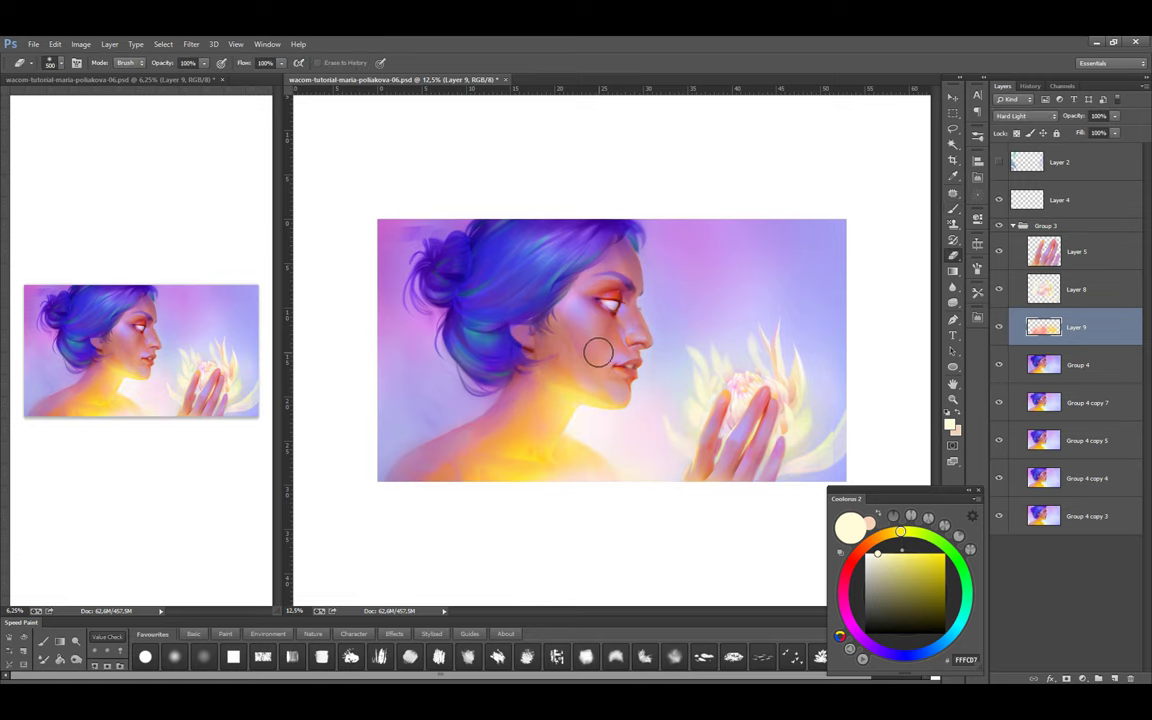
key(b)
key(e)
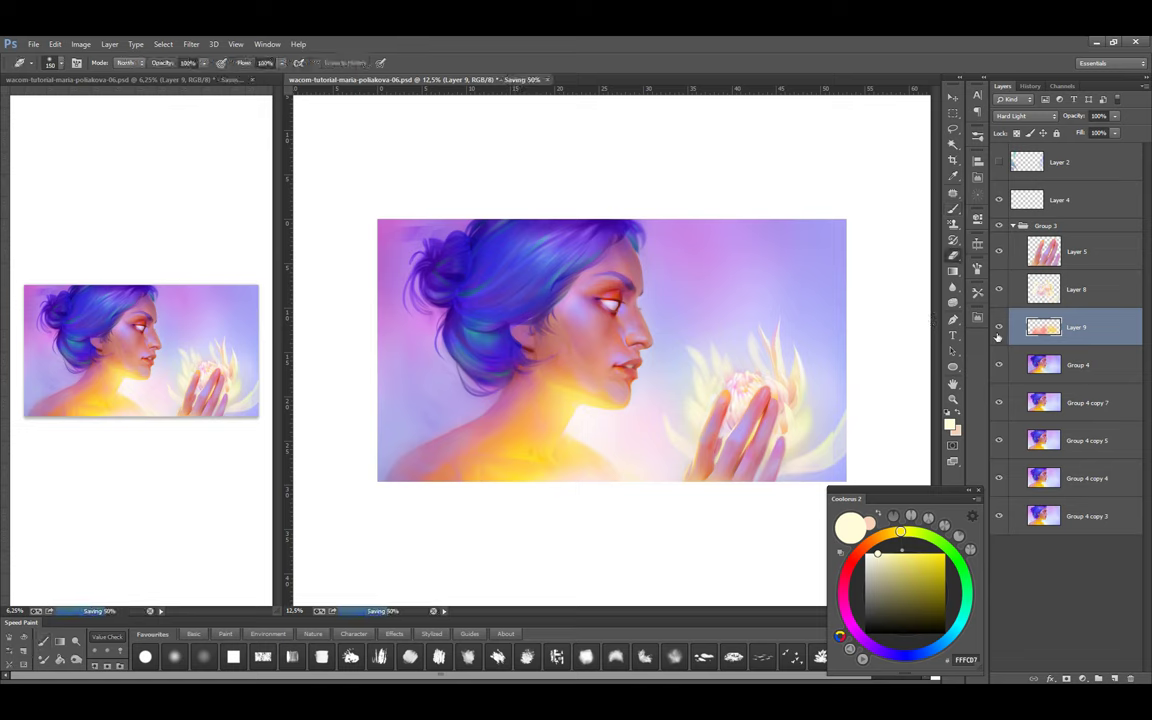
mouse_move(741, 525)
mouse_down()
mouse_move(665, 430)
mouse_move(696, 453)
mouse_move(651, 433)
mouse_move(639, 459)
mouse_move(760, 460)
mouse_up()
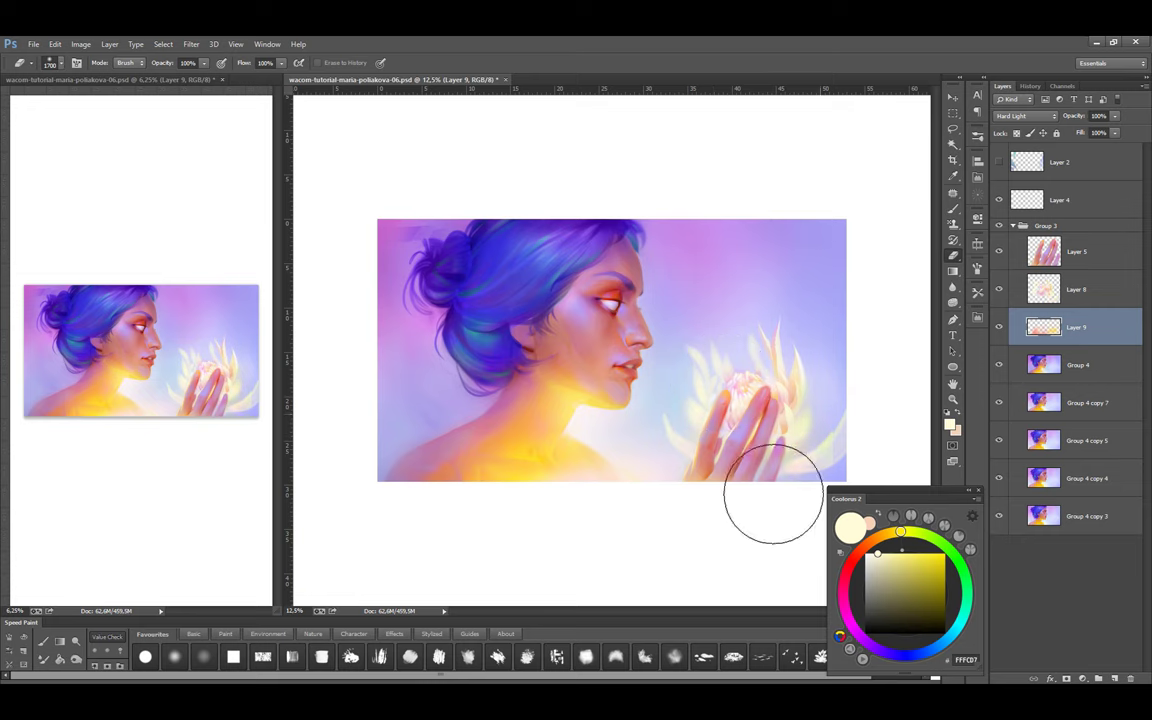
Add a Darken layer below Layer 9 and brush sampled lavender AA99EF over the background near the flower at about 2500–2700 px
key(ctrl+shift+alt+n)
key(b)
click(1025, 116)
click(1002, 157)
alt+click(789, 334)
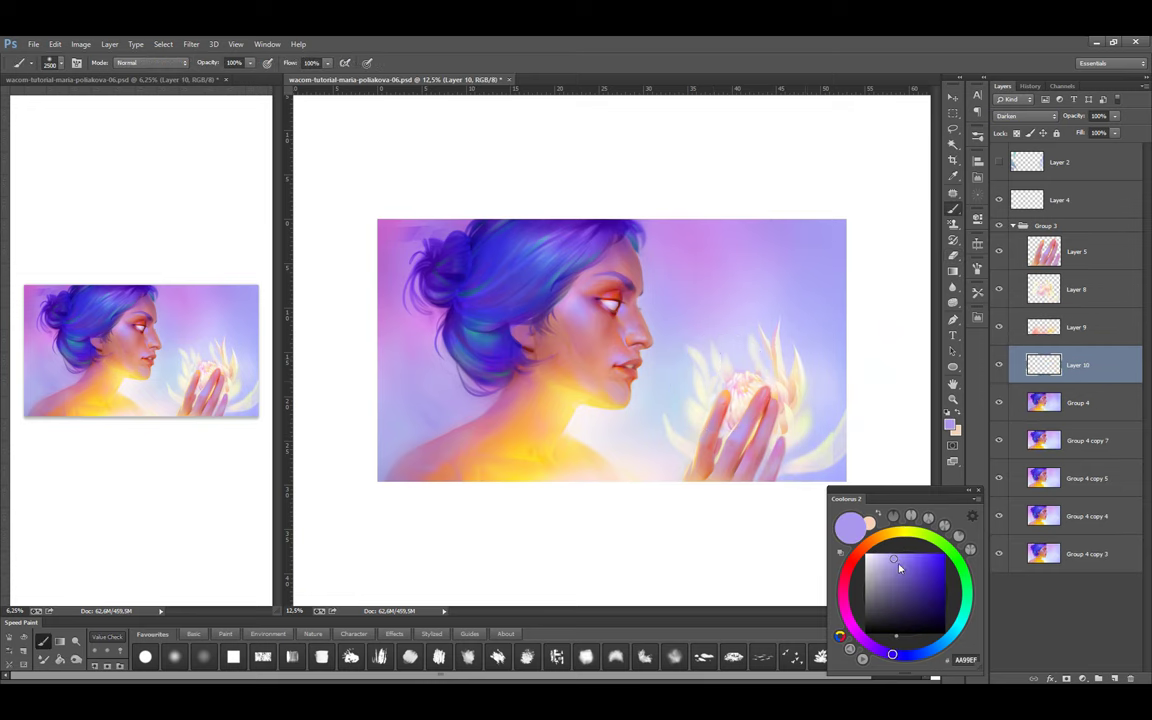
key(bracketright)
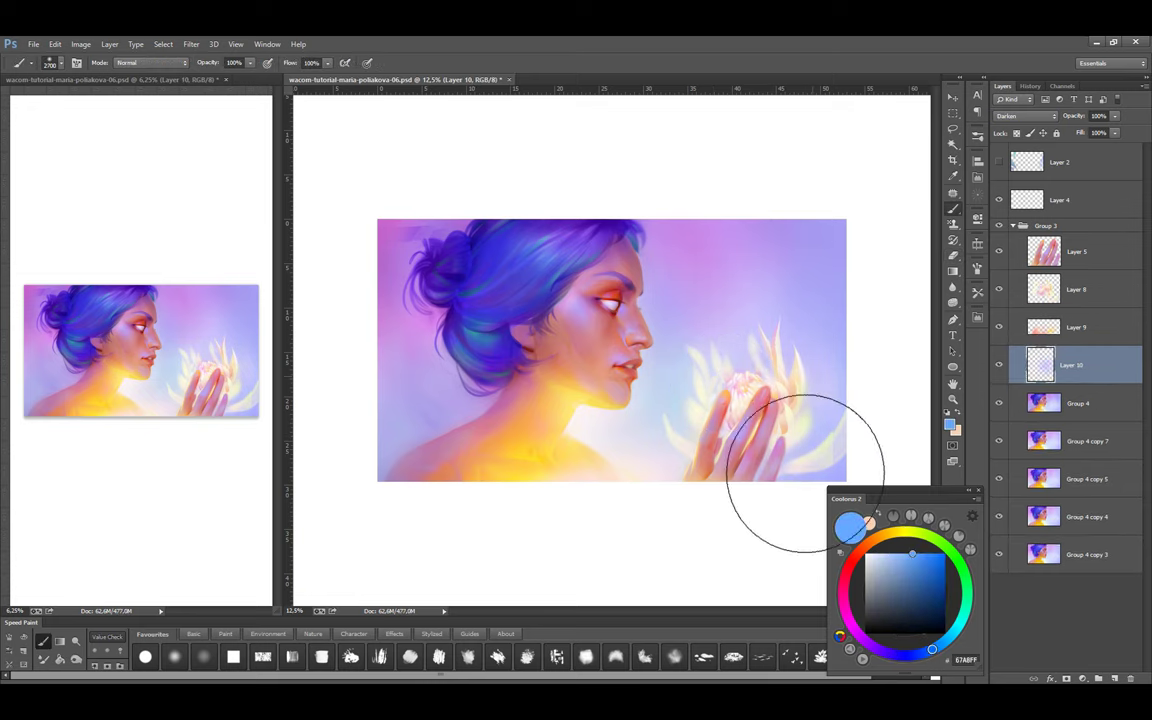
Brush blue 697AFF and sampled lavender over the background around the flower on Layer 10 at about 2100–3300 px, and ready the 800 px eraser
key(bracketleft)
key(bracketleft)
key(bracketleft)
key(bracketleft)
key(bracketleft)
key(bracketleft)
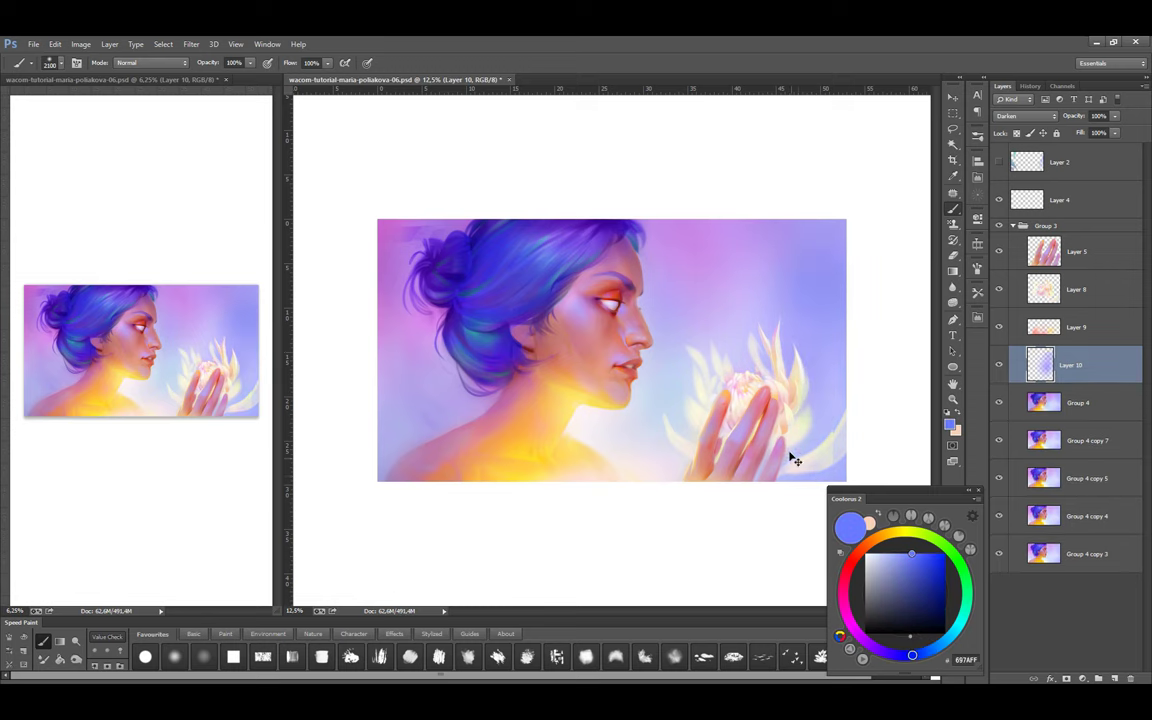
click(998, 367)
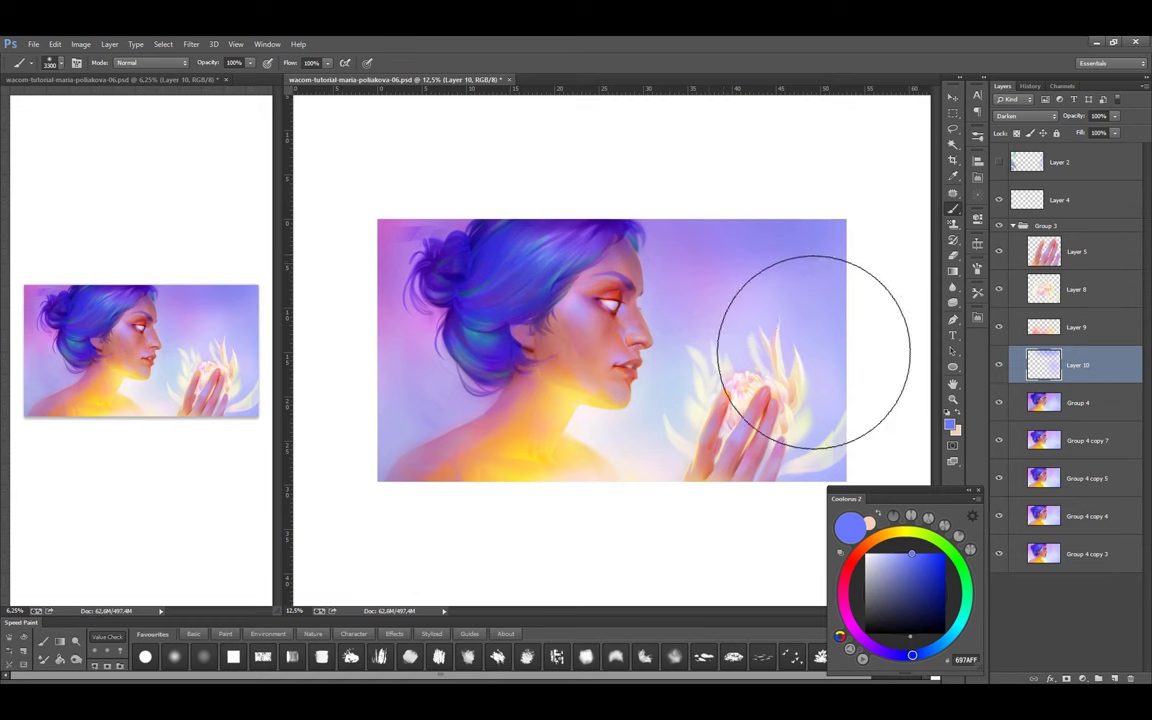
alt+click(673, 386)
key(e)
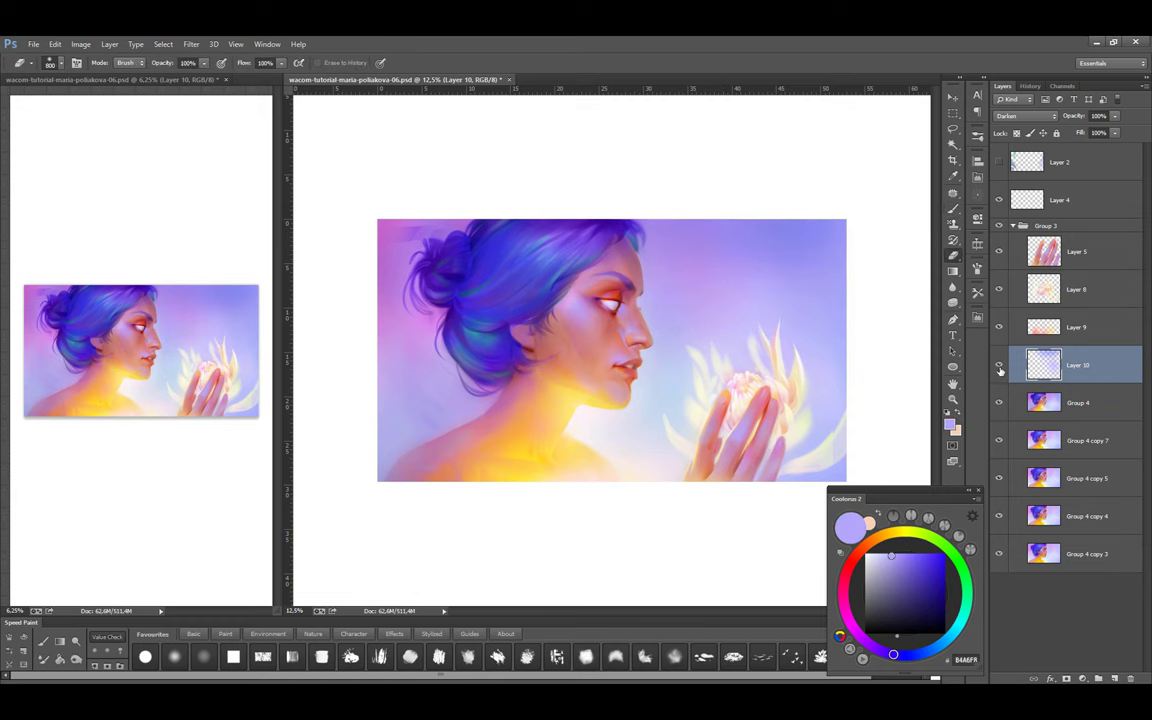
Mirror the image back, merge the glow and background colour layers down into Group 4, and save the document
key(ctrl+shift+h)
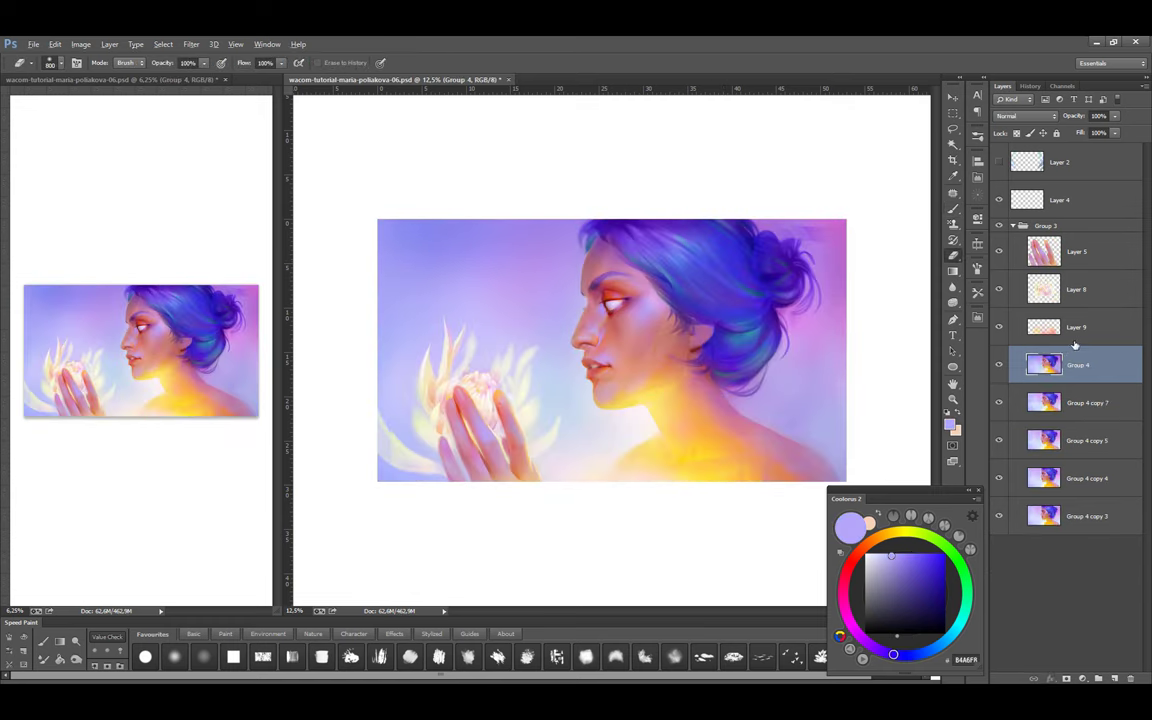
key(ctrl+e)
click(998, 327)
key(ctrl+s)
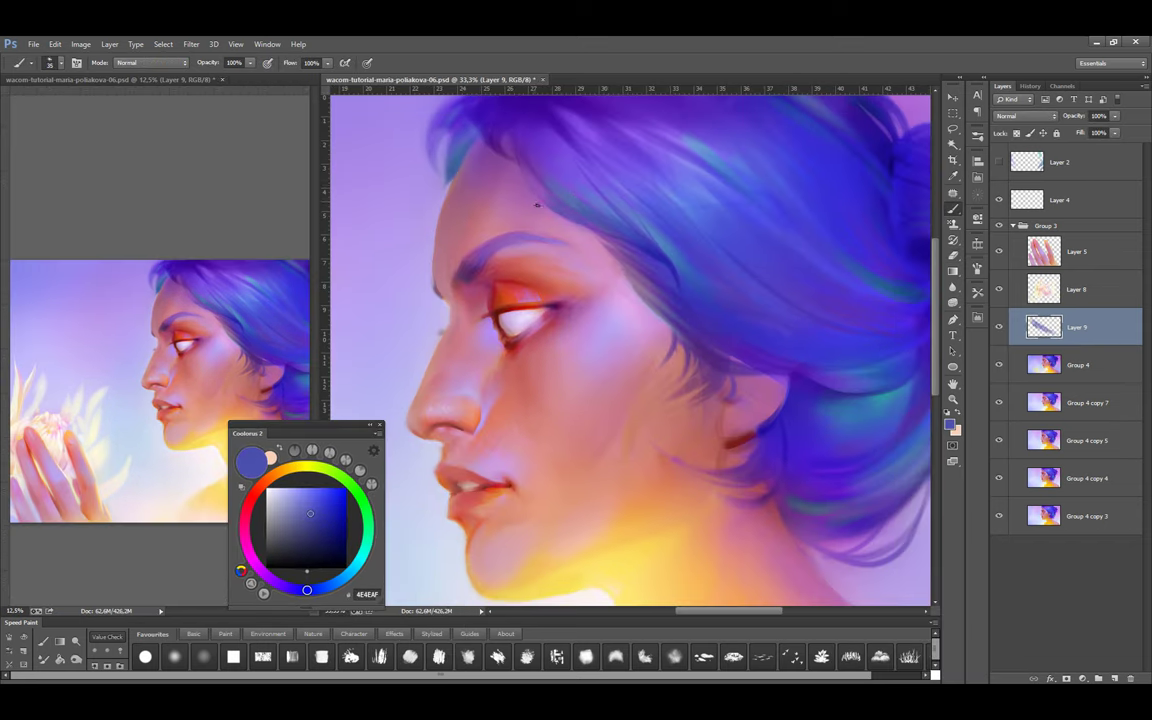
Paint fine hair strands along the hairline from forehead to temple on Layer 9, using sampled blues and violets at about 10–40 px
alt+click(590, 231)
alt+click(527, 175)
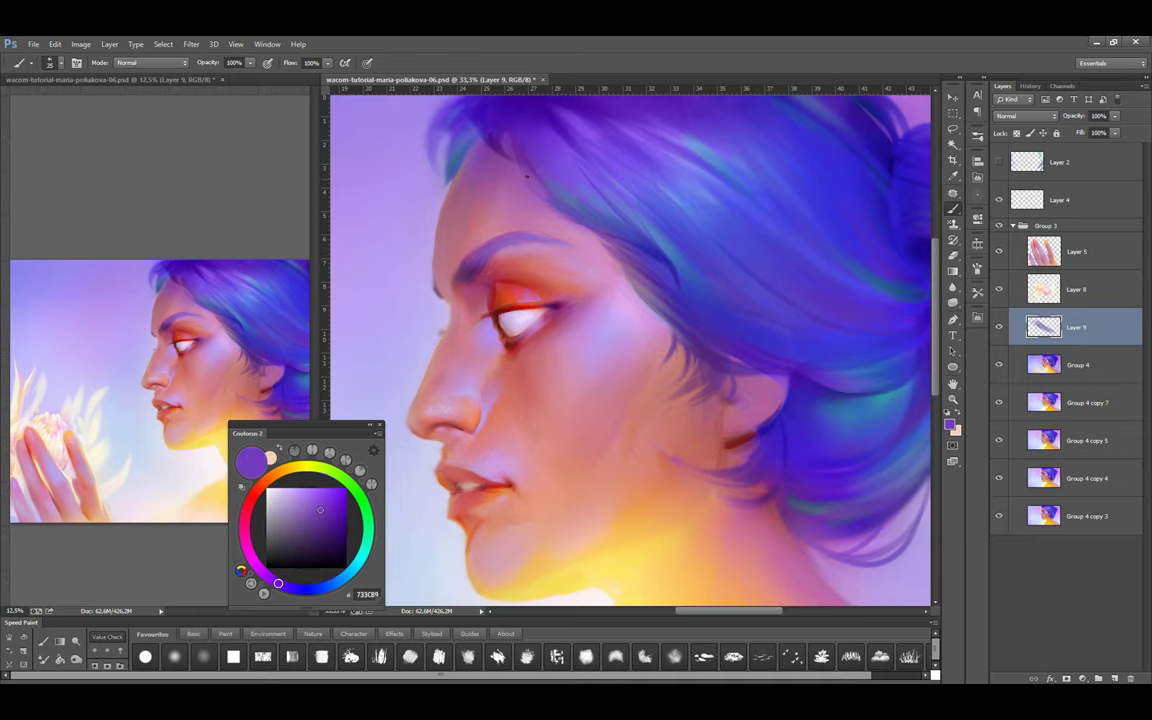
alt+click(596, 219)
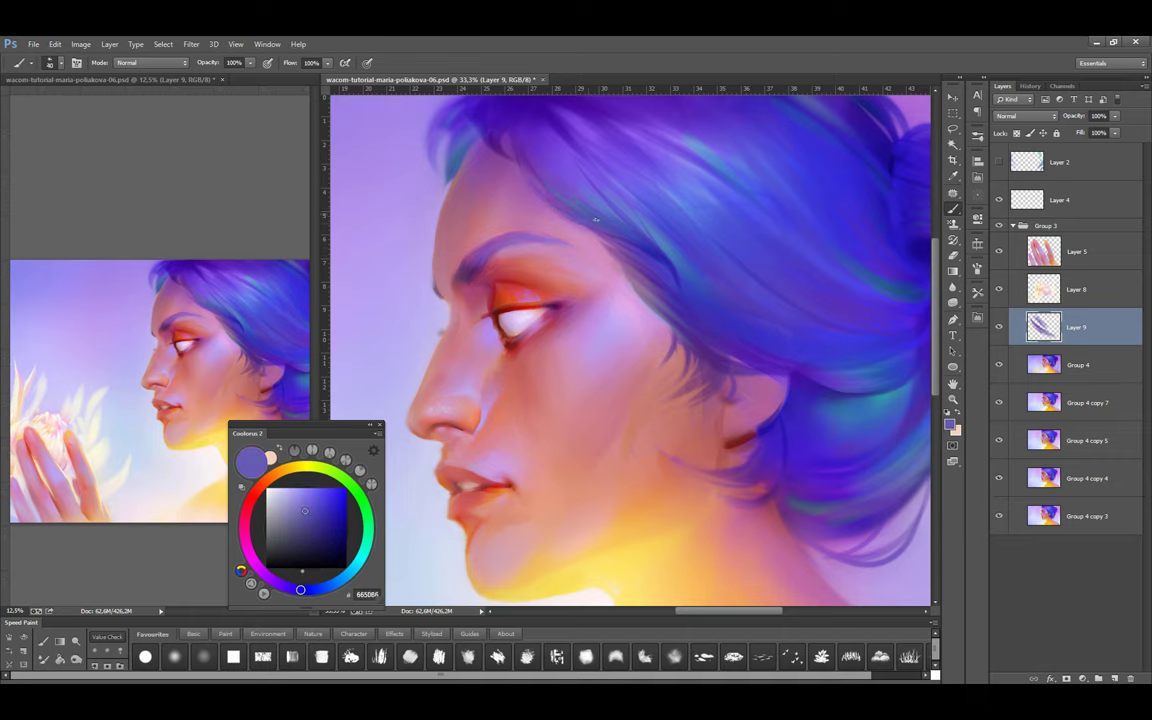
scroll(609, 214, up, 1)
alt+click(521, 193)
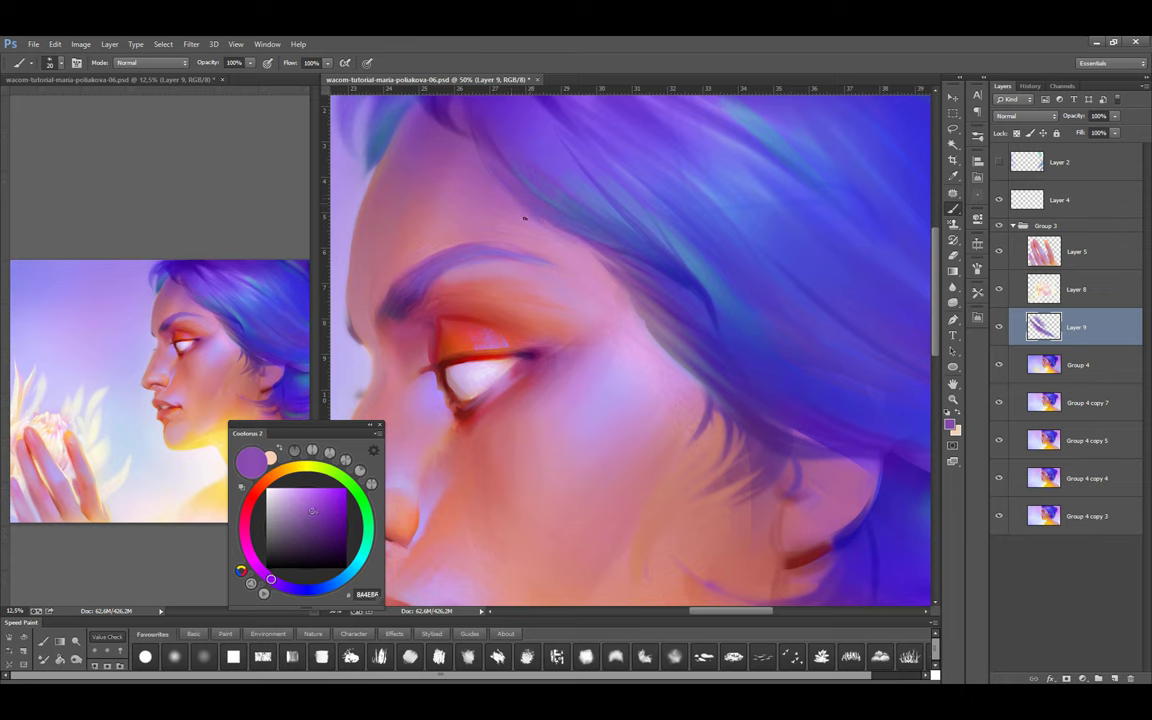
alt+click(578, 198)
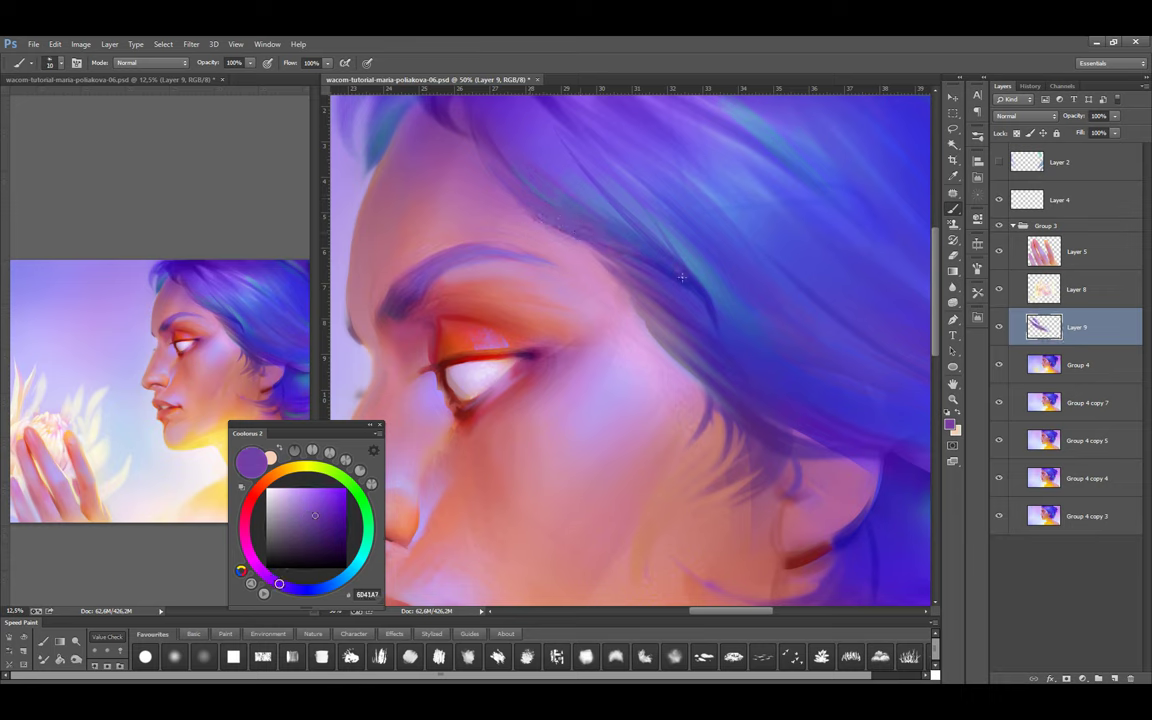
alt+click(553, 225)
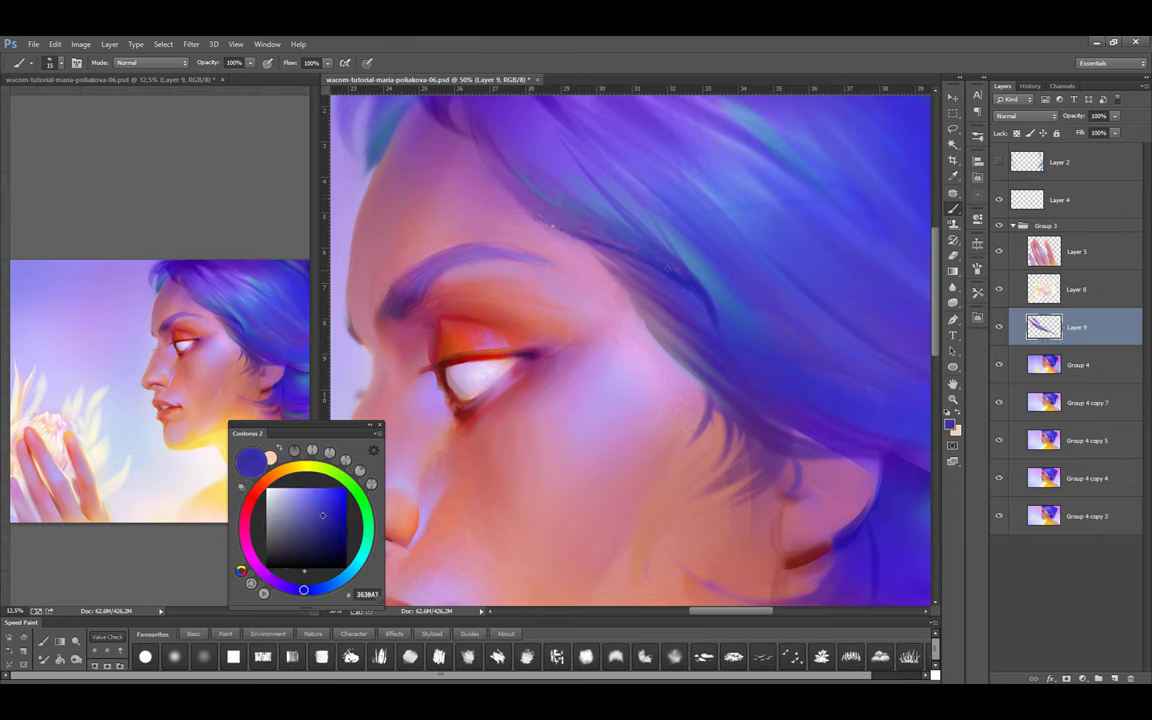
alt+click(587, 247)
Blend sampled violets into the hair at the temple and above the ear with a soft round brush at about 150–175 px
click(175, 656)
alt+click(570, 250)
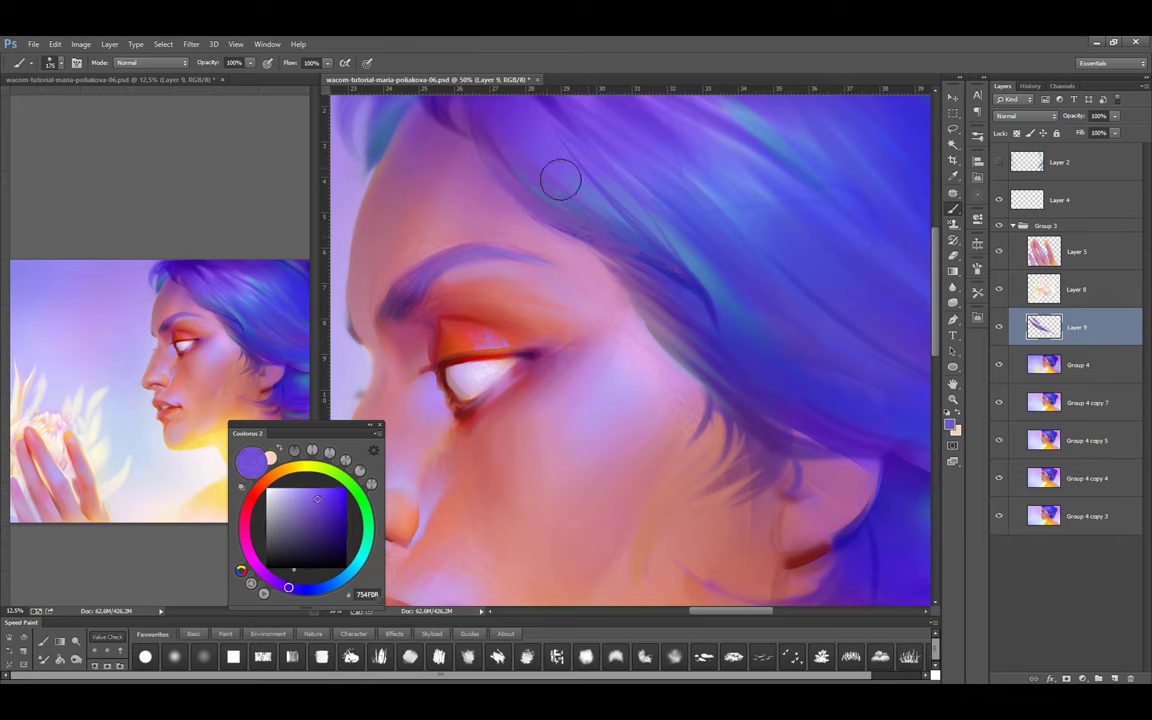
alt+click(763, 434)
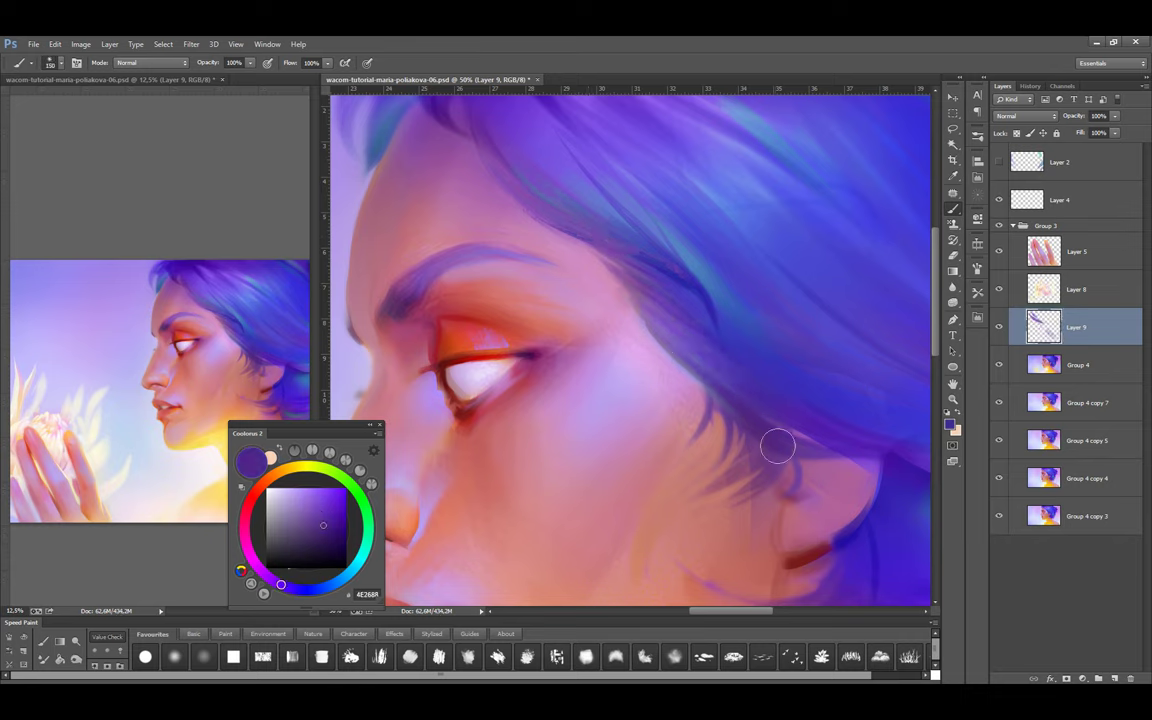
Sample a dusty pink skin tone from the temple and soften the loose hair strands in front of the ear
alt+click(618, 351)
key(bracketleft)
key(bracketleft)
key(bracketleft)
key(bracketleft)
key(bracketleft)
key(bracketleft)
key(bracketleft)
key(bracketleft)
key(bracketleft)
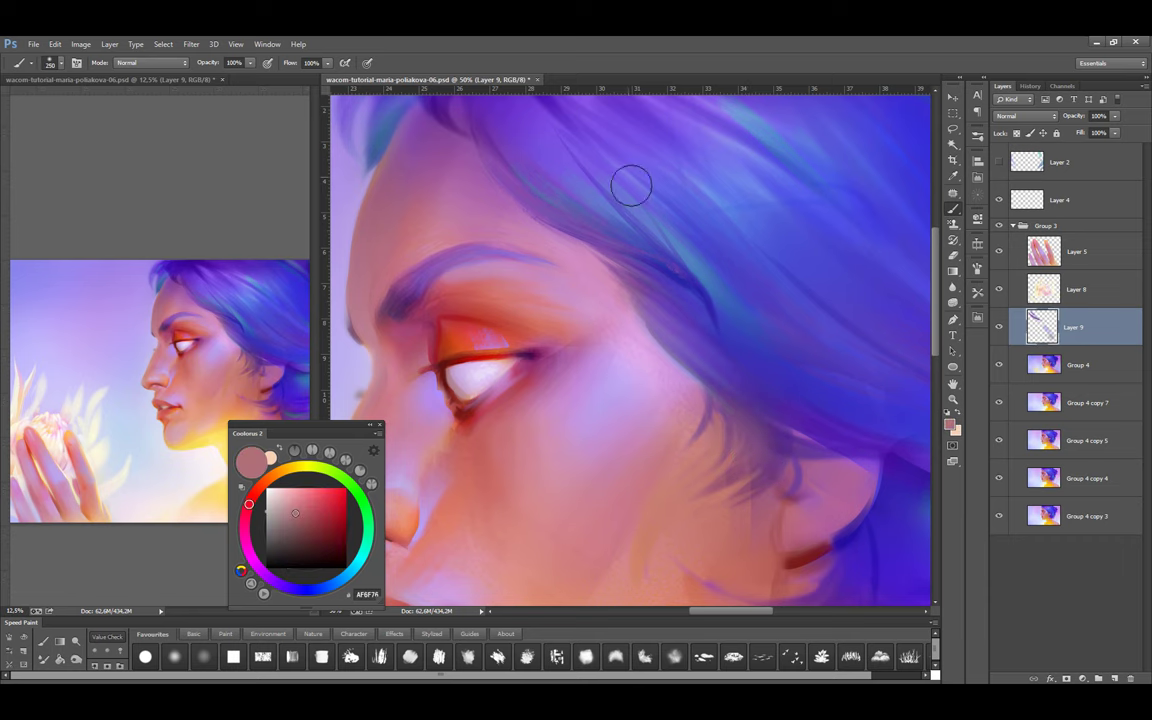
Choose a textured brush from the Character set and dab sampled lilac skin tones onto the temple at about 90–150 px
drag(630, 185, 690, 295)
click(175, 656)
key(F5)
click(941, 261)
click(352, 633)
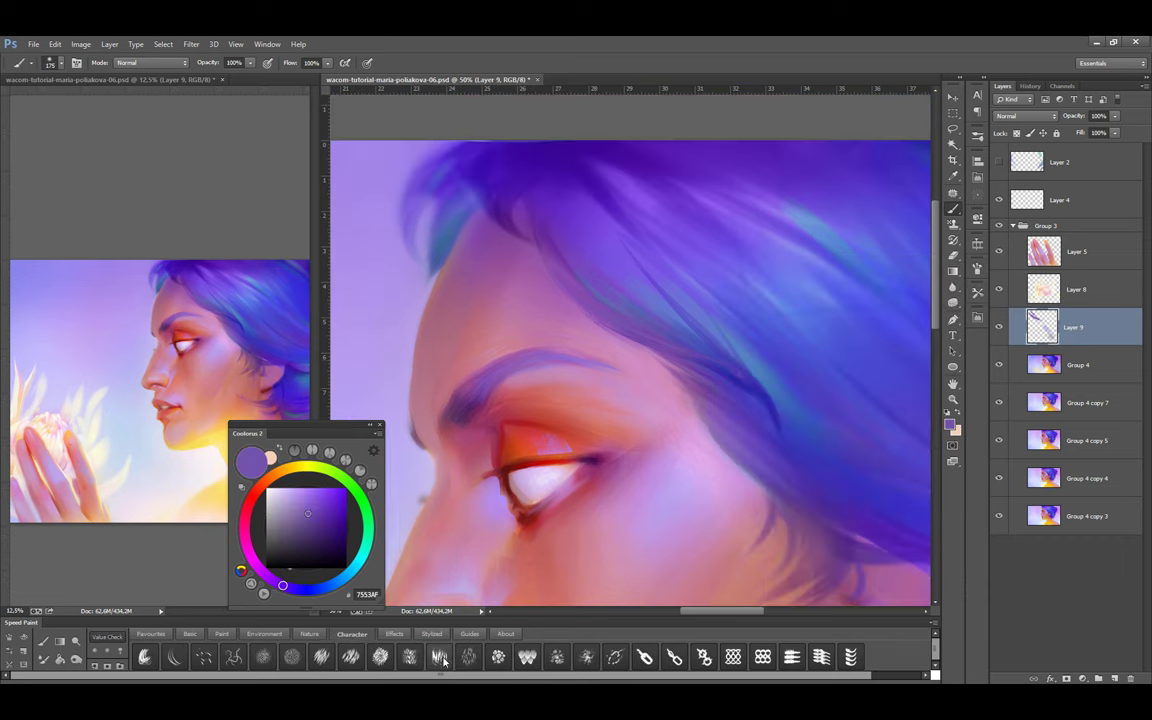
alt+click(651, 494)
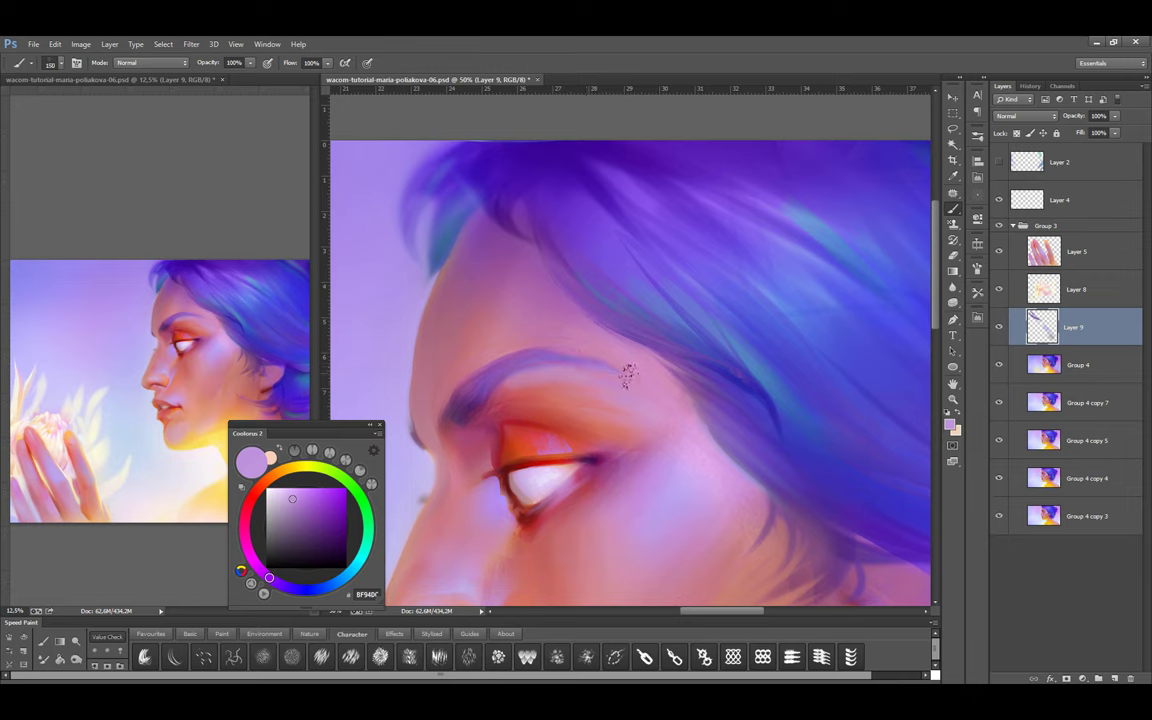
alt+click(572, 324)
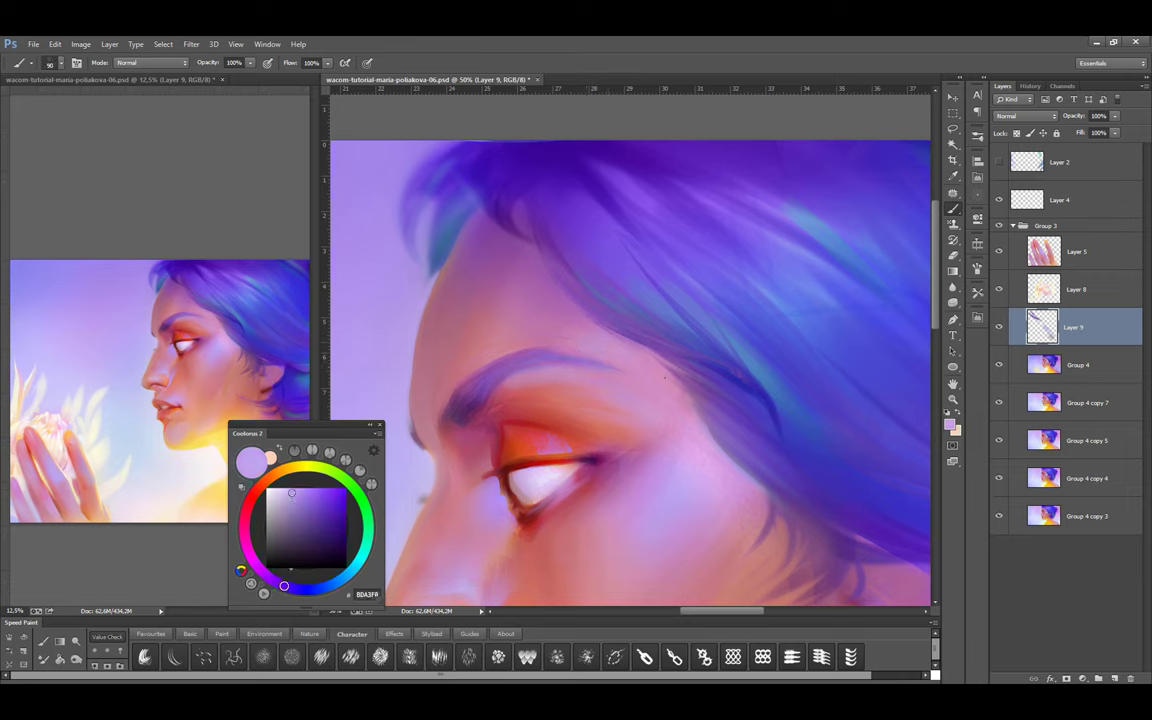
Choose the speckled brush from the Paint set and texture the outer eyelid with sampled pinks and reds at about 70–150 px
click(222, 634)
click(381, 664)
alt+click(648, 424)
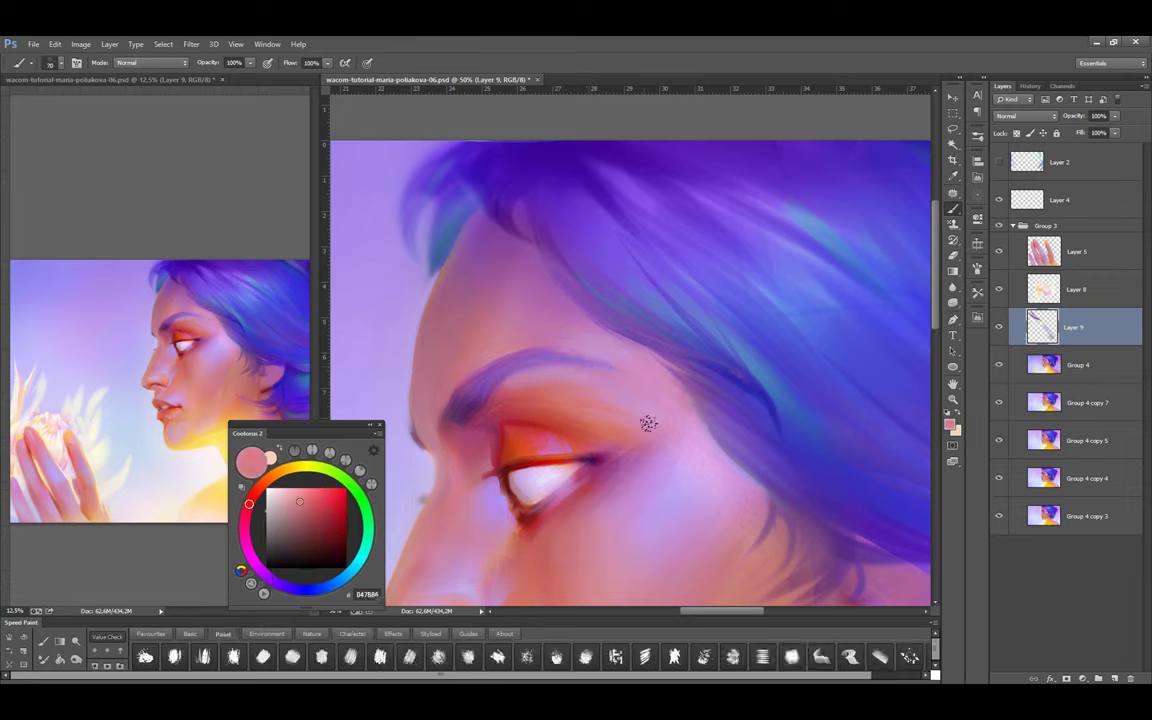
key(bracketright)
key(bracketright)
key(bracketright)
alt+click(633, 419)
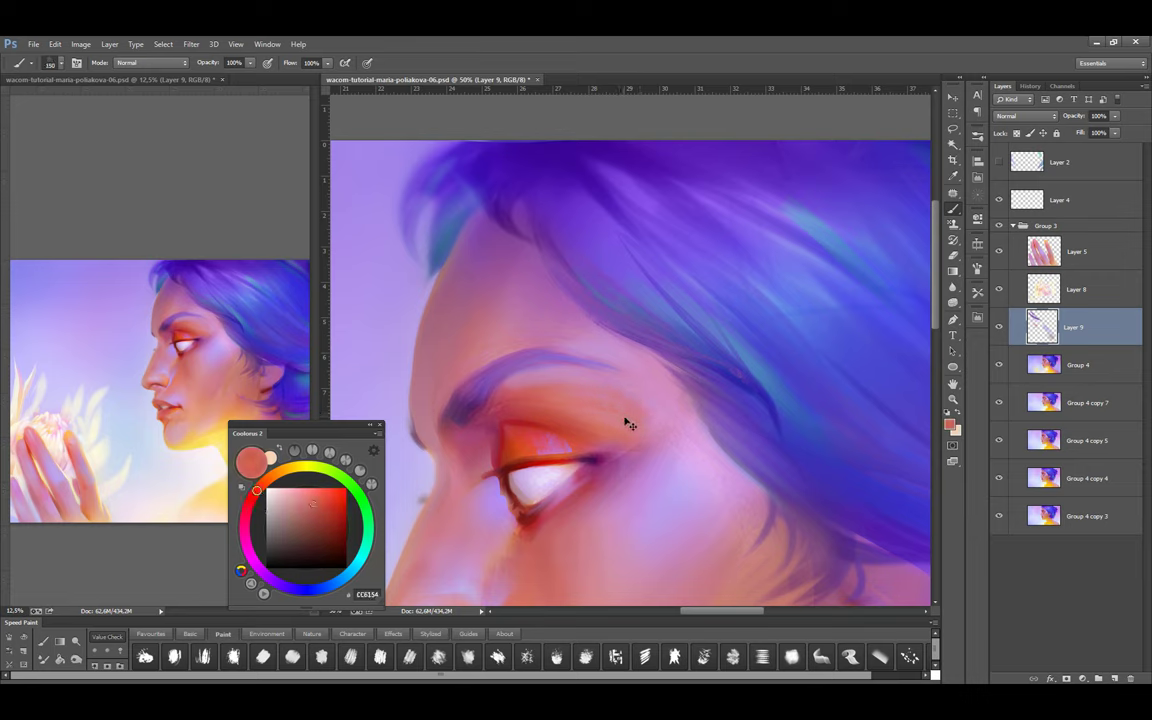
Touch up the skin on the forehead and around the brow with sampled pinkish lilac and red at about 30–70 px
key(bracketleft)
key(bracketleft)
key(bracketleft)
alt+click(597, 334)
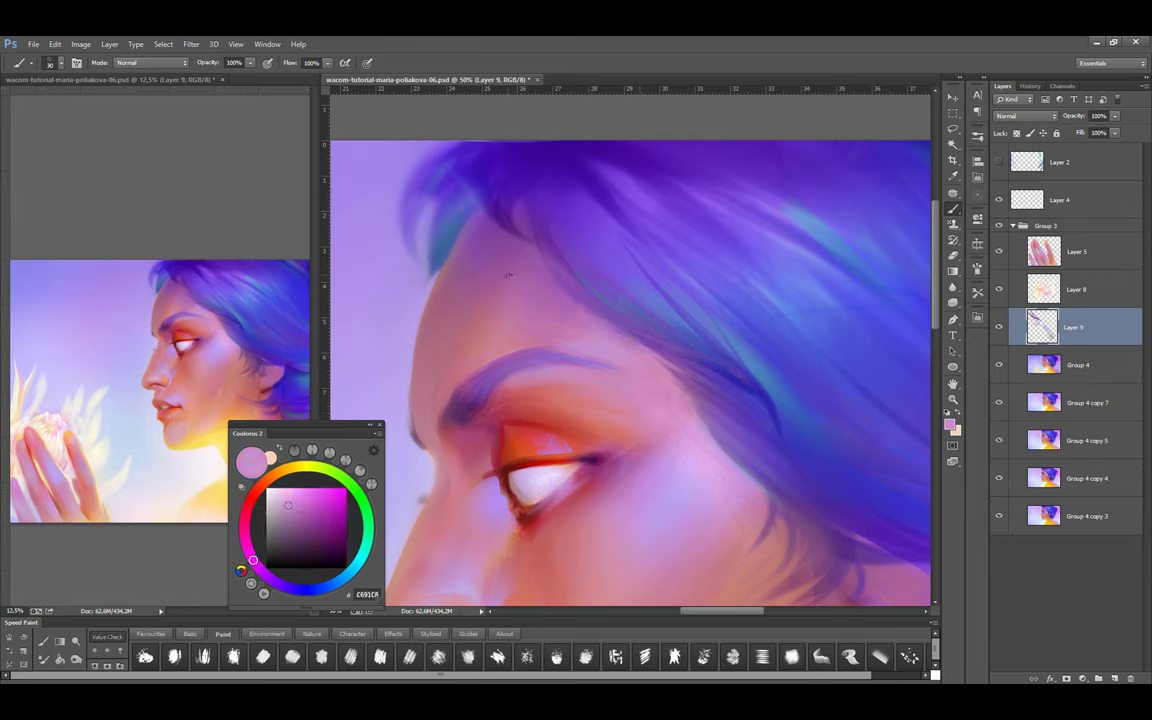
alt+click(530, 385)
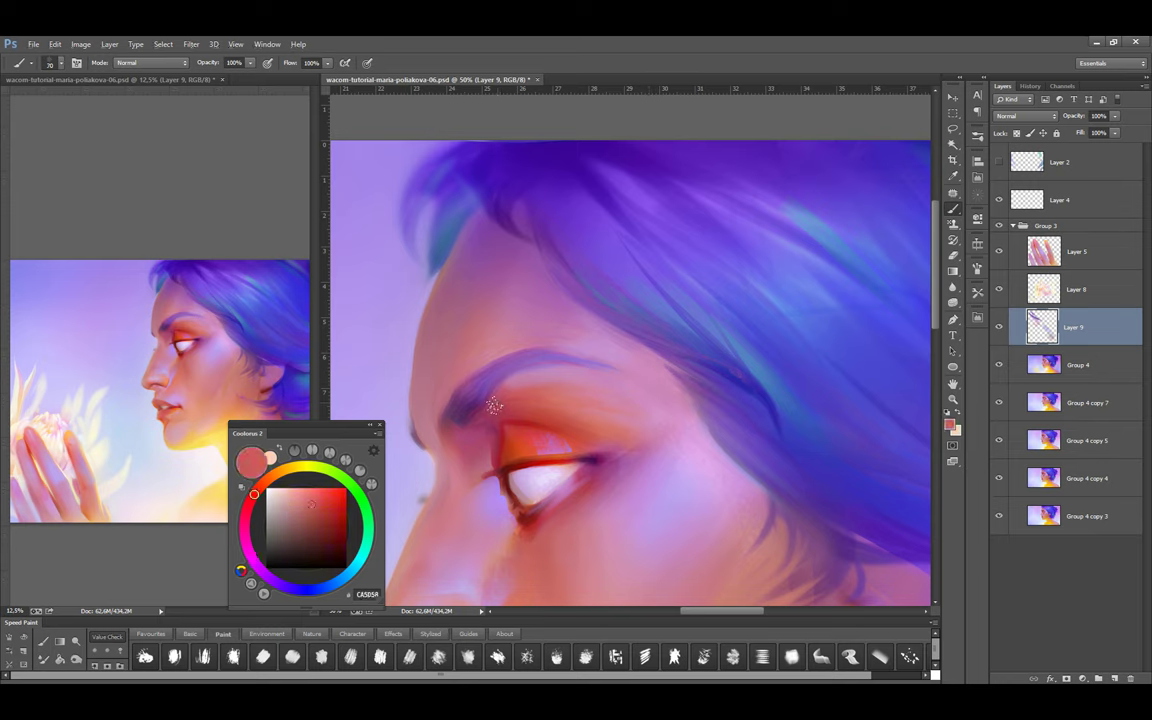
Brush sampled mauve and dusty pink onto the upper forehead below the hairline with the speckled brush at up to about 125 px
key(bracketright)
key(bracketright)
key(bracketright)
key(bracketright)
key(bracketright)
key(bracketright)
key(bracketright)
alt+click(575, 331)
key(bracketleft)
alt+click(460, 227)
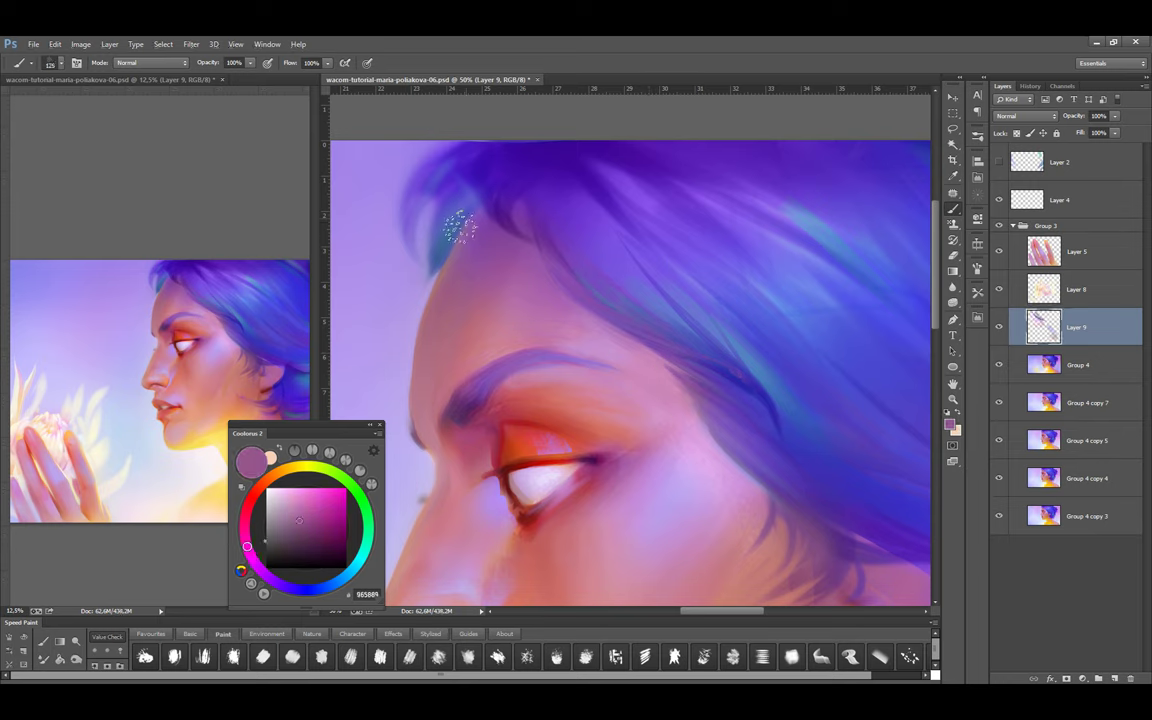
alt+click(448, 265)
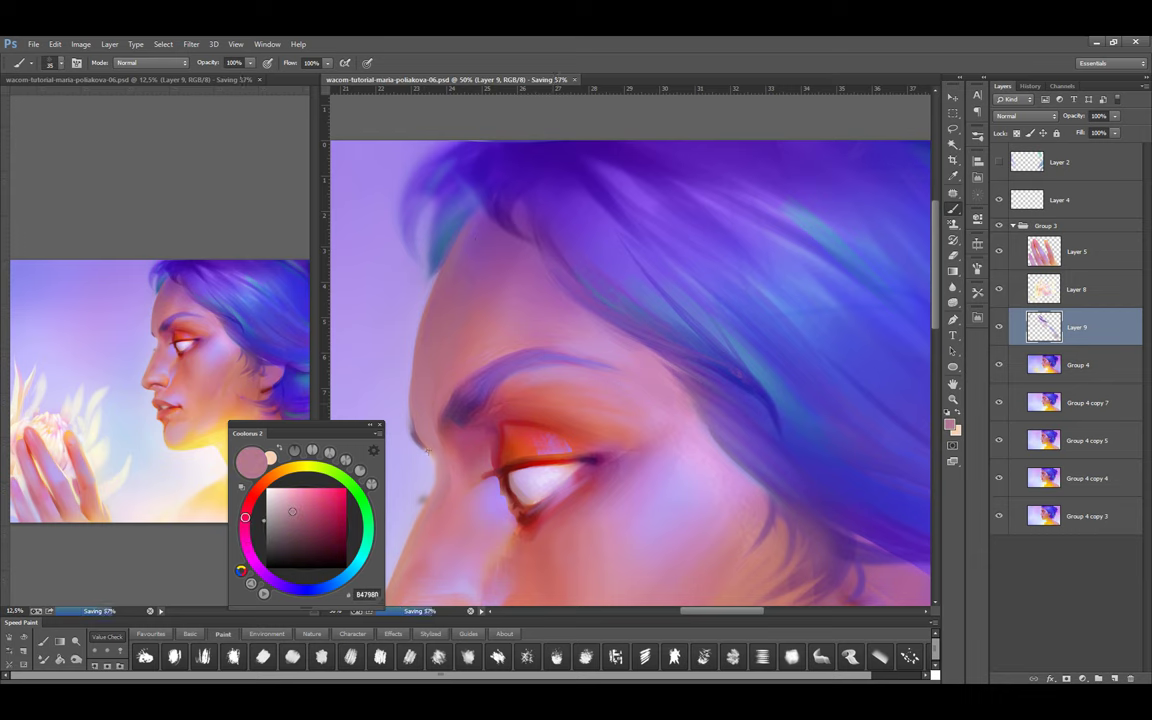
Refine the front edge of the forehead above the brow with sampled crimson pink at about 90 px
drag(445, 405, 431, 383)
alt+click(420, 360)
key(bracketright)
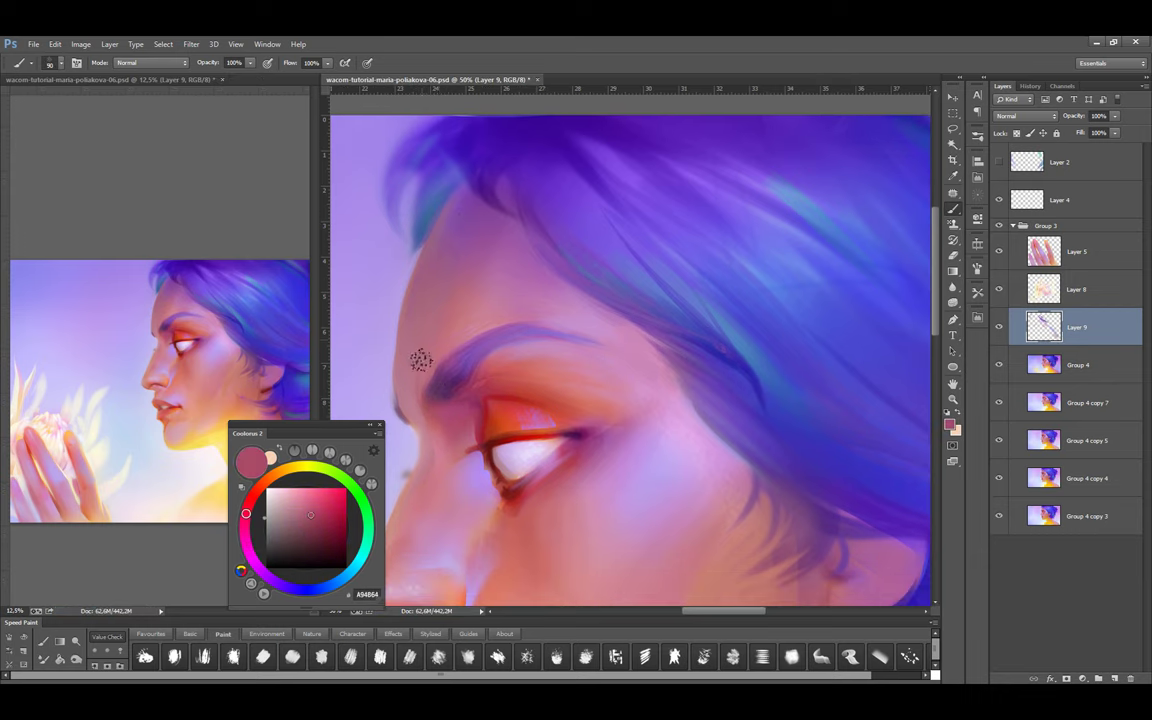
key(bracketleft)
alt+click(424, 326)
Sample tones near the hairline and texture the upper forehead with dusty mauve and pink at about 150 down to 100 px
alt+click(488, 229)
key(bracketright)
key(bracketright)
key(bracketright)
key(bracketright)
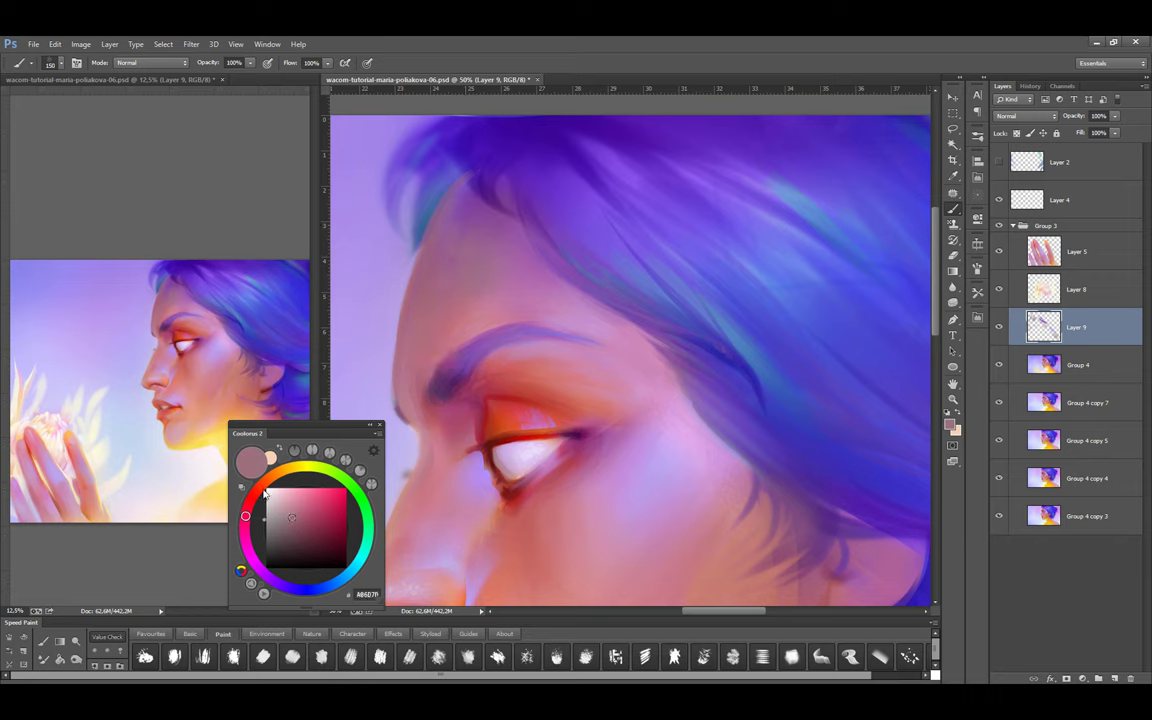
key(bracketleft)
key(bracketleft)
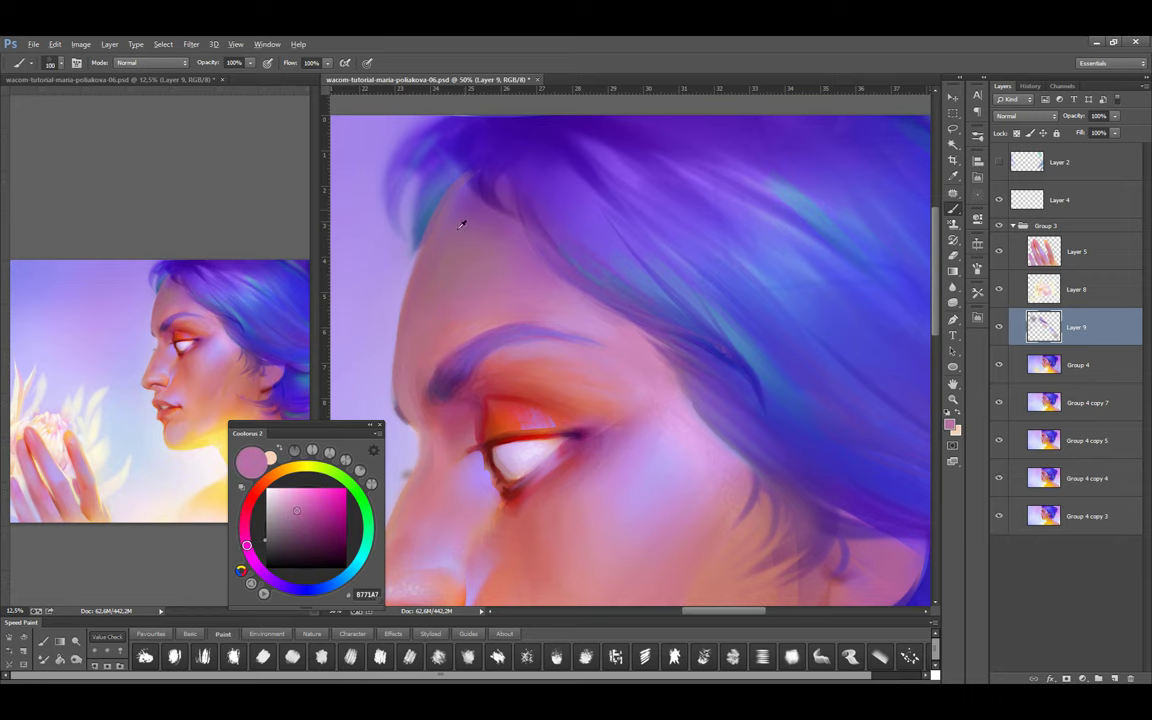
Sample forehead tones and brush pinkish purple across the middle of the forehead at about 175 px
alt+click(452, 272)
key(bracketright)
key(bracketright)
alt+click(437, 334)
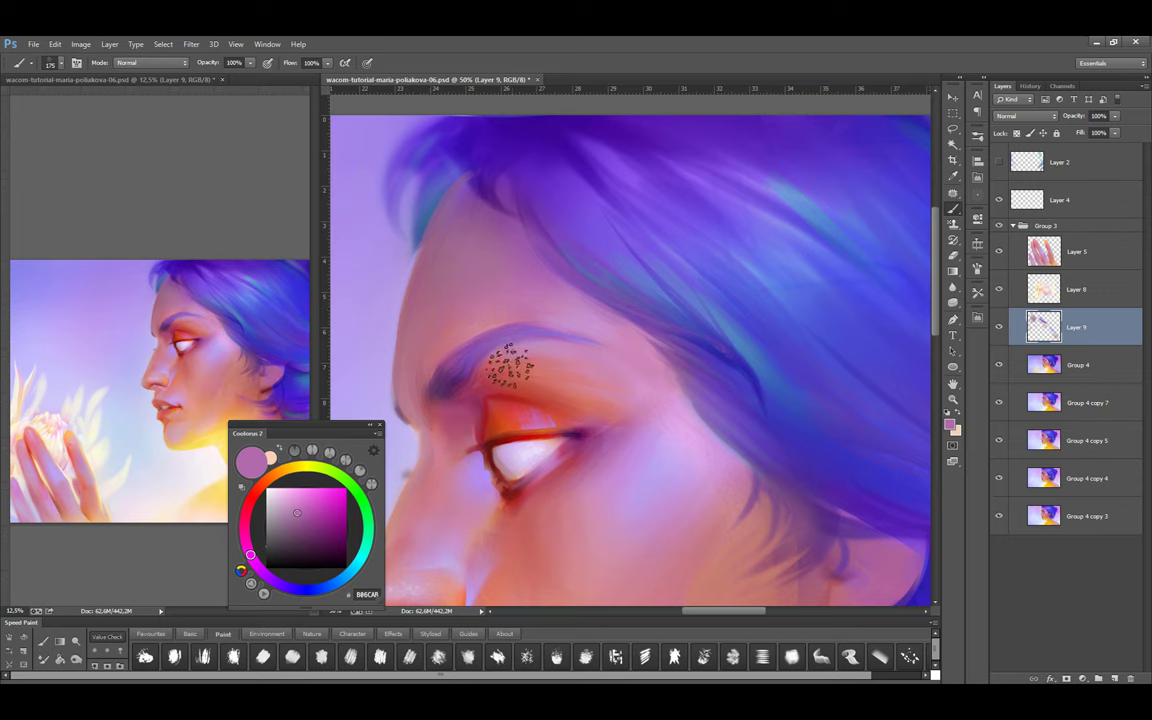
Paint a light lilac highlight along the underside of the eyebrow's arch with a fine round brush at about 20 px
key(l)
key(b)
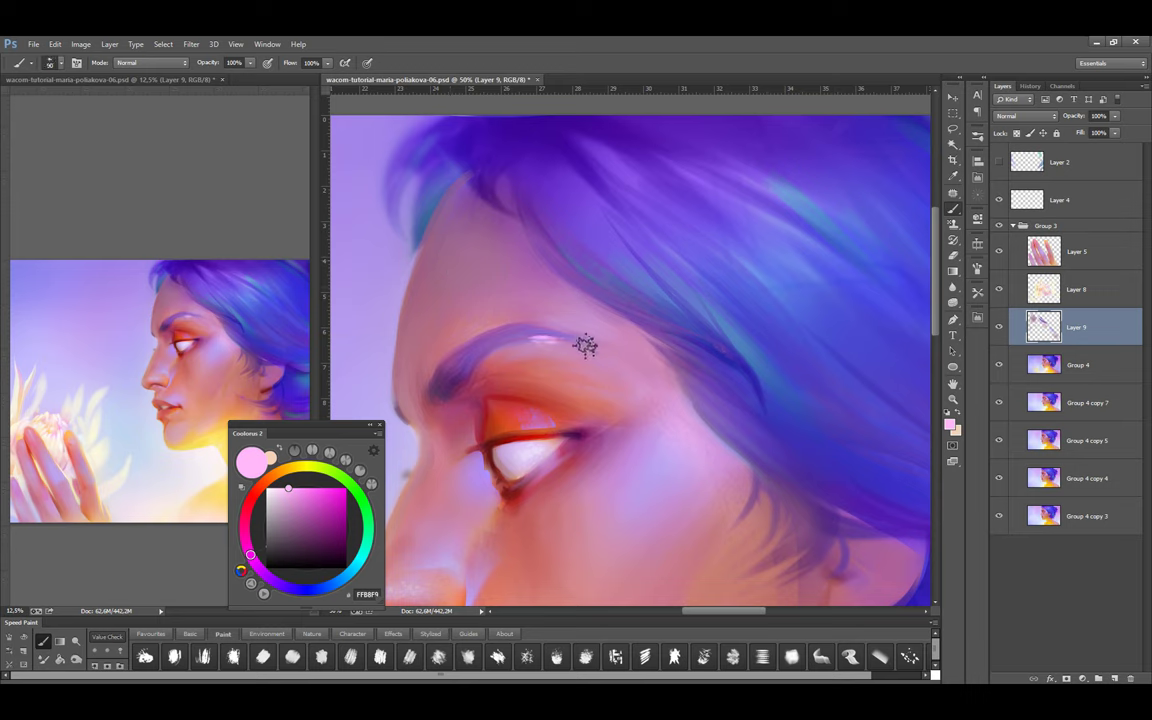
click(273, 580)
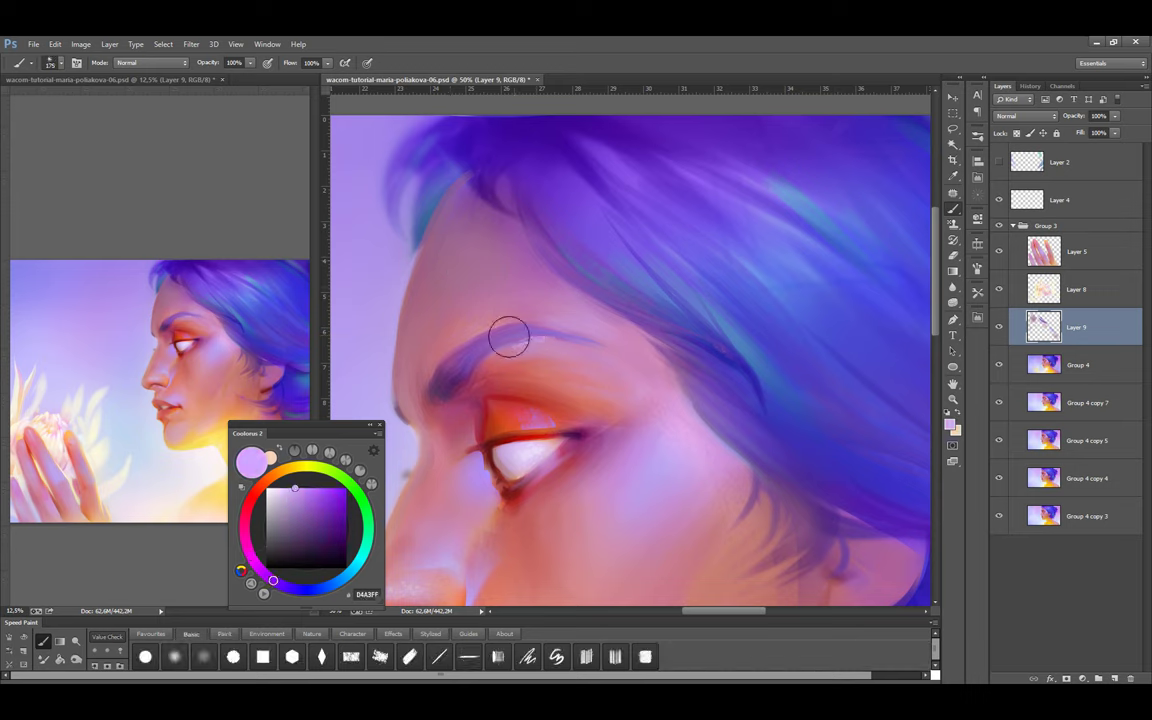
click(352, 634)
click(222, 634)
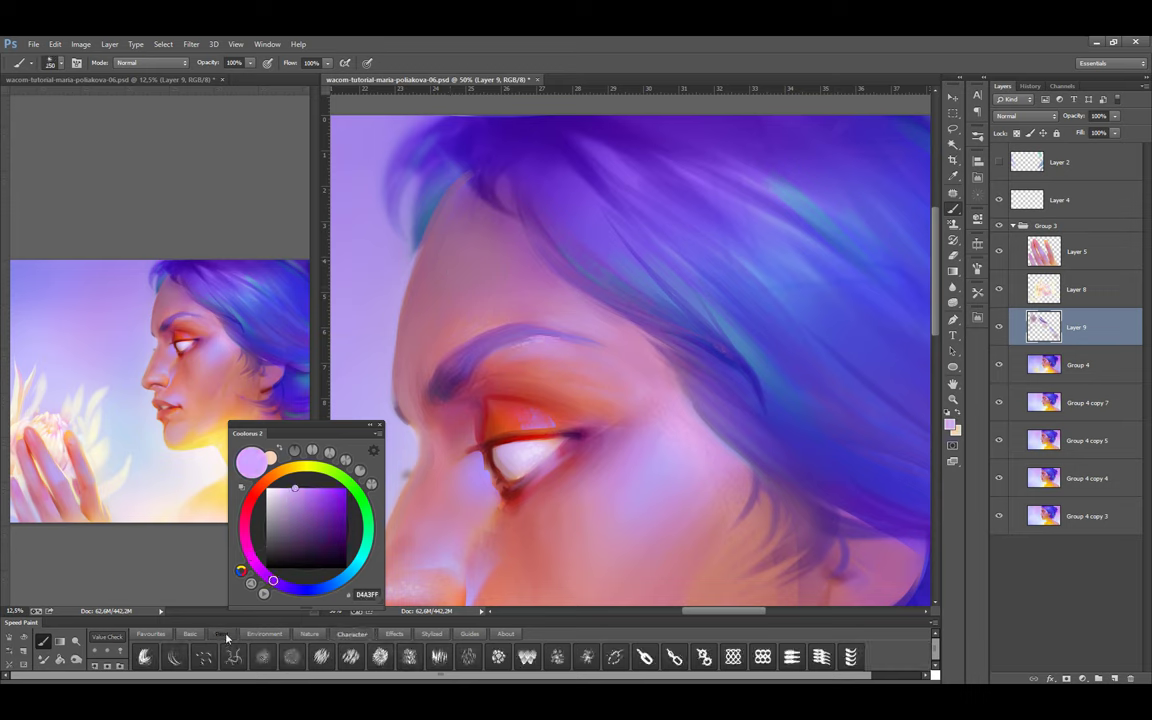
click(527, 656)
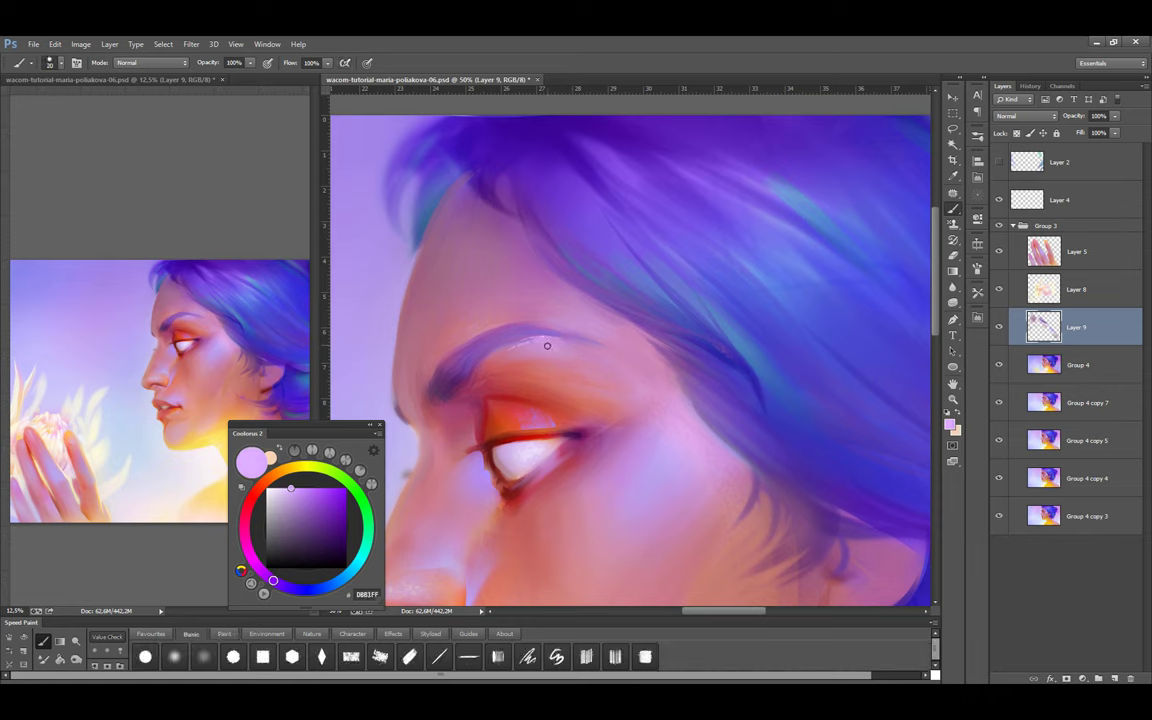
click(1030, 86)
click(1003, 86)
Soften the outer half of the eyebrow with sampled purple and violet blue using the speckled brush at about 60 to 70 px
alt+click(550, 345)
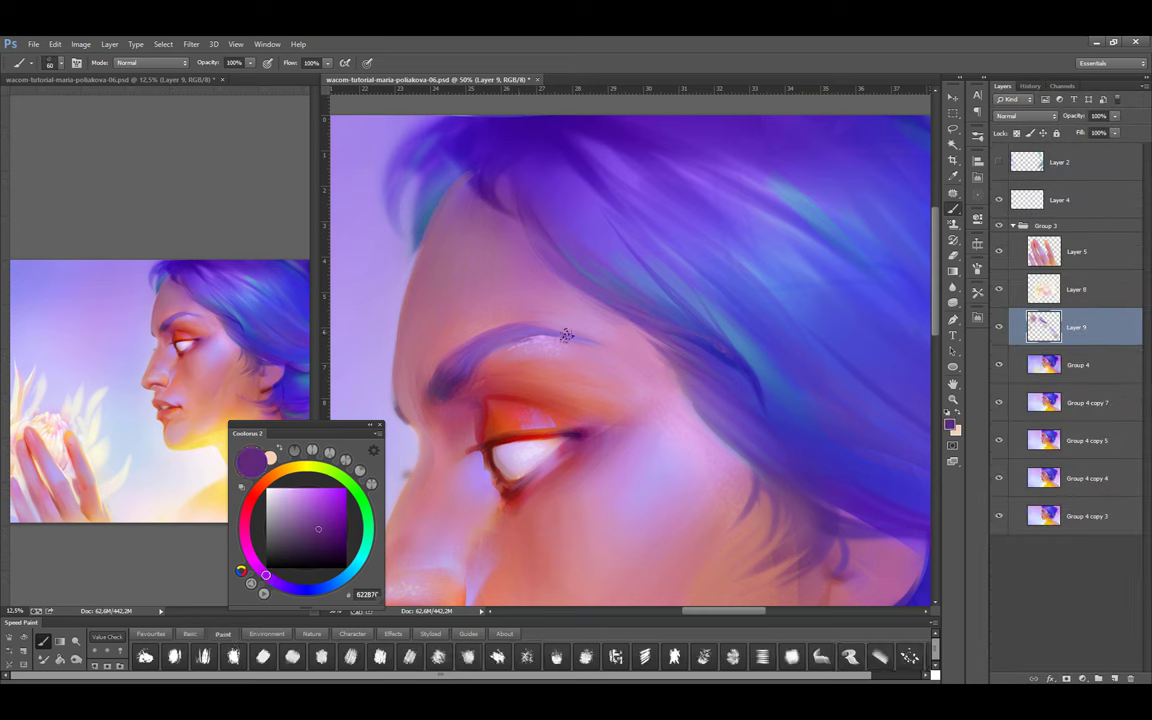
click(322, 496)
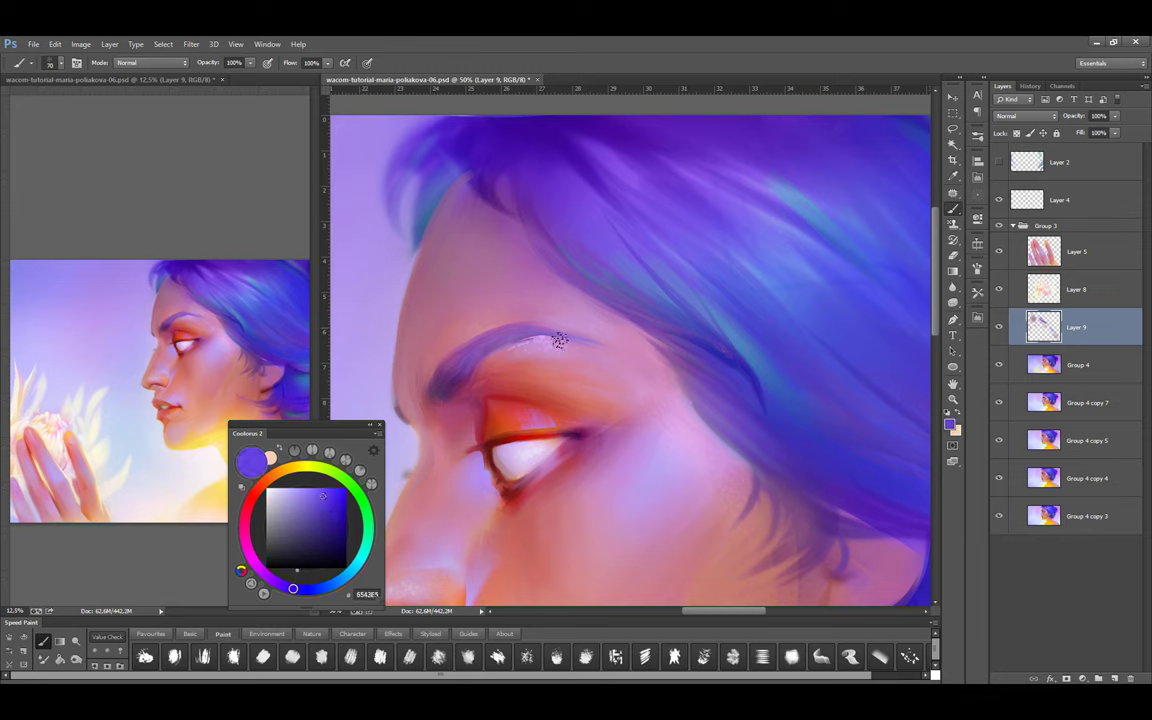
key(l)
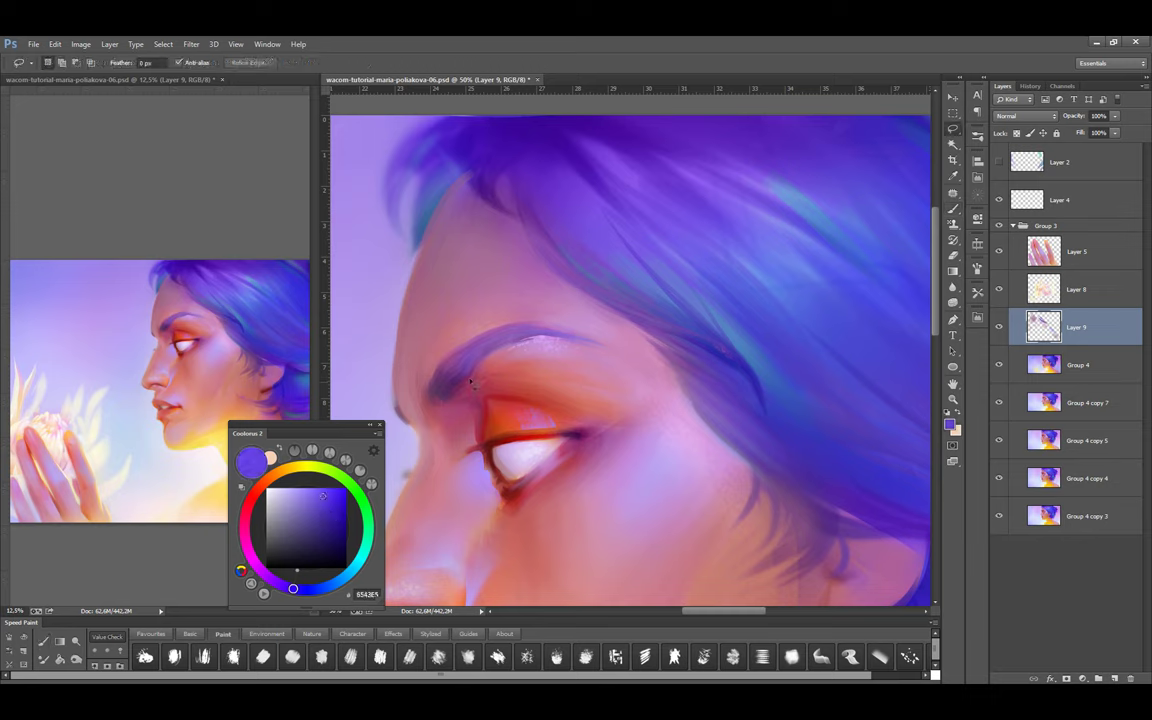
Refine the inner end of the eyebrow with sampled purples at about 20 to 25 px and speckled reddish brown at 125 px
key(b)
alt+click(510, 326)
alt+click(460, 392)
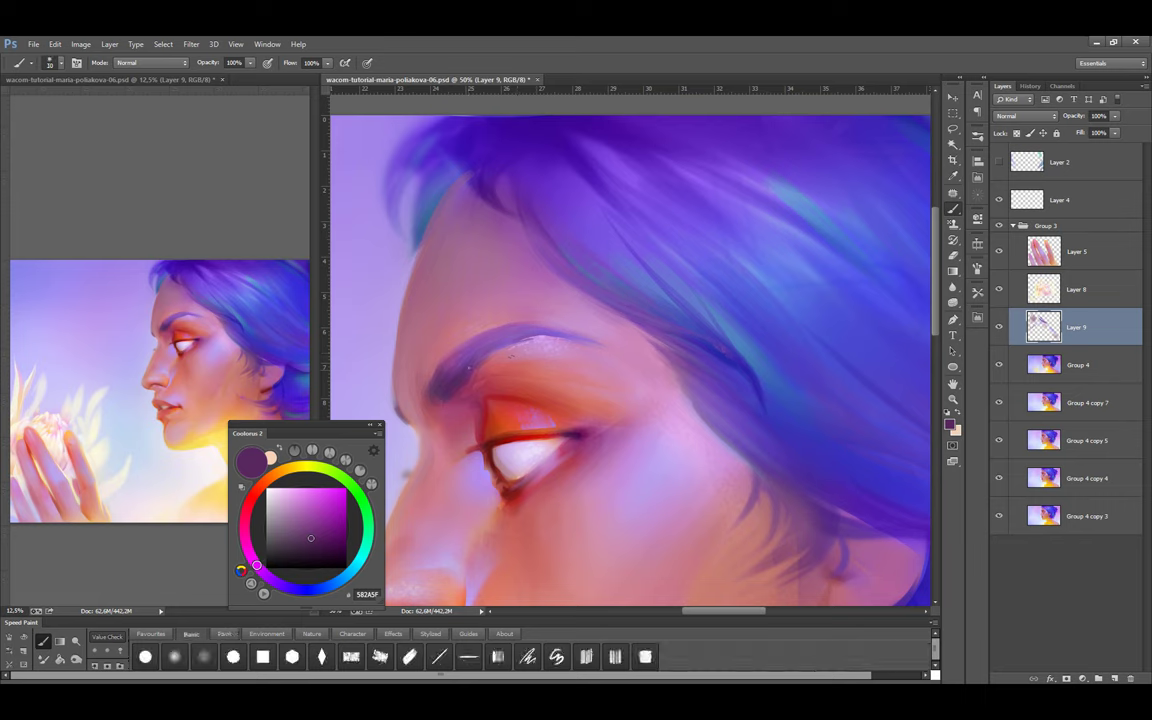
alt+click(446, 410)
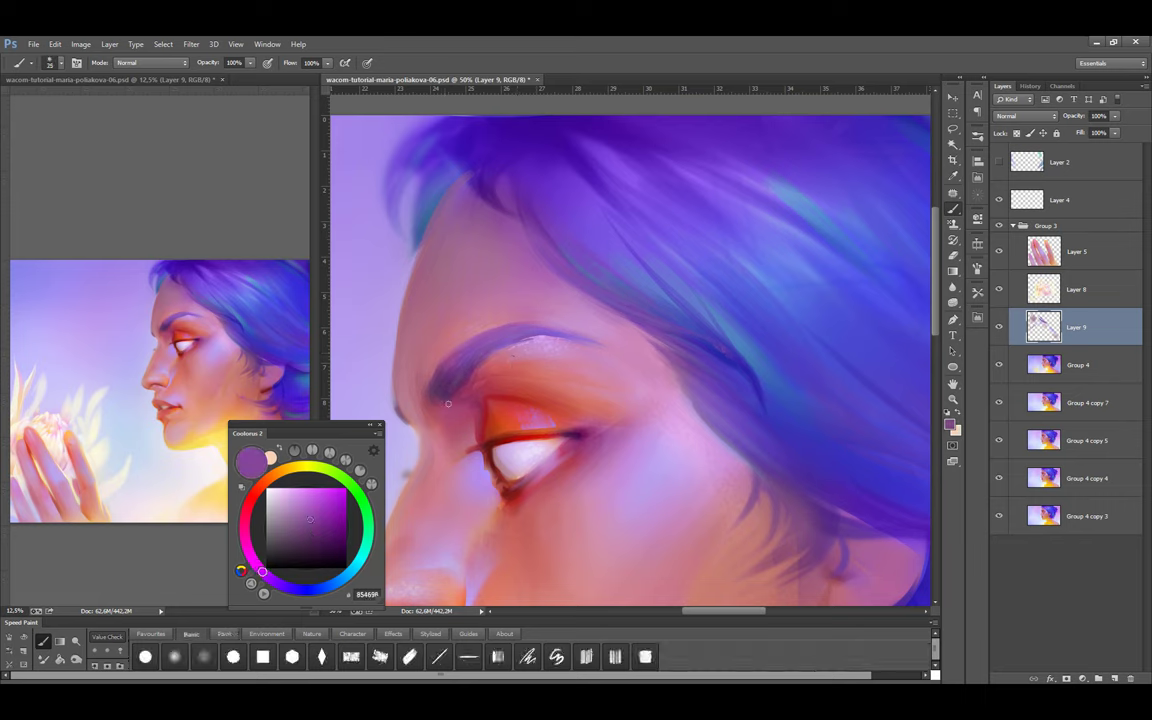
alt+click(402, 400)
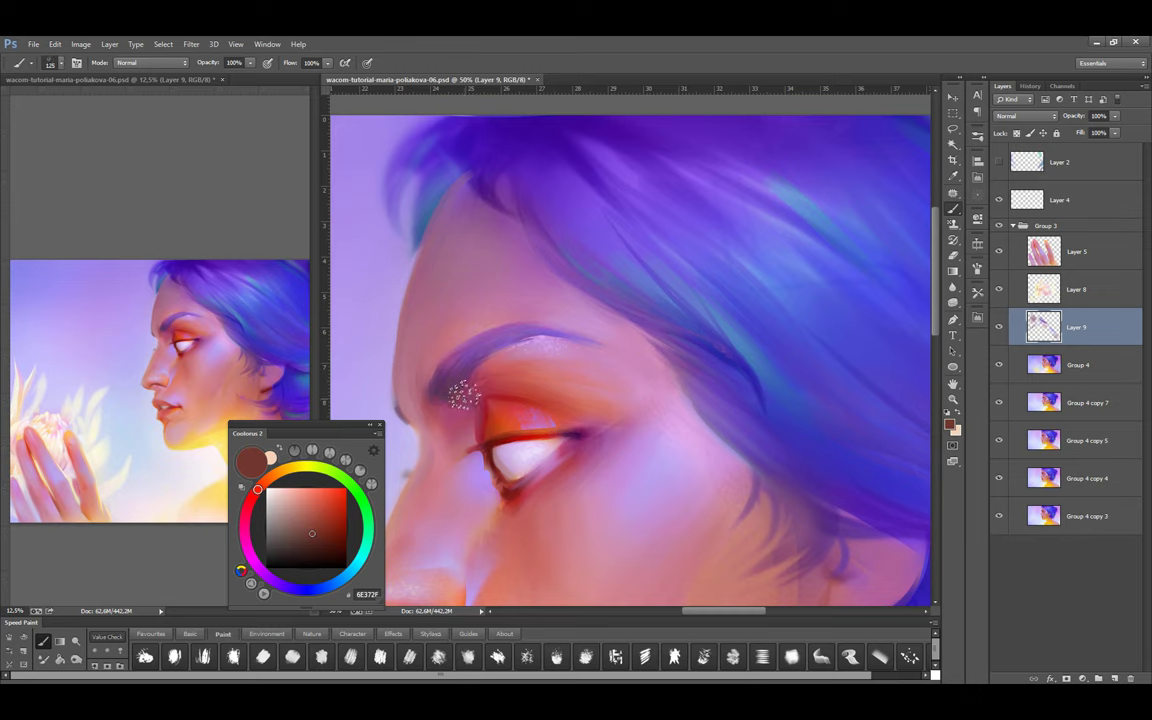
alt+click(450, 368)
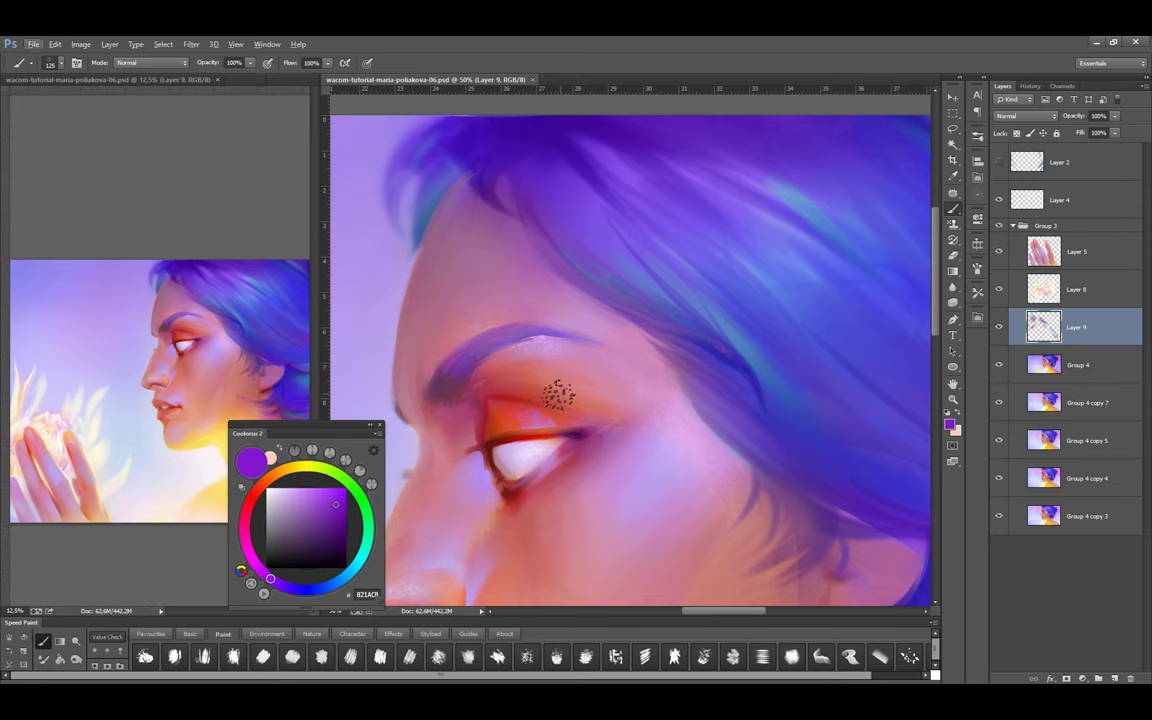
Add a Soft Light layer above Layer 9 and brush sampled pale lilac over the upper eyelid with an enlarged speckled brush
key(ctrl+shift+alt+n)
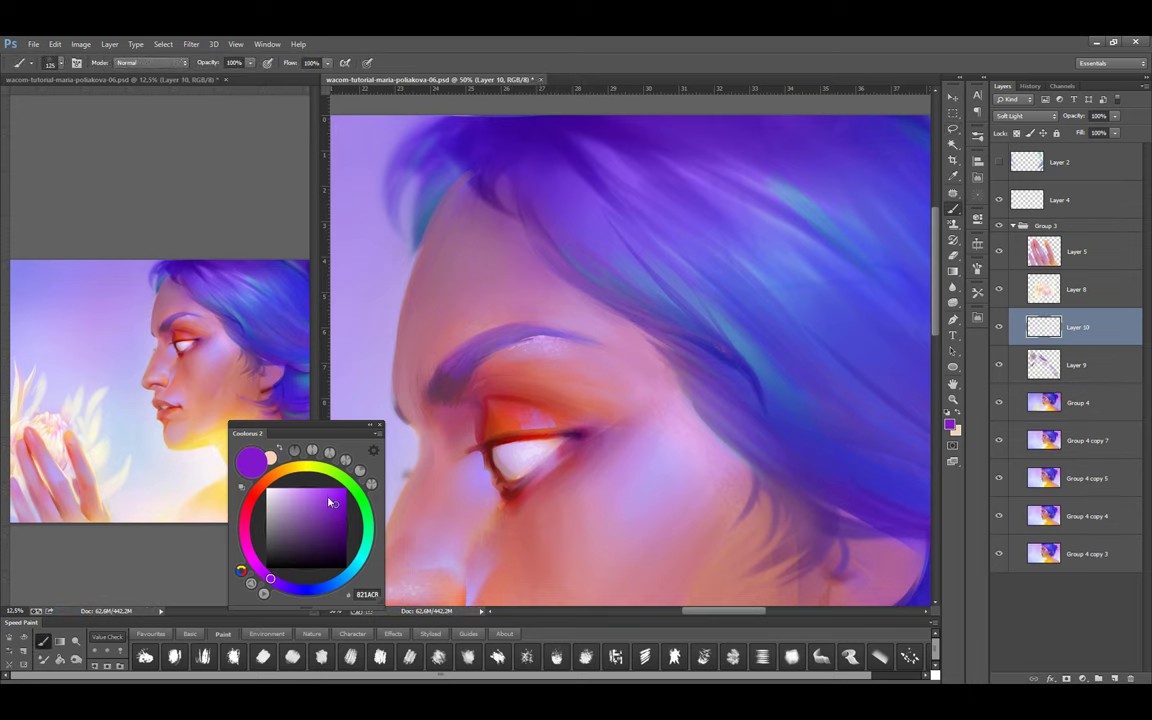
alt+click(525, 465)
key(bracketright)
key(bracketright)
key(bracketright)
key(bracketright)
drag(558, 365, 500, 400)
Refine the eyelid glow with pale lilac at about 70 px and clean up its edges with the Eraser at about 35 px
key(bracketleft)
key(bracketleft)
key(bracketleft)
key(bracketleft)
key(bracketleft)
key(bracketleft)
alt+click(549, 433)
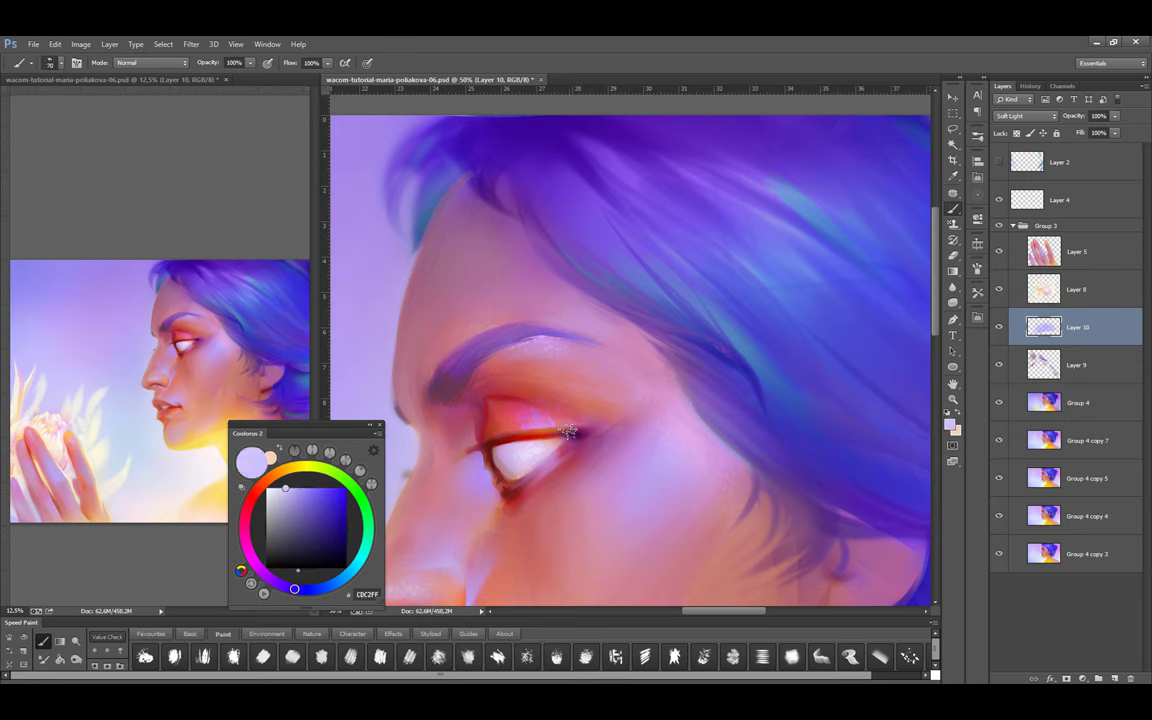
key(ctrl+minus)
key(e)
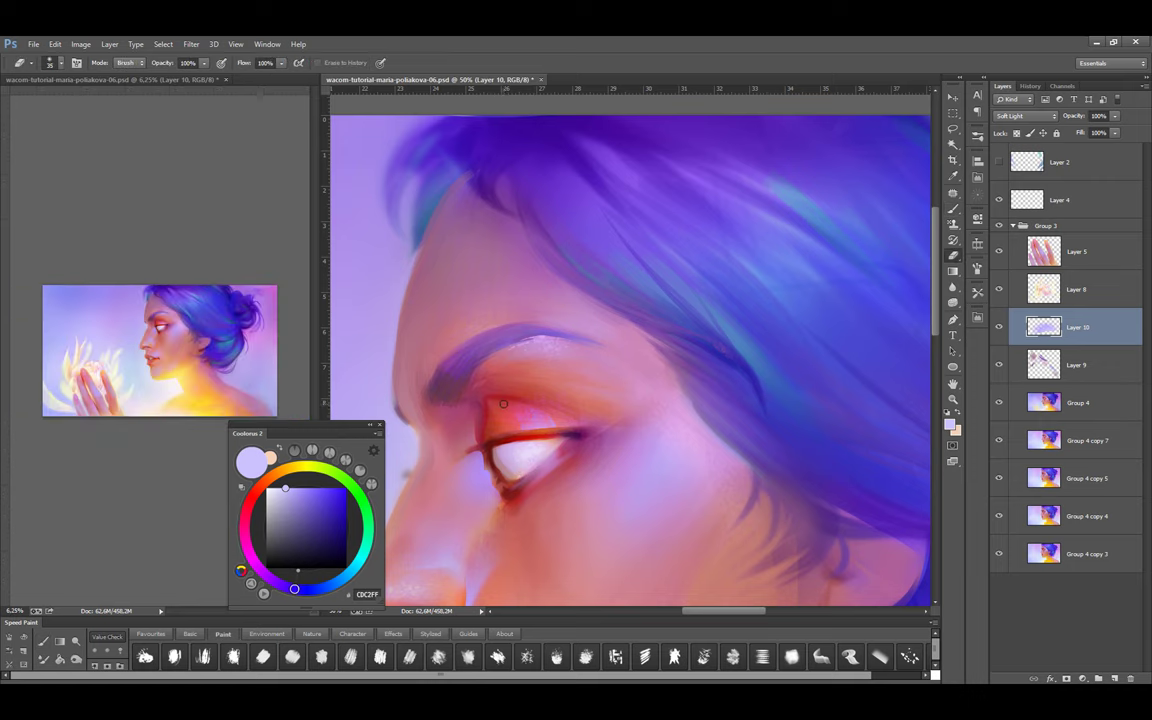
Duplicate the Group 4 layer and merge Layer 9 and Layer 10 into the copy, leaving an empty paint layer above it
click(1060, 402)
key(ctrl+j)
click(1013, 368)
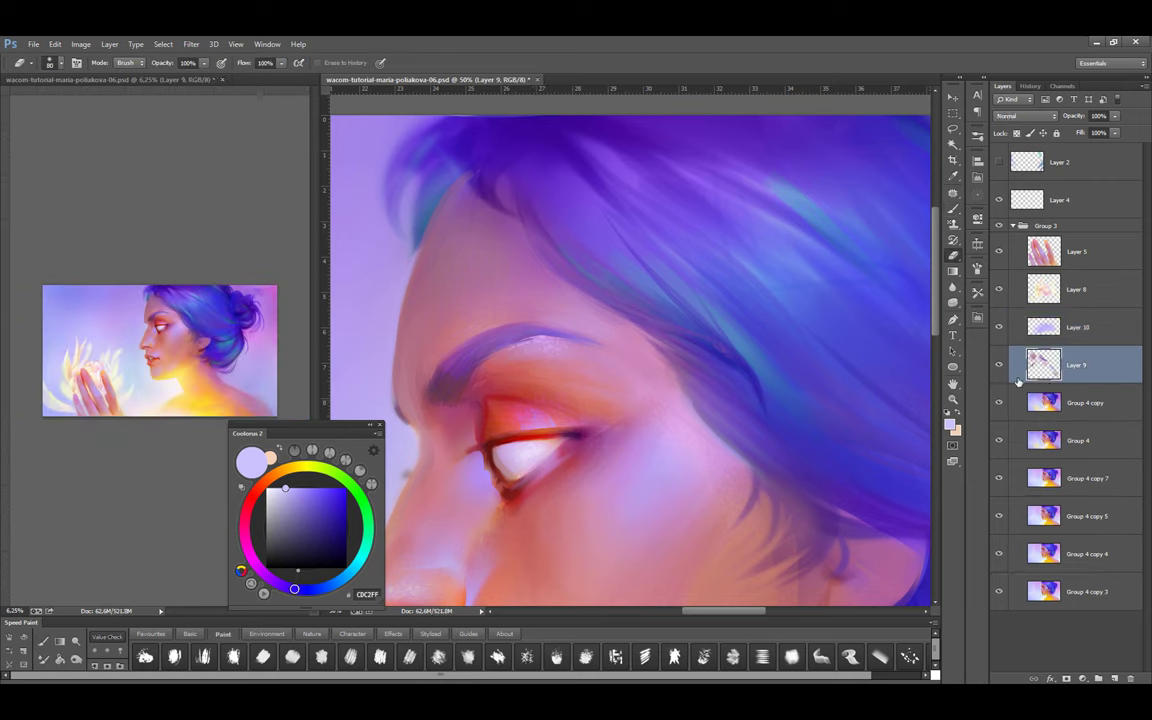
click(1060, 327)
key(ctrl+e)
Draw a darker upper lash line from the inner to the outer corner of the eye in sampled near-black at about 70 px
key(b)
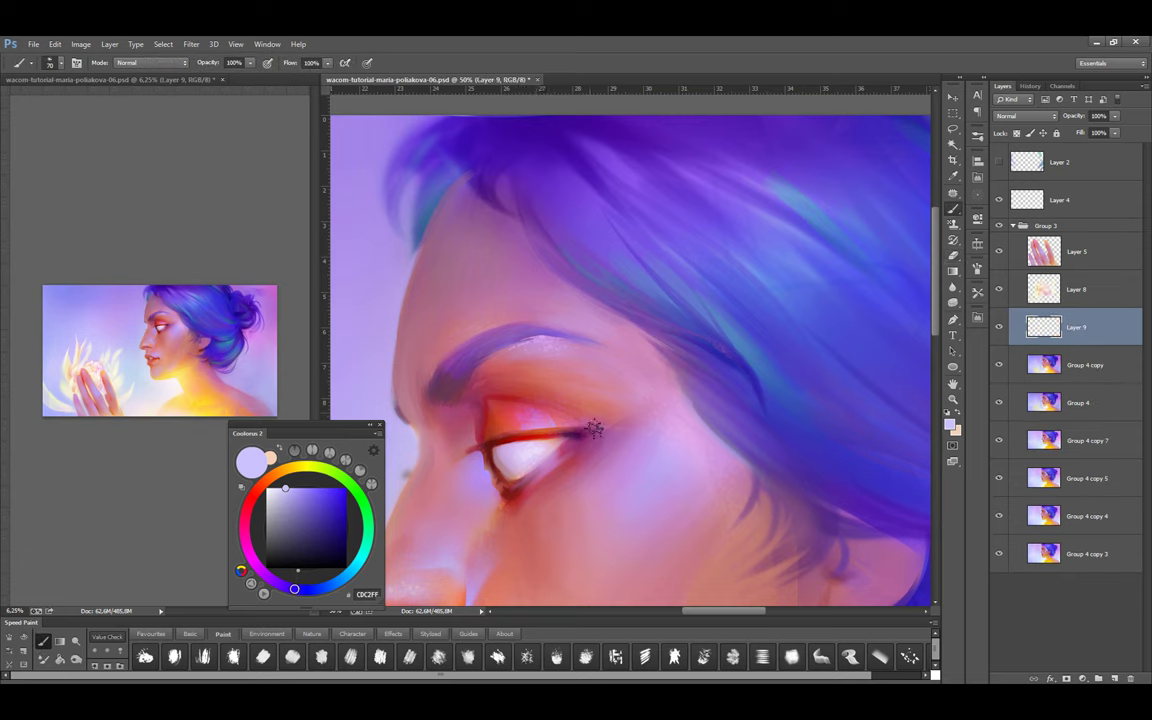
drag(630, 449, 690, 372)
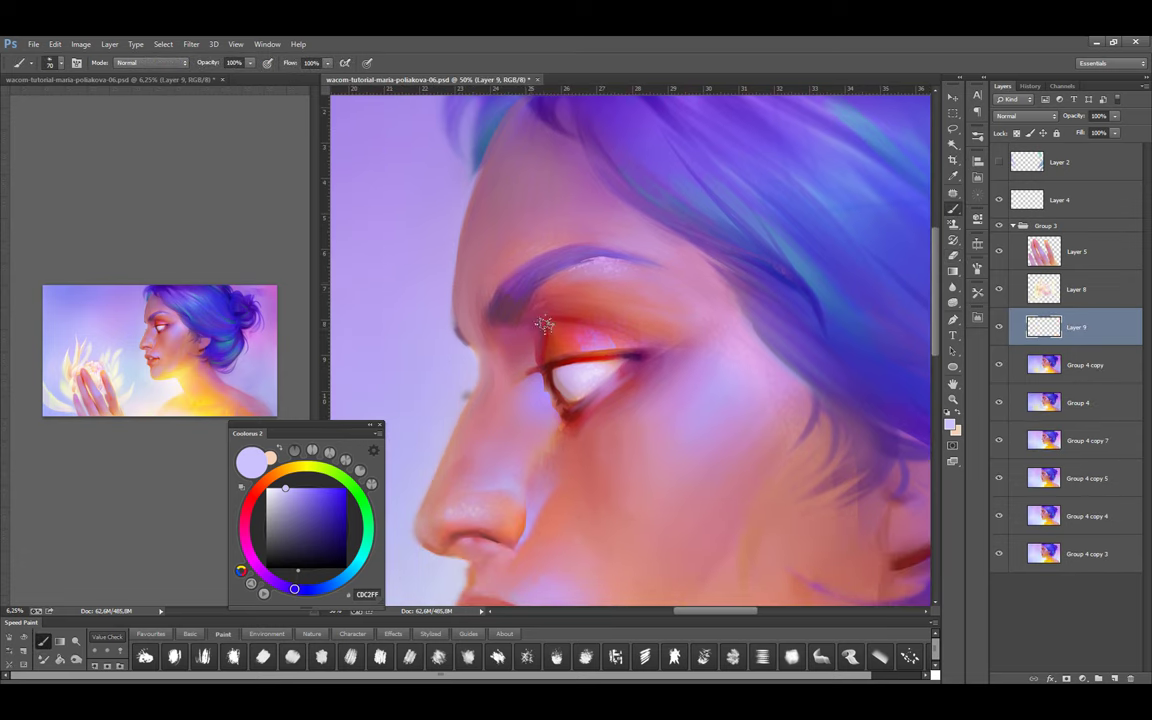
key(l)
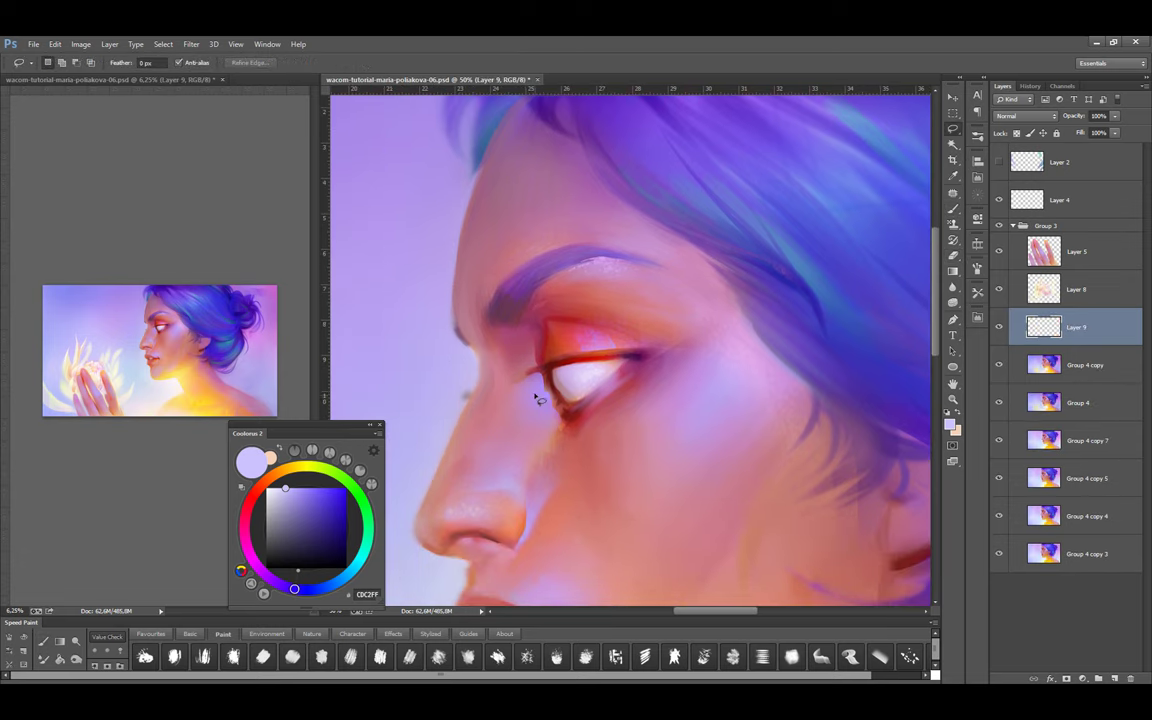
key(b)
alt+click(532, 372)
drag(535, 372, 645, 352)
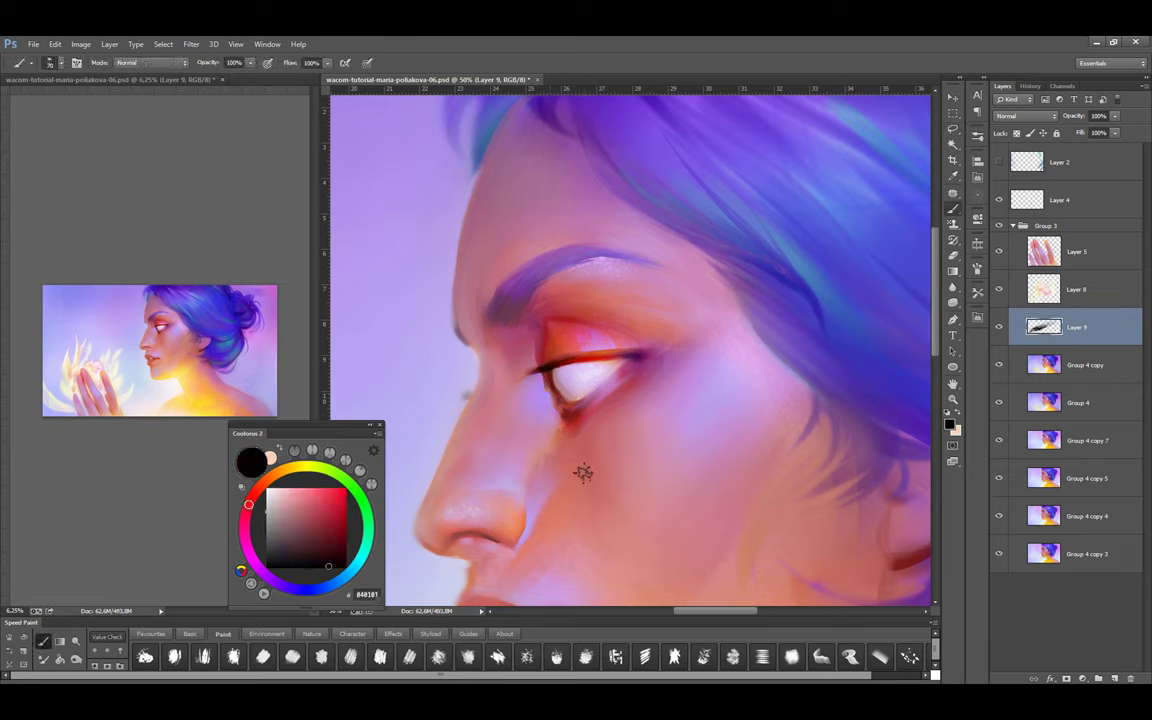
Deepen the inner corner and lower rim of the eye with sampled dark maroon and red at about 40 px
alt+click(512, 320)
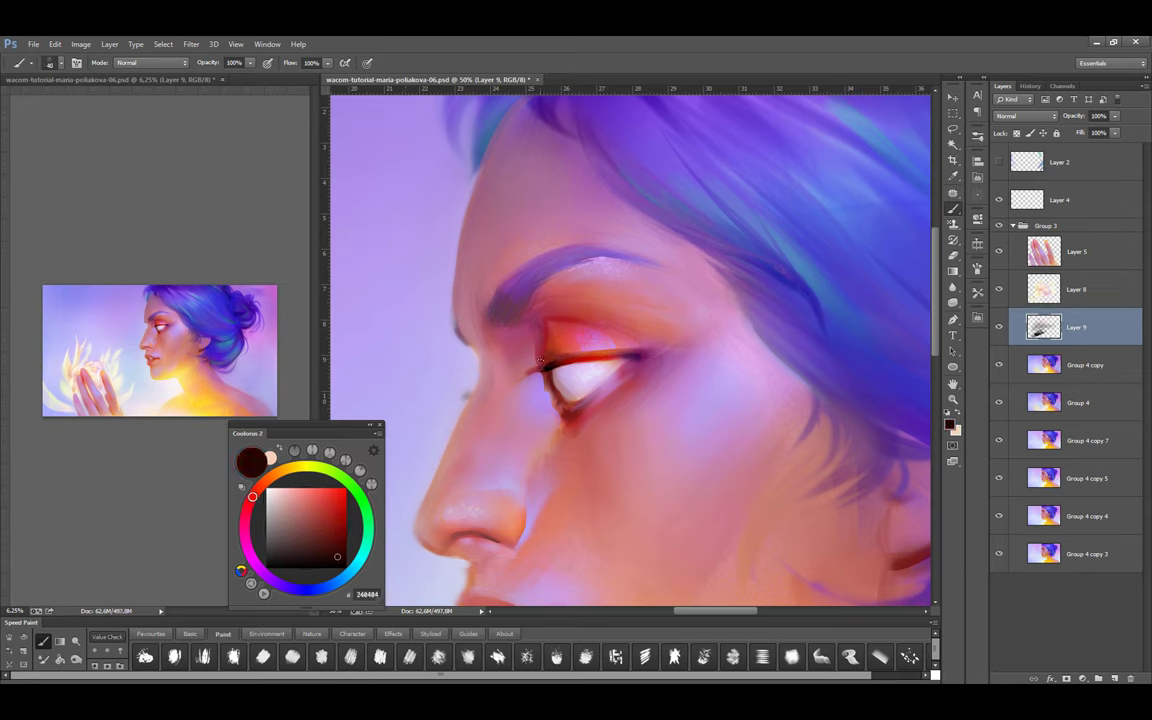
alt+click(571, 411)
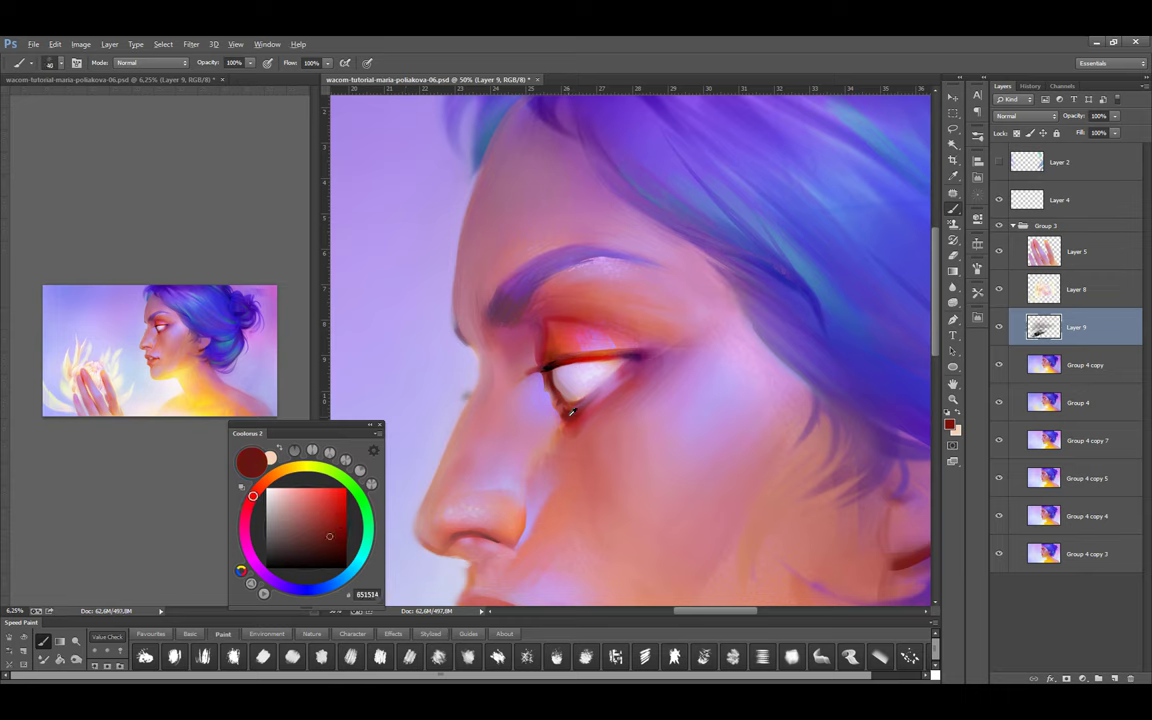
alt+click(533, 363)
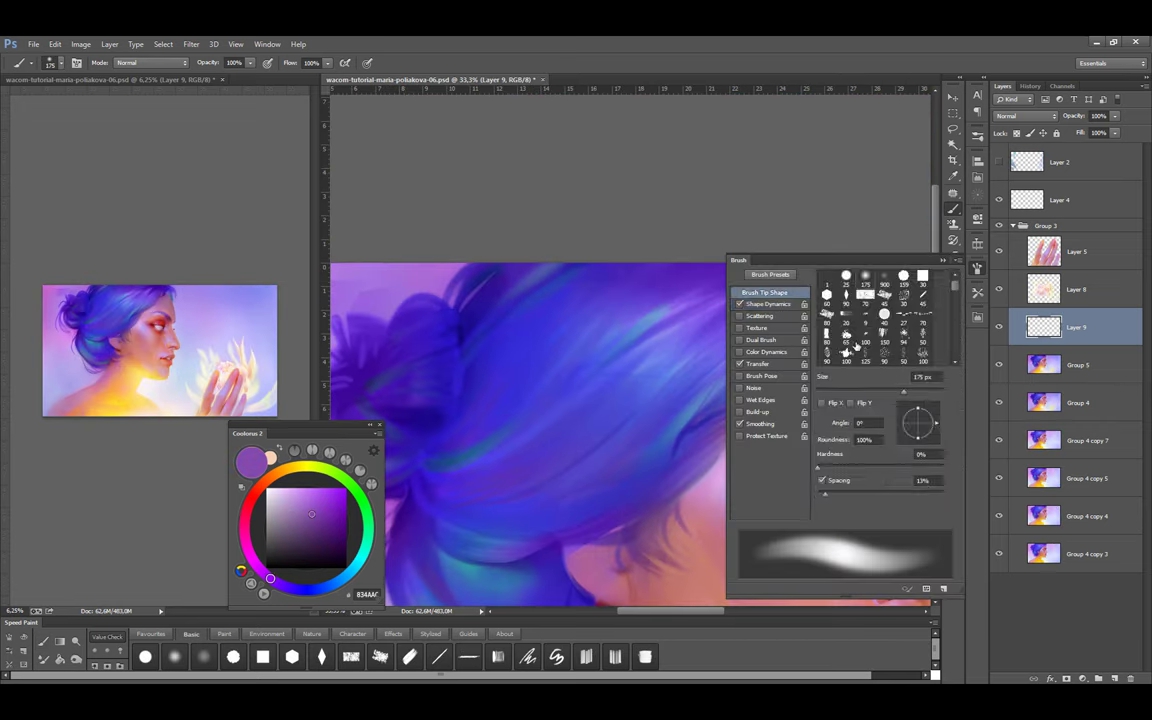
Paint thin hair strands along the temple hairline with a round brush in sampled violet at about 35 px and blue at 80 px
click(768, 304)
alt+click(769, 365)
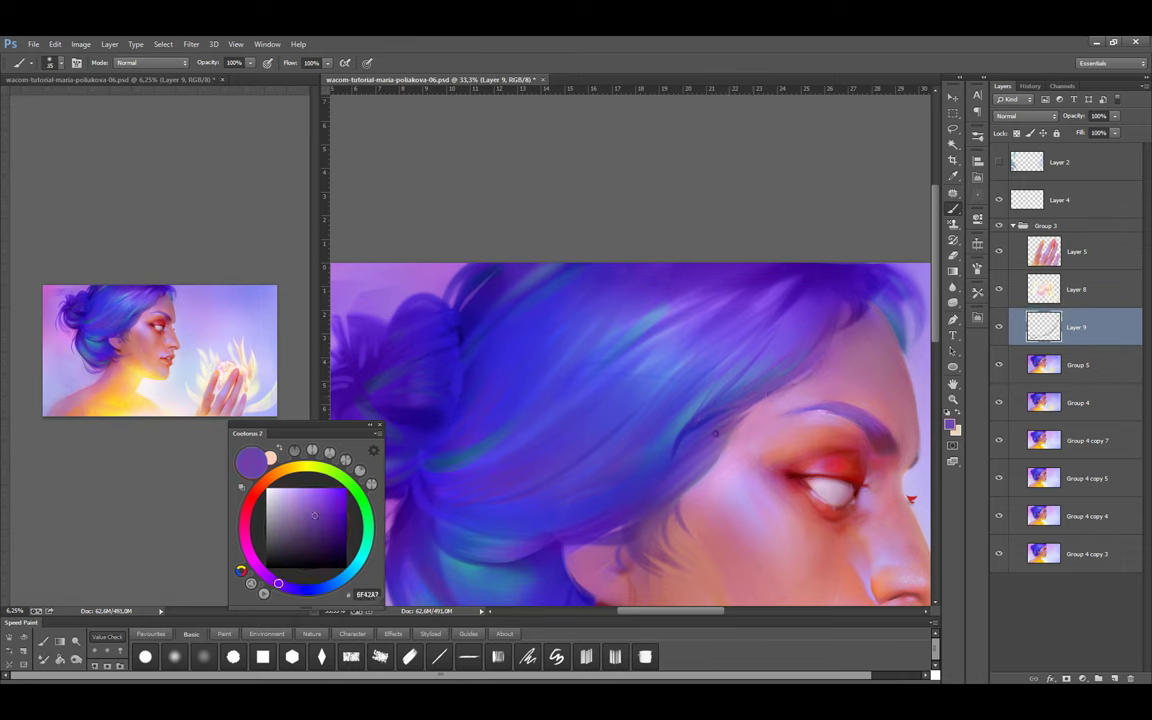
alt+click(742, 405)
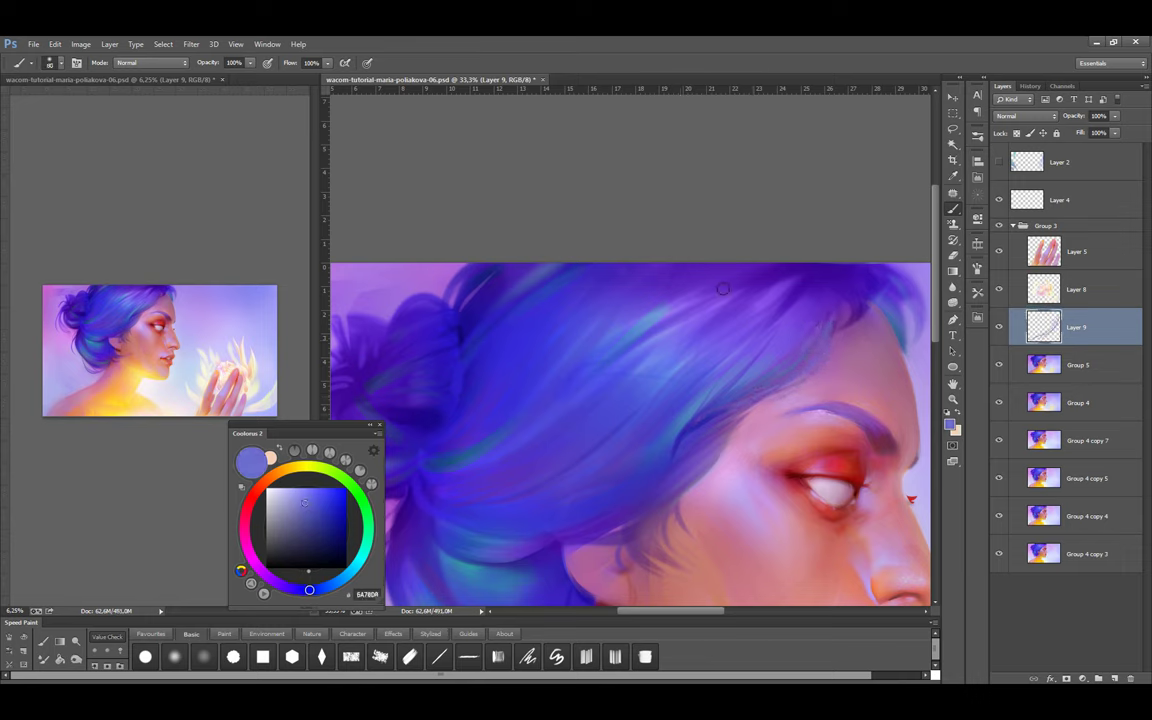
Sample hair tones and blend violet strands along the lower edge of the hair above the ear with the round brush
drag(706, 469, 776, 369)
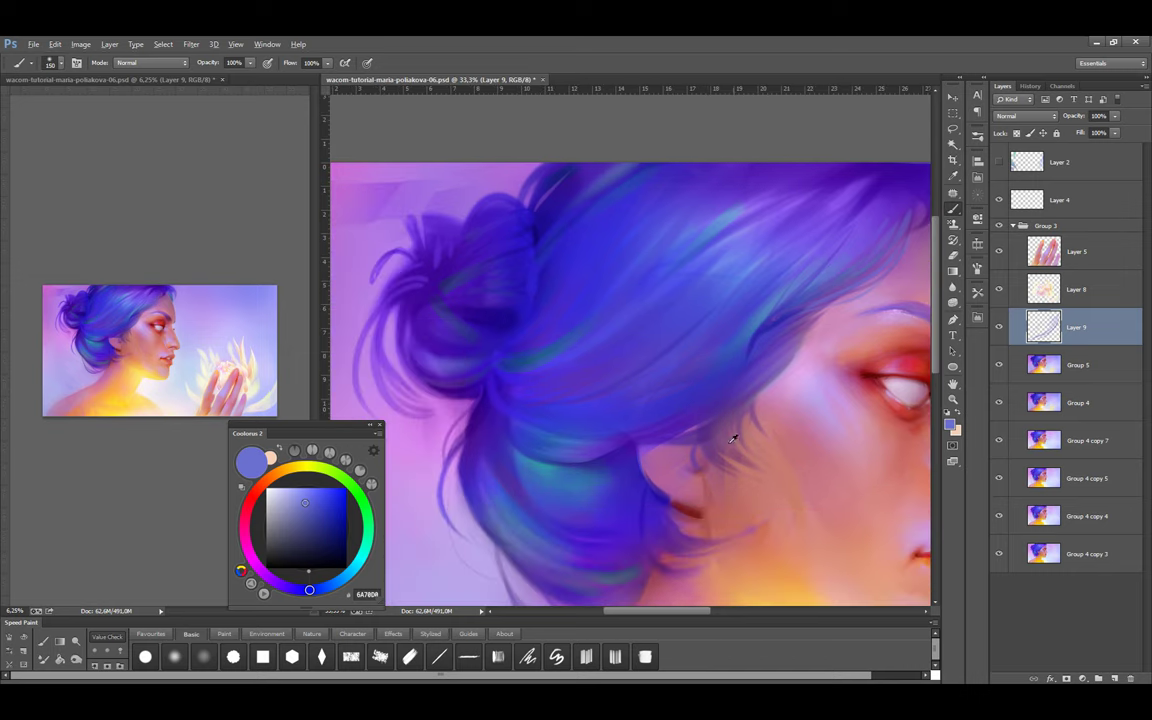
key(bracketleft)
key(bracketleft)
key(bracketleft)
key(bracketleft)
alt+click(570, 437)
alt+click(589, 405)
key(bracketright)
key(bracketright)
key(bracketright)
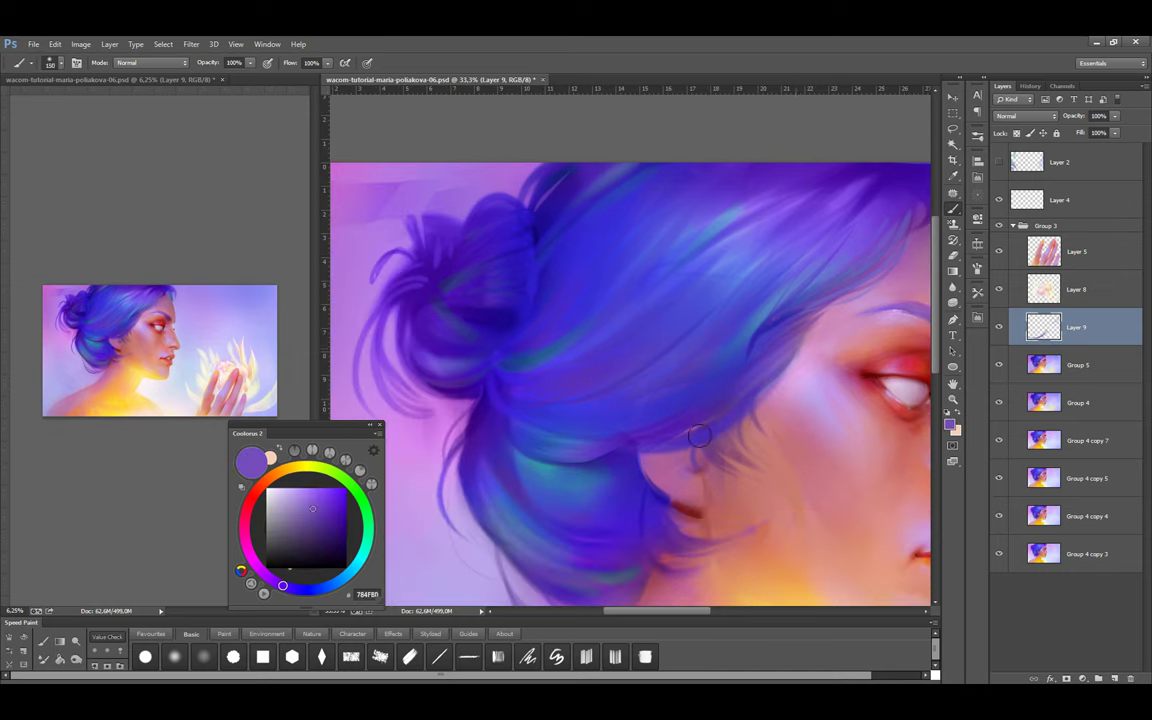
Cover the stray wisps in front of the ear with sampled dusty red at about 500 px and deepen the ear's shadow with dark red at 45 px
alt+click(745, 445)
key(bracketright)
key(bracketright)
key(bracketright)
key(bracketright)
key(bracketright)
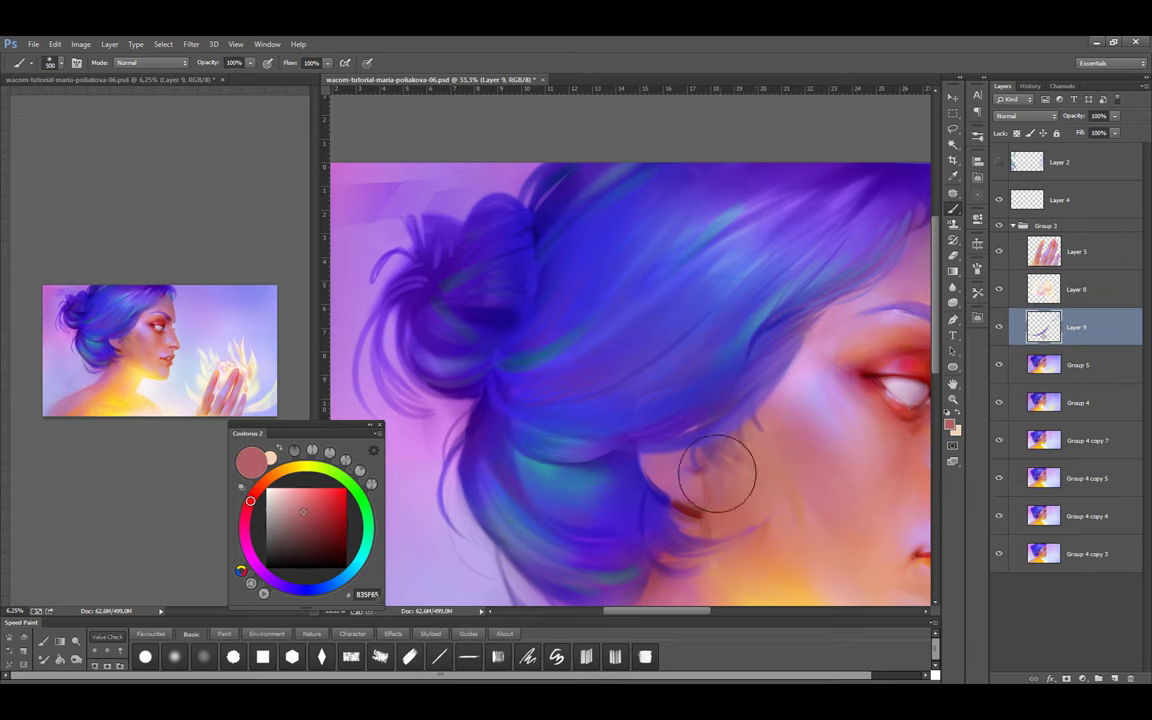
alt+click(733, 437)
key(bracketleft)
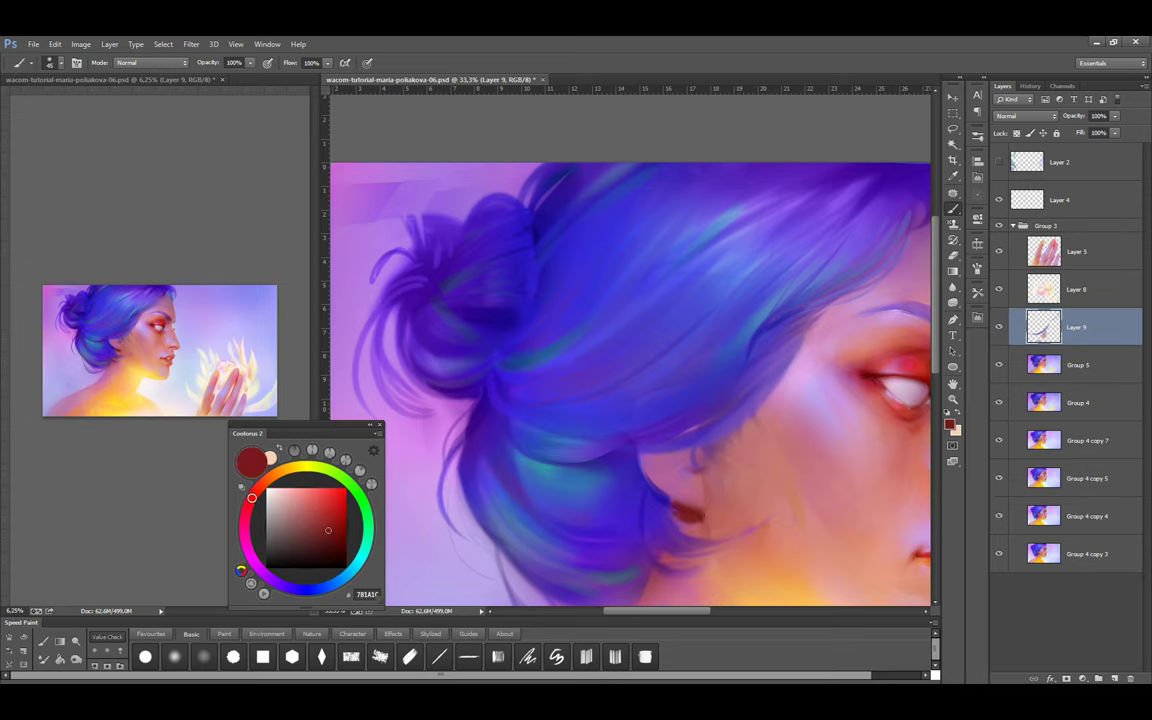
Glaze the cheek below the eye with sampled muted beige and salmon pink using a soft round brush at about 500 px
mouse_move(709, 472)
mouse_down()
mouse_move(687, 450)
mouse_move(714, 460)
mouse_up()
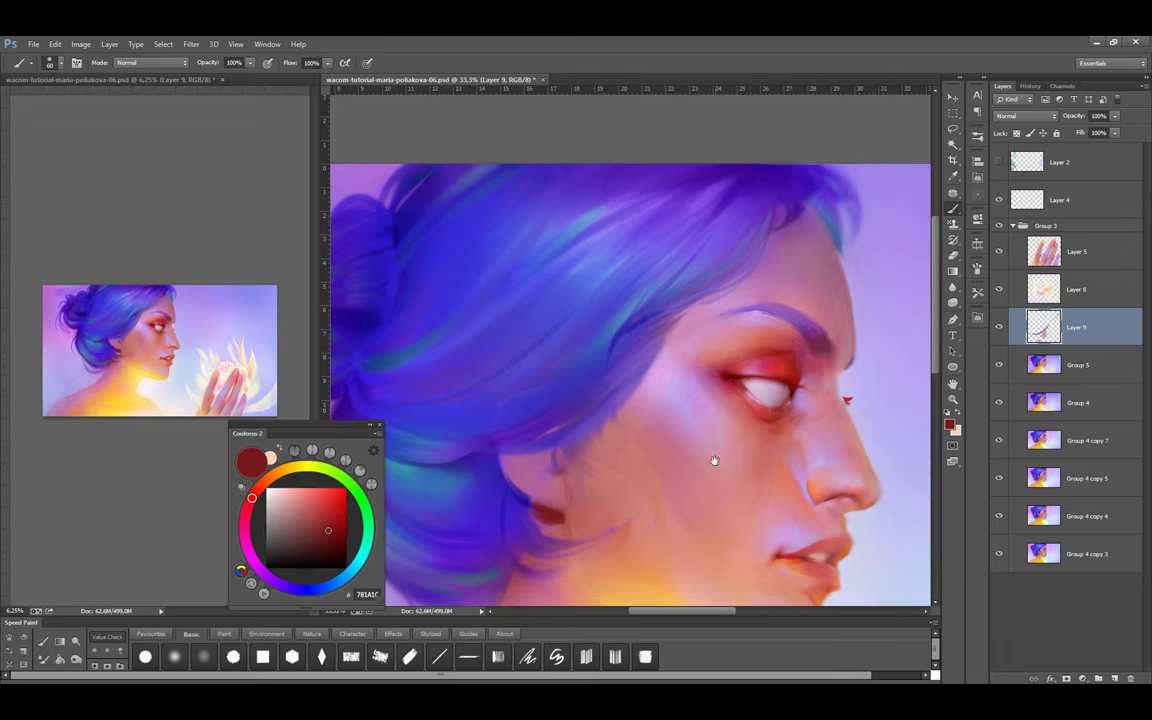
alt+click(800, 281)
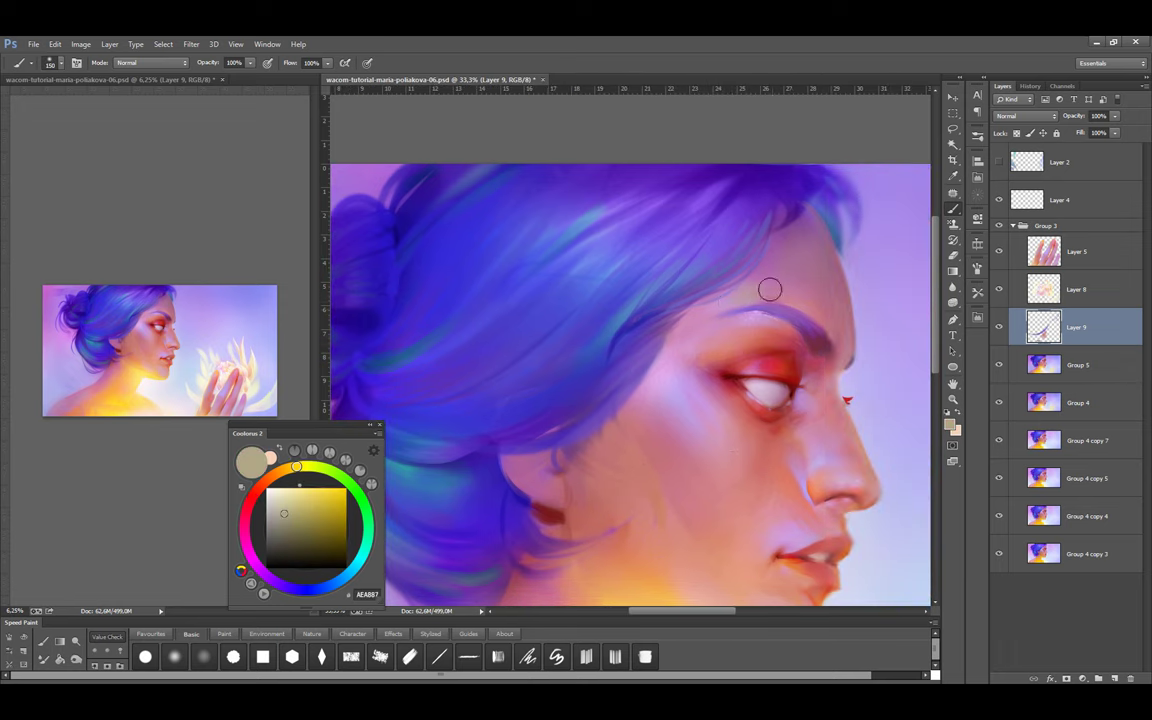
key(bracketright)
key(bracketright)
key(bracketright)
key(bracketright)
key(bracketright)
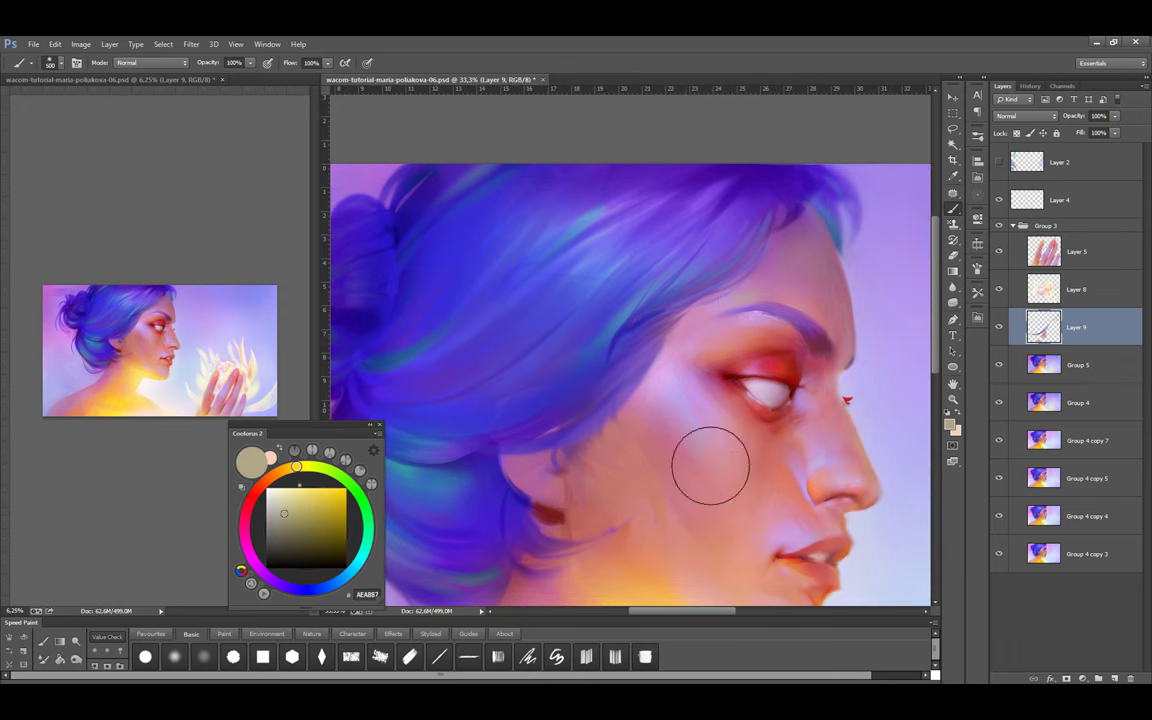
key(bracketright)
alt+click(680, 410)
Texture the cheekbone beside the eye with sampled dusty pink using the speckled brush at about 100 px
click(224, 634)
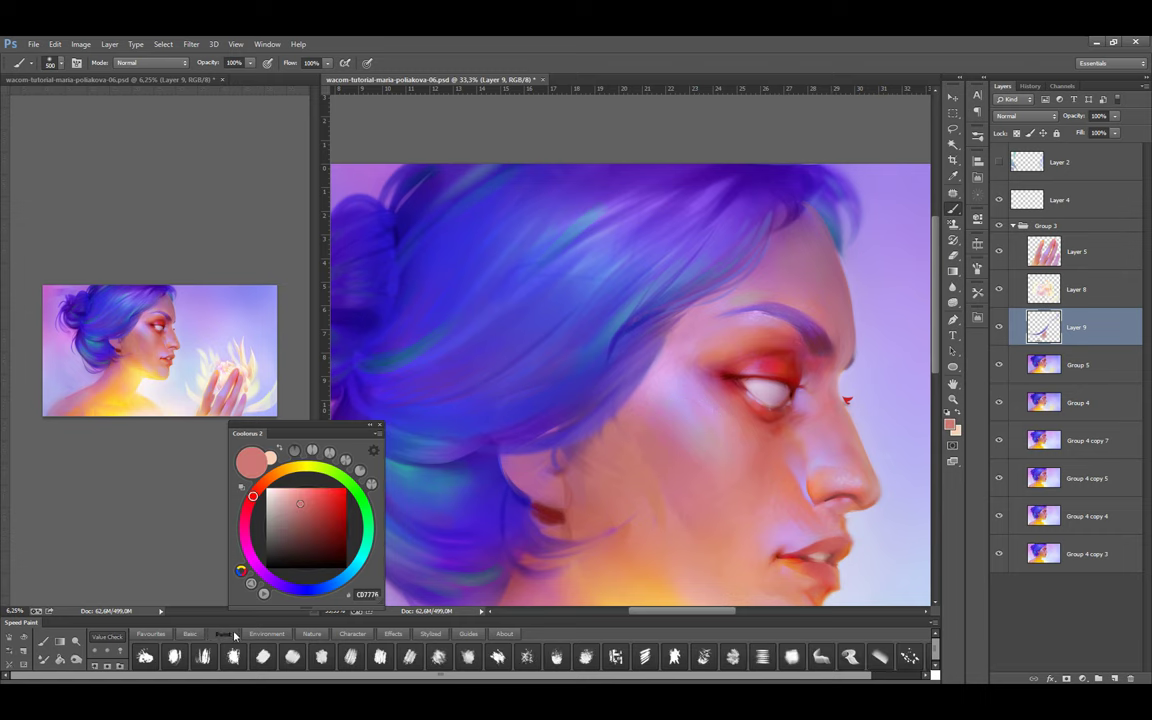
click(383, 662)
alt+click(691, 406)
key(bracketleft)
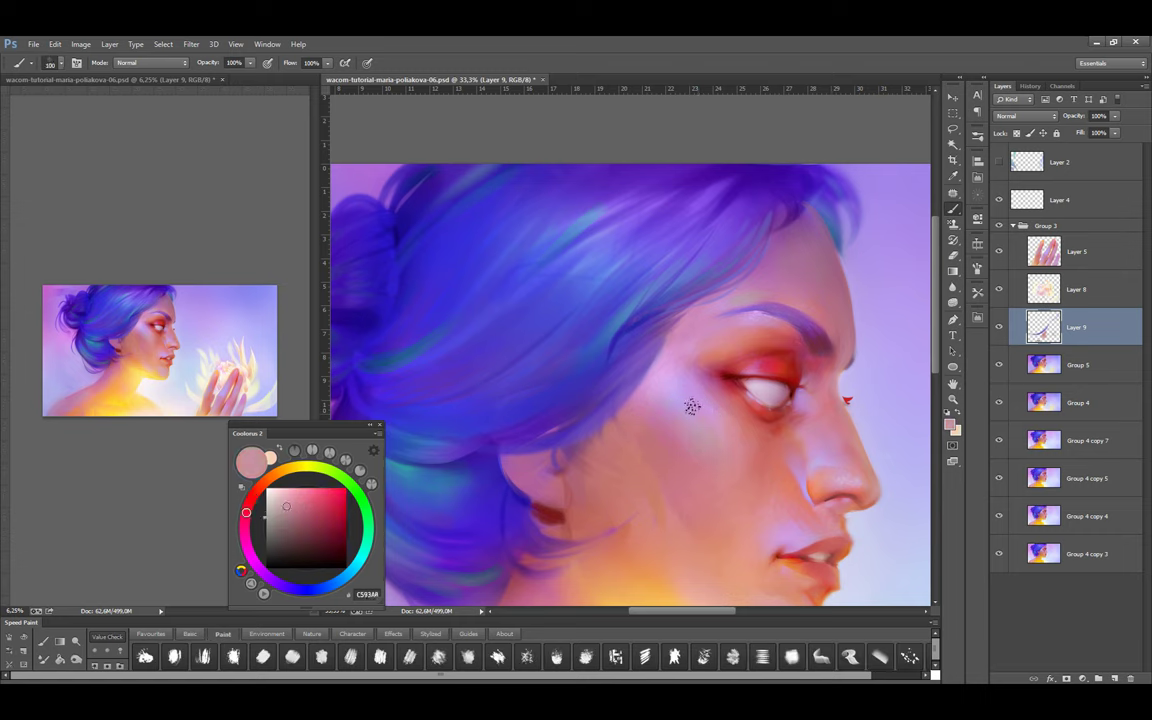
alt+click(752, 427)
key(bracketright)
Texture the cheek and brow-side temple with sampled lilac, rose and salmon using the speckled brush at about 80 to 150 px
alt+click(678, 336)
key(bracketleft)
key(bracketleft)
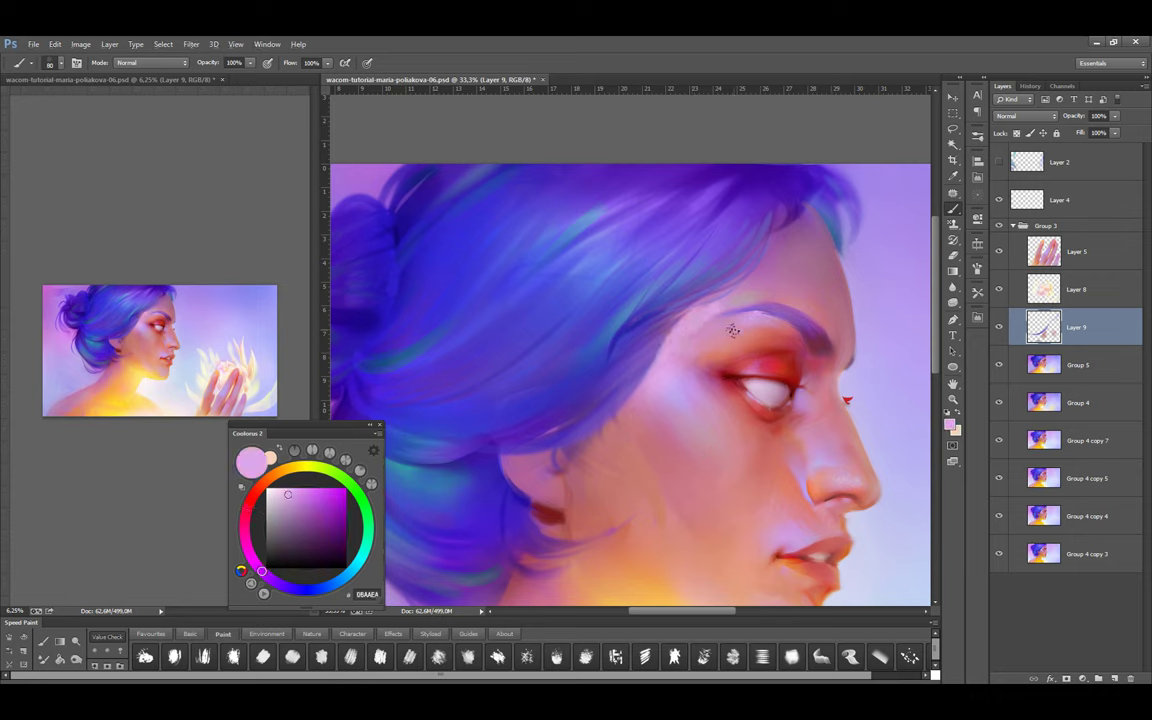
alt+click(716, 430)
key(bracketright)
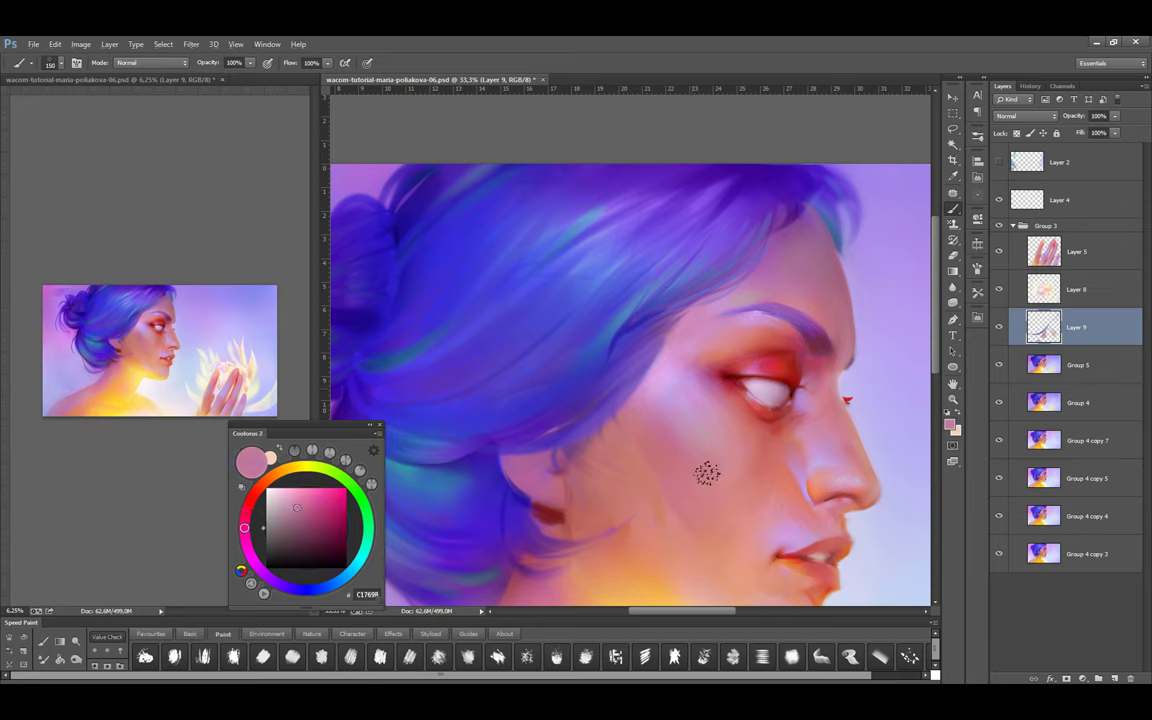
alt+click(703, 403)
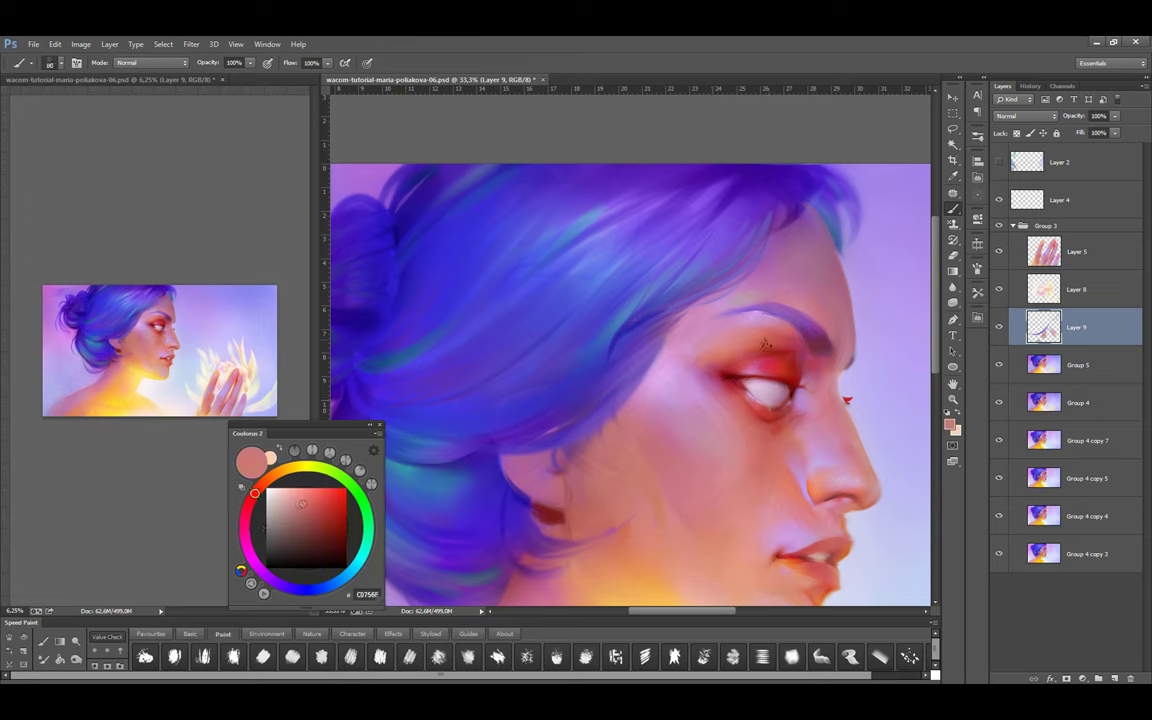
alt+click(703, 366)
key(bracketright)
alt+click(694, 378)
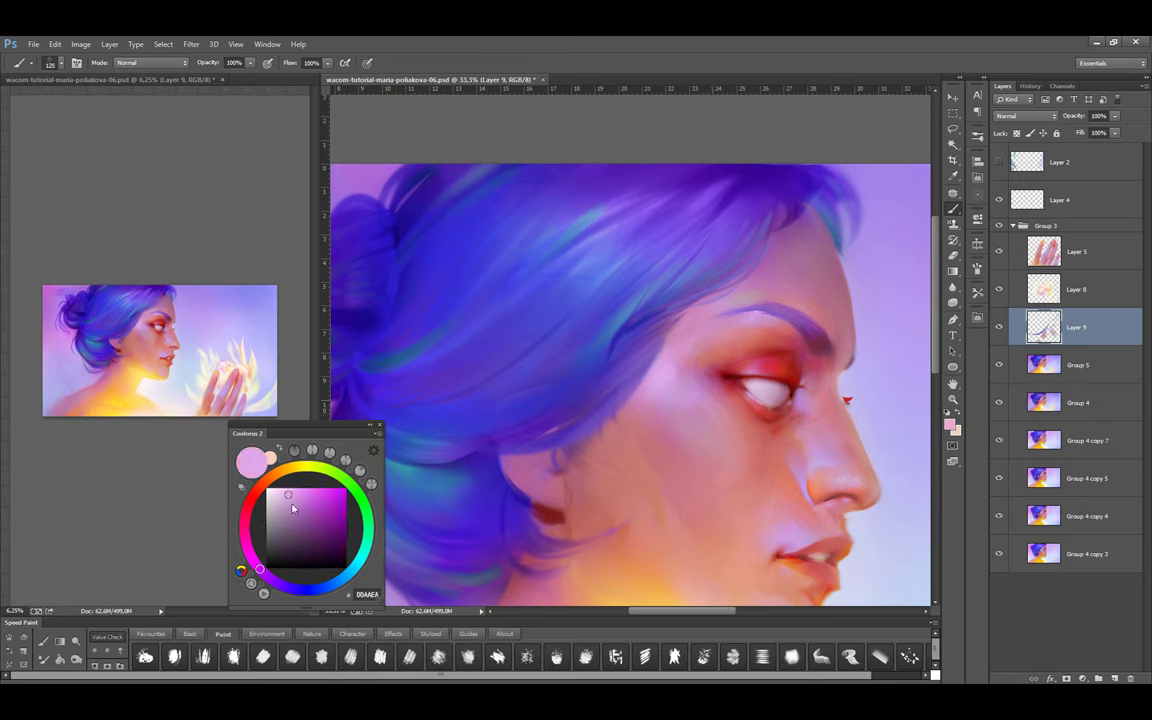
Lighten the temple skin along the hairline with sampled lilac and light pink FFB1FF at about 125 to 150 px
alt+click(658, 370)
alt+click(634, 405)
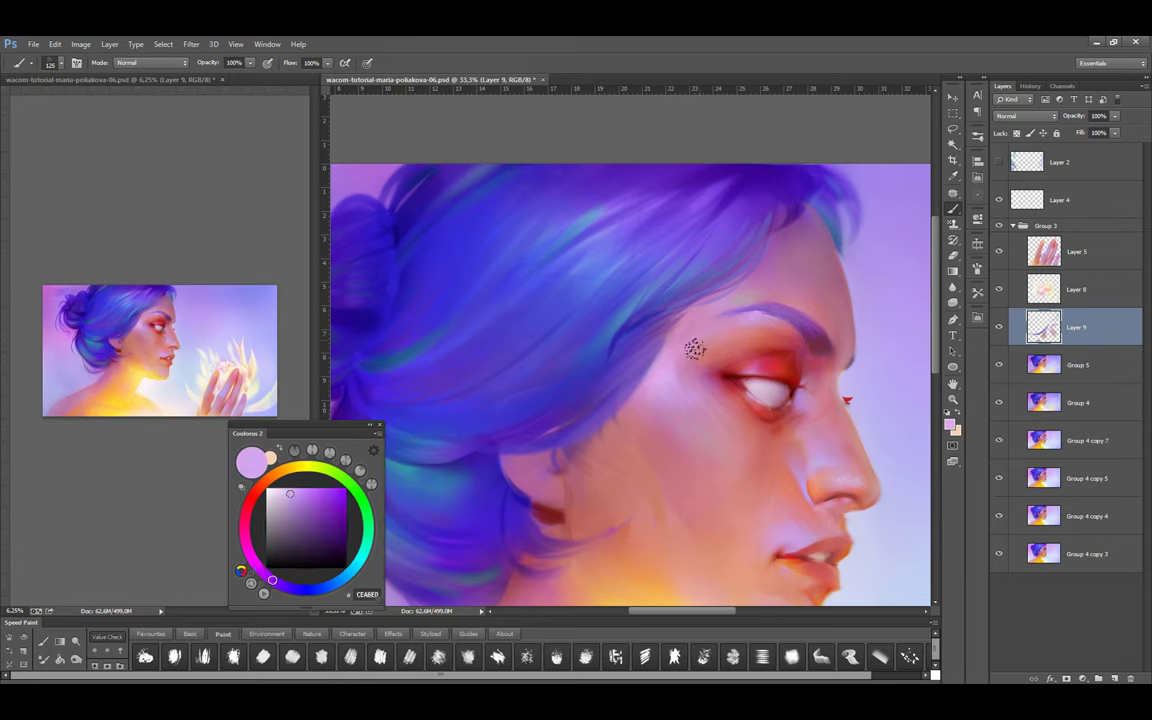
key(l)
drag(663, 350, 662, 342)
key(b)
key(ctrl+d)
drag(272, 565, 252, 558)
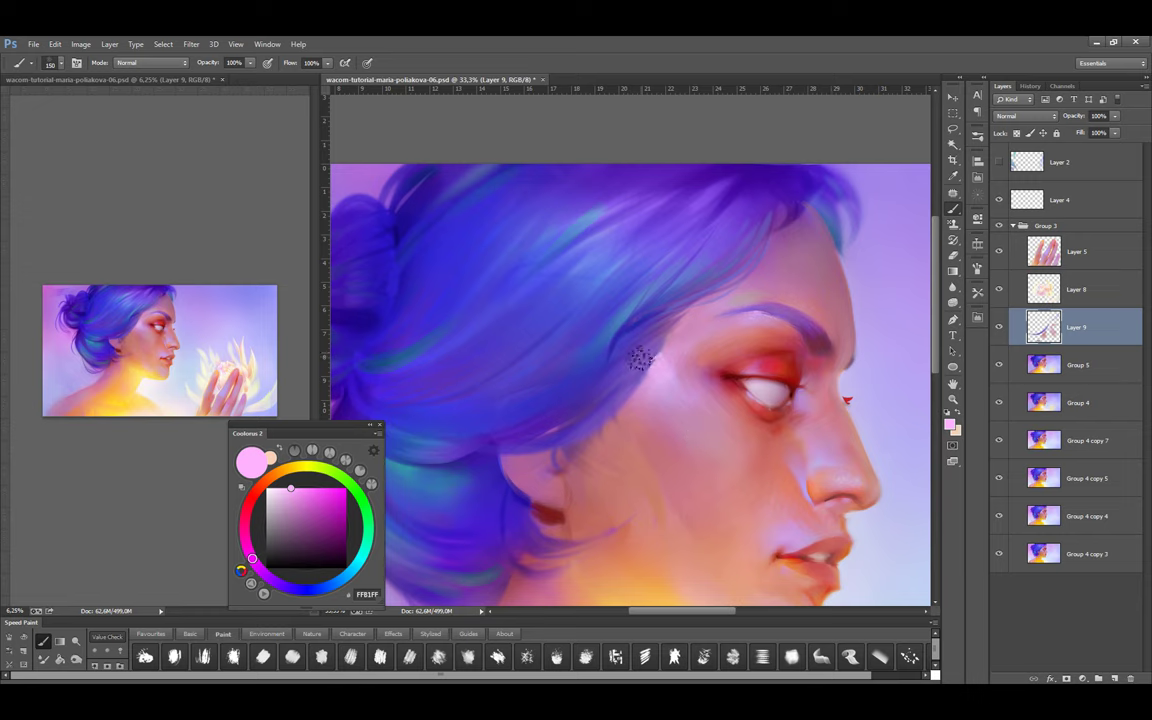
Blend the hair above the temple with sampled blues and muted violet using the speckled brush at about 100 to 200 px
alt+click(590, 325)
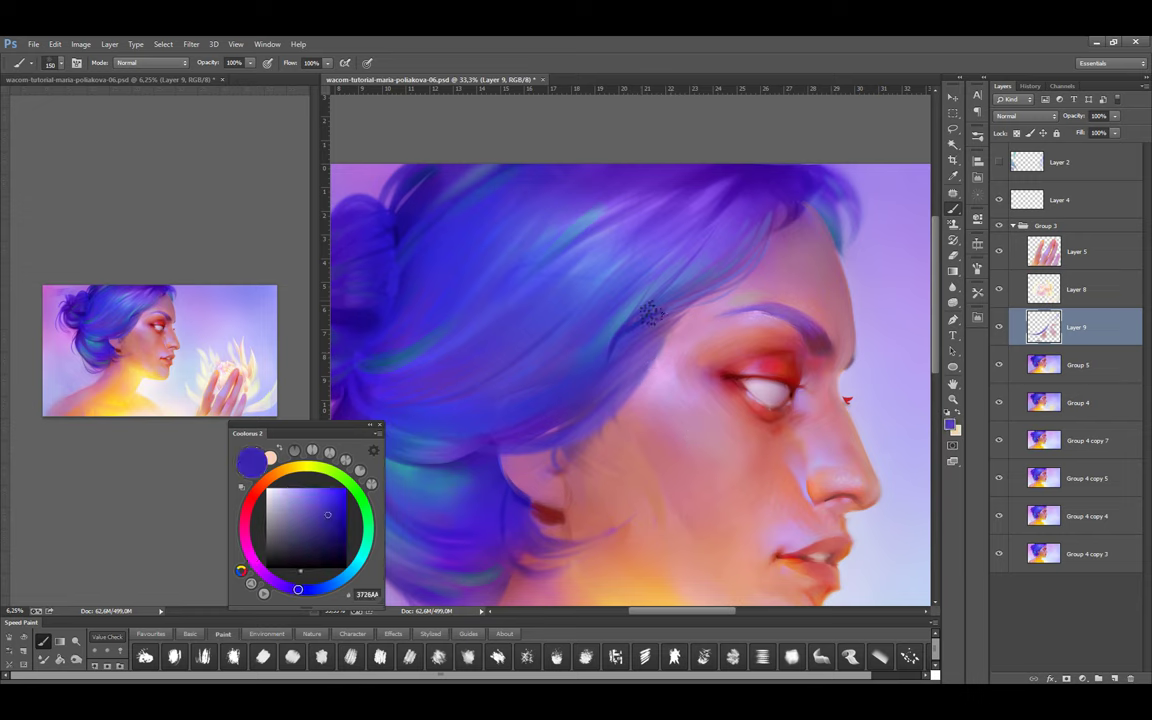
key(bracketright)
key(l)
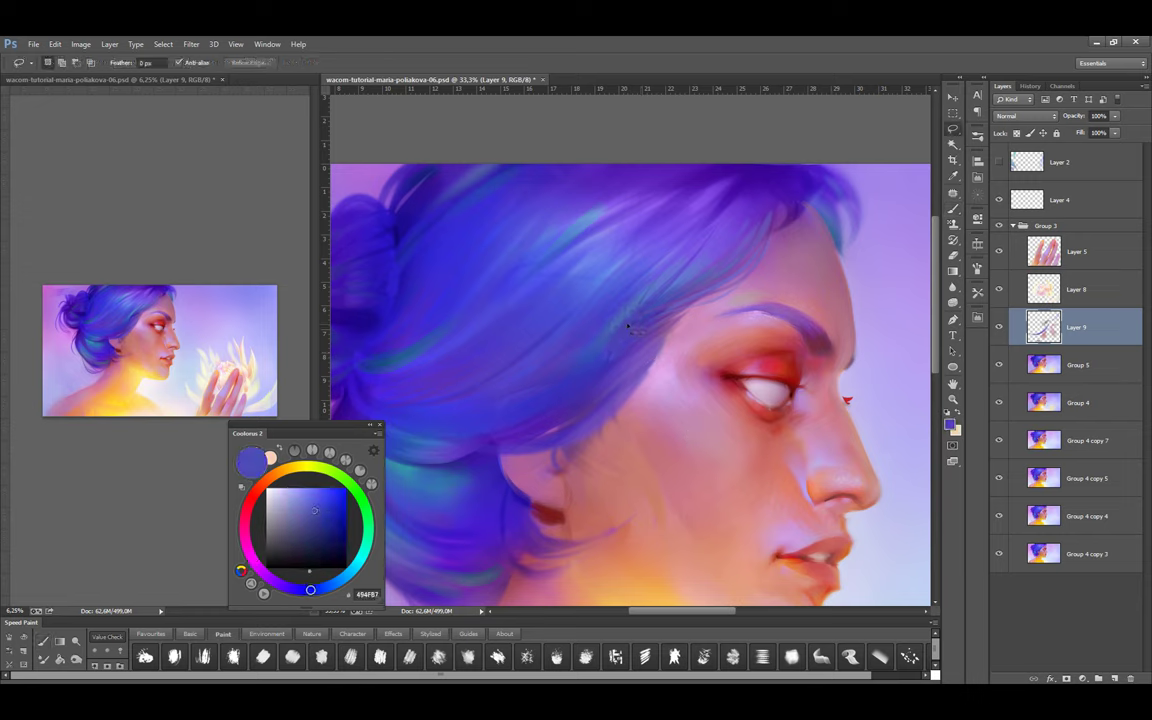
key(b)
alt+click(545, 370)
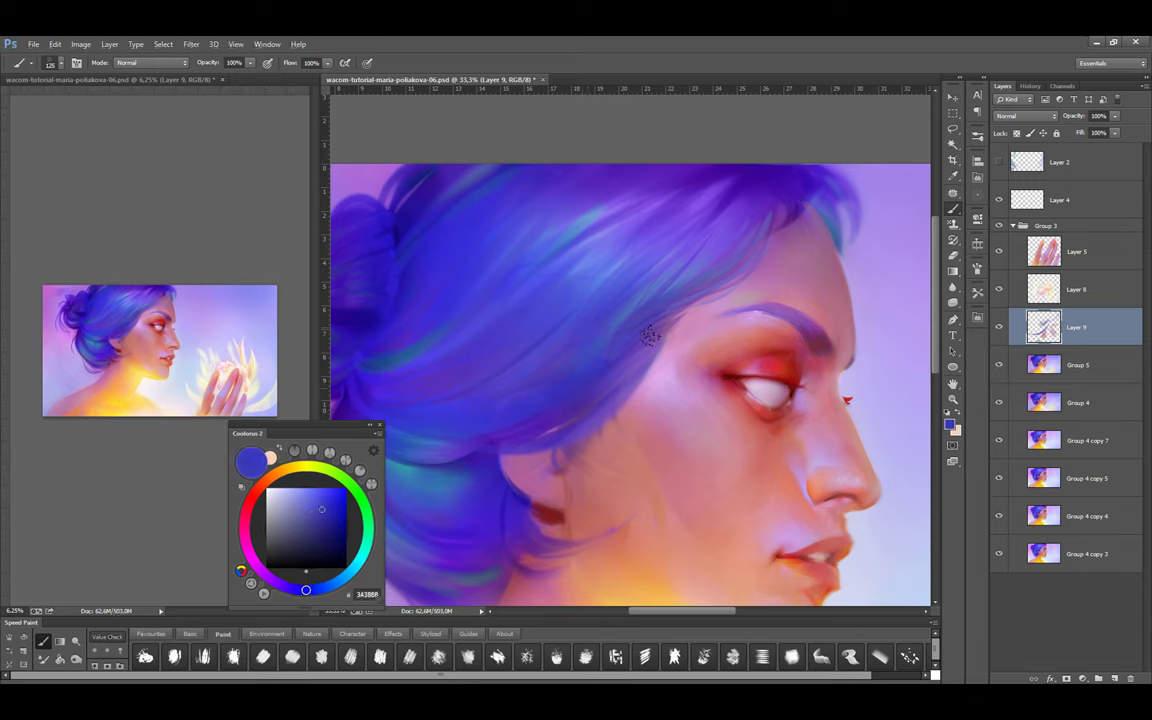
key(bracketleft)
alt+click(610, 380)
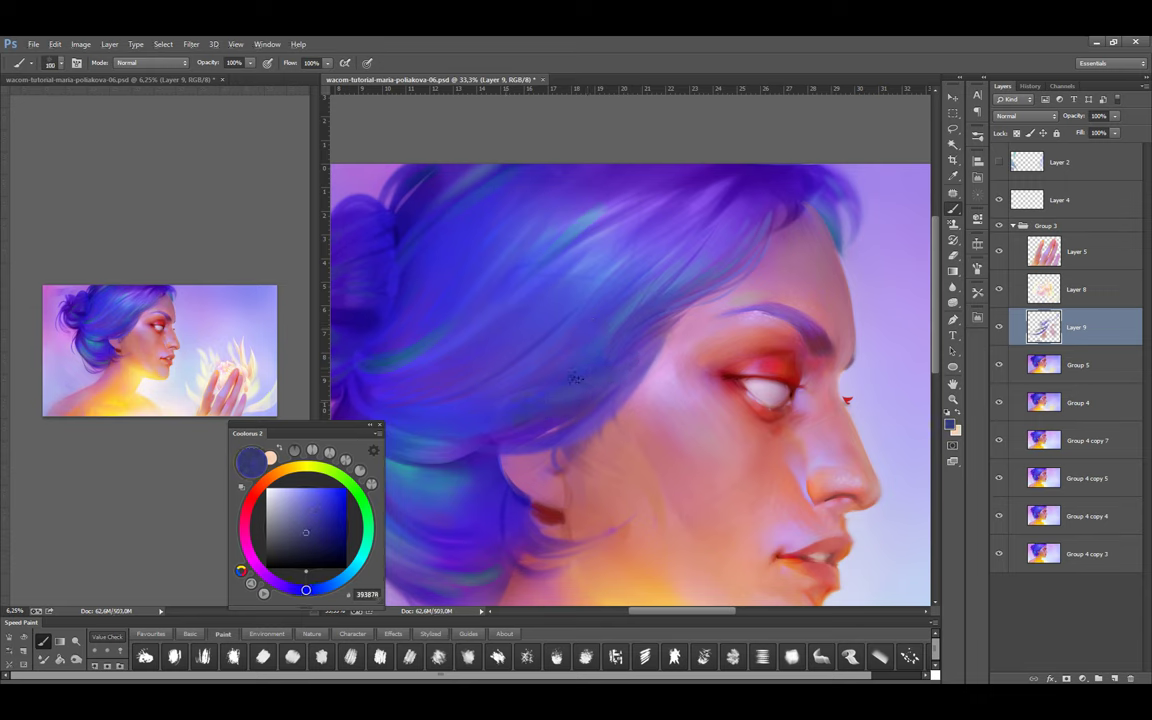
alt+click(566, 288)
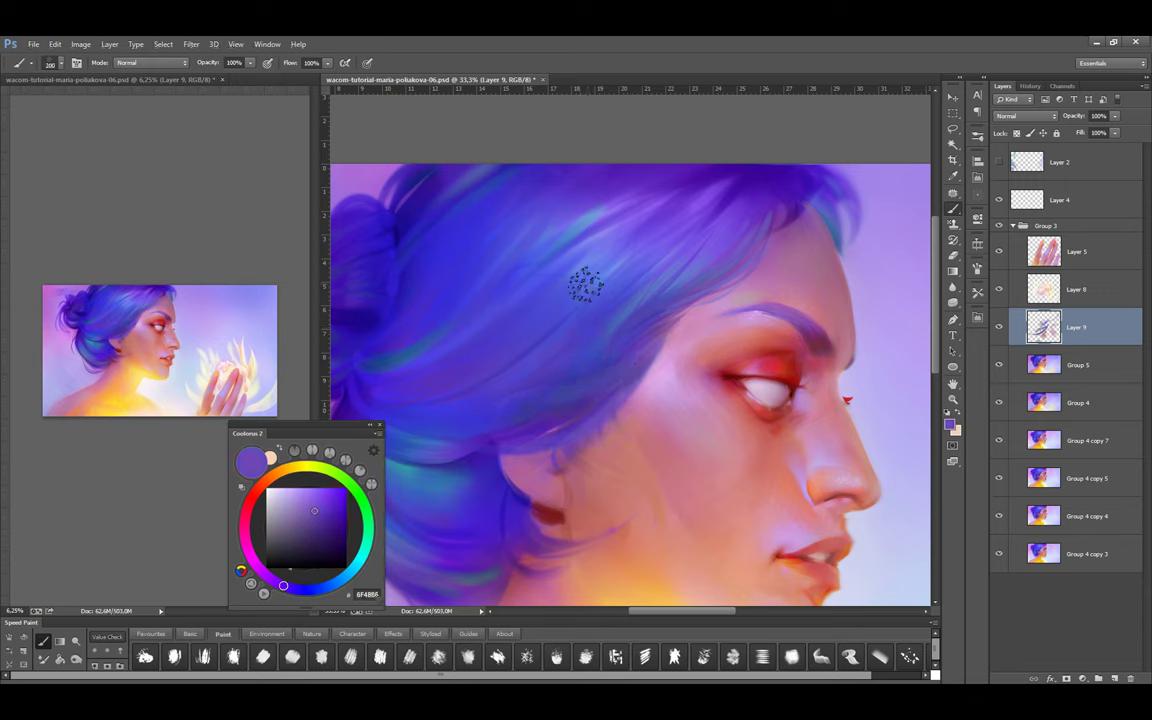
key(bracketleft)
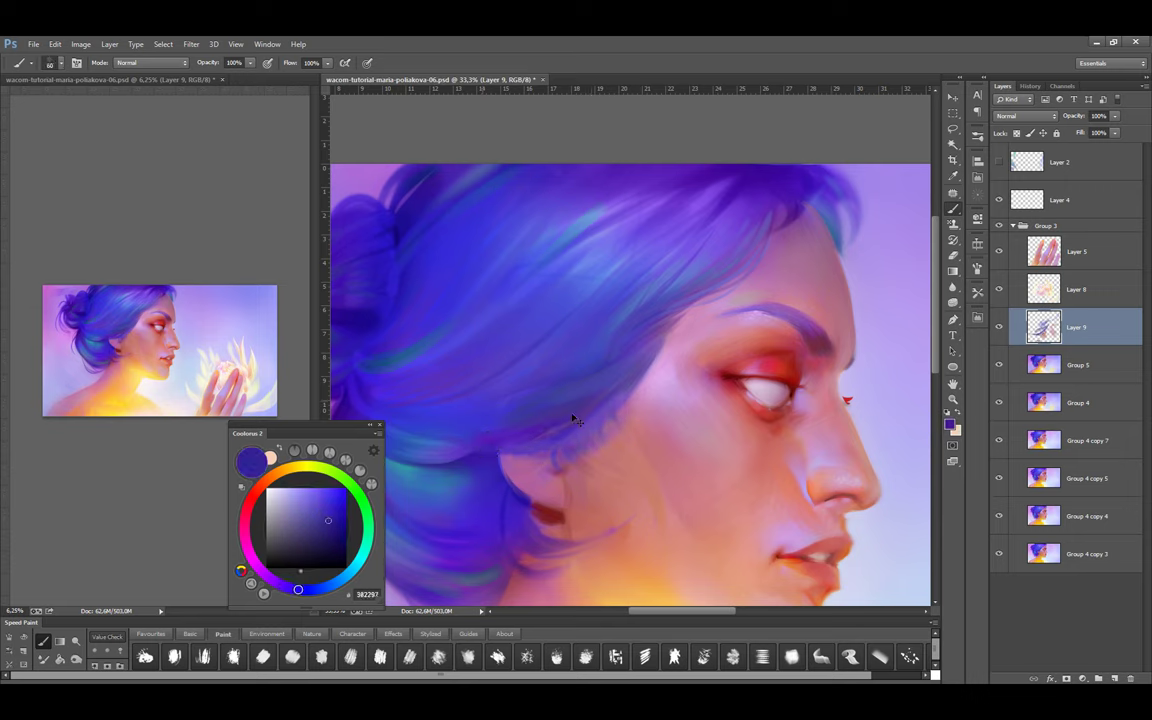
Define the hair's lower edge between temple and ear with dark plum, deep violet and dark red at about 40 to 50 px
alt+click(545, 515)
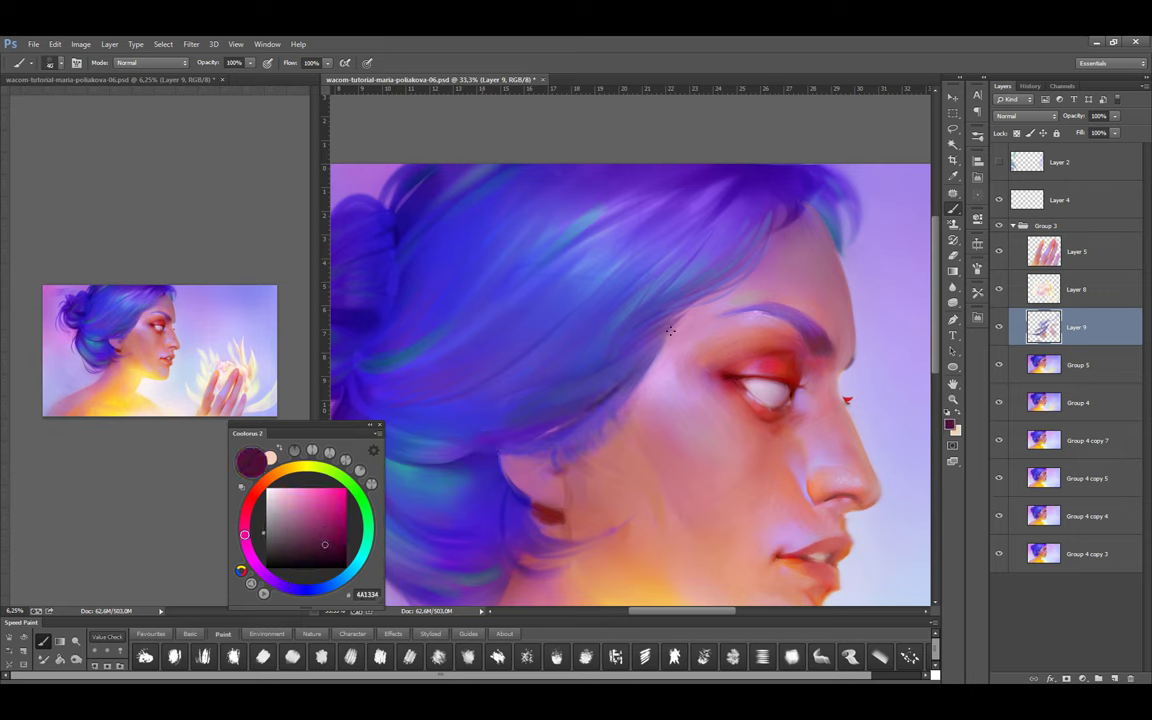
alt+click(607, 395)
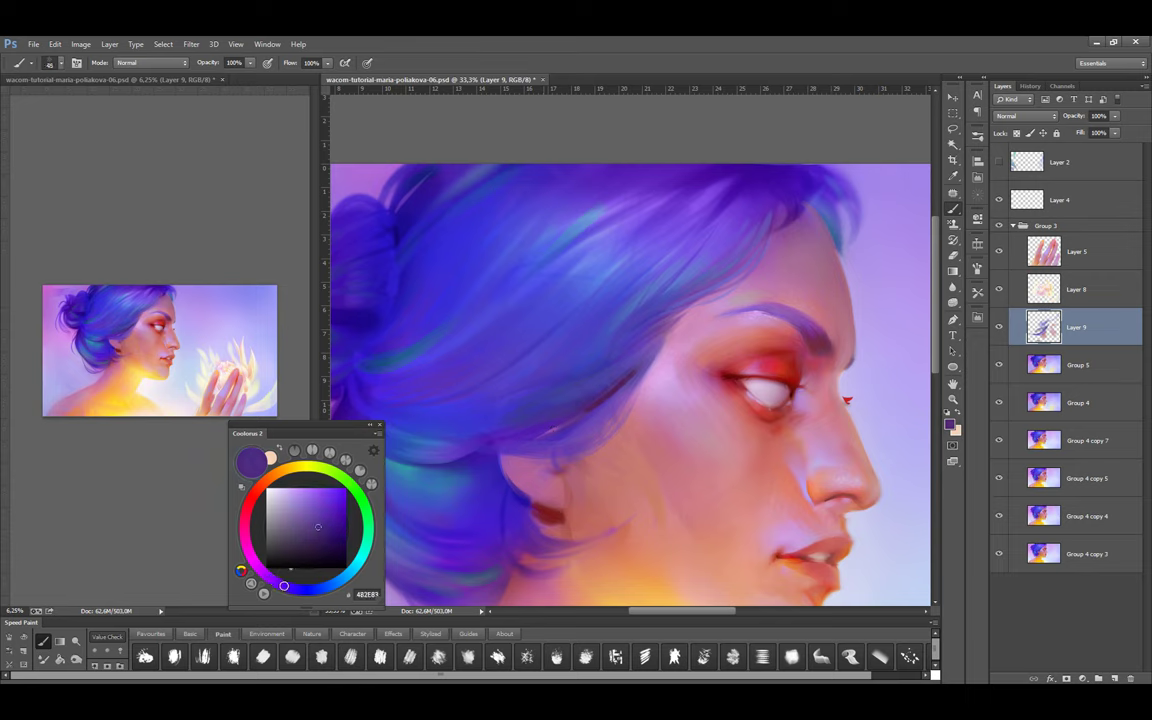
click(318, 534)
alt+click(666, 347)
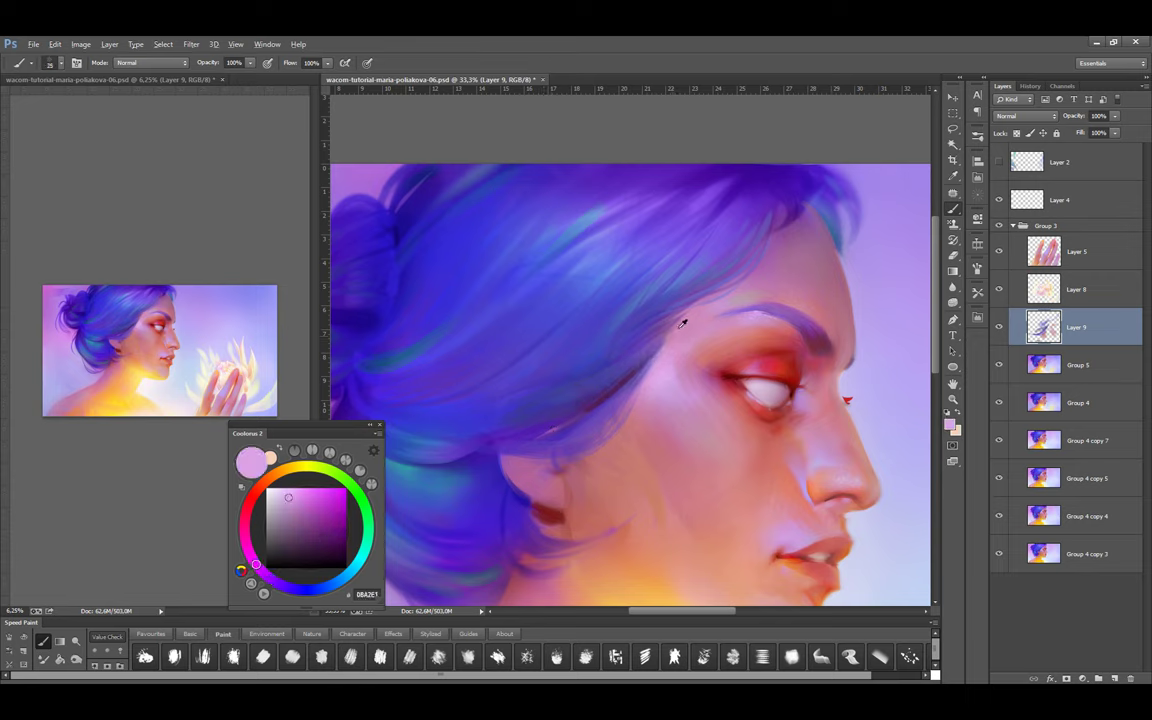
alt+click(445, 468)
click(328, 544)
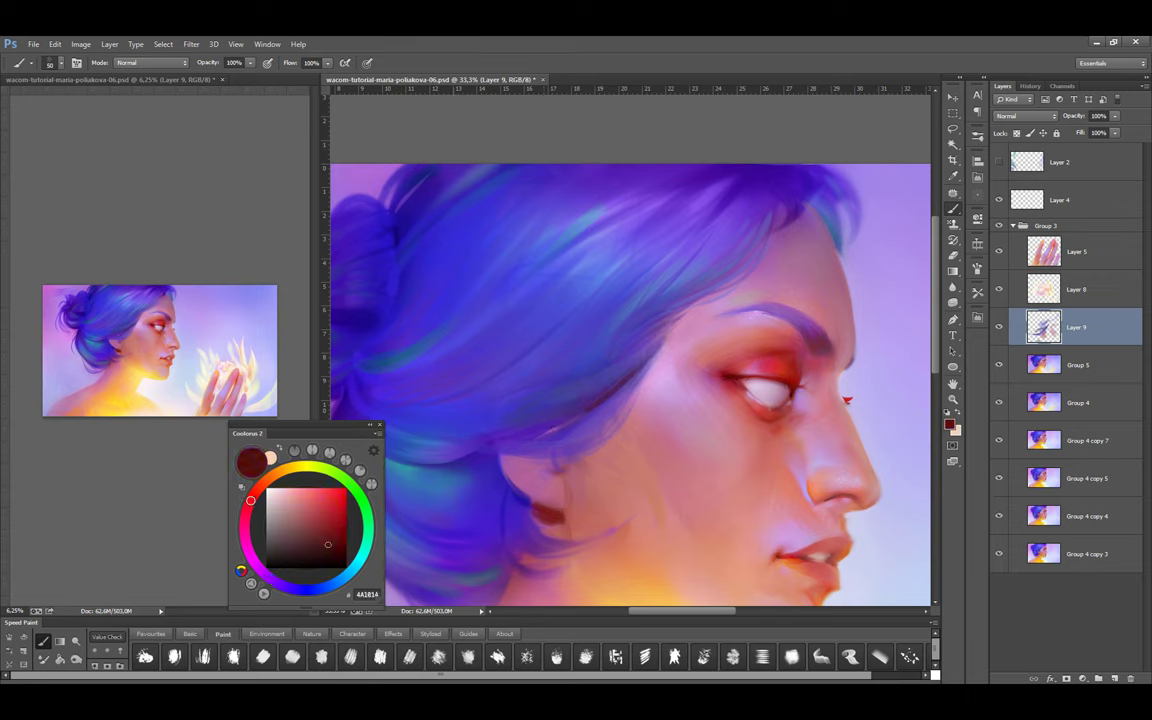
Add a new layer above Layer 9 in Multiply mode and sample dark blue from the hair
drag(478, 463, 604, 496)
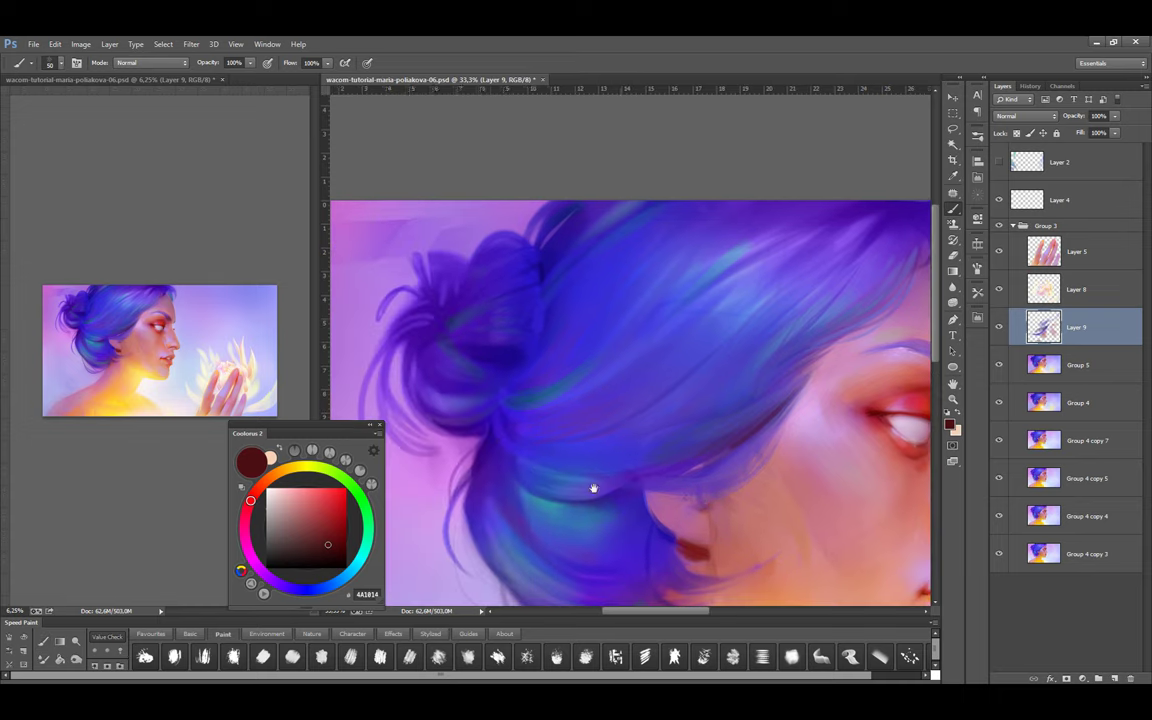
mouse_move(481, 488)
mouse_down()
mouse_move(532, 481)
mouse_move(440, 470)
mouse_up()
key(ctrl+shift+alt+n)
click(1025, 116)
click(1010, 141)
alt+click(433, 293)
scroll(565, 350, down, 1)
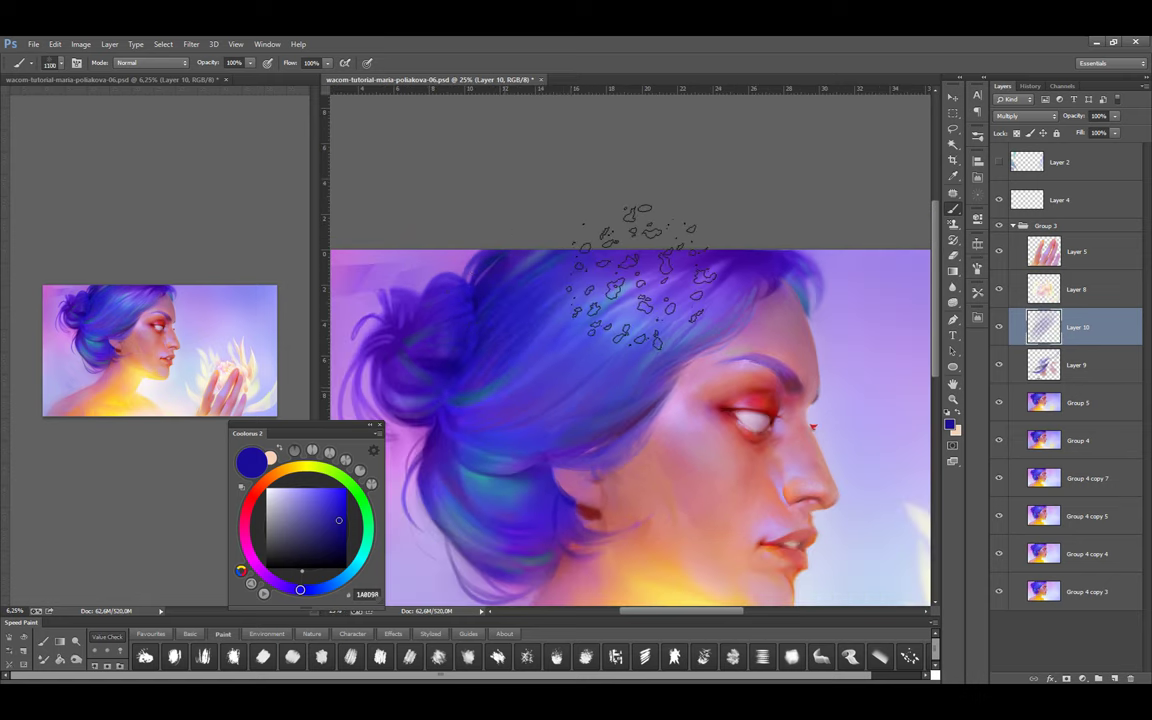
Shade the crown and front of the hair with dark blue using the speckled brush at about 1200 px
key(bracketright)
key(bracketright)
key(bracketright)
key(bracketright)
key(bracketright)
key(bracketright)
key(bracketright)
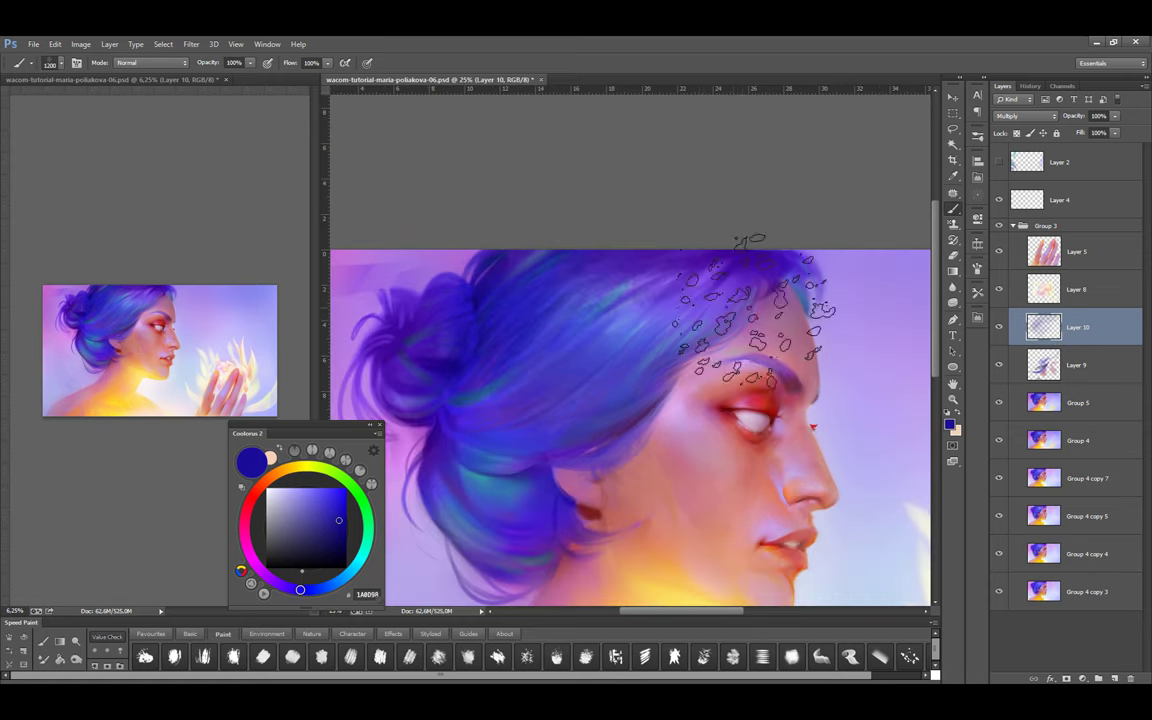
Deepen the crown and bun with dark blue using the basic round brush at about 1100 to 1400 px
click(190, 634)
click(145, 656)
key(bracketright)
key(bracketright)
key(bracketright)
key(bracketright)
key(bracketright)
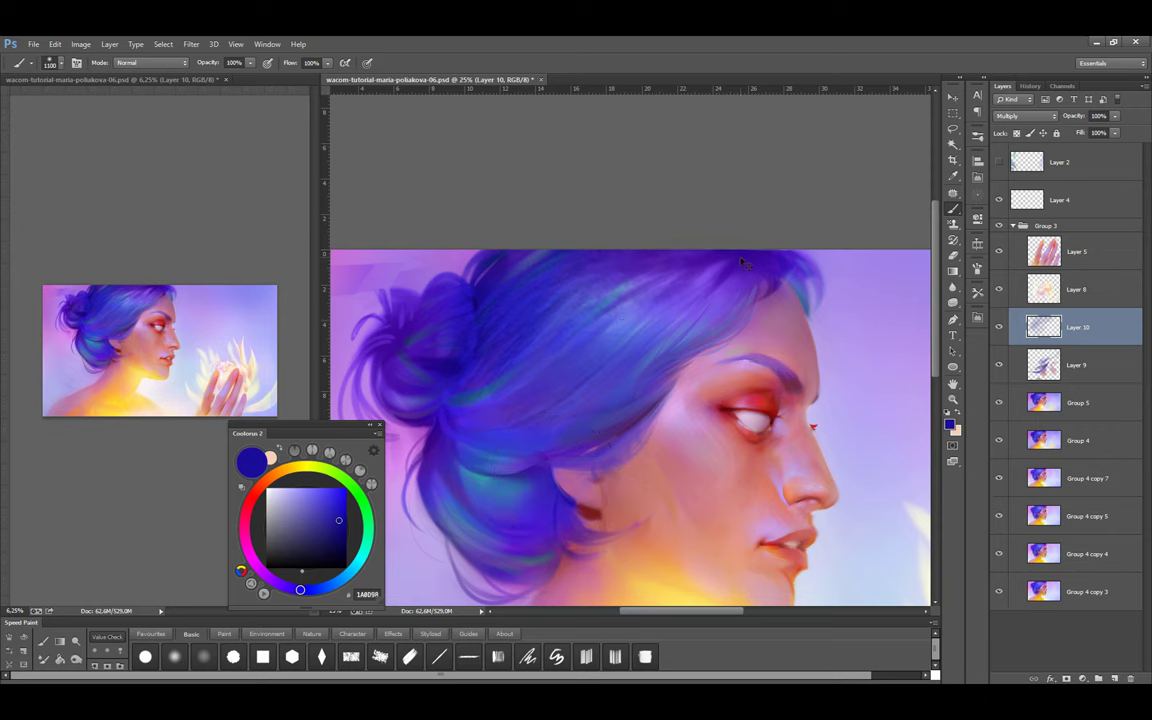
key(ctrl+minus)
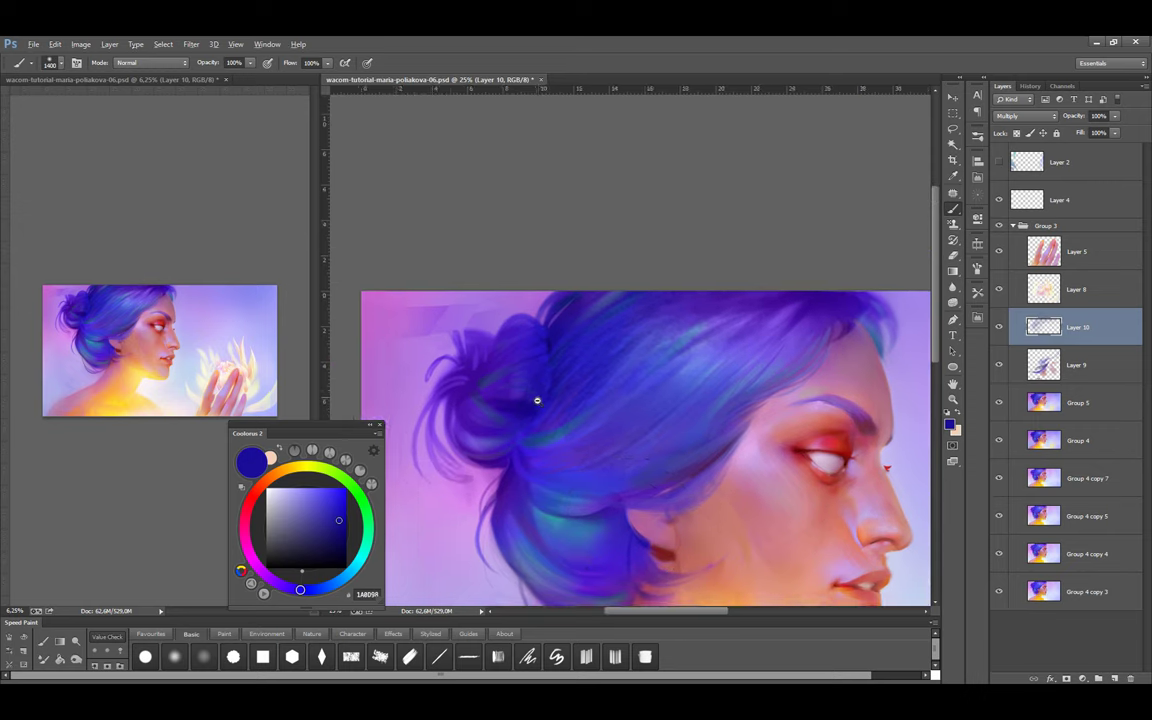
Darken the background behind the bun with saturated violet using the round brush at about 2400 px
click(269, 577)
key(bracketright)
key(bracketright)
key(bracketright)
key(bracketright)
key(bracketright)
key(bracketright)
key(bracketright)
key(bracketright)
key(bracketright)
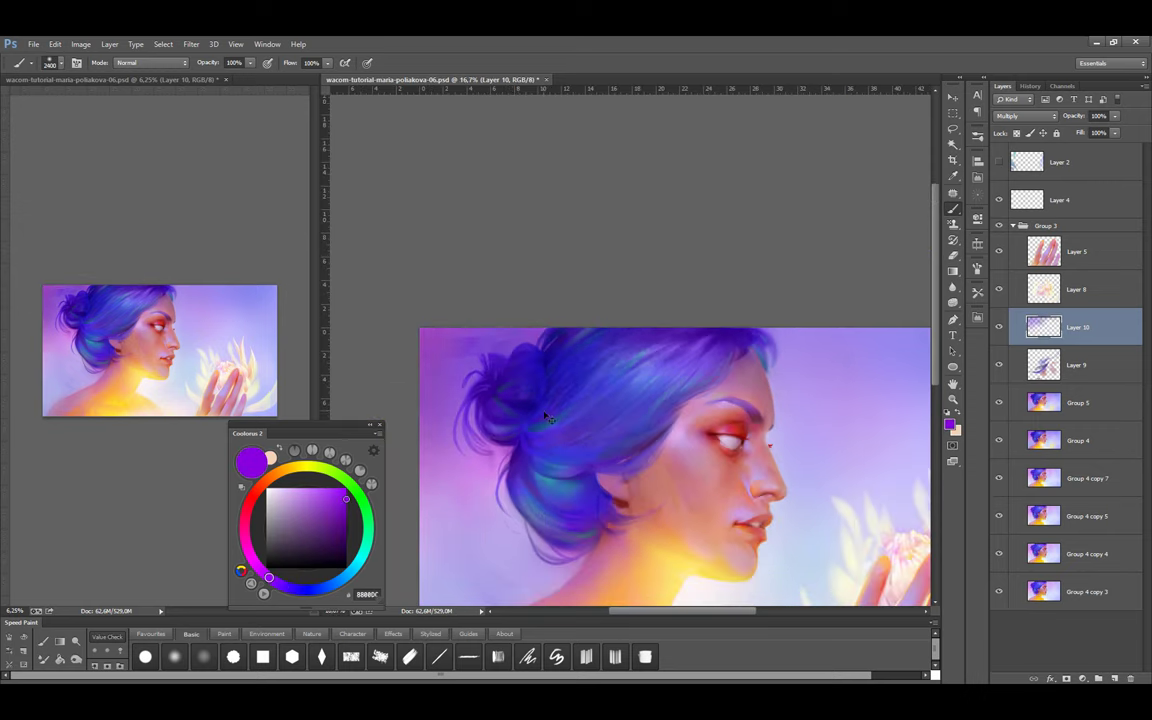
scroll(561, 500, down, 1)
Switch the canvas surround to the custom colour and flip the image horizontally to check the composition
right_click(742, 194)
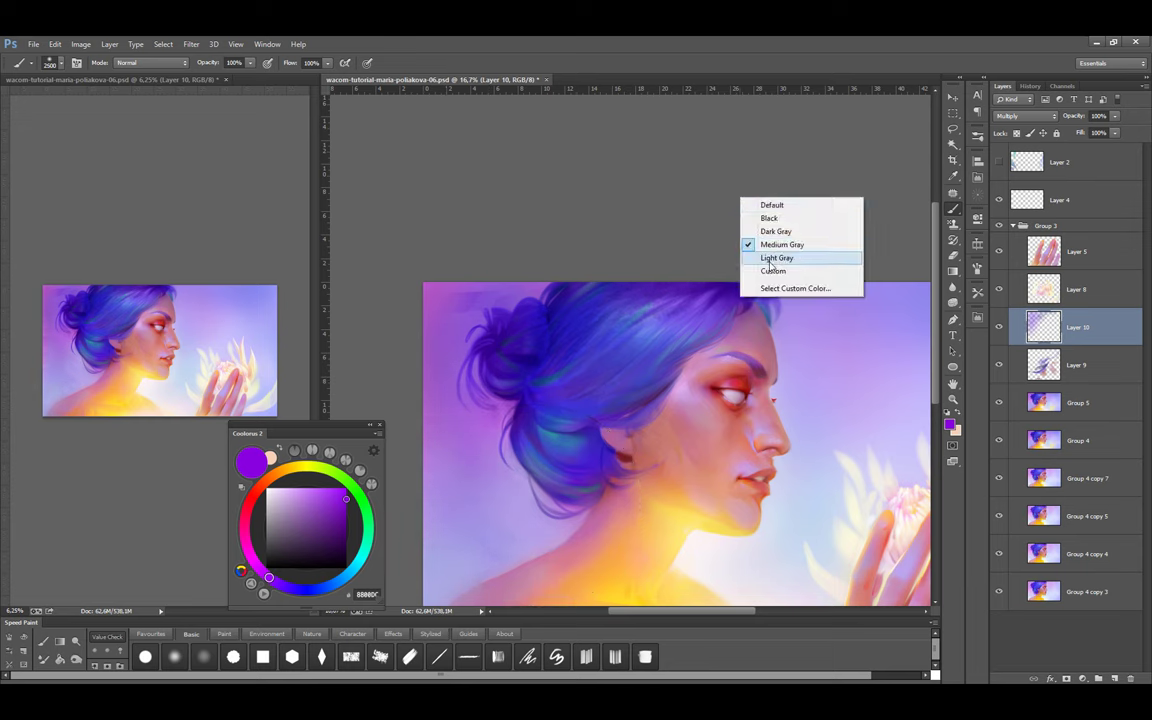
click(771, 273)
key(h)
key(ctrl+minus)
key(h)
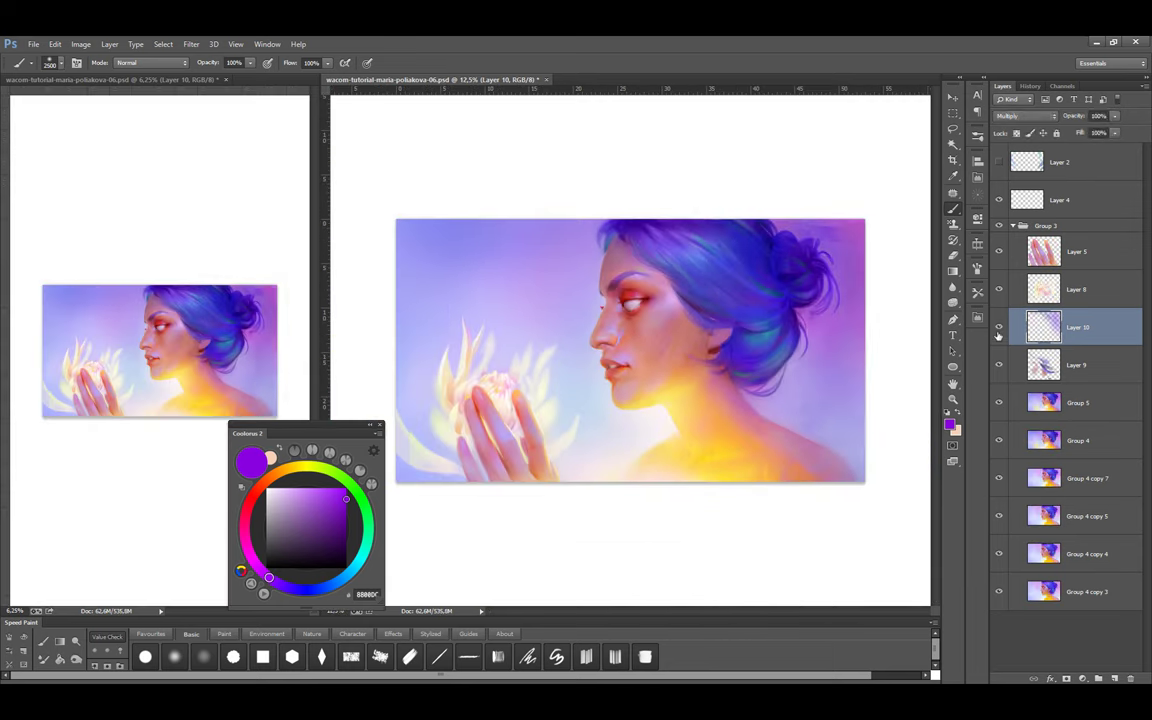
Merge Layers 10 and 9 down into Group 5 and save the document
key(h)
key(h)
key(Delete)
key(Delete)
key(ctrl+s)
Add a Color Burn layer above Group 5 and deepen the area around the bun with dark violet at about 2300 to 2400 px
key(h)
key(ctrl+plus)
alt+click(718, 333)
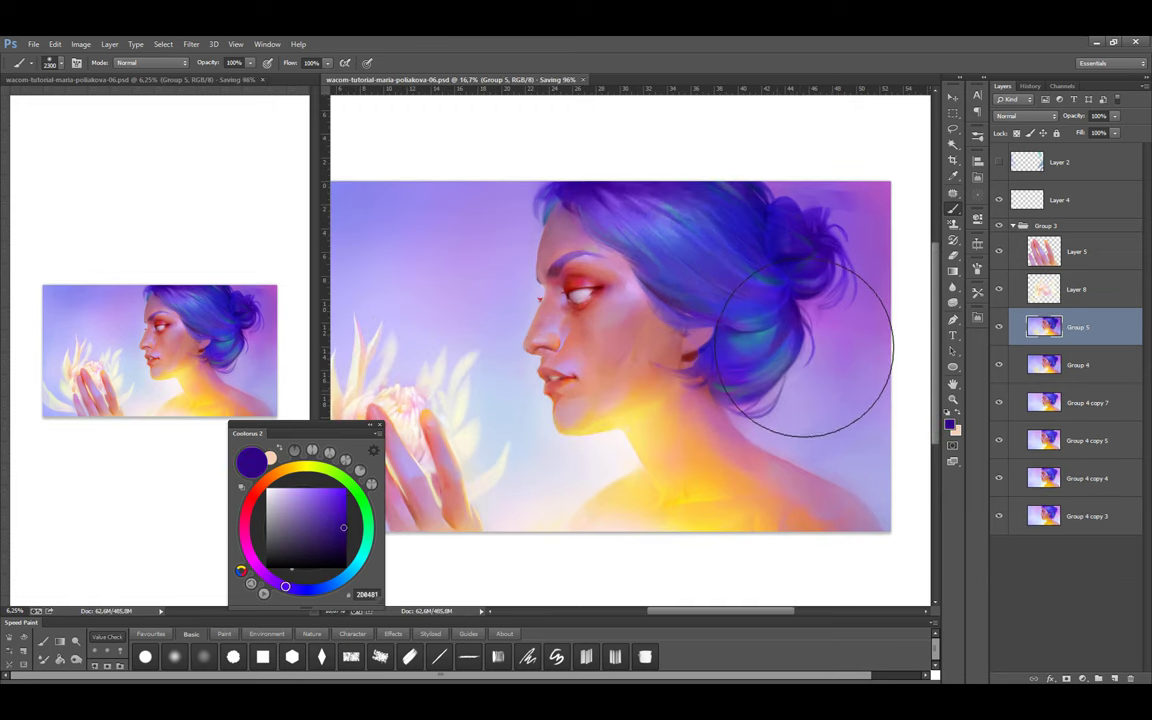
key(ctrl+shift+alt+n)
click(771, 386)
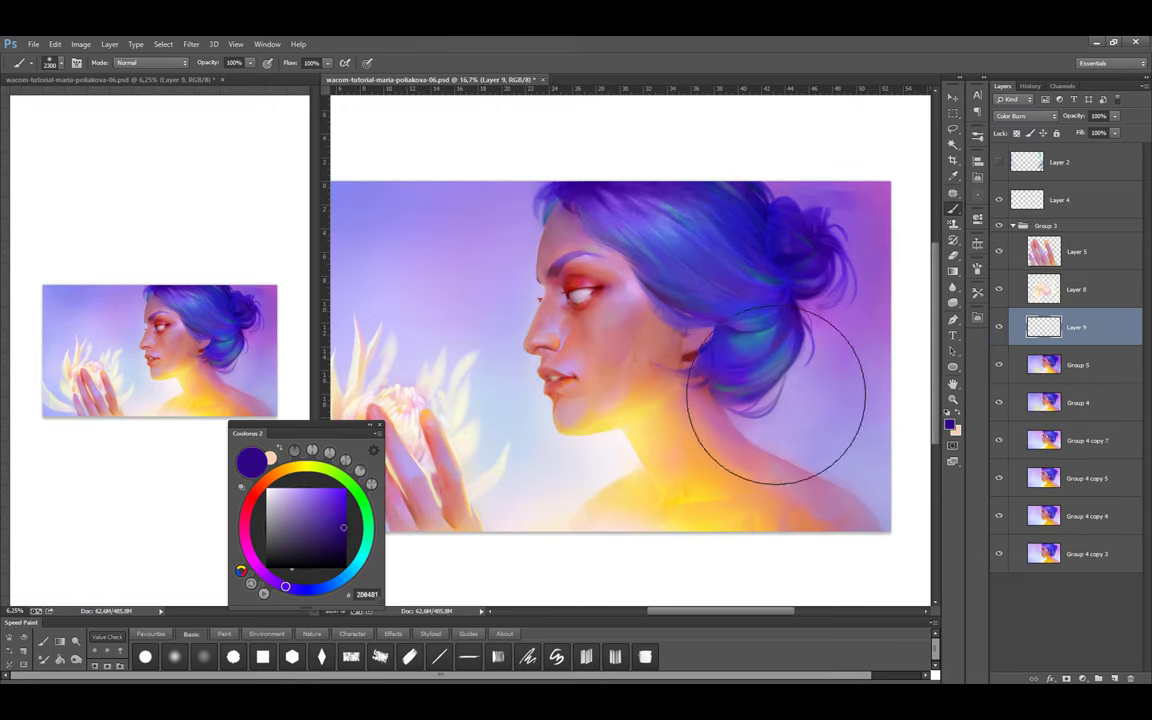
key(shift+plus)
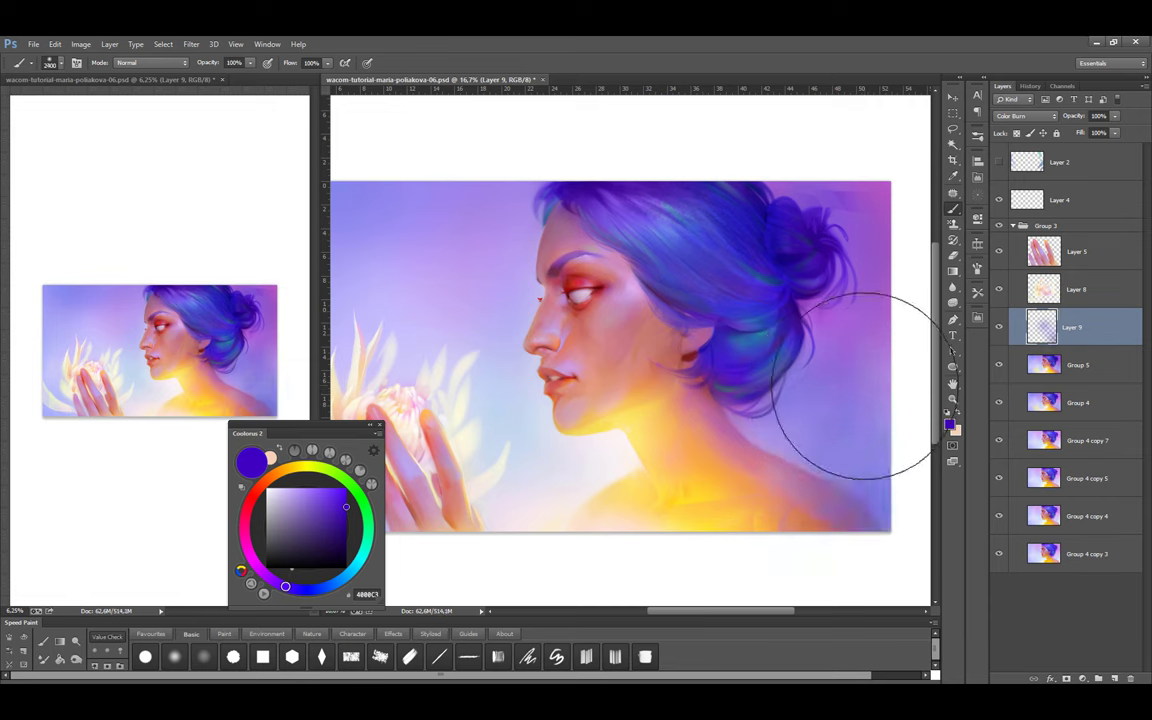
key(ctrl+z)
Burn the background's upper corner above the flower with violet-blue and pure blue at about 2900 to 3300 px
scroll(483, 215, up, 2)
scroll(483, 215, left, 1)
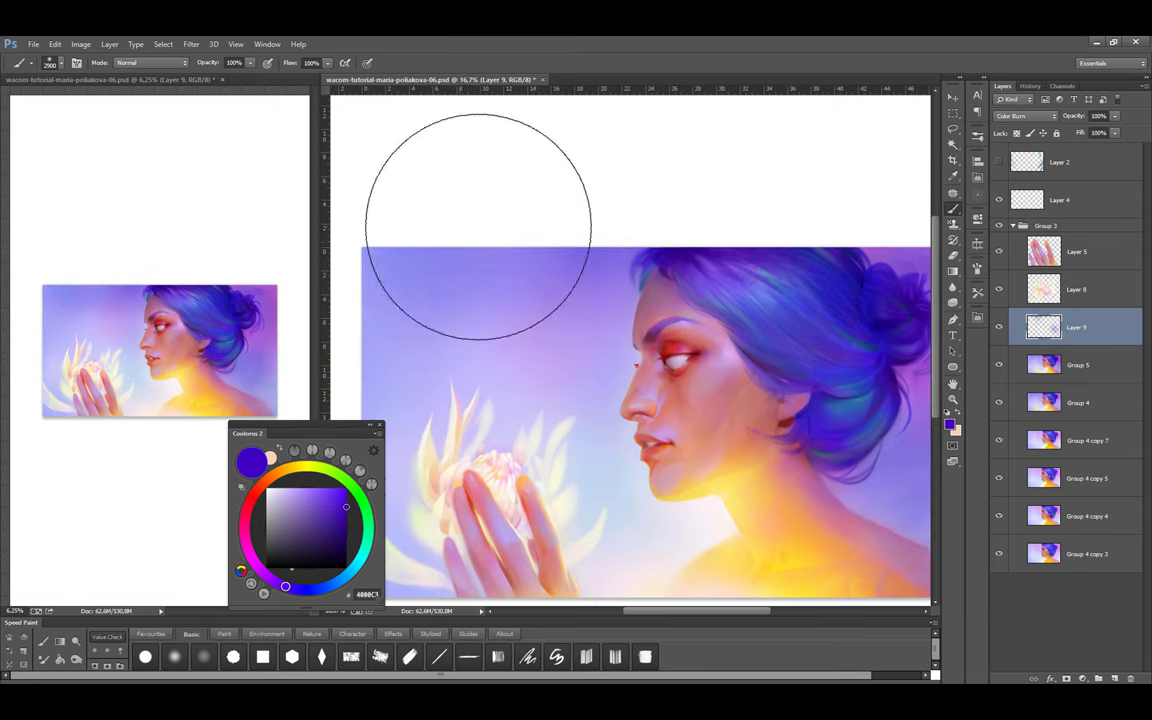
scroll(463, 327, left, 2)
key(bracketright)
key(bracketright)
key(bracketright)
key(bracketright)
key(bracketright)
key(bracketright)
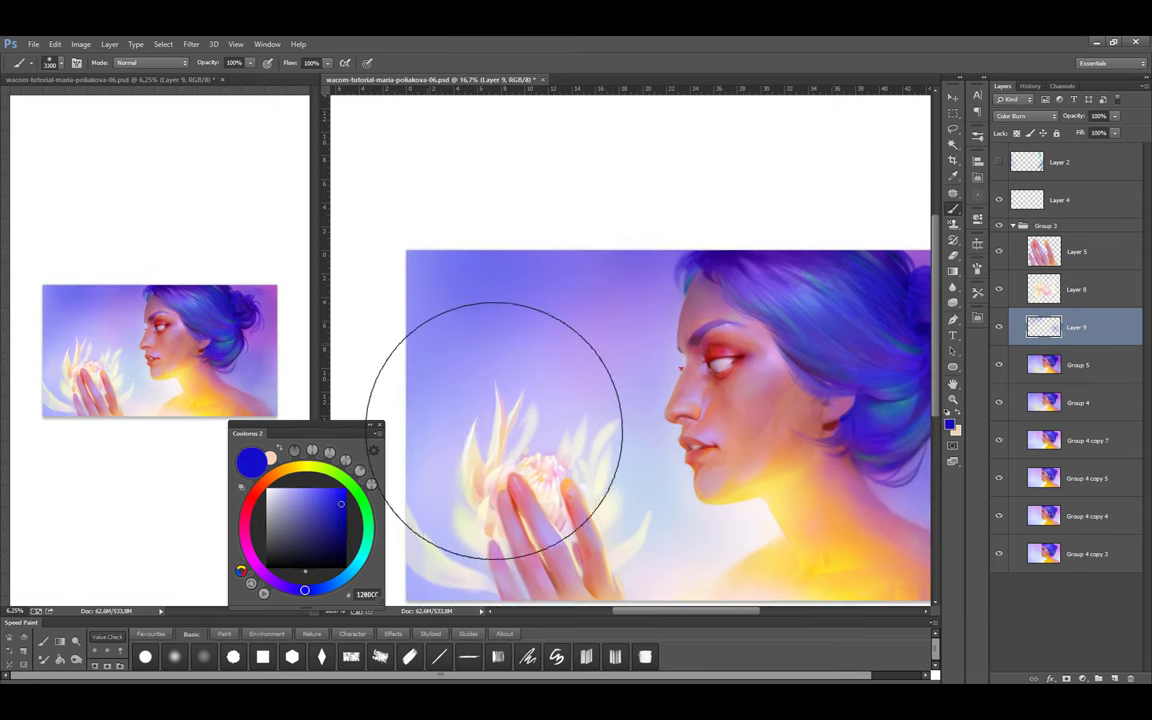
Tint the background between the flower and the face with deep violet 6A00AF using a progressively smaller round brush
alt+click(541, 409)
scroll(541, 409, down, 2)
scroll(541, 409, right, 2)
key(bracketleft)
key(bracketleft)
key(bracketleft)
key(bracketleft)
key(bracketleft)
key(bracketleft)
key(bracketleft)
key(bracketleft)
key(bracketleft)
key(bracketleft)
key(bracketleft)
key(bracketleft)
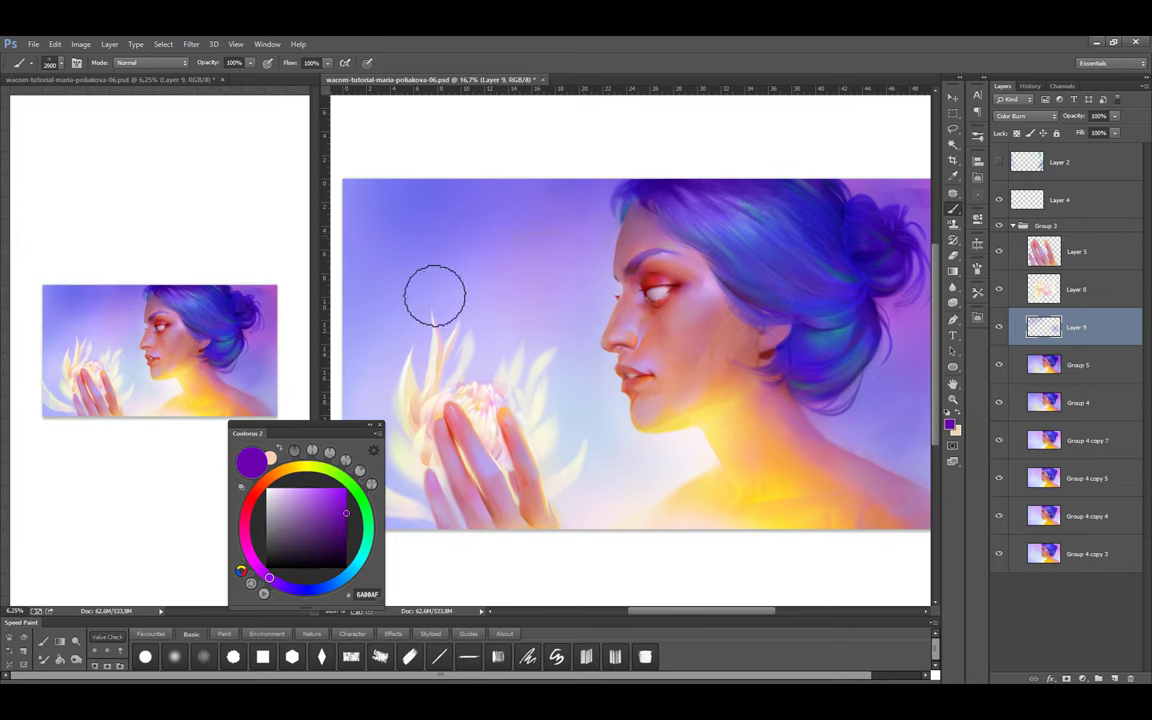
Refine the violet burn along the forehead and nose profile with the round brush at about 500 px
scroll(586, 211, down, 1)
scroll(586, 211, right, 2)
key(bracketleft)
key(bracketleft)
key(bracketleft)
key(bracketleft)
key(bracketleft)
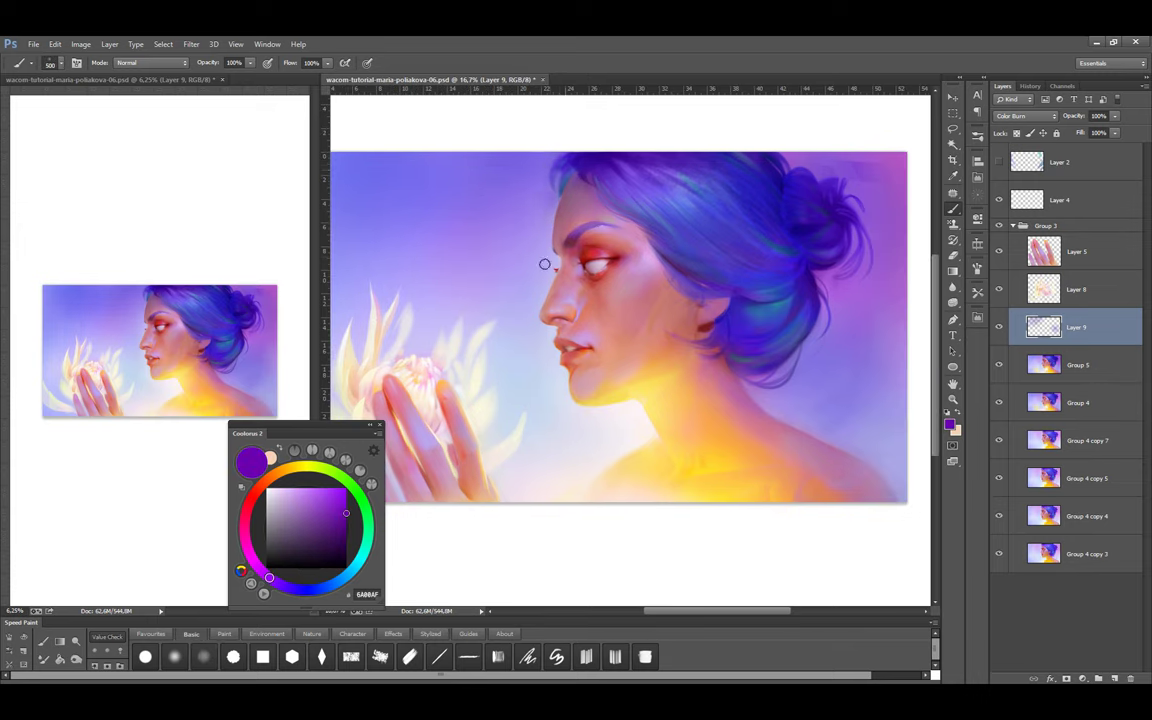
scroll(560, 412, down, 1)
scroll(560, 412, right, 2)
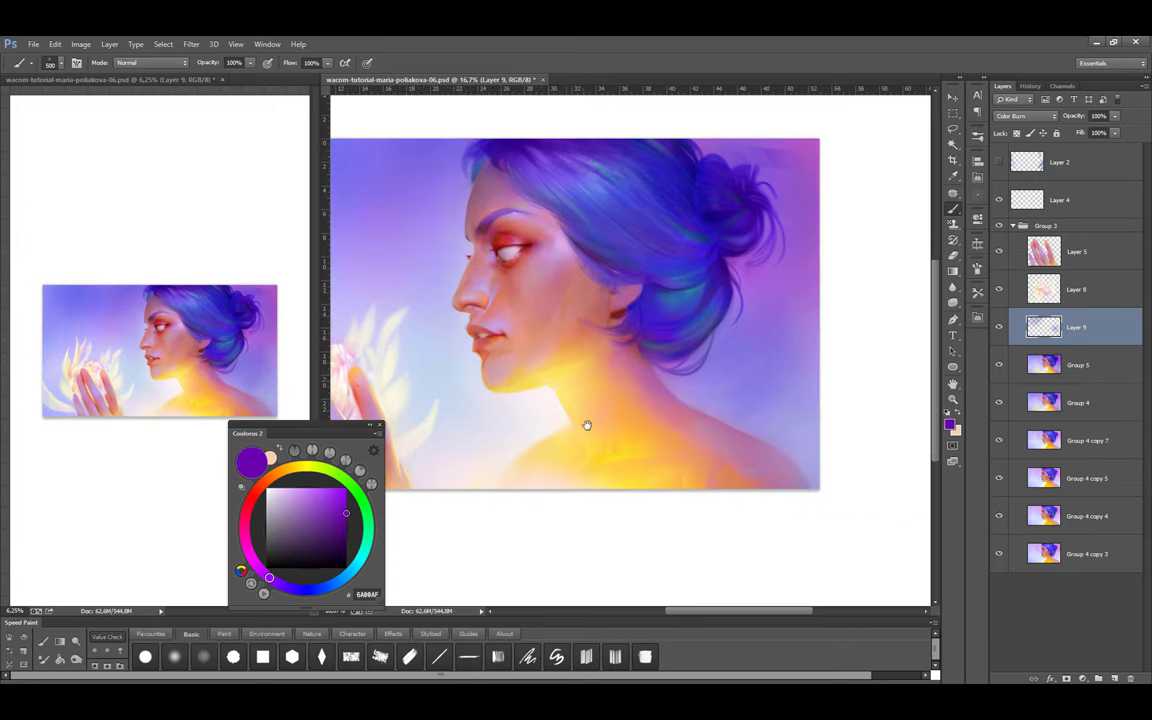
Soften the Color Burn tint in the background above the flower with a pale lilac D1C7DA brush at about 4000 to 4600 px
key(e)
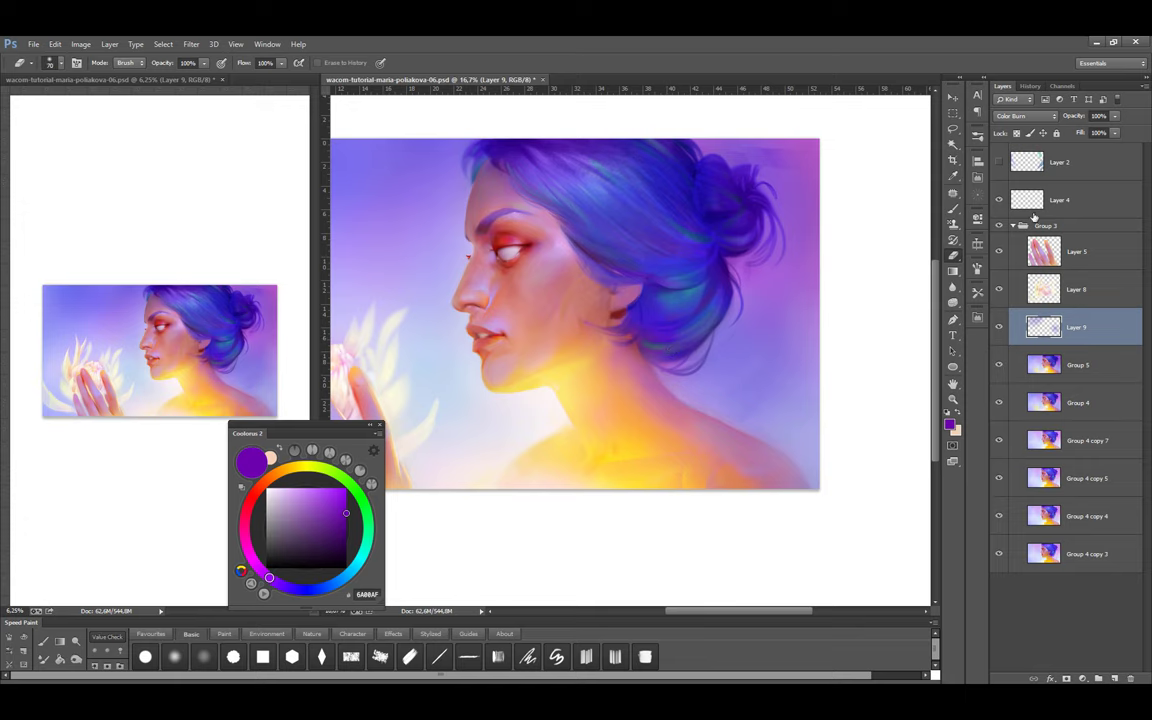
scroll(494, 376, up, 2)
scroll(494, 376, left, 2)
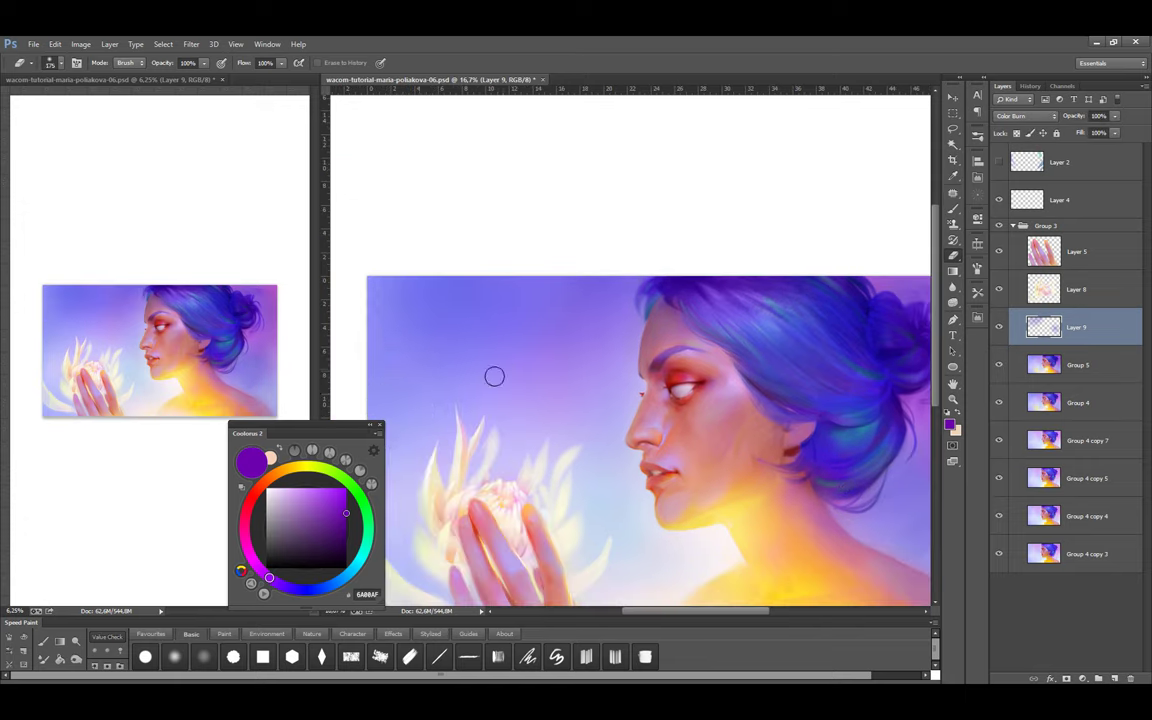
key(bracketright)
key(b)
alt+shift+right_click(505, 330)
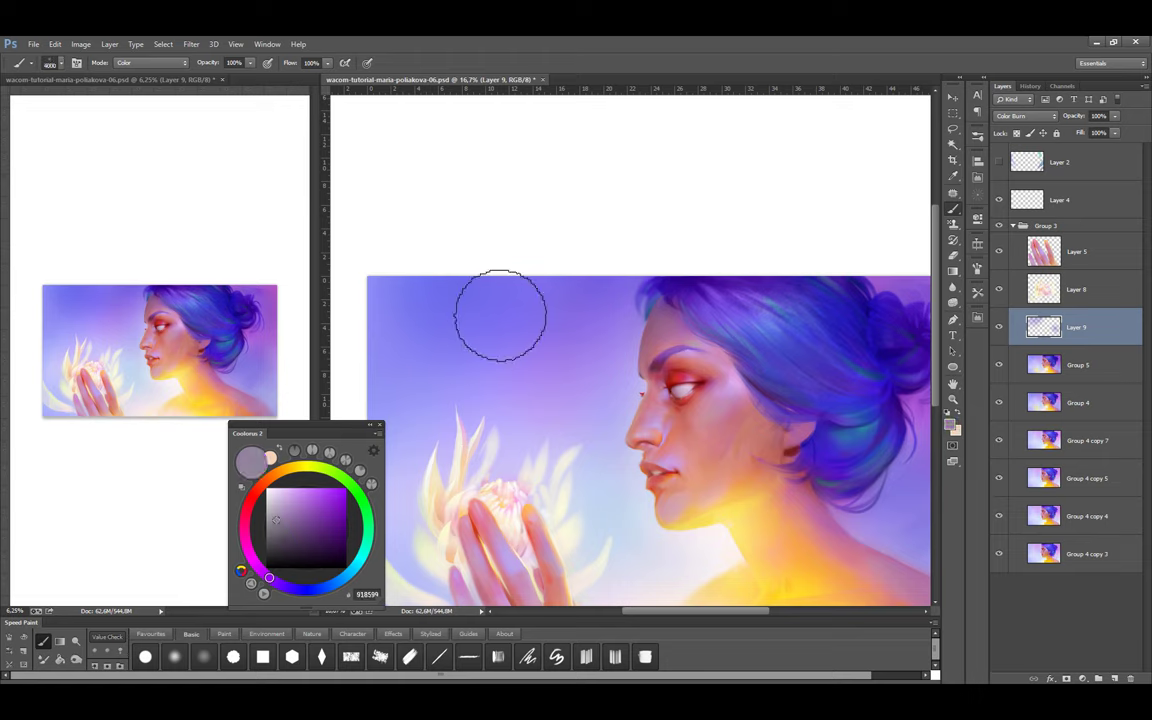
alt+shift+right_click(430, 350)
Compare the painting with and without the Color Burn layer, merge it into Group 5 and add a new empty layer above
key(ctrl+minus)
key(ctrl+minus)
key(ctrl+minus)
key(ctrl+minus)
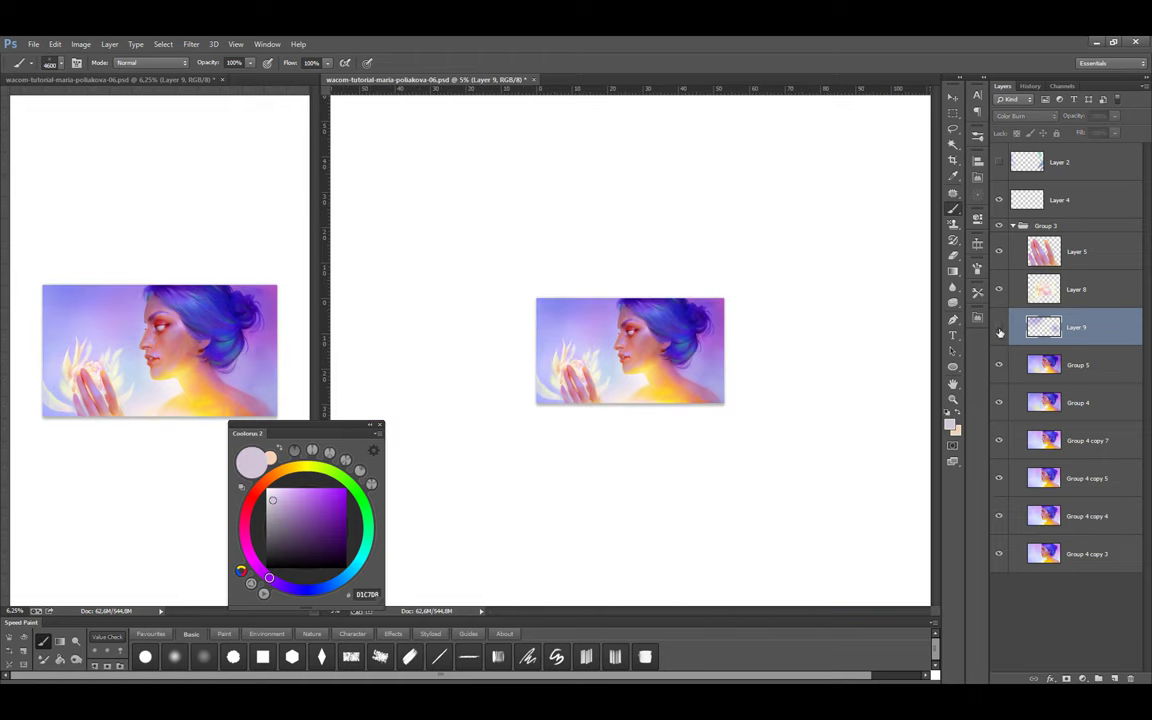
key(e)
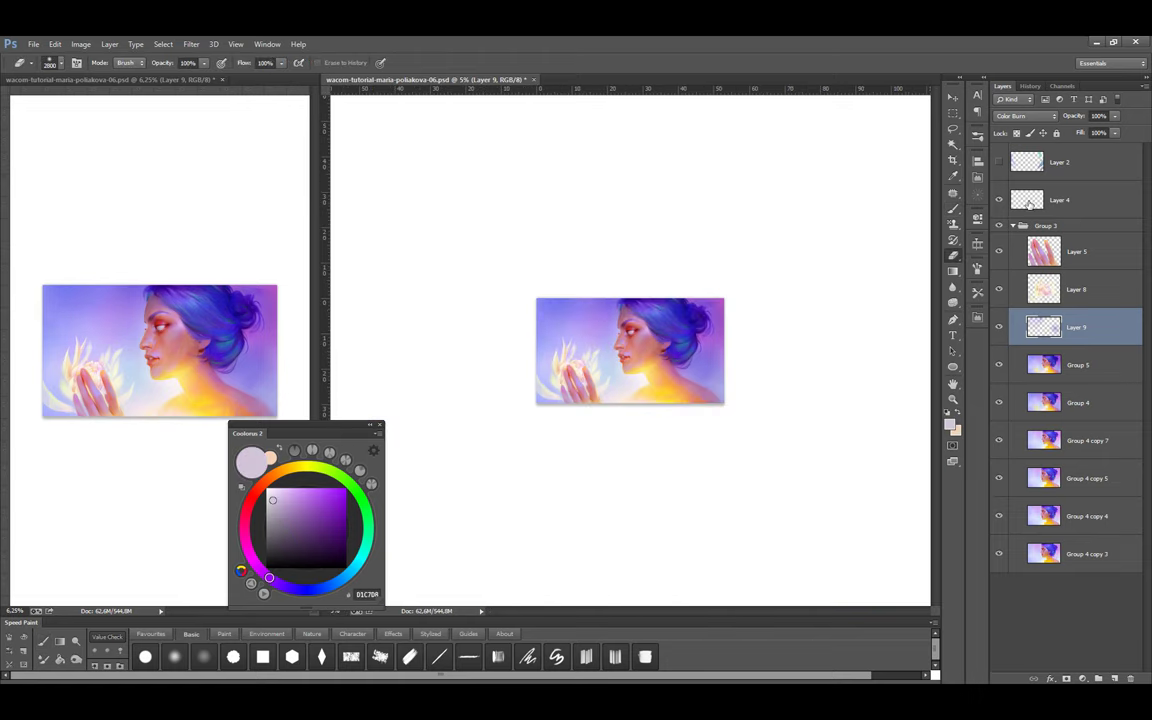
key(Delete)
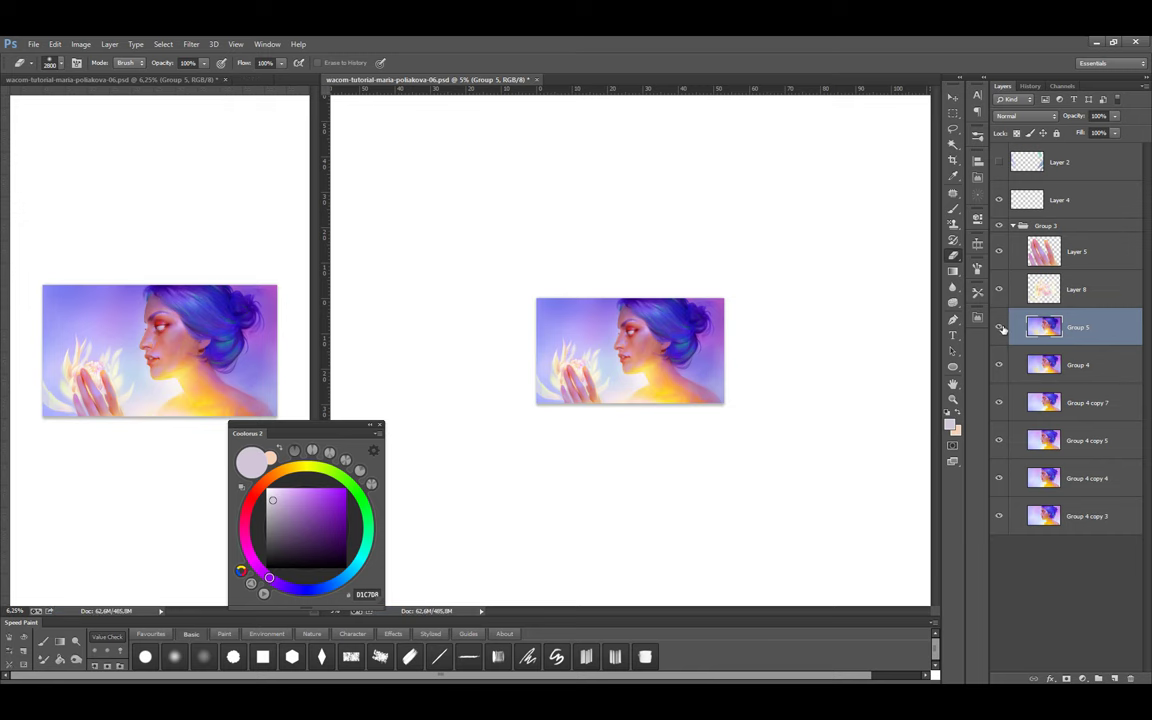
key(ctrl+z)
key(b)
Blend the area around the bun with sampled violet 783C99 using the round brush at about 500 to 900 px
key(ctrl+plus)
key(ctrl+plus)
key(ctrl+plus)
key(ctrl+plus)
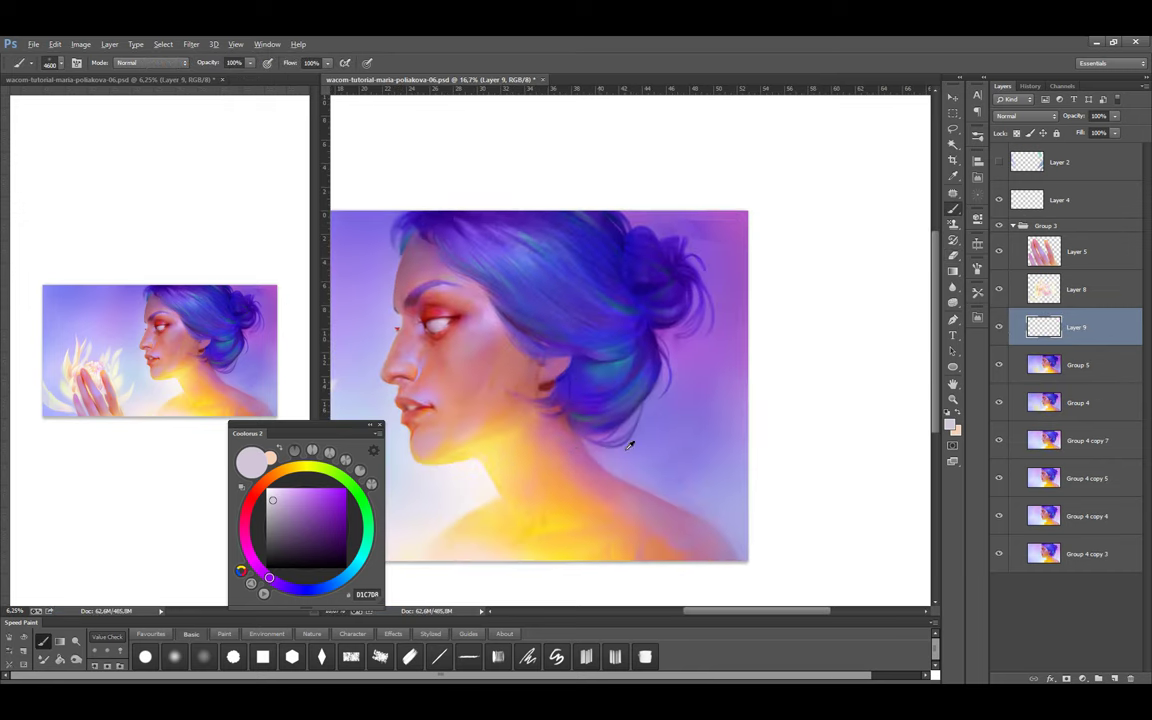
alt+click(608, 432)
alt+click(597, 432)
mouse_move(610, 385)
mouse_down()
mouse_move(590, 300)
mouse_move(580, 305)
mouse_move(590, 315)
mouse_move(590, 290)
mouse_up()
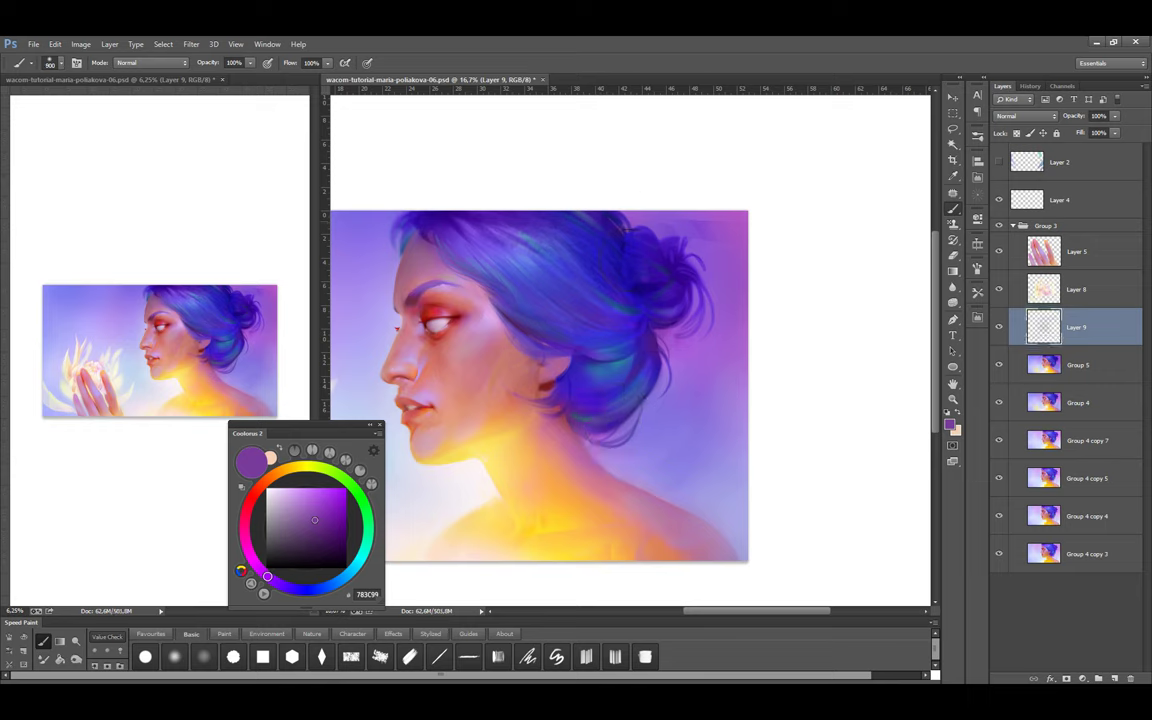
key(bracketright)
key(bracketleft)
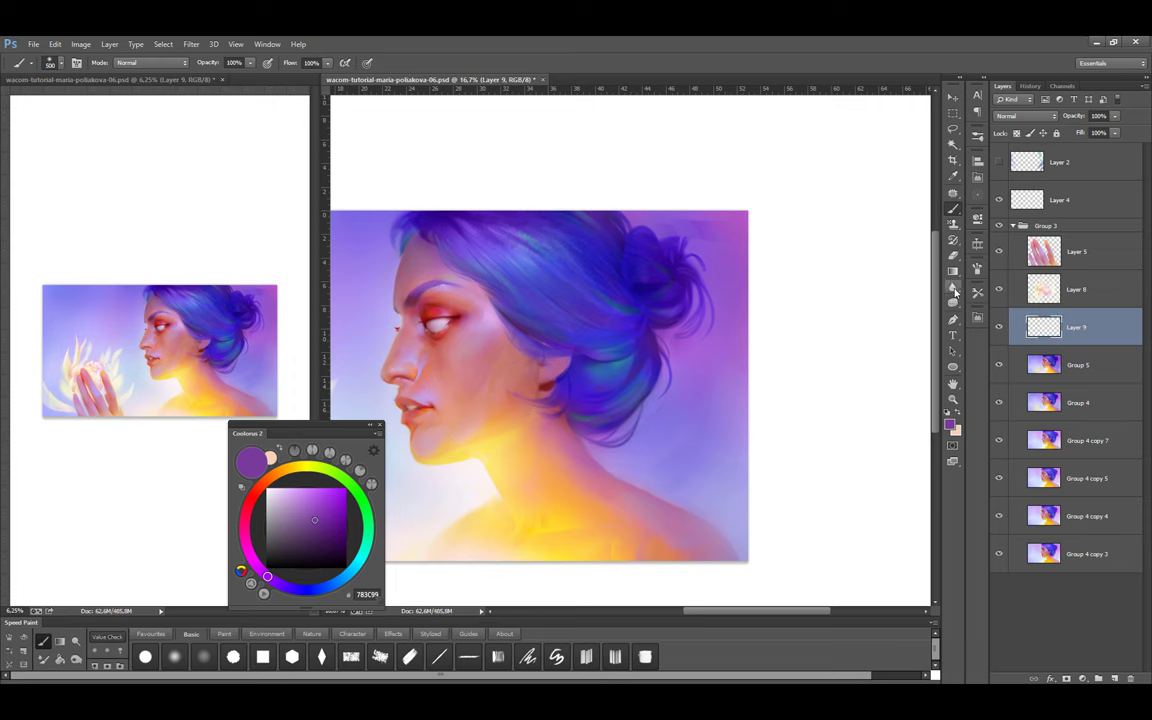
Set the empty layer above Group 5 to Soft Light and texture the nose skin with a 35 px textured brush in muted mauve 614A55
key(ctrl+plus)
drag(674, 310, 674, 270)
key(ctrl+plus)
key(ctrl+plus)
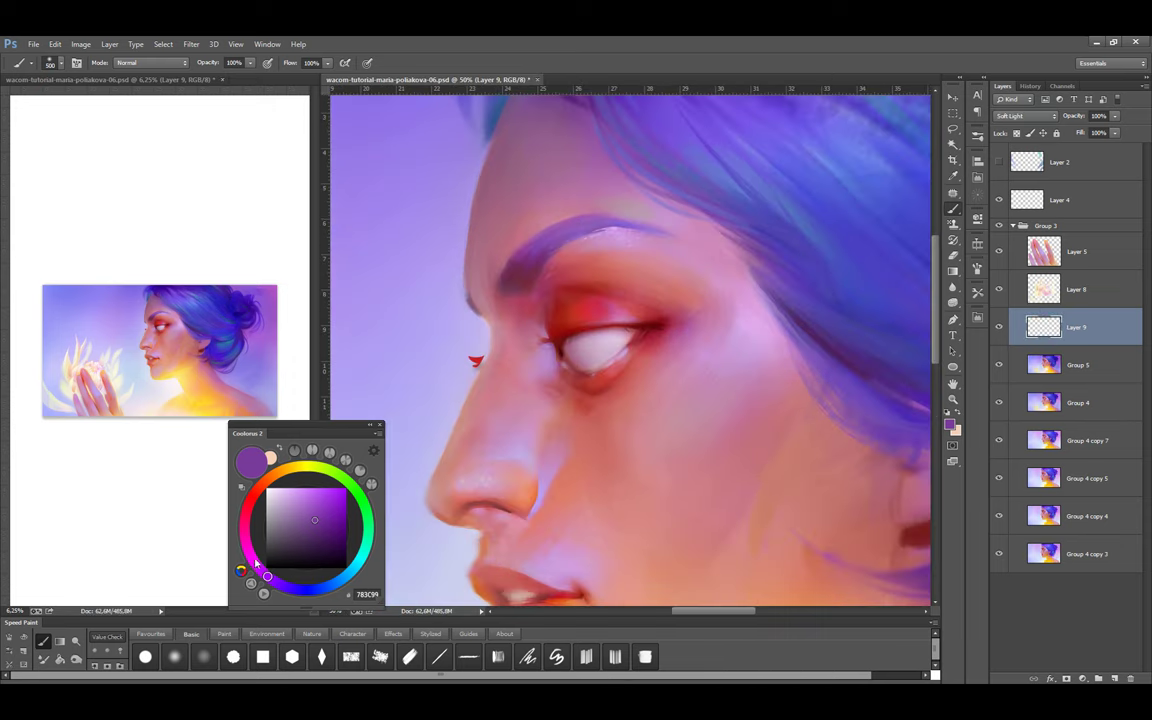
drag(600, 340, 640, 400)
mouse_move(552, 392)
mouse_down()
mouse_move(527, 329)
mouse_move(468, 410)
mouse_move(534, 375)
mouse_up()
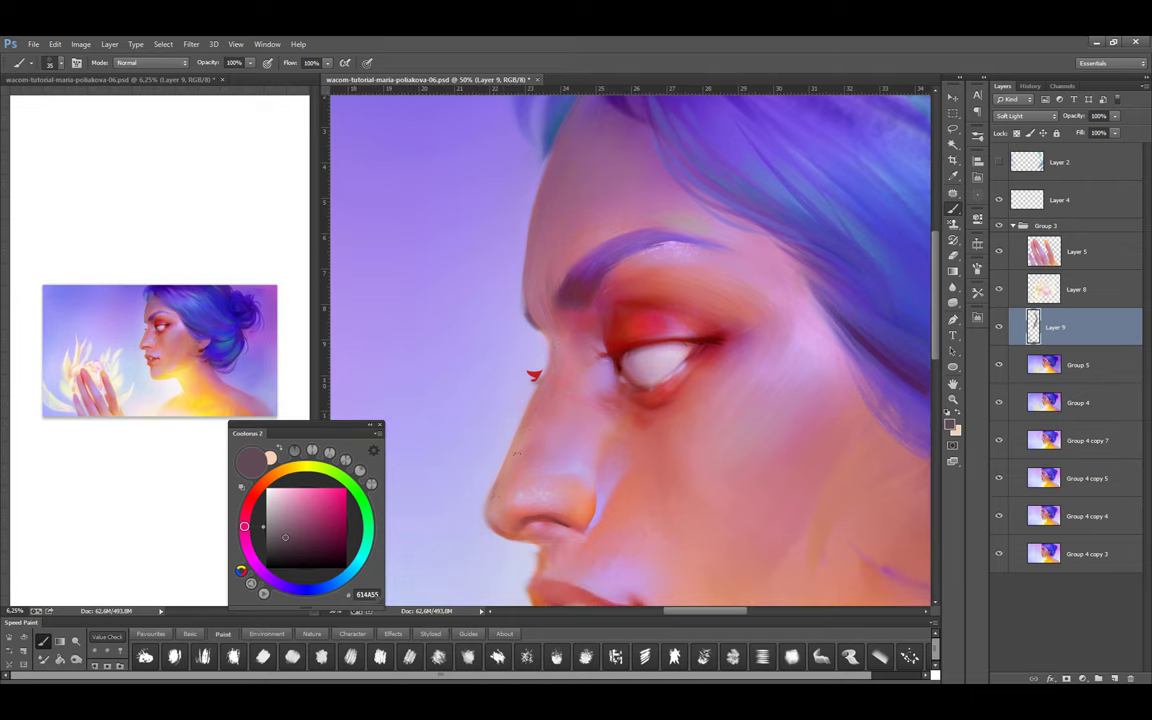
Paint sampled lilac and stronger violet tones along the nose's outer edge on the Soft Light layer with a speckled brush
drag(584, 538, 564, 516)
key(l)
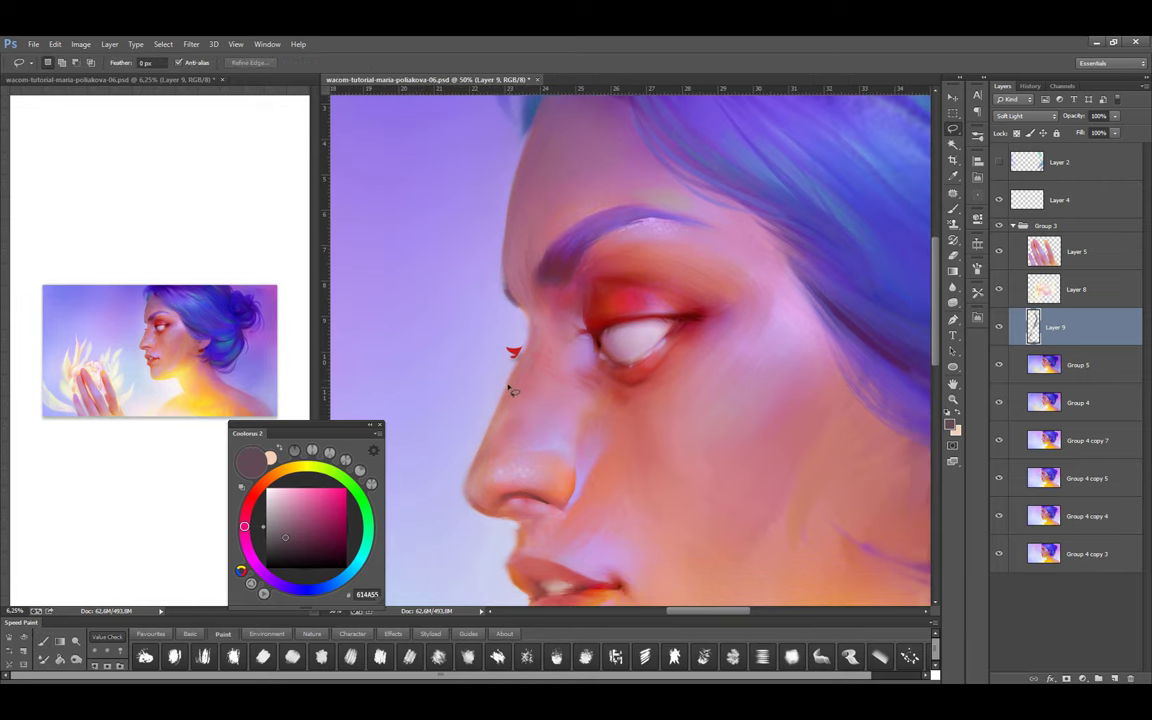
key(b)
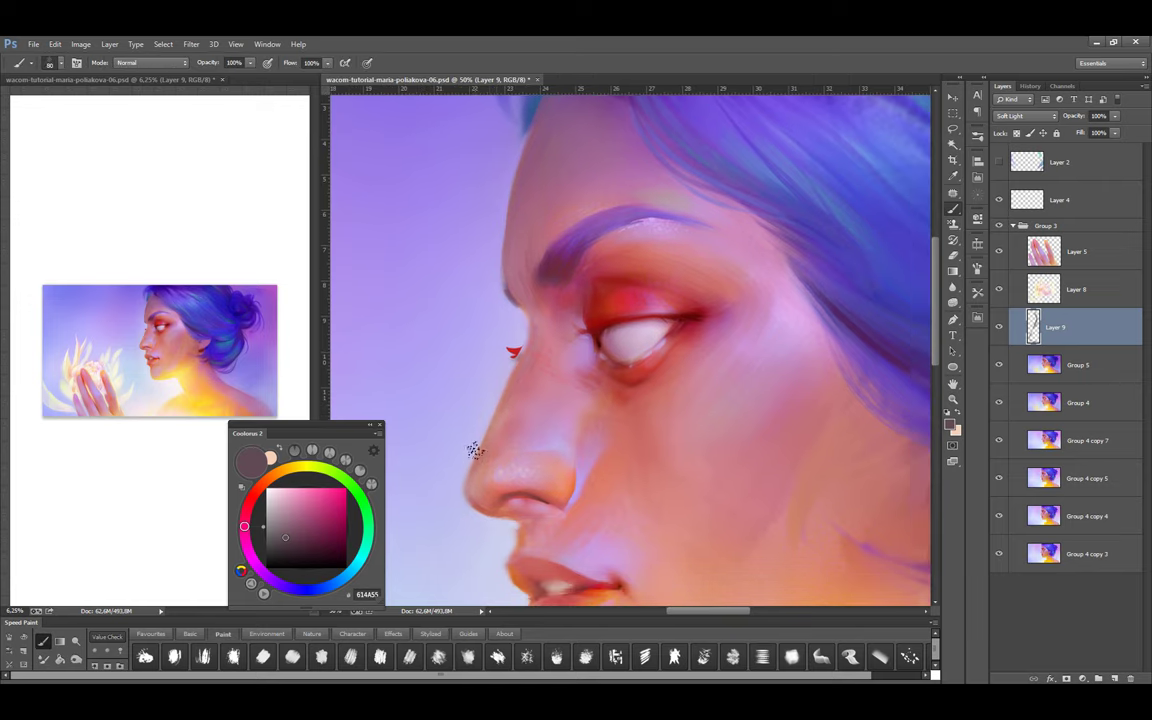
alt+click(490, 397)
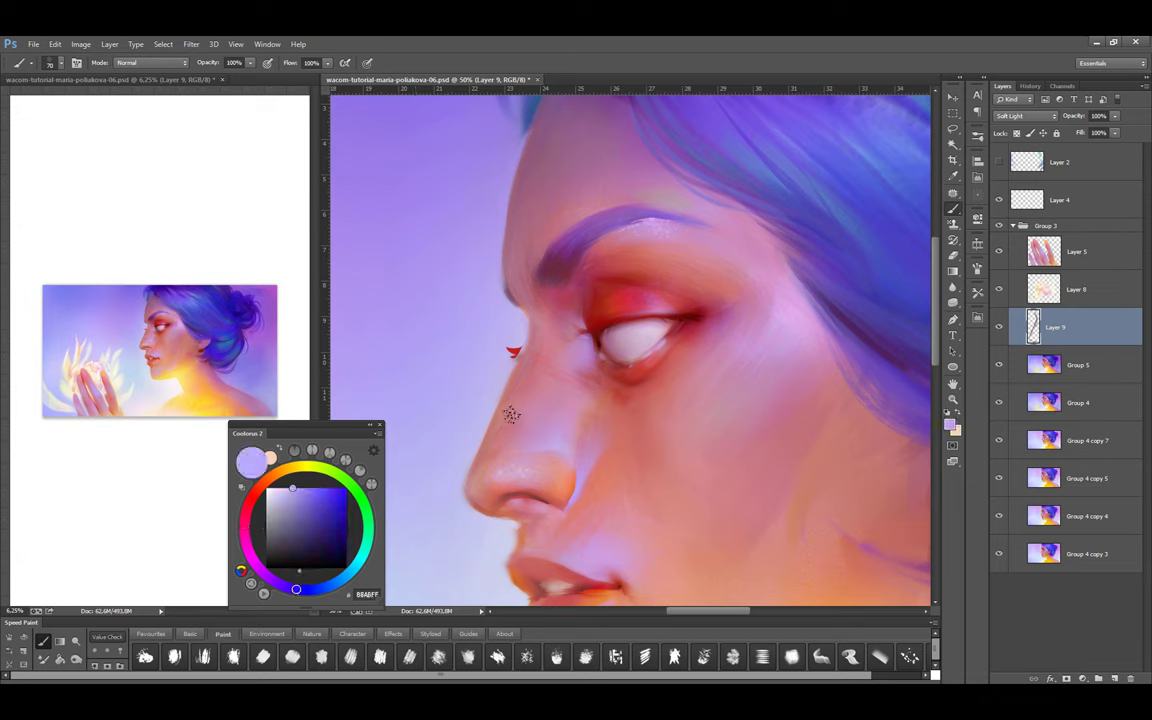
alt+click(445, 465)
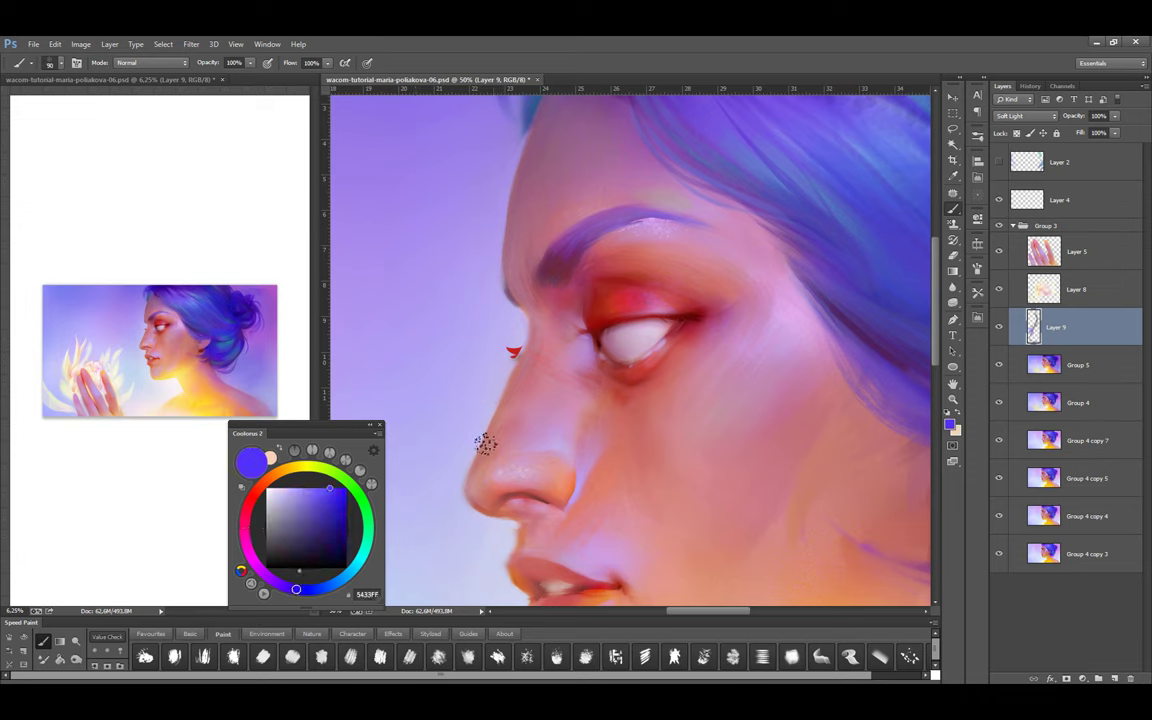
key(bracketright)
key(bracketright)
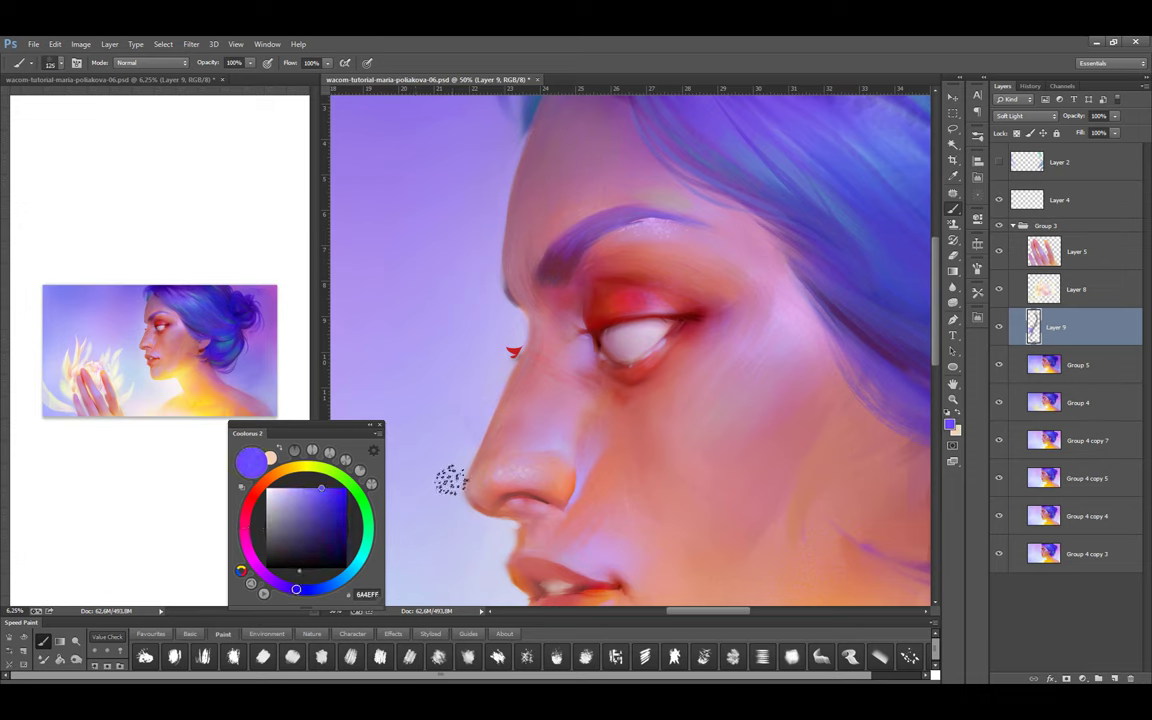
Add a new layer above Layer 9 and brush a soft light pink glow along the nose bridge with a large Basic brush
key(ctrl+shift+alt+n)
click(191, 634)
click(145, 656)
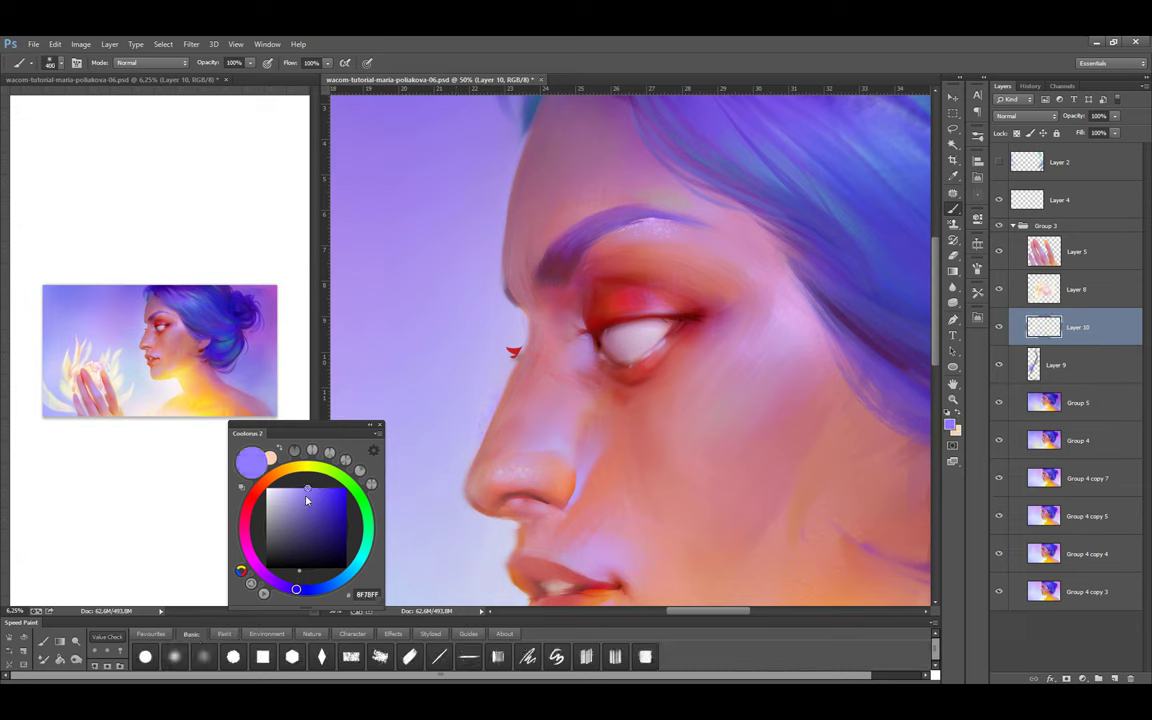
click(338, 580)
key(bracketleft)
click(255, 564)
click(295, 488)
key(bracketleft)
alt+click(504, 548)
drag(501, 437, 495, 381)
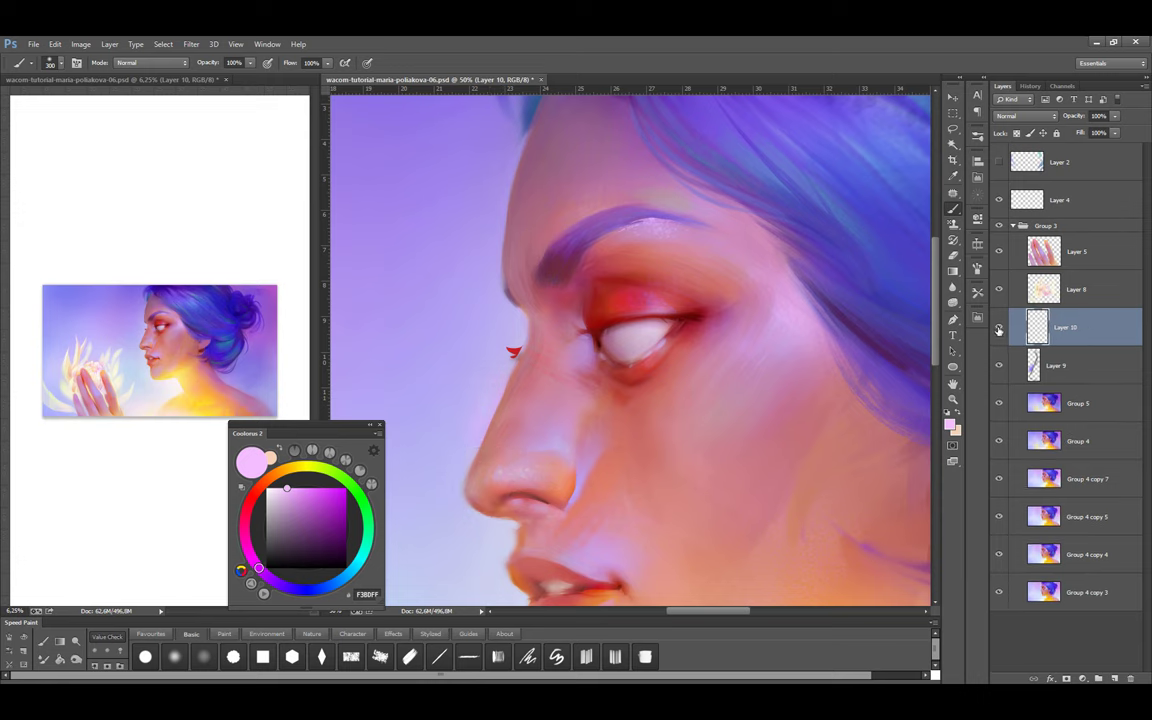
Refine the profile contour between brow and nose bridge on Layer 10 with sampled mauve and lilac tones, comparing with the layer hidden
click(224, 633)
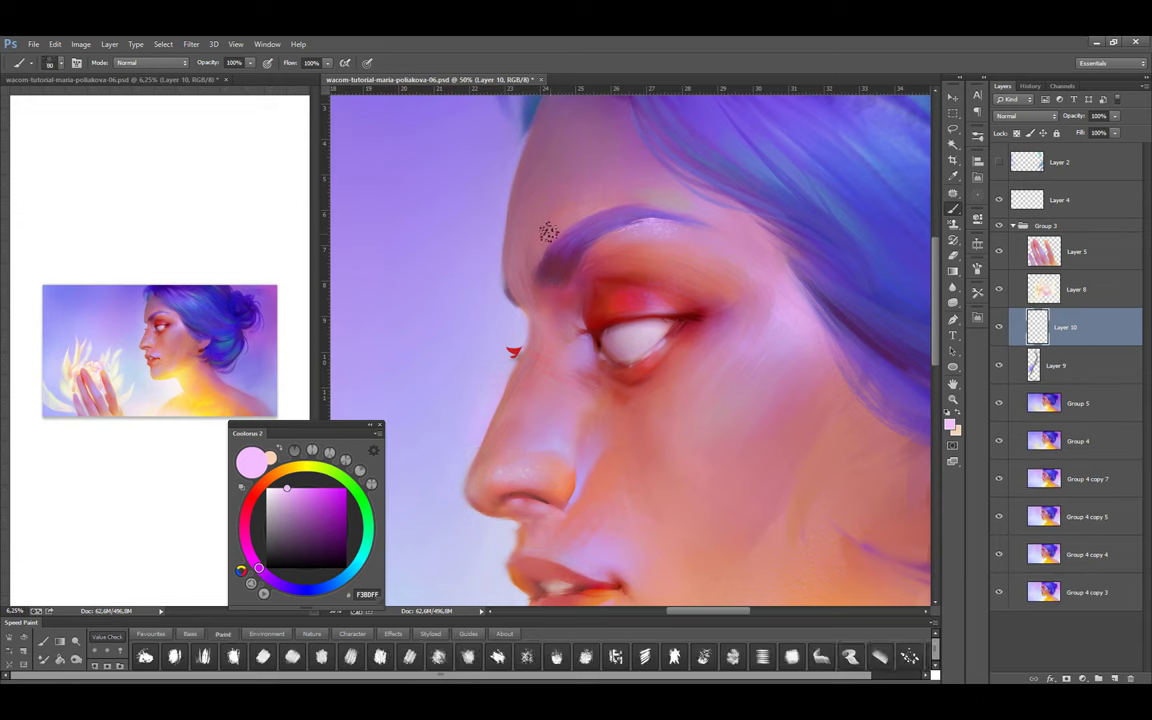
alt+click(514, 317)
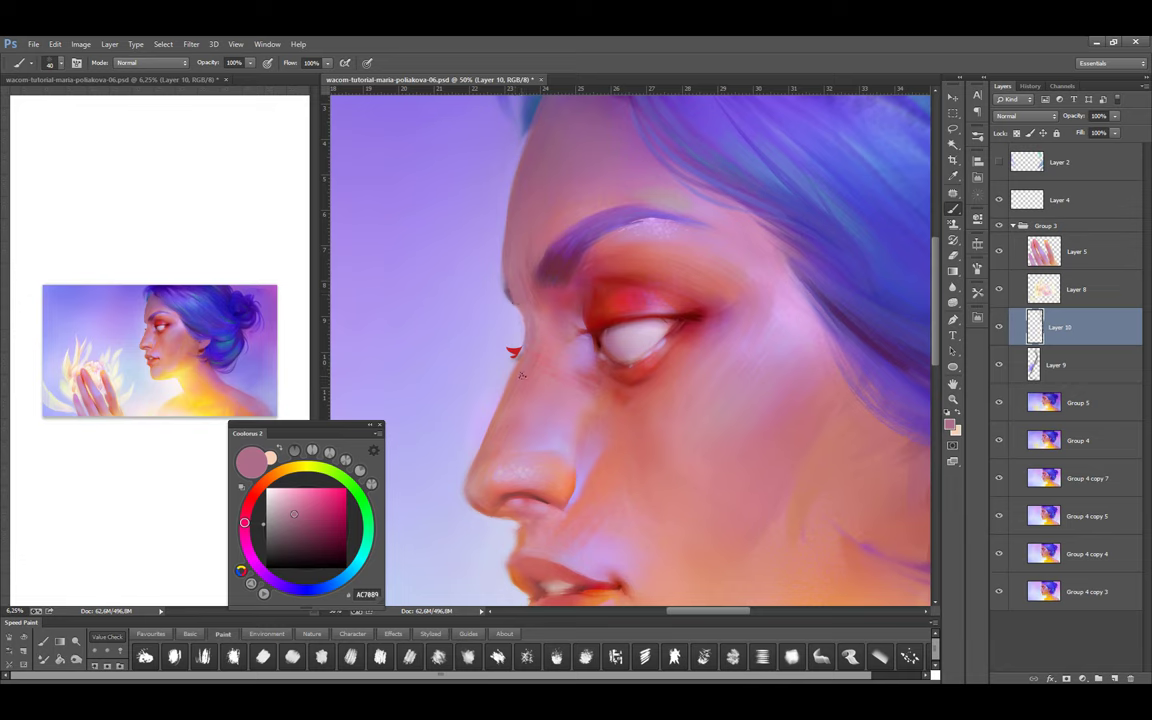
alt+click(505, 280)
alt+click(506, 306)
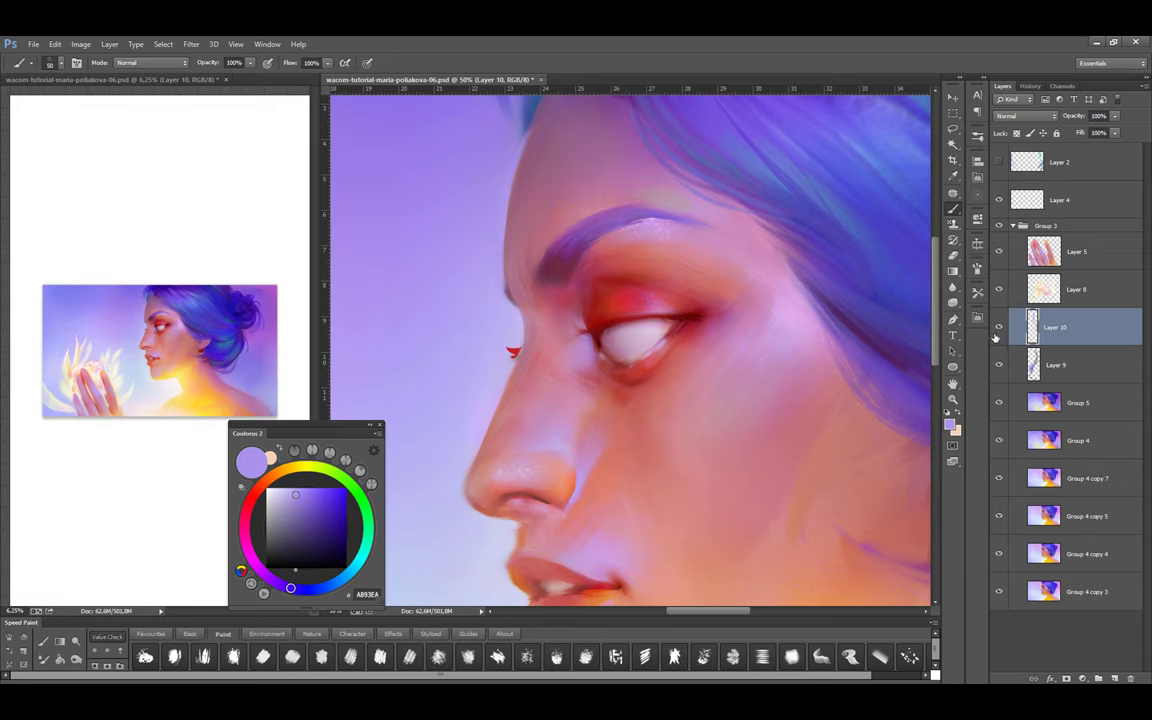
alt+click(512, 300)
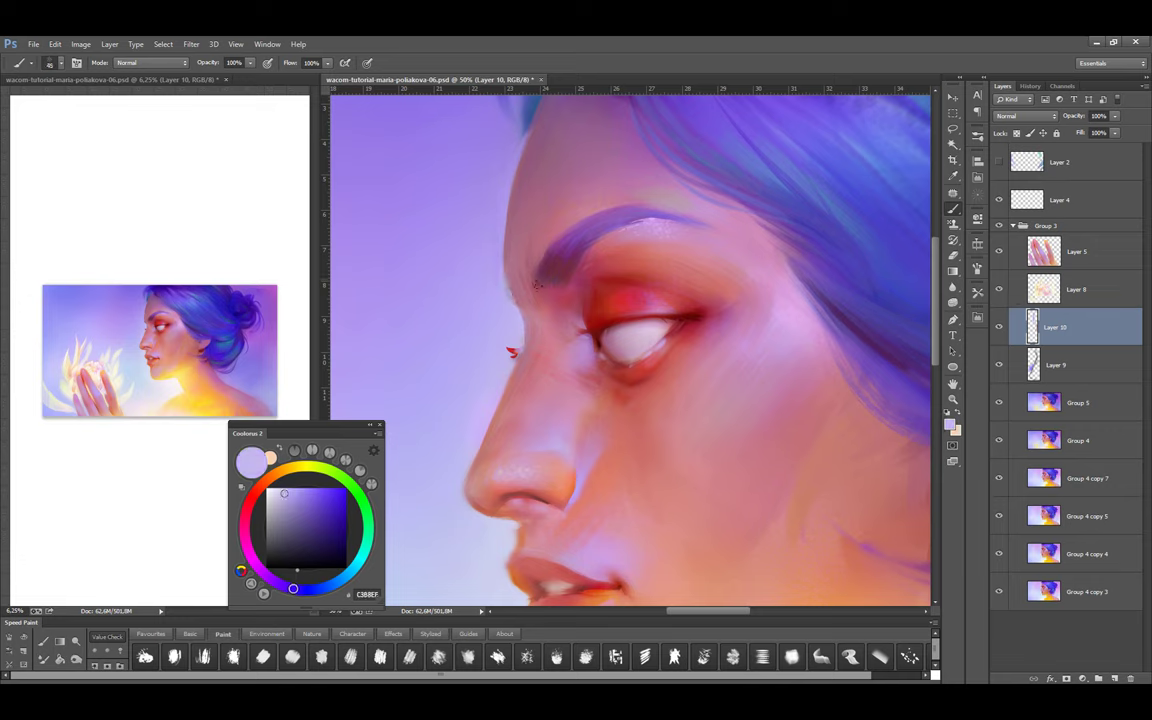
alt+click(508, 279)
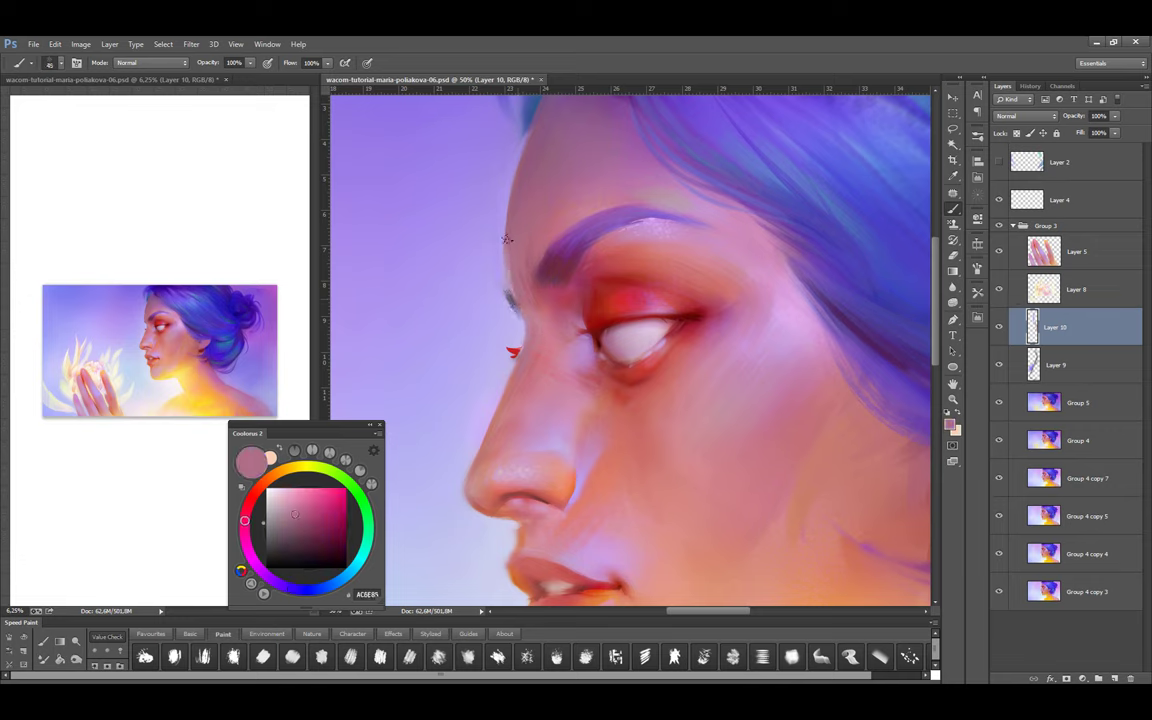
alt+click(516, 333)
click(998, 327)
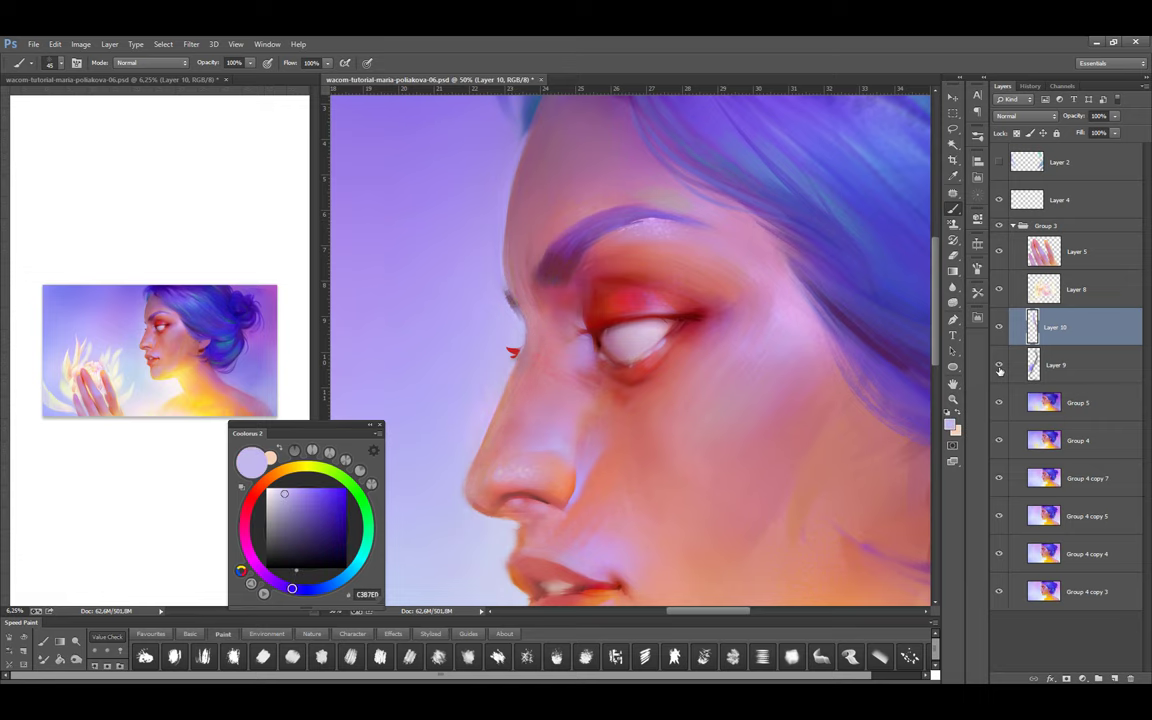
click(998, 327)
click(998, 327)
click(998, 327)
Blend the forehead and its outer edge up to the hairline with sampled skin and purple tones using a textured brush
drag(510, 260, 540, 360)
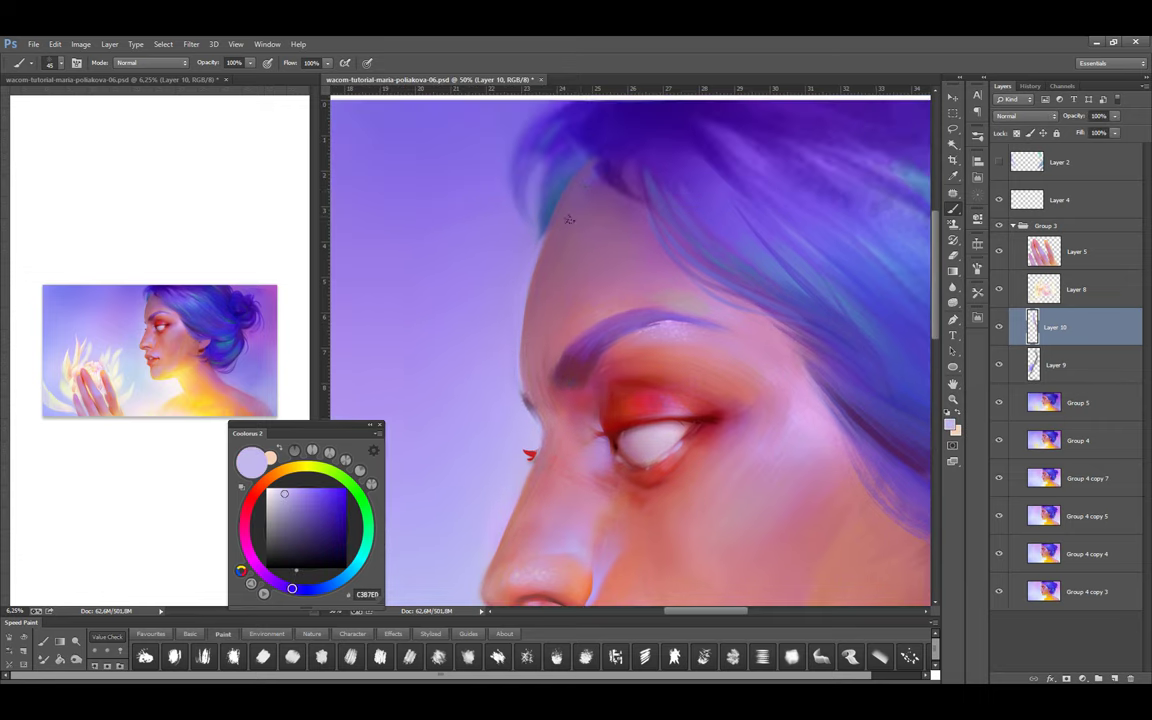
alt+click(540, 360)
alt+click(527, 321)
alt+click(599, 116)
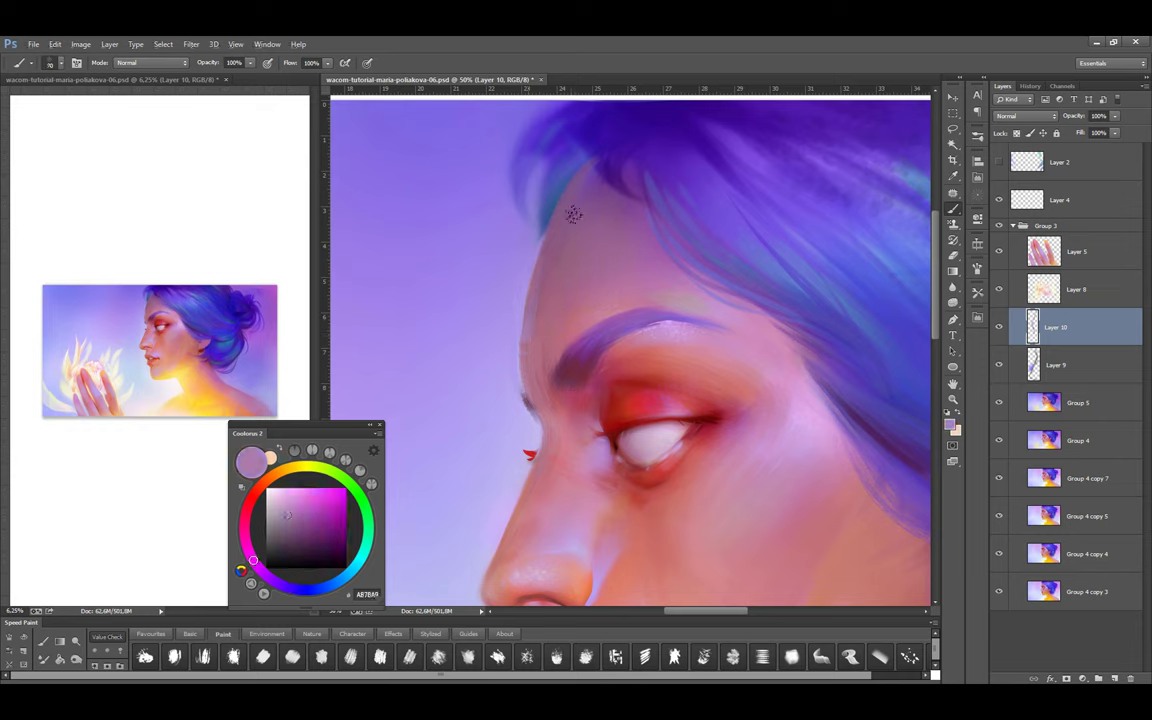
alt+click(577, 182)
alt+click(527, 350)
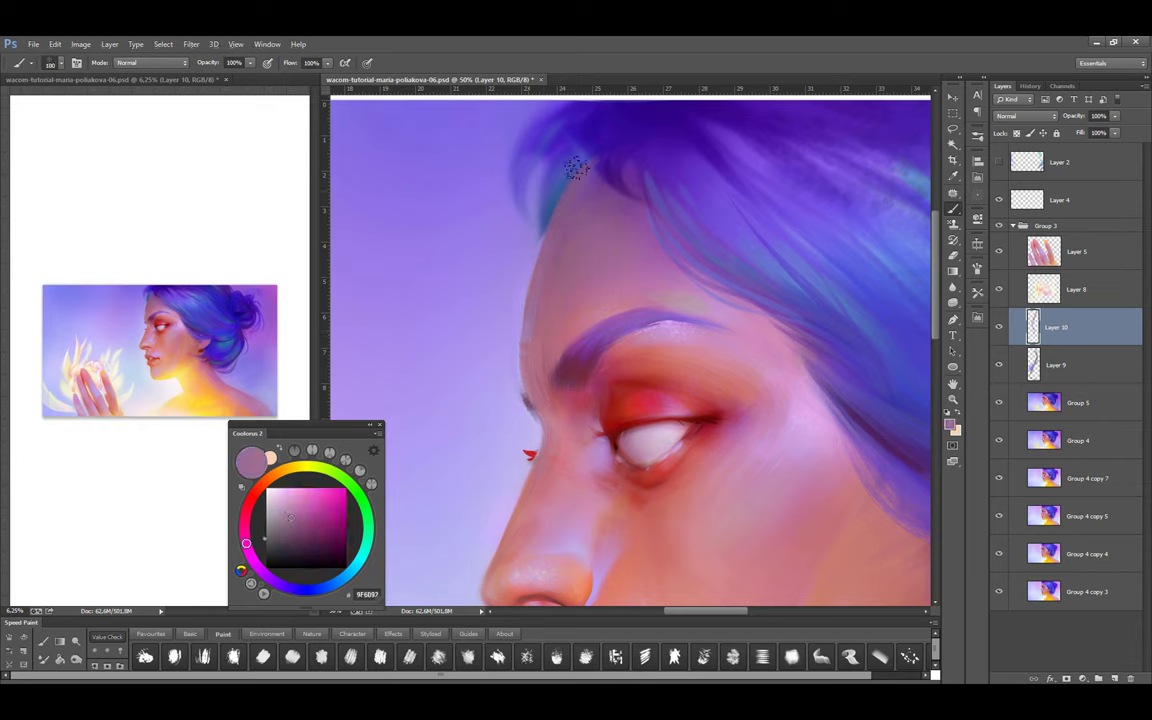
Paint a muted purple shadow under the front hair strand at the forehead's hairline with a small Basic brush
key(l)
drag(460, 141, 566, 249)
key(b)
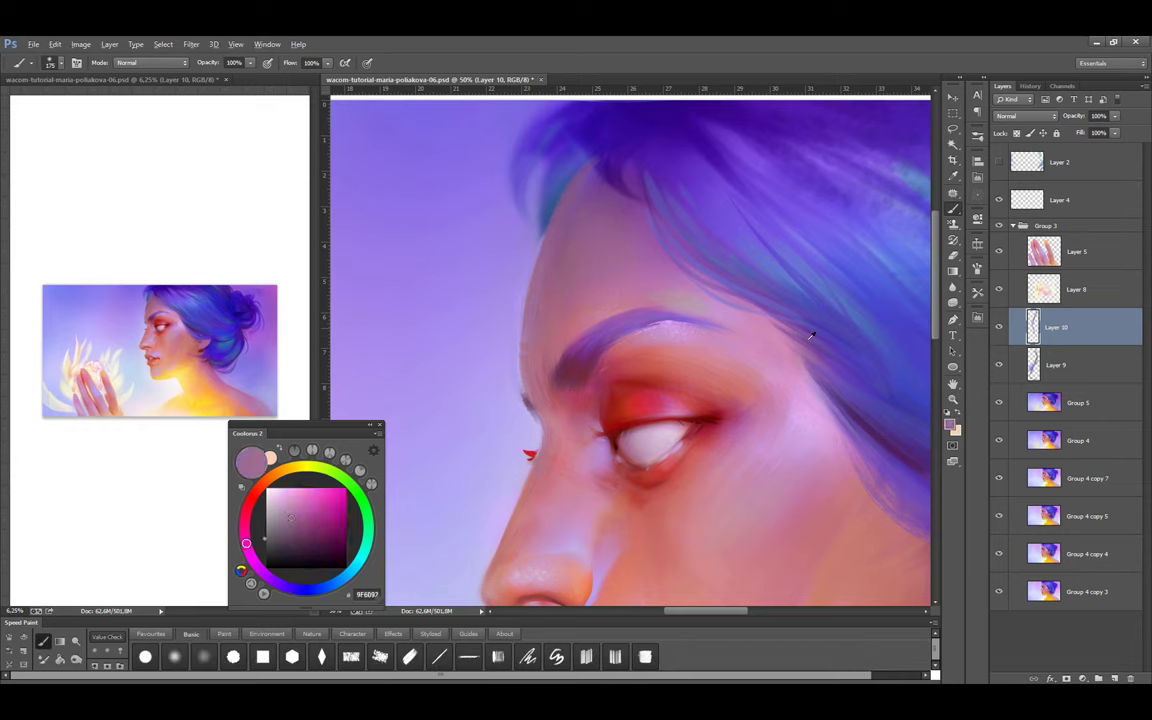
alt+click(566, 245)
key(bracketleft)
key(bracketleft)
key(bracketleft)
alt+click(572, 170)
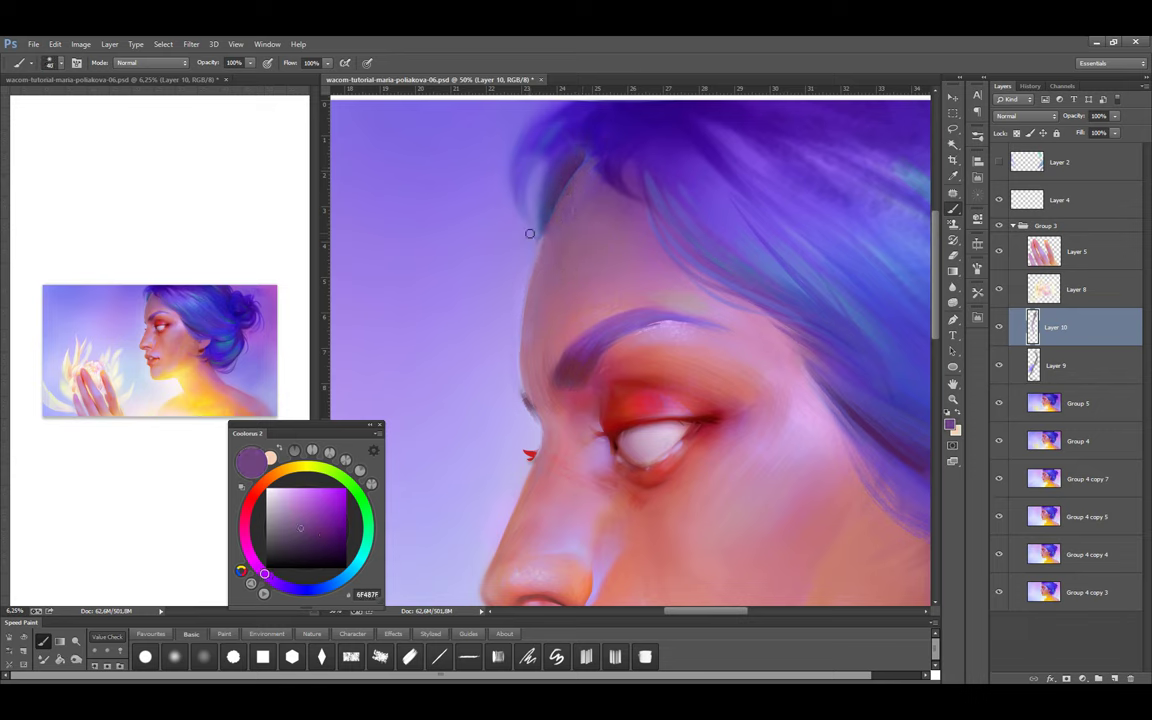
Soften the hairline shadow into the hair and forehead with a small textured Paint brush and sampled purples
click(222, 633)
alt+click(503, 167)
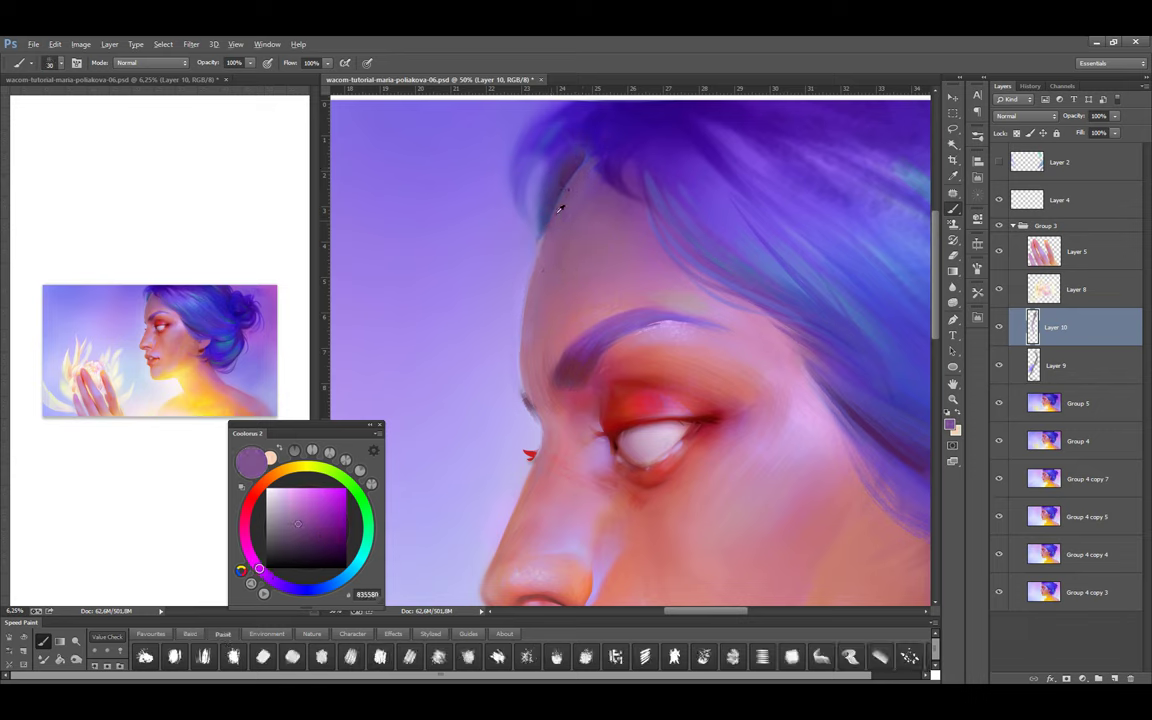
alt+click(528, 322)
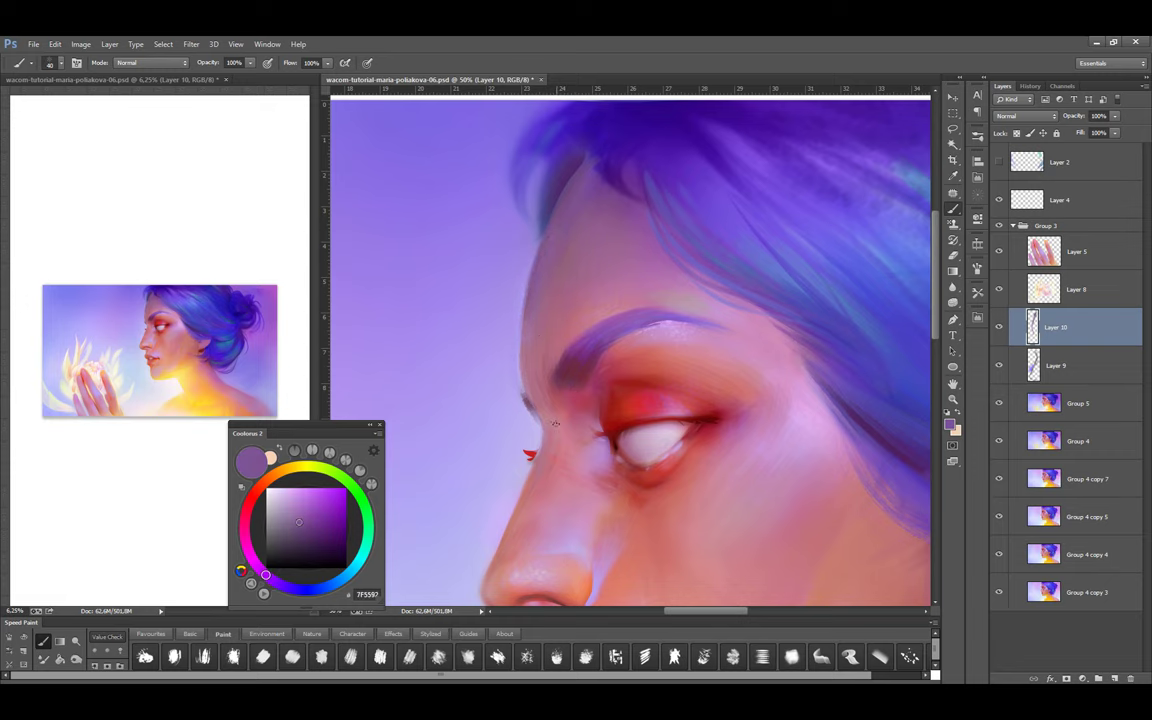
Compare the whole painting with and without the touch-up layers, merge Layers 10 and 9 down into Group 5, and save
ctrl+alt+click(525, 262)
ctrl+alt+click(525, 262)
alt+click(606, 399)
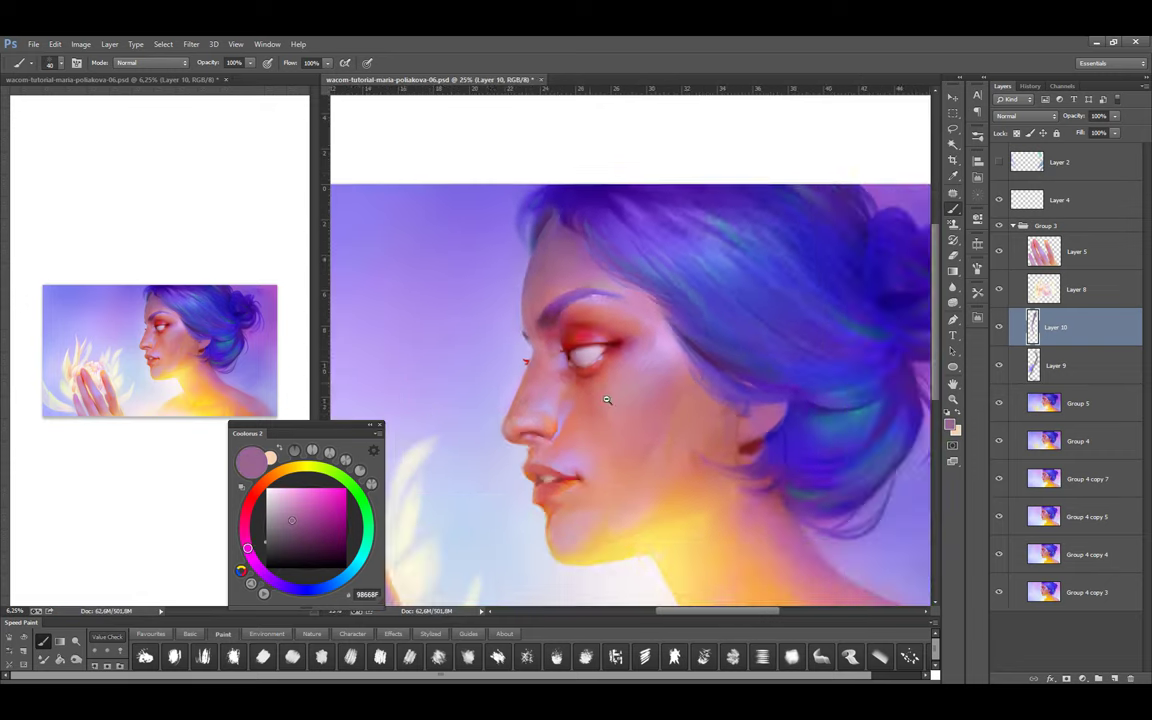
ctrl+alt+click(606, 399)
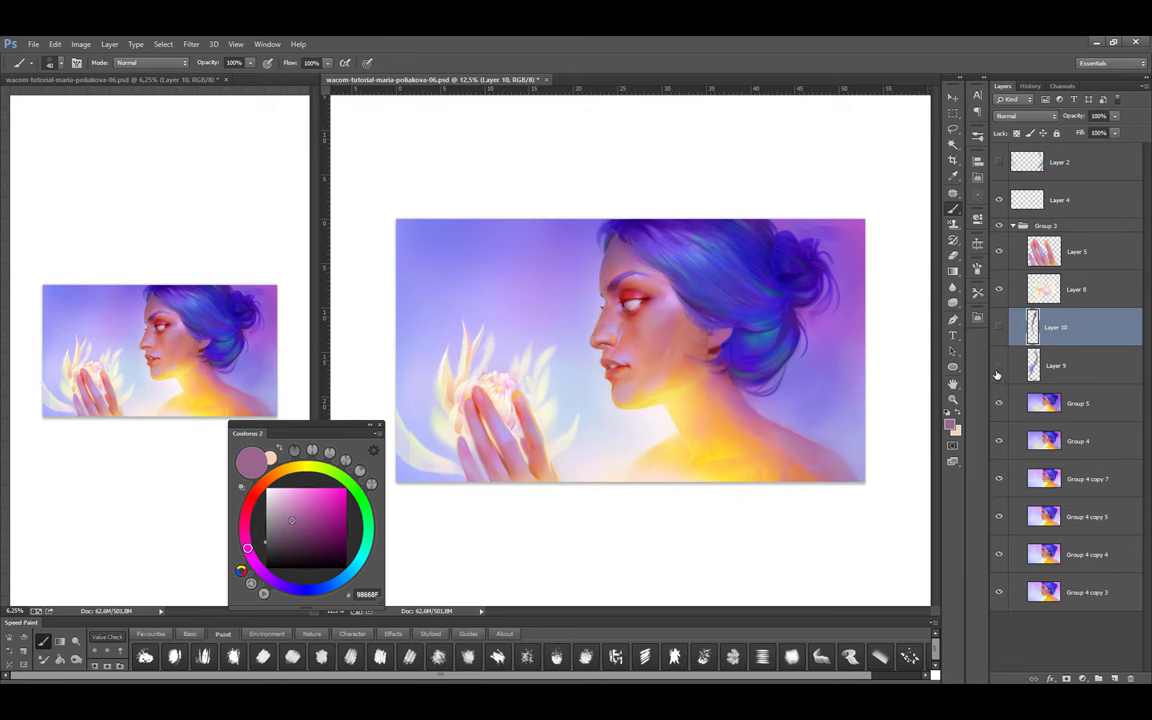
key(ctrl+e)
key(ctrl+e)
click(1000, 329)
click(1000, 329)
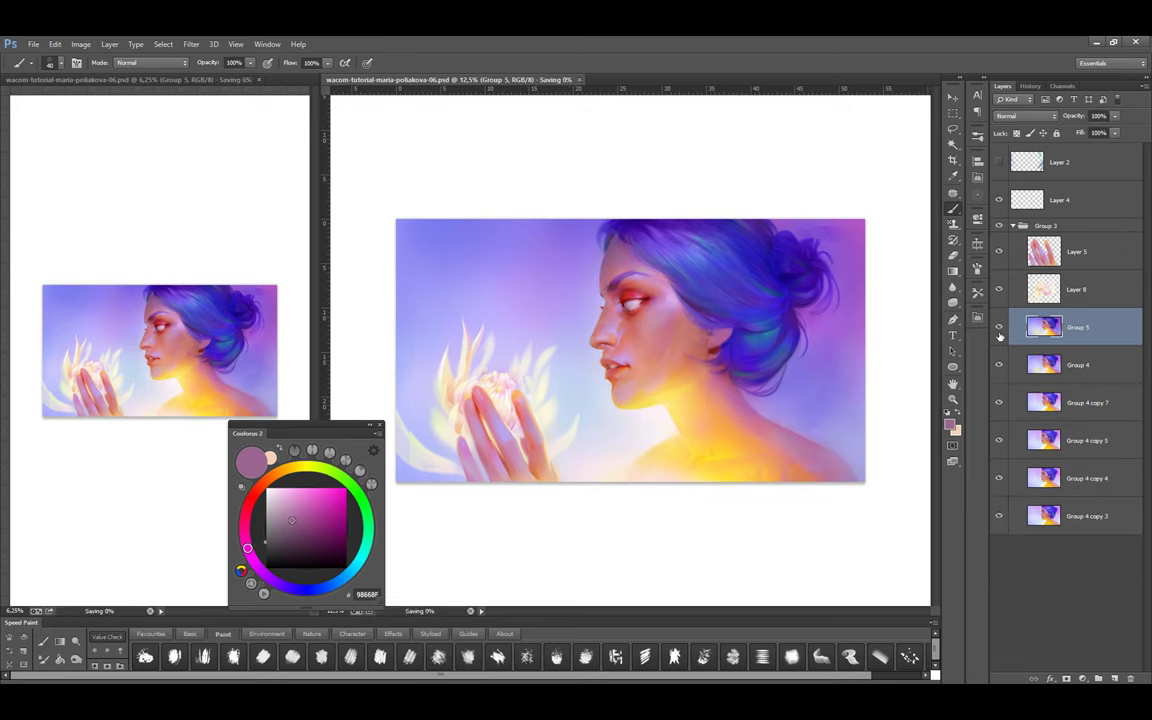
Add a new layer above Group 5 and blend the cheek with sampled pink and rosy skin tones using a large textured brush
key(ctrl+plus)
key(ctrl+shift+alt+n)
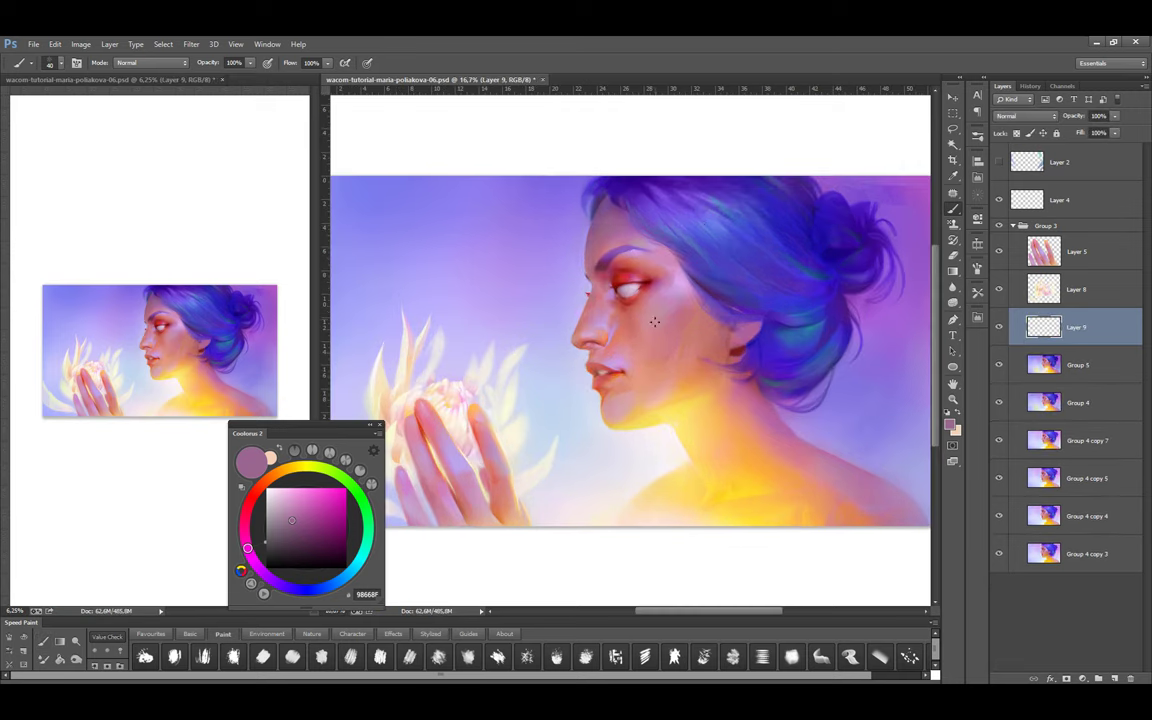
key(ctrl+plus)
alt+click(615, 330)
alt+click(648, 321)
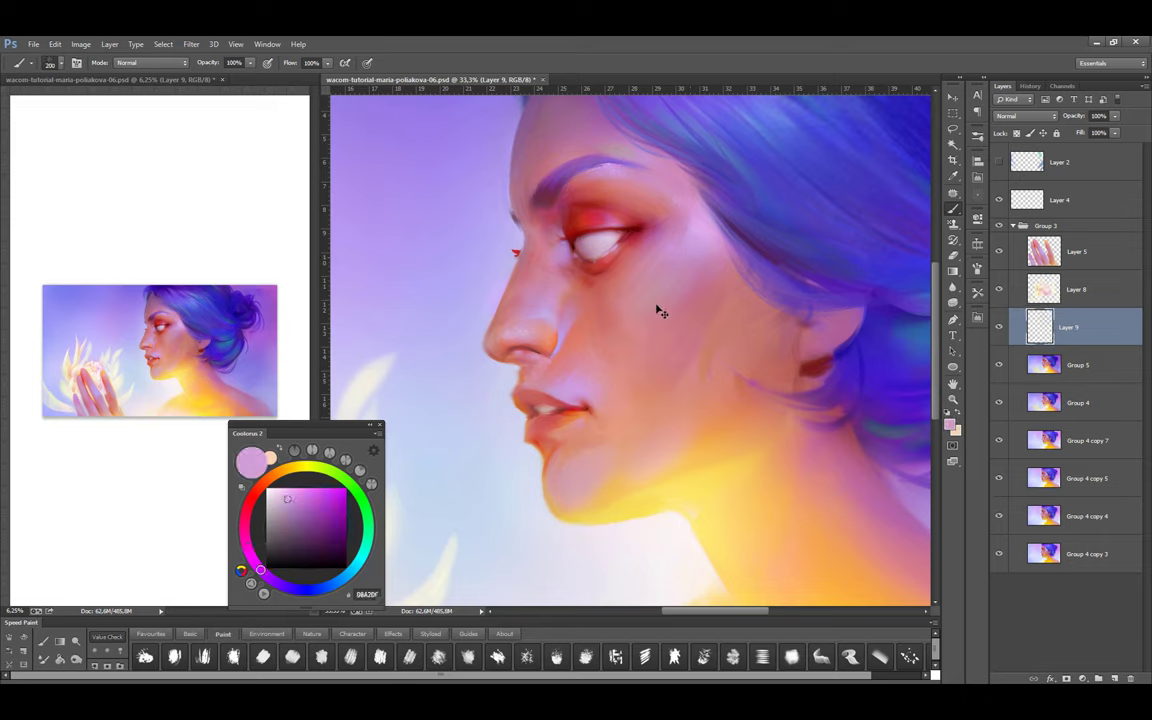
alt+click(689, 309)
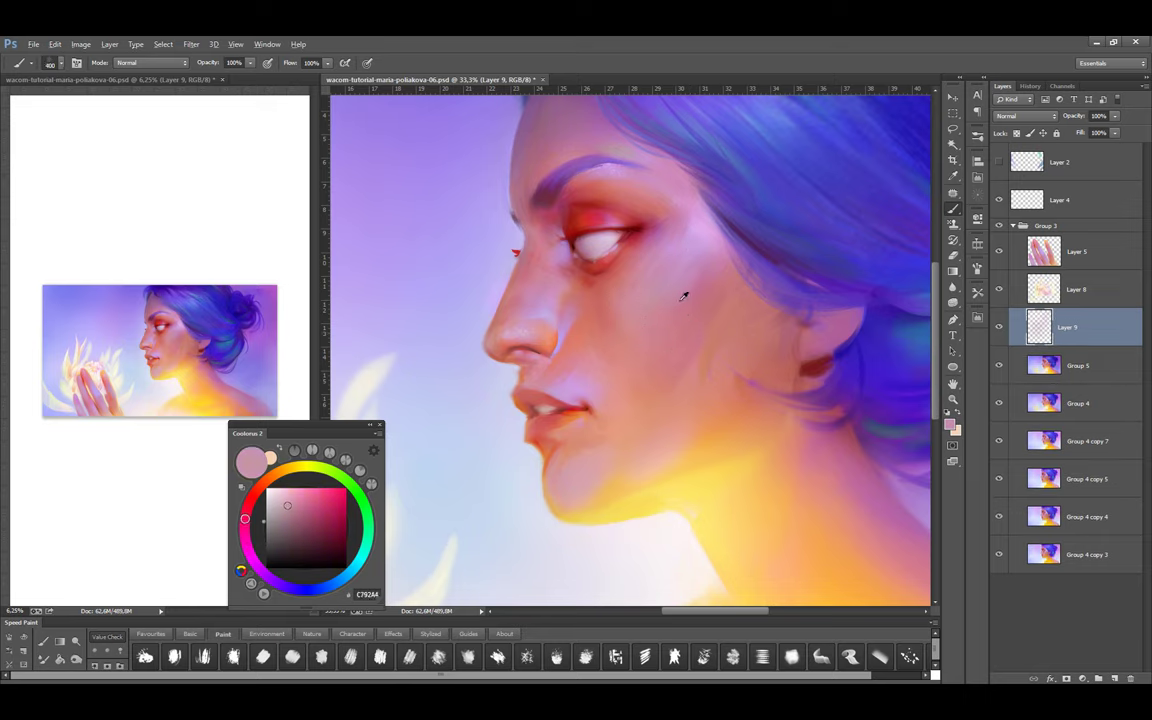
key(bracketright)
key(bracketleft)
alt+click(614, 328)
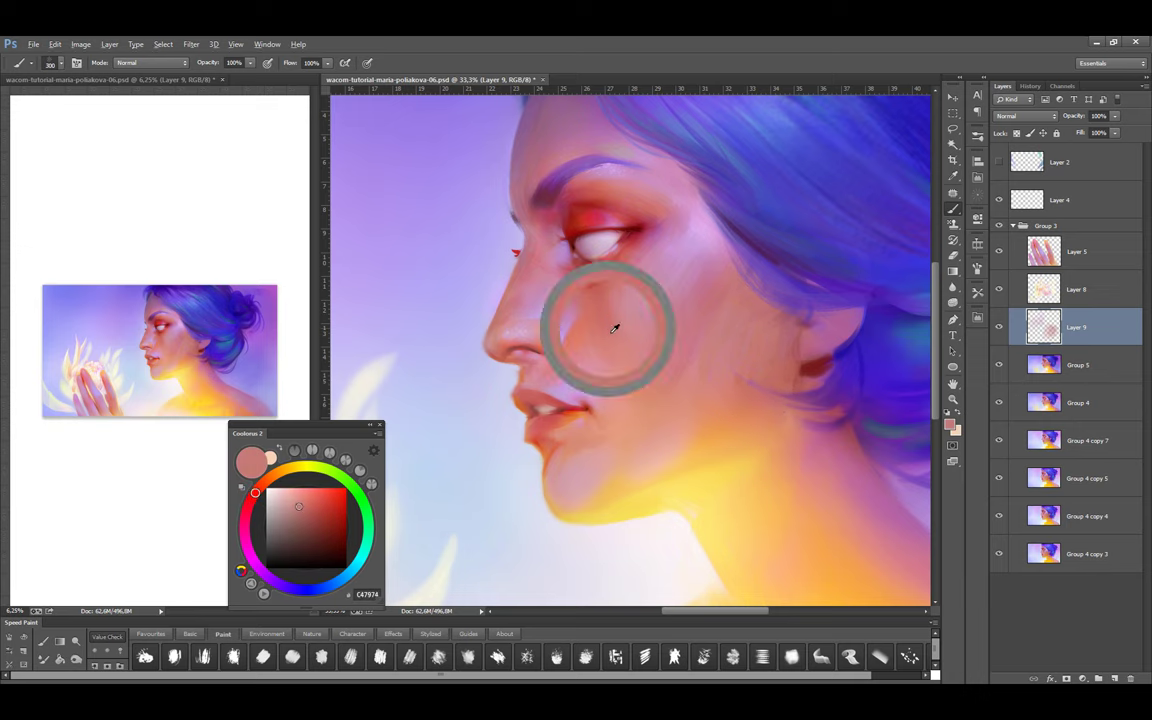
Paint warm red skin tones on the cheek beside the nose and under the eye with a progressively smaller brush
alt+click(648, 375)
key(bracketleft)
key(bracketleft)
key(bracketleft)
key(bracketleft)
key(bracketleft)
key(bracketleft)
key(bracketleft)
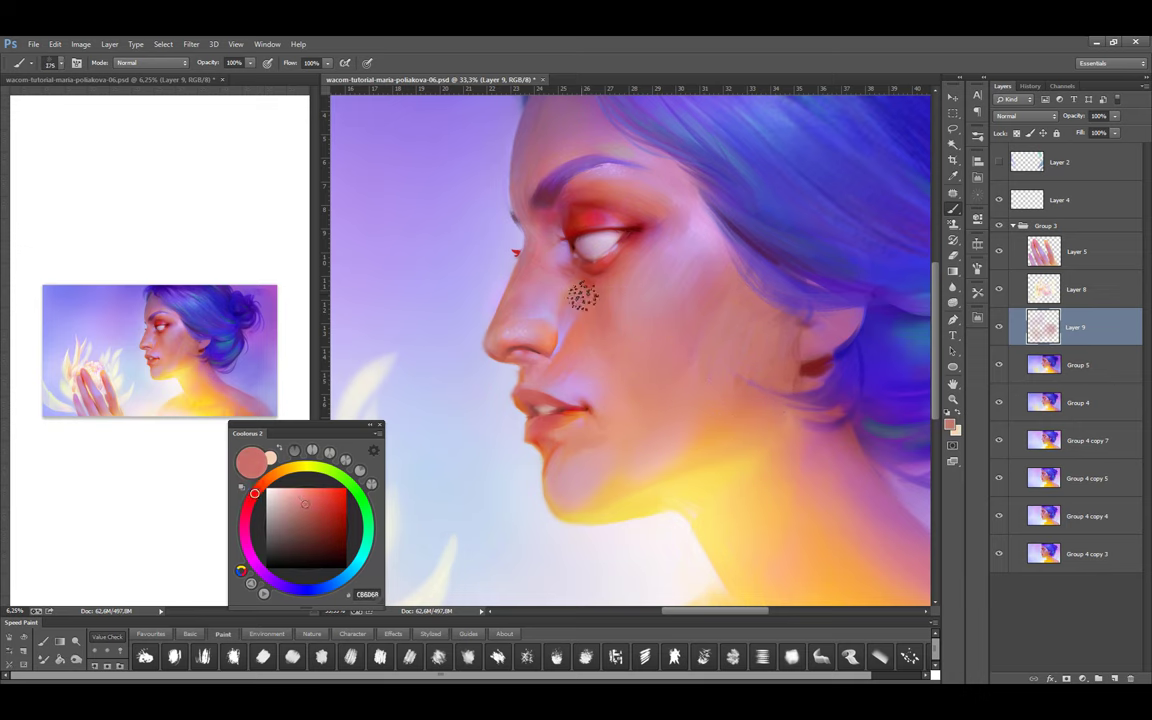
alt+click(589, 367)
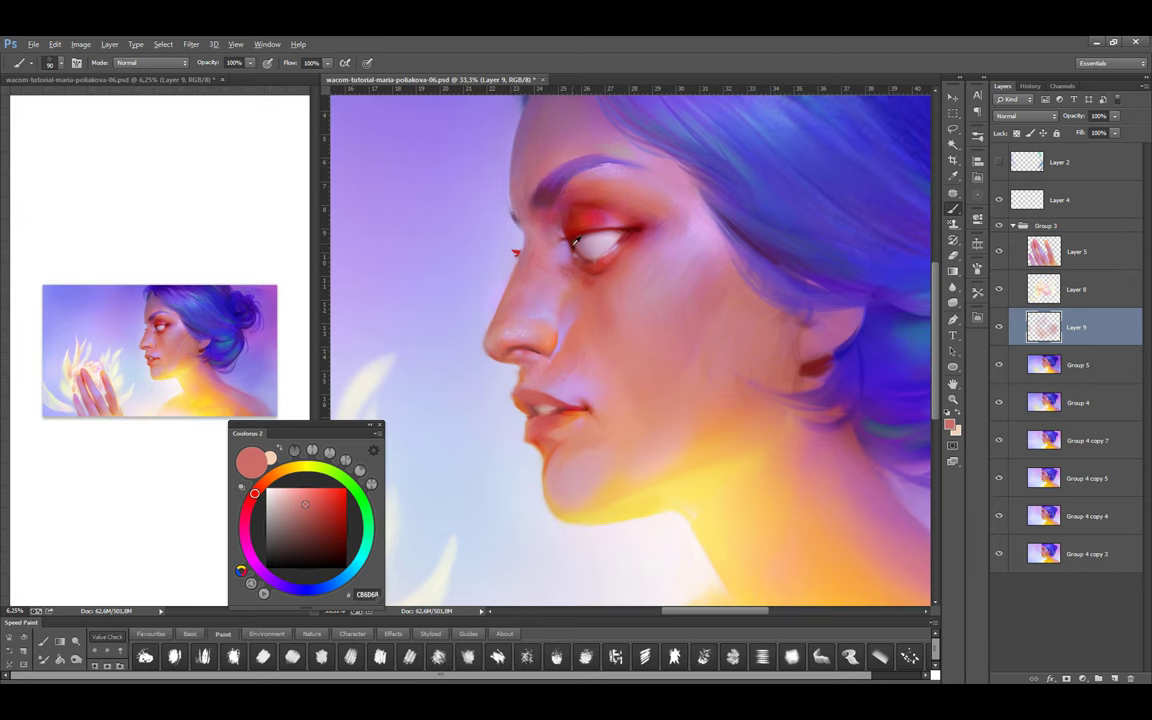
Reduce the brush to 25 px and deepen the nostril with a very dark red
scroll(520, 300, up, 1)
key(bracketleft)
key(bracketleft)
key(bracketleft)
key(bracketleft)
key(bracketleft)
key(bracketleft)
key(bracketleft)
alt+click(507, 381)
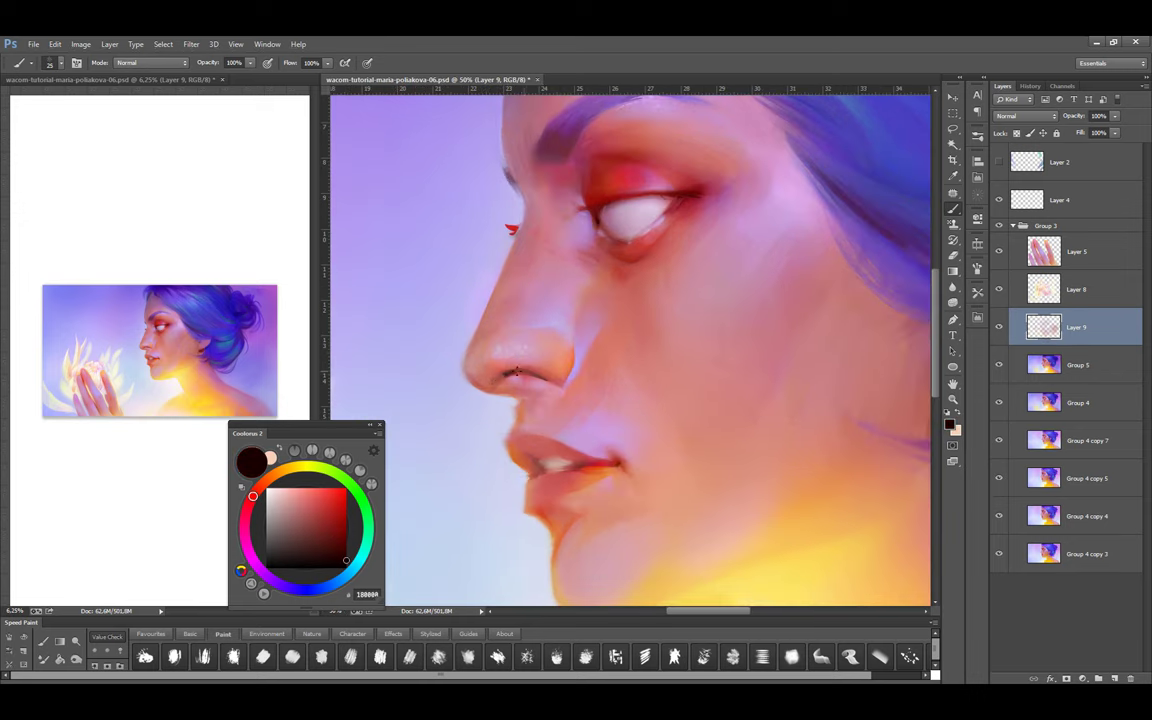
Repaint the lips with sampled reds and clean up their outer edge with the pale blue background colour
scroll(516, 371, down, 1)
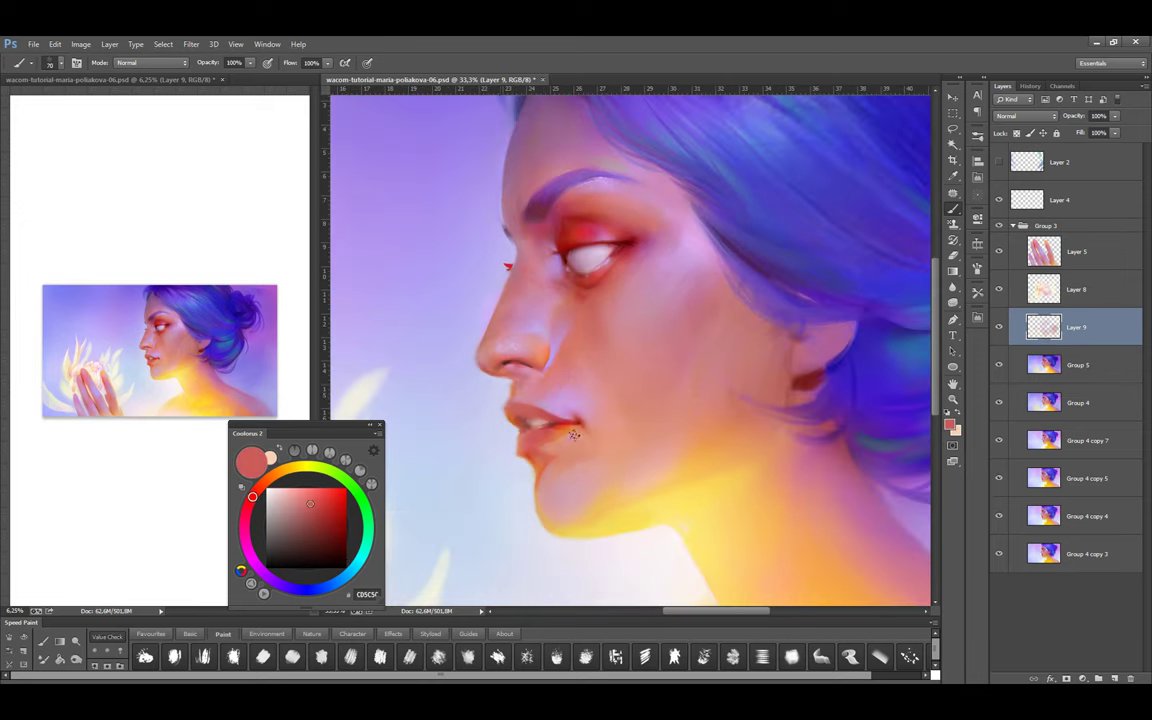
alt+click(548, 248)
alt+click(510, 408)
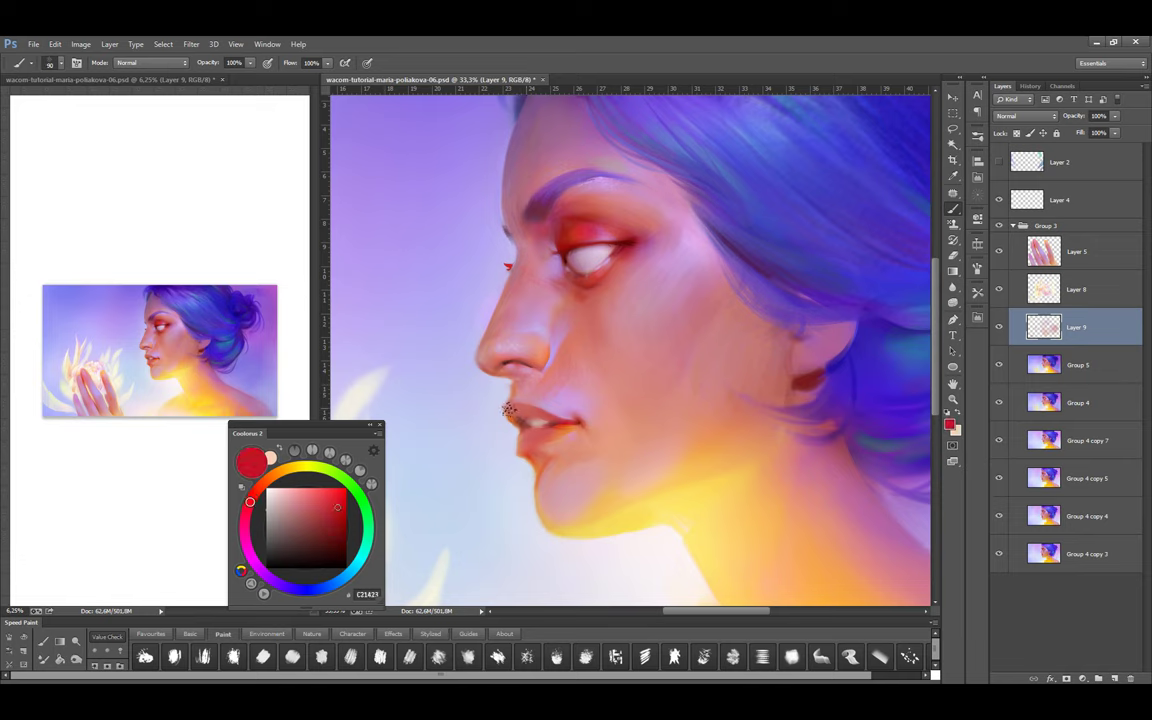
alt+click(522, 450)
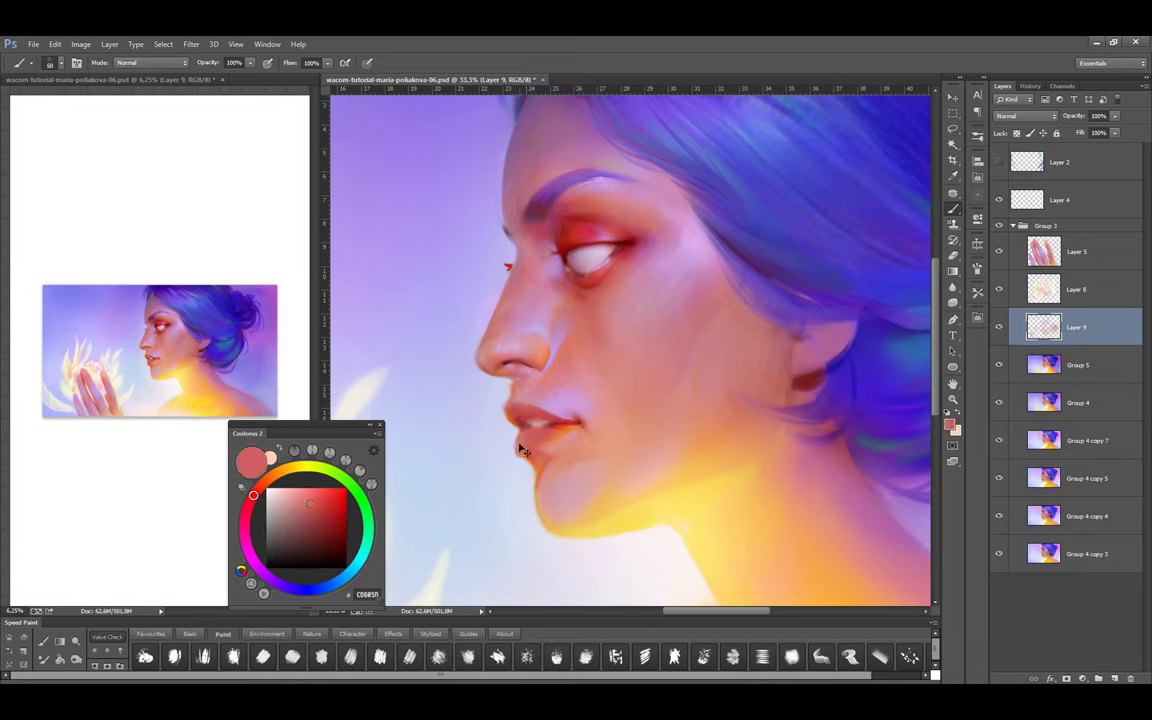
alt+click(468, 396)
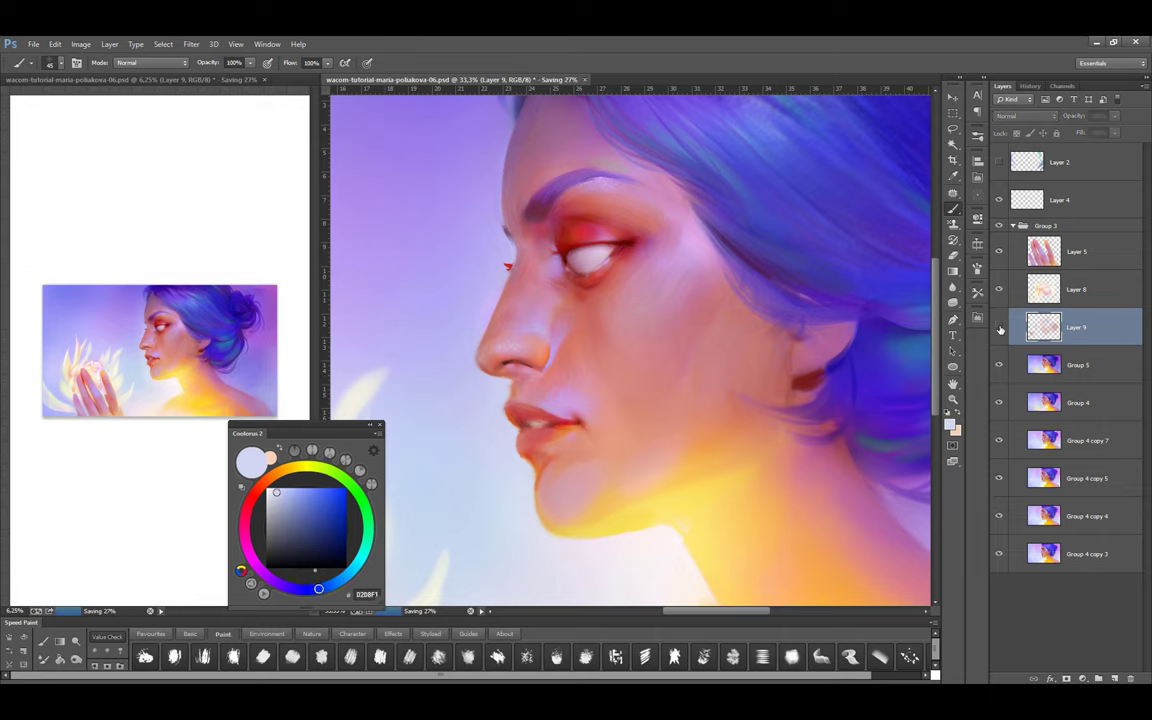
Blend the chin and jaw with sampled peach, pink and light orange skin tones using a 150 to 175 px textured brush
drag(561, 527, 503, 448)
alt+click(508, 450)
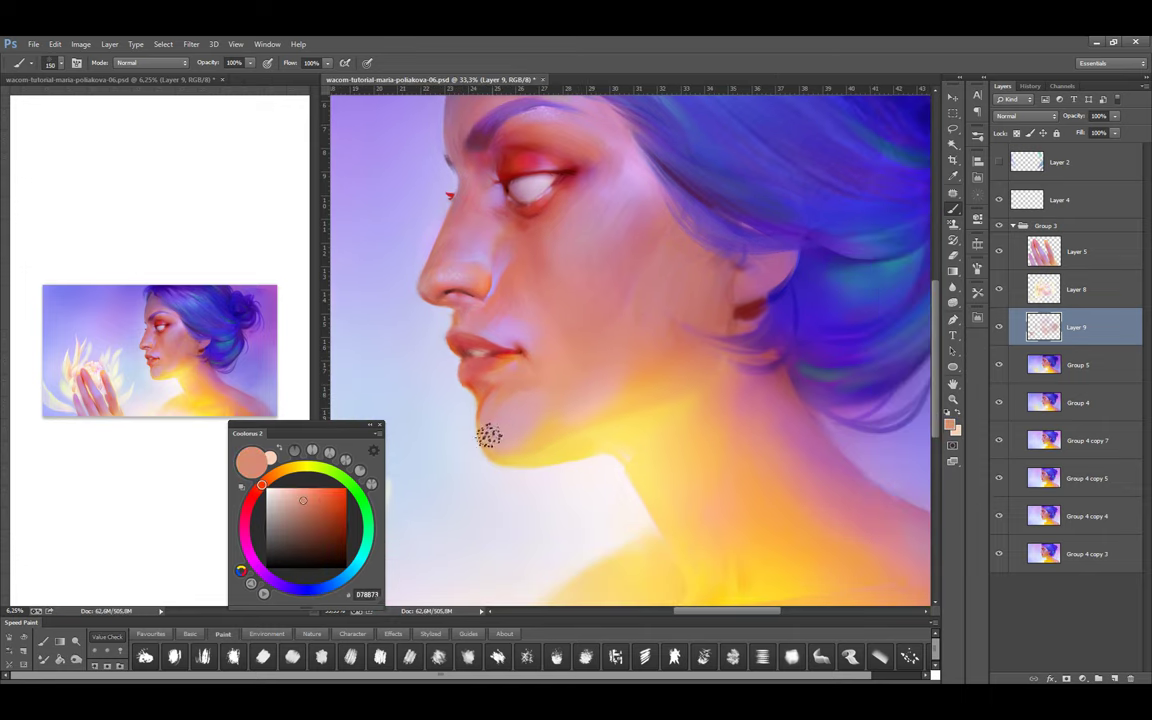
alt+click(515, 456)
alt+click(596, 419)
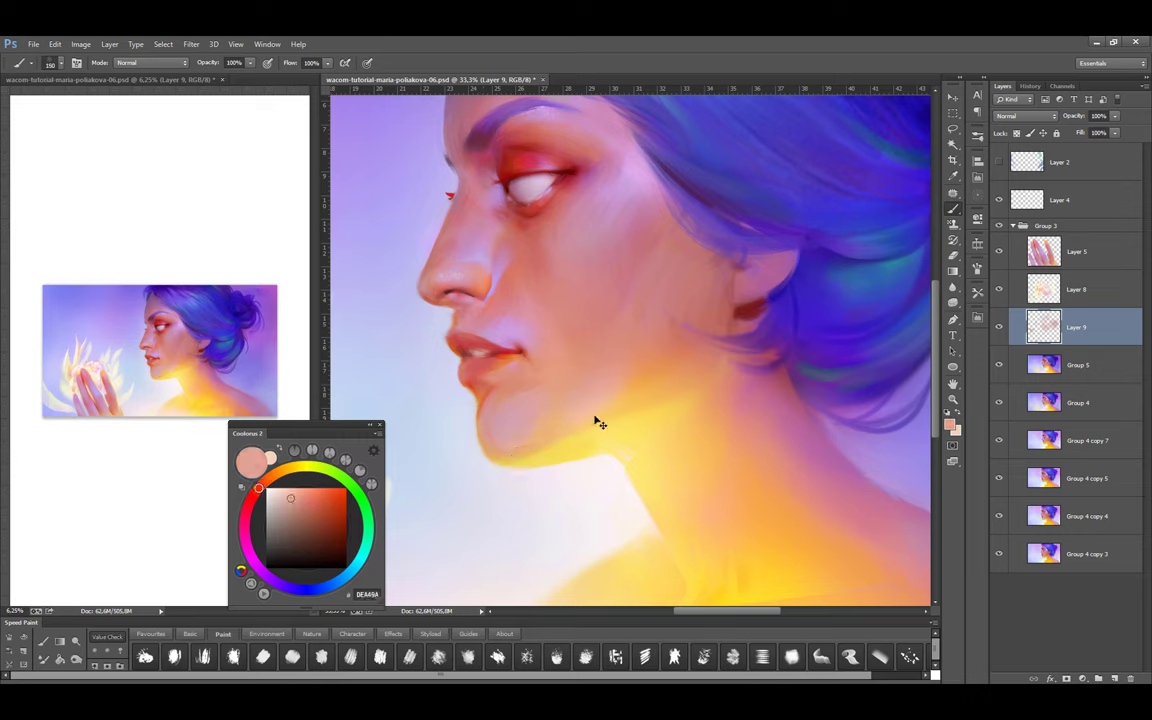
key(bracketright)
alt+click(574, 419)
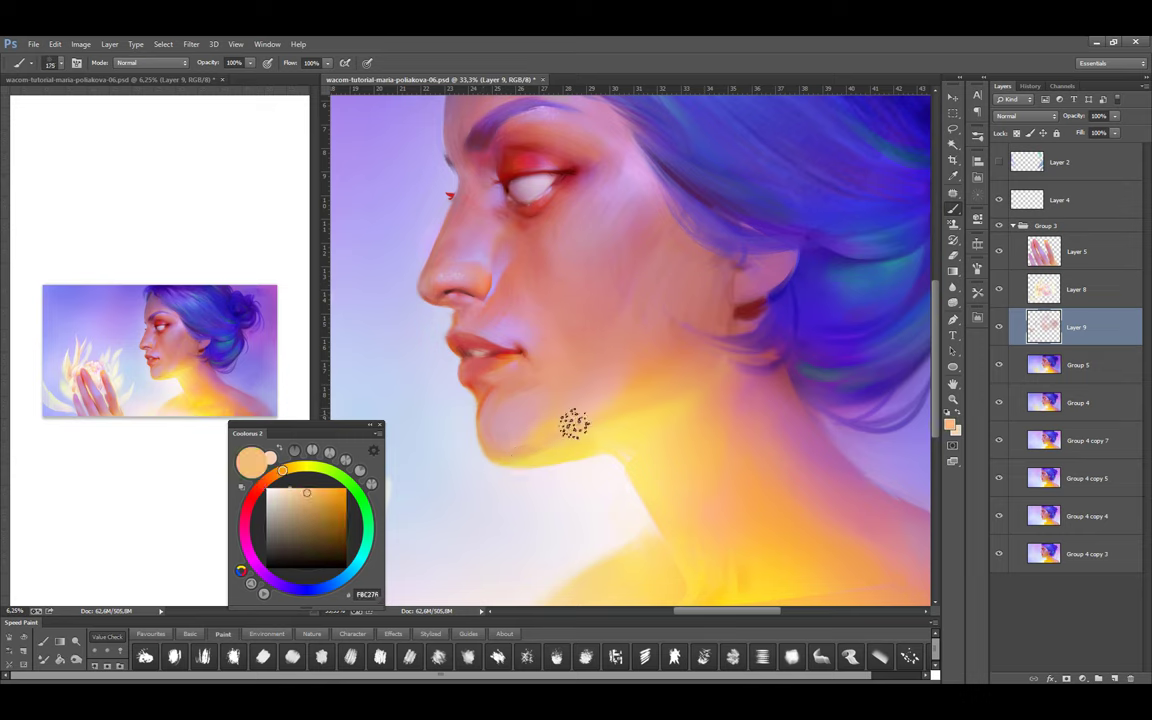
Refine the lower edge of the chin and jaw with sampled off-white and peach tones using a smaller textured brush
alt+click(566, 427)
key(bracketleft)
alt+click(618, 496)
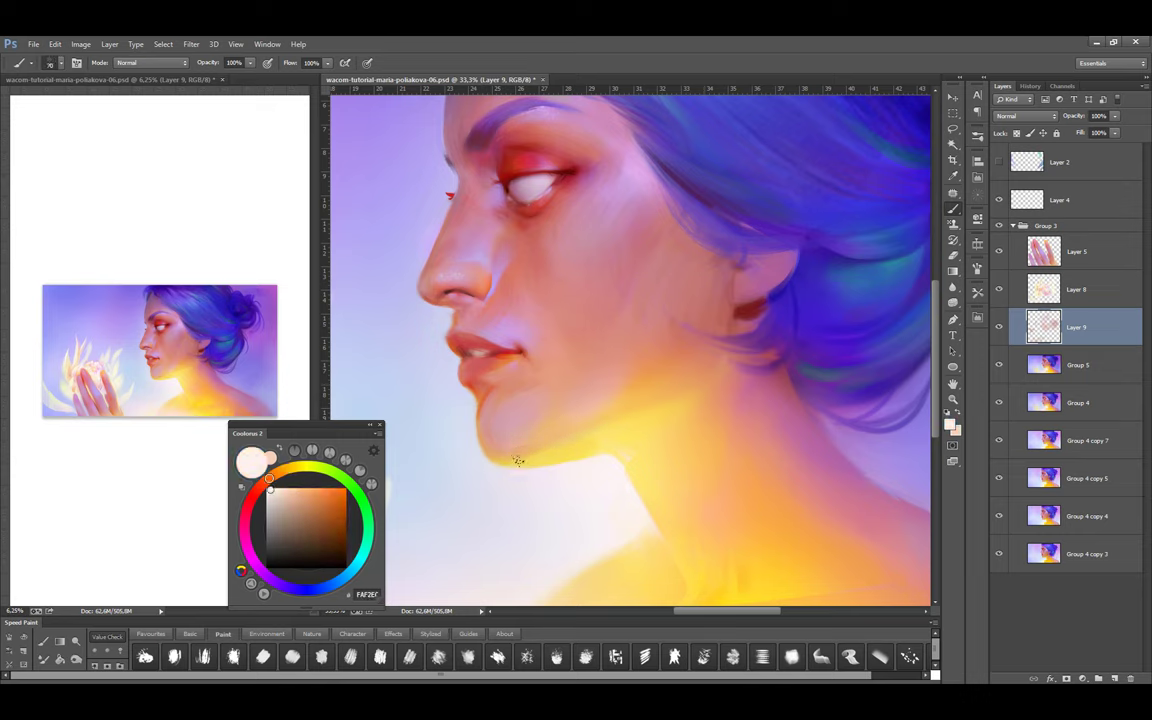
alt+click(553, 433)
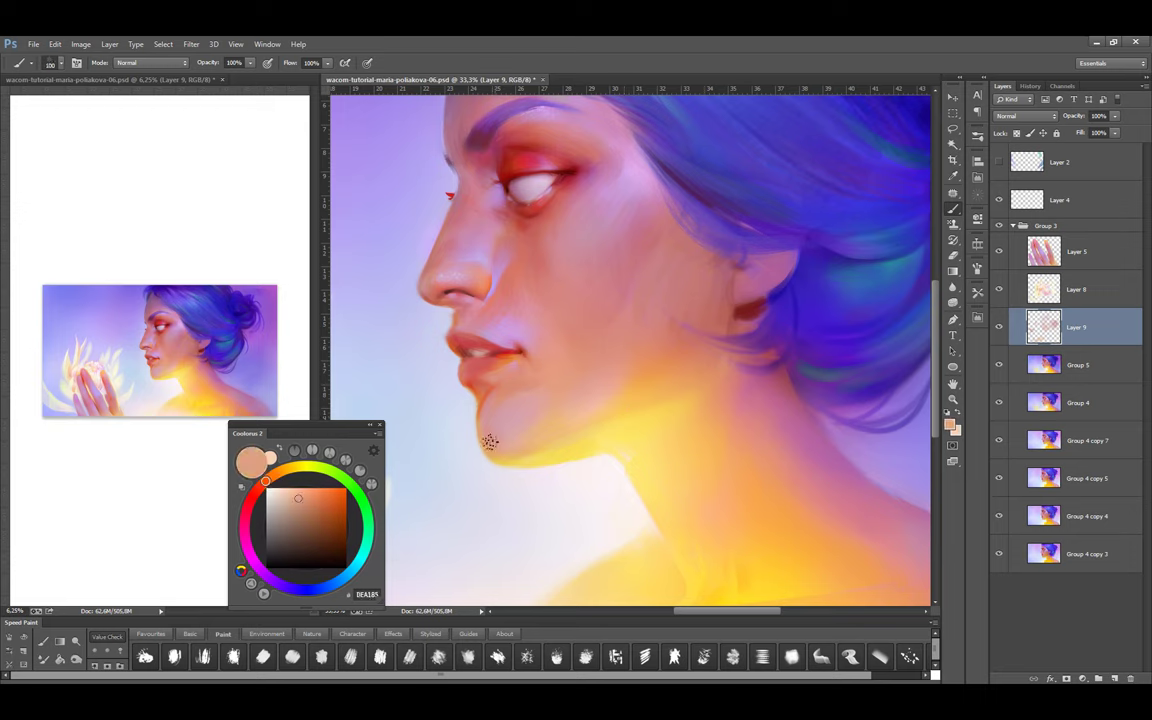
alt+click(580, 435)
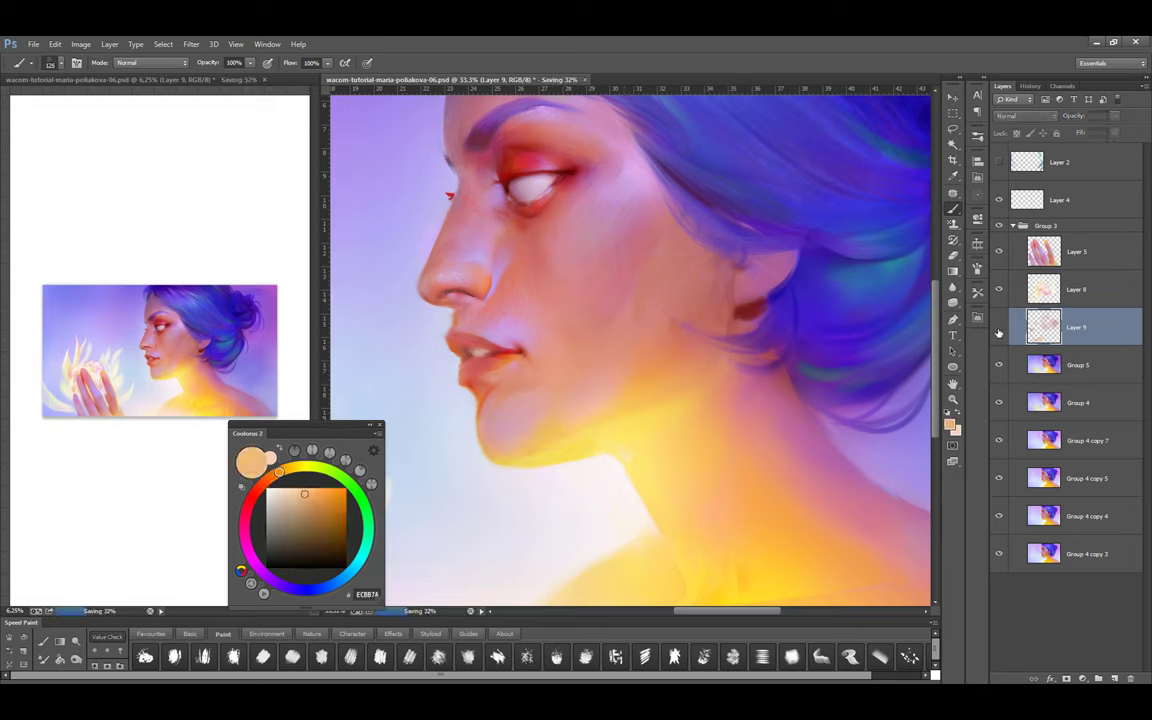
Outline the area under the chin and jaw with the Lasso and brighten it in white with a 200 px round brush
key(l)
drag(506, 470, 576, 458)
mouse_move(510, 473)
mouse_down()
mouse_move(546, 465)
mouse_move(566, 570)
mouse_up()
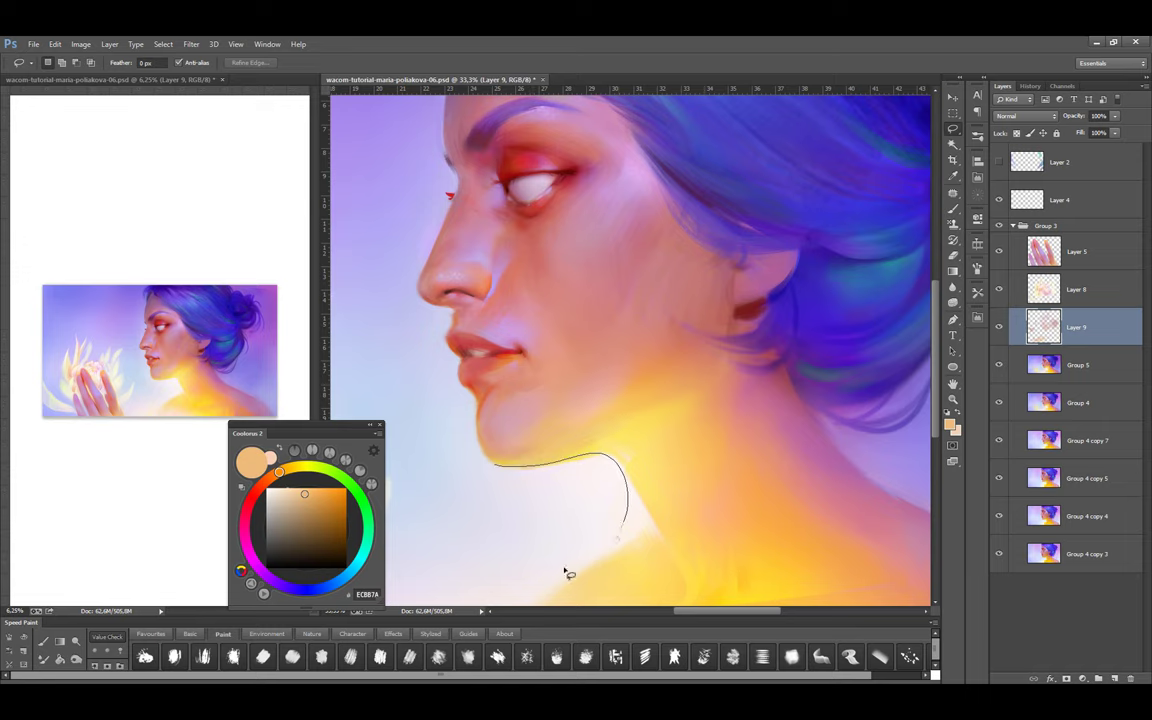
key(b)
key(x)
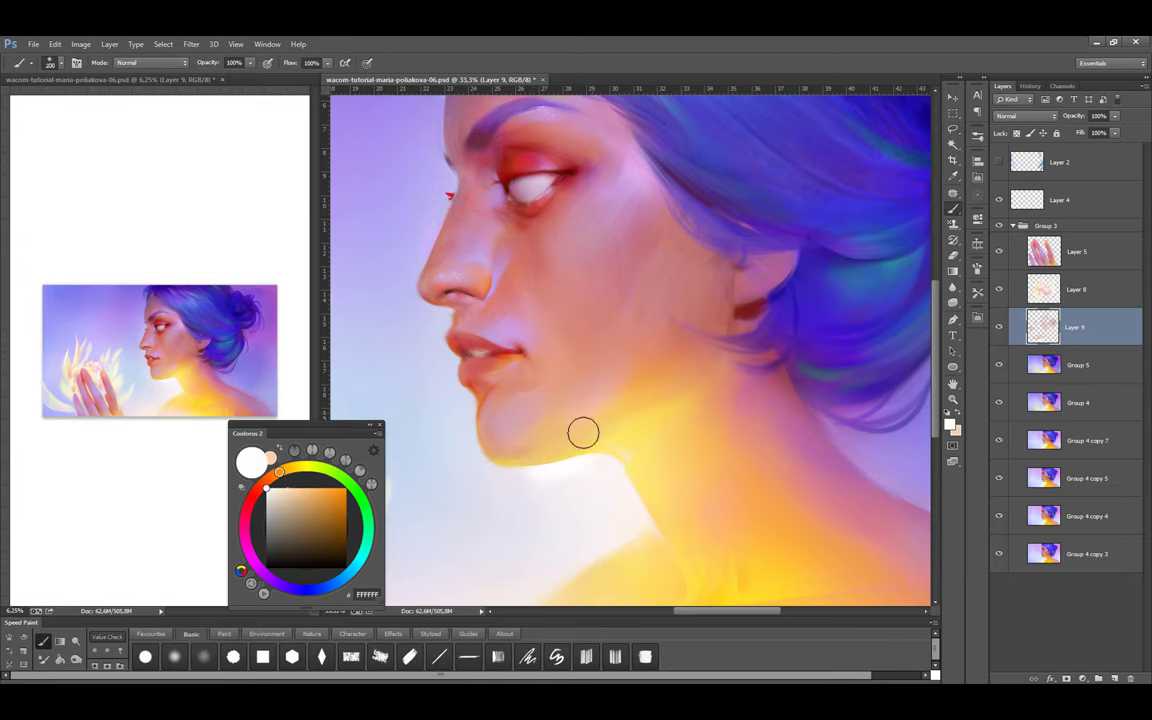
Merge the finished touch-ups, fit the whole painting in view and save the document
key(ctrl+e)
key(ctrl+0)
key(ctrl+s)
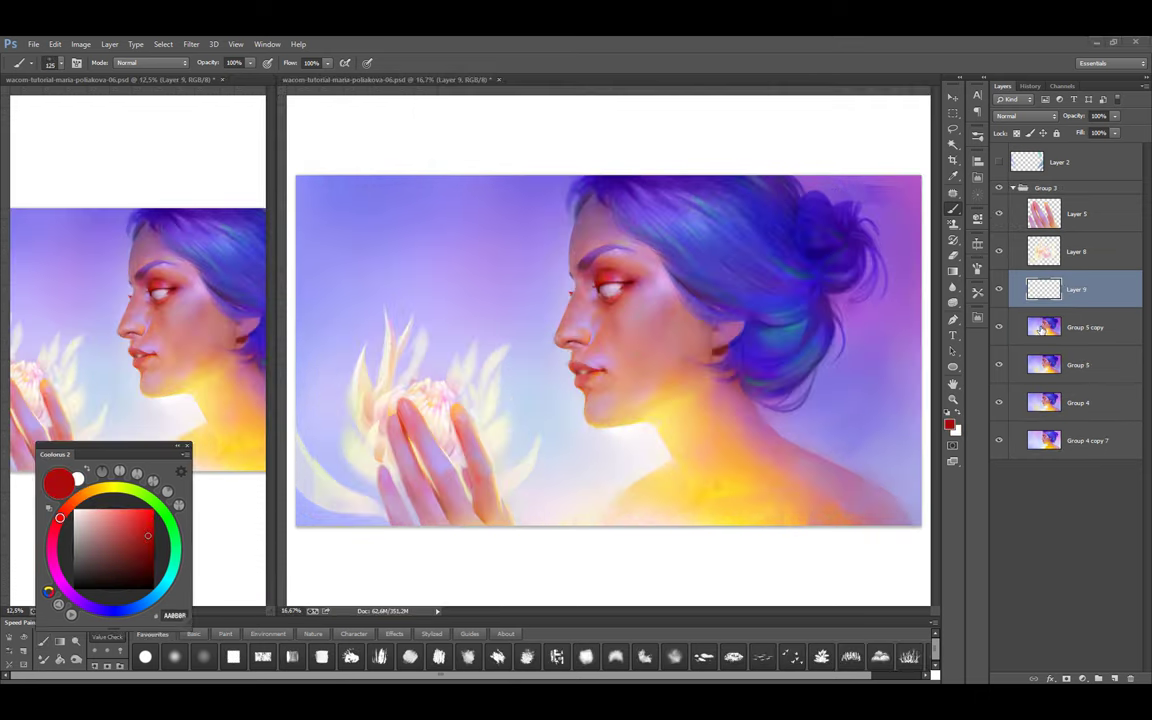
Blend a sampled mauve tone into the skin beside the nose and under the eye with a textured paint brush
key(ctrl+plus)
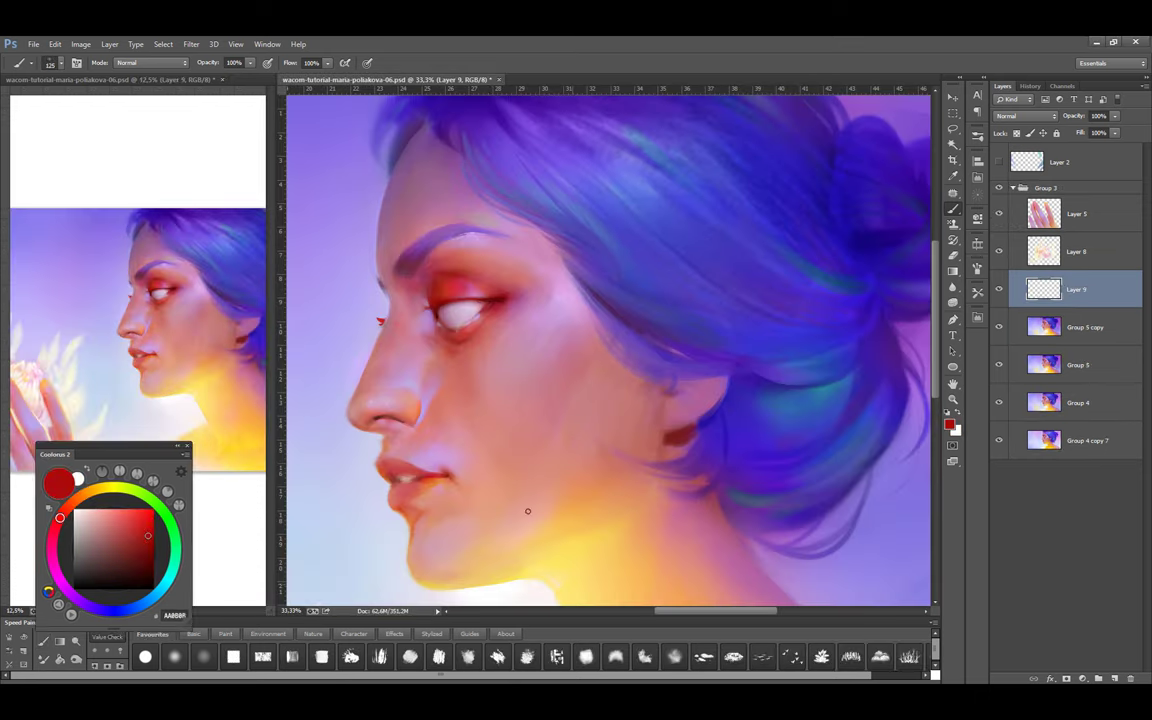
drag(480, 283, 490, 312)
alt+click(449, 370)
key(bracketright)
key(bracketright)
key(bracketright)
click(88, 605)
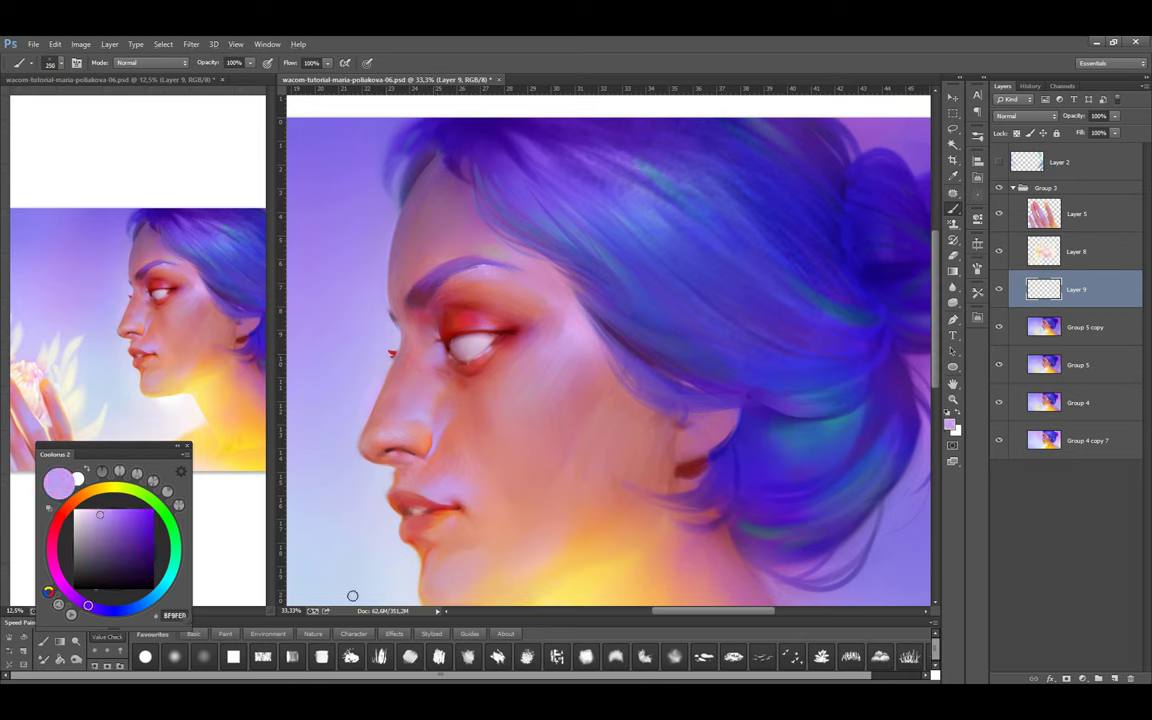
click(223, 634)
click(145, 656)
alt+click(427, 365)
mouse_move(427, 365)
mouse_down()
mouse_move(410, 340)
mouse_move(470, 398)
mouse_up()
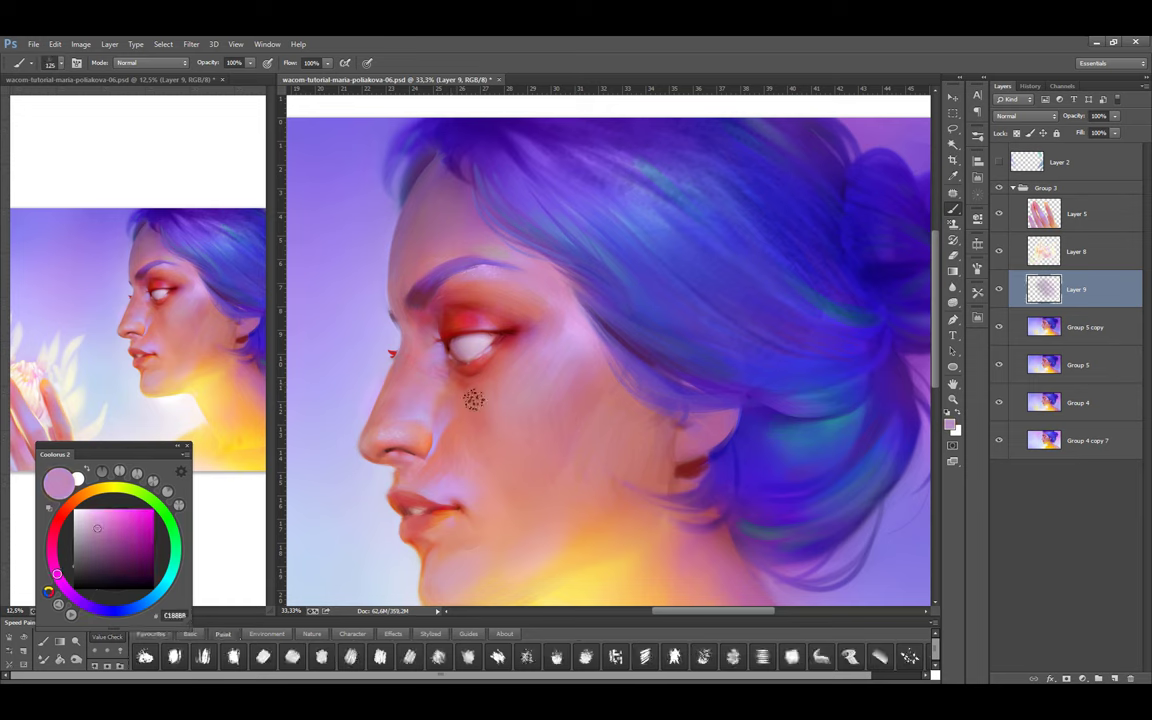
Reduce the textured brush to 90 px and blend a sampled salmon tone beside the nose
key(bracketleft)
key(bracketleft)
alt+click(443, 411)
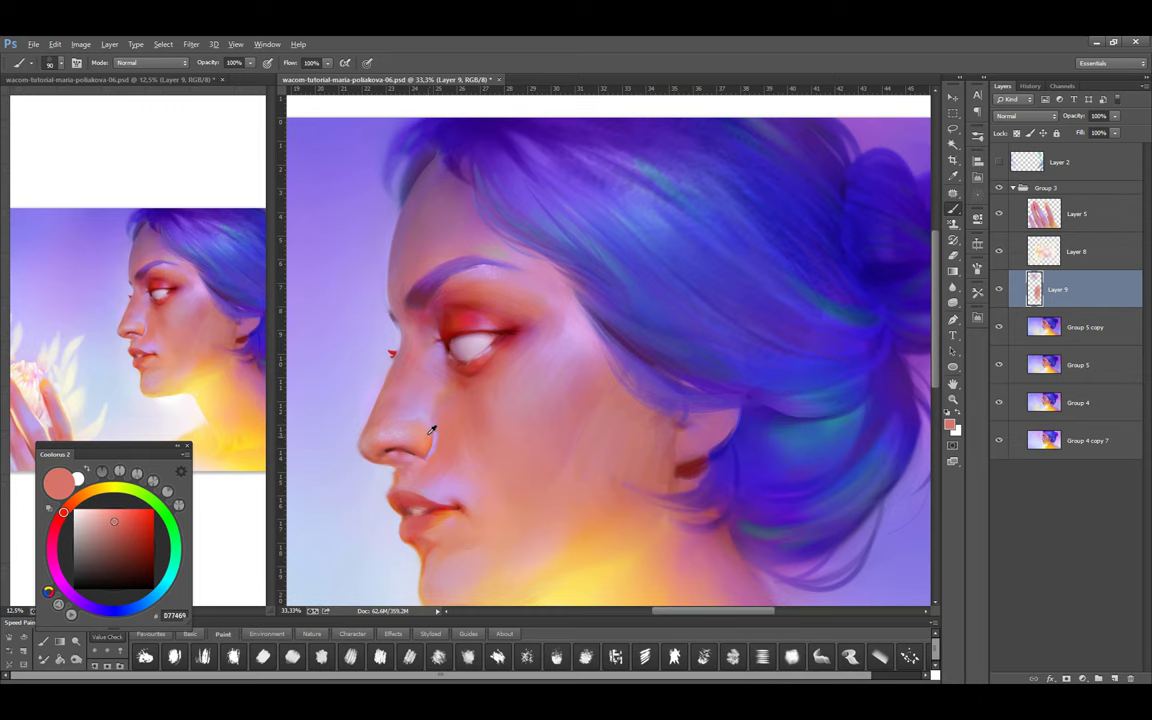
Paint soft lilac reflected light around the nostril wing and above the lip with a 100 px round brush
alt+click(385, 385)
click(190, 634)
click(145, 656)
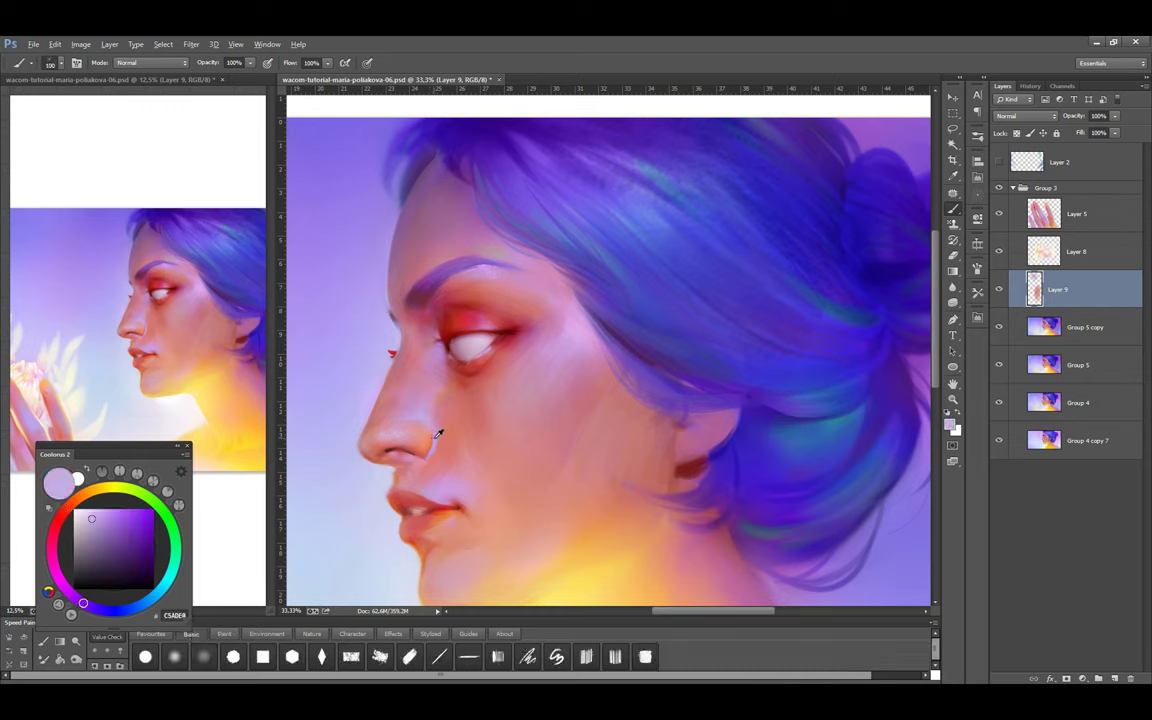
alt+click(437, 433)
alt+click(432, 488)
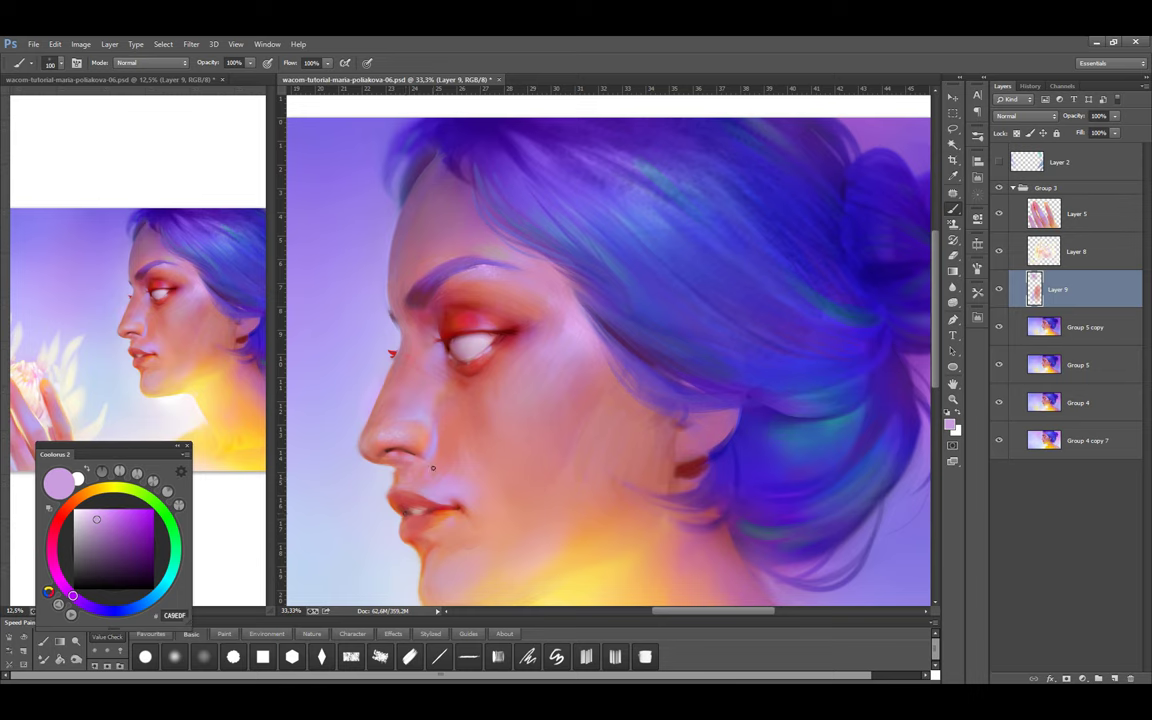
Blend the skin between the nostril and upper lip with sampled lilac using an 80 px textured brush
click(224, 633)
key(bracketleft)
alt+click(430, 429)
key(bracketleft)
alt+click(424, 472)
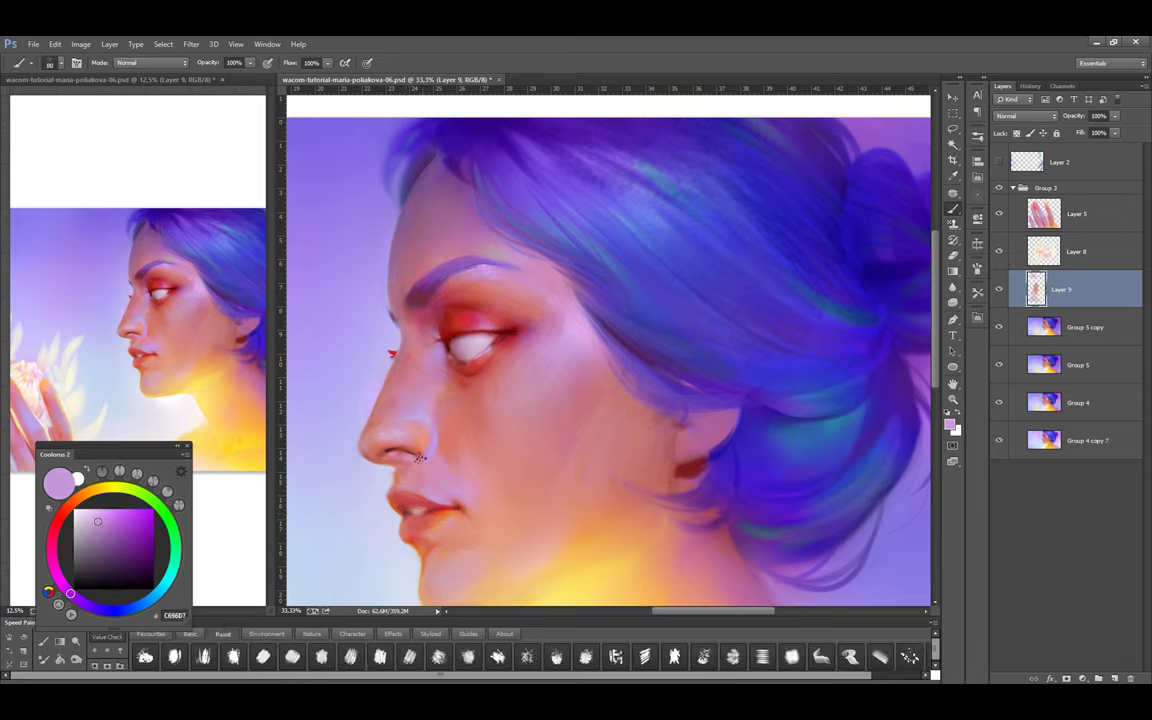
Enlarge the textured brush to 200 px and blend sampled pink over the cheek and outer eyelid
alt+click(456, 467)
alt+click(447, 418)
key(bracketright)
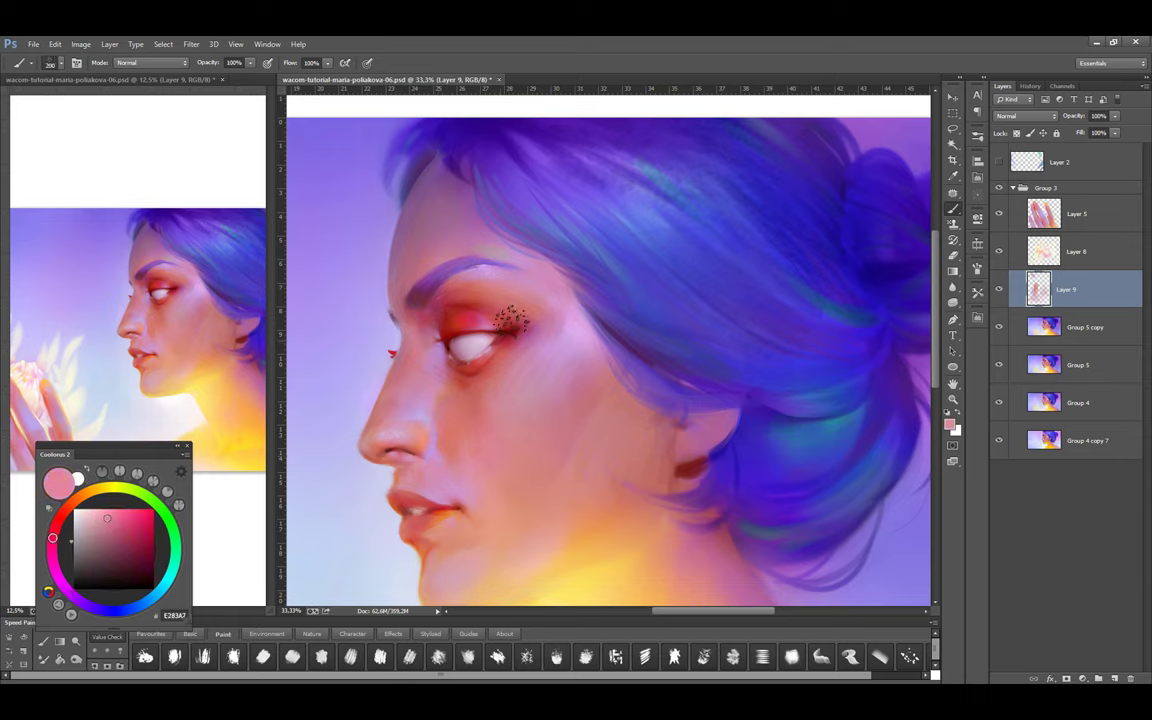
Paint deep red shading under the eye and sampled pink on the nose bridge with a smaller textured brush
key(bracketleft)
key(bracketleft)
alt+click(446, 374)
key(bracketright)
key(bracketright)
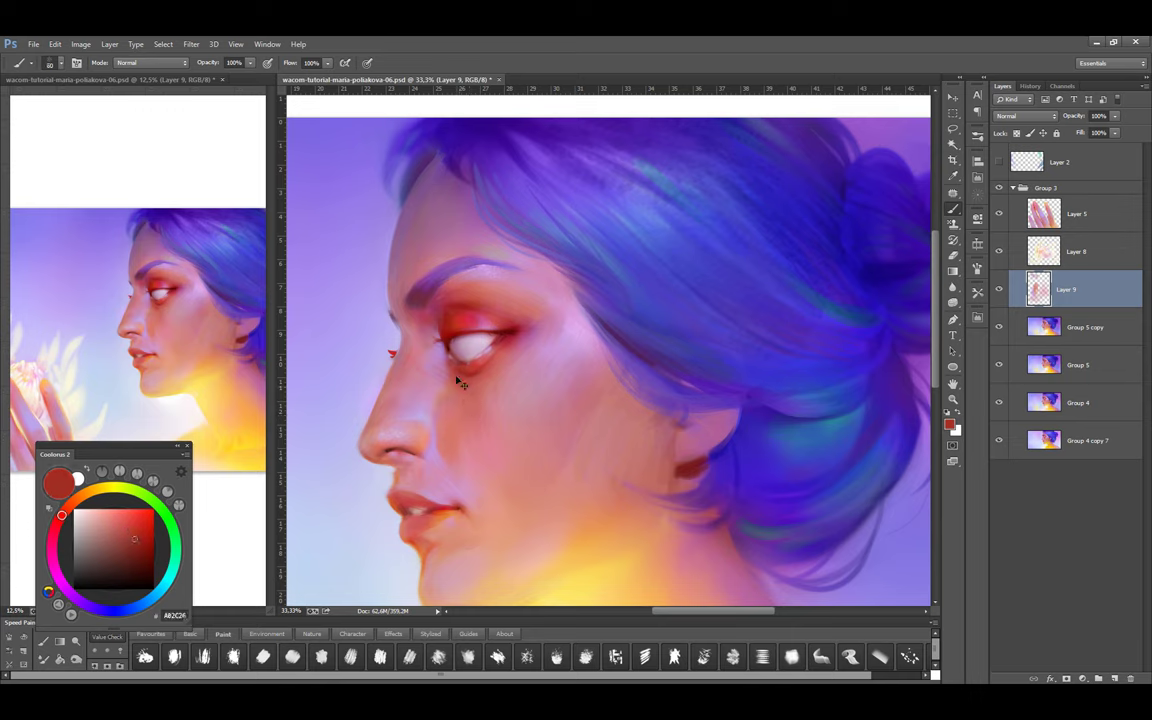
alt+click(472, 373)
alt+click(397, 362)
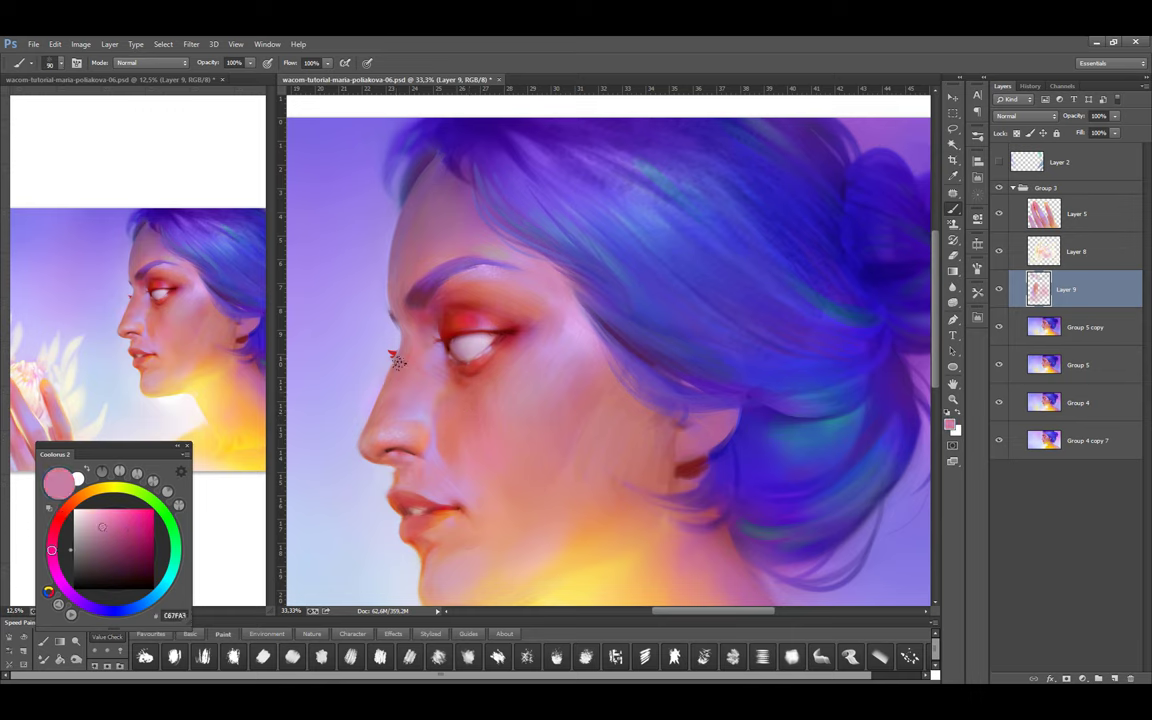
key(bracketright)
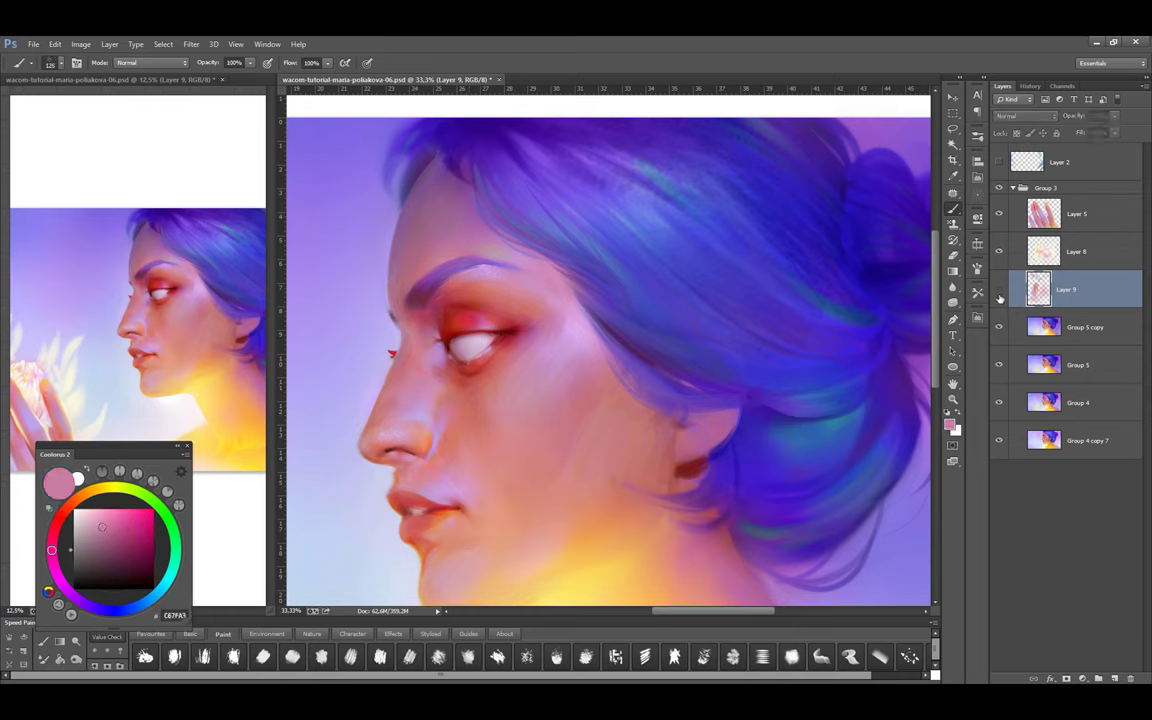
Blend sampled salmon and muted red skin tones over the cheek and the side of the nose
alt+click(439, 476)
key(bracketright)
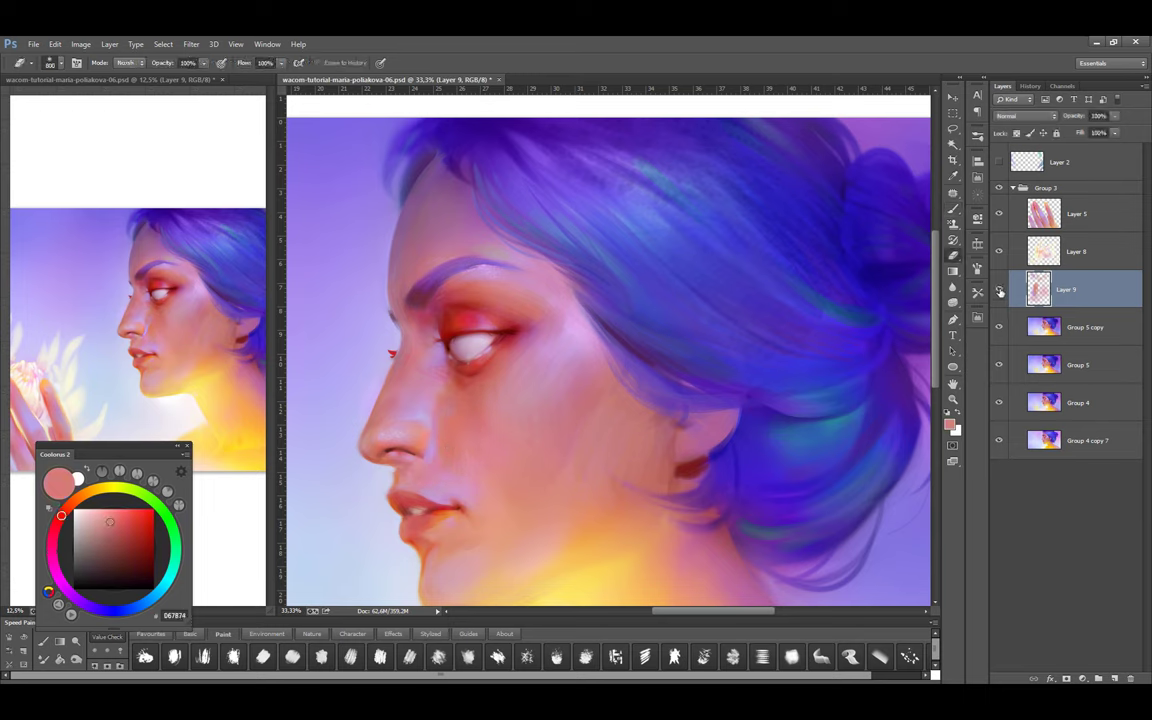
alt+click(374, 392)
key(bracketleft)
key(bracketleft)
key(bracketleft)
alt+click(408, 424)
alt+click(365, 380)
Refine the nose bridge with sampled pink and dusty rose tones using a 40 to 60 px textured brush
key(bracketleft)
key(bracketleft)
key(bracketleft)
key(bracketleft)
key(bracketleft)
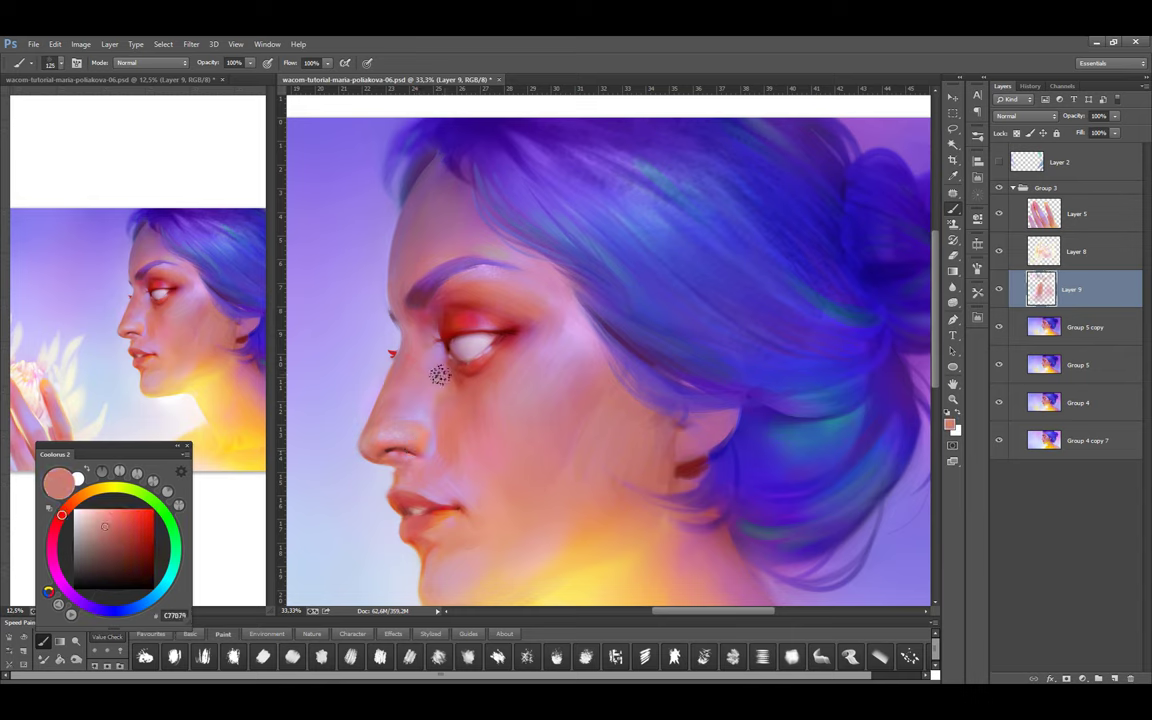
alt+click(380, 402)
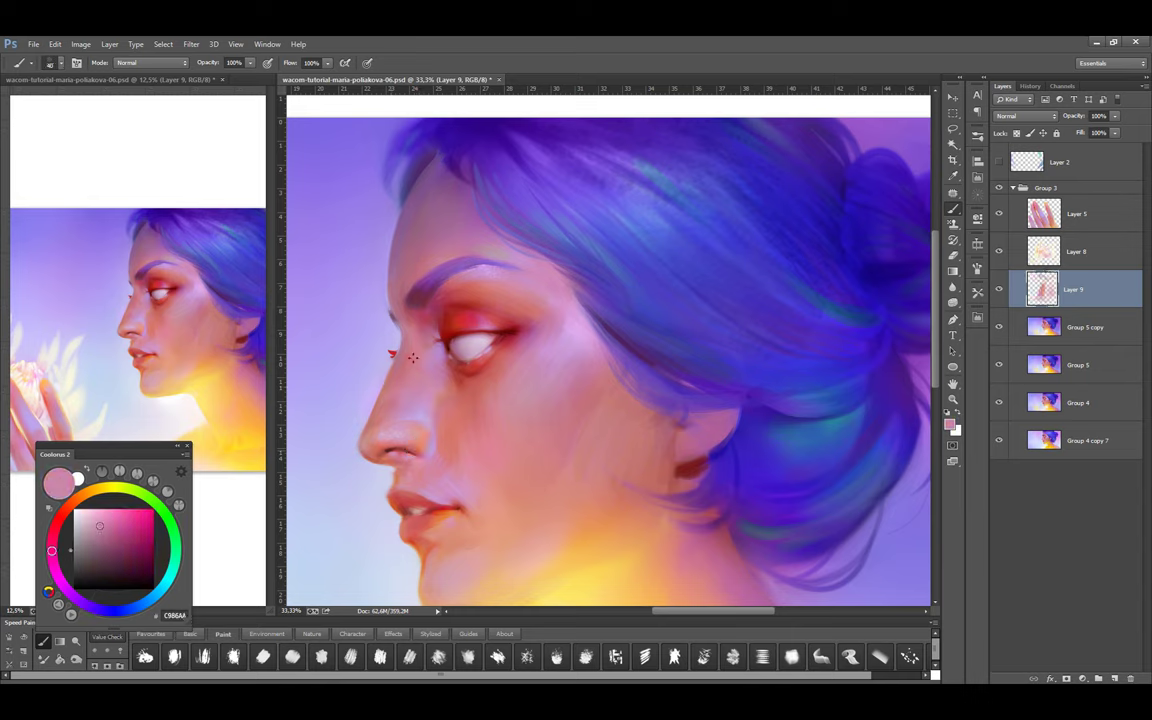
alt+click(378, 406)
key(bracketright)
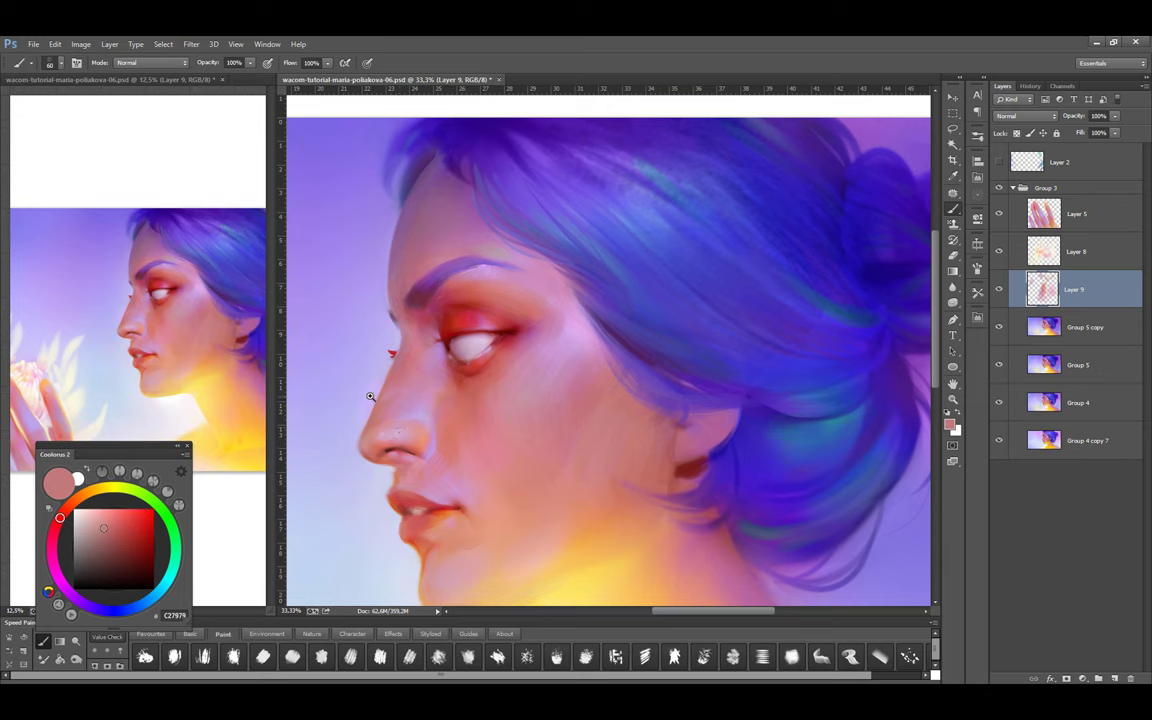
Zoom to 50% and refine the nose's outer contour with sampled rosy tones using a 25 to 30 px brush
click(370, 397)
alt+click(387, 398)
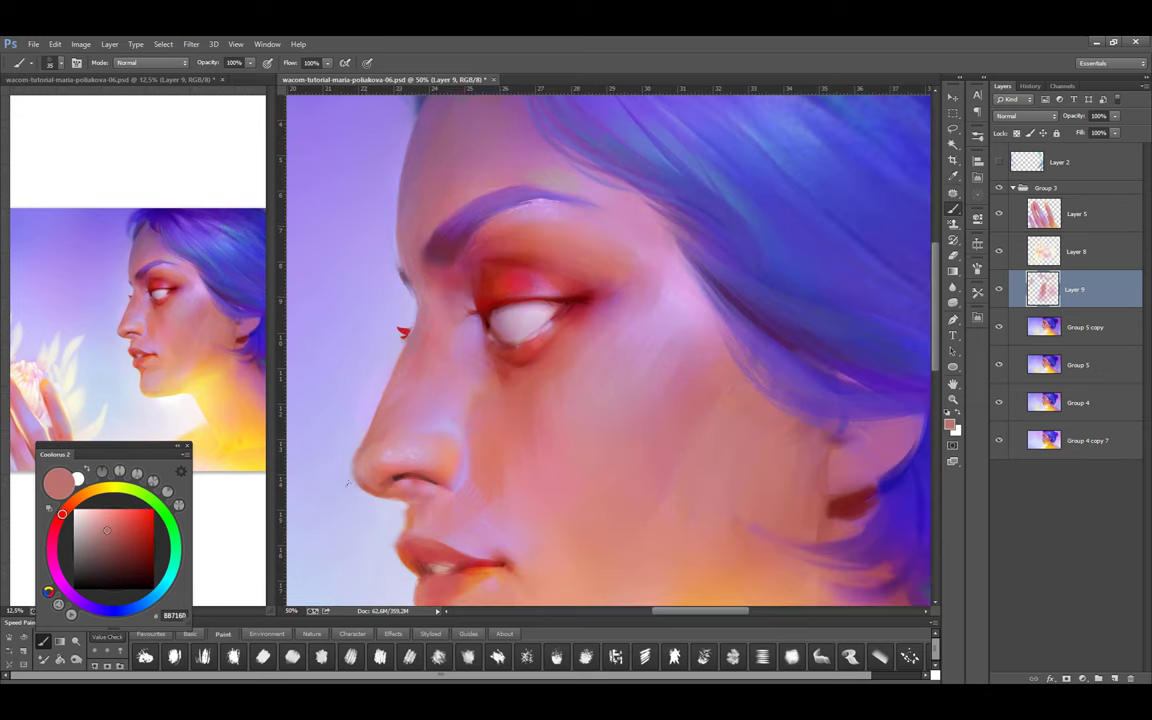
alt+click(365, 443)
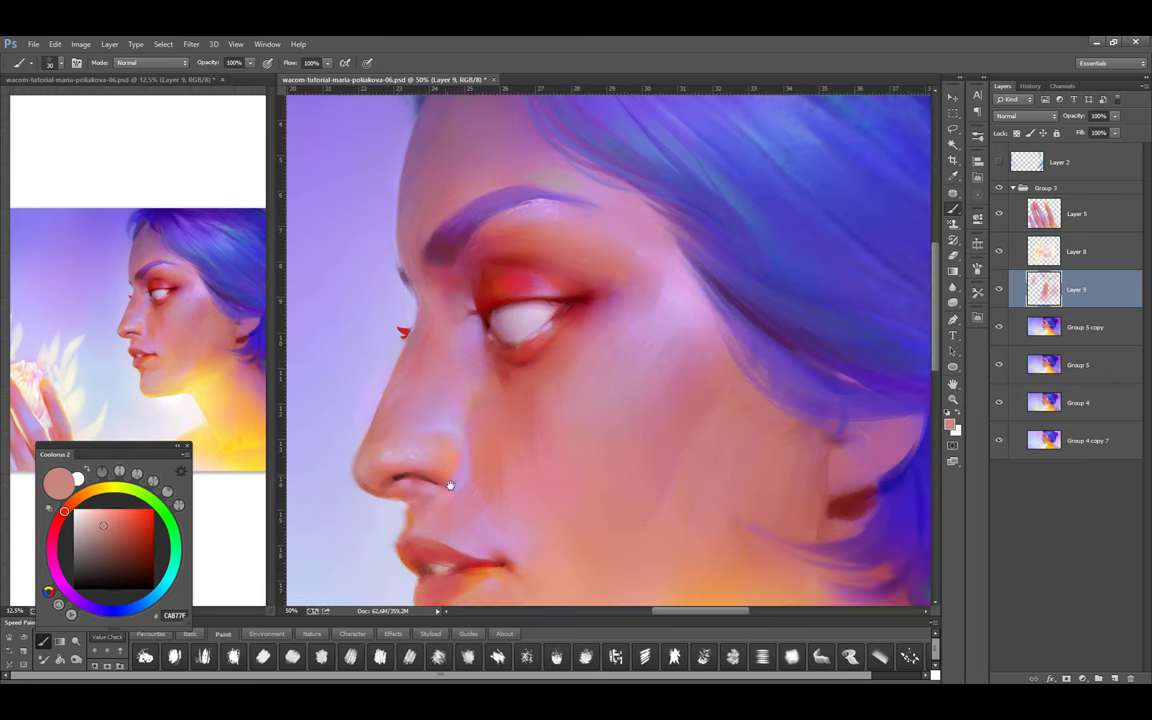
Touch up the far eye's lashes and nose bridge edge with dark red, bright red and background lavender using a 20 to 25 px brush
drag(450, 485, 418, 368)
alt+click(418, 368)
alt+click(419, 311)
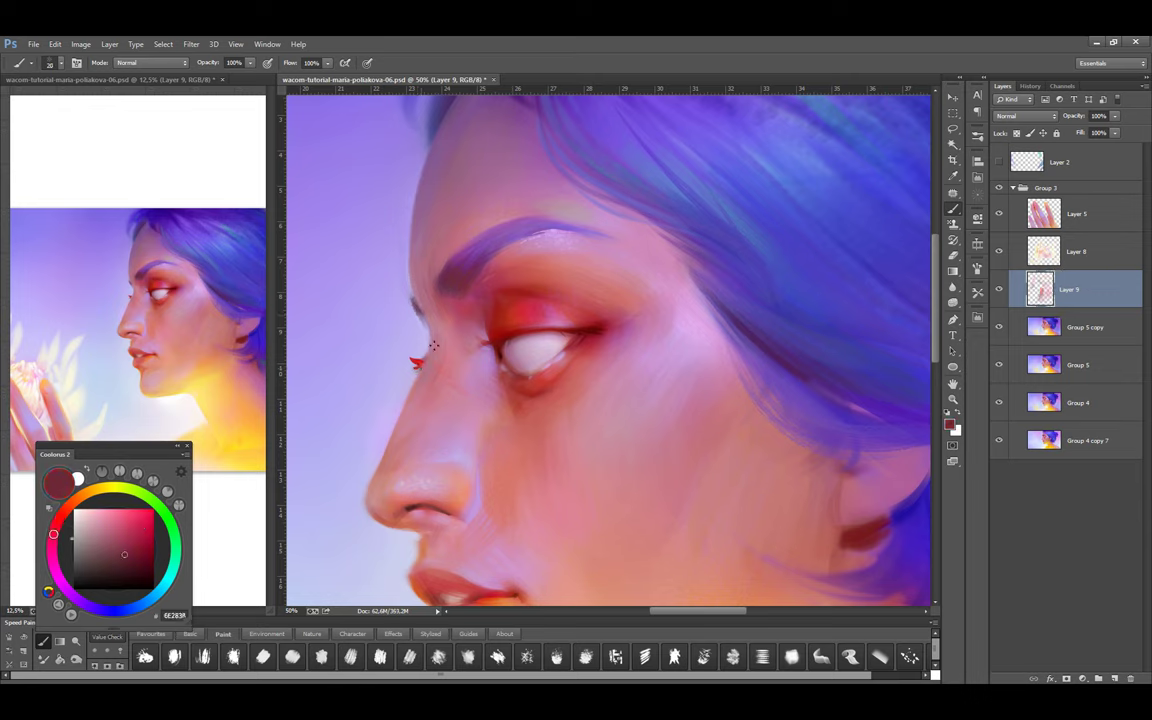
alt+click(415, 362)
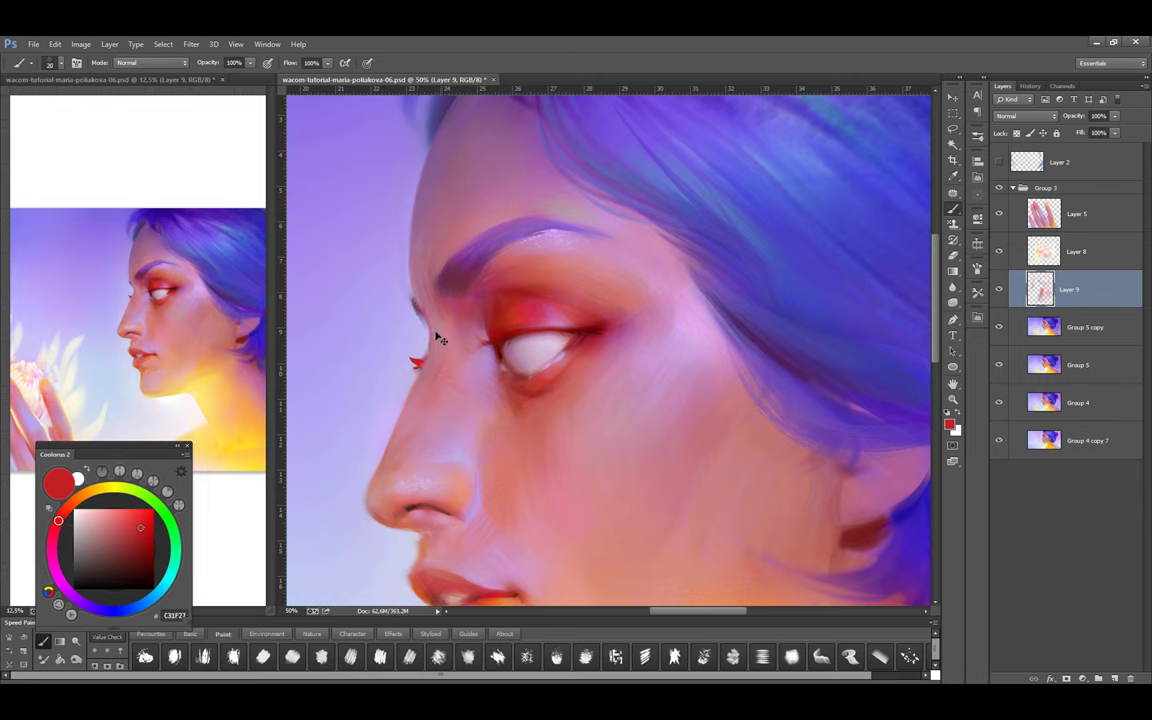
alt+click(424, 338)
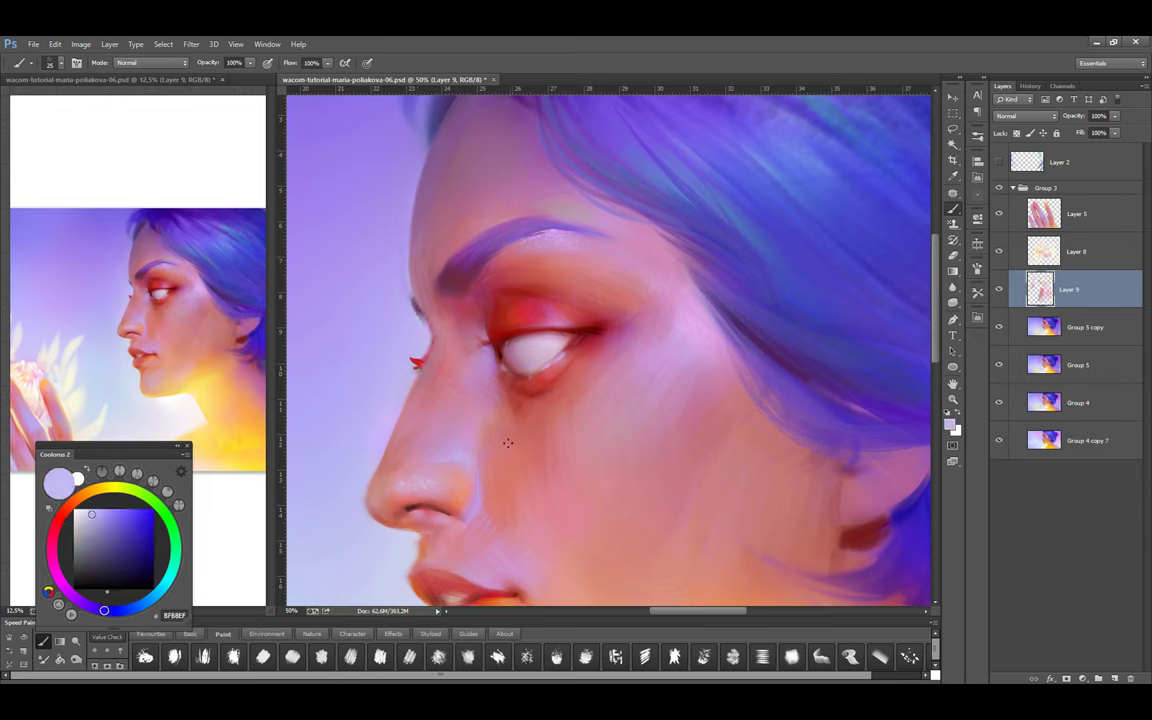
alt+click(416, 366)
alt+click(406, 301)
Blend sampled pink and peach tones around the corner of the mouth with a 70 to 90 px textured brush
key(ctrl+minus)
alt+click(527, 455)
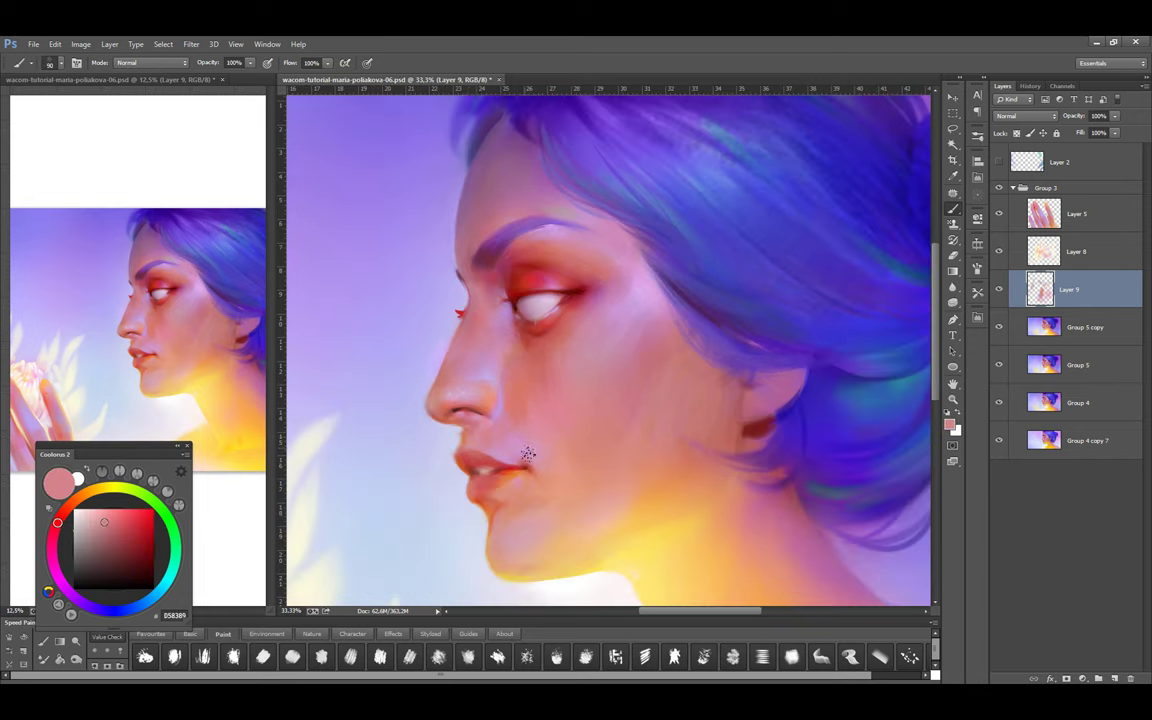
key(bracketright)
key(bracketleft)
key(bracketleft)
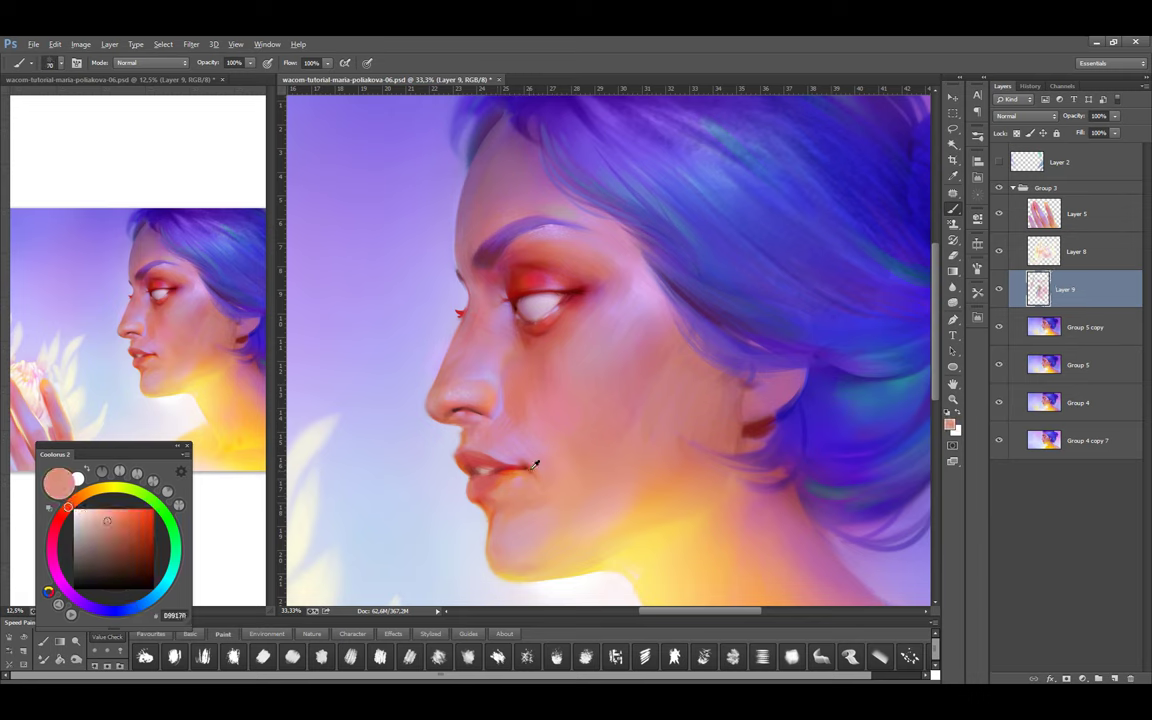
Repaint the upper lip and mouth corner with sampled pink and red tones
alt+click(503, 477)
alt+click(467, 449)
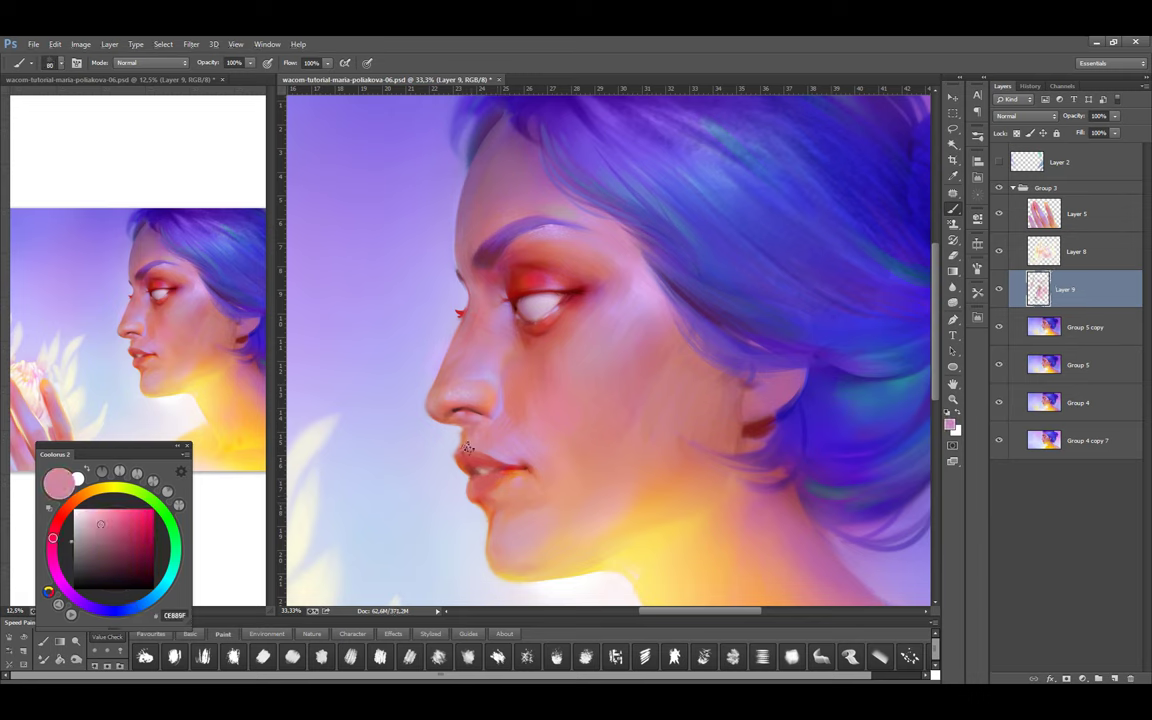
key(bracketleft)
alt+click(520, 470)
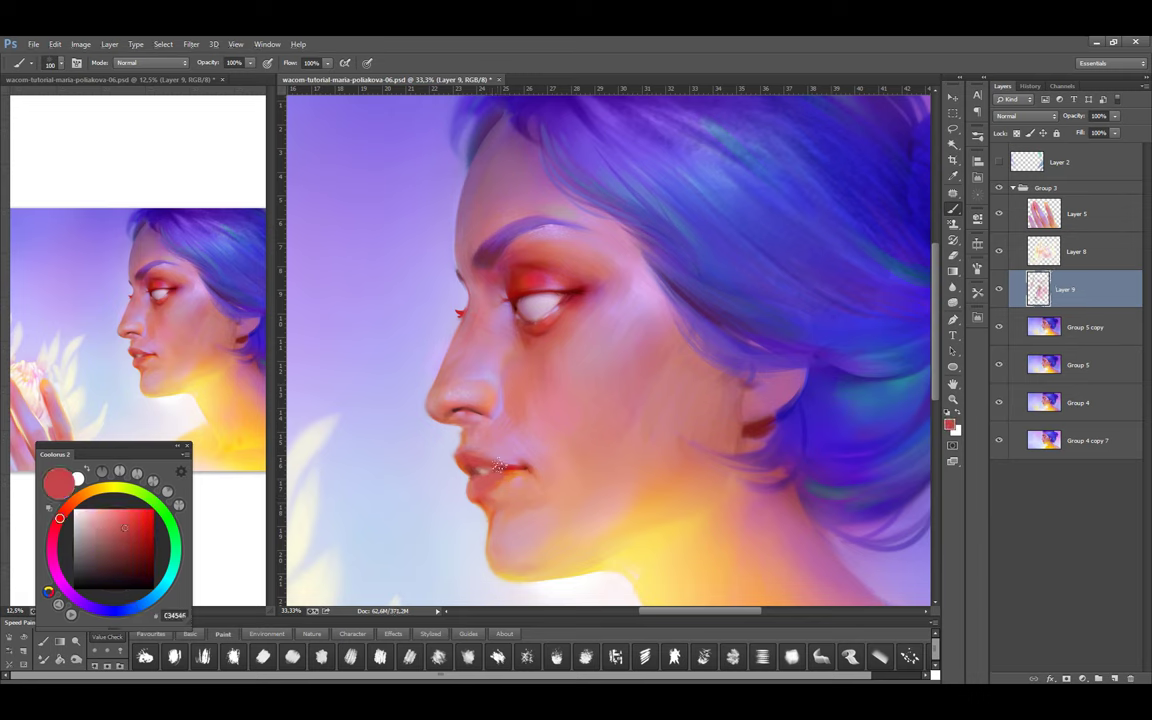
alt+click(473, 458)
Clean up the profile between the nose and upper lip with salmon skin tone and pale lavender background colour using a small round brush
alt+click(450, 432)
alt+click(410, 390)
click(160, 641)
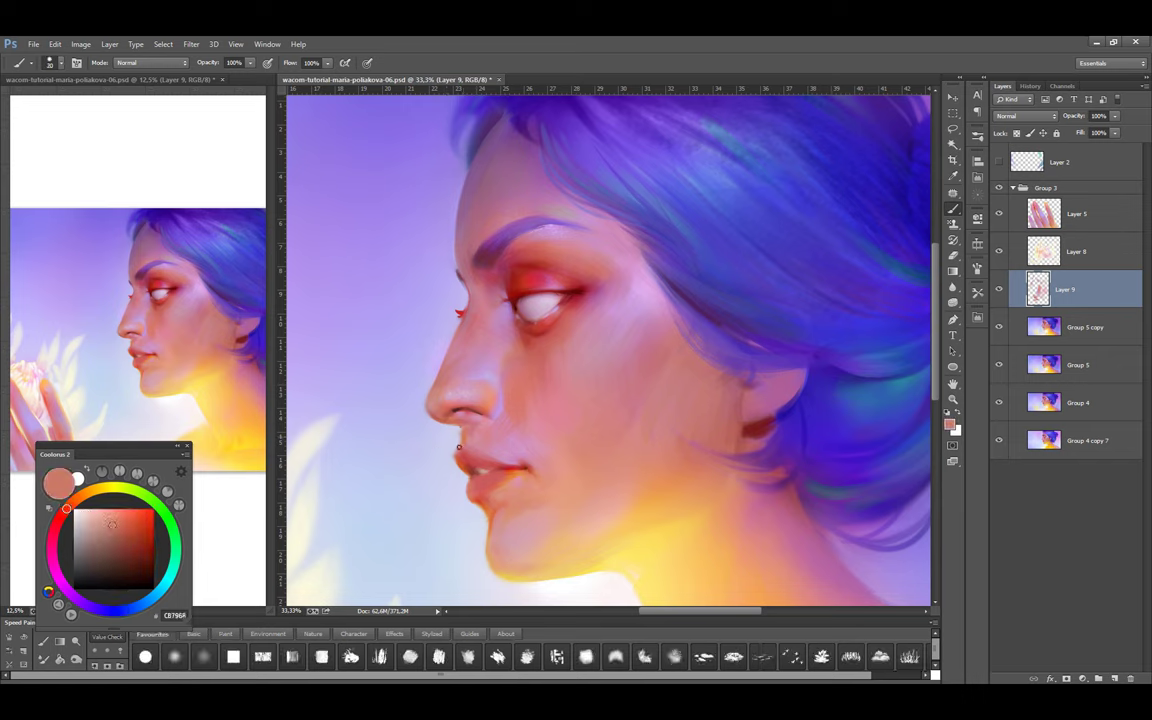
alt+click(414, 398)
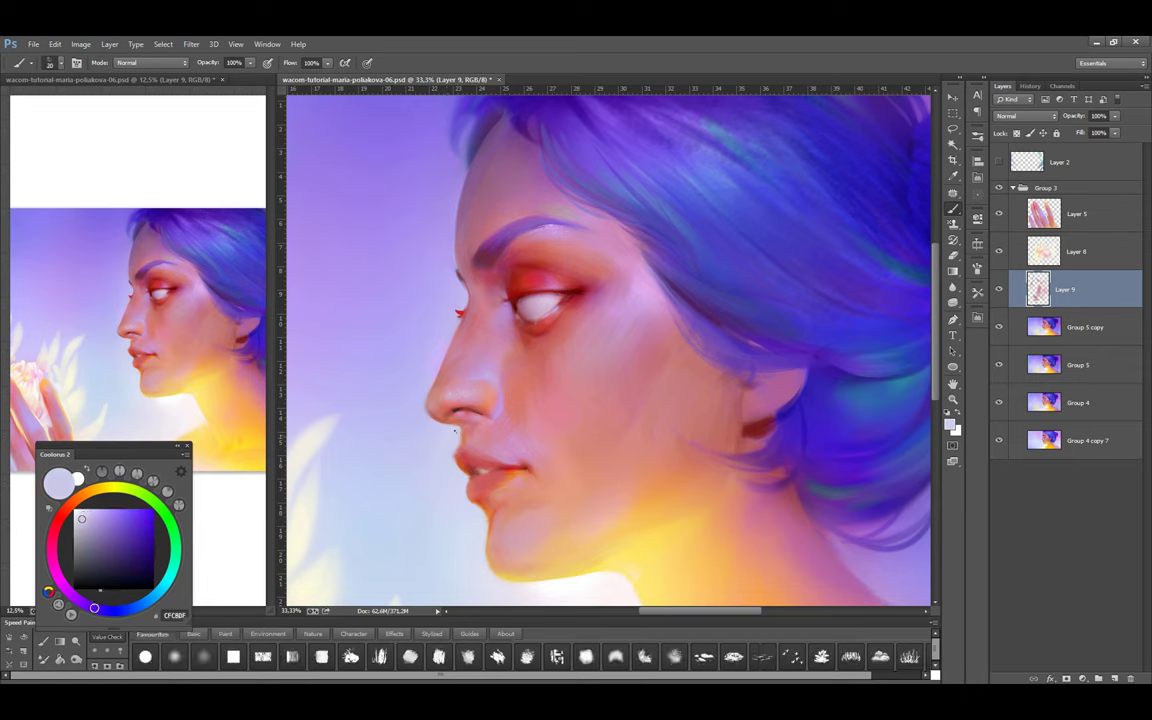
Touch up the area beneath the nose, the nostril and the nose edge with sampled pink, deep red and muted rose tones
alt+click(453, 463)
alt+click(476, 437)
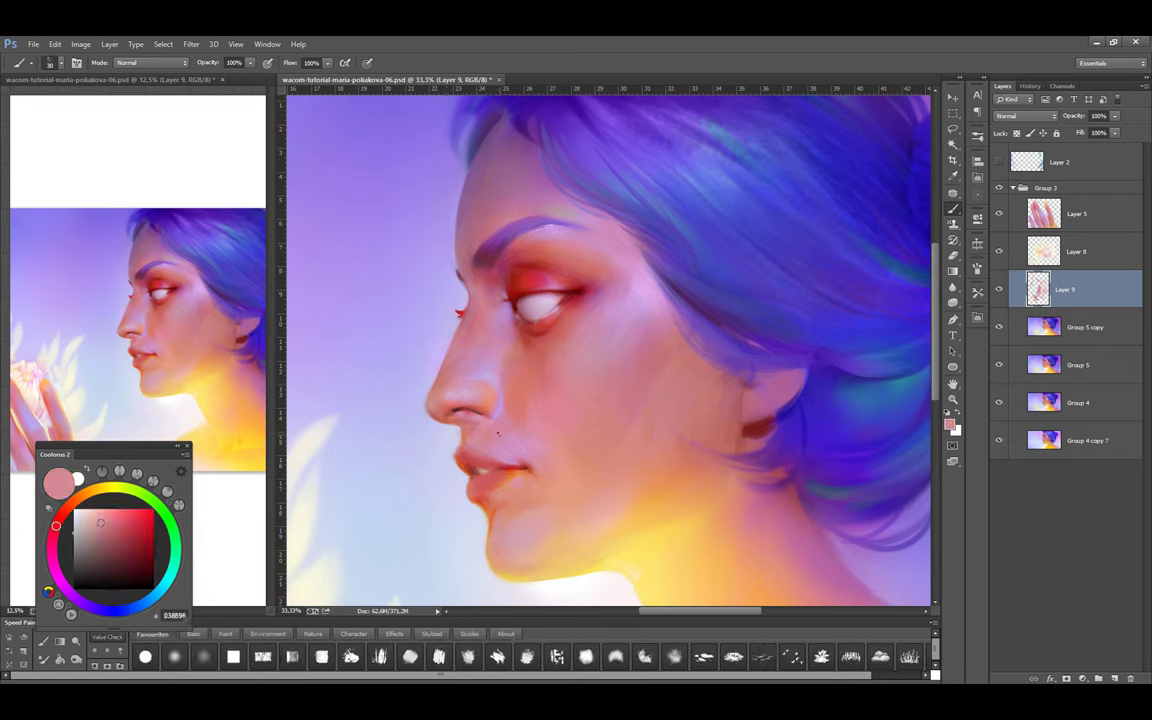
alt+click(466, 409)
alt+click(518, 281)
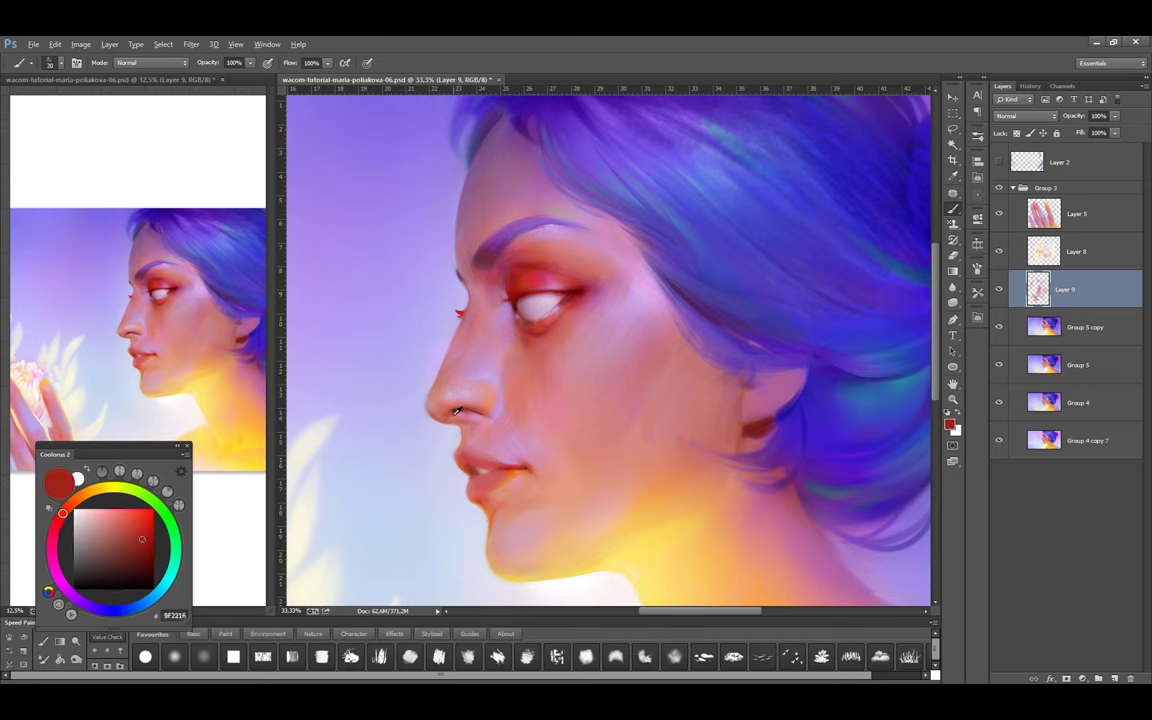
alt+click(456, 410)
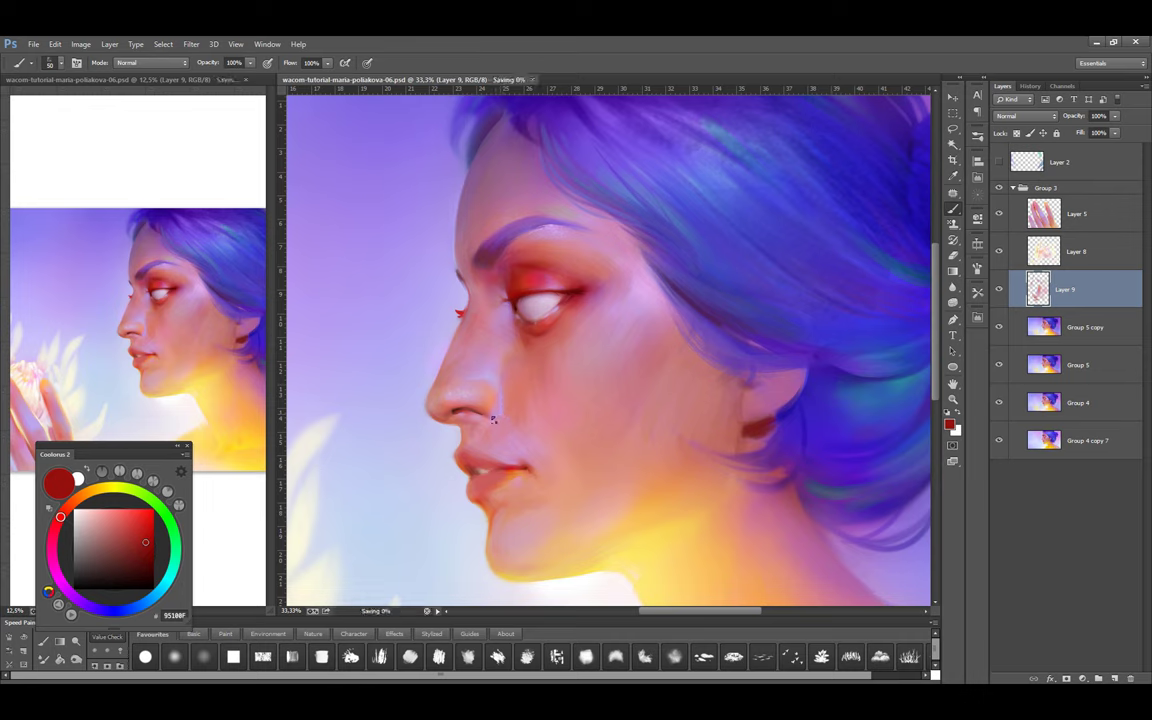
alt+click(442, 370)
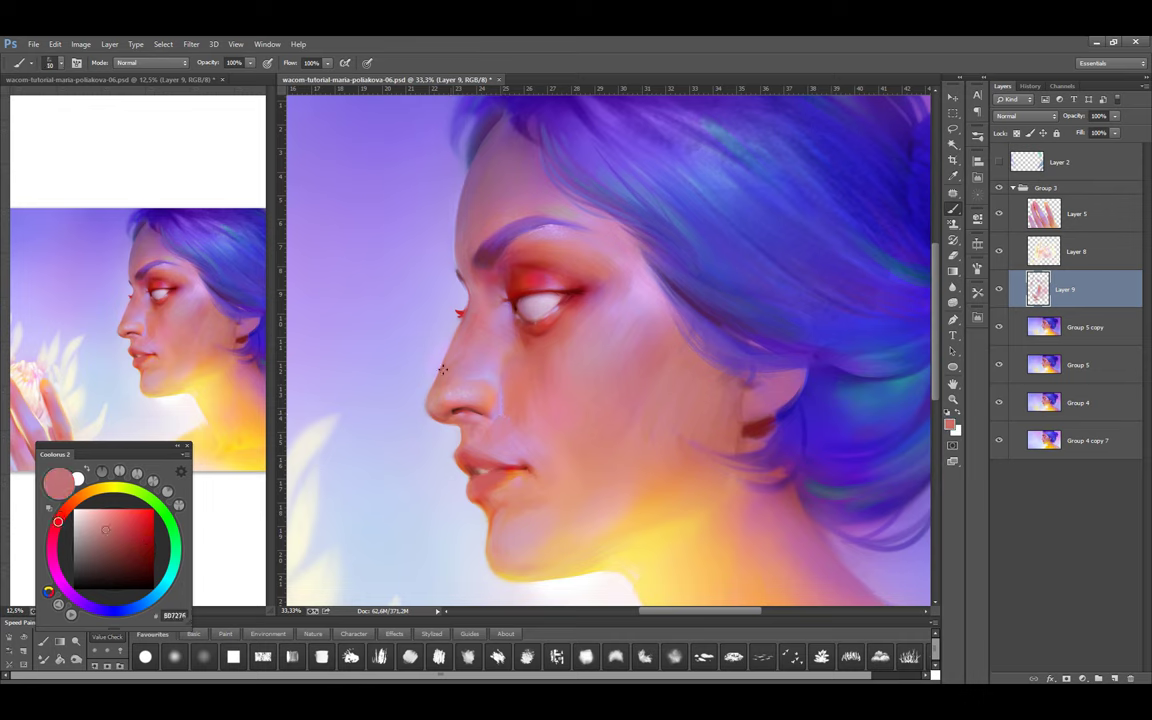
Refine the bridge beside the far eye and the near eye's eyelid with sampled bright red and dark red
alt+click(457, 315)
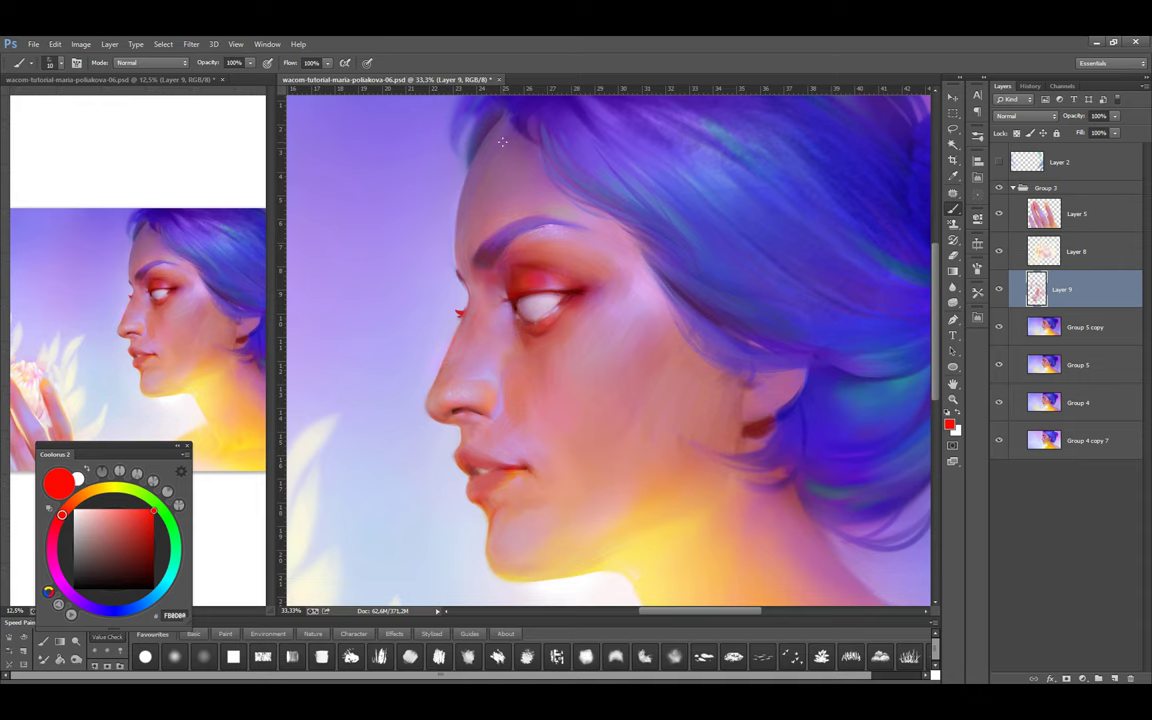
scroll(455, 442, down, 2)
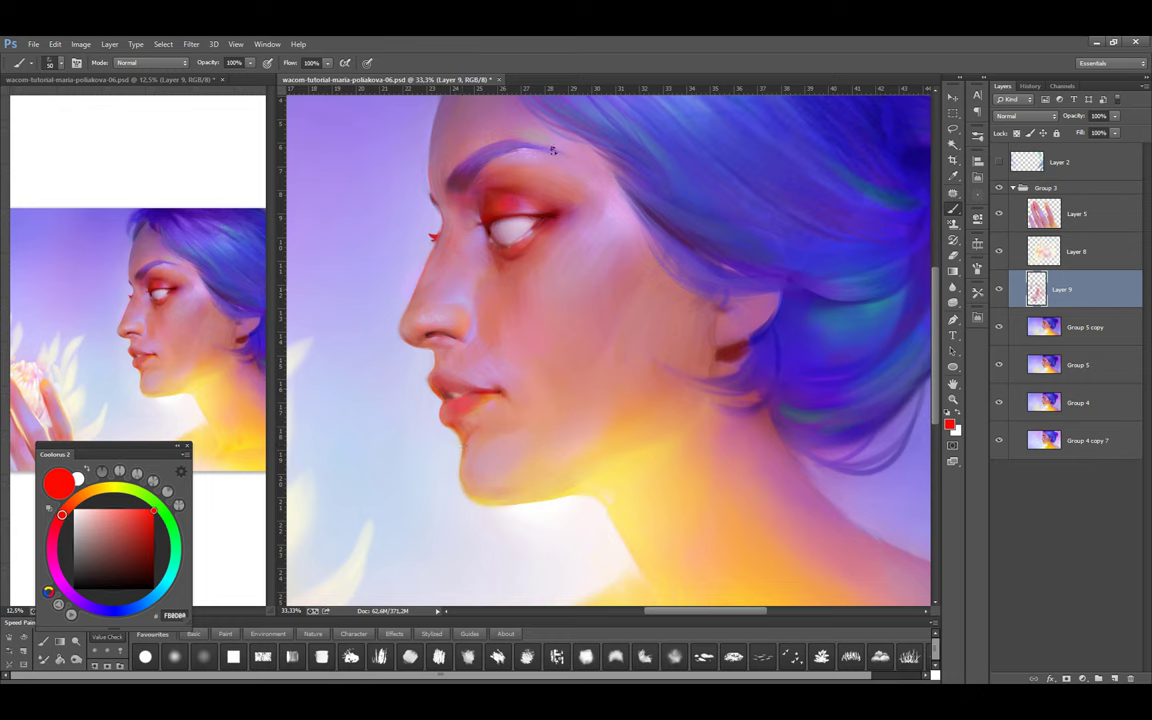
alt+click(438, 183)
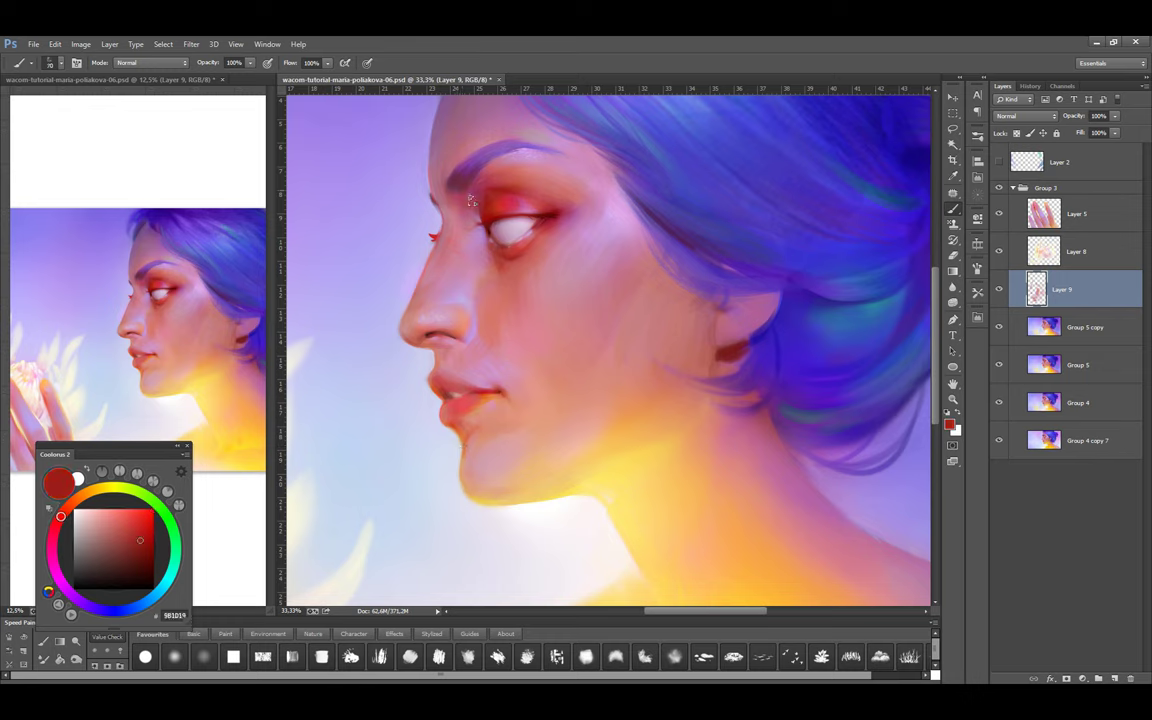
alt+click(424, 181)
alt+click(497, 205)
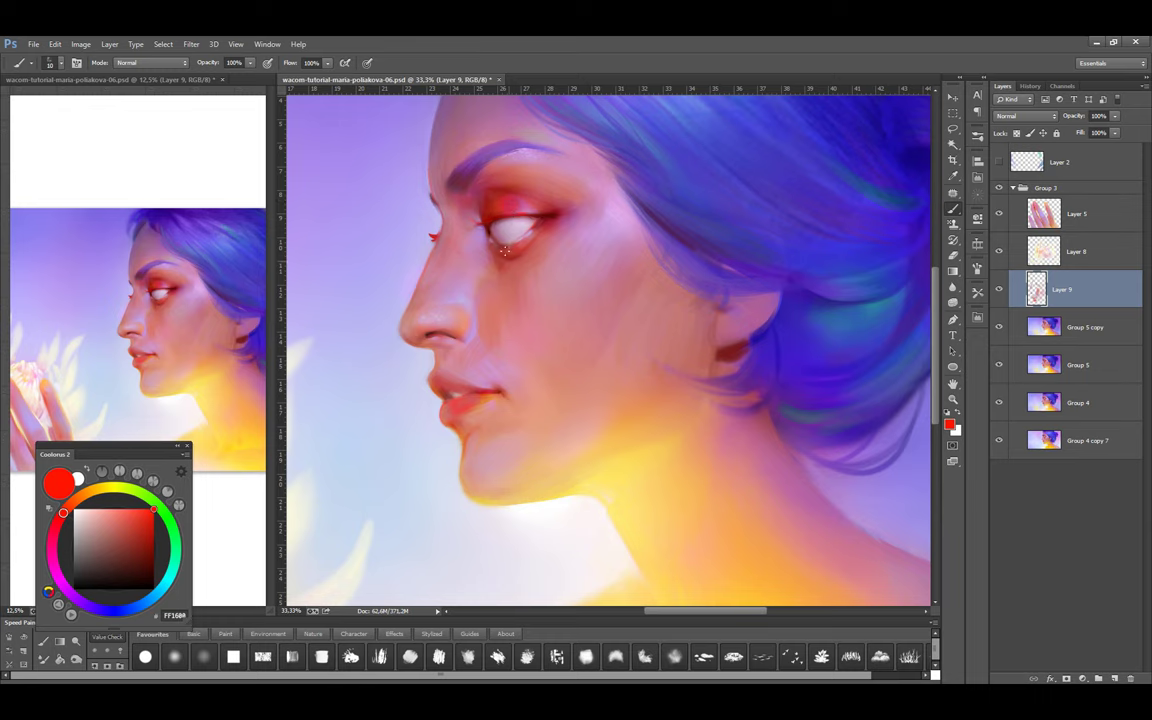
Repaint the near eye's outer corner, lower lash line and under-eye area with sampled dark maroon and salmon tones
alt+click(549, 212)
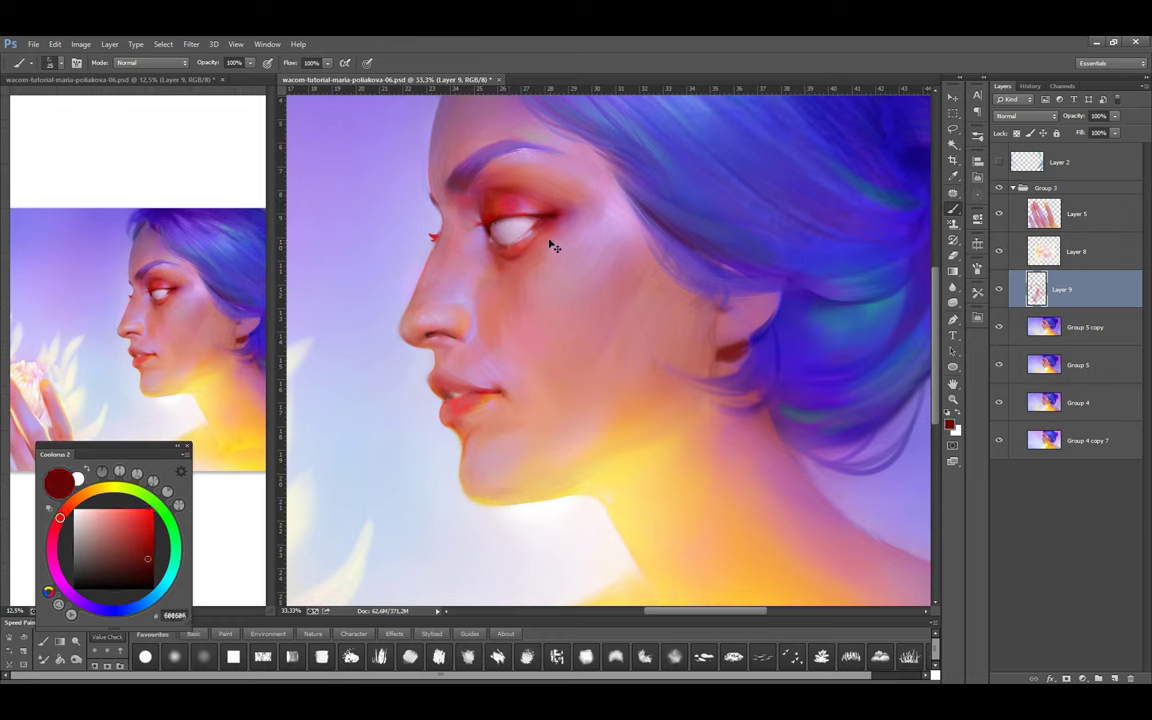
alt+click(500, 228)
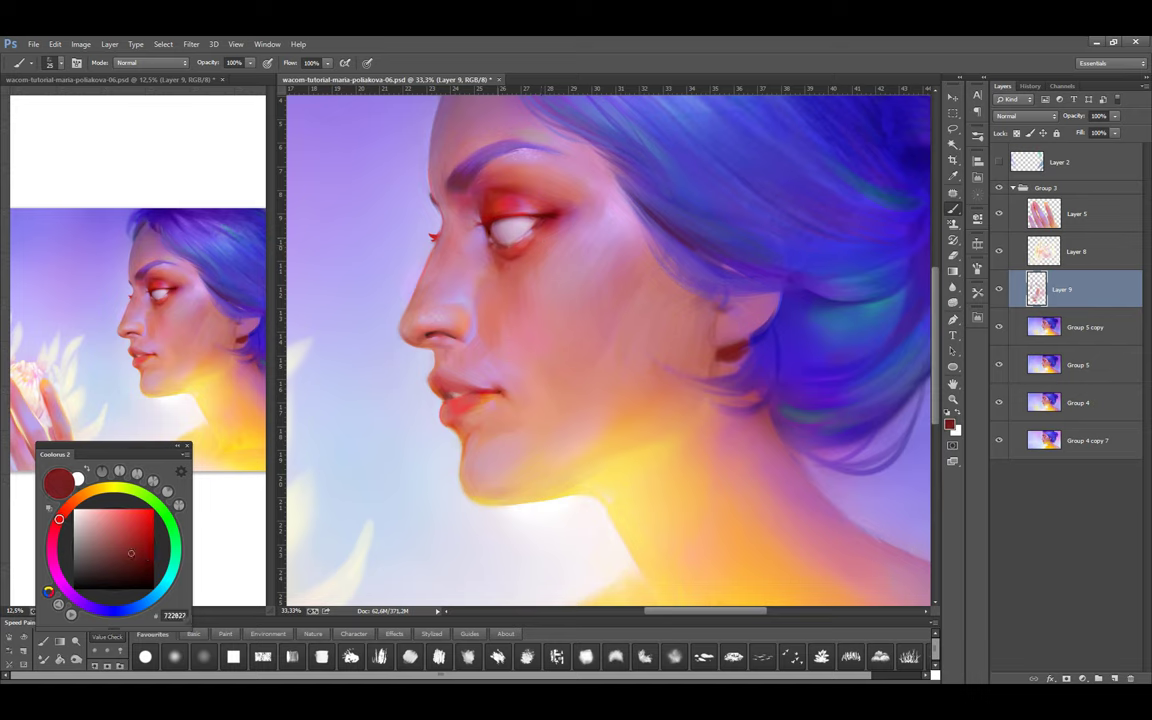
alt+click(518, 252)
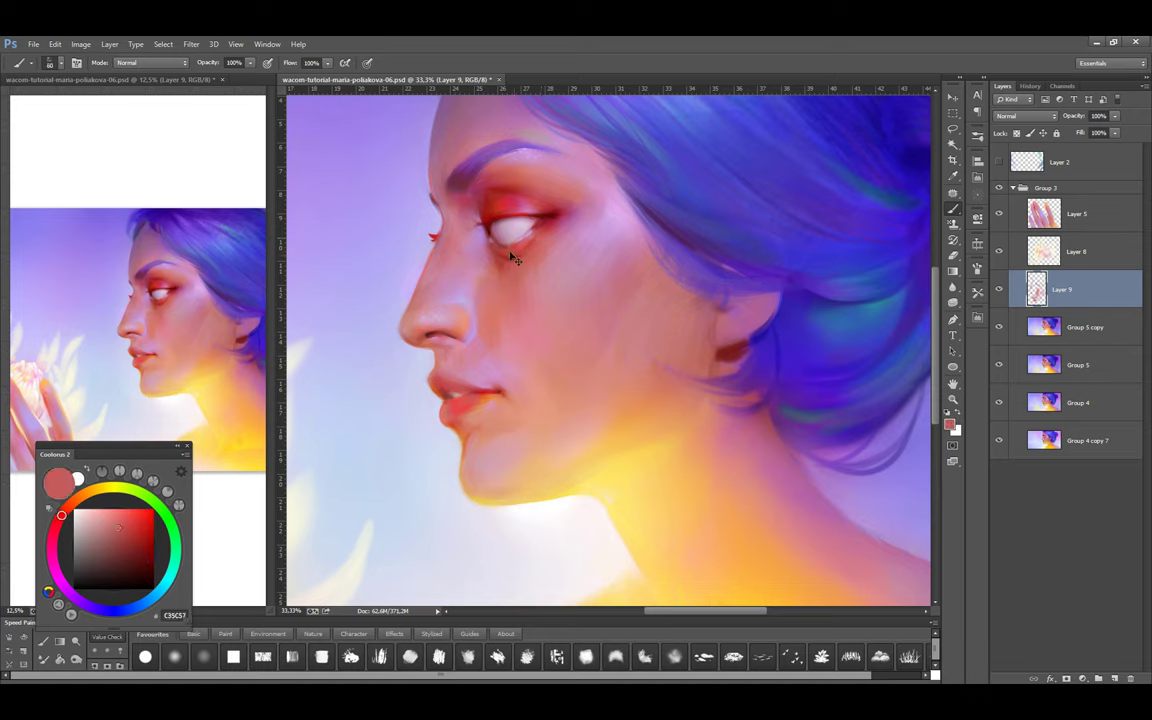
alt+click(508, 263)
alt+click(495, 250)
alt+click(508, 260)
Copy the shadow beneath the near eye to a new layer, warp it, and merge it down into Layer 9
key(l)
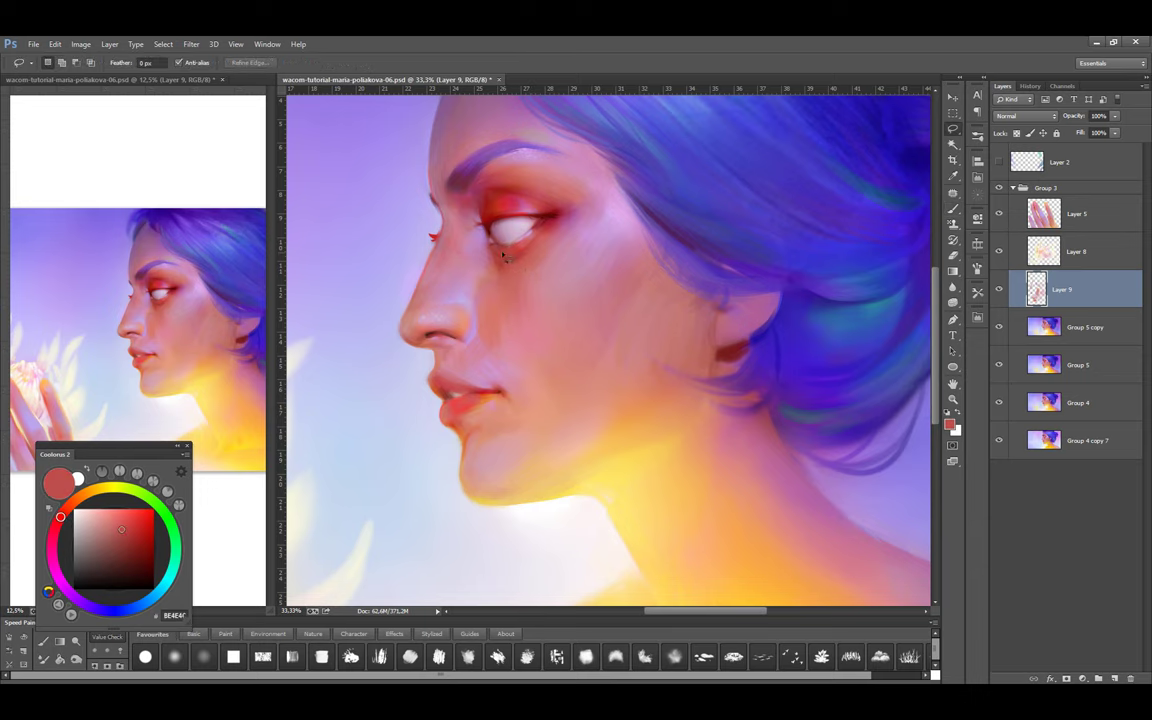
drag(515, 253, 512, 250)
key(ctrl+j)
key(ctrl+t)
scroll(515, 255, up, 1)
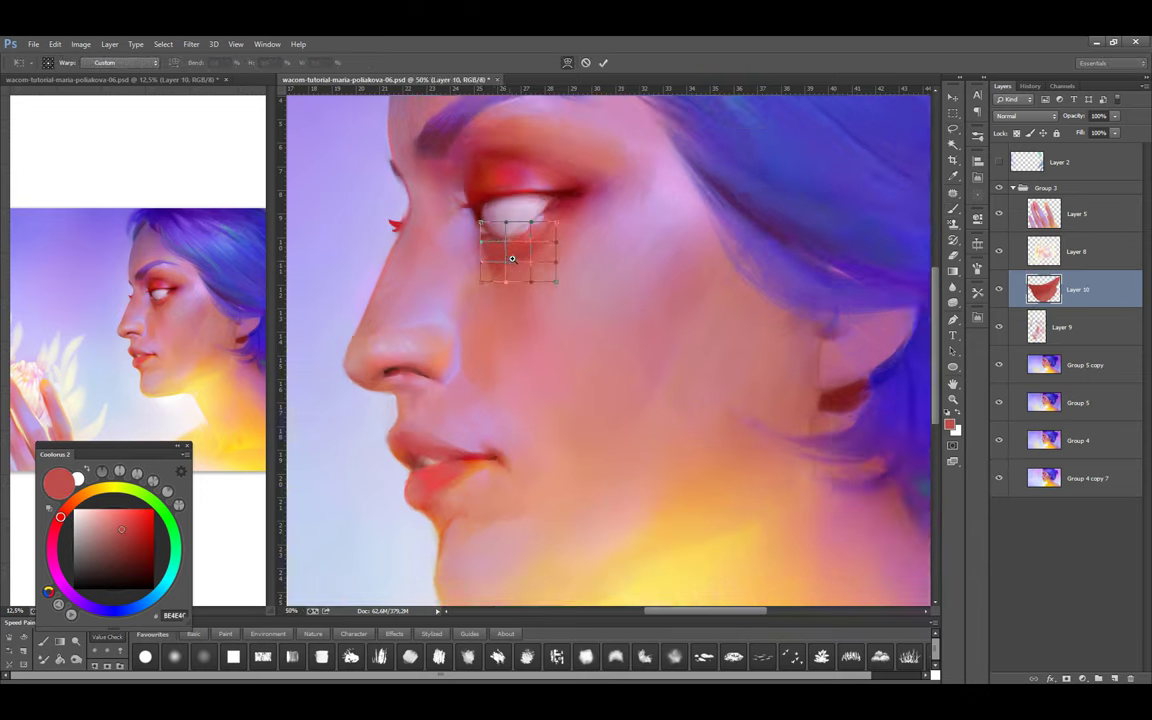
key(Return)
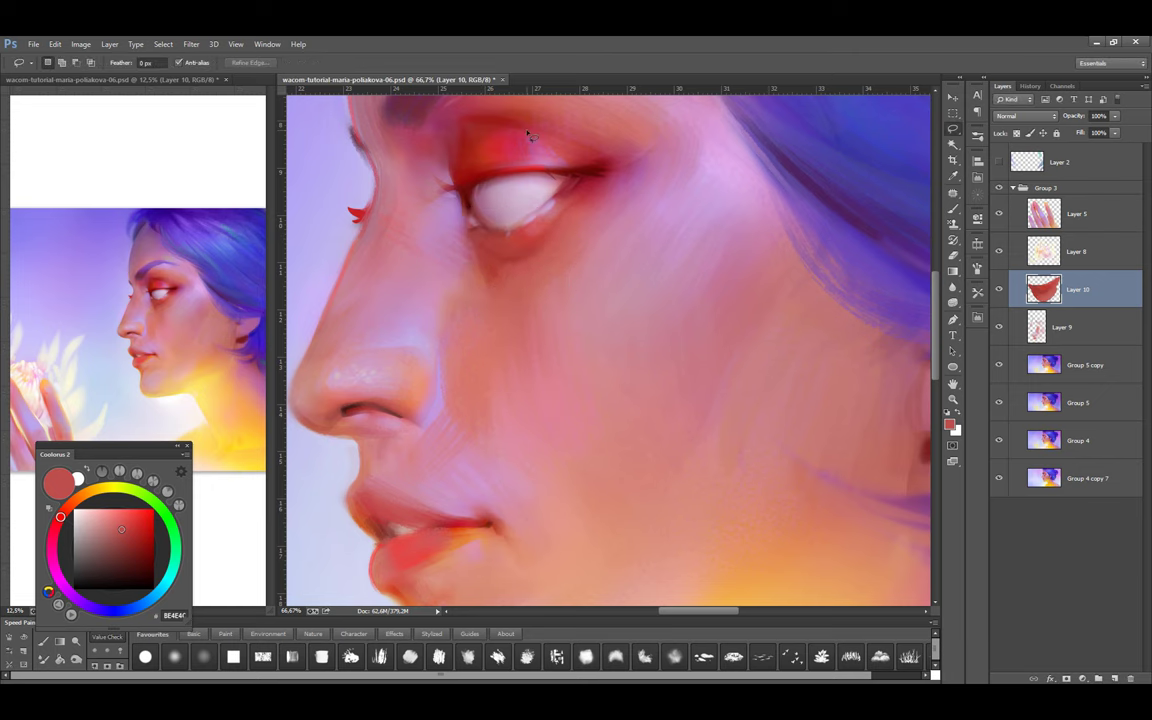
key(ctrl+0)
key(ctrl+e)
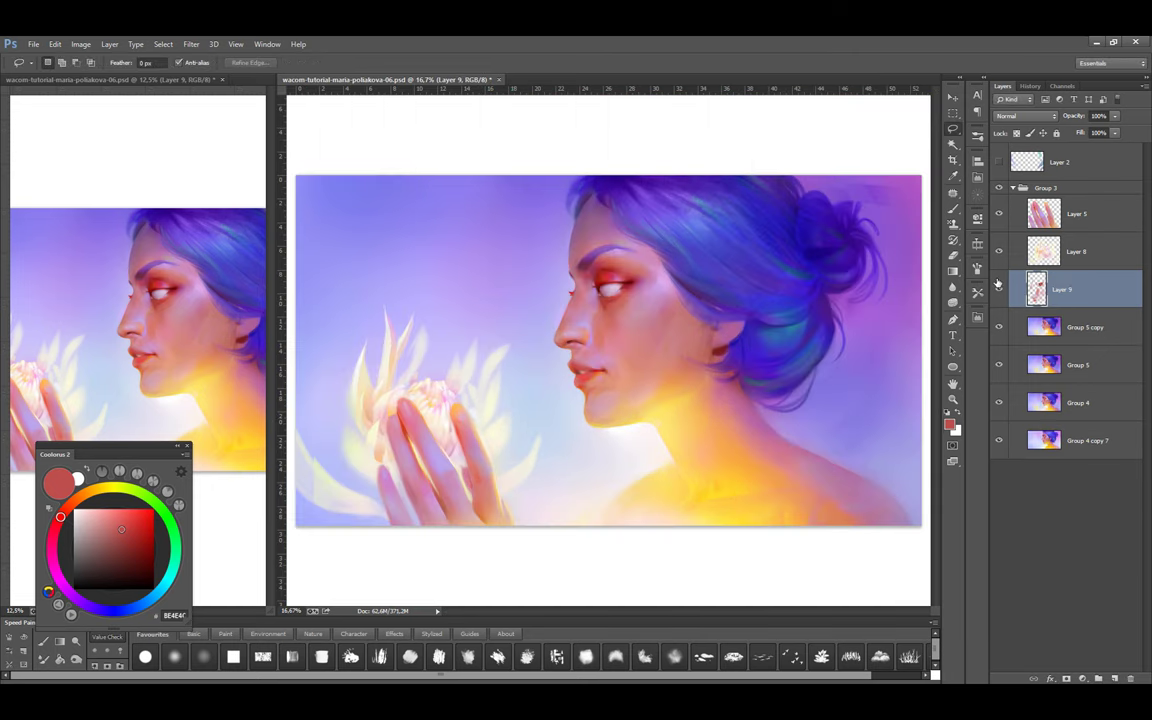
Add a Soft Light layer above Layer 9 and brush muted red shading over the face with a 100 px textured brush
key(ctrl+shift+alt+n)
key(b)
click(1025, 116)
click(1020, 274)
scroll(656, 360, up, 2)
scroll(656, 360, down, 2)
click(225, 633)
mouse_move(545, 290)
mouse_down()
mouse_move(597, 327)
mouse_move(598, 357)
mouse_up()
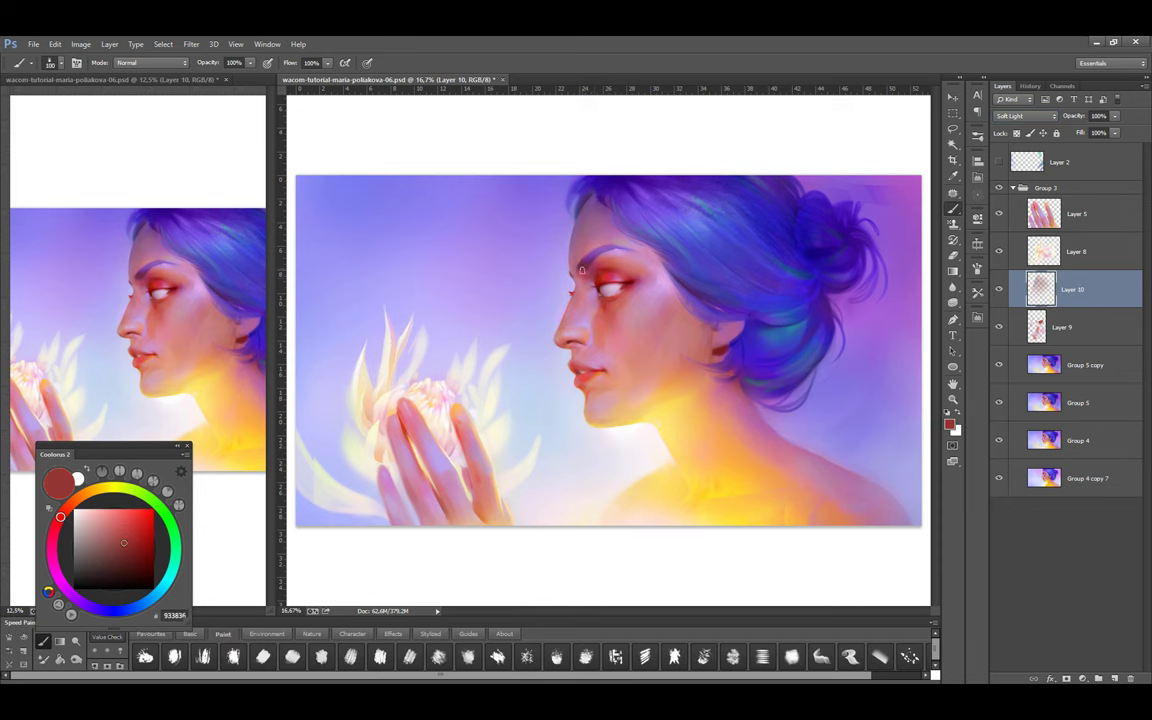
Deepen the shading around the near eye with dark reddish brown using a 125 px textured brush
click(121, 550)
click(121, 553)
key(bracketright)
key(bracketright)
key(bracketright)
drag(606, 262, 610, 311)
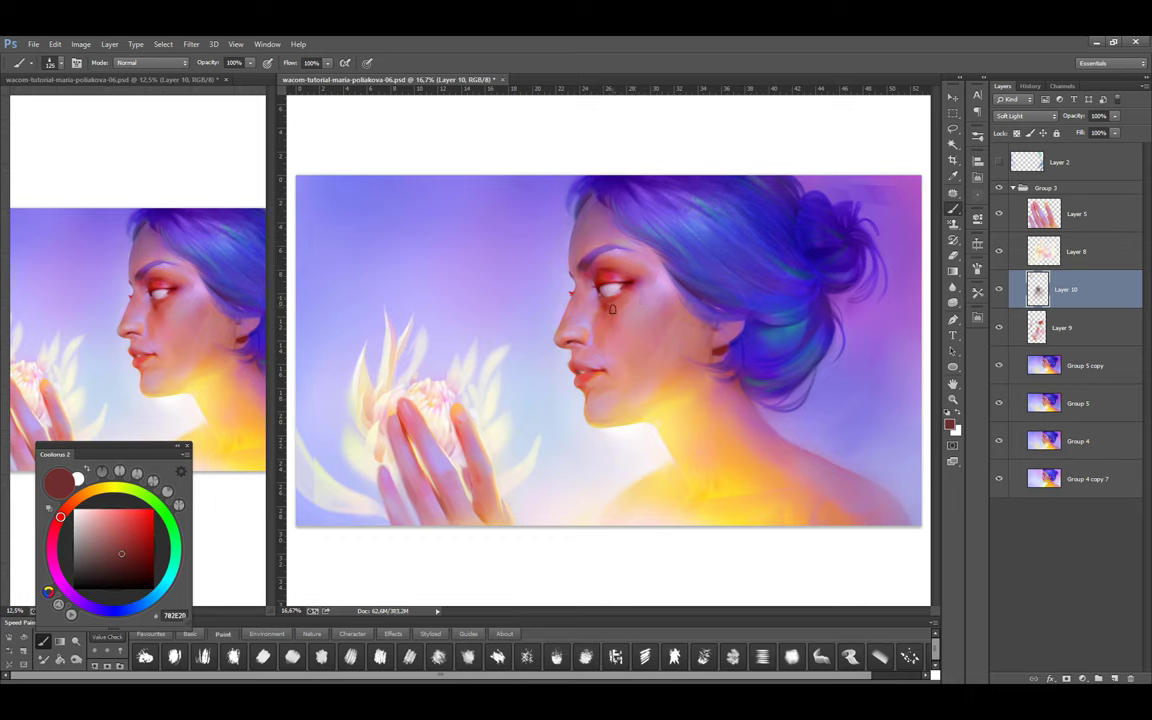
Shade the nose bridge and forehead on the Soft Light layer with near-black red and deep red, using brushes up to 200 px
click(143, 576)
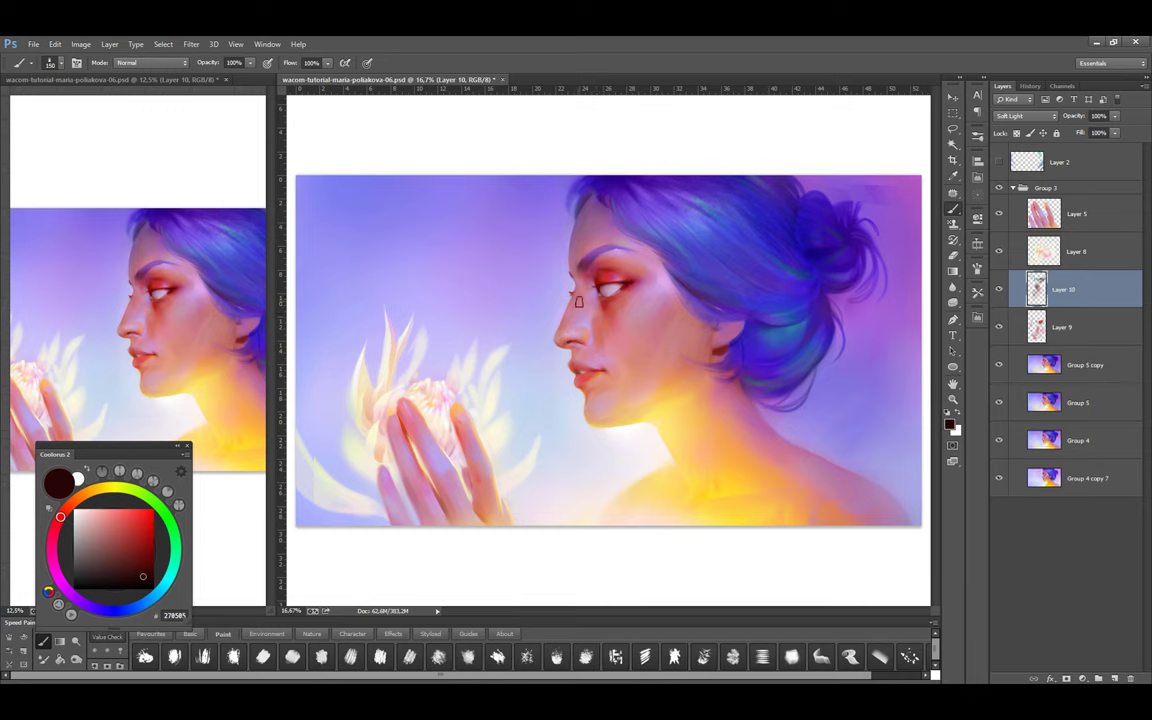
click(153, 549)
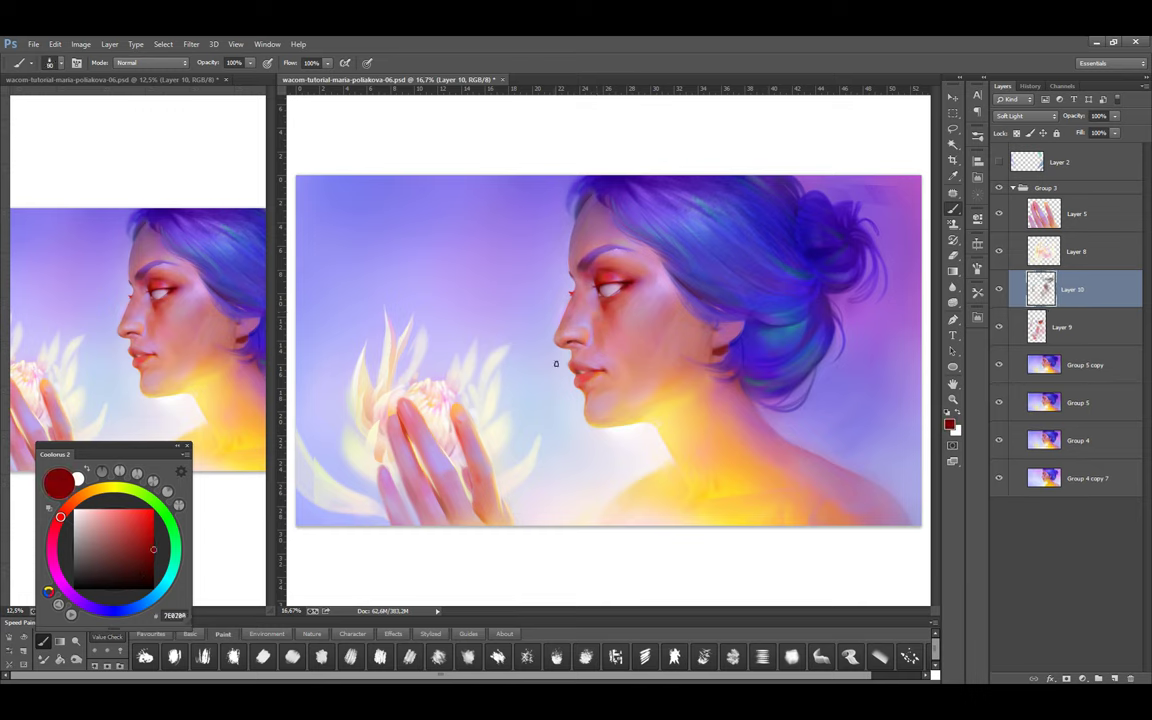
key(bracketright)
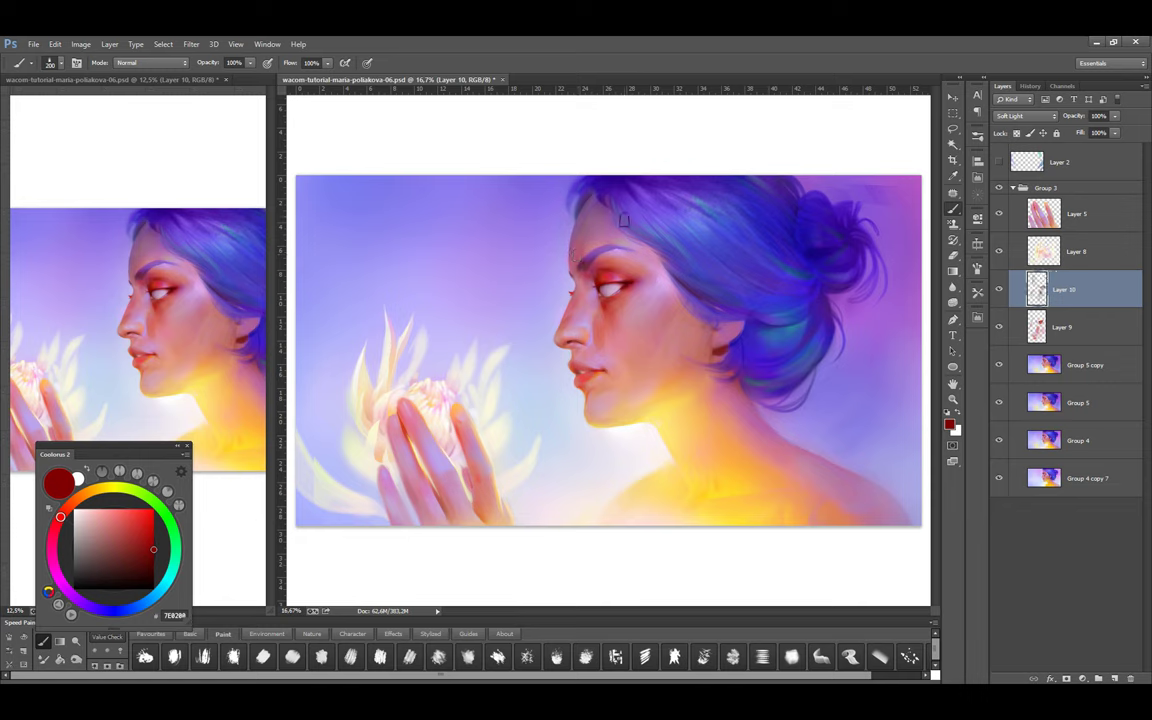
Darken the jawline below the ear and the underside of the chin with dark greyish brown on the Soft Light layer
alt+click(562, 359)
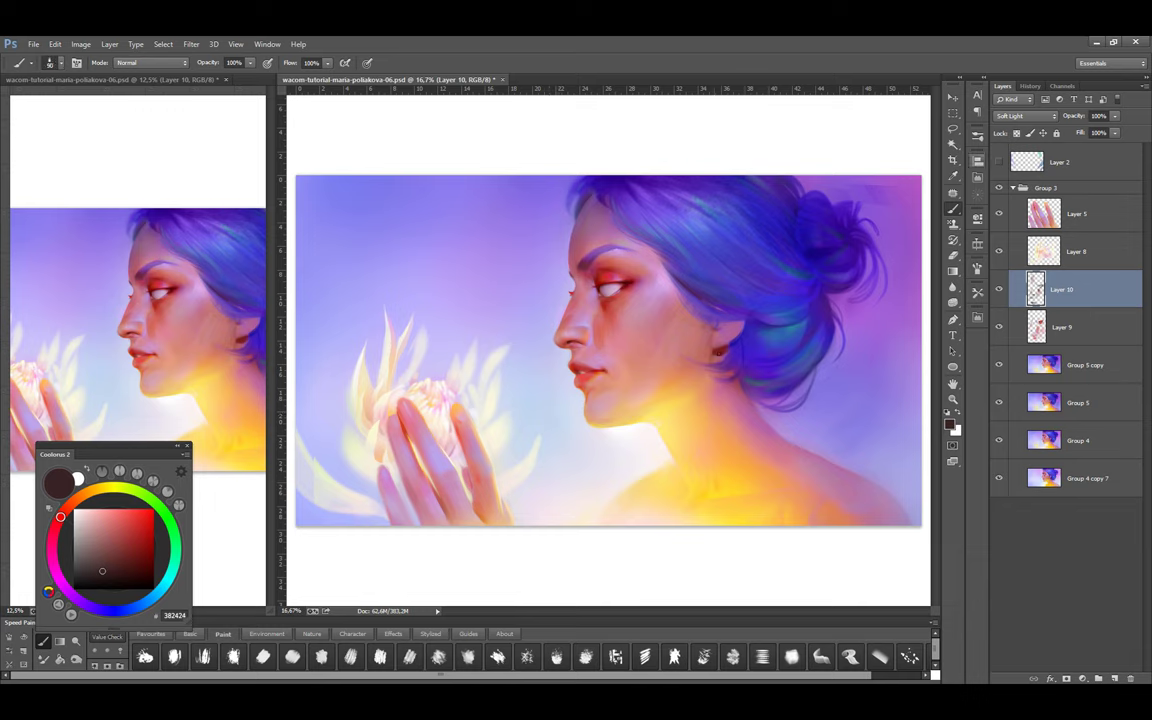
drag(714, 352, 684, 381)
mouse_move(643, 417)
mouse_down()
mouse_move(597, 398)
mouse_move(607, 396)
mouse_move(596, 423)
mouse_move(697, 411)
mouse_move(595, 428)
mouse_up()
Clean up the chin edge with off-white on Layer 9 and erase excess shading there on the Soft Light layer
click(1006, 320)
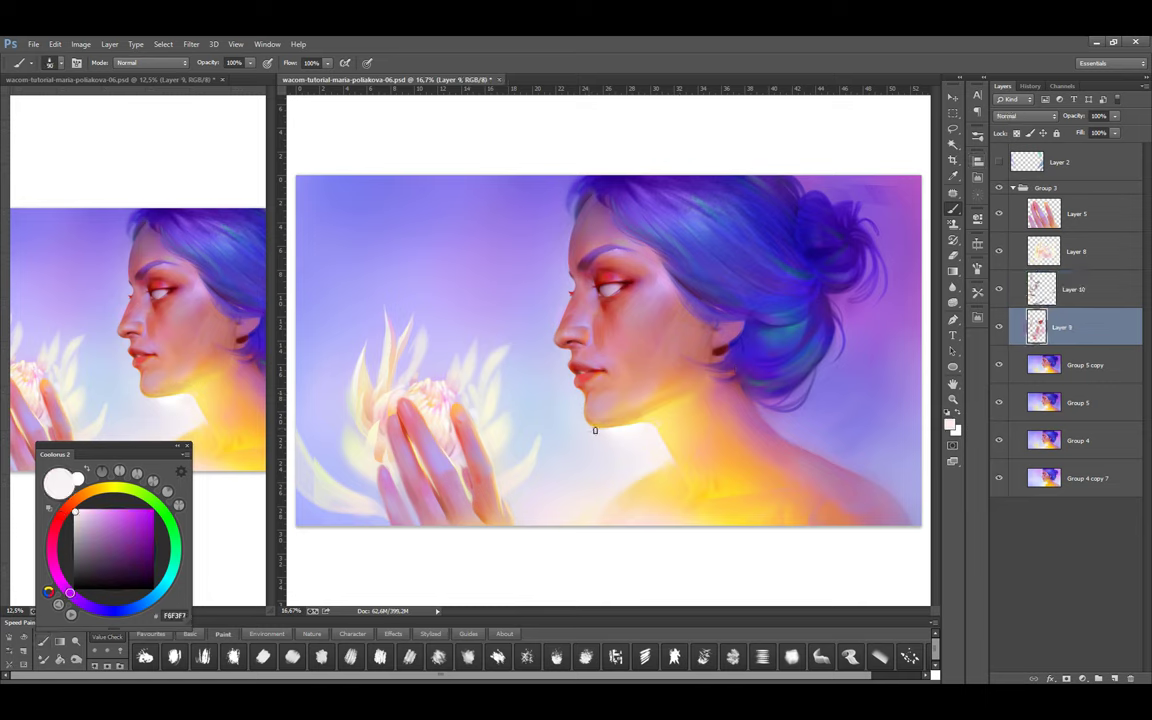
key(alt+bracketright)
key(e)
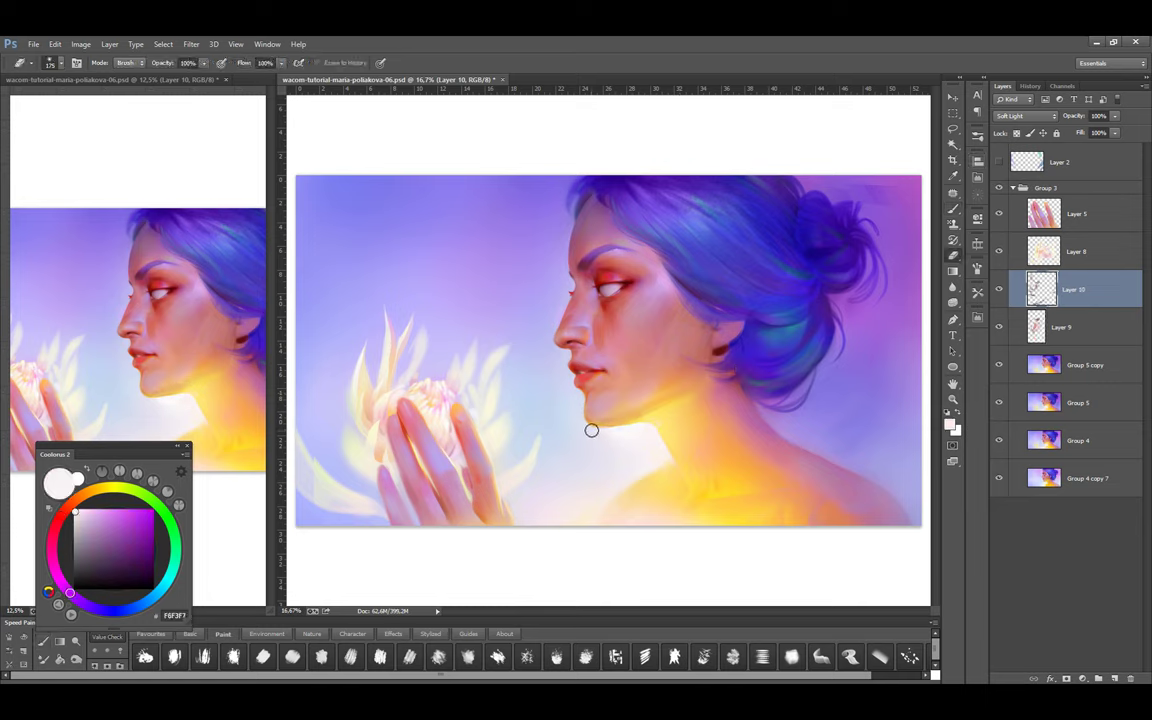
key(b)
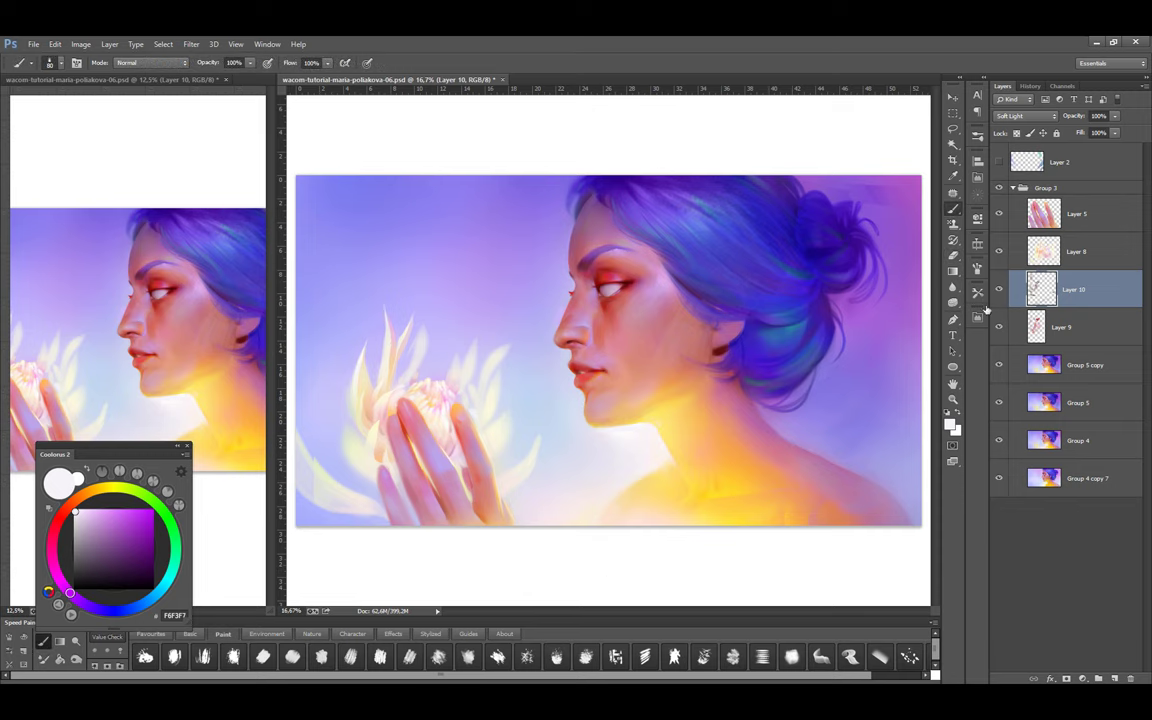
Merge the Soft Light layer, Layer 9 and Group 5 copy into a single layer
key(ctrl+minus)
key(ctrl+g)
shift+click(1060, 370)
key(ctrl+e)
key(e)
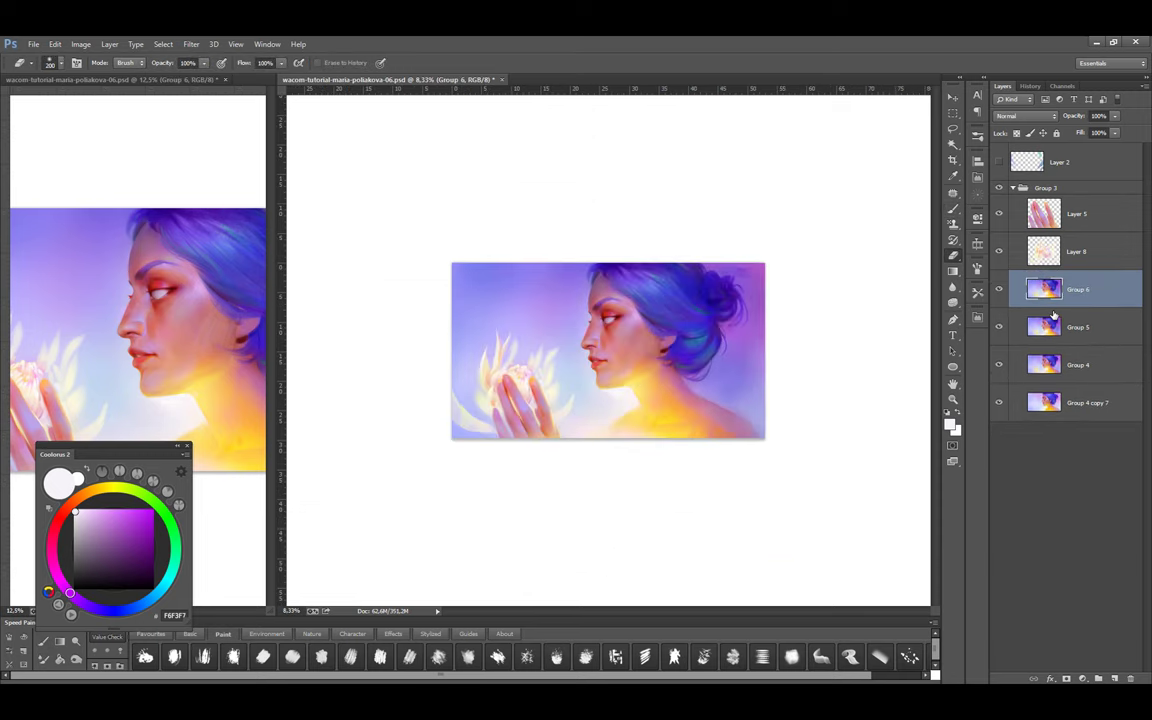
key(ctrl+plus)
key(ctrl+minus)
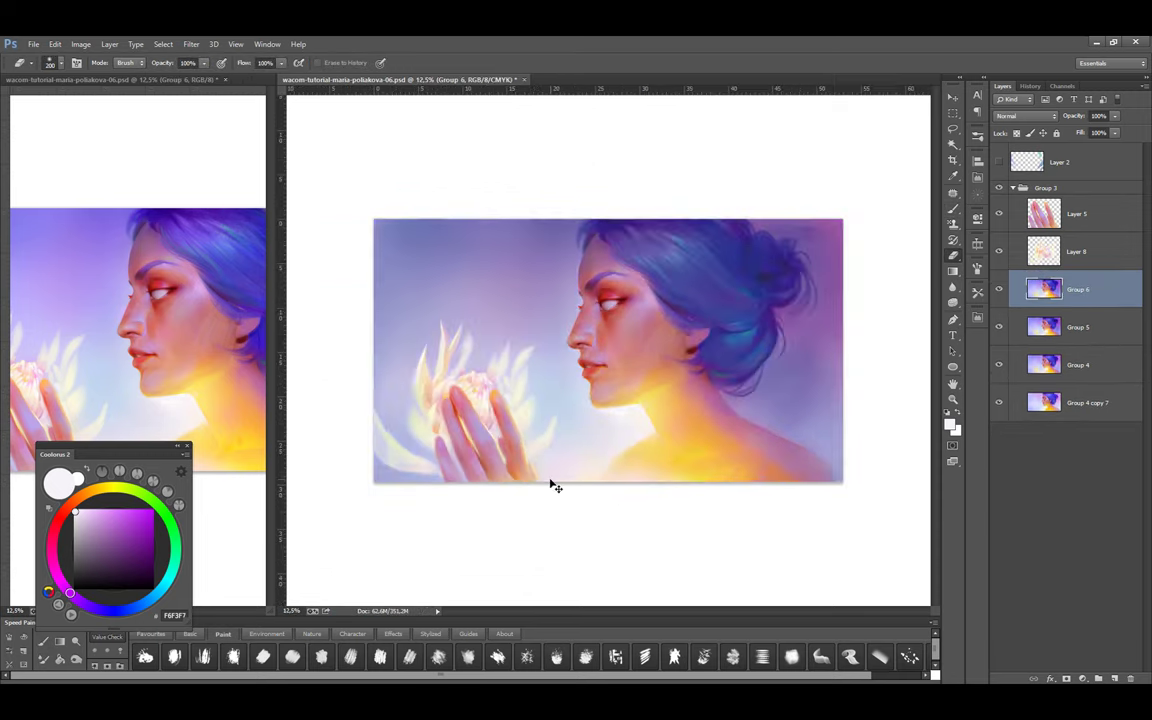
click(191, 44)
mouse_move(110, 44)
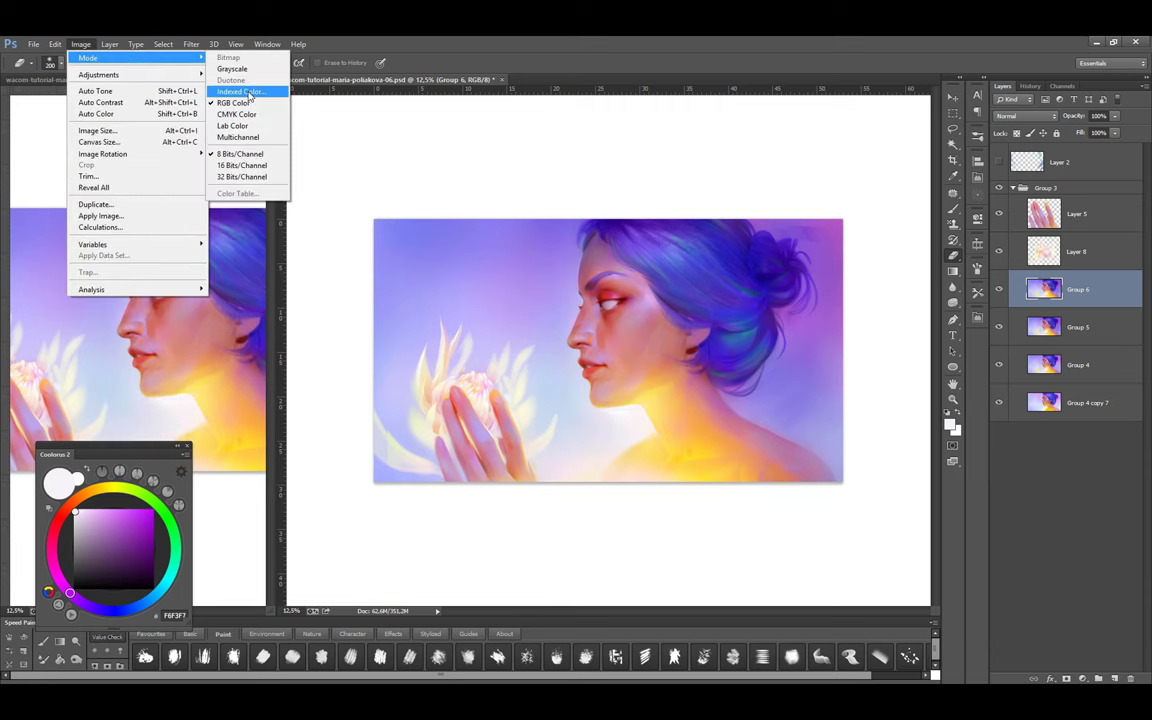
click(228, 92)
key(Escape)
Set a custom proof condition simulating sGray and toggle the proof preview to compare the painting's values with its colours
click(236, 44)
mouse_move(260, 52)
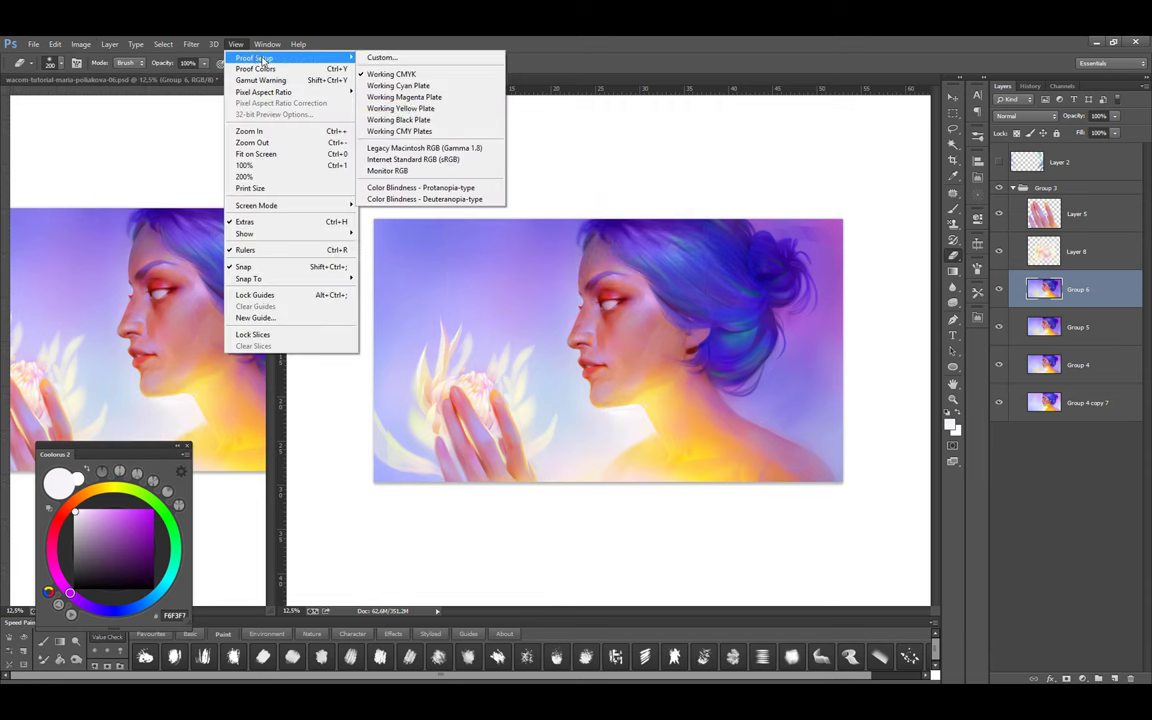
click(380, 52)
click(520, 293)
click(470, 470)
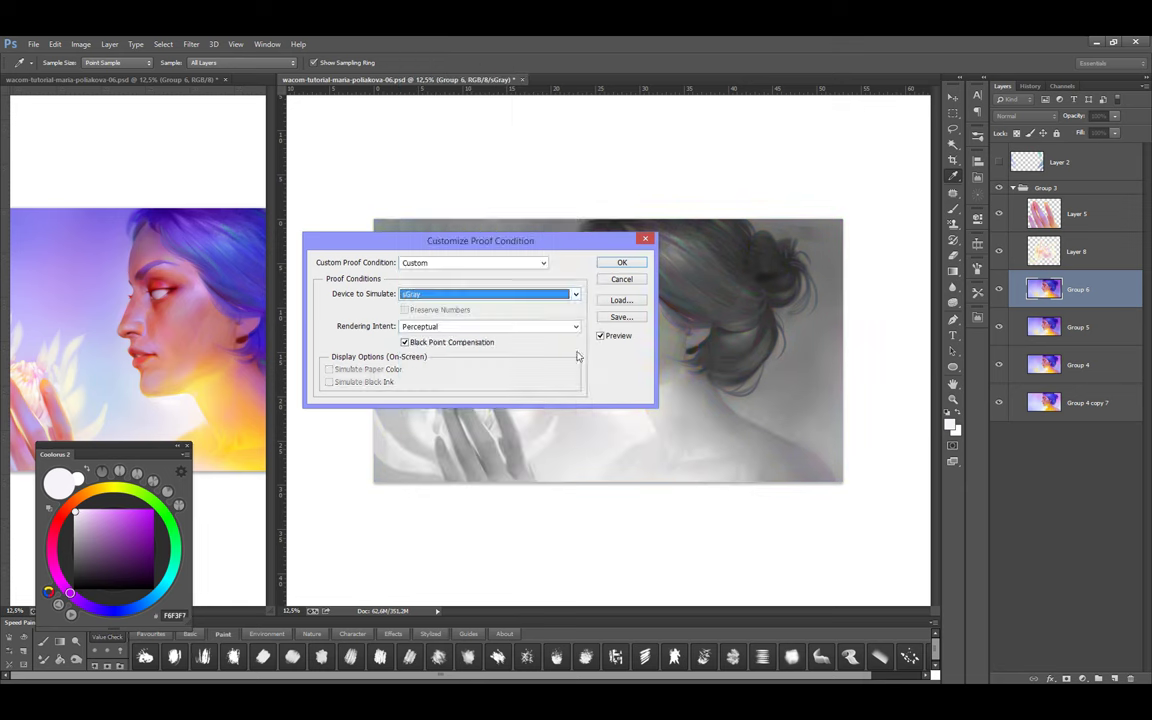
click(622, 262)
key(ctrl+y)
key(ctrl+y)
key(ctrl+y)
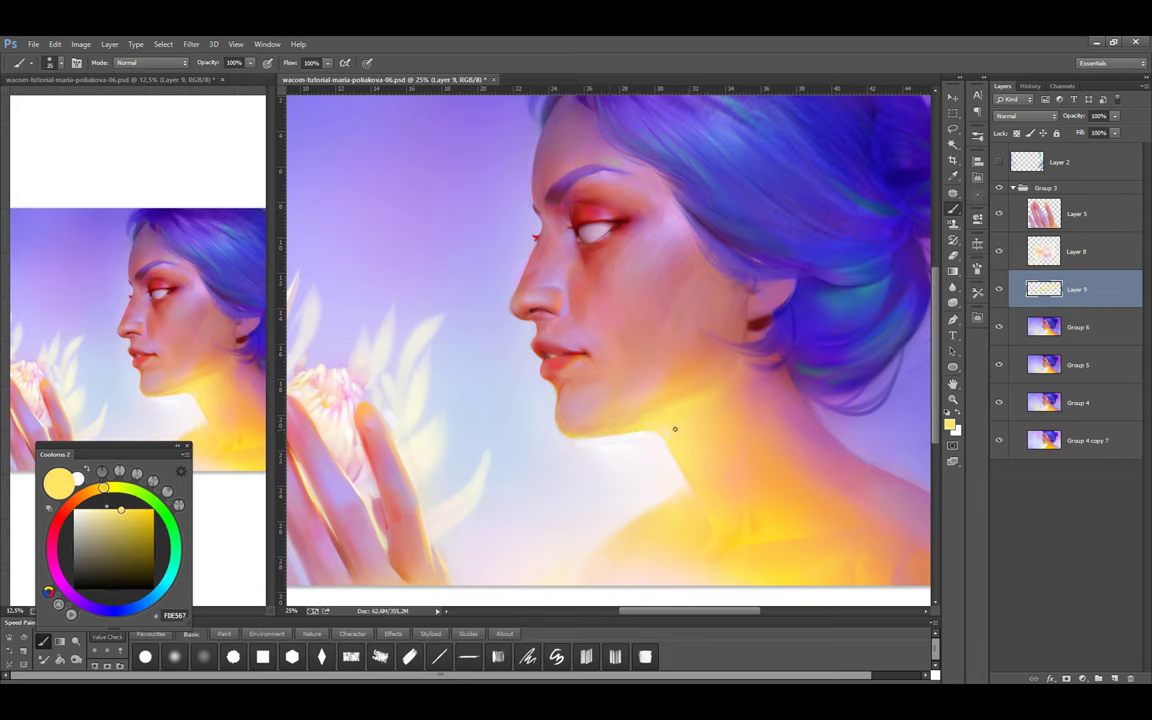
Repaint the jaw and the chin below the lower lip on Layer 9 with sampled warm salmon tones, enlarging the round brush to 175 px
alt+click(658, 401)
alt+click(659, 404)
alt+click(562, 379)
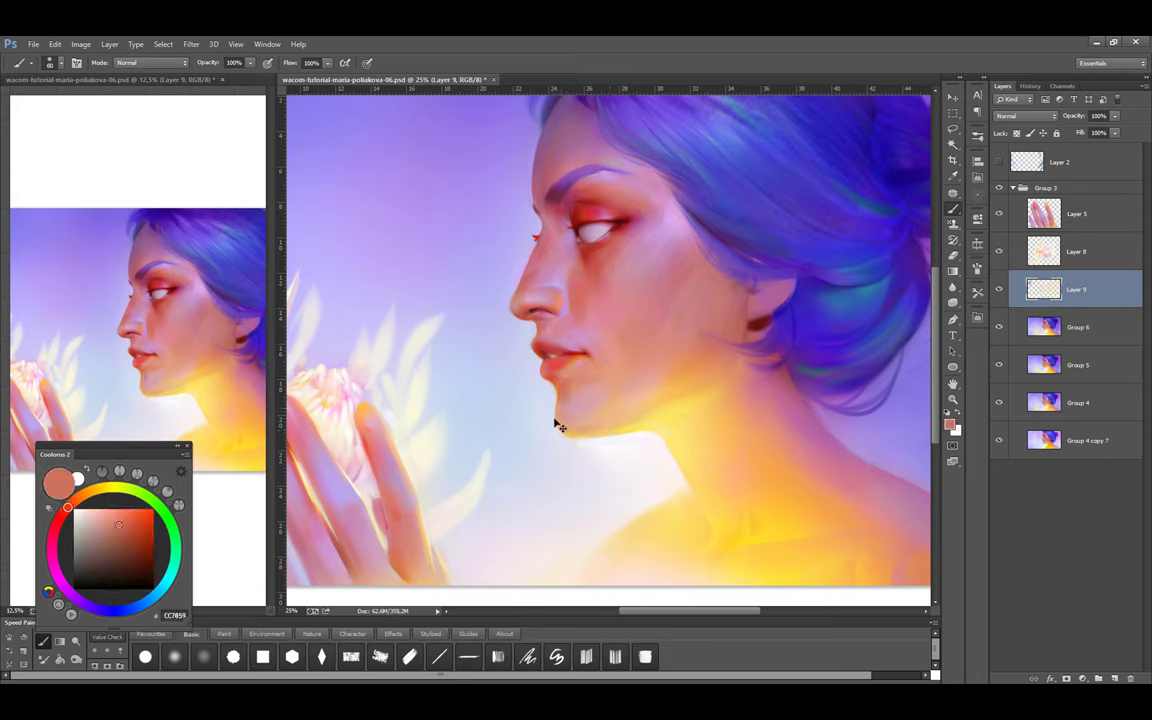
alt+click(563, 386)
key(bracketright)
key(bracketright)
key(bracketright)
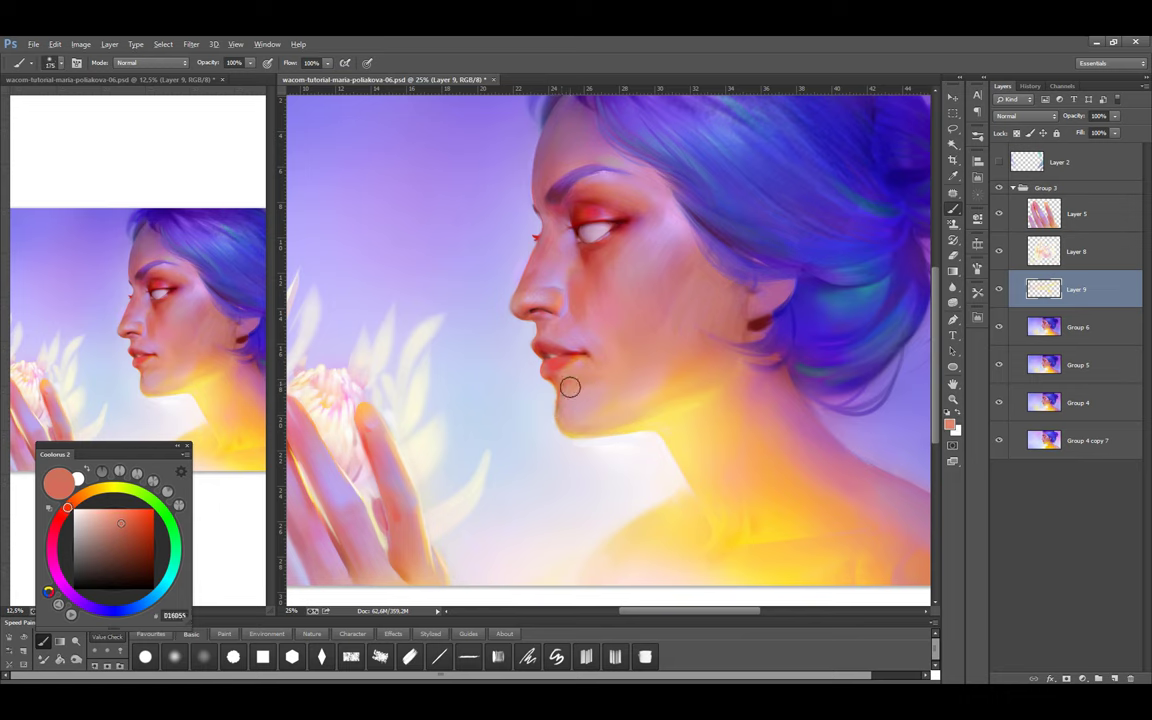
Clean up the chin profile and the jaw's underside with pale blue and near-white background tones using a 60 to 90 px round brush
key(bracketleft)
key(bracketleft)
key(bracketleft)
key(bracketleft)
alt+click(565, 373)
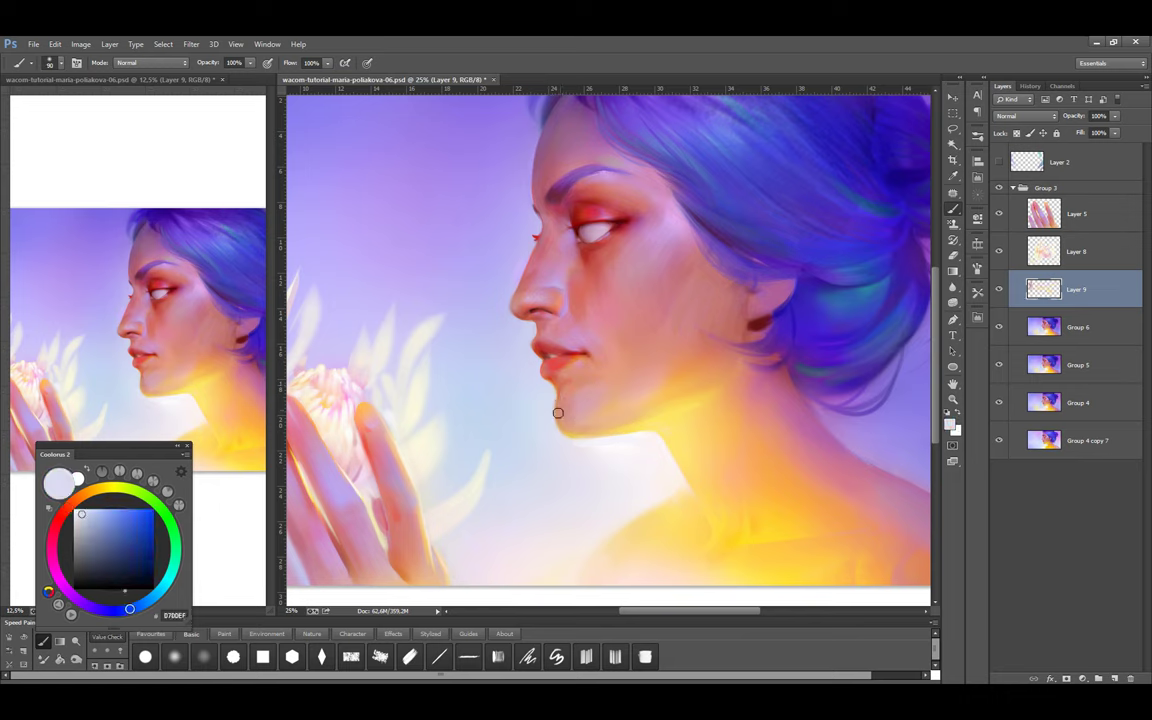
key(bracketleft)
alt+click(573, 437)
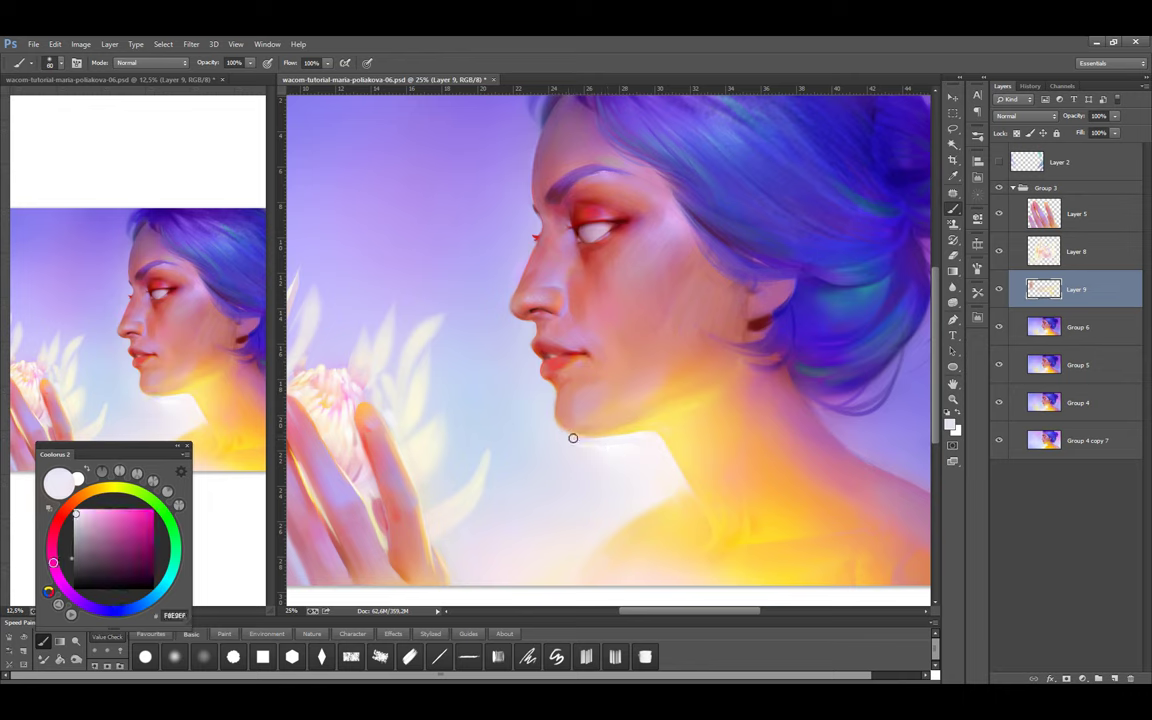
alt+click(571, 442)
drag(571, 442, 658, 429)
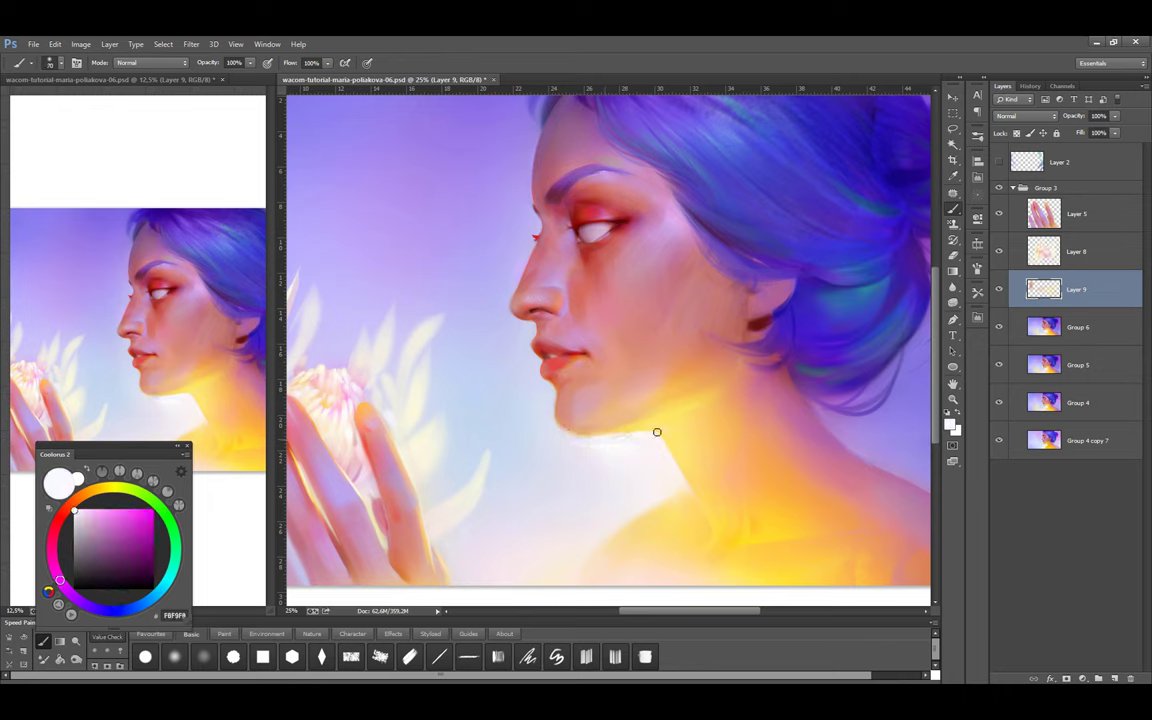
Touch up the underside of the jaw on Layer 9 with sampled light yellow using a 50 px round brush
key(bracketleft)
key(bracketleft)
alt+click(628, 424)
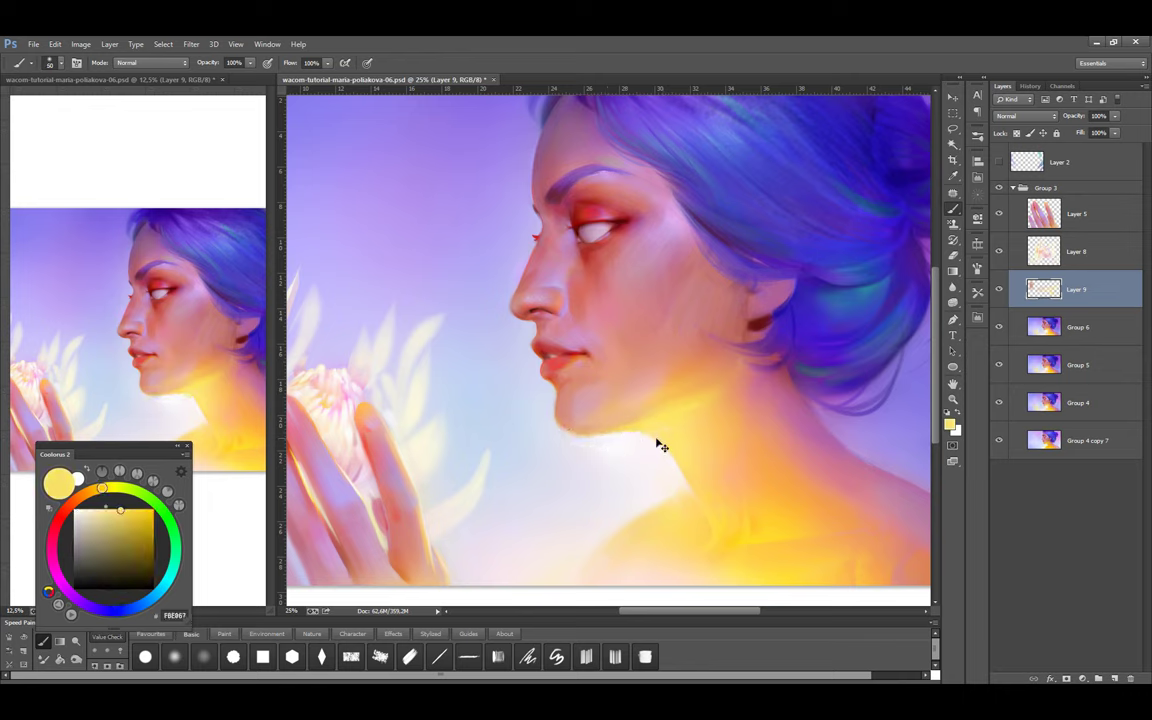
drag(634, 428, 651, 435)
scroll(237, 398, down, 1)
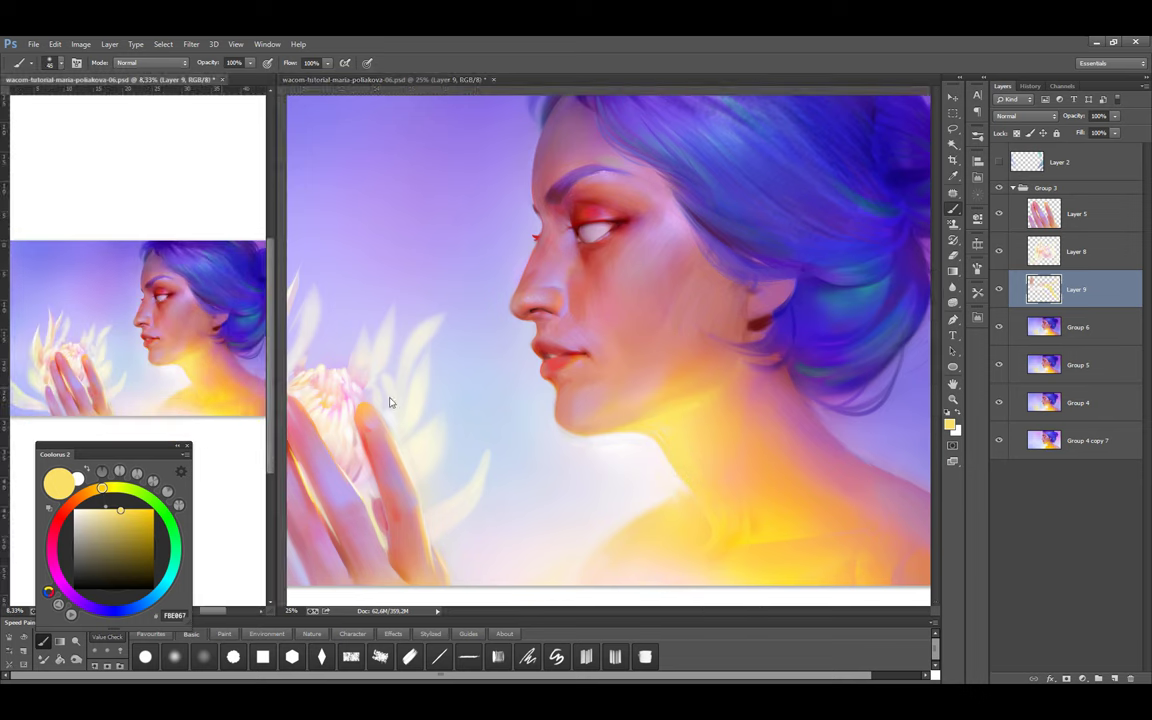
Clean up the nape's edge with sampled purple tones and the area under the chin with a near-white background tone
alt+click(818, 405)
alt+click(827, 421)
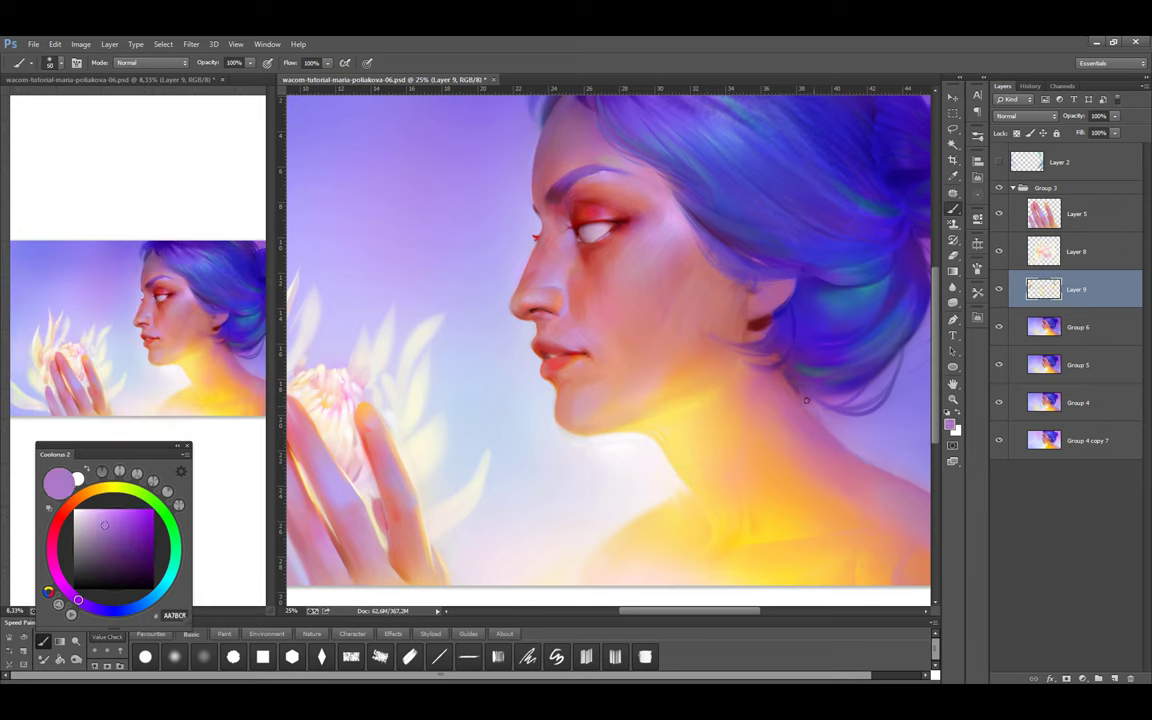
alt+click(801, 398)
alt+click(642, 432)
key(x)
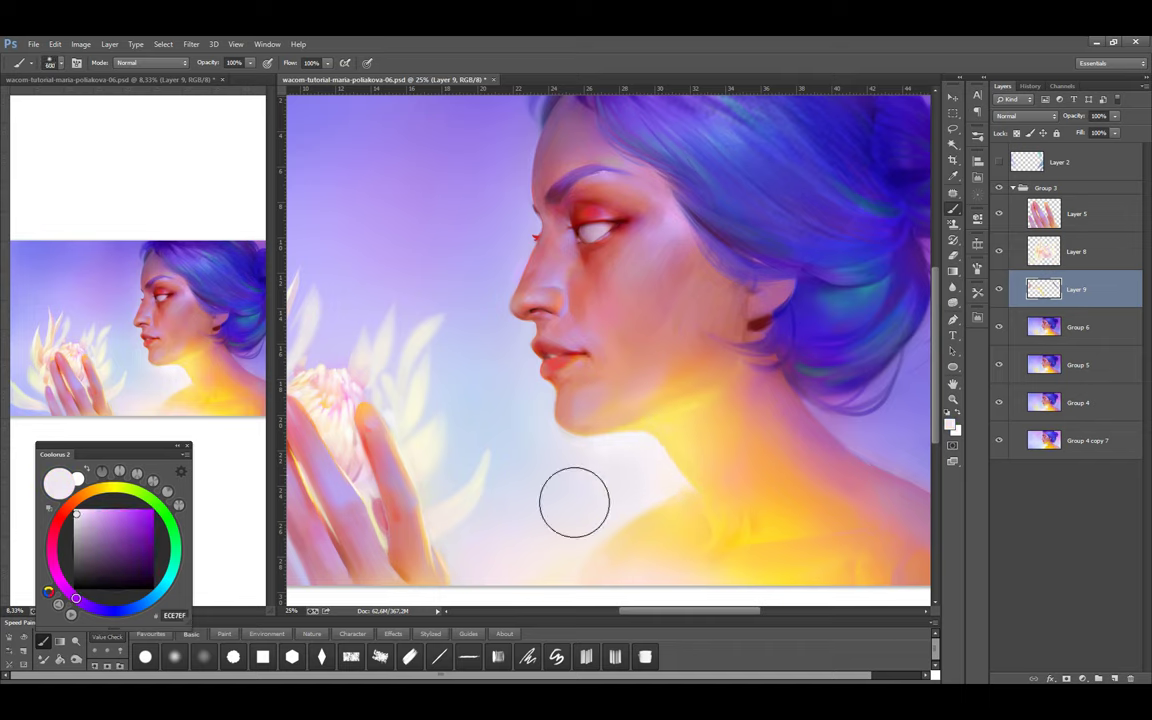
Refine the nape contour below the hair bun with sampled dark purple using a 40 px round brush
alt+click(689, 496)
alt+click(721, 361)
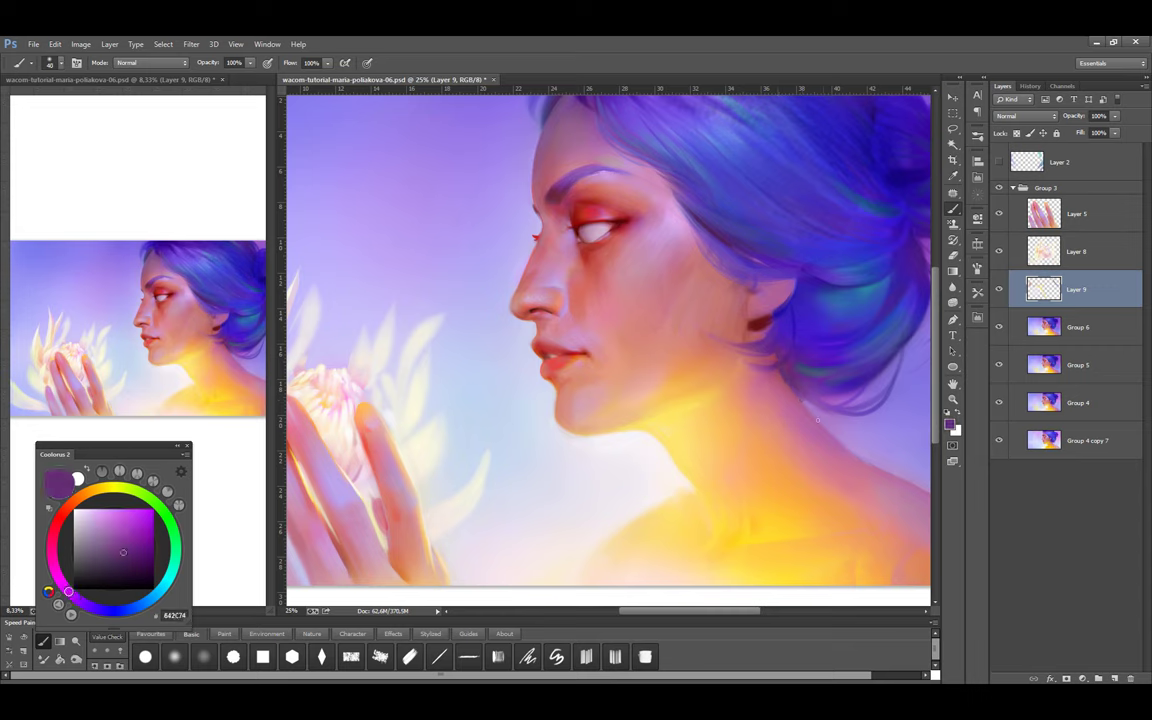
alt+click(715, 372)
drag(797, 411, 717, 381)
Repaint the back of the neck with sampled dusty red and pink tones, enlarging the brush to 250 px
alt+click(536, 264)
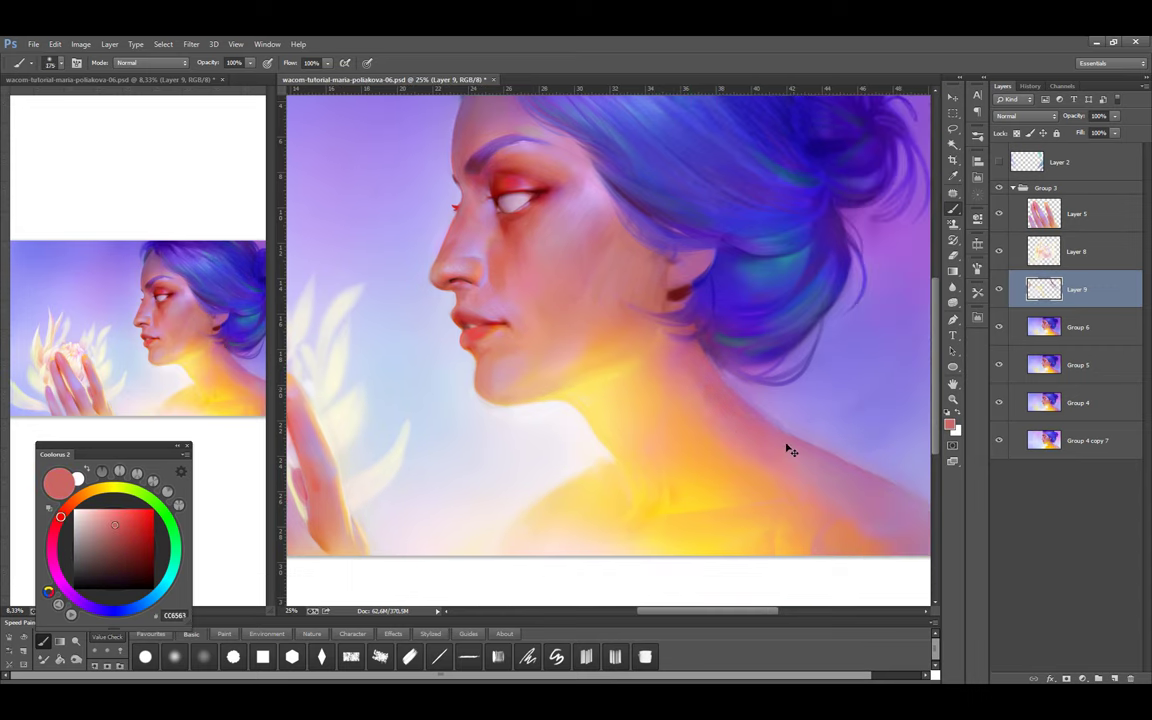
key(bracketright)
key(bracketright)
key(bracketright)
key(bracketright)
key(bracketright)
key(bracketright)
key(bracketright)
key(bracketright)
key(bracketright)
key(bracketright)
key(bracketright)
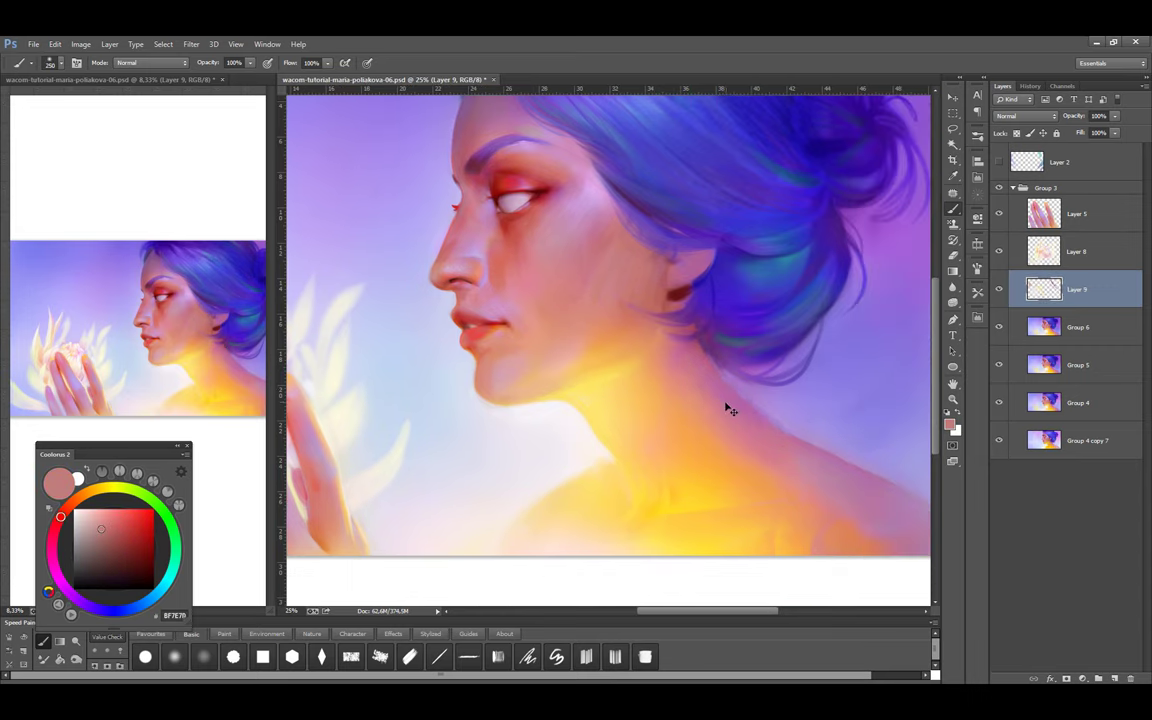
Blend sampled warm yellow tones across the neck and shoulder, enlarging the brush to 700 px
alt+click(698, 429)
key(bracketright)
key(bracketright)
key(bracketright)
key(bracketright)
key(bracketright)
key(bracketright)
alt+click(746, 514)
alt+click(643, 327)
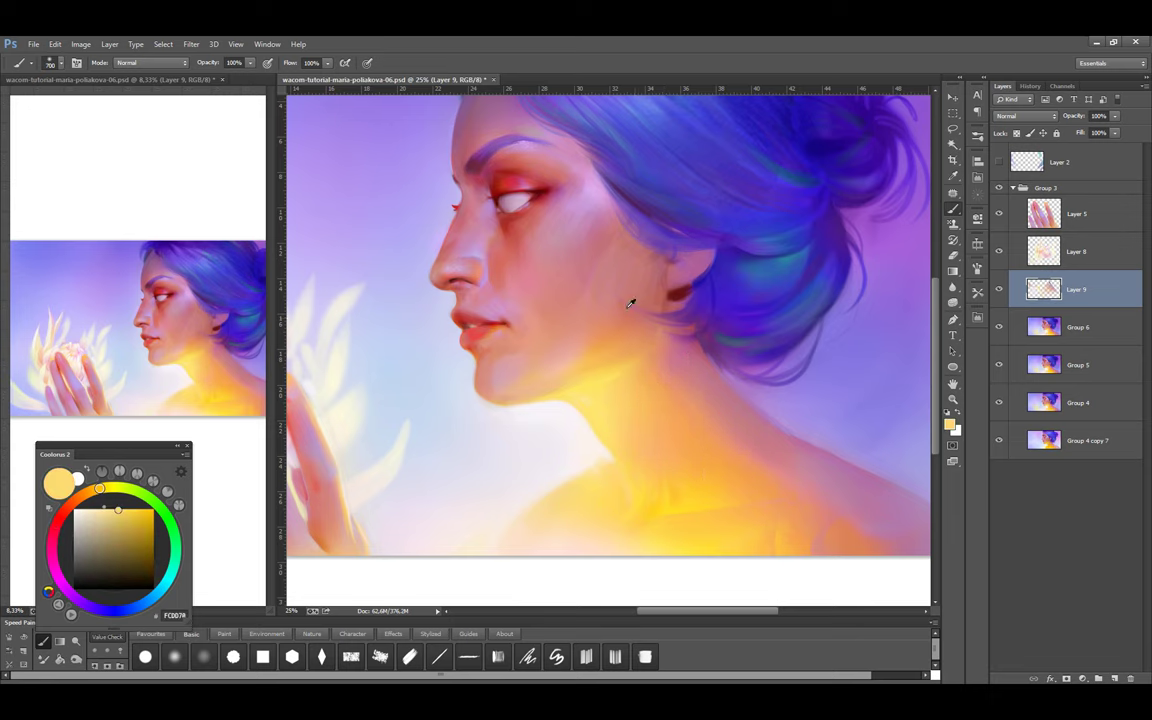
Smooth the neck's transition from yellow to salmon with sampled tones at 600 px, toggling Layer 9 to compare
alt+click(617, 327)
alt+click(657, 397)
key(bracketleft)
key(bracketleft)
alt+click(728, 440)
alt+click(666, 364)
alt+click(707, 393)
alt+click(658, 375)
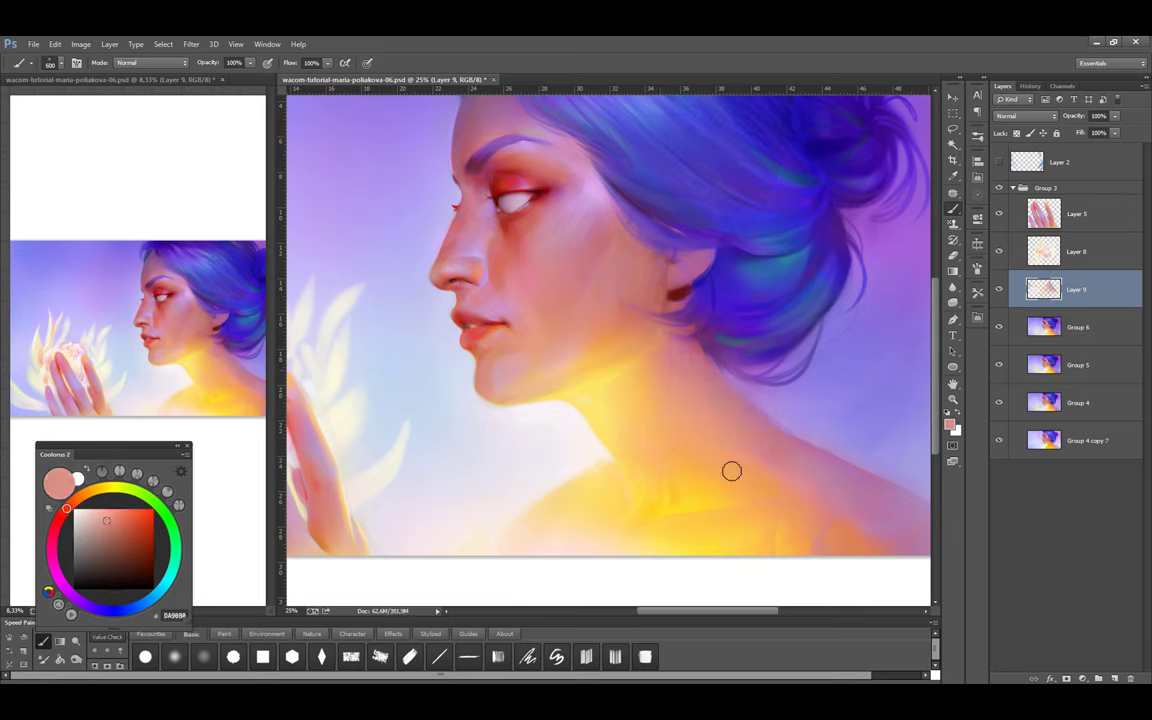
click(999, 290)
Switch Layer 9 to Soft Light and paint dark orange along the jawline with a 300 px brush
alt+click(540, 525)
key(shift+alt+f)
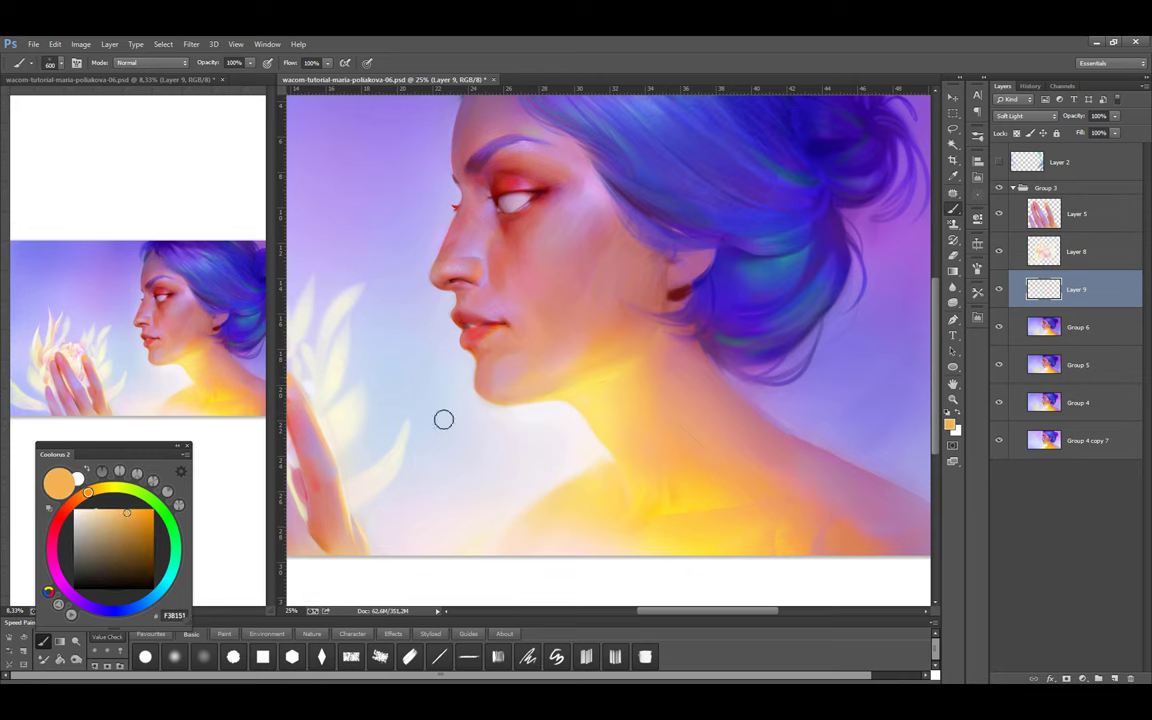
key(bracketleft)
key(bracketleft)
key(bracketleft)
alt+click(622, 381)
drag(622, 381, 561, 386)
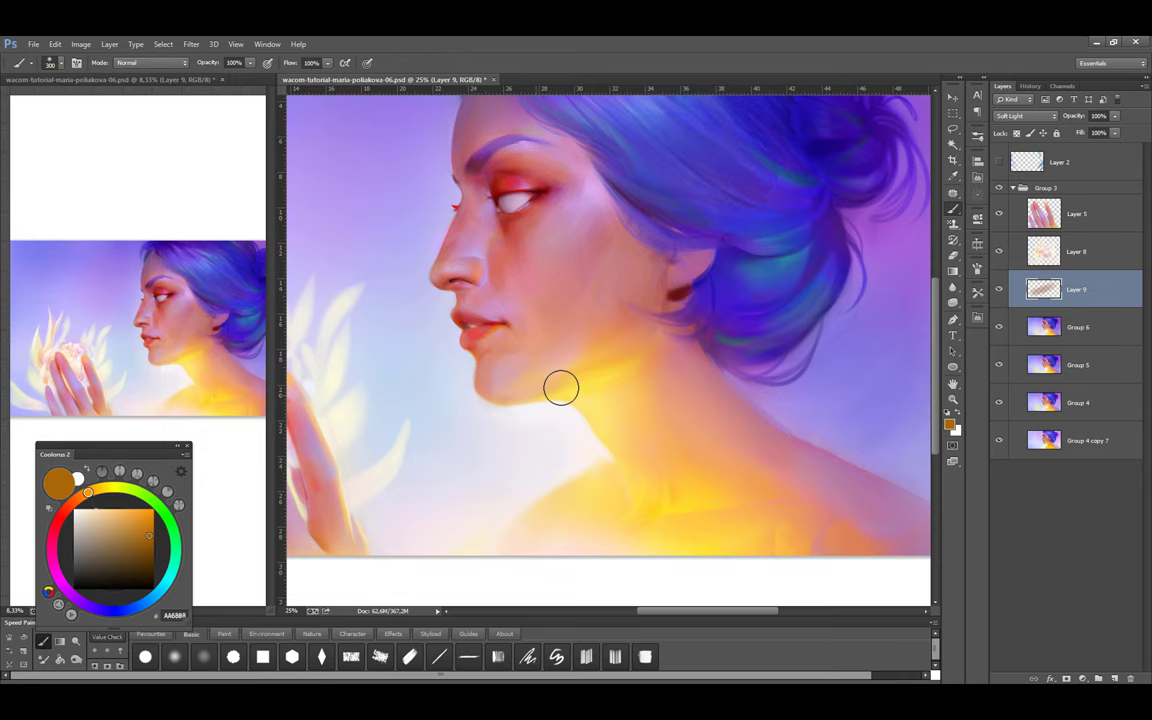
Glaze red over the lower face on the Soft Light layer with an enlarged brush and merge it down
click(63, 517)
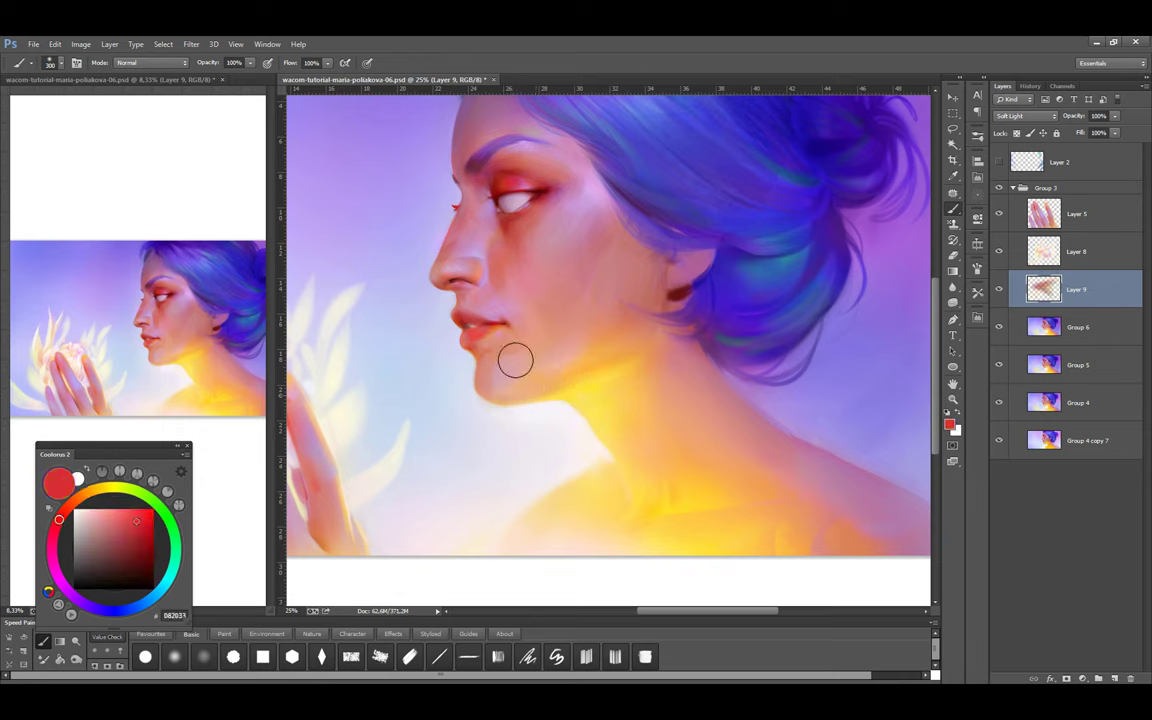
key(bracketright)
key(bracketright)
key(ctrl+e)
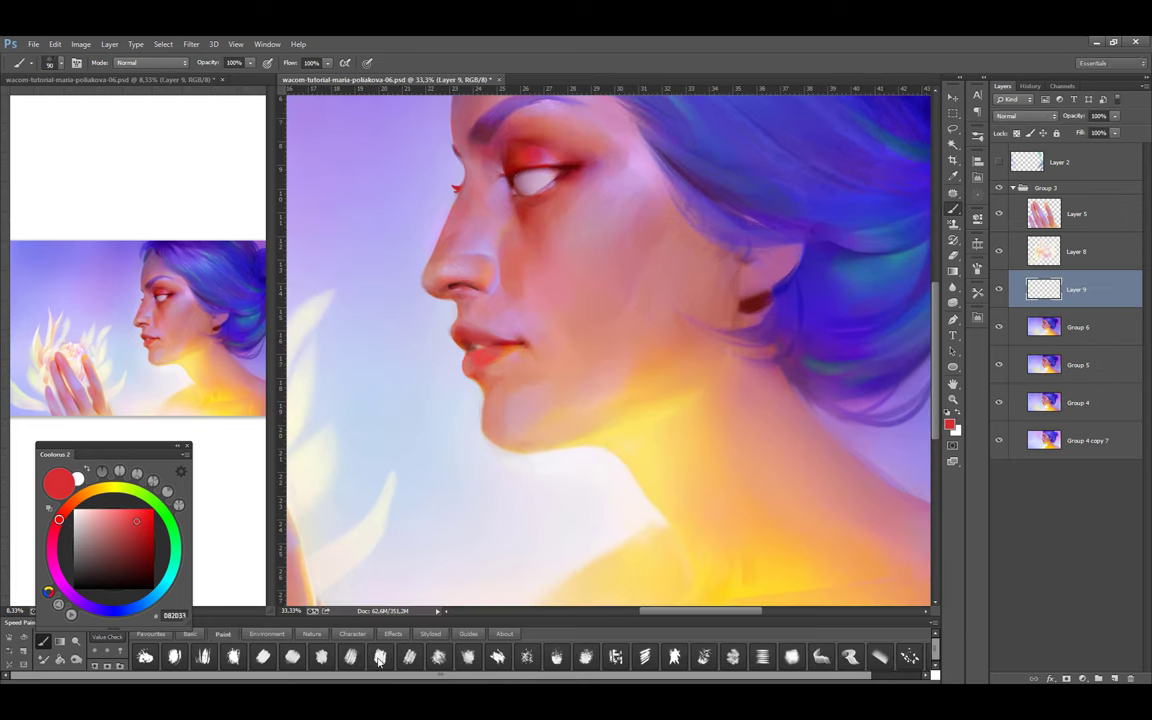
Repaint the skin around the lower lip with sampled salmon tones on Layer 9 using a small textured paint brush
alt+click(452, 330)
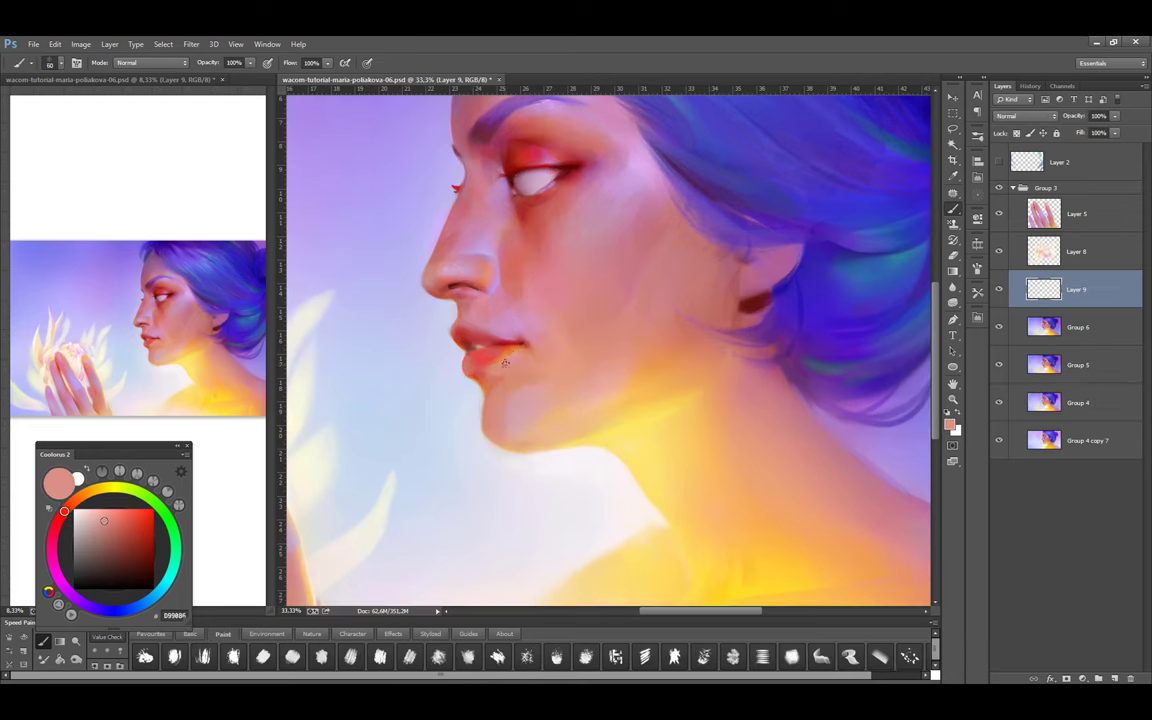
key(bracketleft)
key(bracketleft)
key(bracketleft)
key(bracketleft)
key(bracketleft)
key(bracketleft)
drag(476, 391, 509, 378)
alt+click(431, 336)
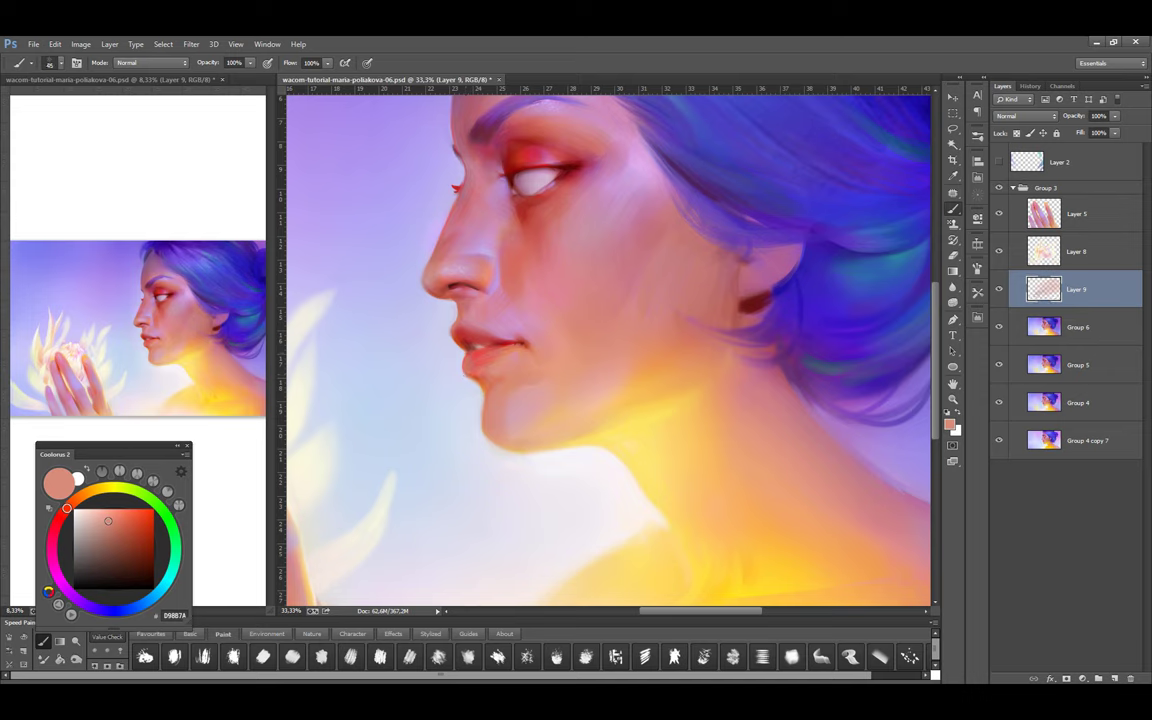
Refine the lower lip and the chin crease with sampled soft pinks, using the textured brush at about 35 px
alt+click(488, 365)
key(bracketleft)
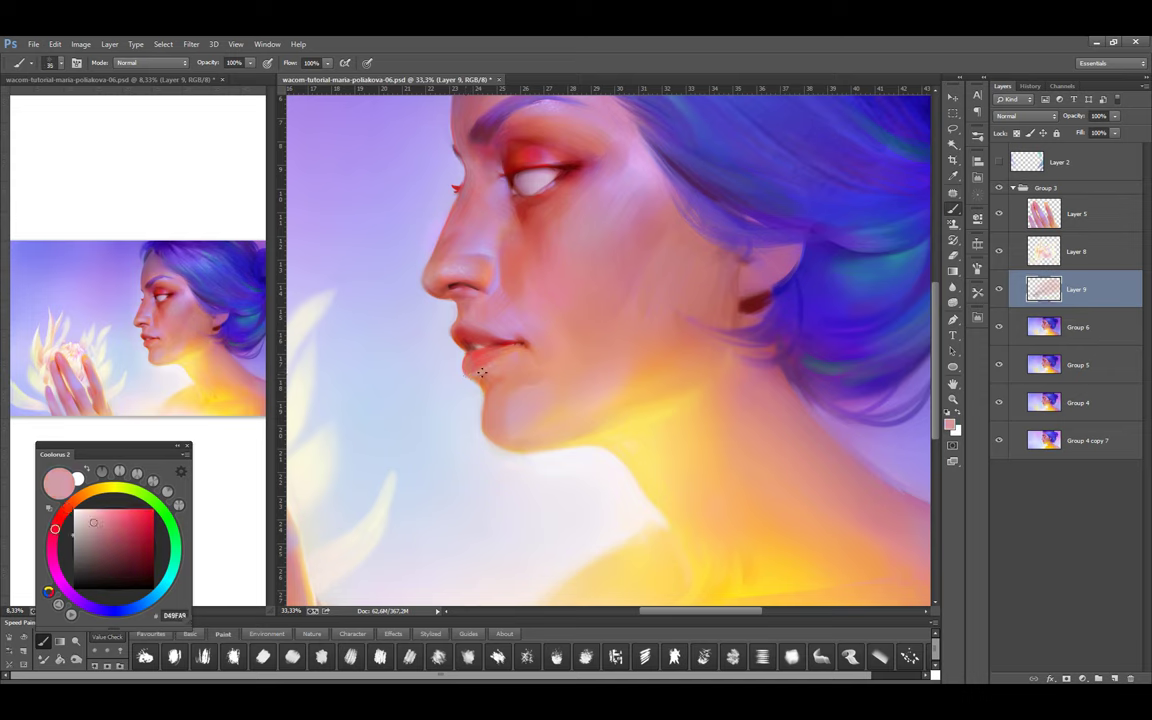
key(bracketleft)
scroll(206, 329, up, 3)
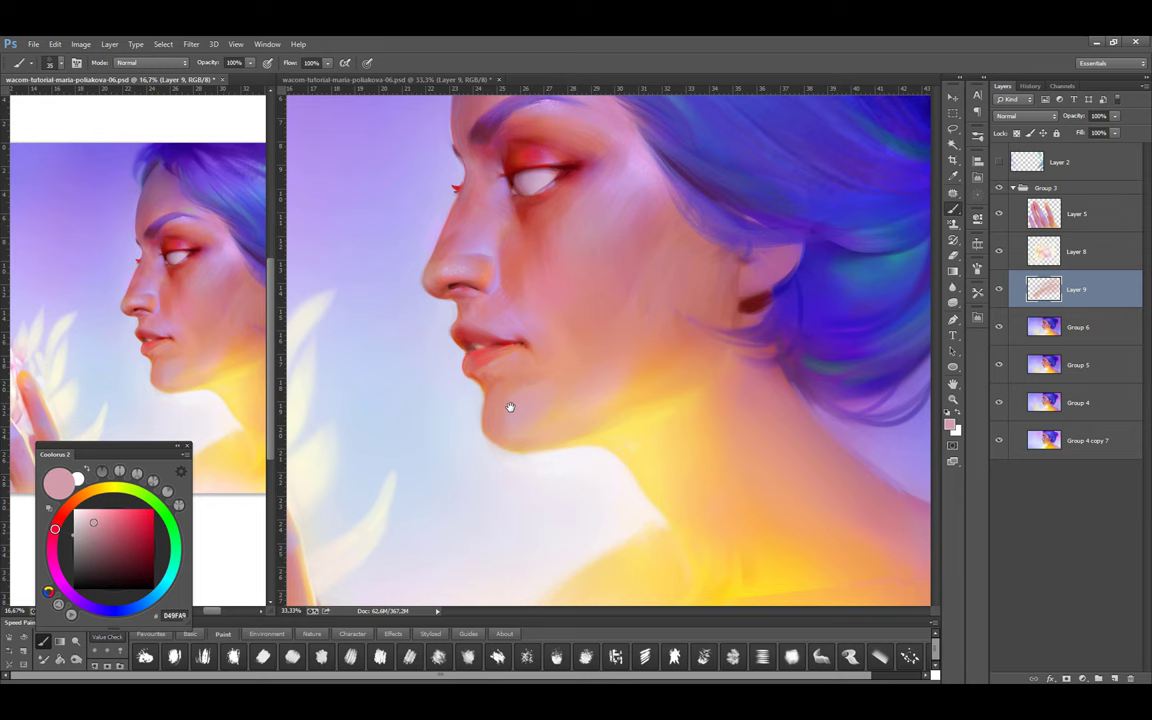
alt+click(466, 378)
key(bracketright)
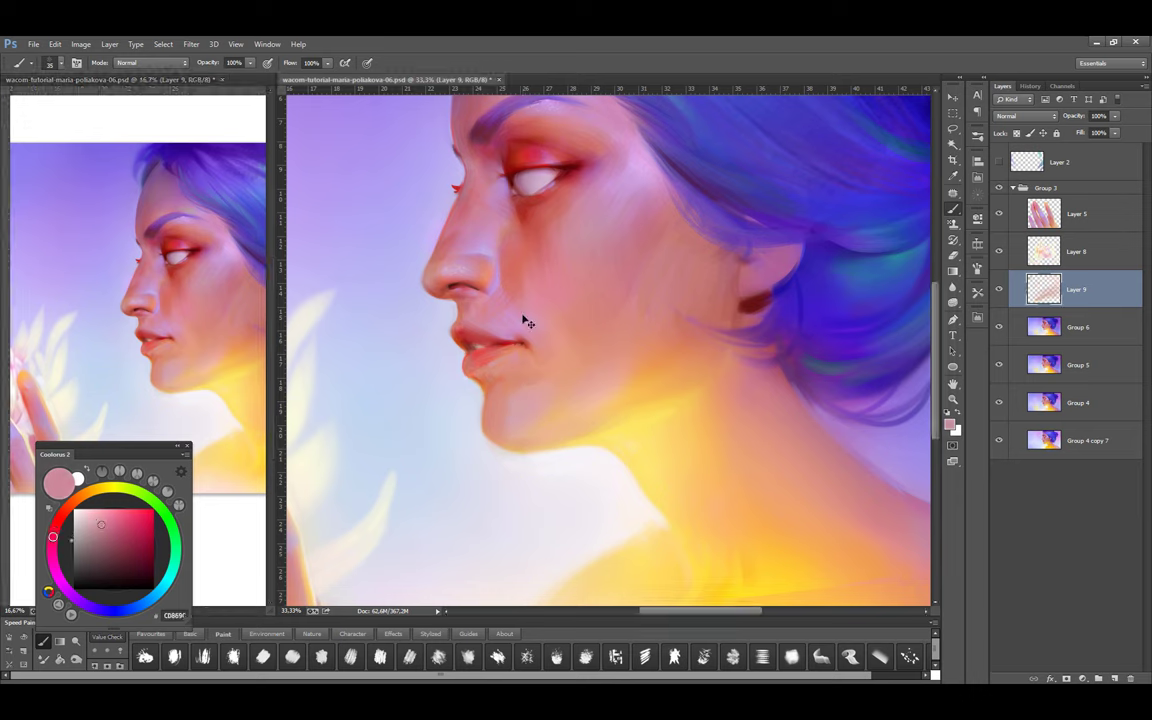
Touch up the upper lip with sampled red and its outer contour with pale lavender from the background
alt+click(462, 333)
key(bracketright)
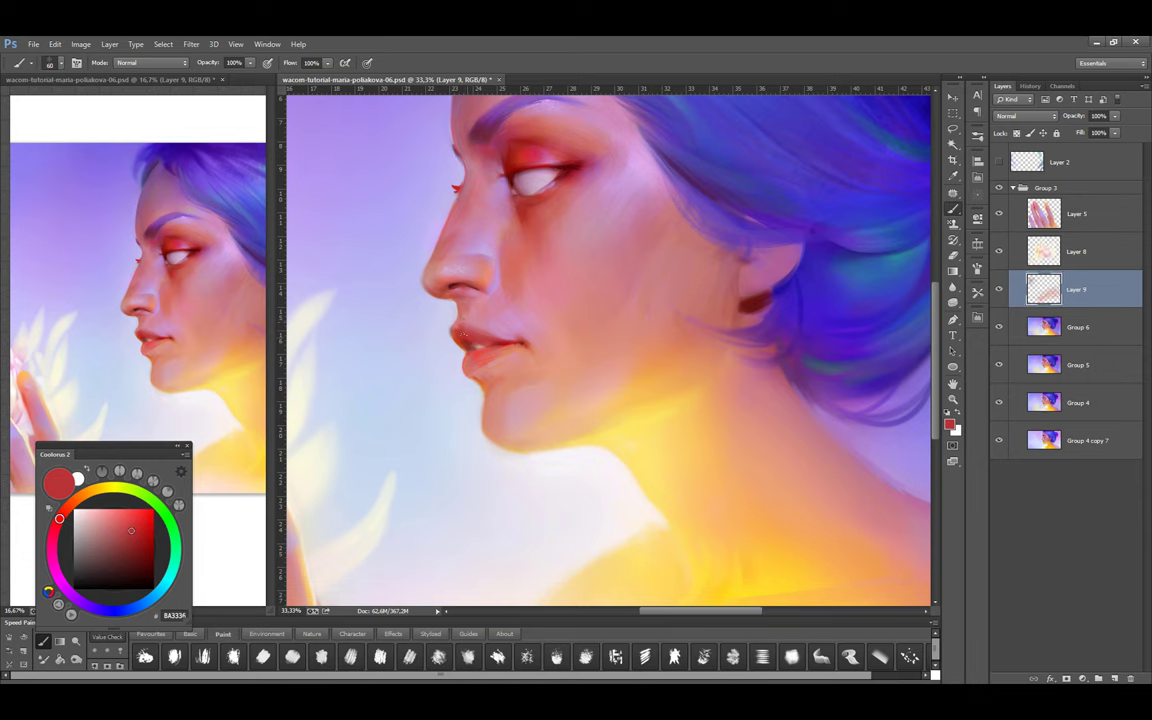
alt+click(412, 304)
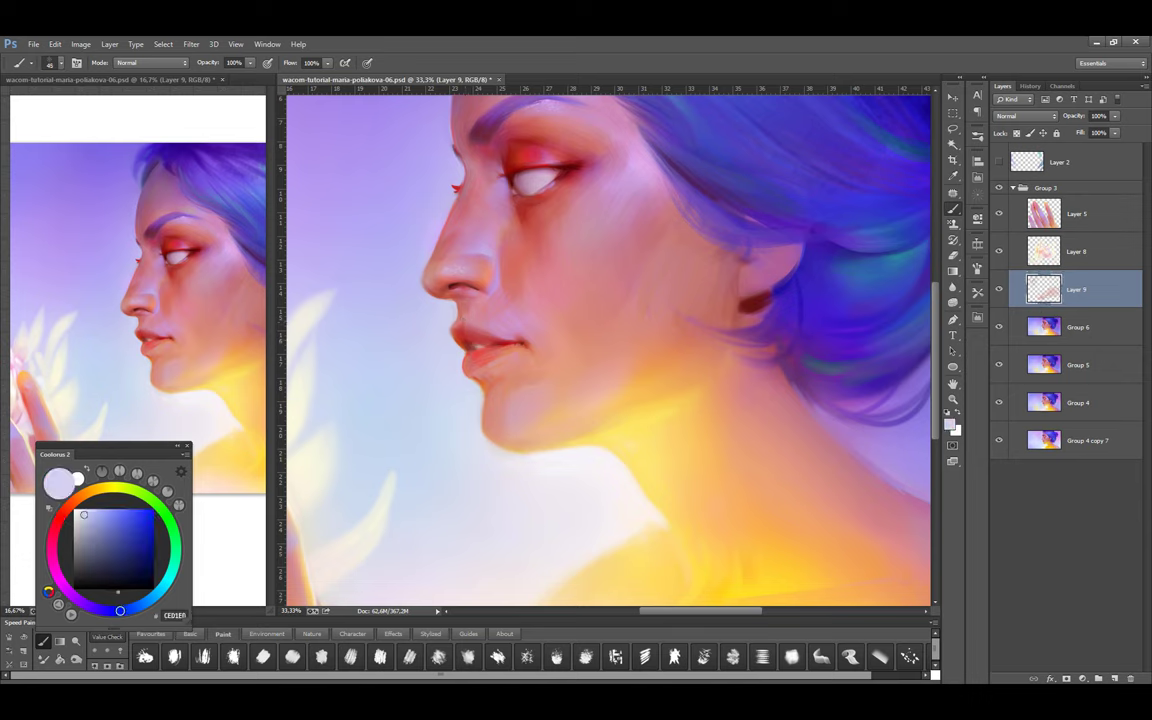
Outline the front of the upper lip with the Lasso and paint it orange-red with a 150 px round brush
key(l)
drag(478, 355, 455, 330)
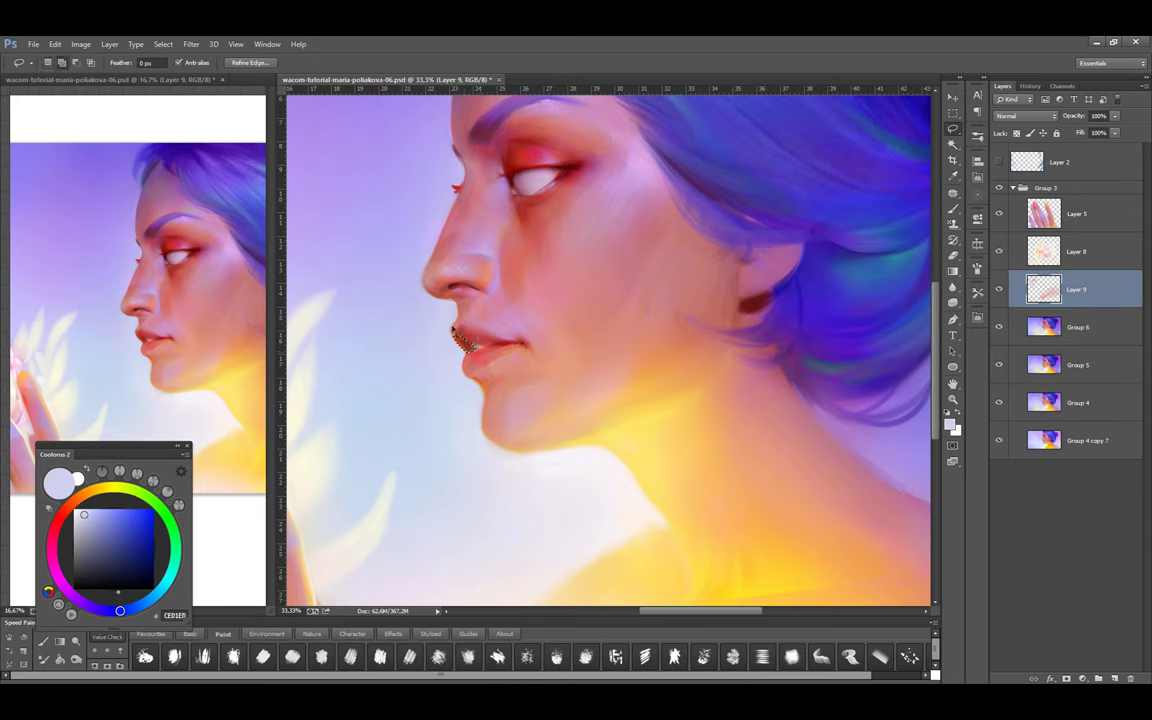
key(b)
alt+click(470, 345)
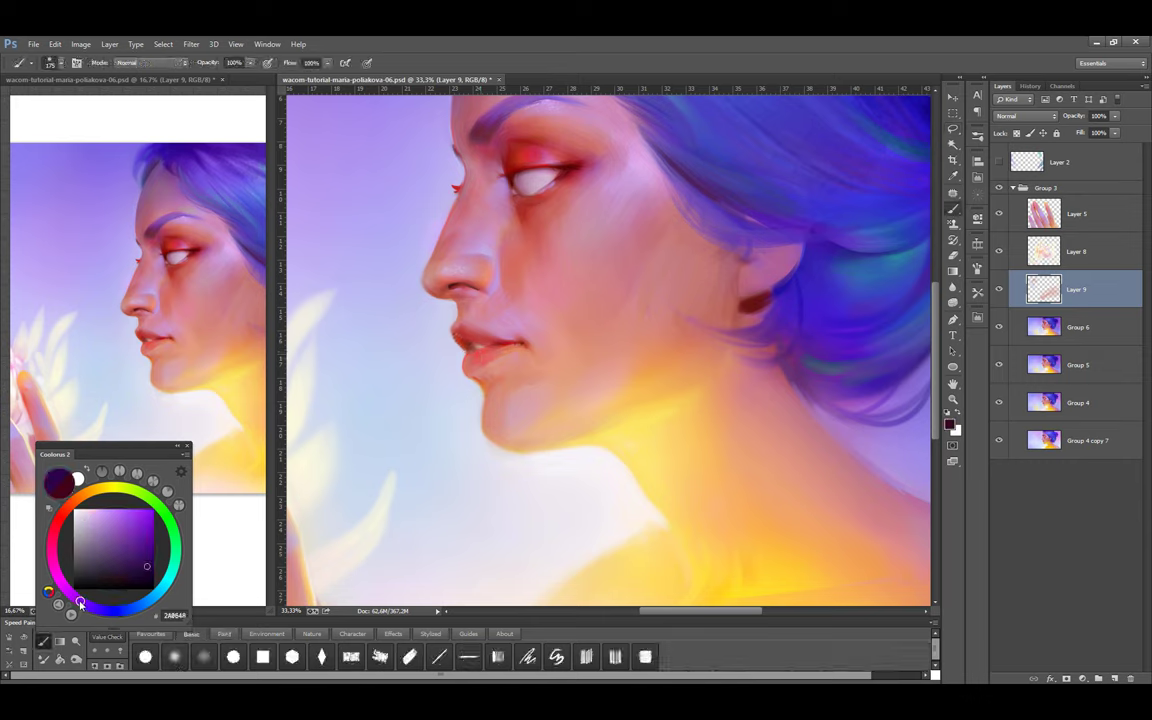
key(bracketleft)
key(bracketleft)
alt+click(475, 350)
mouse_move(475, 350)
mouse_down()
mouse_move(492, 359)
mouse_move(487, 375)
mouse_up()
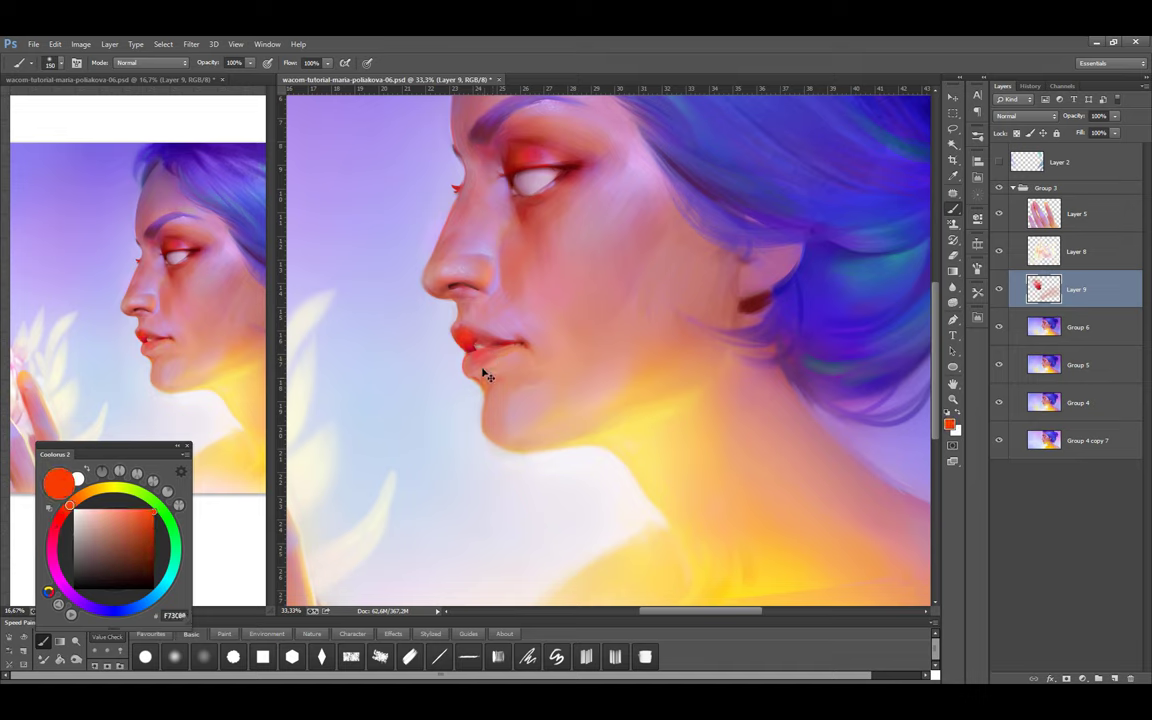
Undo the last lip stroke and choose a darker orange-red with a smaller round brush
key(ctrl+z)
click(153, 533)
key(bracketleft)
key(bracketleft)
key(bracketleft)
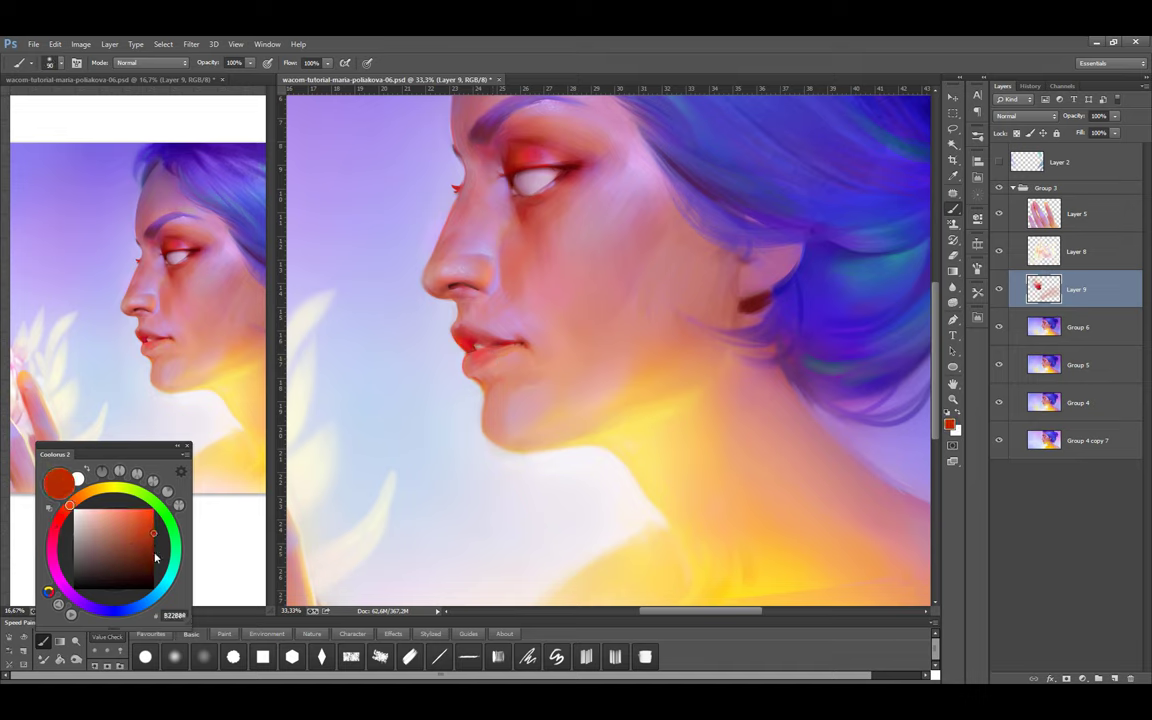
Repaint the mouth opening and lower lip with sampled dark and bright reds using a 45 to 70 px brush
alt+click(472, 348)
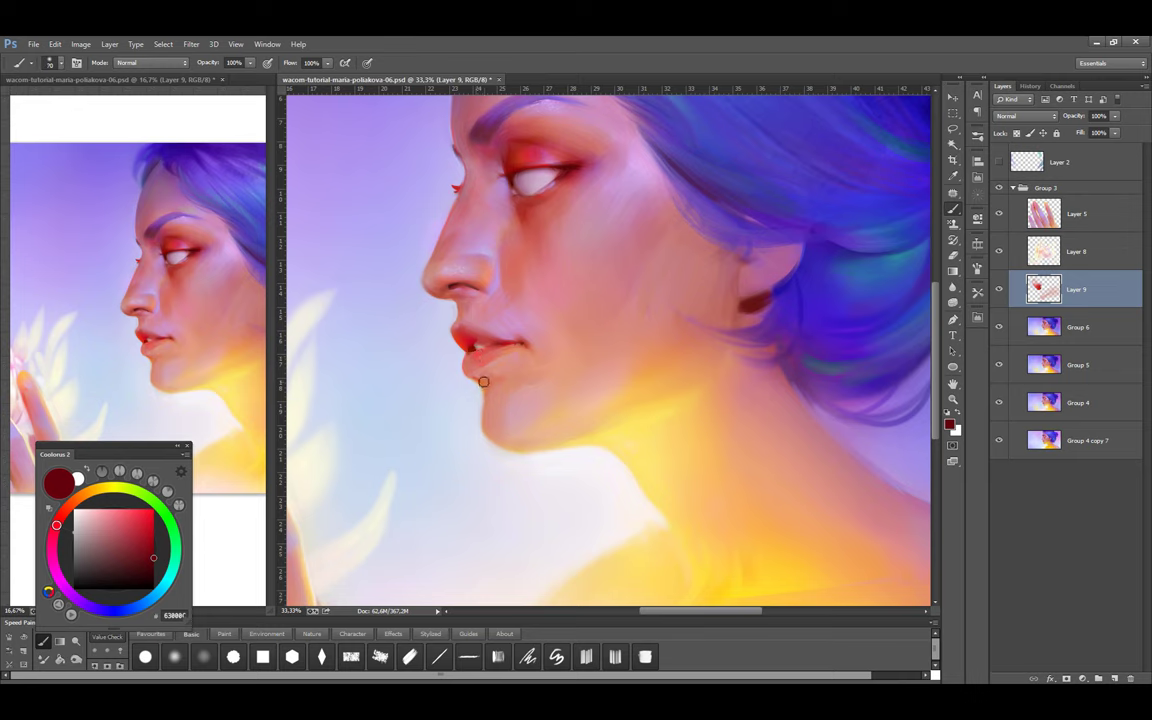
alt+click(471, 346)
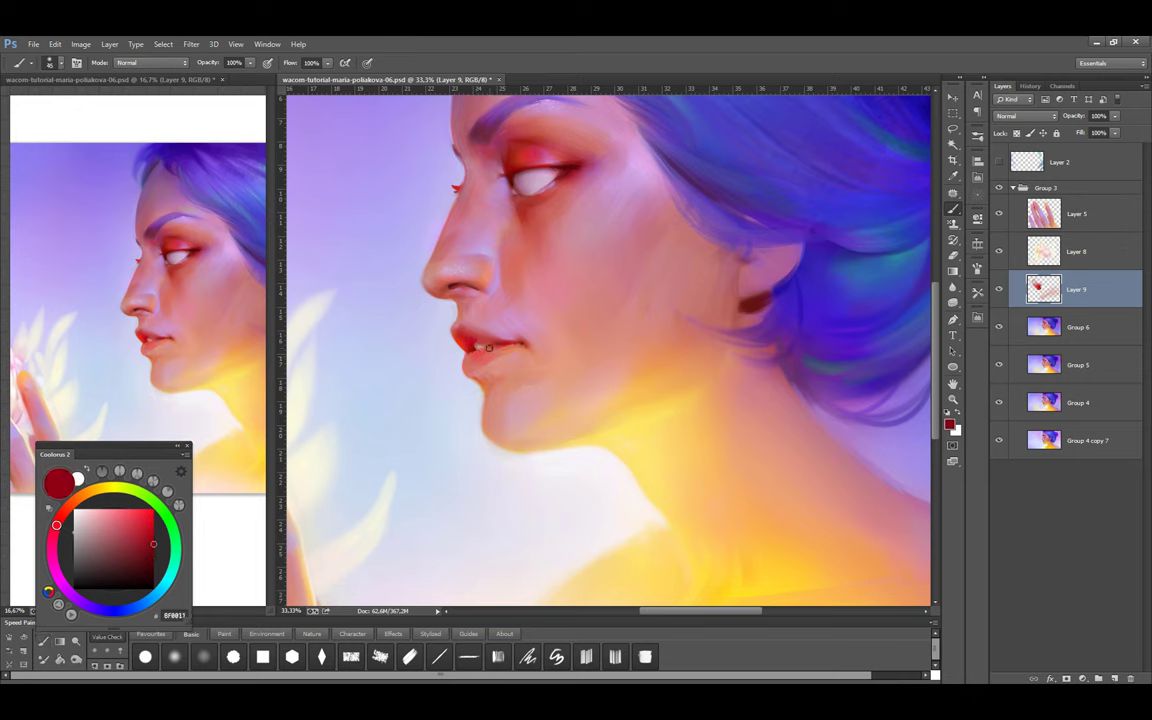
alt+click(484, 363)
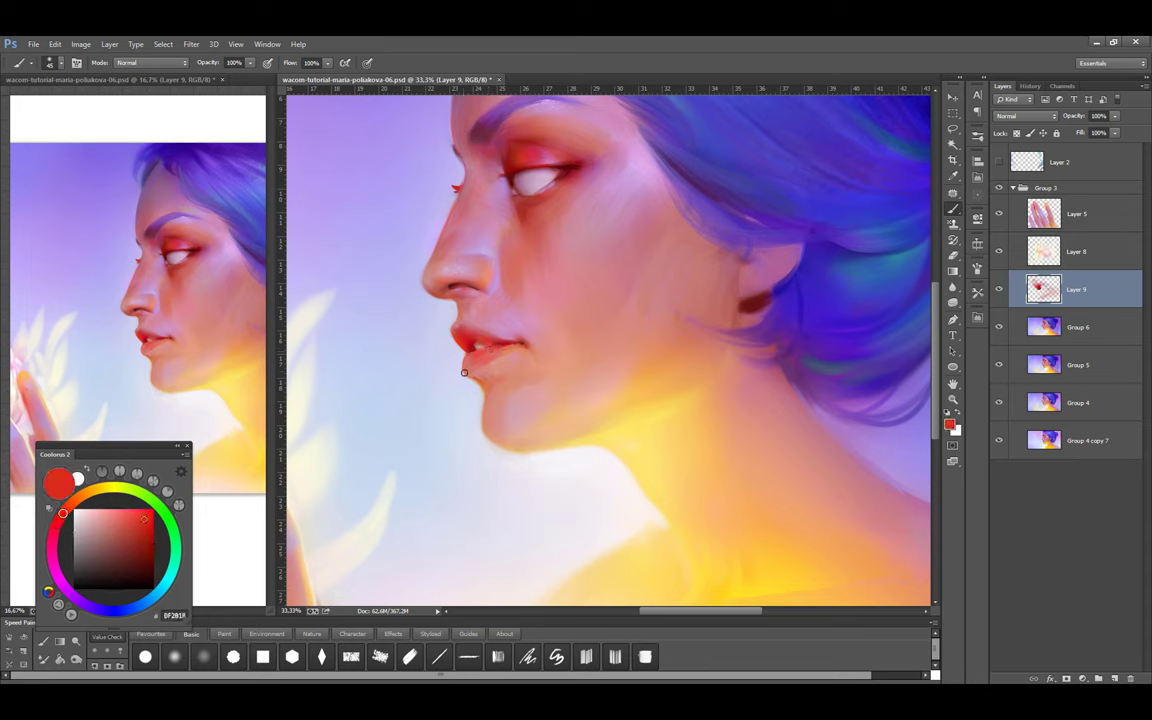
alt+click(488, 354)
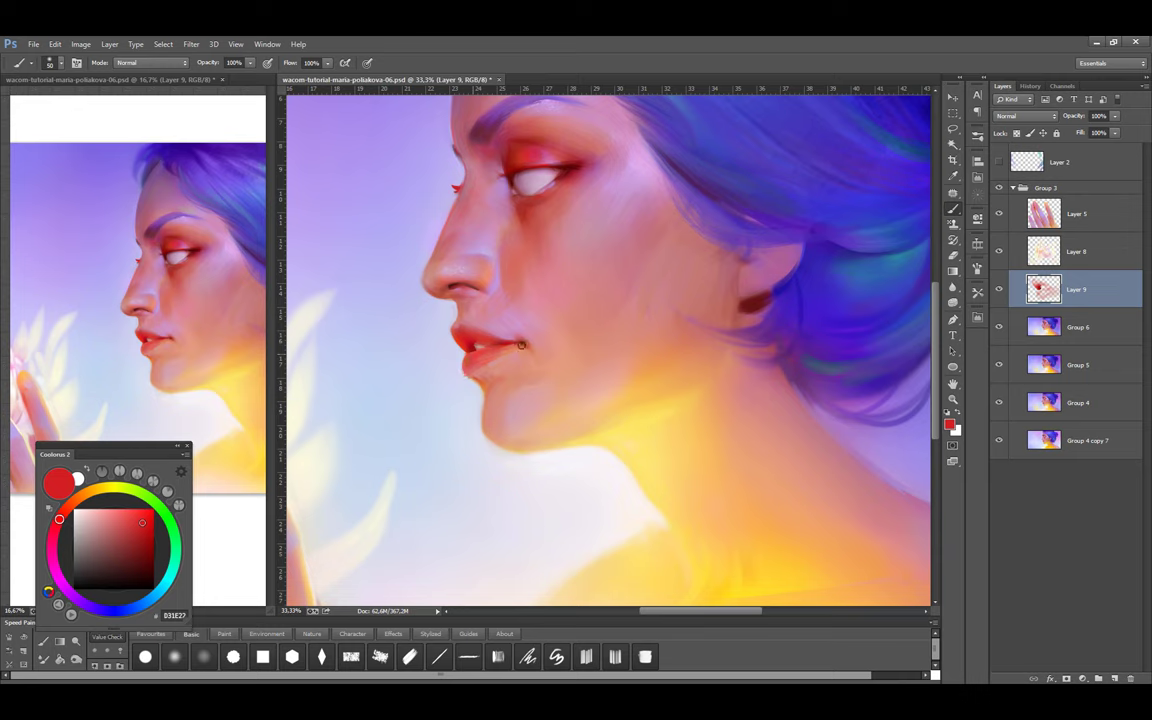
Darken the corner of the mouth with deep reds and soften its edge with sampled mauve using a small round brush
key(l)
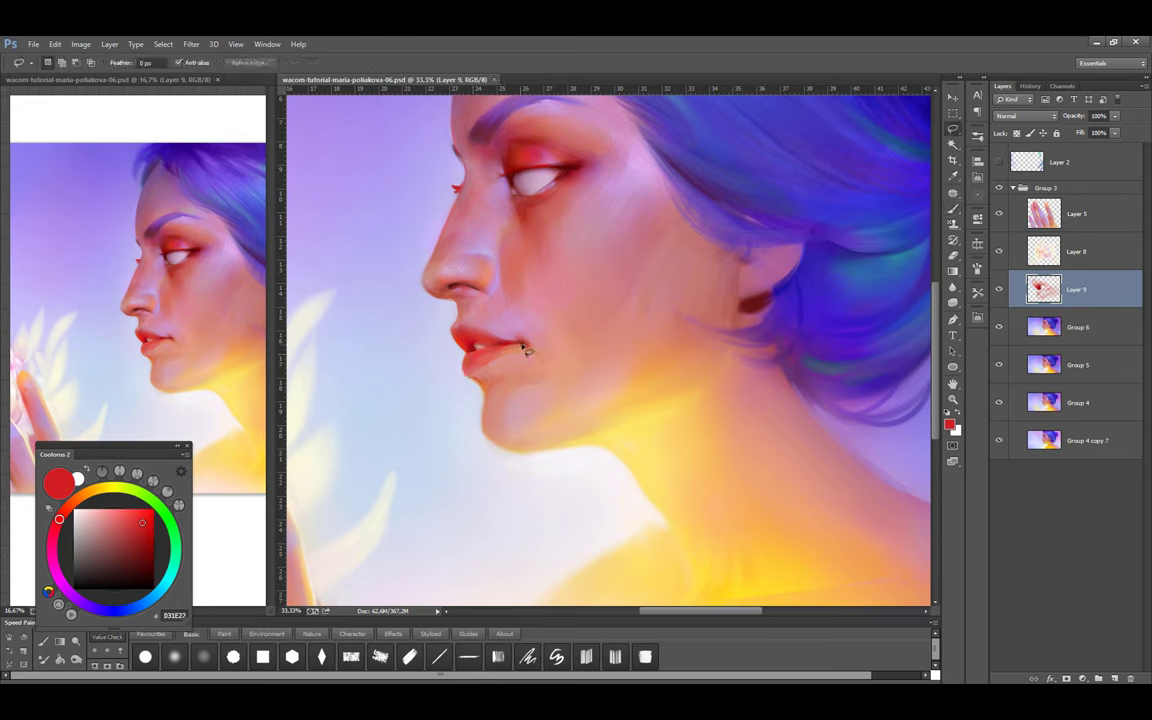
key(b)
click(155, 546)
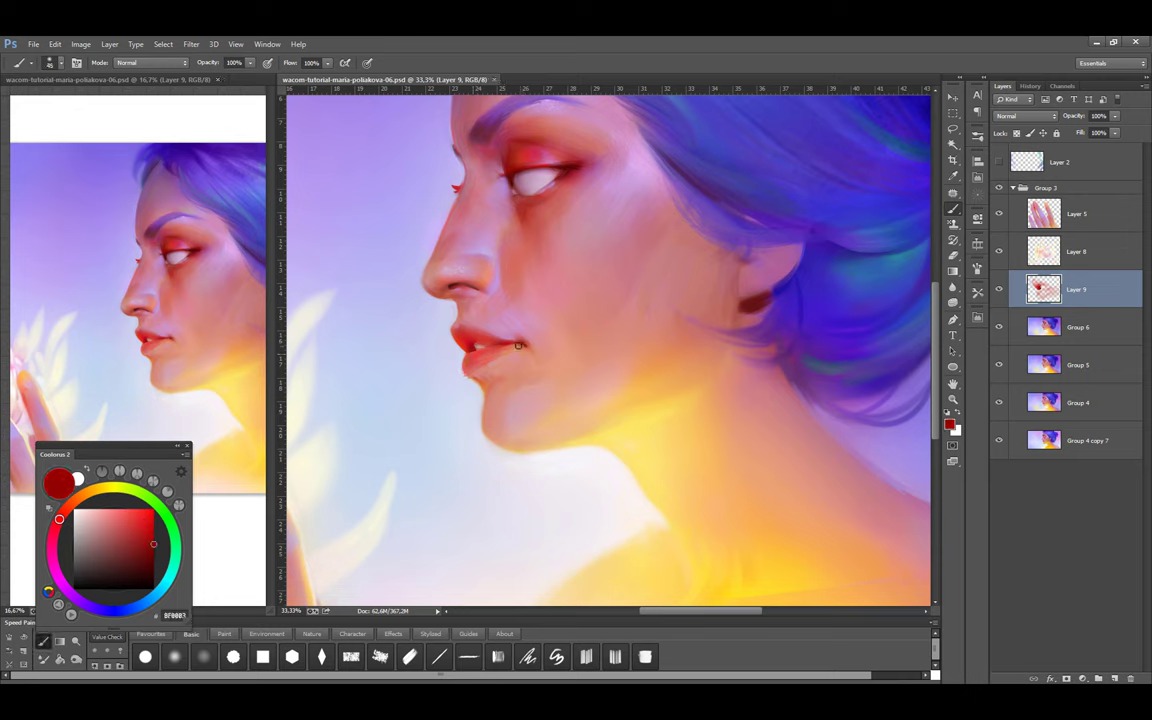
click(153, 563)
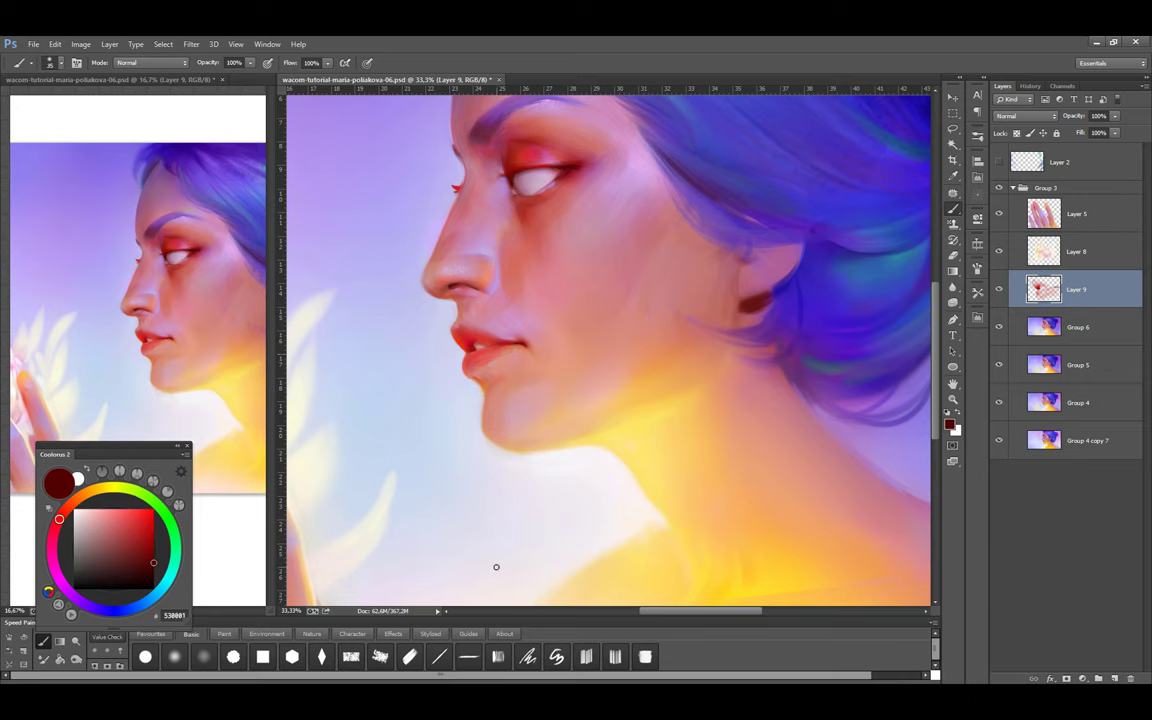
alt+click(522, 357)
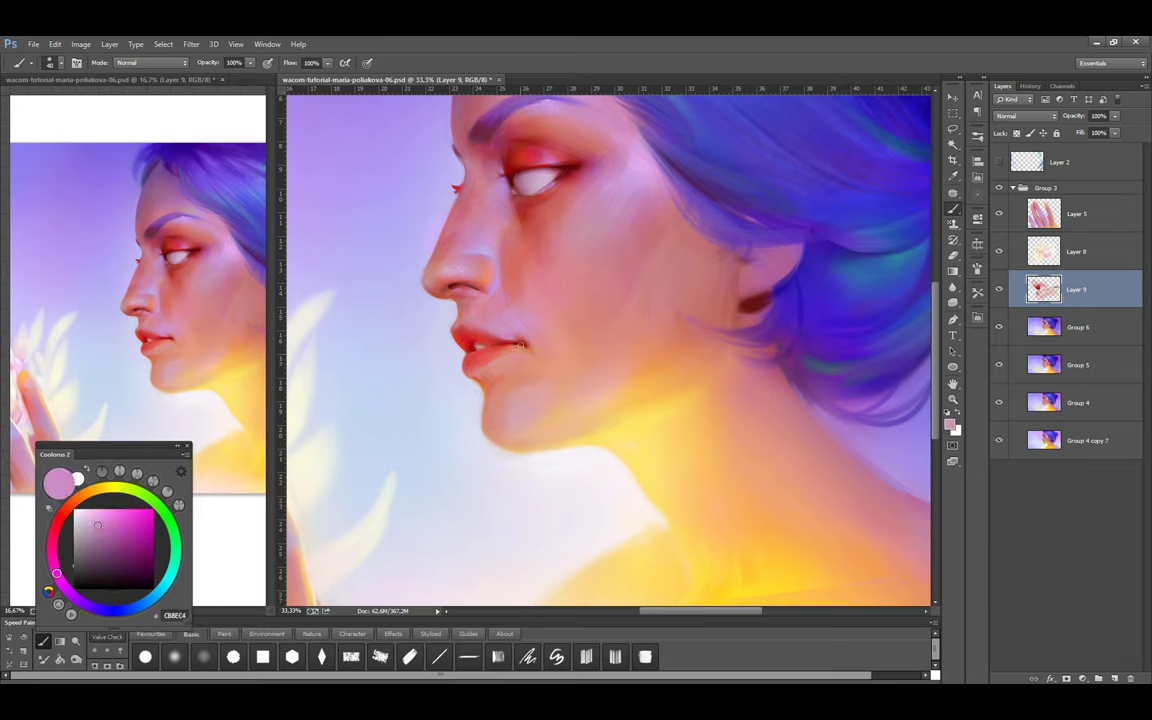
Add a Multiply layer above Layer 9 and start shading around the mouth with sampled salmon at 80 px
alt+click(543, 356)
key(bracketright)
key(bracketright)
key(bracketright)
key(bracketright)
key(bracketright)
key(ctrl+shift+alt+n)
key(shift+alt+m)
key(bracketleft)
key(bracketleft)
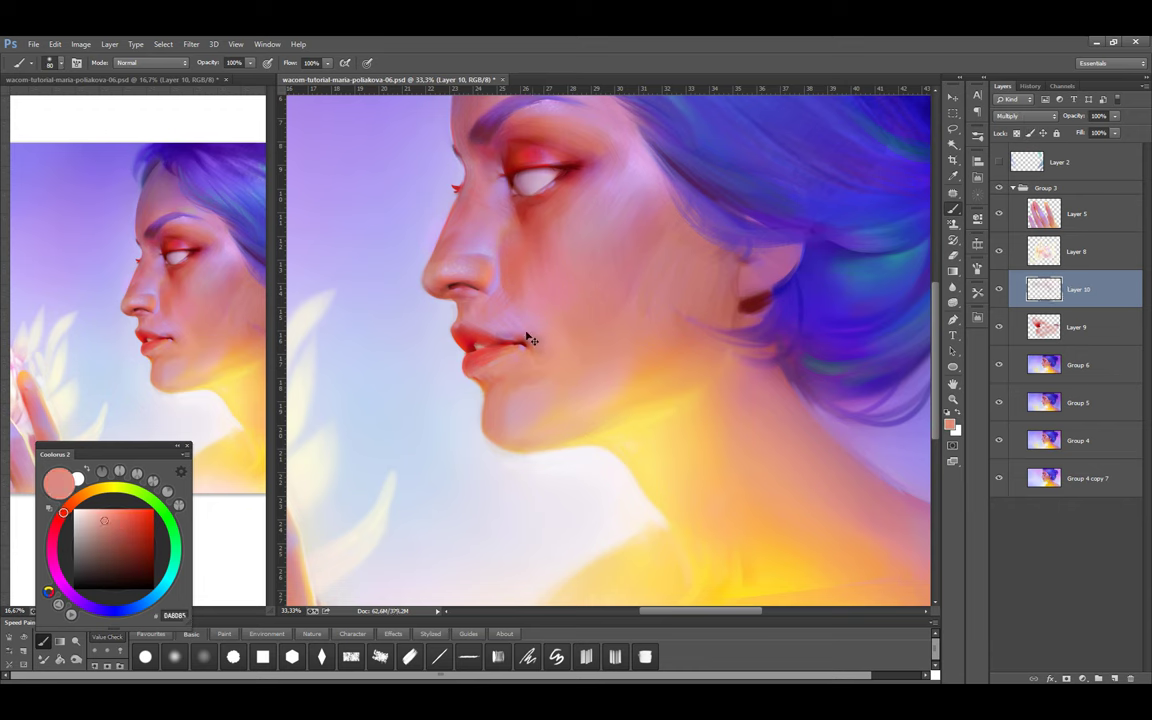
Shade the skin around the mouth and cheek on Layer 10 with sampled salmon-red tones, enlarging the brush to 300 px
alt+click(471, 382)
key(bracketright)
key(bracketright)
key(bracketright)
key(bracketright)
key(bracketright)
key(bracketright)
key(bracketright)
key(bracketright)
alt+click(550, 344)
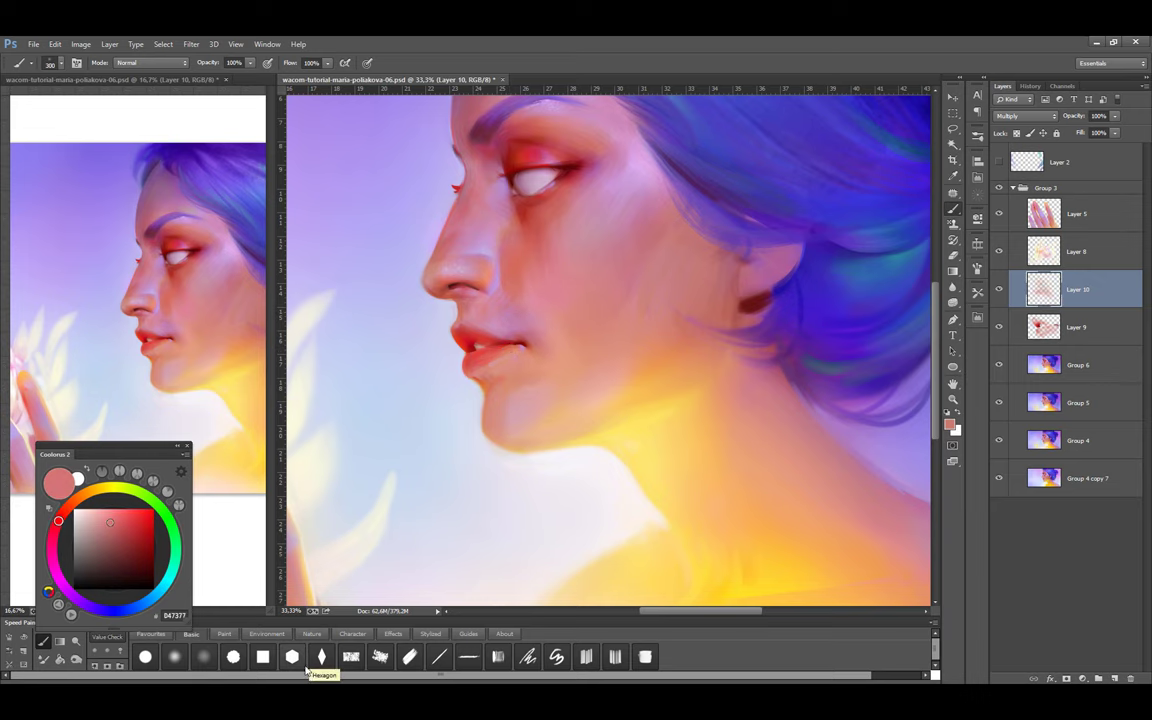
Adjust the colour of the Multiply shading on Layer 10 with Hue/Saturation
key(ctrl+u)
drag(869, 207, 895, 210)
key(Return)
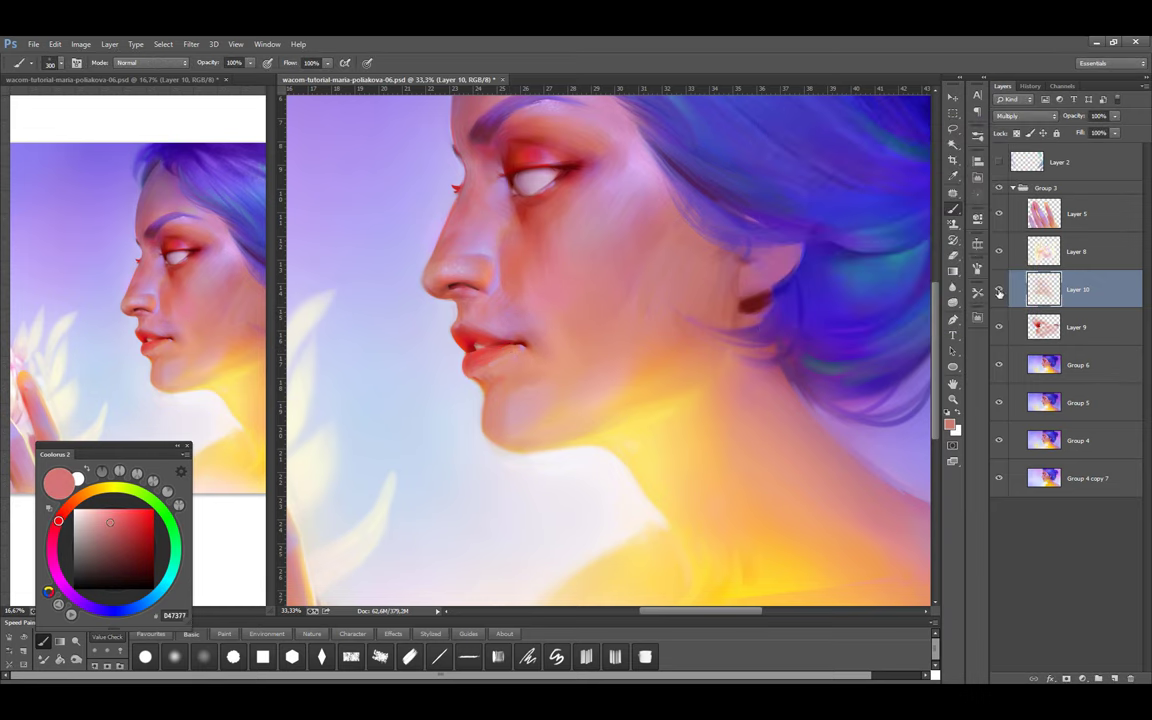
Add a Color blend mode layer above Layer 10 and tint the skin around the mouth and cheek with sampled pink and salmon tones
key(ctrl+shift+alt+n)
click(1025, 115)
click(1020, 358)
key(bracketright)
key(bracketright)
alt+click(512, 316)
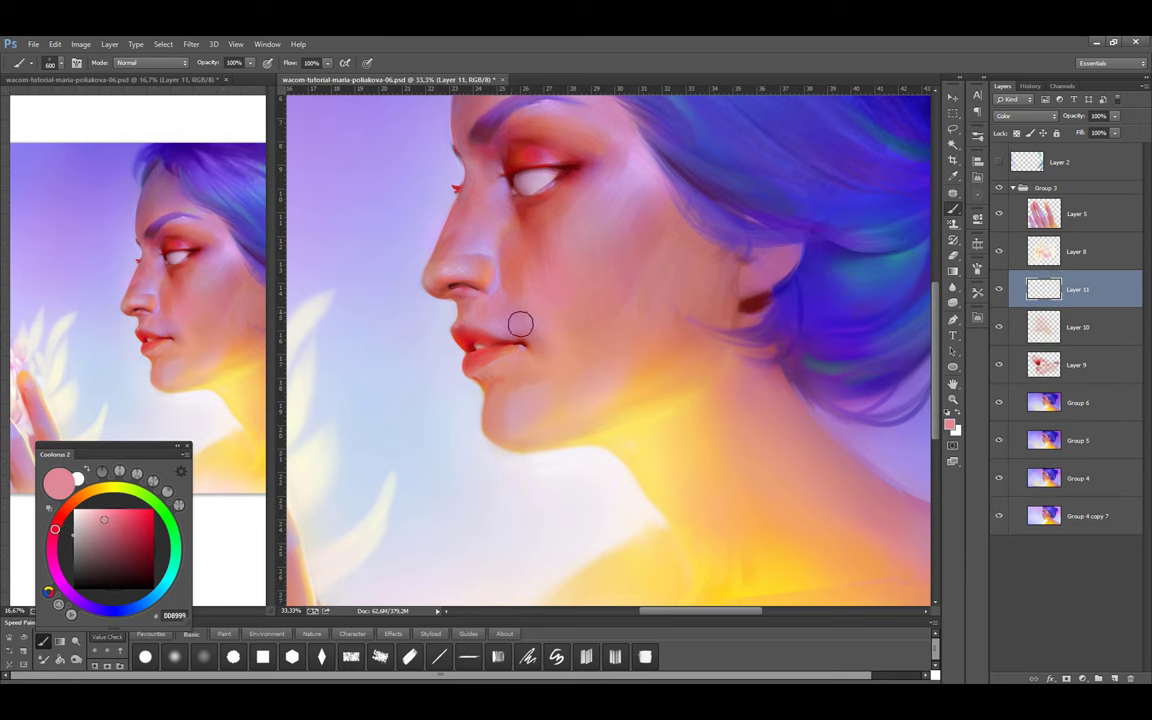
alt+click(525, 370)
ctrl+alt+click(627, 390)
ctrl+alt+click(627, 390)
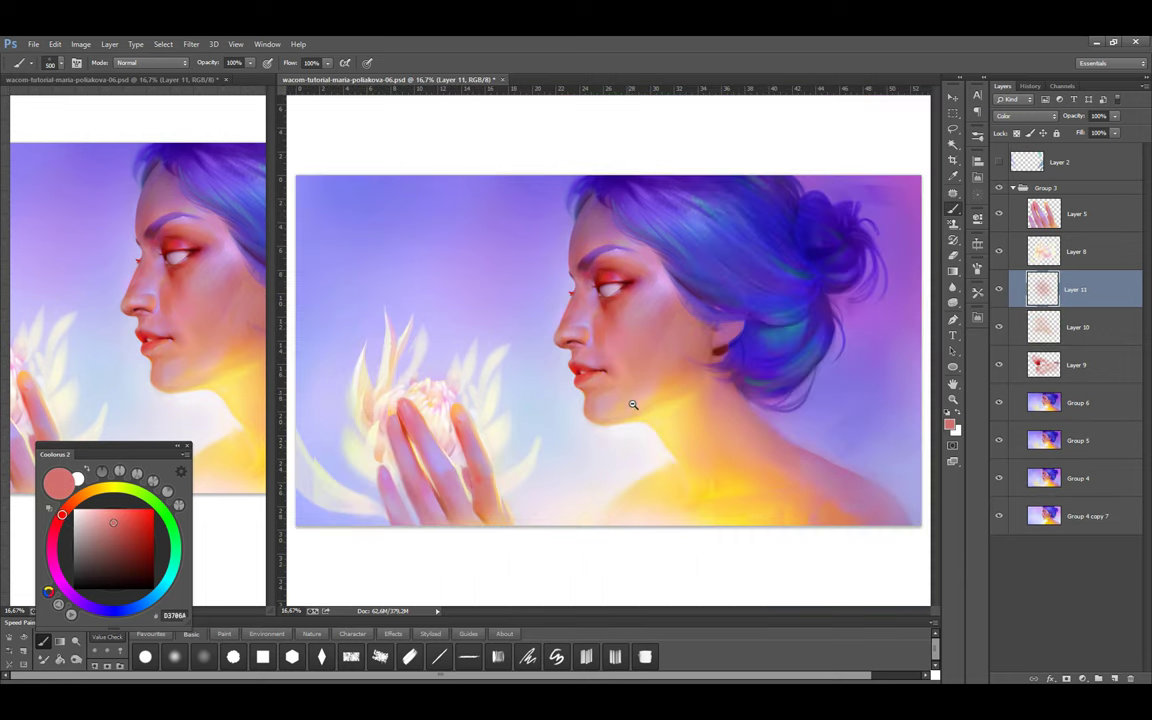
Lightly erase the Multiply shading on Layer 10, and merge Layers 9 to 11 into Group 6 and save the document
click(1020, 325)
key(e)
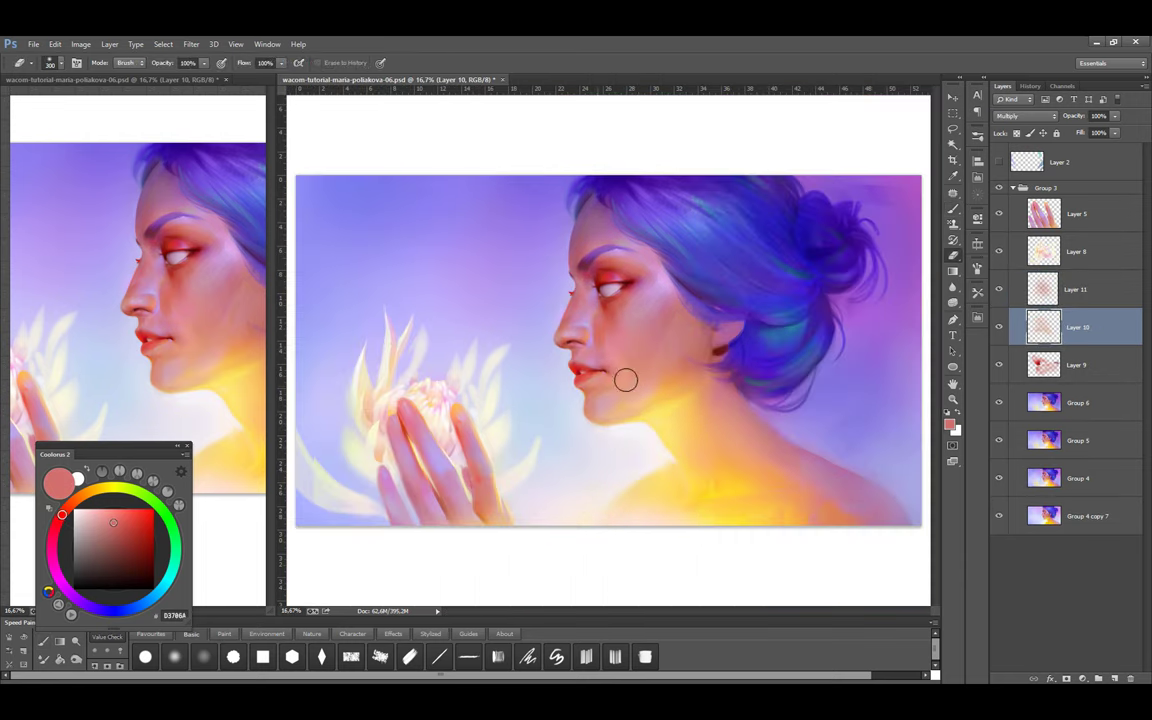
key(alt+bracketright)
key(ctrl+e)
key(ctrl+e)
key(ctrl+e)
key(ctrl+s)
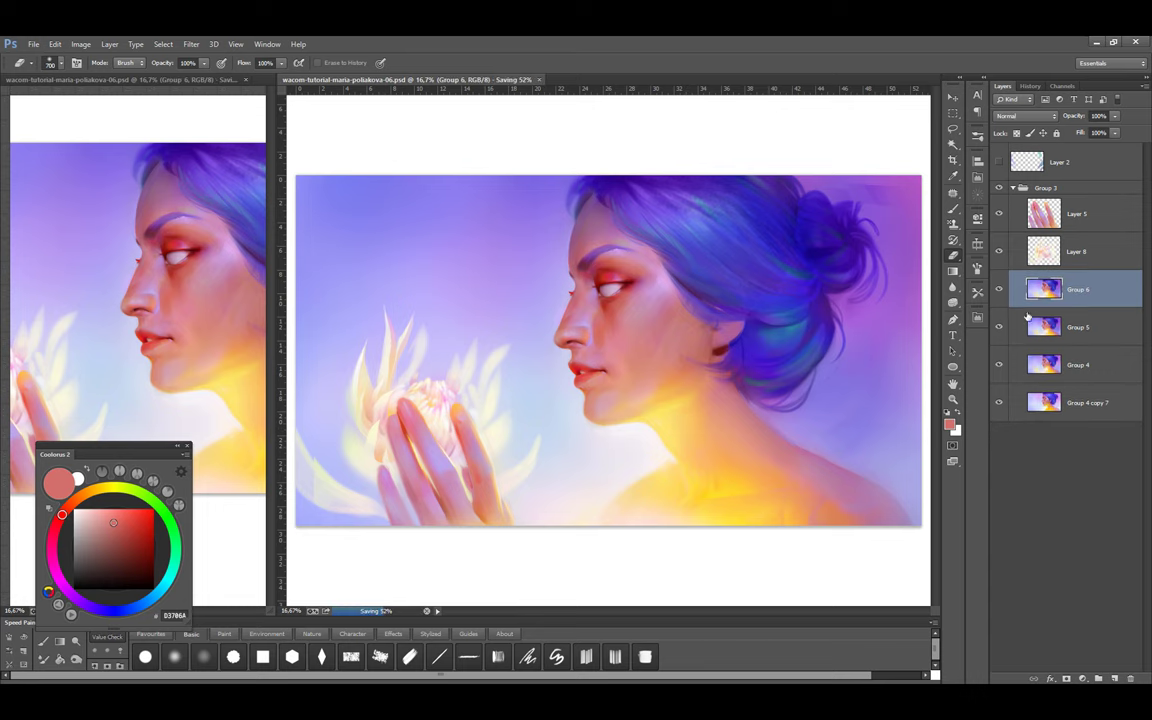
Copy the corner of the mouth with a merged lasso selection onto a new layer and adjust it with Free Transform
key(l)
scroll(603, 369, up, 2)
drag(600, 388, 603, 390)
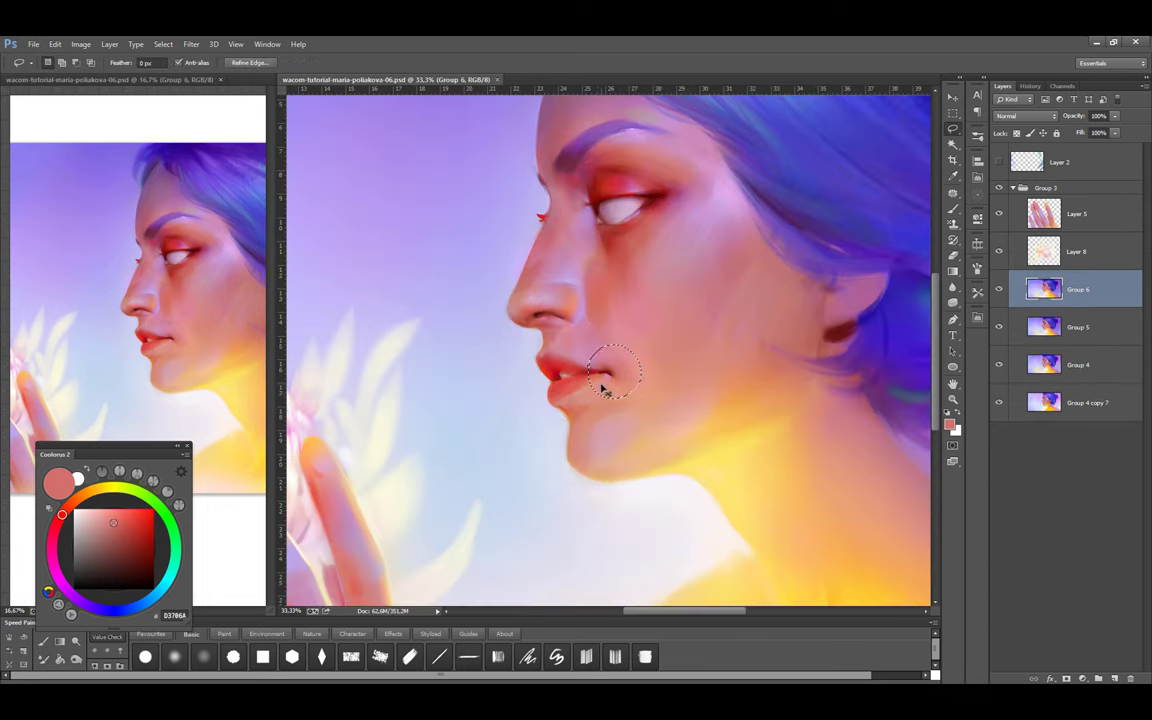
key(ctrl+shift+c)
key(ctrl+v)
key(ctrl+t)
key(Return)
Erase the edges of the mouth-corner patch on Layer 9, and merge it into Group 6 and save the document
key(e)
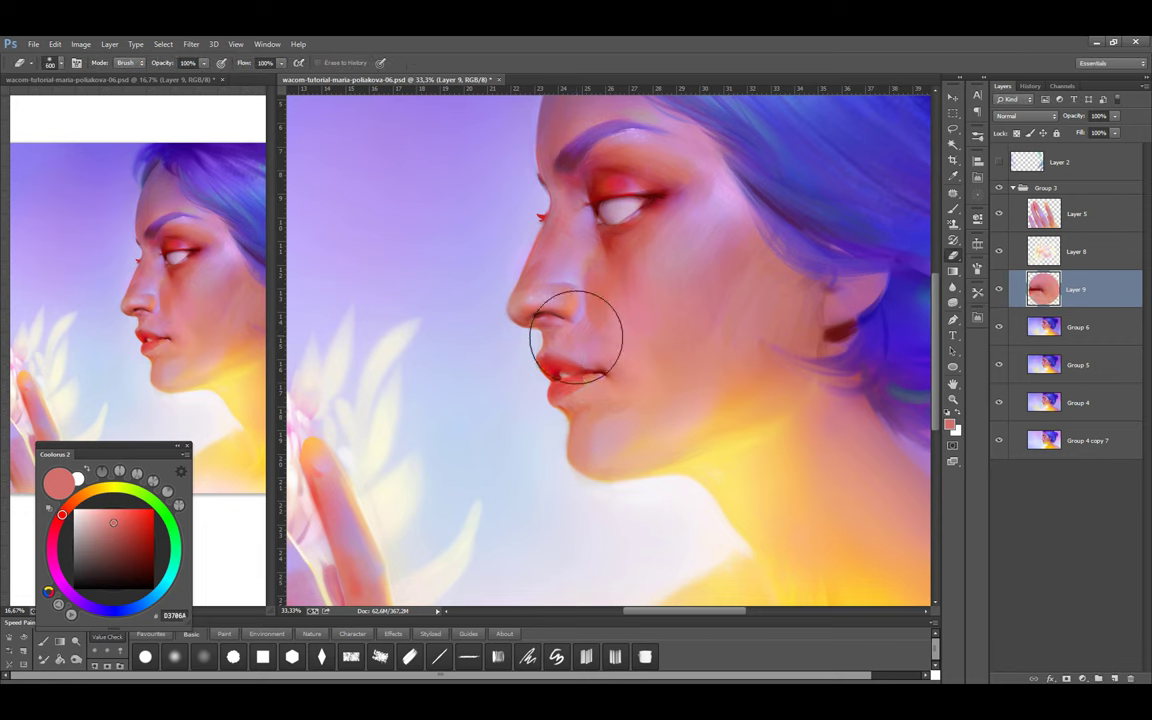
key(v)
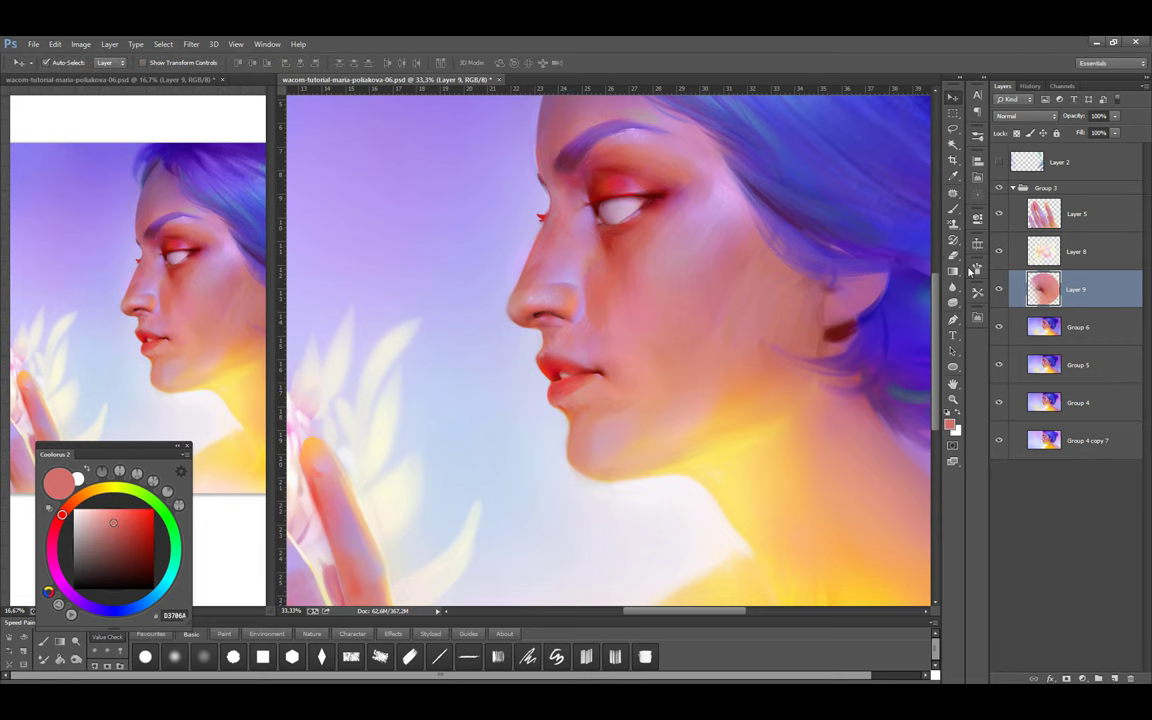
key(e)
key(ctrl+e)
scroll(648, 390, down, 3)
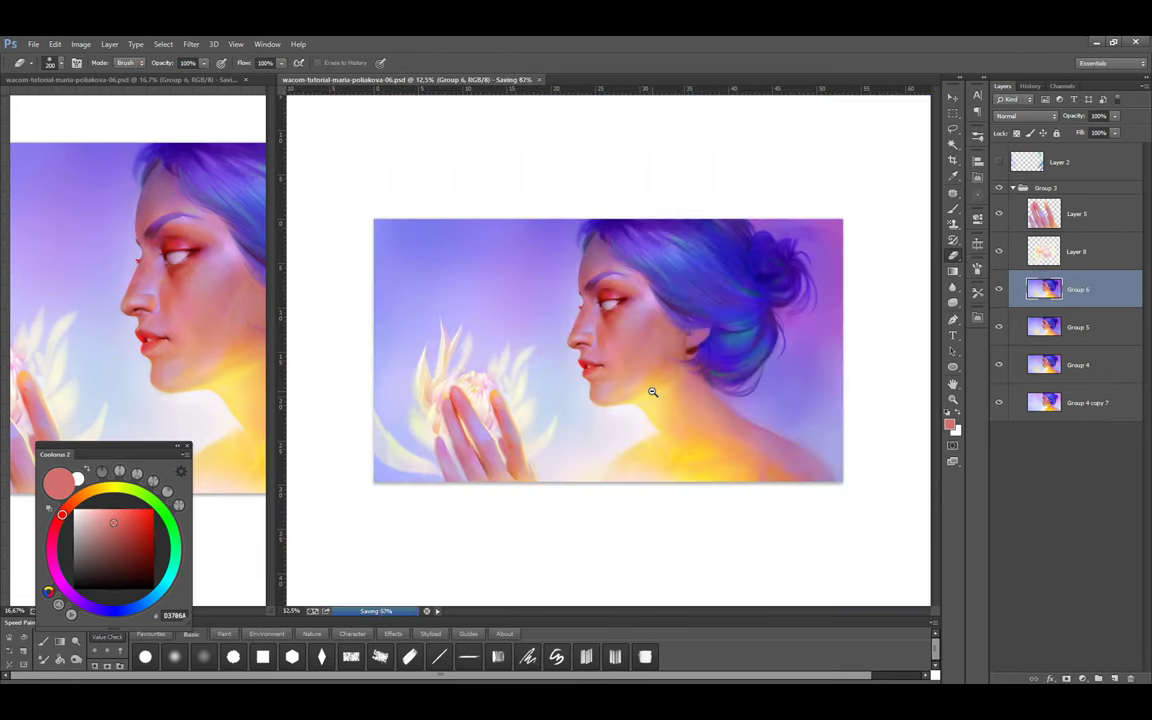
Duplicate Group 6 and smooth the face, cheek and jaw on the copy with the Mixer Brush, saving the document
key(ctrl+j)
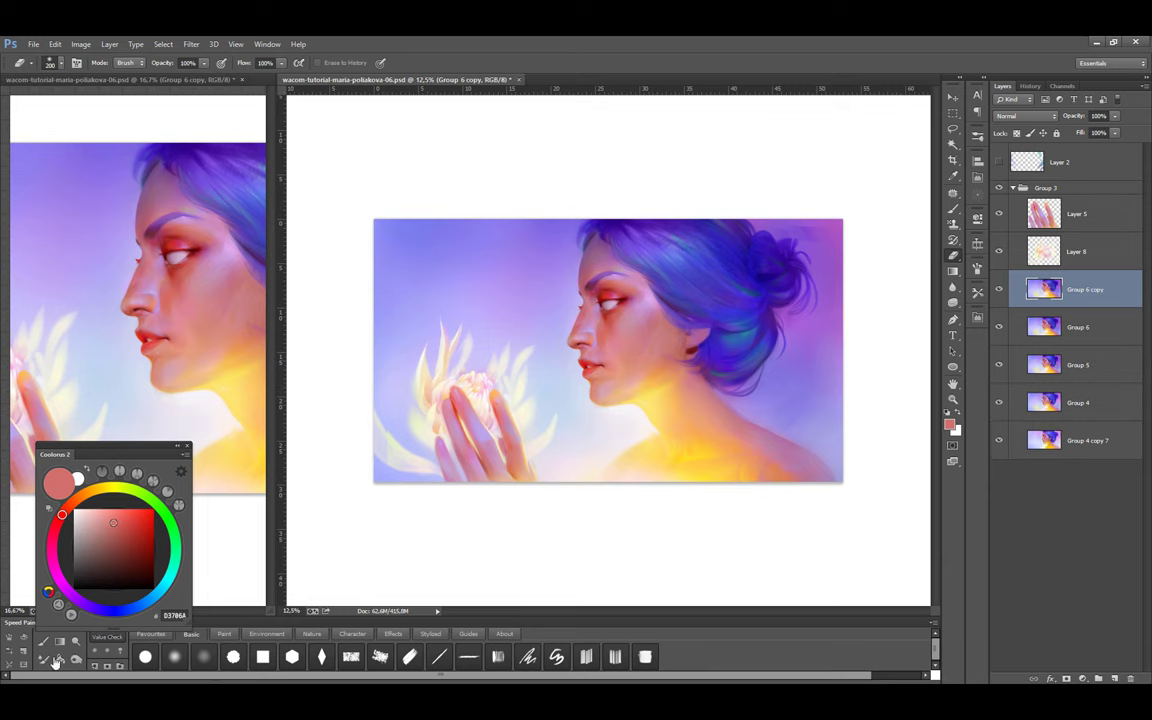
key(b)
scroll(625, 287, up, 2)
scroll(603, 332, up, 1)
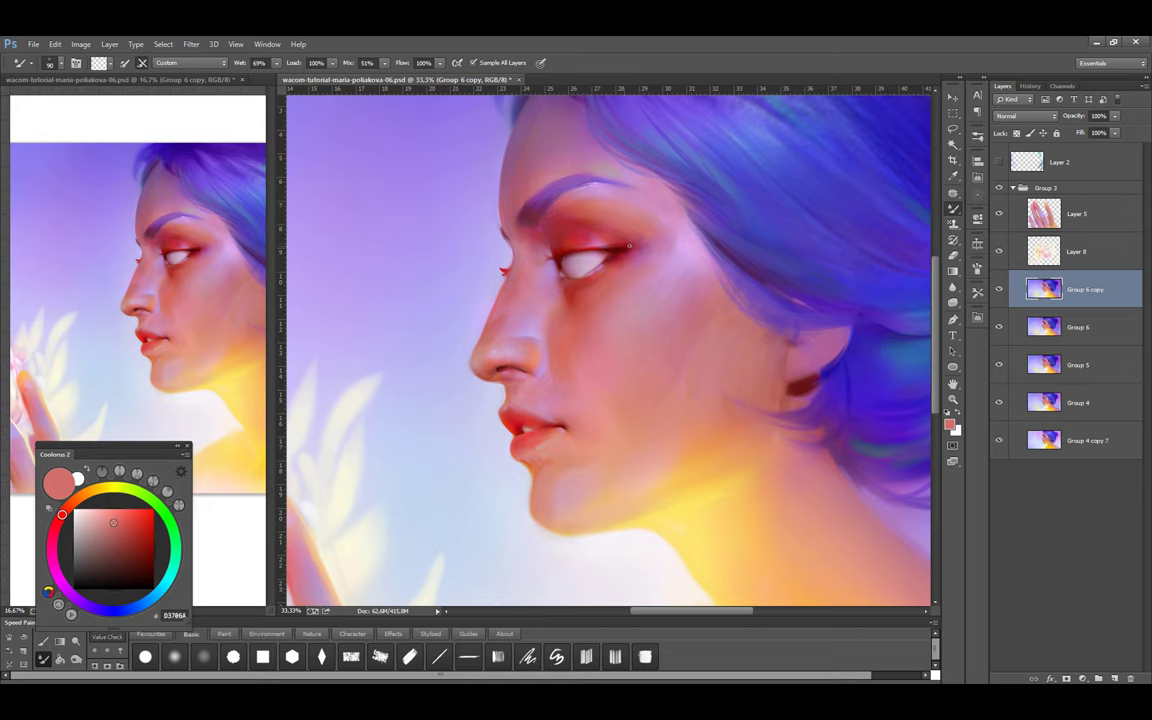
scroll(673, 249, down, 1)
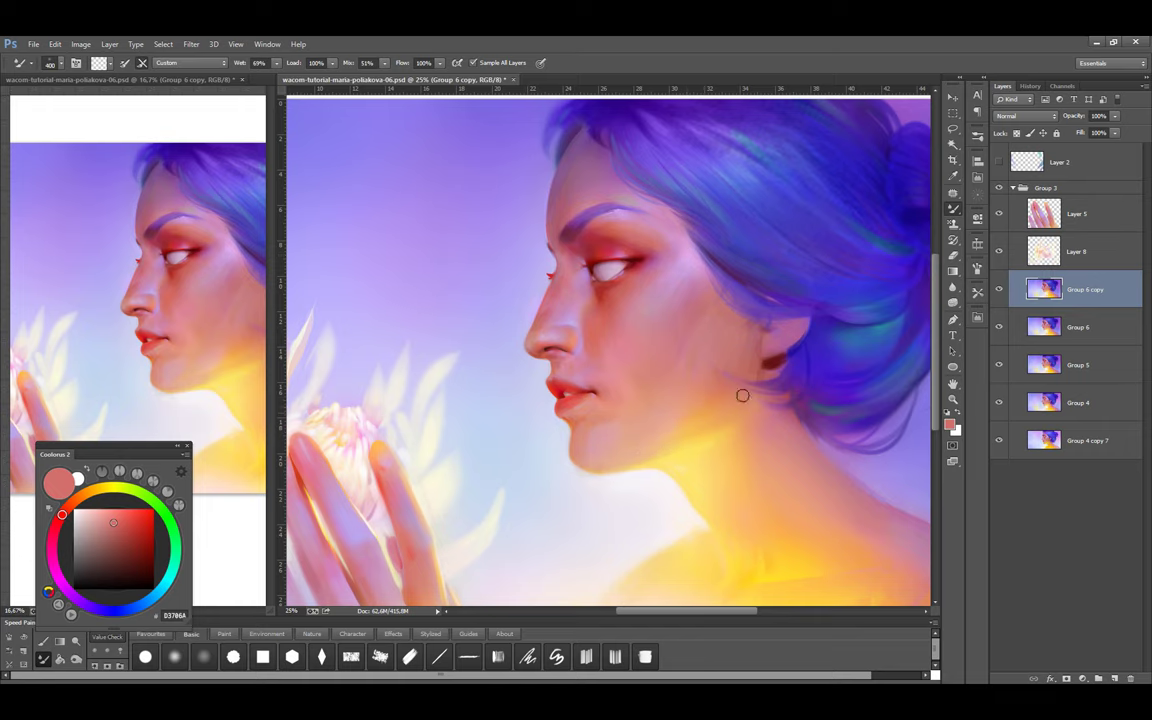
drag(742, 395, 668, 413)
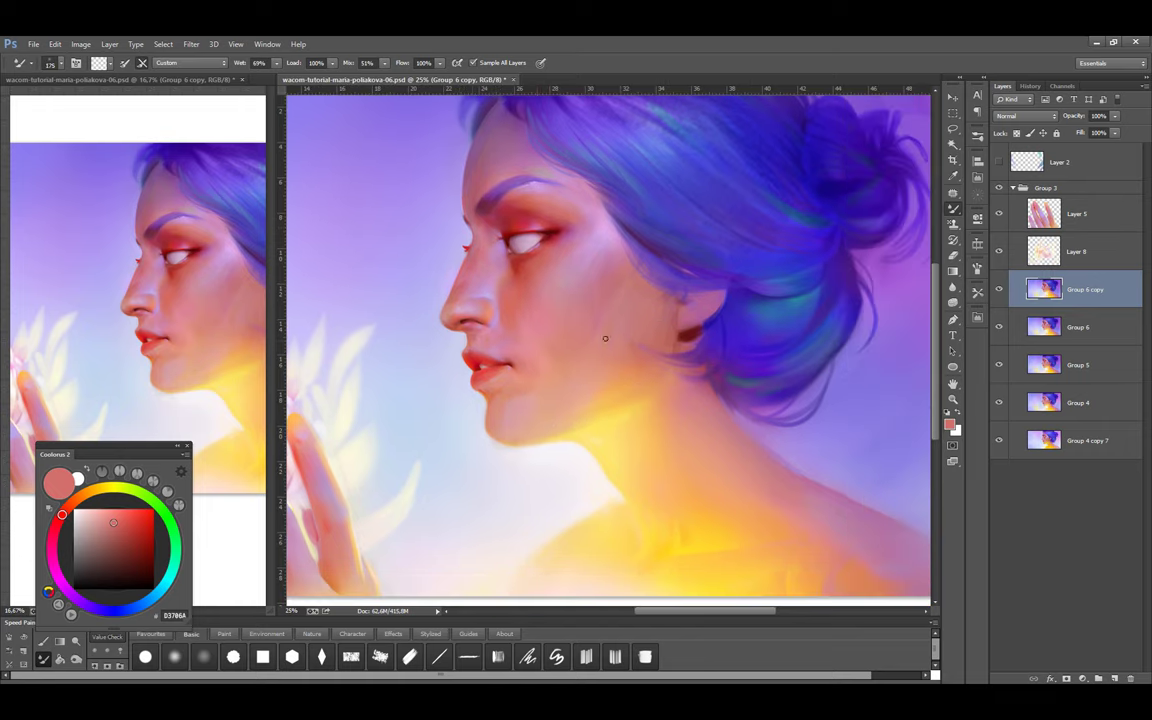
scroll(732, 484, down, 1)
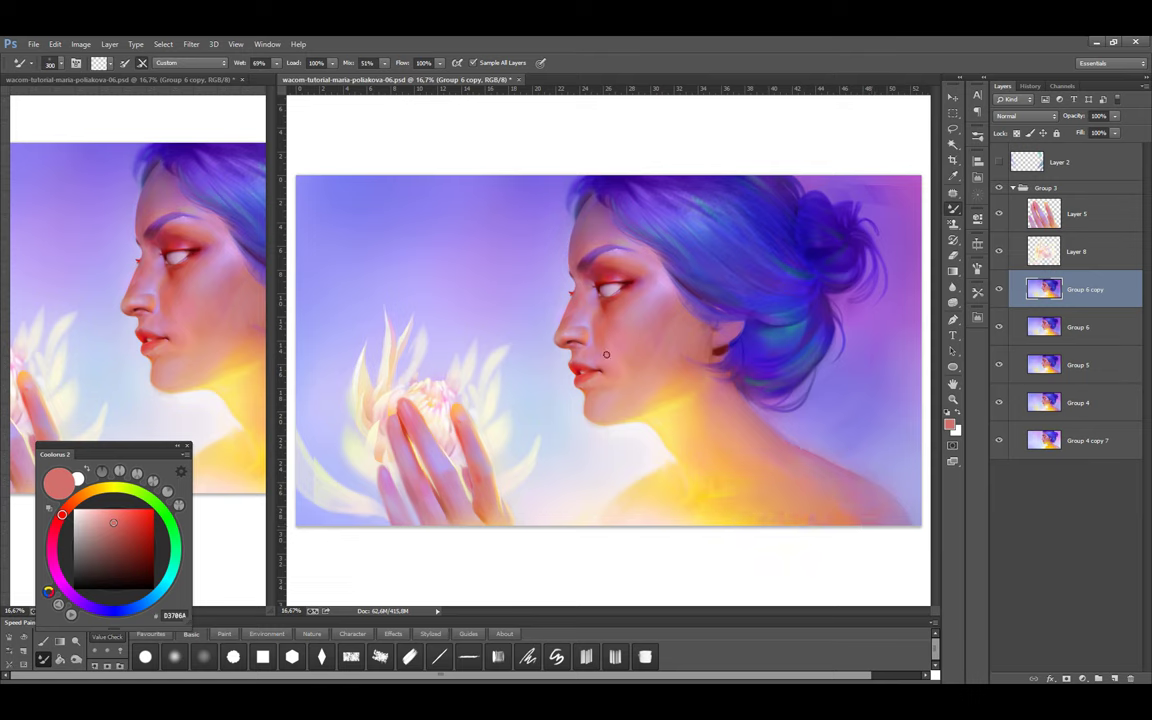
click(1030, 86)
key(ctrl+s)
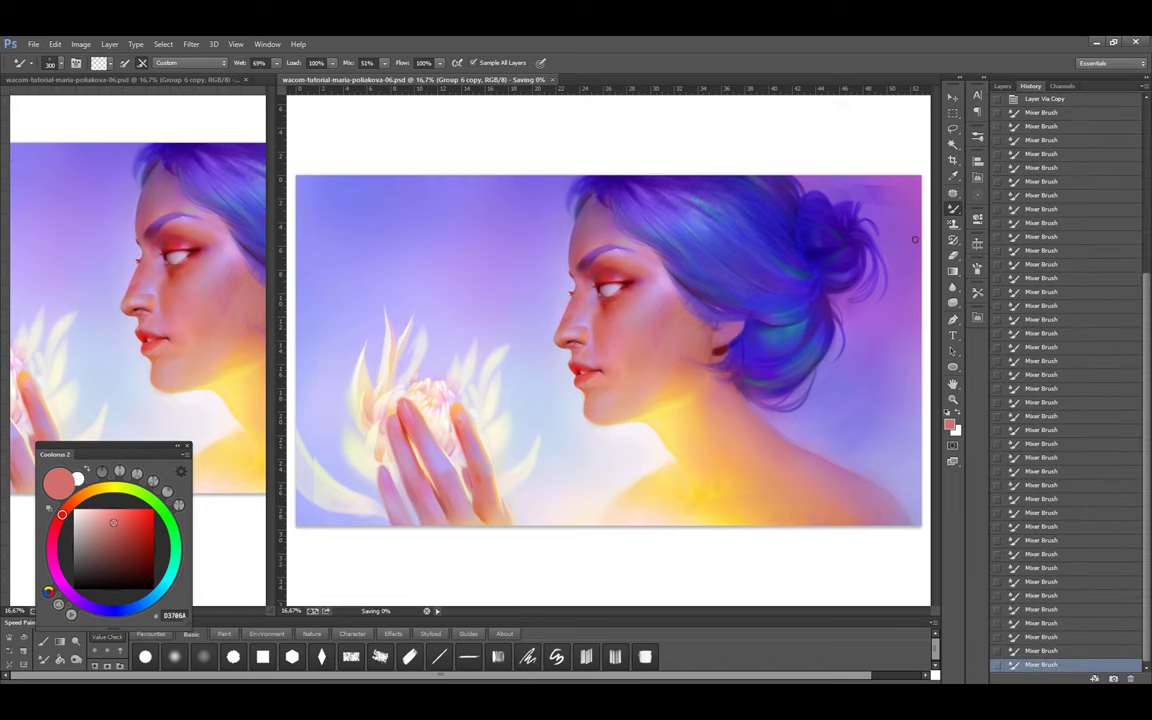
Add a Soft Light layer above Group 6 copy and glaze the face with a sampled lilac at 300 px
click(1002, 86)
key(ctrl+shift+alt+n)
key(shift+b)
click(1025, 115)
click(1030, 262)
alt+click(592, 268)
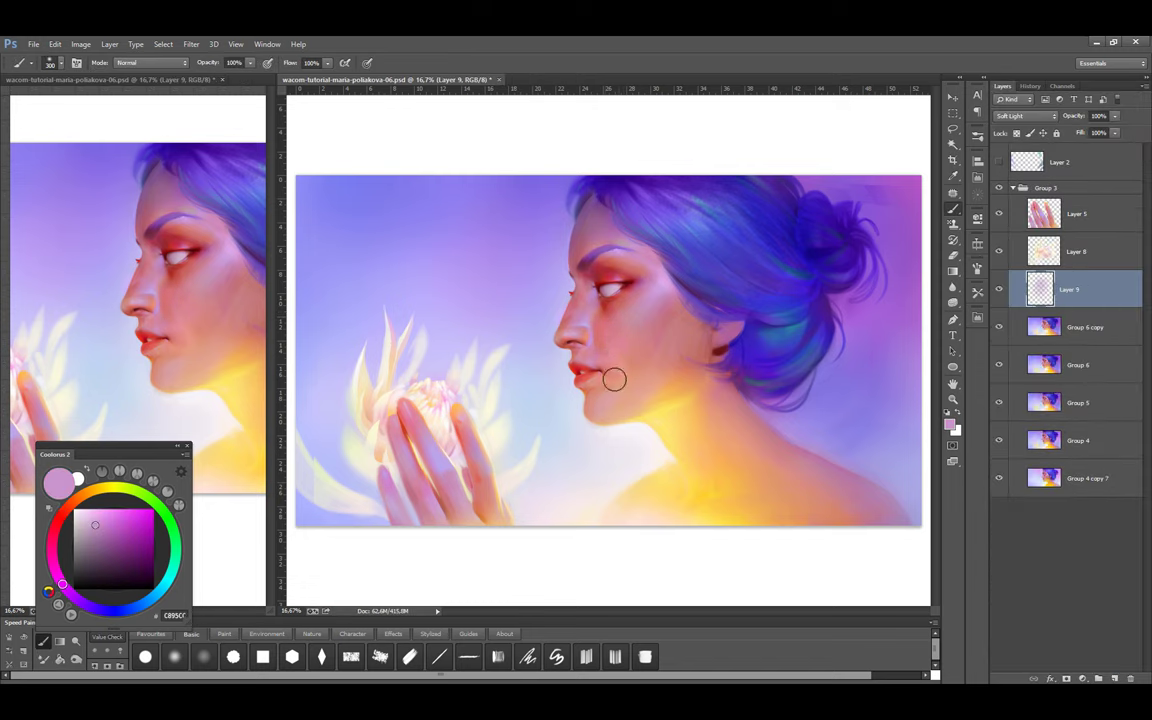
key(ctrl+minus)
key(ctrl+minus)
key(ctrl+plus)
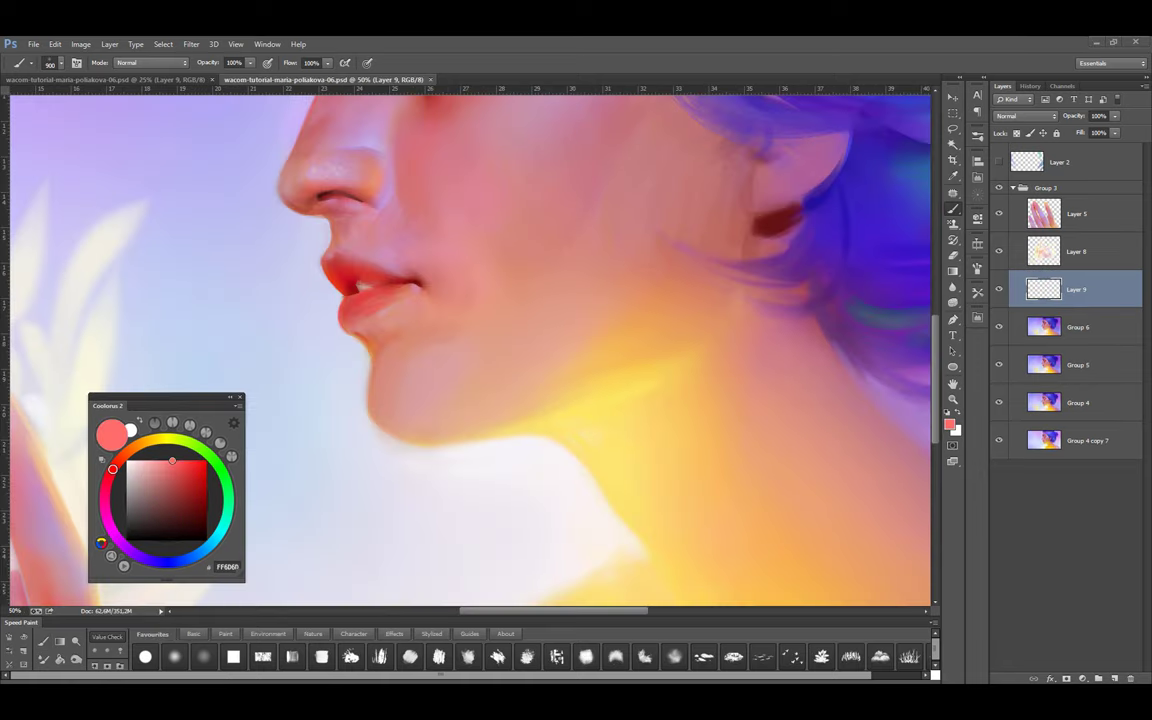
Copy the lips with a merged lasso selection onto a new layer above Group 6 and widen them slightly with Free Transform
key(alt+bracketleft)
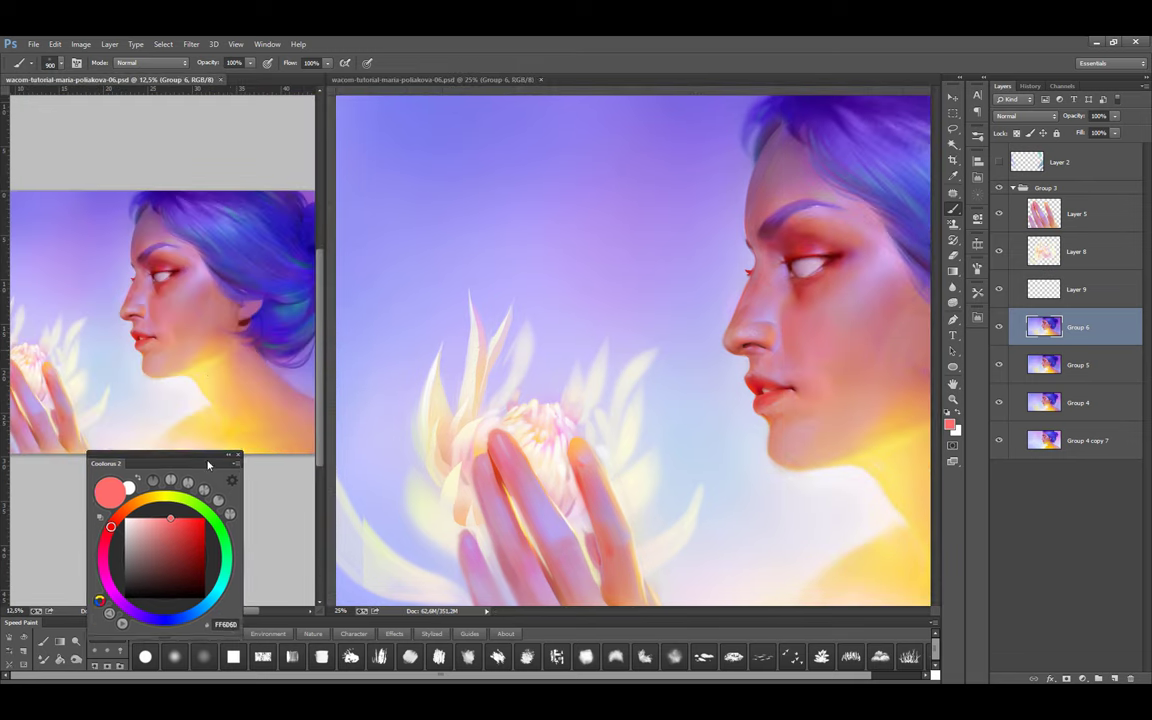
key(l)
scroll(565, 335, up, 1)
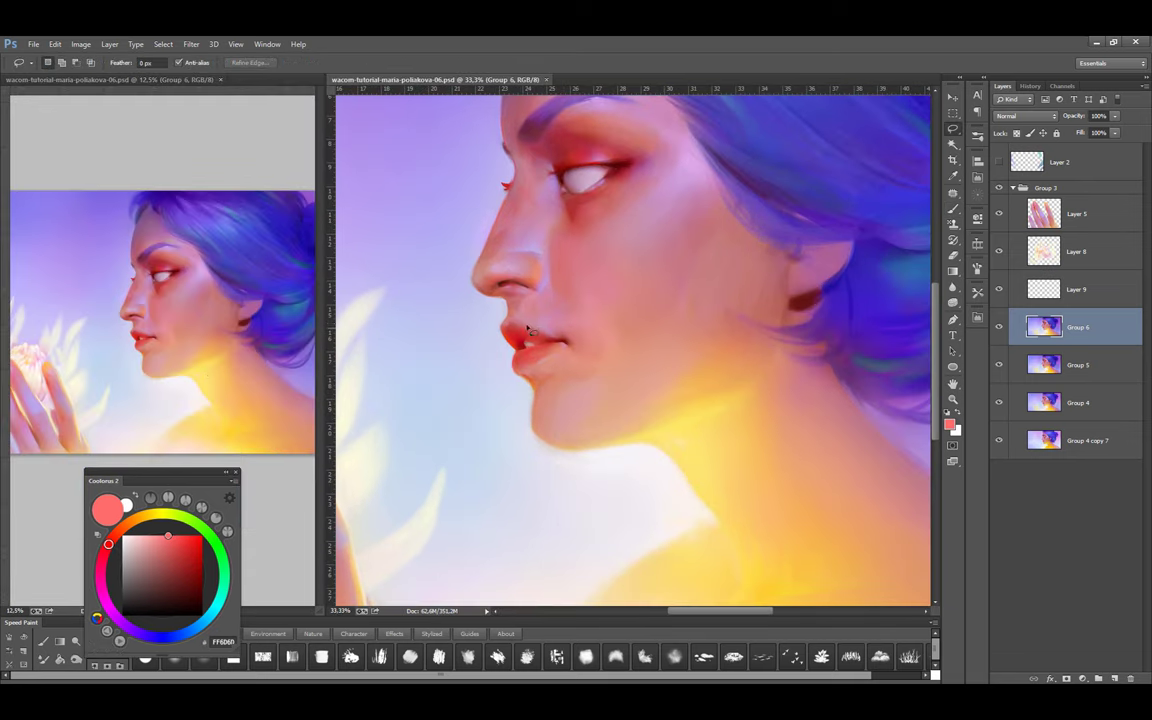
drag(531, 374, 525, 372)
key(ctrl+shift+c)
key(ctrl+v)
key(ctrl+t)
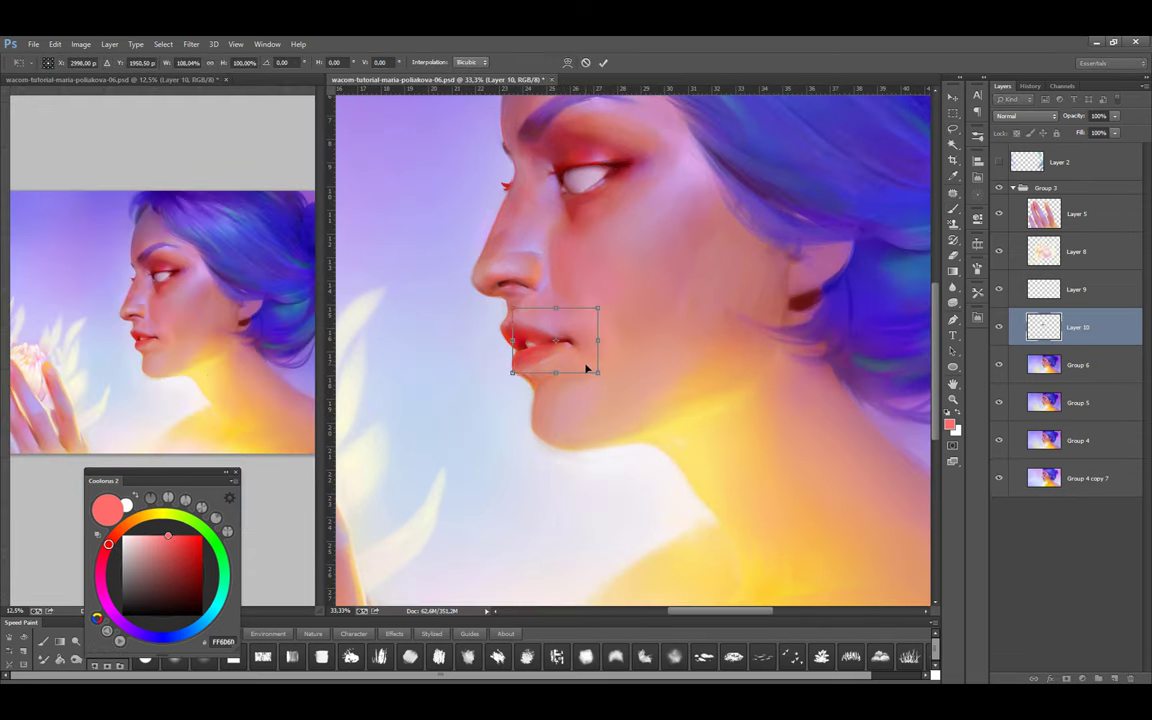
key(Return)
key(b)
scroll(485, 341, up, 1)
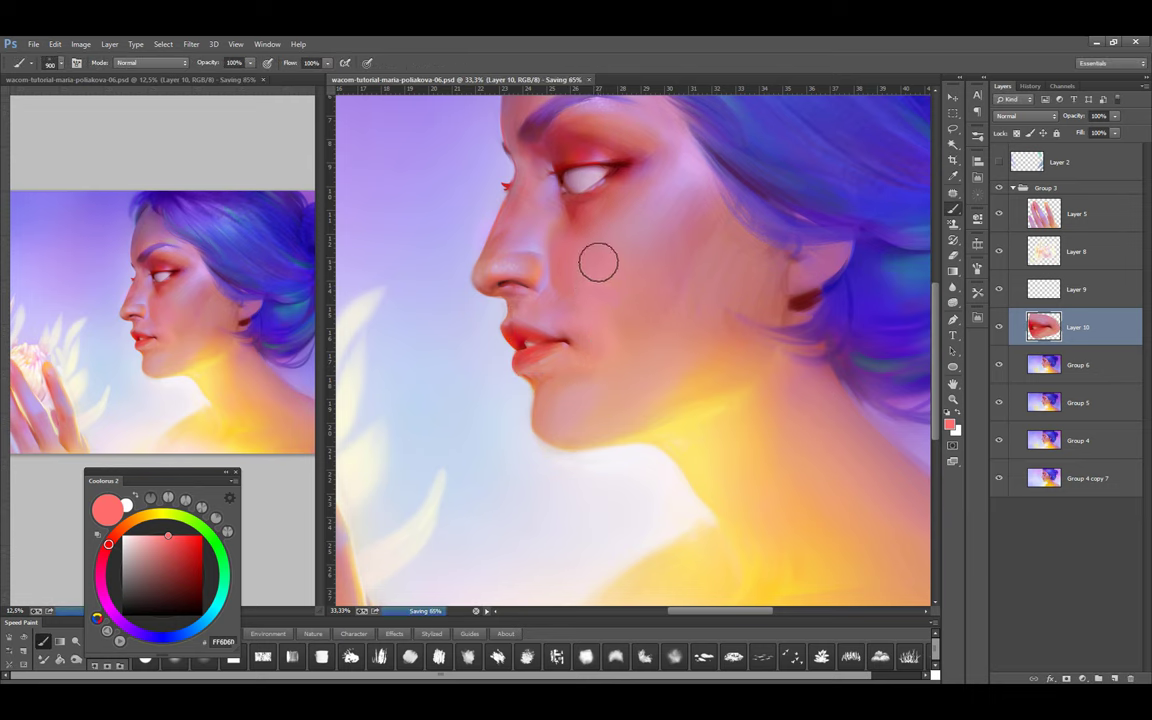
Paint soft dusty pink strokes around the wing of the nose on Layer 10
drag(599, 283, 547, 312)
drag(160, 481, 157, 415)
click(180, 493)
click(222, 633)
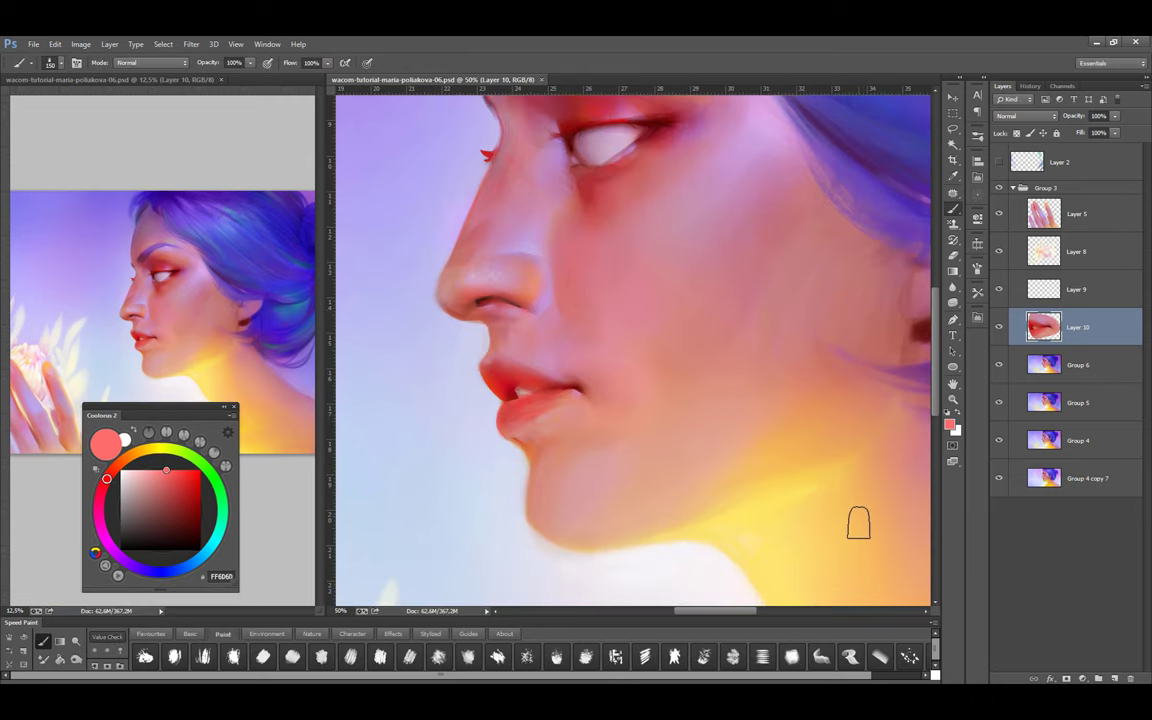
drag(531, 258, 530, 284)
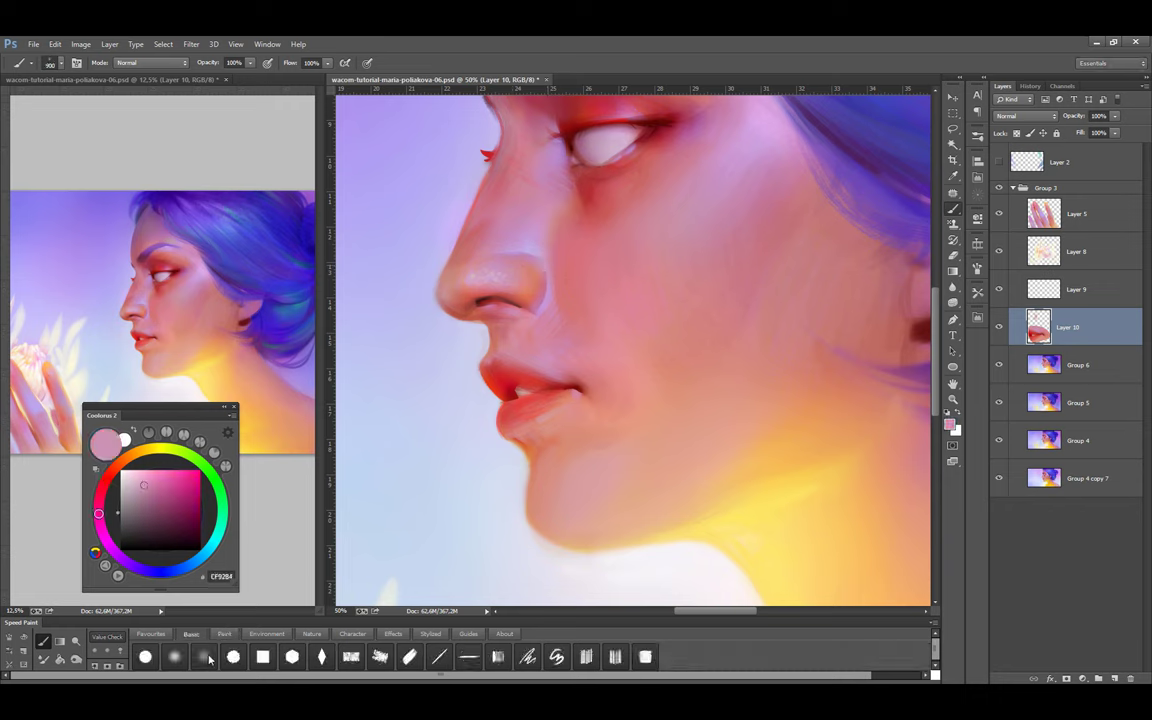
Duplicate Group 6 and add a Soft Light layer above Layer 10
key(ctrl+j)
key(ctrl+shift+alt+n)
click(1018, 117)
click(1010, 245)
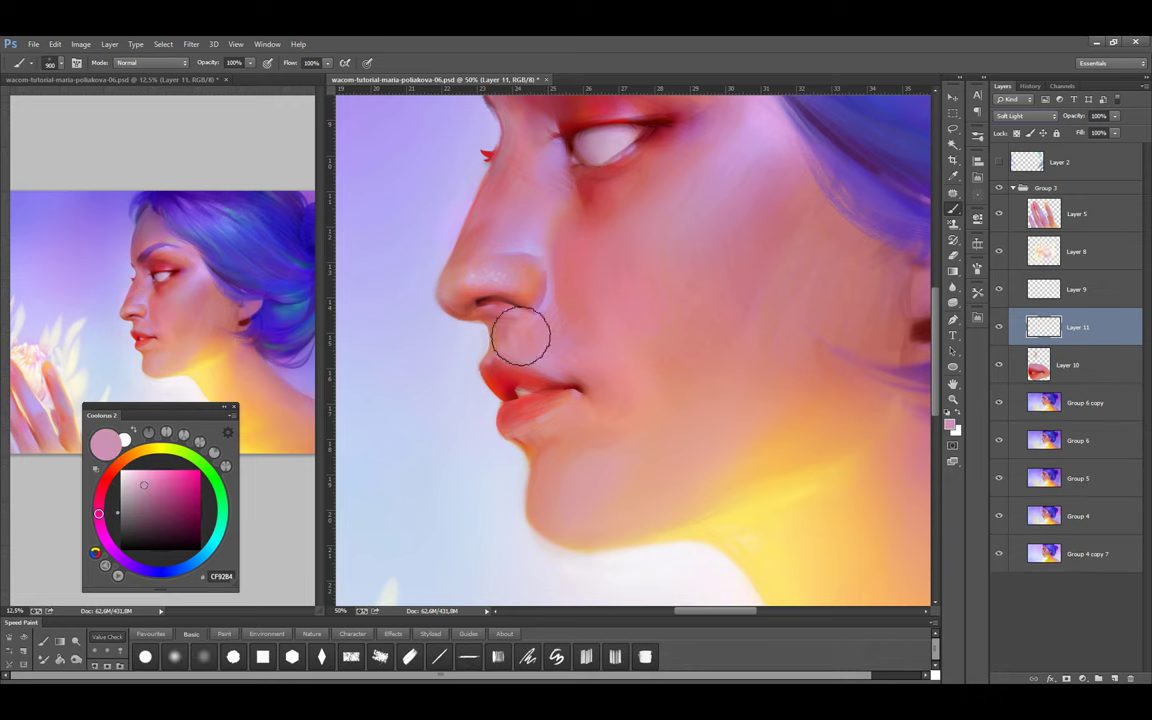
Stipple skin texture over the nose and cheek on Layer 11 with a sampled light pink and a speckled Character brush
alt+click(509, 257)
alt+click(509, 277)
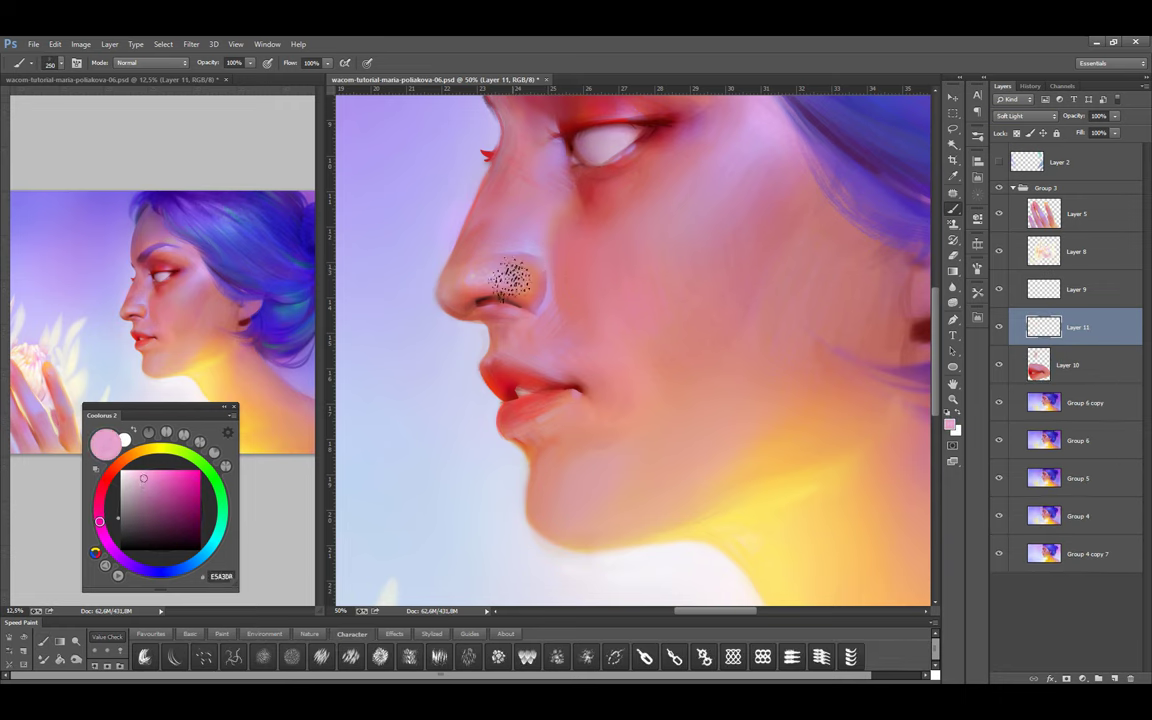
key(bracketright)
key(bracketright)
key(ctrl+minus)
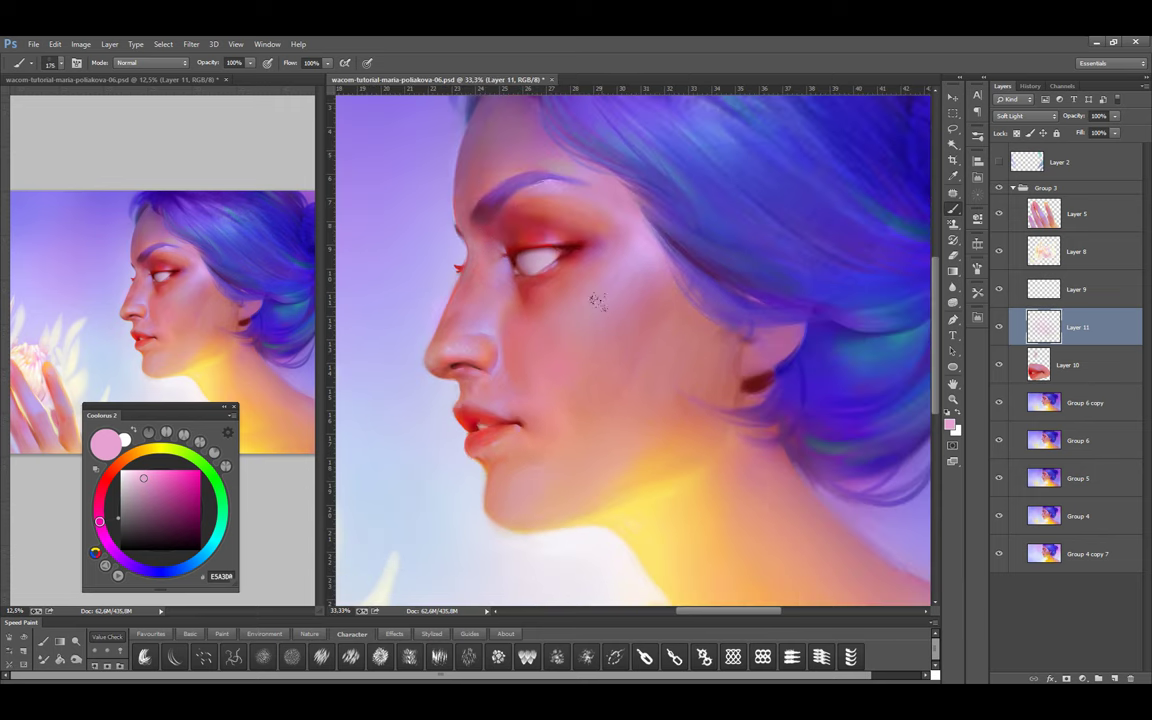
Flip the canvas horizontally and continue the speckled pink skin texture on the face with a 300 to 400 px brush
key(h)
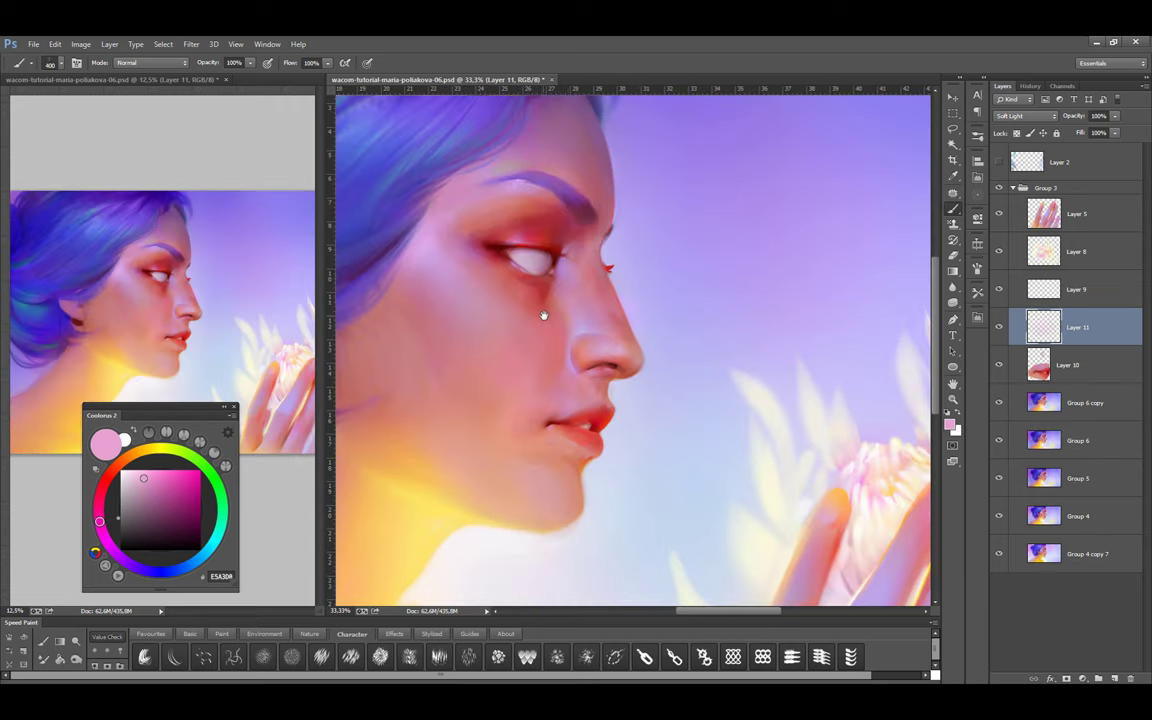
drag(541, 303, 581, 360)
key(bracketleft)
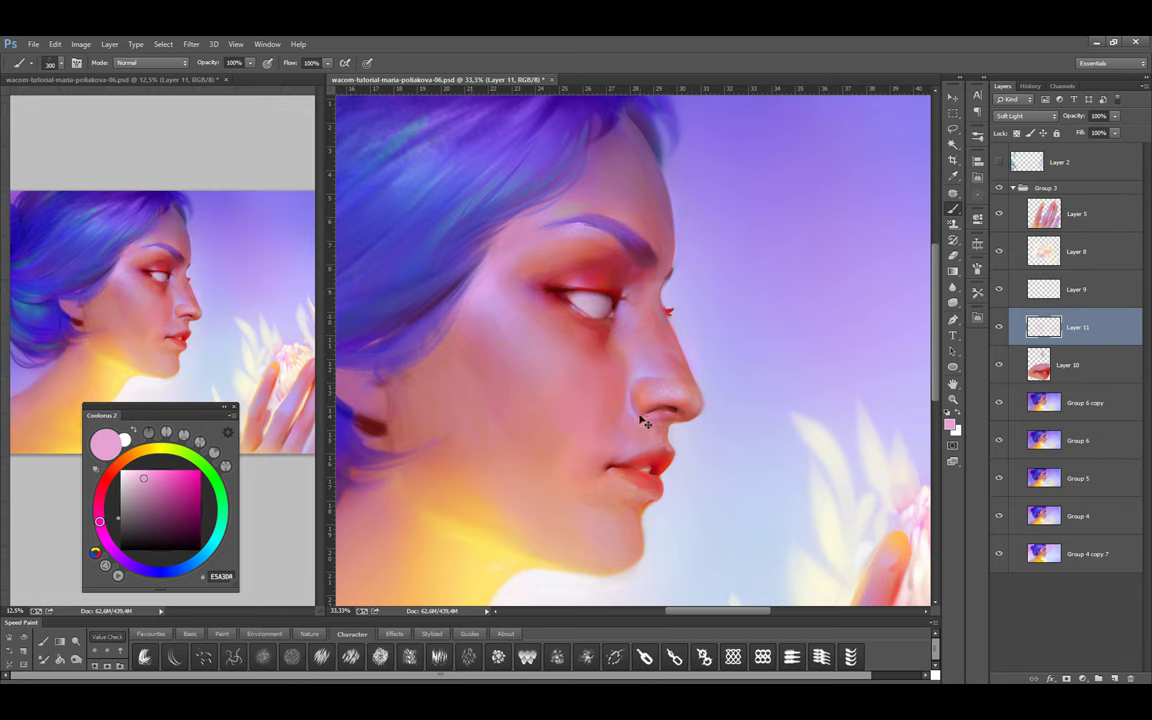
Glaze the wing of the nose and the area under the eye with pale lilac and red using a soft round brush from the Basic set
click(190, 634)
click(185, 657)
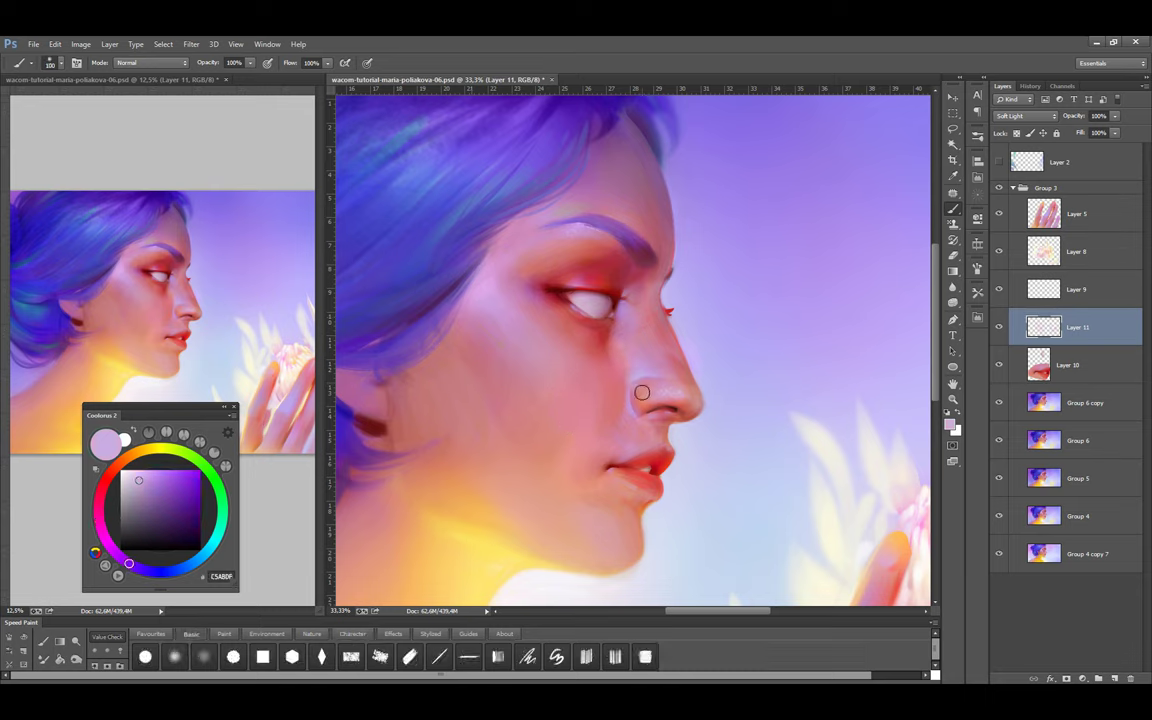
alt+click(592, 340)
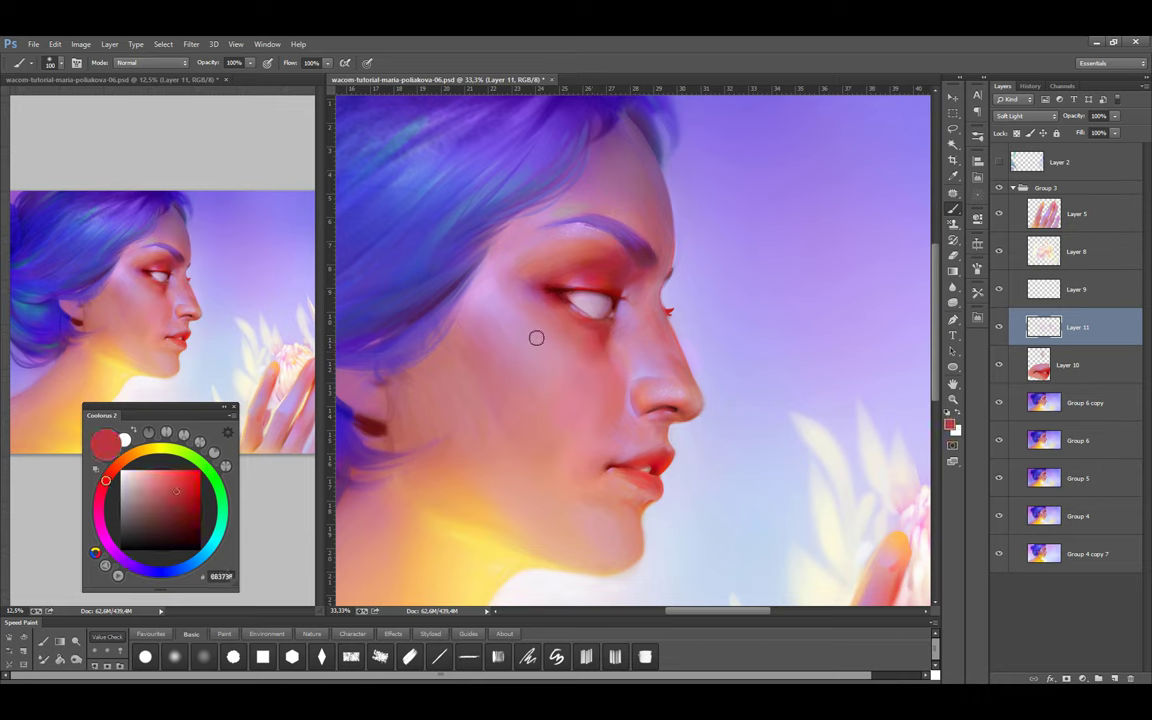
click(131, 433)
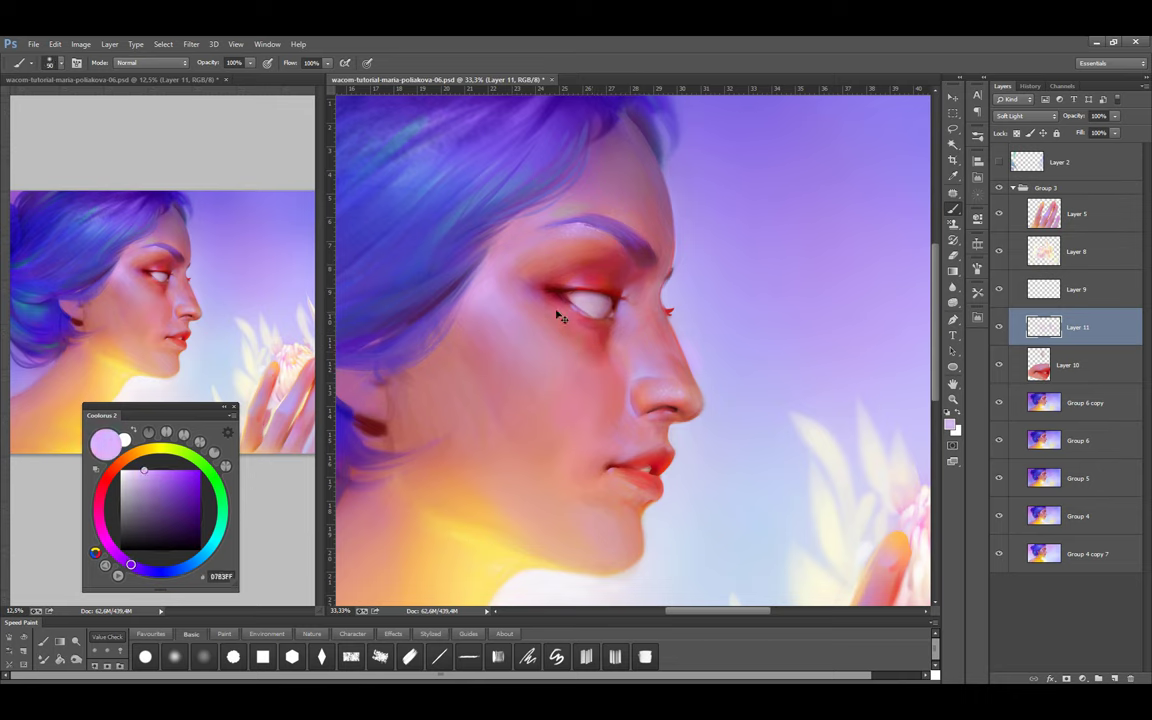
Glaze the forehead and brow area on Layer 11 with warm orange, enlarging the soft round brush to 300 px
alt+click(530, 268)
click(134, 455)
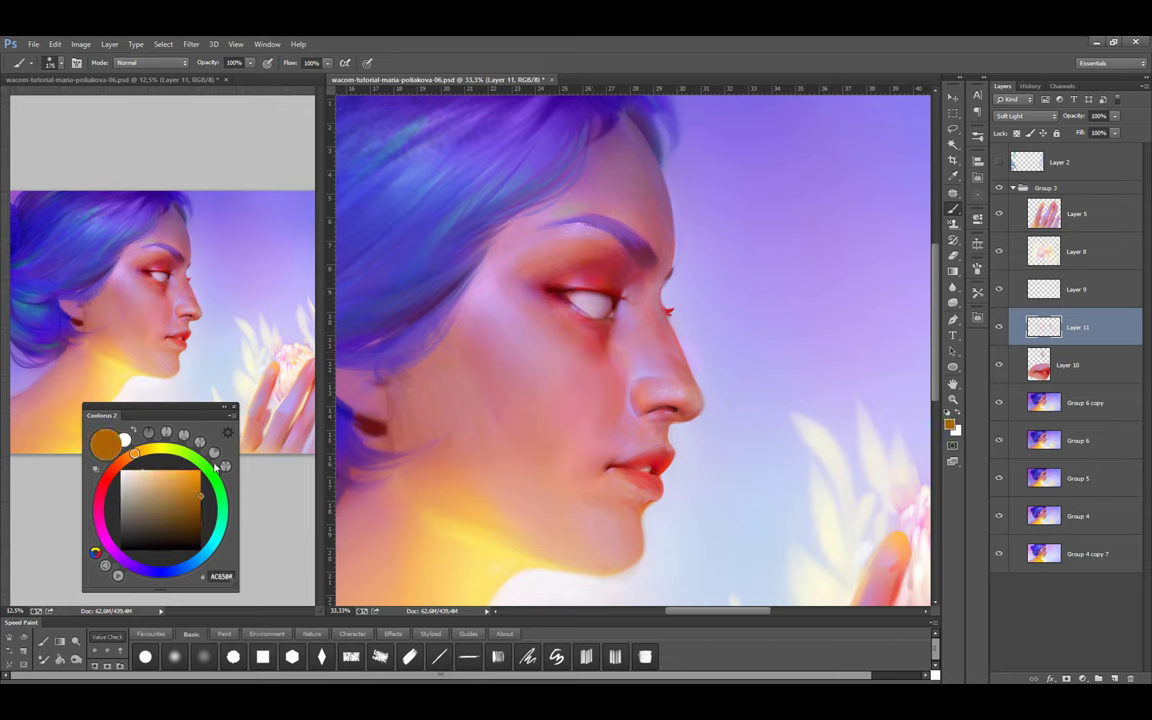
mouse_move(599, 175)
mouse_down()
mouse_move(578, 205)
mouse_move(625, 256)
mouse_up()
alt+click(597, 170)
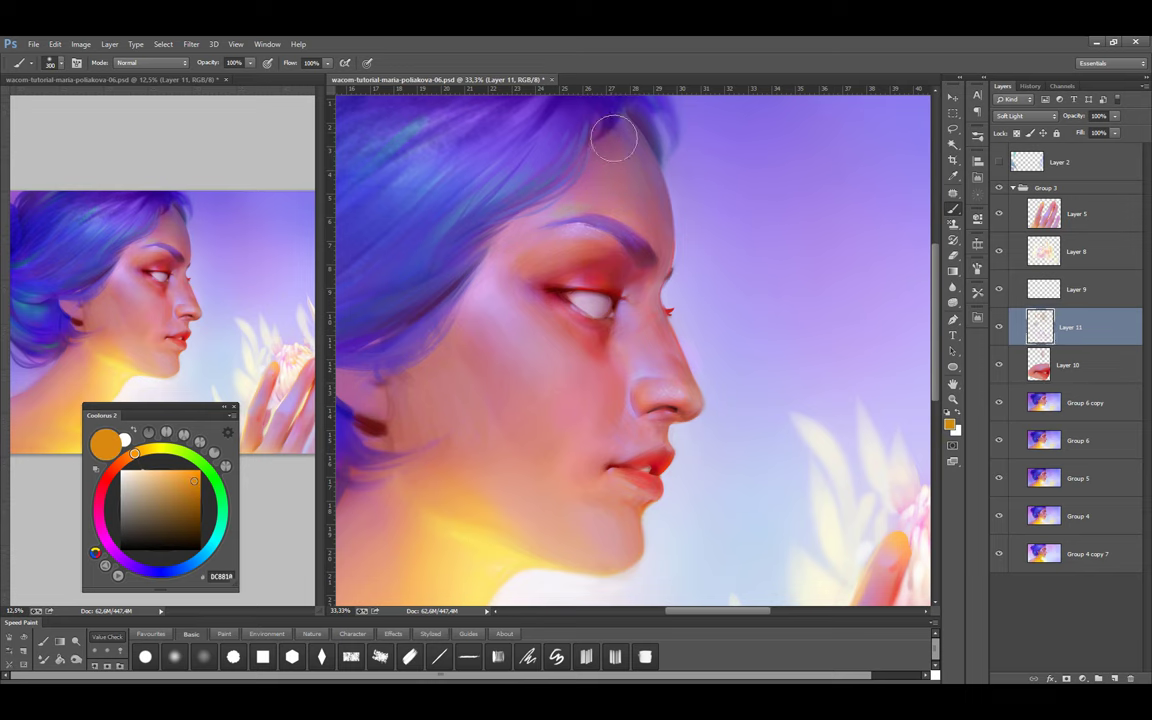
Glaze light violet (C6A9FF) above the eyebrow and on the cheek near the ear with a 150 to 200 px brush
click(157, 437)
key(bracketleft)
drag(545, 215, 575, 202)
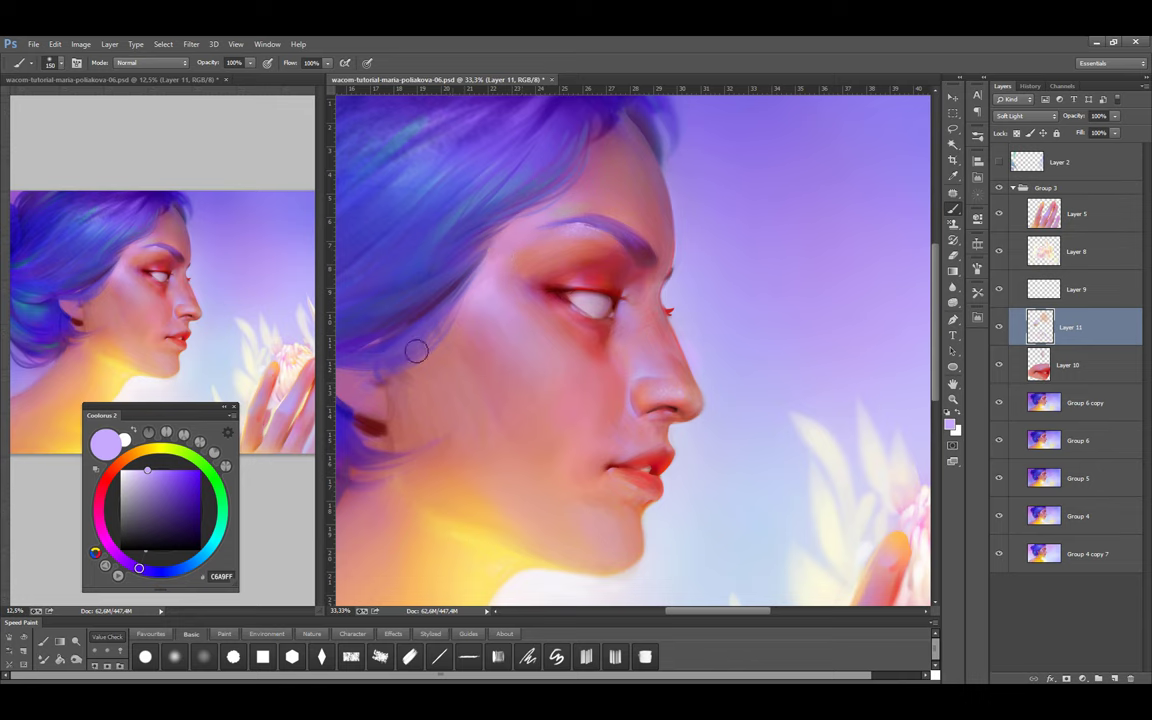
key(bracketright)
key(bracketright)
drag(427, 386, 440, 405)
Merge Layer 10 and Layer 11 down into Group 6 copy
key(Delete)
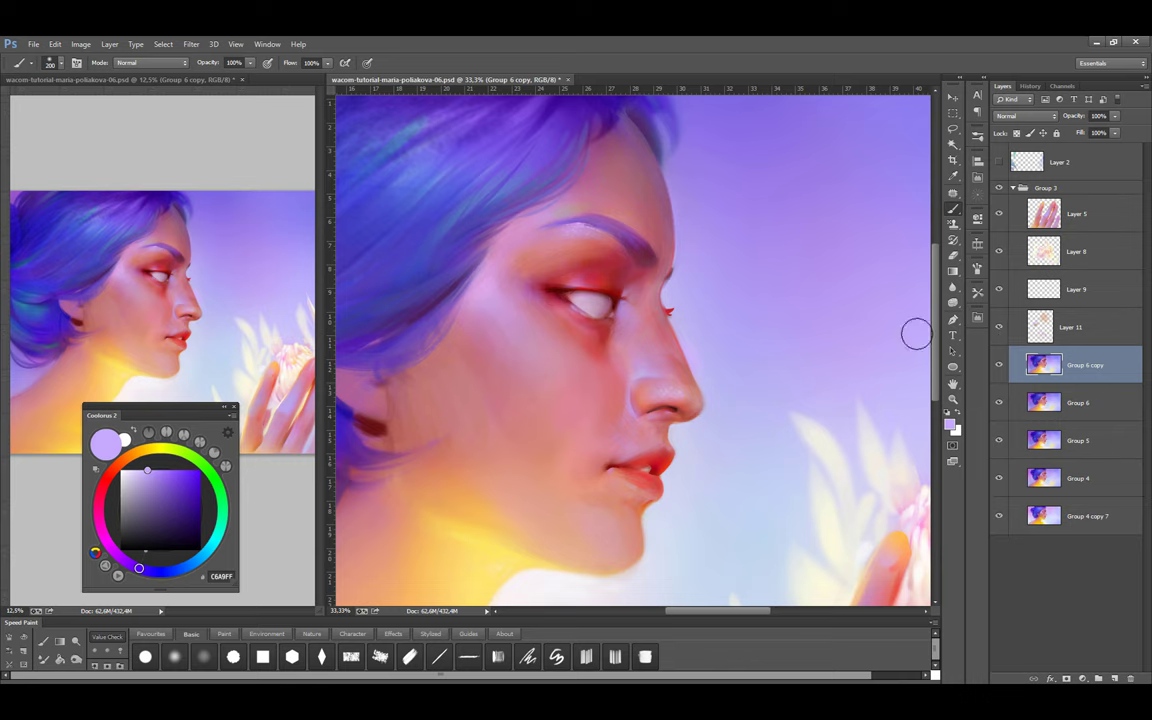
key(e)
key(alt+bracketright)
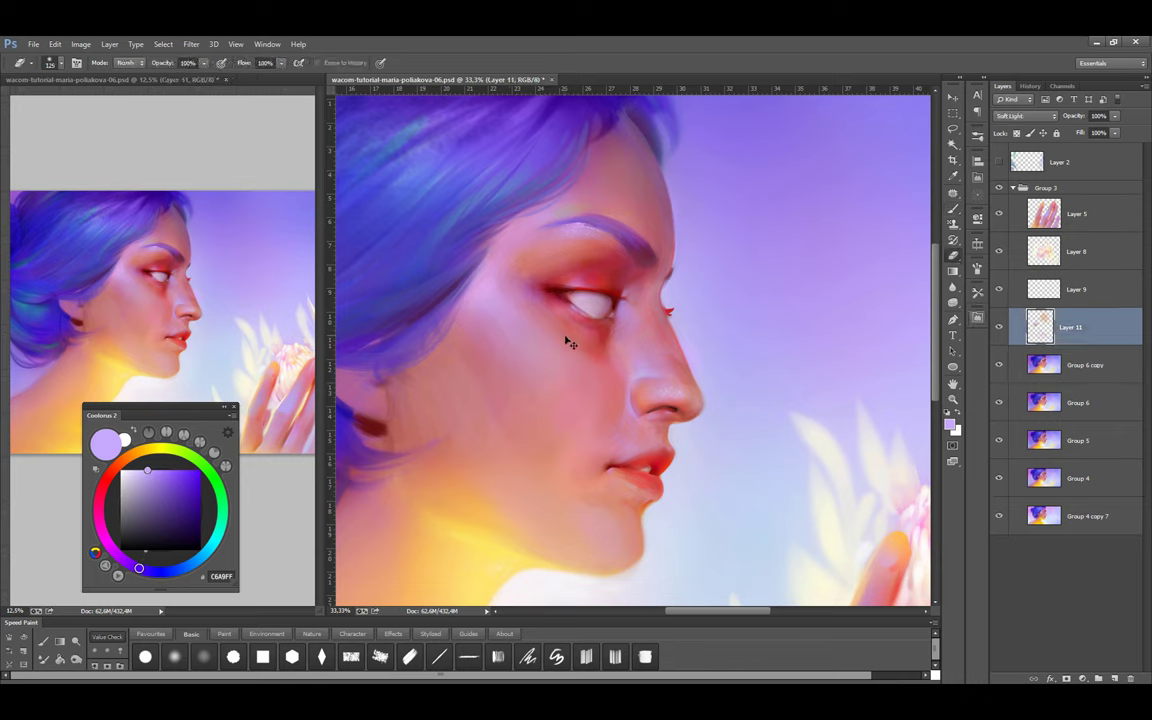
key(Delete)
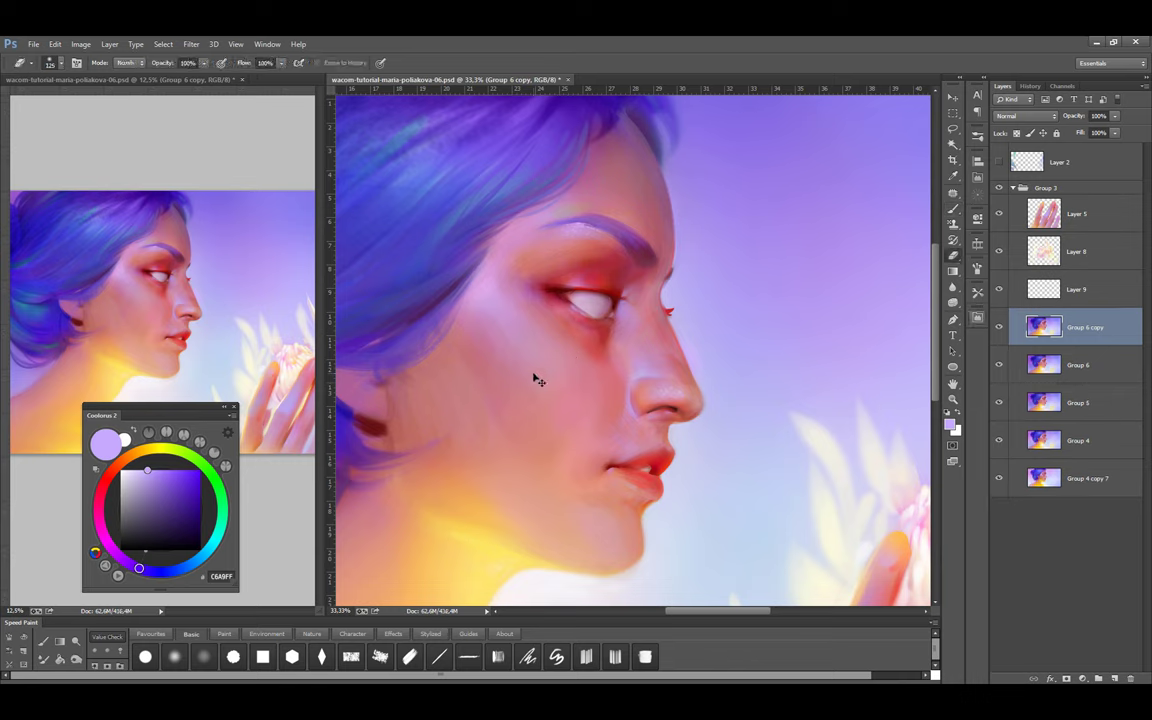
key(l)
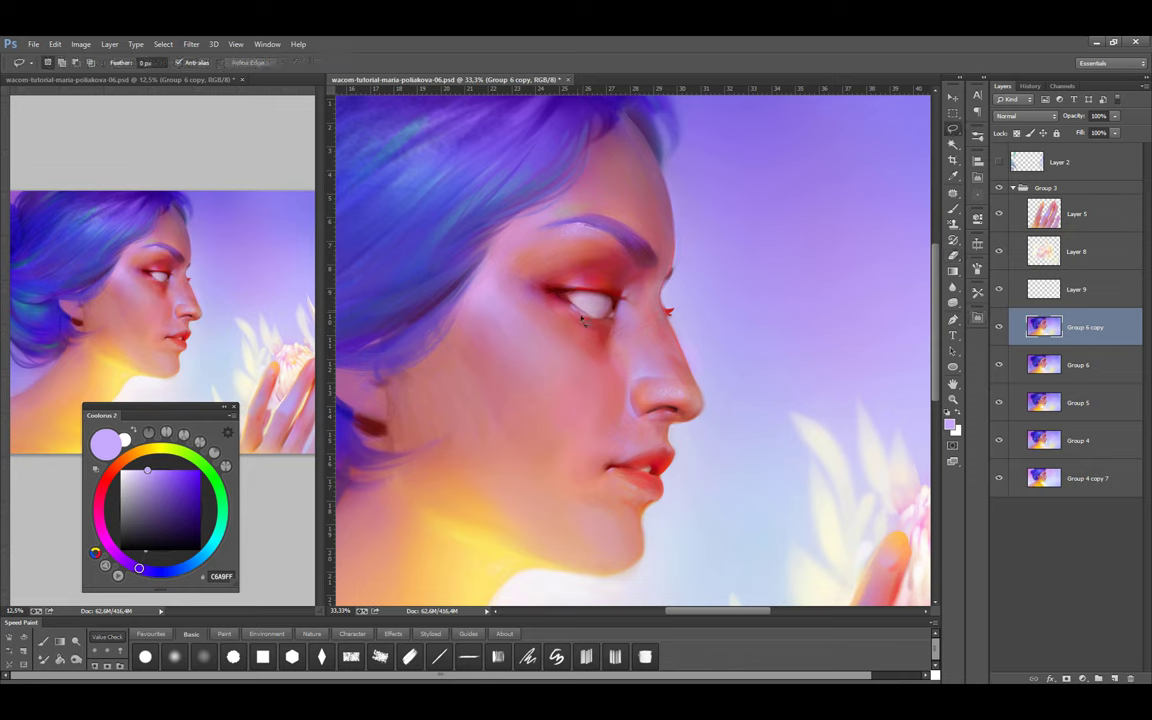
Refine the eyelids, eye corners and lash line on Group 6 copy with a small brush, using dark reds and browns sampled from around the eye
key(b)
alt+click(545, 290)
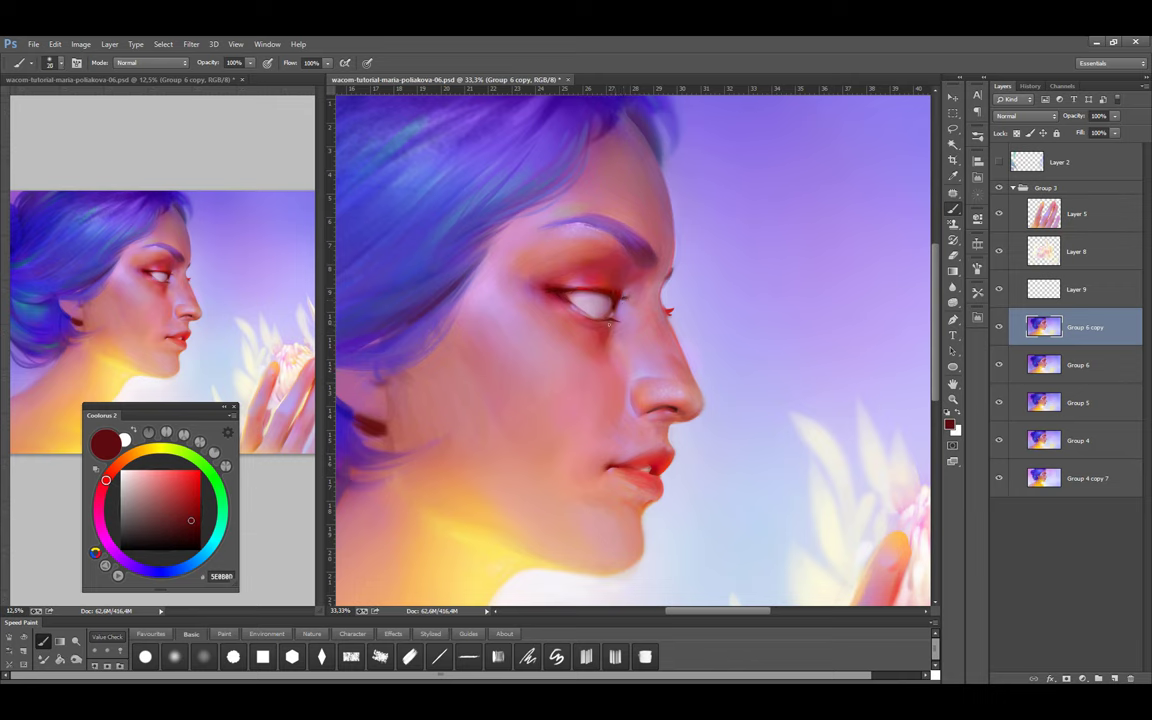
alt+click(495, 258)
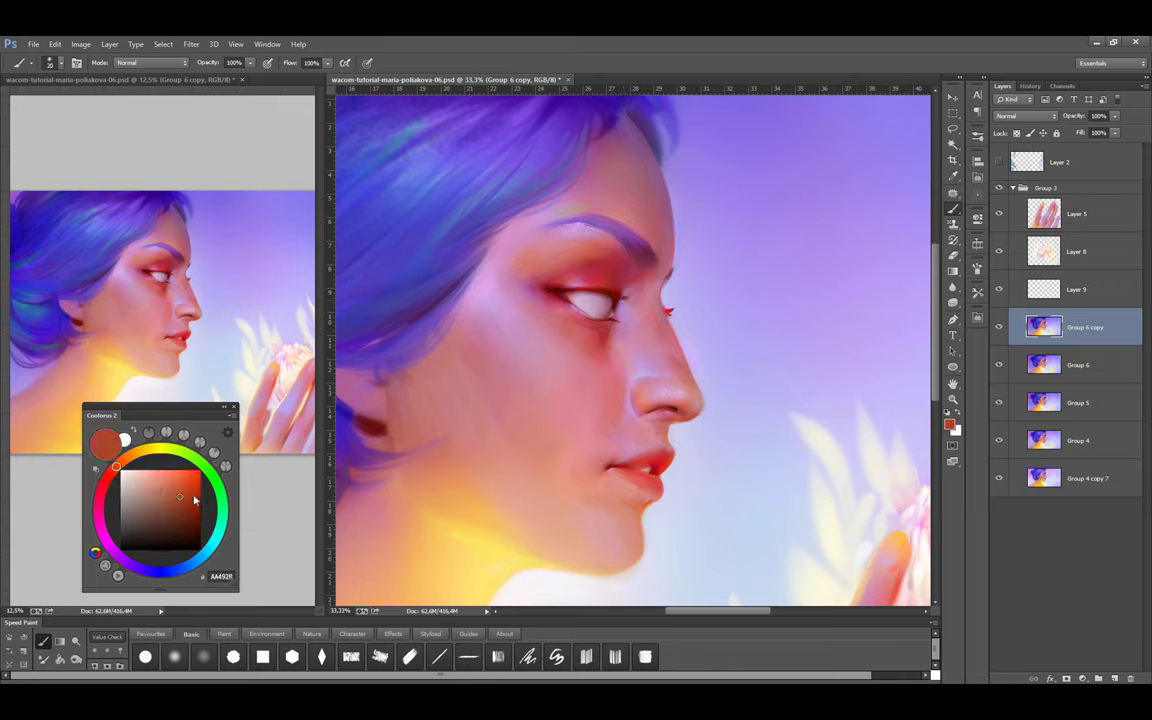
alt+click(563, 287)
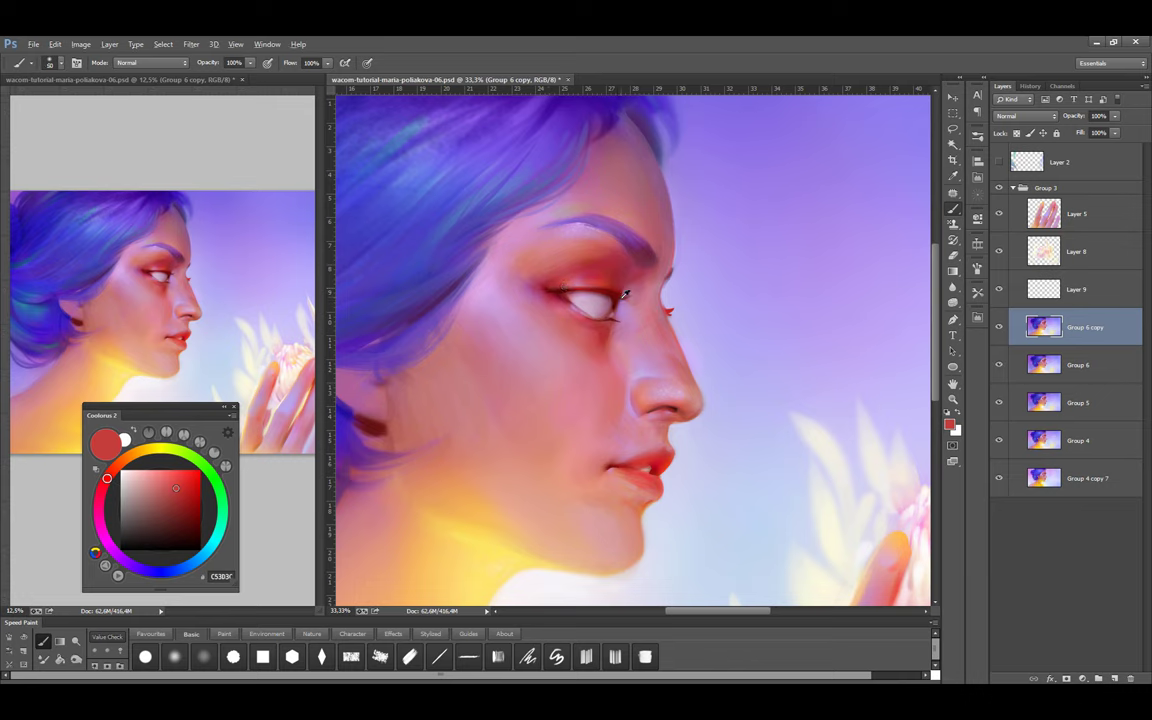
alt+click(572, 271)
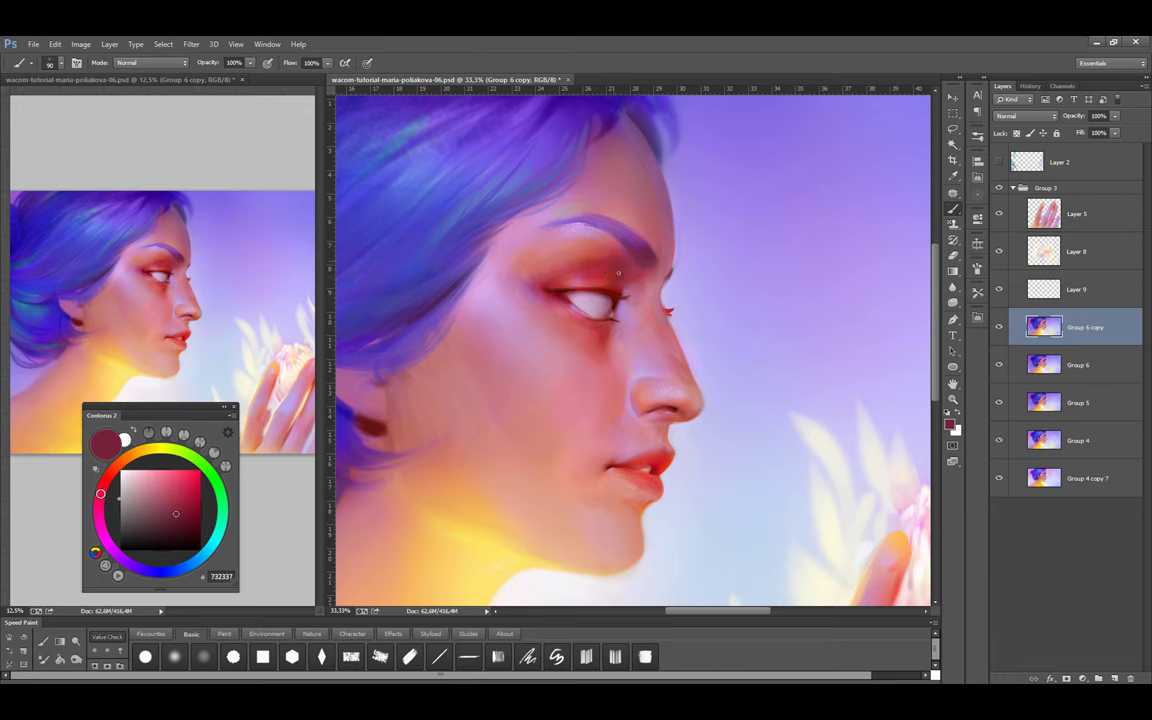
alt+click(624, 290)
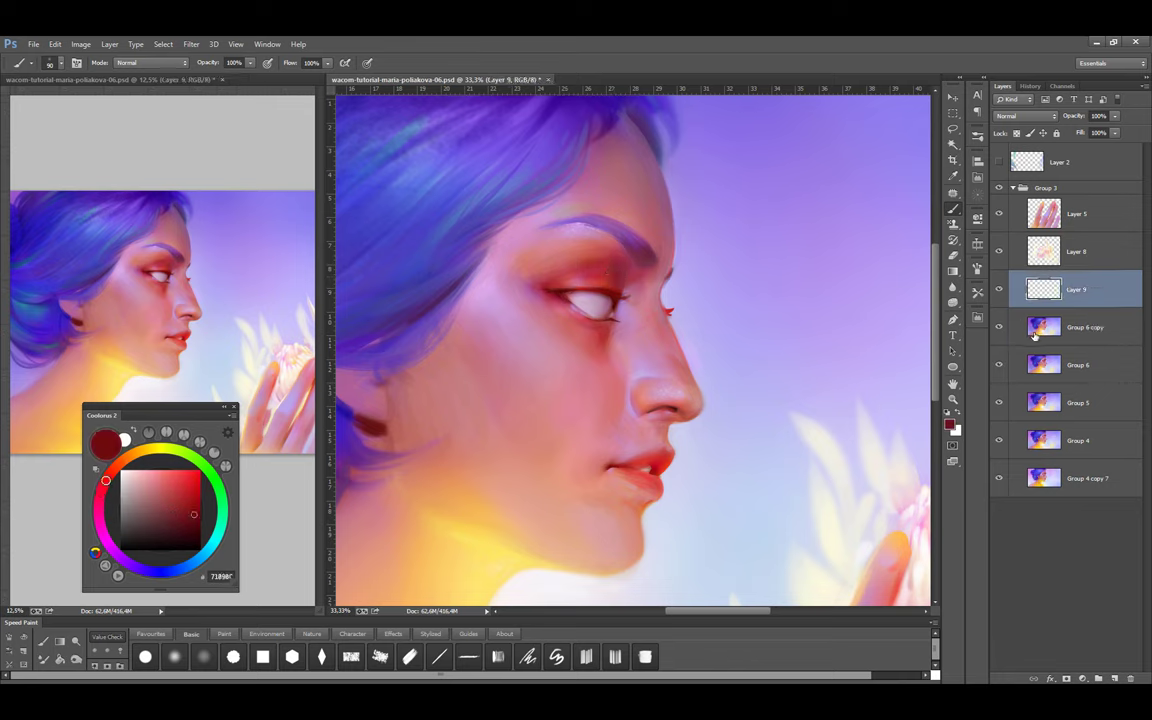
Glaze a red sampled from the eye corner (C22E3C) over the cheek below the eye on Layer 9 with a 200 px brush
key(l)
key(alt+bracketright)
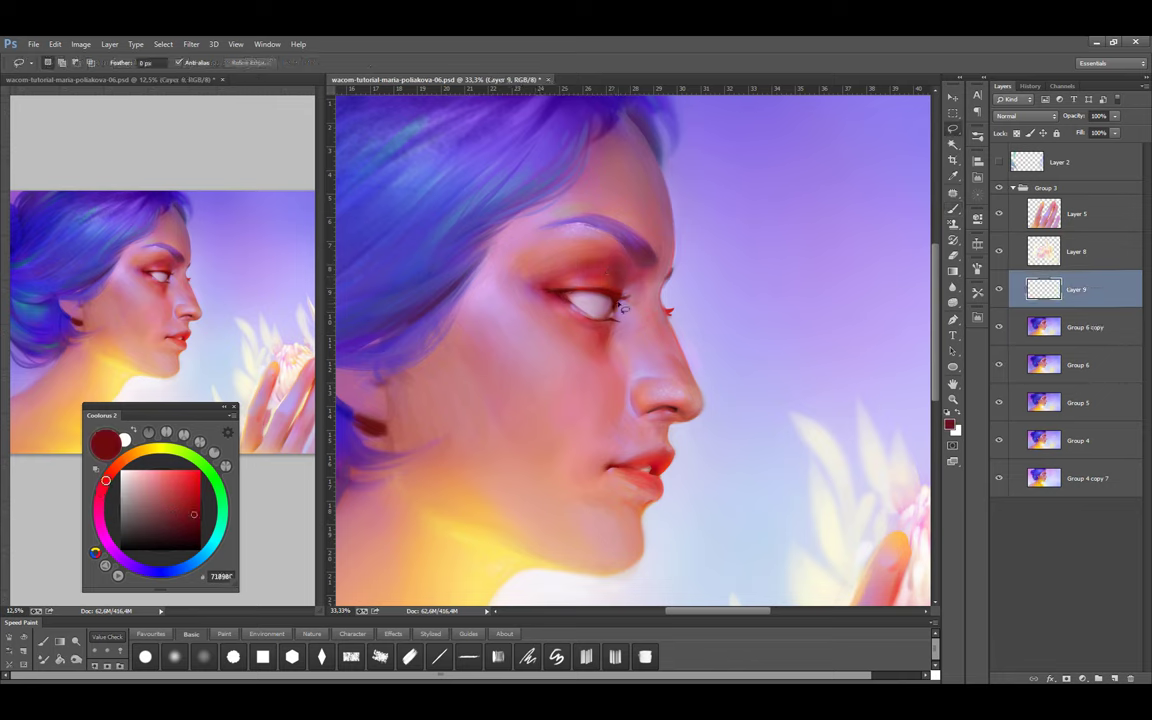
key(b)
alt+click(562, 293)
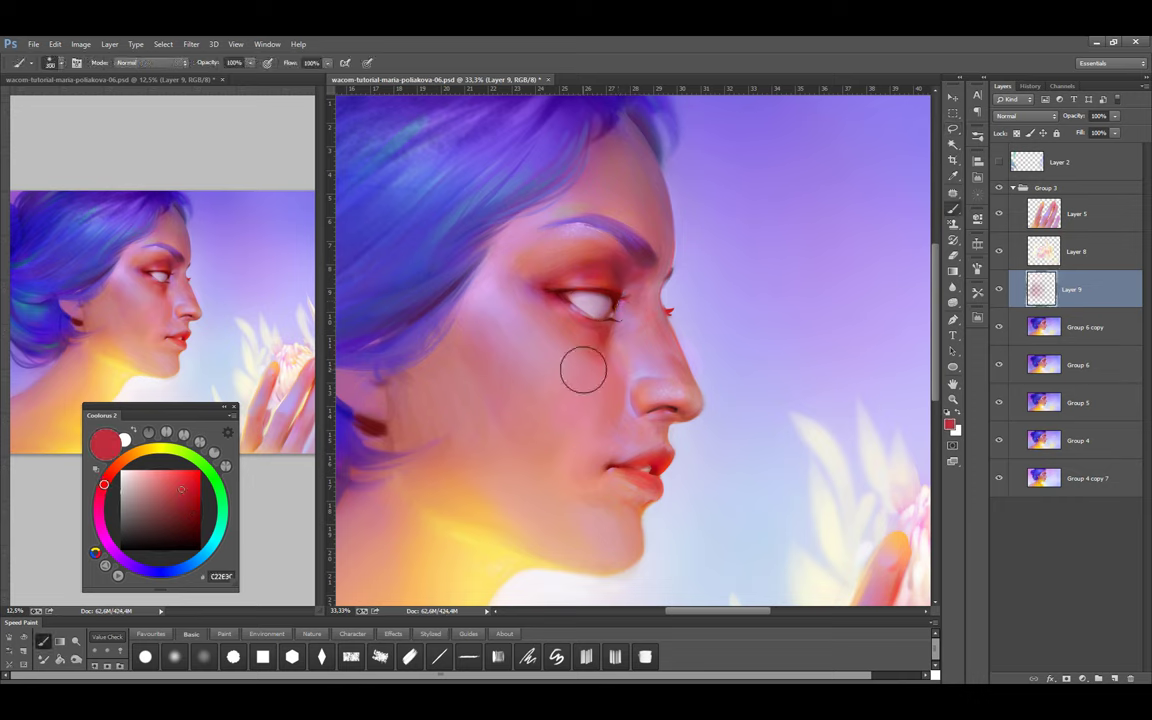
Glaze sampled light violet (C193FF) beside the inner corner of the eye with the brush reduced to 90 px
alt+click(655, 255)
key(bracketleft)
key(bracketleft)
key(bracketleft)
key(bracketleft)
key(bracketleft)
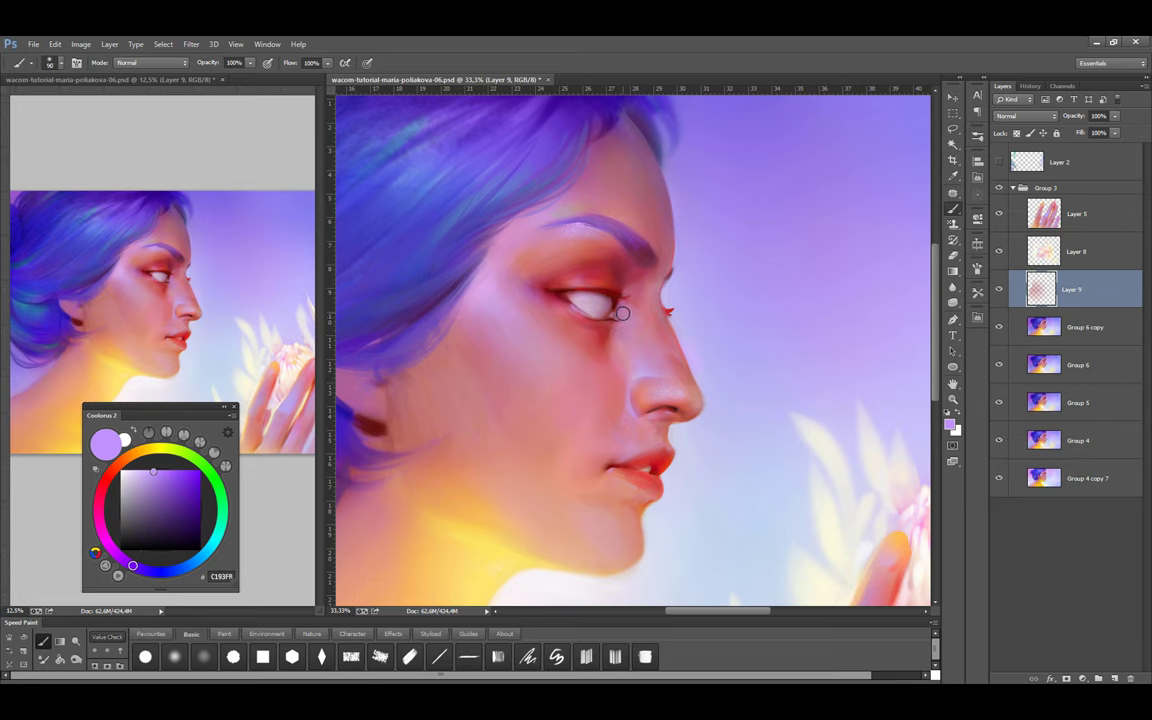
Brighten the white of the eye with pale pink (FFECFA) using a small brush and merge the painted layer down
alt+click(598, 299)
key(bracketleft)
key(bracketleft)
key(bracketleft)
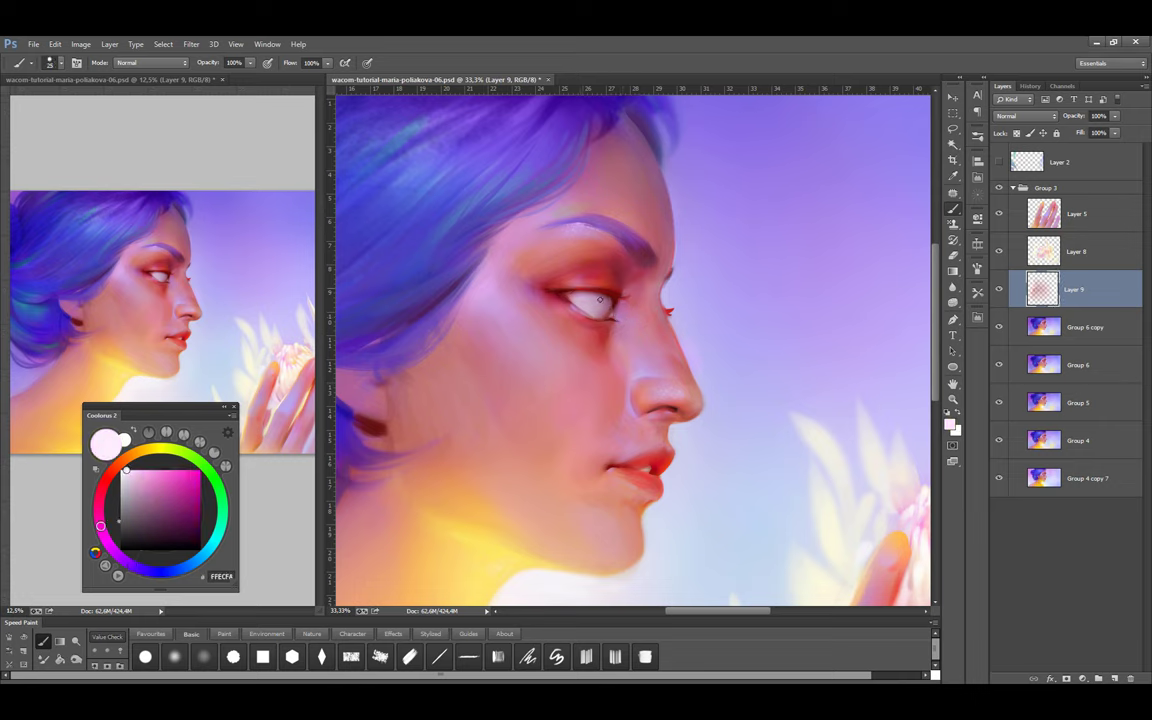
drag(596, 300, 592, 304)
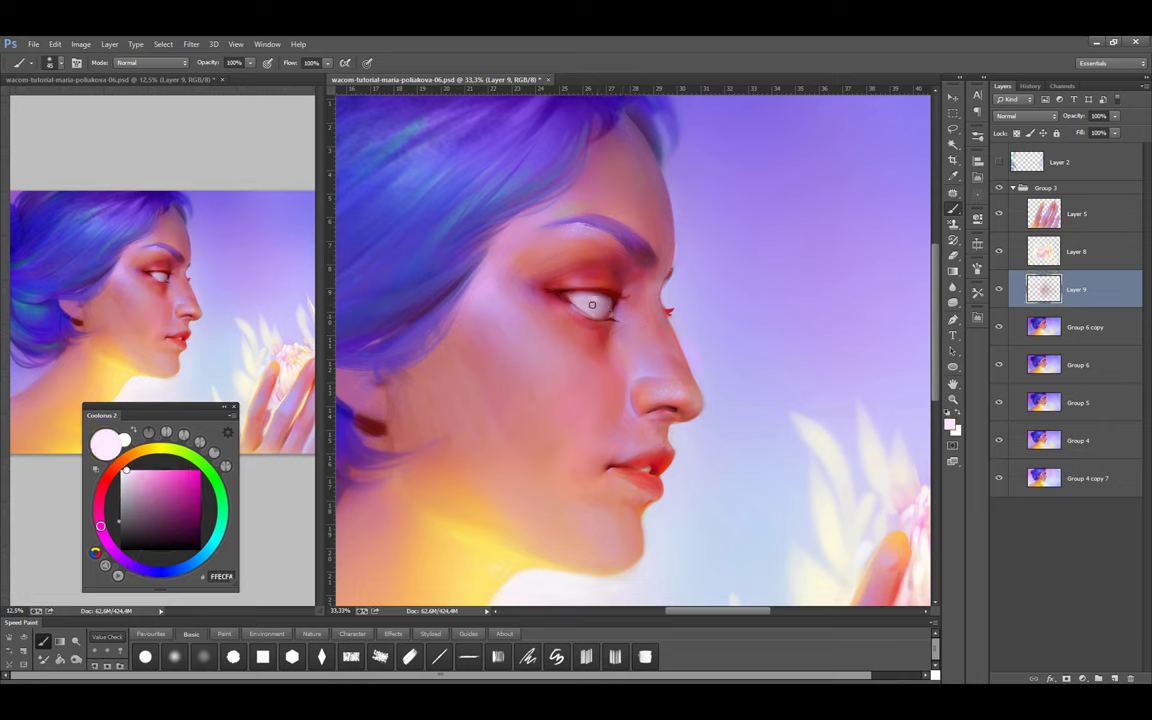
key(l)
key(ctrl+d)
key(ctrl+e)
key(alt+t)
key(Down)
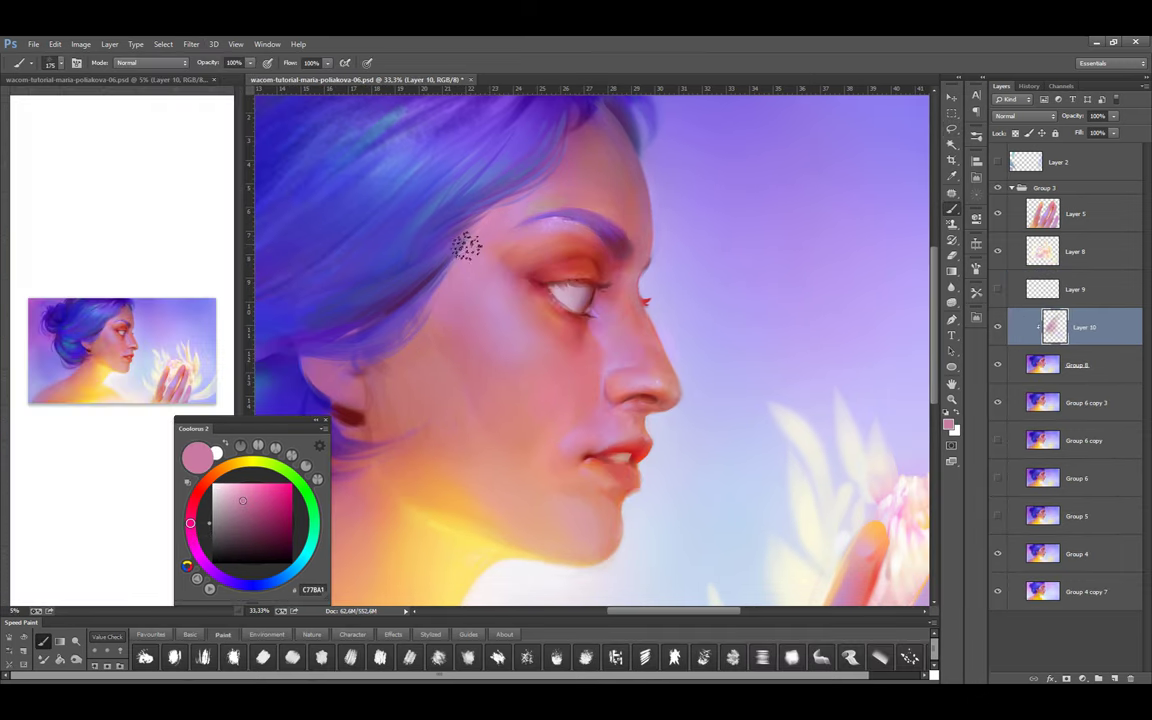
Dab speckled light violet (CEB6FF) texture onto the upper eyelid on Layer 10 with a Character set brush at 175 px
alt+click(492, 218)
click(351, 634)
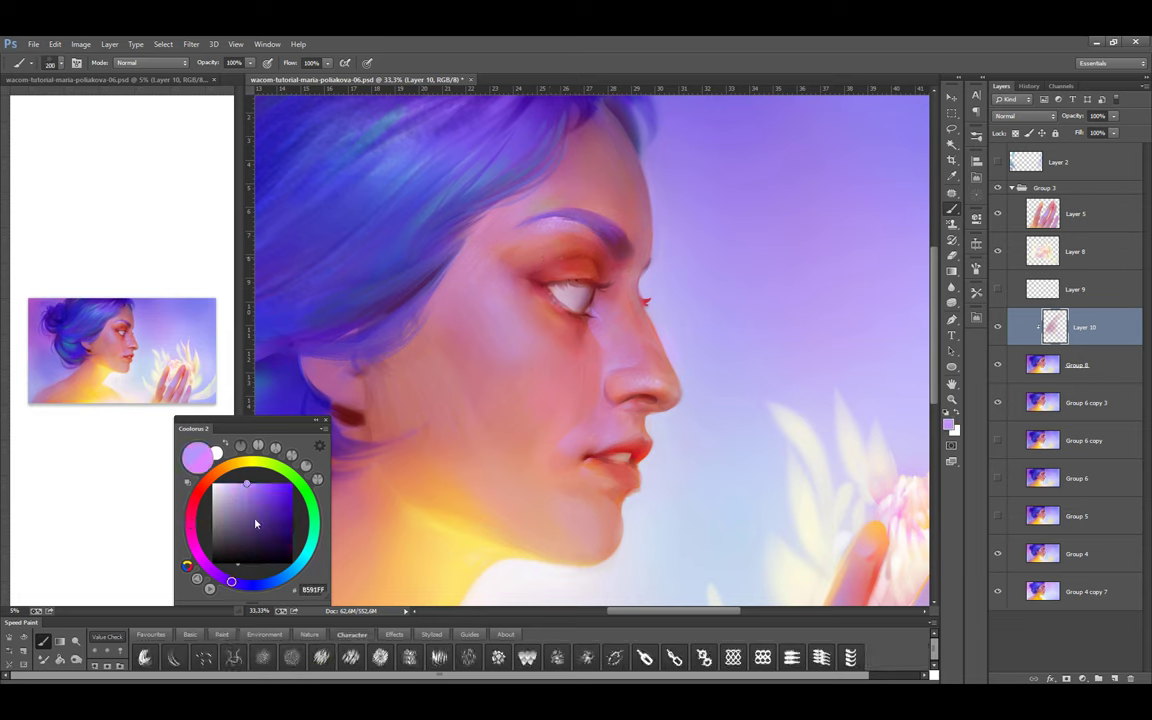
alt+click(547, 244)
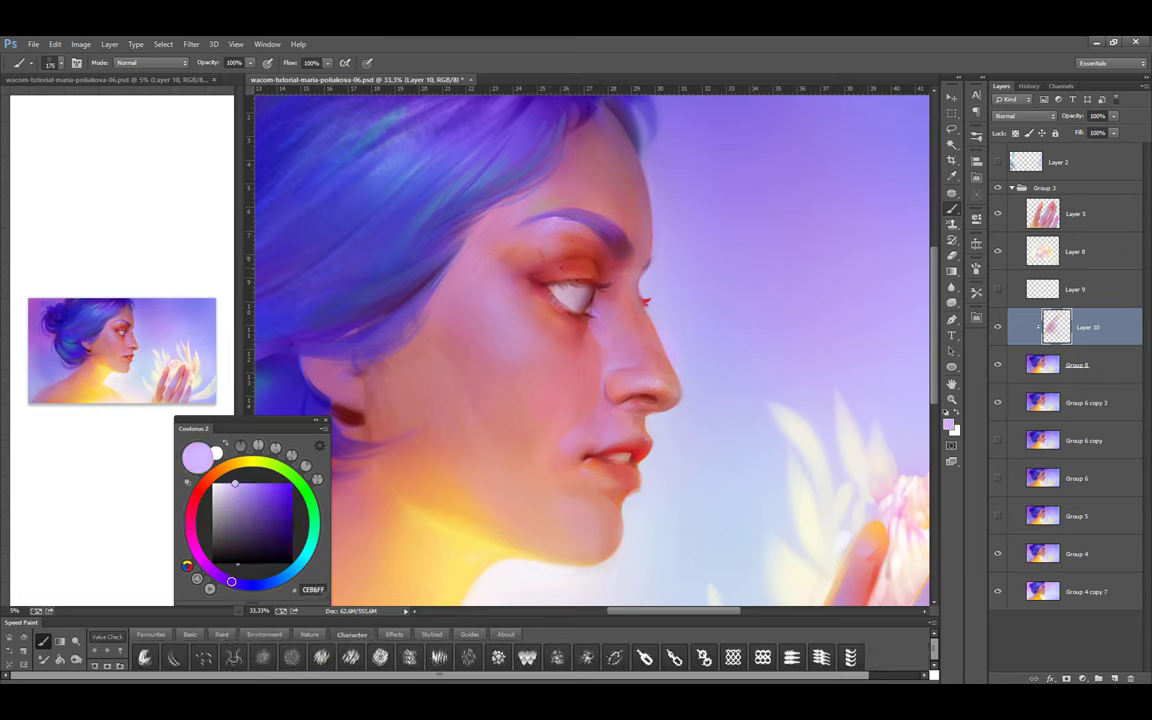
click(558, 266)
Add a Soft Light layer above Layer 10 and glaze light violet (CEB6FF) over the upper eyelid with a round brush from the Basic set
key(ctrl+shift+alt+n)
click(1025, 115)
click(1020, 190)
click(190, 634)
click(145, 657)
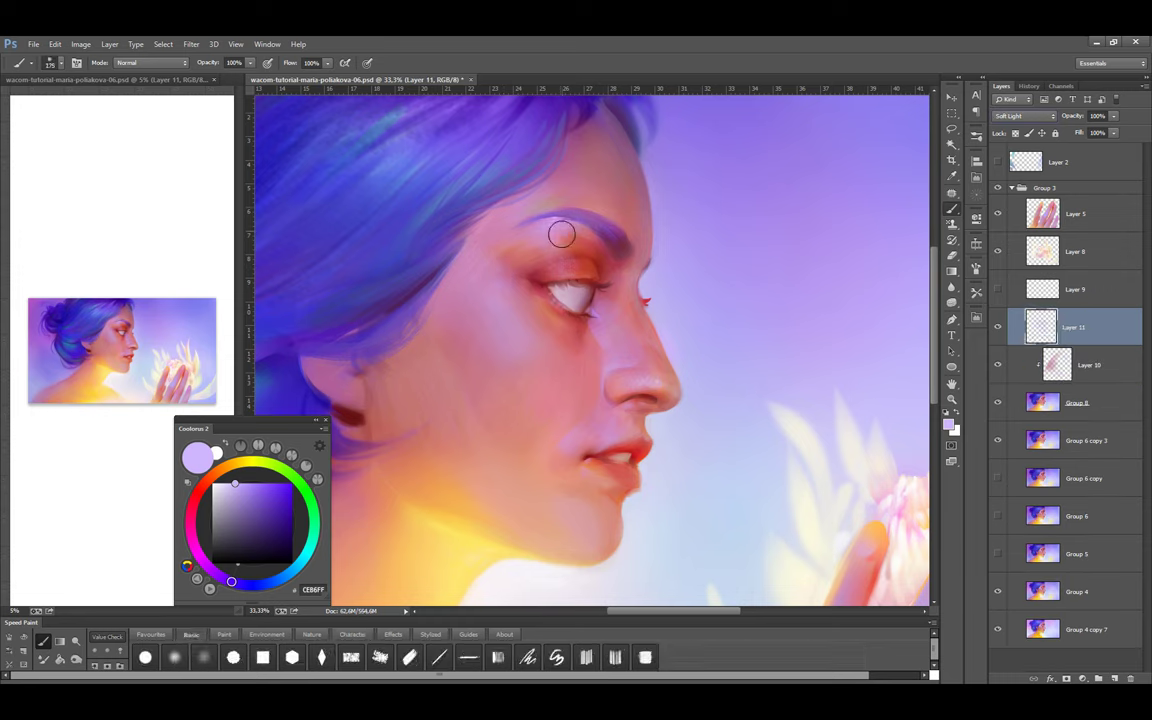
drag(560, 232, 551, 276)
key(bracketleft)
key(bracketleft)
key(bracketleft)
key(bracketleft)
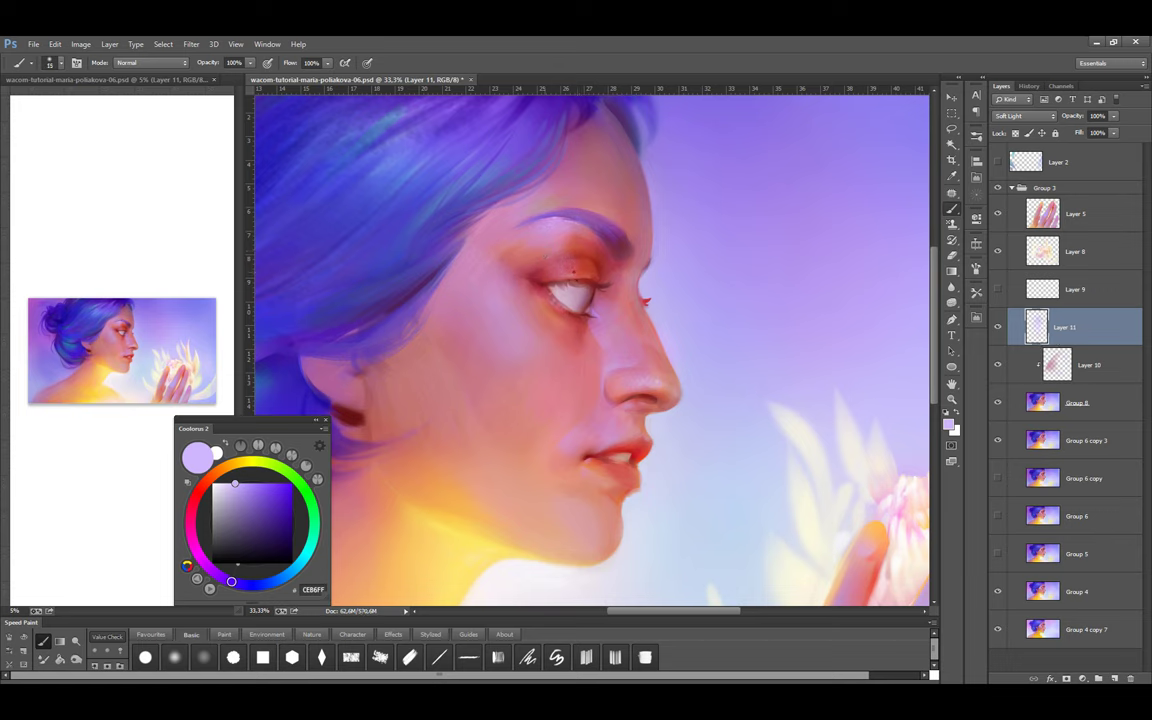
Glaze paler violet (D7C6FF) over the upper eyelid and brow bone with the Basic round brush at 175 to 300 px
click(223, 634)
key(bracketright)
key(bracketright)
key(bracketright)
key(bracketright)
key(bracketright)
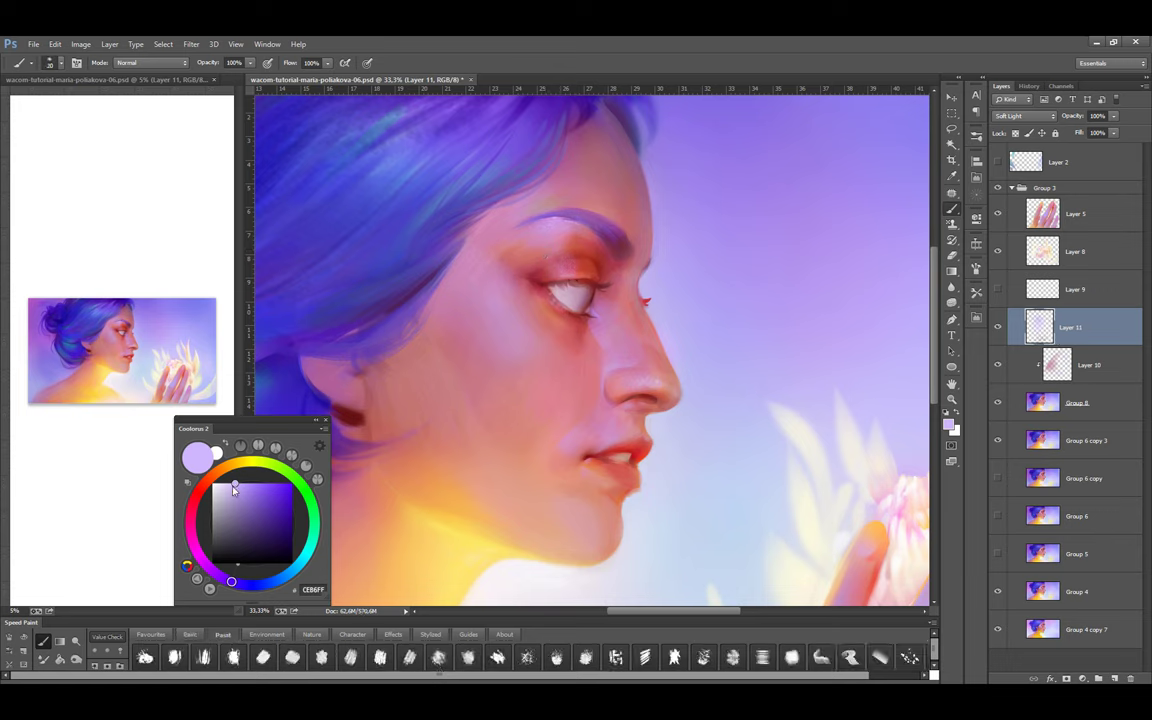
click(190, 634)
click(145, 657)
alt+click(514, 222)
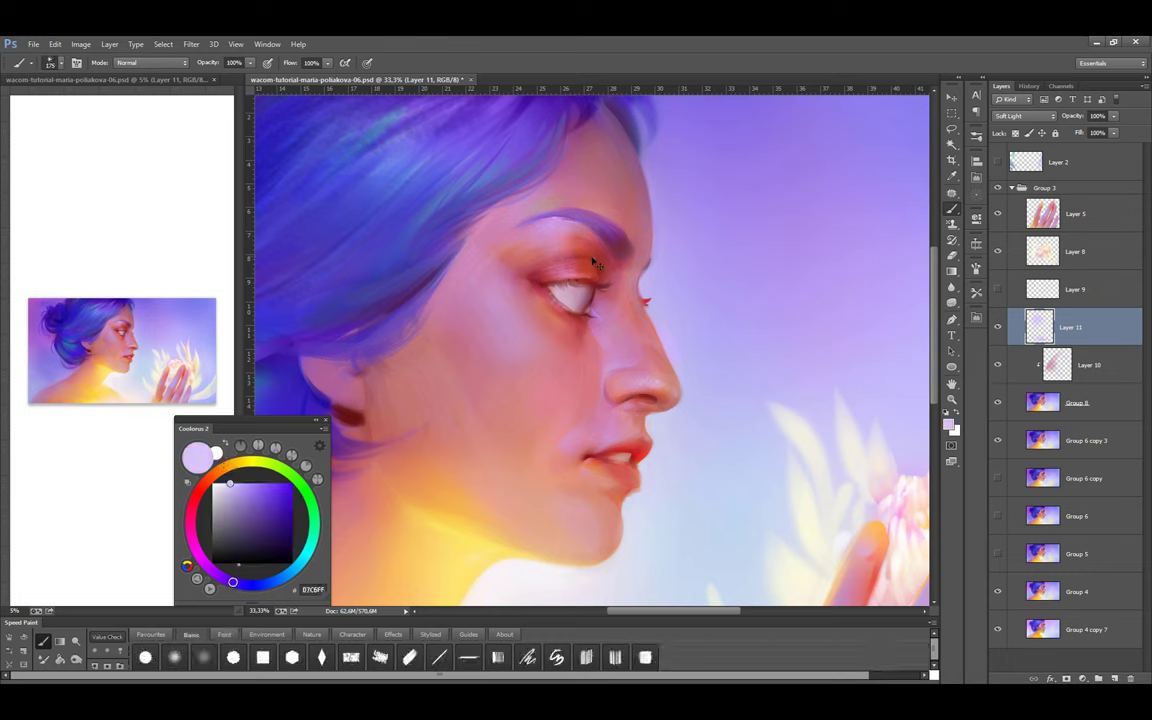
key(bracketright)
key(bracketright)
key(bracketright)
key(bracketright)
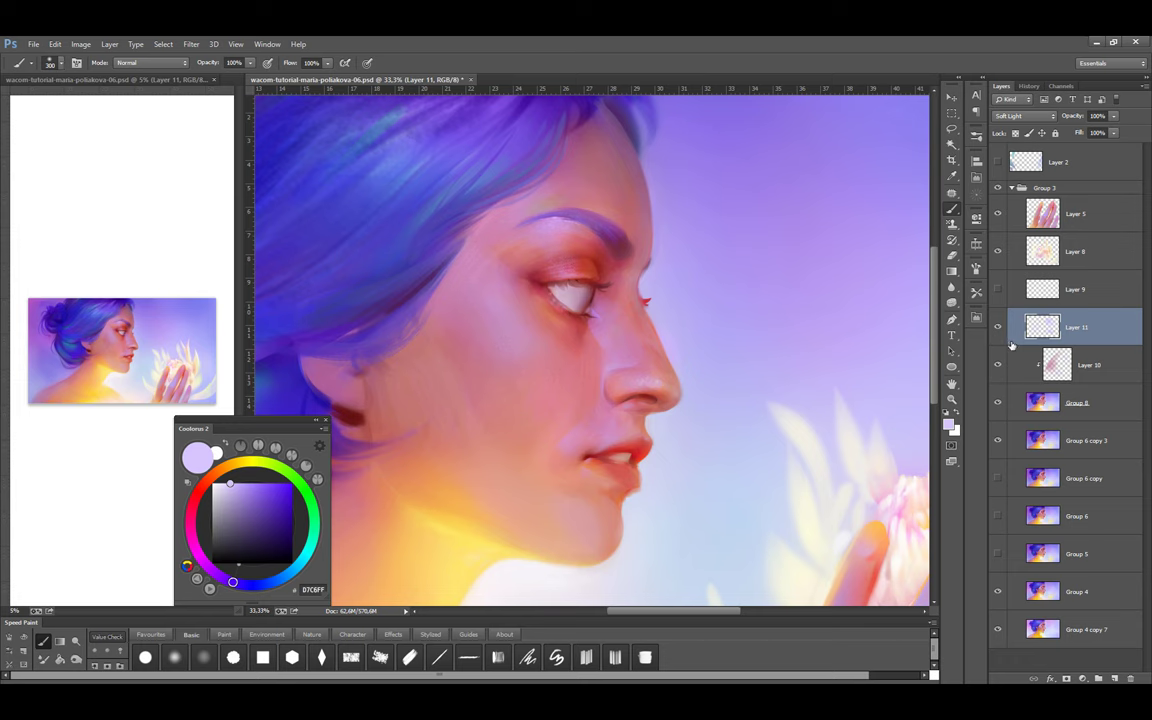
Flip the canvas horizontally and clip Layer 11 to the layers below
key(ctrl+shift+h)
key(ctrl+alt+g)
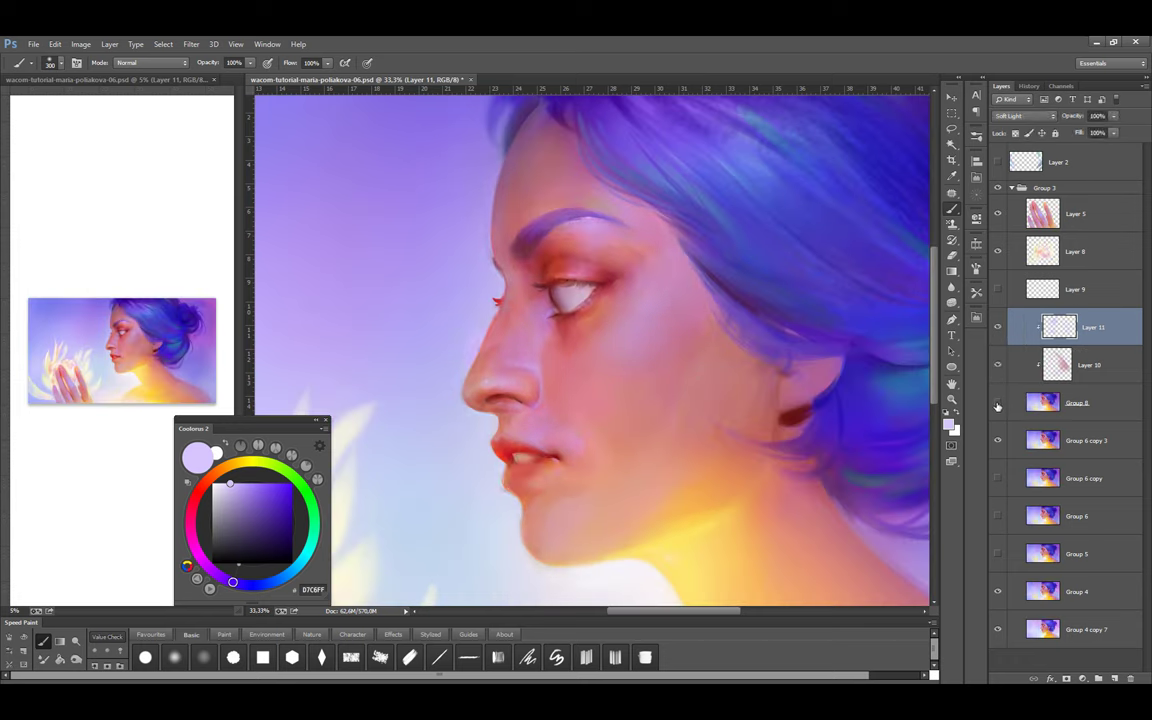
Texture the cheek with pale violet (D7C6FF) using a speckled Character set brush at 200 px
click(352, 634)
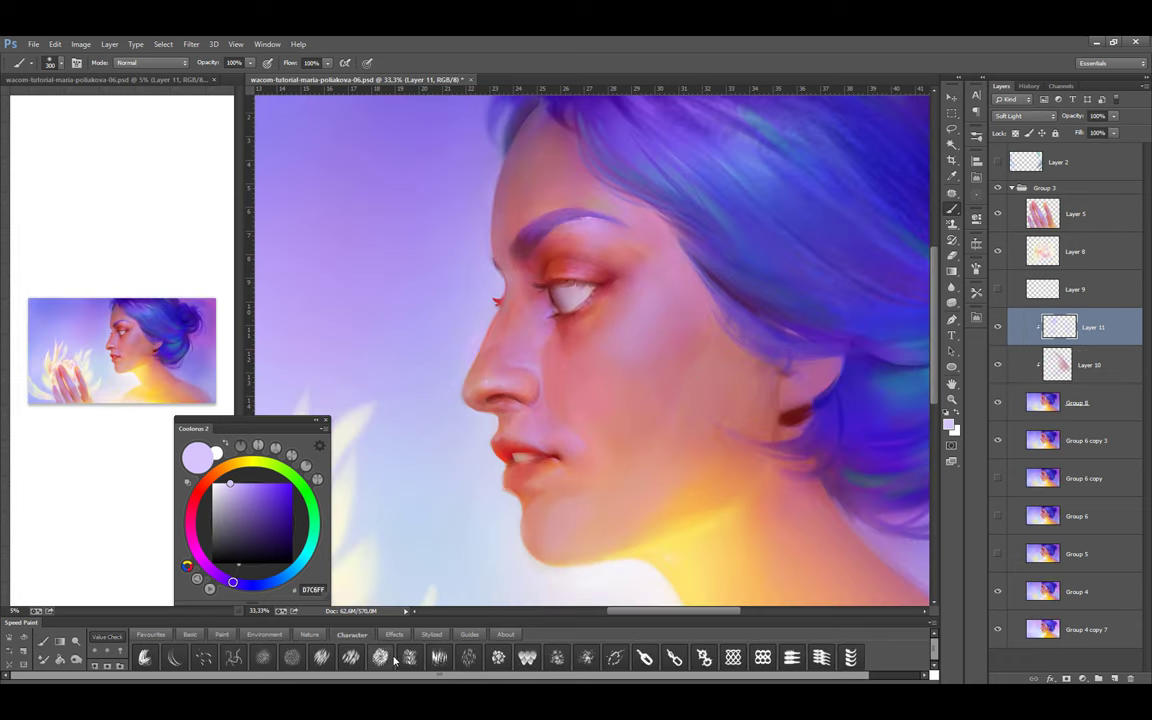
click(393, 658)
key(bracketleft)
key(bracketleft)
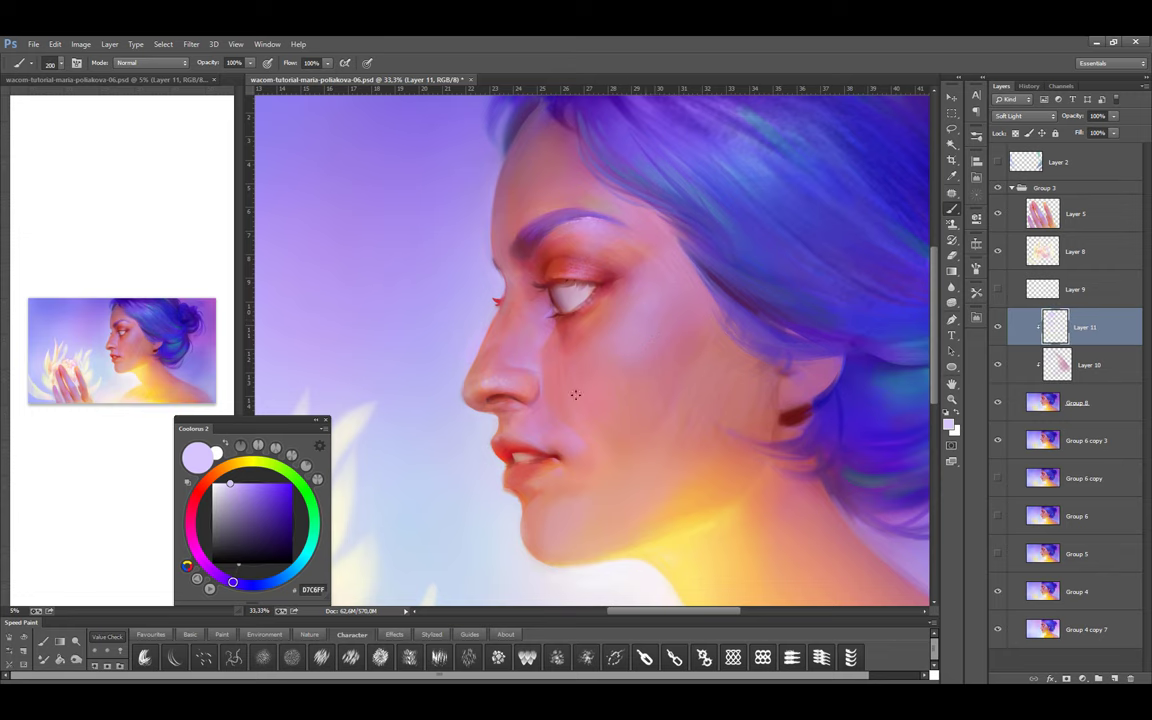
Add fine pale violet (D7C6FF) texture around the lower eyelid with a Paint set brush, working between 15 and 70 px
click(222, 634)
click(497, 657)
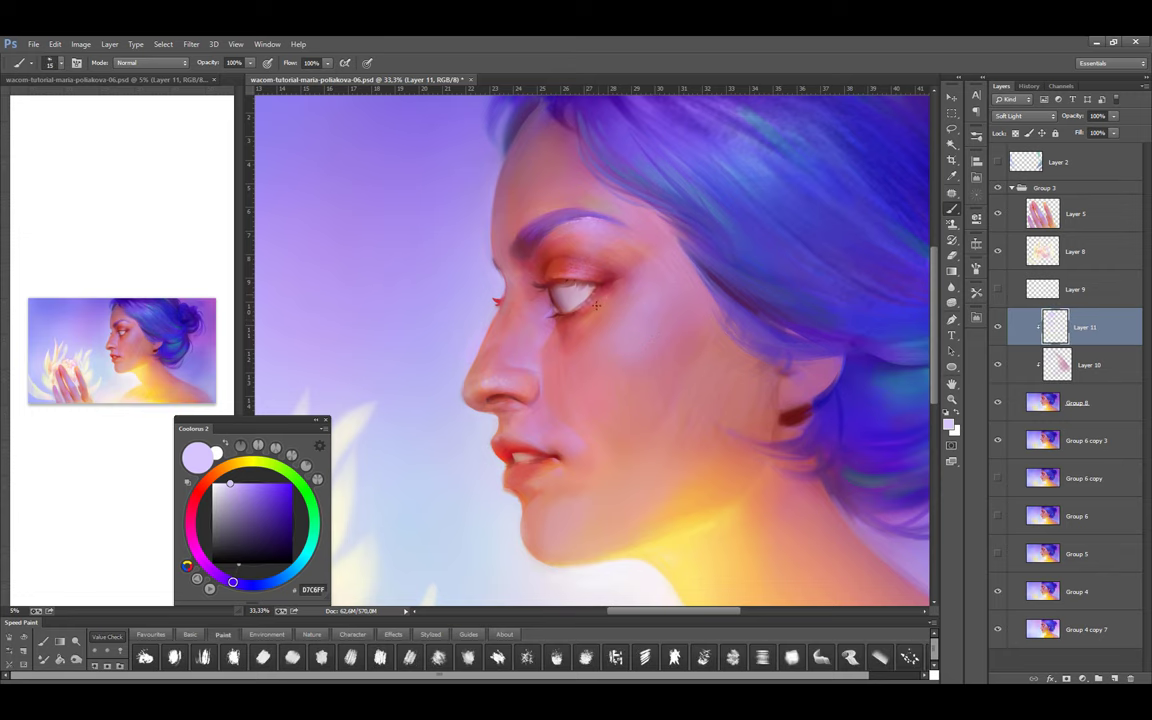
key(l)
ctrl+click(582, 290)
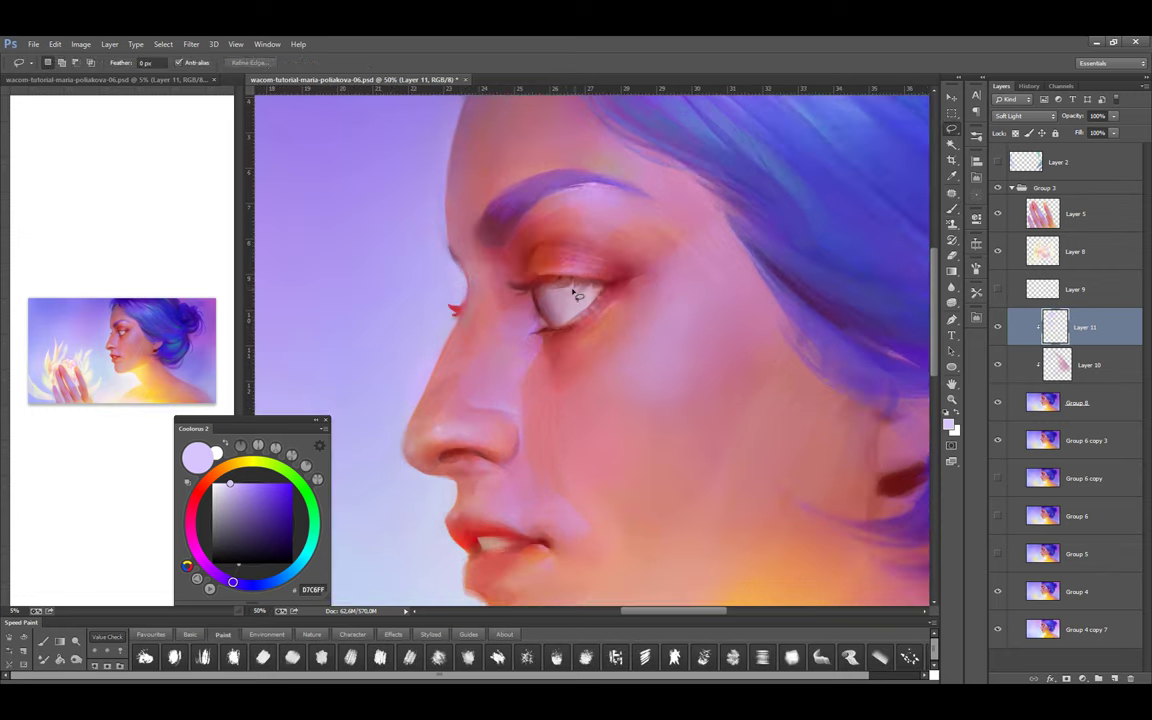
key(b)
ctrl+alt+click(572, 291)
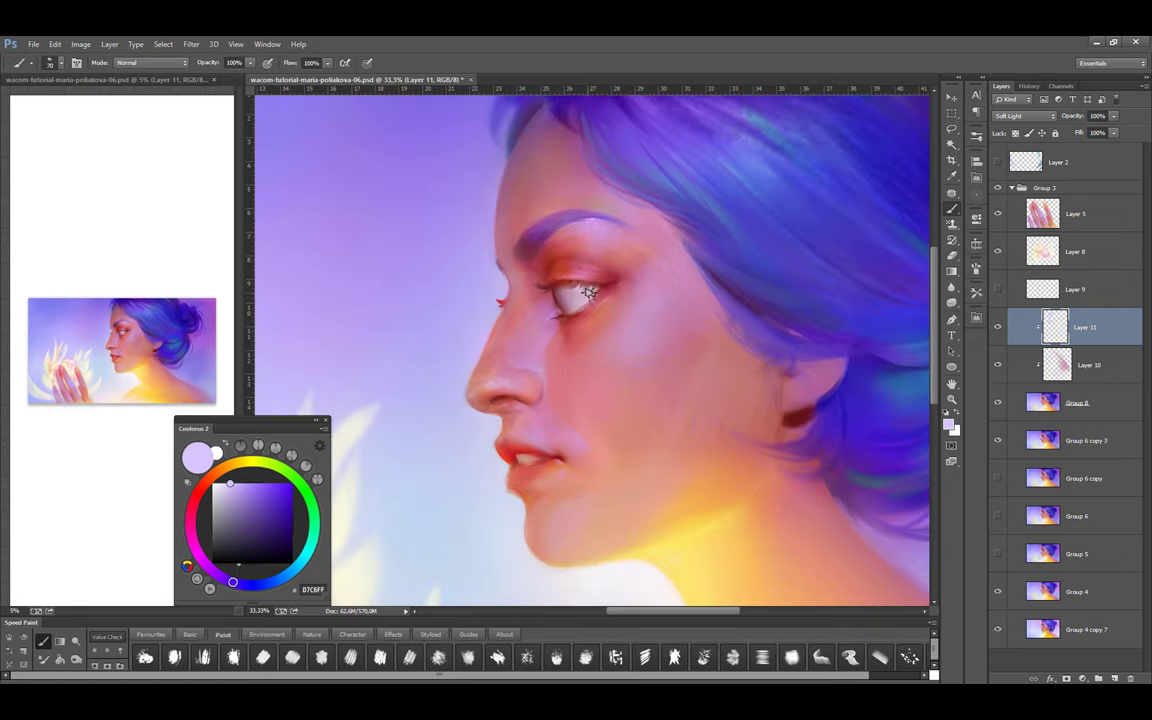
key(bracketright)
key(bracketright)
key(bracketright)
key(bracketright)
Soften the outer corner of the eye on Layer 10 with pink sampled from the temple, using a Paint set brush of about 70 px
alt+click(699, 290)
key(alt+bracketleft)
key(bracketleft)
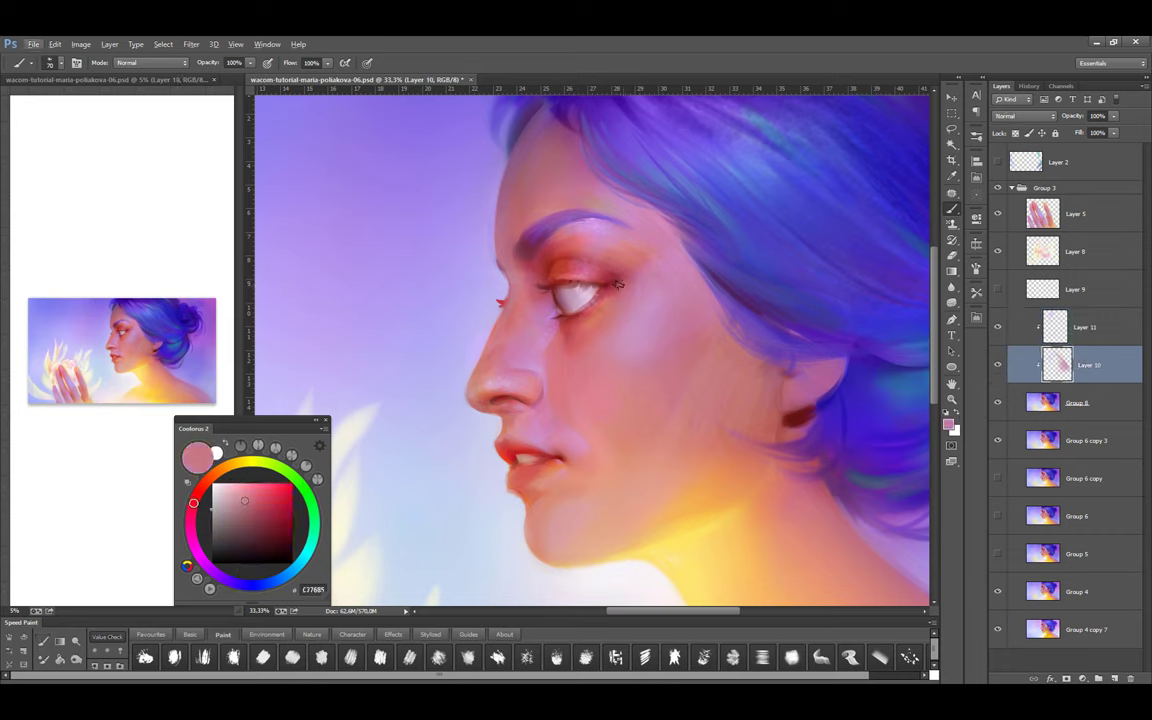
key(bracketleft)
Texture the skin below the eye and on the cheek with sampled warm pink (CE7475), resizing the Paint set brush to 90 px
alt+click(615, 322)
key(bracketright)
key(bracketright)
key(bracketright)
key(bracketright)
key(bracketright)
key(bracketright)
key(bracketleft)
key(bracketleft)
key(bracketleft)
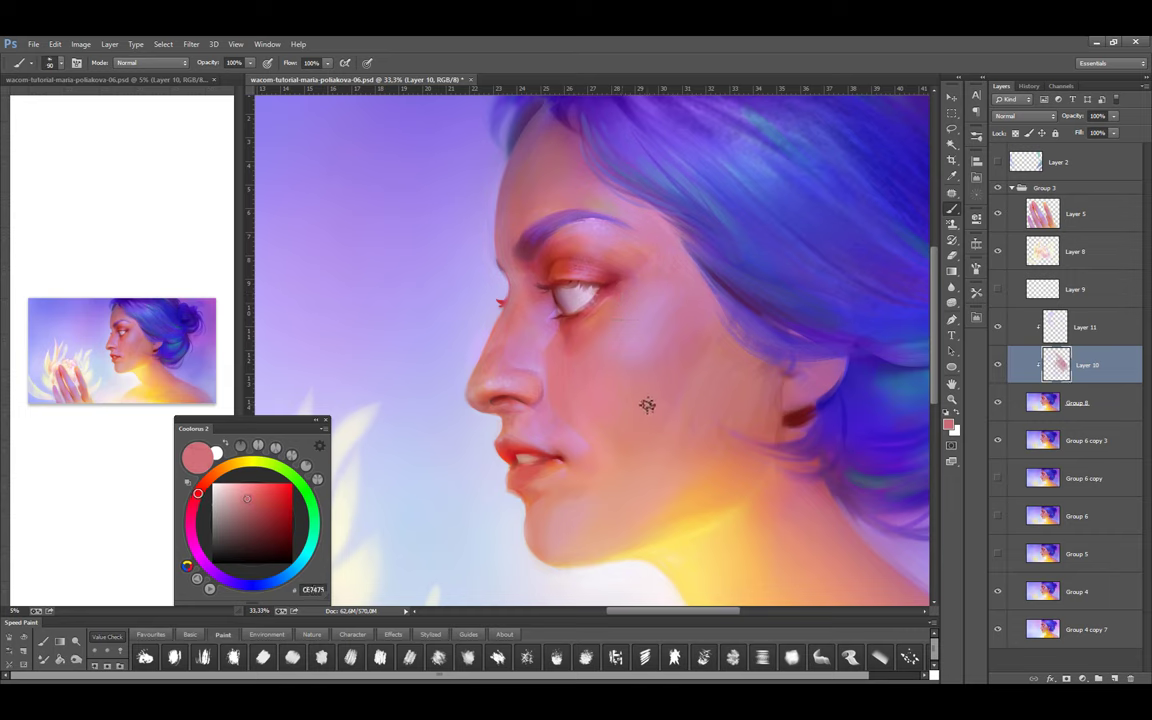
Enlarge the Paint set brush and continue the cheek texture on Layer 10 with sampled mauve pink (B76E9A)
key(bracketright)
key(bracketright)
key(bracketright)
key(bracketright)
key(bracketright)
key(bracketright)
alt+click(662, 343)
Glaze mauve pink (B76E9A) over the cheek in front of the ear on Layer 11 with a Basic set brush enlarged to 500 px
click(190, 634)
key(alt+bracketright)
key(bracketright)
key(bracketright)
key(bracketright)
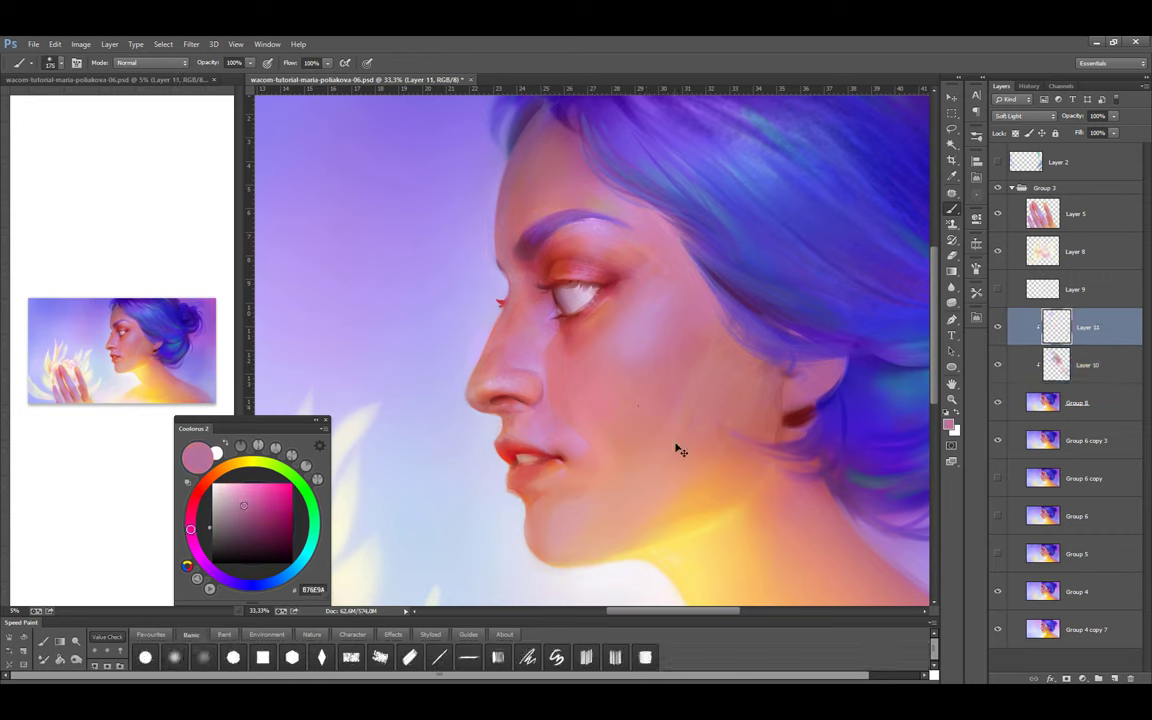
alt+click(742, 368)
key(bracketright)
drag(742, 368, 684, 442)
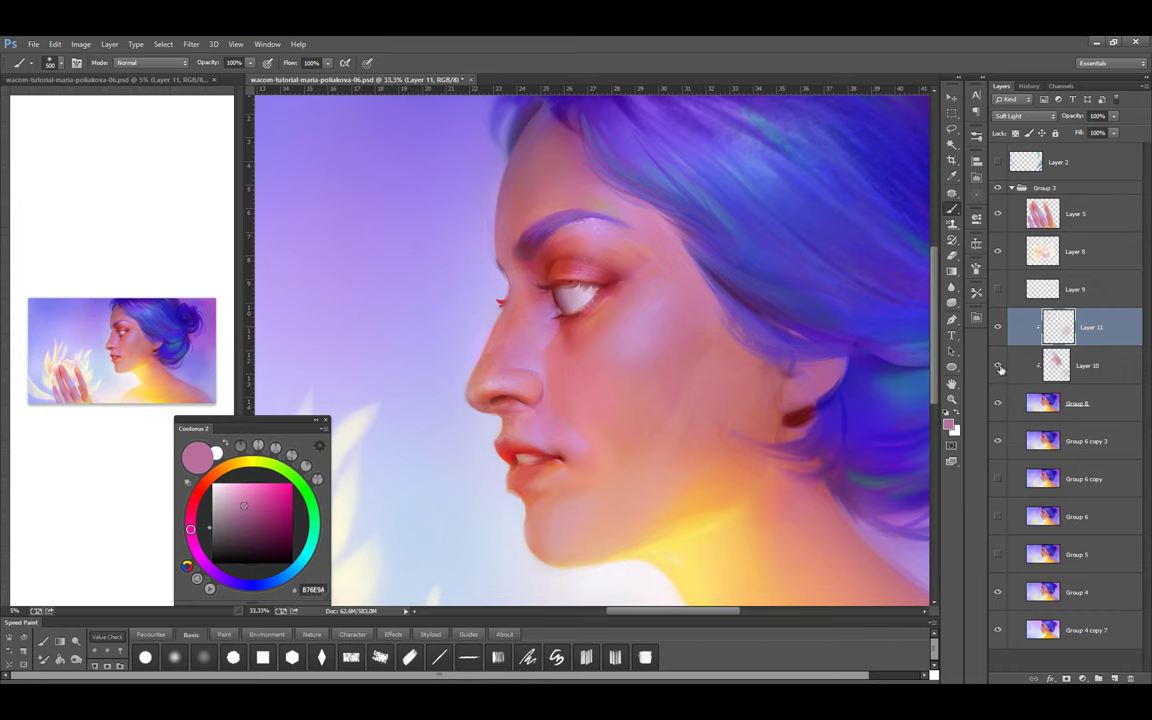
Try a glaze of sampled periwinkle blue (91A3DA) along the face's front edge on Layer 11 with a 150 to 175 px brush
click(998, 366)
key(bracketleft)
key(bracketleft)
key(bracketleft)
key(bracketleft)
key(bracketleft)
key(bracketleft)
alt+click(448, 343)
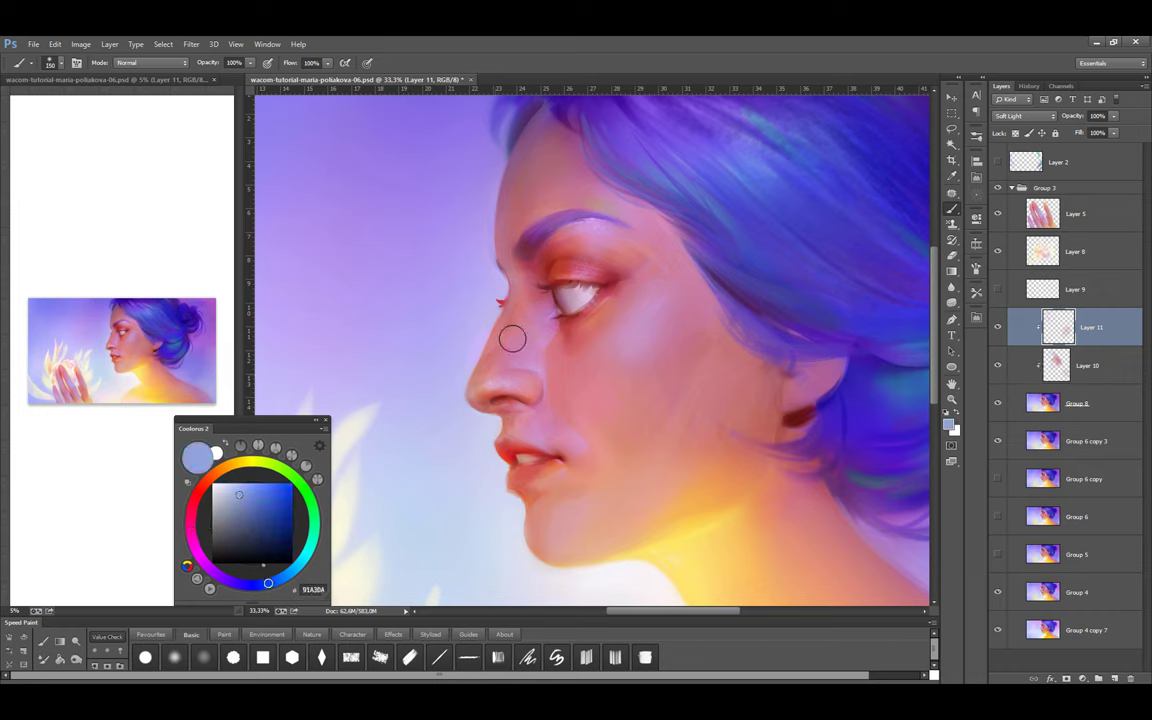
key(bracketright)
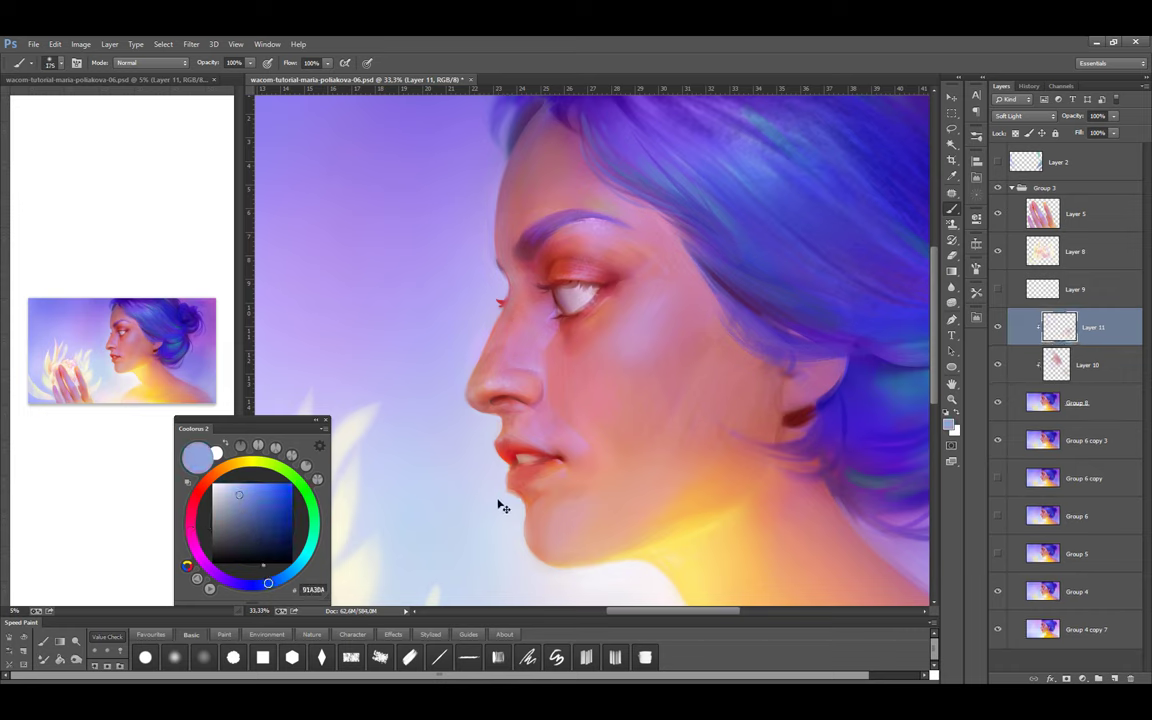
Merge the clipped Layers 10 and 11 into Group 8 and save the painting
click(1058, 357)
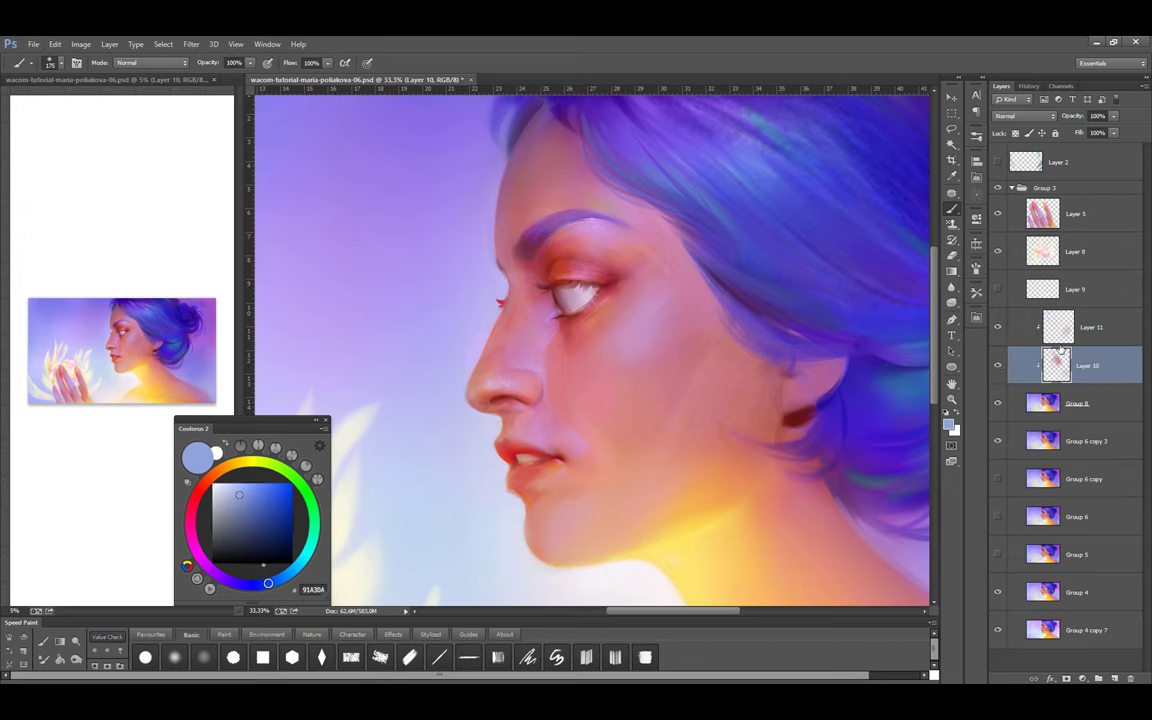
key(Delete)
scroll(656, 481, down, 1)
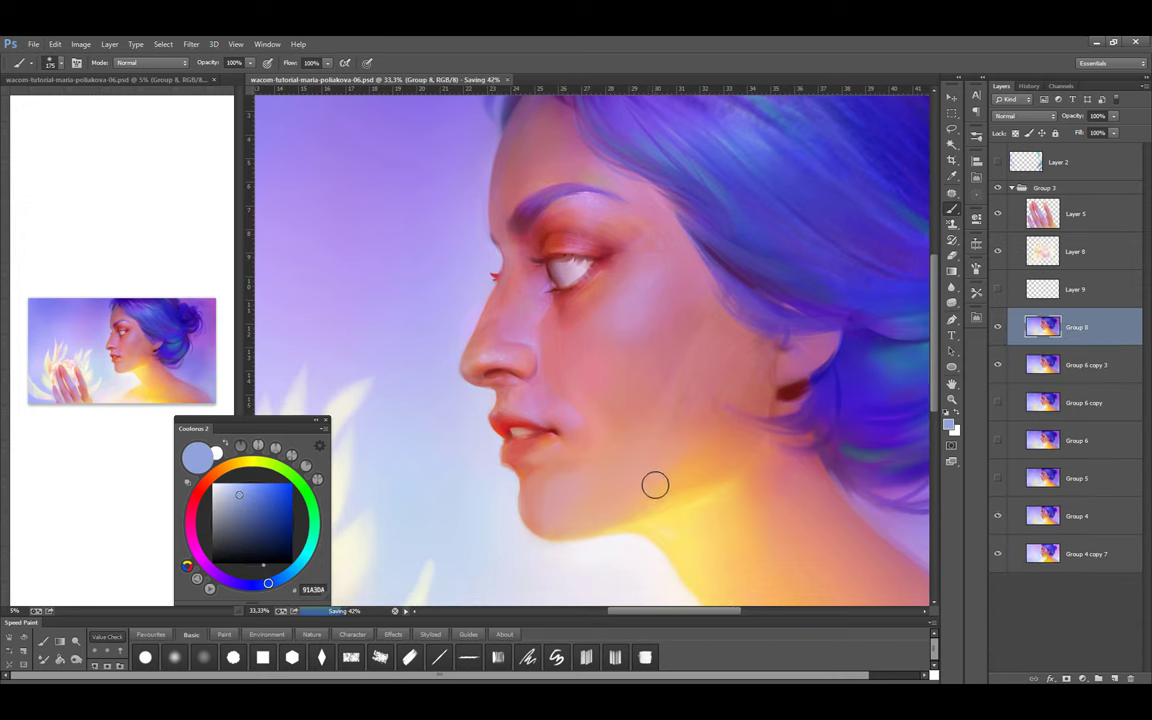
Add a new Layer 10 above Group 8 in Multiply mode and reduce a Paint set brush to 50 px
key(ctrl+shift+alt+n)
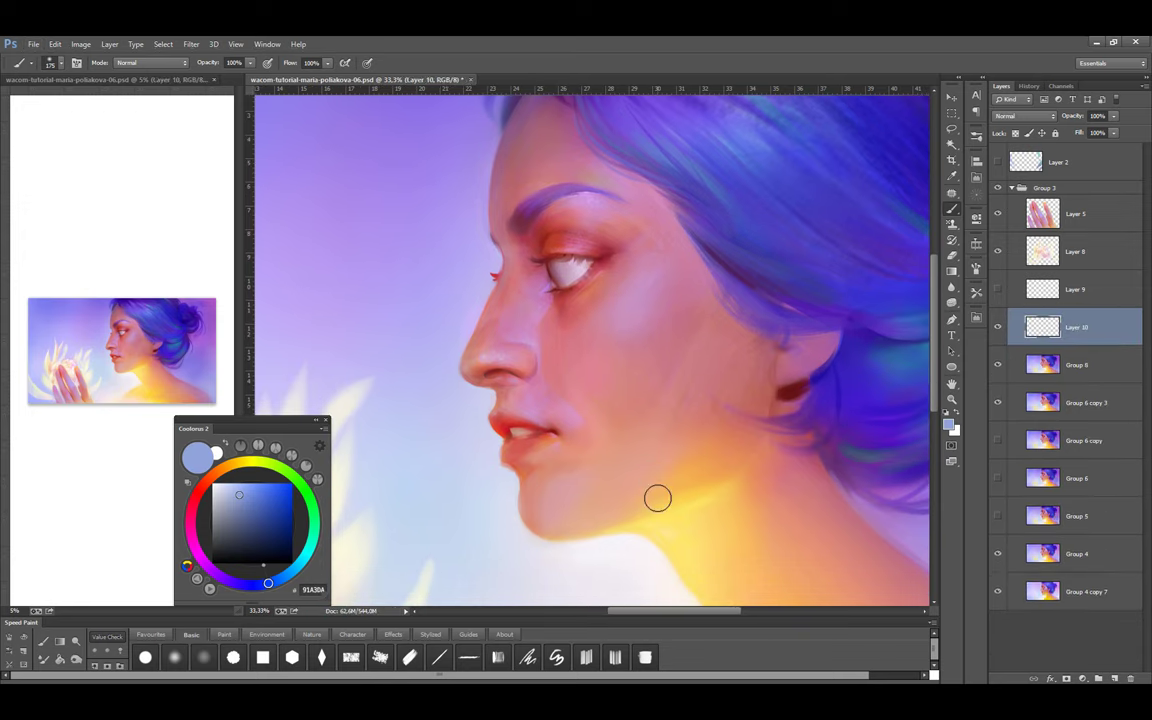
click(223, 634)
click(145, 657)
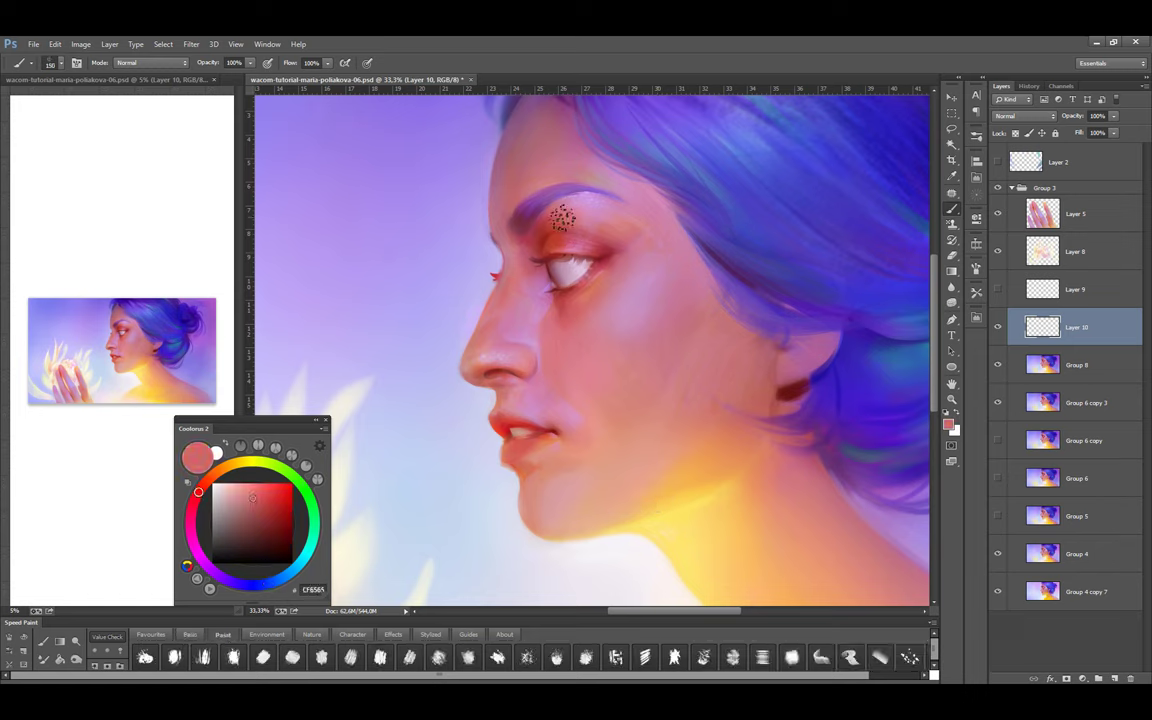
click(563, 220)
key(bracketleft)
key(bracketleft)
key(bracketleft)
click(1024, 116)
click(1017, 168)
Paint small dark red (712229) accents on the eye and facial features, switching to a fine Basic set brush on the Multiply layer
alt+click(477, 211)
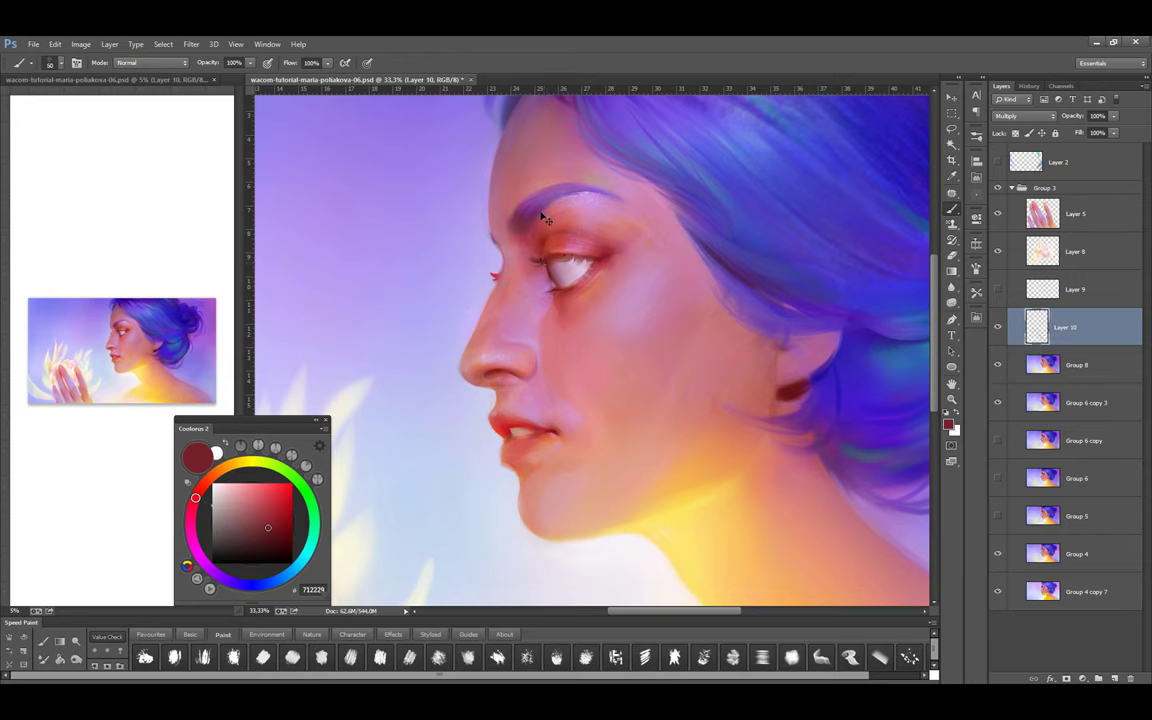
click(570, 268)
click(570, 268)
click(190, 634)
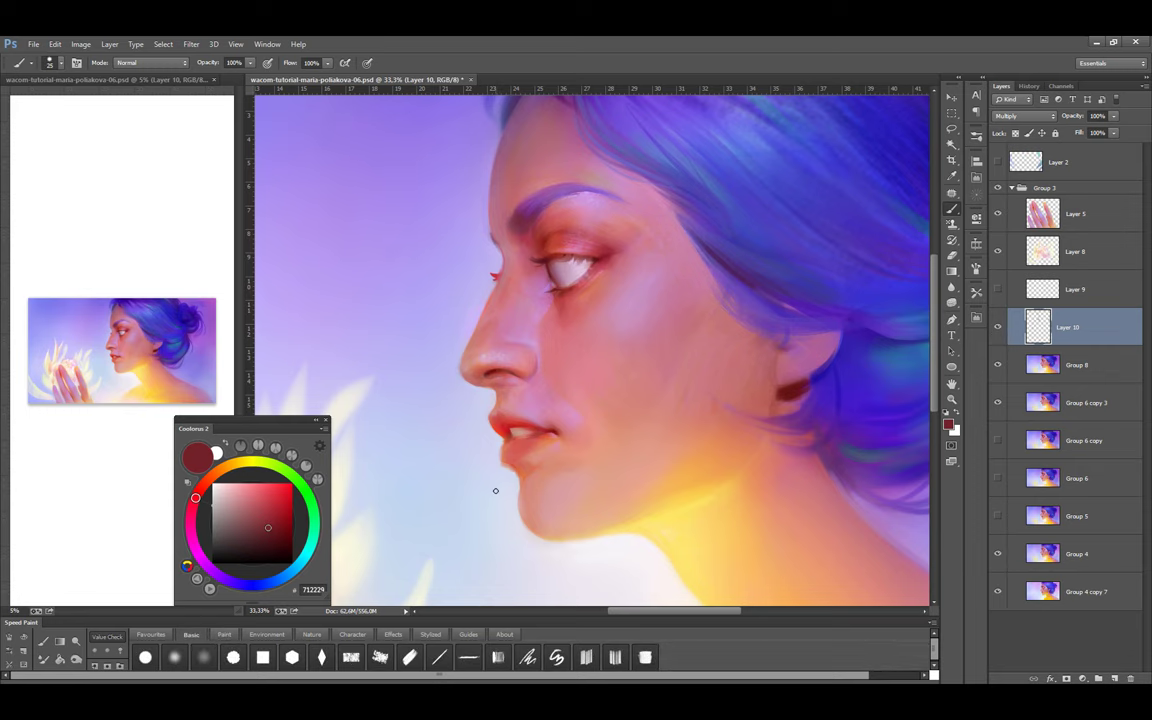
scroll(566, 442, up, 1)
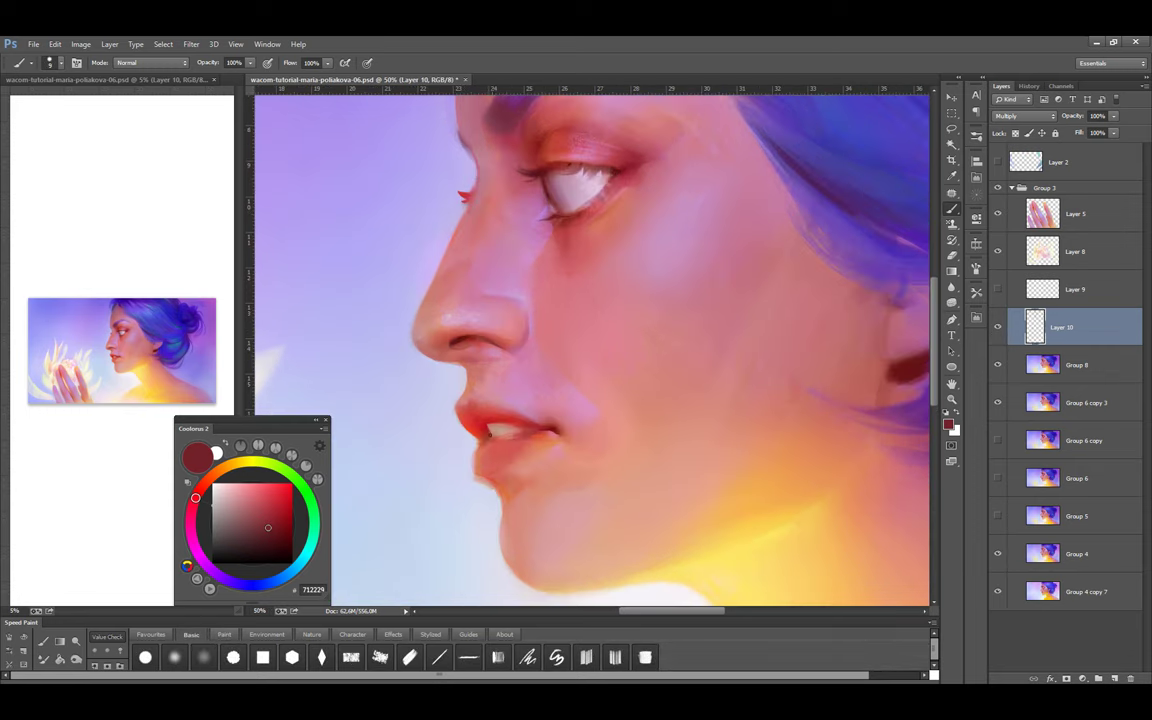
key(h)
drag(497, 390, 560, 394)
Merge the Multiply Layer 10 into Group 8 and save the painting
key(ctrl+minus)
key(ctrl+minus)
key(ctrl+minus)
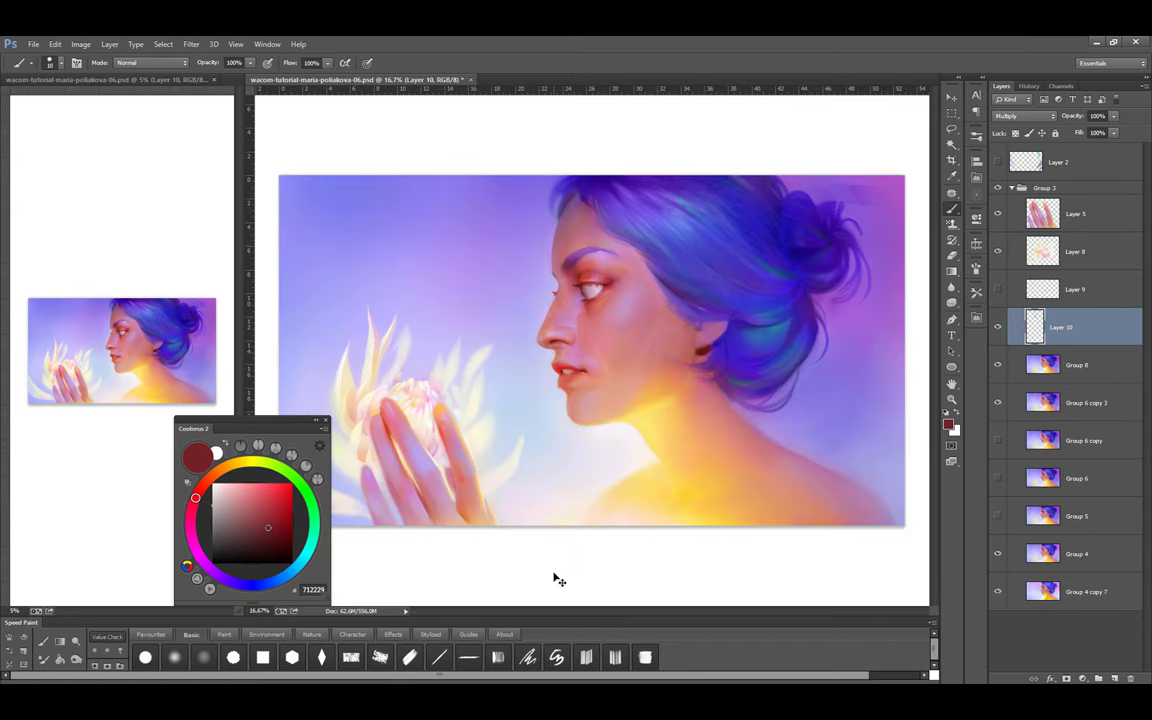
key(Delete)
key(ctrl+s)
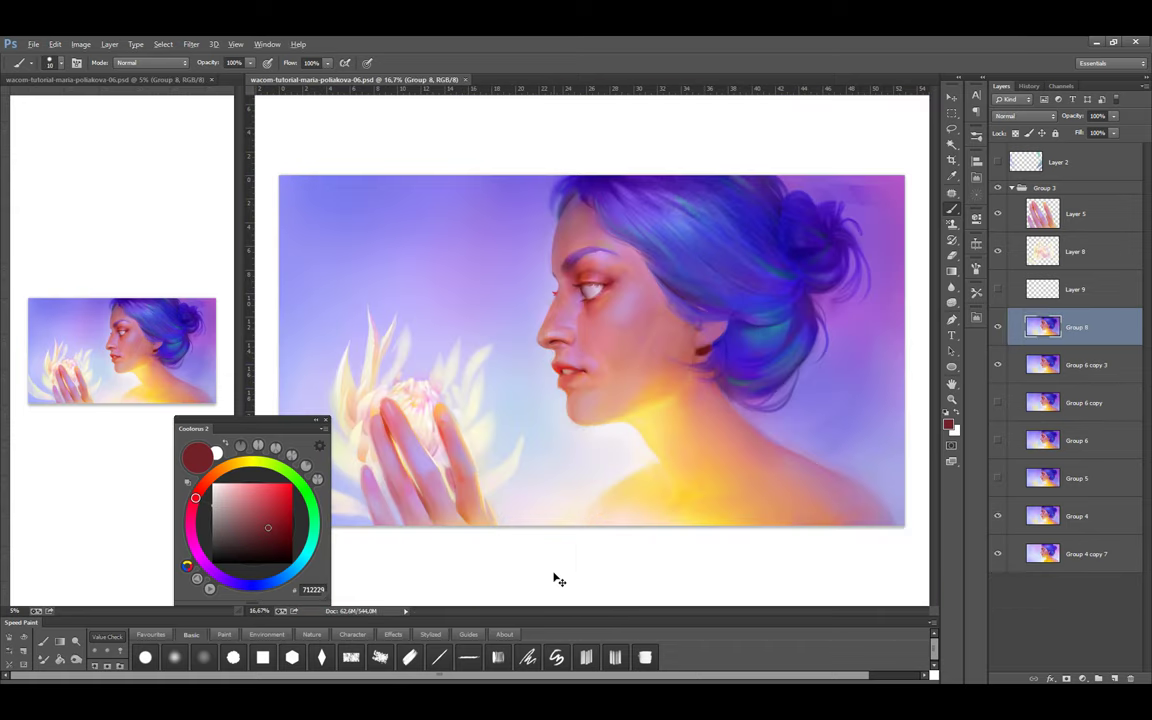
Create a new Layer 10 and texture the cheek beside the mouth with a Paint set brush in sampled salmon pinks (E08A7F, E39297)
key(ctrl+shift+alt+n)
scroll(617, 386, up, 1)
alt+click(567, 369)
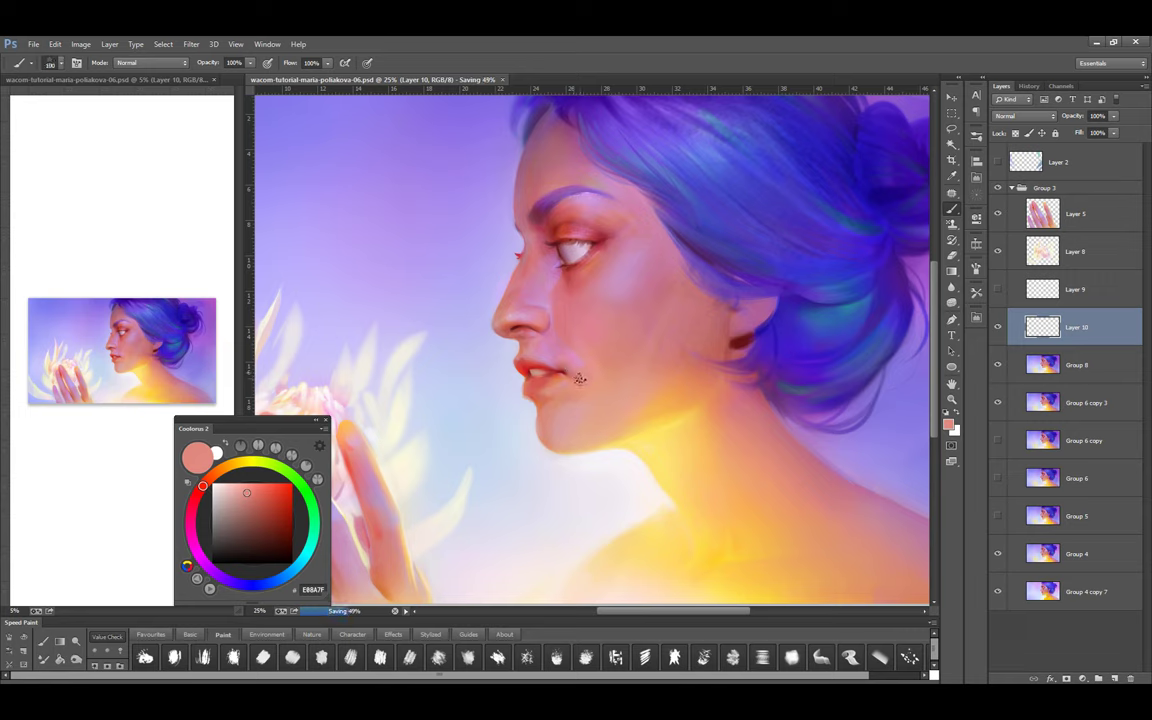
alt+click(549, 338)
key(bracketright)
key(bracketright)
key(bracketright)
key(bracketright)
key(bracketright)
key(bracketright)
key(bracketleft)
key(bracketleft)
key(bracketleft)
key(bracketleft)
key(bracketleft)
key(bracketleft)
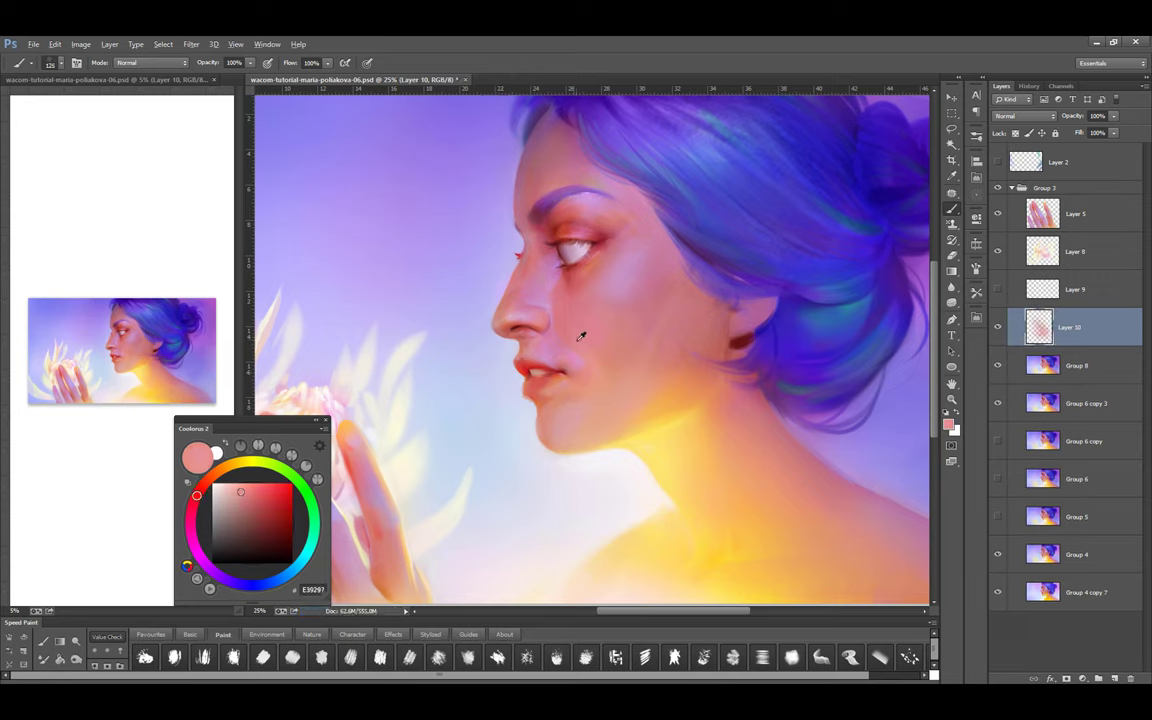
drag(581, 329, 578, 309)
Continue the cheek and jaw texture with sampled rose (D6757F) and ochre (CC9E51), enlarging the brush to 250 px
alt+click(553, 340)
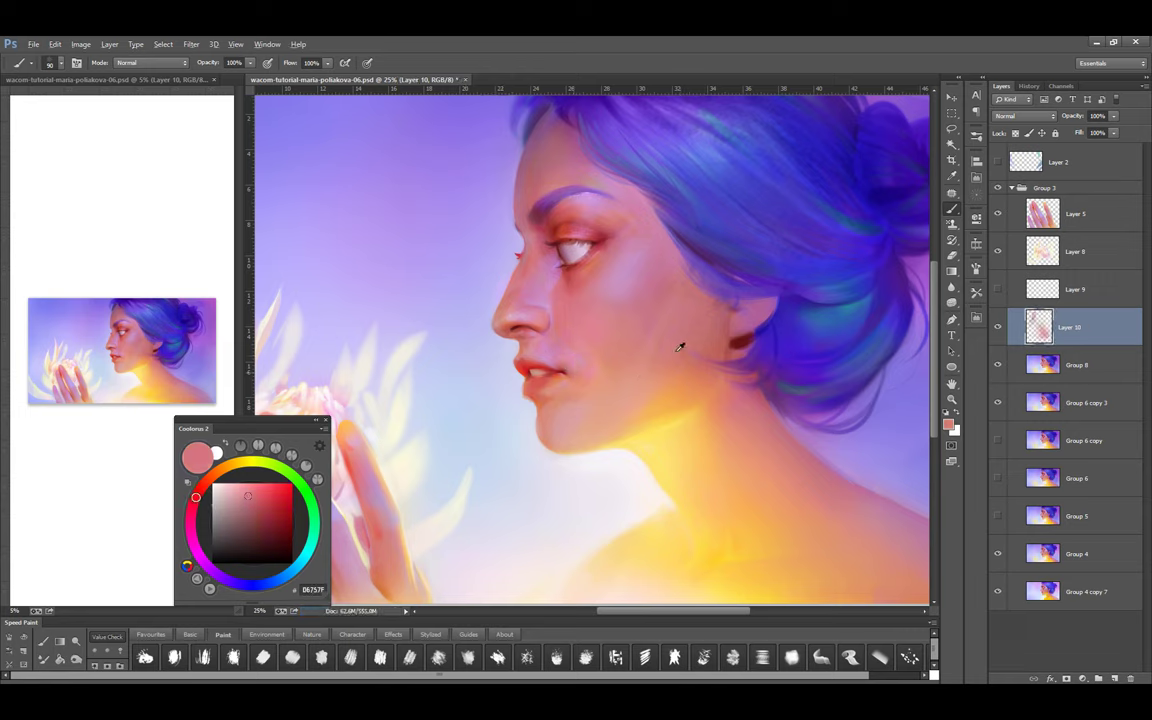
alt+click(570, 355)
key(bracketright)
key(bracketright)
key(bracketright)
key(bracketright)
key(bracketright)
key(bracketright)
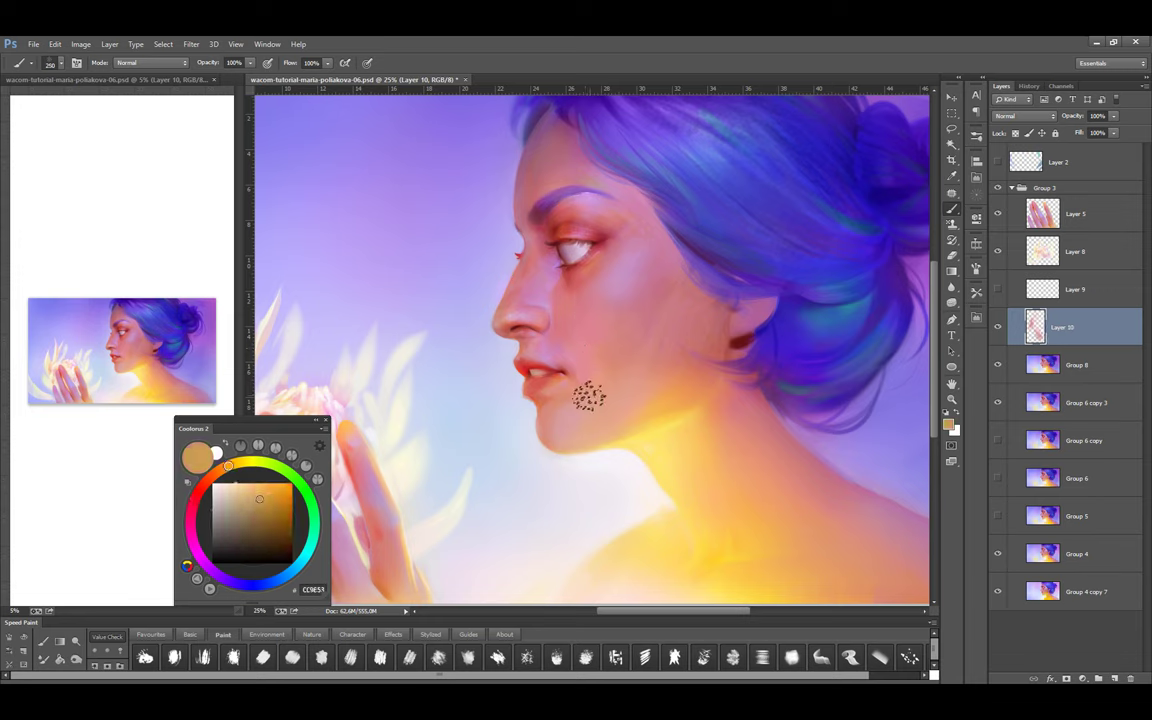
Texture the nose, inner eye area and upper-lip skin with sampled pinks including D67781, reducing the brush to 125 px
key(bracketleft)
key(bracketleft)
key(bracketleft)
key(bracketleft)
alt+click(540, 220)
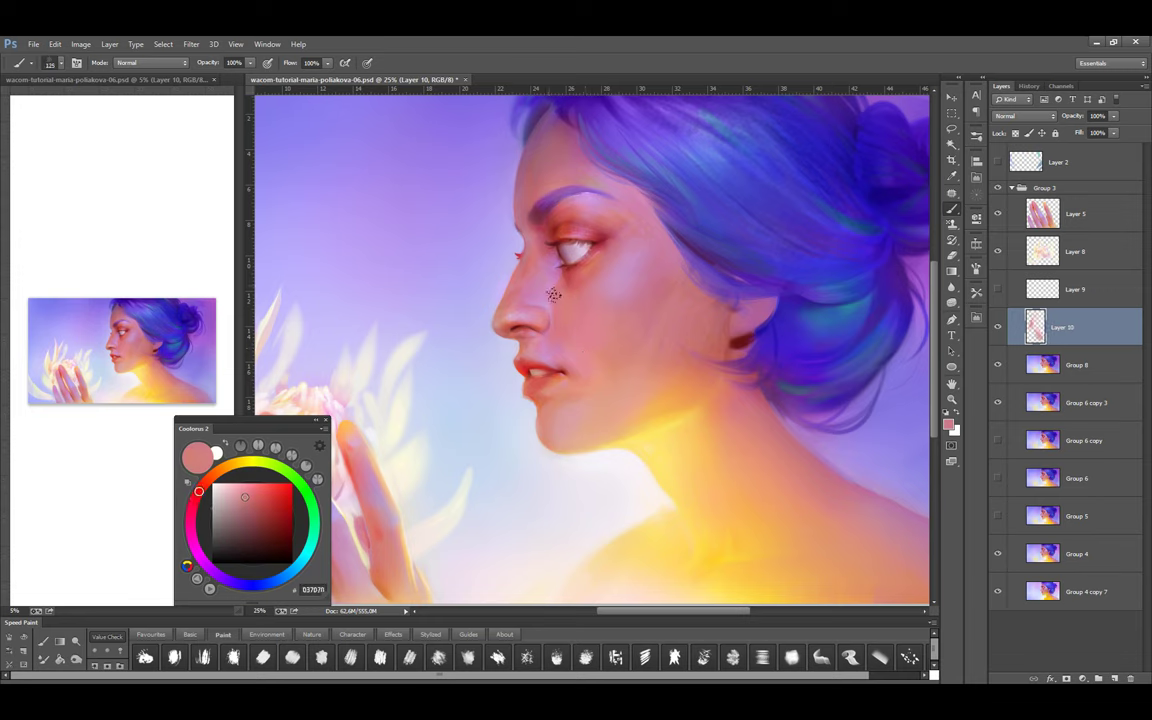
key(bracketleft)
key(bracketleft)
alt+click(535, 252)
alt+click(540, 284)
alt+click(512, 300)
key(bracketright)
key(bracketright)
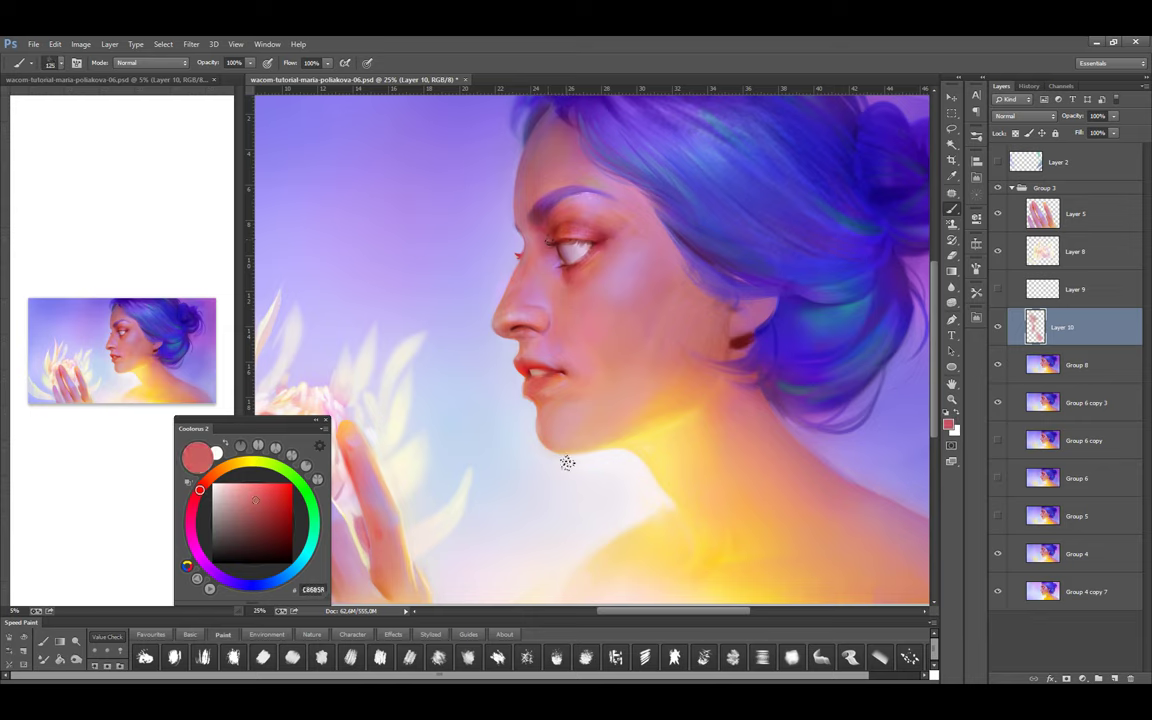
alt+click(540, 315)
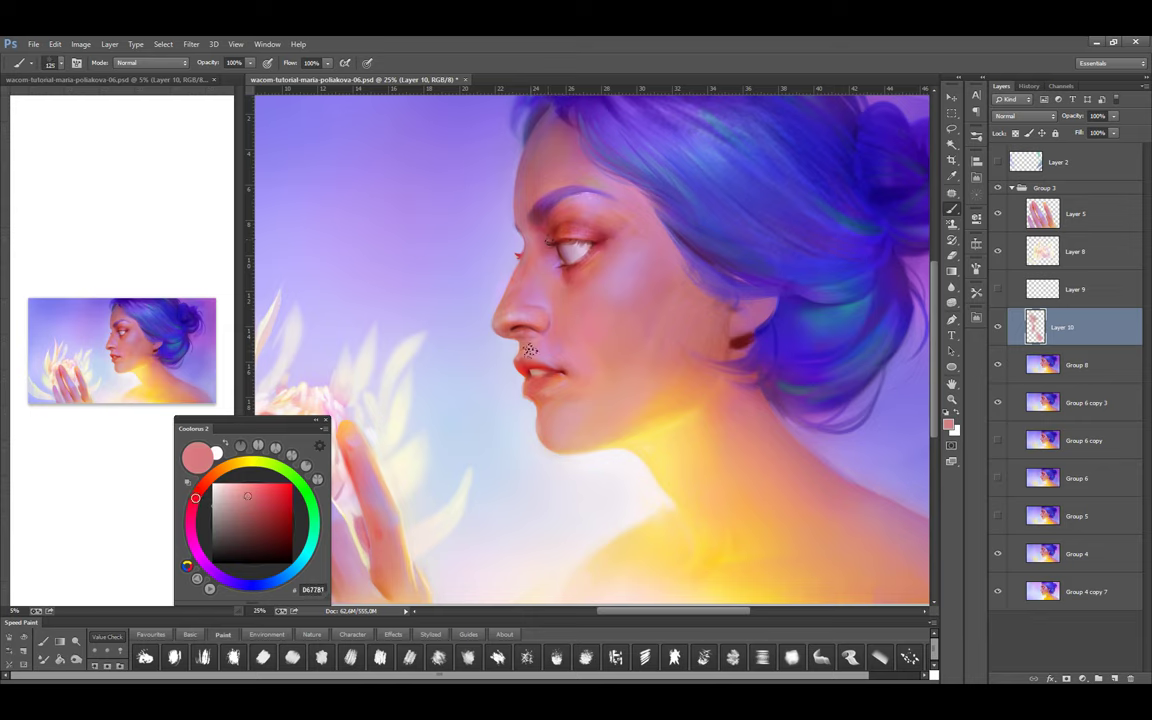
Lasso the upper lip, copy it to Layer 11 and warp the copy to reshape the lip
key(l)
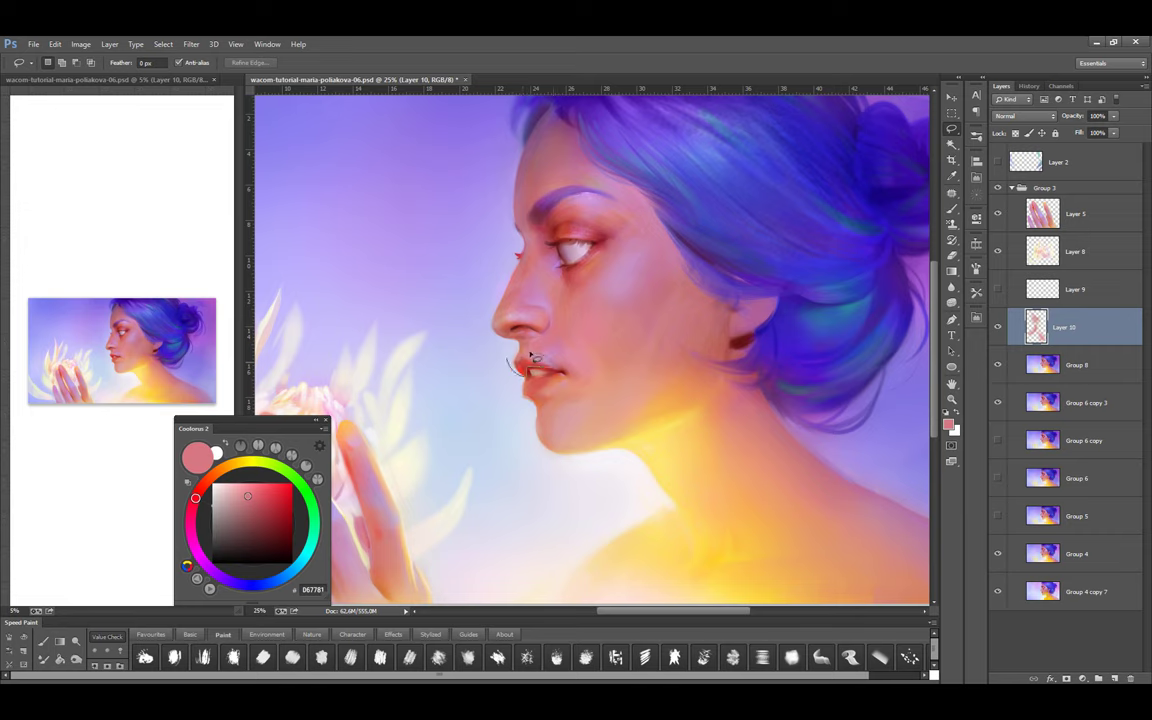
drag(535, 357, 520, 352)
key(ctrl+j)
key(ctrl+t)
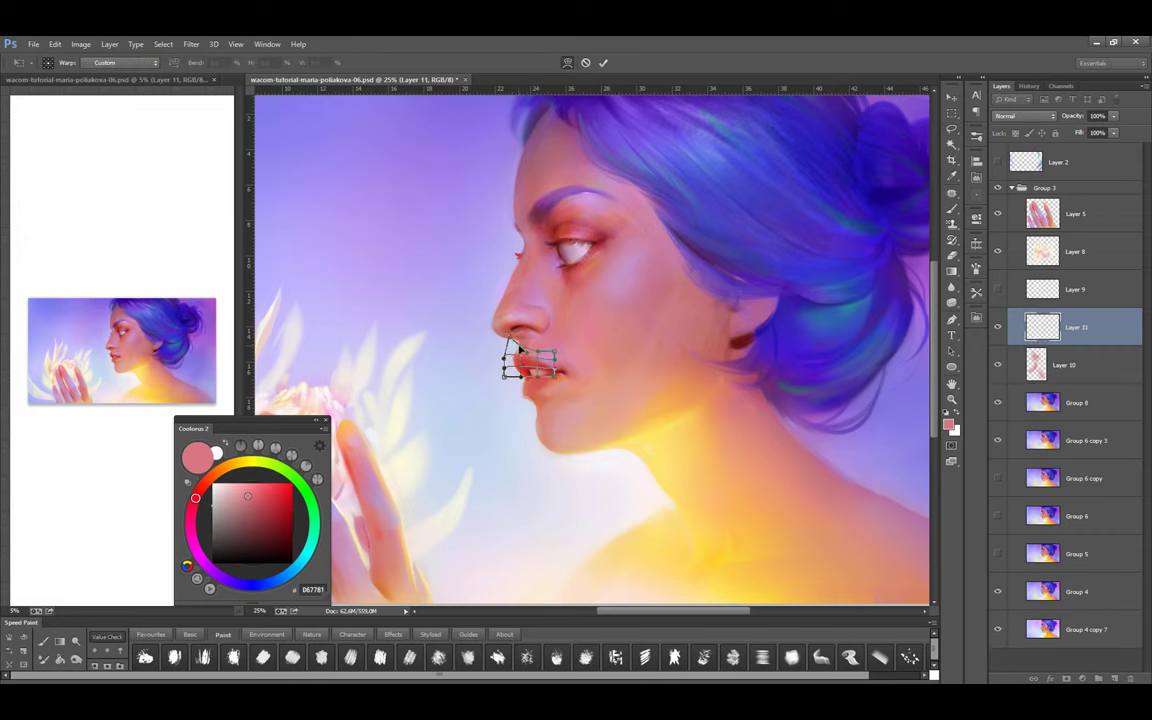
key(Return)
key(e)
key(ctrl+t)
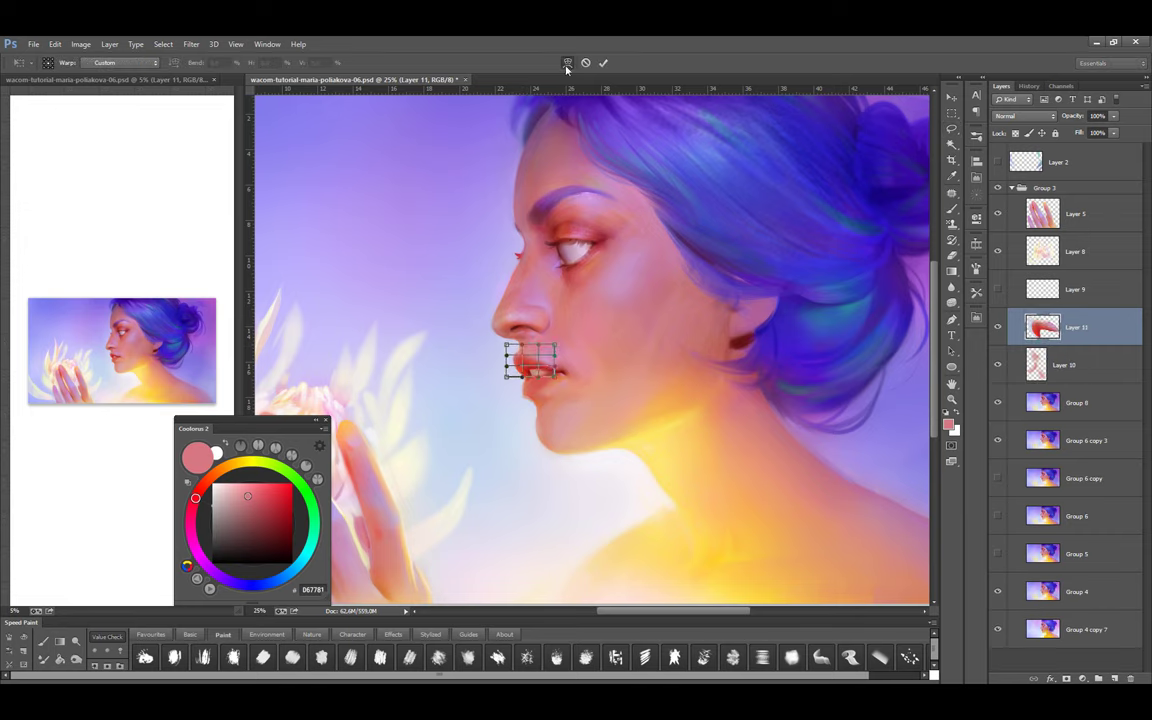
key(Return)
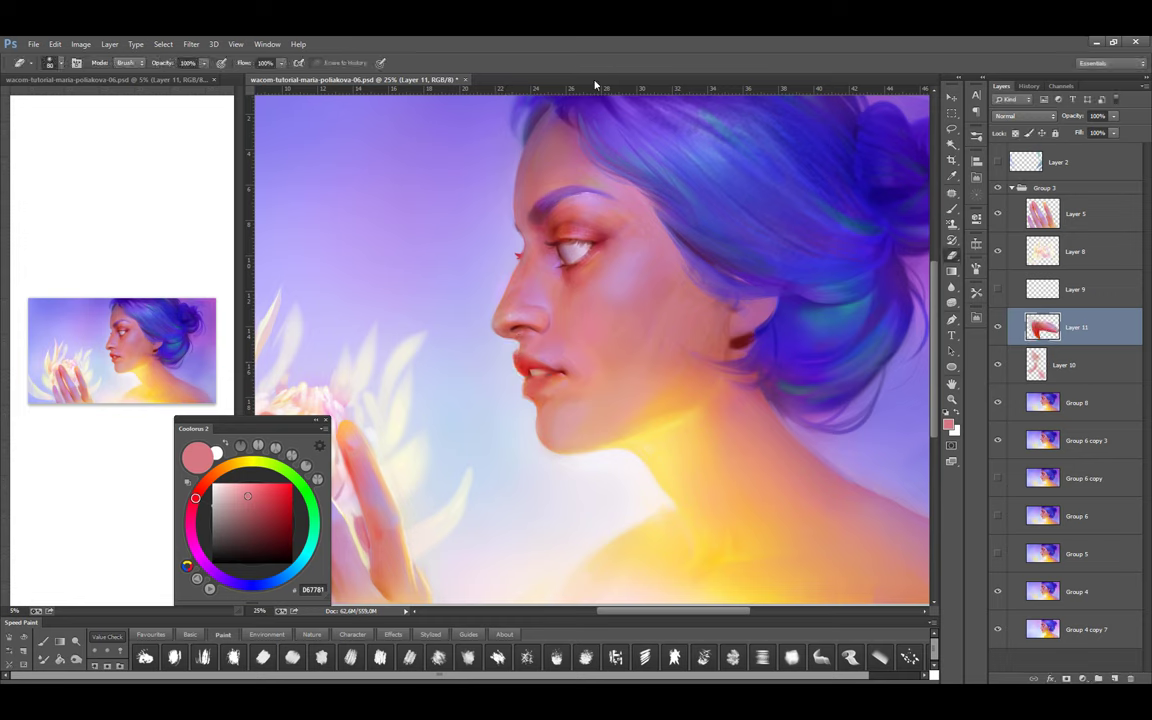
Repaint the lips, mouth corner and shadow under the lower lip on Layer 11 with sampled reds (CC3737) and skin tones
key(b)
alt+click(546, 360)
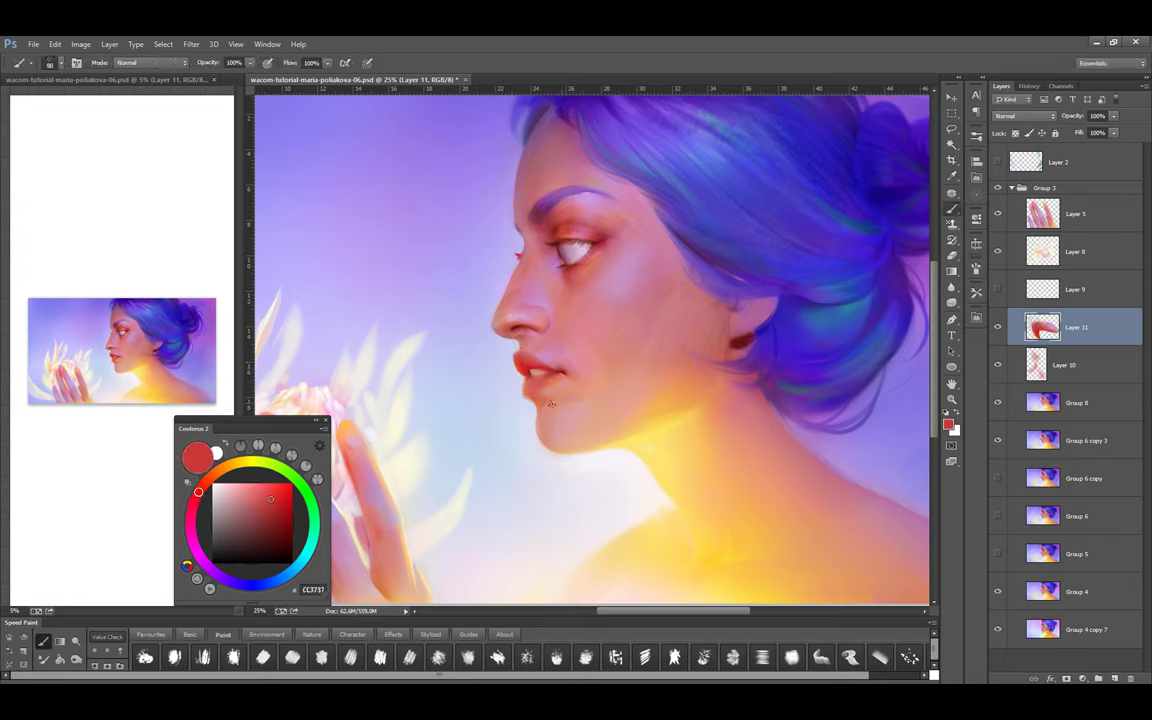
alt+click(490, 337)
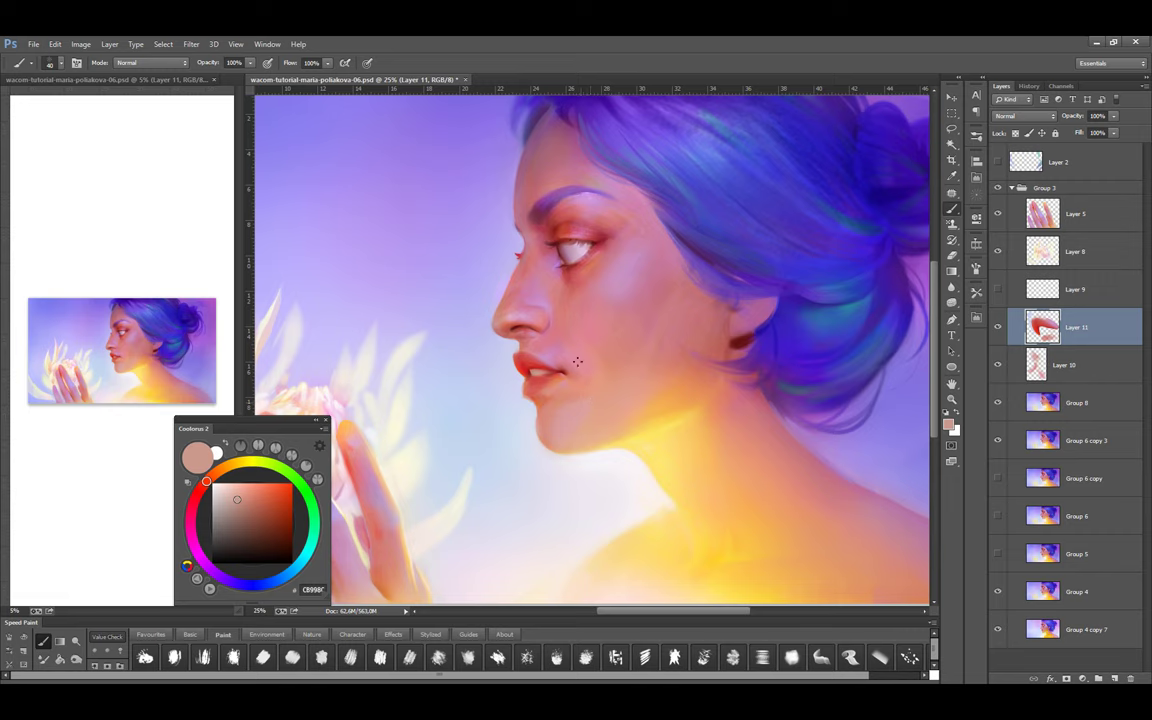
alt+click(508, 368)
alt+click(519, 376)
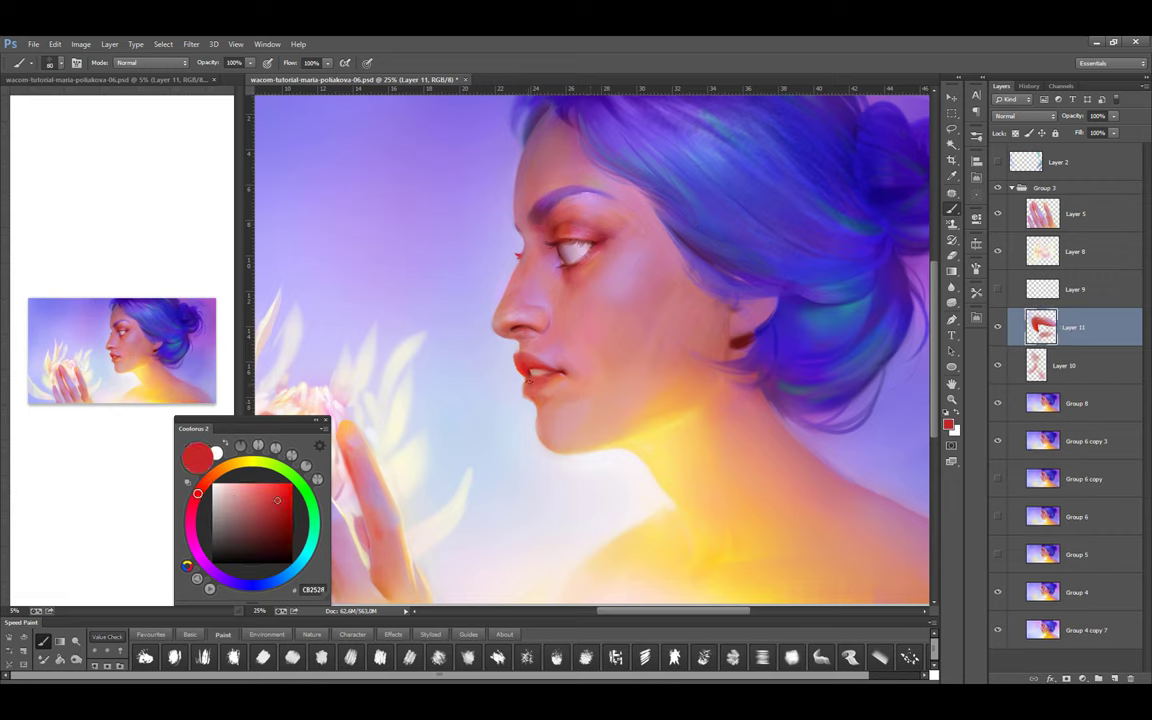
alt+click(545, 390)
alt+click(551, 396)
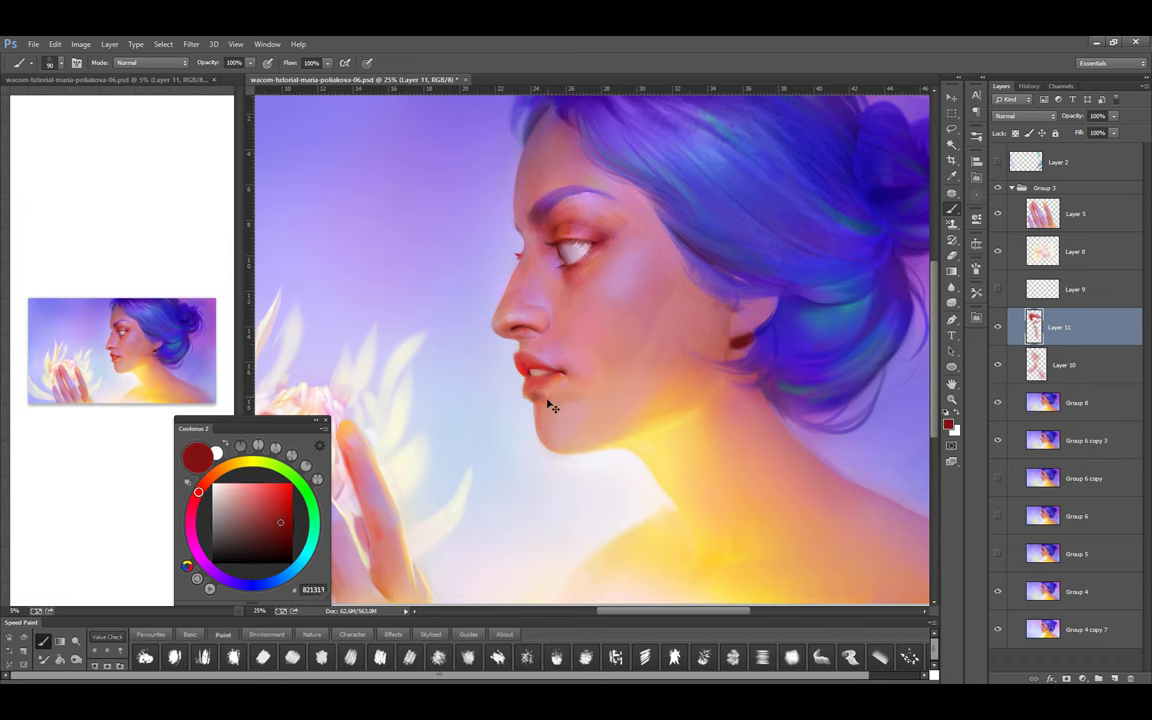
alt+click(548, 400)
Flip the canvas horizontally and touch up the mouth and nose on Layer 11 with sampled skin tones
key(ctrl+shift+h)
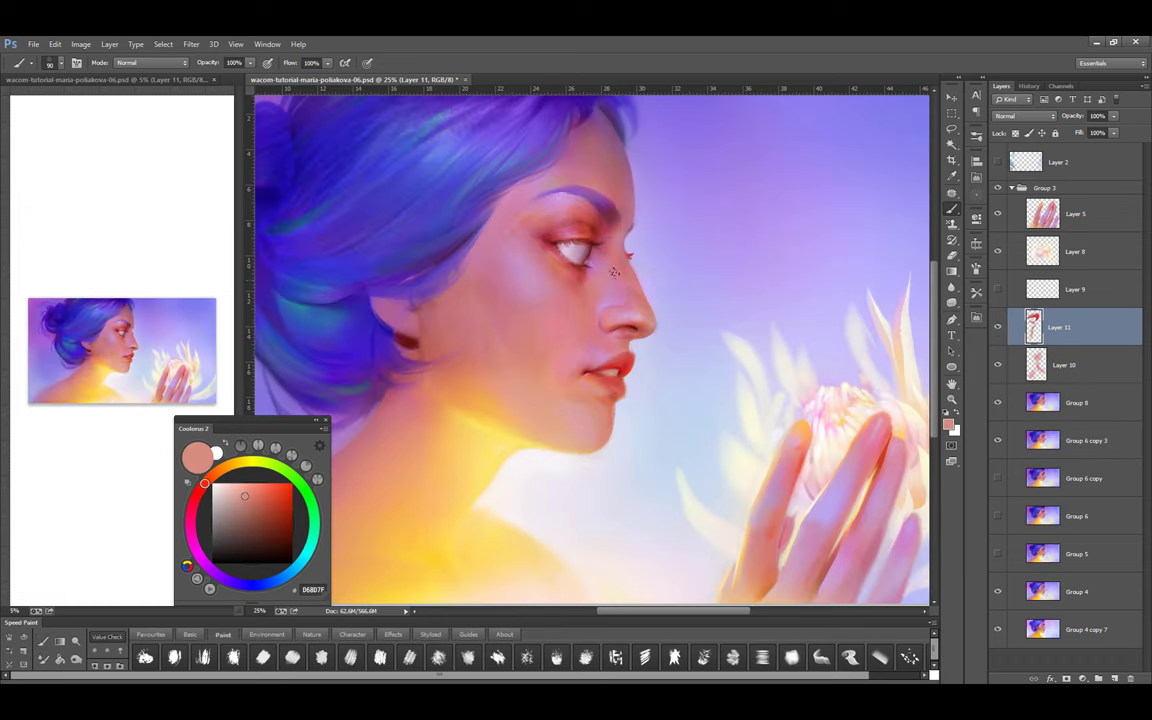
alt+click(606, 378)
alt+click(628, 343)
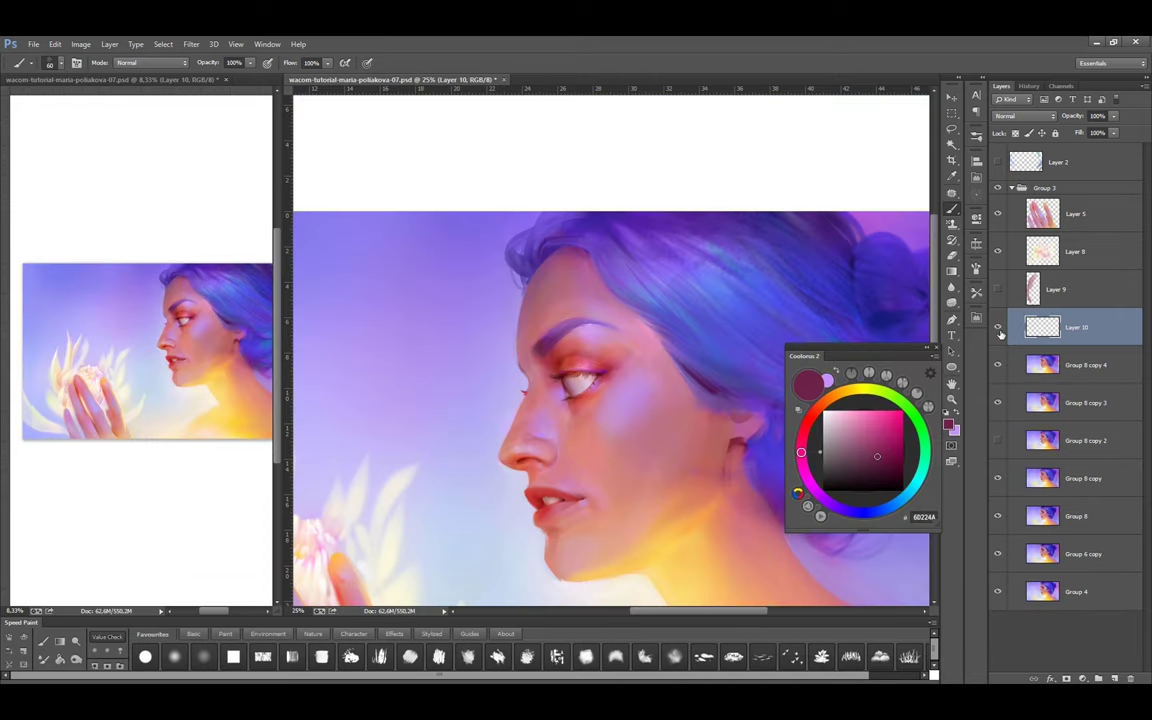
Check the brush settings, reduce the brush to 20 px and paint mauve (AD5C83) at the eyebrow's inner end on Layer 10
scroll(541, 346, up, 2)
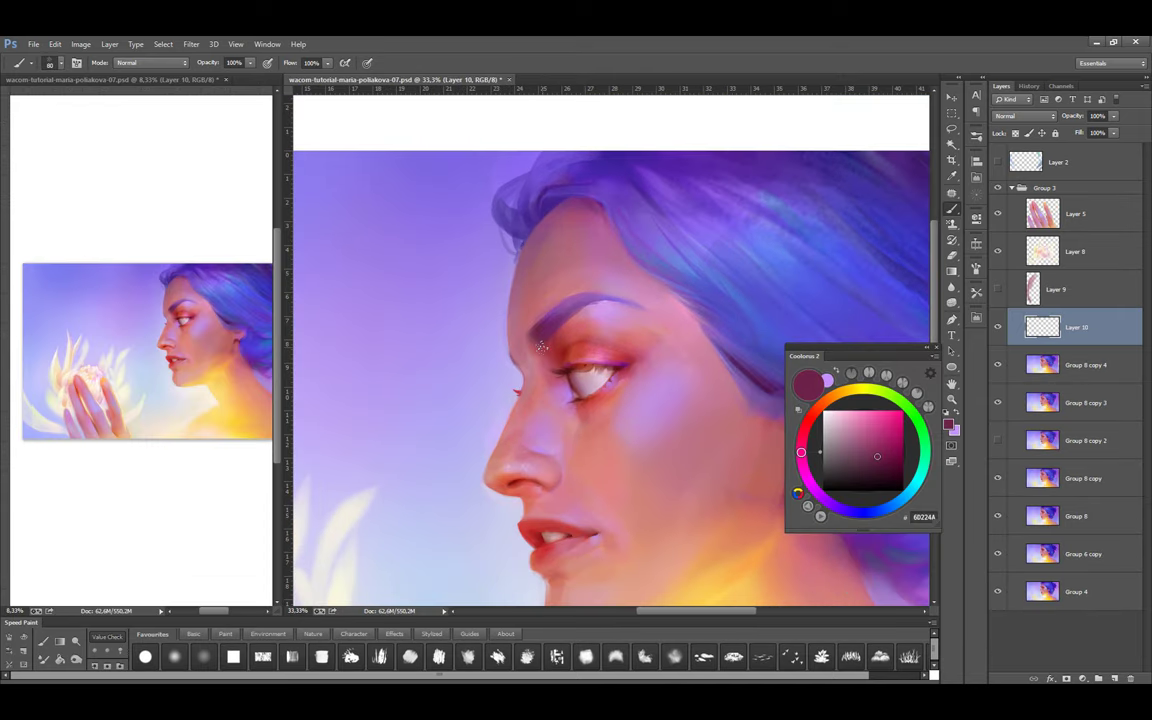
scroll(592, 328, up, 1)
key(F5)
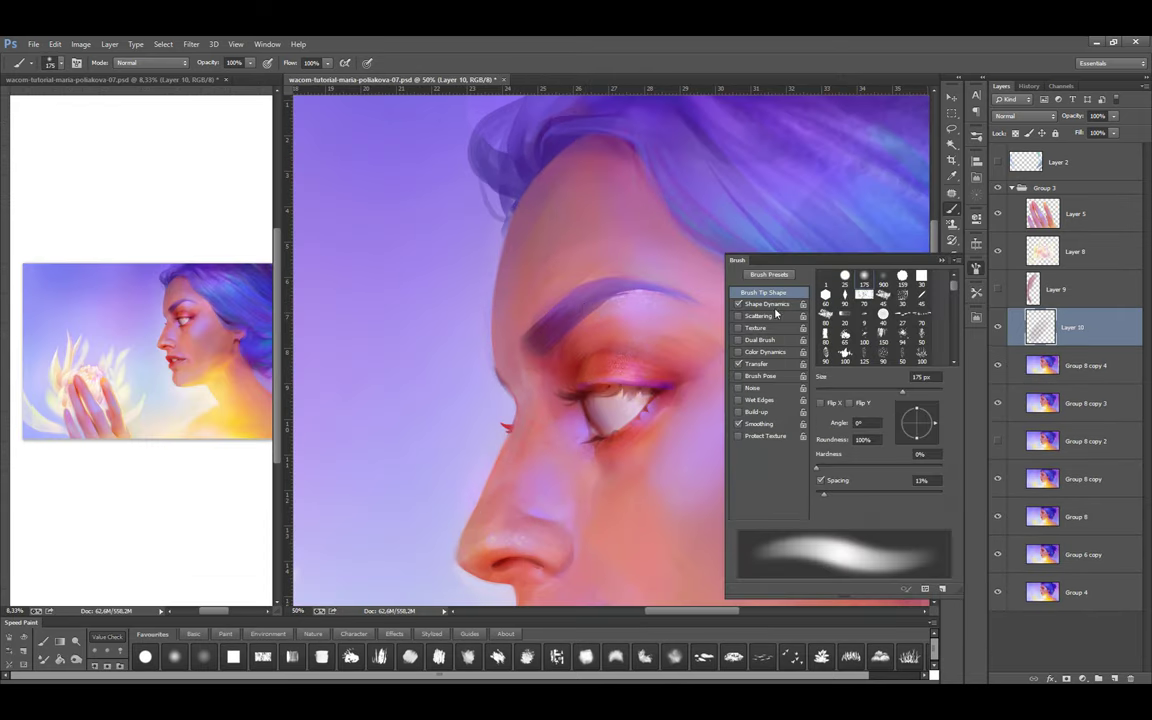
key(F5)
key(bracketleft)
key(bracketleft)
key(bracketleft)
key(bracketleft)
key(bracketleft)
key(bracketleft)
key(bracketleft)
key(bracketleft)
key(bracketleft)
key(bracketleft)
key(bracketleft)
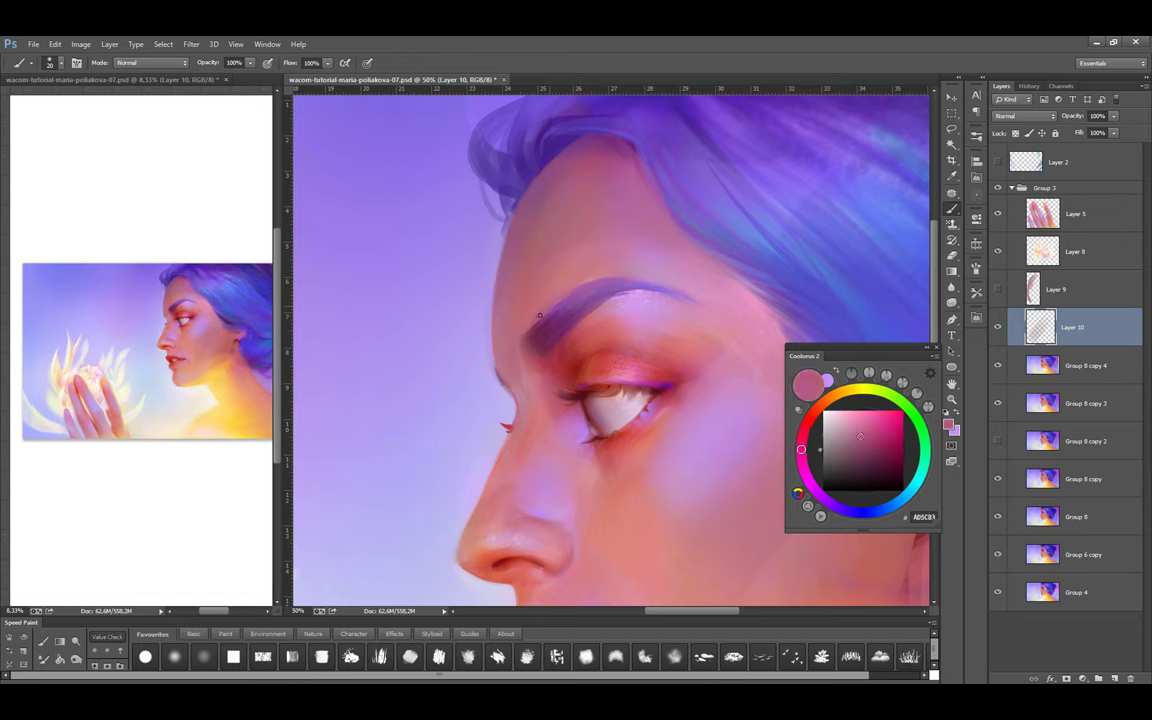
Define the eyebrow's inner end with fine strokes in sampled plum (6C2245) and dark purple (6E297A)
alt+click(537, 335)
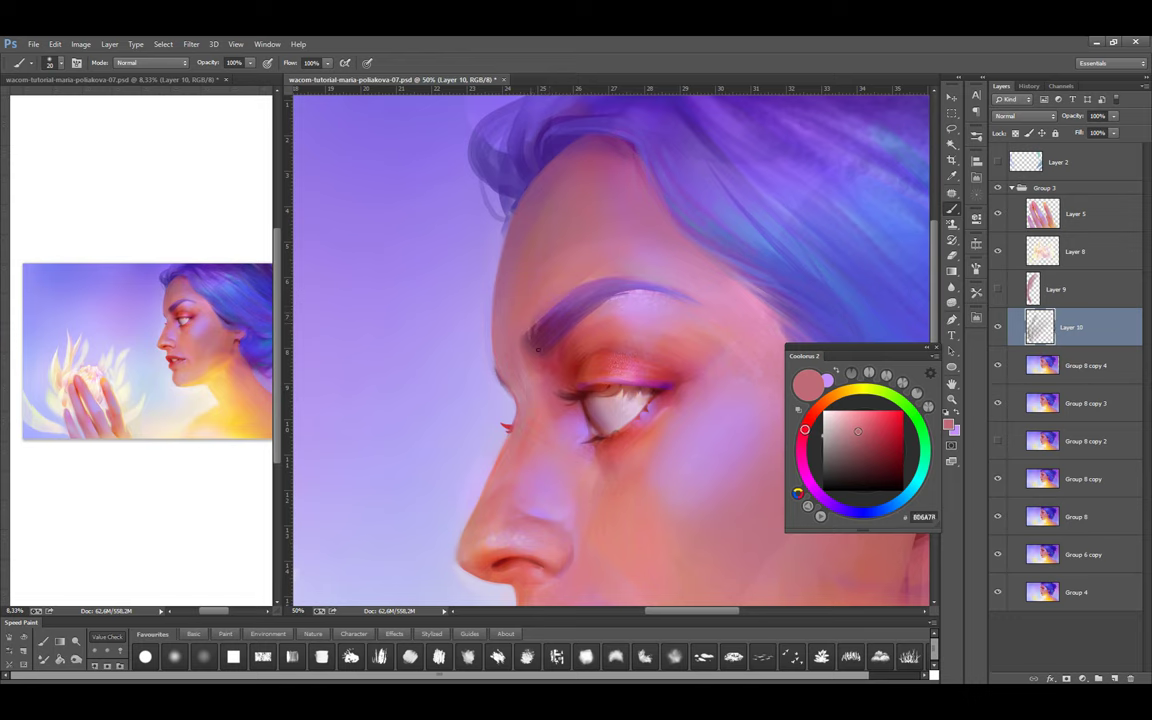
alt+click(541, 347)
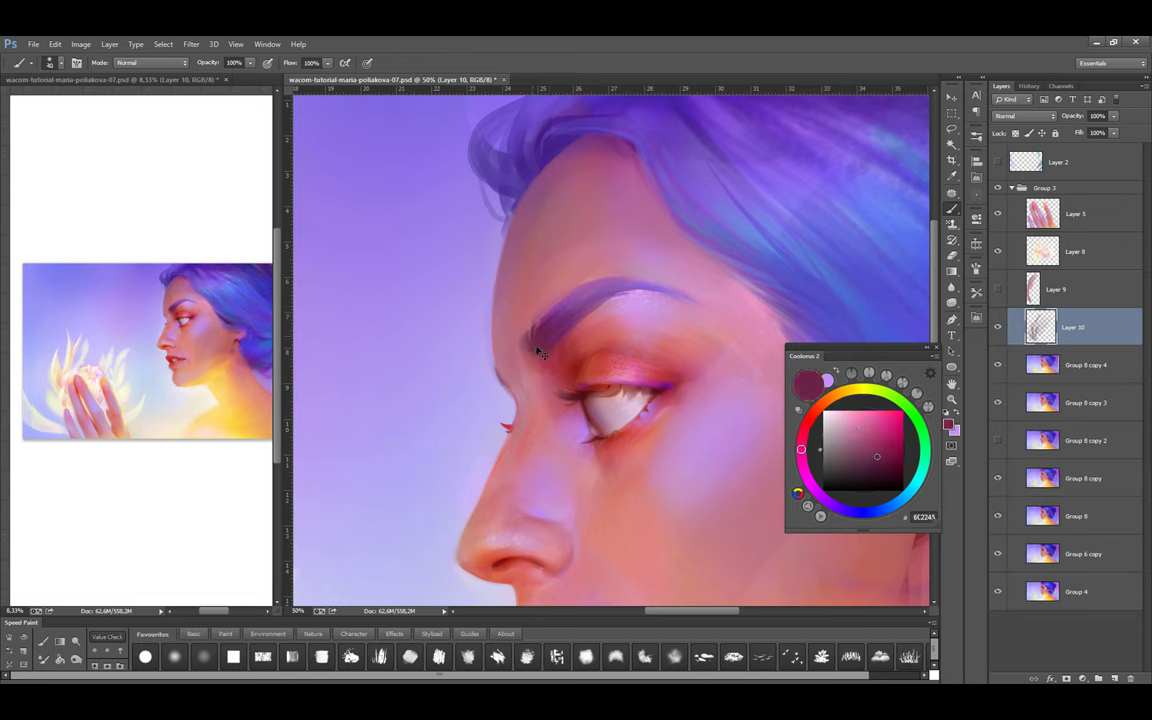
alt+click(537, 316)
alt+click(543, 355)
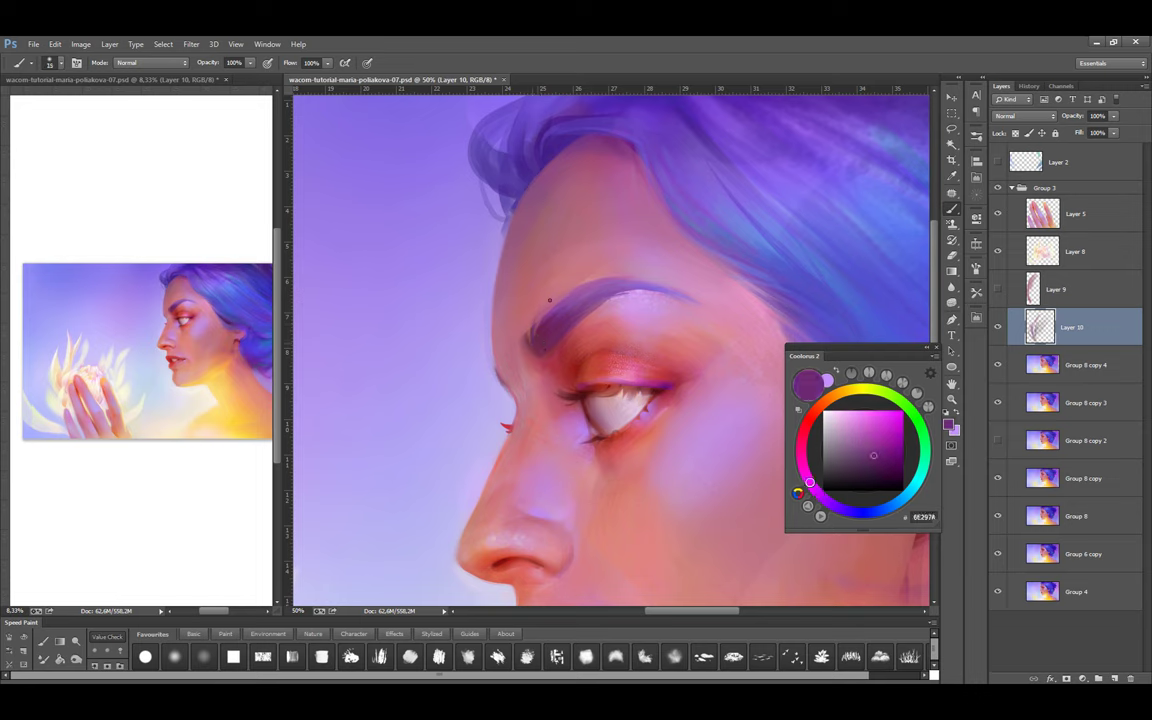
Refine the eyebrow's inner end on Layer 10 with sampled purples (703E94), plum (722949) and dusty pink (BA6676)
alt+click(540, 350)
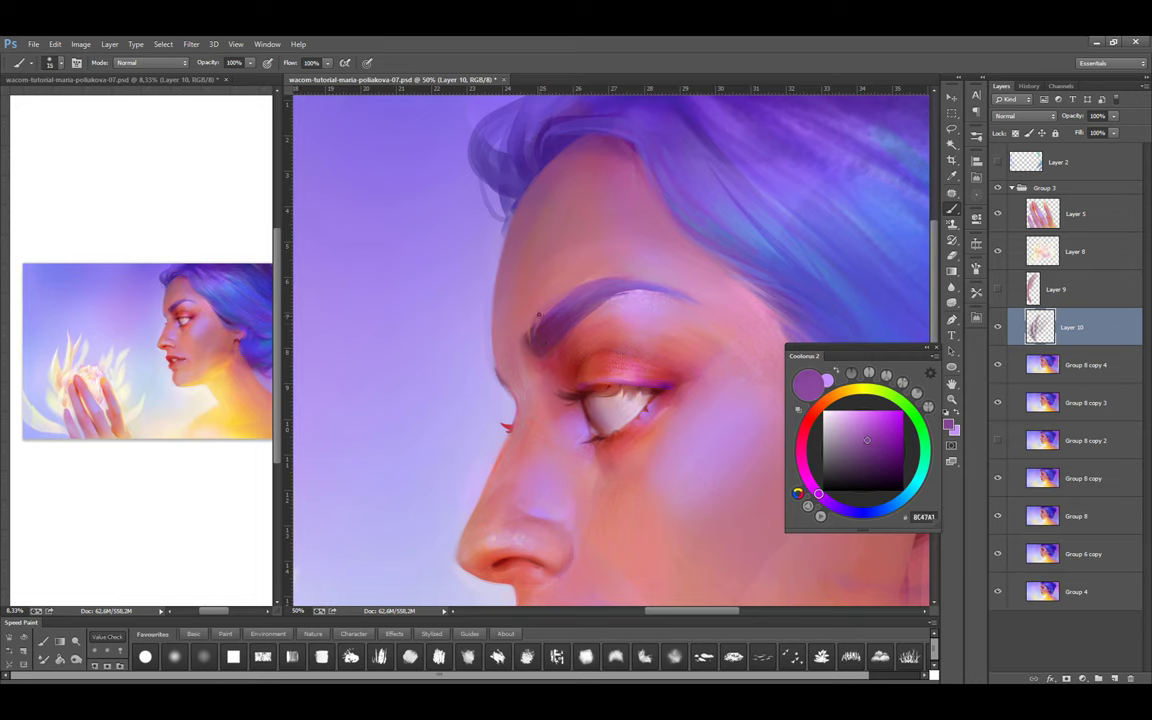
alt+click(545, 302)
alt+click(561, 326)
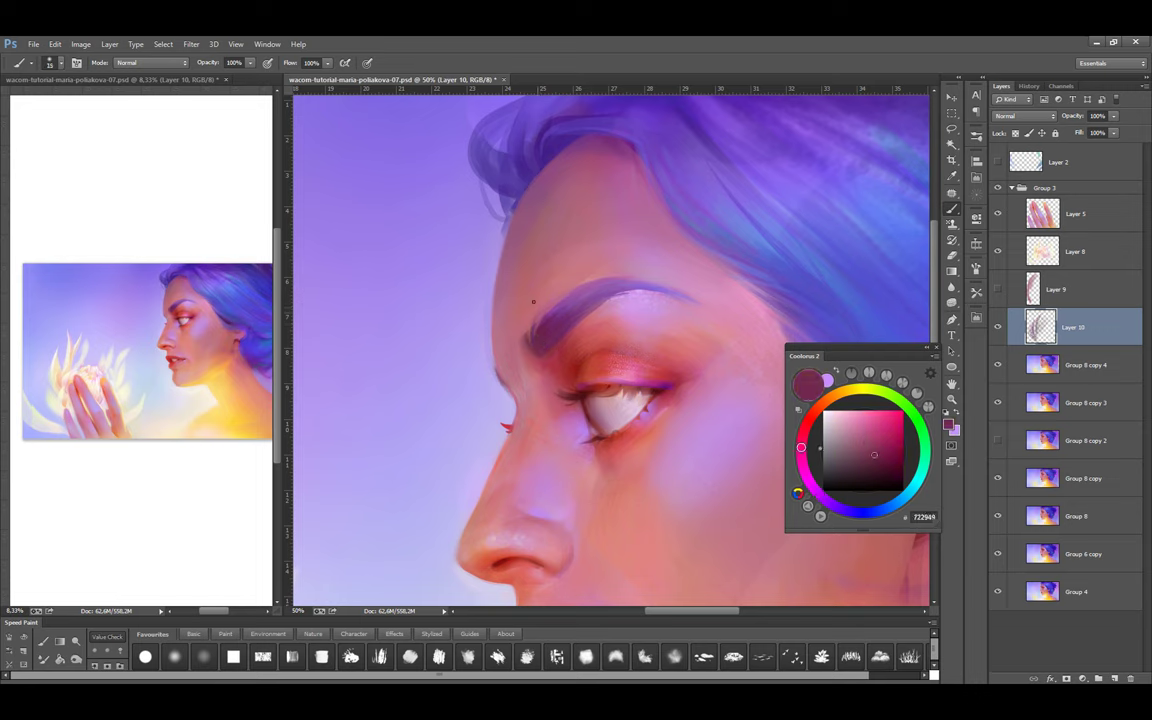
alt+click(563, 311)
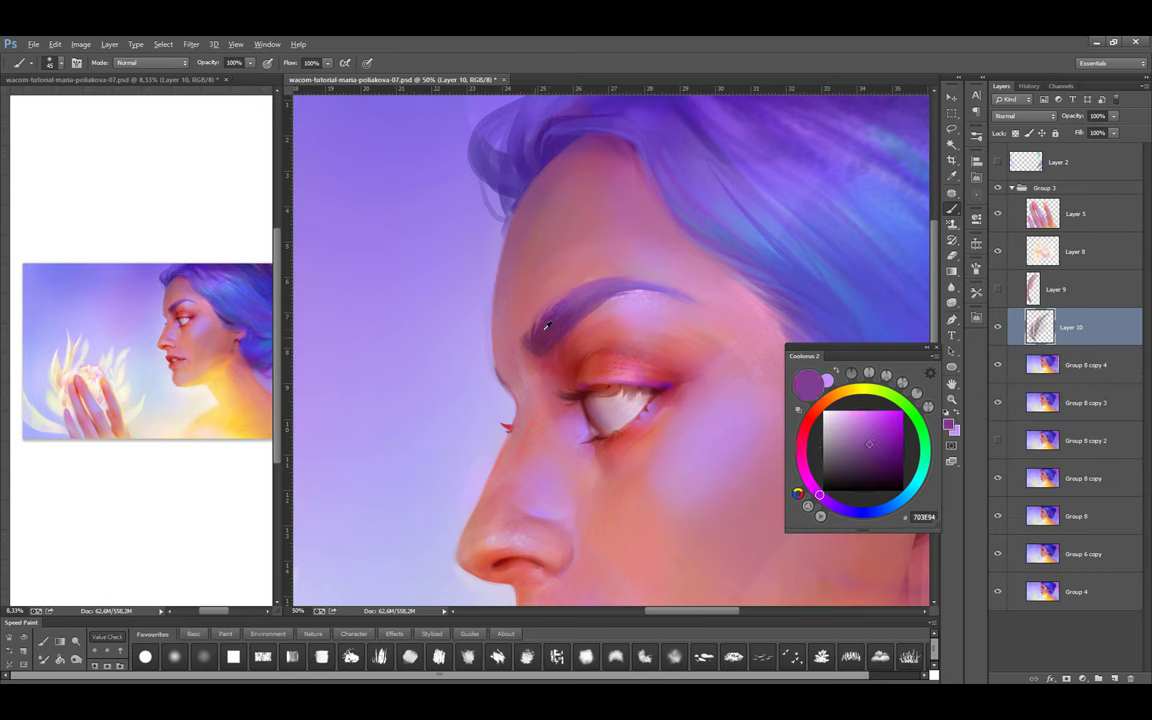
alt+click(542, 355)
alt+click(529, 330)
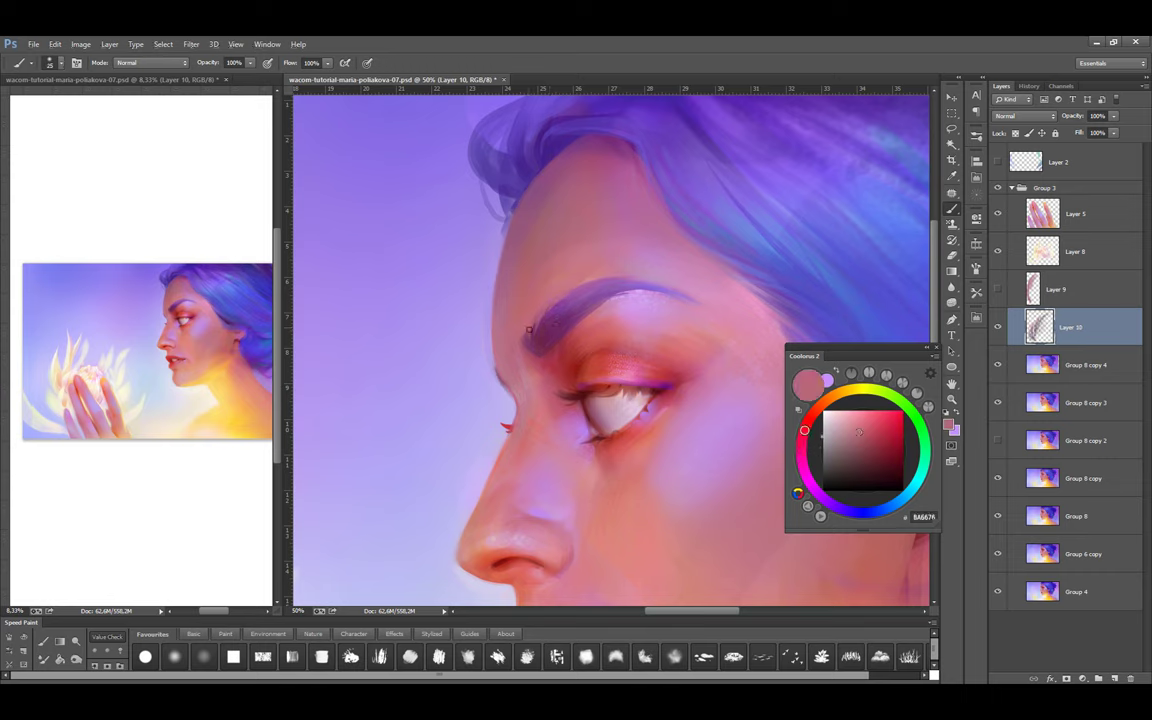
key(bracketleft)
key(bracketleft)
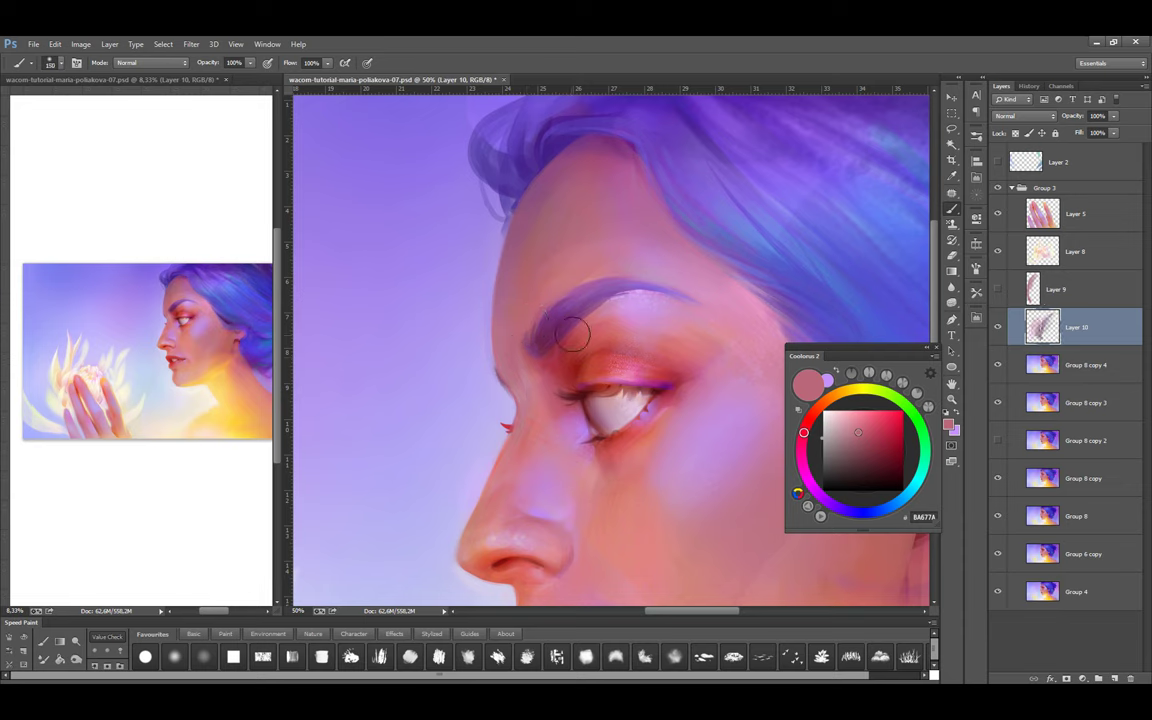
Darken the eyebrow's inner end with deep magenta (700A61) using a fine 15 px brush
alt+click(560, 295)
click(896, 462)
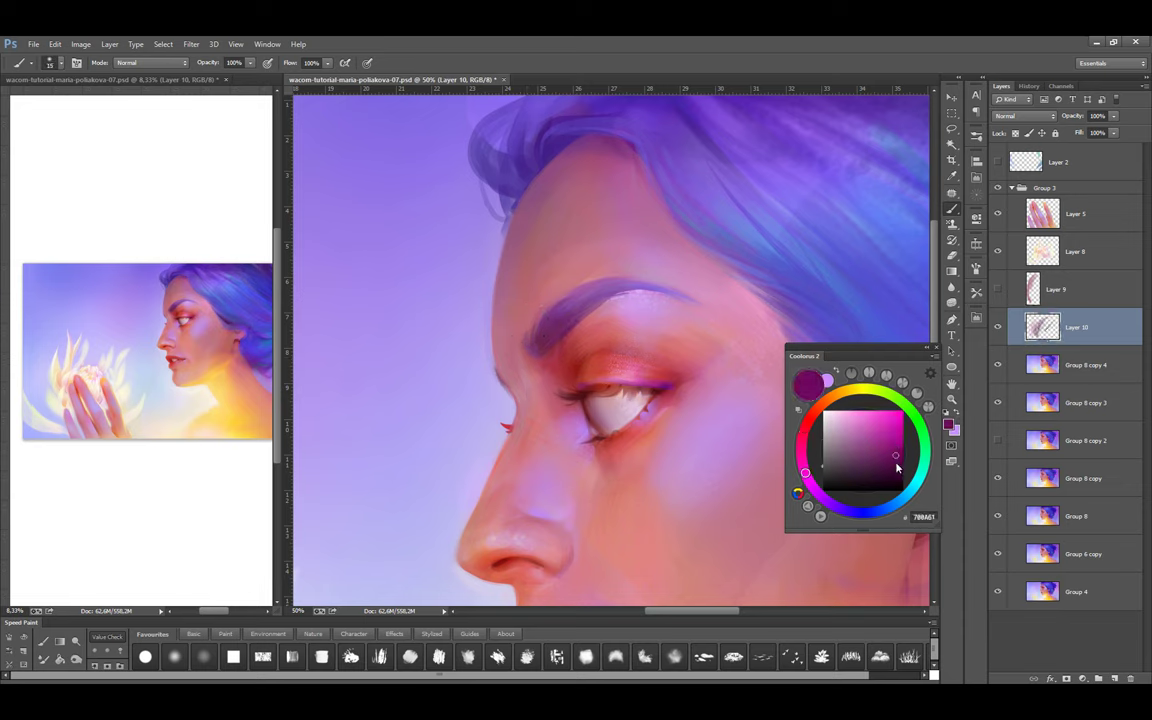
key(bracketleft)
key(bracketleft)
alt+click(574, 319)
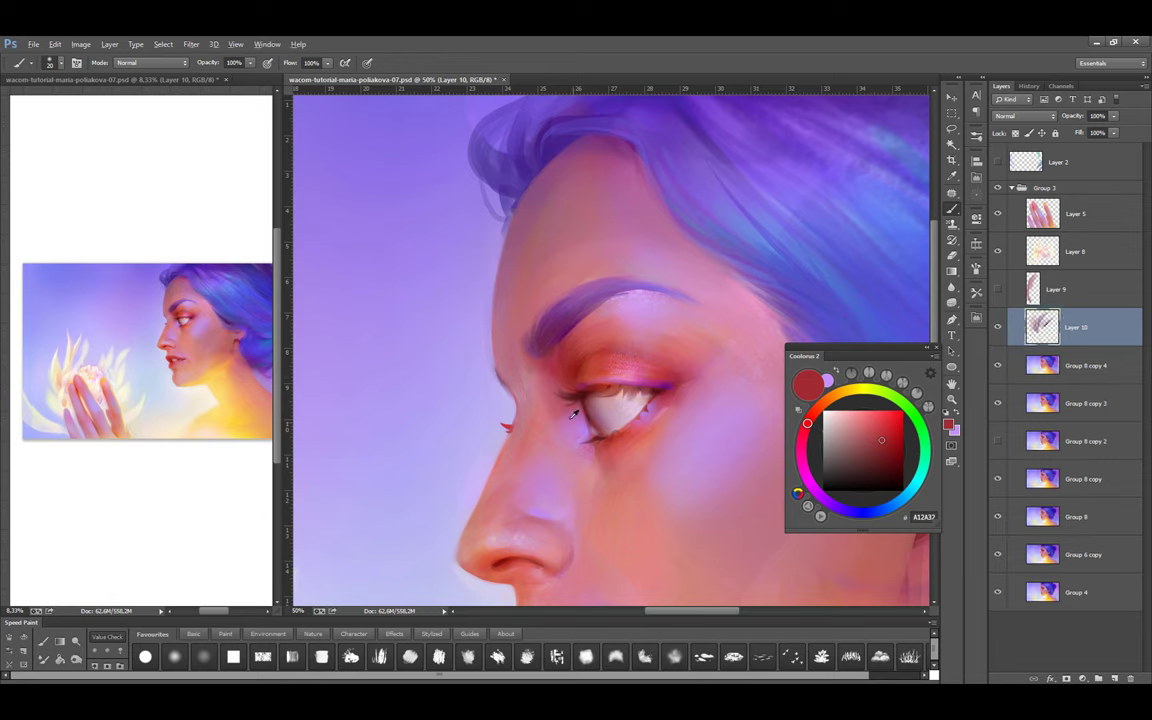
Detail the eyelids and outer lashes with light violet, bright orange-red and dark brown (3C2126) strokes using small brushes
alt+click(552, 390)
drag(803, 468, 832, 505)
click(855, 410)
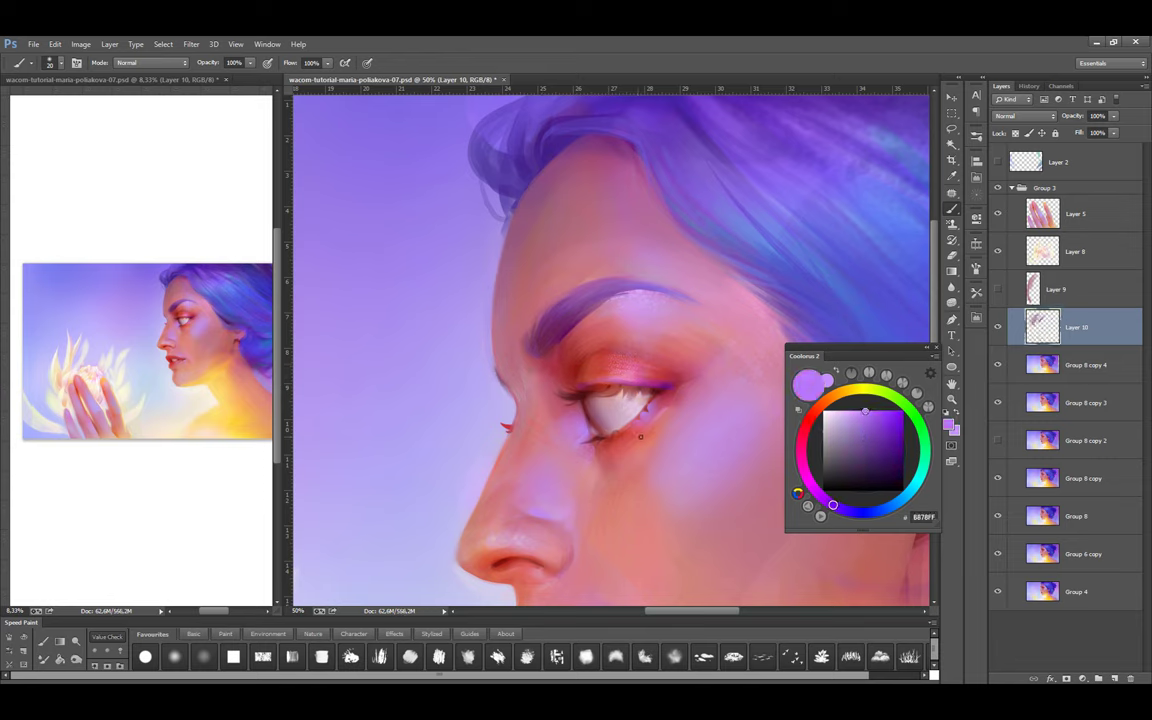
alt+click(726, 350)
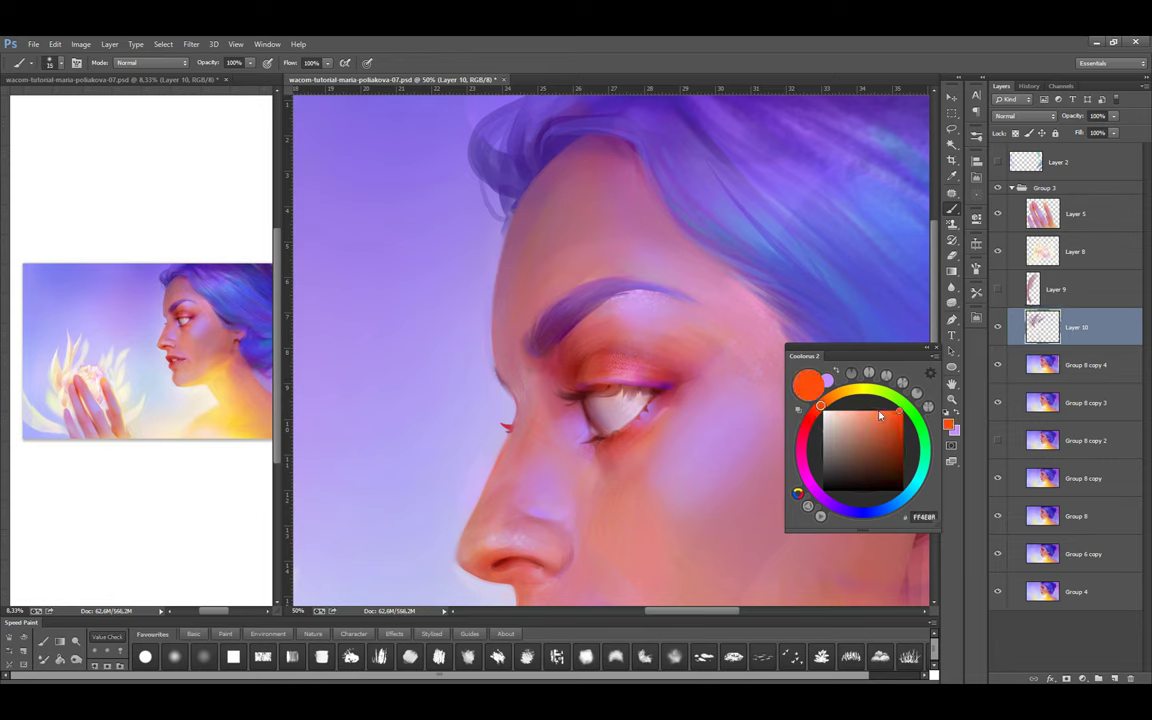
scroll(630, 417, up, 1)
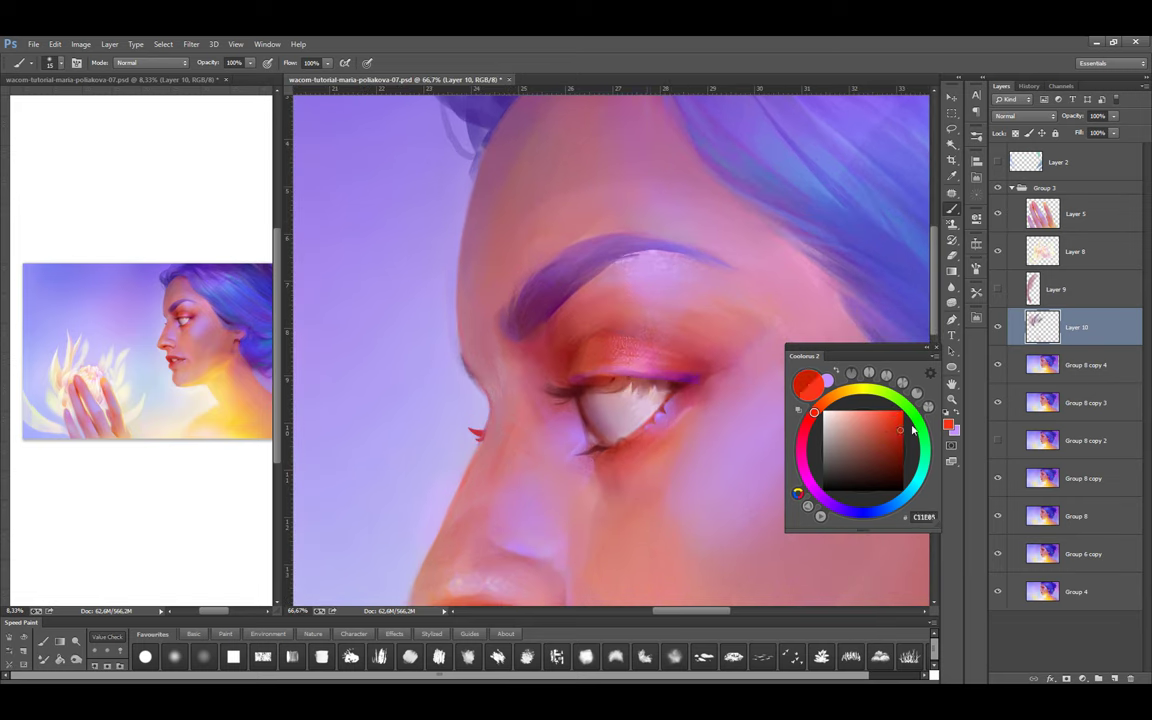
alt+click(595, 350)
alt+click(683, 387)
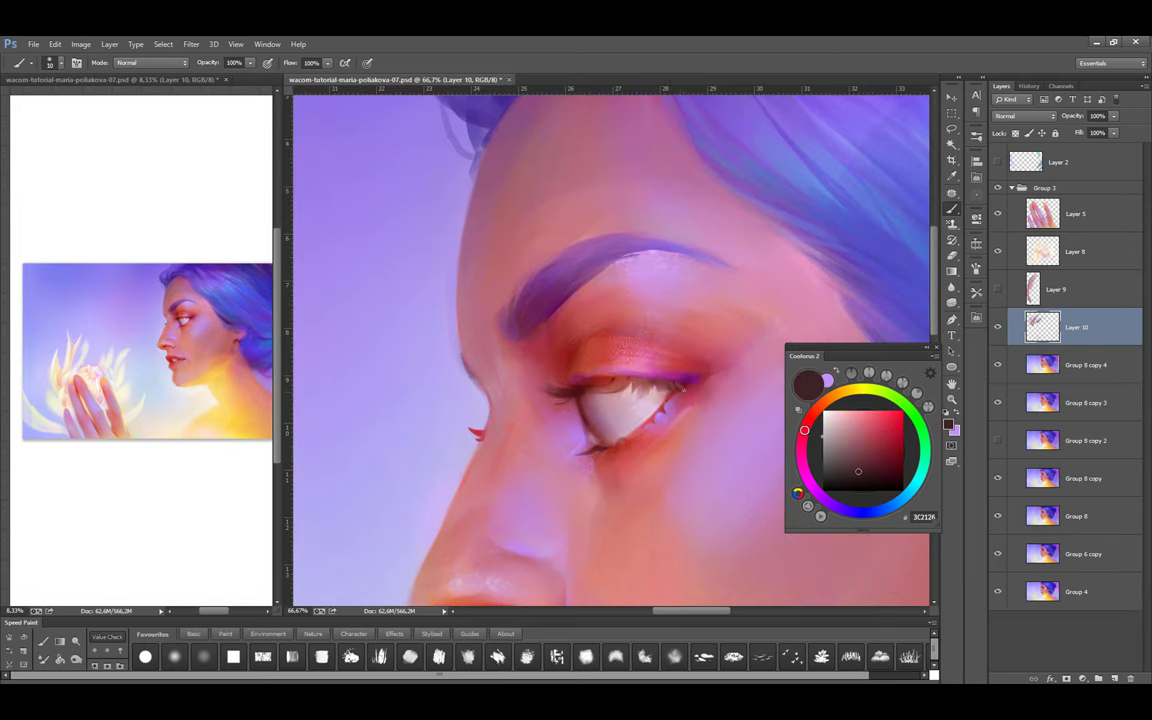
Brighten the brow bone under the eyebrow's arch with sampled rose, purple and light violet (B394FF)
scroll(706, 388, down, 2)
alt+click(632, 332)
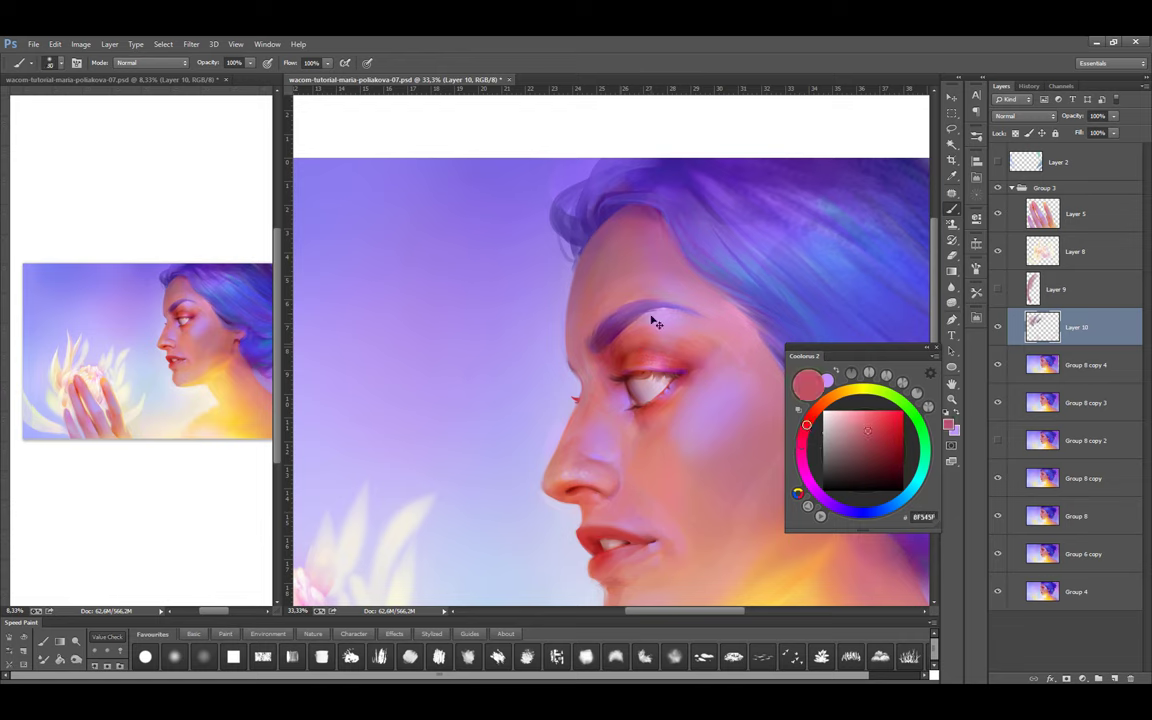
alt+click(728, 345)
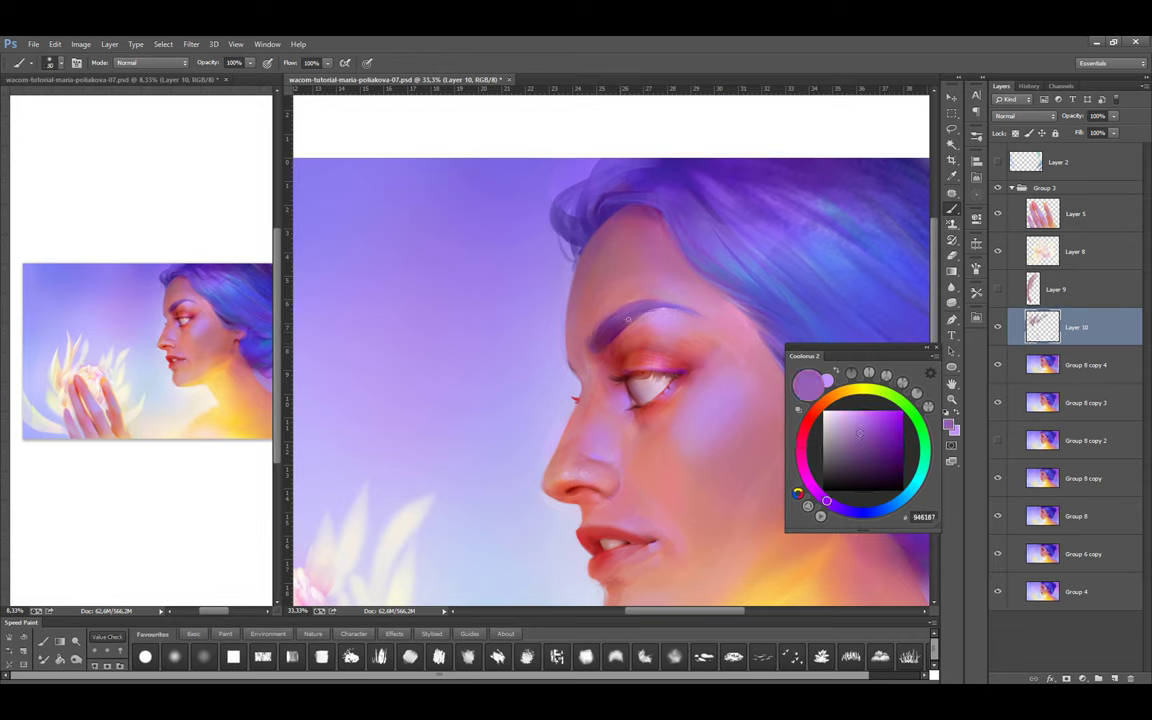
alt+click(663, 314)
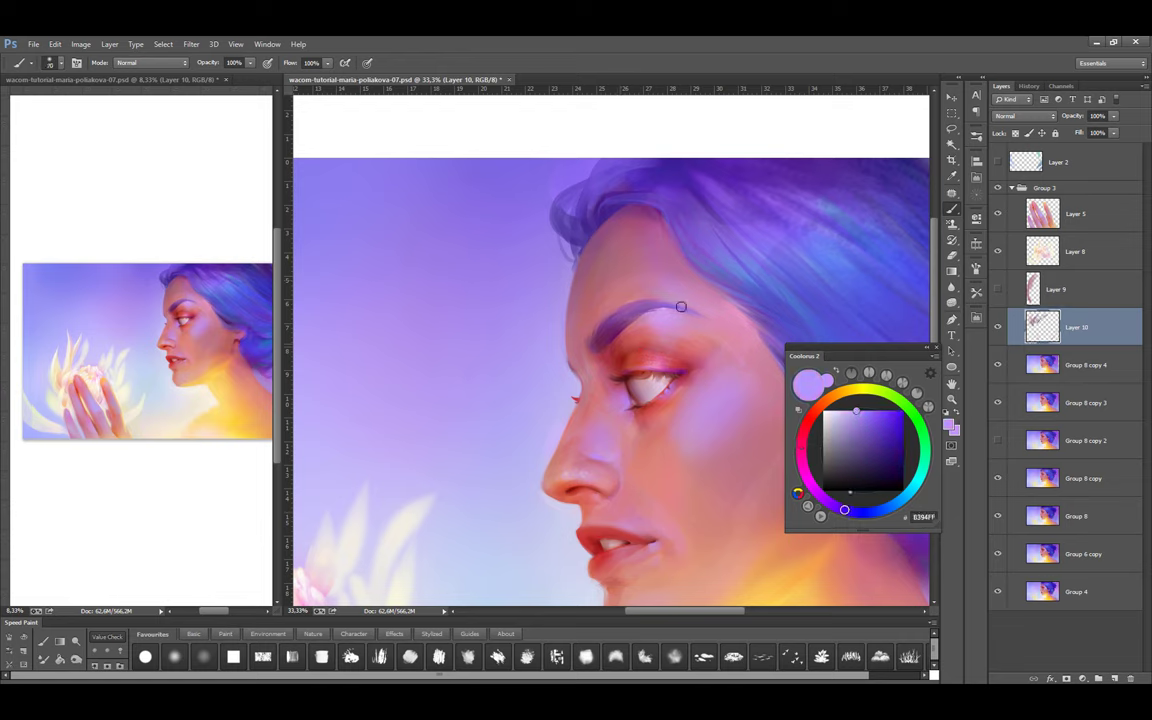
key(bracketright)
key(bracketright)
key(bracketright)
key(bracketleft)
key(bracketleft)
key(bracketleft)
key(bracketleft)
key(bracketleft)
key(bracketleft)
key(bracketleft)
key(bracketleft)
key(bracketleft)
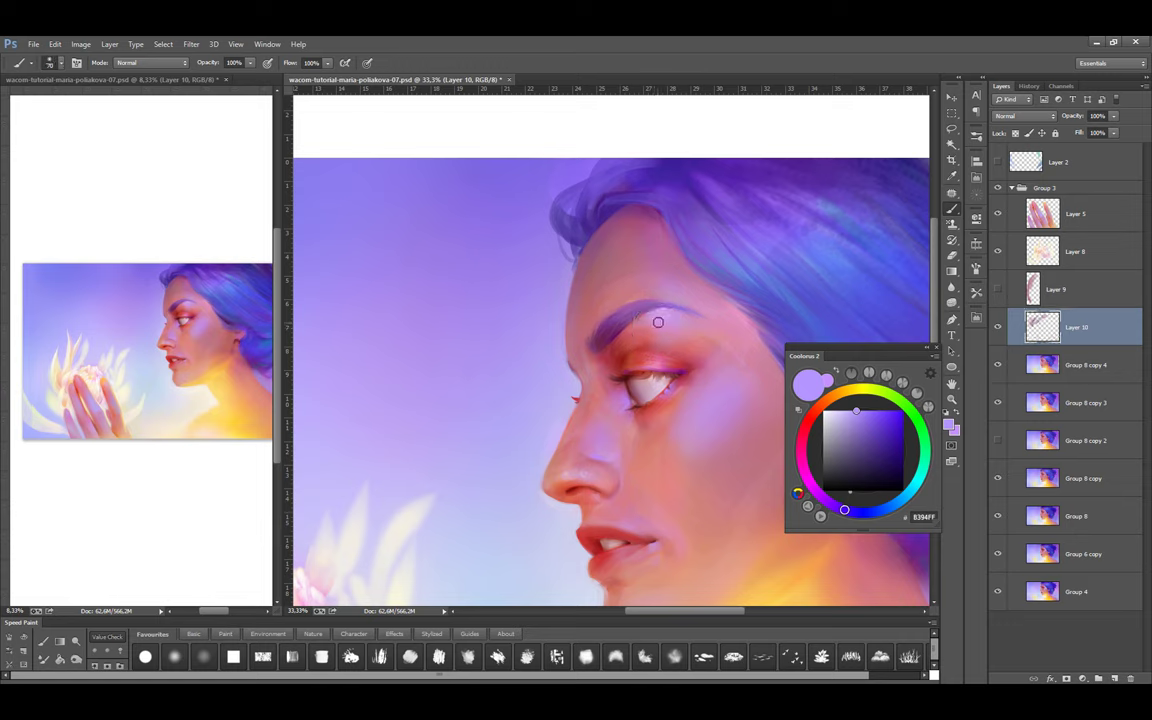
Soften the skin around the eyebrow and forehead with sampled pinks (C5798F, AE6A70), enlarging the brush to 250 px
alt+click(670, 290)
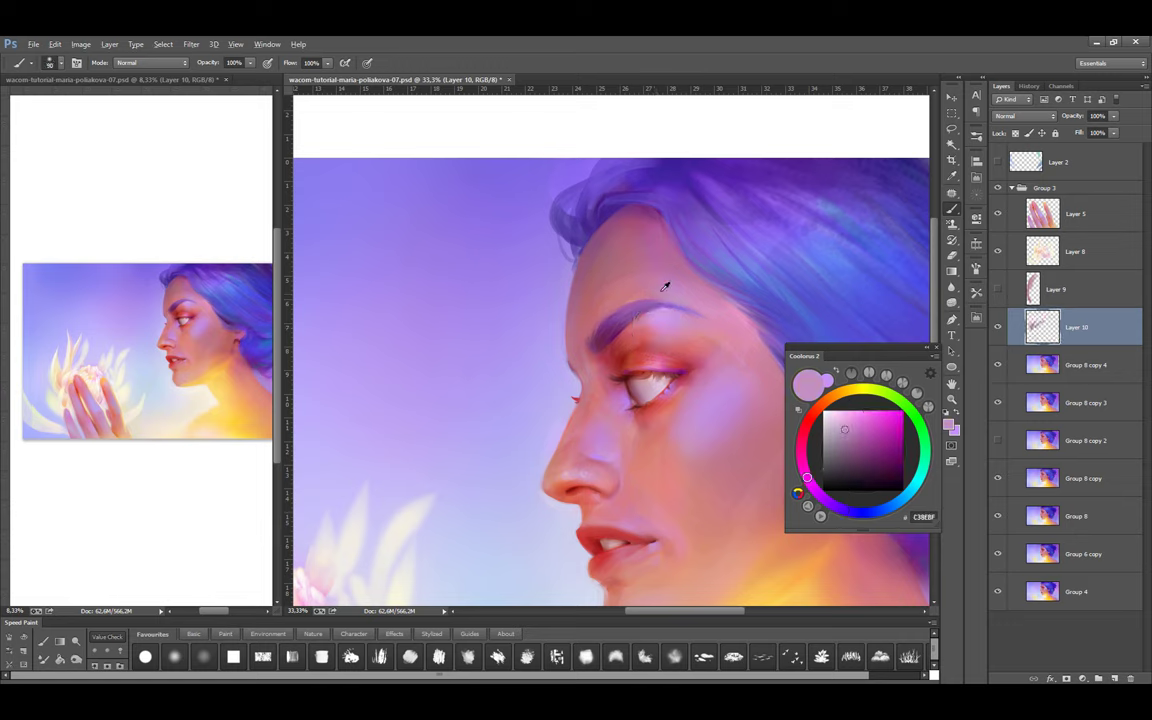
key(bracketright)
key(bracketright)
key(bracketright)
key(bracketright)
key(bracketright)
key(bracketright)
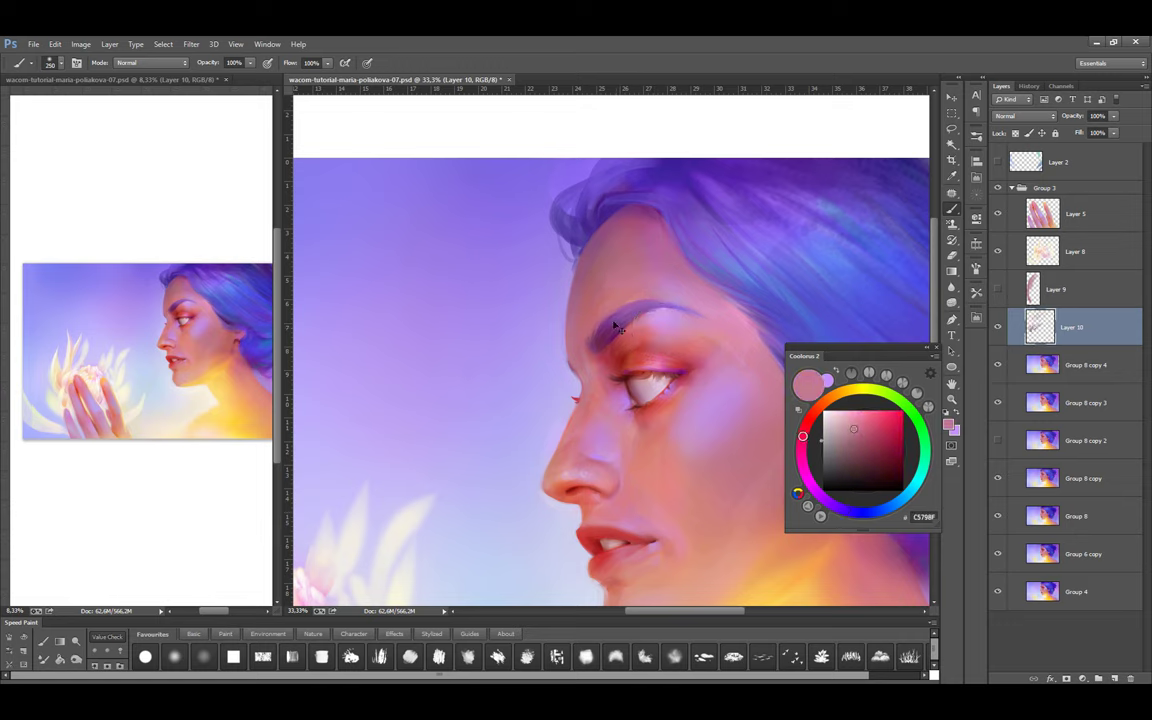
alt+click(609, 240)
key(bracketleft)
key(bracketleft)
key(bracketleft)
key(bracketleft)
key(bracketleft)
key(bracketleft)
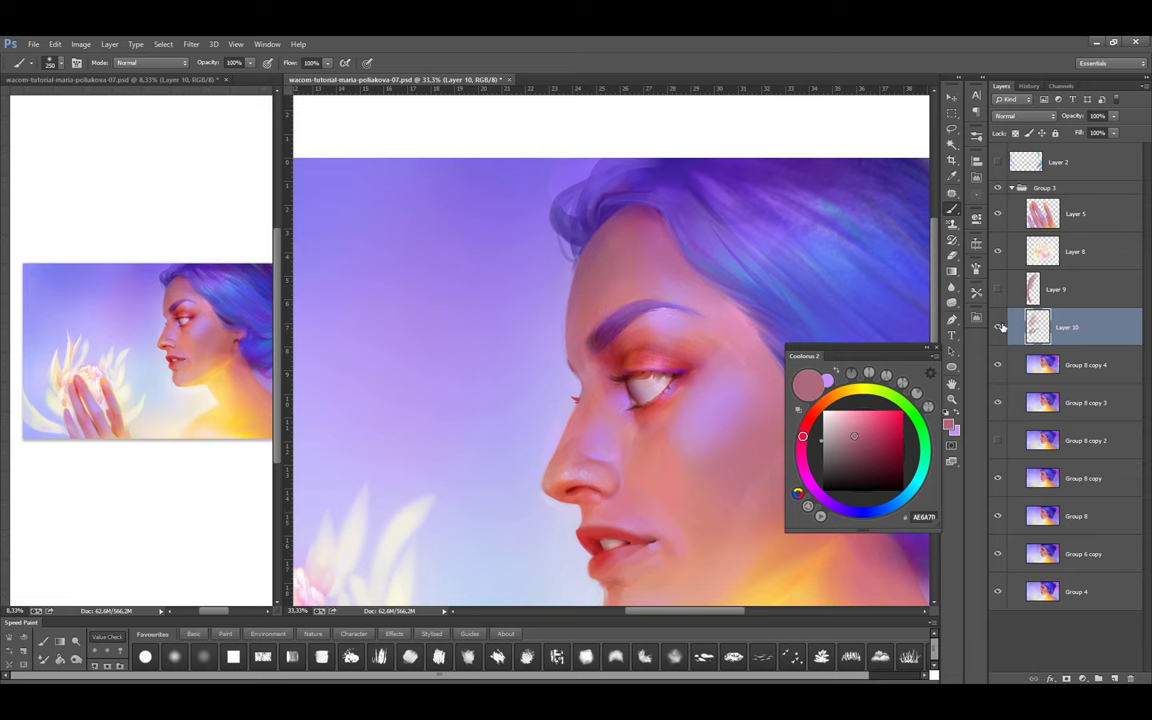
Accent the skin around the eye with saturated red (AD0F0A) and light violet (CD83FF) using smaller brushes
drag(623, 468, 573, 378)
alt+click(578, 280)
click(812, 413)
click(903, 437)
key(bracketleft)
key(bracketleft)
key(bracketleft)
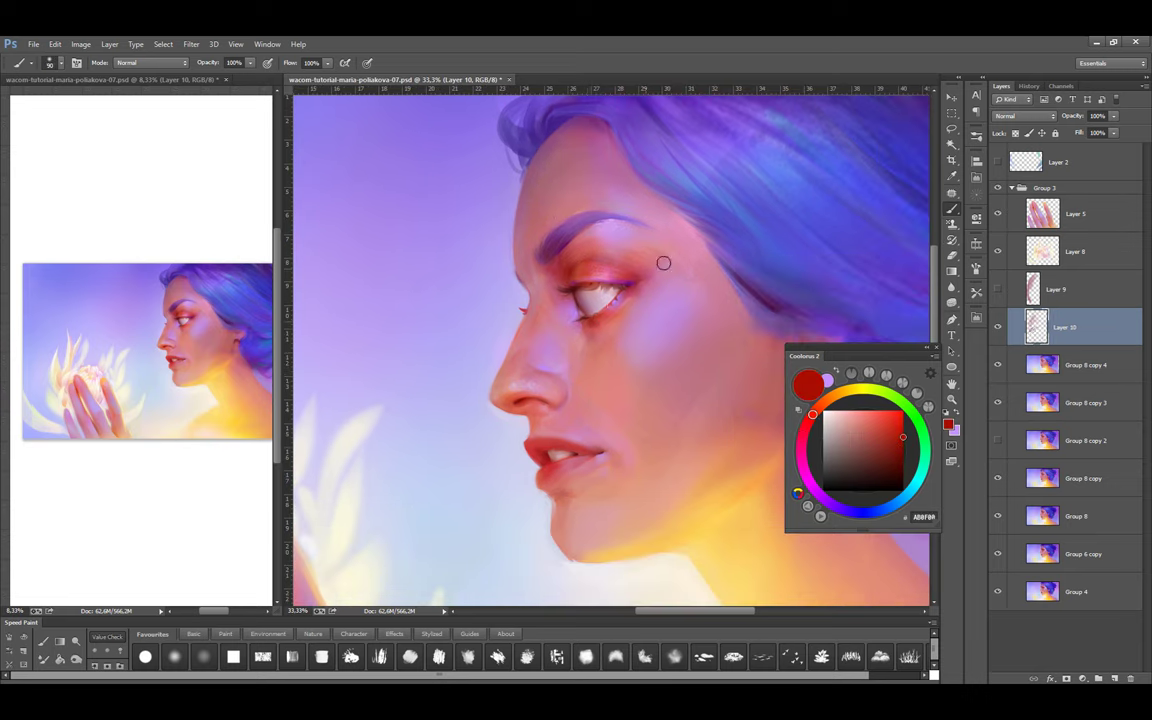
key(x)
scroll(577, 310, up, 1)
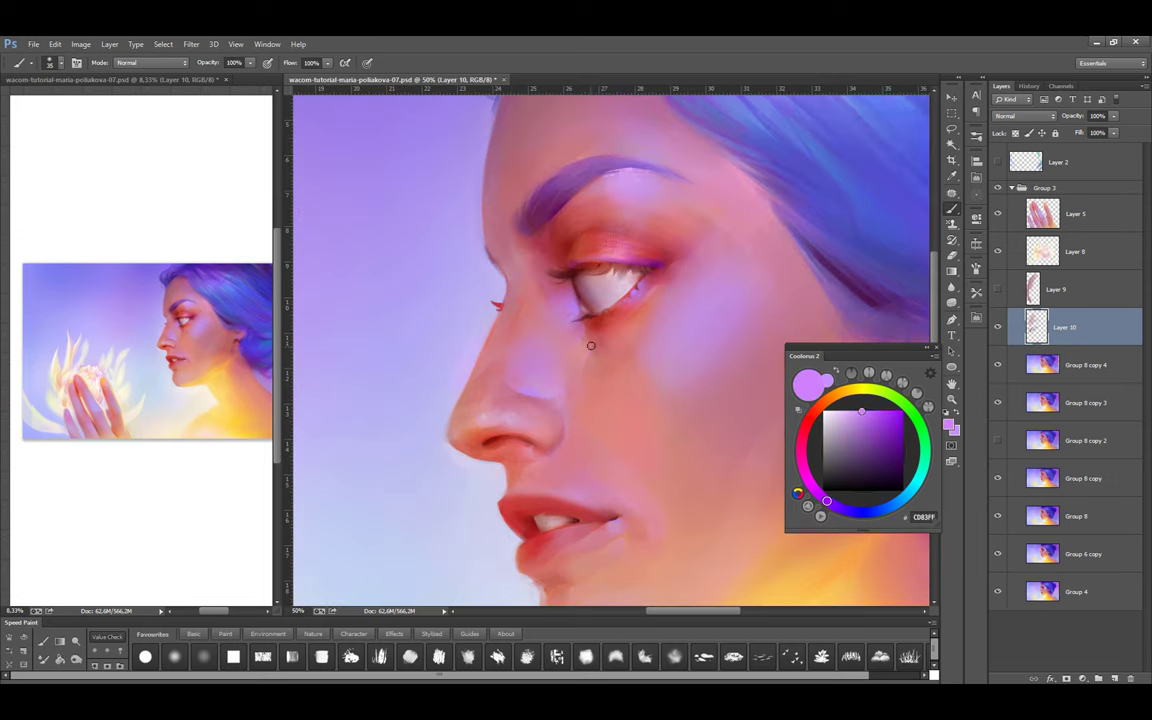
Model the side and wing of the nose with sampled coral (E96161) and lilac tones (C36AE4, C47CCA)
alt+click(478, 362)
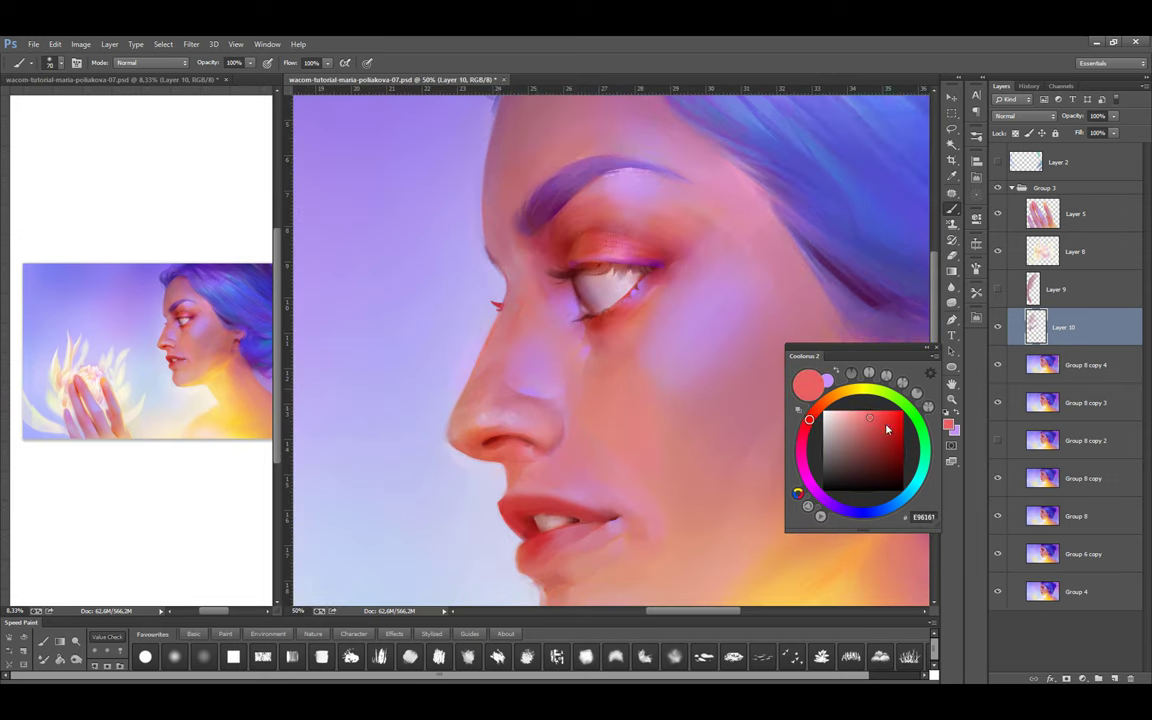
key(bracketright)
key(bracketright)
key(bracketright)
alt+click(519, 368)
key(bracketleft)
key(bracketleft)
key(bracketleft)
key(bracketleft)
key(bracketleft)
alt+click(534, 396)
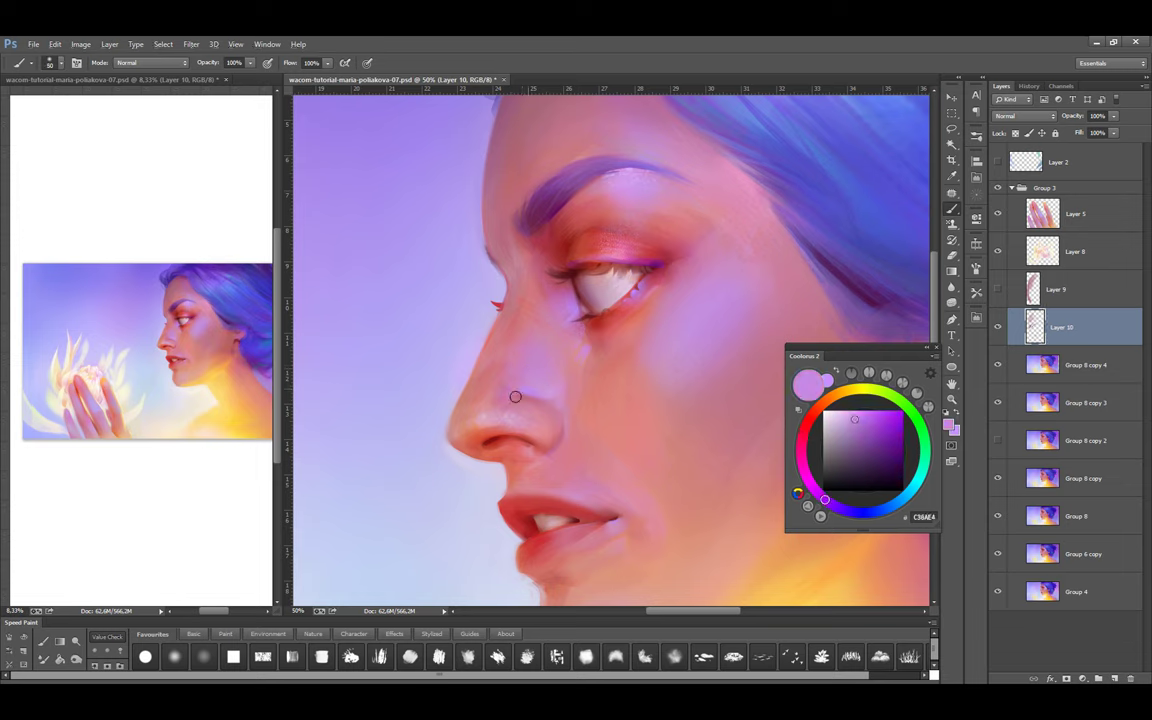
alt+click(524, 388)
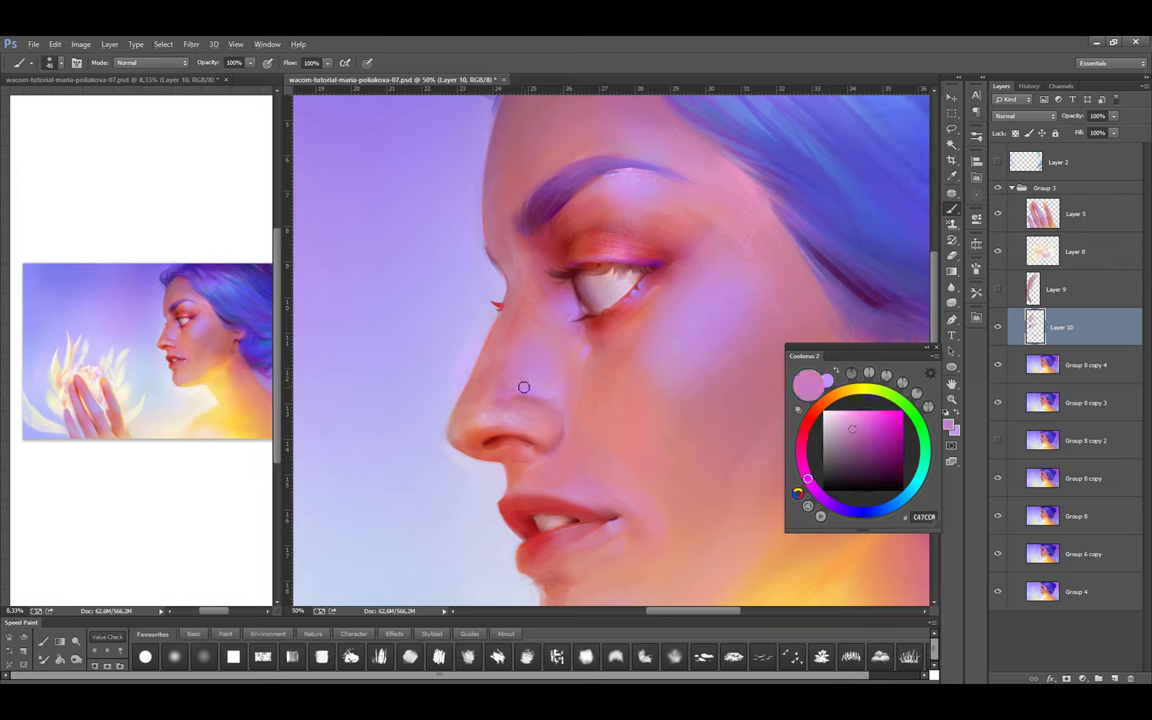
alt+click(530, 383)
key(bracketleft)
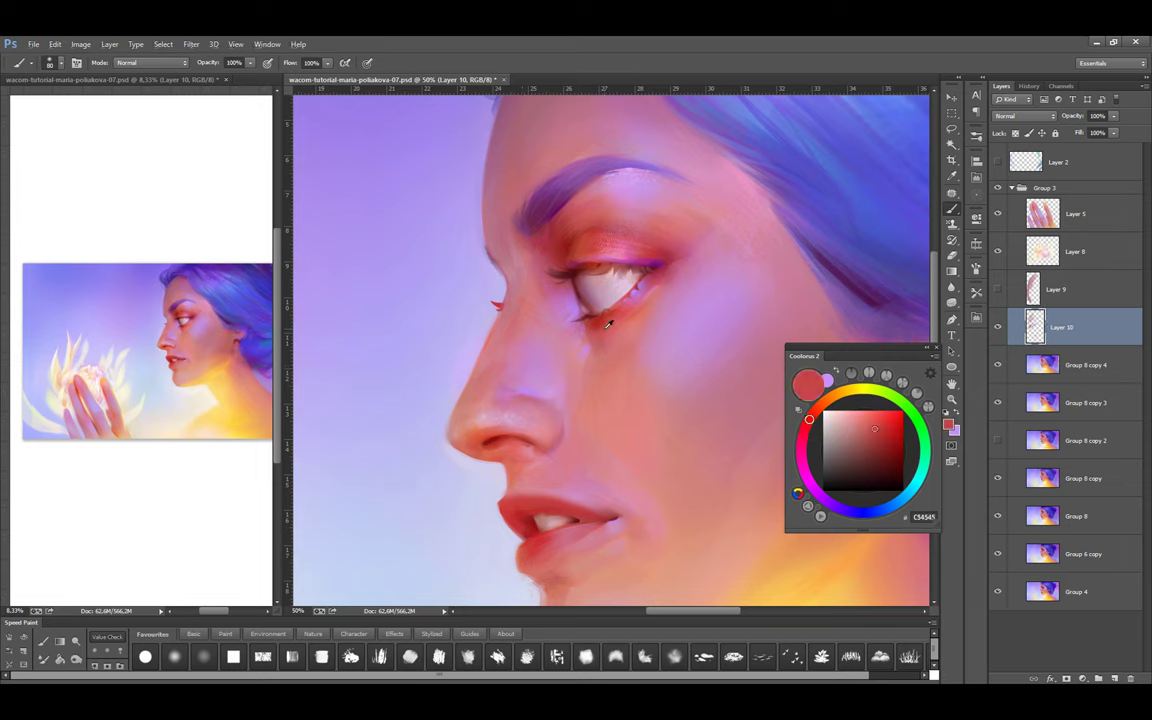
Touch up the nostril and nose tip with red (BA3A2A) and salmon (D07A6A), reducing the brush to 20 px
alt+click(441, 401)
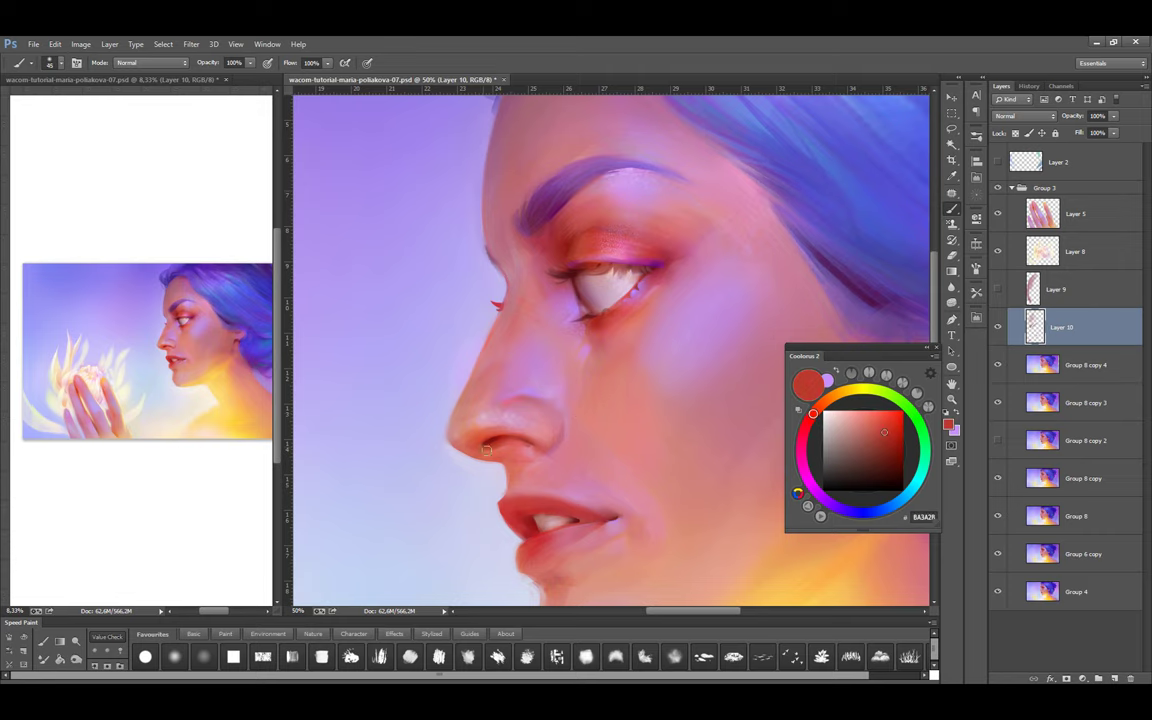
key(bracketleft)
key(bracketleft)
key(bracketleft)
key(bracketleft)
key(bracketleft)
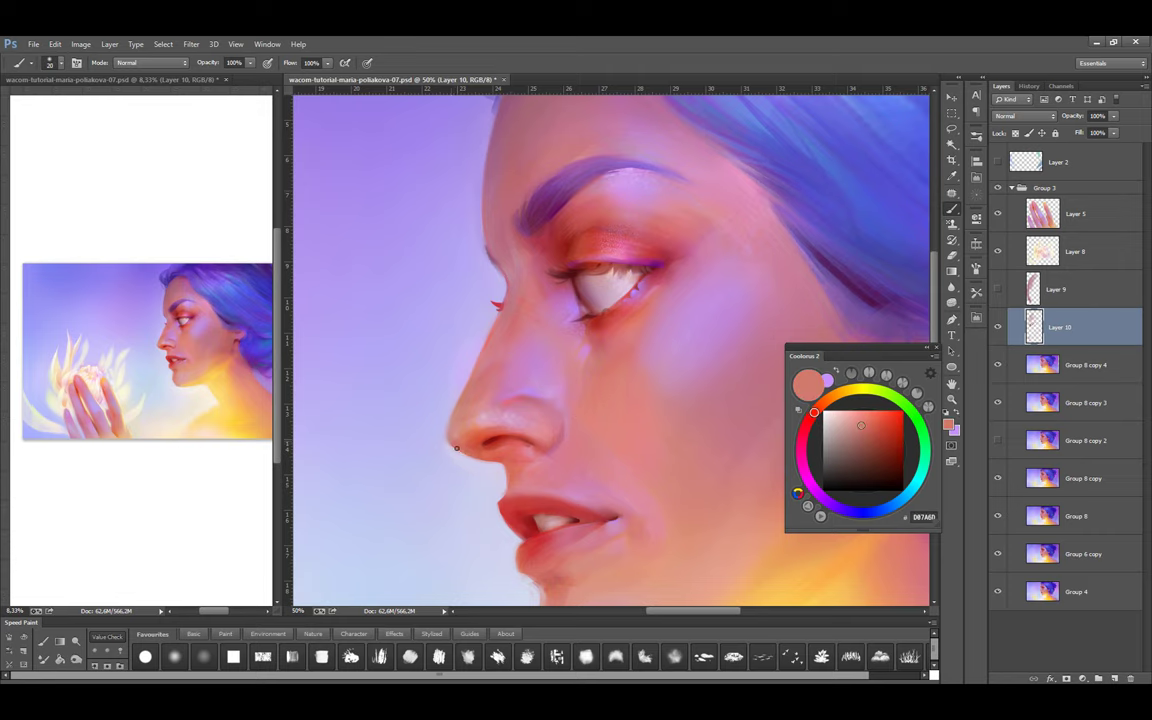
Trim the nose tip's outline with the sampled pale background lavender (D2CEEA) and a 125 px brush
alt+click(436, 433)
key(bracketright)
key(bracketright)
key(bracketright)
key(bracketright)
key(bracketright)
key(bracketright)
key(bracketright)
key(bracketright)
key(bracketright)
scroll(447, 406, down, 1)
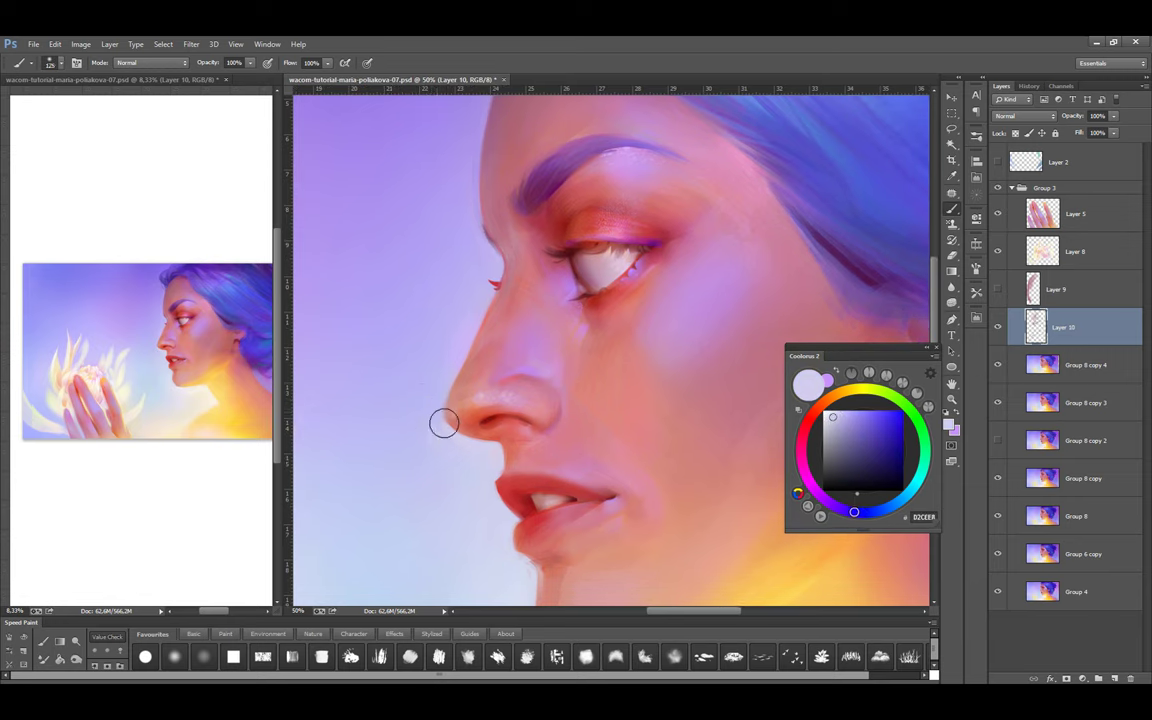
Reshape the nose tip's contour by alternating sampled skin salmon (CE7067) and pale background lavender (BCBBFA) with small brushes
alt+click(460, 430)
key(bracketleft)
key(bracketleft)
key(bracketleft)
key(bracketleft)
key(bracketleft)
key(bracketleft)
key(bracketleft)
key(bracketleft)
key(bracketleft)
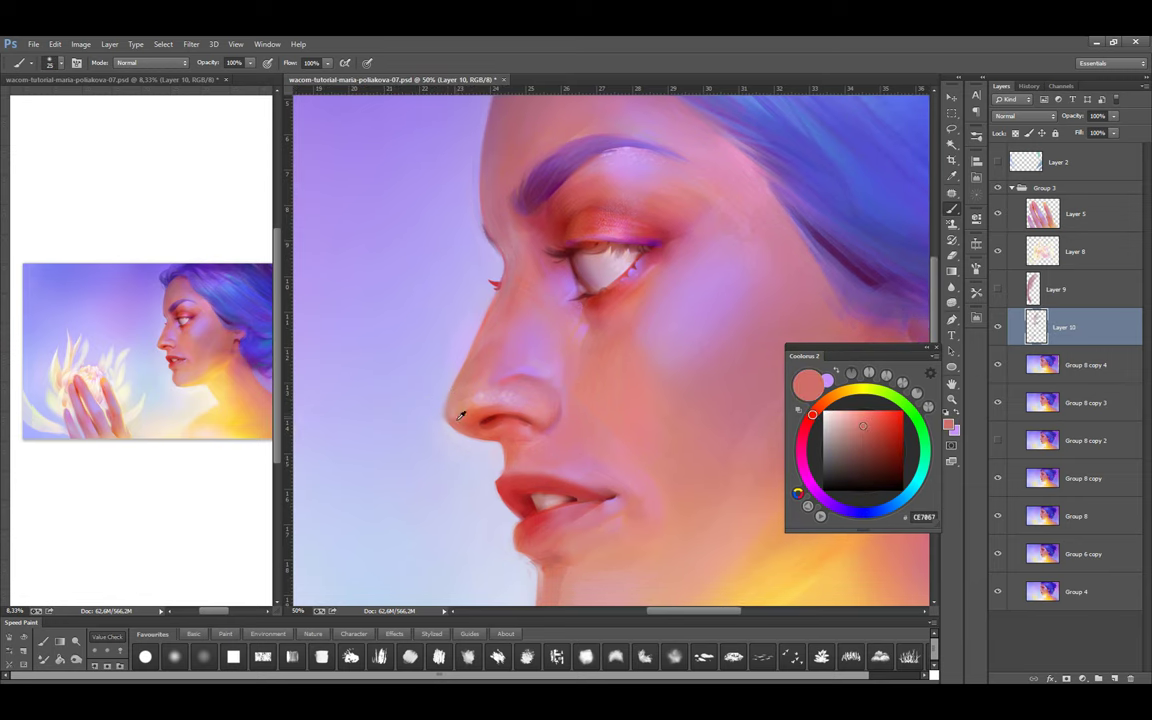
alt+click(457, 419)
alt+click(453, 398)
alt+click(440, 407)
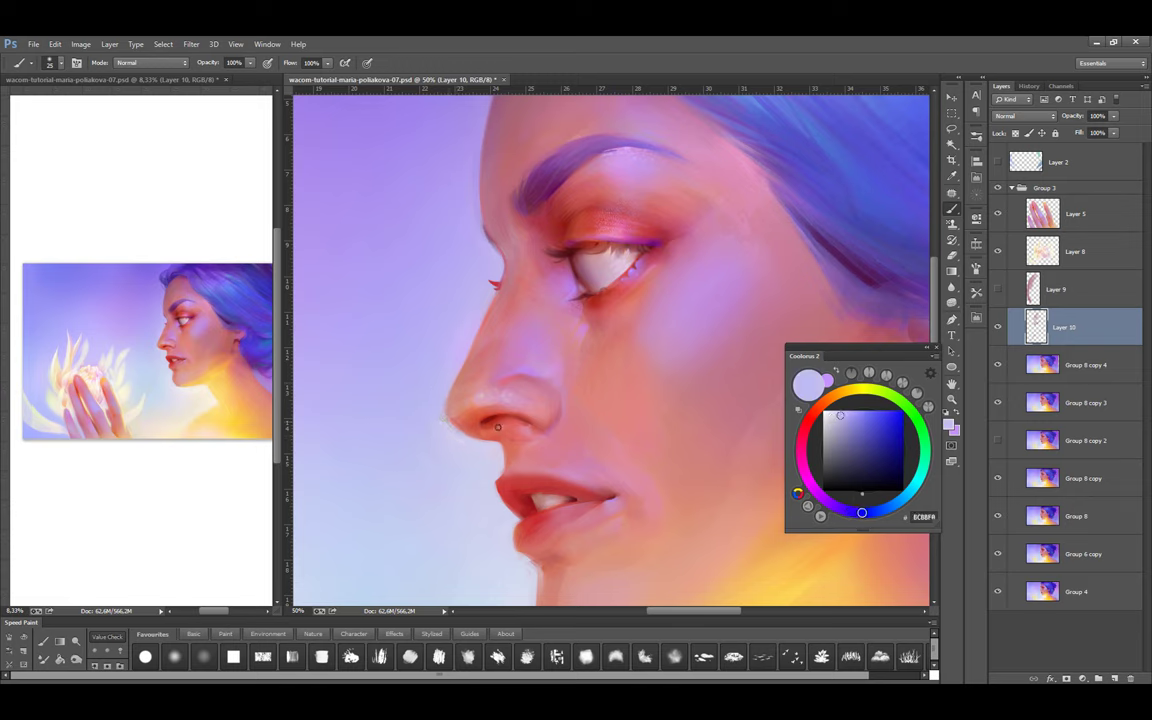
alt+click(410, 386)
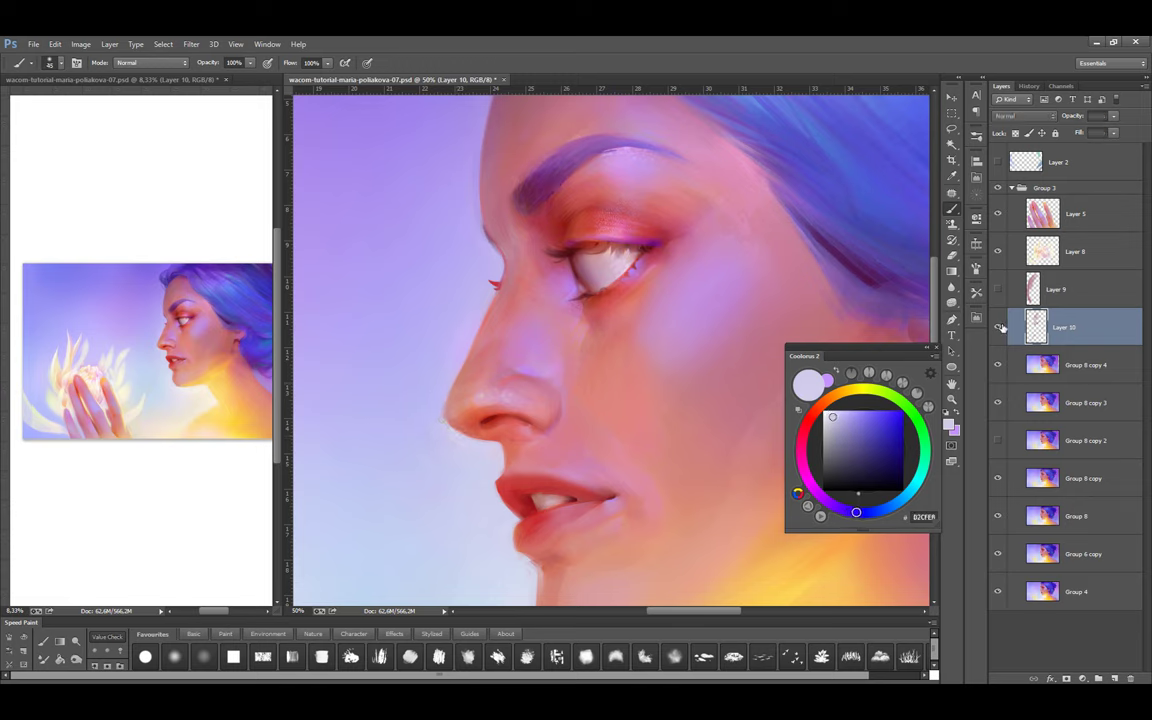
Refine the lower eyelid and under-eye area with sampled light violets, rose (C35777) and pale blue (92D0FF)
alt+click(591, 326)
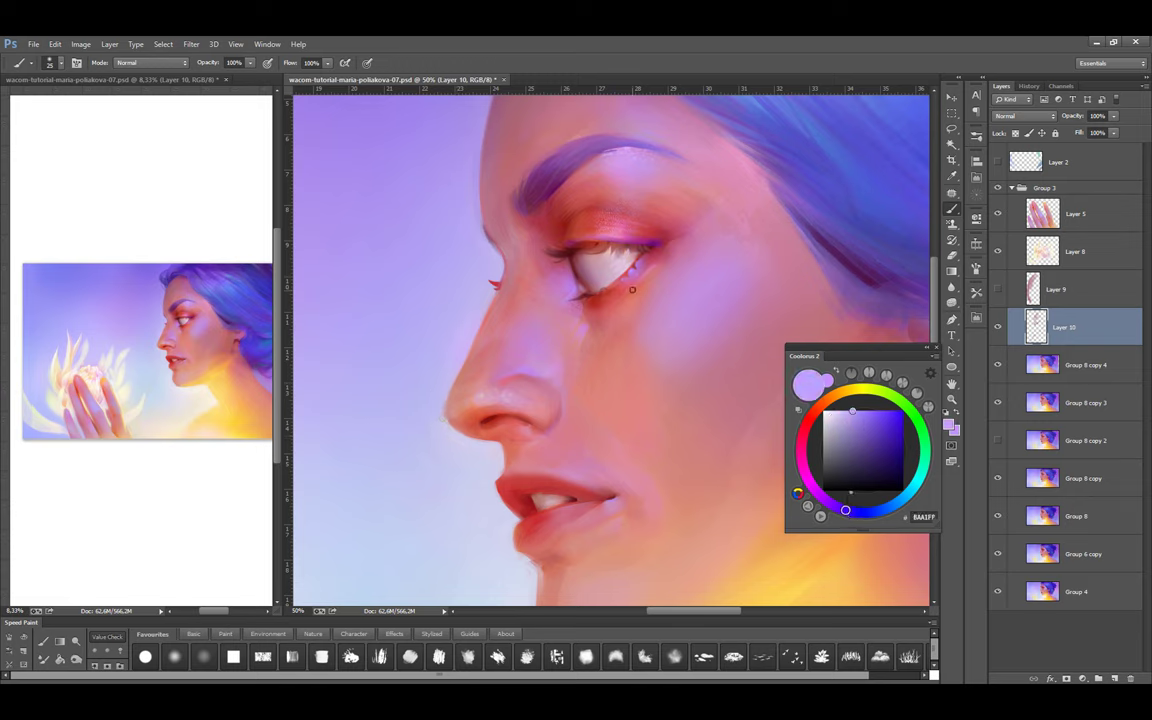
alt+click(655, 268)
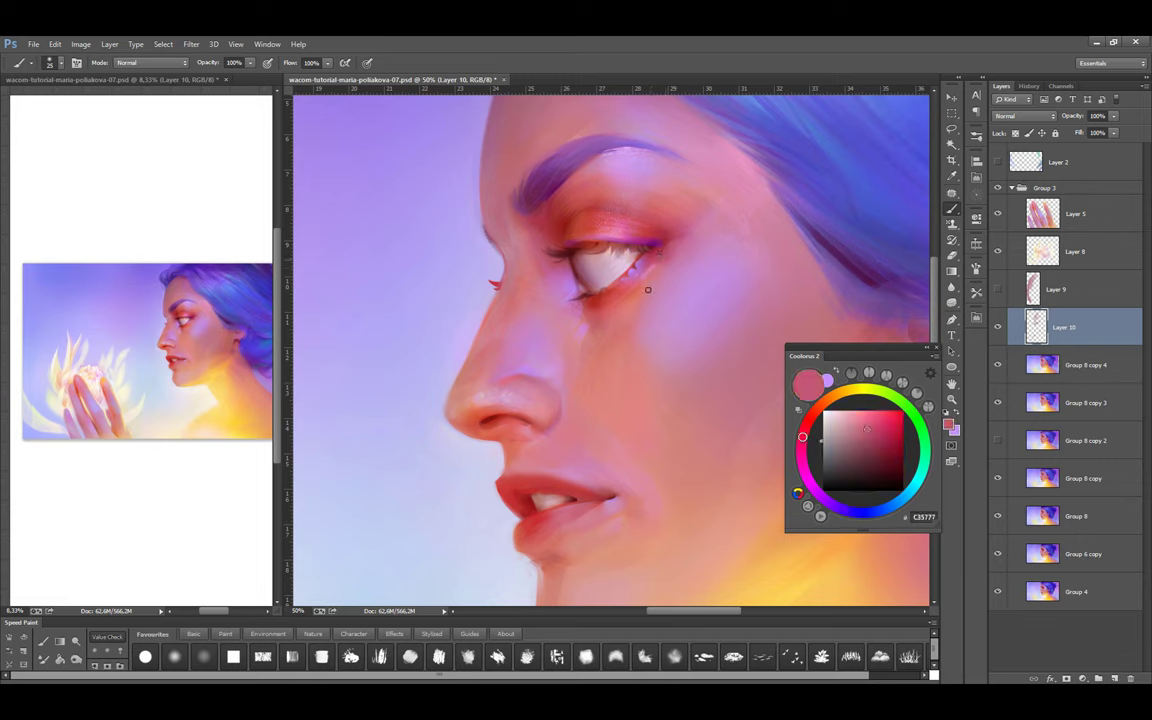
alt+click(473, 332)
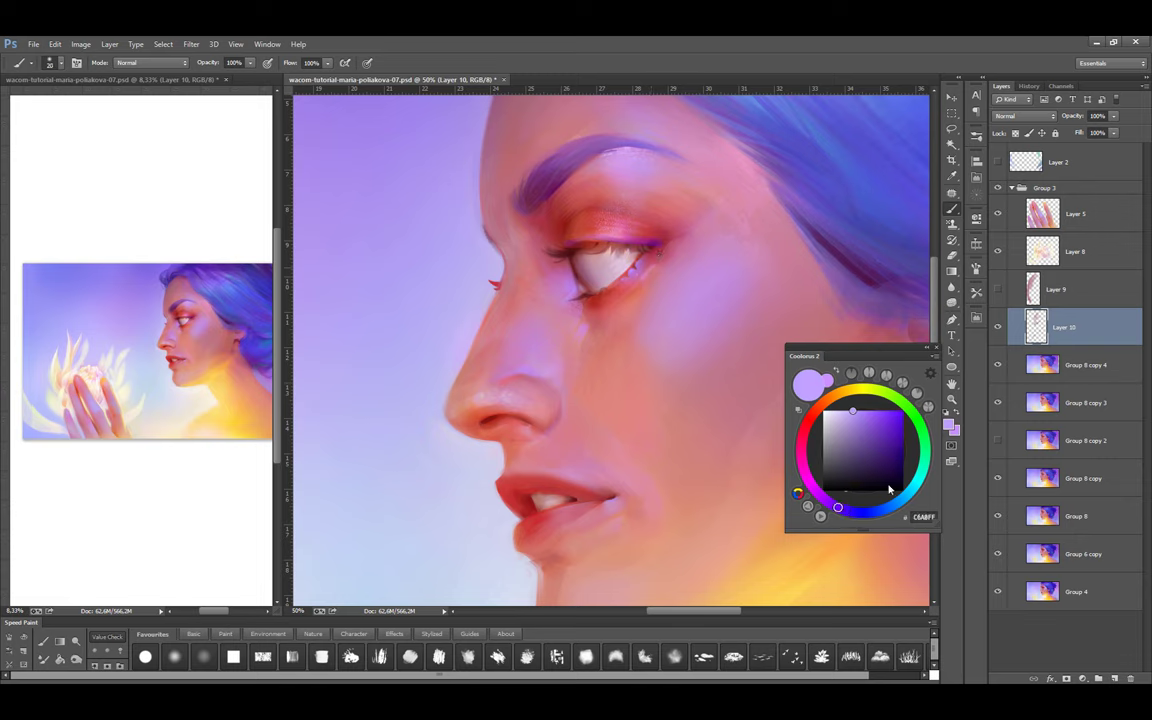
click(173, 657)
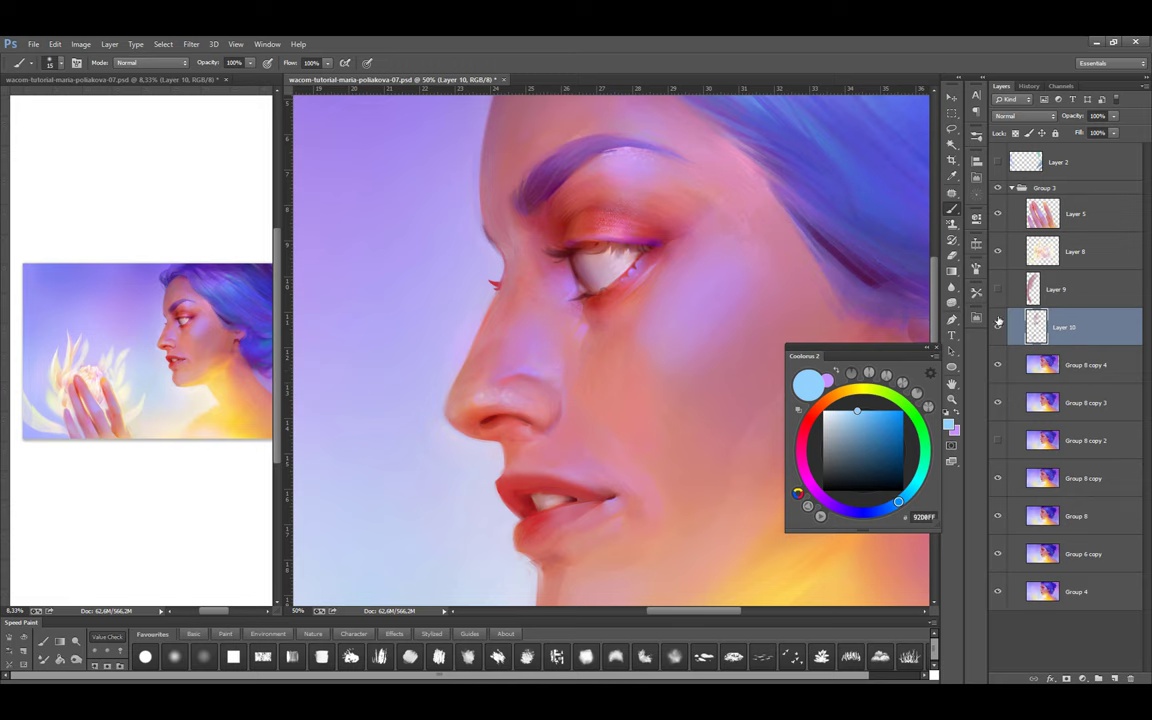
alt+click(585, 328)
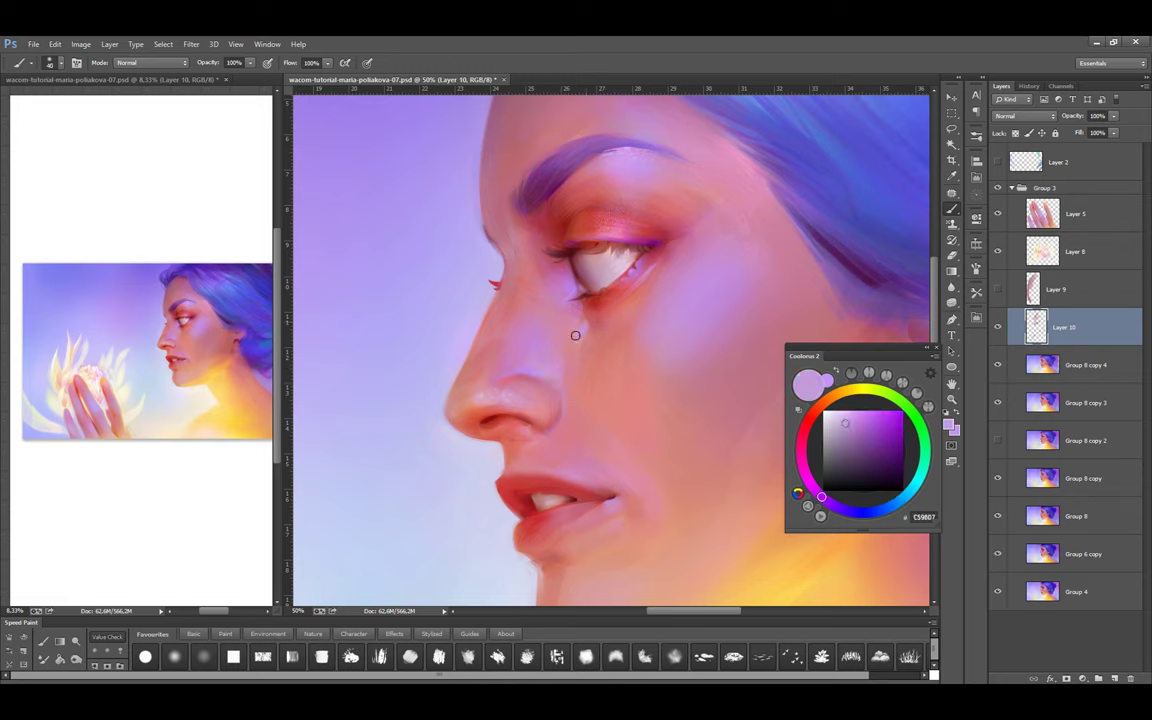
Refine the nose bridge and its outline with sampled orange (E09C5F), brown (AB5A27), salmon and the background's pale lavender (C1B6EF)
alt+click(515, 307)
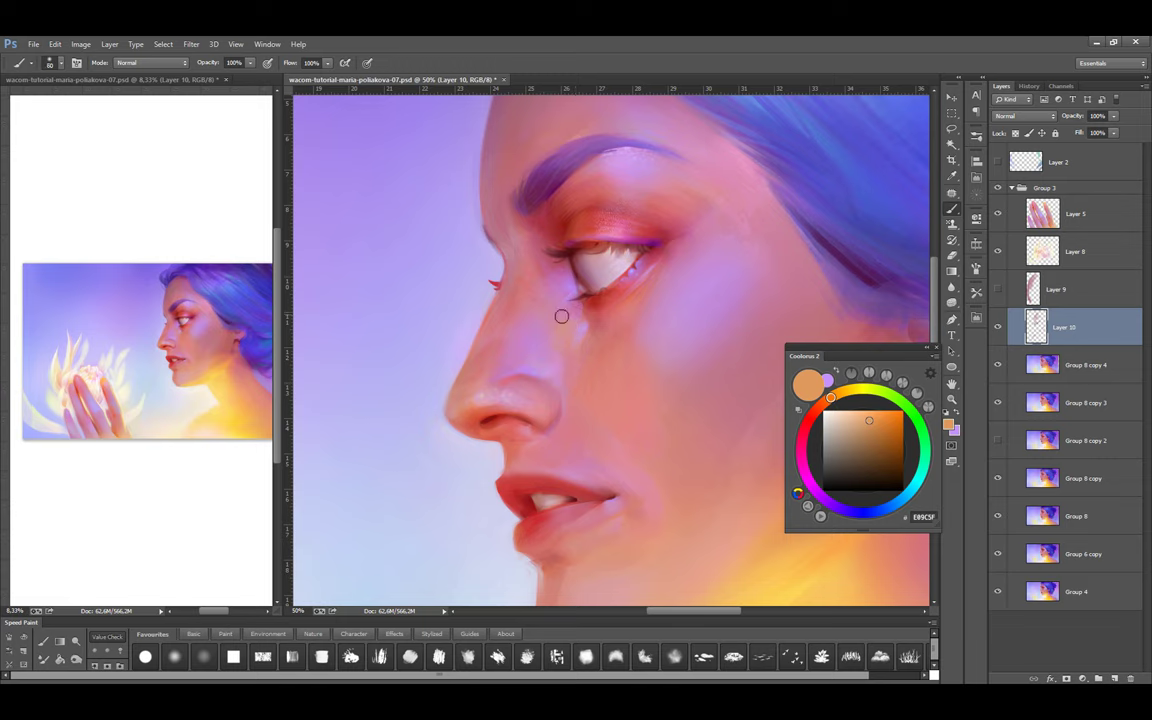
alt+click(763, 381)
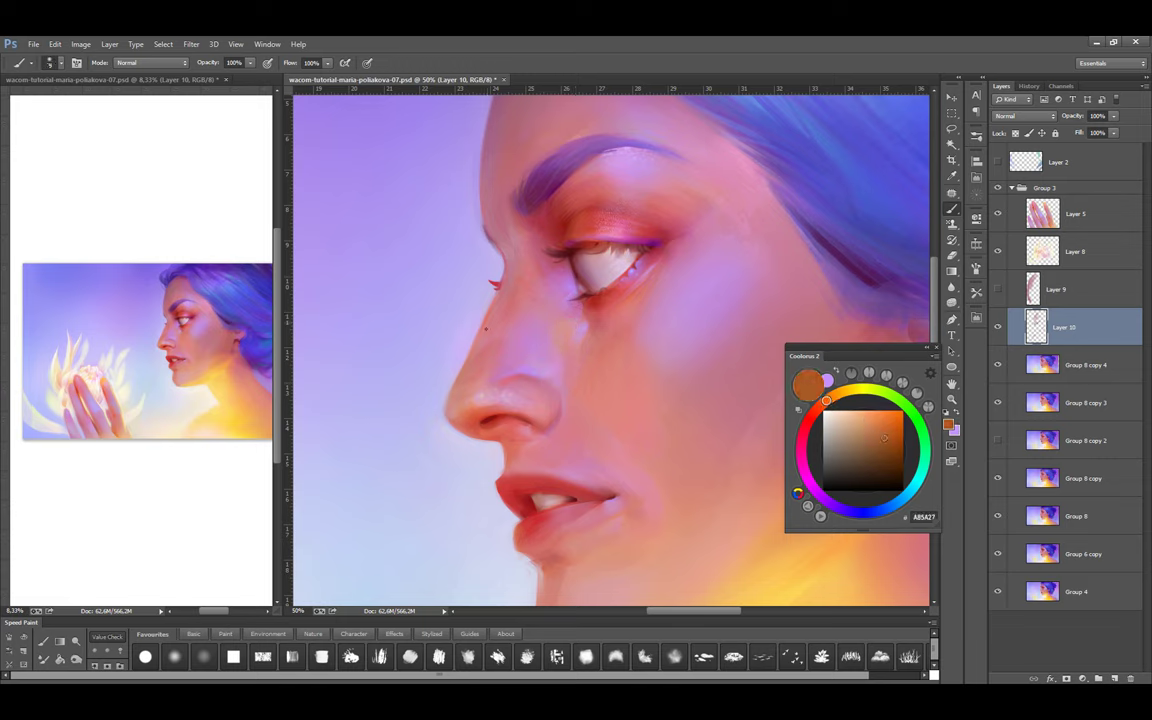
alt+click(490, 318)
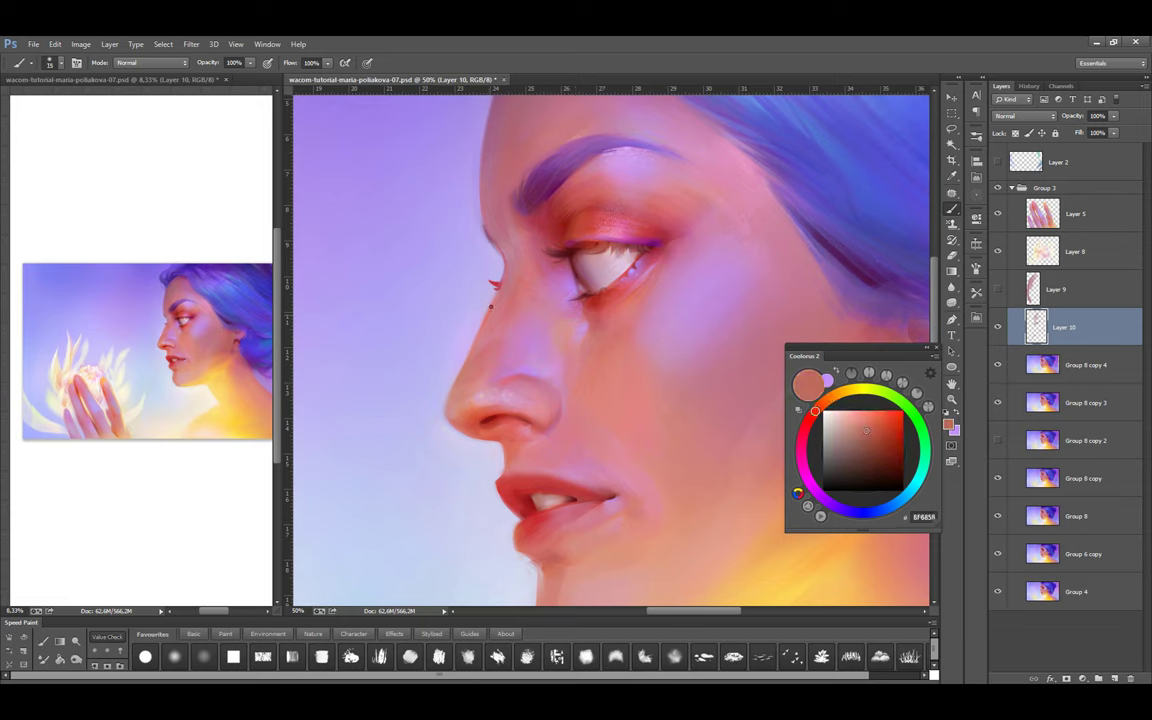
alt+click(489, 232)
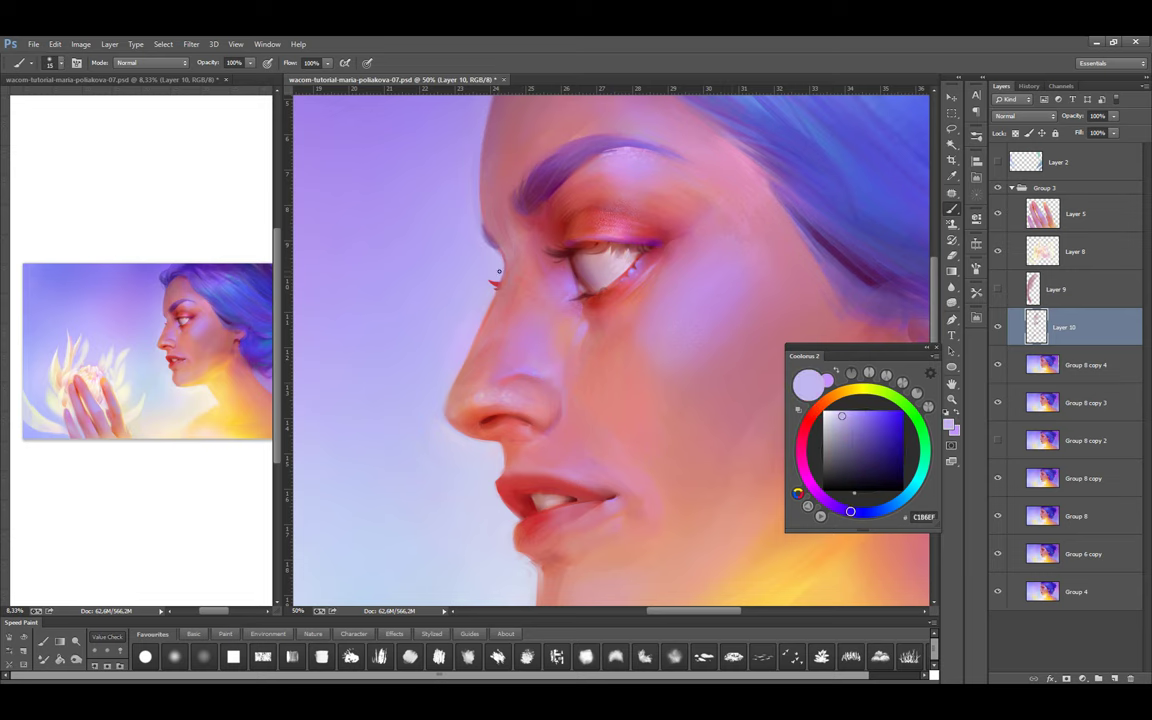
Blend the side of the nose with sampled skin reds (DC6667, D14E4A), reducing the brush to 25 px
drag(664, 307, 645, 303)
alt+click(645, 303)
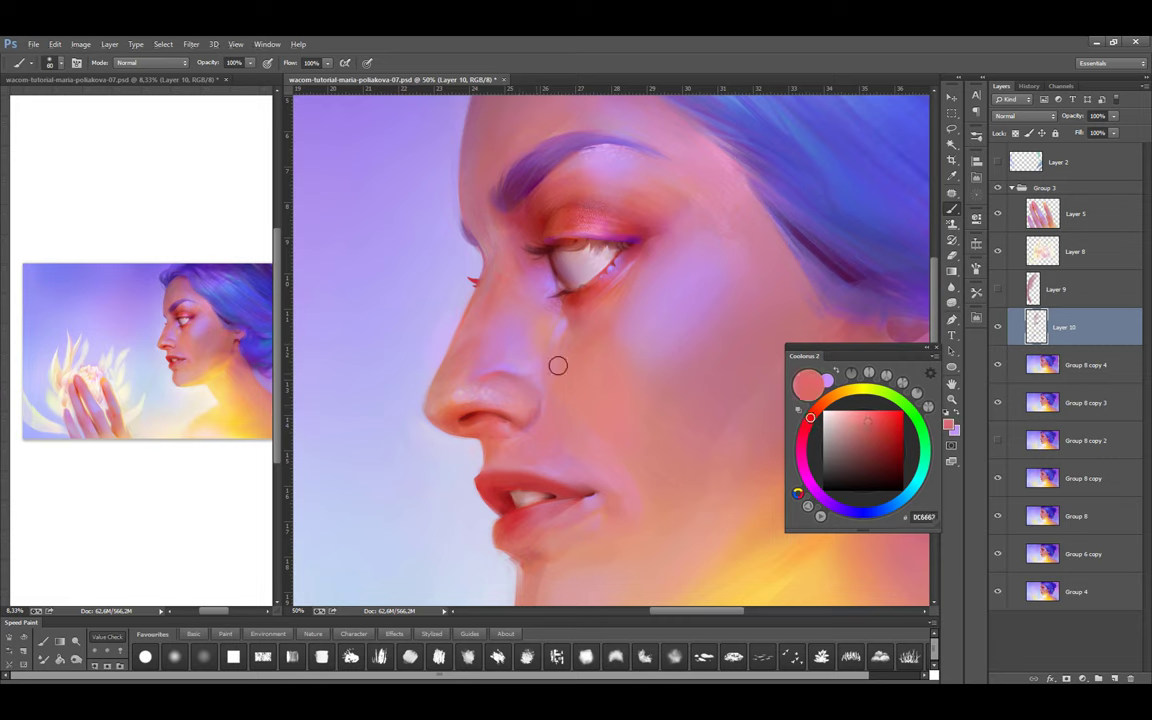
alt+click(515, 461)
key(bracketleft)
key(bracketleft)
key(bracketleft)
key(bracketleft)
key(bracketleft)
key(bracketleft)
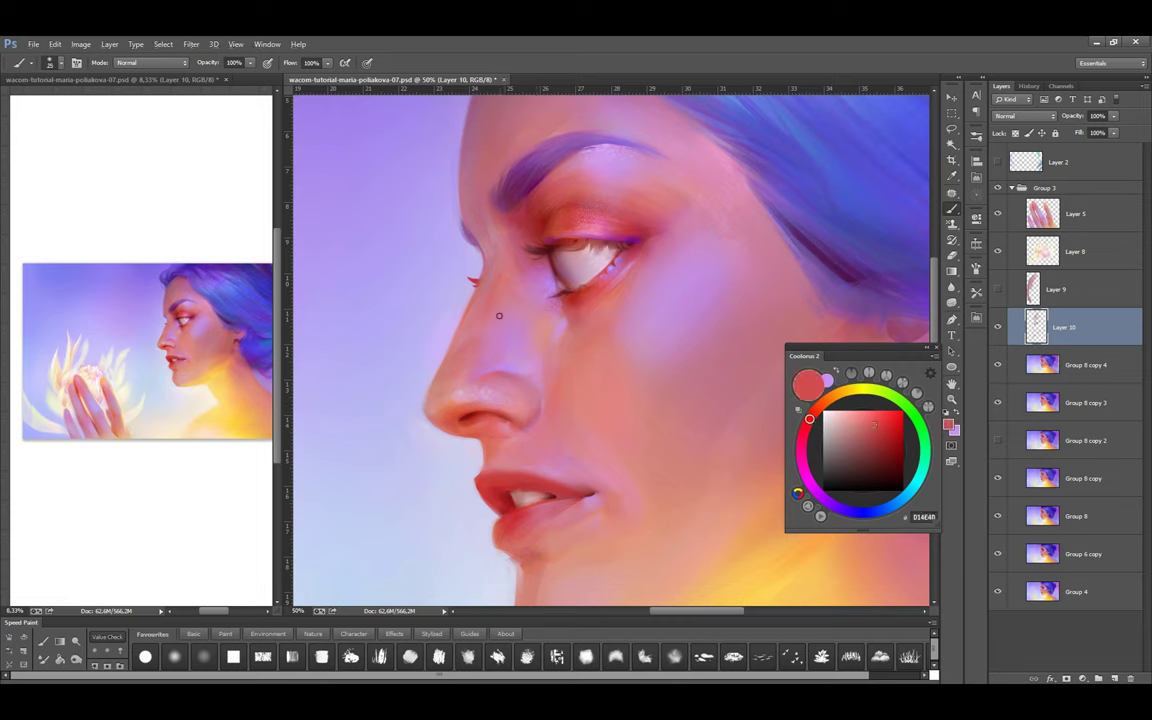
Refine the nose tip and front contour with sampled pink (CB82B7) and red-orange (DB6049), using a brush down to 10 px
alt+click(480, 386)
key(bracketleft)
key(bracketleft)
key(bracketleft)
key(bracketleft)
key(bracketleft)
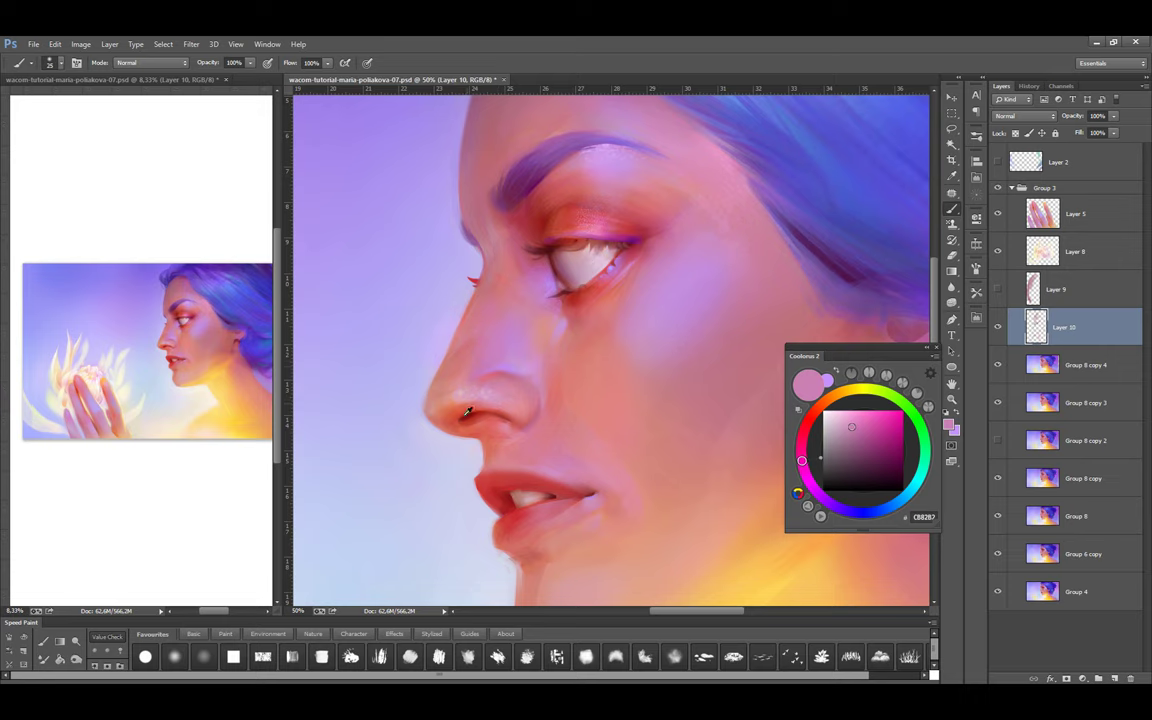
alt+click(448, 374)
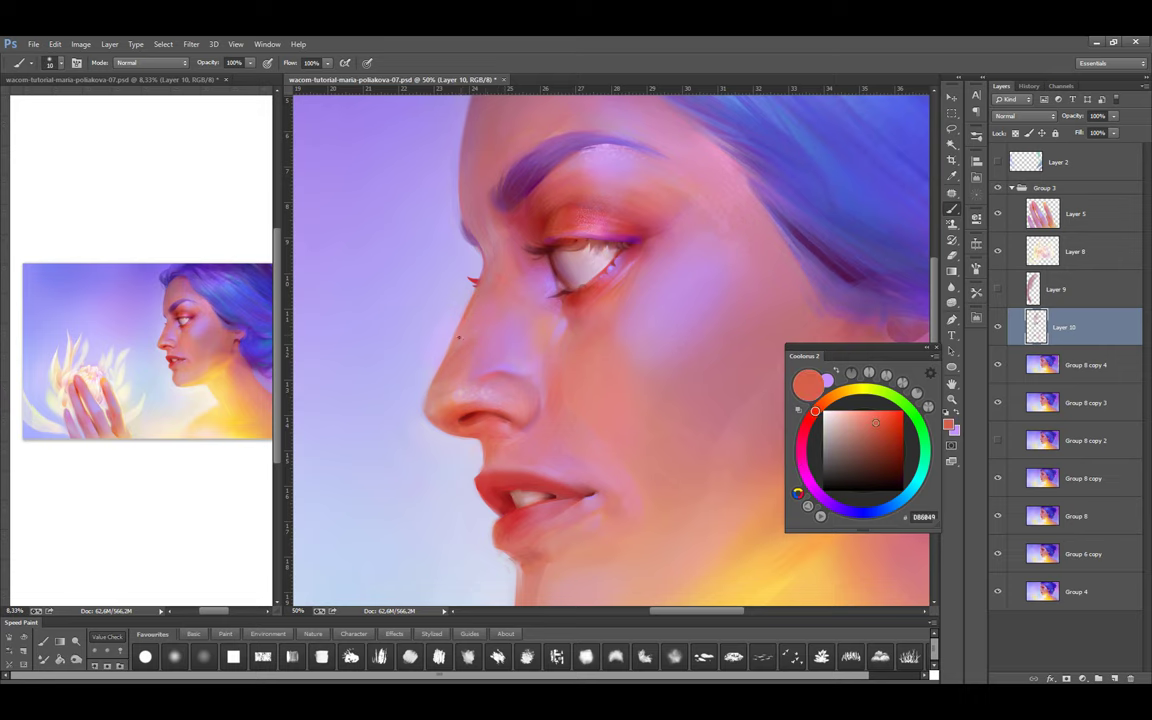
Undo the last nose stroke and touch up the top of the nose bridge with sampled mauve (AF5E8A)
key(ctrl+z)
alt+click(470, 240)
key(bracketright)
alt+click(727, 346)
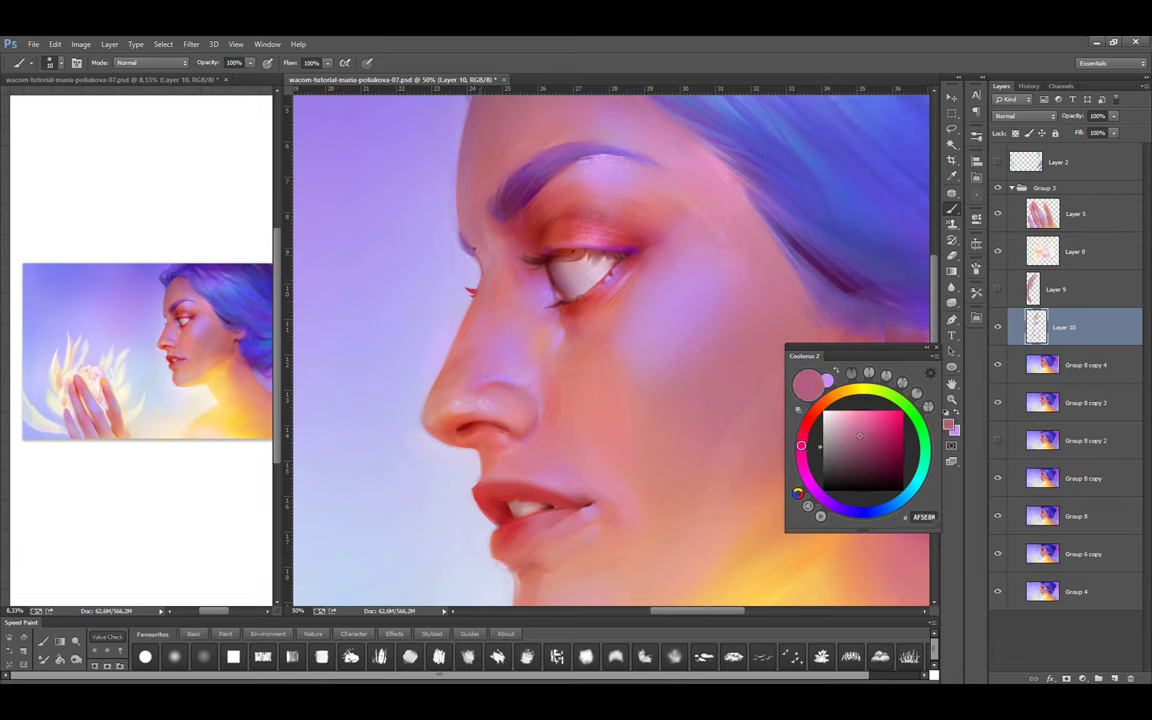
Blend the skin between the nose bridge and inner eye corner with sampled rose (B55169) and crimson (AF415A), ending with a 50 px brush
alt+click(490, 255)
key(bracketright)
alt+click(491, 258)
key(bracketright)
key(bracketright)
key(bracketright)
alt+click(530, 266)
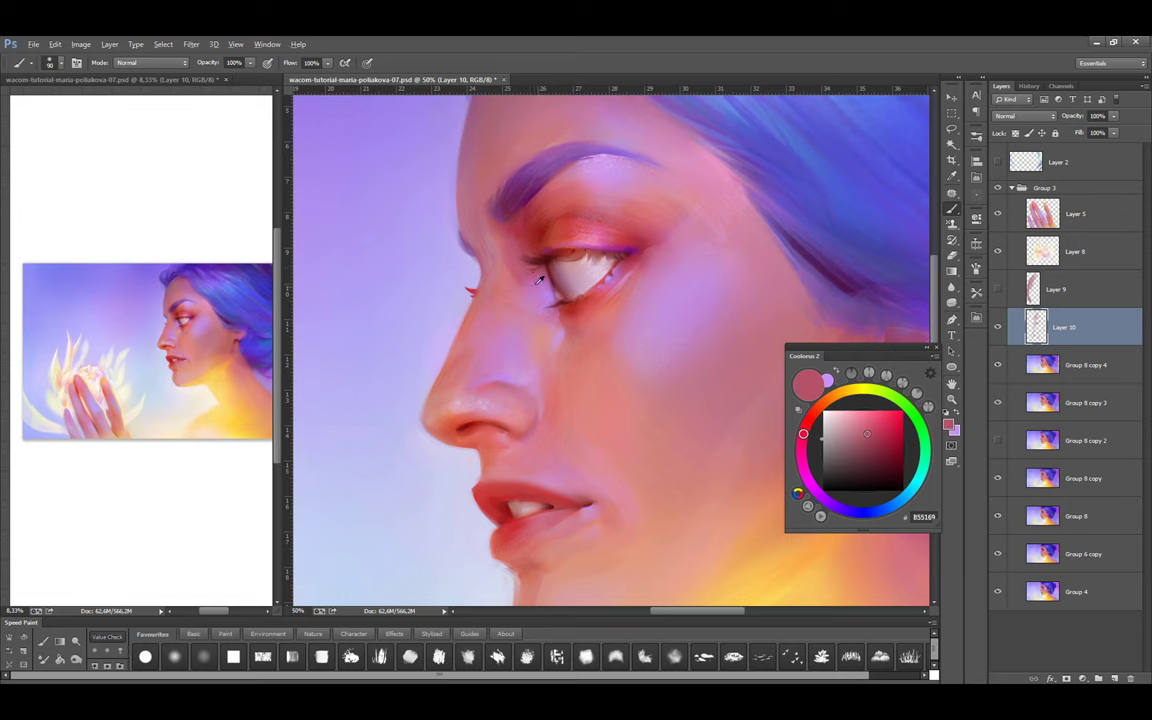
alt+click(530, 270)
alt+click(496, 226)
key(bracketleft)
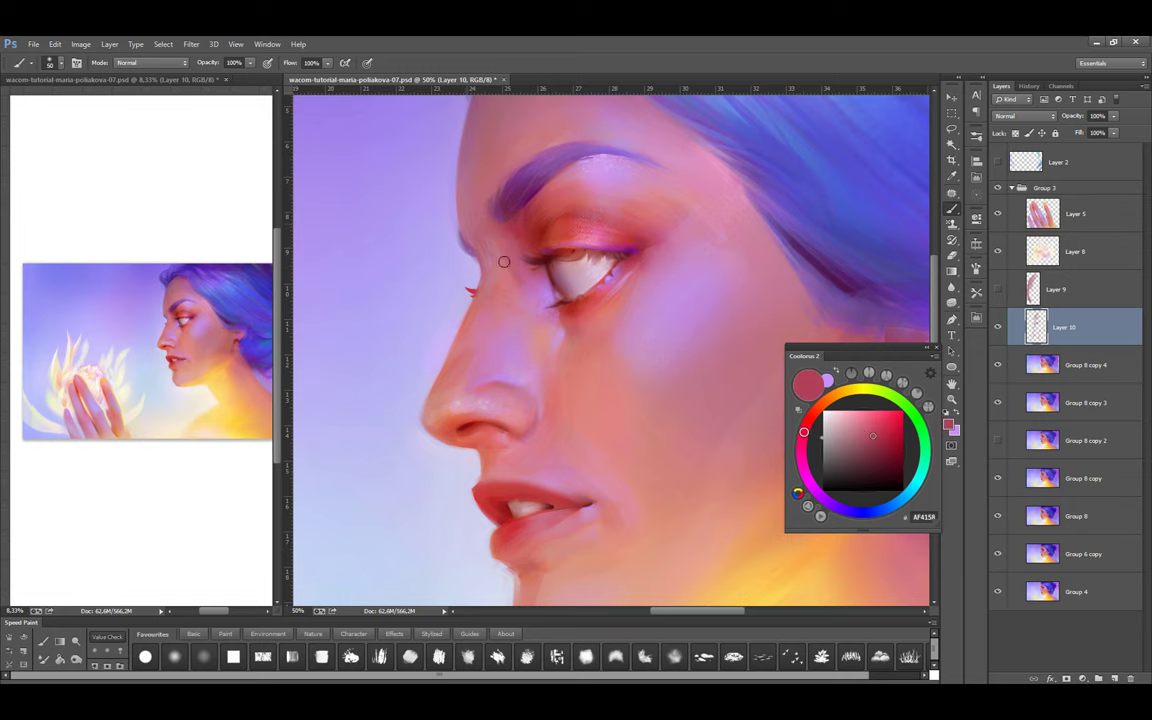
Check the whole portrait and retouch the skin beside the nose with sampled red and salmon (D56466)
scroll(463, 181, down, 3)
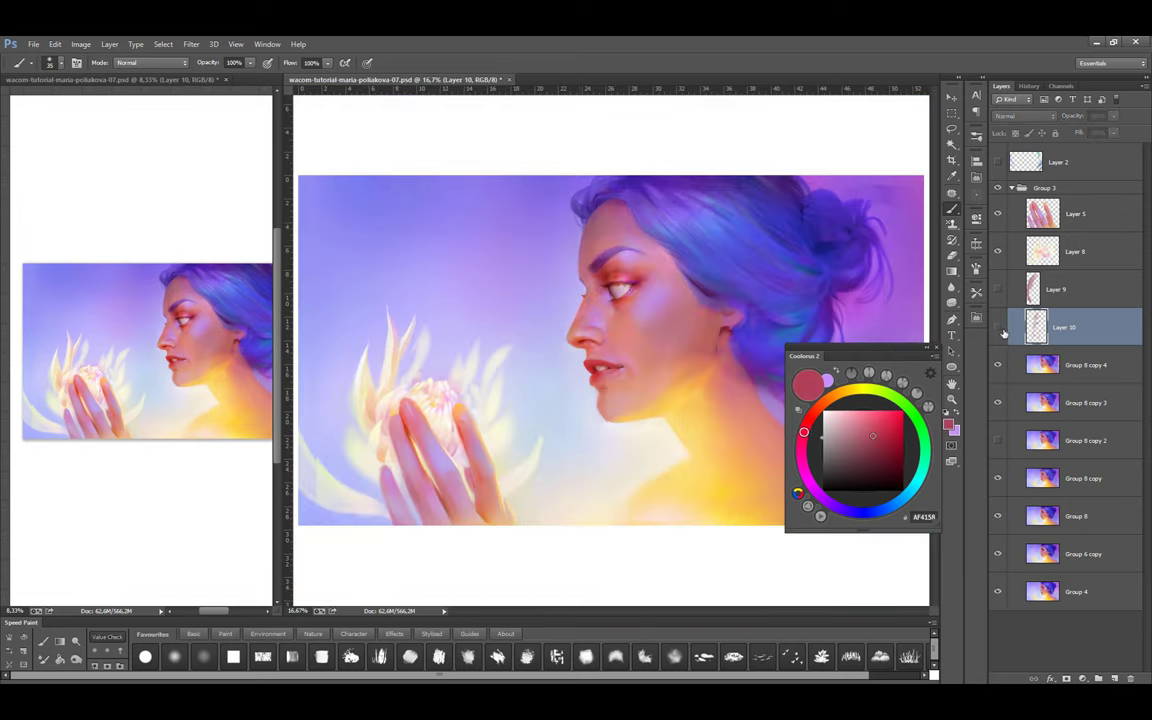
scroll(628, 297, up, 2)
alt+click(580, 337)
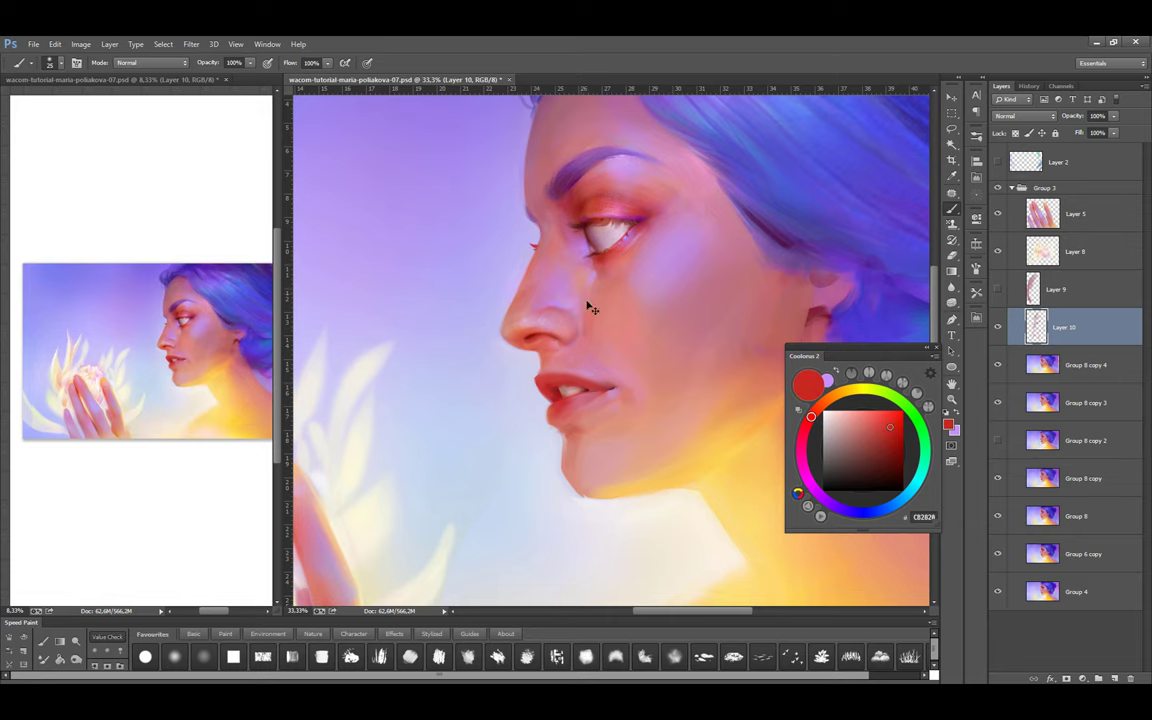
alt+click(614, 266)
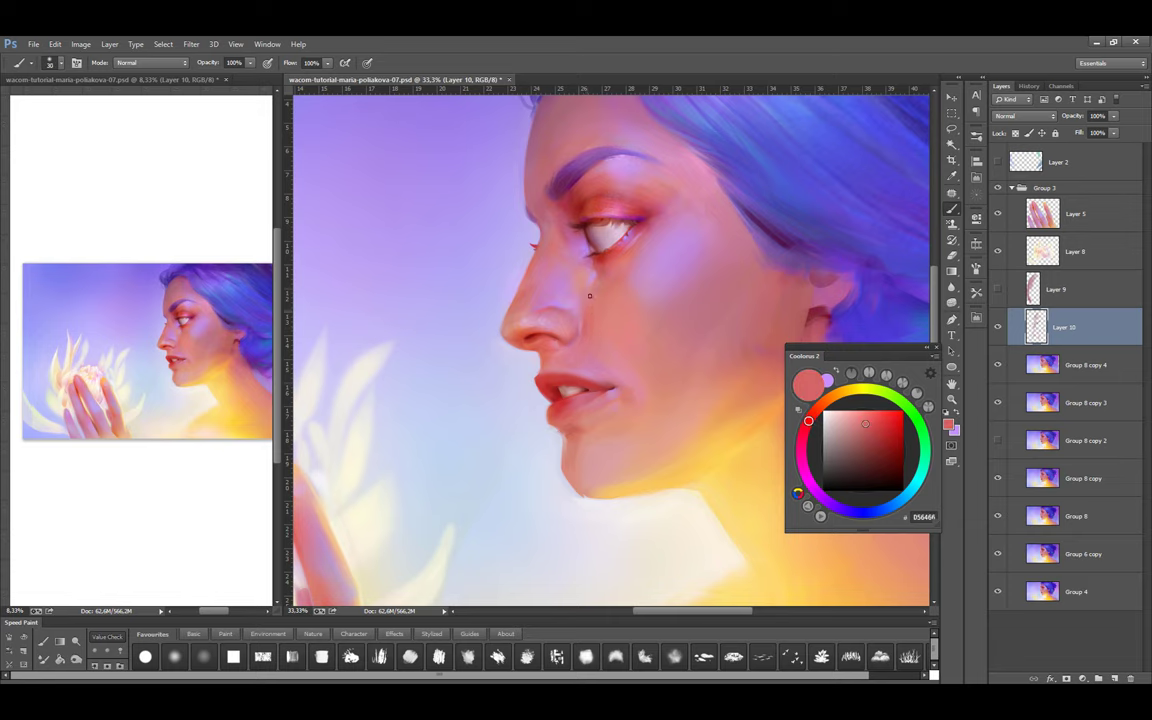
key(x)
scroll(585, 300, up, 1)
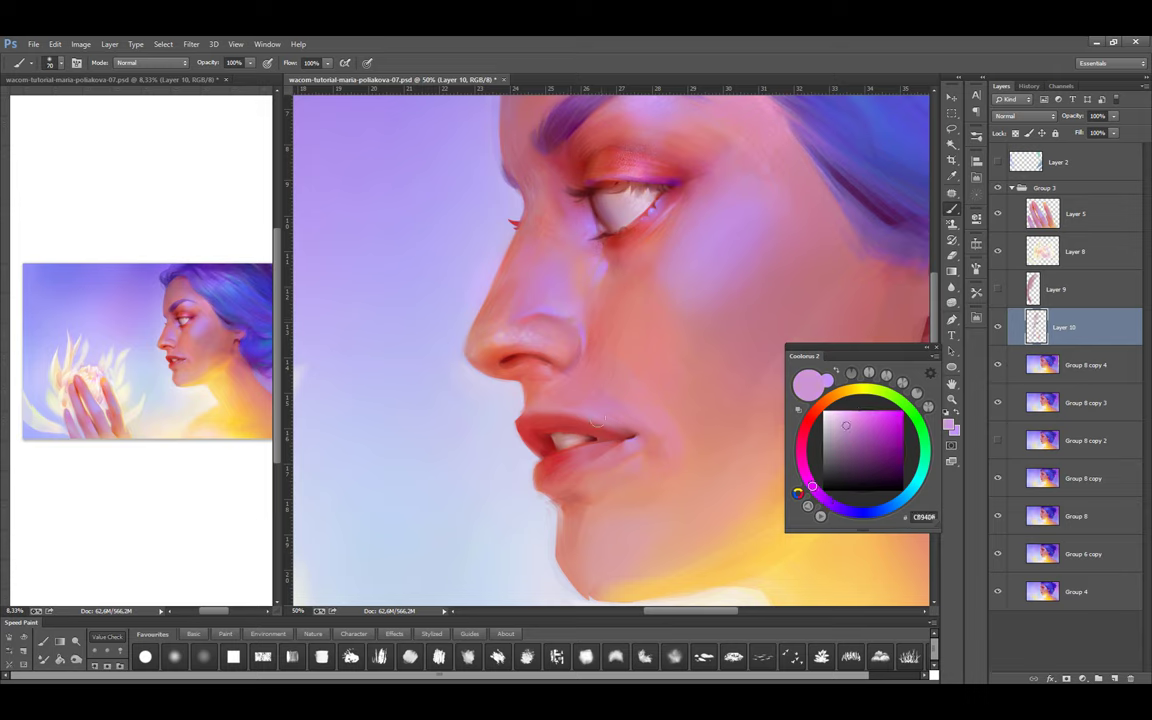
Choose bright orange (F5923A) and a speckled brush from the Paint brush set
alt+click(599, 298)
click(882, 413)
click(222, 634)
click(145, 656)
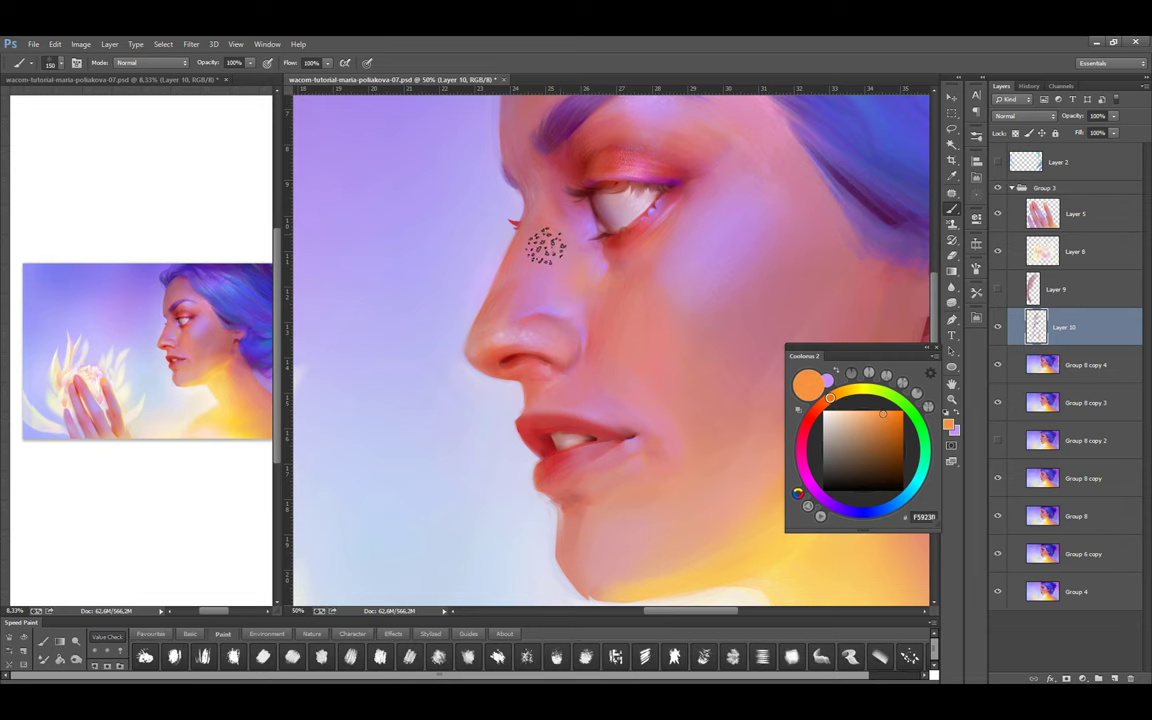
Texture the skin beneath the lower eyelid with sampled red (B9383A) and the speckled brush at 100 px
alt+click(630, 263)
key(bracketleft)
key(bracketleft)
key(bracketleft)
alt+click(617, 260)
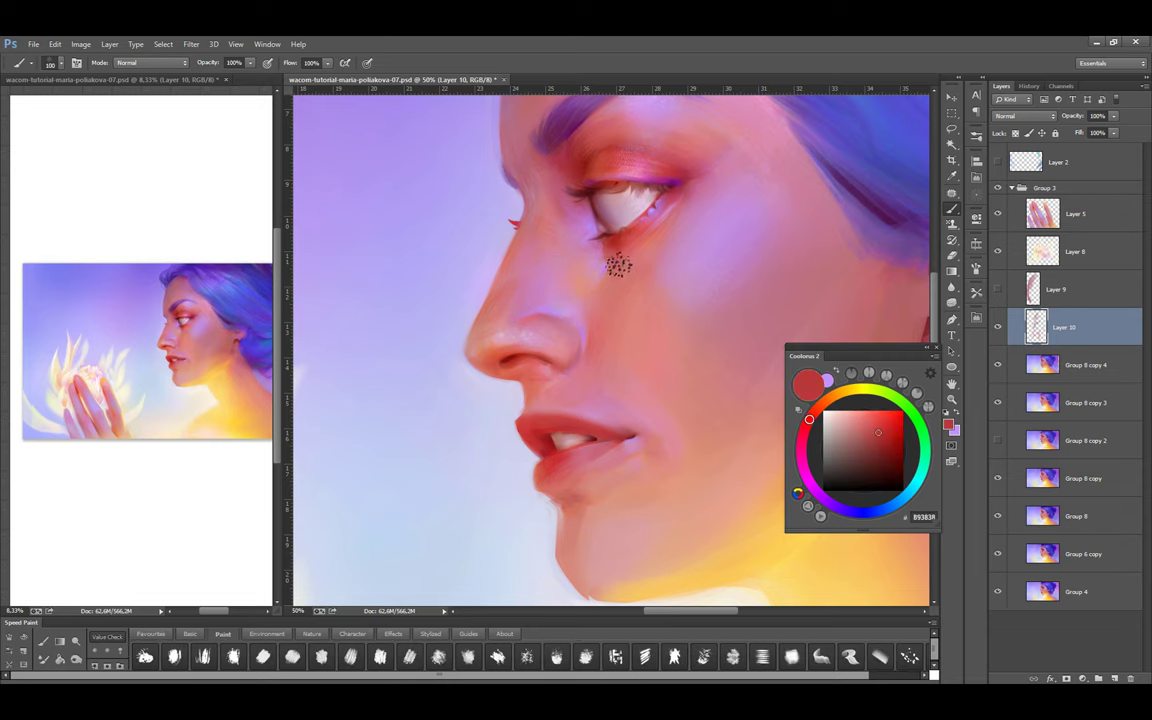
Texture the cheek with sampled rosy skin tone (D17279), enlarging the speckled brush to 400 px
scroll(630, 300, right, 2)
key(bracketright)
key(bracketright)
alt+click(609, 329)
key(bracketright)
key(bracketright)
key(bracketright)
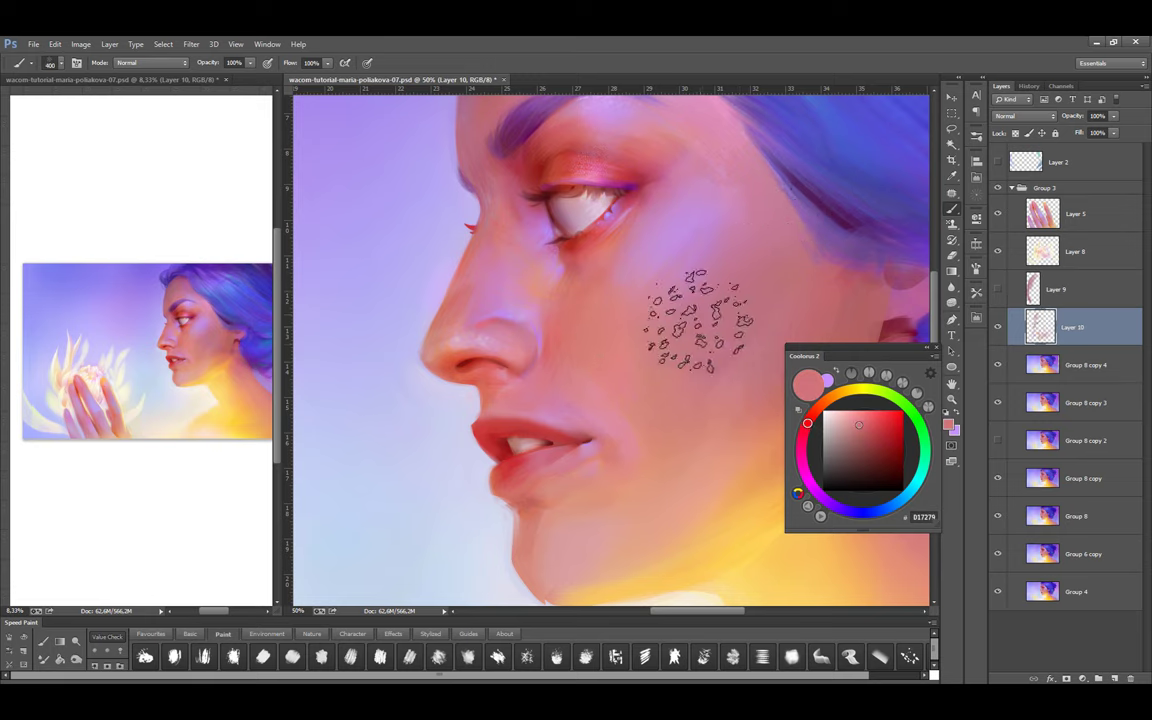
Build up the lower cheek texture with sampled salmon tones (D27E74, D47067), reducing the speckled brush to 175 px and then 125 px
scroll(689, 265, right, 2)
key(bracketleft)
key(bracketleft)
key(bracketleft)
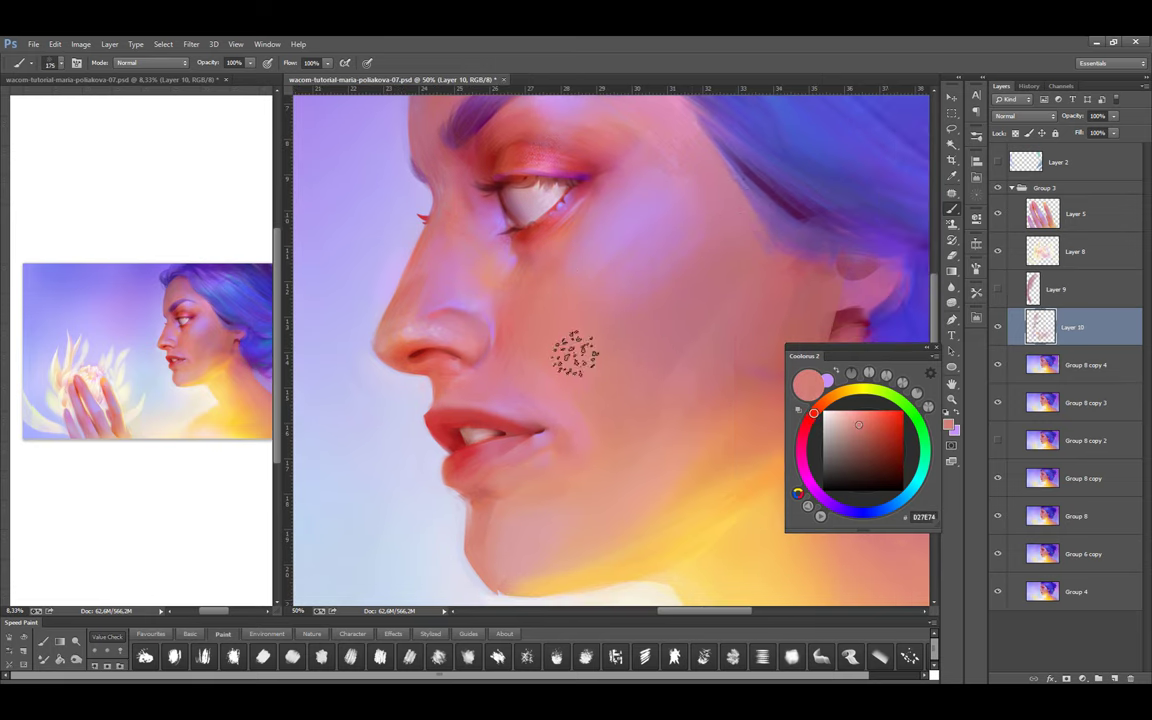
alt+click(609, 383)
key(bracketleft)
key(bracketleft)
key(bracketleft)
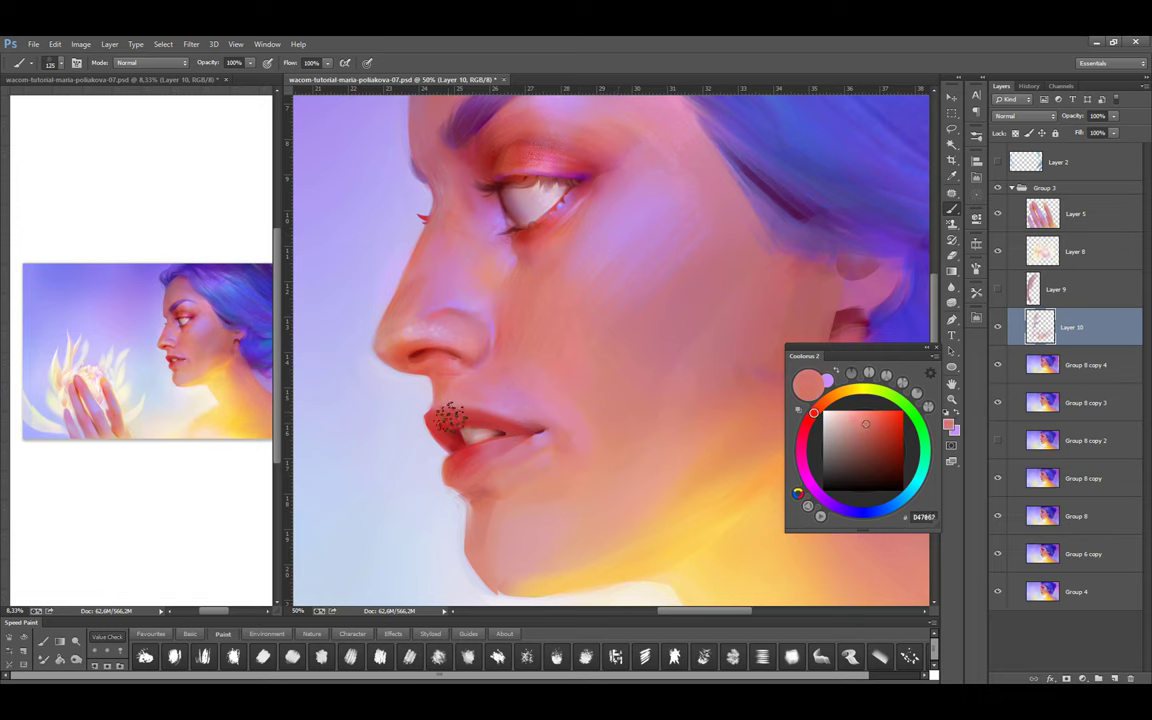
Texture the skin between the nostril and upper lip with sampled salmon (D96453) and pink (D283A6), using a small speckled brush
alt+click(472, 370)
alt+click(449, 362)
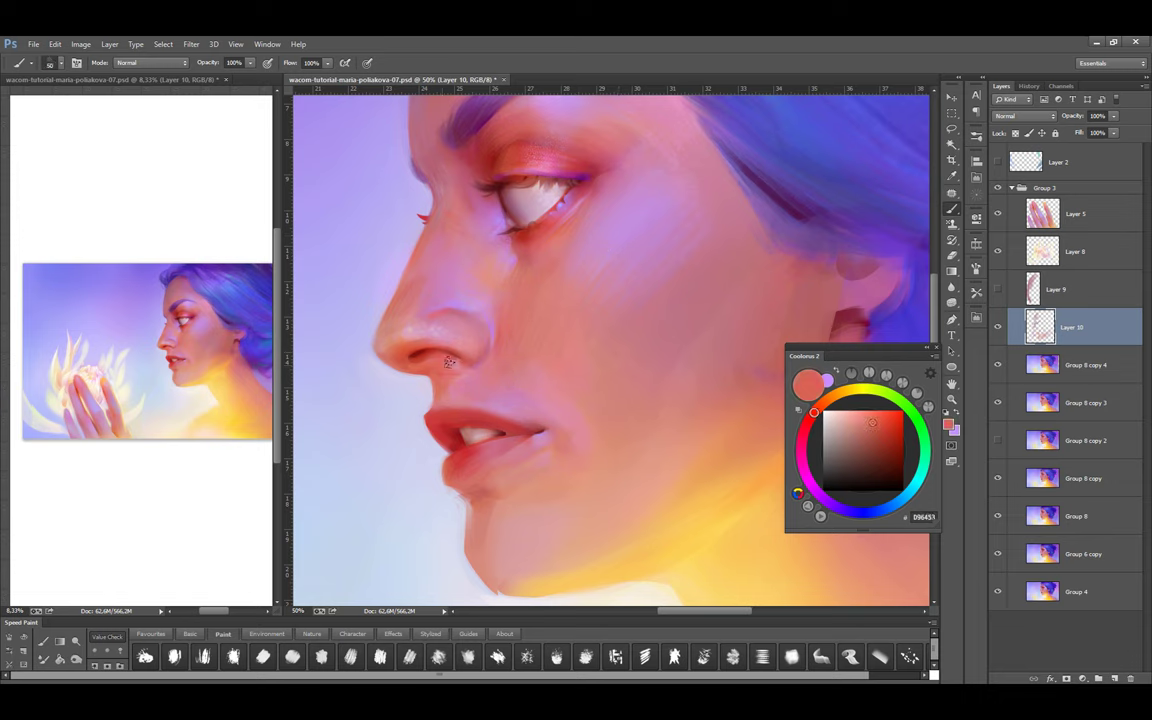
alt+click(426, 352)
key(bracketright)
key(bracketright)
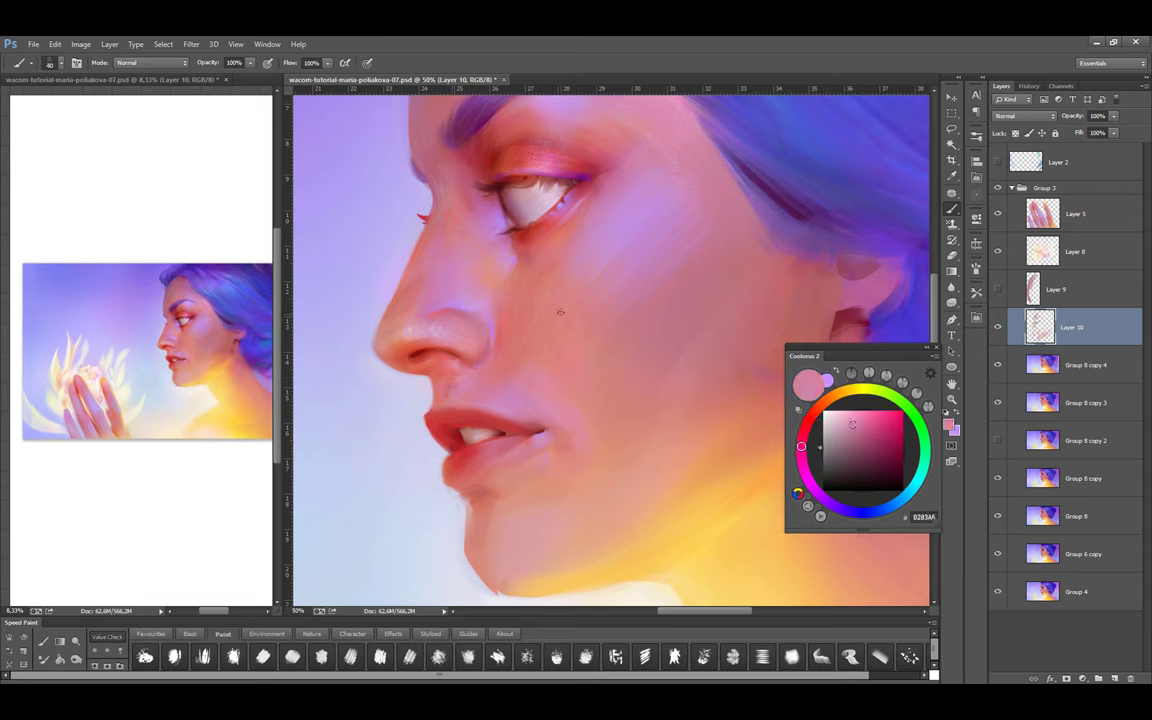
alt+click(437, 428)
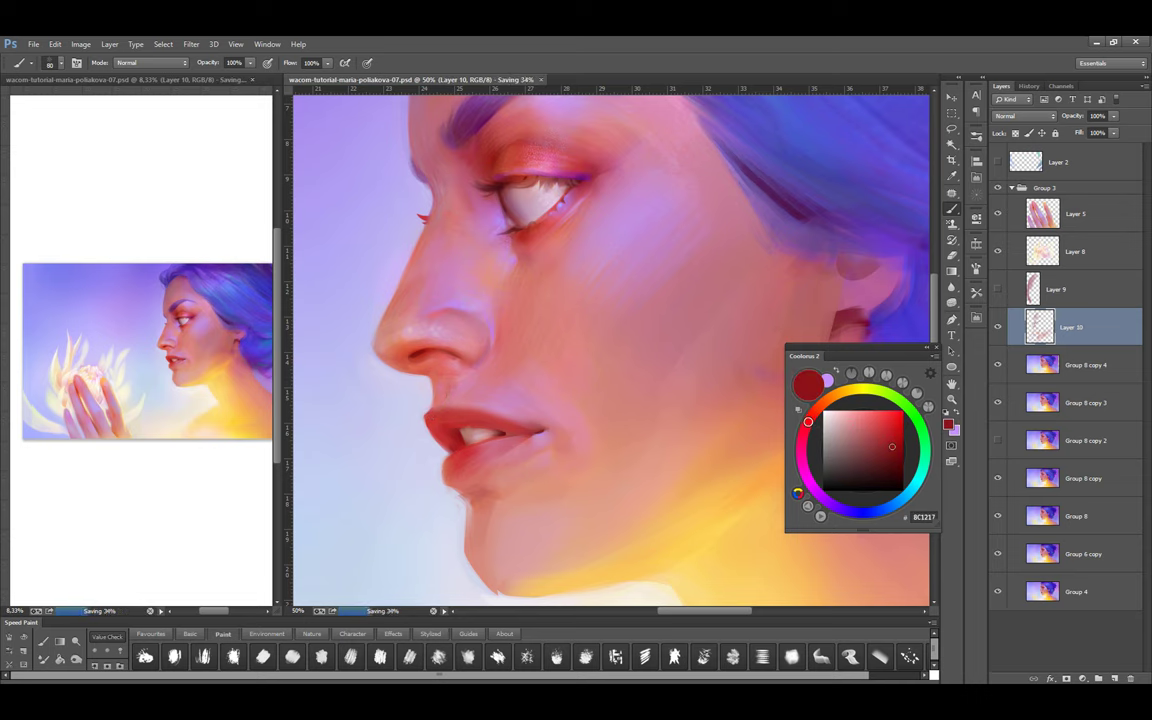
Stipple the cheek with light violet (D5B4FF) using a speckled Character brush, and switch to a much smaller round Basic brush
scroll(606, 314, up, 5)
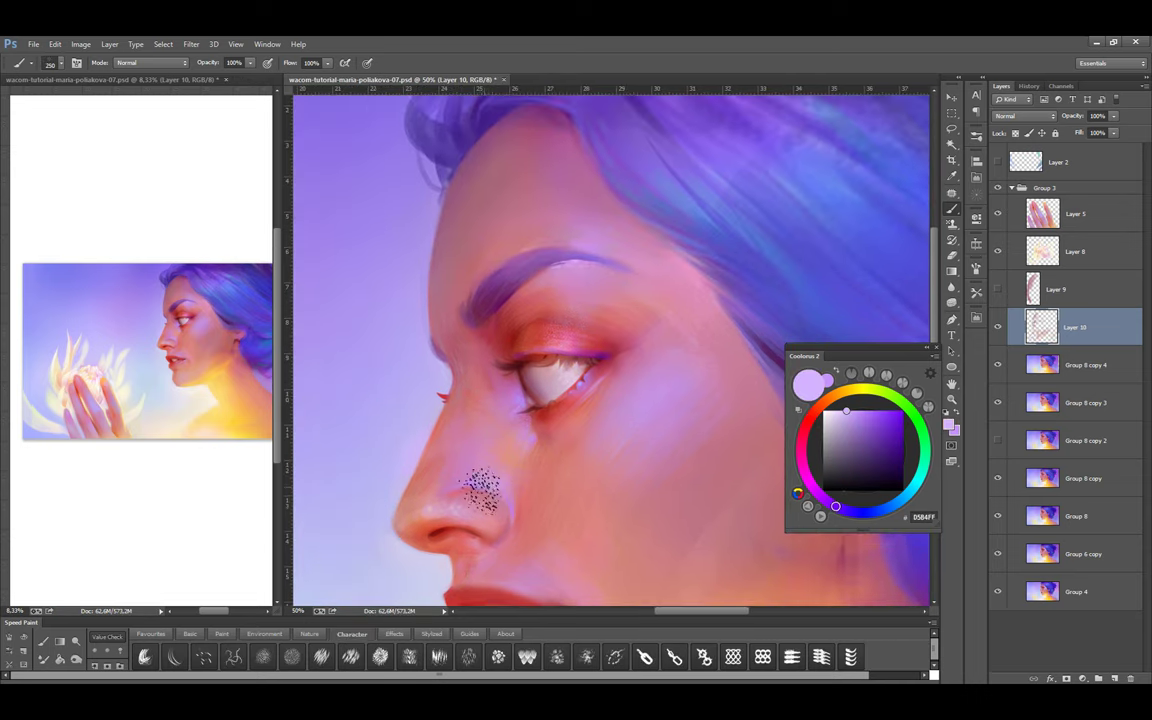
key(bracketleft)
key(comma)
key(bracketleft)
key(bracketleft)
key(bracketleft)
key(bracketleft)
key(bracketleft)
key(bracketleft)
key(bracketleft)
key(bracketleft)
key(bracketleft)
key(bracketleft)
key(bracketleft)
key(bracketleft)
key(bracketleft)
Shade the area between the inner eye corner and eyebrow with sampled skin tones and dark red (6B2226), enlarging the brush to 60 px
alt+click(494, 378)
alt+click(476, 383)
alt+click(477, 376)
key(bracketright)
key(bracketright)
key(bracketright)
key(bracketright)
alt+click(484, 323)
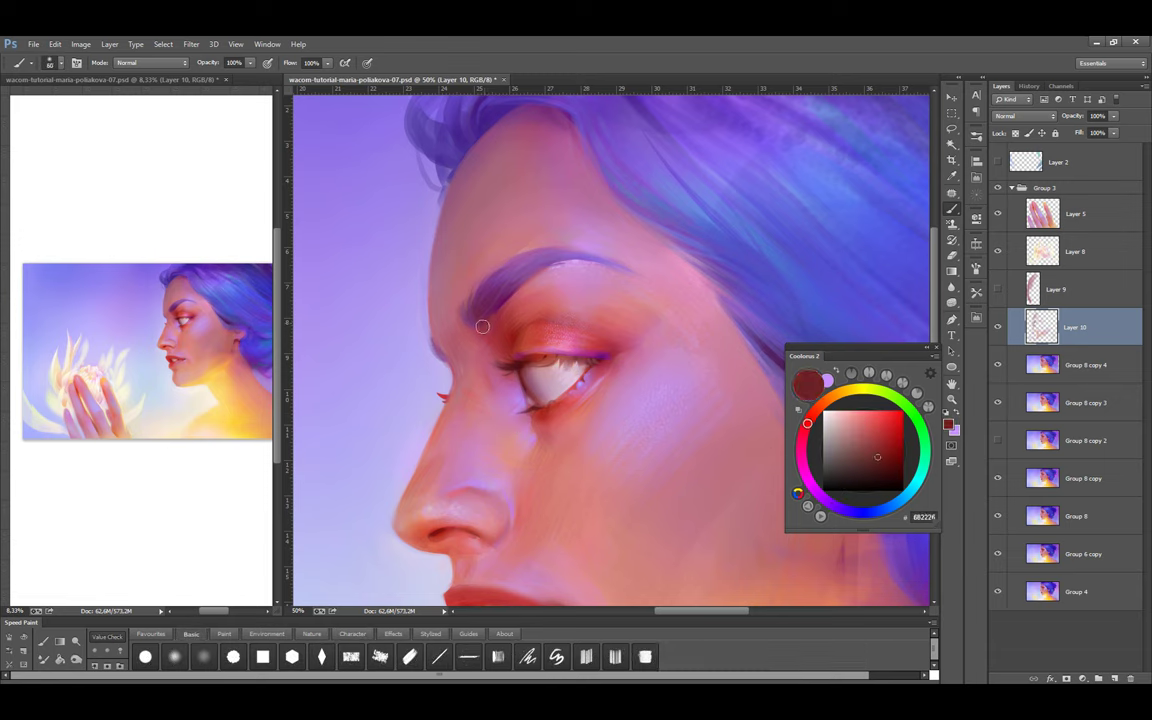
Deepen the upper lash line and eyelid with sampled near-black red (400005) and dark red (8A1E2A), using a 15 px or smaller brush
alt+click(509, 367)
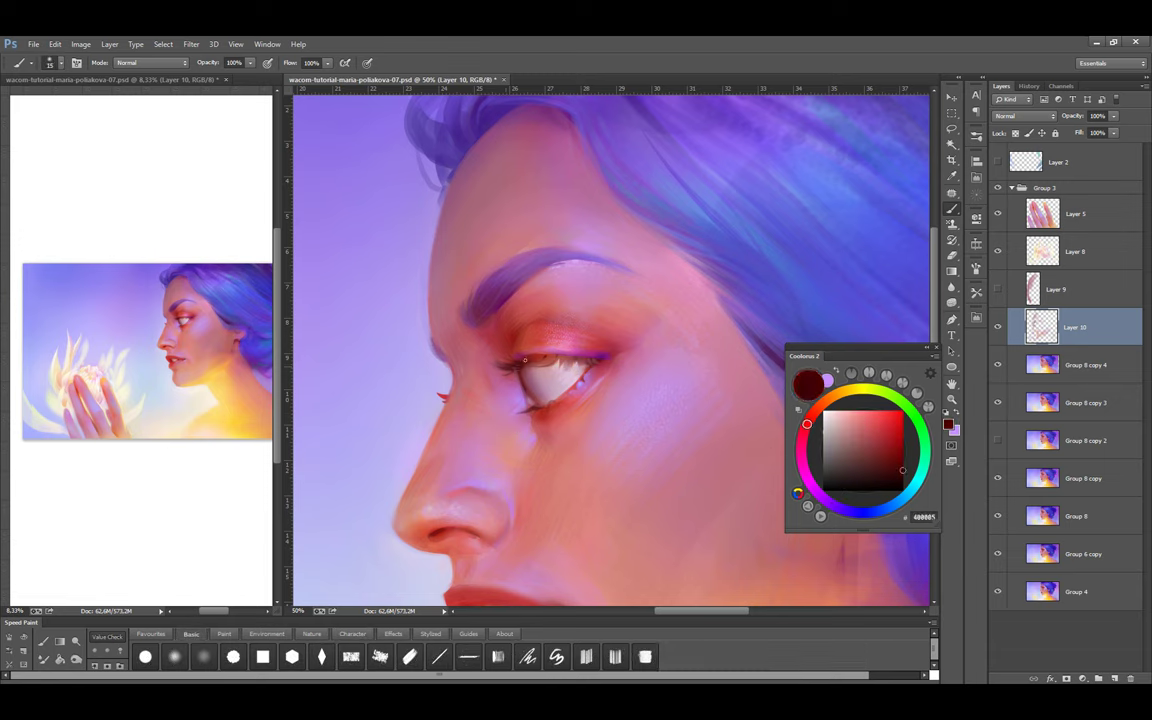
alt+click(521, 346)
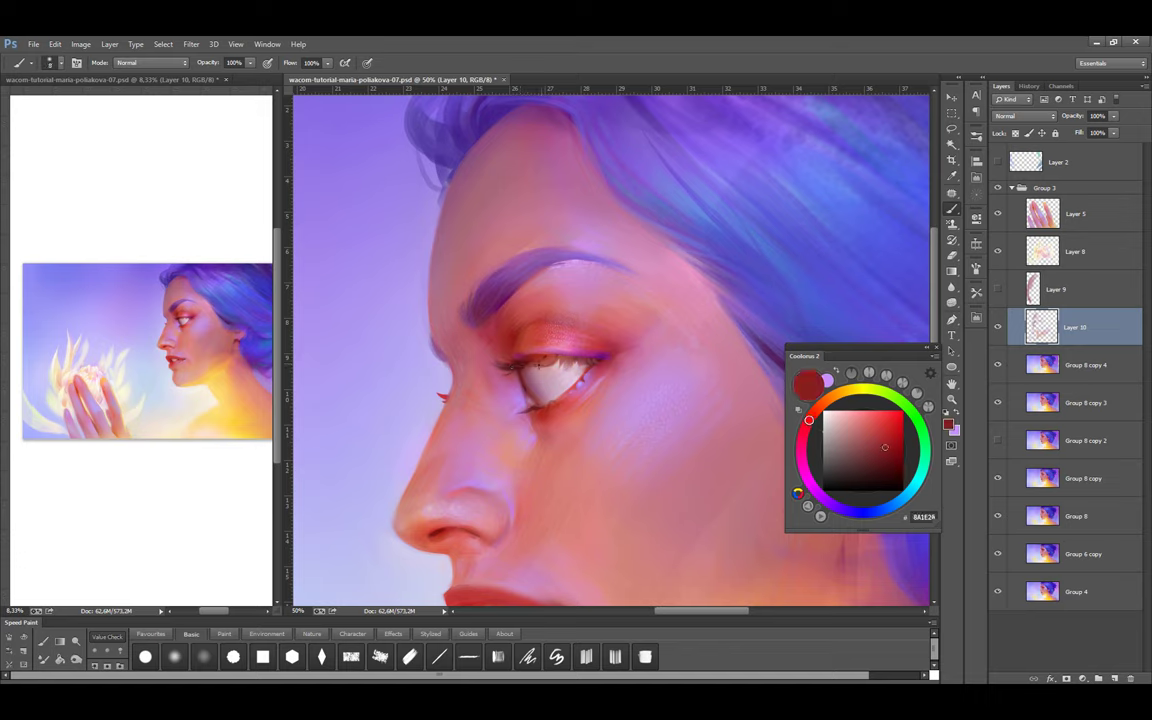
alt+click(517, 370)
Refine the underside of the nose with sampled dark red (8A1617), pale lavender (D8CEE6) and red-orange (C5533F)
alt+click(440, 396)
alt+click(435, 518)
drag(444, 527, 499, 492)
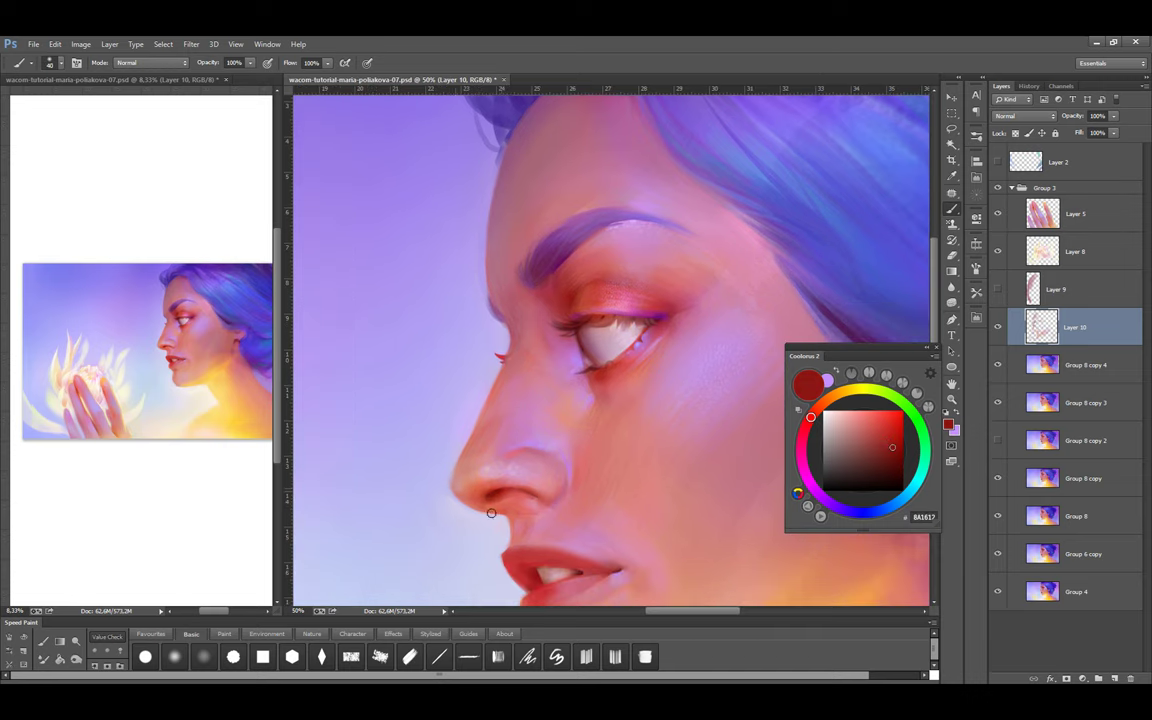
alt+click(540, 559)
alt+click(508, 527)
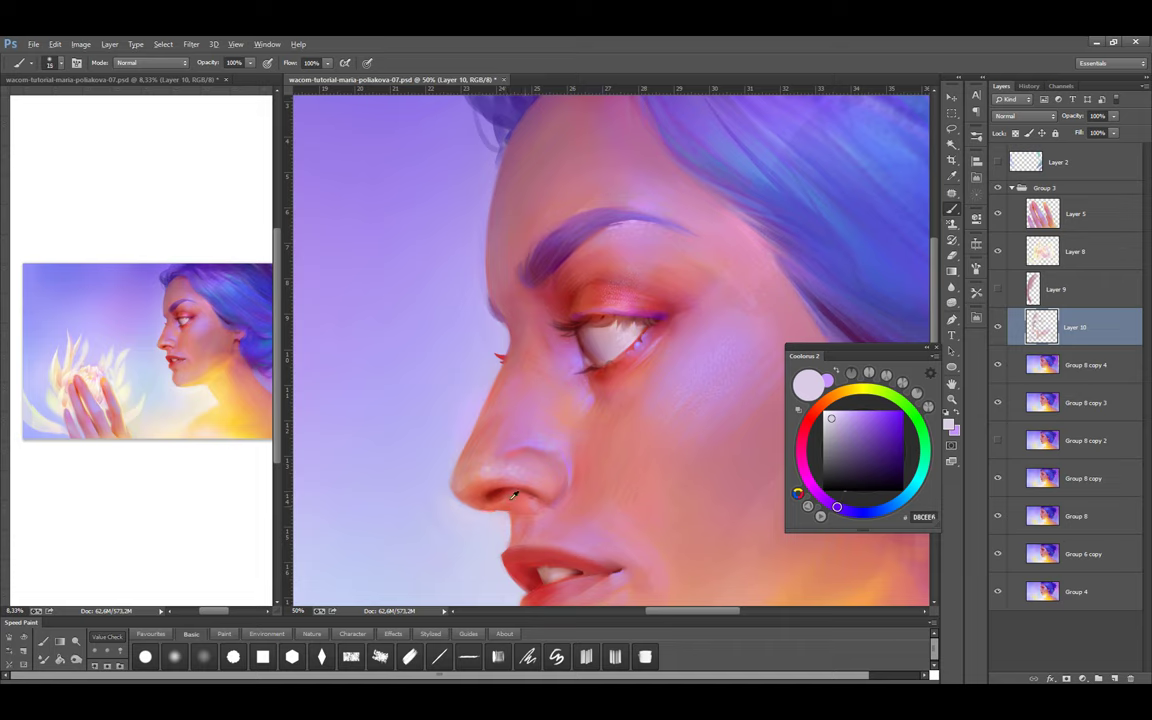
alt+click(491, 515)
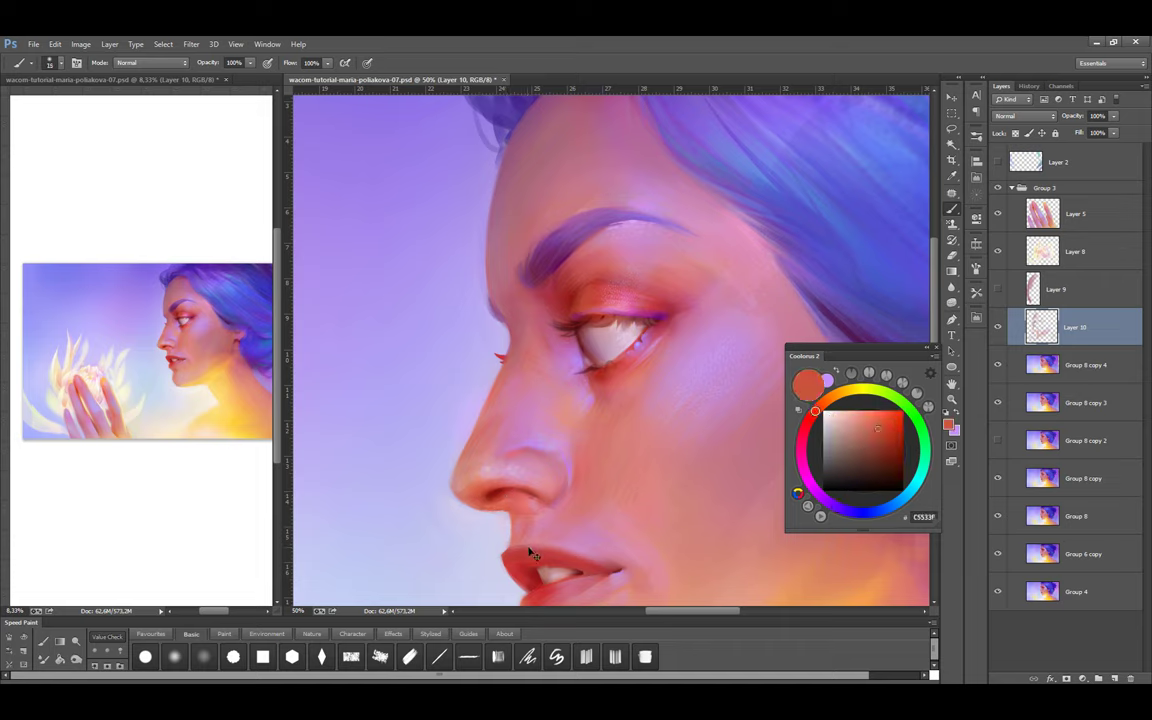
Reshape the upper lip's edge with sampled pink (D4778A) and red (BE3232), using 15–20 px brushes
key(ctrl+minus)
scroll(547, 520, up, 2)
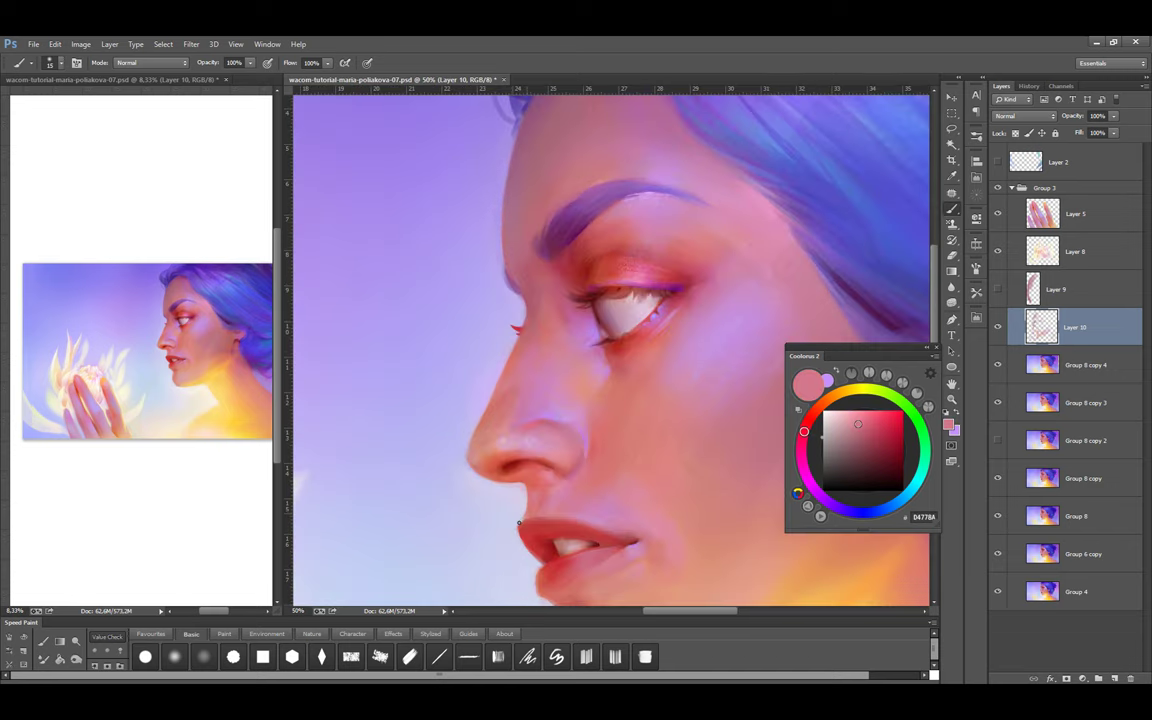
alt+click(533, 514)
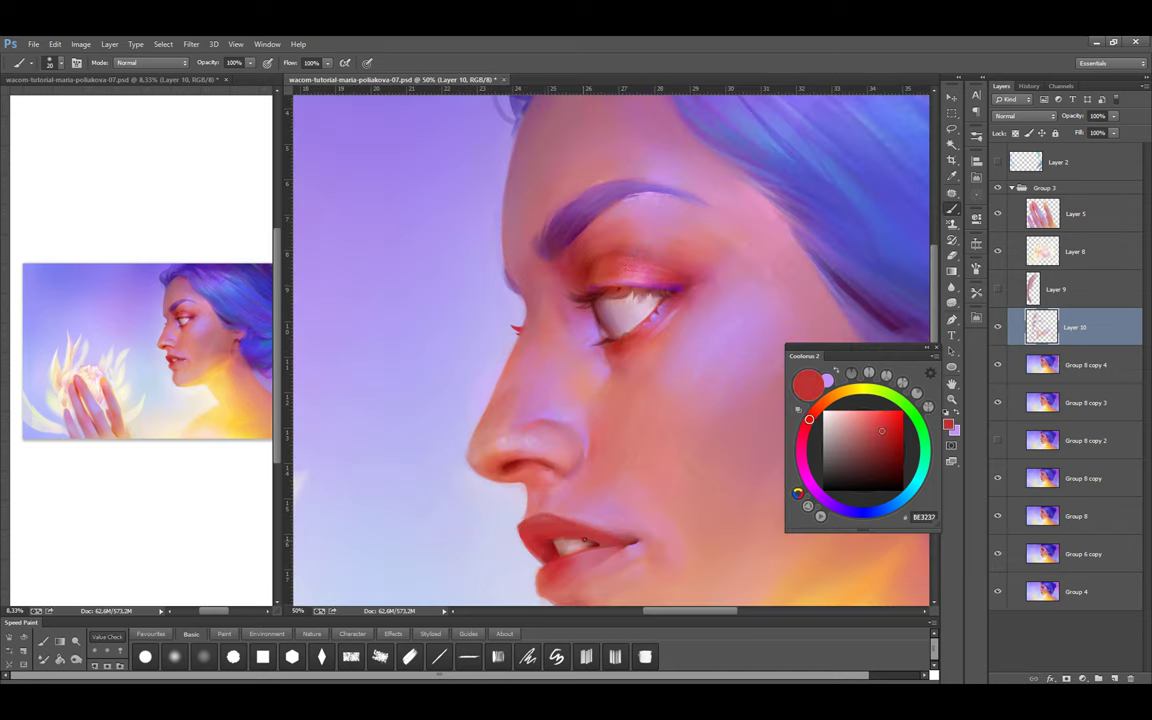
alt+click(530, 519)
Touch up the outer corner of the eye with sampled red (D3514F) and orchid (C26FBD), enlarging the brush from 30 px
scroll(601, 507, down, 1)
alt+click(488, 414)
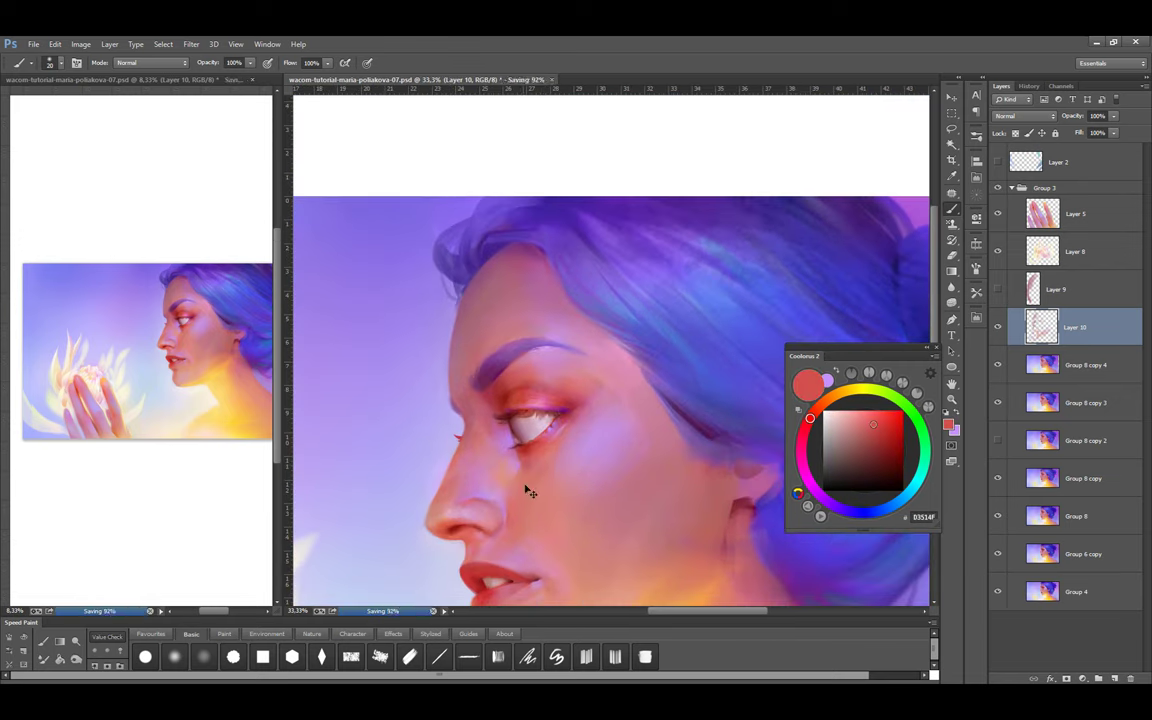
alt+click(567, 424)
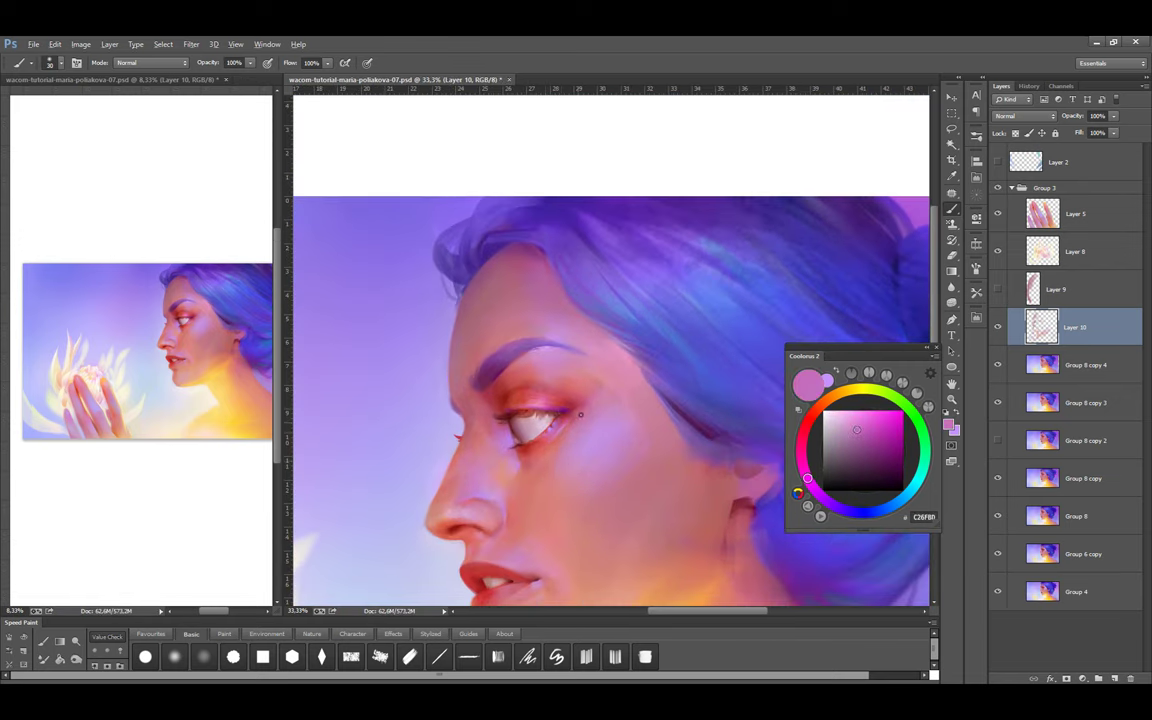
alt+shift+right_click(580, 413)
key(bracketright)
key(bracketright)
key(bracketright)
key(bracketright)
key(bracketright)
alt+shift+right_click(577, 410)
Refine the chin's front contour with sampled pale lavender (EFEBF1) and dusty pink (D59691), using 25–45 px brushes
mouse_move(473, 400)
mouse_down()
mouse_move(581, 347)
mouse_move(549, 400)
mouse_up()
key(bracketright)
key(bracketright)
key(bracketright)
key(bracketright)
key(bracketright)
key(bracketright)
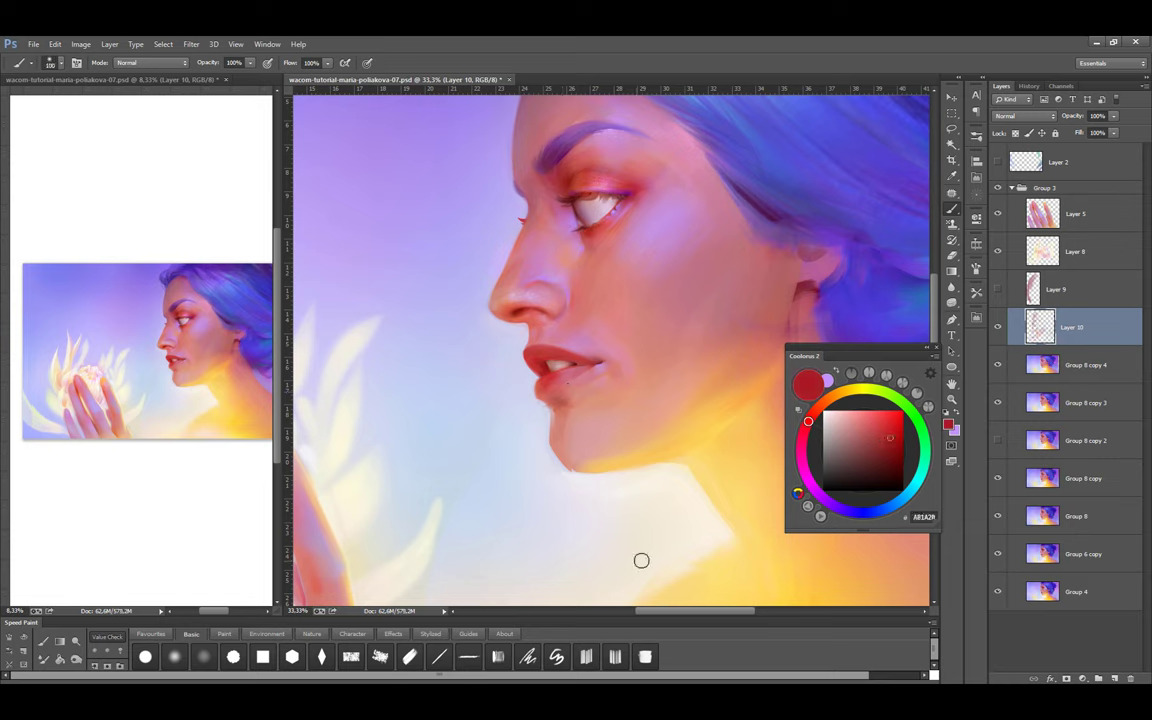
alt+click(572, 415)
alt+click(576, 476)
alt+click(564, 472)
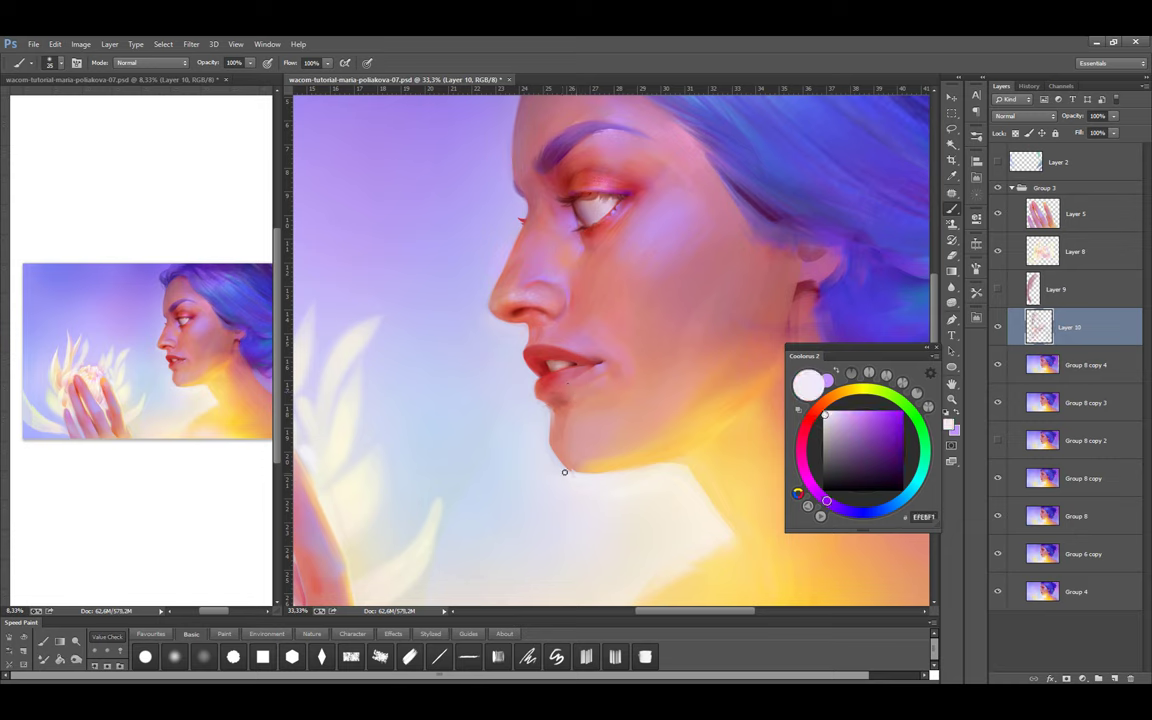
alt+click(560, 447)
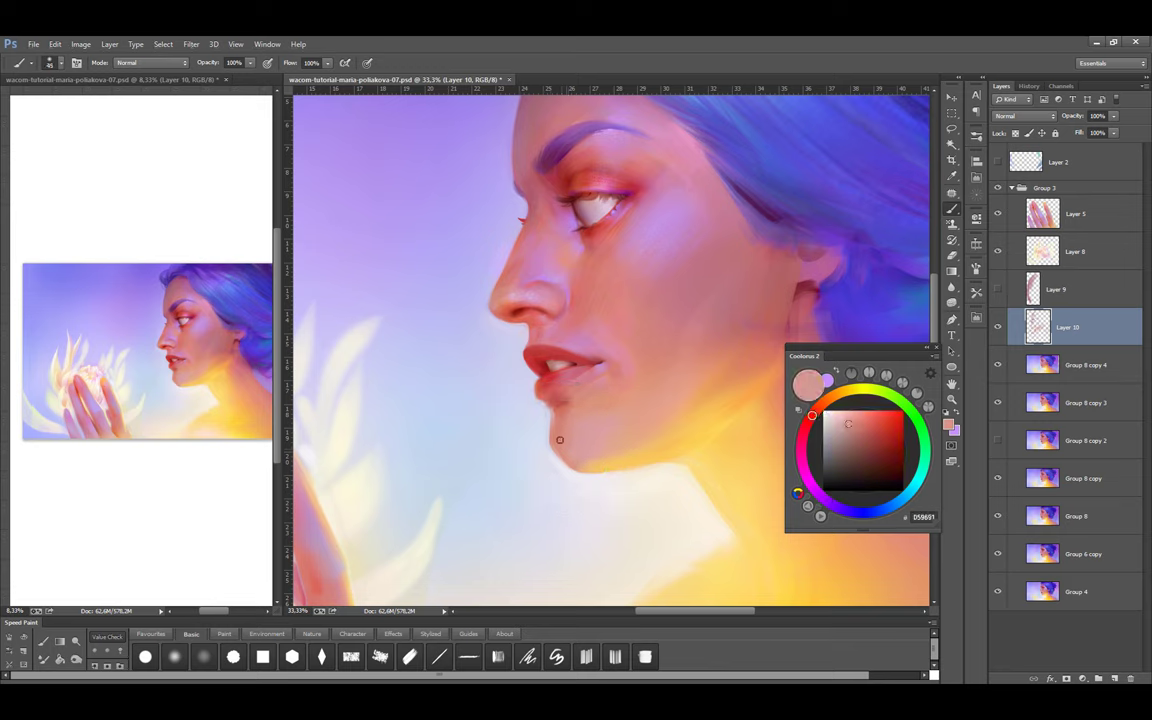
Clean the background edge below the lower lip and beside the chin with sampled pale tones (D3DBEF, E6E4EF), and save the document
alt+click(623, 472)
key(ctrl+s)
alt+click(546, 408)
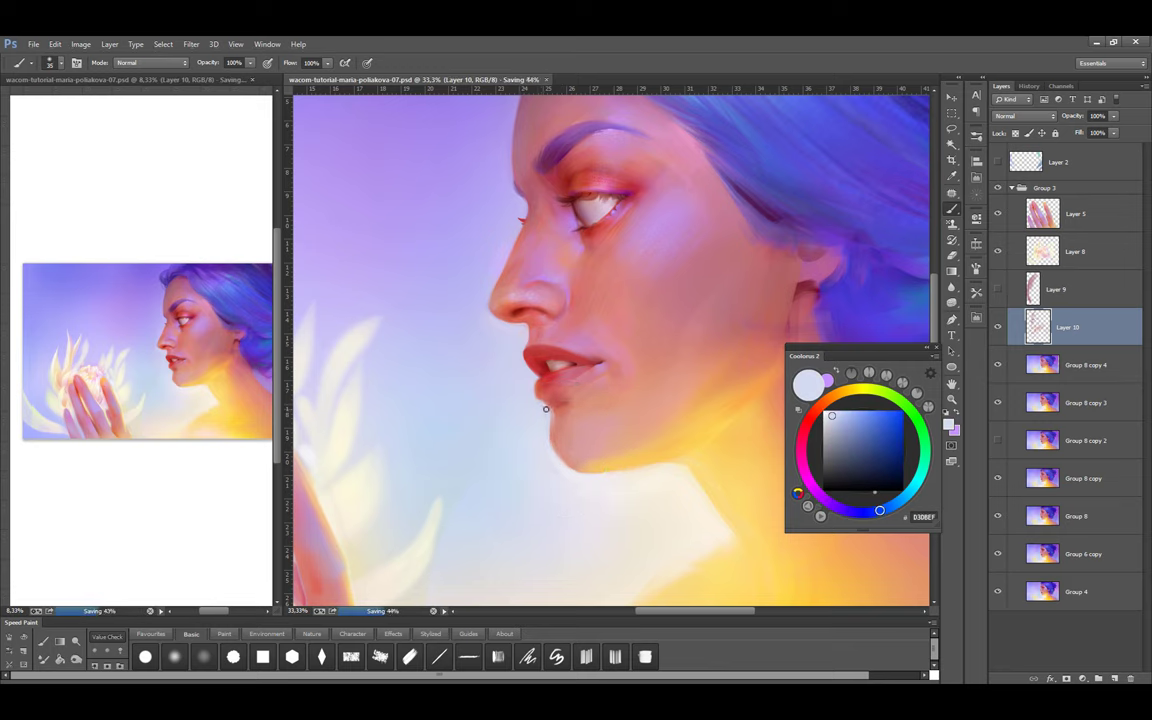
alt+click(557, 461)
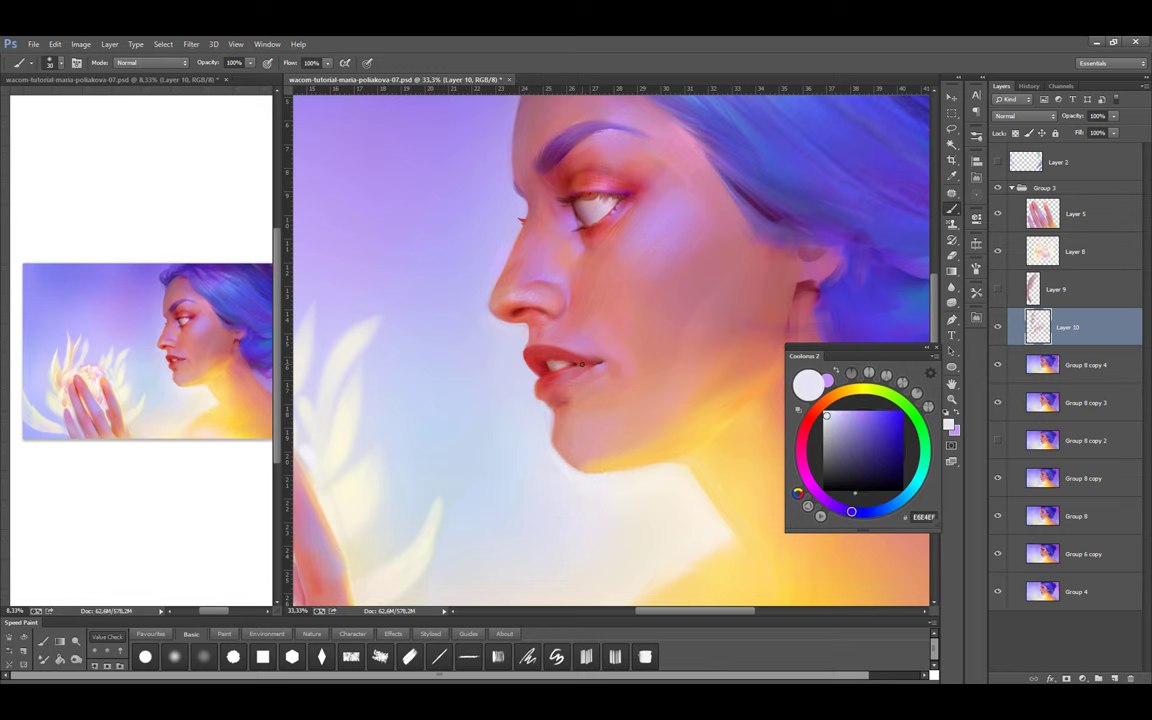
Smooth the jaw's underside with sampled pinkish tan (D9A290) and the chin with sampled mauve, using 25–50 px brushes
drag(704, 487, 661, 499)
alt+click(614, 472)
alt+click(548, 477)
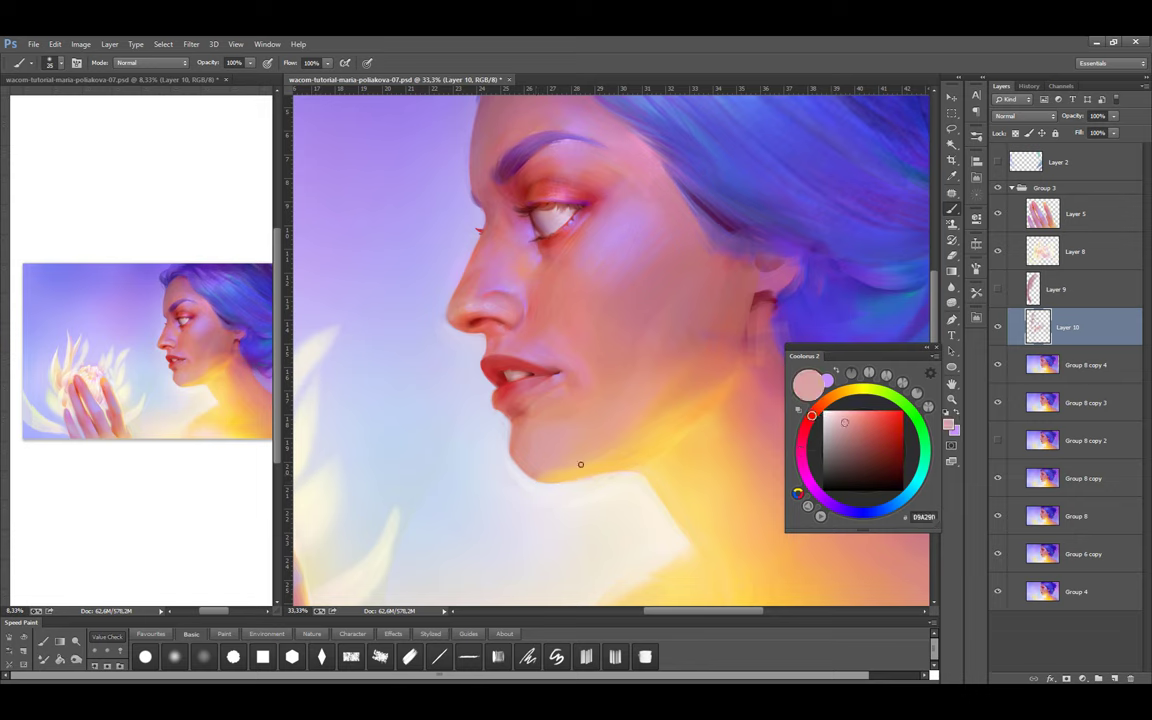
alt+click(544, 420)
alt+click(576, 423)
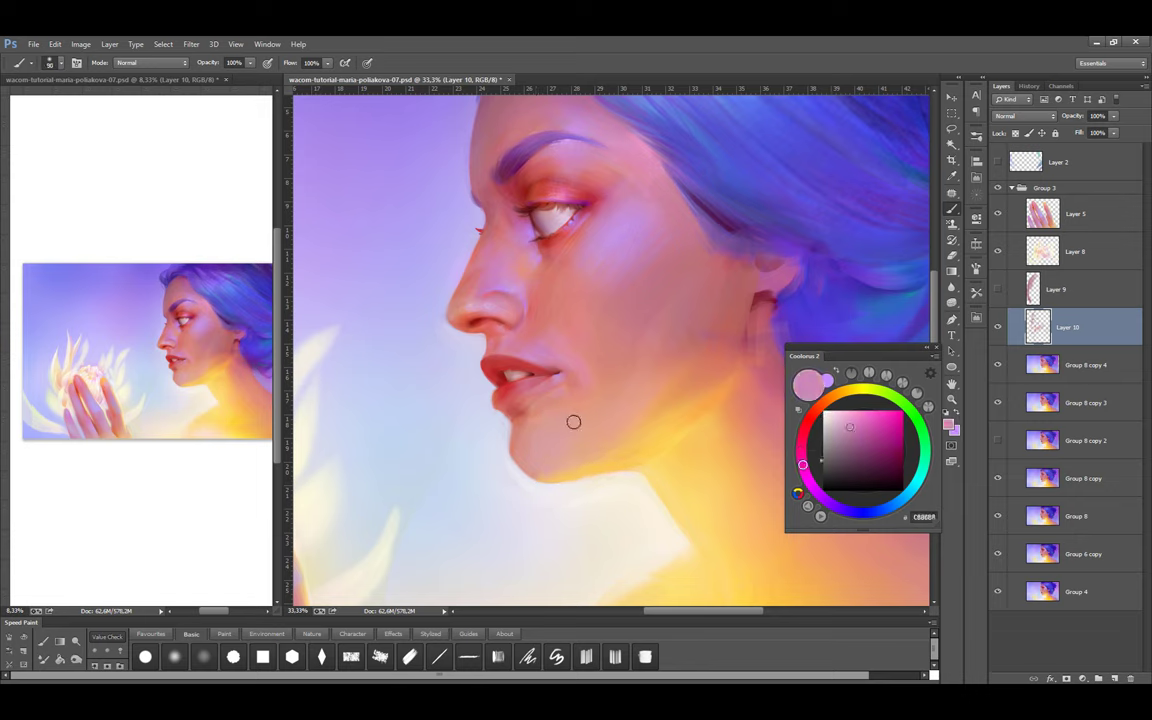
Blend the skin around the mouth corner with sampled dull red (A74857) and pinks, enlarging the brush up to 175 px
alt+click(540, 365)
key(bracketright)
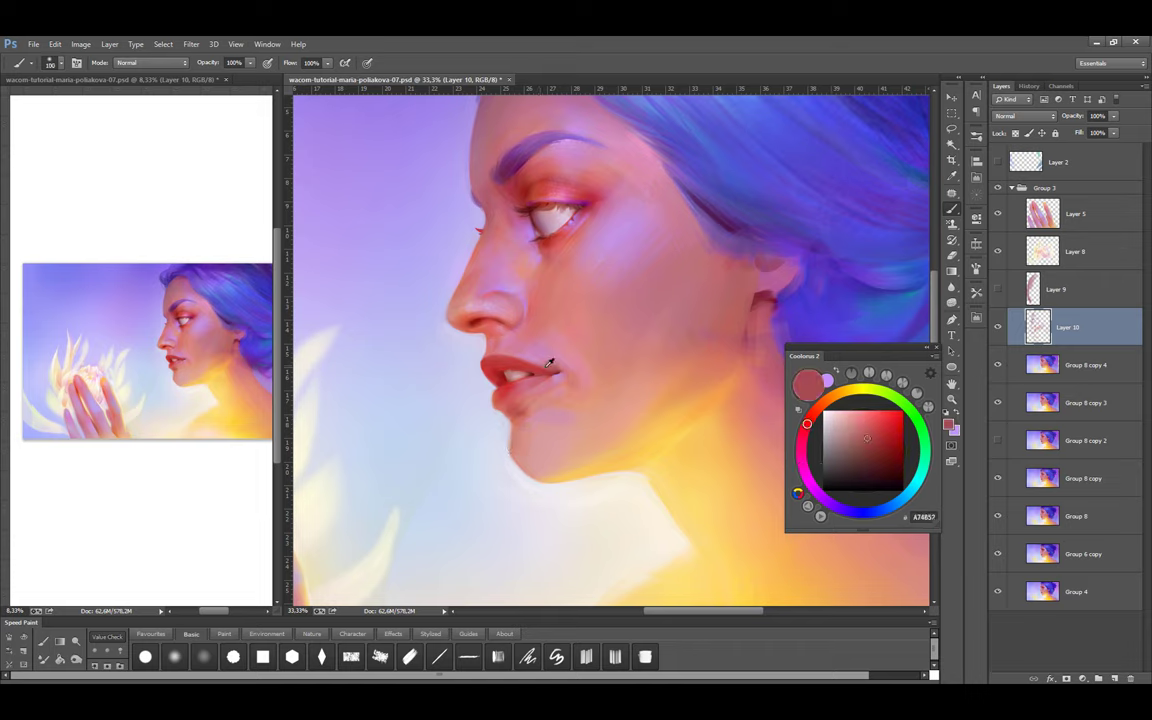
alt+click(566, 391)
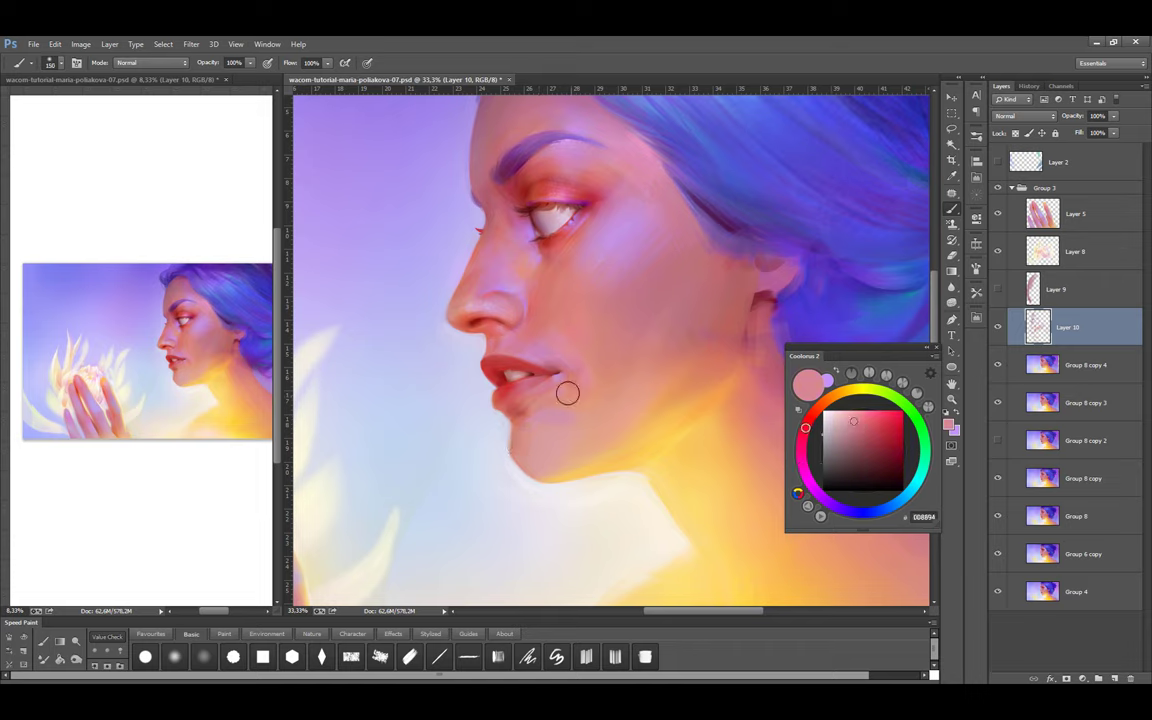
key(bracketright)
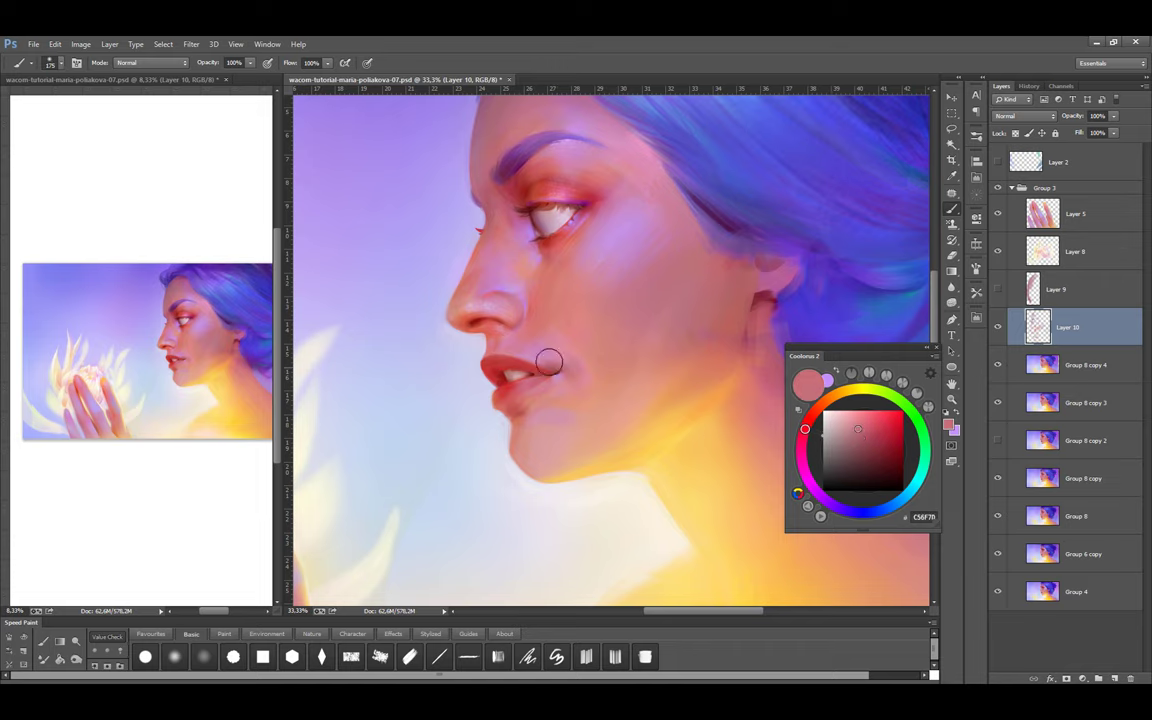
Soften the skin above the upper lip and on the cheek with sampled pink (D77689), using a 125 px brush
alt+click(510, 353)
key(bracketleft)
key(bracketleft)
key(bracketleft)
alt+click(563, 310)
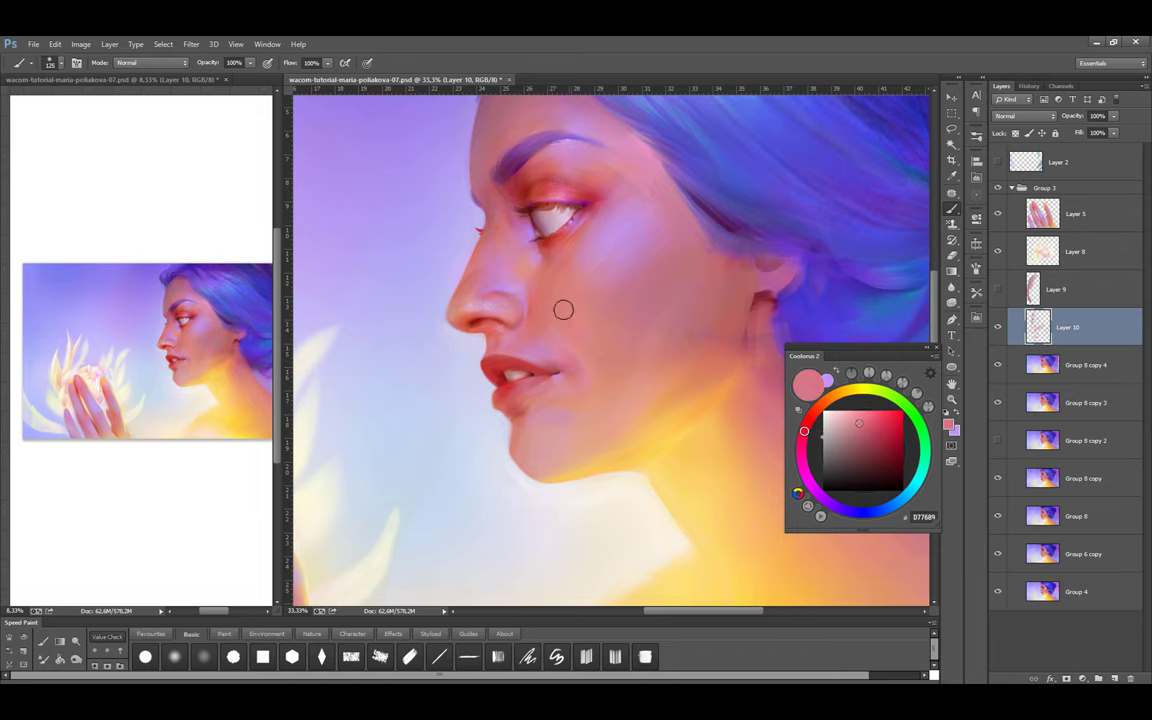
key(x)
key(bracketright)
key(bracketright)
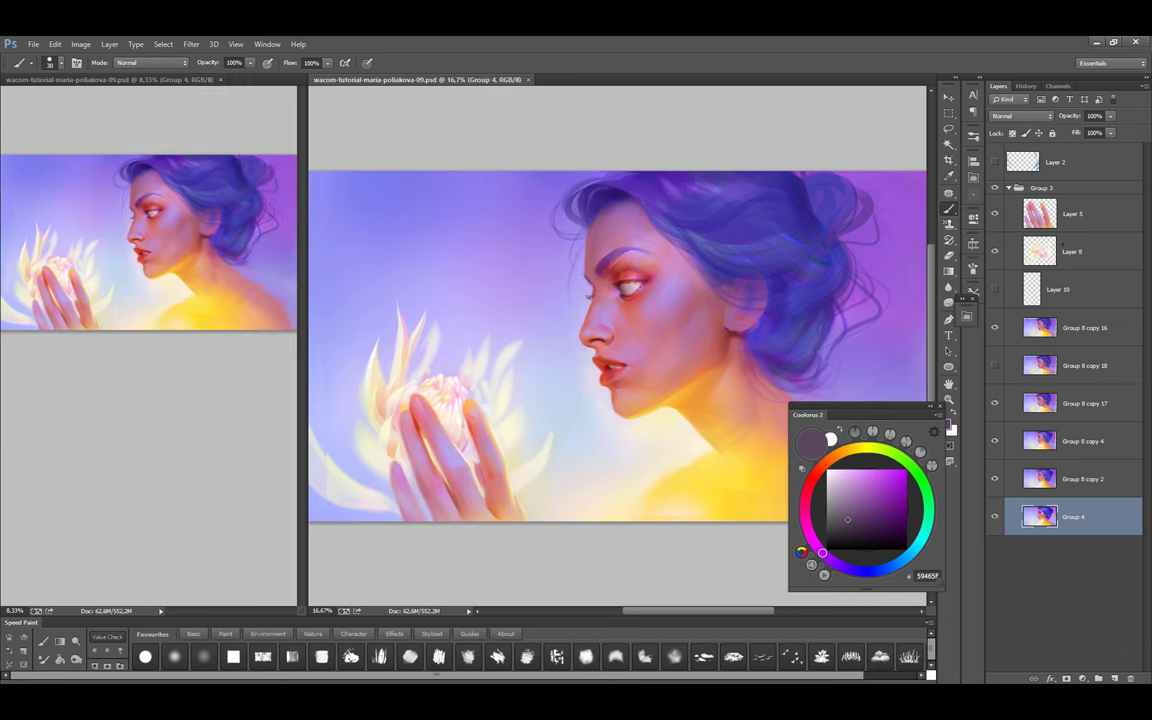
Add a new layer above Group 8 copy 16 and try dark crimson (78072F) on the front hairline with a 300 px brush
key(ctrl+shift+alt+n)
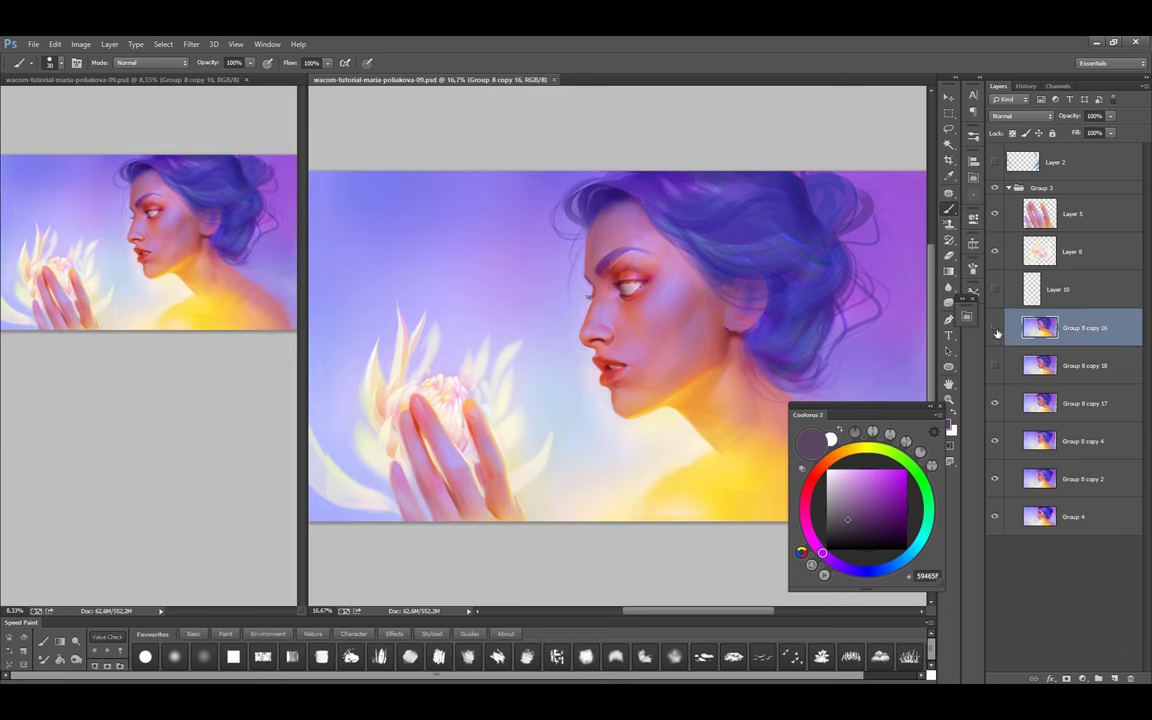
scroll(694, 373, up, 1)
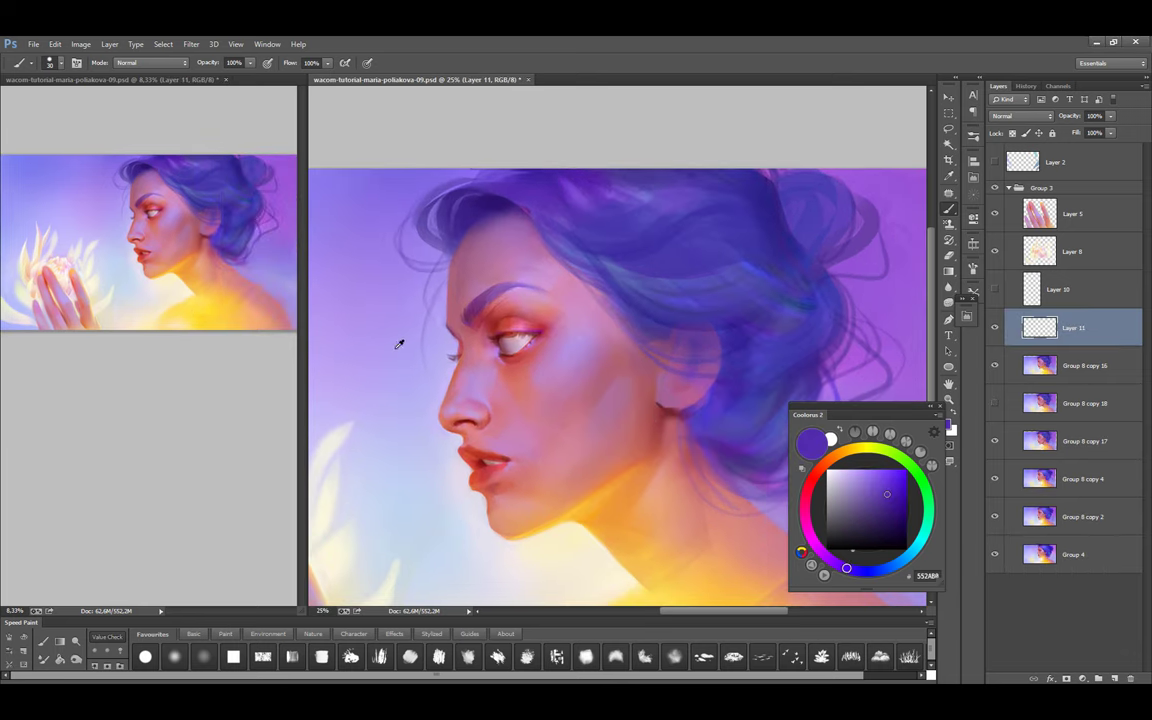
click(973, 270)
click(762, 303)
click(973, 291)
key(bracketright)
key(bracketright)
click(828, 460)
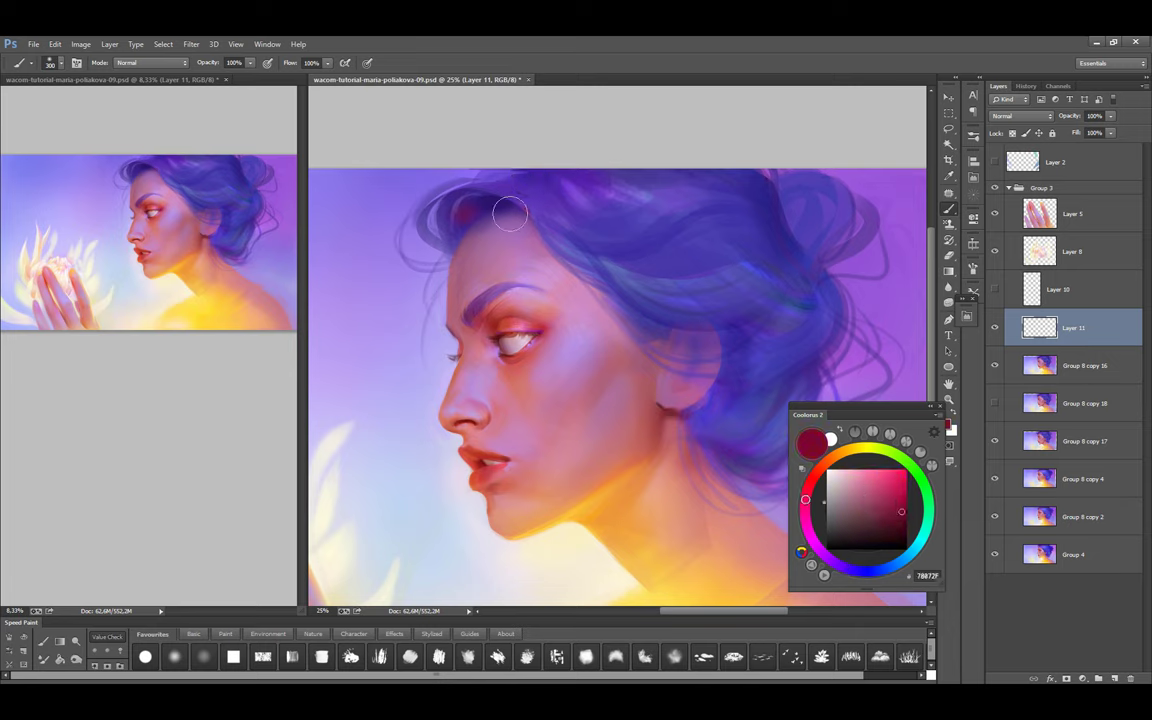
Try a dark brown (68270A) shade under the front hair lock with a 400 px brush
click(906, 515)
key(bracketleft)
key(bracketleft)
key(bracketleft)
key(bracketleft)
key(bracketleft)
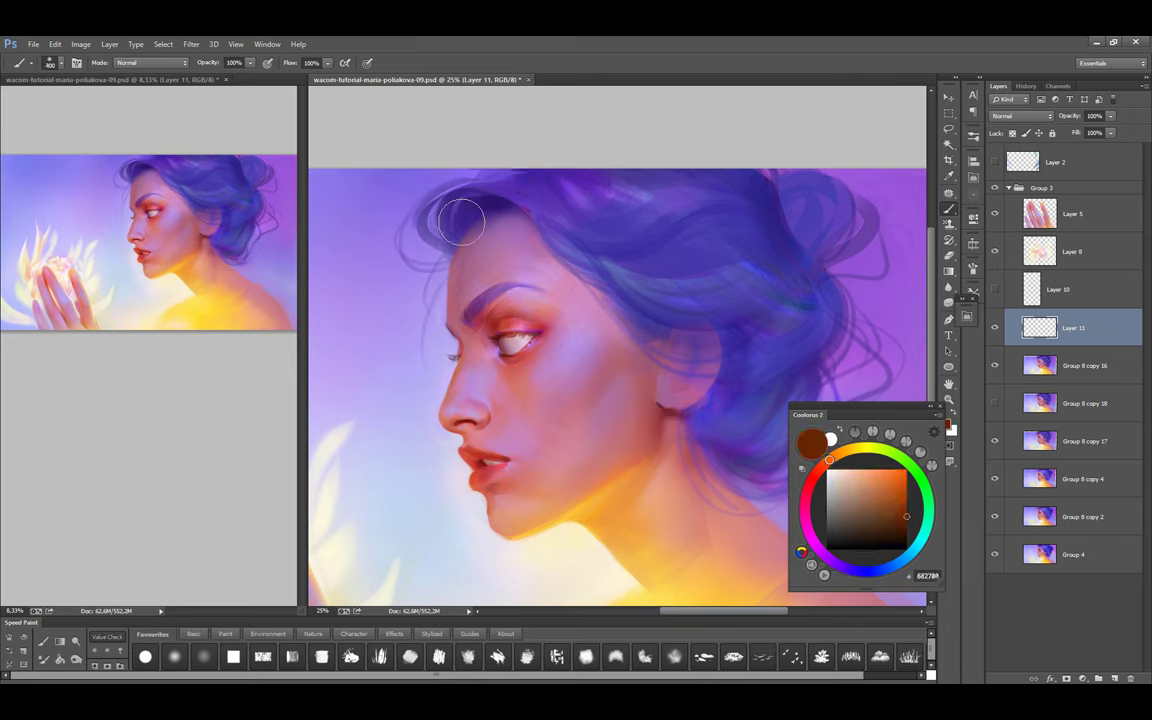
drag(614, 370, 628, 382)
Paint thin strands along the front hairline with sampled violet (5328AF), and clean the forehead edge with sampled orchid (CC8FCA)
alt+click(466, 182)
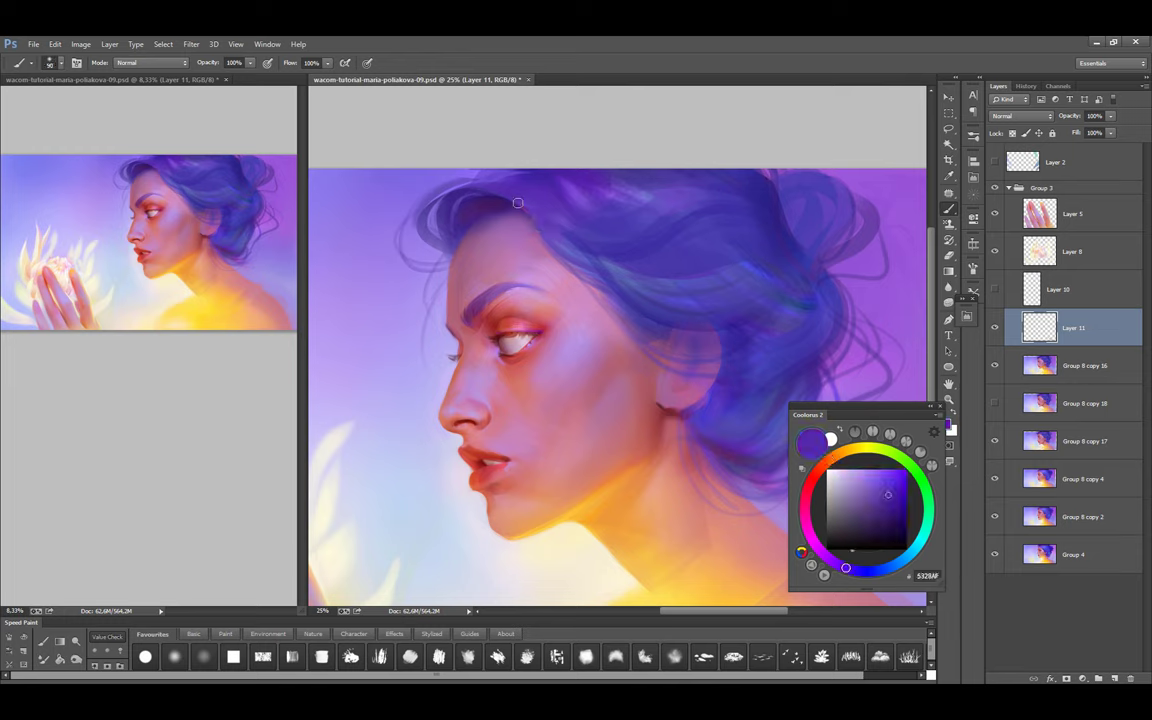
drag(480, 195, 530, 232)
key(bracketleft)
key(bracketleft)
key(bracketleft)
key(bracketleft)
key(bracketleft)
key(bracketleft)
key(bracketleft)
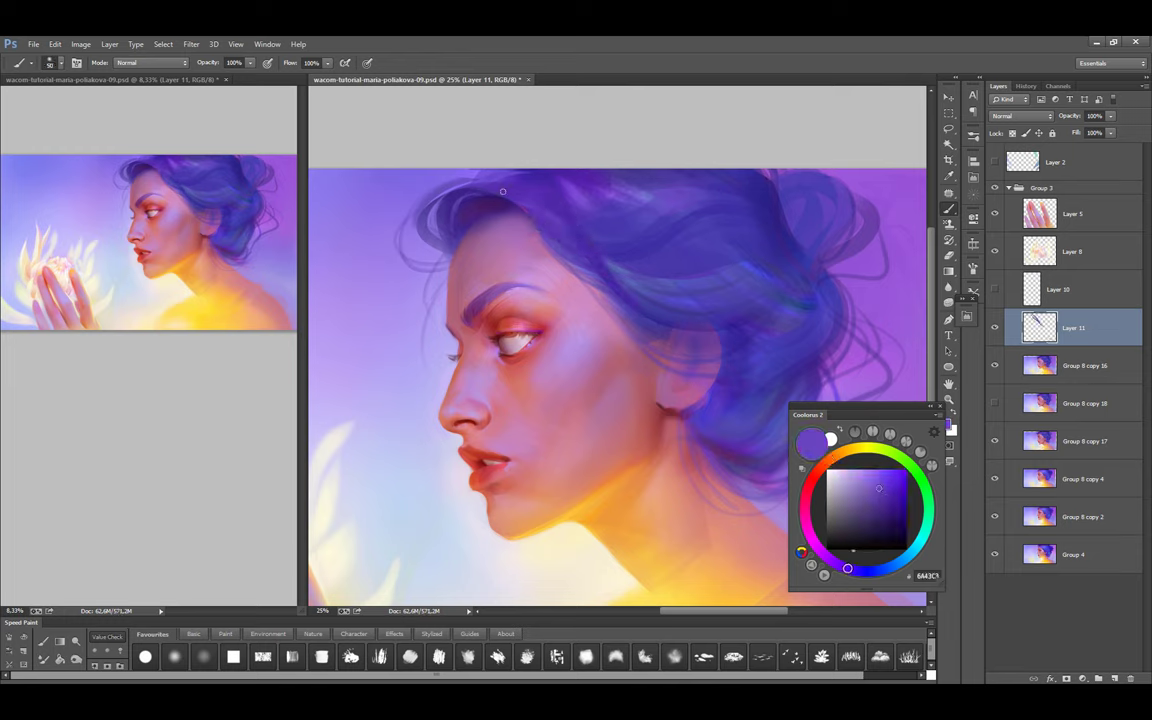
alt+click(513, 196)
alt+click(528, 250)
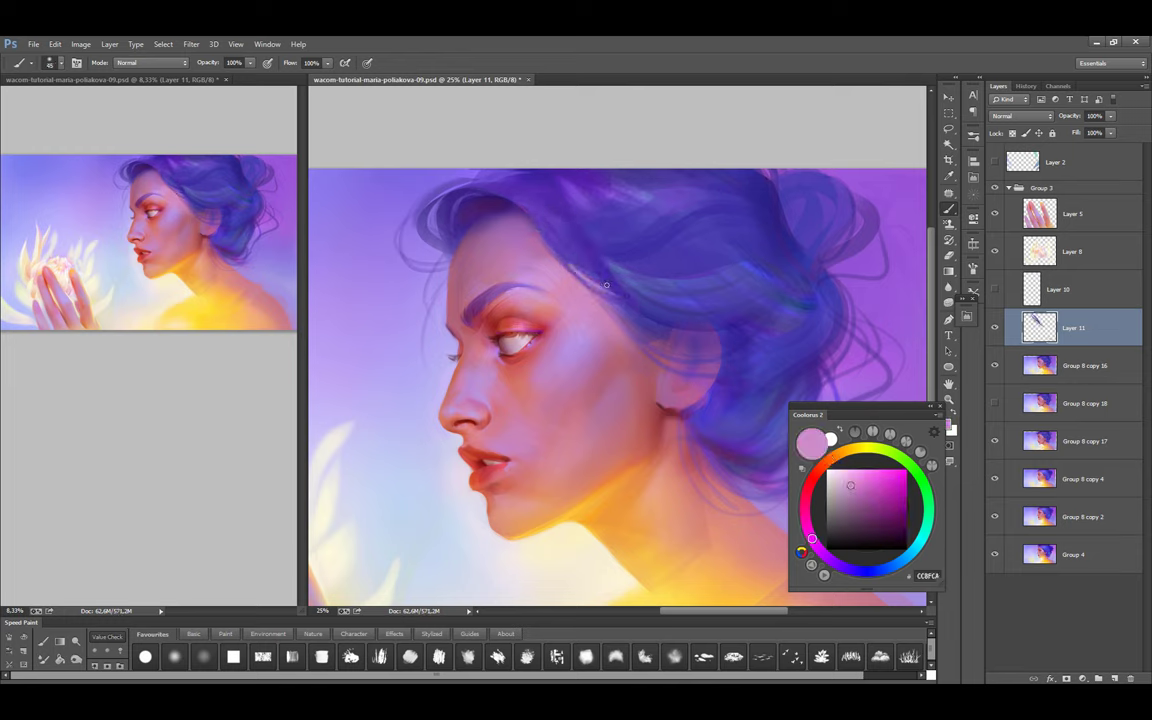
Deepen the hair above the forehead with sampled indigo (40229F) and a 300 px brush, and sample light violet (8869EF) at 175 px
alt+click(563, 176)
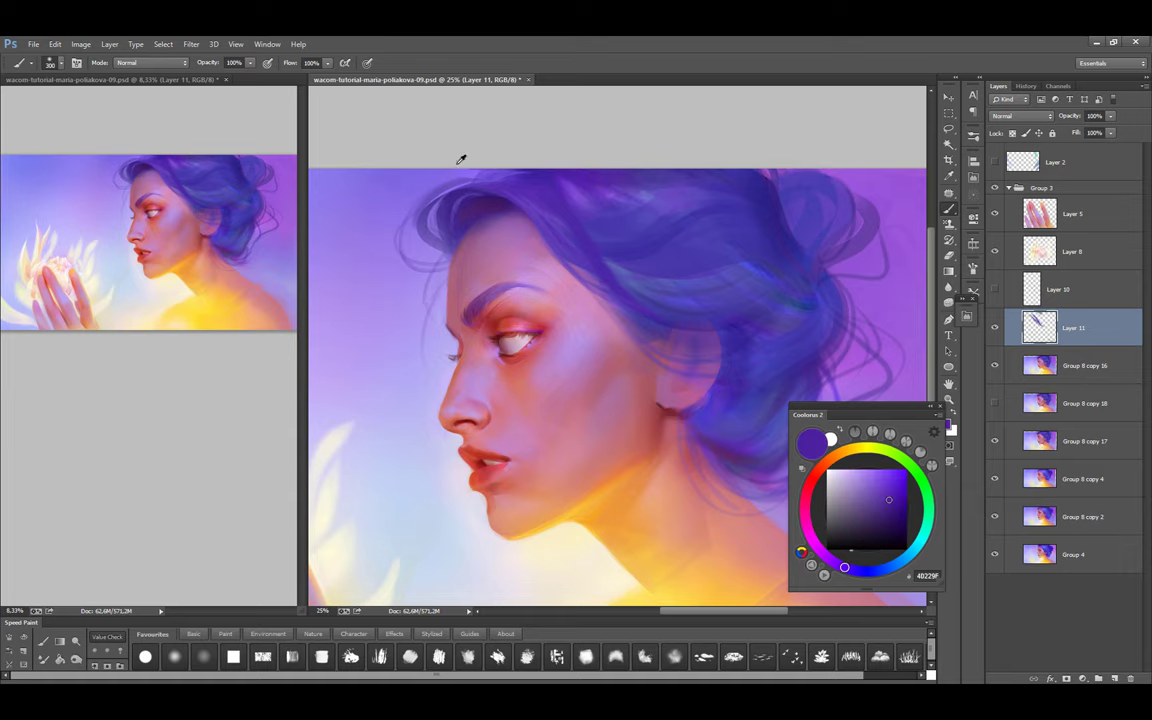
key(bracketright)
key(bracketright)
key(bracketright)
key(bracketright)
key(bracketright)
key(bracketright)
key(bracketright)
key(bracketright)
alt+click(410, 150)
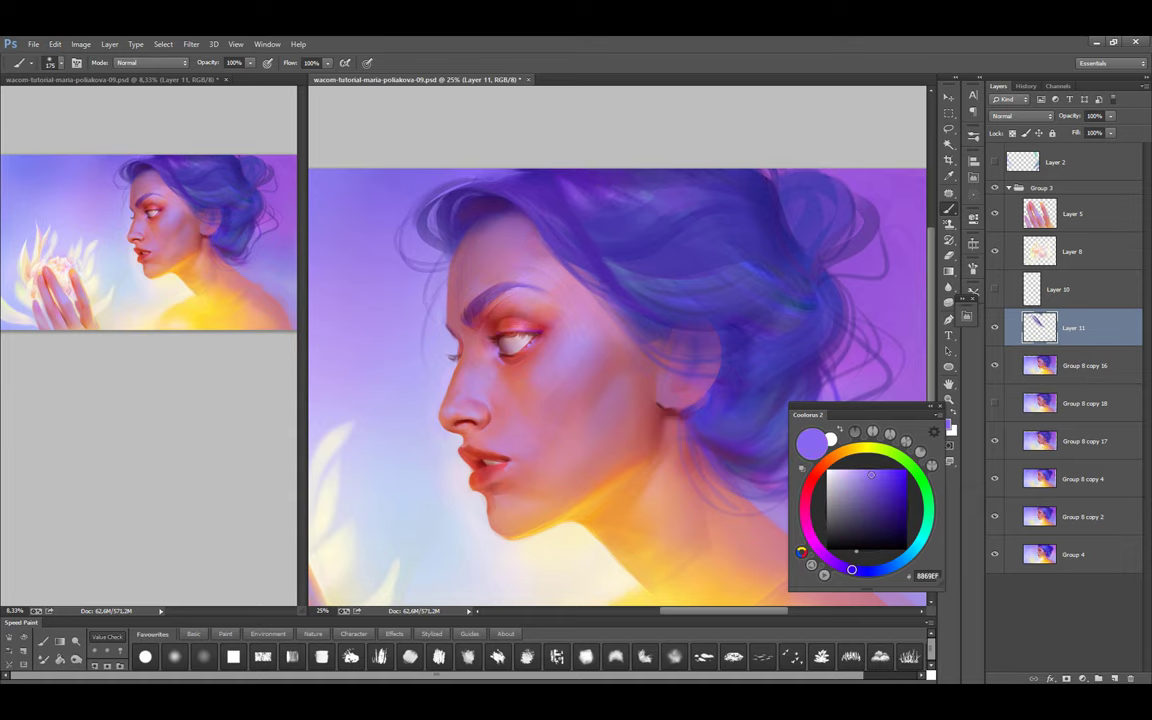
Start the Liquify filter and push the eye's inner corner and eyelid into shape with 175–250 px brushes
ctrl+click(505, 364)
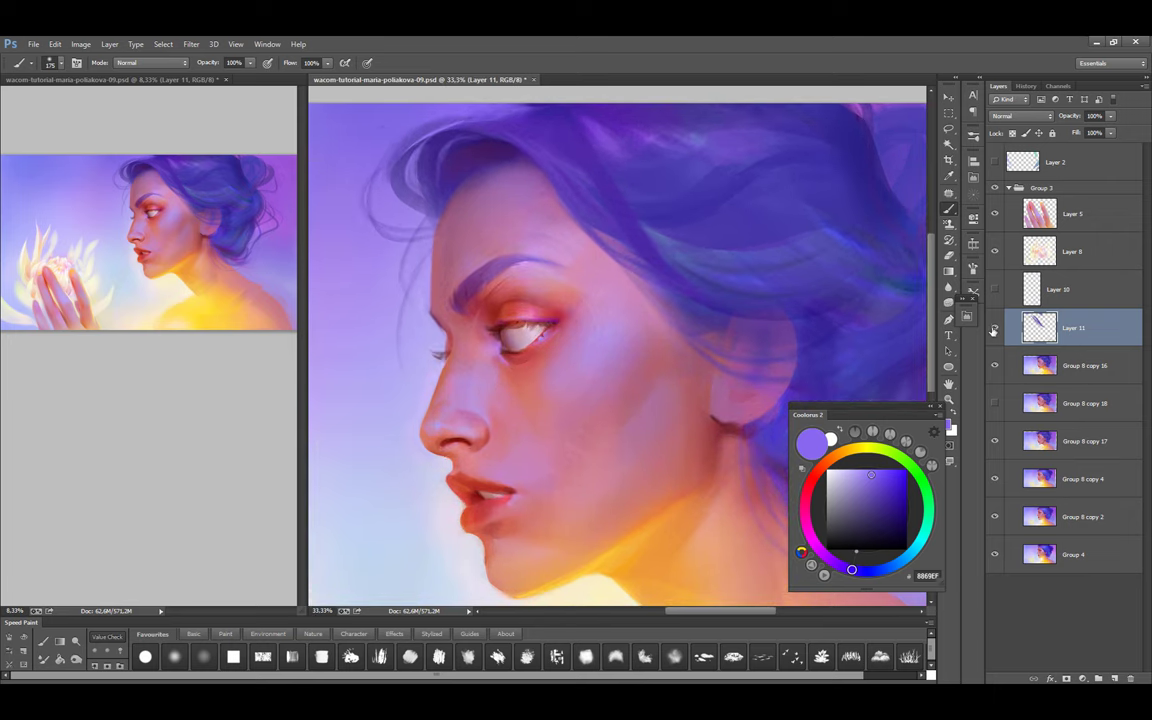
click(191, 44)
click(205, 131)
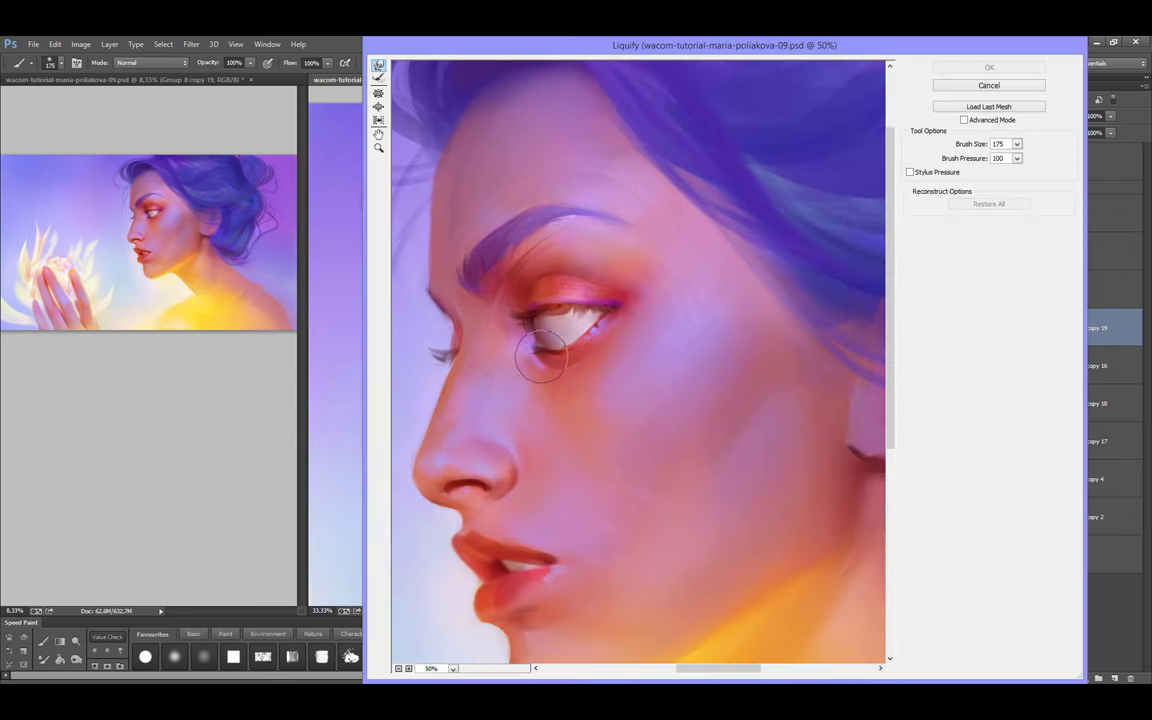
mouse_move(540, 355)
mouse_down()
mouse_move(527, 350)
mouse_move(520, 300)
mouse_move(530, 275)
mouse_up()
key(bracketright)
key(bracketright)
key(bracketright)
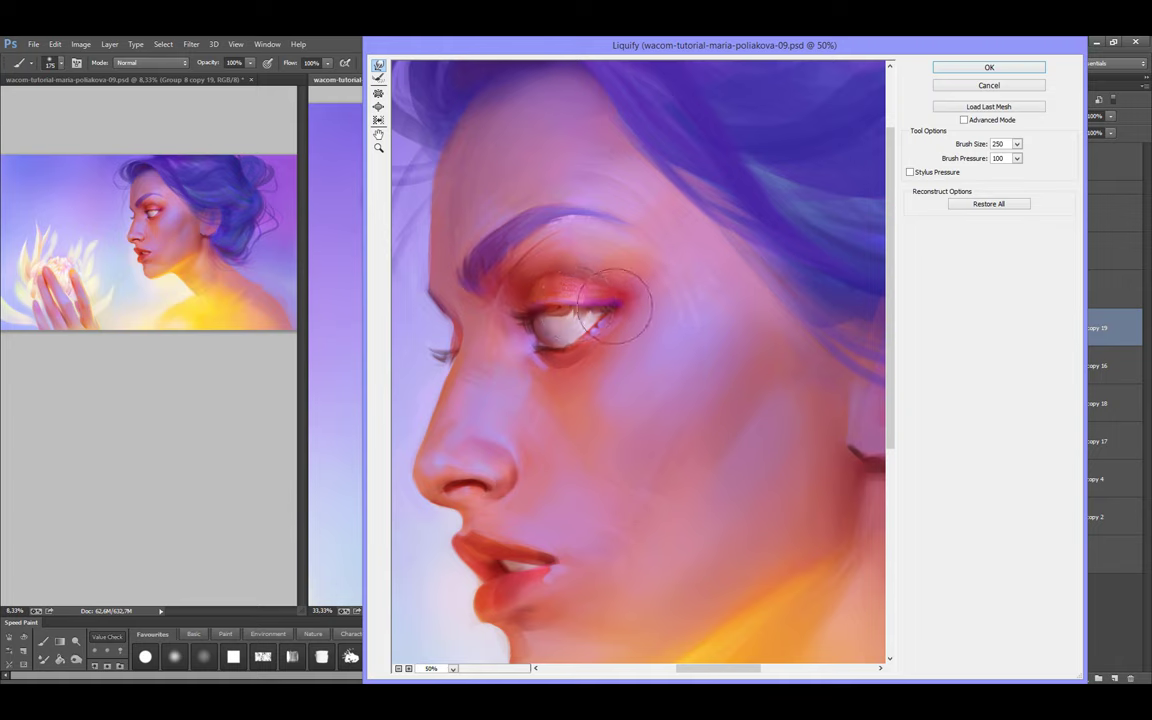
Nudge the eye's lower inner edge with a smaller Liquify brush and apply the distortion
key(bracketleft)
key(bracketleft)
key(bracketleft)
key(bracketleft)
mouse_move(533, 343)
mouse_down()
mouse_move(515, 320)
mouse_move(530, 340)
mouse_up()
key(bracketright)
key(bracketright)
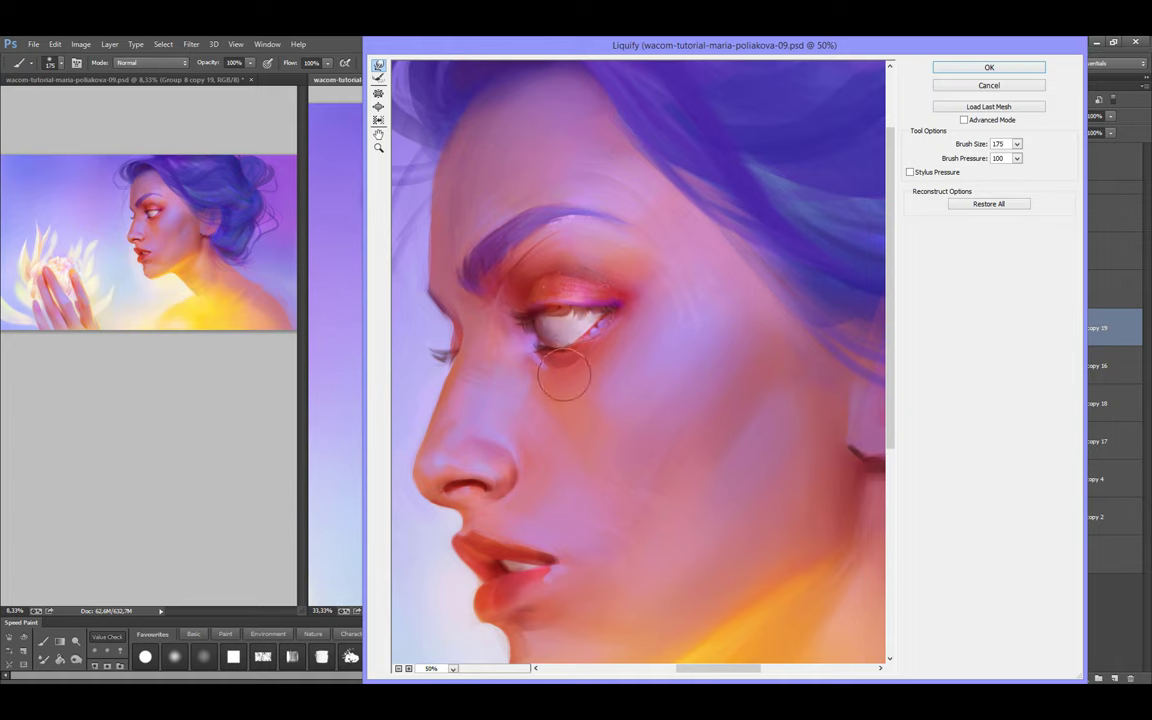
click(989, 67)
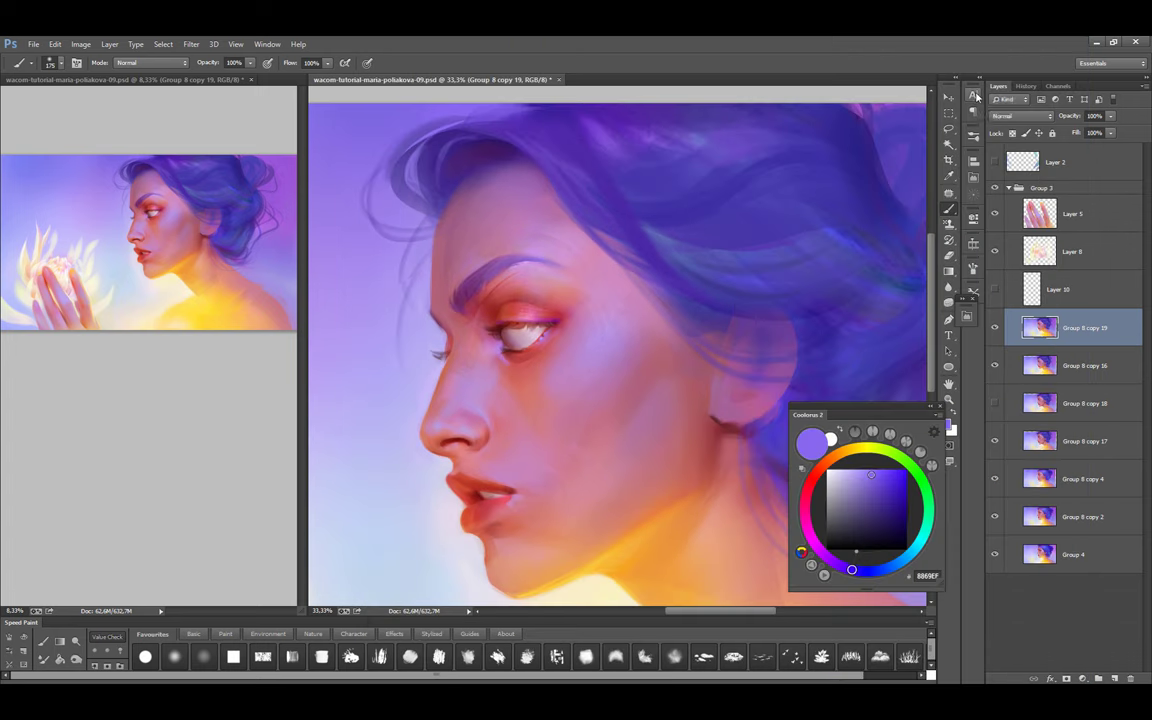
key(m)
drag(592, 285, 481, 383)
key(ctrl+j)
key(ctrl+t)
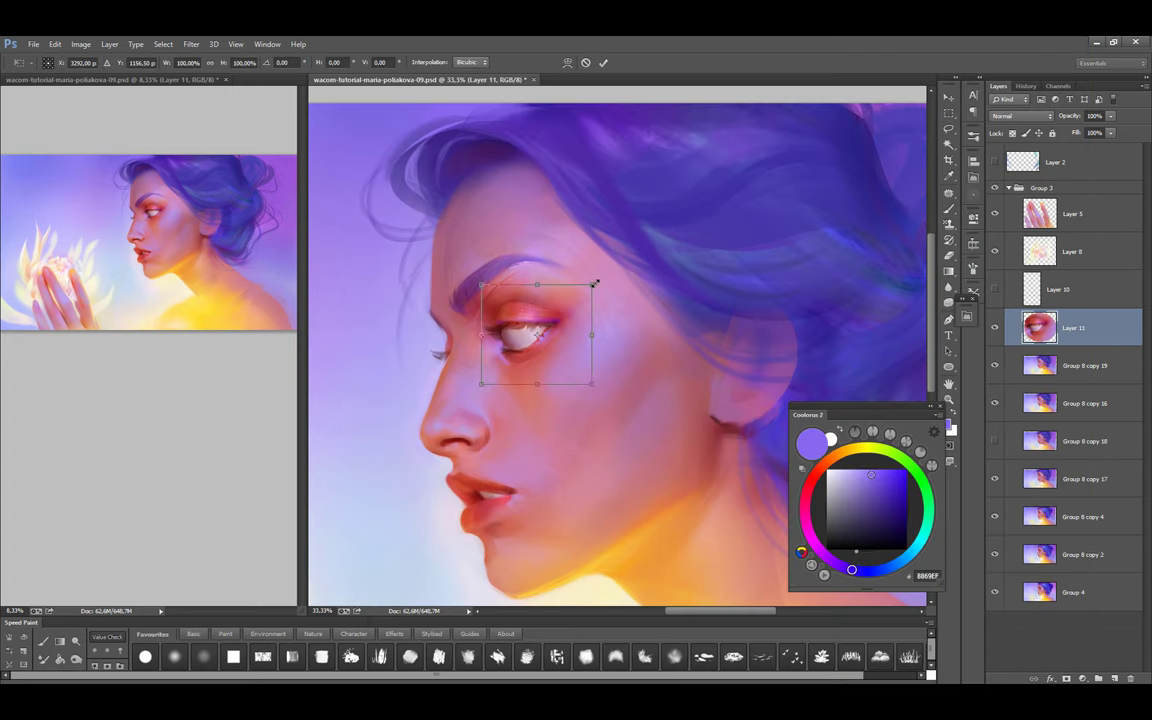
key(Escape)
key(ctrl+z)
key(l)
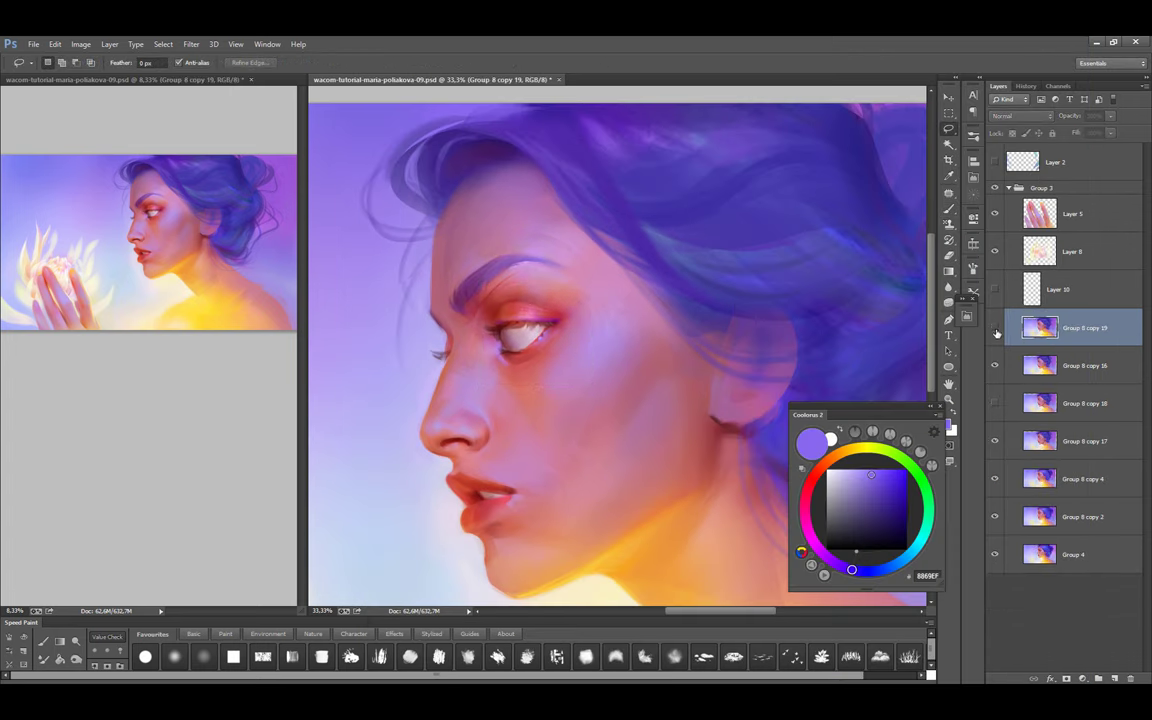
Add a new layer above Group 8 copy 19 and darken the hair sweeping past the temple with sampled dark indigo, up to 125 px
key(ctrl+shift+alt+n)
key(b)
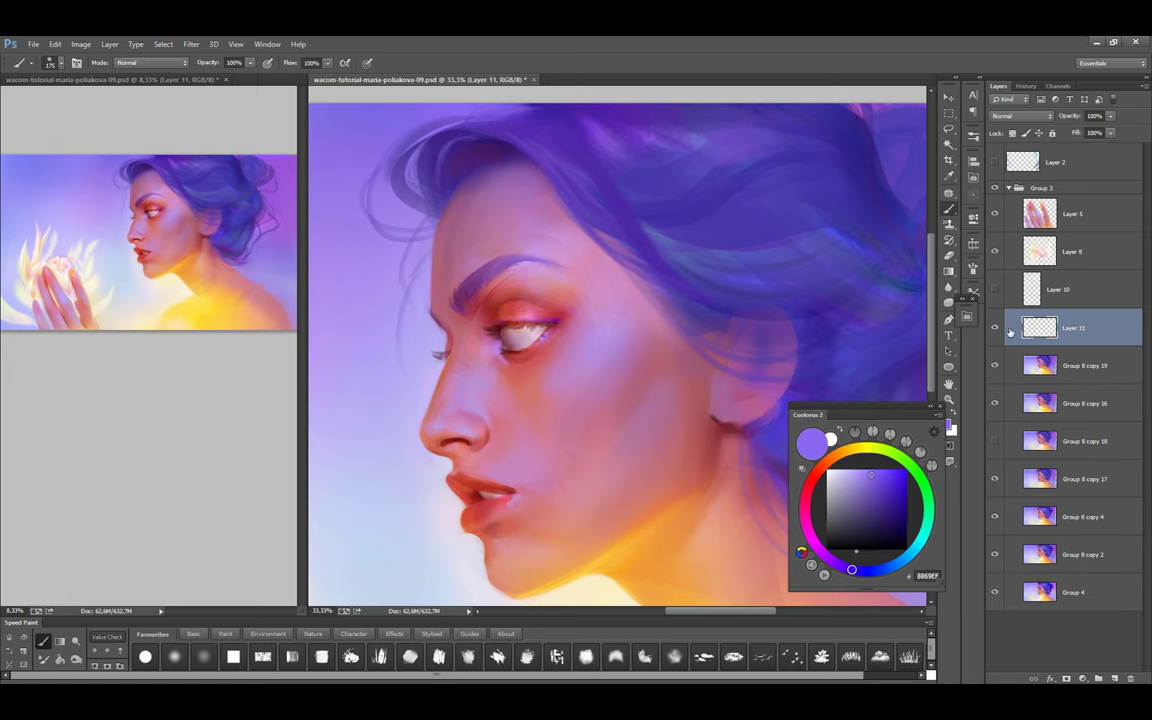
key(bracketleft)
key(bracketleft)
alt+click(588, 190)
alt+click(692, 284)
key(bracketright)
key(bracketright)
key(bracketright)
key(bracketright)
key(bracketright)
key(bracketright)
key(bracketright)
key(bracketright)
key(bracketright)
key(bracketright)
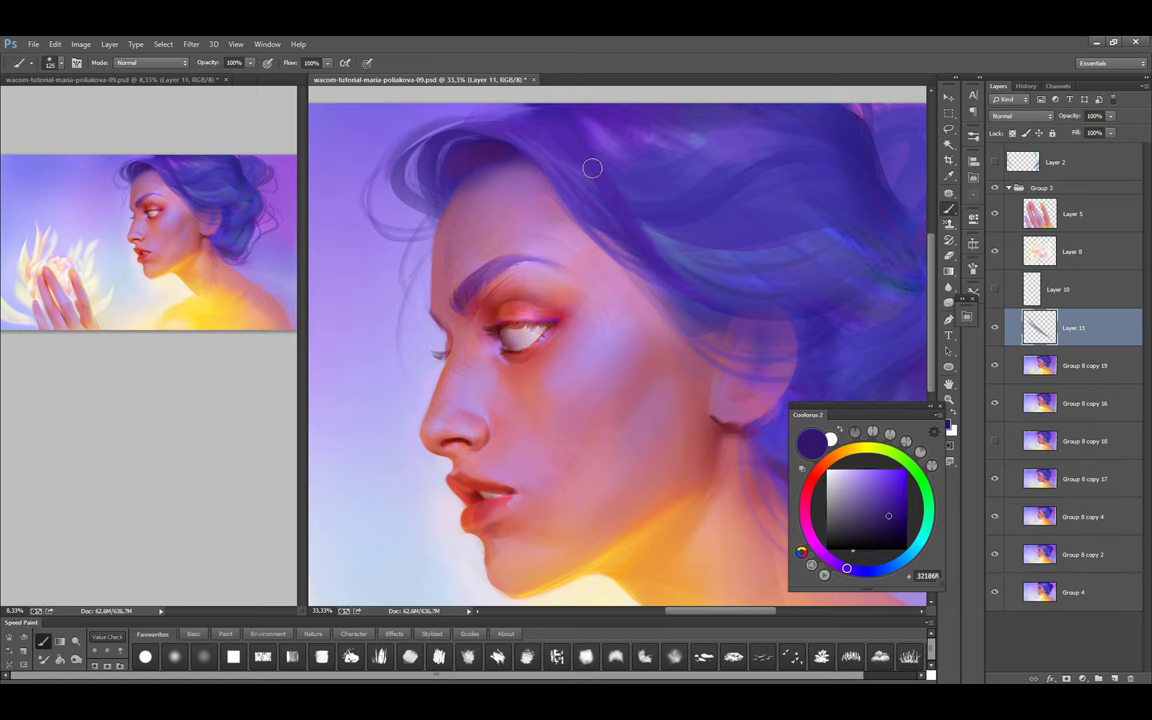
Paint finer strands through the swept hair with sampled blue-violet (4734A7), reducing the brush to 70 px
drag(690, 240, 590, 152)
key(bracketleft)
key(bracketleft)
key(bracketleft)
key(bracketleft)
key(bracketleft)
key(bracketleft)
key(bracketleft)
Blend the skin around the eyebrow and upper eyelid with sampled reds and pinks, using 100–125 px brushes
drag(620, 300, 580, 283)
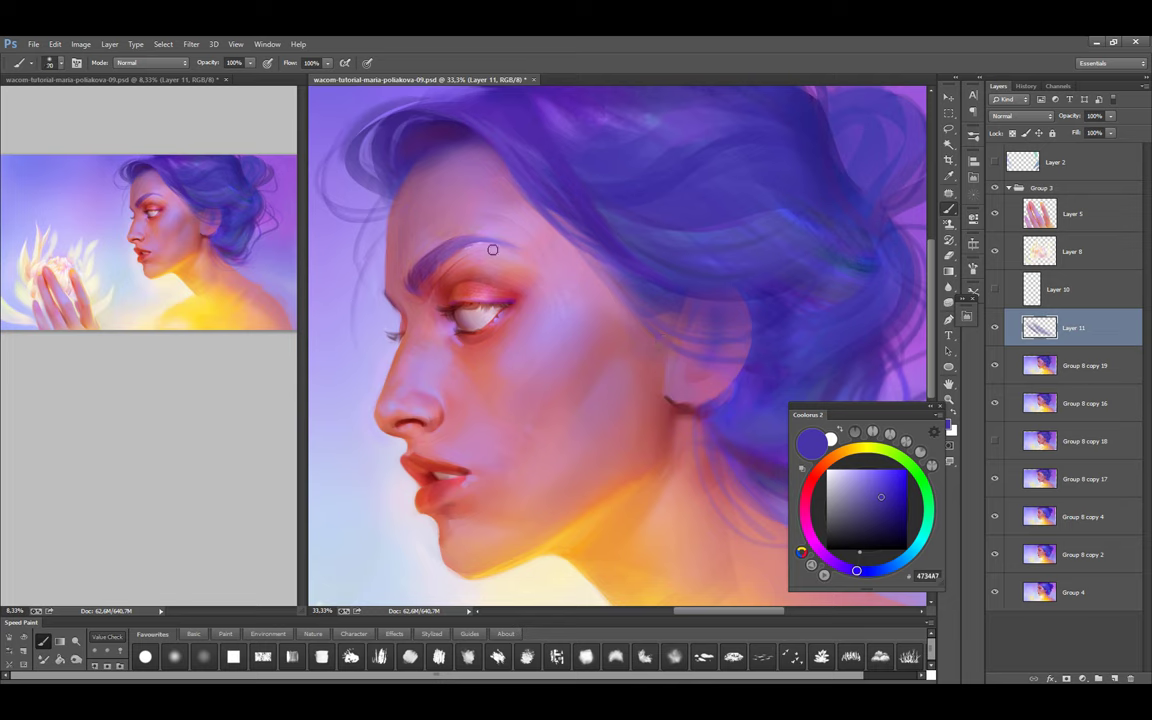
alt+click(443, 225)
alt+click(419, 244)
key(bracketright)
key(bracketright)
key(bracketright)
alt+click(451, 291)
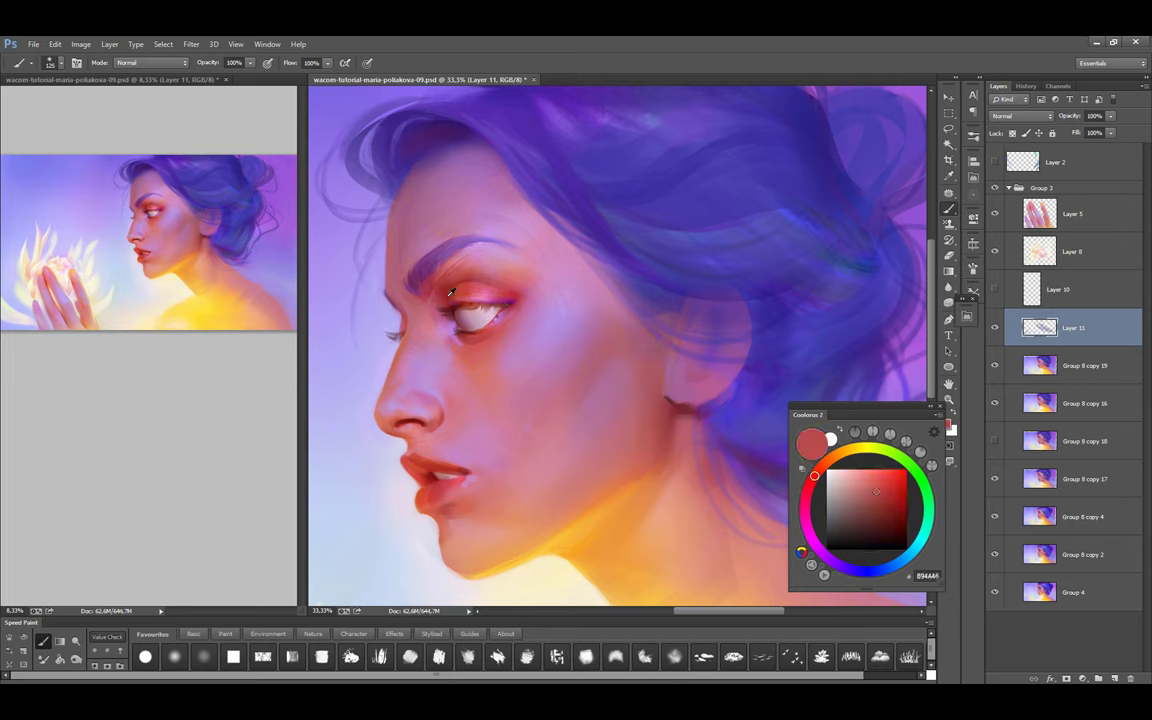
alt+click(434, 309)
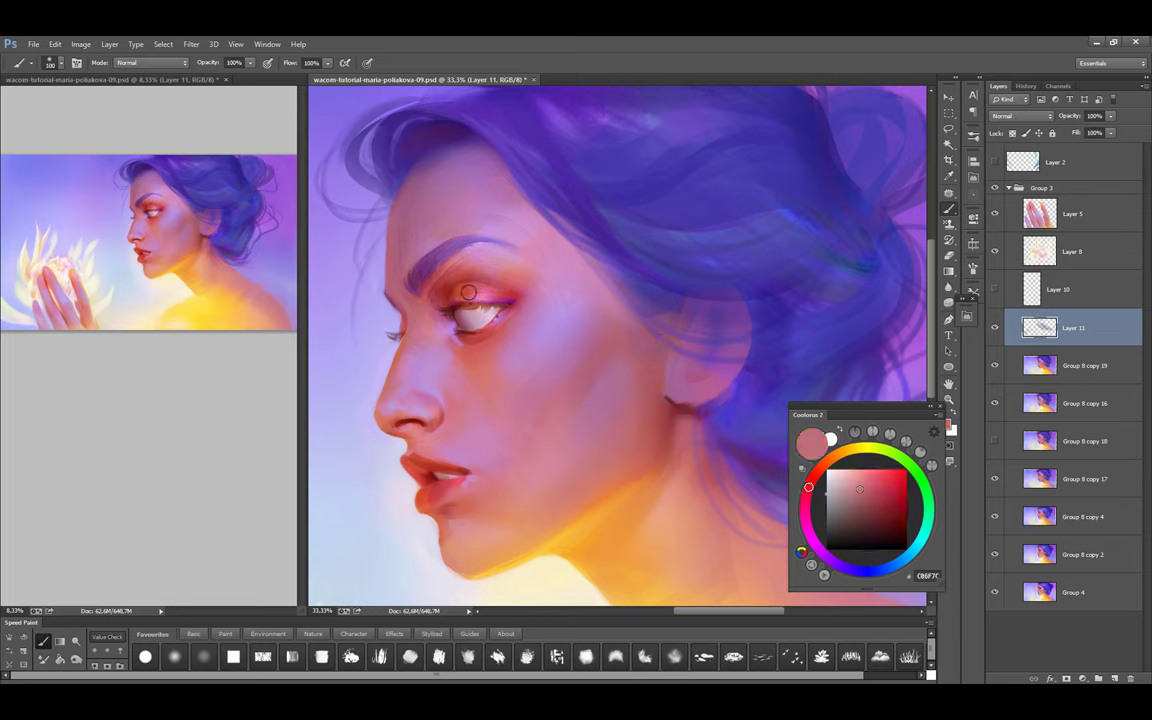
Copy the lassoed eyebrow and upper eyelid area onto a new layer, then skew and warp it to reshape the brow
key(l)
drag(465, 297, 460, 300)
key(ctrl+j)
key(ctrl+t)
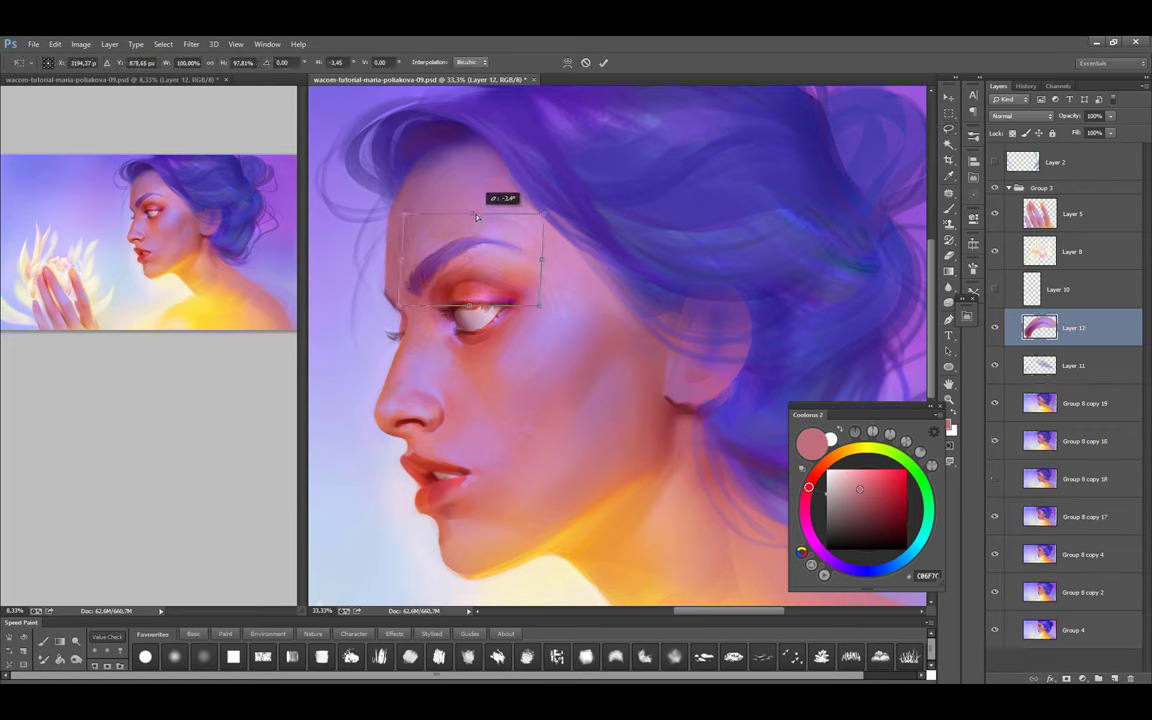
click(567, 63)
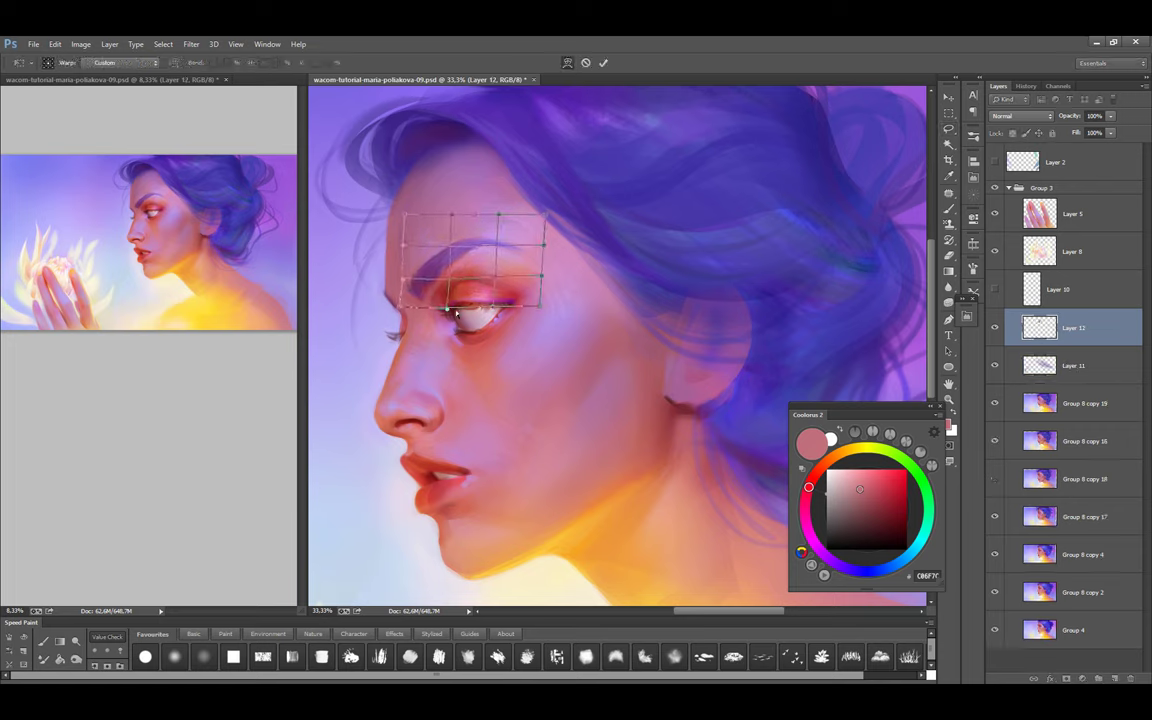
key(Return)
Compare the brow with the reshaped Layer 12 hidden and shown, then merge it down into Layer 11
key(v)
click(995, 328)
click(995, 328)
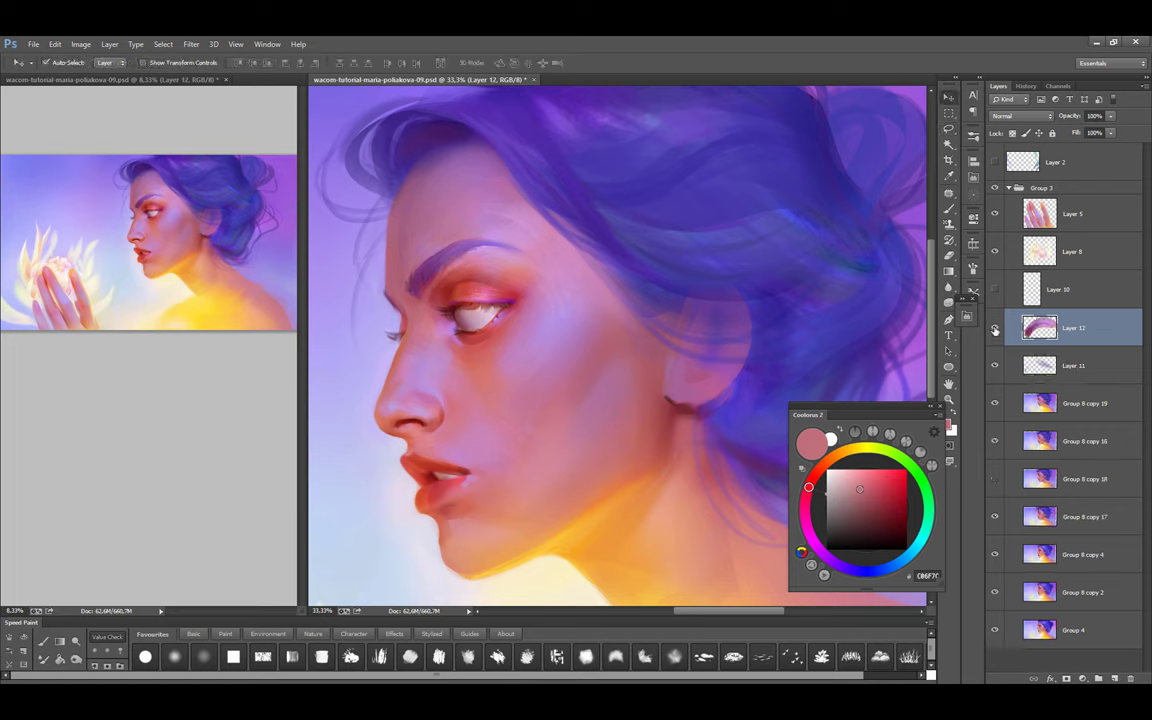
key(ctrl+e)
Refine the shadow under the earlobe with dark red using a 90 px brush
drag(663, 376, 633, 321)
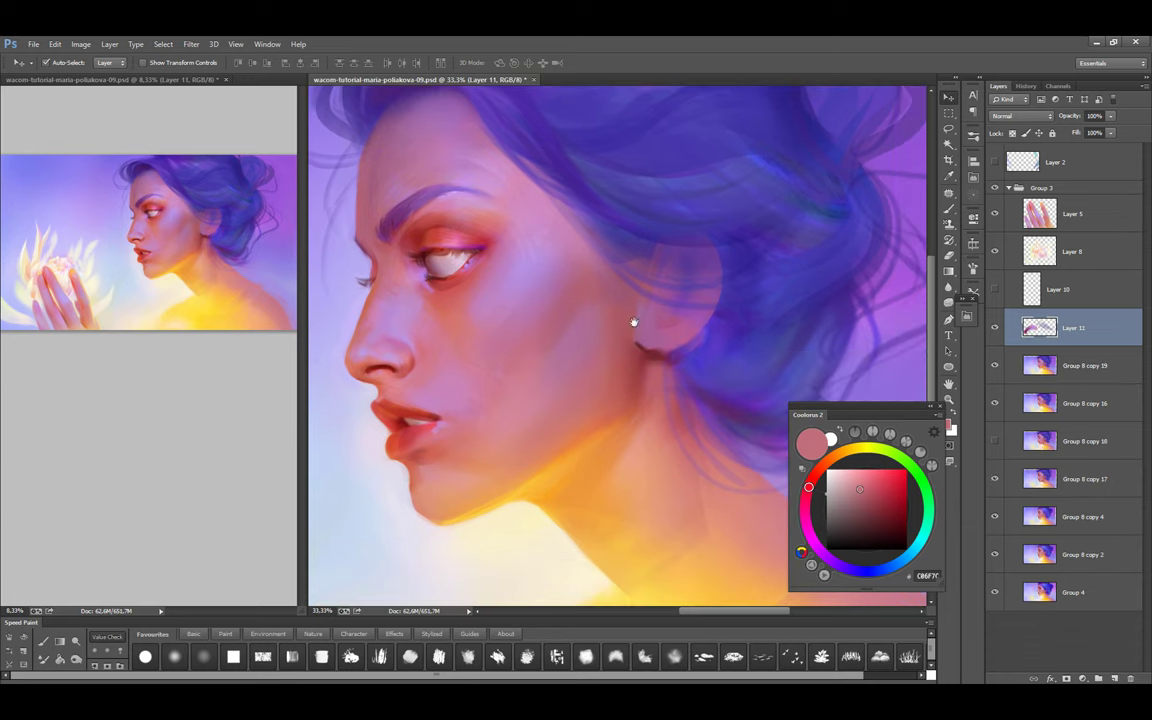
key(b)
alt+click(645, 352)
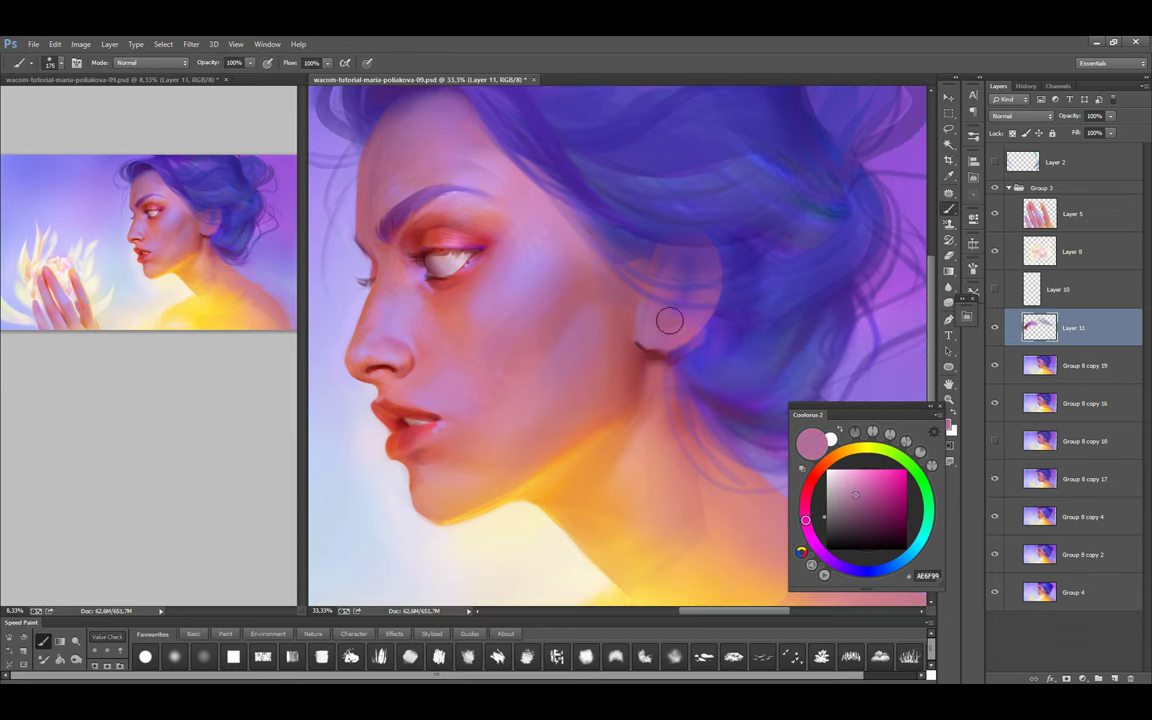
click(898, 516)
key(bracketleft)
drag(644, 358, 660, 344)
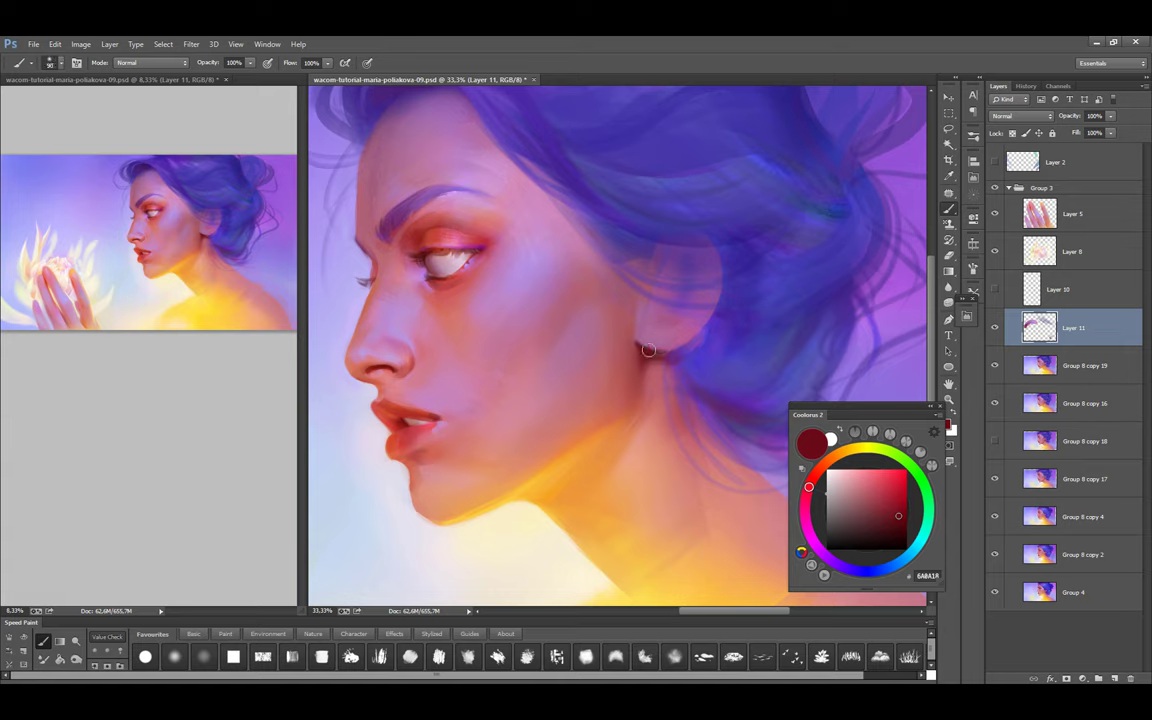
Blend the outer eyelid and brow end with sampled red (BC3047) and pink (CF7489), varying the brush between 500 and 150 px
alt+click(471, 225)
key(bracketright)
key(bracketright)
key(bracketright)
key(bracketright)
key(bracketright)
key(bracketright)
key(bracketright)
key(bracketright)
key(bracketright)
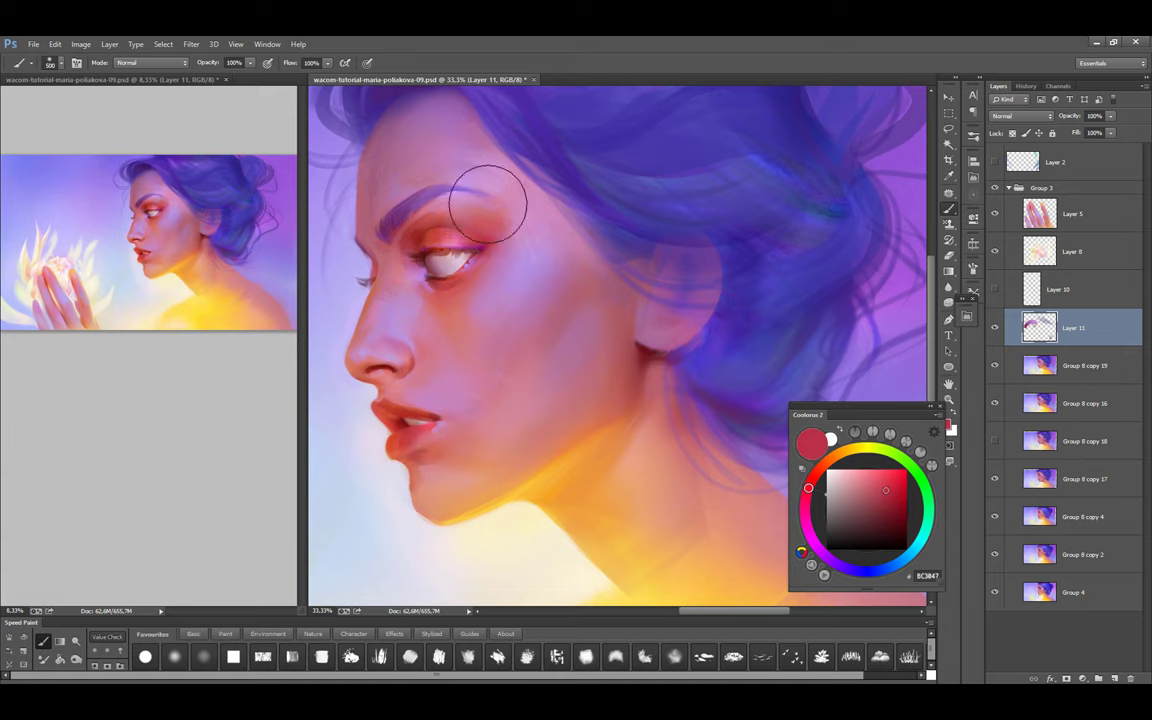
key(bracketleft)
key(bracketleft)
key(bracketleft)
key(bracketleft)
key(bracketleft)
key(bracketleft)
alt+click(501, 219)
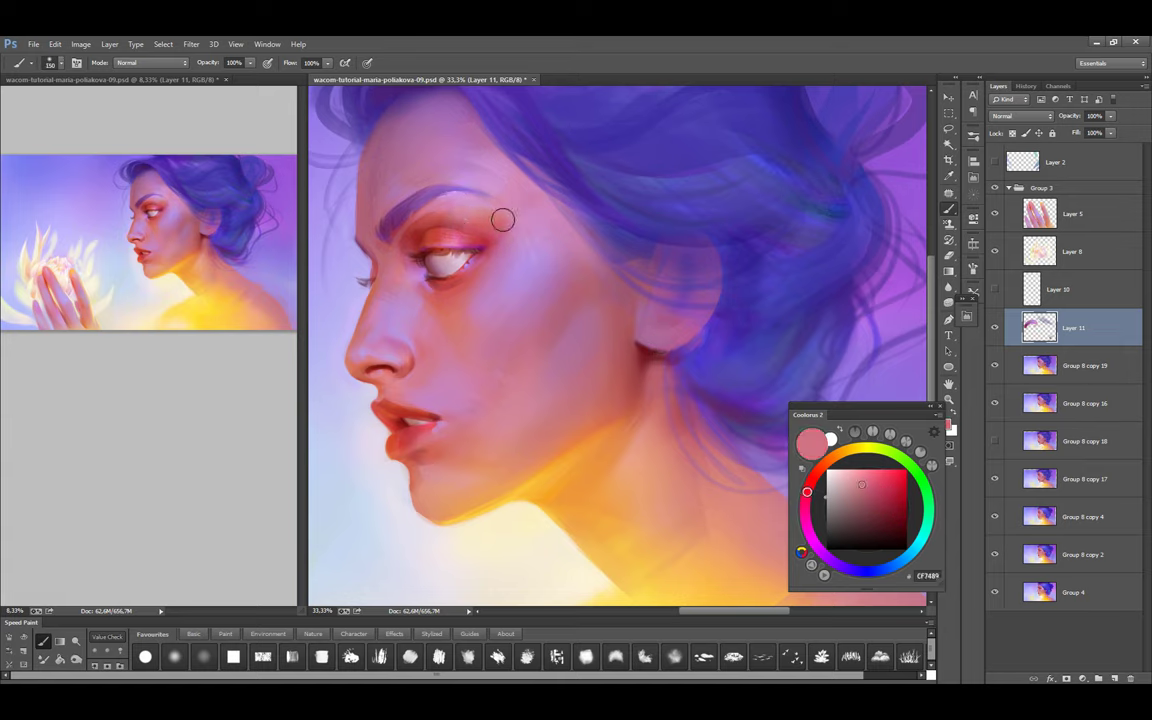
Deepen the lower eyelid and inner eye edge with sampled skin tones and dark red (4A1013), reducing the brush to 60 px
alt+click(419, 334)
key(bracketleft)
alt+click(398, 264)
key(bracketleft)
key(bracketleft)
key(bracketleft)
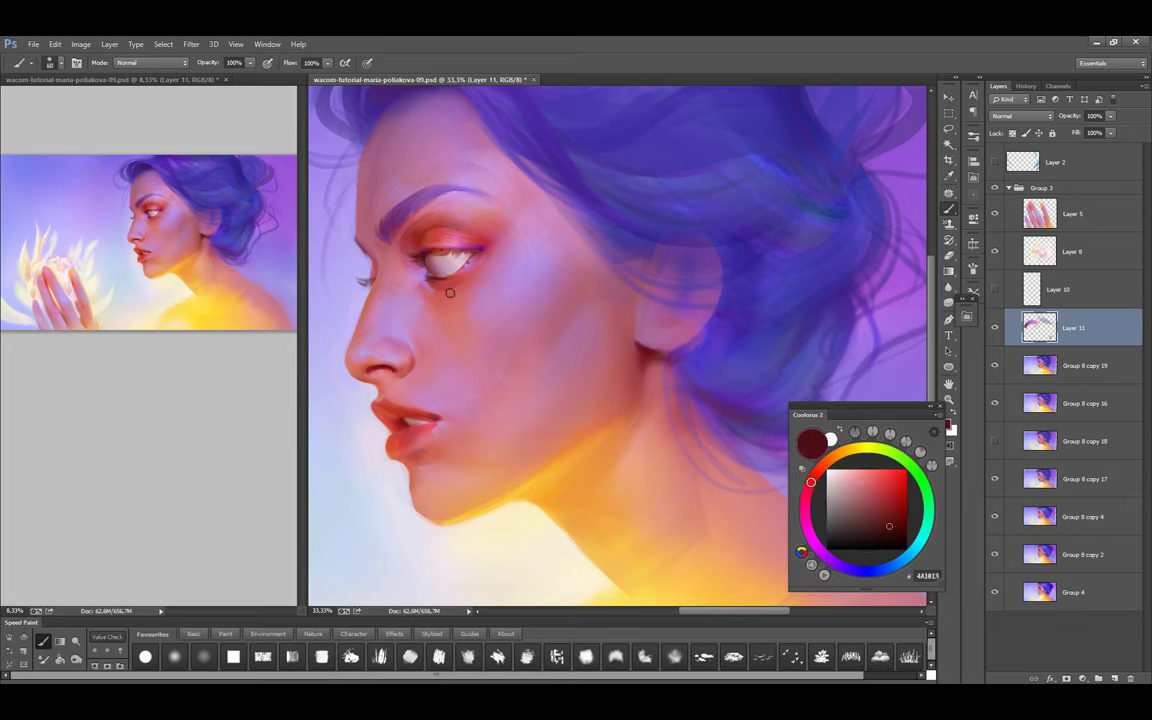
alt+click(418, 250)
alt+click(400, 256)
Soften the skin below the eye with sampled pinkish violet, bringing the brush down to 40 px
alt+click(459, 270)
key(bracketright)
key(bracketright)
key(bracketright)
key(bracketright)
key(bracketright)
key(bracketright)
key(bracketleft)
key(bracketleft)
key(bracketleft)
key(bracketleft)
alt+click(490, 262)
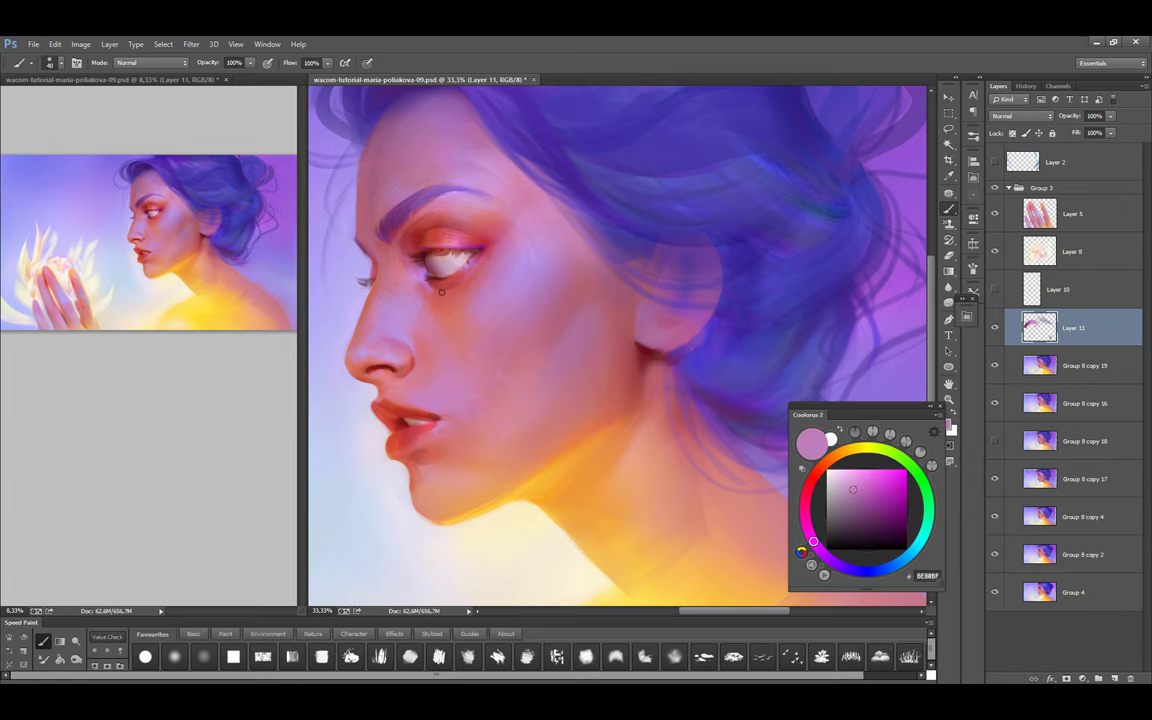
Blend the jaw and neck transition below the ear with sampled brownish red (A54547) and a 150 px brush
key(ctrl+minus)
drag(507, 360, 519, 373)
alt+click(545, 337)
key(bracketright)
key(bracketright)
key(bracketright)
key(bracketright)
key(bracketright)
key(bracketright)
key(bracketright)
key(bracketright)
key(bracketright)
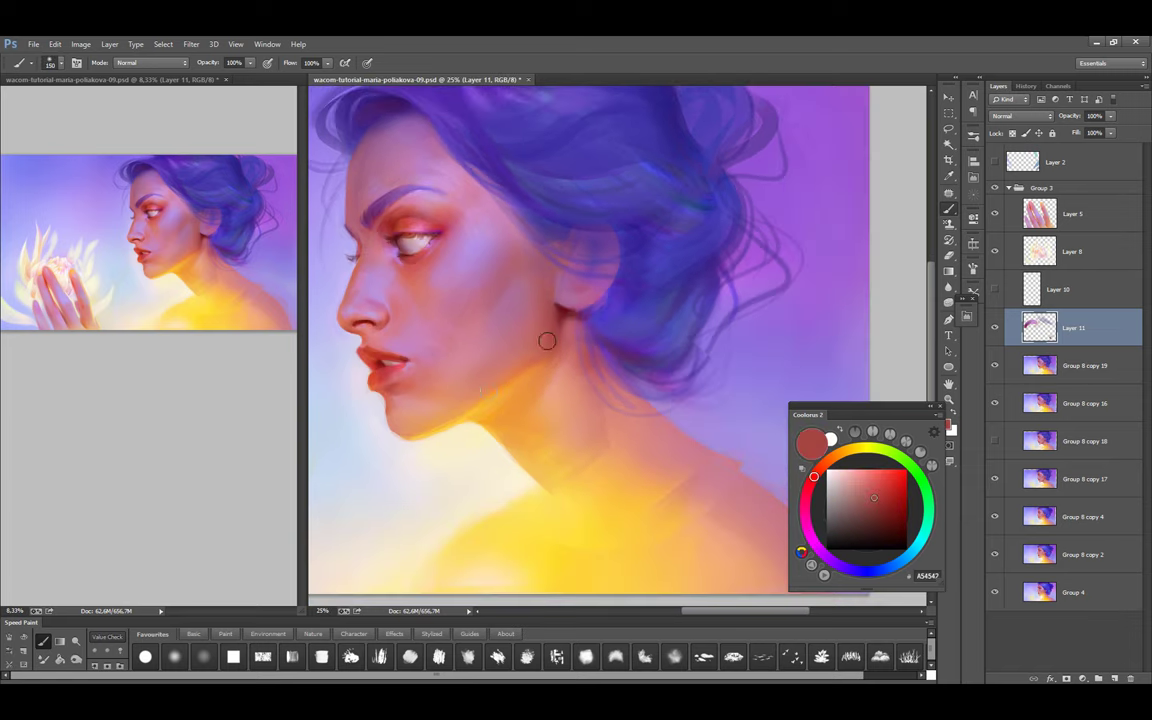
Paint the dark inner detail of the ear above the lobe with sampled deep red (812834) at 100 px
alt+click(564, 308)
key(bracketleft)
key(bracketleft)
key(bracketleft)
key(bracketleft)
key(bracketleft)
key(bracketleft)
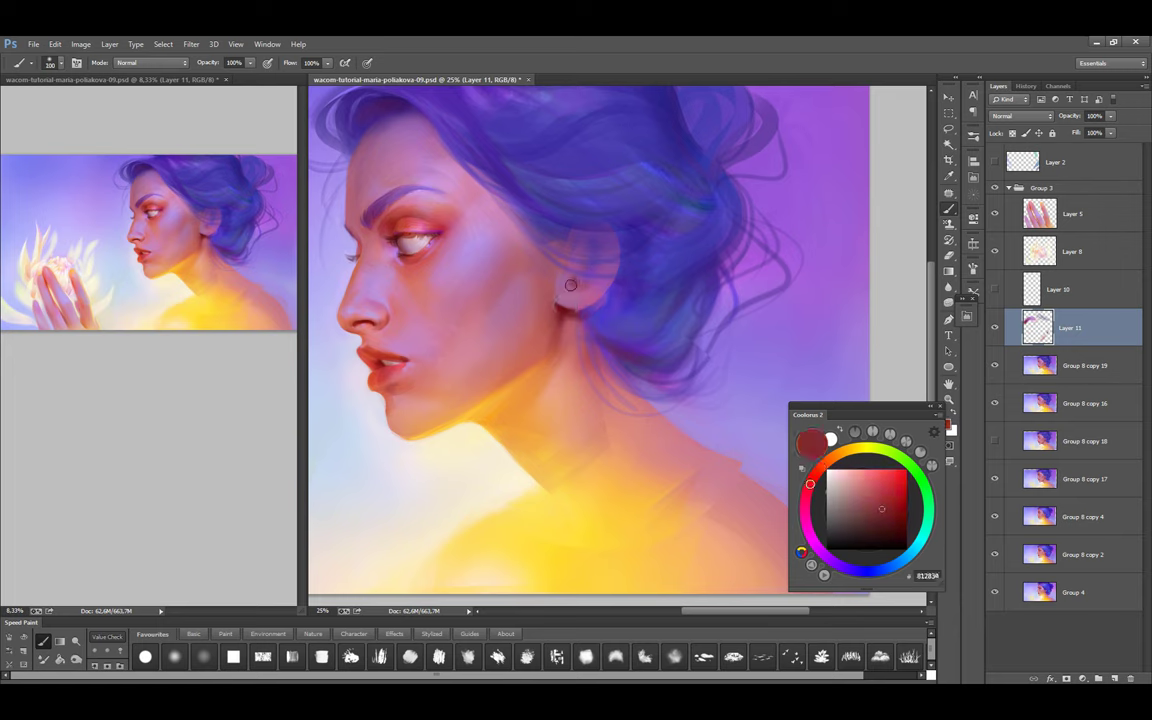
Darken the hair behind the ear and at the nape with deep purple, starting with a 175 px brush
click(862, 571)
click(867, 509)
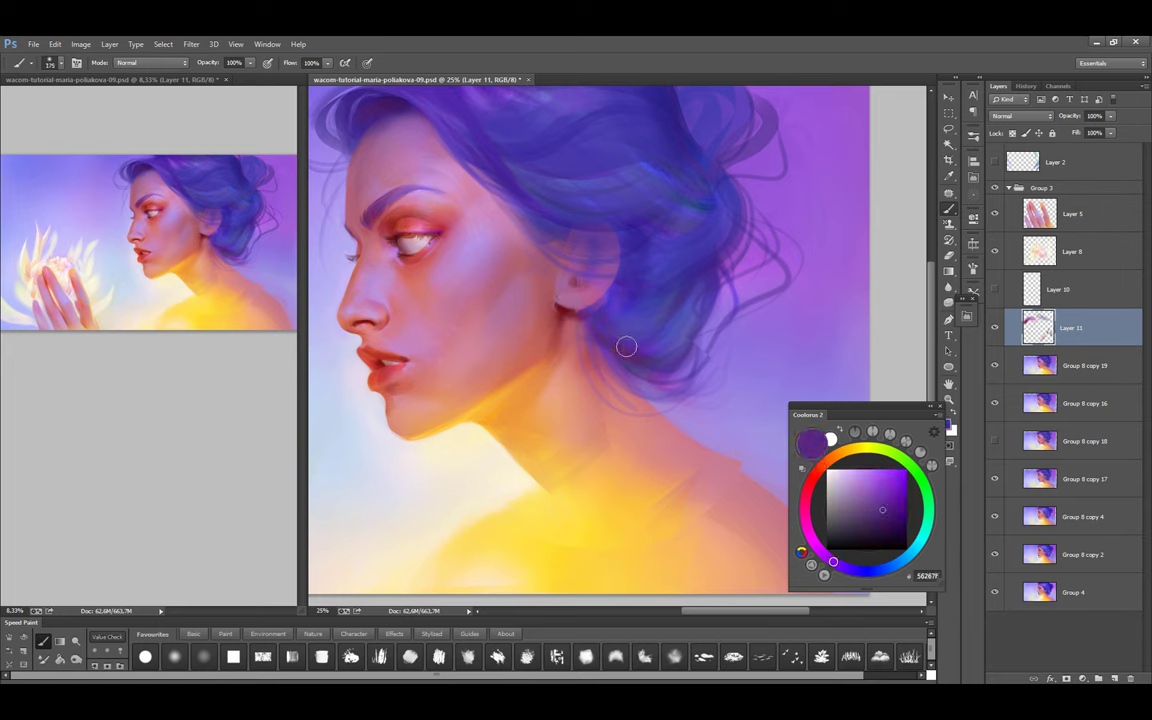
alt+click(567, 310)
key(bracketright)
key(bracketright)
key(bracketright)
alt+click(630, 327)
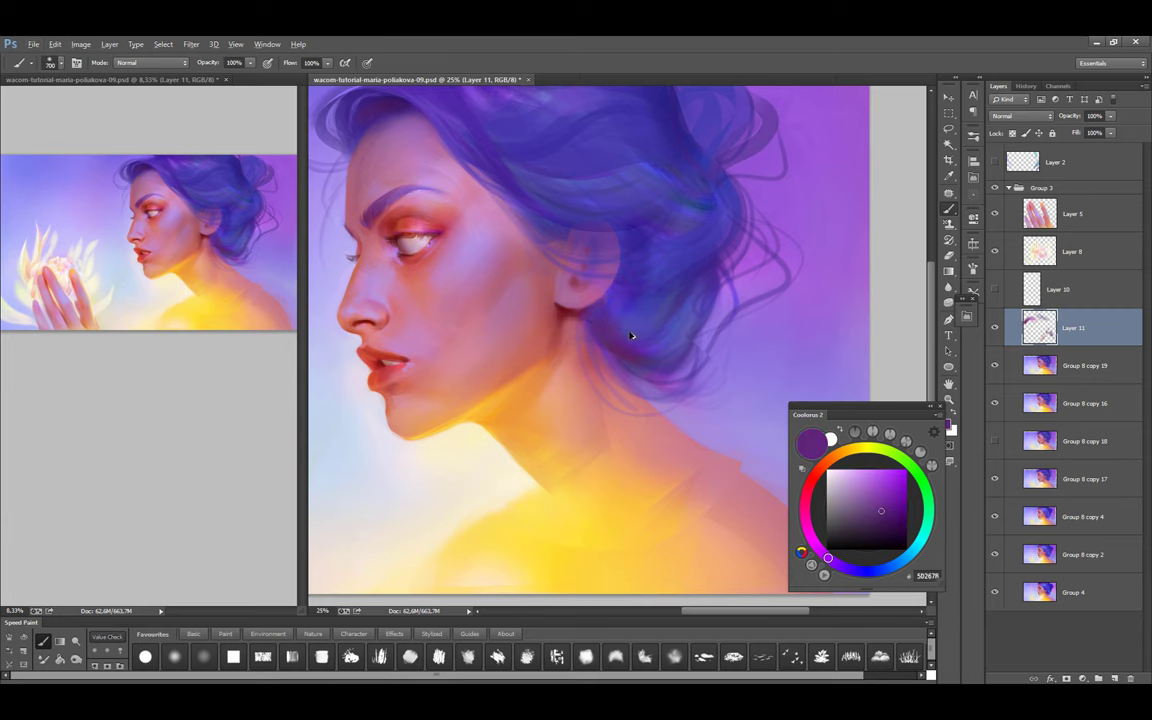
Blend the lower hair bun with a sampled muted blue (5B5A74) at 300 px, then save the document
key(bracketright)
key(bracketright)
key(bracketright)
key(bracketleft)
key(bracketleft)
alt+click(643, 321)
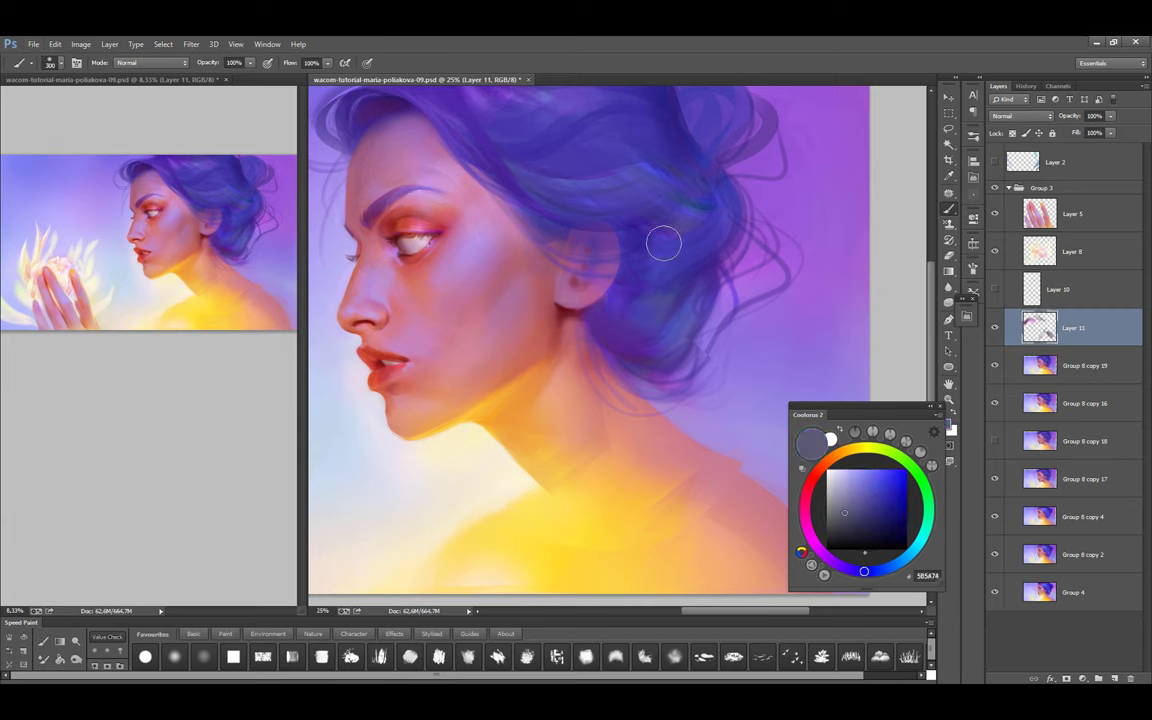
key(ctrl+s)
Smooth the cheek skin beneath the eye with sampled pink tones and a 125 px brush
key(bracketleft)
key(bracketleft)
key(bracketleft)
key(bracketleft)
key(bracketleft)
key(bracketleft)
key(bracketleft)
key(bracketleft)
key(bracketleft)
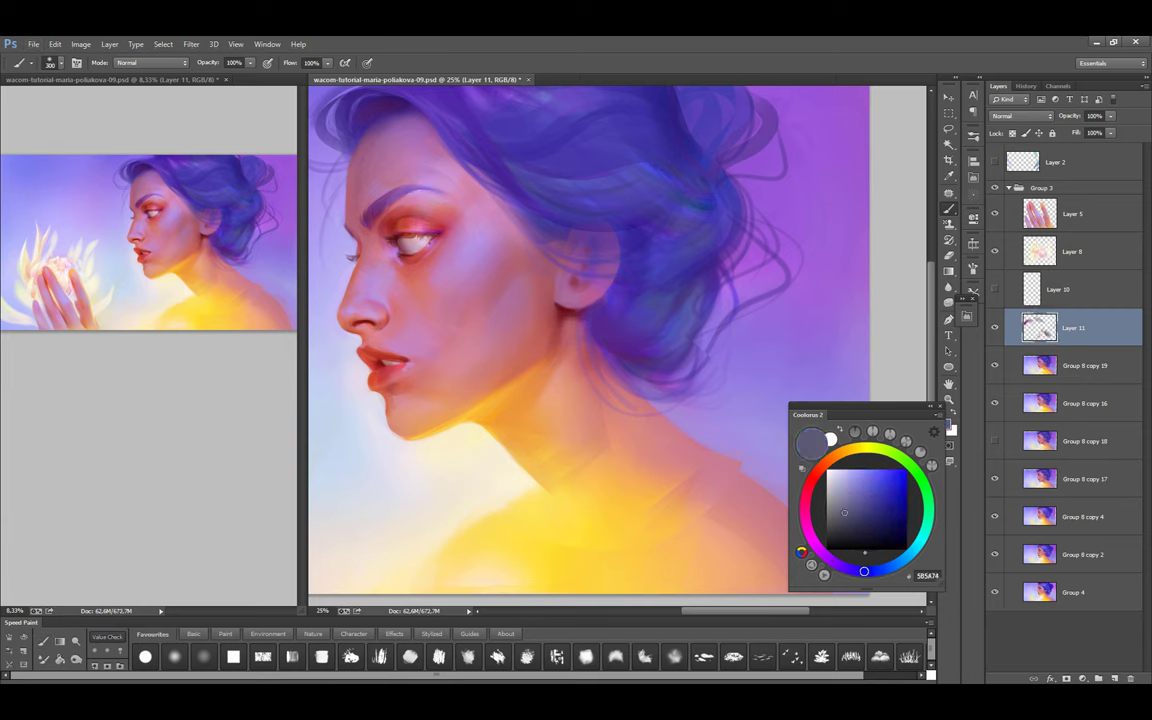
alt+click(406, 206)
key(bracketleft)
drag(403, 291, 427, 287)
alt+click(427, 287)
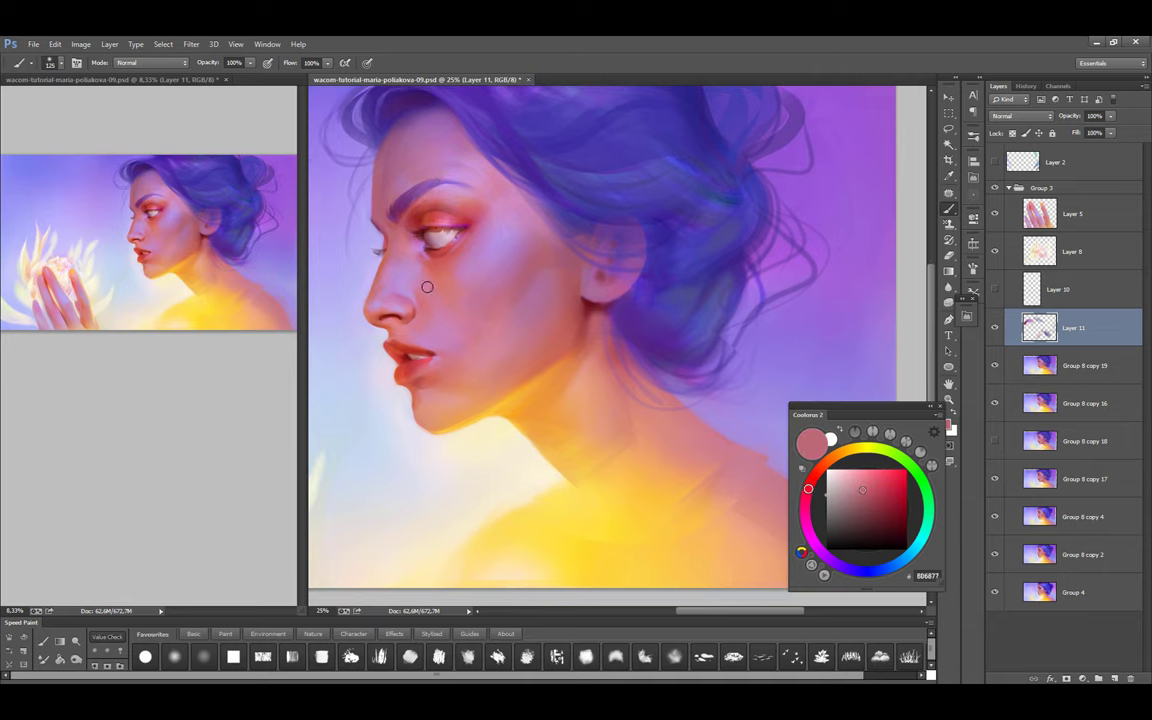
Refine the lips with sampled lilac at 45 px and red at 35 px, then save the document
alt+click(350, 292)
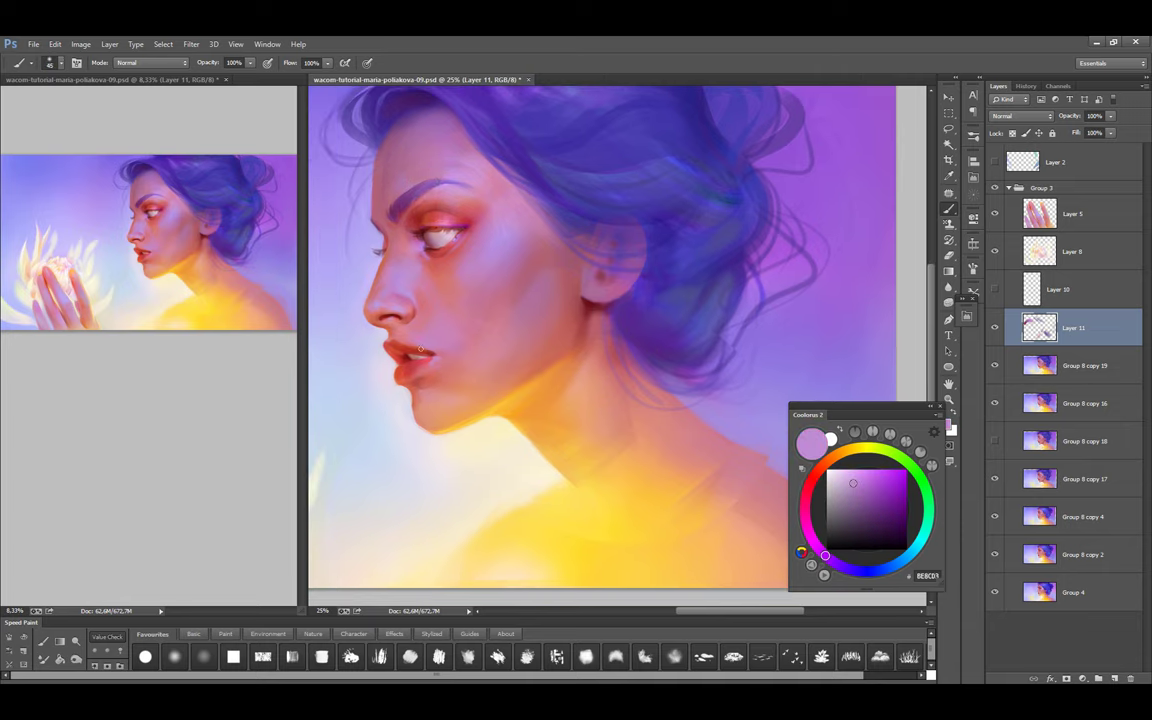
alt+click(403, 352)
key(ctrl+s)
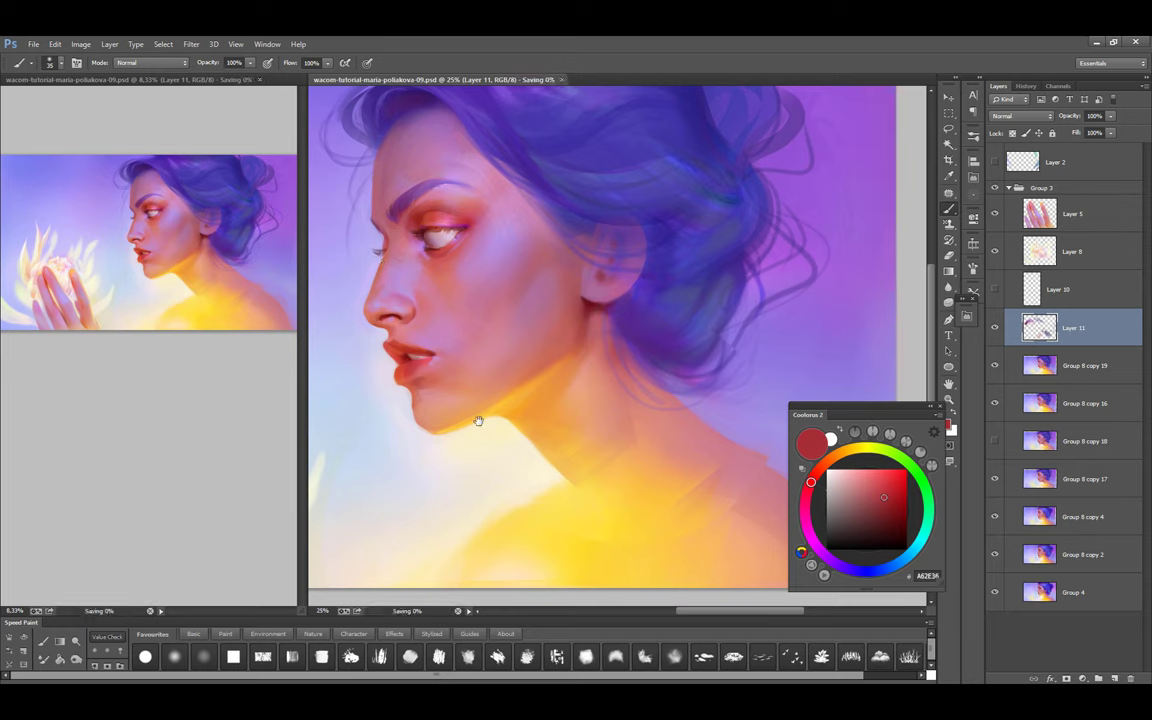
Touch up the edge of the lower lip and mouth corner with sampled salmon, using 80 and 50 px brushes
drag(478, 419, 450, 377)
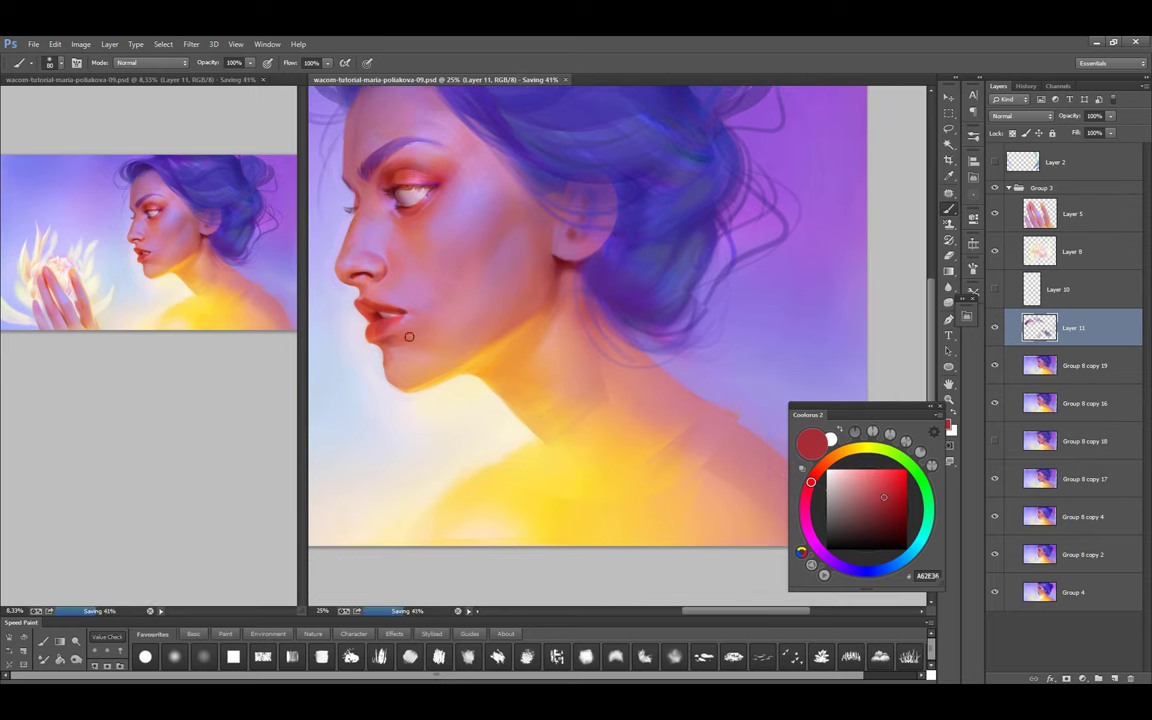
alt+click(409, 337)
key(h)
mouse_move(440, 357)
mouse_down()
mouse_move(548, 355)
mouse_move(522, 274)
mouse_up()
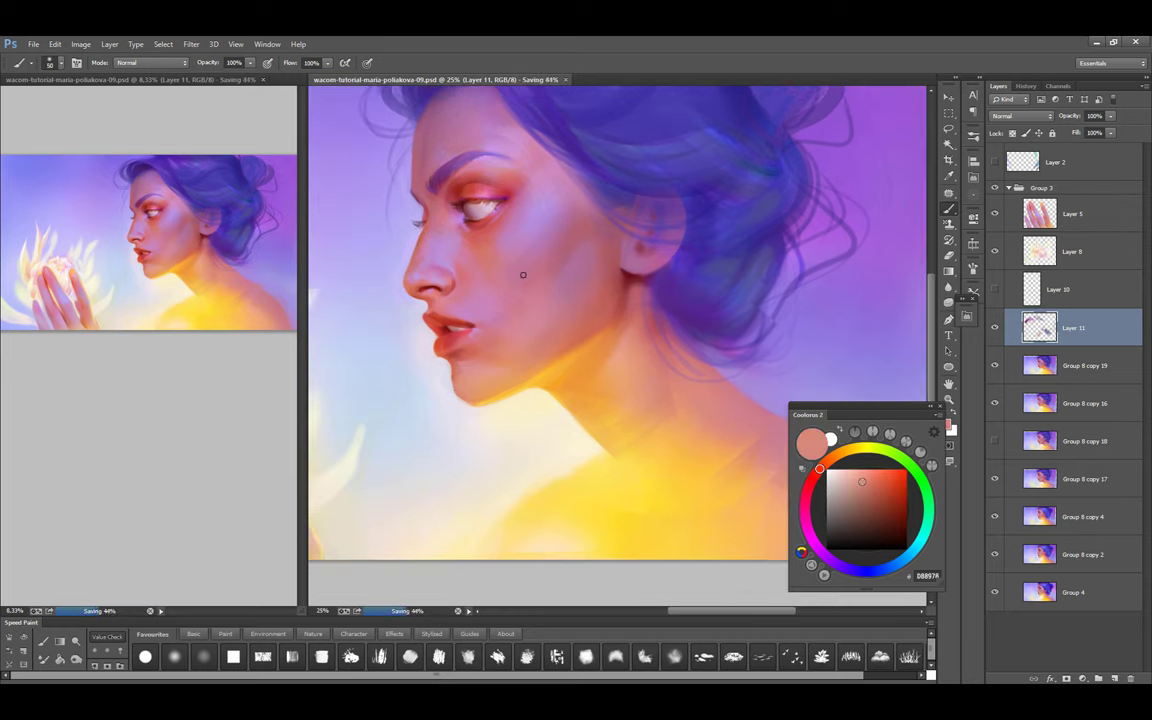
Blend the cheek and chin with sampled skin tones, using a brush of about 200 px near the lower lip
alt+click(522, 274)
key(bracketright)
key(bracketright)
key(bracketright)
key(bracketright)
key(bracketright)
key(bracketright)
key(bracketright)
key(bracketright)
key(bracketleft)
key(bracketleft)
key(bracketleft)
alt+click(468, 355)
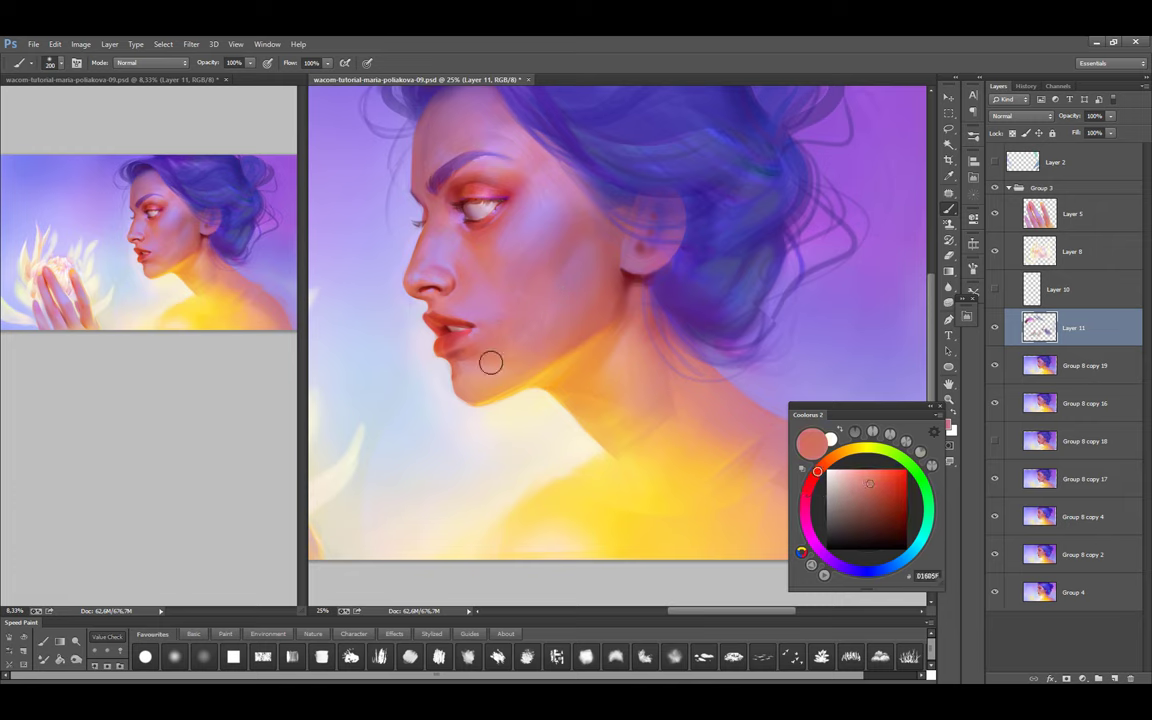
Smooth the cheek and temple with sampled pink (D17B81) at 600 px and pinkish violet at 300 px
alt+click(497, 297)
key(bracketright)
key(bracketright)
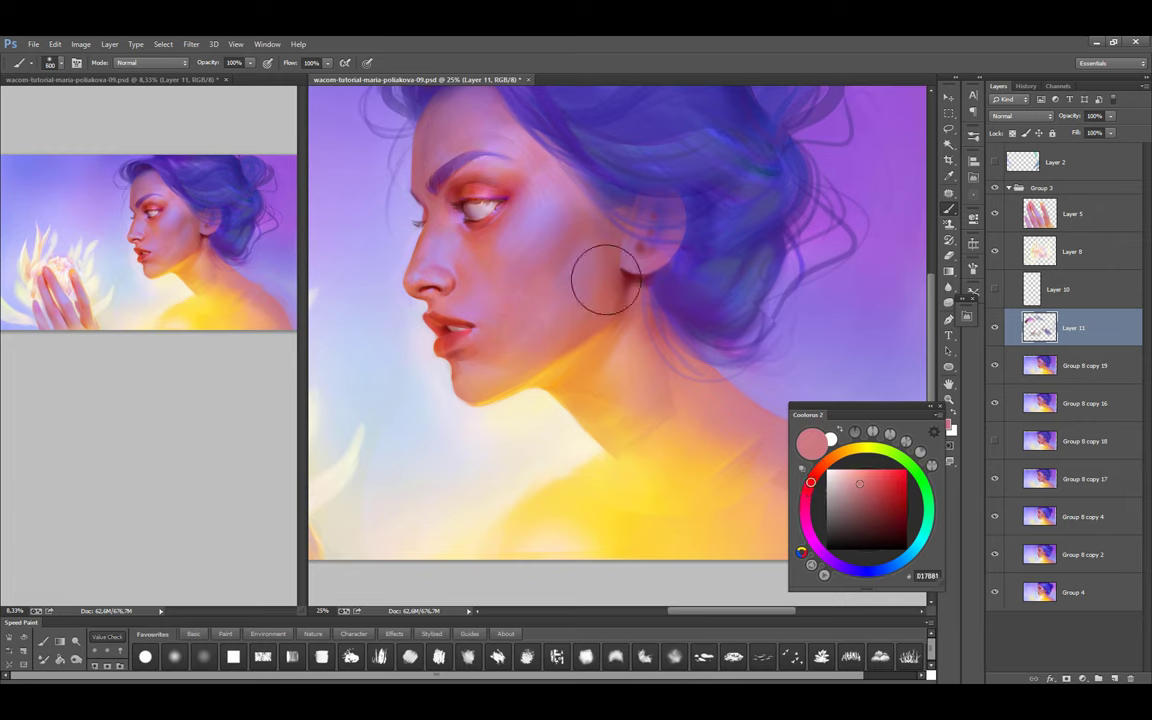
alt+click(507, 254)
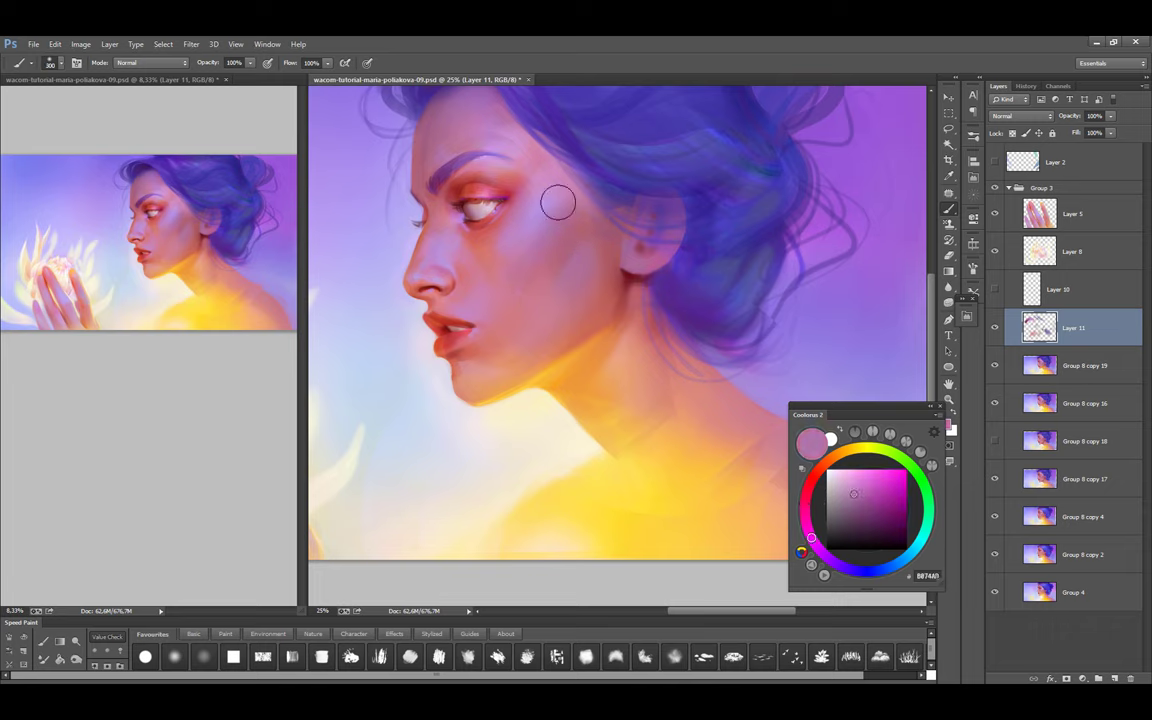
key(bracketright)
Warm the skin around the outer eyelid and under the eye with sampled reds (CF5755) and a 300 px brush
alt+click(507, 192)
key(bracketleft)
key(bracketleft)
alt+click(468, 238)
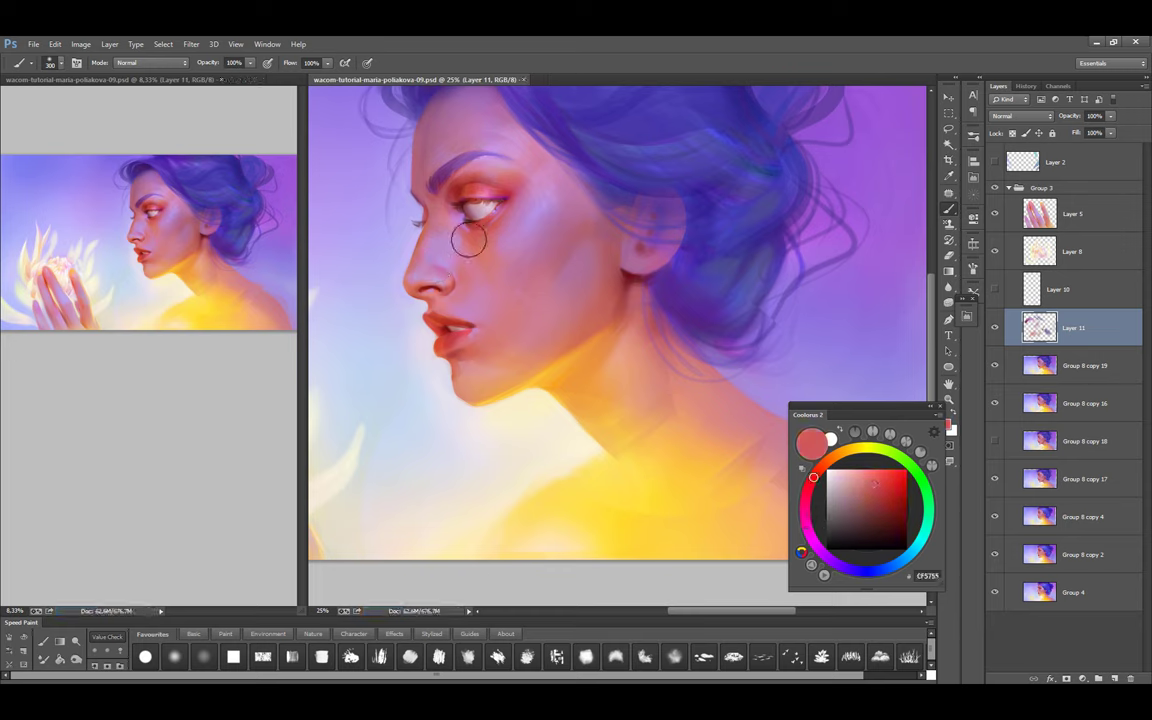
Add cool highlights along the side of the nose with sampled blue and lavender, using 125–150 px brushes
alt+click(766, 437)
key(bracketleft)
key(bracketleft)
key(bracketleft)
key(bracketleft)
key(bracketleft)
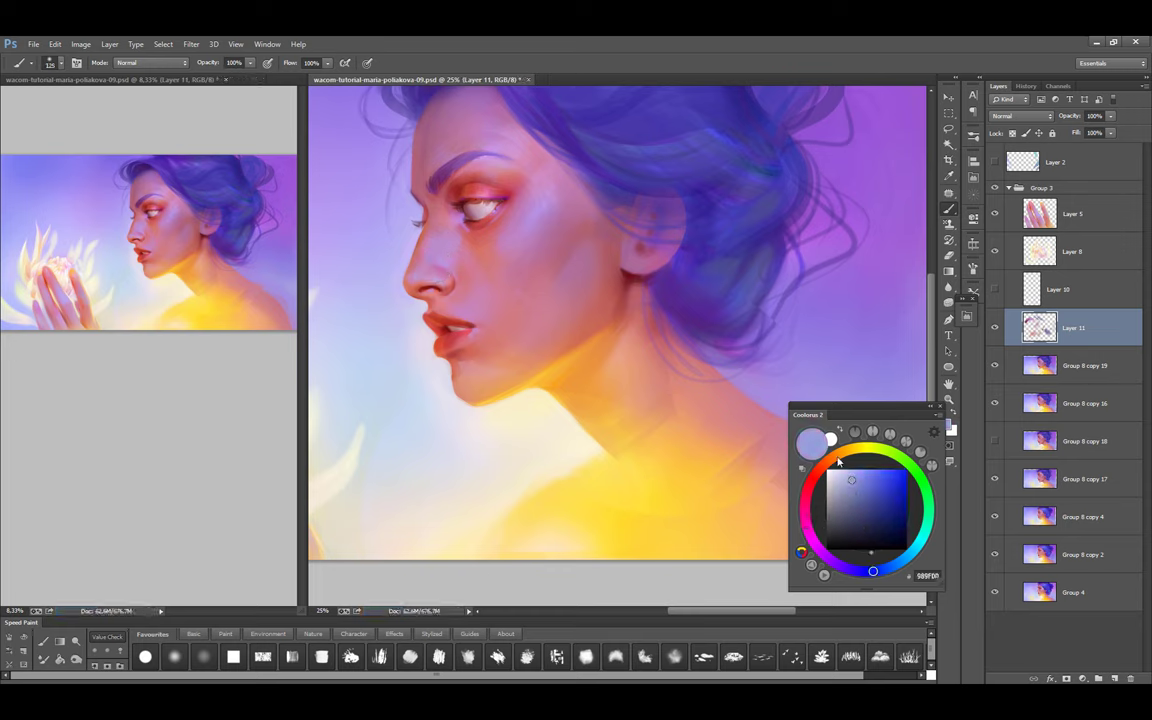
key(bracketleft)
alt+click(443, 240)
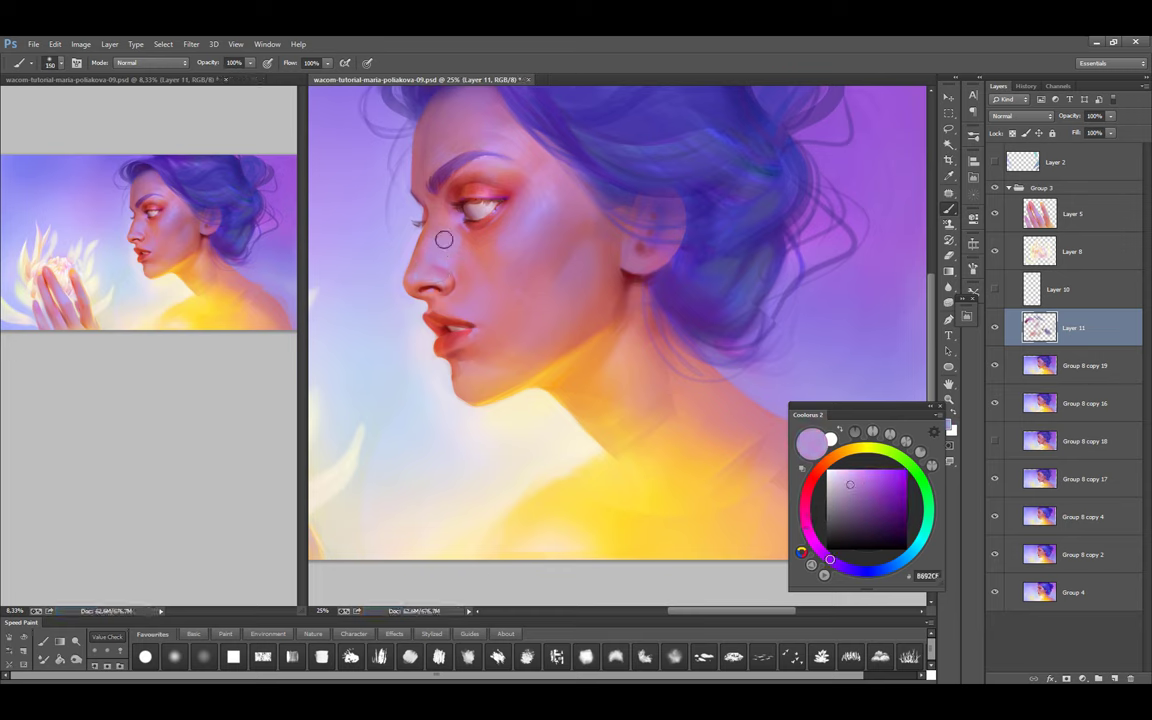
Refine the inner corner and lower lashes of the eye with sampled dark red (501F2A) at 25 px
scroll(481, 220, up, 3)
alt+click(434, 203)
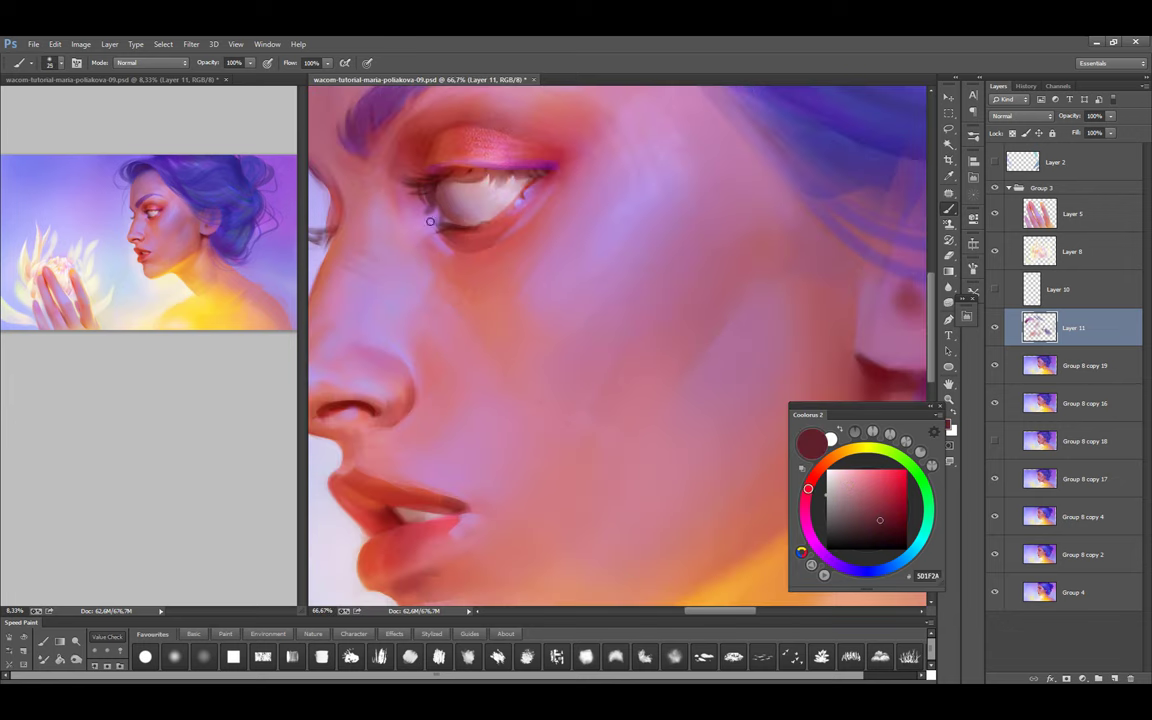
alt+click(421, 205)
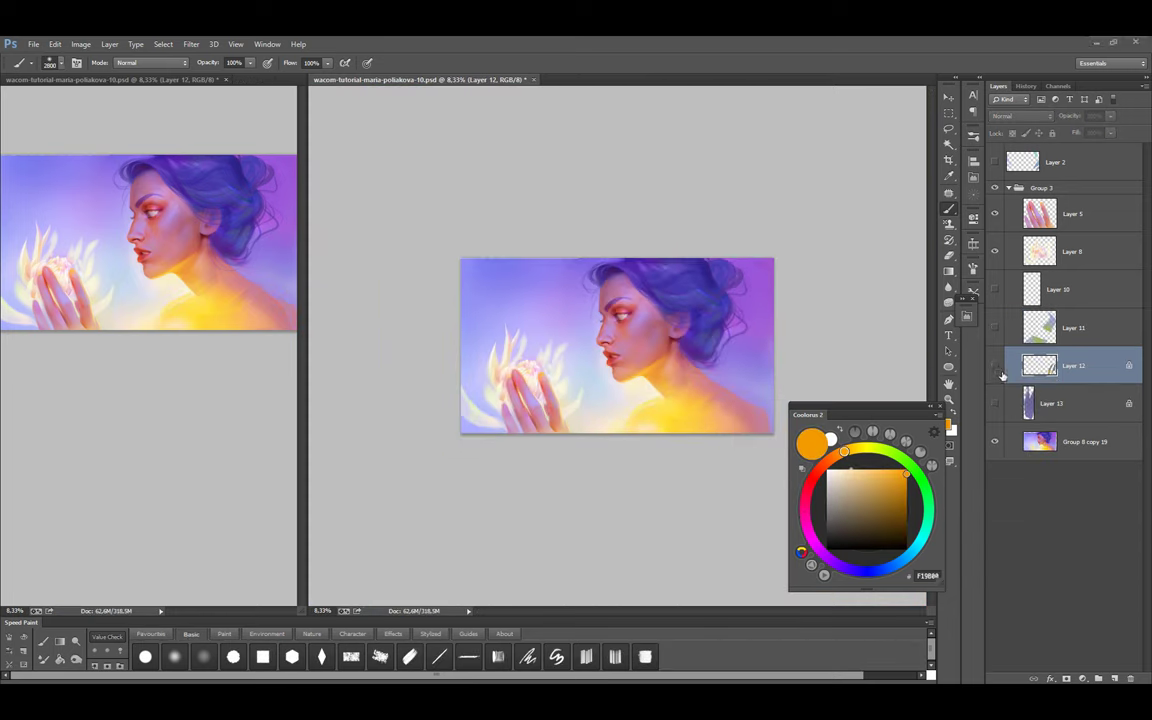
Show Layer 12 with the leaves and sketch lines, and delete Layer 13 beneath it
click(994, 365)
click(1027, 403)
key(Delete)
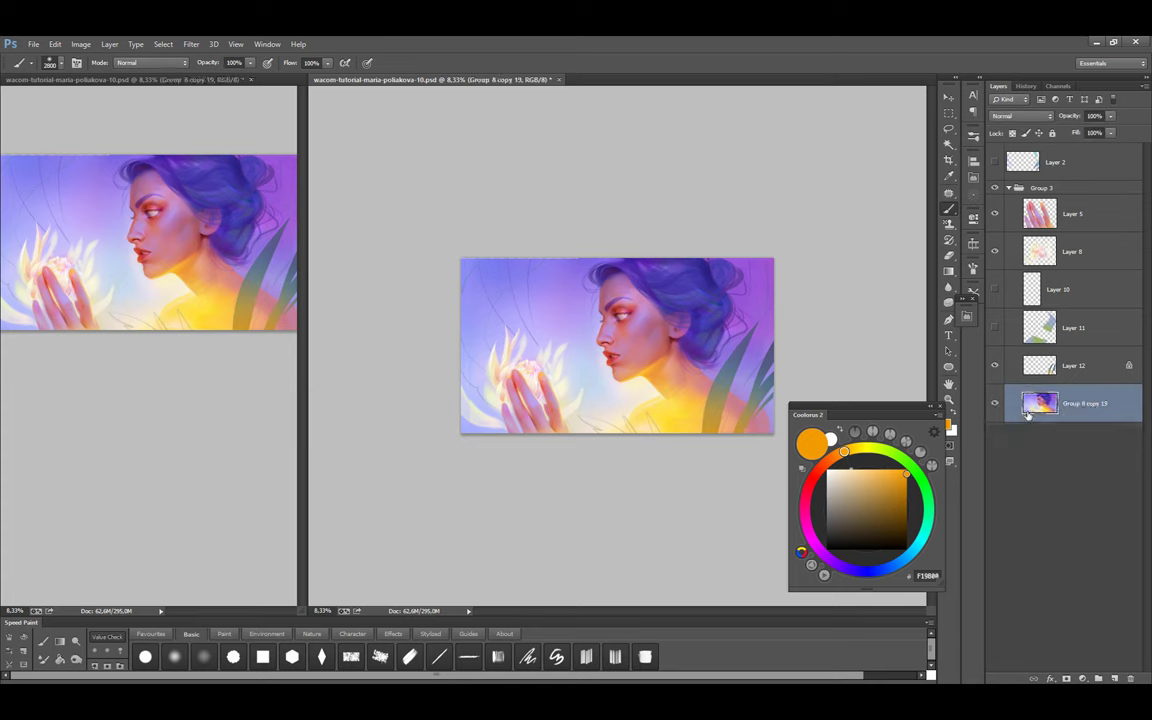
Add a new Overlay layer above Group 8 copy 19 and brush soft pale yellow light over the shoulder at 2000 px
key(ctrl+shift+alt+n)
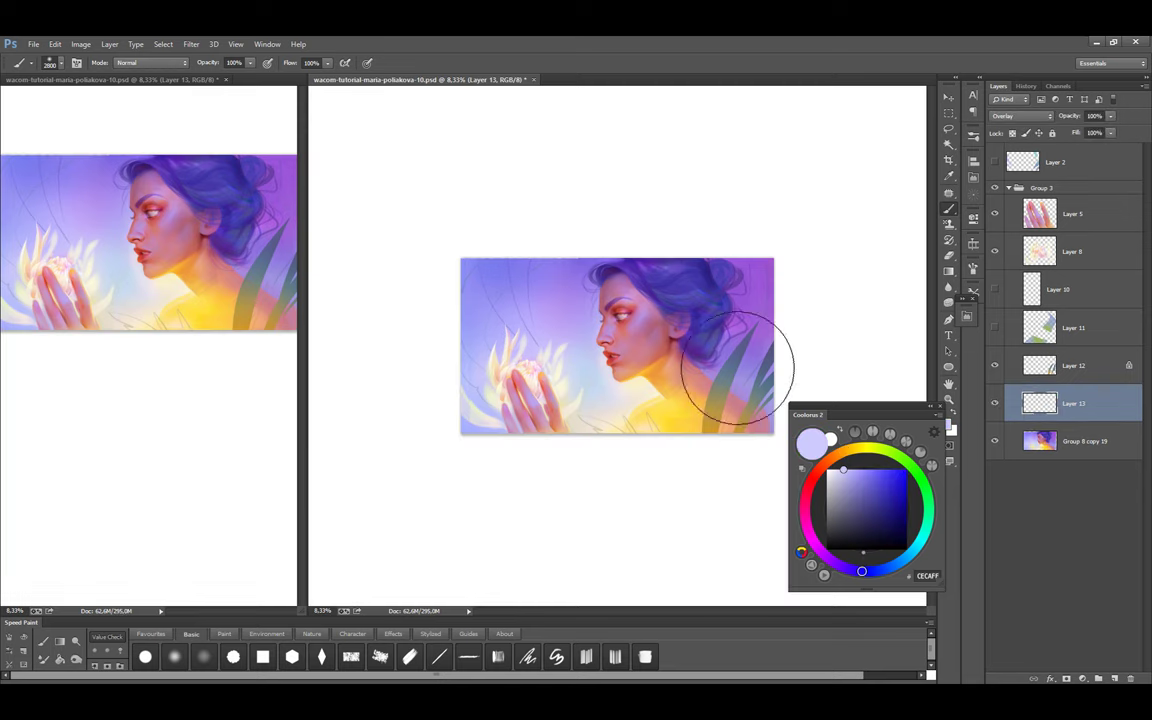
click(902, 473)
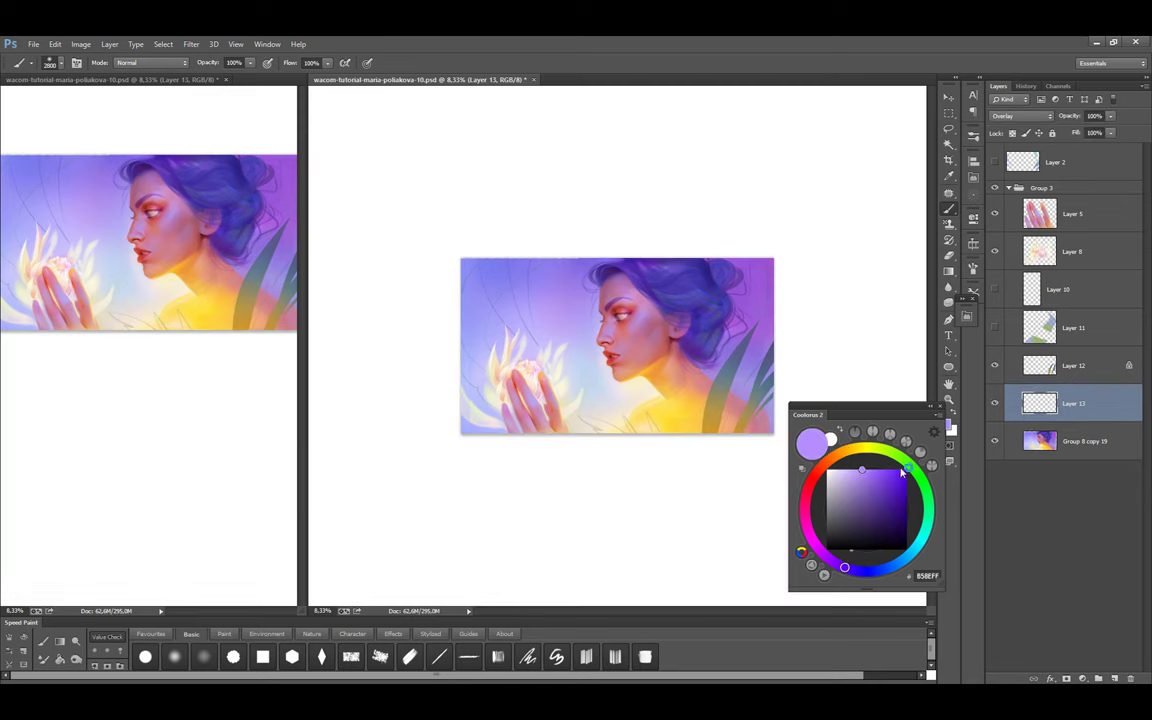
drag(902, 473, 930, 510)
mouse_move(700, 330)
mouse_down()
mouse_move(680, 380)
mouse_move(700, 330)
mouse_up()
click(862, 447)
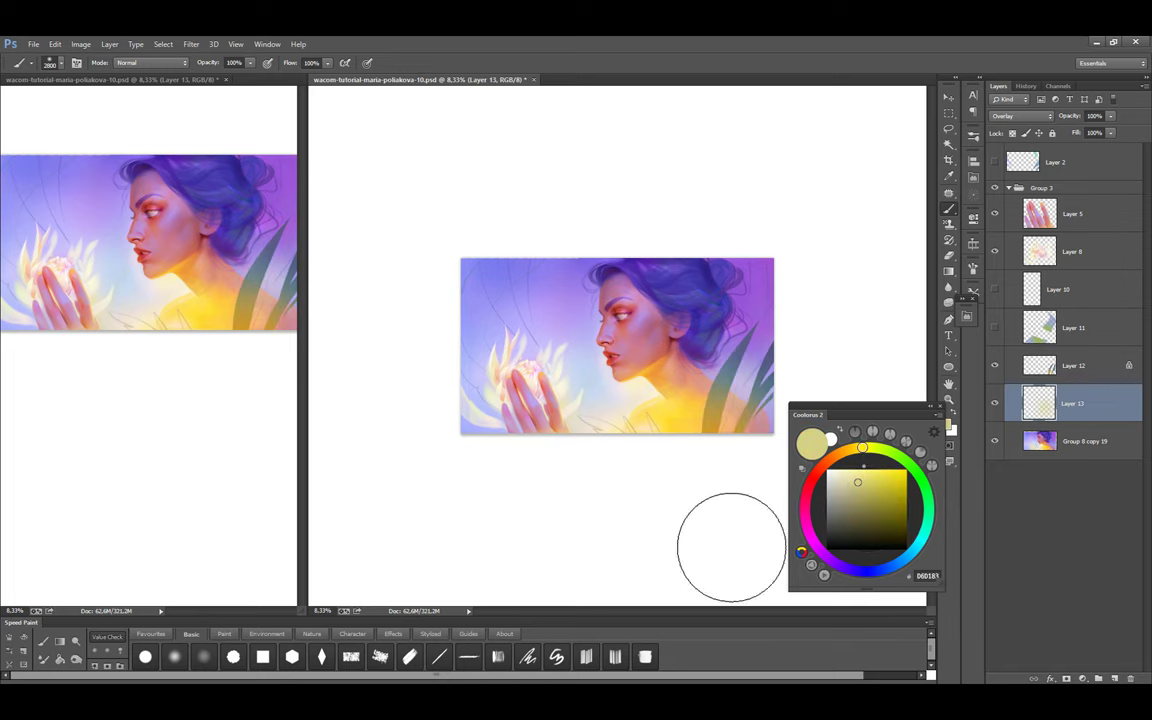
Try to reshape the shoulder by lassoing it on Group 8 copy 19, copying it to a new layer and warping the copy
key(alt+bracketleft)
key(l)
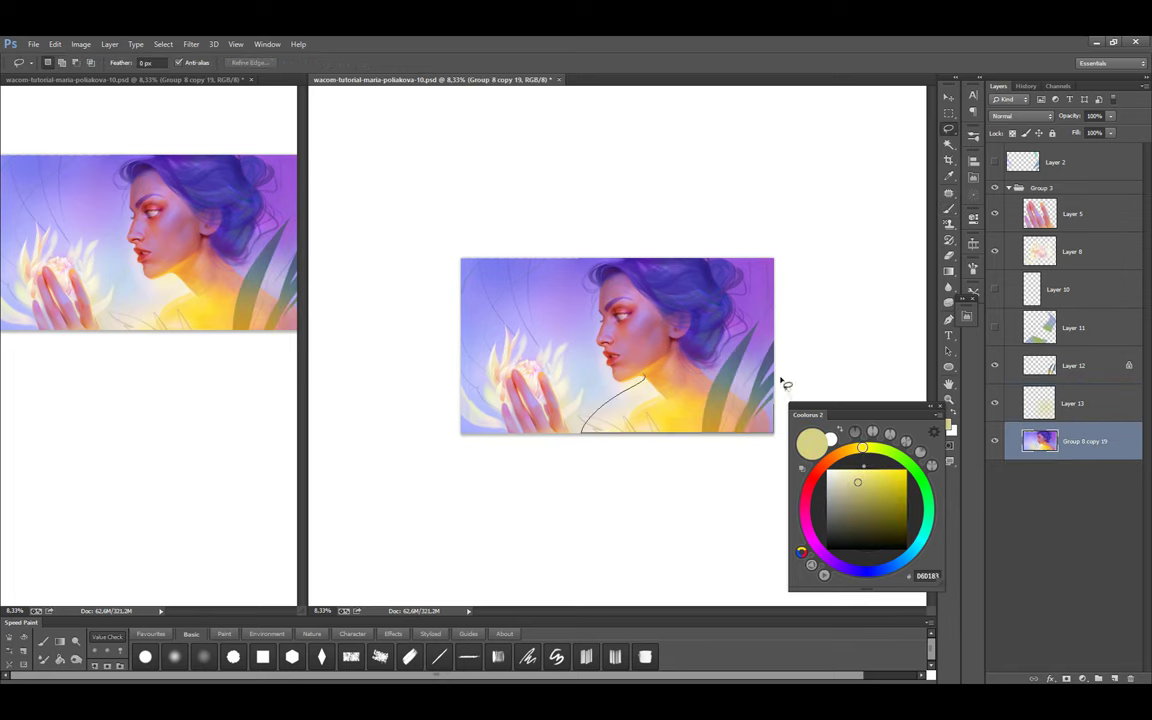
click(637, 376)
key(ctrl+j)
key(ctrl+t)
click(567, 62)
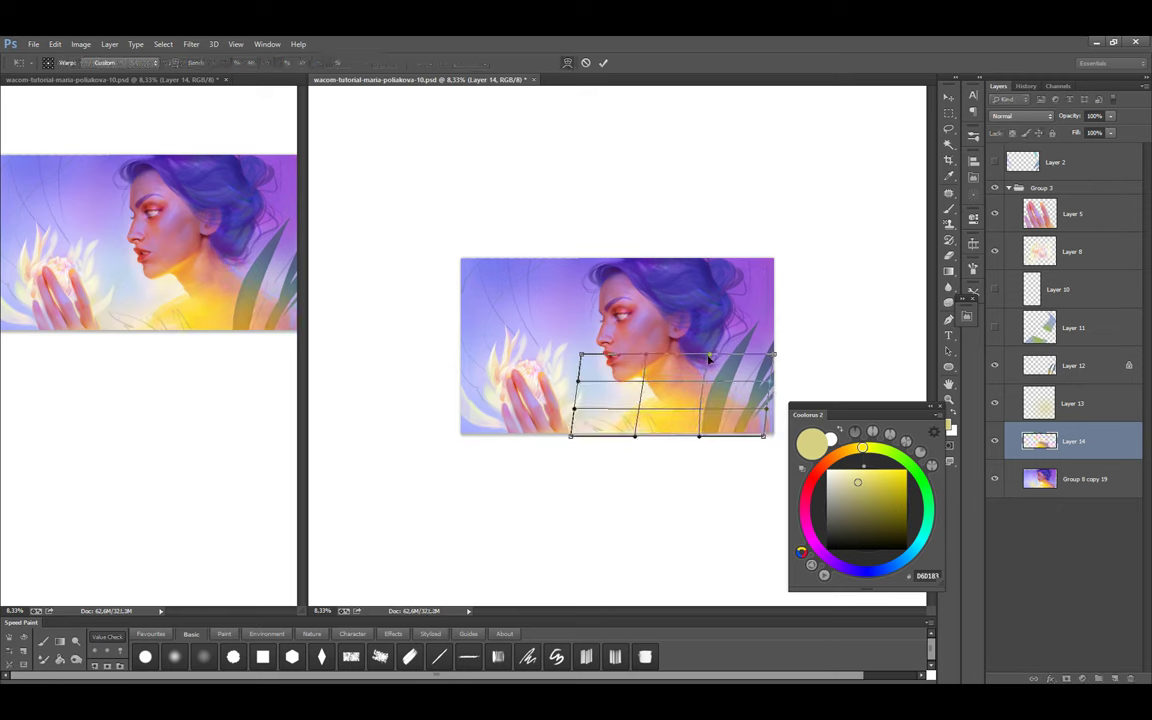
ctrl+click(673, 399)
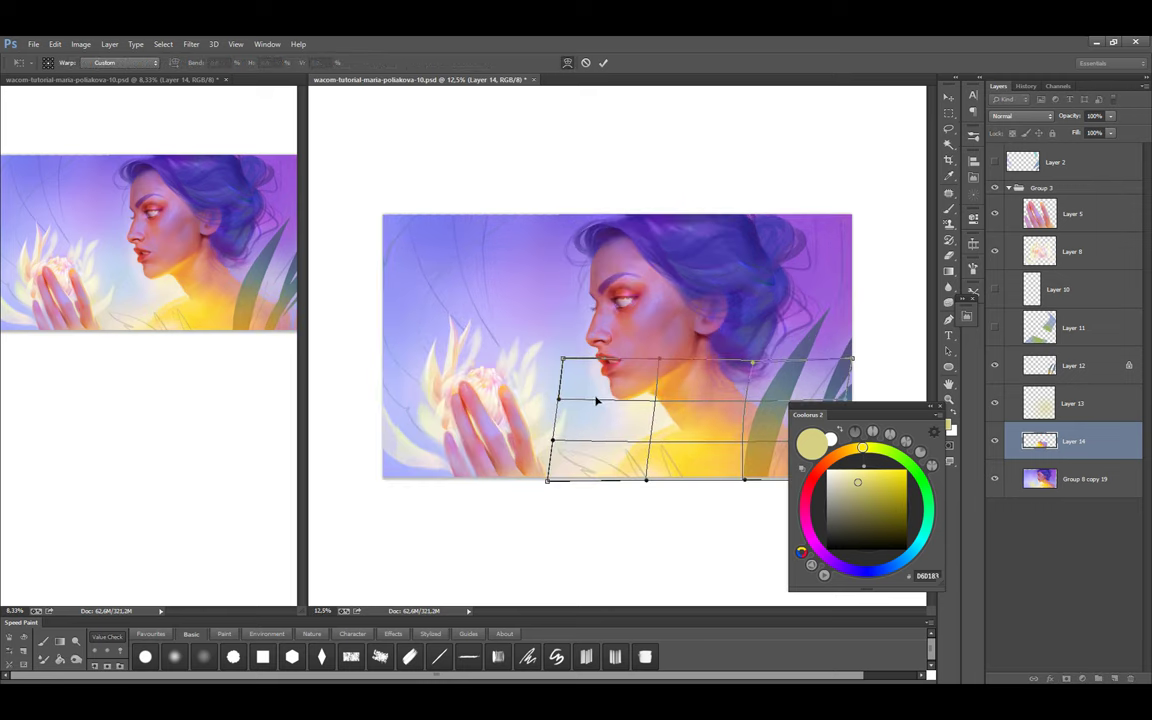
drag(597, 401, 571, 399)
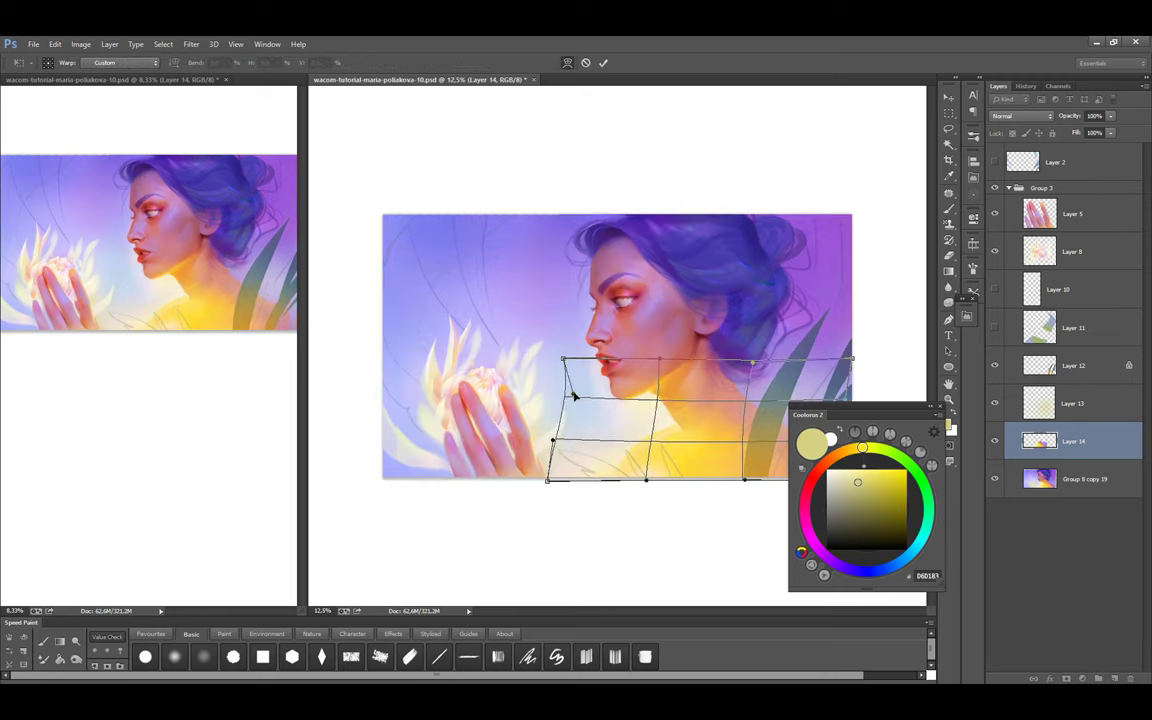
click(602, 63)
Check the warped shoulder in a mirrored view, toggle Layer 14's visibility and delete that layer
key(ctrl+minus)
key(h)
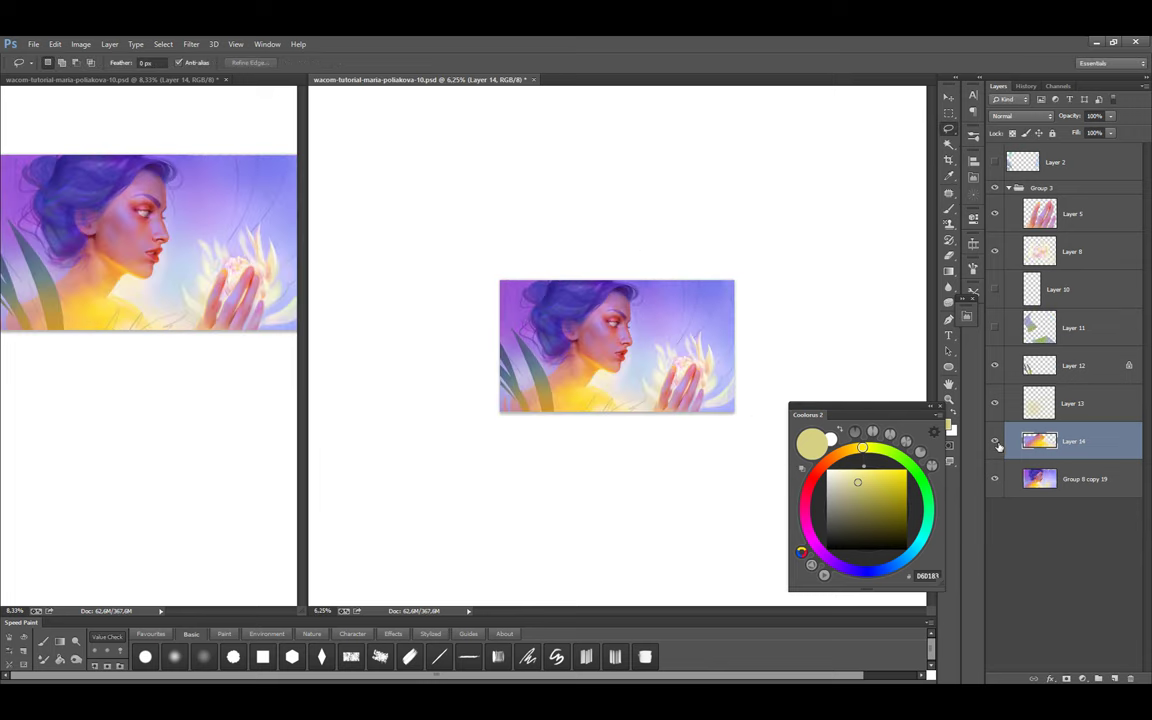
key(e)
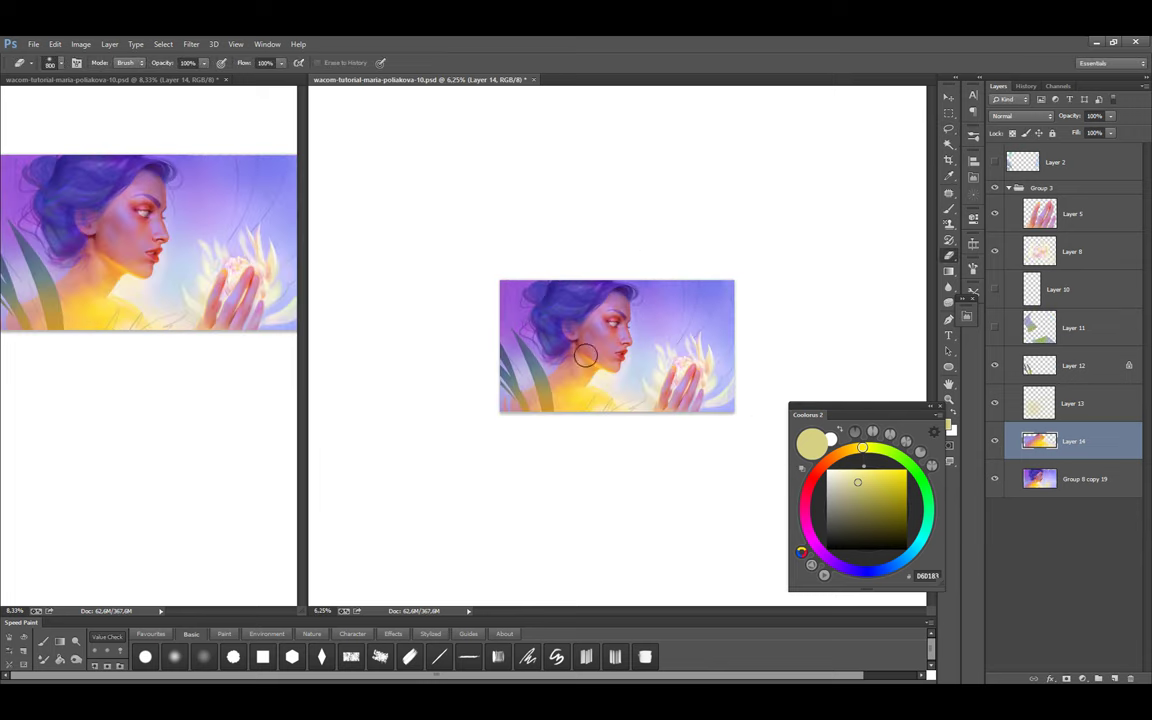
click(994, 441)
key(Delete)
Compare the portrait with and without the Overlay light on Layer 13
click(994, 403)
click(994, 403)
click(994, 403)
click(991, 408)
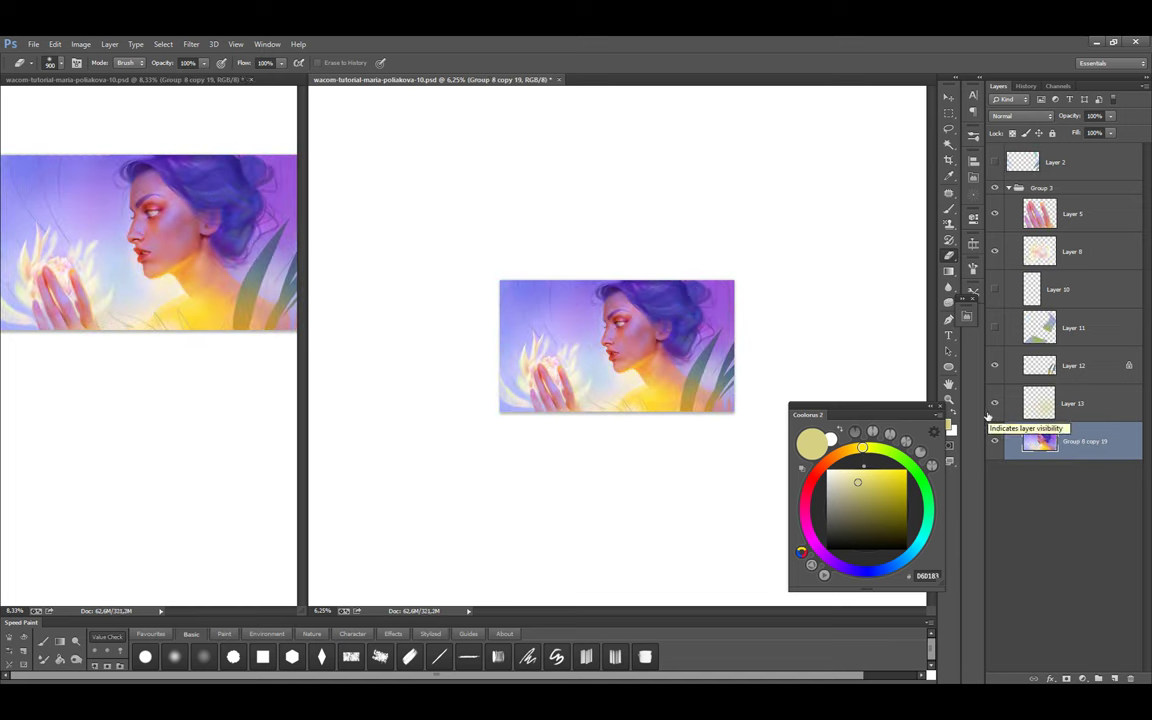
Brush sampled warm orange and muted pink over the portrait on Overlay Layer 13, using a brush up to 900 px
key(b)
key(ctrl+plus)
alt+click(597, 339)
key(alt+bracketright)
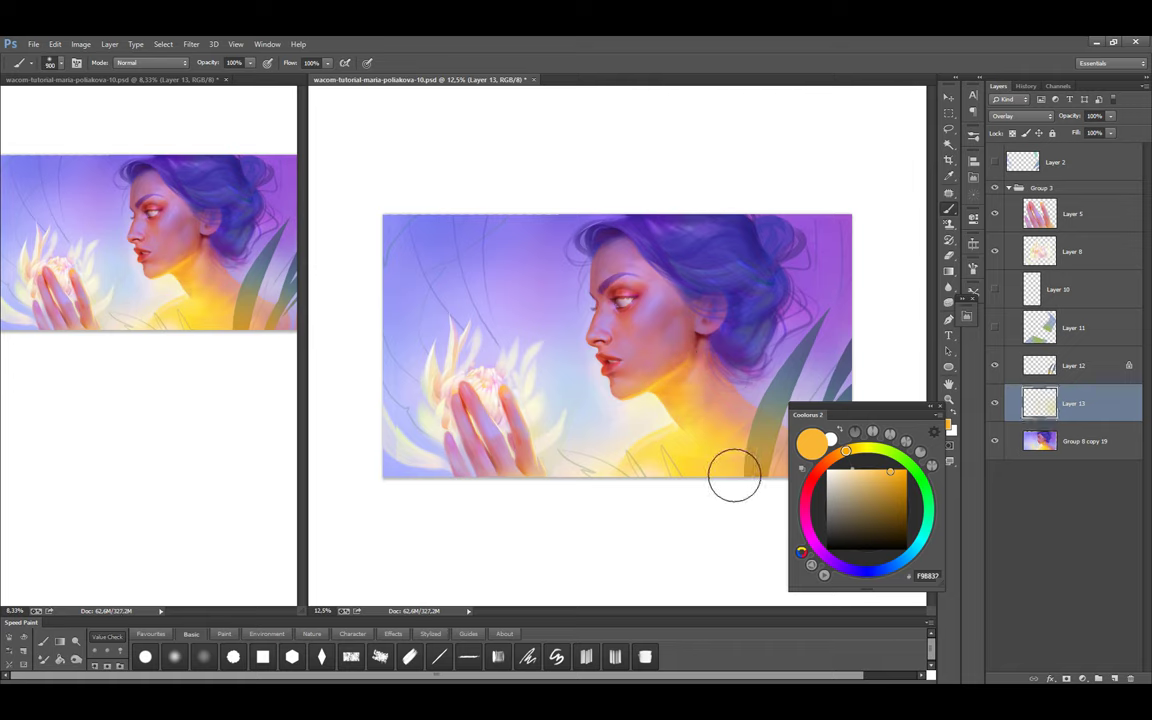
alt+click(681, 360)
key(bracketright)
key(bracketright)
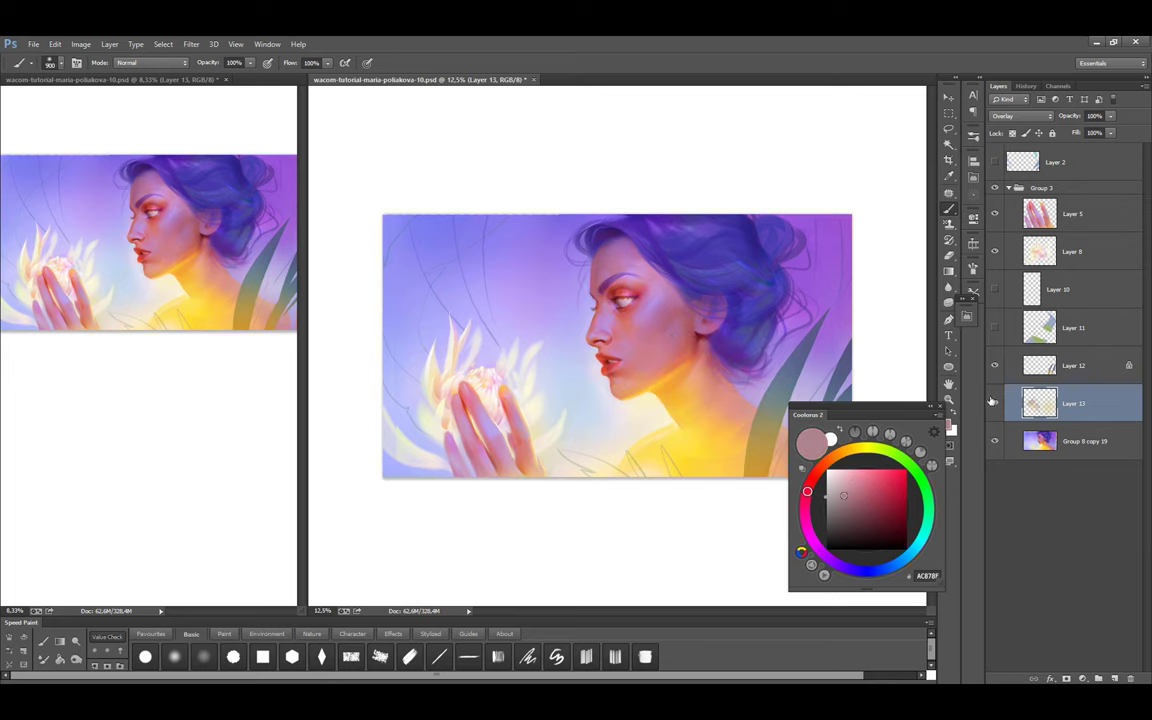
Replace the Overlay layer with a Saturation layer, brush on pink (DF918A) and red (FF3F24), and merge it into Group 8 copy 19
key(Delete)
key(ctrl+z)
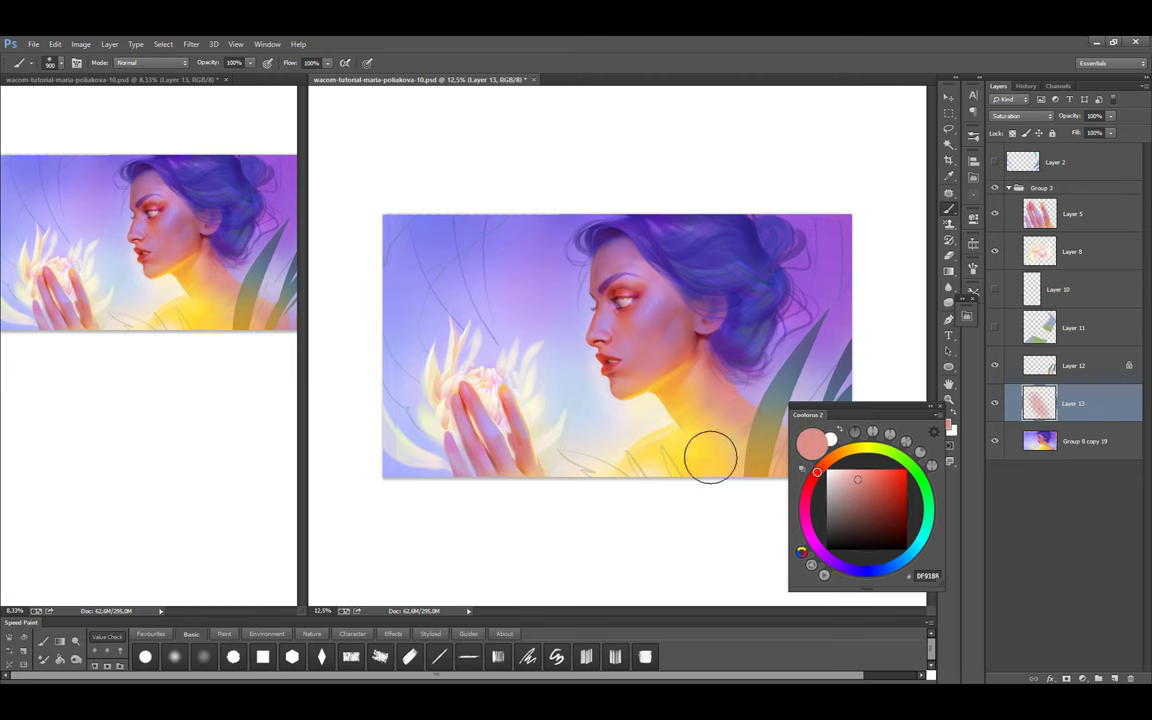
drag(897, 499, 869, 469)
key(bracketright)
key(bracketright)
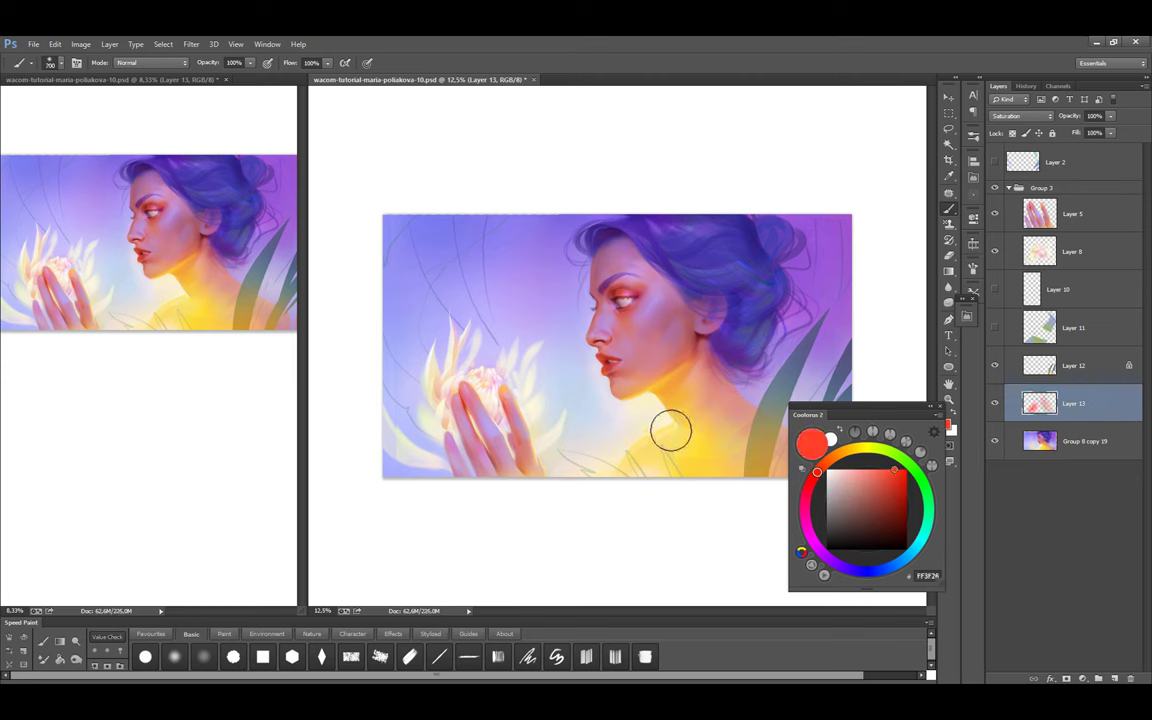
key(ctrl+e)
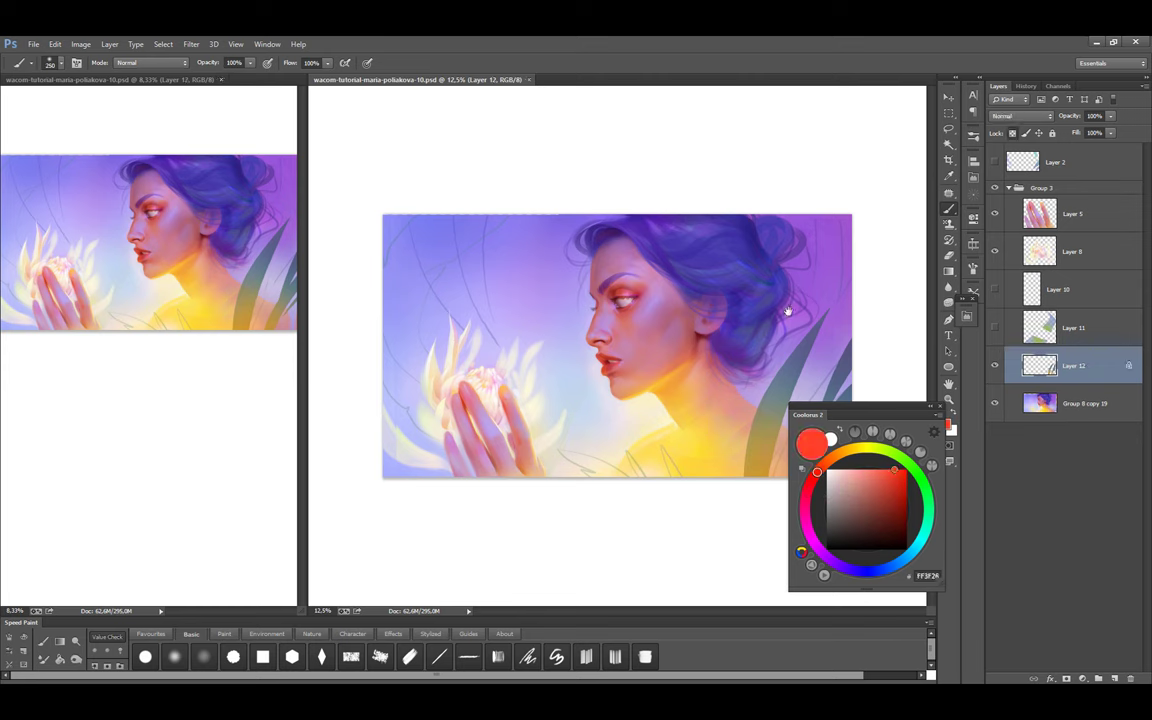
Delete the hidden Layer 11 and add a new empty layer directly beneath Layer 12
click(1035, 330)
key(ctrl+e)
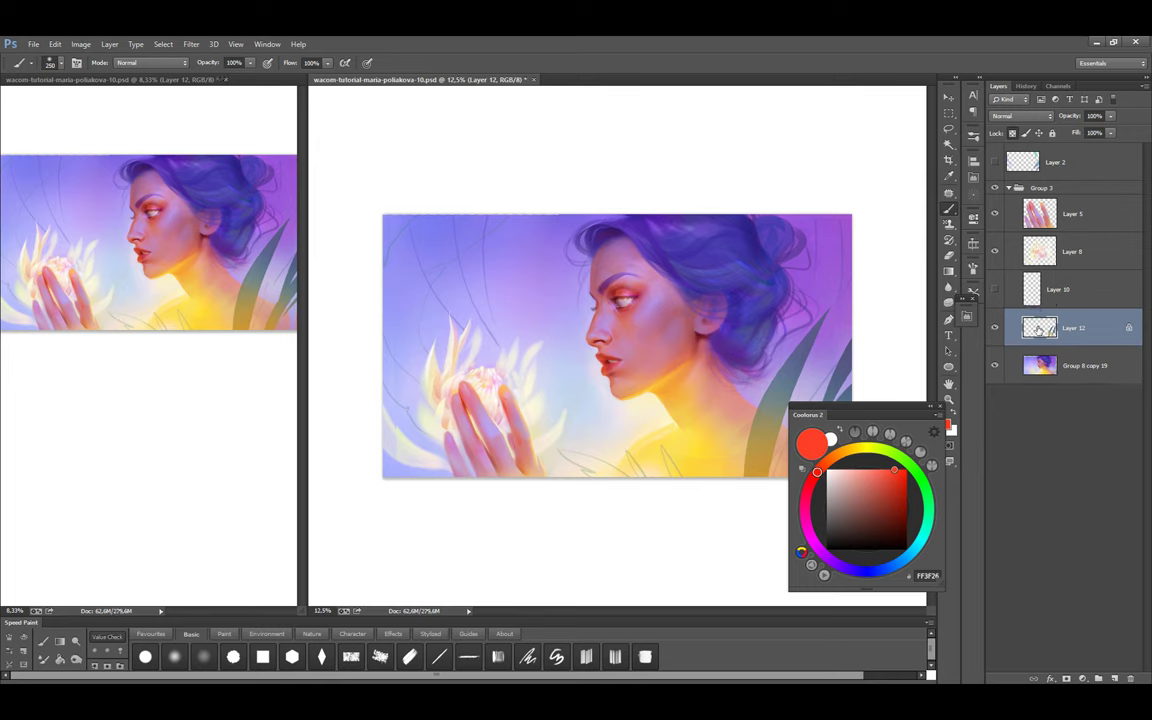
key(ctrl+shift+alt+n)
Lasso and clear the stray sketch lines in the upper-right and far-left background on Layer 12, then make Layer 13 active
key(l)
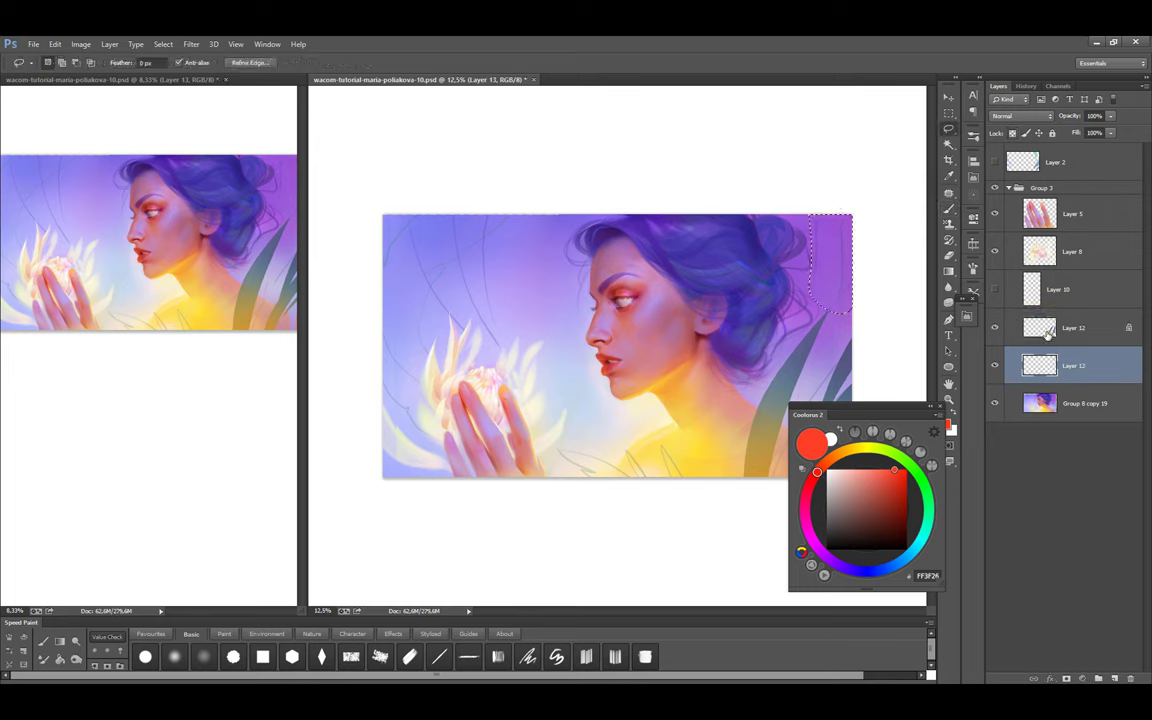
click(1048, 335)
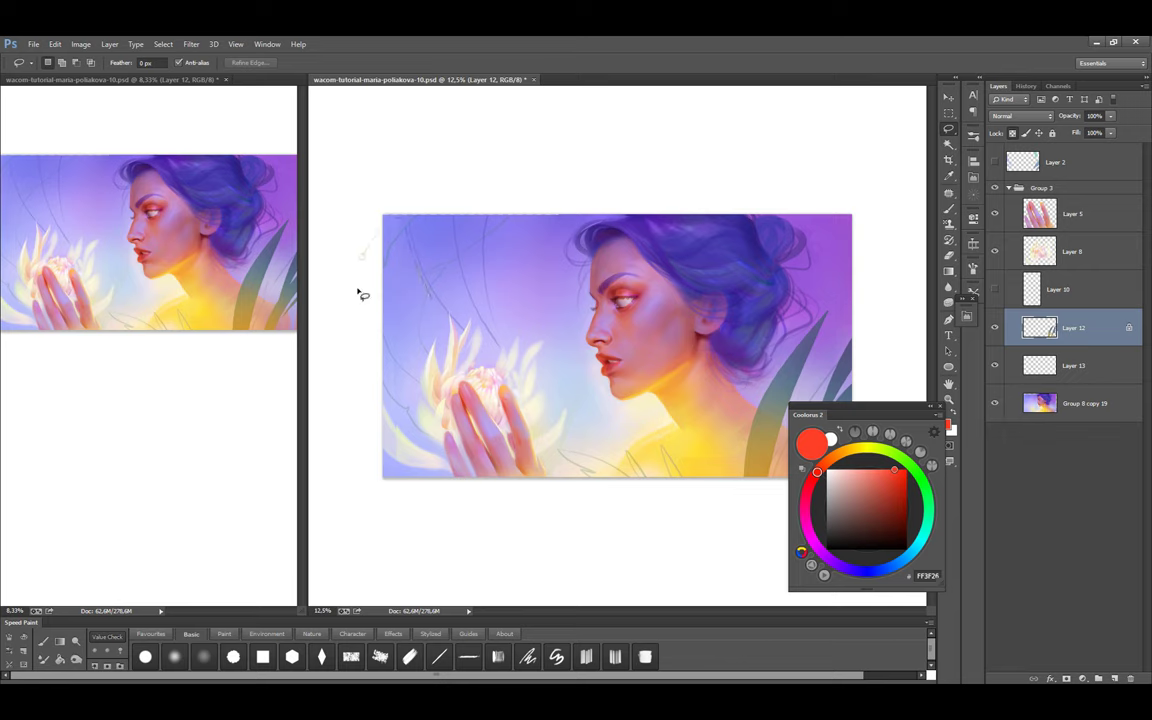
drag(357, 292, 490, 237)
key(ctrl+d)
key(alt+bracketleft)
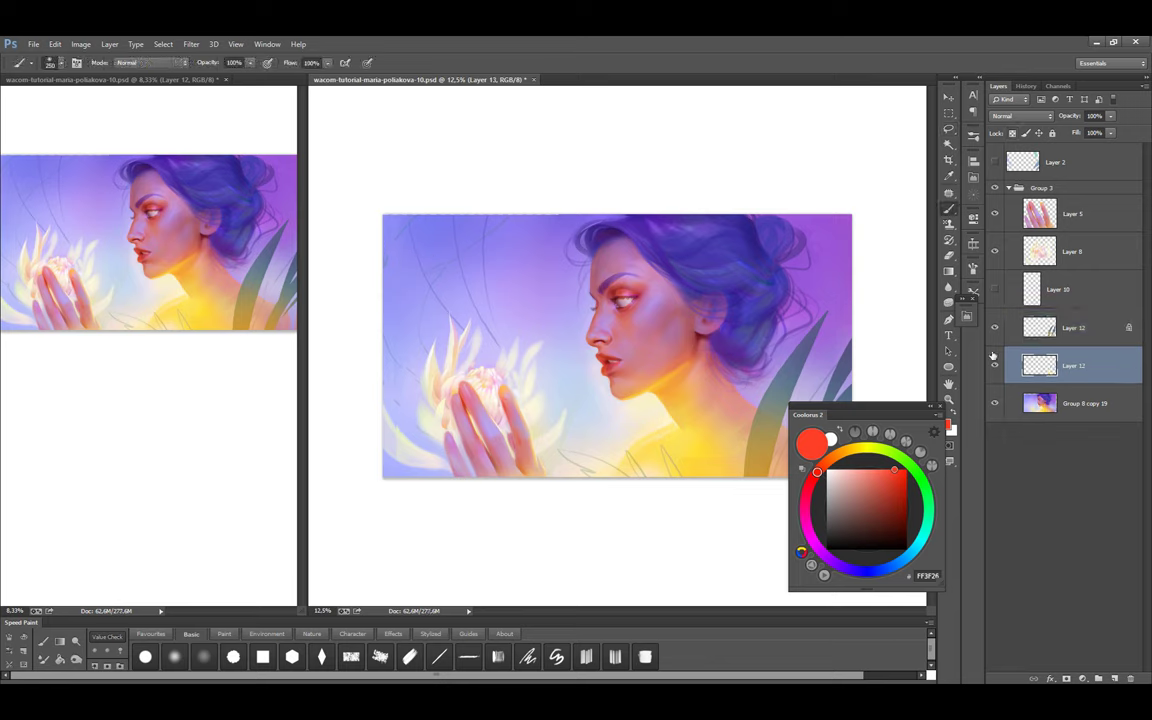
key(ctrl+minus)
key(ctrl+plus)
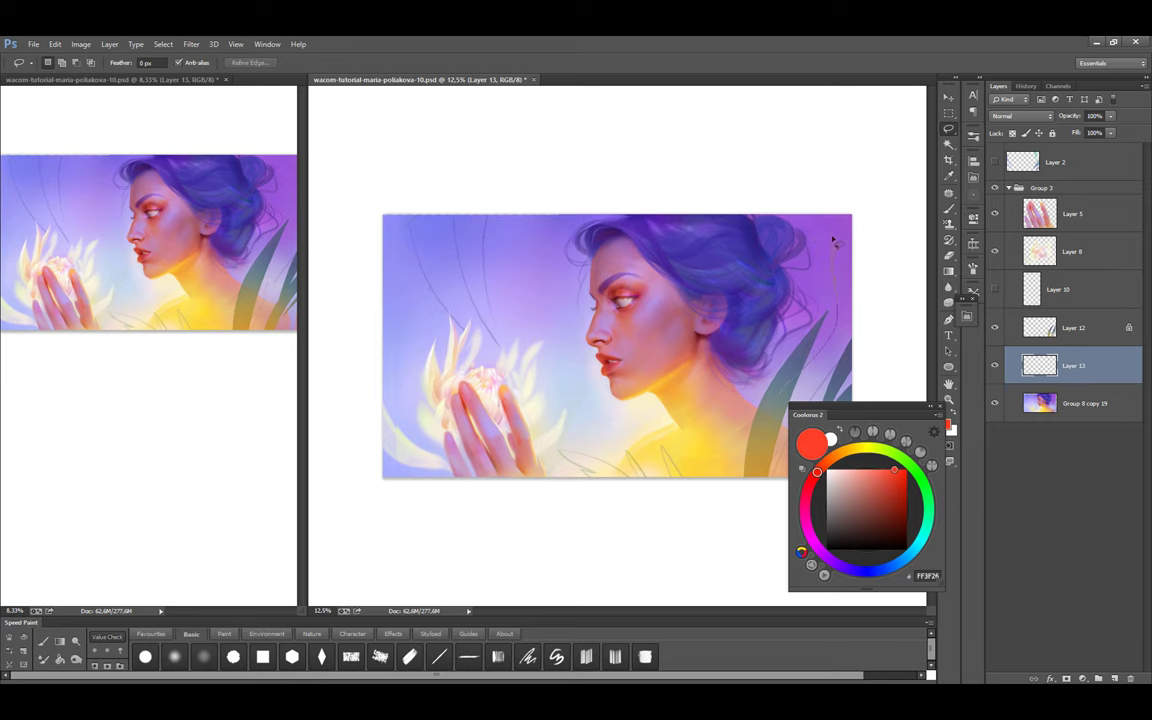
Lasso long leaf shapes along the artwork's right edge on Layer 13 and paint them with large soft strokes of purple, magenta, orange and green
drag(871, 412, 621, 477)
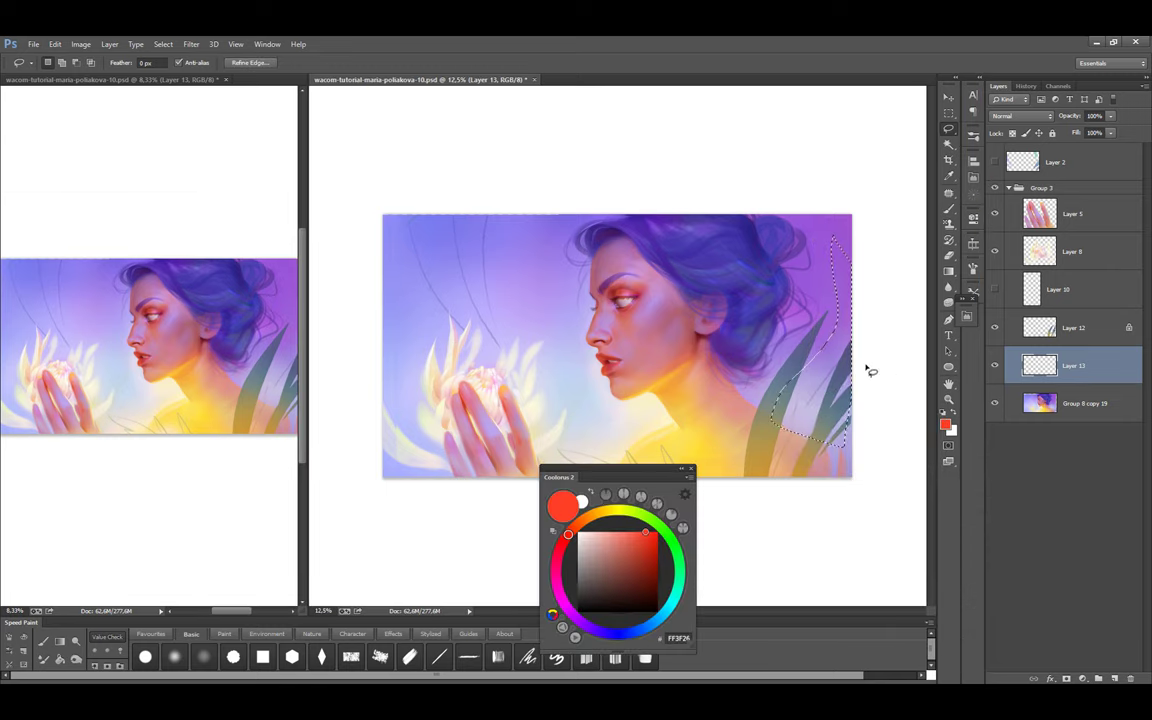
key(ctrl+d)
key(b)
alt+click(750, 277)
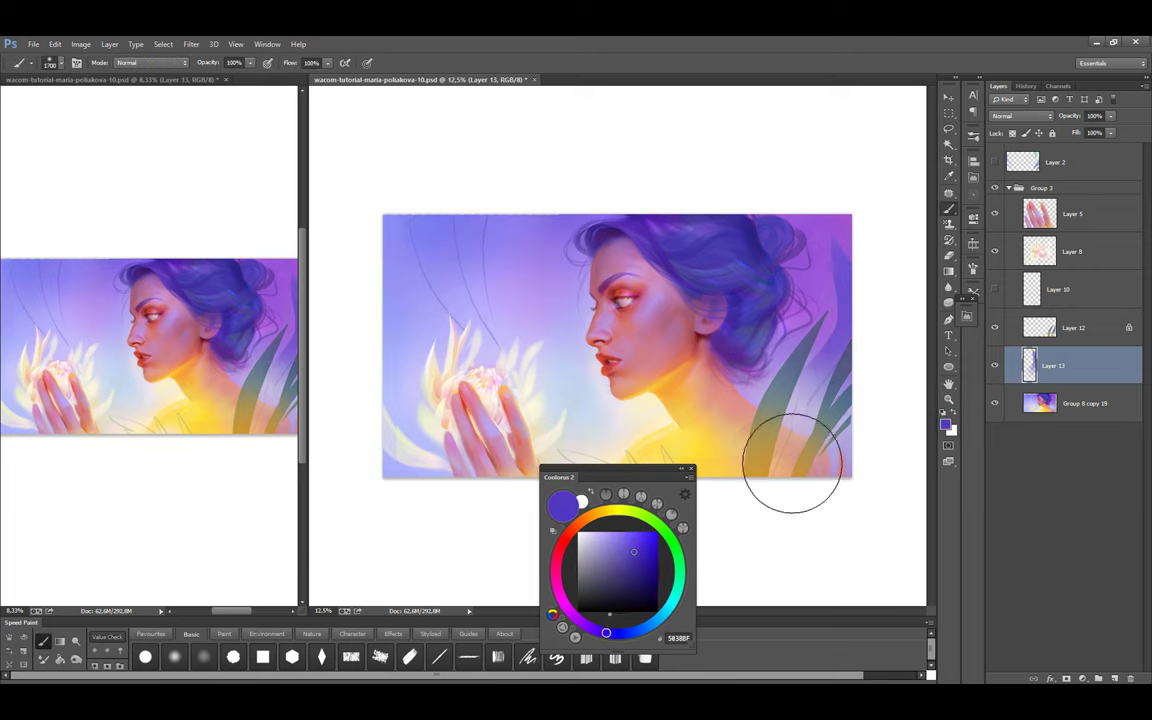
alt+click(820, 410)
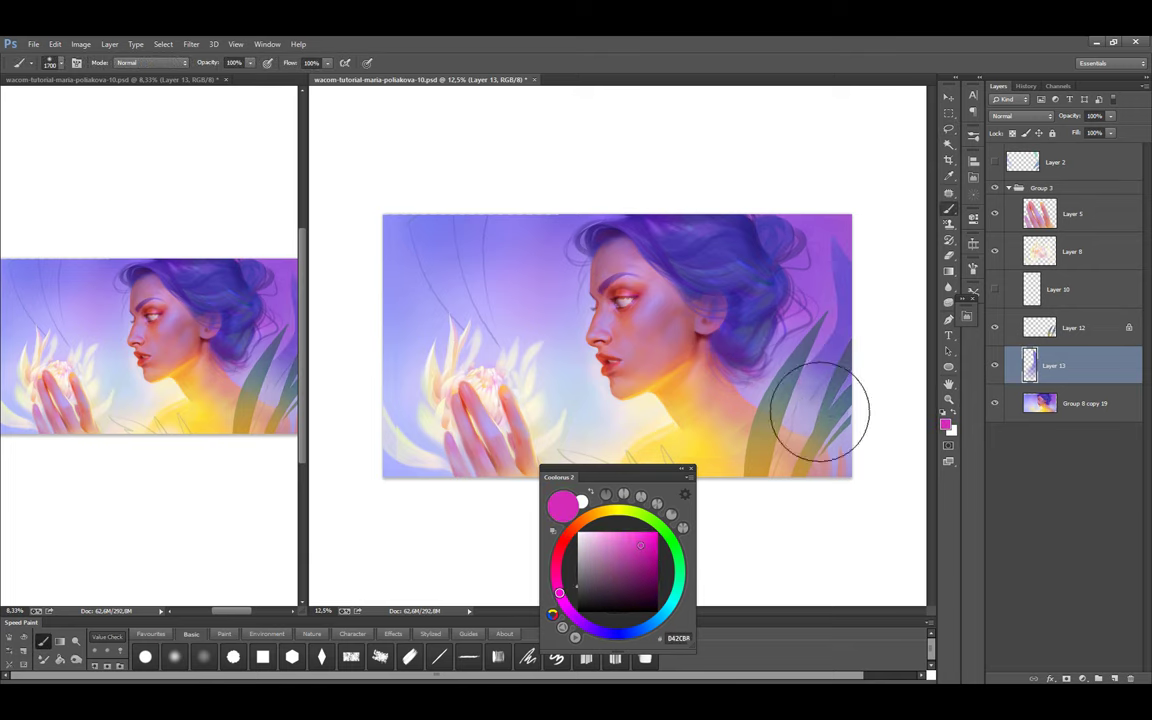
alt+click(700, 433)
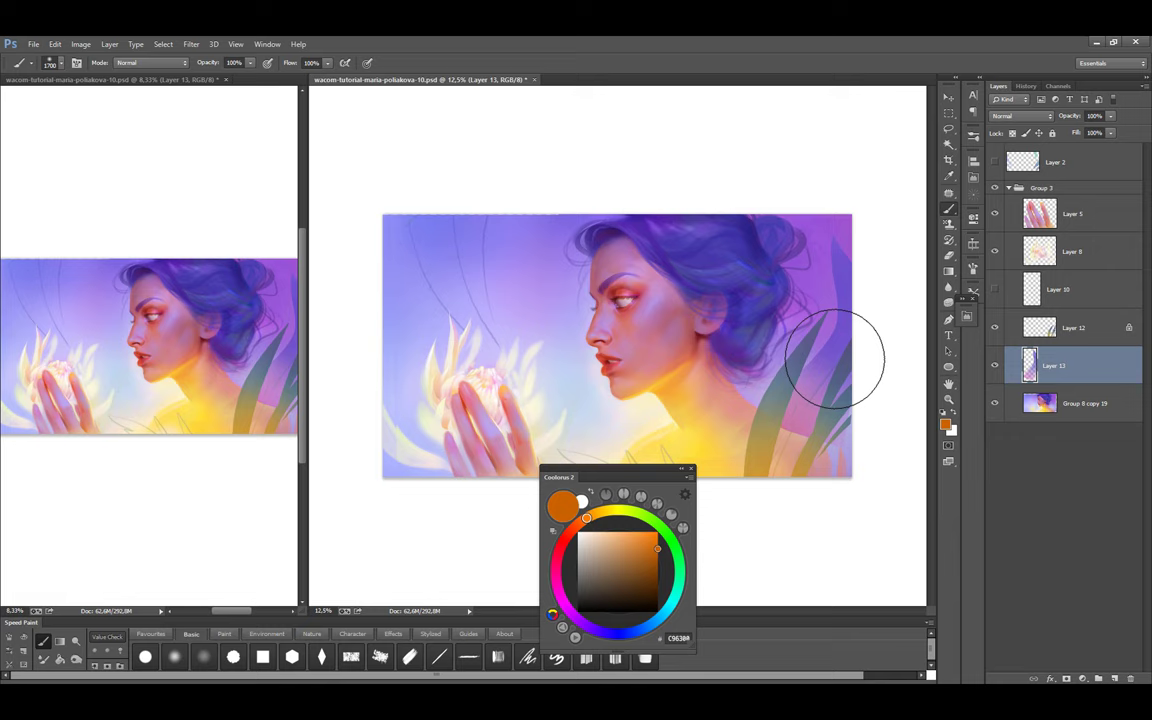
click(676, 563)
alt+click(507, 456)
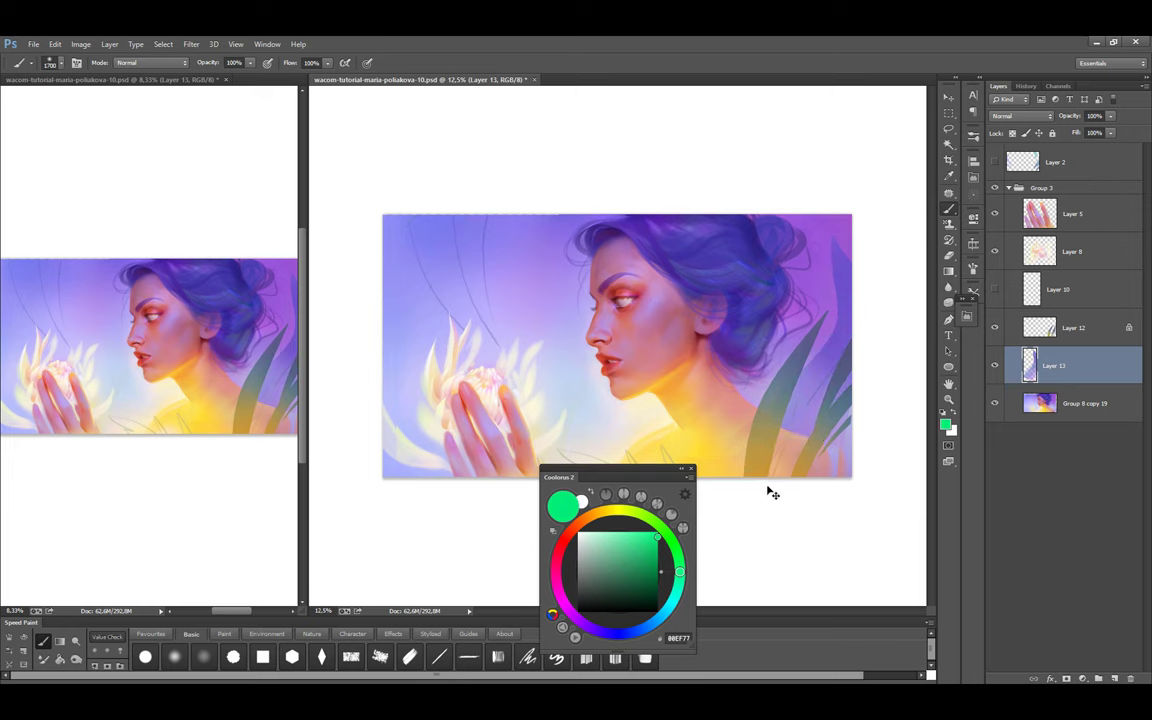
Clean up the right-hand leaves with the Eraser on Layers 12 and 13, and brush dusty pink beside the shoulder on Group 8 copy 19
click(1040, 336)
key(e)
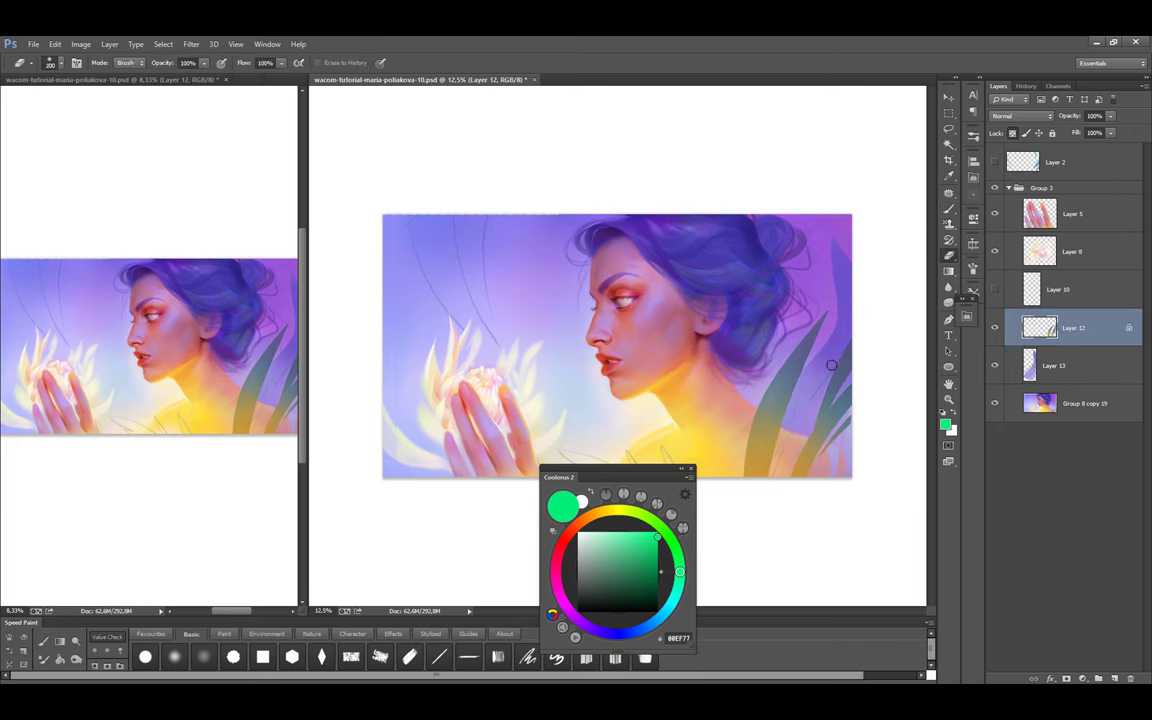
ctrl+click(793, 435)
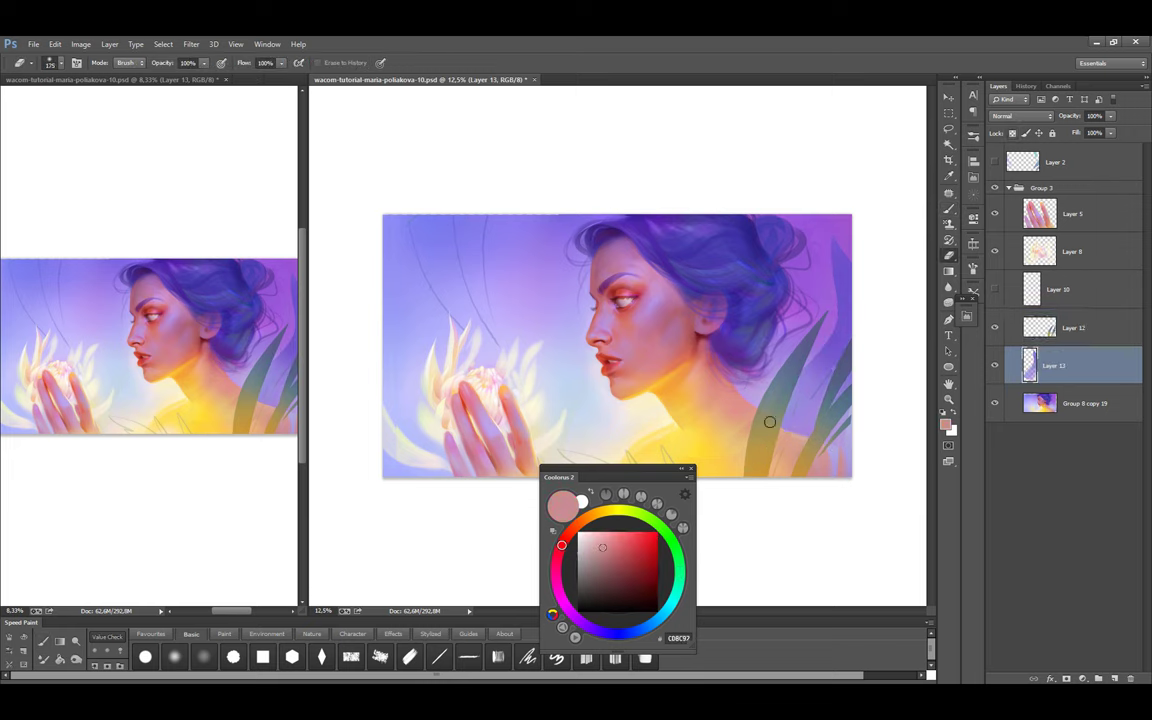
ctrl+click(805, 425)
key(b)
alt+click(818, 442)
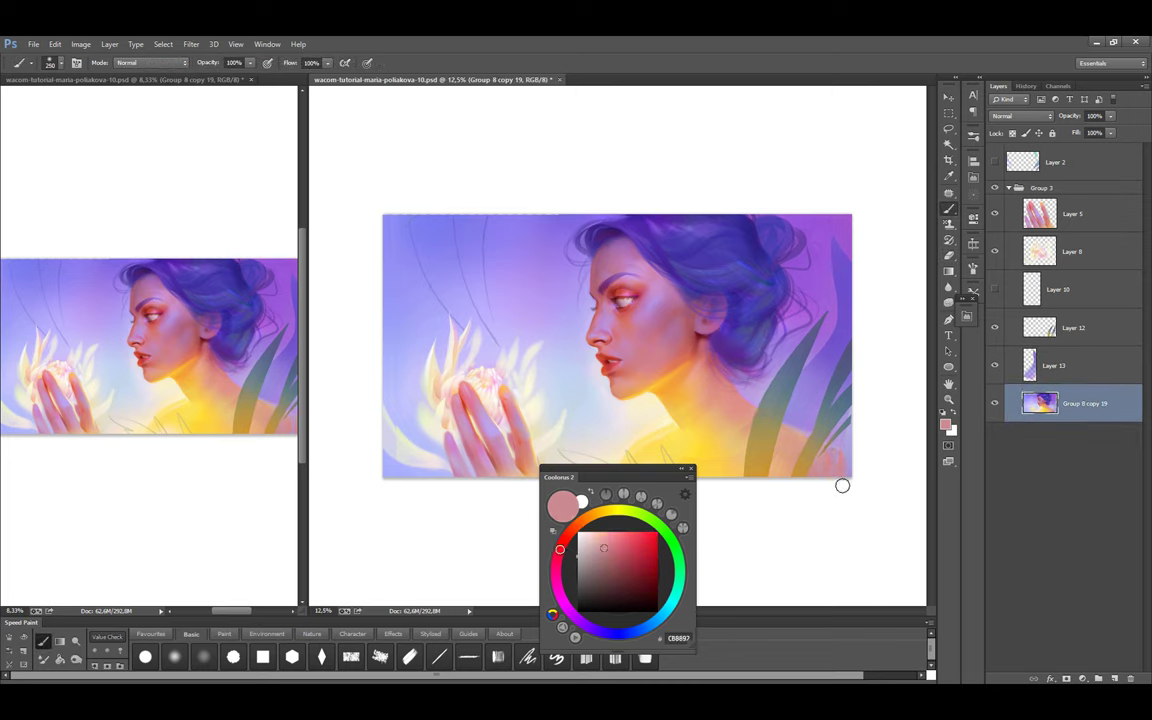
Duplicate the Group 8 copy 19 portrait layer and shift the copy slightly left with Free Transform
key(ctrl+j)
key(ctrl+t)
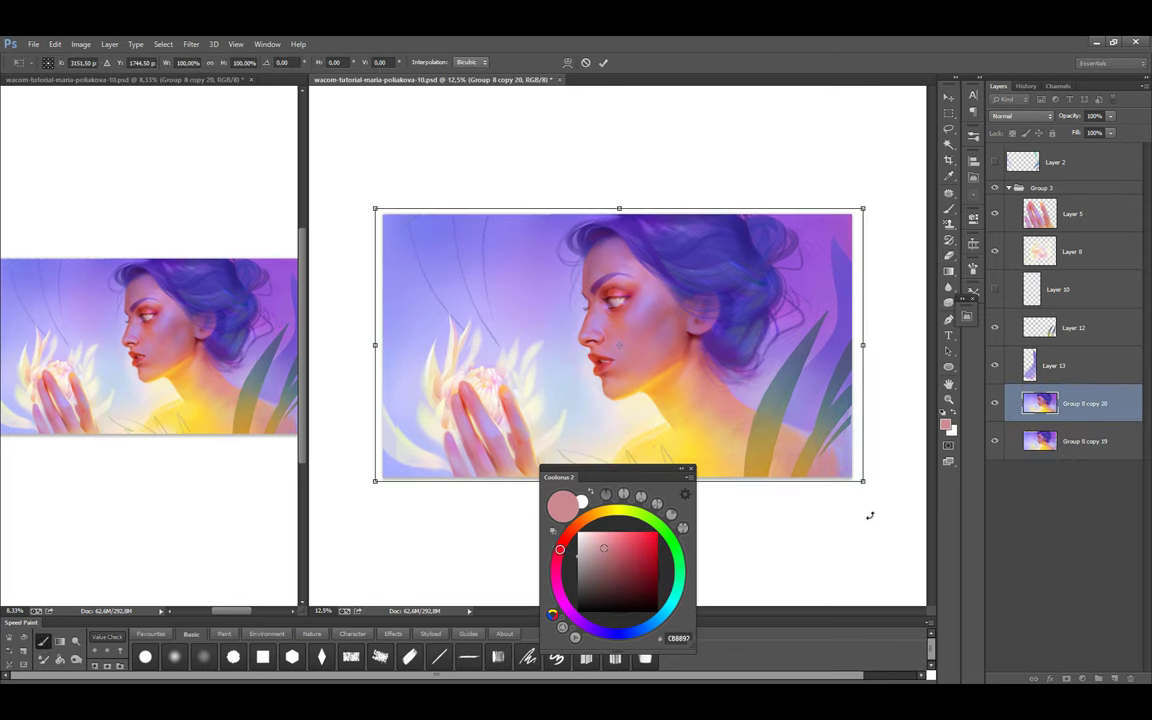
key(Return)
Skew and warp the painted leaf on Layer 13 along the artwork's right edge, and apply the transform
ctrl+click(782, 462)
key(ctrl+t)
drag(860, 468, 841, 461)
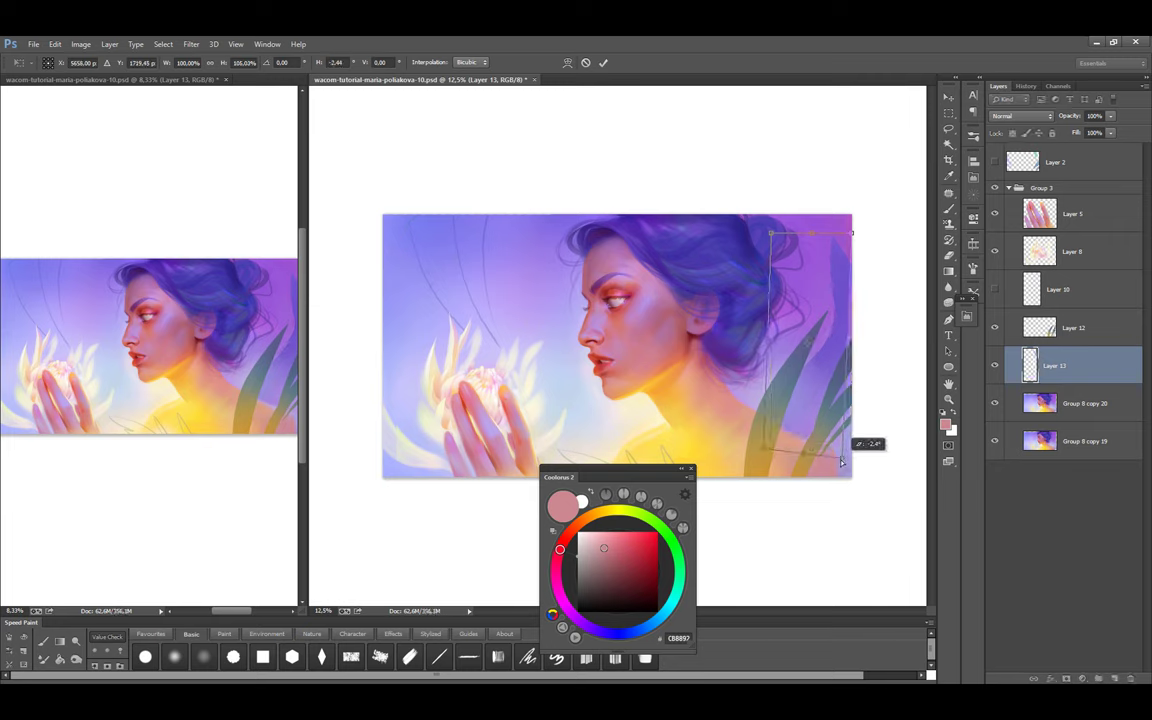
click(567, 62)
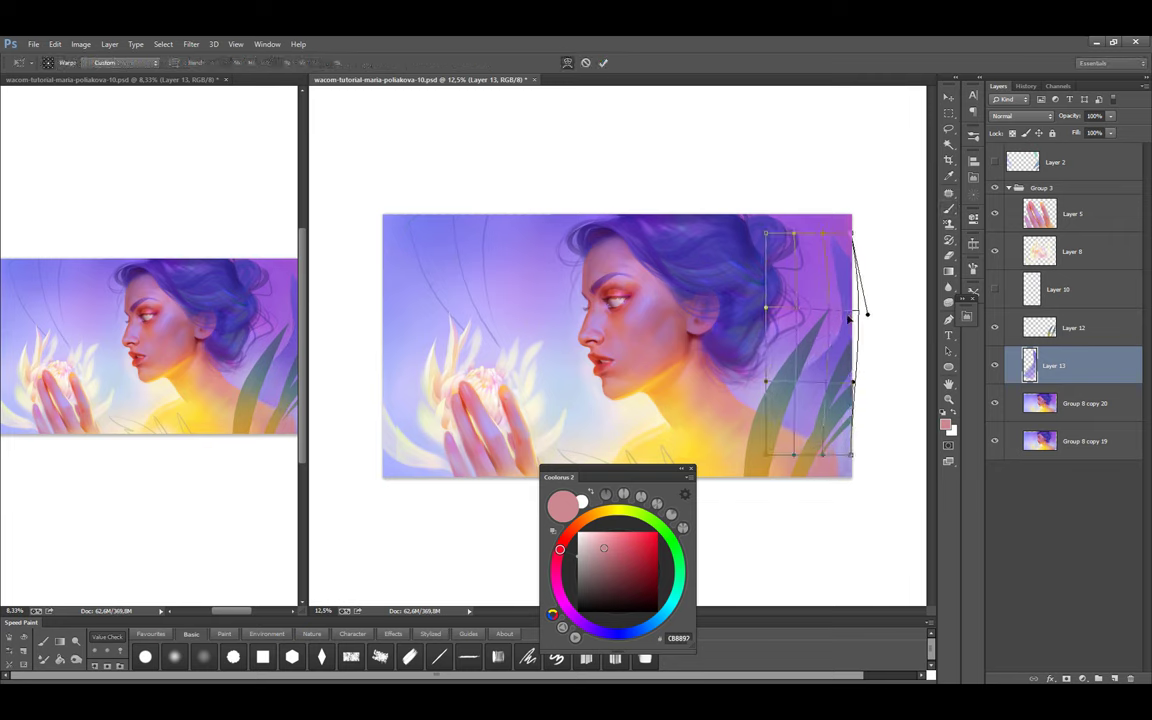
drag(848, 318, 843, 316)
click(605, 63)
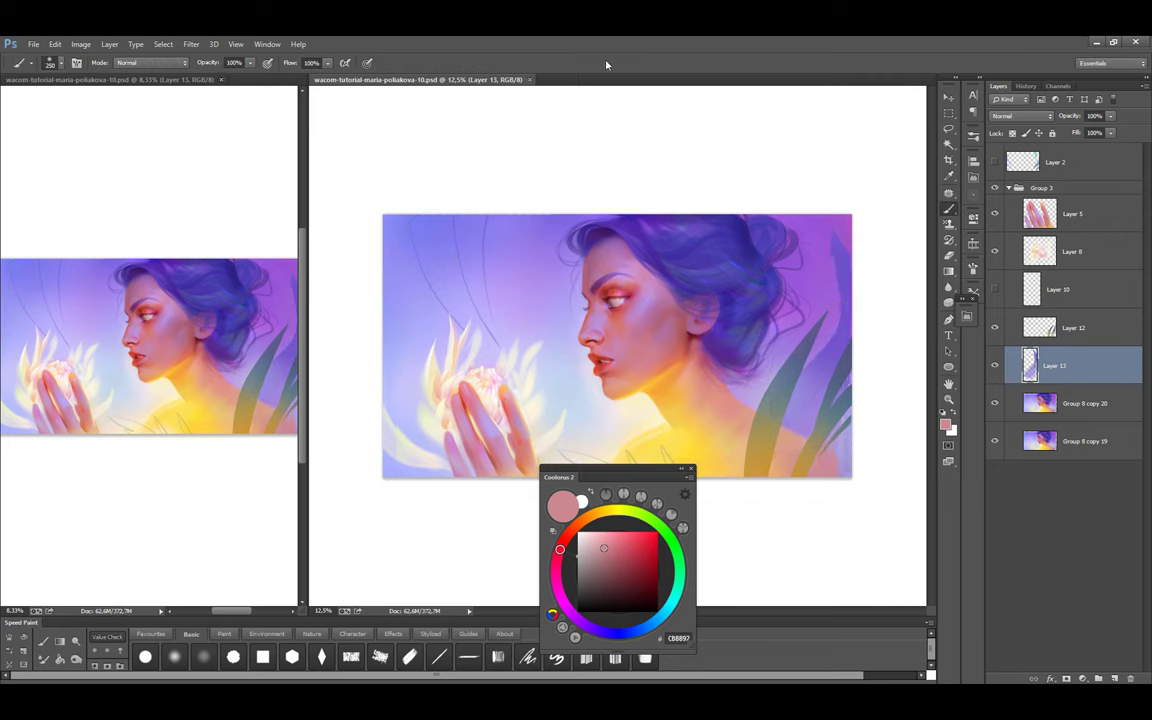
Brush a soft pale mint tint near the bottom of the shoulder on Group 8 copy 20
key(alt+bracketleft)
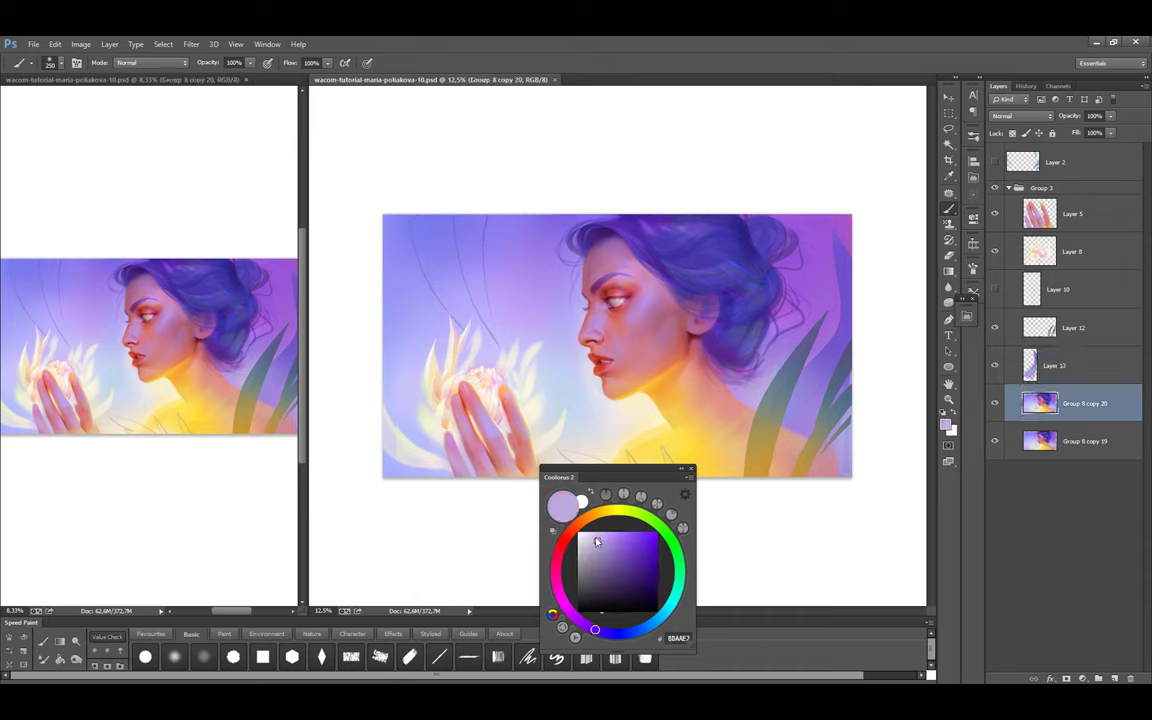
click(679, 584)
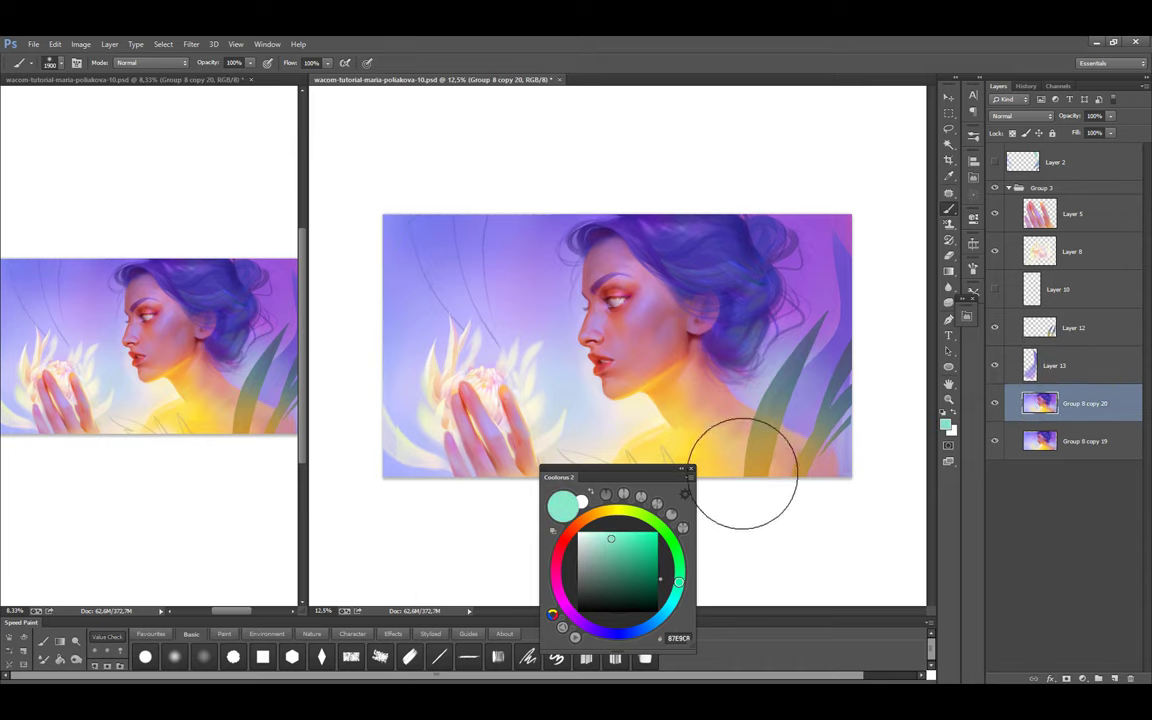
key(alt+bracketright)
Group the hand and flower layers, Layer 5 and Layer 8, and tilt and shift the group toward the woman's face
key(l)
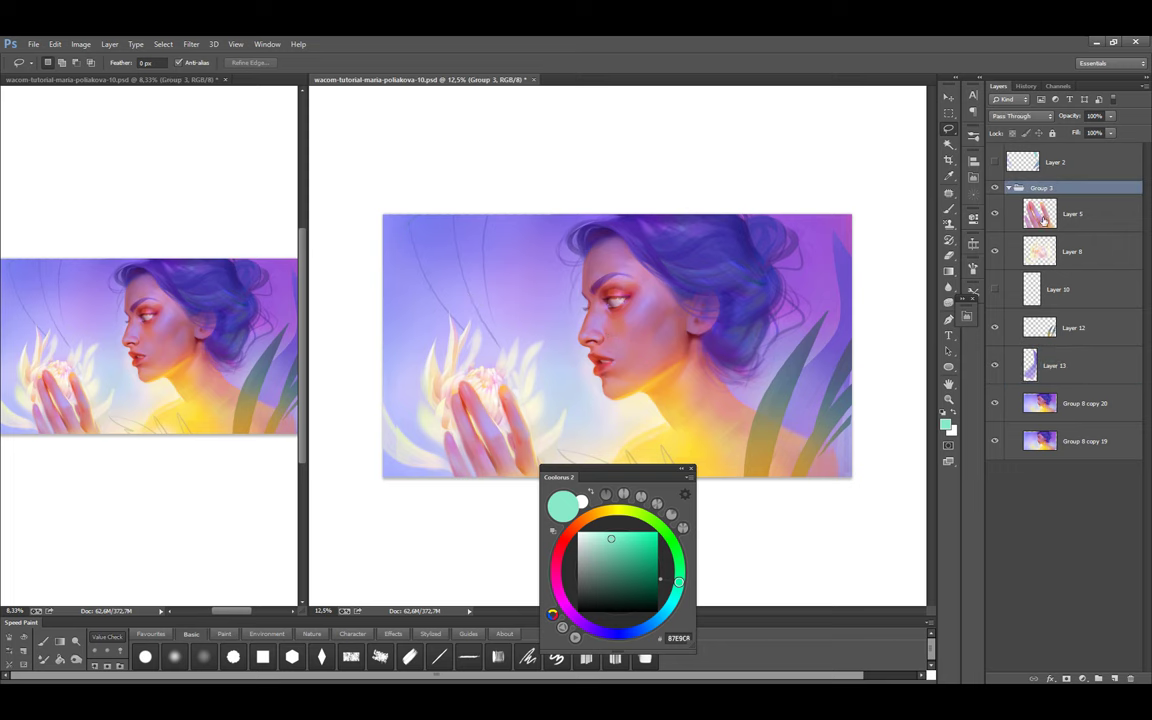
key(ctrl+g)
key(ctrl+t)
mouse_move(544, 374)
mouse_down()
mouse_move(552, 363)
mouse_move(571, 375)
mouse_up()
click(603, 62)
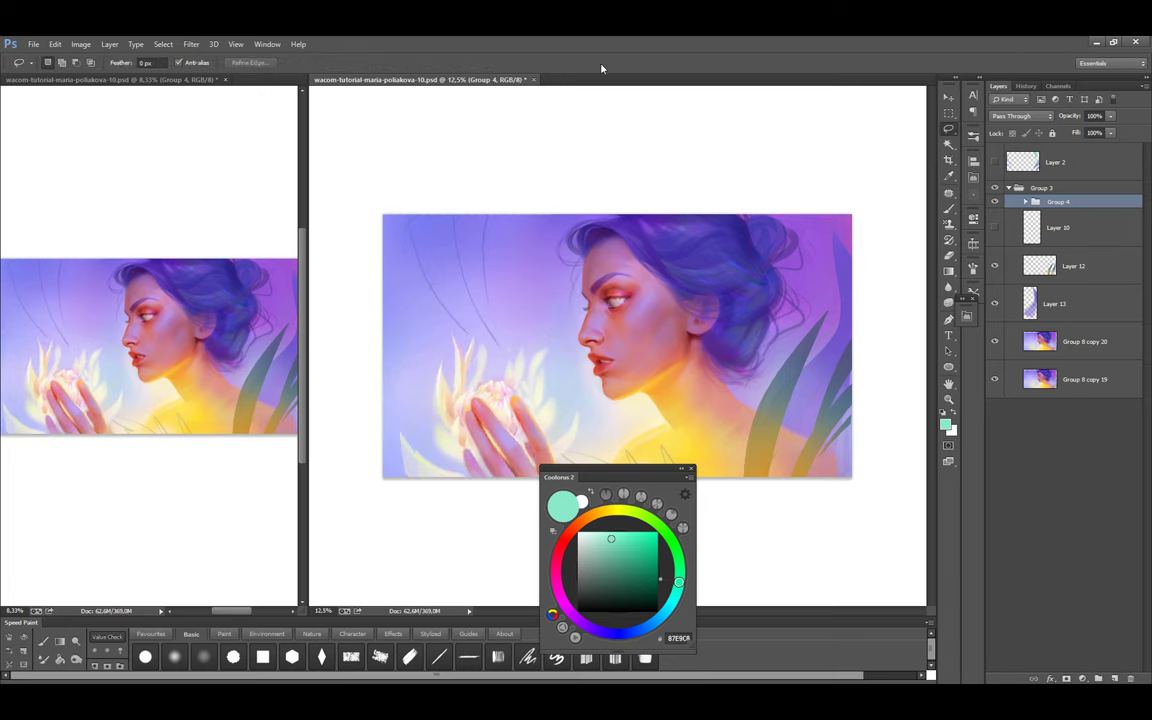
Flip the canvas horizontally to check the composition, and flip it back
key(ctrl+shift+h)
click(1026, 86)
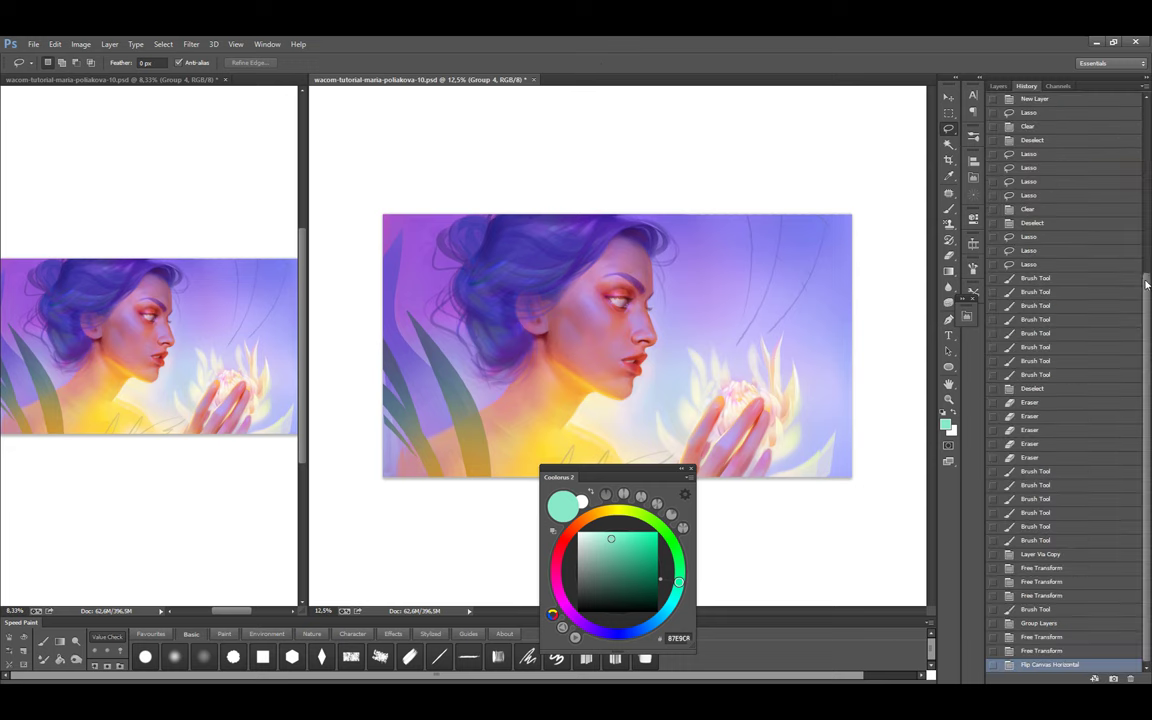
click(999, 87)
key(ctrl+shift+h)
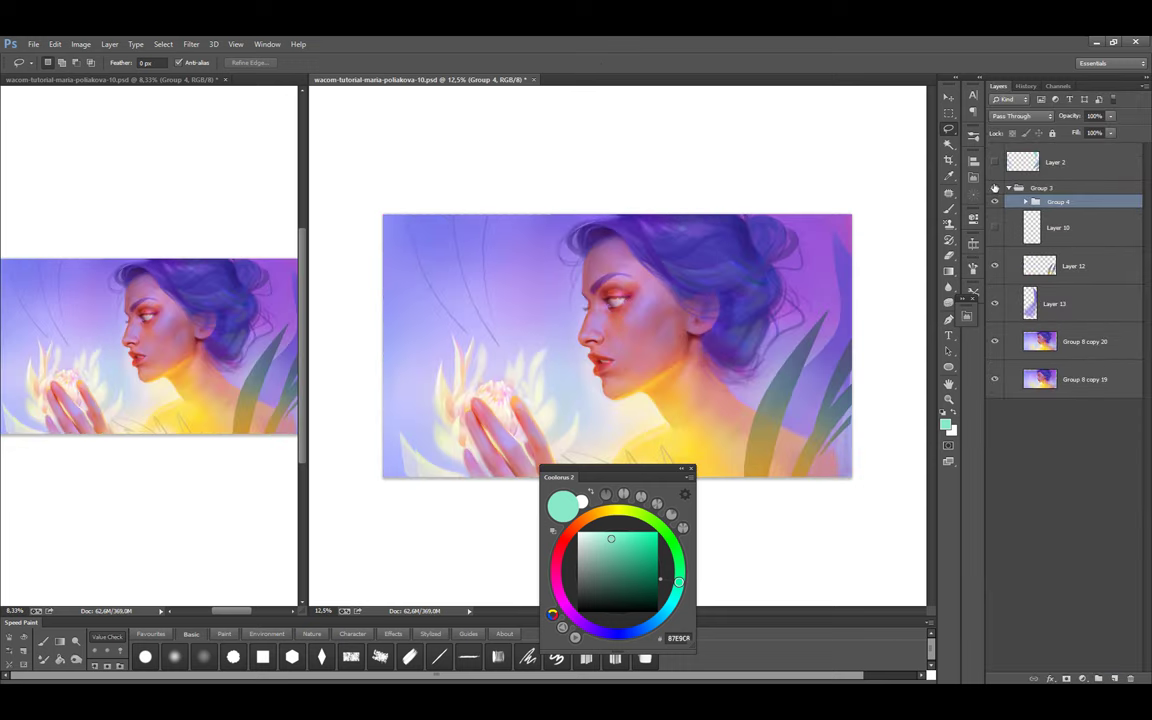
Compare the composition before and after the hand and flower transform by switching between history states
click(1026, 86)
click(1033, 623)
click(1040, 664)
key(ctrl+z)
key(ctrl+z)
key(ctrl+z)
key(ctrl+z)
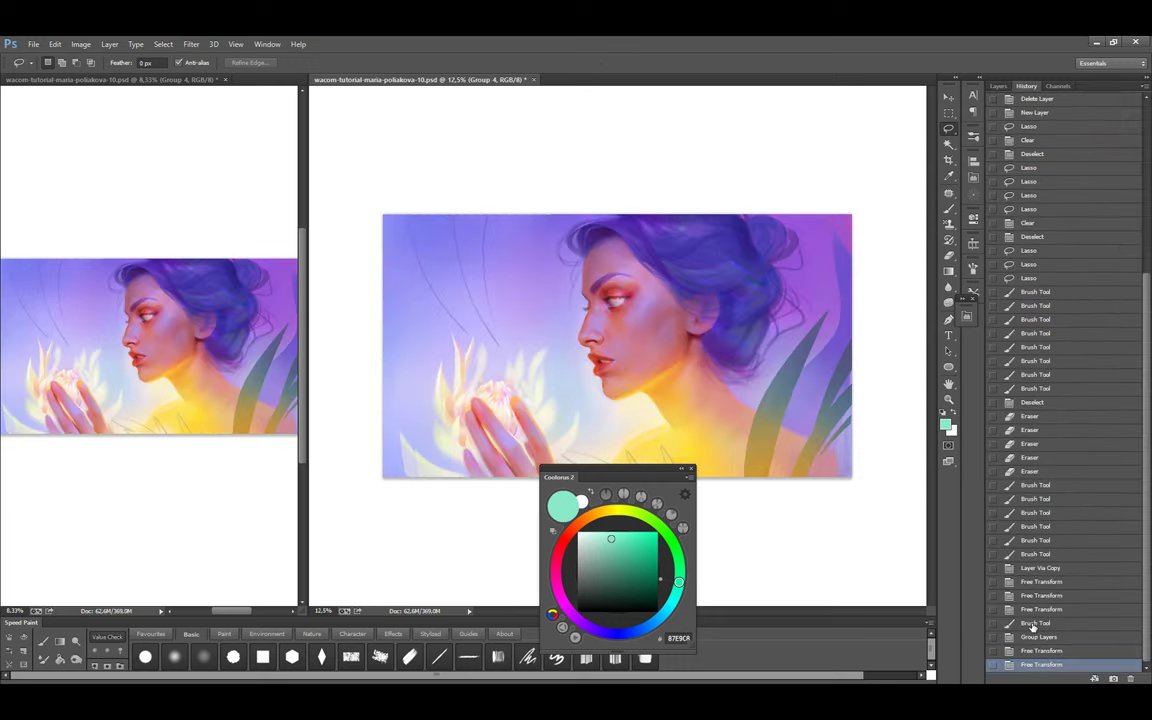
Lasso a curved leaf shape behind the flower at the artwork's left edge on Layer 13 and paint it with soft teal and blue-violet
key(b)
click(999, 86)
click(1050, 303)
key(l)
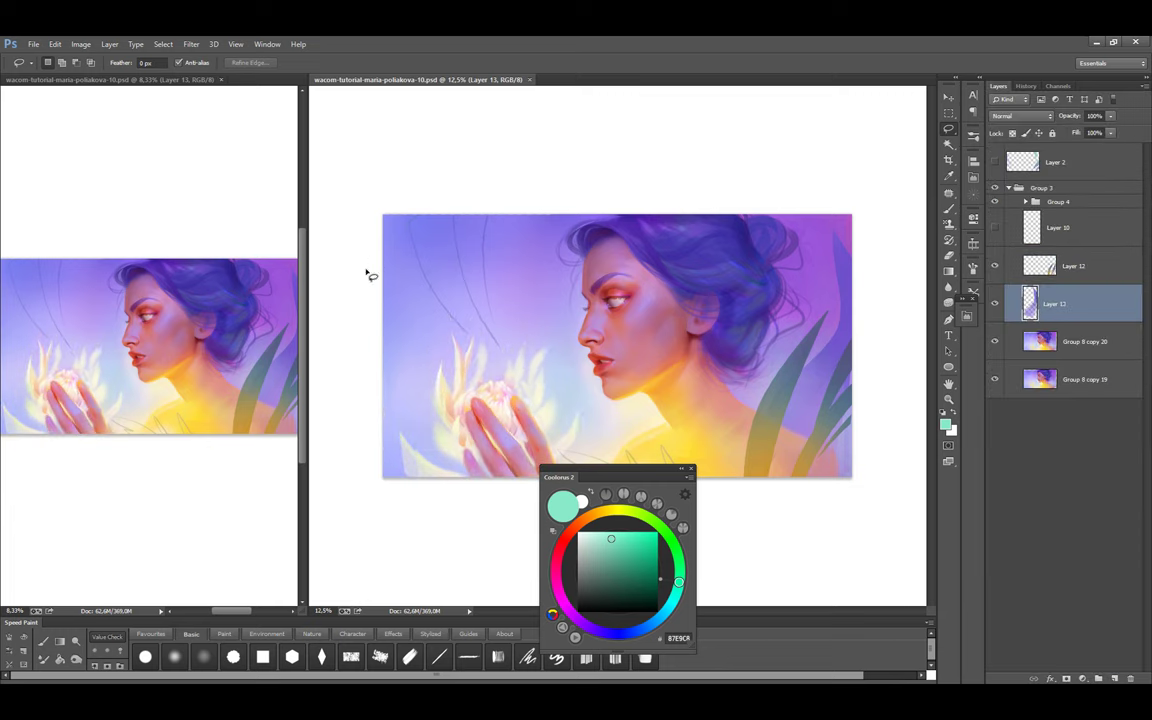
mouse_move(468, 191)
mouse_down()
mouse_move(483, 283)
mouse_move(436, 241)
mouse_up()
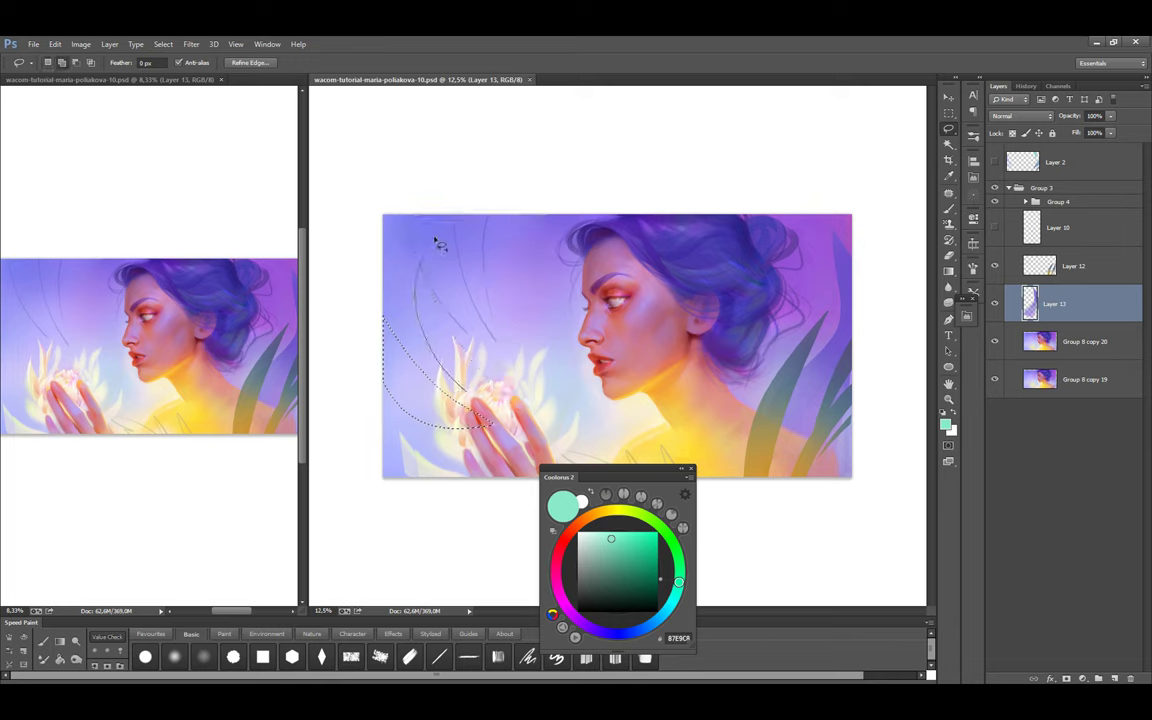
mouse_move(567, 231)
mouse_down()
mouse_move(519, 295)
mouse_move(500, 395)
mouse_up()
key(ctrl+d)
key(b)
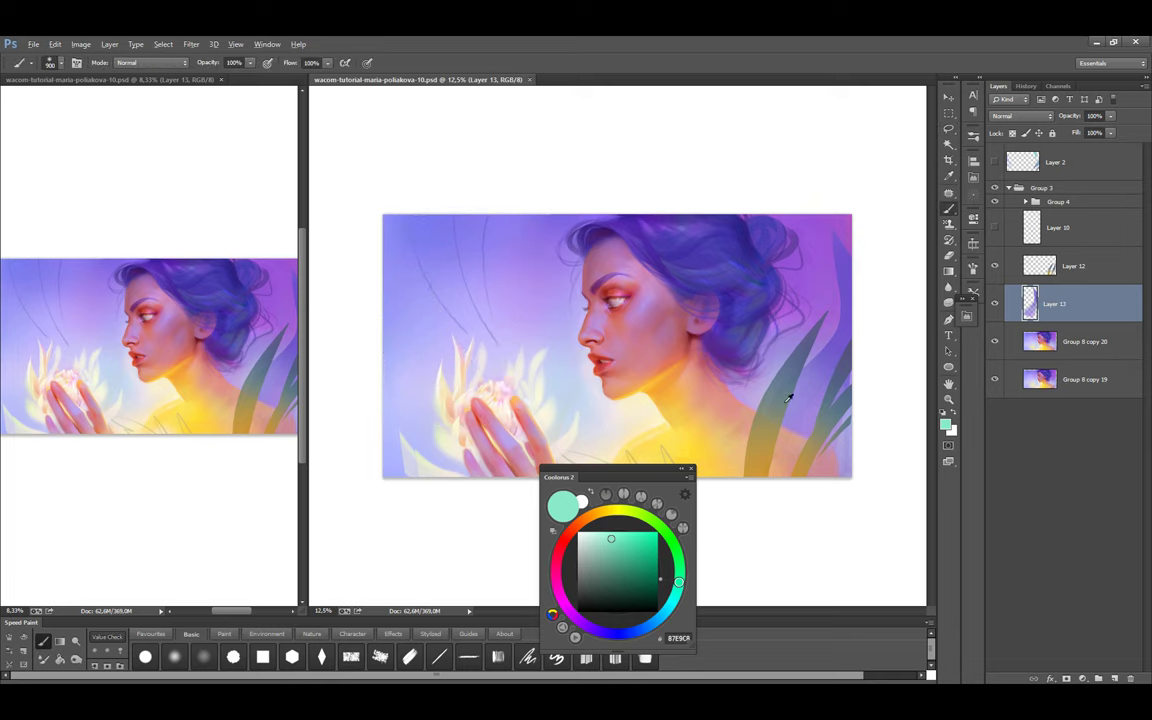
alt+click(818, 368)
click(637, 571)
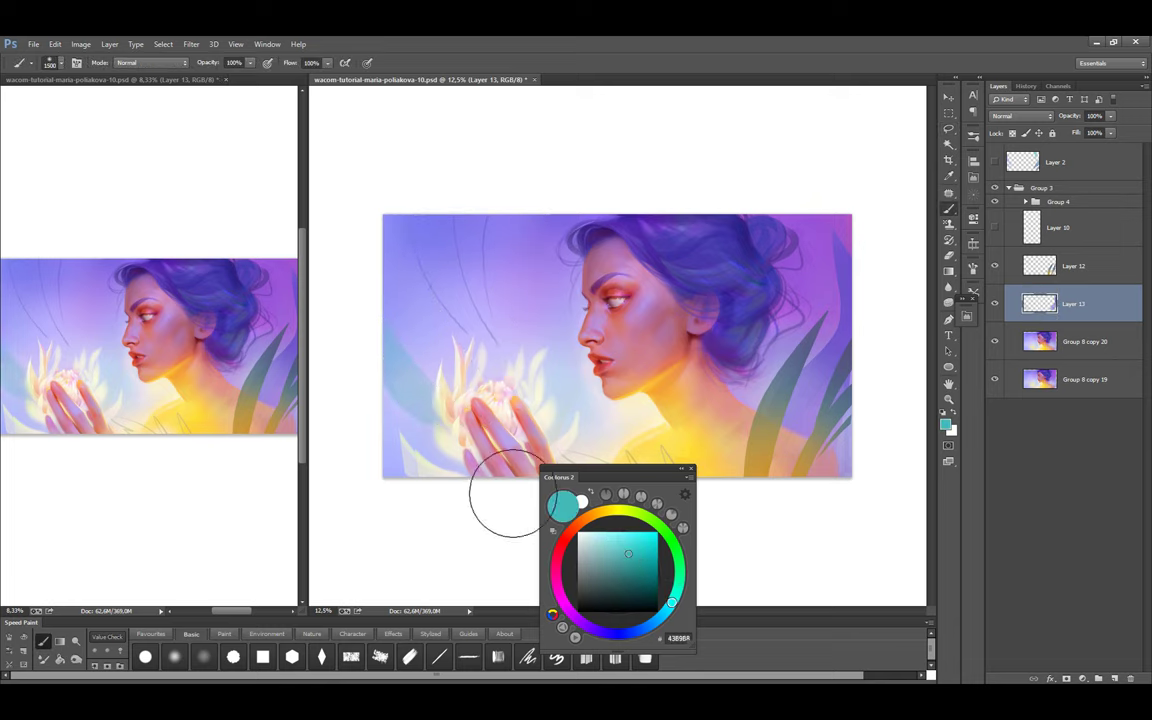
drag(425, 408, 383, 335)
alt+click(401, 283)
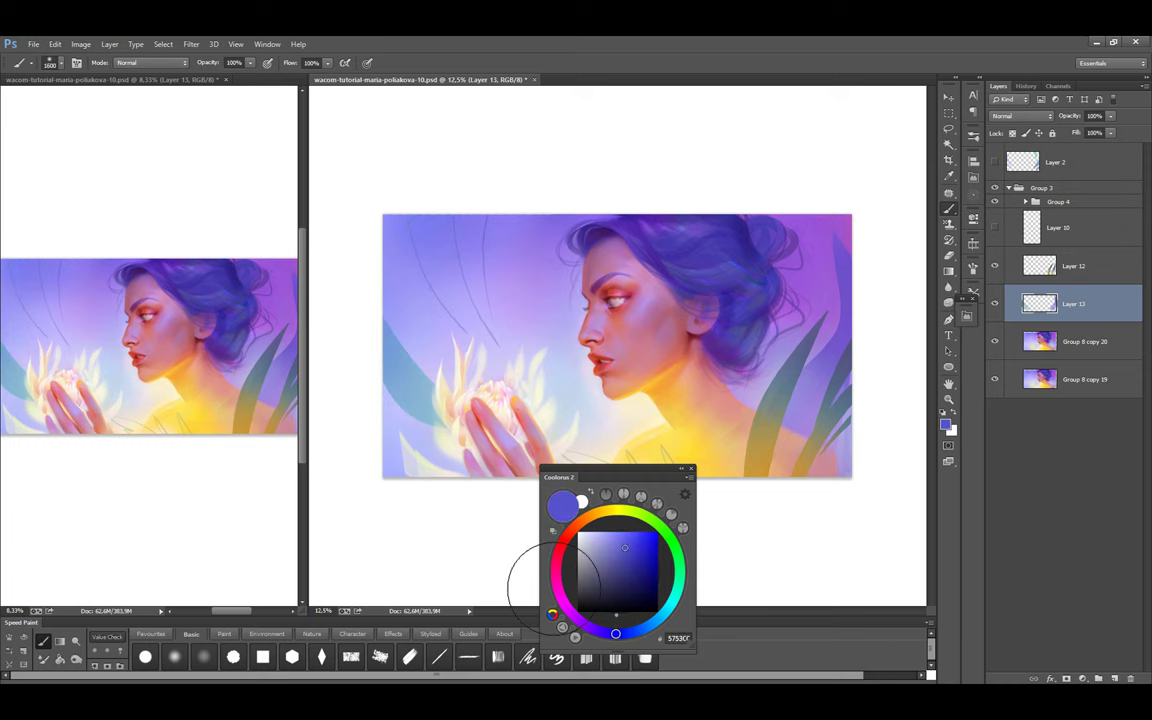
Add a new layer beneath Layer 13, and lasso and clear the remaining sketch lines above the flower on Layer 12
key(ctrl+shift+alt+n)
key(ctrl+bracketleft)
key(l)
key(alt+bracketright)
key(alt+bracketright)
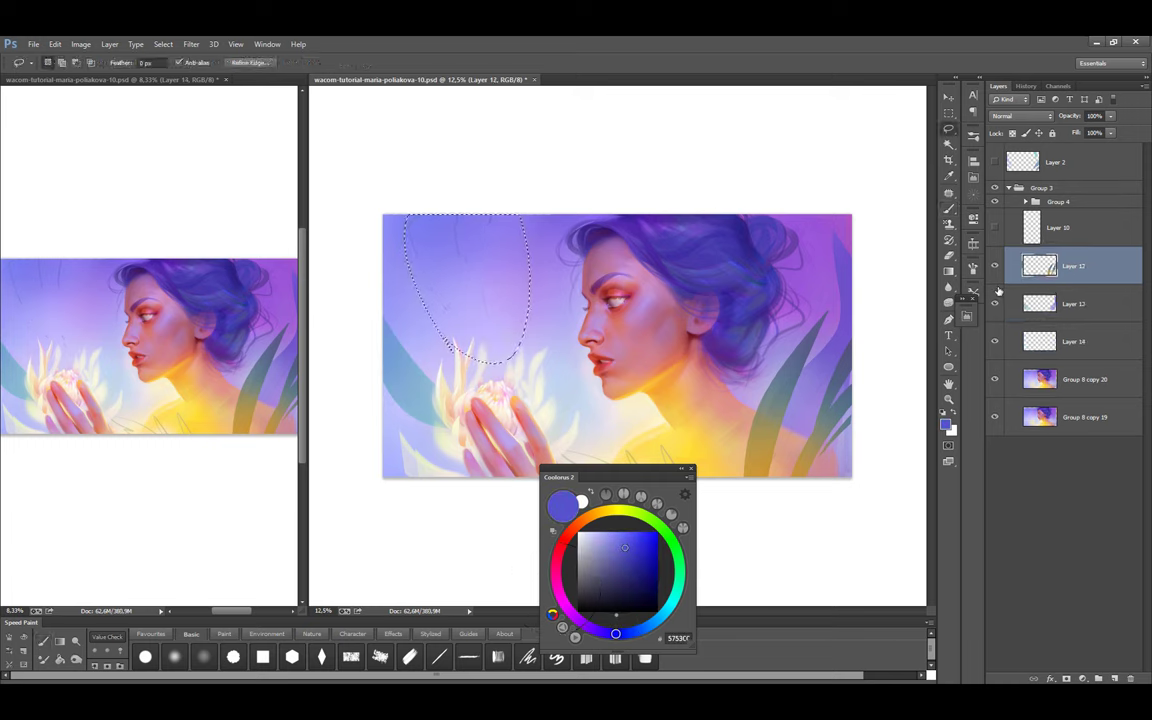
key(ctrl+d)
Lasso a large pointed leaf shape in the upper-left background on Layer 14 and paint it violet and soft blue, enlarging the brush to 2400
key(alt+bracketleft)
key(alt+bracketleft)
key(b)
key(l)
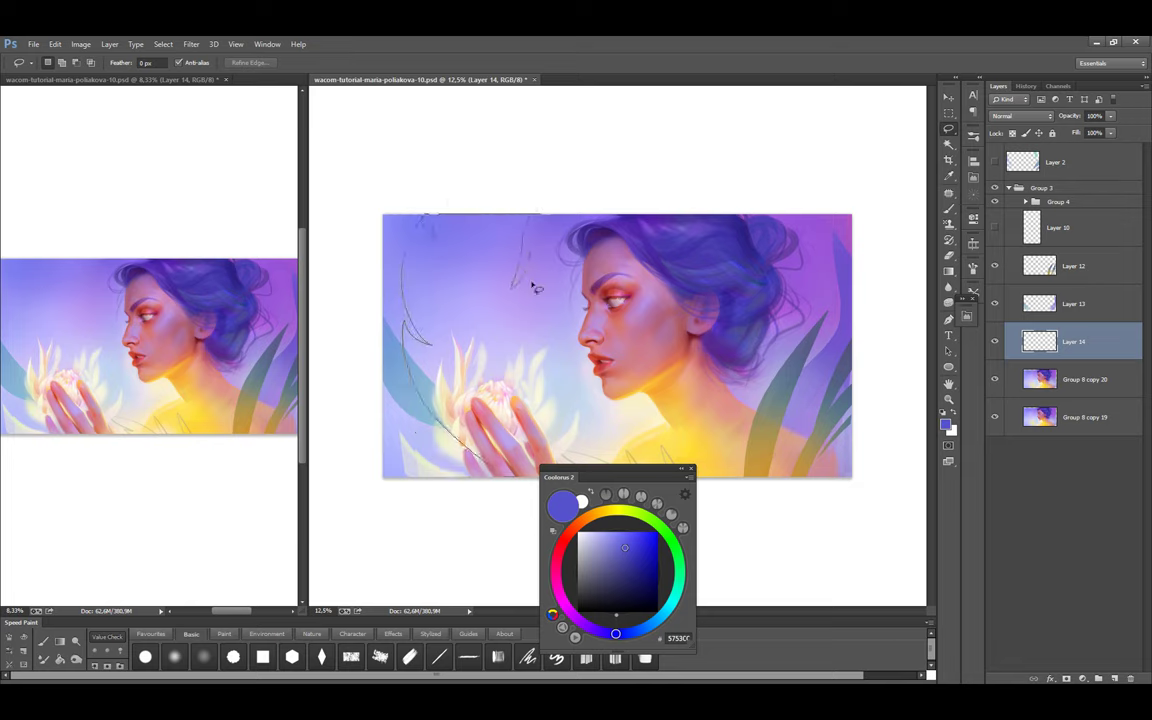
key(b)
alt+click(417, 215)
mouse_move(527, 411)
mouse_down()
mouse_move(582, 332)
mouse_move(517, 404)
mouse_move(421, 372)
mouse_up()
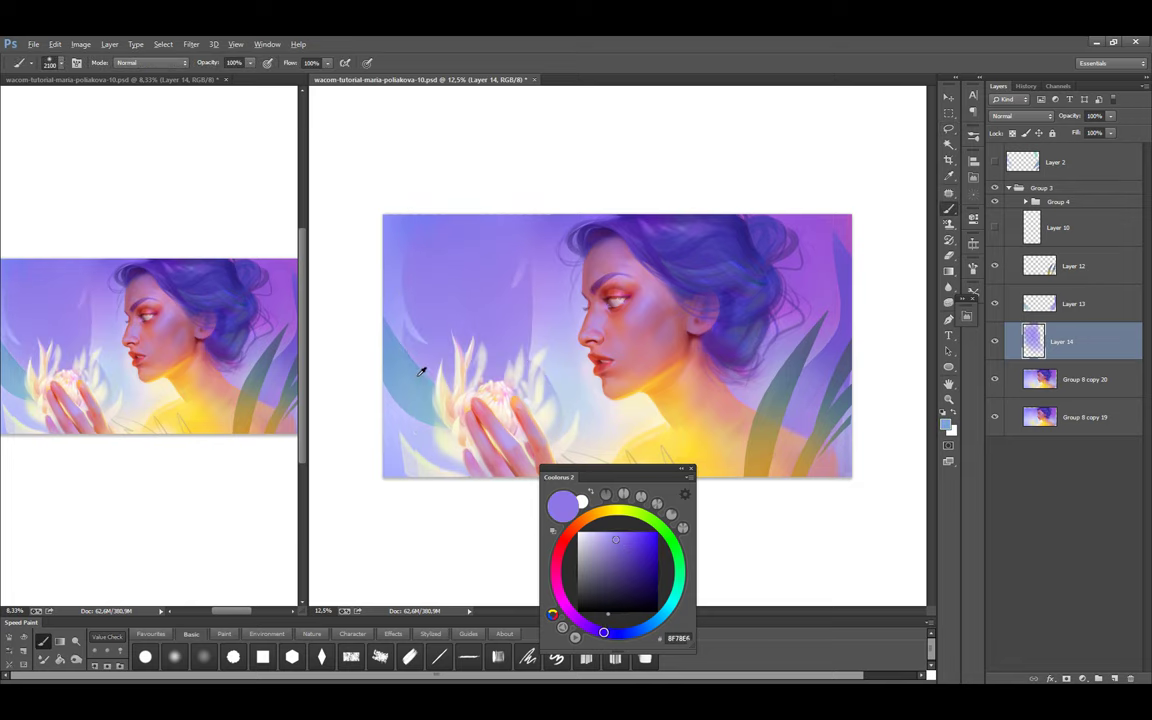
alt+click(413, 231)
key(bracketright)
key(bracketright)
key(bracketright)
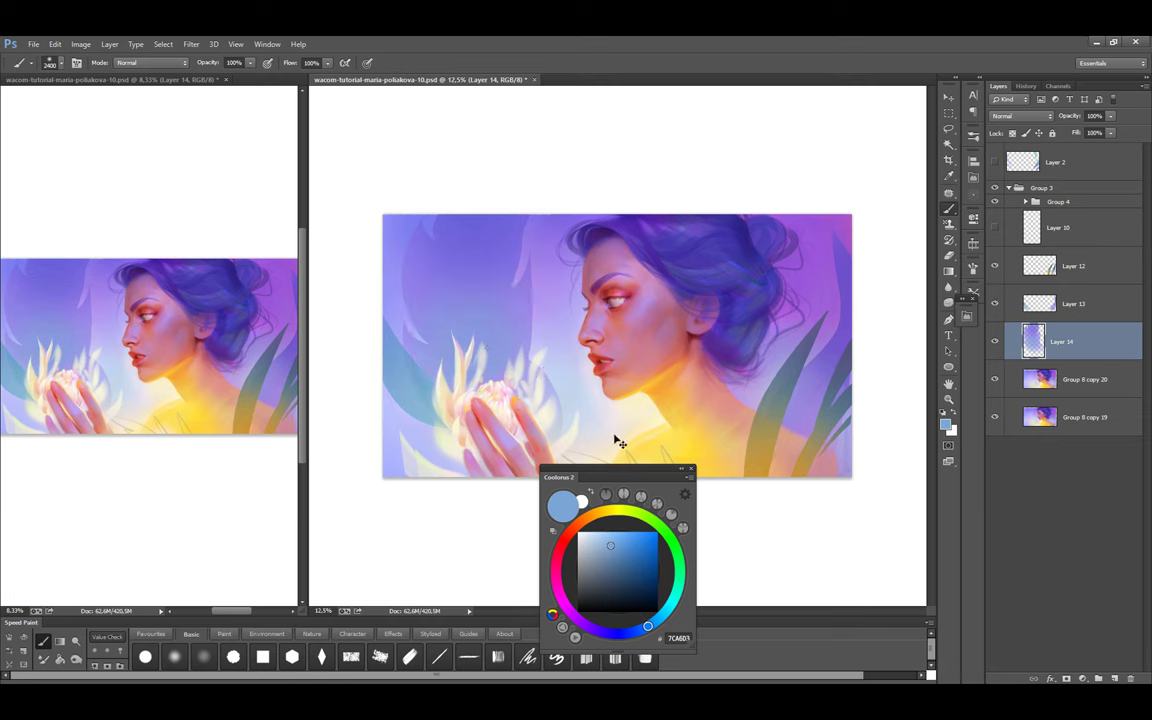
Stretch, skew and warp the large background leaf on Layer 14 into a curved shape, and apply the transform
key(ctrl+t)
drag(530, 478, 533, 517)
drag(533, 214, 590, 180)
right_click(520, 290)
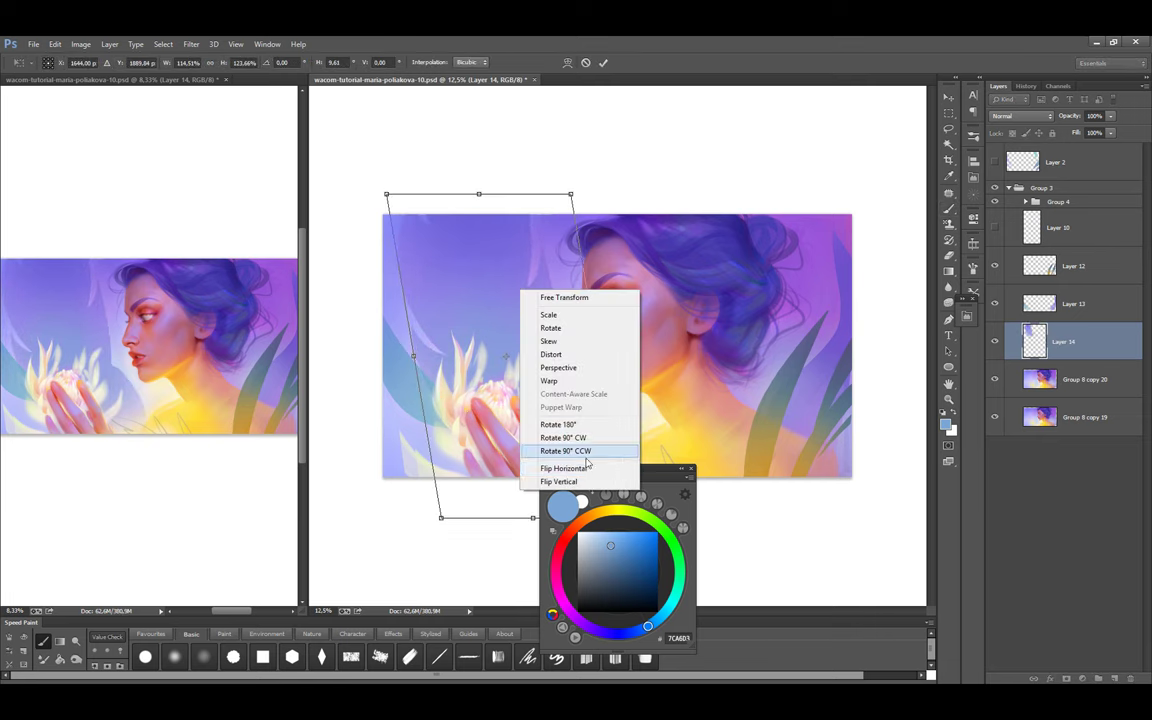
click(549, 381)
drag(560, 340, 586, 72)
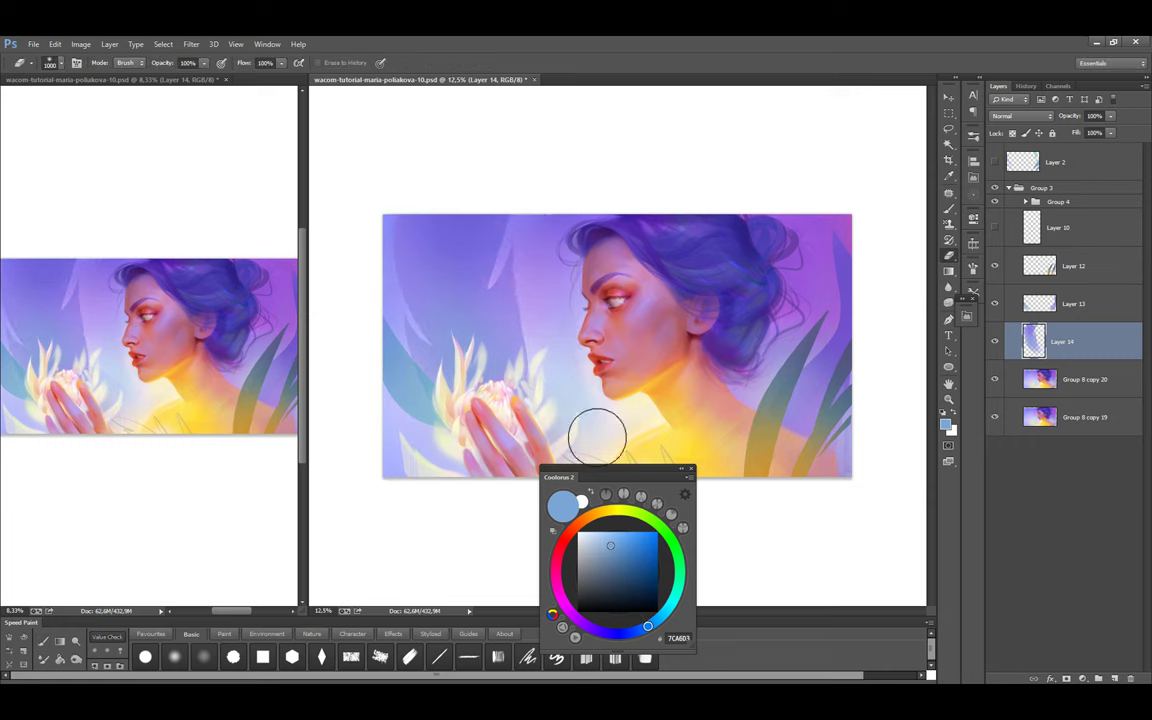
Reshape the large background leaf on Layer 14 by skewing it vertically and repositioning it toward the artwork's left edge
key(ctrl+t)
drag(598, 183, 591, 199)
right_click(520, 295)
click(549, 386)
drag(530, 395, 549, 386)
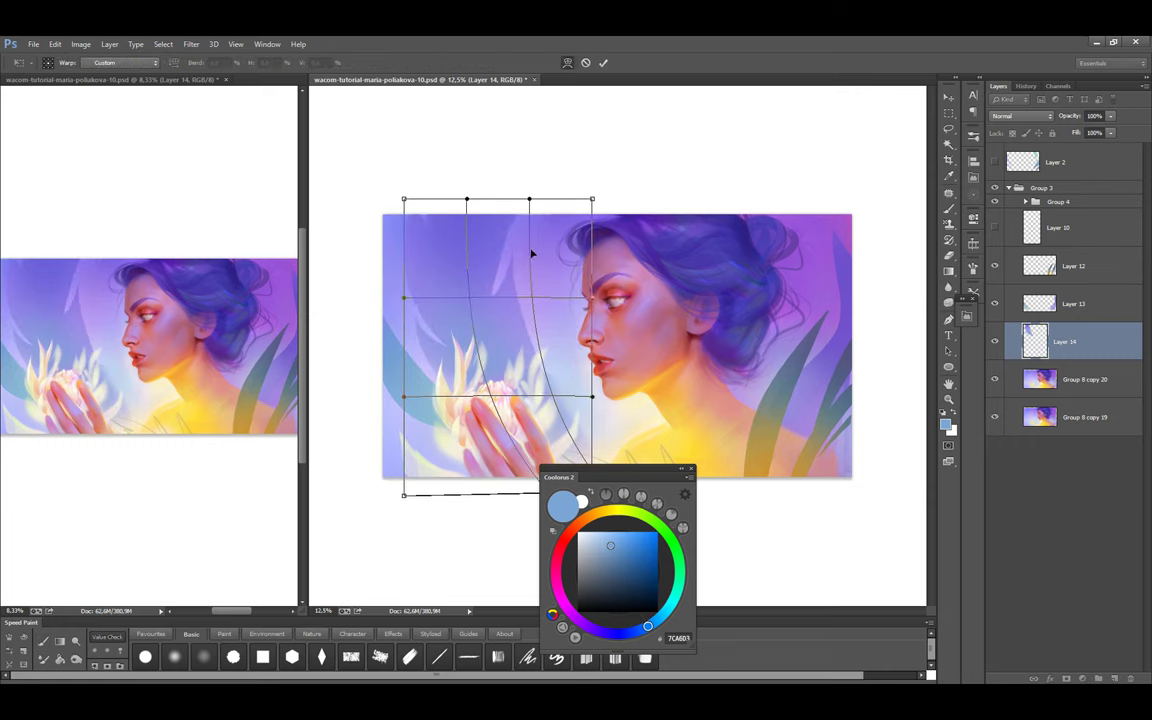
key(ctrl+z)
drag(468, 522, 409, 525)
drag(540, 205, 527, 262)
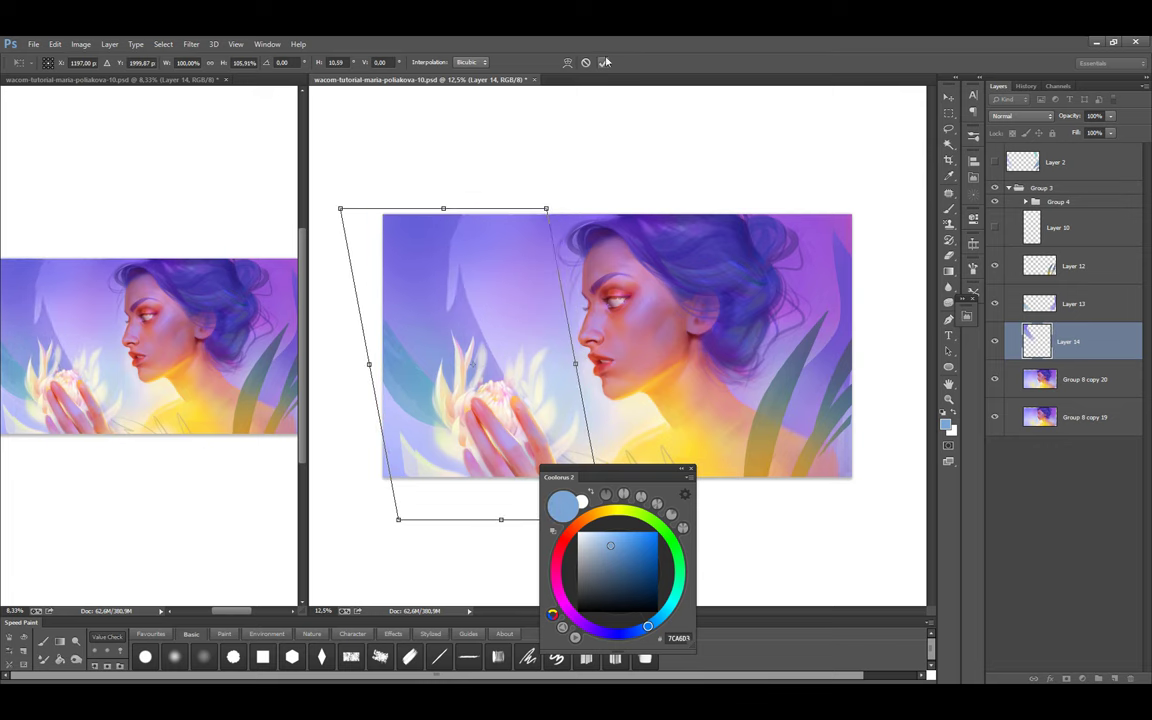
key(Return)
Lock Layer 14's transparent pixels and repaint its large leaf with sampled teal, pale violet and light blue
key(b)
click(615, 557)
alt+click(442, 413)
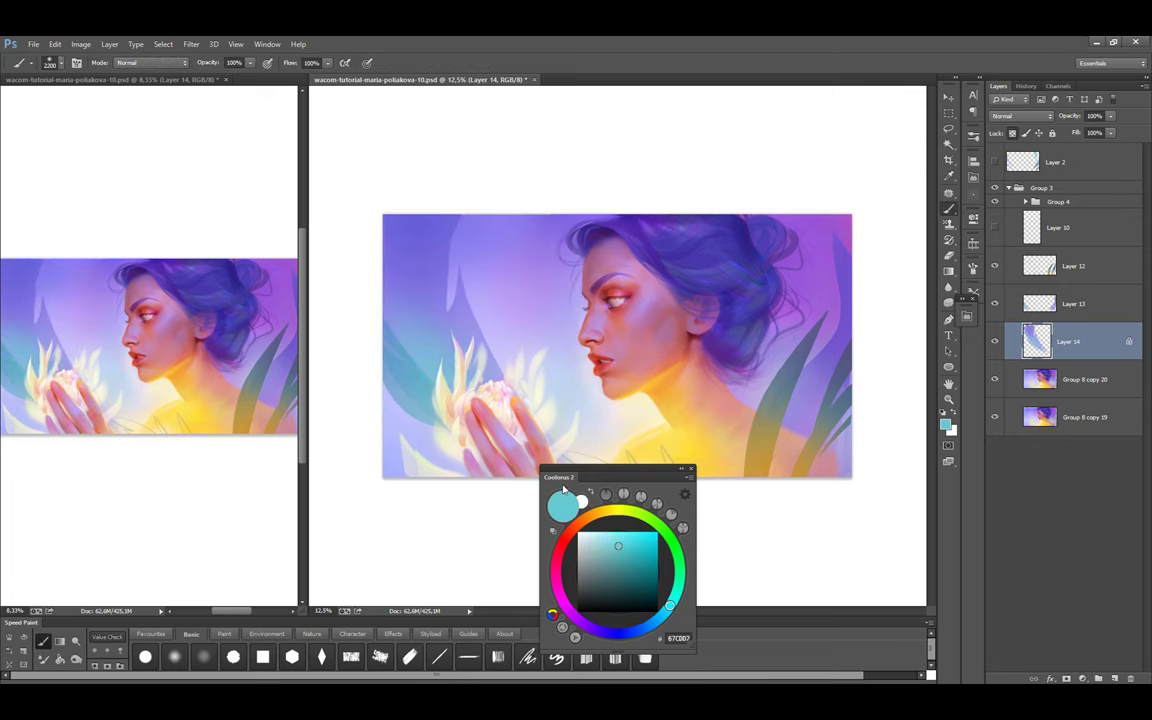
alt+click(517, 350)
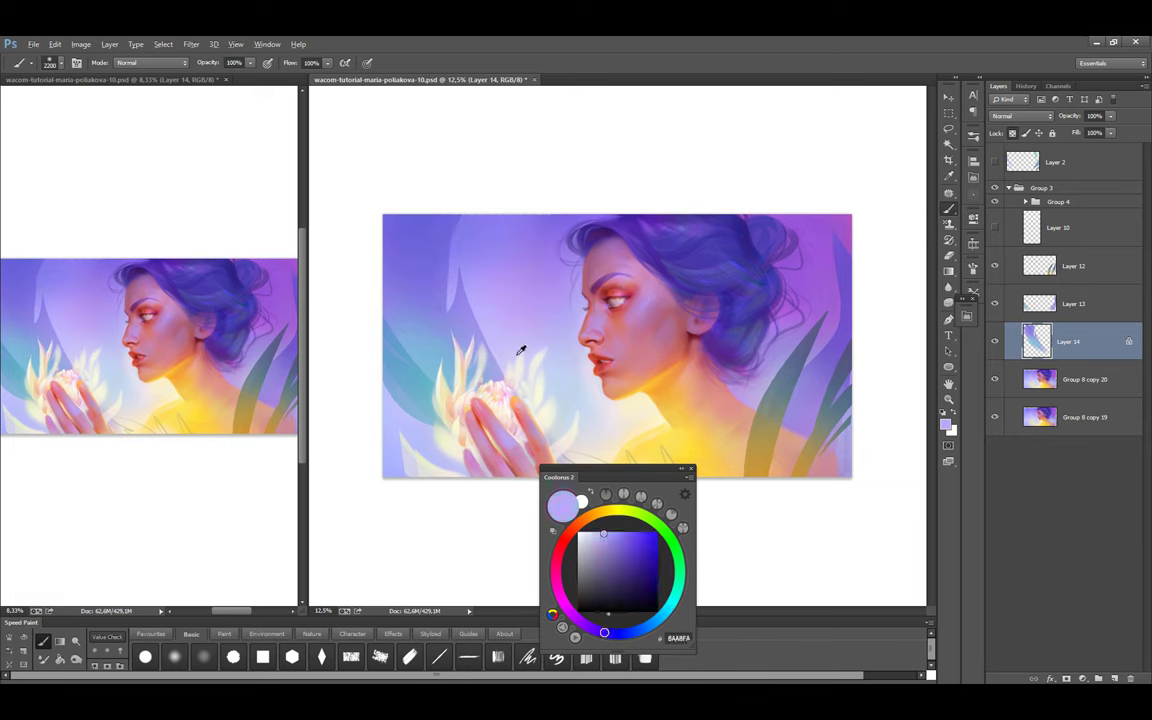
alt+click(507, 457)
Lasso the curved leaf behind the flower on Layer 13 and rotate it about -20.7° into a new position
ctrl+right_click(421, 382)
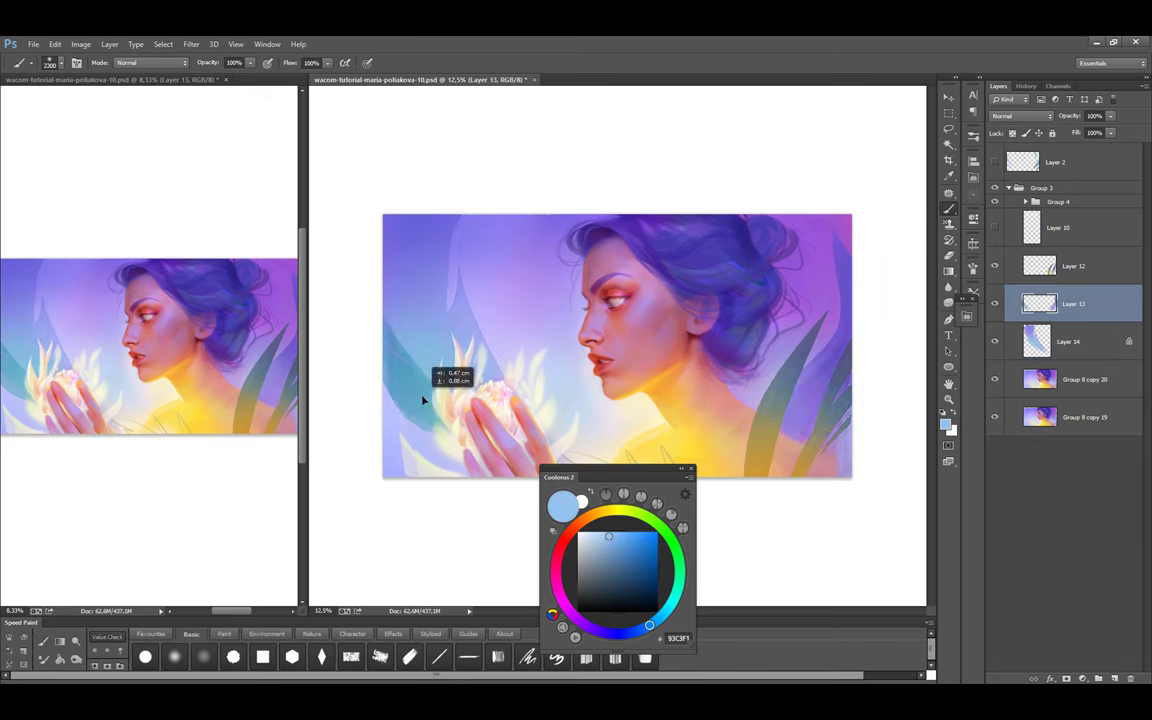
click(450, 376)
key(ctrl+t)
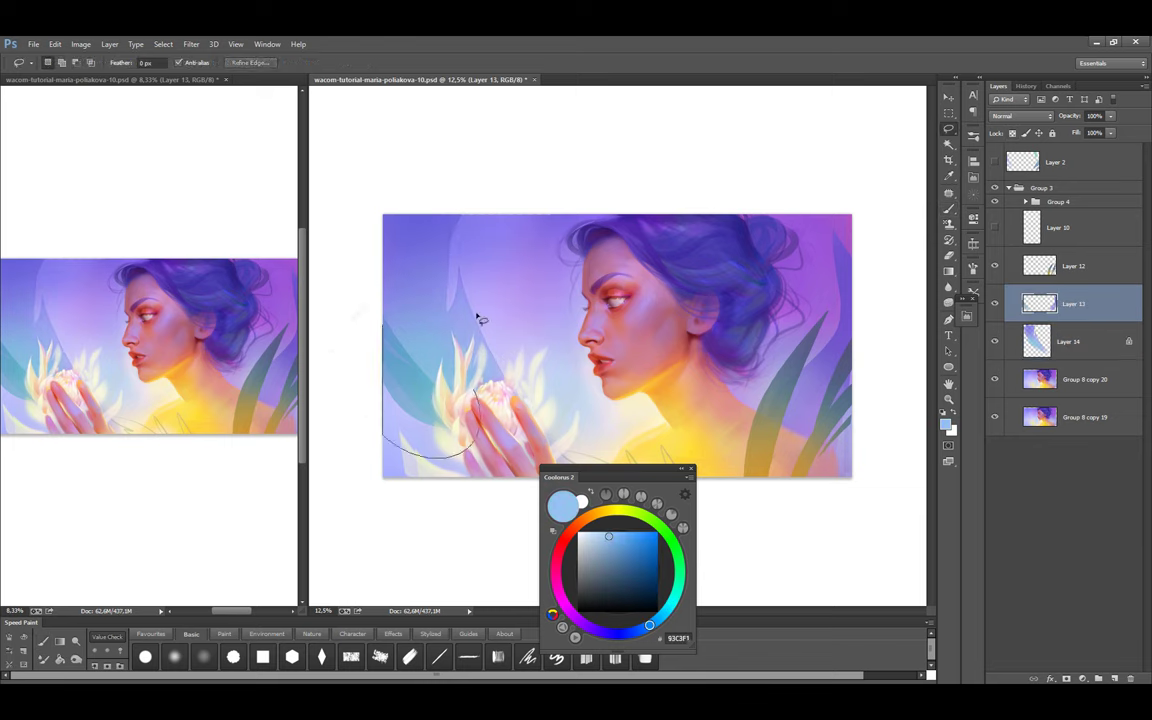
drag(476, 316, 450, 376)
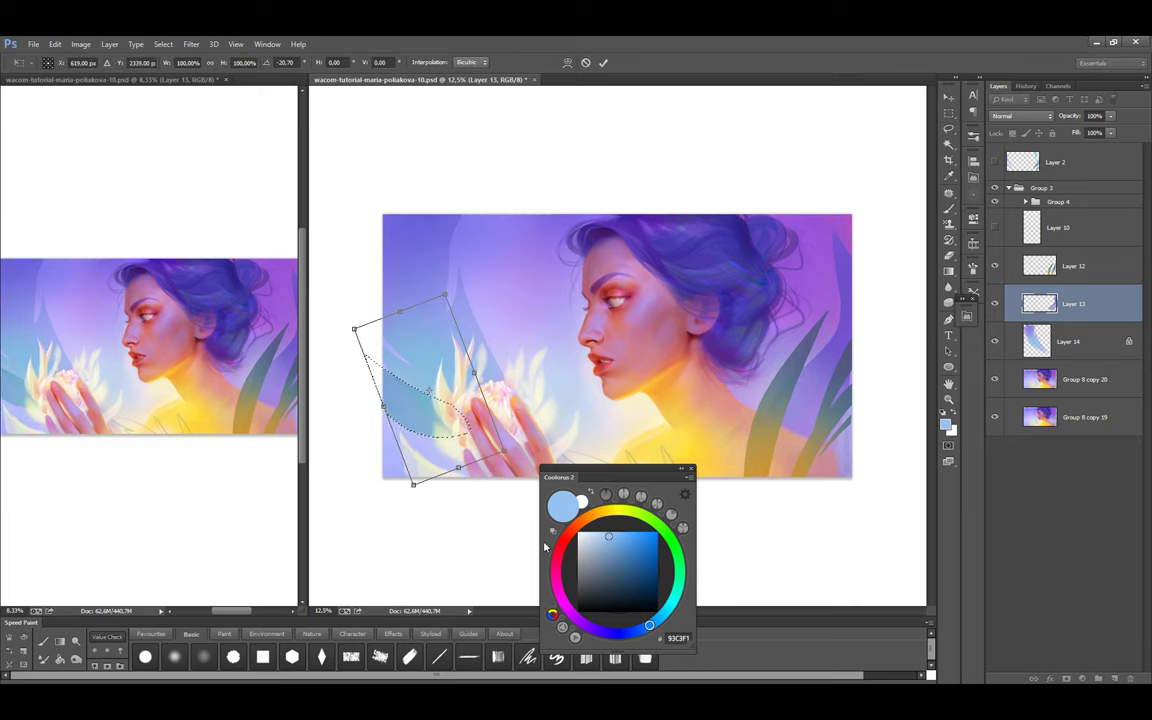
key(Return)
Add a layer above Layer 13, lasso narrow blade-shaped leaves along the artwork's left edge, and paint them dark teal
key(b)
key(ctrl+shift+alt+n)
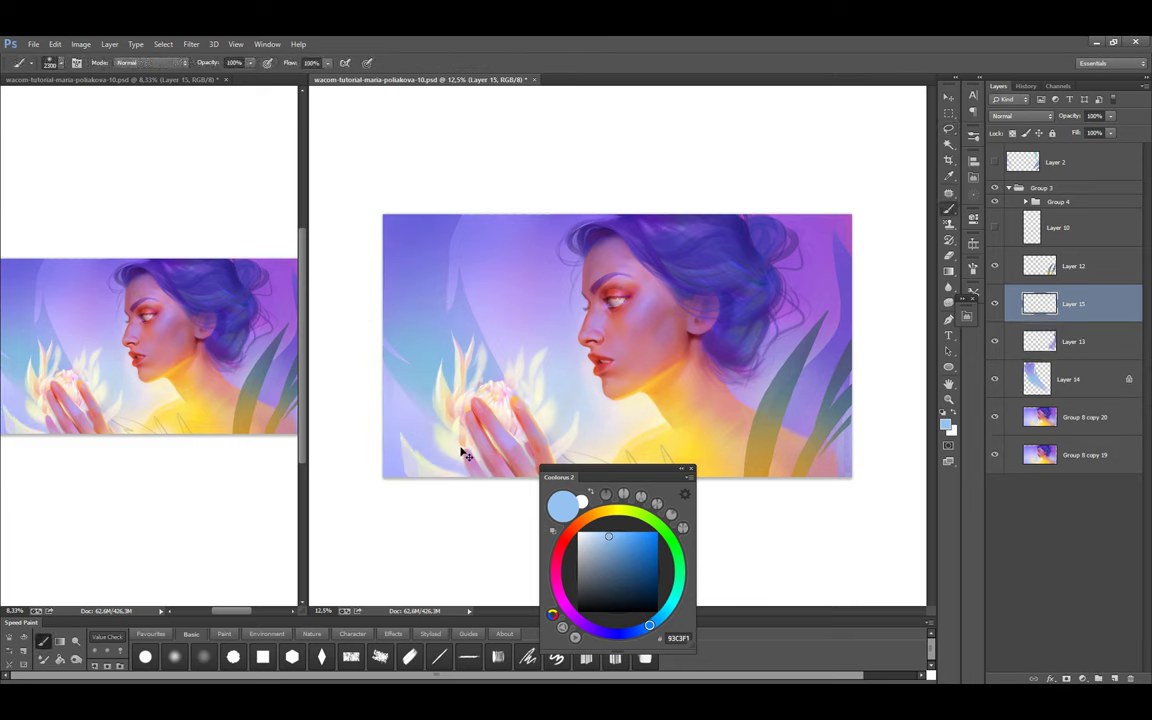
key(l)
drag(366, 310, 466, 498)
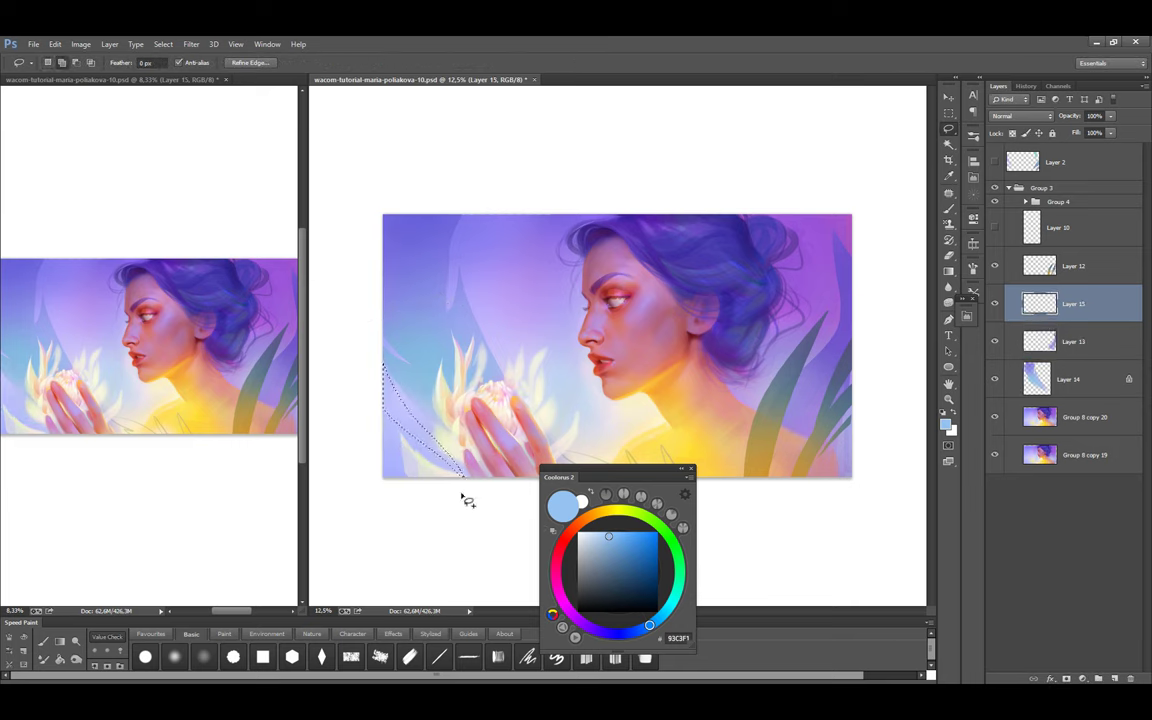
key(b)
alt+click(724, 344)
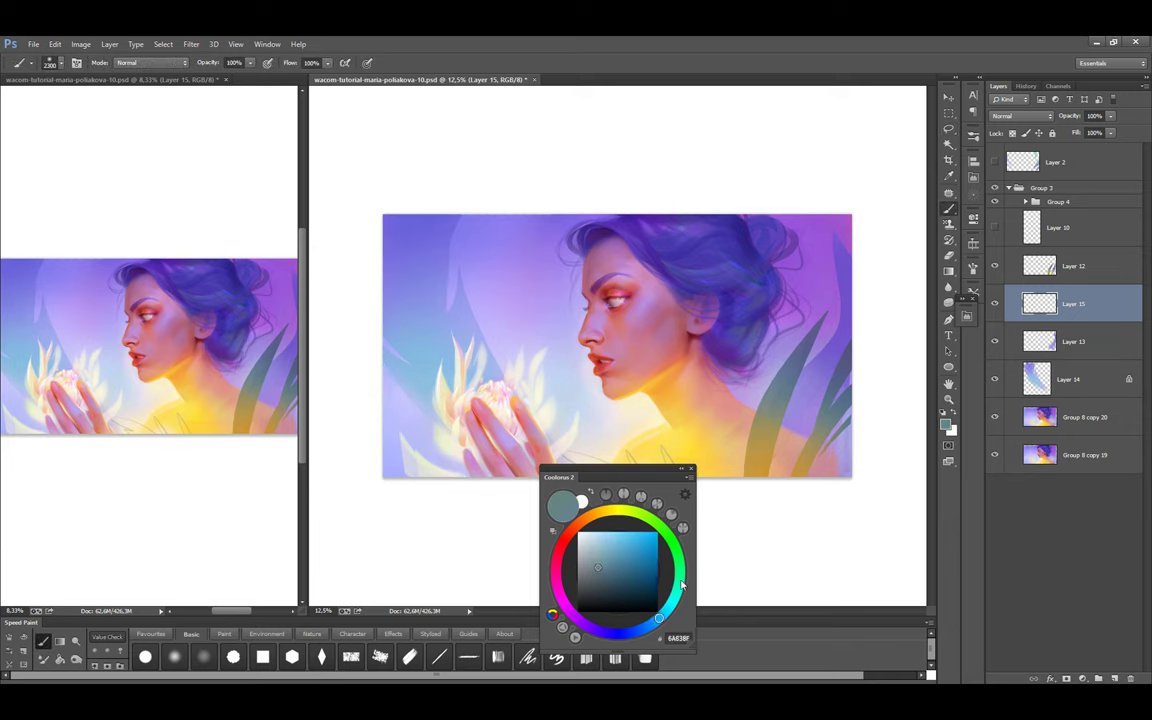
key(ctrl+d)
alt+click(400, 380)
Move Layer 15 above Group 4 and tint its blade leaves with orange and bright turquoise
drag(1040, 303, 1040, 198)
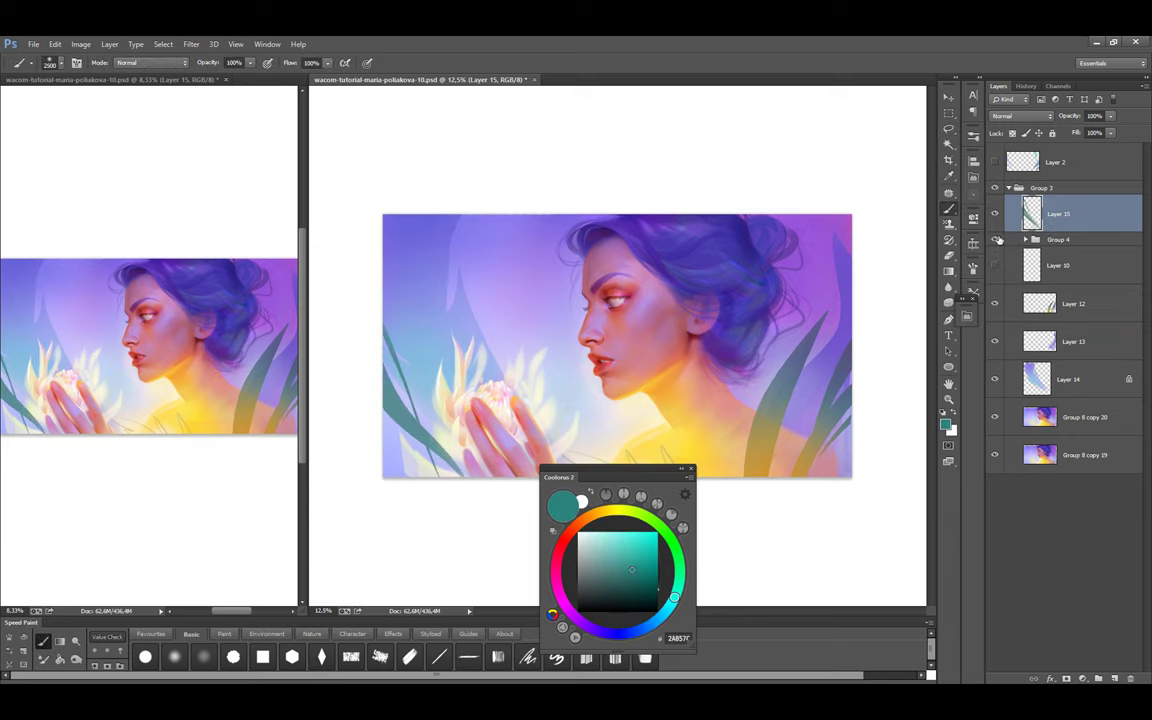
alt+click(398, 347)
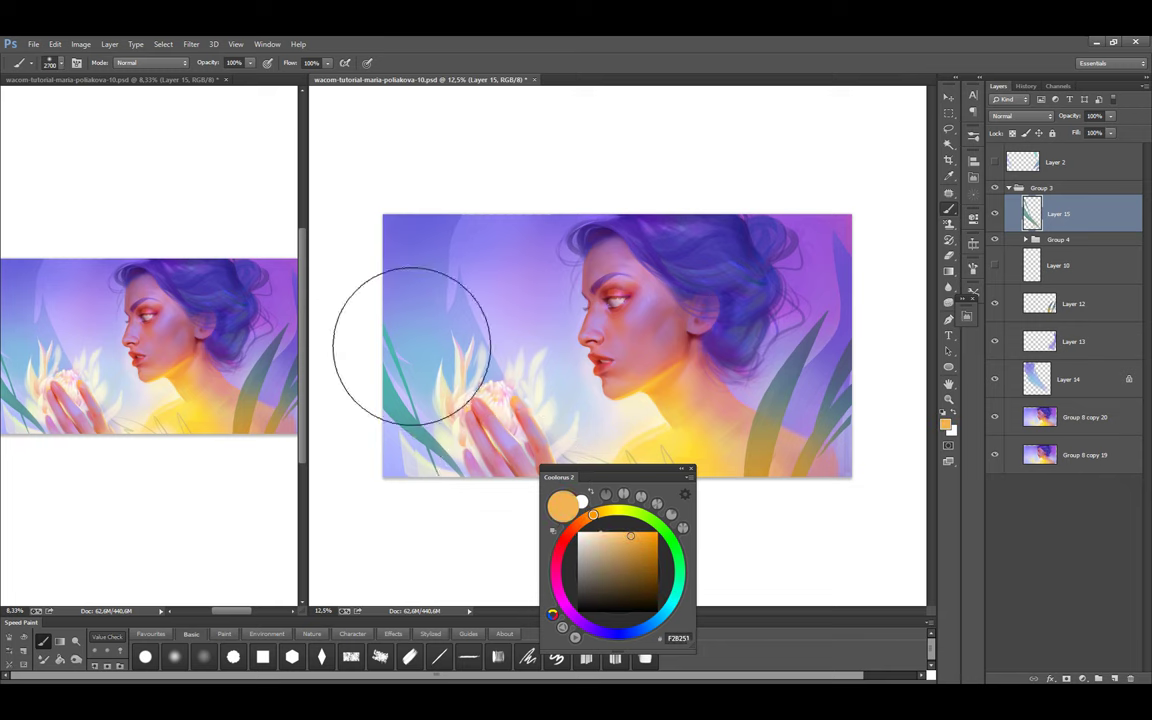
alt+click(425, 425)
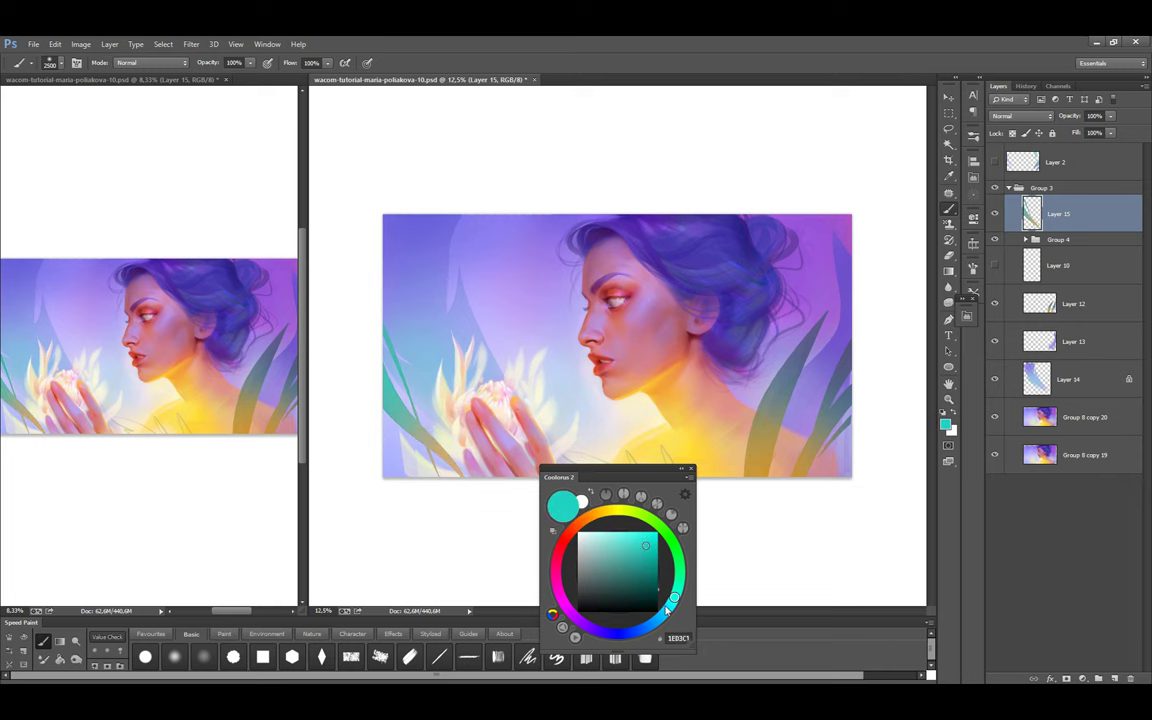
Lock Layer 12's transparent pixels and tint the tall leaves behind the shoulder with blue and violet
ctrl+click(736, 359)
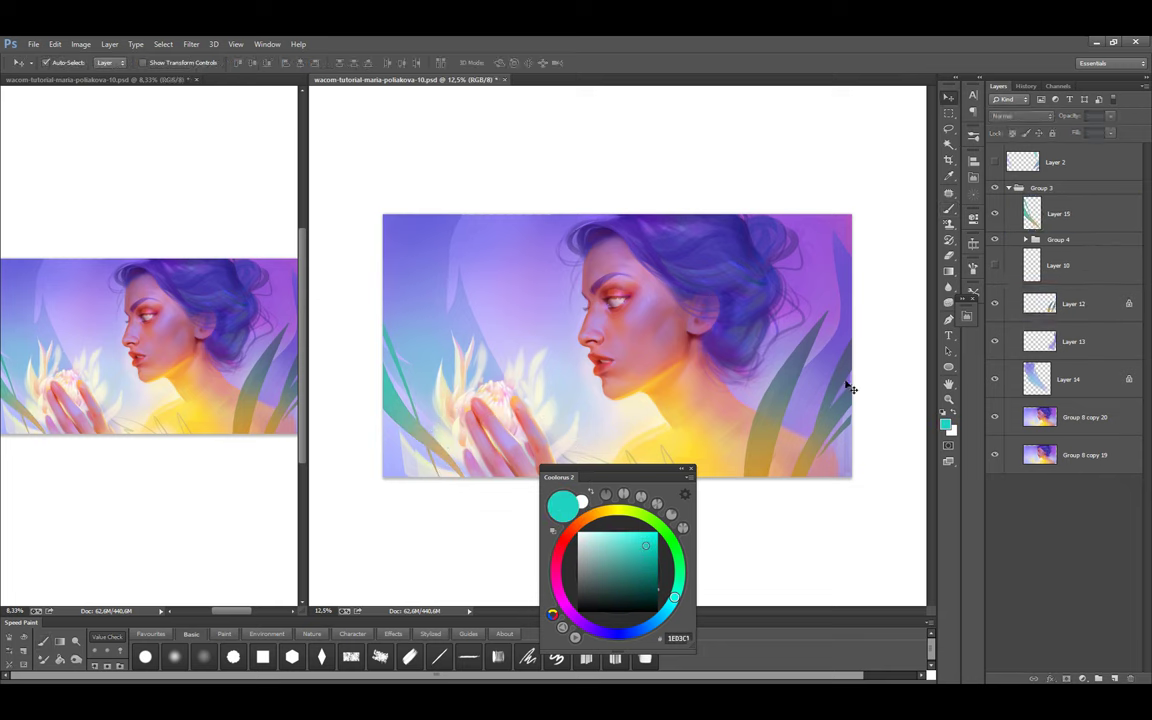
click(607, 634)
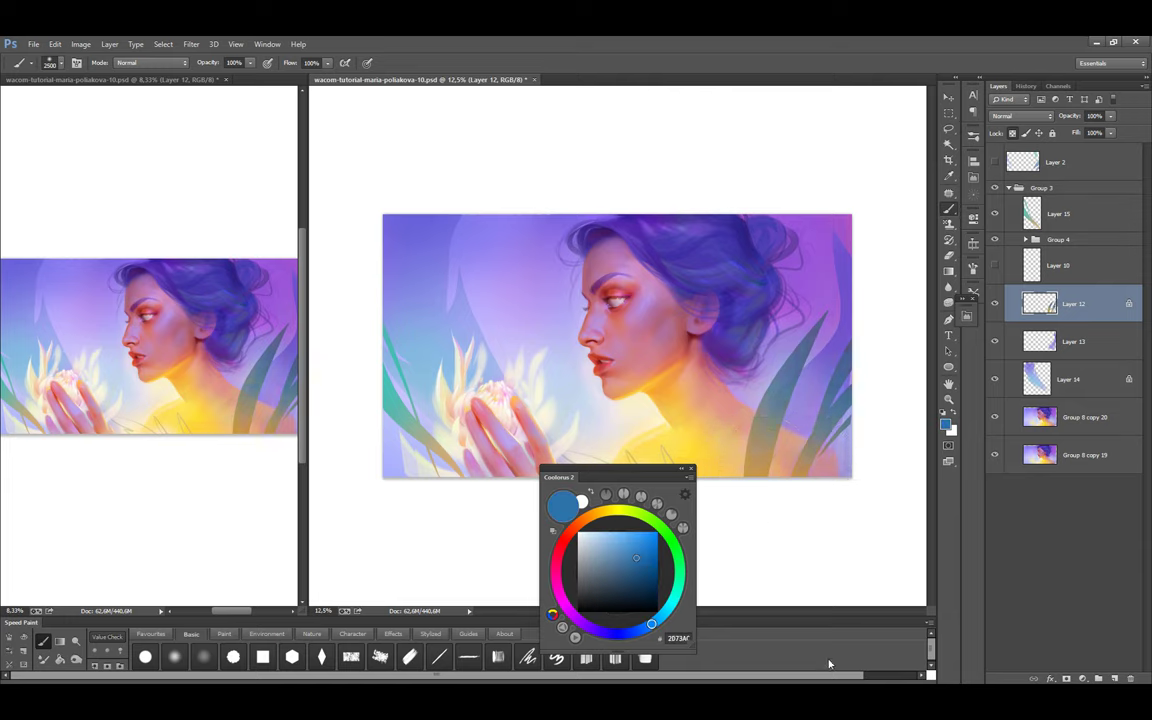
click(628, 621)
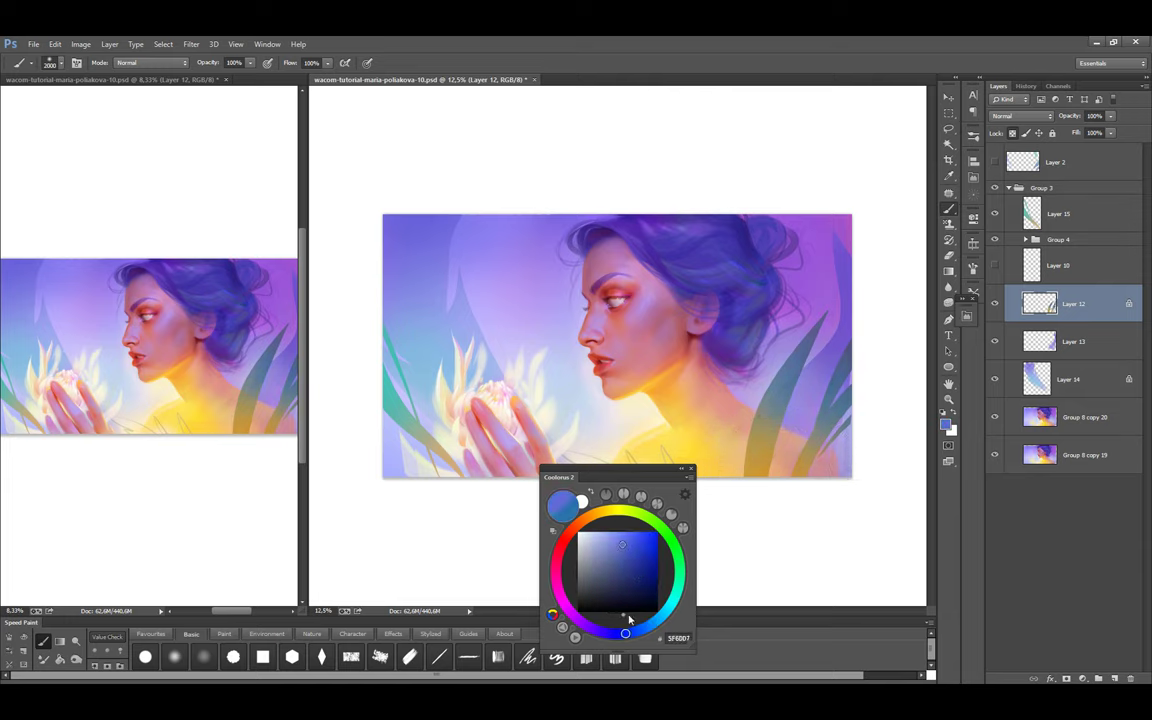
alt+click(800, 405)
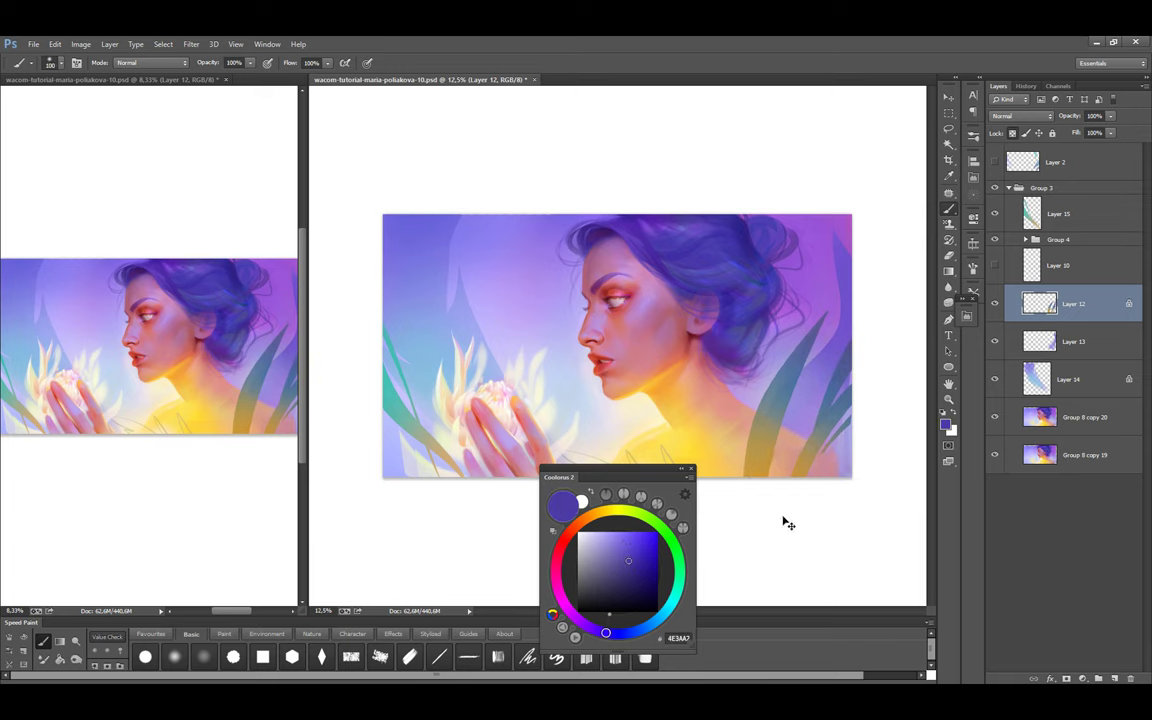
Lasso and clear the stray petals in the artwork's lower-left corner on Layer 8
ctrl+click(435, 452)
key(l)
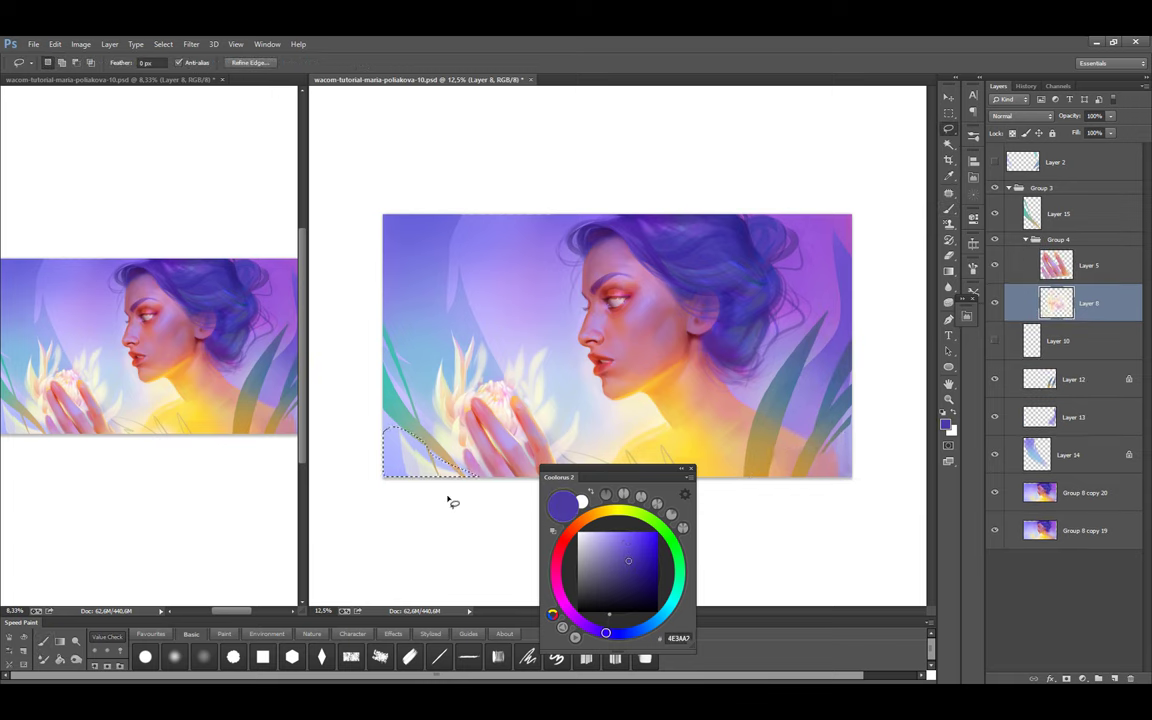
key(ctrl+d)
Add a layer beneath Layer 14, lasso a shape in the artwork's lower-left corner, and paint it soft violet-blue with a brush enlarged to 2000
key(ctrl+shift+alt+n)
key(b)
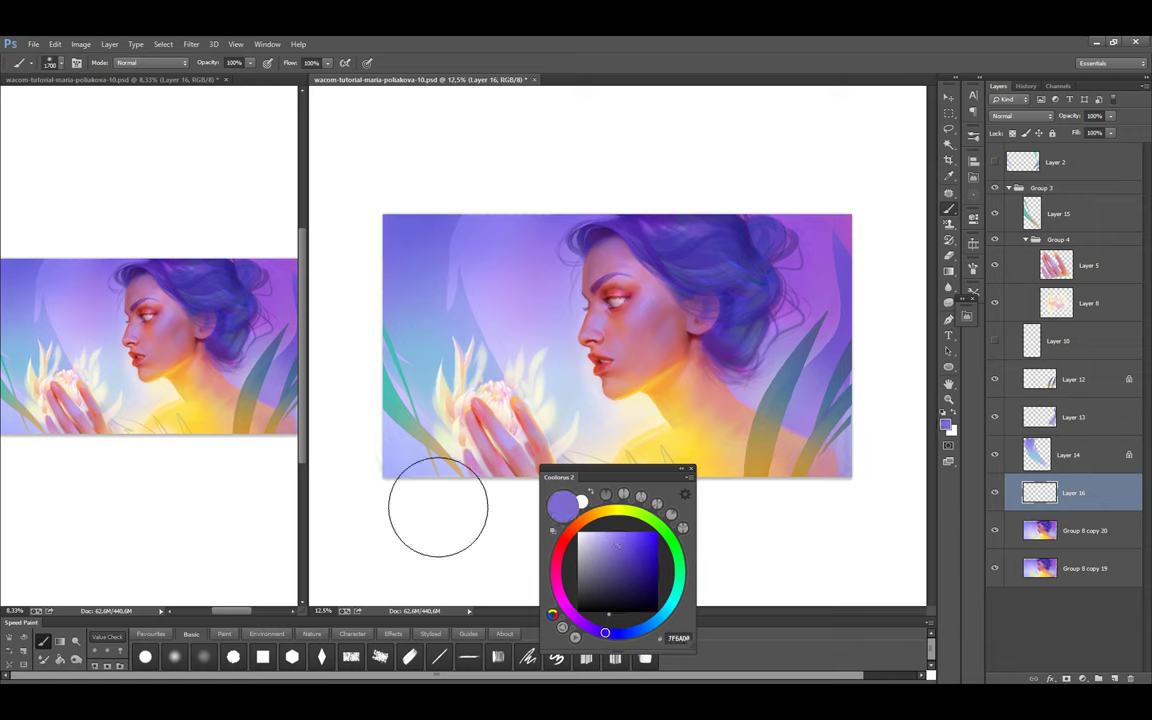
key(l)
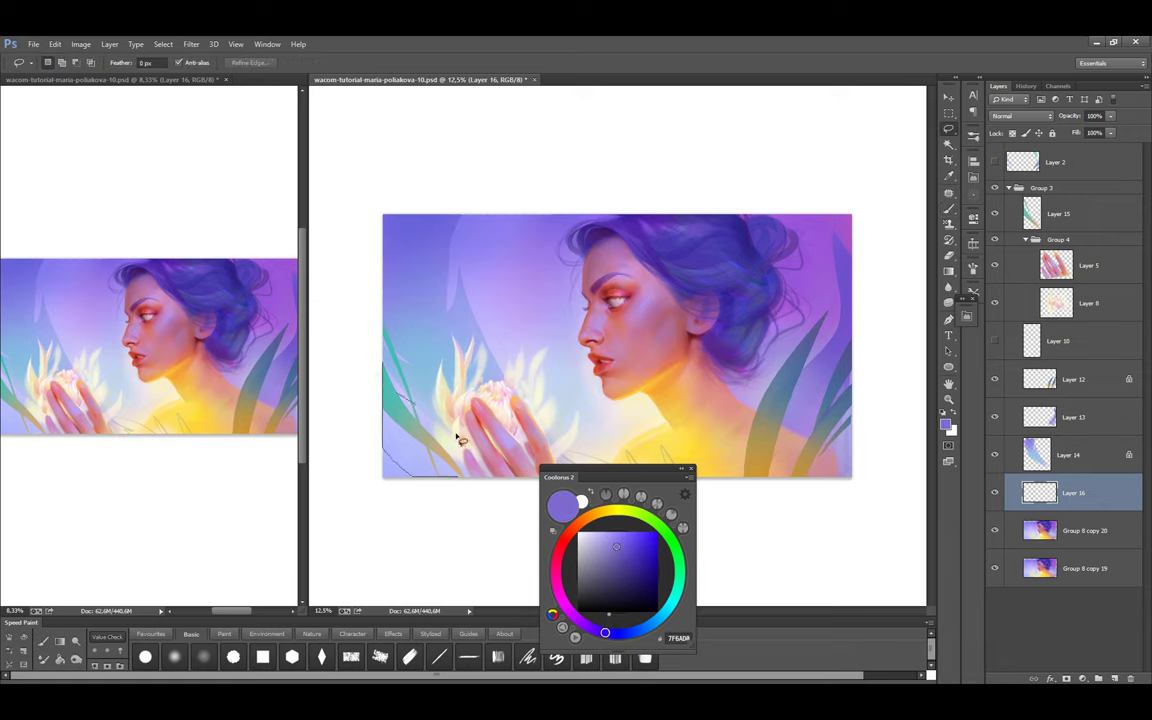
key(b)
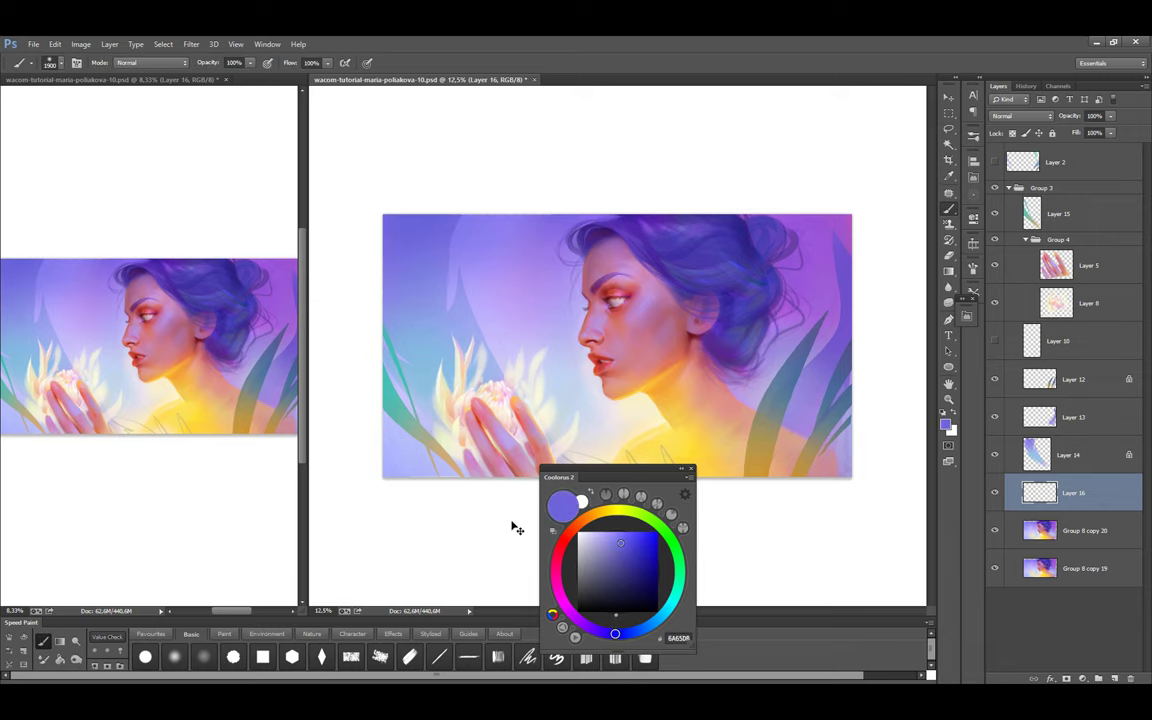
alt+click(422, 402)
key(ctrl+s)
alt+click(399, 378)
key(bracketright)
key(bracketright)
key(bracketright)
key(bracketright)
key(bracketright)
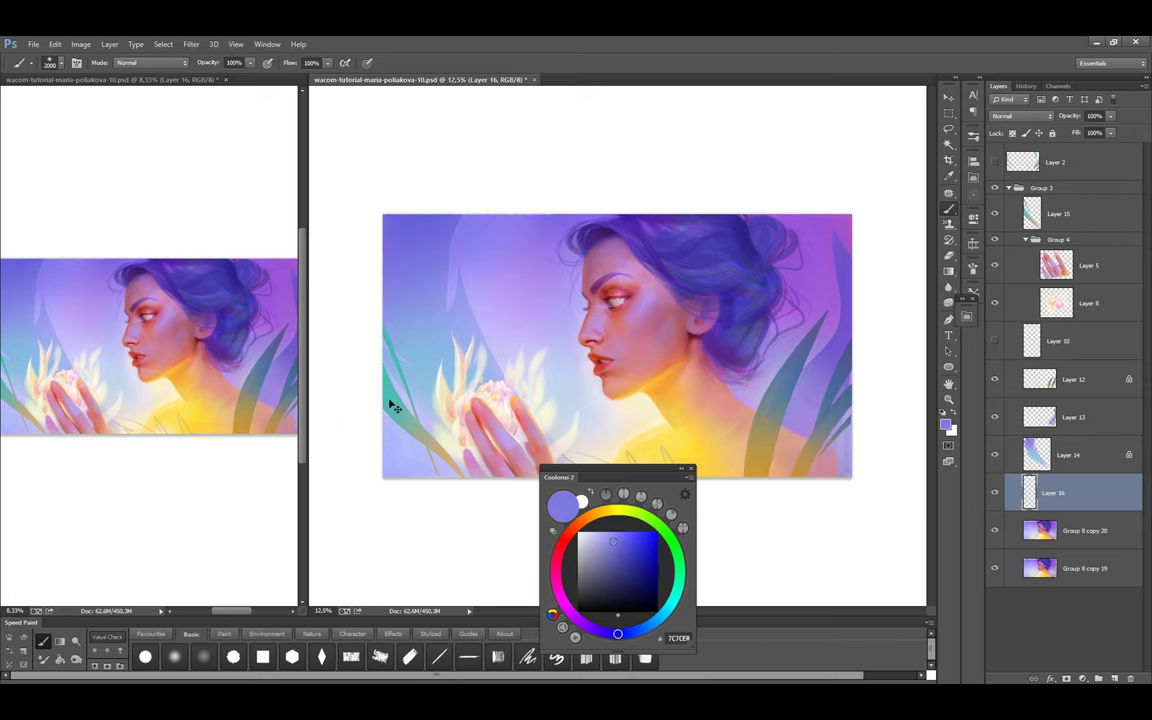
Lock Layer 15's transparent pixels, tint its blade leaves with sampled violet using a 1600 brush, and save the file
ctrl+click(828, 348)
alt+click(828, 348)
key(bracketleft)
key(bracketleft)
key(bracketleft)
key(bracketleft)
key(ctrl+s)
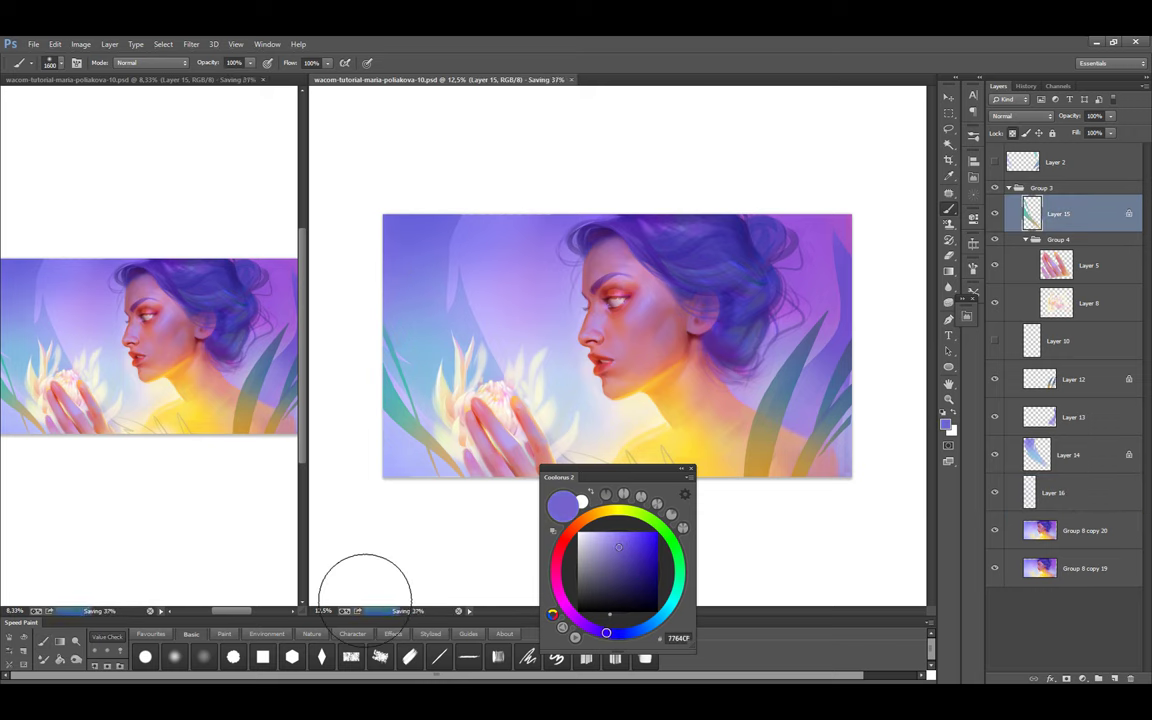
Transform the Layer 13 leaves at the artwork's right edge, lock their transparent pixels, and repaint them with sampled colours
click(1060, 418)
key(ctrl+t)
drag(700, 205, 850, 275)
key(Return)
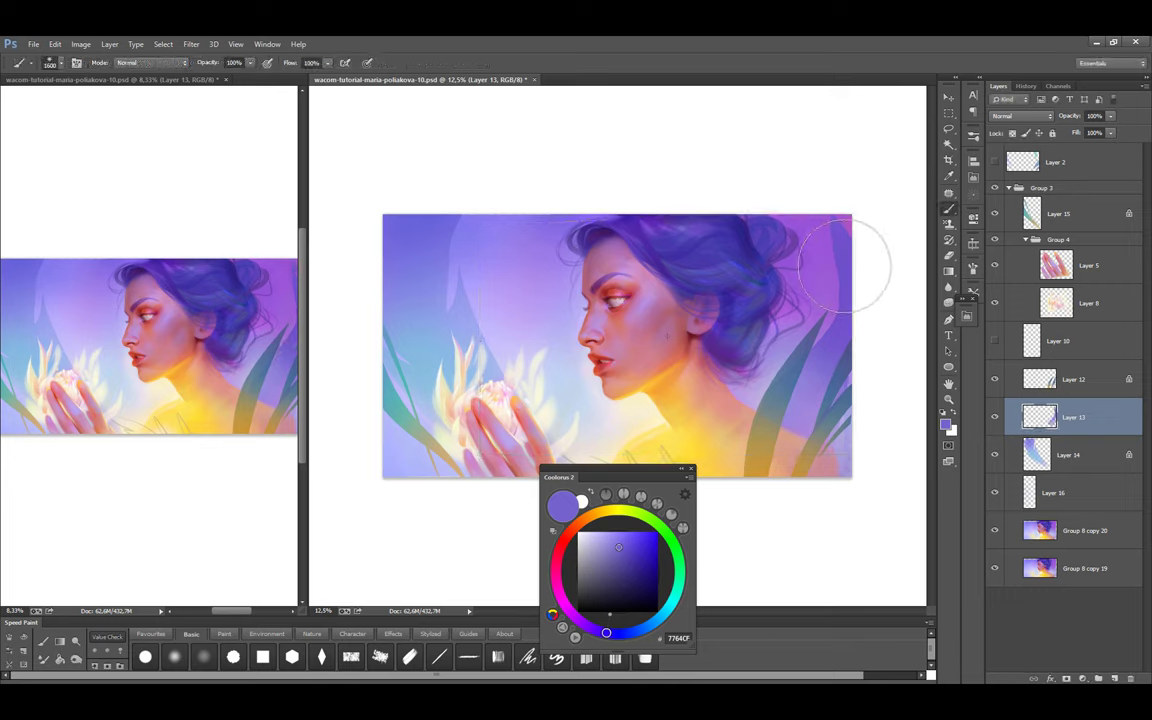
click(611, 566)
alt+click(410, 412)
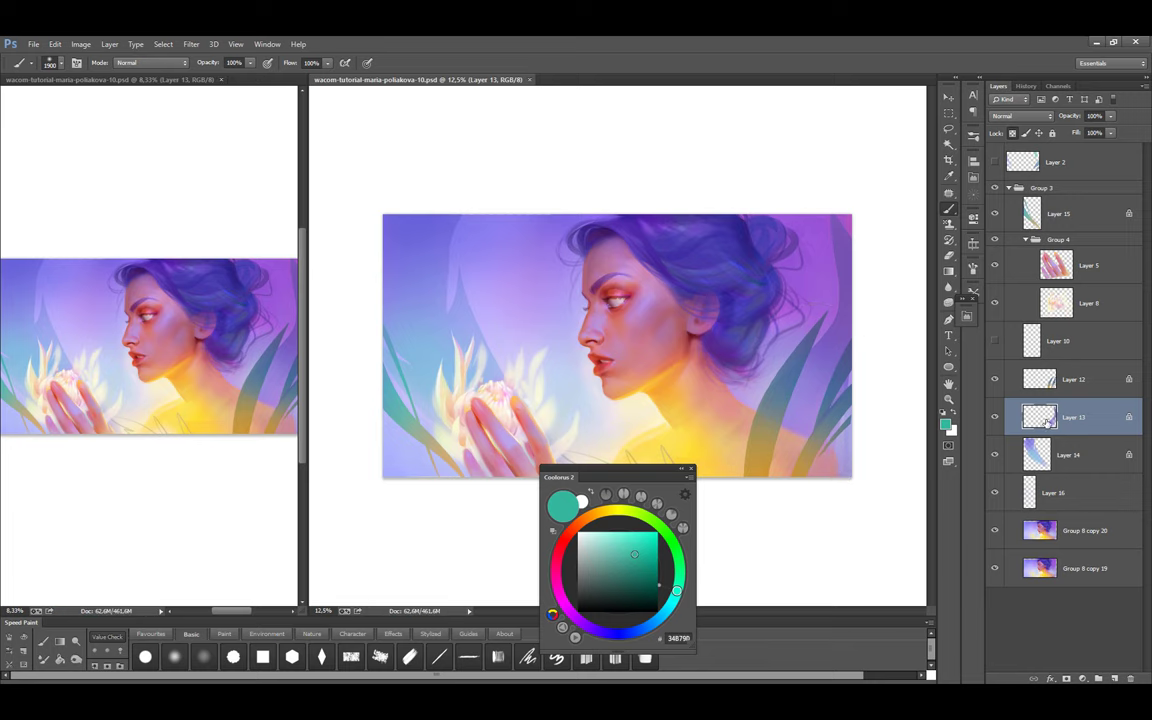
Move the colour wheel clear of the artwork, lasso shapes along the lower edge below the chin, and sample a golden tan
drag(605, 477, 193, 467)
key(l)
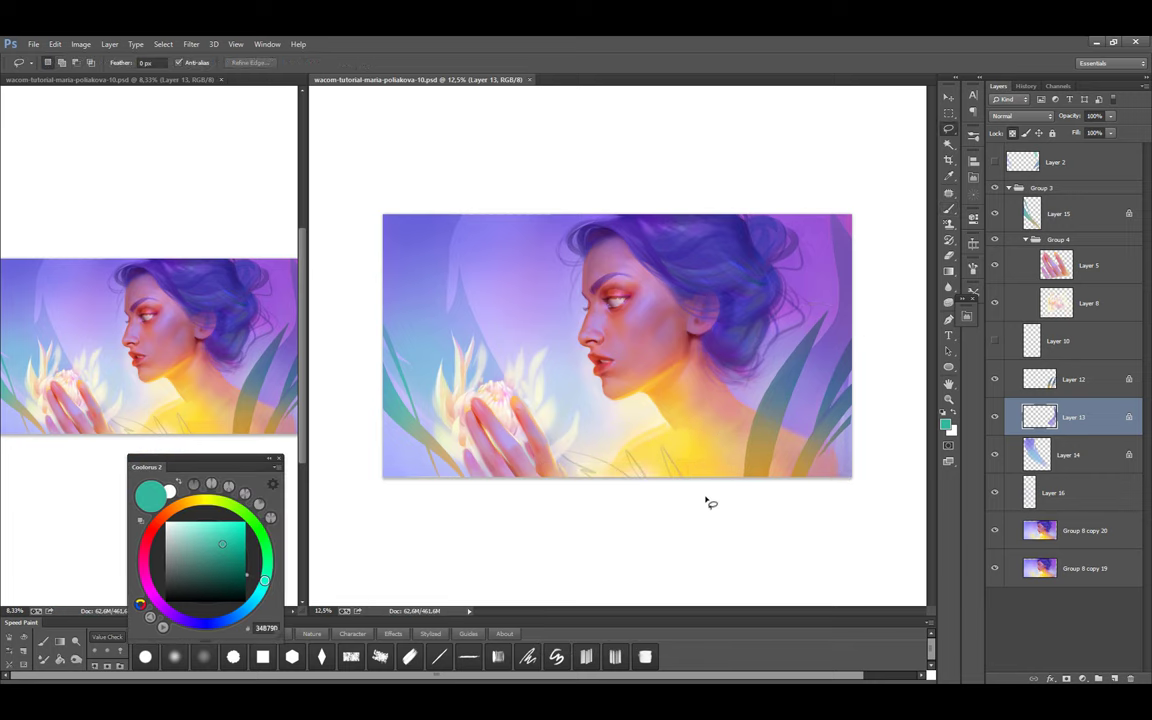
mouse_move(659, 468)
mouse_down()
mouse_move(694, 494)
mouse_move(681, 465)
mouse_move(612, 466)
mouse_up()
mouse_move(707, 488)
mouse_down()
mouse_move(677, 485)
mouse_move(657, 430)
mouse_move(687, 467)
mouse_move(630, 492)
mouse_up()
key(b)
alt+click(600, 392)
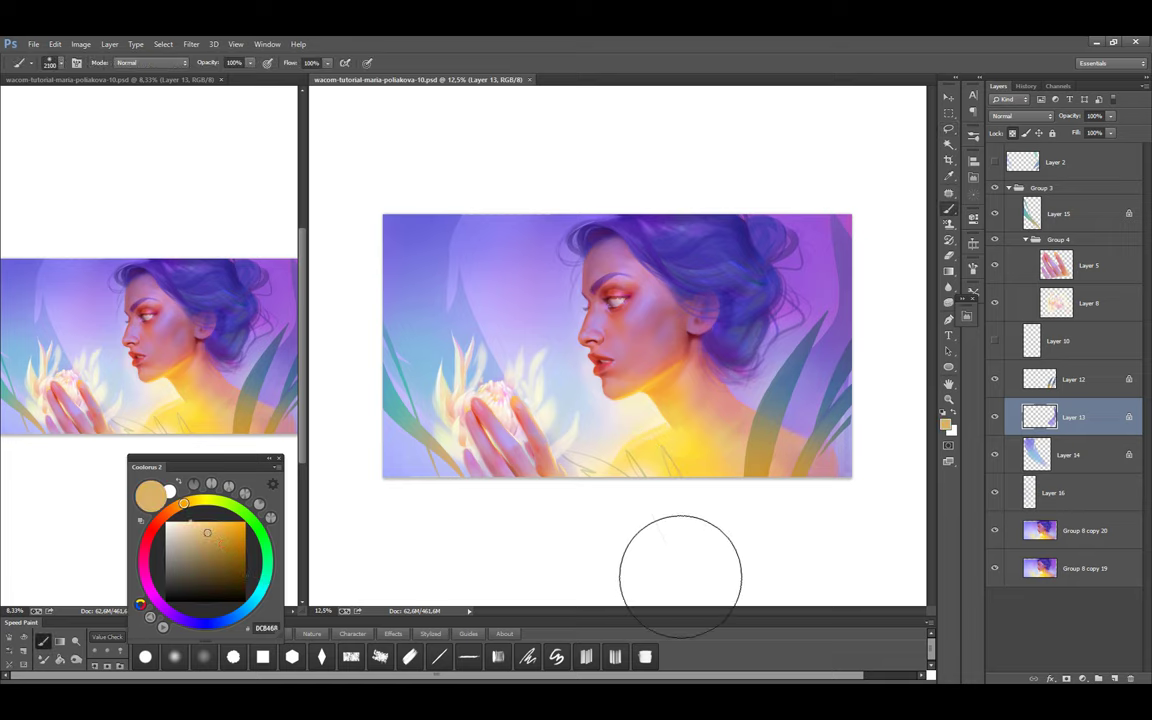
Put golden-tan leaf shapes on their own layer above Layer 13, transform them, and compare the artwork with and without them
key(ctrl+d)
mouse_move(620, 420)
mouse_down()
mouse_move(655, 455)
mouse_move(416, 463)
mouse_move(630, 456)
mouse_move(630, 440)
mouse_up()
key(ctrl+j)
key(ctrl+t)
key(Return)
key(b)
click(996, 419)
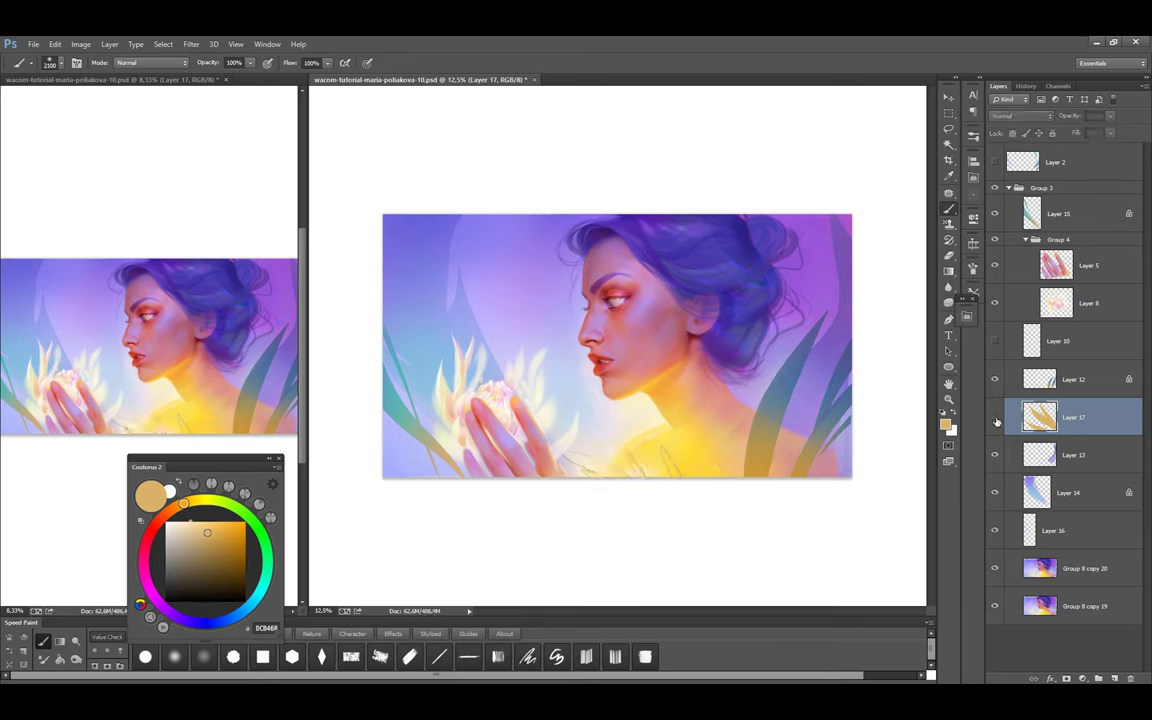
click(996, 419)
Reposition the golden leaves over the shoulder, raise Layer 17 above Layer 12, and repaint them muted olive-tan with transparency locked
key(ctrl+t)
mouse_move(720, 438)
mouse_down()
mouse_move(435, 456)
mouse_move(440, 468)
mouse_move(615, 458)
mouse_move(660, 430)
mouse_move(860, 450)
mouse_move(685, 403)
mouse_move(739, 445)
mouse_up()
key(ctrl+bracketright)
key(Return)
key(b)
alt+click(750, 432)
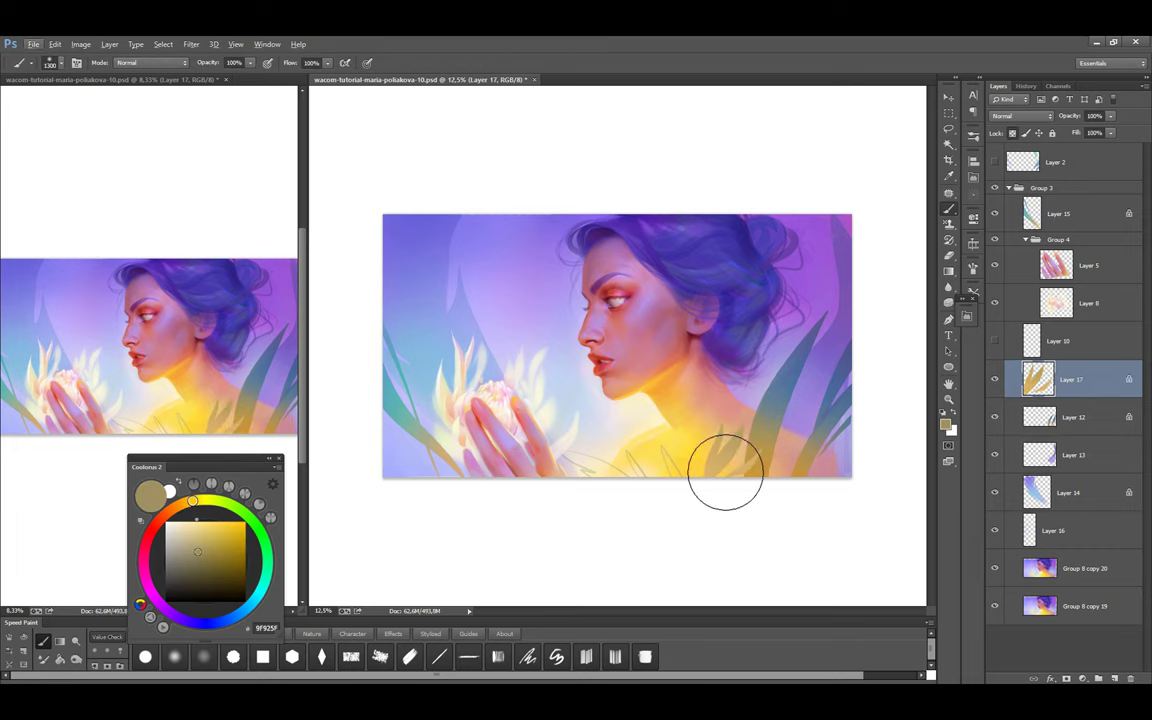
Lasso and clear the remaining sketch lines along the lower edge below the chin on Layer 12
key(l)
key(Escape)
key(alt+bracketleft)
key(l)
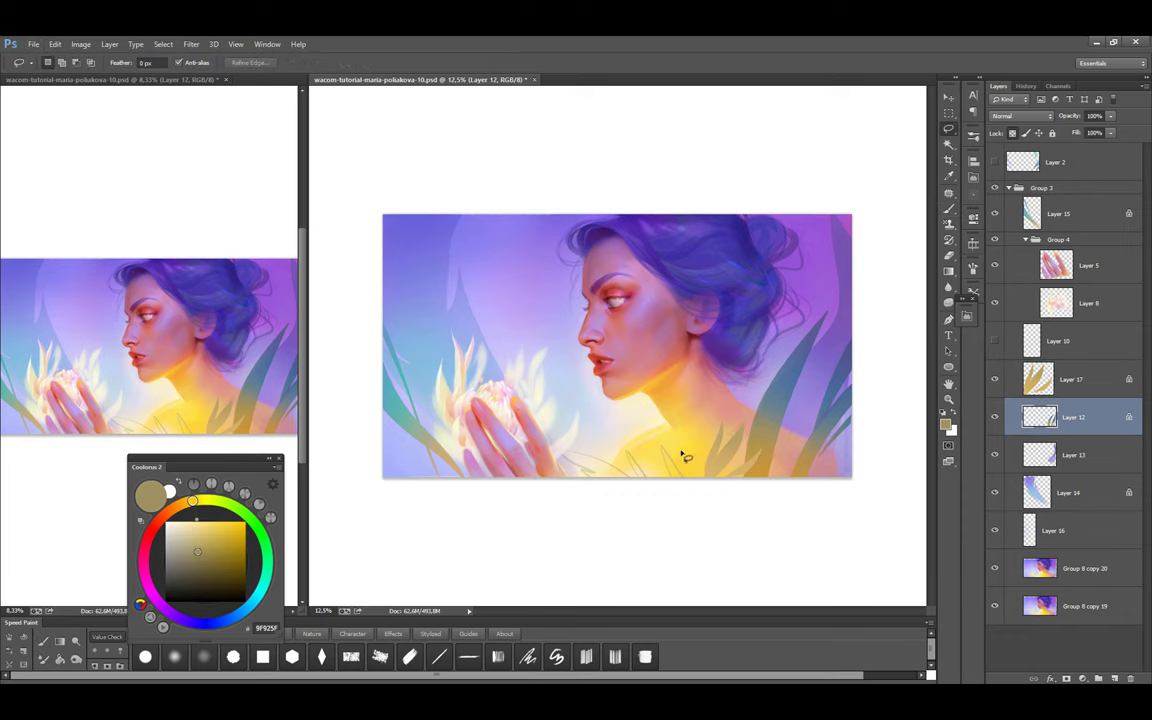
drag(686, 458, 647, 596)
Add a layer above Layer 12, lasso thin curved blades beside the hand, and paint them grey-green
key(ctrl+j)
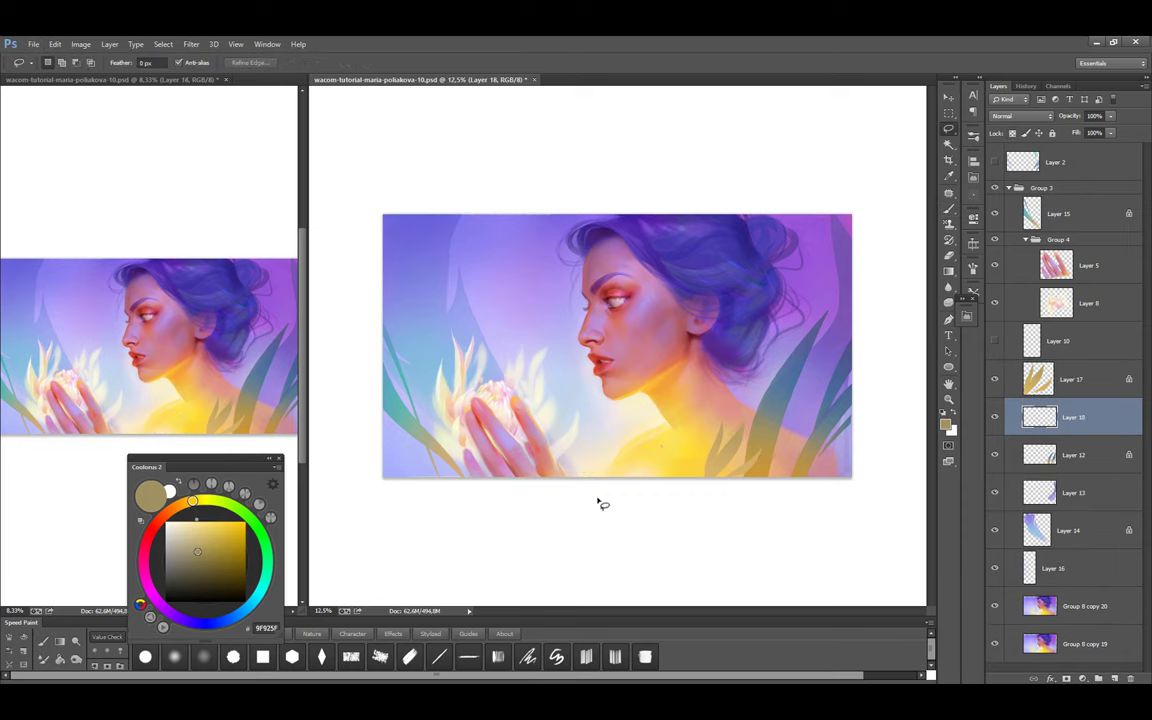
drag(591, 465, 514, 432)
mouse_move(615, 476)
mouse_down()
mouse_move(560, 442)
mouse_move(560, 386)
mouse_move(568, 487)
mouse_up()
key(ctrl+d)
key(b)
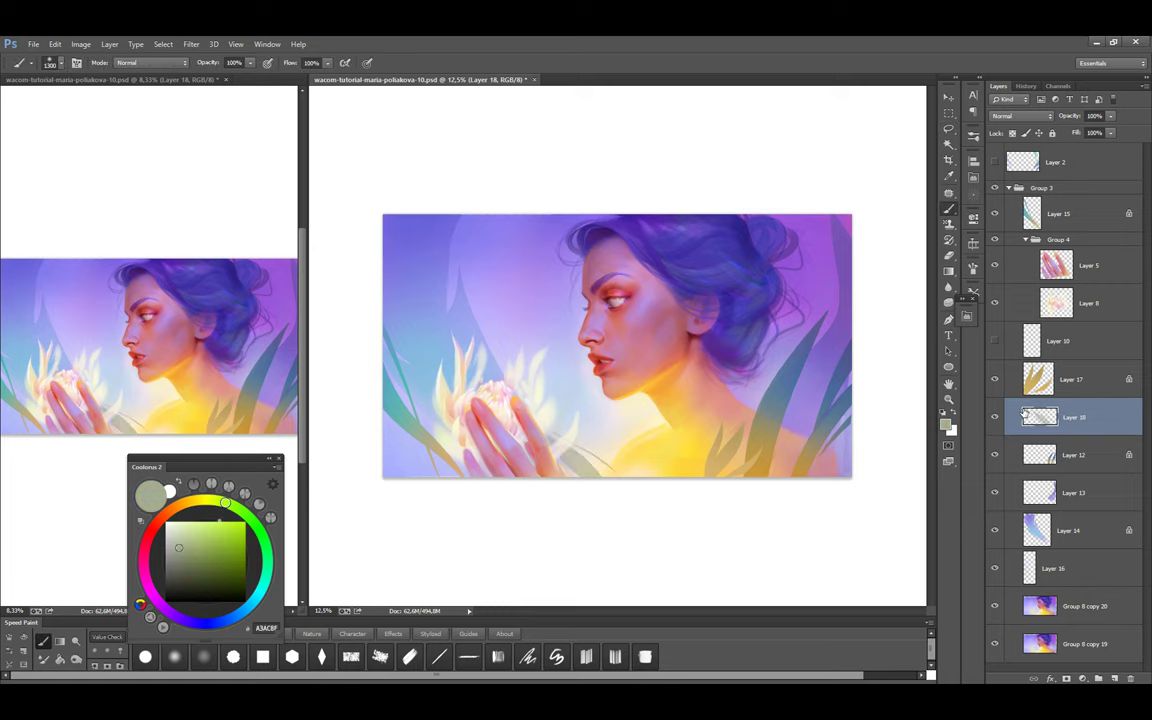
Move the layer with the grey-green blades above Group 4, then delete it
drag(1035, 424, 1040, 236)
key(ctrl+z)
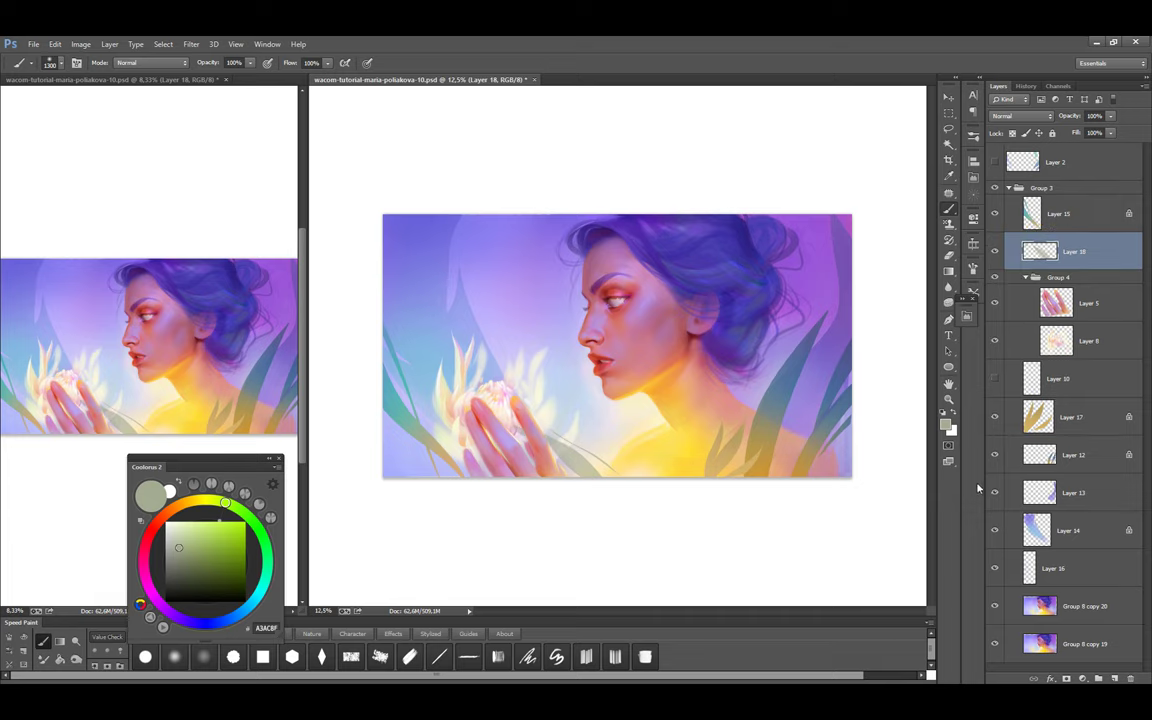
key(Delete)
Add a new layer in Group 4, lasso small rounded petals along the lower edge below the chin and shoulder, and paint them orange
click(1000, 242)
key(ctrl+shift+alt+n)
alt+click(630, 458)
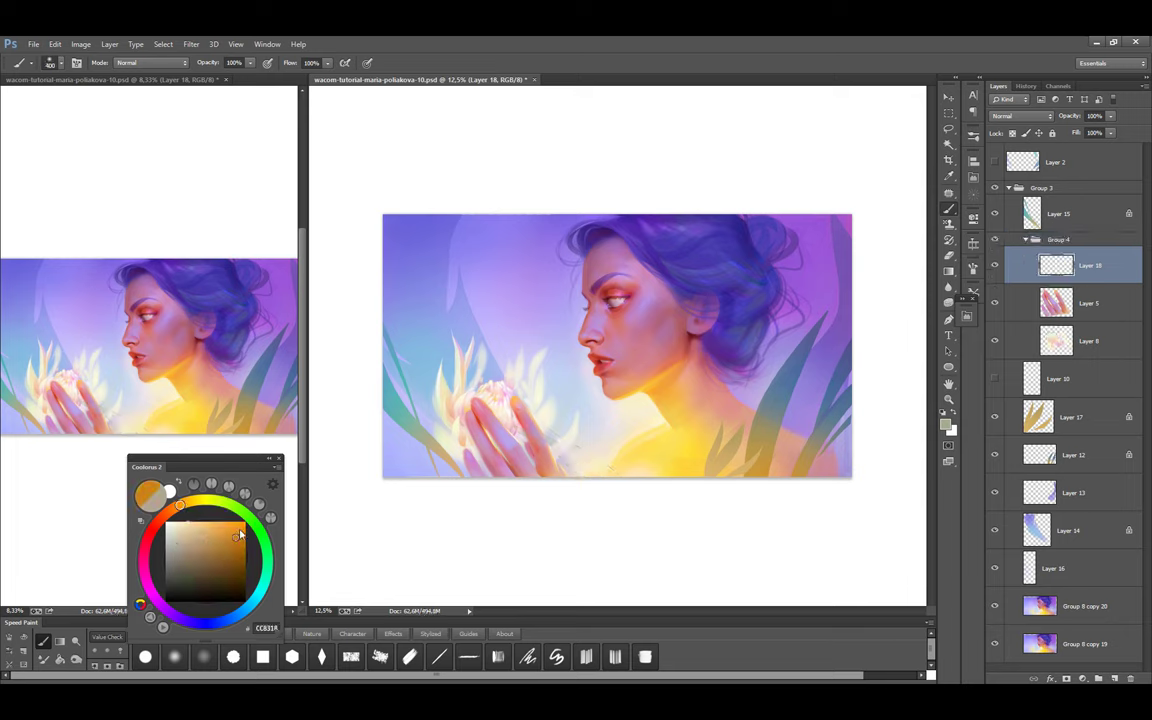
key(l)
mouse_move(599, 455)
mouse_down()
mouse_move(609, 484)
mouse_move(648, 487)
mouse_up()
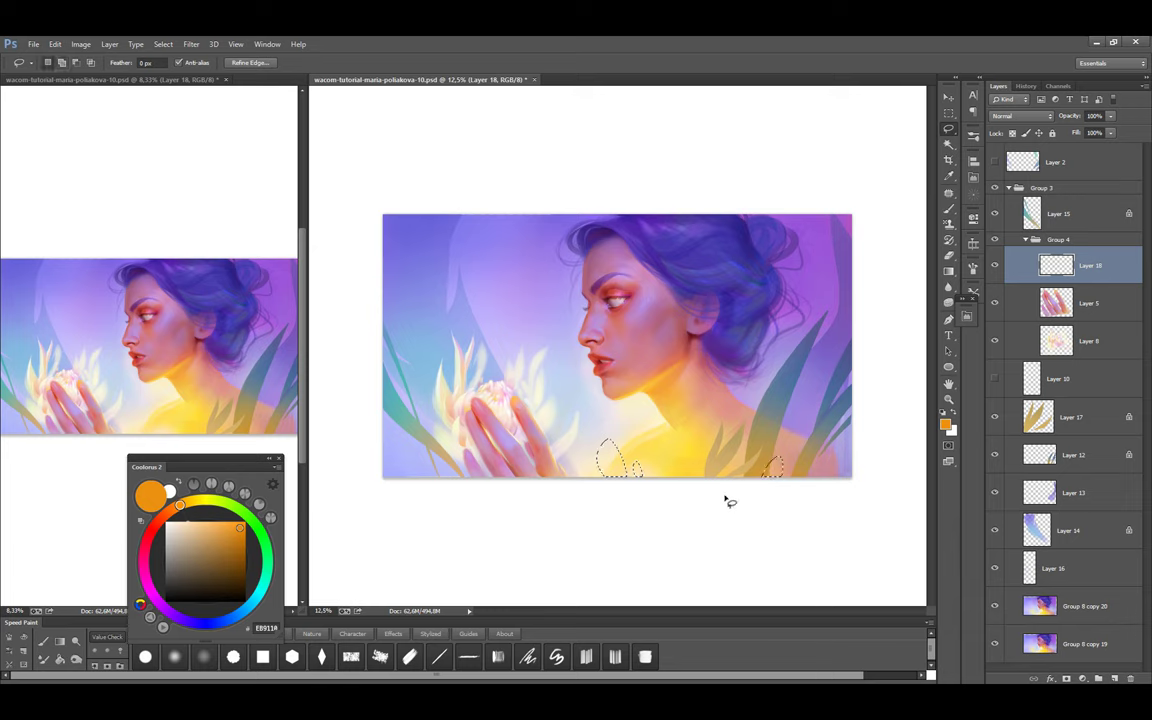
key(b)
drag(660, 465, 605, 443)
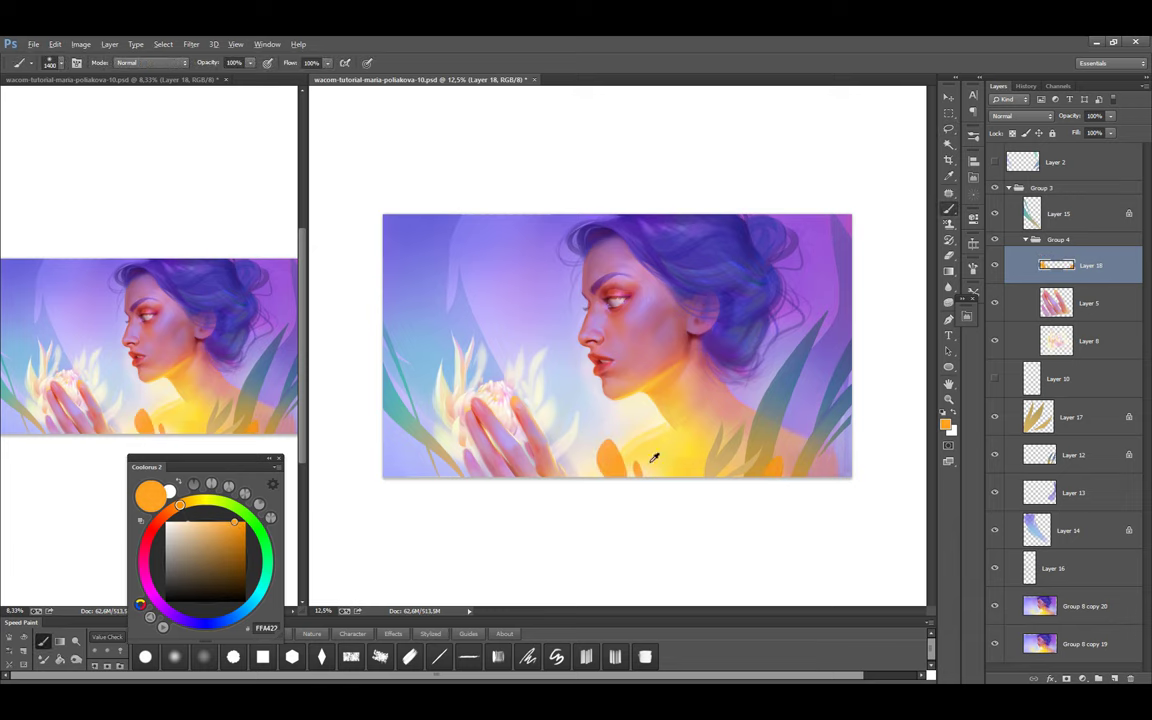
Shade the orange petals with yellow and red-orange, and reposition them along the lower edge
alt+click(650, 455)
alt+click(693, 433)
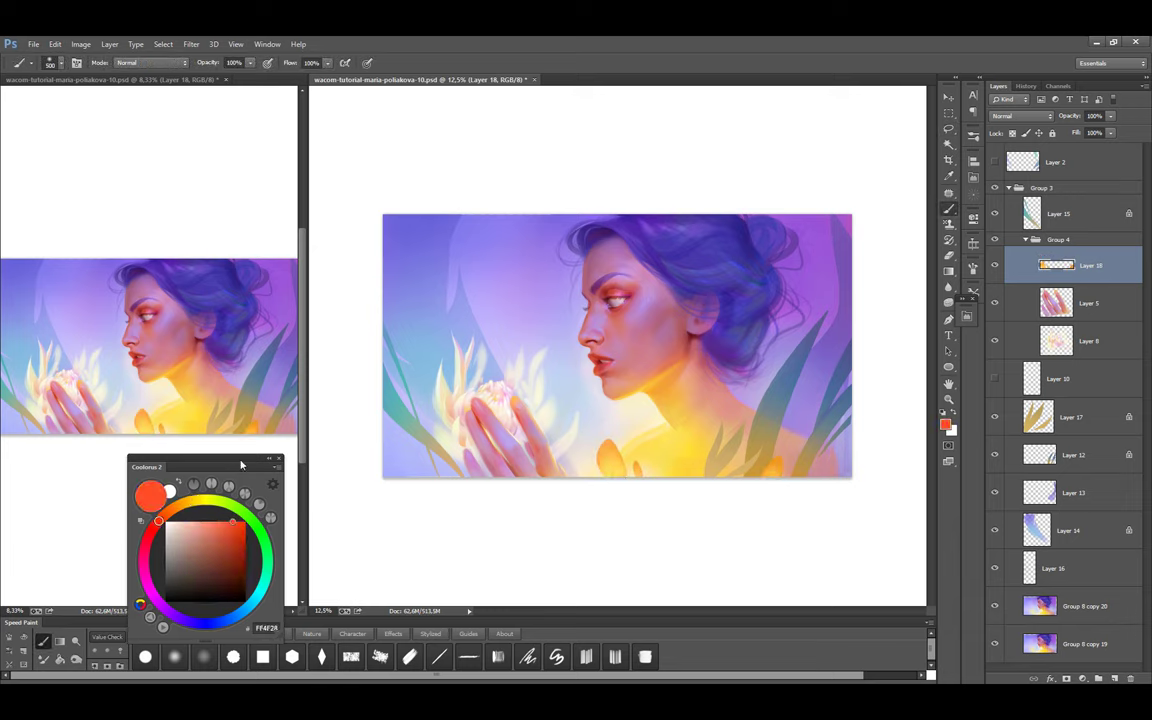
key(bracketright)
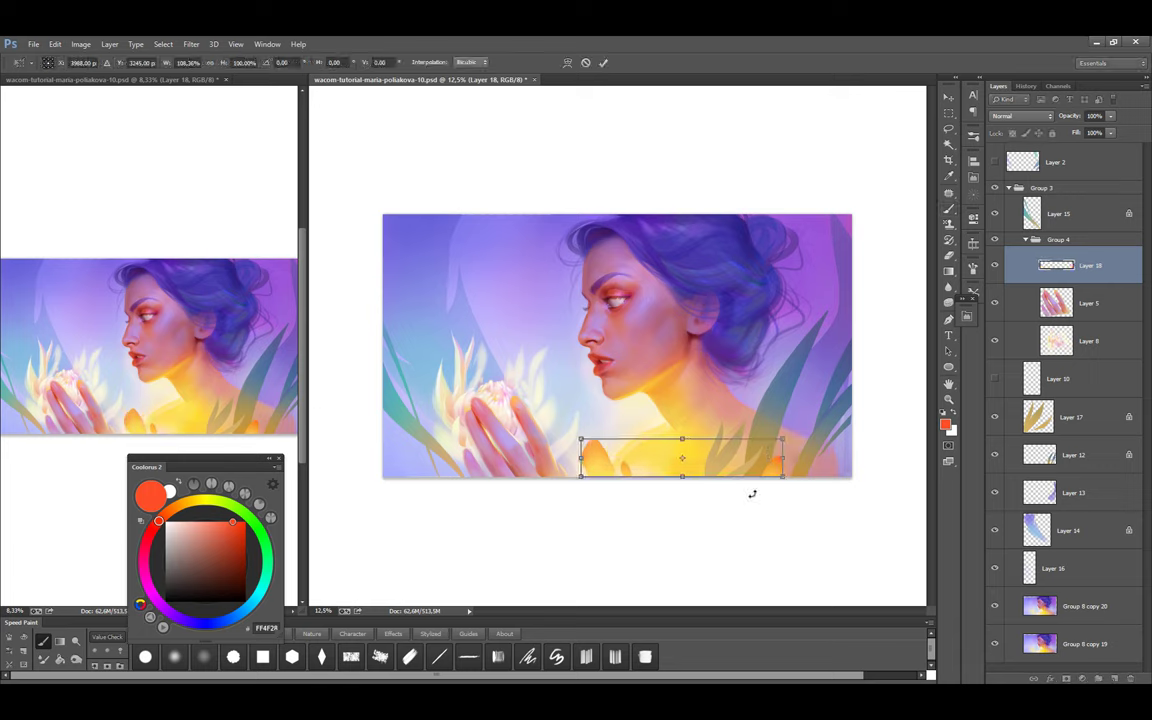
key(l)
mouse_move(594, 443)
mouse_down()
mouse_move(609, 468)
mouse_move(590, 478)
mouse_up()
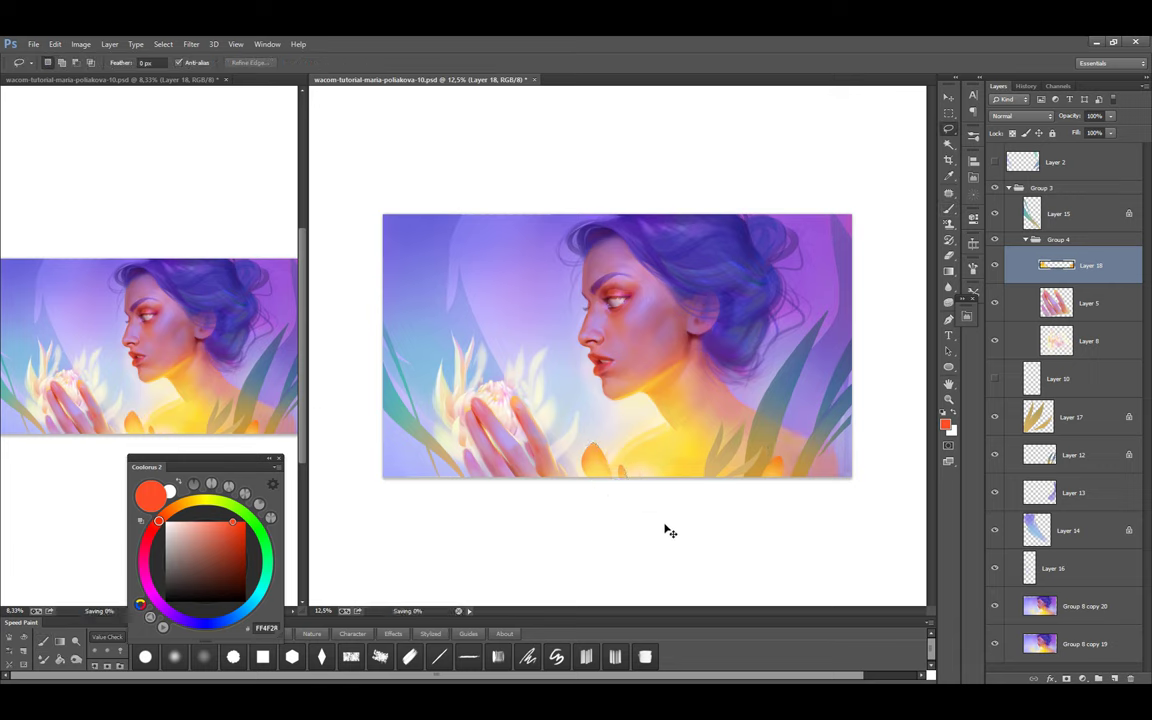
Try a flipped copy of an orange petal in the corner beside the hand, and delete the copied layer
key(ctrl+j)
key(ctrl+t)
right_click(778, 466)
click(818, 645)
drag(771, 470, 419, 483)
right_click(428, 464)
click(450, 529)
key(Return)
key(l)
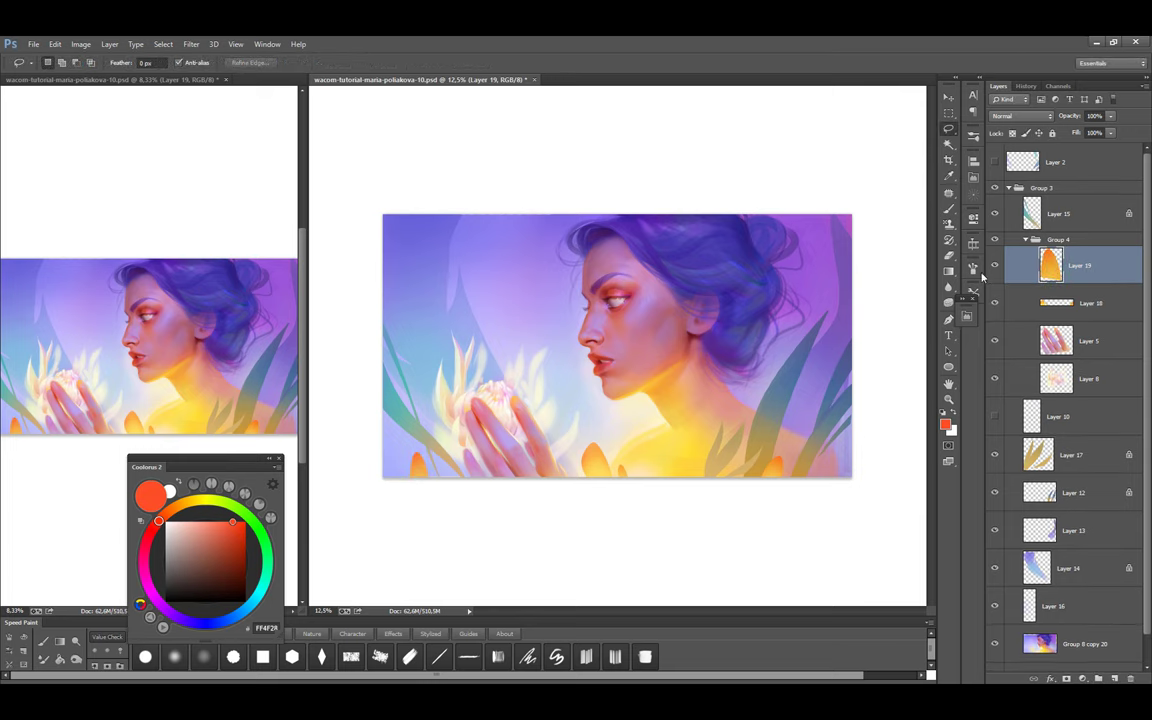
key(Delete)
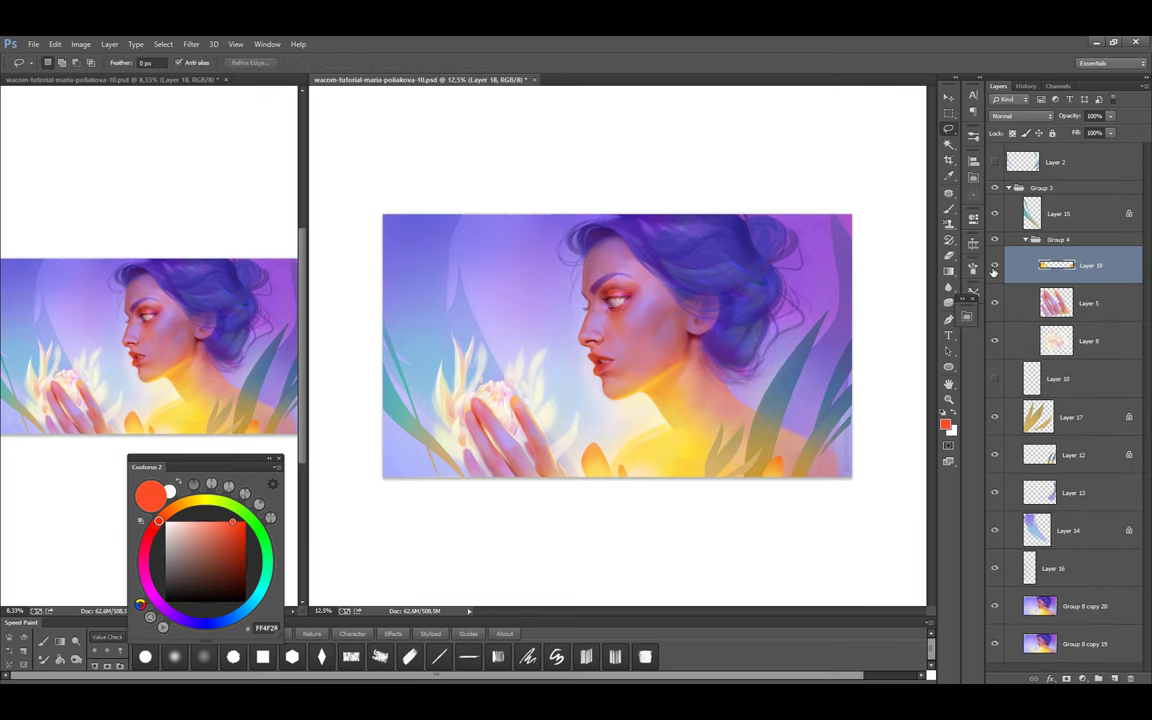
drag(588, 437, 583, 438)
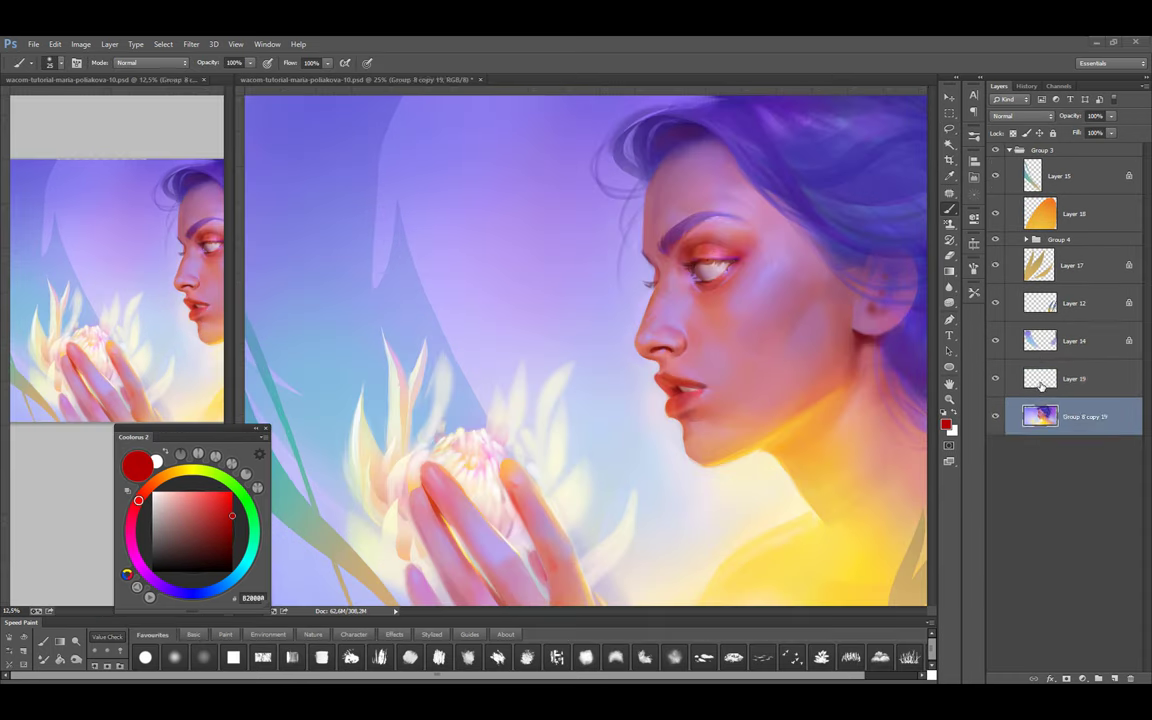
Select Layer 19 and paint sampled violet strokes over the hair above the forehead
click(1041, 384)
key(ctrl+r)
key(ctrl+plus)
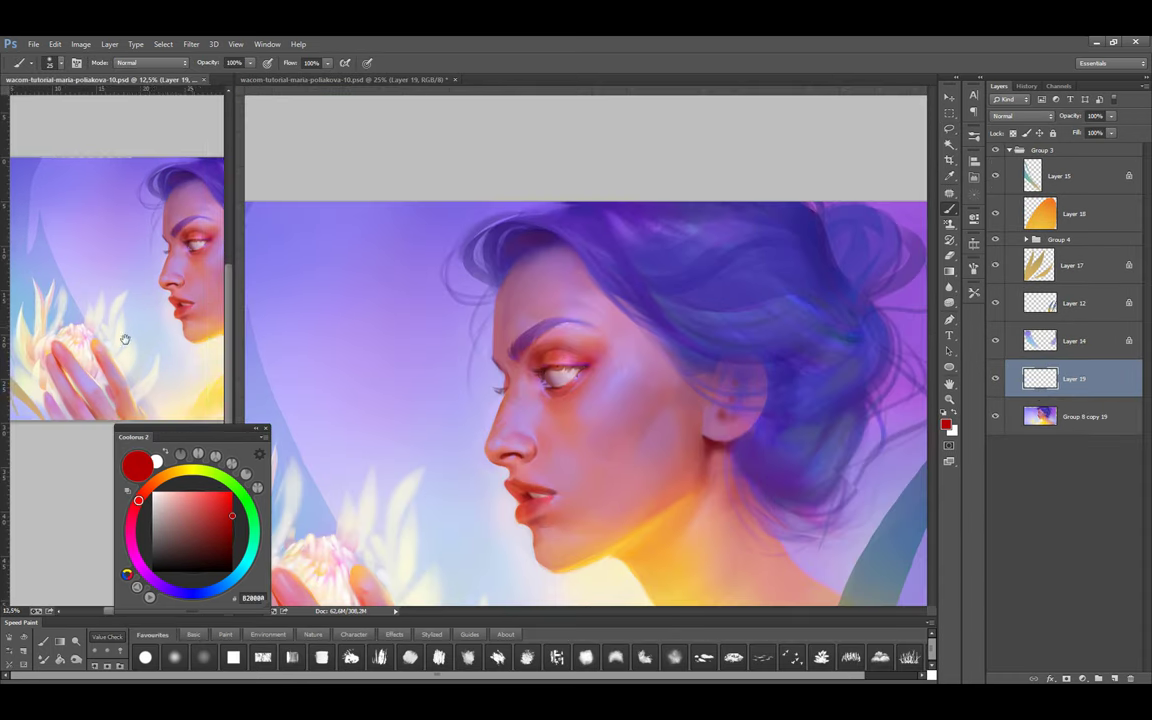
drag(702, 355, 598, 316)
alt+click(497, 180)
key(F5)
key(F5)
drag(488, 154, 440, 160)
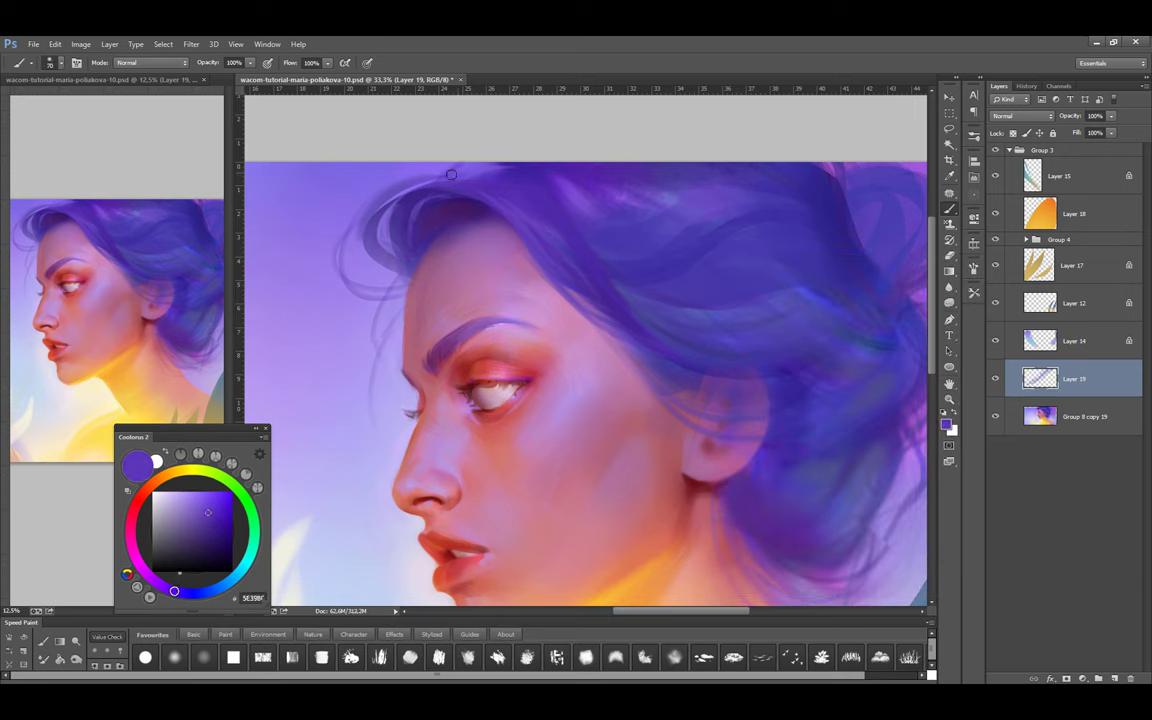
Paint darker violet strokes along the hairline from the forehead to the temple
alt+click(435, 189)
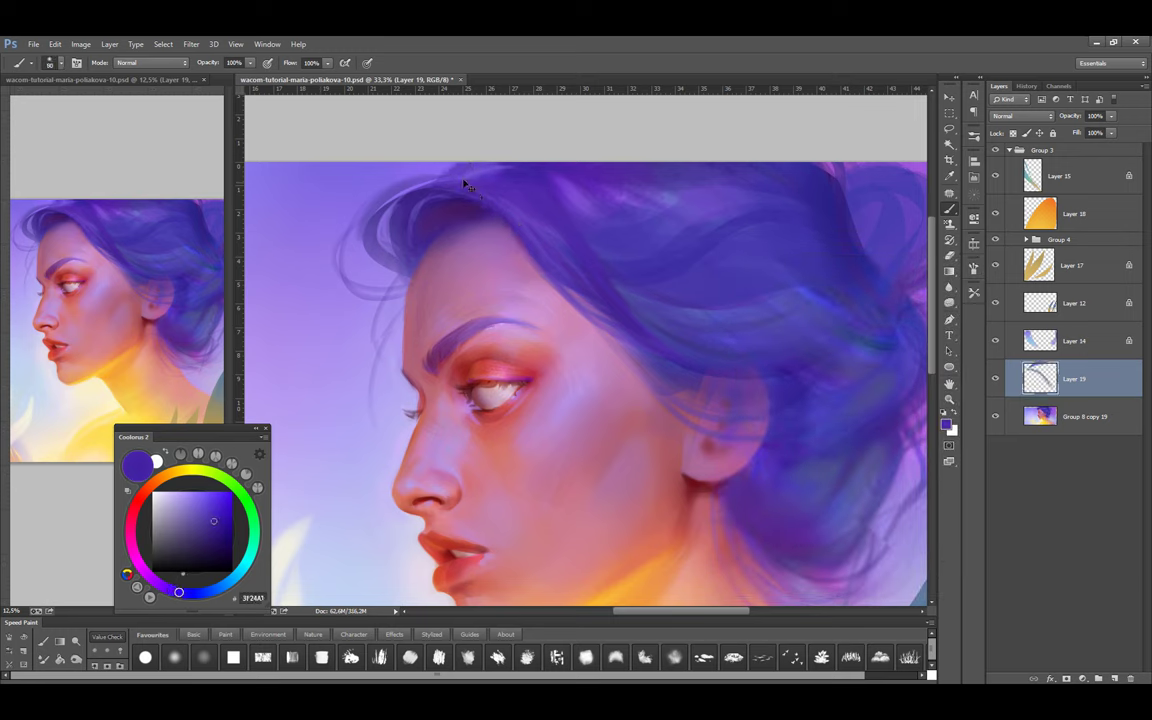
key(l)
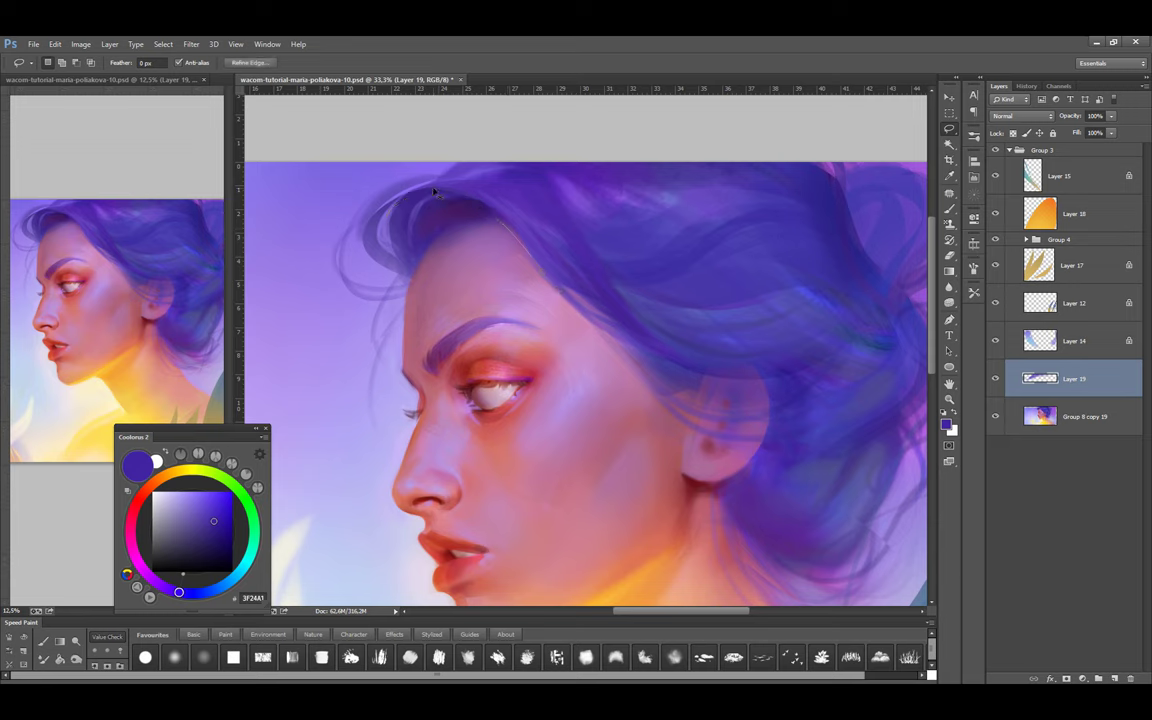
key(b)
alt+click(470, 200)
mouse_move(470, 205)
mouse_down()
mouse_move(528, 262)
mouse_move(478, 204)
mouse_move(509, 239)
mouse_move(477, 236)
mouse_move(465, 198)
mouse_move(433, 193)
mouse_move(520, 245)
mouse_up()
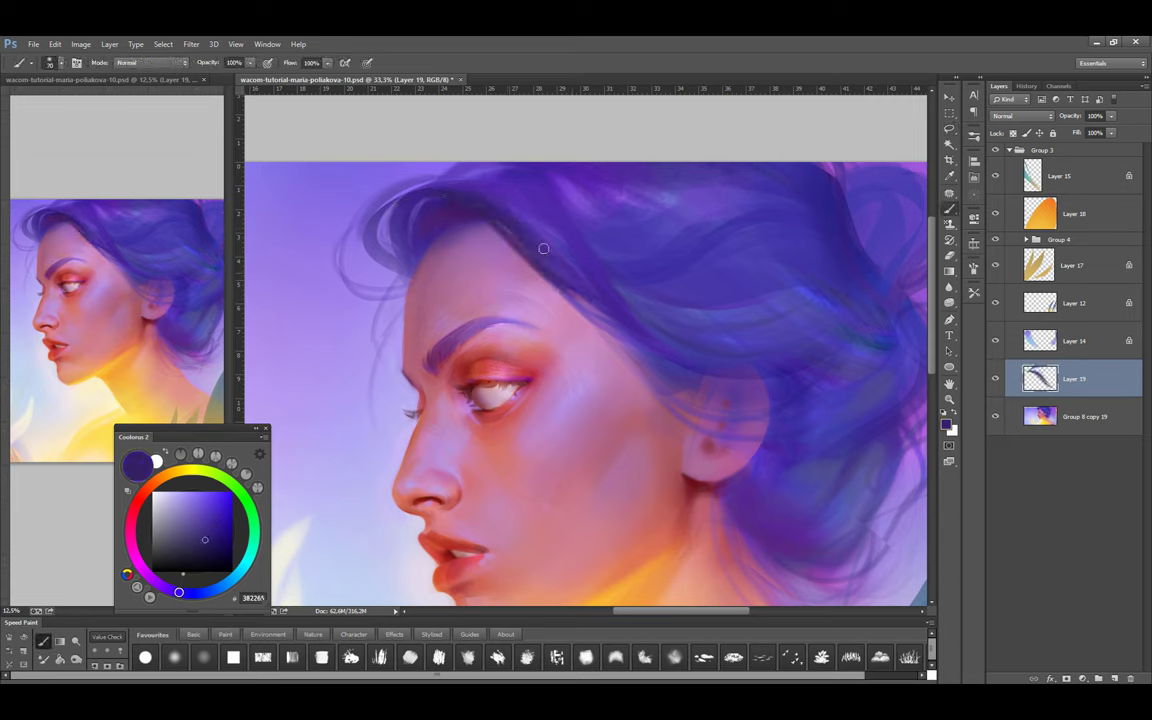
Try softening the dark hairline above the forehead with a sampled mid-violet at varying brush sizes
alt+click(494, 193)
key(bracketright)
key(bracketright)
key(bracketright)
key(bracketright)
key(bracketright)
key(bracketright)
key(bracketleft)
key(bracketleft)
key(bracketleft)
key(bracketleft)
key(bracketleft)
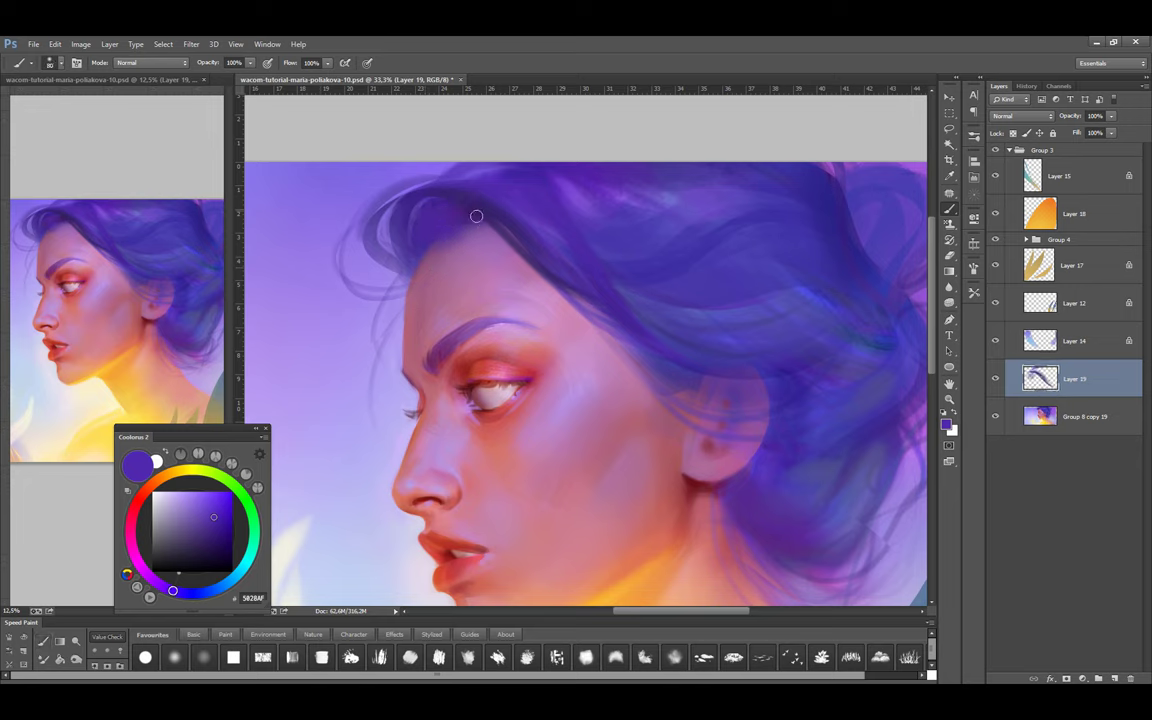
Undo the last strokes over the hairline above the forehead
key(ctrl+z)
key(ctrl+z)
key(ctrl+z)
key(ctrl+z)
key(ctrl+z)
key(ctrl+z)
key(ctrl+z)
key(ctrl+z)
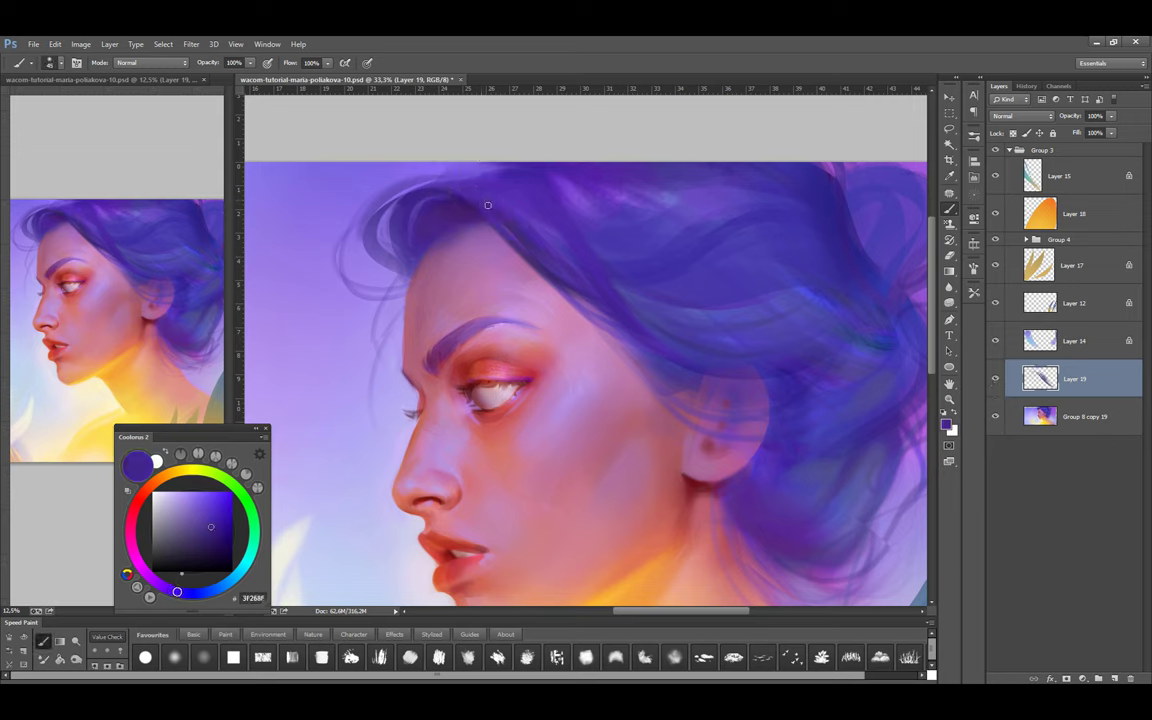
Define the hair edge along the temple with deeper violet strokes using a larger brush
click(221, 543)
key(bracketright)
key(bracketright)
key(bracketright)
alt+click(615, 293)
alt+click(530, 252)
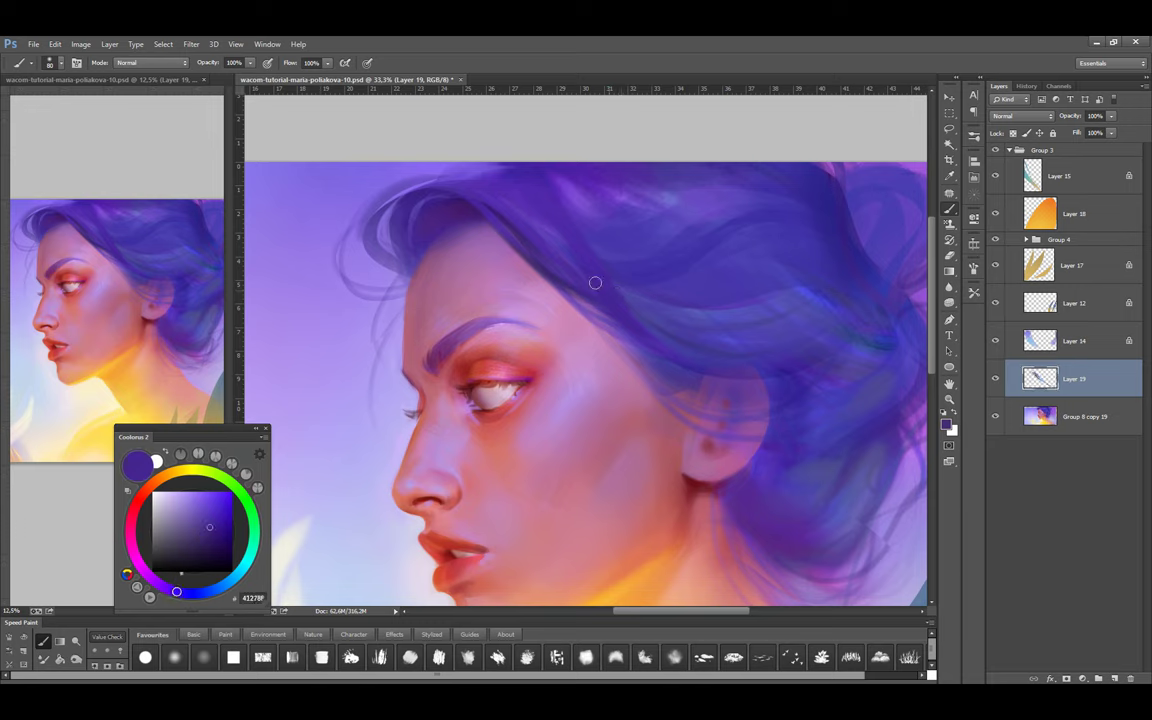
Blend broader blue-violet strokes into the hair mass above the ear
key(bracketright)
alt+click(679, 305)
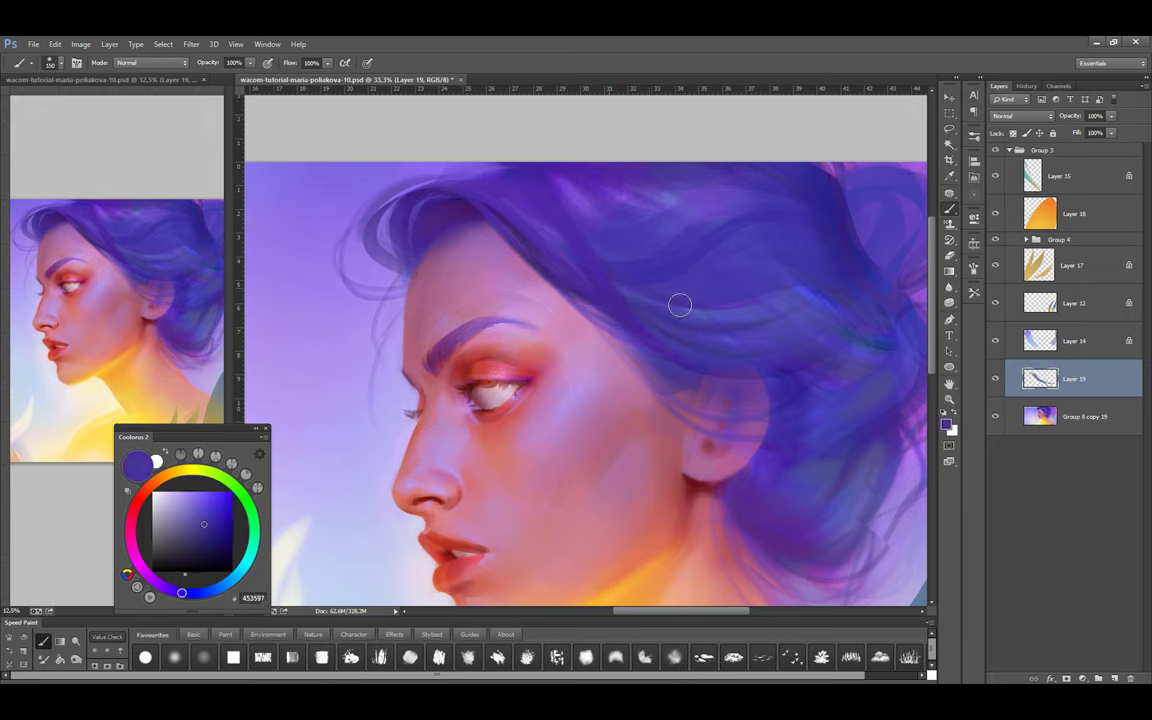
key(bracketright)
key(bracketright)
key(bracketright)
alt+click(728, 361)
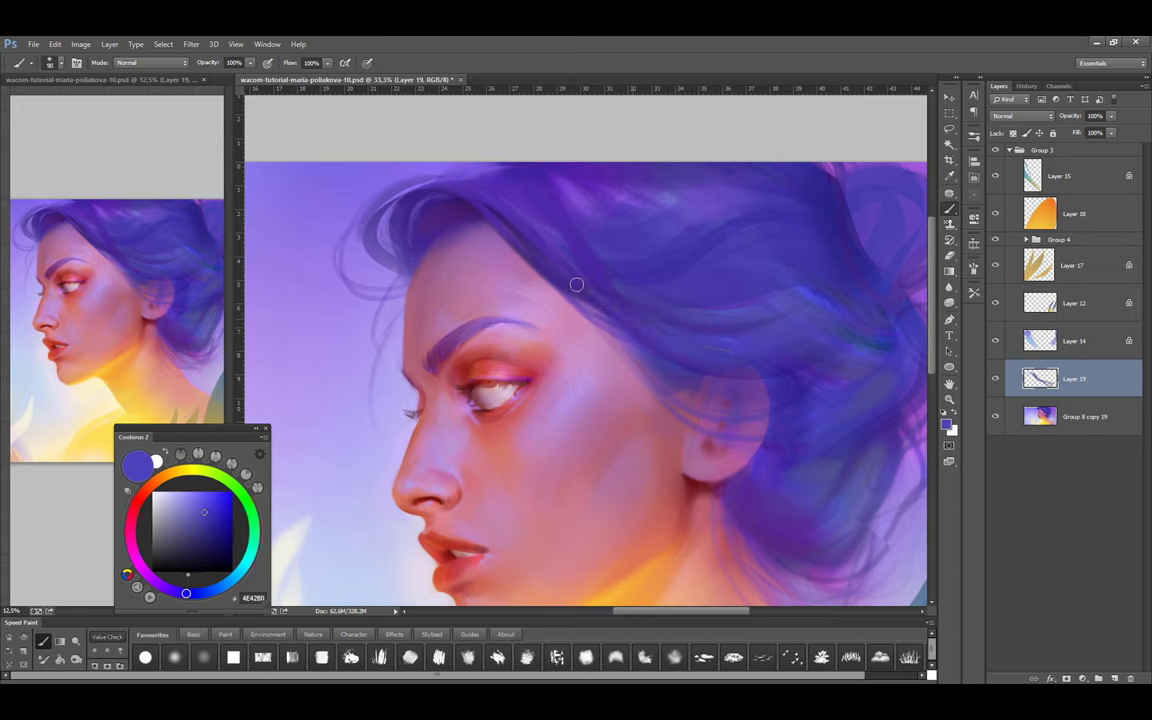
Try a broad loose lock of violet hair curving from the temple toward the ear
alt+click(549, 292)
drag(500, 252, 630, 372)
drag(515, 278, 640, 355)
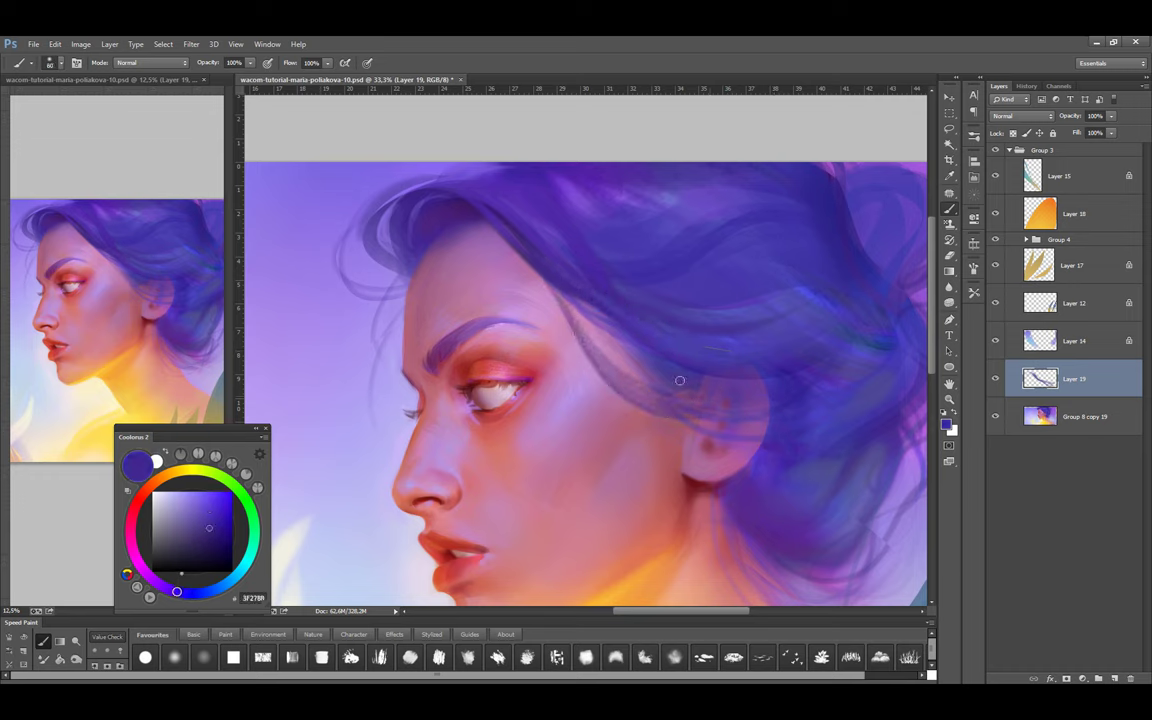
drag(574, 310, 588, 340)
Paint a slimmer dark violet lock curving from the temple to the ear, and compare it with earlier history states
key(bracketleft)
key(bracketleft)
key(bracketleft)
alt+click(470, 214)
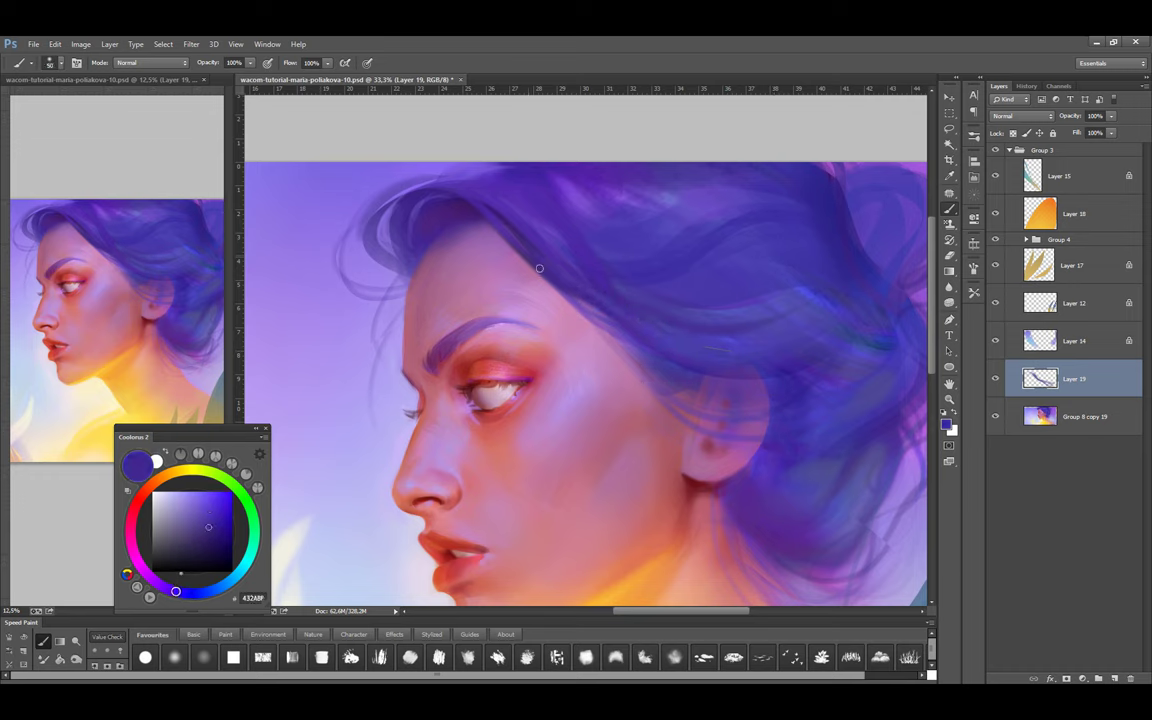
drag(528, 305, 630, 370)
mouse_move(520, 278)
mouse_down()
mouse_move(590, 350)
mouse_move(588, 335)
mouse_up()
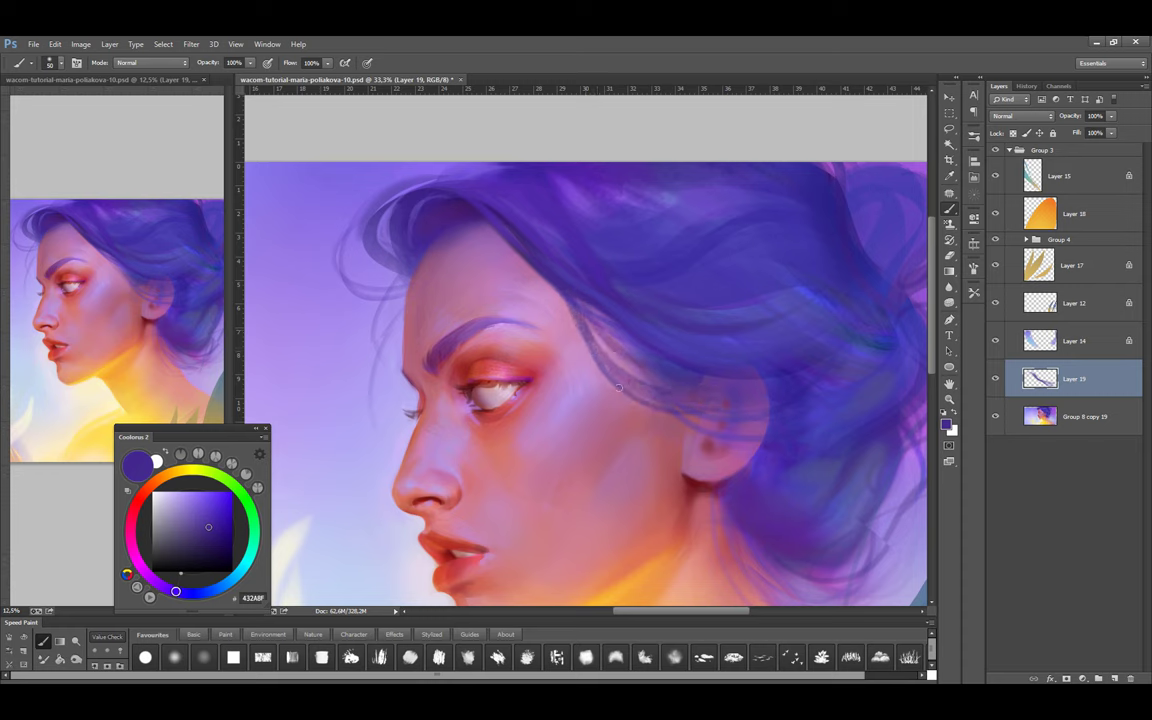
drag(530, 308, 630, 366)
click(1025, 86)
click(1040, 555)
click(1040, 609)
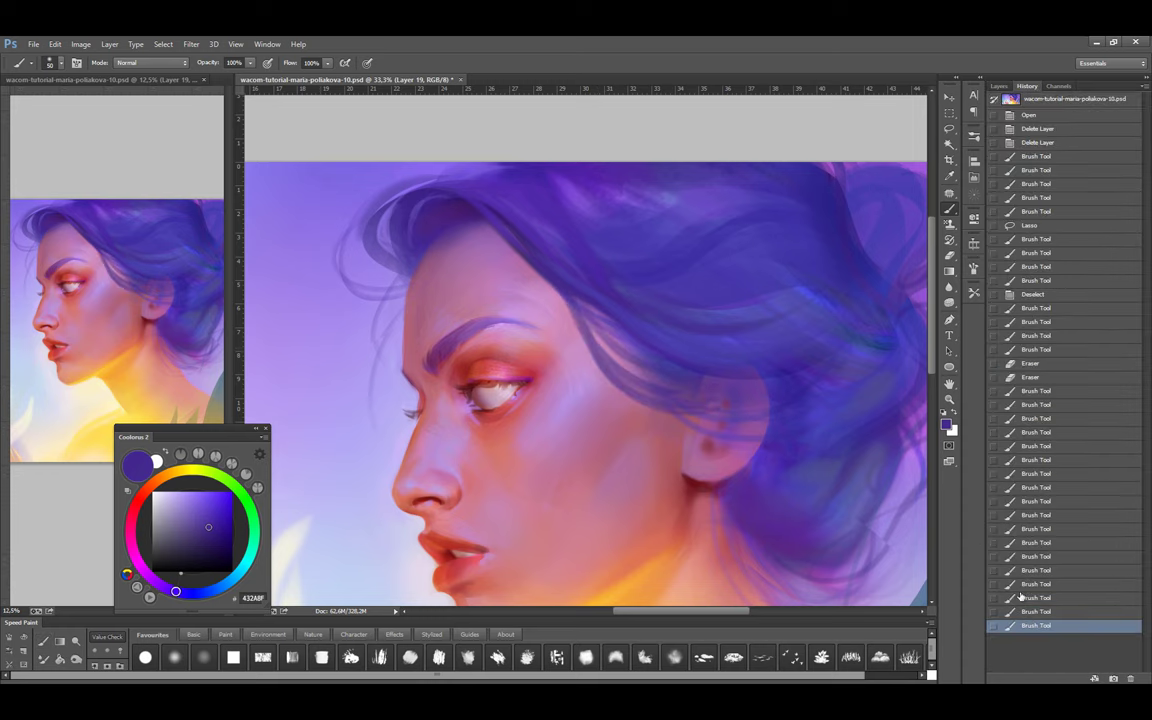
click(999, 86)
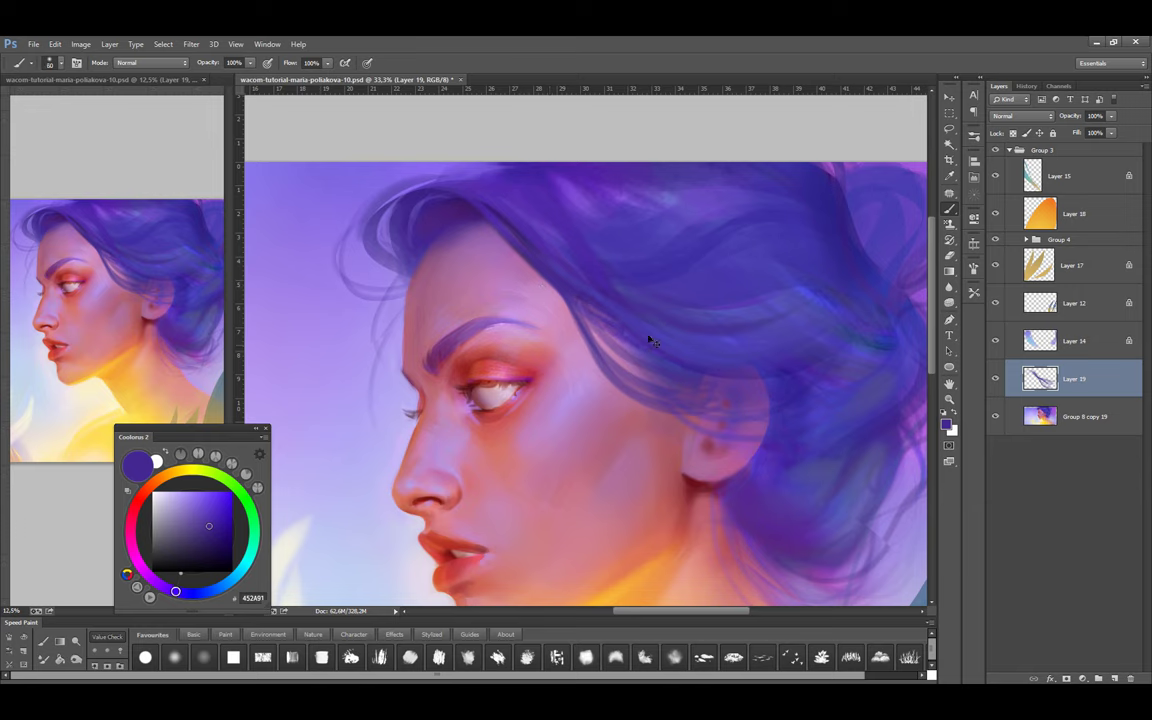
Darken the root and edge of the loose temple lock with deep navy strokes
alt+click(592, 306)
key(bracketright)
key(bracketright)
key(bracketright)
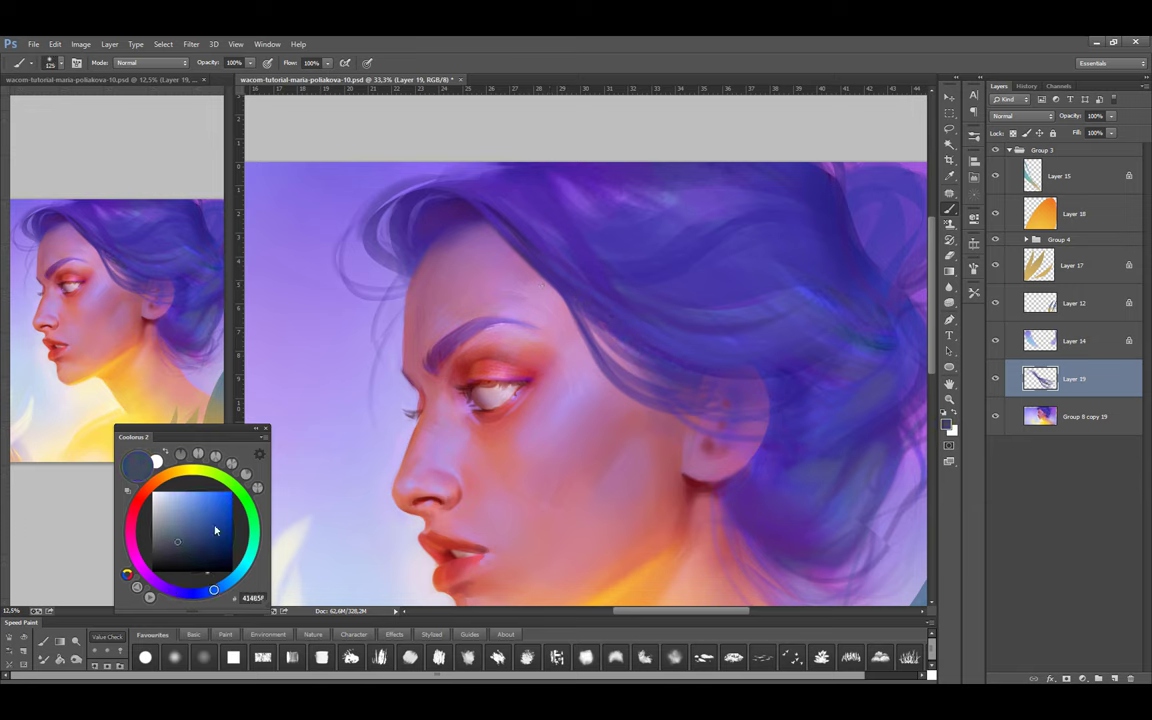
alt+click(557, 284)
alt+click(504, 270)
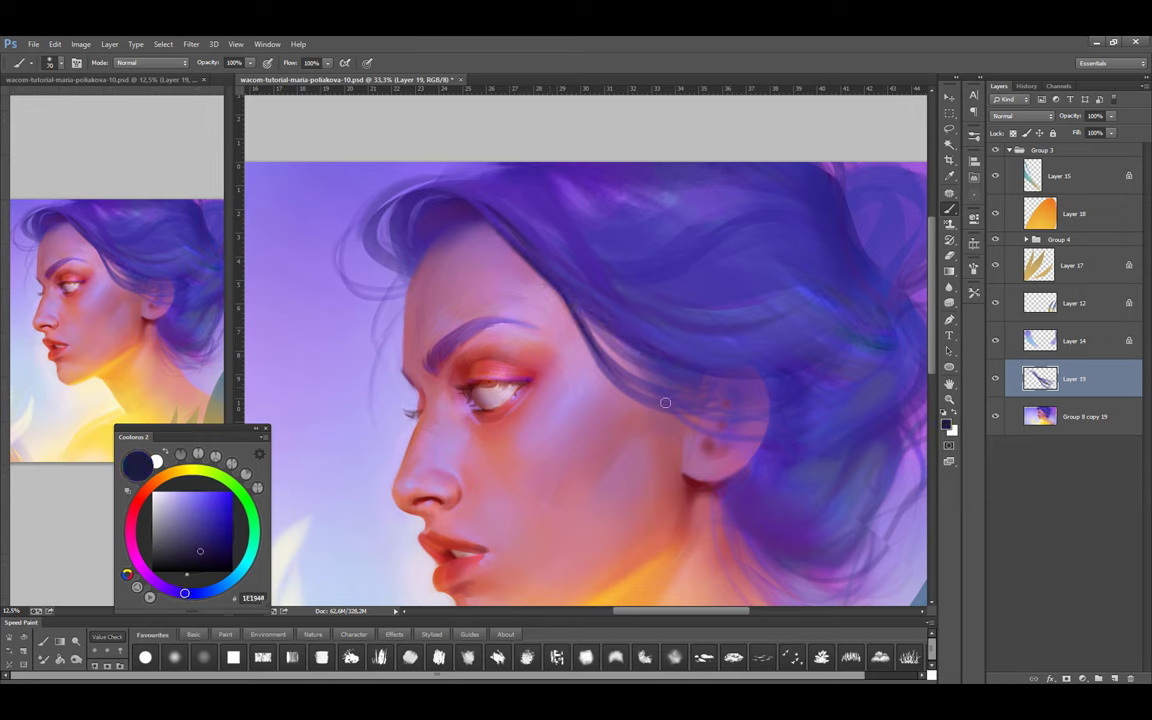
key(bracketleft)
key(bracketleft)
key(bracketleft)
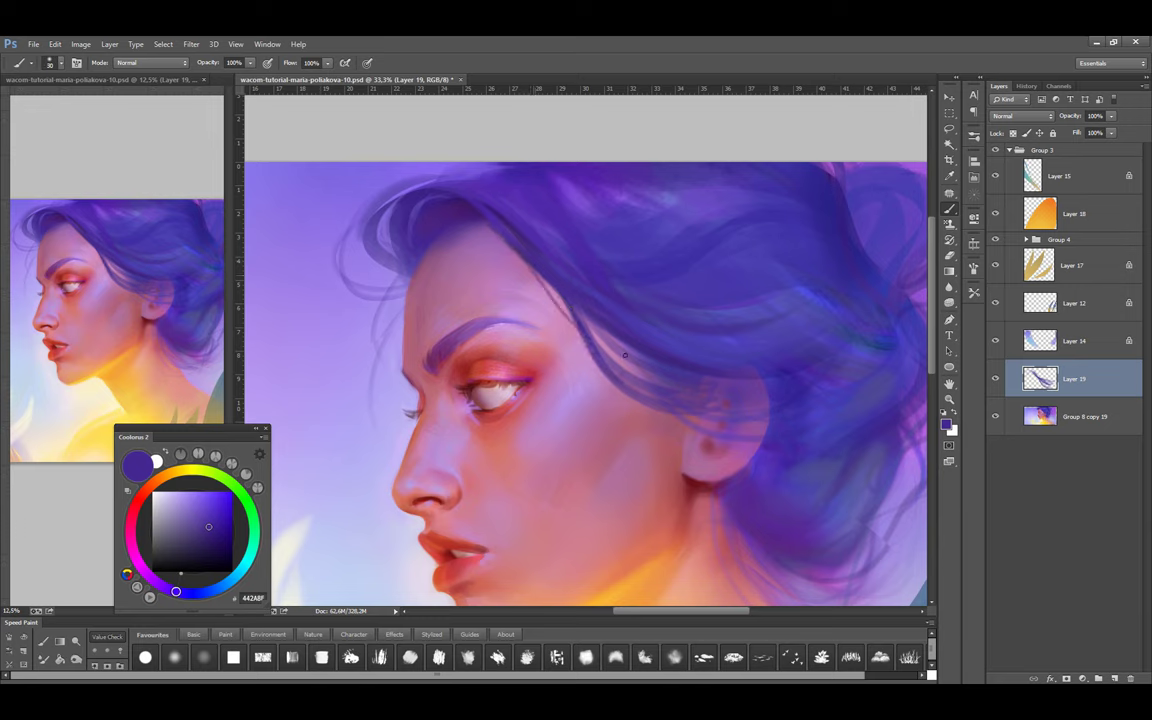
Add thin violet strands along the loose lock from the temple toward the ear with a smaller brush
alt+click(571, 288)
key(bracketleft)
key(bracketleft)
drag(573, 297, 669, 387)
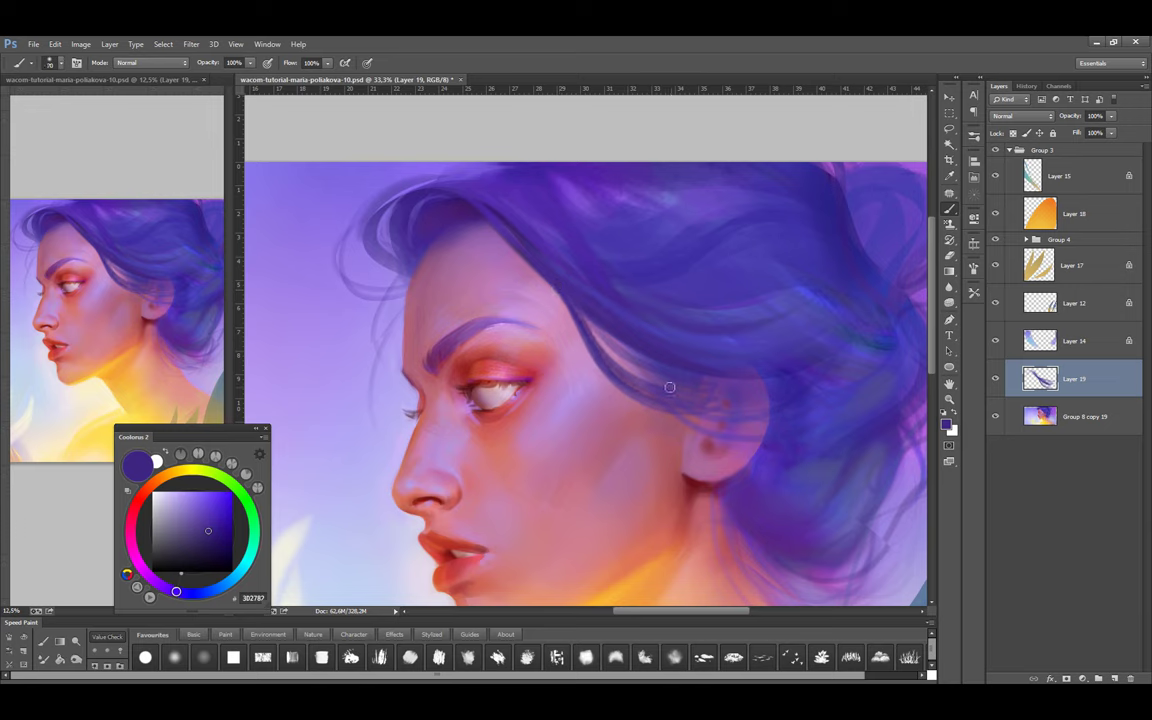
Blend the loose lock into the surrounding hair with sampled violets, and deepen the strands near the ear with dark violet
alt+click(565, 300)
key(bracketleft)
key(bracketleft)
key(bracketleft)
key(bracketleft)
alt+click(562, 315)
key(bracketright)
key(bracketright)
key(bracketright)
key(bracketright)
key(bracketright)
key(bracketright)
key(bracketright)
key(bracketright)
key(bracketright)
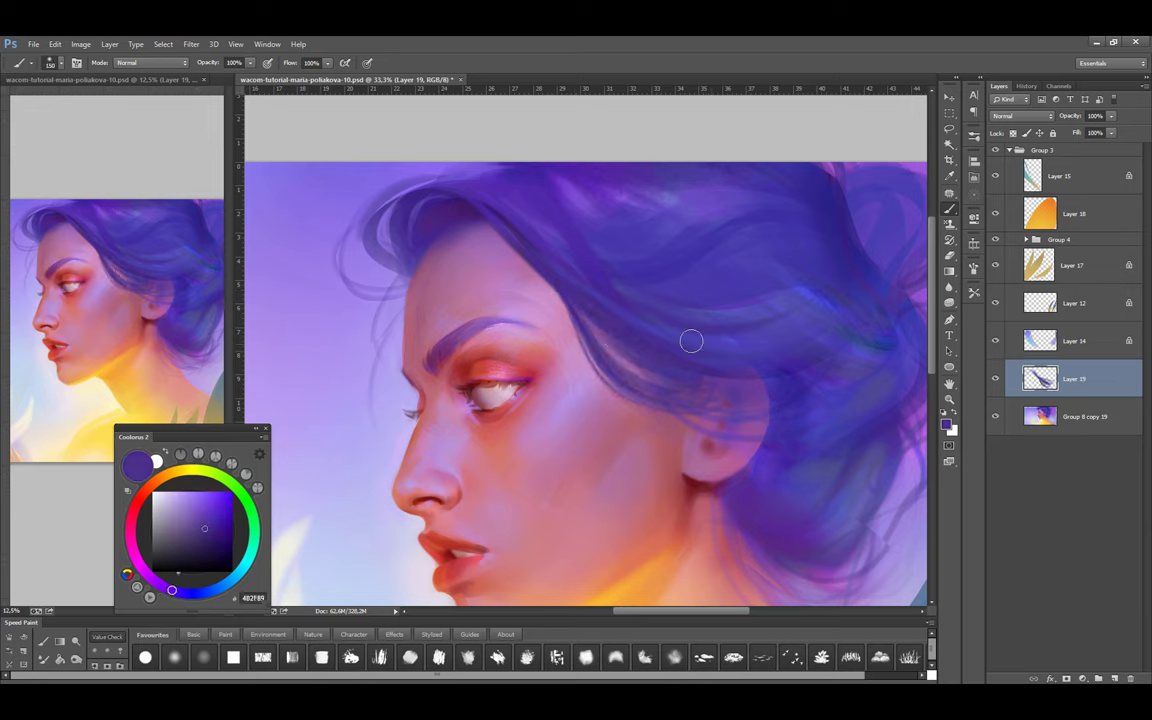
click(203, 542)
key(bracketleft)
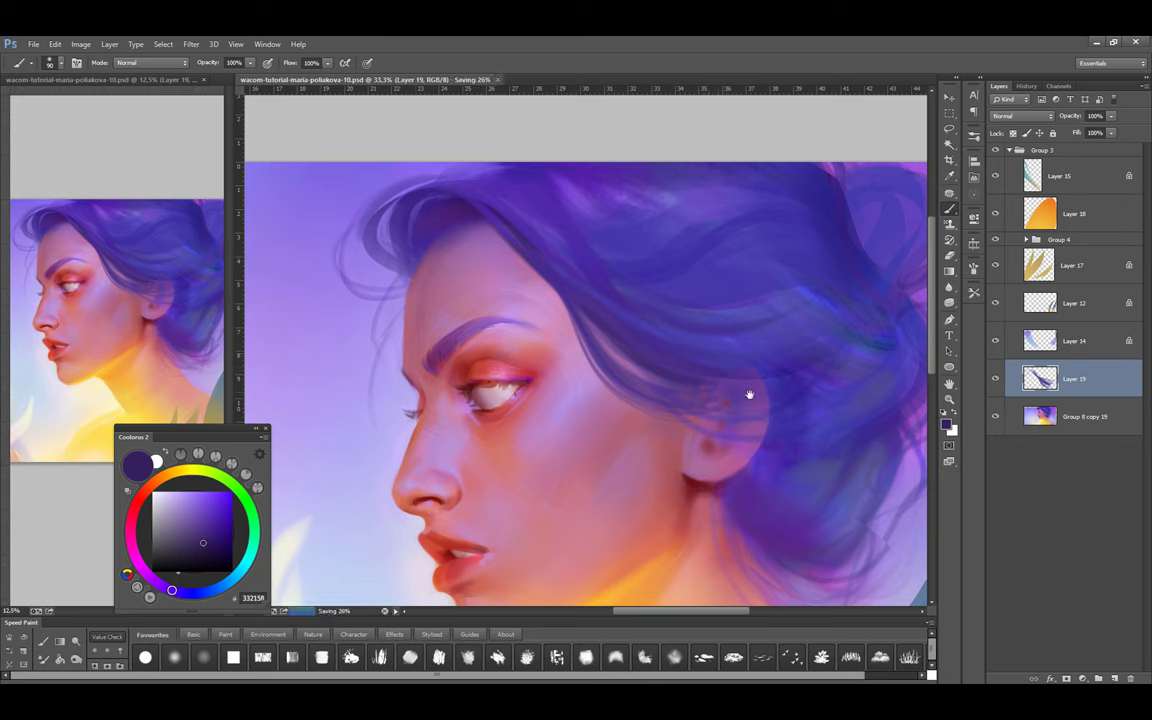
Choose a textured brush from the Paint set and darken the hair mass behind the forehead with broad dark violet strokes
drag(746, 393, 645, 354)
click(223, 634)
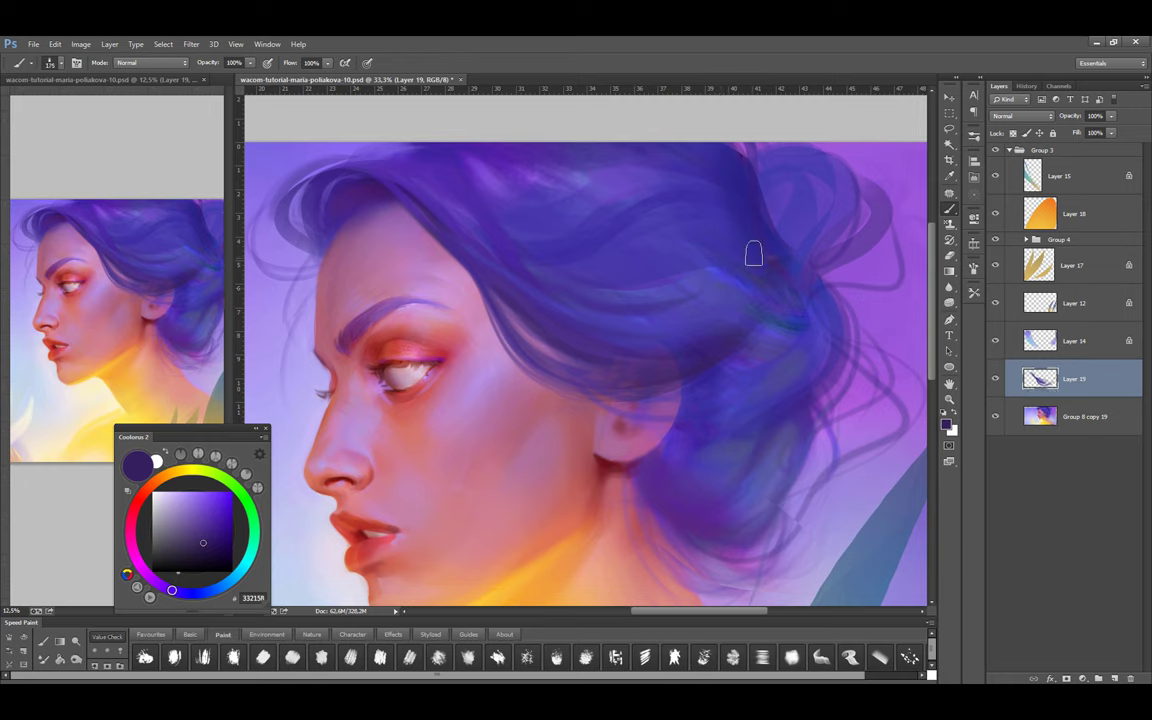
key(bracketright)
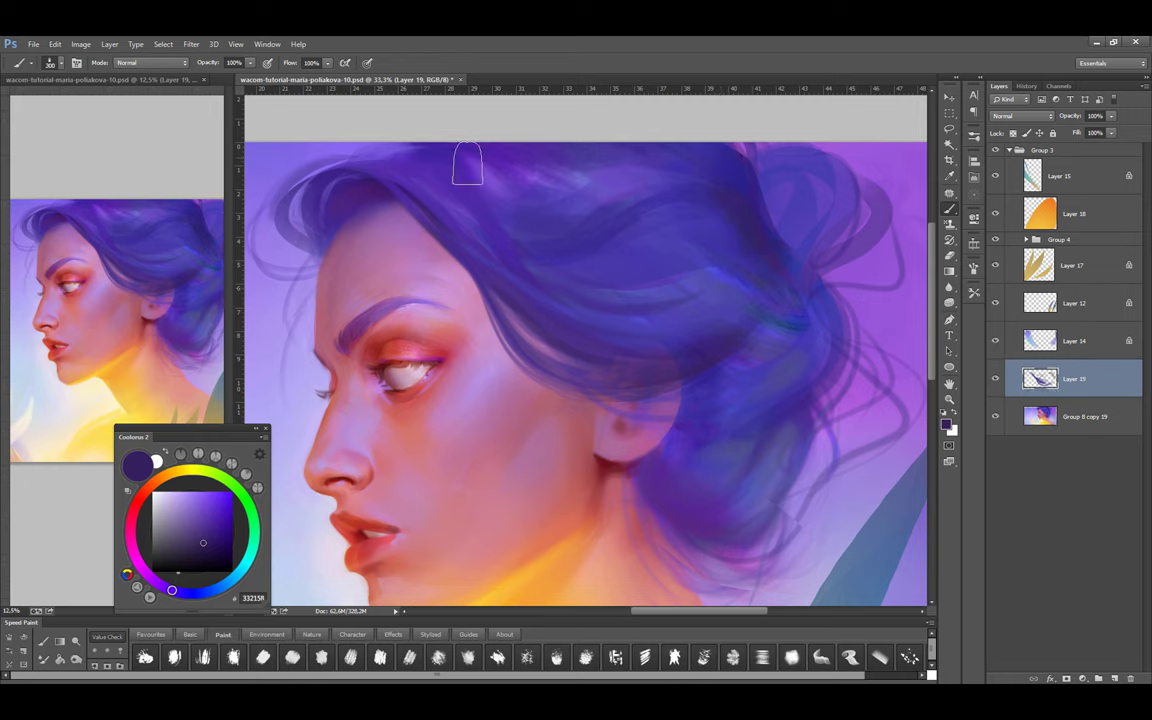
key(bracketright)
key(bracketright)
key(bracketright)
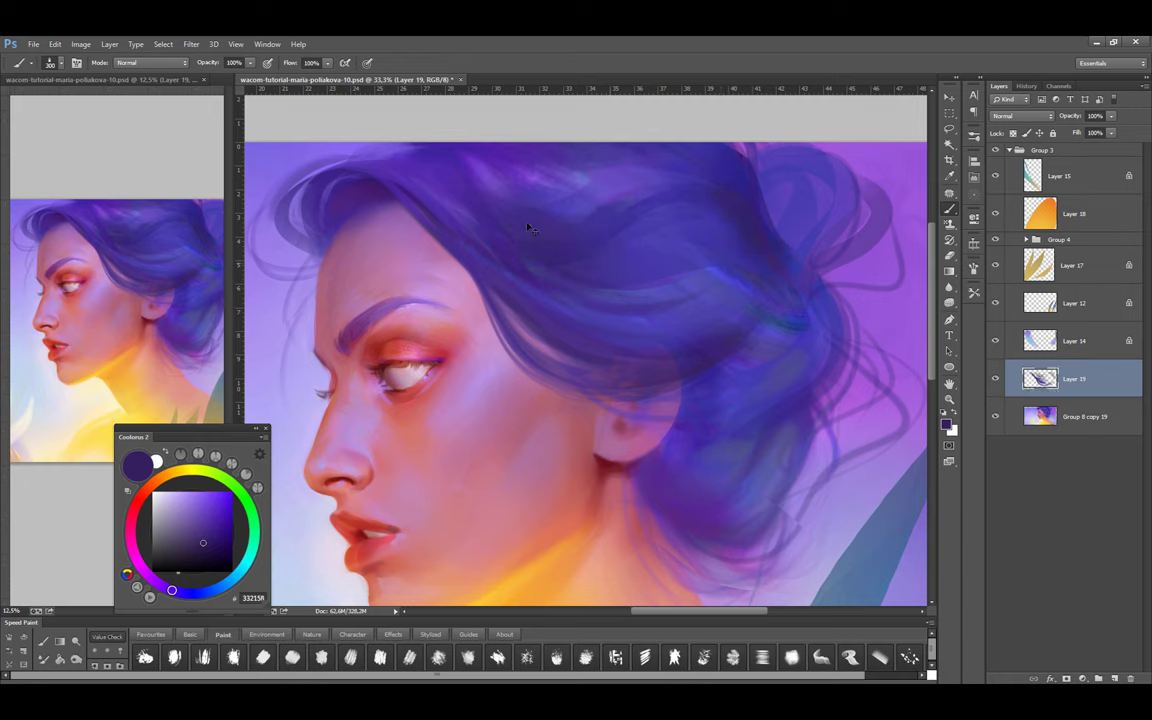
Paint lighter sampled violet strokes on the hair above the forehead with a reduced brush size
key(bracketleft)
key(bracketleft)
key(bracketleft)
key(bracketleft)
key(bracketleft)
alt+click(411, 162)
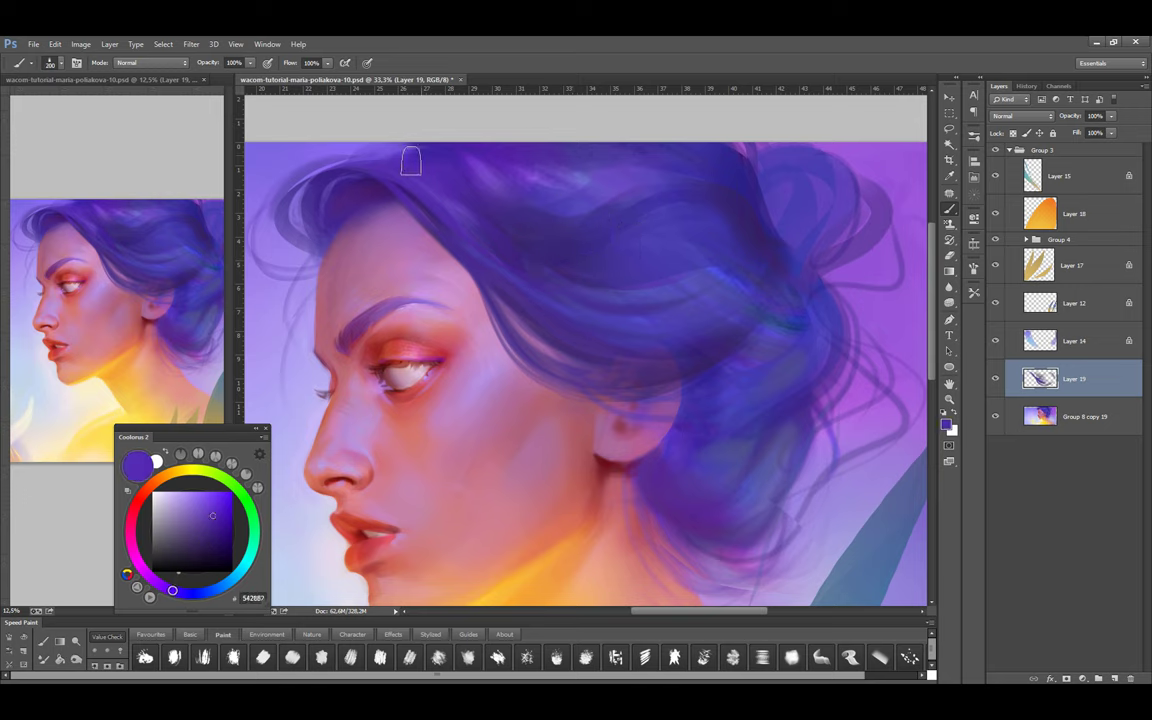
alt+click(380, 146)
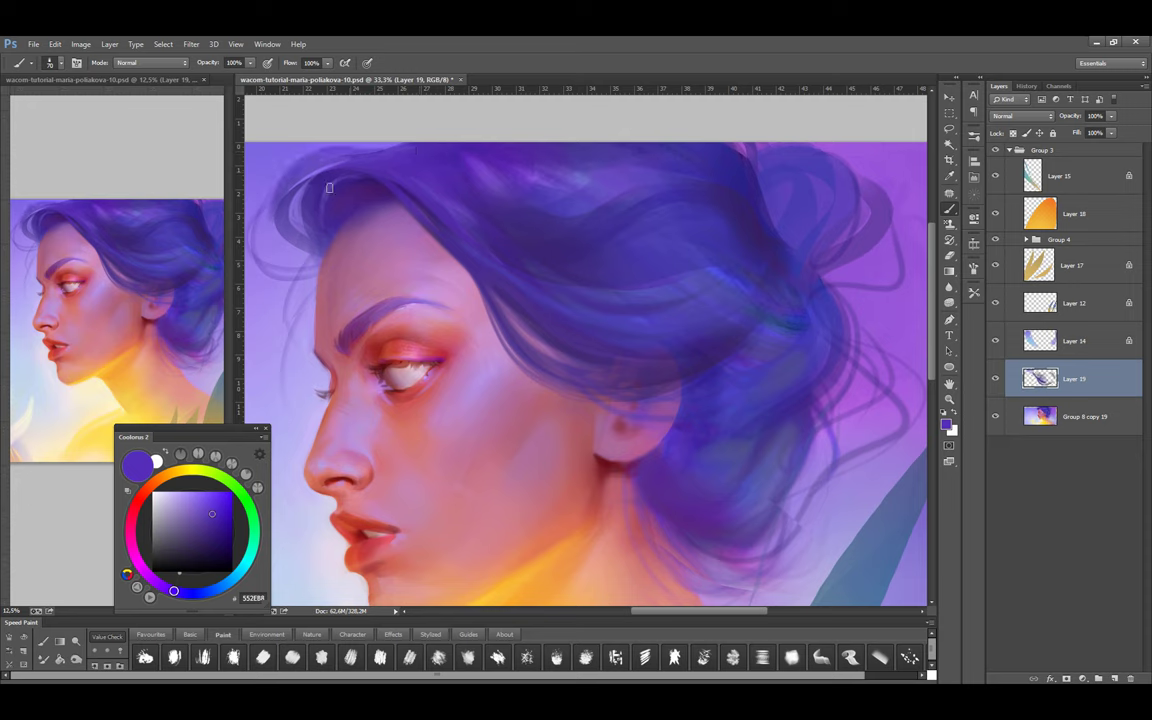
Refine the front locks above the forehead and temple with small strokes in violets and blues sampled from the hair
alt+click(423, 183)
alt+click(330, 146)
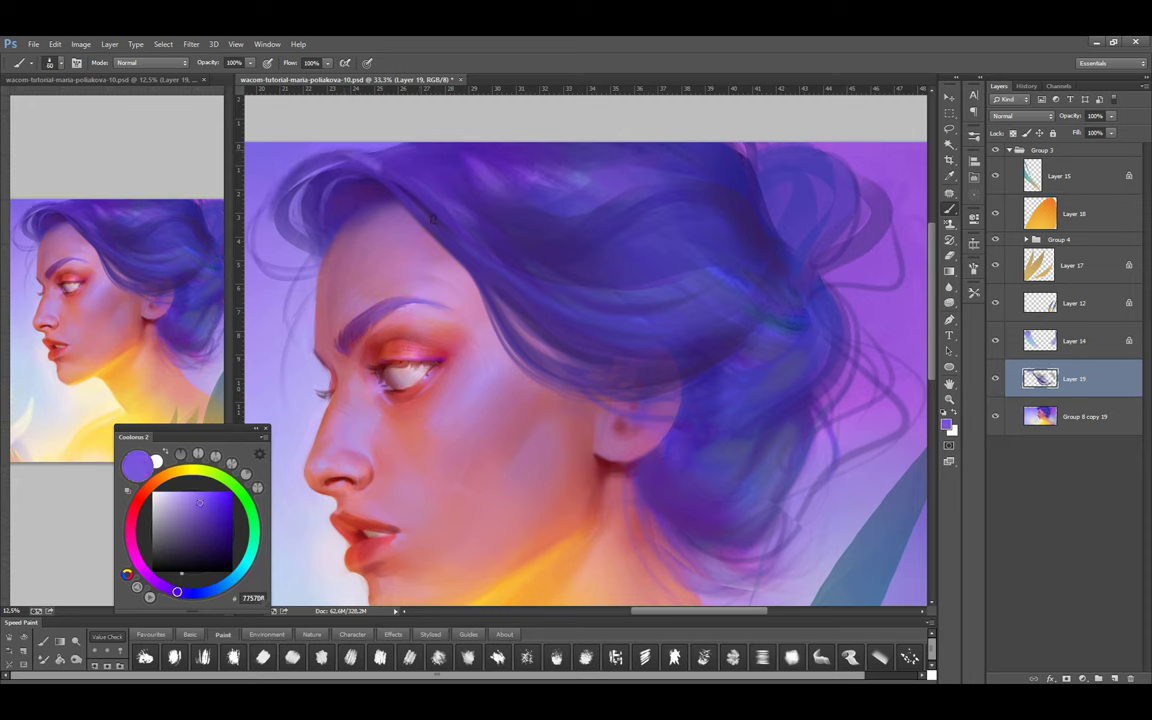
alt+click(493, 262)
alt+click(421, 214)
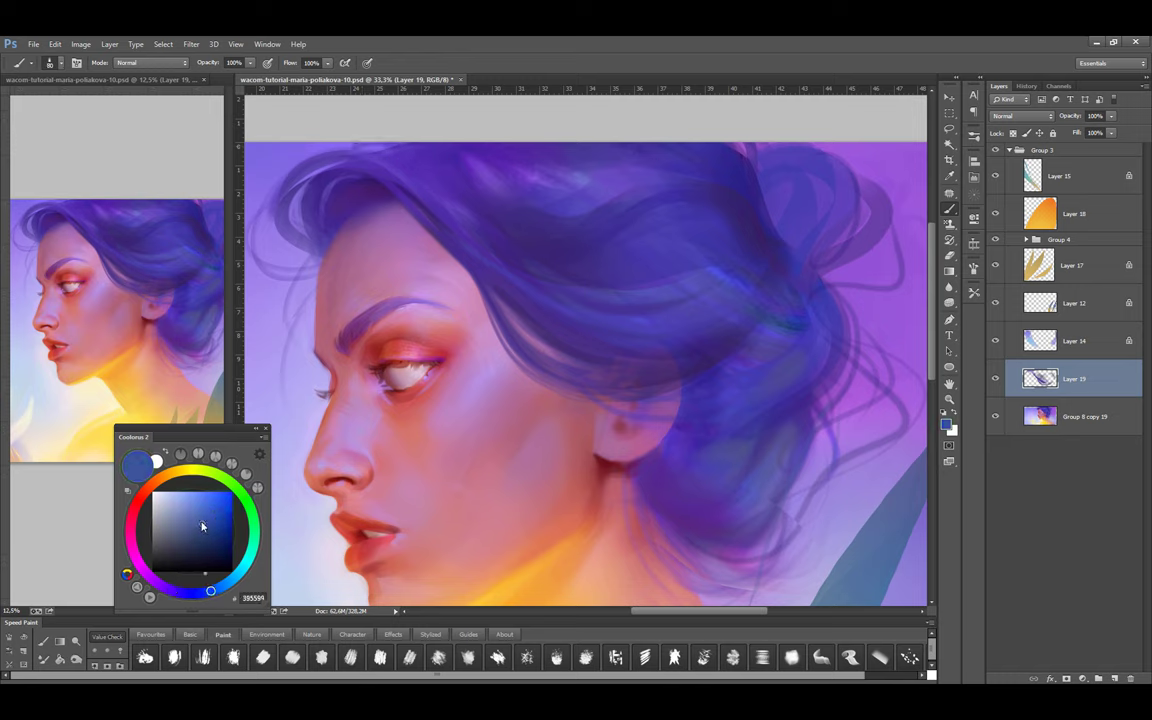
alt+click(416, 192)
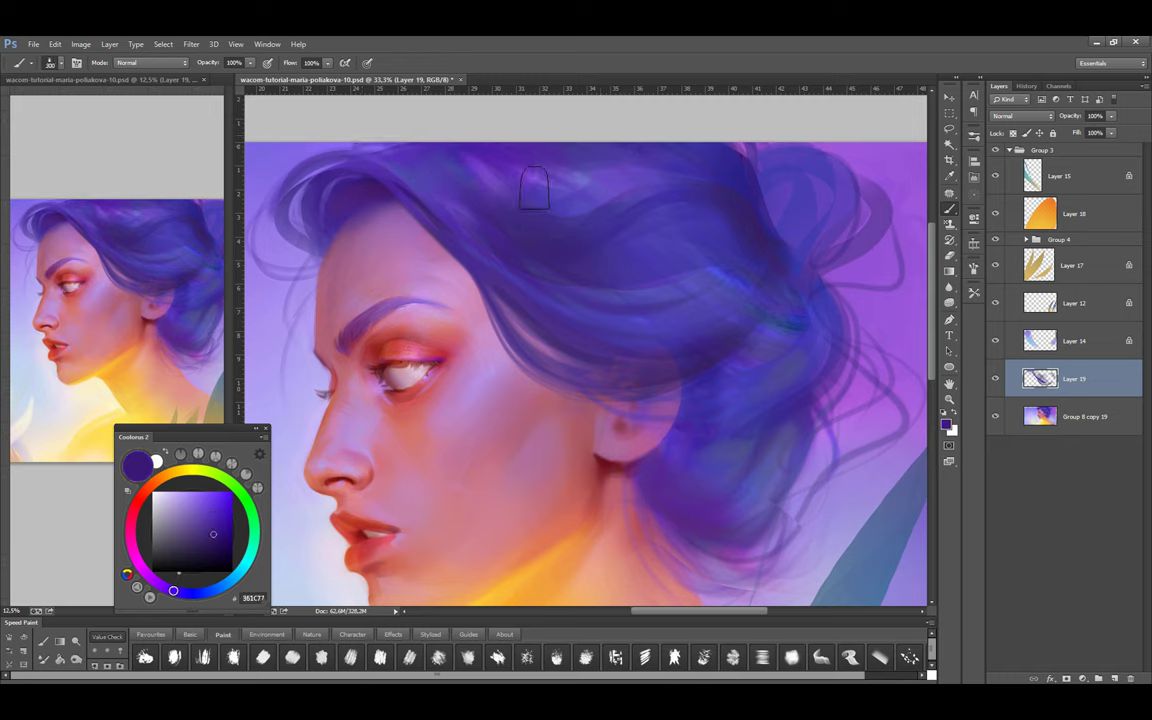
Darken the hair mass at the crown with a larger brush and a deep violet sampled from the front locks
key(bracketright)
key(bracketright)
key(bracketright)
key(bracketright)
key(bracketleft)
alt+click(426, 181)
Pick a saturated blue and brush cooler strokes over the crown hair, reducing the brush size
click(212, 504)
key(bracketleft)
key(bracketleft)
key(bracketleft)
key(bracketleft)
key(bracketleft)
key(bracketleft)
key(bracketleft)
key(bracketleft)
key(bracketleft)
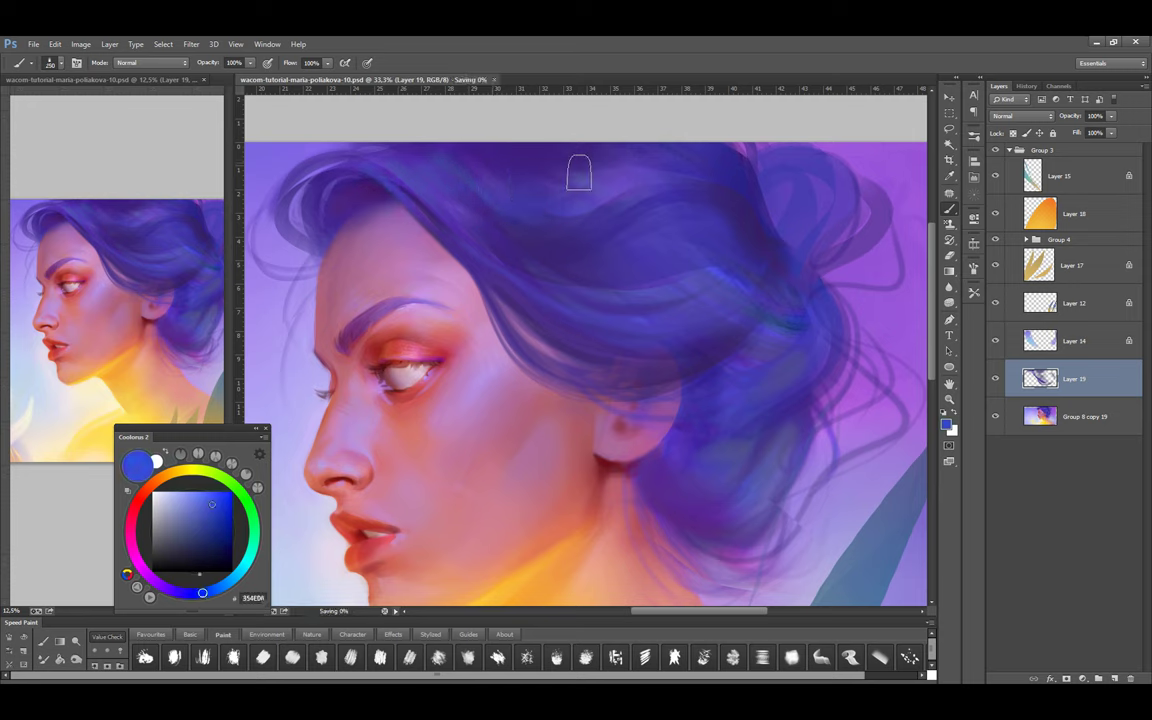
Blend the crown strokes with sampled violets and add bright blue streaks along the wavy locks with a smaller brush
alt+click(668, 160)
key(bracketleft)
key(bracketleft)
alt+click(427, 193)
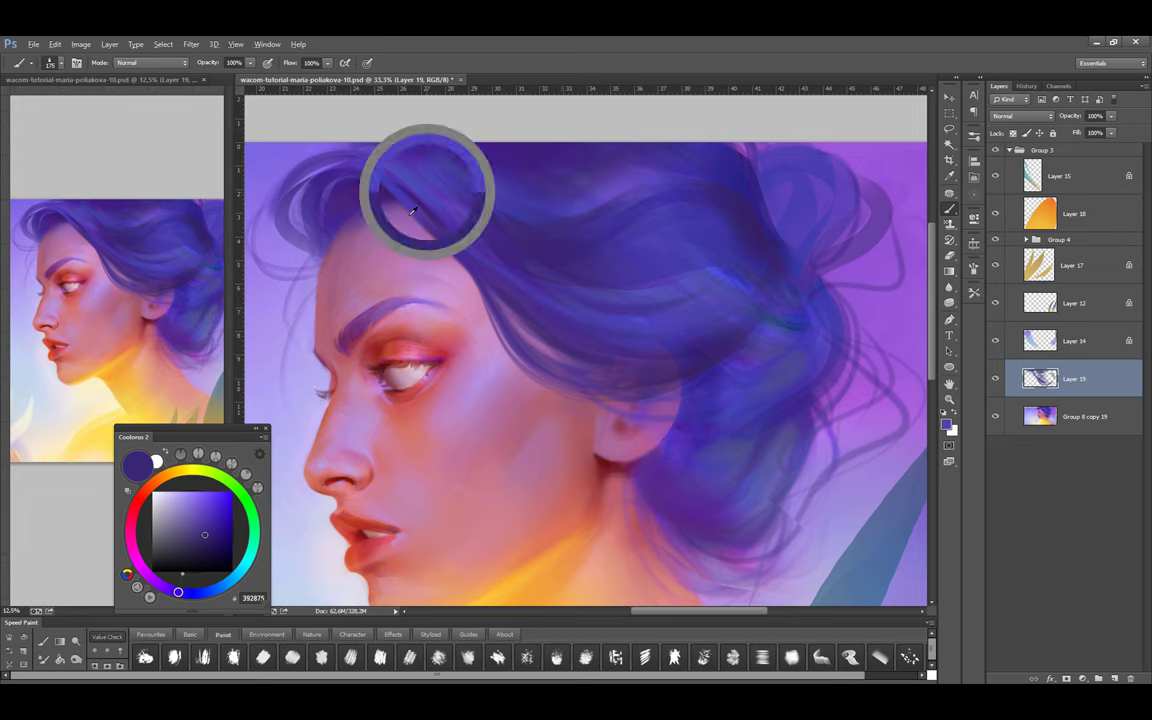
key(bracketleft)
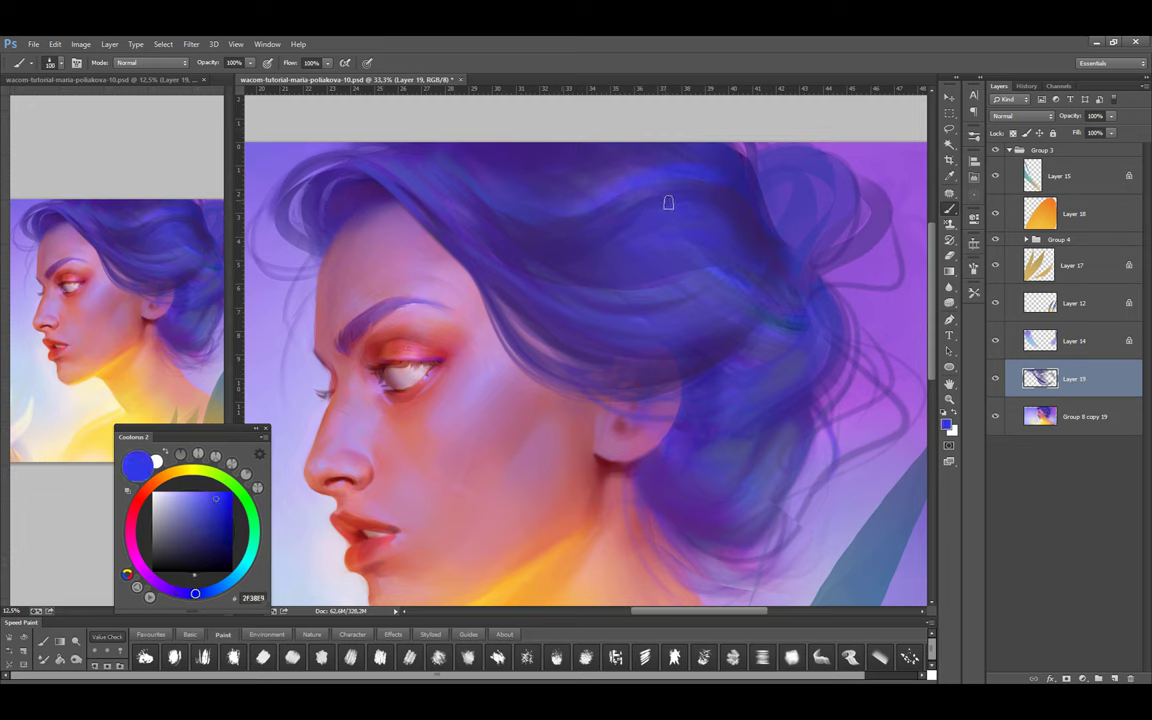
Define the crown locks with a sampled dark violet and a smaller brush, and compare the painting with Layer 19 hidden
alt+click(606, 150)
key(bracketleft)
key(bracketleft)
key(bracketleft)
key(bracketleft)
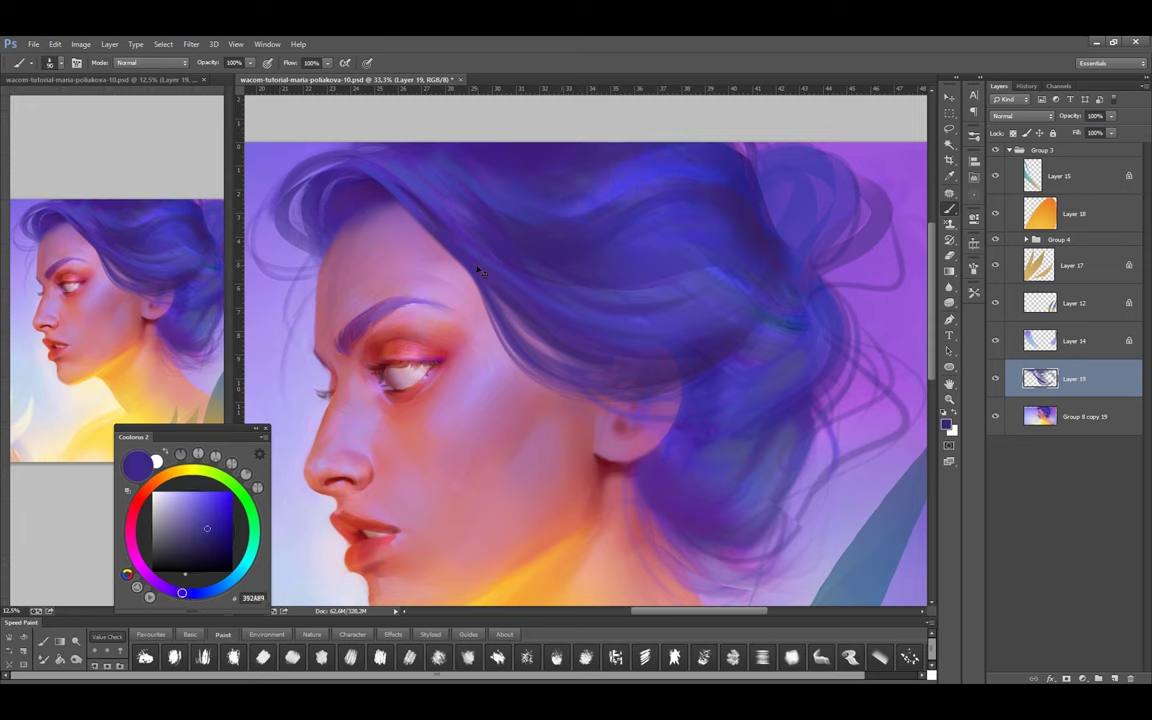
click(996, 379)
click(996, 379)
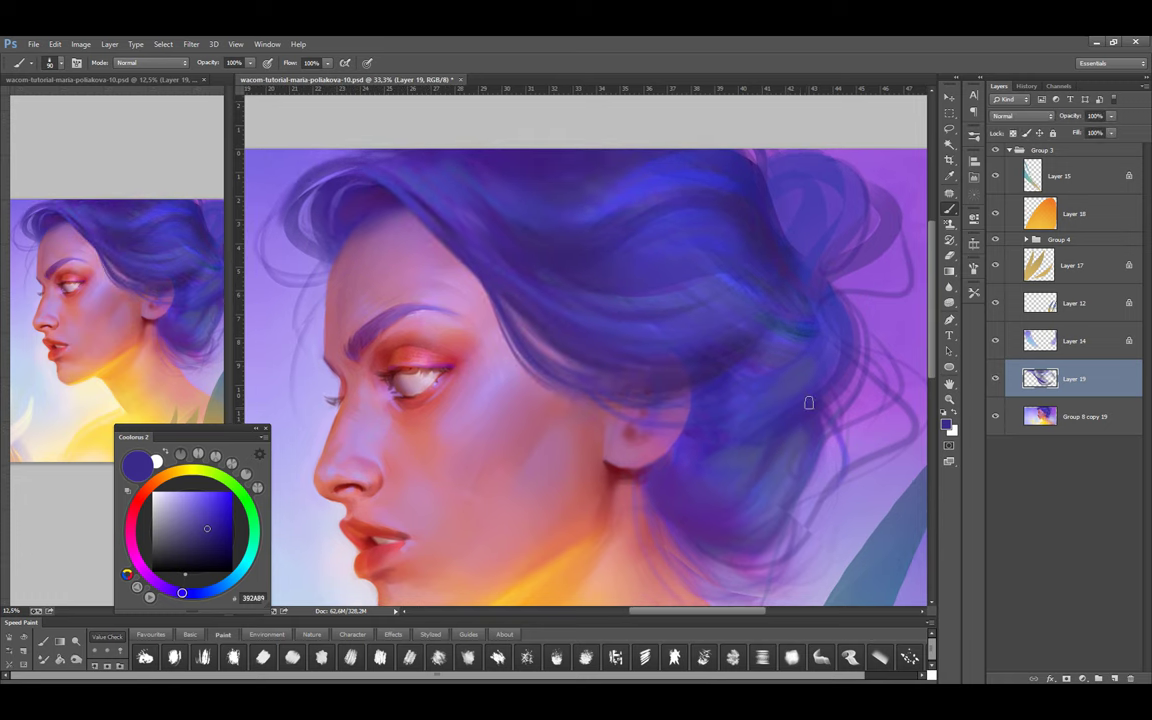
Smooth the swept hair between the temple and the ear with sampled blue and violet strokes at varying brush sizes
key(bracketleft)
key(bracketleft)
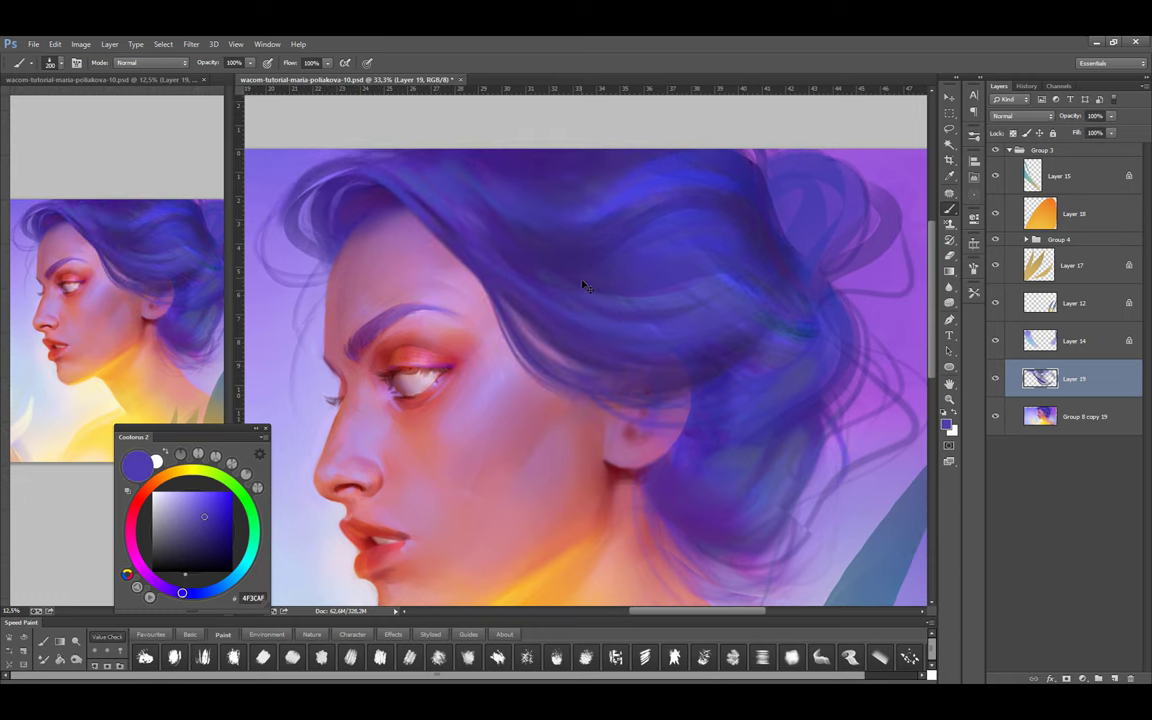
drag(525, 300, 655, 305)
key(bracketright)
alt+click(740, 323)
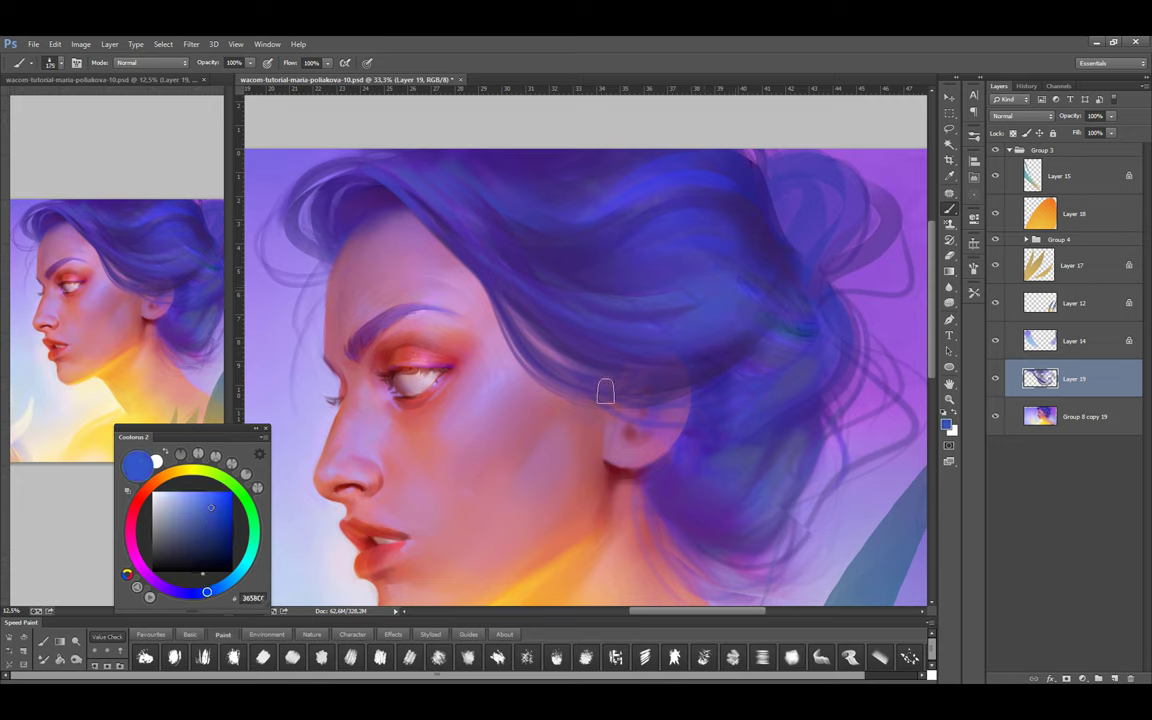
alt+click(658, 262)
key(bracketright)
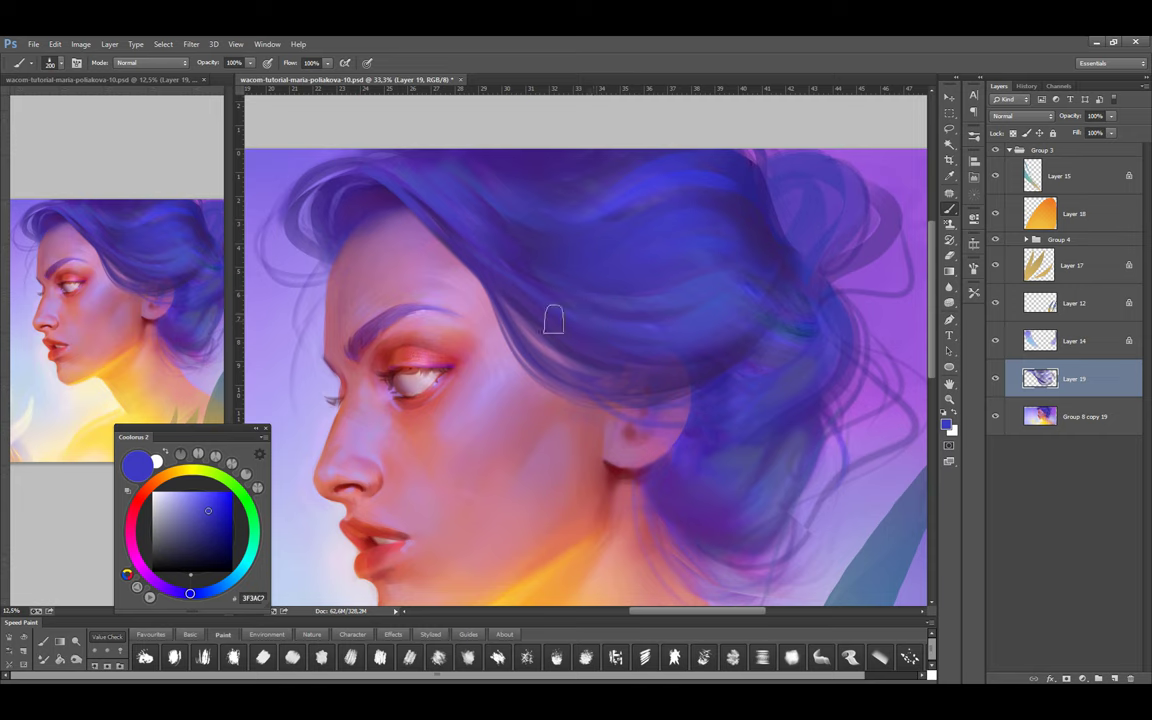
Darken and unify the low bun behind the ear with sampled dark violets and an enlarged brush
alt+click(745, 527)
key(bracketleft)
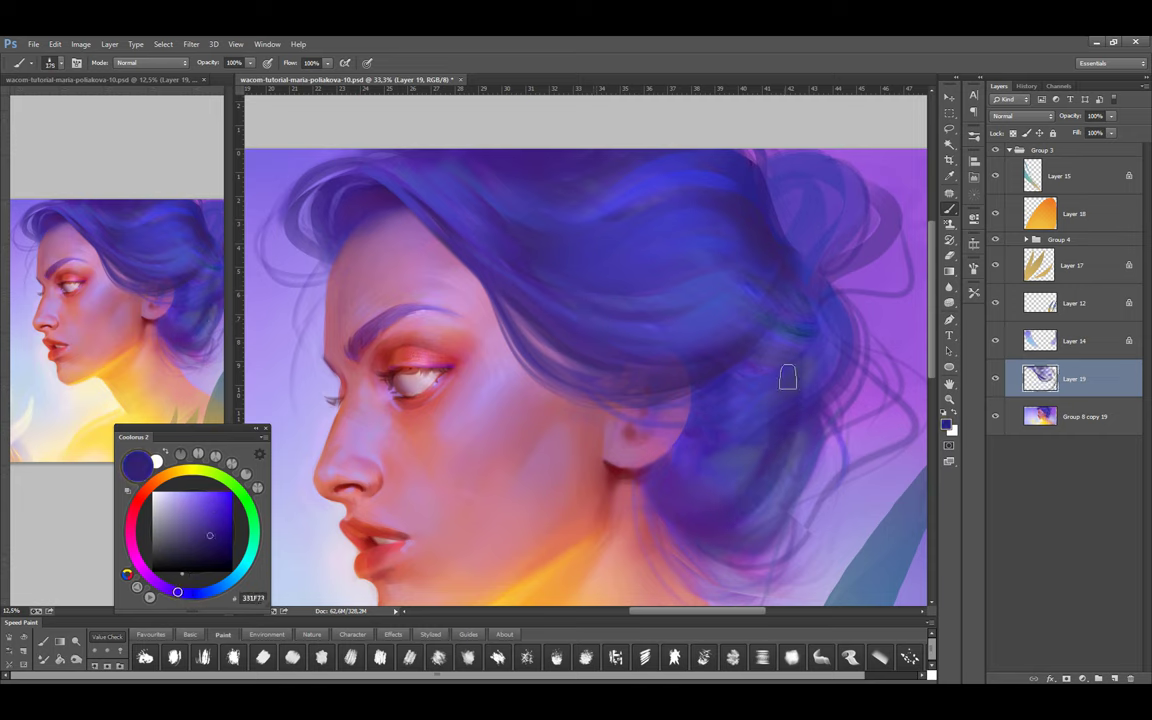
key(bracketright)
key(bracketright)
key(bracketright)
alt+click(730, 476)
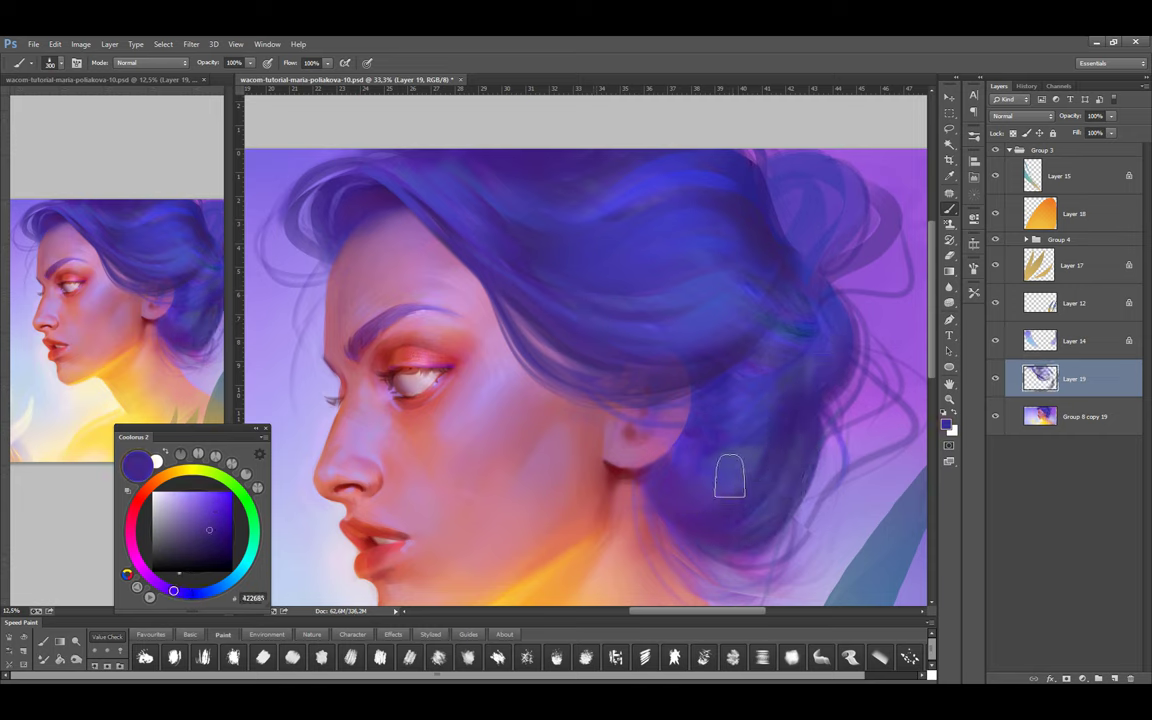
mouse_move(730, 476)
mouse_down()
mouse_move(779, 350)
mouse_move(707, 275)
mouse_up()
Paint lighter blue-violet strands into the bun with a smaller brush, and compare the result with Layer 19 hidden
key(bracketleft)
key(bracketleft)
key(bracketleft)
key(bracketleft)
key(bracketleft)
key(bracketleft)
click(206, 505)
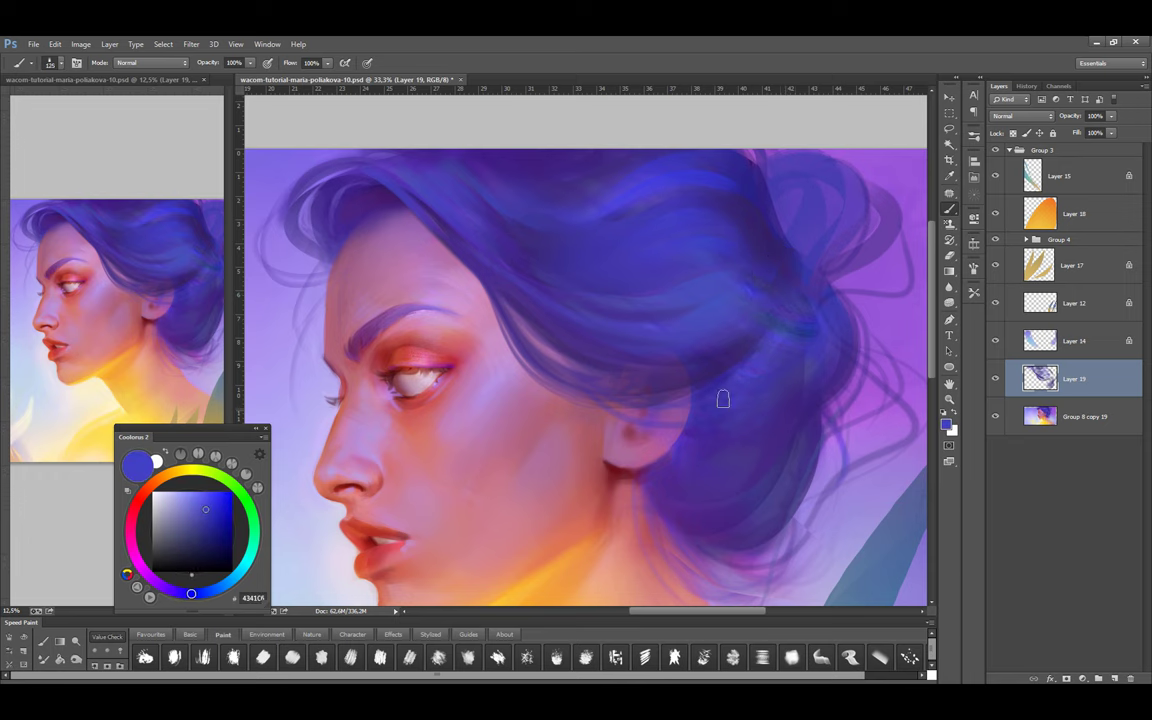
key(ctrl+minus)
click(995, 379)
click(995, 379)
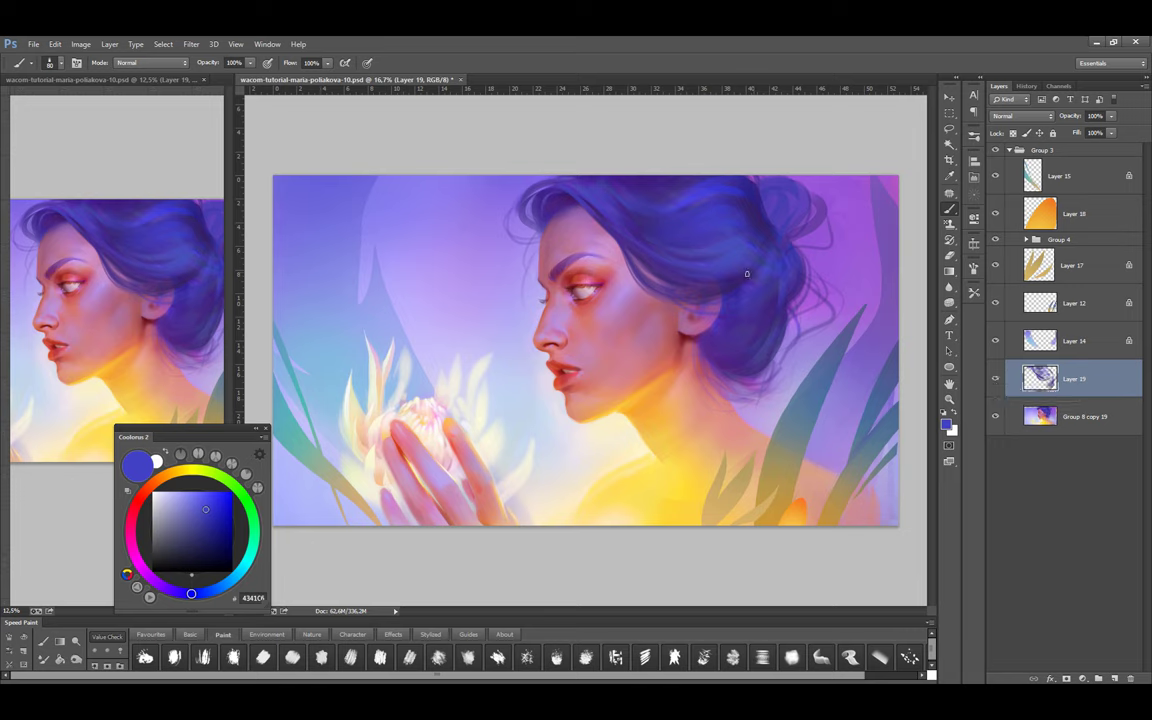
Lay broad dark blue-violet strokes over the crown and the back of the head with a much larger brush
key(bracketright)
key(bracketright)
key(bracketright)
key(bracketright)
key(bracketright)
key(bracketright)
key(bracketright)
key(bracketright)
key(bracketright)
key(bracketright)
alt+click(690, 190)
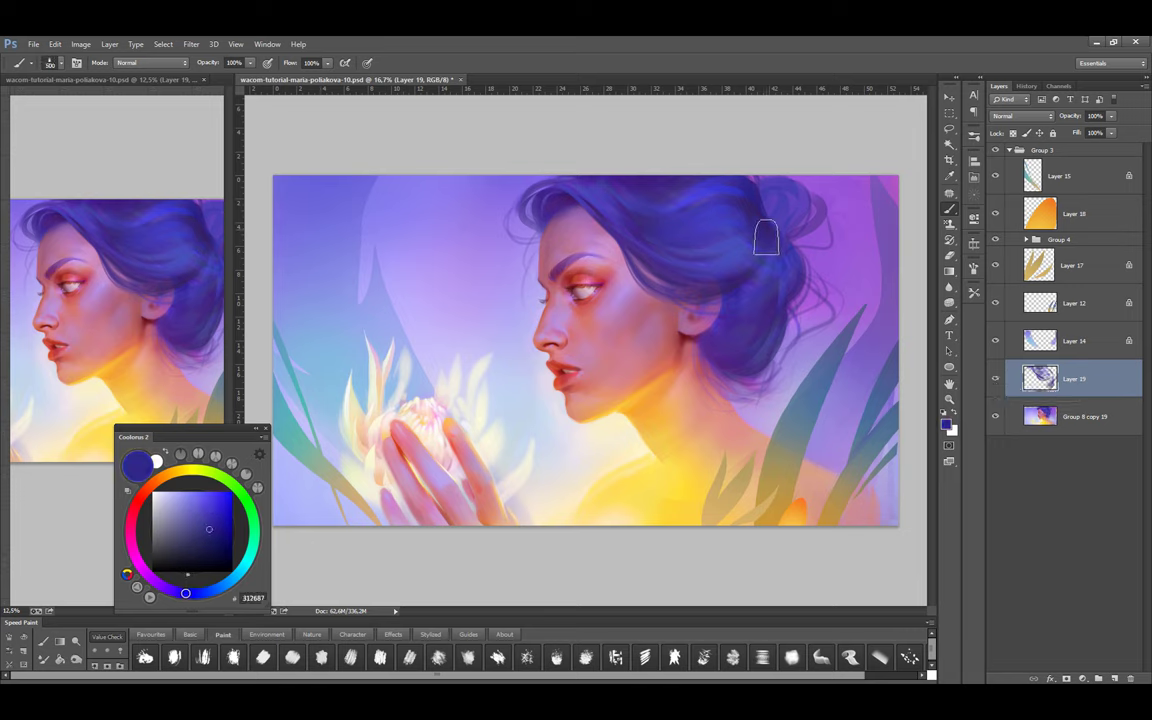
drag(660, 200, 690, 228)
Shade the top knot with sampled dark violet and a reduced brush, stepping through undo to check the last stroke
key(bracketleft)
key(bracketleft)
key(bracketleft)
key(bracketleft)
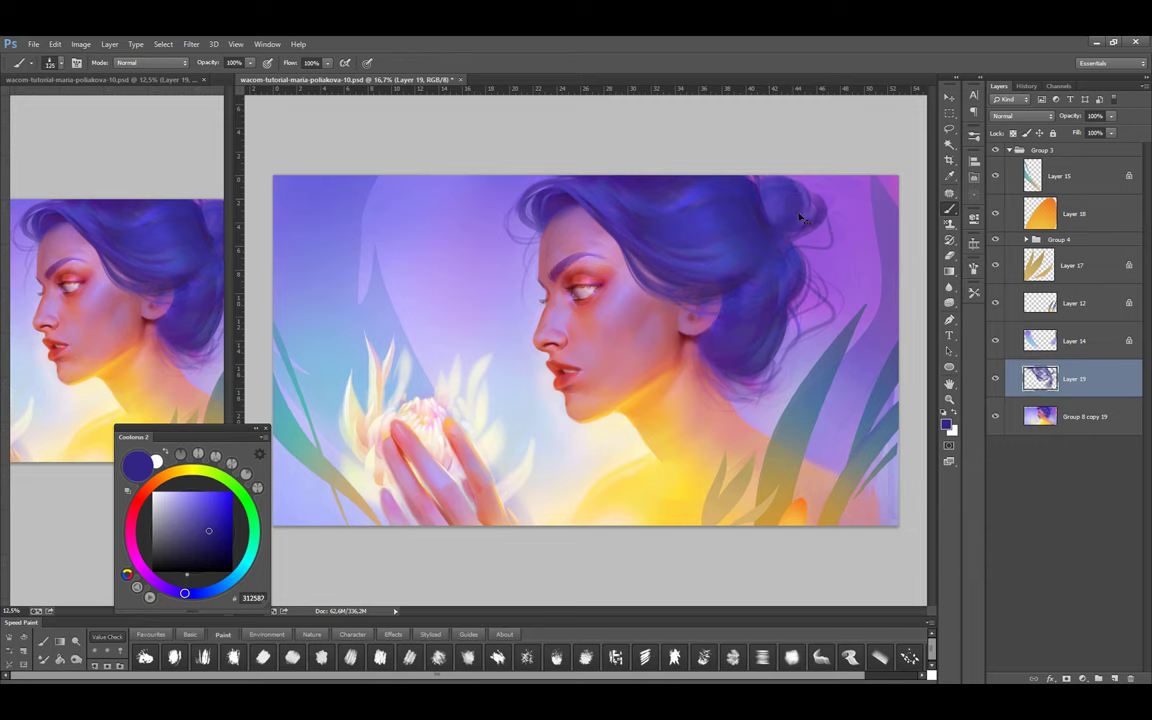
alt+click(773, 245)
key(ctrl+z)
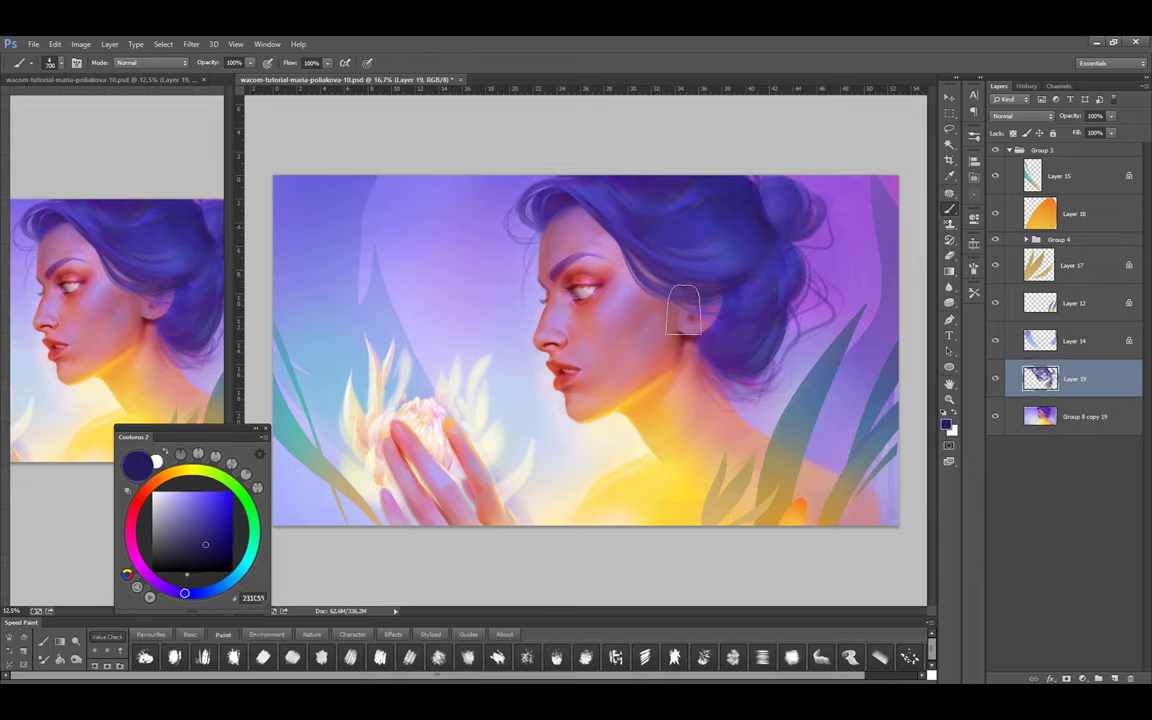
key(ctrl+z)
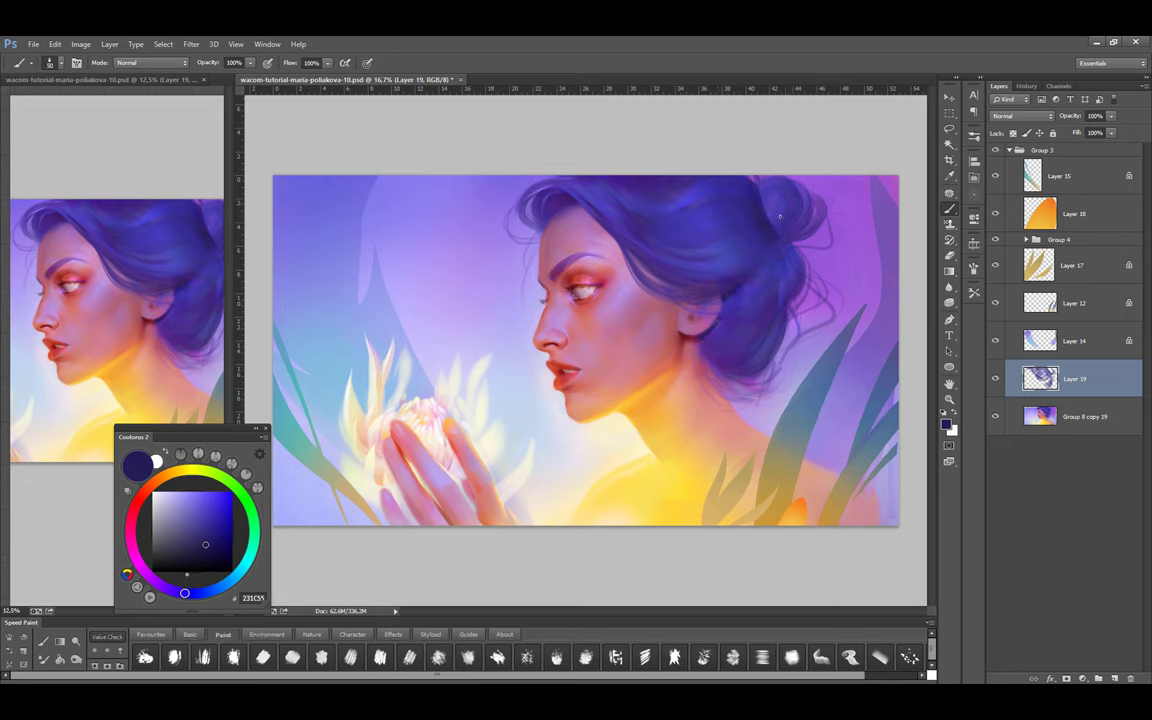
Touch up the hair along the upper canvas edge with sampled violets and save the document
alt+click(697, 181)
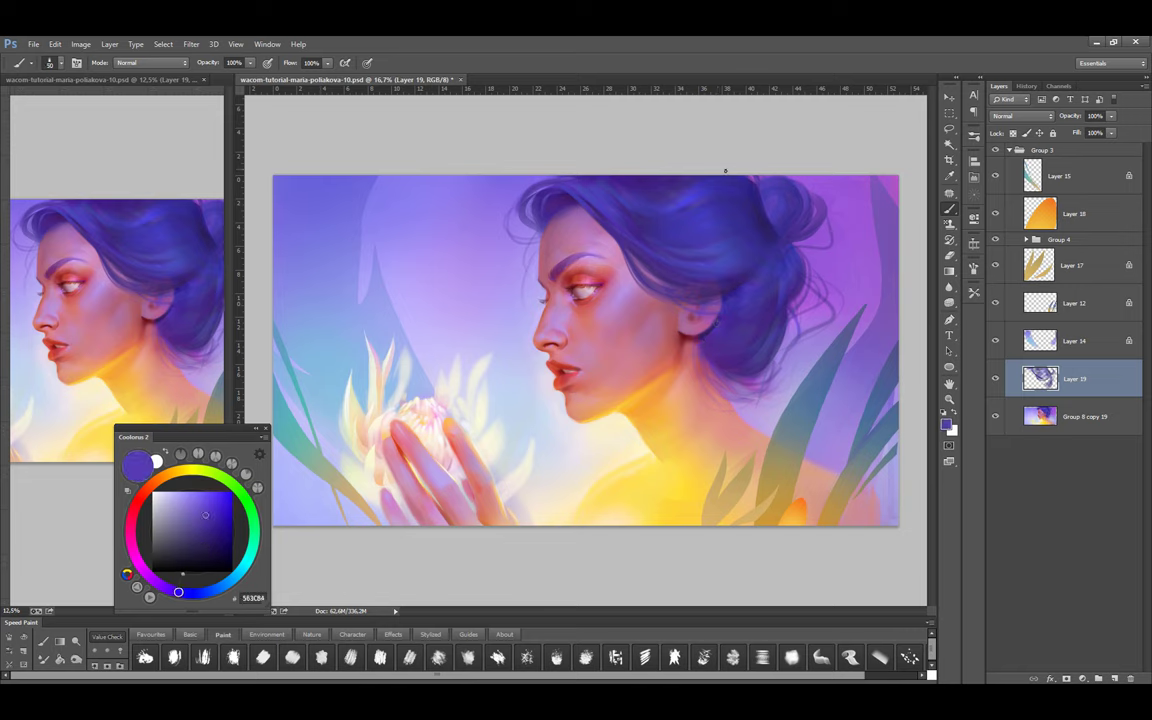
alt+click(702, 183)
key(ctrl+s)
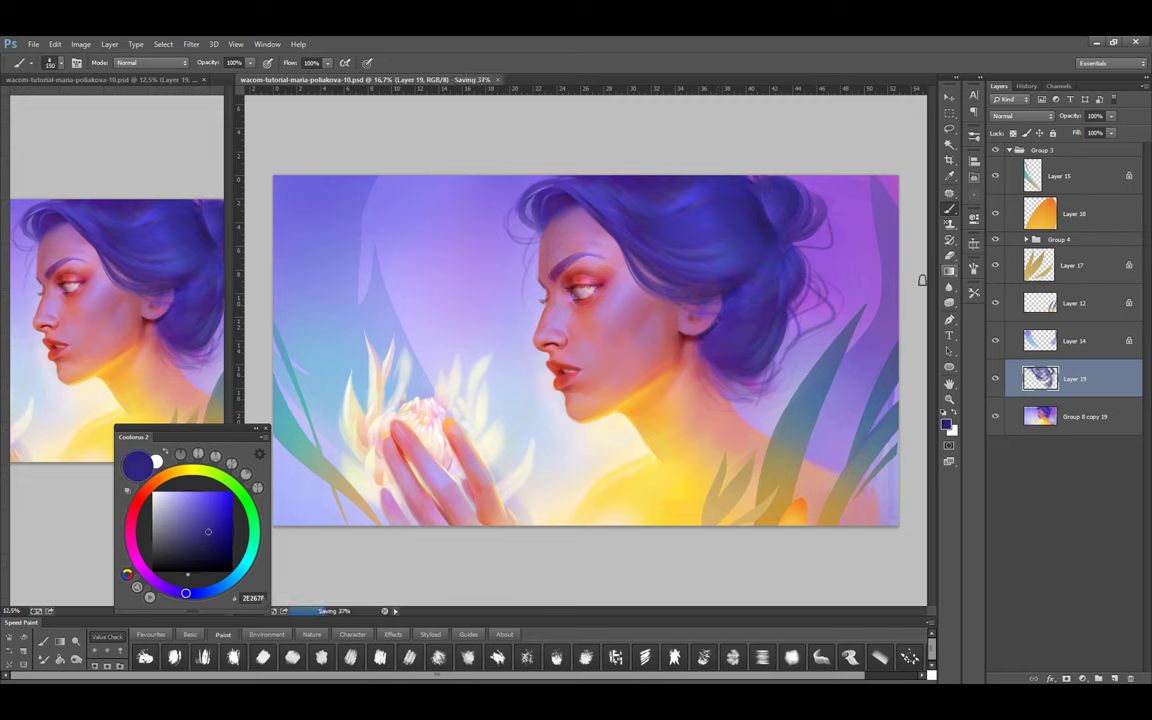
Sweep broad sampled blue-violet strokes across the hair above the forehead with an enlarged brush
key(bracketright)
key(bracketright)
key(bracketright)
key(bracketright)
key(bracketright)
alt+click(636, 220)
drag(588, 189, 678, 213)
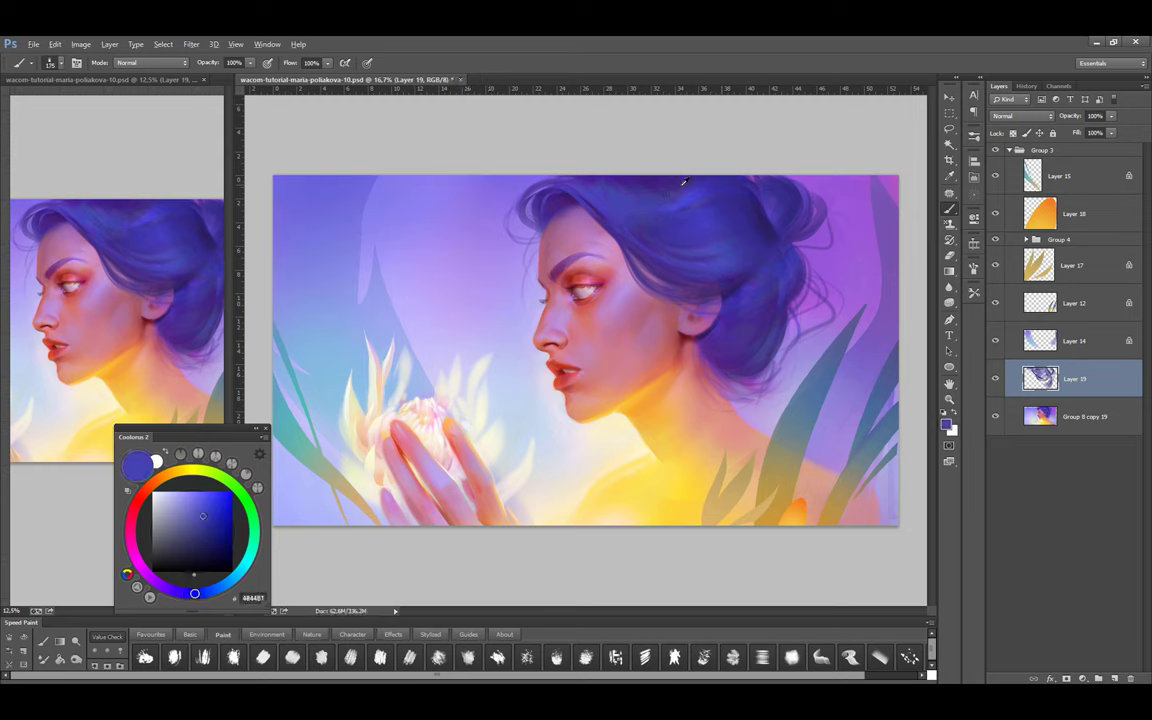
Pick the bright blue-violet 4E4DED and paint thin highlight strands over the upper hair with a smaller brush
alt+click(592, 166)
key(bracketleft)
key(bracketleft)
key(bracketleft)
click(203, 512)
click(206, 497)
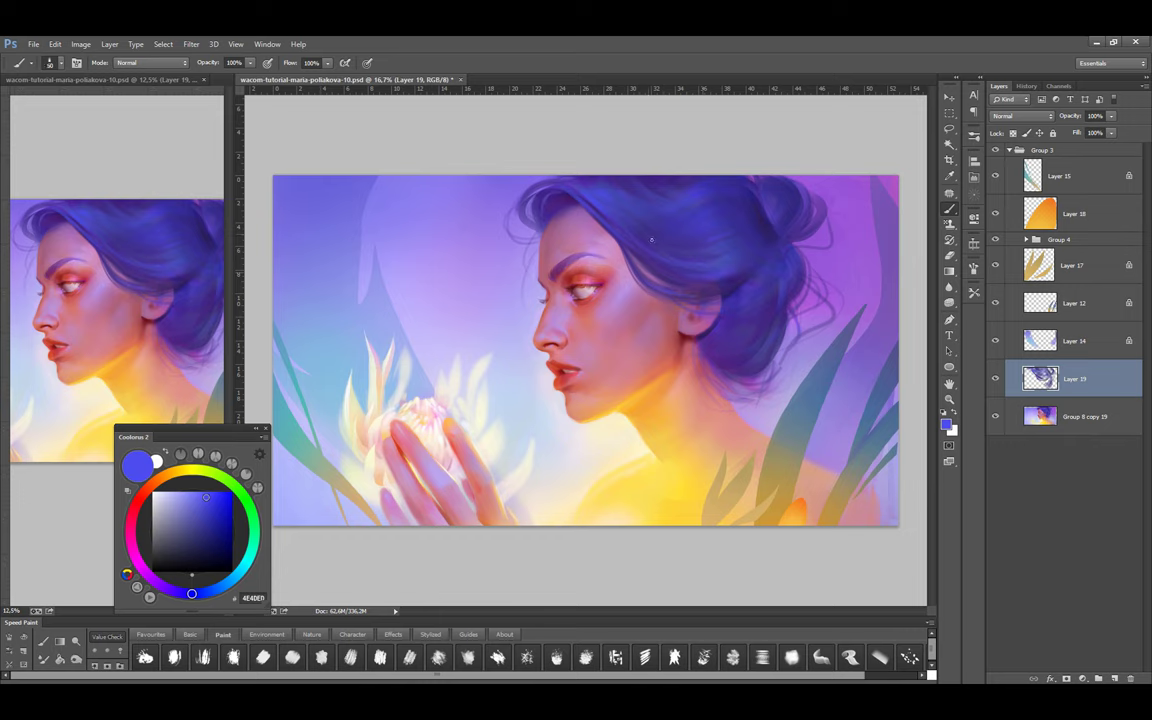
key(bracketleft)
key(bracketleft)
key(bracketleft)
key(bracketleft)
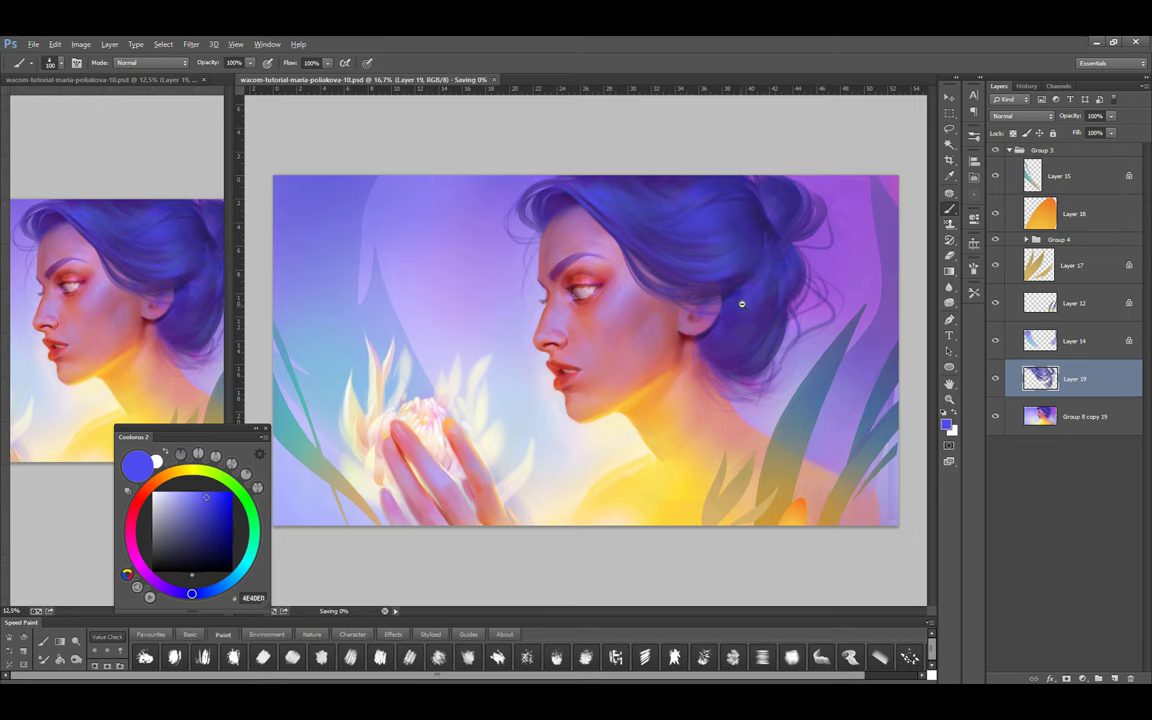
Flip the canvas horizontally and duplicate the Group 8 copy 19 layer
key(ctrl+minus)
key(ctrl+minus)
key(ctrl+shift+h)
click(1025, 415)
key(ctrl+j)
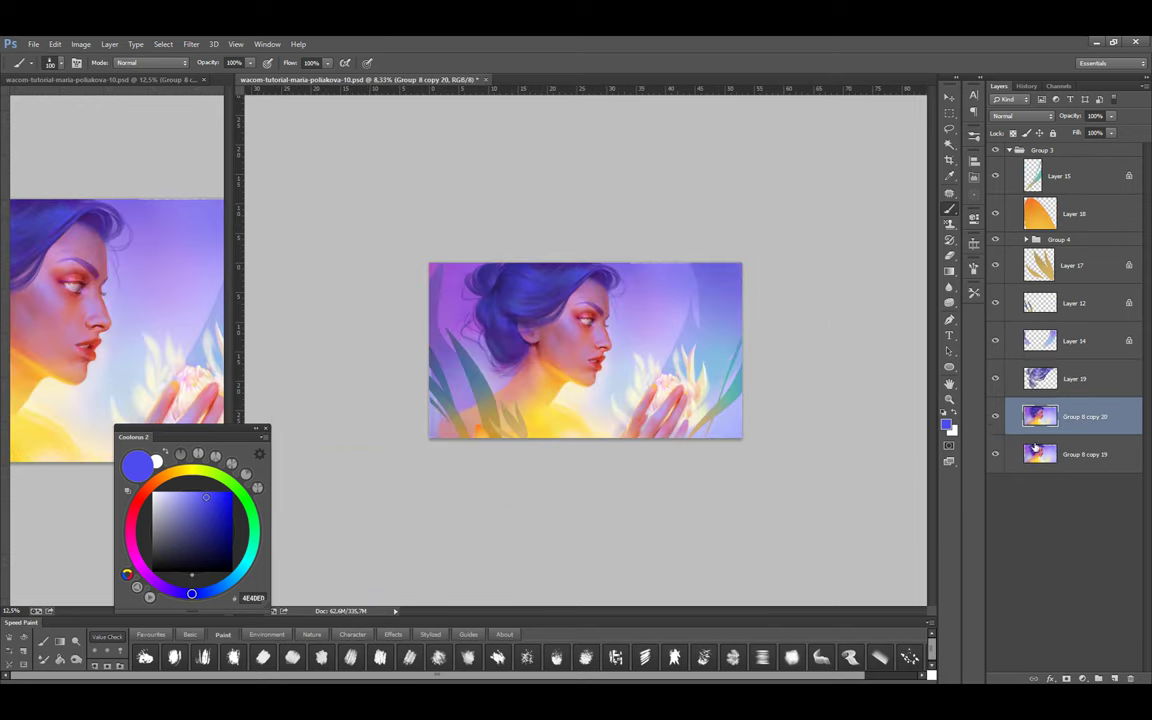
Return to Layer 19 and paint the shadow behind the ear with dark purple and dark green tones
click(1010, 379)
key(ctrl+plus)
key(ctrl+plus)
key(ctrl+plus)
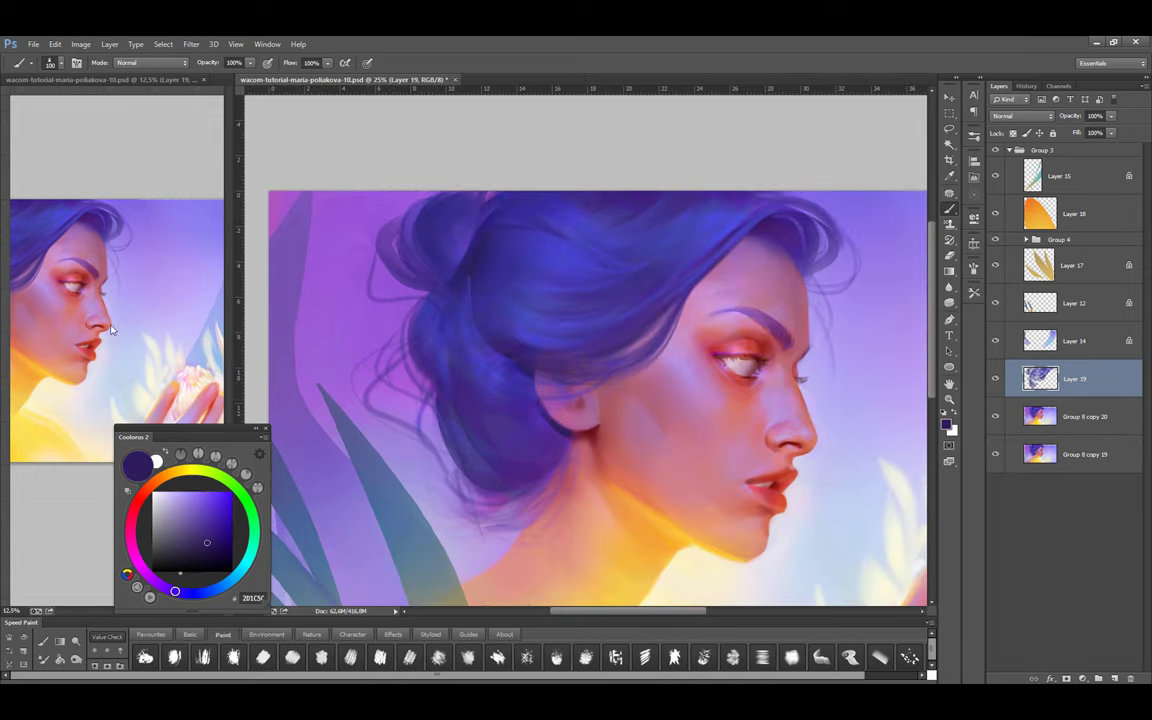
click(149, 576)
click(232, 551)
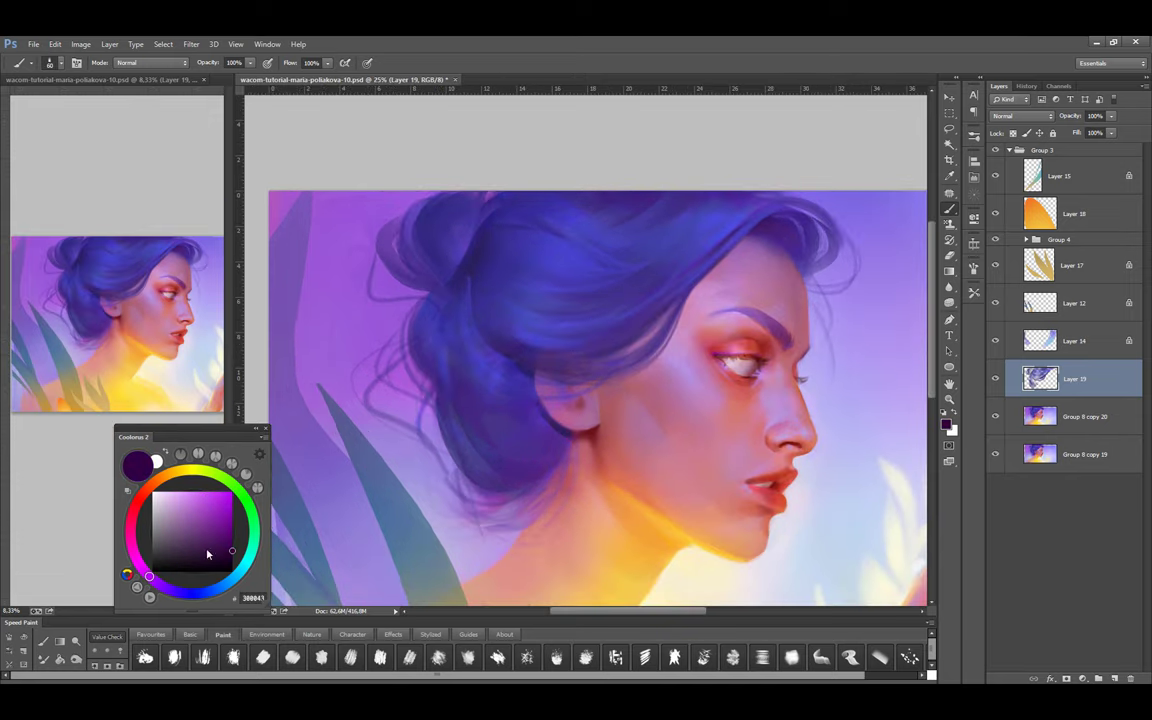
click(219, 539)
click(254, 529)
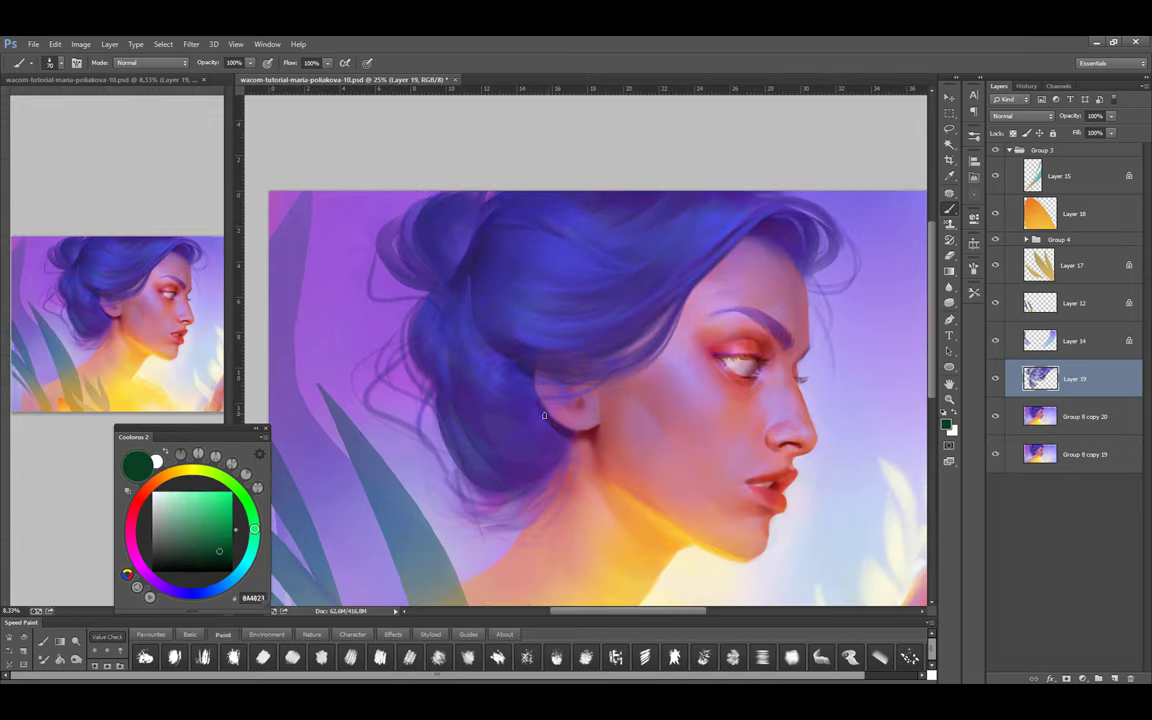
Blend the ear shadow into the bun and work its strands with sampled violets, varying the brush size
alt+click(483, 360)
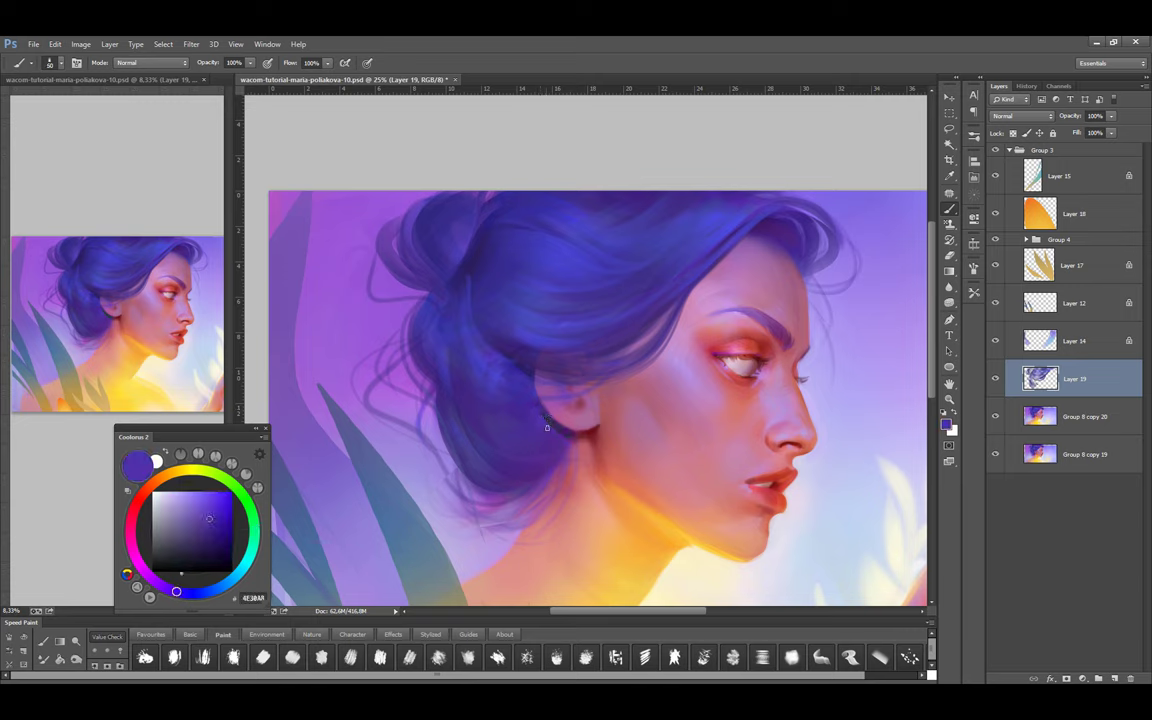
key(bracketright)
key(bracketright)
key(bracketright)
key(bracketright)
key(bracketright)
key(bracketright)
key(bracketright)
key(bracketright)
key(bracketleft)
key(bracketleft)
key(bracketleft)
key(bracketleft)
key(bracketleft)
key(bracketleft)
key(bracketleft)
alt+click(465, 357)
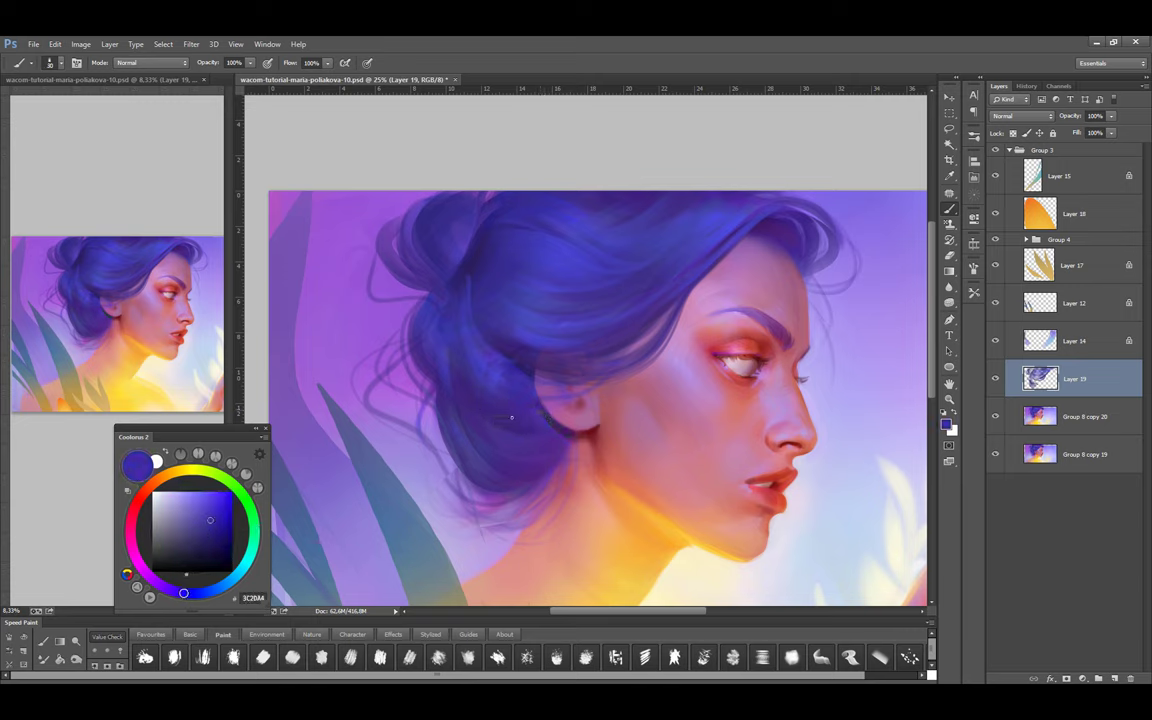
Choose a round brush from the Basic set and paint fine dark violet strands along the locks swept back from the forehead
click(190, 634)
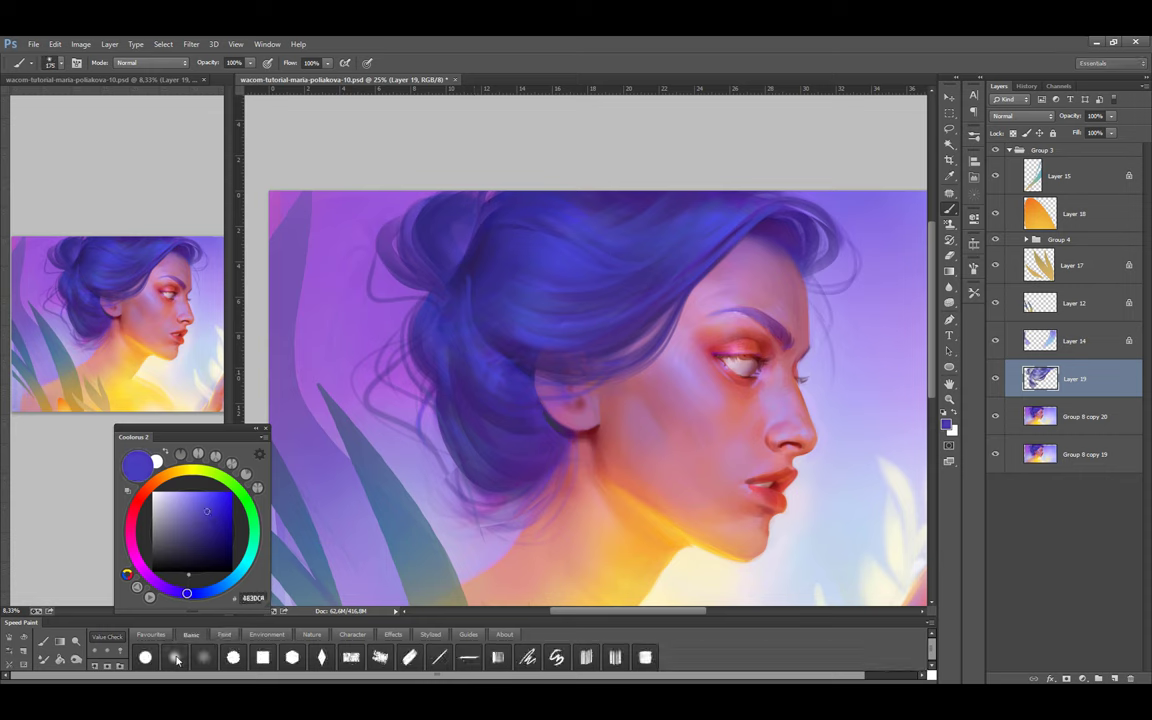
key(F5)
key(F5)
alt+click(498, 327)
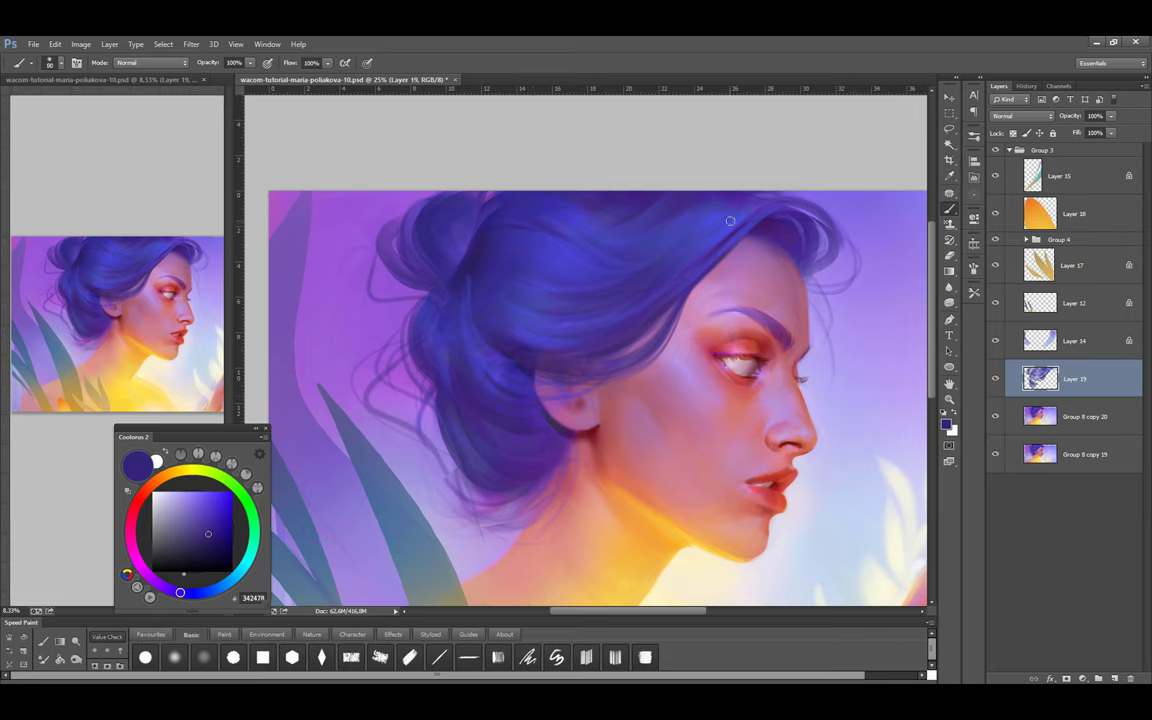
key(bracketleft)
key(bracketleft)
drag(665, 264, 740, 206)
mouse_move(623, 284)
mouse_down()
mouse_move(729, 210)
mouse_move(760, 226)
mouse_up()
Paint sampled blue-violet strands over the side hair above the ear with a slightly larger brush
alt+click(623, 195)
key(bracketright)
key(bracketright)
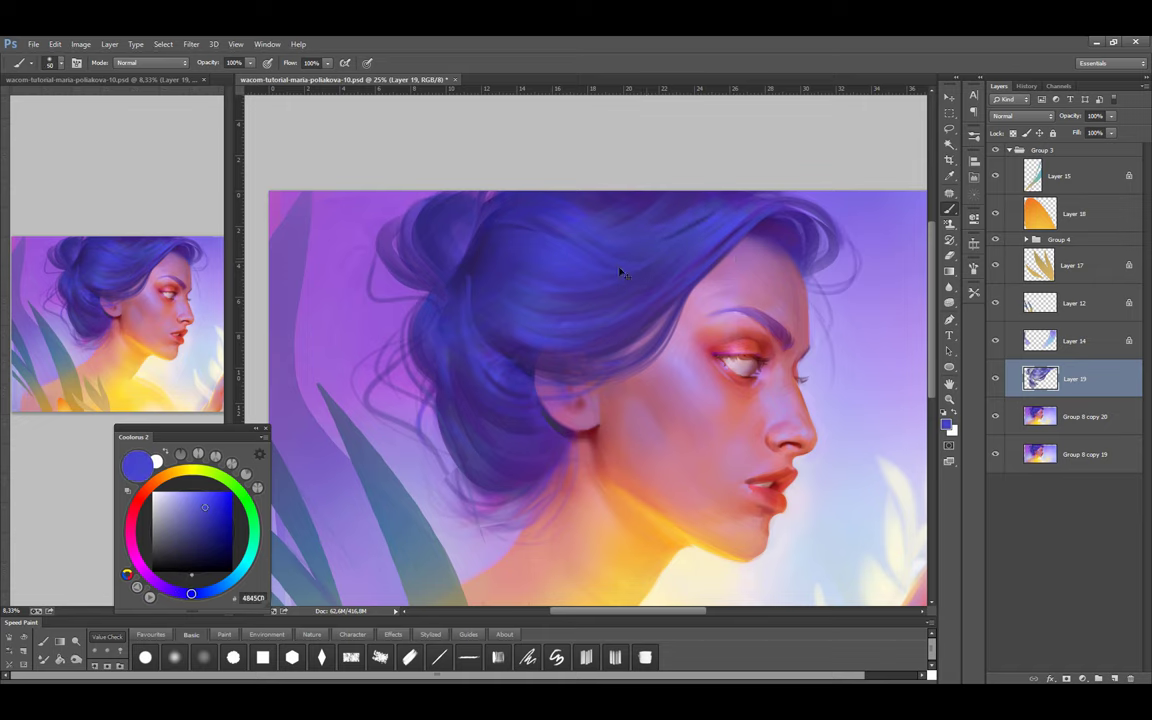
drag(549, 307, 557, 322)
Darken the shadow behind the ear and the lower bun with sampled dark purple and near-black blue tones
alt+click(341, 454)
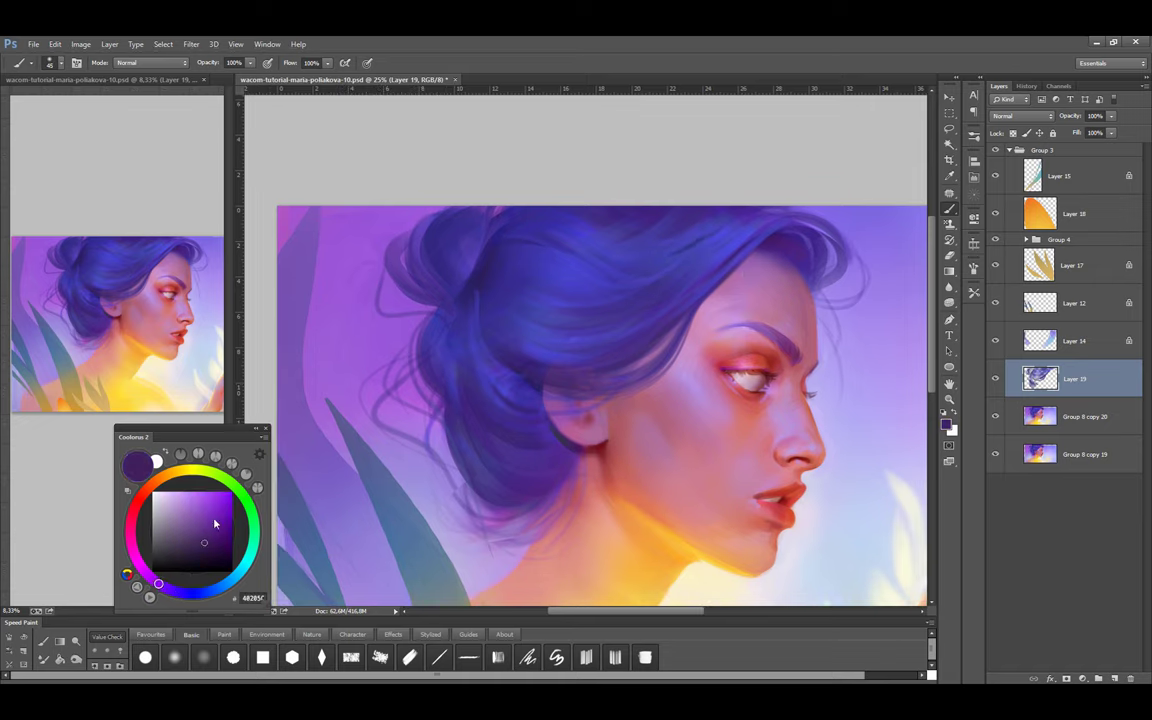
click(249, 553)
click(210, 558)
alt+click(577, 453)
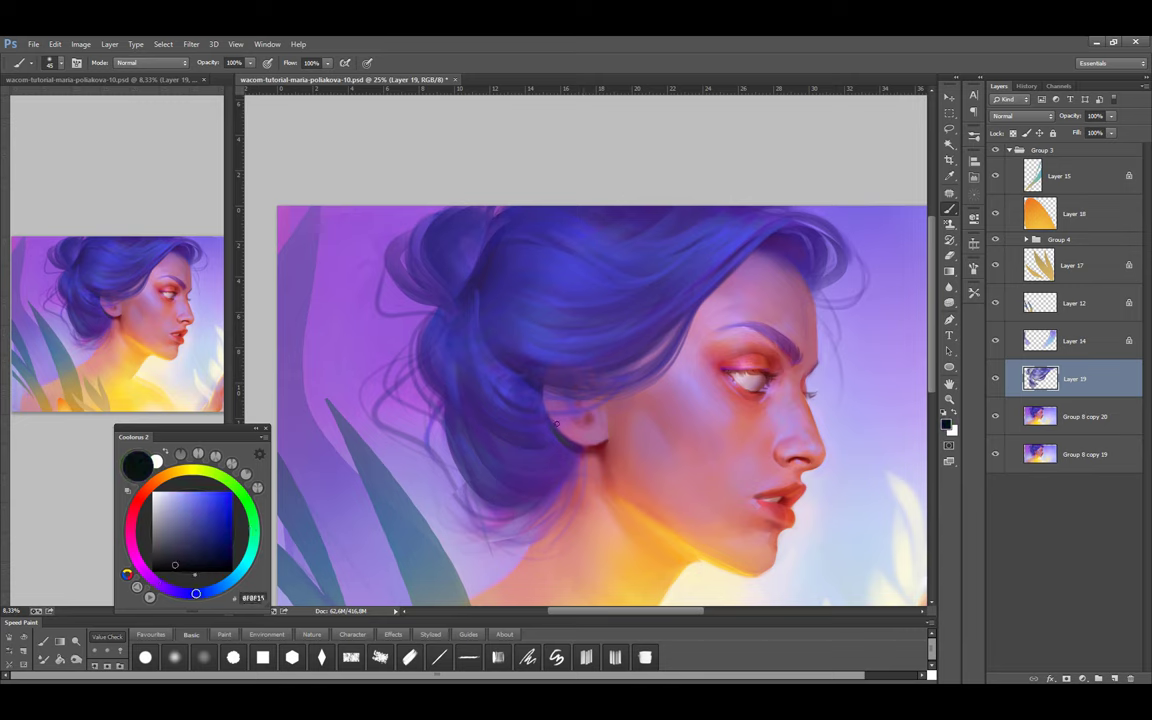
alt+click(559, 433)
alt+click(504, 483)
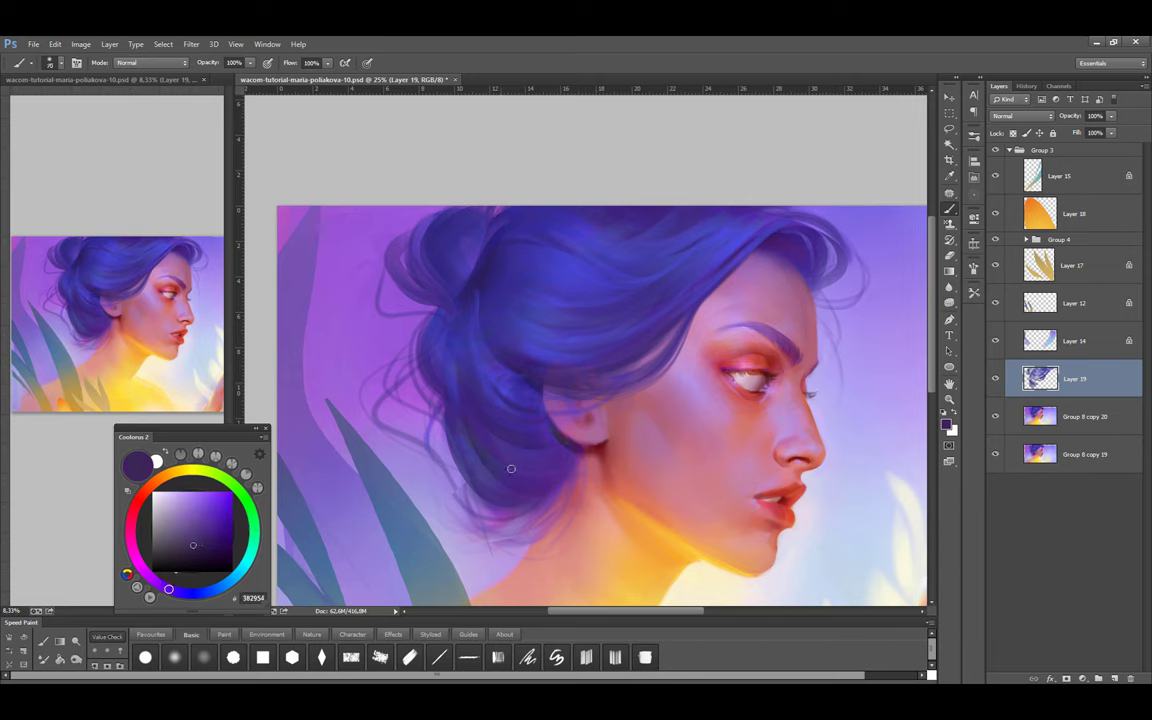
drag(511, 468, 450, 425)
Shade the bun softly with dark violet, enlarging the brush to 250 and up to 500, and save the document
key(bracketright)
key(bracketright)
key(bracketright)
key(bracketright)
key(bracketright)
key(bracketright)
key(bracketright)
key(bracketright)
key(bracketright)
key(bracketright)
key(ctrl+s)
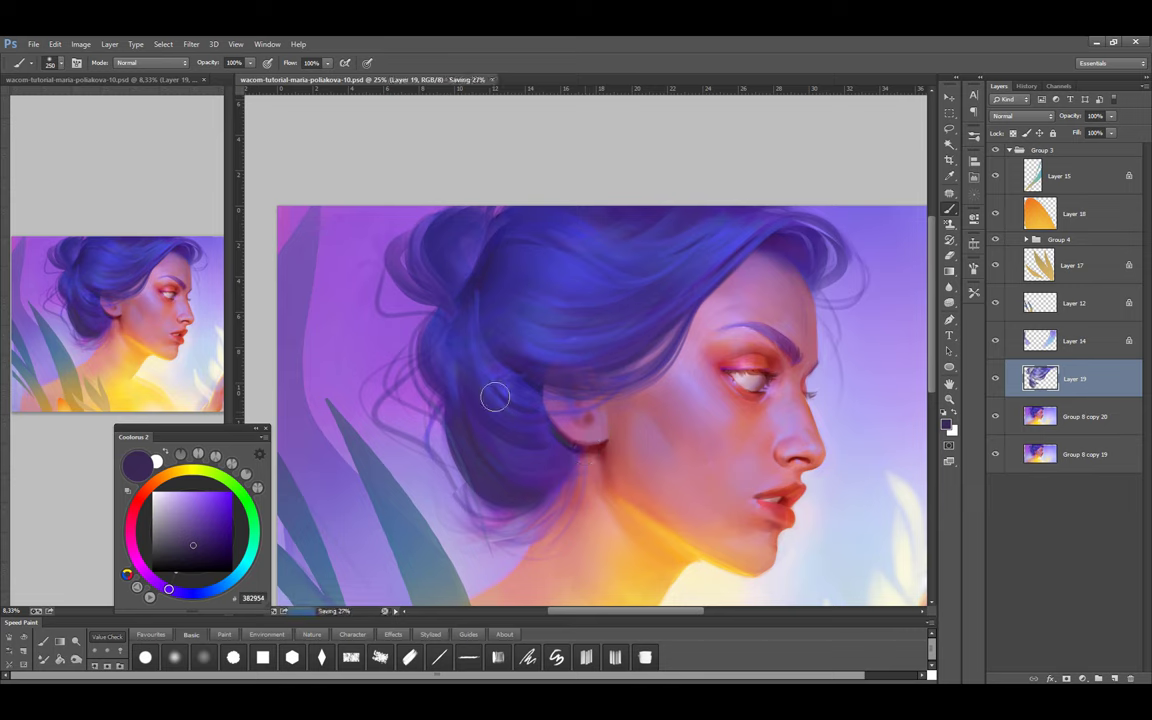
key(bracketright)
key(bracketright)
key(bracketright)
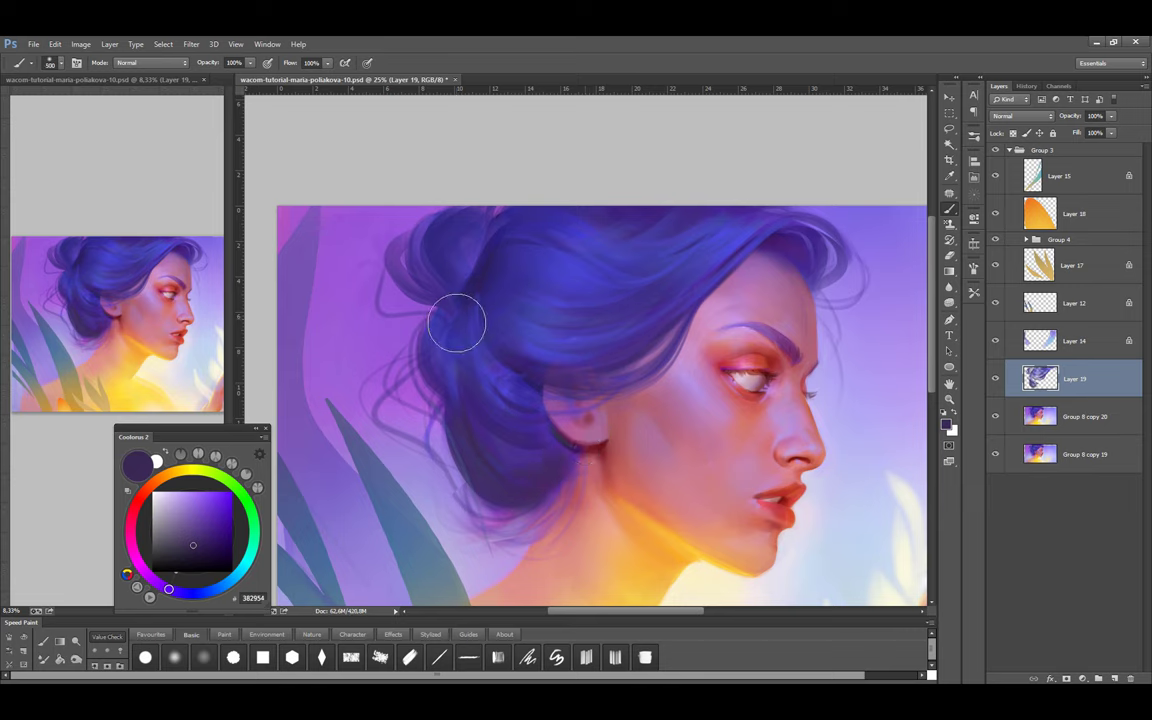
Blend the hair below the top knot into the bun with sampled light violet and dark blue-violet, using a brush of about 200
alt+click(440, 325)
key(bracketleft)
key(bracketleft)
key(bracketleft)
key(bracketleft)
key(bracketleft)
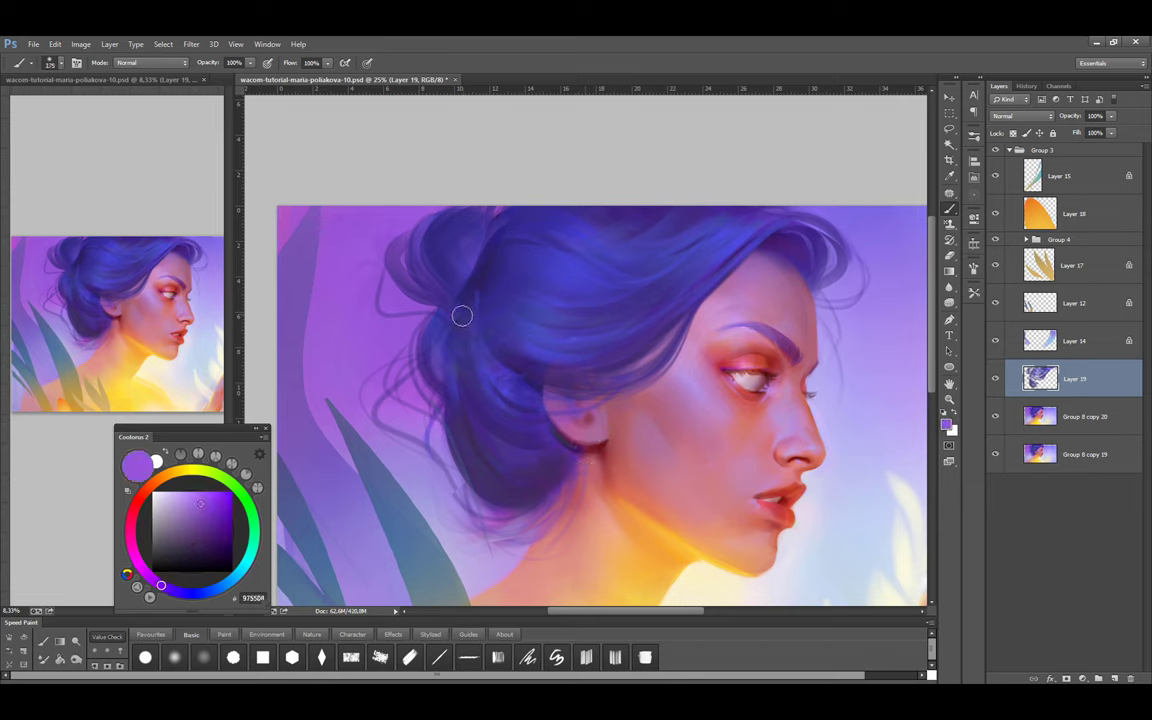
alt+click(475, 377)
key(bracketright)
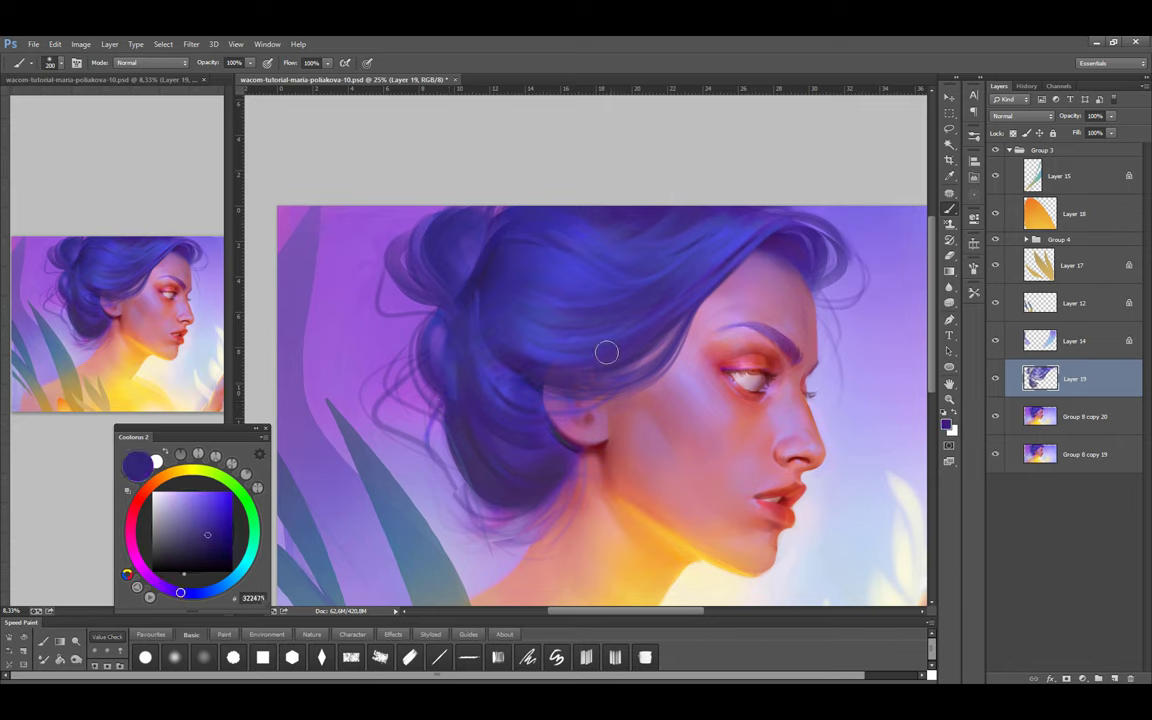
Work sampled tones into the side hair above the ear, varying the brush size
alt+click(560, 322)
key(bracketright)
key(bracketright)
key(bracketleft)
key(bracketleft)
key(bracketleft)
key(bracketleft)
key(bracketleft)
key(bracketleft)
key(bracketleft)
Save the document and export a maximum-quality JPEG copy named 15 at quality 12
key(ctrl+s)
key(ctrl+shift+s)
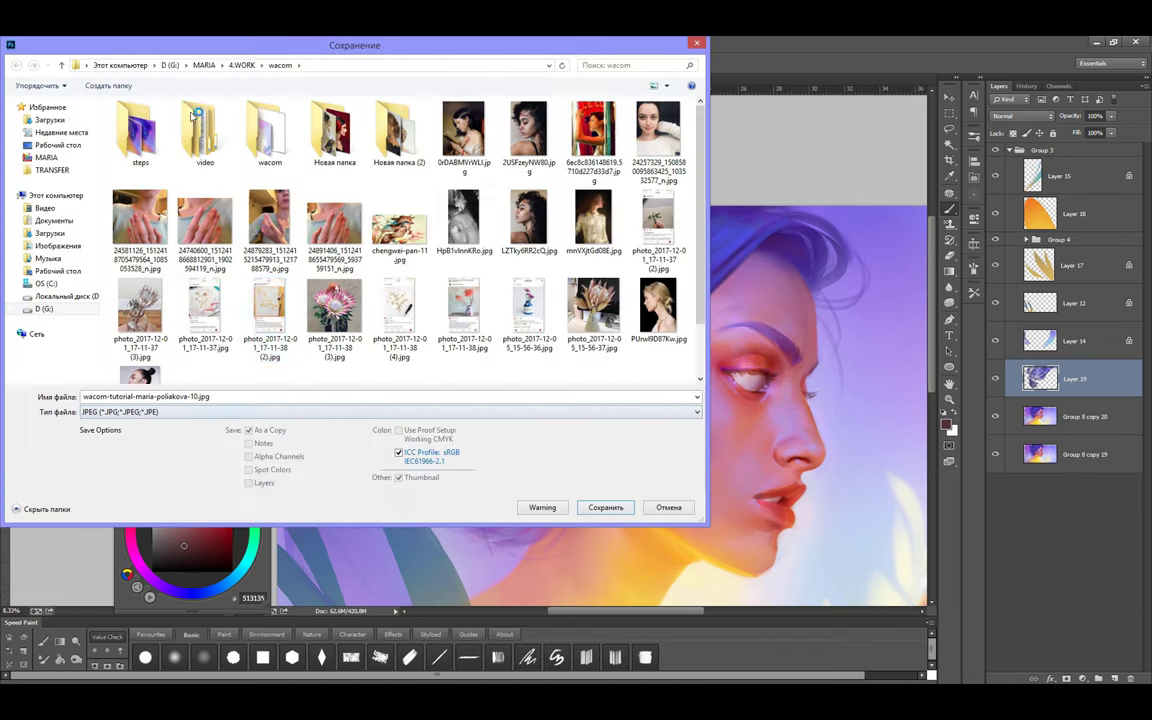
text(15)
key(Return)
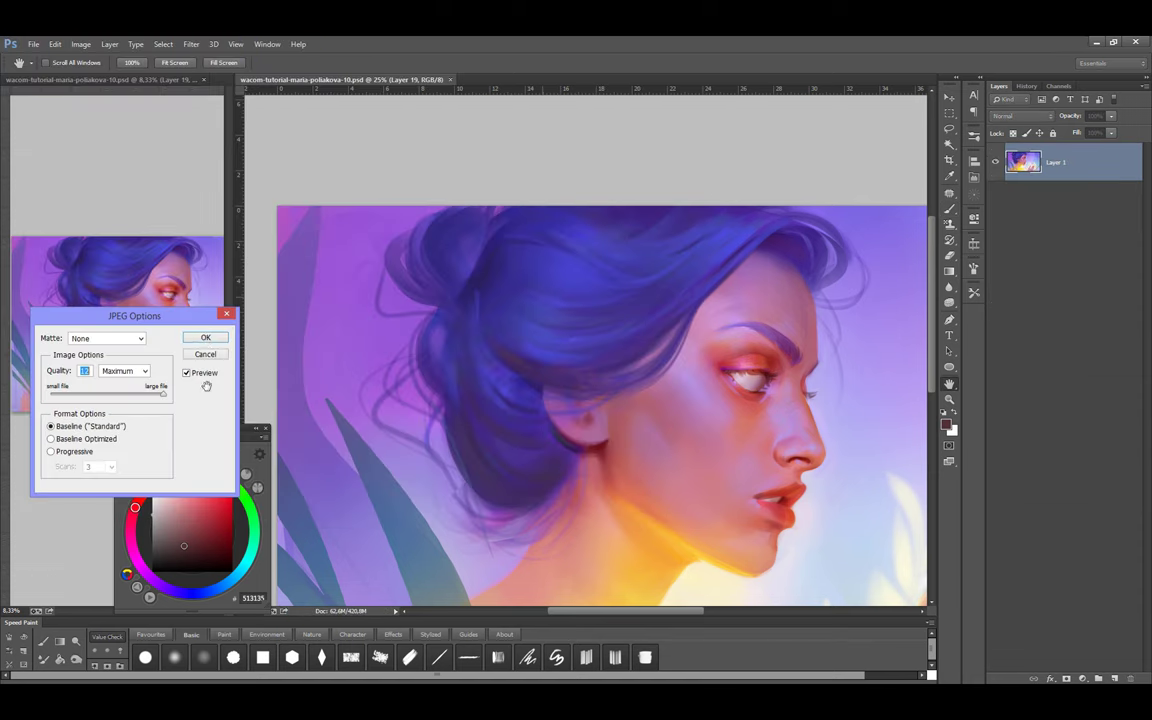
key(Return)
Outline the crease between the top knot and the swept-back hair with the Lasso and darken it with sampled dark violet
alt+click(483, 260)
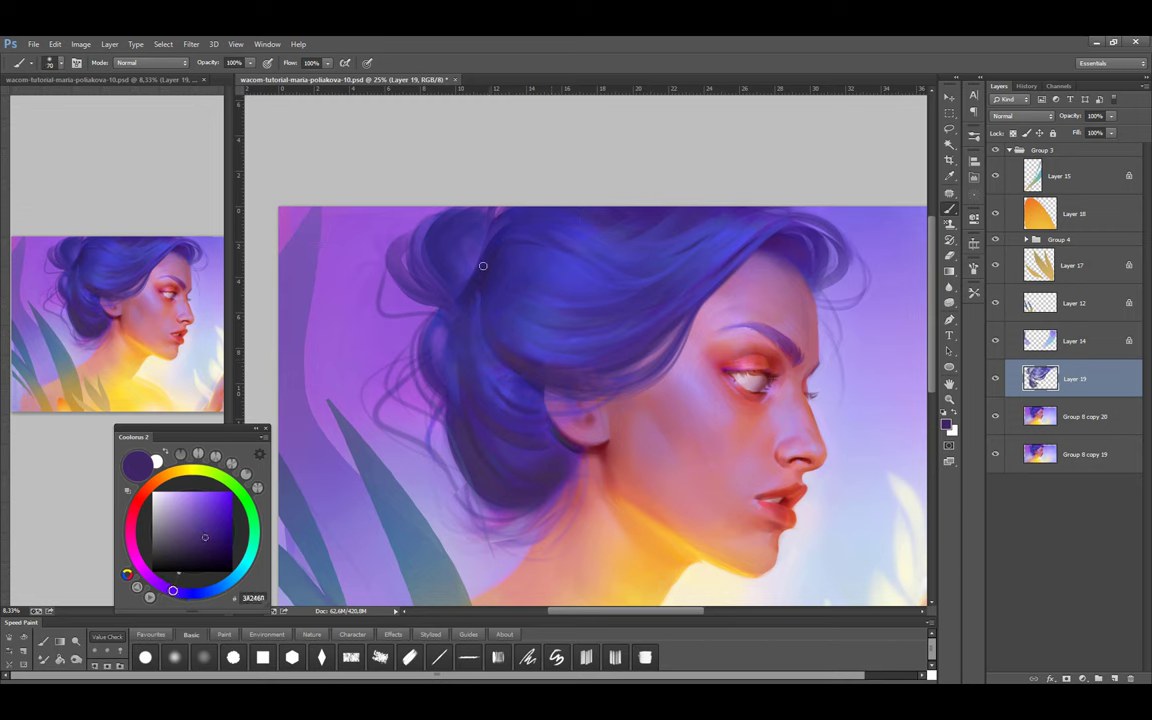
key(l)
drag(483, 248, 483, 336)
key(b)
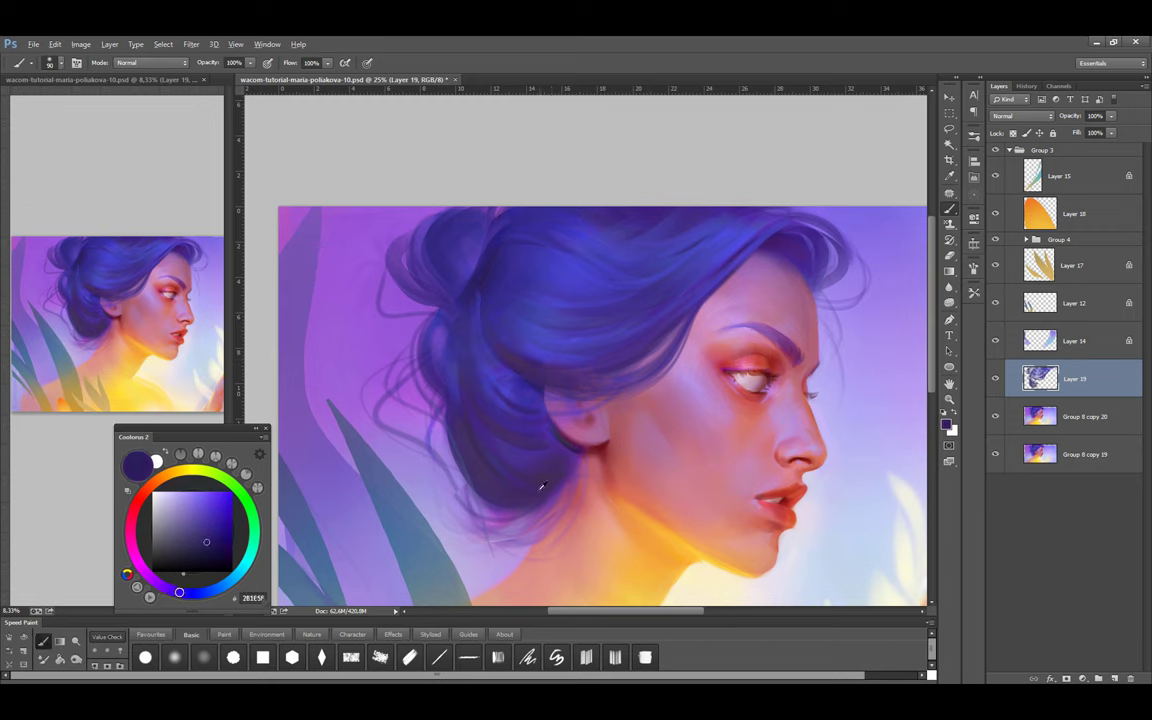
Deepen the shadow around the base of the top knot with near-black purple, varying the brush size
alt+click(478, 245)
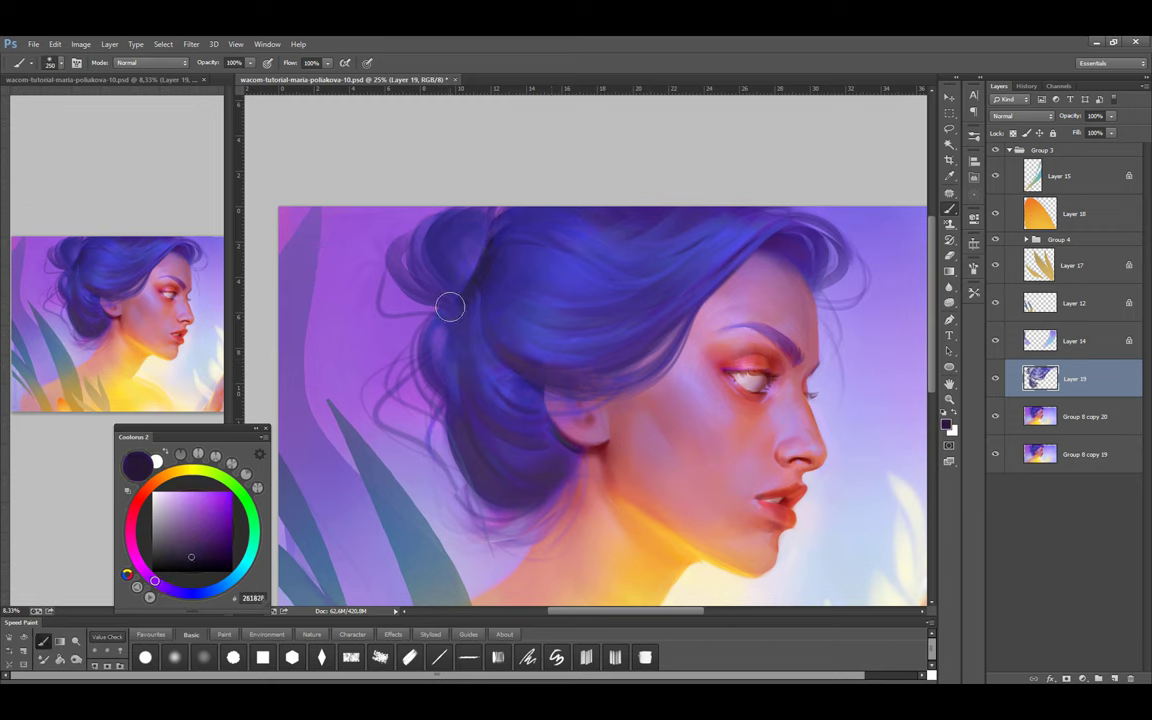
key(bracketright)
key(bracketright)
key(bracketright)
key(bracketright)
key(bracketright)
key(bracketleft)
key(bracketleft)
key(bracketleft)
key(bracketleft)
key(bracketleft)
key(bracketleft)
key(bracketleft)
key(bracketleft)
key(bracketleft)
key(bracketleft)
key(bracketleft)
key(bracketleft)
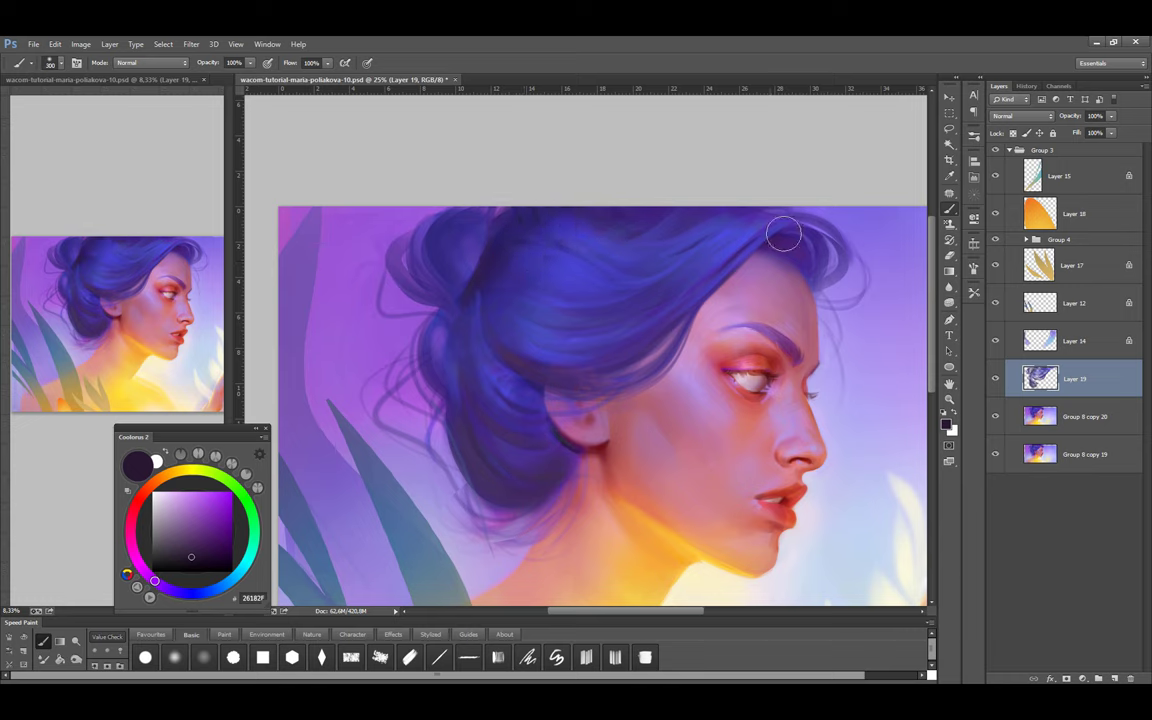
Blend the forehead hairline under the front lock with sampled mauve skin tone and dark purple, reducing the brush to 125
key(bracketright)
key(bracketright)
key(bracketright)
key(bracketright)
key(bracketright)
key(bracketright)
key(bracketright)
key(bracketright)
key(bracketright)
key(bracketright)
key(bracketright)
alt+click(798, 335)
key(bracketleft)
key(bracketleft)
key(bracketleft)
alt+click(740, 327)
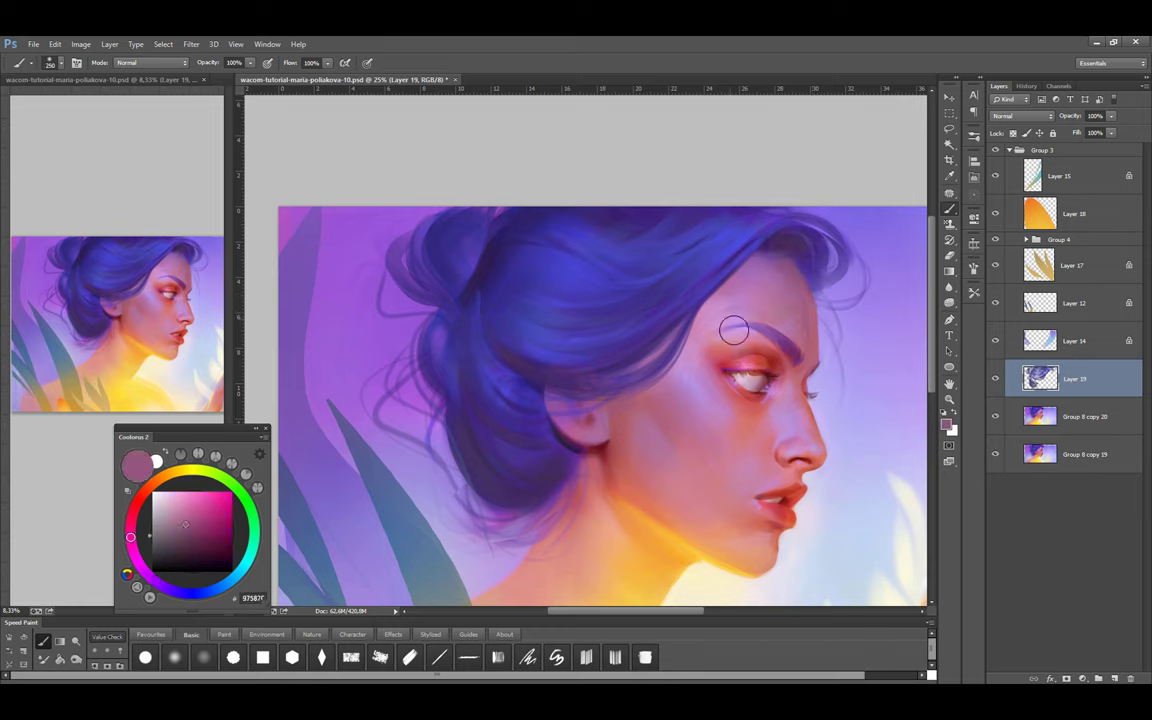
alt+click(784, 247)
key(bracketleft)
key(bracketleft)
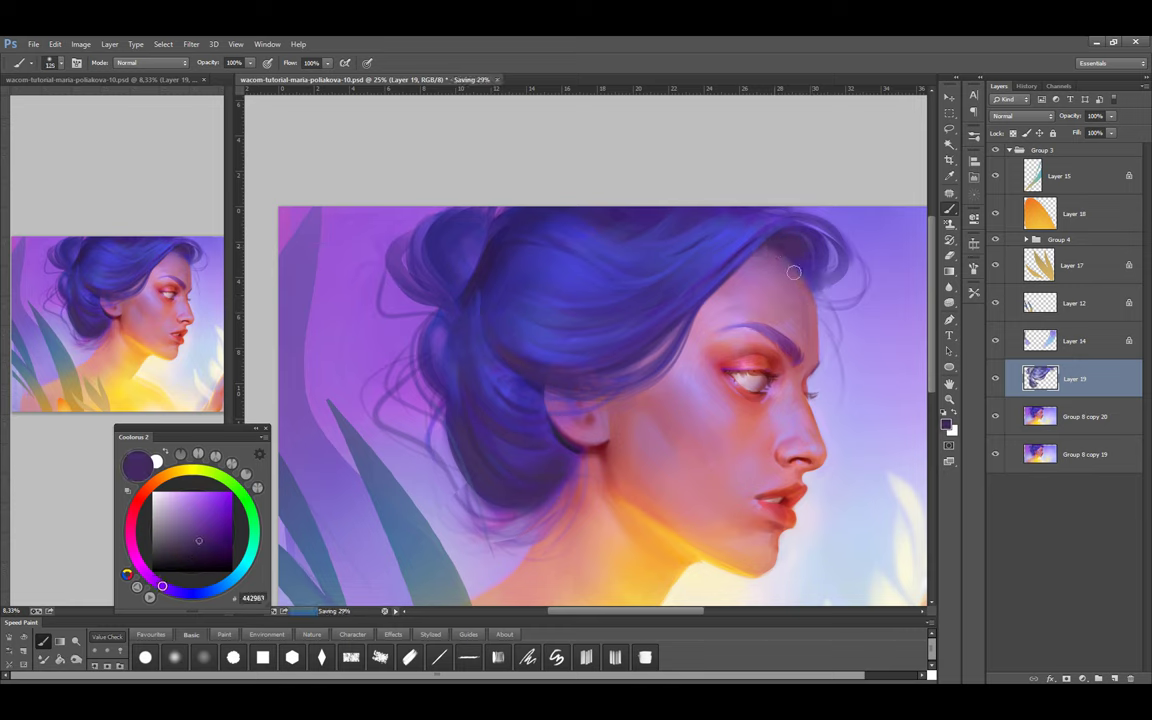
Glaze the bun and top knot with sampled dark and brighter violet using a large brush
alt+click(455, 310)
key(bracketright)
key(bracketright)
key(bracketright)
key(bracketright)
key(bracketright)
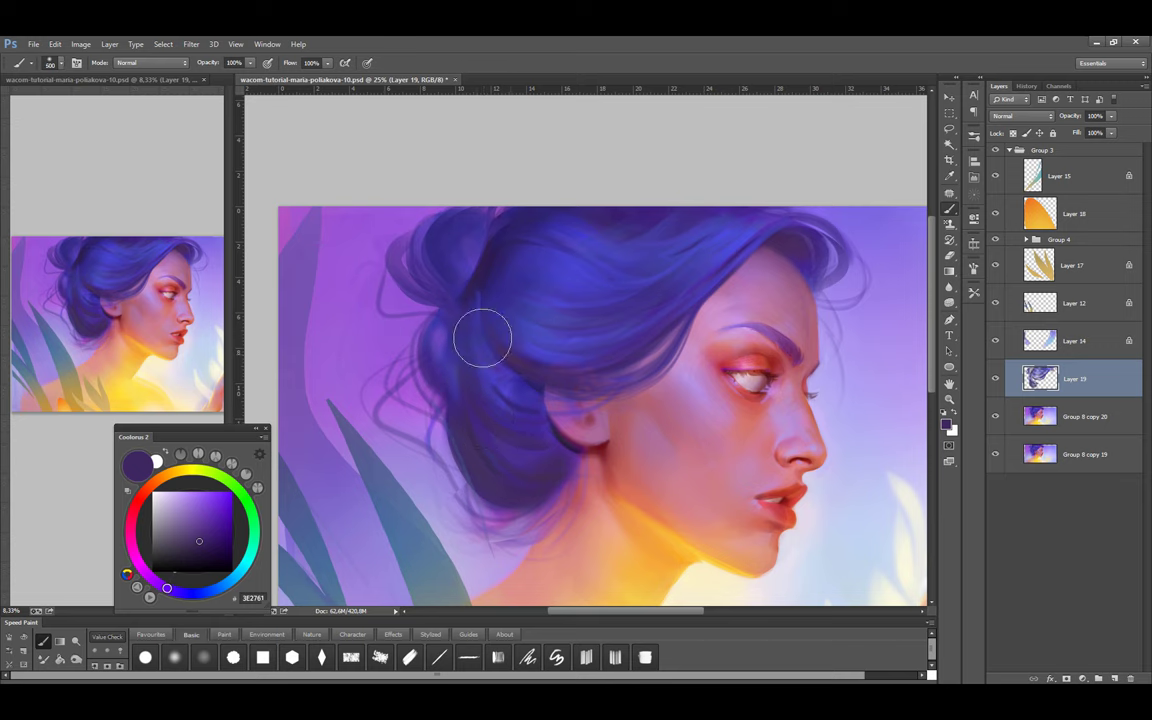
key(ctrl+minus)
alt+click(437, 265)
key(bracketright)
key(bracketright)
key(bracketright)
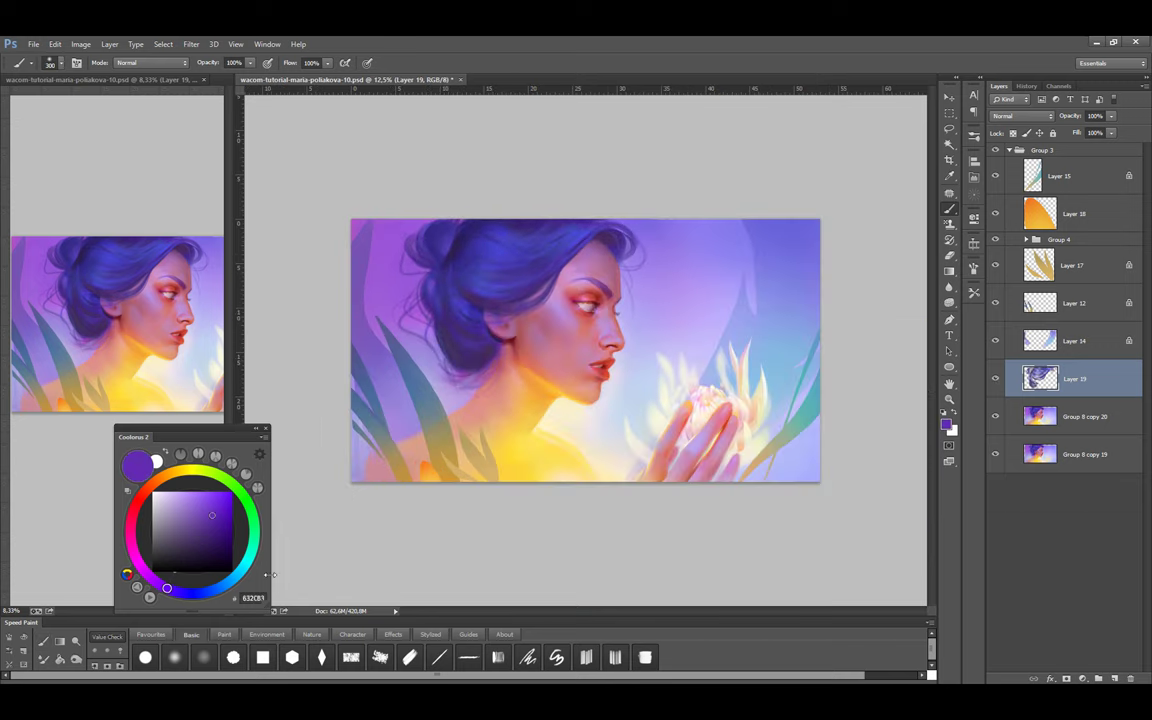
Add a layer in Soft Light mode and brush sampled magenta and pale pink over the hair
key(ctrl+shift+alt+n)
click(1022, 115)
click(1022, 228)
alt+click(419, 247)
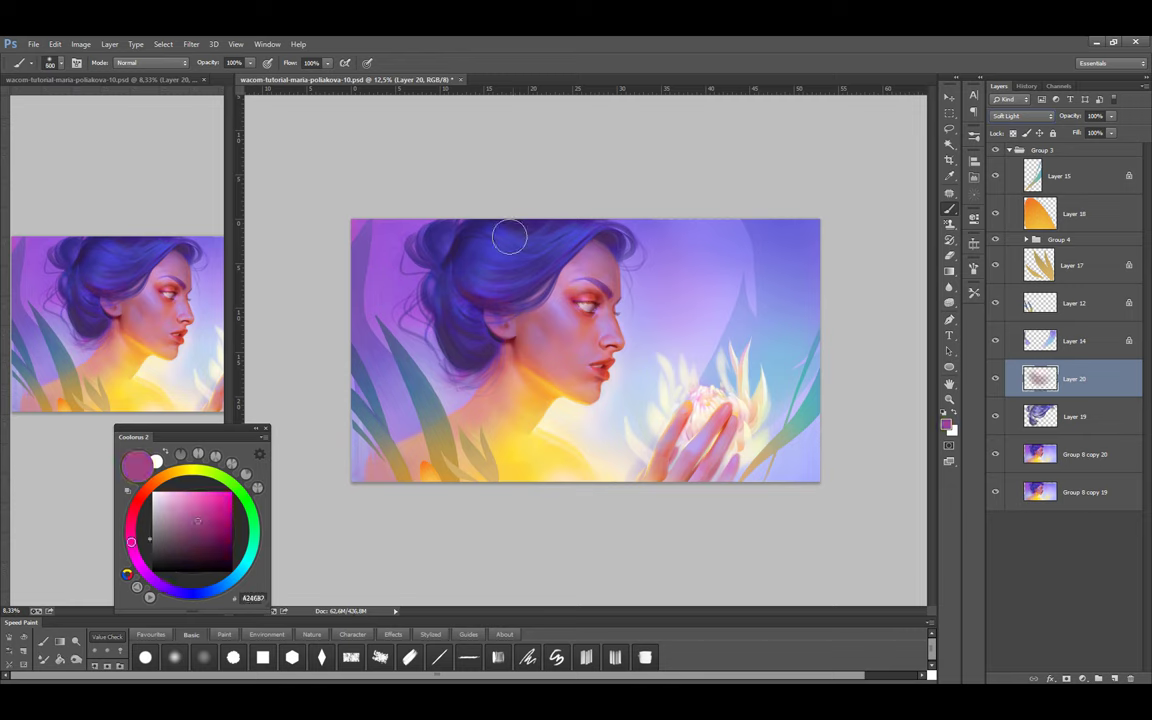
drag(514, 257, 483, 246)
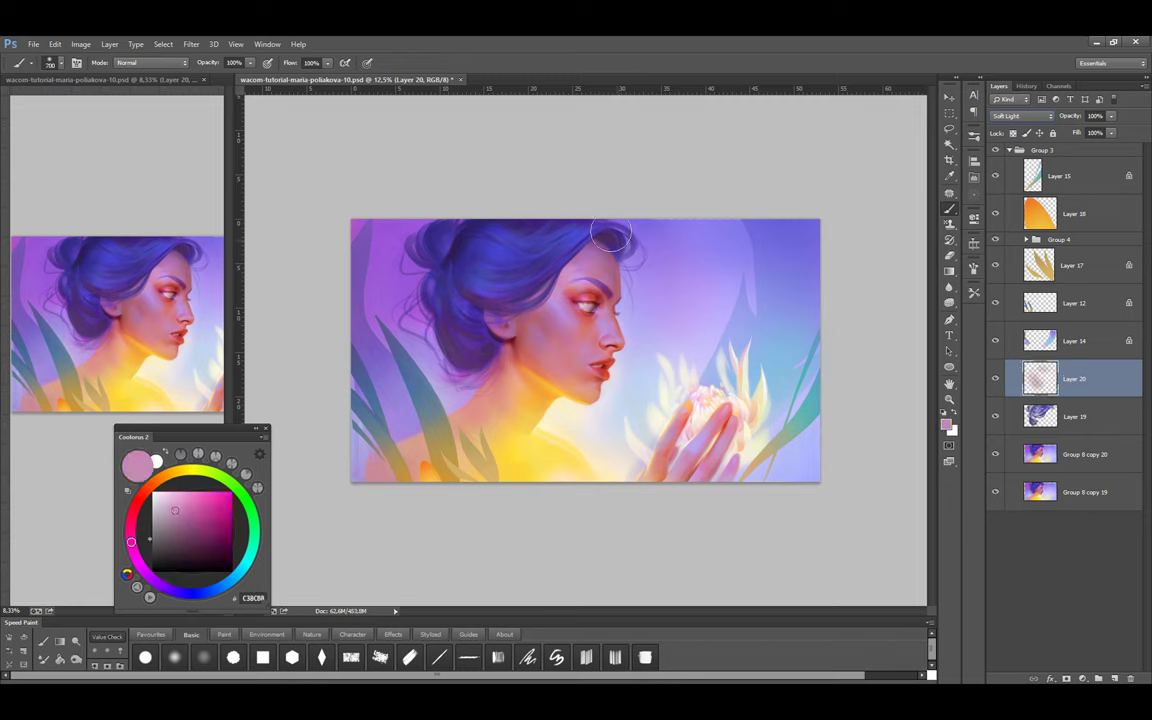
key(bracketleft)
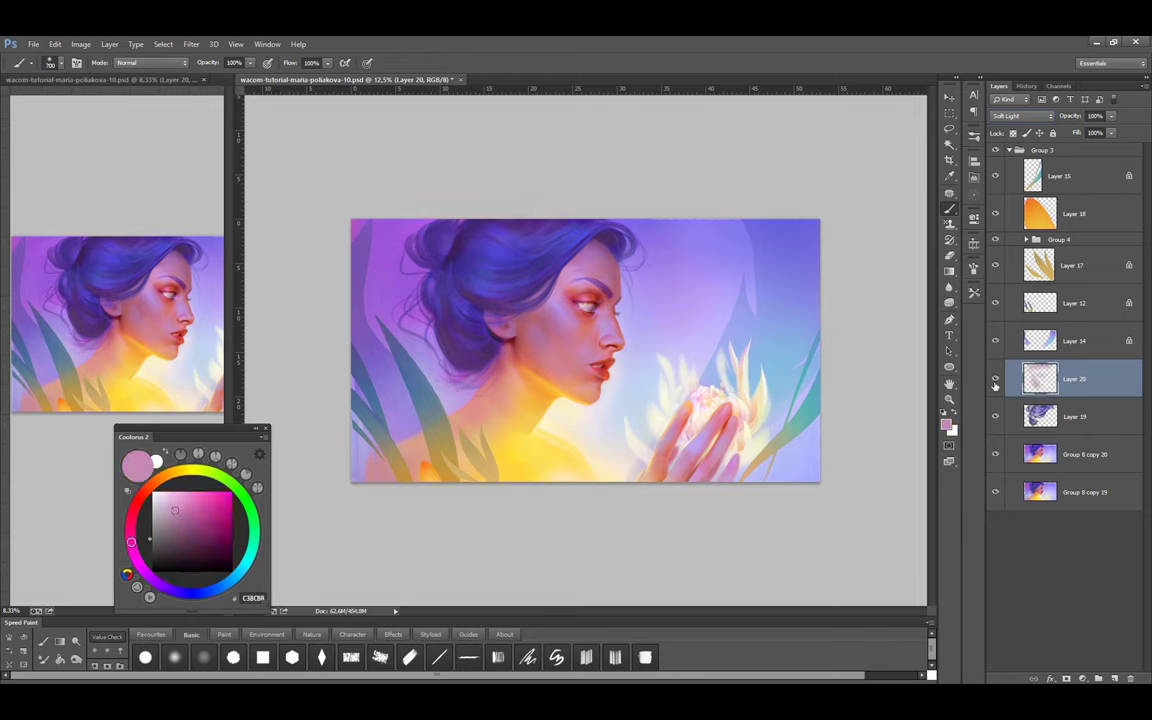
Merge the Soft Light layer and Layer 19 into Group 8 copy 20 and flip the canvas horizontally
click(1040, 414)
key(Delete)
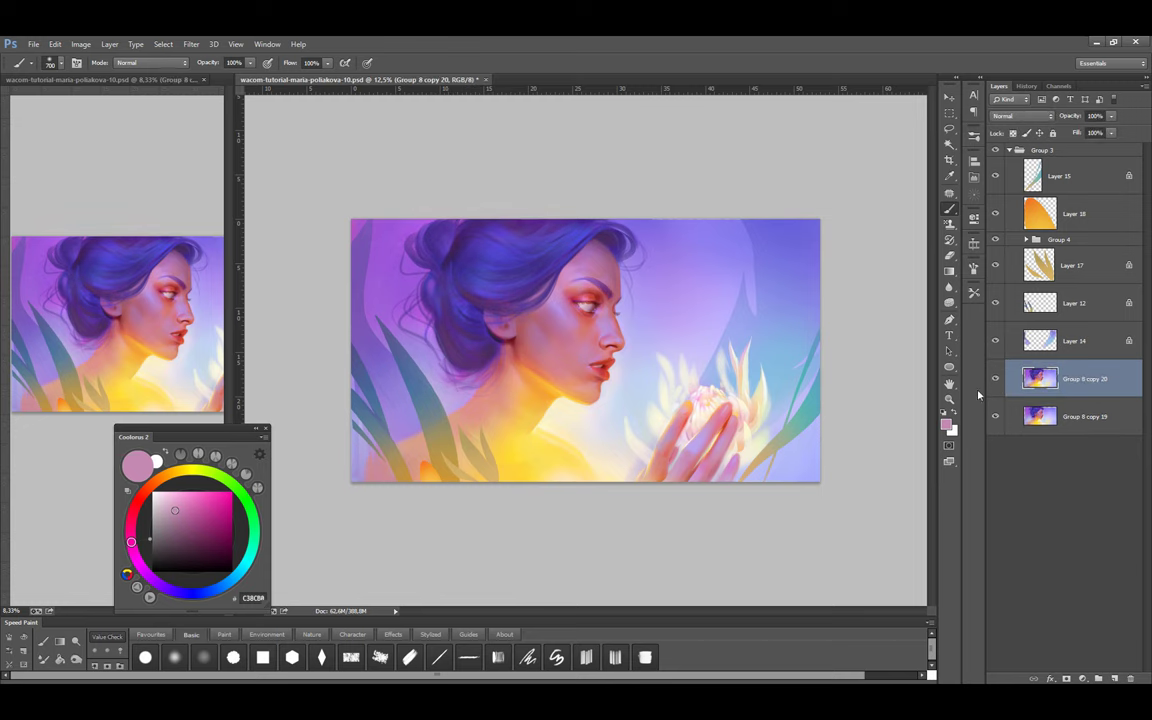
key(ctrl+alt+h)
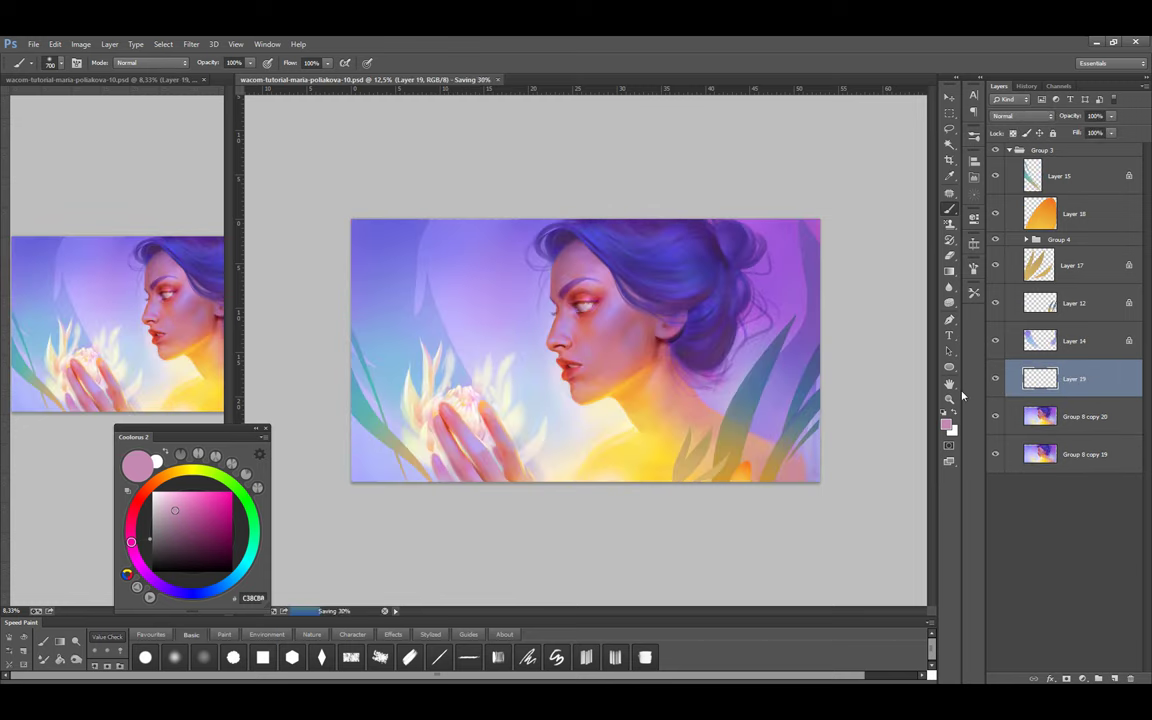
Set the new Layer 19 to Color mode and tint the hair with dark brown, reducing the brush to 700
key(ctrl+plus)
click(1020, 116)
click(1030, 411)
click(208, 551)
click(200, 542)
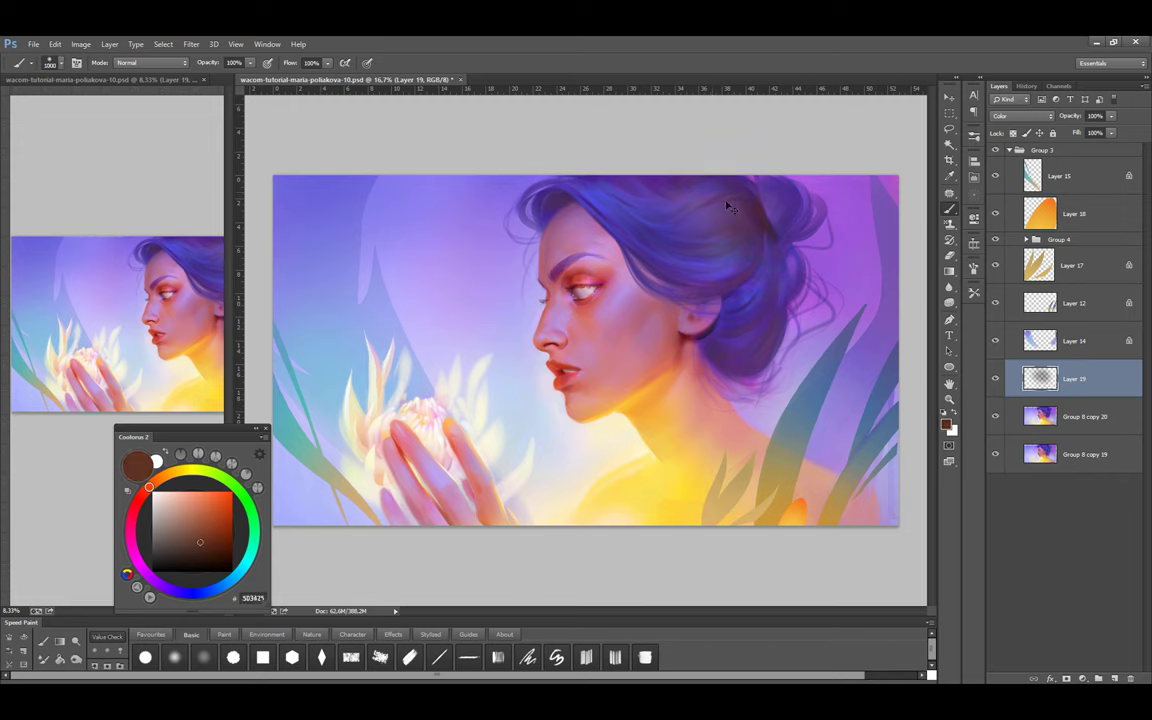
key(bracketleft)
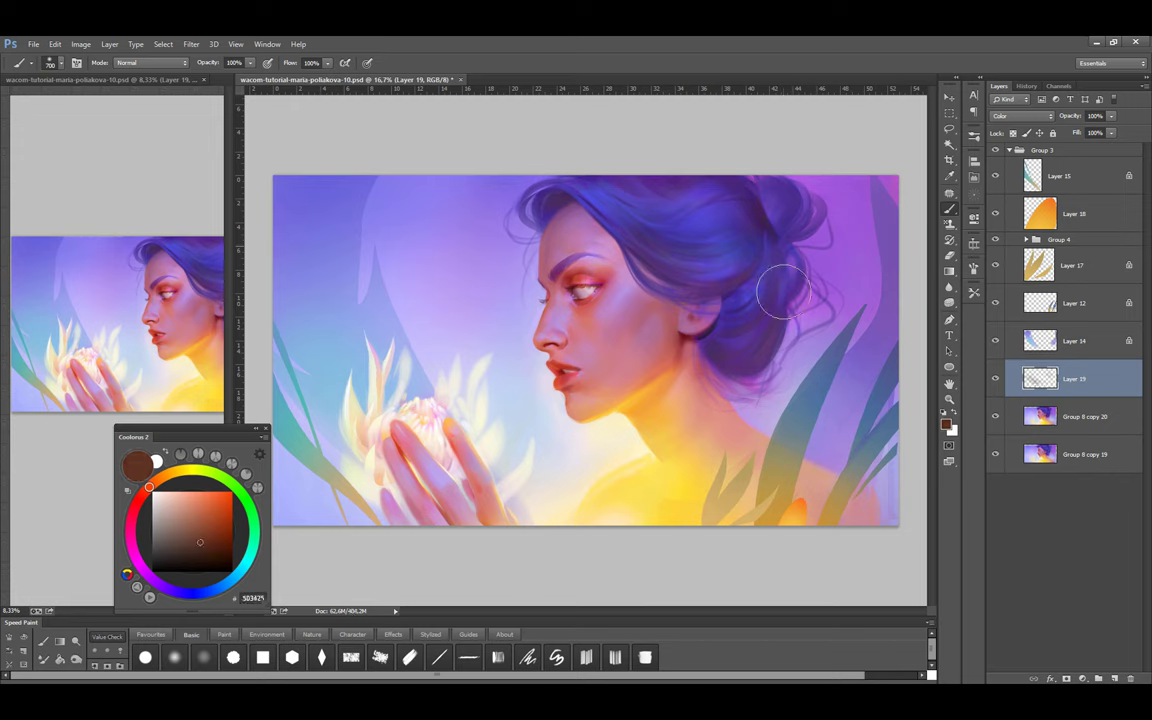
Compare the hair with and without the Color layer, merge it into Group 8 copy 20 and save
click(996, 379)
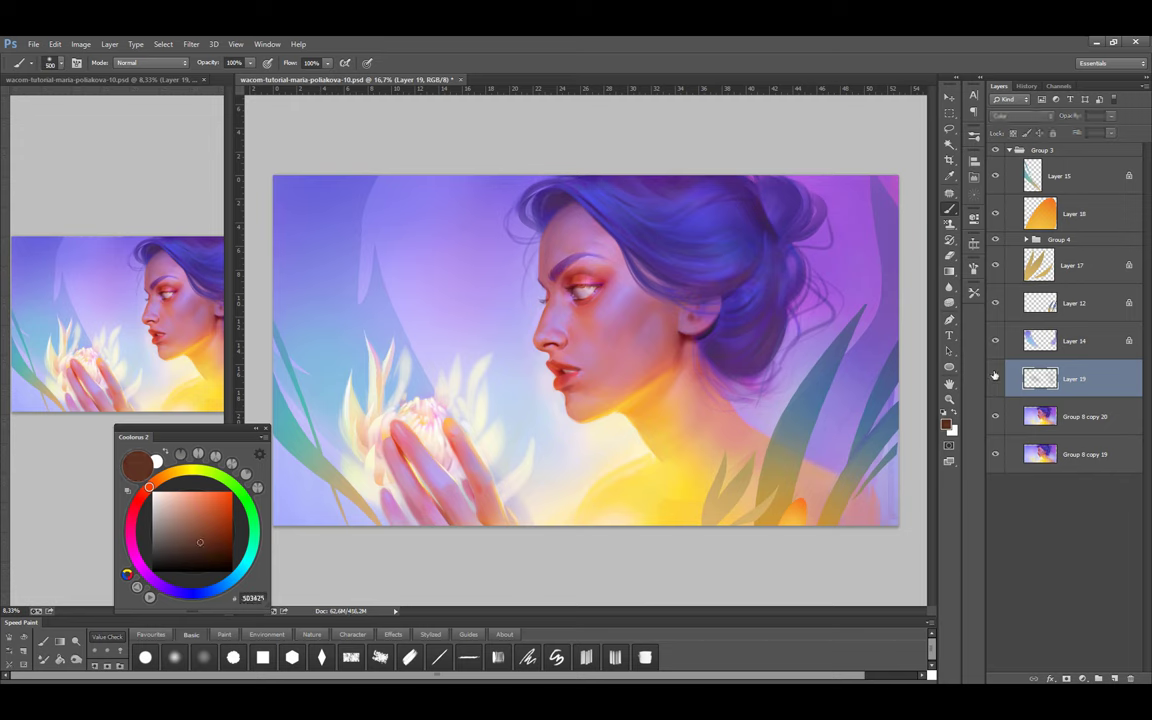
key(ctrl+e)
key(ctrl+z)
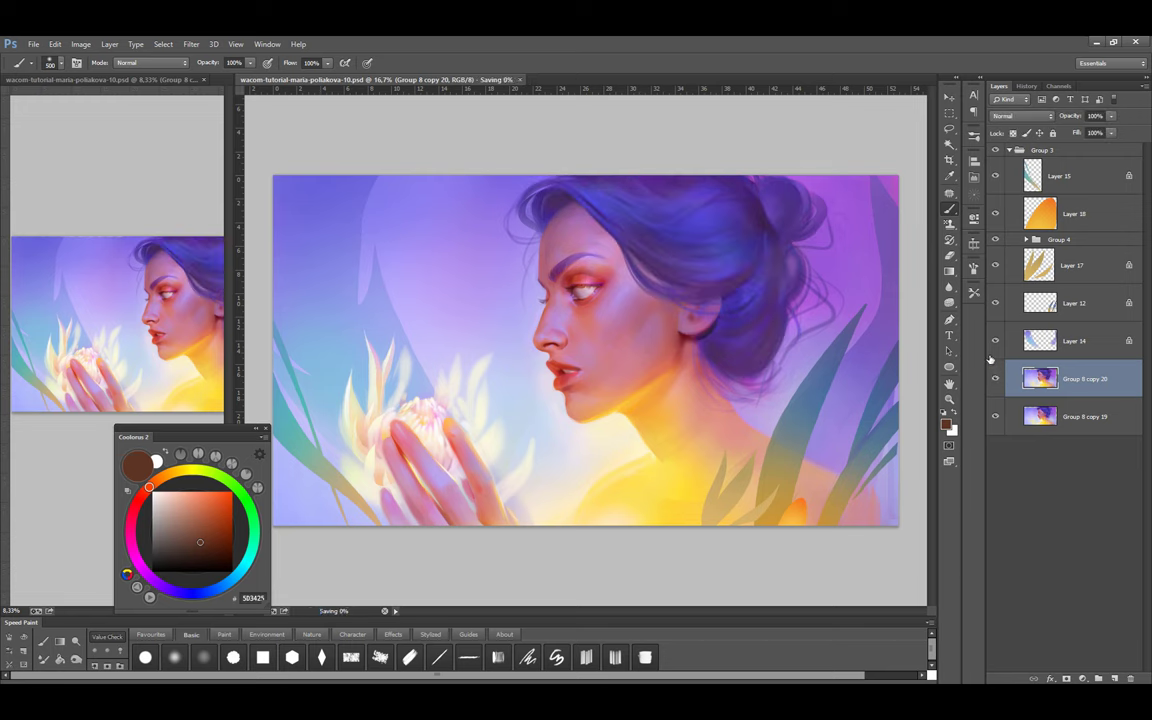
Paint fine strands along the forehead hairline on the new Layer 19 with sampled violets and a brush of about 15 to 20
key(ctrl+plus)
scroll(635, 244, up, 1)
alt+click(485, 205)
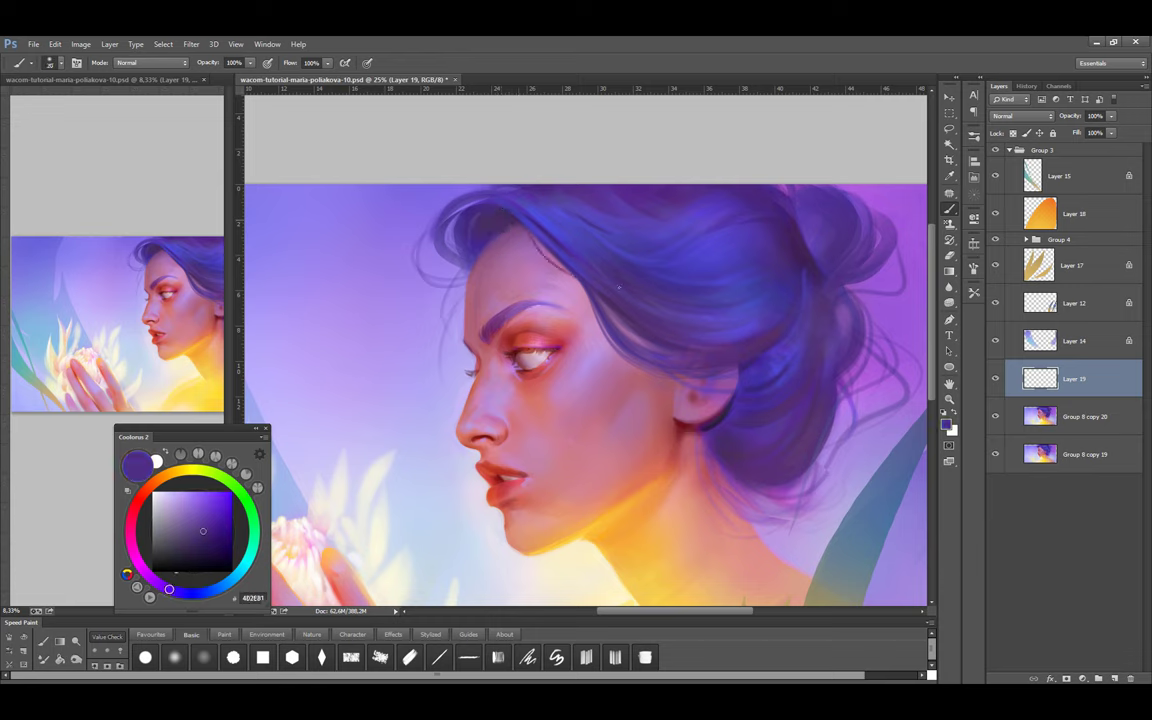
alt+click(496, 230)
key(bracketleft)
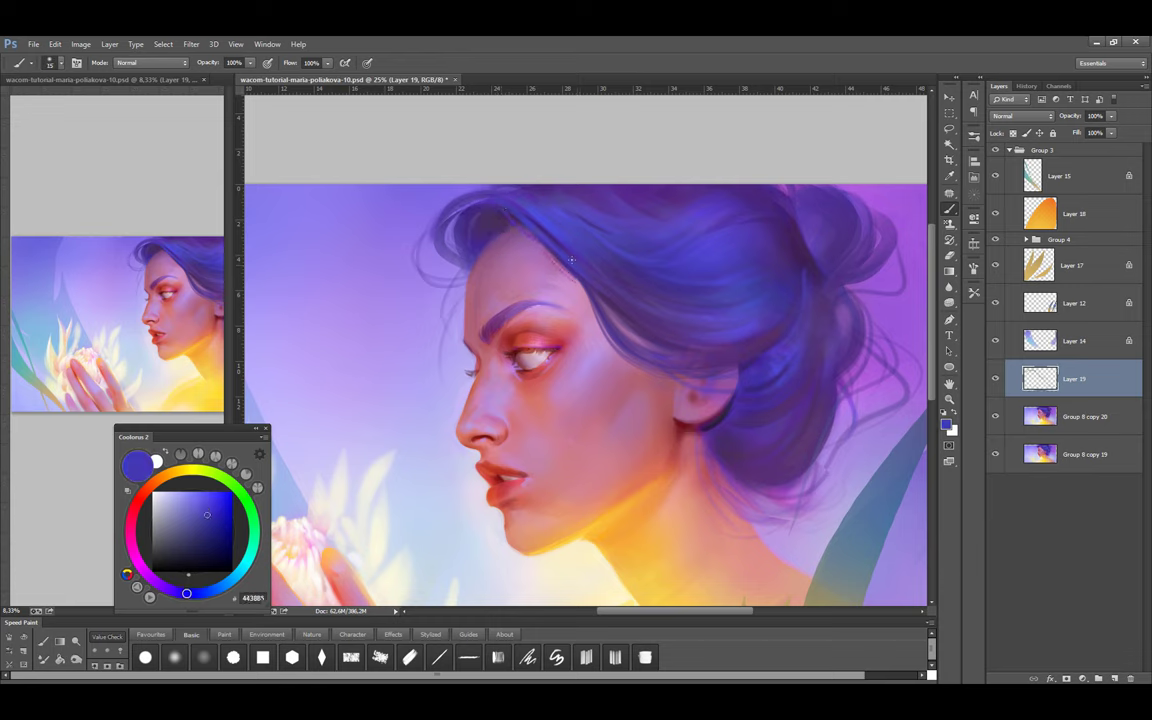
alt+click(522, 240)
drag(528, 248, 508, 285)
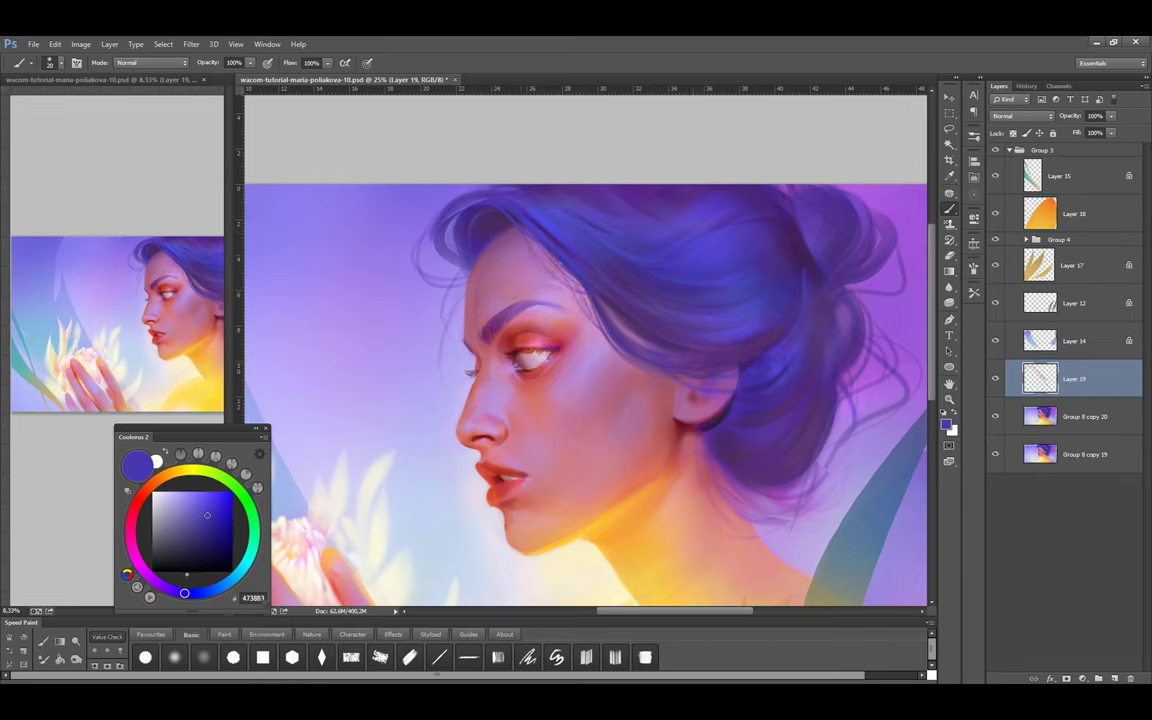
Blend sampled blue-violets into the swept-back locks above the ear with the brush enlarged to about 100
key(bracketright)
key(bracketright)
key(bracketright)
key(bracketright)
key(bracketright)
key(bracketright)
key(bracketright)
key(bracketright)
alt+click(766, 308)
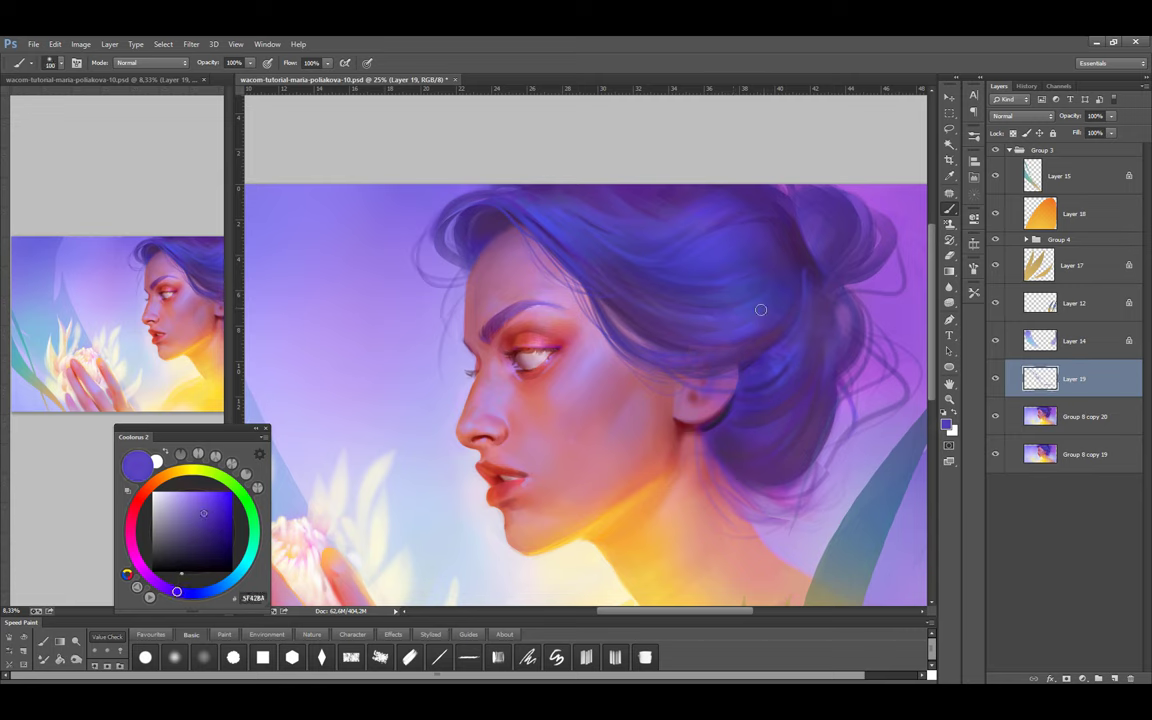
alt+click(544, 250)
alt+click(744, 324)
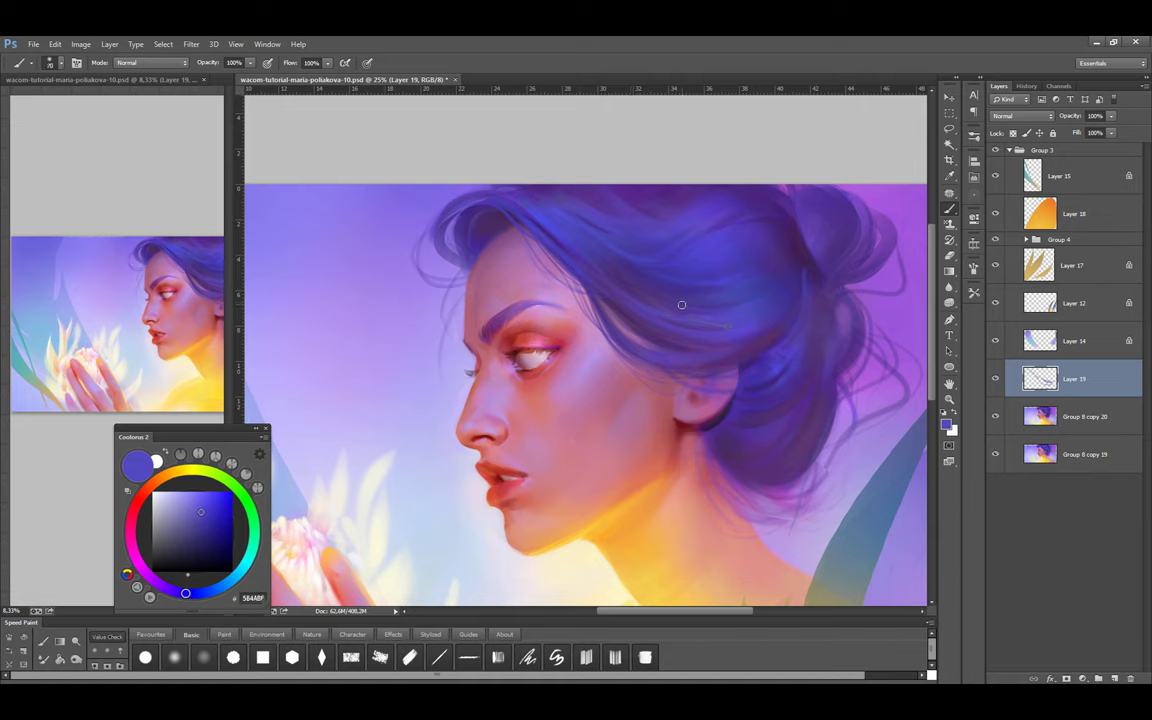
Draw thin loose strands along the hairline and in front of the forehead with a size 10 brush
alt+click(558, 240)
drag(558, 240, 512, 221)
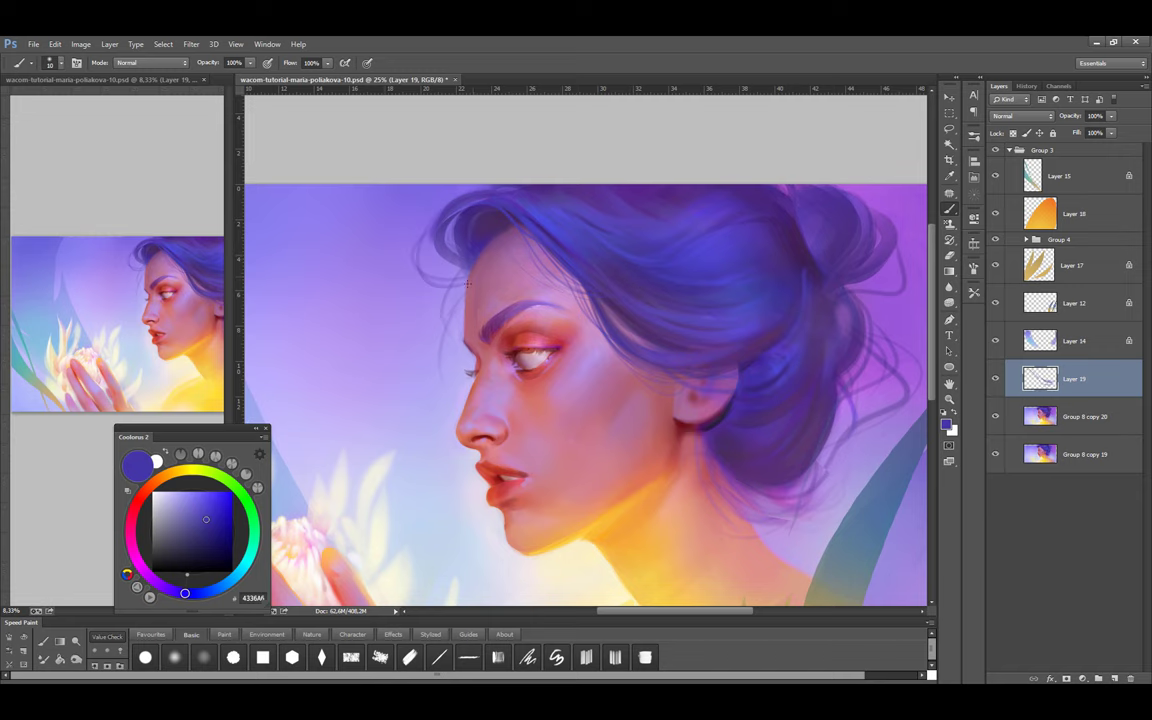
drag(463, 278, 460, 262)
Refine the locks above the temple with sampled blue-violet and check the whole painting
scroll(598, 275, up, 1)
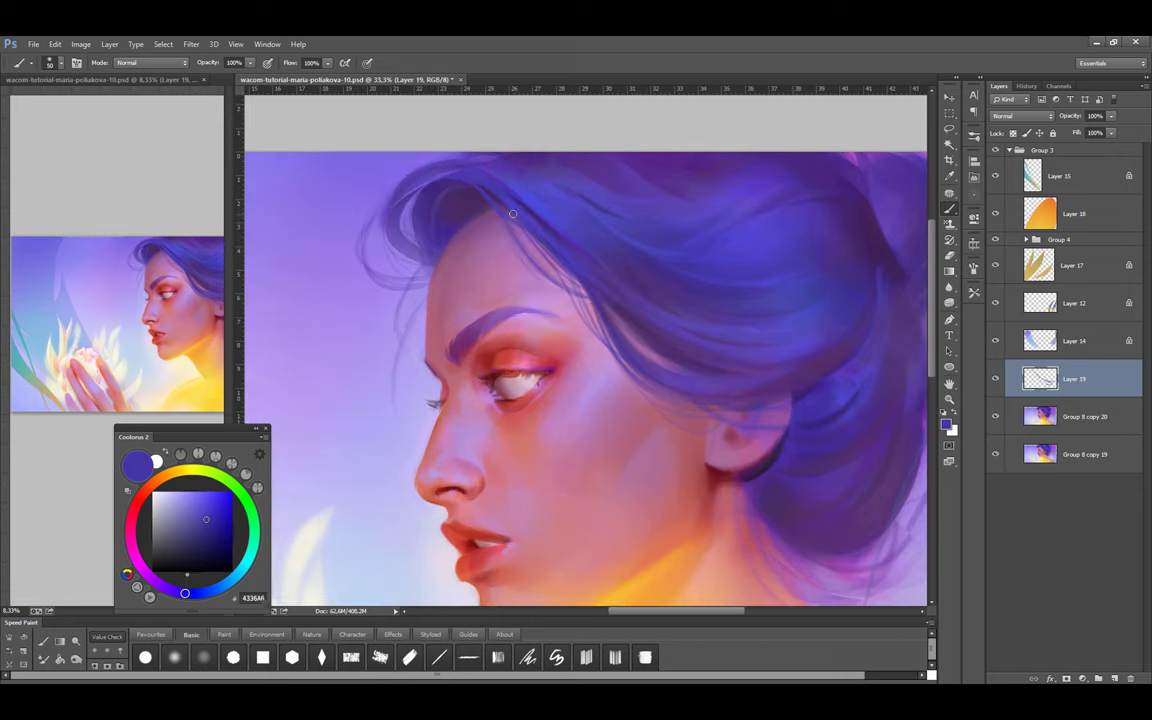
alt+click(612, 318)
scroll(614, 356, down, 2)
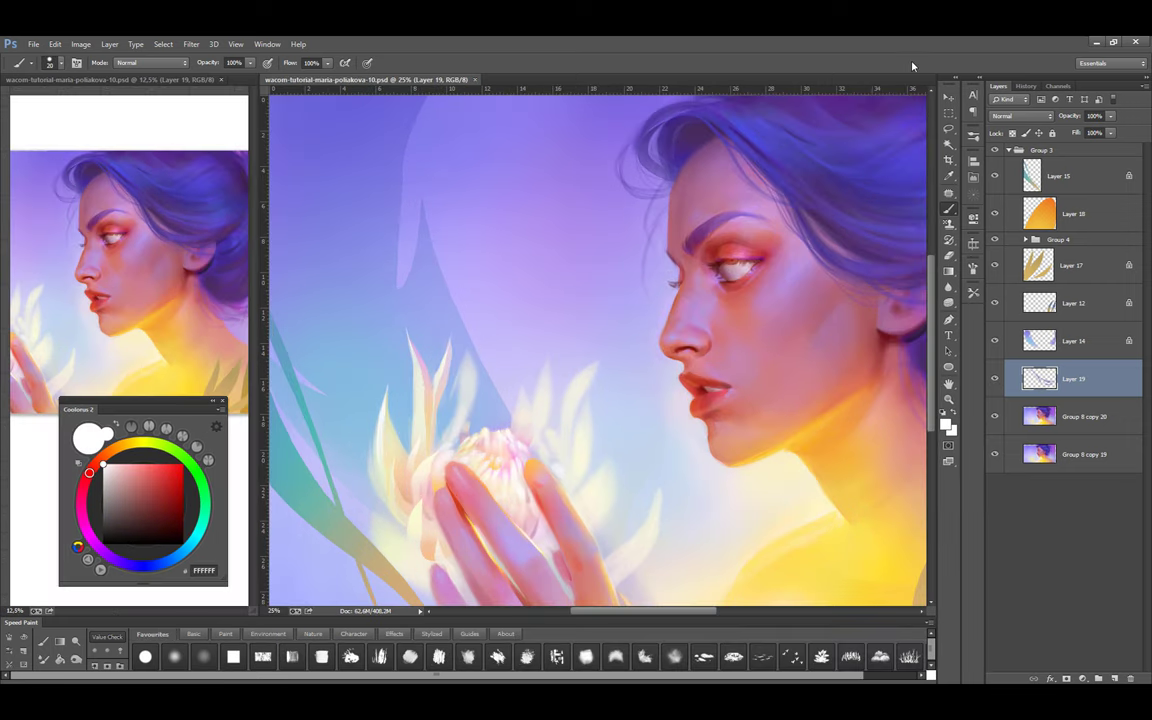
scroll(713, 412, down, 2)
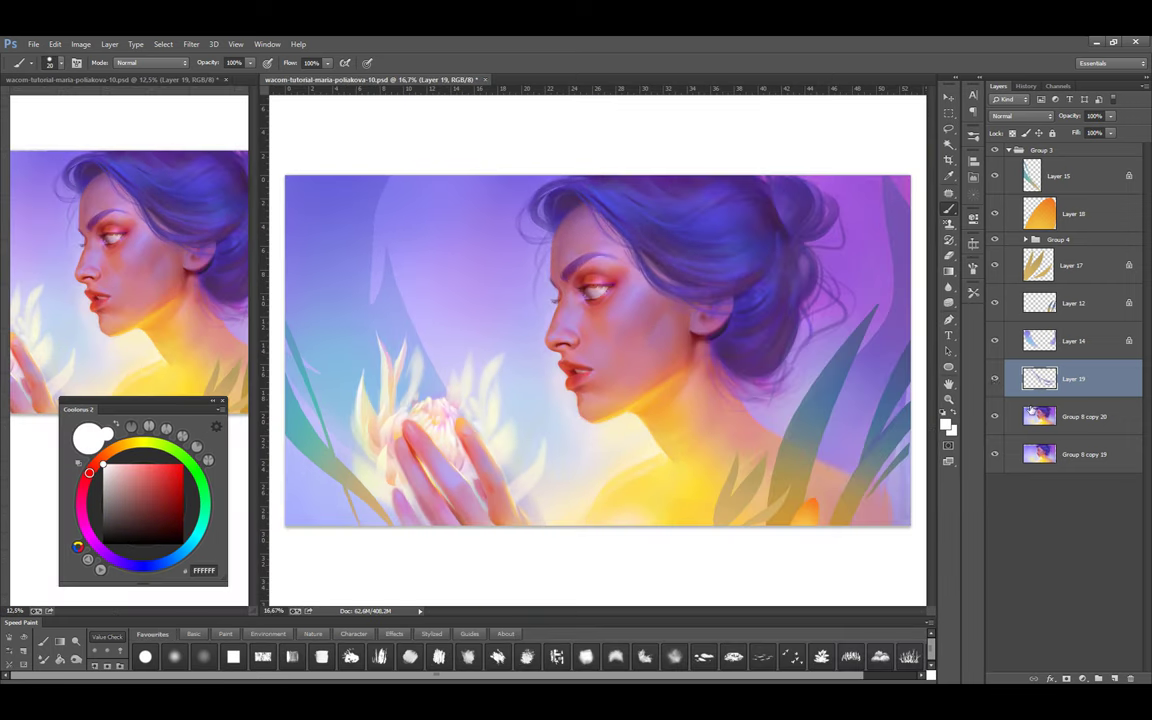
Merge Layer 19 with the finished hair strands into the painting layer below it and save the document
key(ctrl+e)
key(ctrl+s)
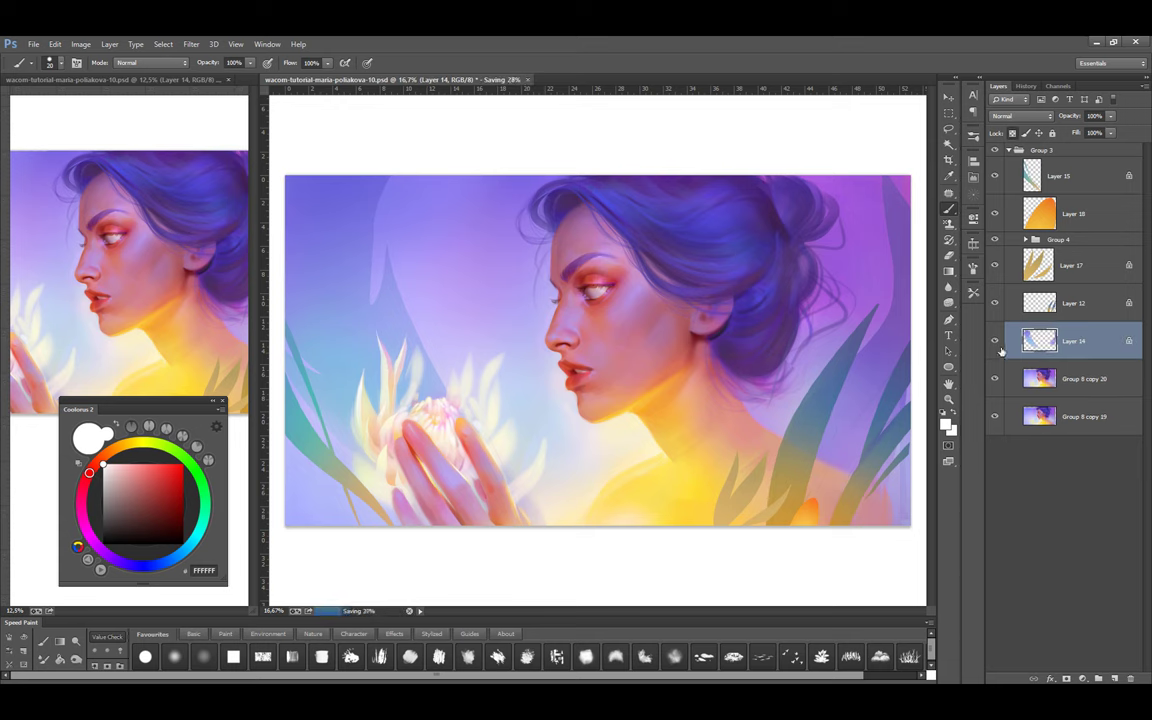
Add a Selective Color adjustment with Reds at Cyan -5, Magenta -1, Yellow +15 and Yellows at -21, +29, -17, Black +13
drag(891, 290, 889, 317)
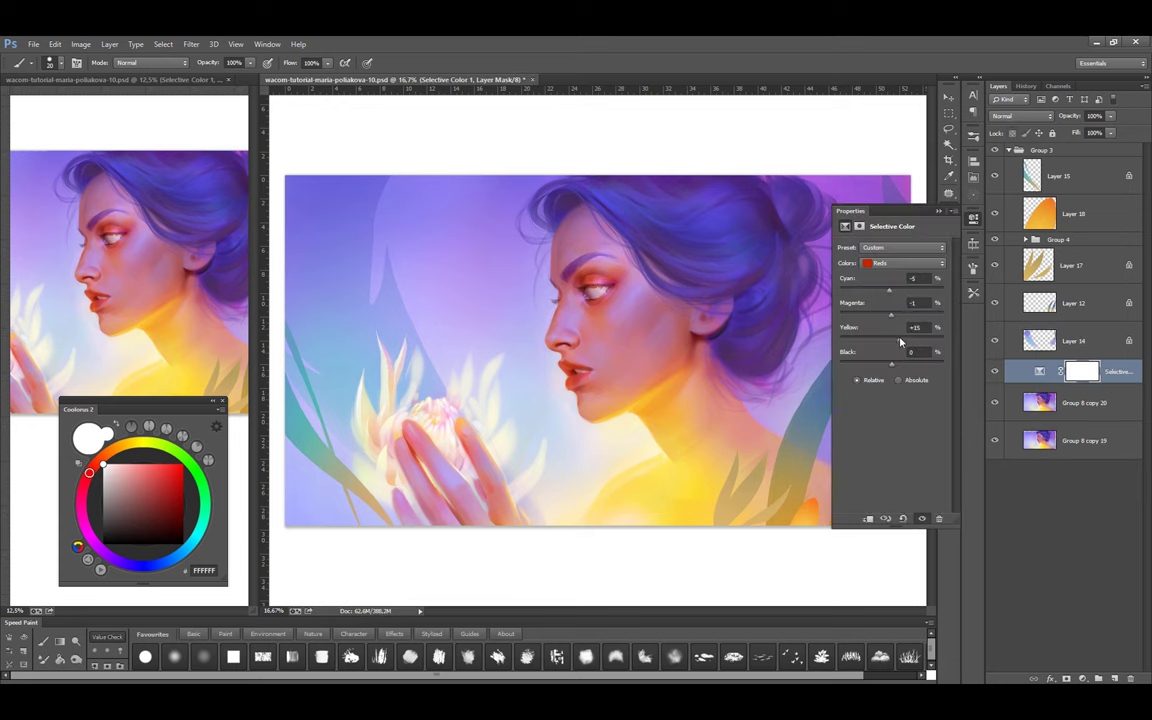
click(890, 263)
click(880, 248)
drag(891, 364, 898, 368)
drag(885, 322, 906, 327)
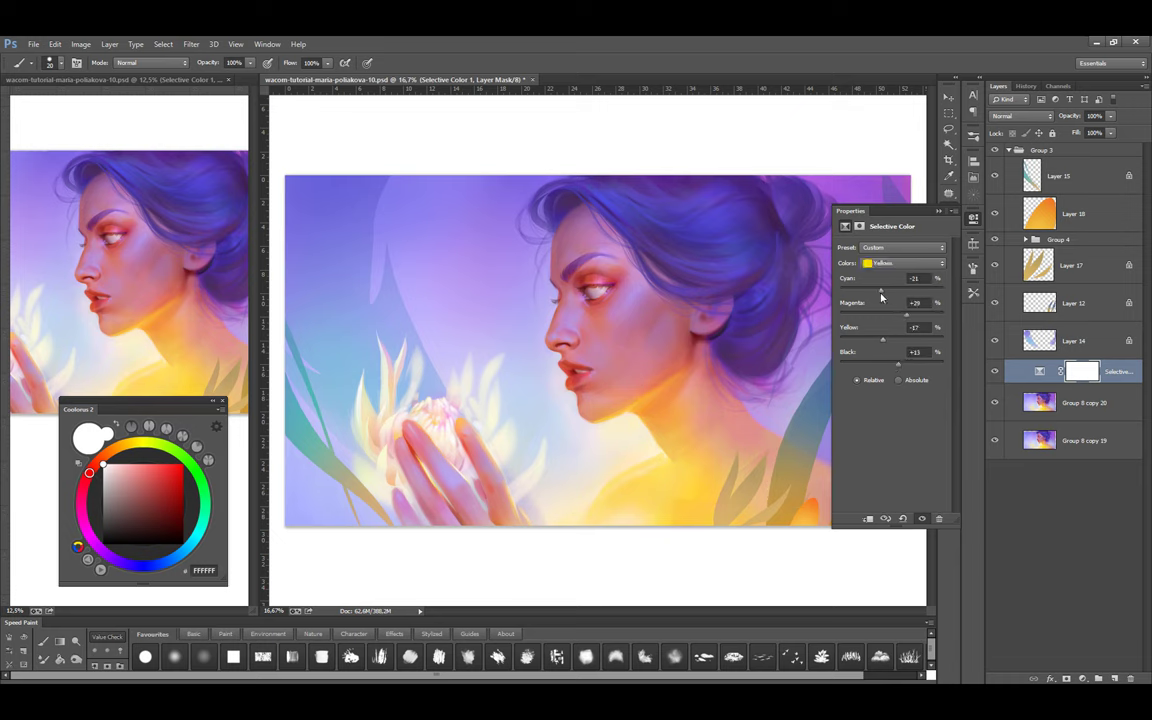
Adjust further colour ranges of the Selective Color layer and merge it into Group 8 copy 20
key(Down)
key(Down)
key(Down)
key(Down)
key(Down)
drag(888, 364, 916, 358)
click(903, 262)
click(944, 418)
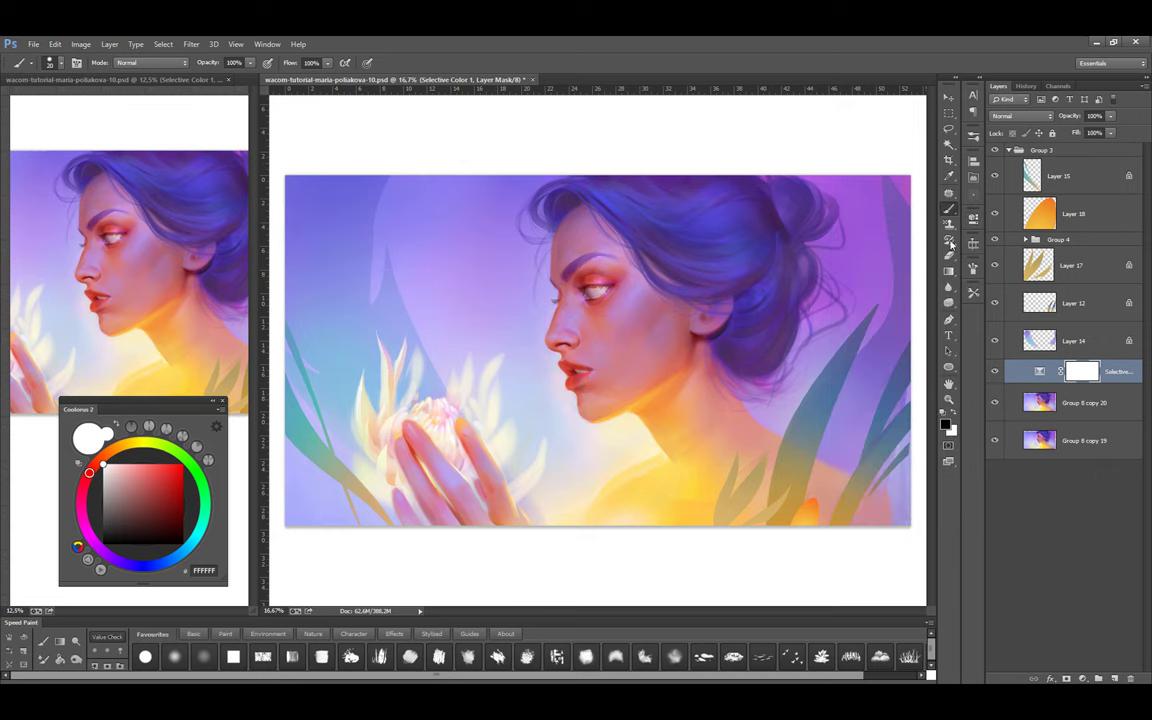
key(d)
key(ctrl+e)
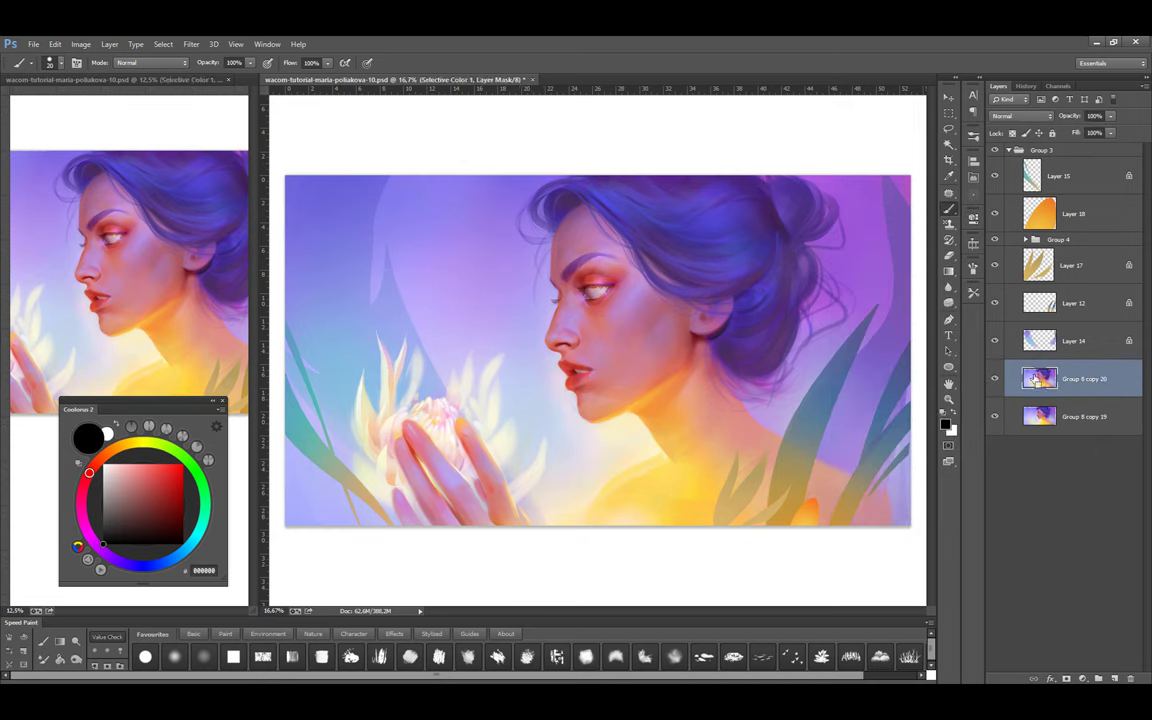
Save the document as a new version with its file name ending in 11
key(ctrl+shift+s)
key(Right)
key(BackSpace)
text(1)
key(Return)
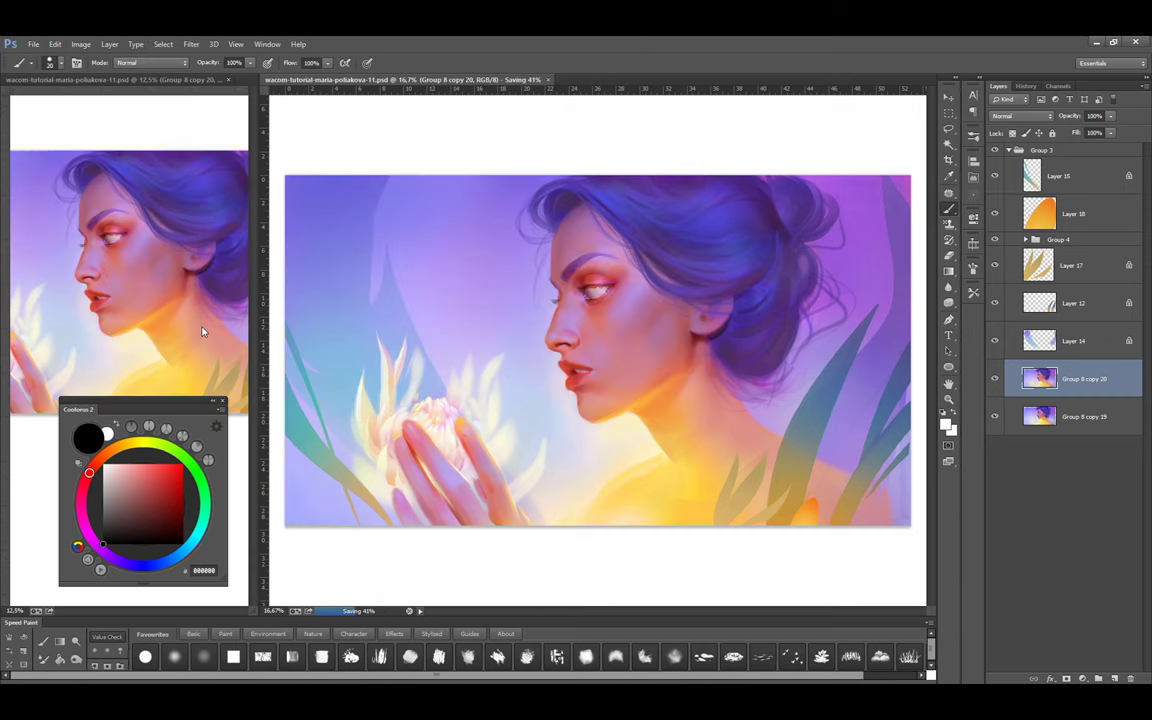
Check the leaf shapes of Layer 12 as a selection and add a new layer clipped to Layer 12
click(1040, 308)
key(x)
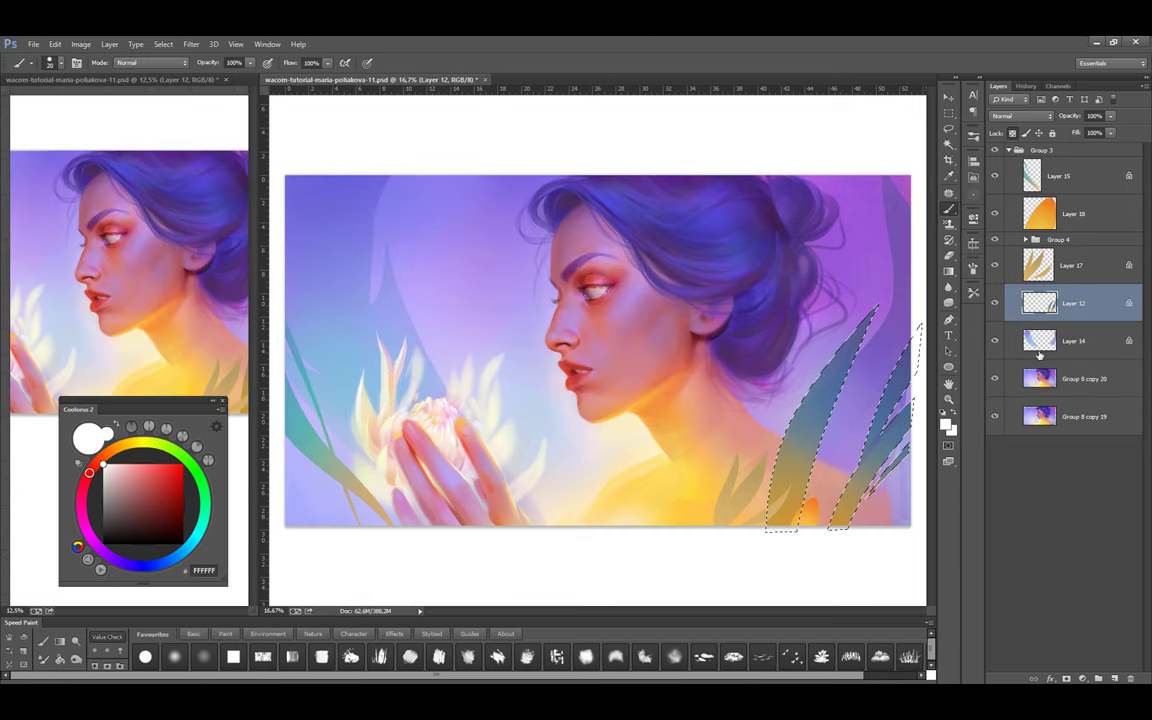
key(ctrl+shift+alt+n)
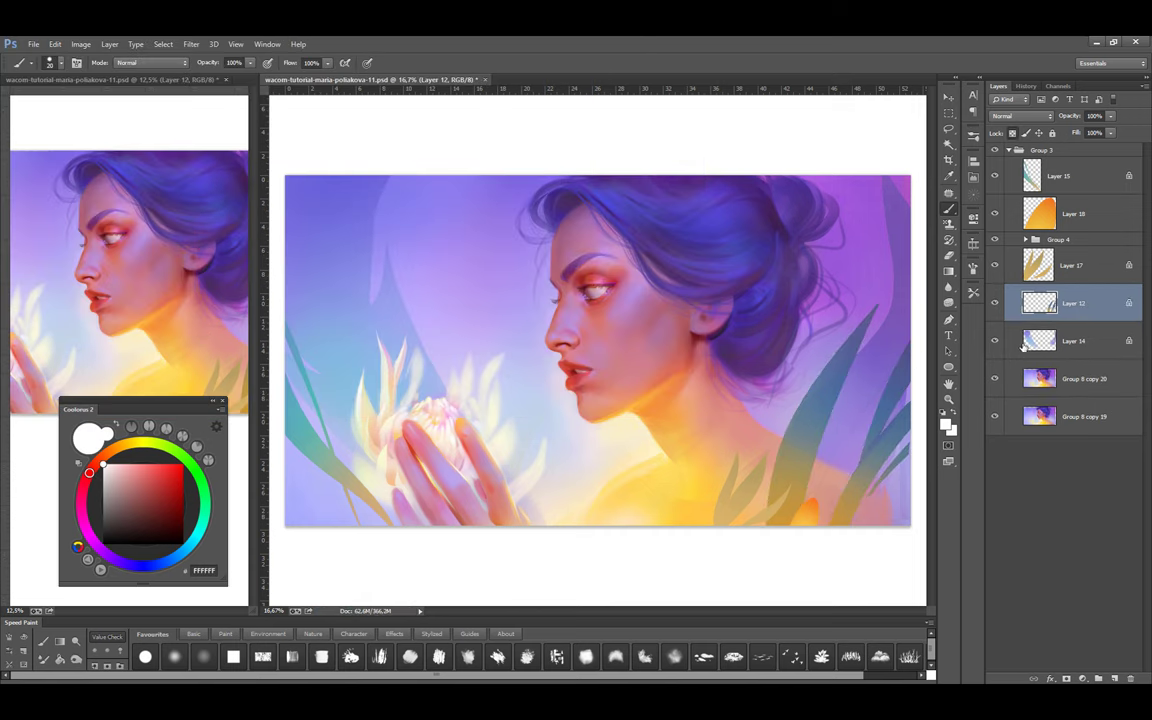
alt+click(804, 442)
alt+click(1013, 322)
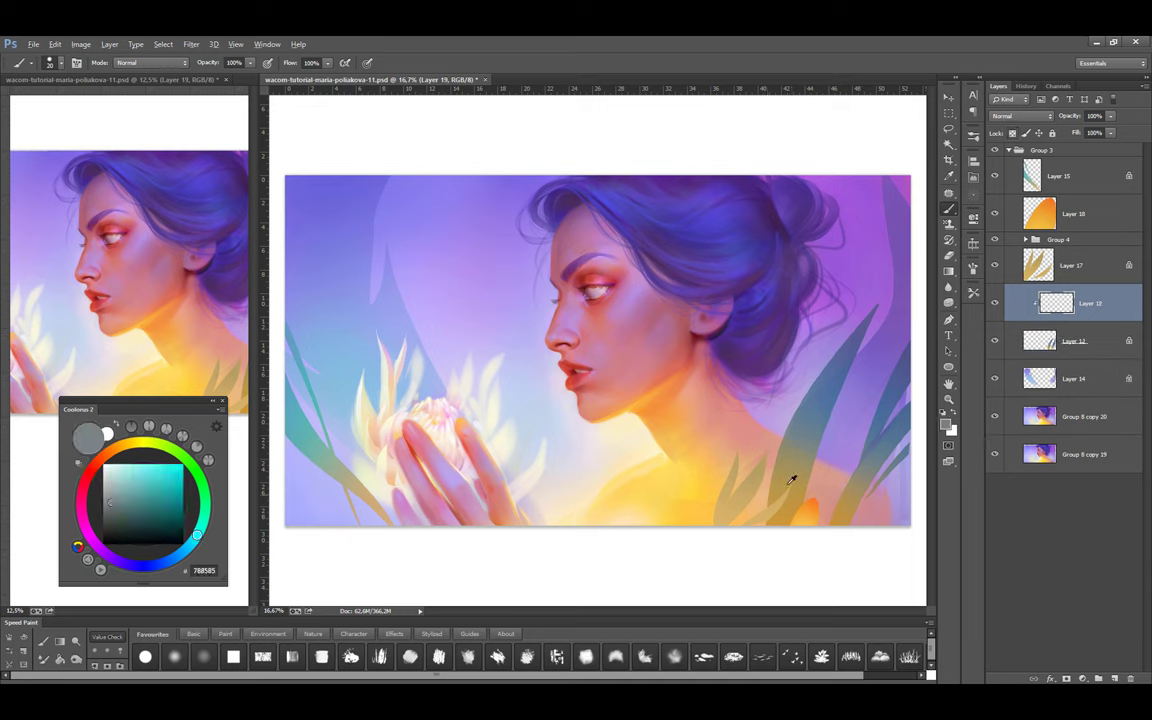
Hide Layer 17 and paint sampled olive over the base of the large leaf with a size 300 brush
alt+click(792, 476)
key(bracketright)
key(bracketright)
drag(780, 556, 789, 468)
scroll(812, 373, up, 2)
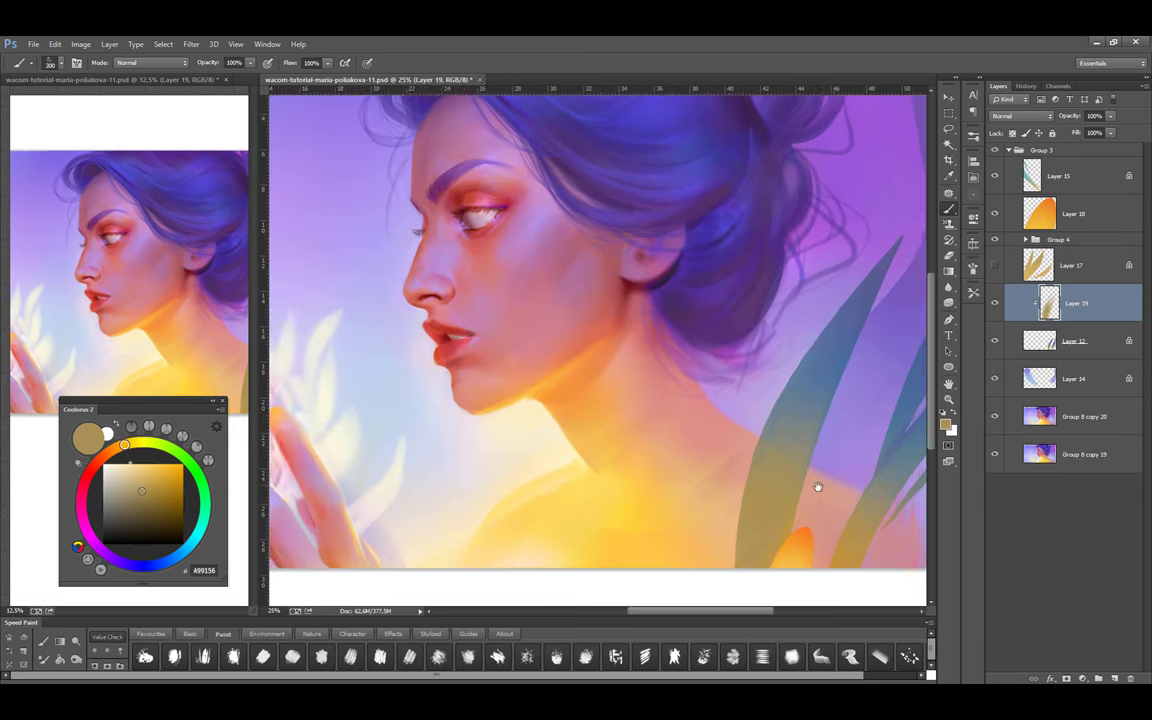
Glaze blue over the upper half of the large leaf with a textured brush of about 175 to 250
key(bracketleft)
key(bracketleft)
key(bracketleft)
key(bracketleft)
key(bracketleft)
scroll(588, 400, right, 3)
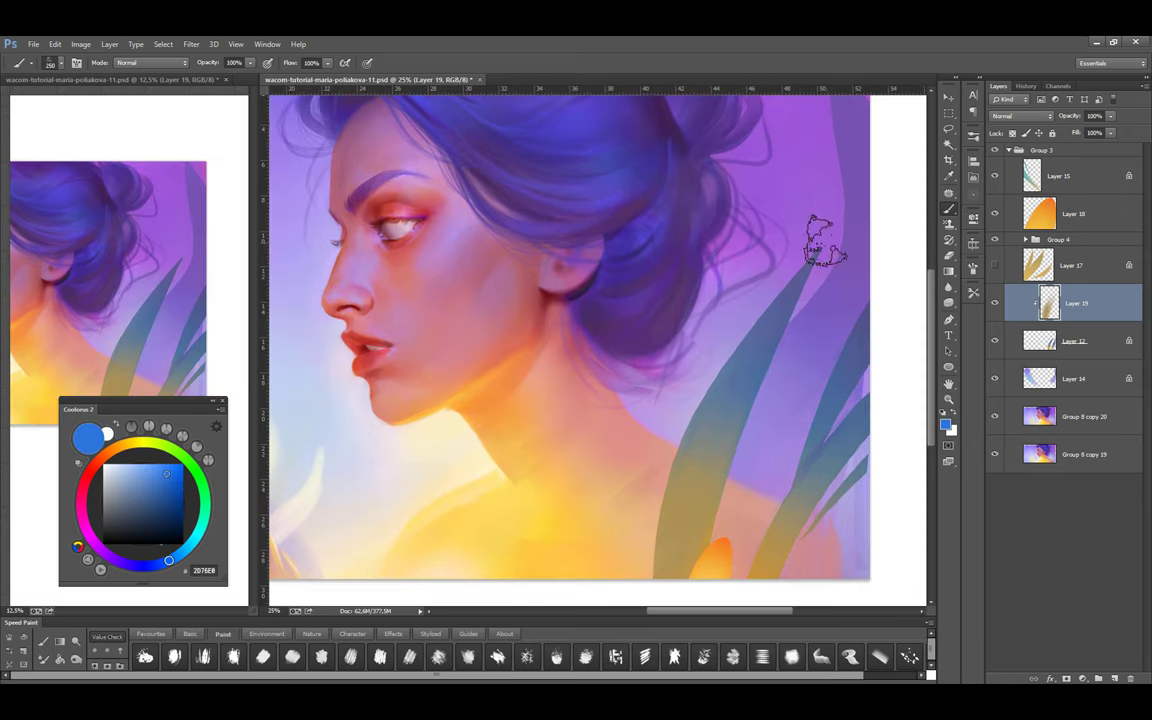
drag(818, 239, 760, 385)
key(bracketleft)
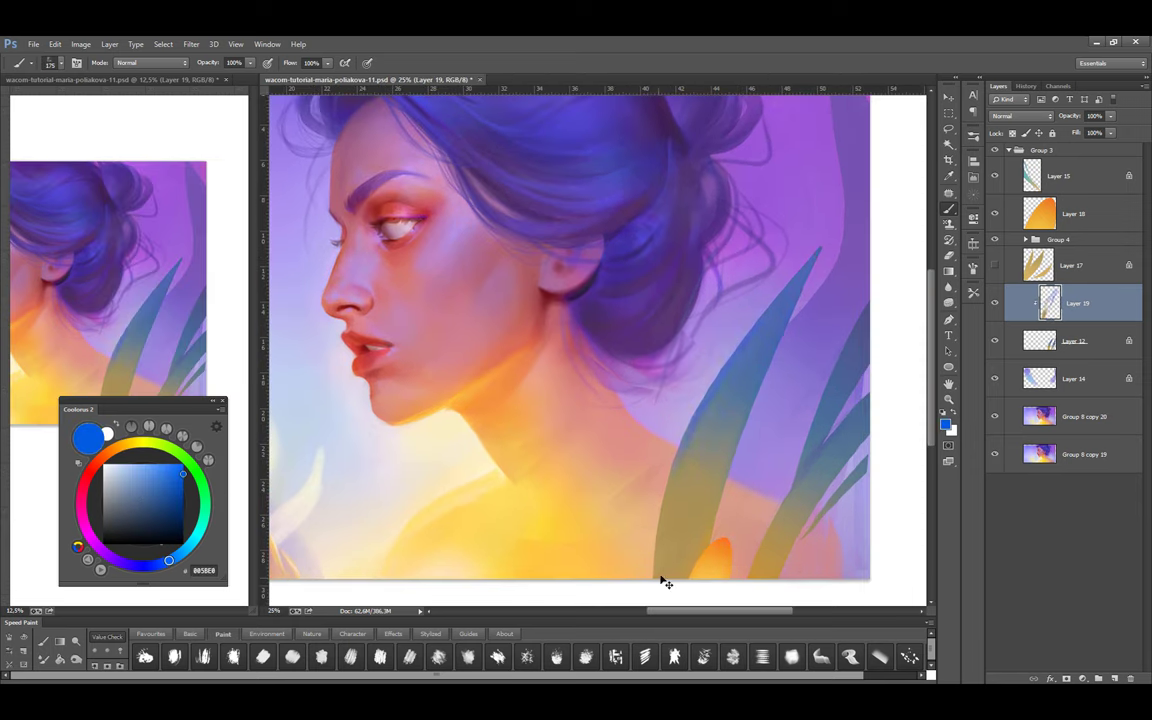
Release Layer 19 from the clipping mask and sharpen the large leaf's tip in saturated blue with a brush of about 20 to 40
key(bracketright)
key(bracketright)
alt+click(1045, 322)
key(bracketleft)
key(bracketleft)
key(bracketleft)
key(bracketleft)
key(bracketleft)
key(bracketleft)
key(bracketleft)
key(bracketleft)
key(bracketleft)
key(bracketleft)
key(bracketleft)
key(bracketleft)
key(bracketleft)
key(bracketleft)
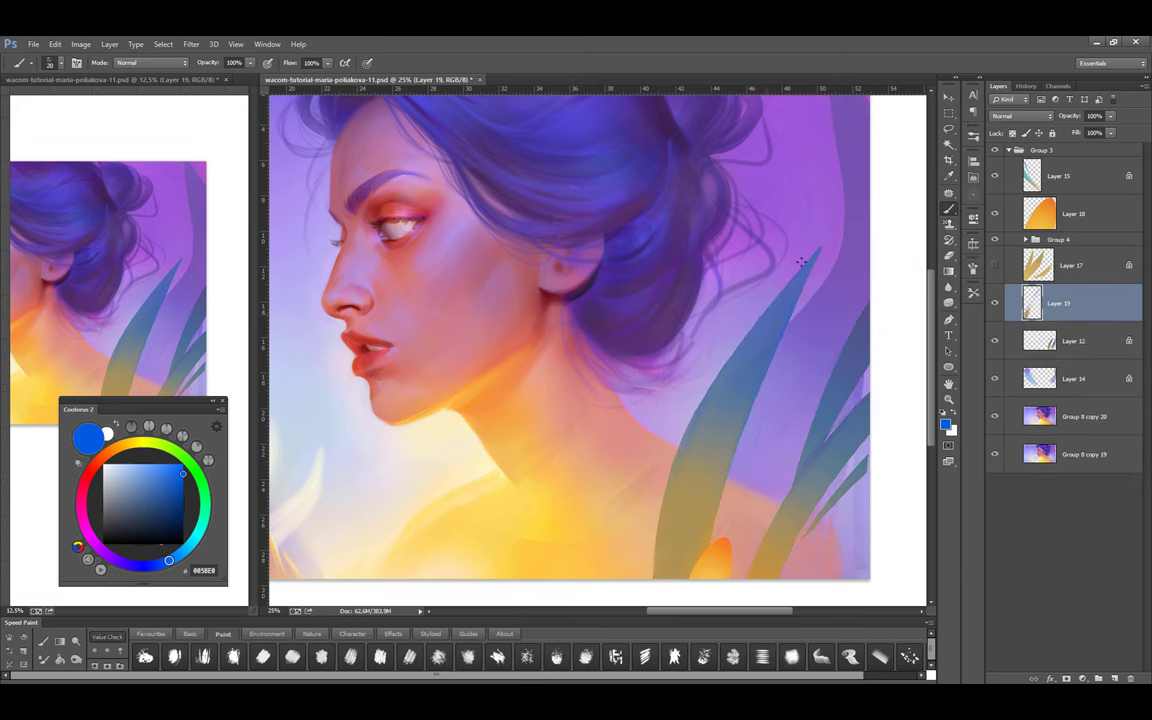
click(143, 566)
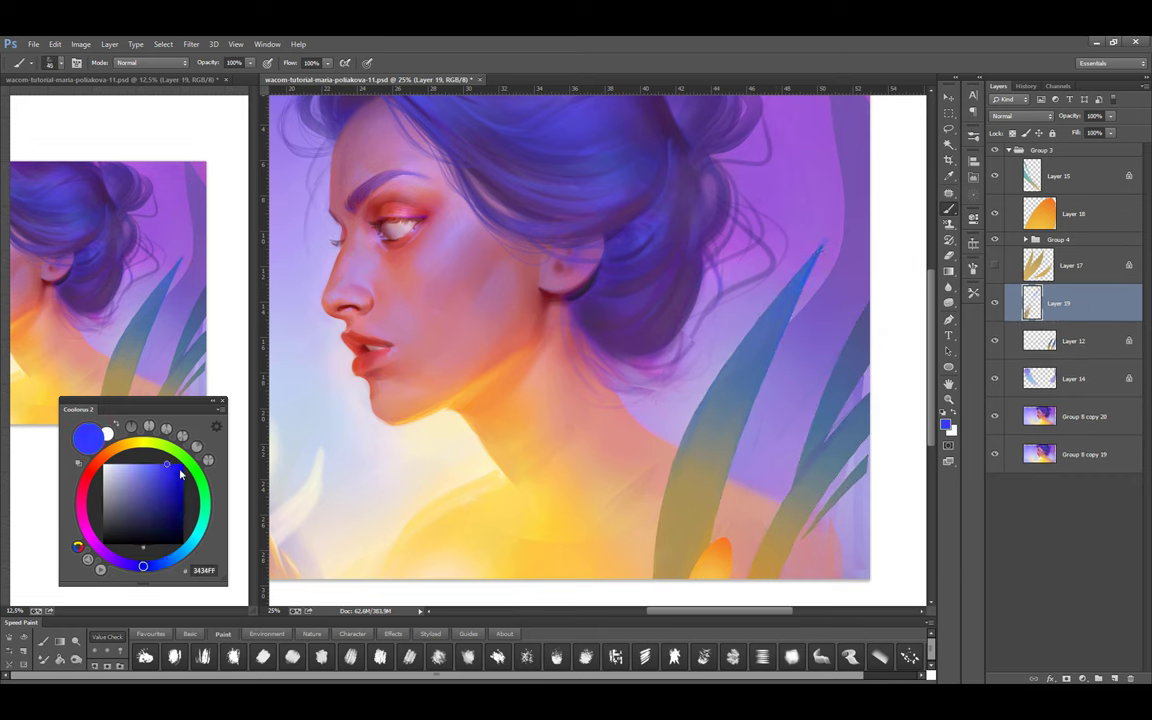
Blend sampled olive into the large leaf and outline its left edge in blue 4C71FF and its right edge in magenta
alt+click(702, 489)
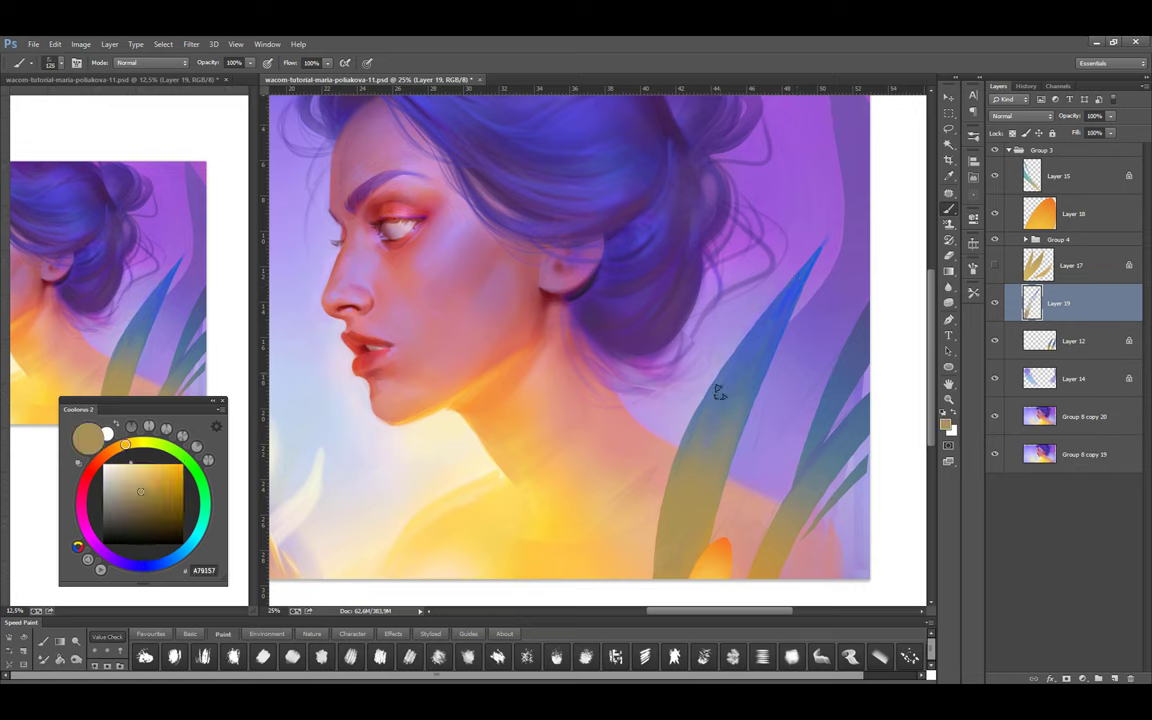
click(156, 565)
click(158, 465)
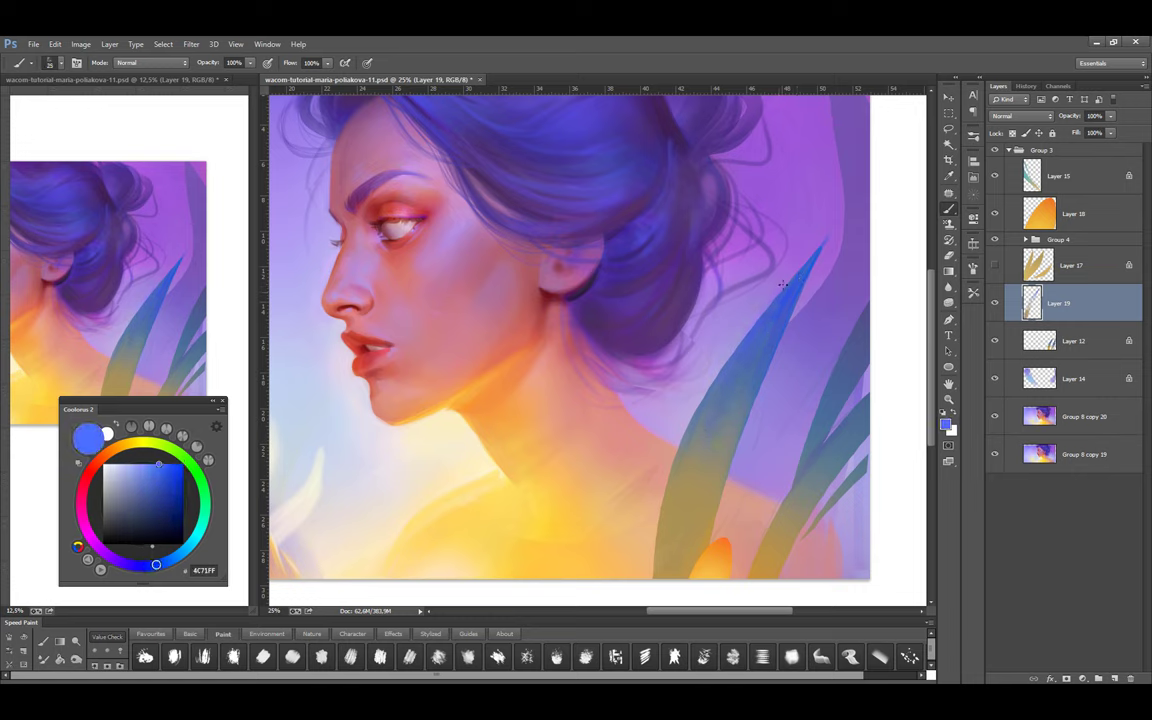
drag(708, 385, 684, 437)
alt+click(666, 497)
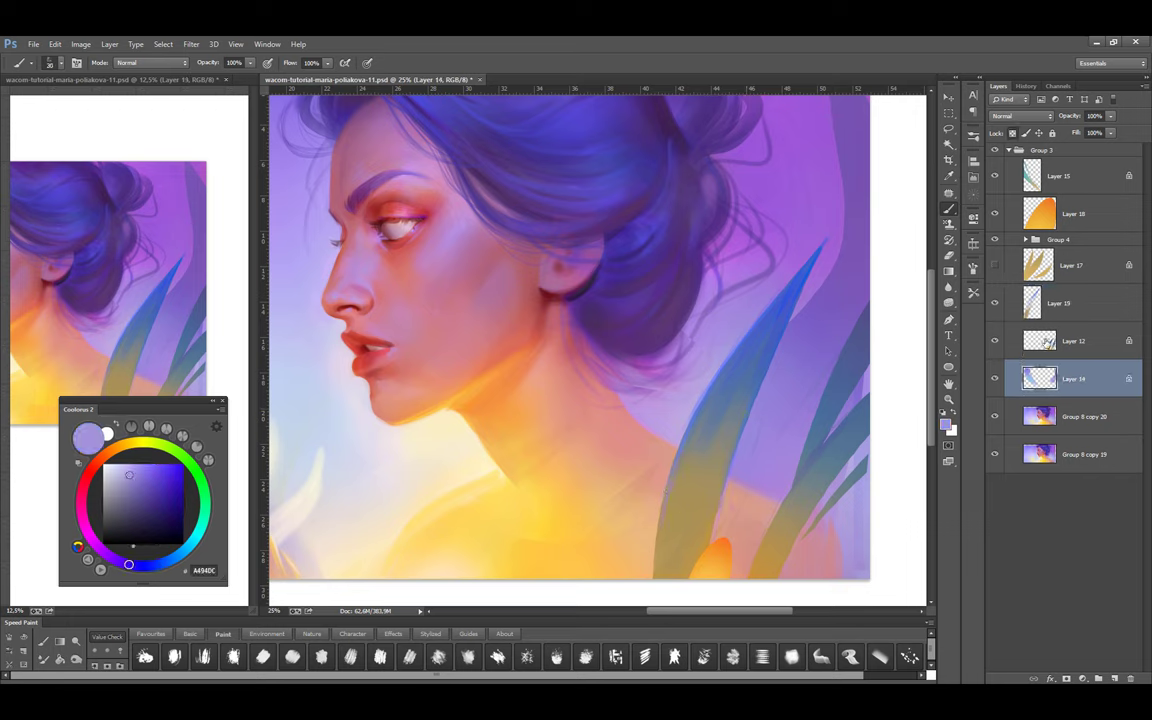
alt+click(754, 304)
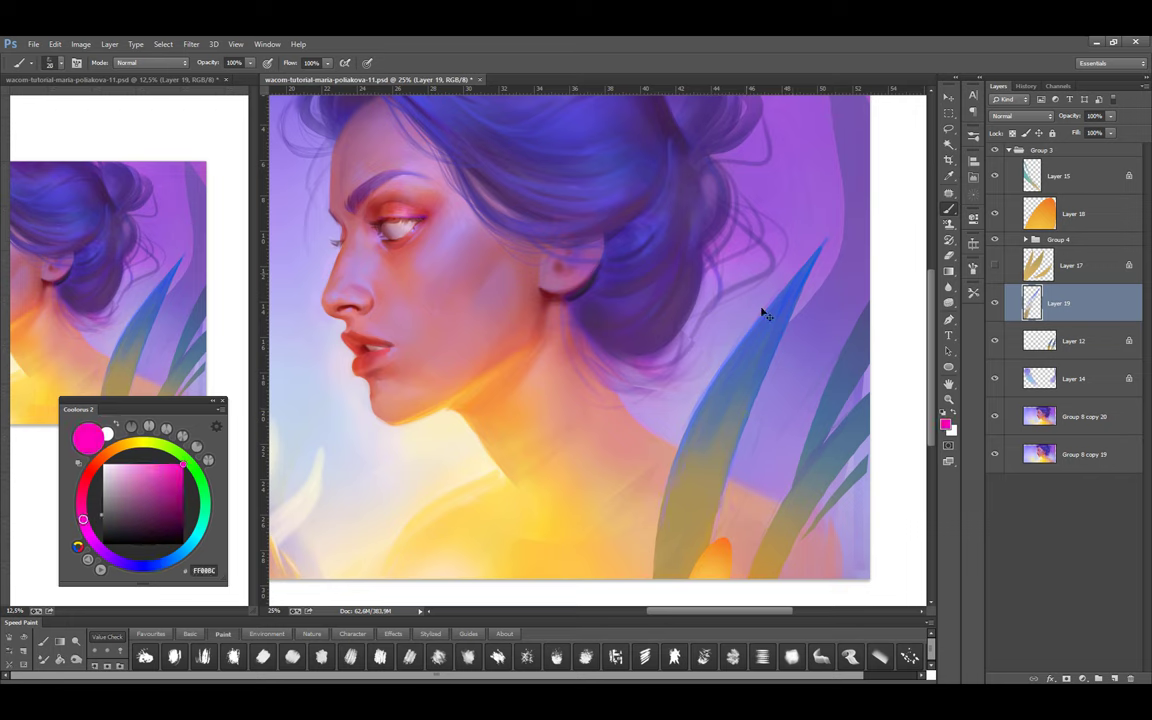
drag(710, 528, 662, 436)
Paint warm yellow and orange F87725 streaks into the middle of the large leaf with a brush of about 45 to 175
alt+click(558, 450)
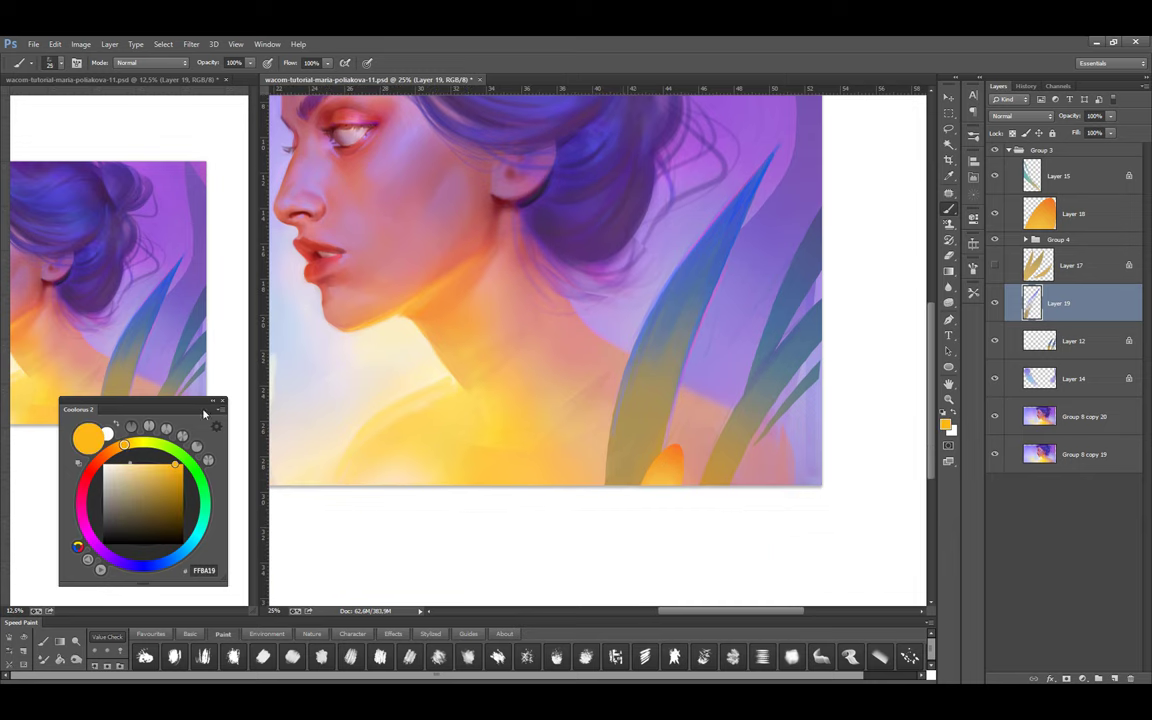
key(bracketleft)
key(bracketleft)
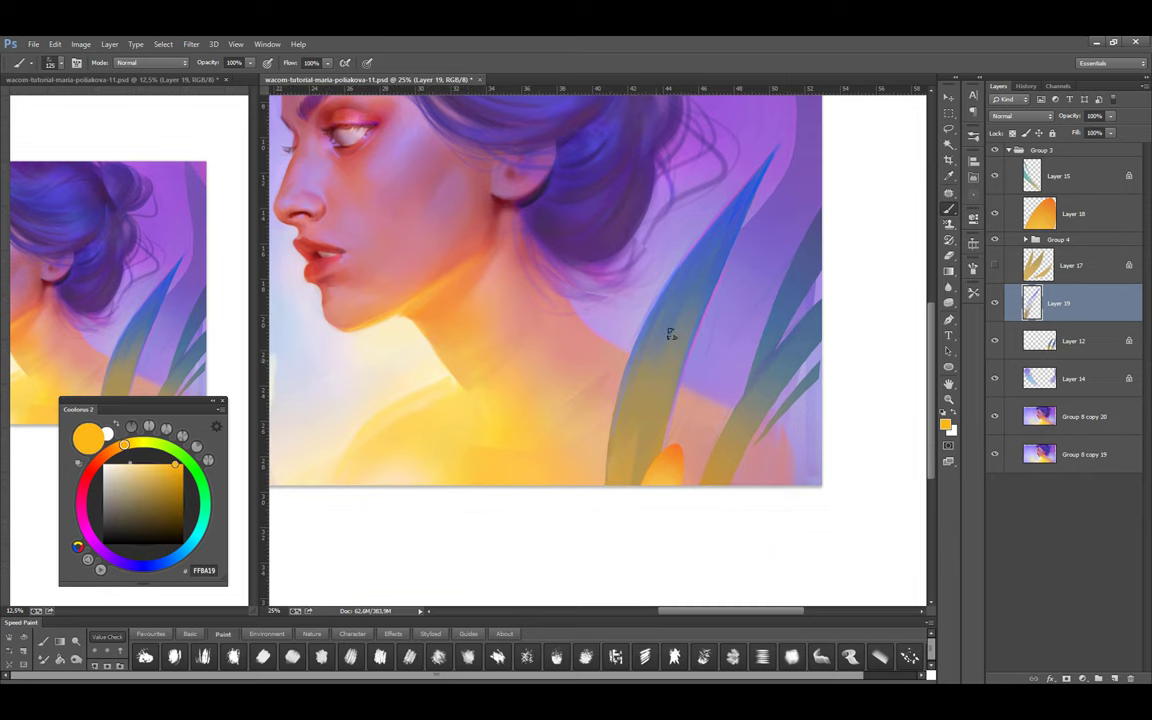
alt+click(666, 368)
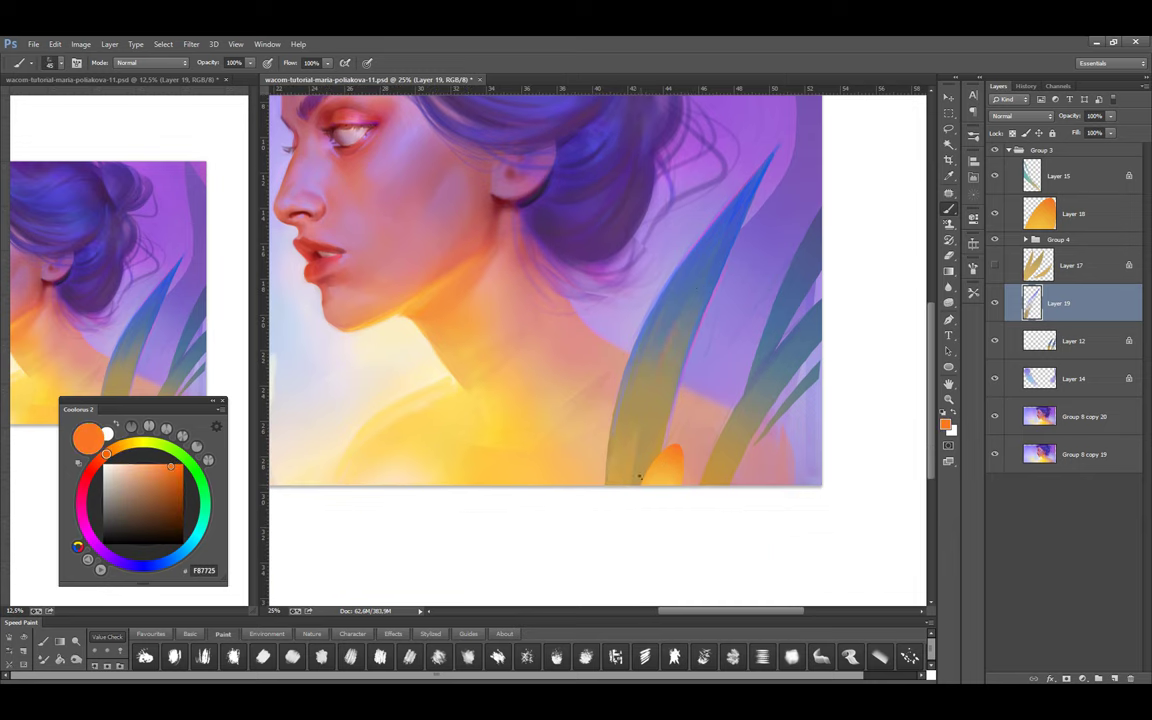
alt+click(658, 386)
key(bracketright)
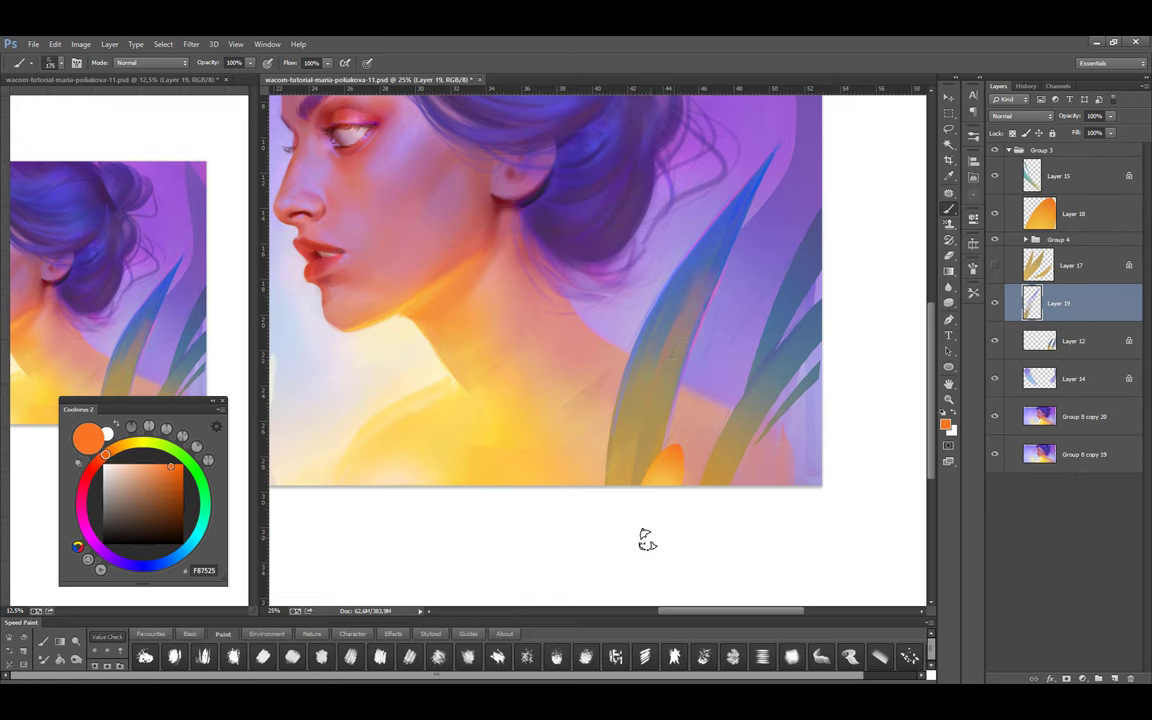
key(bracketleft)
Blend violet-blue 2A00FF and sampled orange tones along the large leaf's body and save the document
alt+click(676, 342)
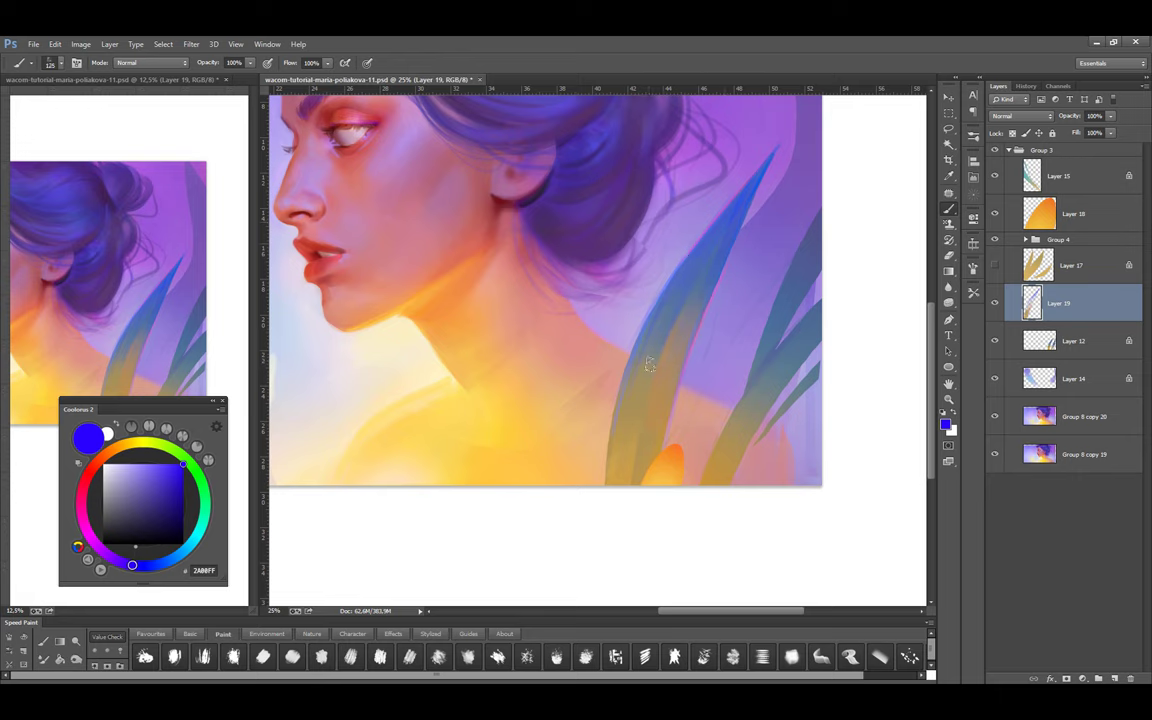
alt+click(656, 324)
alt+click(615, 428)
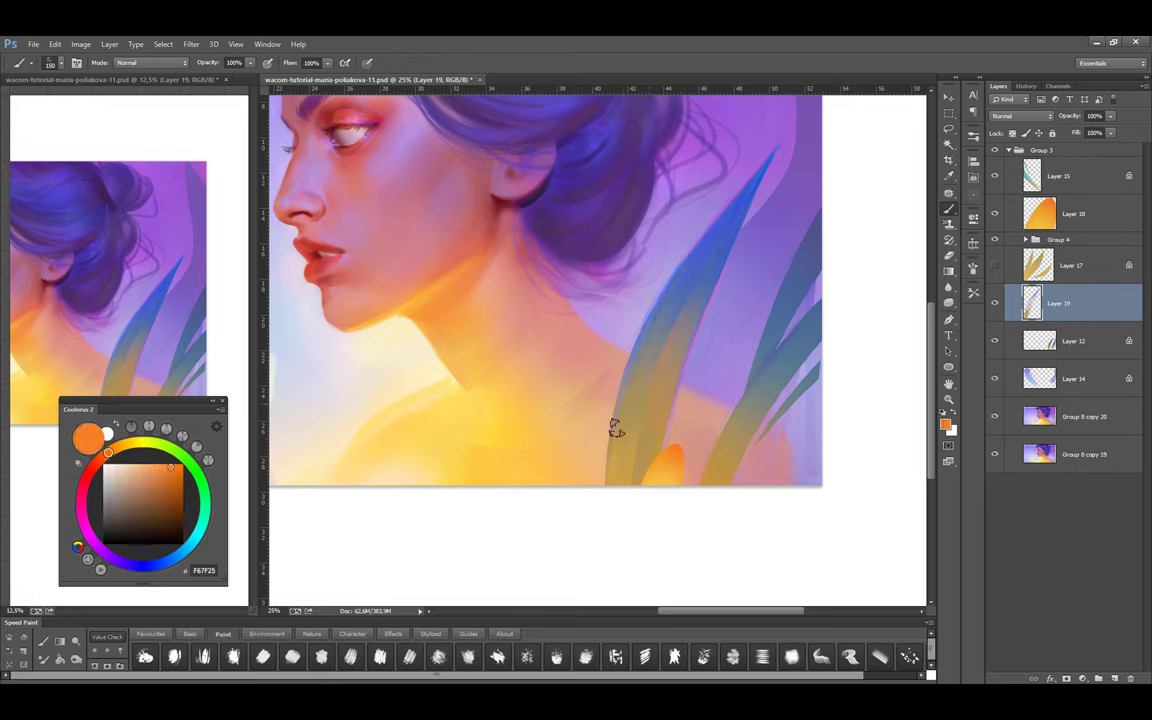
alt+click(640, 350)
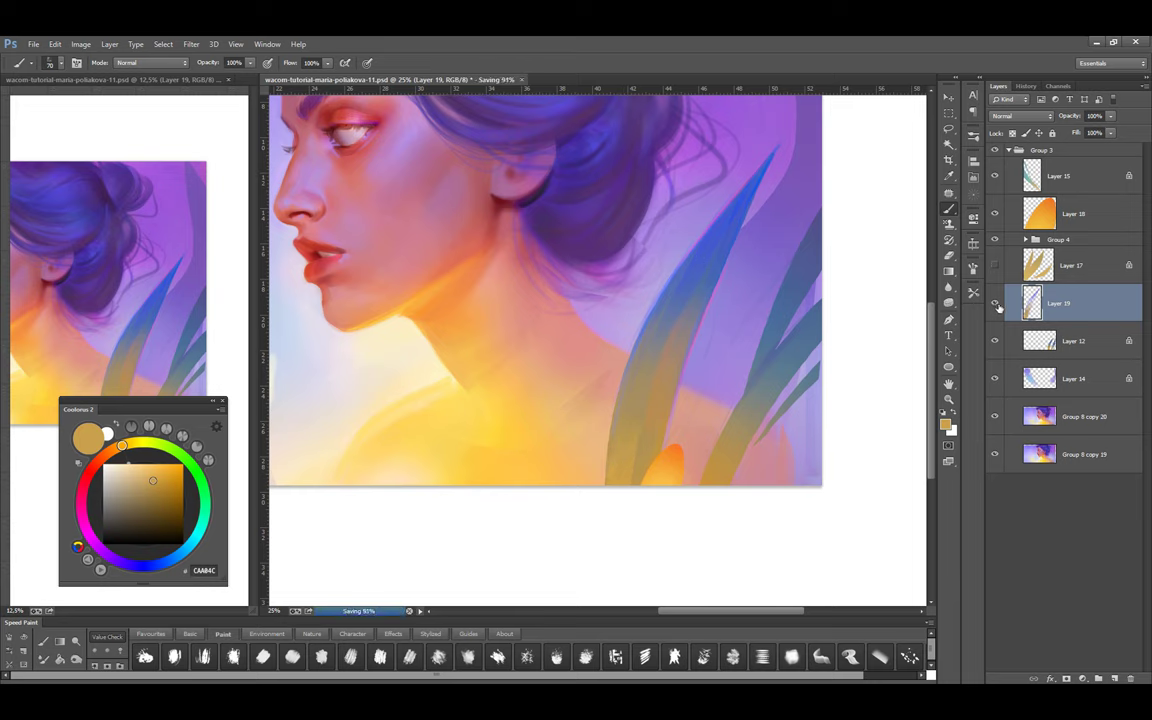
Paint sampled blues over the upper parts of the smaller leaves at the canvas edge with a brush of about 50 to 100
drag(662, 308, 592, 341)
alt+click(636, 330)
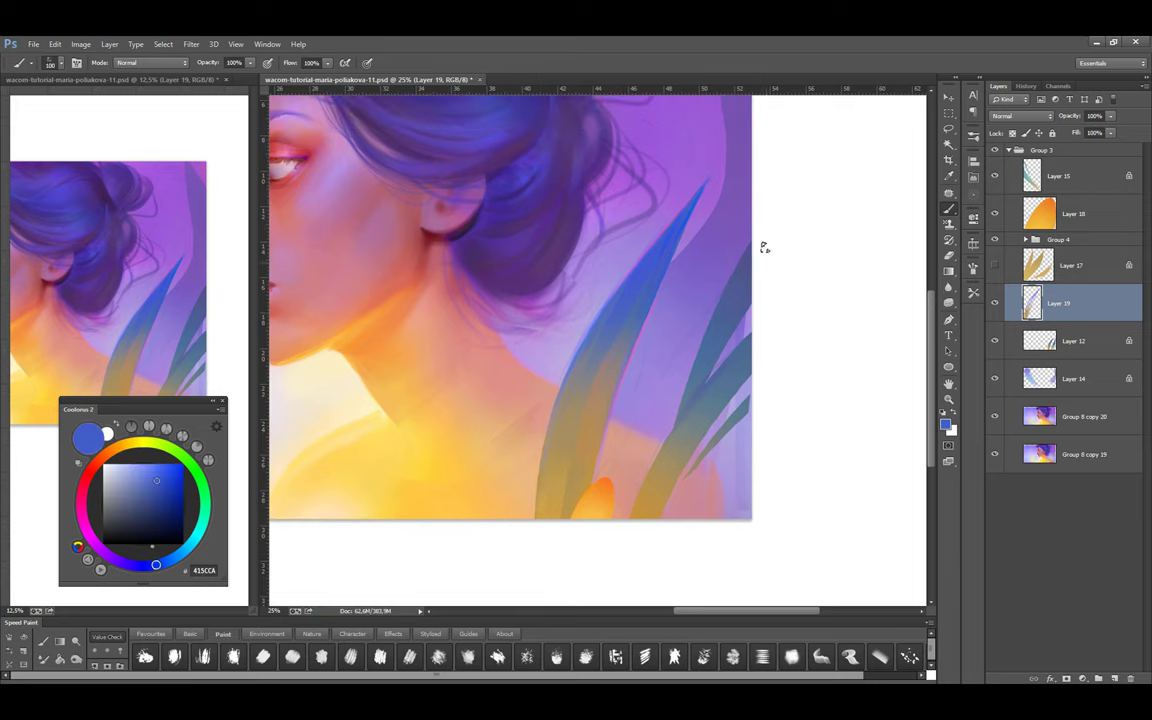
key(bracketleft)
key(bracketleft)
alt+click(680, 425)
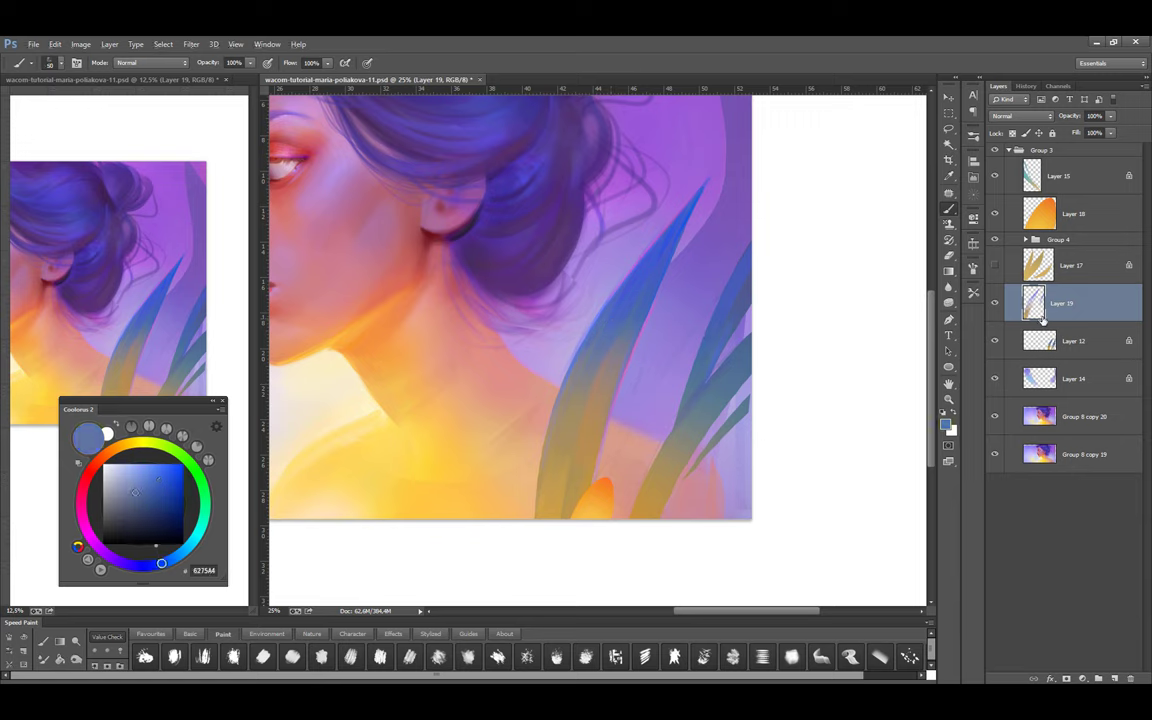
Hide Layer 14 and clear the stray strokes between the leaves on Layer 19 within a lasso selection
click(994, 378)
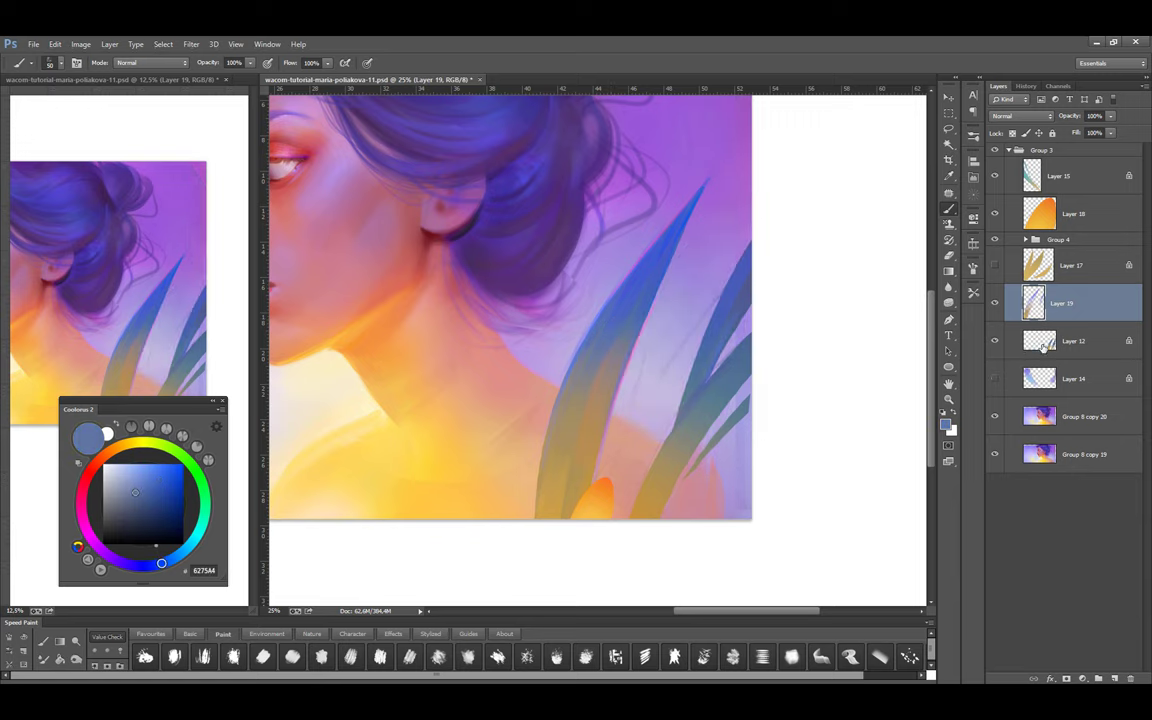
key(l)
mouse_move(617, 442)
mouse_down()
mouse_move(705, 282)
mouse_move(620, 462)
mouse_up()
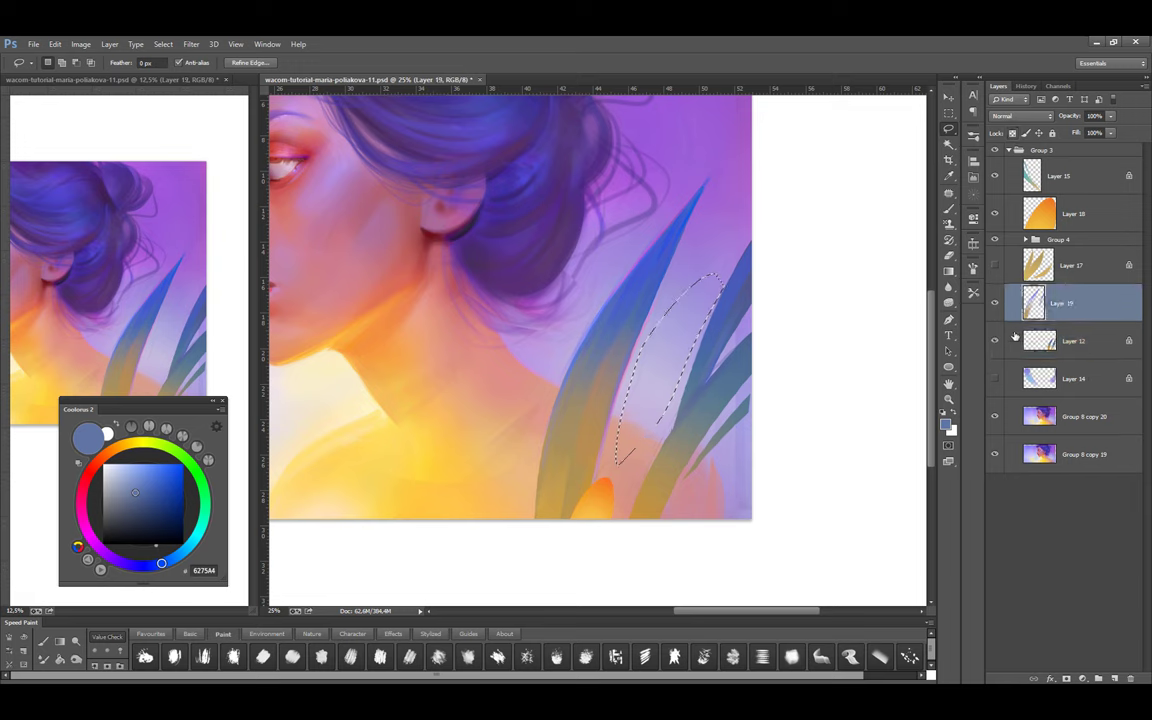
key(ctrl+d)
Unlock Layer 12, erase the rough edges of the smaller leaves and reshape their bases with sampled grey-blue and ochre
click(1020, 340)
key(e)
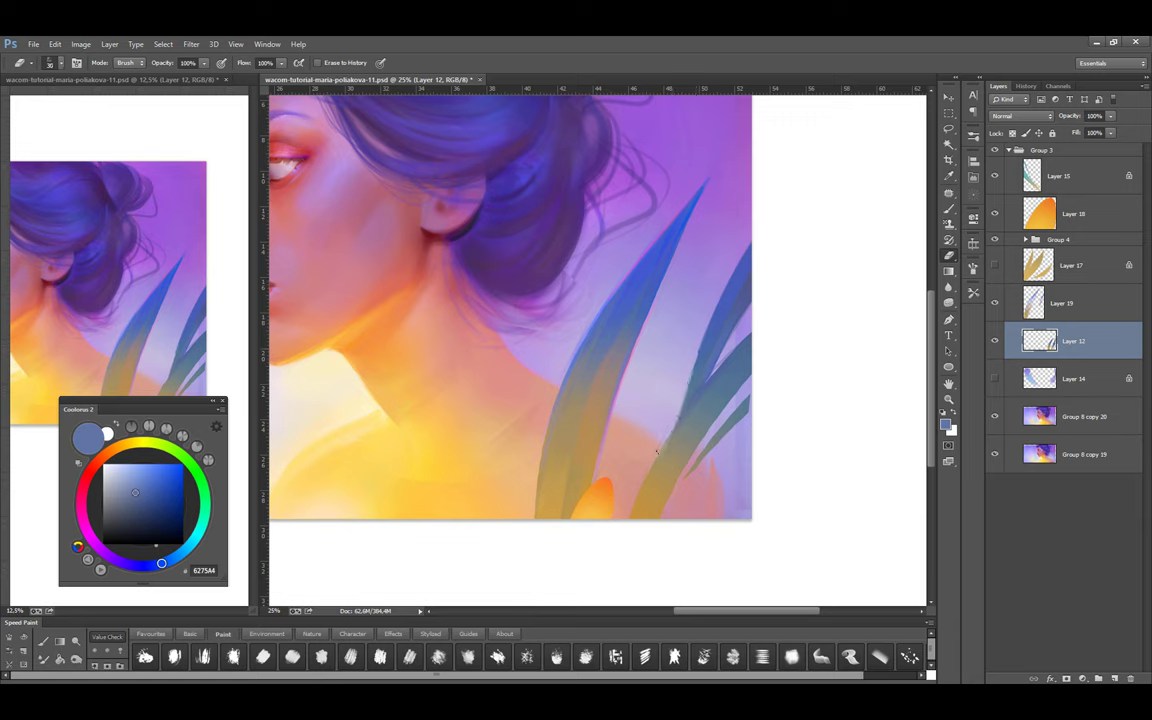
key(b)
alt+click(683, 357)
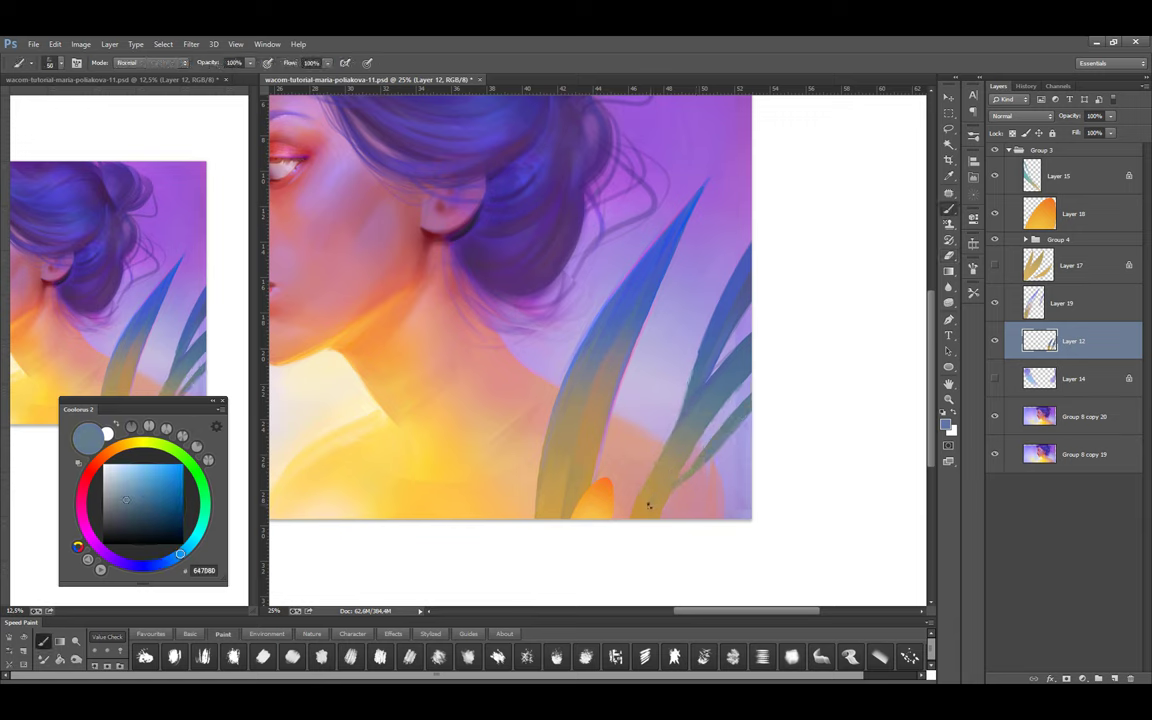
alt+click(638, 353)
Save the document and blend sampled ochre, grey-violet and violet 6911FF into the smaller leaves on Layer 19
key(alt+bracketright)
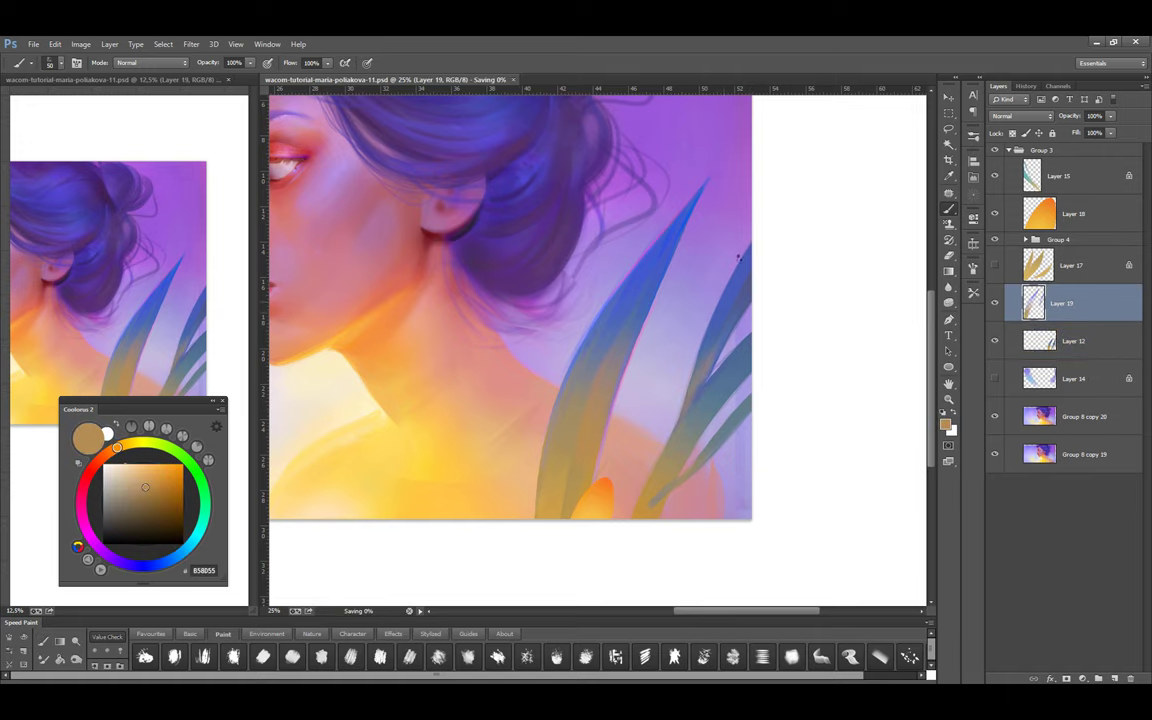
alt+click(750, 290)
scroll(712, 327, up, 1)
alt+click(706, 375)
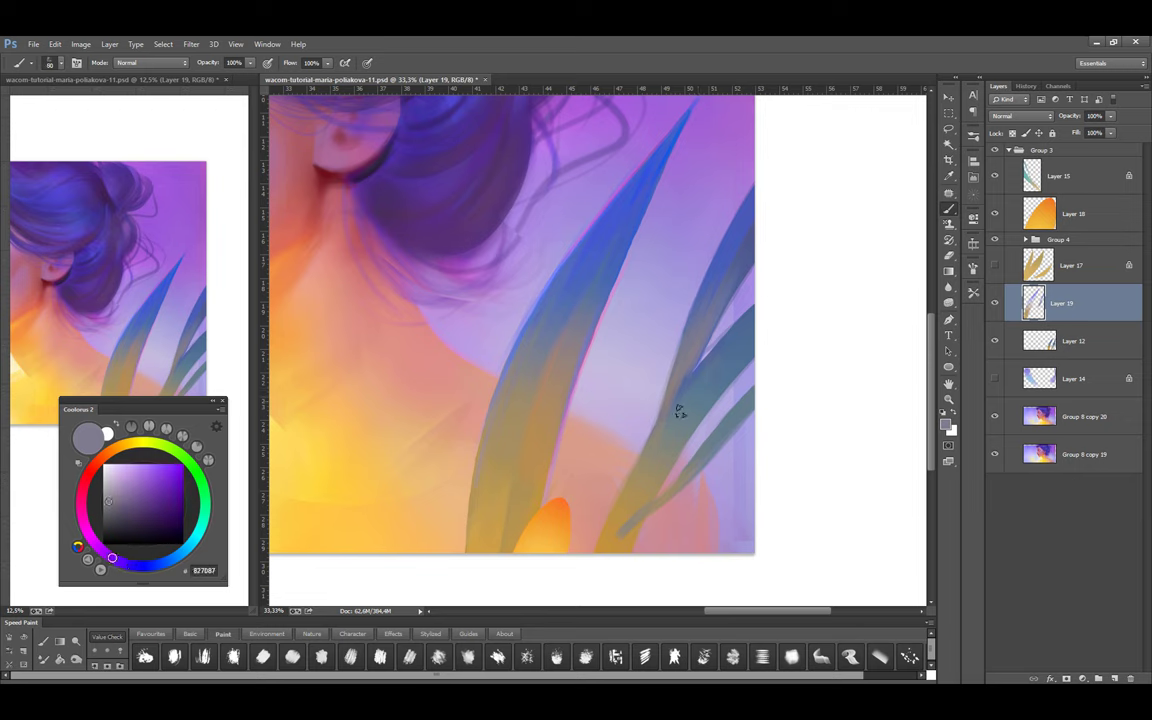
alt+click(748, 347)
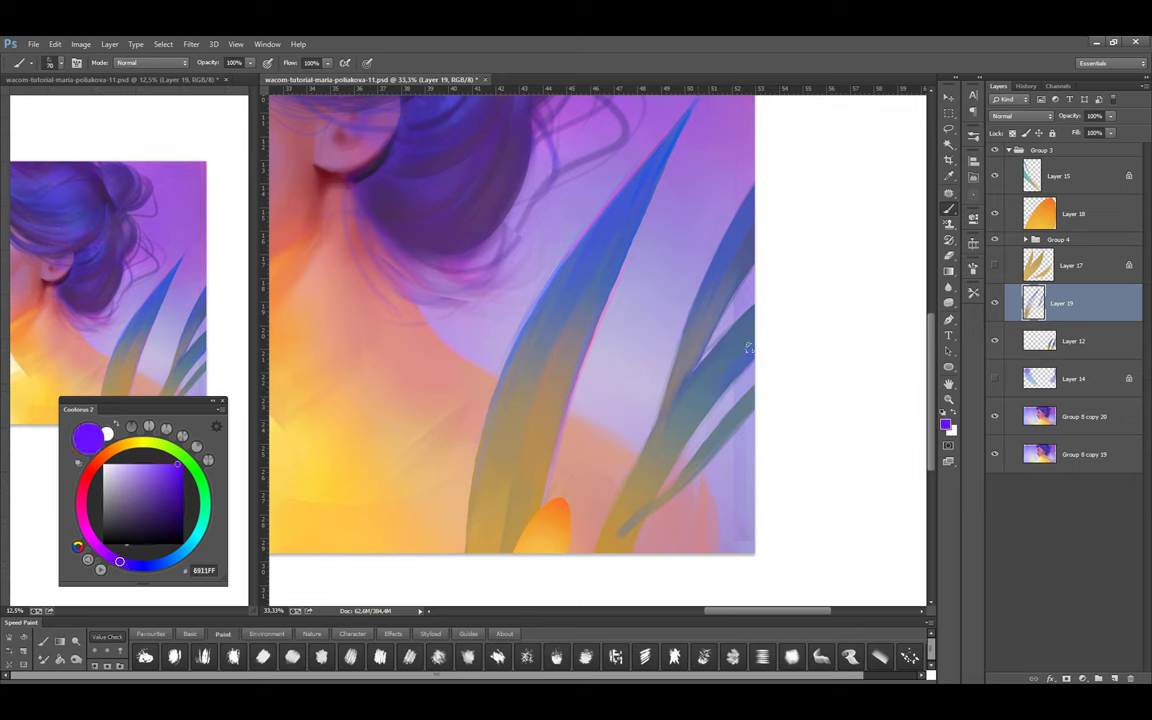
Try a red FF2248 rim and orange strokes along the bases of the smaller leaves on Layer 19
right_click(680, 502)
click(183, 463)
drag(90, 545, 84, 483)
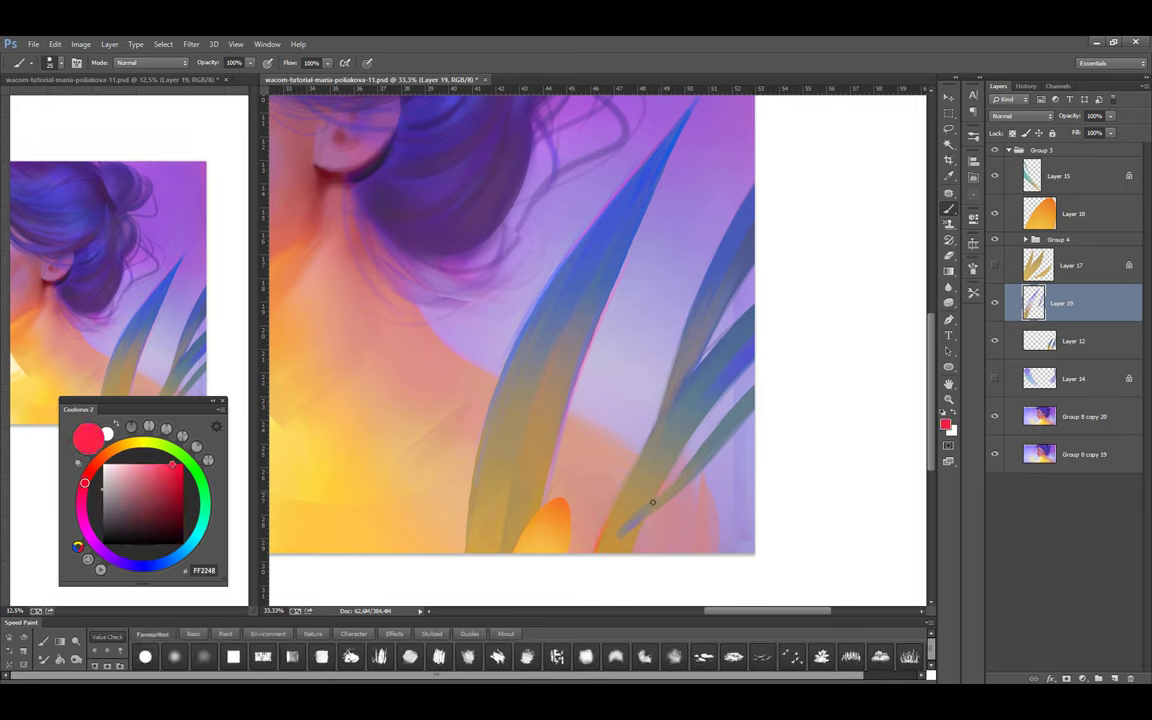
click(183, 475)
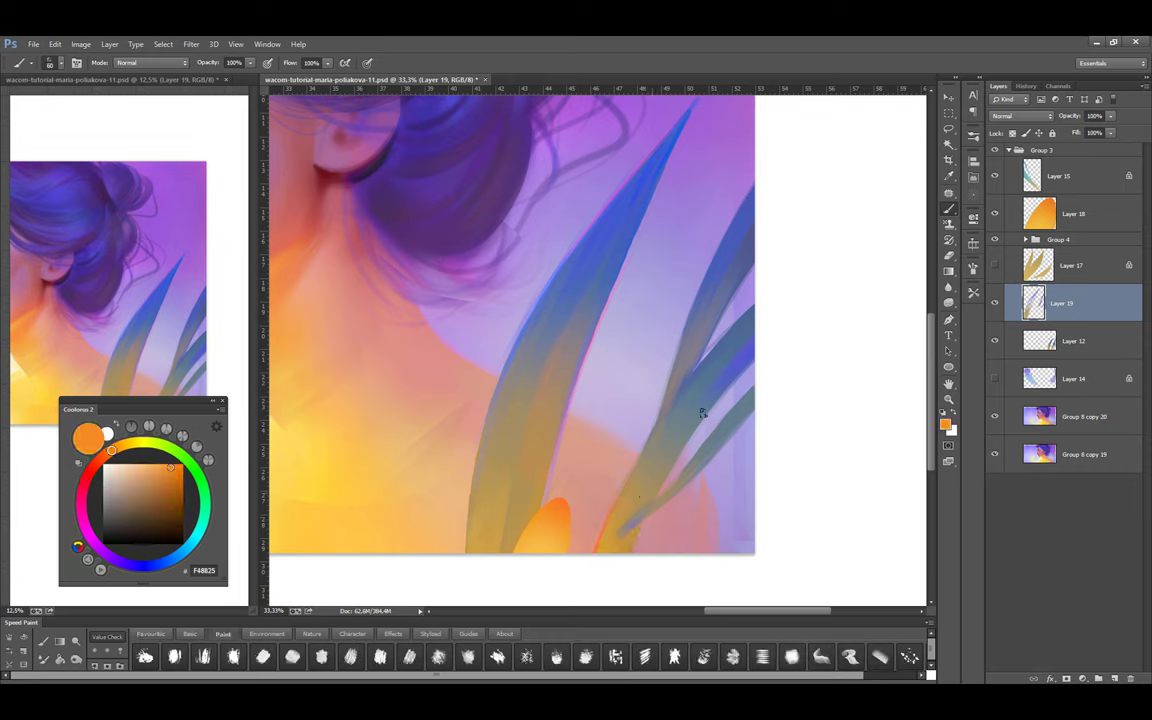
Step back through the document history to remove the recent red and orange strokes from the smaller leaves
click(1026, 86)
key(ctrl+shift+z)
key(ctrl+shift+z)
key(ctrl+shift+z)
key(ctrl+shift+z)
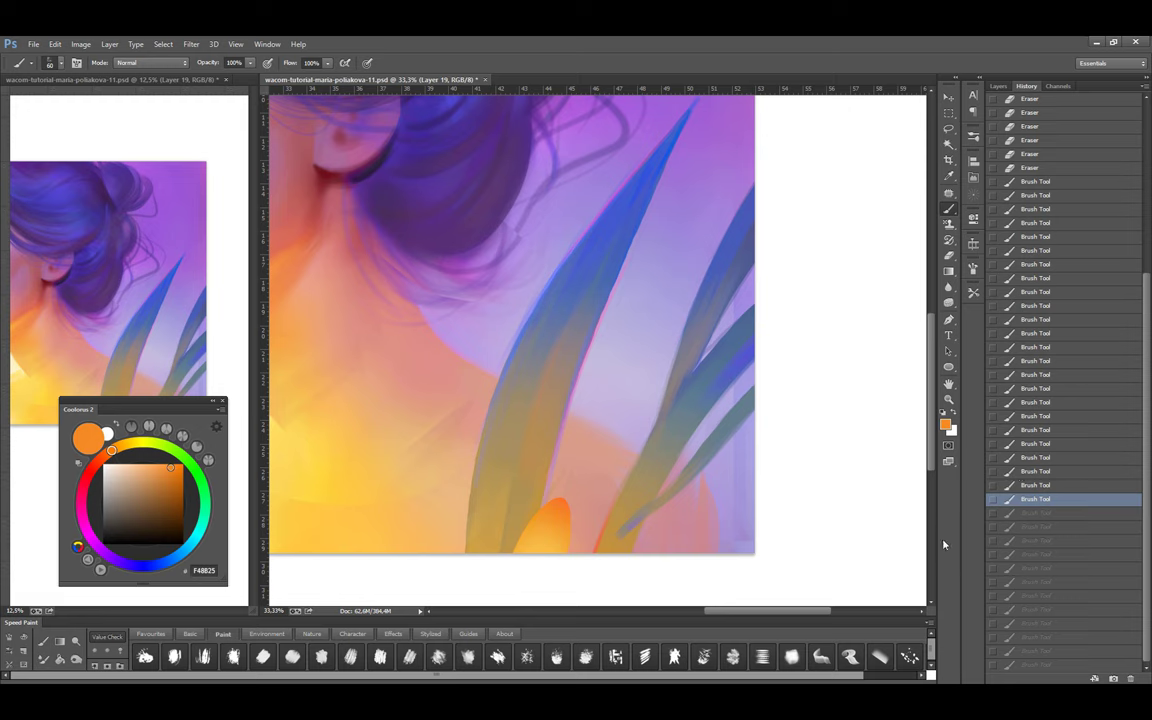
click(1030, 450)
click(1030, 437)
click(998, 86)
Paint olive 9E9B00 at the base of the smaller leaves and blend it with sampled grey-blue
click(162, 453)
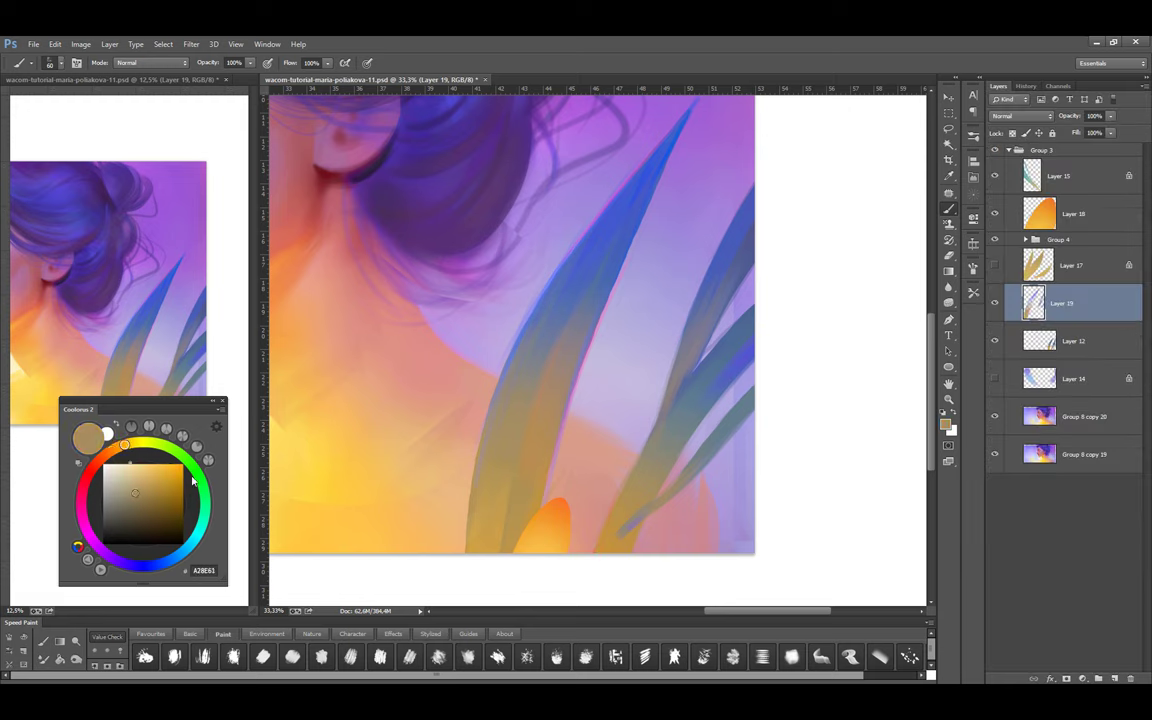
drag(162, 453, 142, 441)
click(183, 494)
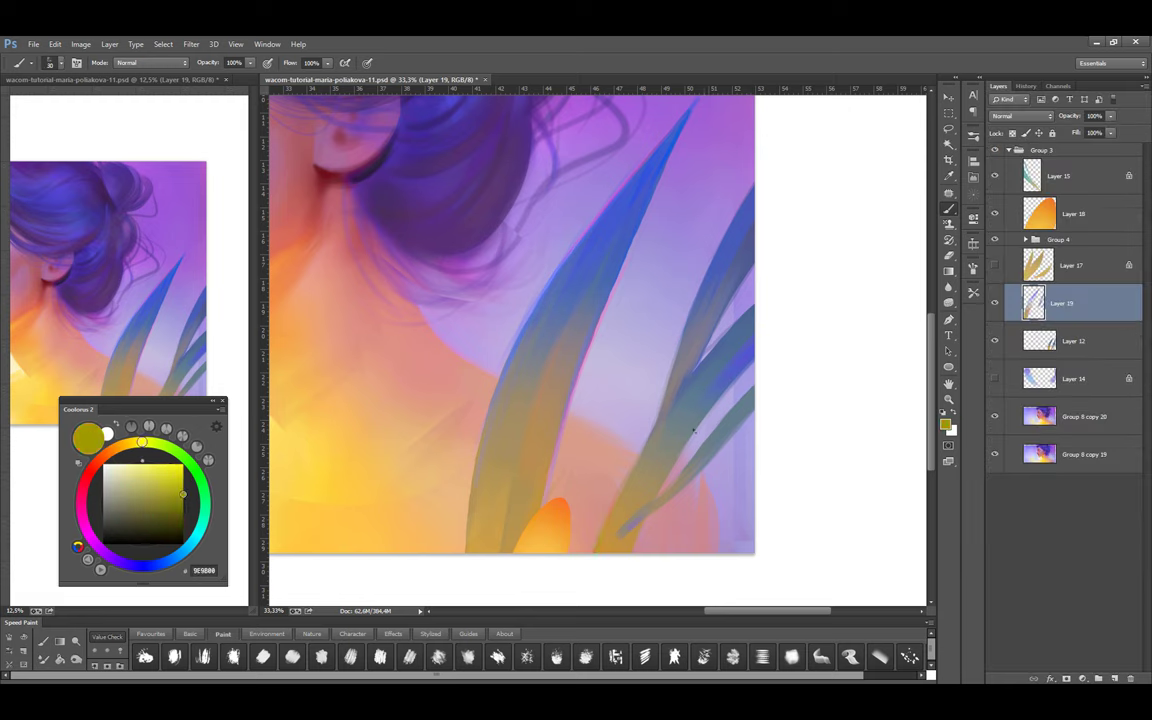
alt+click(667, 485)
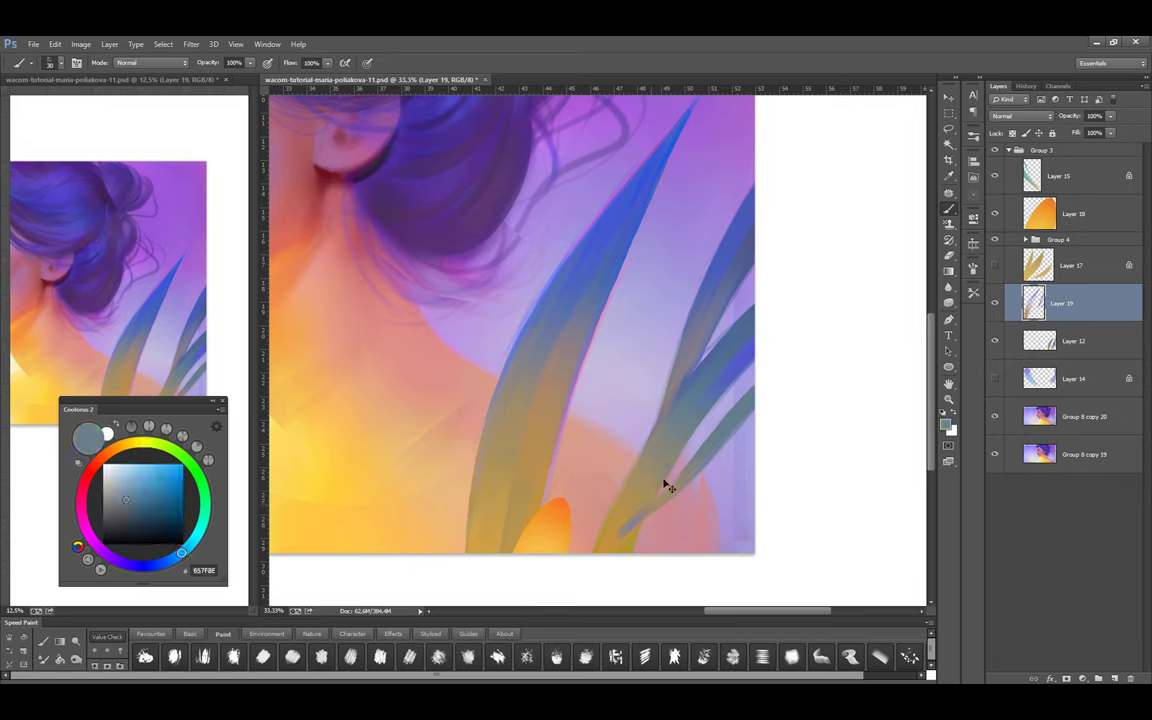
alt+click(681, 430)
key(x)
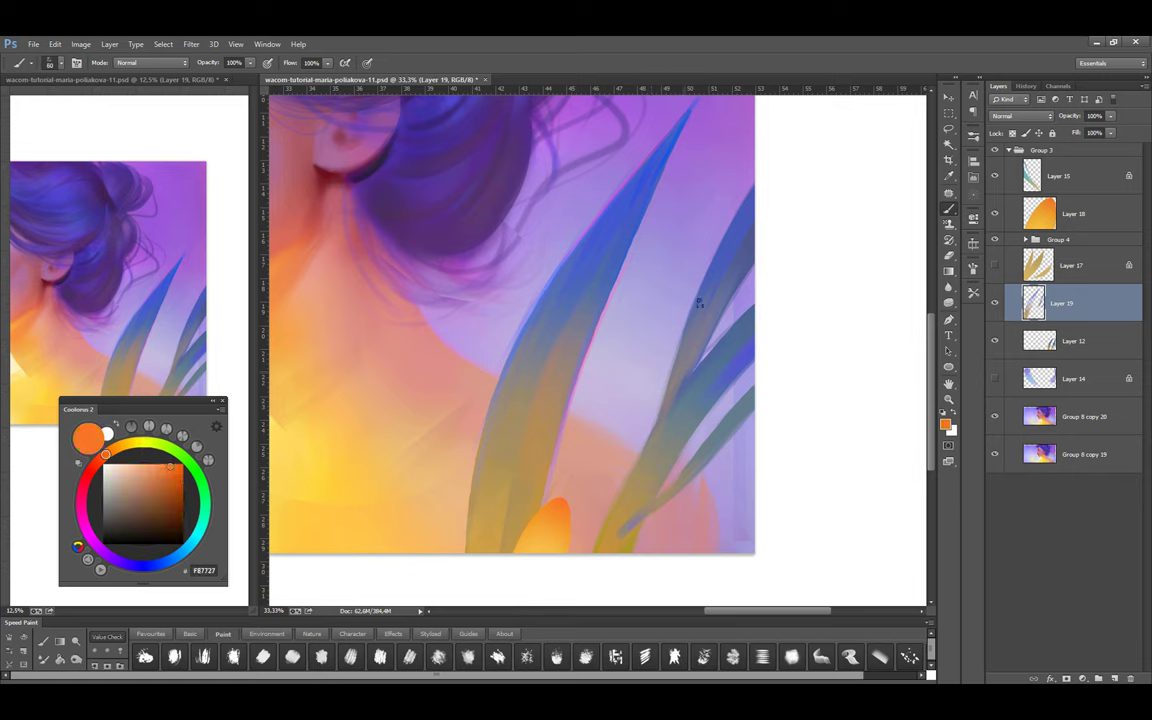
Add orange FF6000 streaks and rims to the smaller leaves on Layer 19, blend sampled colours into their bases and save the document
drag(668, 483, 686, 505)
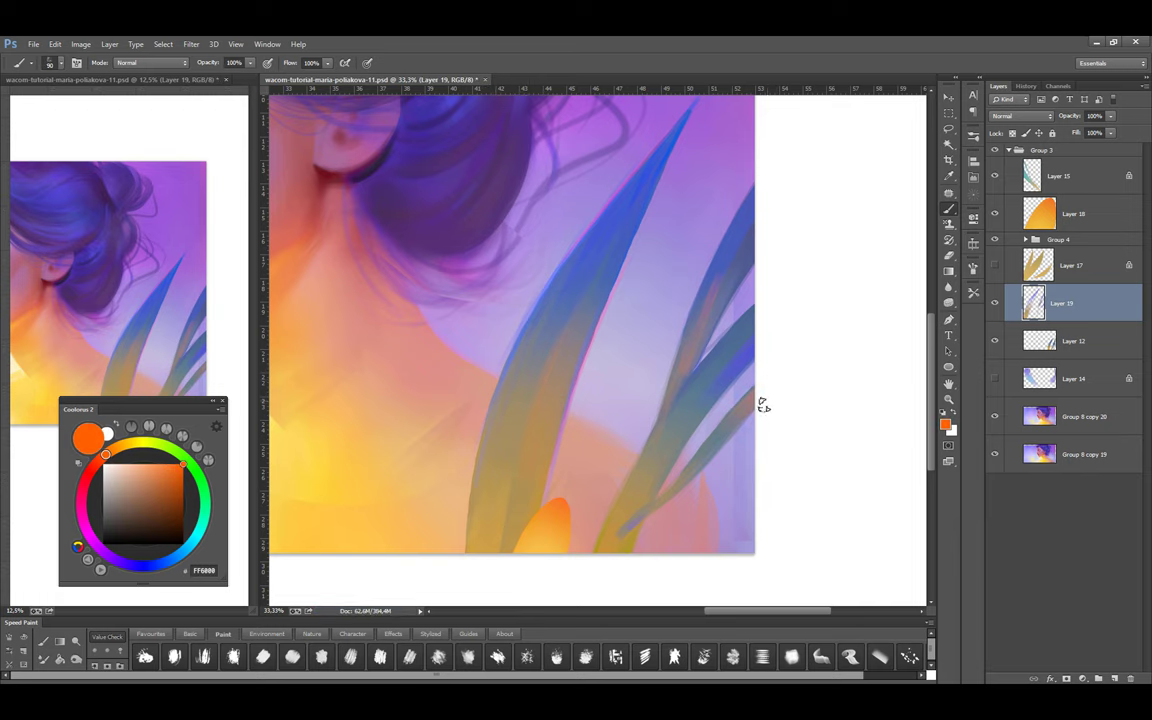
key(bracketleft)
key(e)
key(alt+bracketleft)
key(b)
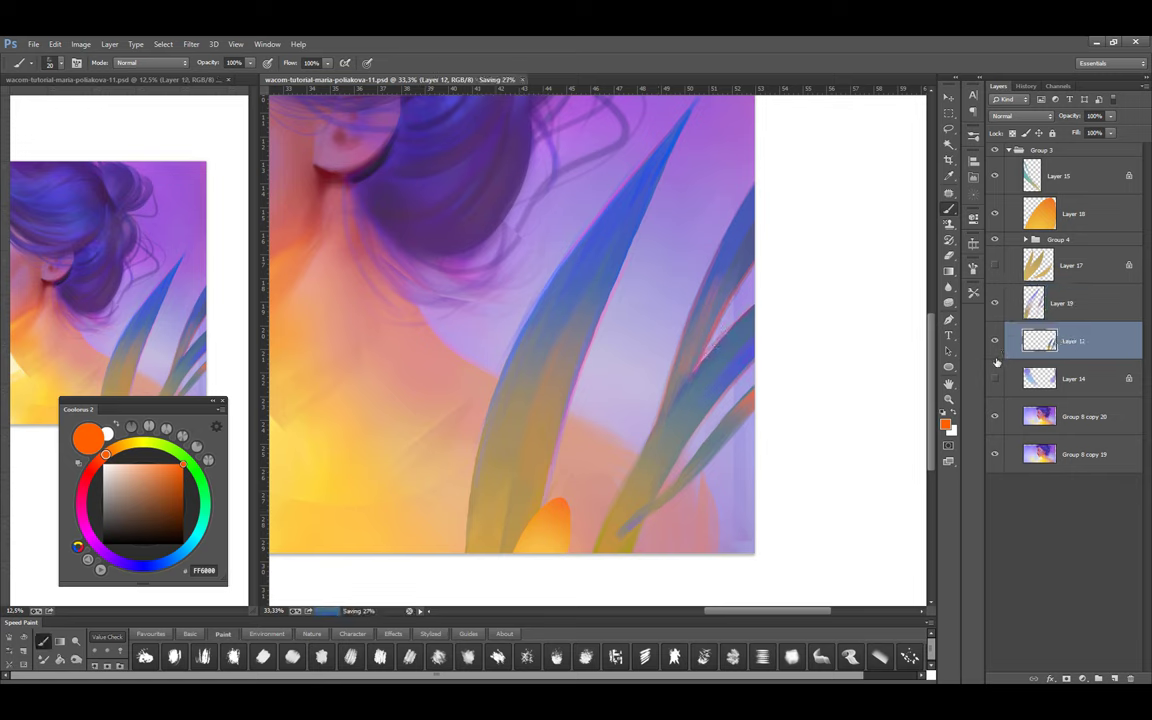
key(alt+bracketright)
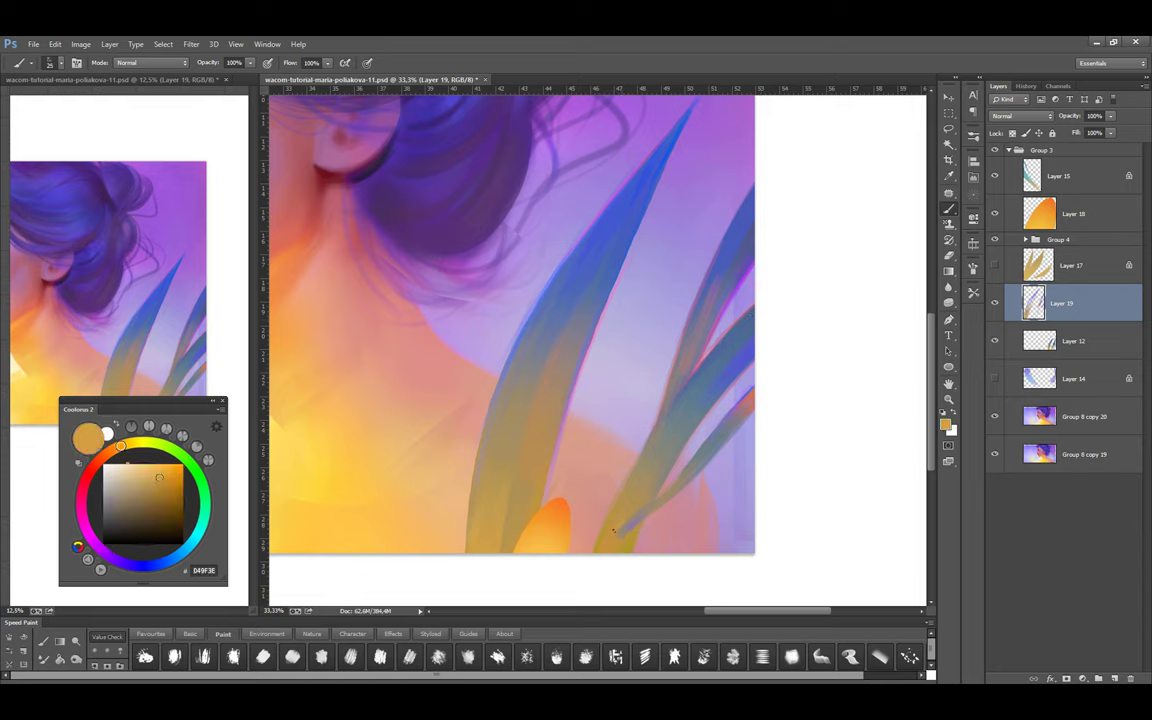
alt+click(618, 540)
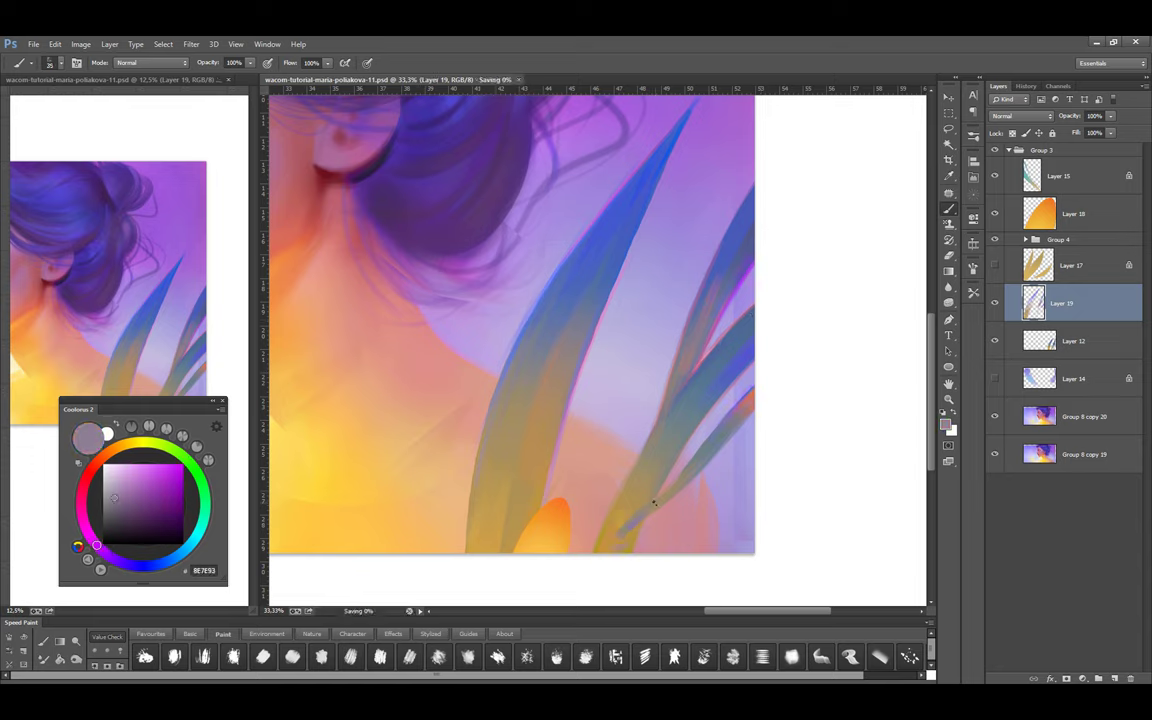
Compare the leaves with and without Layer 19, then merge it down into Layer 12
click(994, 303)
click(994, 303)
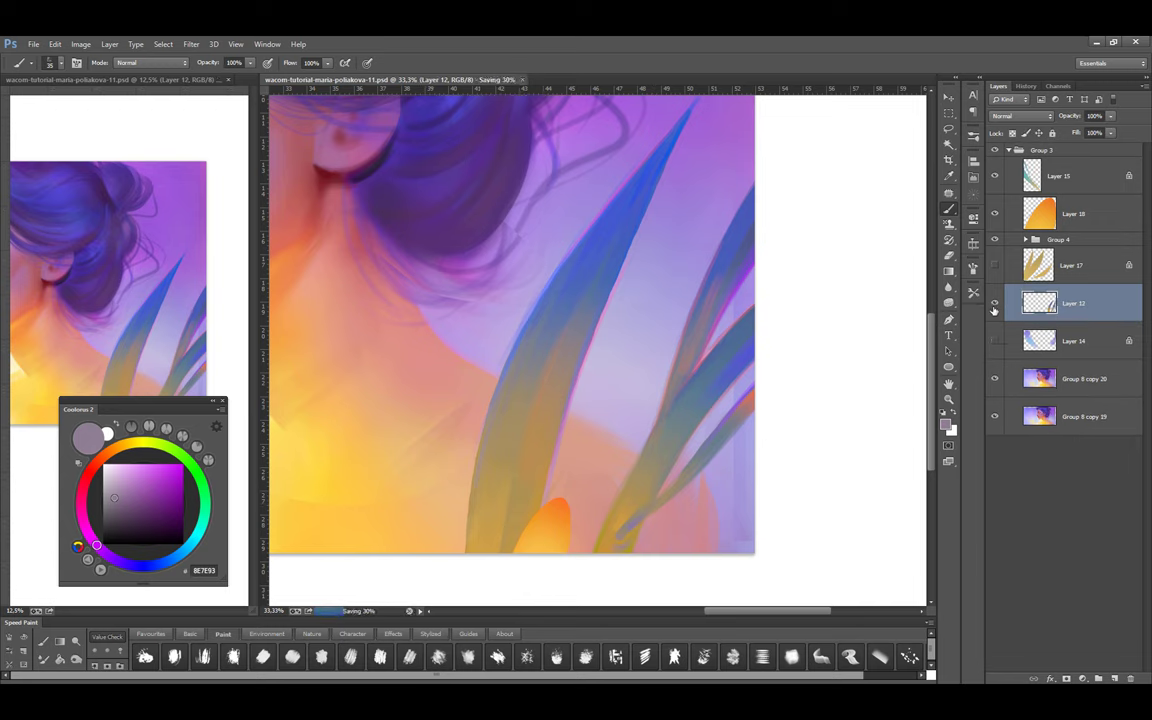
key(ctrl+e)
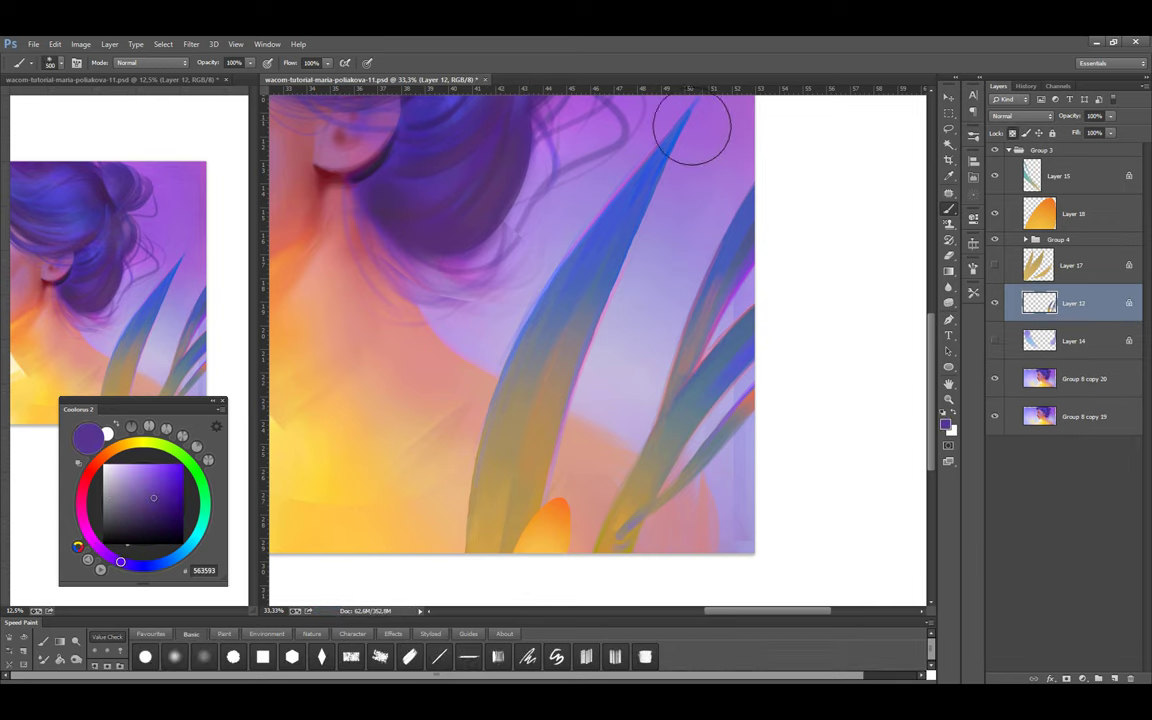
Shade the tall leaf's tip on Layer 12 with violet 563593, using a round brush reduced to about 150 and transparency locked
key(bracketleft)
key(bracketleft)
key(bracketleft)
key(bracketleft)
key(bracketleft)
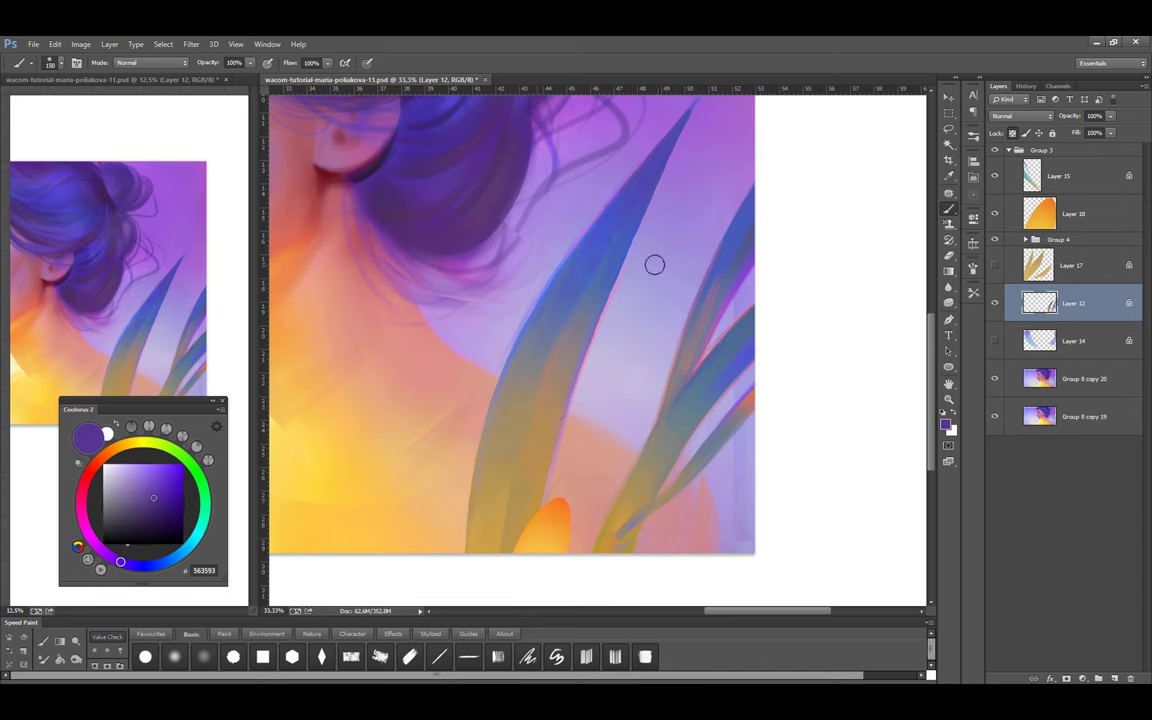
shift+right_click(655, 235)
key(Escape)
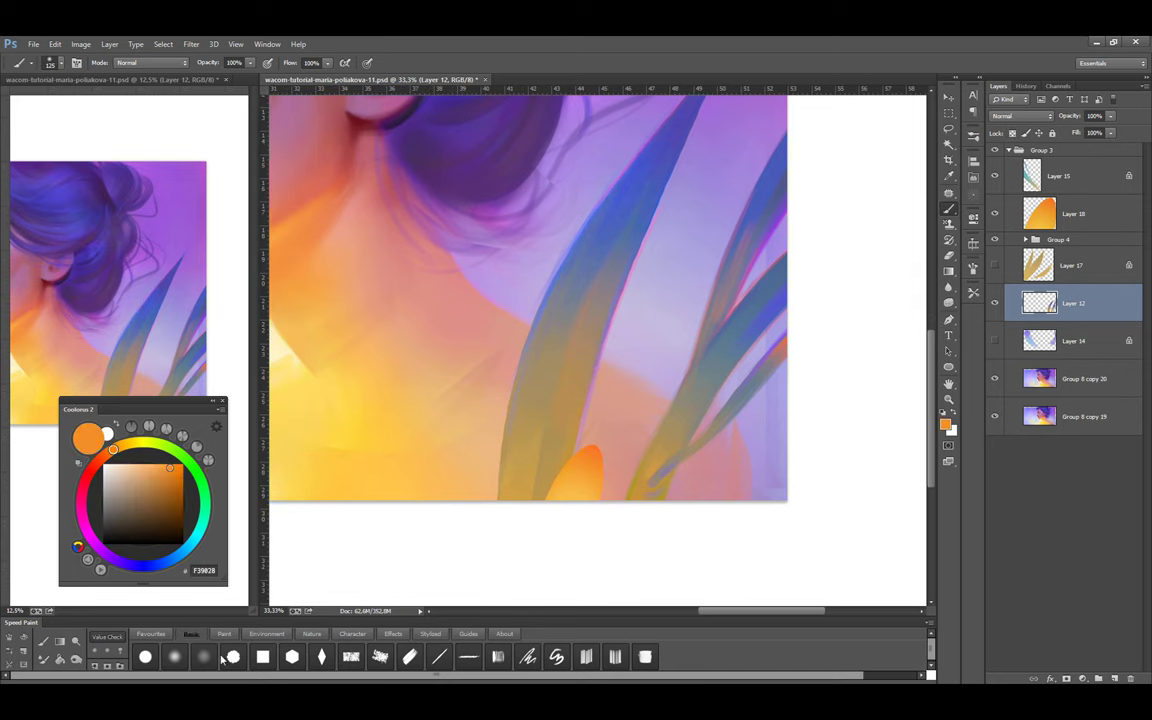
Brighten the orange petal's base on Layer 18 with yellow FFCD00 in Overlay mode, then touch up nearby edges in Normal mode with sampled orange
scroll(614, 545, down, 1)
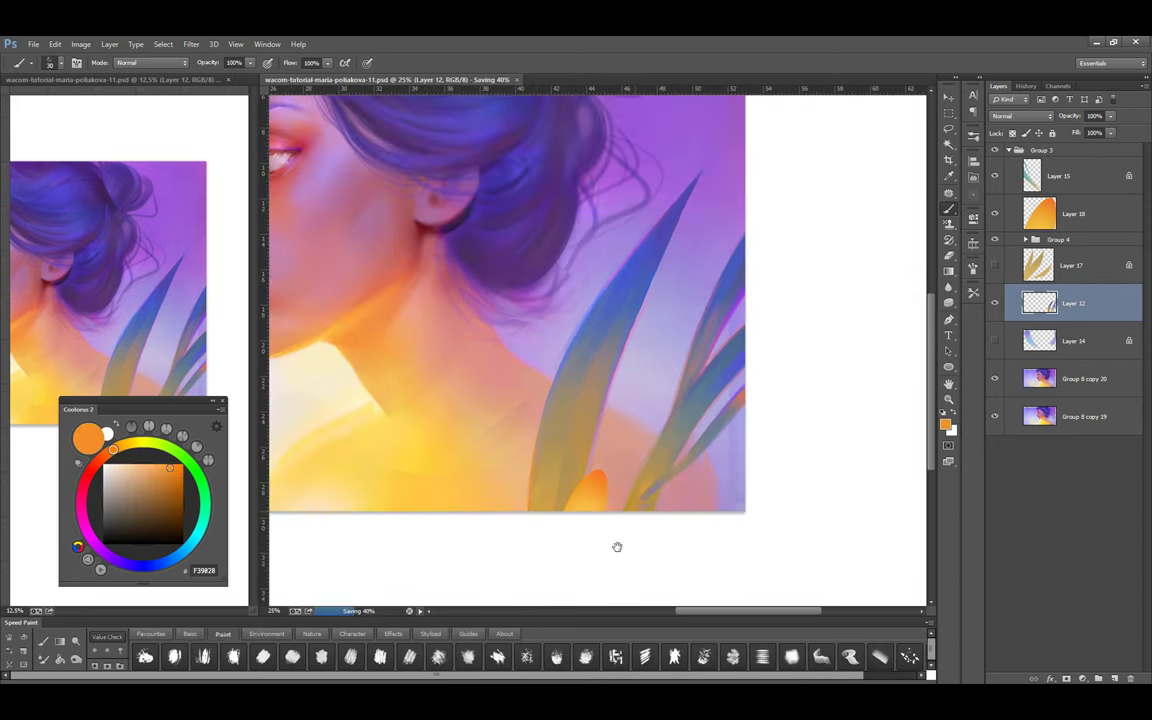
key(alt+bracketright)
click(183, 487)
drag(183, 487, 183, 463)
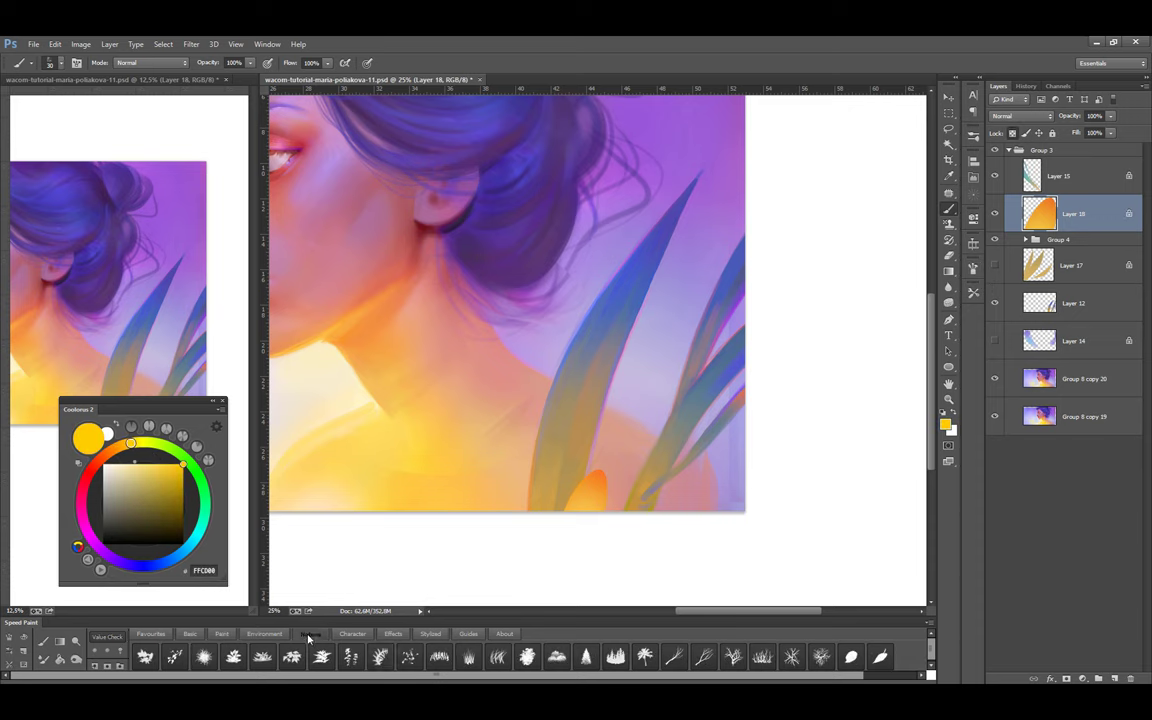
shift+right_click(578, 487)
click(609, 286)
alt+click(588, 494)
scroll(581, 517, up, 1)
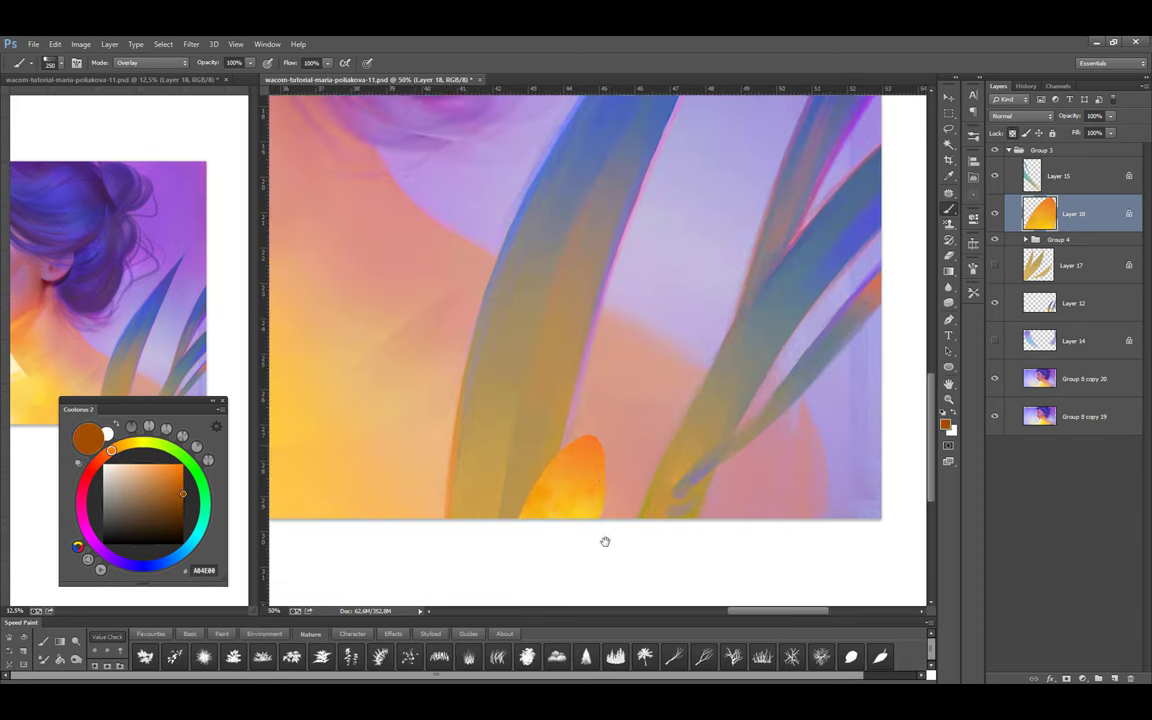
alt+click(517, 505)
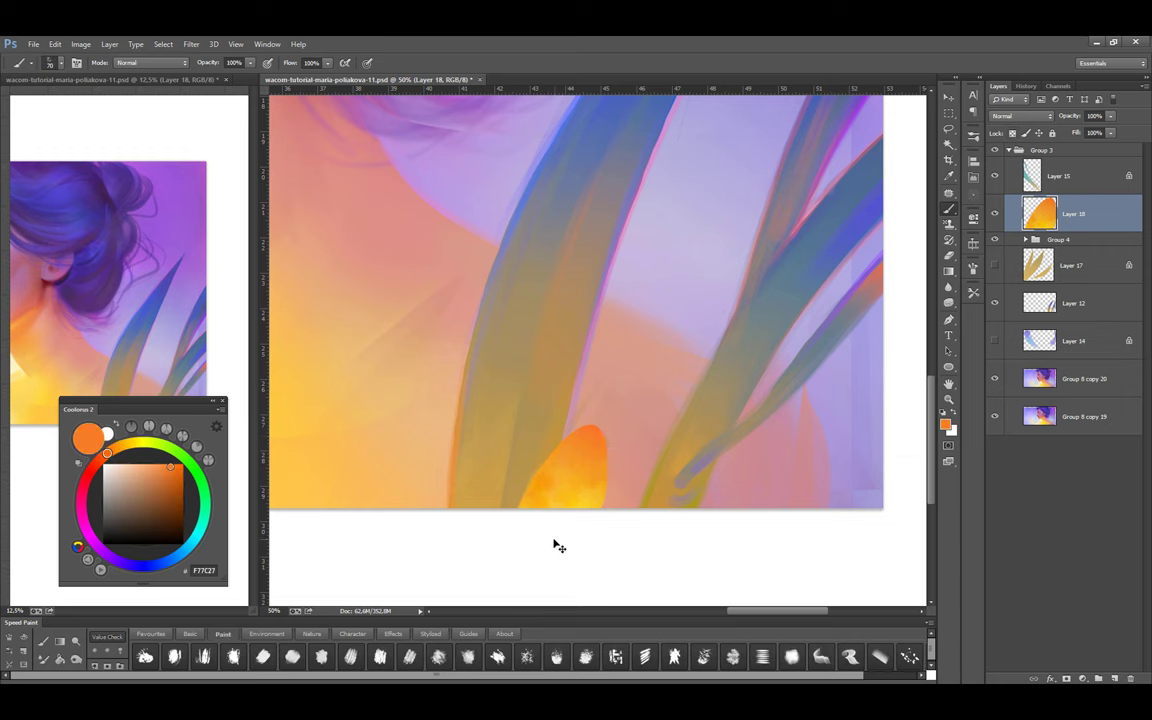
Show Layer 14 and retouch the leaf edges on Layer 12 with sampled violet A04DE0
scroll(586, 445, down, 3)
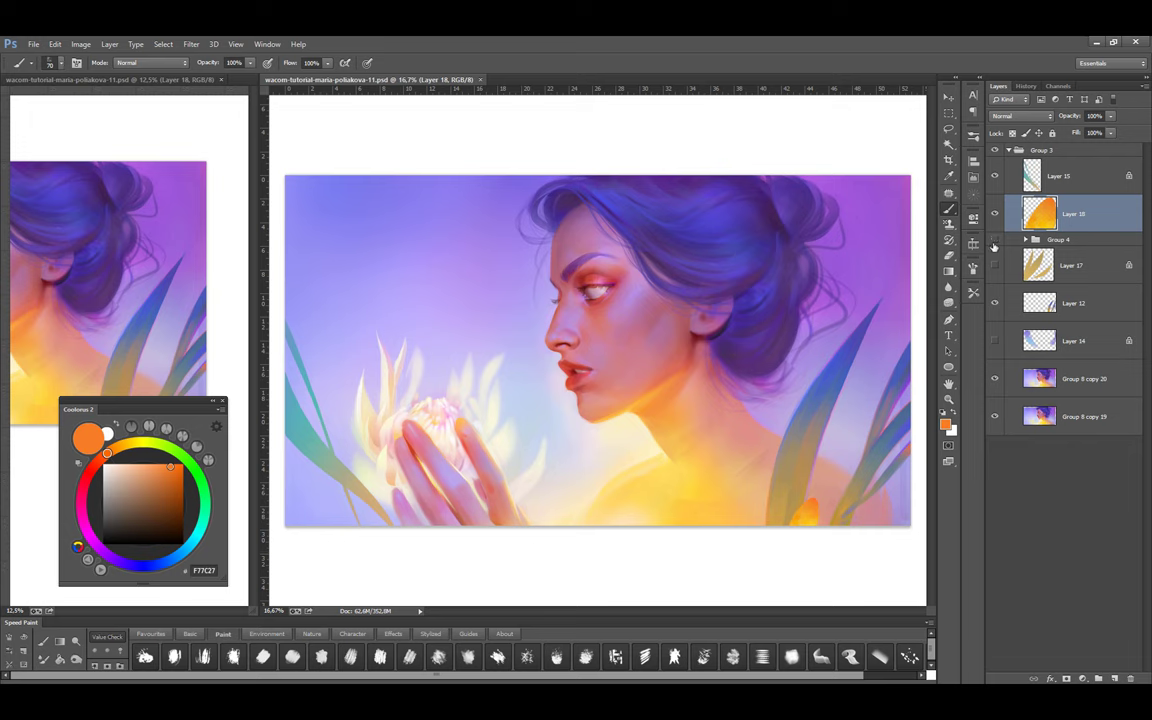
click(994, 342)
scroll(884, 346, up, 1)
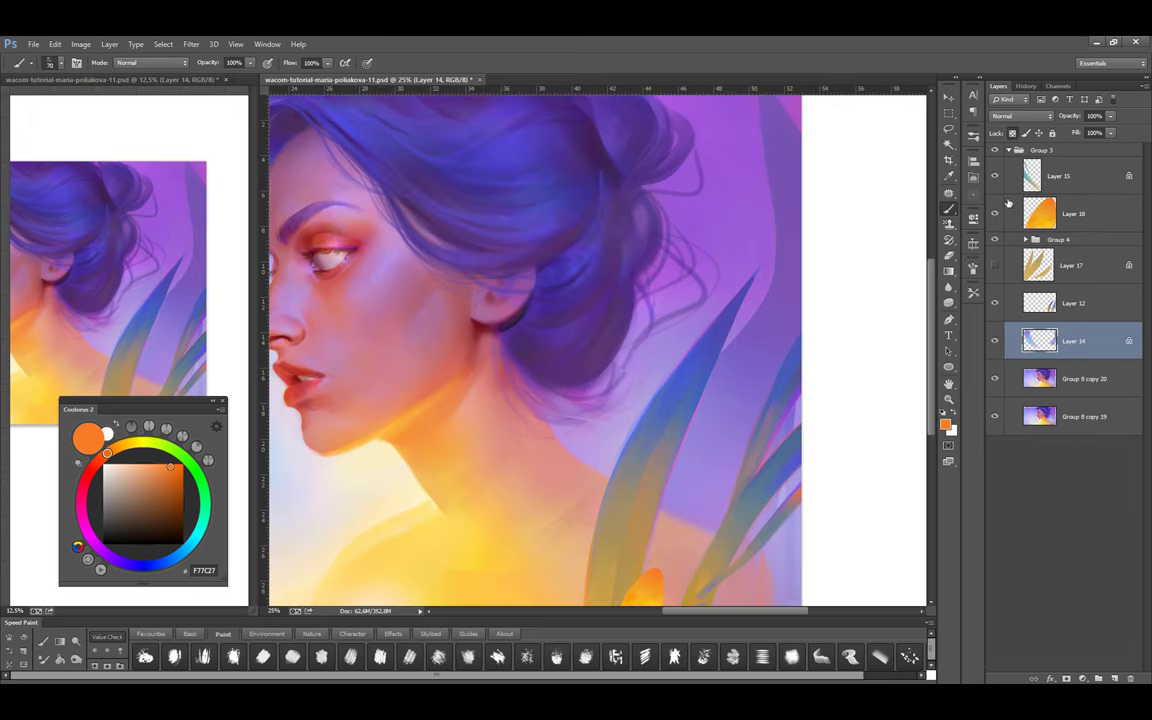
key(alt+bracketright)
alt+click(802, 382)
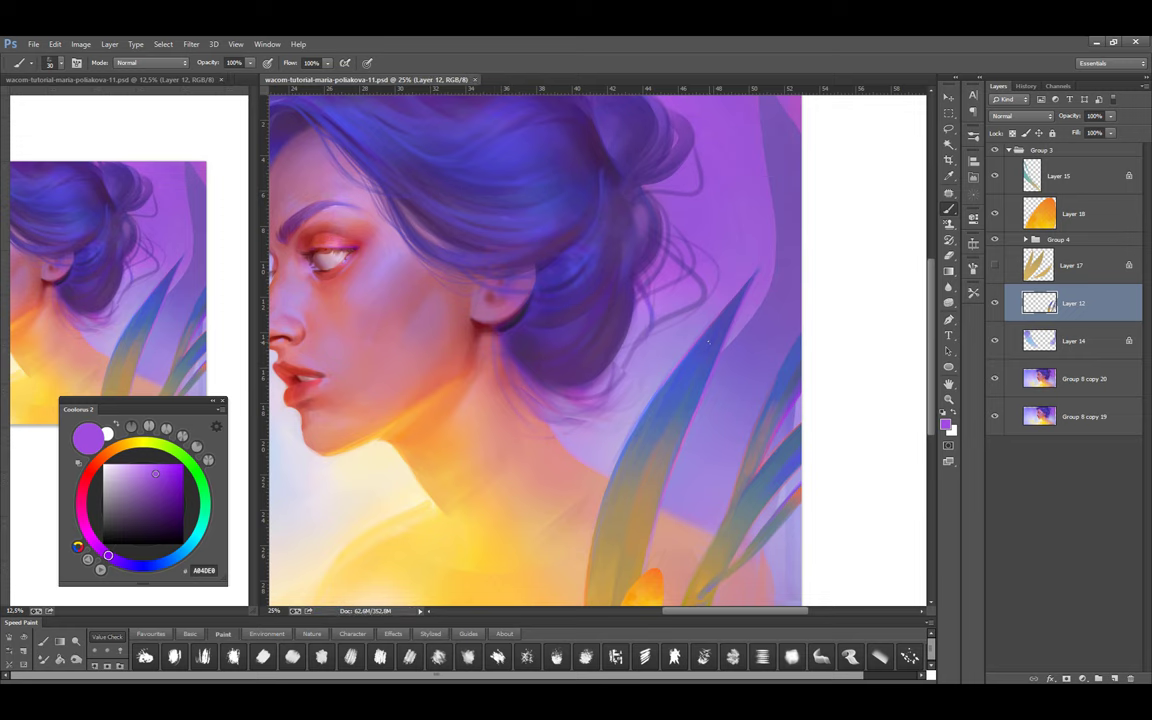
Show Layer 17 and tint the bases of its small leaves pink F569FF with a textured brush of about 400
key(alt+bracketright)
scroll(681, 458, up, 1)
scroll(681, 458, down, 3)
alt+click(640, 292)
click(141, 488)
key(x)
key(bracketright)
key(bracketright)
key(bracketright)
key(bracketright)
key(bracketright)
key(bracketright)
key(bracketright)
key(bracketright)
key(alt+bracketleft)
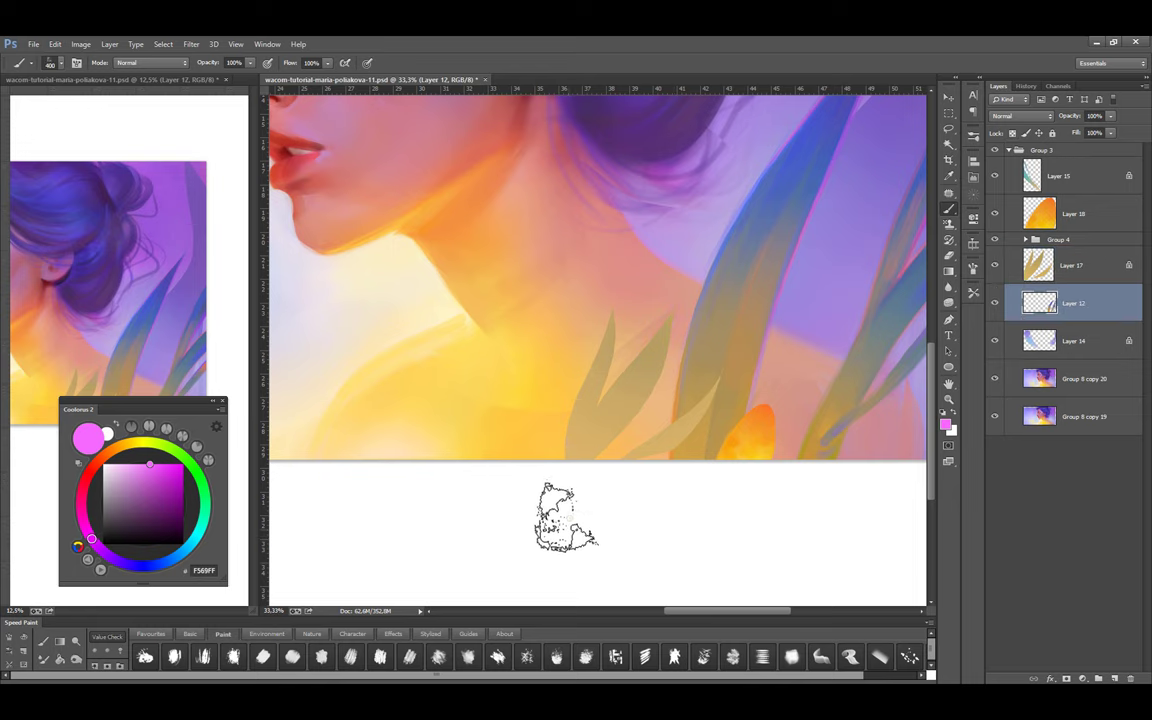
key(alt+bracketright)
Paint thin blue 2644FF and yellow FFDF00 accents on the small leaves of Layer 17
click(152, 565)
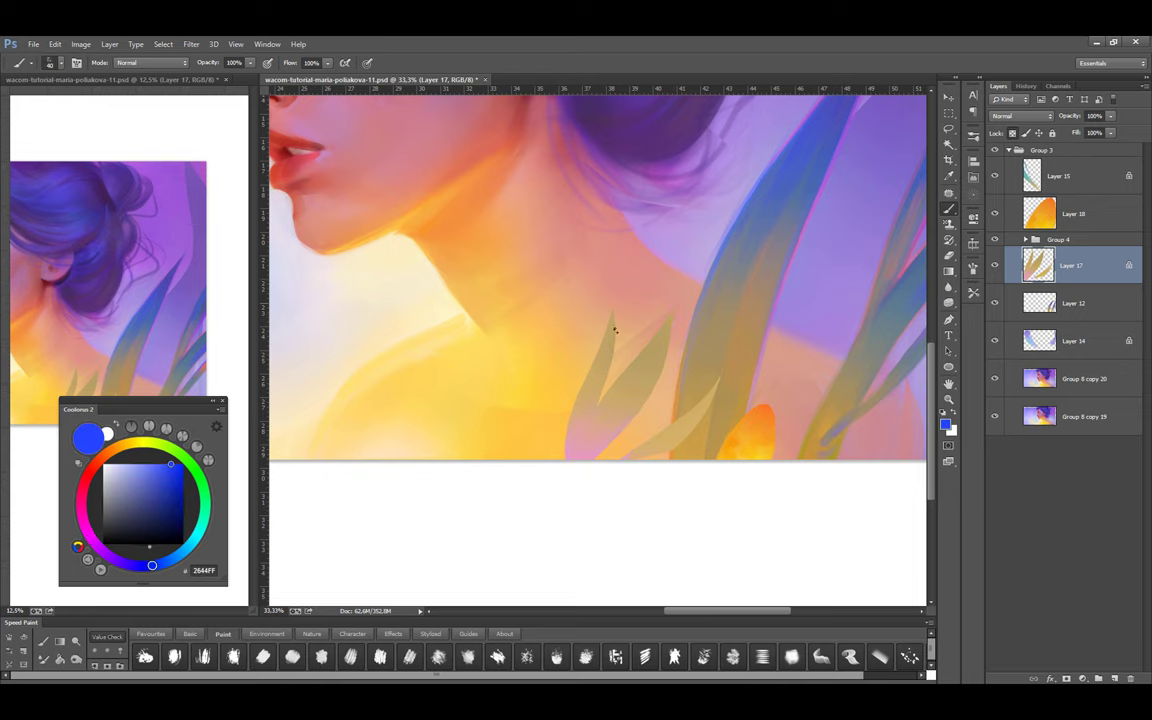
drag(567, 455, 588, 381)
click(117, 447)
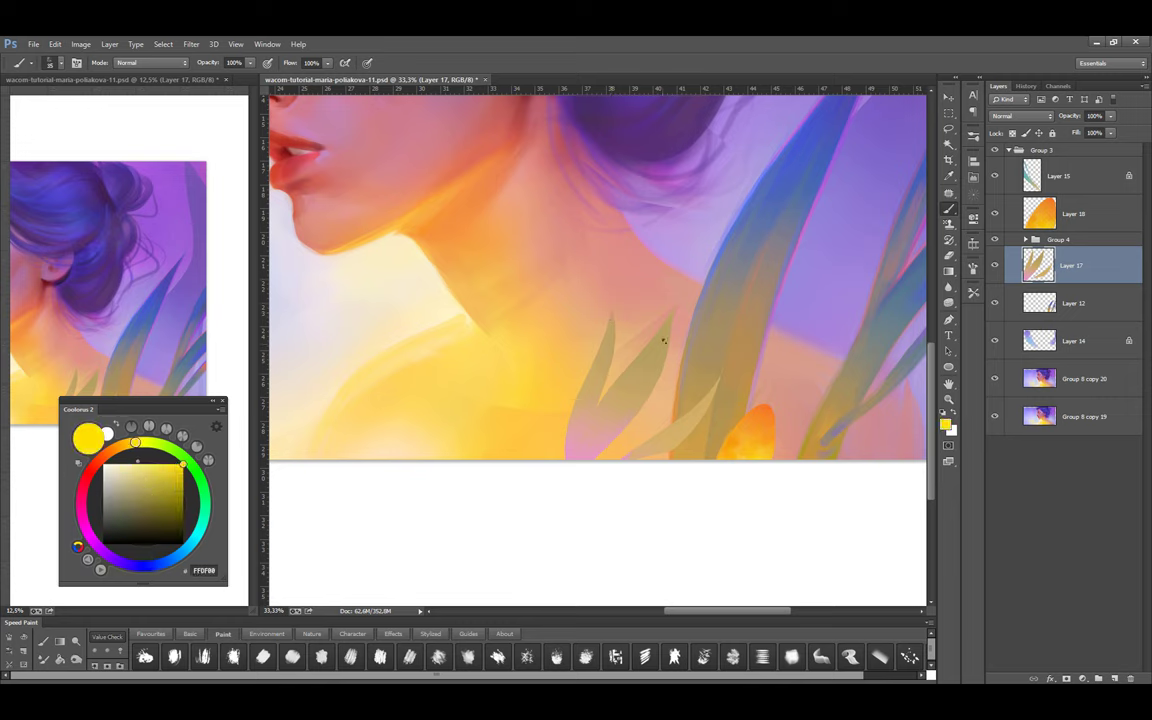
alt+click(600, 439)
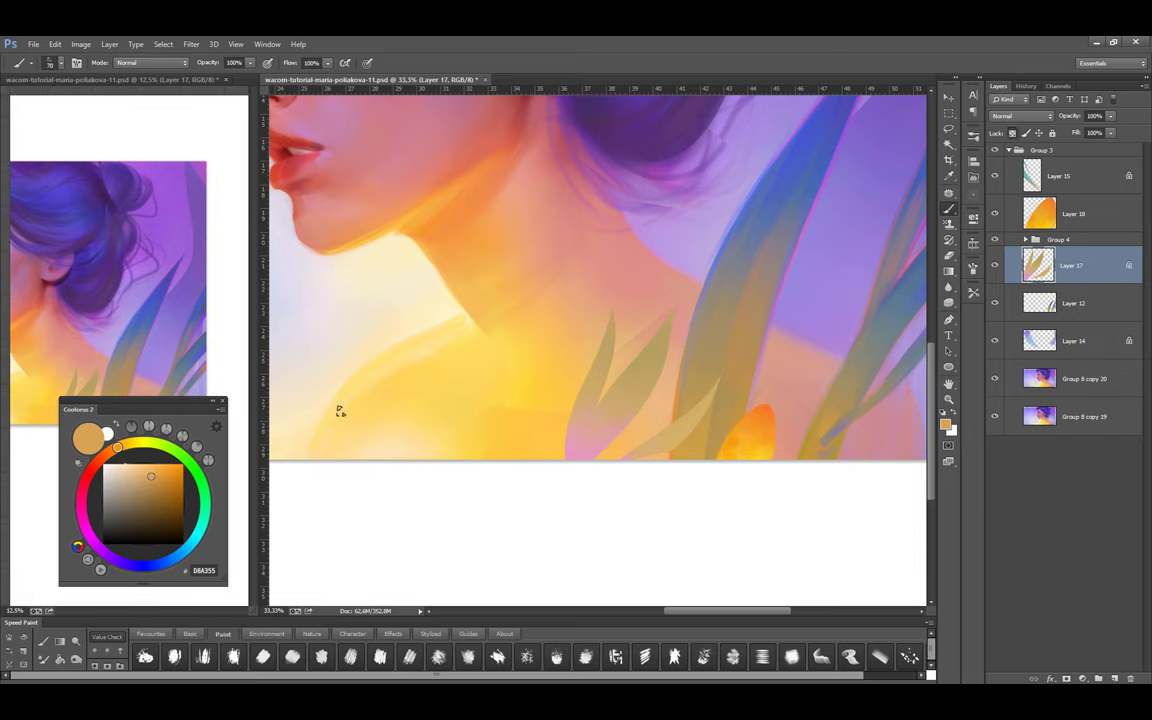
Tint the upper parts of the small leaves on Layer 17 a muted blue with a brush of about 500
click(160, 562)
key(bracketright)
key(bracketright)
key(bracketright)
key(bracketright)
key(bracketright)
key(bracketright)
key(bracketright)
key(bracketright)
key(bracketright)
key(bracketright)
key(bracketright)
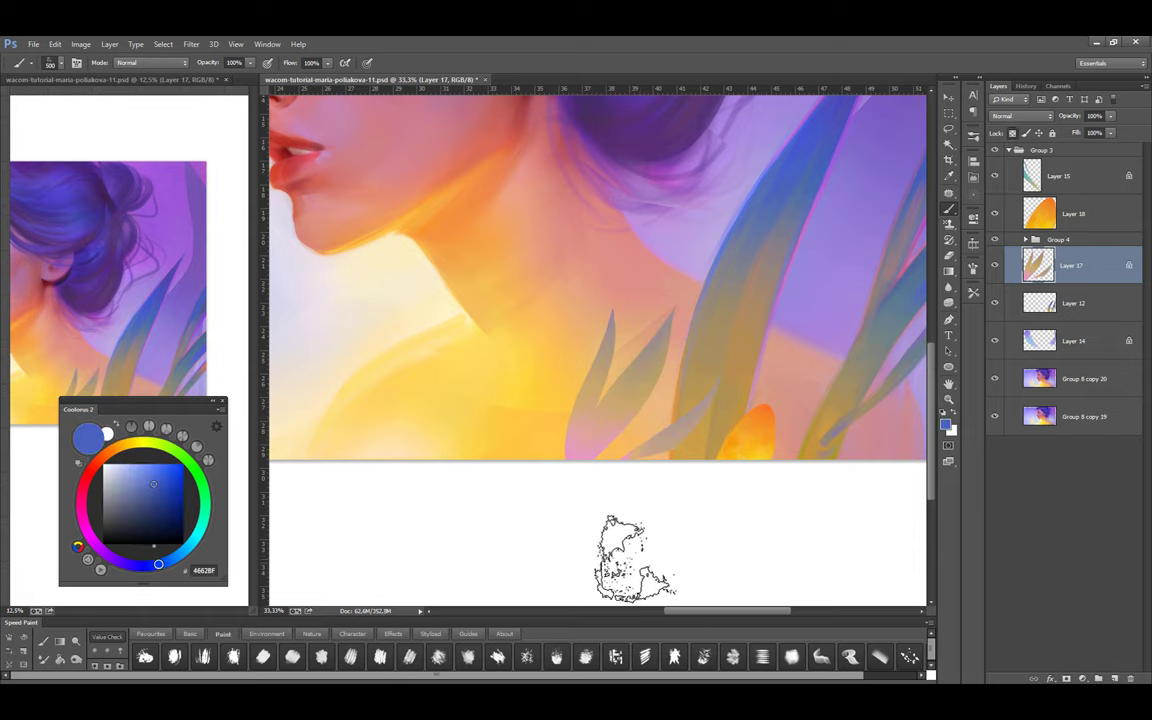
Glaze sampled orange F59524 over the lower halves of the small leaves on Layer 17 with a brush of about 250
alt+click(575, 500)
key(bracketleft)
key(bracketleft)
key(bracketleft)
key(bracketleft)
key(bracketleft)
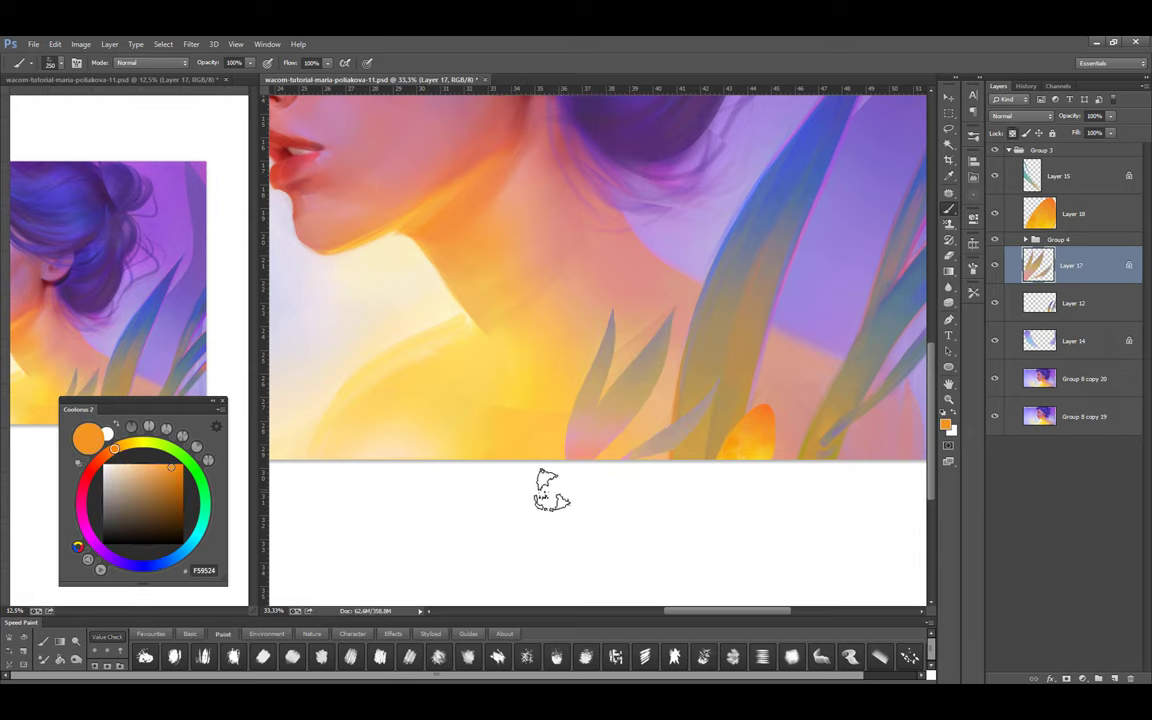
key(bracketleft)
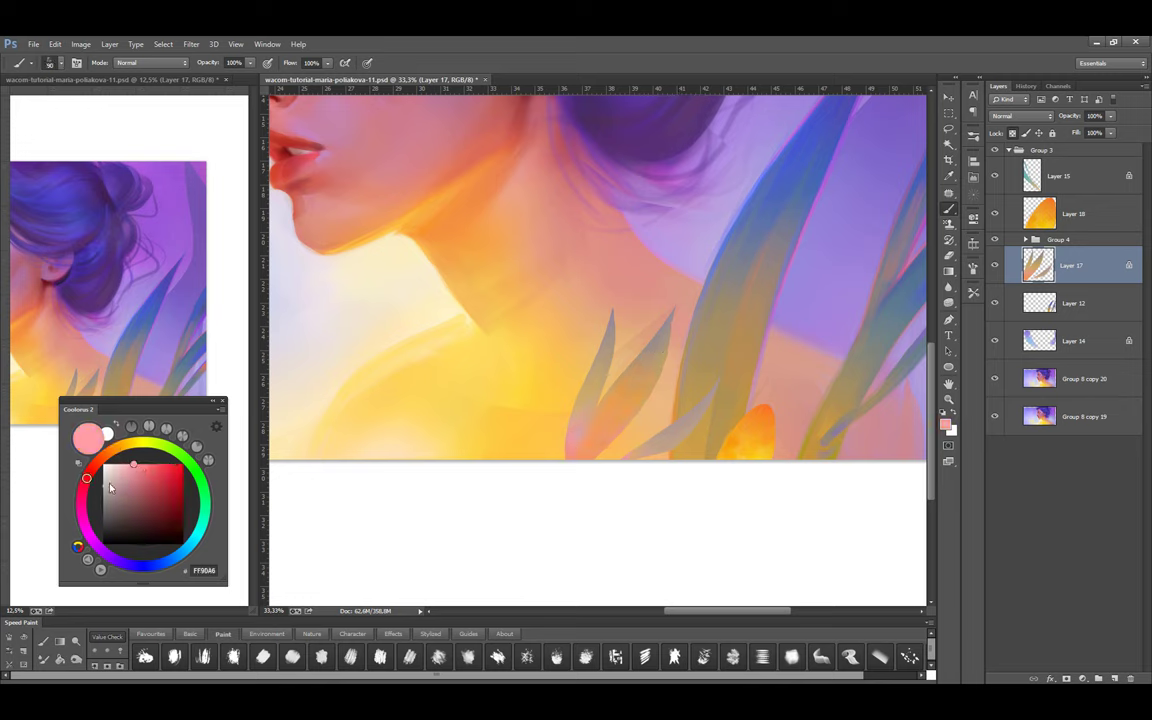
Blend sampled warm tones such as E49E4F into the small leaves on Layer 17 with progressively smaller brush sizes
alt+click(560, 440)
alt+click(620, 411)
key(bracketleft)
key(bracketleft)
key(bracketleft)
key(bracketleft)
key(bracketleft)
key(bracketleft)
key(bracketleft)
key(bracketleft)
key(bracketleft)
key(bracketleft)
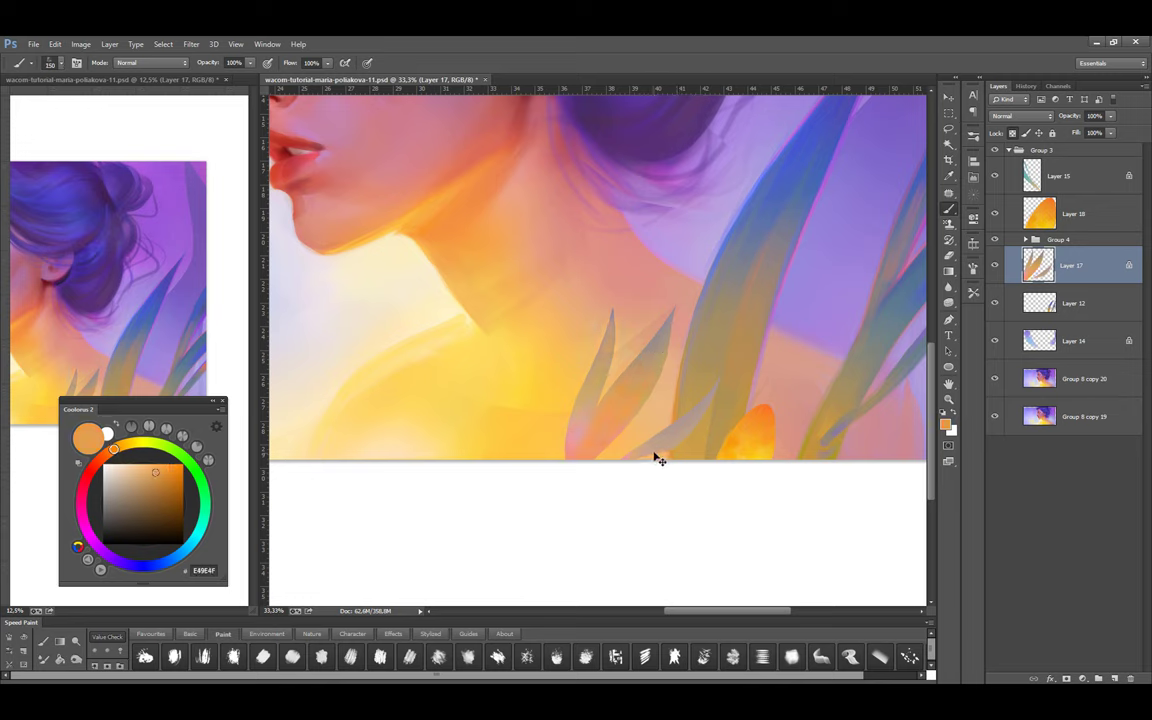
Blend sampled greyish A39283, pale violet ECCFFF, orange F49225 and yellow FFC209 into the small leaves on Layer 17 with fine brushes
alt+click(603, 405)
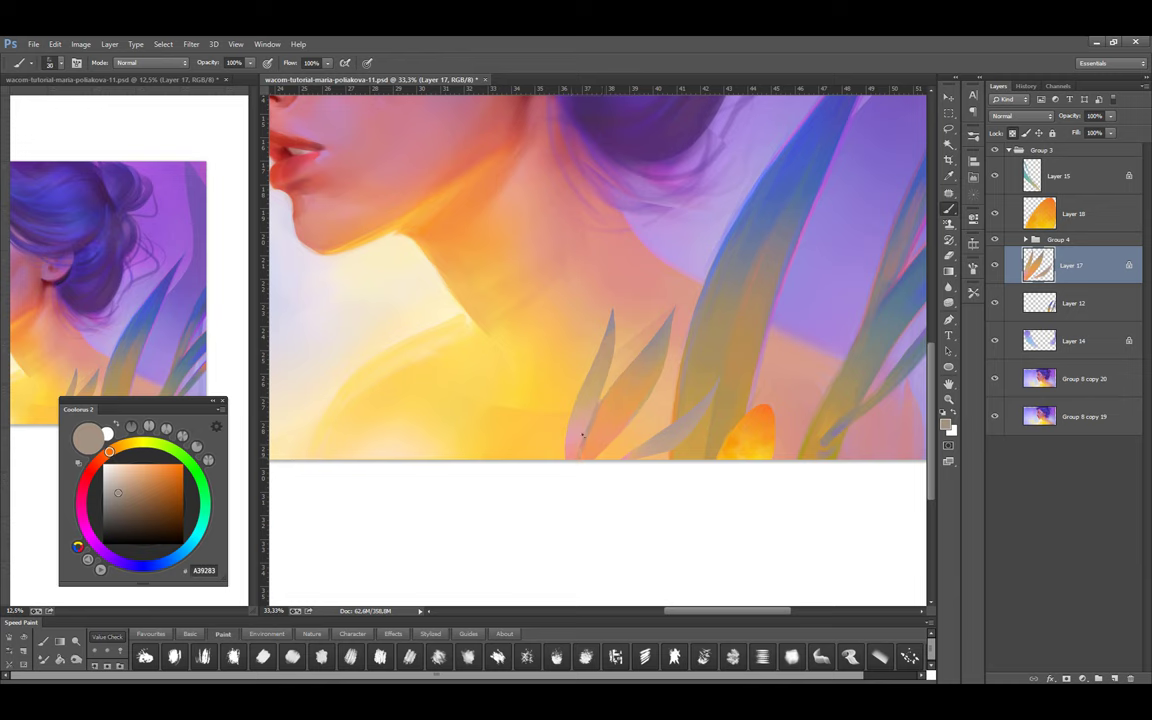
alt+click(573, 407)
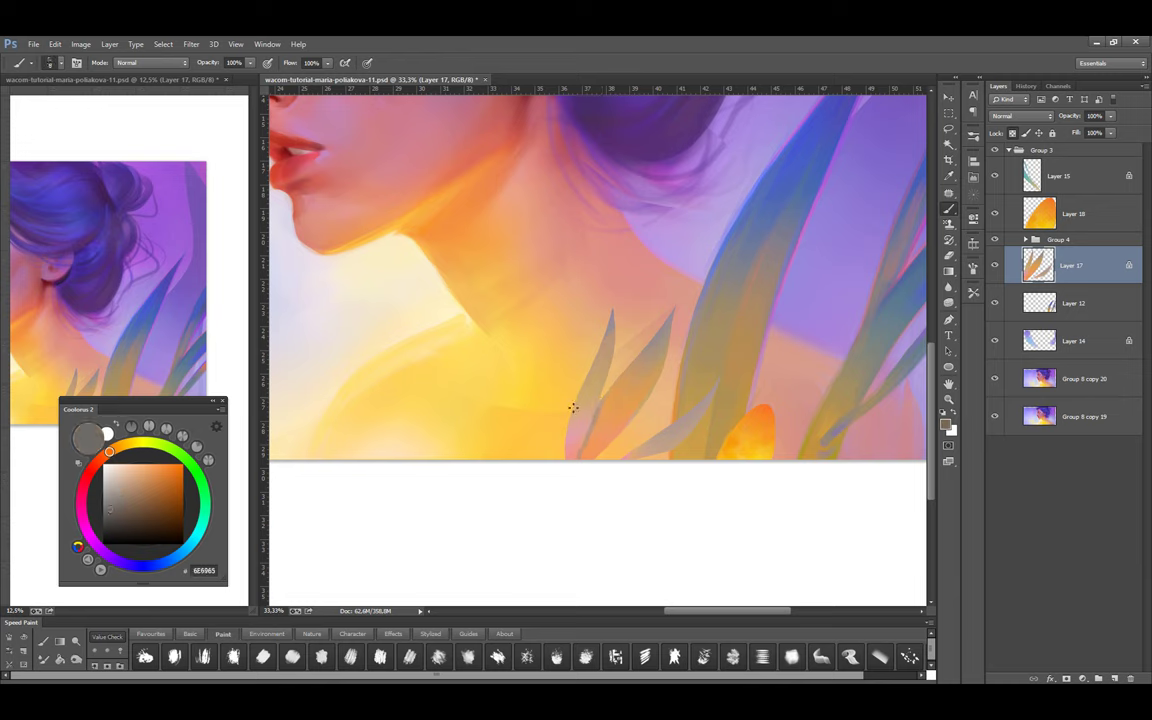
key(x)
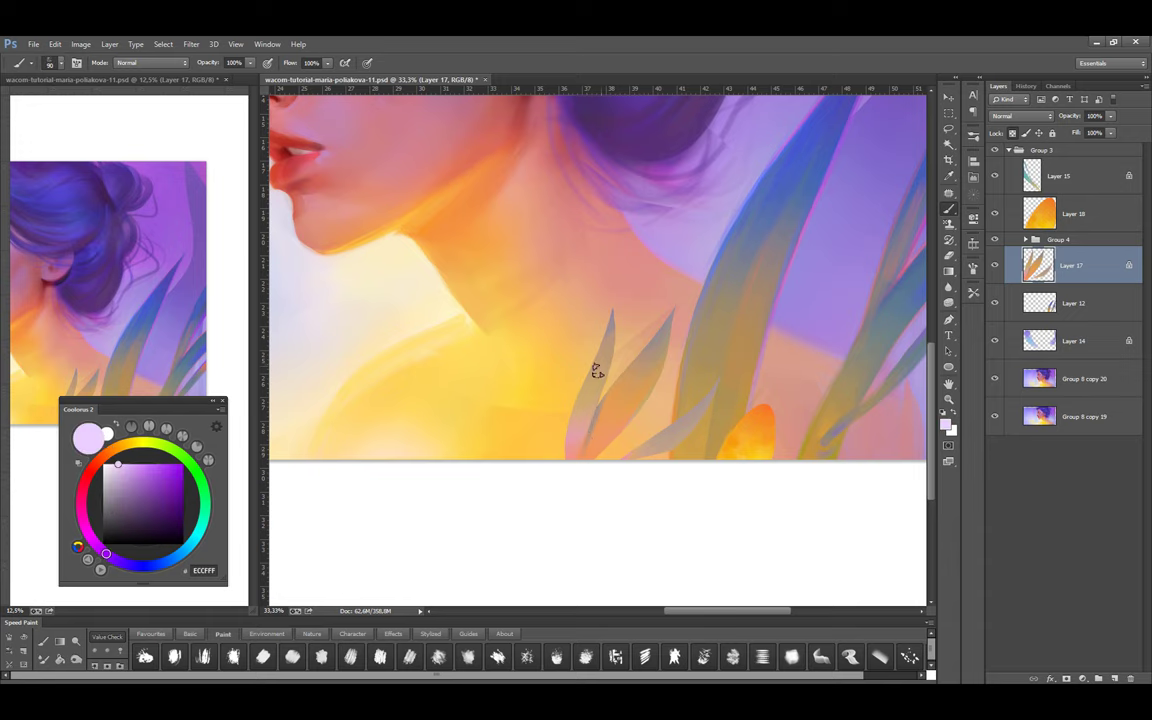
alt+click(576, 432)
alt+click(613, 395)
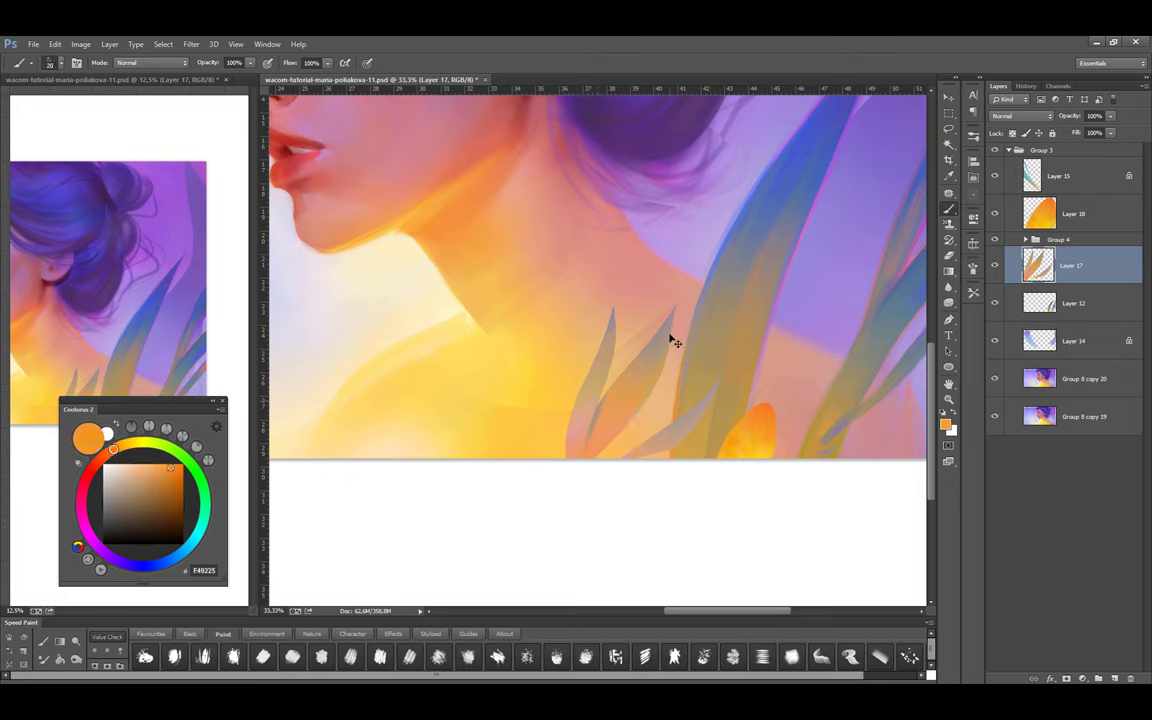
alt+click(568, 432)
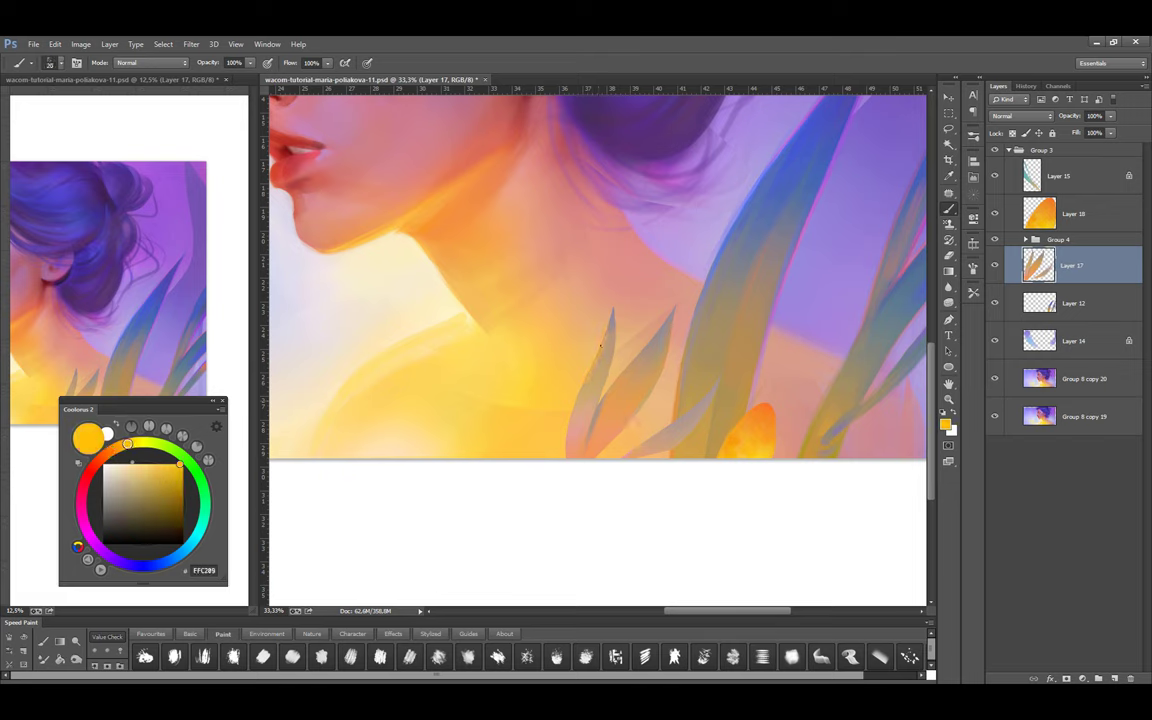
alt+click(674, 426)
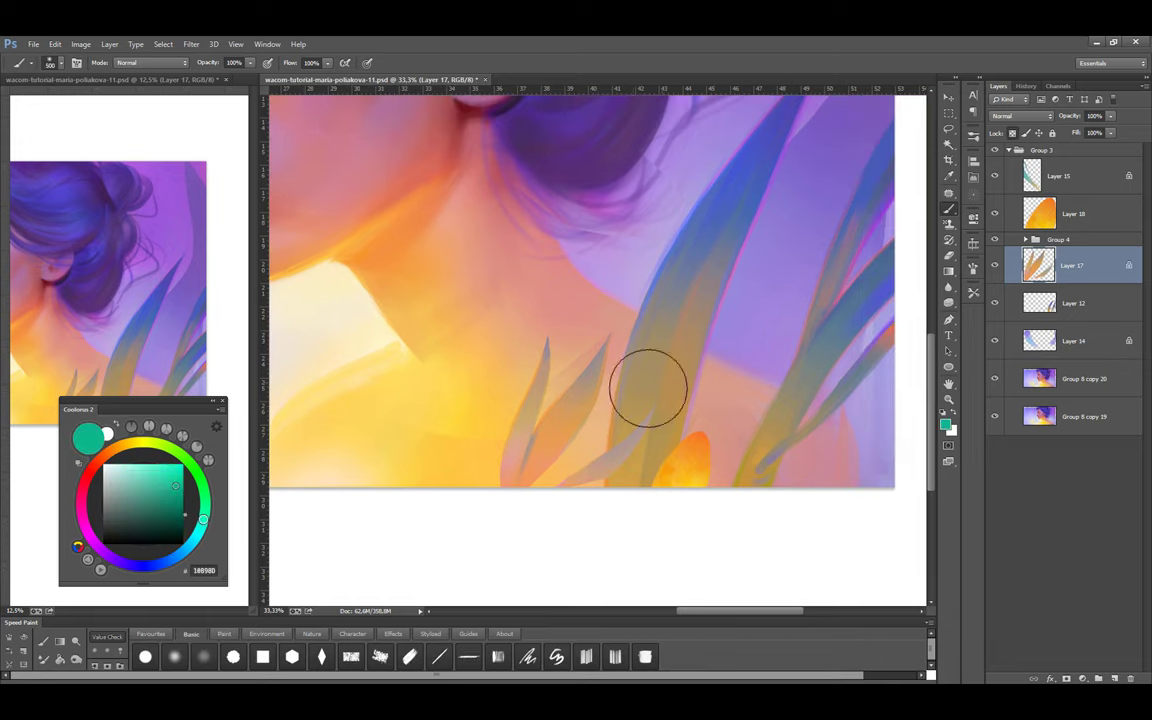
Shade the lowest small leaf on Layer 17 with dark green 256857 using a Basic brush reduced to about 125
alt+click(648, 388)
key(bracketleft)
key(bracketleft)
key(bracketleft)
key(bracketleft)
key(bracketleft)
key(bracketleft)
key(bracketleft)
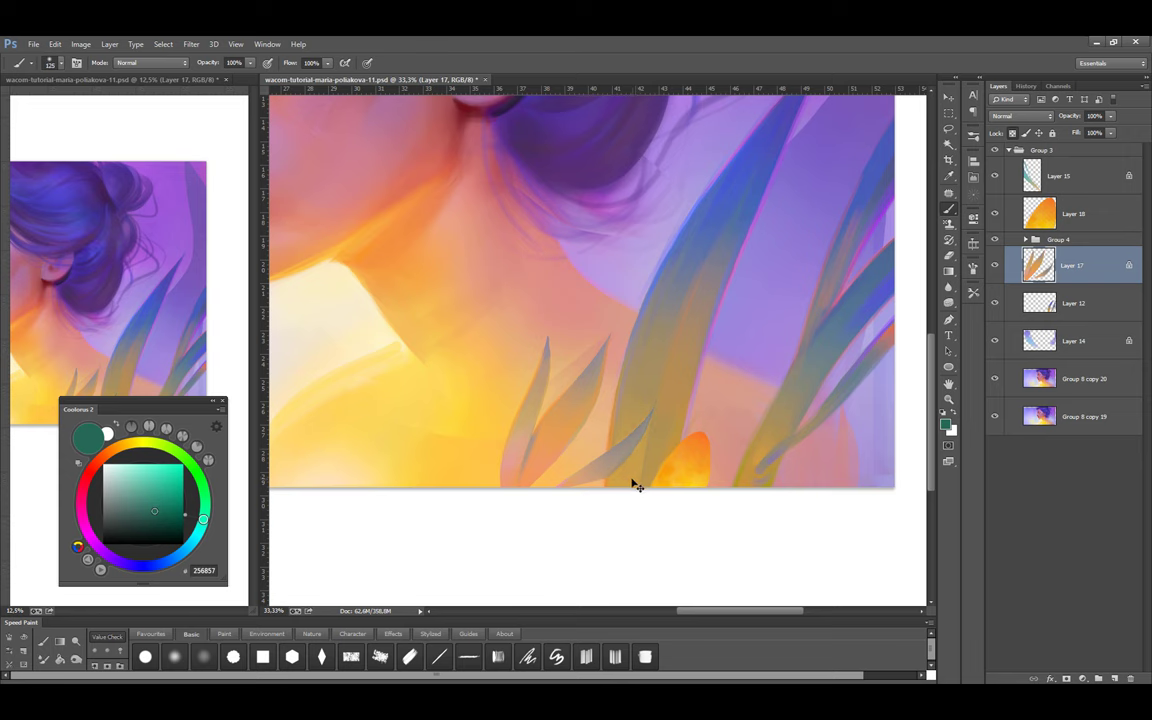
key(ctrl+minus)
key(ctrl+minus)
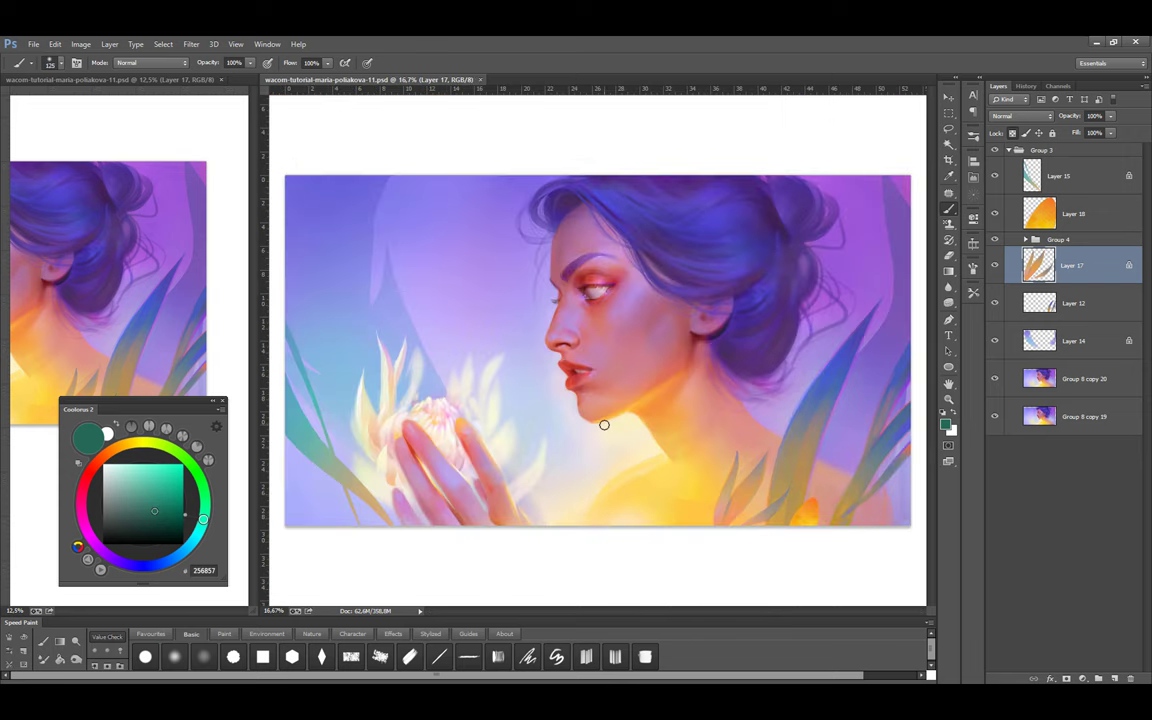
Paint red accents FF4924 and FF4028 at the base of the small leaves on Layer 17
click(1045, 340)
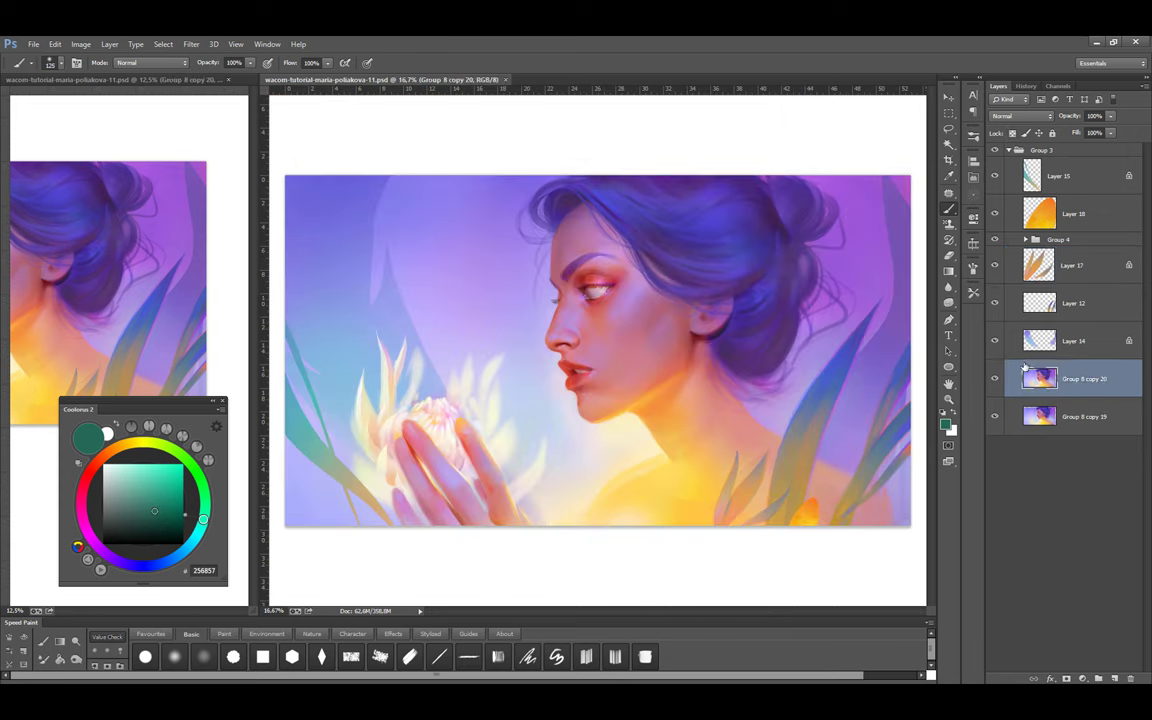
click(1060, 176)
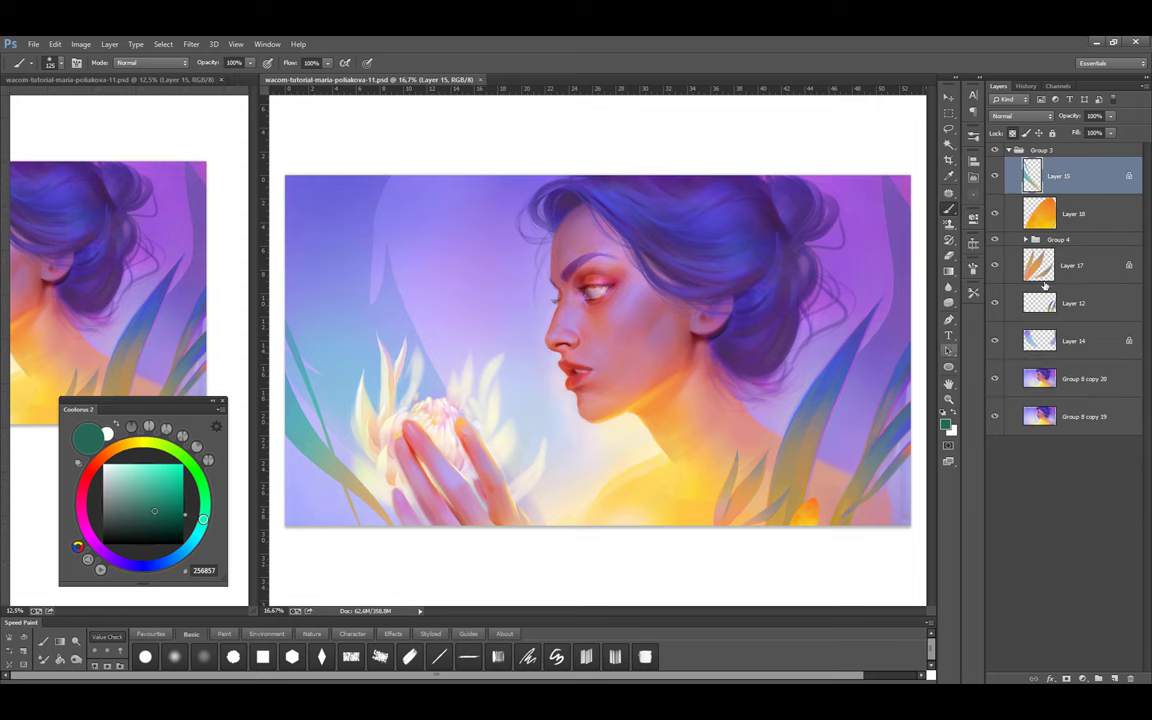
click(784, 480)
alt+click(705, 504)
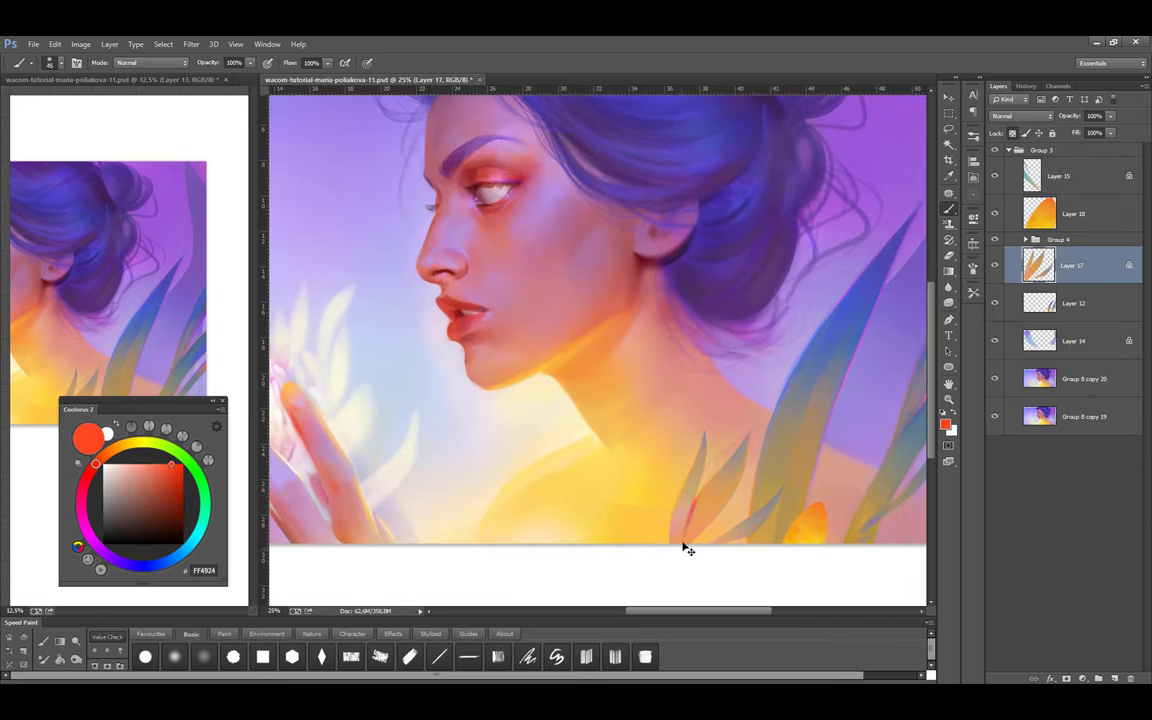
shift+right_click(684, 545)
click(720, 487)
shift+right_click(751, 448)
click(720, 266)
key(ctrl+minus)
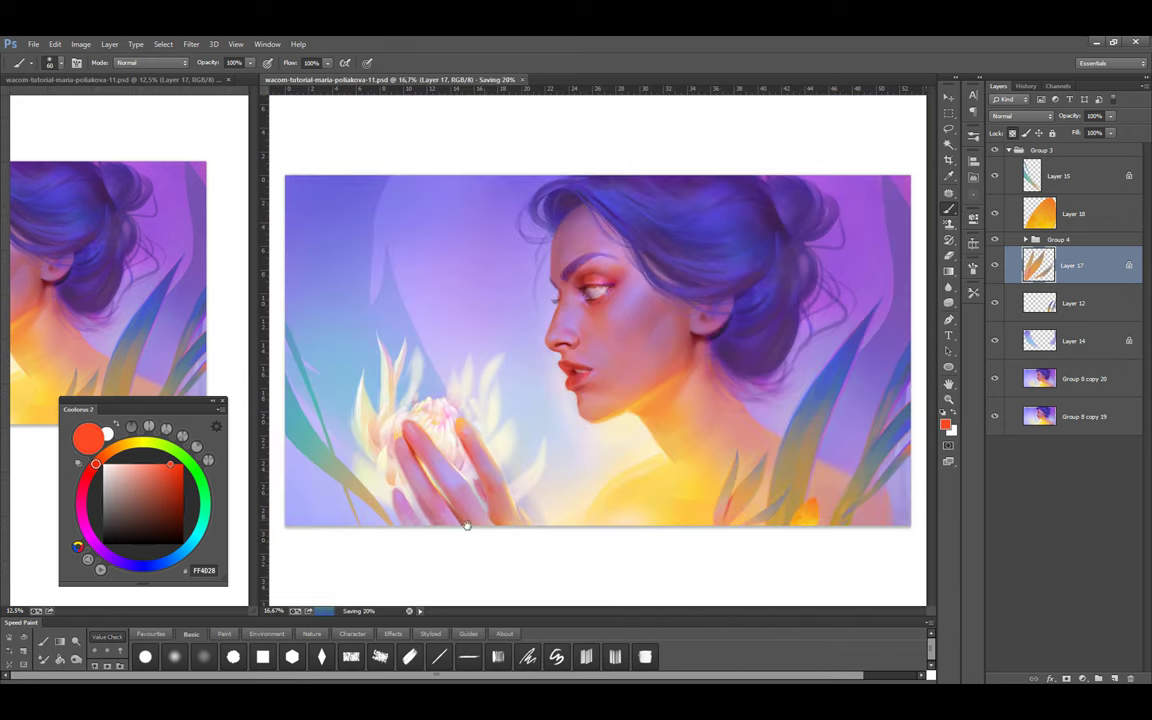
Tint the upper part of the large leaf on Layer 15 blue 006AC7 with a textured Paint brush of about 250
click(1030, 178)
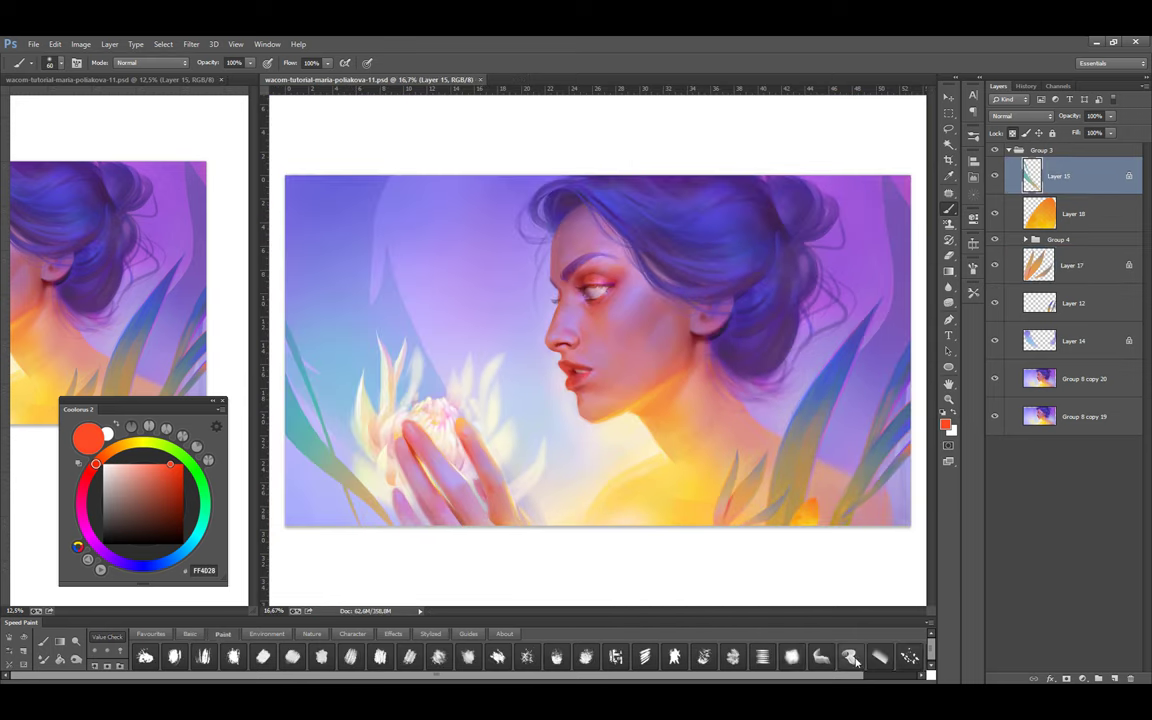
key(ctrl+plus)
alt+click(424, 478)
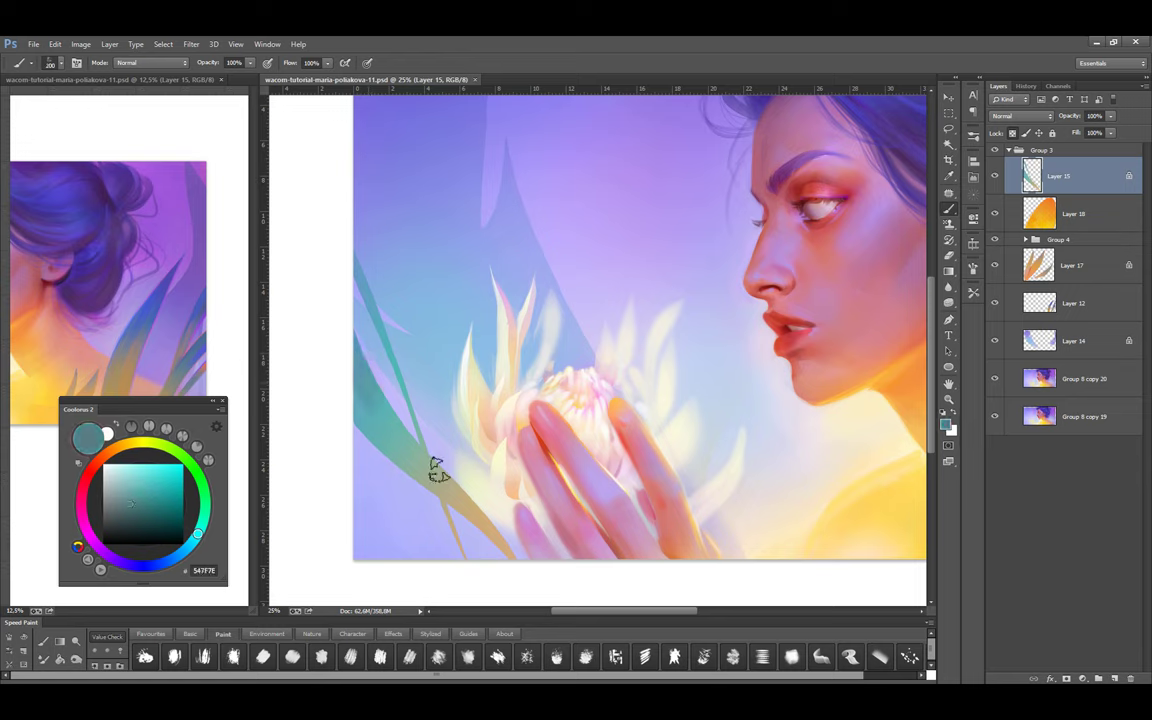
key(bracketright)
key(bracketleft)
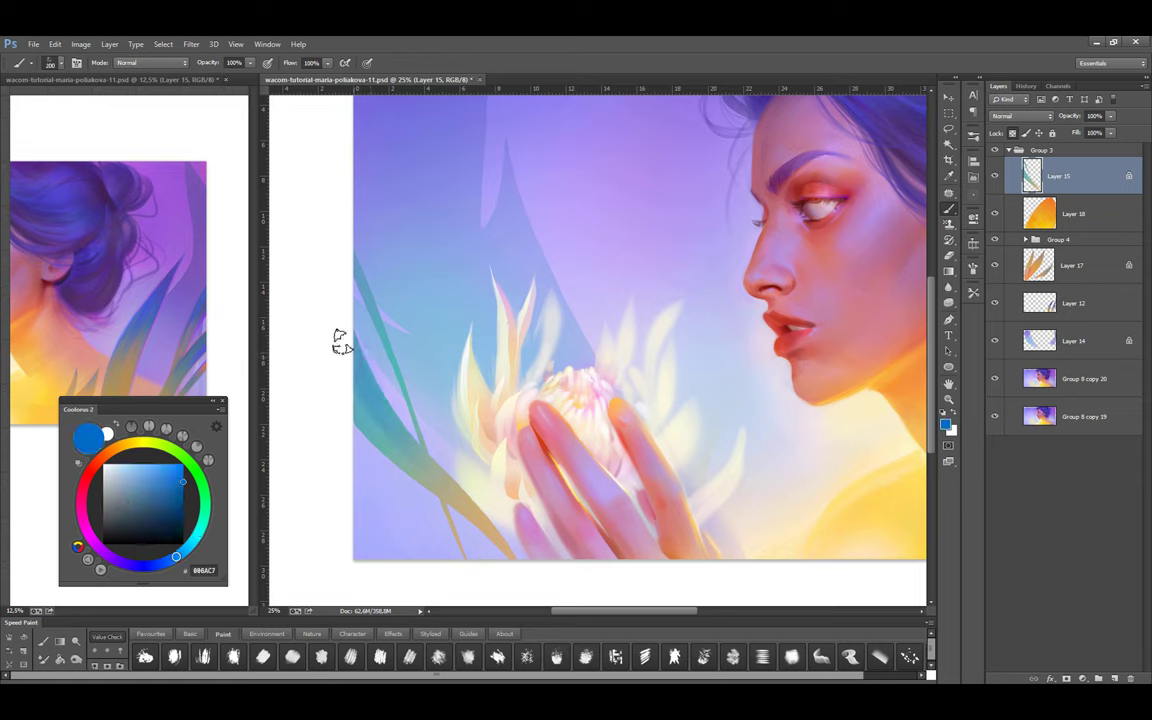
key(bracketright)
key(bracketright)
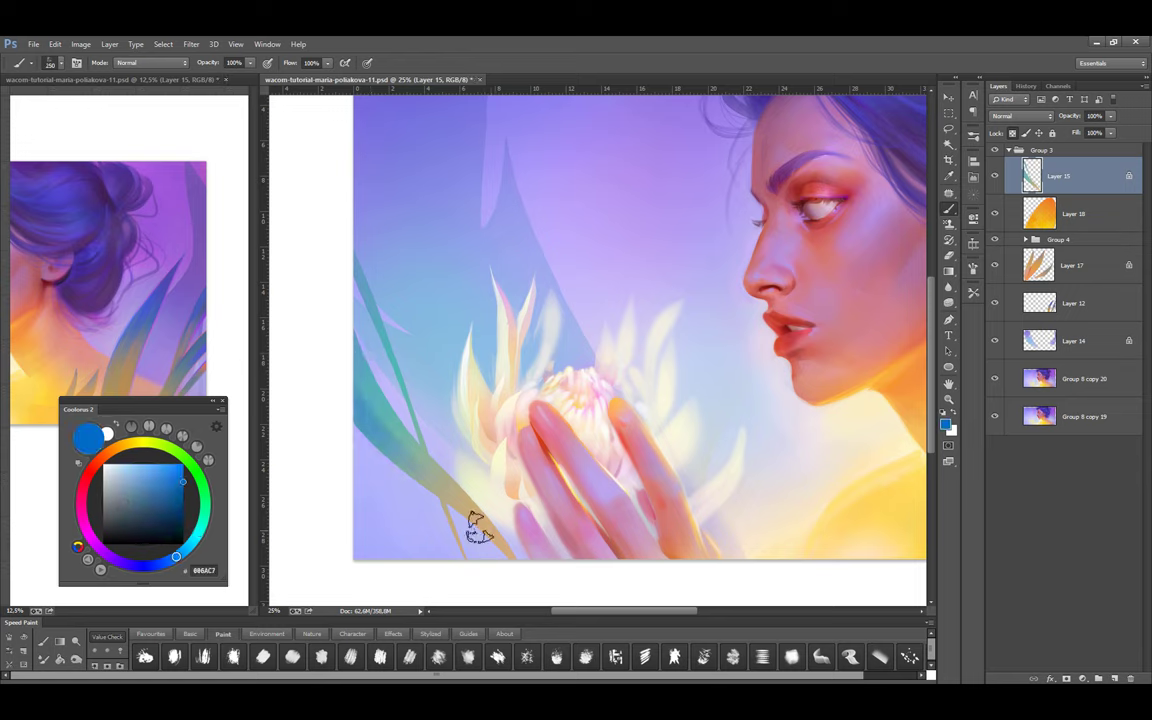
Warm the lower tip of the large Layer 15 leaf with golden FFB500 and add bright green 01FF93 using a brush of about 80
alt+click(440, 486)
alt+click(501, 553)
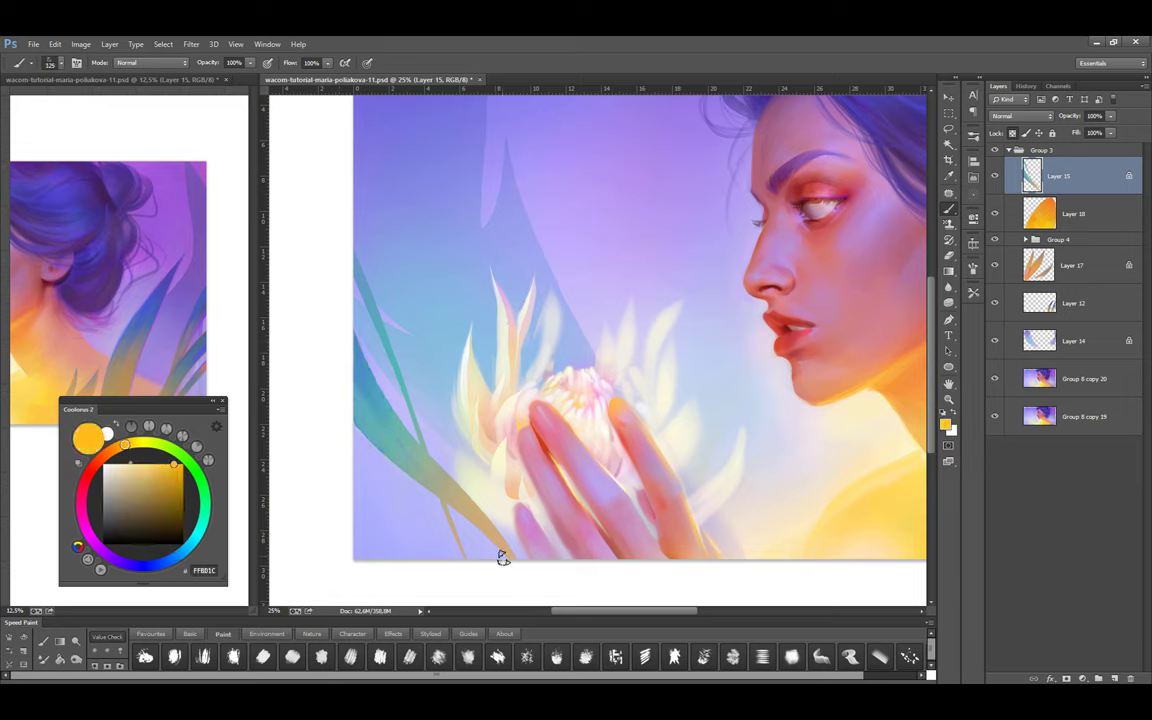
key(bracketleft)
key(bracketleft)
key(bracketleft)
key(bracketleft)
key(bracketleft)
key(bracketleft)
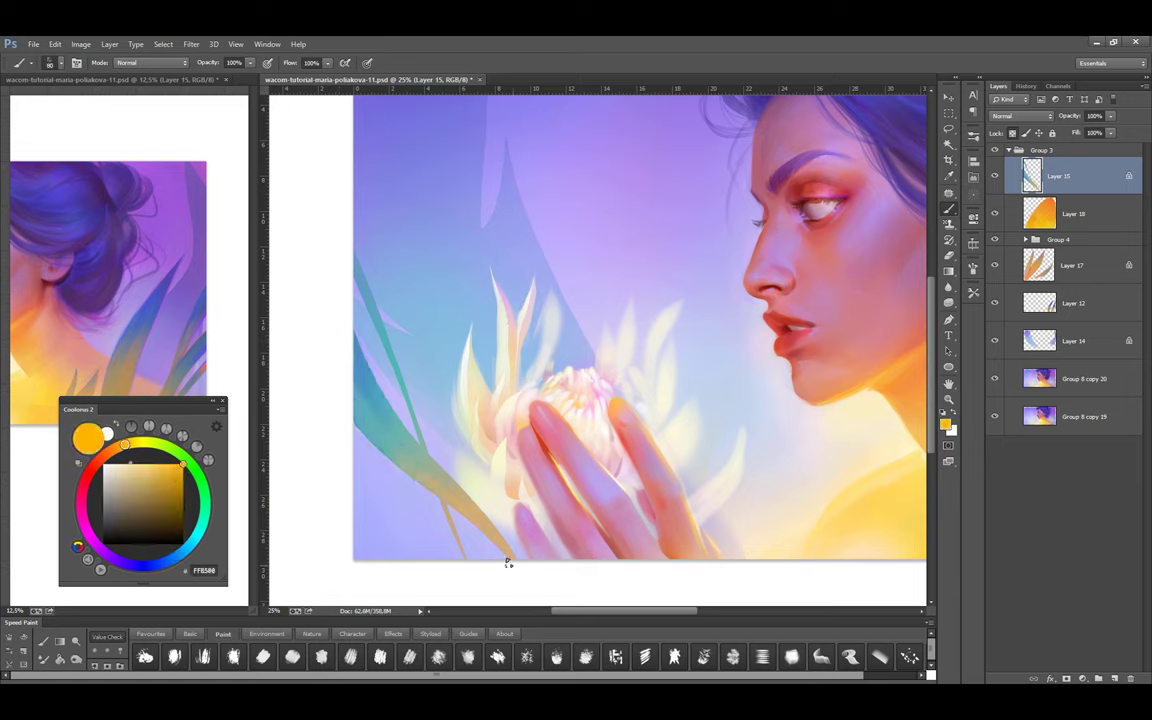
drag(196, 547, 204, 509)
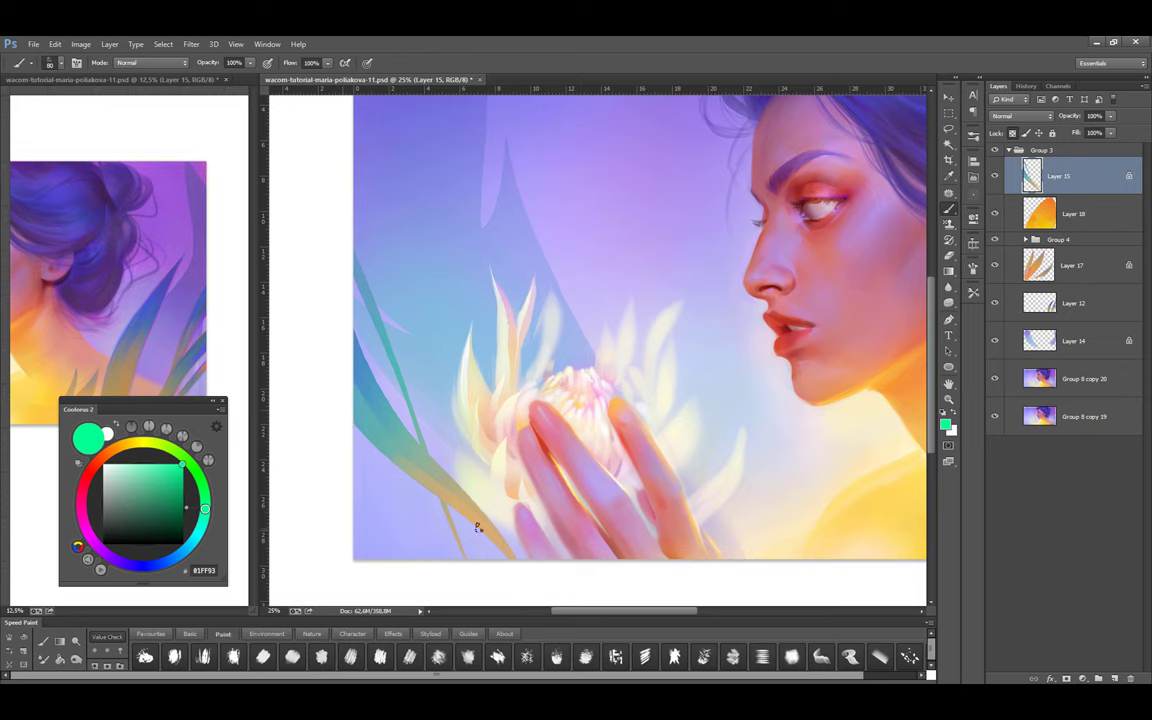
Outline the edges of the large leaf on Layer 15 with thin violet A84BFF and golden FFBB07 rims using brushes of about 10 to 20
alt+click(357, 392)
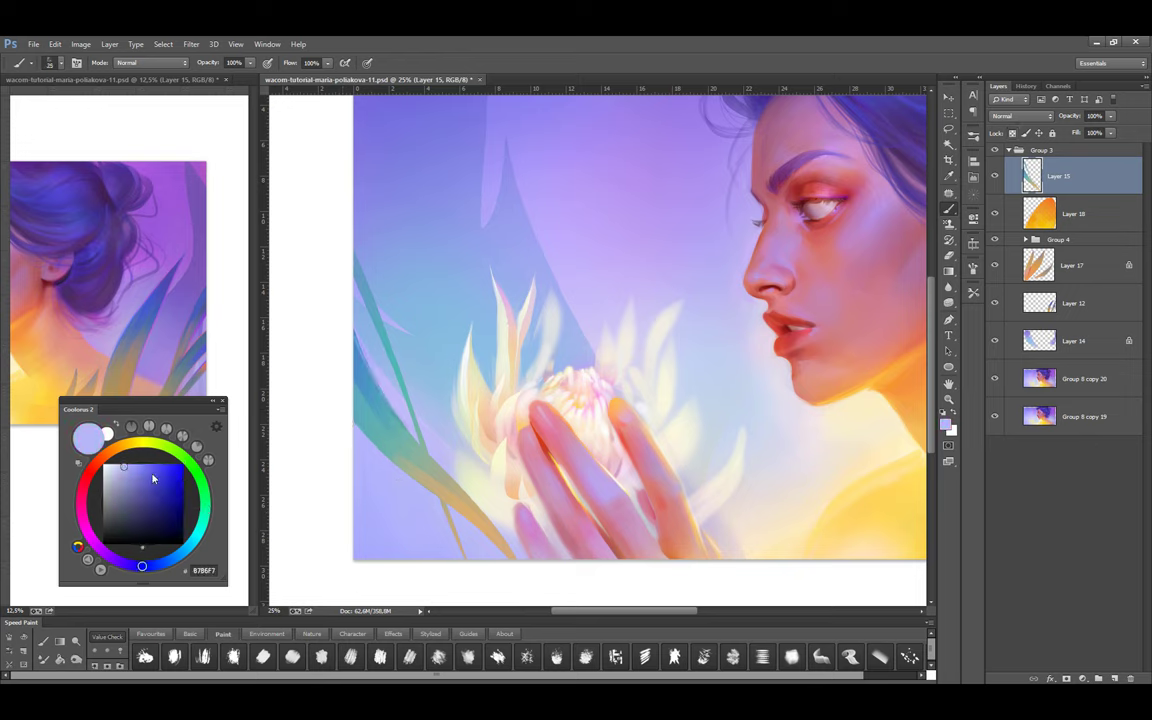
drag(142, 566, 84, 522)
key(ctrl+plus)
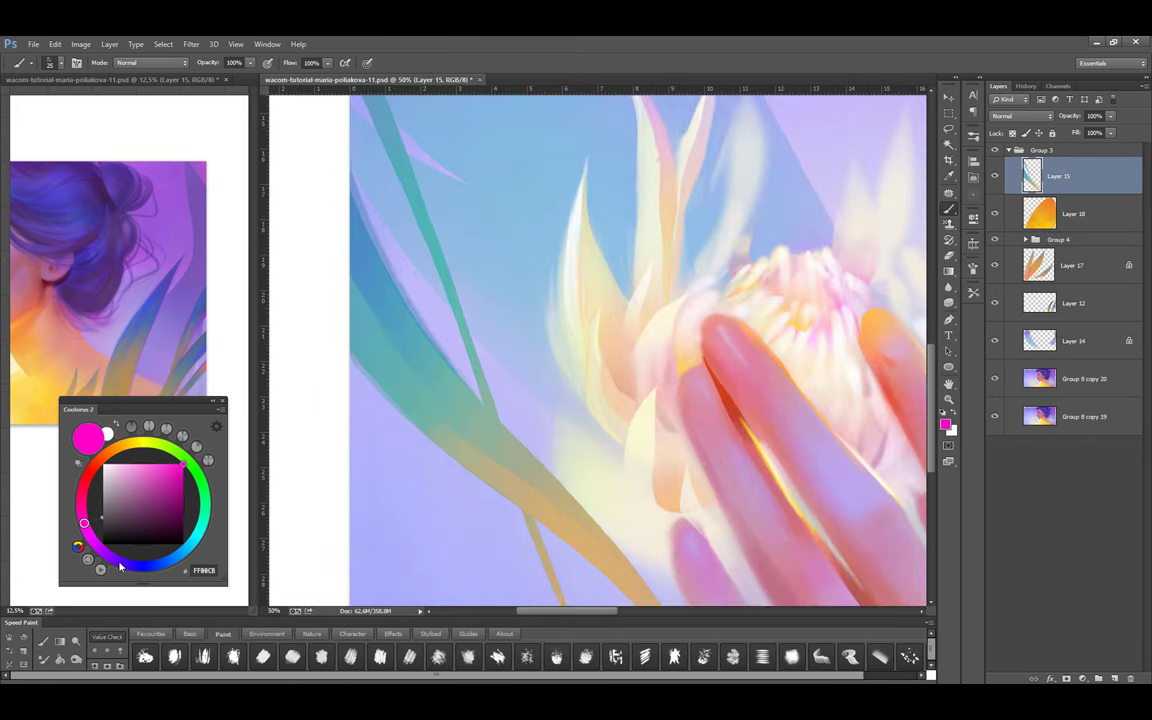
drag(124, 563, 110, 557)
click(159, 465)
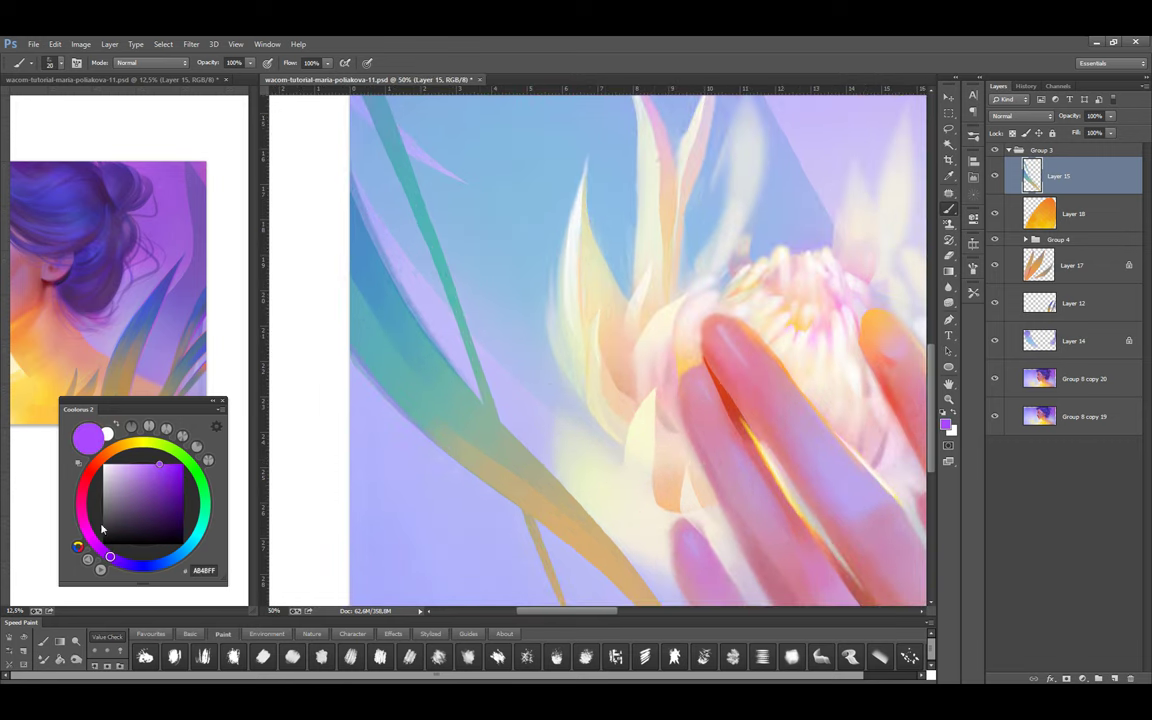
alt+click(80, 395)
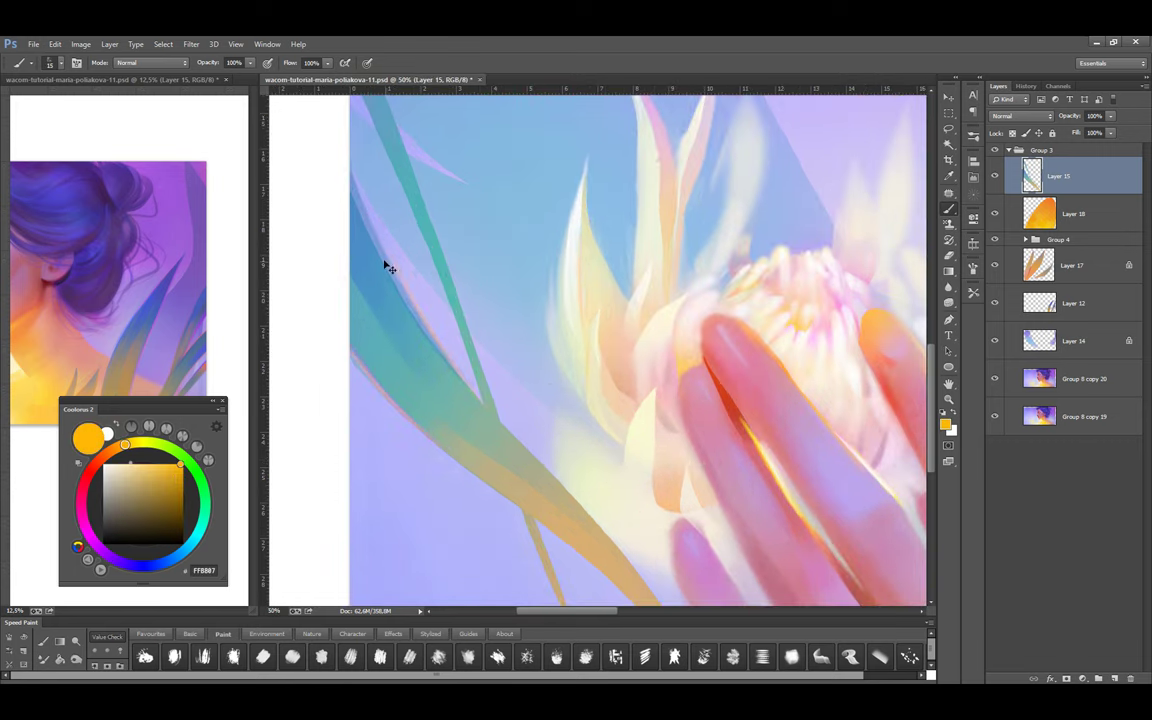
scroll(535, 468, down, 3)
scroll(535, 468, right, 2)
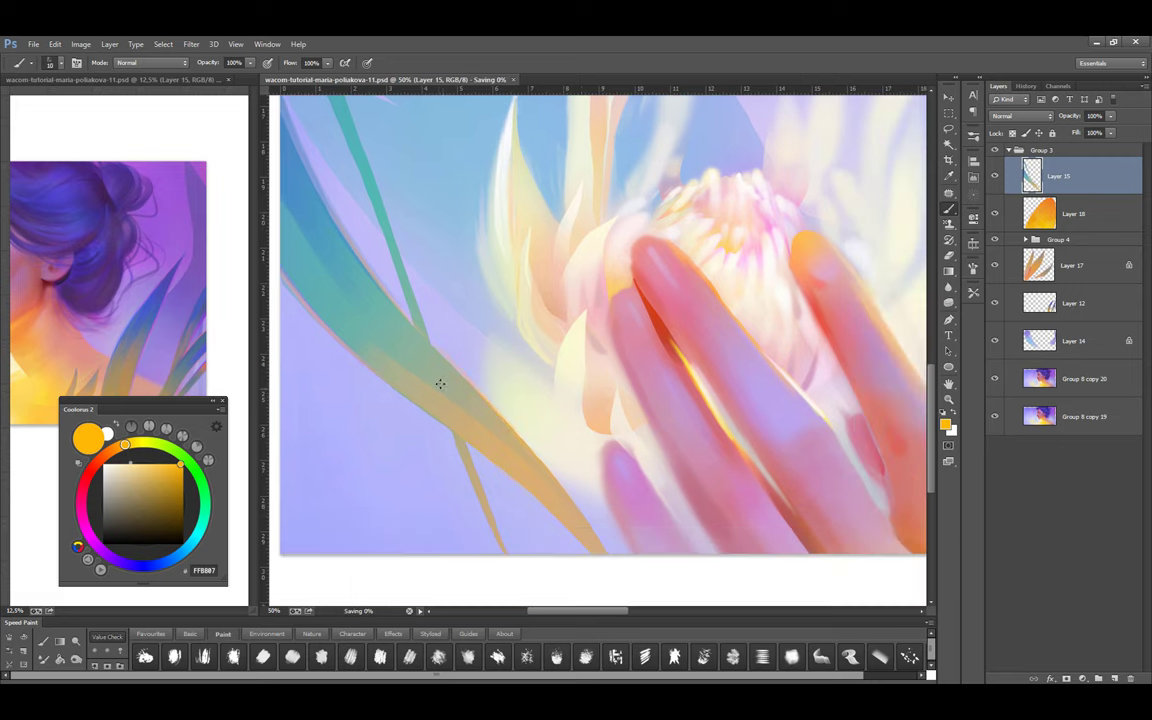
Color the upper half of the thin leaf on Layer 15 blue 001FFF and blend it downward with sampled teal 4BB3B8
scroll(506, 473, left, 4)
scroll(520, 480, up, 5)
click(151, 565)
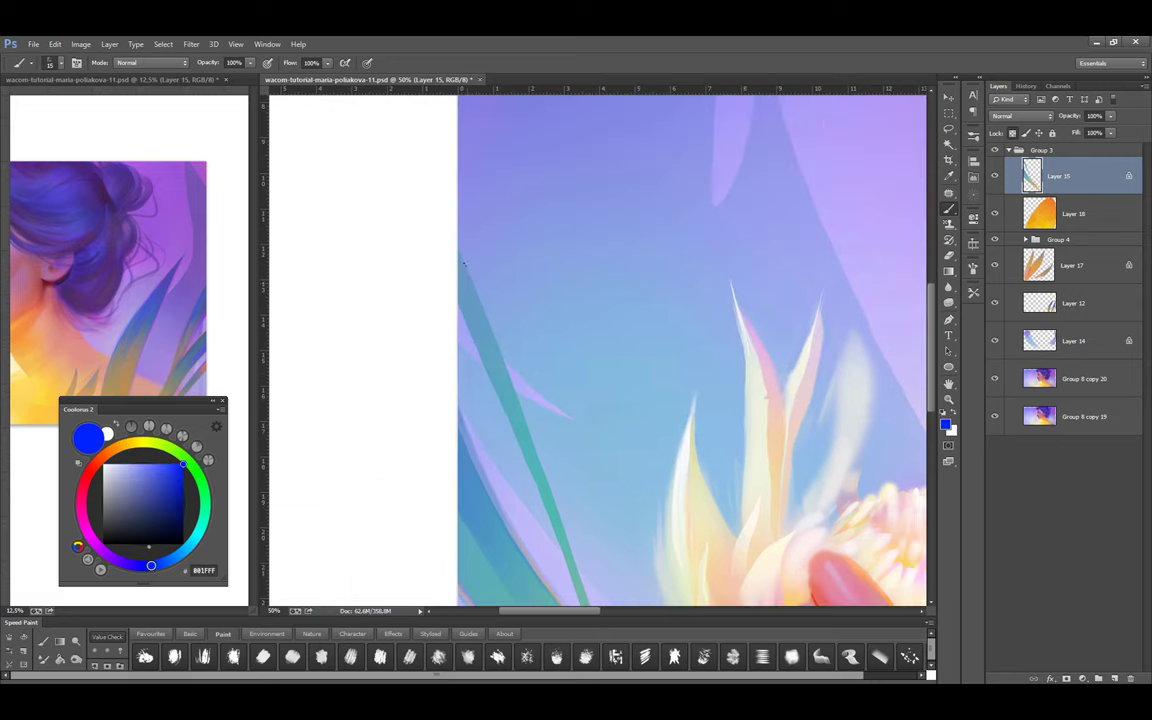
drag(537, 530, 488, 440)
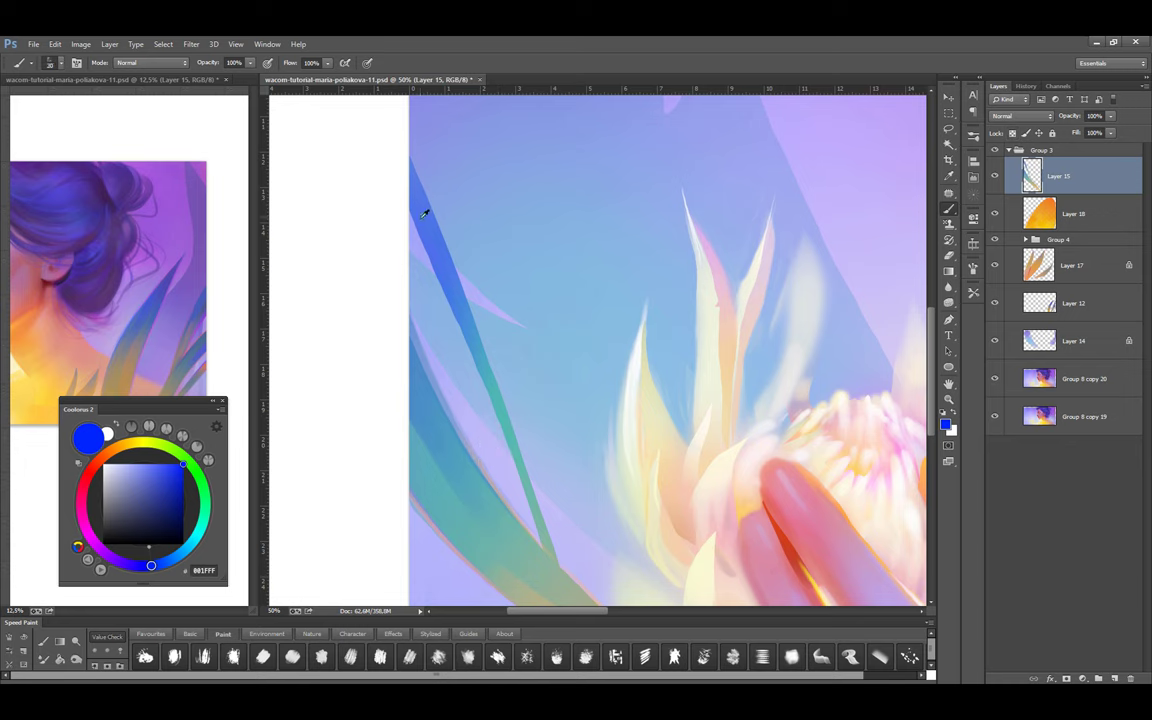
alt+click(465, 353)
alt+click(498, 419)
drag(494, 373, 465, 288)
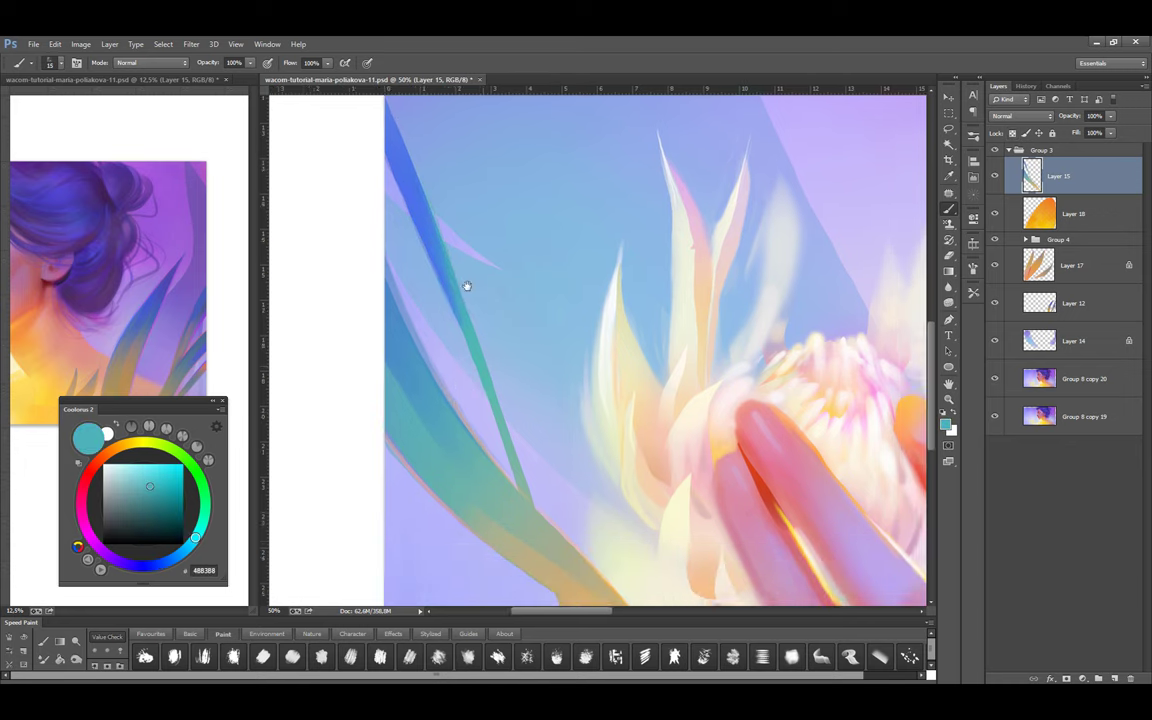
drag(527, 387, 476, 257)
Glaze orange FF800D over the lower ends of the Layer 15 leaves with a brush of about 200, and save the file
click(110, 451)
drag(150, 480, 175, 440)
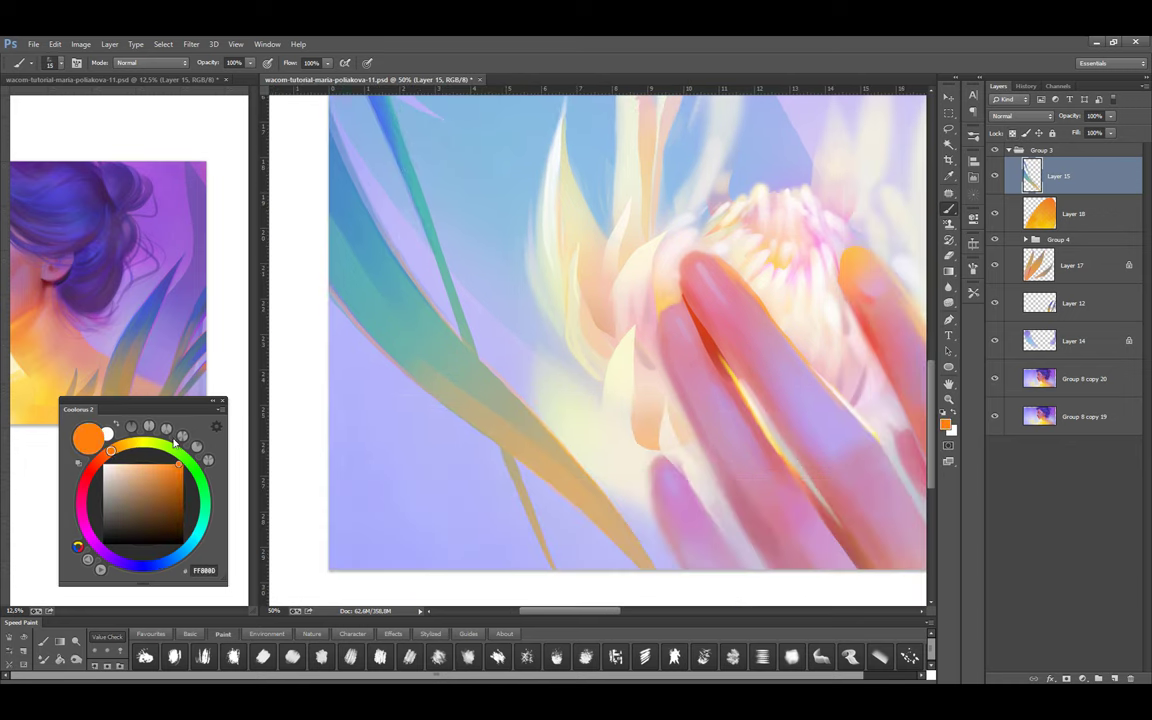
key(ctrl+s)
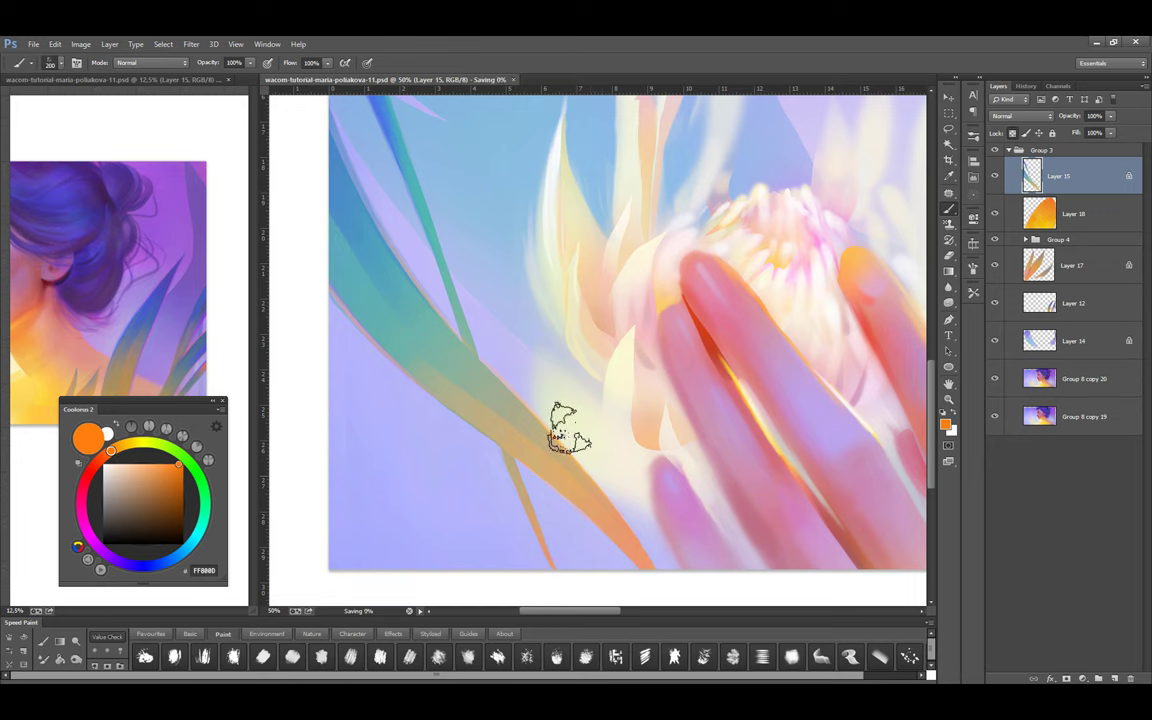
drag(586, 403, 590, 438)
Add thin turquoise 00D0C8 accents along the Layer 15 leaves with a fine brush of about 10 to 20
drag(519, 424, 476, 404)
click(190, 544)
alt+click(491, 429)
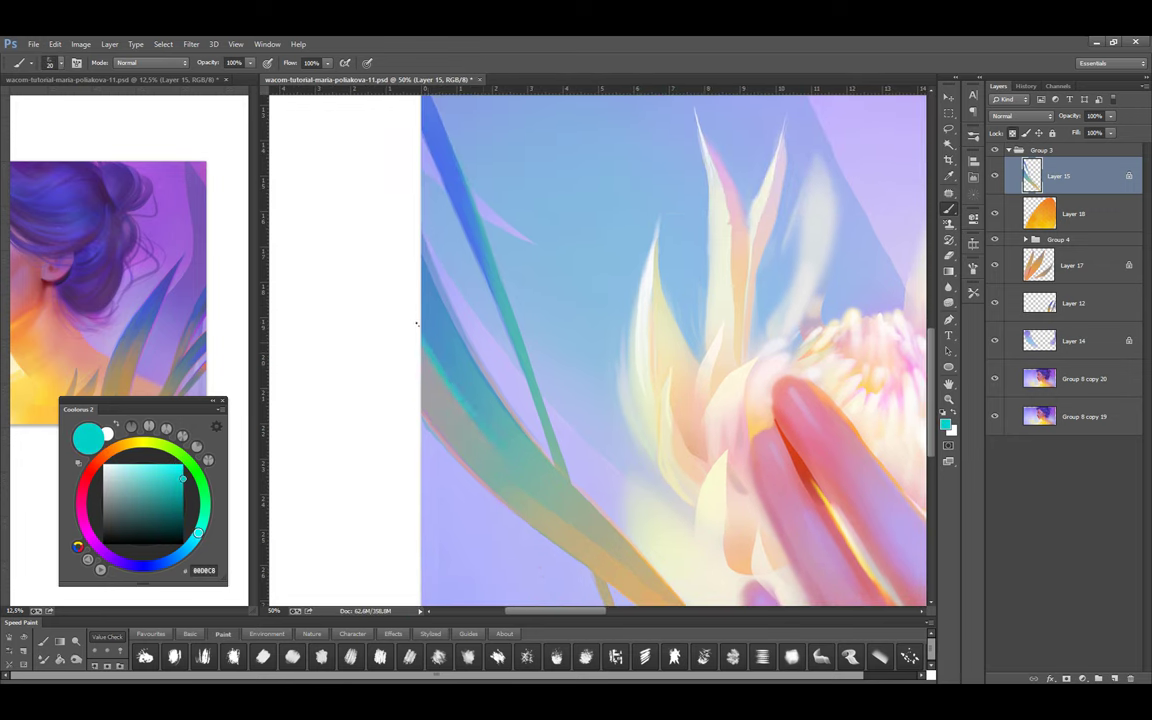
scroll(594, 541, down, 3)
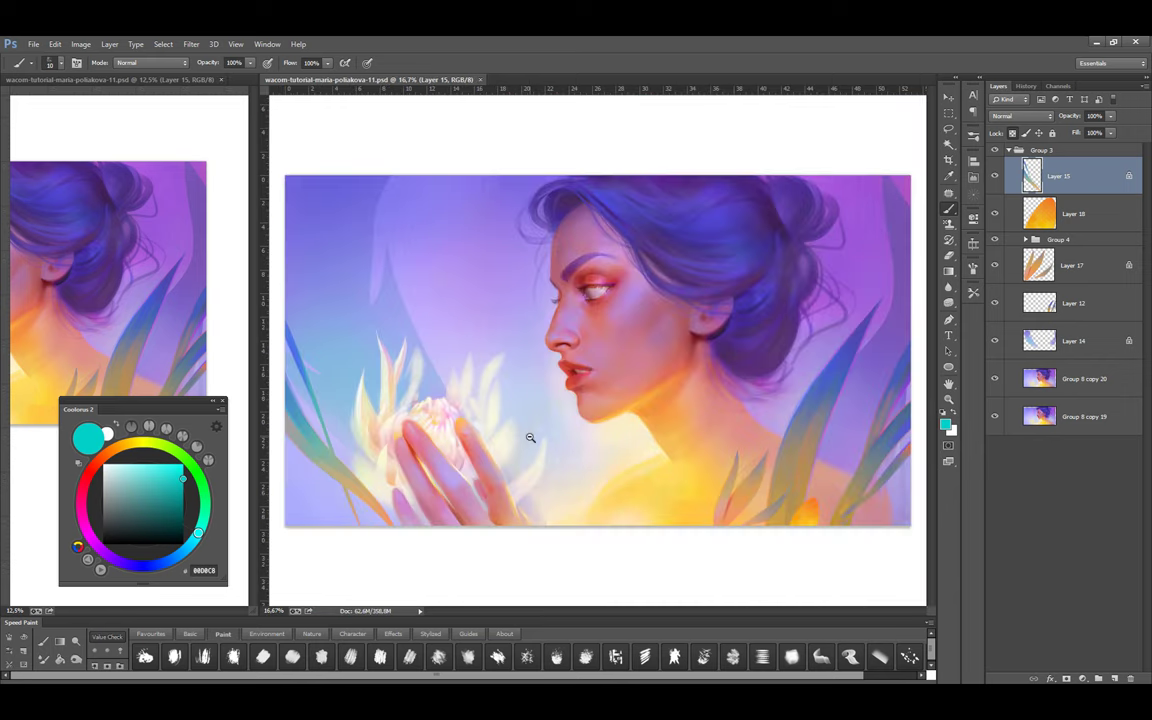
Expand Group 4 and hide its flower and hand layers, Layer 8 and Layer 5
click(1025, 240)
click(1080, 265)
scroll(566, 445, up, 2)
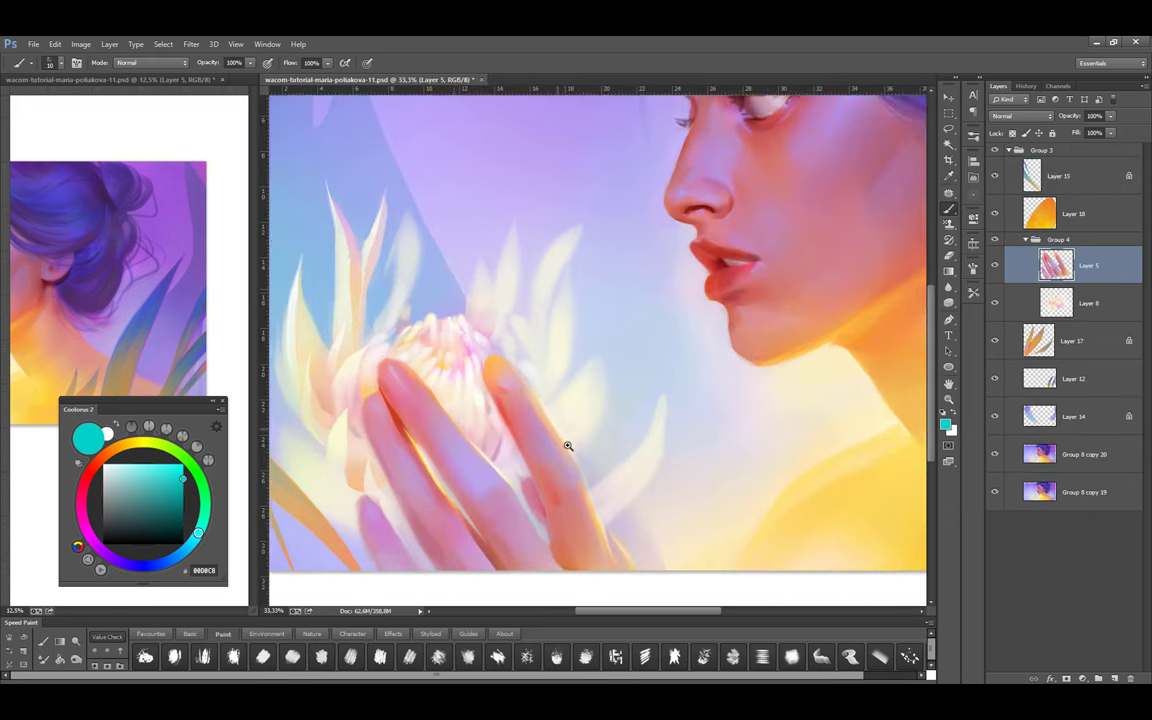
click(995, 242)
scroll(507, 346, up, 1)
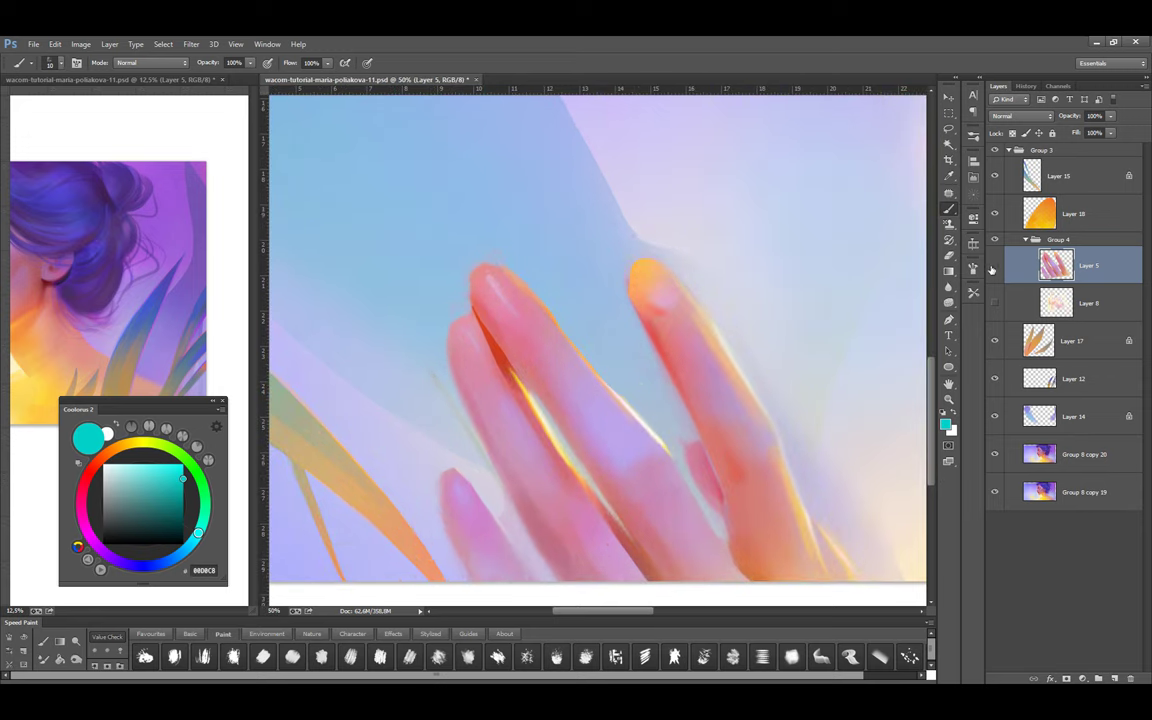
click(995, 265)
Lasso the stray marks behind the hand on Layer 12, delete them and clear the selection
click(1075, 378)
key(l)
mouse_move(387, 385)
mouse_down()
mouse_move(505, 327)
mouse_move(352, 330)
mouse_up()
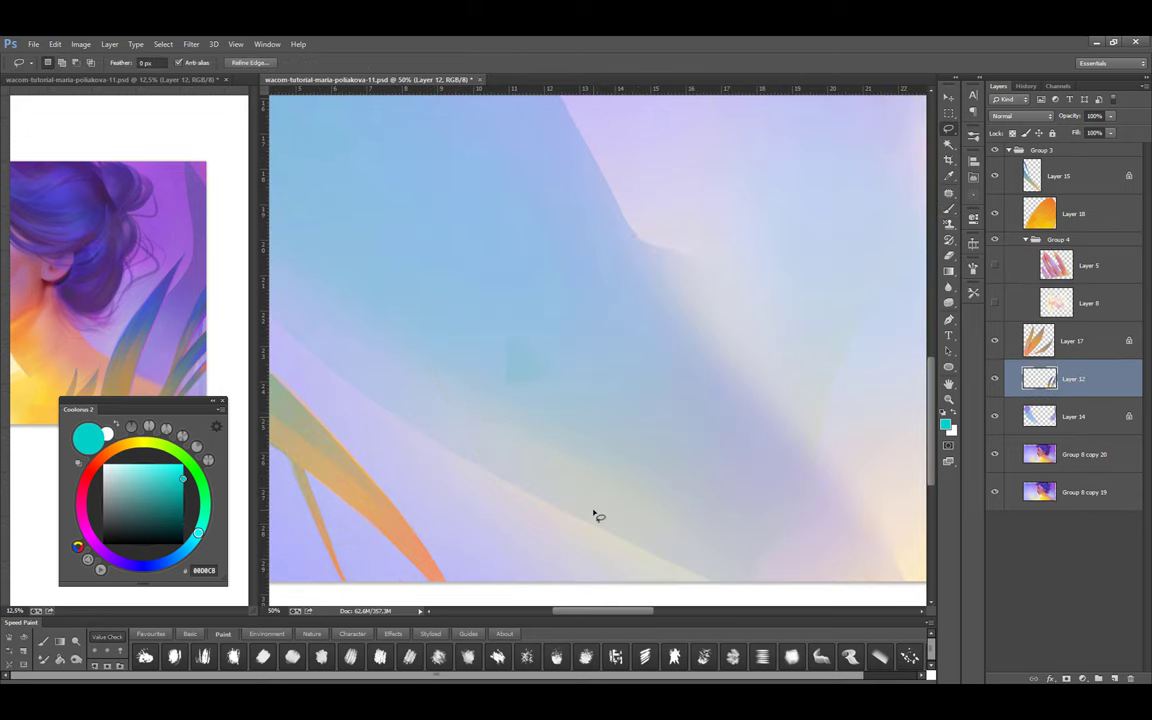
key(ctrl+d)
Show the hand on Layer 5 and repaint the index fingertip's left edge with sampled salmon ED8669, using a brush of about 25 to 30
click(1080, 265)
click(995, 265)
key(e)
click(791, 656)
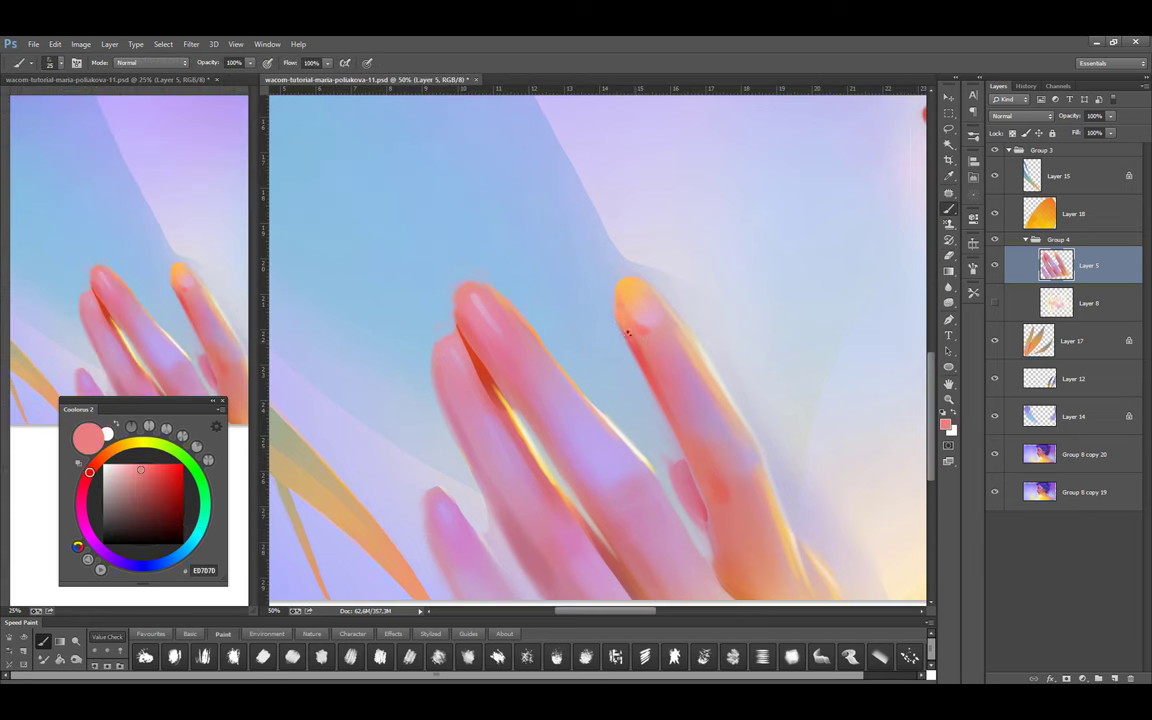
alt+click(637, 348)
key(e)
key(b)
alt+click(632, 340)
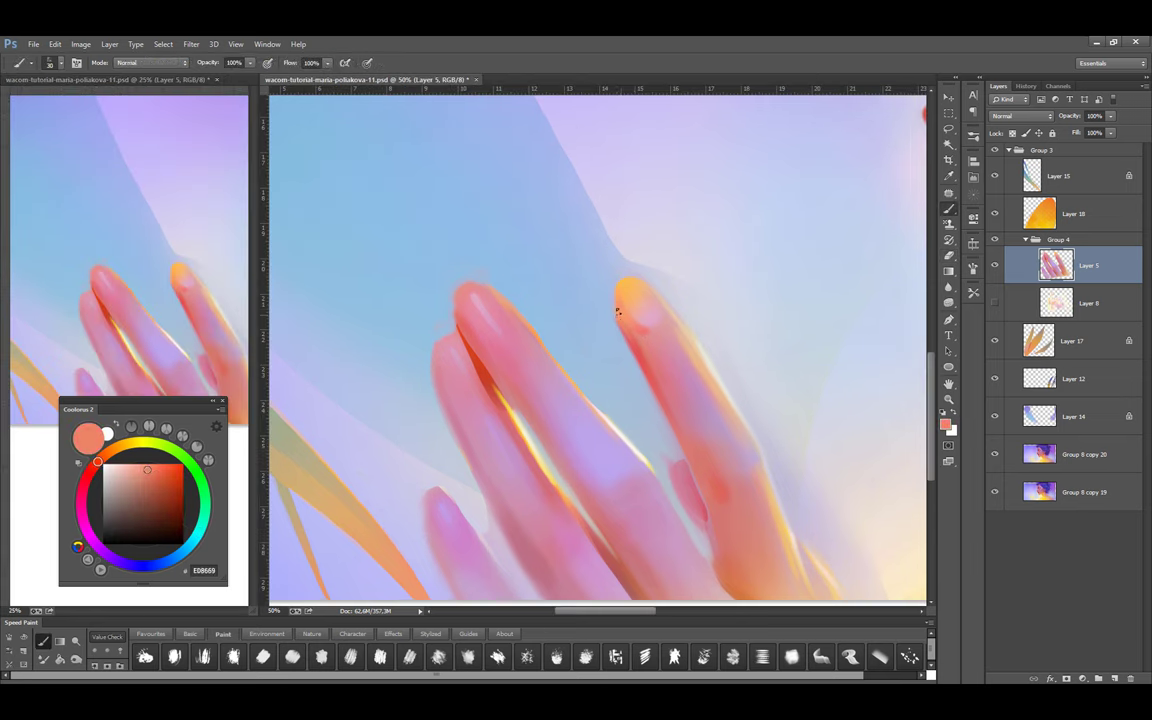
key(e)
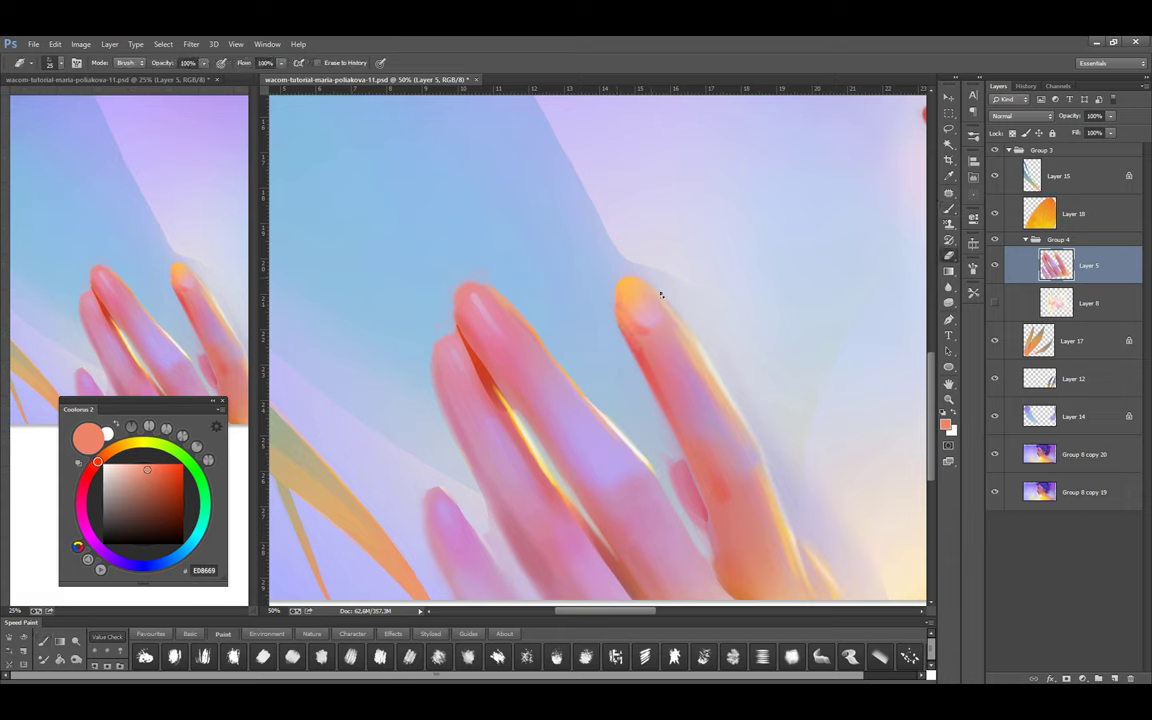
Blend sampled pink E2A8C0 and lilac C092C4 into the index finger below its nail with a brush of about 20
key(b)
alt+click(640, 285)
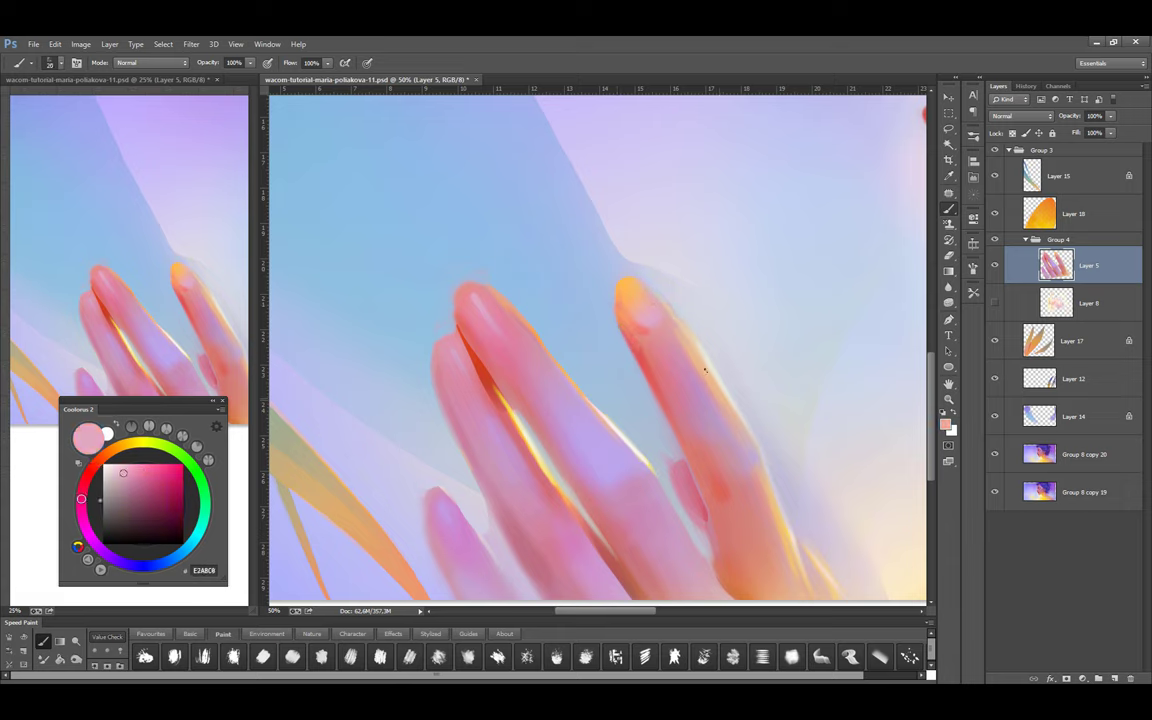
alt+click(663, 342)
key(e)
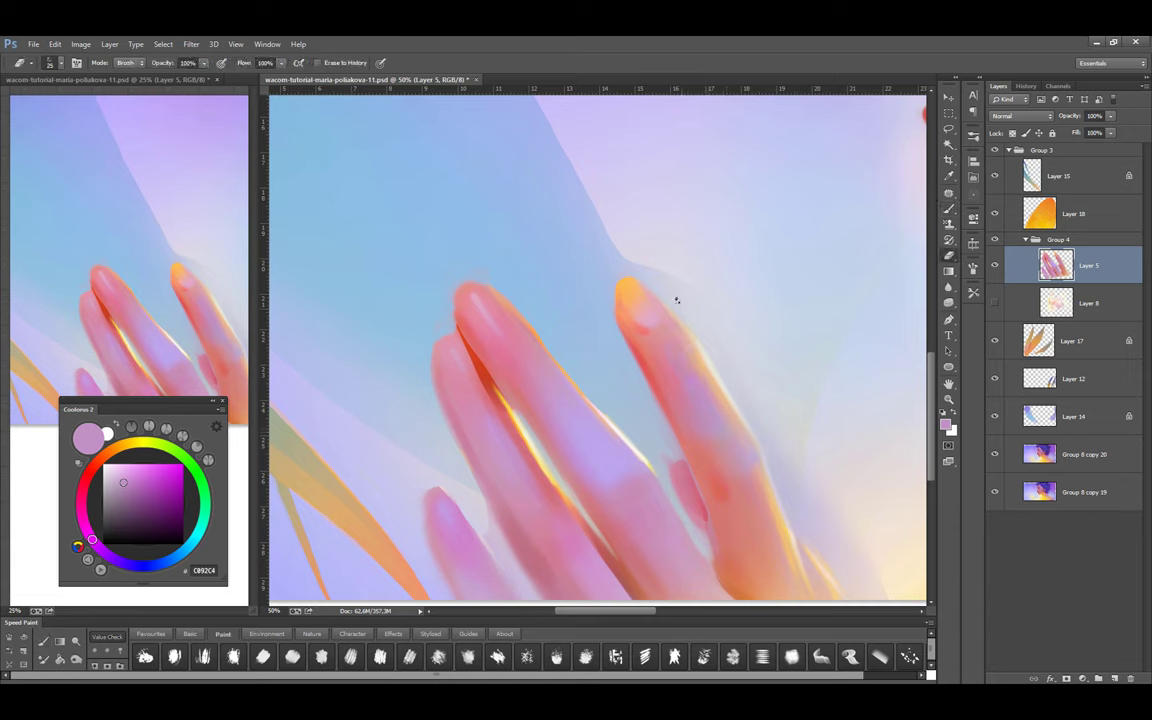
Reshape the index finger's left contour with sampled reds DD5D55 and D7717E, and clean its outline with the eraser at about 30 to 35
key(b)
alt+click(644, 364)
key(e)
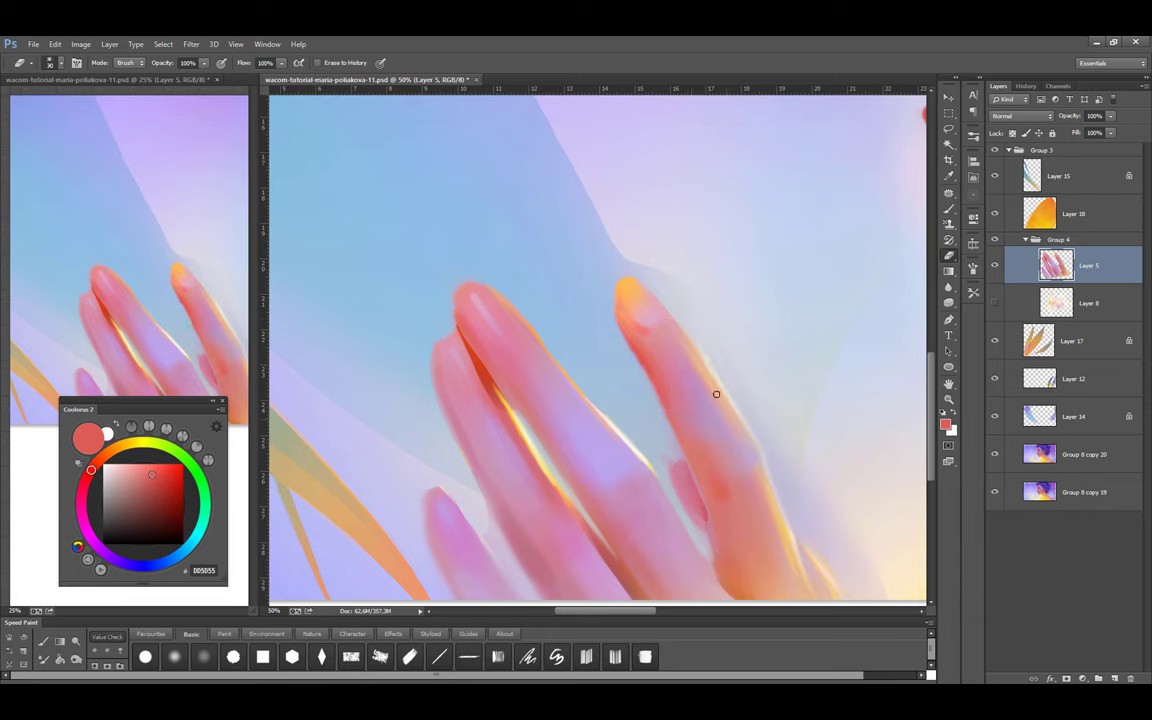
key(b)
alt+click(651, 371)
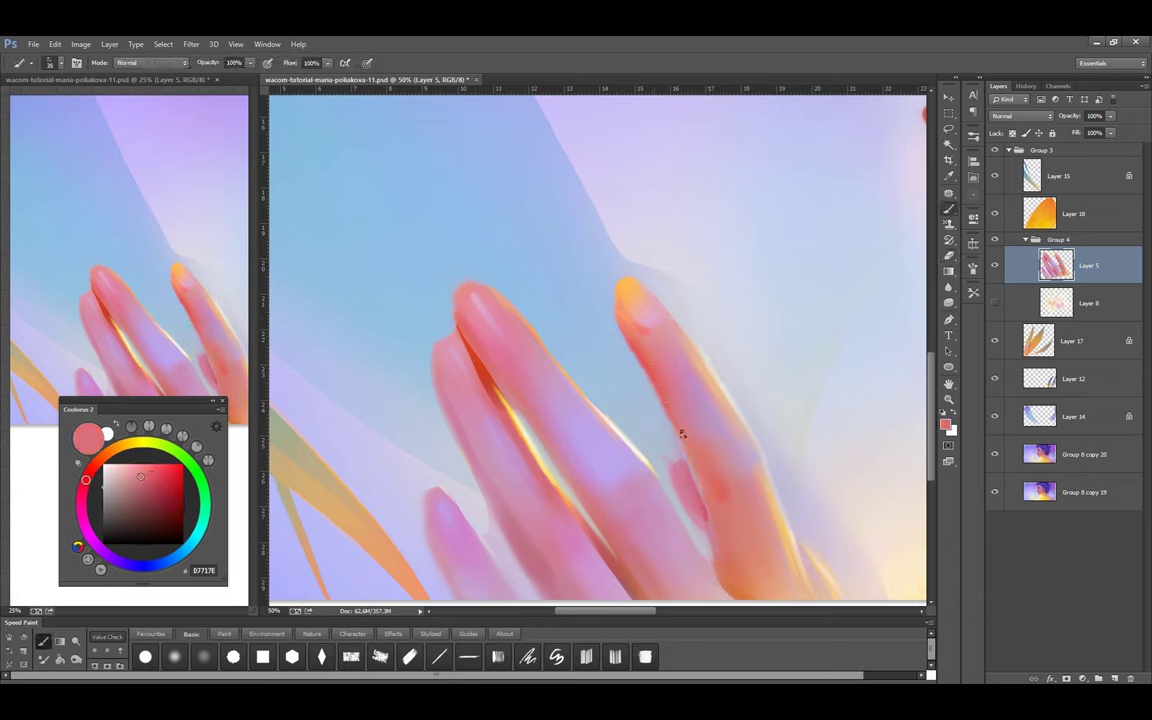
key(e)
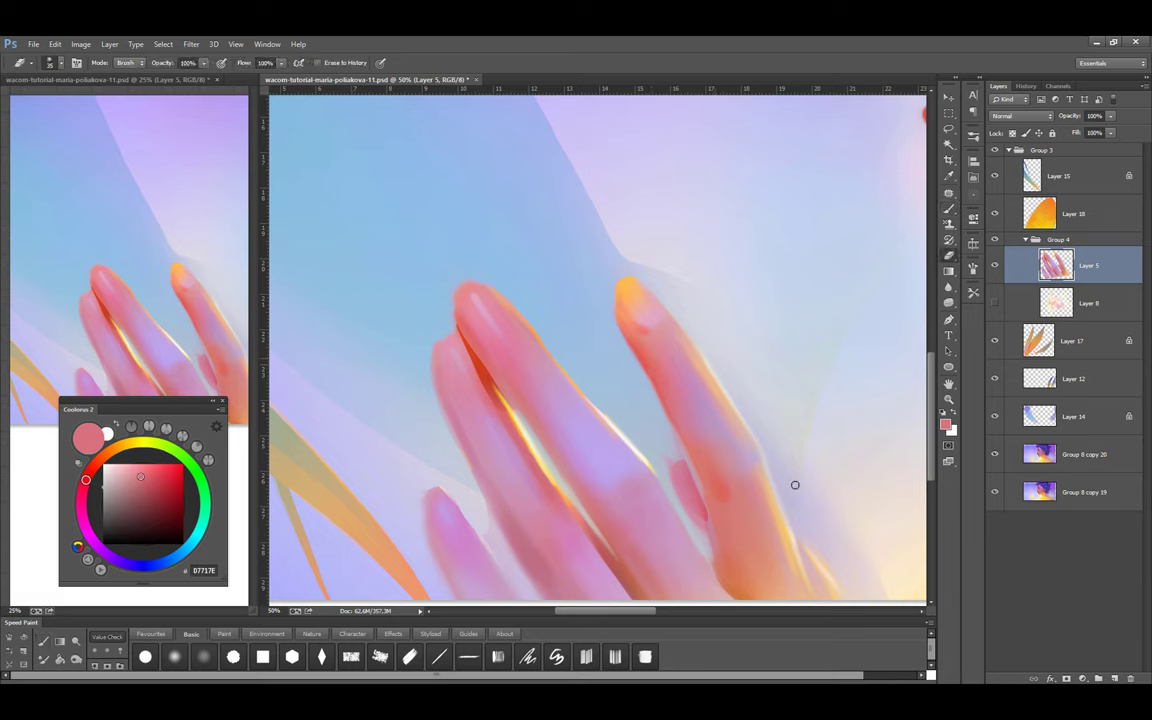
Paint the index finger's knuckle area with coral DA665F and pale pink CBABB7, using a brush of about 50 to 90
key(b)
alt+click(725, 482)
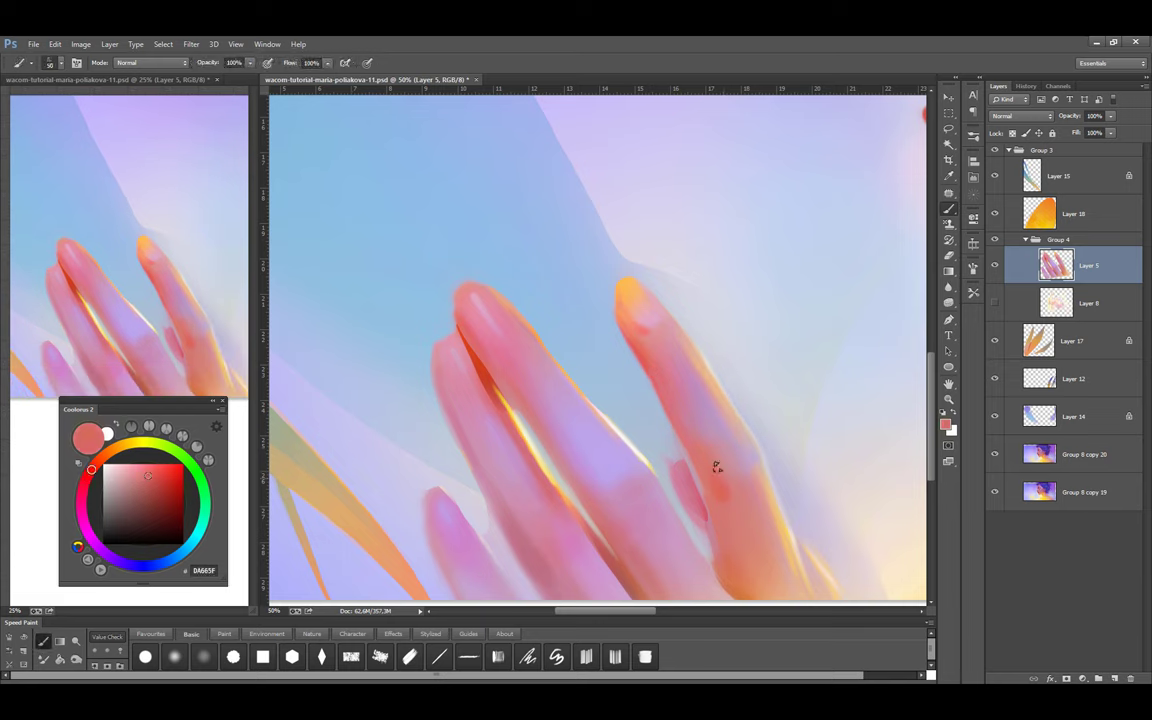
click(81, 497)
click(123, 483)
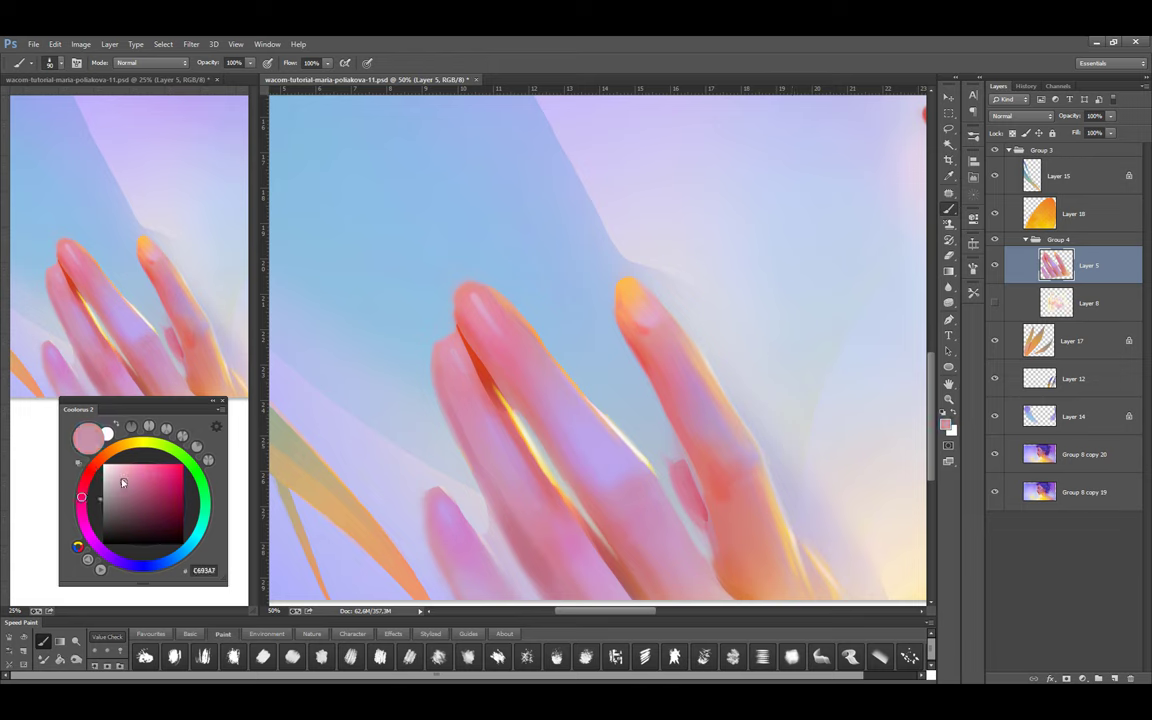
click(115, 480)
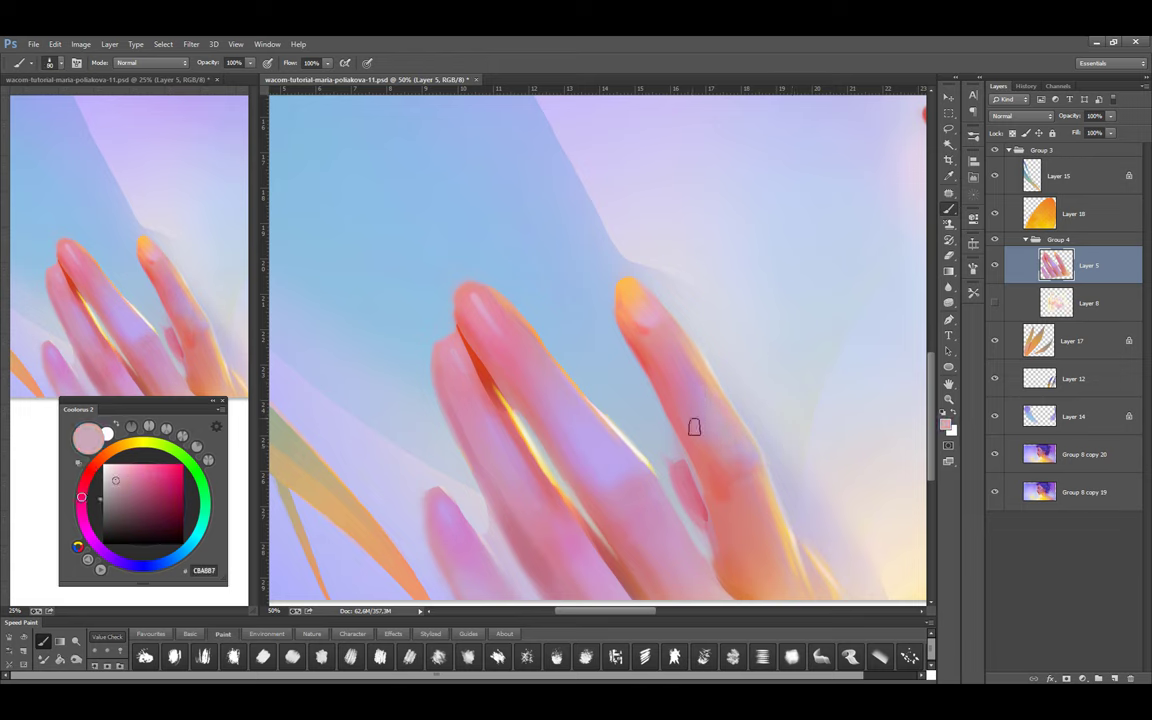
Model the index finger from tip to middle joint with sampled coral D86E7D and peach E8B78D, using a brush of about 45 to 60
alt+click(660, 388)
alt+click(621, 329)
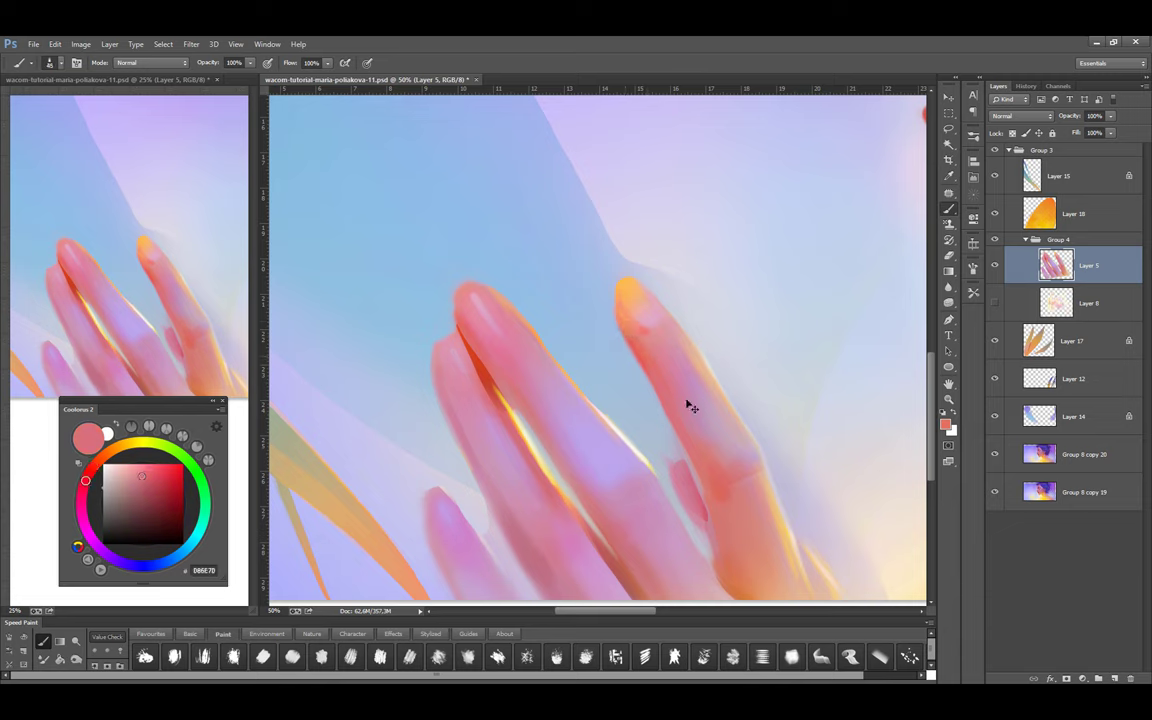
alt+click(620, 305)
alt+click(655, 400)
key(bracketright)
key(bracketright)
key(bracketright)
key(bracketright)
key(bracketright)
key(bracketright)
key(bracketleft)
key(bracketleft)
alt+click(672, 328)
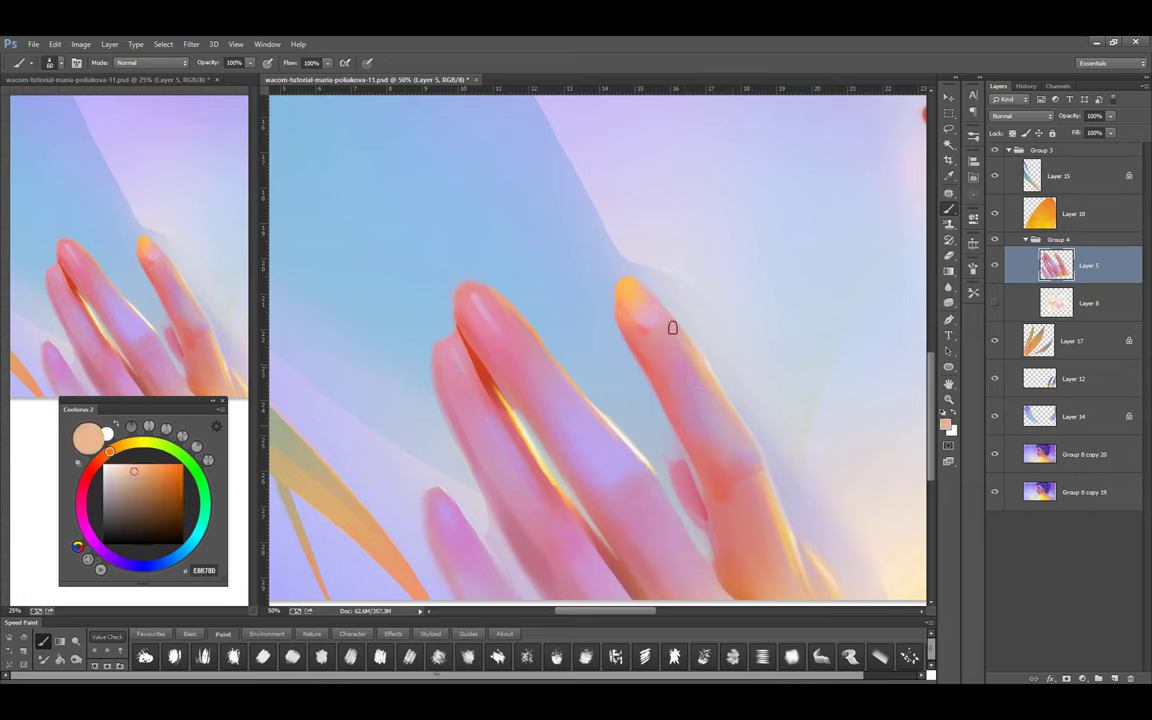
Lock the transparent pixels of Layer 5 and tint the orange index fingertip pink with a brush of about 100 to 150
alt+click(650, 324)
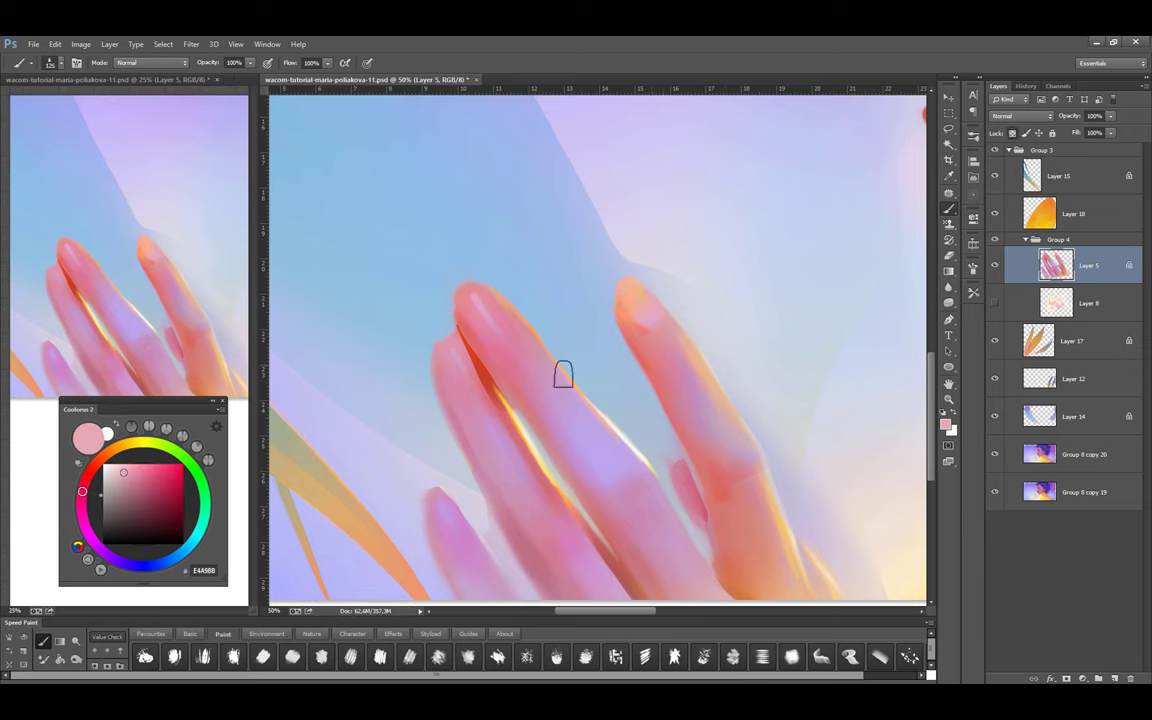
mouse_move(563, 373)
mouse_down()
mouse_move(630, 283)
mouse_move(645, 295)
mouse_up()
key(bracketright)
key(bracketright)
key(bracketleft)
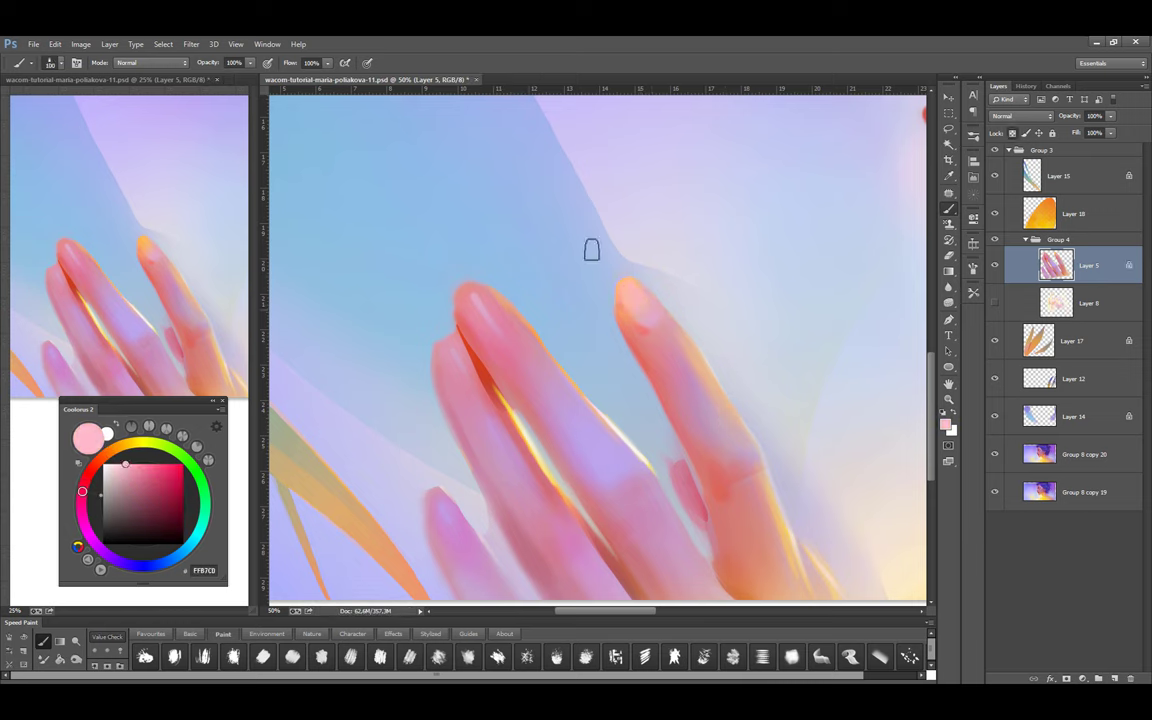
key(bracketright)
alt+click(638, 292)
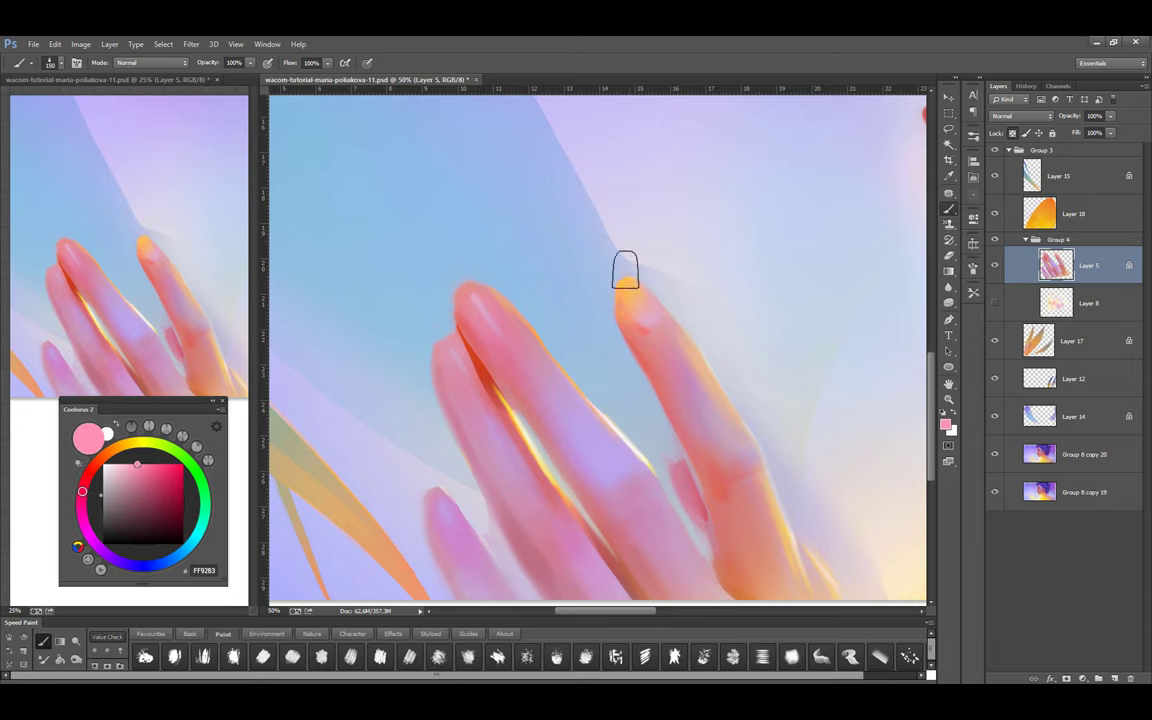
Blend the tinted index fingertip into the nail with sampled mauve CB8AB2 and a smaller brush
drag(728, 398, 725, 326)
alt+click(725, 326)
key(bracketleft)
key(bracketleft)
key(bracketleft)
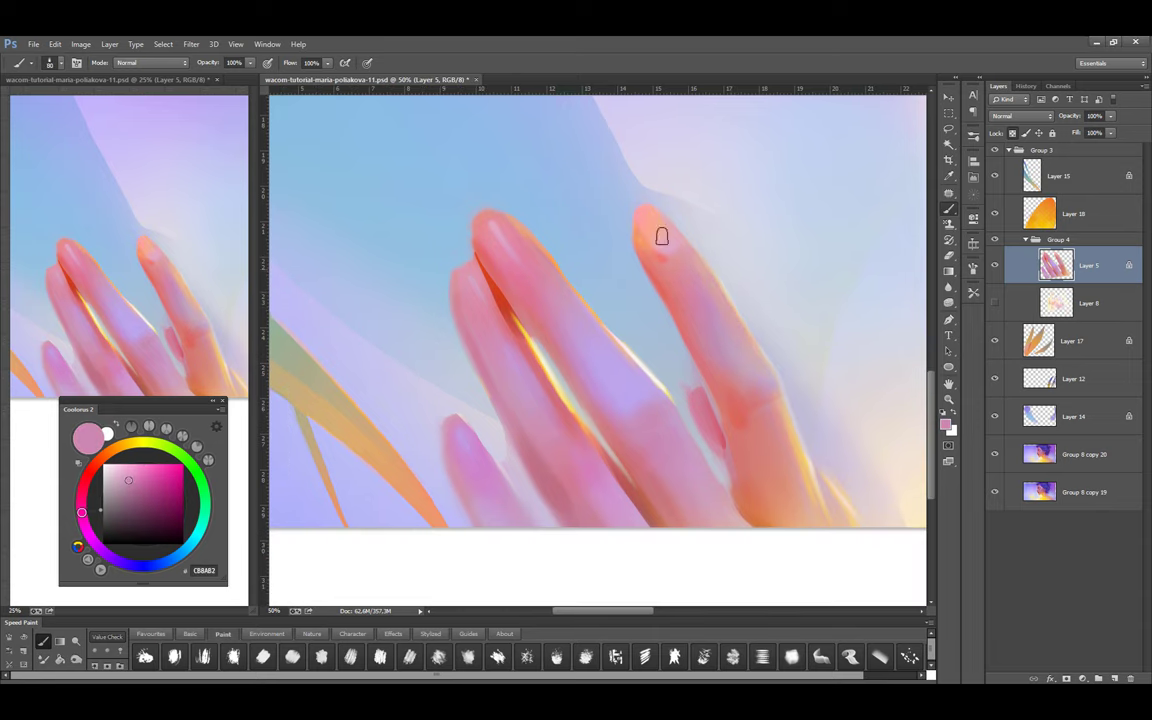
Repaint the index finger's knuckle and bright right edge on Layer 5 with sampled dusty pinks D28C91 and CE83A2
key(e)
drag(799, 430, 768, 351)
key(b)
alt+click(734, 343)
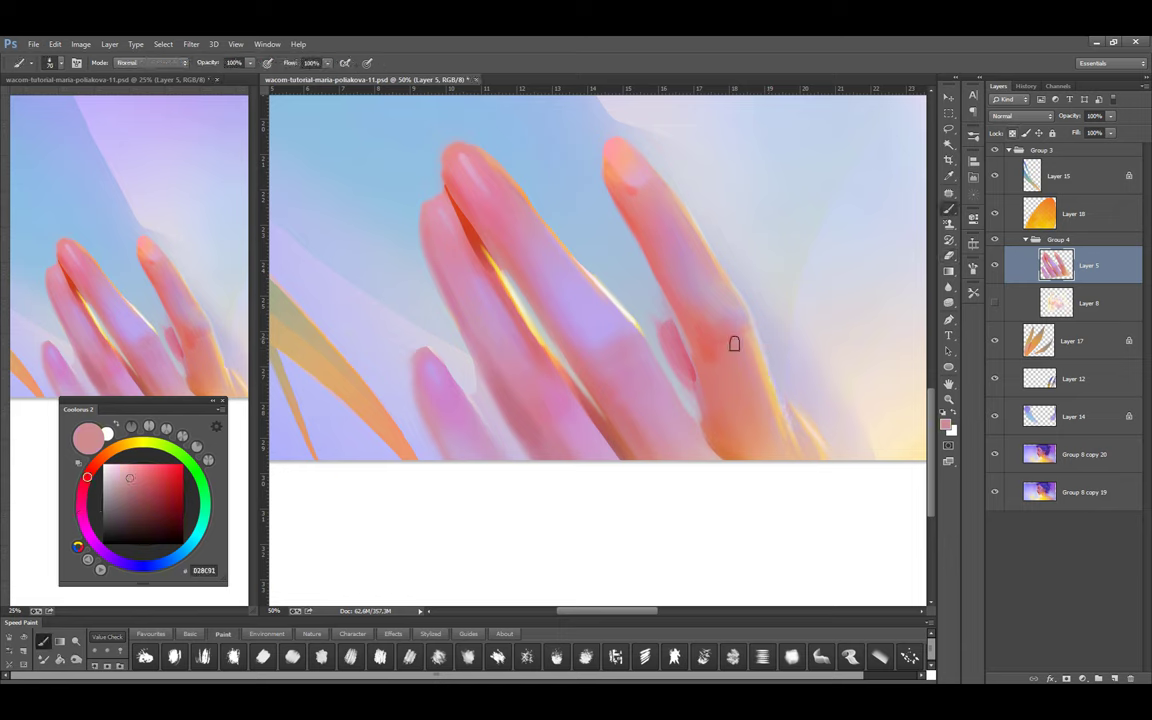
drag(767, 401, 740, 320)
key(e)
key(b)
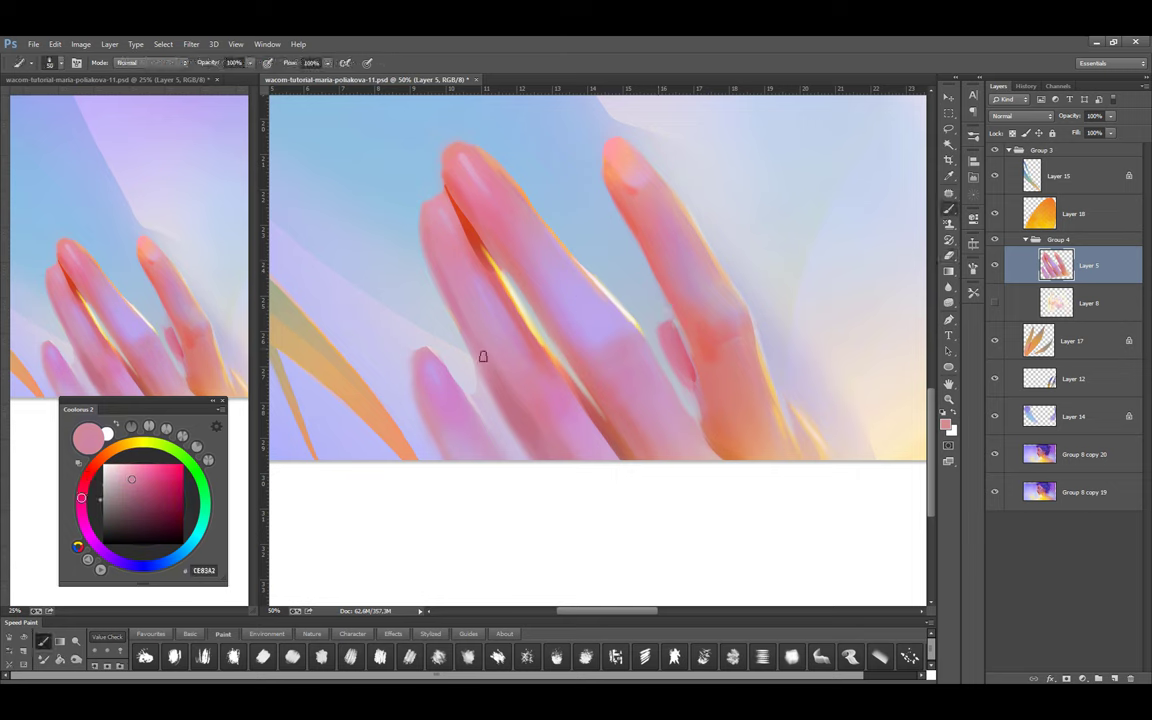
Glaze sampled lilac C99BC3 along the index finger, trim around its tip and rework the nail with pale pink EEADA5
alt+click(481, 355)
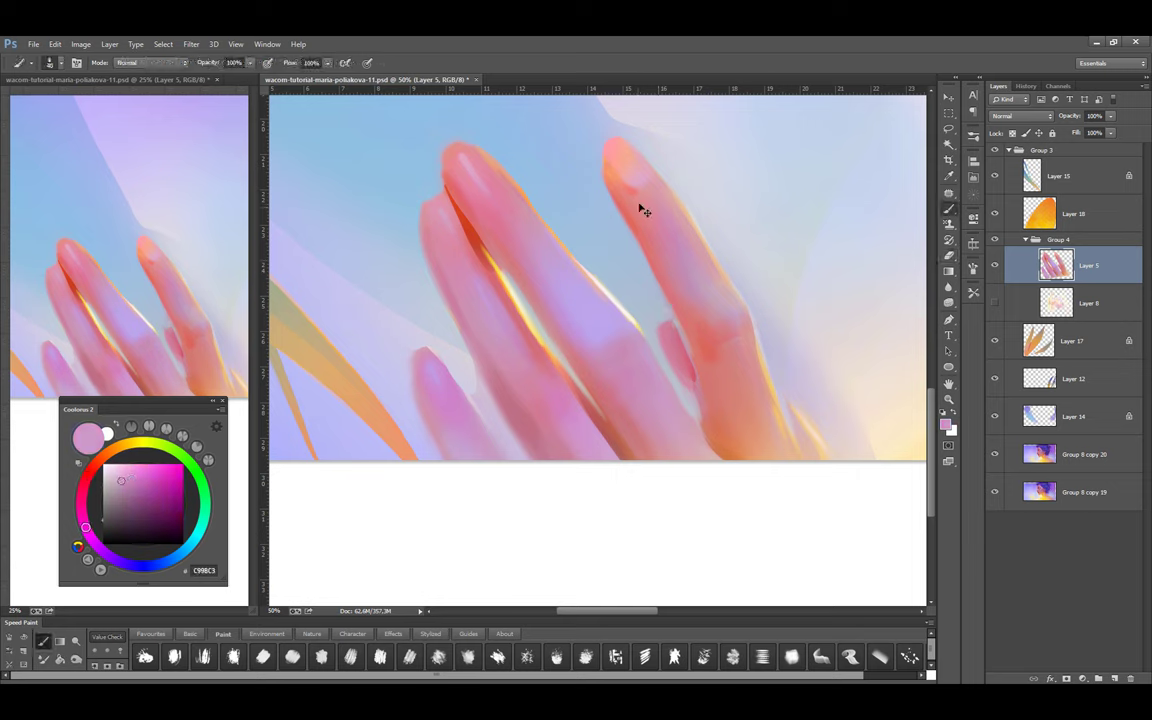
alt+click(702, 283)
key(e)
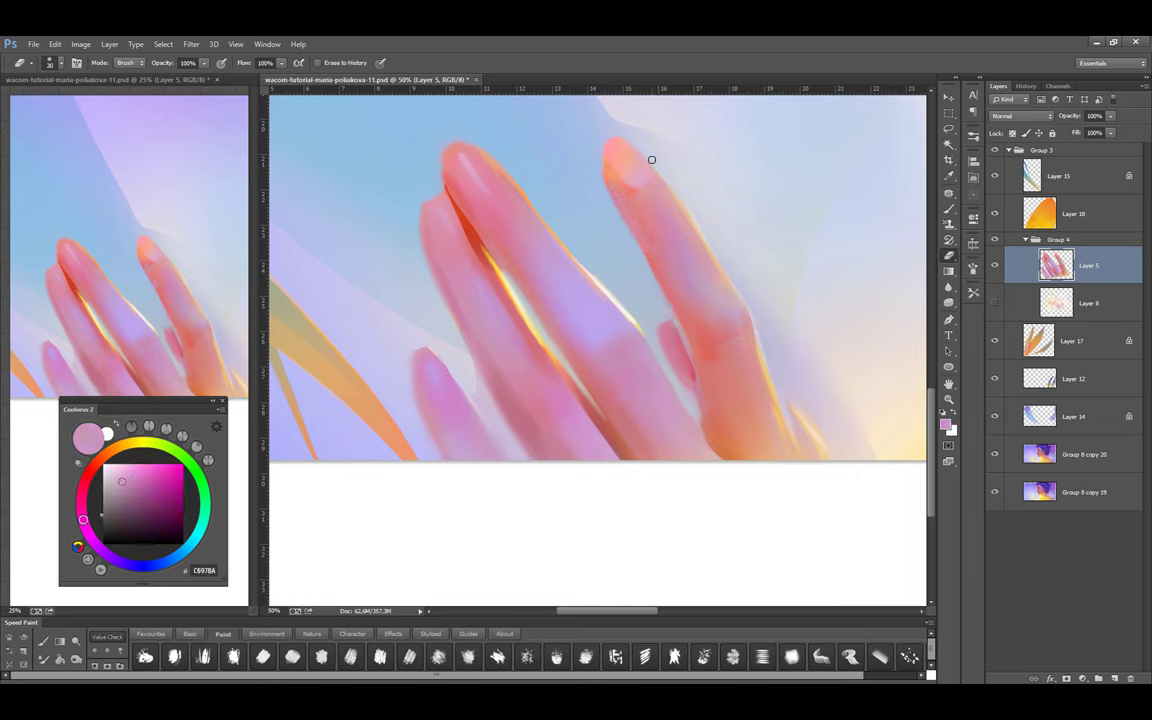
key(b)
alt+click(644, 181)
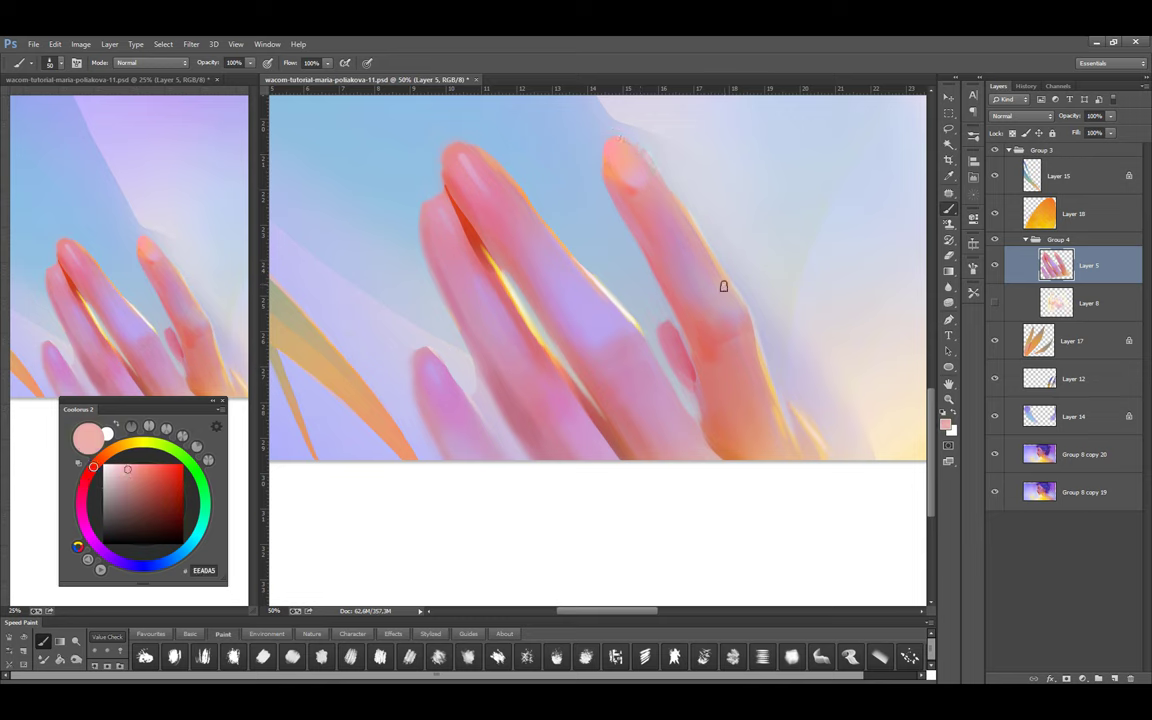
Soften the base of the index fingernail with sampled skin tones and save the file
alt+click(637, 178)
click(95, 543)
key(bracketright)
alt+click(622, 193)
key(bracketleft)
key(ctrl+minus)
key(ctrl+s)
Refine the index fingernail with sampled dusty pink DD8E92 and light pink E8AAD3, using a brush of about 35
ctrl+click(659, 202)
alt+click(665, 207)
key(bracketleft)
key(bracketleft)
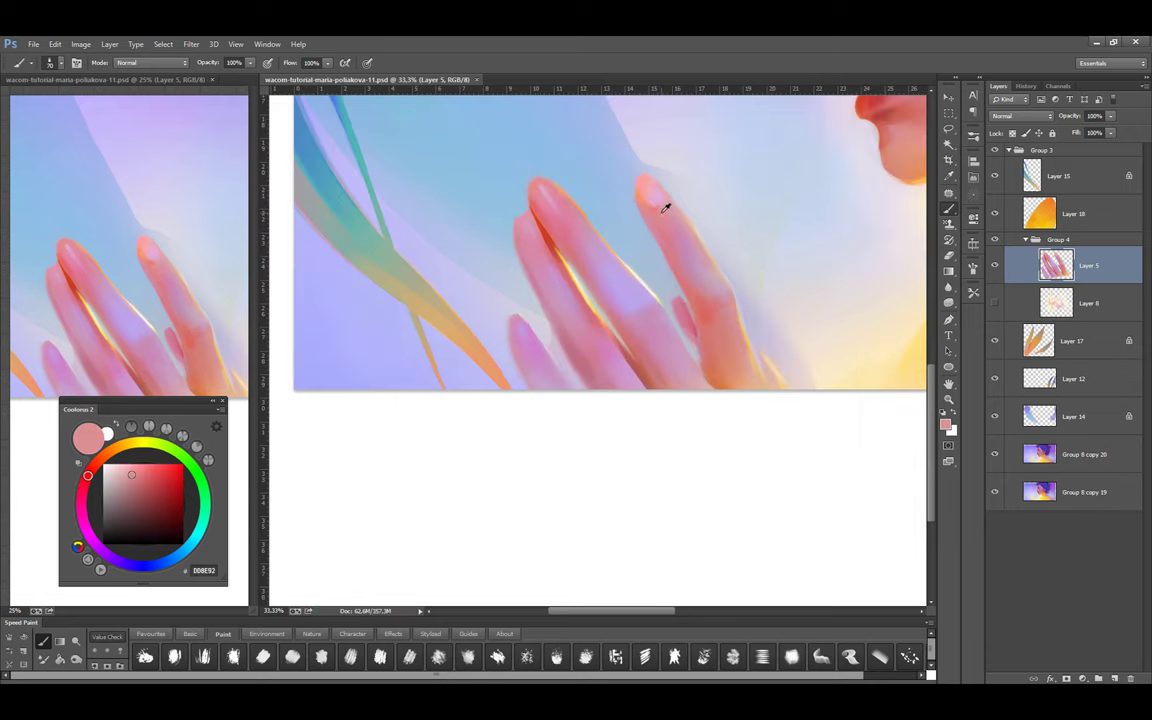
alt+click(628, 184)
key(bracketright)
key(bracketright)
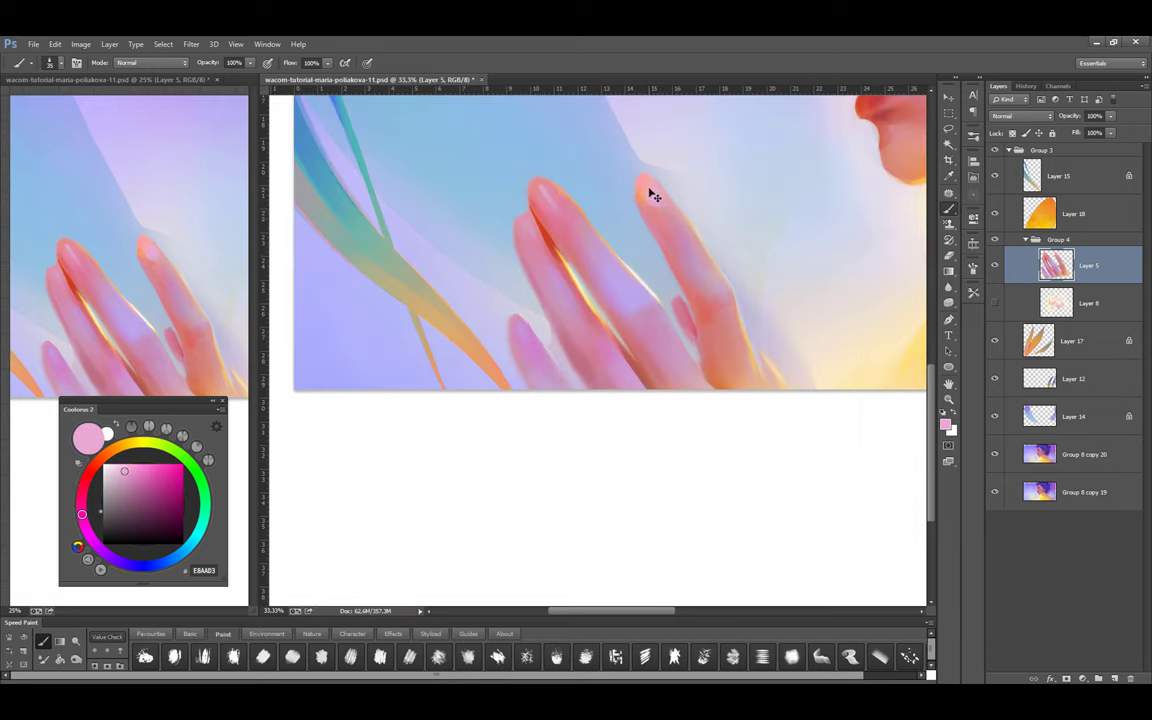
Smooth the index fingertip and upper finger with sampled pinks F8A4A3, D388A1 and DAA8AD, and save the file
alt+click(674, 237)
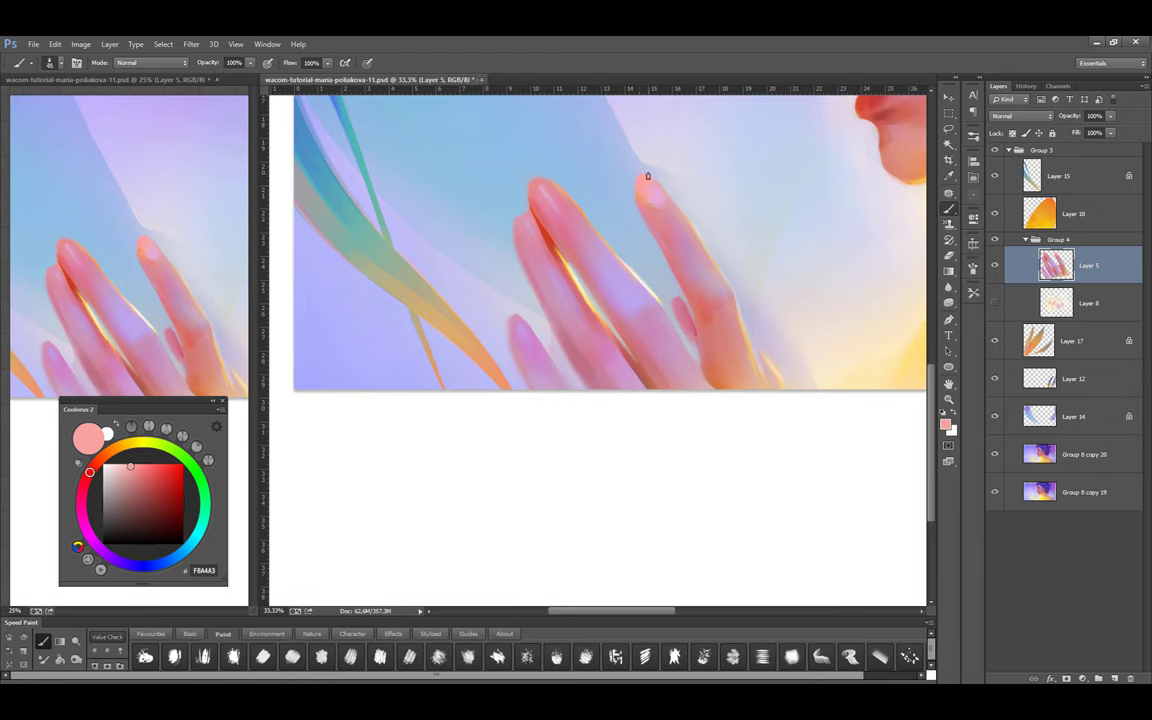
alt+click(642, 207)
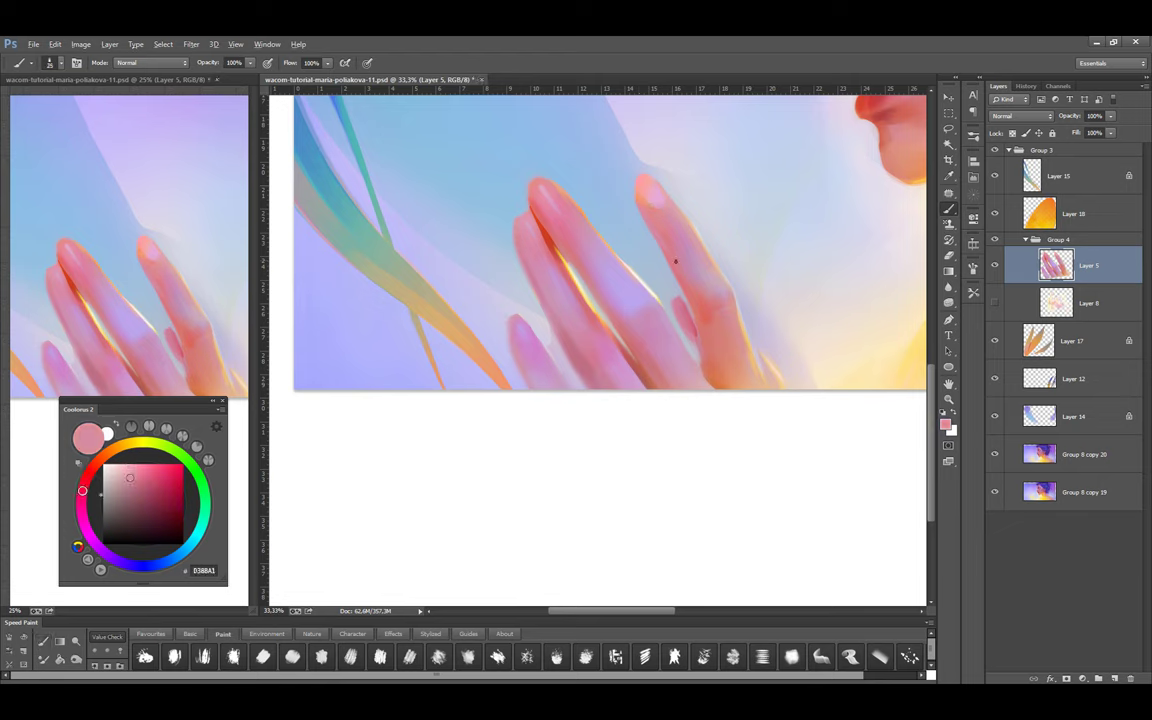
alt+click(658, 209)
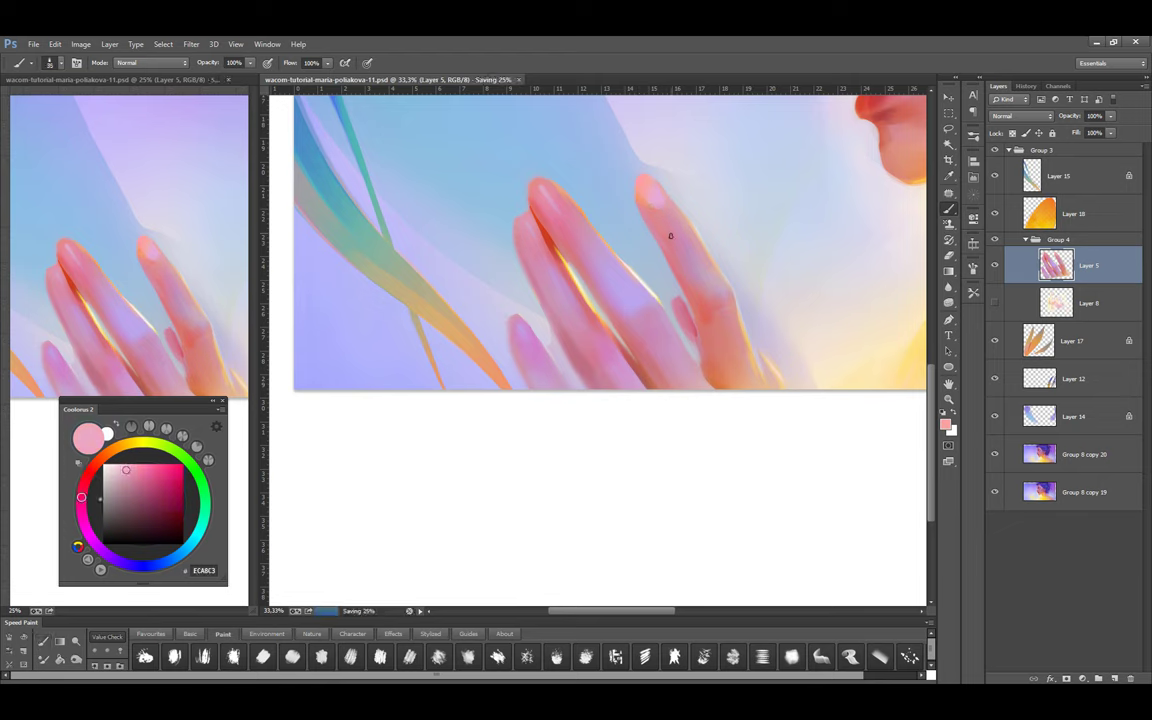
alt+click(644, 196)
click(644, 196)
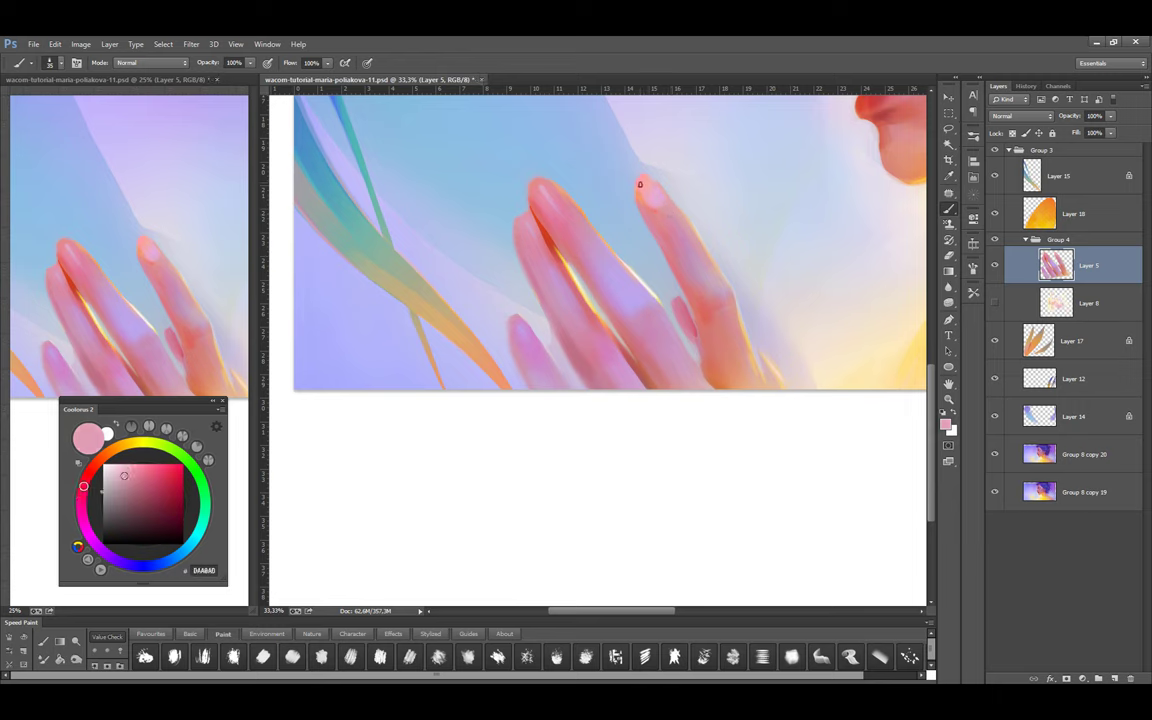
alt+click(659, 213)
key(ctrl+s)
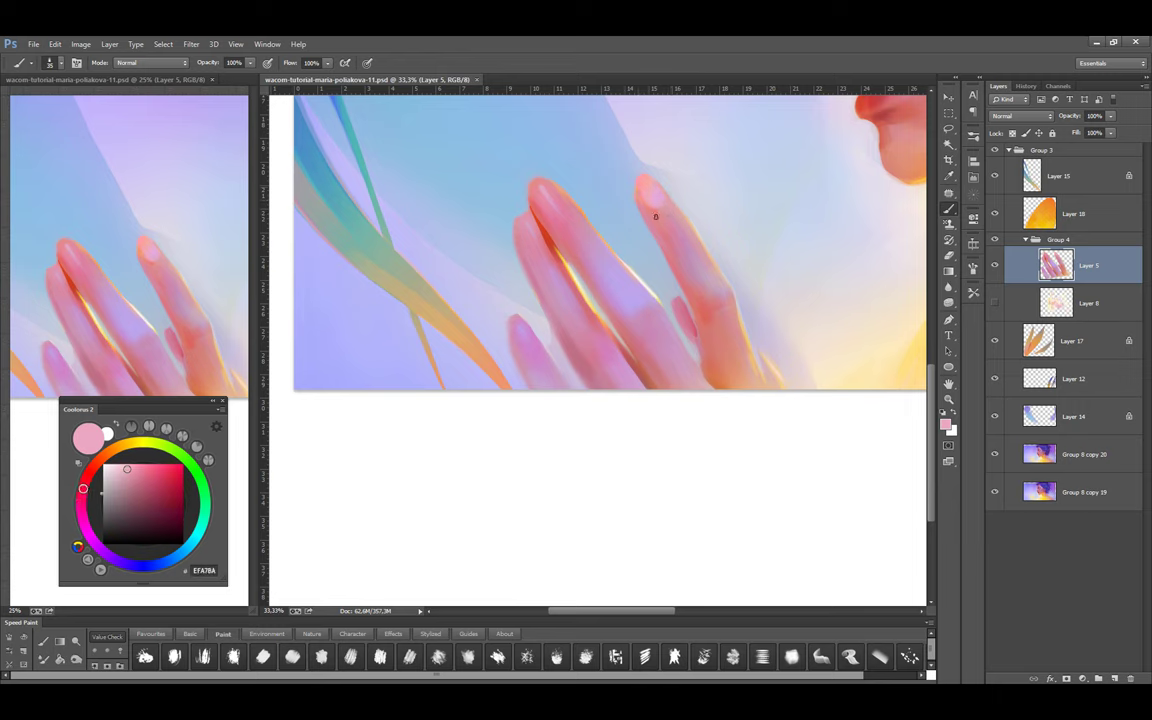
Lock Layer 5's transparent pixels, lighten the index fingertip with pale pink, and retouch the finger's shadow side with sampled coral
alt+click(674, 206)
click(650, 195)
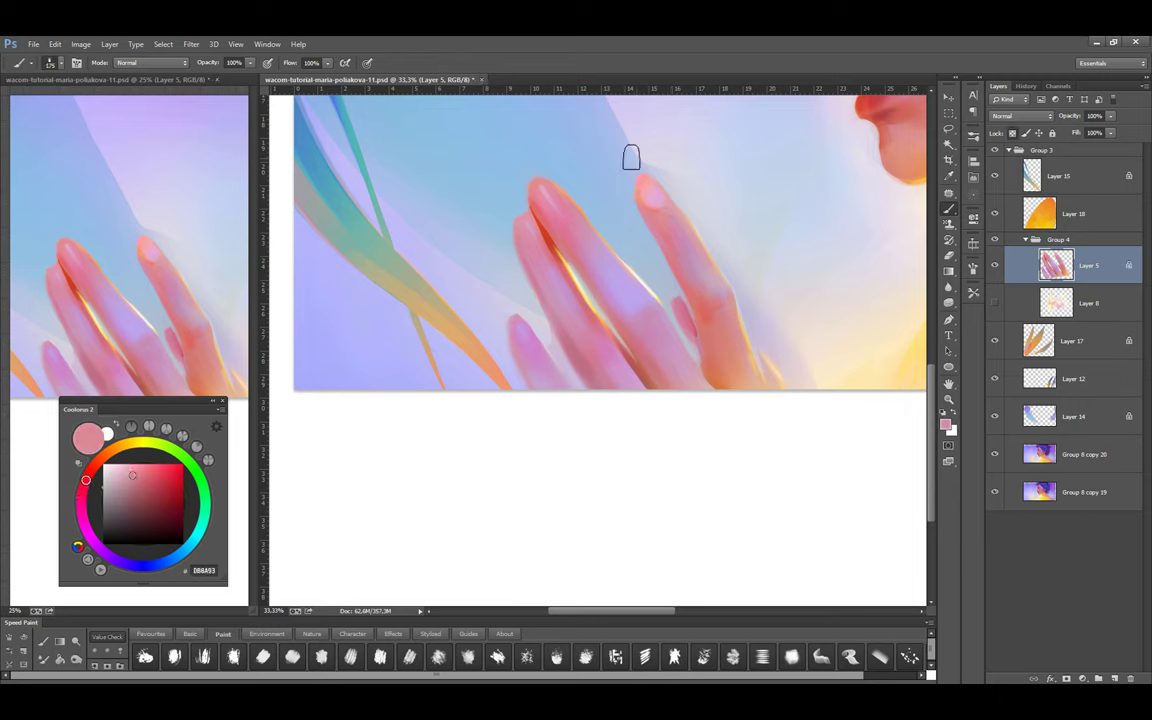
click(117, 464)
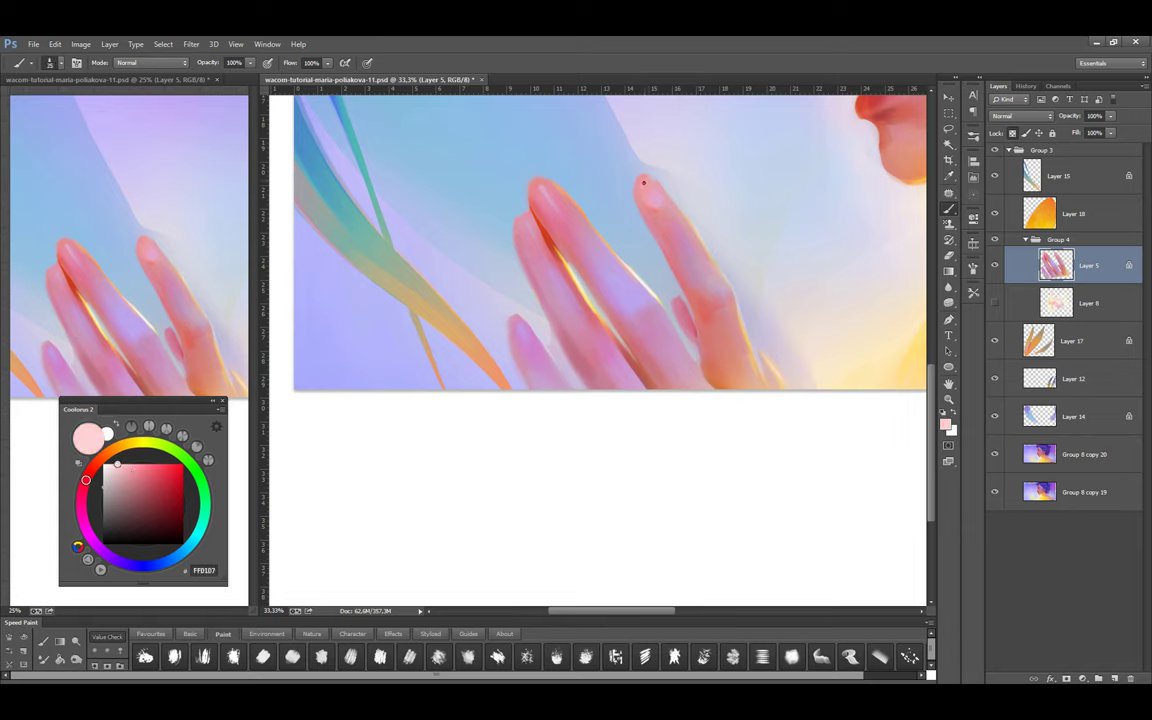
alt+click(691, 243)
alt+click(696, 317)
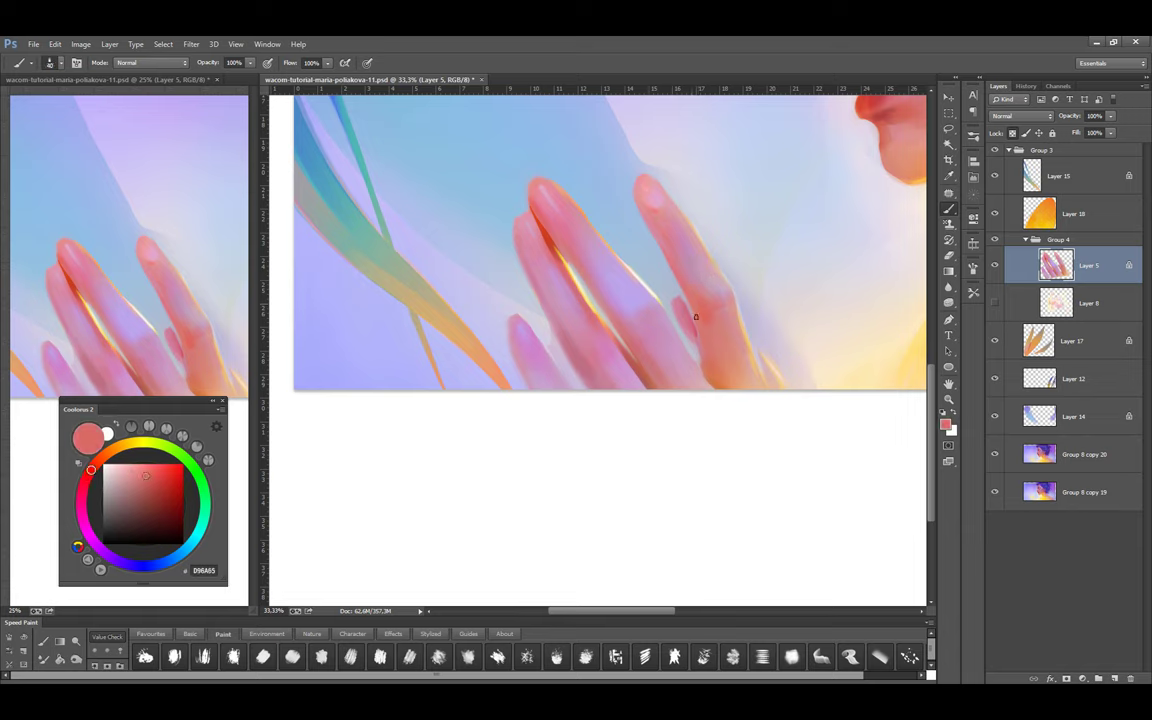
Lasso and delete the stray fragment of skin between the middle and index fingers
key(l)
drag(704, 346, 669, 303)
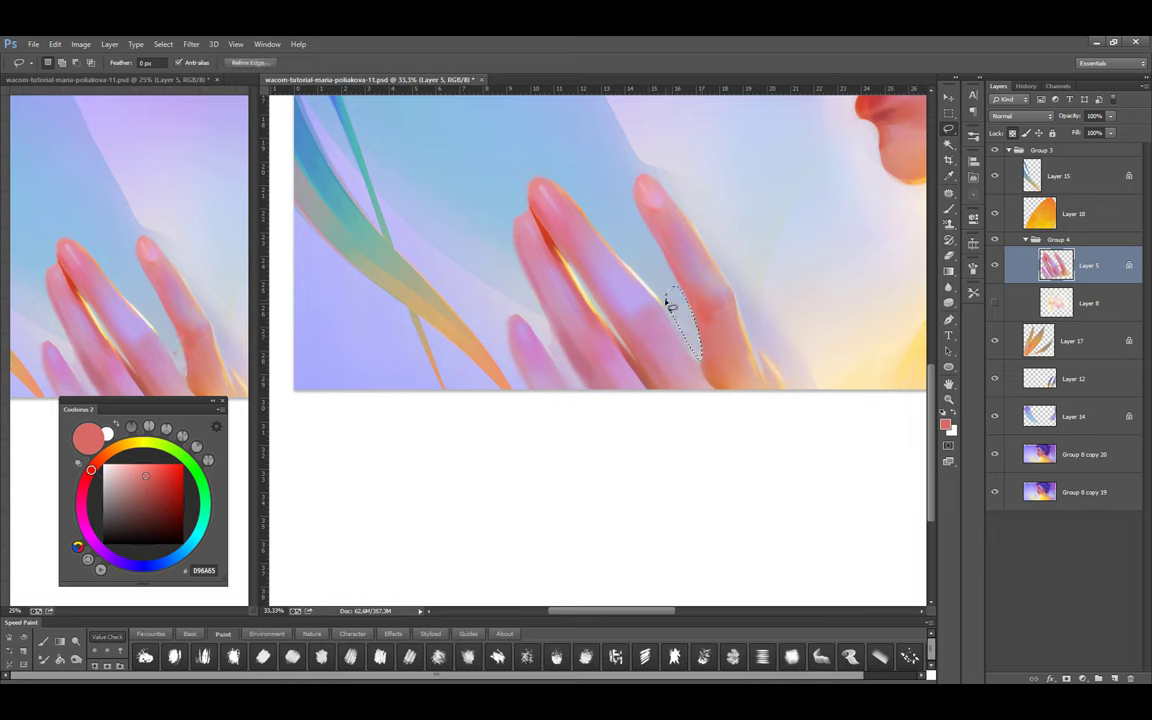
key(b)
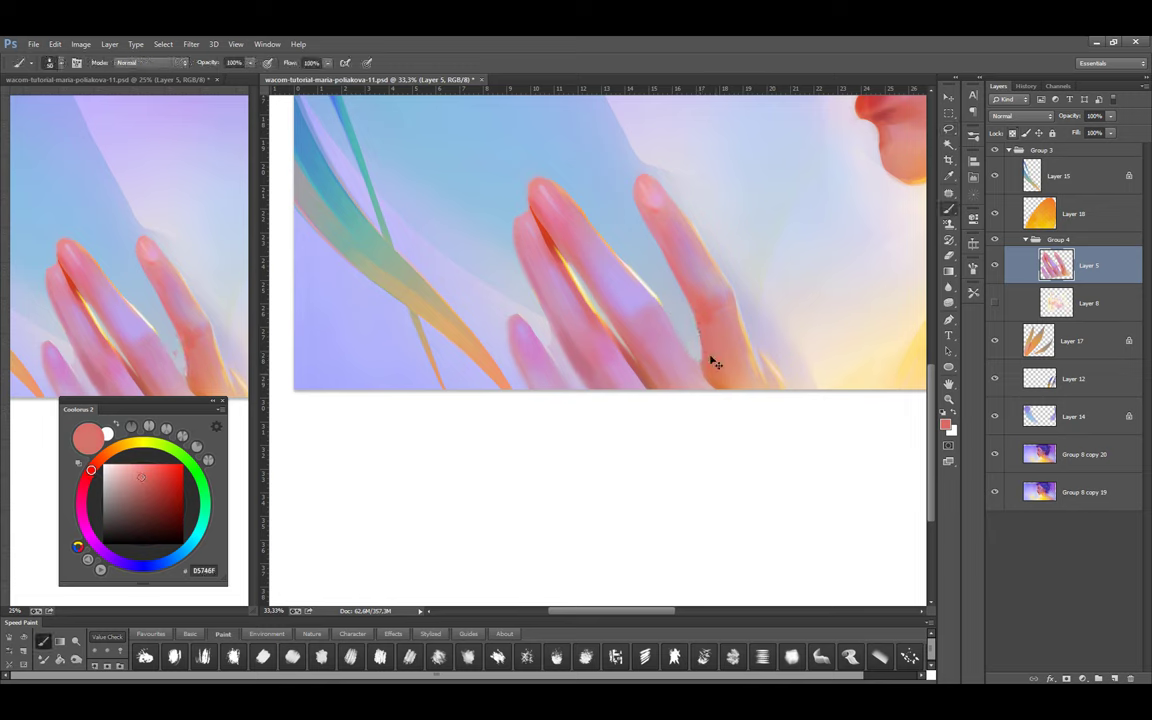
Retouch the index finger's inner edge with sampled coral D5746F and dusty pink CB7B82, and save the file
alt+click(704, 315)
alt+click(681, 301)
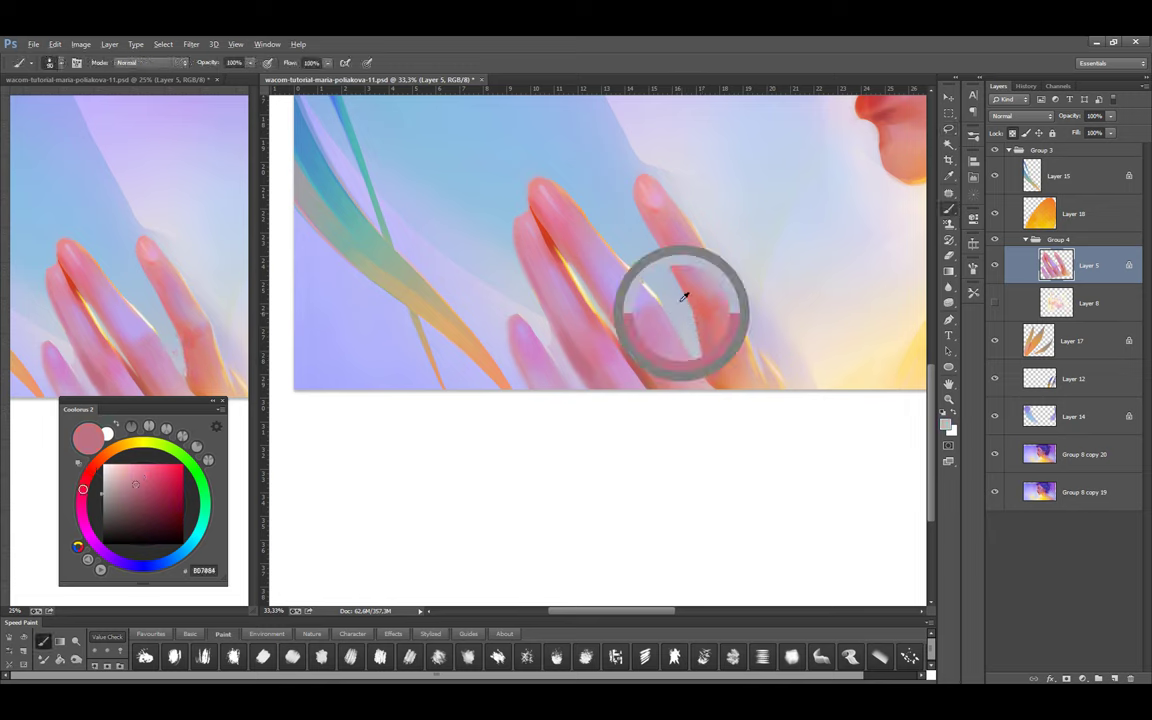
key(ctrl+s)
alt+click(697, 311)
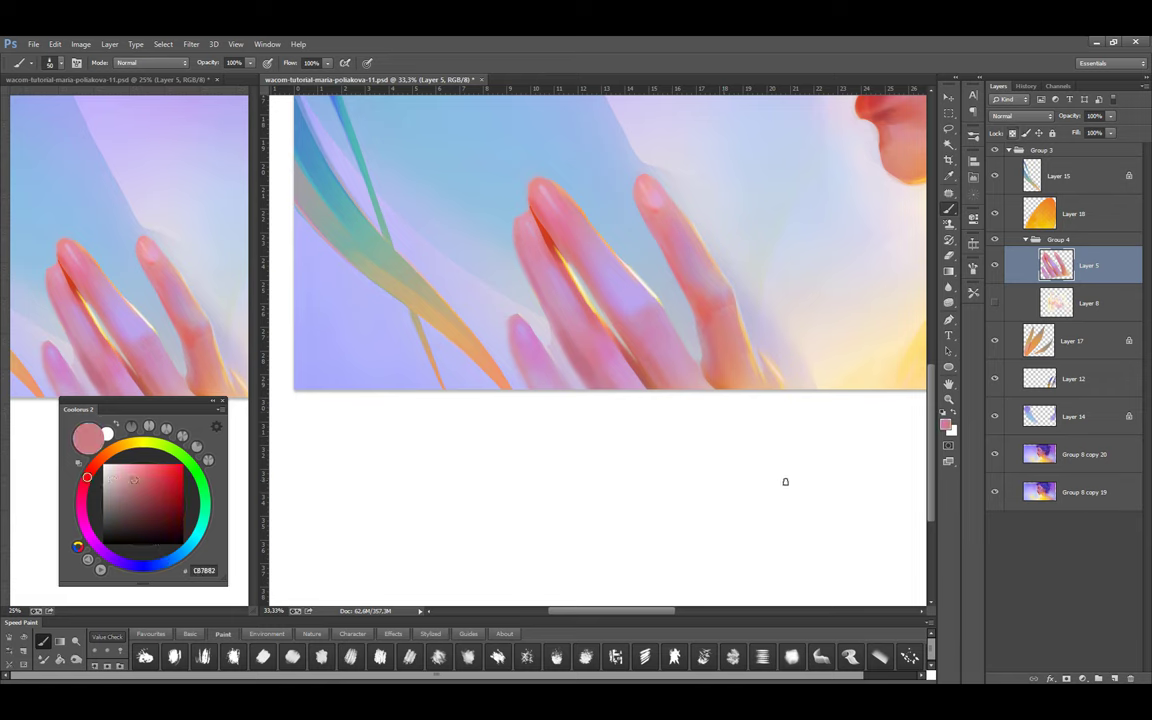
alt+click(676, 257)
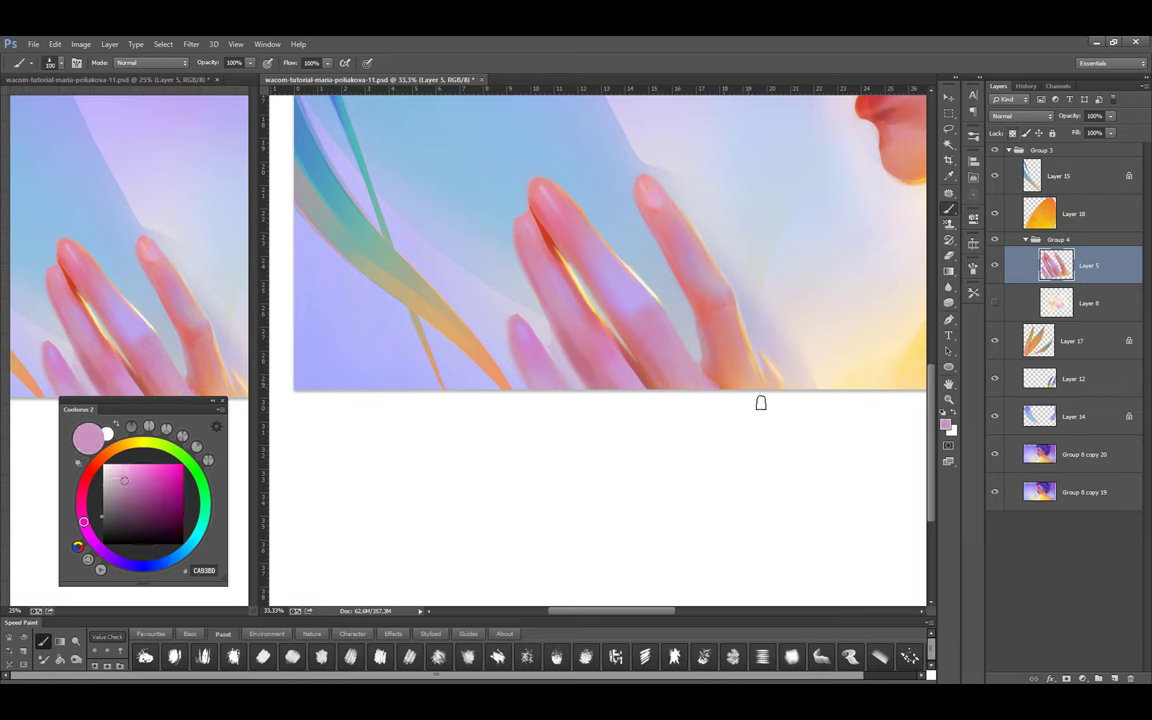
Blend the middle finger with colours sampled along it, including light orange E9A969, using a brush of 125
key(bracketright)
key(bracketright)
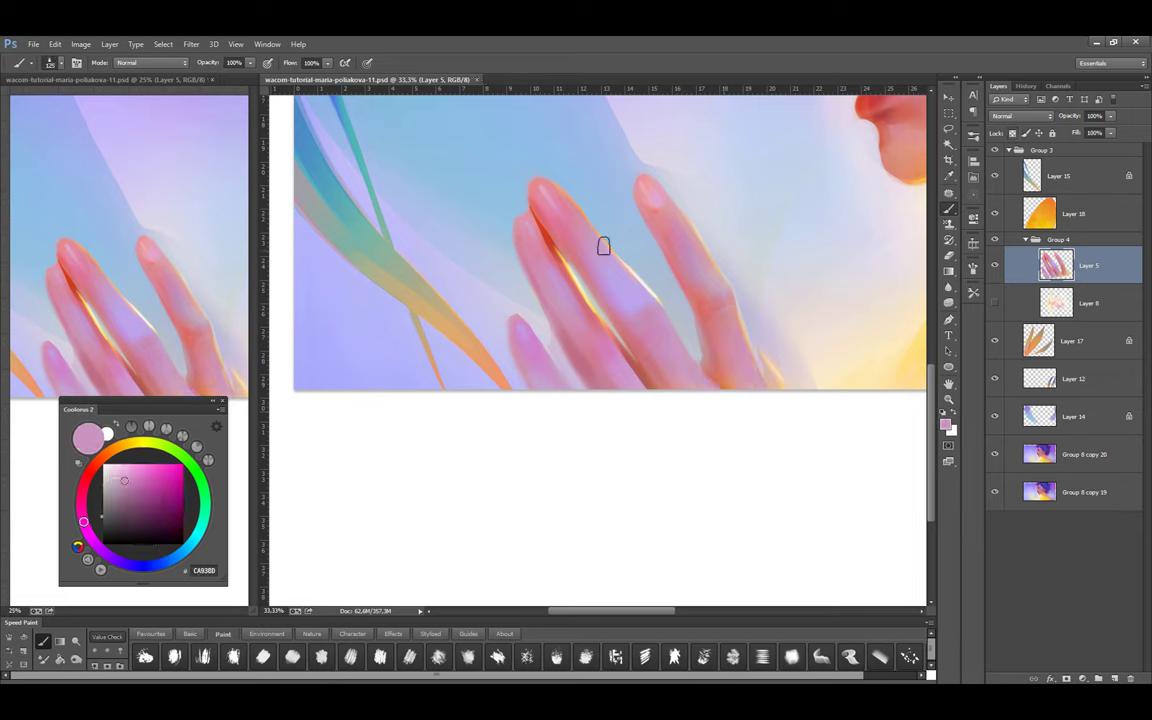
alt+click(643, 298)
alt+click(663, 368)
alt+click(613, 252)
alt+click(564, 236)
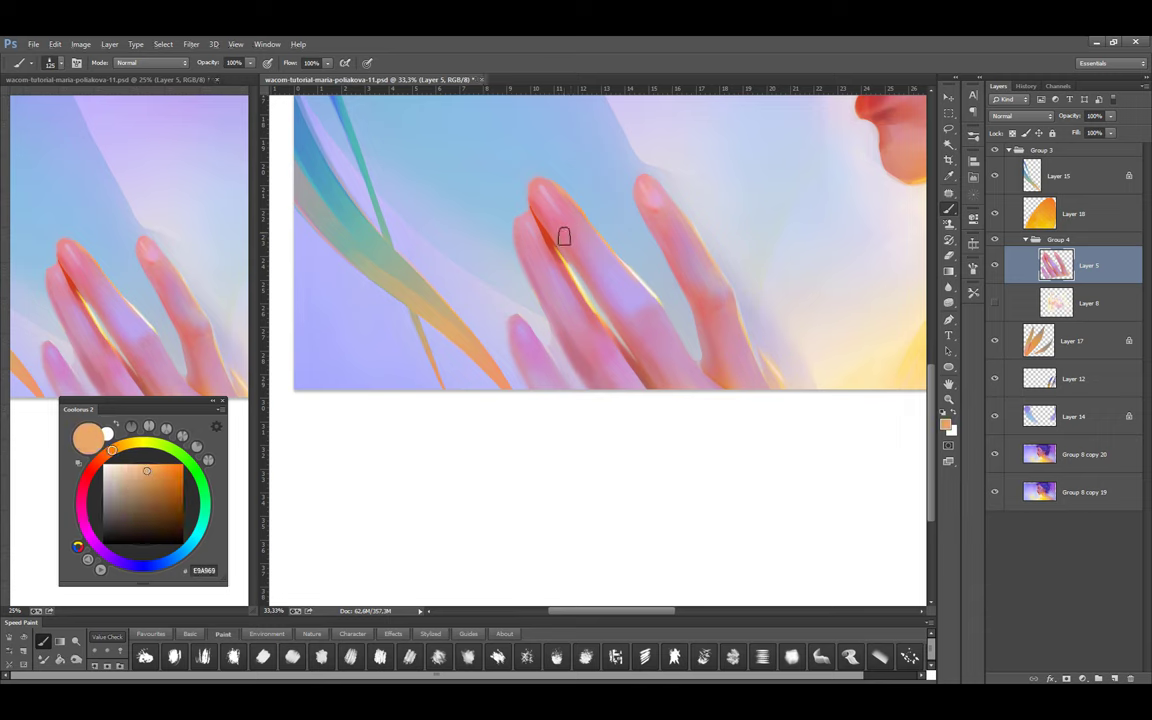
Clean the gap between the ring and middle fingers, deepen its shadow with sampled red C73A22, and save the file
alt+click(578, 311)
key(e)
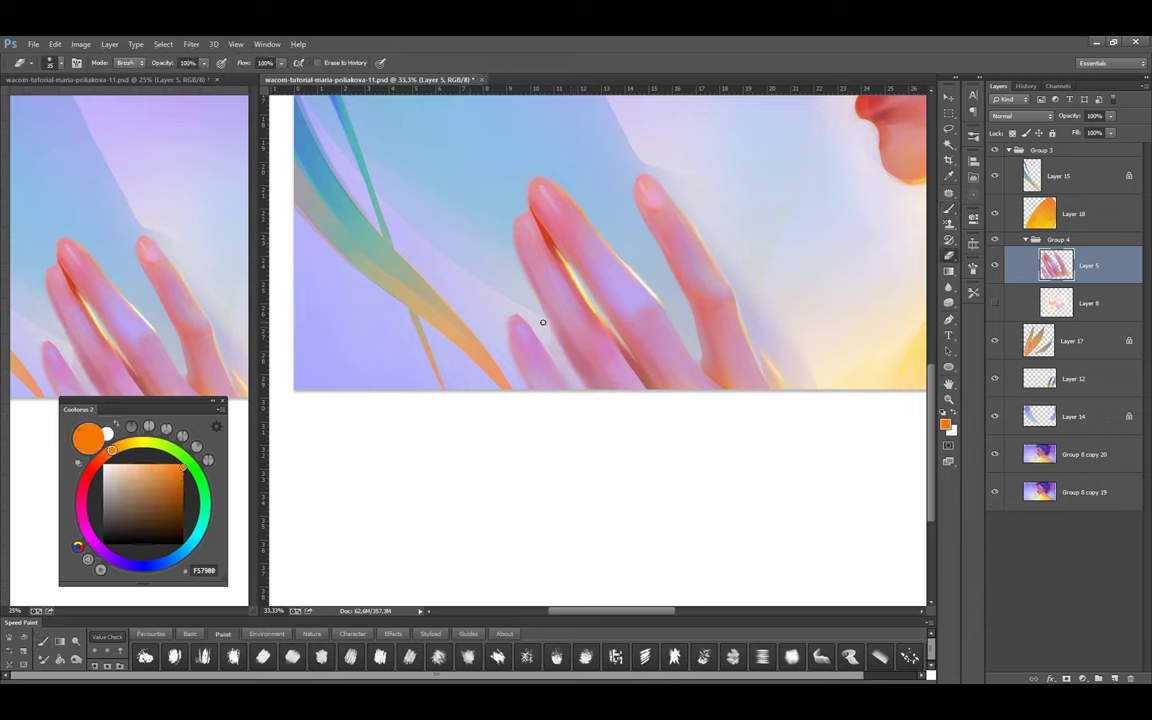
key(b)
alt+click(534, 211)
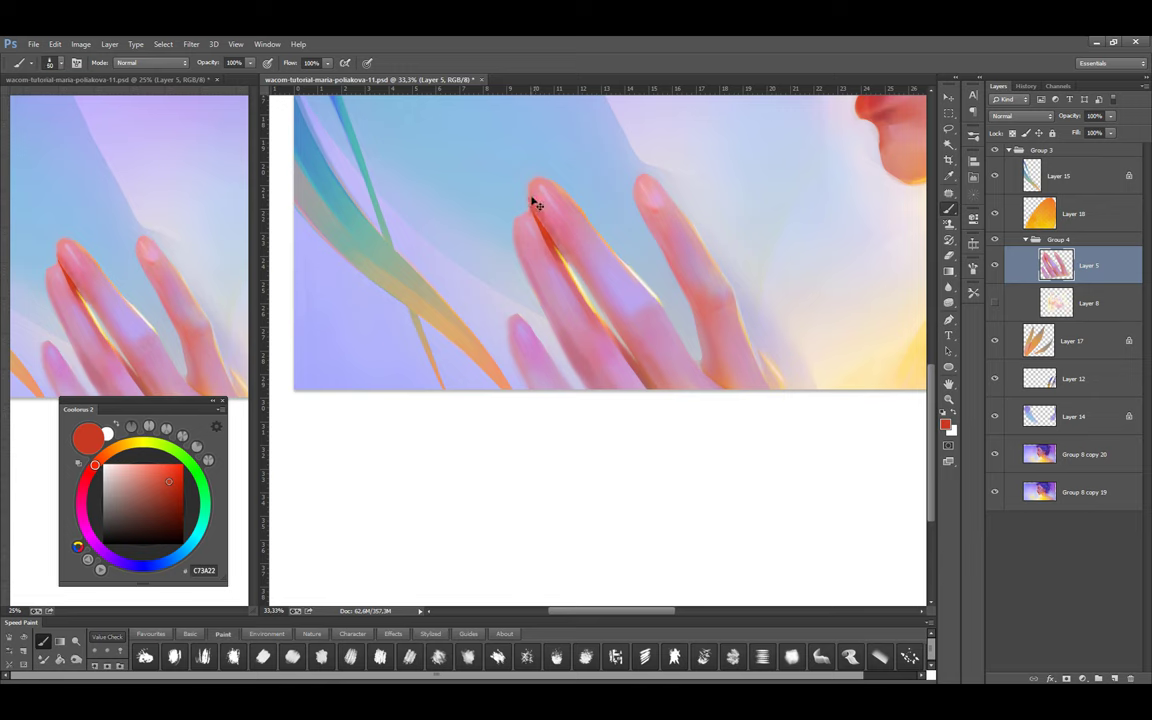
key(e)
key(b)
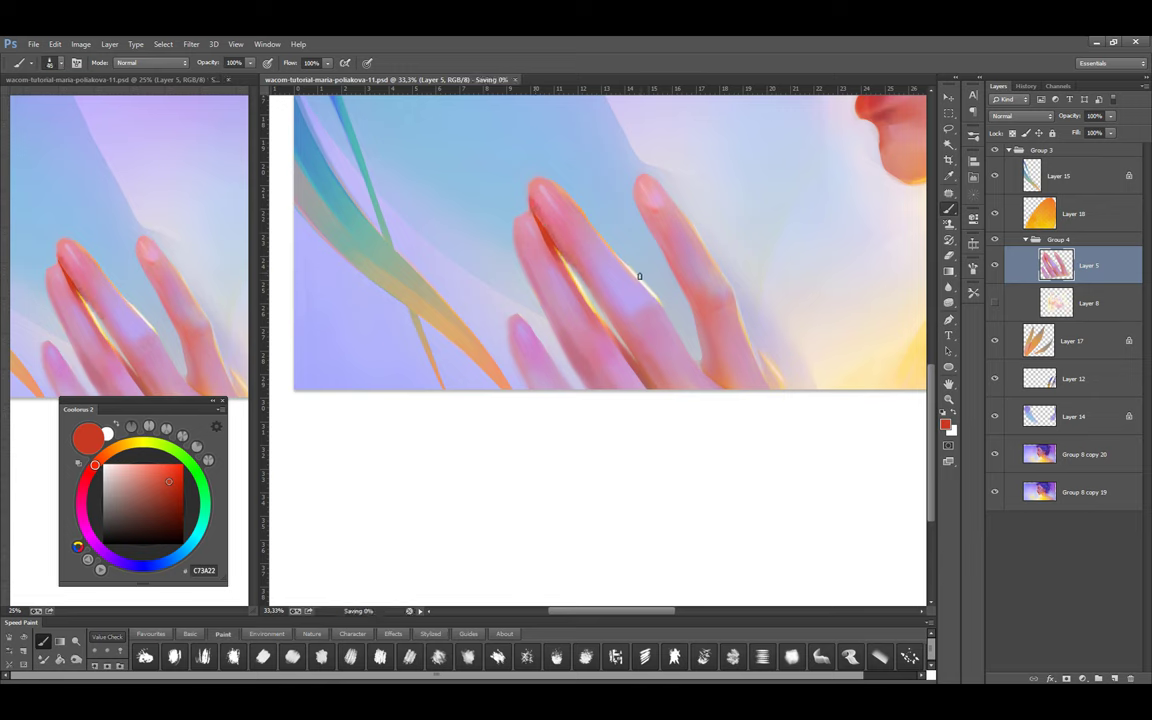
Rework the middle finger's shadow side with sampled corals CC7374 and CB6866, using a round brush enlarged to 100
alt+click(644, 358)
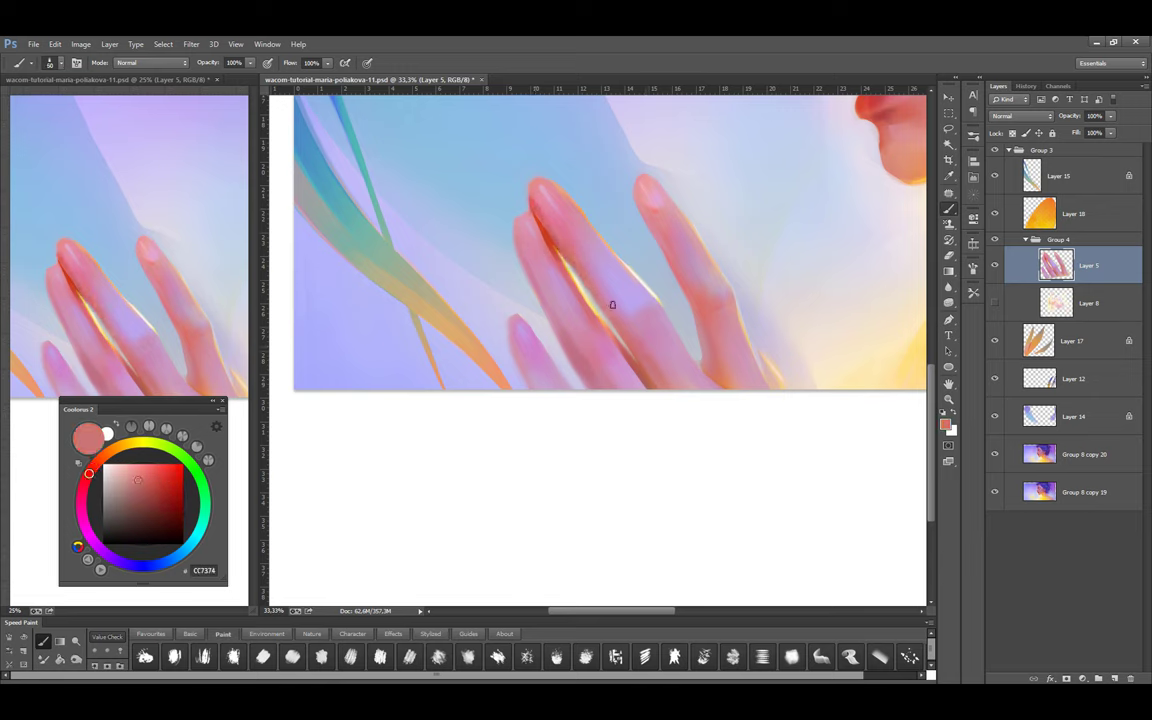
alt+click(573, 234)
alt+click(581, 249)
key(bracketright)
key(bracketright)
key(bracketright)
key(bracketright)
key(bracketright)
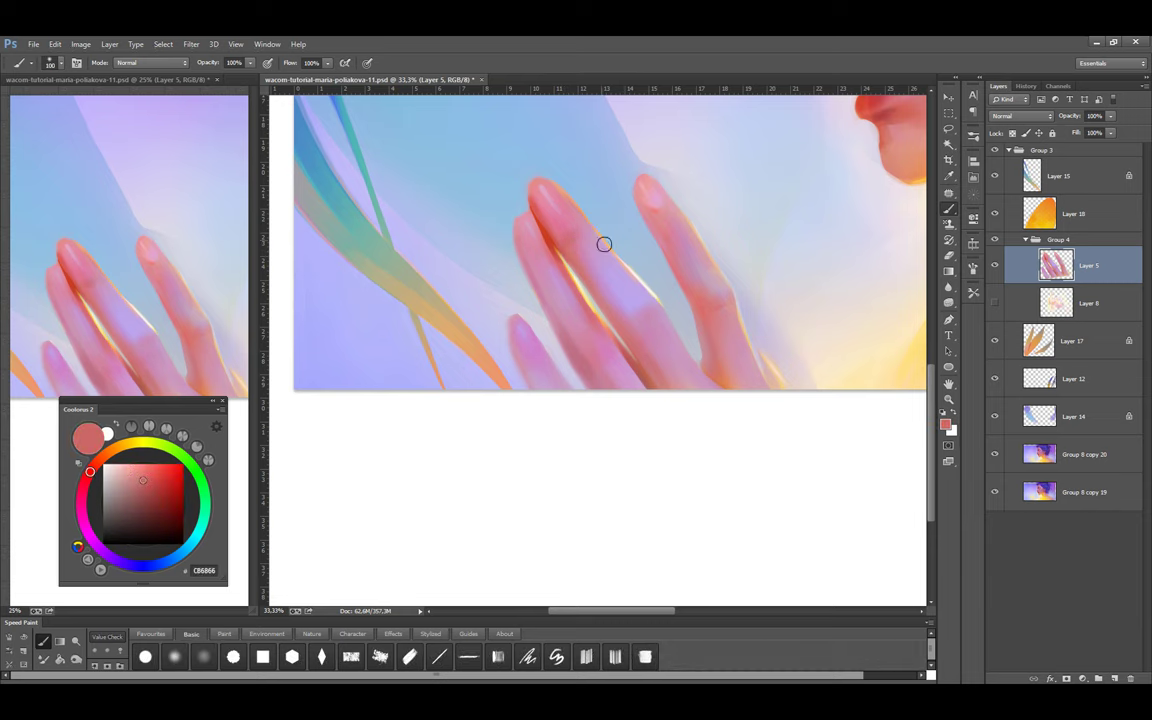
Soften the fingers' light areas with sampled lavender B9A4EB and a round brush of 150 to 200, and save the file
key(bracketright)
key(bracketright)
key(bracketright)
key(bracketleft)
drag(590, 302, 602, 298)
alt+click(604, 298)
key(ctrl+s)
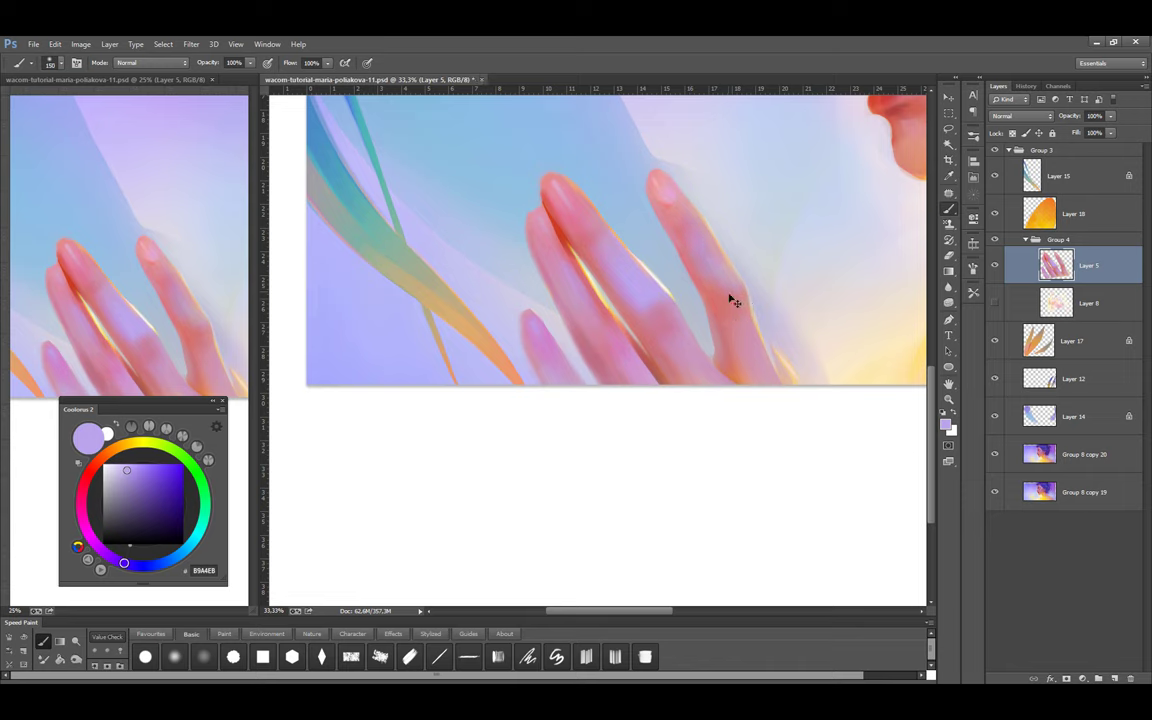
key(bracketright)
key(bracketright)
key(ctrl+s)
alt+click(682, 166)
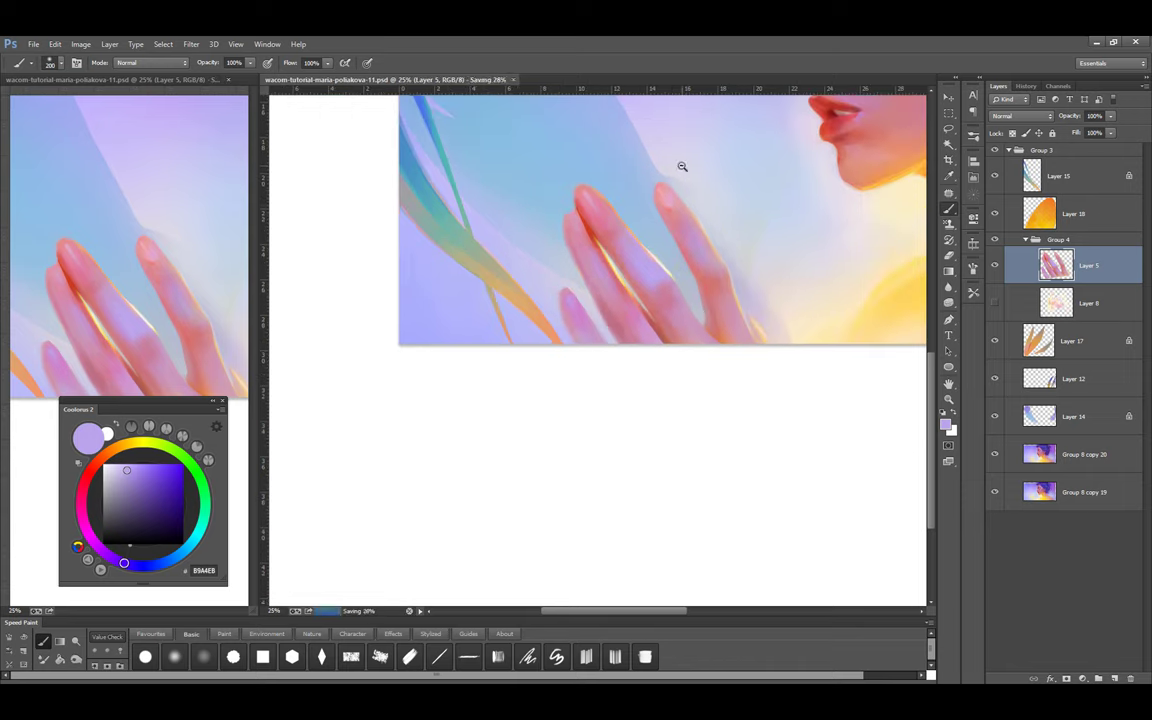
Trim the ring finger's outer edge and repaint the finger with sampled mauve CD9EC3 and pink E384A0
ctrl+click(622, 124)
alt+click(516, 299)
key(e)
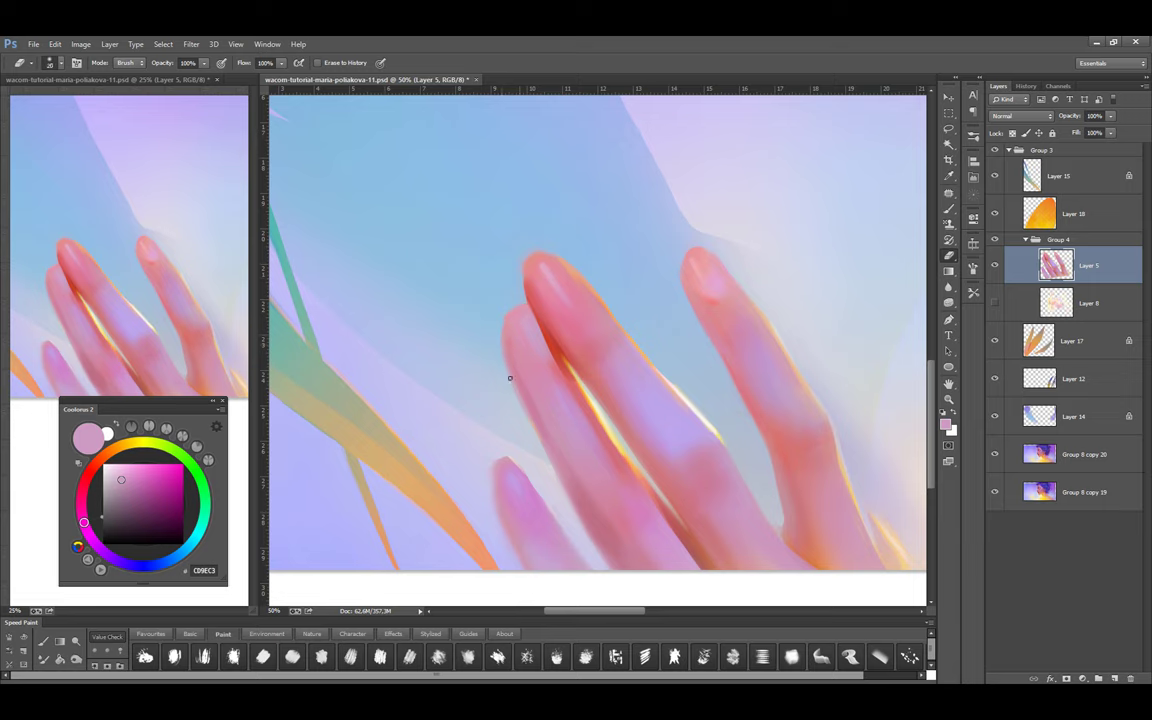
key(b)
alt+click(558, 455)
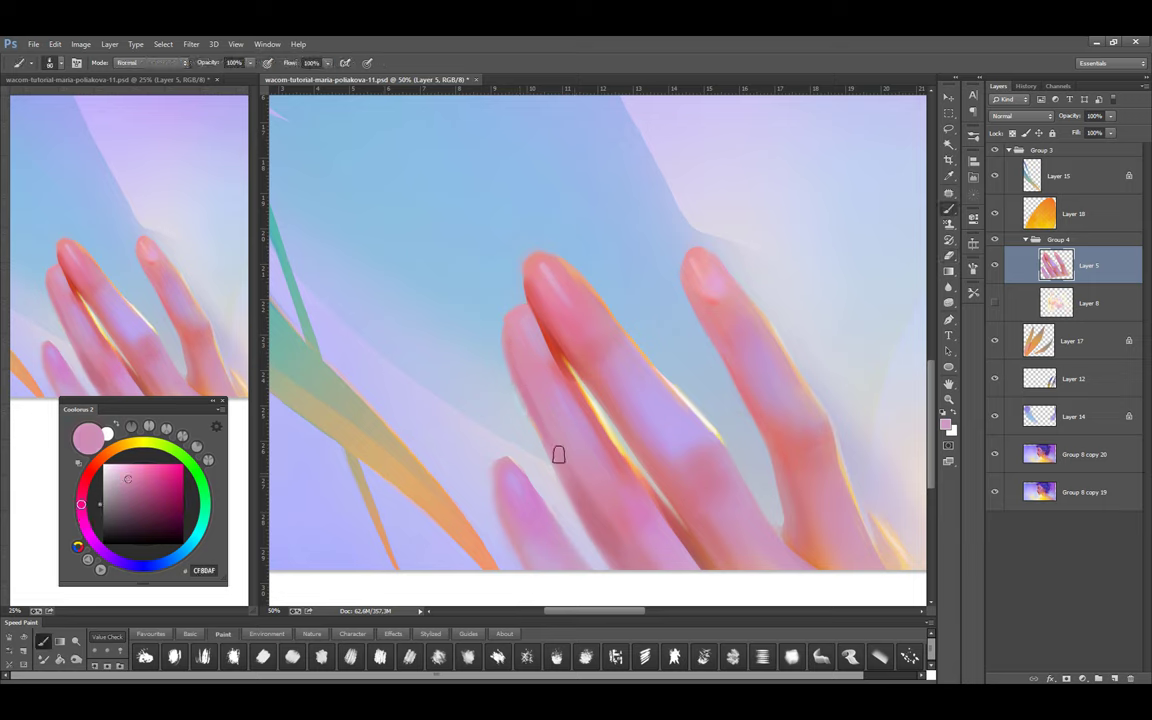
alt+click(548, 303)
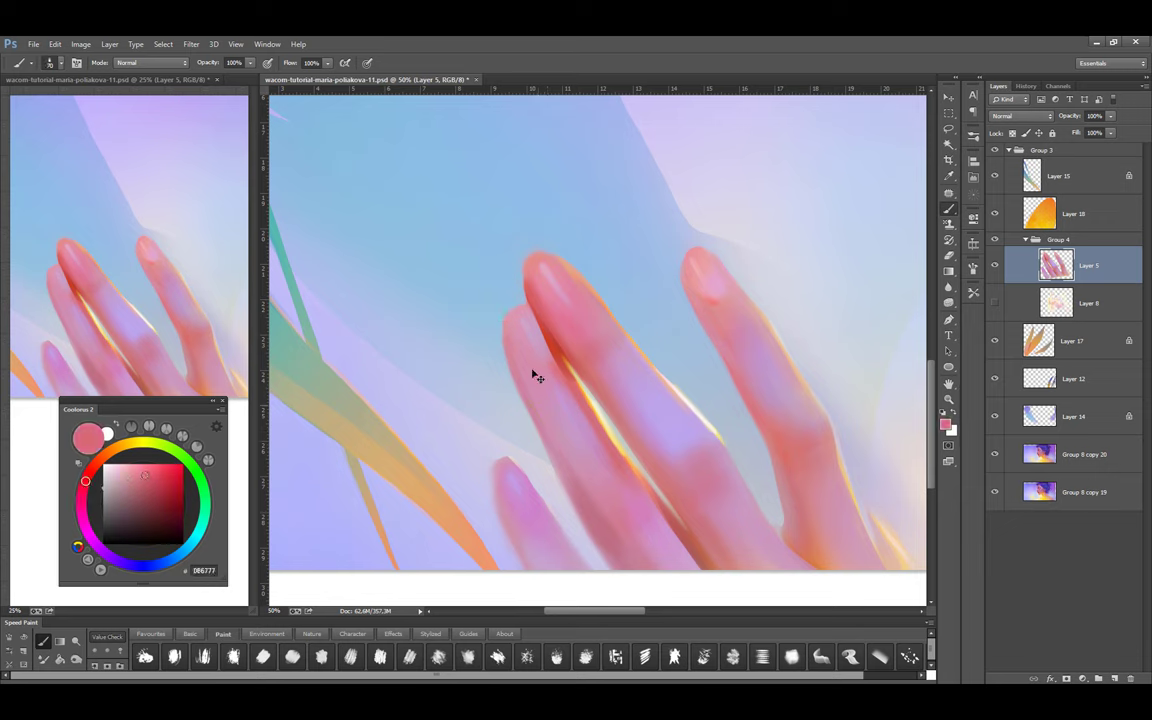
alt+click(551, 328)
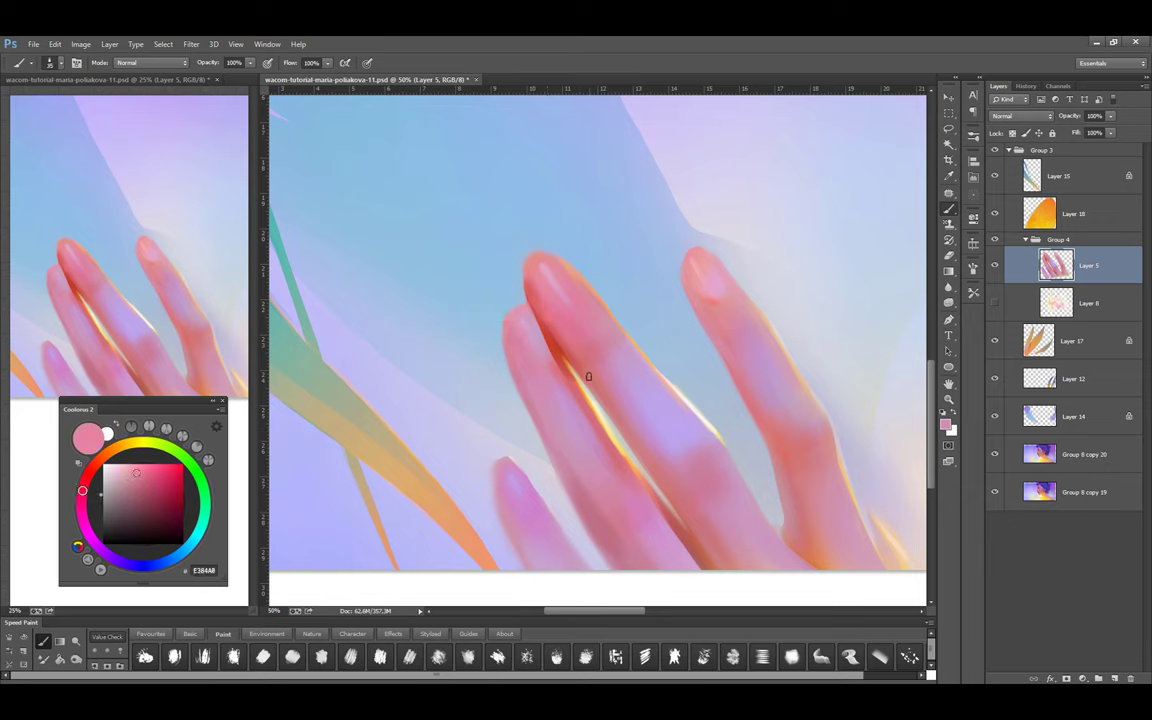
Clean the notch beside the ring fingertip, smooth its nail area with sampled pinks CF7EA2 and D289A9, and save the file
key(e)
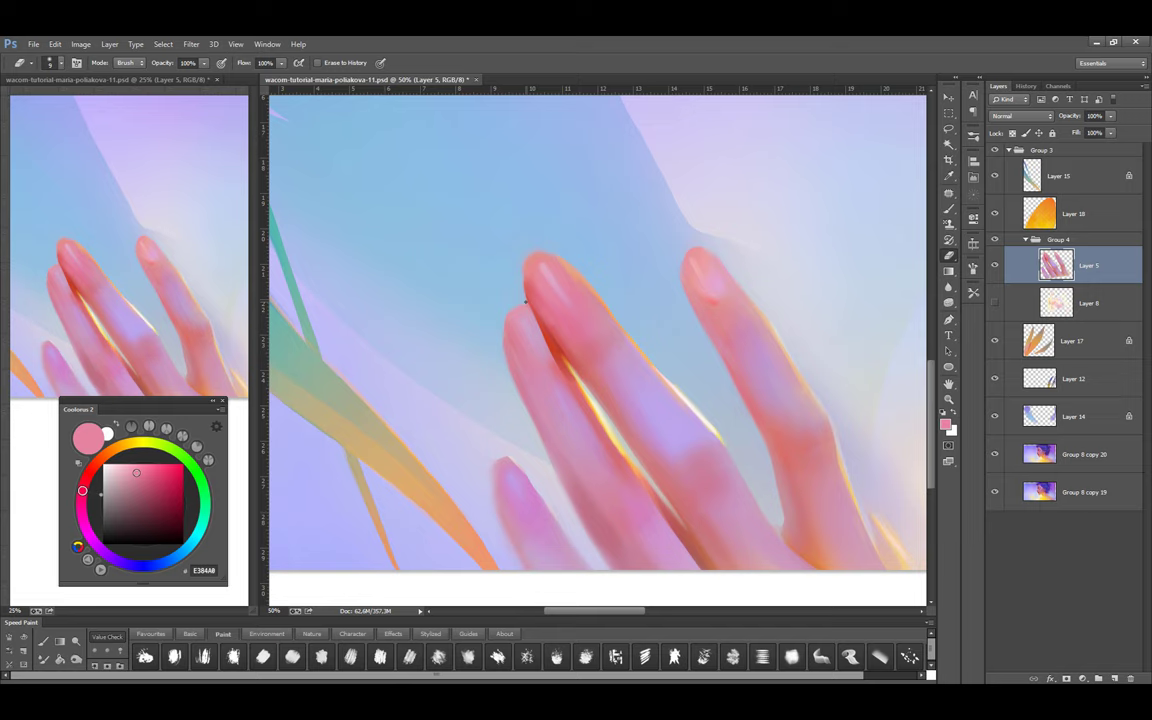
key(b)
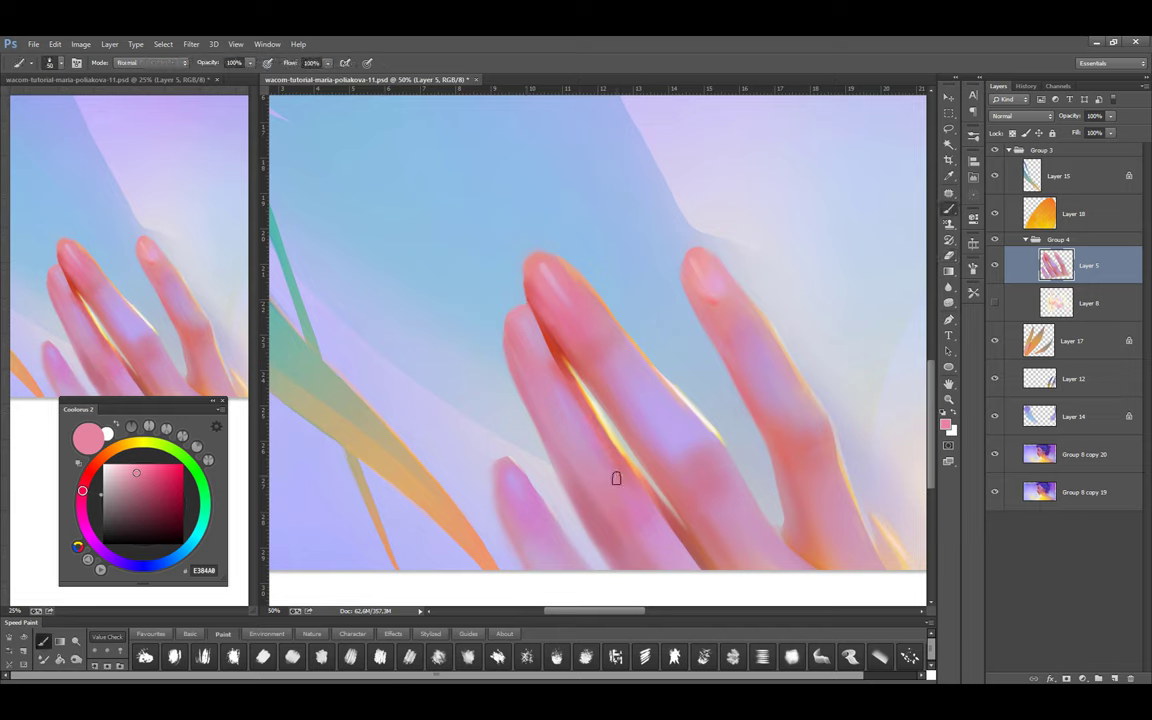
alt+click(560, 385)
alt+click(576, 399)
alt+click(527, 324)
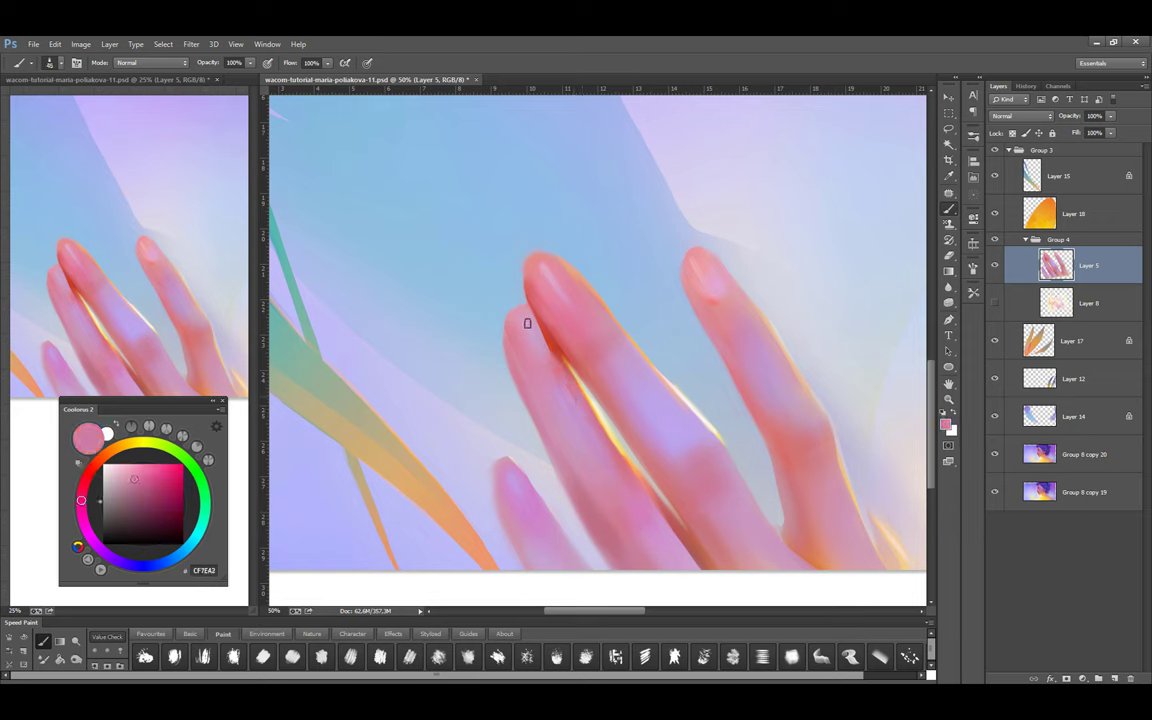
alt+click(587, 313)
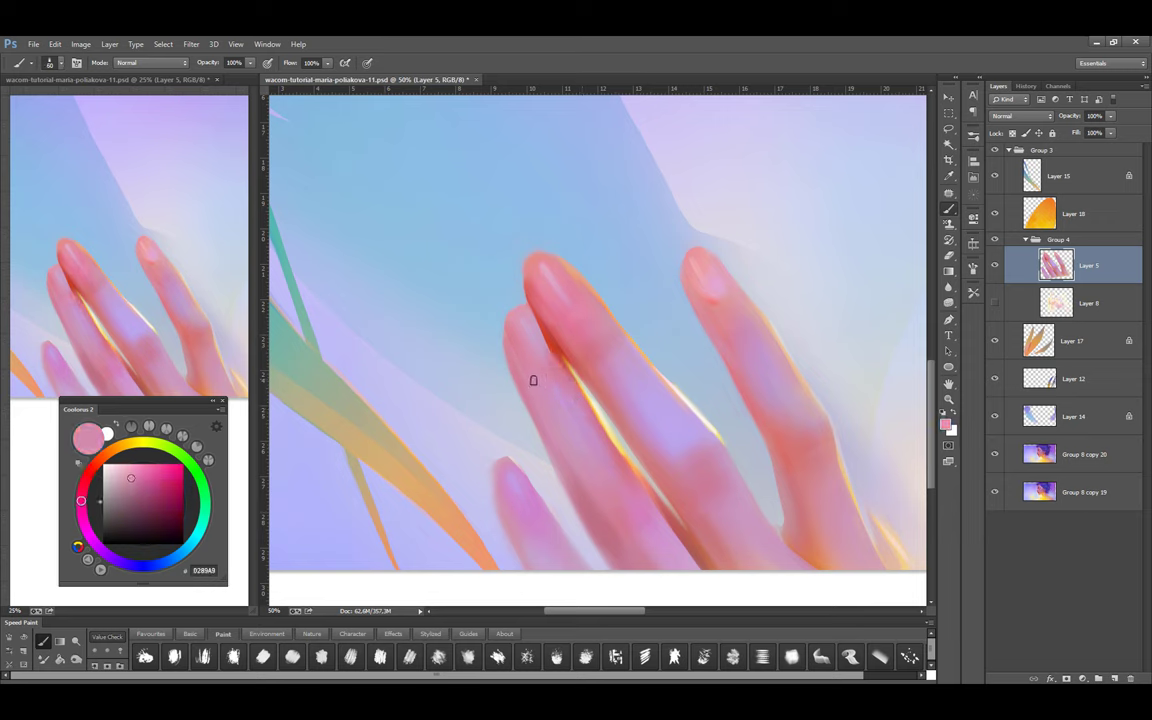
alt+click(522, 358)
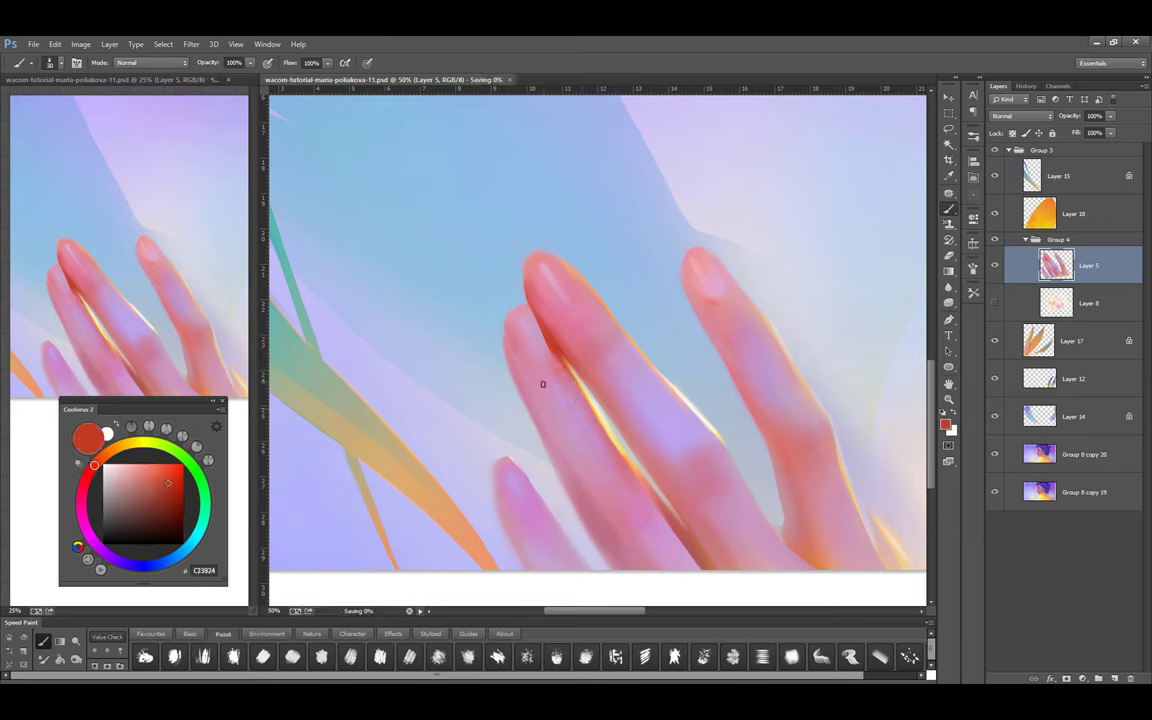
Lasso the ring finger, duplicate it onto a new layer, and transform the copy to make the finger slightly longer
key(l)
mouse_move(532, 495)
mouse_down()
mouse_move(640, 592)
mouse_move(599, 419)
mouse_move(495, 410)
mouse_move(570, 540)
mouse_move(600, 568)
mouse_up()
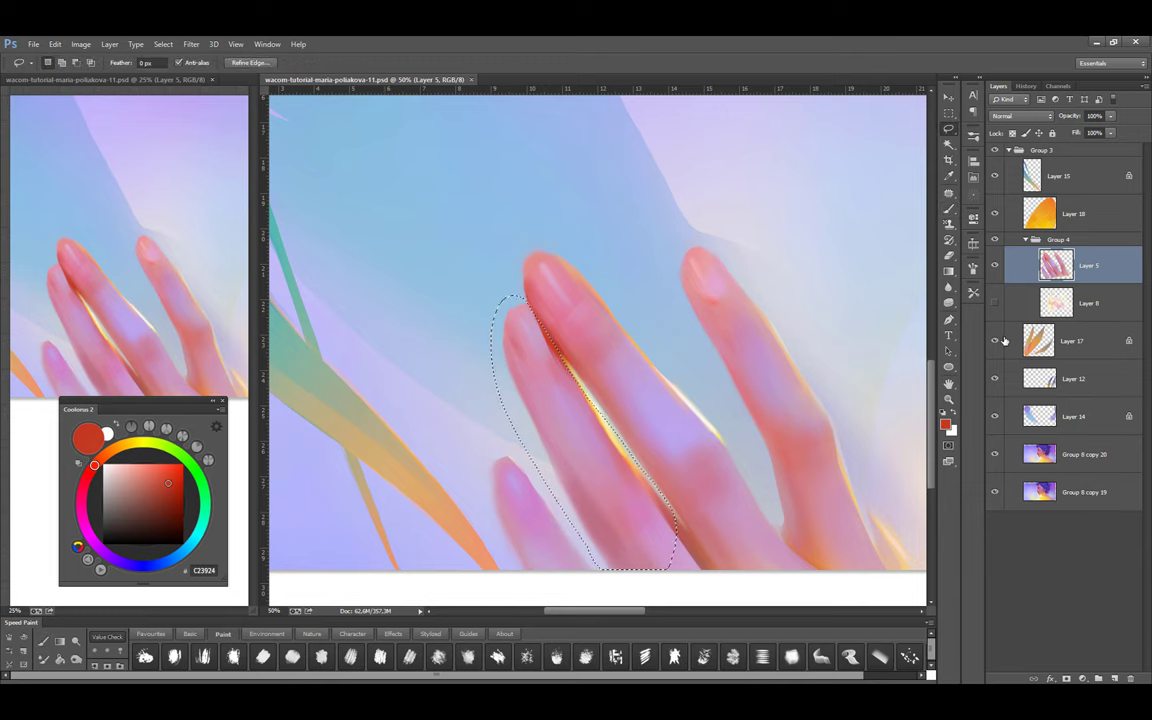
key(ctrl+j)
key(ctrl+t)
drag(540, 342, 532, 334)
drag(522, 291, 512, 300)
drag(547, 386, 600, 440)
key(Return)
Trim the edges of the duplicated ring finger with a smaller eraser, undoing an unwanted stroke
key(e)
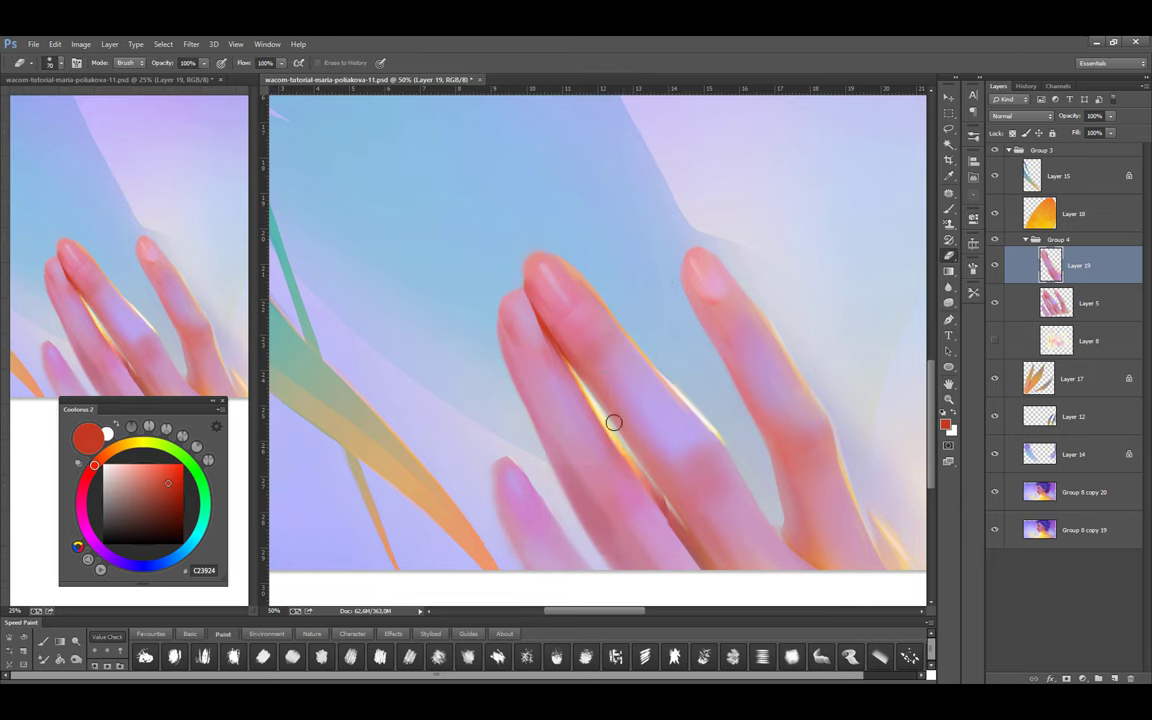
key(bracketleft)
drag(512, 290, 505, 345)
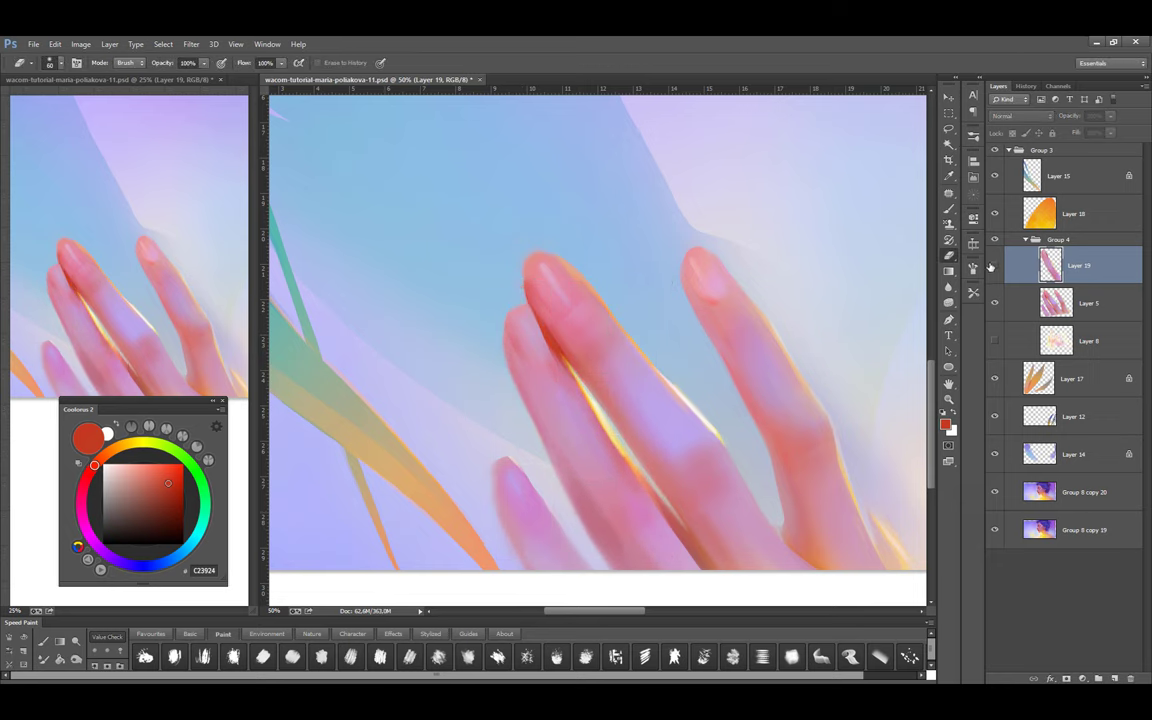
key(ctrl+z)
key(bracketleft)
key(bracketleft)
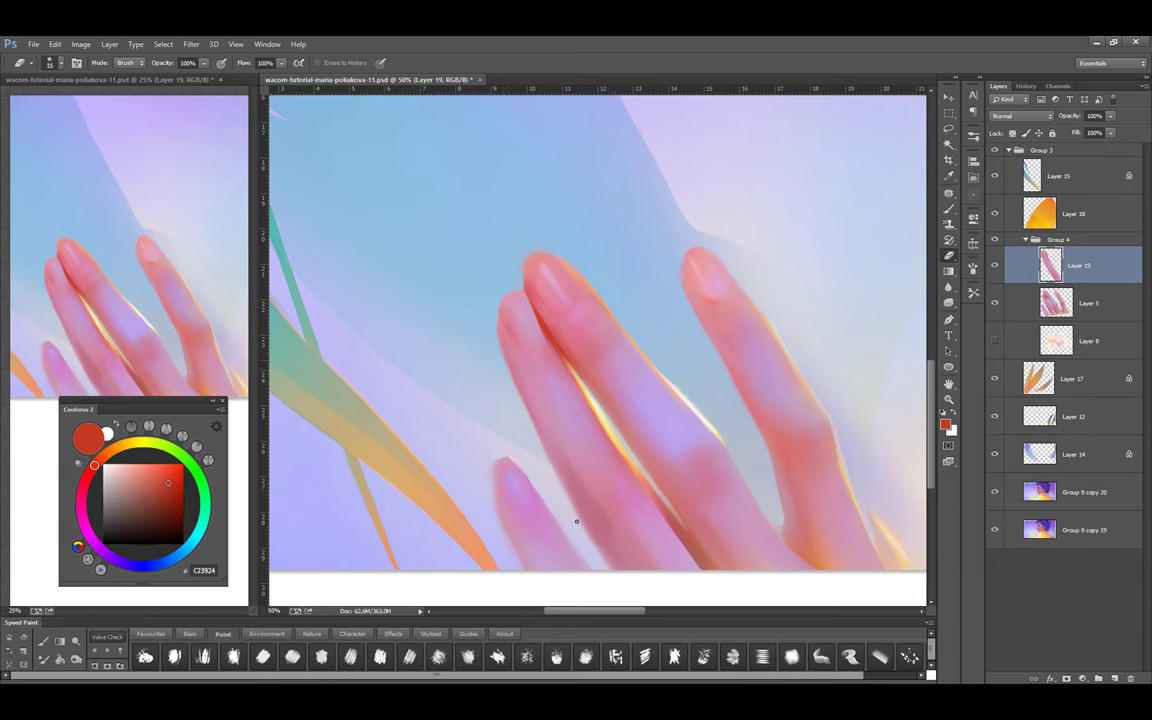
Blend the duplicated ring finger into the hand with pinks sampled along it, and save the file
key(b)
alt+click(566, 452)
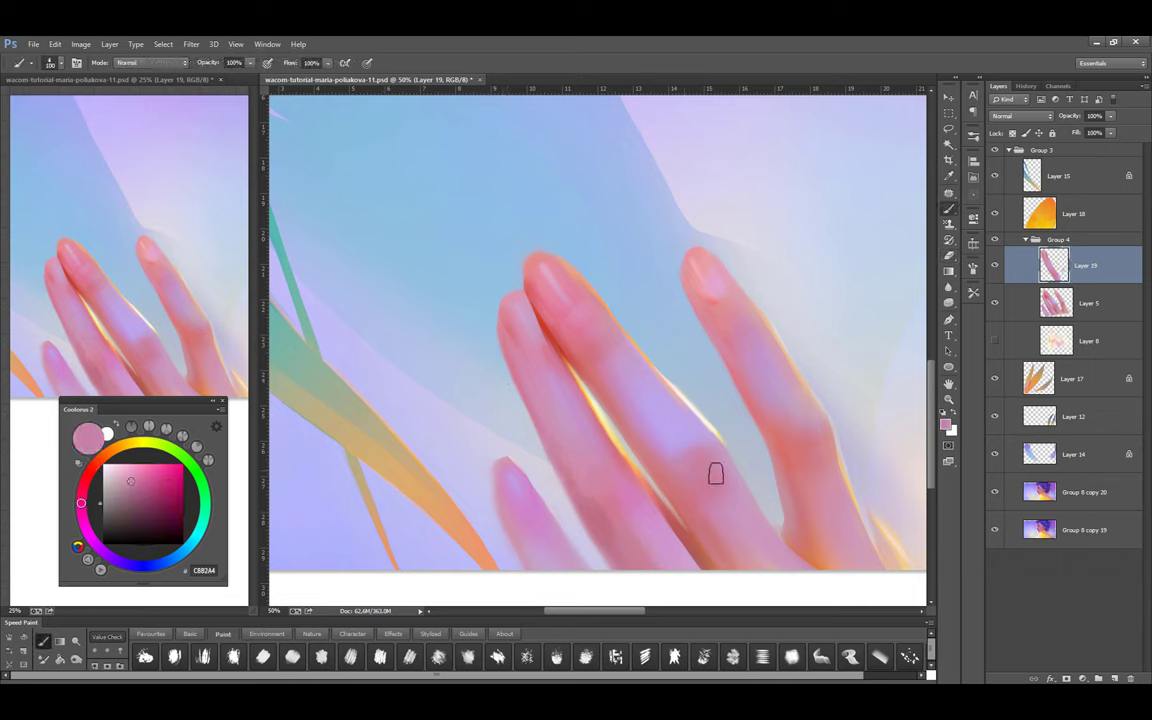
alt+click(612, 508)
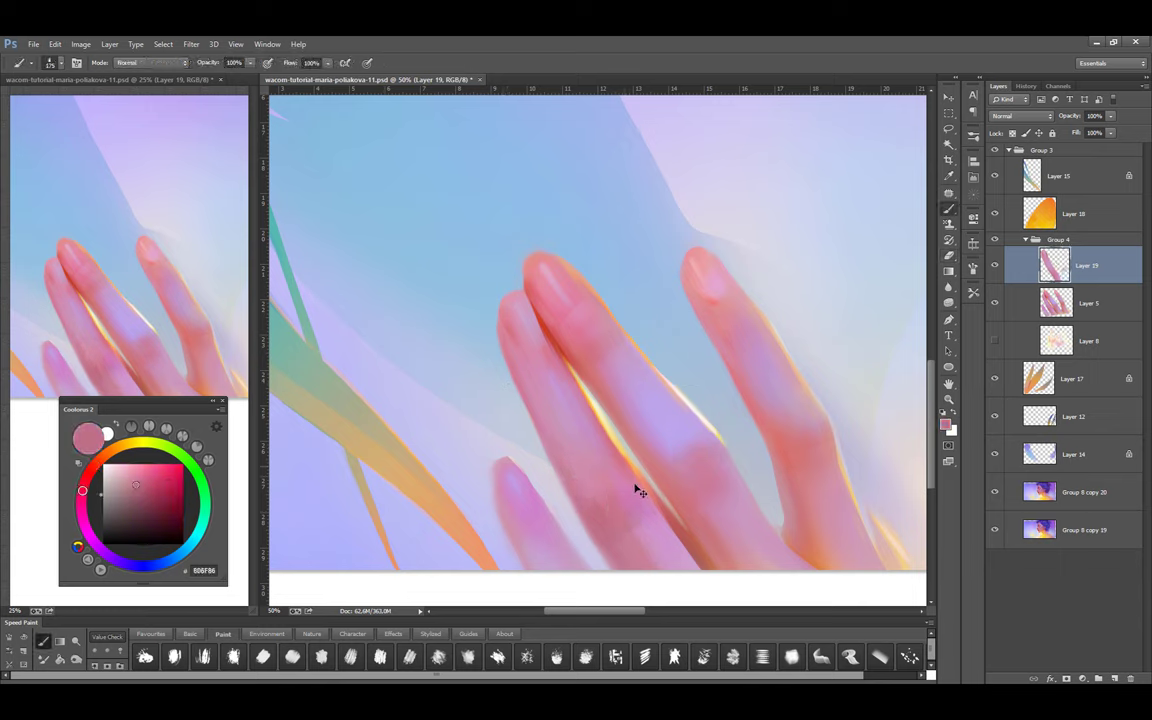
alt+click(548, 386)
key(ctrl+s)
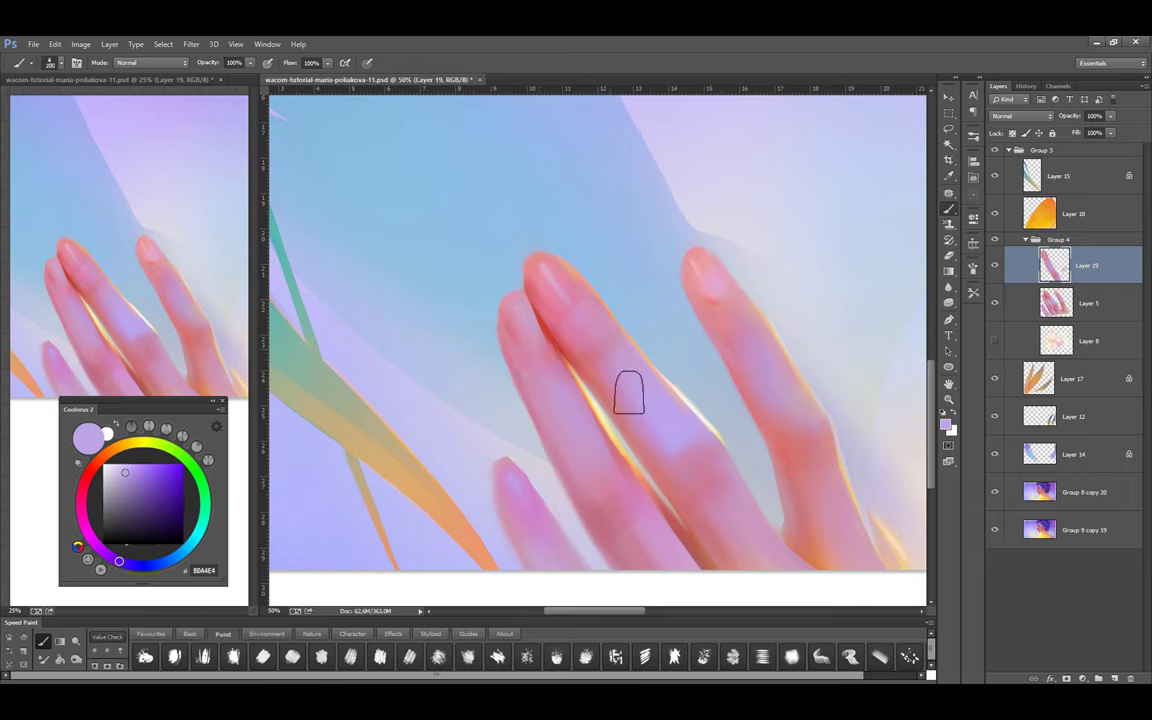
Merge the duplicated ring finger down into Layer 5 and clean the gap beside the middle finger with the eraser
key(ctrl+e)
key(e)
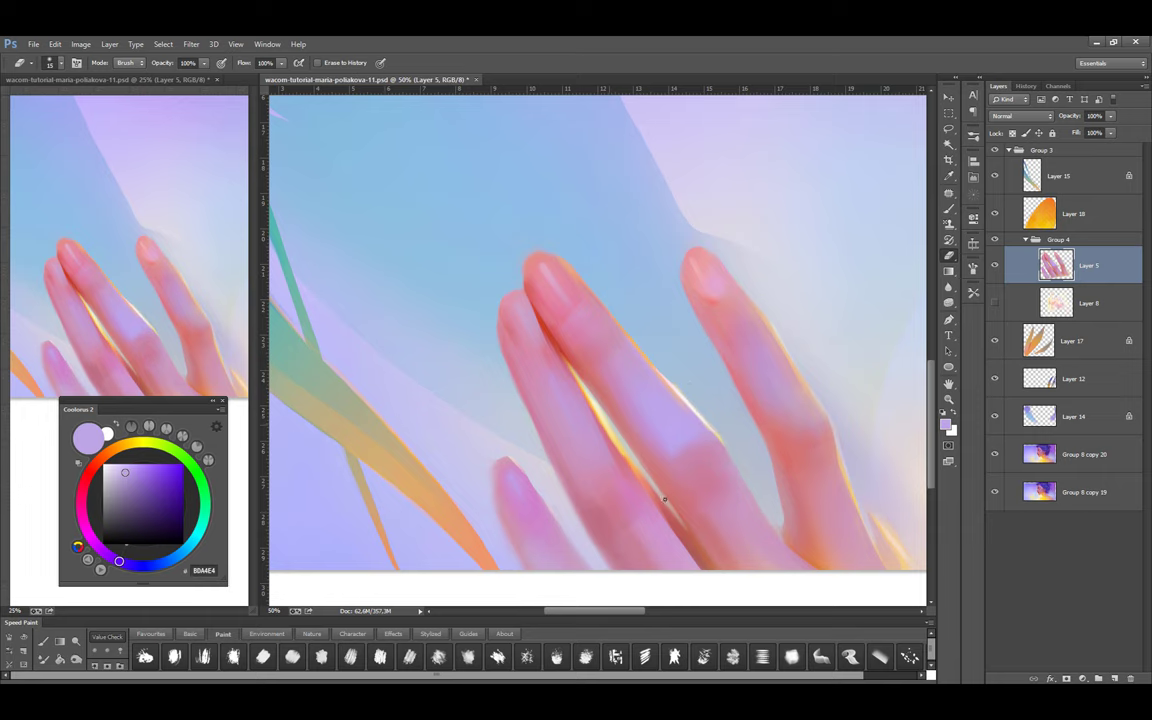
key(b)
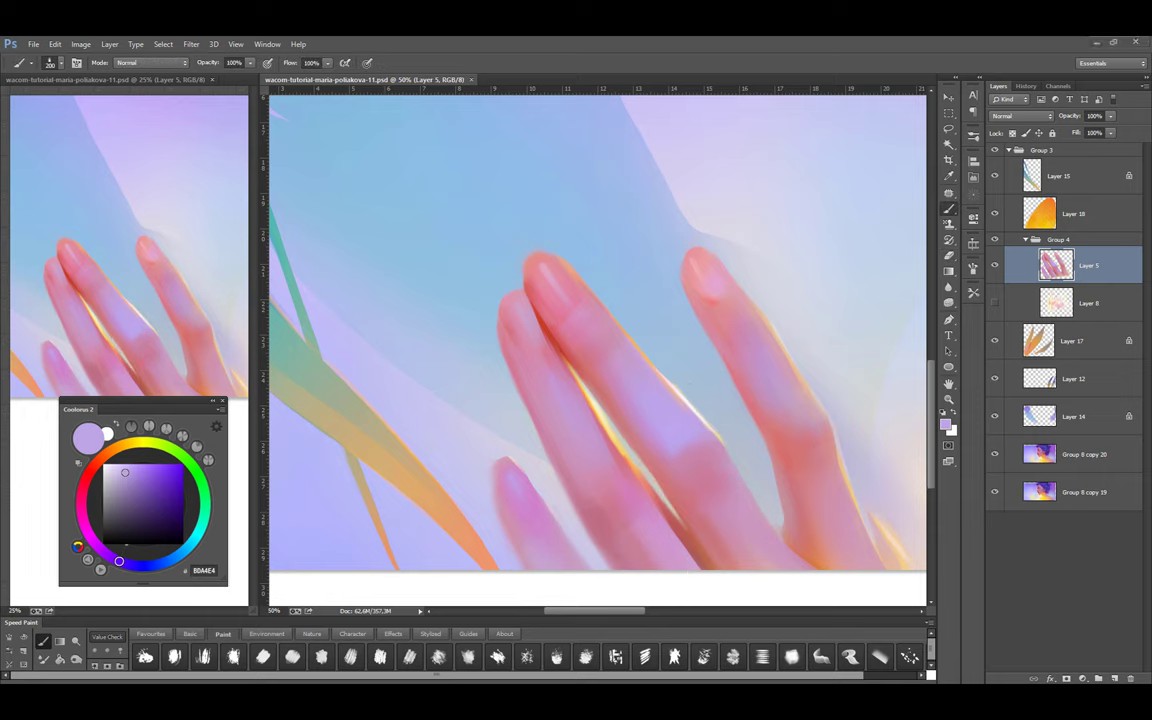
Soften the middle section of the middle finger with sampled lavender BAA3E9, reducing the brush to 125
drag(627, 387, 610, 370)
alt+click(610, 370)
key(bracketleft)
key(bracketleft)
key(bracketleft)
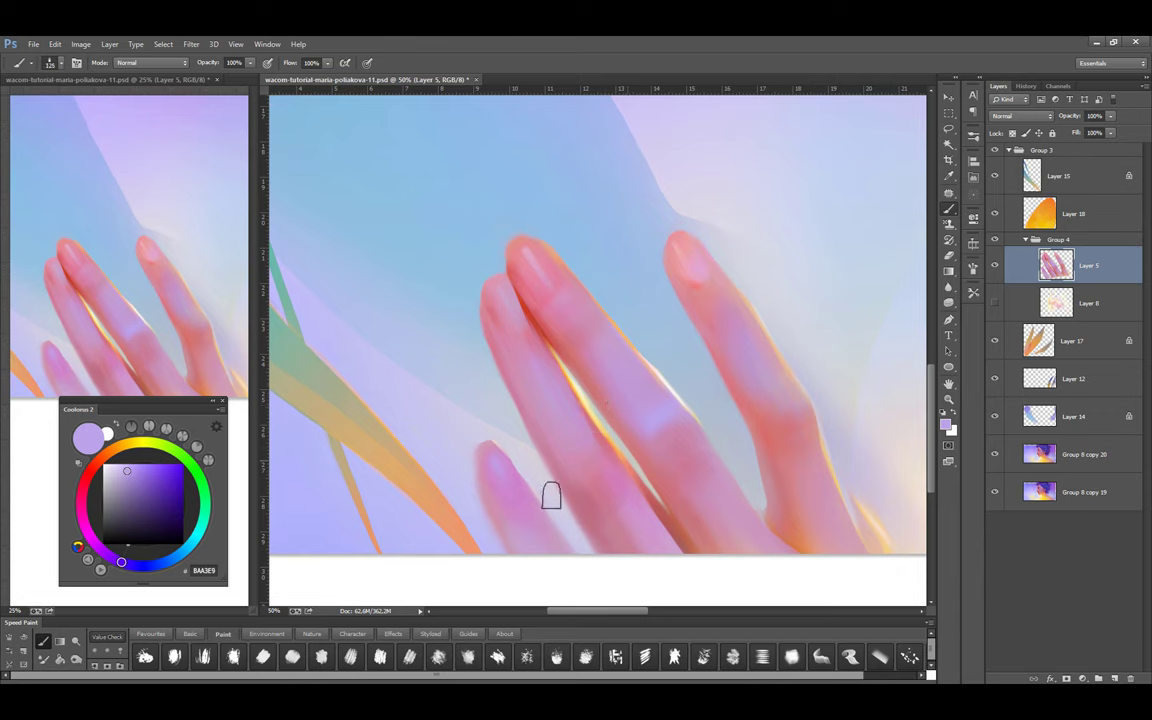
Soften the middle finger around its knuckle with sampled pinks, enlarging the brush to 175
alt+click(694, 490)
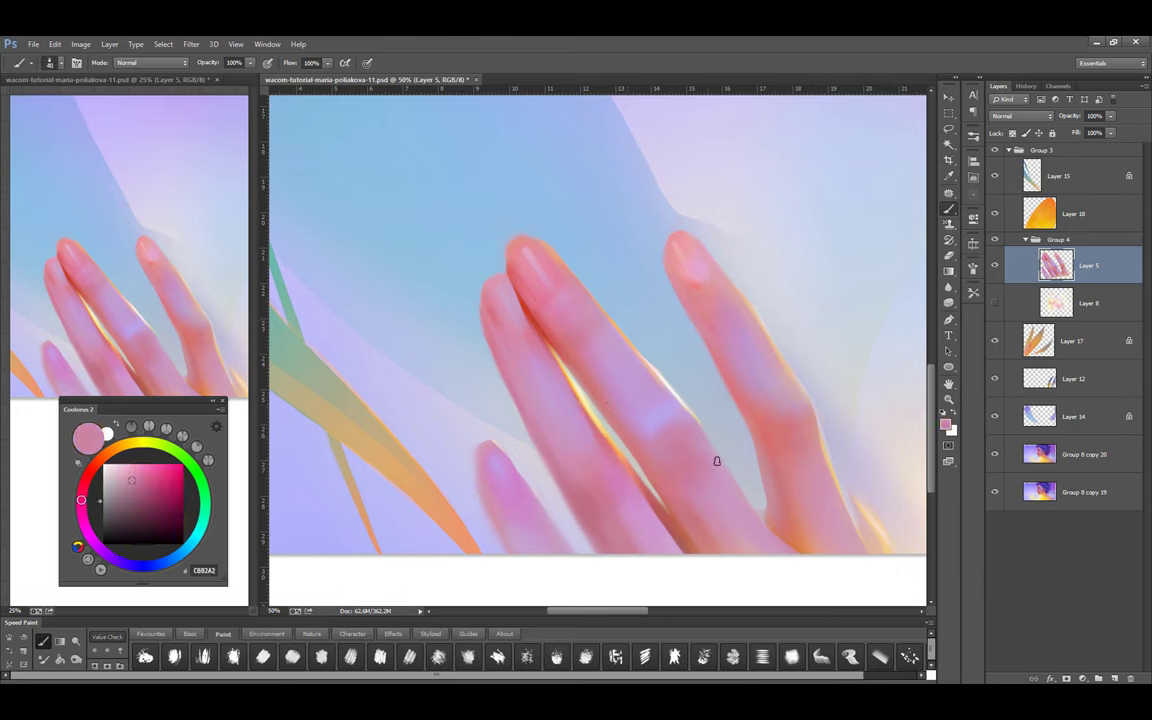
drag(784, 402, 818, 363)
key(bracketright)
key(bracketright)
key(bracketright)
key(bracketright)
key(bracketright)
key(bracketright)
key(bracketright)
key(bracketright)
key(bracketright)
alt+click(709, 406)
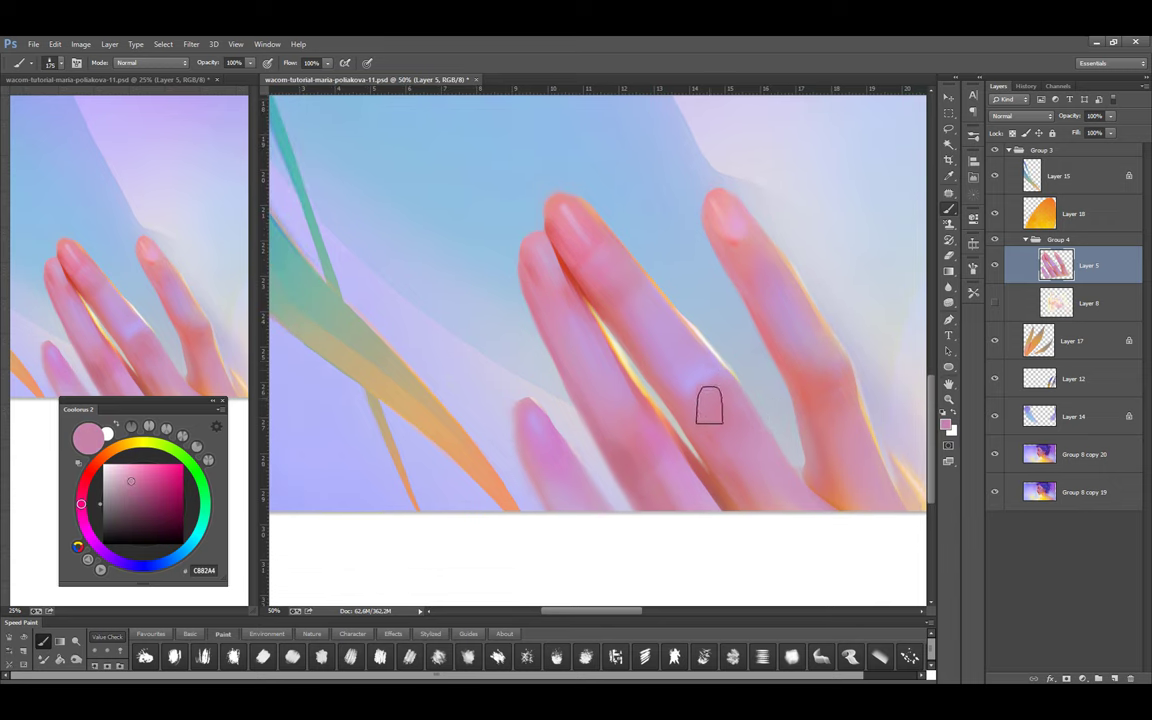
Blend the lower part of the middle finger with a muted mauve, using a brush size of 200
key(bracketright)
key(bracketright)
drag(705, 499, 763, 403)
alt+click(763, 403)
click(116, 483)
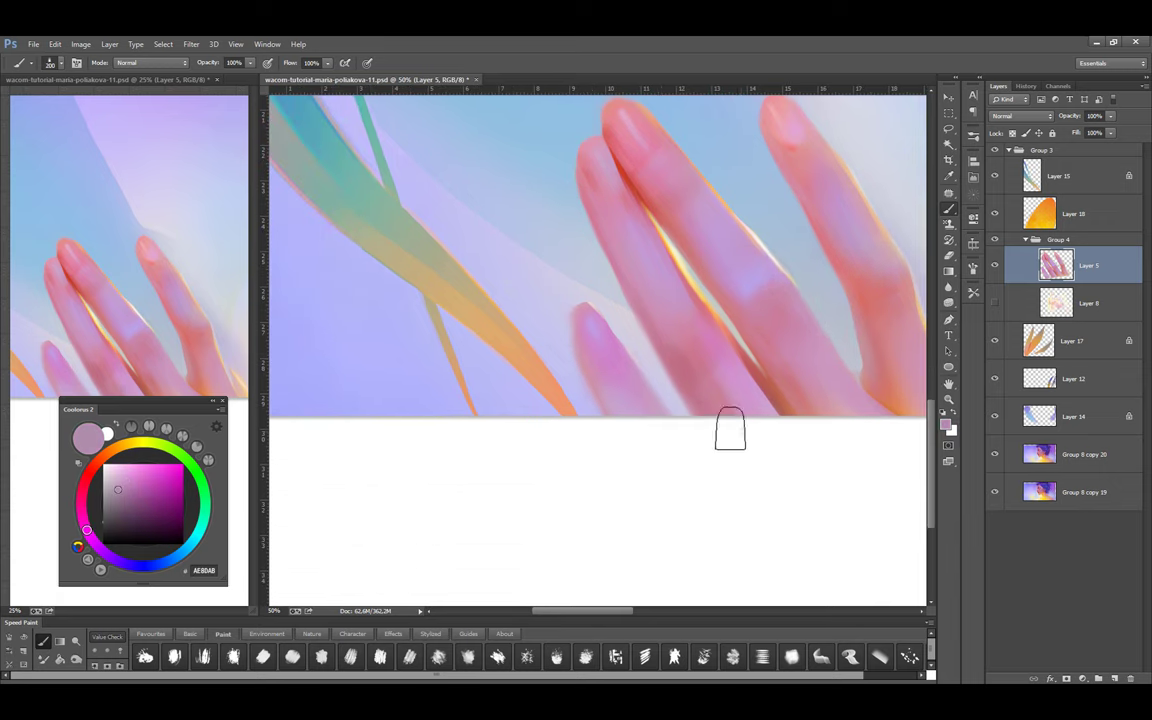
Deepen the shadow at the base between the middle and ring fingers with sampled BD6755, reducing the brush to 90
key(bracketright)
key(bracketleft)
key(bracketleft)
key(bracketleft)
key(bracketleft)
key(bracketleft)
key(bracketleft)
alt+click(818, 368)
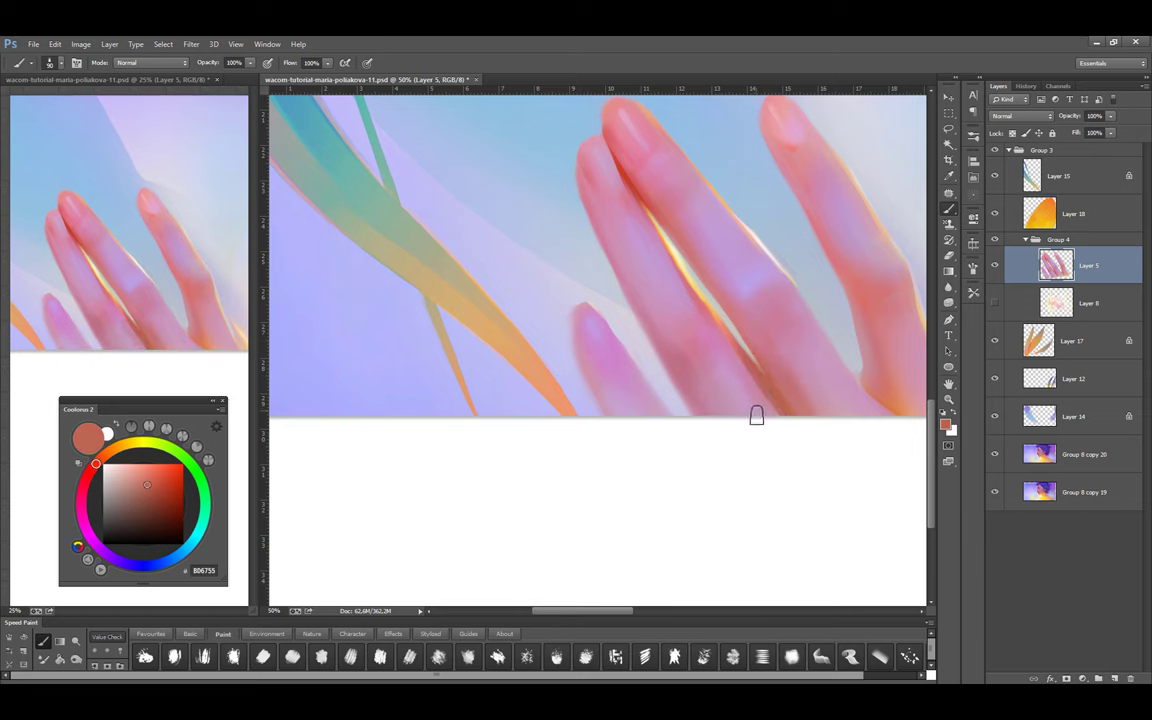
Refine the lower ring finger's shading and edge with sampled red BD6261 and a size 60 brush
key(e)
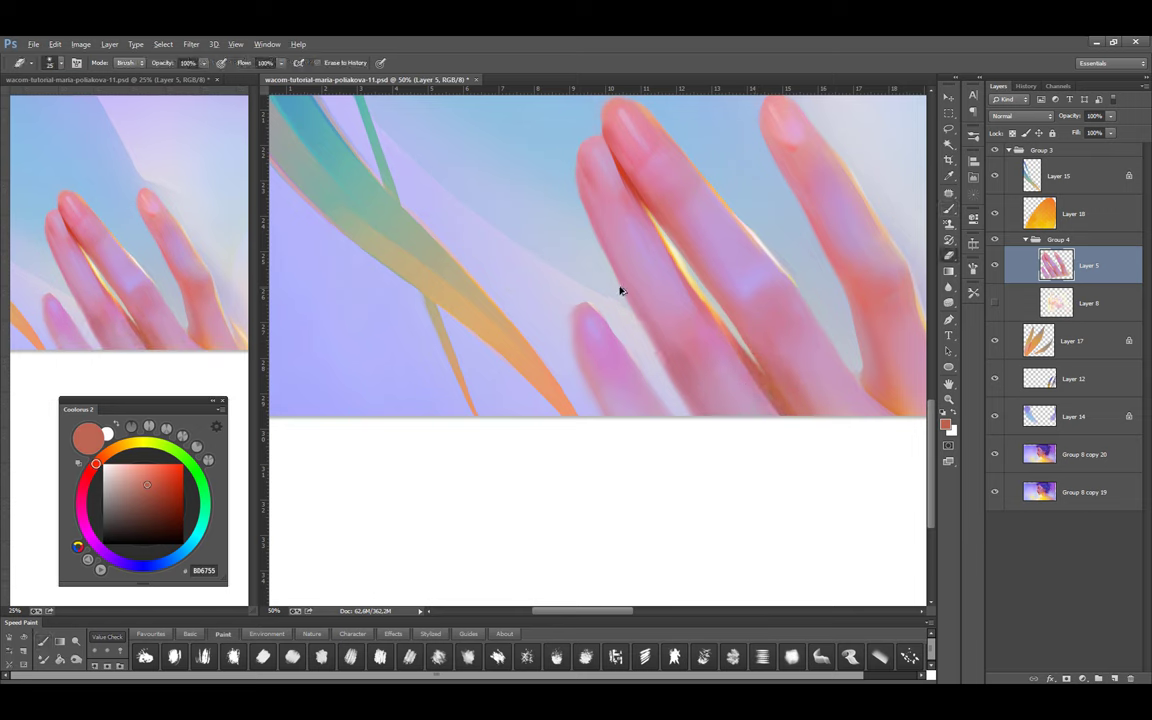
key(b)
alt+click(670, 335)
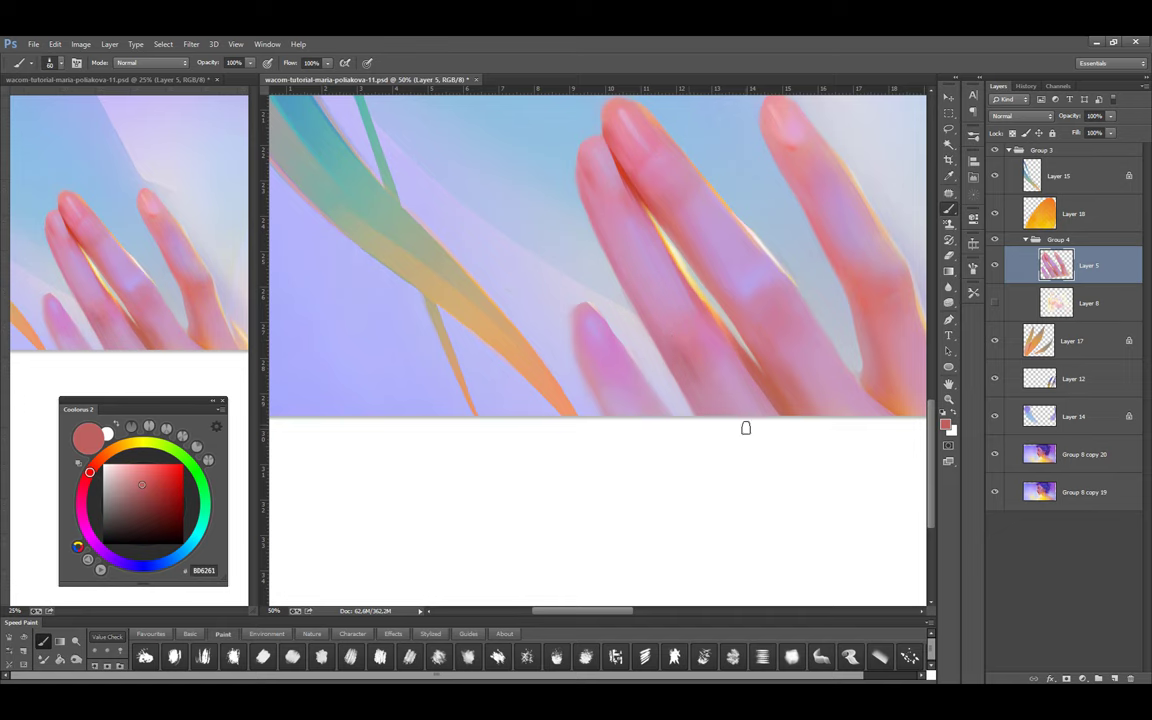
drag(820, 418, 779, 303)
drag(805, 360, 620, 428)
key(e)
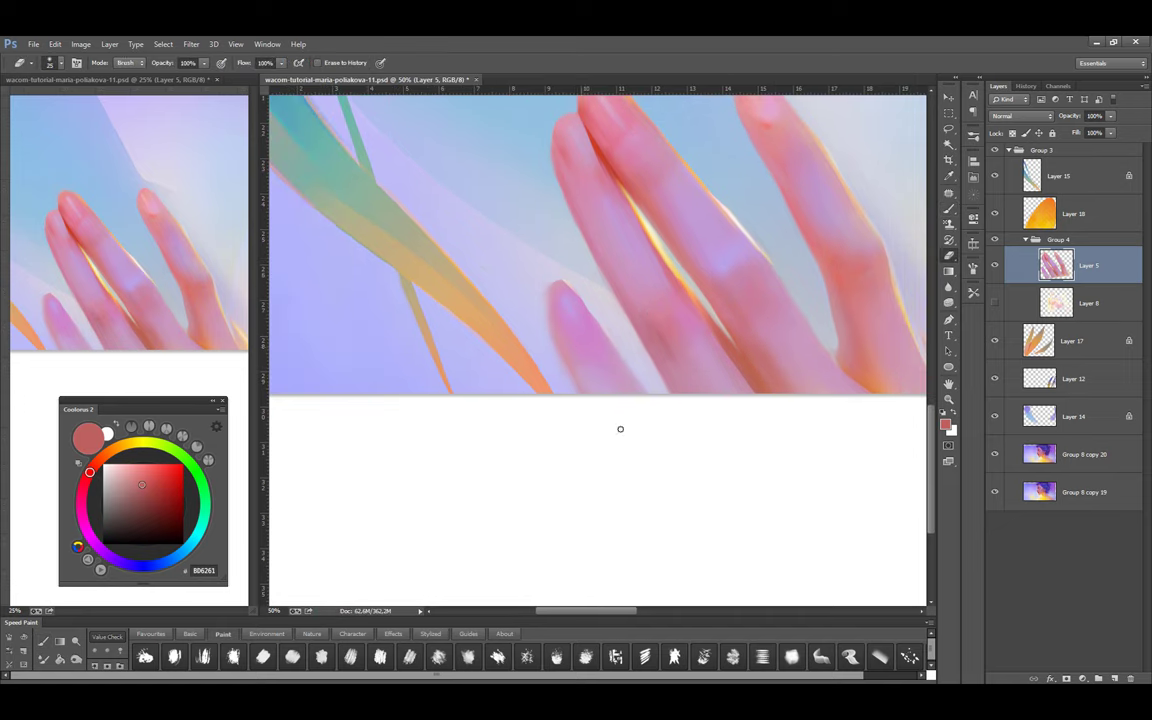
Select the little finger with the Lasso and raise it slightly using Free Transform
key(l)
drag(595, 352, 535, 347)
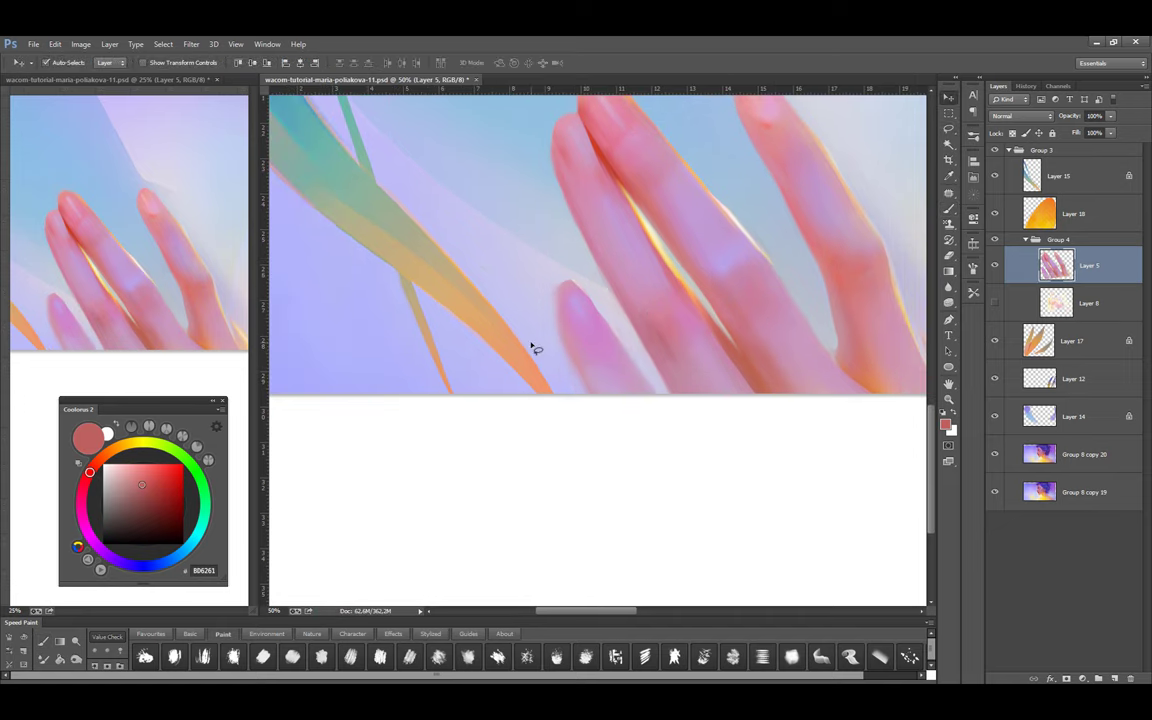
key(ctrl+t)
drag(610, 277, 625, 332)
drag(712, 267, 640, 329)
click(603, 62)
Rebuild the base of the little finger with sampled pinks and trim its edges with a smaller eraser
key(b)
alt+click(578, 337)
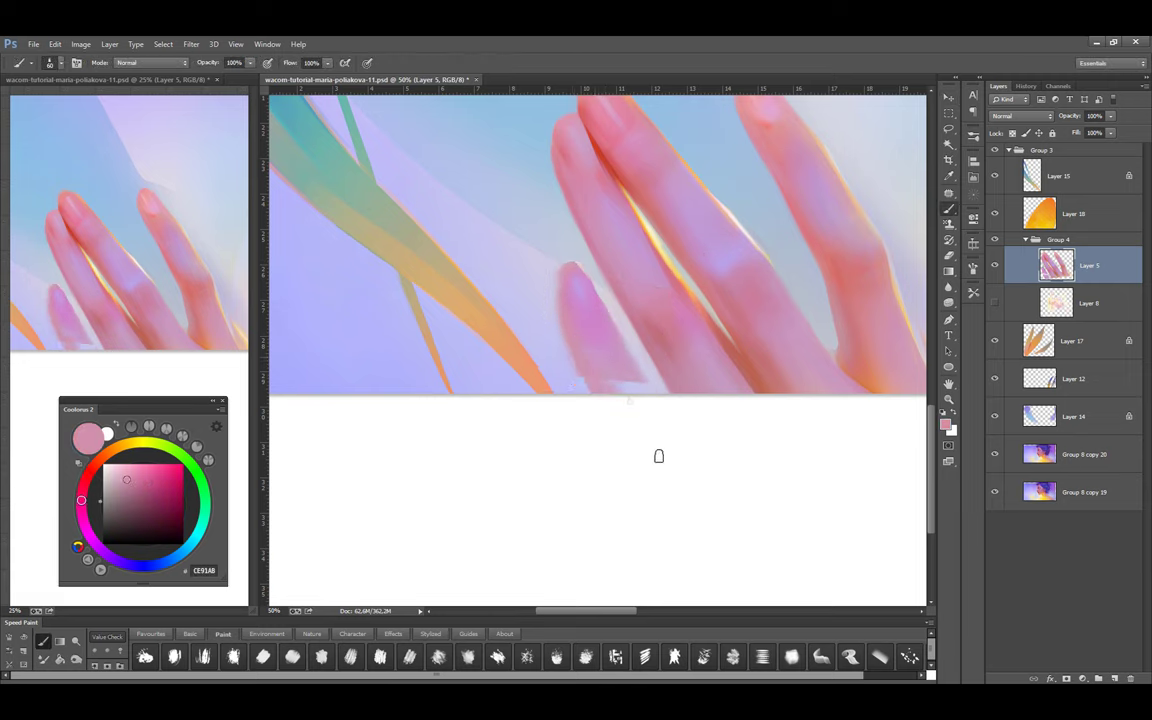
key(e)
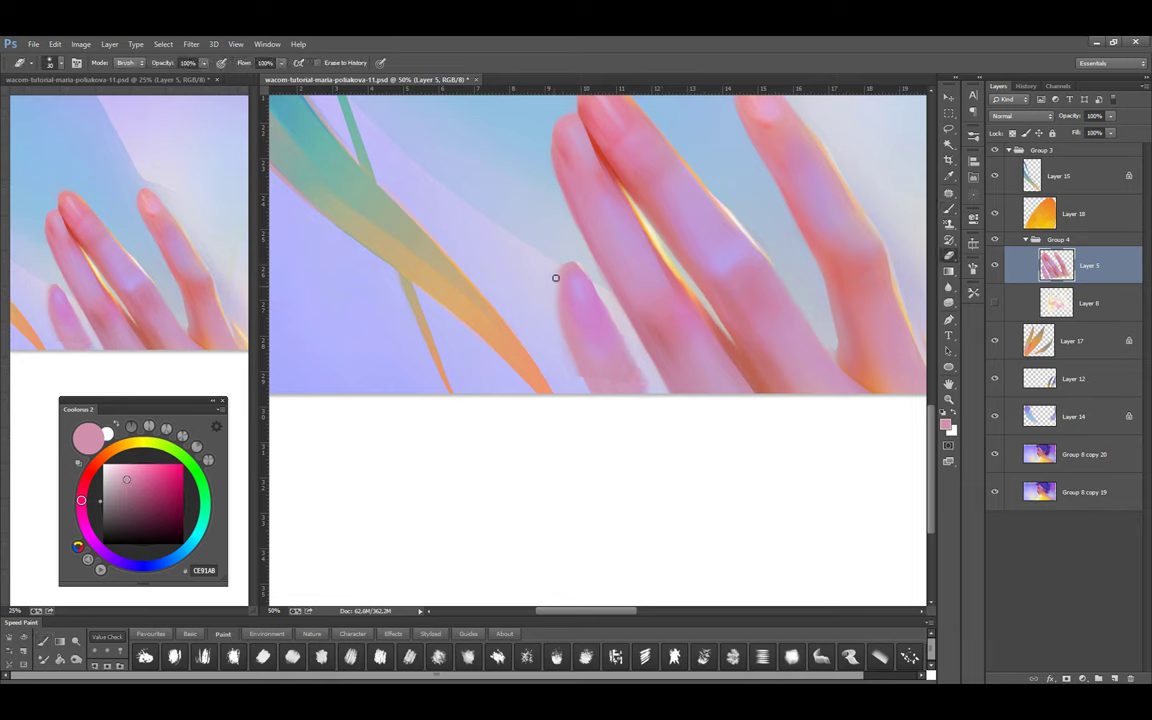
key(bracketleft)
key(b)
alt+click(599, 345)
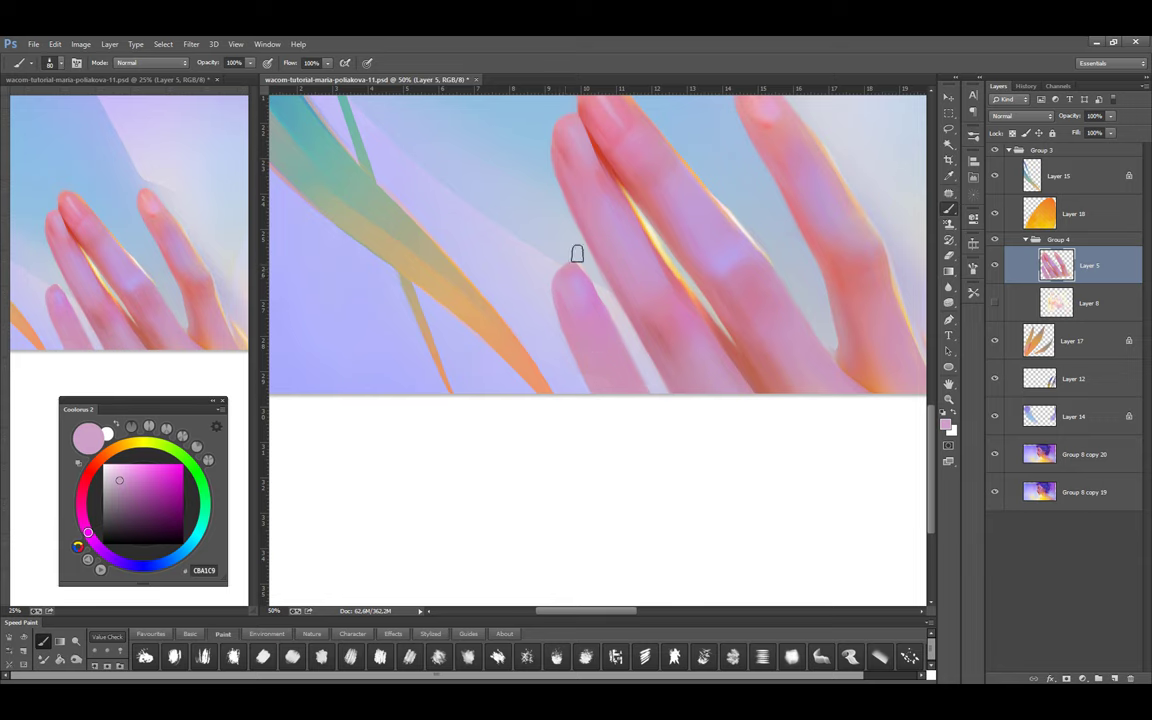
Save the file and refine the little finger's inner edge with sampled red and pink, cleaning the contour with the eraser
key(e)
key(b)
key(bracketleft)
key(bracketleft)
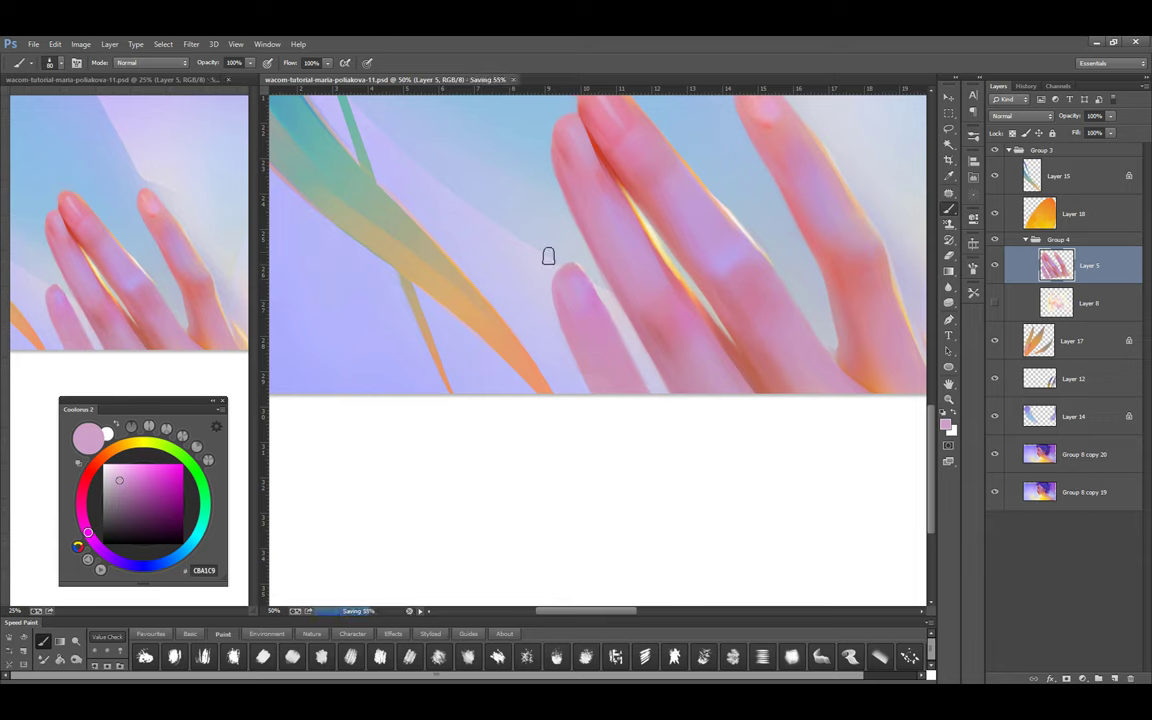
alt+click(652, 388)
key(e)
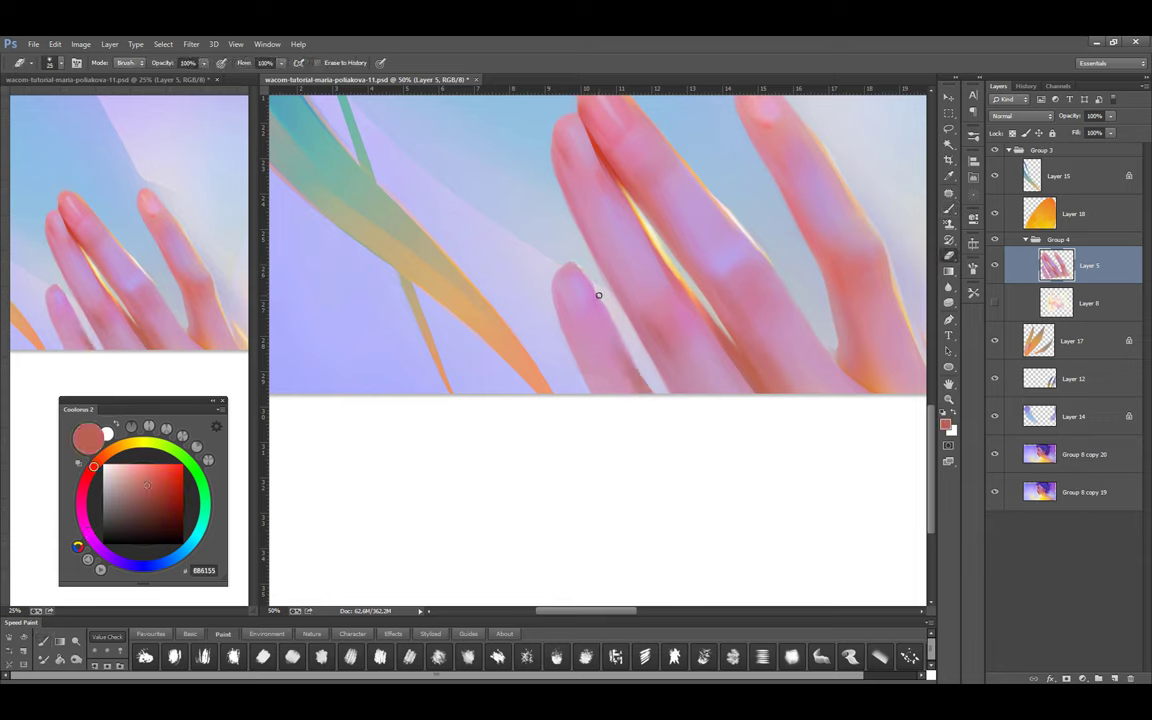
key(b)
alt+click(620, 327)
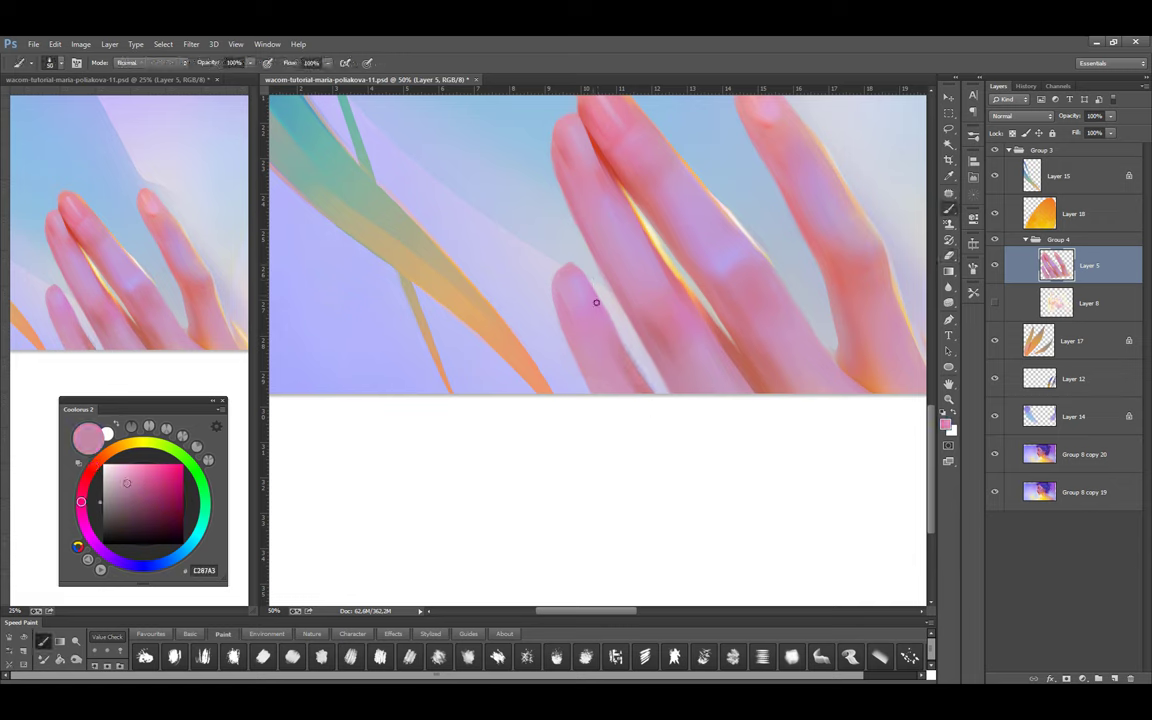
key(e)
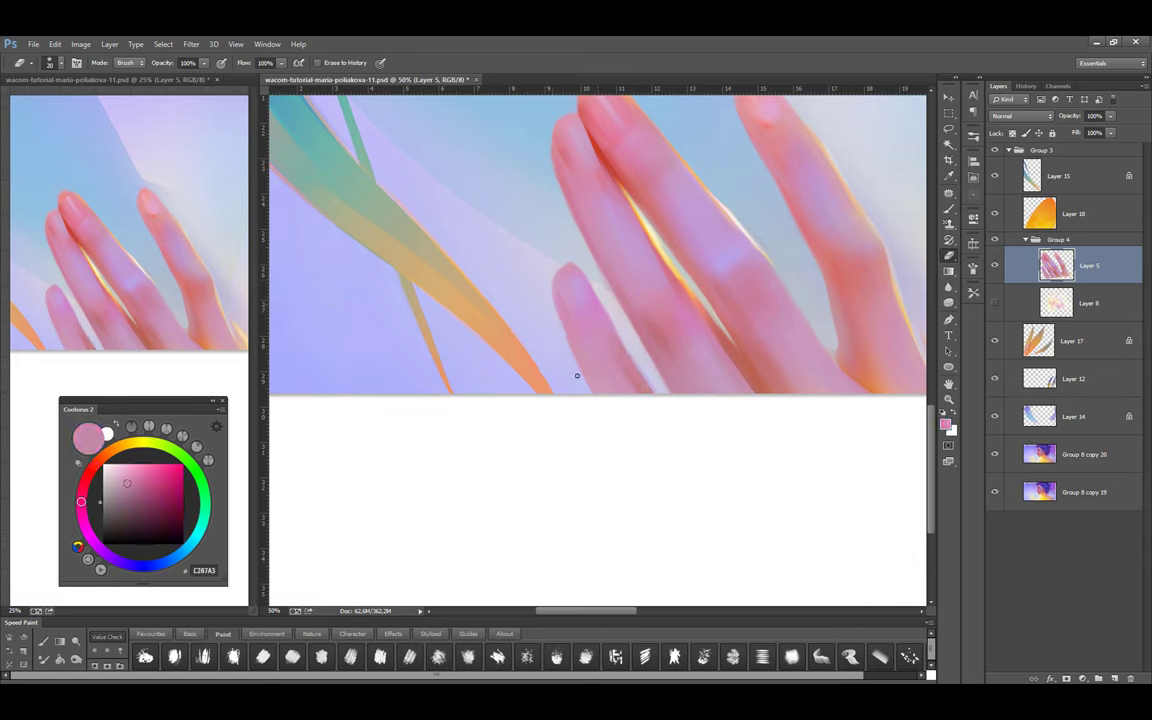
Warm the lower little finger with FF7982 and glaze soft orange over the base of the fingers with a size 400 brush
key(b)
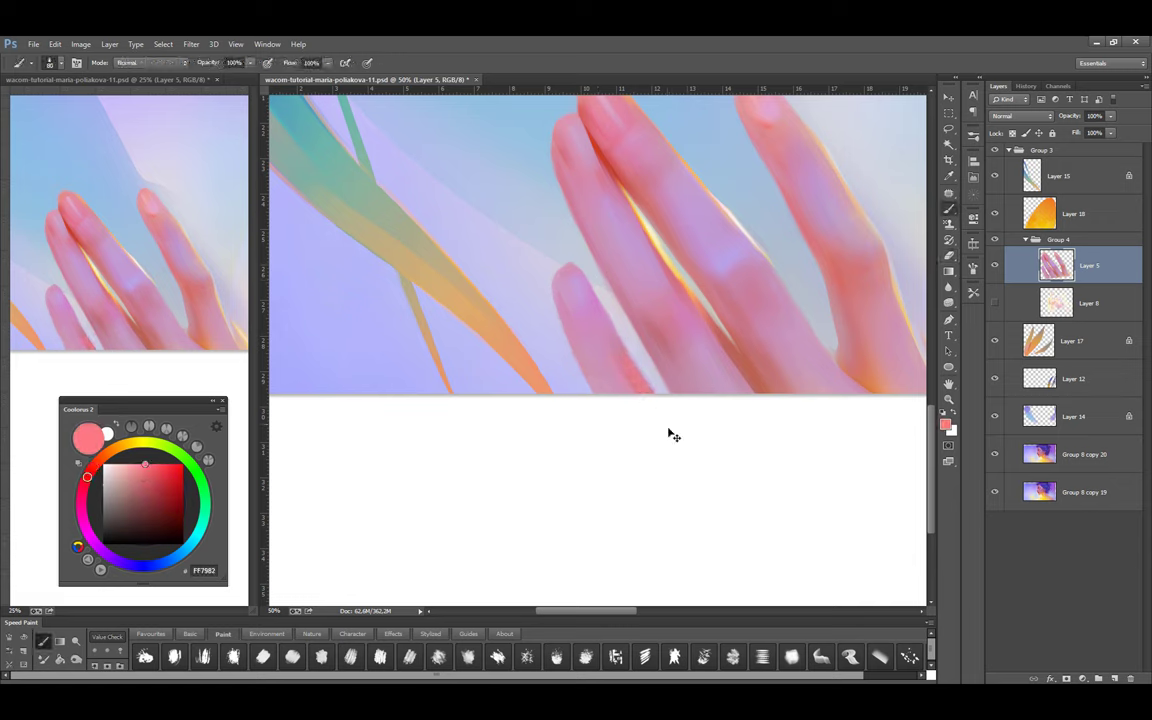
click(111, 449)
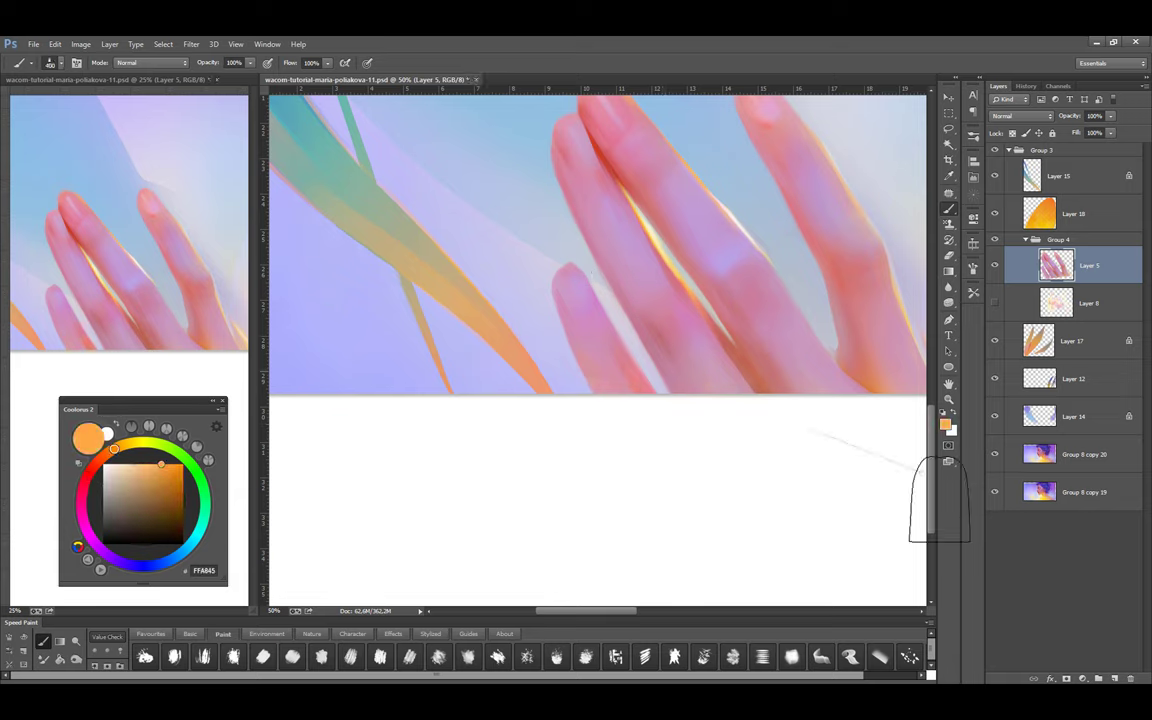
alt+click(558, 290)
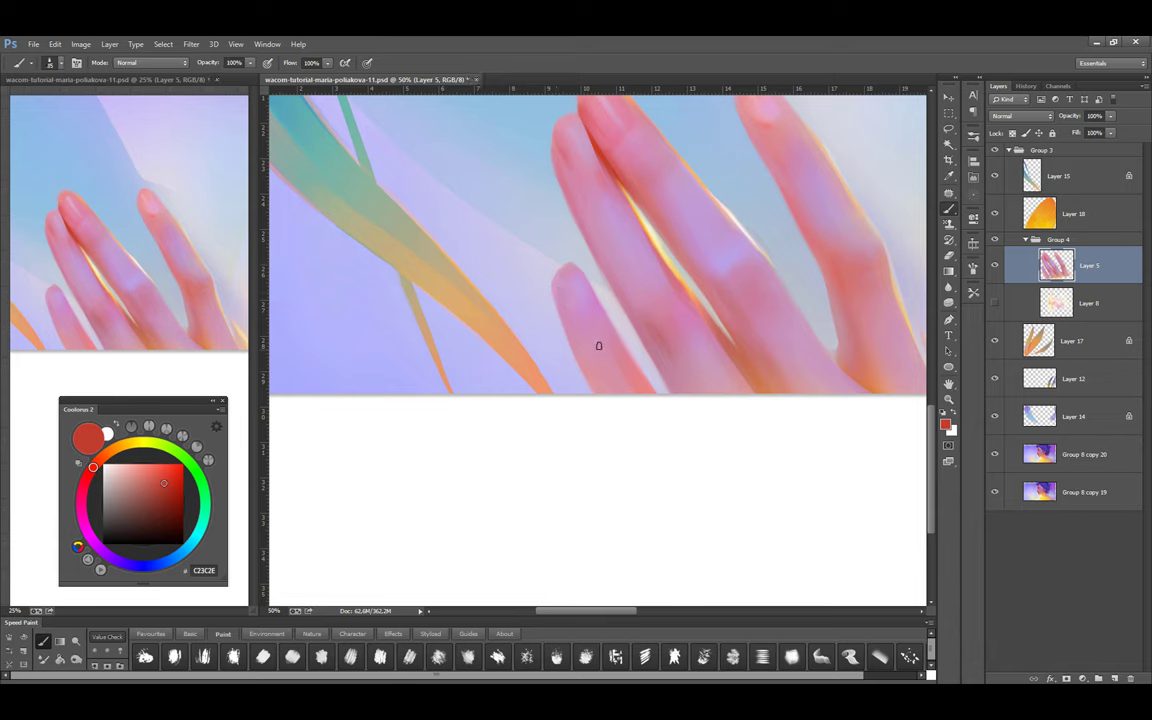
Select the little finger with the Lasso and stretch its outer upper corner upward with Free Transform
key(l)
drag(535, 240, 663, 406)
key(ctrl+t)
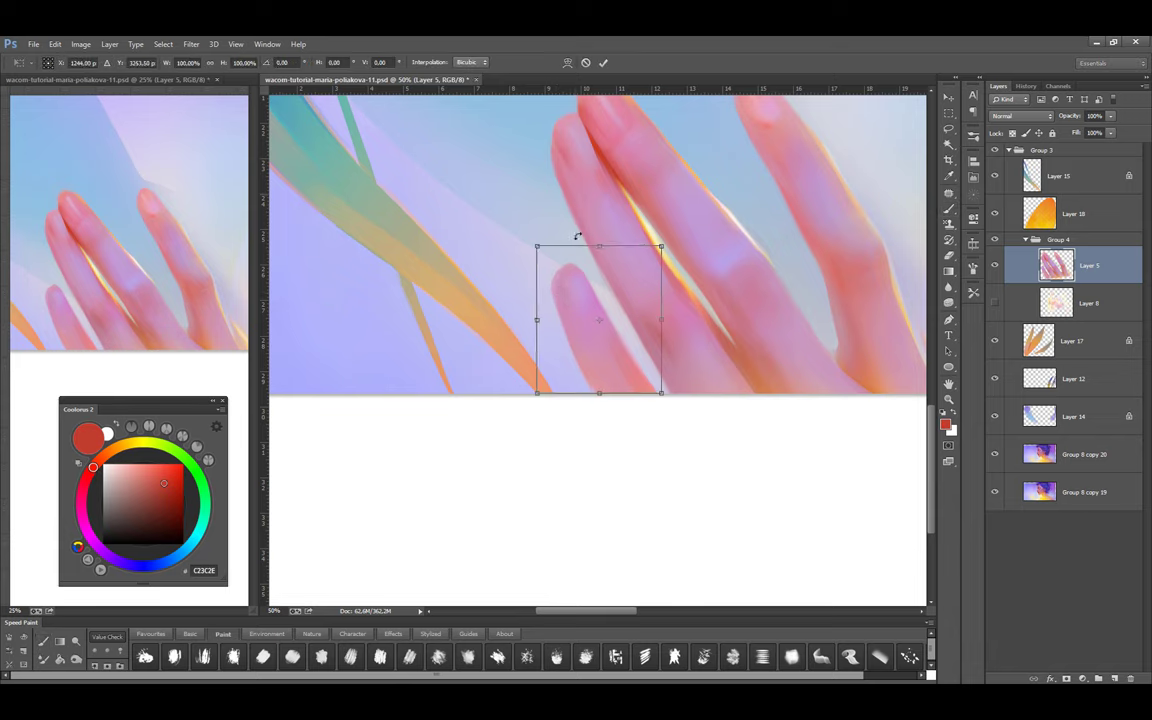
drag(535, 244, 532, 230)
click(567, 62)
click(567, 62)
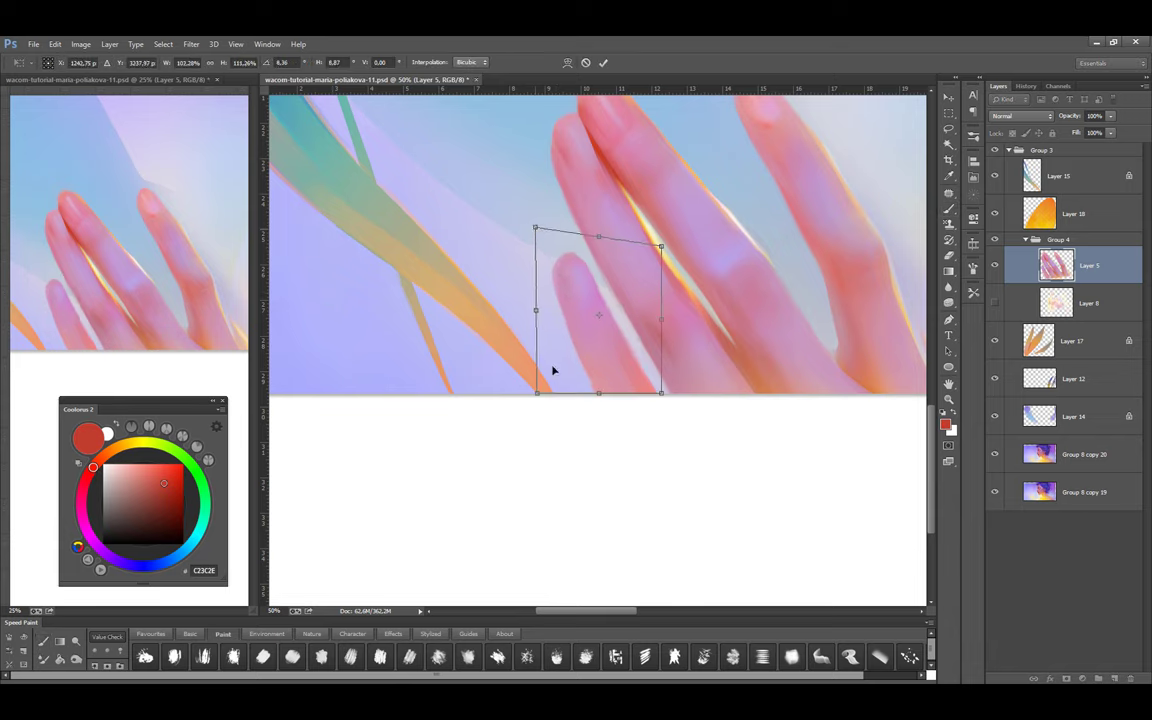
key(Return)
Blend the little finger's nail and shaft with sampled pinks and lilacs, and save the file
key(b)
alt+click(589, 305)
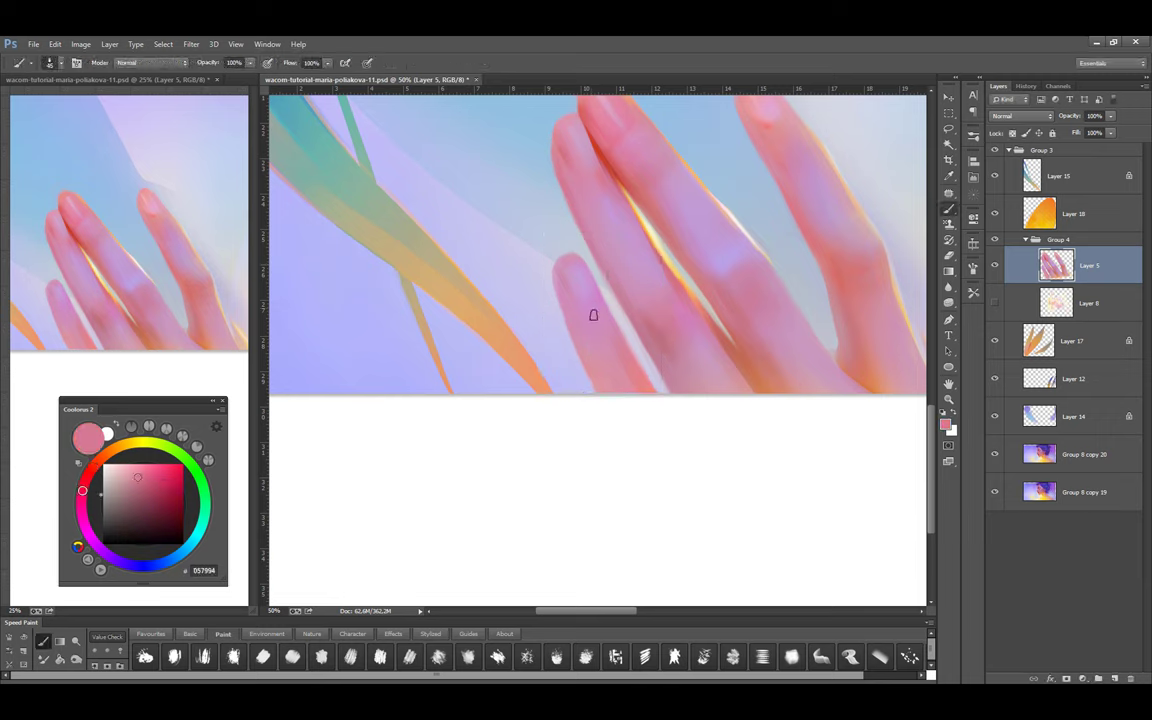
alt+click(588, 306)
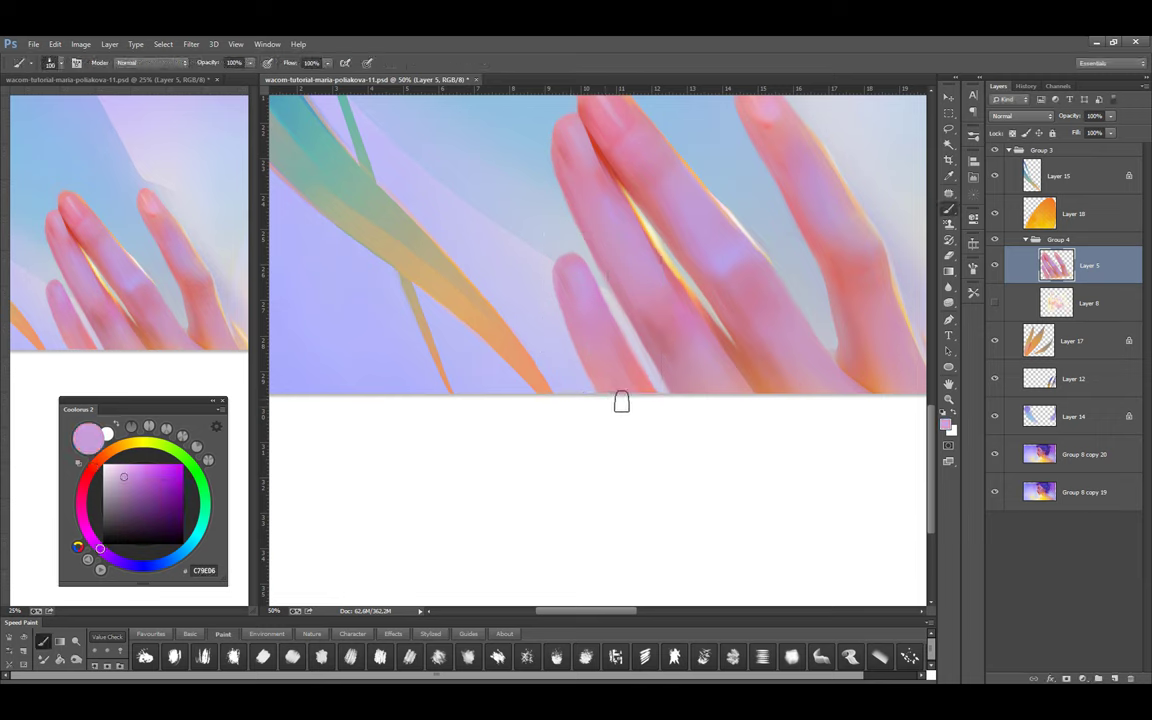
alt+click(591, 331)
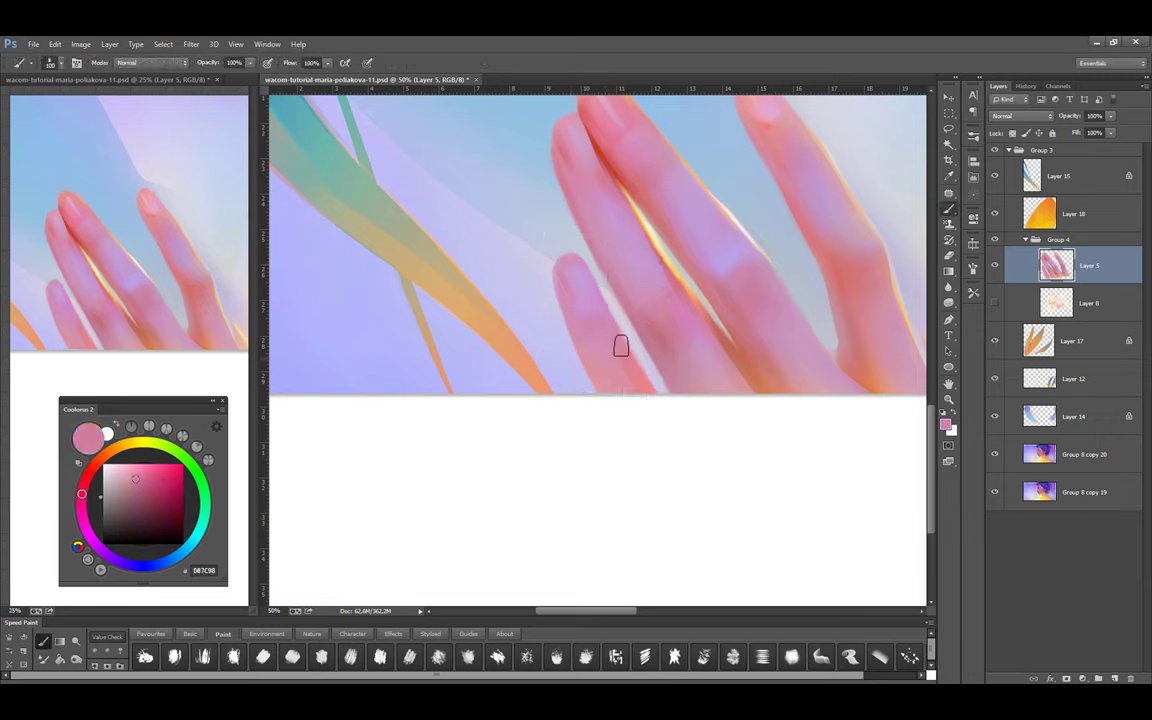
alt+click(525, 271)
key(ctrl+s)
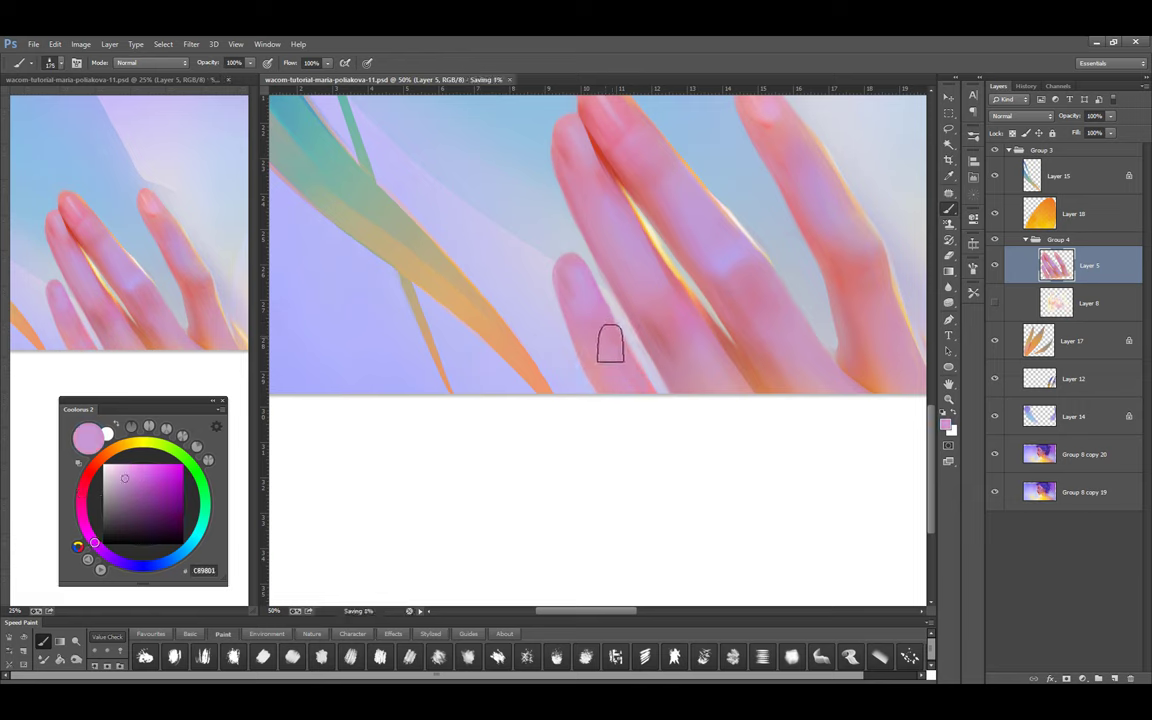
Define the little finger's contour with red C13E31 and sampled skin tones, and clean its edge with the eraser
alt+click(573, 312)
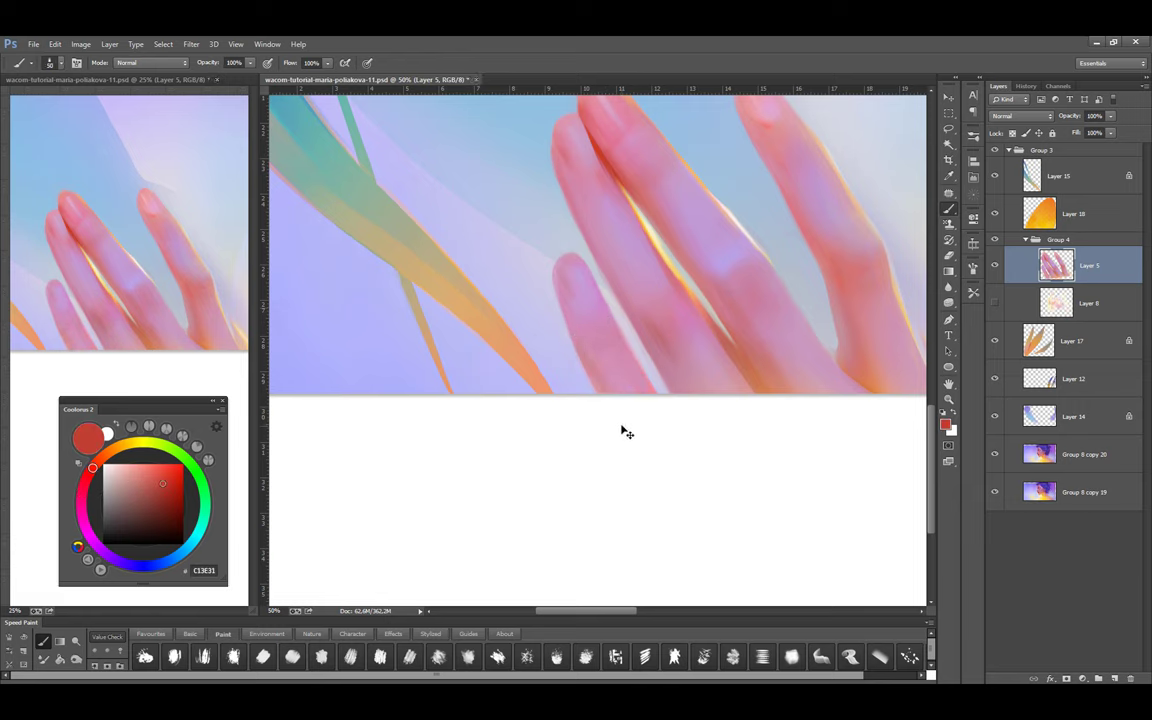
alt+click(617, 328)
key(e)
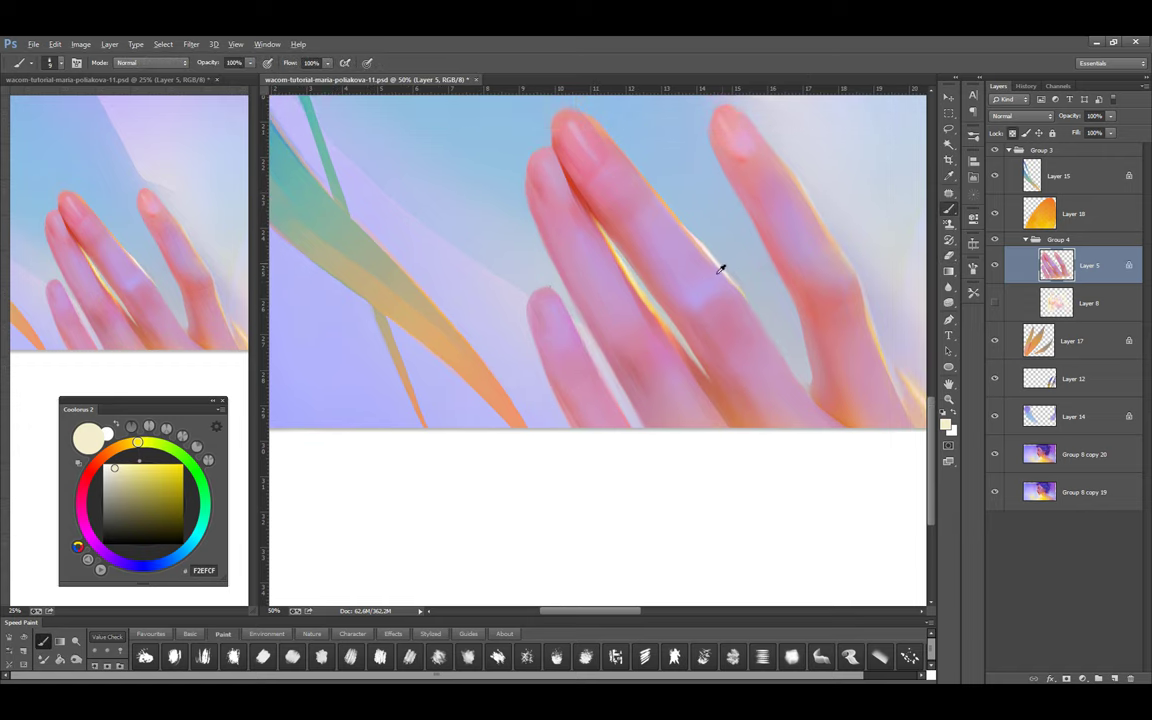
Lock Layer 5's transparent pixels and paint pale yellow rim light along the middle and index fingers with FFF3C4 and FFF8DF
click(127, 440)
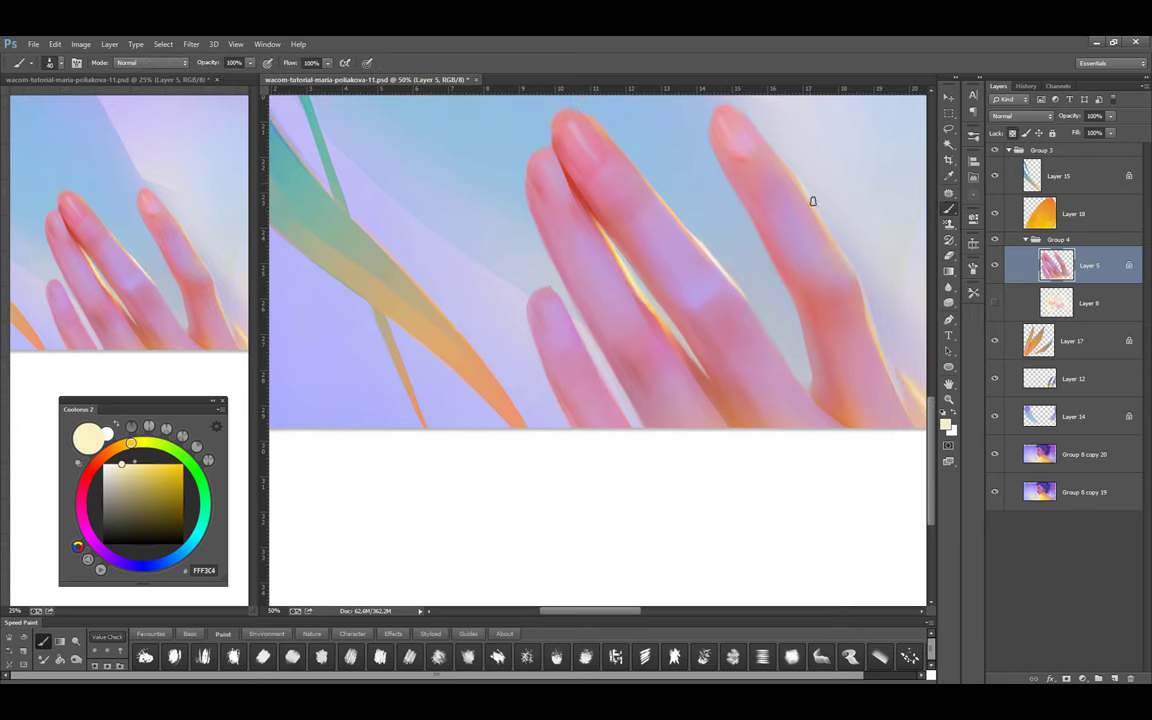
mouse_move(812, 201)
mouse_down()
mouse_move(877, 308)
mouse_move(829, 221)
mouse_move(842, 258)
mouse_up()
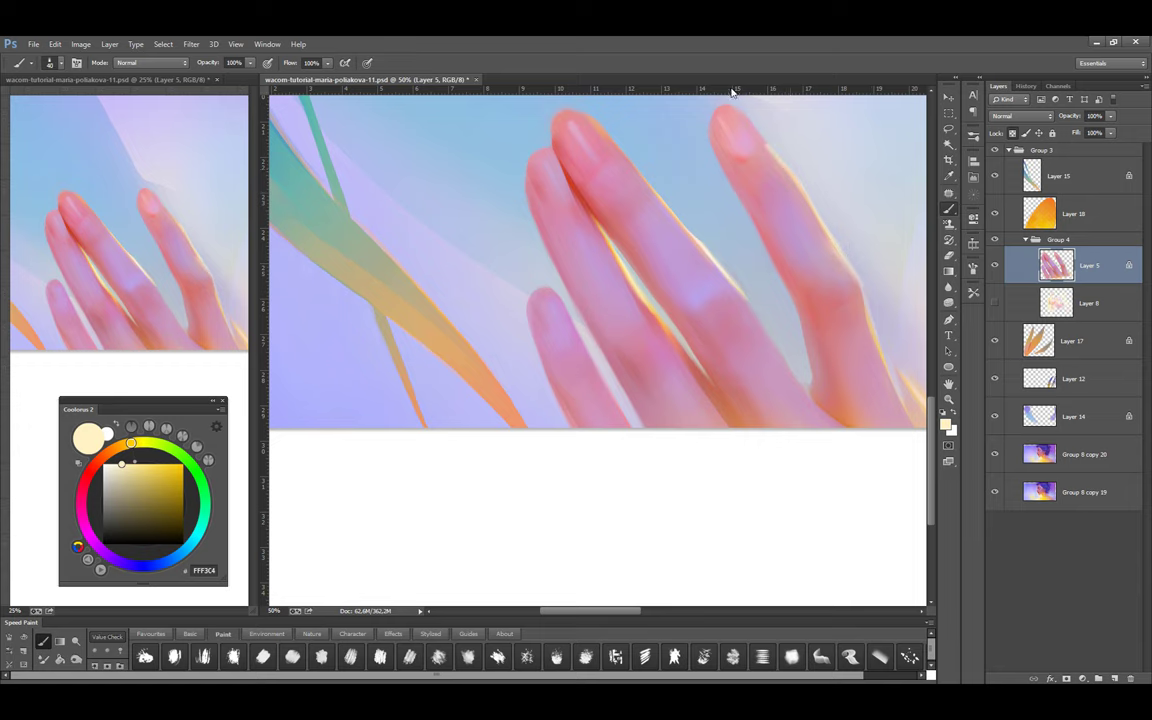
drag(727, 97, 676, 104)
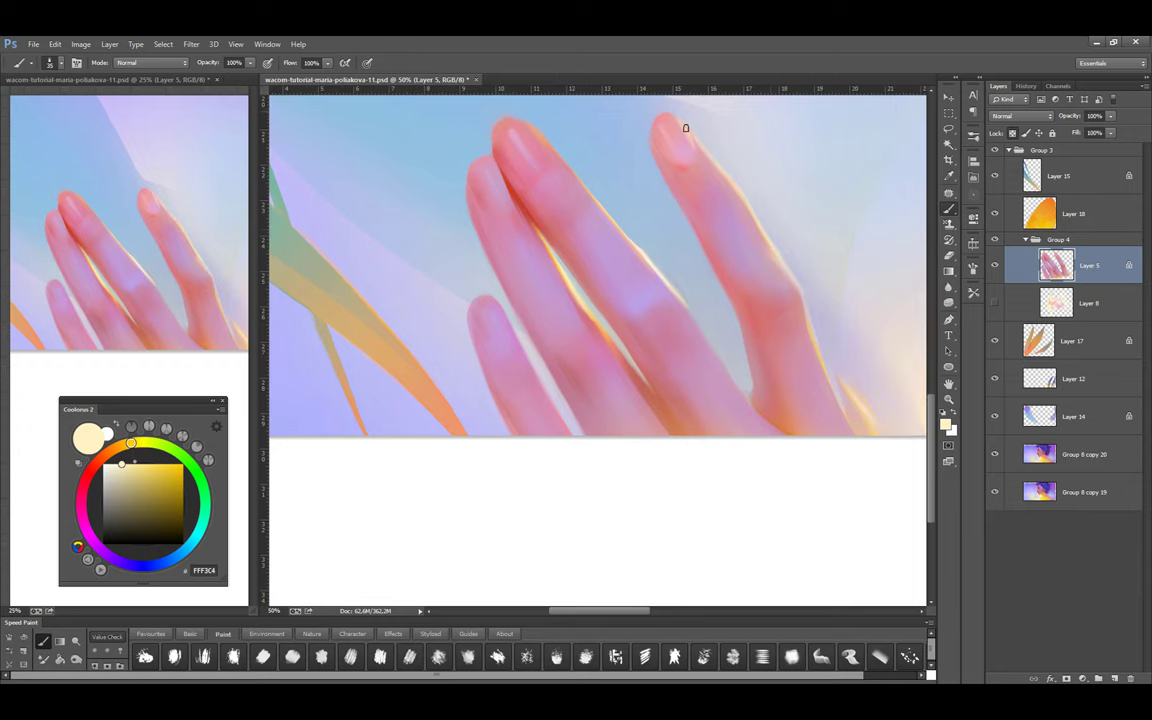
click(113, 462)
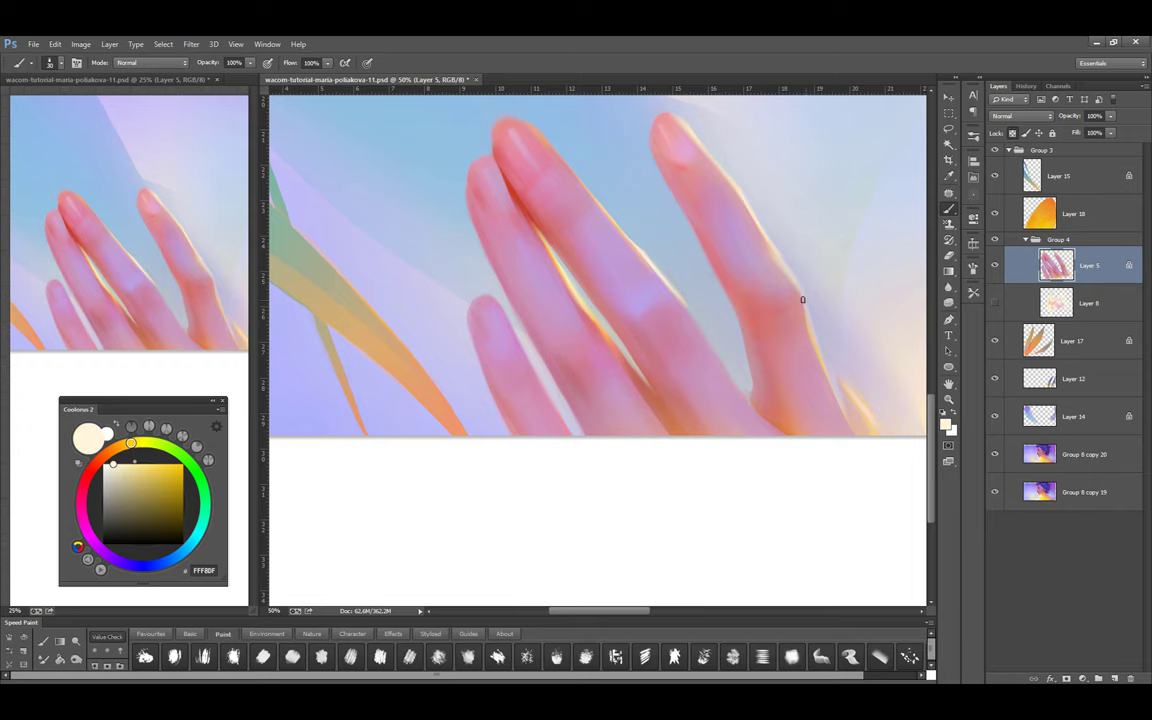
drag(802, 299, 730, 330)
Touch up the lower middle finger with sampled pinks including D7777D, show Layer 8 and save the file
alt+click(728, 327)
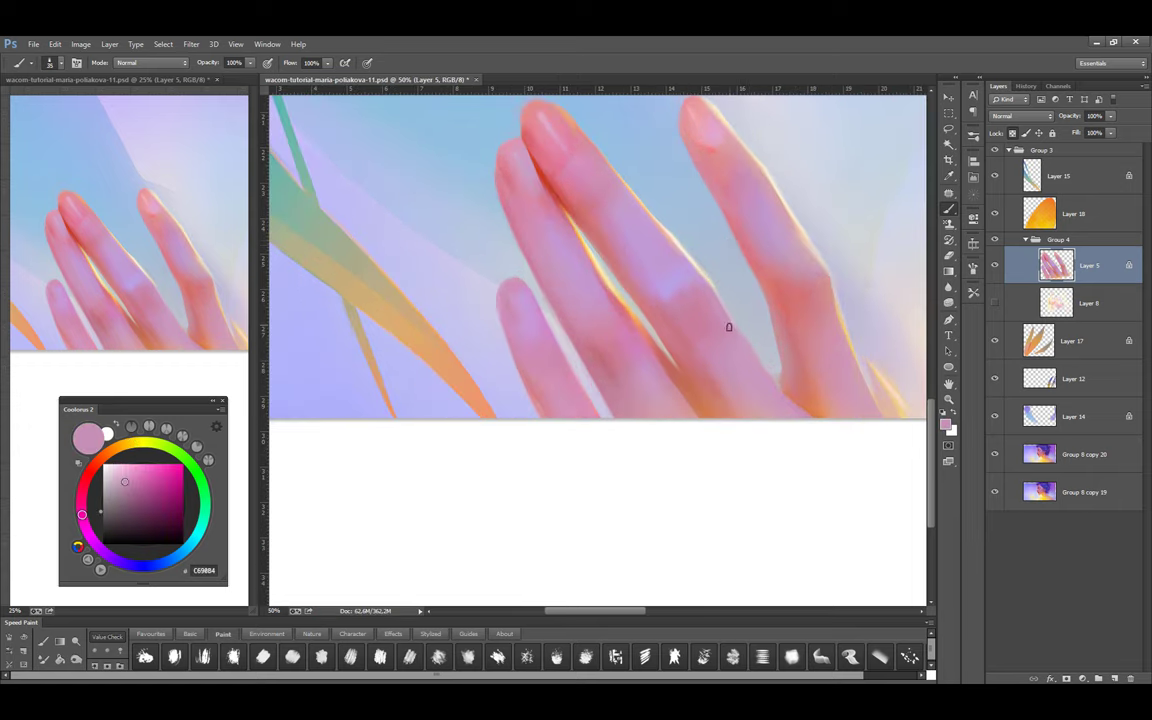
alt+click(766, 378)
key(ctrl+minus)
key(ctrl+minus)
key(ctrl+minus)
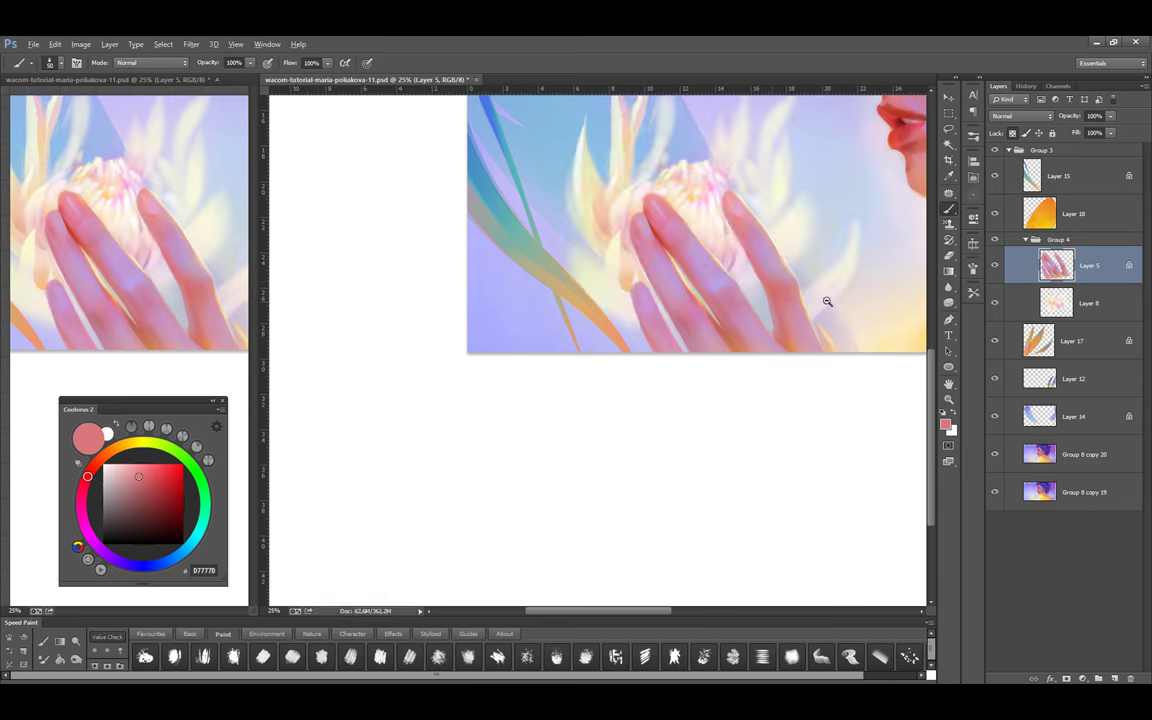
key(ctrl+s)
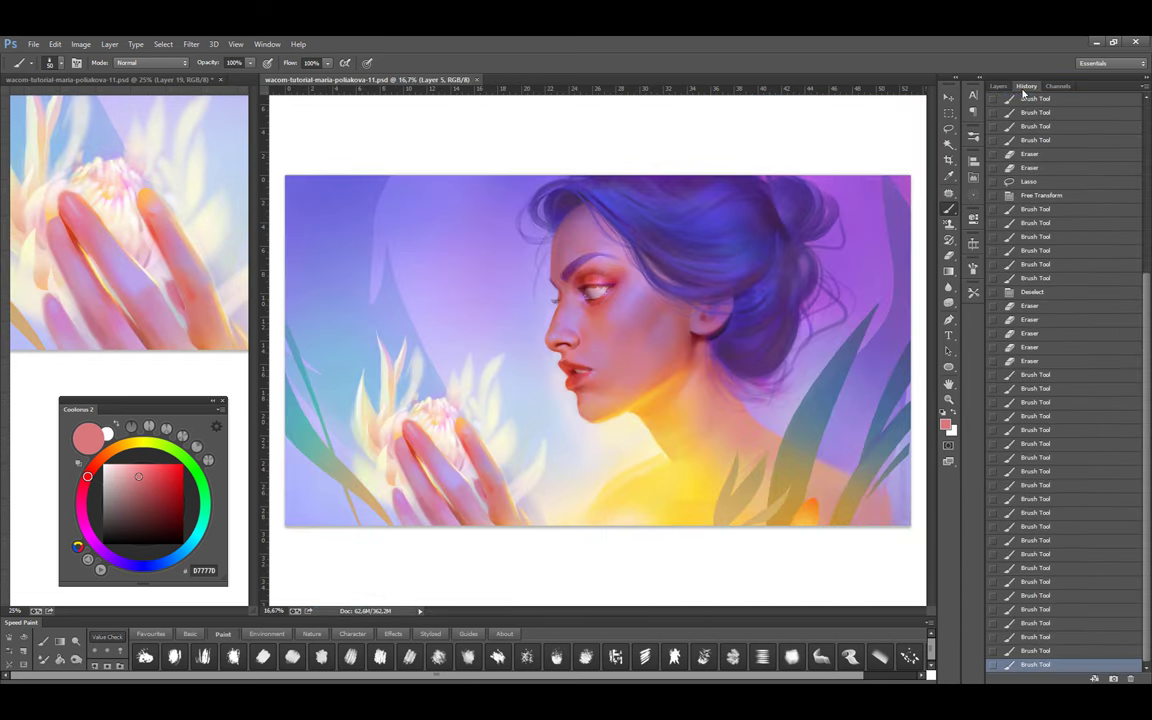
Add a new layer above Layer 5, clip it to Layer 5 and set its blend mode to Overlay
ctrl+click(526, 459)
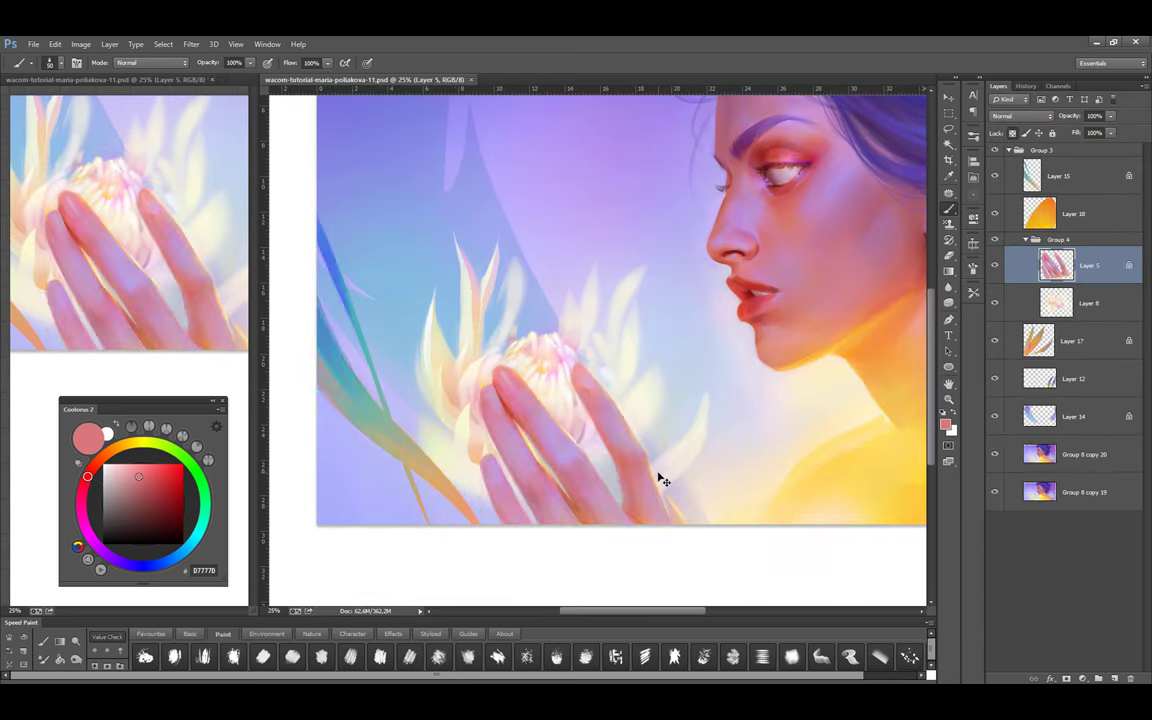
key(ctrl+shift+alt+n)
alt+click(1095, 279)
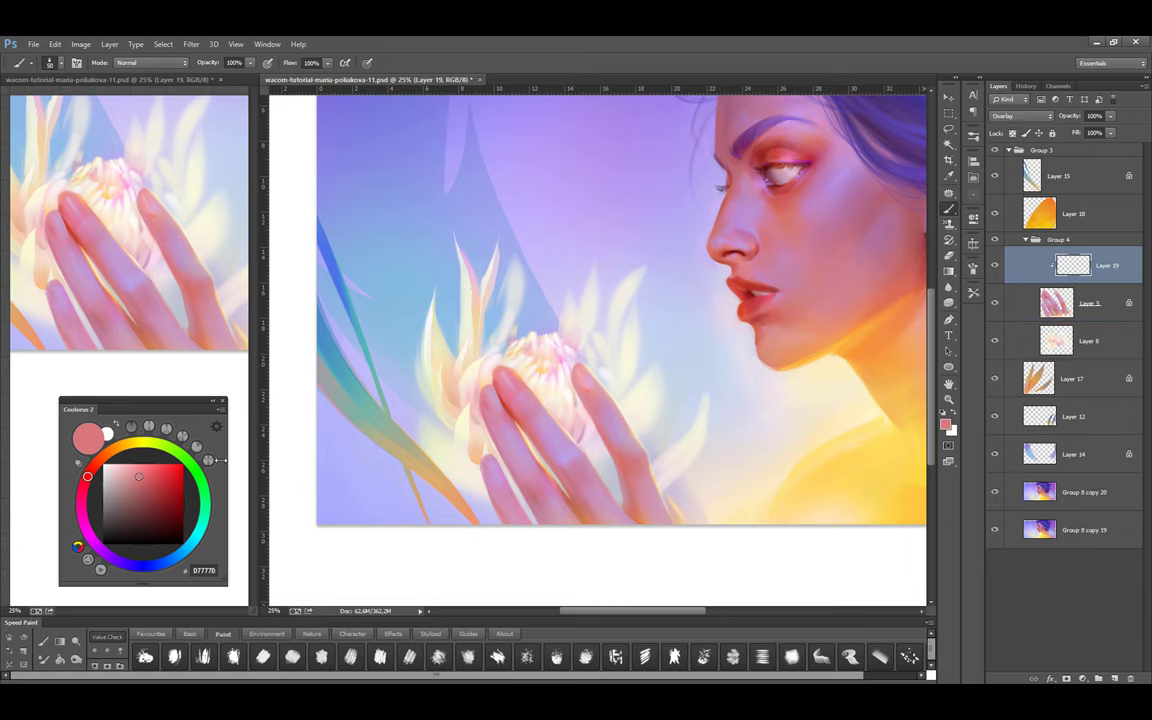
Paint orange FF9403 light over the fingers on the clipped Overlay layer, then merge it down into Layer 5 with Layer 8 hidden
key(shift+alt+o)
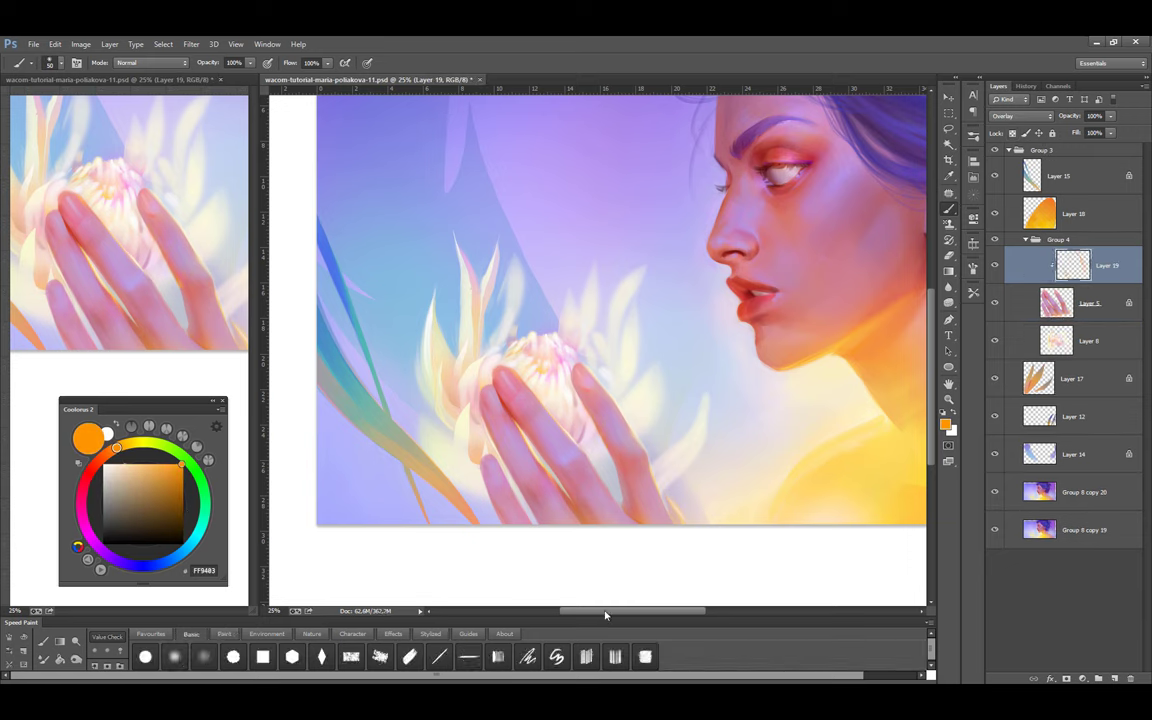
click(994, 340)
key(Delete)
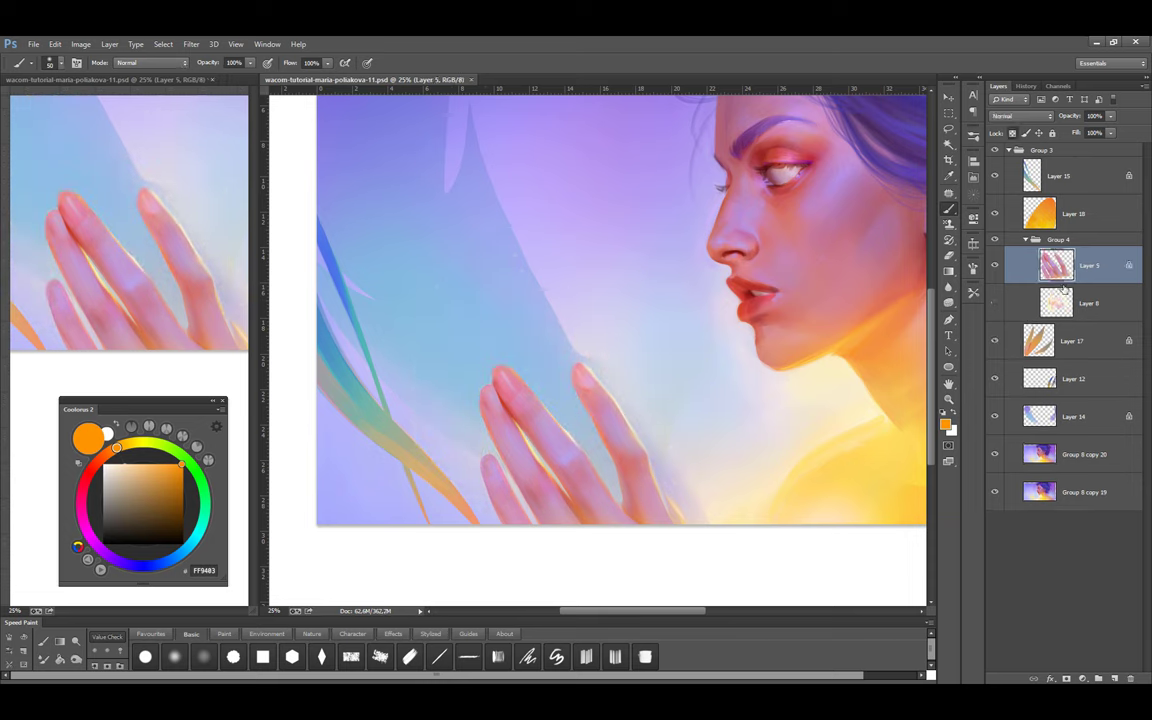
Soften the finger shading on Layer 5 with sampled skin tones including CF778B and lilac C198D0, and save the file
alt+click(590, 383)
alt+click(535, 411)
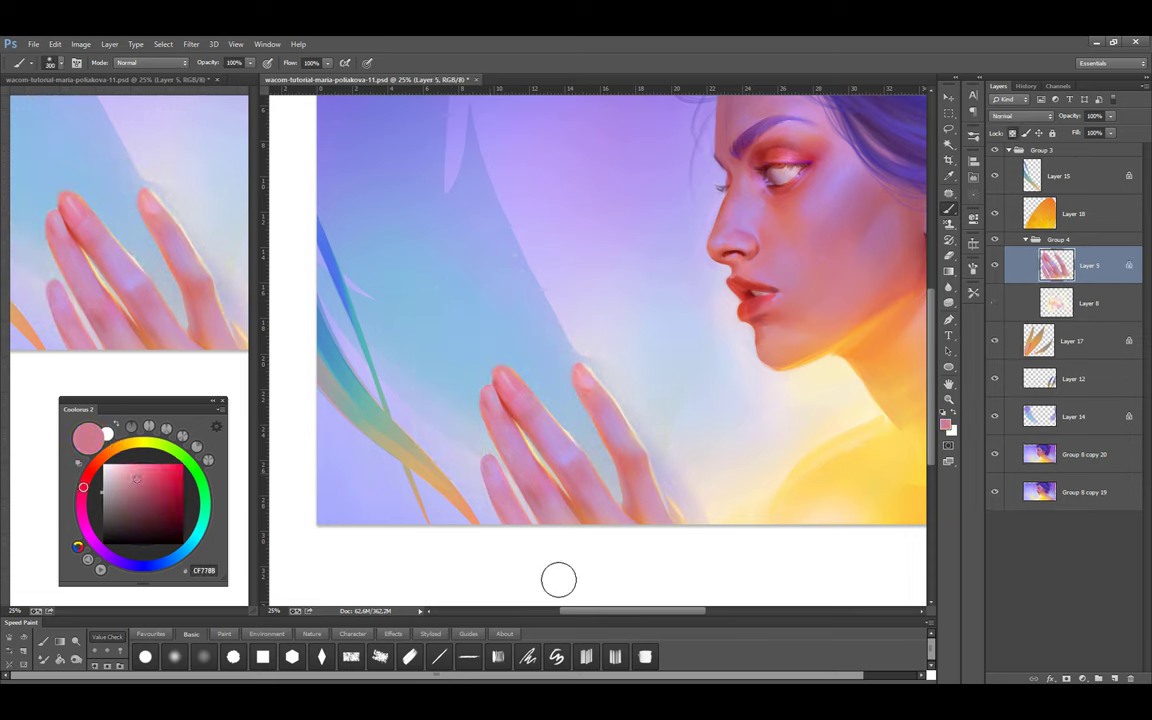
alt+click(589, 383)
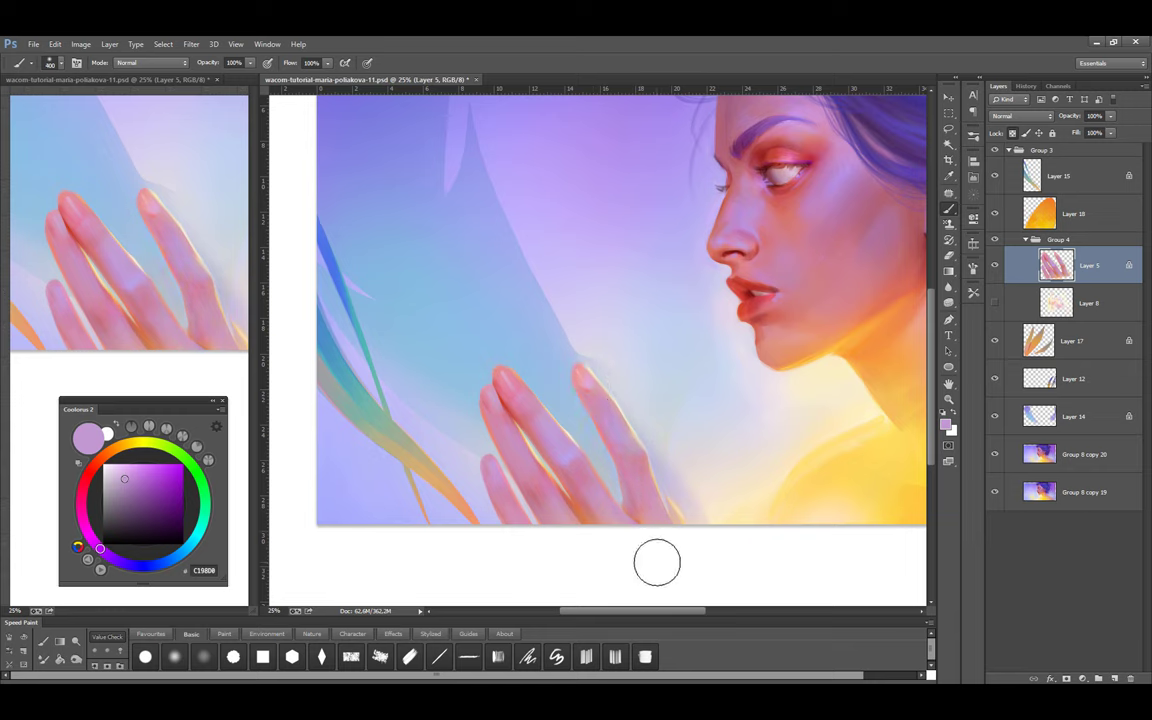
alt+click(549, 418)
alt+click(497, 384)
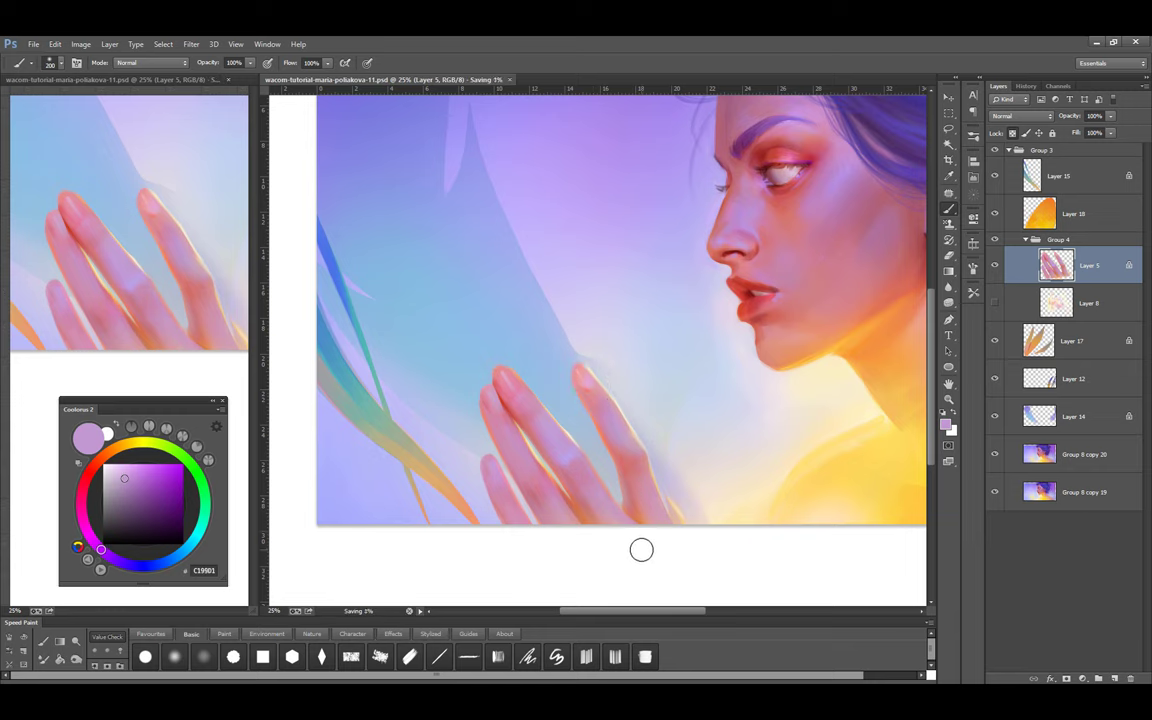
Set the brush to Soft Light at about 300 px with lilac BE93C6, glaze the fingers and show Layer 8
key(shift+alt+f)
key(bracketright)
key(bracketright)
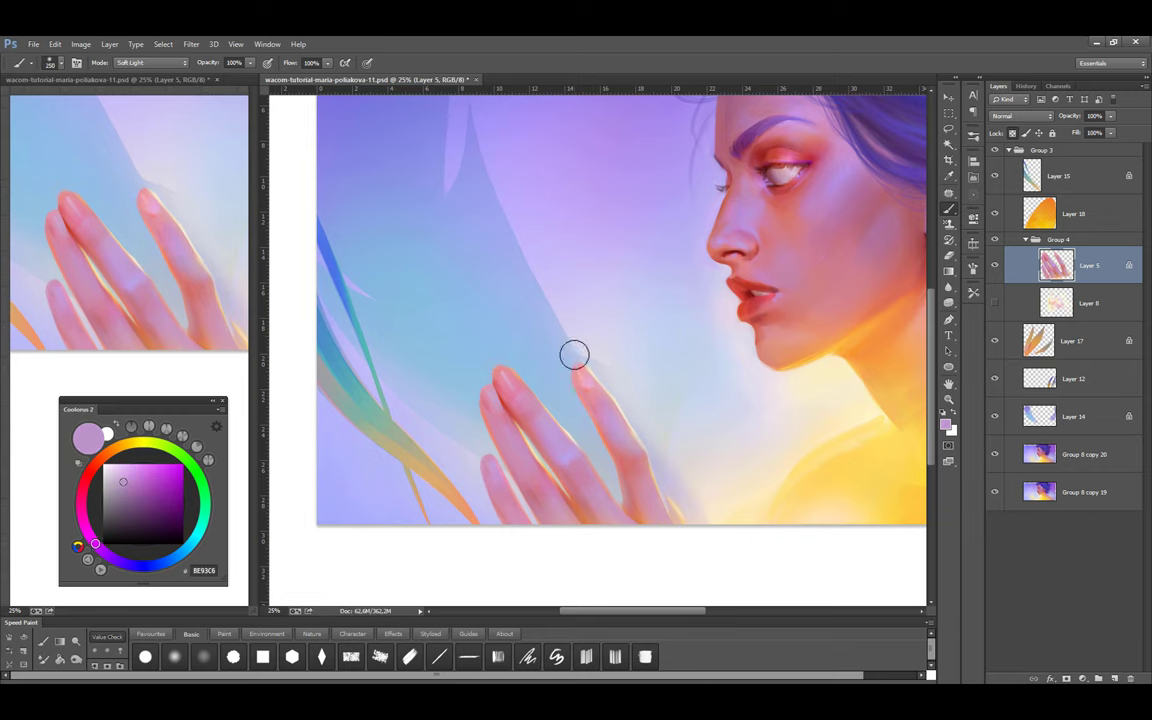
key(ctrl+minus)
click(995, 305)
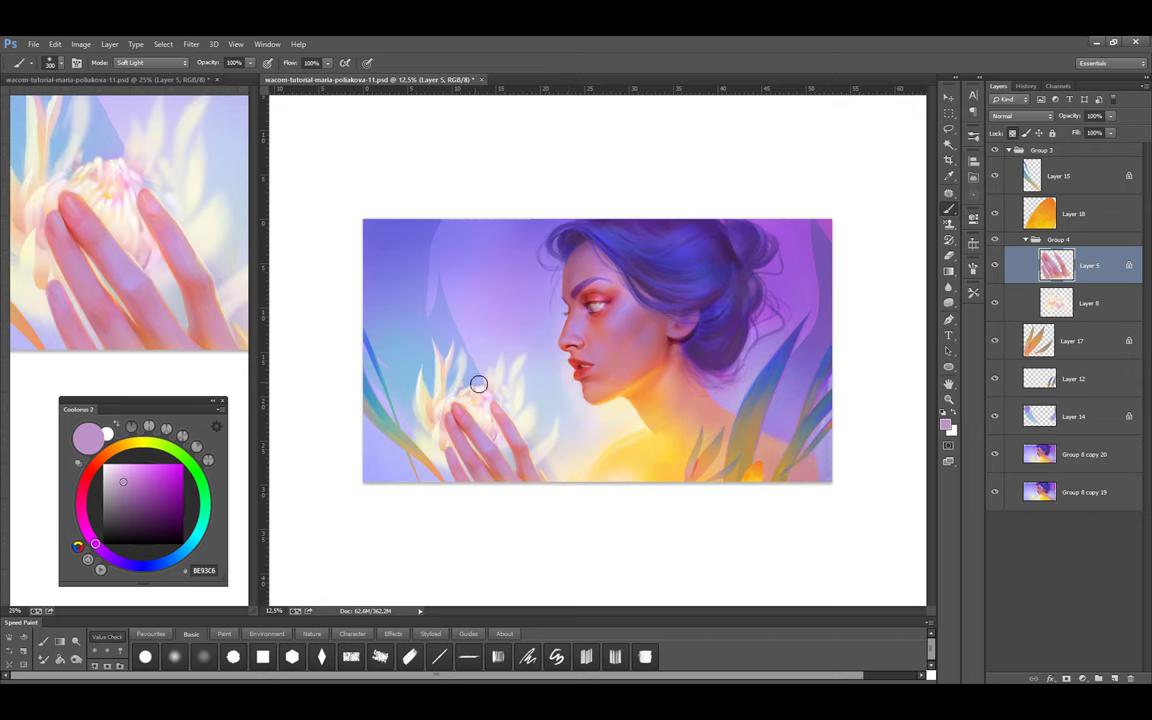
Glaze warm orange FFB000 over the hand with the Soft Light brush enlarged to 600 px
key(bracketright)
key(bracketright)
key(bracketright)
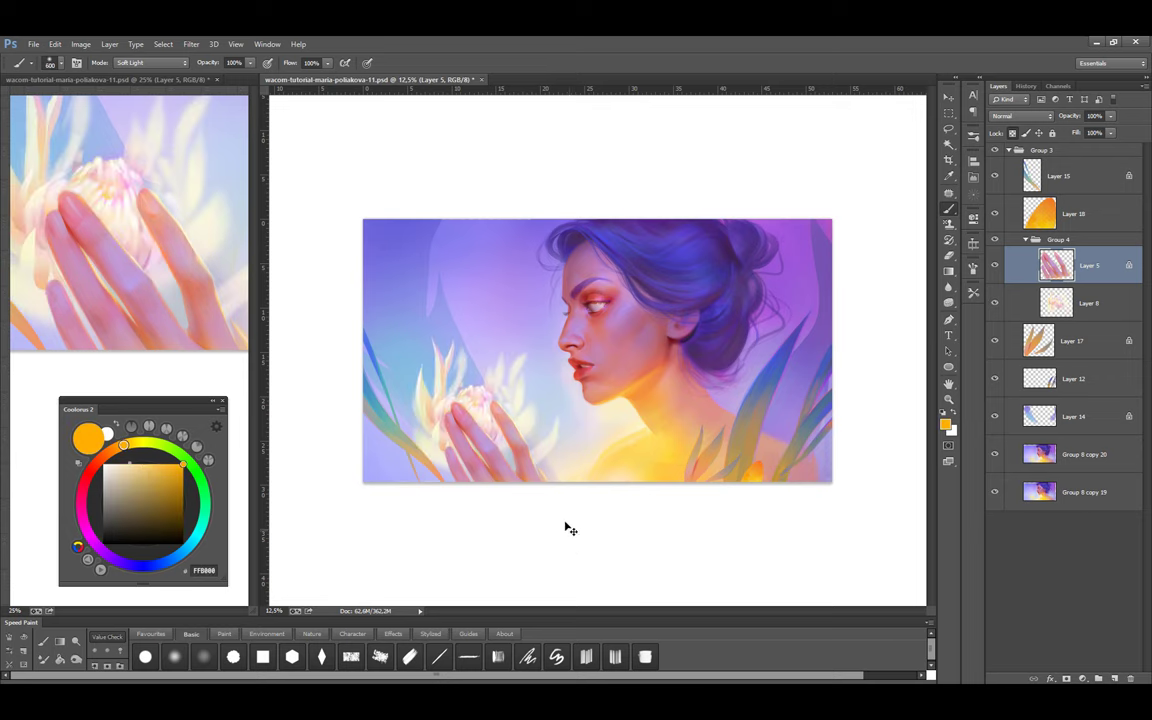
key(ctrl+plus)
shift+right_click(514, 258)
click(530, 265)
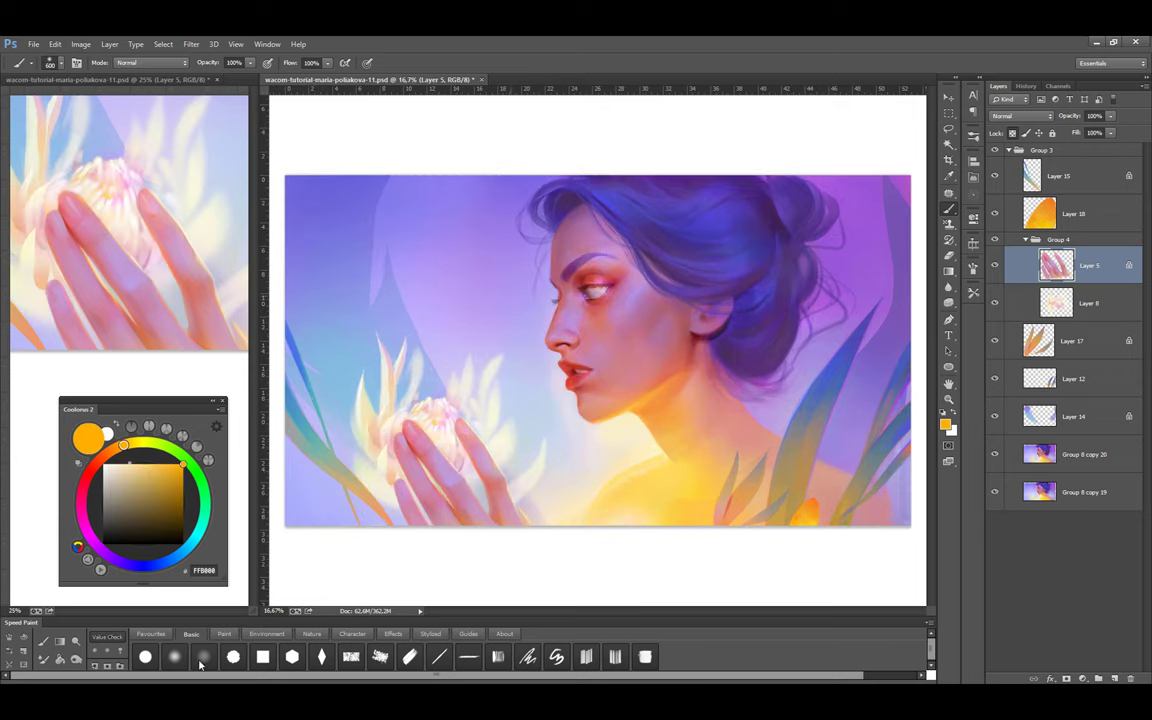
Switch to a Paint brush preset in Normal mode, refine the fingers with sampled pinks D493B7 and D09BC9, and save the file
click(223, 634)
click(909, 656)
key(ctrl+plus)
alt+click(500, 540)
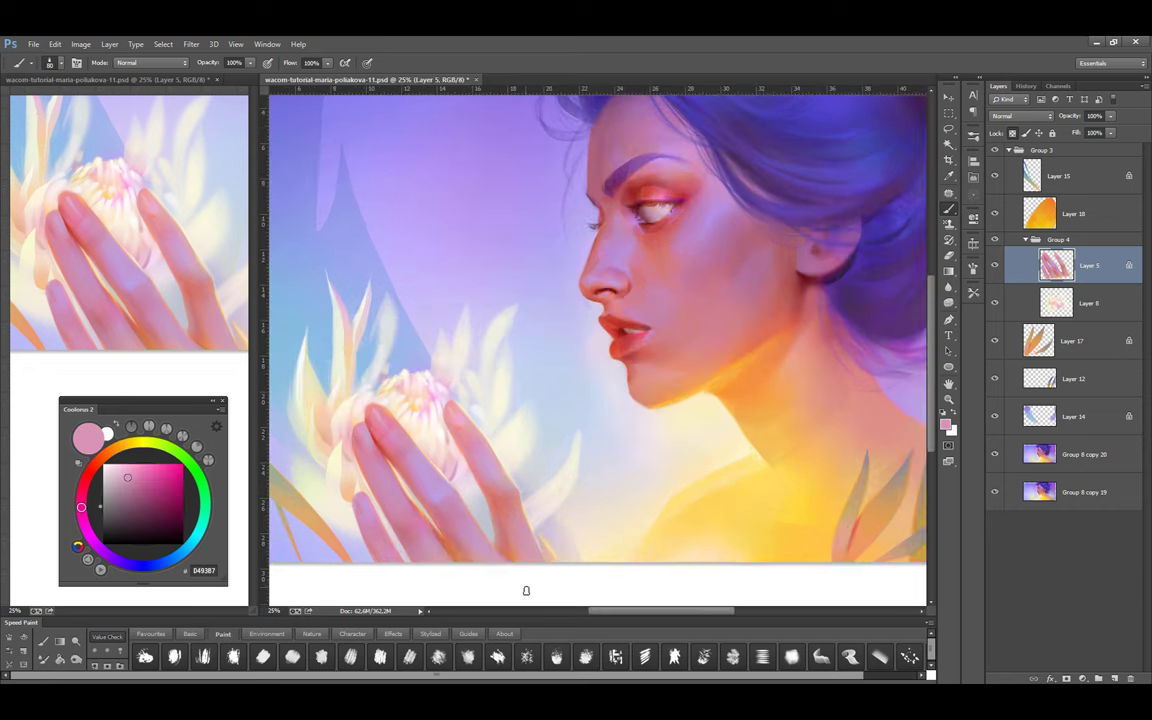
key(bracketright)
key(bracketright)
key(bracketright)
key(bracketright)
key(bracketright)
alt+click(483, 463)
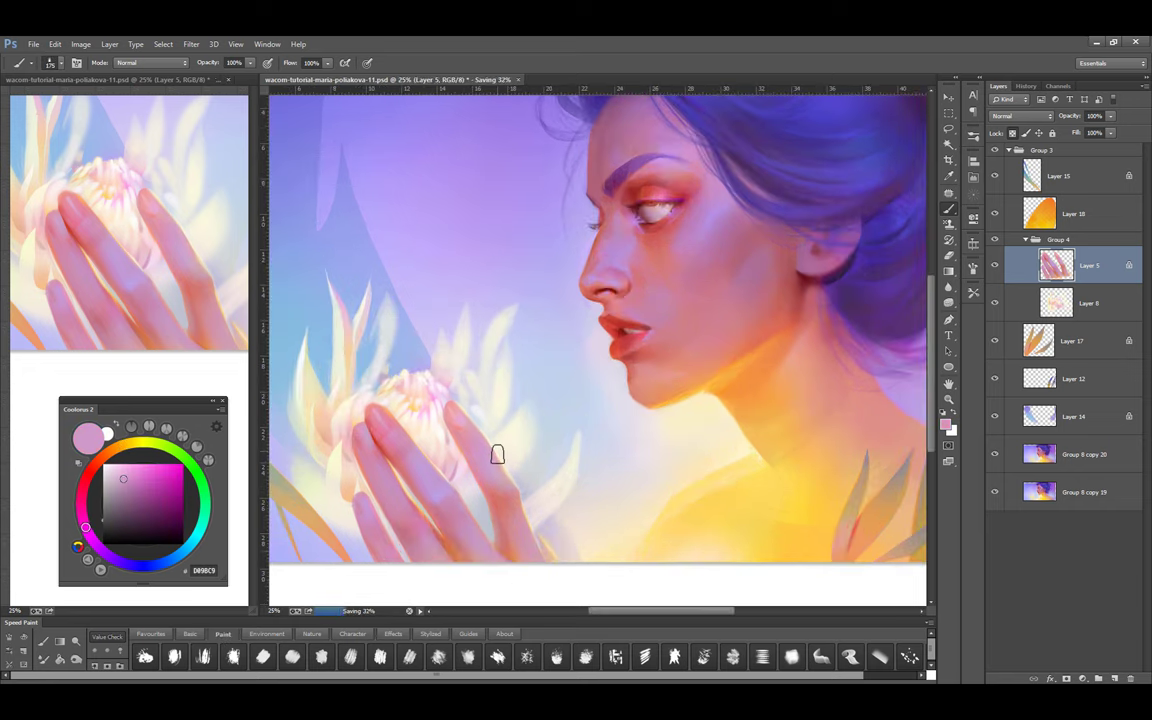
Select Layer 8 and touch up around the fingers with sampled pinks including C787AD, ending with a 175 px brush
key(alt+bracketleft)
key(bracketright)
key(bracketright)
alt+click(466, 524)
alt+click(399, 471)
key(bracketleft)
key(bracketleft)
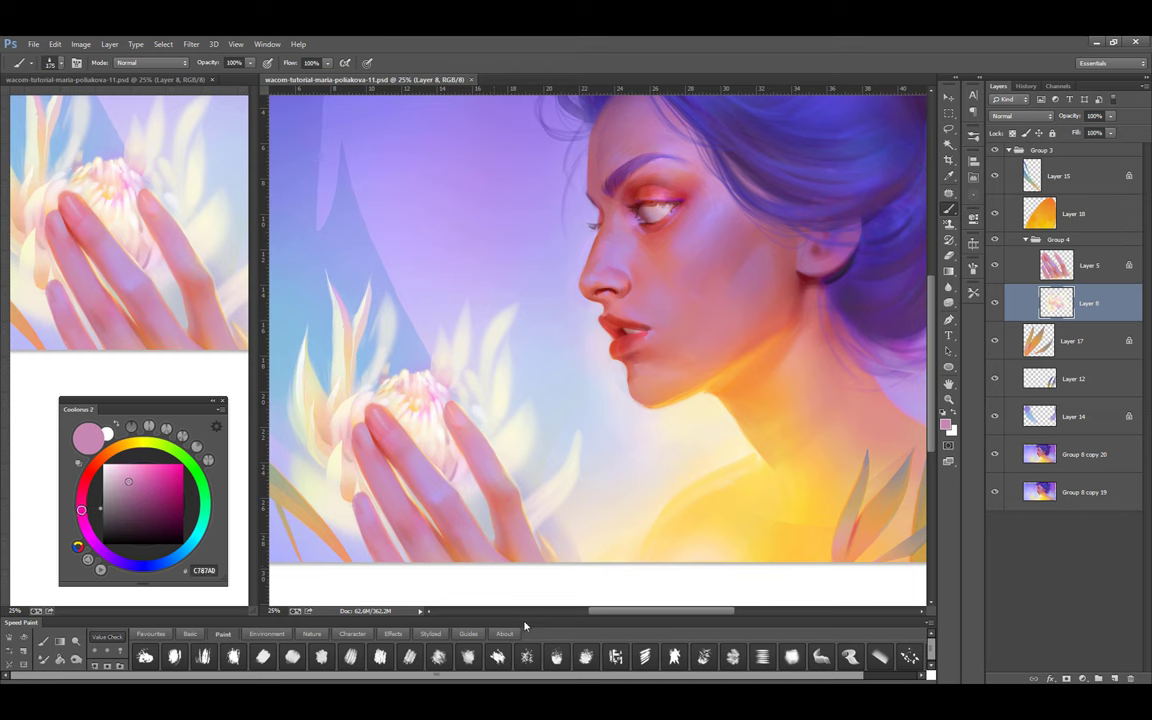
Compare with an earlier history state, reselect Layer 5 and refine the middle finger with sampled pink C787AE using a 200 px brush
click(1026, 86)
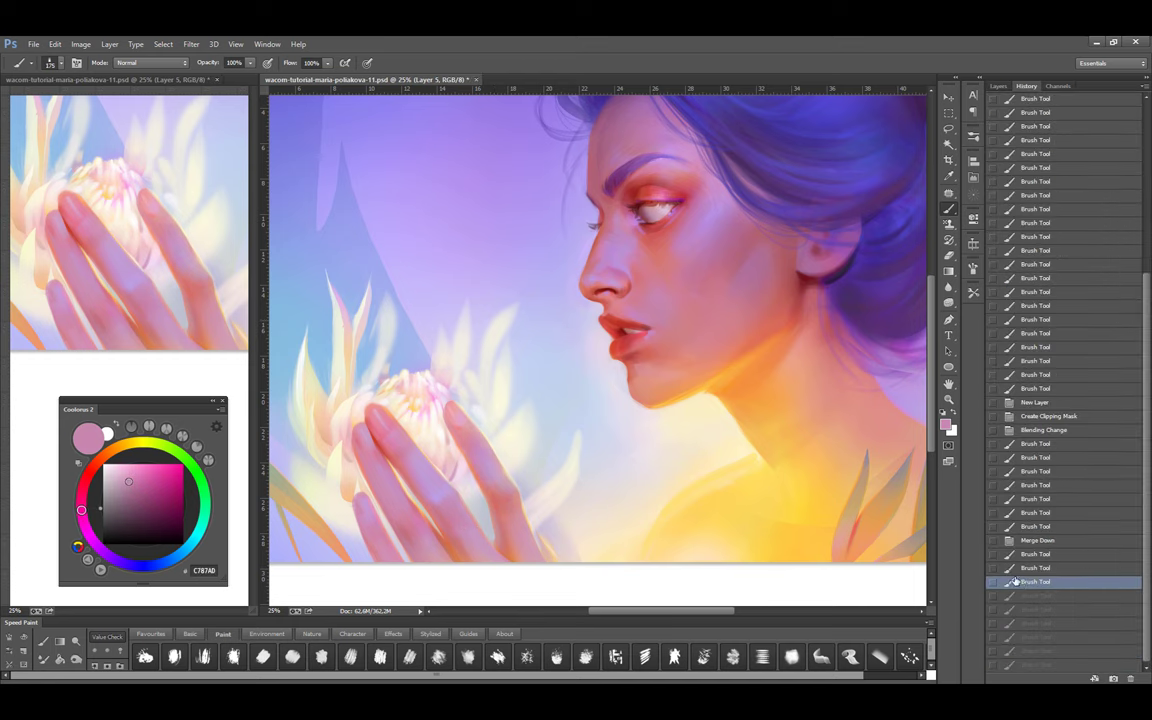
click(998, 86)
key(alt+bracketright)
key(bracketleft)
alt+click(461, 491)
alt+click(426, 479)
key(bracketright)
key(bracketright)
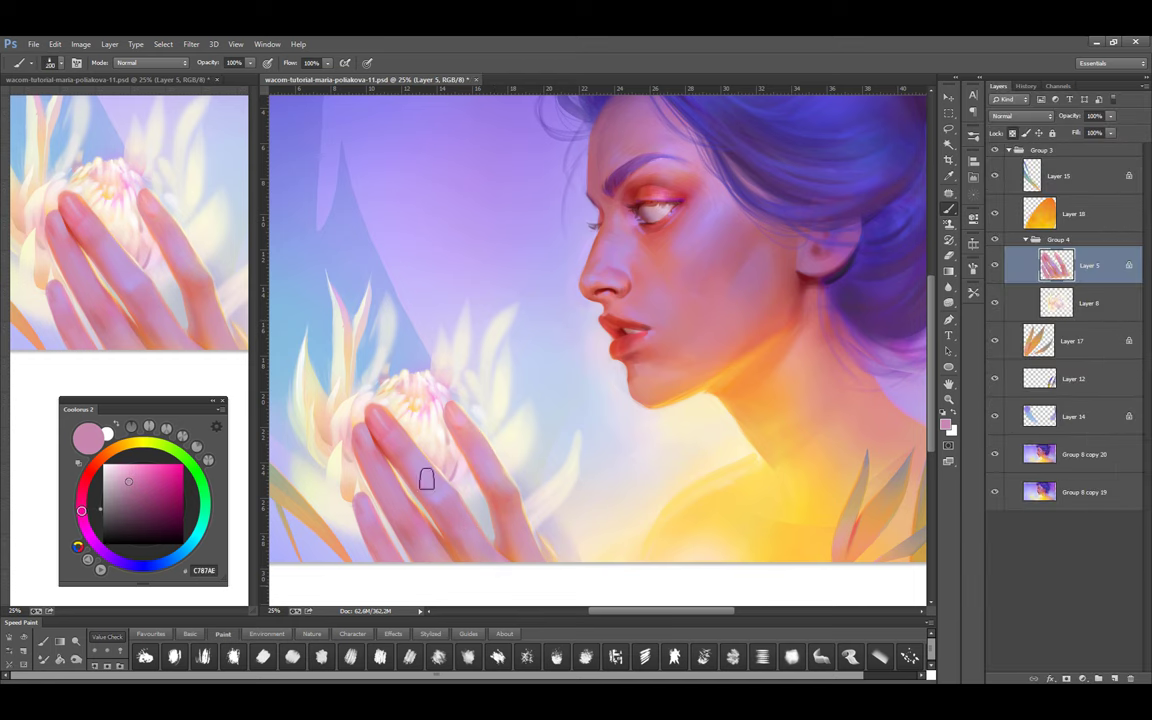
Warm the lower part of the fingers with sampled orange-brown CA7C5E, save the file and check the whole painting
alt+click(476, 545)
key(bracketright)
key(bracketright)
key(ctrl+minus)
key(ctrl+minus)
key(ctrl+minus)
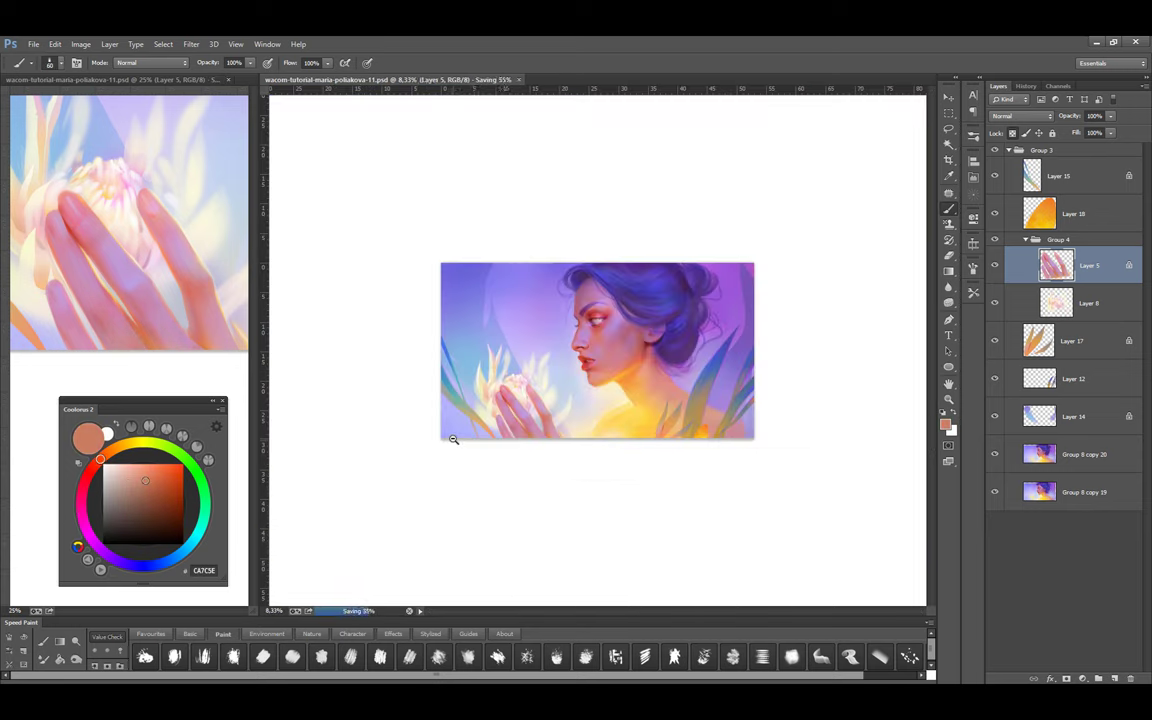
Compare the painting with its opening history snapshot and start a Lasso selection at the base of the fingers
click(1026, 86)
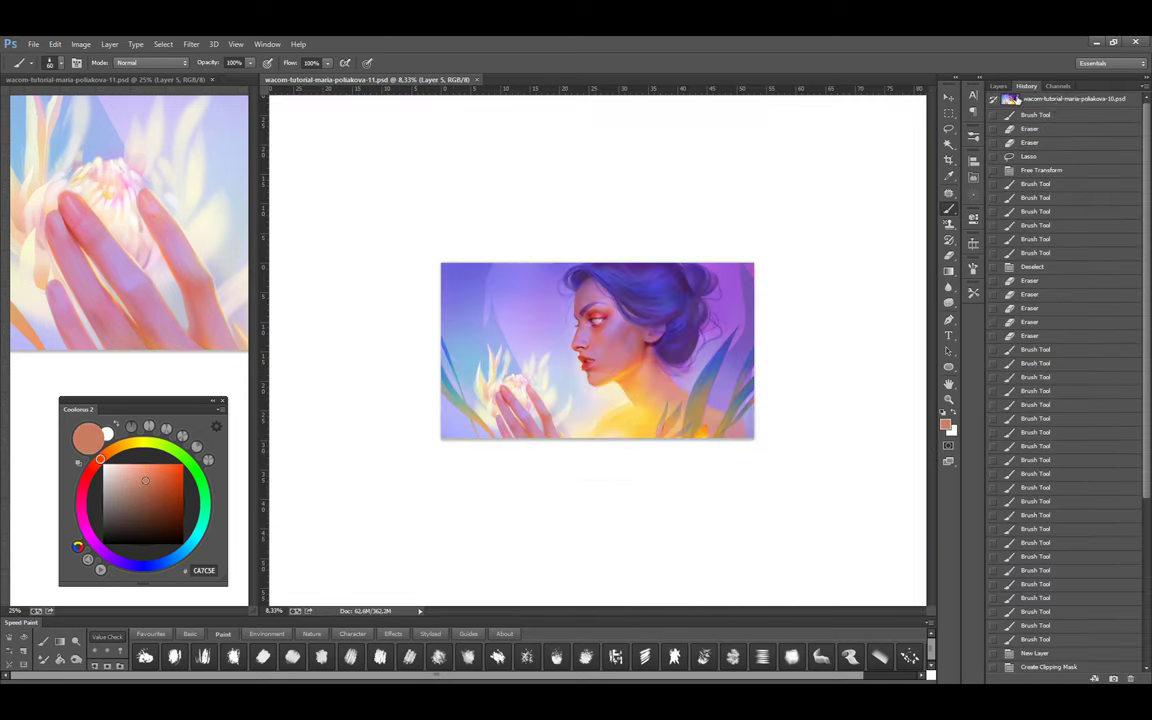
click(998, 86)
key(ctrl+plus)
key(ctrl+plus)
key(l)
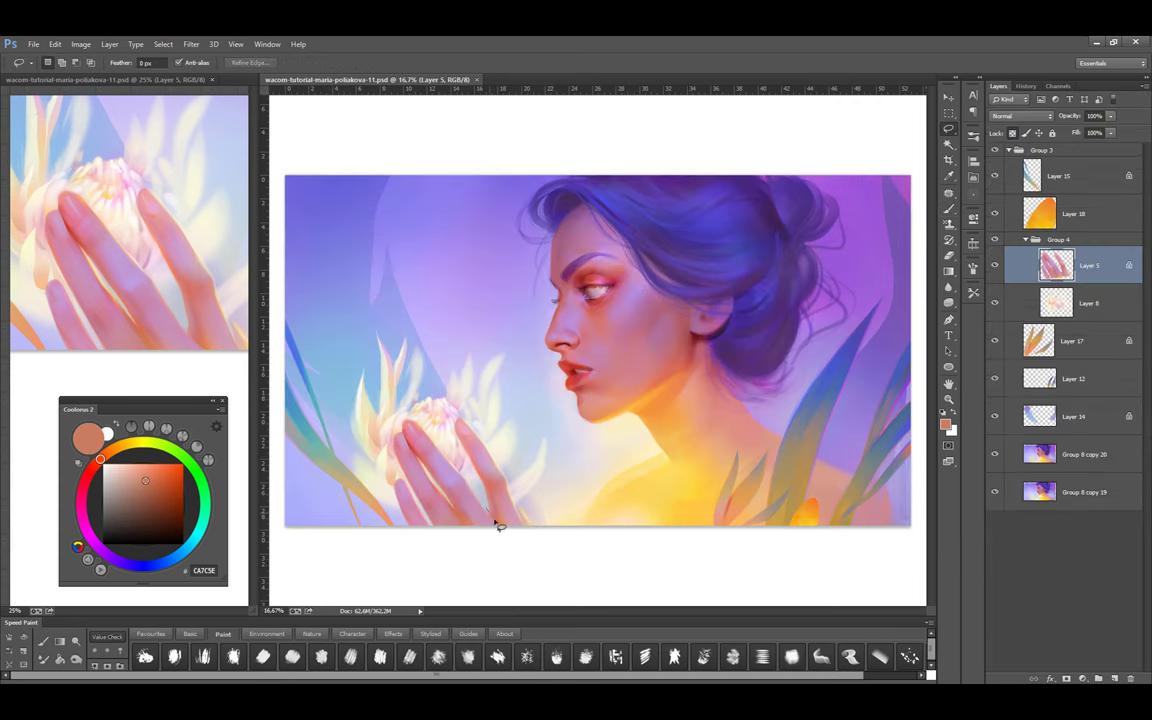
Select the index finger area on Layer 5, then skew and warp it slightly toward the flower
mouse_move(496, 522)
mouse_down()
mouse_move(509, 480)
mouse_move(494, 514)
mouse_up()
key(ctrl+t)
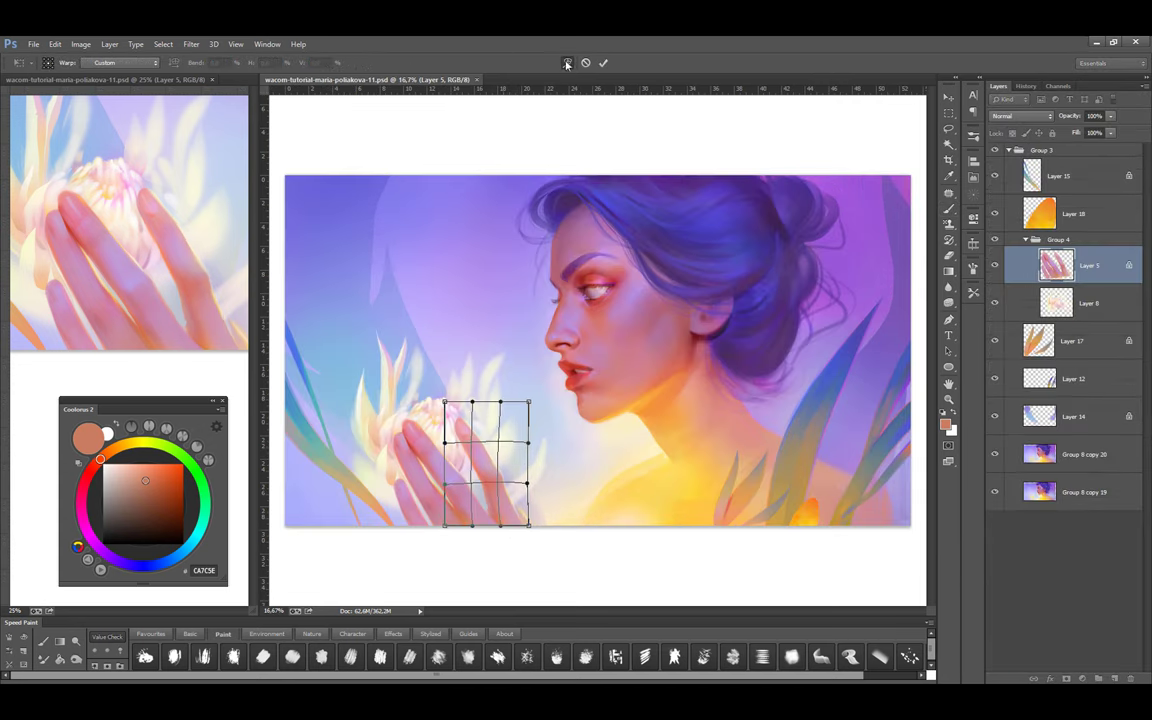
drag(492, 405, 484, 407)
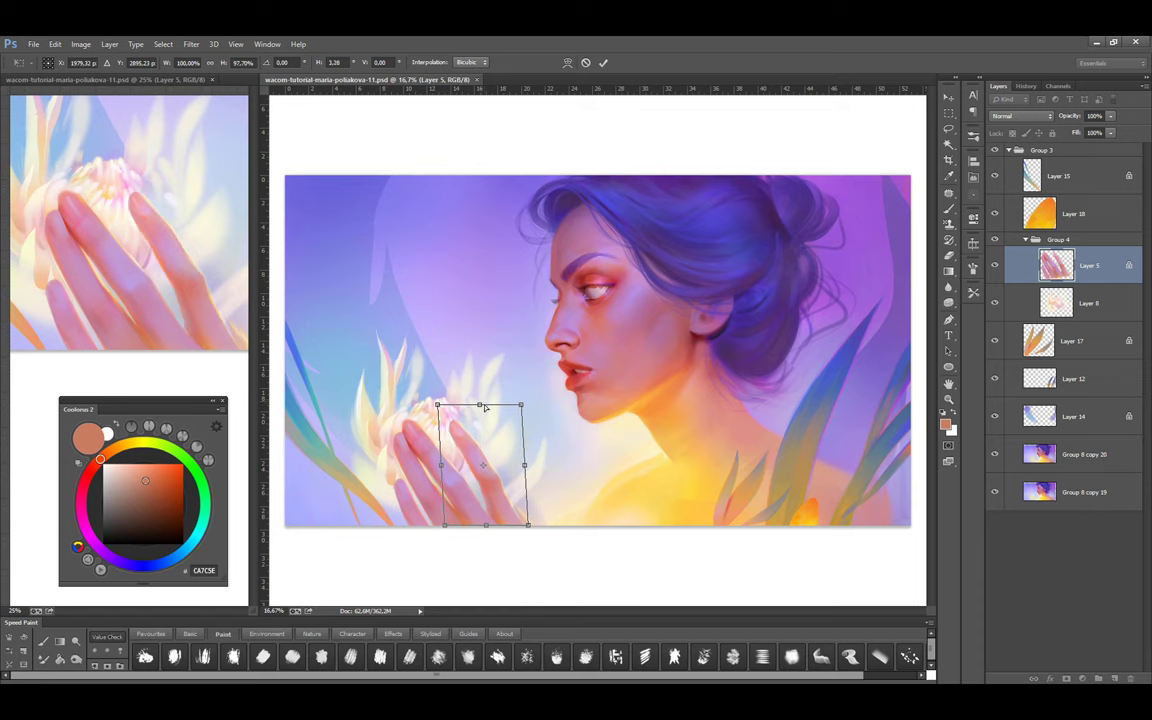
key(ctrl+plus)
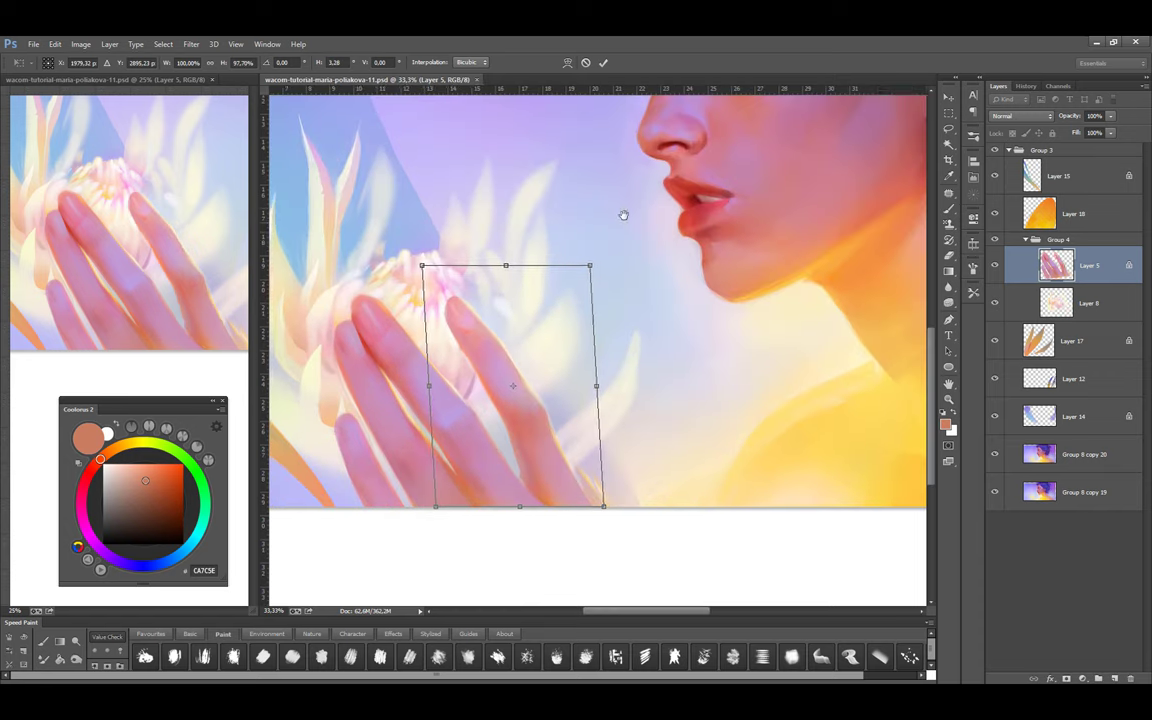
click(567, 62)
drag(594, 342, 598, 340)
key(Return)
Save the painting with the adjusted hand
key(ctrl+minus)
key(ctrl+minus)
key(ctrl+minus)
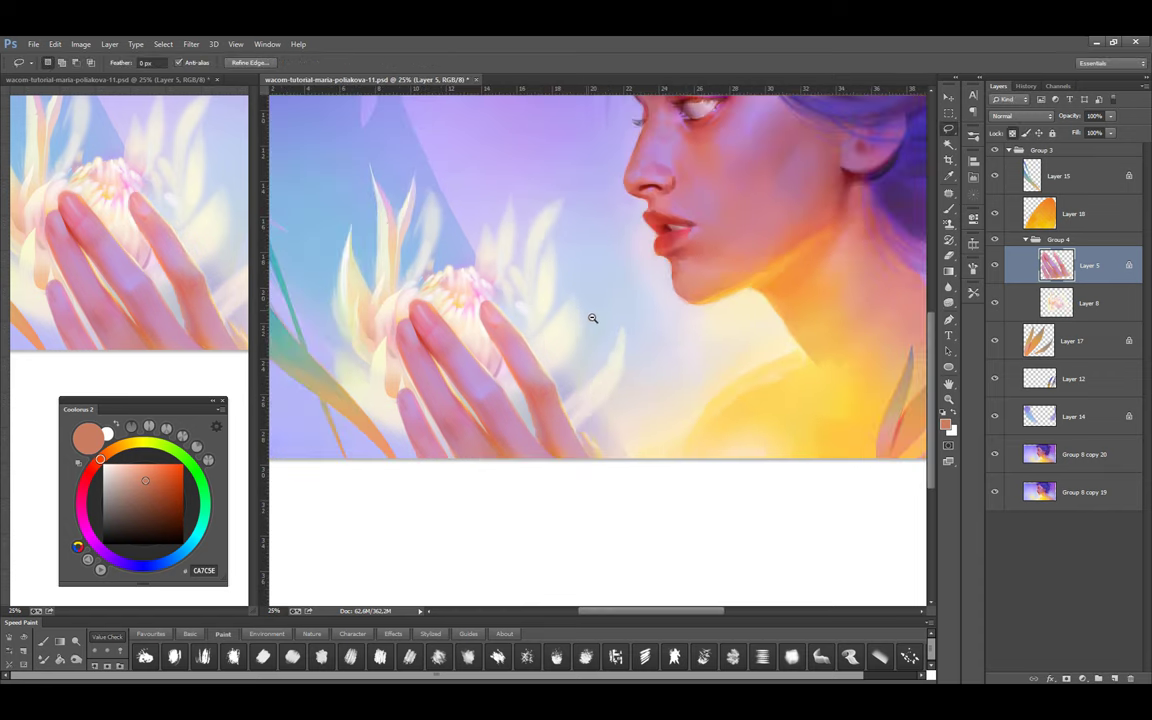
key(ctrl+s)
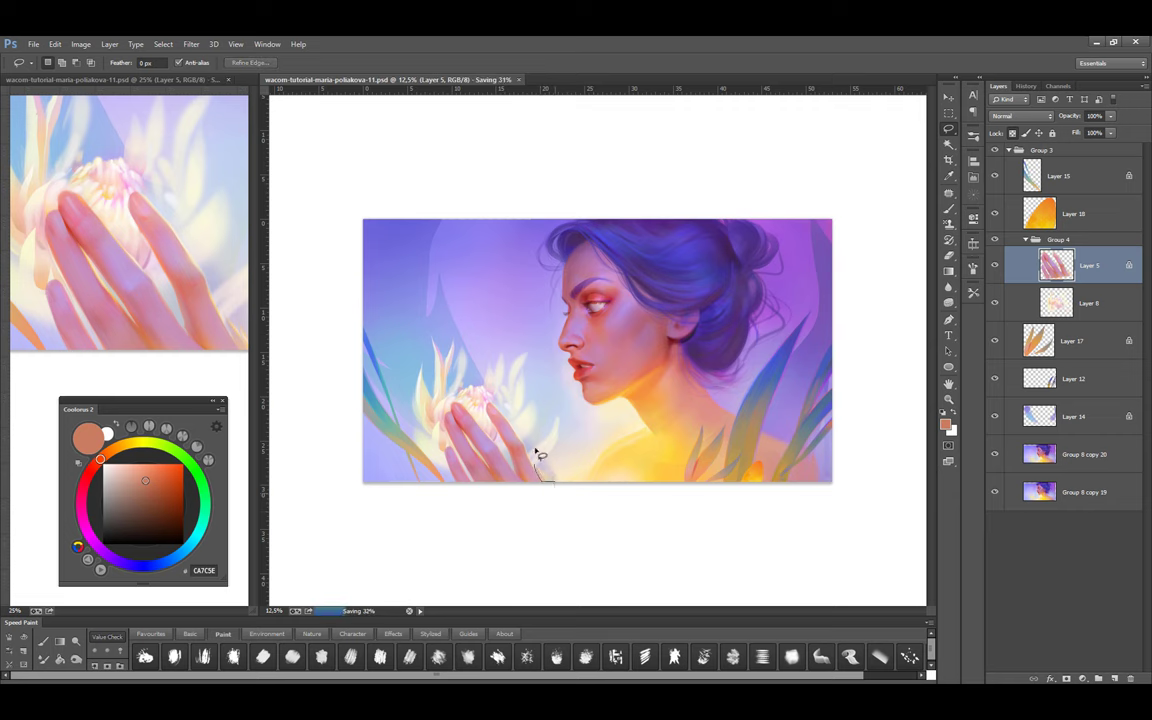
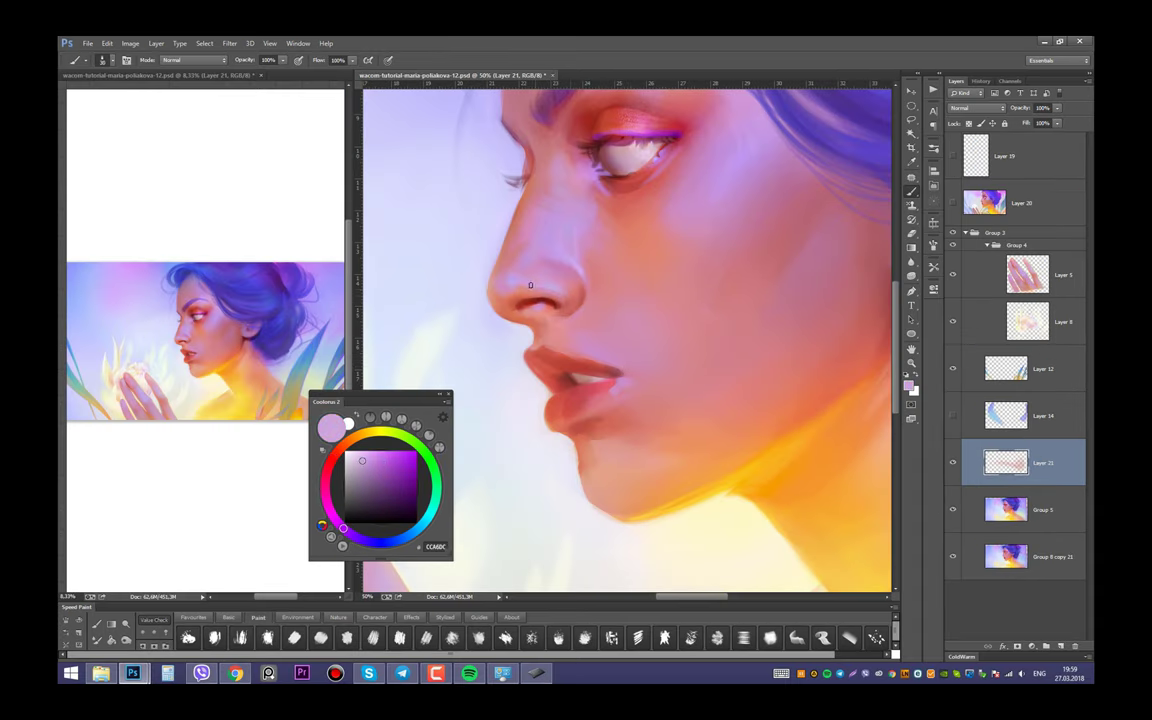
Blend the nose tip and its lower edge on Layer 21 using skin tones sampled from the nose
alt+click(557, 289)
alt+click(520, 288)
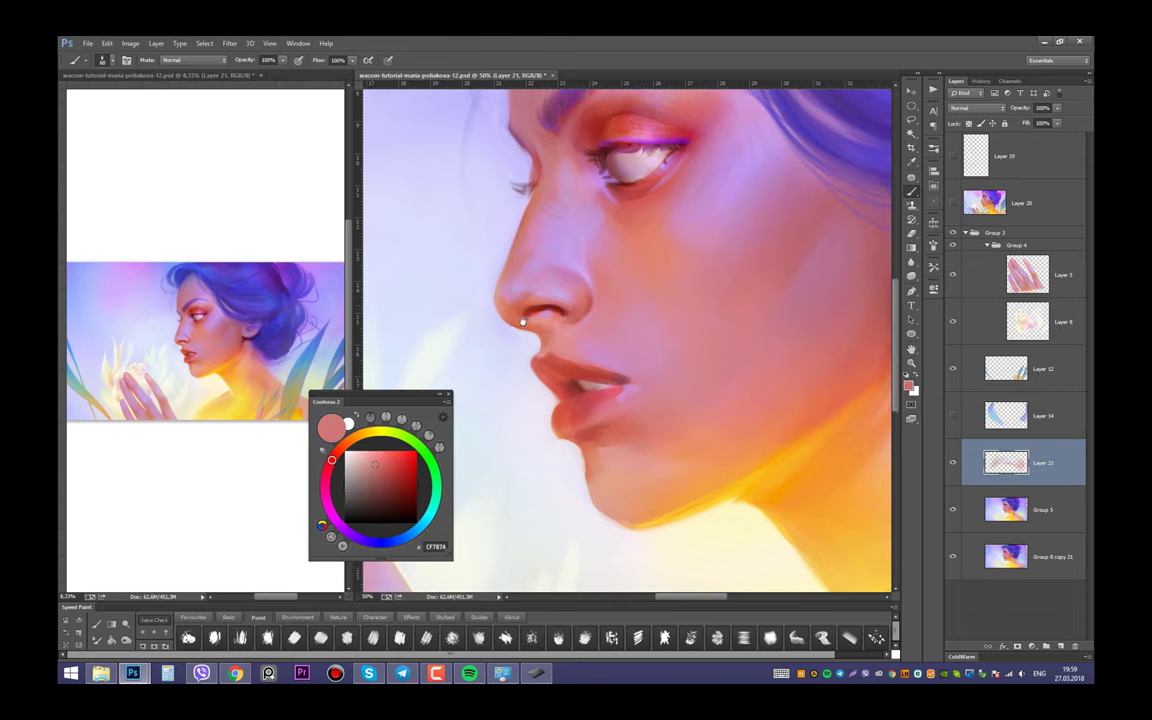
drag(504, 307, 510, 313)
alt+click(510, 313)
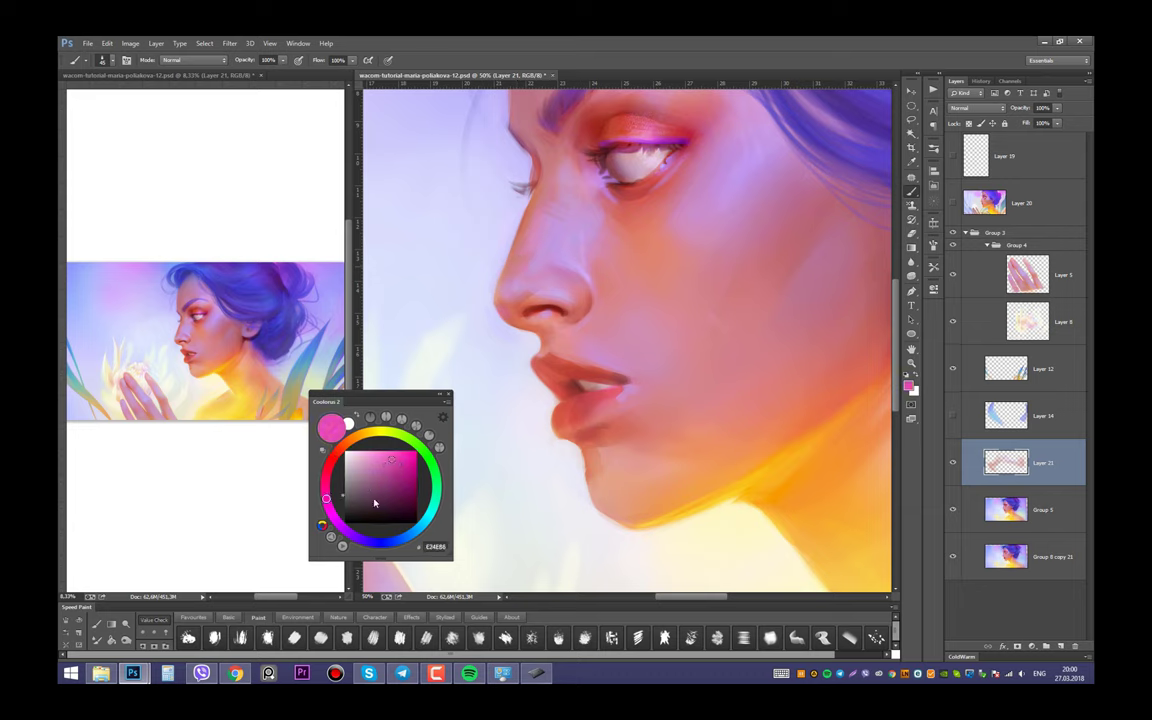
Refine the nose contour and the shadow above the upper lip with sampled tones and dark reds C70104 and 4A0001
alt+click(460, 282)
alt+click(460, 282)
alt+click(469, 356)
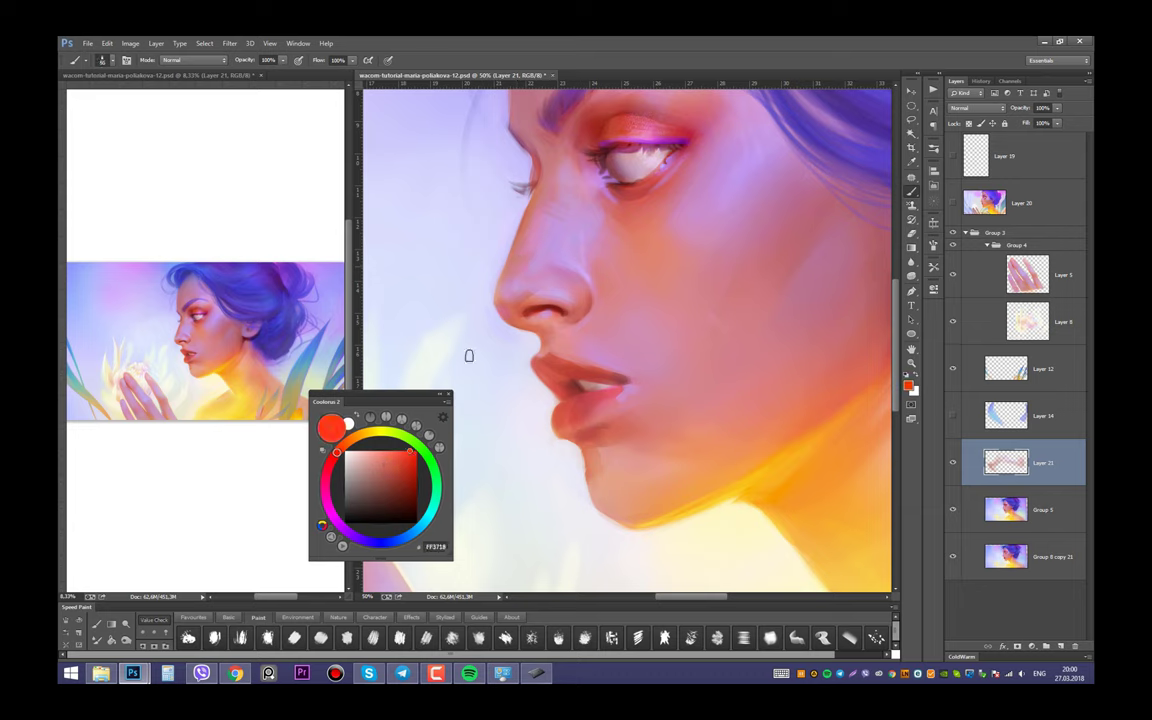
drag(500, 274, 506, 262)
alt+click(519, 317)
mouse_move(538, 330)
mouse_down()
mouse_move(553, 303)
mouse_move(549, 328)
mouse_up()
click(416, 467)
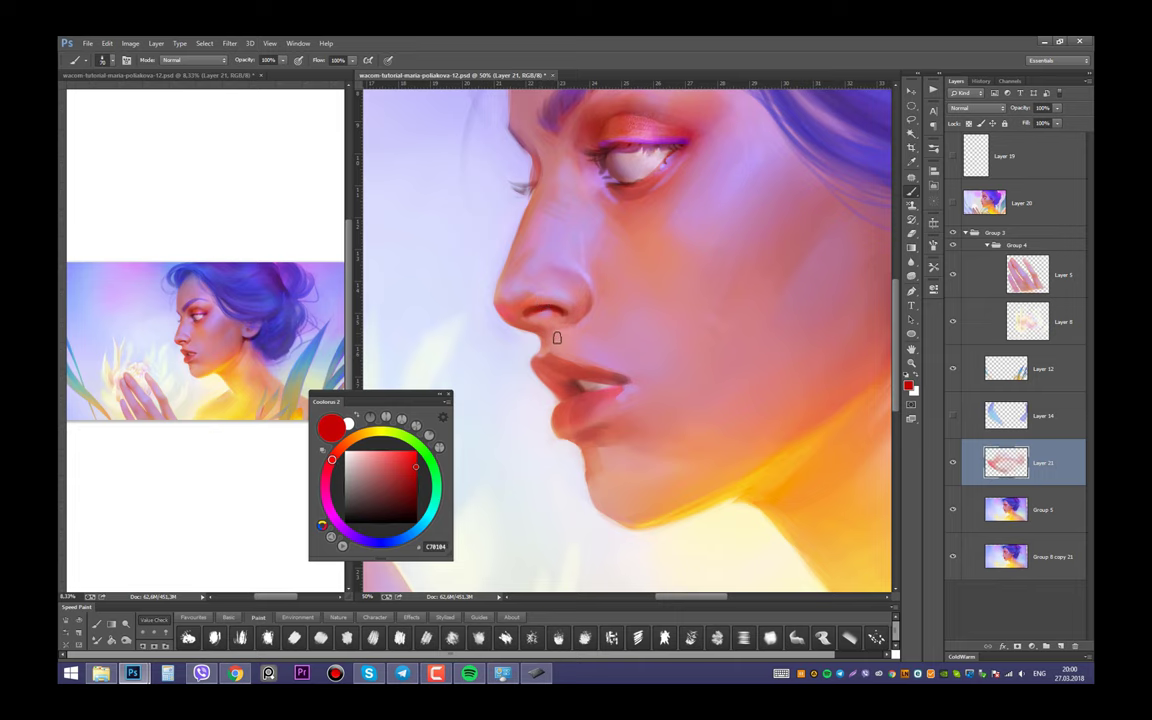
click(416, 502)
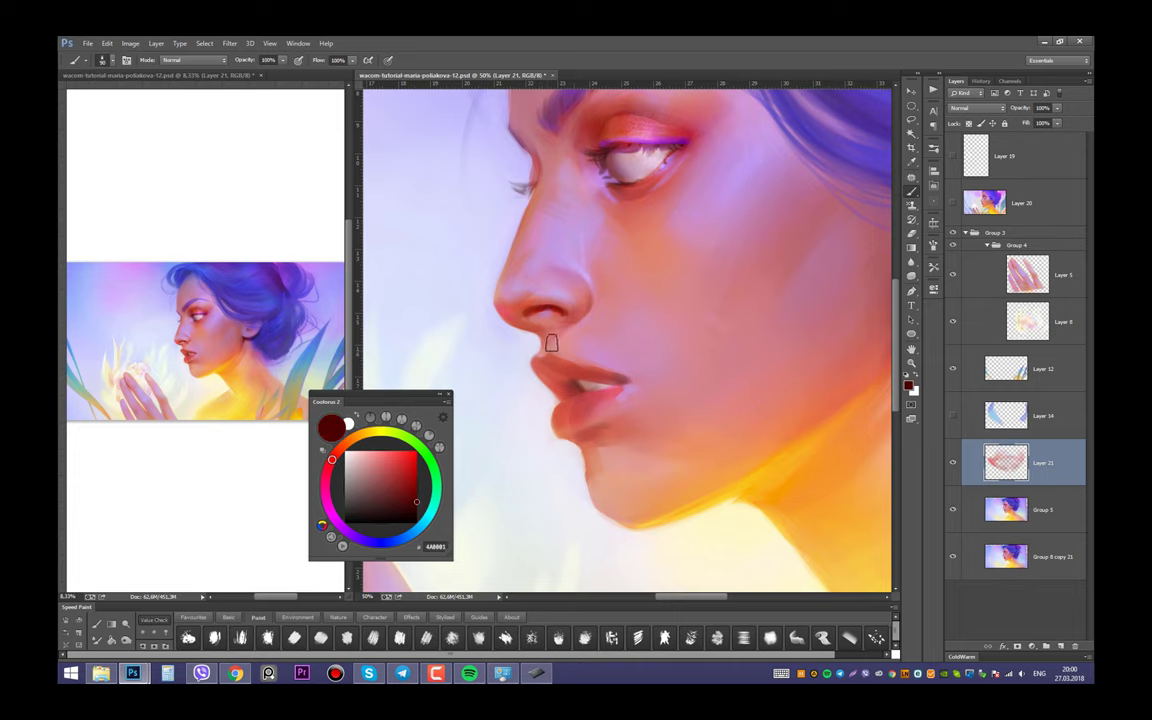
Deepen the upper eyelid crease and inner eye socket with dark red, blending it with sampled red tones
scroll(563, 235, up, 3)
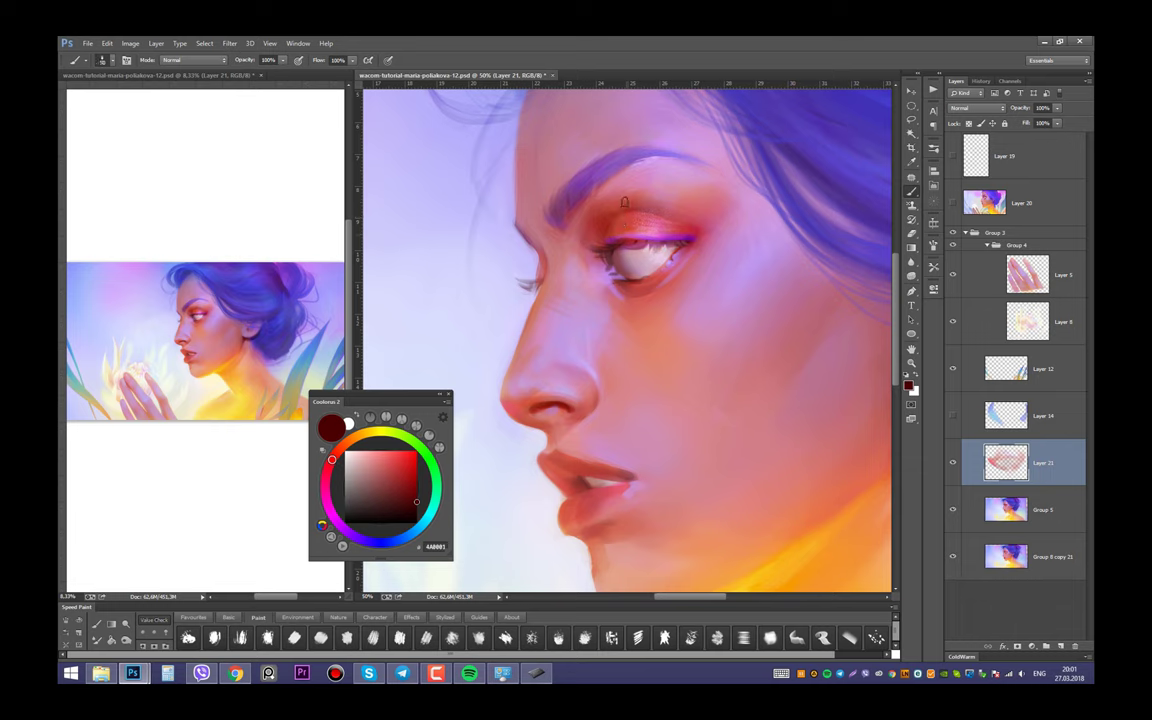
drag(576, 228, 622, 216)
alt+click(607, 232)
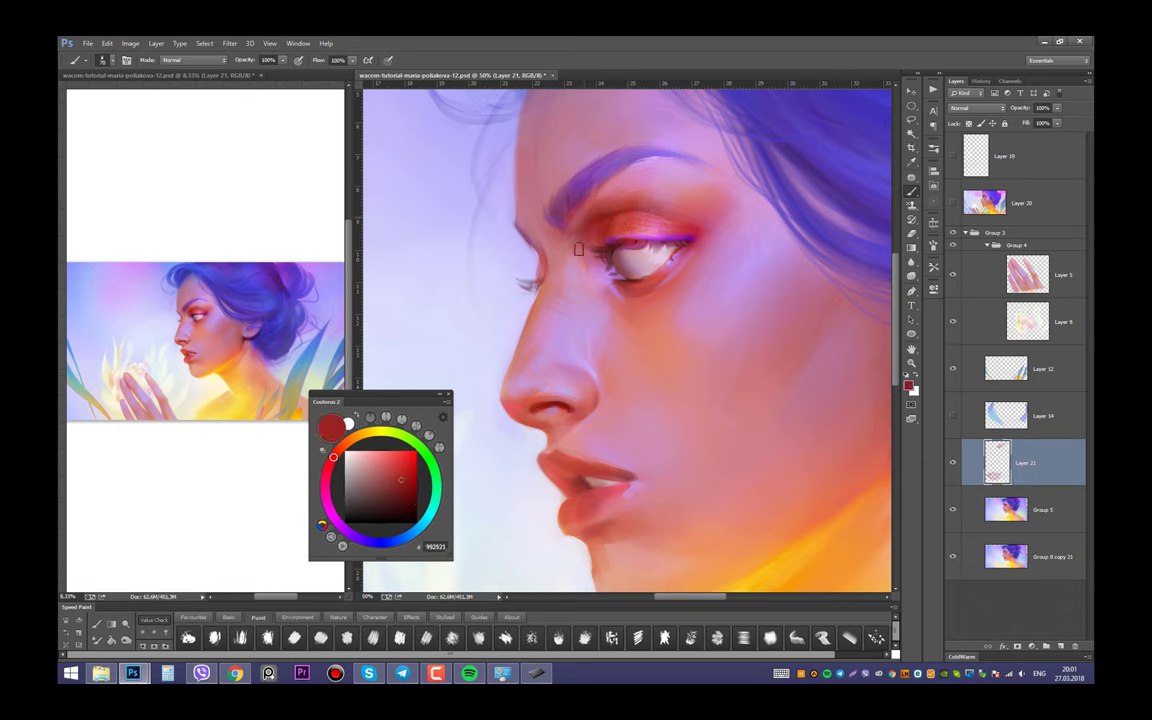
alt+click(603, 216)
alt+click(584, 212)
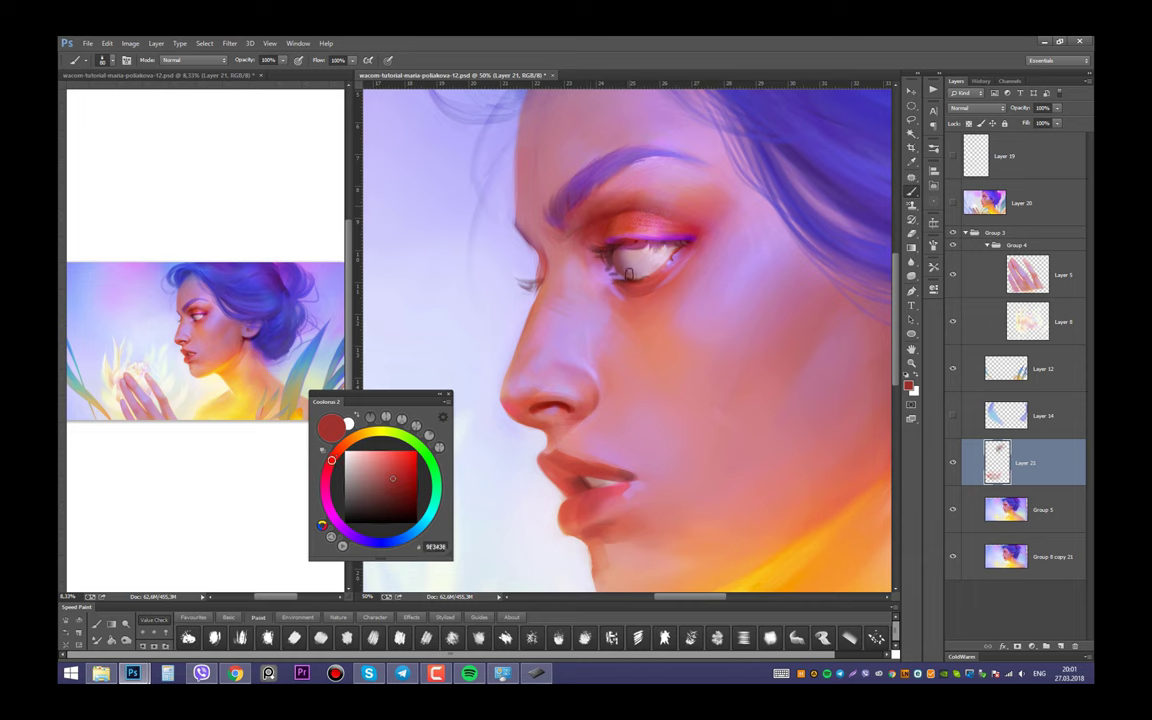
Touch up the skin below the eye, the lower lid and the upper lash line with sampled pink, coral and dark brown
scroll(250, 346, up, 1)
alt+click(614, 310)
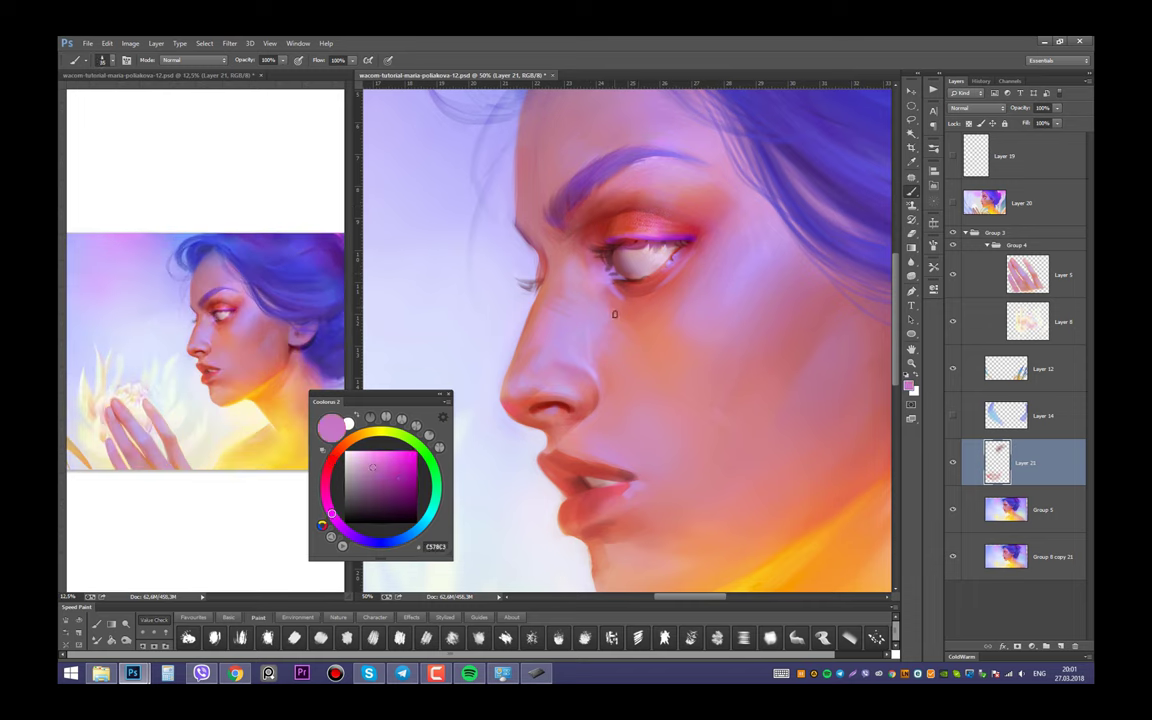
alt+click(650, 285)
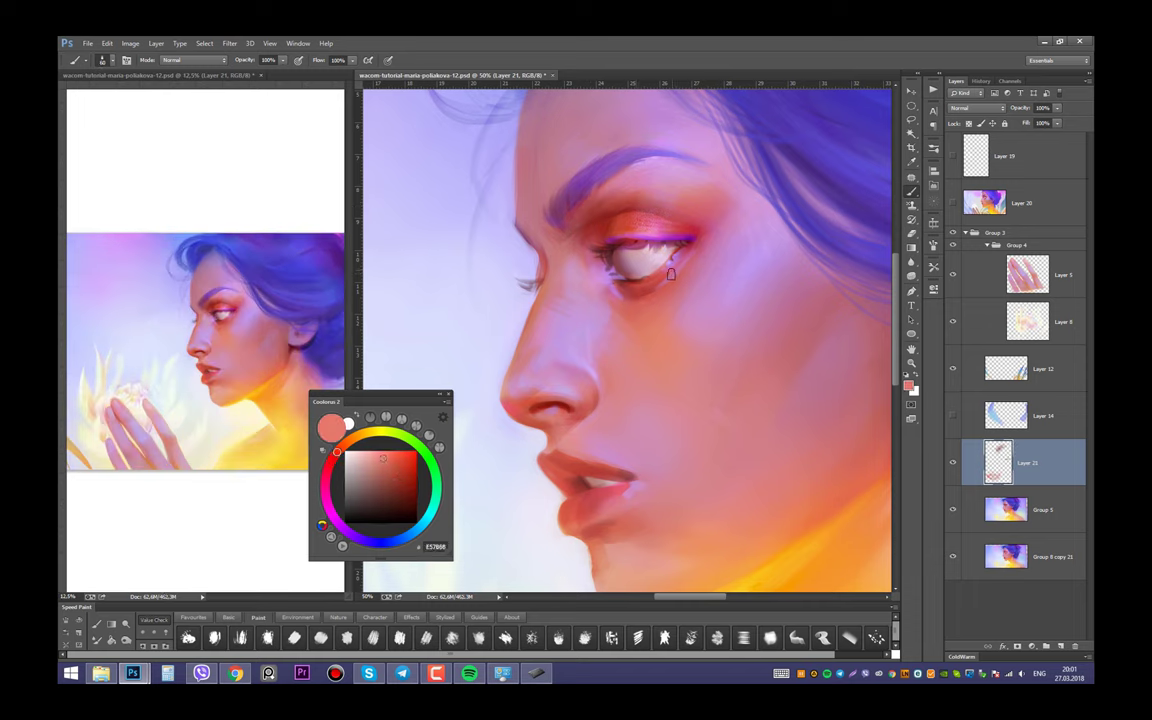
alt+click(603, 234)
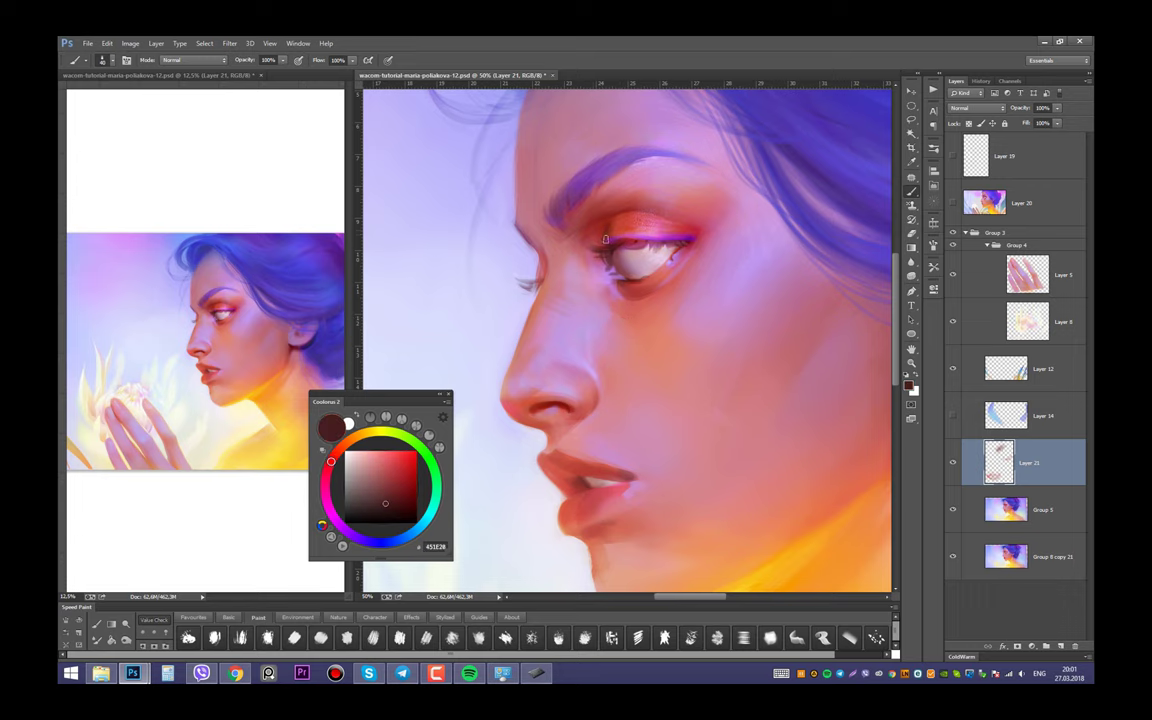
Rework the inner part of the eyebrow with sampled dark red, purple and a saturated blue-violet
scroll(556, 222, down, 2)
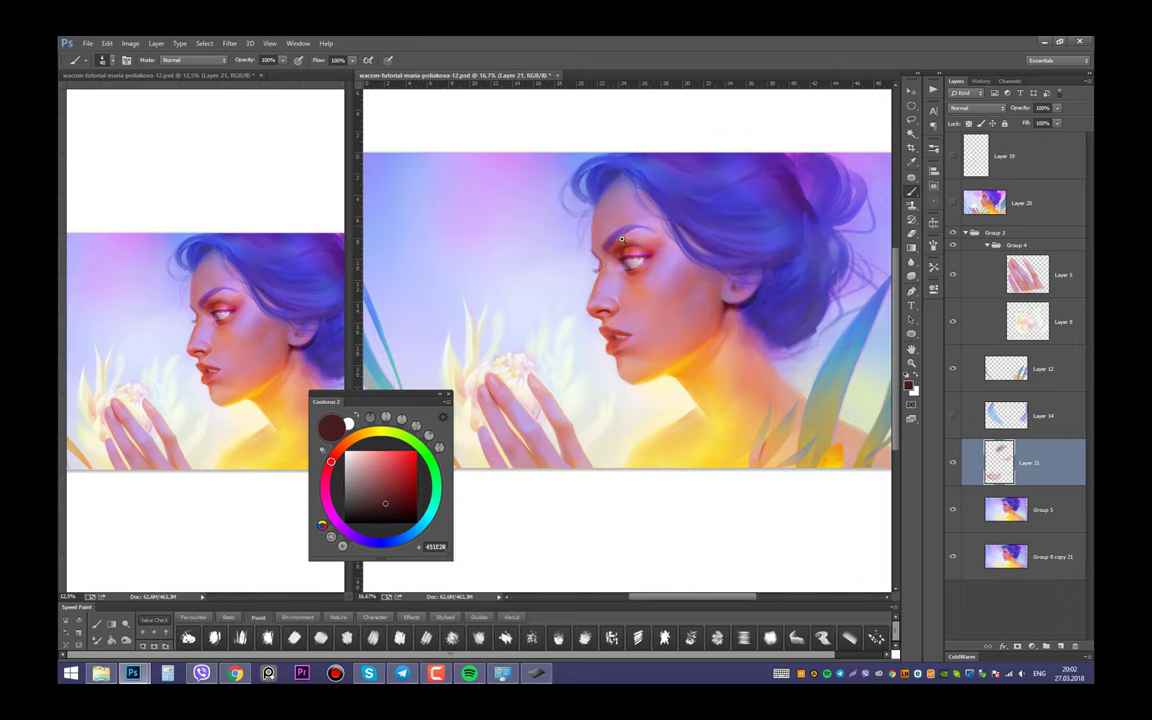
scroll(600, 287, up, 1)
alt+click(600, 287)
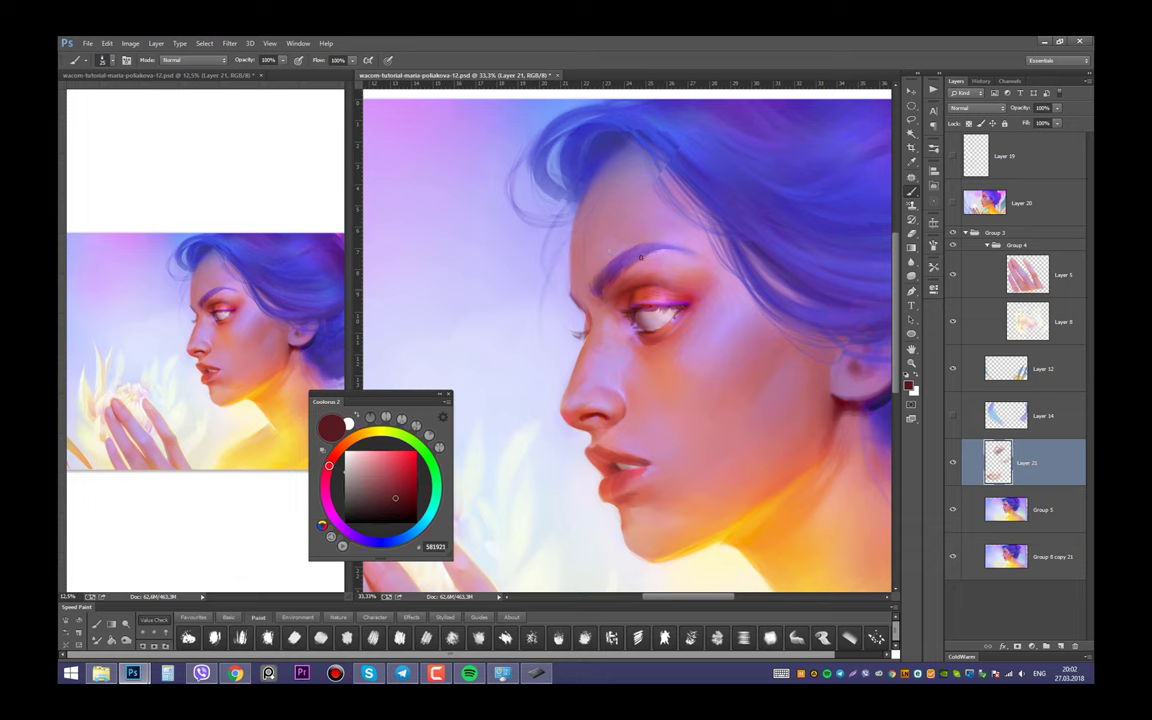
alt+click(602, 270)
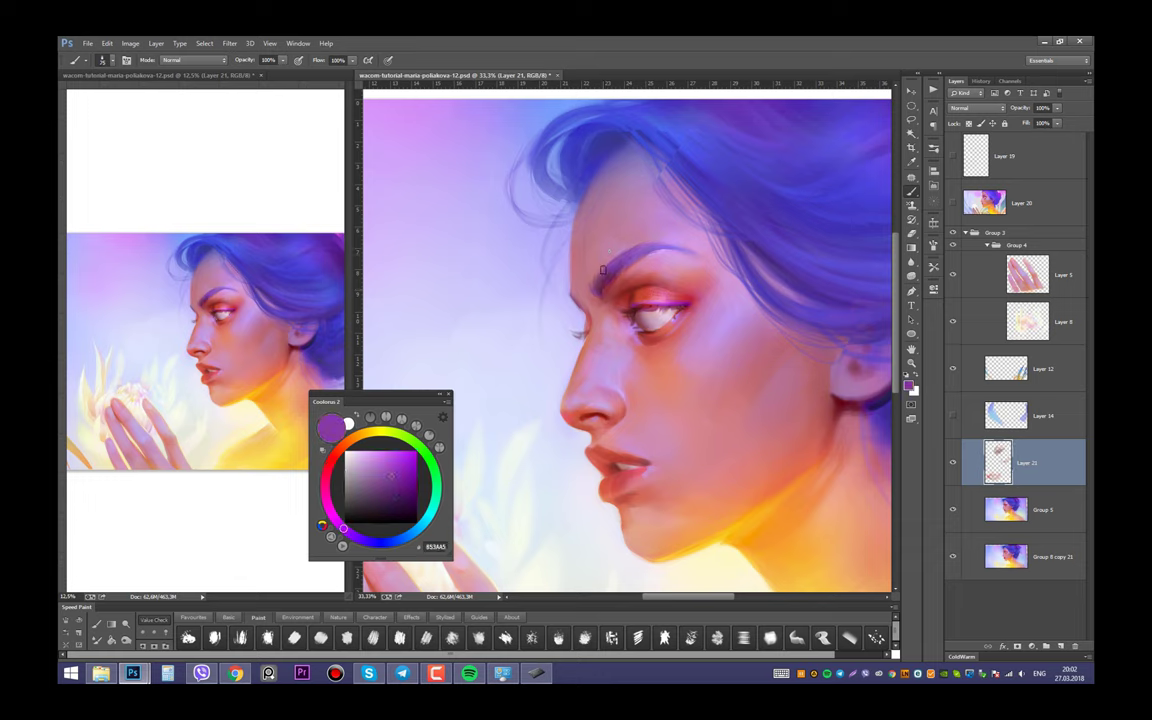
alt+click(812, 278)
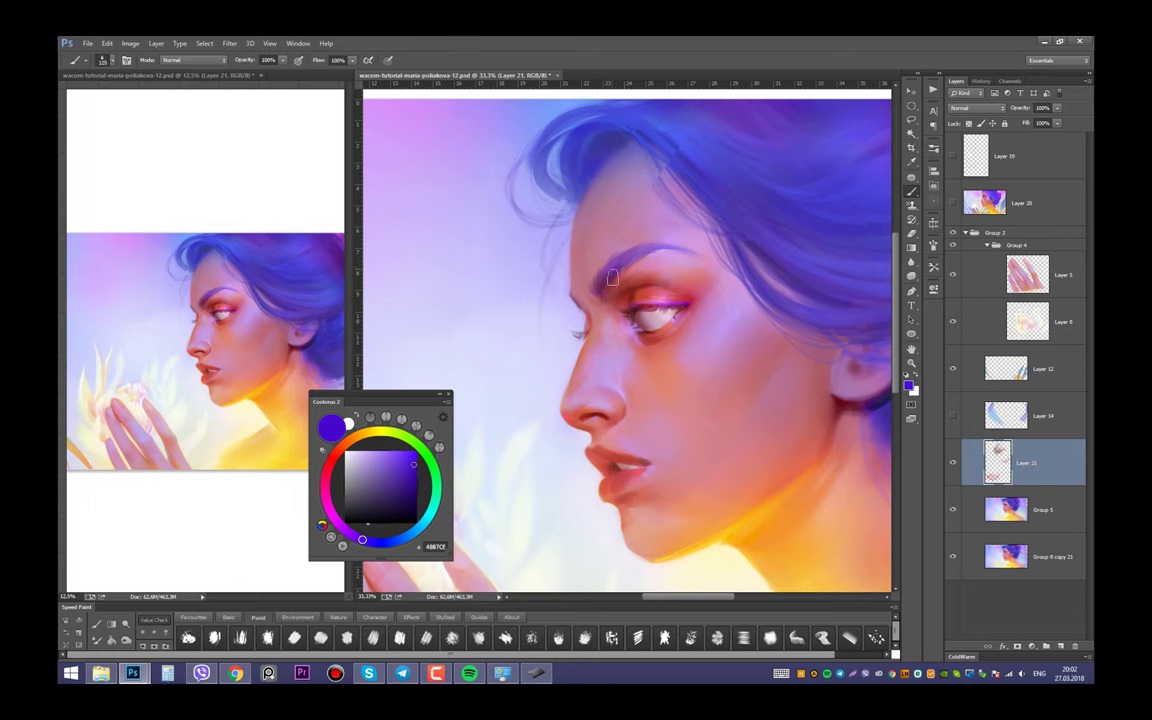
Clean up the forehead and brow profile edge with sampled lavender background and reddish skin tones
alt+click(552, 268)
alt+click(591, 311)
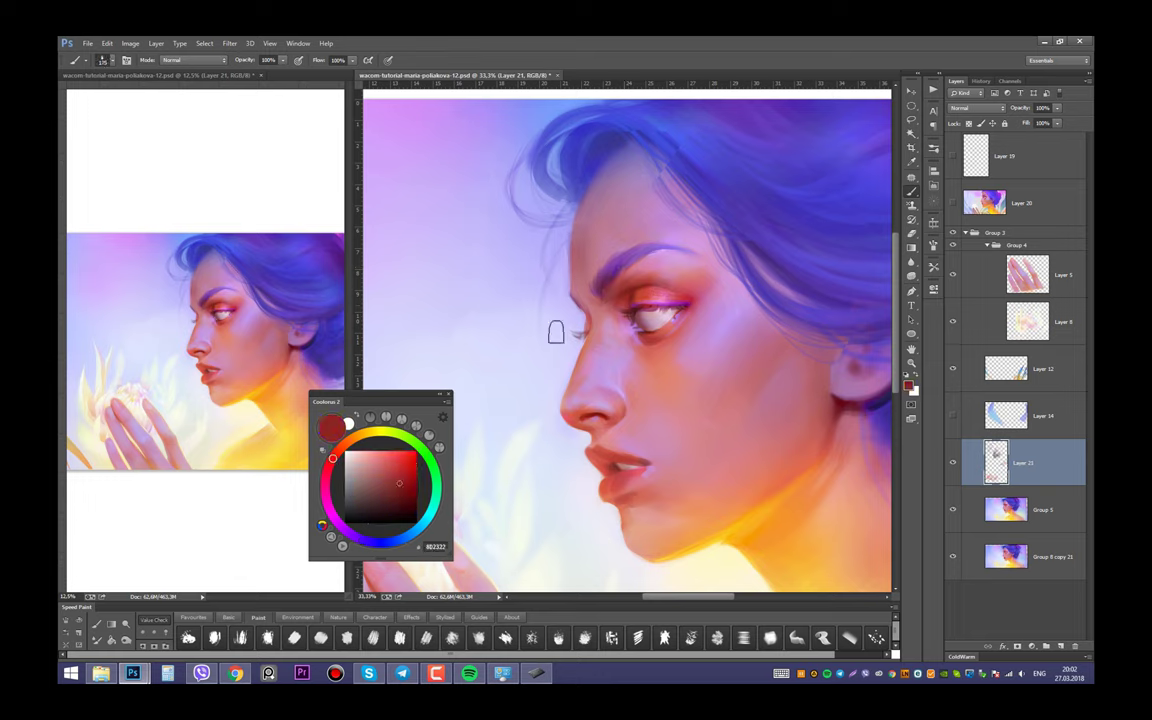
alt+click(565, 280)
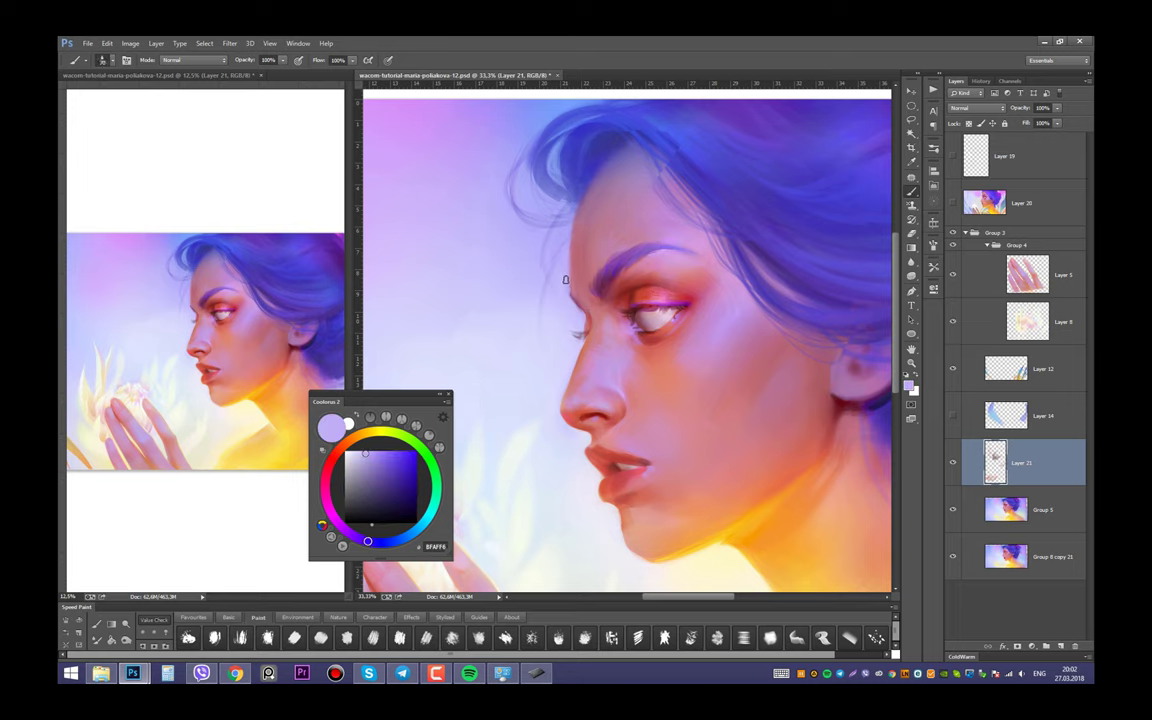
scroll(581, 262, up, 1)
scroll(594, 293, up, 2)
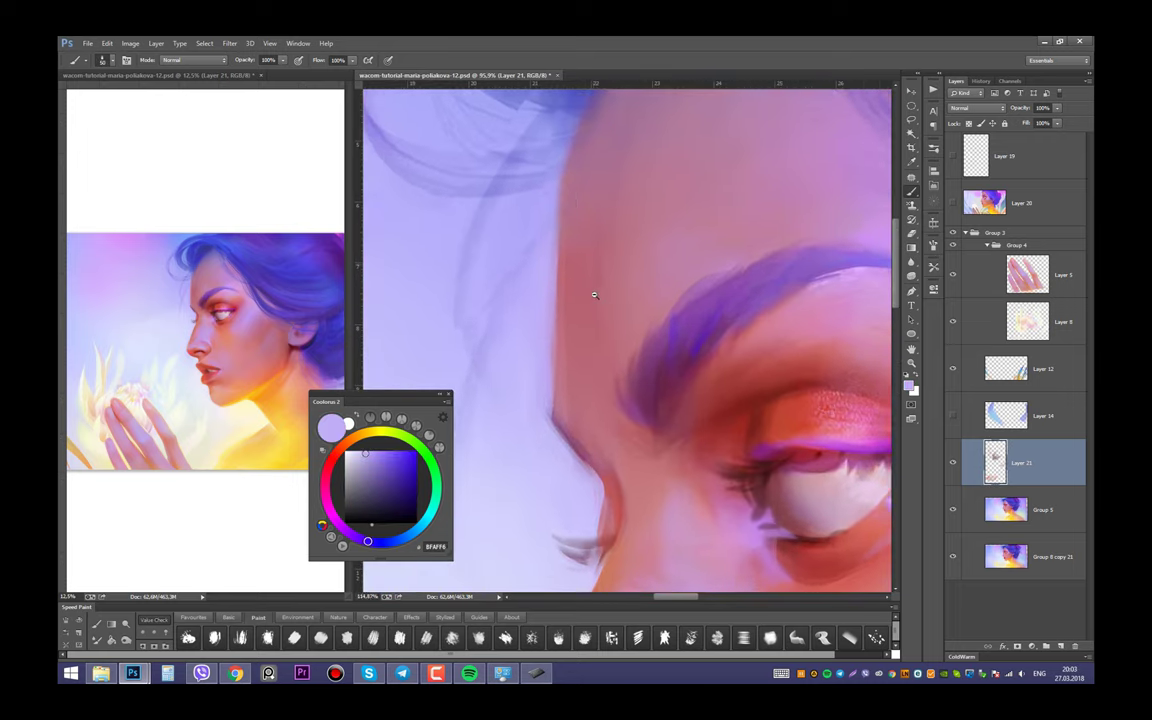
alt+click(568, 369)
alt+click(571, 252)
scroll(571, 252, down, 3)
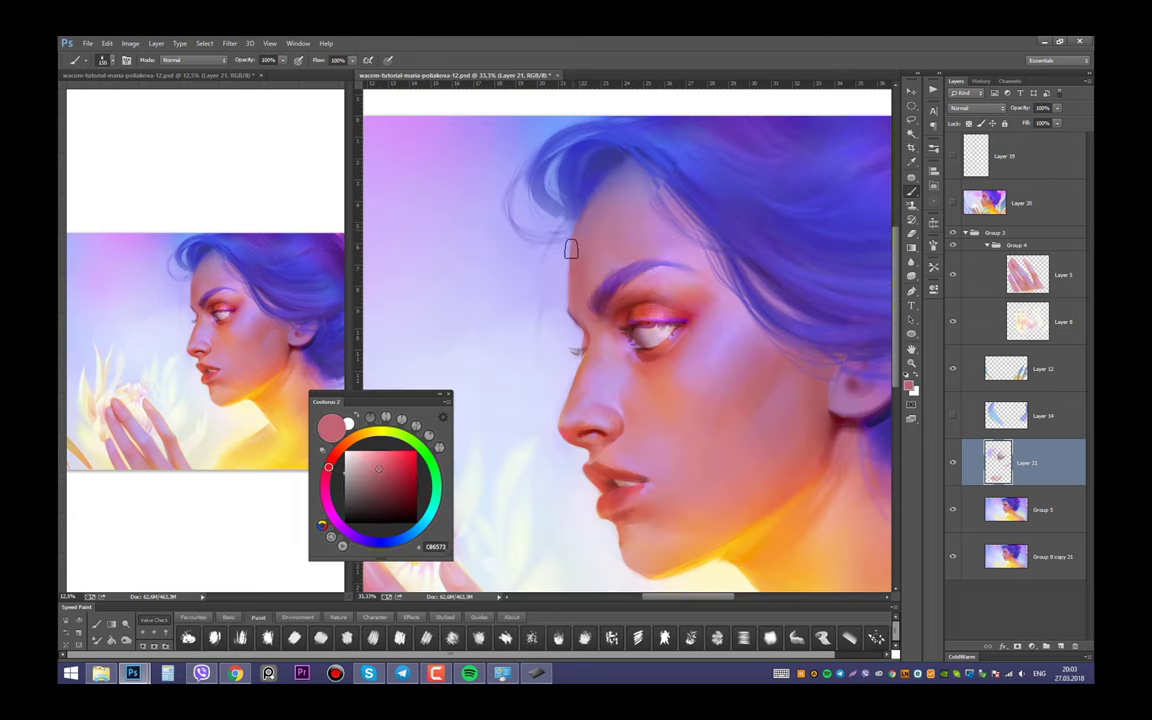
Shade the hairline above the forehead with dark red, and reduce the brush size to 20 for finer strokes
alt+click(632, 181)
click(337, 484)
click(400, 492)
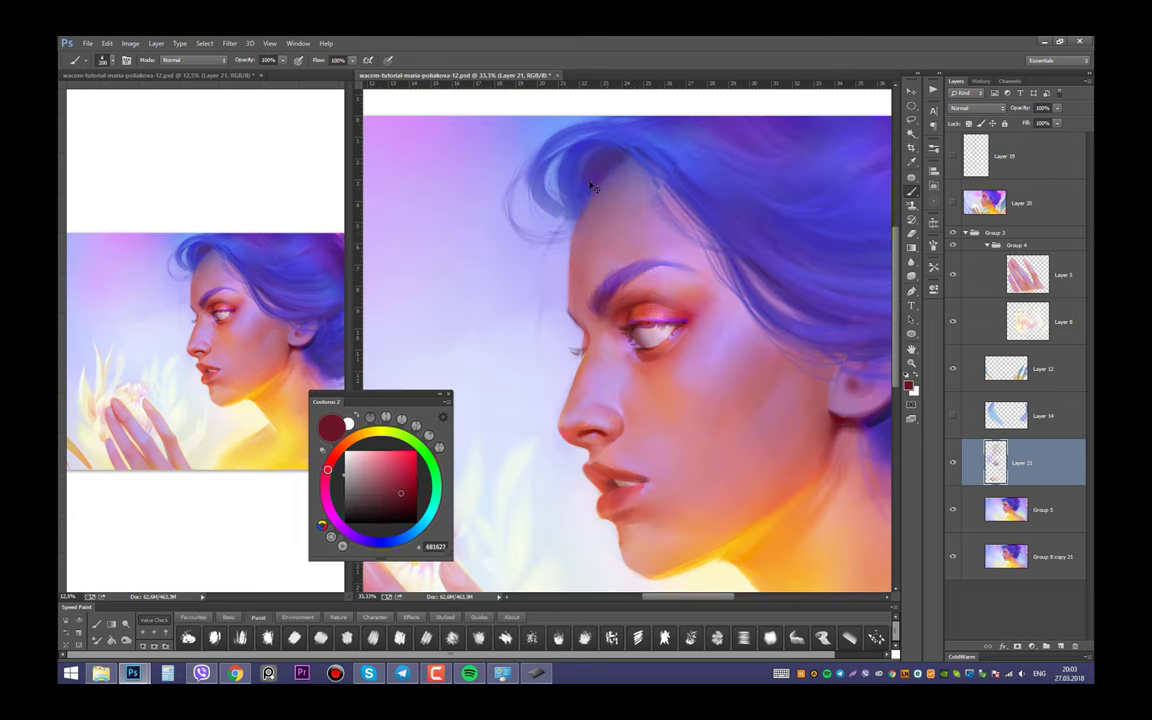
key(bracketleft)
key(bracketleft)
key(bracketleft)
key(bracketleft)
key(bracketleft)
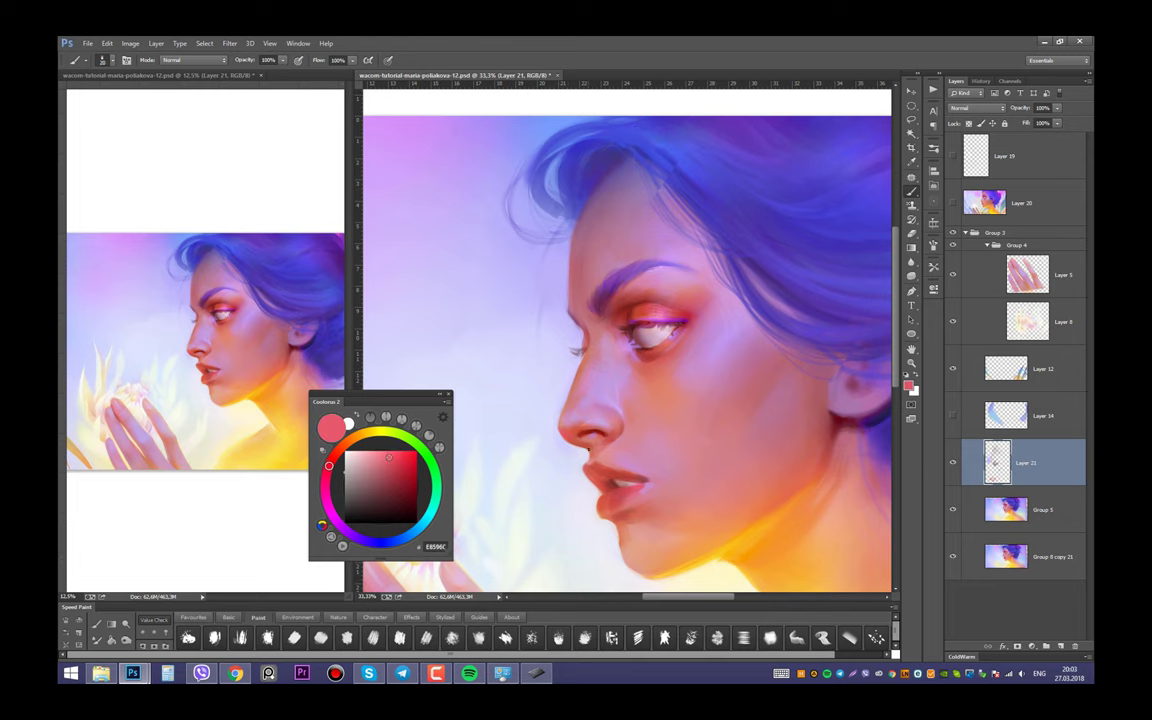
Define the nostril and the underside of the nose with sampled dark and mid reds
scroll(505, 298, up, 1)
scroll(537, 368, down, 2)
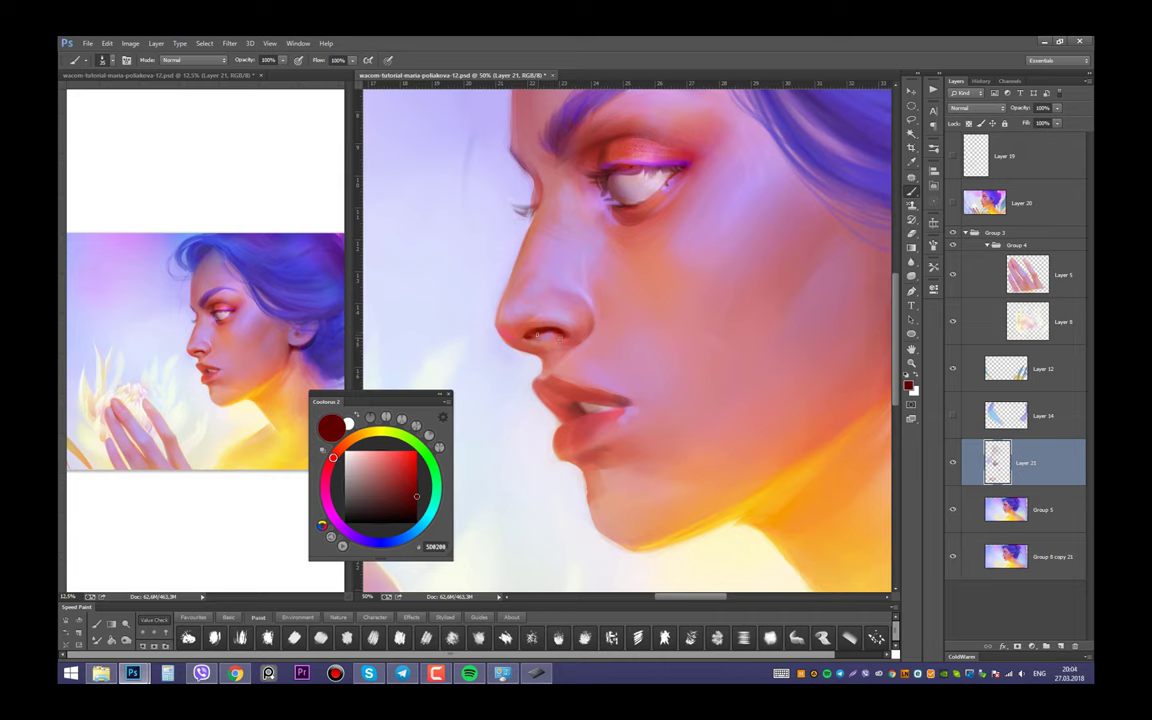
alt+click(574, 323)
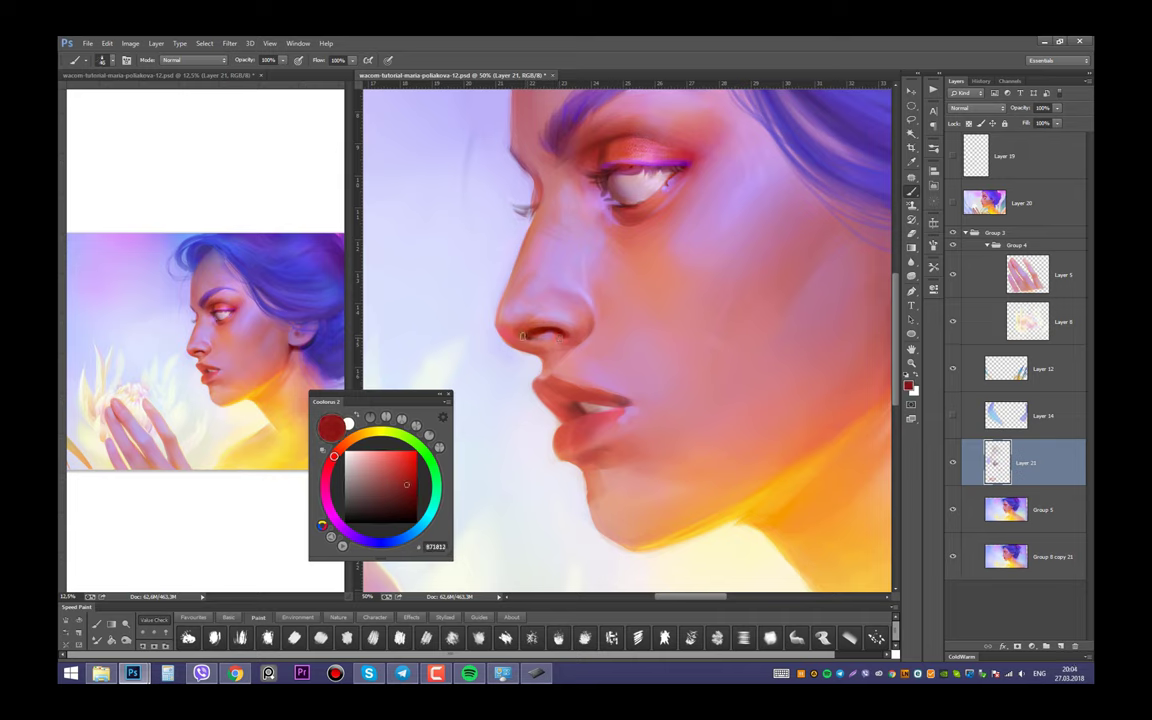
alt+click(540, 342)
alt+click(548, 343)
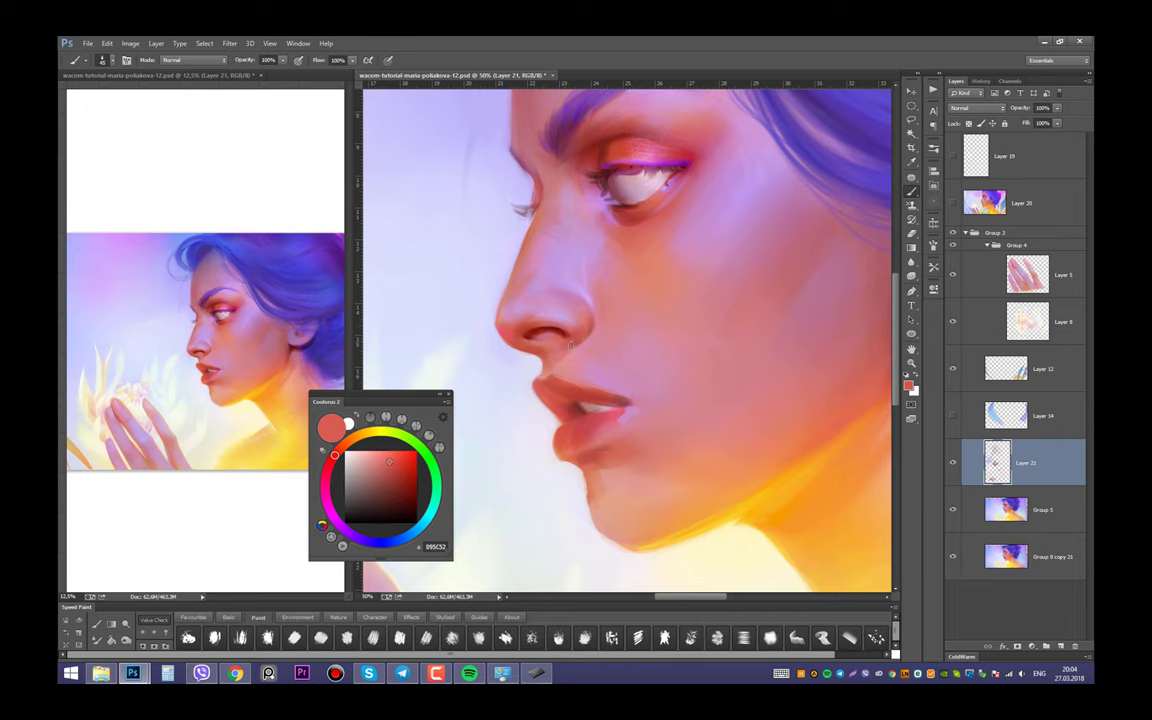
alt+click(561, 338)
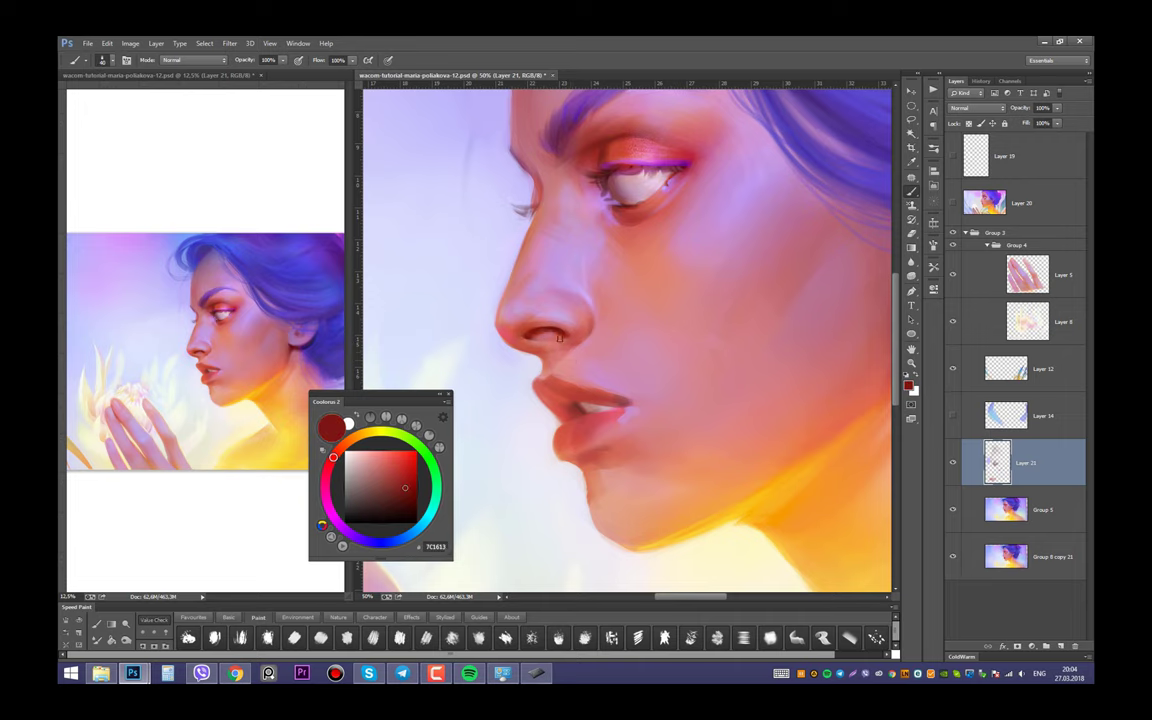
Strengthen the profile line at the brow and nose bridge with sampled red and dark wine tones
drag(616, 368, 641, 438)
alt+click(641, 438)
alt+click(575, 255)
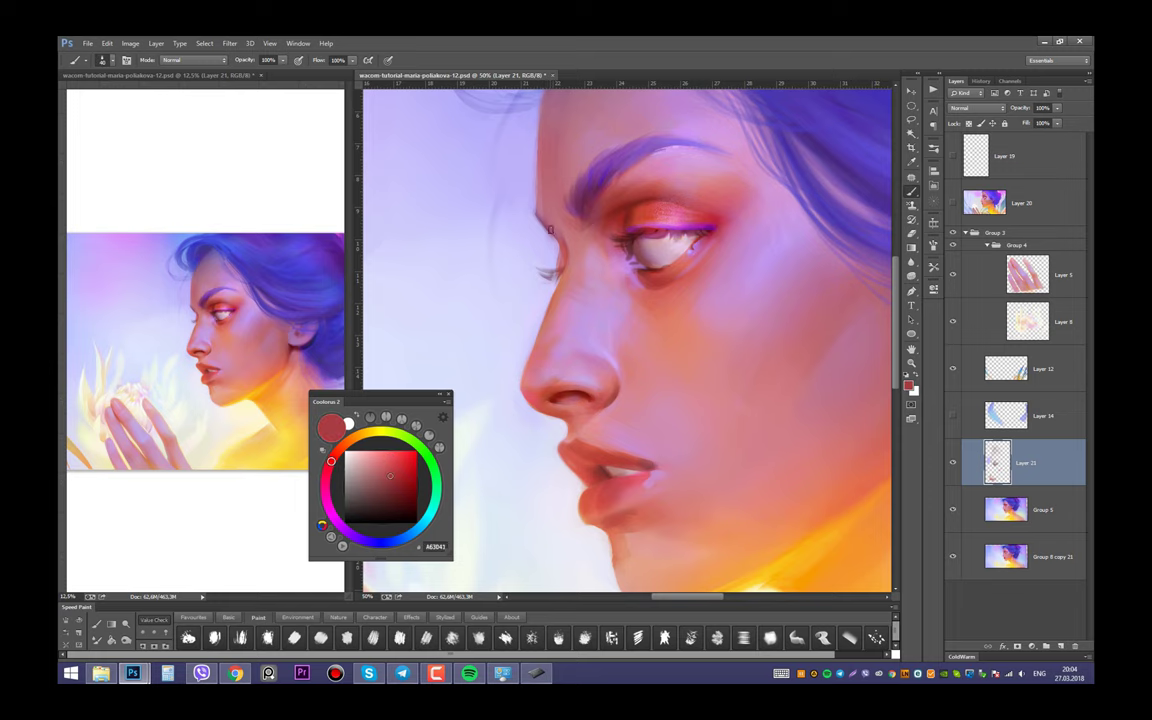
alt+click(539, 210)
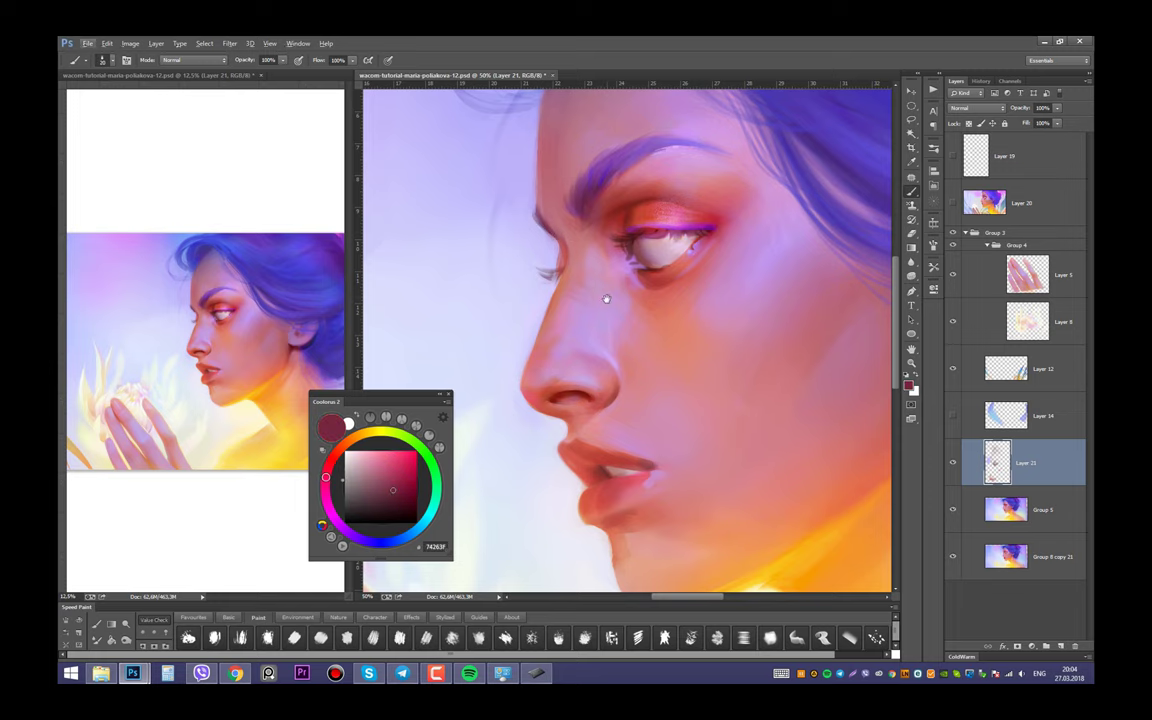
Select the lips and copy them to a new layer above Layer 21
scroll(606, 292, down, 1)
drag(596, 412, 565, 386)
alt+click(565, 386)
key(v)
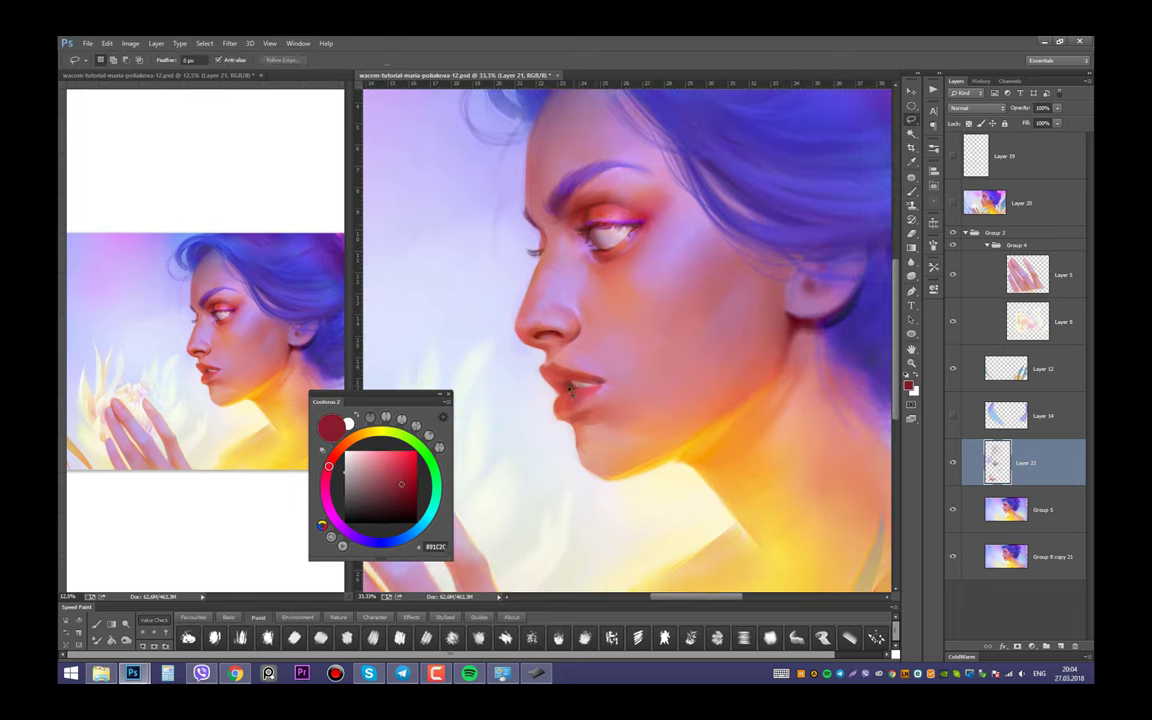
key(ctrl+j)
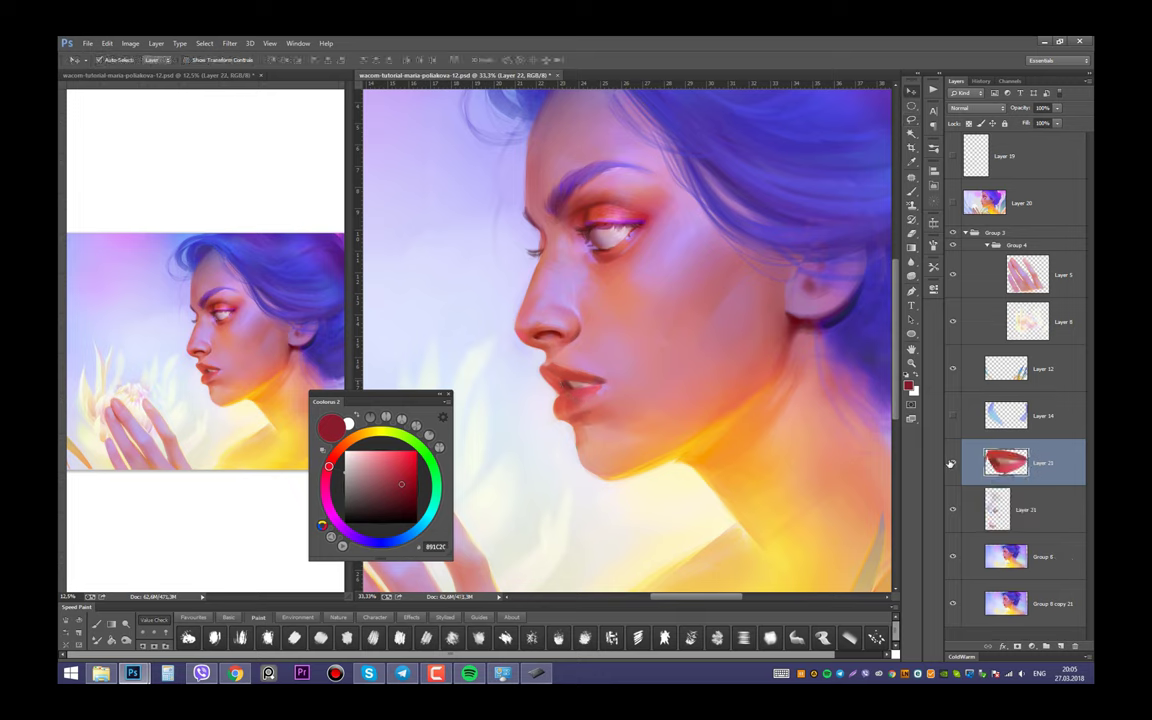
Merge the lips copy down into Layer 21 and rework the upper lip with sampled dark red and pink tones
key(b)
key(ctrl+e)
key(b)
alt+click(562, 387)
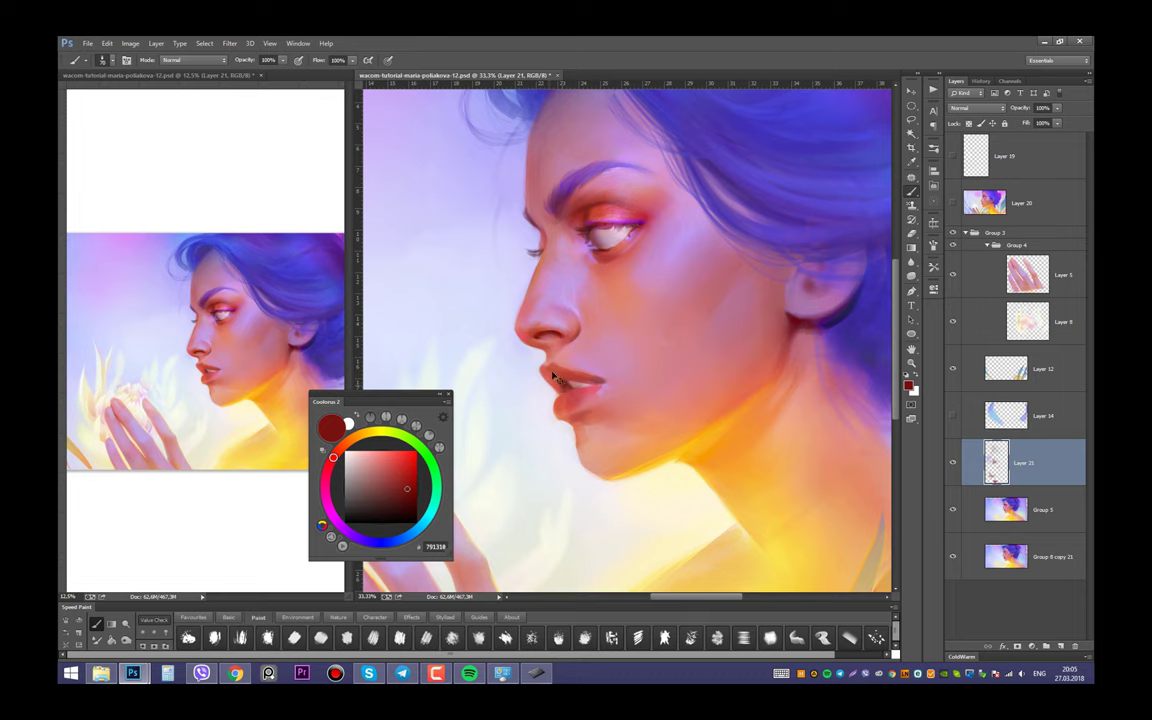
alt+click(566, 359)
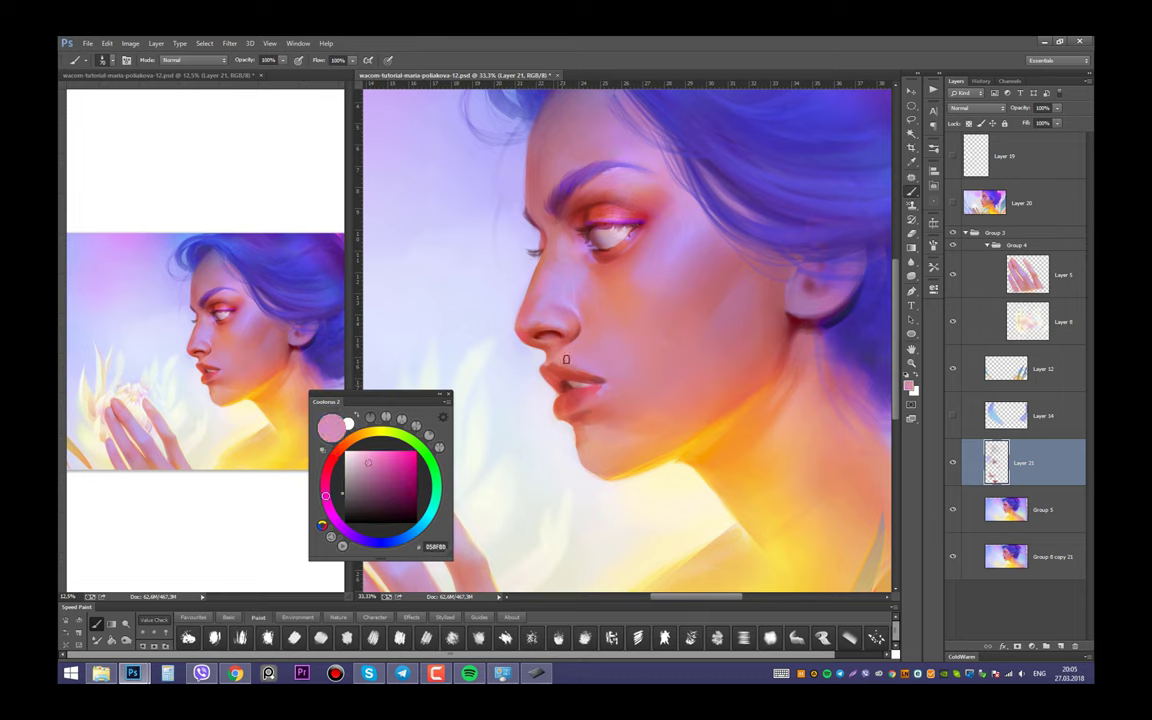
alt+click(575, 376)
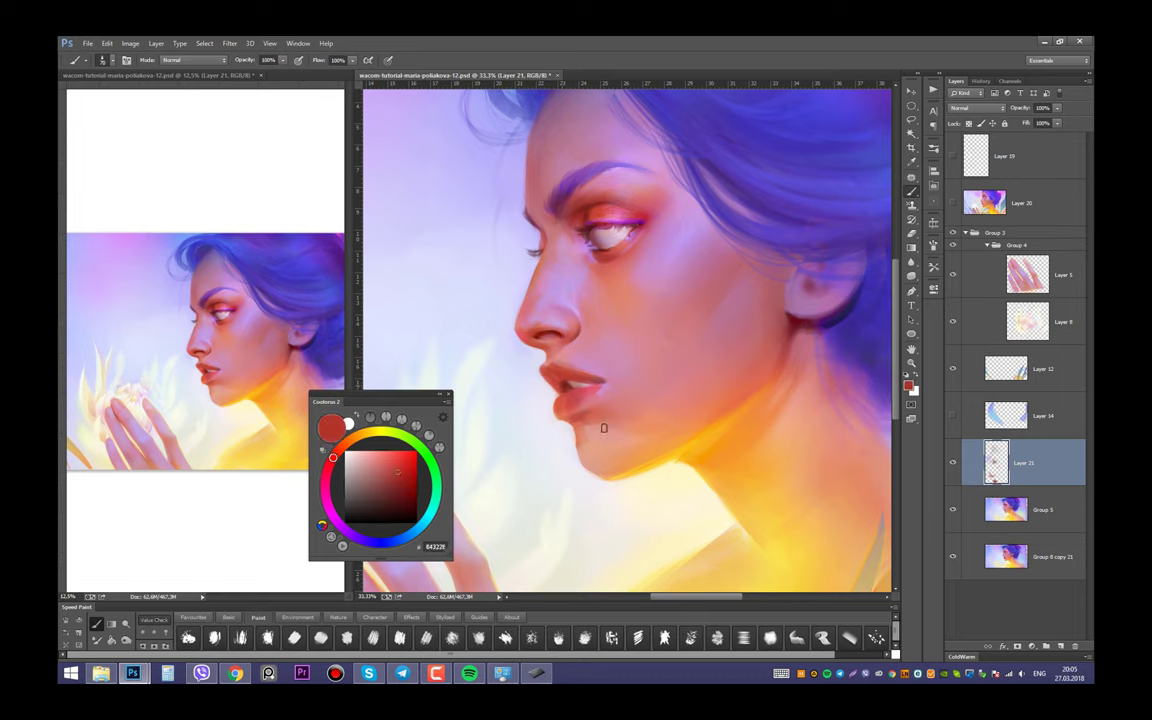
Colour the lower lip with saturated magenta, orange and hot pink (FF007F) accents
click(329, 510)
click(416, 470)
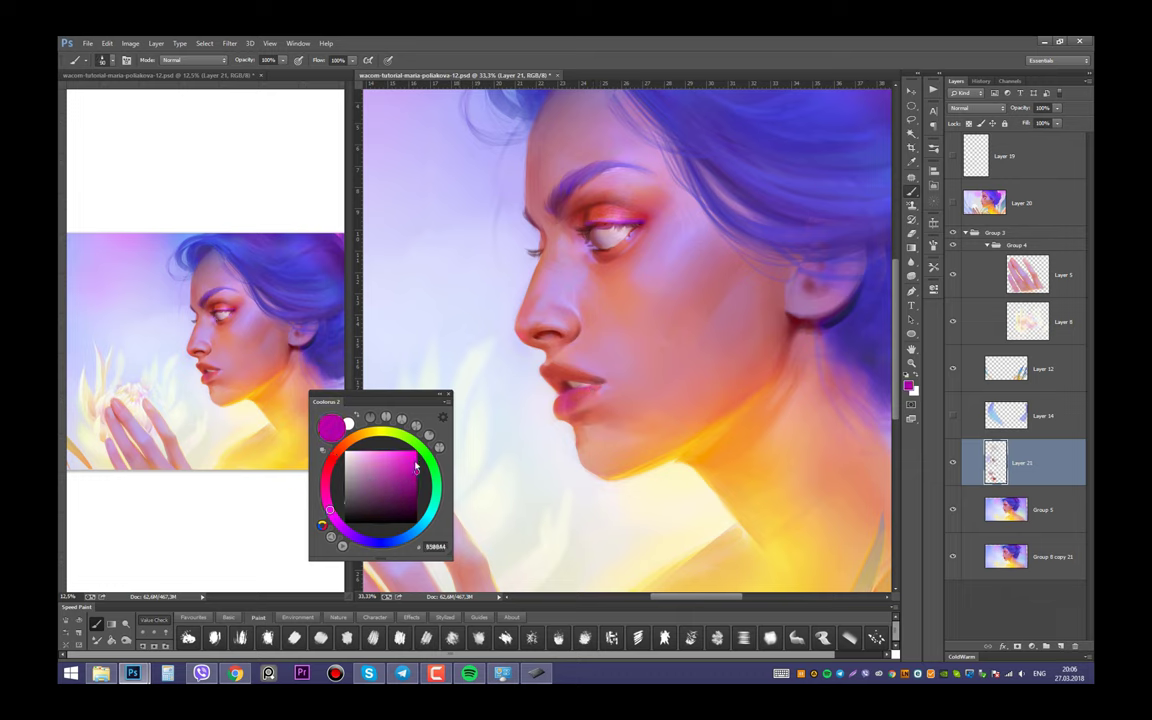
click(341, 446)
click(406, 453)
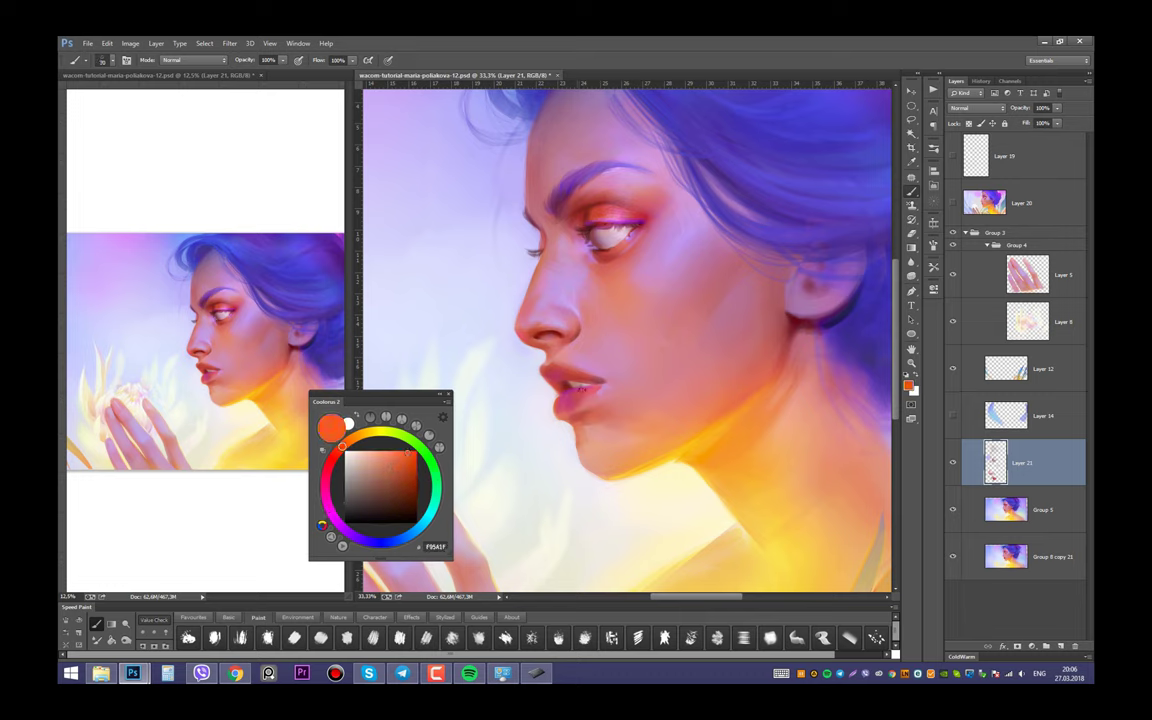
click(412, 453)
click(326, 489)
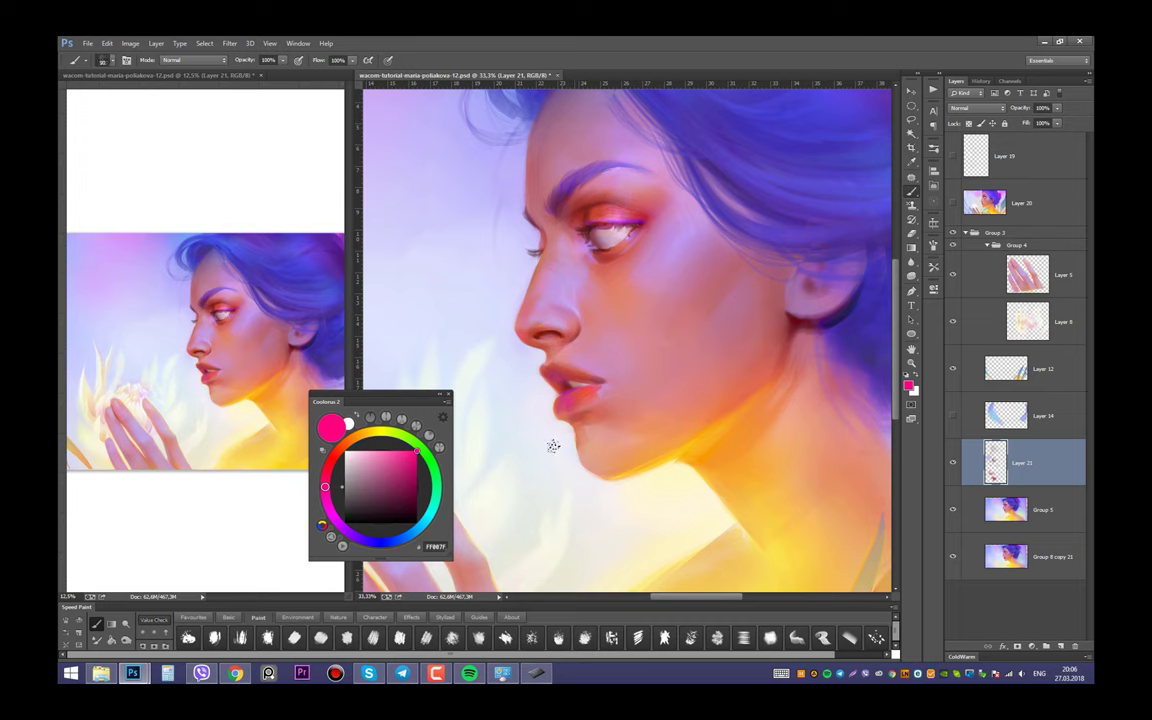
Define the edges and shading of both lips with sampled crimson and dark wine tones plus a bright red
alt+click(563, 420)
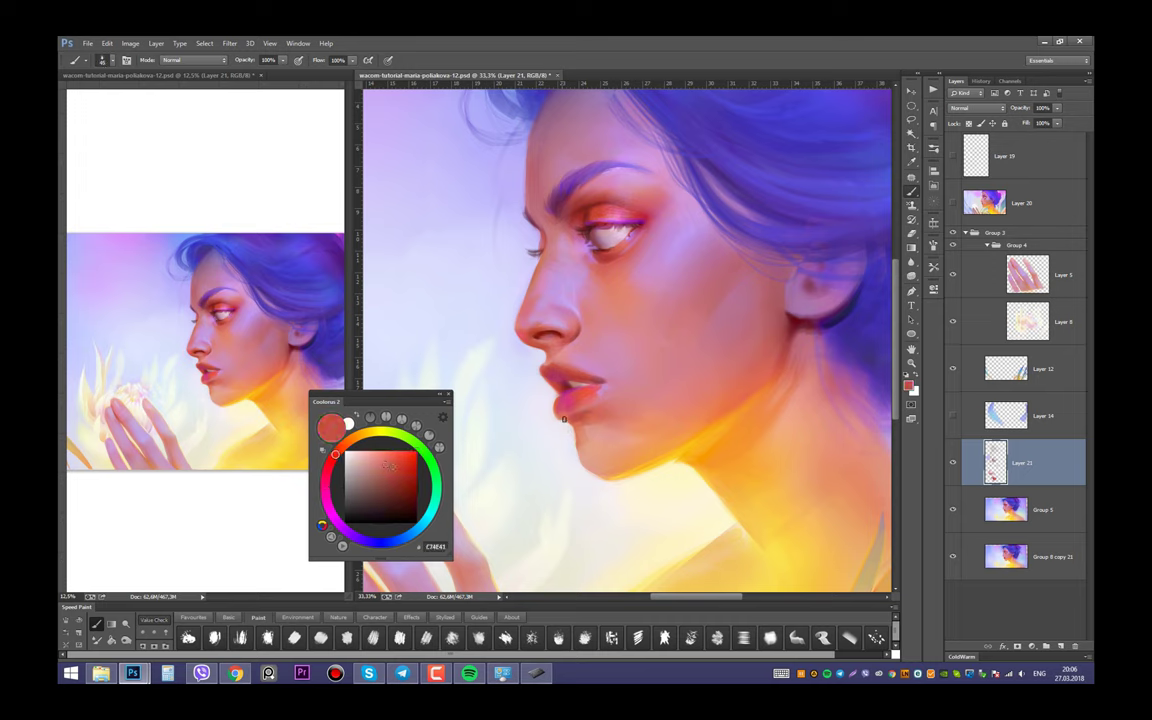
alt+click(555, 429)
alt+click(569, 383)
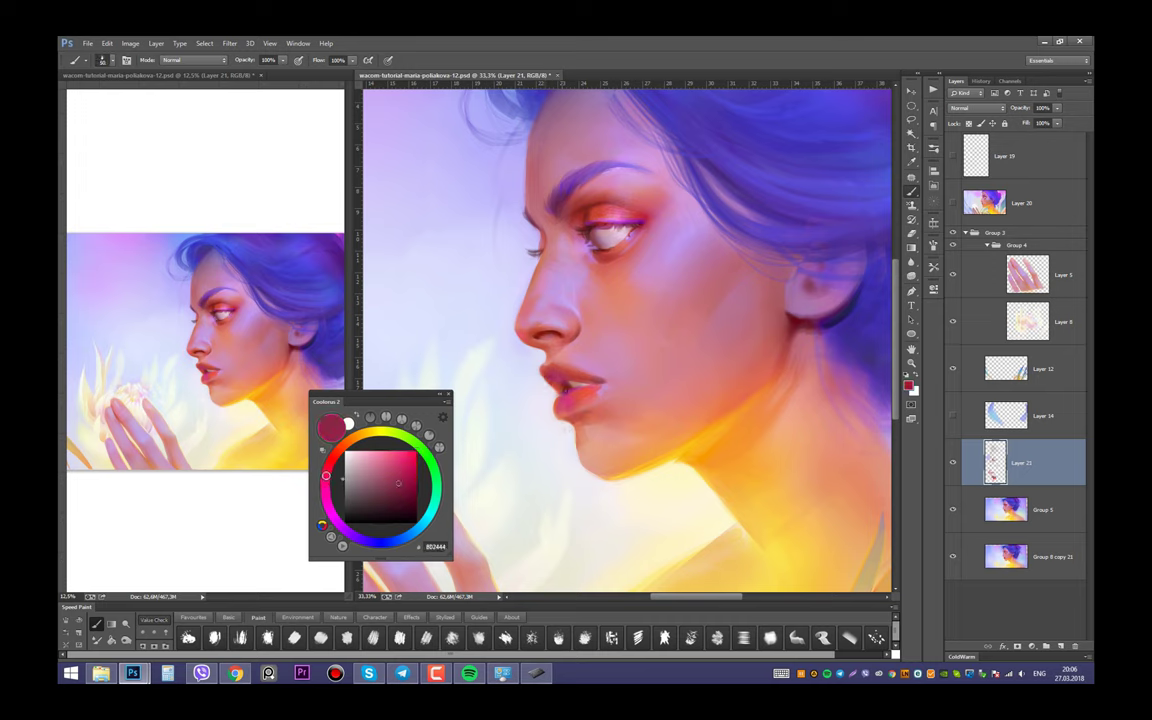
alt+click(575, 398)
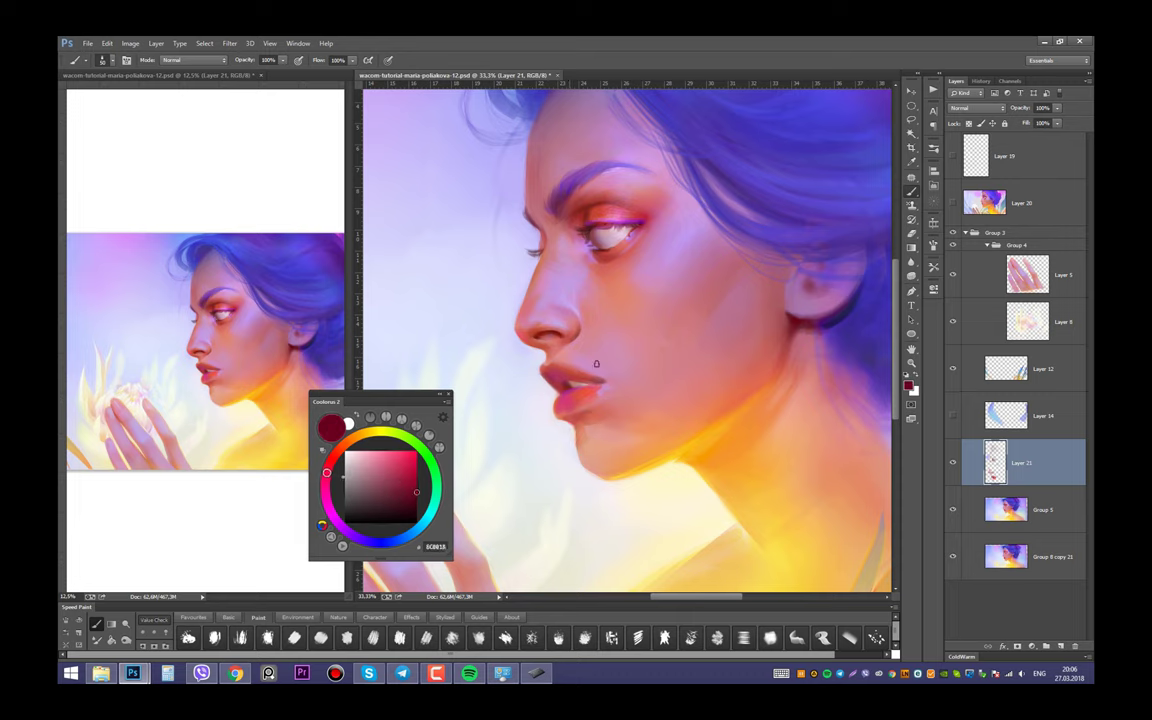
click(403, 456)
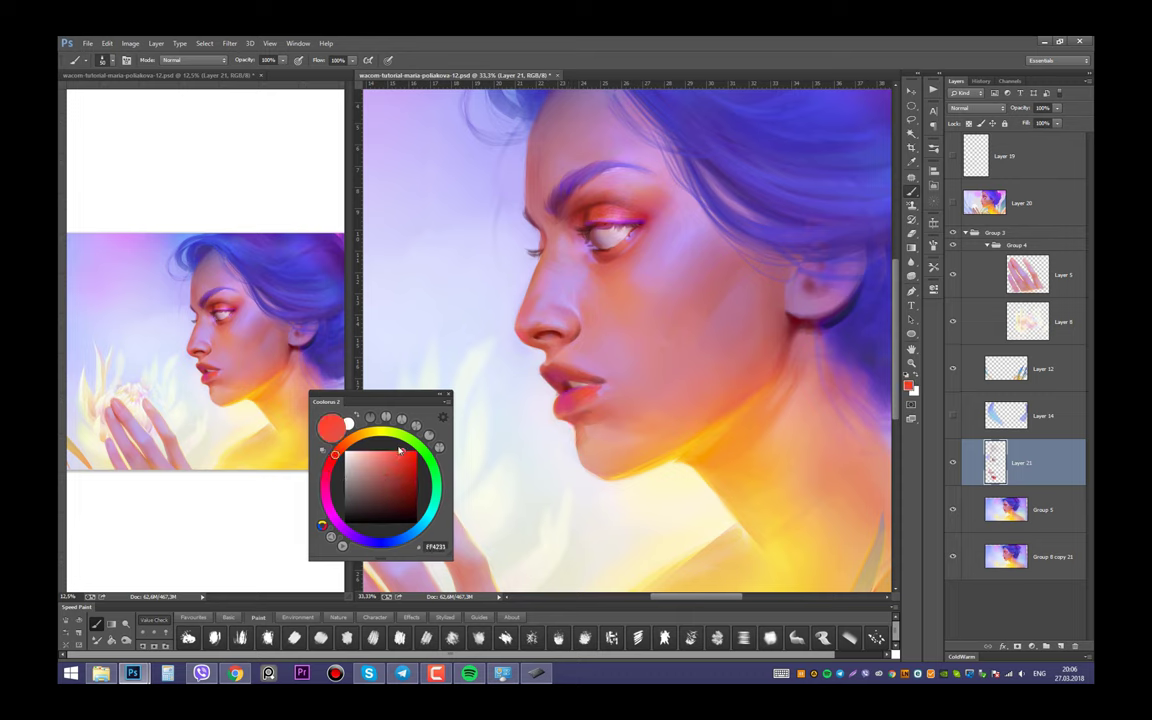
alt+click(566, 396)
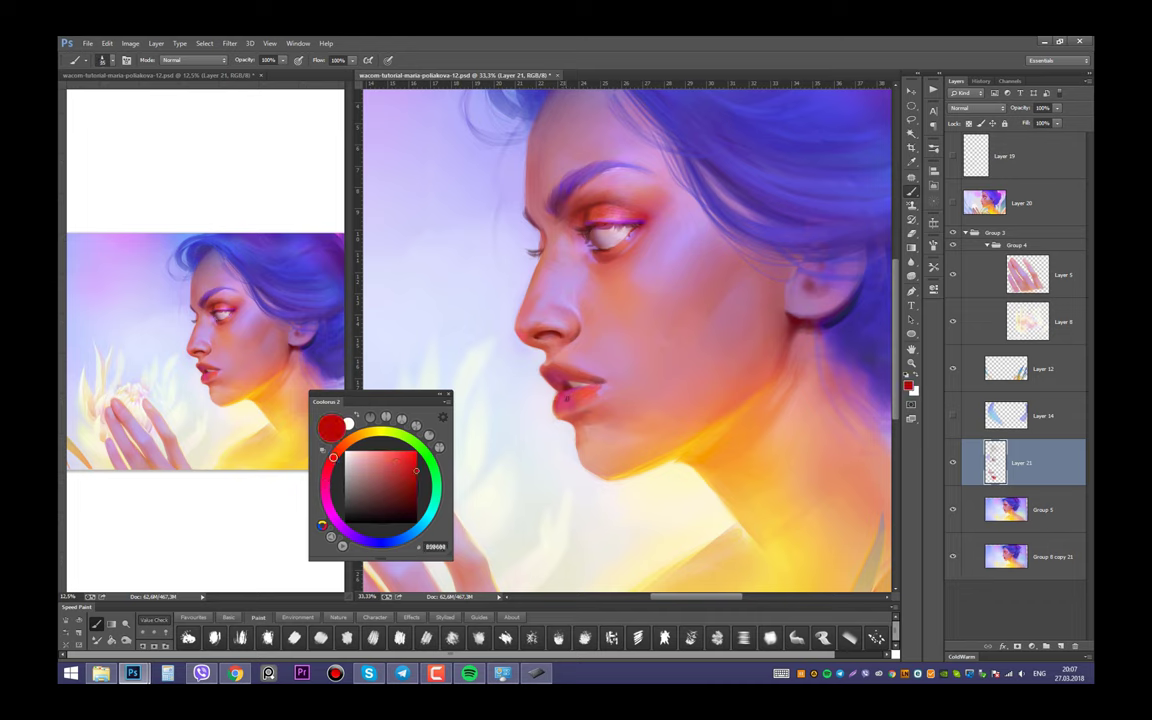
Compare the repainted lips with an earlier history state, and return to the latest state
click(981, 81)
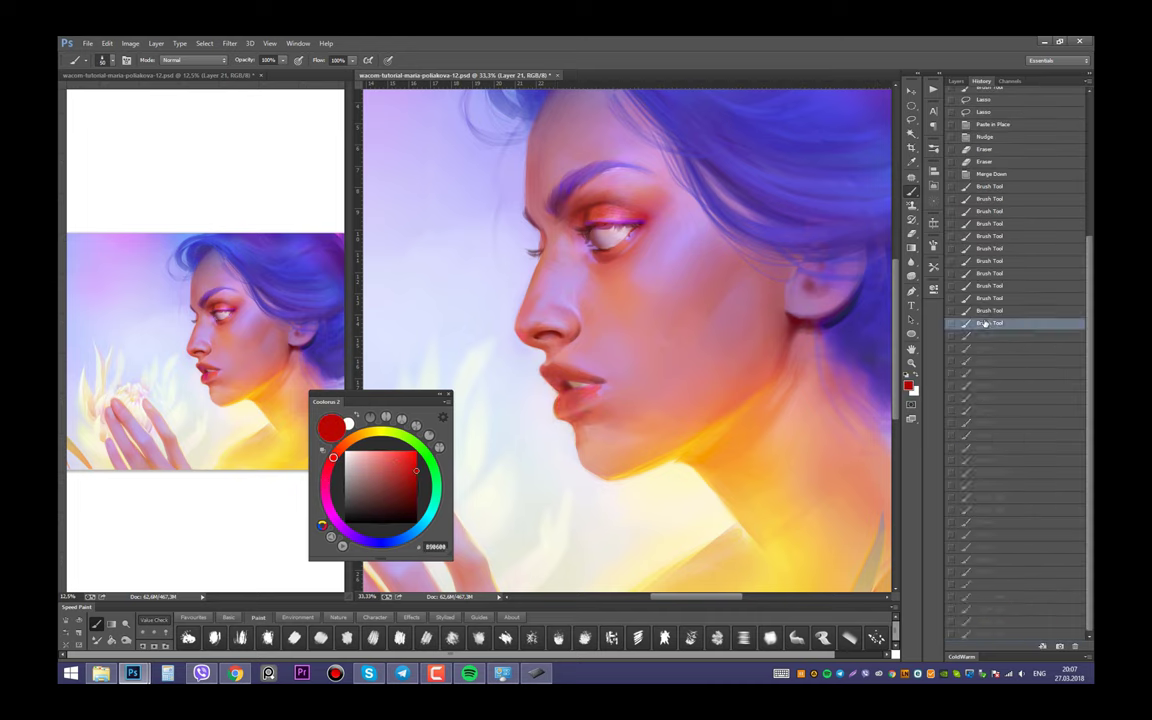
click(978, 260)
click(990, 633)
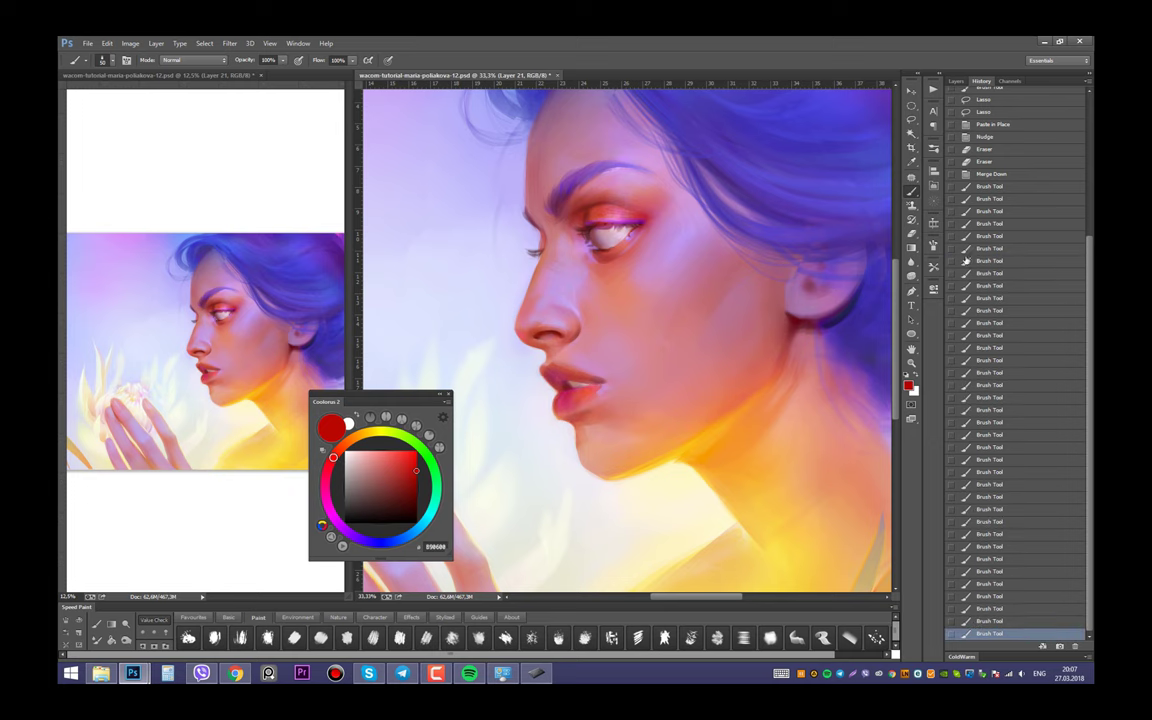
click(956, 81)
Soften the mouth opening and the skin around the mouth corner and lower lip with sampled pinks and reds
alt+click(573, 378)
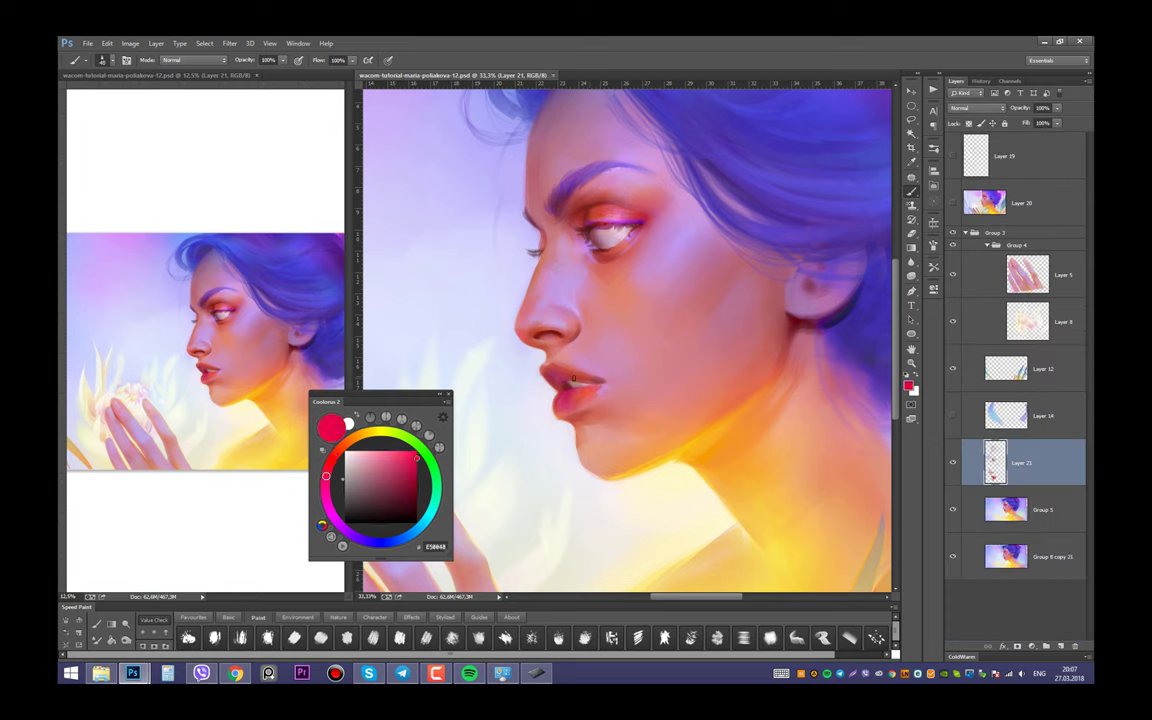
alt+click(576, 380)
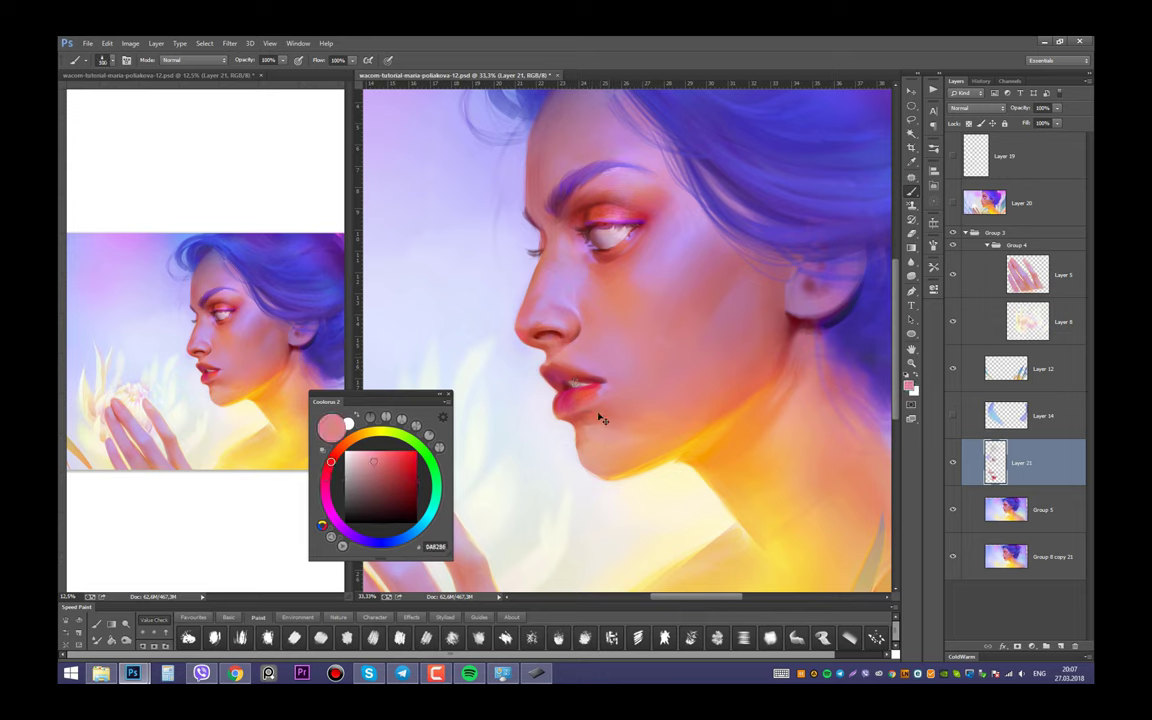
alt+click(610, 407)
alt+click(594, 434)
alt+click(599, 414)
alt+click(589, 414)
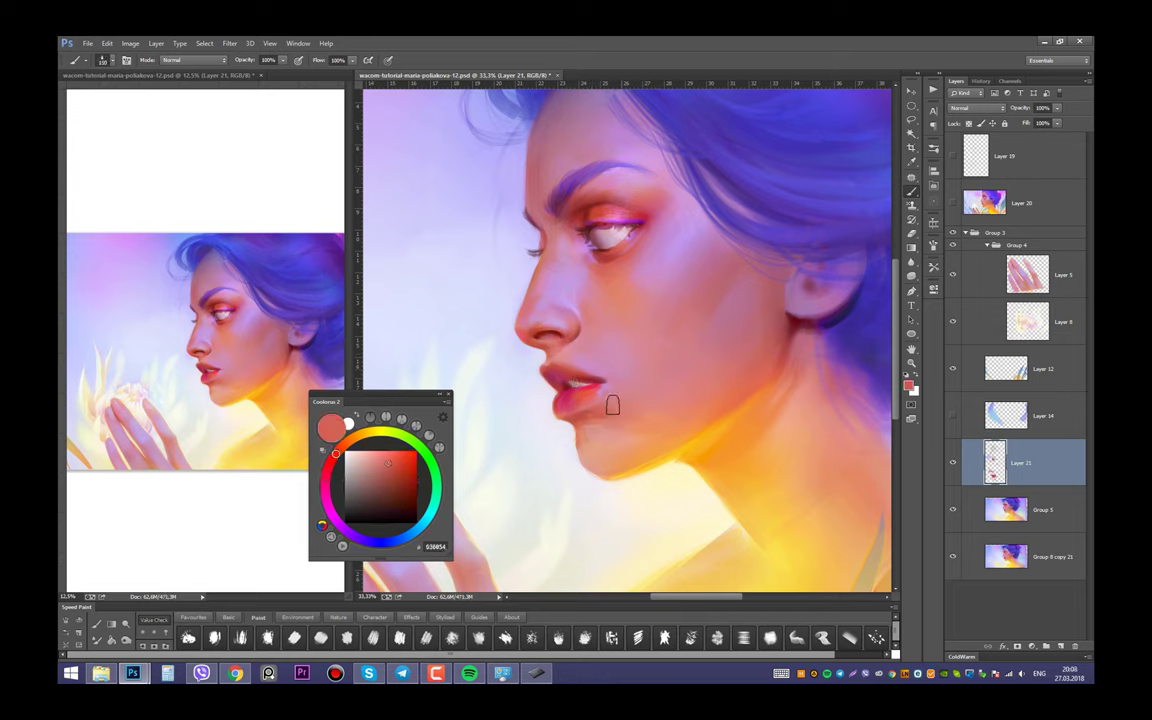
alt+click(577, 373)
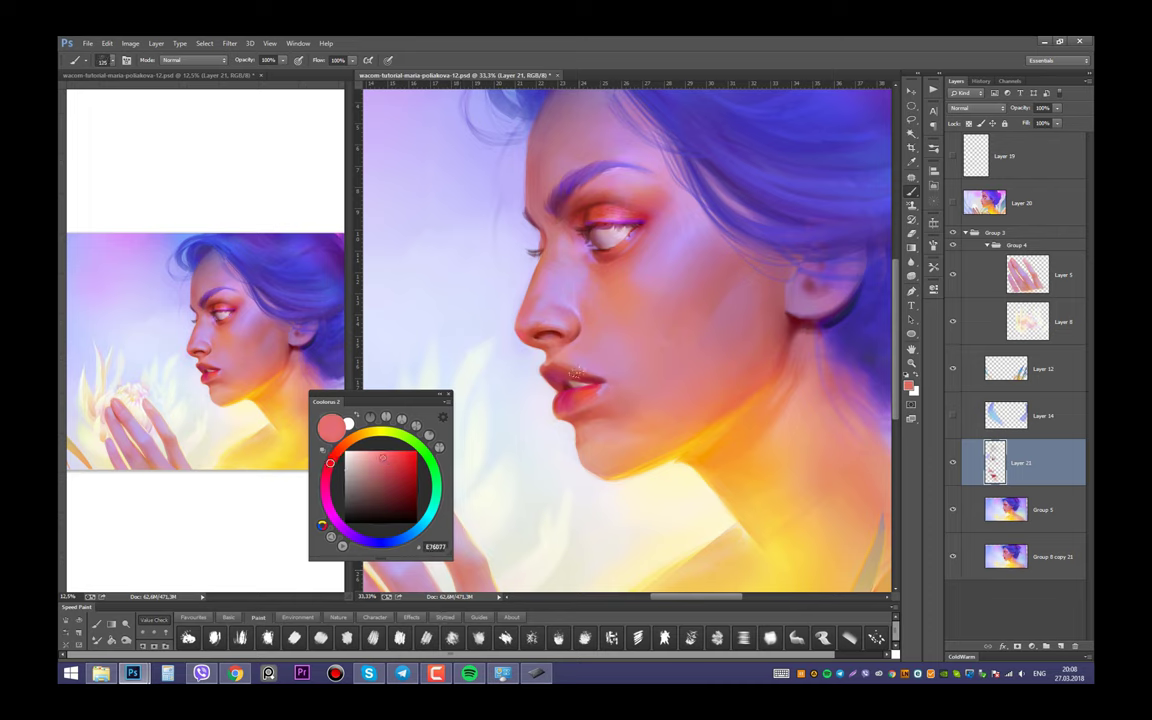
Add an orange glow and sampled dark reds to the lower lip, and save the document
alt+click(298, 385)
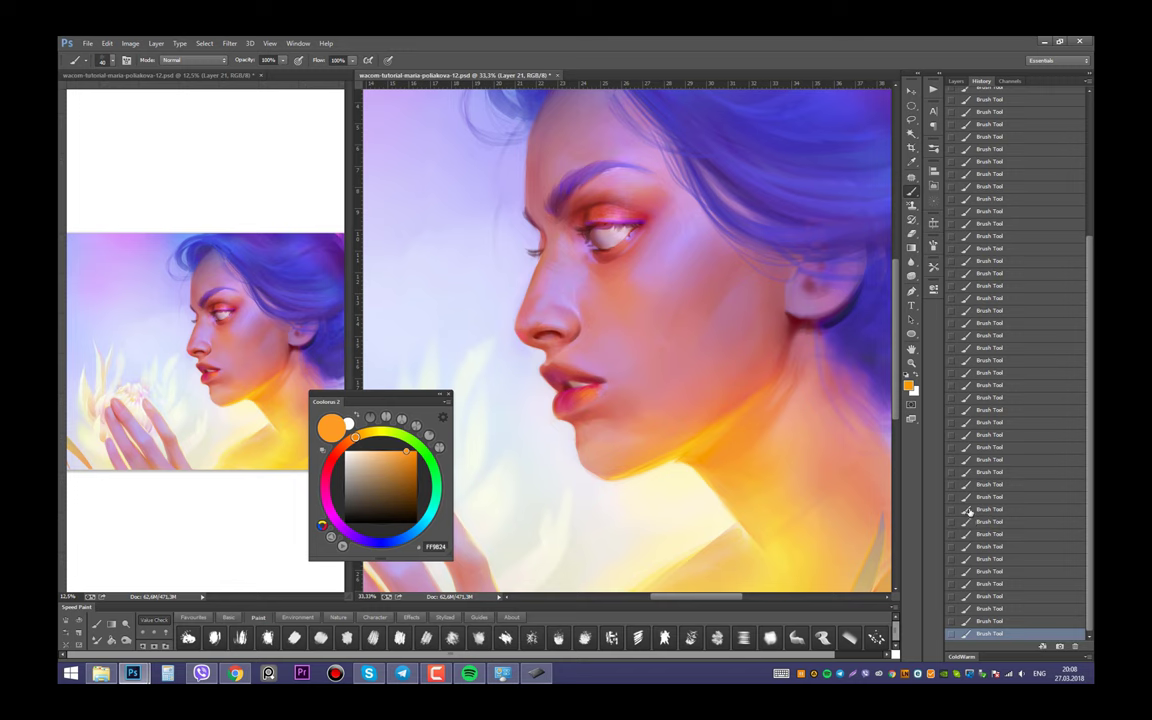
alt+click(565, 413)
alt+click(582, 424)
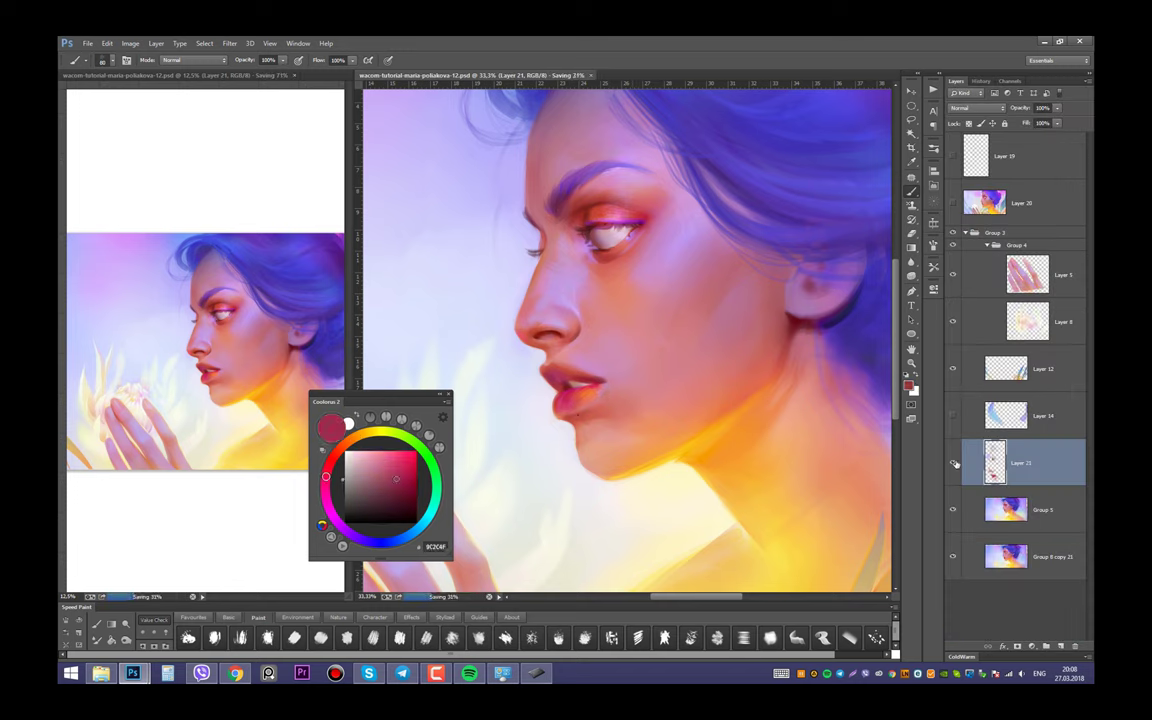
Refine the front contour of the chin with sampled skin and pale background tones, and save the document
alt+click(620, 468)
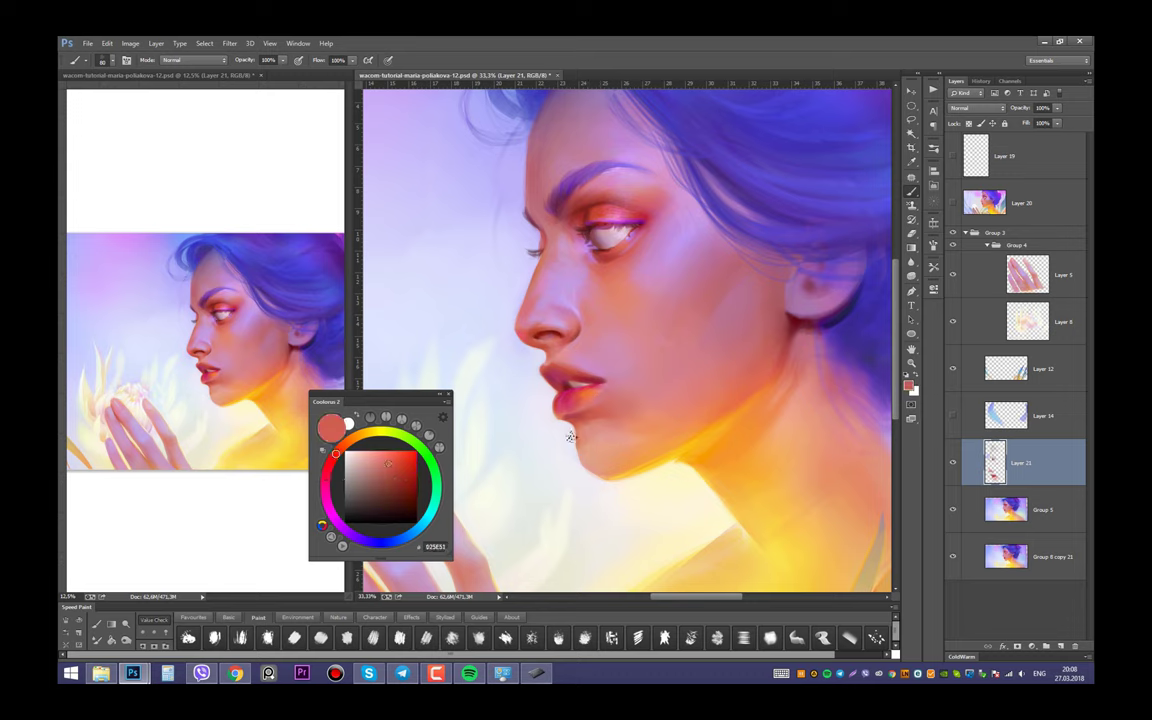
alt+click(520, 398)
alt+click(600, 432)
alt+click(595, 463)
alt+click(589, 481)
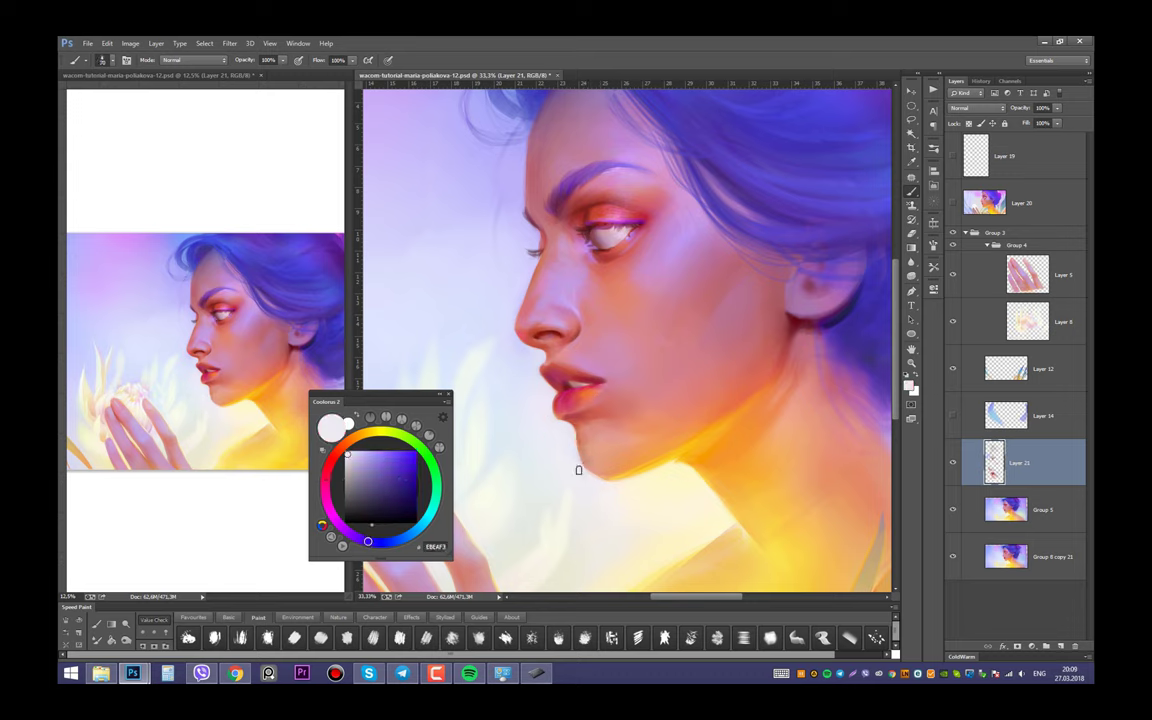
alt+click(625, 464)
alt+click(586, 432)
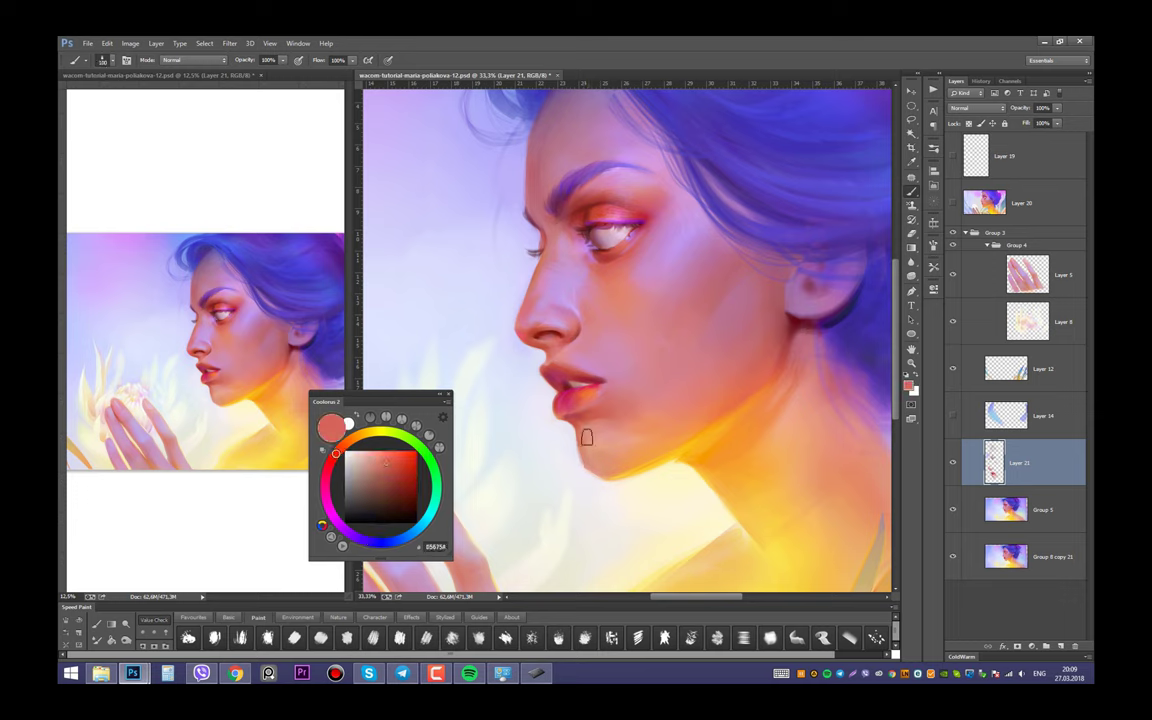
key(ctrl+s)
Clean up the underside of the chin and jaw with sampled cream, pale lavender and orange tones
alt+click(630, 475)
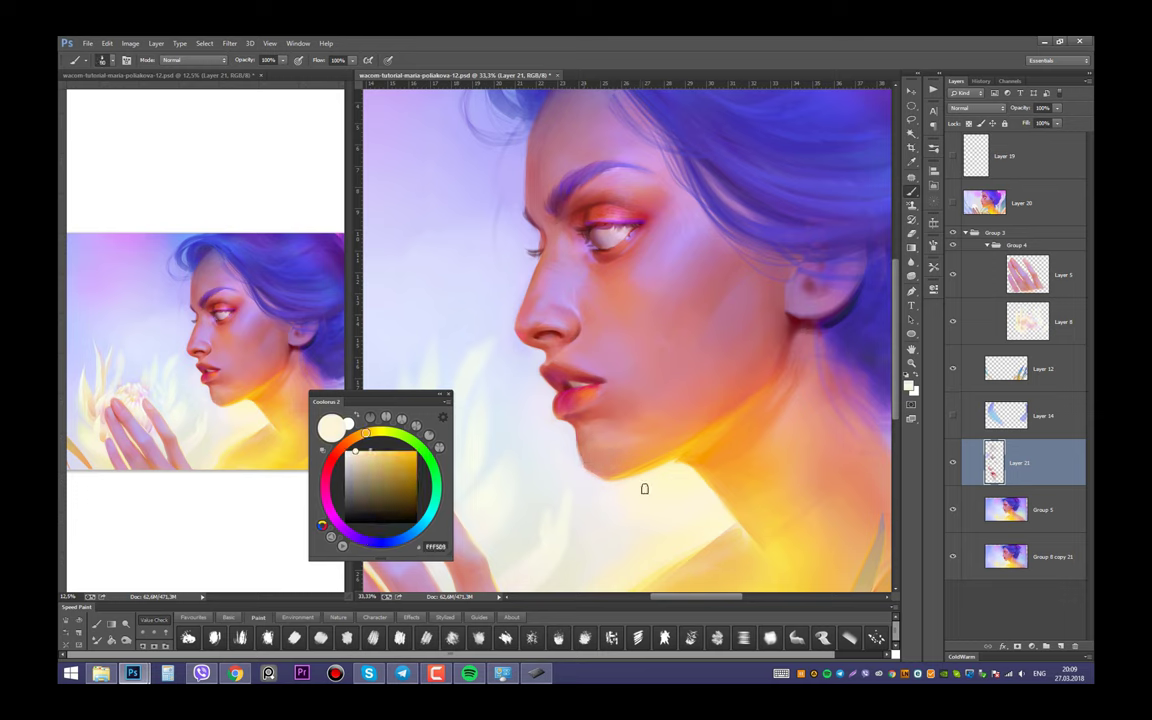
alt+click(580, 468)
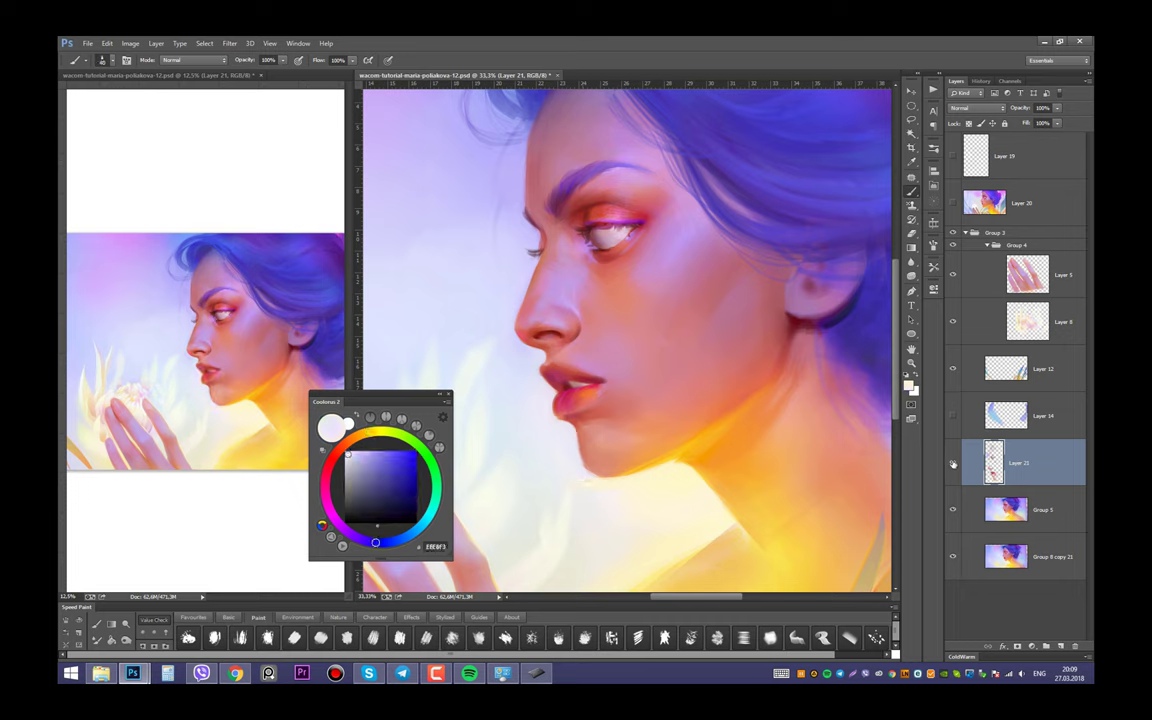
alt+click(612, 470)
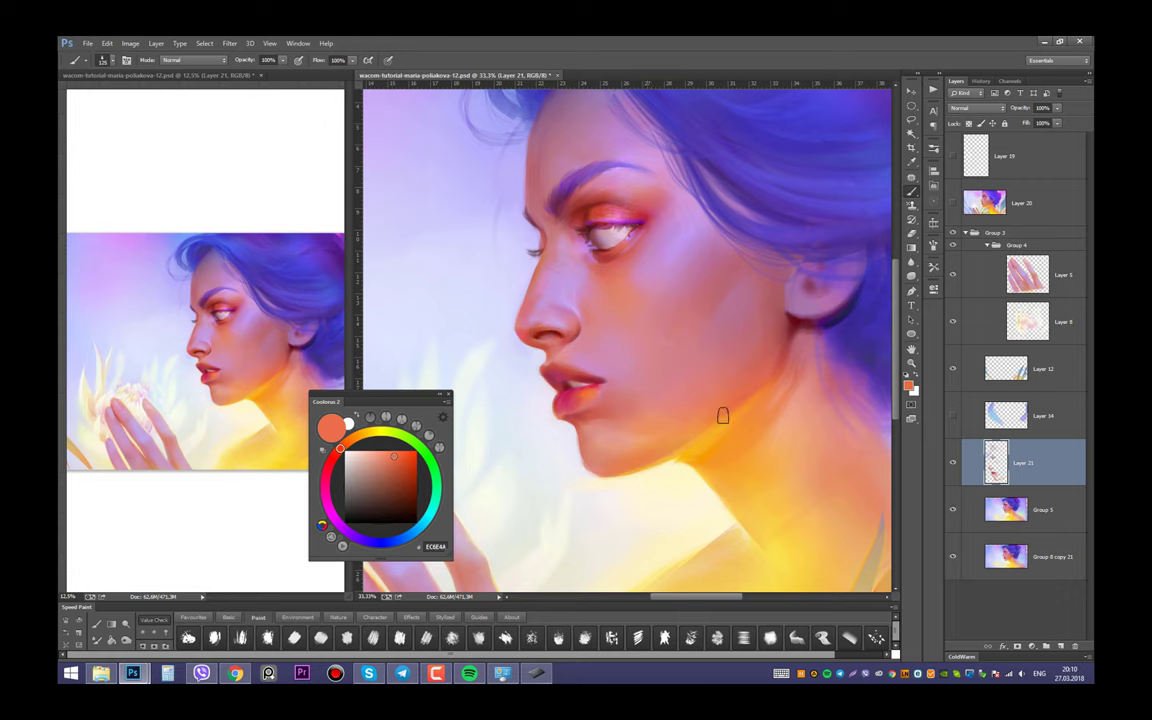
Strengthen the nose profile with sampled dark red and warm the nose with orange, varying the brush size
drag(690, 440, 705, 495)
alt+click(557, 276)
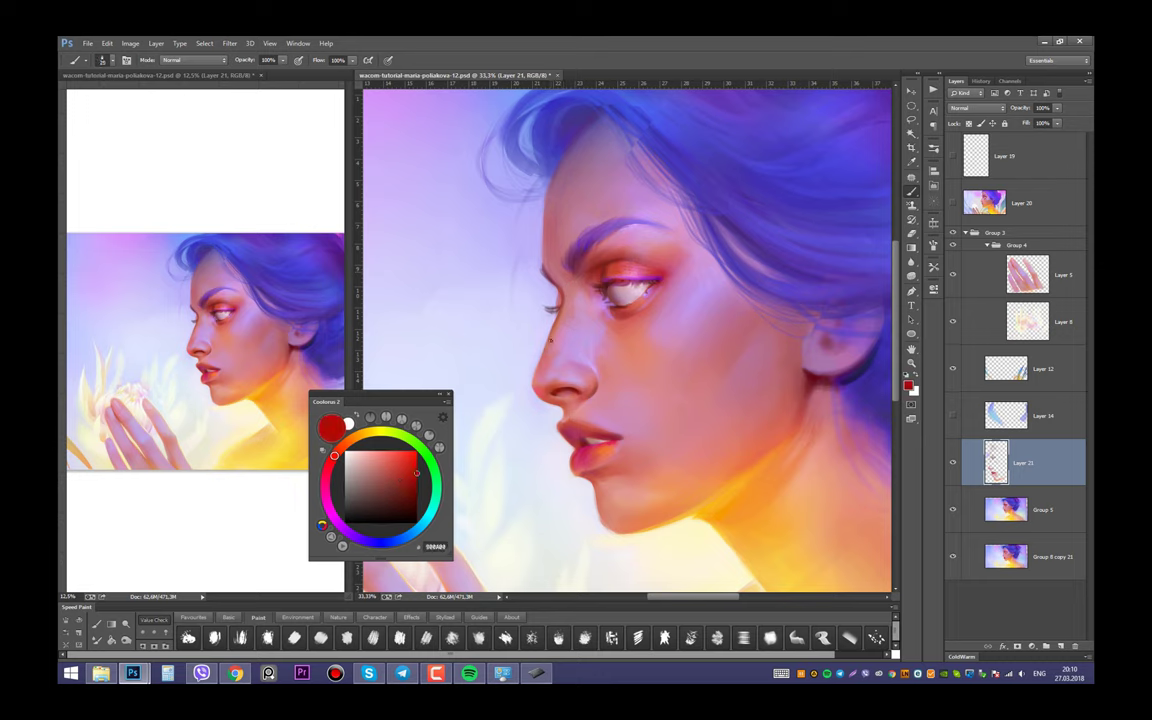
alt+click(593, 305)
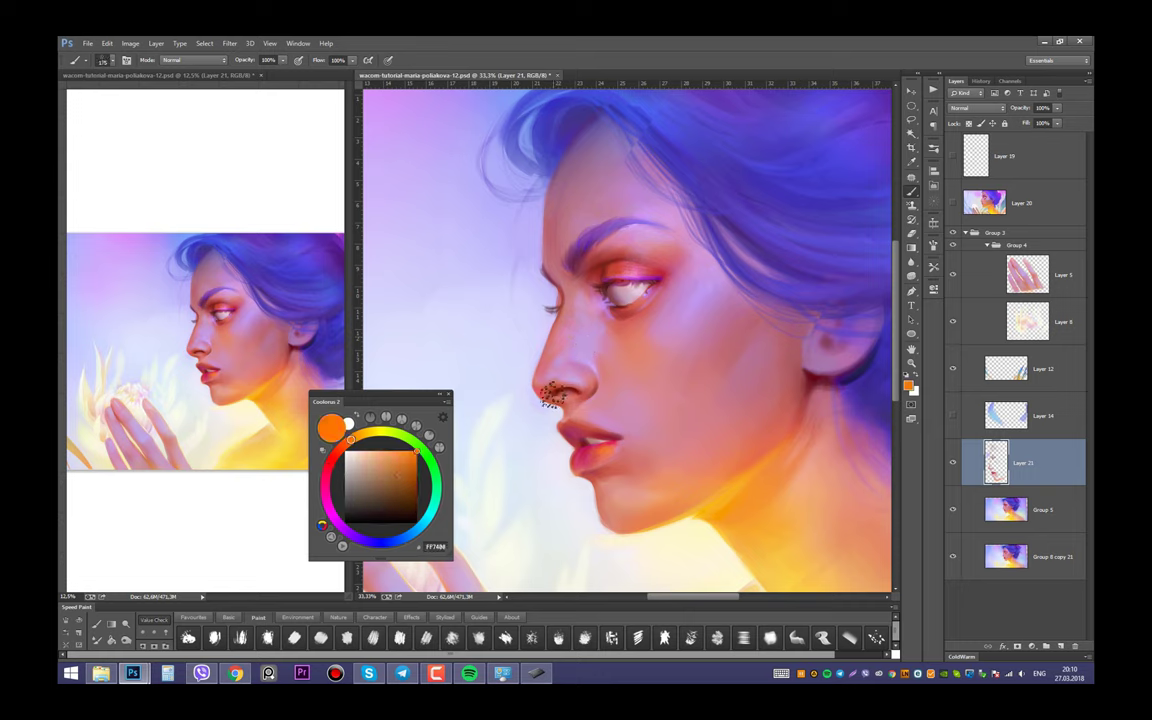
key(bracketright)
key(bracketright)
key(bracketright)
key(bracketright)
key(bracketleft)
key(bracketleft)
key(bracketleft)
key(bracketleft)
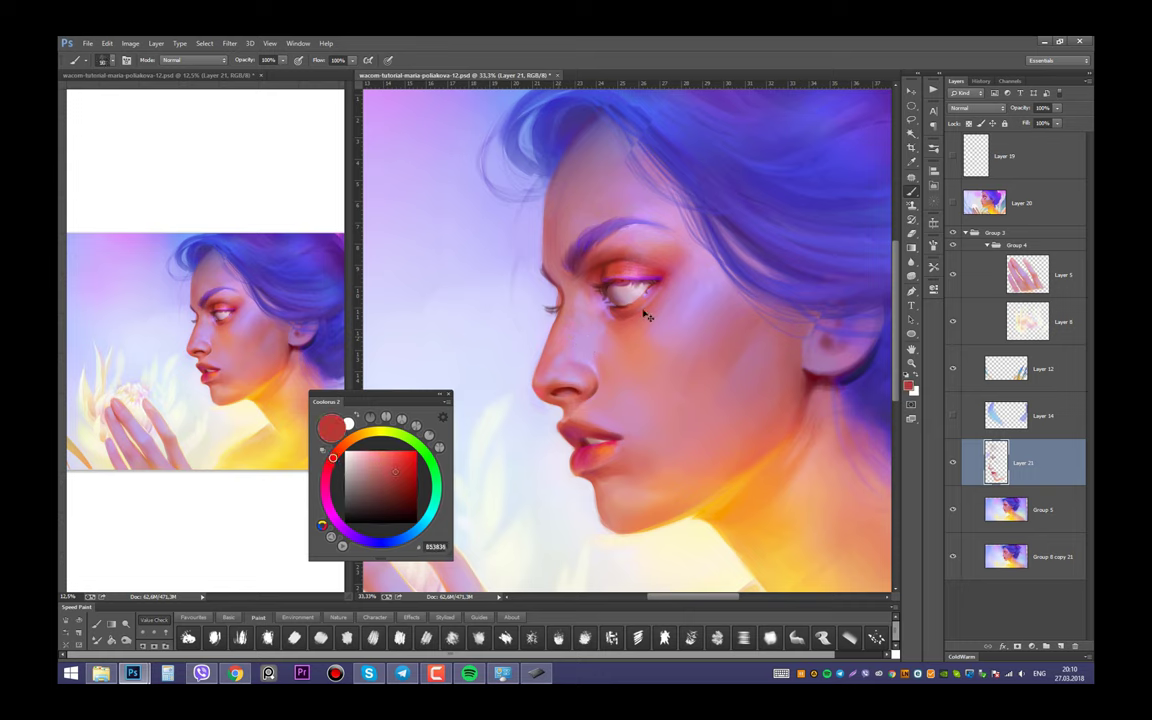
Duplicate Group 5, and flip the canvas horizontally and back to check the portrait mirrored
key(alt+bracketleft)
key(ctrl+j)
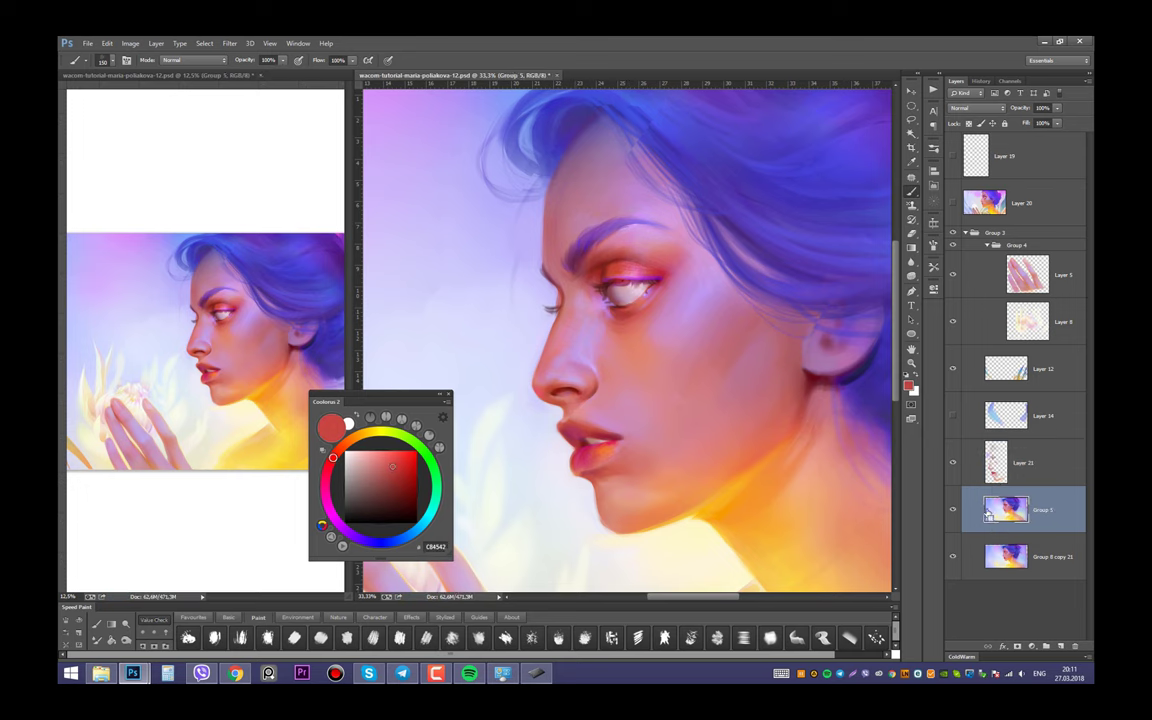
key(ctrl+shift+h)
scroll(305, 358, down, 1)
scroll(689, 329, down, 1)
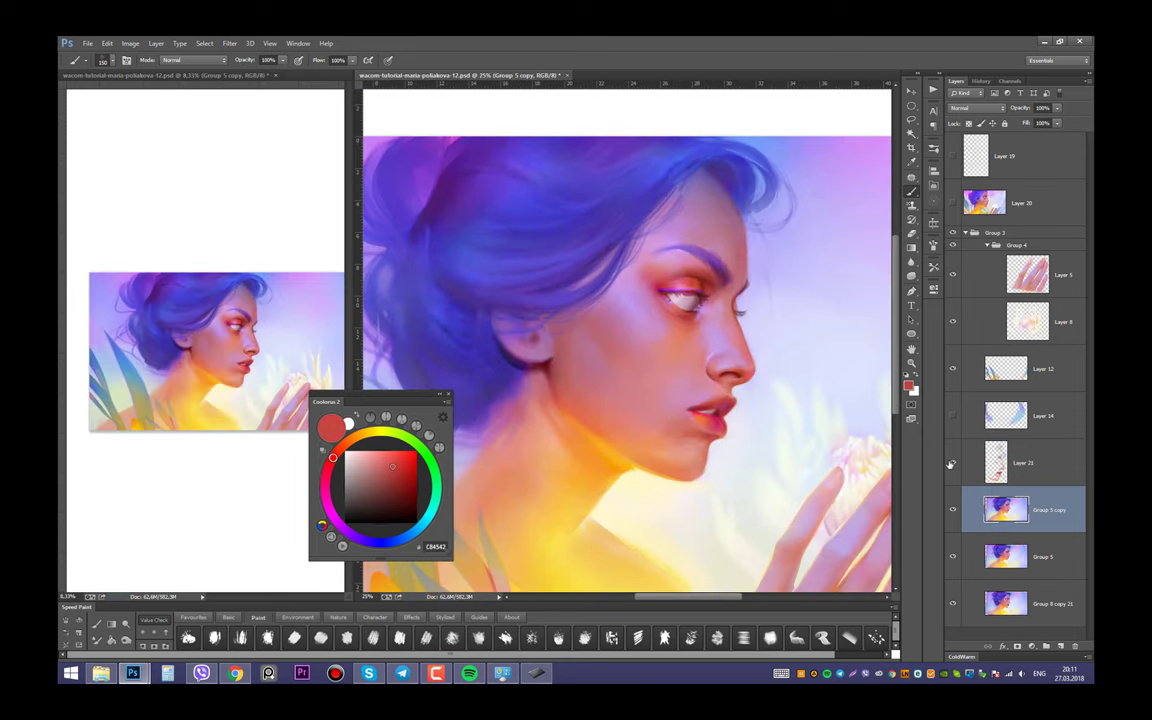
key(ctrl+shift+h)
On Layer 21, smooth the skin between the nose and upper lip and across the cheek with sampled pinks
key(alt+bracketright)
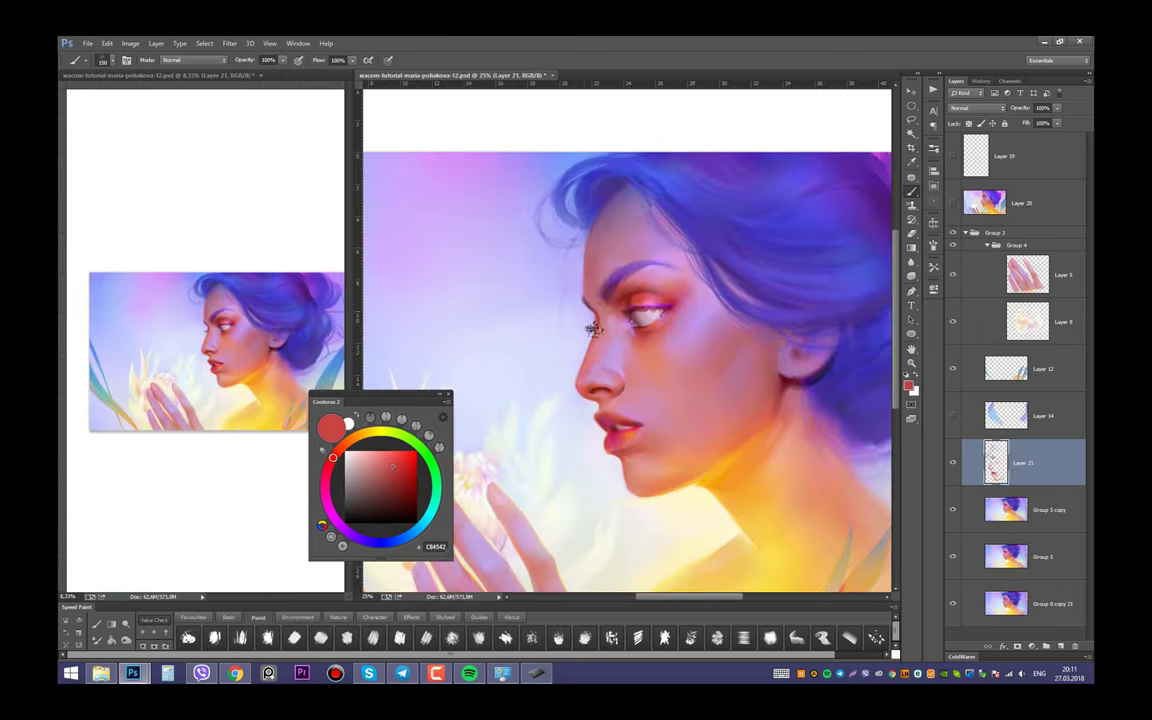
scroll(645, 348, up, 1)
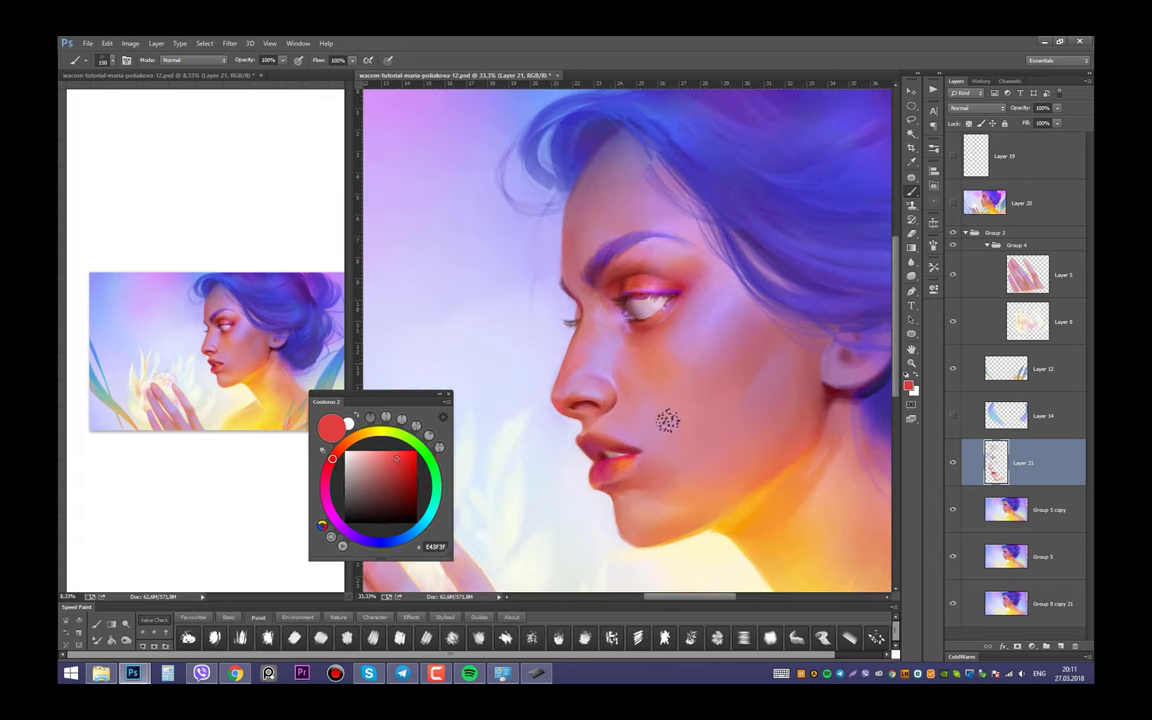
alt+click(587, 430)
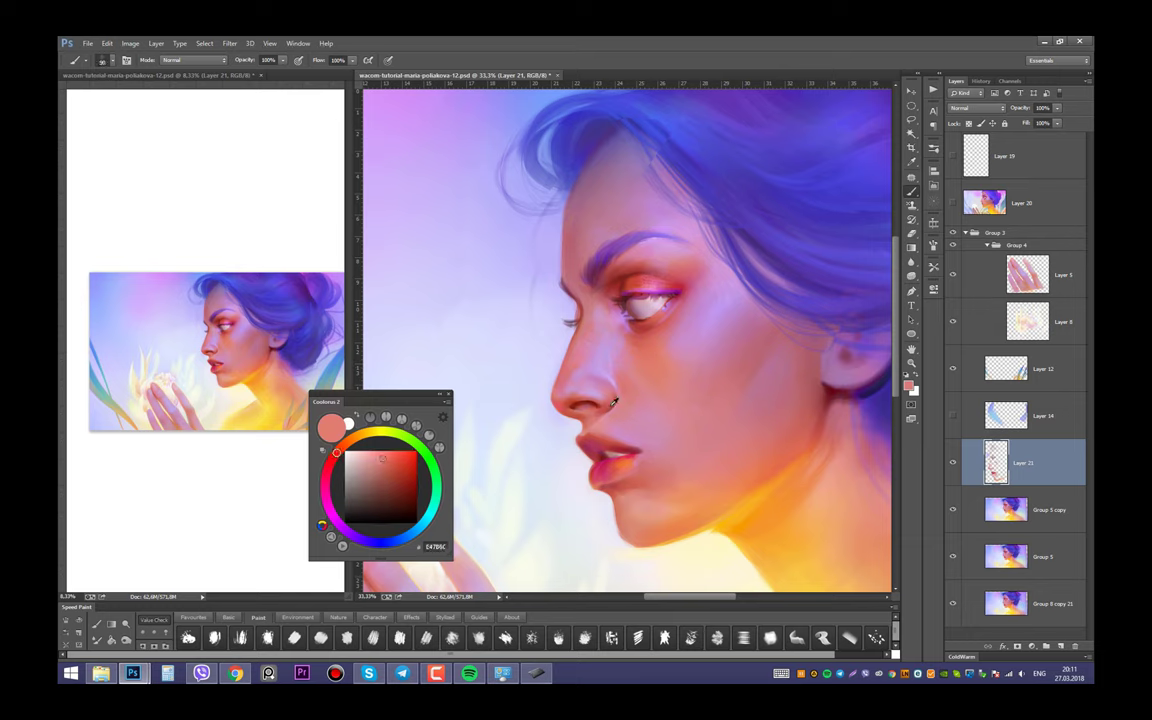
alt+click(585, 440)
drag(593, 437, 583, 449)
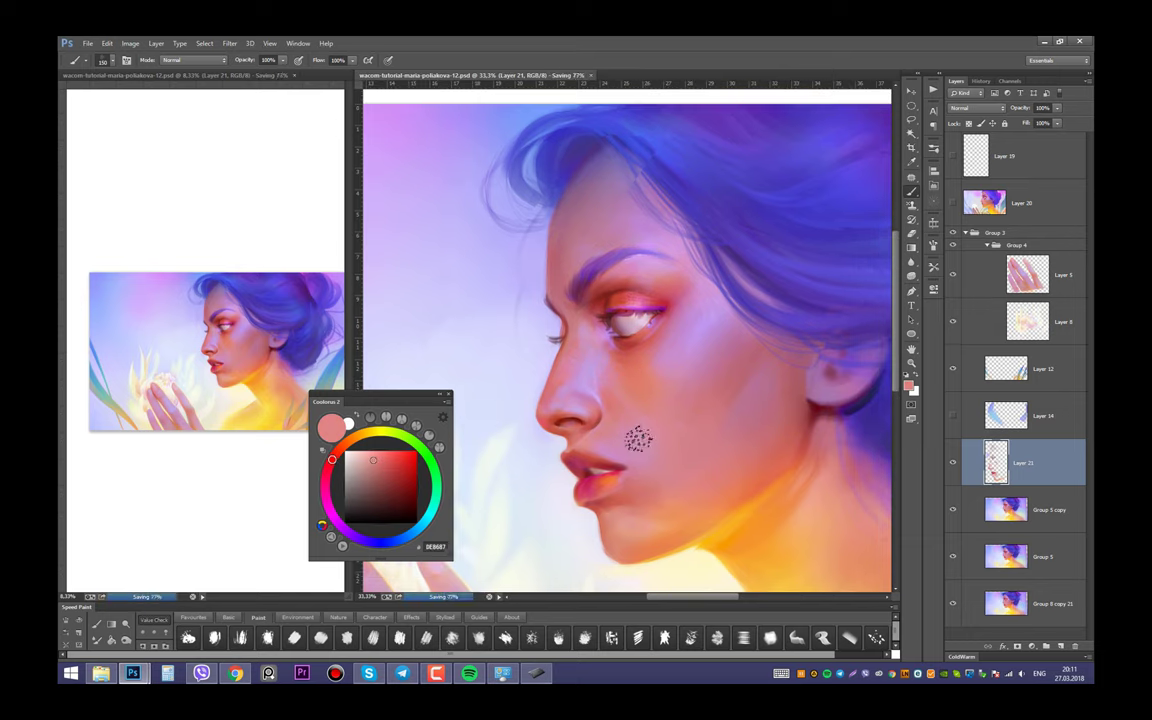
alt+click(633, 490)
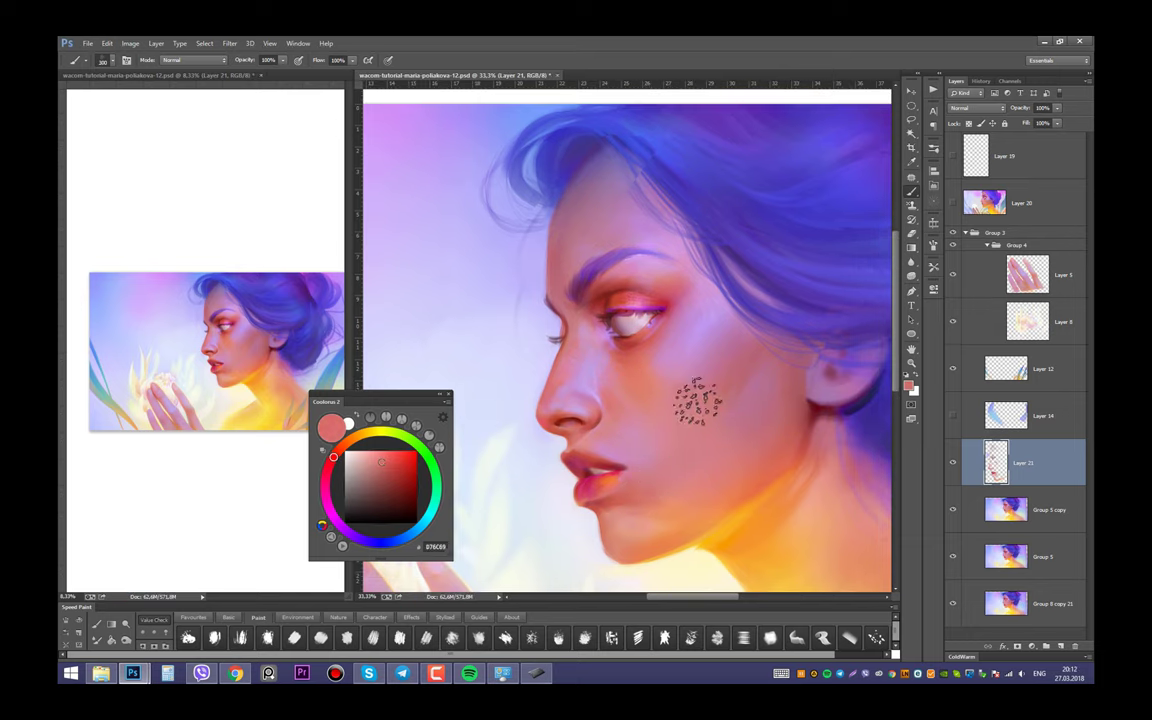
Blend the cheek and temple skin on Layer 21 with sampled orange, dusty rose and pink, refining with the Eraser
alt+click(622, 535)
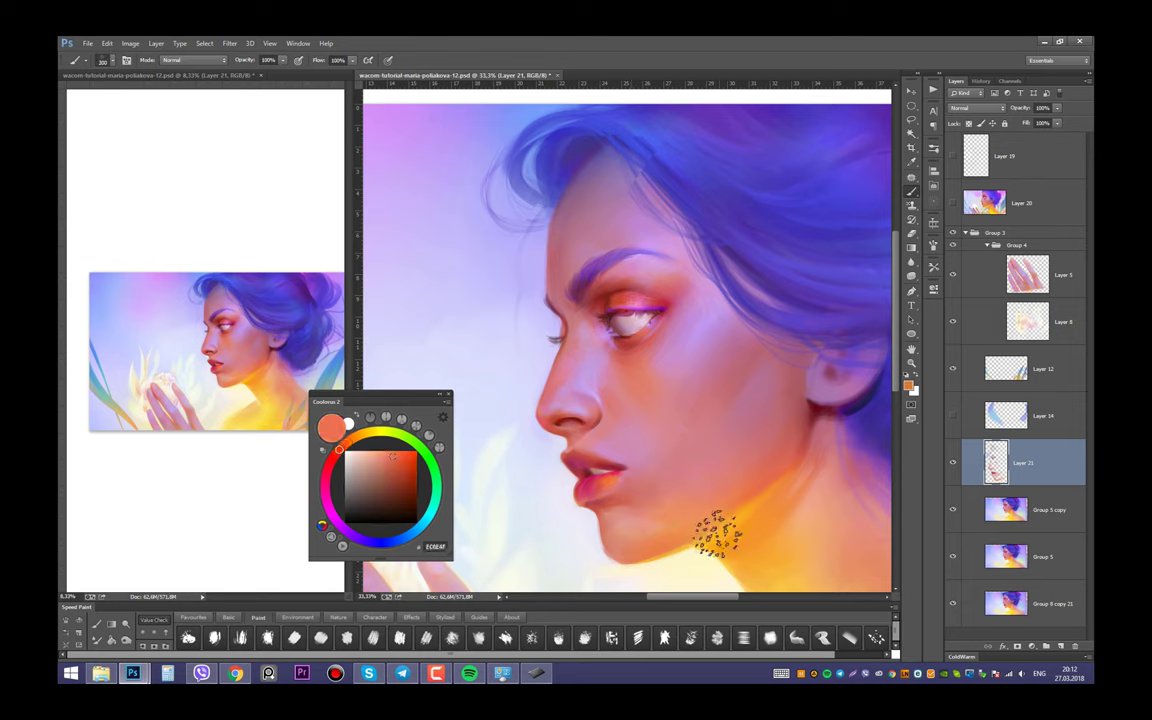
alt+click(712, 457)
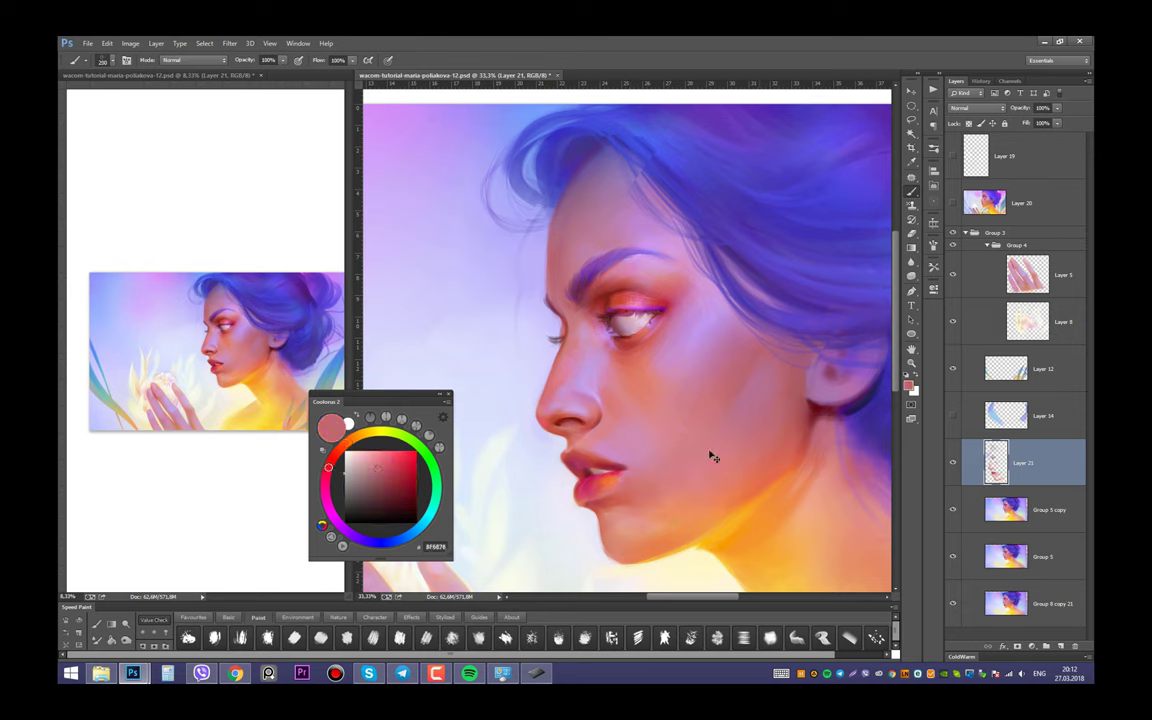
alt+click(700, 360)
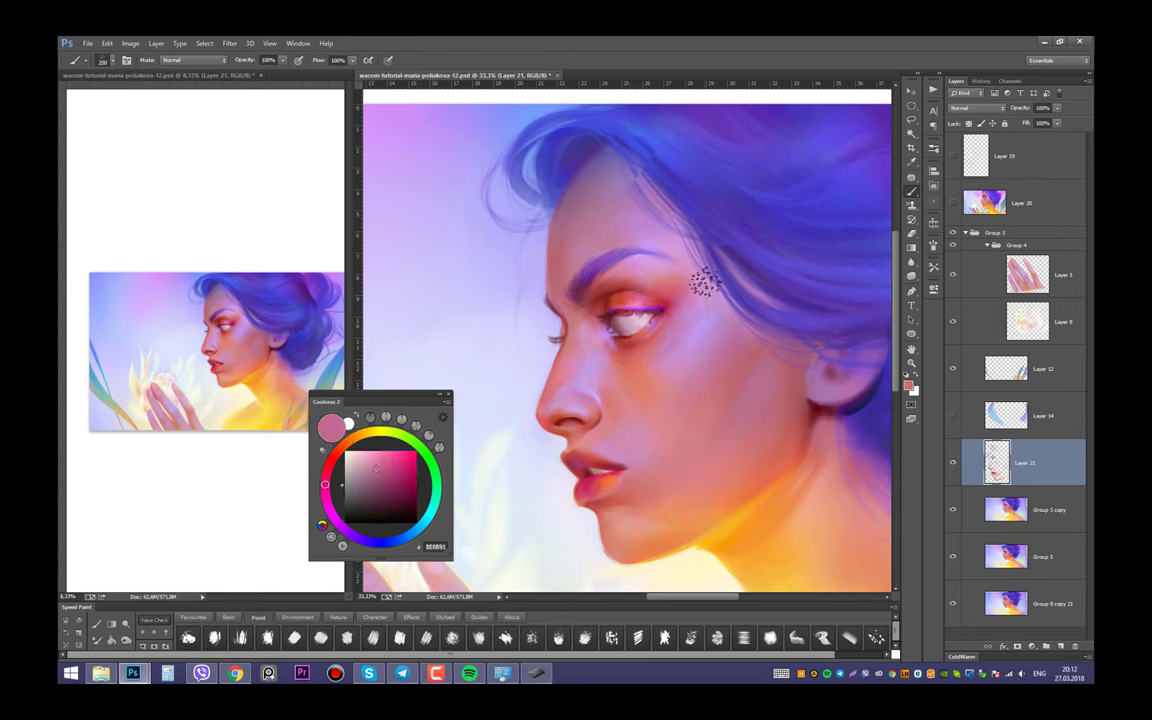
alt+click(697, 297)
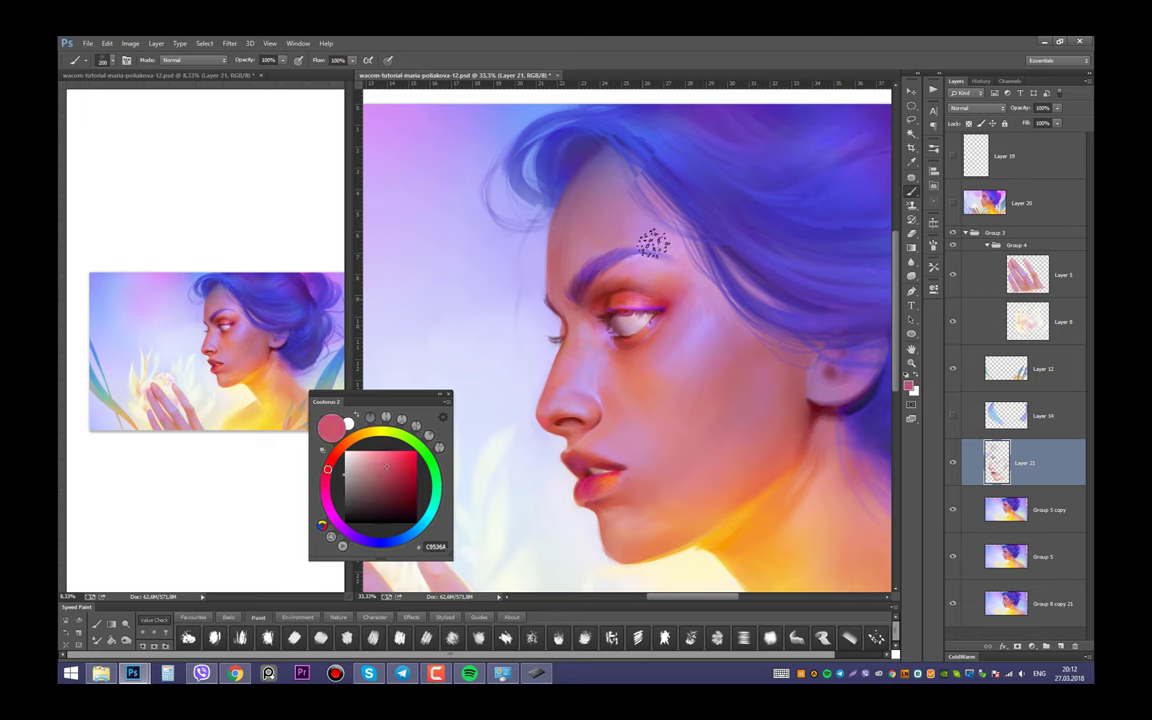
key(e)
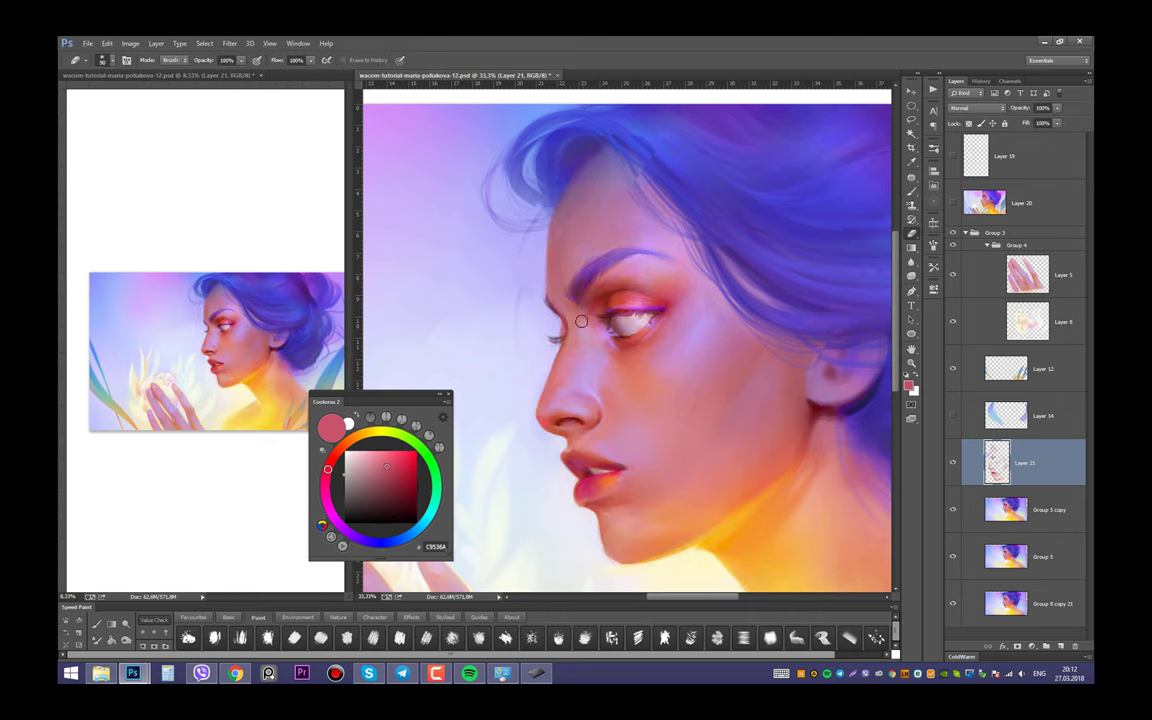
Check the overall portrait with Layer 21 hidden and shown again
key(ctrl+minus)
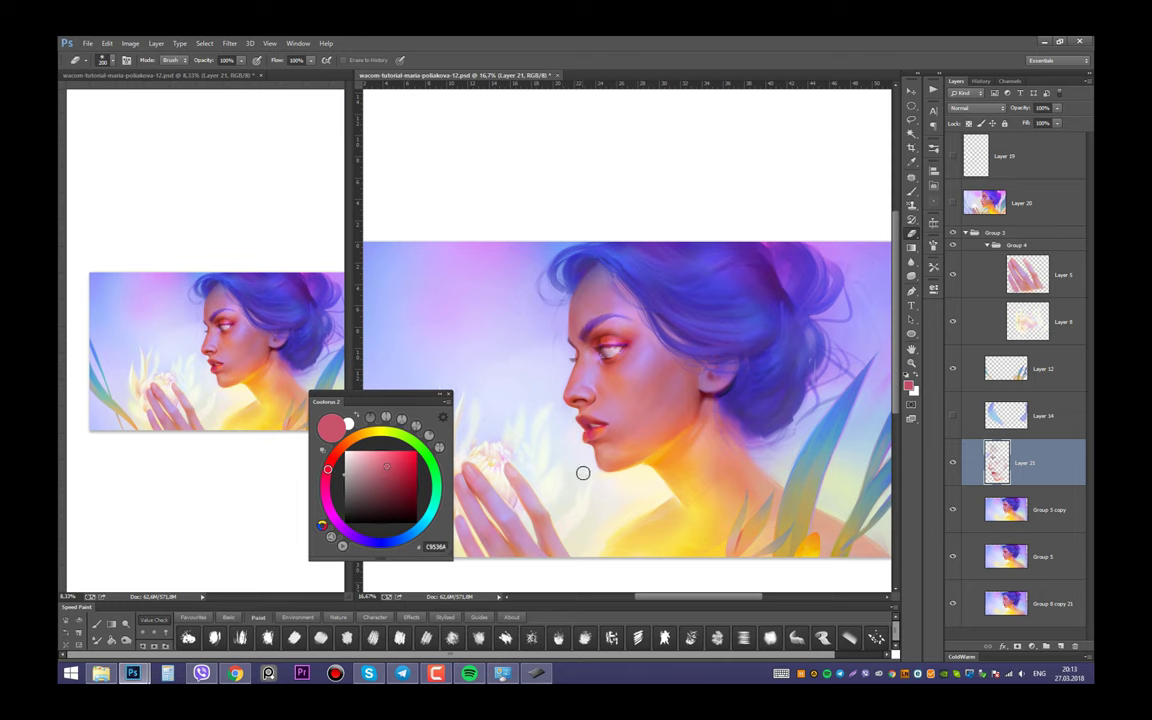
scroll(582, 476, up, 2)
scroll(710, 510, down, 2)
click(953, 464)
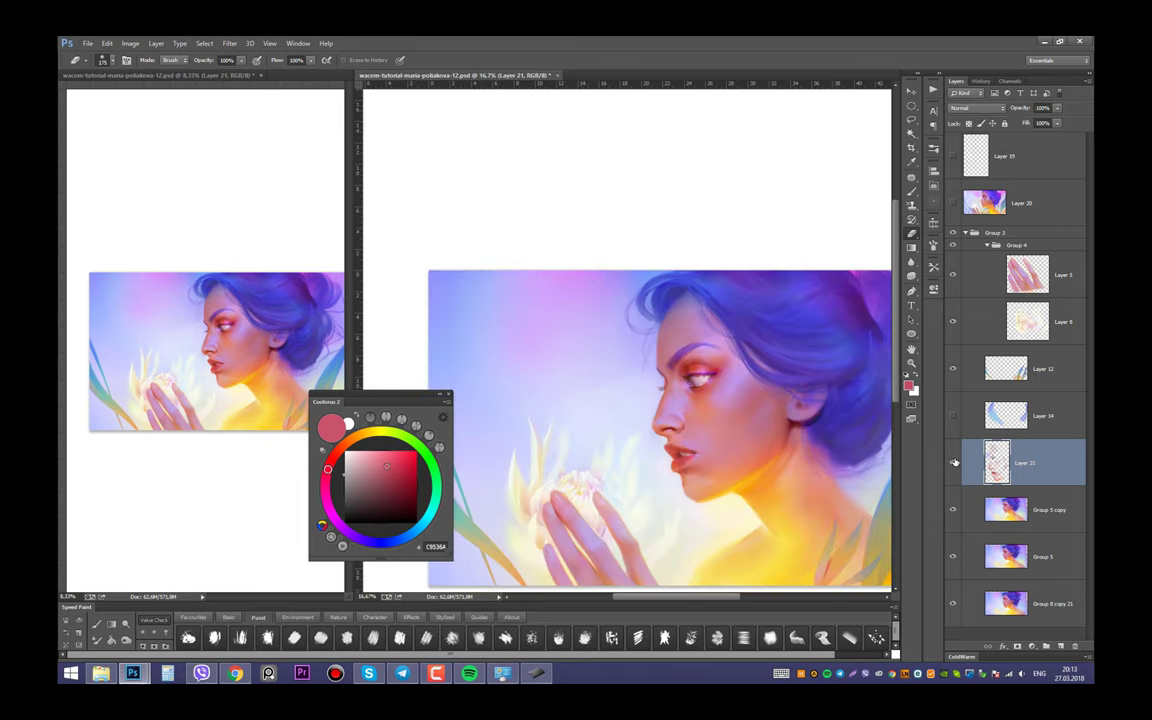
click(955, 464)
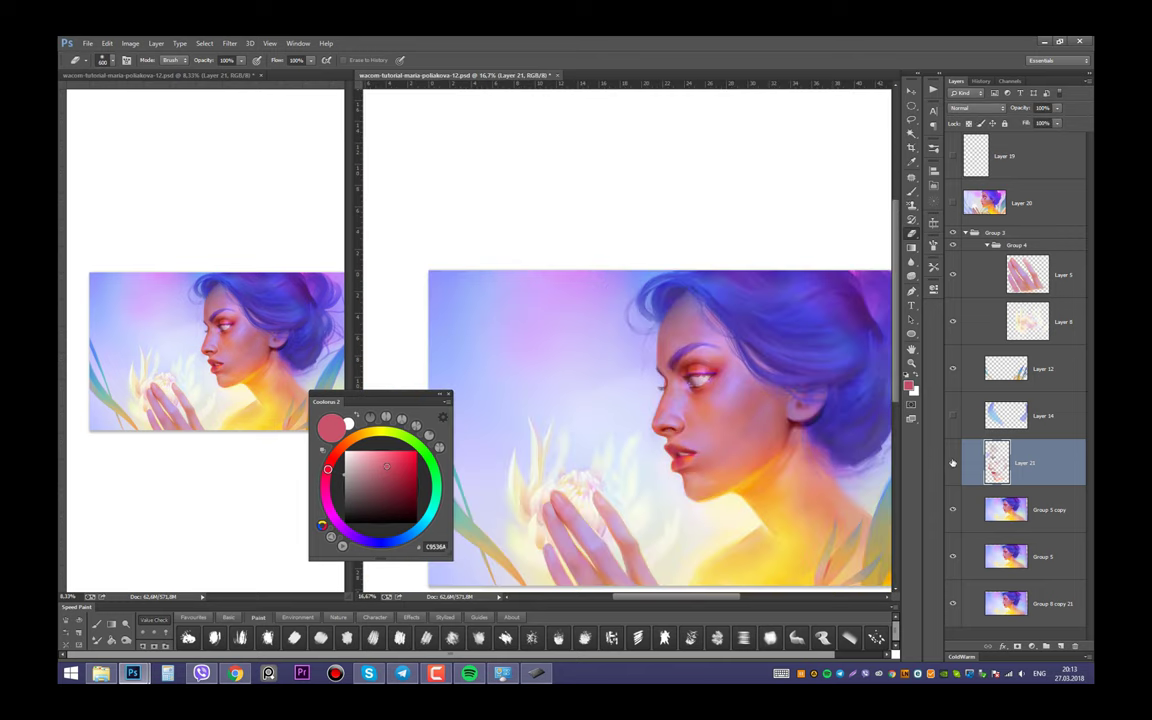
Add a new layer in Overlay mode above Layer 21 and paint a warm orange glow with a Basic brush
key(ctrl+shift+alt+n)
key(b)
click(975, 107)
click(960, 226)
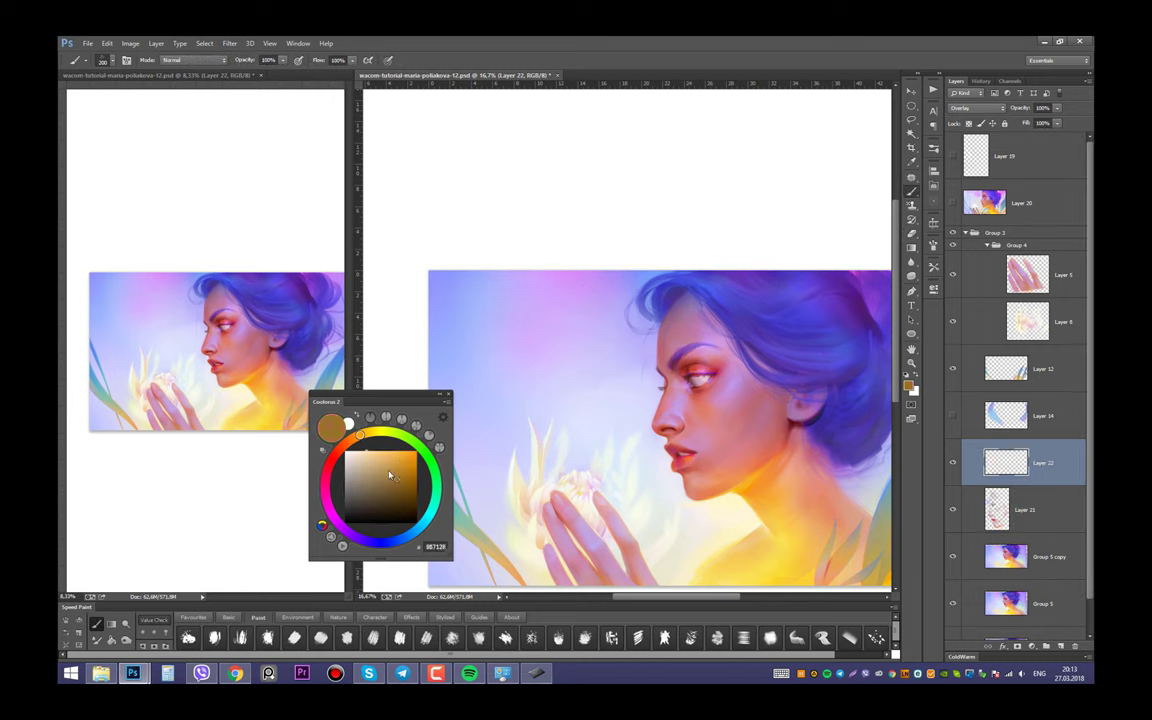
click(231, 618)
alt+click(728, 501)
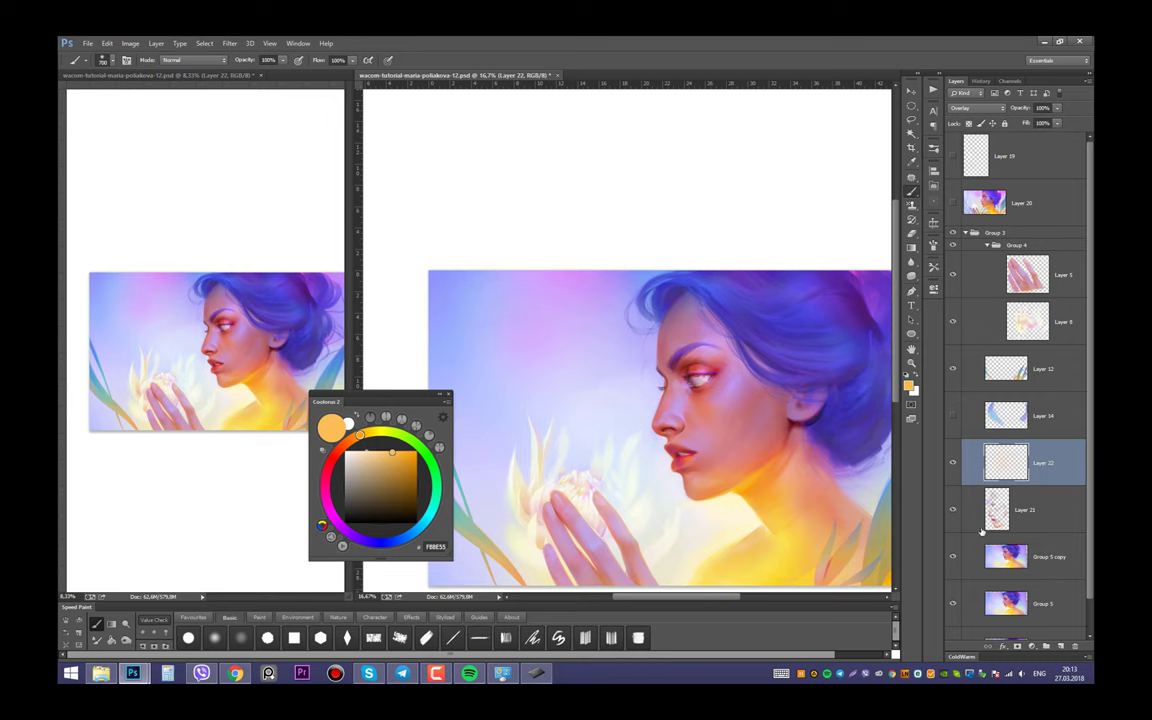
Merge the Overlay layer down twice into the layers beneath it and save the file
key(ctrl+e)
key(ctrl+e)
key(ctrl+s)
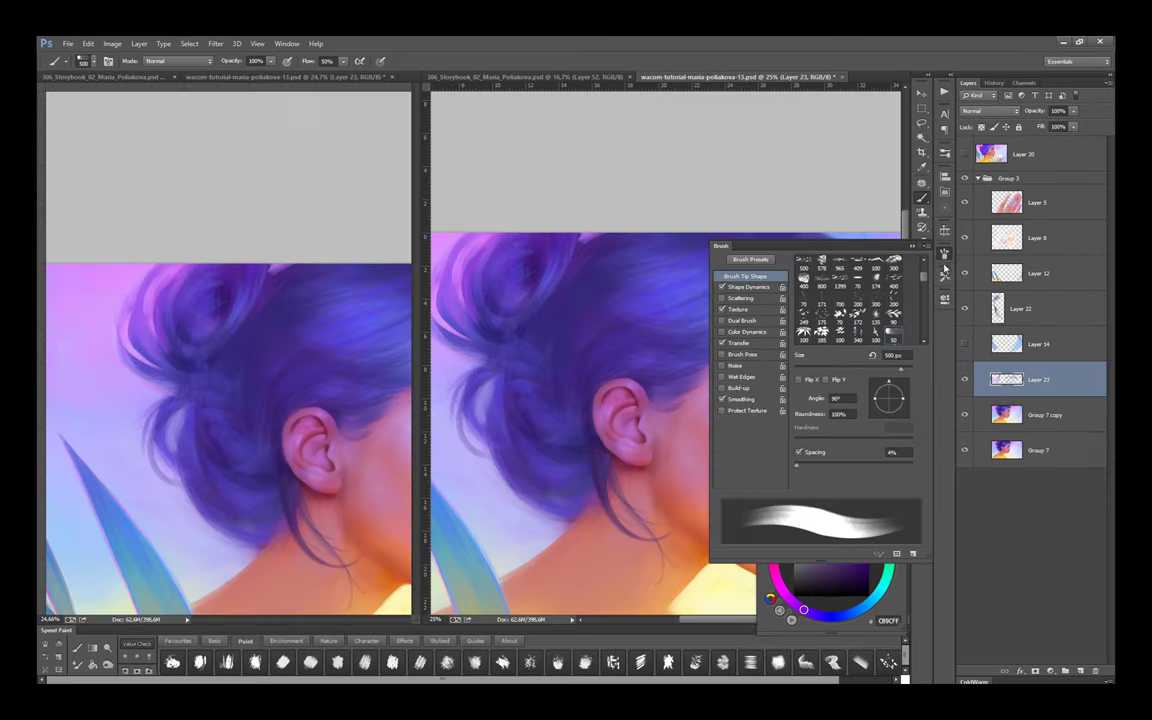
Choose a different painting brush from the tool presets for working on the hair
click(944, 276)
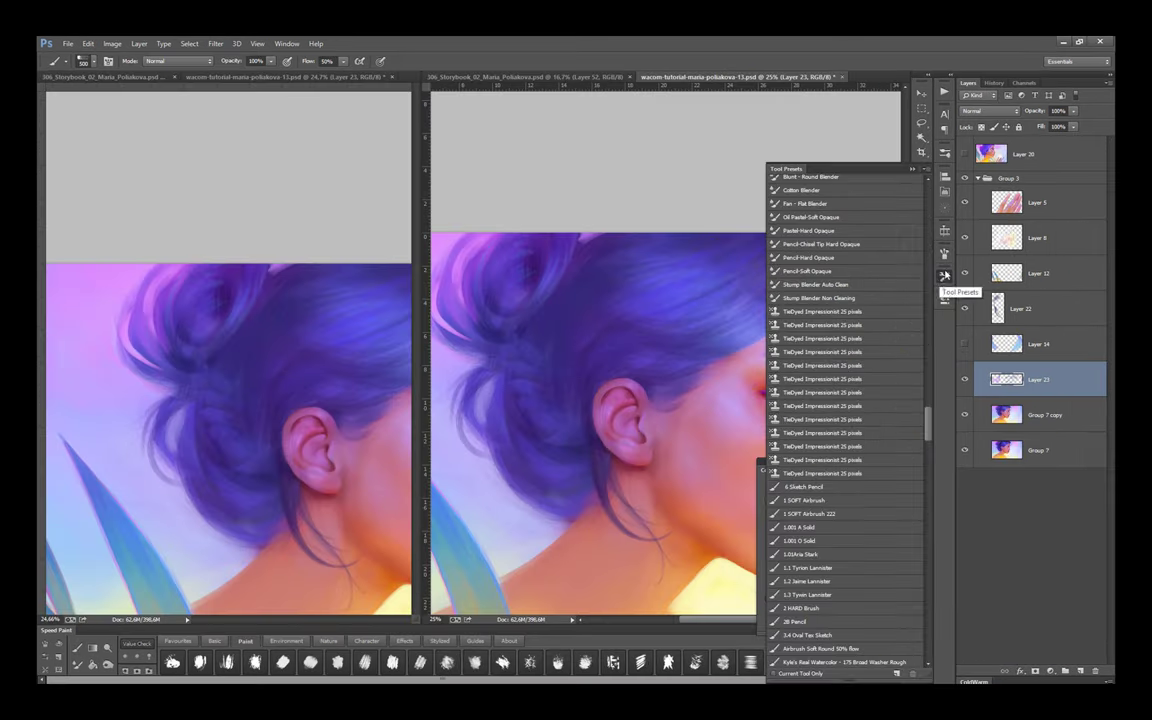
scroll(800, 573, down, 20)
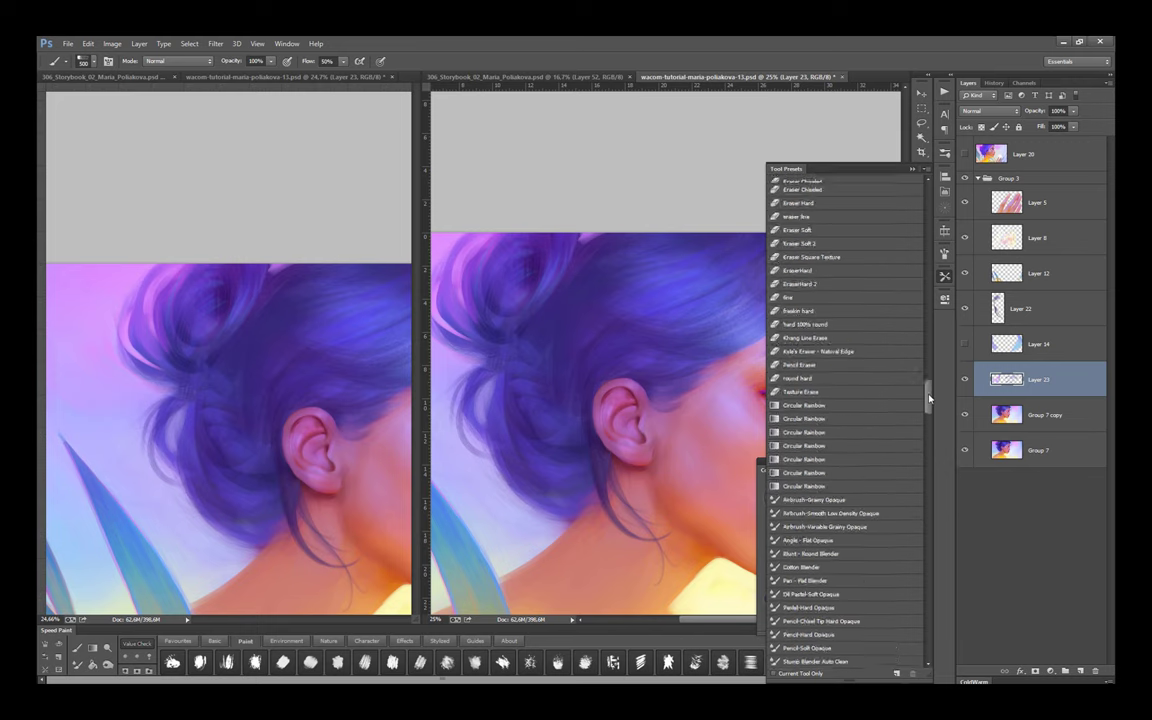
drag(926, 553, 926, 428)
click(812, 505)
key(Return)
Try the chosen brush with strokes over the hair bun and undo them
drag(514, 406, 674, 356)
drag(533, 210, 527, 331)
key(ctrl+alt+z)
key(ctrl+alt+z)
On Layer 23, define the upper bun's outer loops and loose strands with sampled indigo, bright violet and dark purple
scroll(631, 286, up, 1)
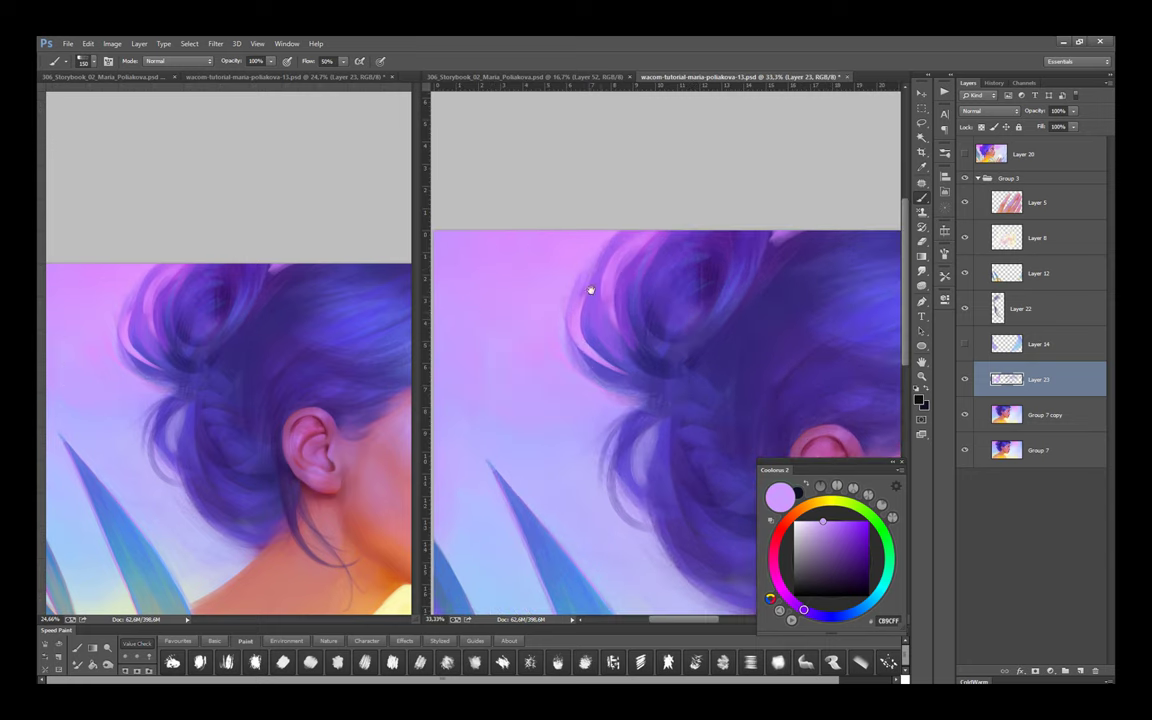
alt+click(575, 284)
drag(680, 416, 630, 378)
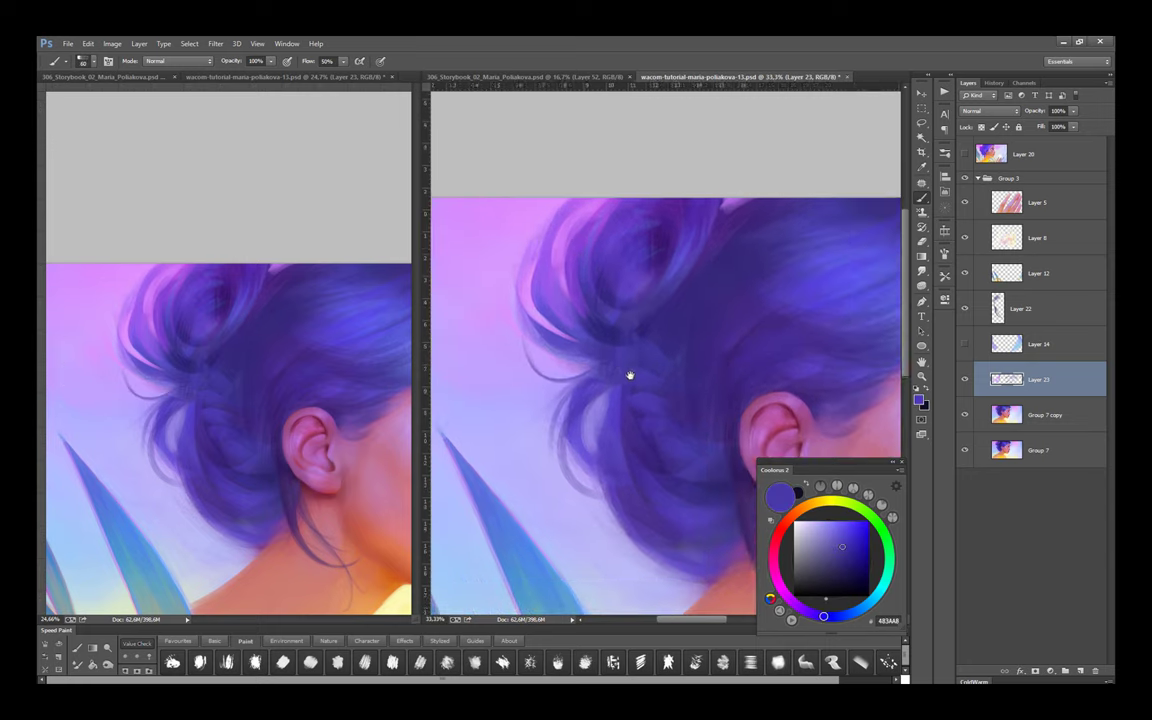
alt+click(505, 258)
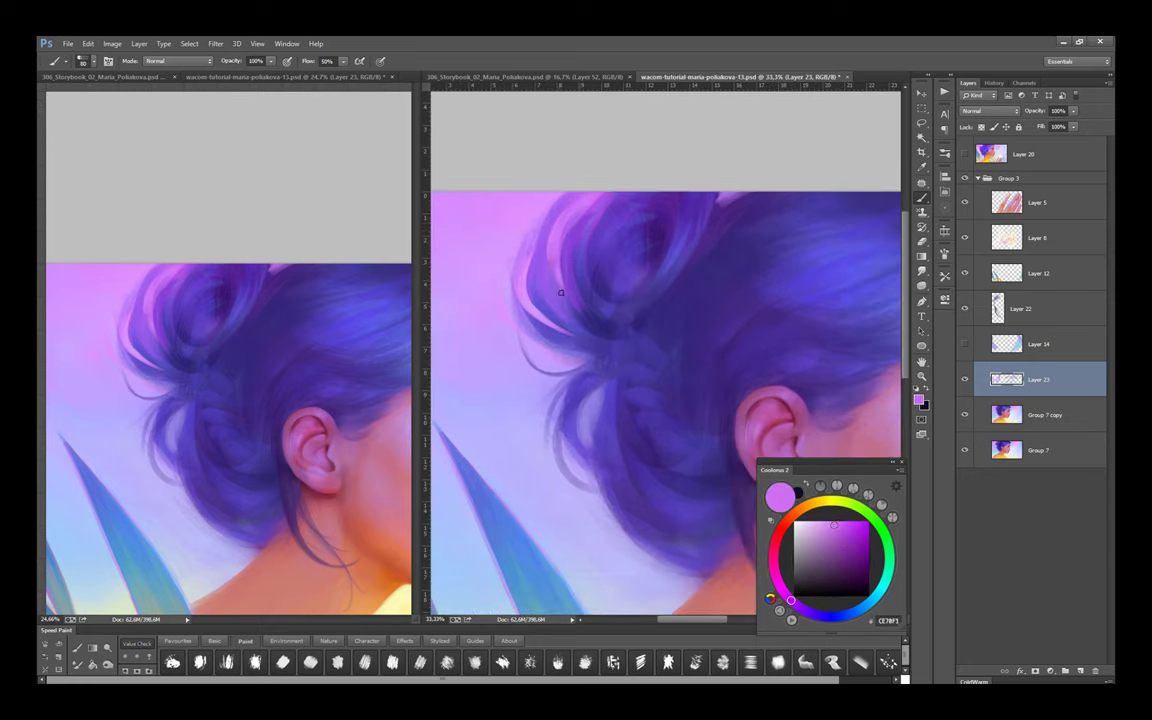
alt+click(546, 224)
alt+click(627, 290)
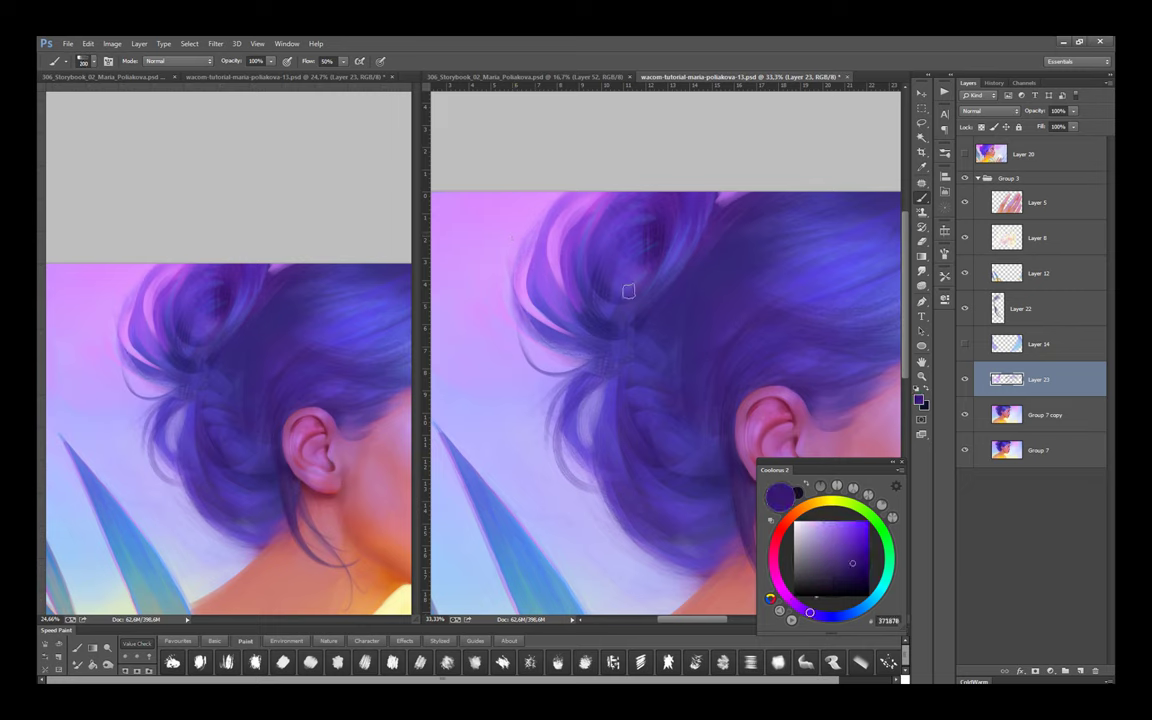
drag(699, 254, 656, 307)
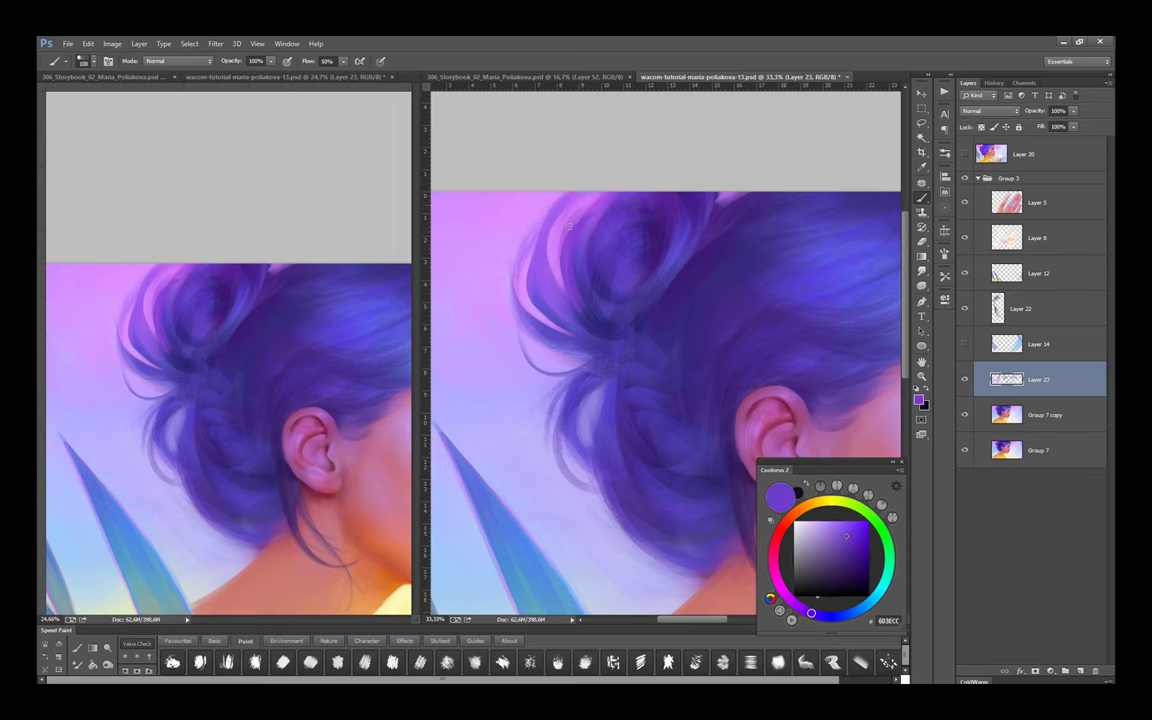
Paint swirling inner strands in the upper bun with sampled purple and blue-violet tones, varying the brush size
alt+click(528, 196)
alt+click(647, 276)
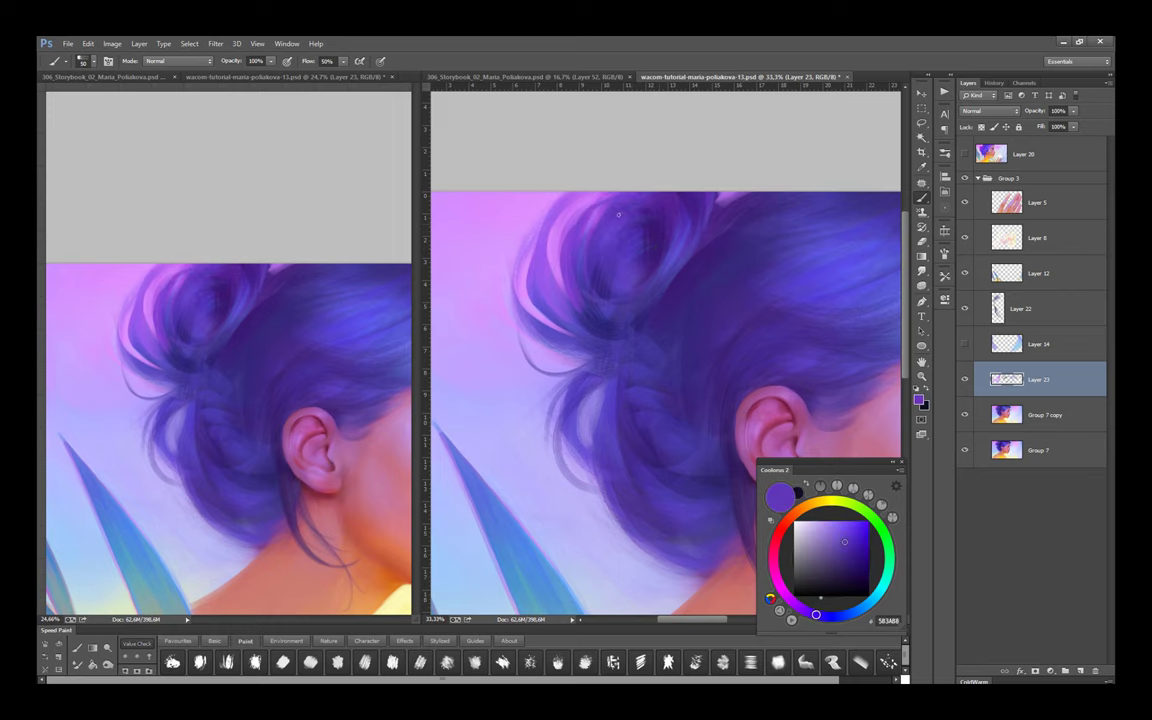
alt+click(624, 239)
mouse_move(615, 290)
mouse_down()
mouse_move(601, 298)
mouse_move(630, 290)
mouse_up()
alt+click(630, 290)
drag(556, 278, 522, 240)
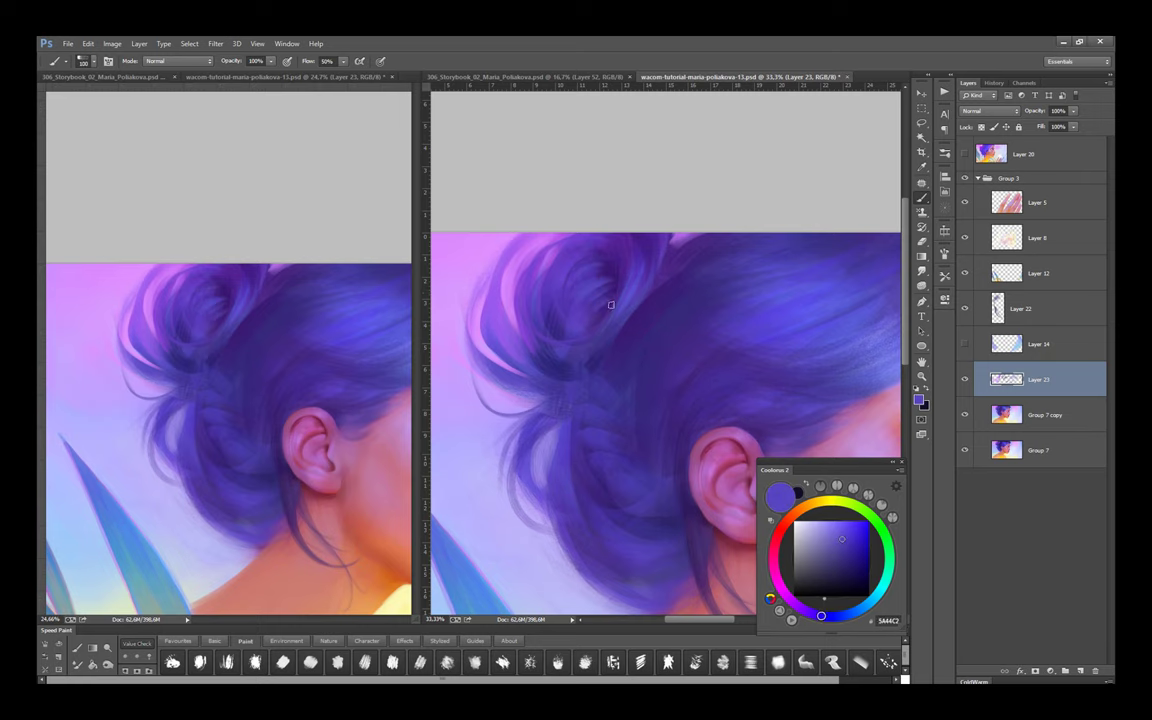
alt+click(580, 303)
mouse_move(540, 300)
mouse_down()
mouse_move(515, 240)
mouse_move(530, 240)
mouse_up()
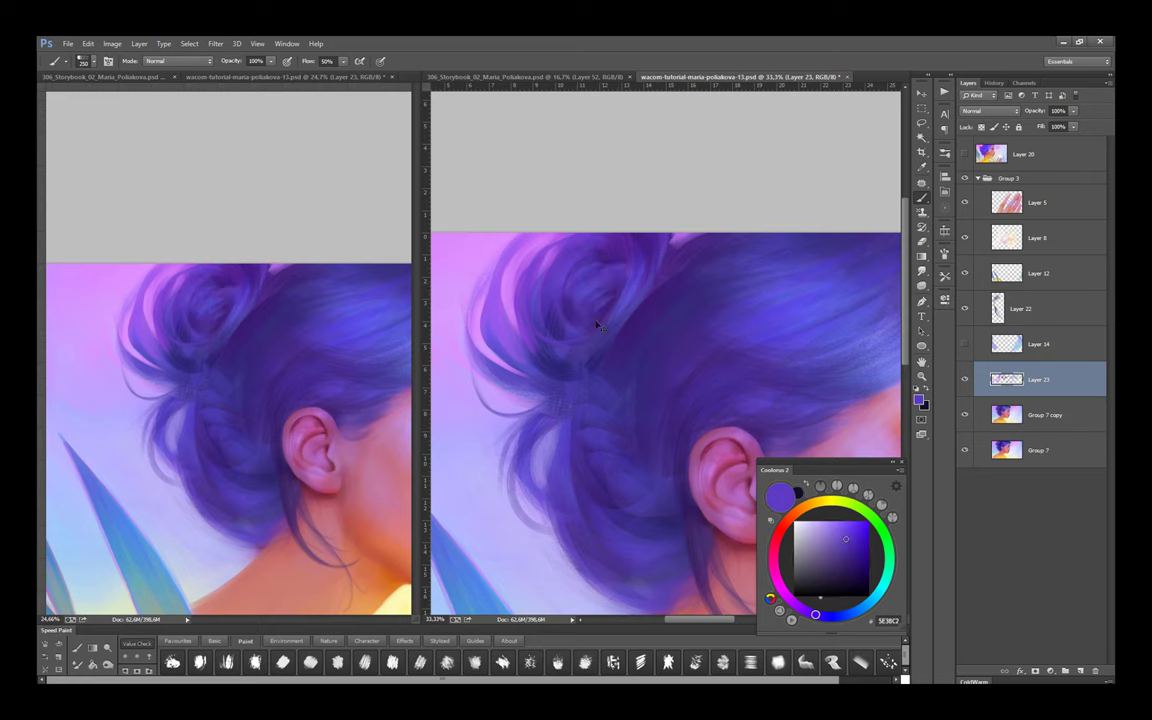
drag(540, 335, 520, 305)
Revert the bun painting to an earlier brush stroke in the history
key(ctrl+minus)
click(994, 83)
click(993, 463)
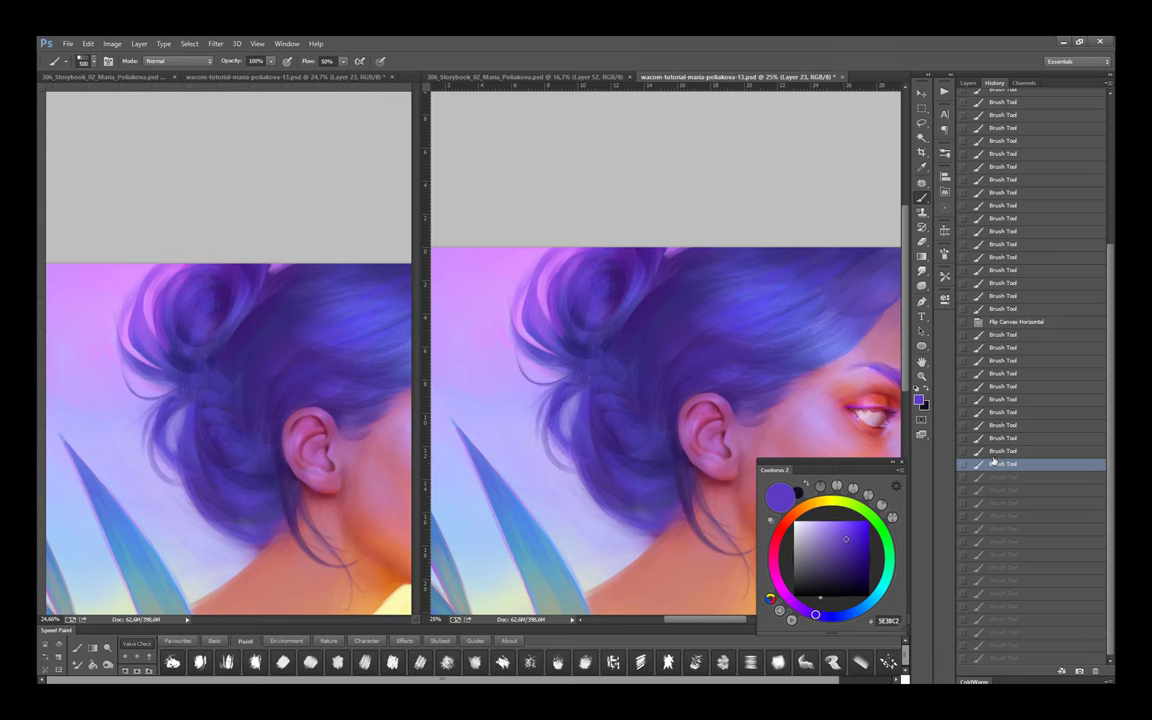
key(F7)
Rework the lower bun with sampled dark indigo and lavender, undoing one light stroke, and compare with Layer 23 hidden
alt+click(631, 373)
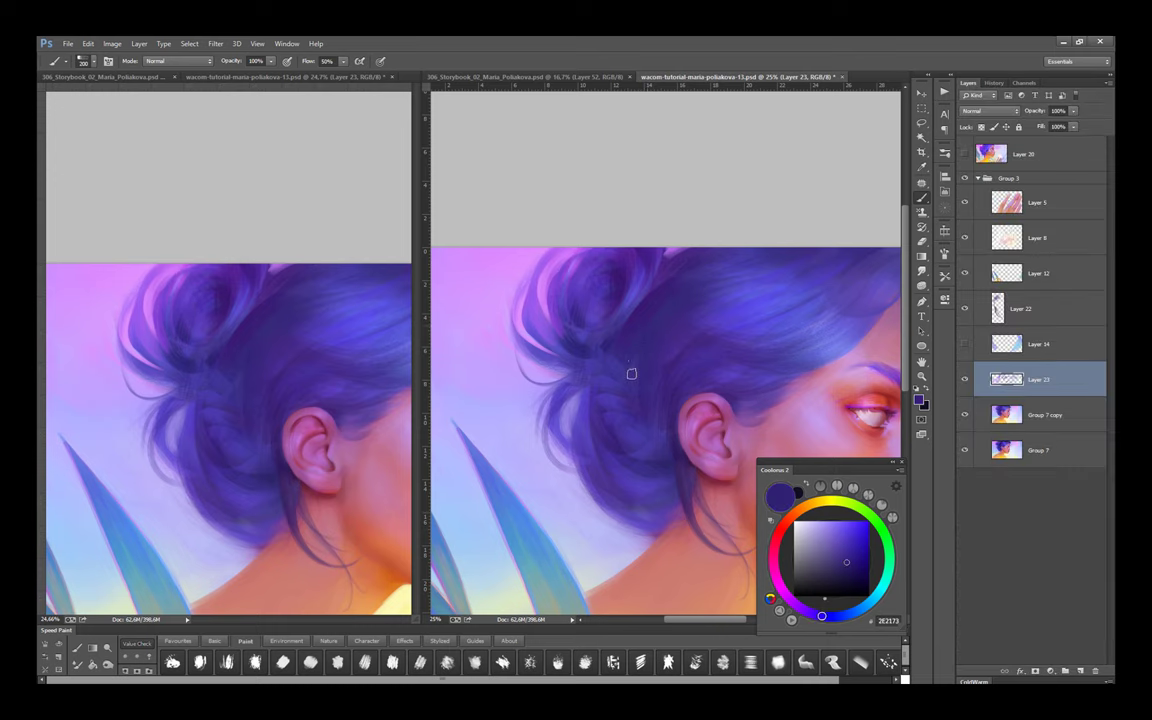
alt+click(702, 448)
mouse_move(603, 478)
mouse_down()
mouse_move(652, 488)
mouse_move(597, 487)
mouse_up()
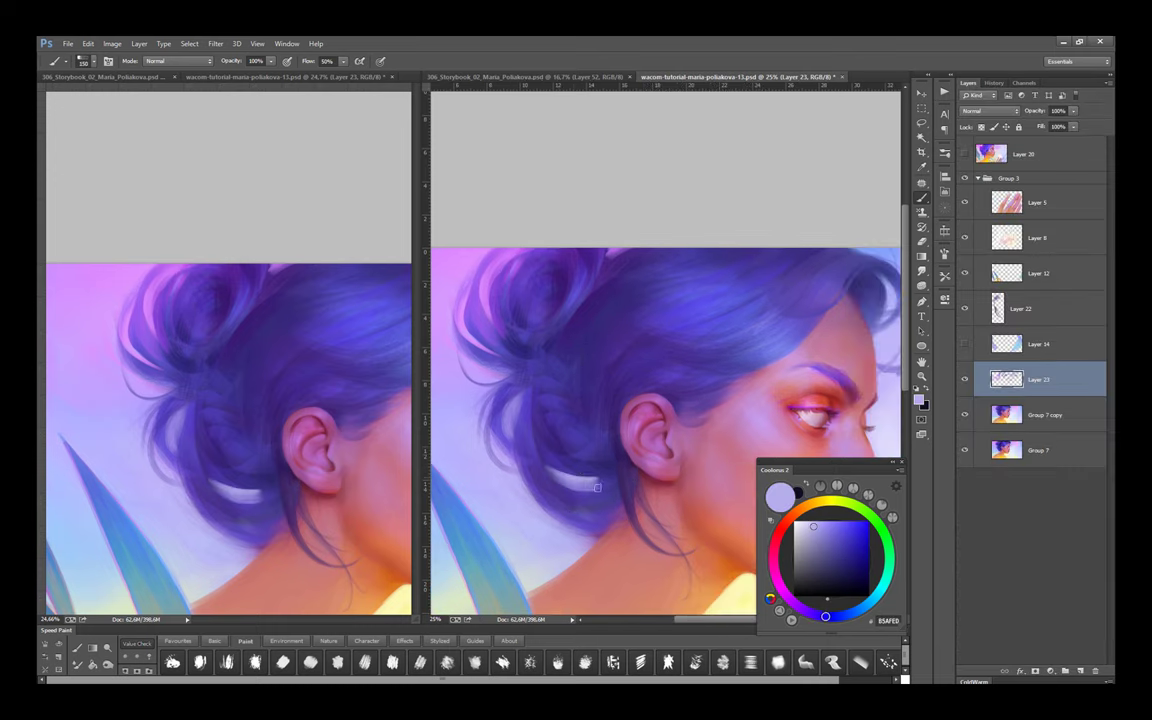
key(ctrl+z)
alt+click(593, 517)
alt+click(542, 469)
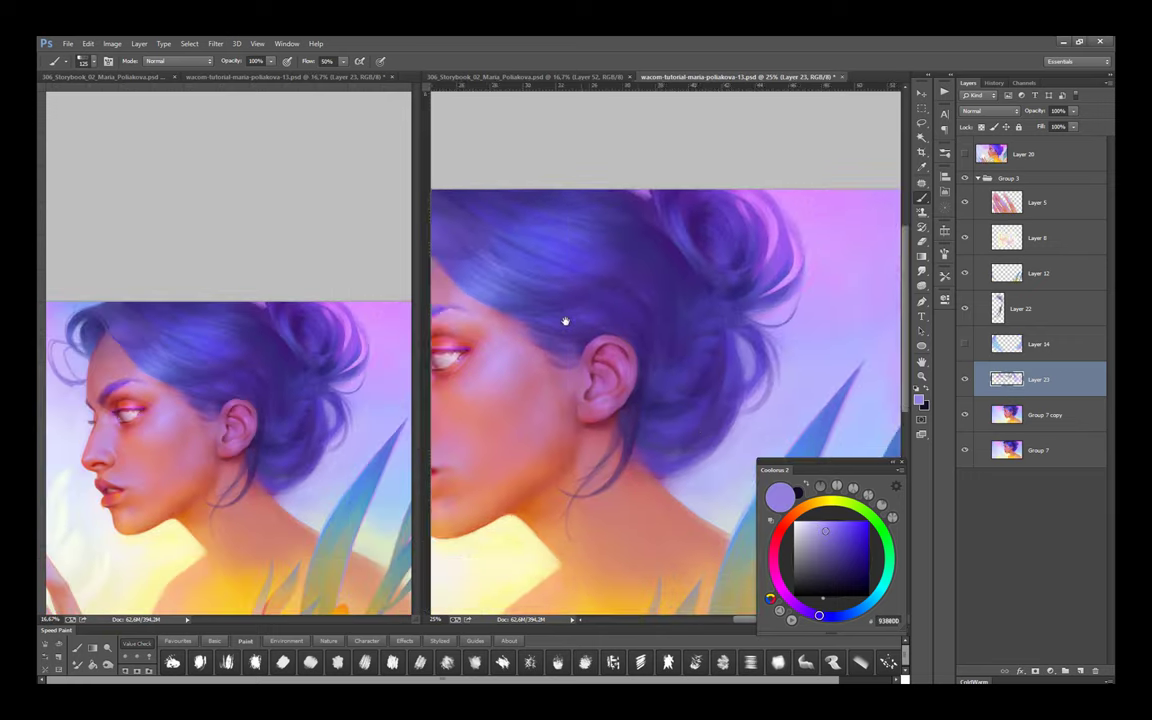
click(967, 381)
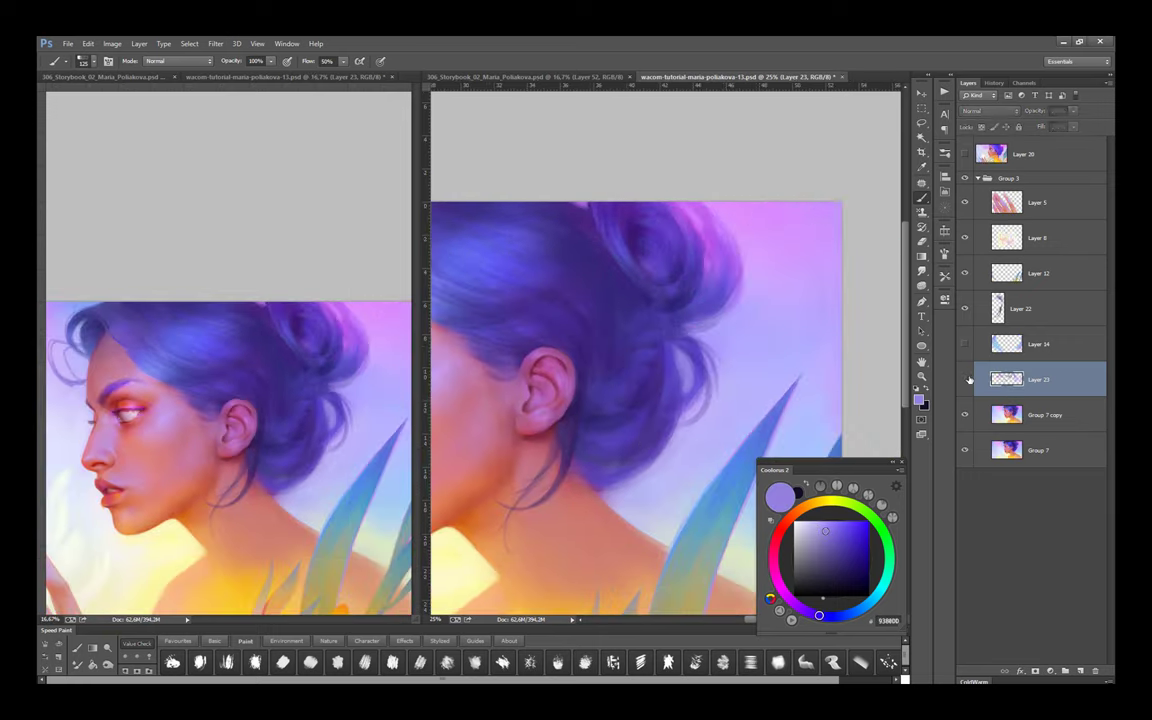
click(967, 381)
Sharpen the strands where the upper and lower buns meet with sampled dark blue and lavender in the gaps
alt+click(635, 355)
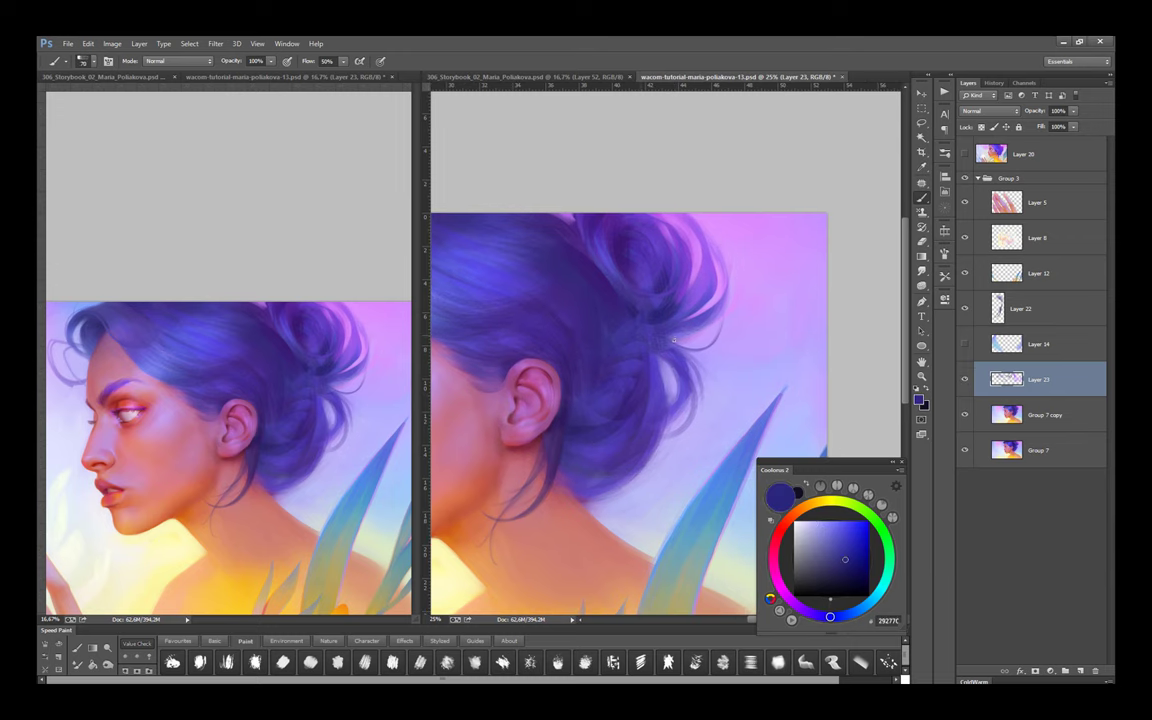
alt+click(671, 349)
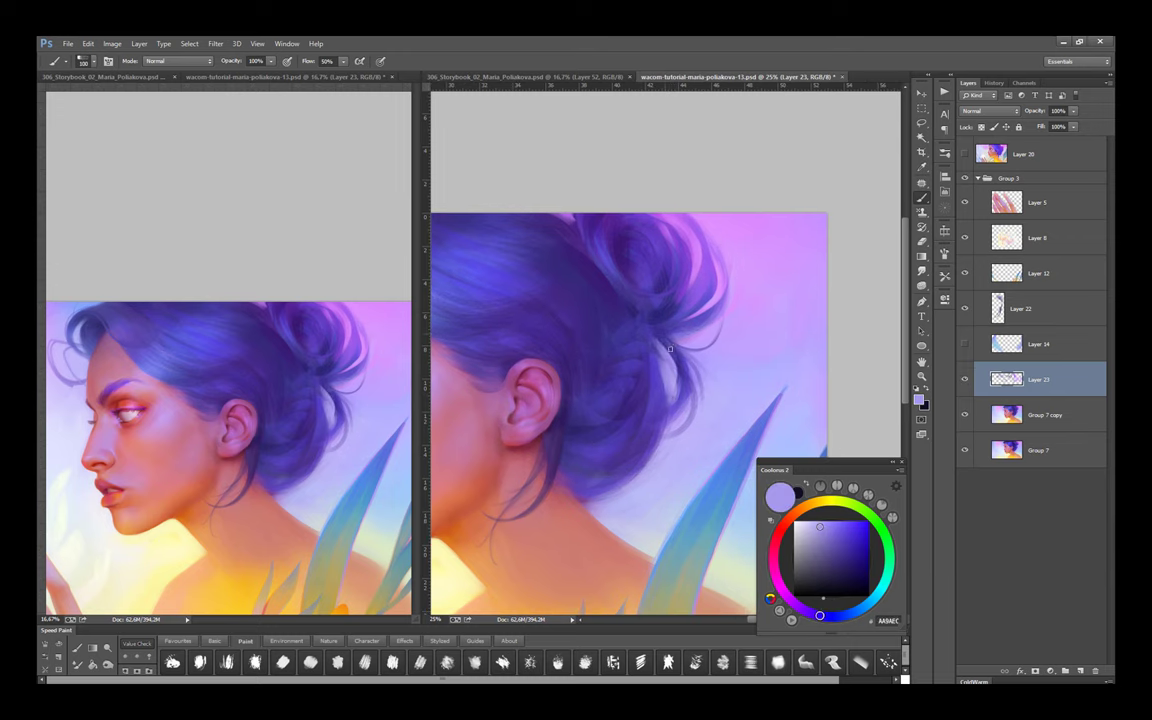
drag(628, 370, 673, 411)
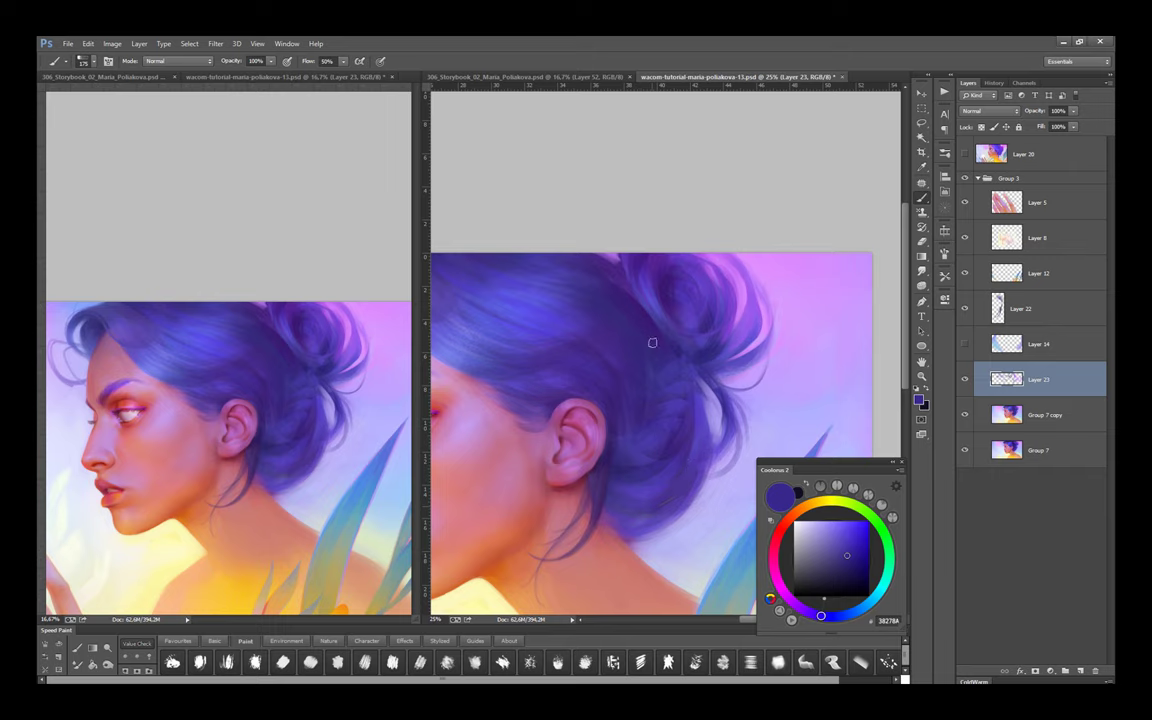
Fill the lower bun and the hair behind the ear with broad strokes of sampled dark indigo
alt+click(644, 376)
drag(644, 376, 678, 311)
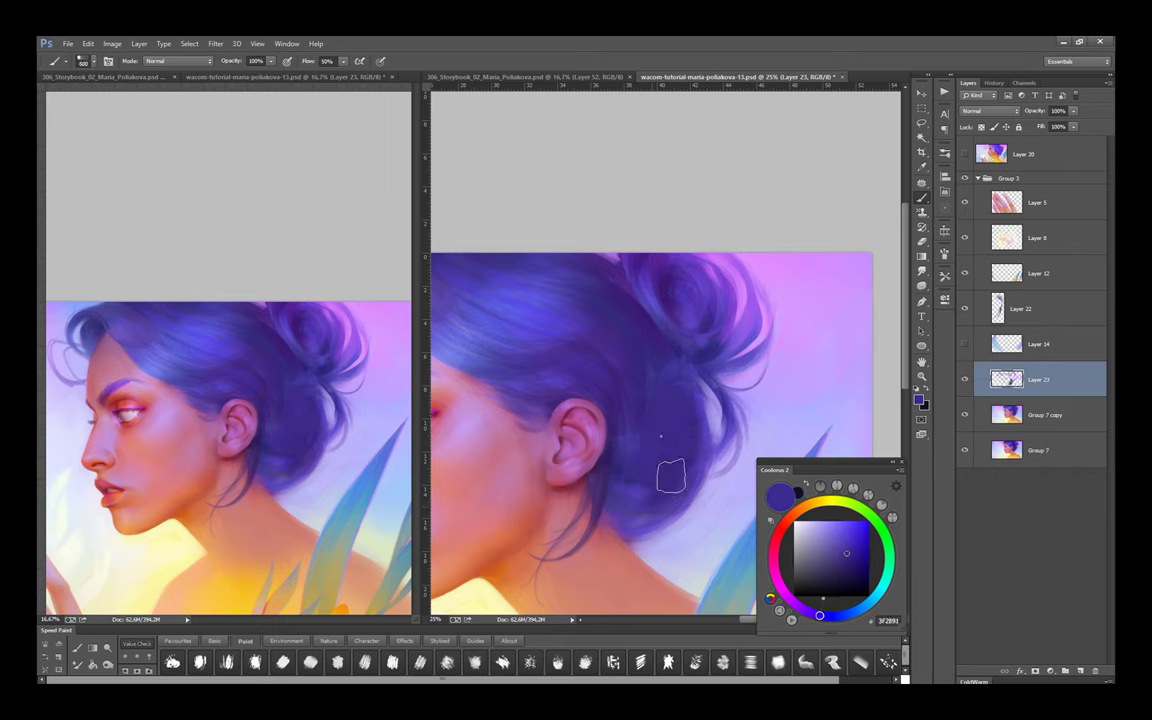
alt+click(653, 340)
mouse_move(653, 340)
mouse_down()
mouse_move(679, 411)
mouse_move(627, 514)
mouse_move(682, 403)
mouse_move(639, 536)
mouse_move(698, 428)
mouse_move(631, 535)
mouse_move(699, 484)
mouse_move(583, 500)
mouse_up()
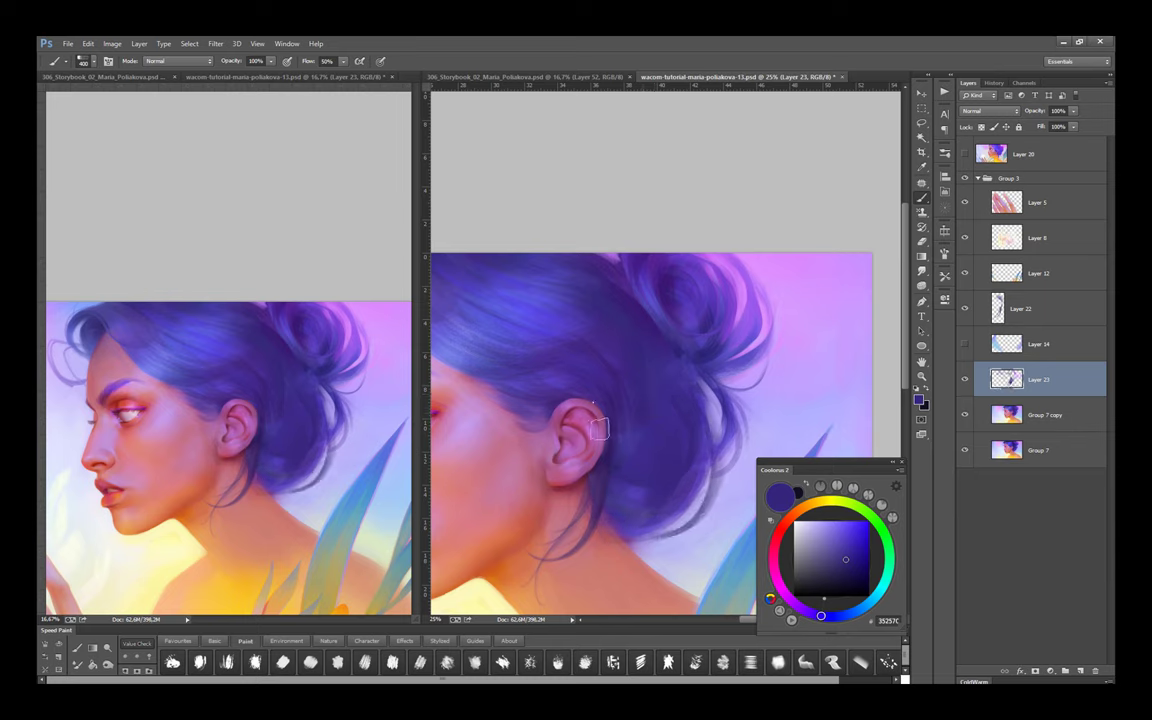
Clean up the nape edge with sampled rose and salmon, and refine the bun's loose strands with lavender and violet
alt+click(651, 536)
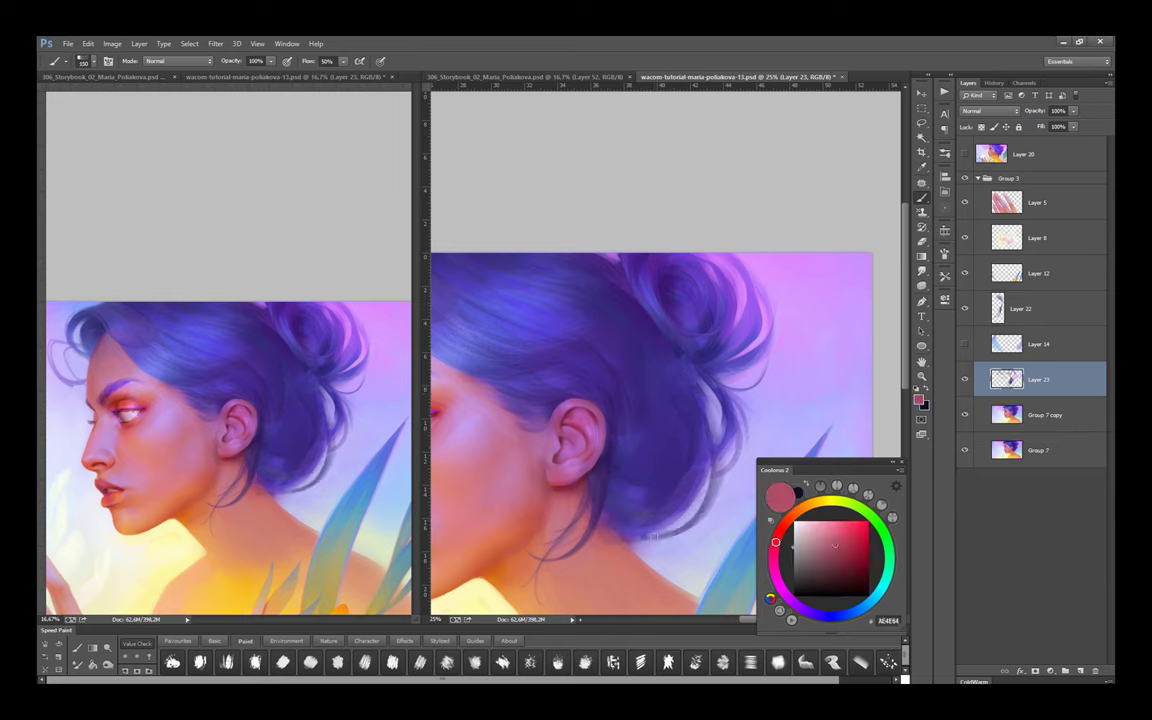
alt+click(626, 546)
alt+click(590, 508)
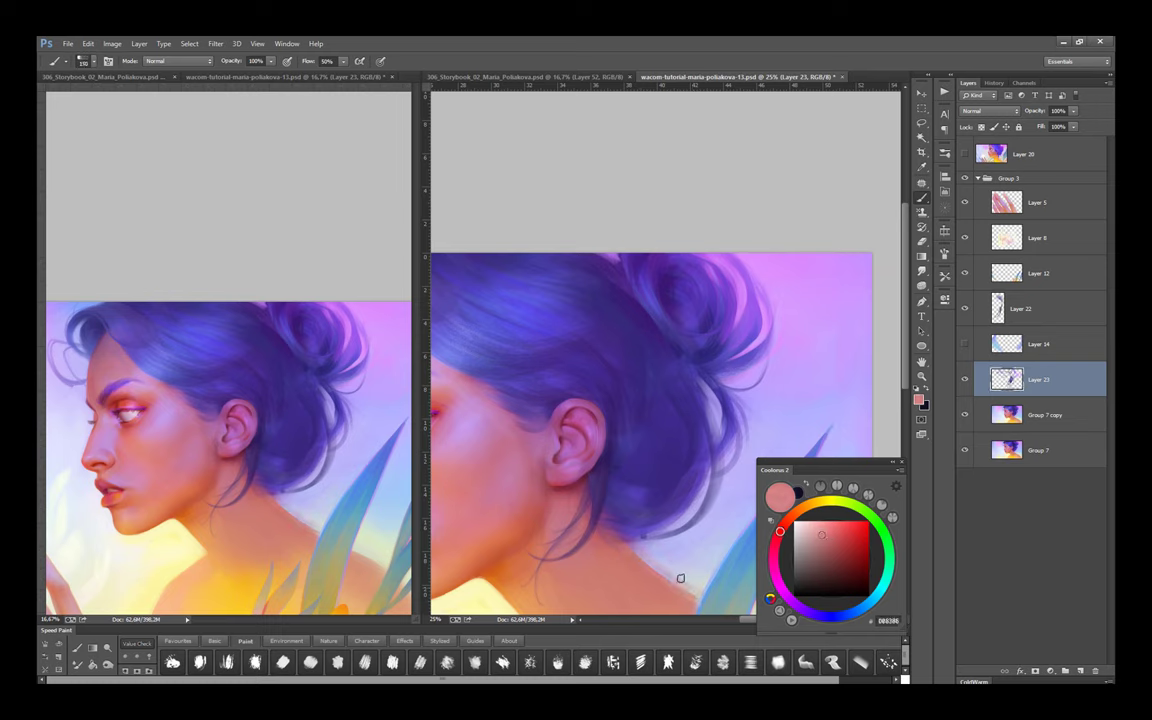
alt+click(769, 432)
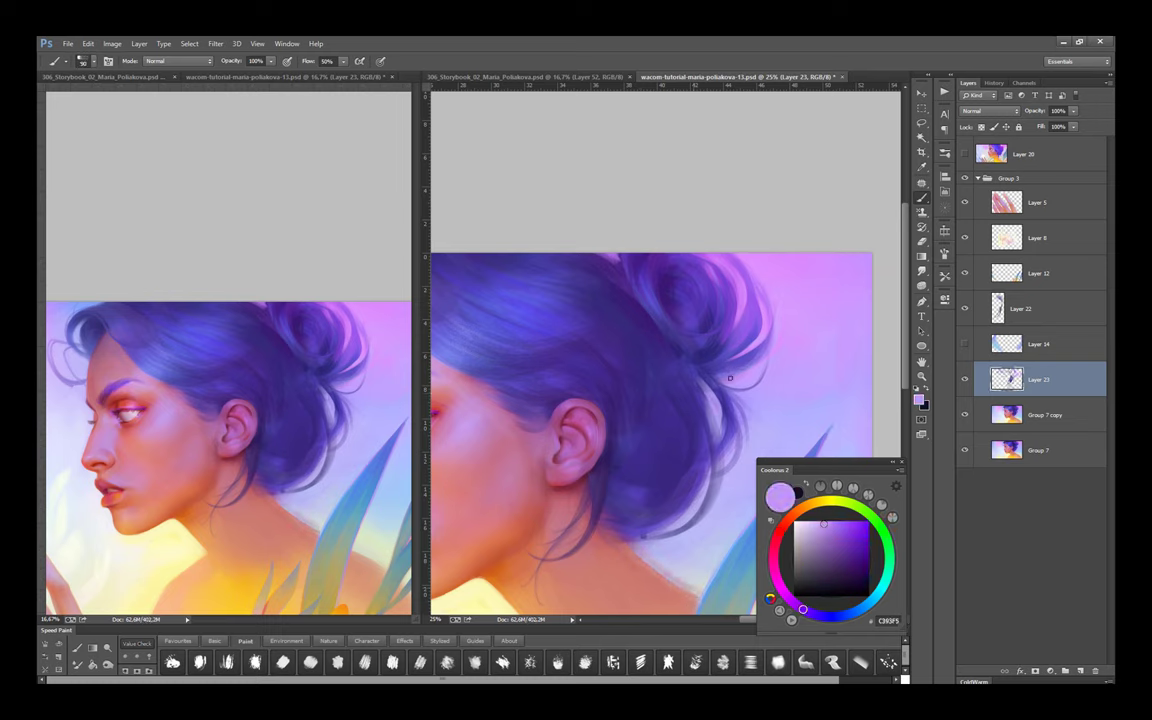
alt+click(702, 448)
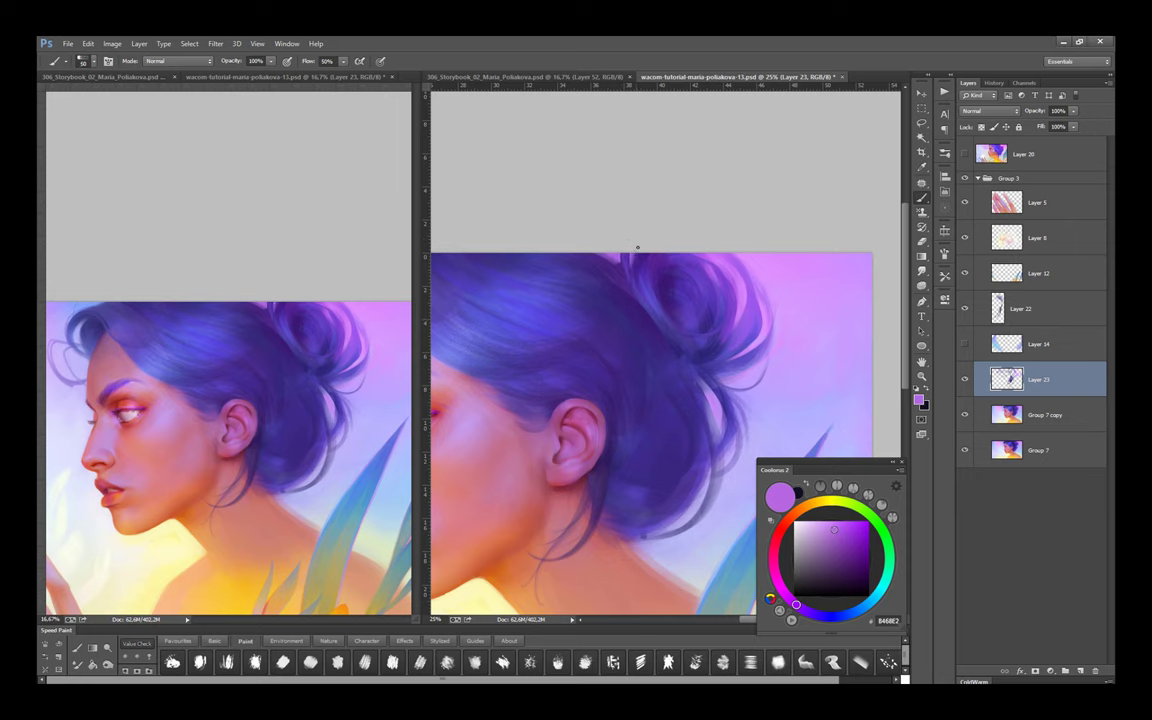
Deepen the lower bun and the hair behind the ear with sampled violet-blue and dark indigo, undoing the unwanted strokes
drag(674, 351, 699, 373)
alt+click(656, 505)
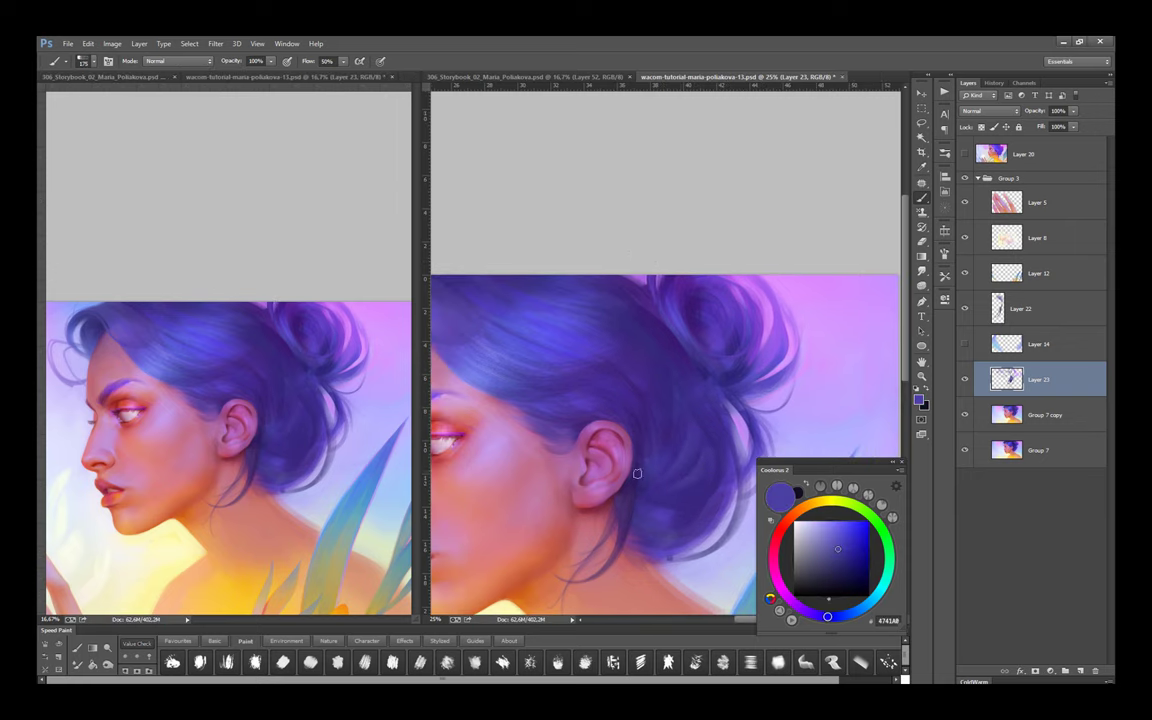
alt+click(729, 398)
alt+click(636, 481)
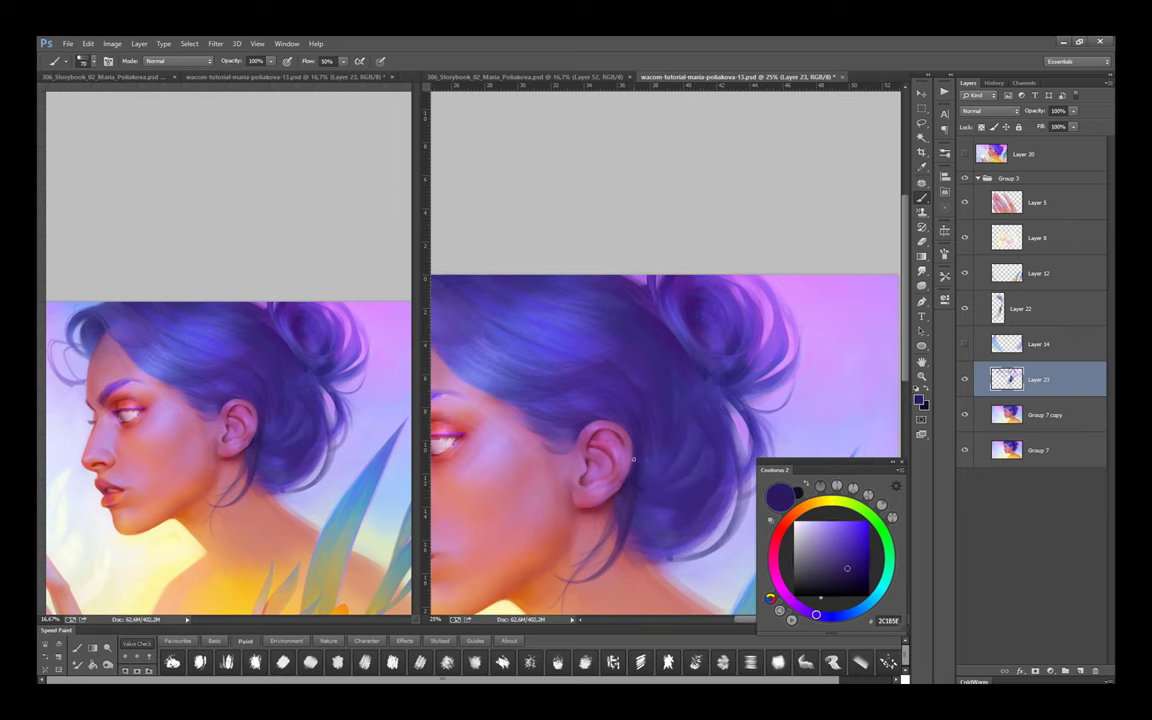
key(ctrl+z)
key(ctrl+z)
key(ctrl+z)
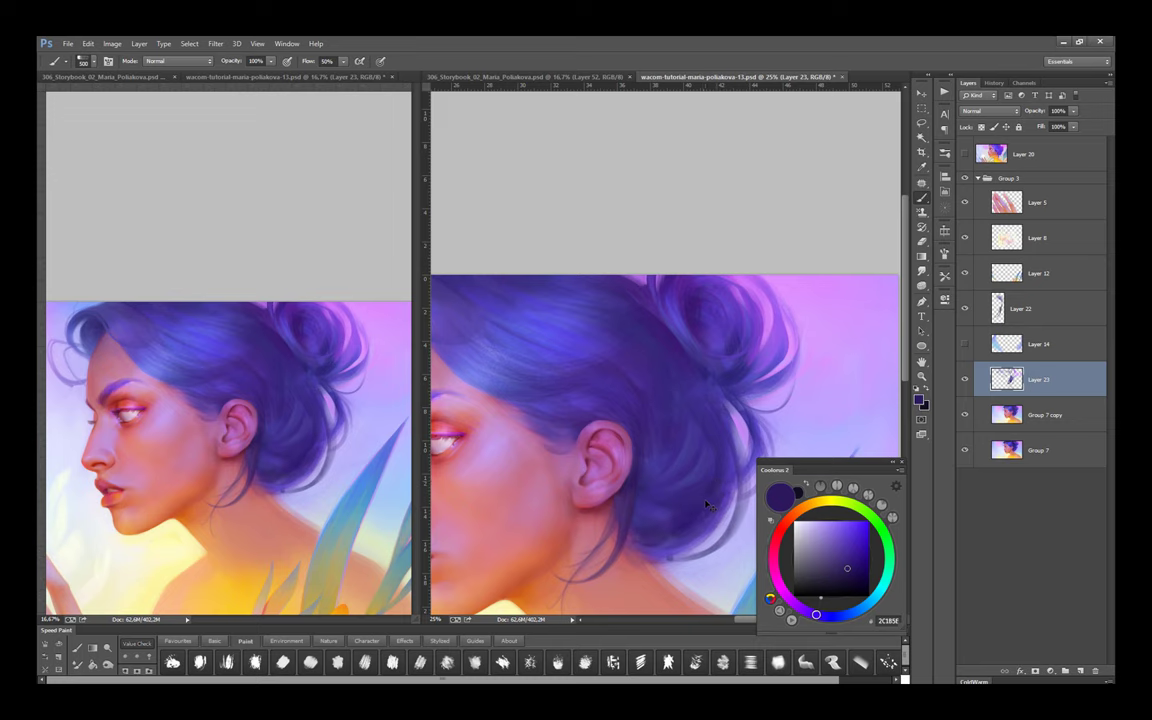
key(ctrl+z)
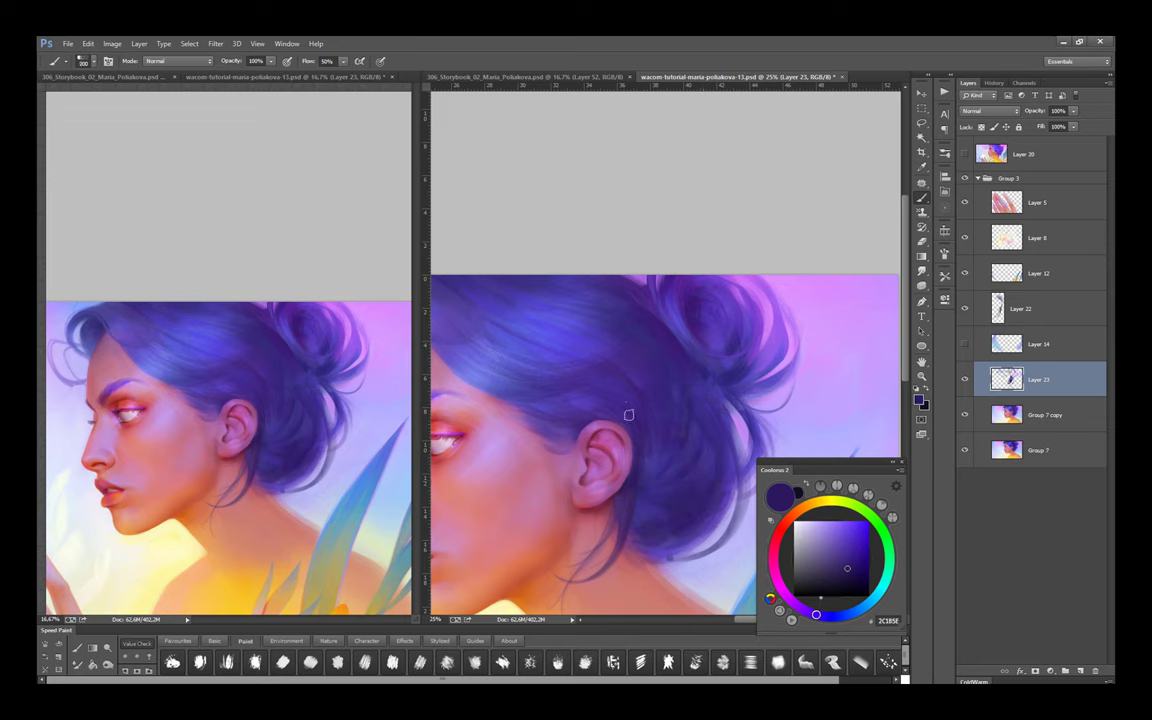
Blend the hair between the ear and the upper bun with sampled blue-violet and dark purple, and refine the upper bun's coil
alt+click(653, 328)
alt+click(590, 315)
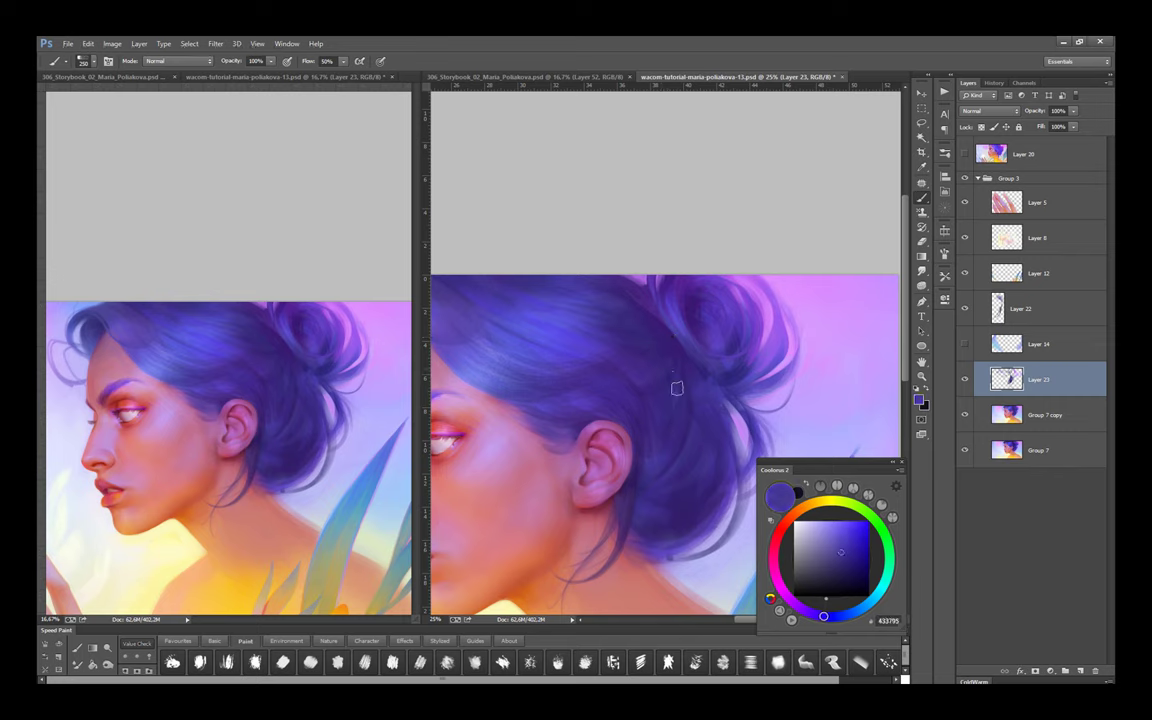
alt+click(619, 291)
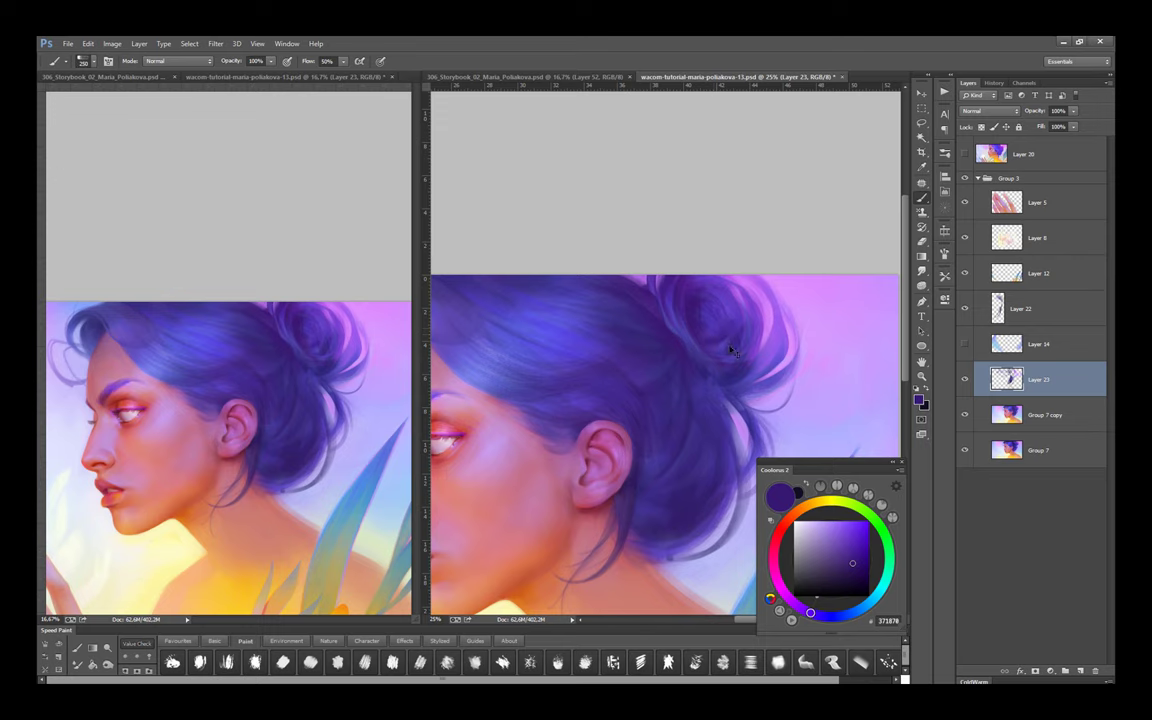
alt+click(703, 326)
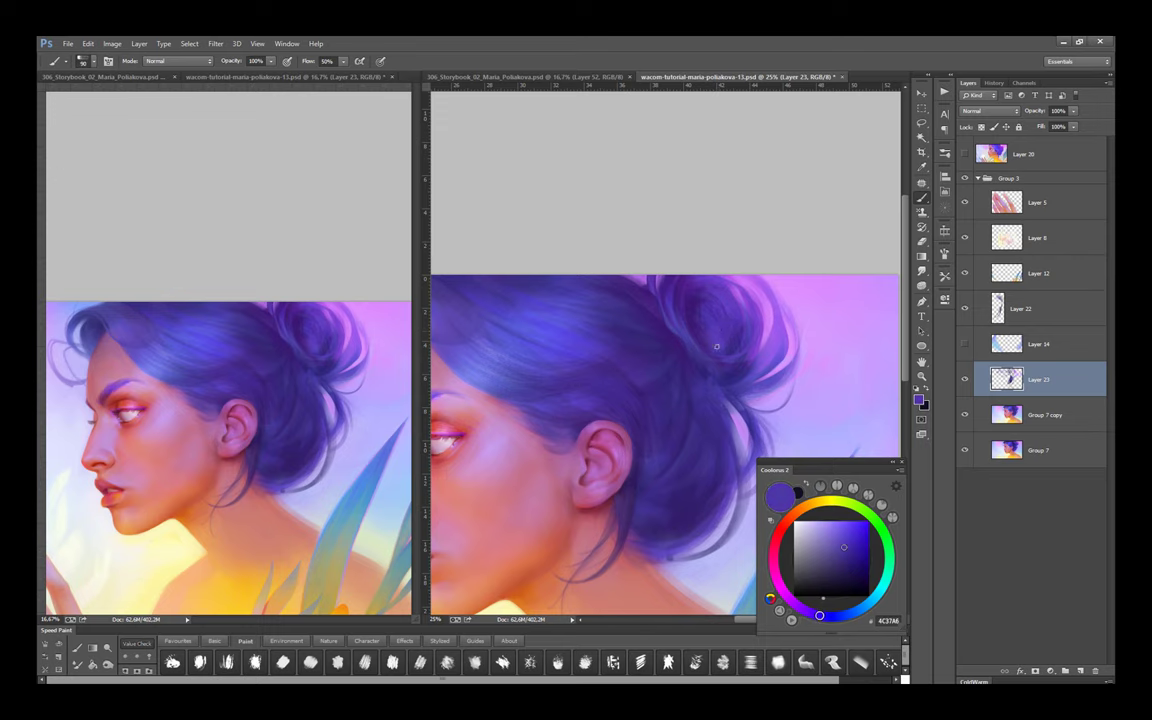
alt+click(717, 357)
key(ctrl+minus)
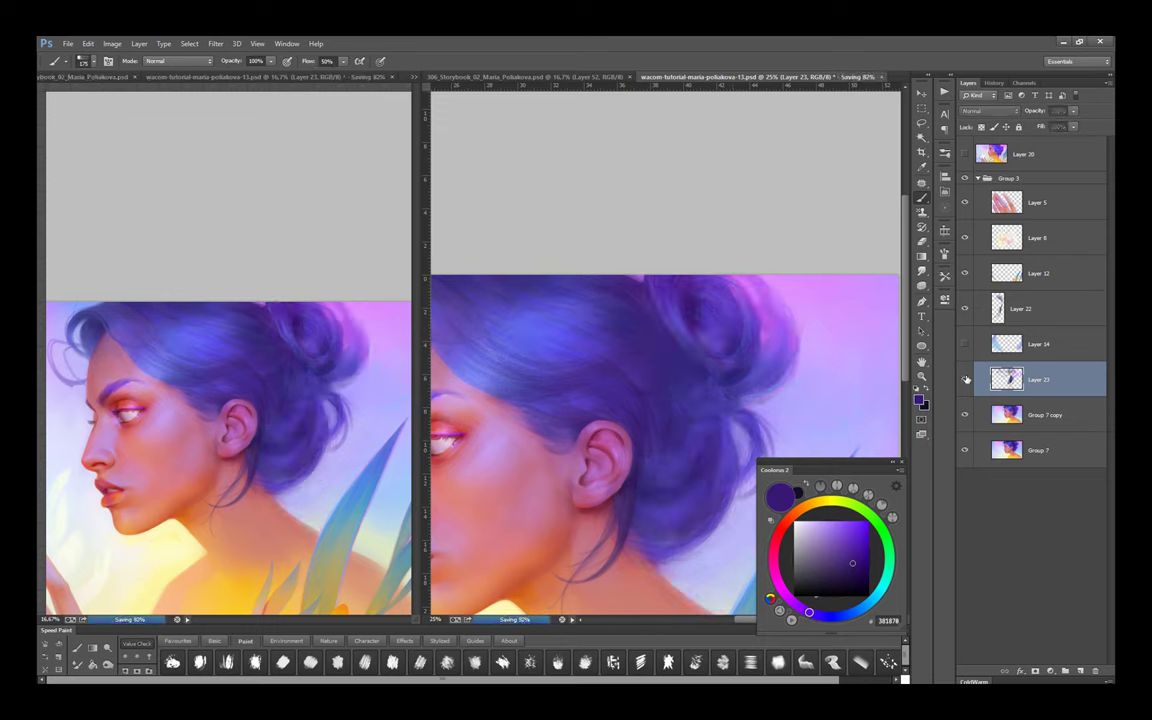
Smooth the hair over the crown and temple with broad strokes of sampled light blue-violet and dark indigo
drag(628, 446, 699, 462)
key(ctrl+plus)
alt+click(697, 352)
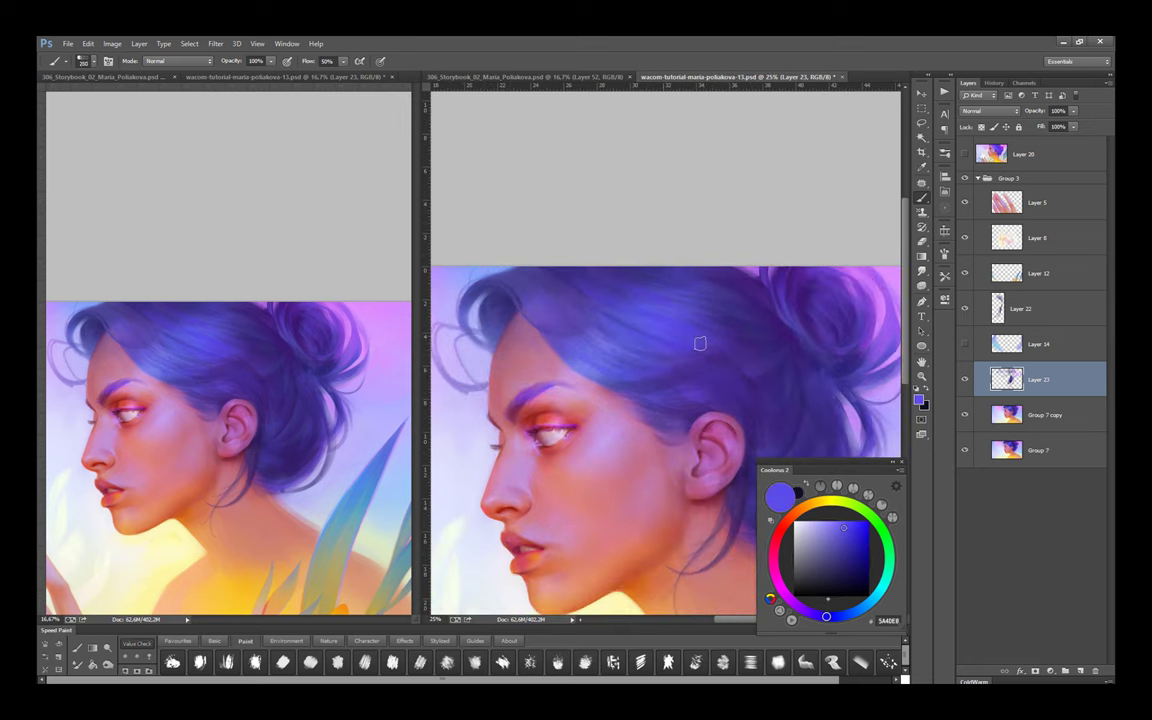
alt+click(692, 366)
drag(477, 304, 535, 348)
alt+click(535, 348)
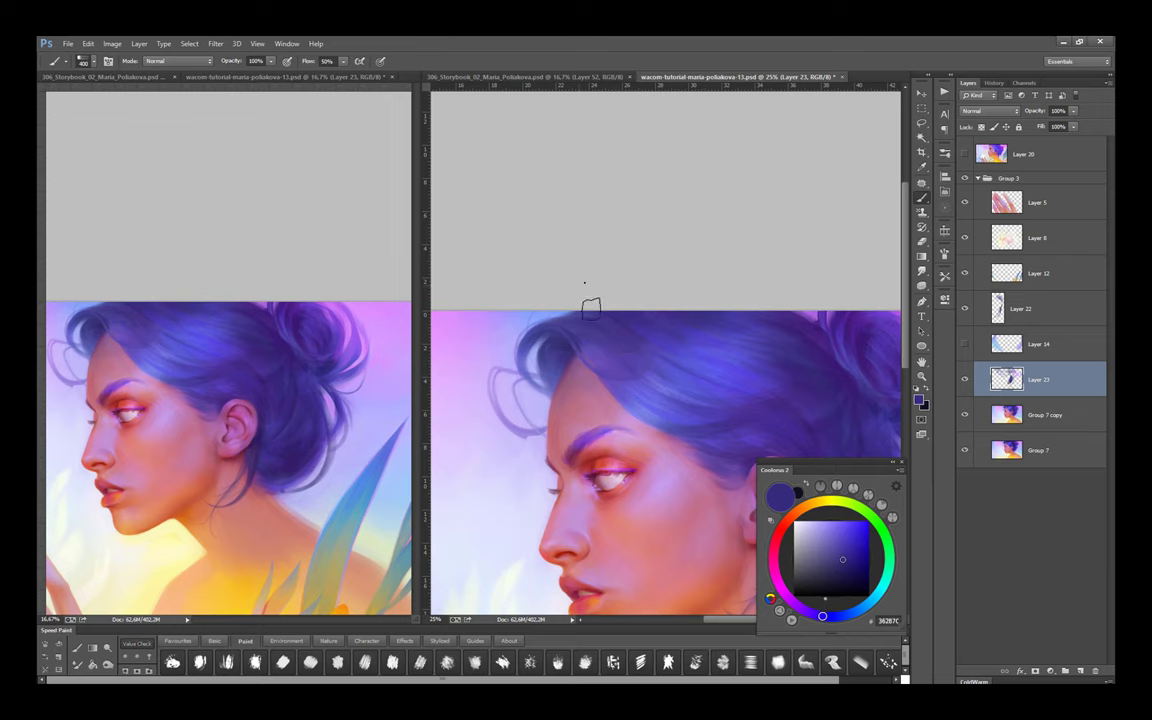
drag(697, 362, 652, 322)
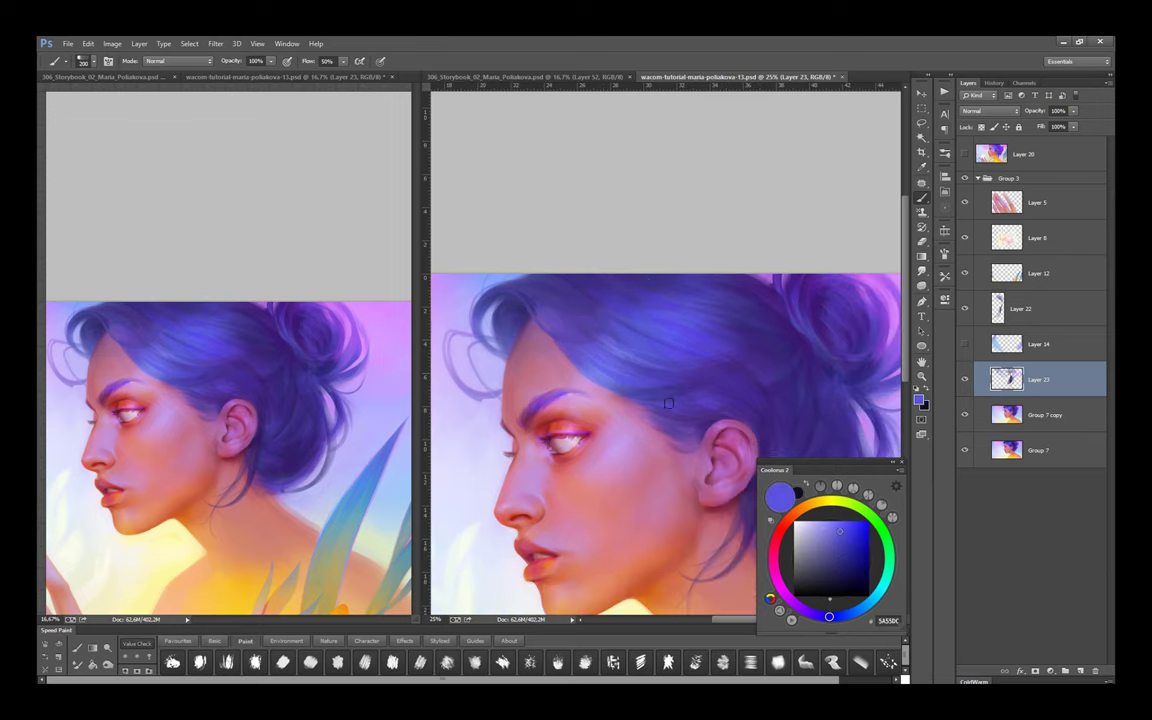
alt+click(680, 362)
scroll(680, 362, down, 1)
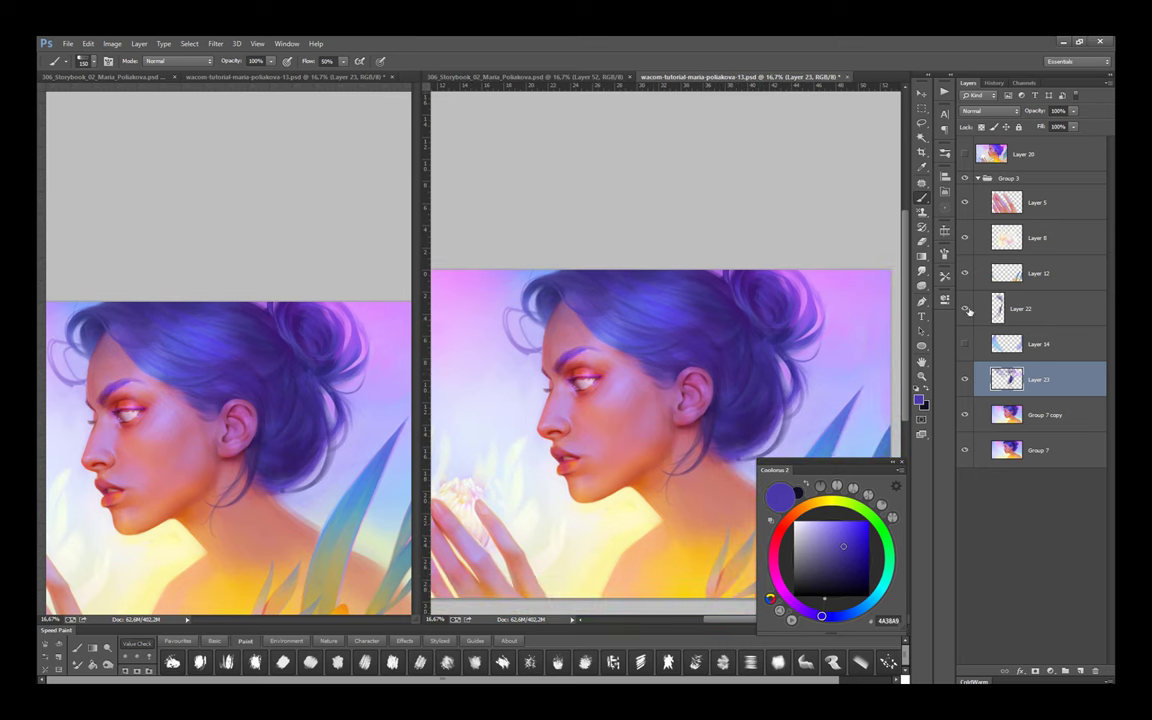
Darken the lower bun on Layer 23 with sampled dark indigo and touch up the loose nape strands on Layer 22
key(alt+bracketright)
key(alt+bracketright)
key(e)
key(b)
key(alt+bracketleft)
key(alt+bracketleft)
alt+click(702, 448)
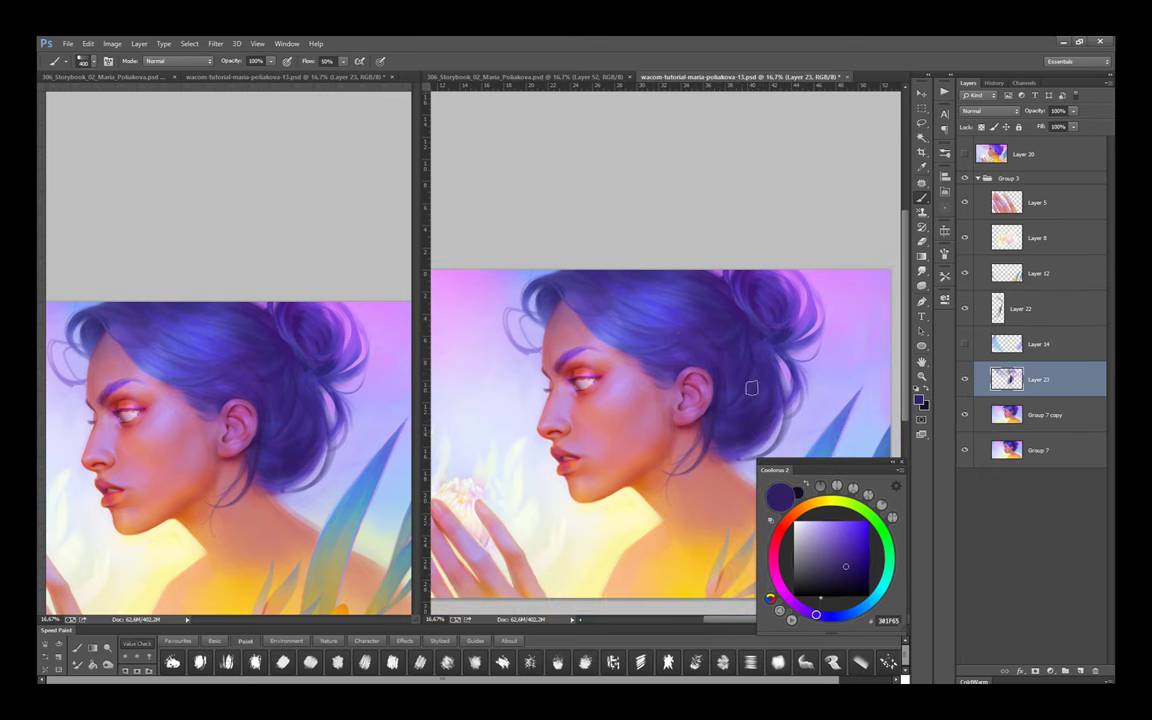
key(alt+bracketright)
key(alt+bracketright)
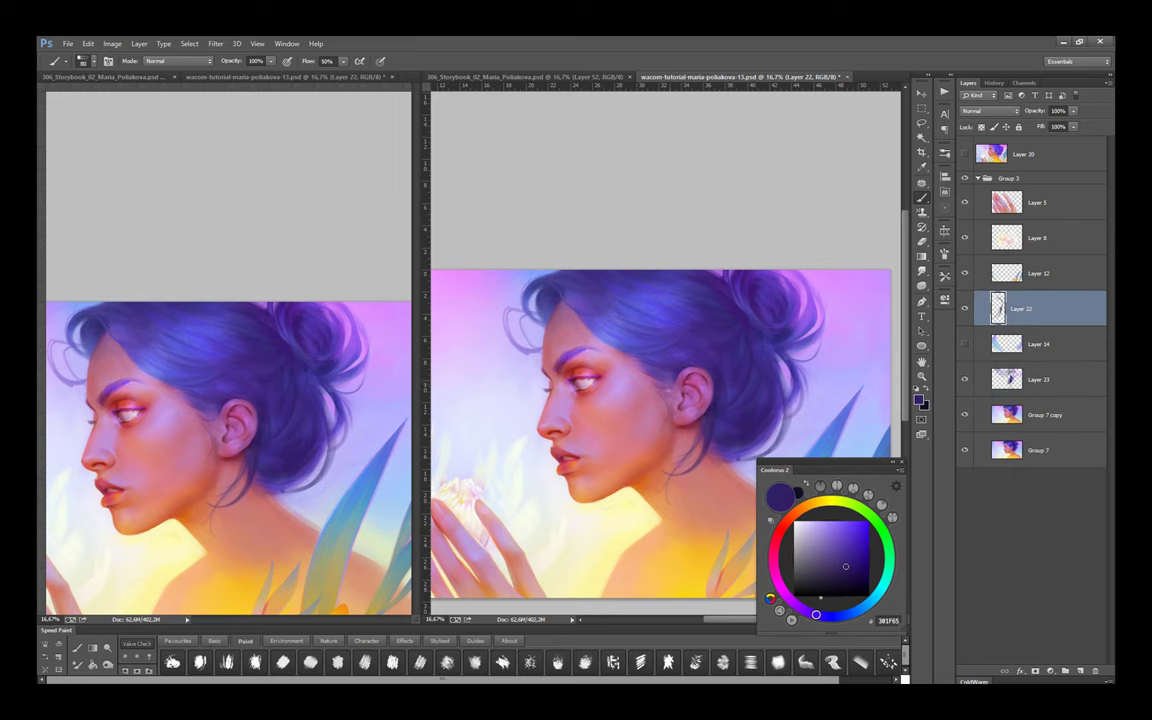
Compare the painting with Layer 23 hidden and shown, and merge Layer 23 into a duplicate of Group 7 copy
scroll(625, 367, down, 1)
key(alt+bracketleft)
key(alt+bracketleft)
click(966, 380)
click(966, 380)
click(966, 380)
key(alt+bracketleft)
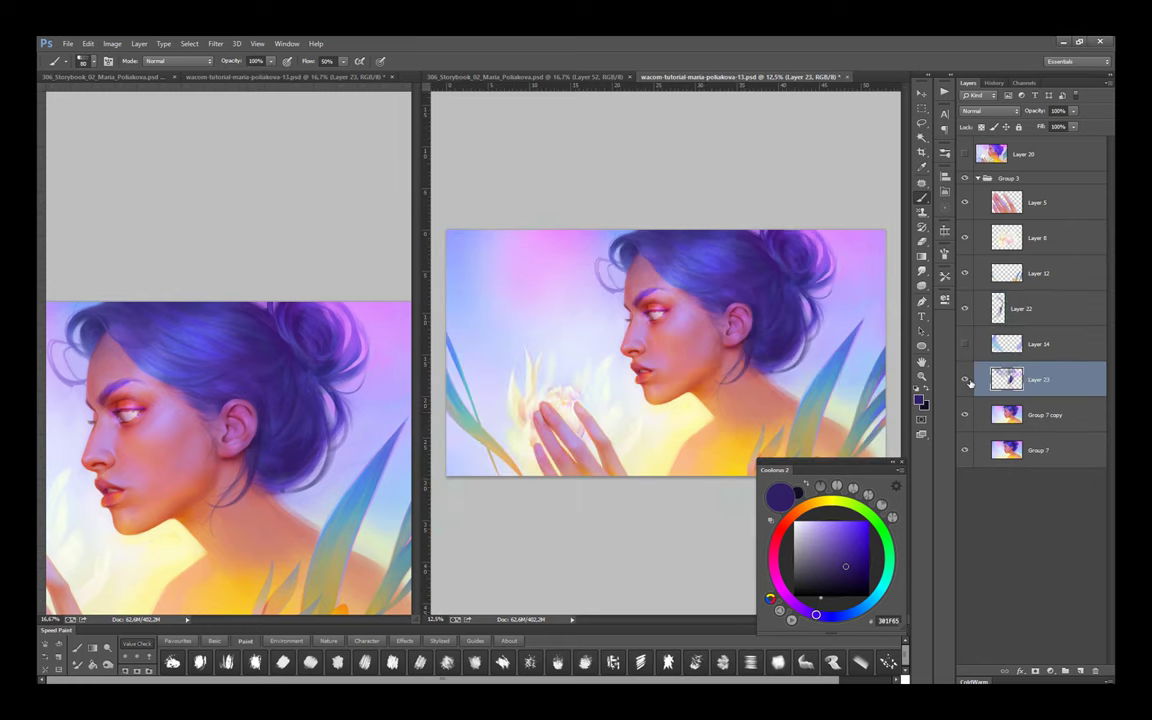
key(ctrl+j)
key(alt+bracketright)
key(ctrl+e)
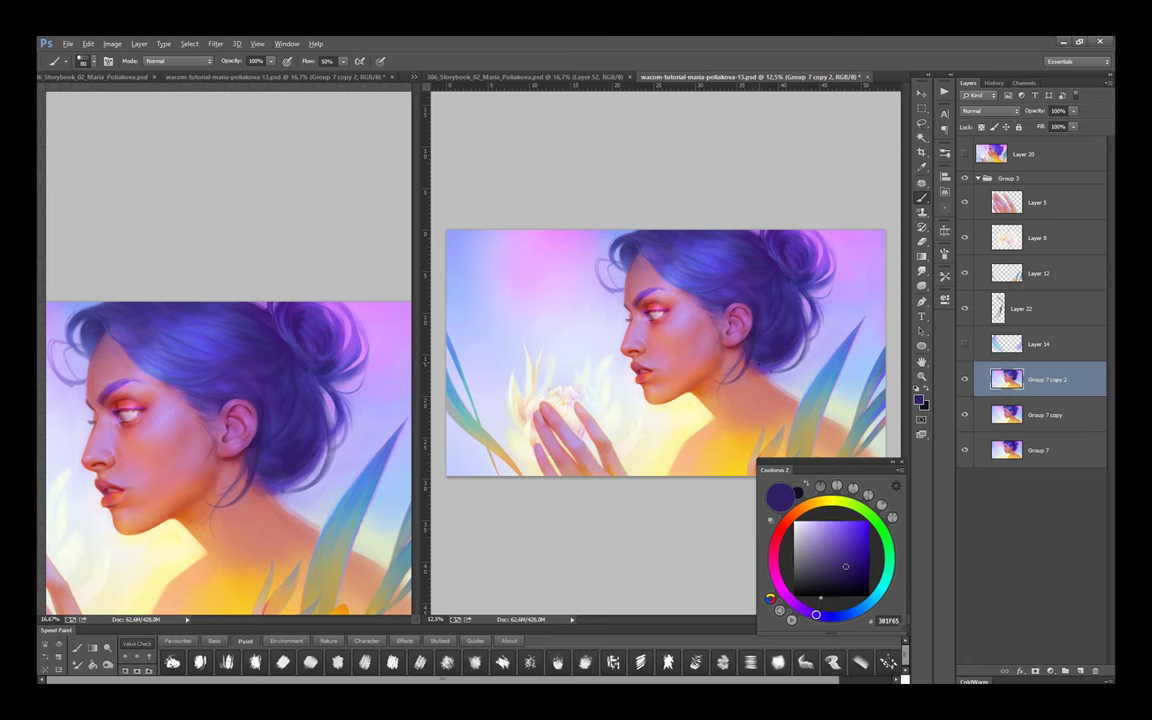
Try medium-blue Soft Light strokes on a new layer across the background in front of the face
key(ctrl+shift+alt+n)
alt+click(514, 316)
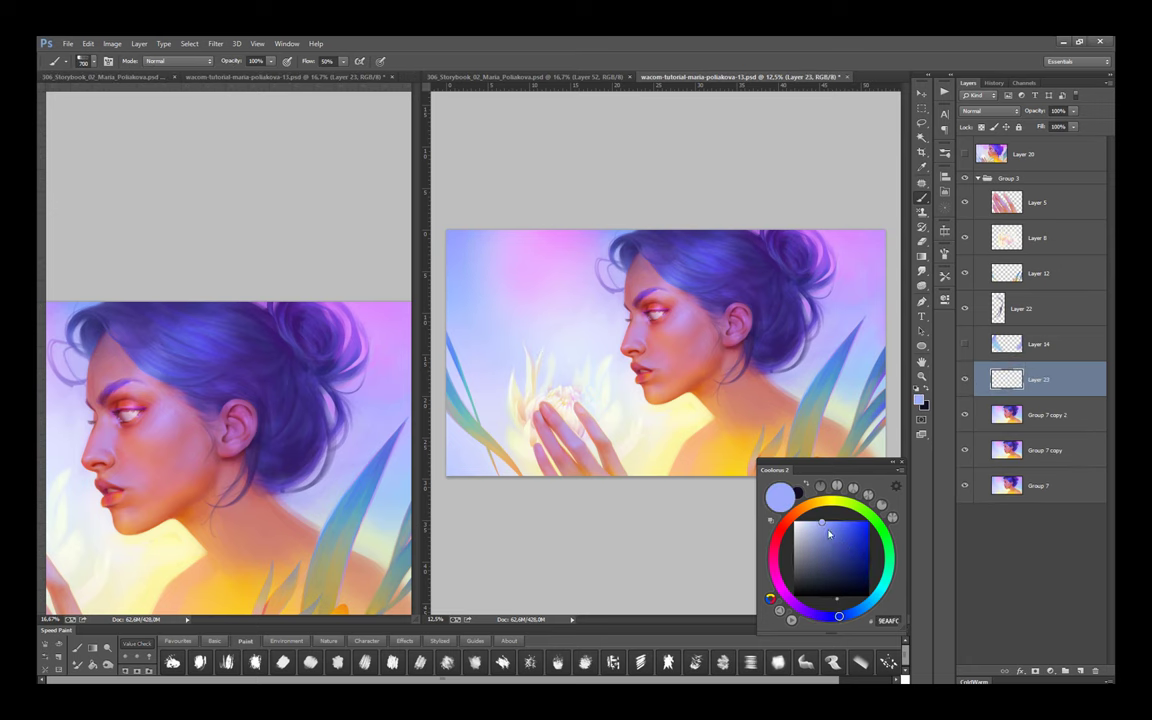
click(828, 535)
drag(480, 210, 440, 300)
click(990, 110)
click(990, 240)
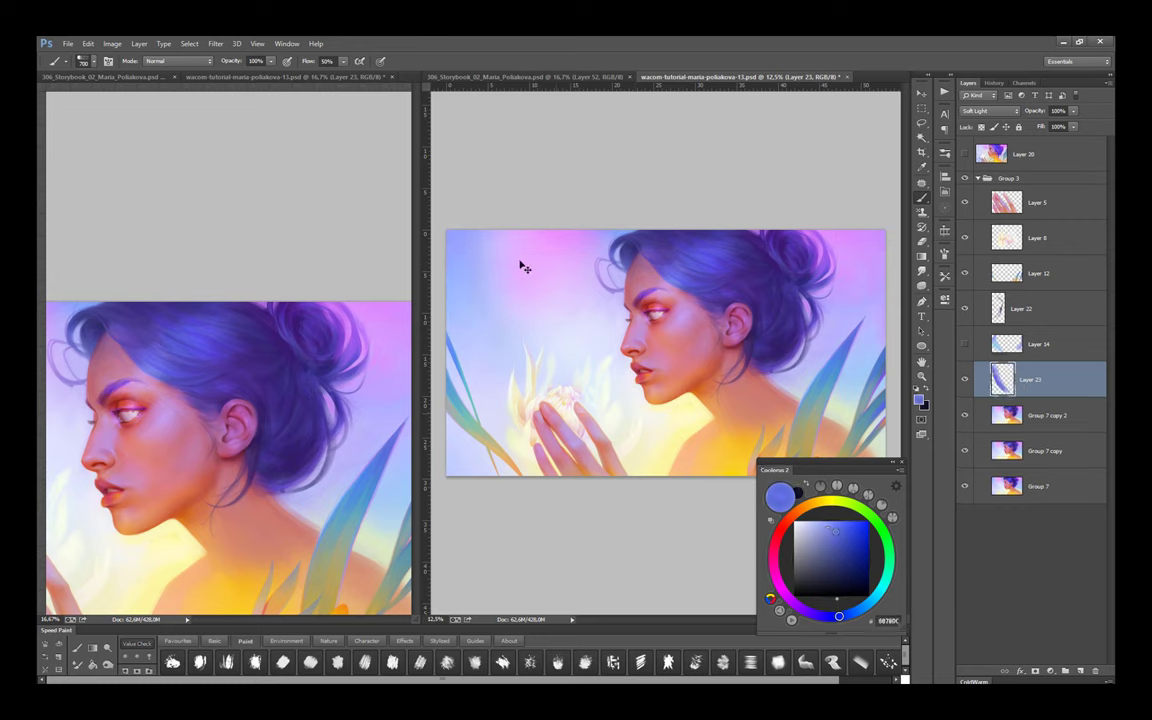
mouse_move(520, 266)
mouse_down()
mouse_move(511, 310)
mouse_move(557, 313)
mouse_move(503, 243)
mouse_move(612, 414)
mouse_move(481, 235)
mouse_move(585, 333)
mouse_up()
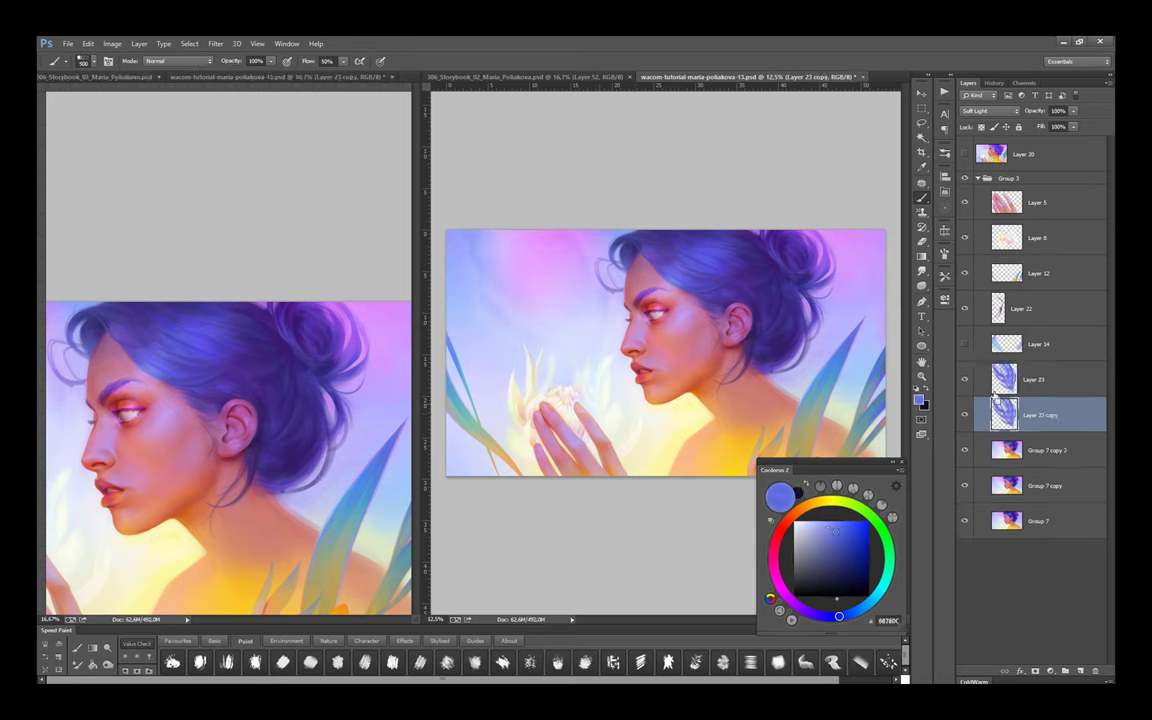
key(ctrl+e)
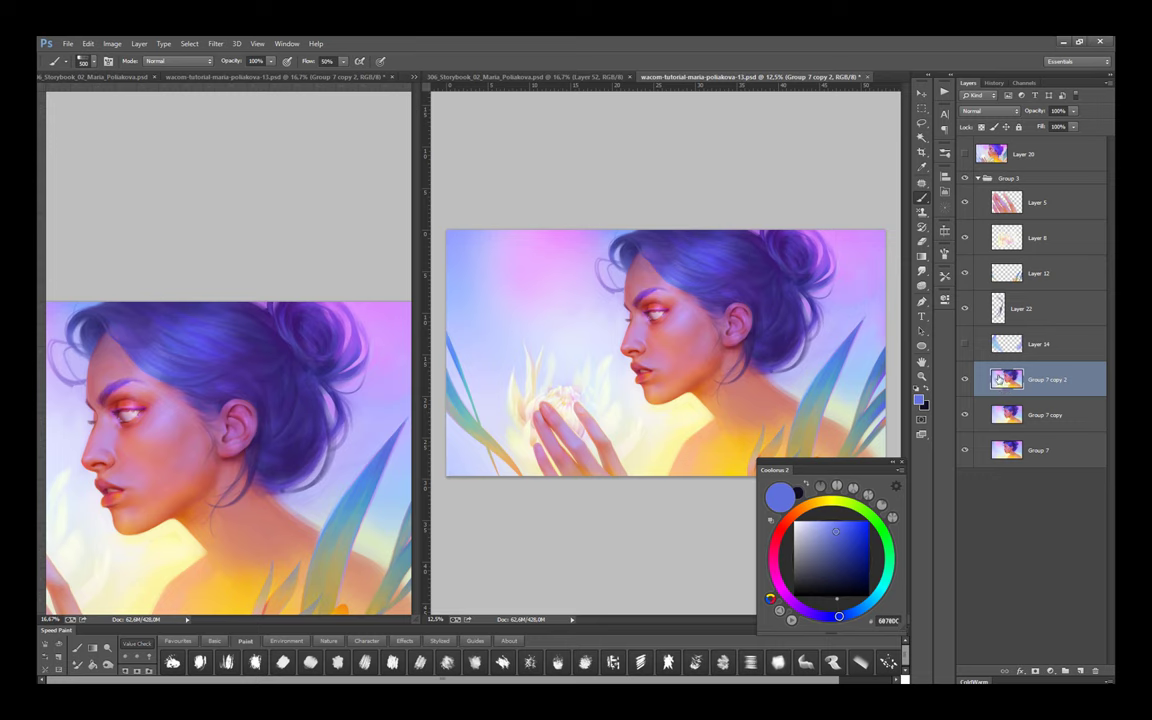
Sketch a large flower in thin sampled blue lines on a new layer above the glowing flower, and try warping it
key(ctrl+shift+alt+n)
alt+click(484, 300)
drag(473, 270, 506, 323)
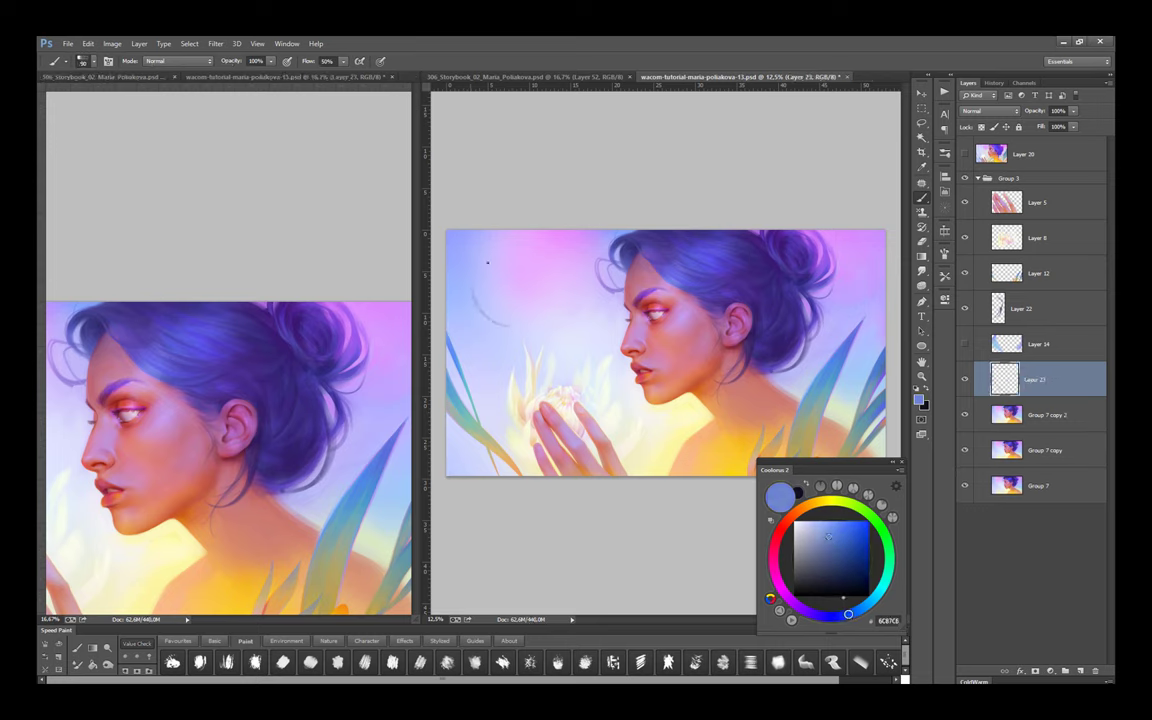
key(ctrl+z)
key(ctrl+t)
key(Return)
key(ctrl+t)
right_click(540, 306)
click(575, 400)
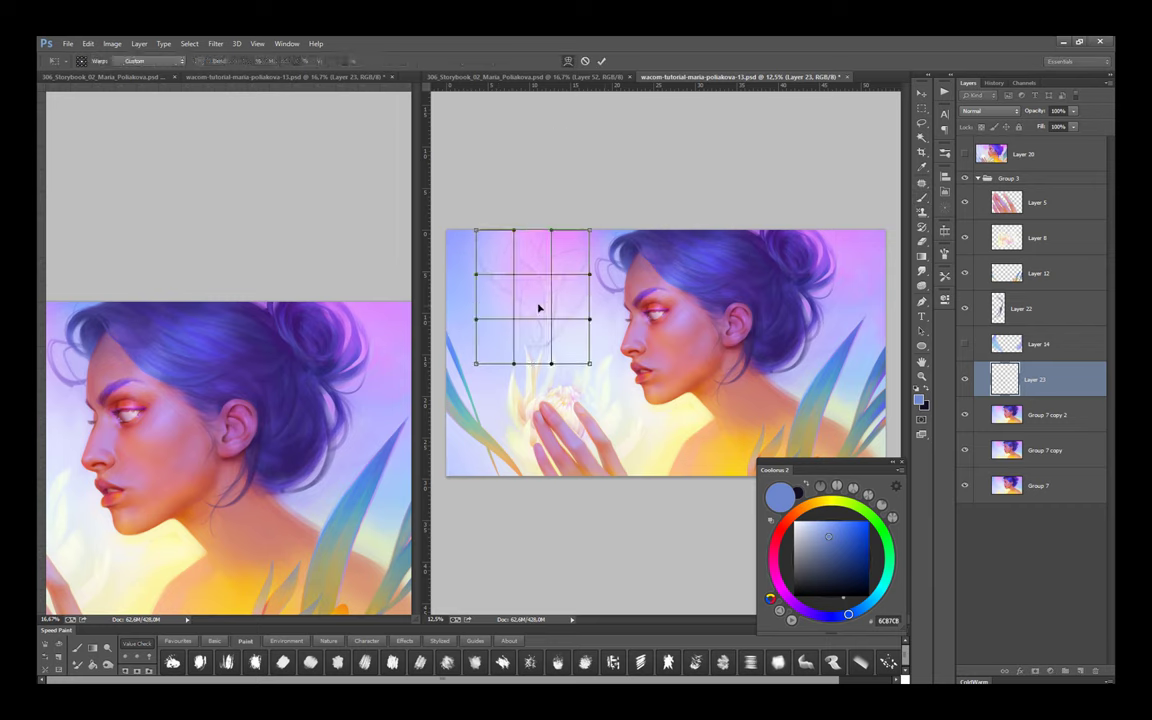
click(601, 61)
Flip the flower sketch on Layer 23 vertically and reposition it near the canvas's upper edge with a slight tilt
key(ctrl+t)
right_click(553, 251)
click(600, 290)
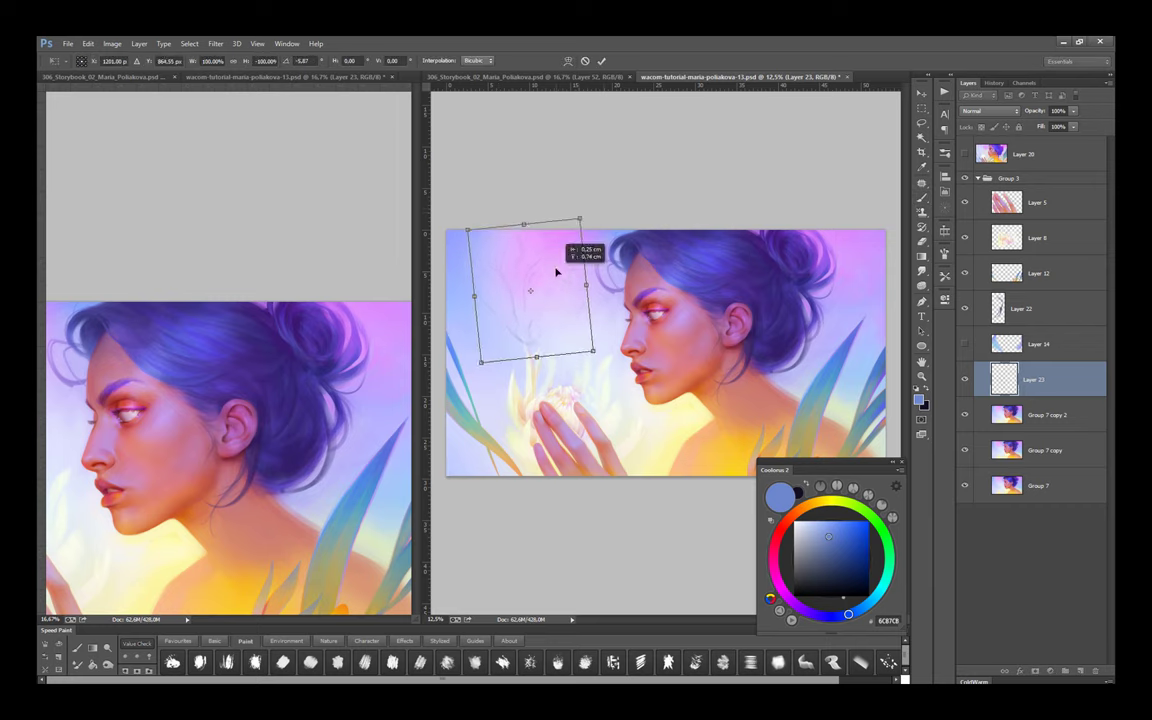
drag(610, 205, 604, 179)
key(Return)
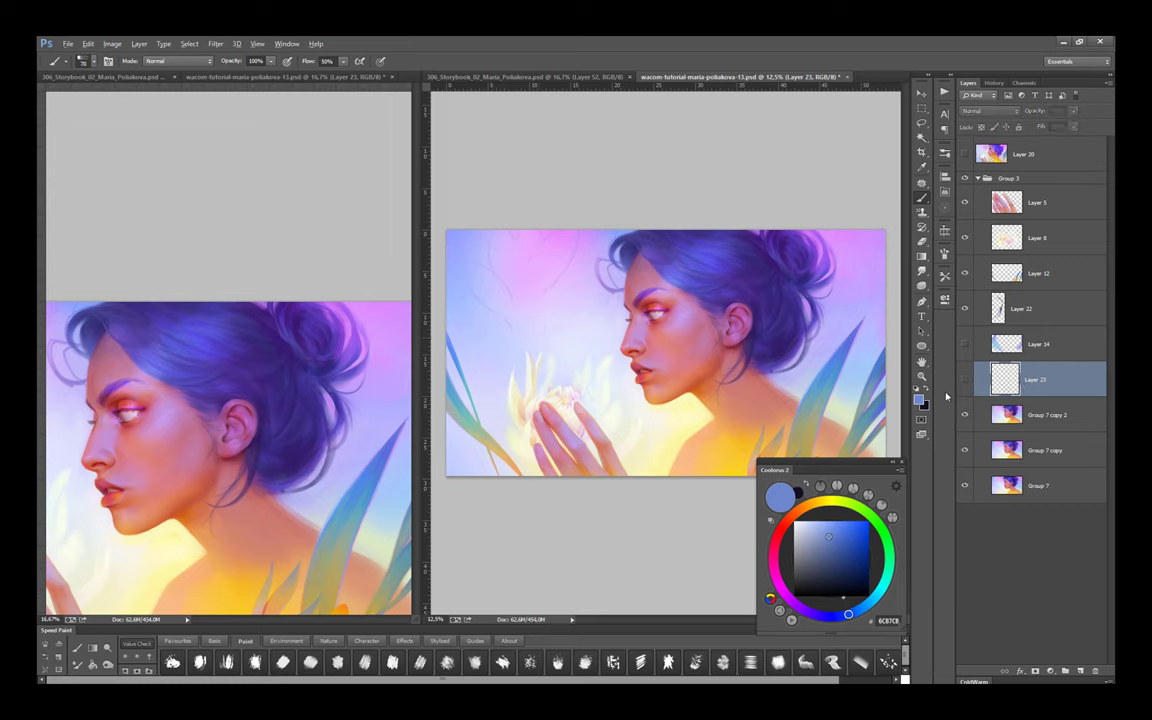
Sketch an alternative flower and stem outline above the glowing flower on a new layer, and rotate it about 10.5°
key(ctrl+shift+alt+n)
mouse_move(532, 343)
mouse_down()
mouse_move(514, 244)
mouse_move(672, 205)
mouse_up()
key(ctrl+t)
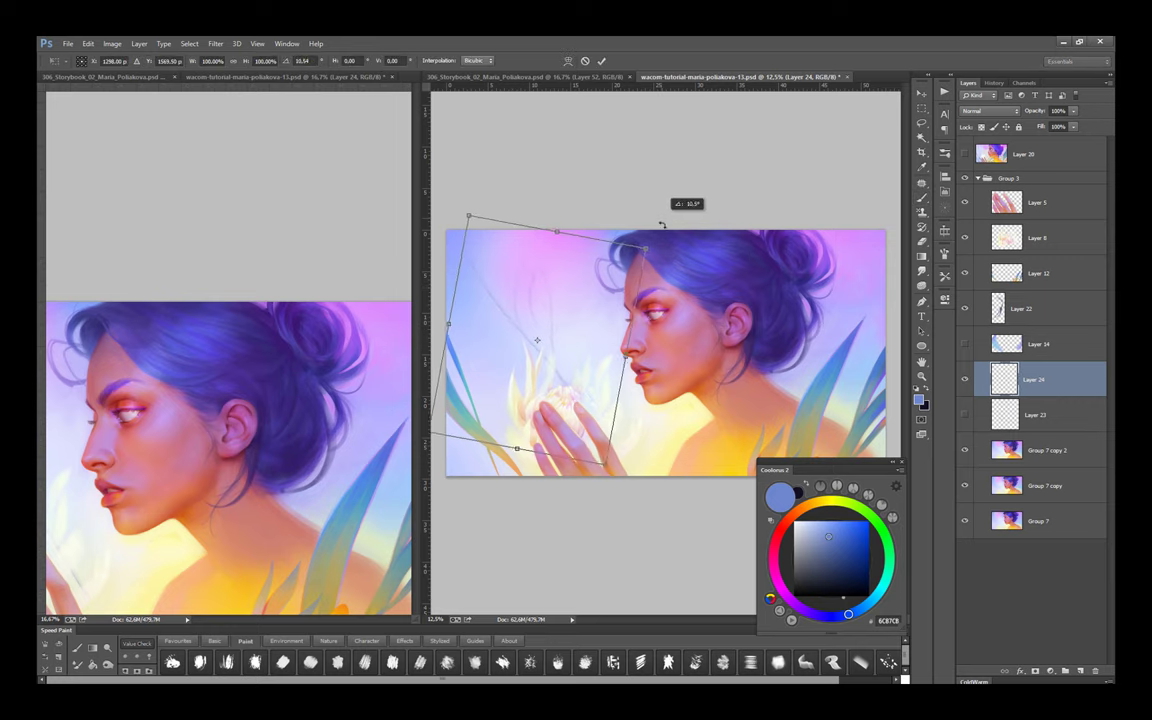
key(Return)
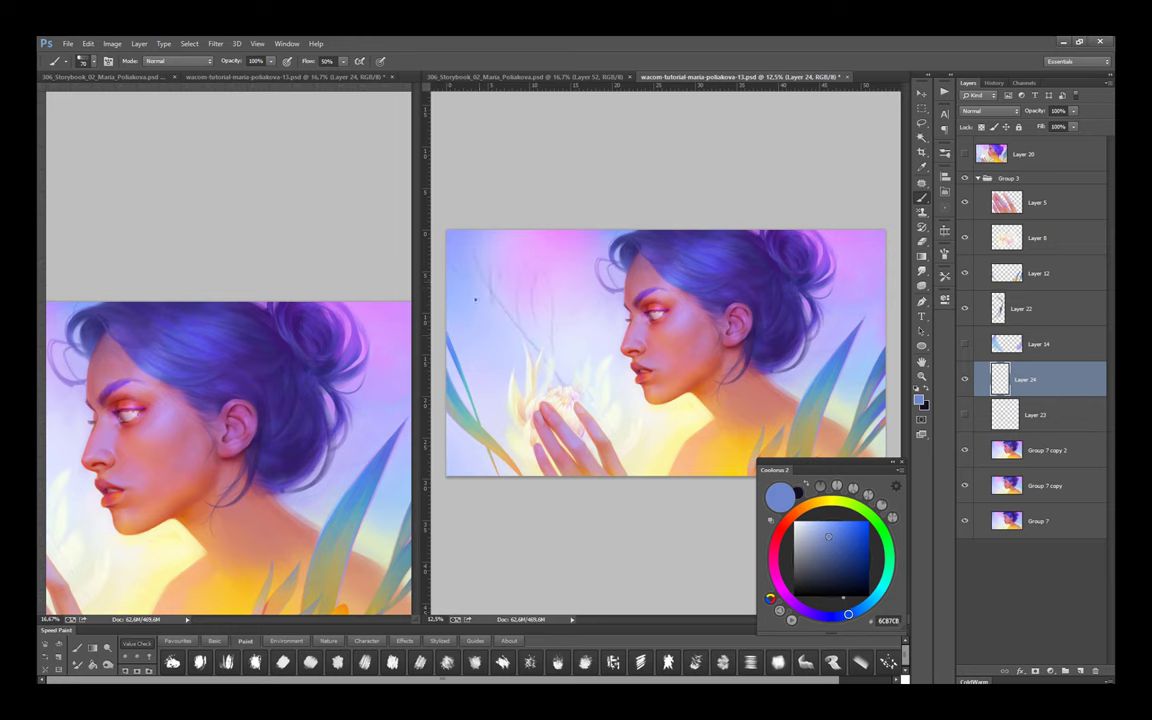
With Layer 24 hidden, sketch and warp a large background flower with leaves on a new layer above Layer 23, and save the file
click(965, 380)
click(985, 415)
key(ctrl+shift+alt+n)
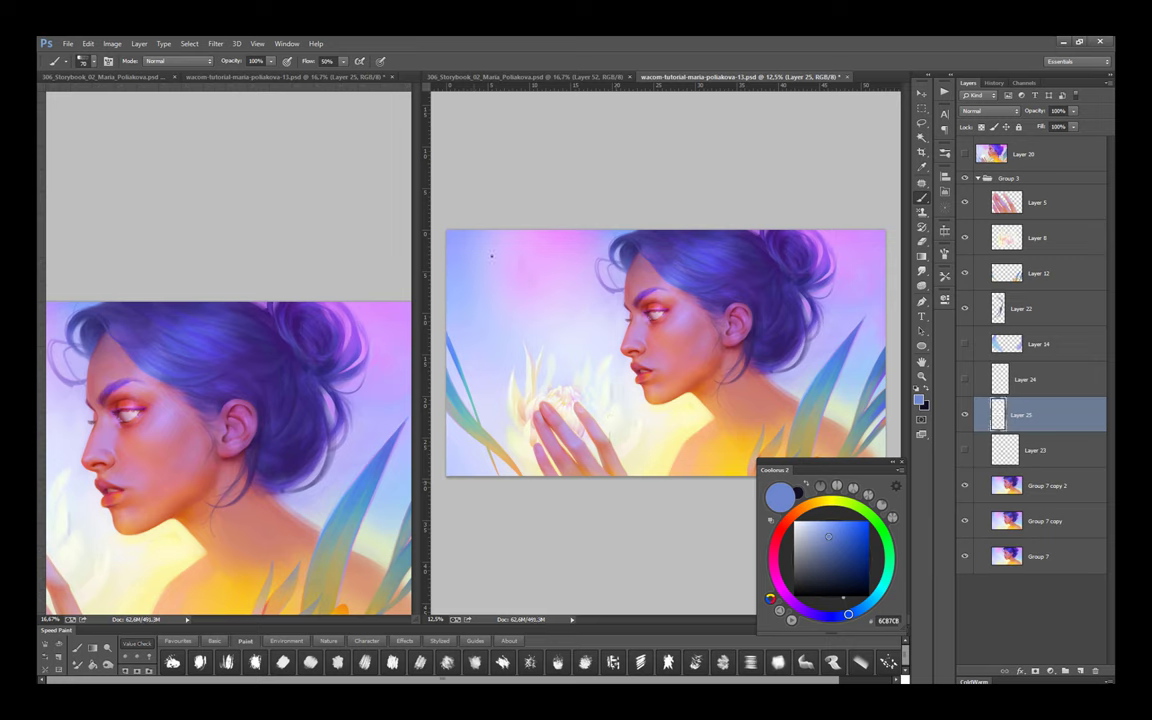
drag(488, 257, 525, 365)
key(ctrl+t)
drag(527, 321, 515, 233)
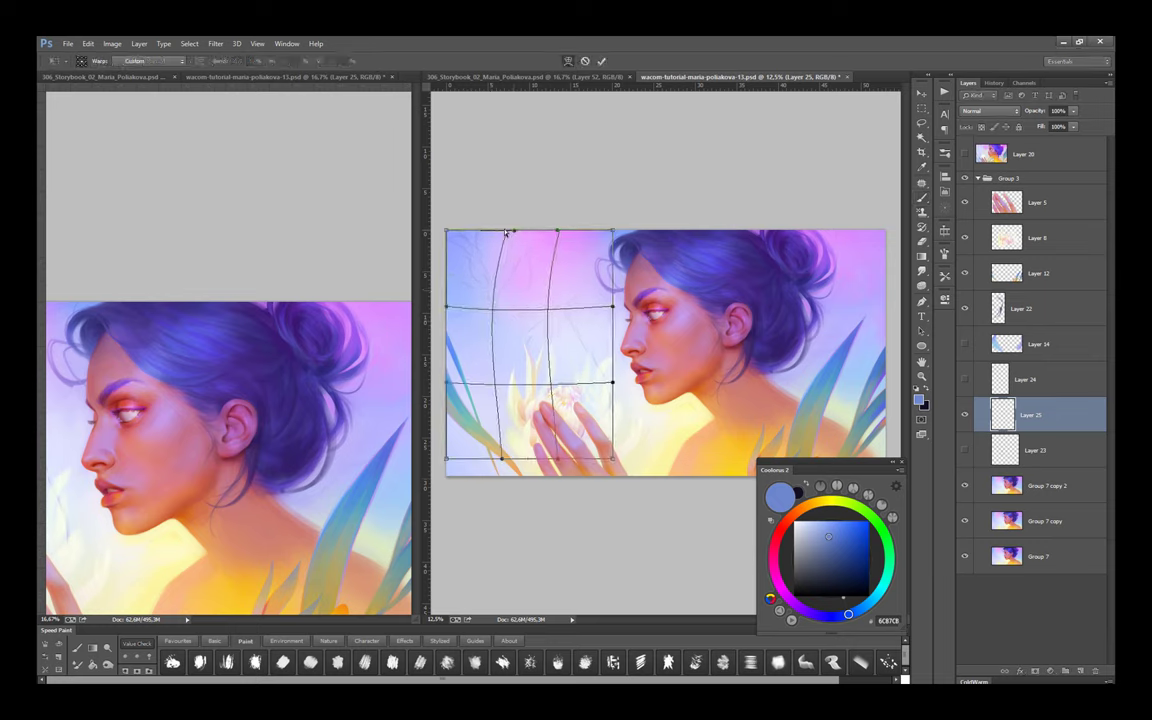
key(Return)
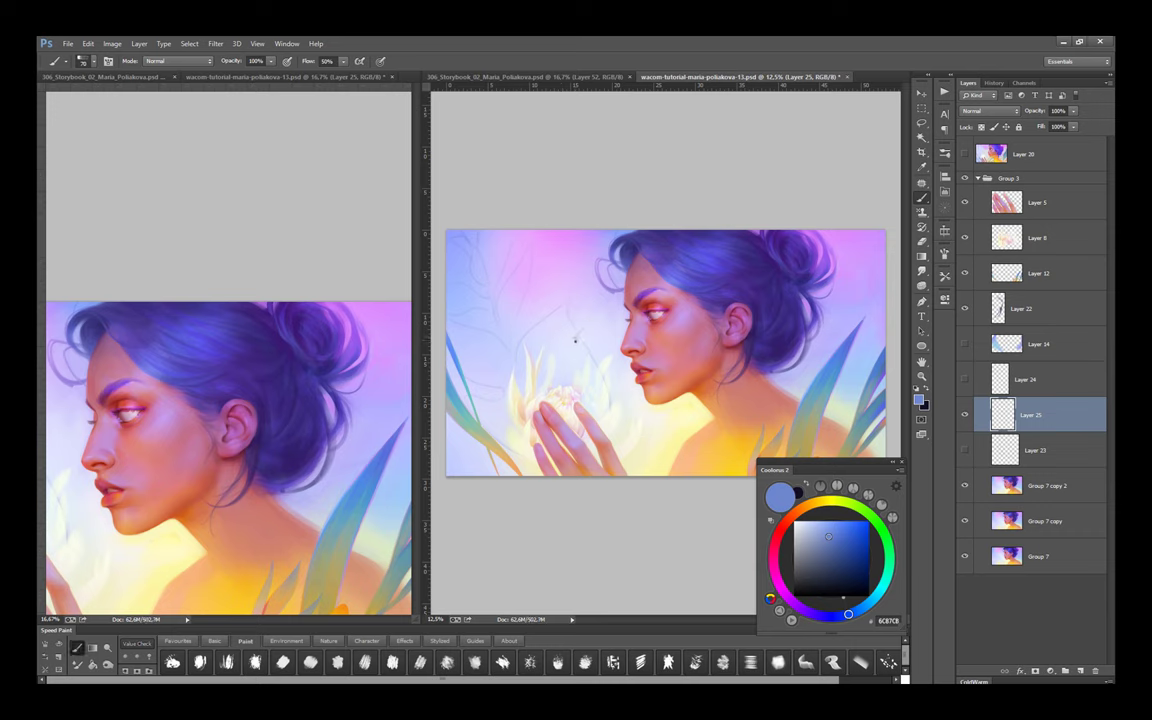
drag(563, 348, 551, 395)
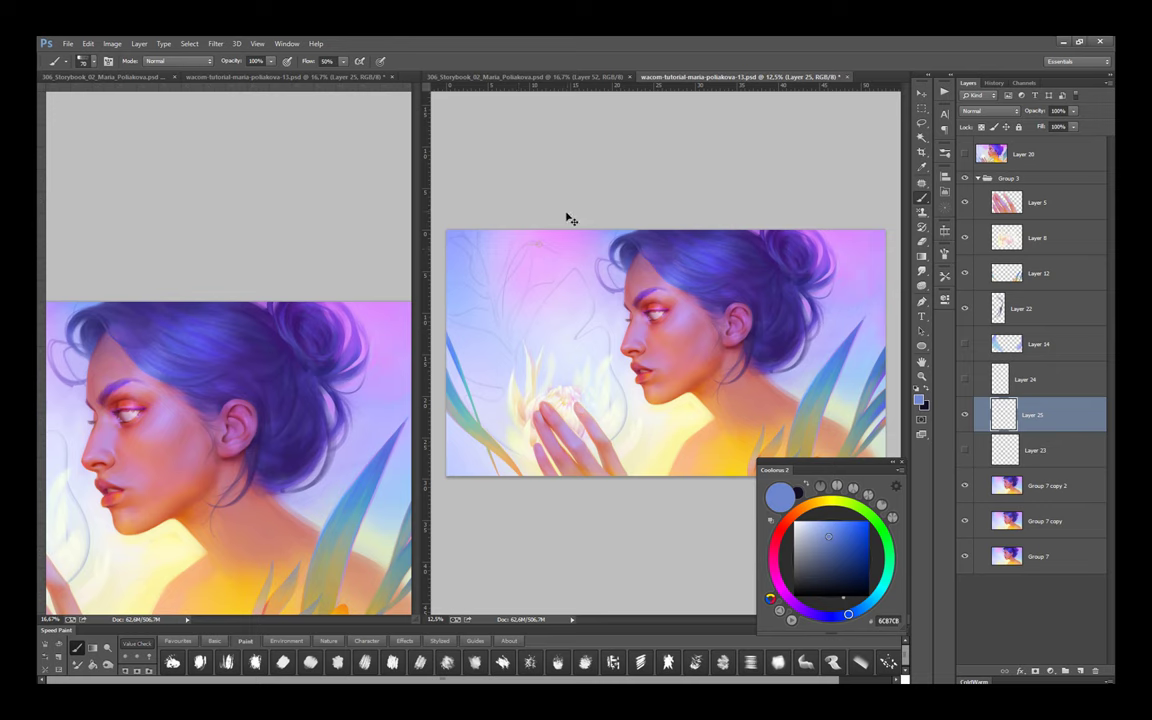
key(ctrl+s)
Lasso the sketched petal and leaf shapes and fill them with translucent blue on a new layer above the sketch
key(ctrl+shift+alt+n)
key(l)
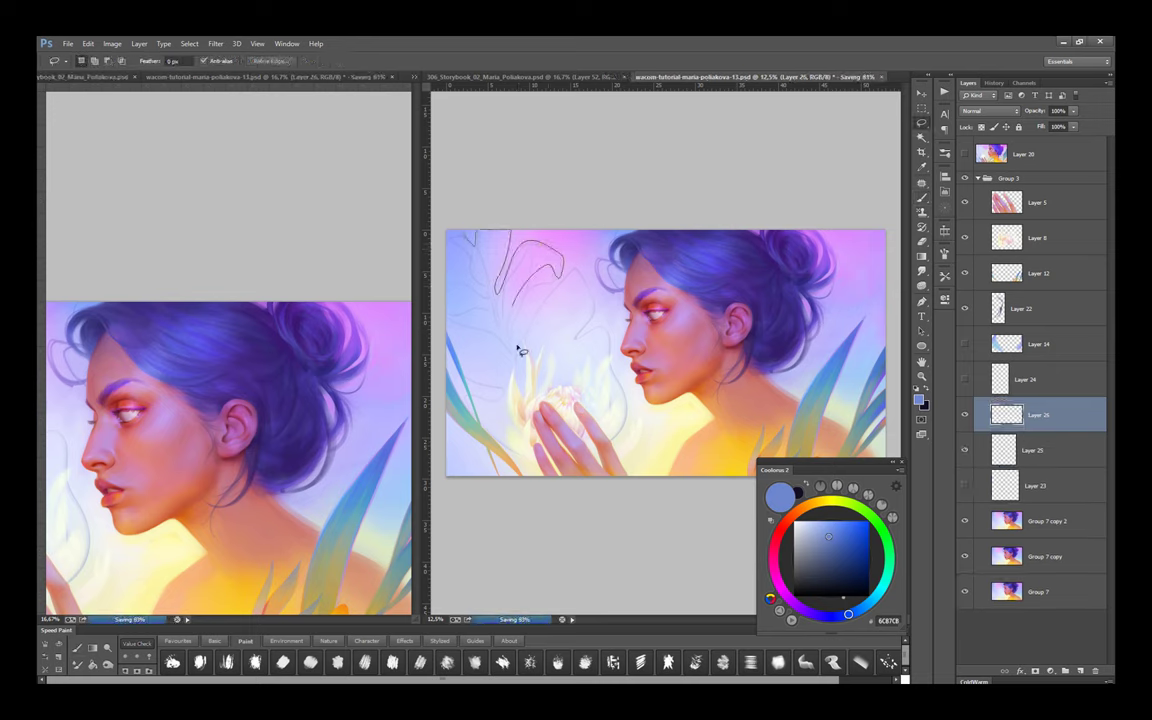
mouse_move(463, 237)
mouse_down()
mouse_move(496, 224)
mouse_move(609, 347)
mouse_up()
key(ctrl+d)
key(b)
Tint the background petals and leaves on Layer 26 with a large soft brush, using pink, golden yellow and blue
alt+click(457, 235)
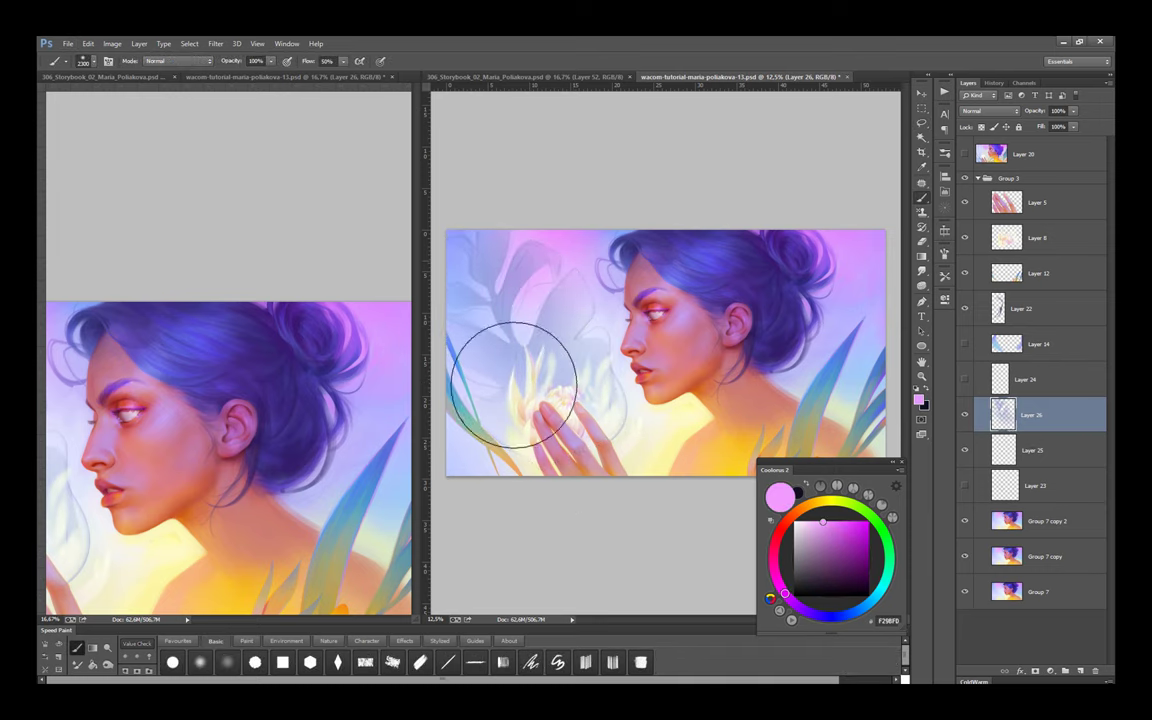
alt+click(705, 448)
alt+click(705, 448)
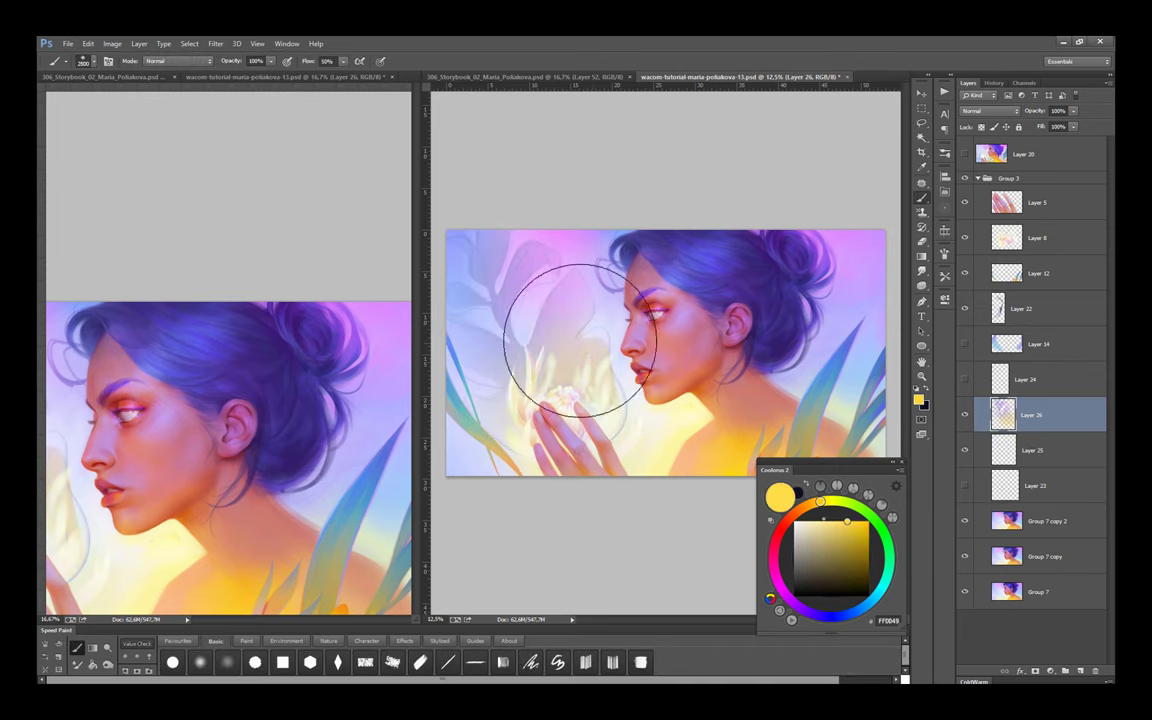
alt+click(470, 285)
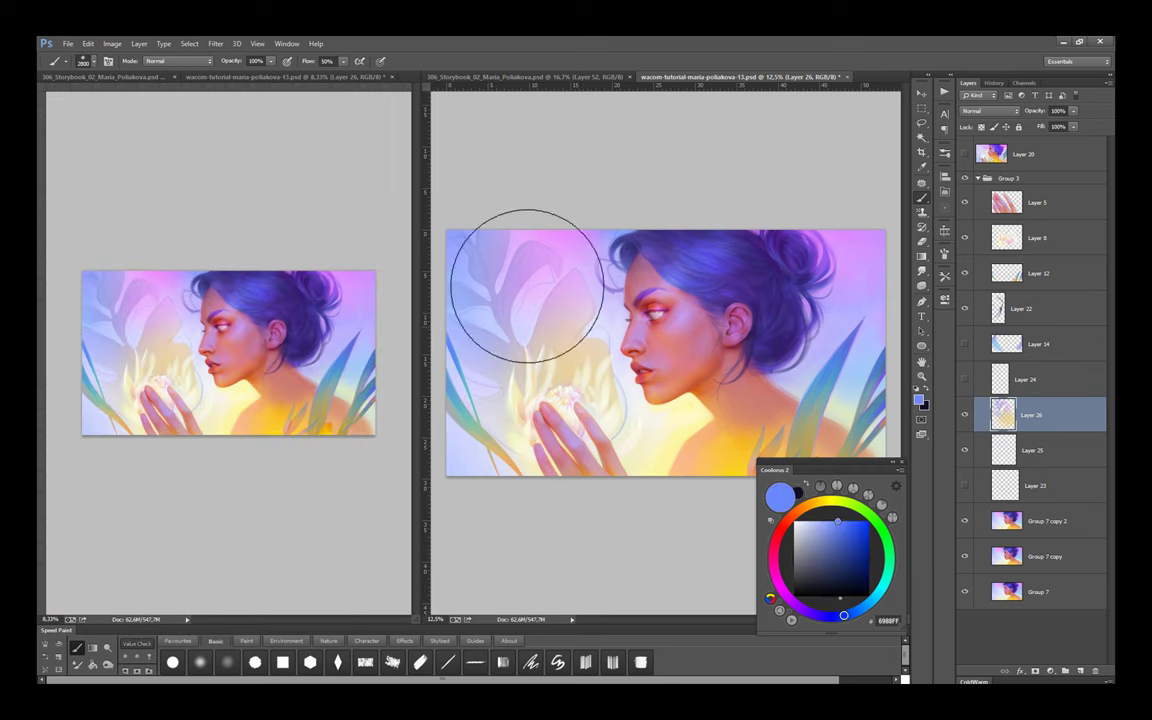
mouse_move(527, 285)
mouse_down()
mouse_move(540, 411)
mouse_move(560, 424)
mouse_up()
Try a bright green tint on the leaves in the canvas's upper-left corner
click(868, 556)
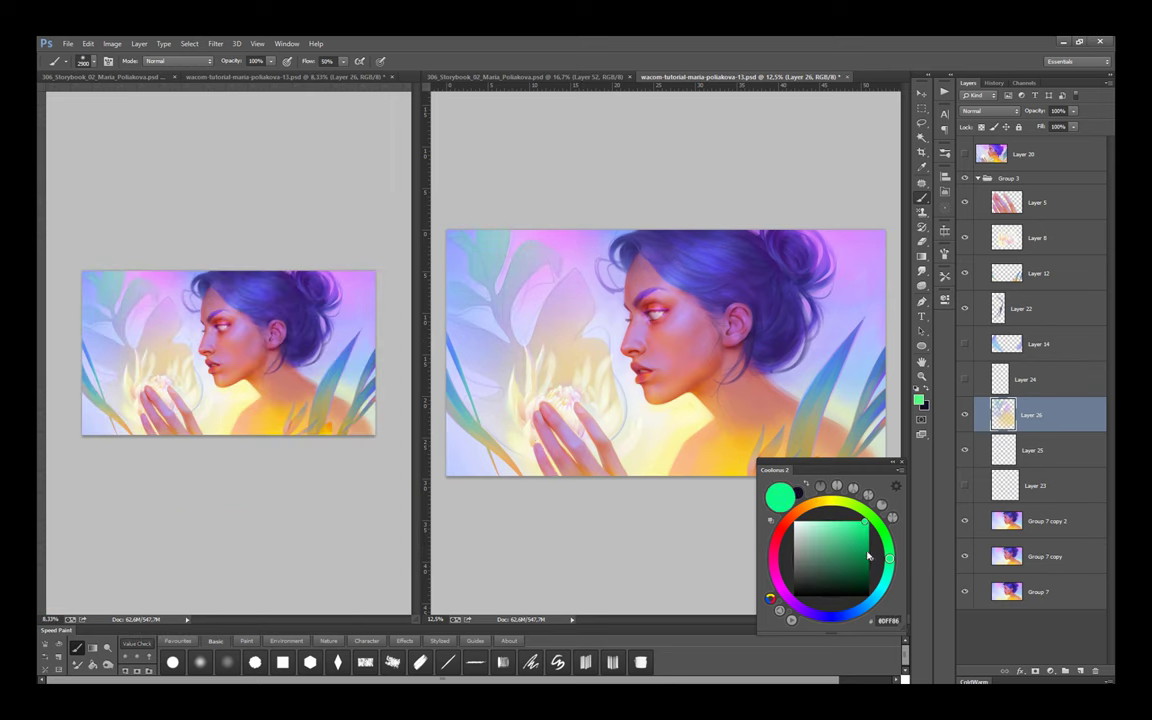
key(ctrl+z)
click(841, 503)
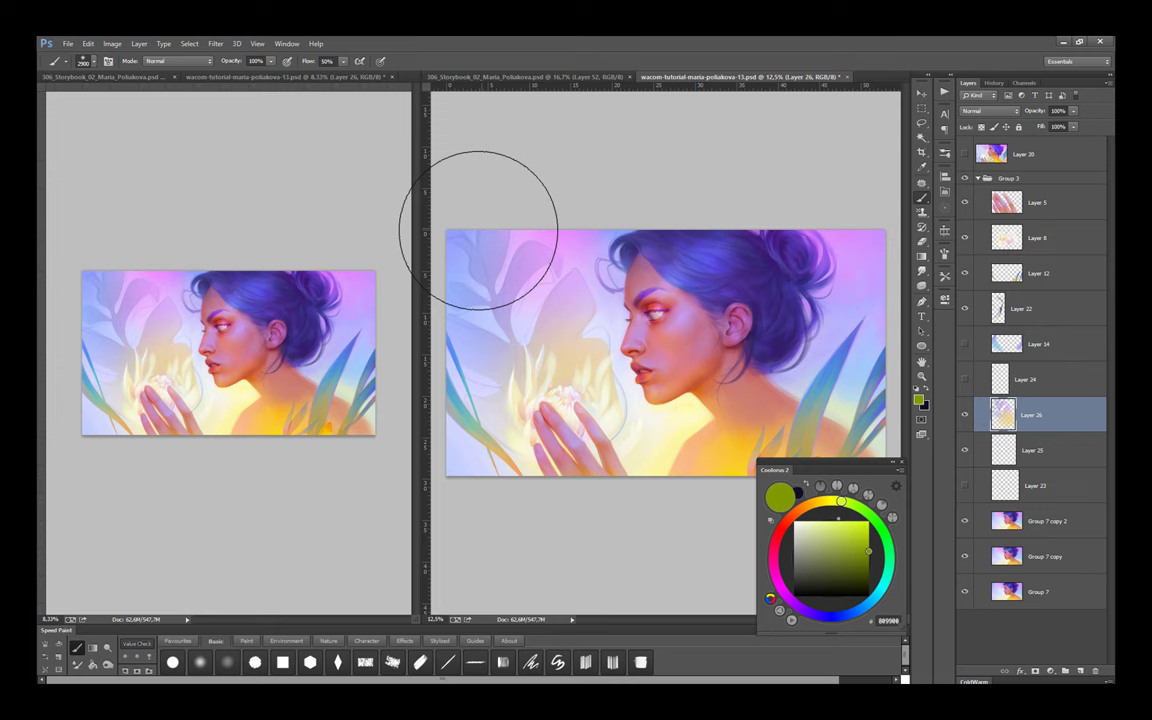
Tint the background leaves on Layer 26 bright blue and the area around the glowing flower light yellow and pale lavender
click(866, 605)
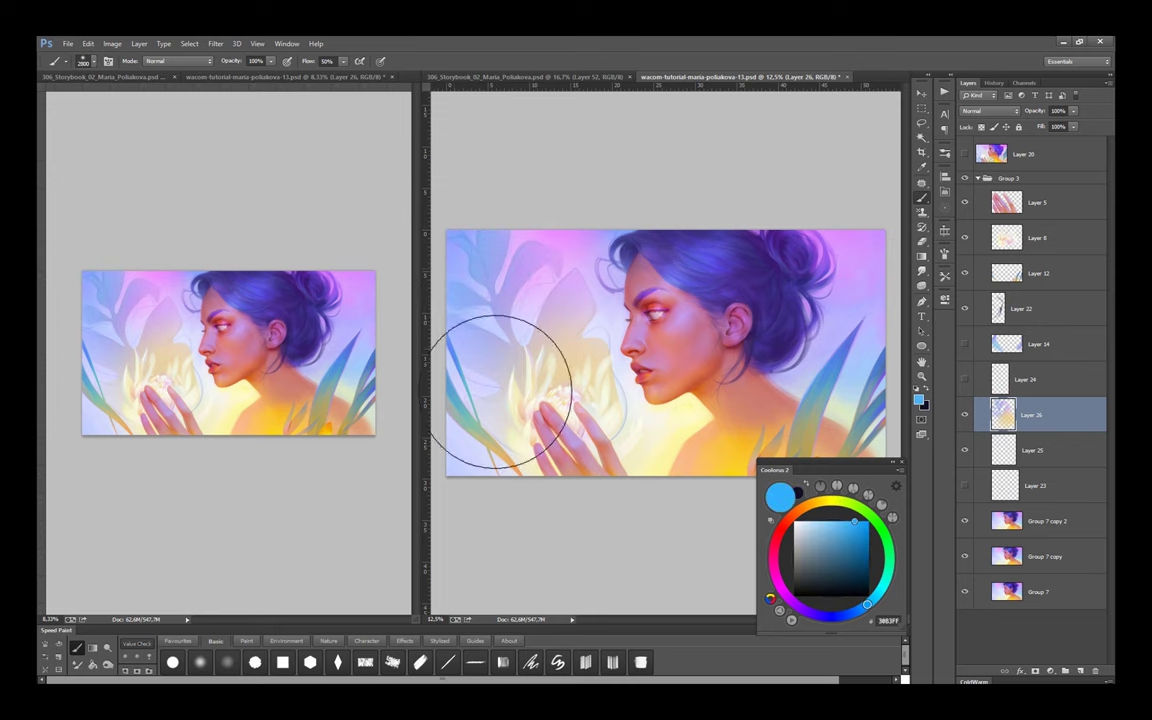
alt+click(556, 392)
drag(556, 392, 567, 437)
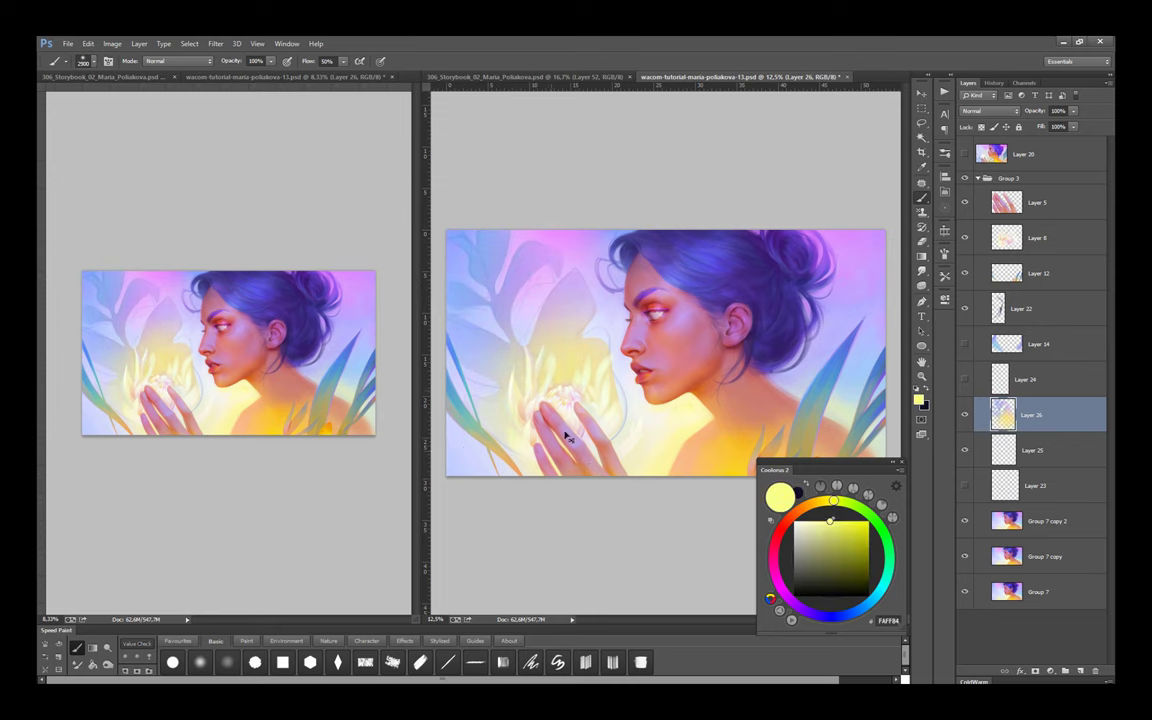
alt+click(600, 370)
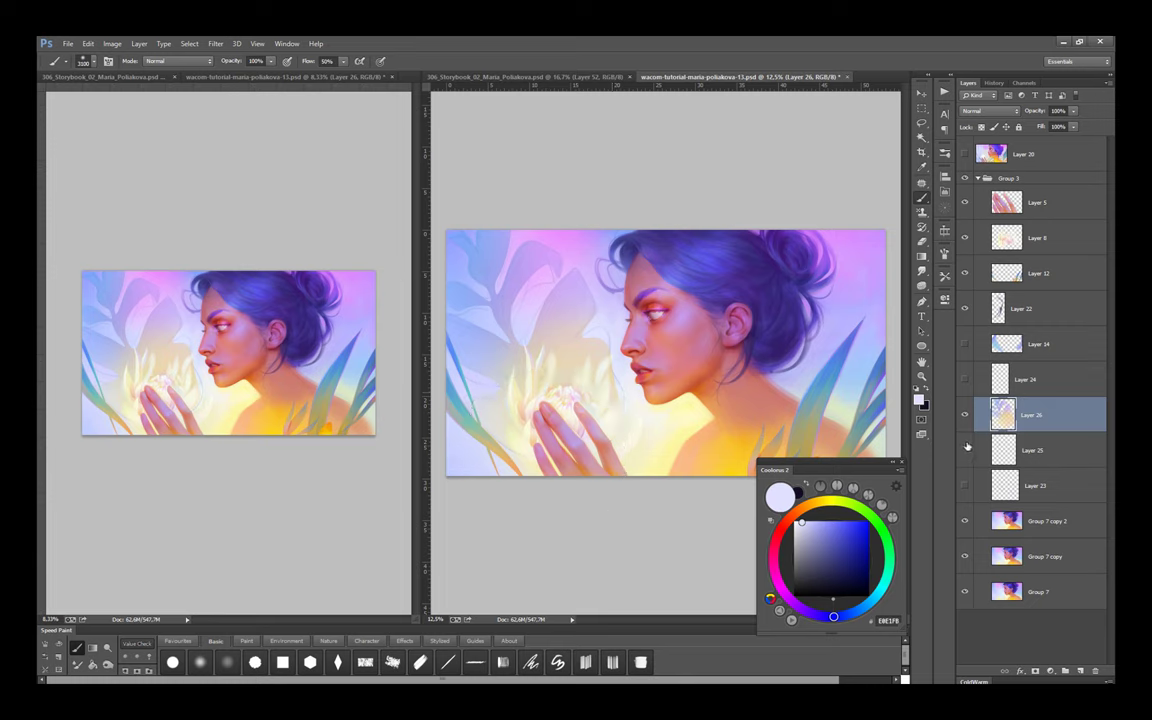
Hide the flower sketch on Layer 25 and save the file
key(ctrl+s)
key(bracketright)
key(bracketright)
key(bracketright)
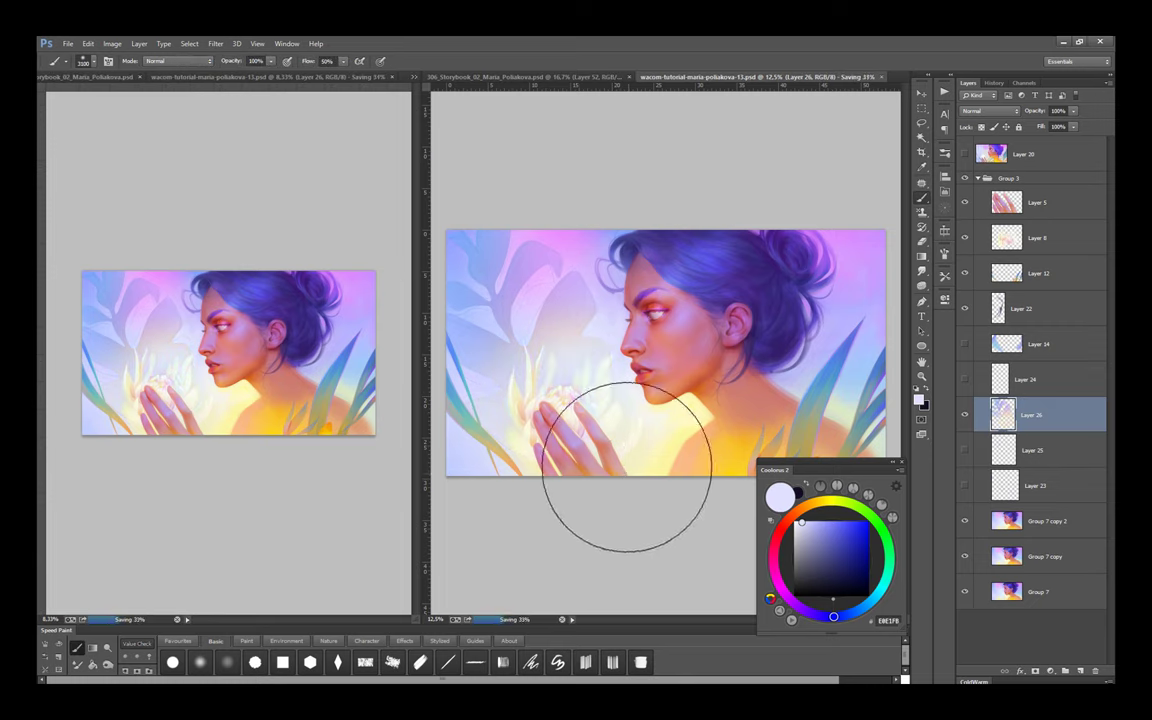
Duplicate the foreground leaves on Layer 12 and clip the copy to the original layer
ctrl+click(493, 434)
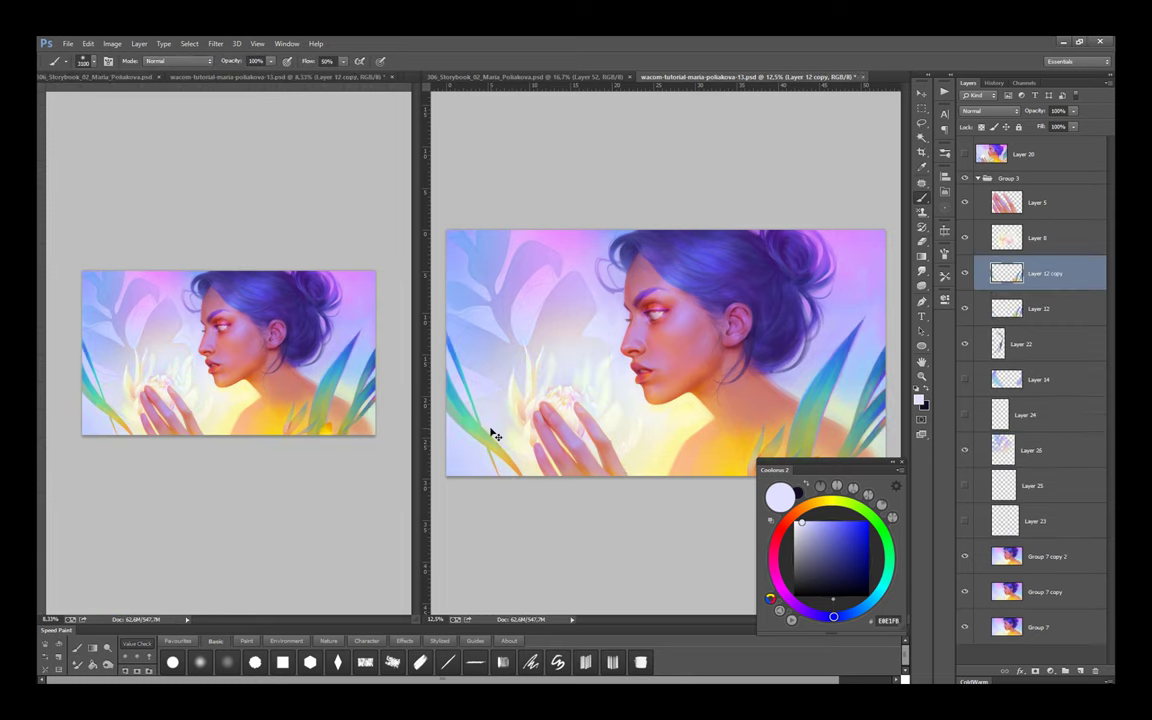
key(ctrl+j)
click(975, 272)
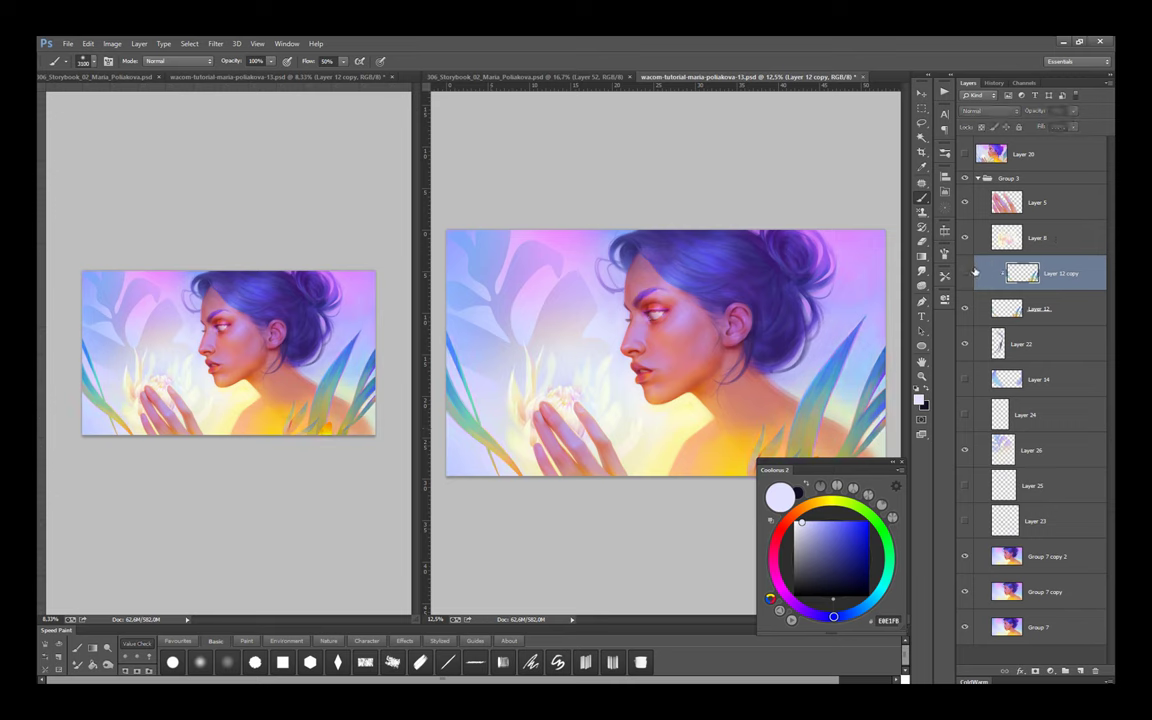
Add a new Soft Light layer directly above Group 7 copy 2 and save the file
click(1007, 557)
key(ctrl+shift+alt+n)
key(ctrl+s)
key(shift+alt+f)
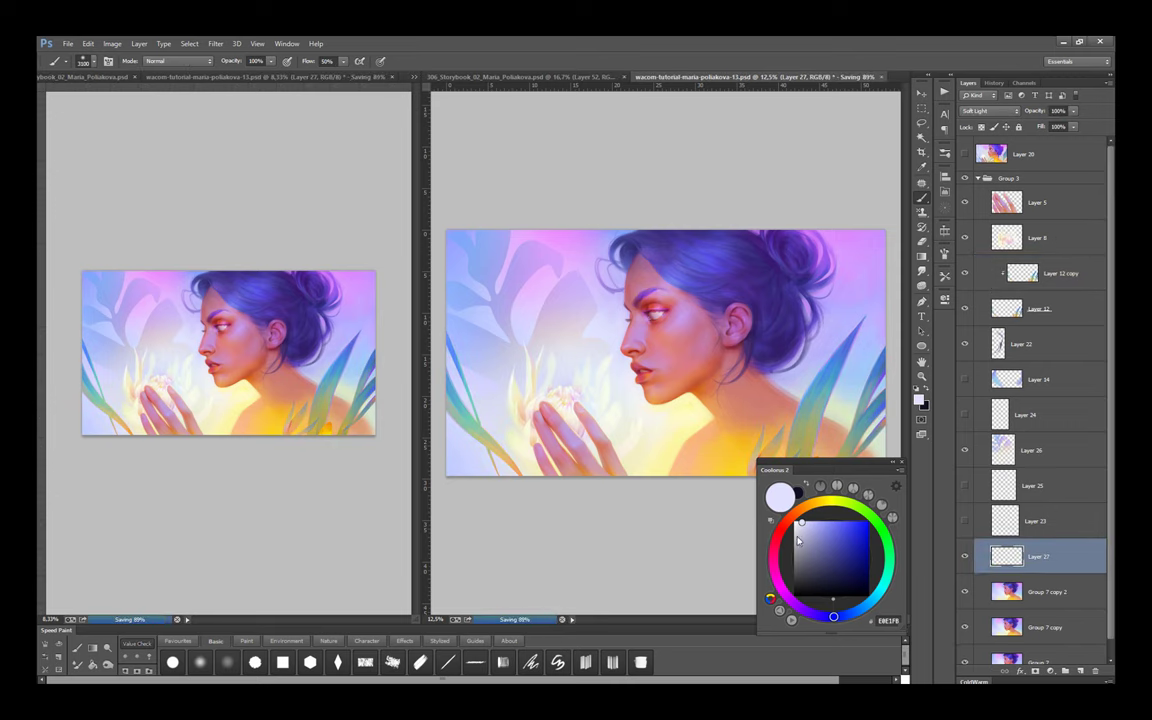
Glaze the hair and bun on Layer 27 with large soft strokes of light blue and lavender
alt+click(648, 246)
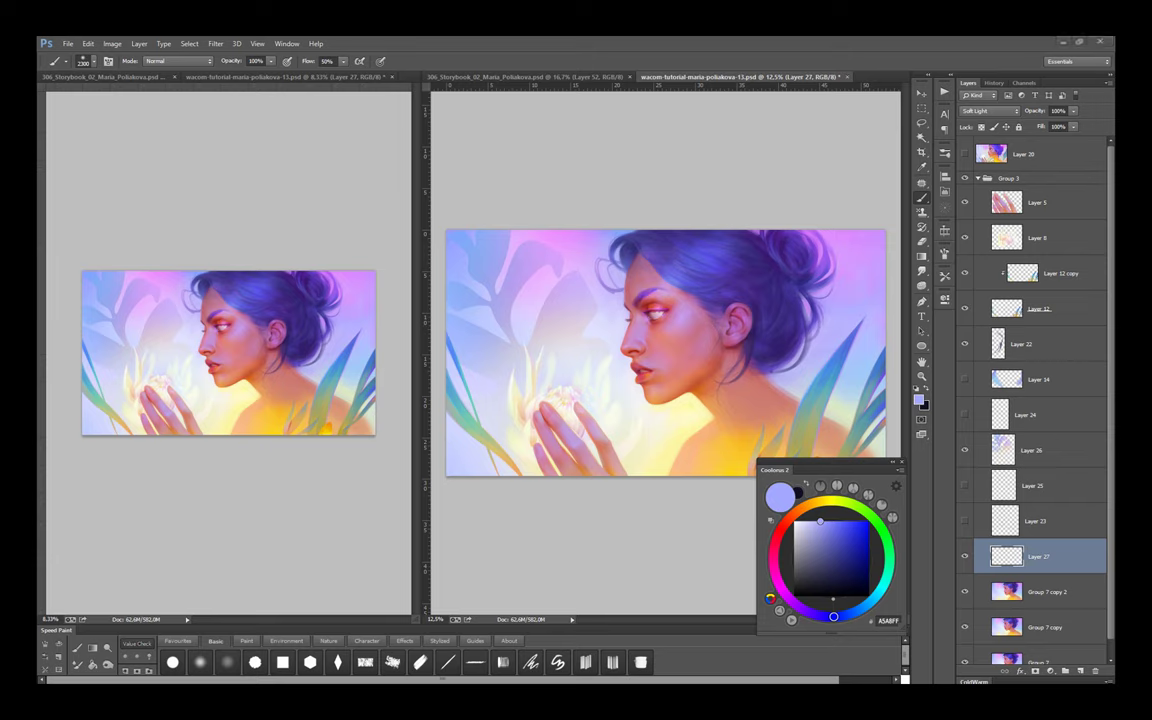
alt+click(616, 245)
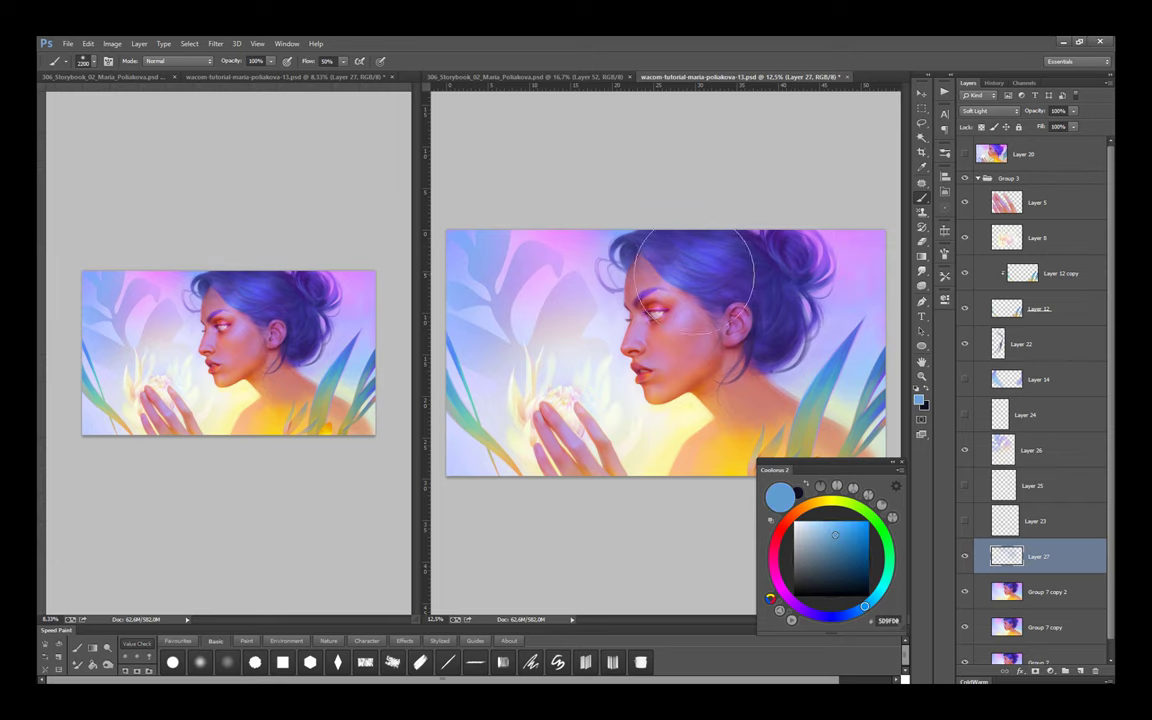
drag(694, 278, 700, 300)
key(bracketleft)
alt+click(790, 250)
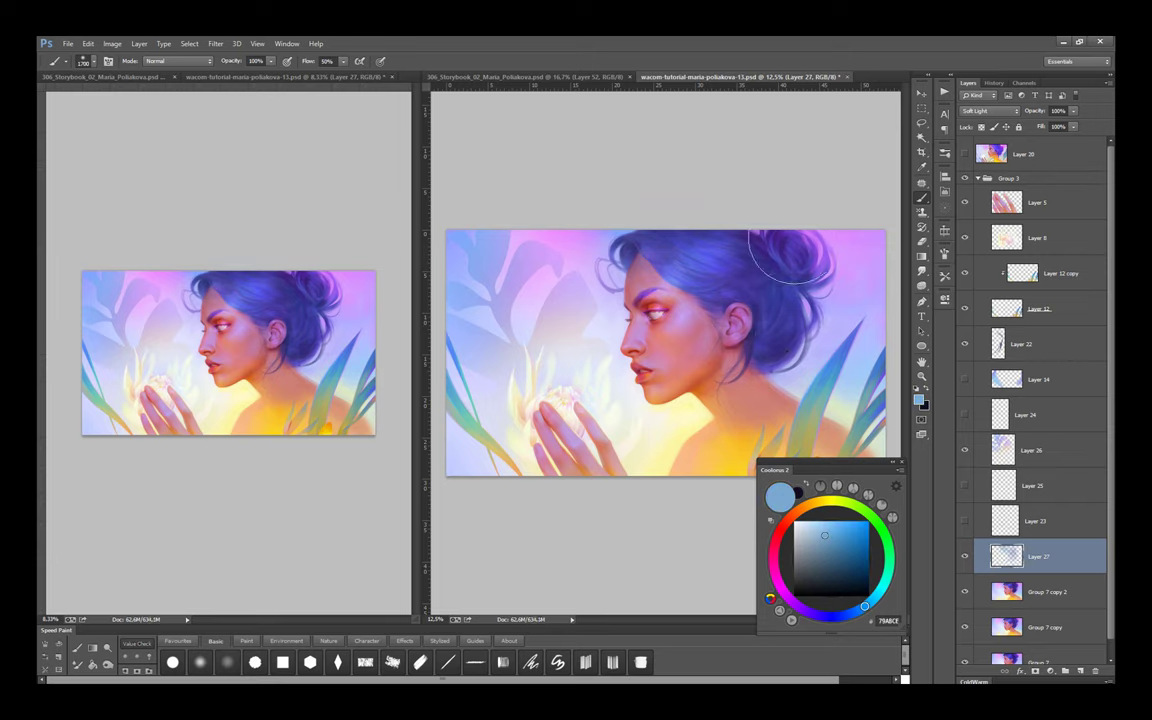
click(798, 606)
click(817, 522)
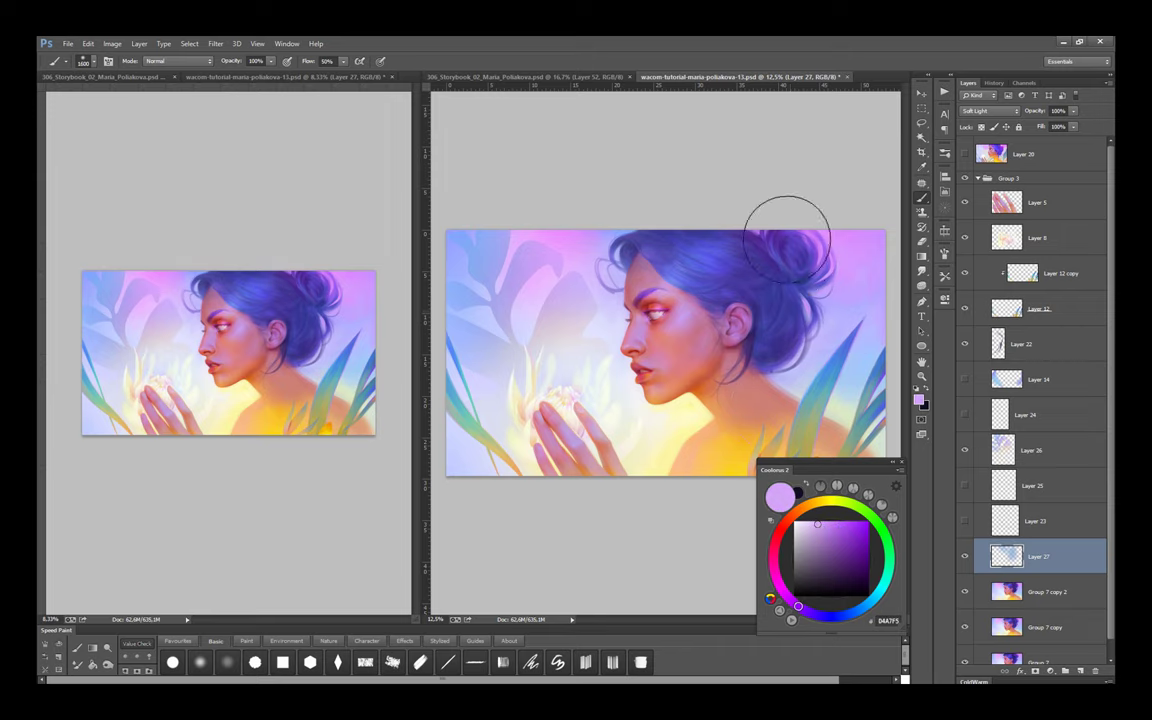
Pick orange, pink and light orange, and add warm soft glazes around the face on Layer 27
alt+click(702, 448)
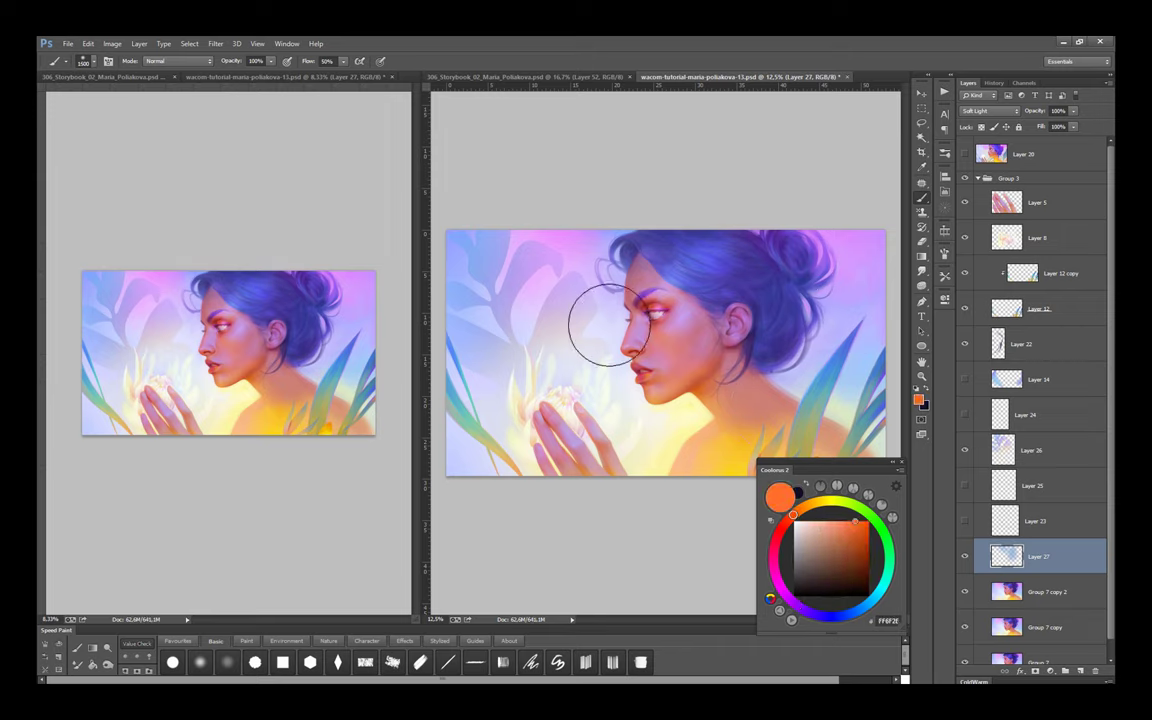
alt+click(600, 360)
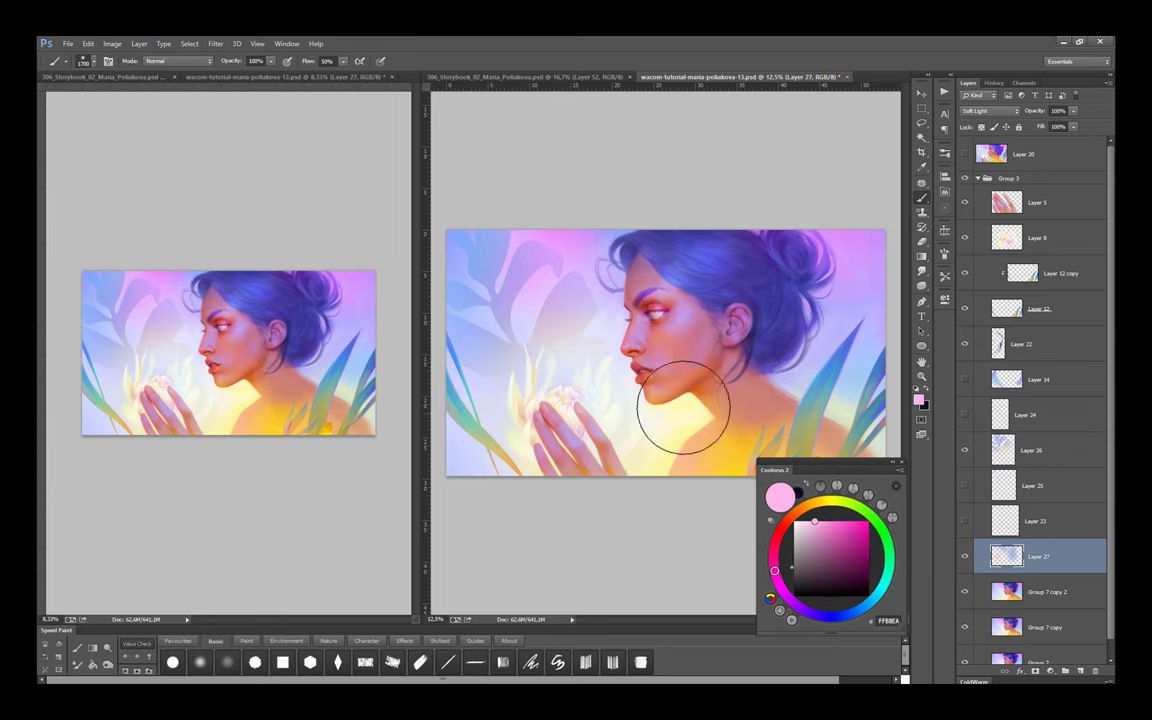
alt+click(603, 400)
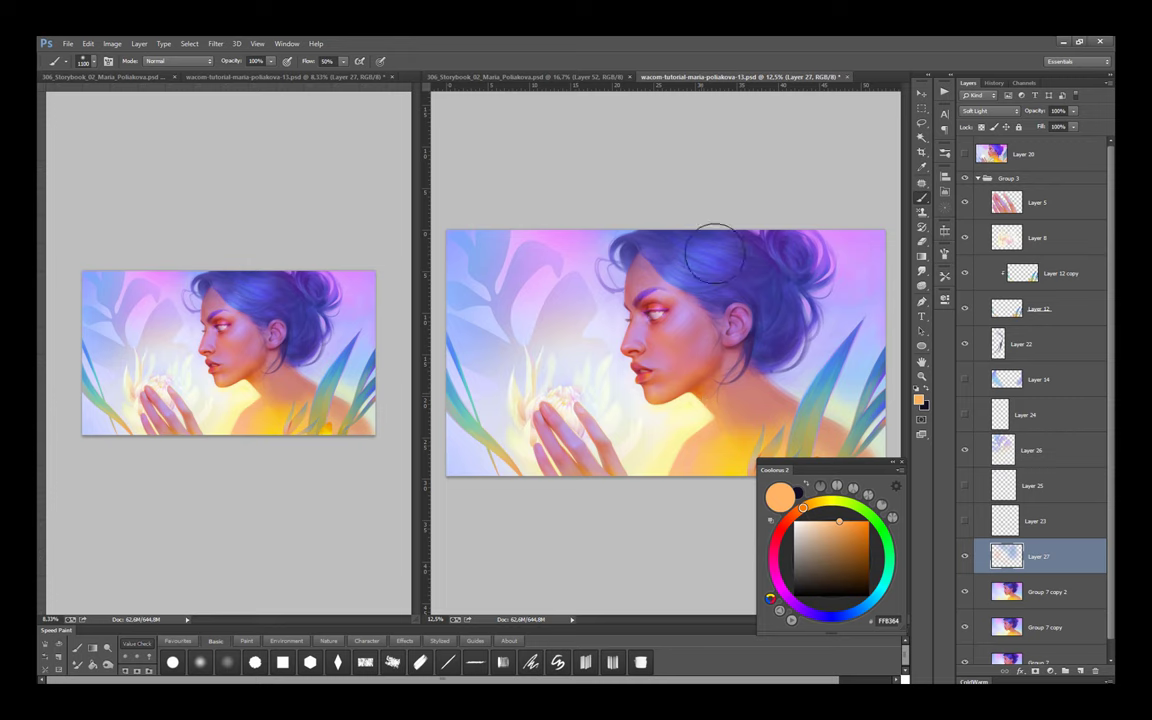
Apply a Levels adjustment to Layer 22
click(1003, 347)
key(ctrl+l)
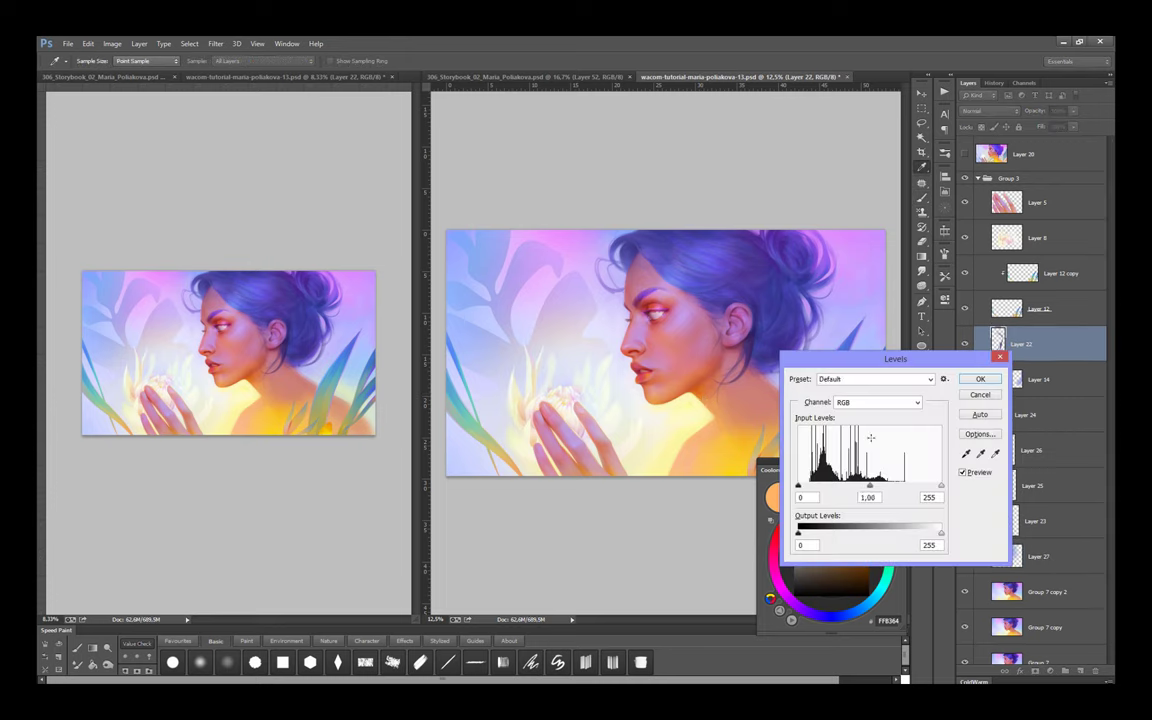
click(968, 381)
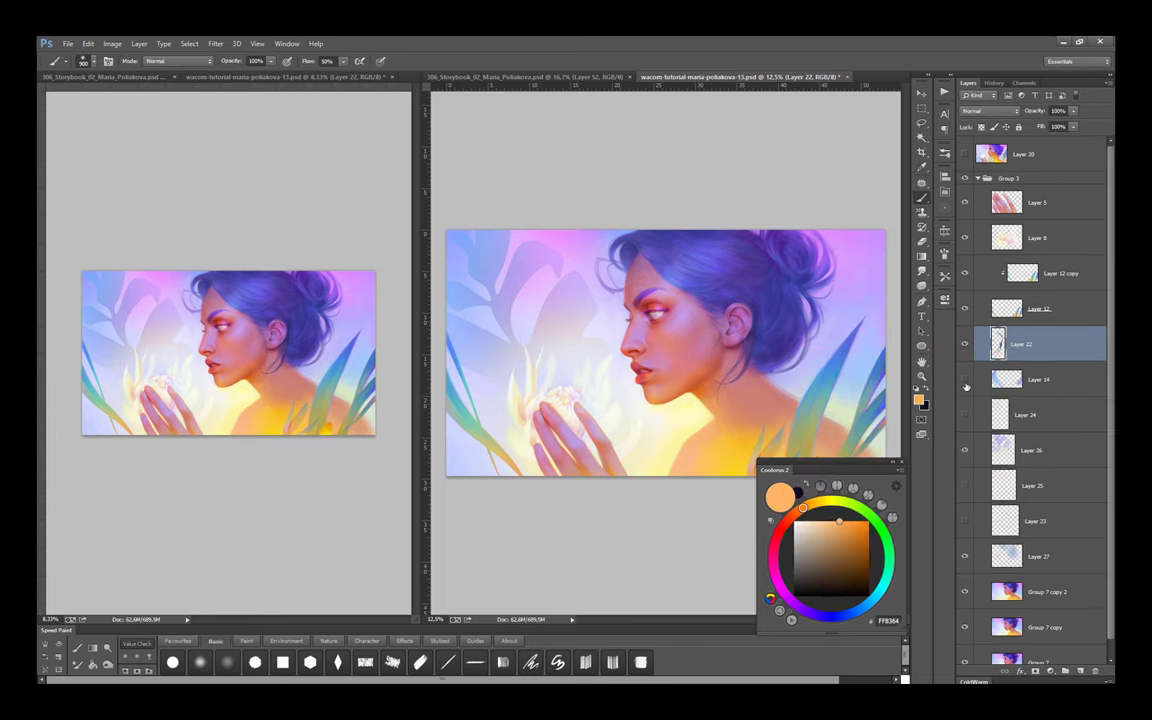
Compare the painting with and without Layer 27, clip the layer to Group 7 copy 2, and save the file
click(1005, 555)
click(965, 555)
click(965, 555)
click(965, 555)
click(965, 555)
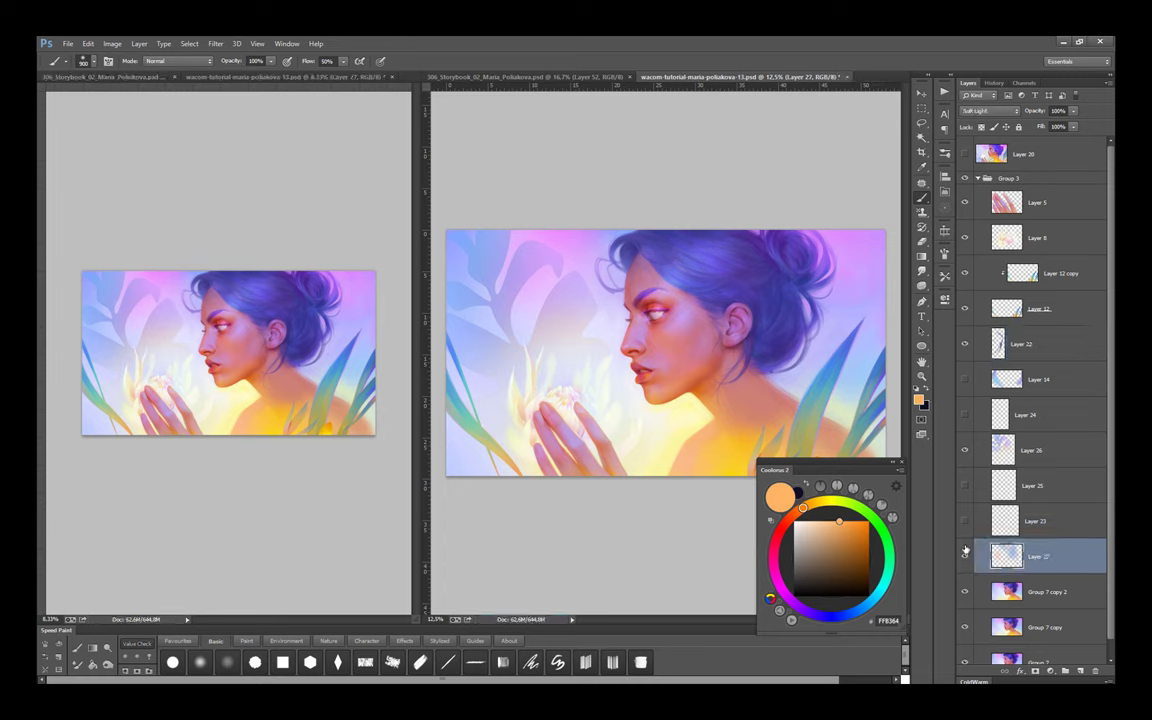
key(ctrl+alt+g)
click(971, 592)
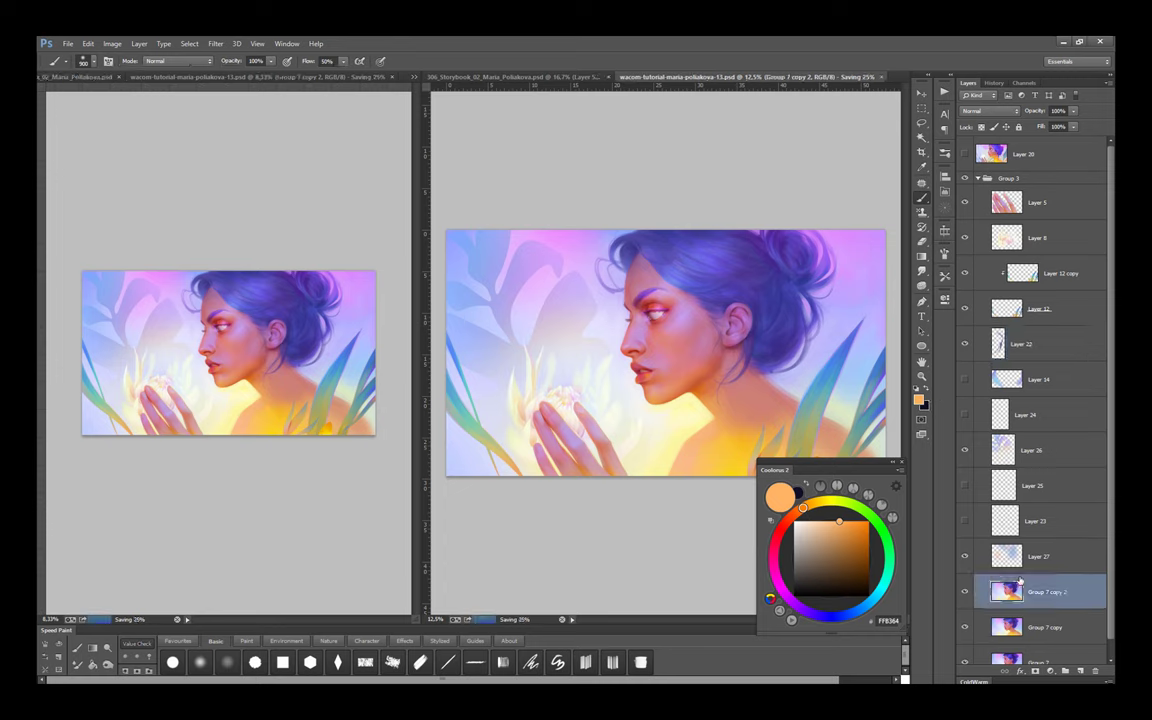
key(ctrl+s)
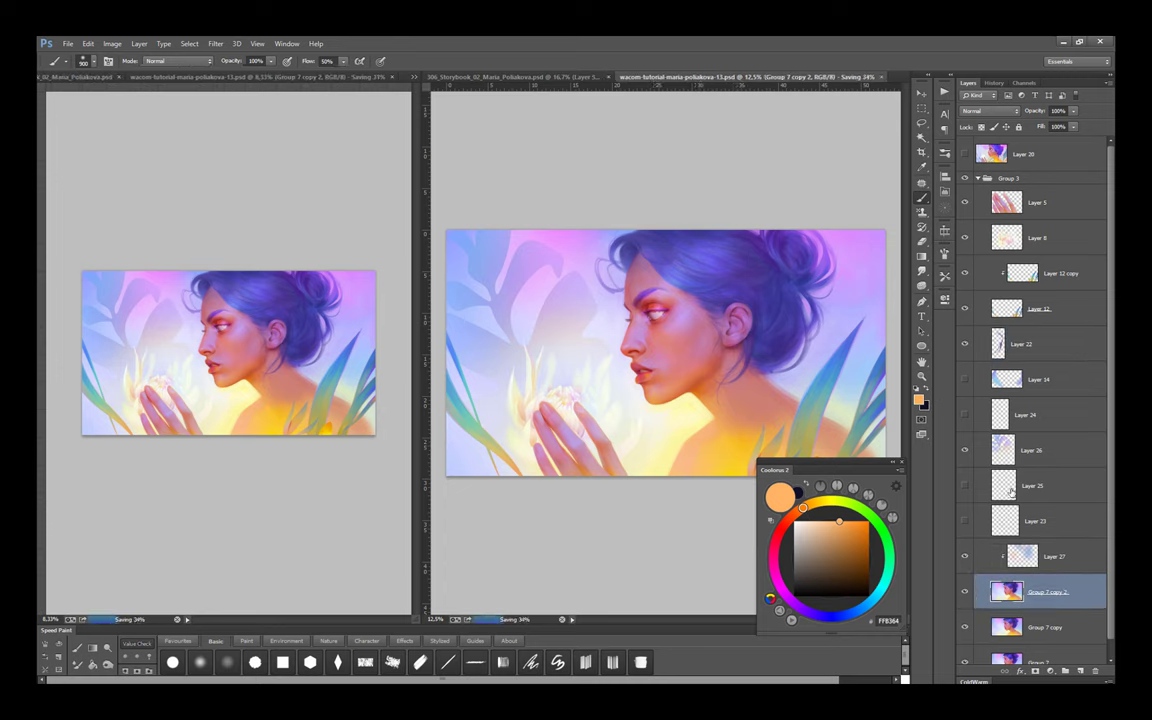
Set Layer 27's opacity to 91% and add more blue glazes on it with a large soft brush
click(985, 462)
click(1040, 592)
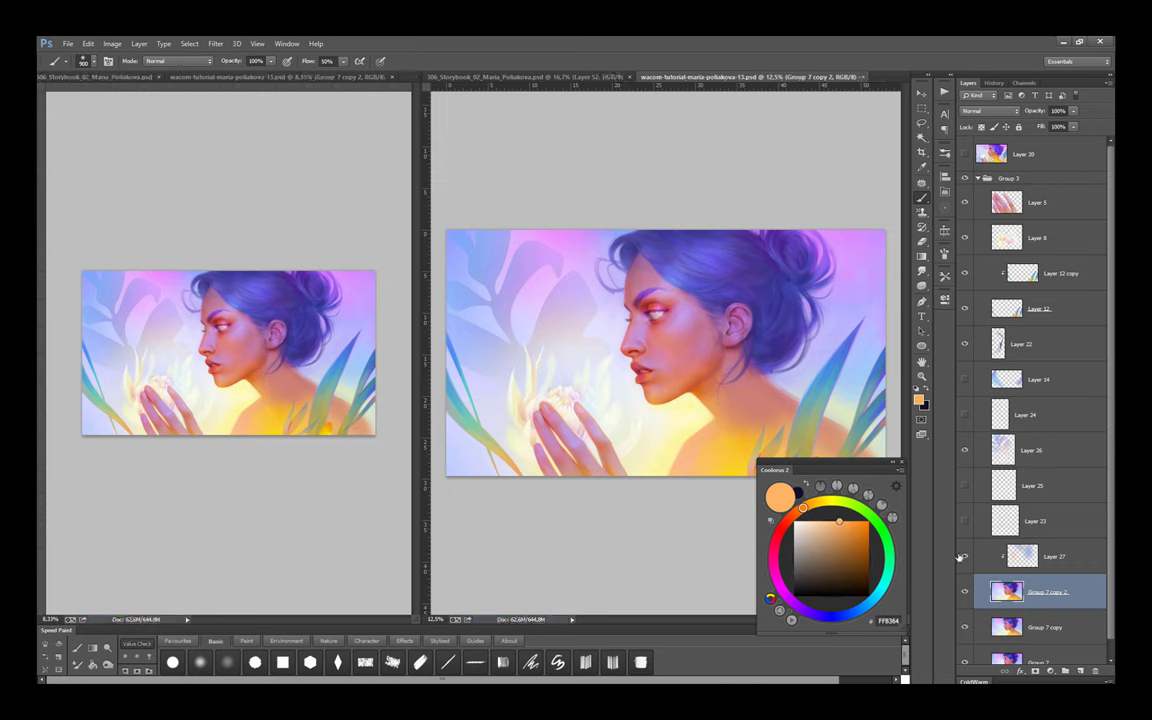
click(1040, 556)
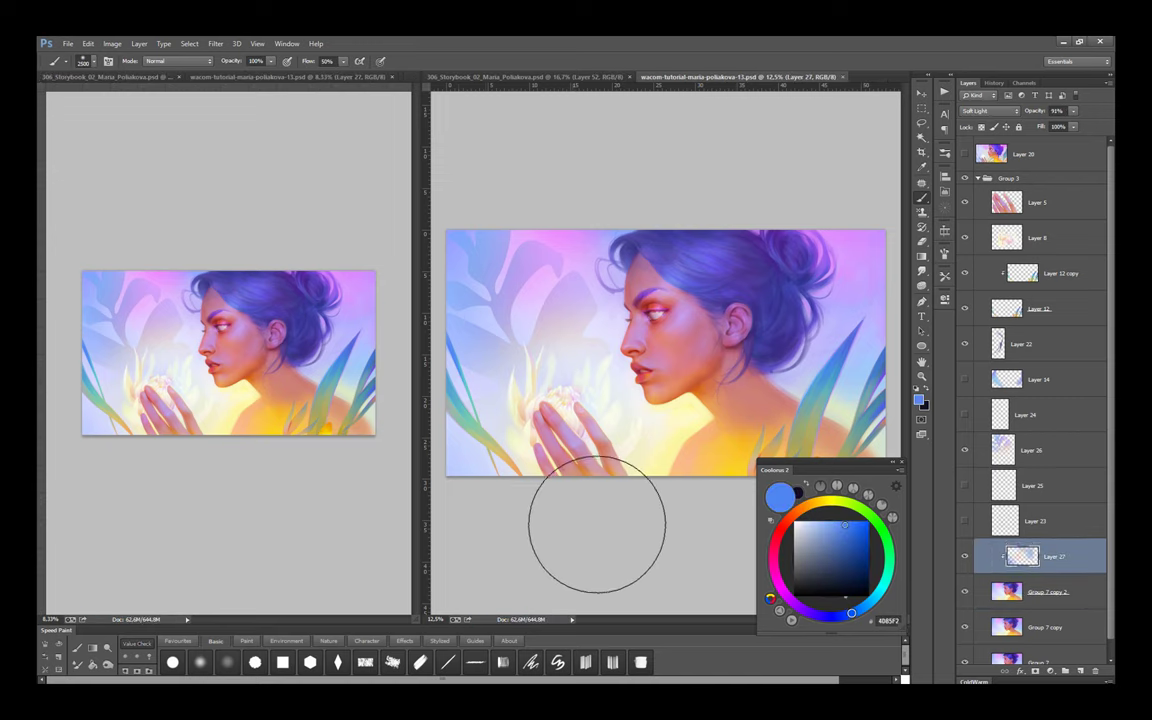
alt+click(784, 268)
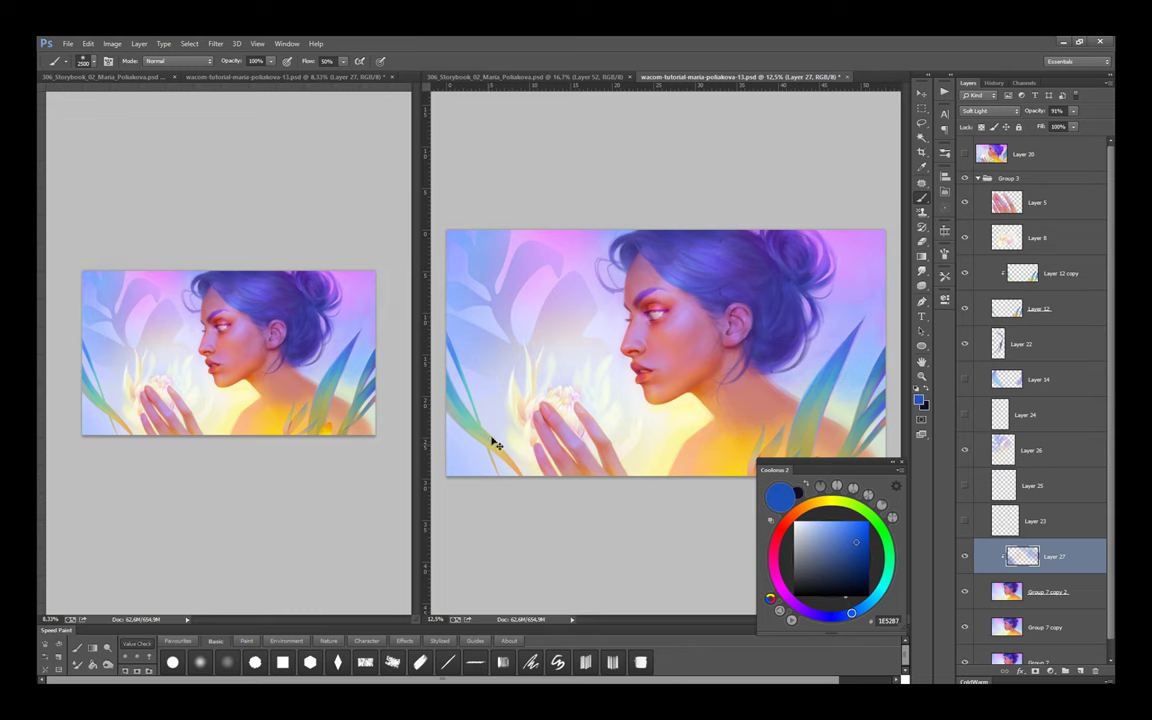
Lock Layer 26's transparent pixels, tint its flower shapes with brighter blue, and save the file
key(alt+bracketright)
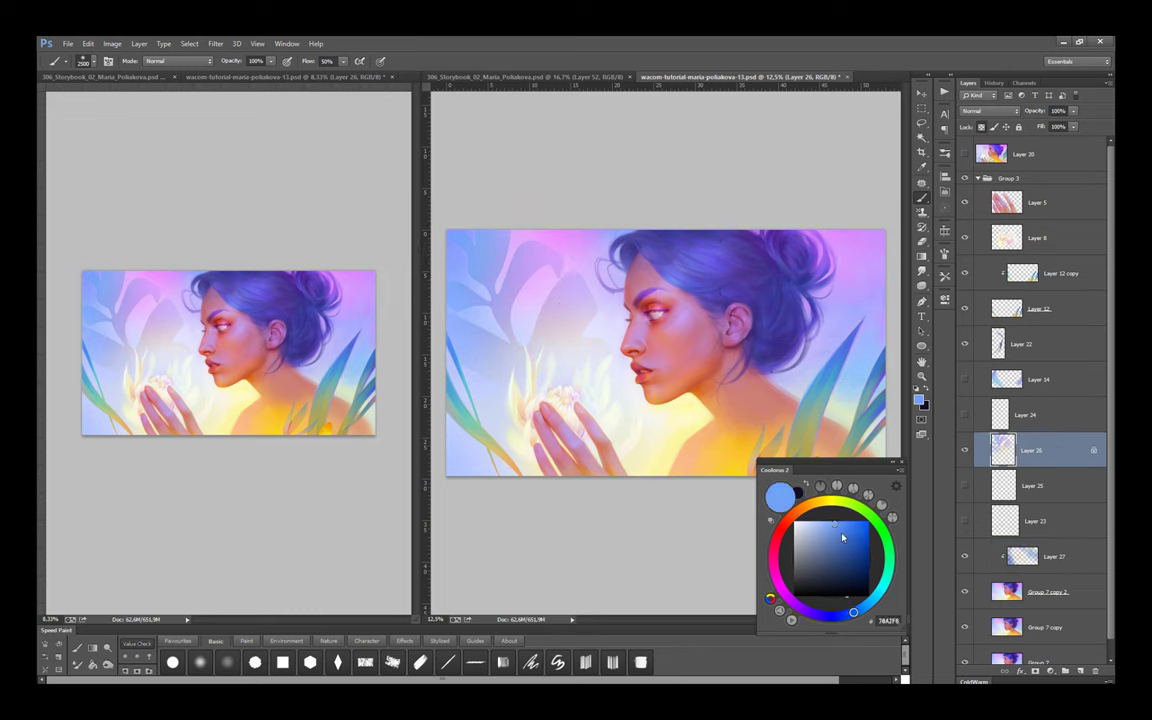
alt+click(488, 432)
key(ctrl+s)
Duplicate Layer 26, flip the copy horizontally, and move and warp it behind the woman's bun and shoulder on the canvas's right side
key(ctrl+j)
key(ctrl+t)
right_click(589, 334)
click(628, 503)
drag(573, 283, 856, 283)
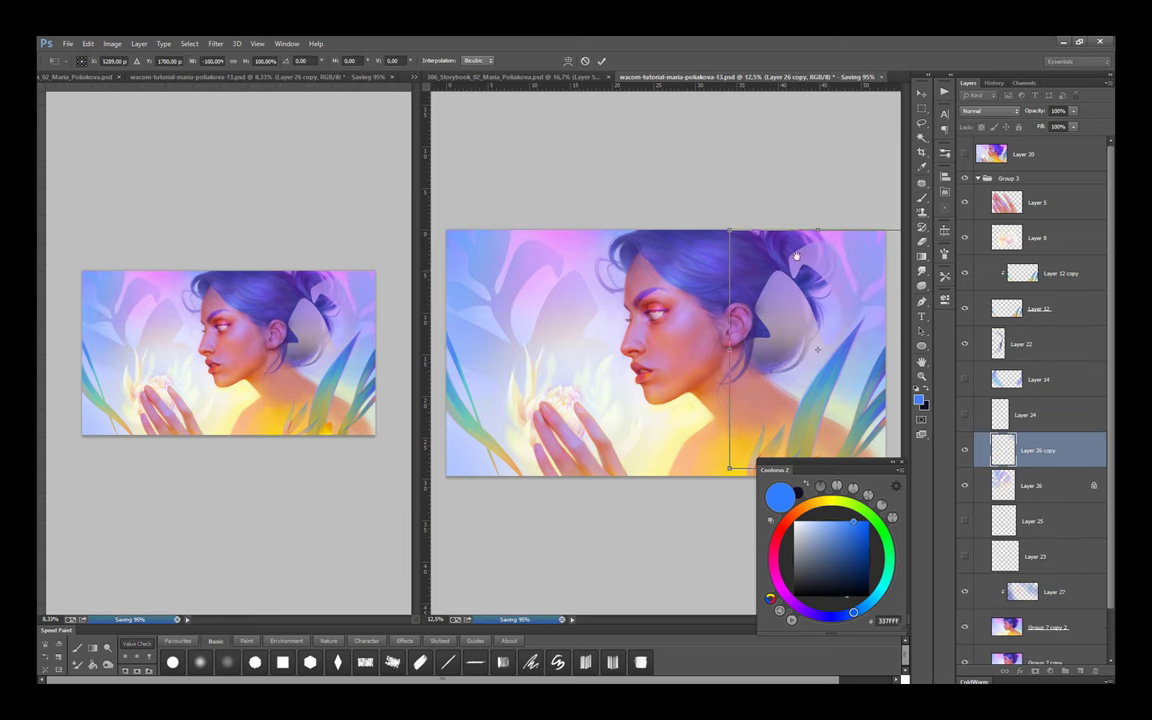
click(568, 60)
drag(740, 300, 815, 273)
key(Return)
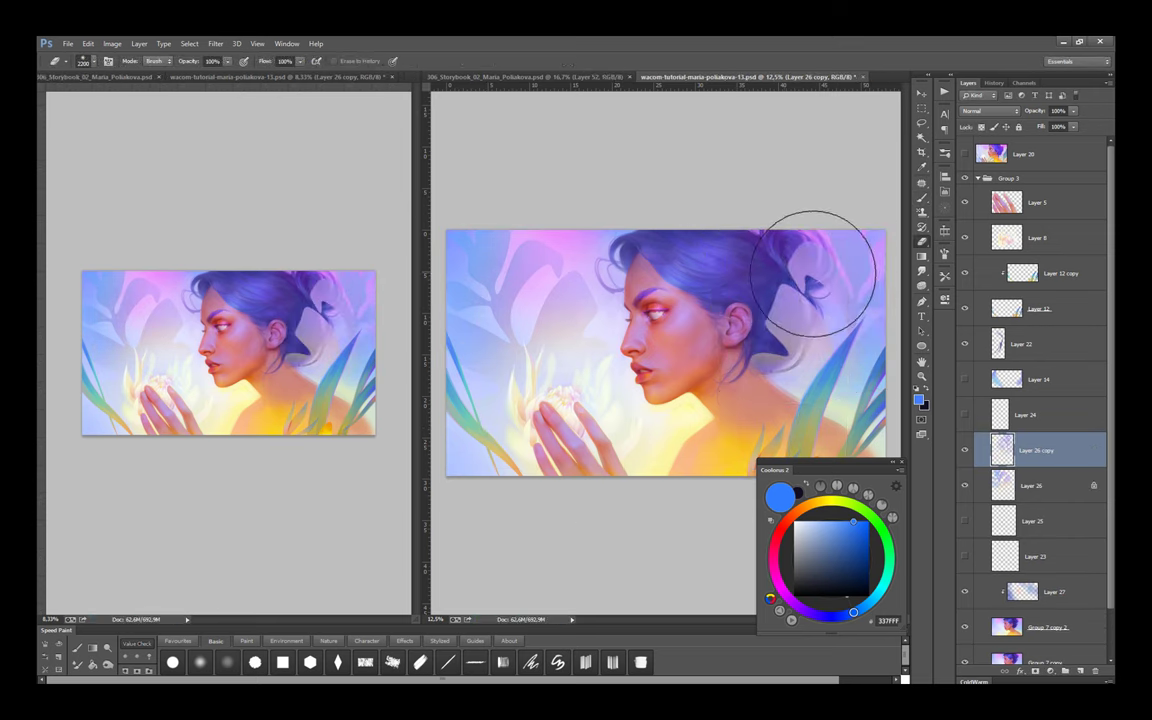
Erase the parts of the mirrored flower on Layer 26 copy that overlap the hair, neck and shoulder
key(e)
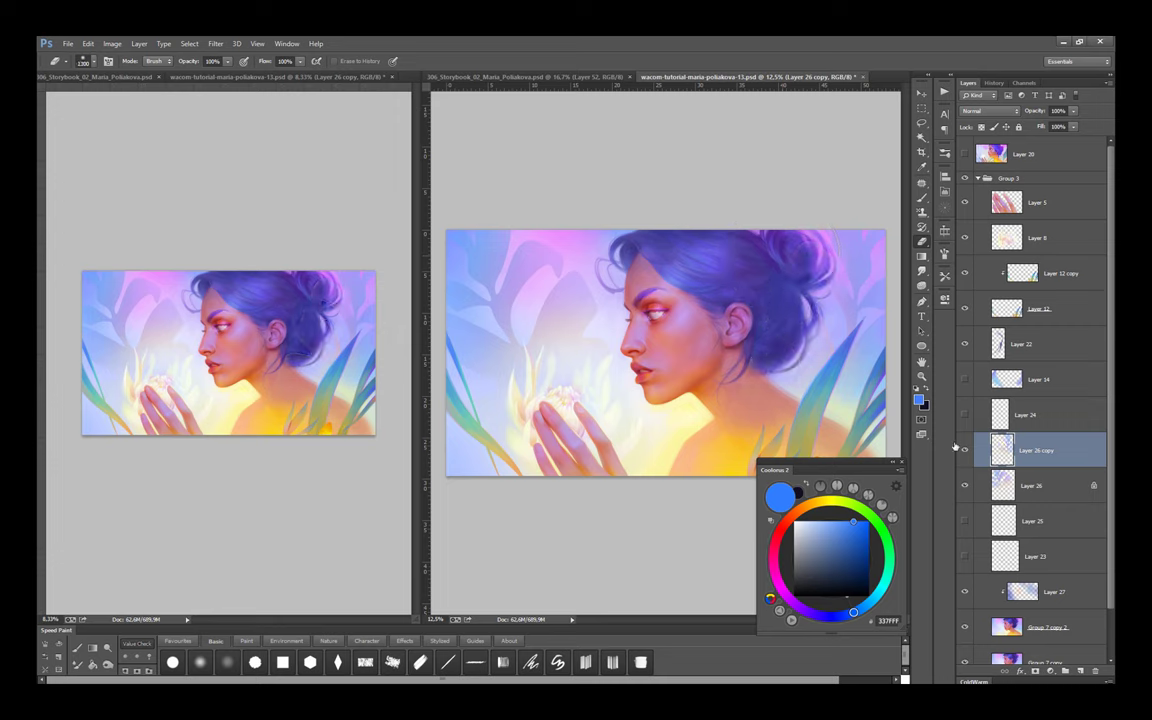
drag(858, 250, 872, 320)
Duplicate the mirrored flower, place the duplicate directly above Layer 26 copy, and save the file
key(b)
key(ctrl+j)
key(ctrl+s)
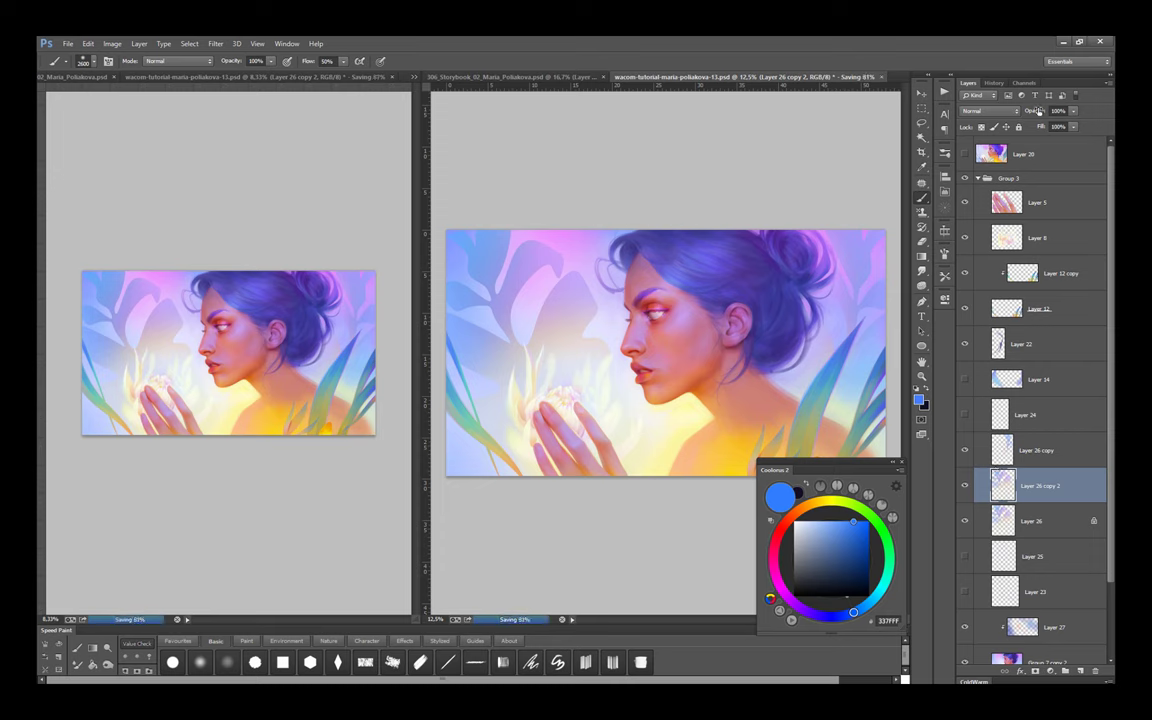
drag(1003, 487, 1005, 452)
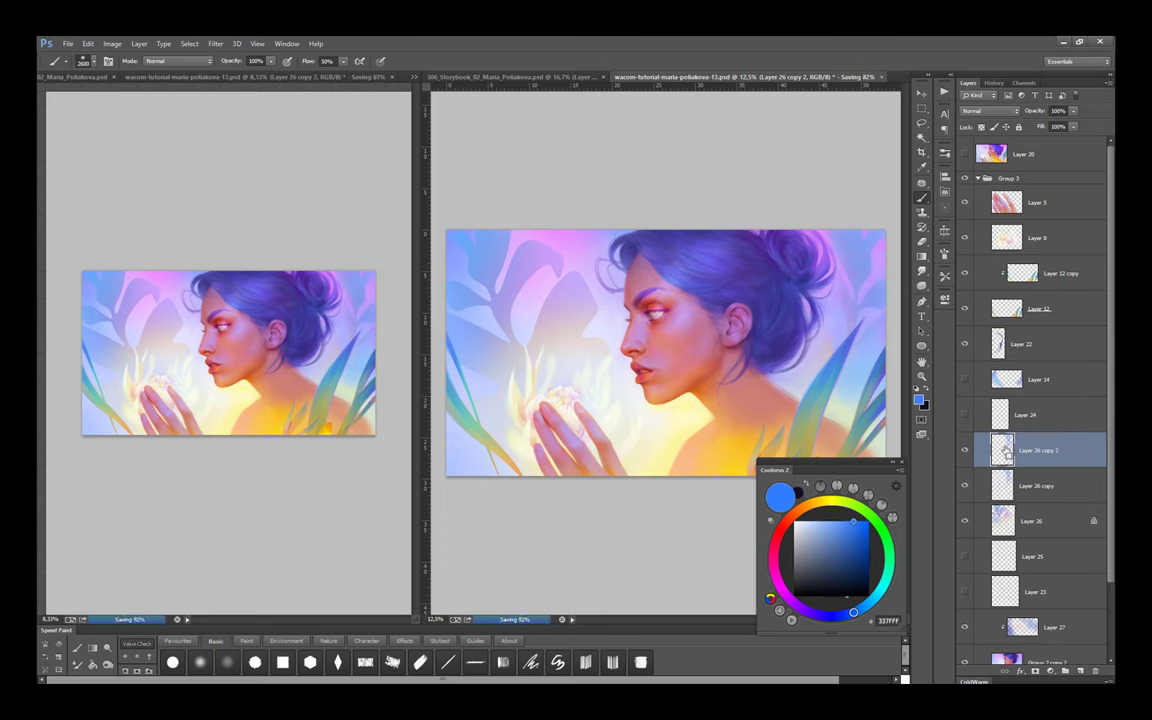
Merge the duplicate down into Layer 26 copy, and merge Layer 12 copy into Layer 12
key(ctrl+e)
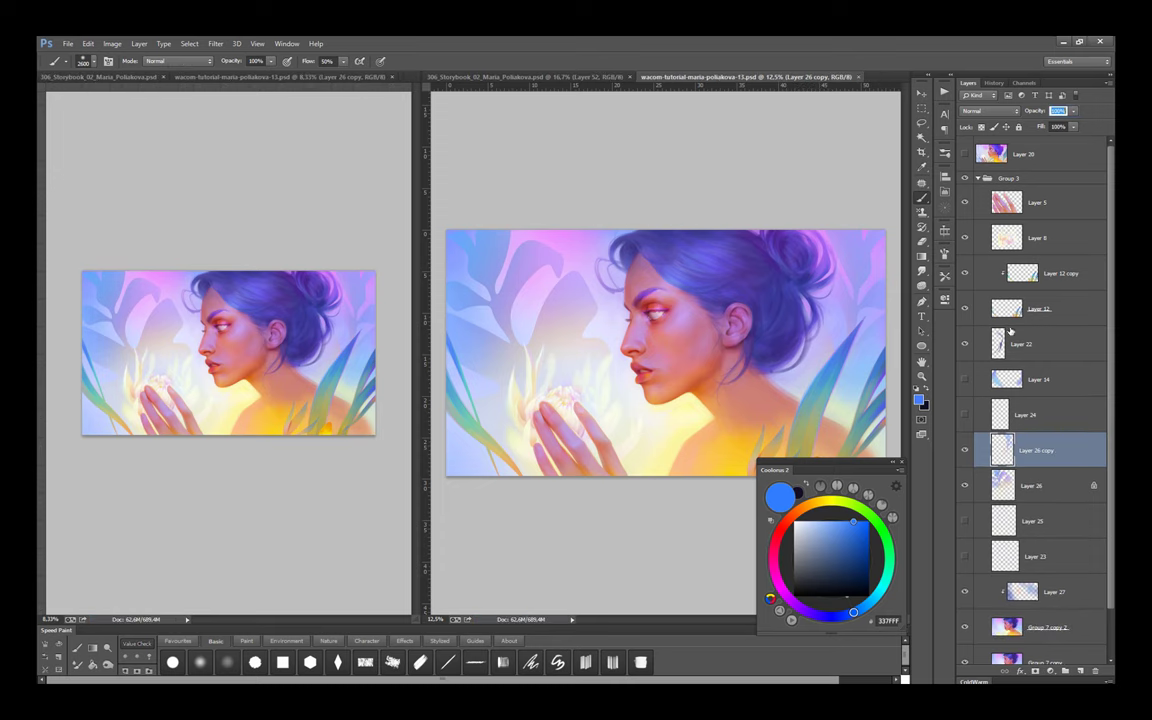
click(990, 273)
key(ctrl+e)
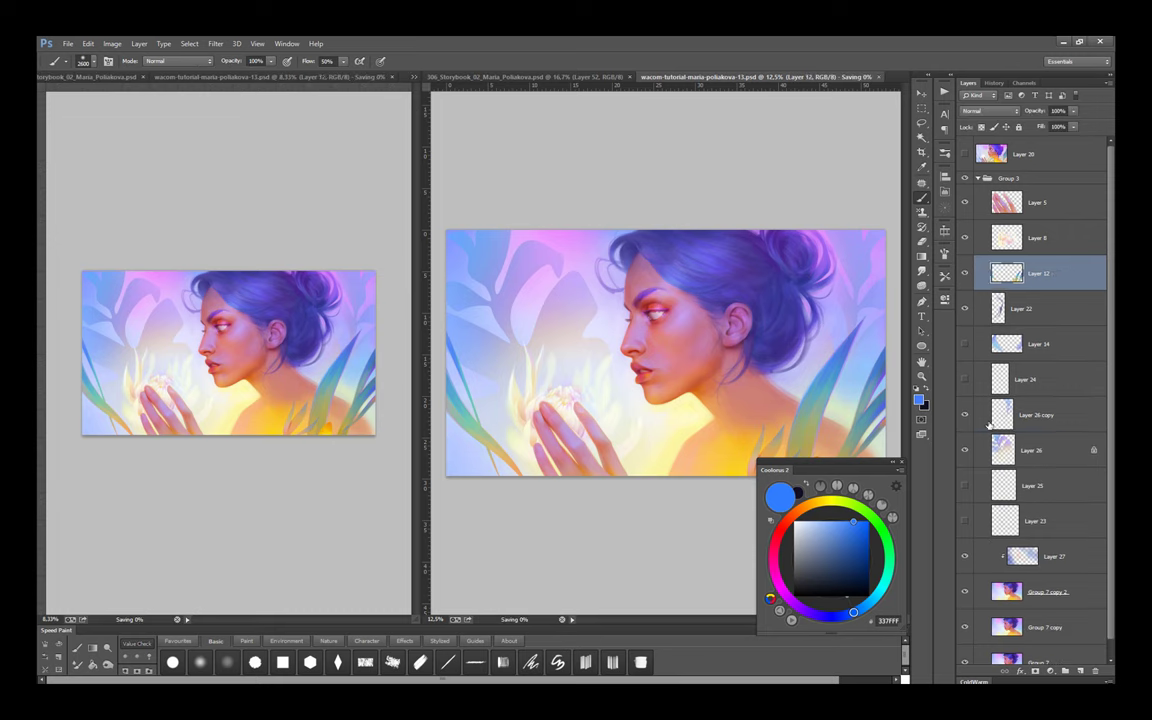
Soften the translucent flower on Layer 26 with Gaussian Blur, save the file, and select Layer 26 copy
click(1030, 450)
click(215, 43)
click(390, 262)
click(427, 226)
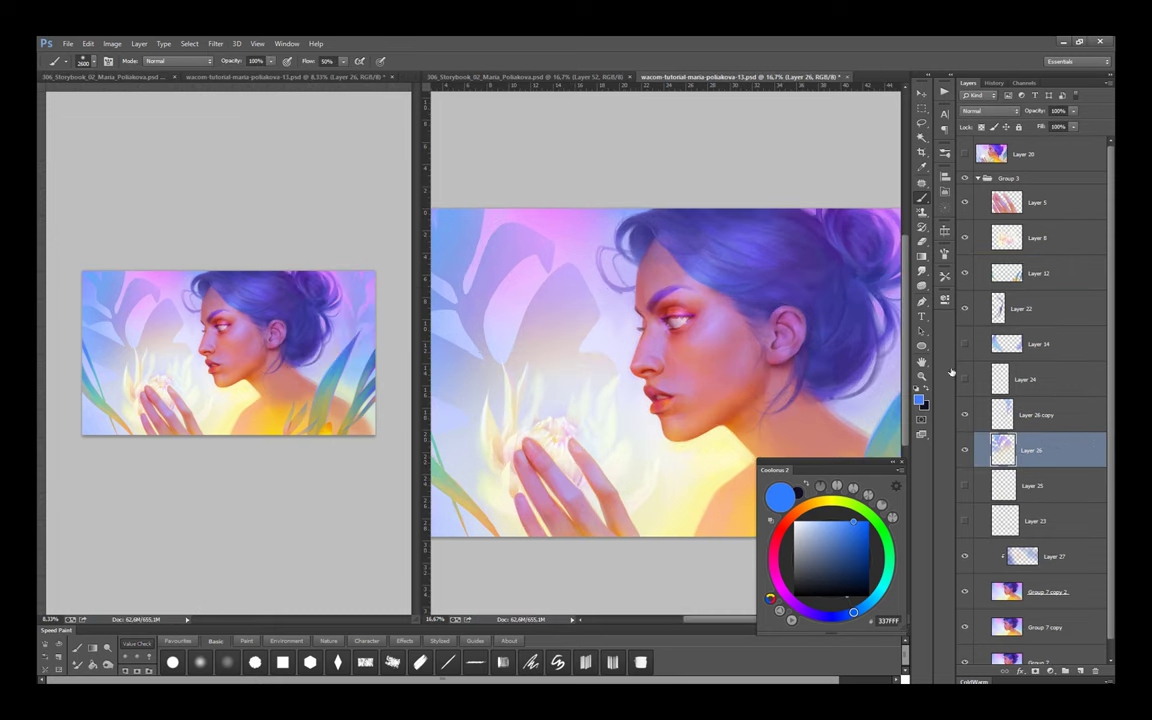
key(ctrl+plus)
click(215, 43)
click(390, 262)
drag(357, 355, 312, 357)
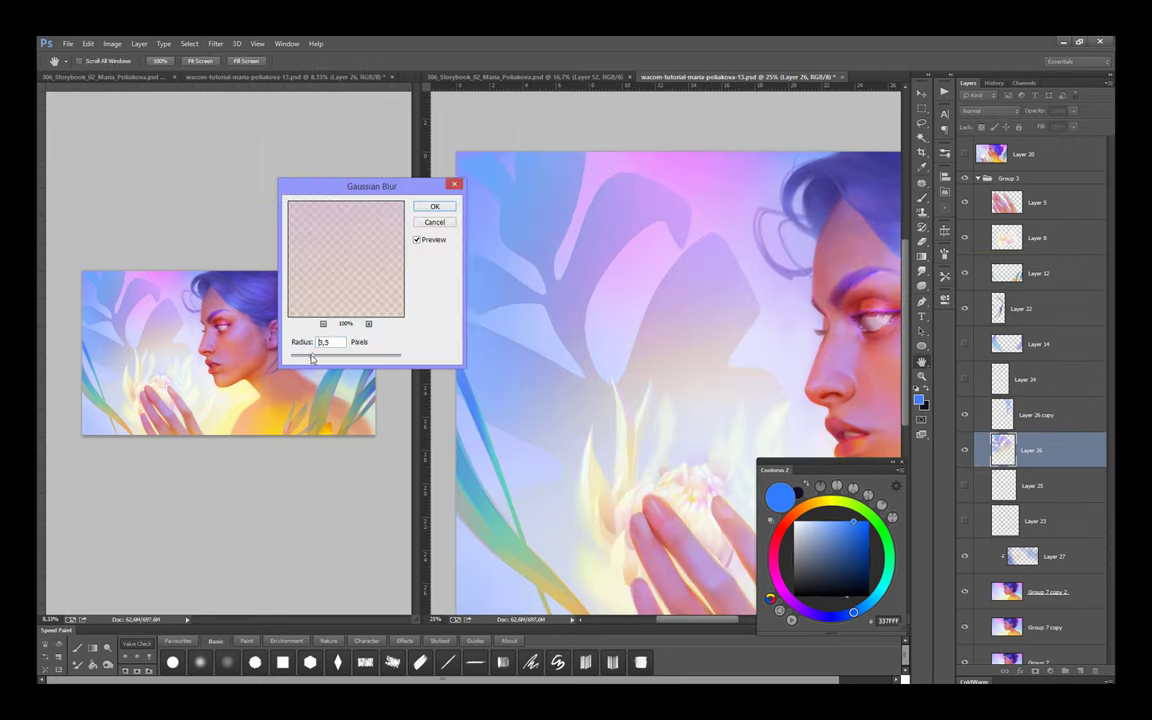
key(Return)
key(ctrl+minus)
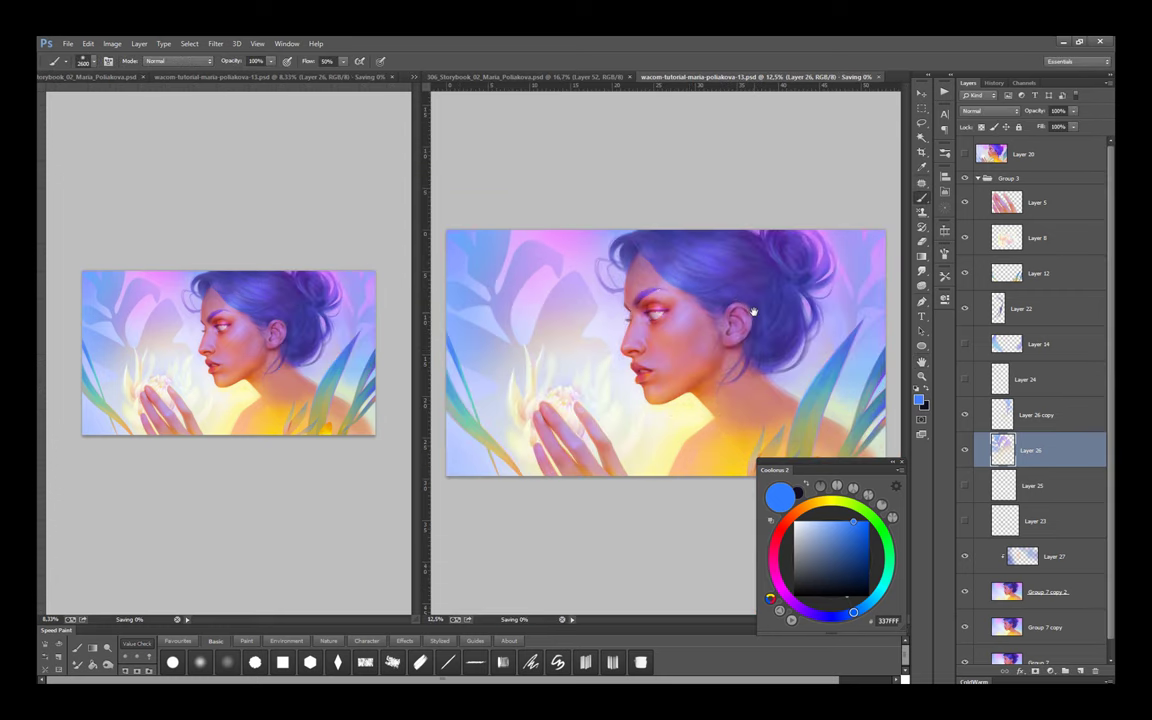
key(alt+bracketright)
key(ctrl+s)
key(b)
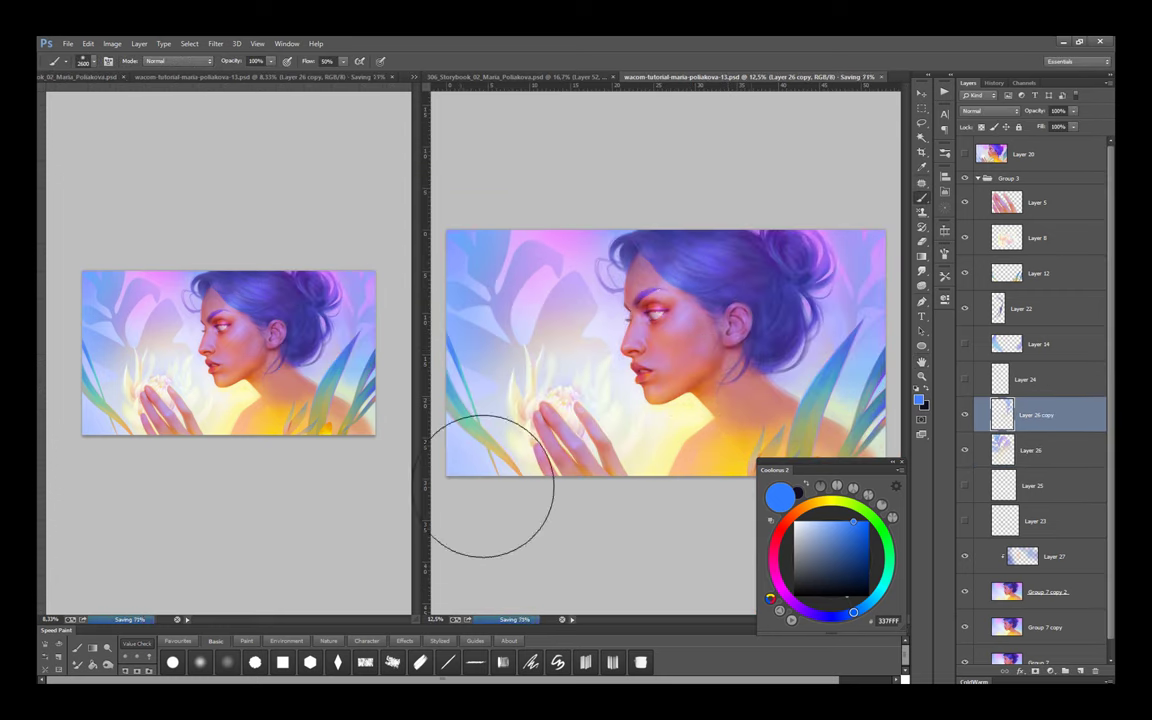
Increase the contrast of the glowing flower on Layer 8 with Levels, brightening its highlights and darkening its shadows, and compare the preview
key(ctrl+minus)
ctrl+click(603, 390)
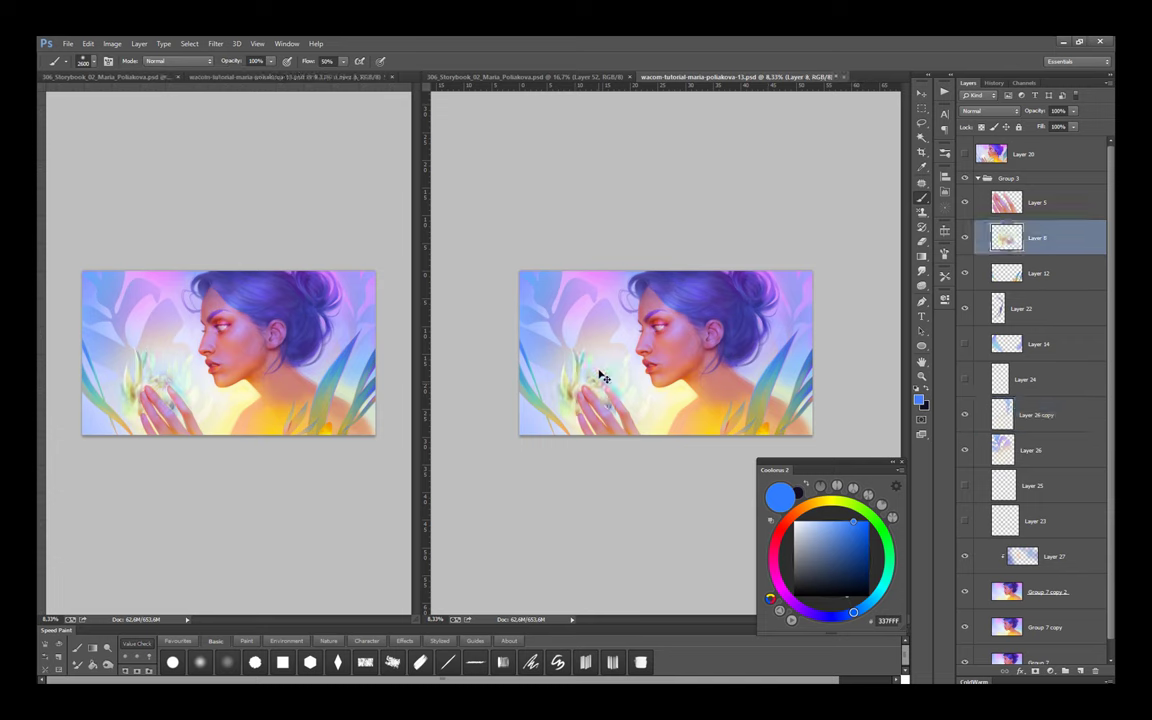
key(ctrl+l)
drag(941, 487, 922, 487)
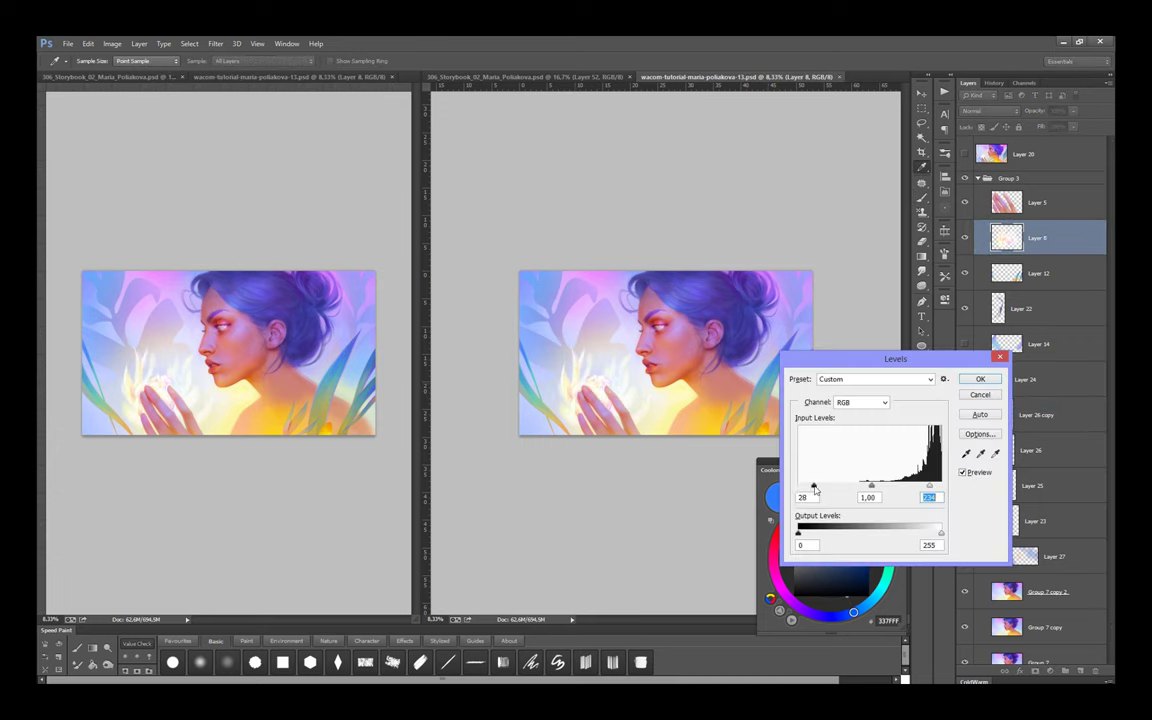
drag(815, 489, 841, 487)
click(963, 472)
click(963, 472)
click(963, 472)
click(963, 472)
key(Return)
key(b)
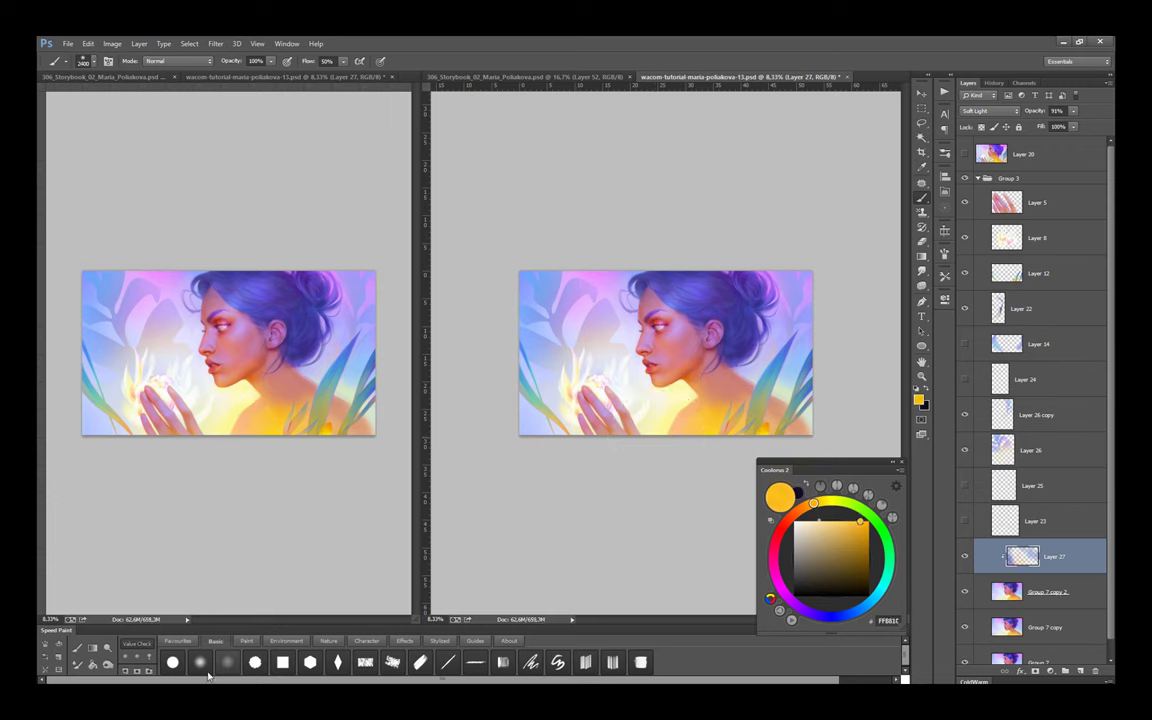
Paint a warm orange glow around the hands on a new clipped layer beneath Layer 27, and try Hard Light blending
alt+click(615, 430)
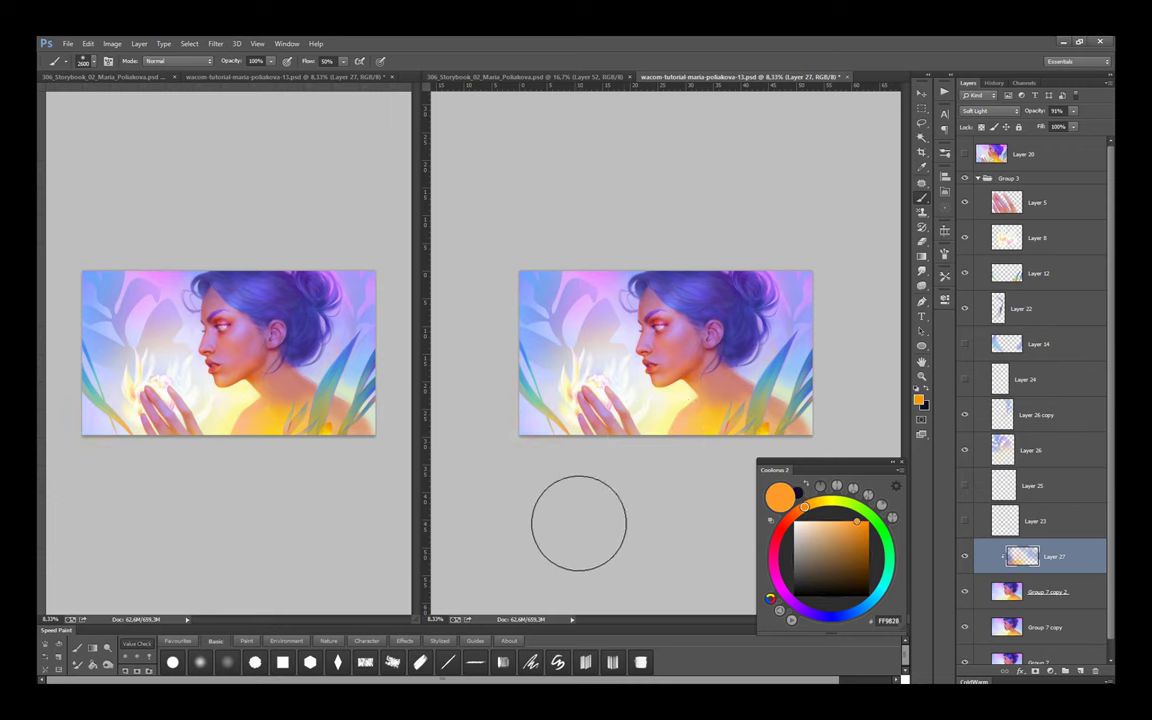
key(ctrl+alt+shift+n)
key(bracketleft)
mouse_move(553, 514)
mouse_down()
mouse_move(656, 417)
mouse_move(646, 431)
mouse_up()
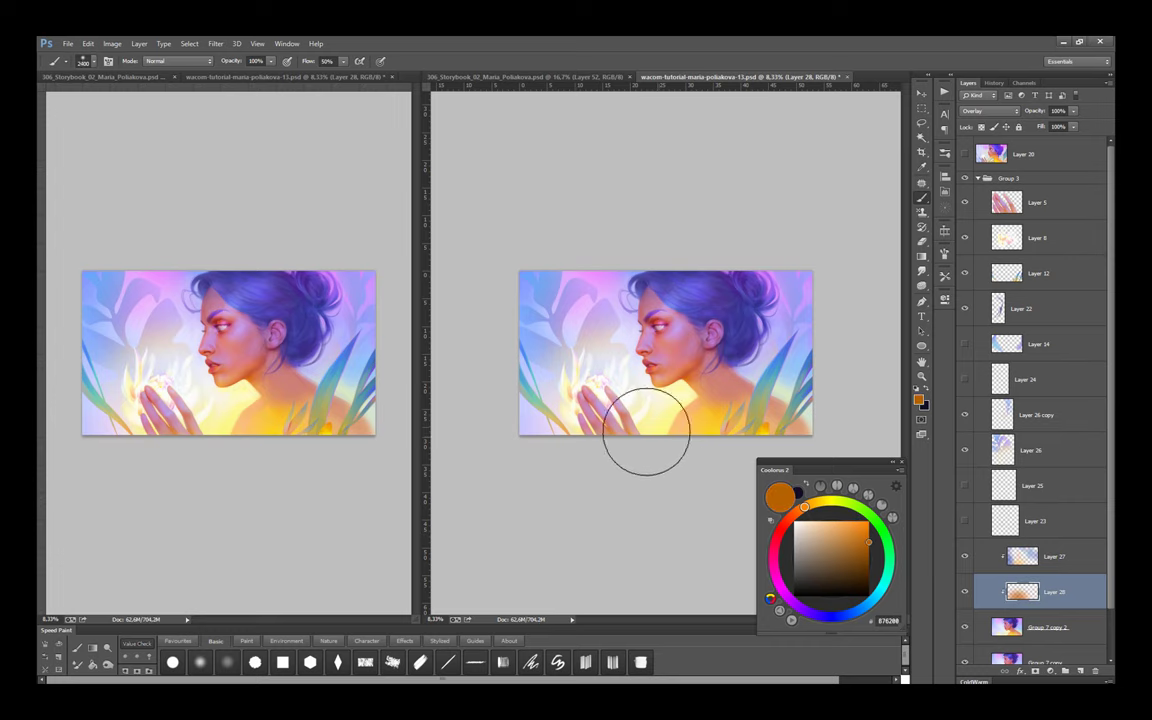
click(990, 110)
click(990, 281)
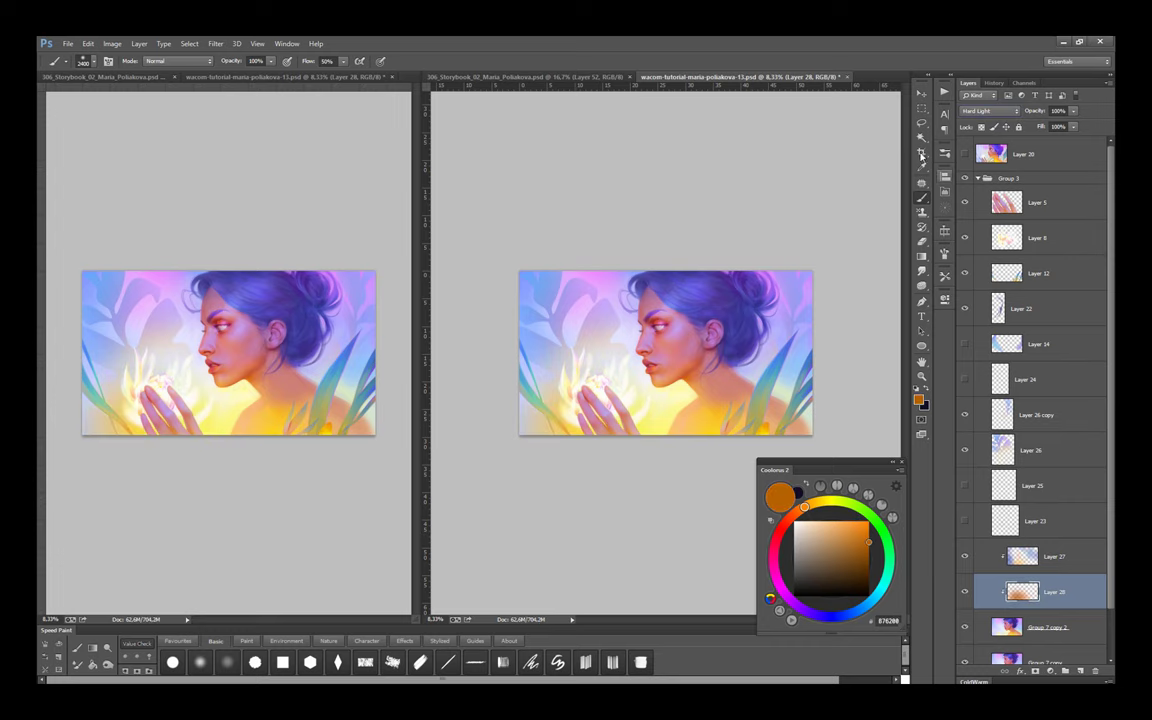
Lower Layer 26's opacity, and merge the clipped glaze layers 27 and 28 into Group 7 copy 2
key(alt+bracketright)
key(alt+bracketright)
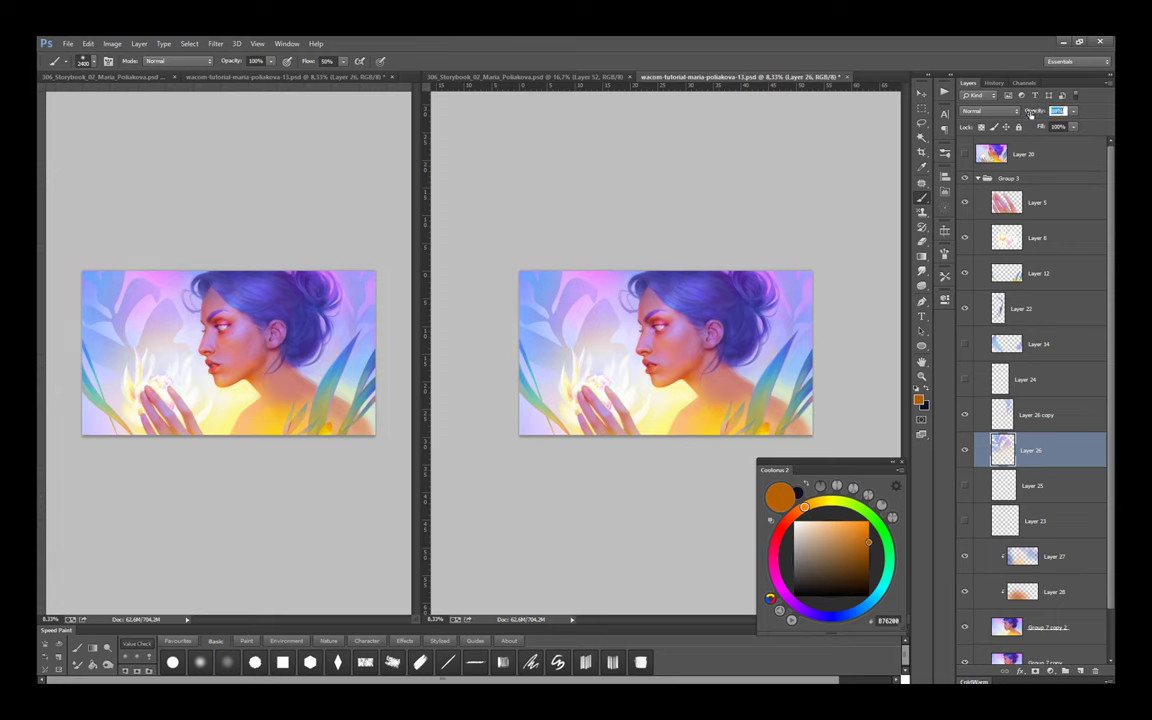
key(alt+bracketleft)
key(alt+bracketleft)
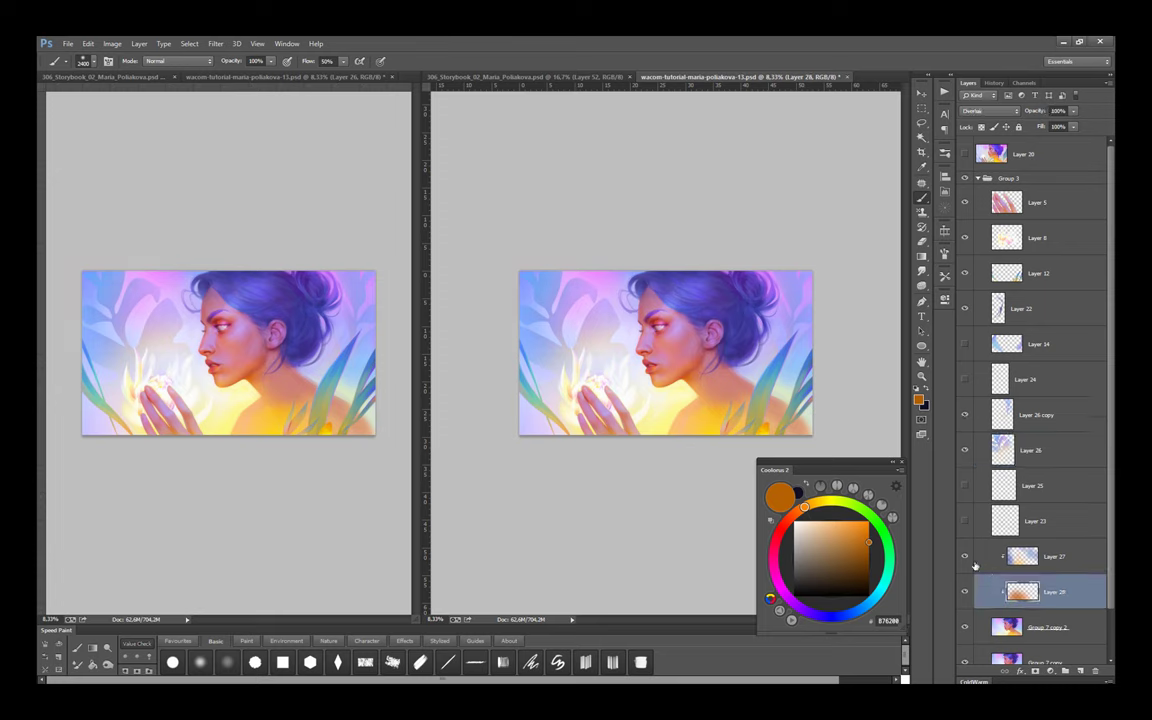
key(ctrl+e)
key(ctrl+e)
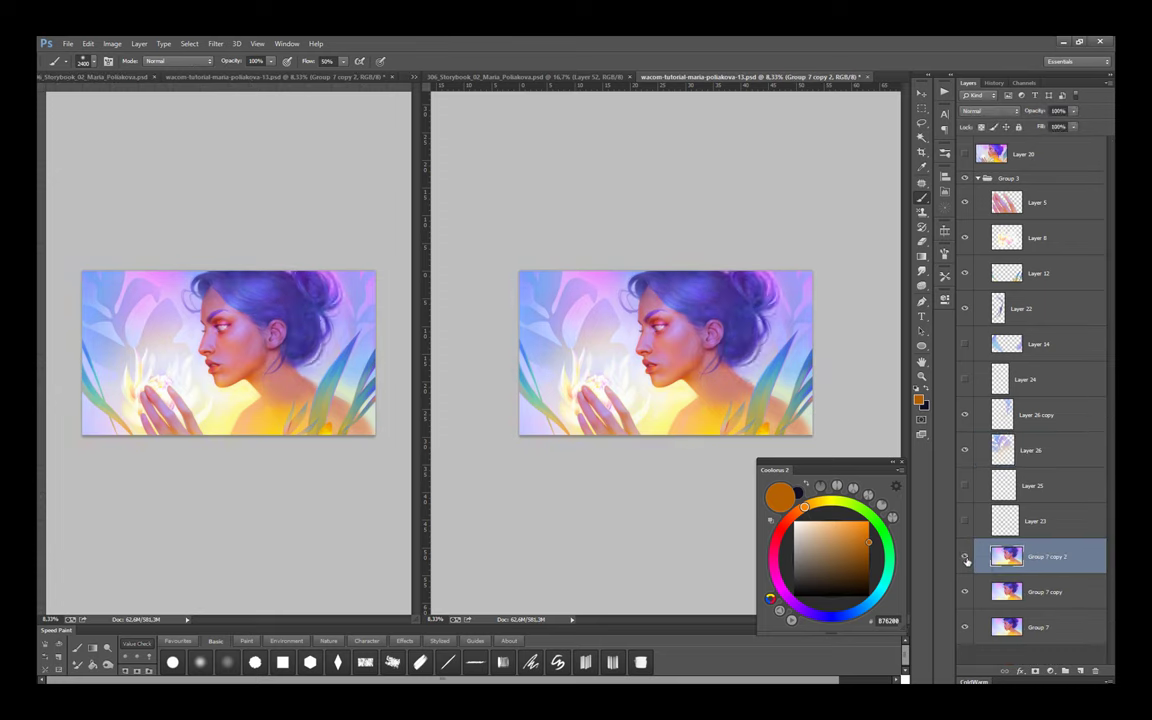
Paint soft touches of sampled pale yellow, light blue, periwinkle and lavender on a new layer above Group 7 copy 2
key(ctrl+shift+alt+n)
alt+click(690, 400)
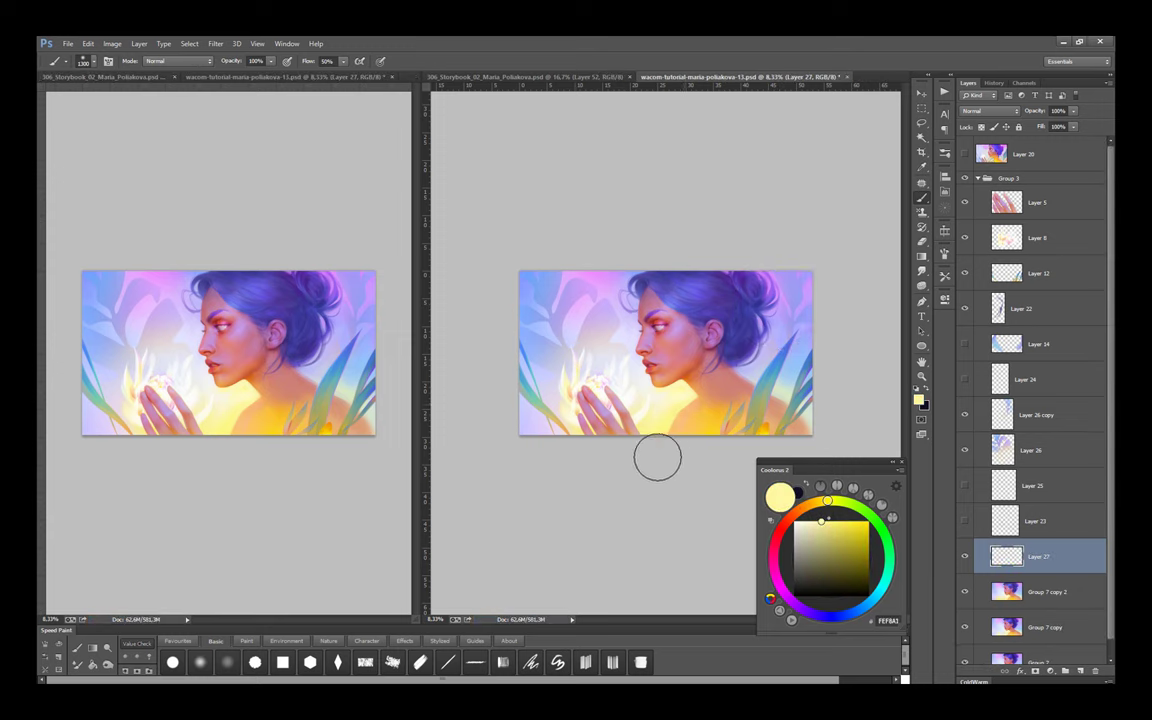
alt+click(800, 420)
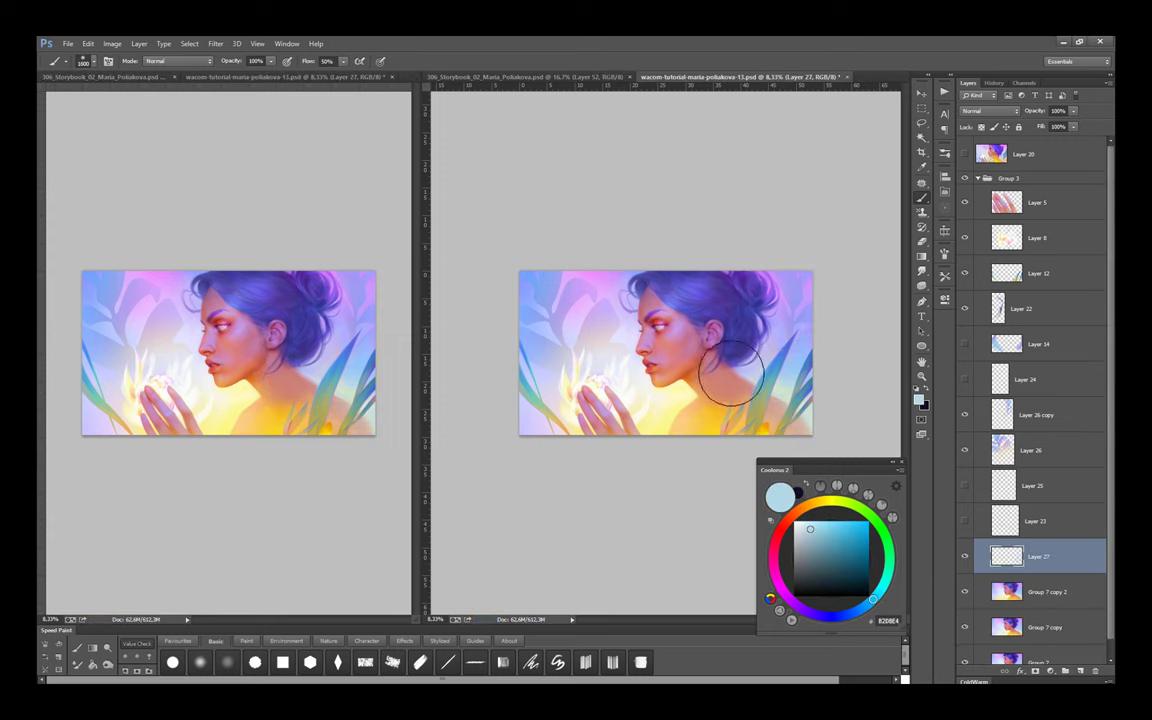
alt+click(663, 411)
alt+click(766, 342)
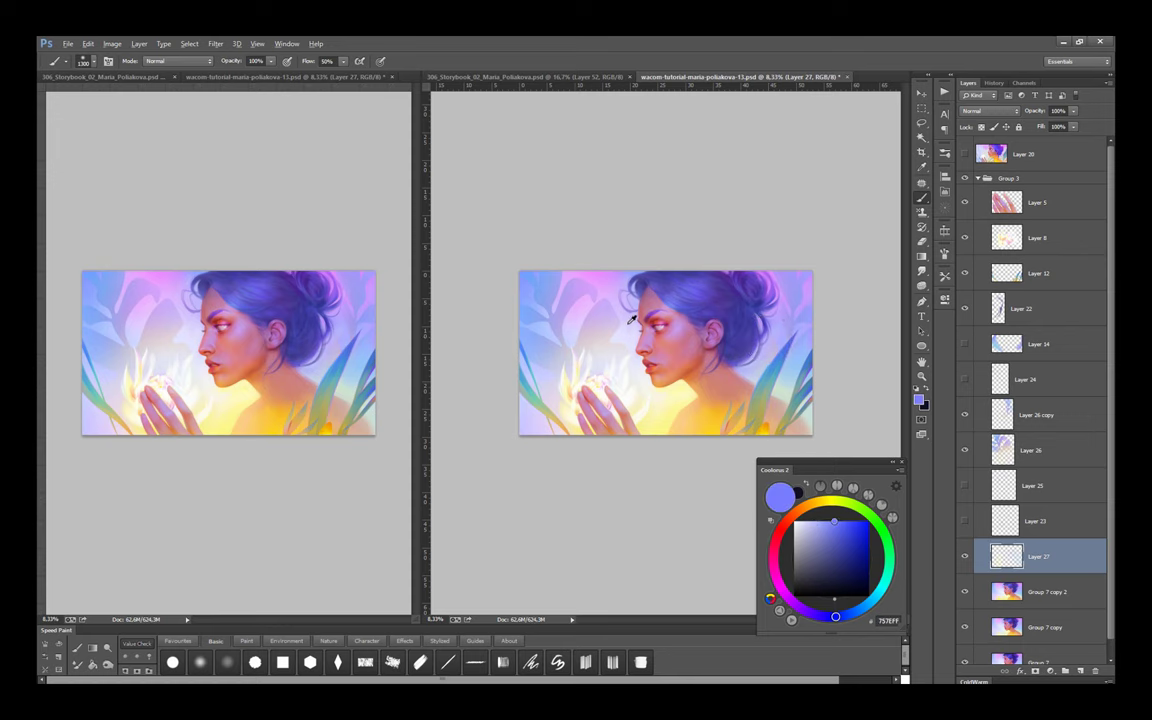
alt+click(572, 348)
Flip the canvas horizontally, clean up the new paint layer with the Eraser, and merge it into Group 7 copy 2
key(h)
key(ctrl+plus)
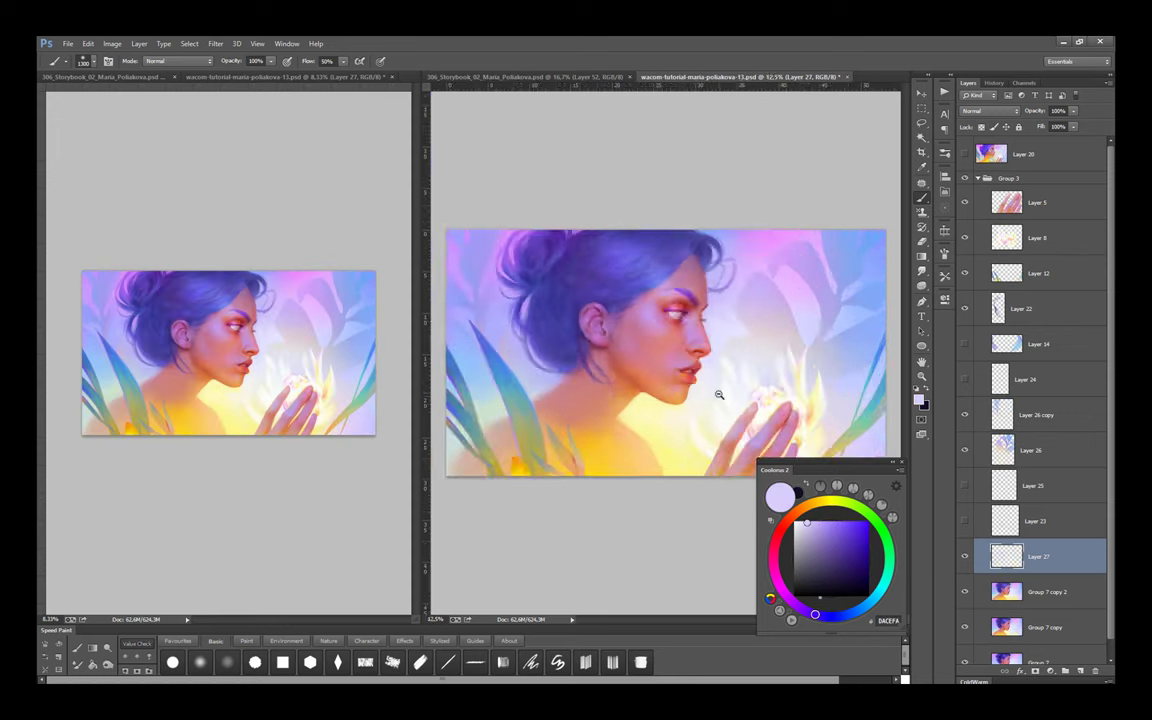
key(ctrl+minus)
key(ctrl+minus)
key(e)
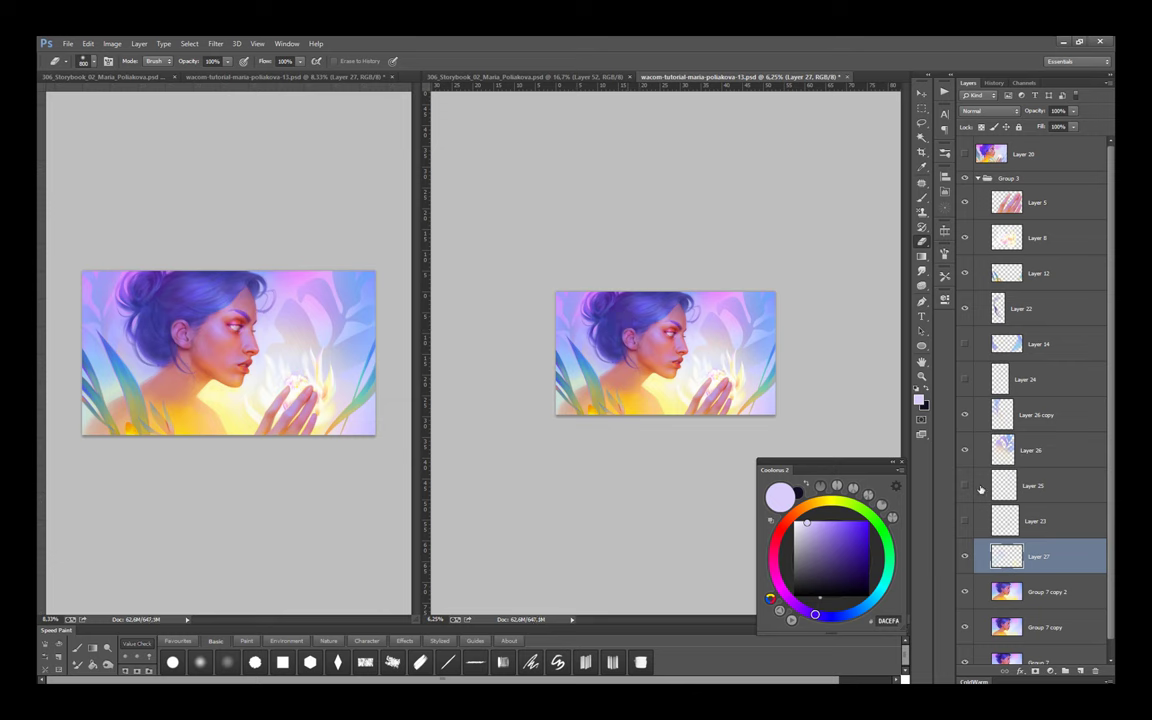
key(ctrl+e)
Flip the canvas back and forth to examine the composition and the background flower on Layer 26
key(h)
key(h)
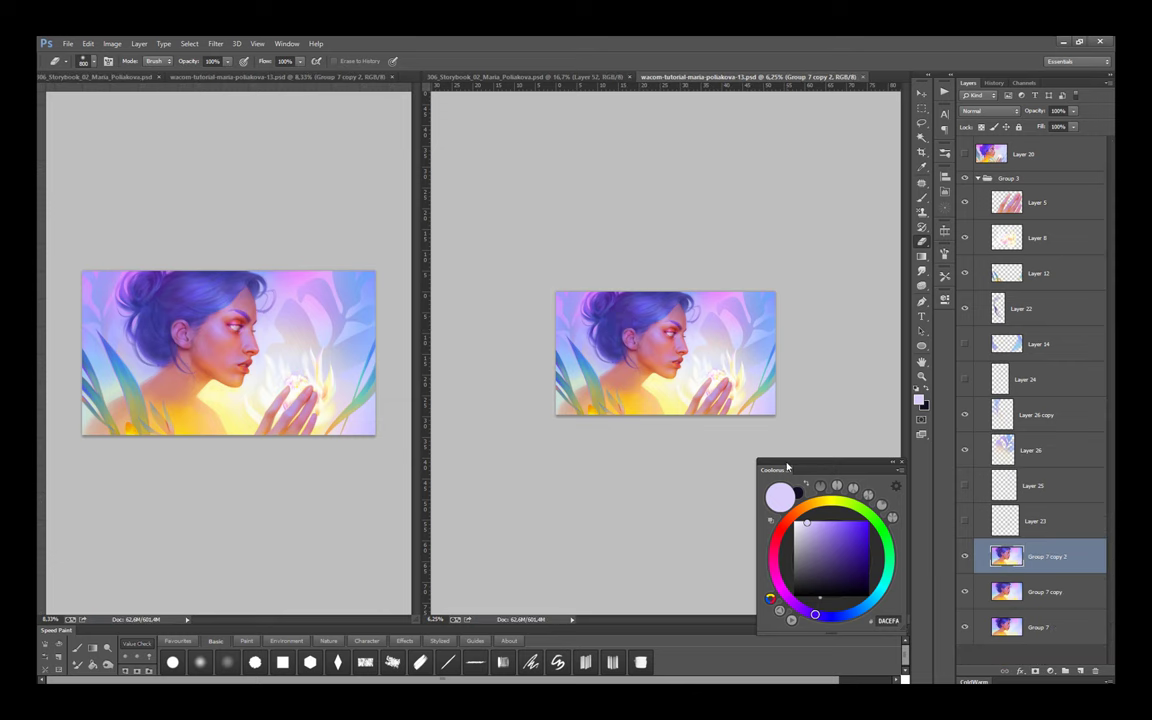
key(h)
key(h)
click(736, 393)
click(964, 452)
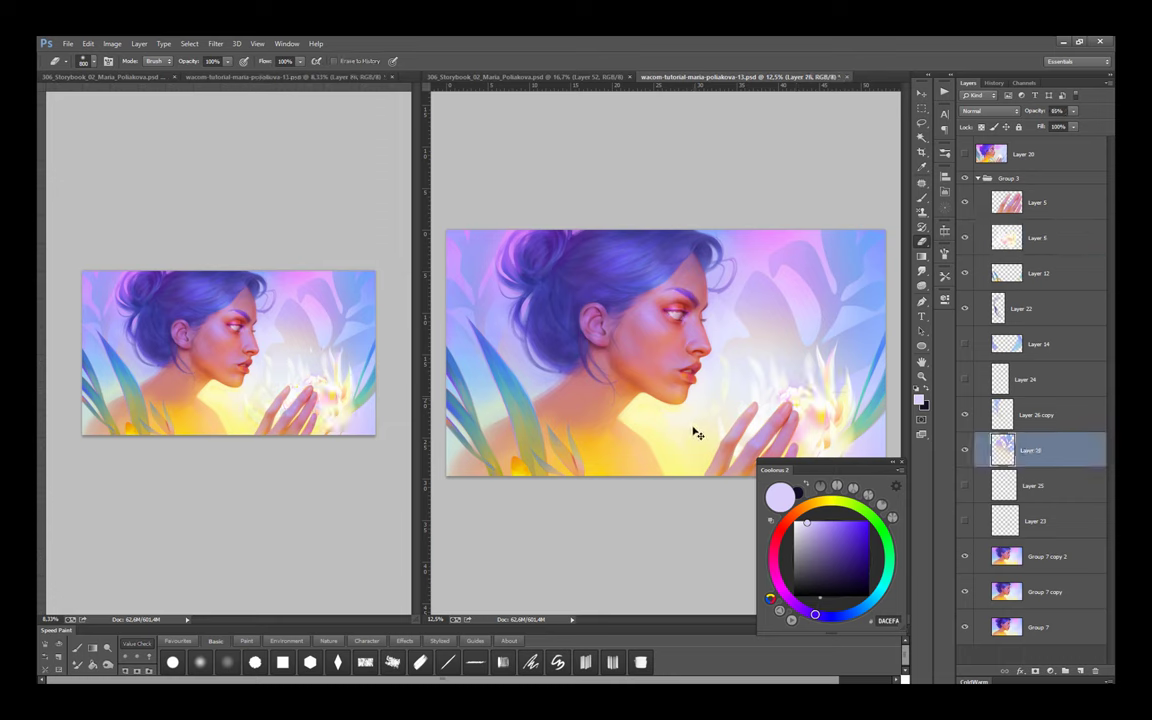
ctrl+click(700, 435)
key(h)
key(h)
Reposition the glowing flower on Layer 8, lock its transparent pixels, and tint its petals with sampled golden yellow
ctrl+click(830, 408)
drag(830, 408, 798, 383)
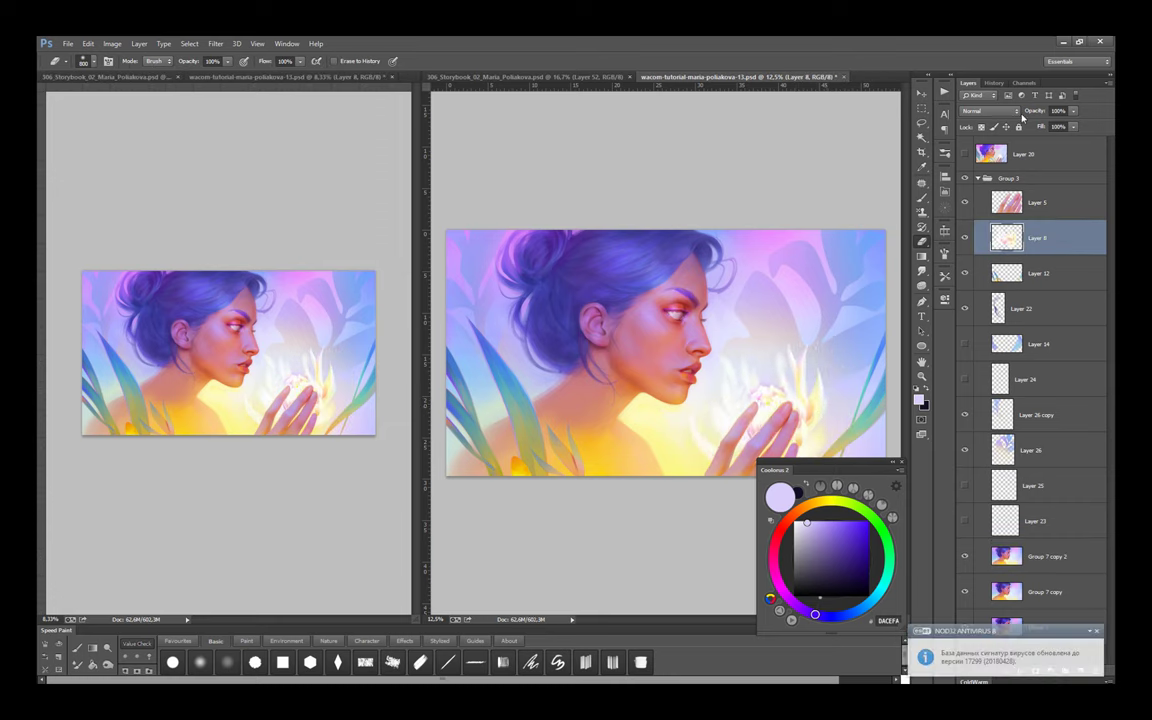
key(slash)
key(b)
alt+click(588, 386)
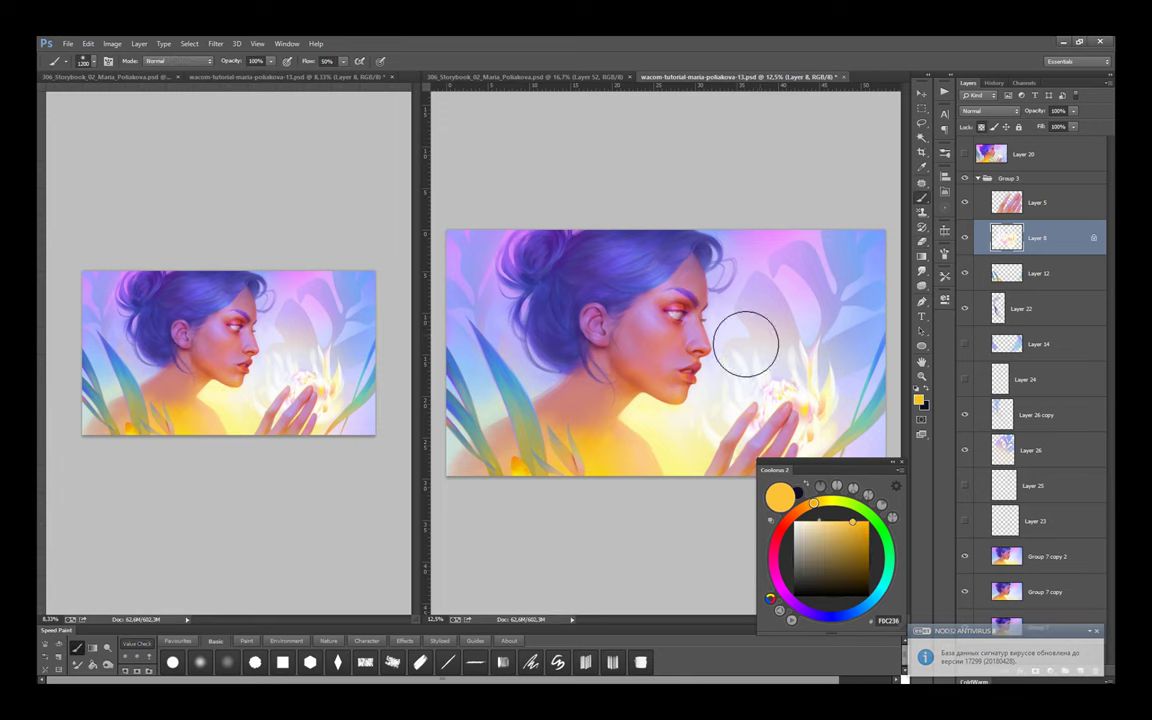
alt+click(706, 406)
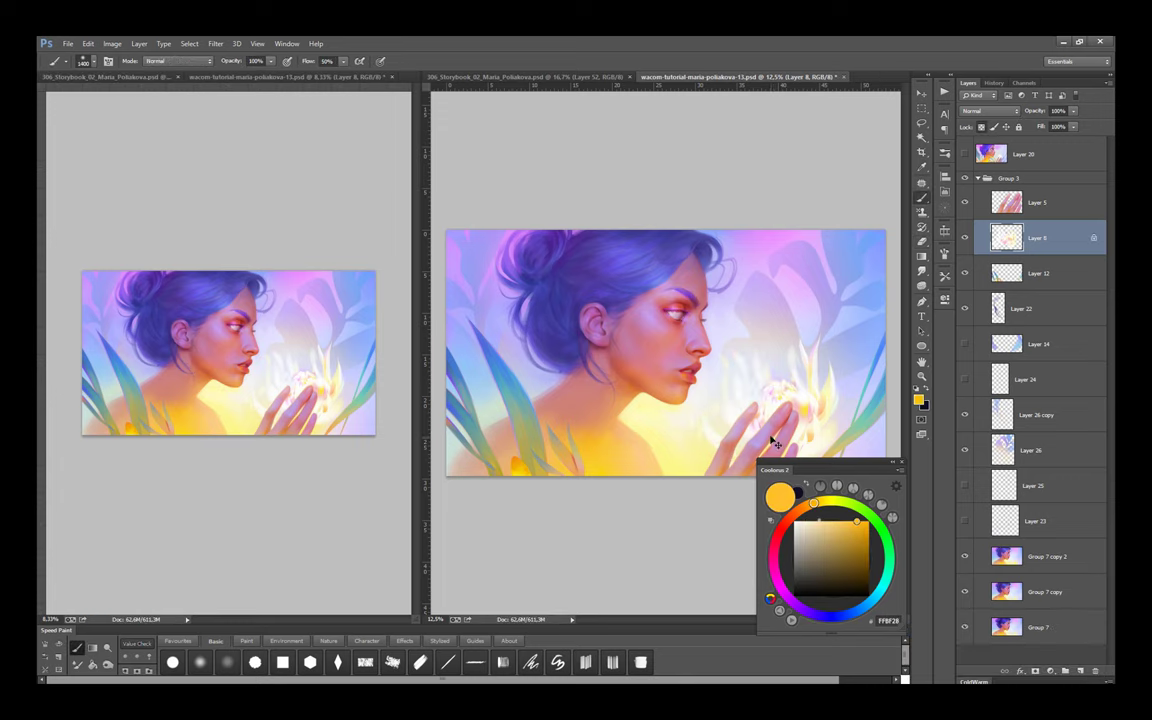
key(ctrl+minus)
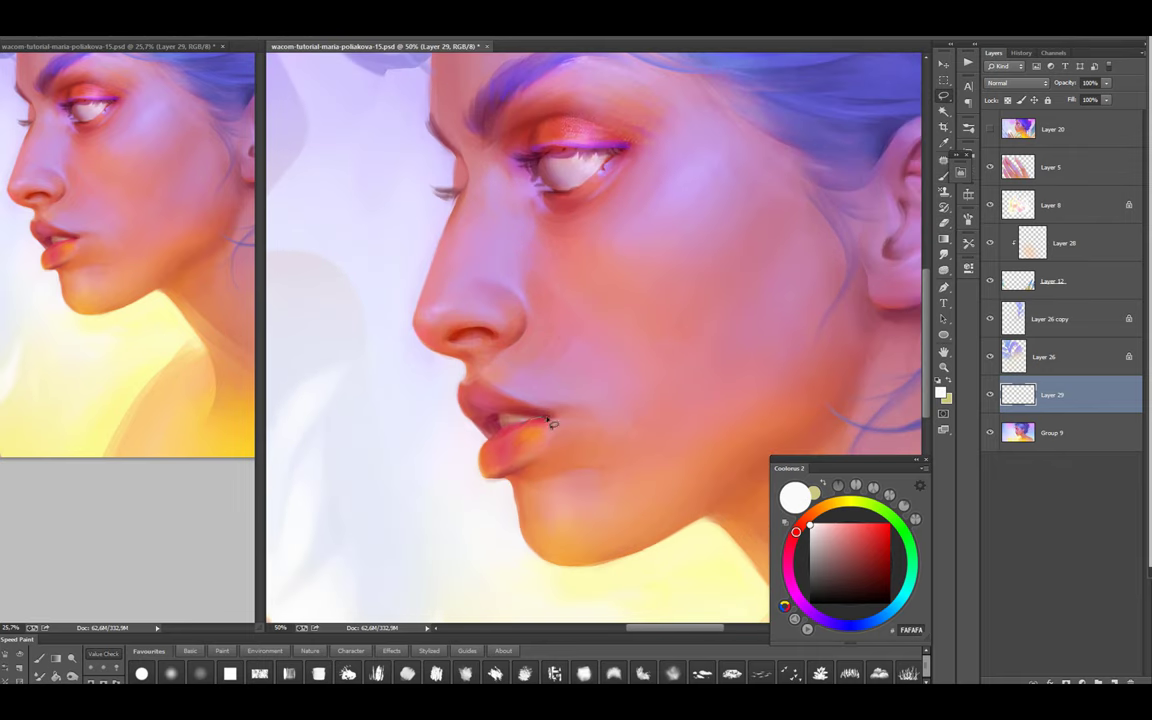
drag(551, 424, 474, 418)
key(ctrl+plus)
key(ctrl+plus)
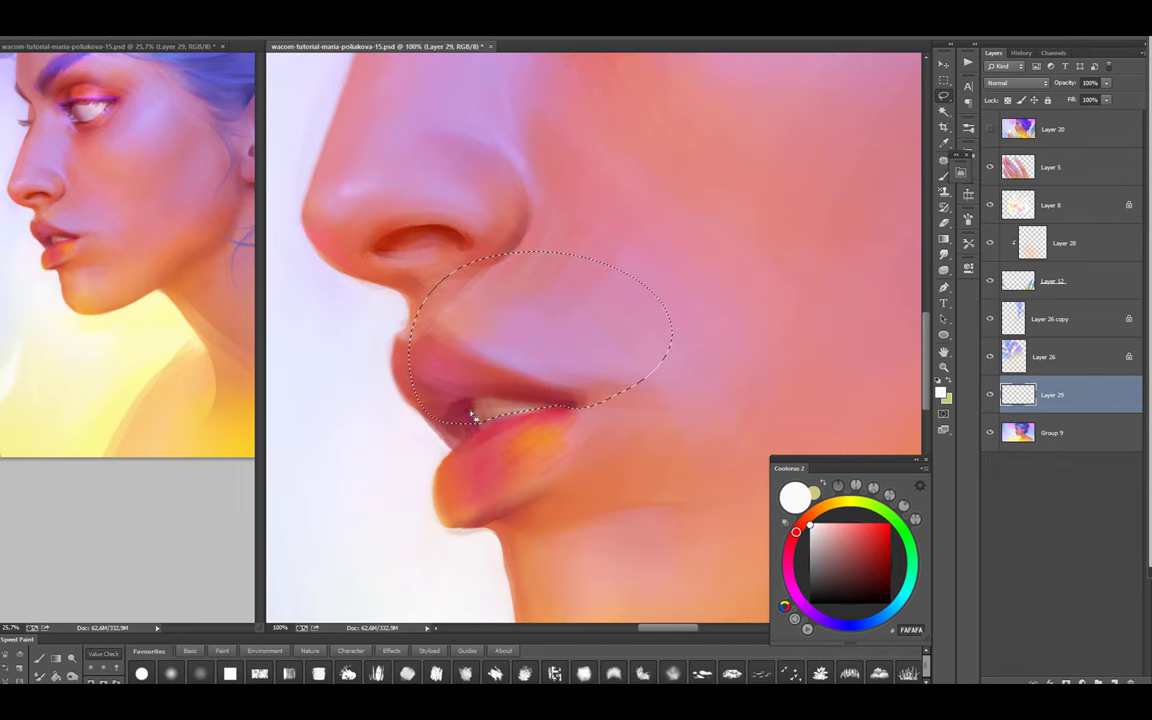
key(ctrl+d)
Set Layer 29 to Color Burn and darken the corner and inner edges of the mouth with near-black red
click(1015, 82)
click(1012, 126)
key(ctrl+minus)
key(b)
alt+click(537, 366)
mouse_move(574, 411)
mouse_down()
mouse_move(470, 357)
mouse_move(558, 442)
mouse_move(474, 358)
mouse_move(548, 427)
mouse_up()
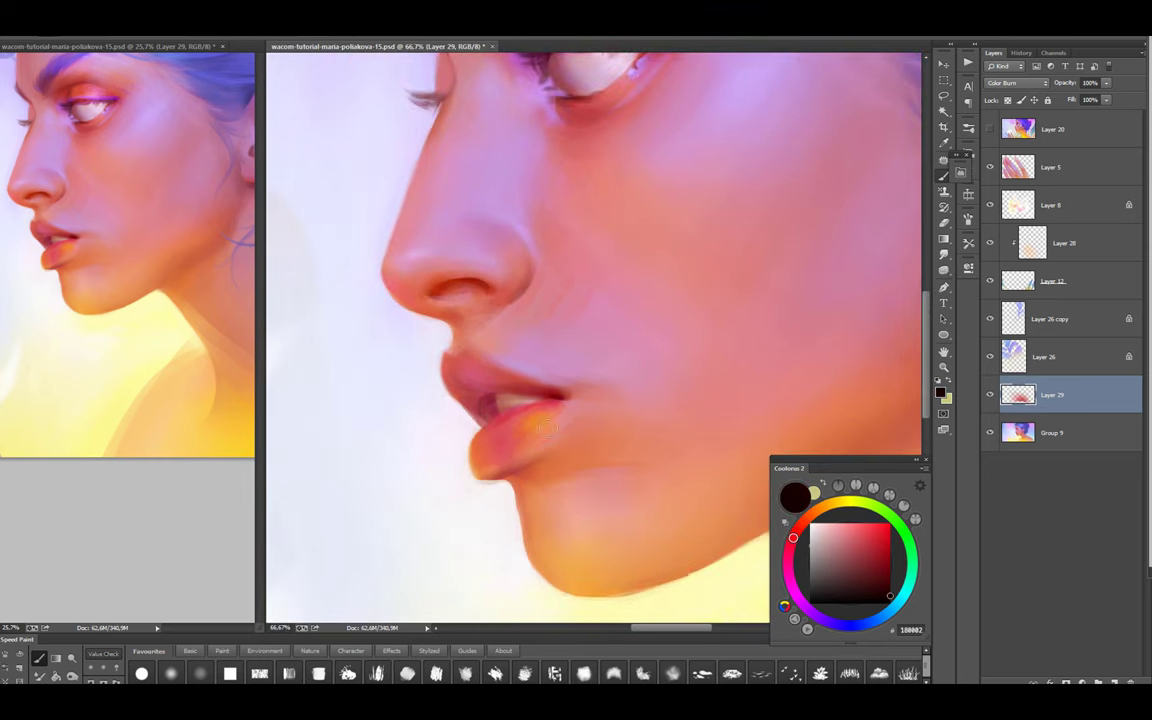
drag(515, 386, 536, 422)
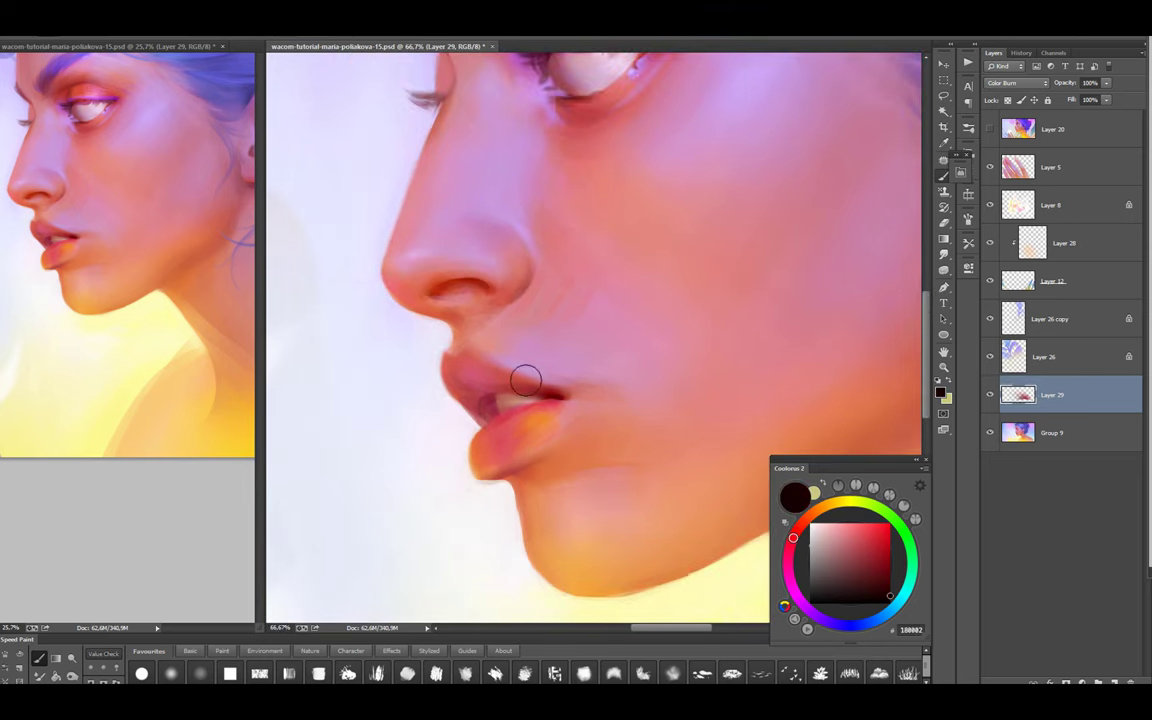
Deepen the gap between the lips and shade the upper lip on Layer 29 with dark reds such as 9E0016
key(l)
key(b)
alt+click(514, 378)
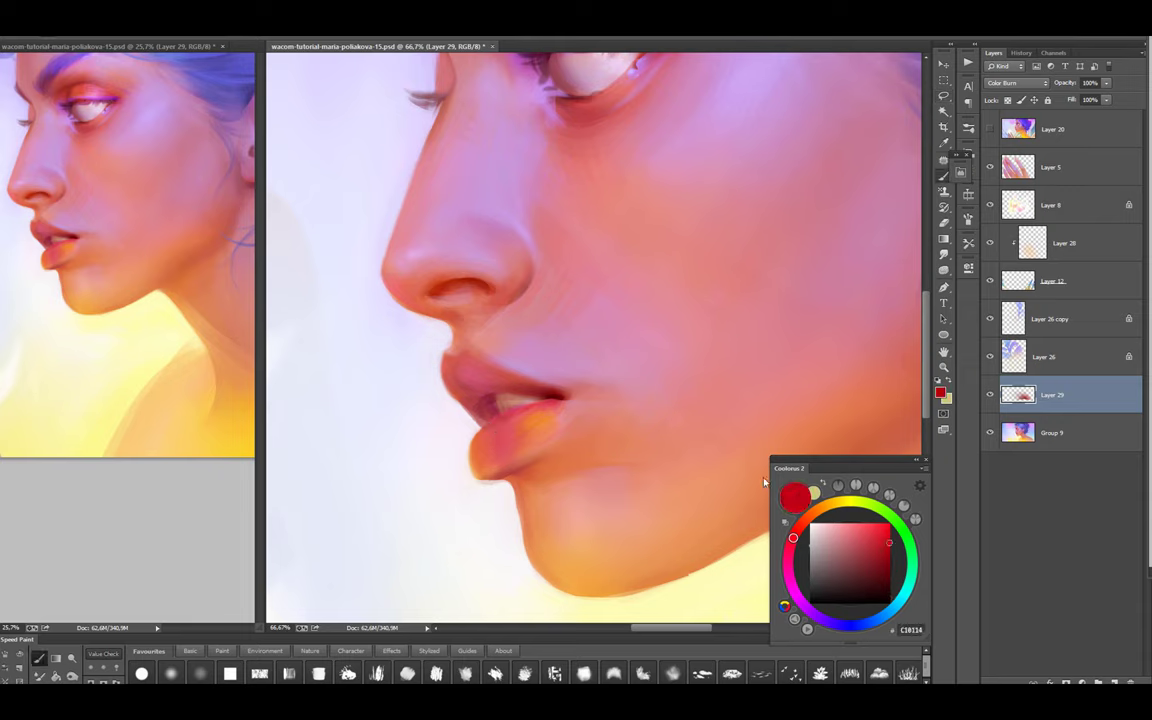
alt+click(509, 408)
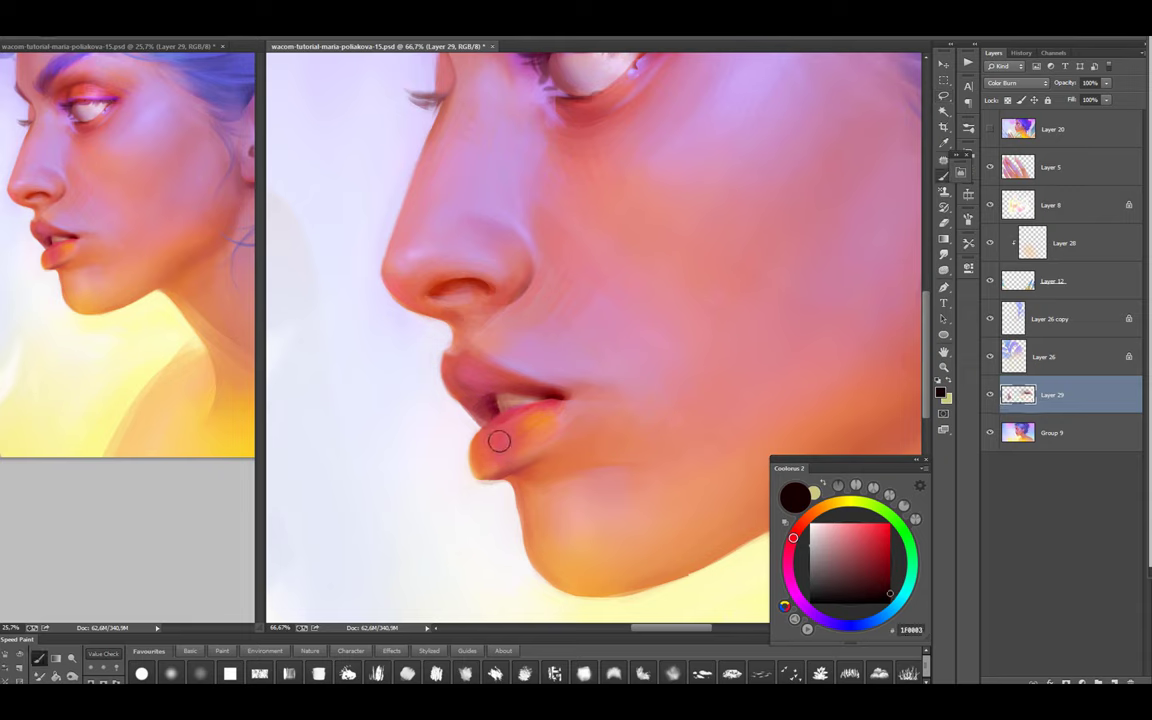
click(892, 550)
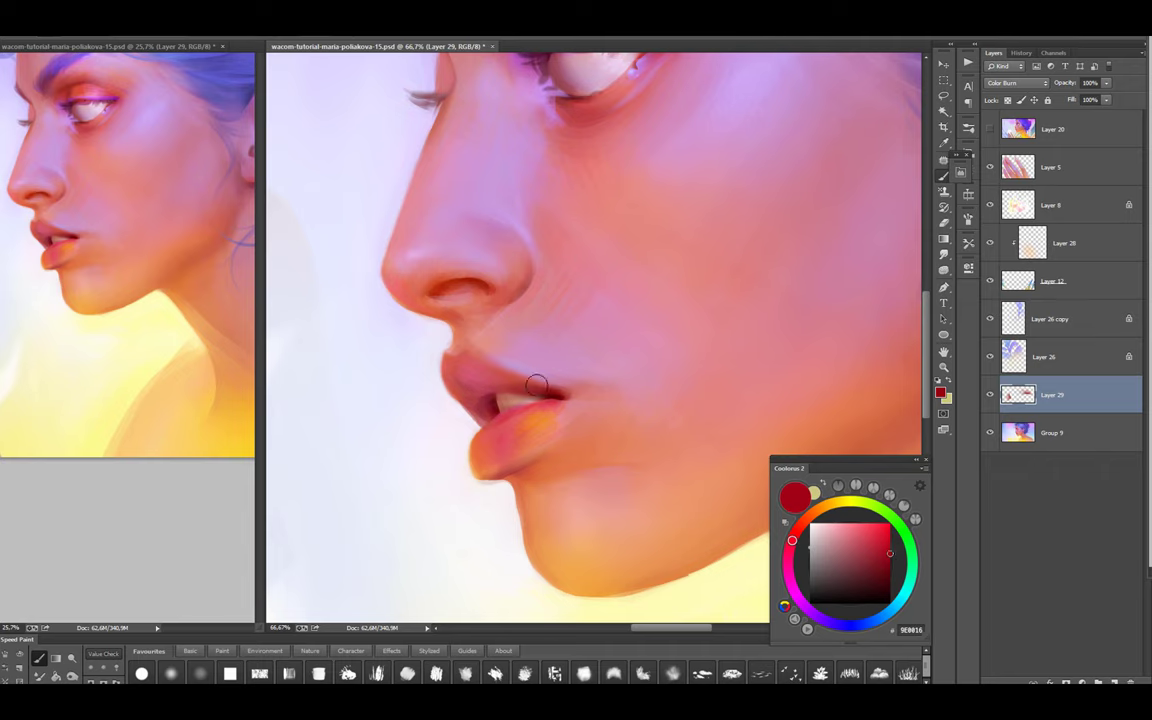
drag(501, 402, 453, 354)
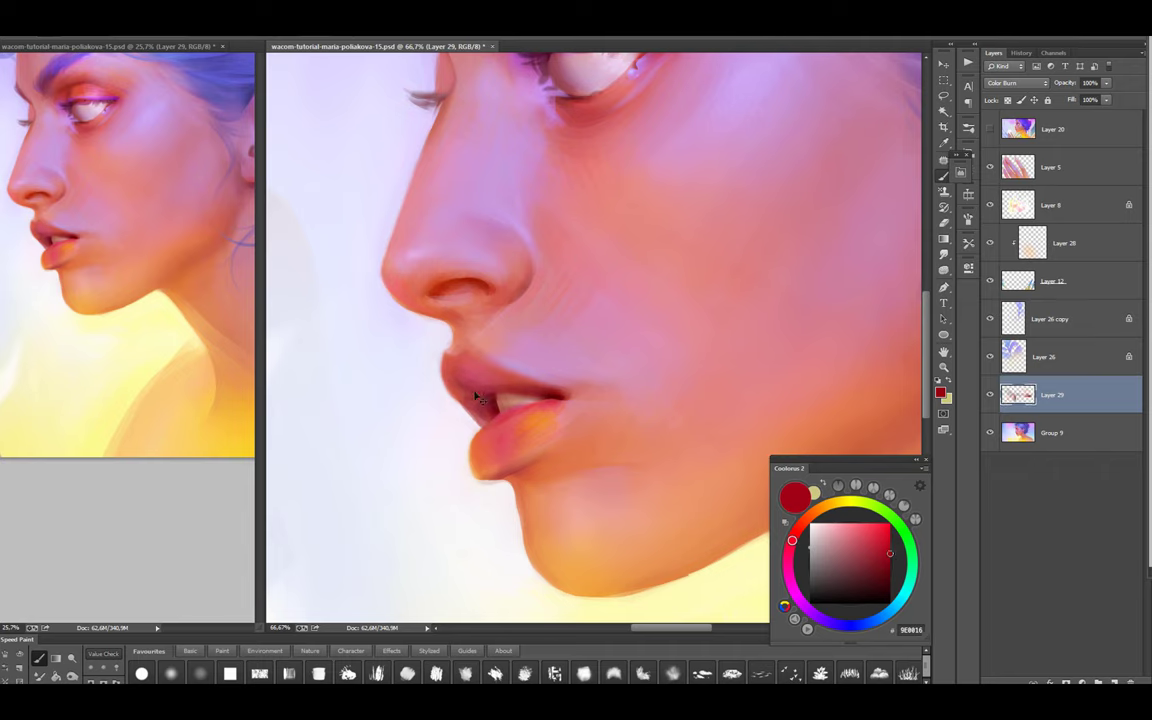
key(bracketright)
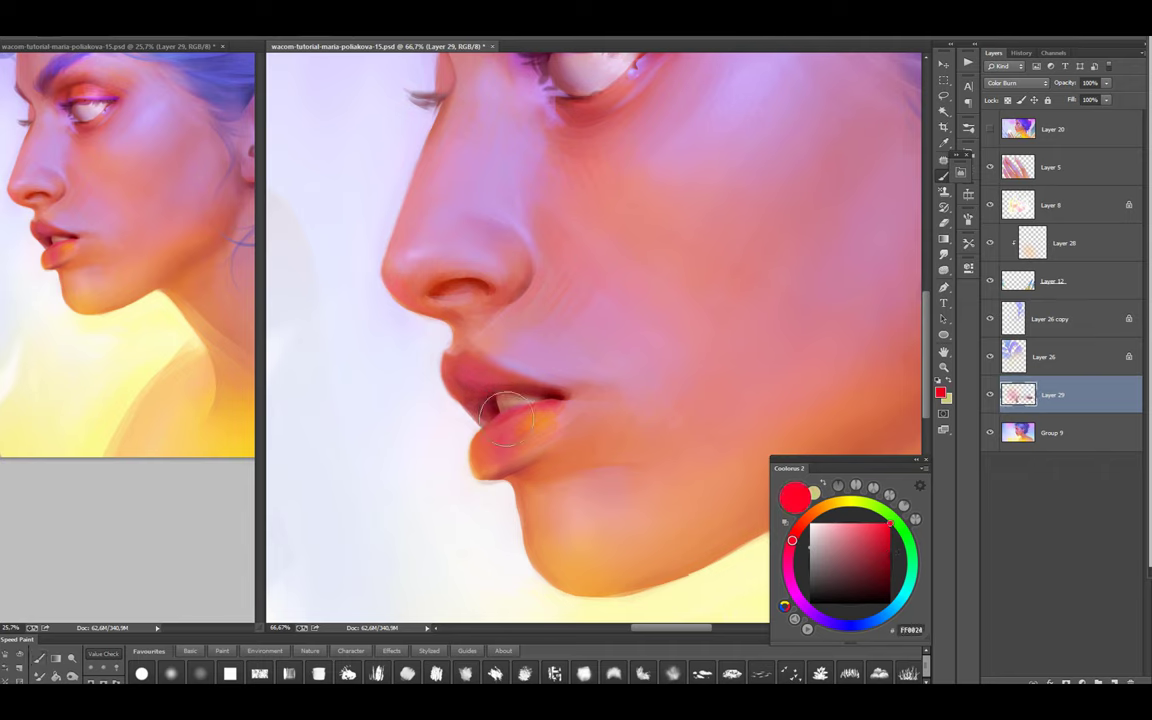
Glaze the lips with bright red FF0024 on Layer 29, and deepen the edges around the mouth opening with a darker red
drag(507, 415, 518, 460)
drag(560, 392, 550, 312)
key(l)
mouse_move(468, 400)
mouse_down()
mouse_move(470, 365)
mouse_move(488, 348)
mouse_up()
key(b)
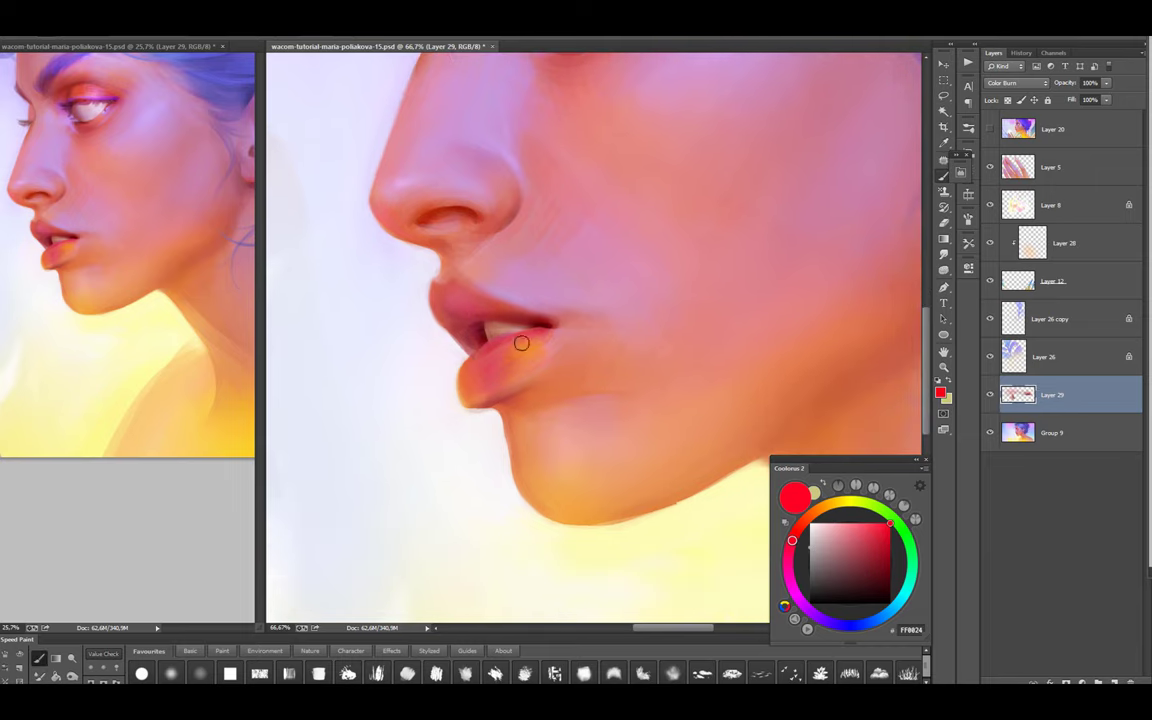
alt+click(500, 330)
drag(487, 386, 470, 360)
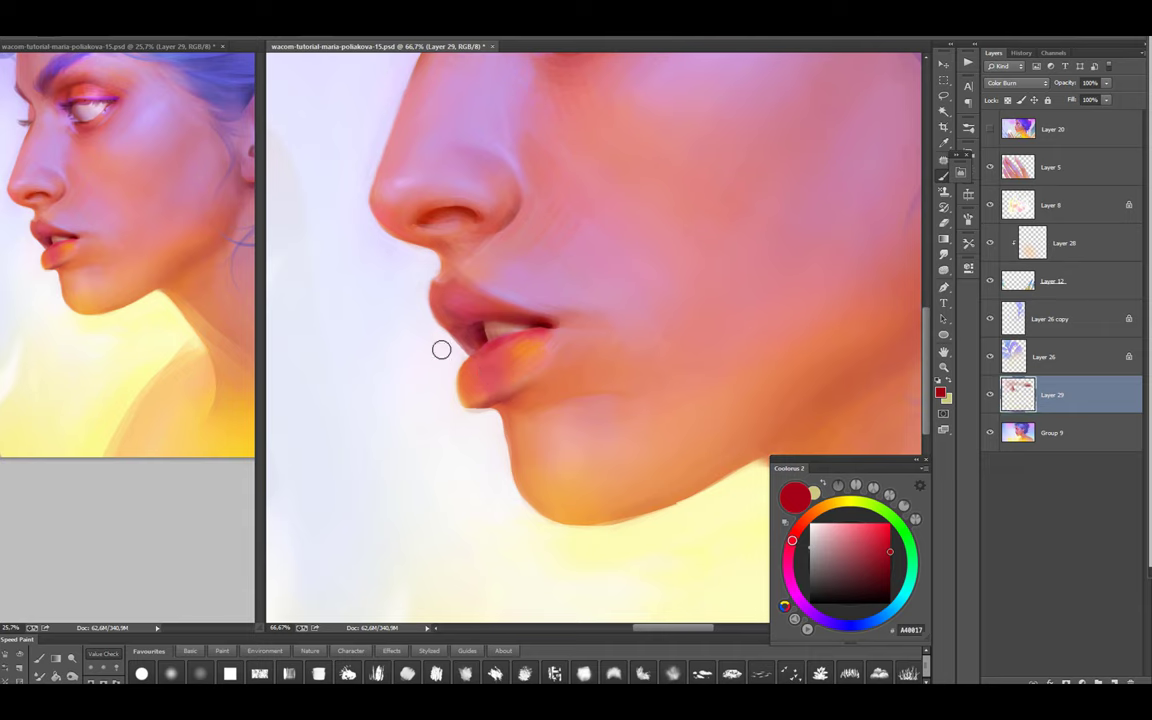
Add a new layer above Layer 29 and refine the lips and mouth opening with a Paint brush in reds such as DC001F and 590609
key(ctrl+shift+alt+n)
click(226, 652)
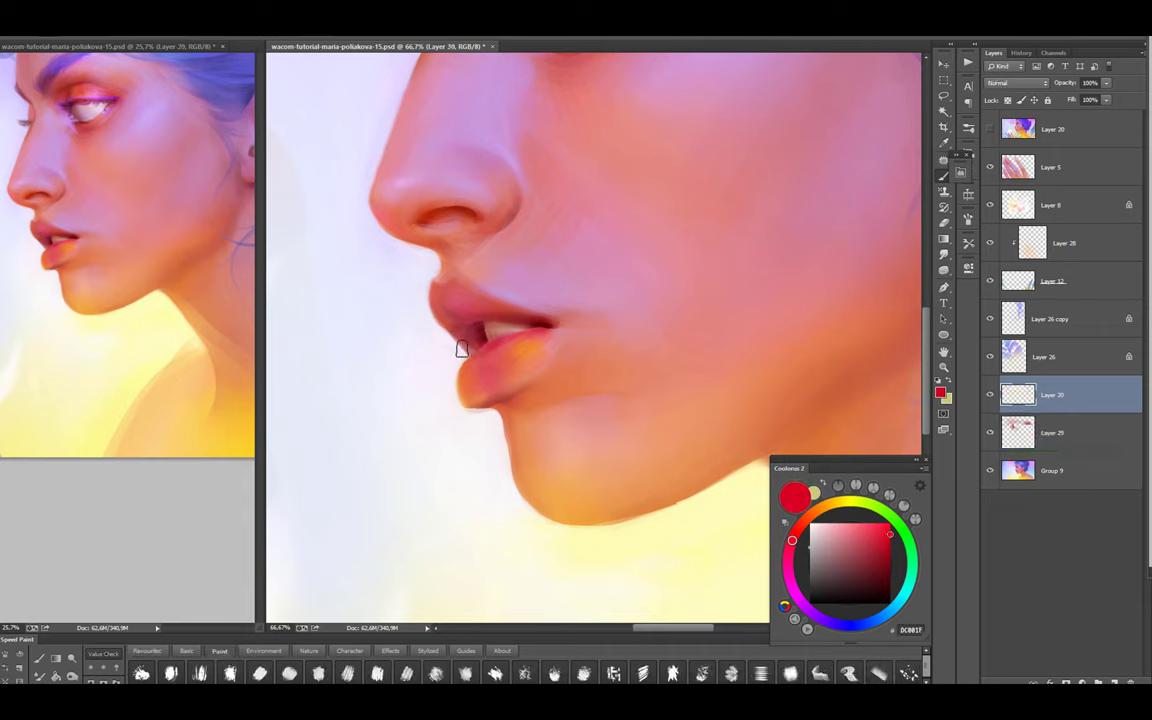
mouse_move(493, 354)
mouse_down()
mouse_move(443, 303)
mouse_move(530, 314)
mouse_up()
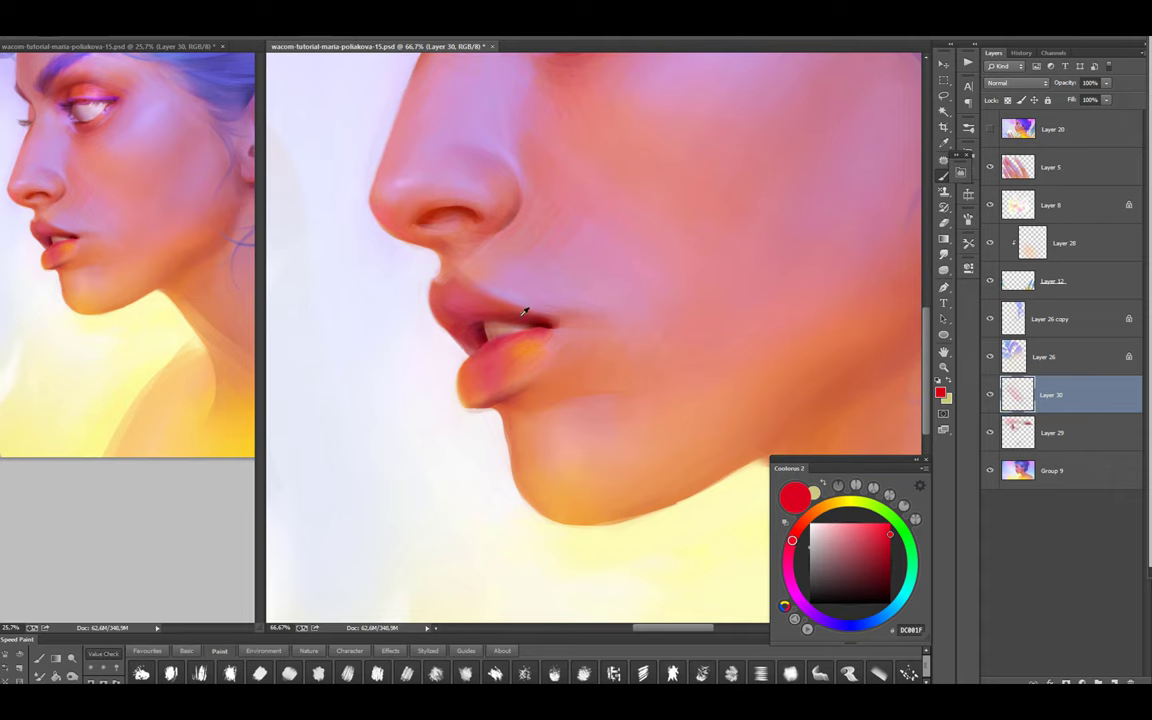
alt+click(484, 330)
drag(440, 300, 488, 330)
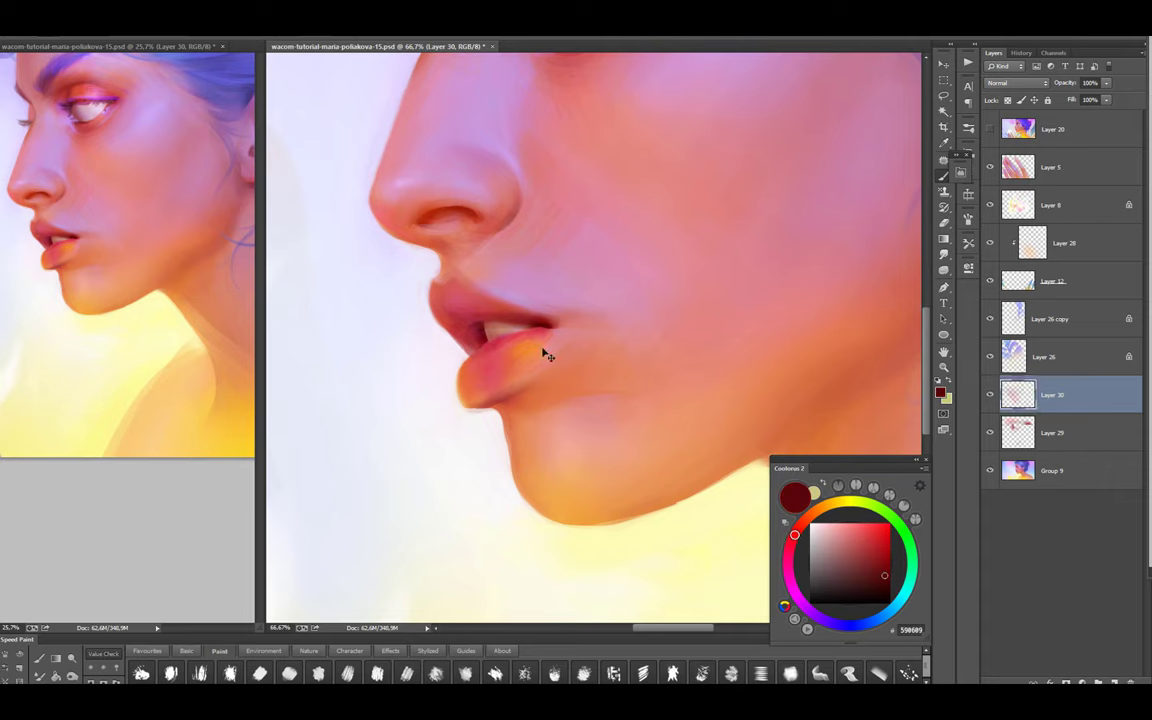
alt+click(464, 401)
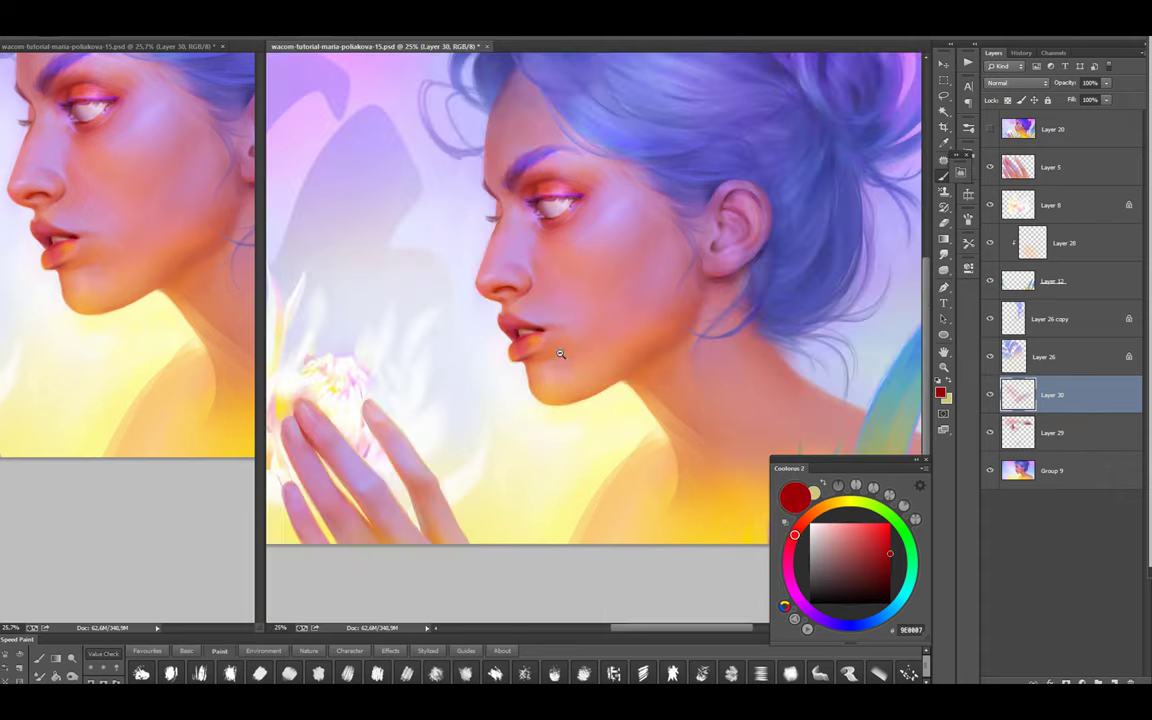
Darken the inside of the nostril on Layer 29 with near-black 250004 and deep reds
key(ctrl+minus)
key(ctrl+minus)
key(ctrl+minus)
alt+scroll(500, 237, up, 3)
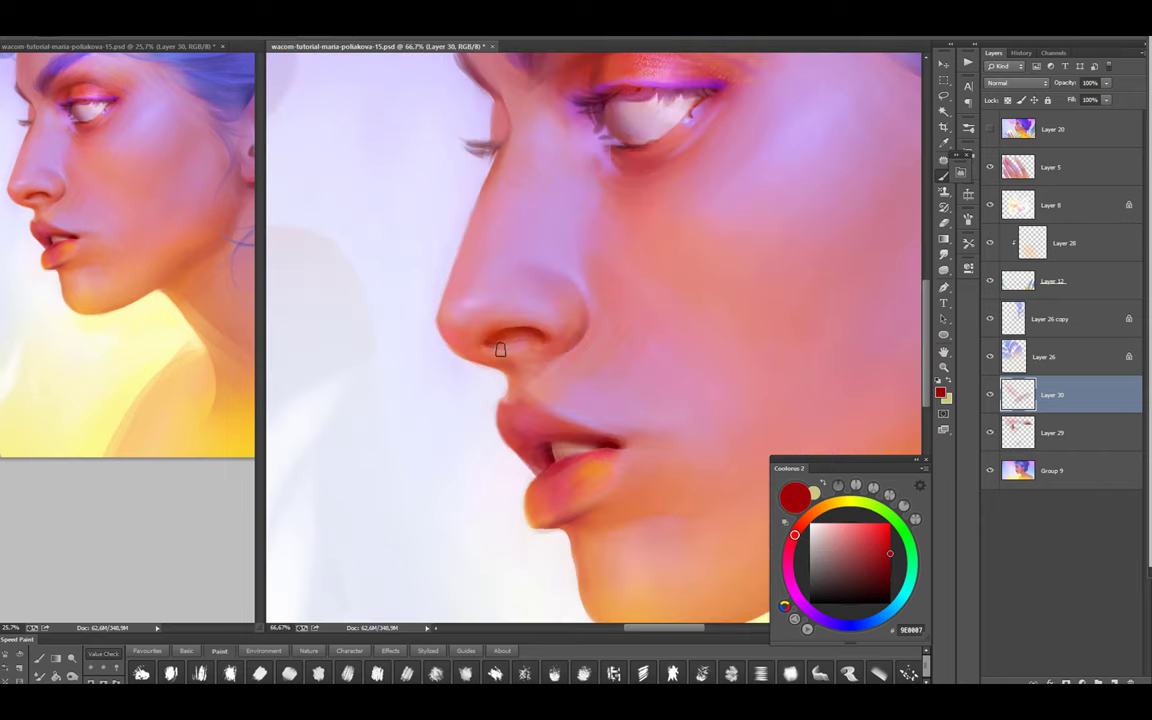
alt+click(445, 321)
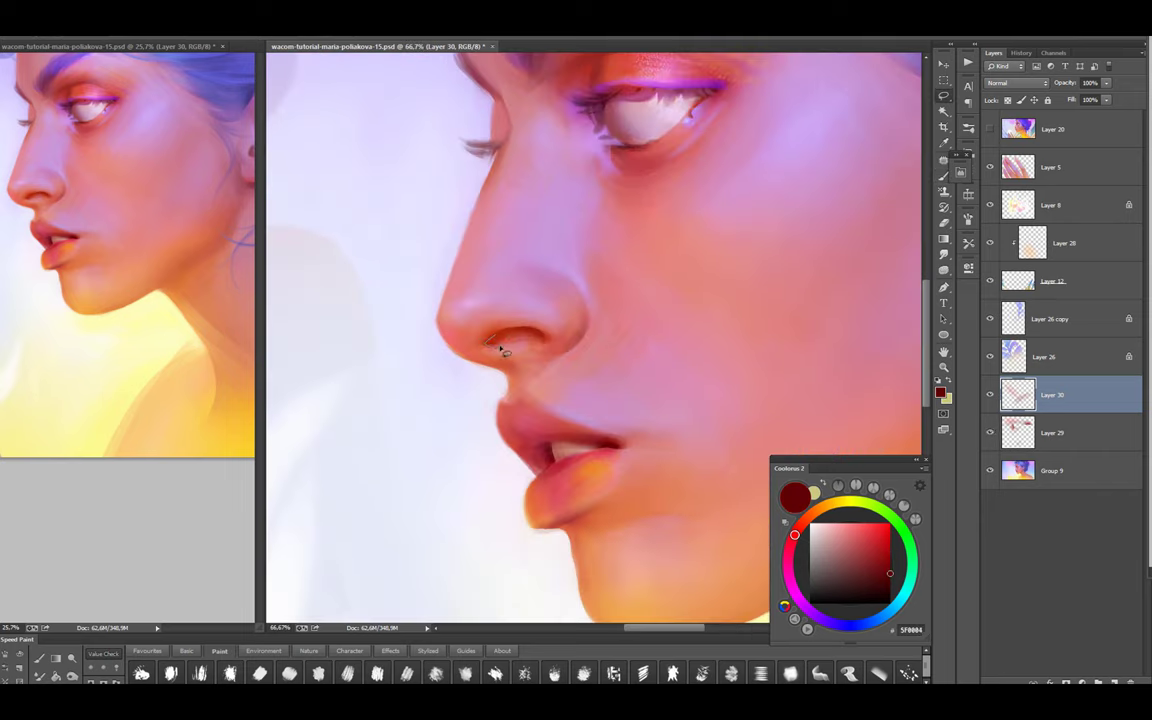
key(ctrl+d)
key(b)
key(alt+bracketleft)
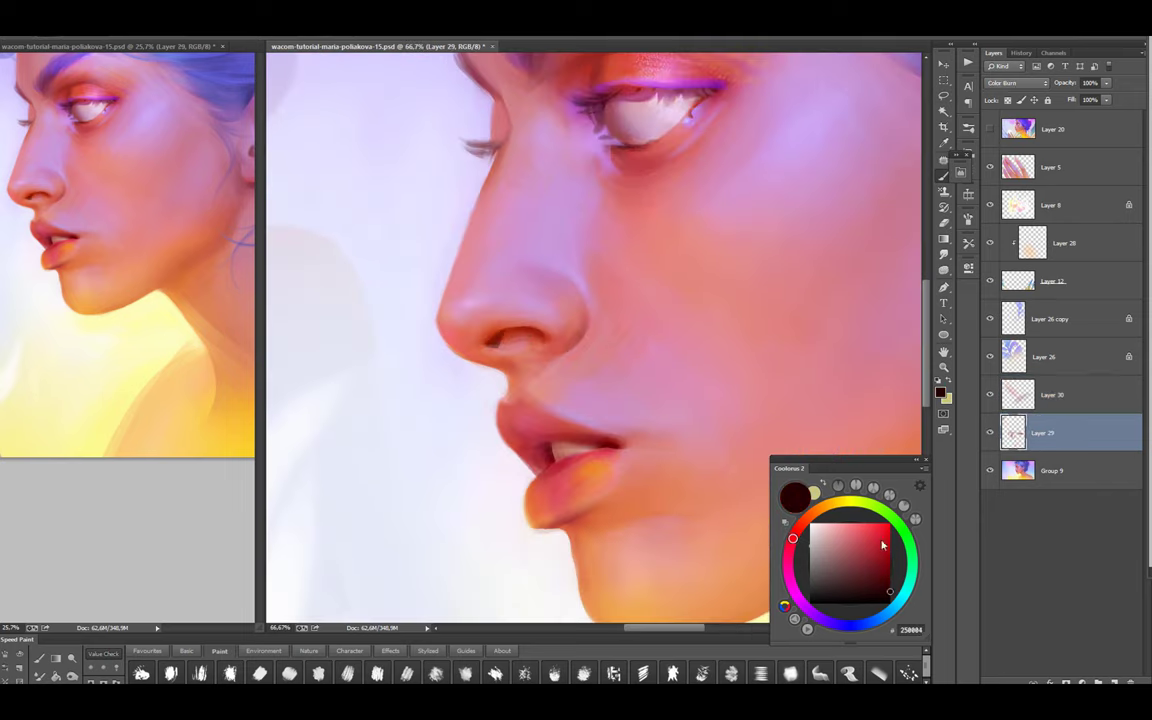
alt+click(545, 478)
alt+click(499, 353)
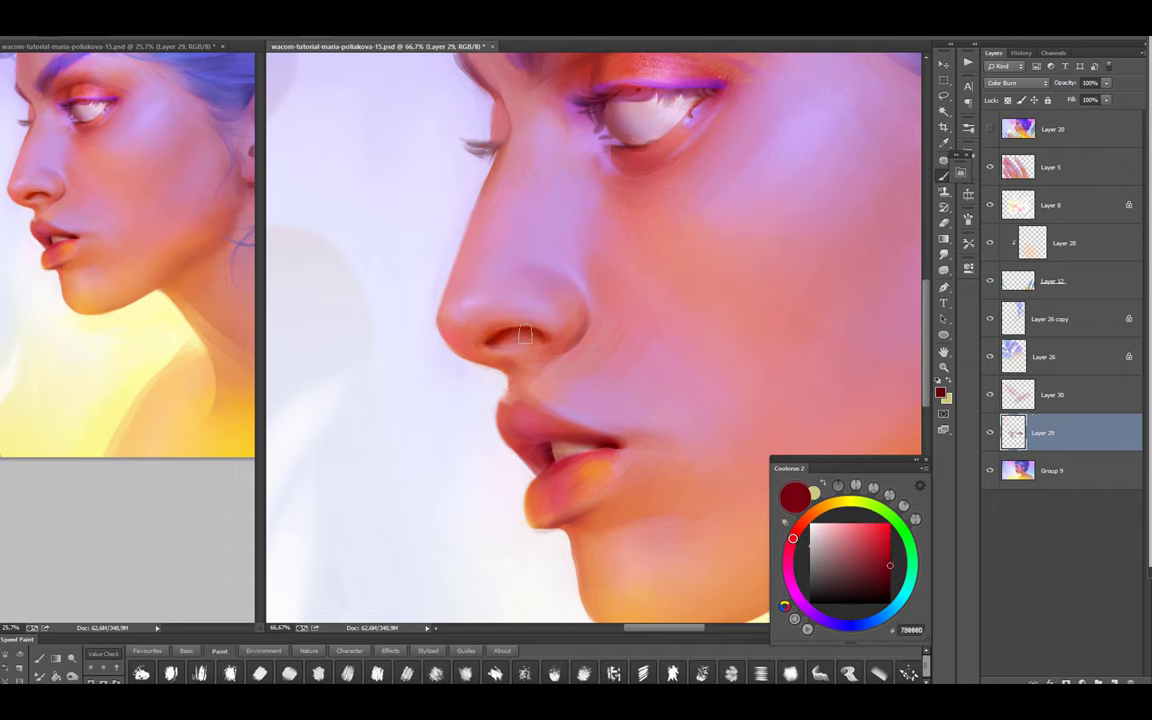
click(890, 549)
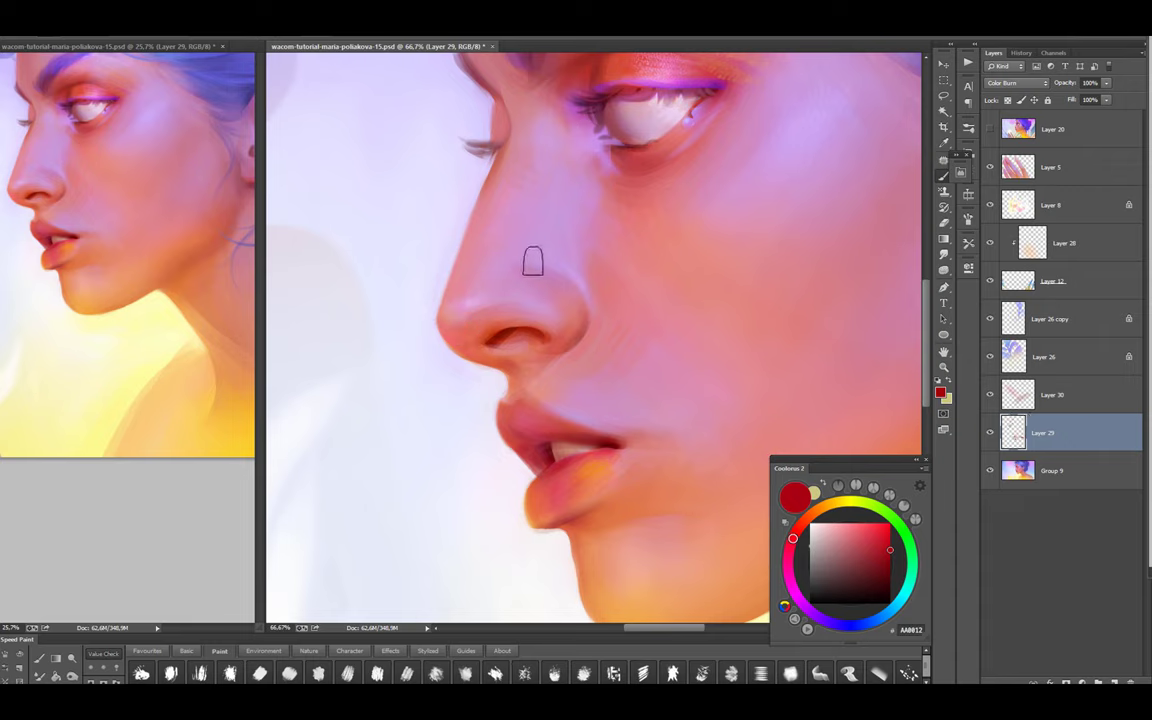
Shade the nose tip and nostril wing on Layer 29 with reds such as 851207 and A32215, and blend the adjoining skin on Group 9 with sampled lilac
key(e)
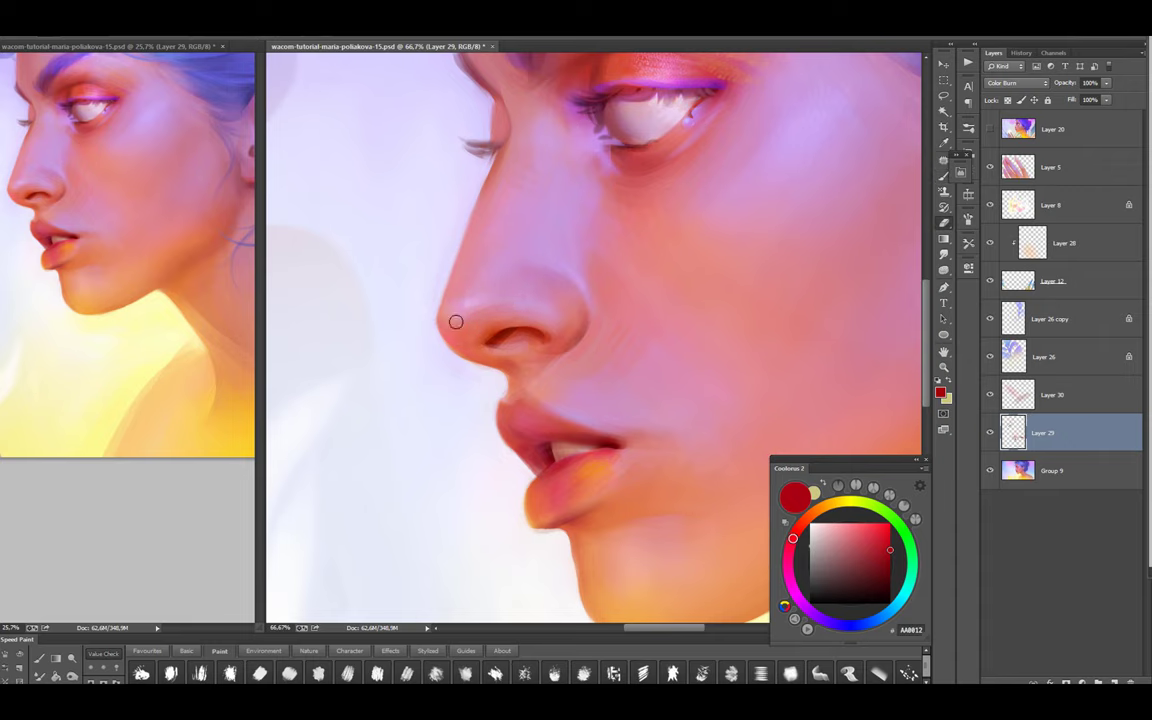
key(b)
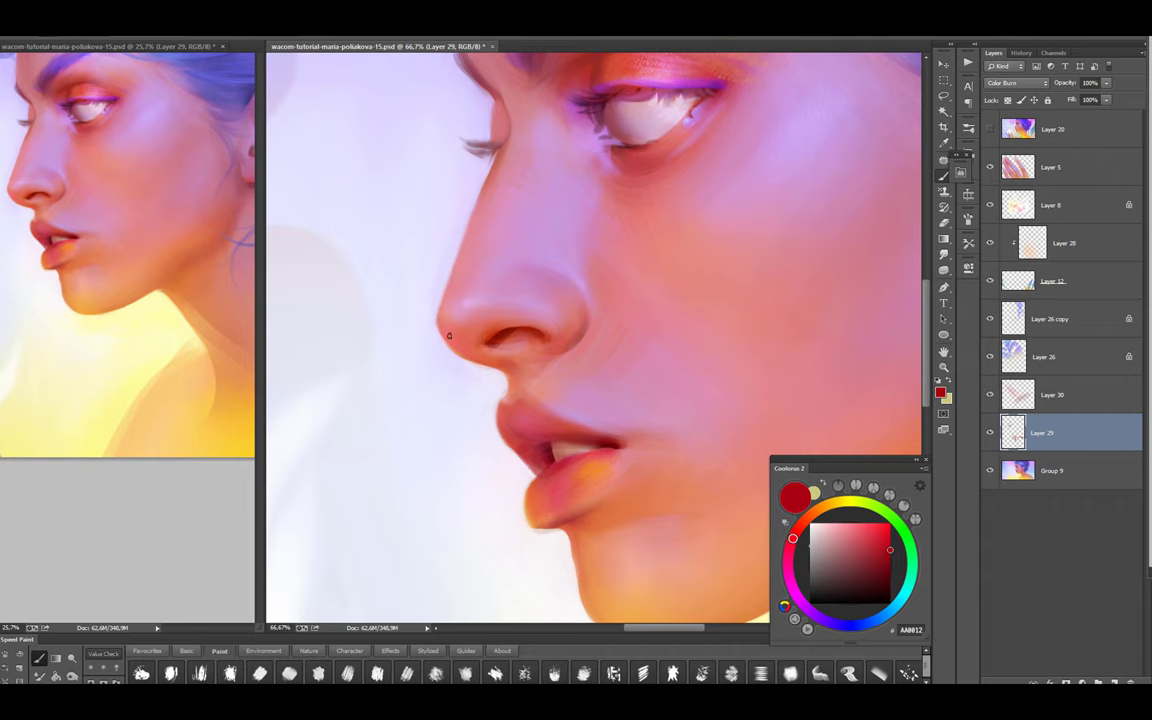
alt+click(497, 349)
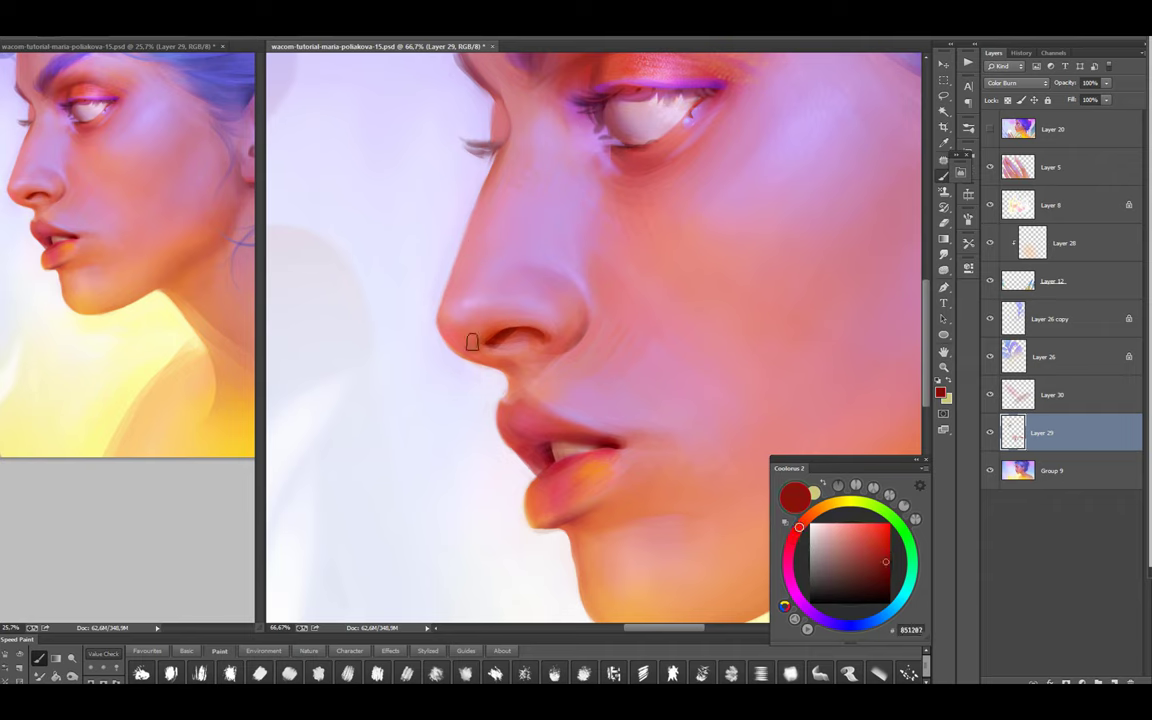
alt+click(542, 343)
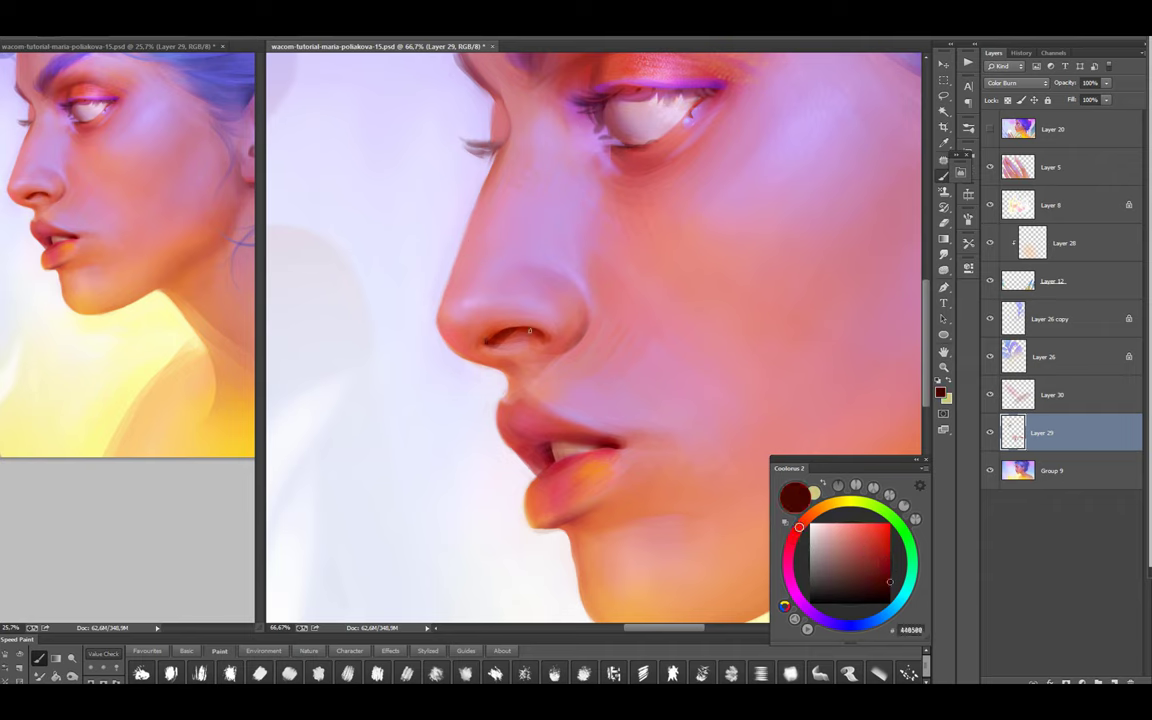
click(872, 541)
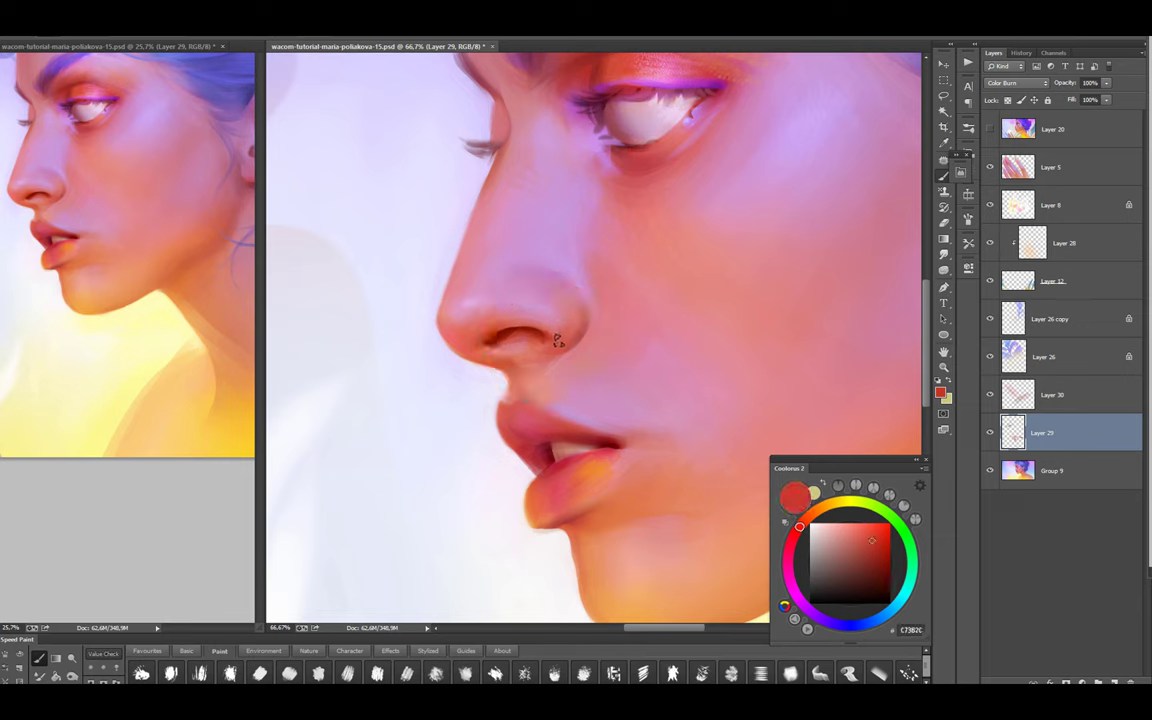
alt+click(576, 337)
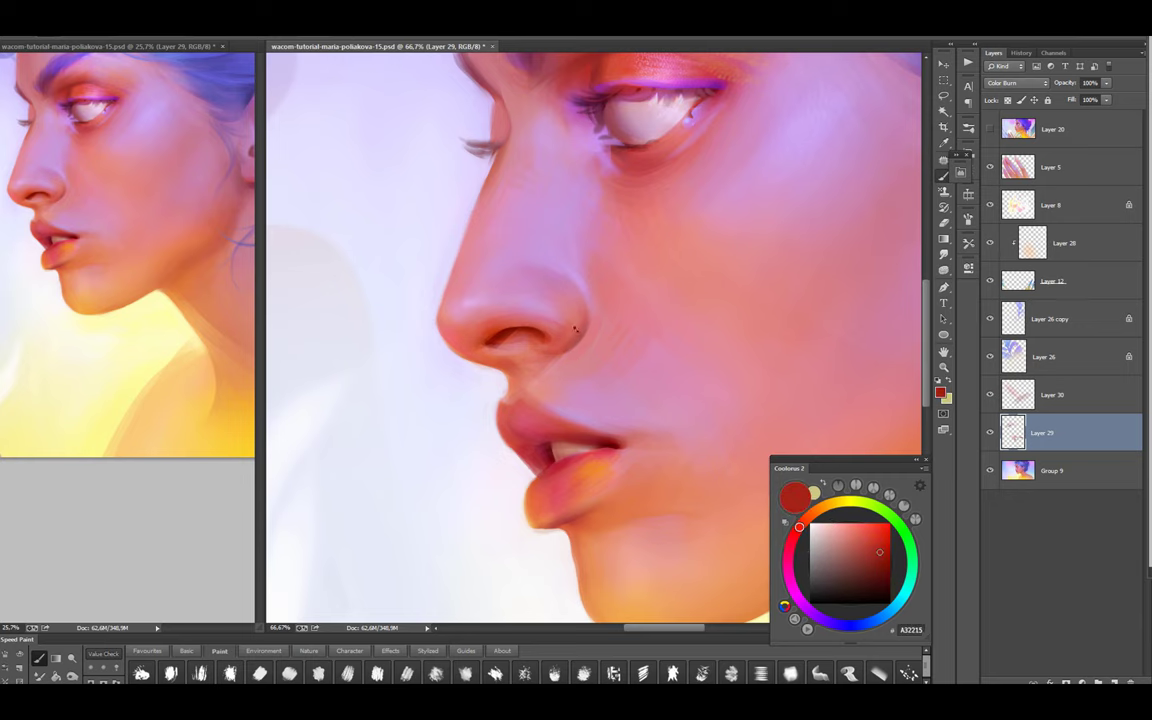
ctrl+click(562, 381)
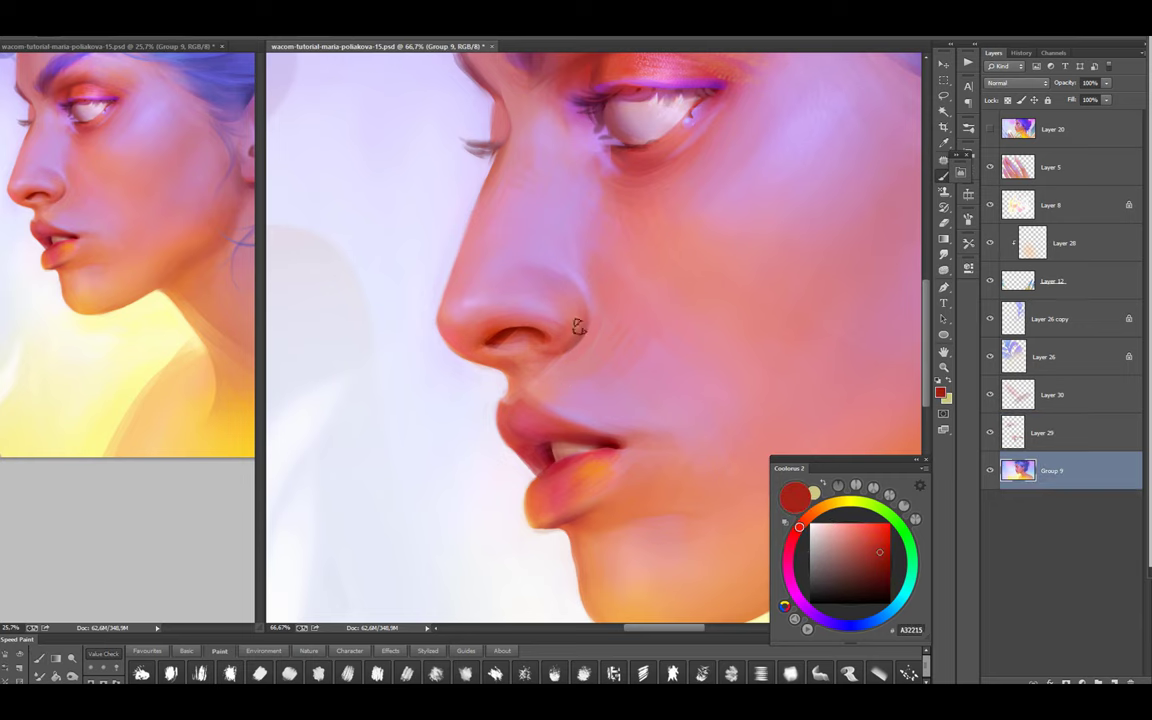
alt+click(568, 367)
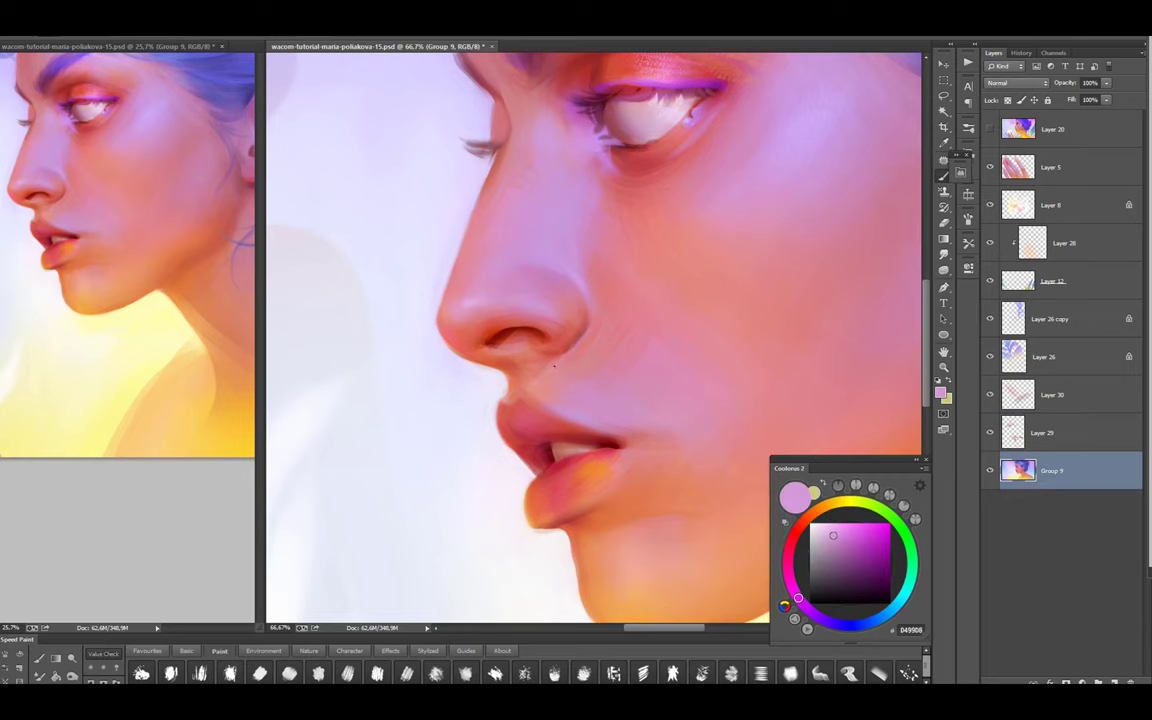
Duplicate Group 9, merge Layers 29 and 30 into the copy, and add an empty layer above it
key(ctrl+minus)
key(ctrl+minus)
key(ctrl+minus)
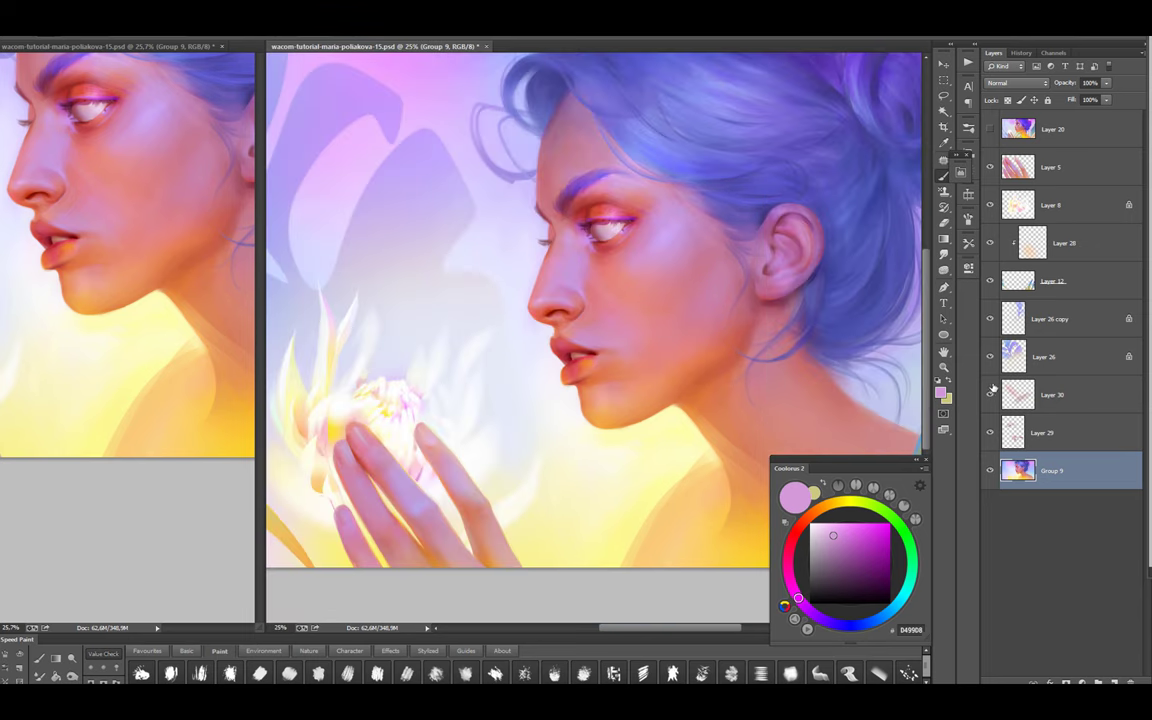
key(ctrl+j)
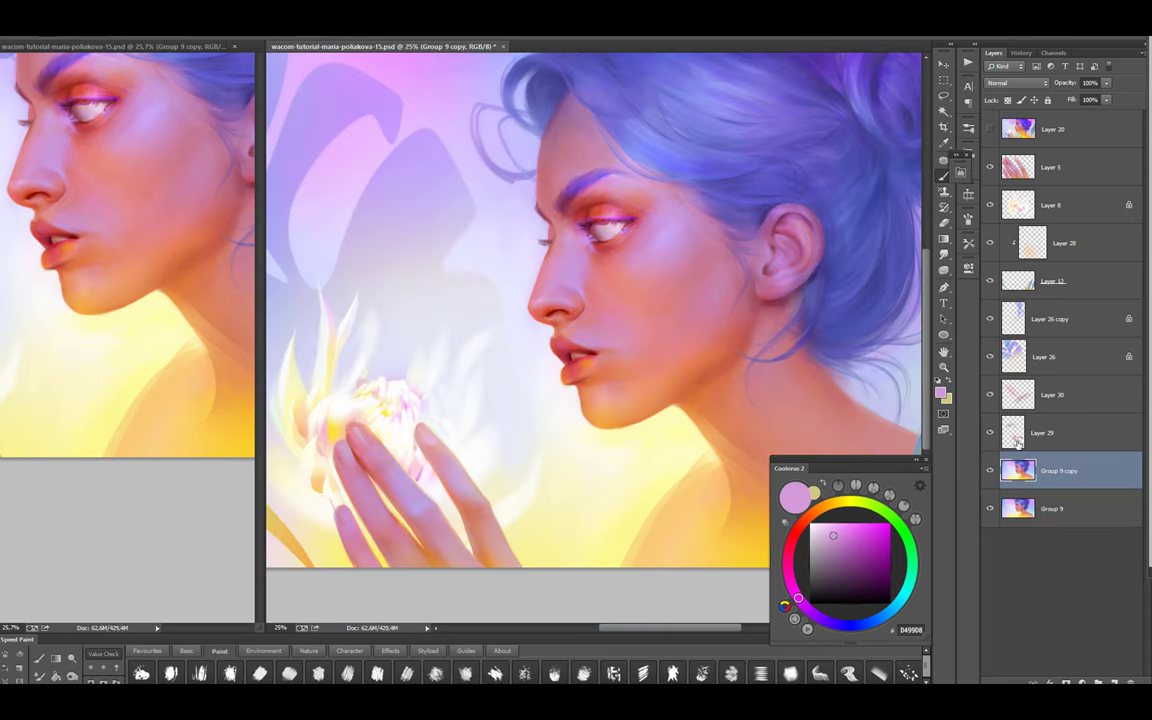
key(ctrl+e)
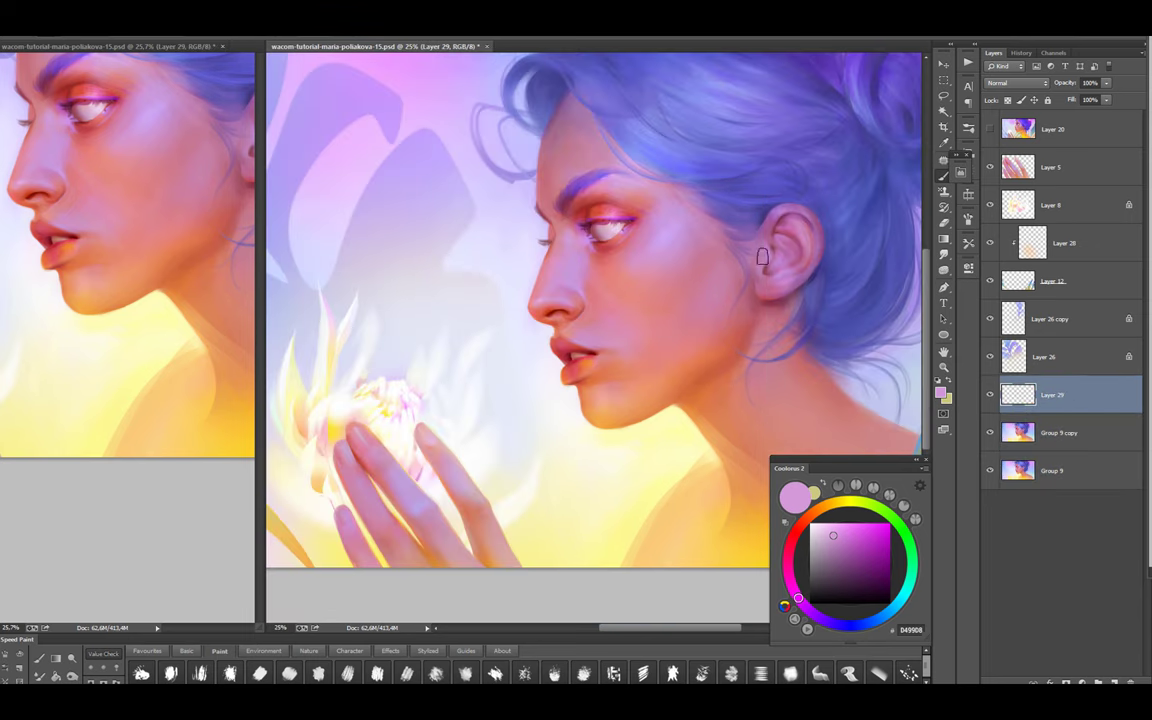
Repaint the inner ear and ear canal area on the new Layer 29 with sampled mauves and light pinks
scroll(735, 257, up, 1)
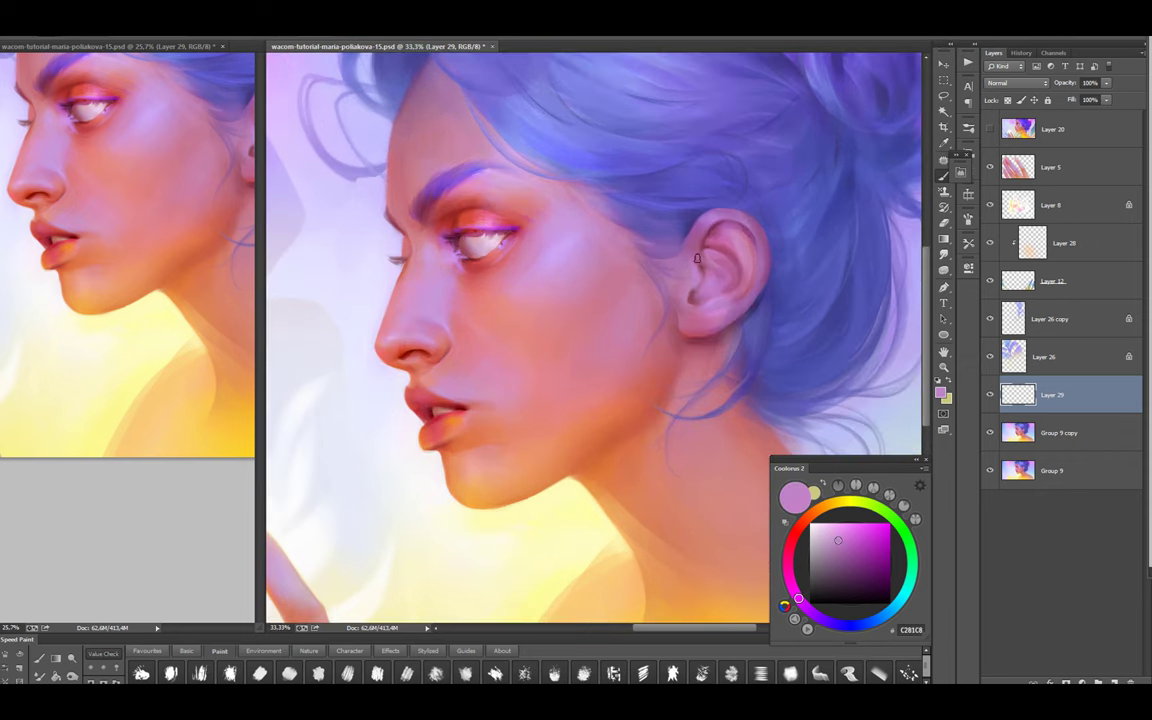
alt+click(696, 258)
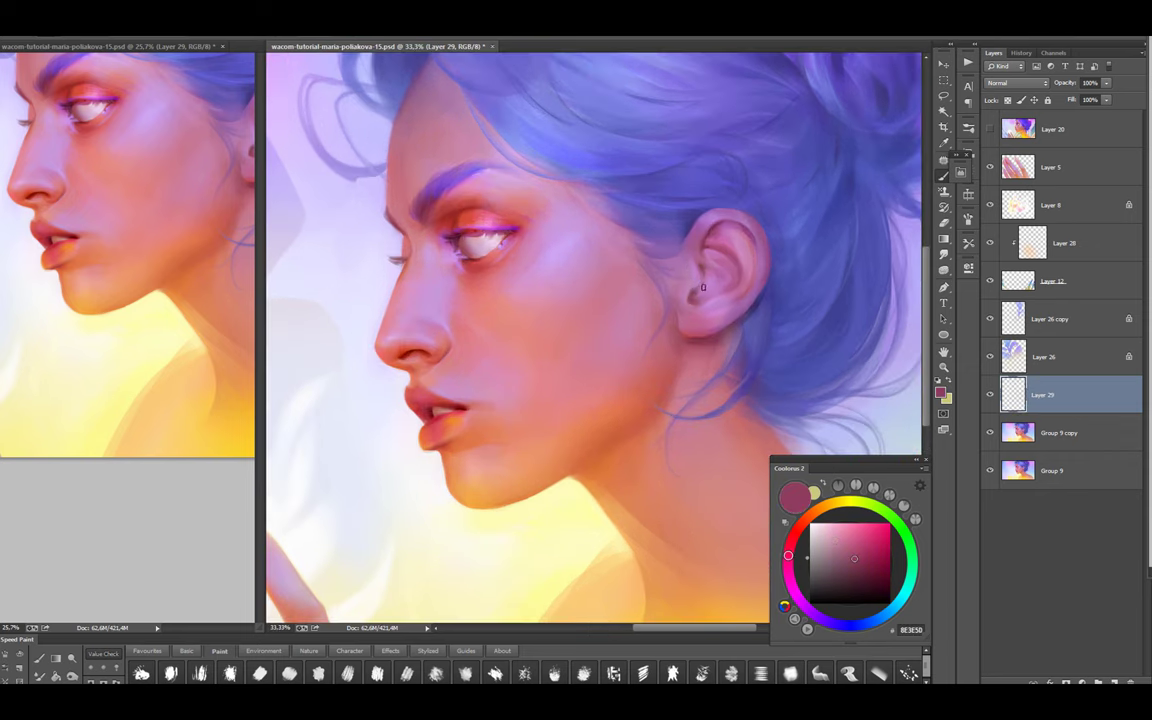
alt+click(694, 312)
alt+click(697, 293)
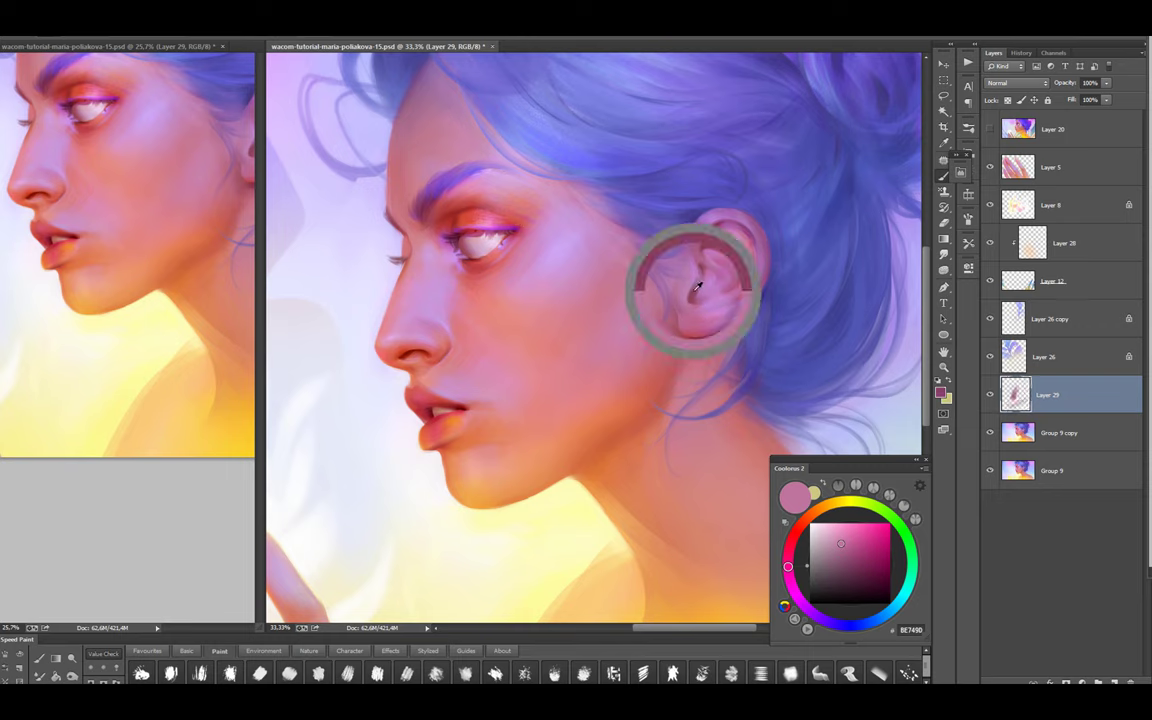
alt+click(693, 280)
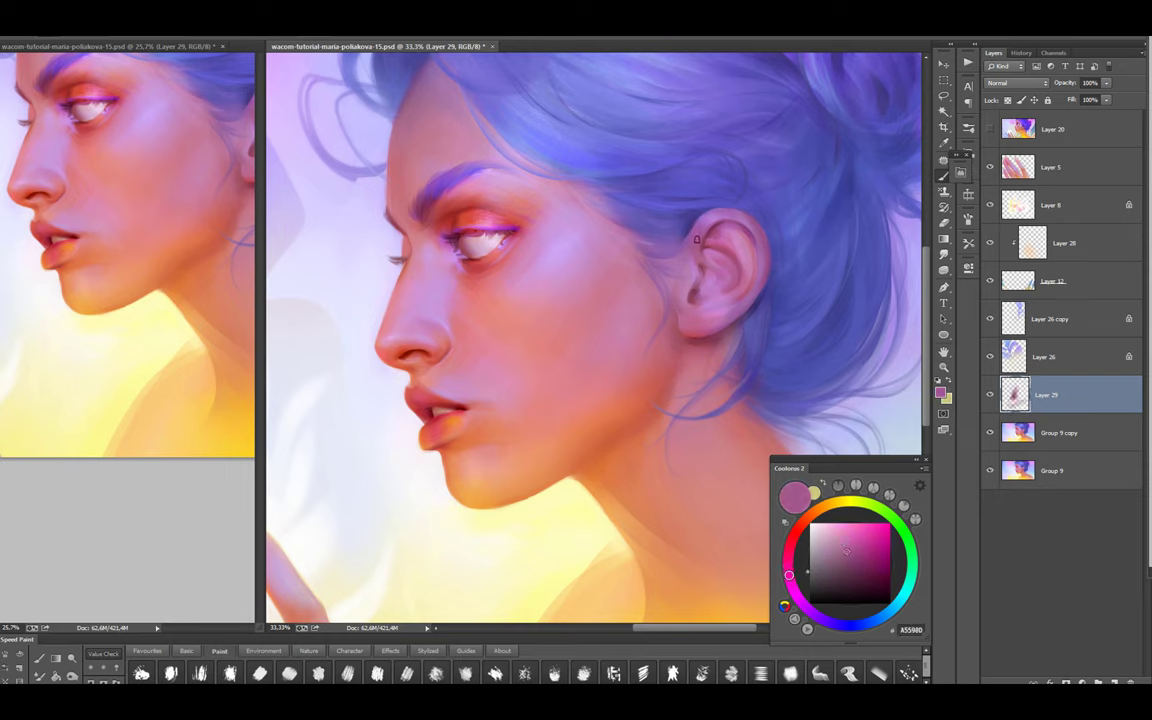
alt+click(702, 316)
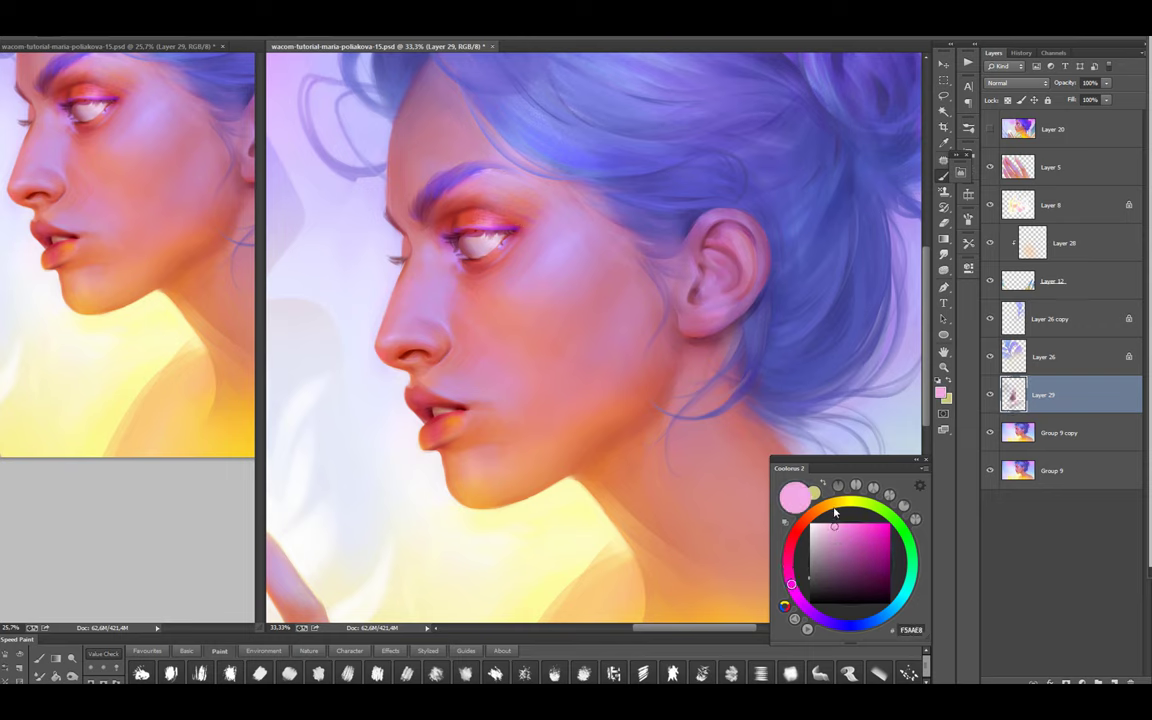
alt+click(691, 286)
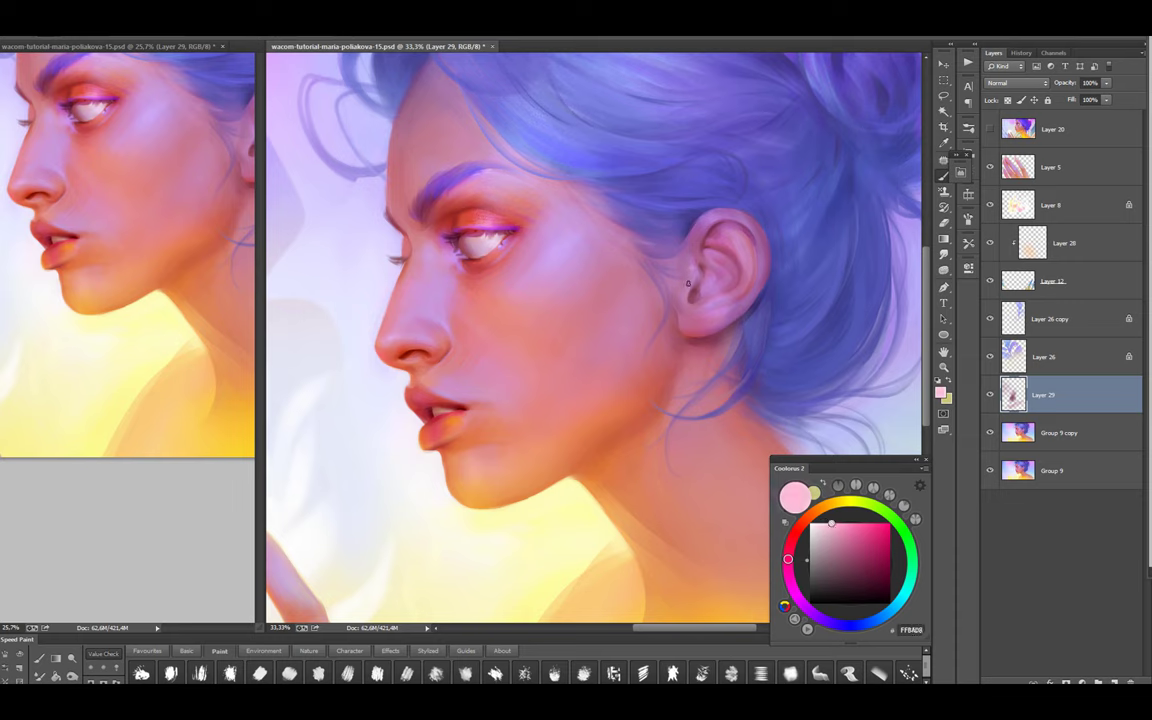
Refine the ear folds and lobe with sampled plum tones, and deepen the shadow around the earlobe with dark red 61000D
scroll(180, 352, down, 2)
alt+click(716, 291)
alt+click(735, 275)
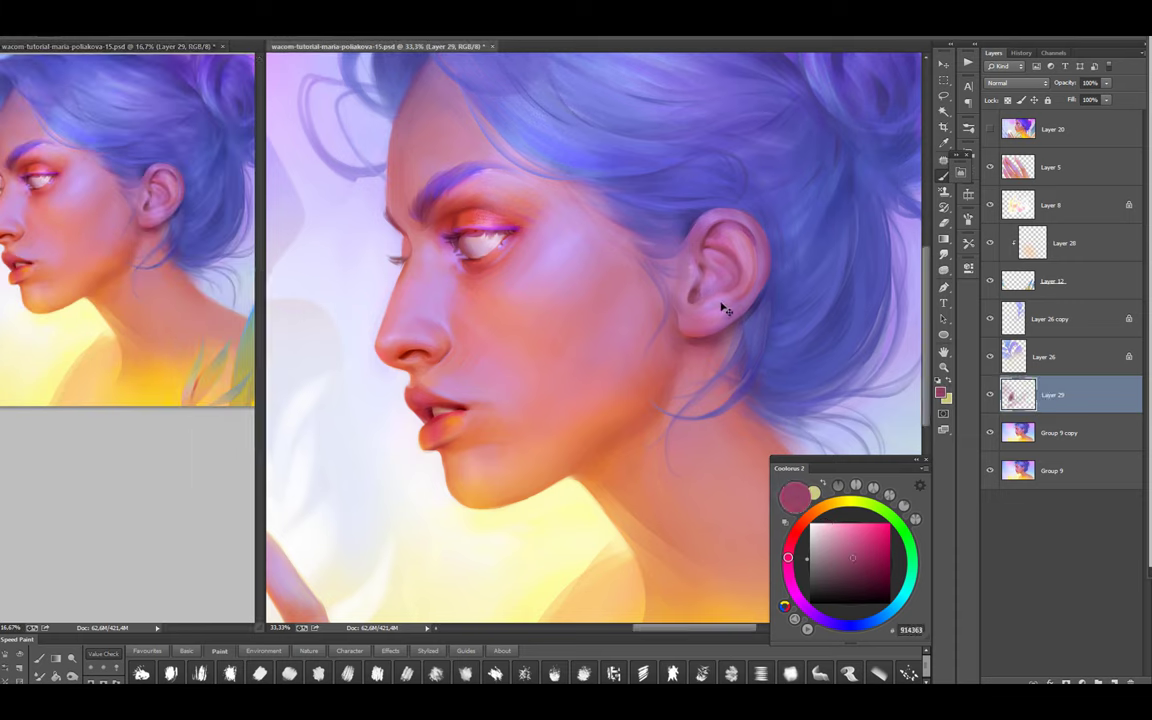
click(811, 516)
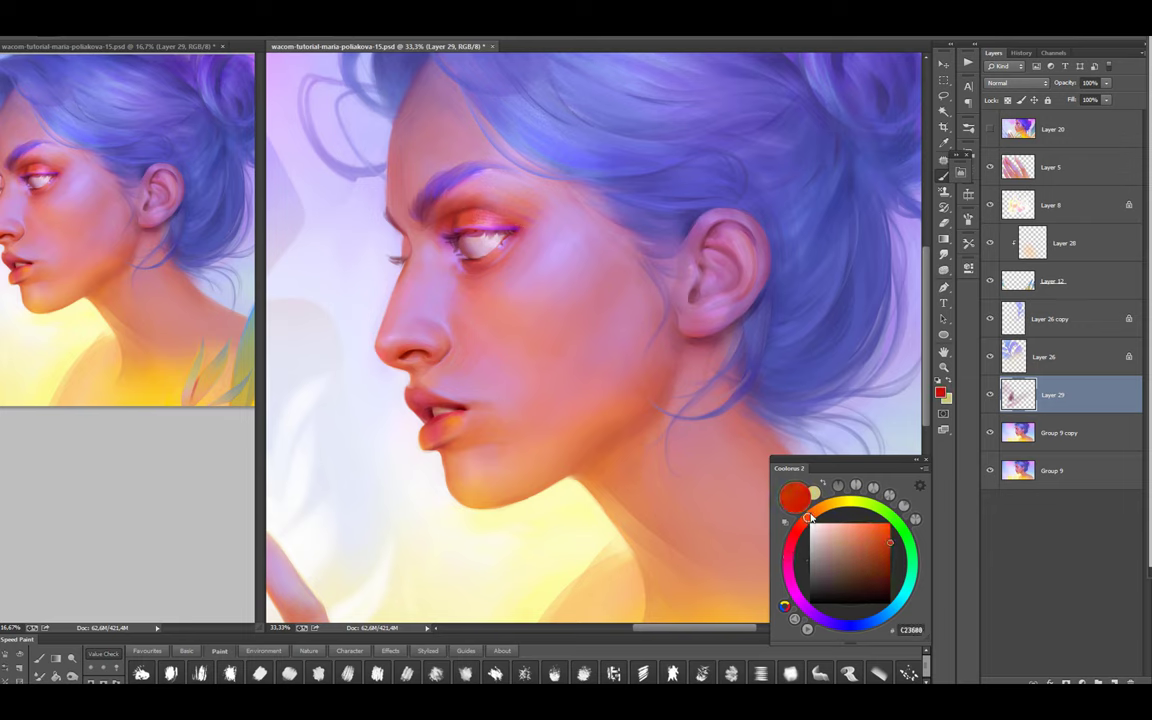
alt+click(640, 292)
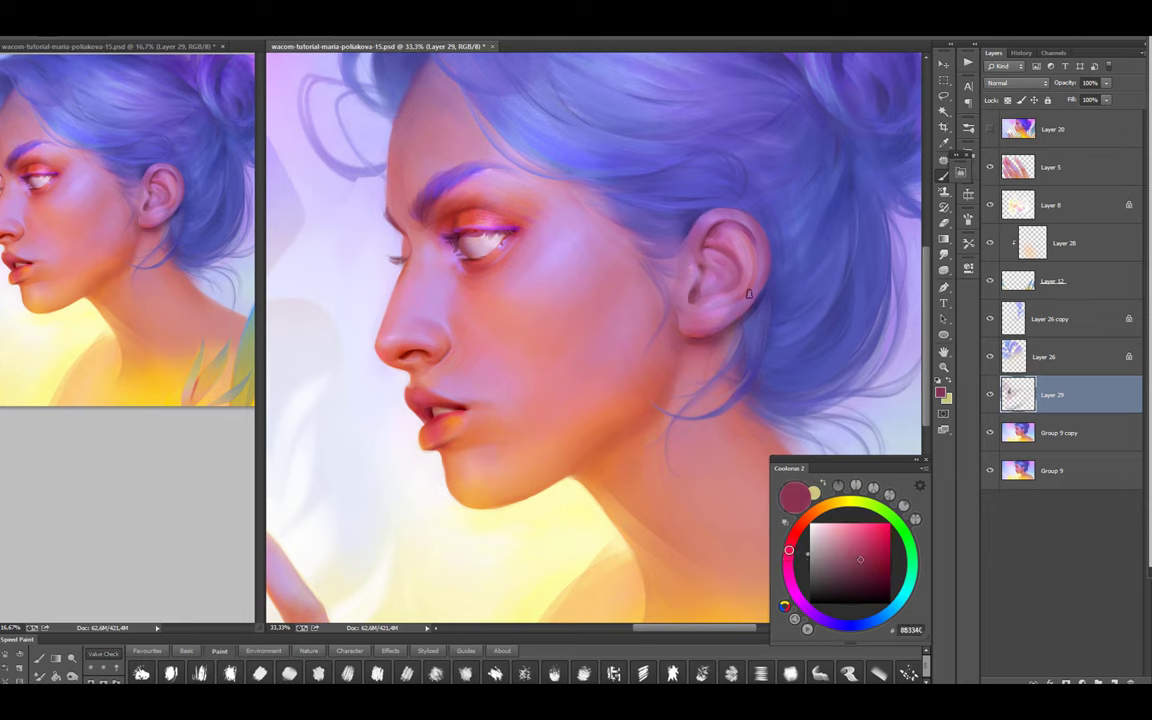
drag(709, 387, 716, 447)
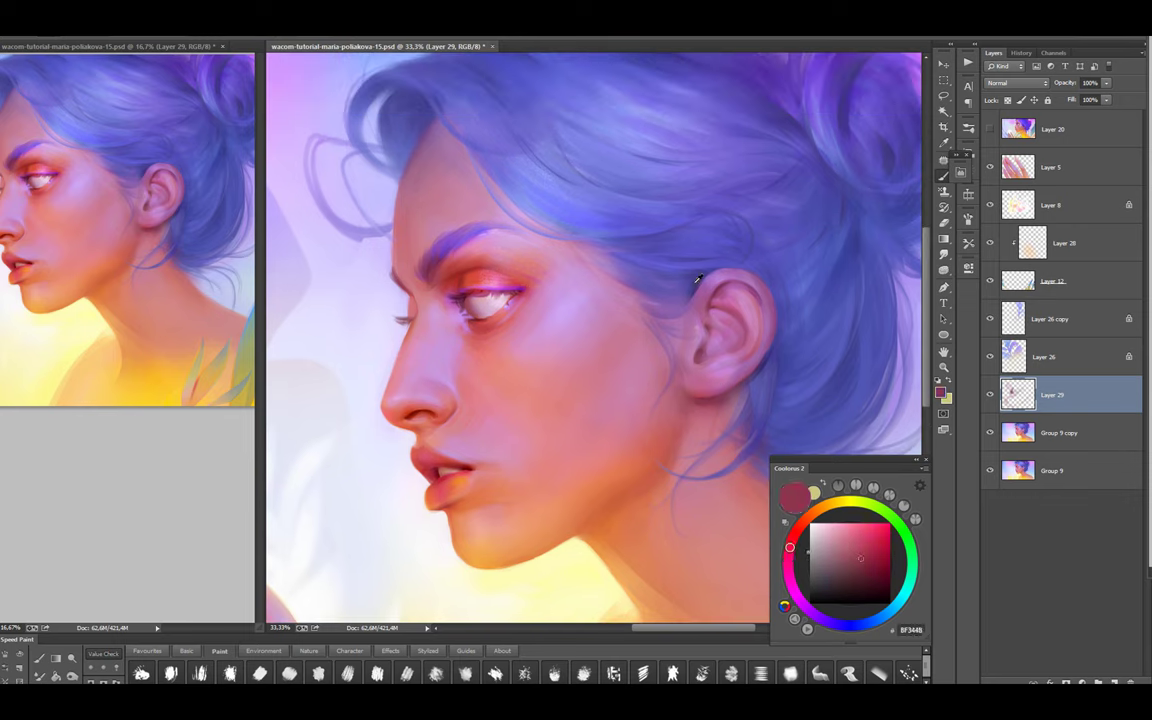
alt+click(716, 447)
alt+click(731, 356)
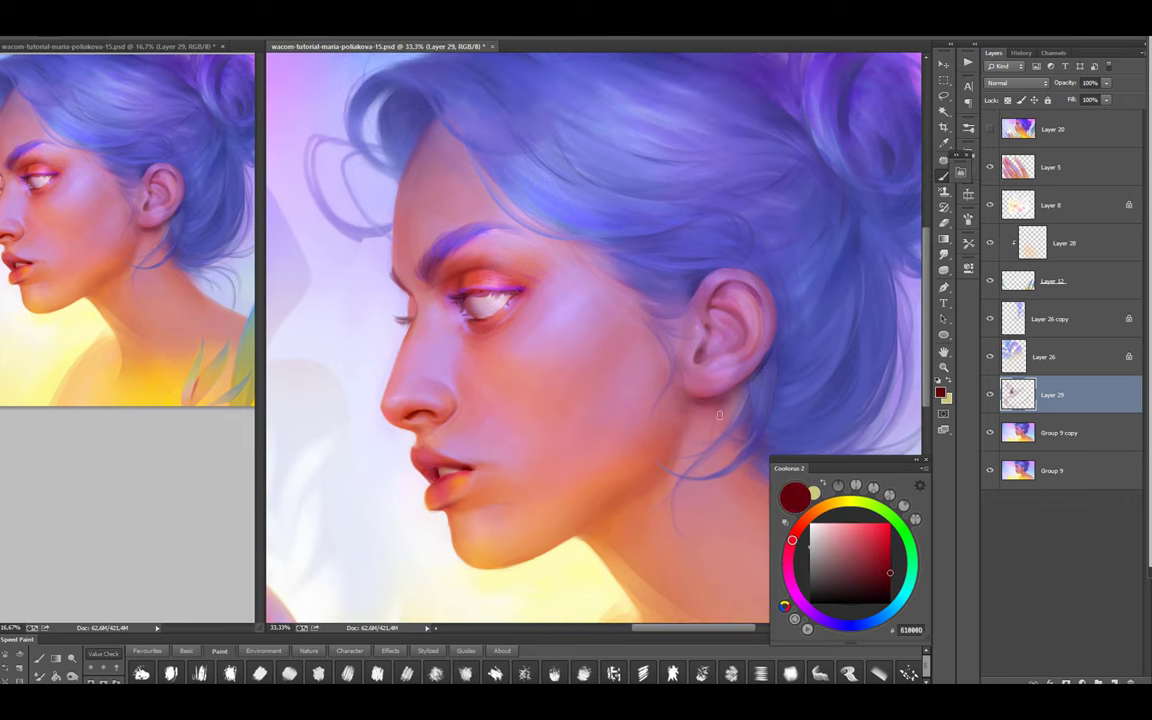
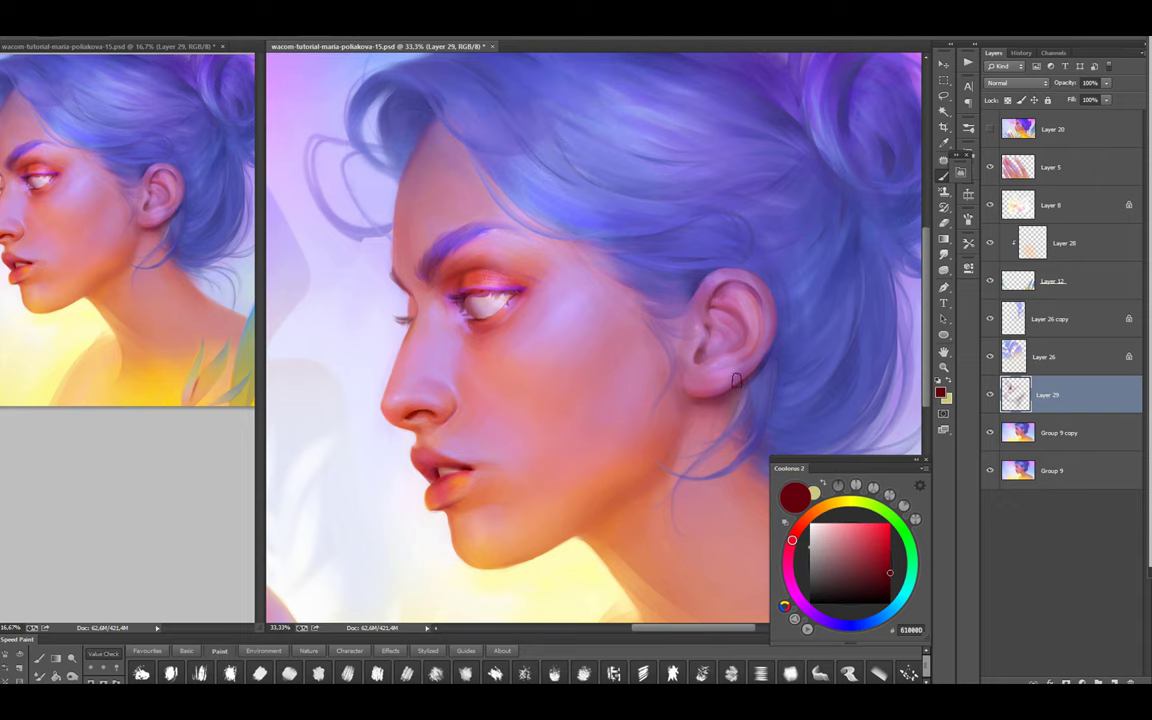
Refine the near eye's inner corner and lower lid on Layer 29 with sampled plum 6D223F and soft red
drag(625, 300, 653, 296)
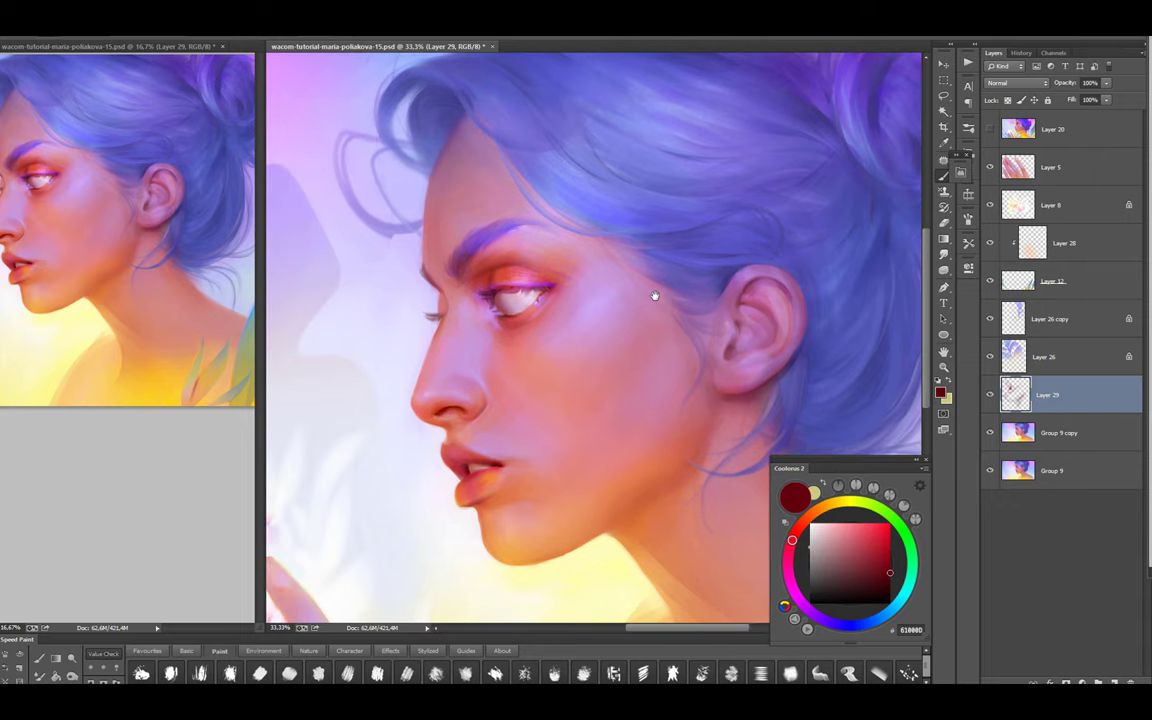
alt+click(484, 309)
scroll(484, 309, up, 1)
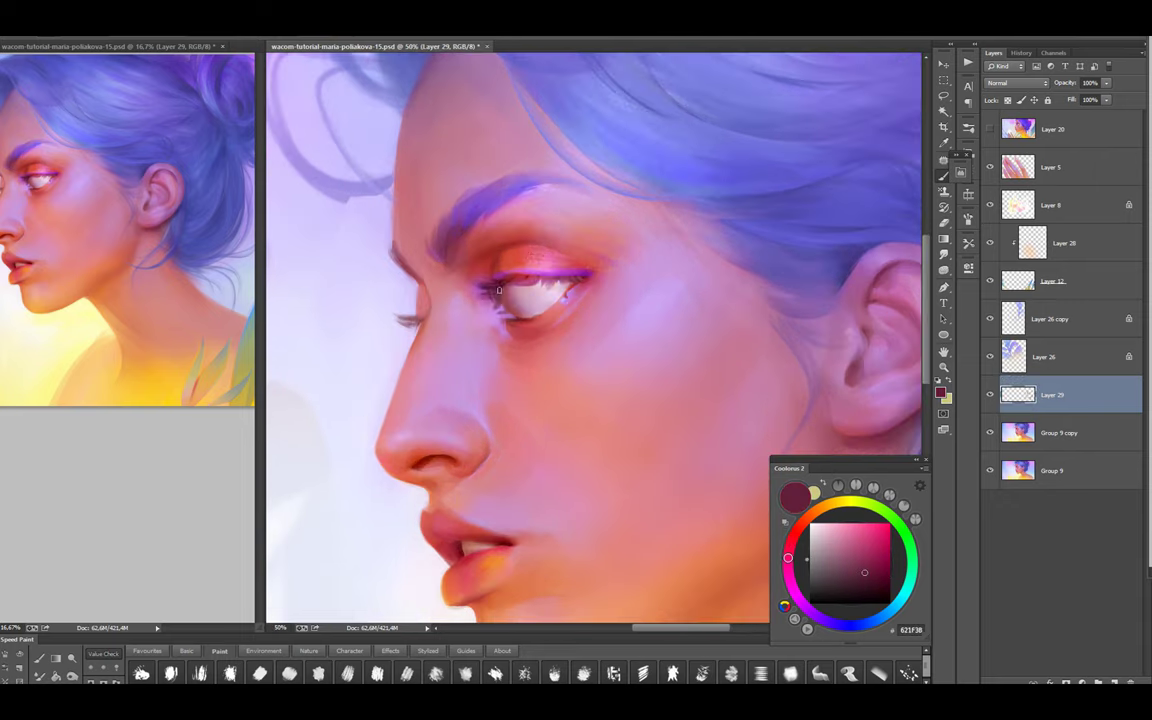
drag(513, 342, 531, 324)
alt+click(531, 324)
alt+click(533, 330)
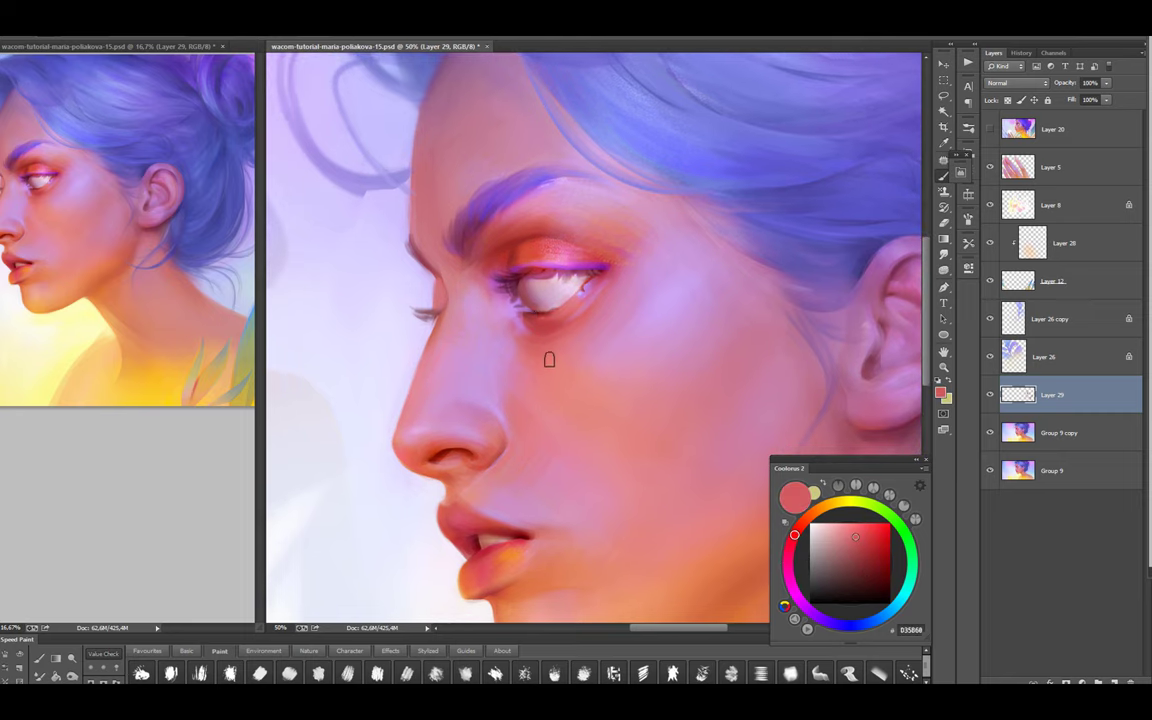
alt+click(524, 316)
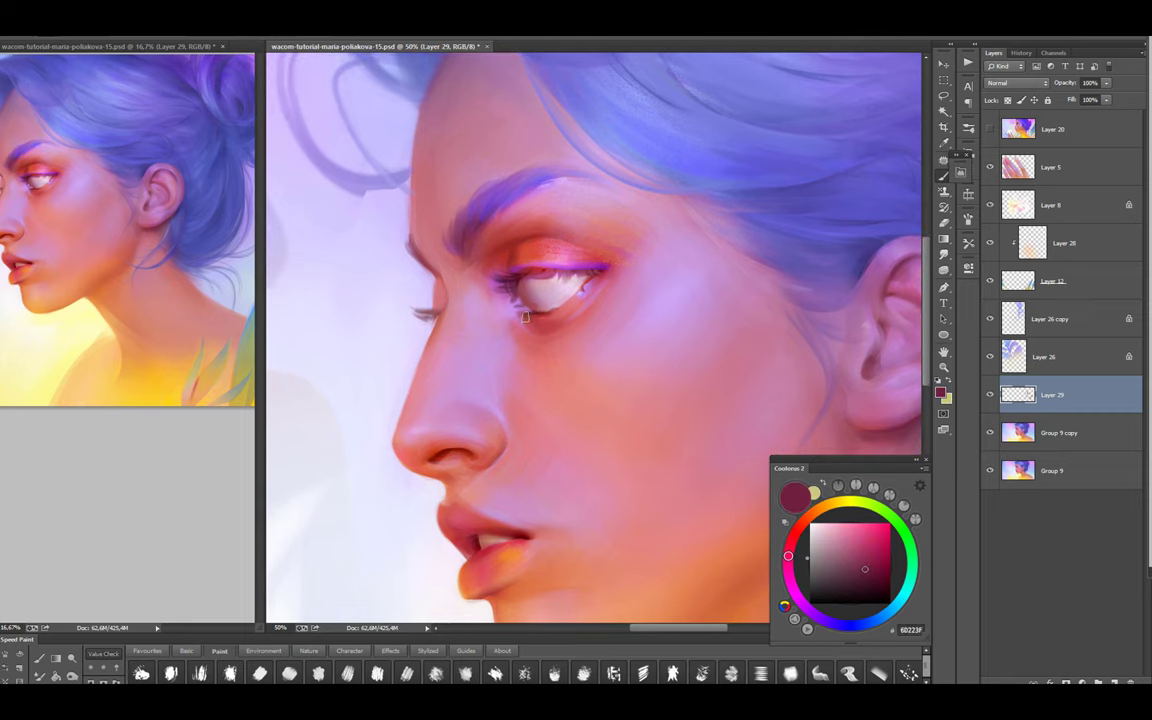
Sample red B1393C near the inner brow and touch up the nose bridge and far brow with a smaller brush
scroll(553, 321, down, 1)
alt+click(468, 232)
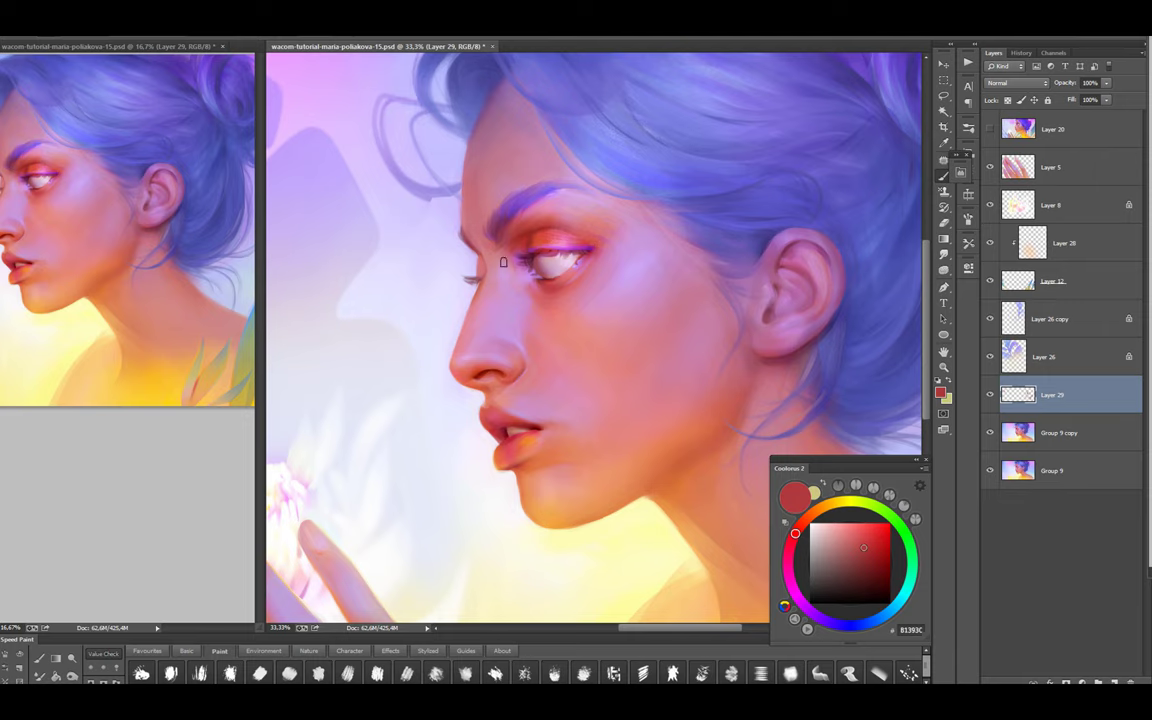
key(bracketleft)
key(bracketleft)
key(bracketleft)
key(bracketleft)
drag(504, 288, 540, 266)
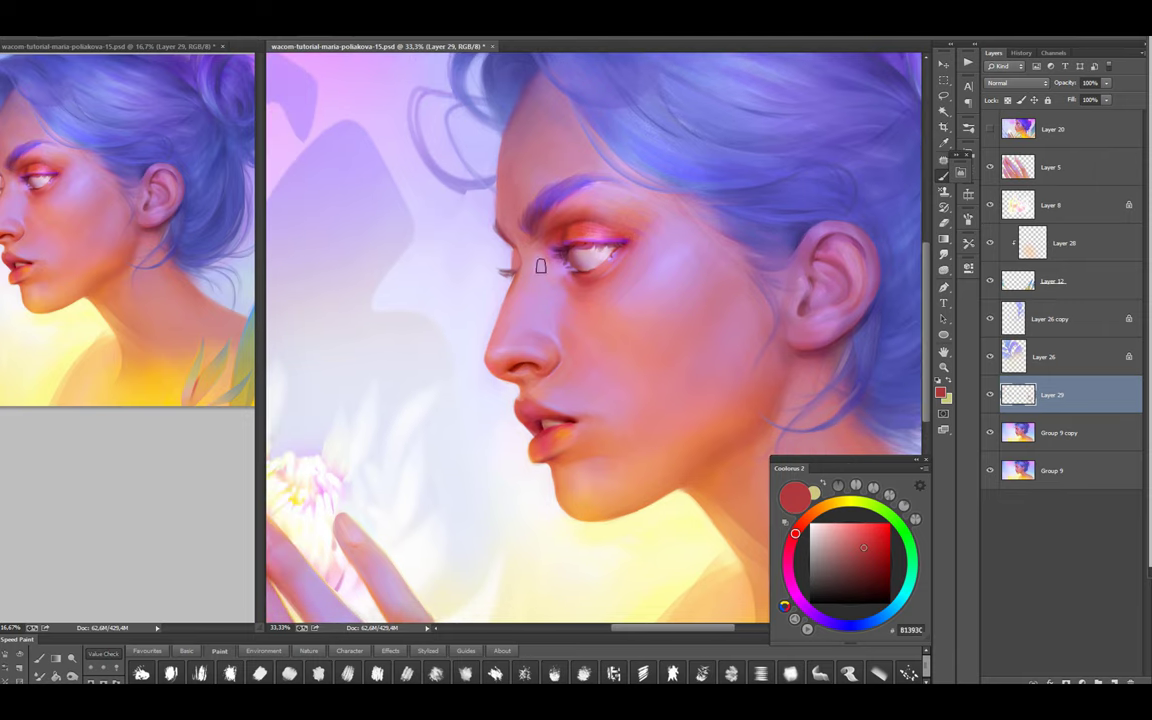
Clean the profile edge between the far brow and nose bridge with pale background lilac D9CBFD and sampled purple
scroll(473, 261, up, 2)
alt+click(527, 308)
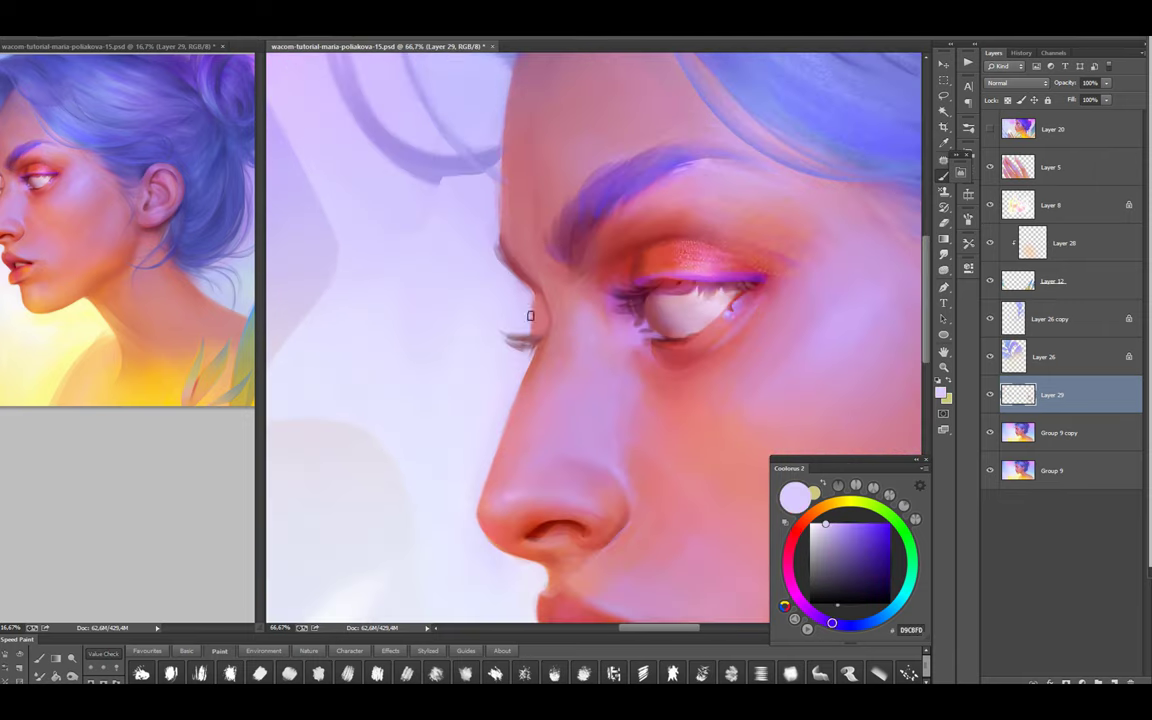
drag(200, 324, 268, 342)
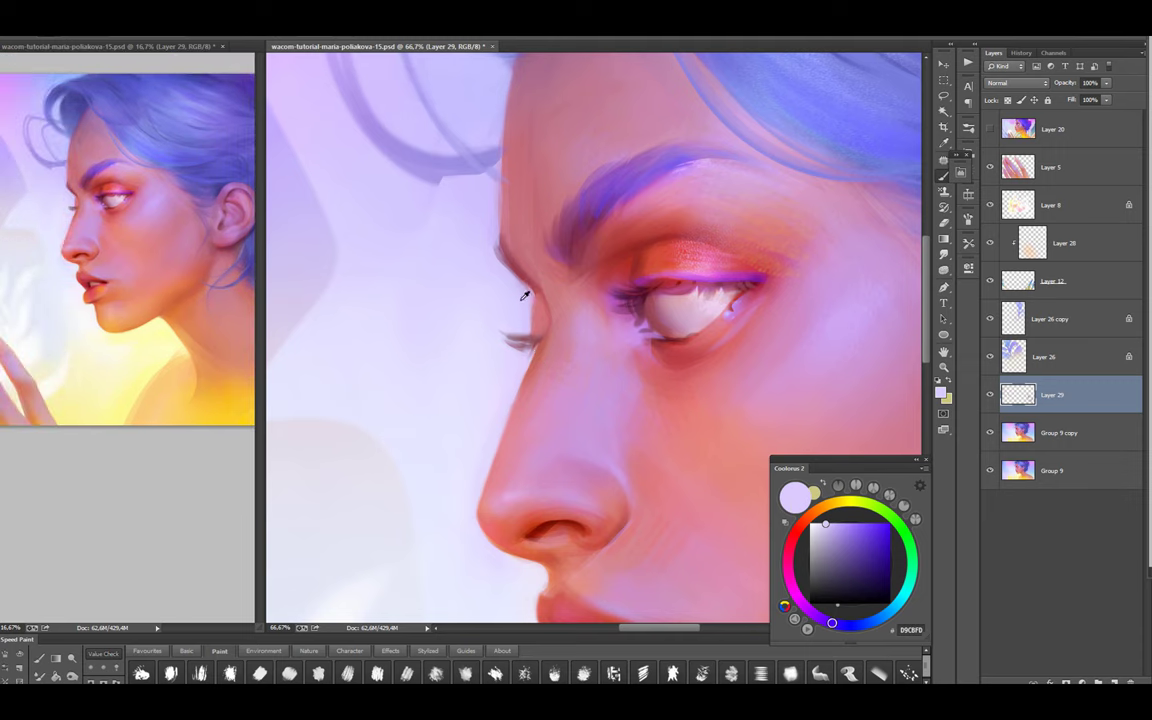
alt+click(509, 240)
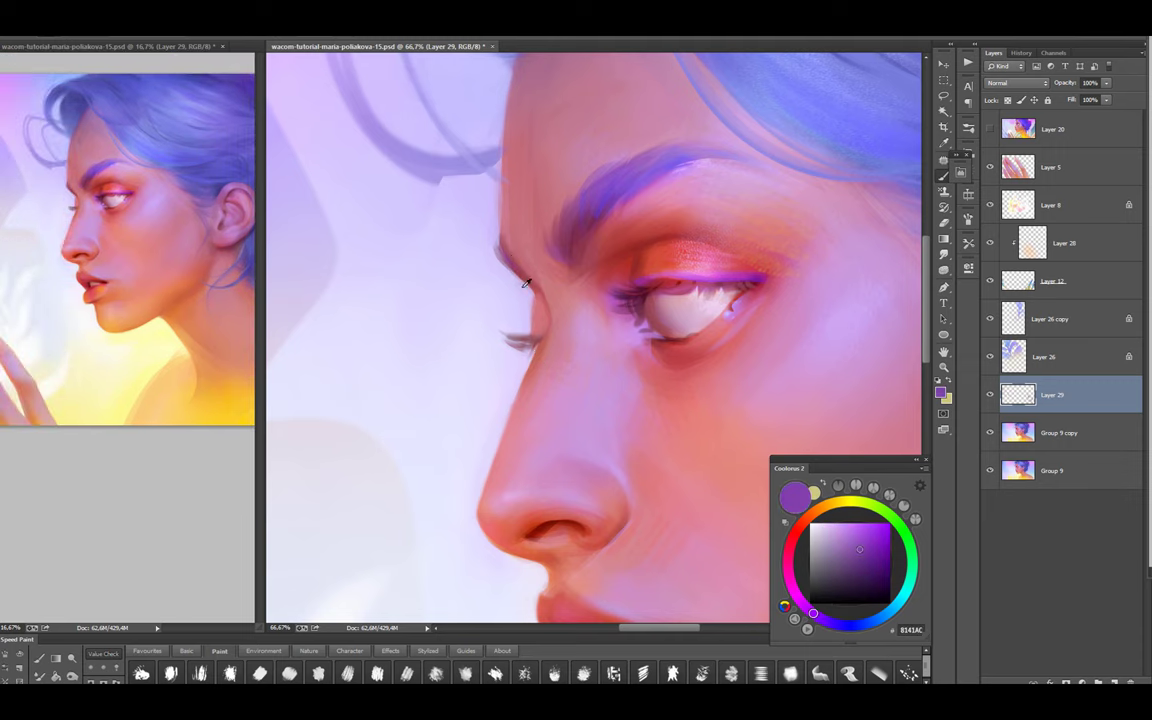
alt+click(528, 277)
scroll(524, 293, down, 2)
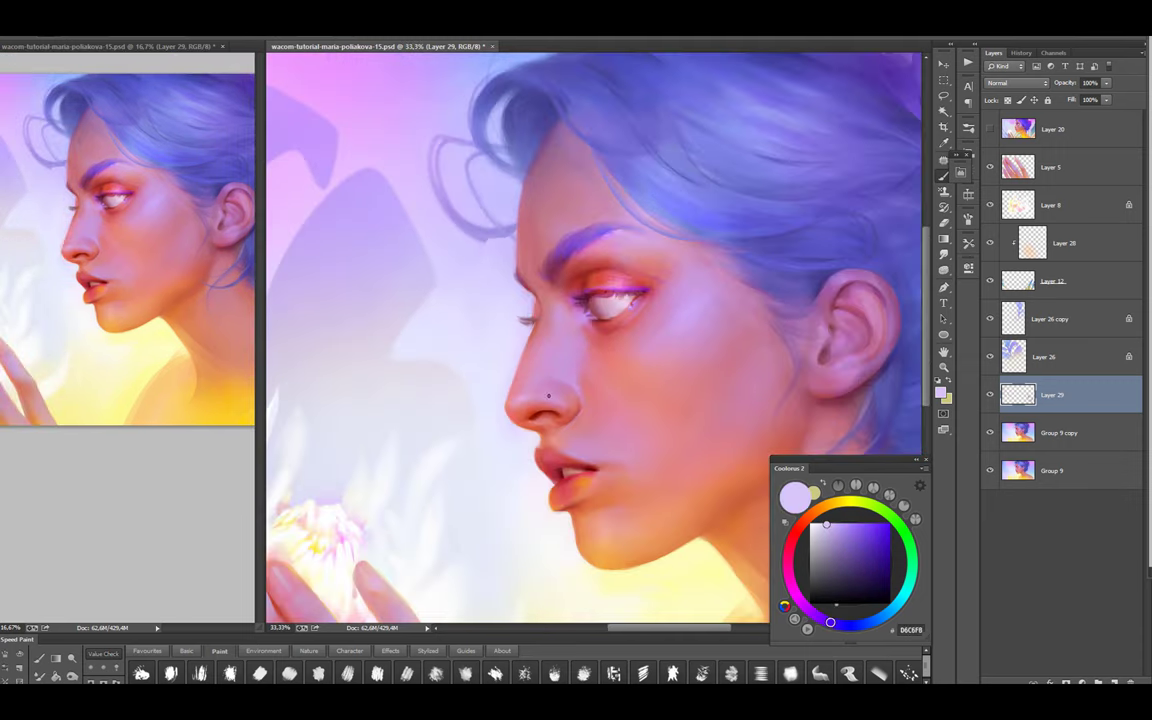
Shade the far eye socket and lashes with sampled pink D6747F, reds AD3131 and 9E2825, and dark plum 501735
scroll(535, 305, up, 2)
alt+click(530, 291)
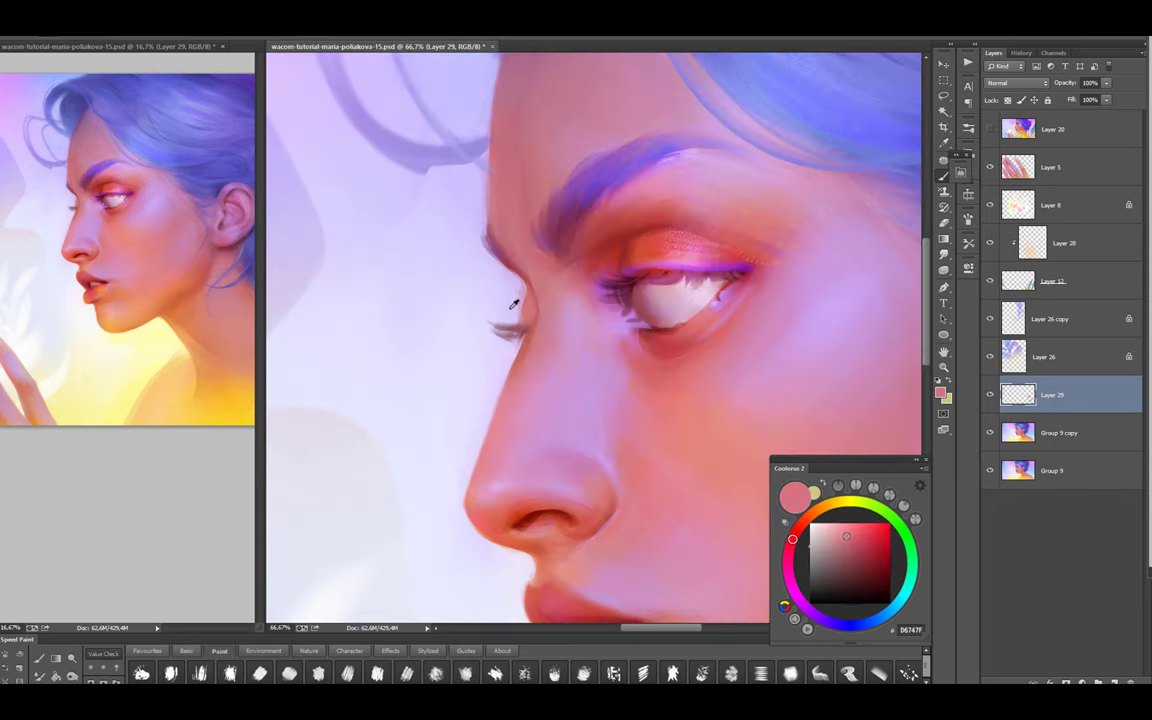
alt+click(513, 266)
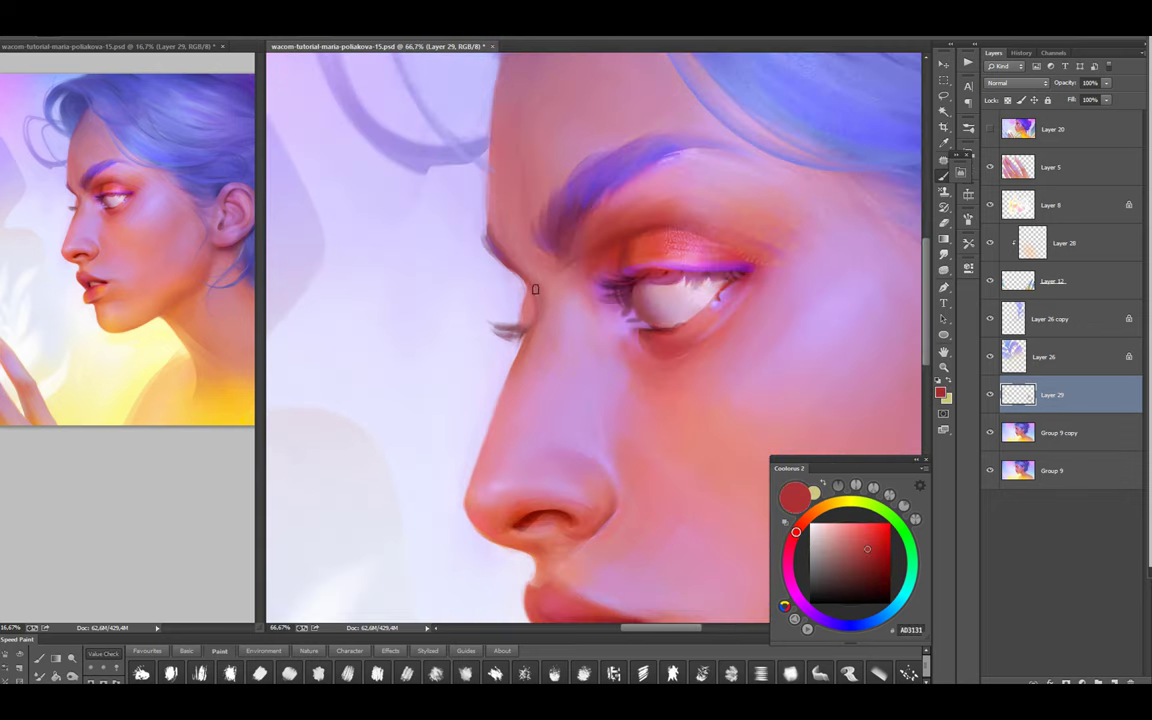
scroll(522, 337, down, 1)
scroll(520, 334, up, 1)
alt+click(519, 332)
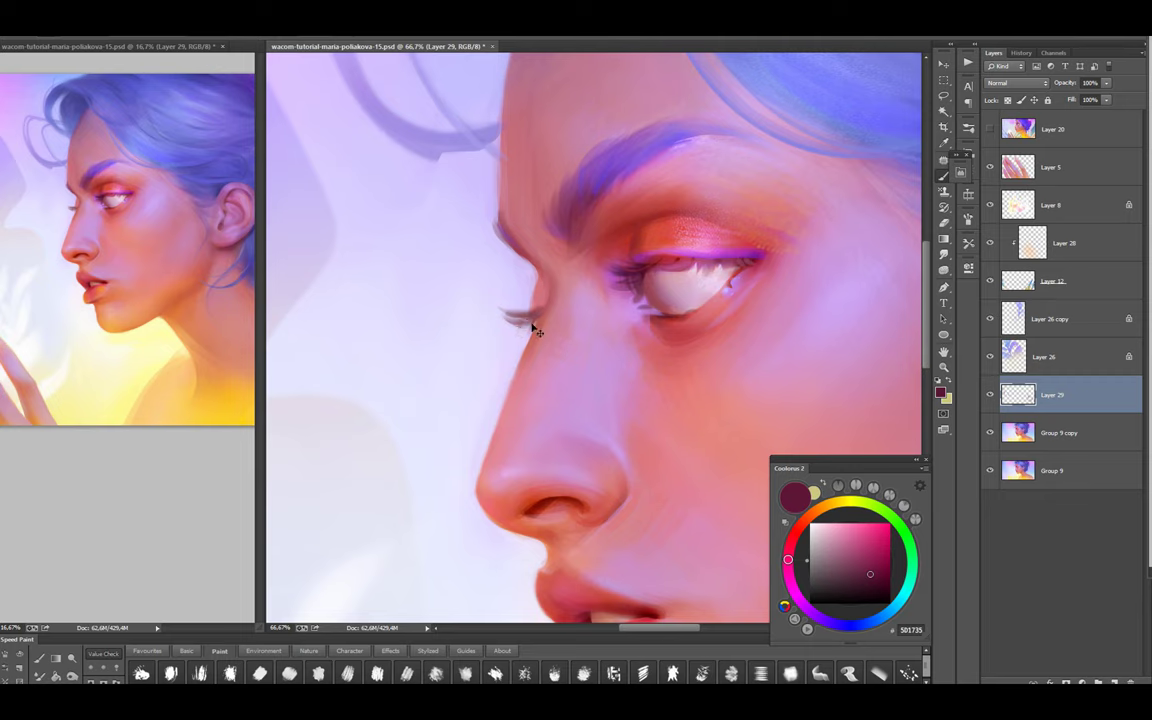
alt+click(540, 277)
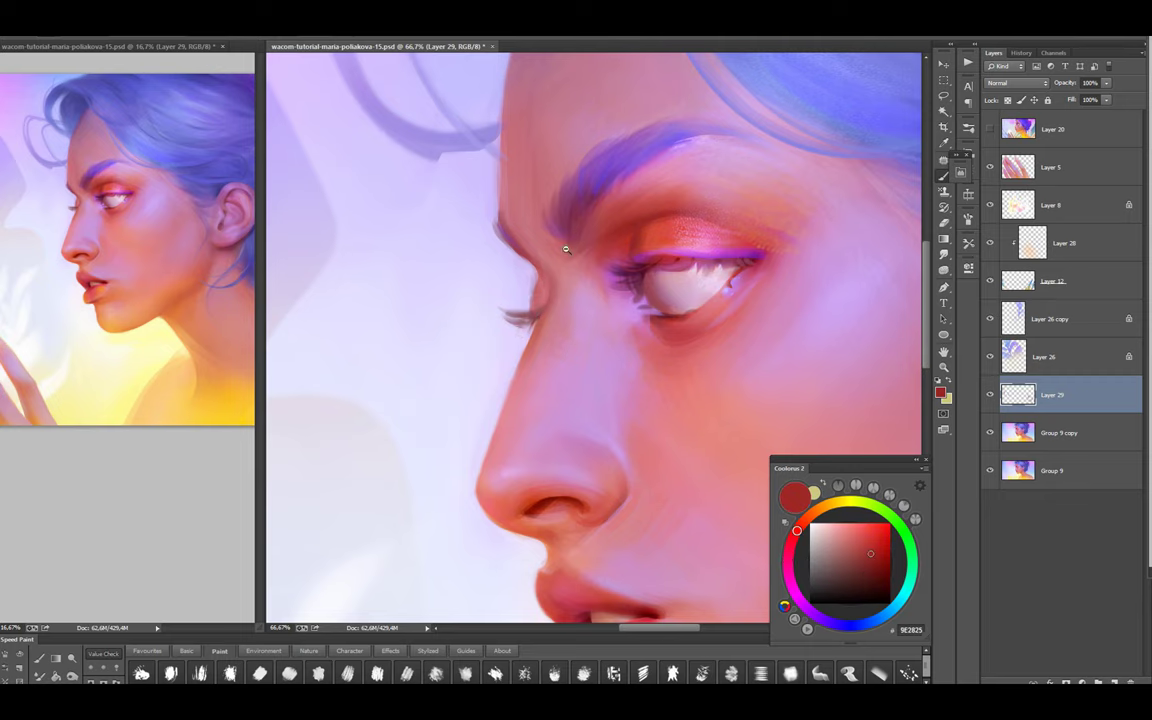
Refine the jawline and neck junction with sampled orange E68445, pale background yellow and muted red C0585F
scroll(565, 249, down, 5)
scroll(576, 359, up, 3)
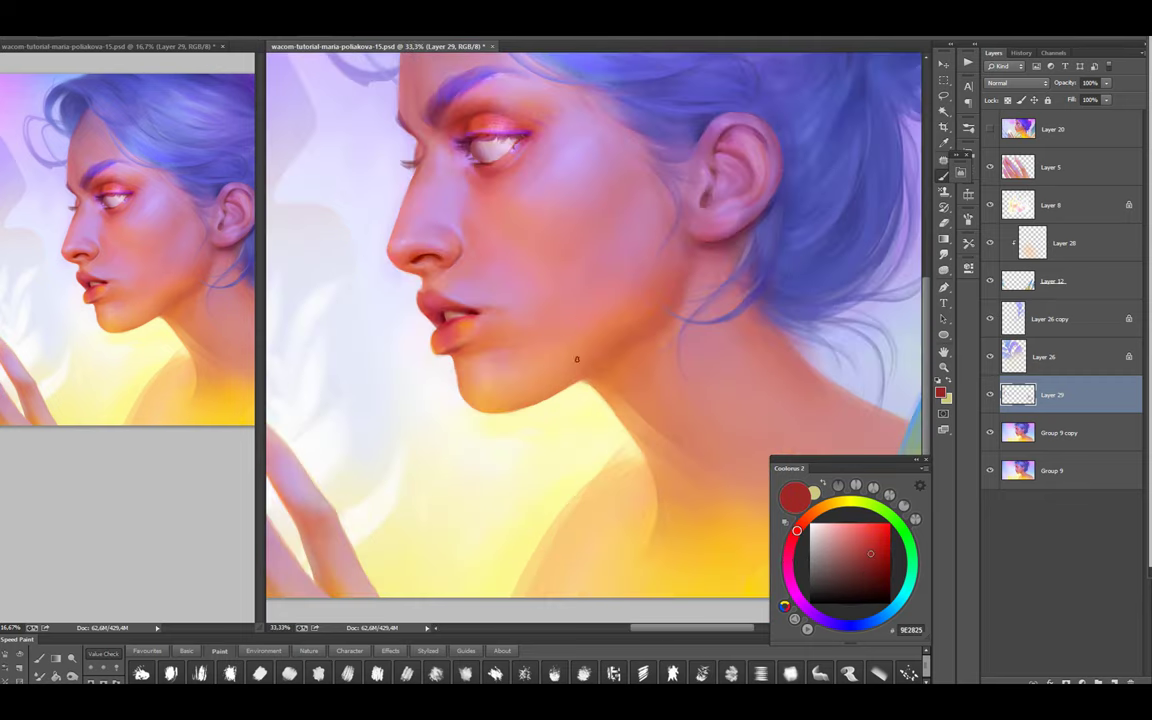
alt+click(576, 362)
scroll(540, 408, up, 2)
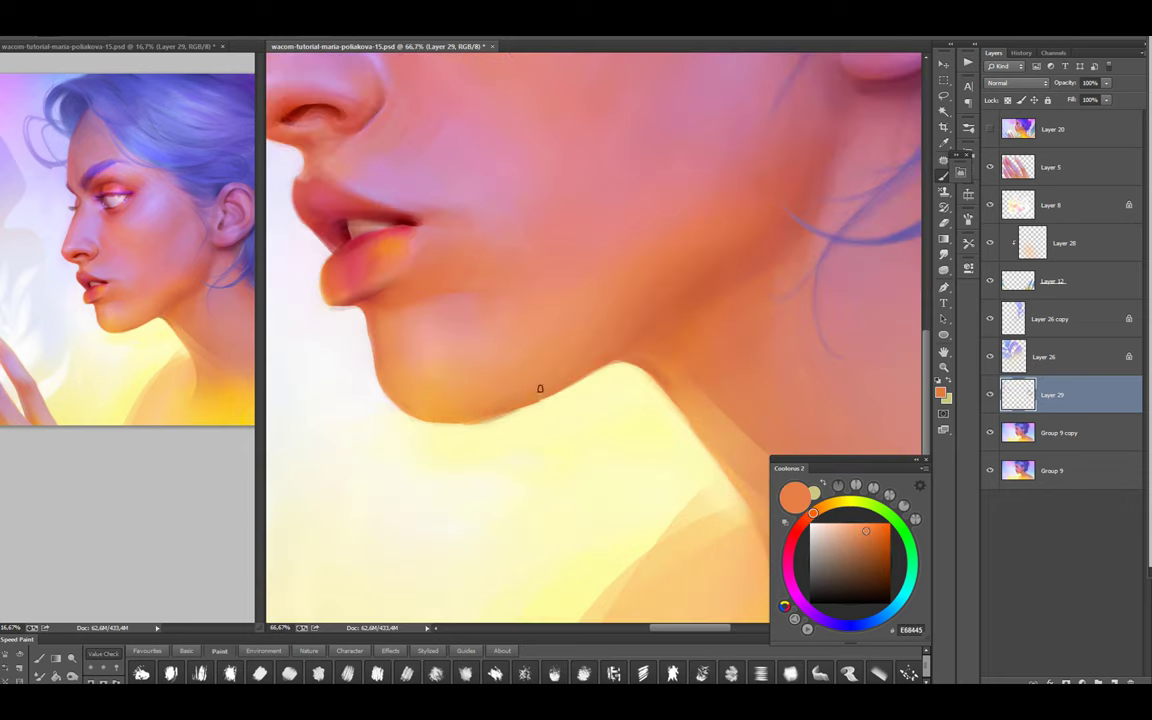
alt+click(635, 381)
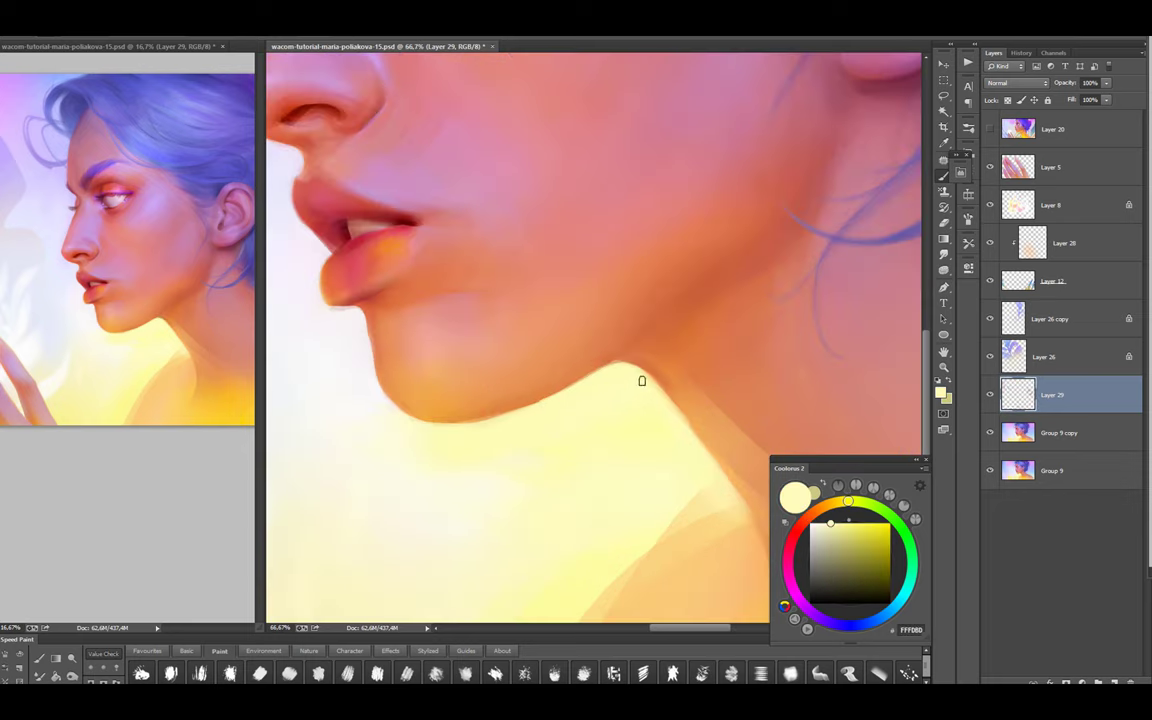
scroll(533, 393, down, 1)
alt+click(789, 200)
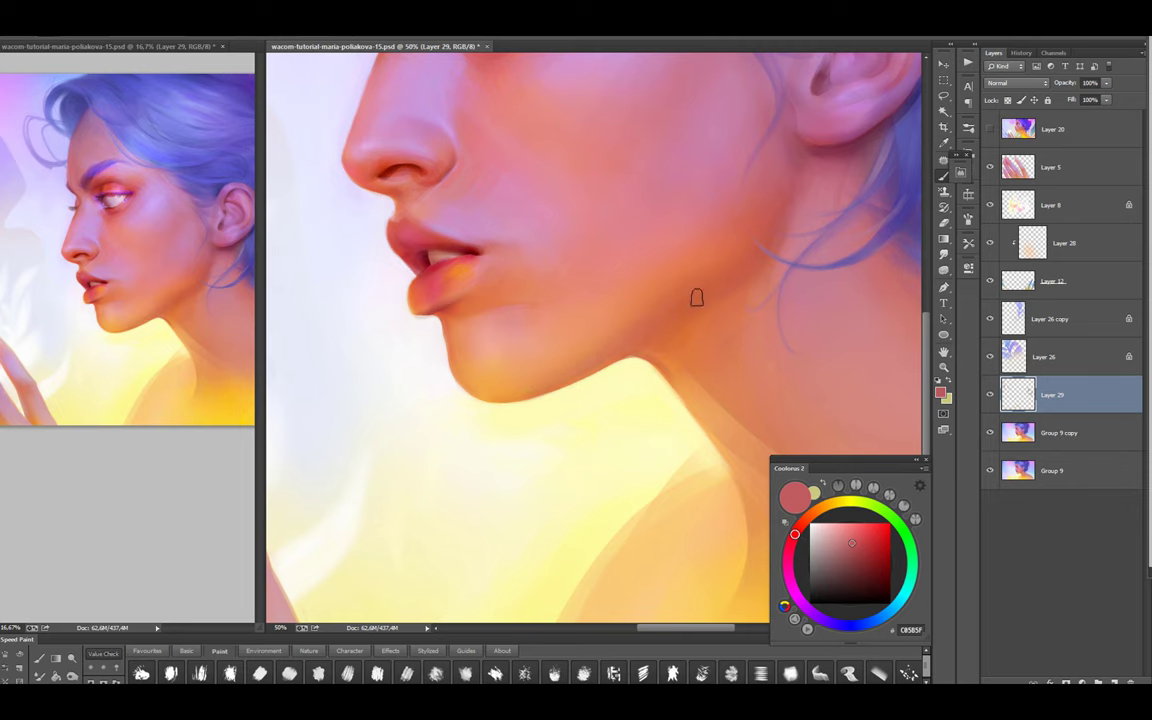
Blend the chin and lower cheek beside the mouth with sampled orange E67648 and salmon pink, and dismiss the antivirus notification
scroll(571, 381, down, 1)
alt+click(540, 342)
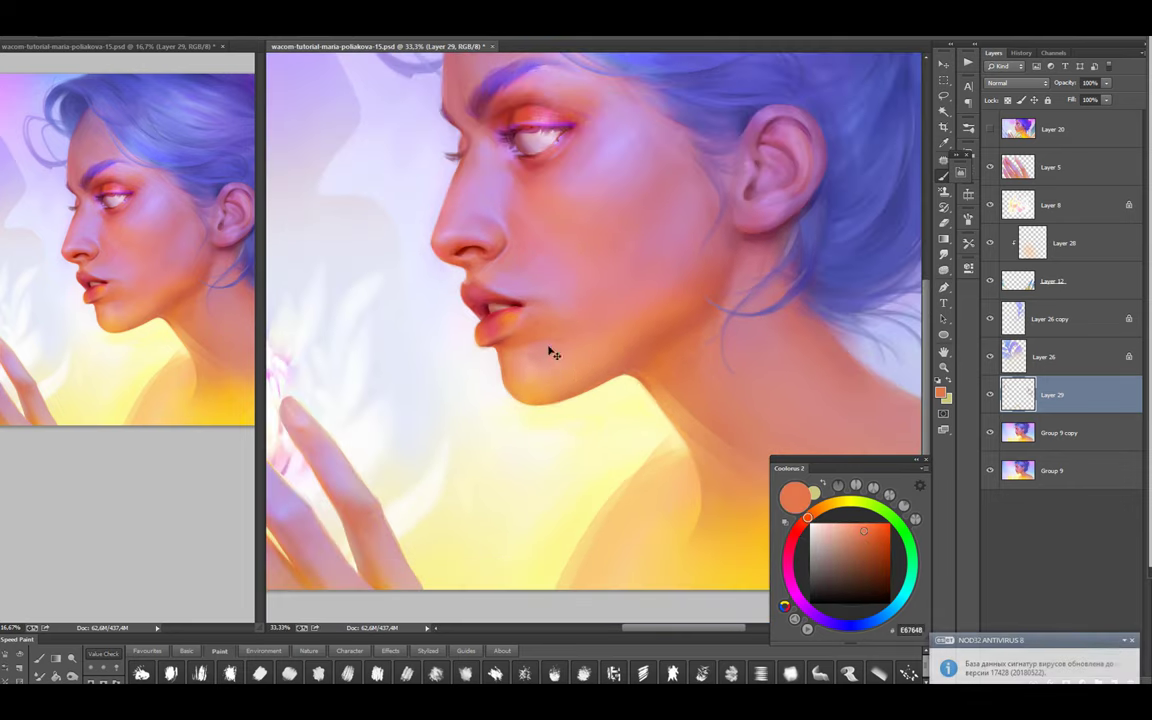
click(1133, 645)
alt+click(575, 314)
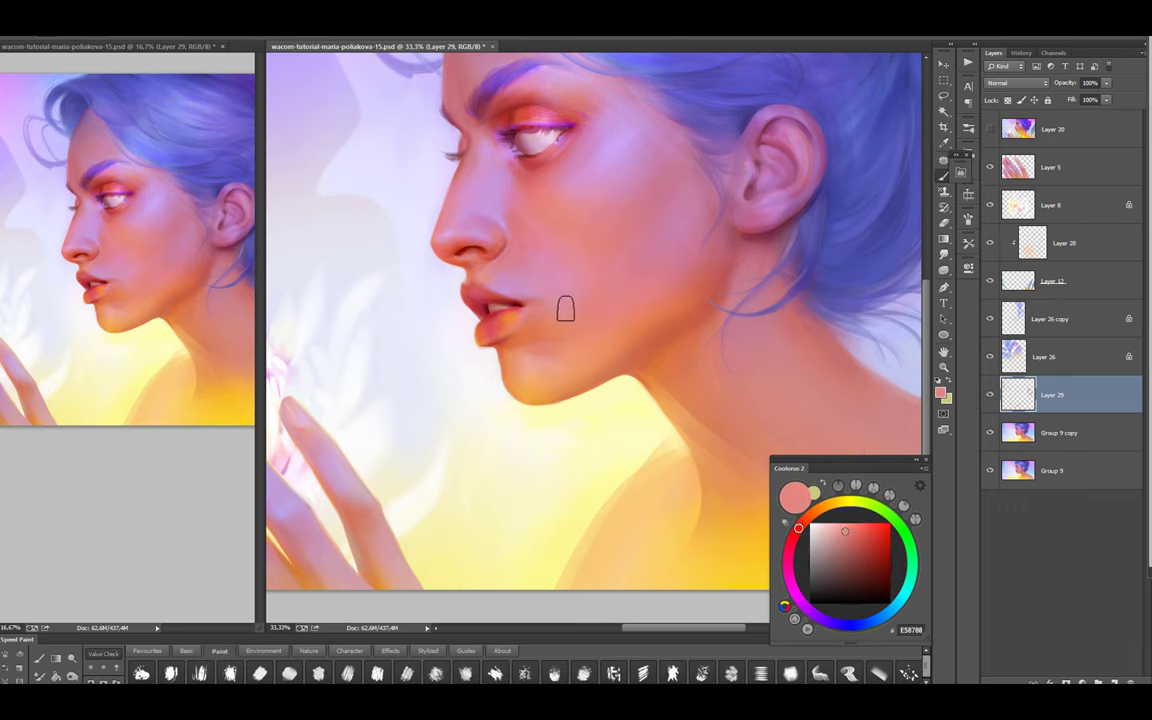
Paint soft highlights at the mouth corner and on the surrounding skin with a Character brush in purple C279FF and light pink FFB4E7
alt+click(531, 327)
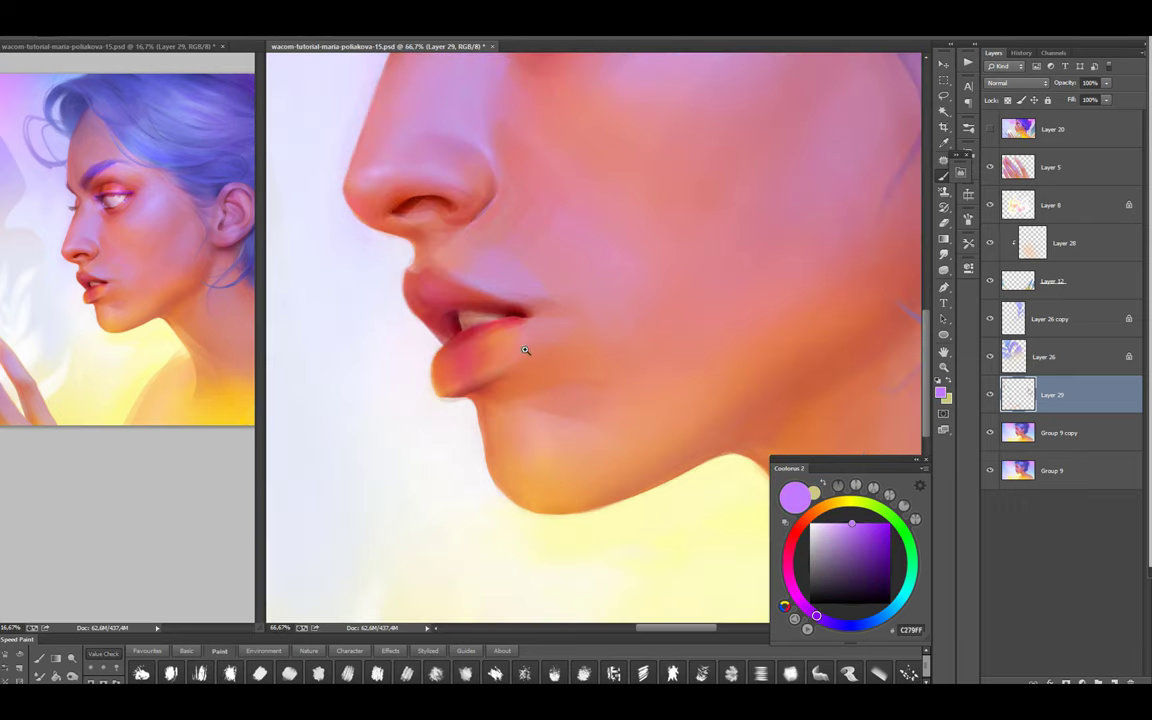
scroll(530, 325, up, 1)
scroll(524, 333, down, 1)
key(ctrl+d)
key(b)
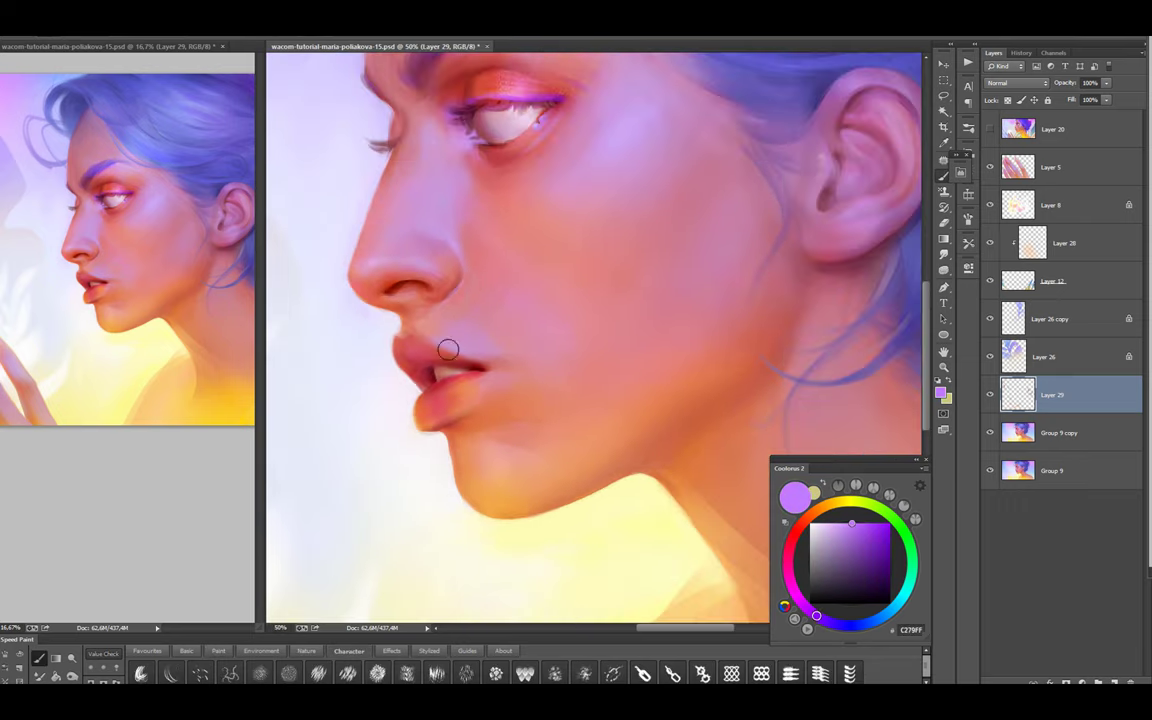
scroll(441, 414, up, 1)
alt+click(496, 373)
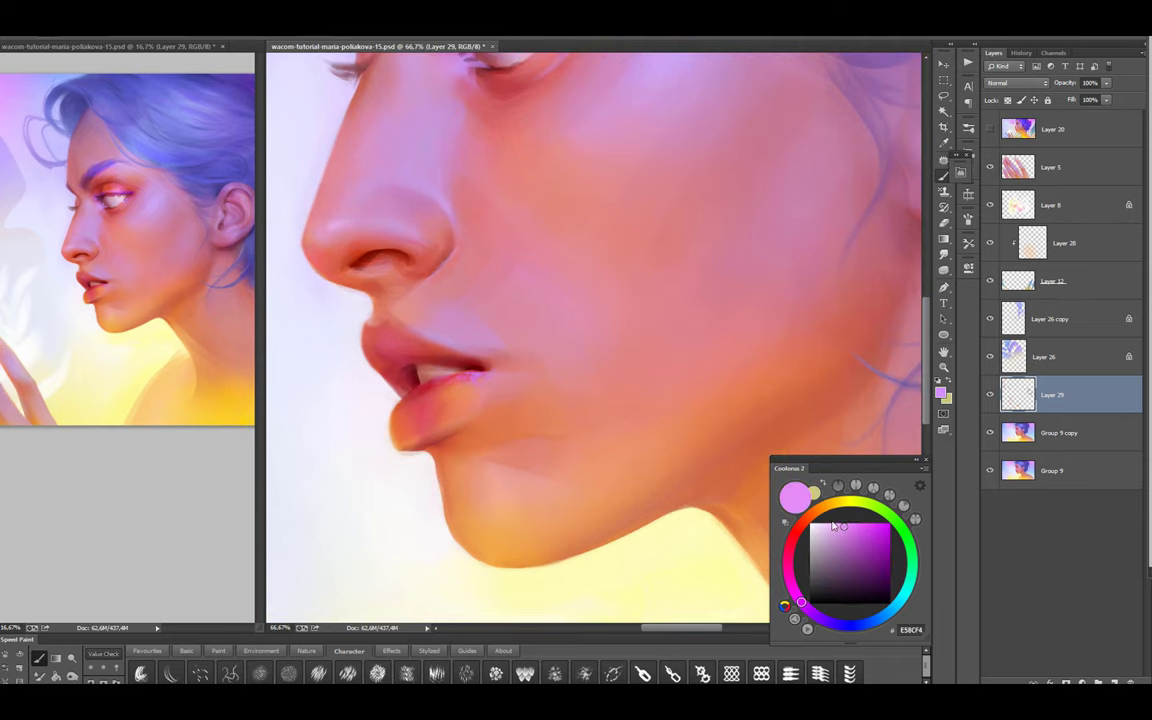
alt+click(450, 321)
alt+click(387, 185)
scroll(625, 424, down, 1)
scroll(687, 282, up, 2)
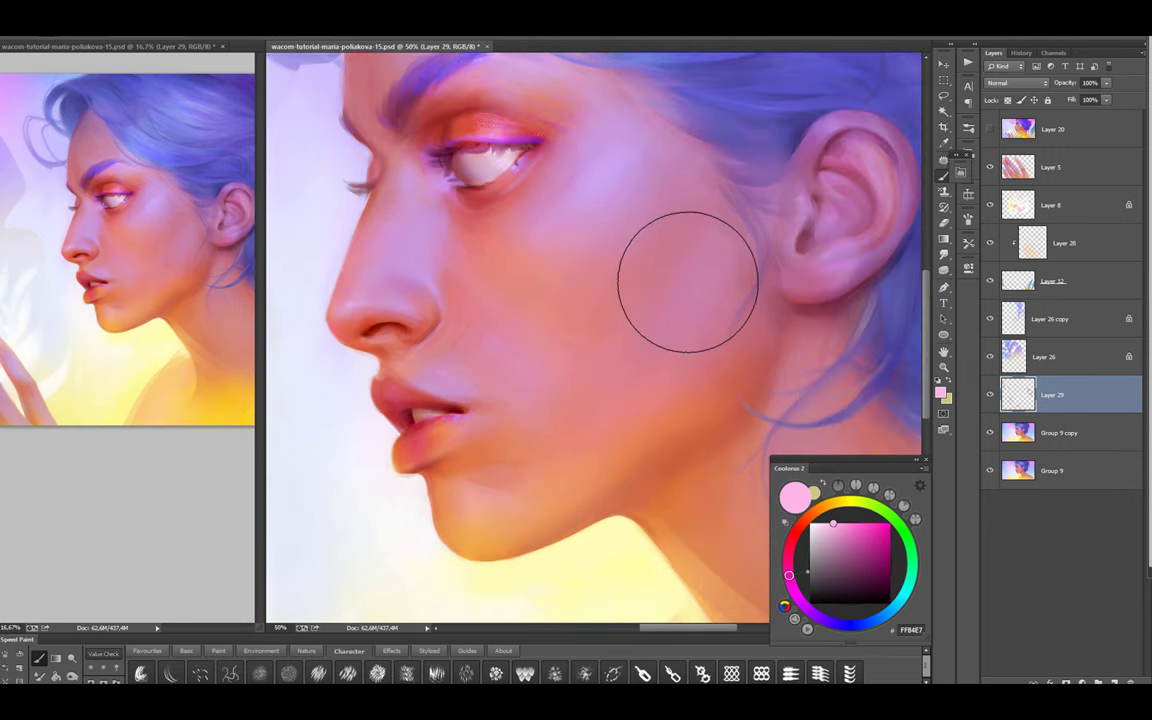
Warm the cheek and jaw shadow with brown 8F4720 and orange-red B23515, switching to the Basic brush set
alt+click(566, 303)
alt+click(574, 393)
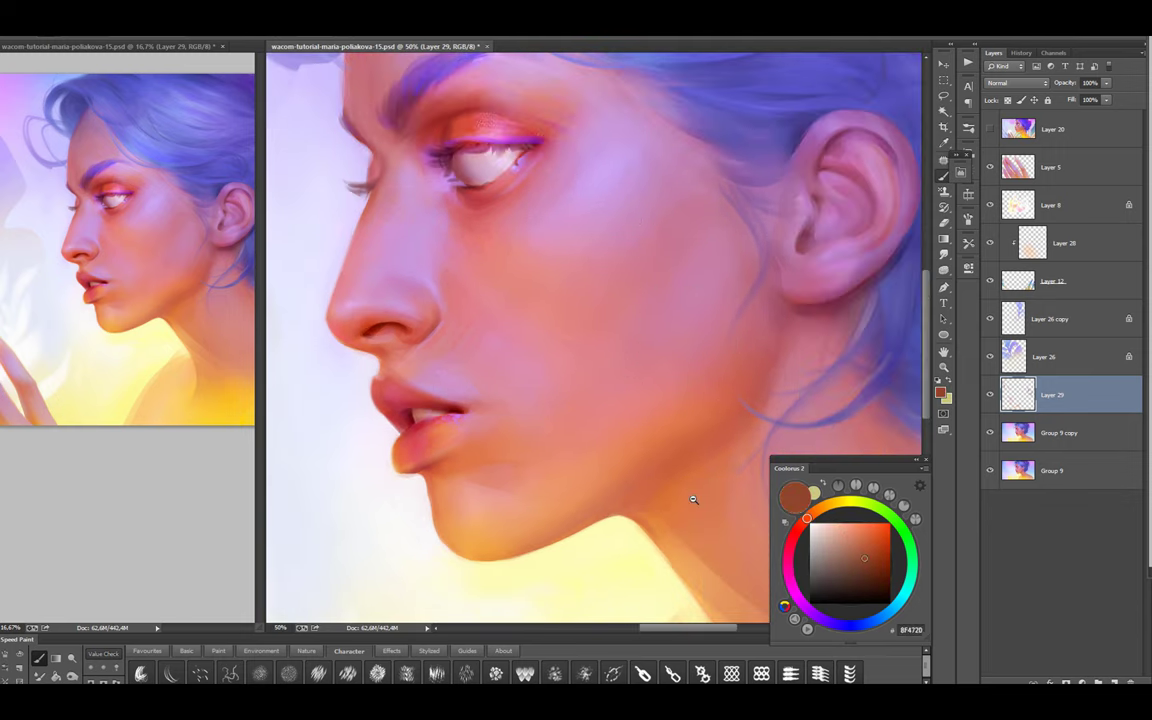
scroll(600, 420, down, 1)
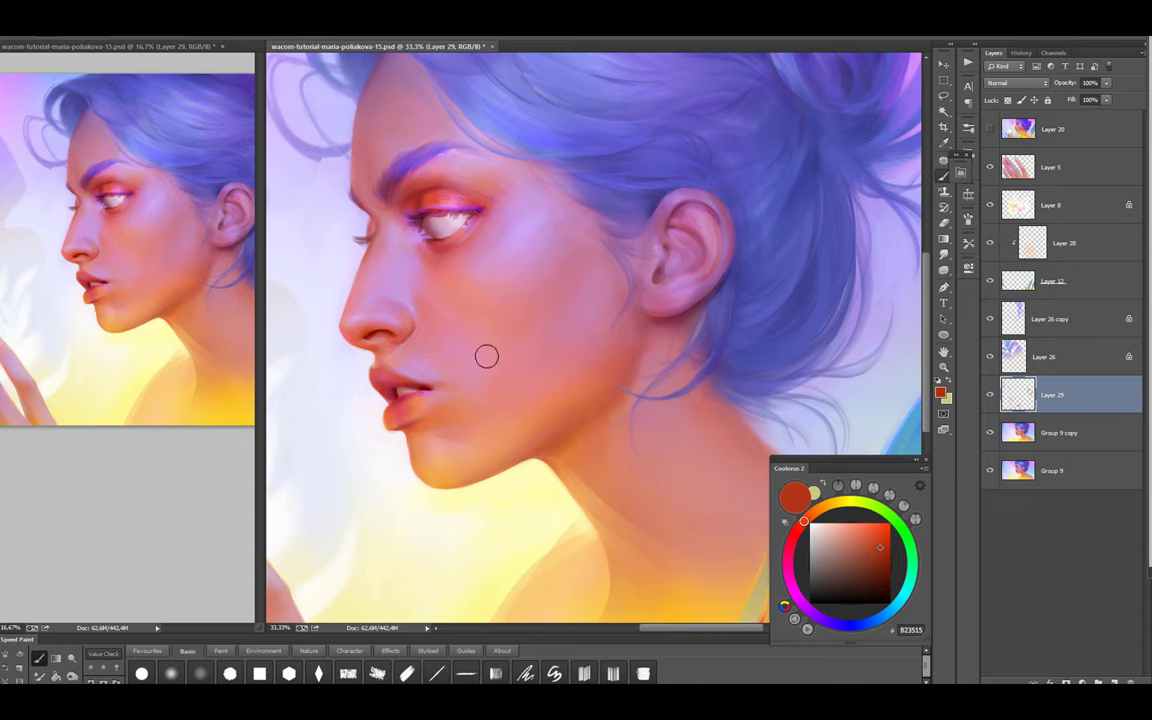
alt+click(428, 479)
scroll(488, 424, down, 2)
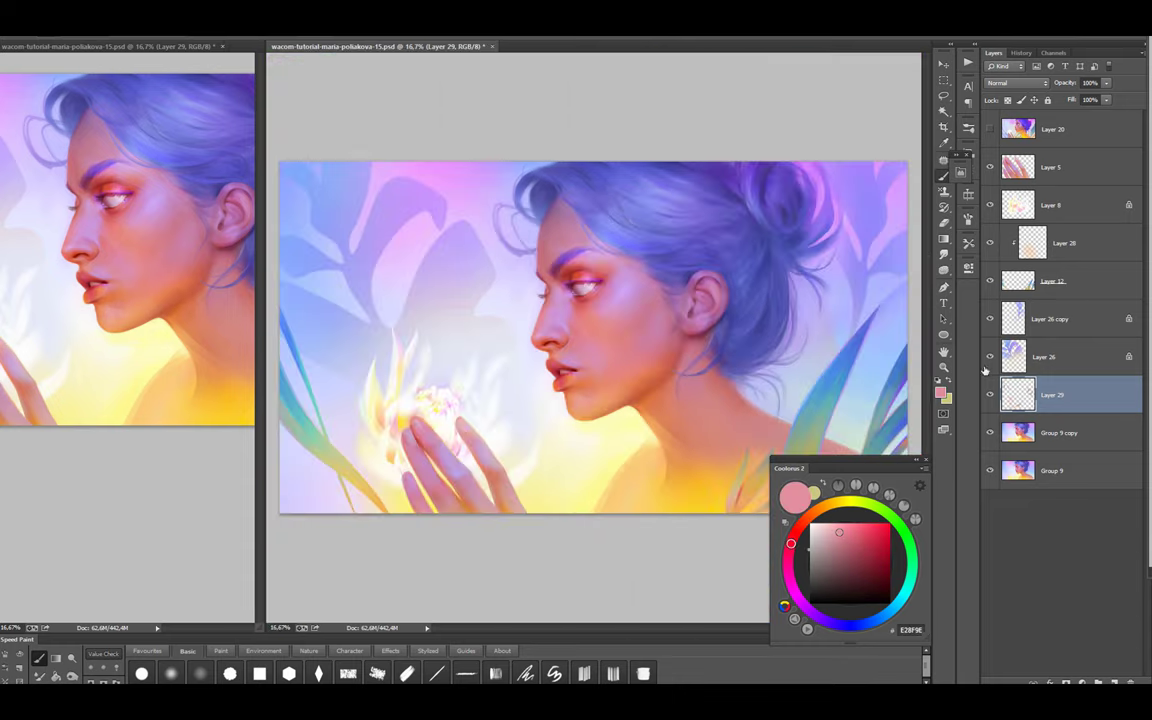
Deepen the shadow under the ear's upper fold with a smaller brush in dark red 570400 and sampled crimson 812238
scroll(712, 290, up, 3)
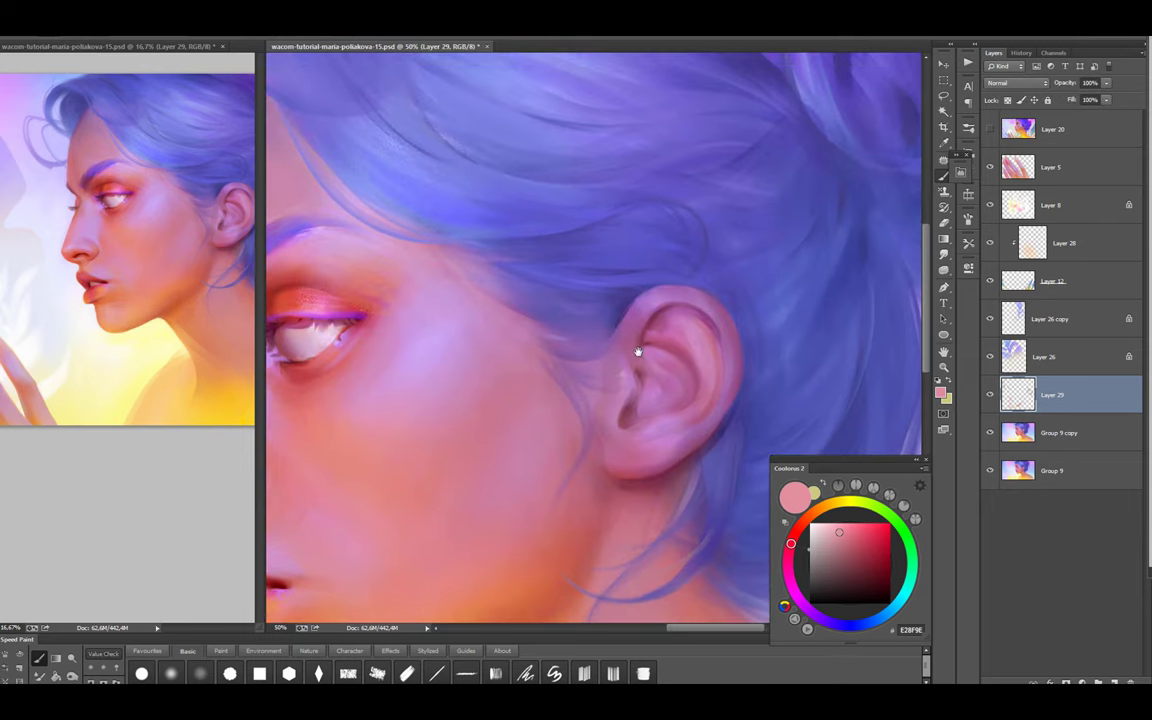
key(ctrl+d)
key(b)
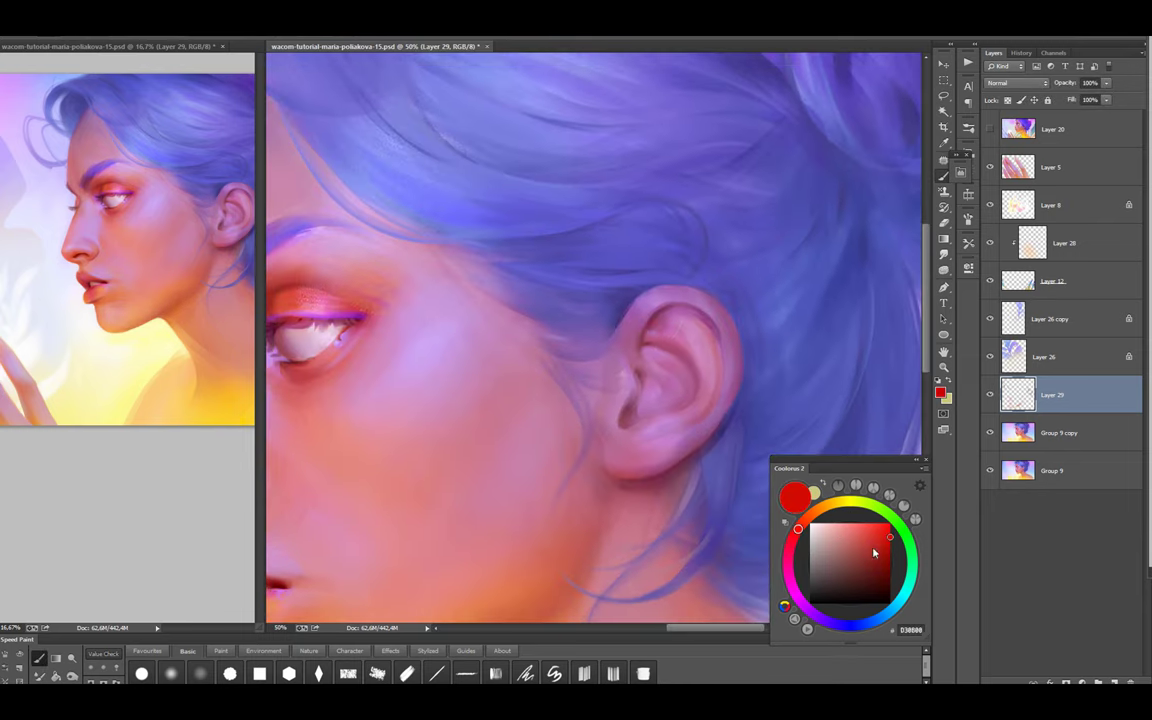
key([)
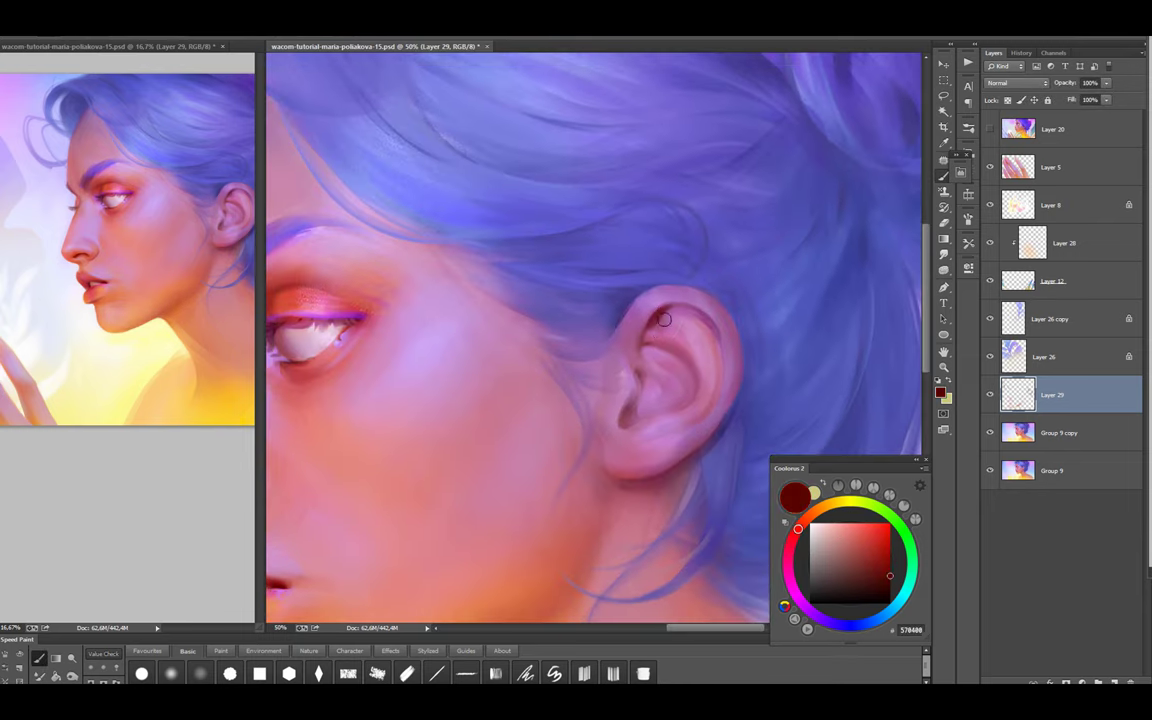
drag(661, 366, 637, 374)
alt+click(637, 374)
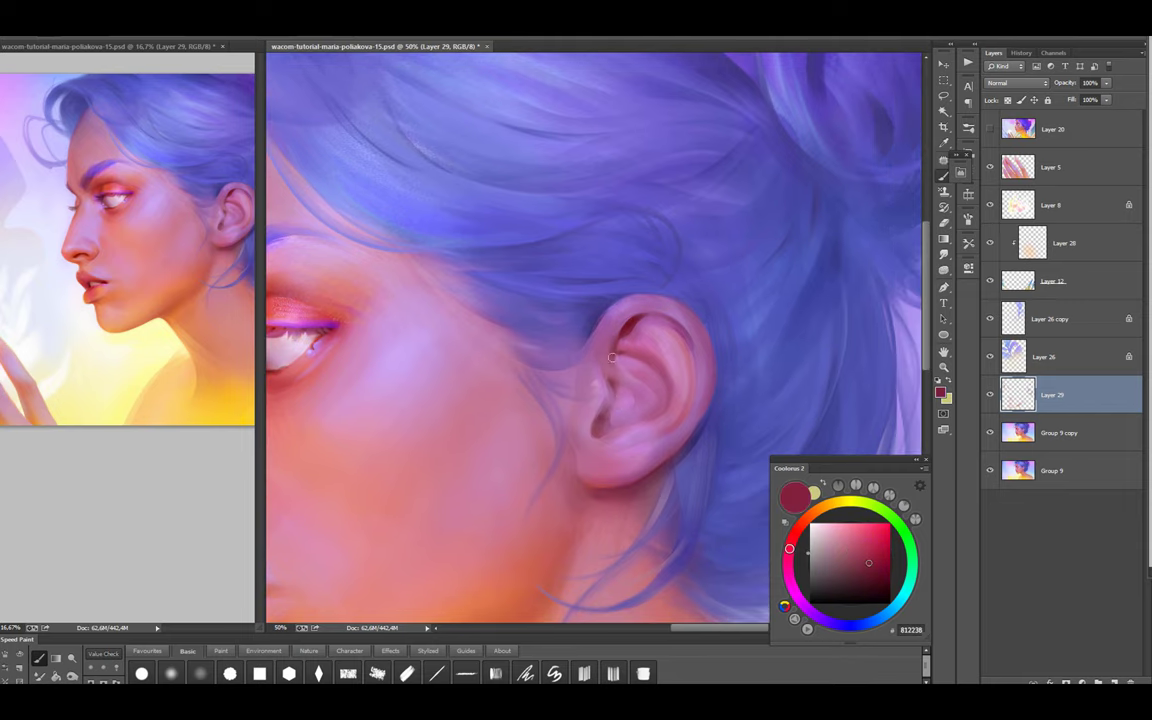
Refine the ear's rim and inner folds with a Paint set brush in pink F292FF, red-orange C15E47, brown 833C2B and mauve BD658A
alt+click(612, 328)
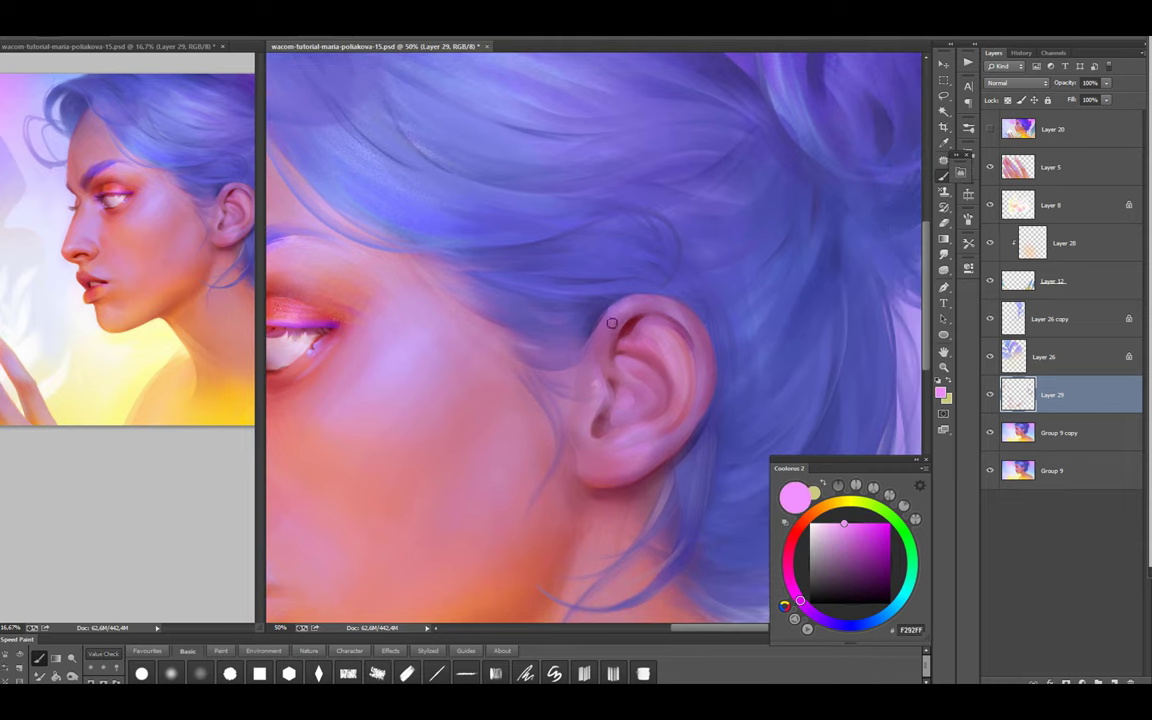
alt+click(689, 311)
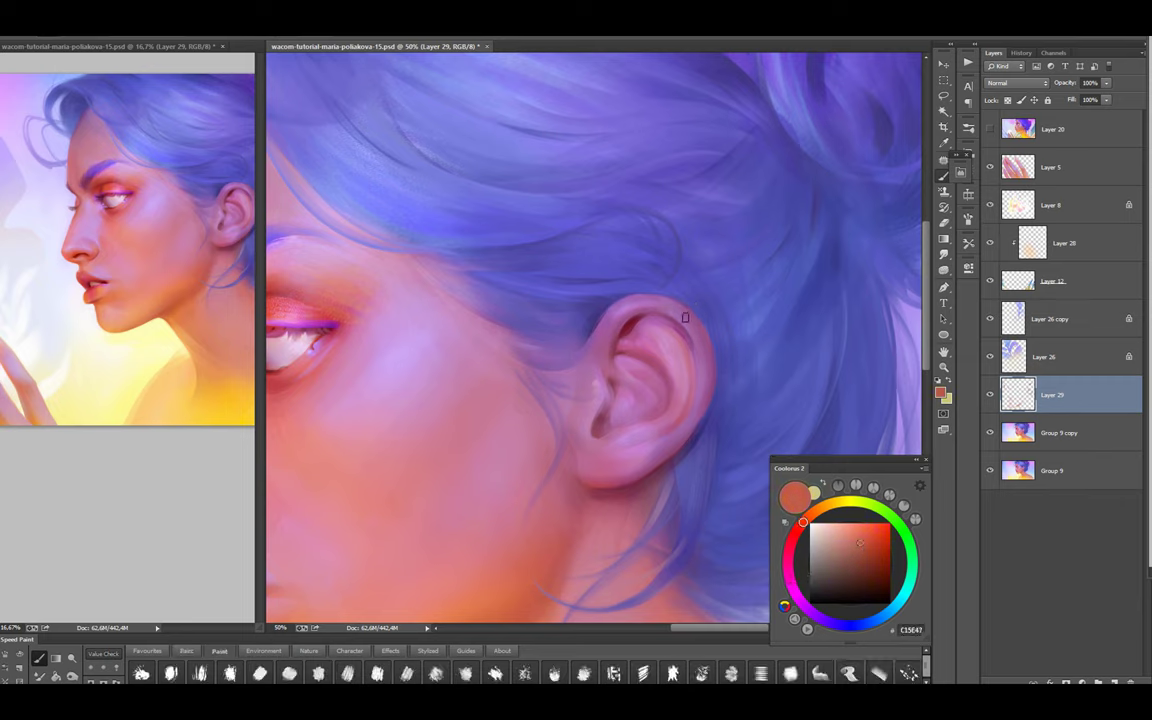
alt+click(638, 313)
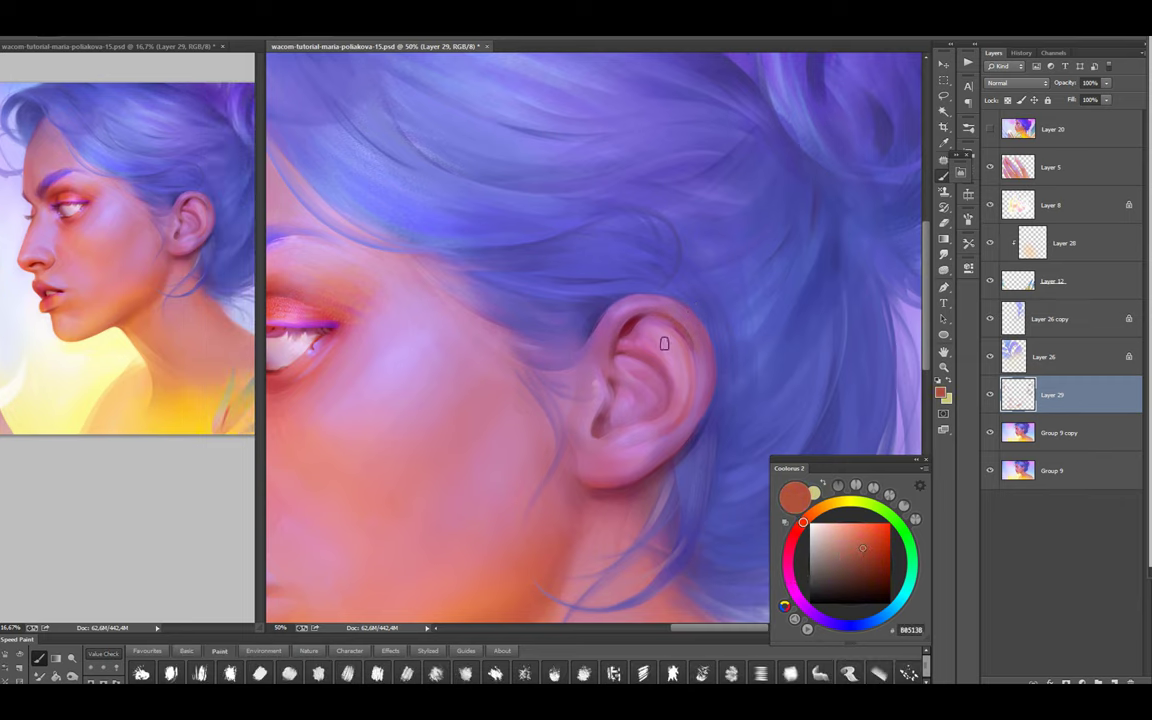
click(863, 562)
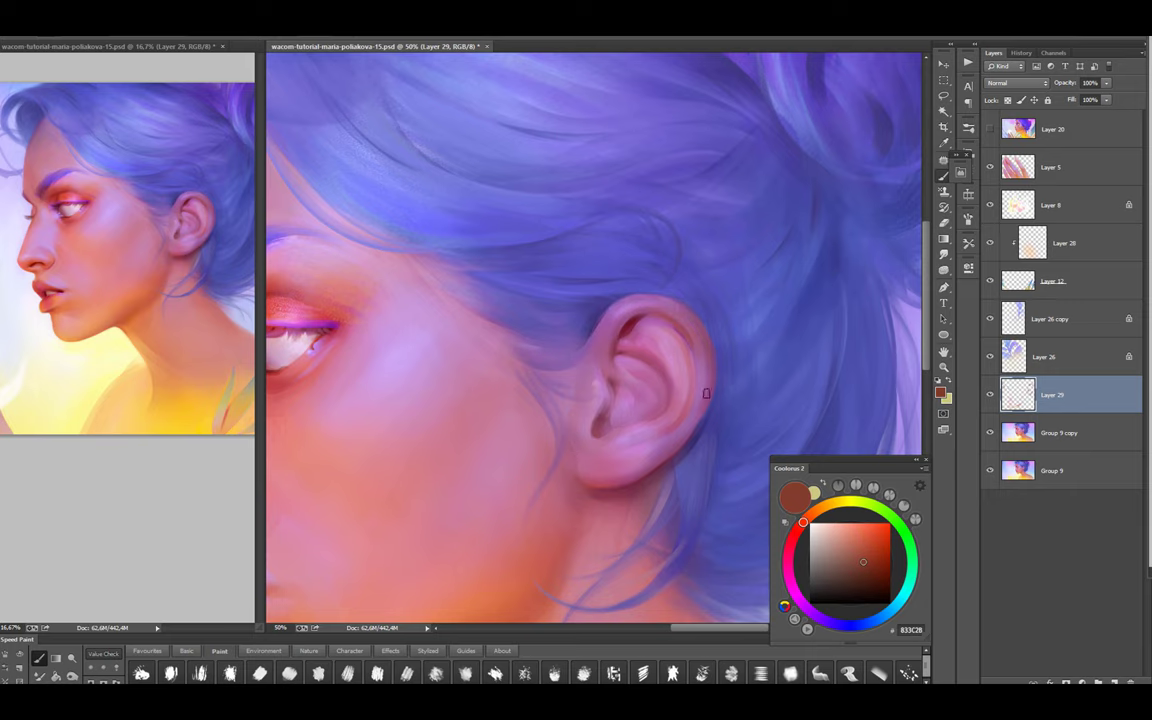
alt+click(686, 350)
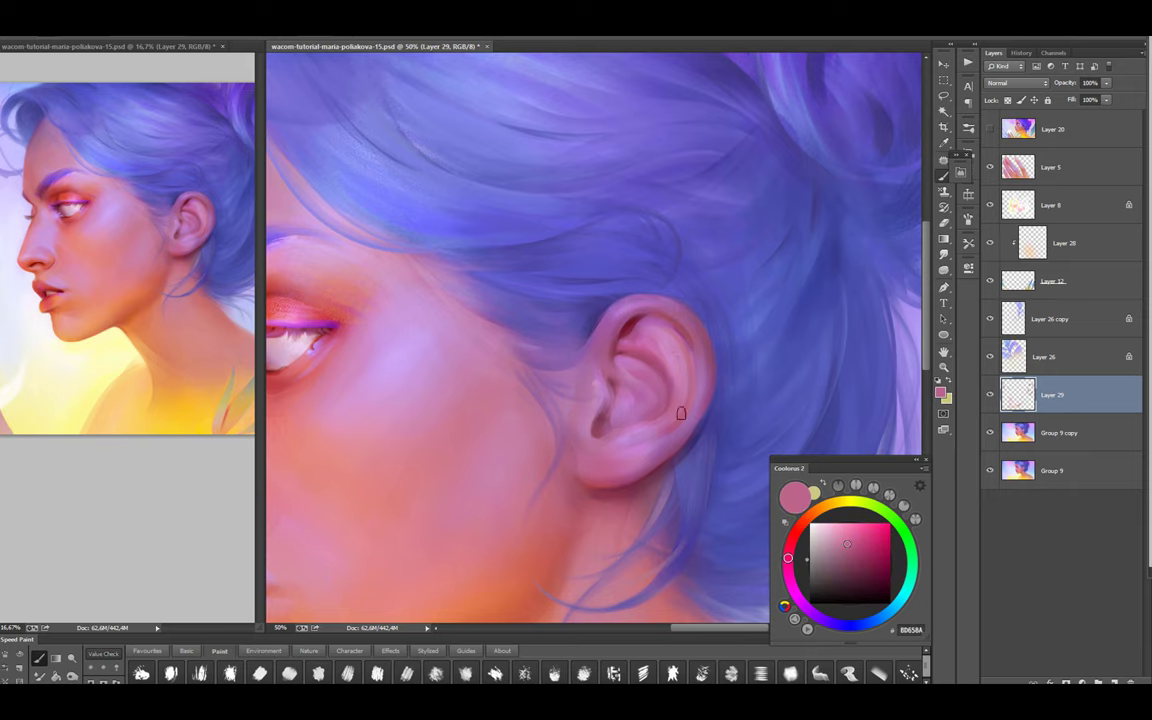
drag(690, 343, 658, 322)
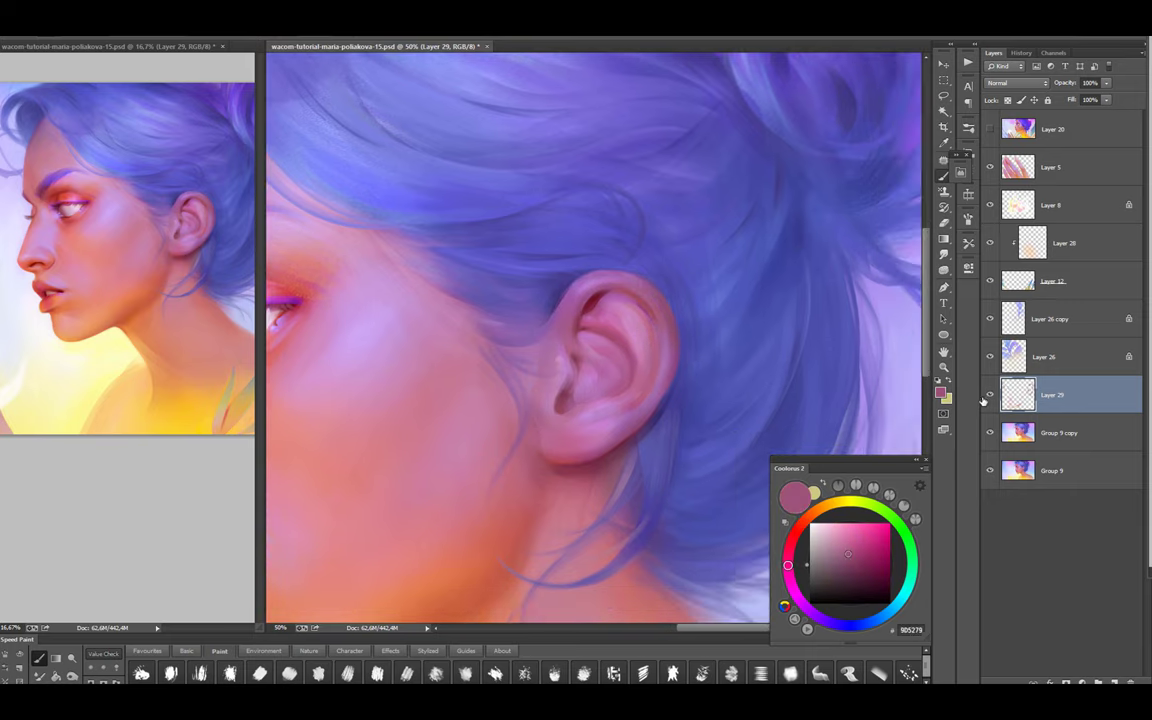
Outline the area under the earlobe with the Lasso and deepen its cast shadow with crimson 7F1E35 and sampled 7C2B3F
key(l)
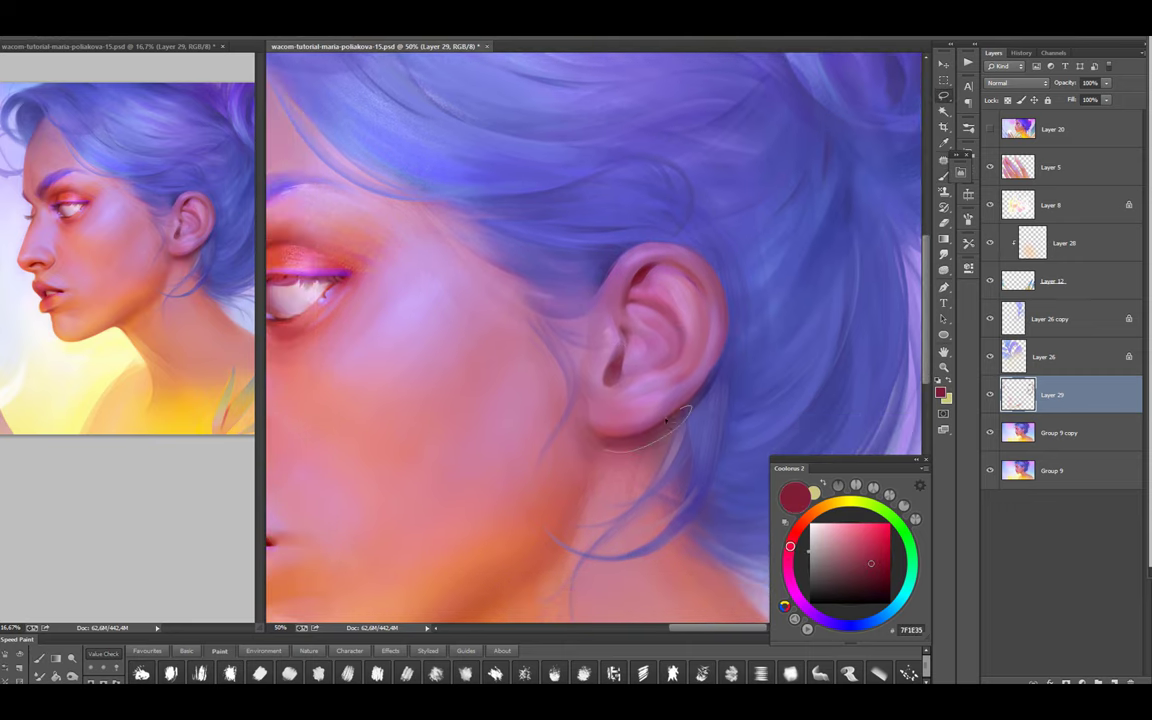
mouse_move(668, 420)
mouse_down()
mouse_move(625, 465)
mouse_move(625, 442)
mouse_move(643, 460)
mouse_up()
key(ctrl+d)
click(797, 528)
click(890, 565)
key(b)
alt+click(678, 433)
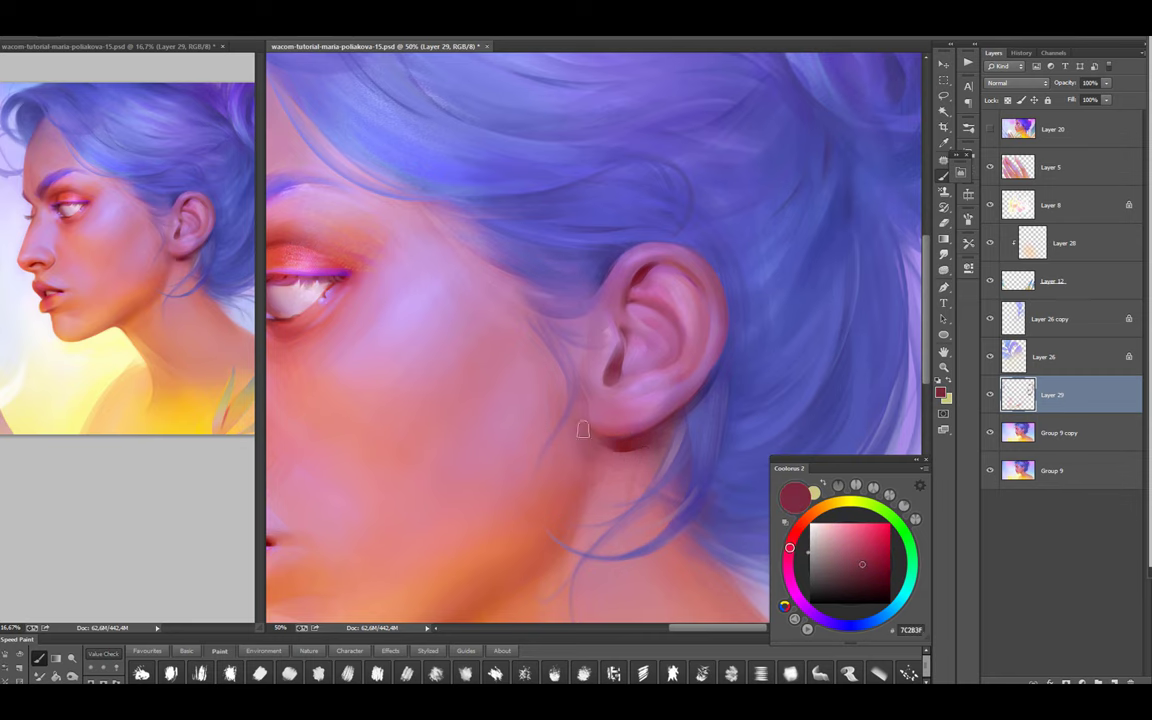
drag(583, 430, 587, 458)
Define the ear's lower back edge against the hair with navy 060066 and sampled dark crimson 772A41
alt+click(712, 406)
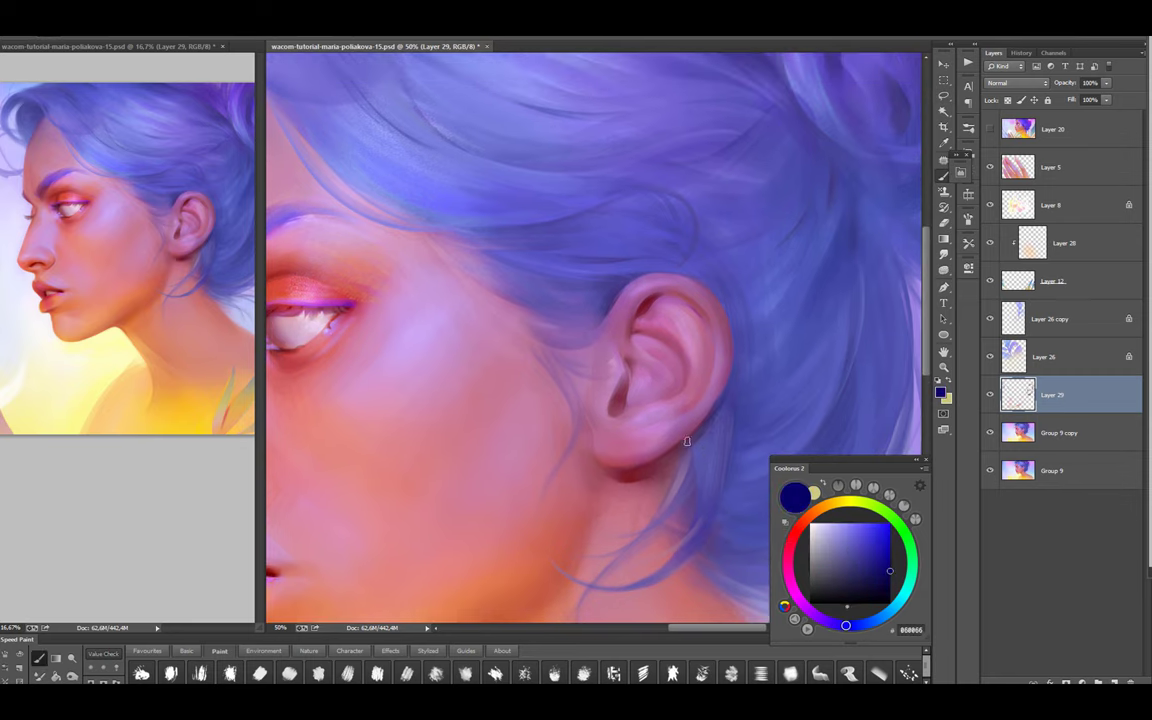
key(bracketright)
alt+click(725, 393)
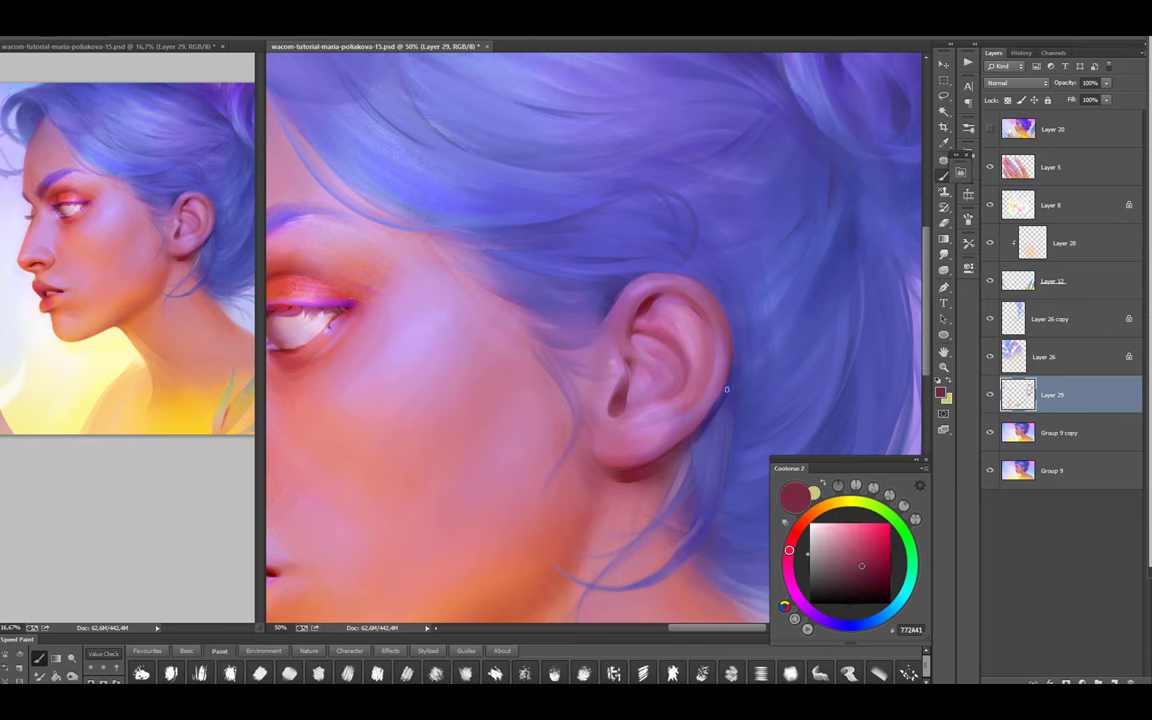
Paint the jaw shadow below the ear with reds B2001A and 7E1C28, blending sampled orange CF5A2E into the neck
key(ctrl+minus)
key(ctrl+minus)
key(ctrl+minus)
key(ctrl+minus)
key(ctrl+plus)
key(ctrl+plus)
key(ctrl+plus)
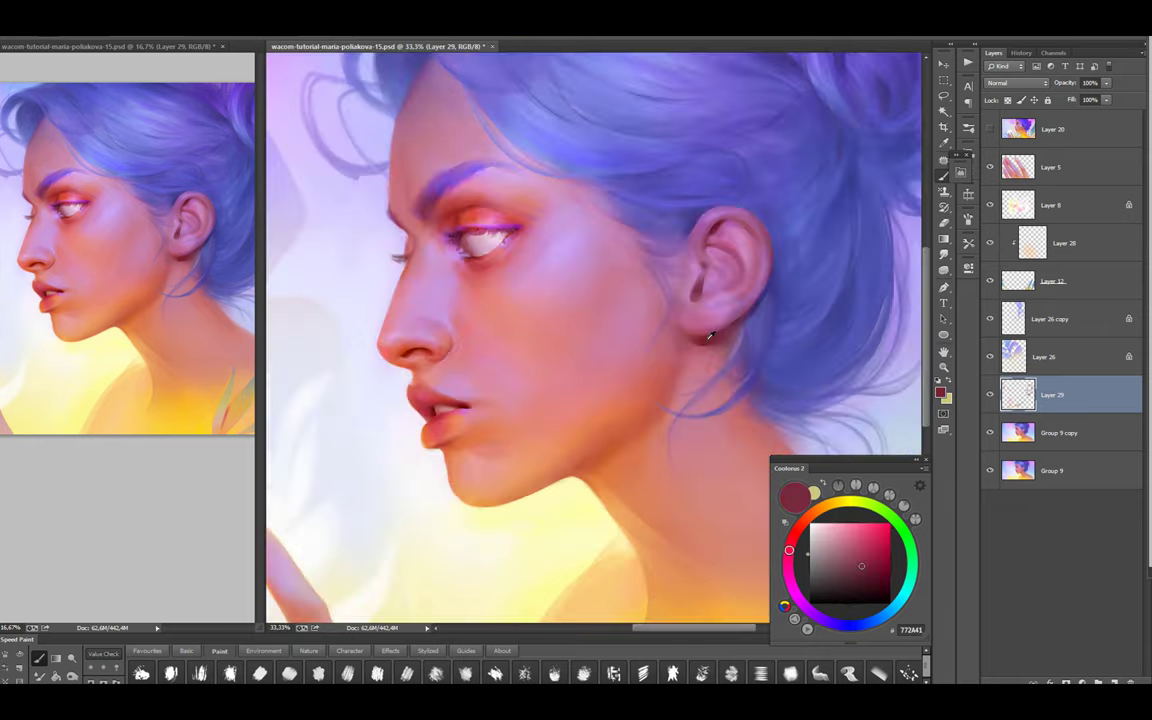
click(884, 545)
key(l)
key(b)
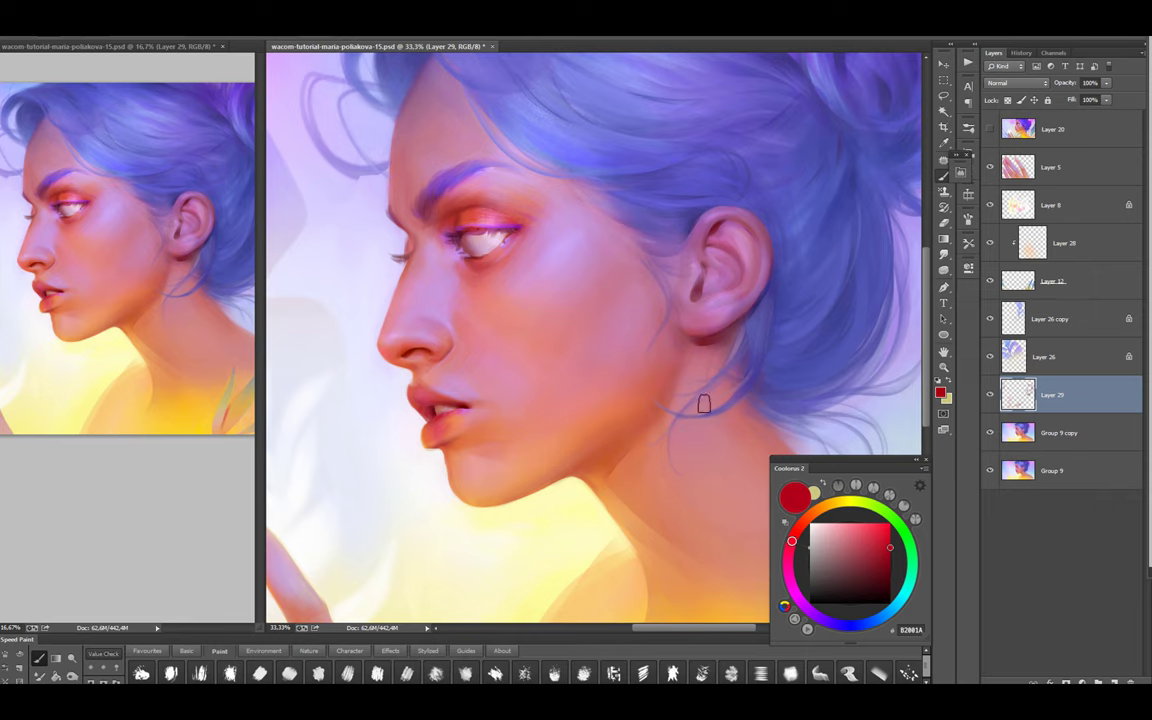
alt+click(663, 383)
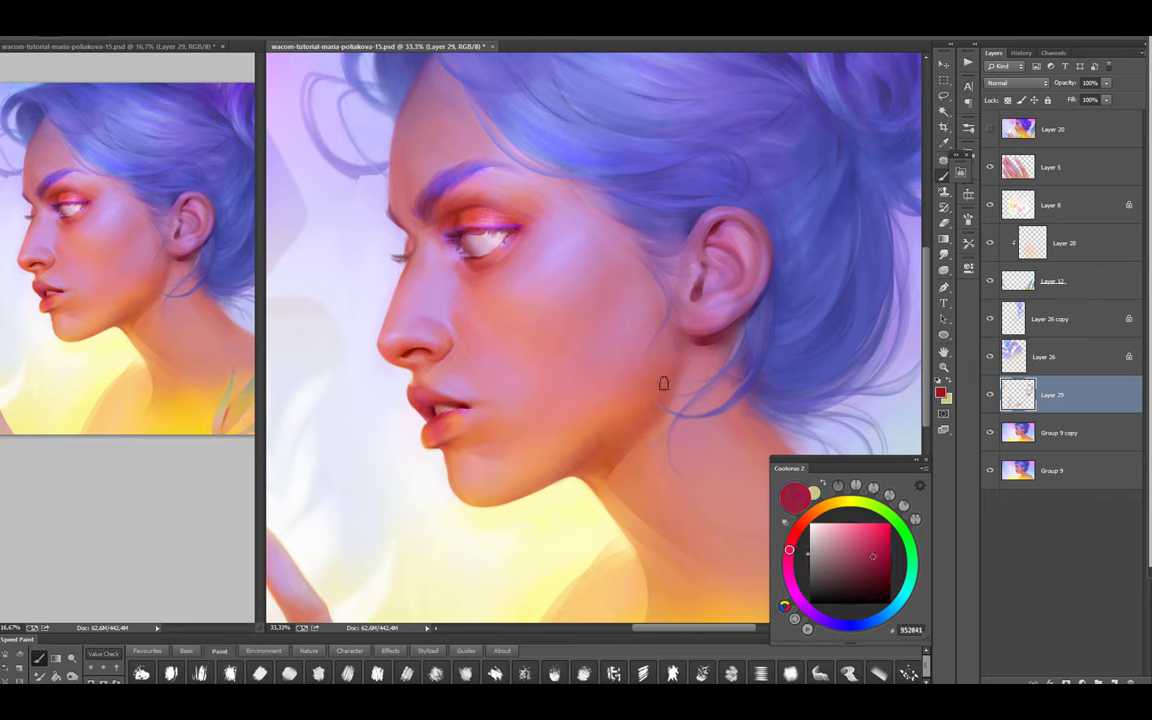
alt+click(645, 532)
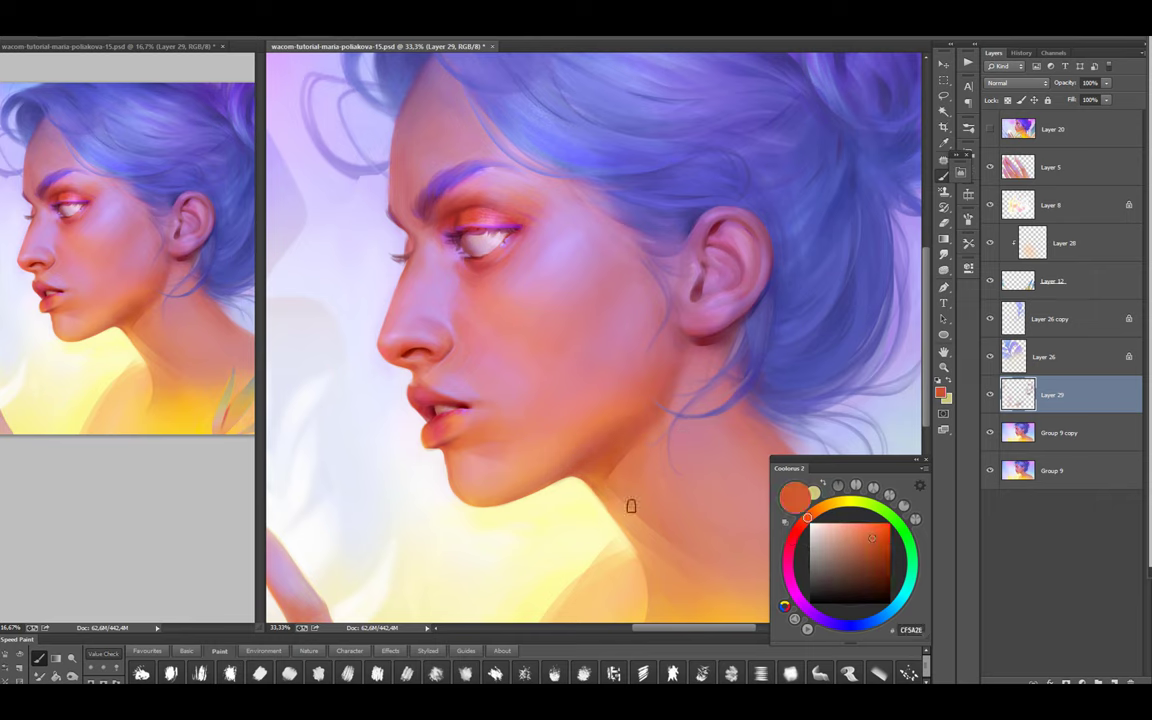
alt+click(658, 383)
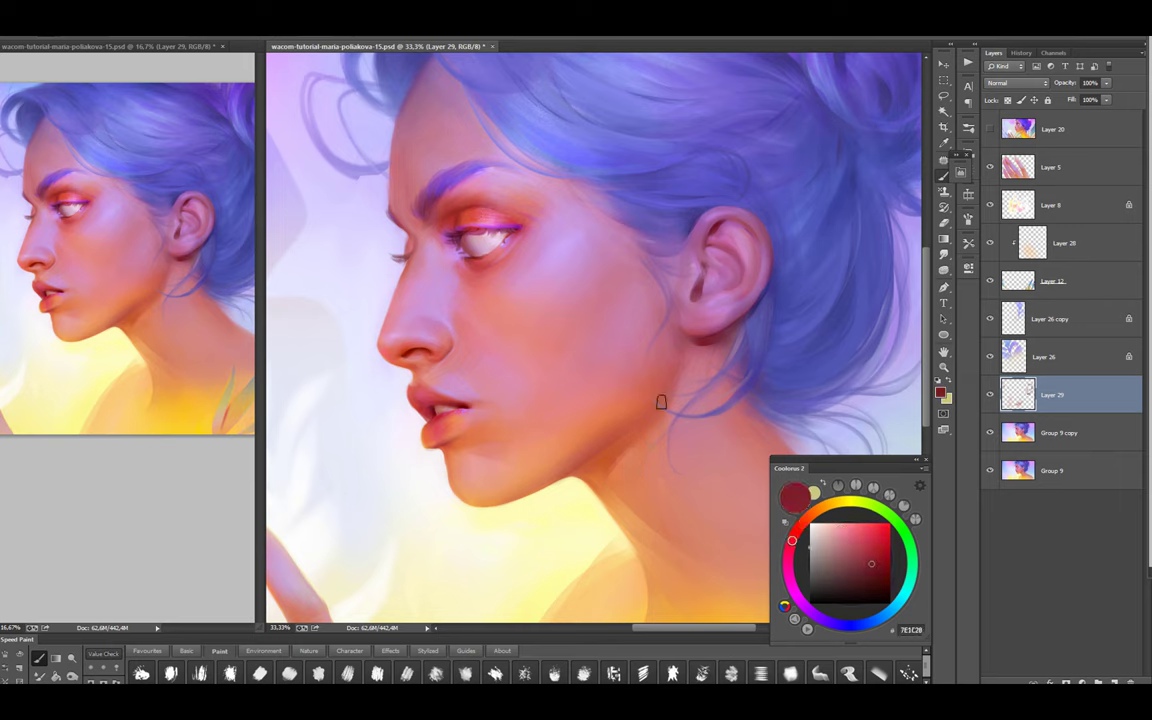
Blend the skin between earlobe, jaw corner and upper neck with sampled pinks and reds BC5C57 and C75843
alt+click(702, 360)
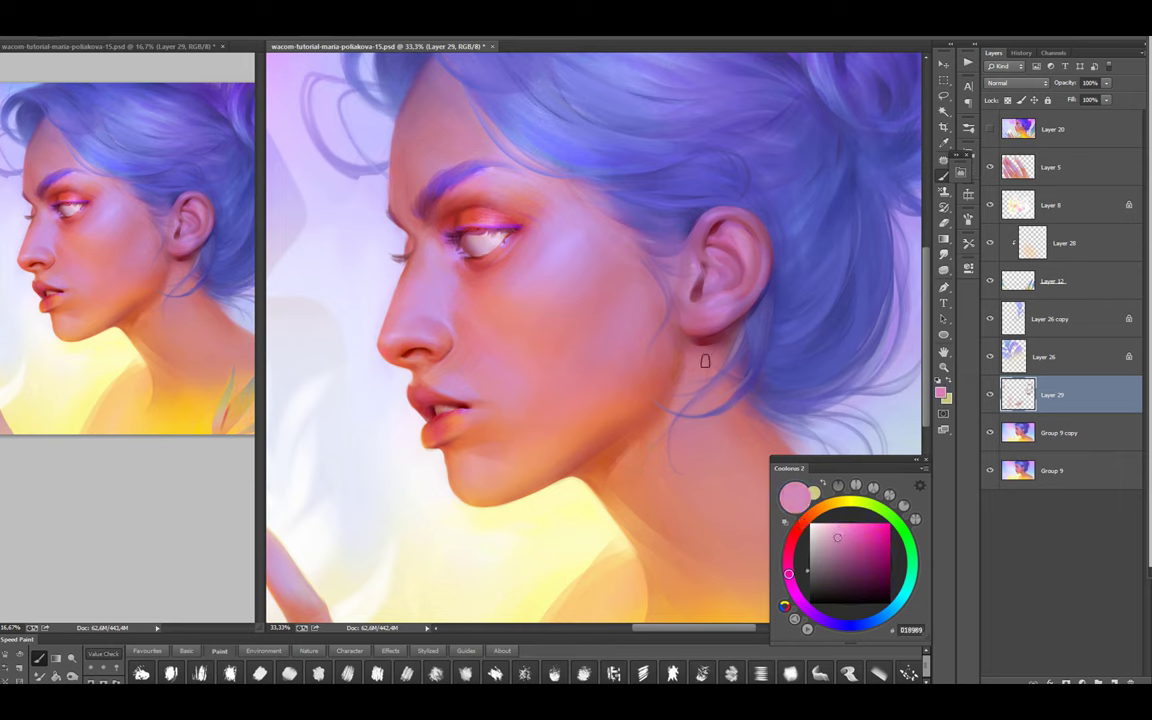
alt+click(712, 427)
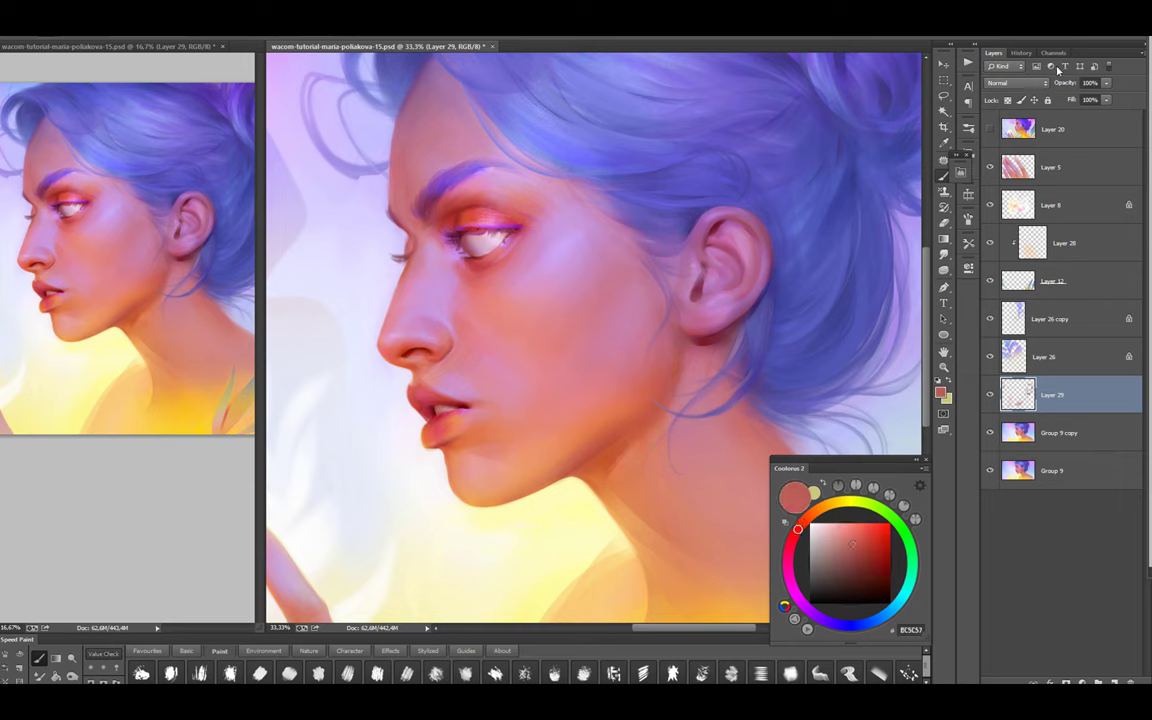
alt+click(676, 392)
alt+click(671, 345)
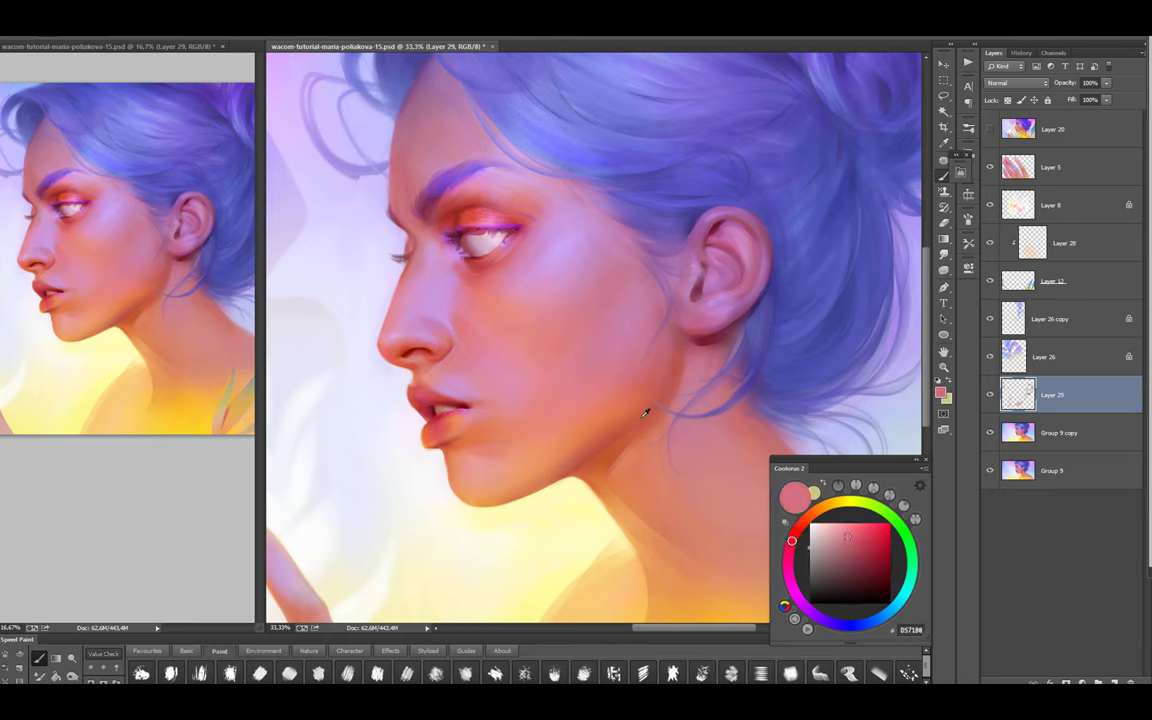
alt+click(684, 330)
alt+click(684, 366)
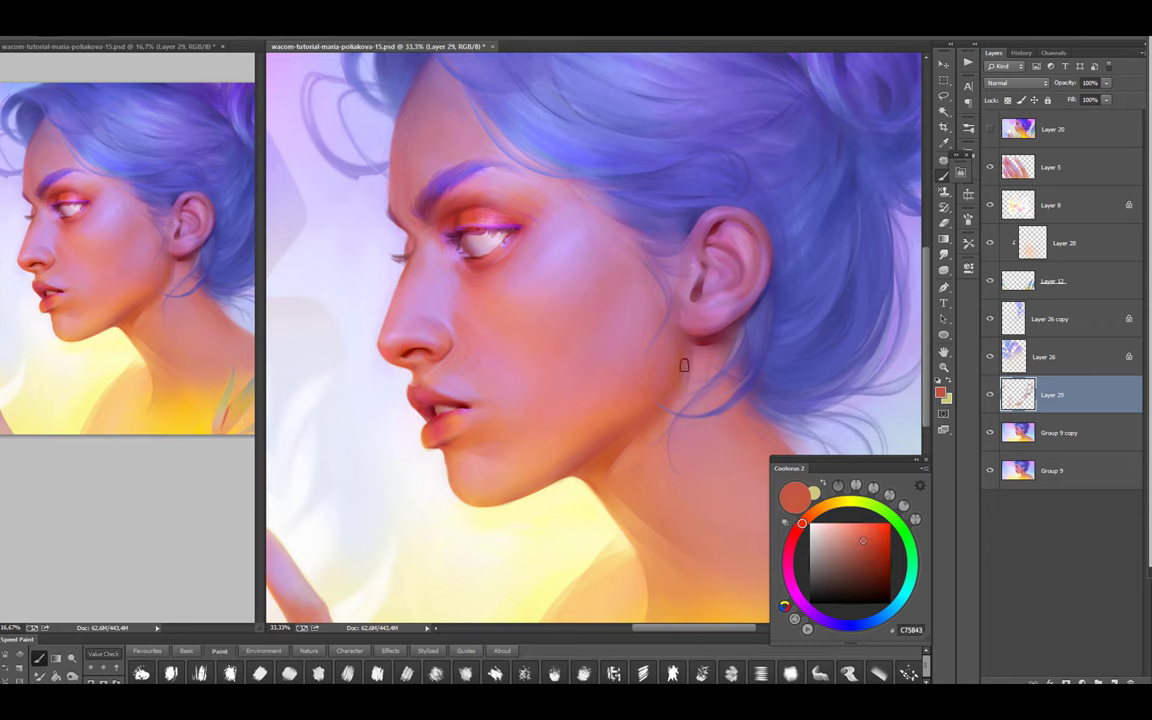
alt+click(596, 385)
alt+click(681, 360)
Check Layer 29 against the original, then smooth the neck, jawline and chin edge with sampled oranges CE592F, CA5936 and DD7B4E
key(ctrl+minus)
key(ctrl+minus)
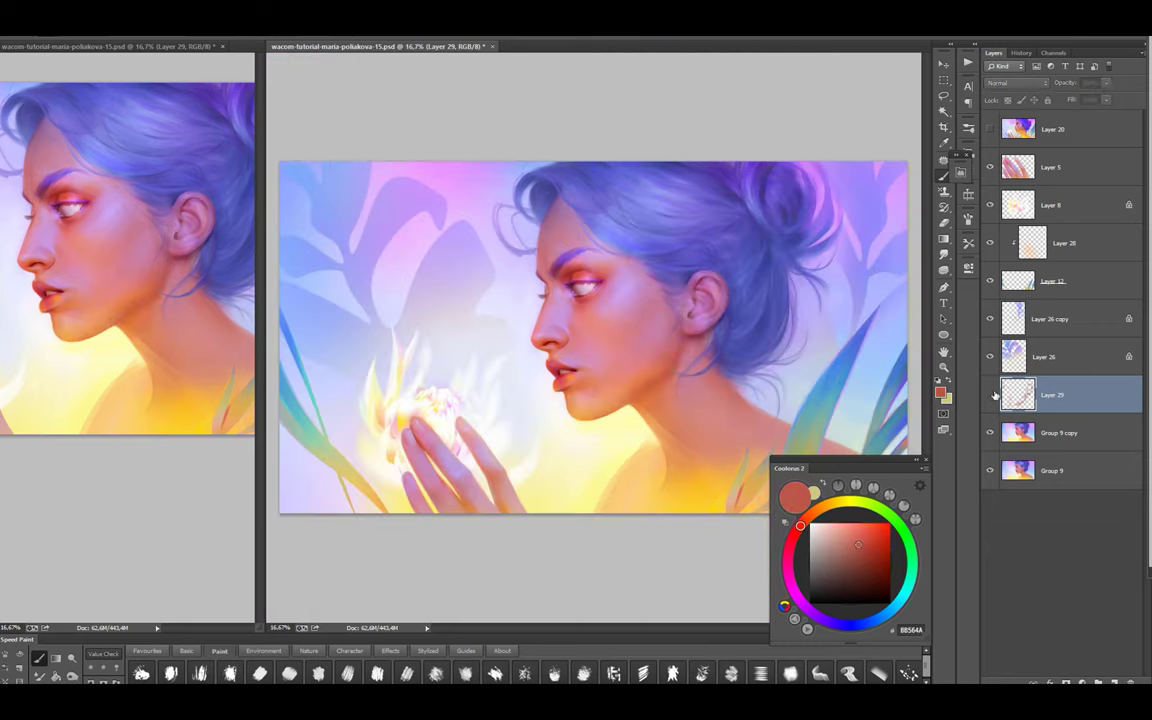
click(991, 394)
scroll(713, 356, up, 1)
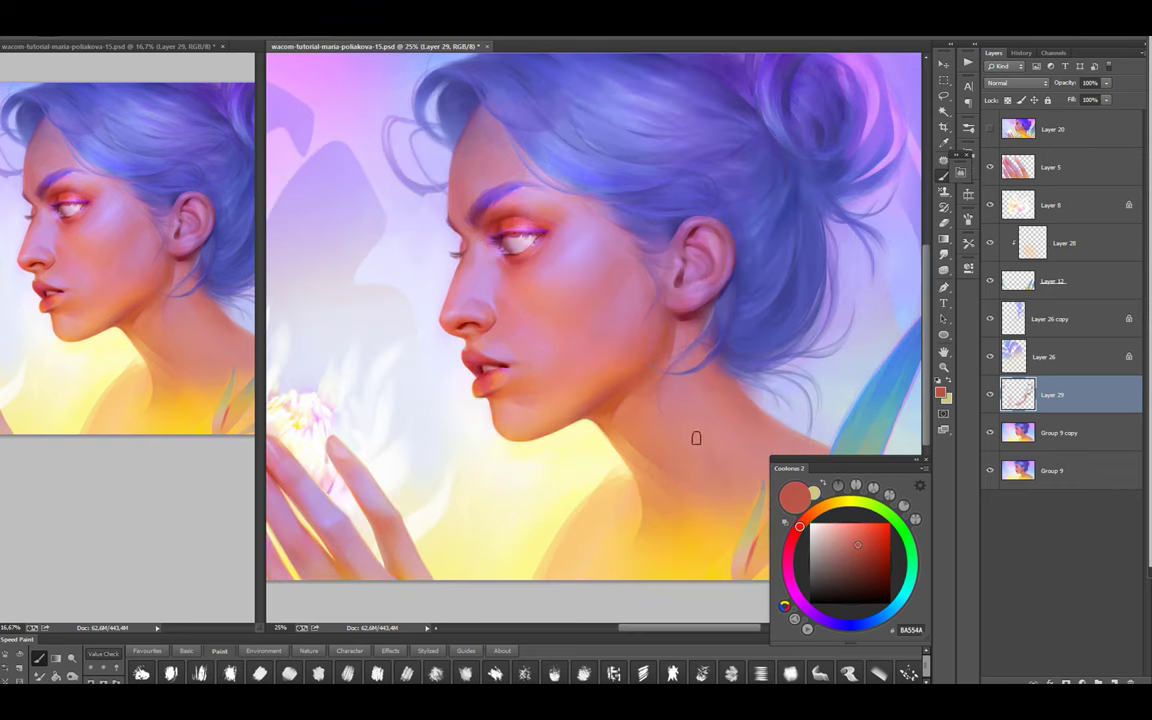
alt+click(715, 468)
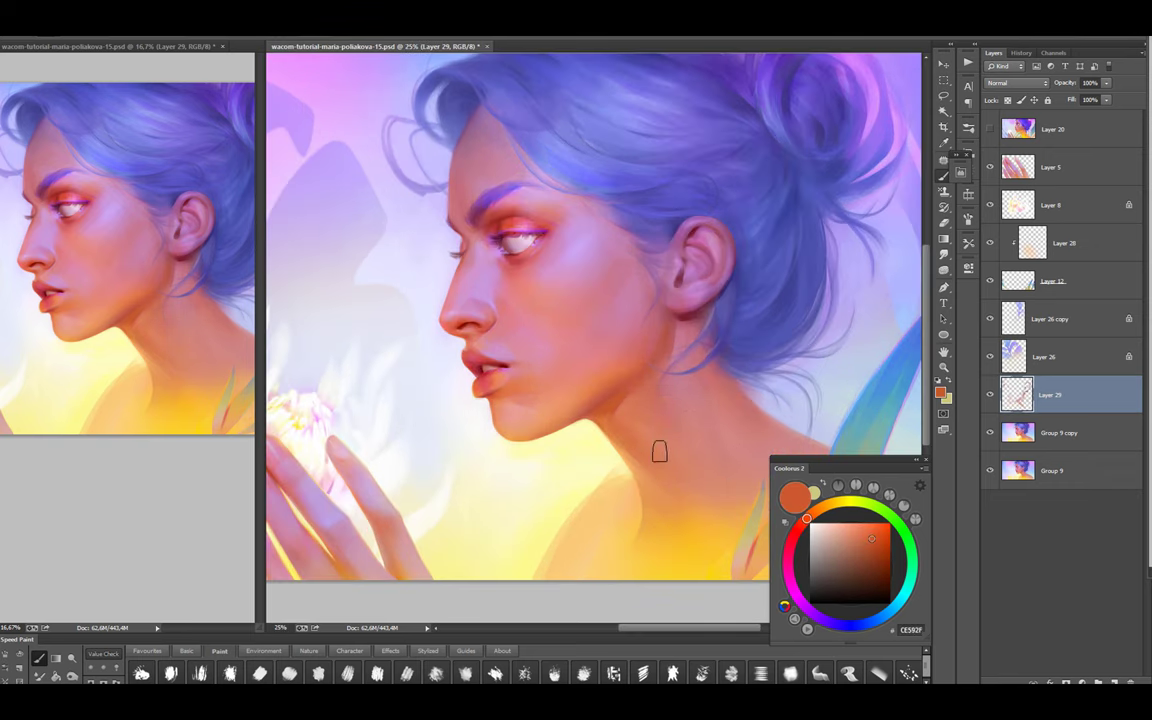
alt+click(627, 428)
alt+click(586, 411)
drag(560, 402, 596, 418)
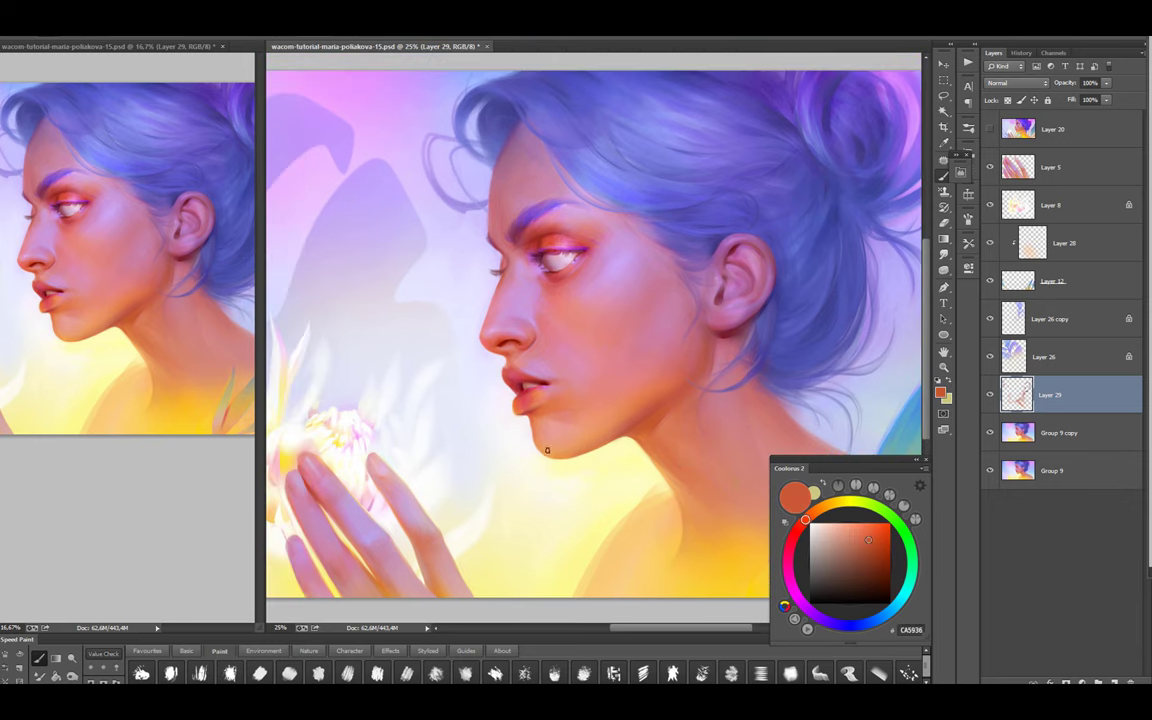
scroll(578, 460, up, 1)
alt+click(560, 468)
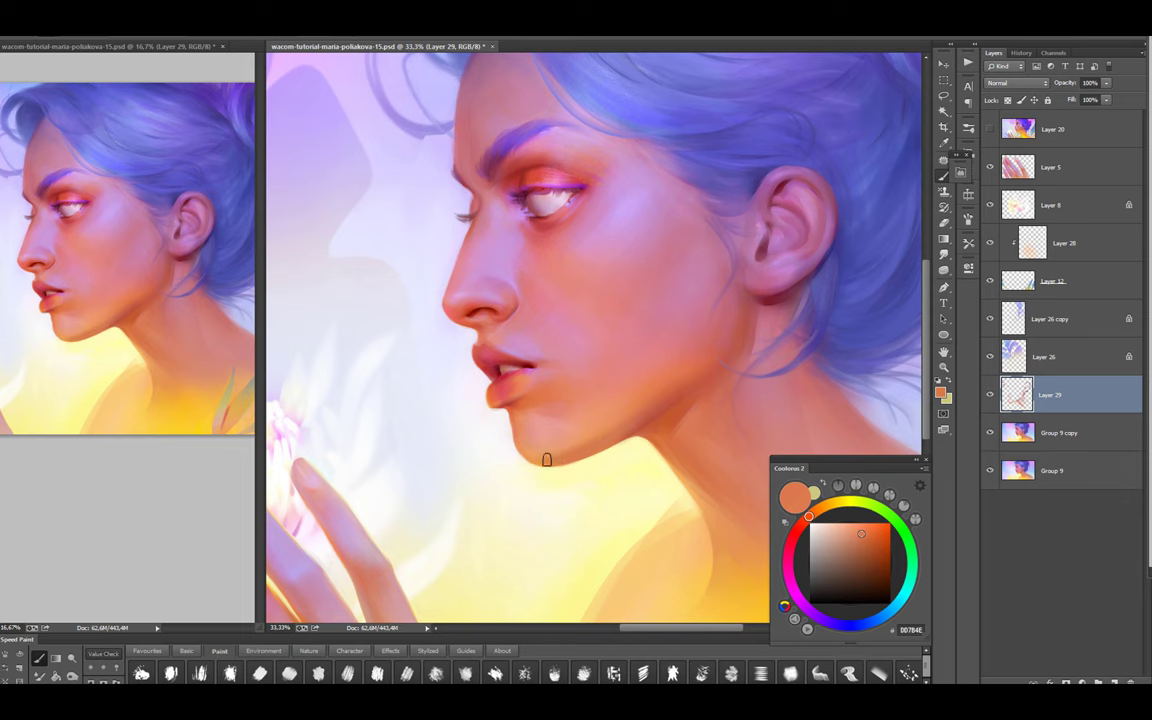
Compare the portrait with and without Layer 29 on a horizontally flipped canvas, then flip it back
scroll(589, 417, down, 2)
key(h)
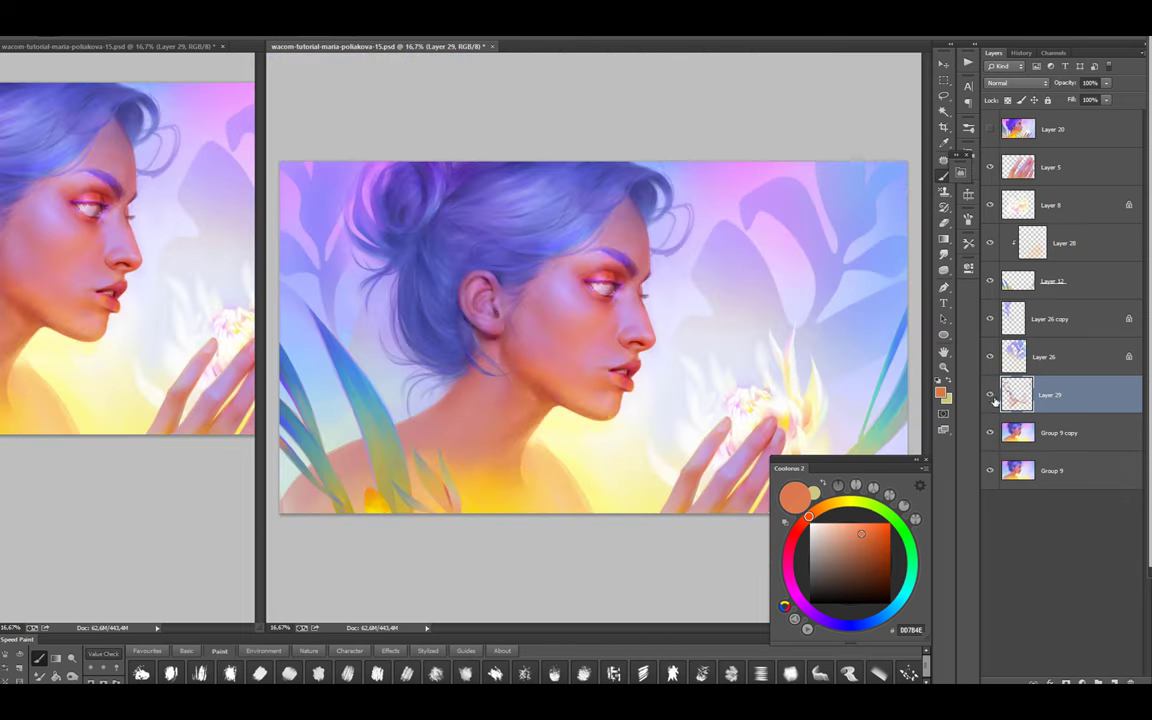
click(990, 395)
click(990, 395)
click(990, 395)
click(990, 395)
click(990, 395)
key(h)
Choose a preset brush and paint dark navy and blue 203382 strands in the hair between the ear and the bun
scroll(885, 357, up, 2)
click(968, 218)
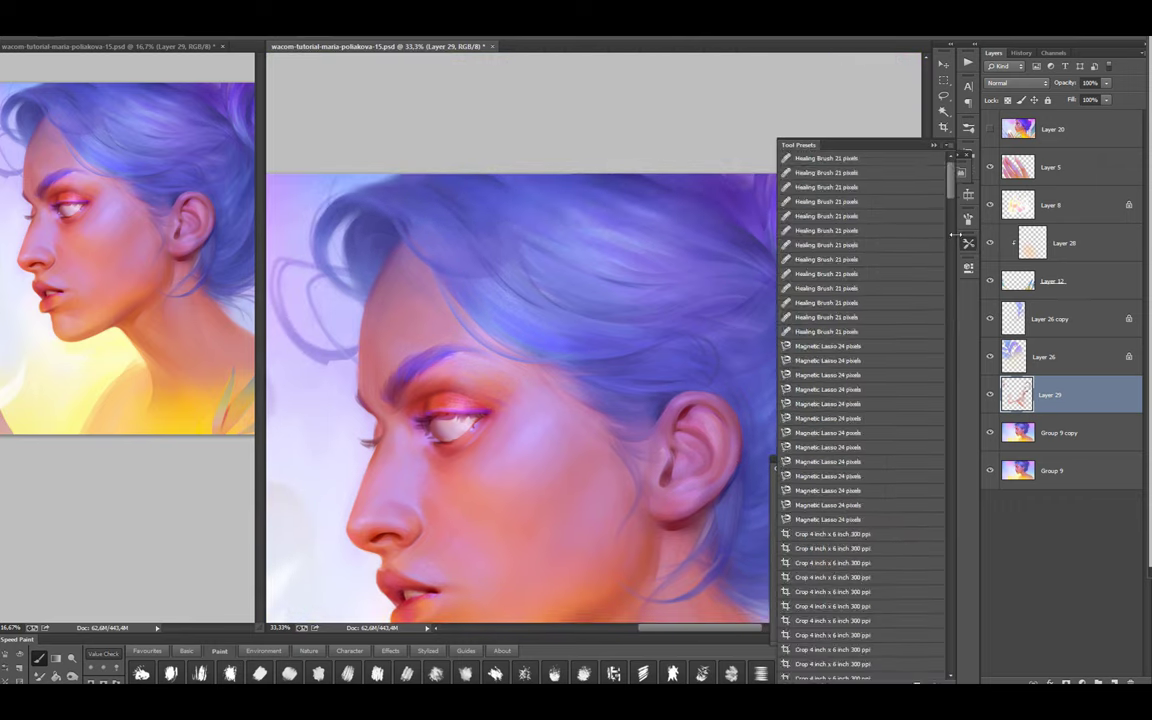
scroll(951, 432, down, 5)
click(968, 266)
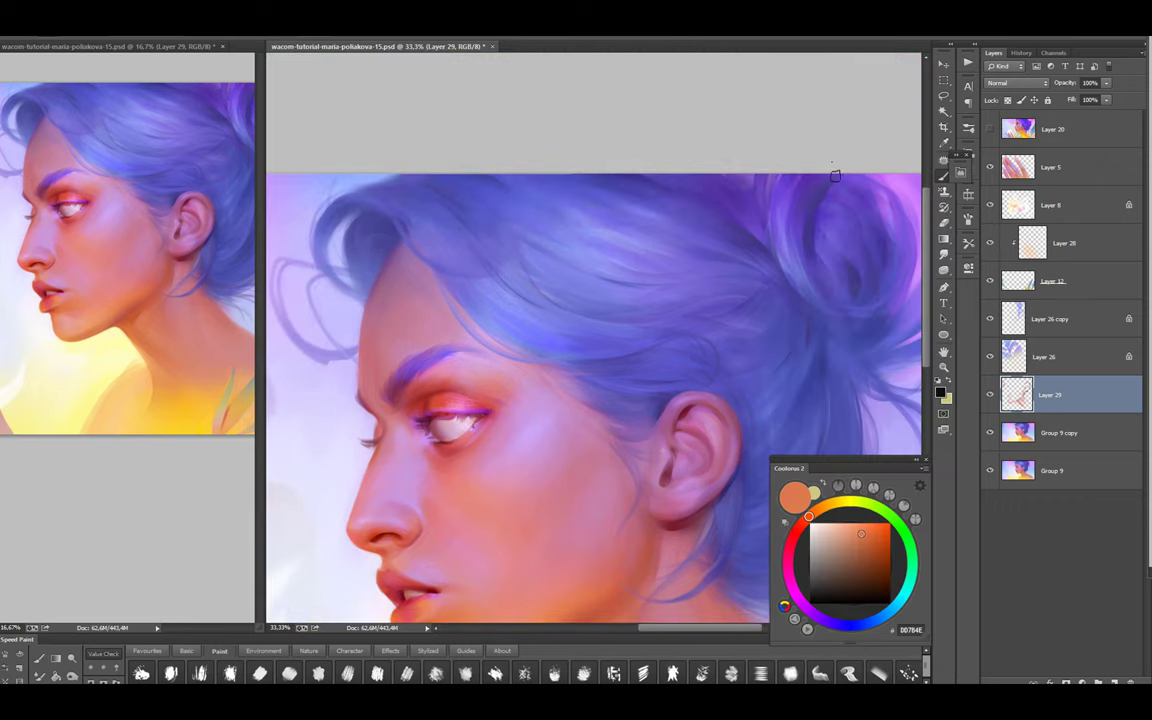
drag(826, 324, 610, 240)
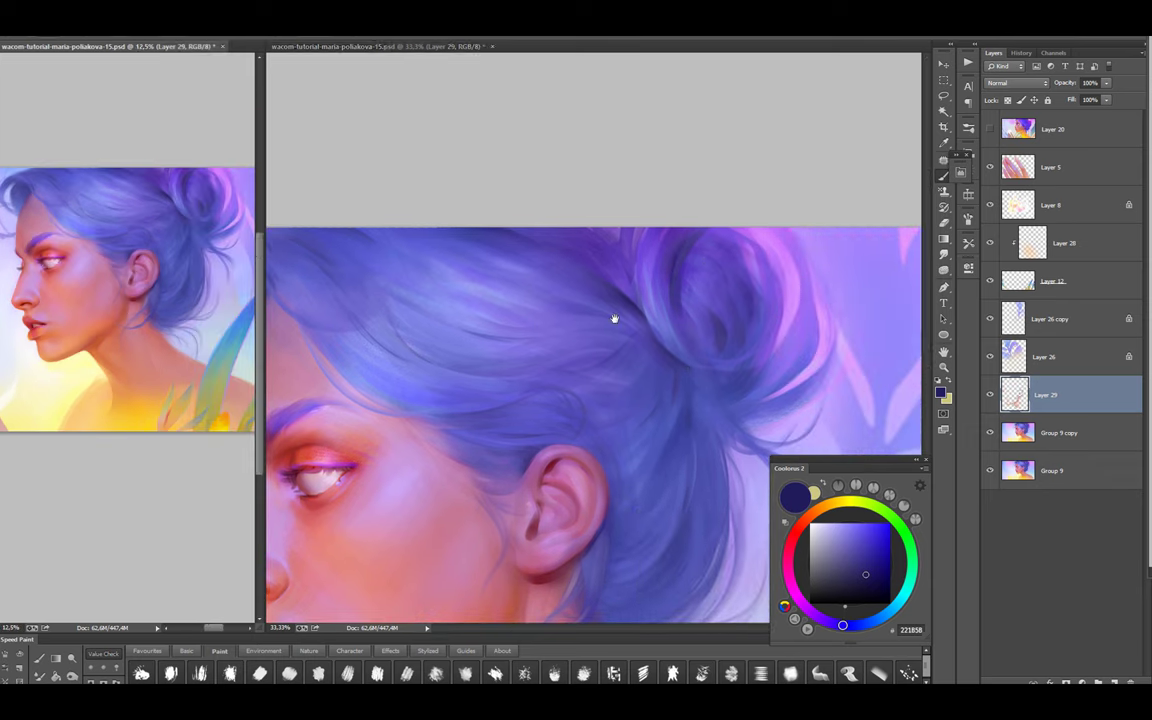
drag(614, 318, 584, 237)
alt+click(650, 338)
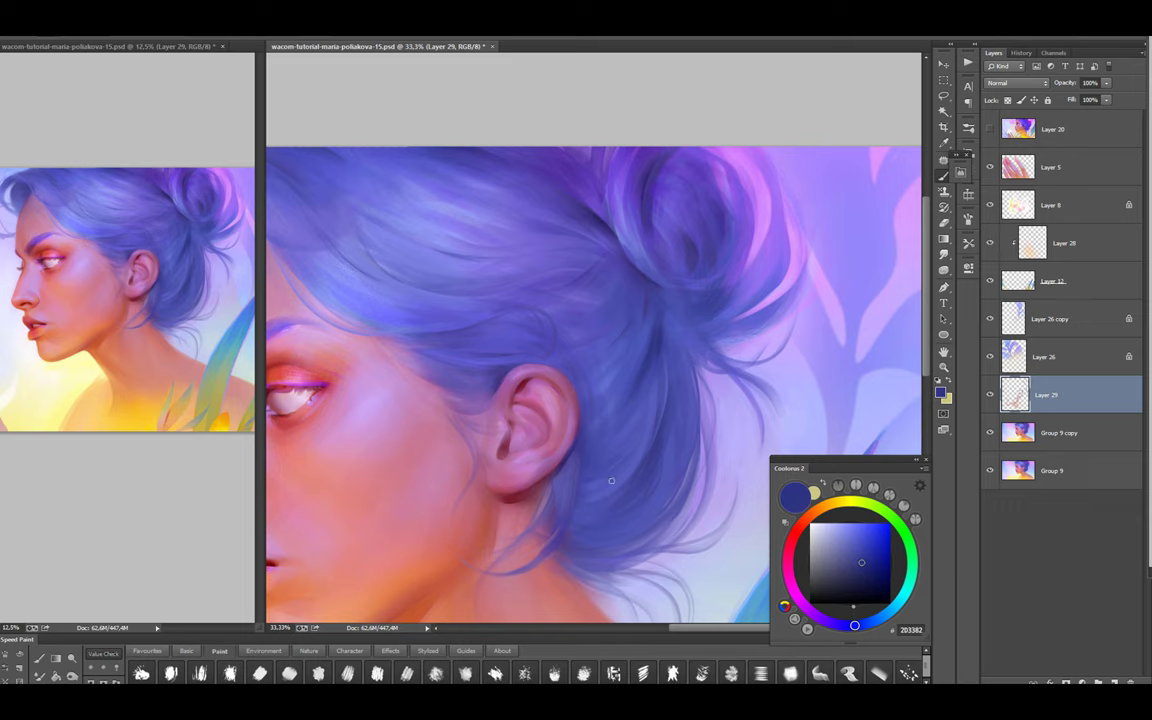
alt+click(616, 407)
drag(616, 286, 600, 377)
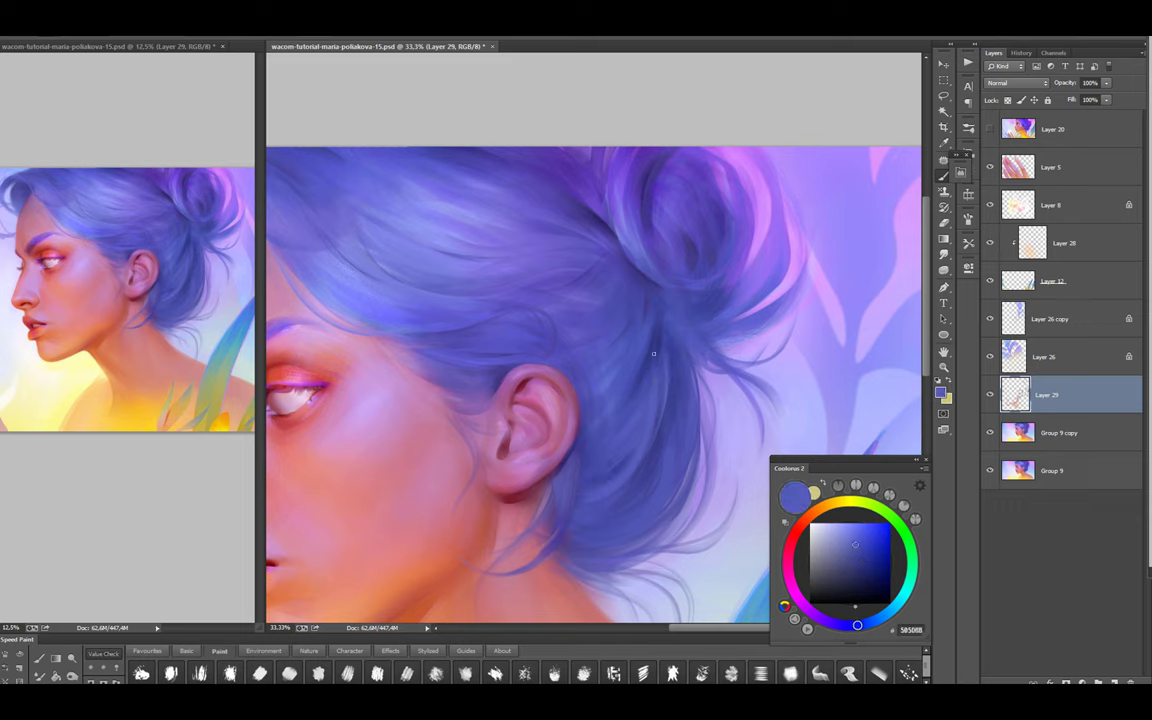
Add darker strands and shading where the hair gathers under the bun with sampled blues 34327C and 37429C
alt+click(679, 386)
drag(679, 386, 659, 390)
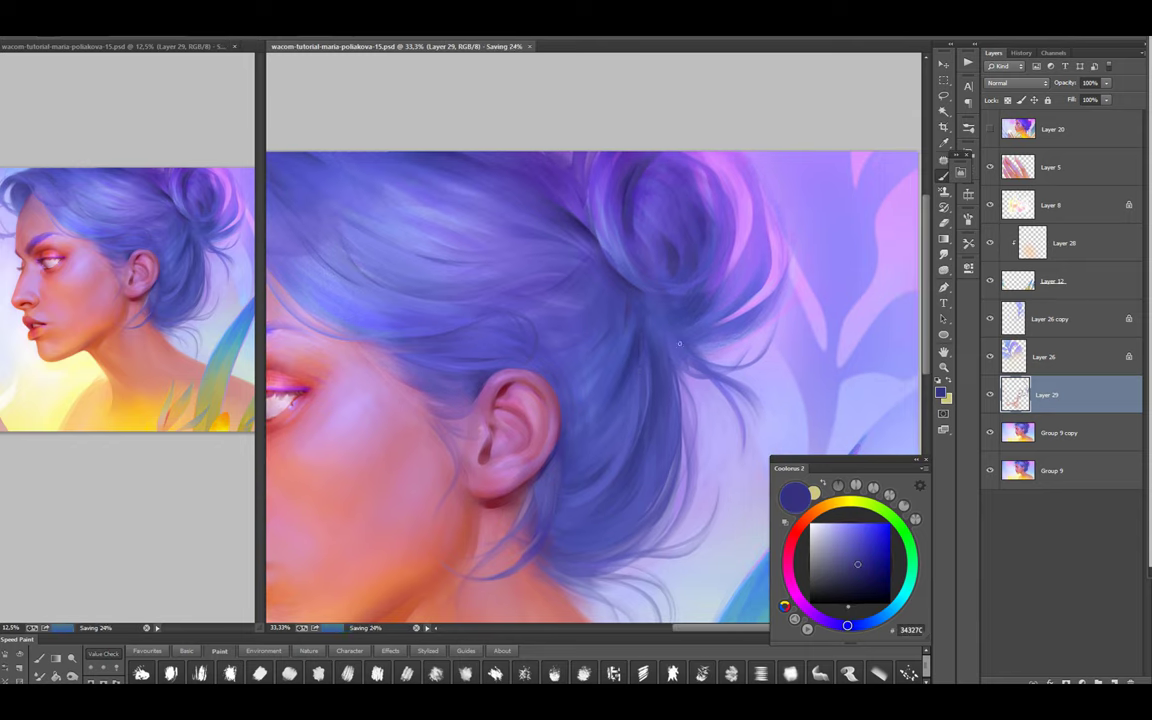
alt+click(661, 325)
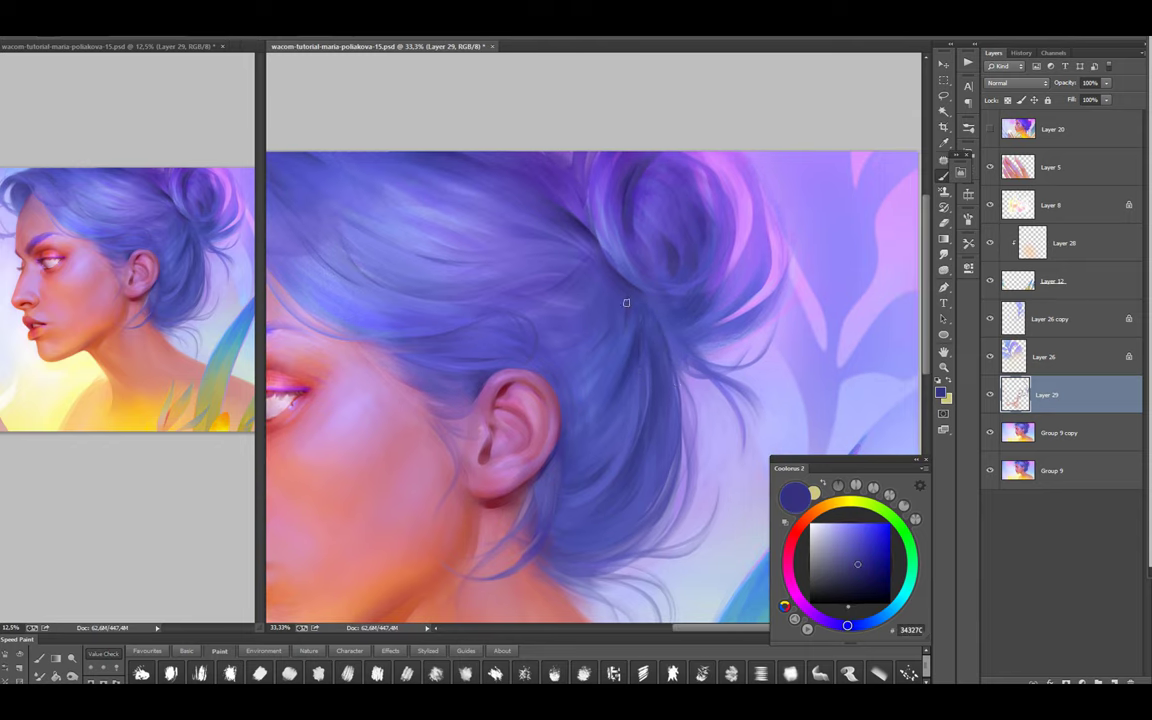
alt+click(653, 305)
drag(709, 358, 707, 404)
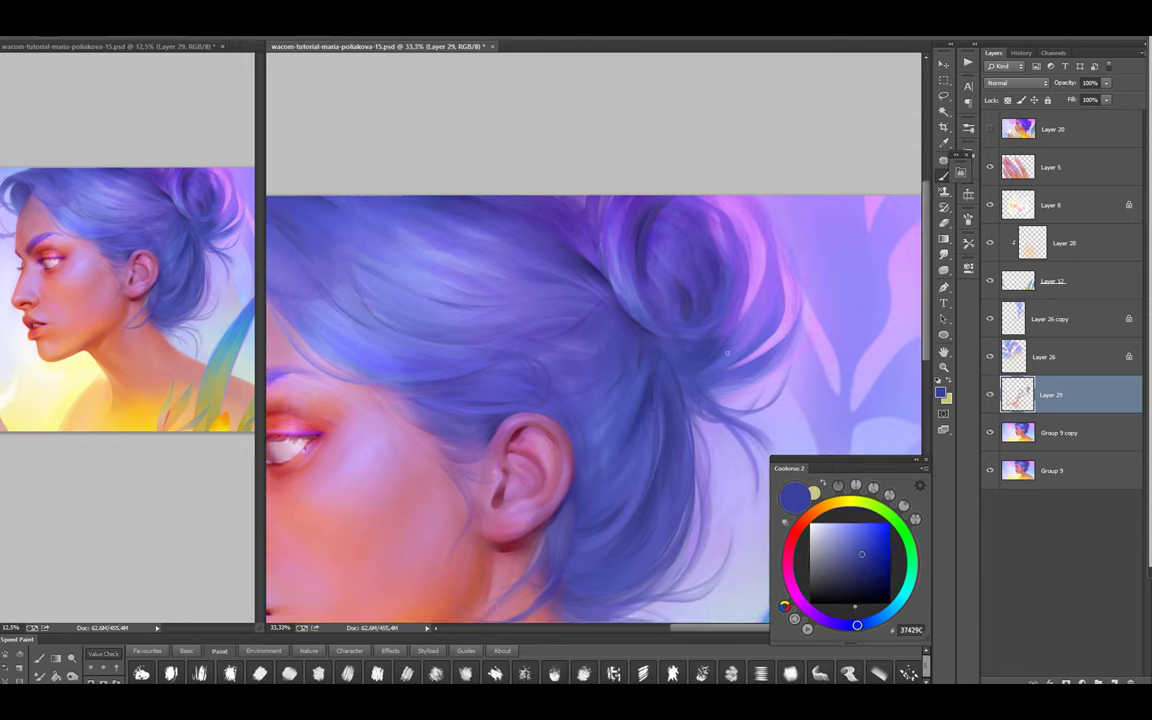
Refine the outer strands of the hair bun with sampled pink D58BFD and violet 7865E4
alt+click(728, 206)
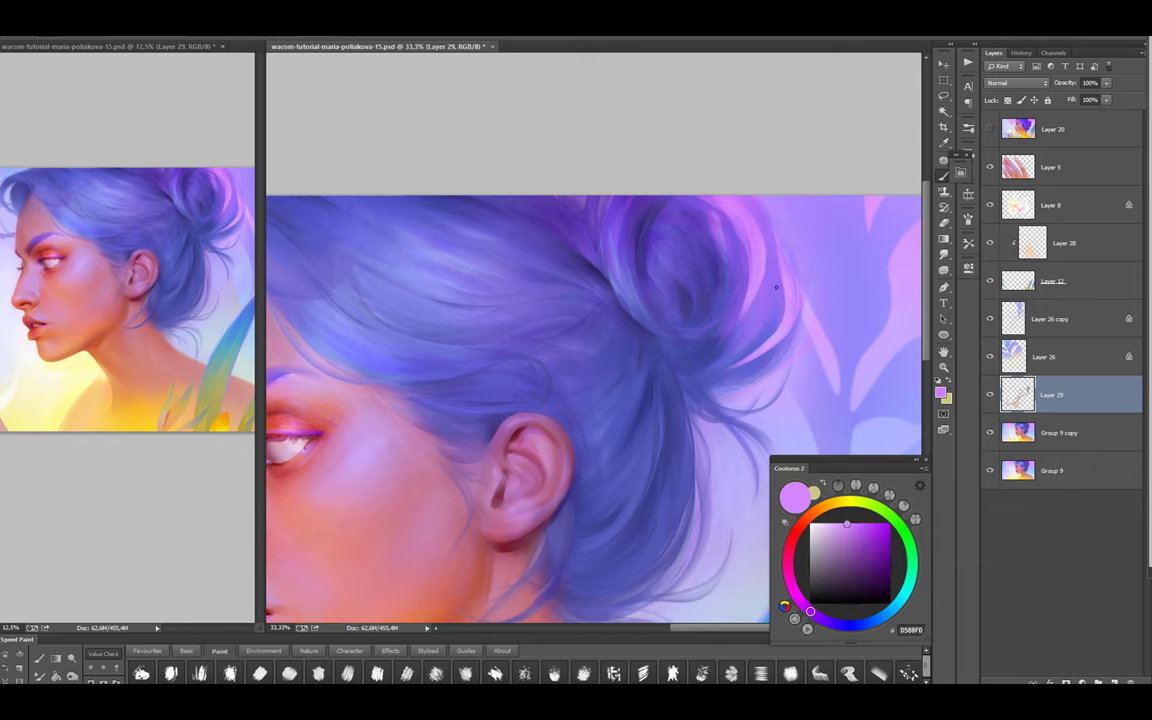
drag(748, 350, 766, 370)
alt+click(760, 378)
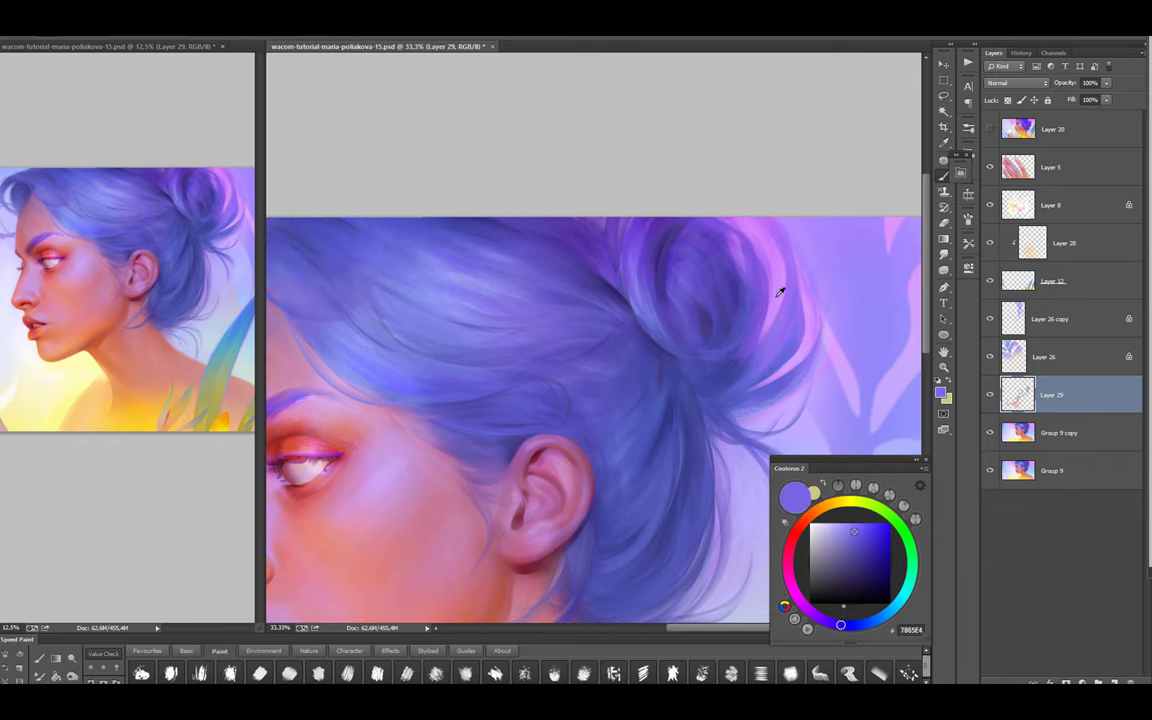
Define the bun's inner strands and its seam with the swept-back hair using sampled purples 412F88 and 5533A5
alt+click(688, 220)
alt+click(650, 240)
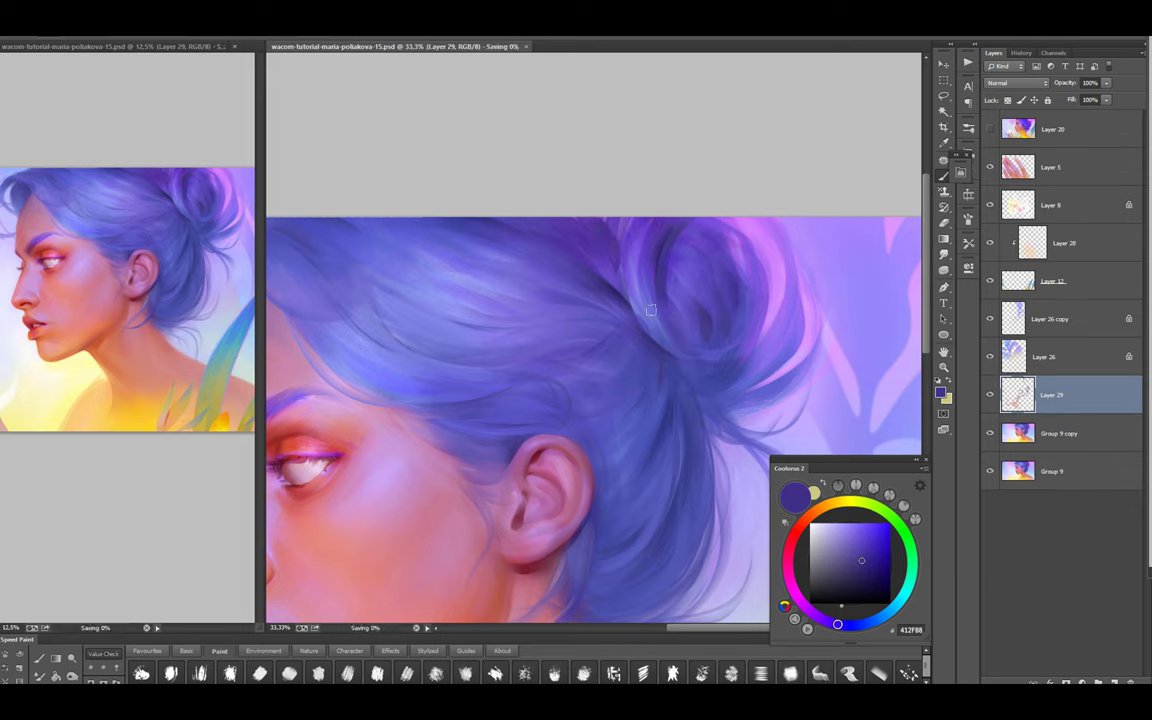
alt+click(636, 264)
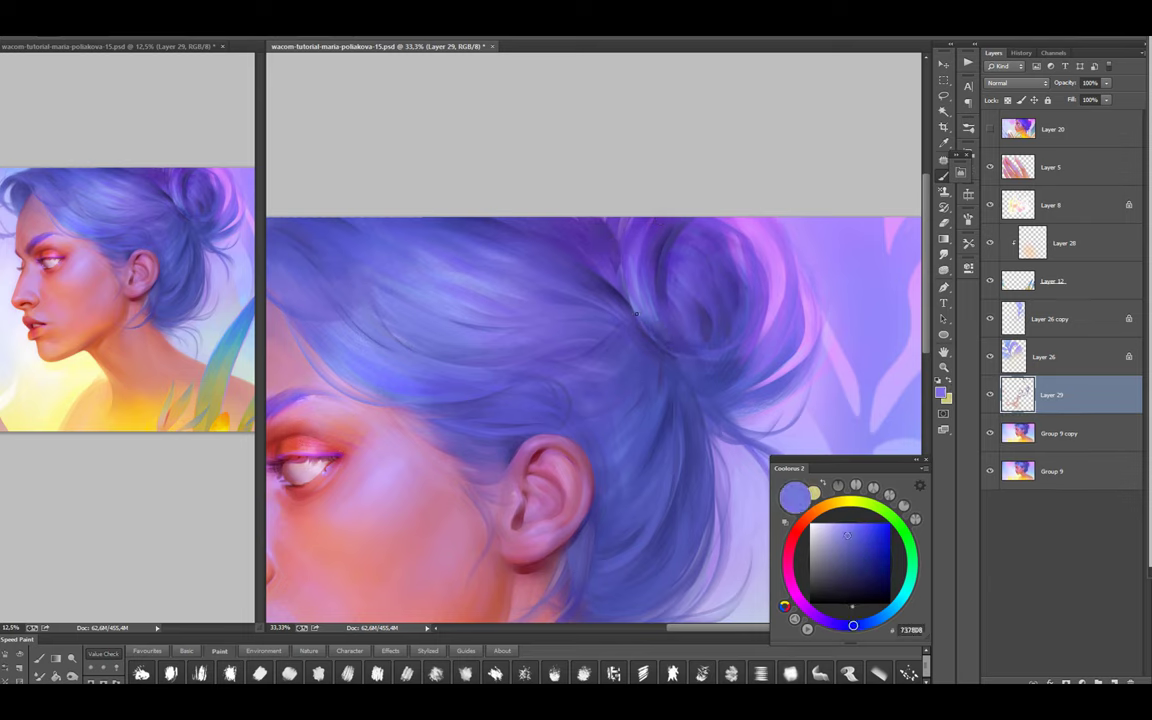
drag(841, 535, 839, 523)
alt+click(652, 309)
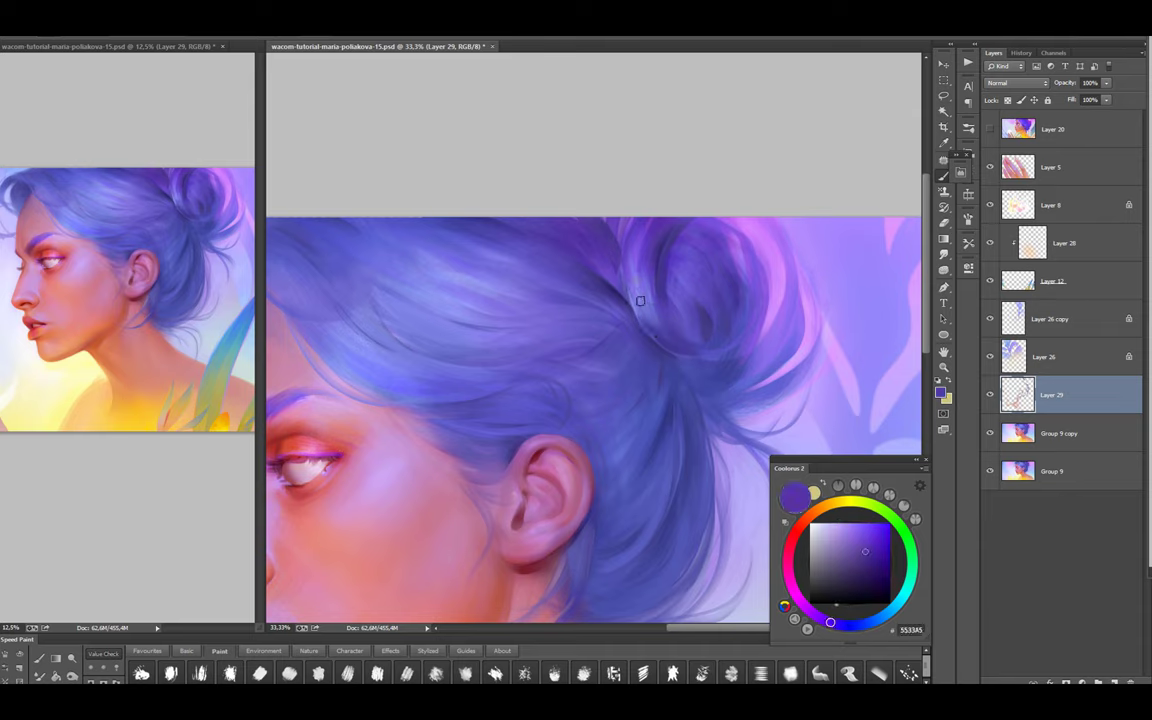
Deepen the bun's interior and underside with dark indigo 302572, save the file, and add lighter strands in 7876DE
alt+click(684, 276)
key(bracketright)
key(bracketright)
key(bracketright)
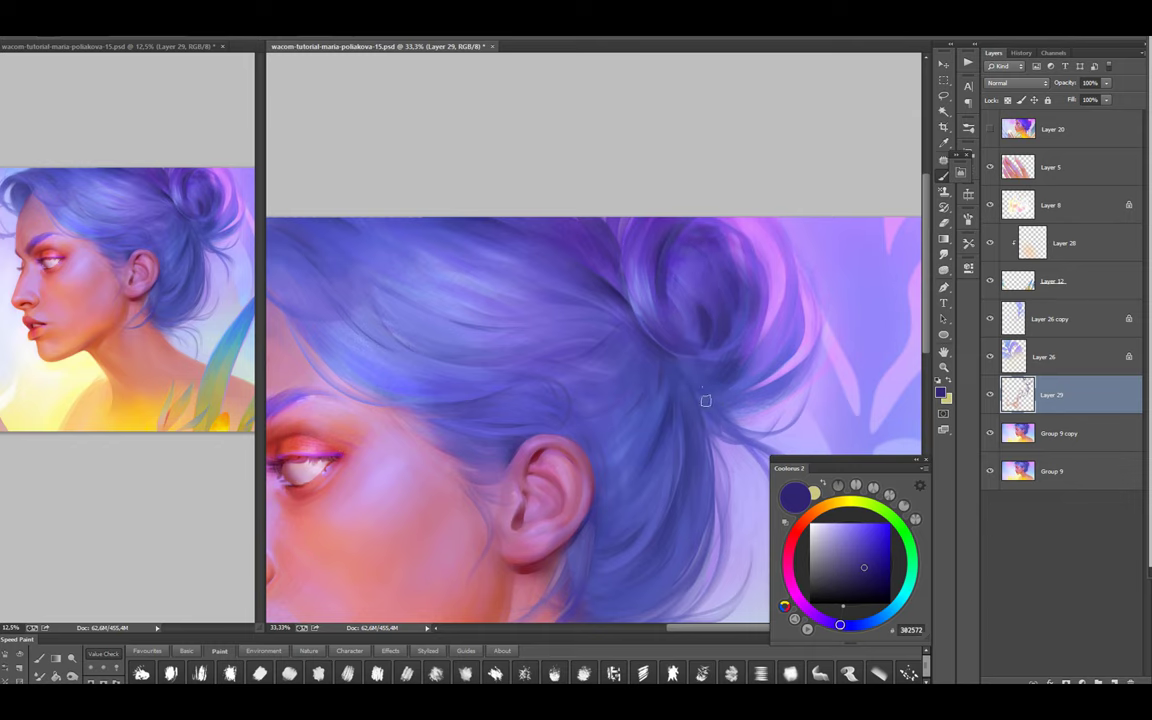
key(ctrl+s)
alt+click(682, 300)
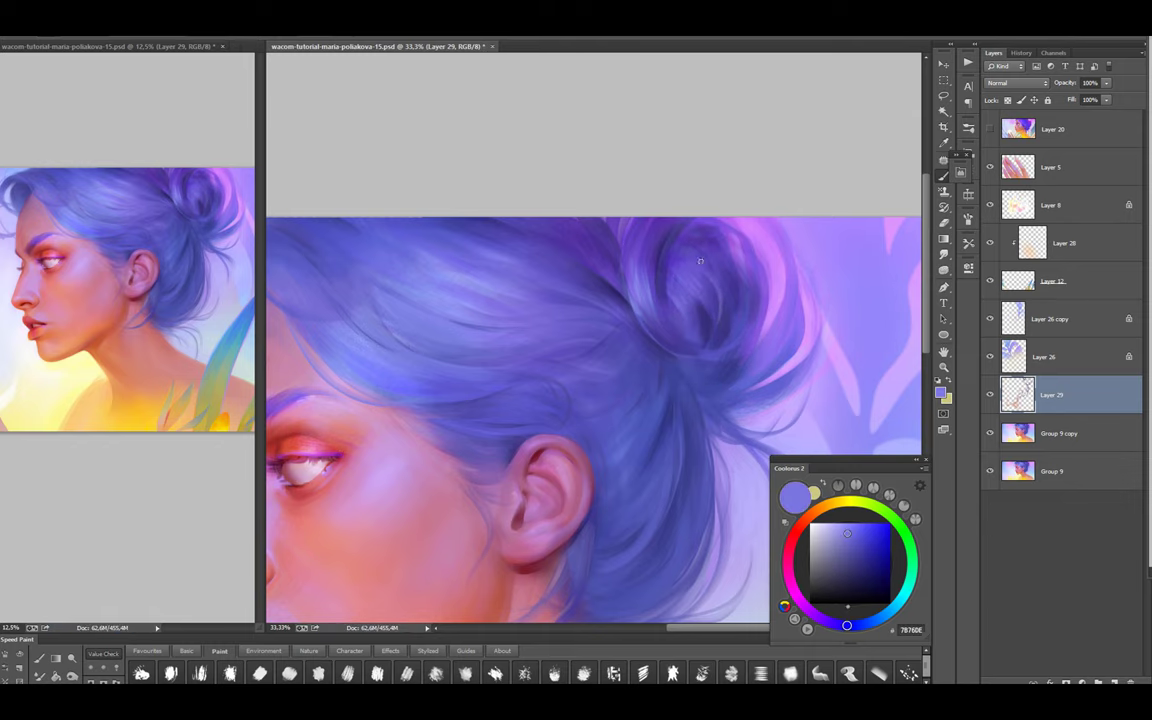
drag(869, 321, 718, 298)
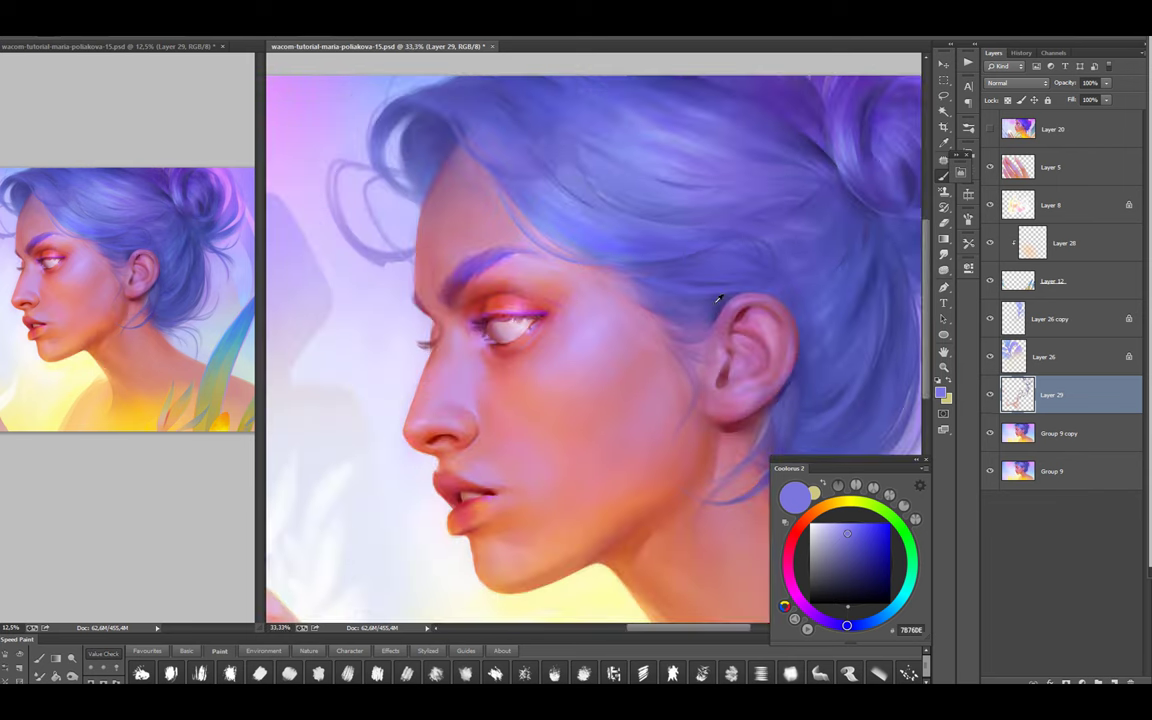
alt+click(718, 298)
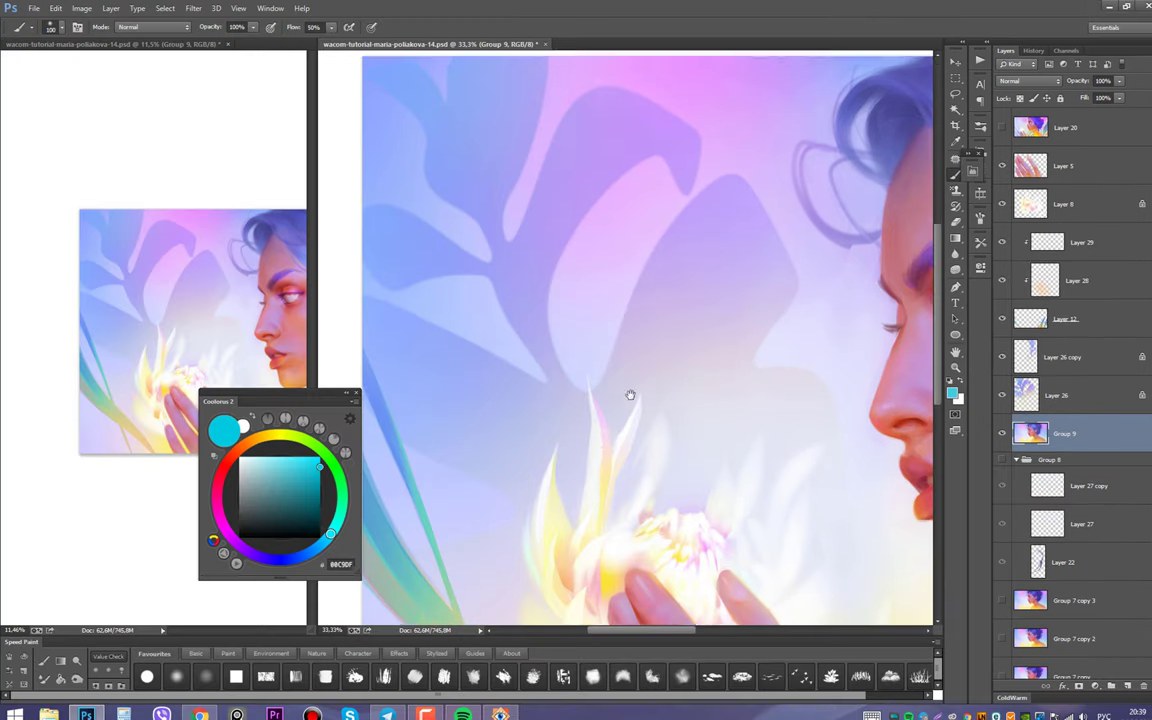
Set Layer 26's opacity to 87% and darken the folded tip of the curled background leaf with deep blue
drag(630, 393, 660, 455)
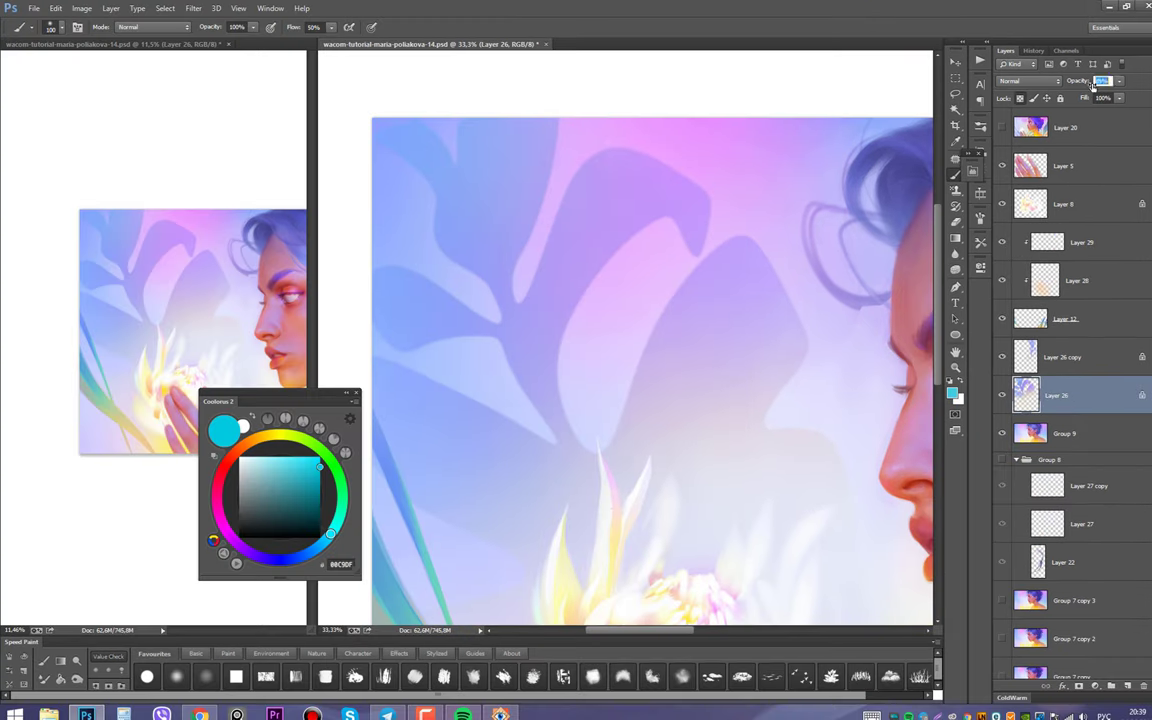
text(87)
key(Return)
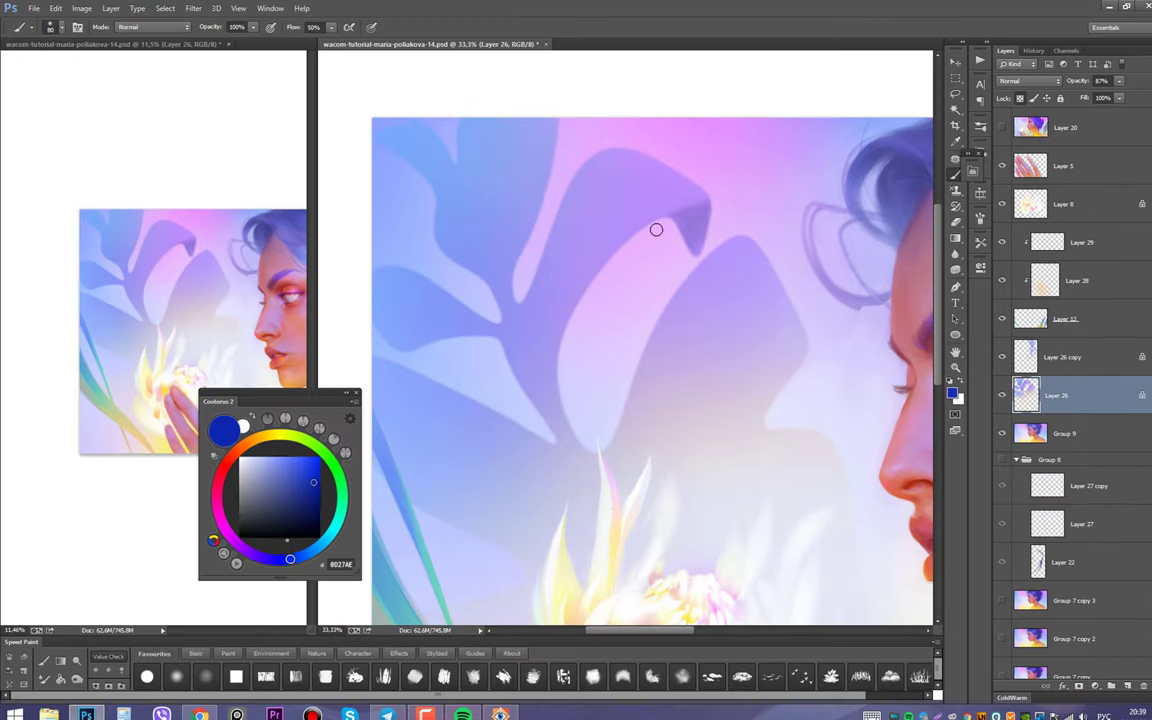
alt+click(592, 218)
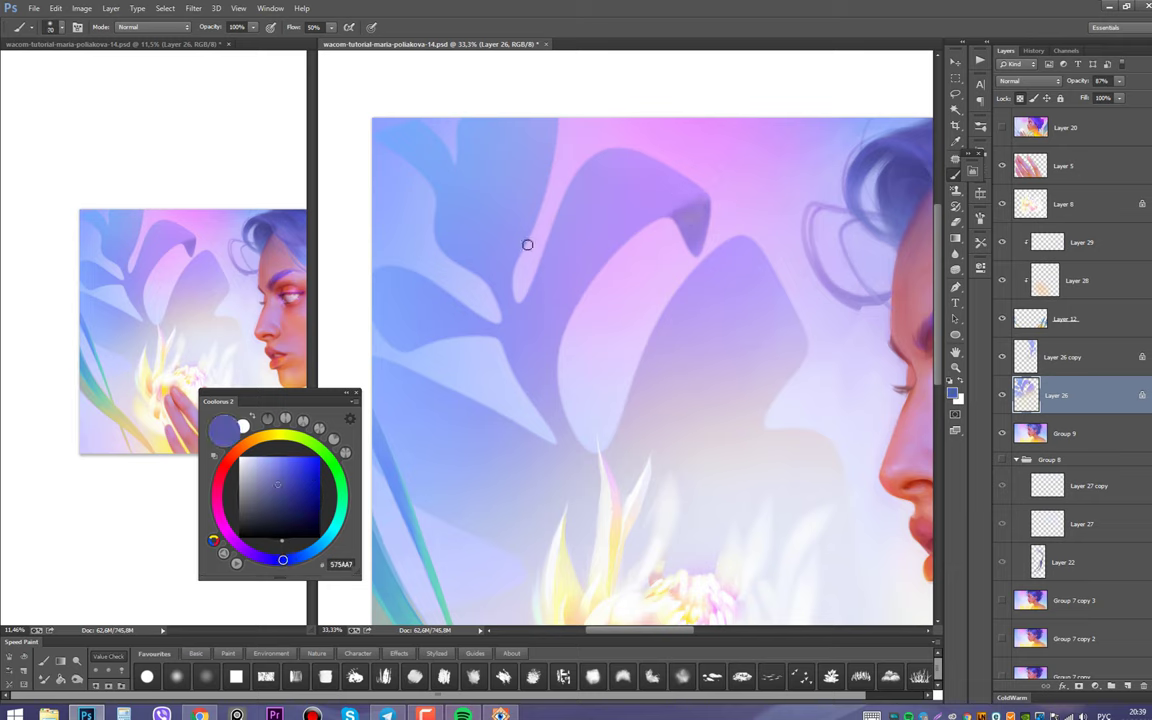
Highlight the curled leaf's bend with cyan 24DCFF and shade its length and stem with deep violet 37009A
key(x)
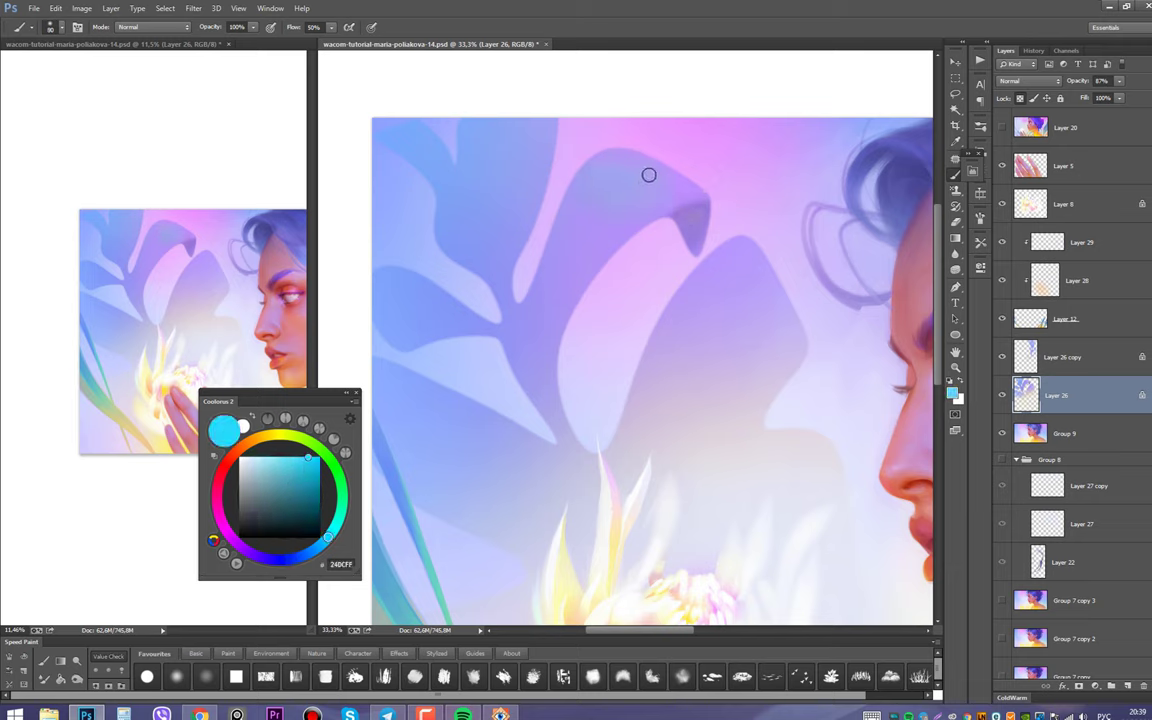
drag(630, 181, 561, 237)
click(256, 555)
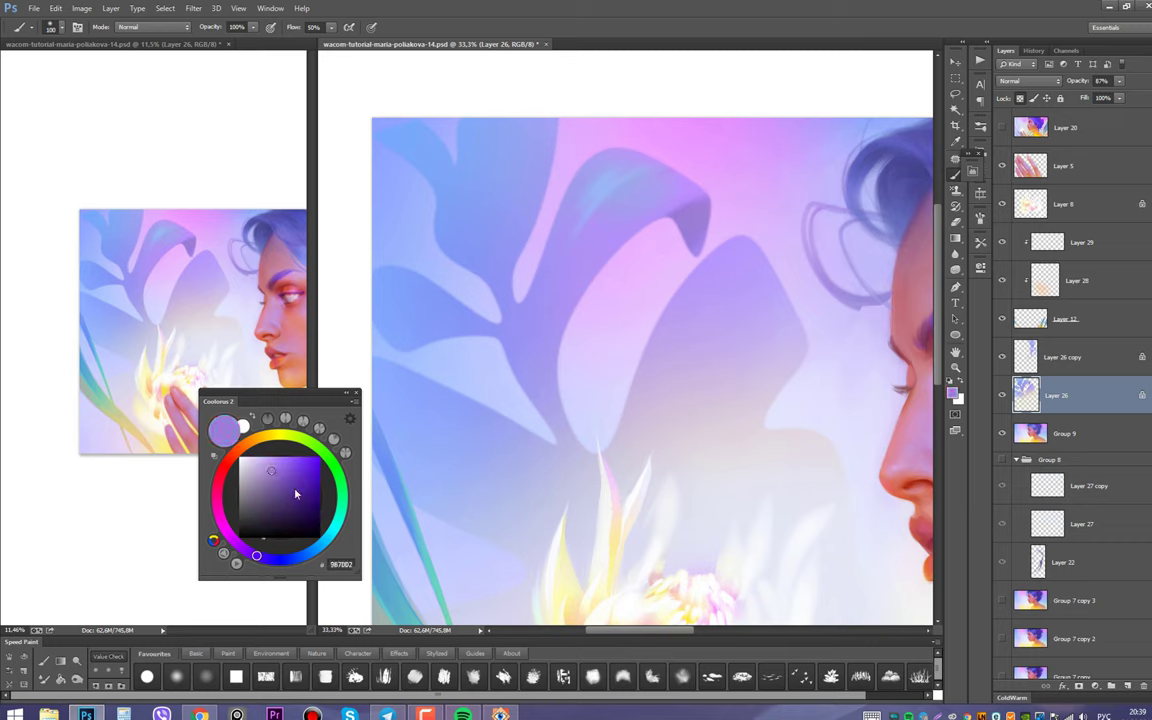
click(320, 489)
mouse_move(540, 240)
mouse_down()
mouse_move(515, 320)
mouse_move(532, 337)
mouse_up()
key(bracketleft)
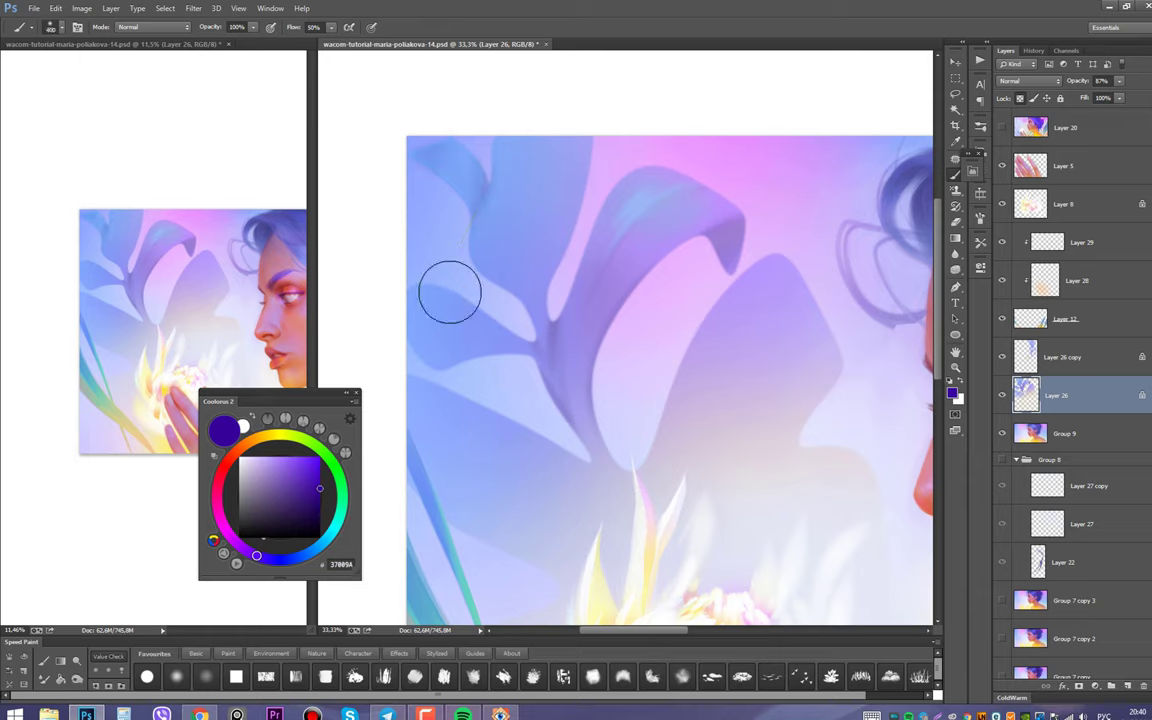
Paint cyan tints and violet 492685 folds on the upper background leaves beside the curled leaf
alt+click(648, 207)
alt+click(548, 159)
key(bracketright)
alt+click(728, 239)
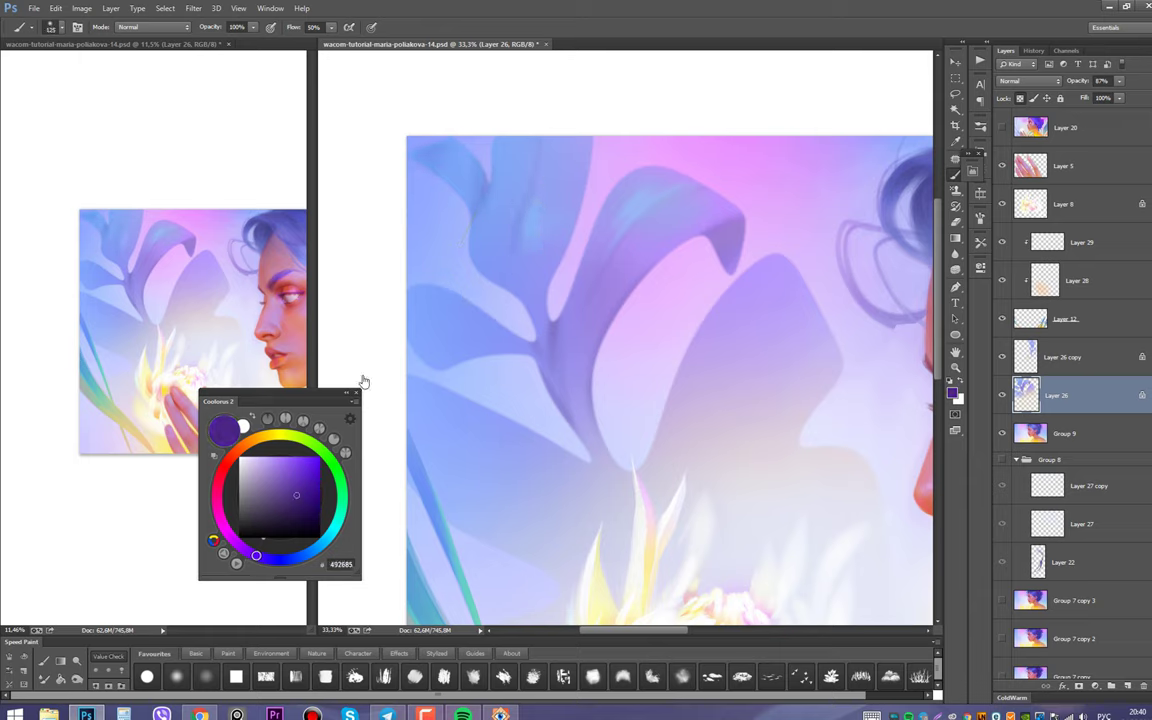
key(bracketleft)
key(bracketleft)
key(bracketleft)
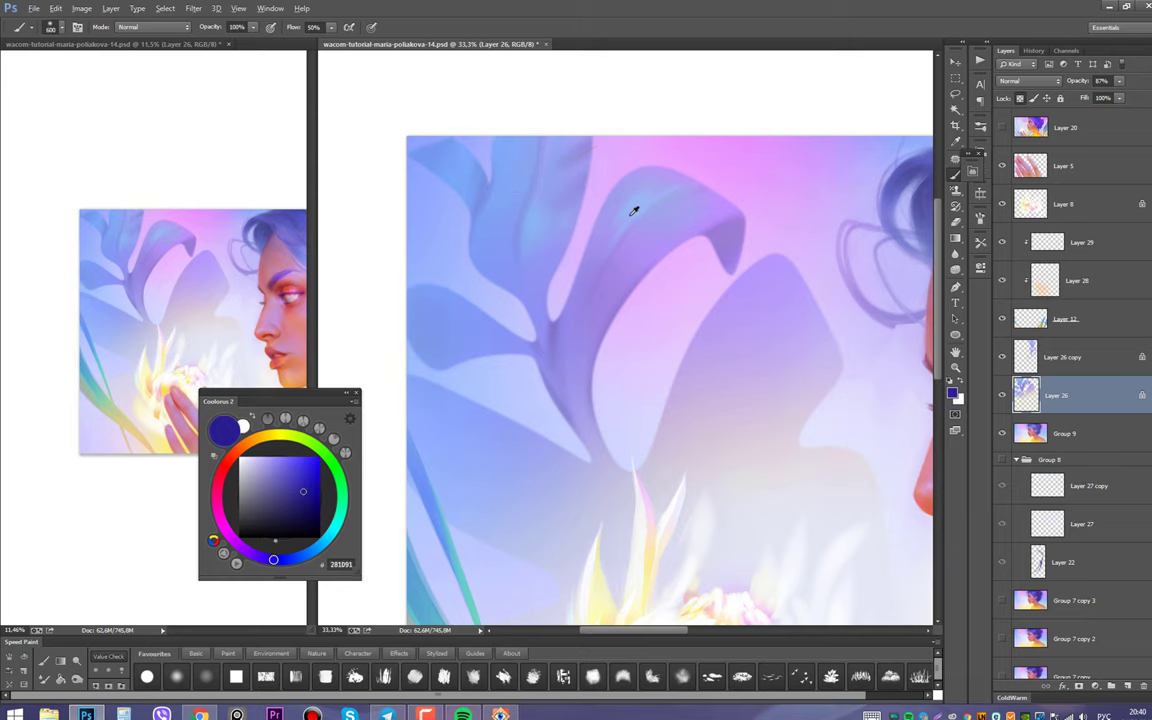
Tint the small leaf at the canvas's left edge with a sampled teal, adjusting the brush size
alt+click(632, 208)
alt+click(390, 331)
key(bracketright)
key(bracketright)
key(bracketright)
key(bracketright)
key(bracketright)
key(bracketright)
key(bracketright)
key(bracketright)
click(312, 484)
key(bracketleft)
key(bracketleft)
key(bracketleft)
key(bracketleft)
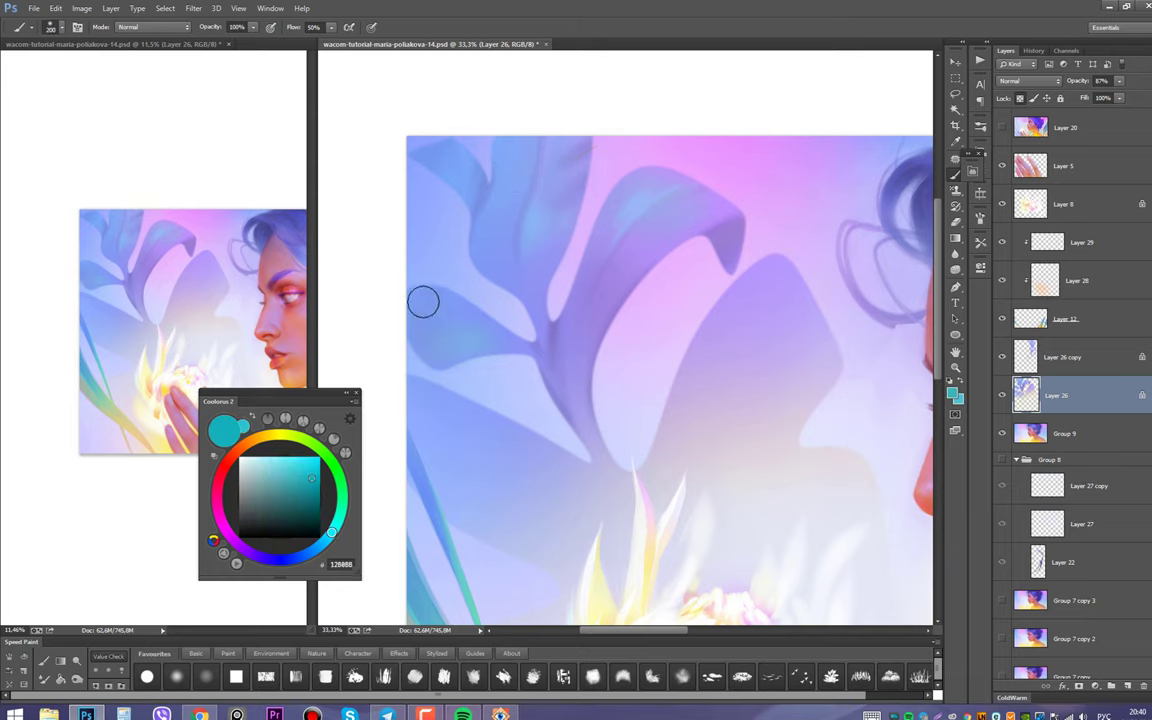
Shade the leaf junction, stem and upper leaf folds with dark blue 1E0BAE
drag(577, 390, 527, 362)
alt+click(462, 296)
click(312, 483)
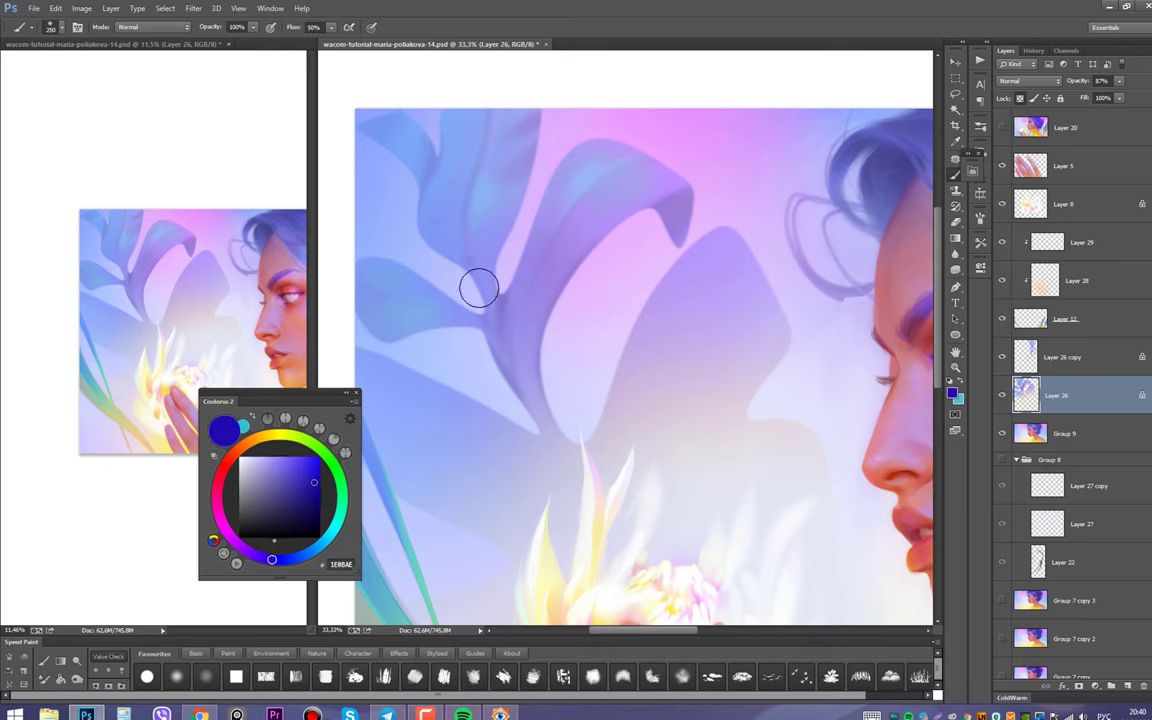
drag(481, 316, 491, 298)
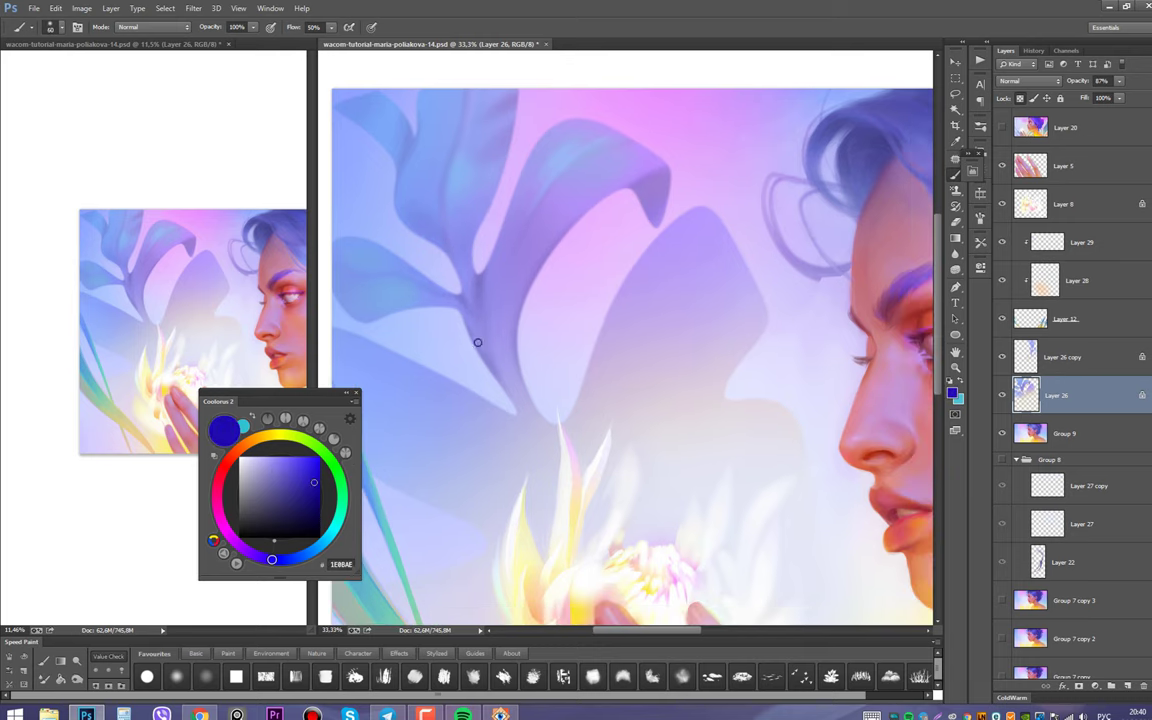
key(ctrl+minus)
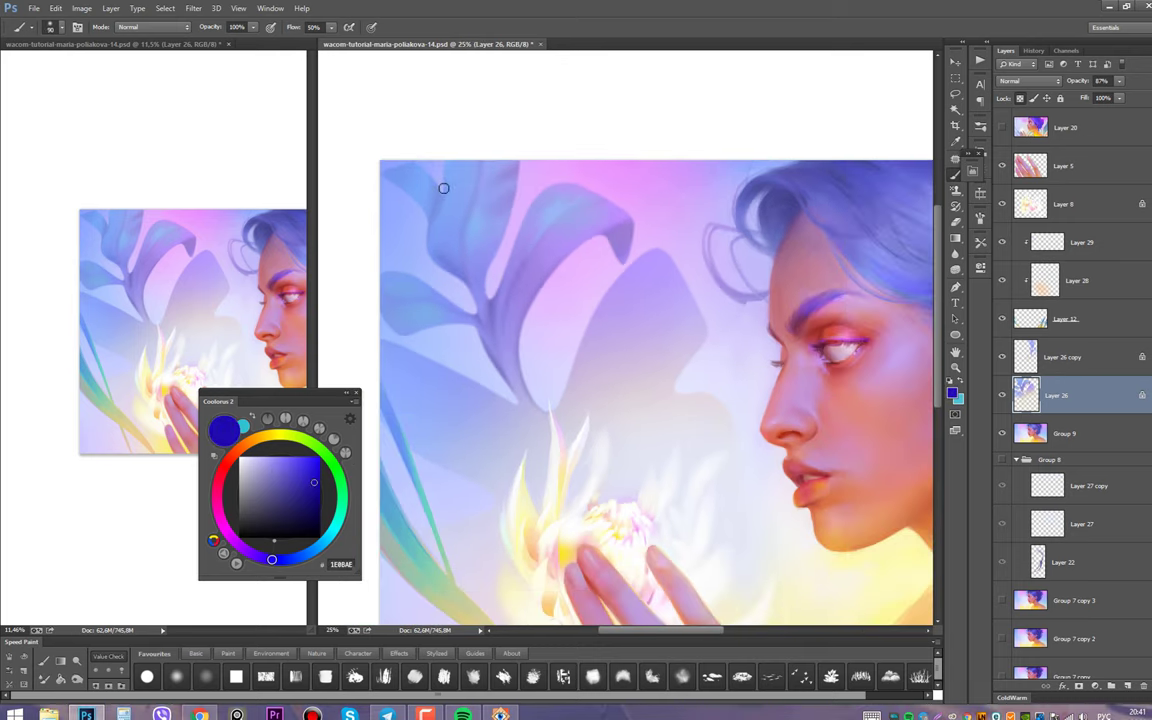
key(bracketright)
key(bracketleft)
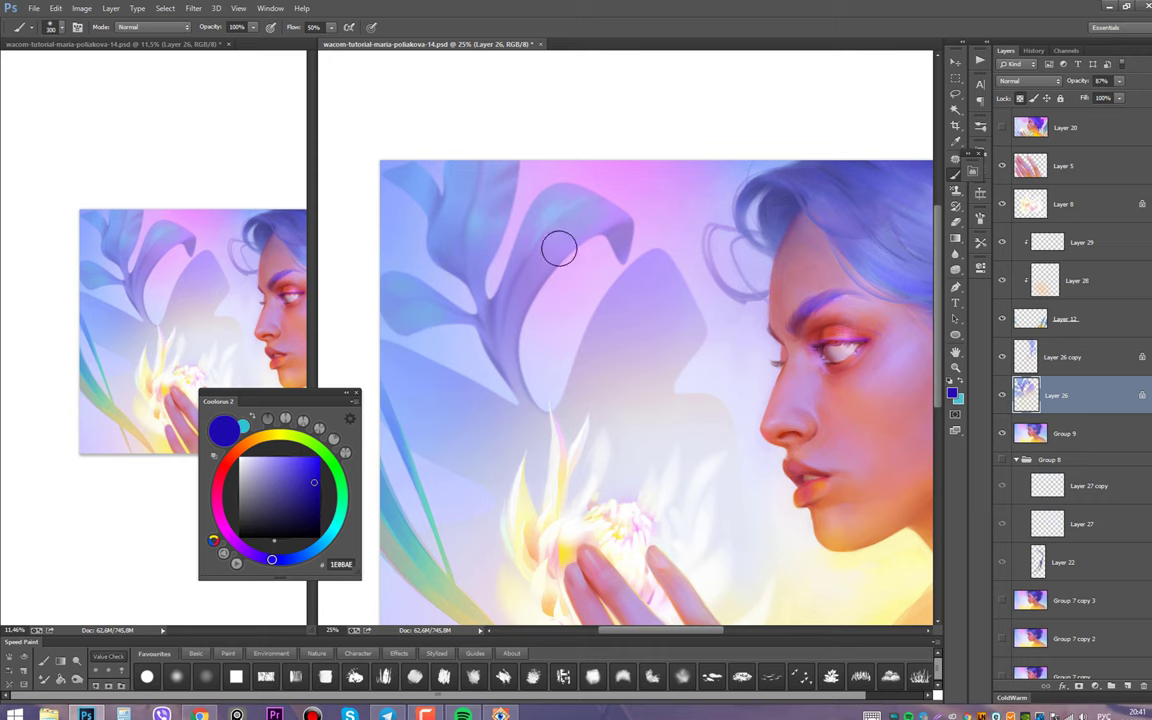
Brush soft cyan 00E0EF onto the background leaves, then choose dark navy 001B41
key(x)
drag(599, 224, 558, 159)
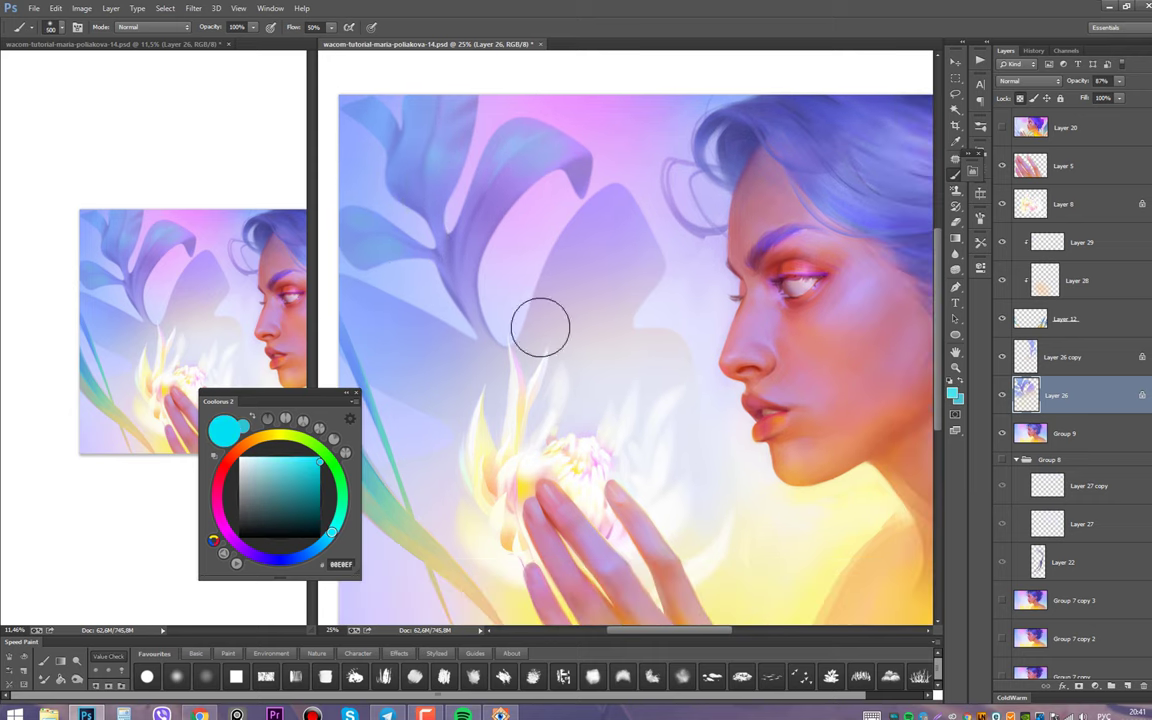
click(301, 513)
click(306, 557)
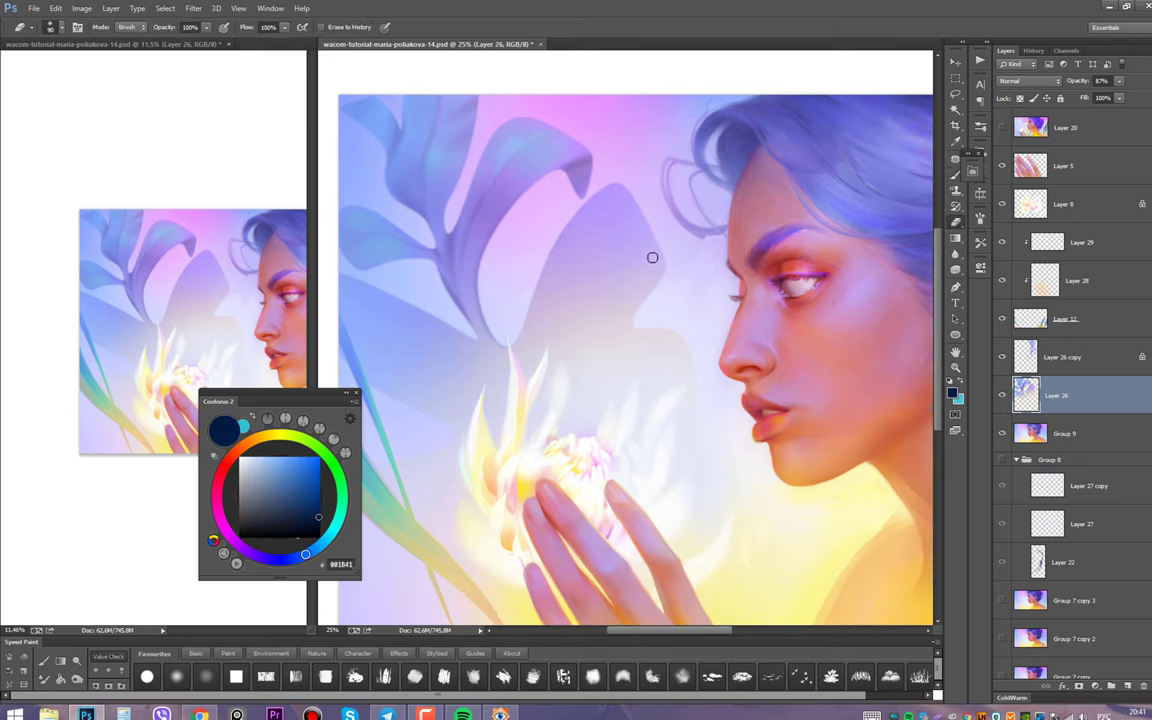
Erase the broad leaf above the flower into a narrower shape and extend its tip toward the hair in lilac
key(bracketright)
alt+click(596, 350)
key(bracketright)
alt+click(583, 222)
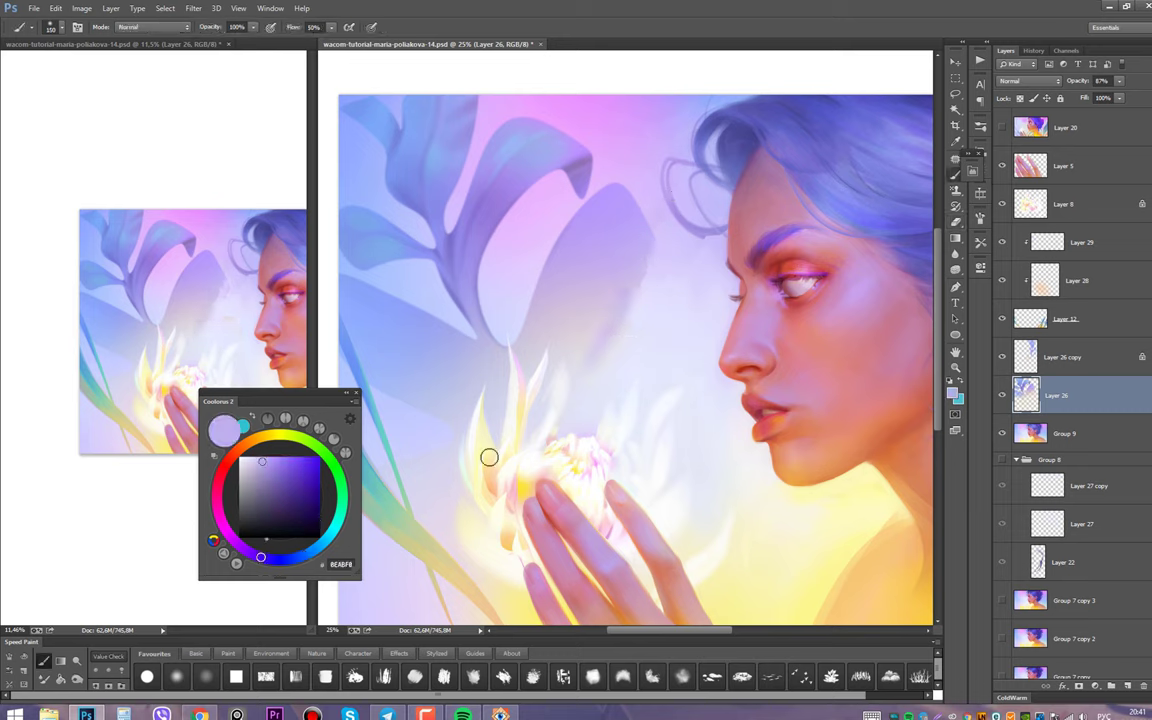
mouse_move(585, 255)
mouse_down()
mouse_move(611, 175)
mouse_move(600, 185)
mouse_move(630, 188)
mouse_up()
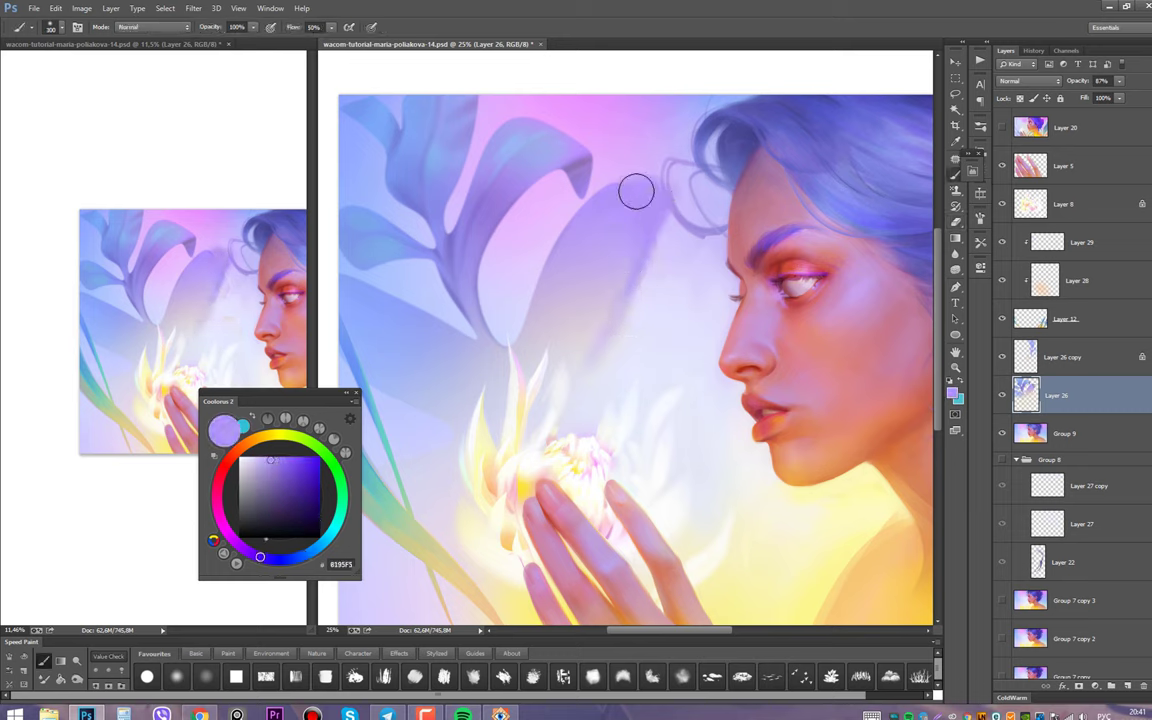
Fade the narrow leaf's base with pale D2CBD9, then shade its edges and centre with sampled darker violet
alt+click(568, 357)
key(bracketright)
key(bracketright)
key(bracketright)
key(bracketright)
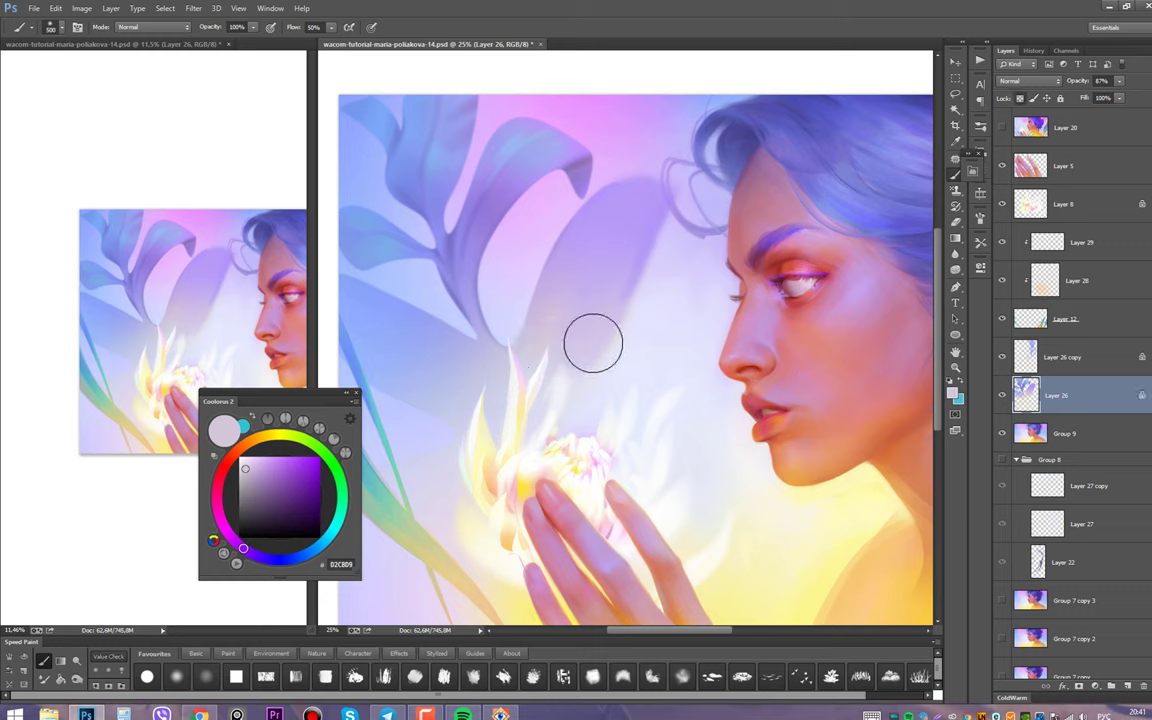
key(bracketleft)
key(bracketleft)
key(bracketleft)
alt+click(579, 231)
key(bracketleft)
key(bracketleft)
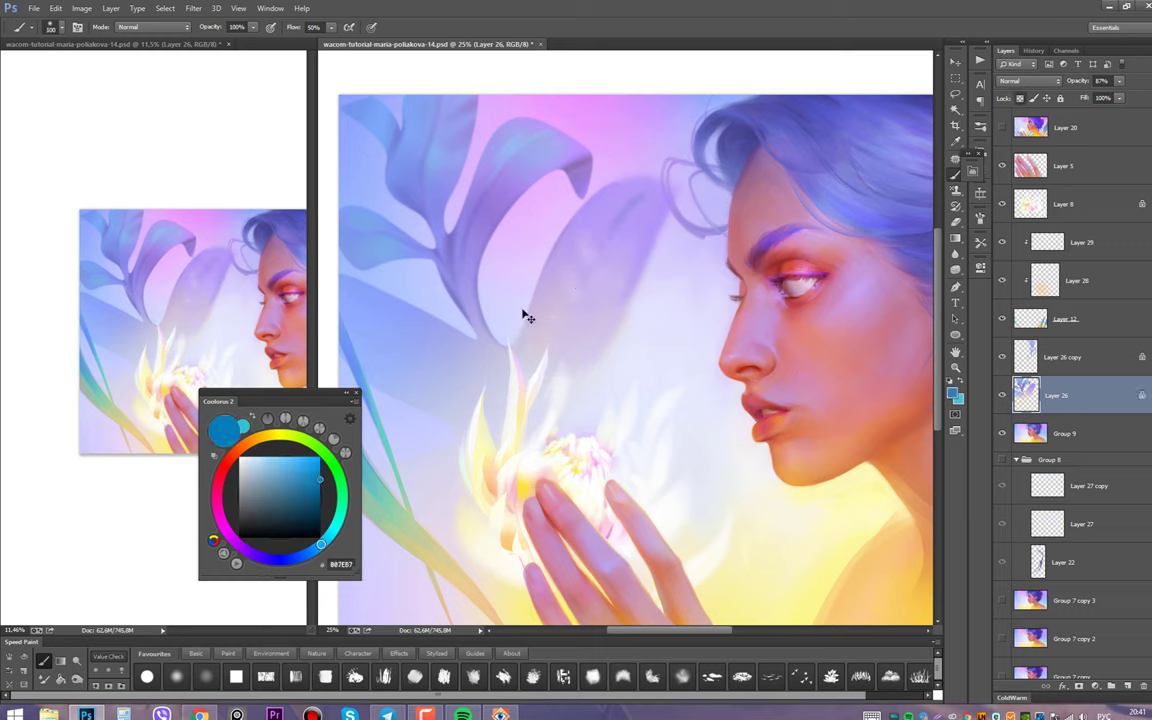
Paint light blue 84D9FF highlights near the narrow leaf's tip, blend them with lilac B599F5, and save the file
mouse_move(560, 200)
mouse_down()
mouse_move(612, 224)
mouse_move(645, 198)
mouse_up()
alt+click(645, 198)
key(bracketright)
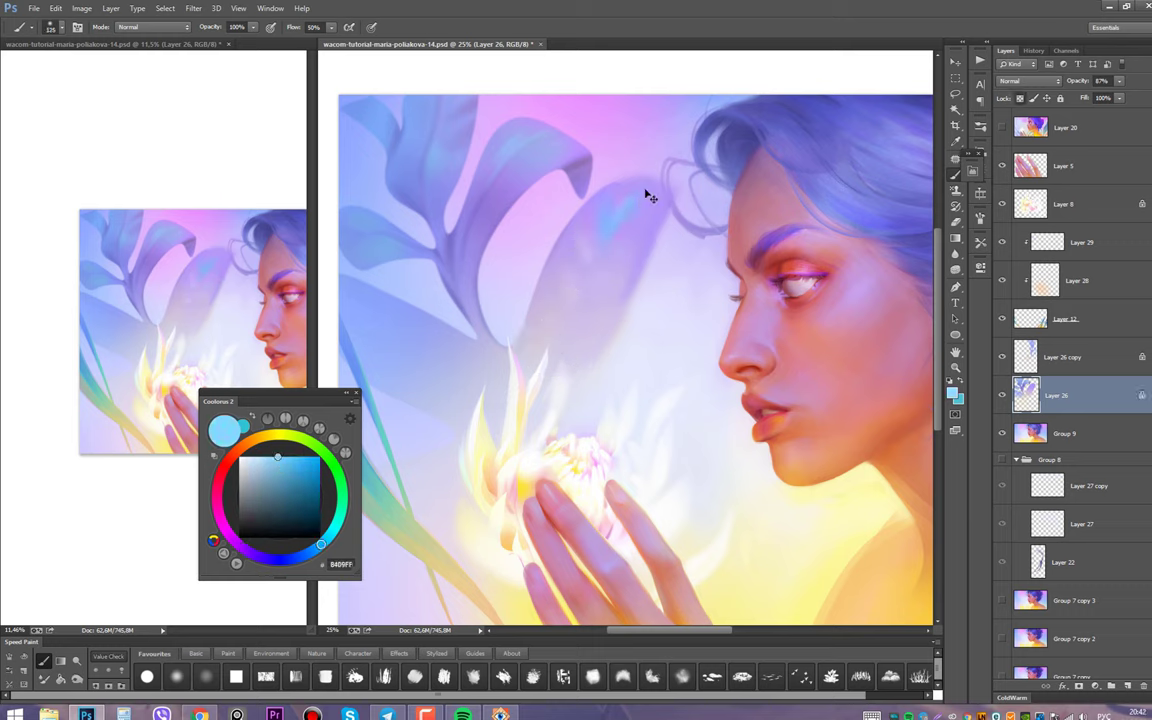
alt+click(667, 209)
key(bracketright)
alt+click(560, 168)
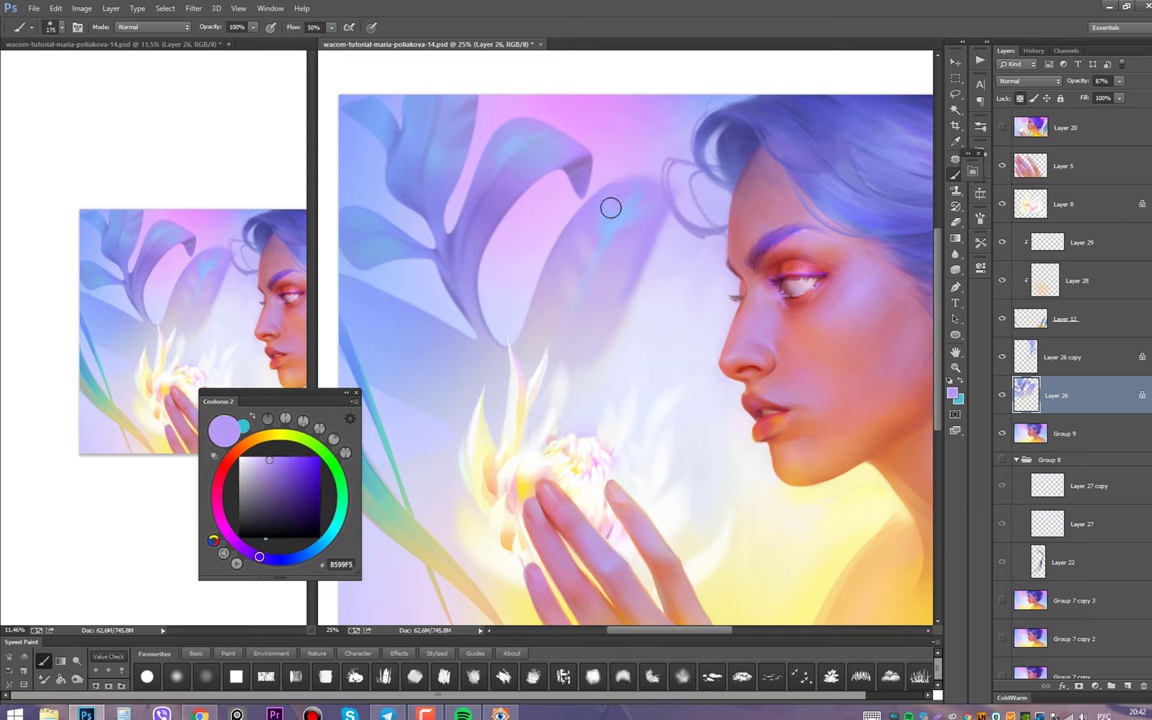
key(ctrl+s)
Shape the large lower-left background leaf with violet 5F57B2 folds and soft cyan 3BE1FF tints
drag(526, 325, 590, 365)
key(bracketleft)
key(bracketleft)
key(bracketleft)
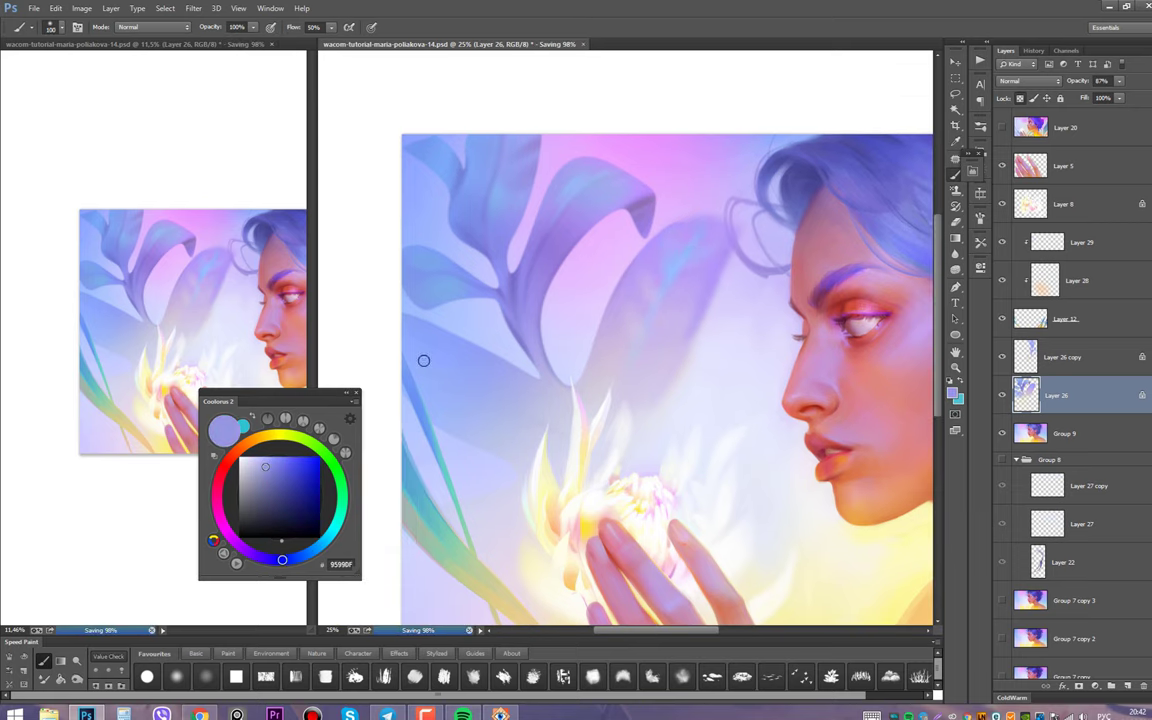
alt+click(492, 396)
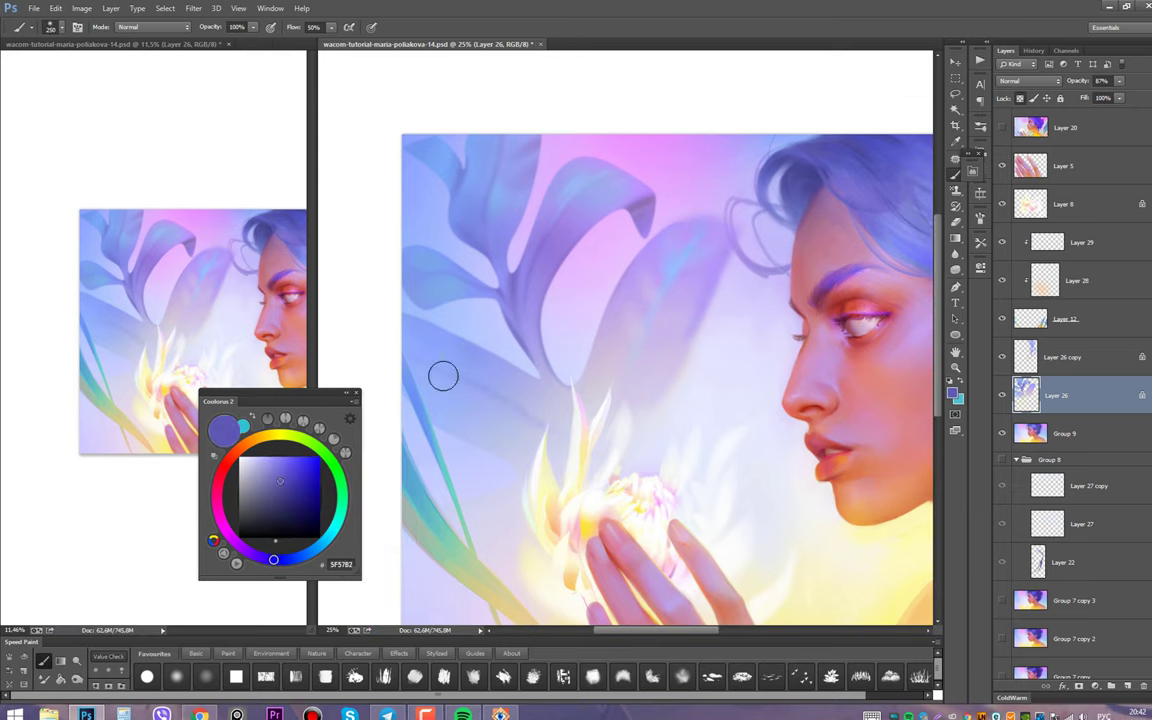
key(x)
key(bracketleft)
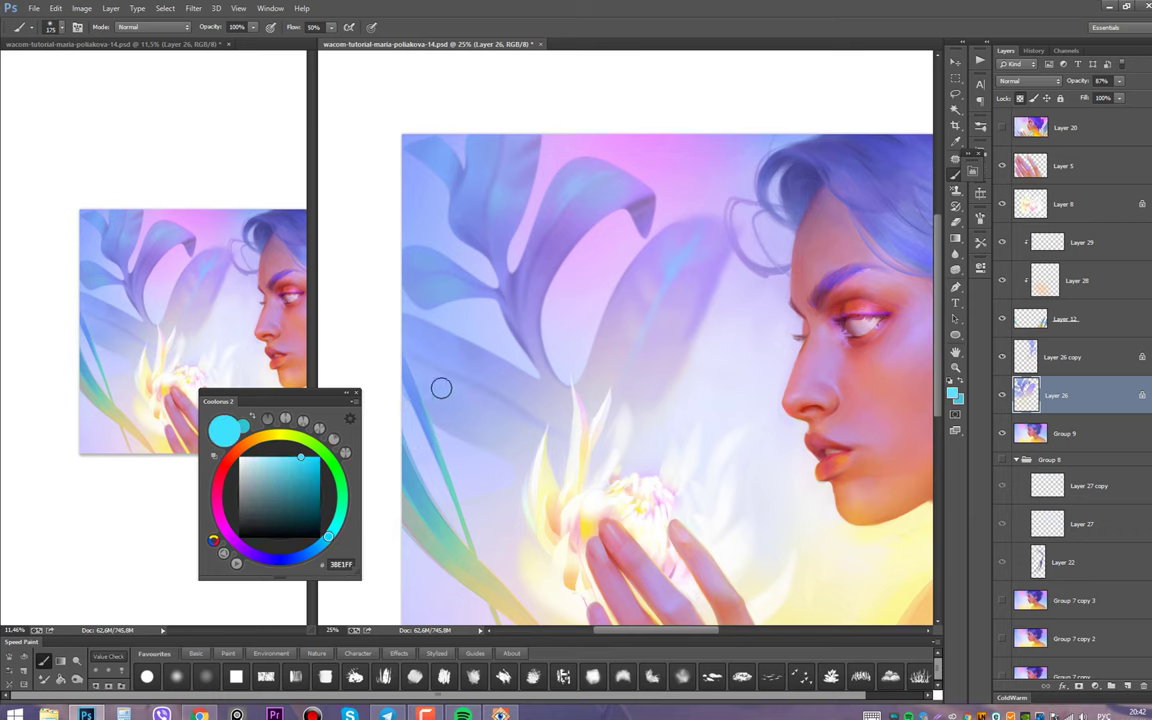
alt+click(590, 210)
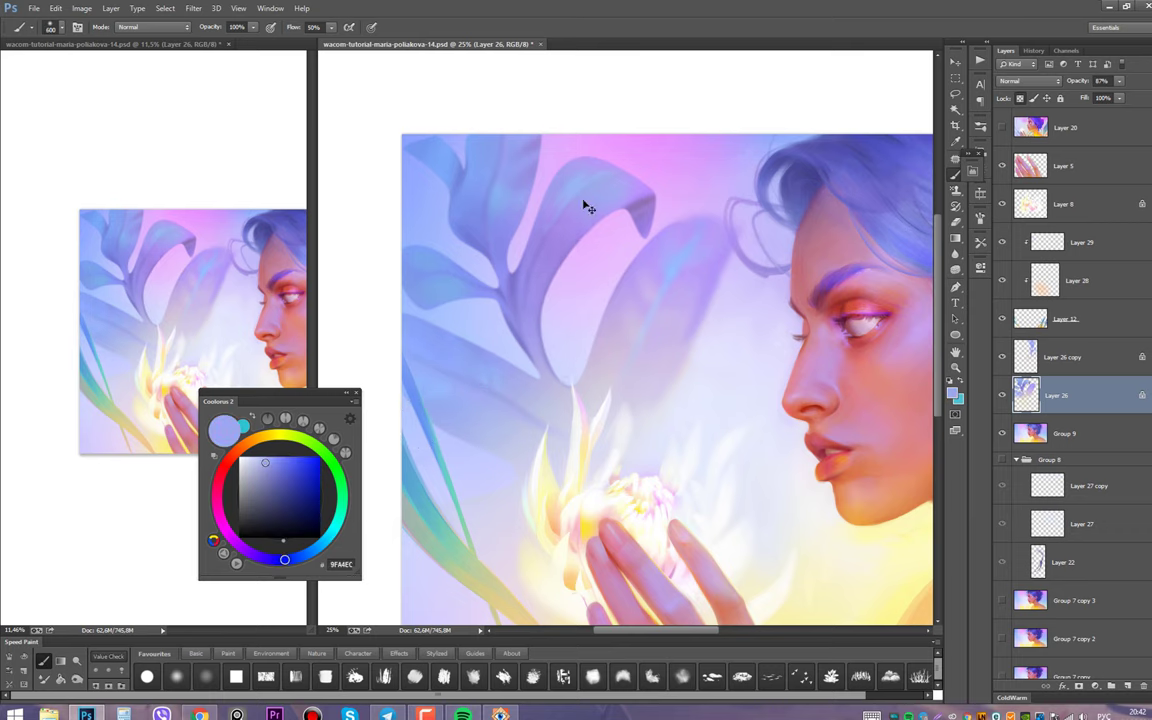
Check the whole composition, hide the glowing flower on Layer 8, and save the file
key(ctrl+minus)
key(ctrl+minus)
click(1006, 205)
key(ctrl+s)
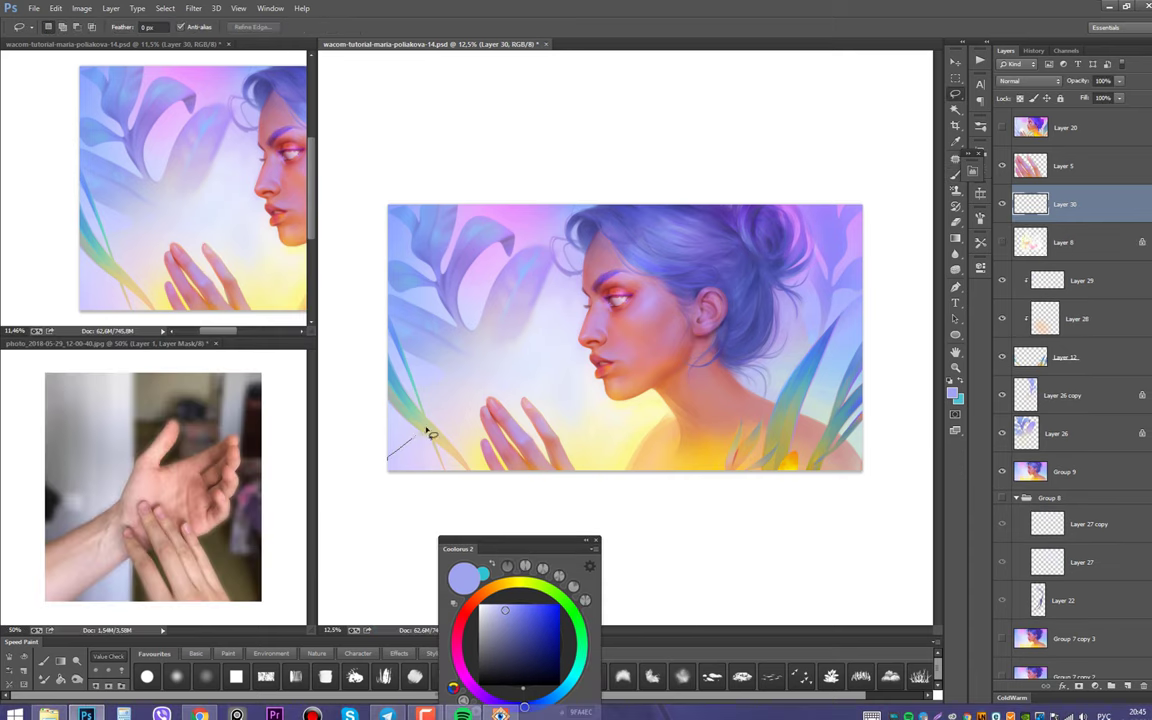
Sketch a second hand and wrist in front of the face with dark grey on Layer 30, then adjust its placement with Free Transform
drag(476, 343, 470, 350)
key(b)
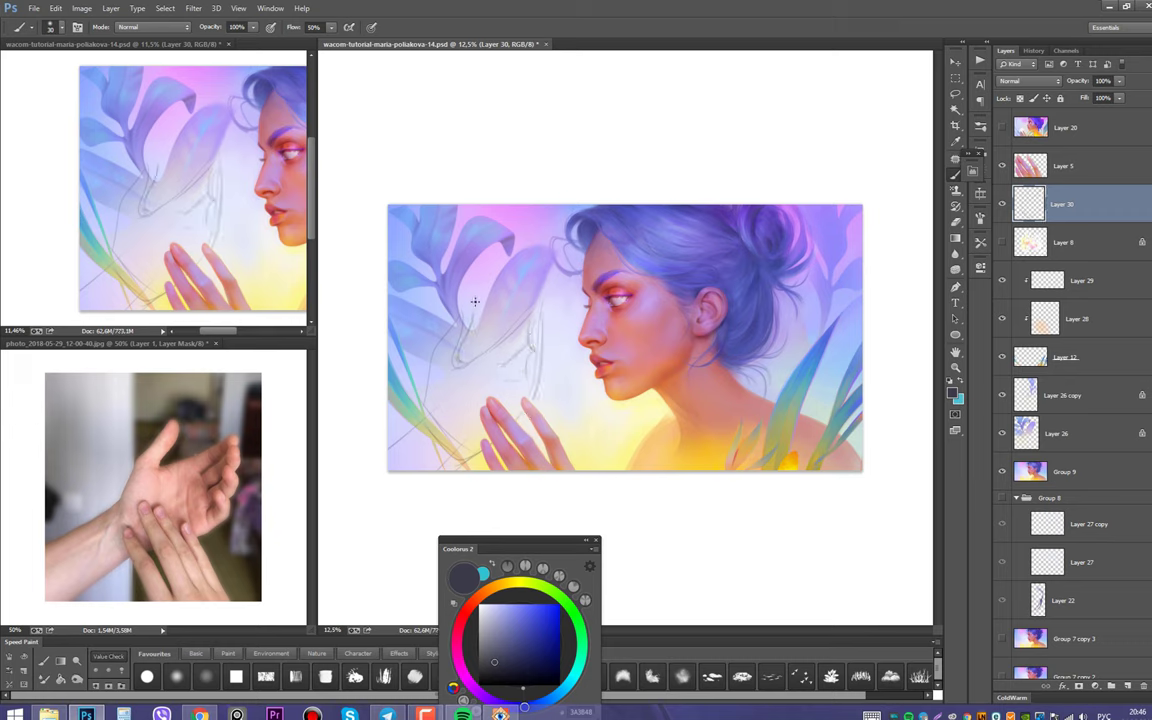
key(ctrl+t)
mouse_move(580, 292)
mouse_down()
mouse_move(530, 360)
mouse_move(540, 400)
mouse_move(578, 423)
mouse_up()
click(573, 27)
key(Return)
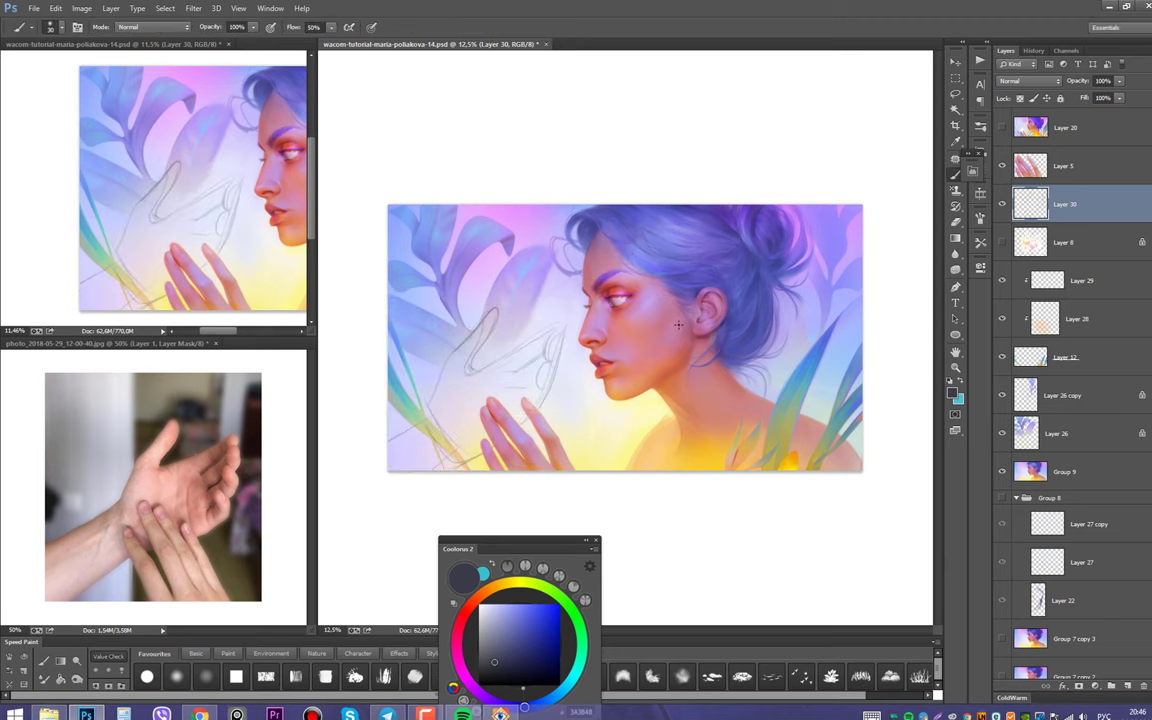
Duplicate Group 9 and move the copied portrait slightly away from the sketched hand
key(ctrl+j)
key(v)
drag(528, 268, 535, 275)
Duplicate leaf artwork from Layer 26, then flip and rotate the copy near the hair bun
click(537, 293)
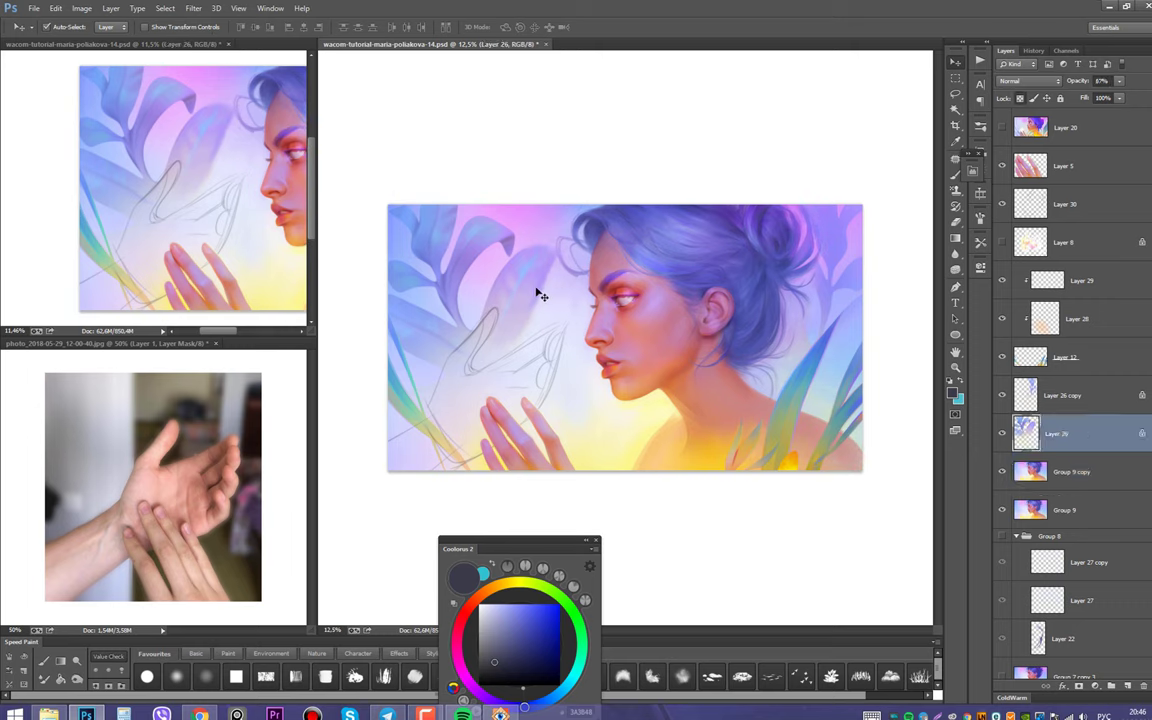
key(ctrl+j)
key(ctrl+t)
drag(822, 242, 818, 257)
right_click(818, 257)
click(848, 437)
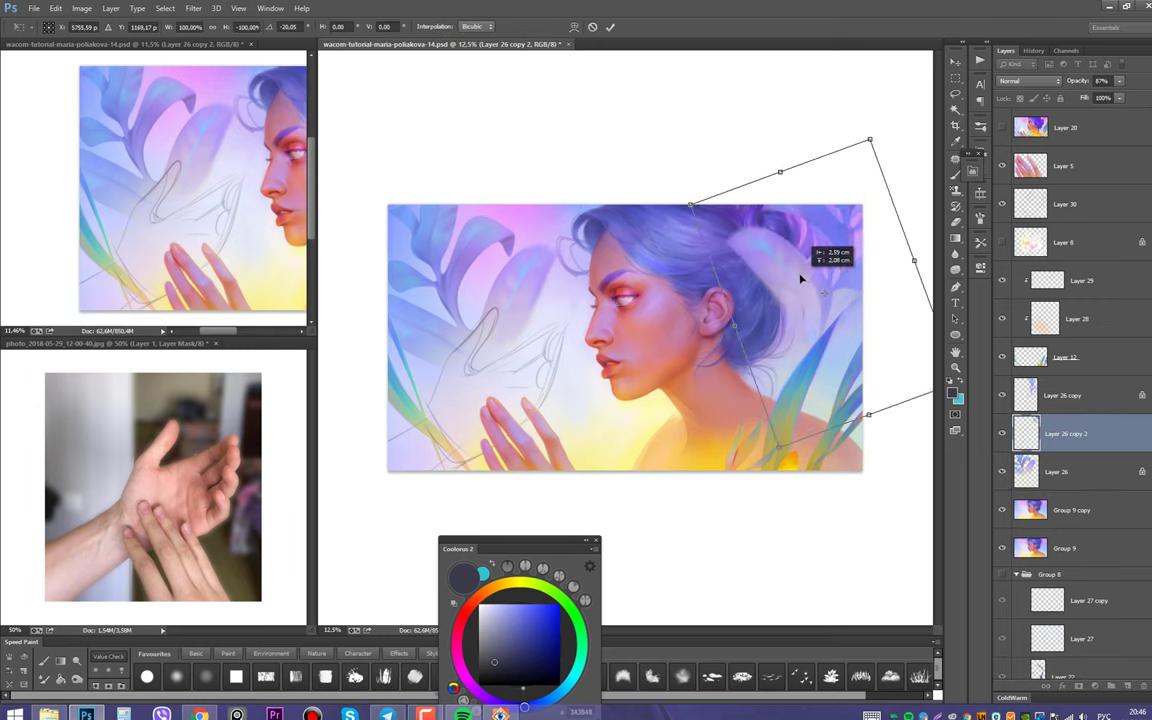
key(Escape)
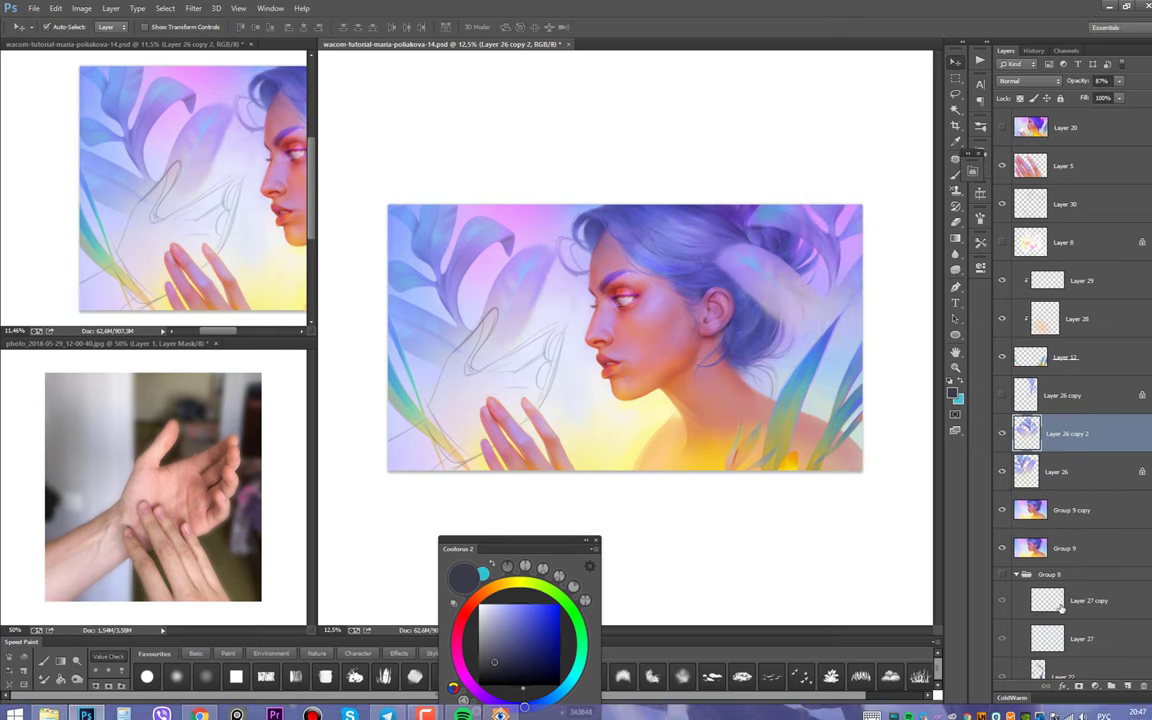
Add a layer mask to Layer 26 copy 2, adjust the leaves' placement, and mask out the parts covering the hair
click(1079, 686)
key(ctrl+t)
key(Return)
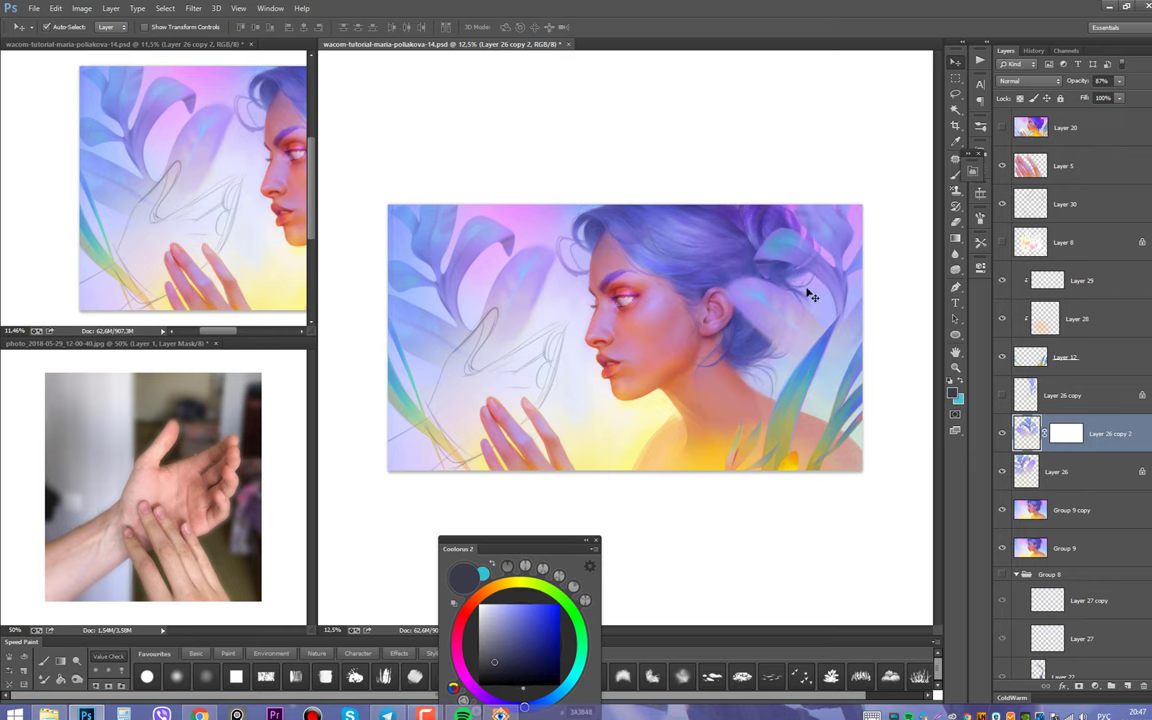
key(b)
mouse_move(769, 243)
mouse_down()
mouse_move(752, 273)
mouse_move(758, 256)
mouse_move(787, 251)
mouse_move(746, 301)
mouse_move(758, 306)
mouse_move(802, 207)
mouse_up()
key(e)
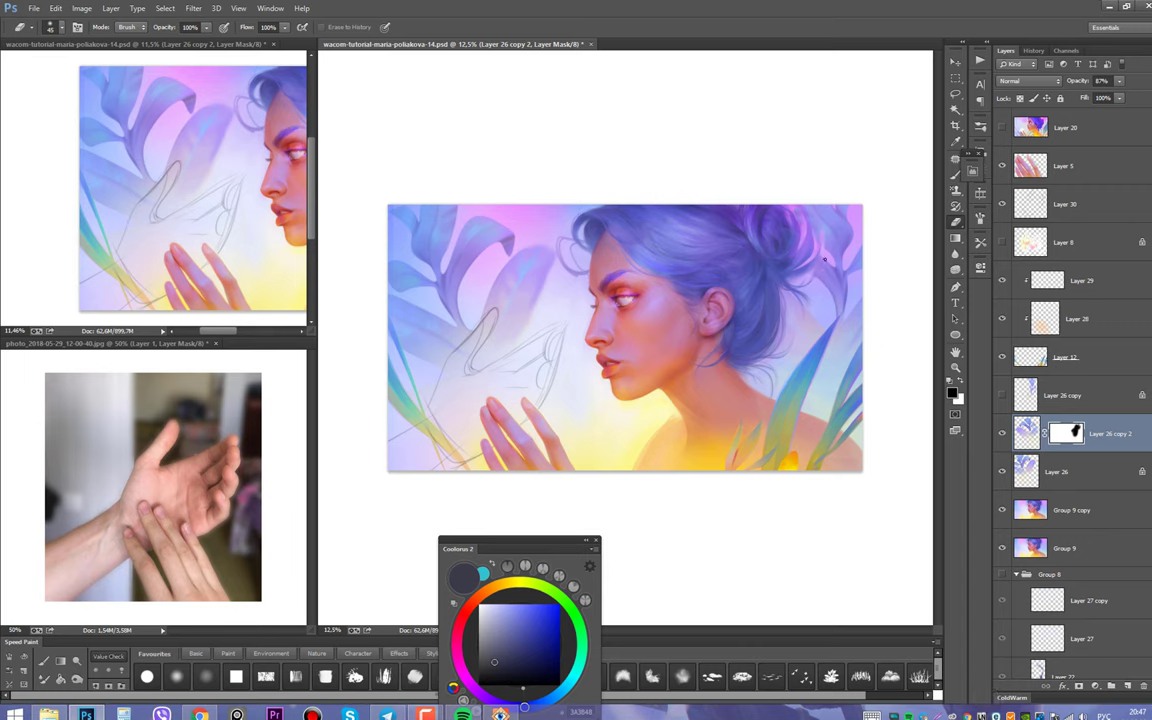
key(b)
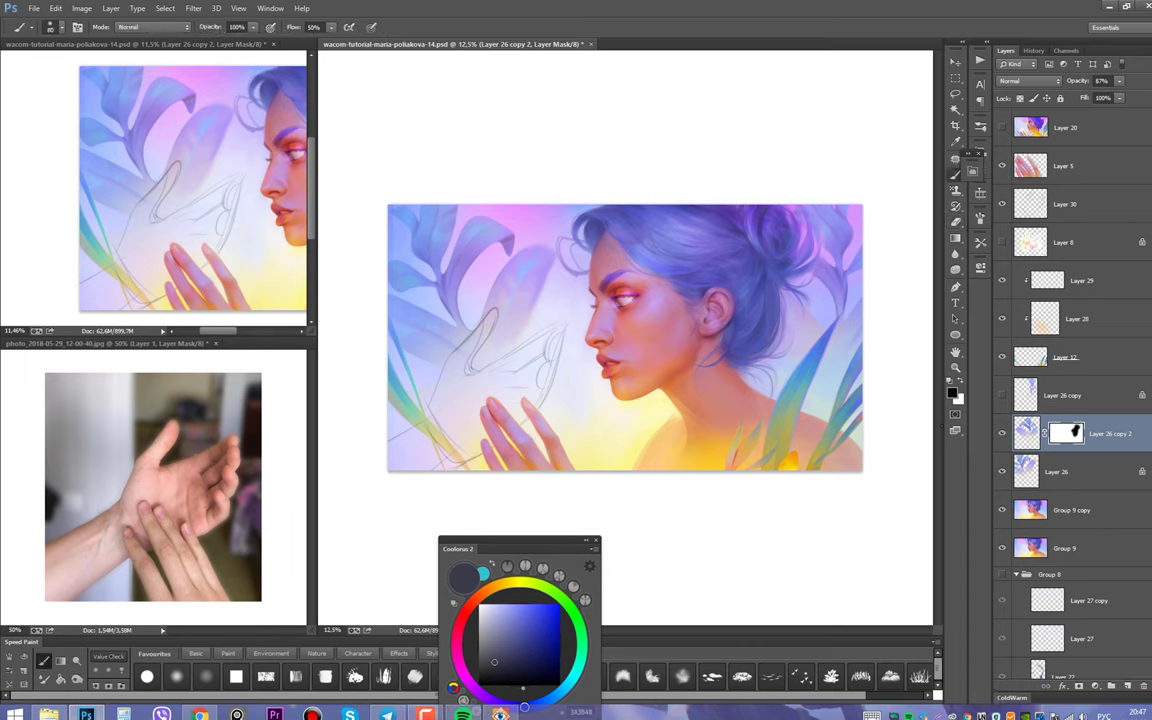
Create Layer 31 beneath the sketch, lasso the hand's outline, and fill the hand with soft pale yellow
click(1003, 206)
key(ctrl+shift+alt+n)
key(l)
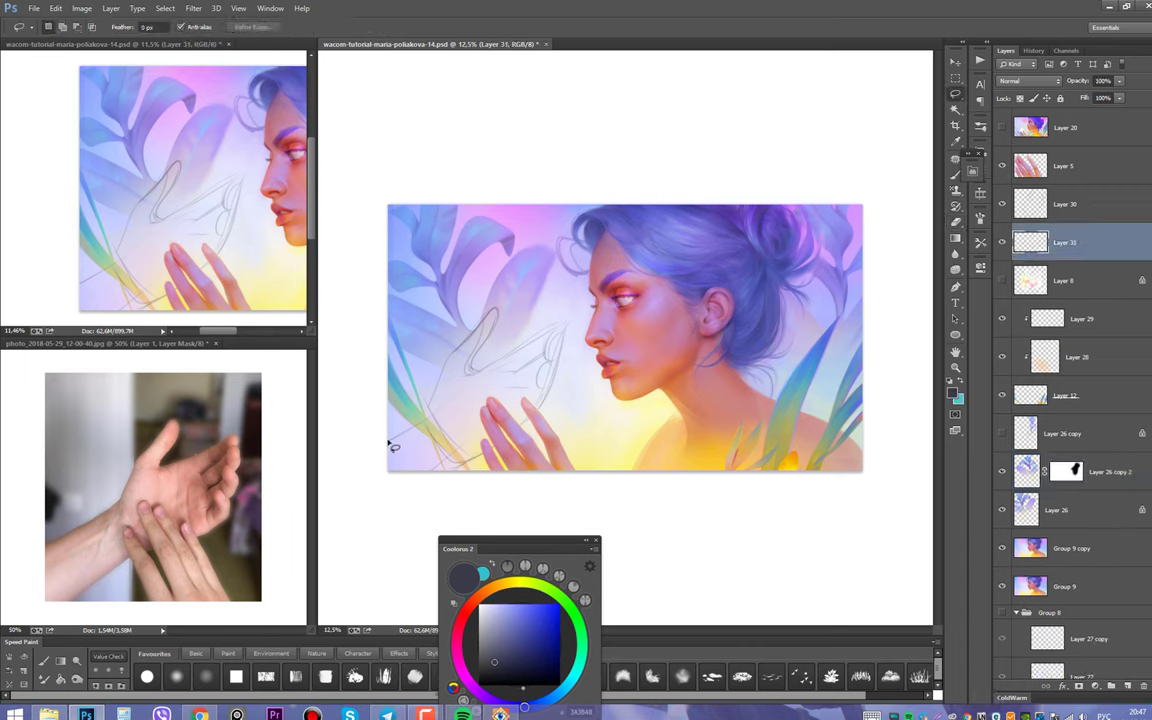
click(388, 440)
mouse_move(450, 358)
mouse_down()
mouse_move(486, 317)
mouse_move(475, 362)
mouse_move(566, 337)
mouse_up()
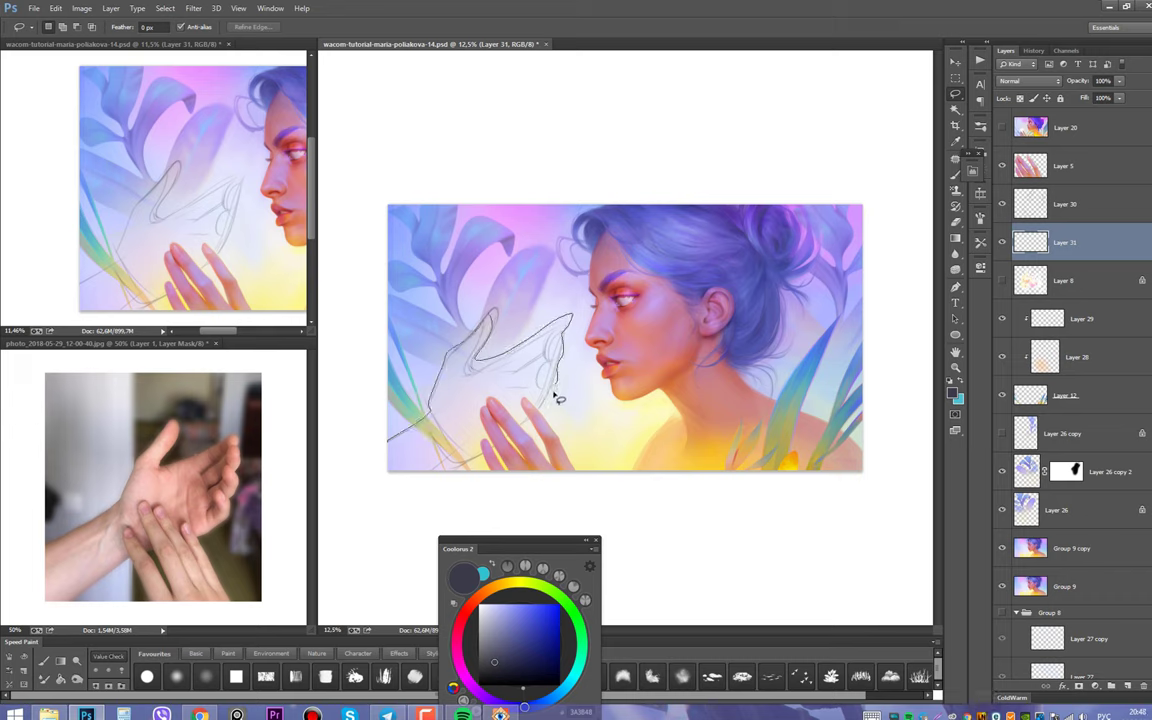
drag(463, 470, 455, 470)
key(b)
mouse_move(520, 300)
mouse_down()
mouse_move(470, 360)
mouse_move(419, 522)
mouse_up()
alt+click(576, 468)
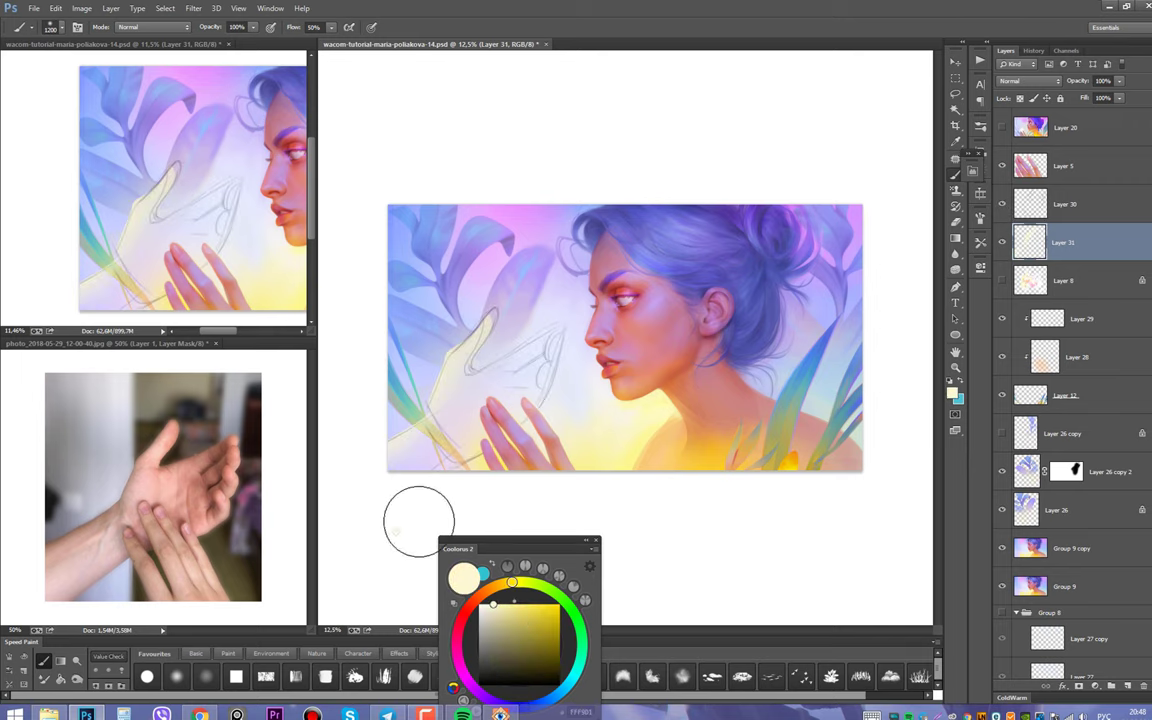
drag(576, 295, 520, 265)
drag(445, 290, 428, 300)
Paint a soft white FFFFFF glow into the palm of the hand on Layer 31
key(bracketleft)
key(bracketleft)
key(bracketleft)
key(bracketleft)
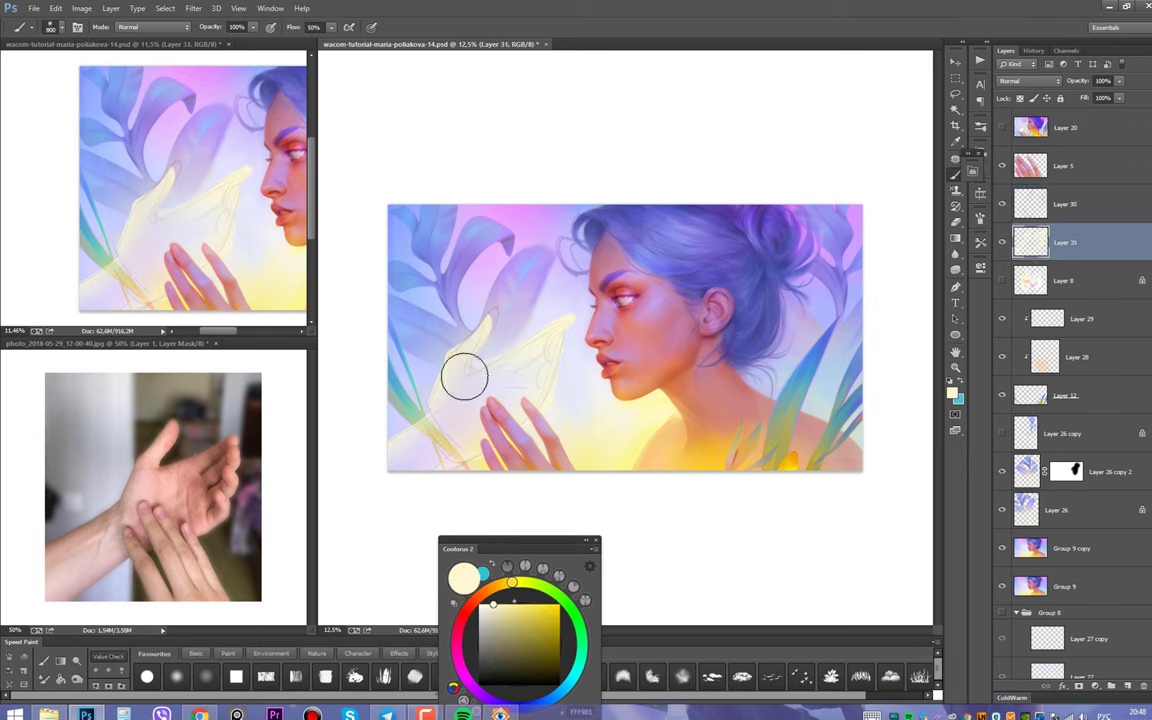
key(bracketright)
key(bracketright)
mouse_move(488, 385)
mouse_down()
mouse_move(476, 415)
mouse_move(448, 400)
mouse_up()
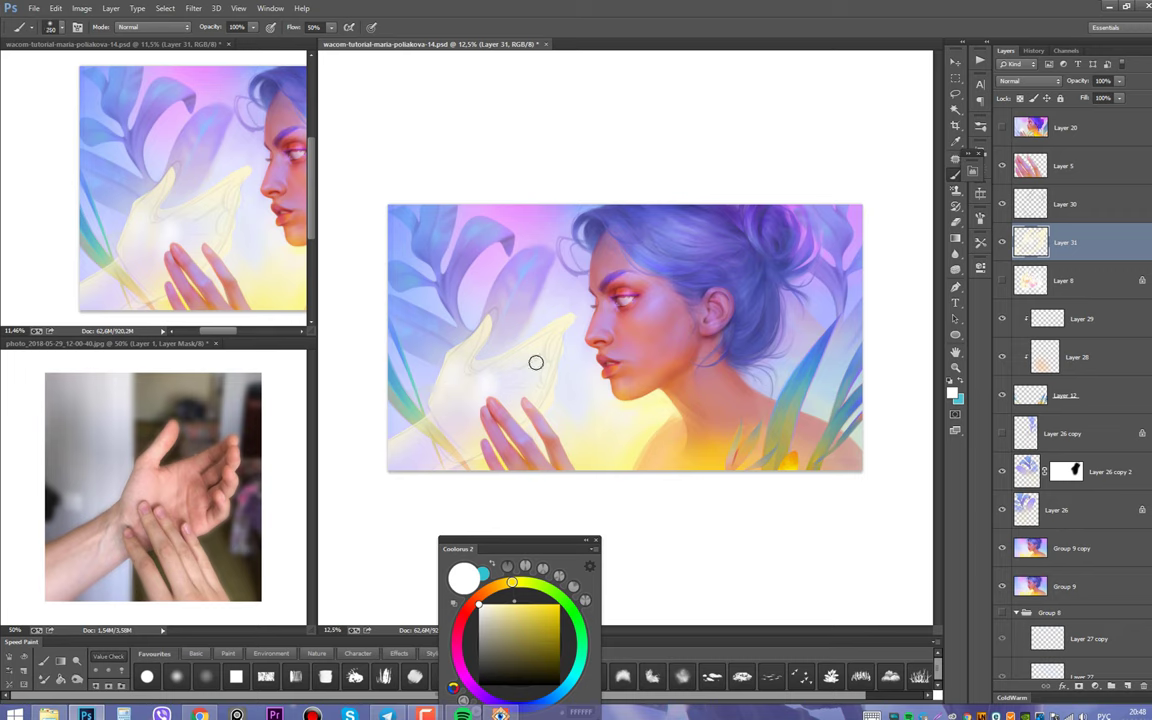
key(bracketright)
key(bracketright)
Tint the fingers and palm of the glowing hand with soft touches of orange
alt+click(530, 460)
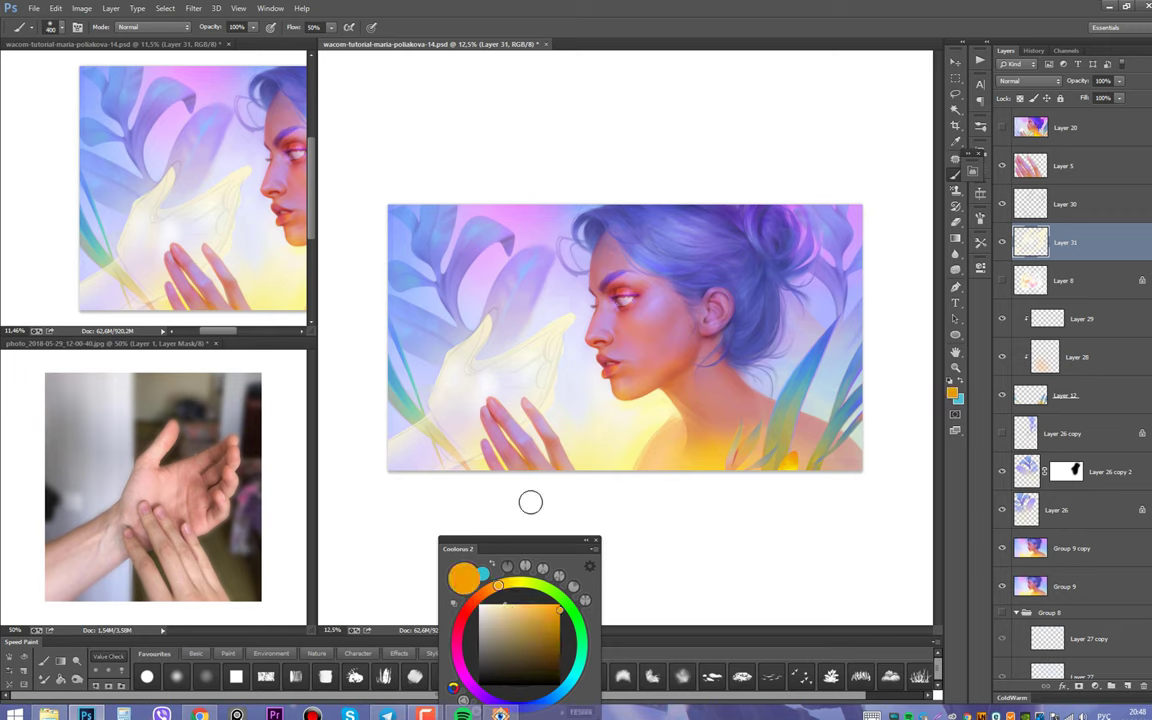
drag(551, 351, 519, 369)
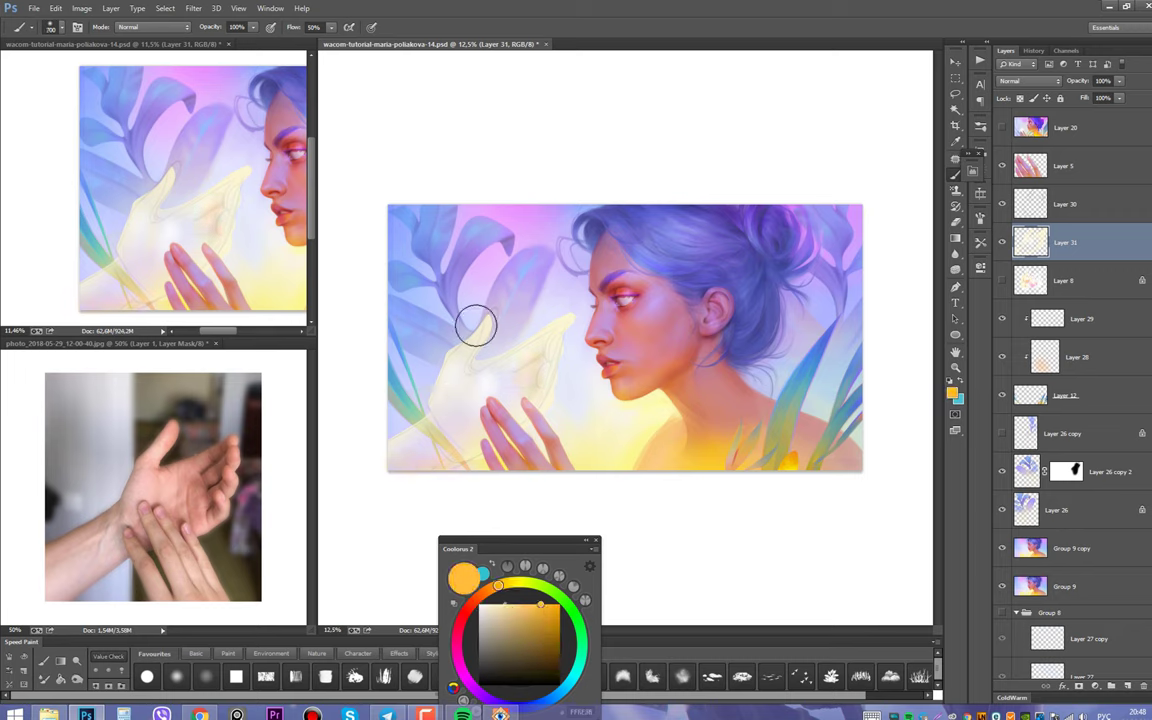
key(bracketleft)
key(bracketleft)
Add Layer 32 beneath the hand, save the file, and paint sampled pale lilac around the hand's contour
key(ctrl+shift+alt+n)
key(ctrl+s)
alt+click(532, 313)
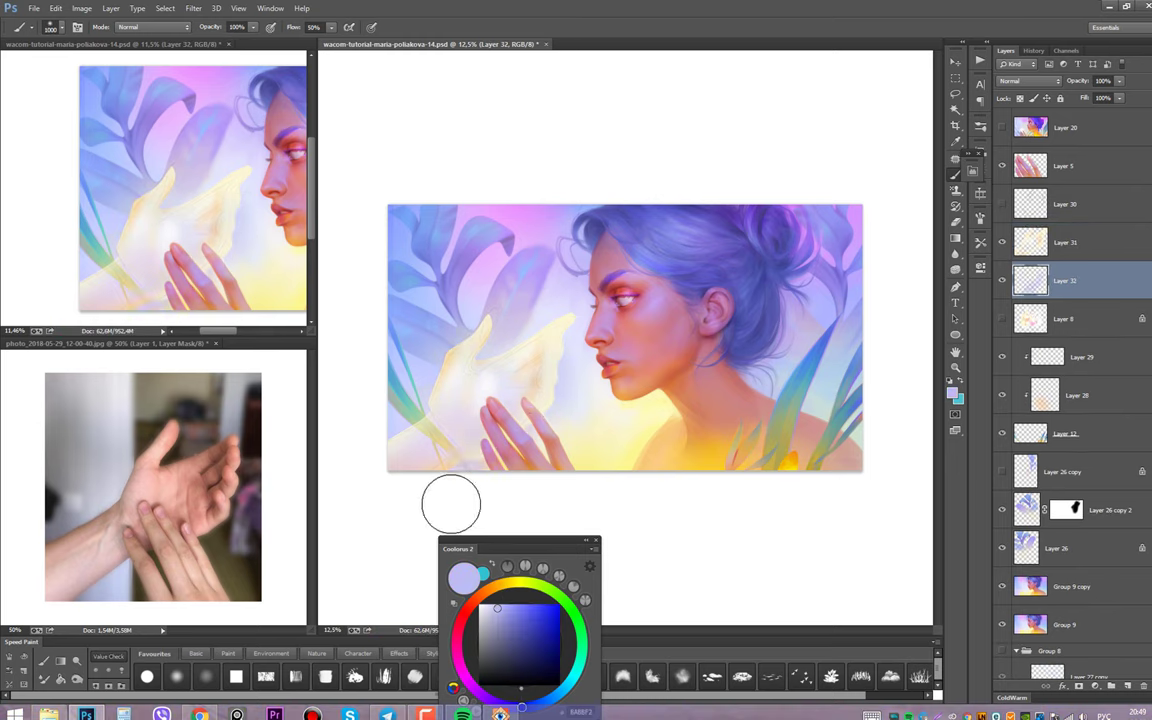
key(bracketleft)
key(bracketleft)
key(bracketleft)
key(bracketleft)
key(bracketleft)
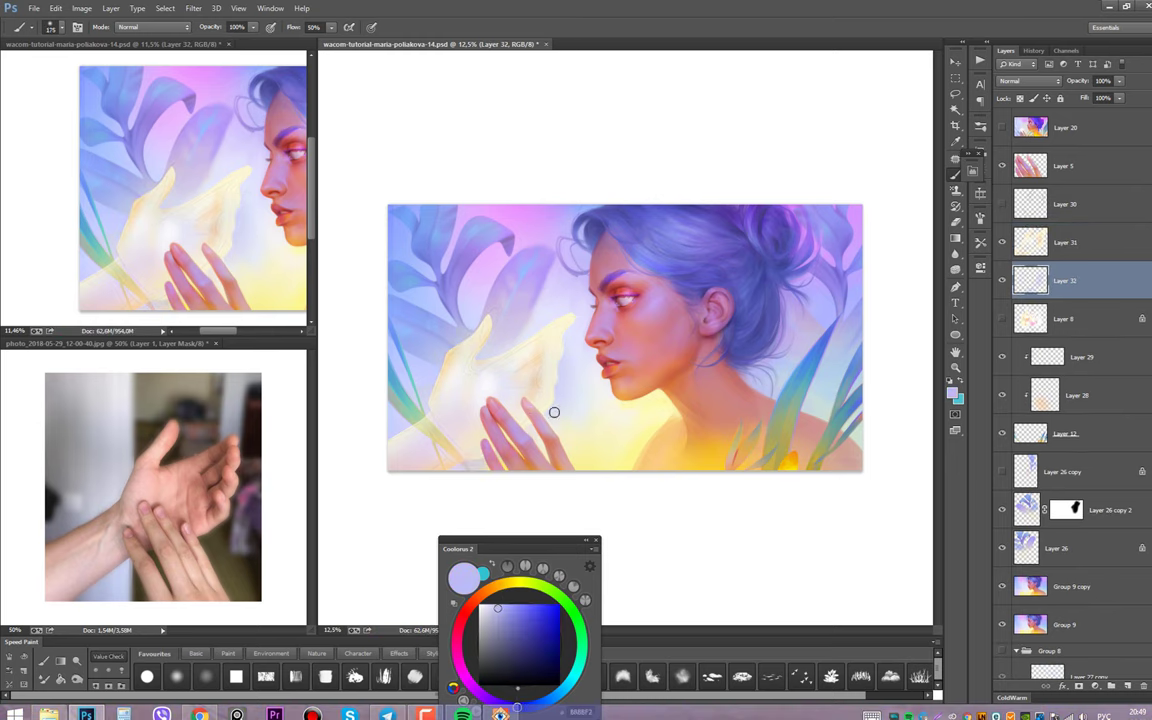
Clean up the hand's edges on Layer 31 and soften the area behind it on Layer 32 with sampled pale violet
ctrl+click(460, 267)
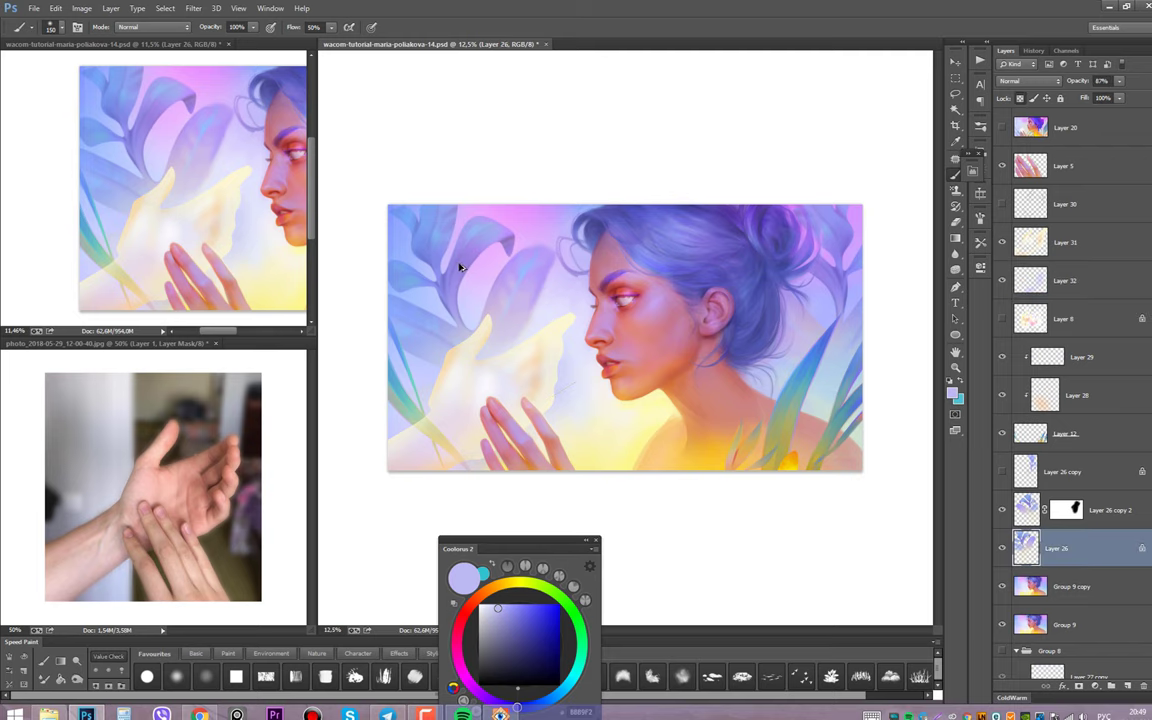
ctrl+click(527, 368)
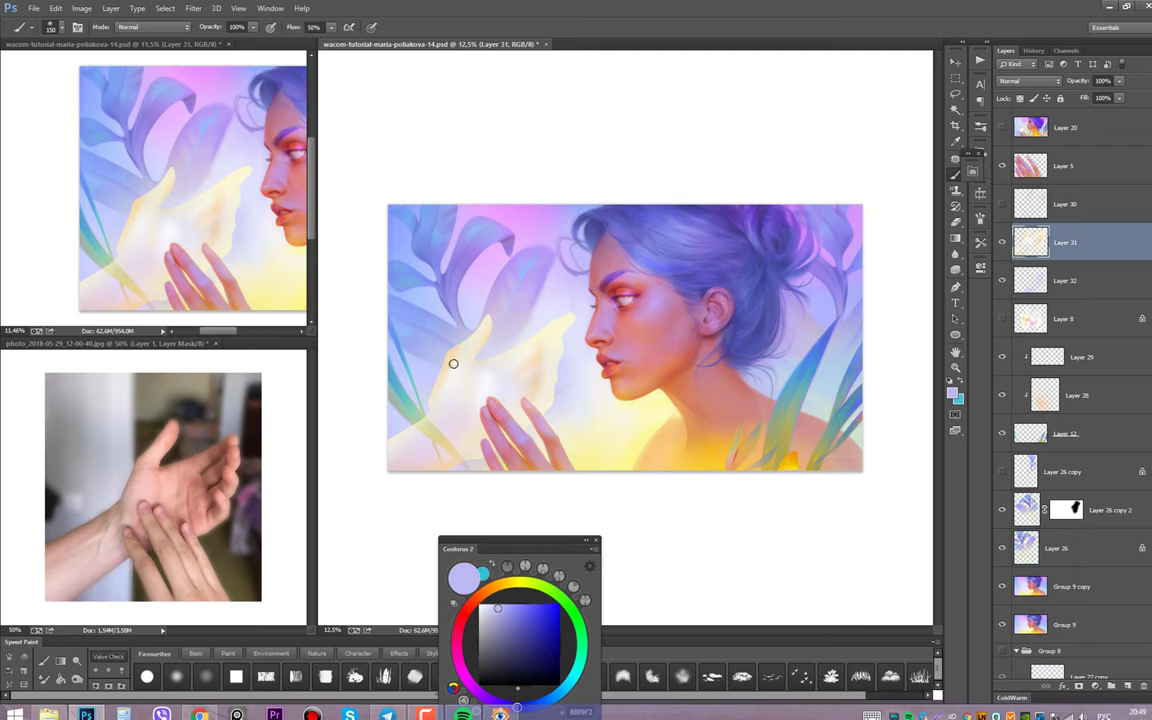
key(e)
alt+scroll(539, 370, up, 1)
ctrl+click(524, 367)
key(b)
alt+click(542, 361)
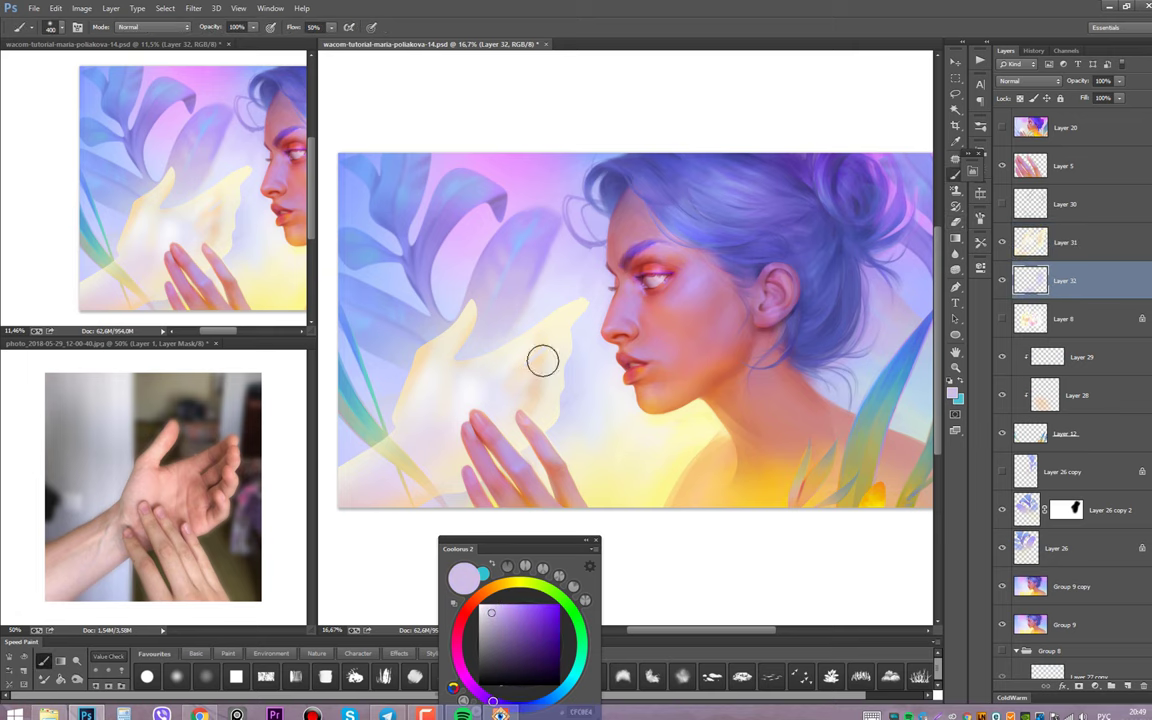
Refine the thumb's outline and the finger area on Layer 31 with sampled cream tones
ctrl+click(438, 318)
alt+click(404, 334)
alt+click(457, 294)
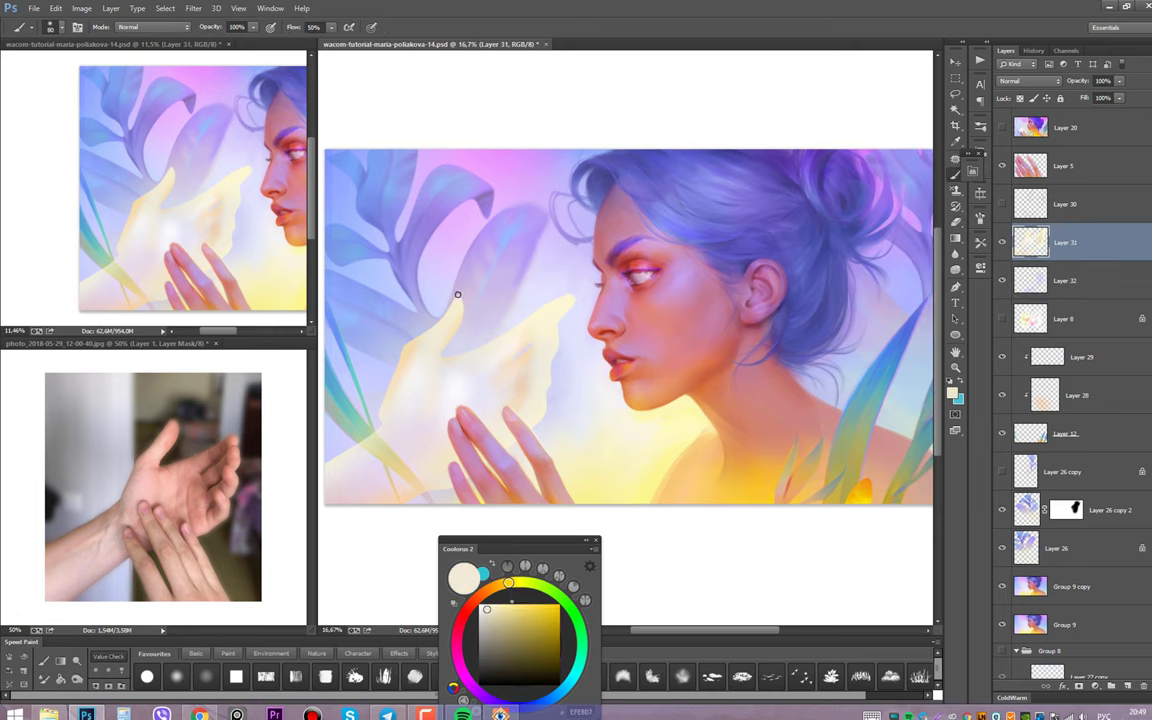
alt+click(516, 331)
key(bracketright)
key(bracketright)
key(bracketright)
key(bracketright)
key(bracketright)
key(bracketright)
Shade the creases between the glowing hand's fingers with small strokes of warm peach FFC288
alt+click(510, 360)
key(bracketleft)
key(bracketleft)
key(bracketleft)
key(bracketleft)
key(bracketleft)
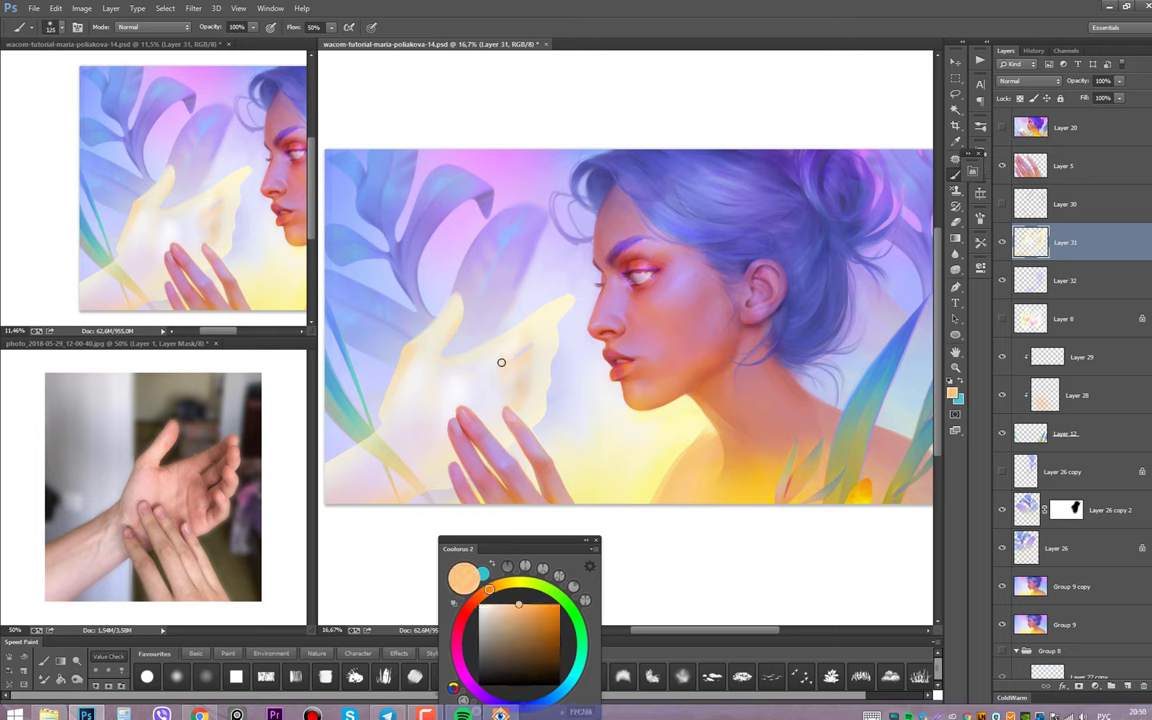
Lasso the fingers of the glowing hand, reshape the selected area with Free Transform, and save the file
key(l)
drag(465, 352, 506, 368)
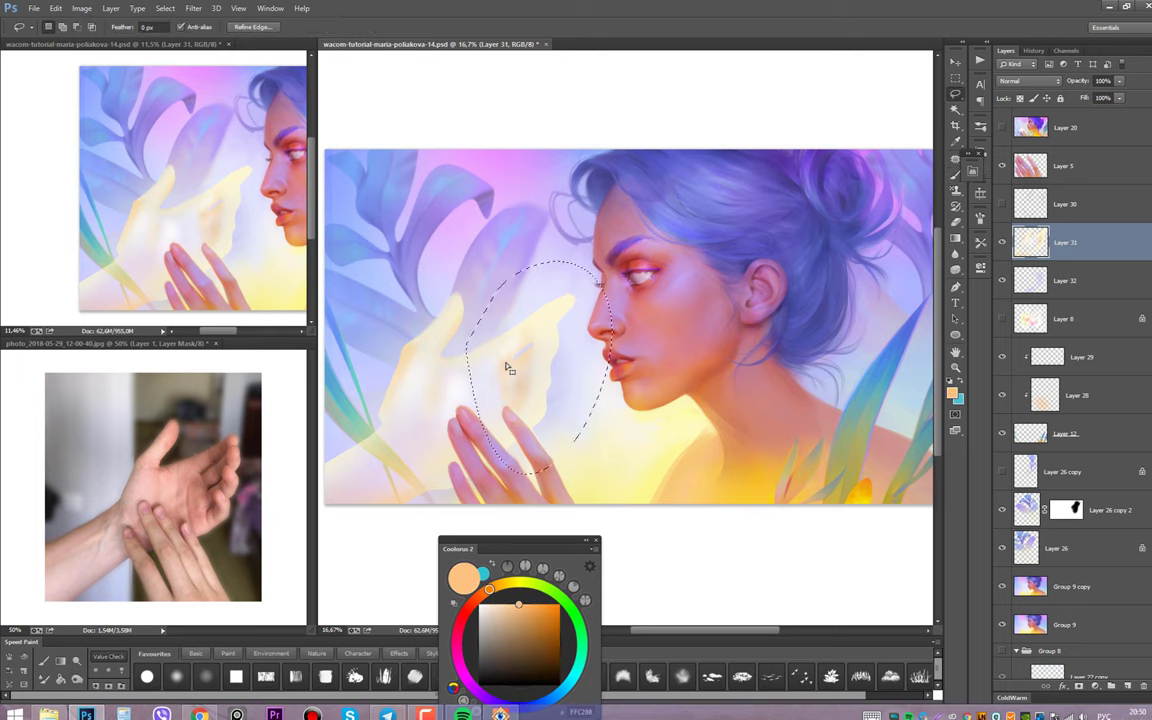
key(ctrl+t)
drag(494, 267, 494, 258)
drag(494, 360, 470, 362)
key(Return)
key(ctrl+s)
Blend the hand with sampled cream, warm its palm and fingers with bright yellow and golden strokes, and save the file
key(b)
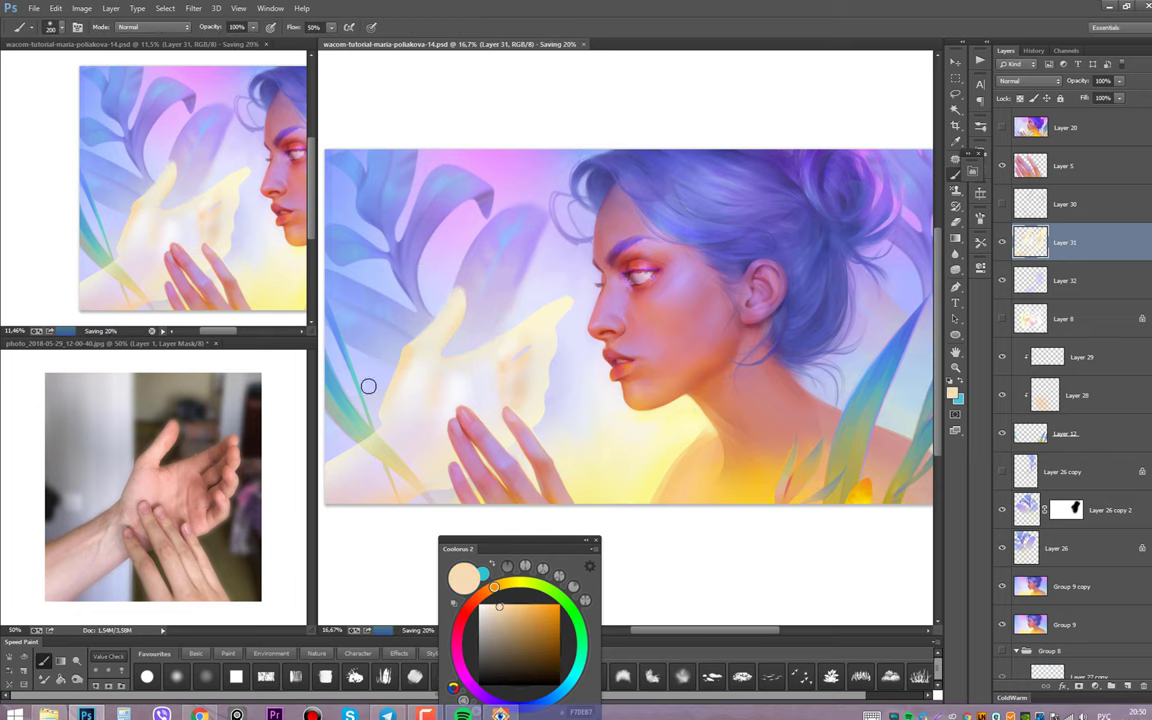
alt+click(380, 391)
key(b)
alt+click(509, 368)
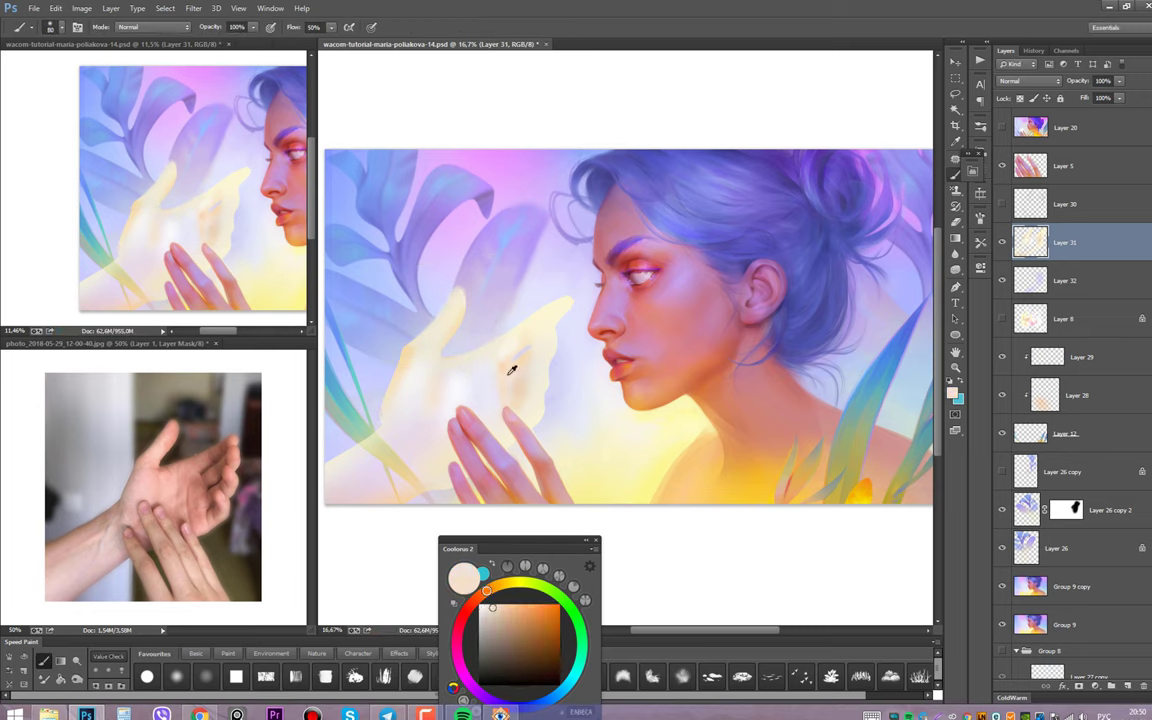
click(517, 582)
click(532, 602)
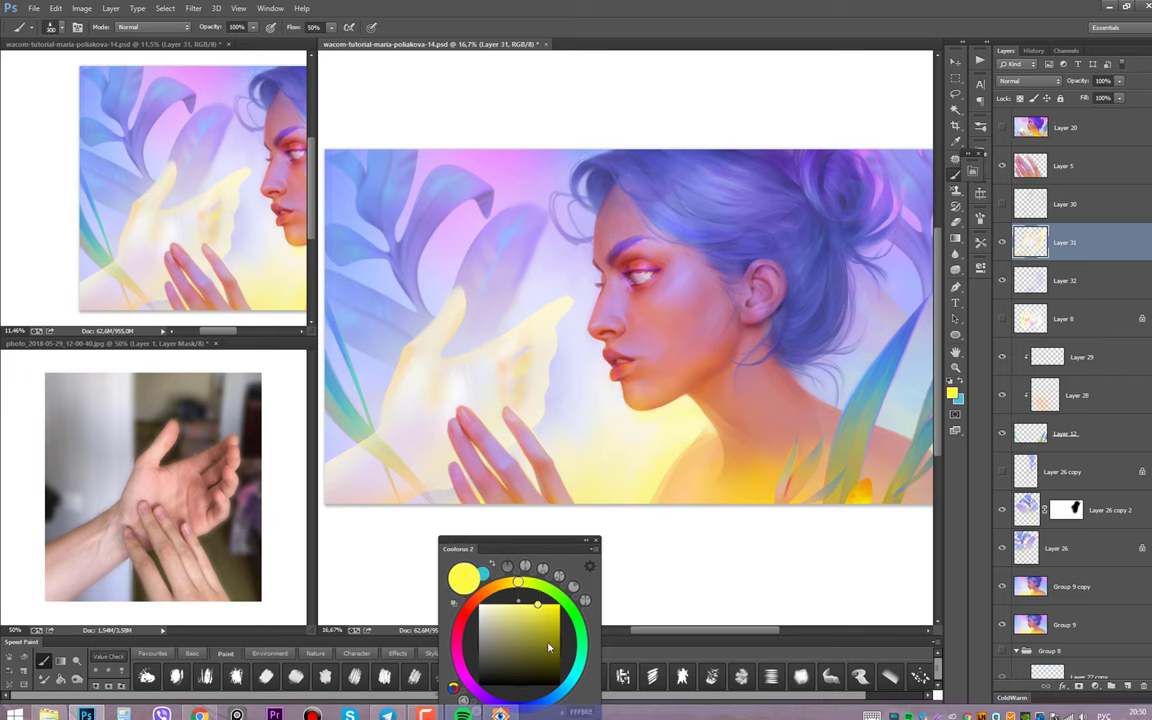
click(504, 584)
click(554, 605)
click(521, 582)
click(549, 605)
key(ctrl+s)
Deepen the golden accents between the hand's fingers with dark olive in Color Burn brush mode
ctrl+click(511, 398)
right_click(448, 250)
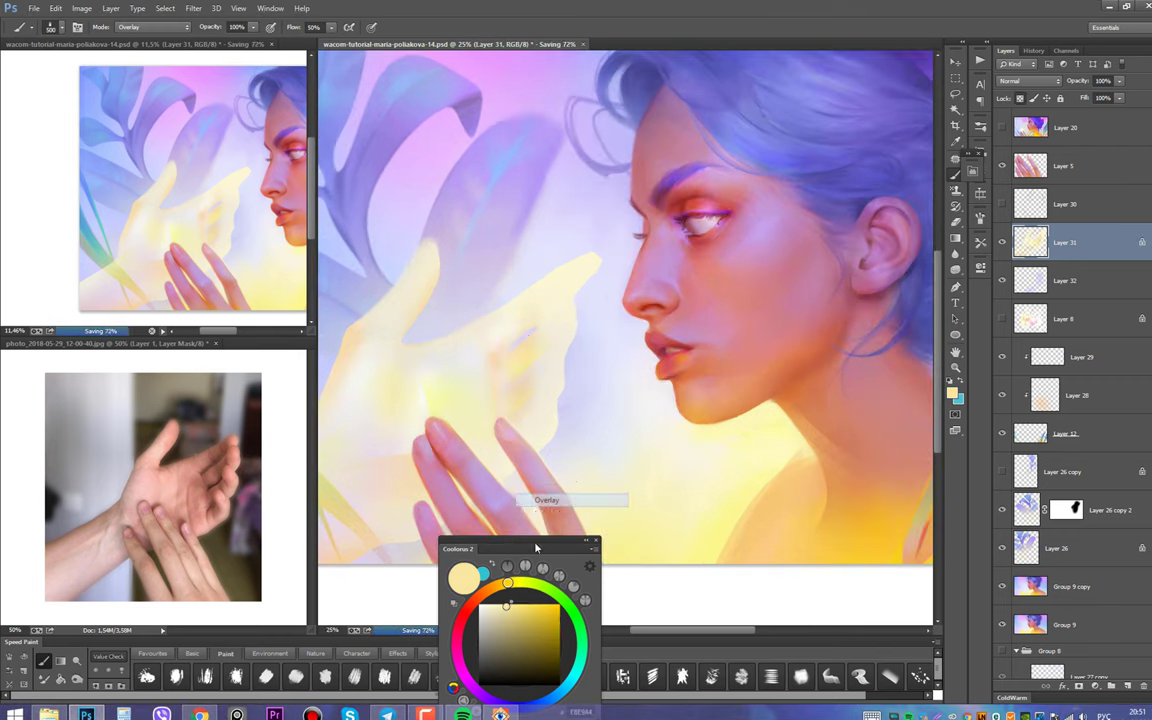
click(500, 452)
click(548, 620)
drag(548, 620, 559, 649)
key(alt+shift+b)
key(bracketright)
key(bracketright)
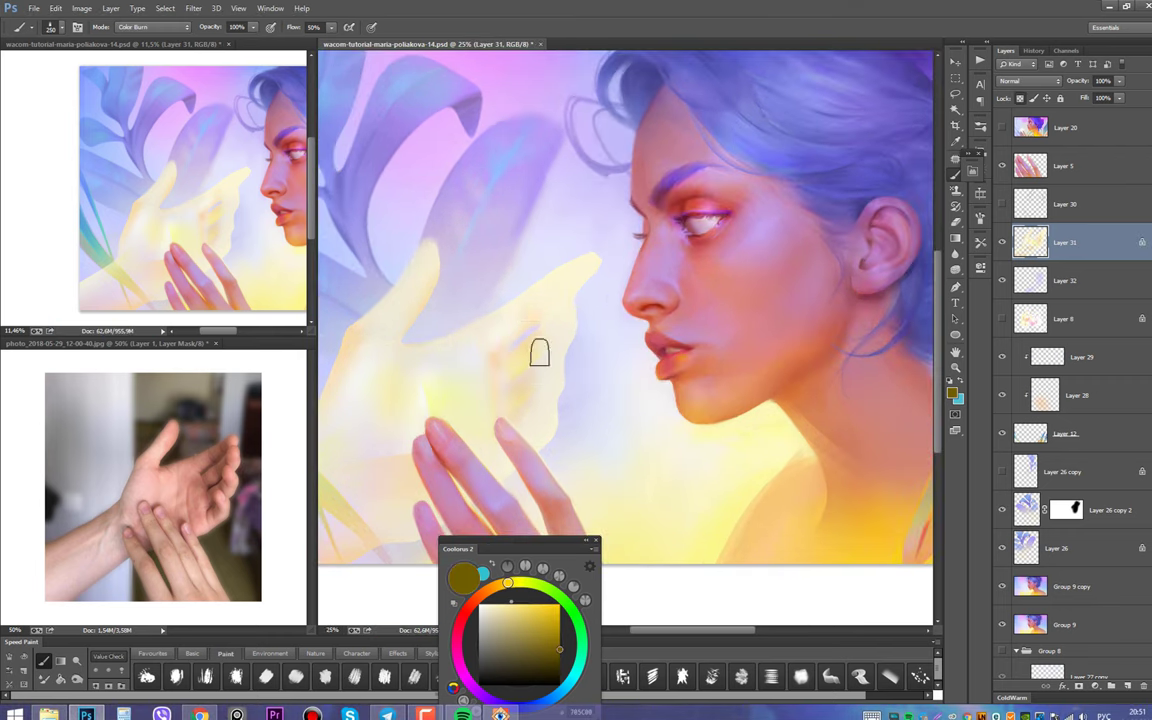
ctrl+alt+click(520, 410)
key(bracketright)
key(bracketright)
key(bracketright)
key(bracketright)
key(x)
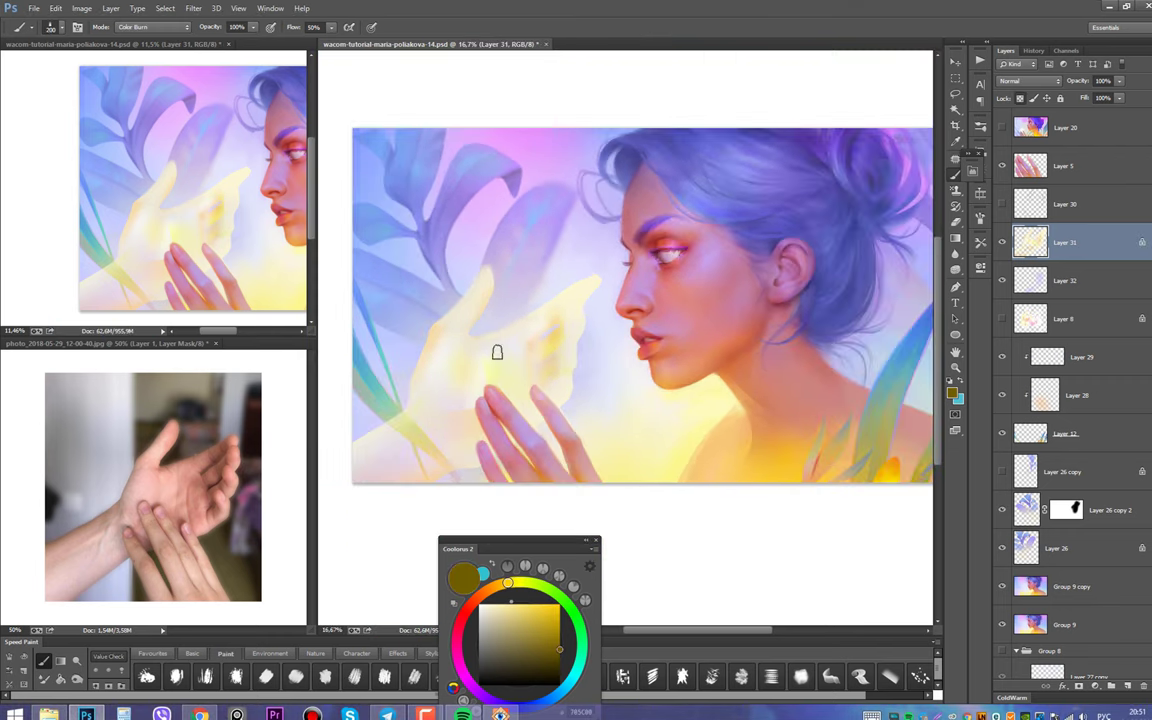
Brighten the hand with near-white in Overlay brush mode, save the file, and move Layer 12's leaves above the hand
right_click(514, 365)
click(560, 480)
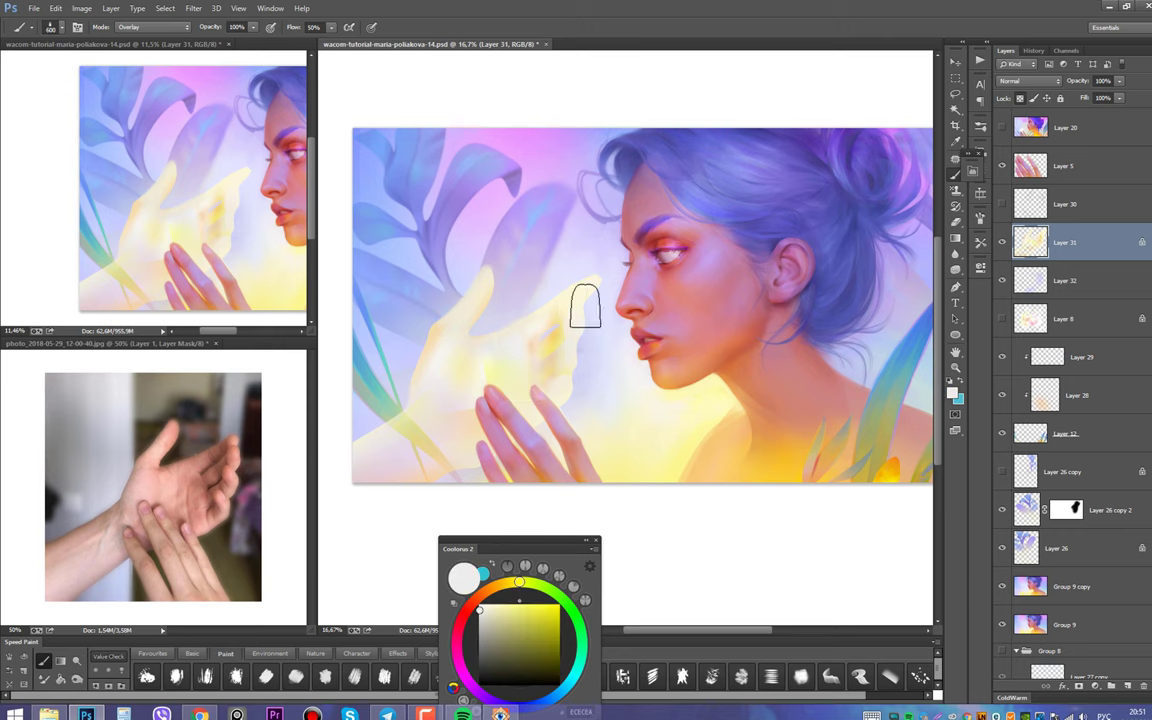
key(ctrl+s)
drag(1060, 433, 1045, 240)
ctrl+click(477, 402)
key(ctrl+t)
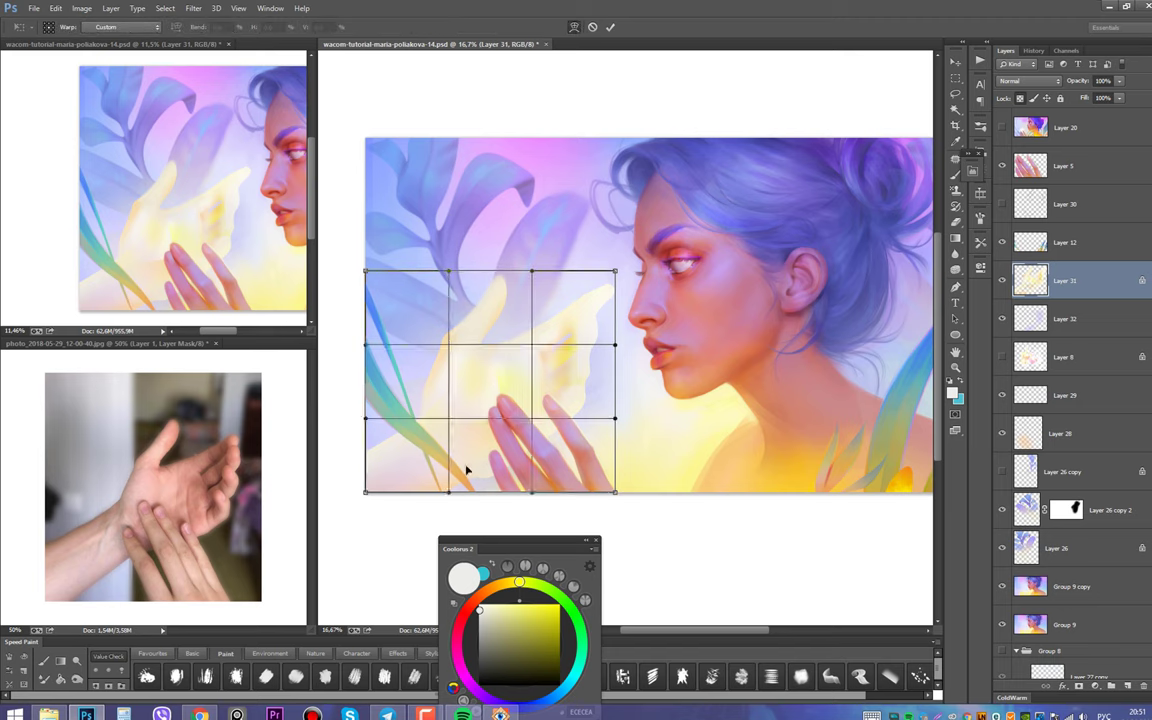
drag(465, 470, 440, 447)
key(Escape)
Skew and slightly shorten the hand on Layer 31, then transform it again to lower its fingertips
key(ctrl+t)
drag(500, 385, 515, 375)
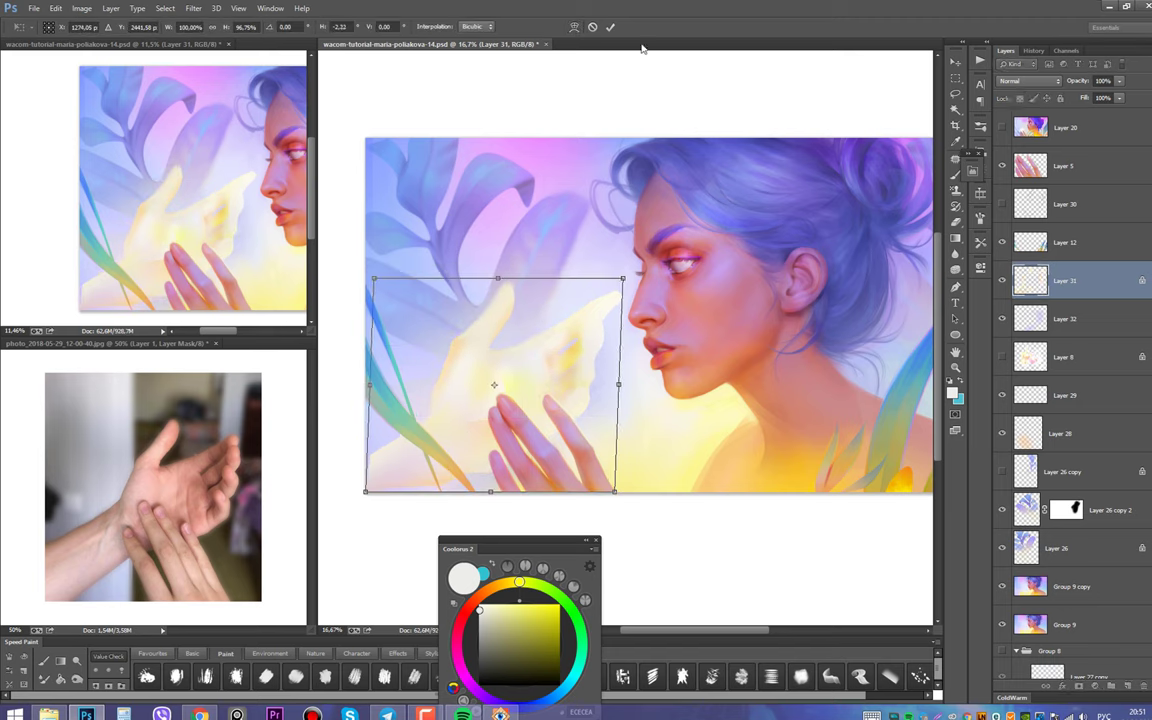
key(Return)
key(e)
key(ctrl+t)
drag(627, 326, 598, 355)
key(Return)
Soften the wrist area with sampled off-white and flip the canvas horizontally
key(b)
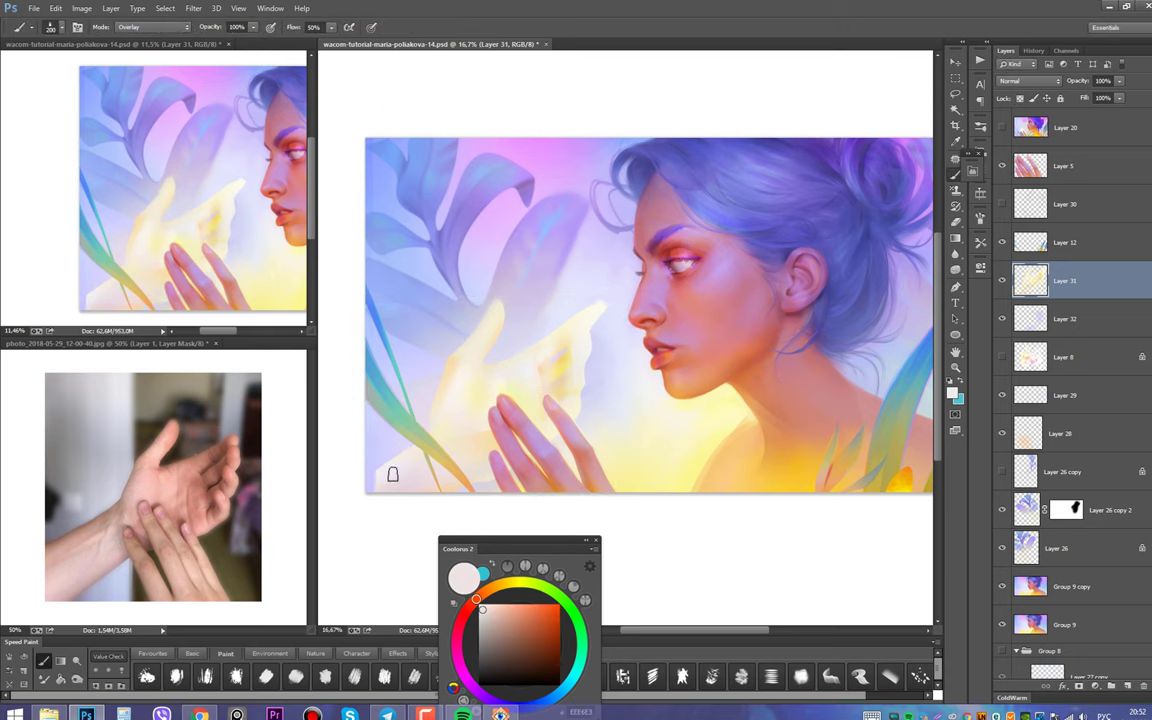
alt+click(396, 465)
key(ctrl+shift+h)
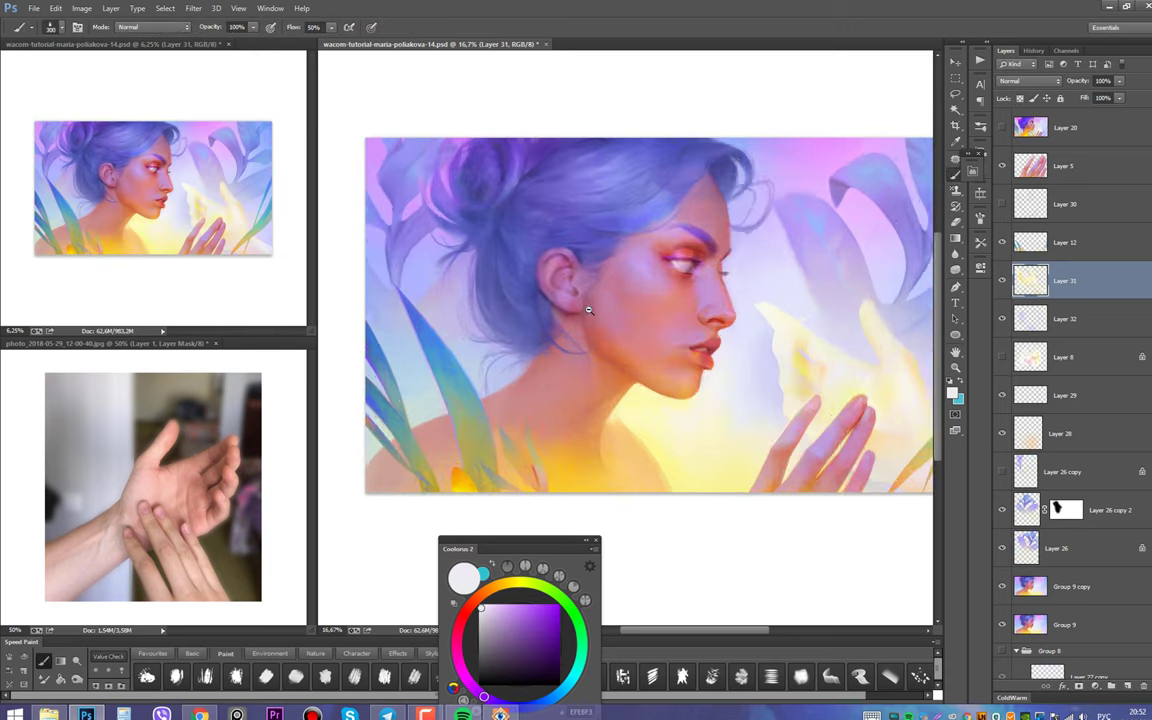
Adjust the shape and placement of the glowing hand in the mirrored composition with Free Transform
key(ctrl+minus)
key(ctrl+t)
mouse_move(694, 458)
mouse_down()
mouse_move(784, 404)
mouse_move(746, 476)
mouse_up()
key(Return)
key(b)
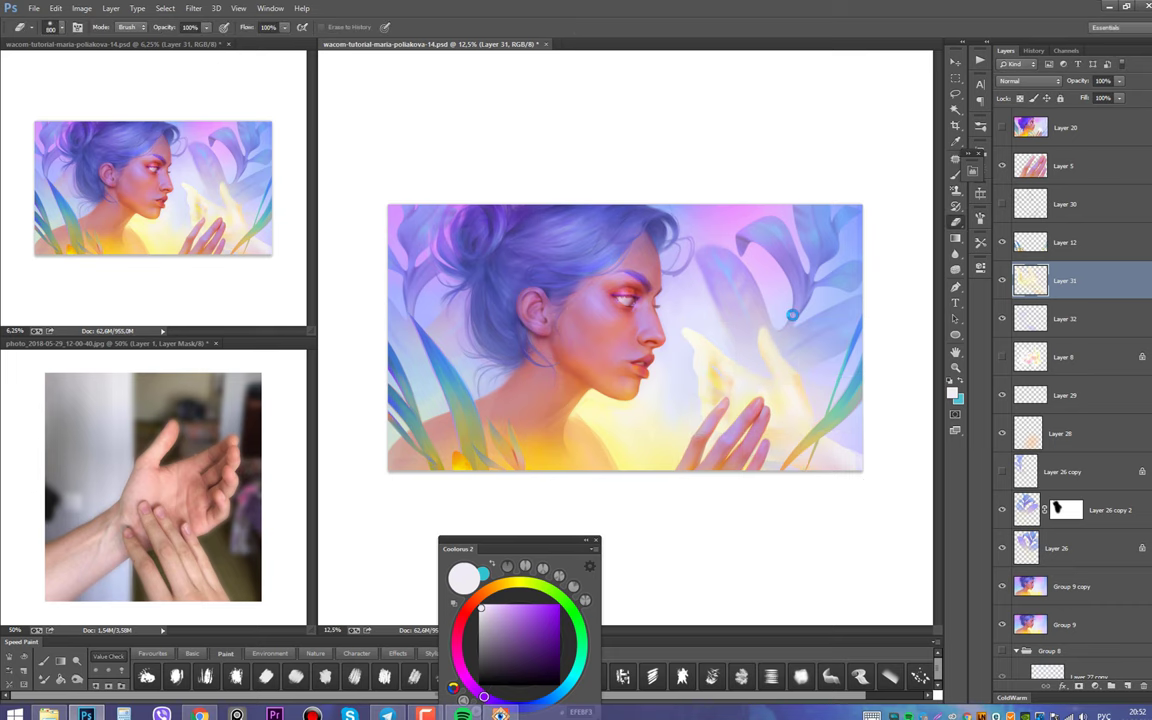
Flip the canvas horizontally and extend its left and right edges slightly with the Crop tool
key(ctrl+shift+h)
key(c)
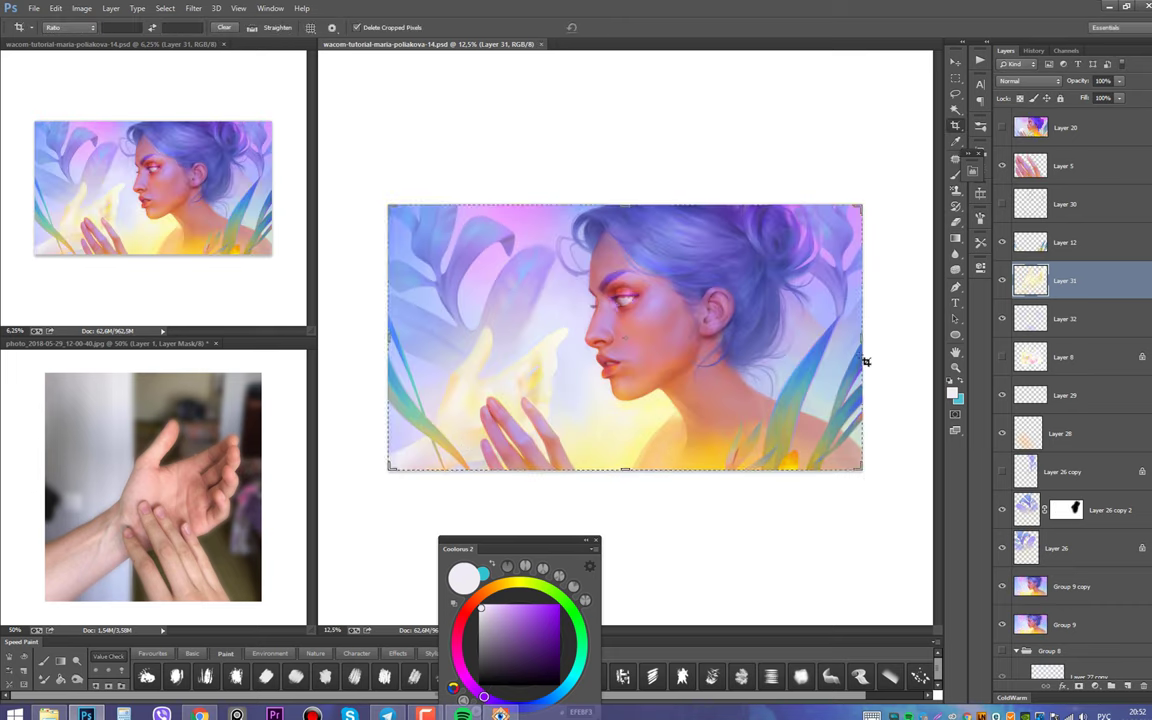
drag(862, 337, 869, 337)
key(Return)
Shift the green leaves beside the shoulder on Layer 12 outward to fill the extended canvas edge
key(v)
click(845, 370)
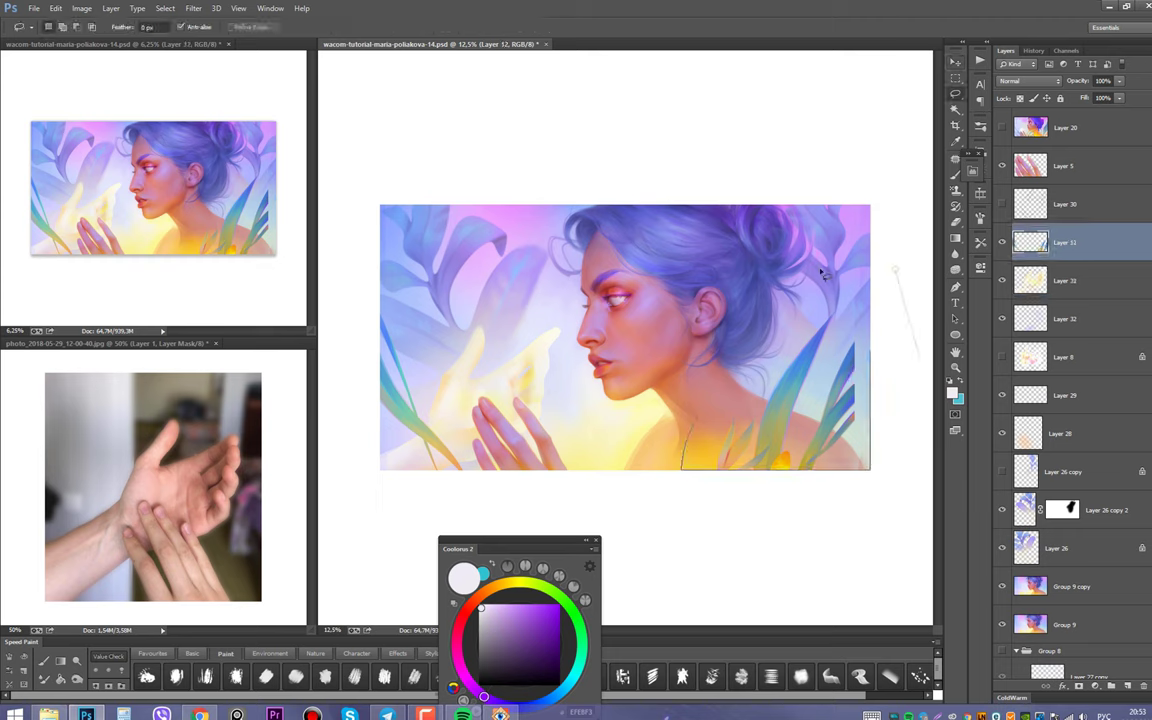
click(1023, 582)
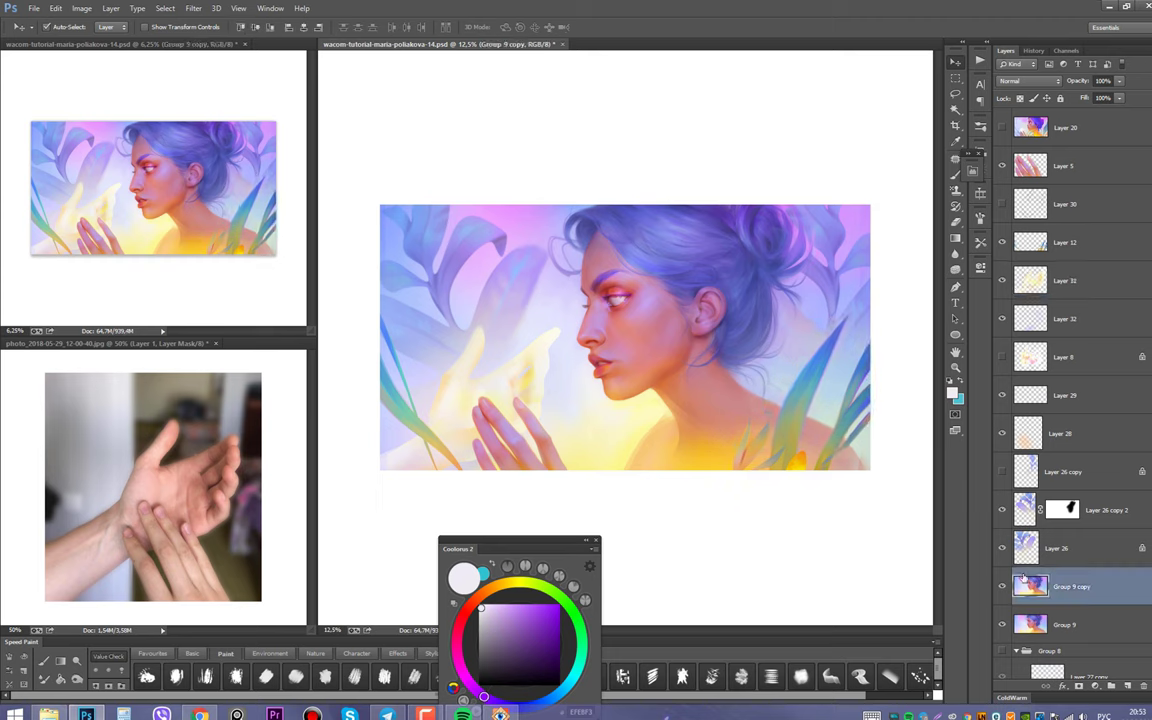
click(1033, 50)
click(1060, 625)
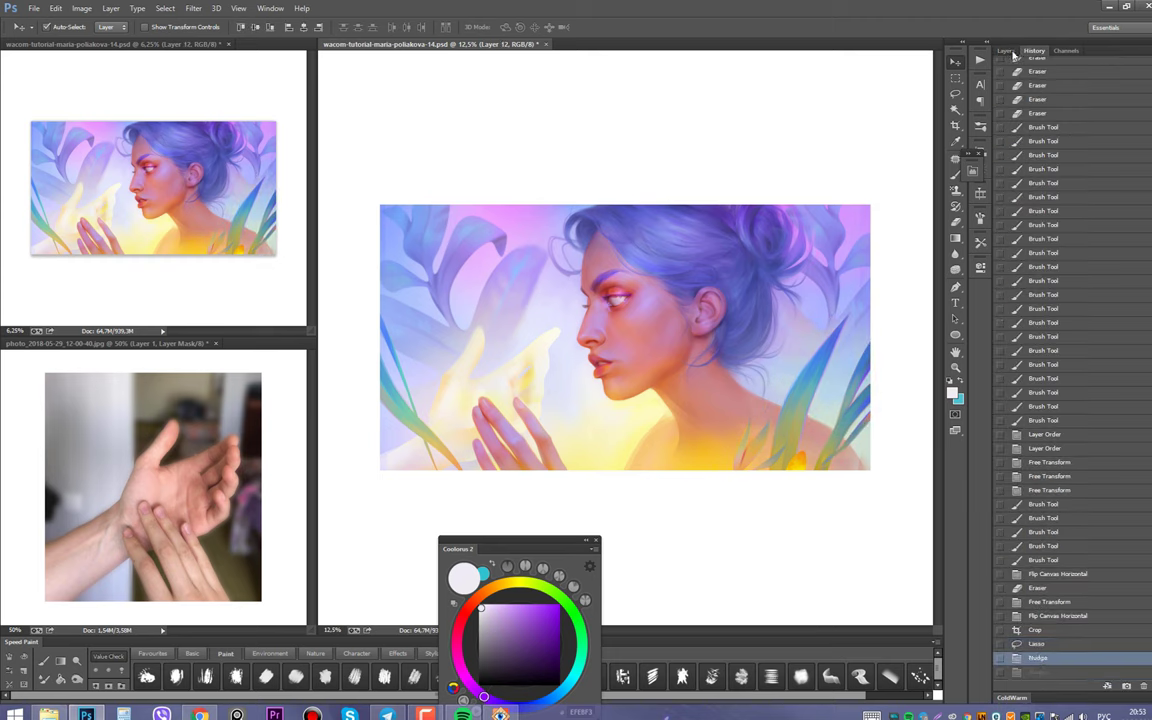
click(1006, 50)
Move the portrait on Group 9 copy slightly toward the shoulder-side edge and touch up beside the shoulder with sampled pale blue
key(ctrl+shift+z)
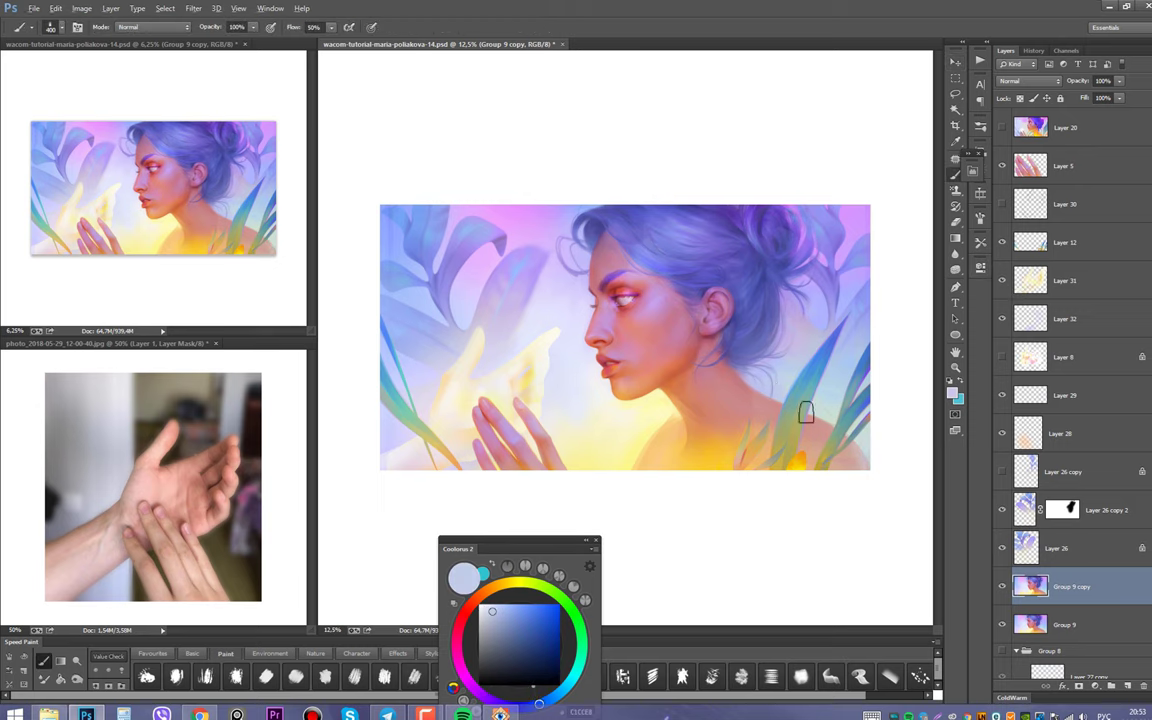
alt+click(836, 412)
key(ctrl+shift+z)
Duplicate Layer 26's leaf, flip the copy vertically, tilt it about -5.6°, and place it between the hand and the forehead
click(519, 298)
key(ctrl+j)
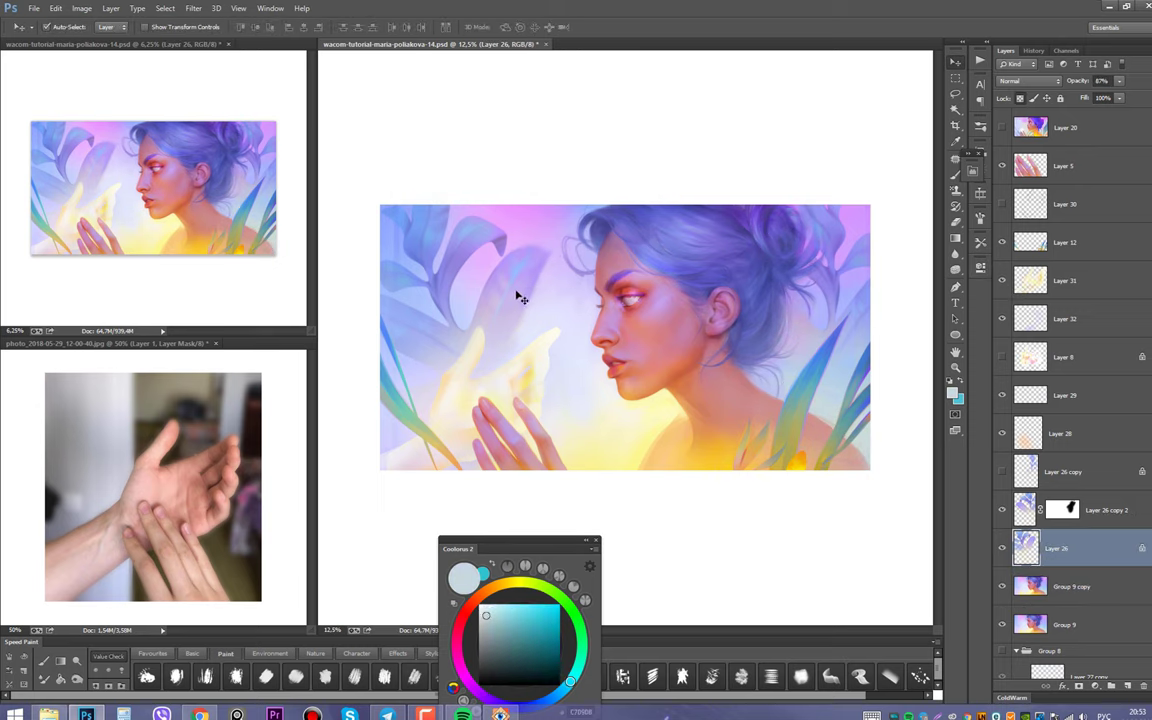
key(ctrl+t)
drag(579, 190, 640, 190)
click(574, 27)
drag(589, 360, 570, 340)
mouse_move(620, 200)
mouse_down()
mouse_move(662, 208)
mouse_move(612, 188)
mouse_up()
key(ctrl+z)
drag(600, 270, 571, 319)
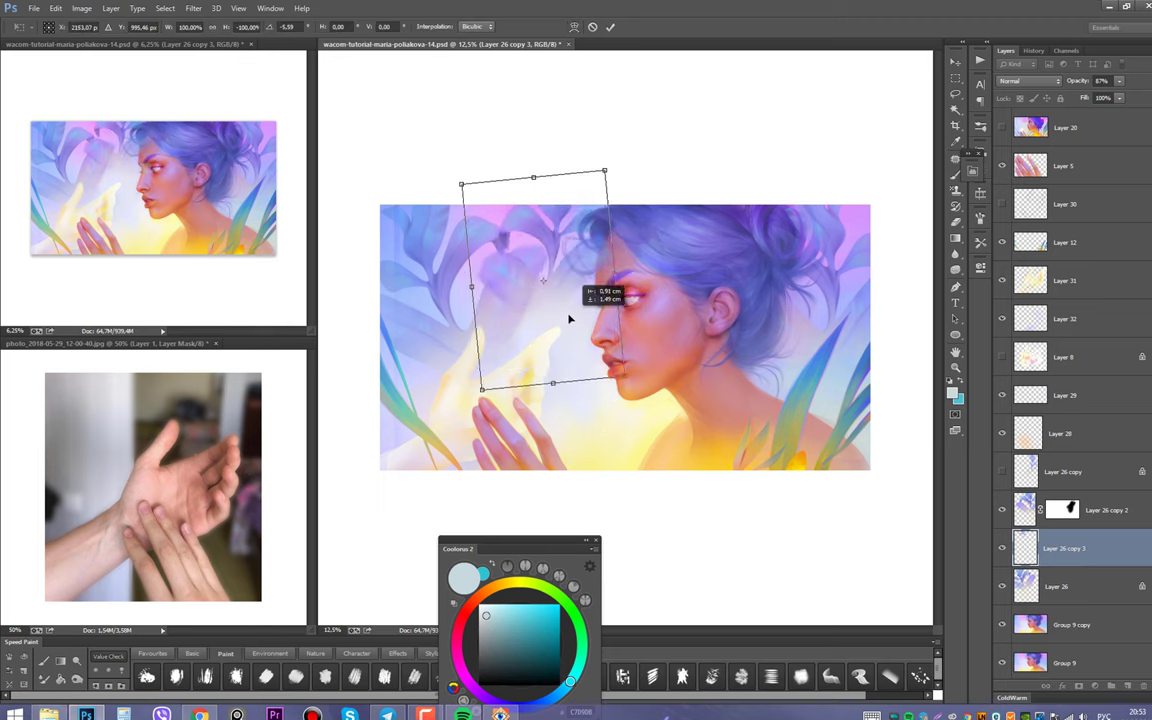
Warp the copied leaf to curve it toward the existing foliage, lower its opacity, and erase unwanted overlap
drag(527, 380, 577, 415)
drag(560, 290, 480, 255)
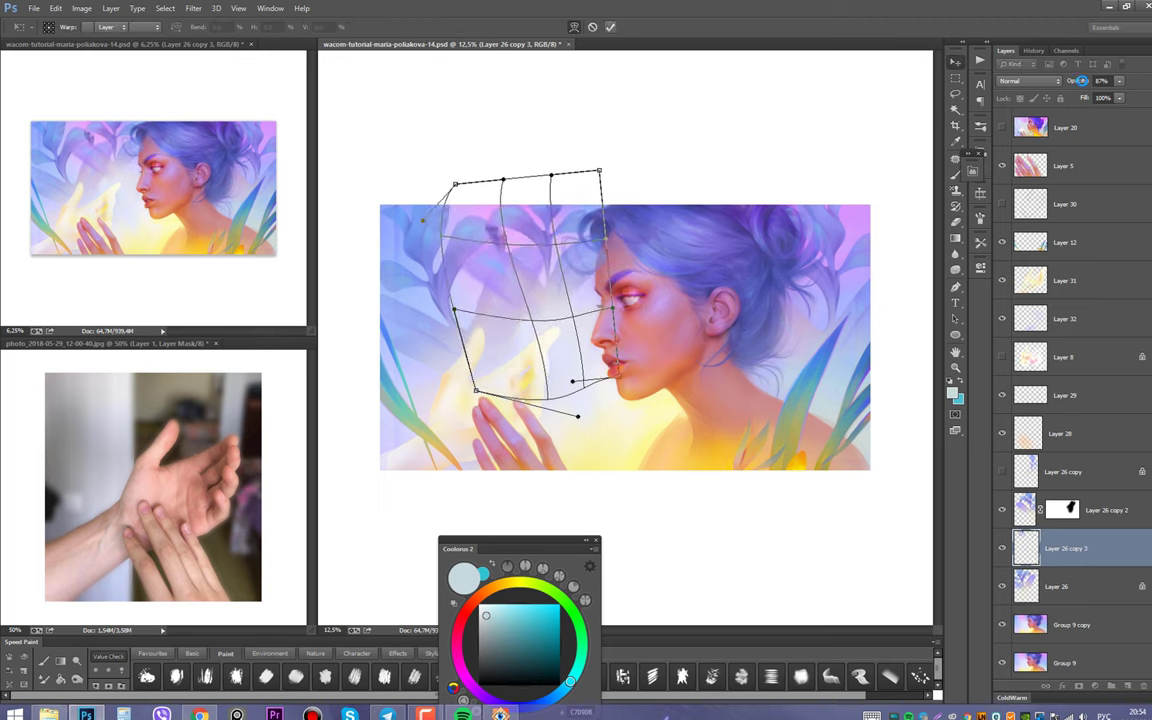
key(Return)
key(b)
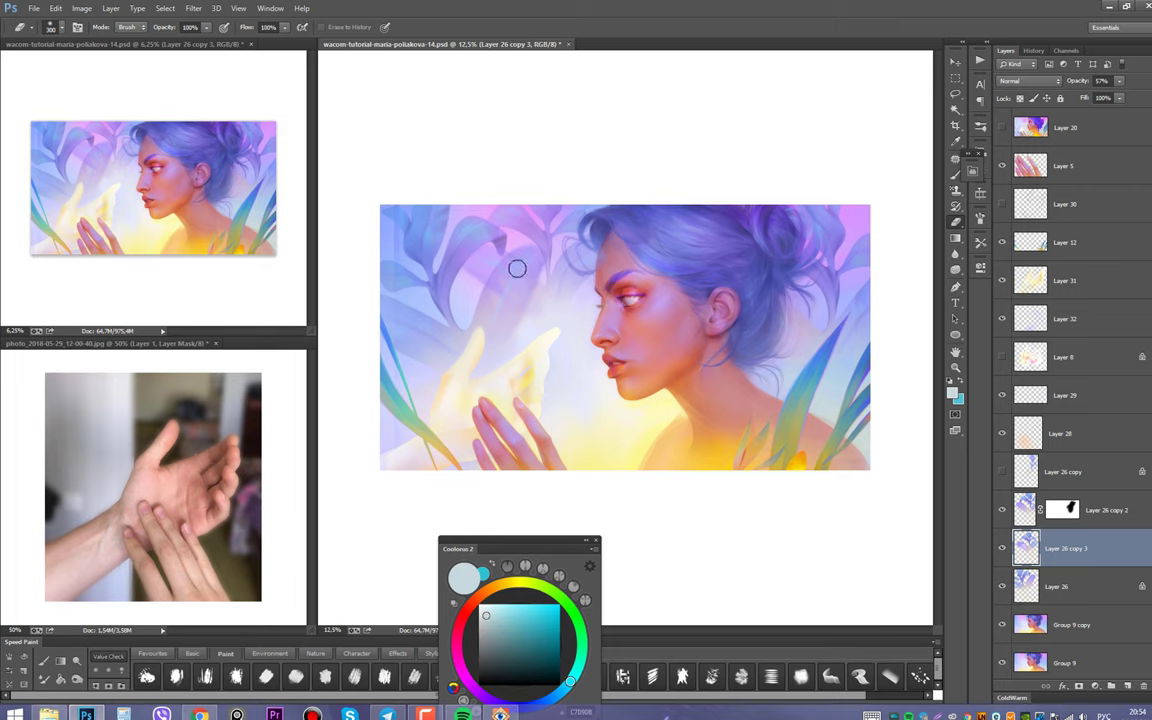
click(1060, 82)
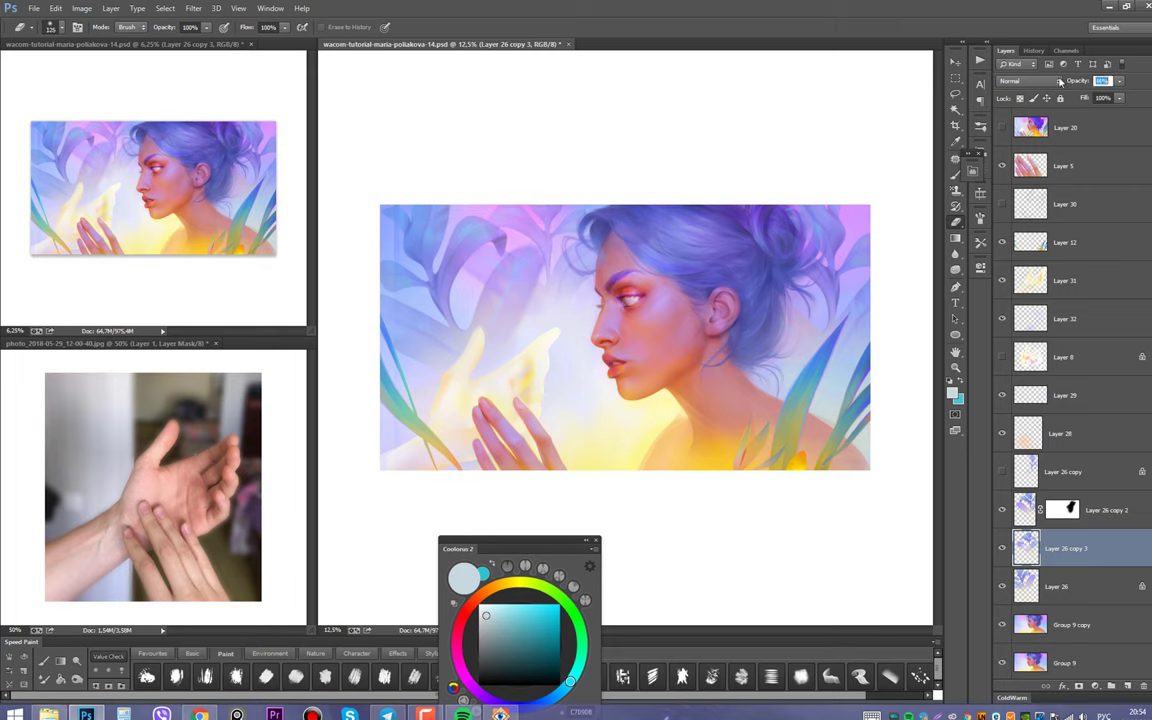
Move Layer 5 below Layer 12 and shift the hands on Layers 5 and 31 slightly toward the face
drag(1063, 165, 1031, 258)
shift+click(1063, 280)
key(b)
click(1063, 280)
Soften the glowing hand's palm and wrist on Layer 31 with sampled off-white and a larger brush
drag(505, 350, 440, 420)
alt+click(569, 378)
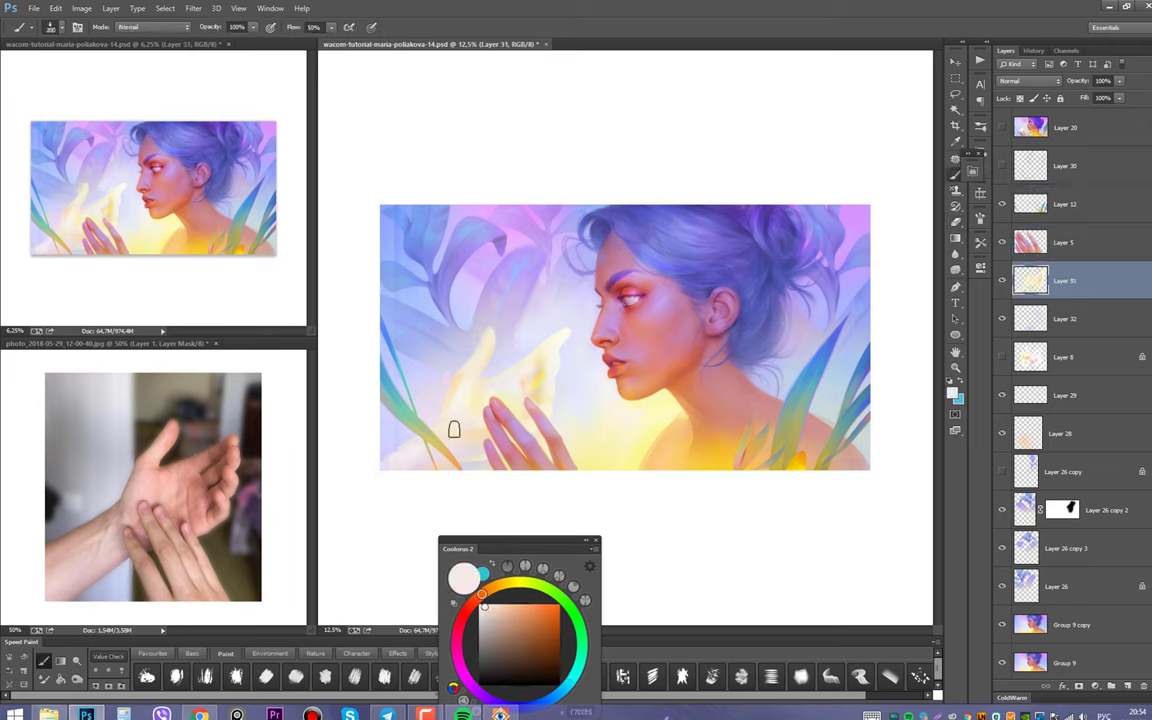
alt+click(447, 399)
key(bracketright)
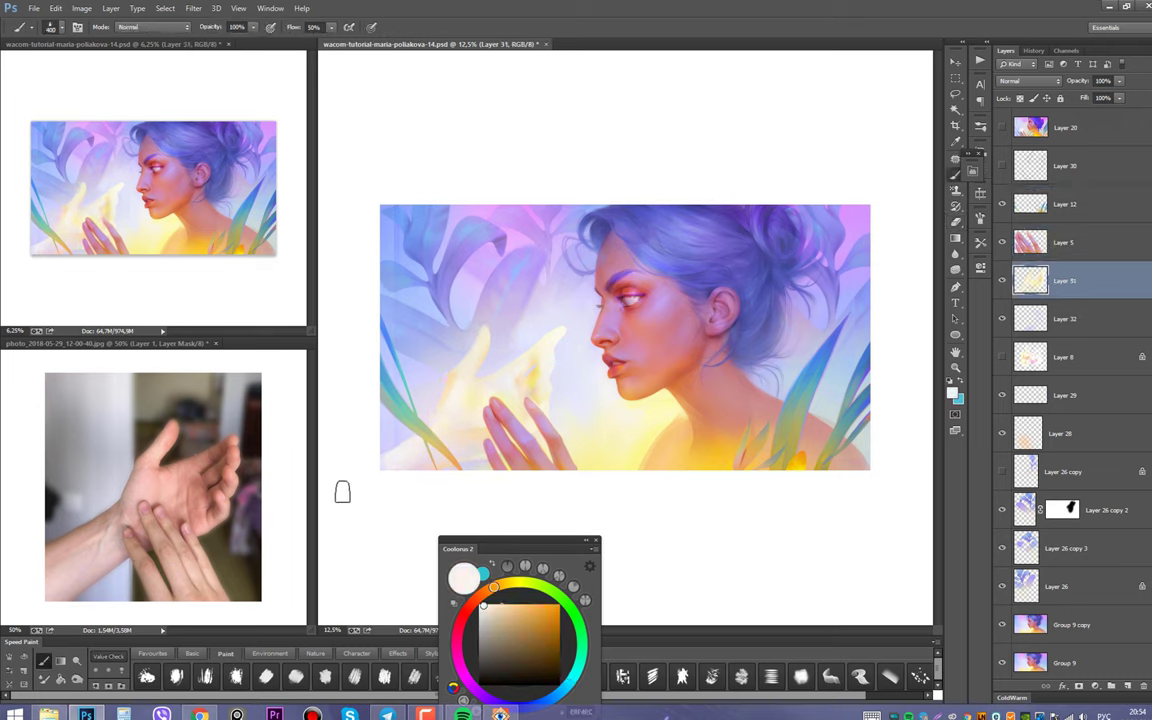
Save the file and flip the canvas horizontally to check the hands up close
scroll(150, 200, up, 2)
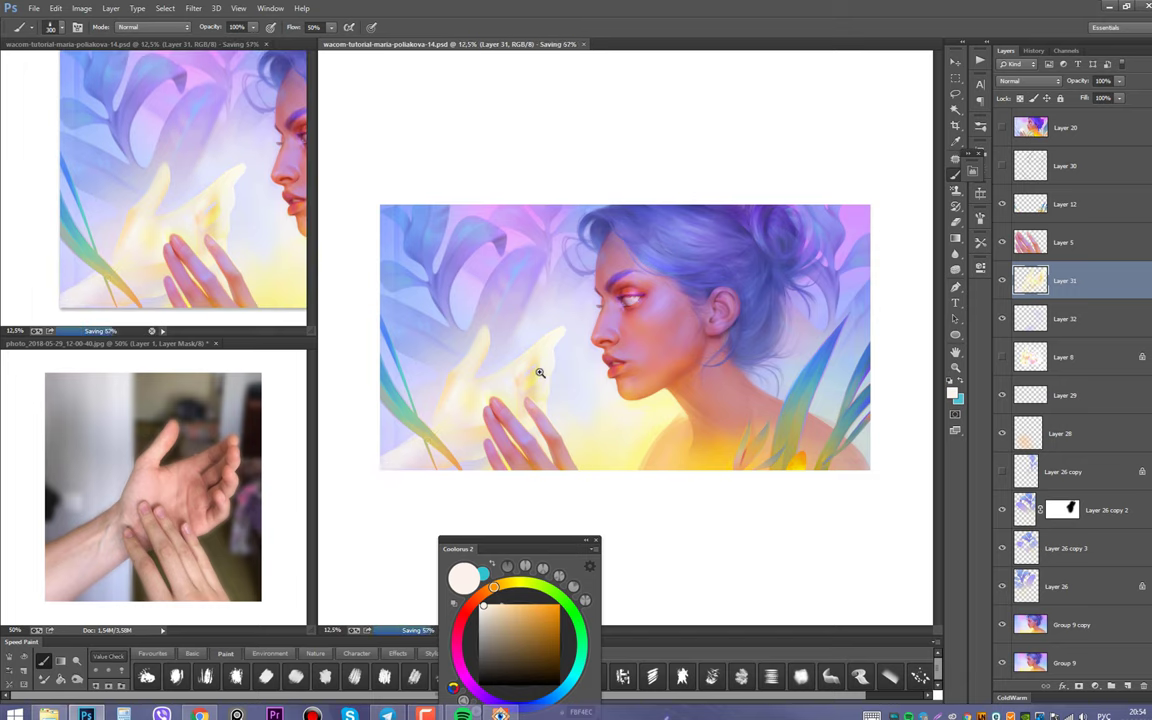
scroll(539, 370, up, 1)
key(ctrl+s)
key(h)
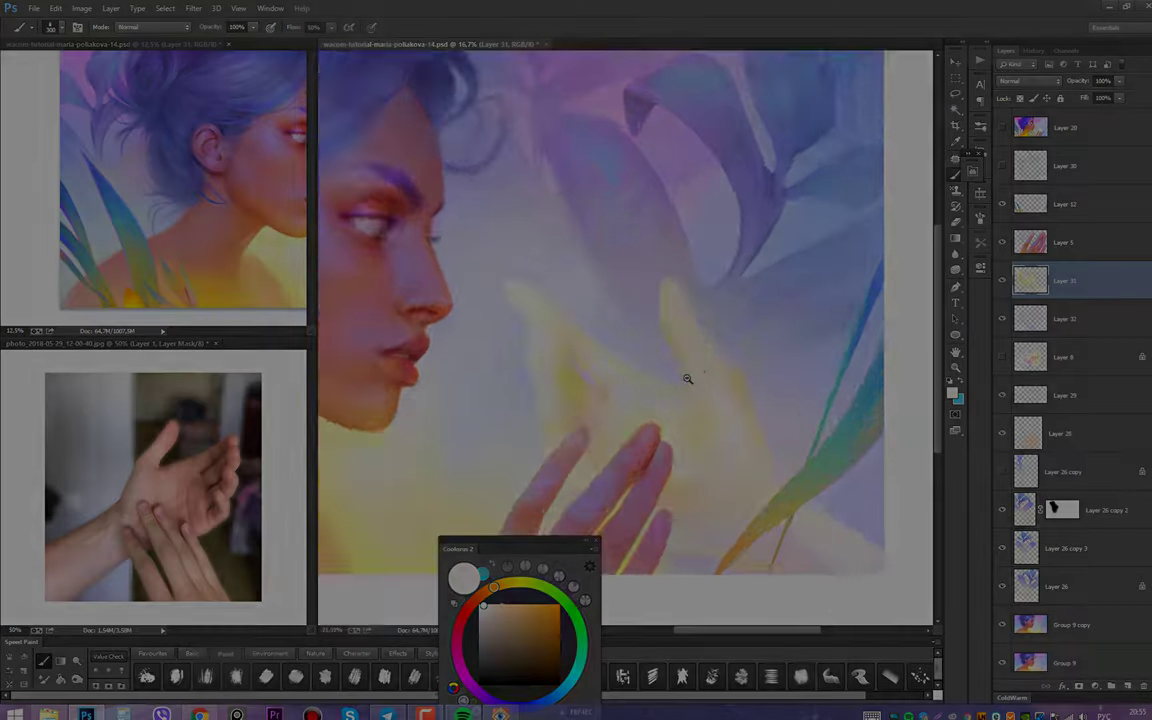